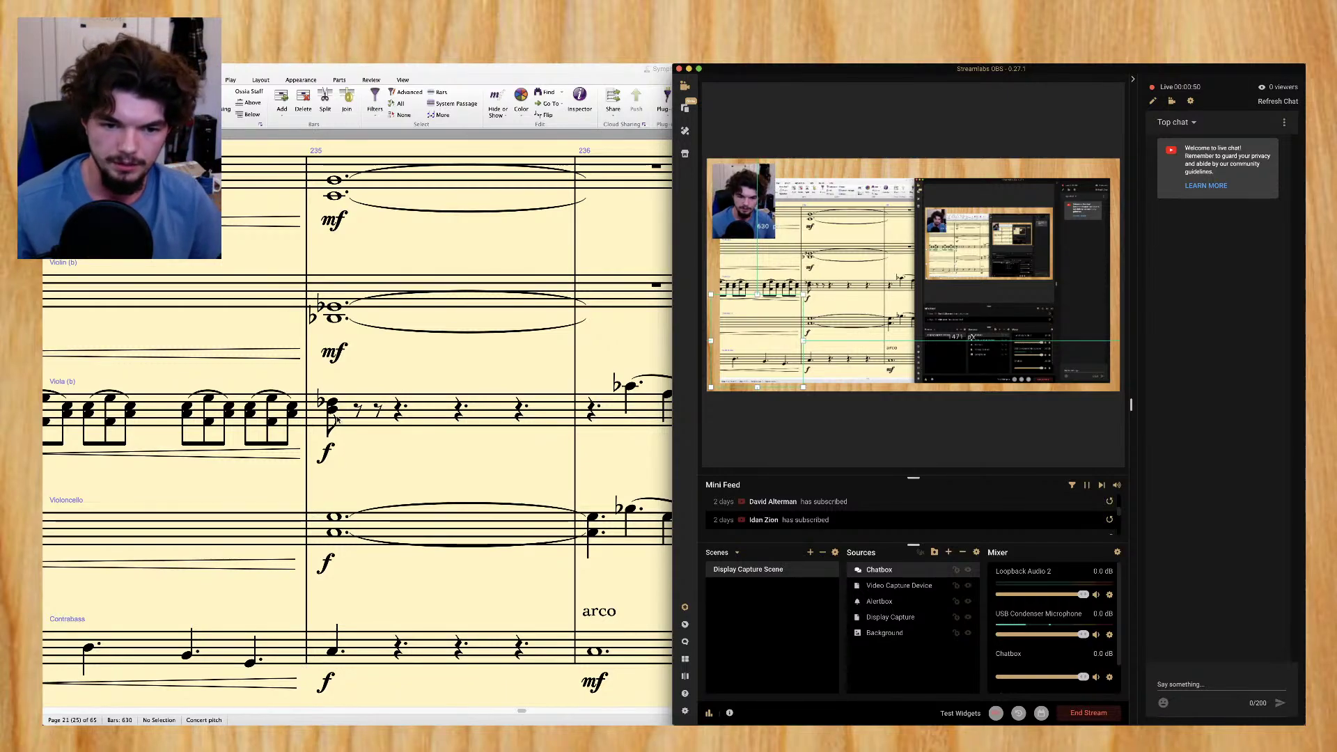
Switch to the Symphony No. 2 score and look back through the string parts from bar 238 to bar 208
{"action": "left_click", "coordinate": [516, 574]}
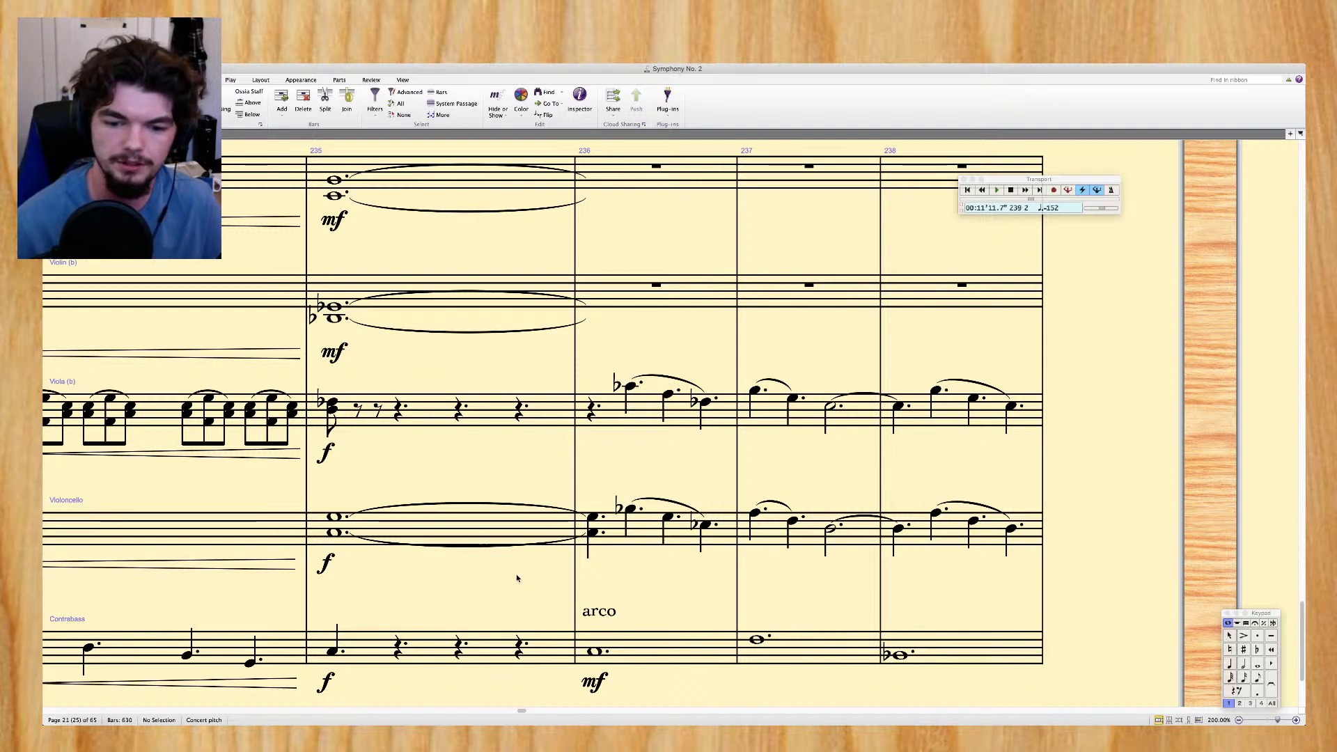
{"action": "scroll", "coordinate": [827, 428], "scroll_direction": "left", "scroll_amount": 5}
{"action": "scroll", "coordinate": [827, 427], "scroll_direction": "left", "scroll_amount": 20}
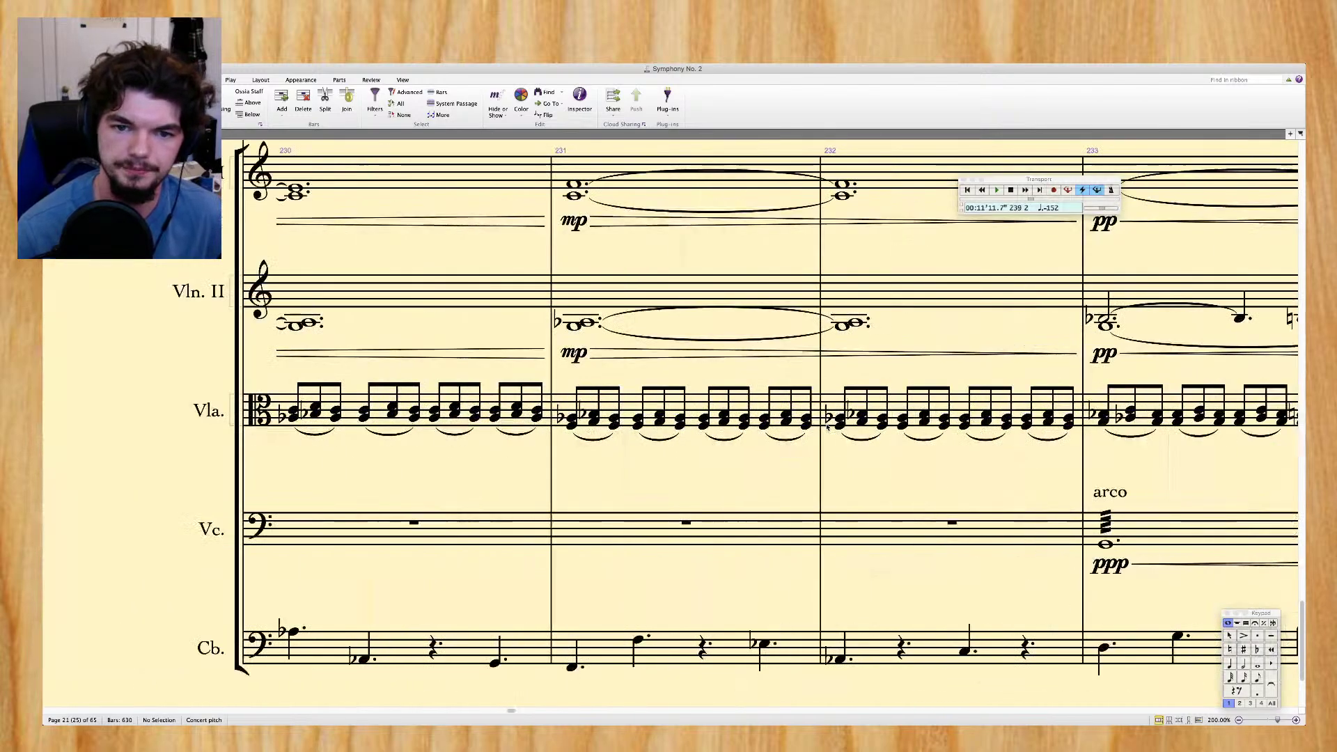
{"action": "scroll", "coordinate": [827, 428], "scroll_direction": "left", "scroll_amount": 2}
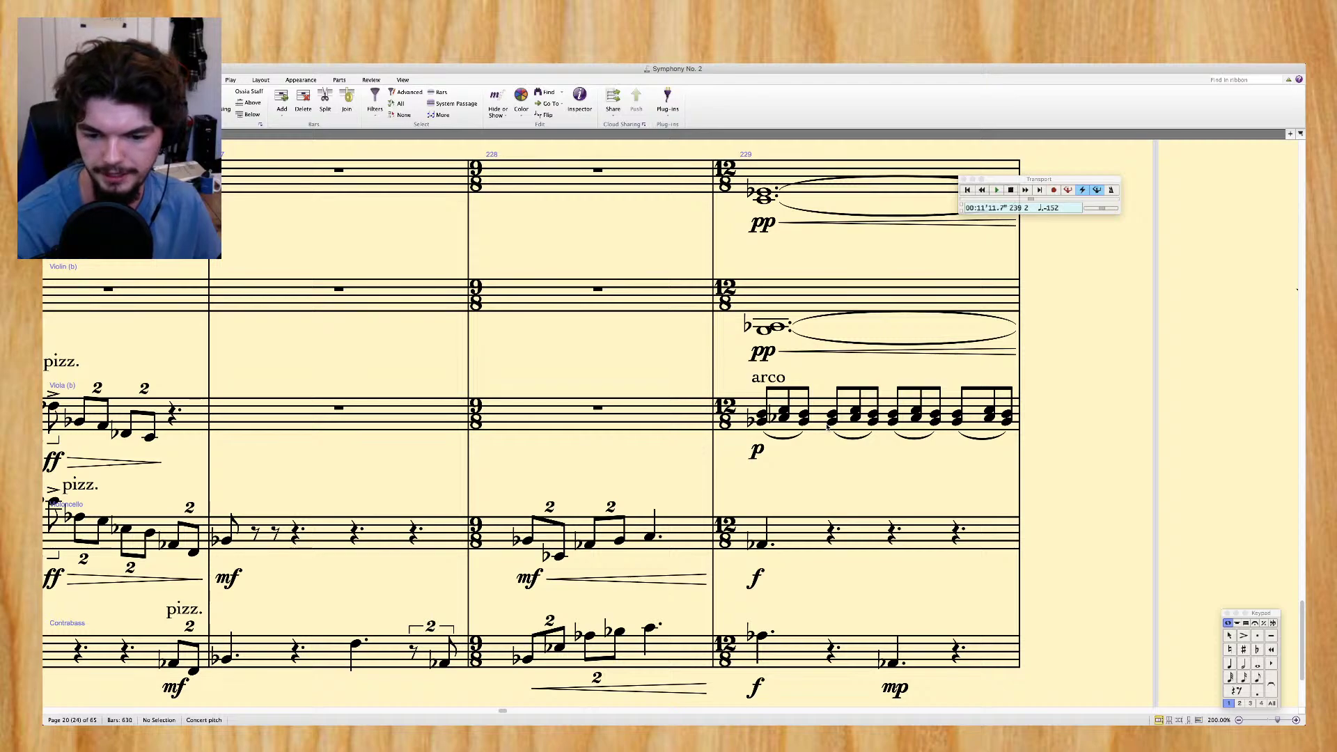
{"action": "scroll", "coordinate": [827, 428], "scroll_direction": "down", "scroll_amount": 3}
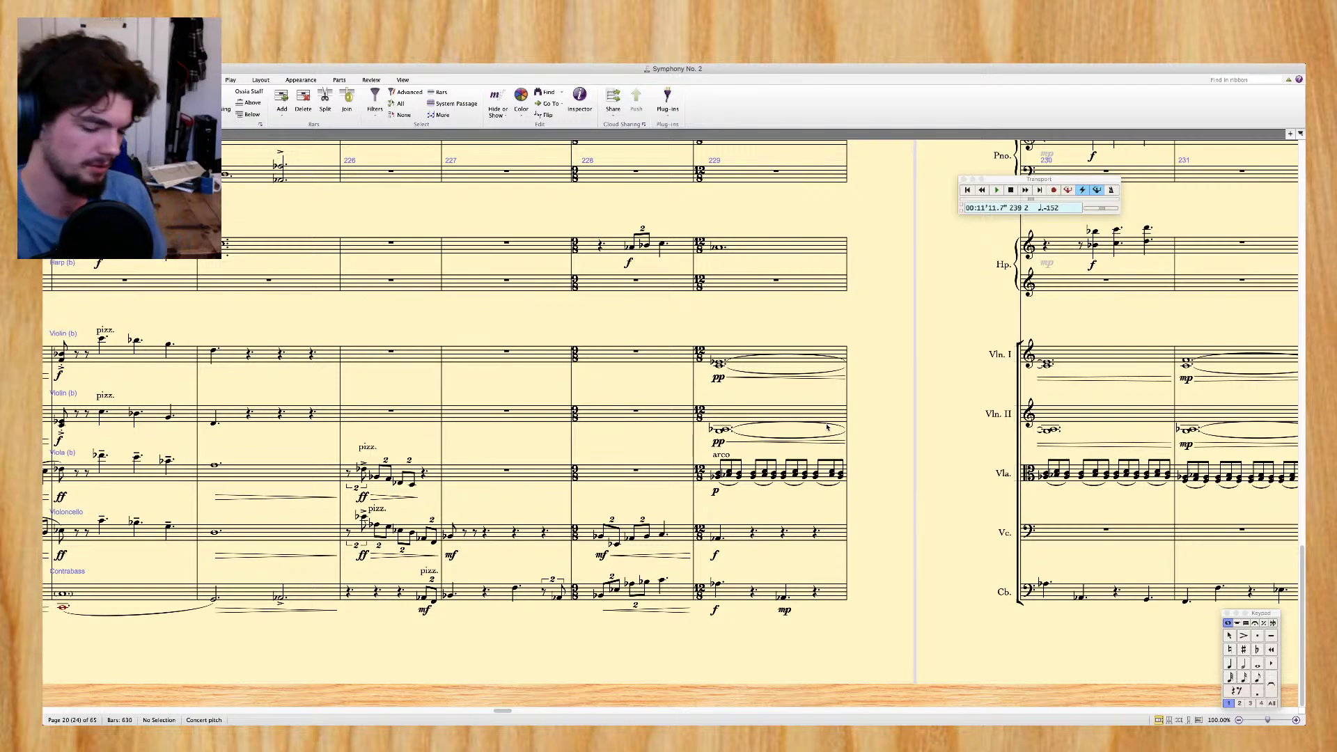
{"action": "scroll", "coordinate": [827, 427], "scroll_direction": "down", "scroll_amount": 2}
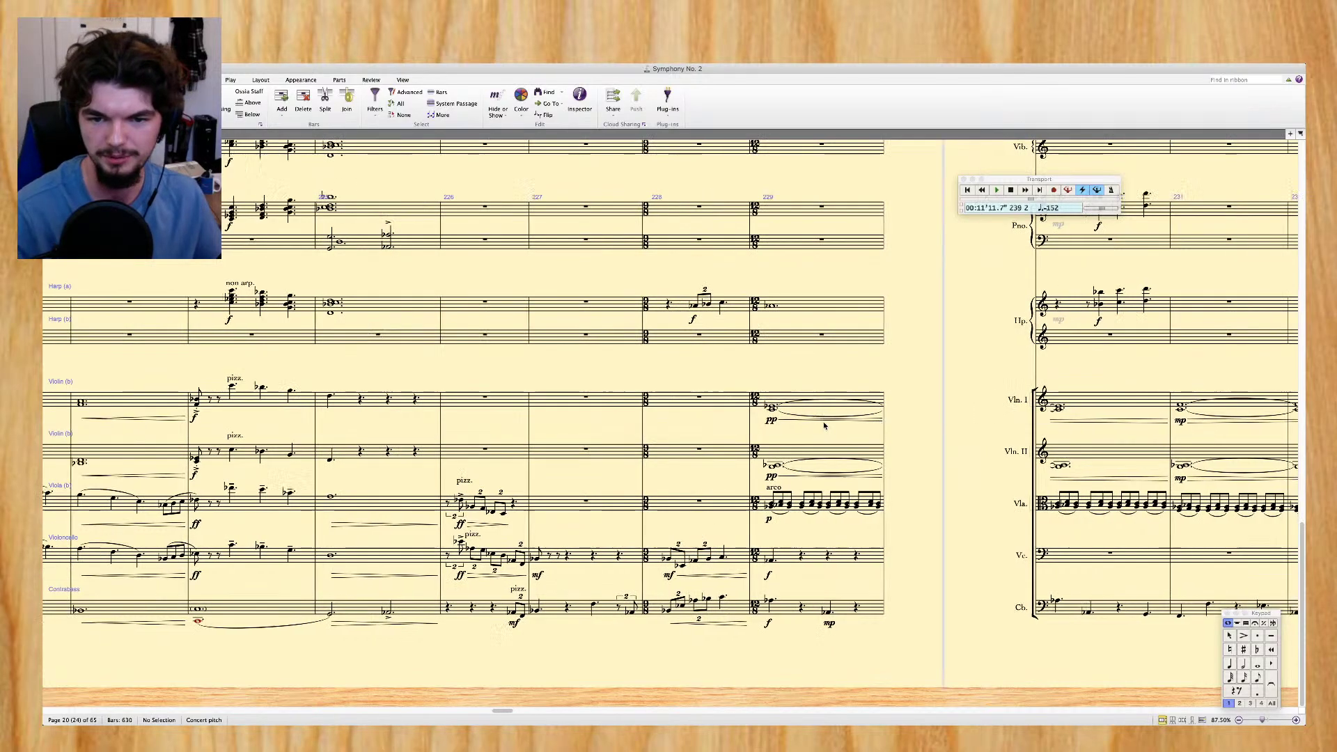
{"action": "scroll", "coordinate": [824, 426], "scroll_direction": "left", "scroll_amount": 10}
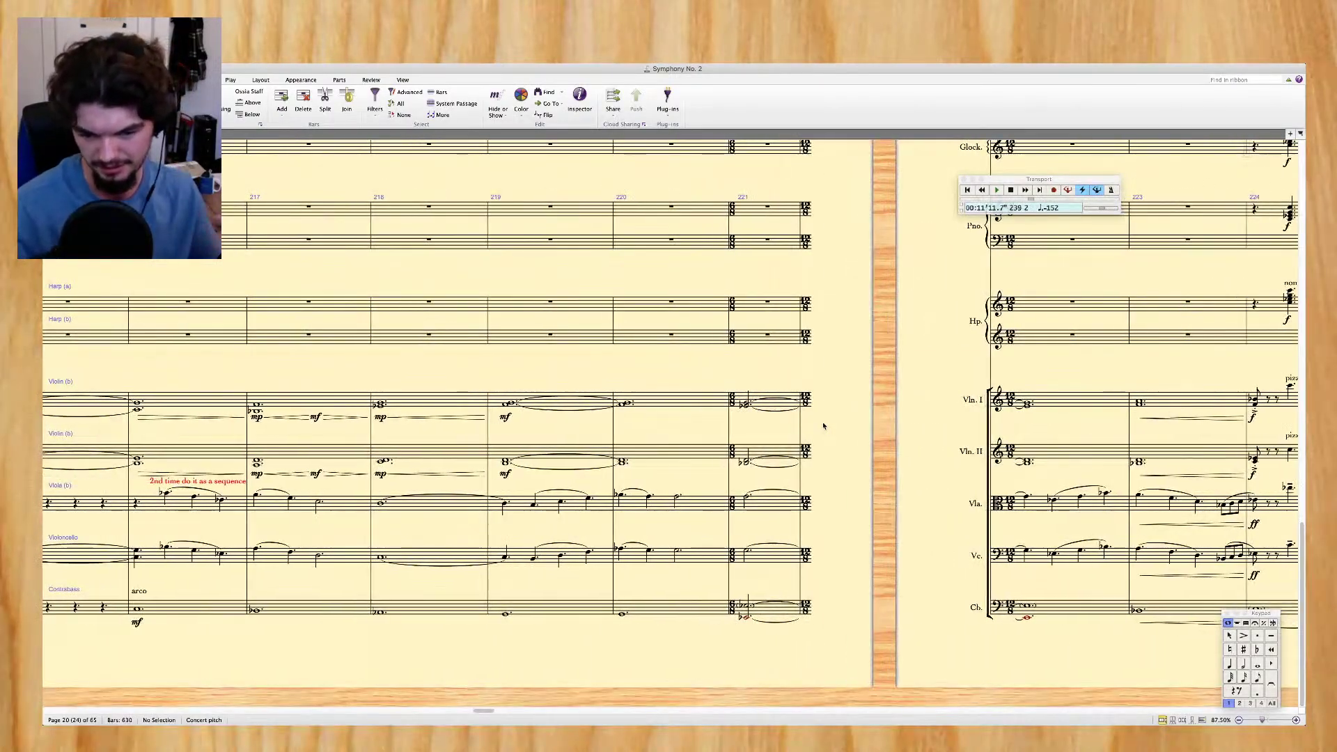
{"action": "scroll", "coordinate": [824, 426], "scroll_direction": "left", "scroll_amount": 10}
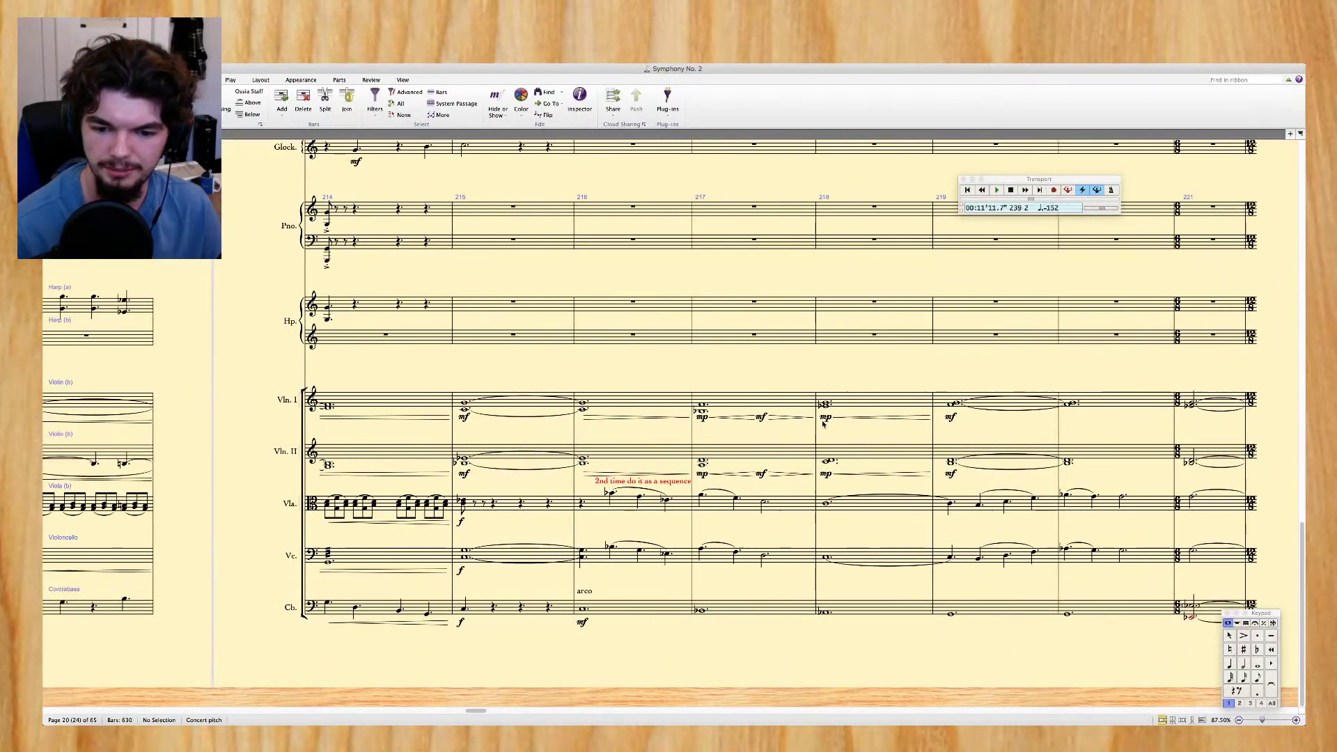
{"action": "scroll", "coordinate": [825, 423], "scroll_direction": "left", "scroll_amount": 10}
{"action": "scroll", "coordinate": [822, 424], "scroll_direction": "left", "scroll_amount": 10}
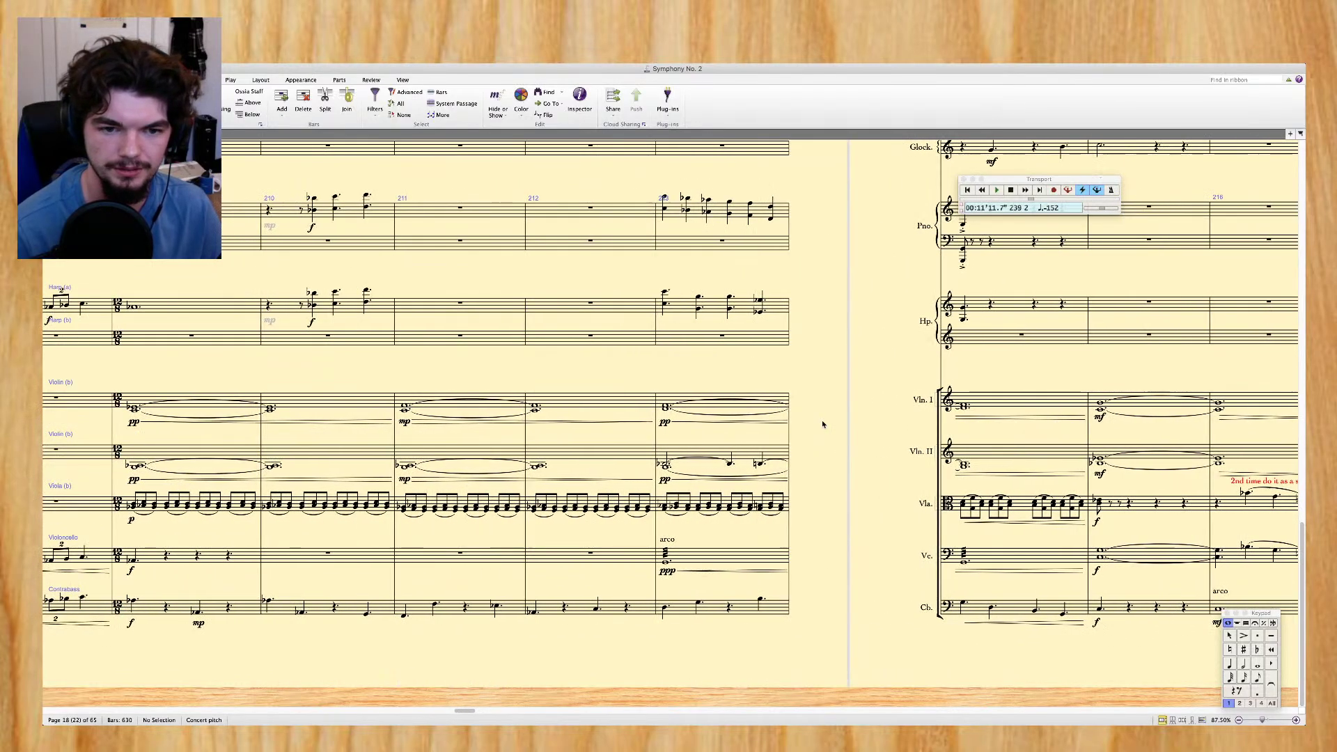
{"action": "scroll", "coordinate": [822, 424], "scroll_direction": "left", "scroll_amount": 6}
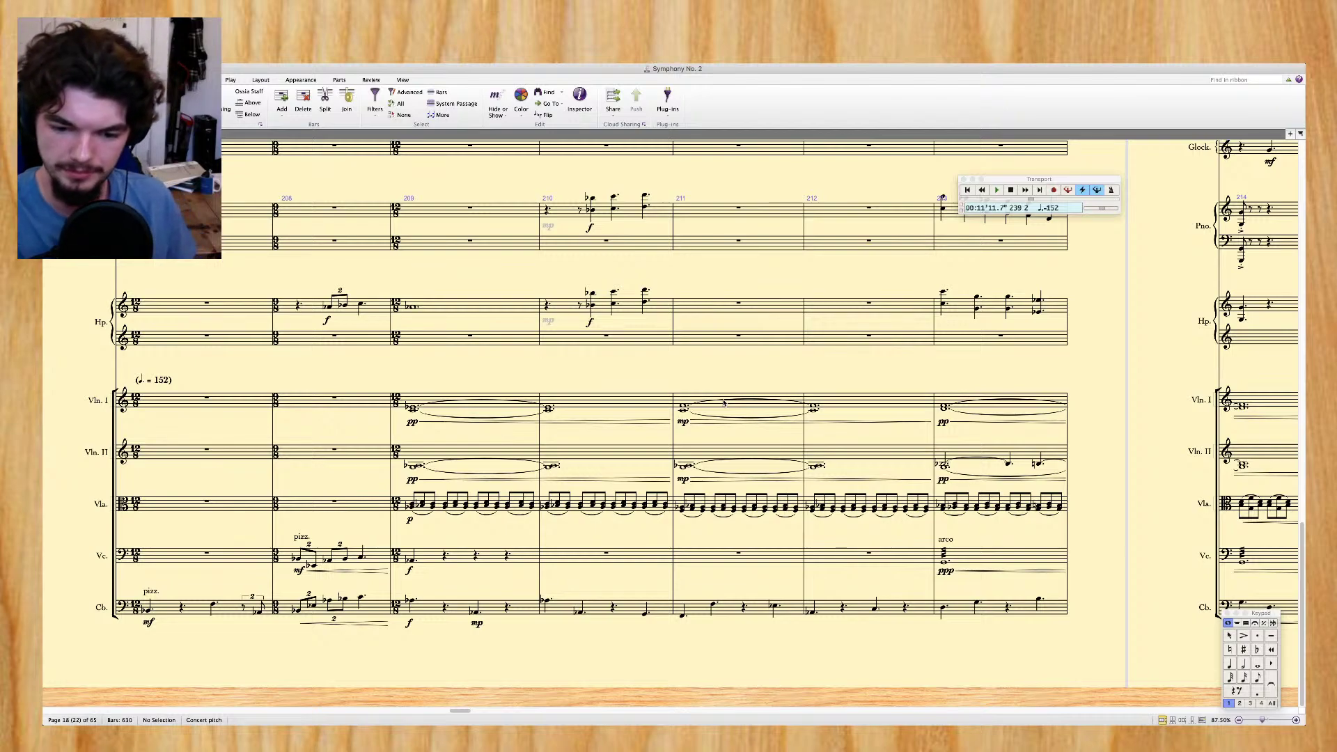
Play the score from the tempo marking in bar 207 through bar 265, and review the woodwind parts from bar 259
{"action": "left_click", "coordinate": [165, 382]}
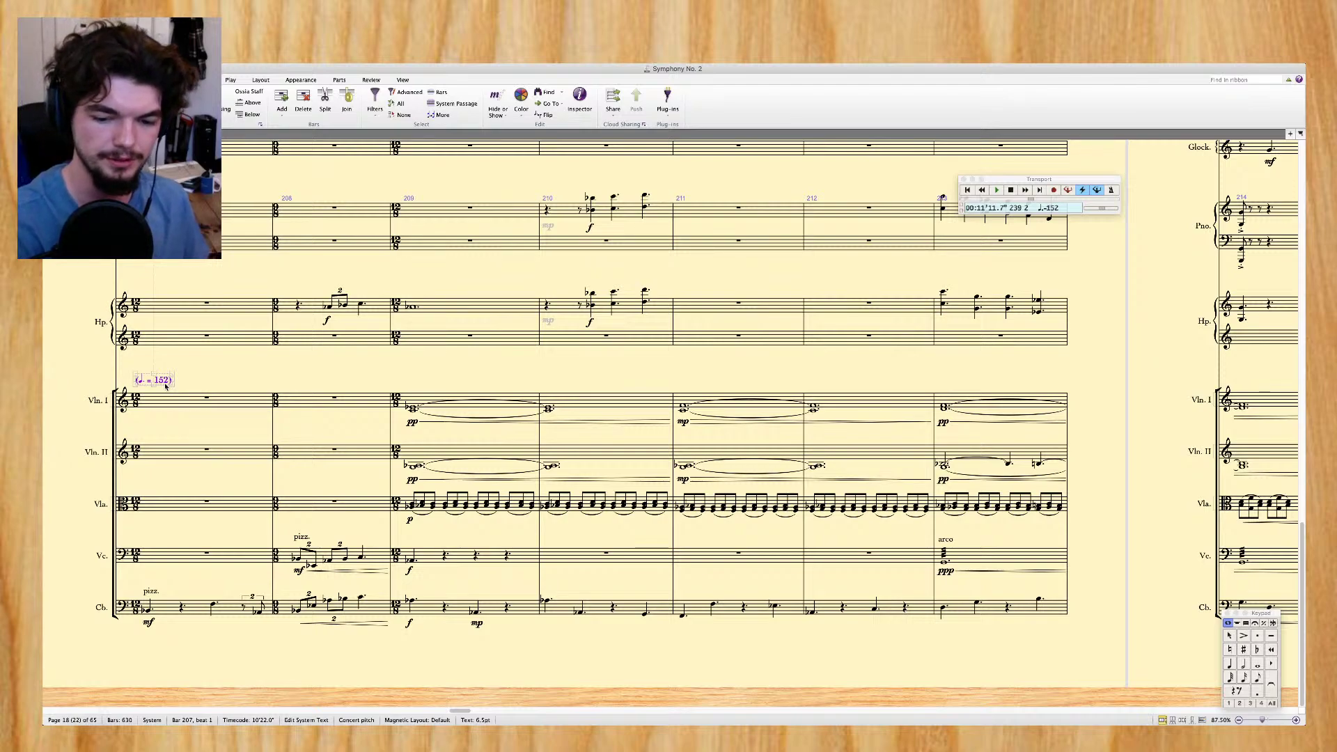
{"action": "key", "text": "space"}
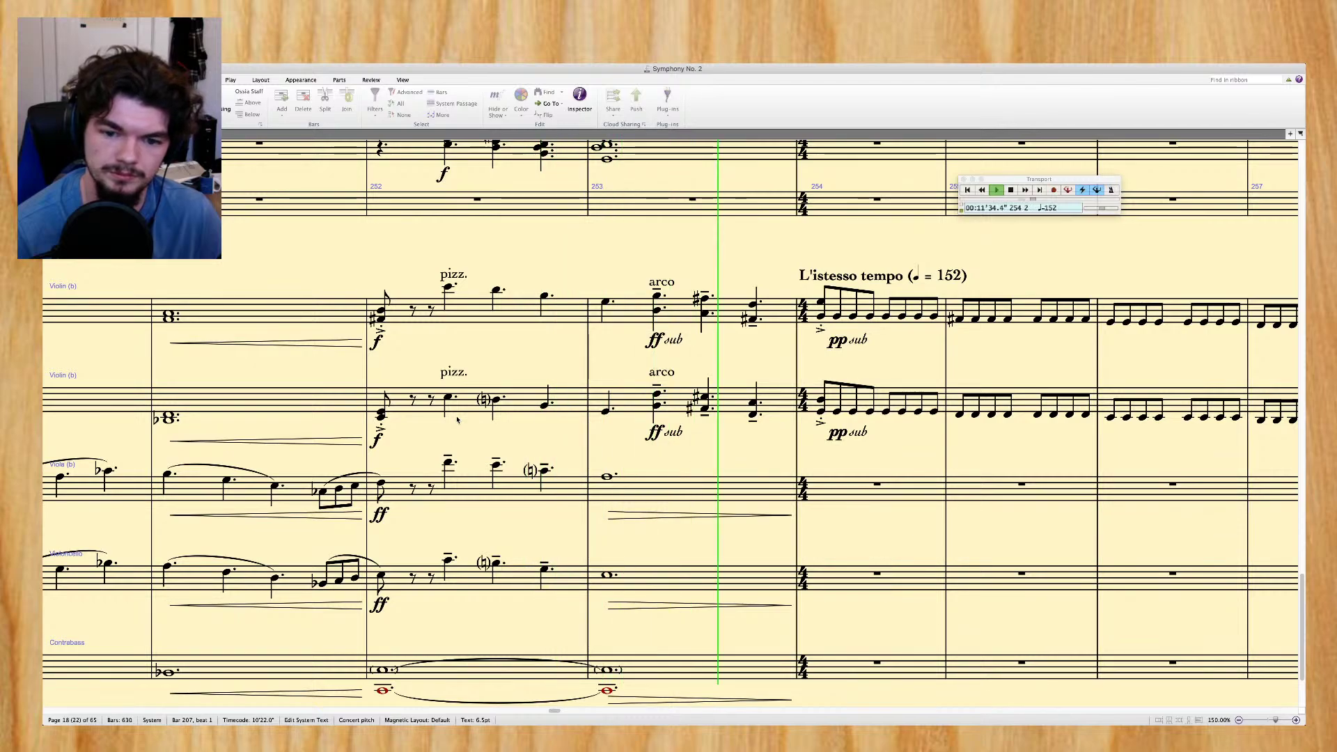
{"action": "scroll", "coordinate": [457, 419], "scroll_direction": "up", "scroll_amount": 10}
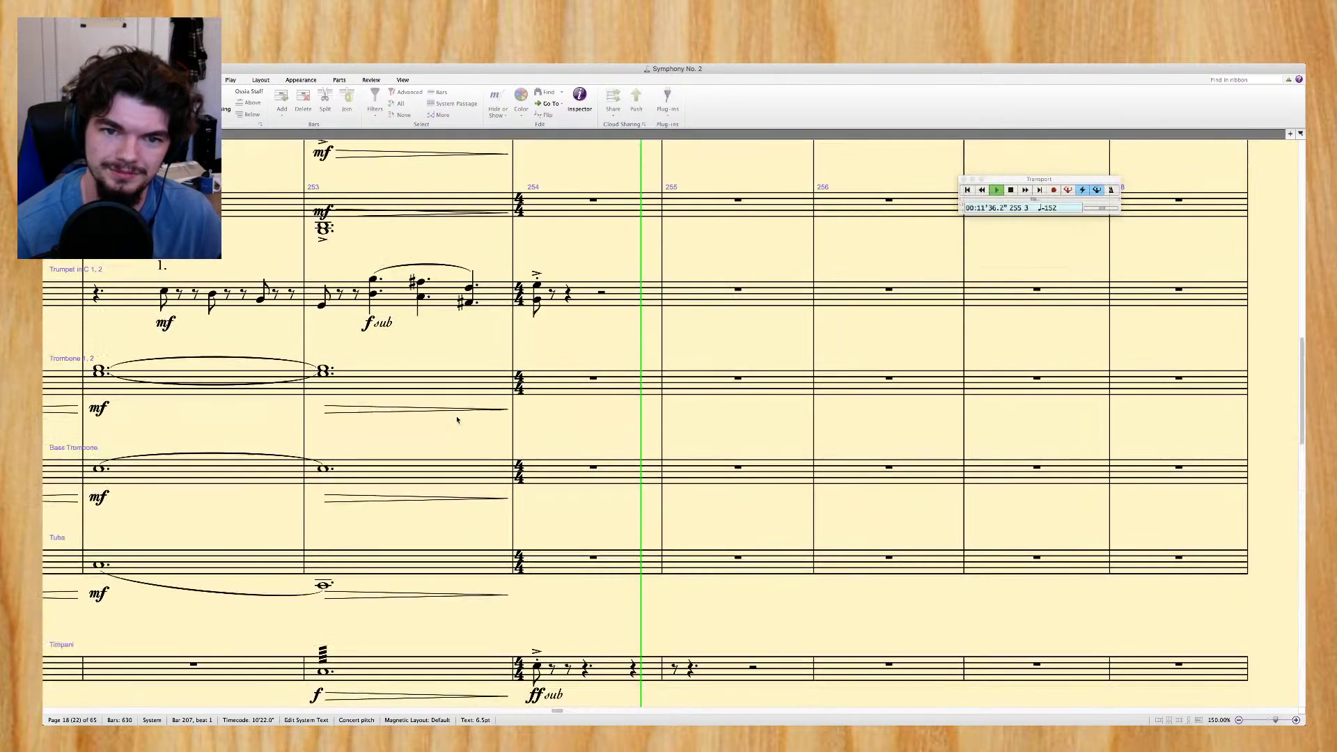
{"action": "scroll", "coordinate": [457, 419], "scroll_direction": "up", "scroll_amount": 10}
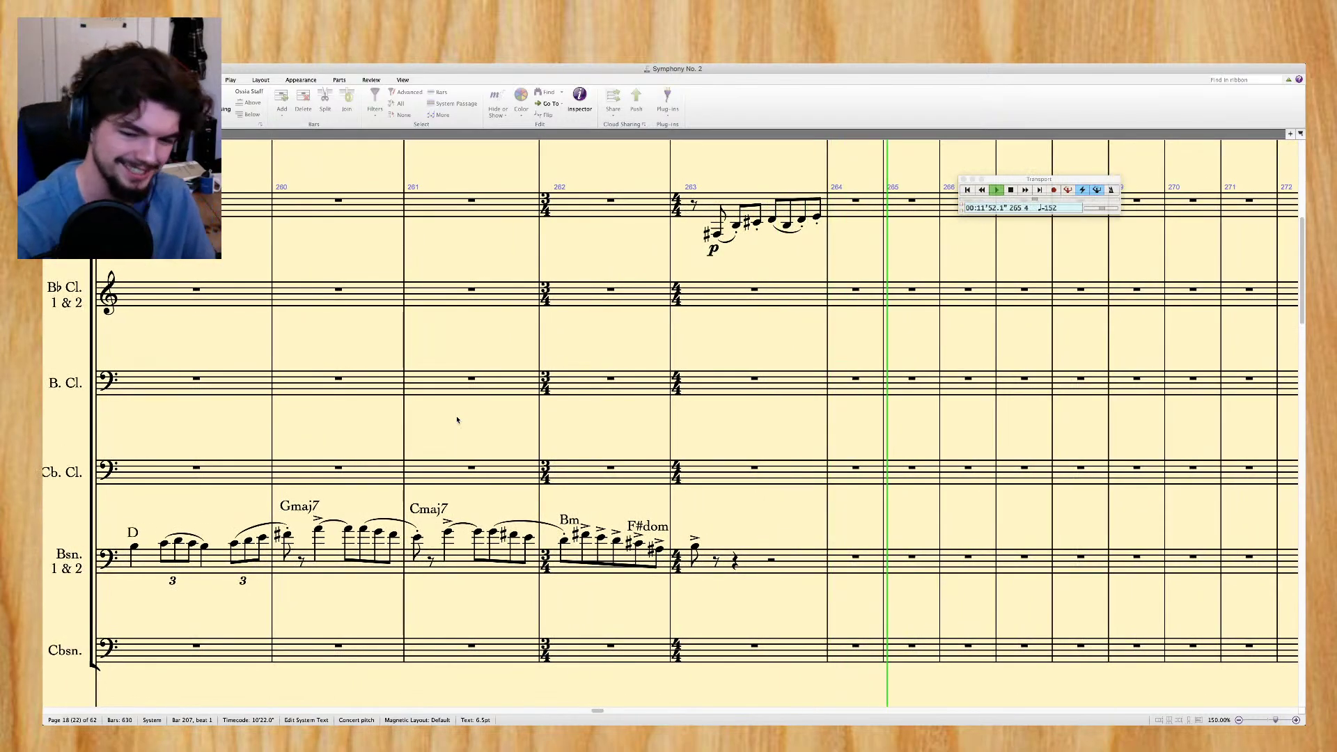
{"action": "key", "text": "space"}
{"action": "scroll", "coordinate": [499, 390], "scroll_direction": "right", "scroll_amount": 8}
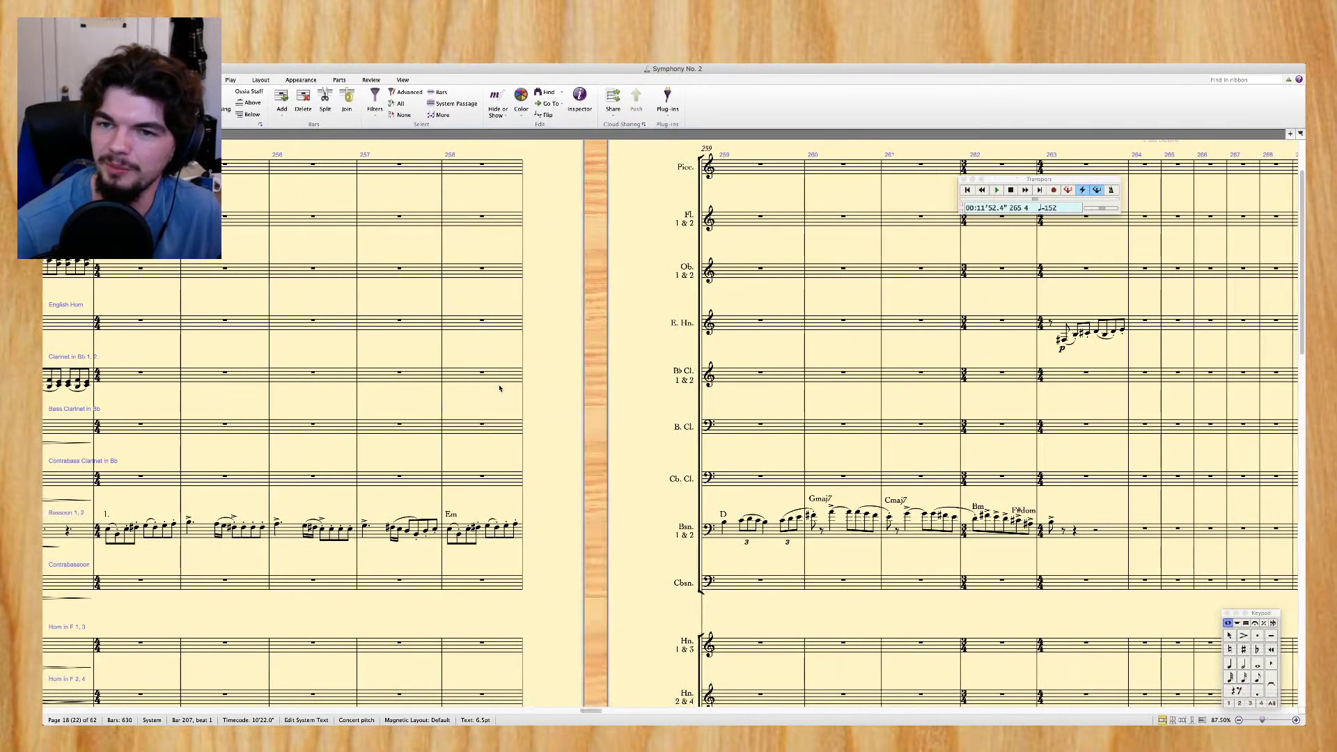
{"action": "scroll", "coordinate": [500, 390], "scroll_direction": "right", "scroll_amount": 4}
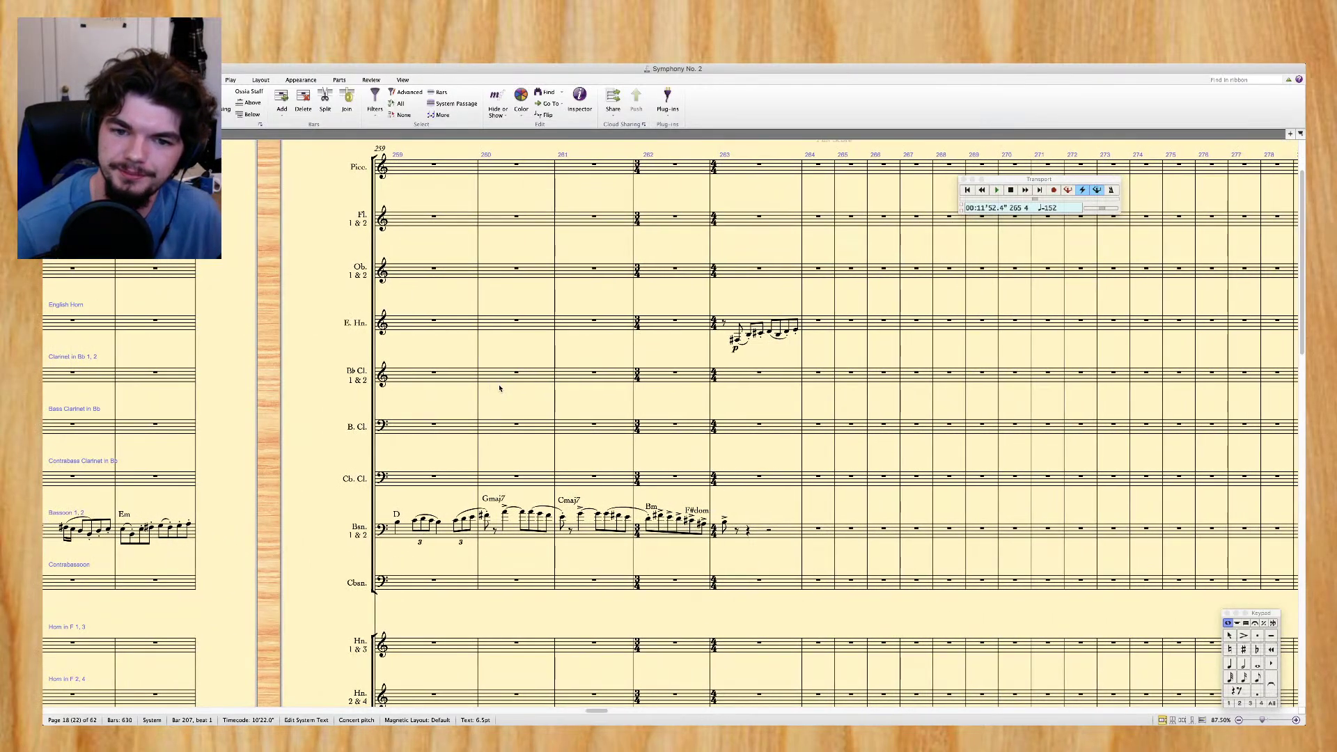
{"action": "scroll", "coordinate": [499, 390], "scroll_direction": "down", "scroll_amount": 5}
{"action": "scroll", "coordinate": [500, 389], "scroll_direction": "up", "scroll_amount": 6}
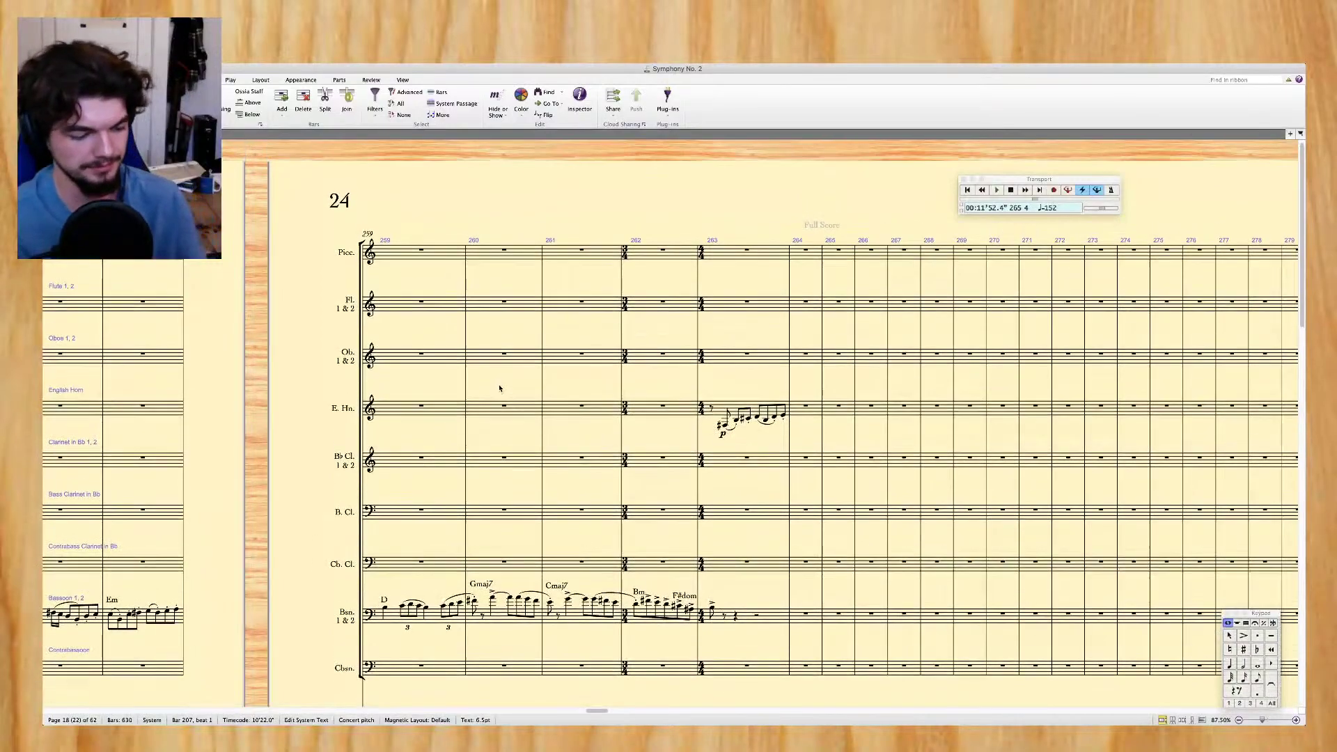
{"action": "scroll", "coordinate": [500, 389], "scroll_direction": "down", "scroll_amount": 1}
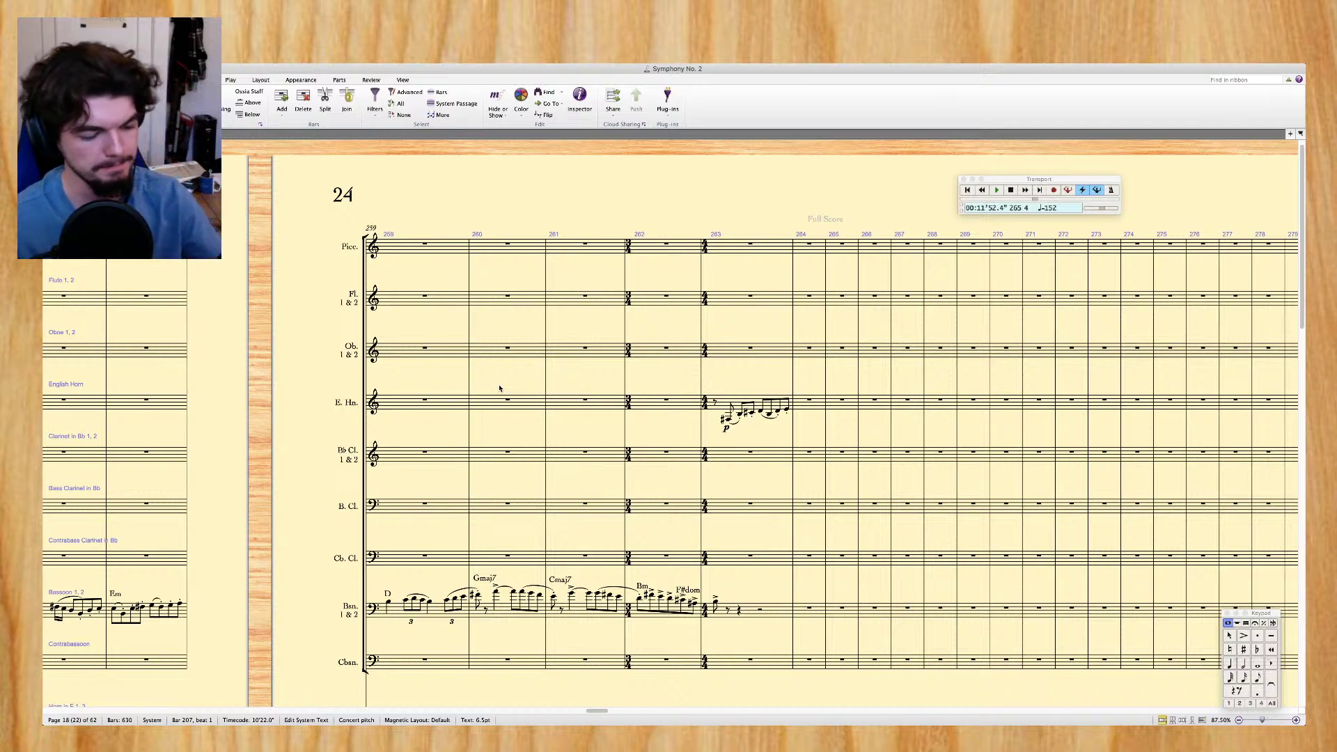
{"action": "scroll", "coordinate": [500, 388], "scroll_direction": "left", "scroll_amount": 1}
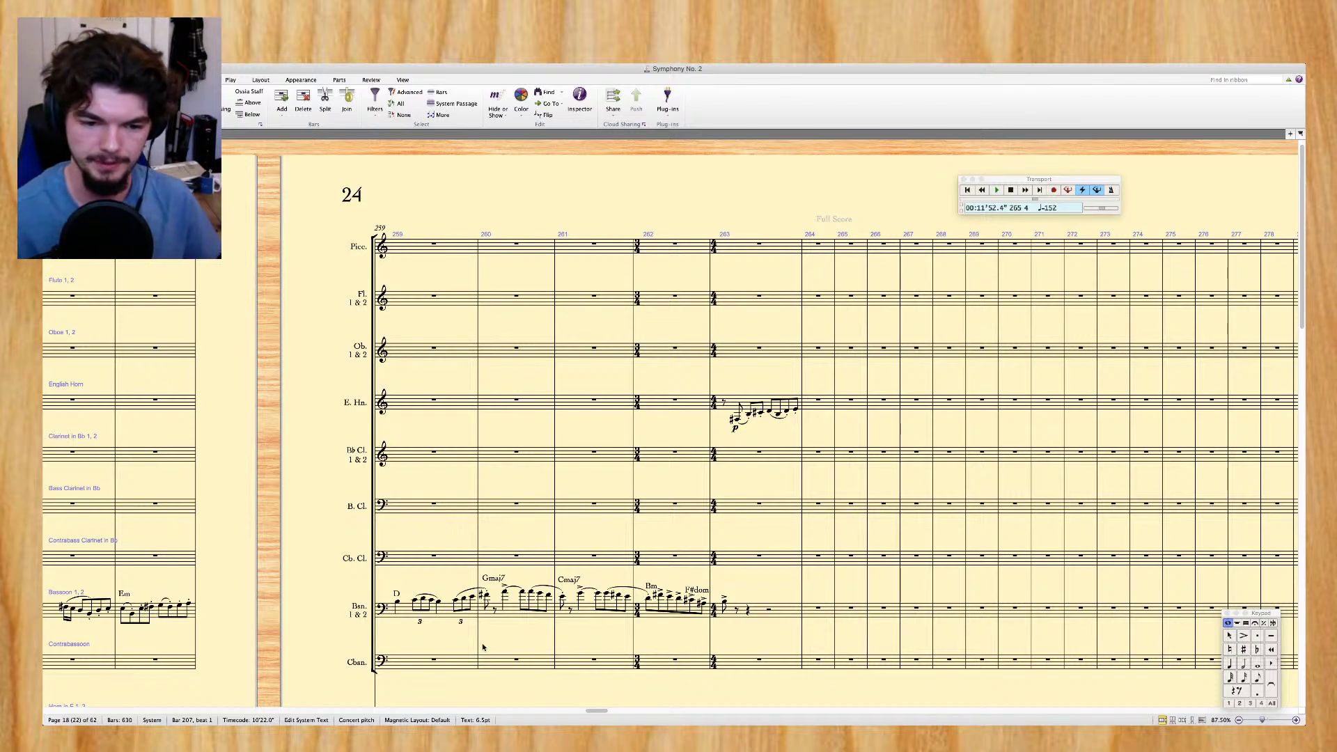
Switch to Loopback, schedule its update to install on quit, and set the Sibelius Ultimate source volume to 77%
{"action": "left_click", "coordinate": [514, 726]}
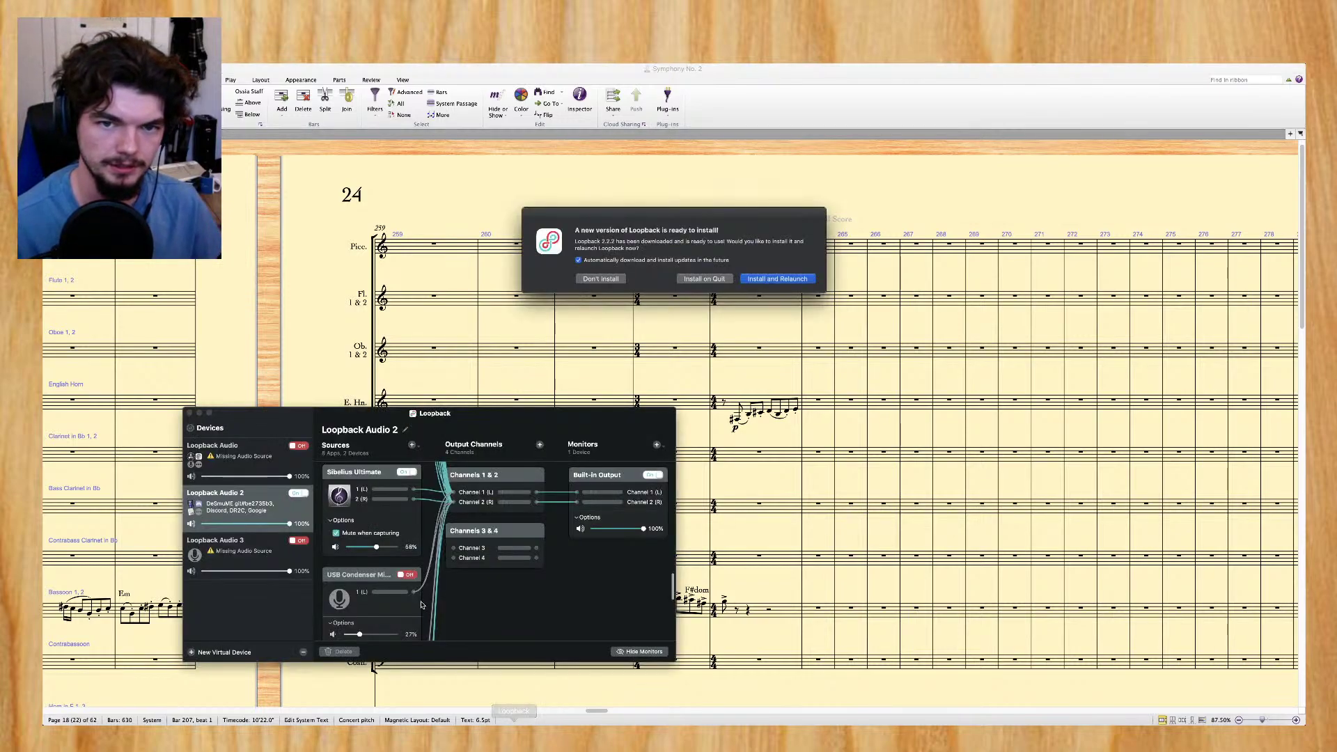
{"action": "left_click", "coordinate": [711, 281]}
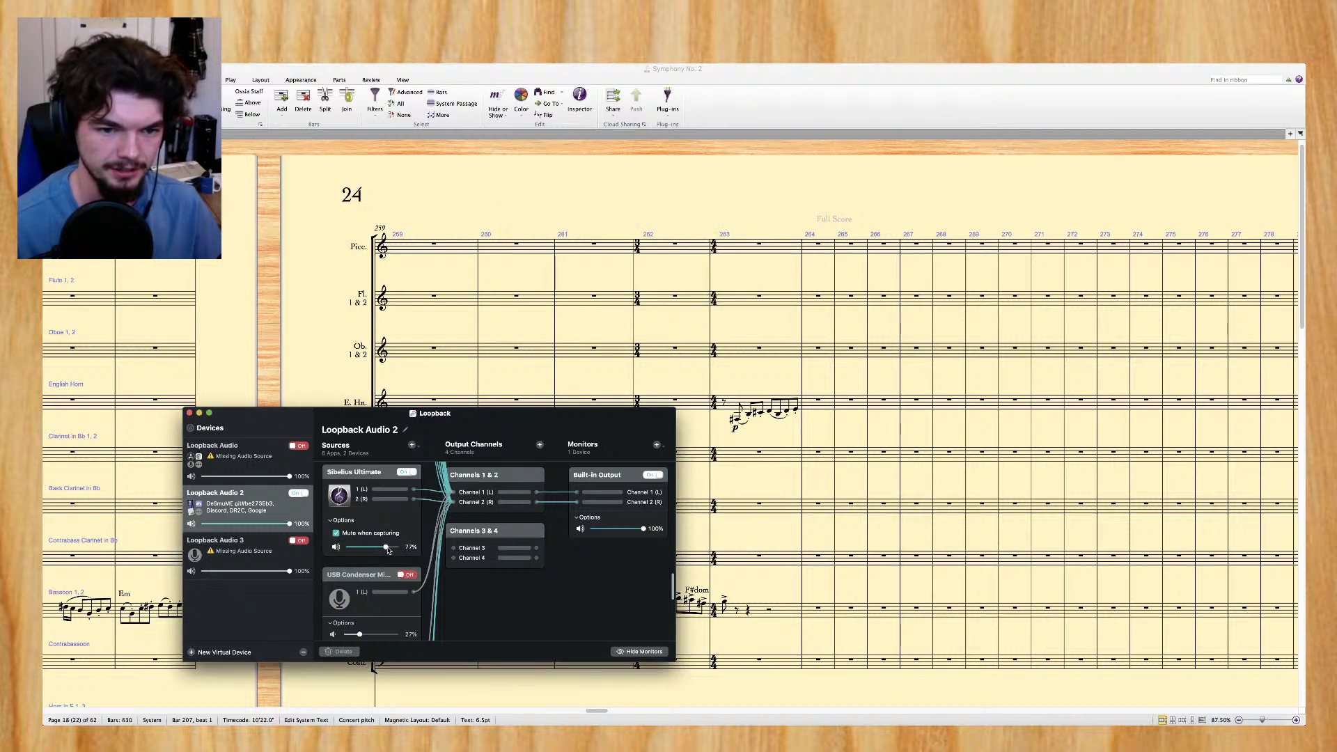
{"action": "left_click", "coordinate": [427, 334]}
Play the score from the oboe's first note in bar 250 and stop playback in bar 256
{"action": "scroll", "coordinate": [418, 254], "scroll_direction": "left", "scroll_amount": 10}
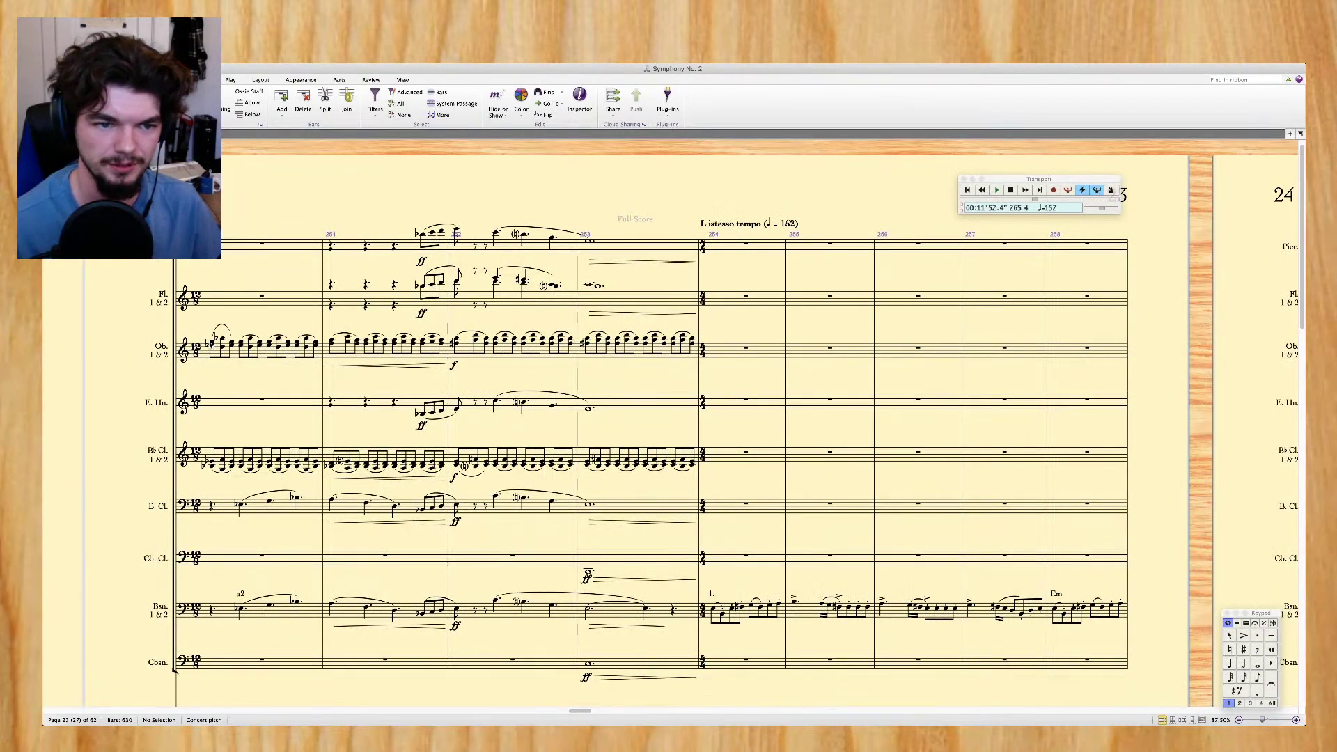
{"action": "left_click", "coordinate": [213, 341]}
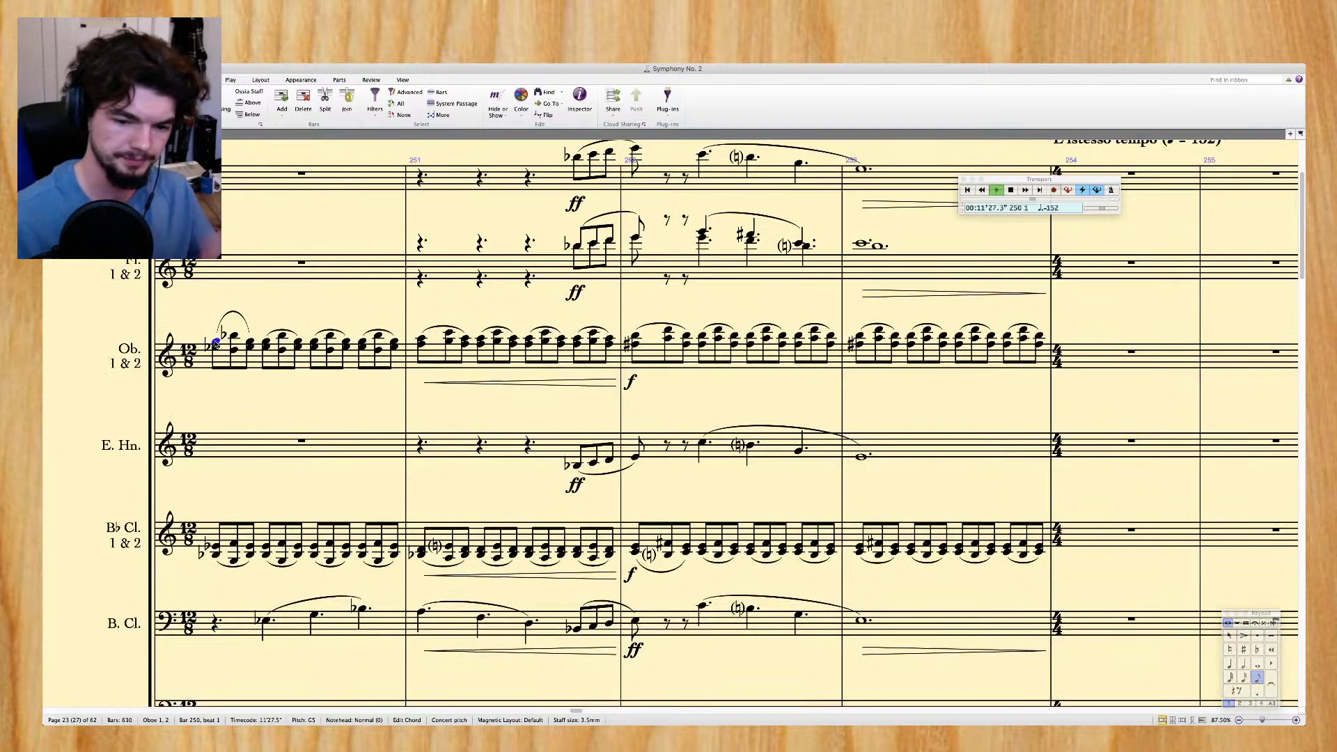
{"action": "key", "text": "super+plus"}
{"action": "key", "text": "p"}
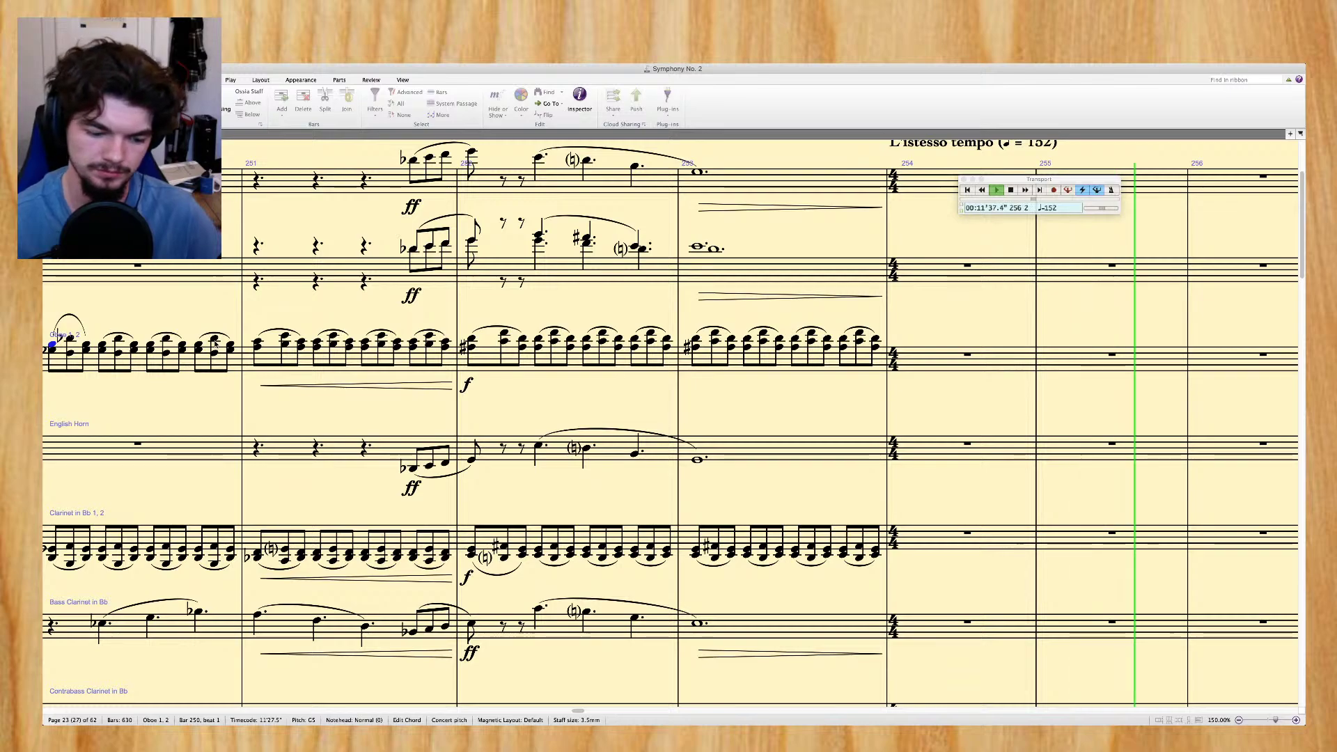
{"action": "key", "text": "Escape"}
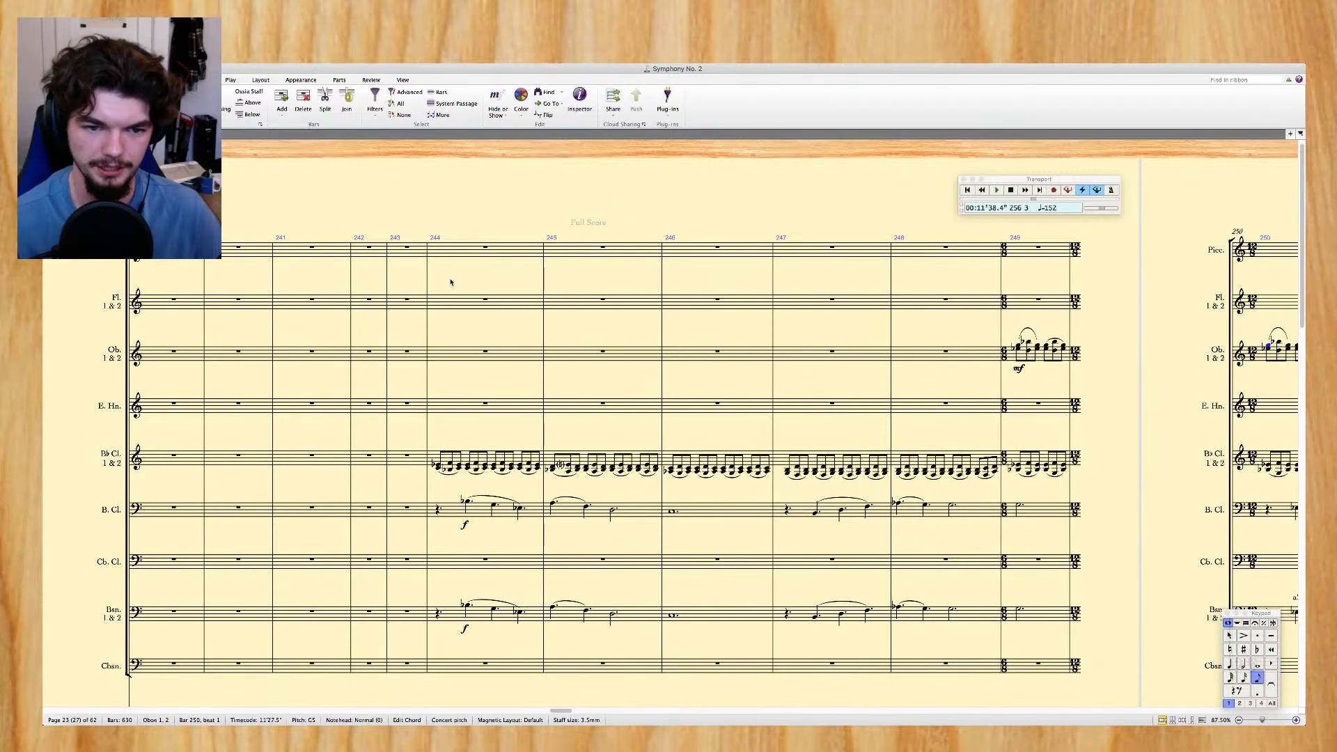
Delete the red "2nd time do it as a sequence" text above the viola part in bar 216
{"action": "scroll", "coordinate": [448, 284], "scroll_direction": "down", "scroll_amount": 5}
{"action": "scroll", "coordinate": [450, 282], "scroll_direction": "down", "scroll_amount": 8}
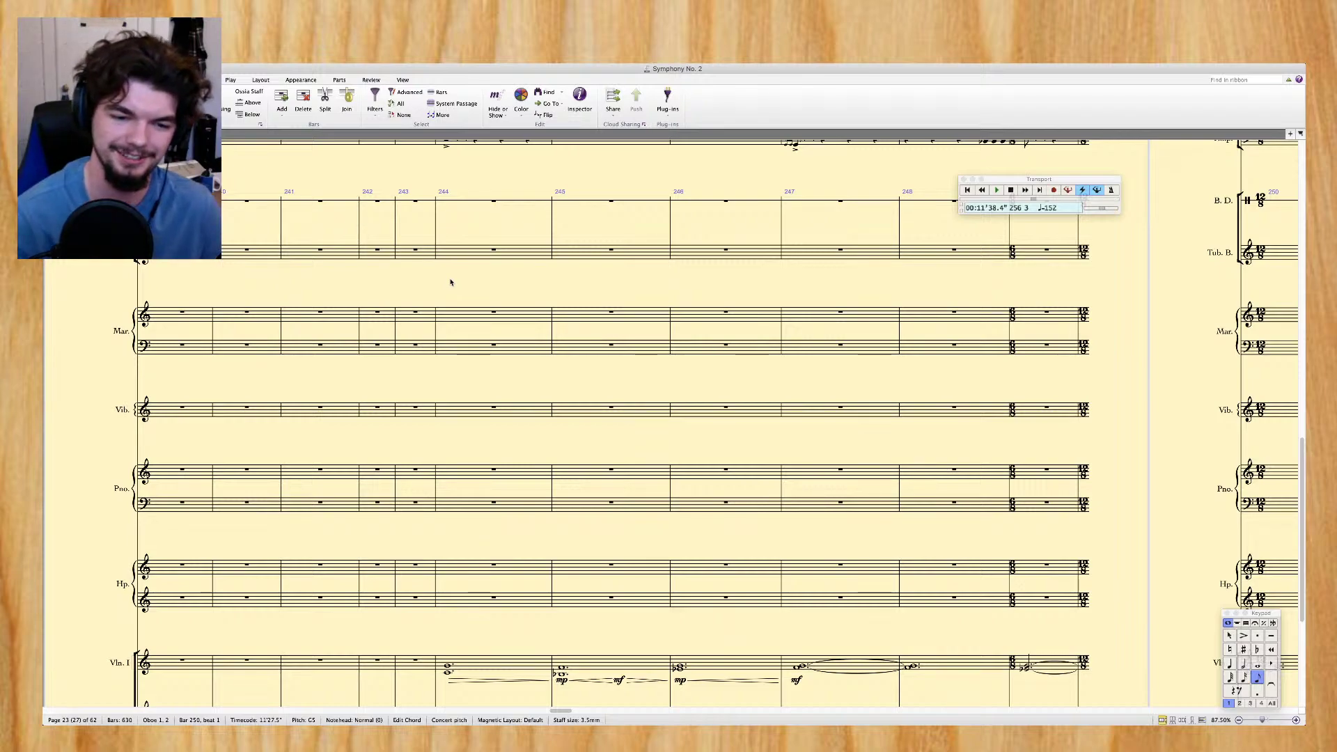
{"action": "scroll", "coordinate": [492, 209], "scroll_direction": "left", "scroll_amount": 2}
{"action": "scroll", "coordinate": [492, 209], "scroll_direction": "down", "scroll_amount": 5}
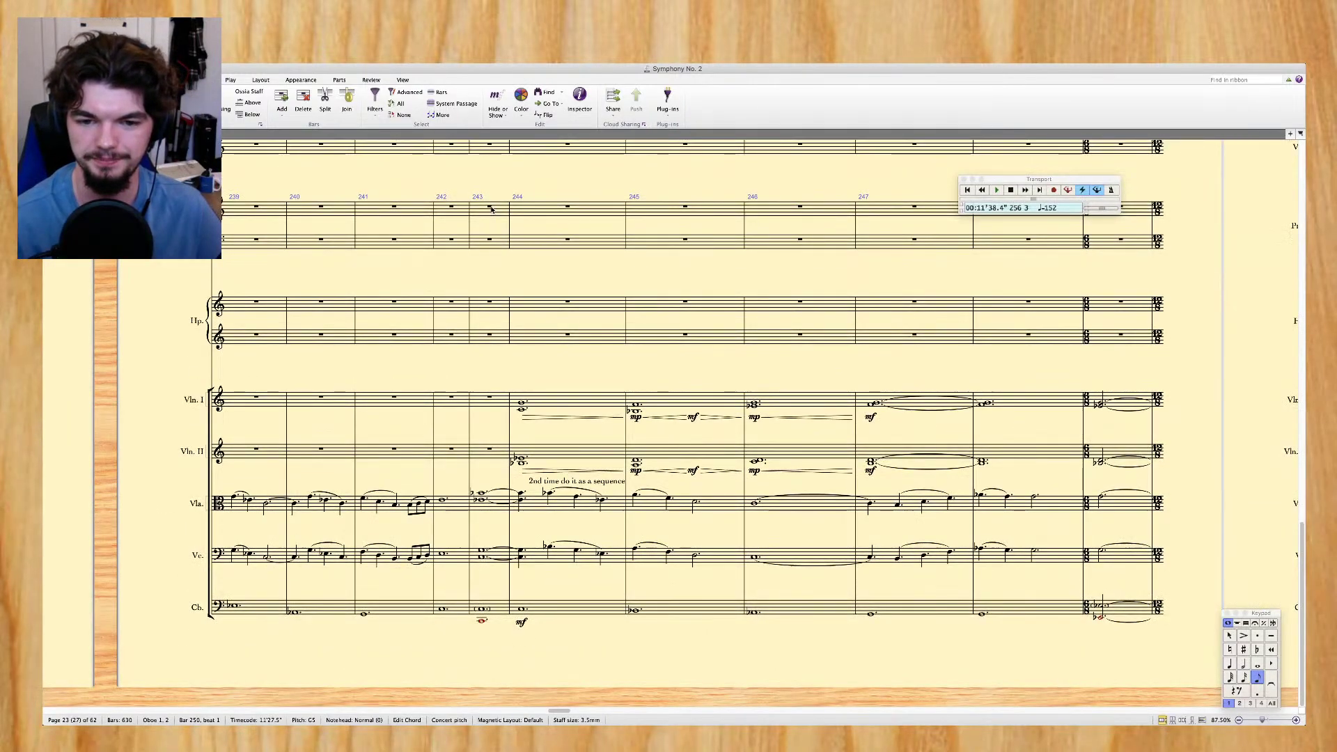
{"action": "scroll", "coordinate": [492, 210], "scroll_direction": "left", "scroll_amount": 4}
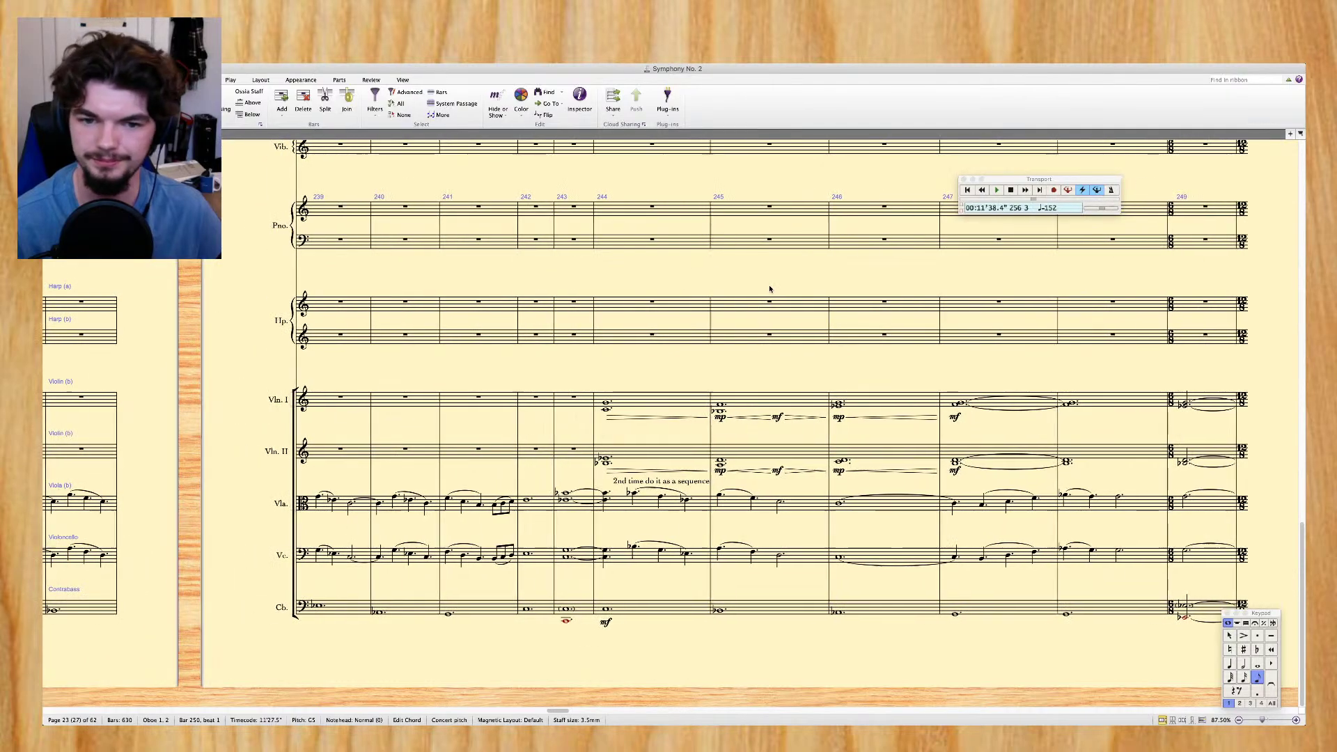
{"action": "scroll", "coordinate": [770, 289], "scroll_direction": "left", "scroll_amount": 3}
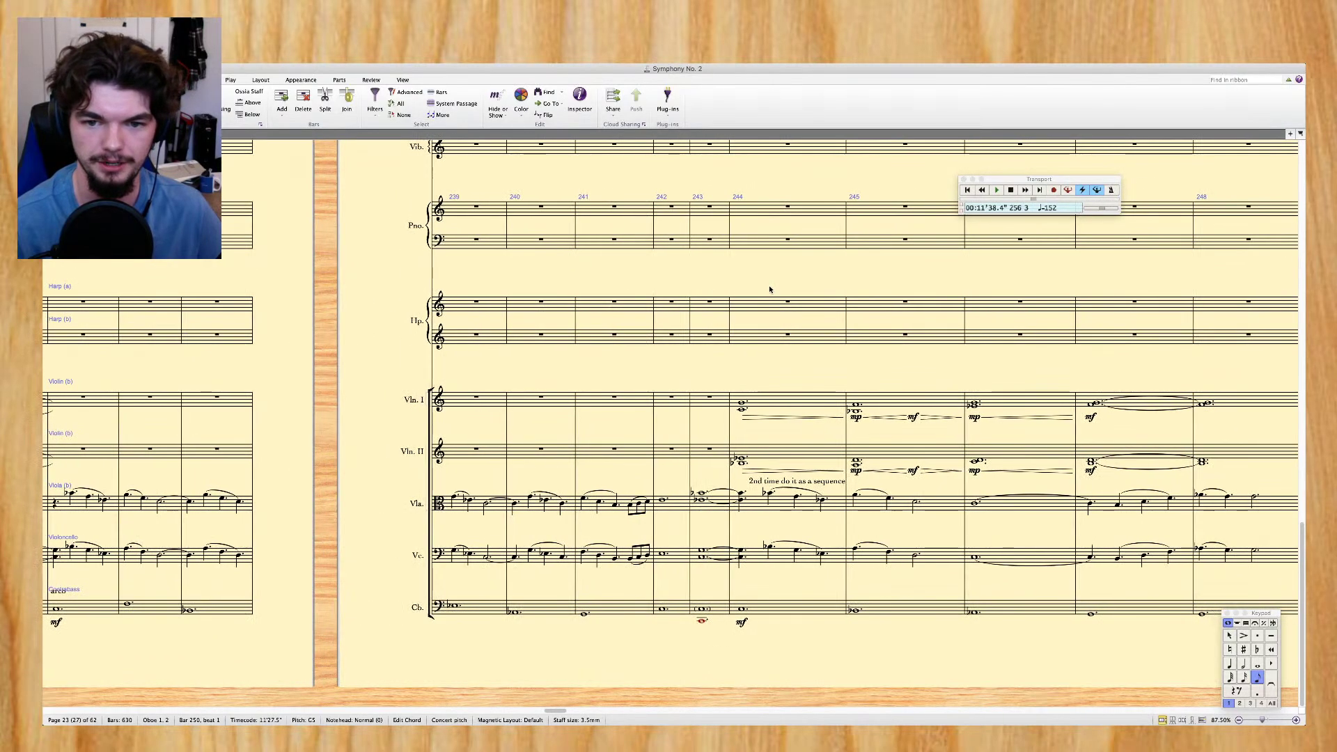
{"action": "left_click", "coordinate": [771, 487]}
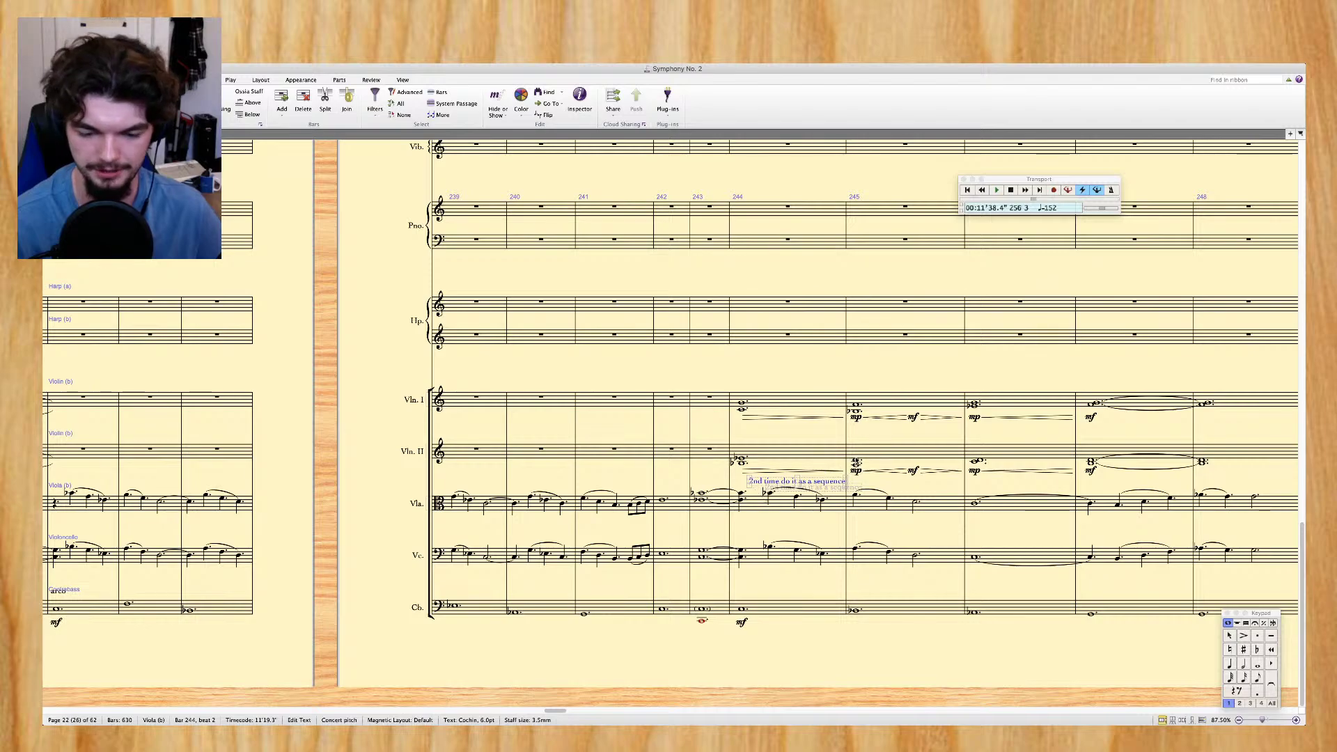
{"action": "scroll", "coordinate": [836, 474], "scroll_direction": "left", "scroll_amount": 15}
{"action": "scroll", "coordinate": [857, 461], "scroll_direction": "left", "scroll_amount": 15}
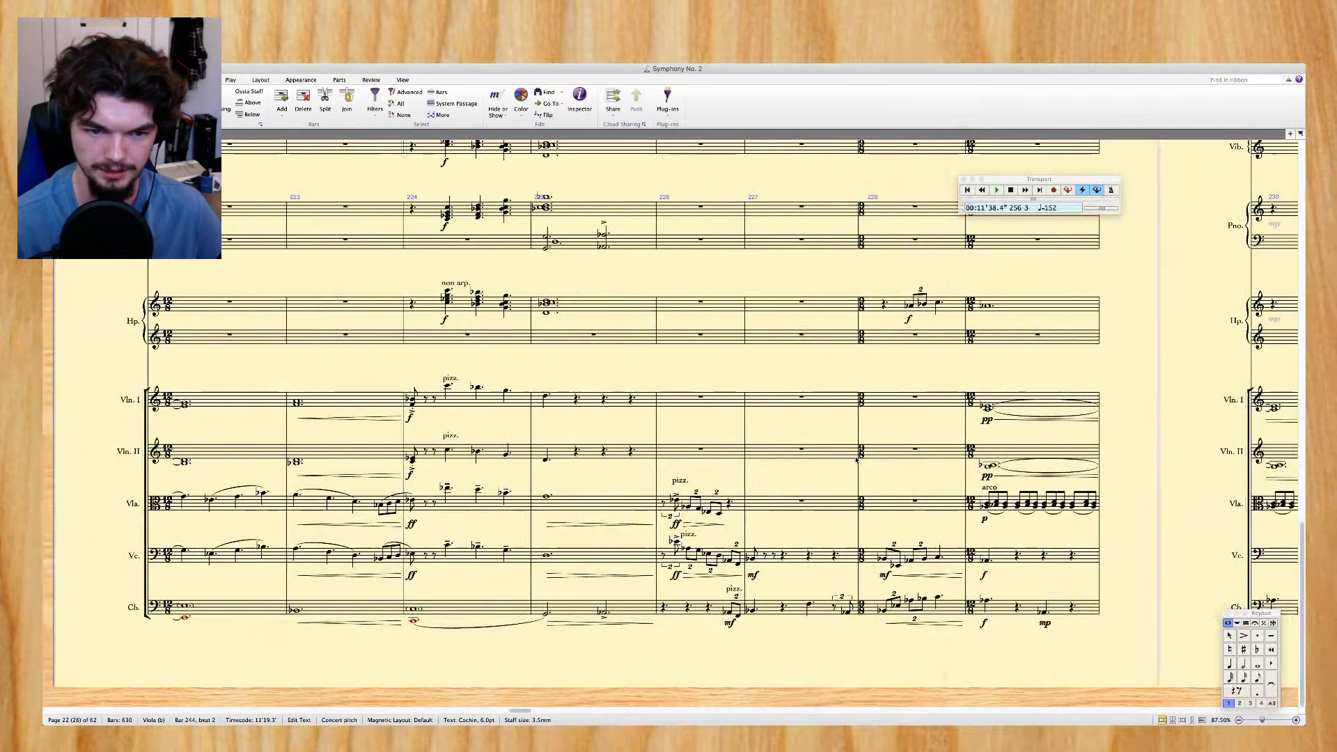
{"action": "scroll", "coordinate": [856, 461], "scroll_direction": "left", "scroll_amount": 10}
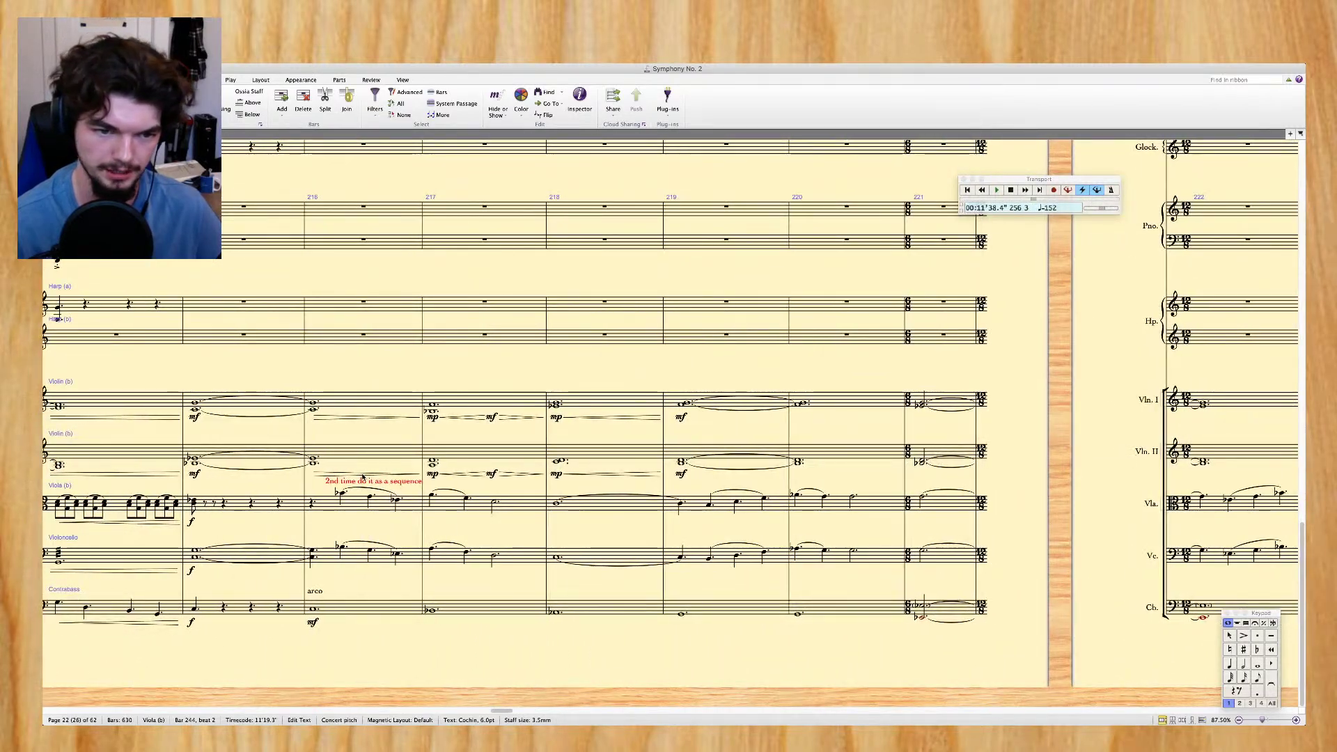
{"action": "key", "text": "Delete"}
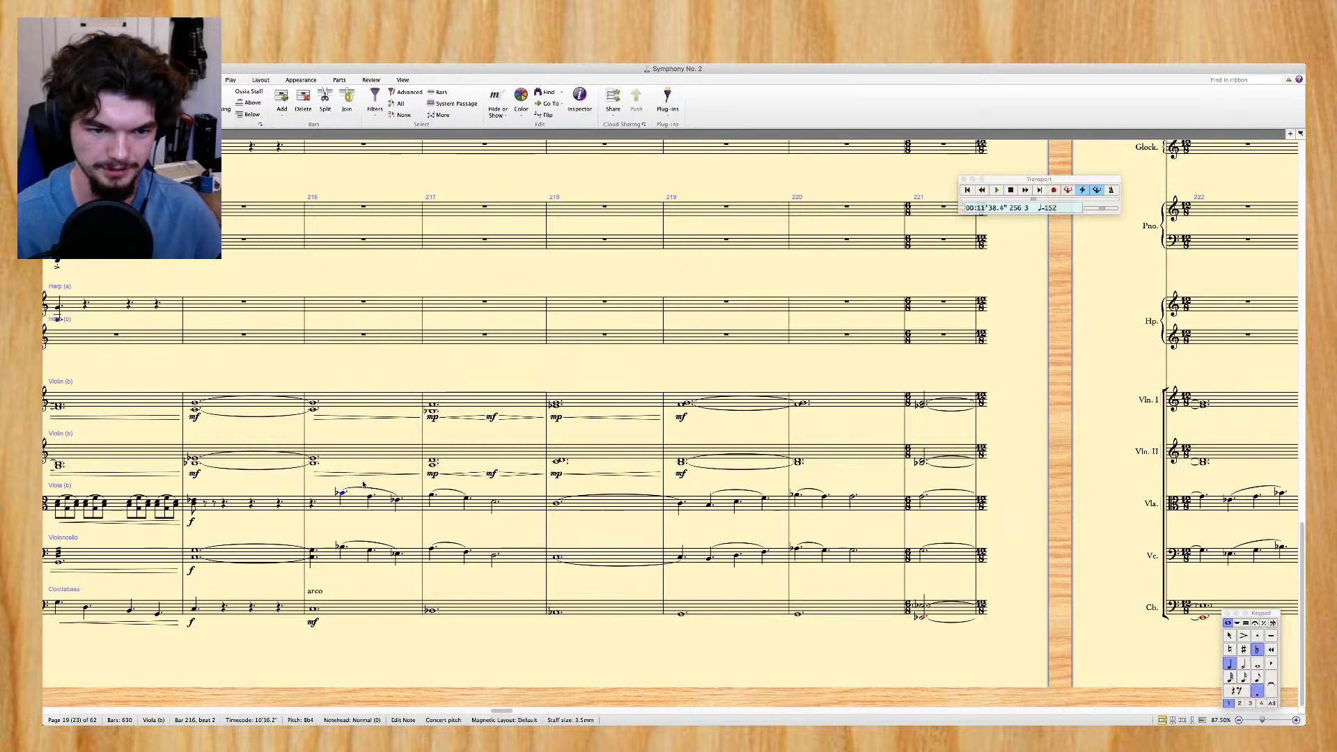
Go through the viola melody note by note from bar 216 to the first note of bar 218
{"action": "scroll", "coordinate": [363, 485], "scroll_direction": "left", "scroll_amount": 5}
{"action": "scroll", "coordinate": [363, 484], "scroll_direction": "left", "scroll_amount": 10}
{"action": "scroll", "coordinate": [839, 516], "scroll_direction": "right", "scroll_amount": 6}
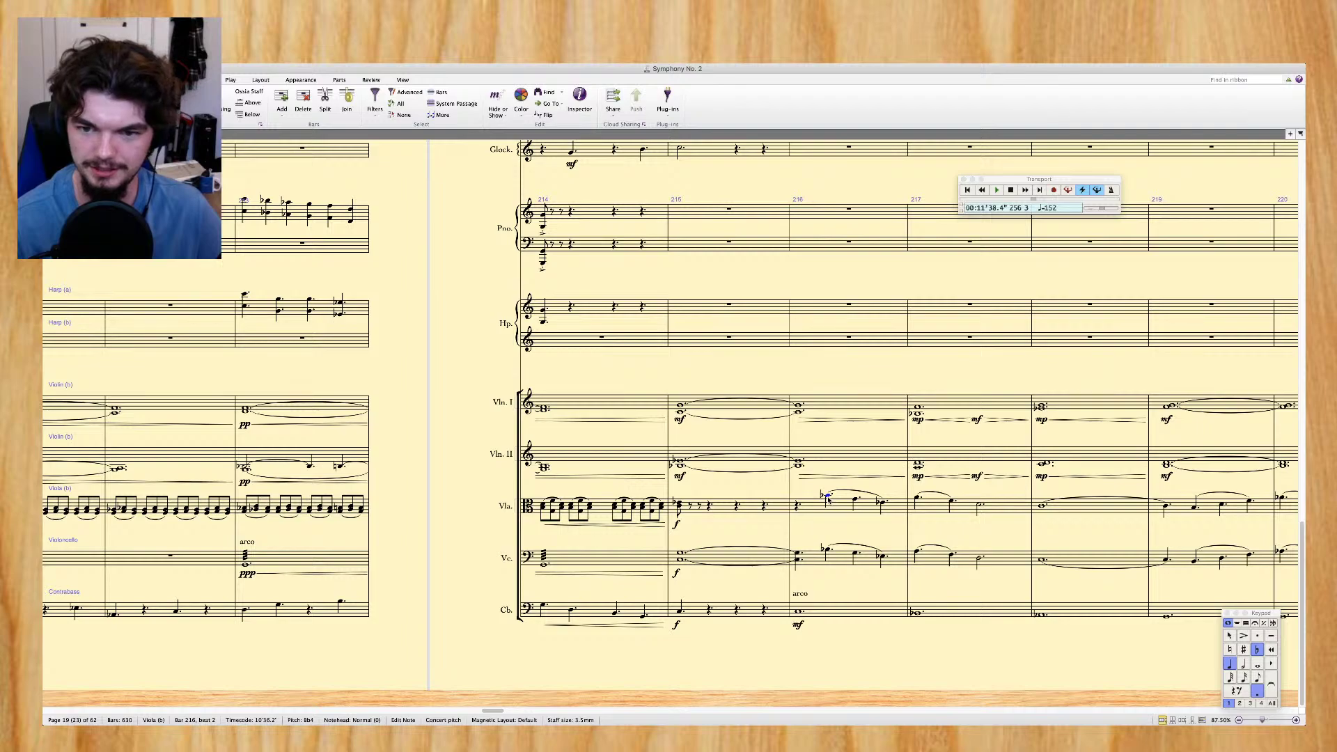
{"action": "scroll", "coordinate": [827, 498], "scroll_direction": "right", "scroll_amount": 3}
{"action": "key", "text": "Right"}
{"action": "key", "text": "Right"}
{"action": "key", "text": "Right"}
{"action": "key", "text": "Right"}
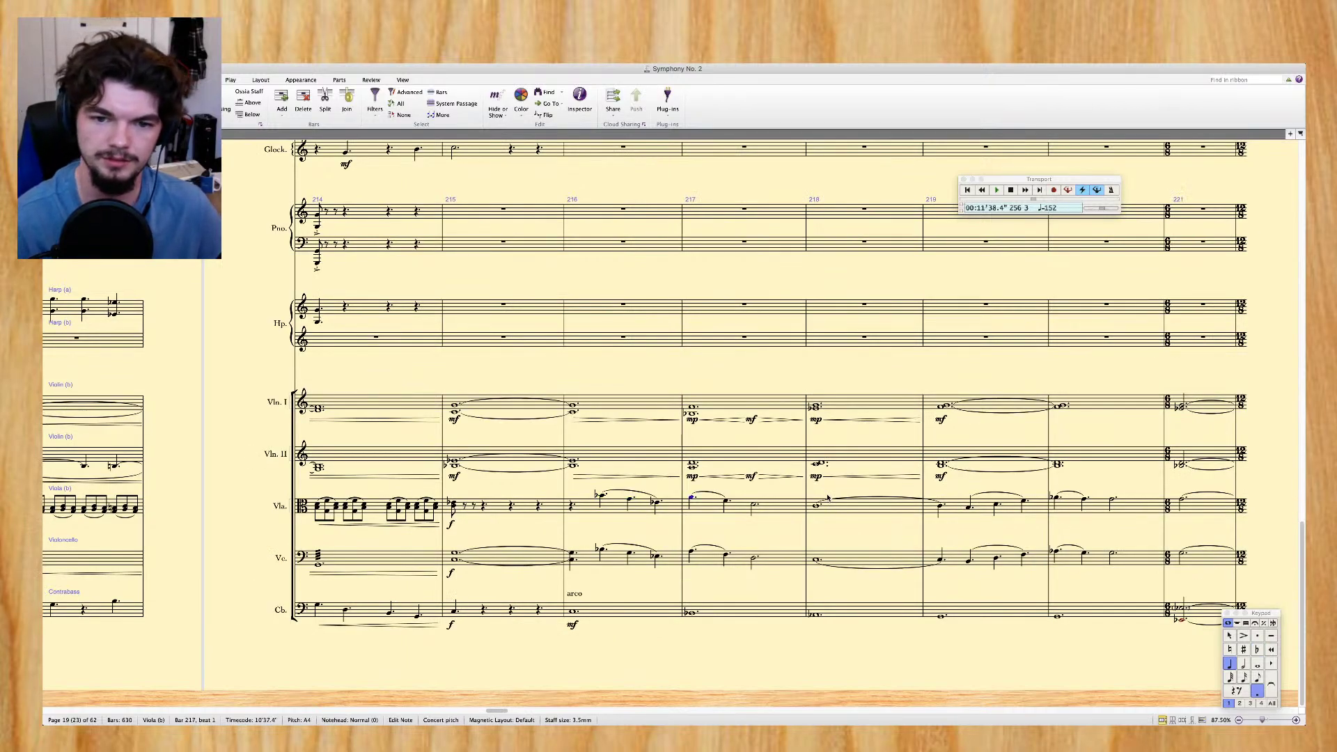
{"action": "key", "text": "Right"}
{"action": "key", "text": "Right"}
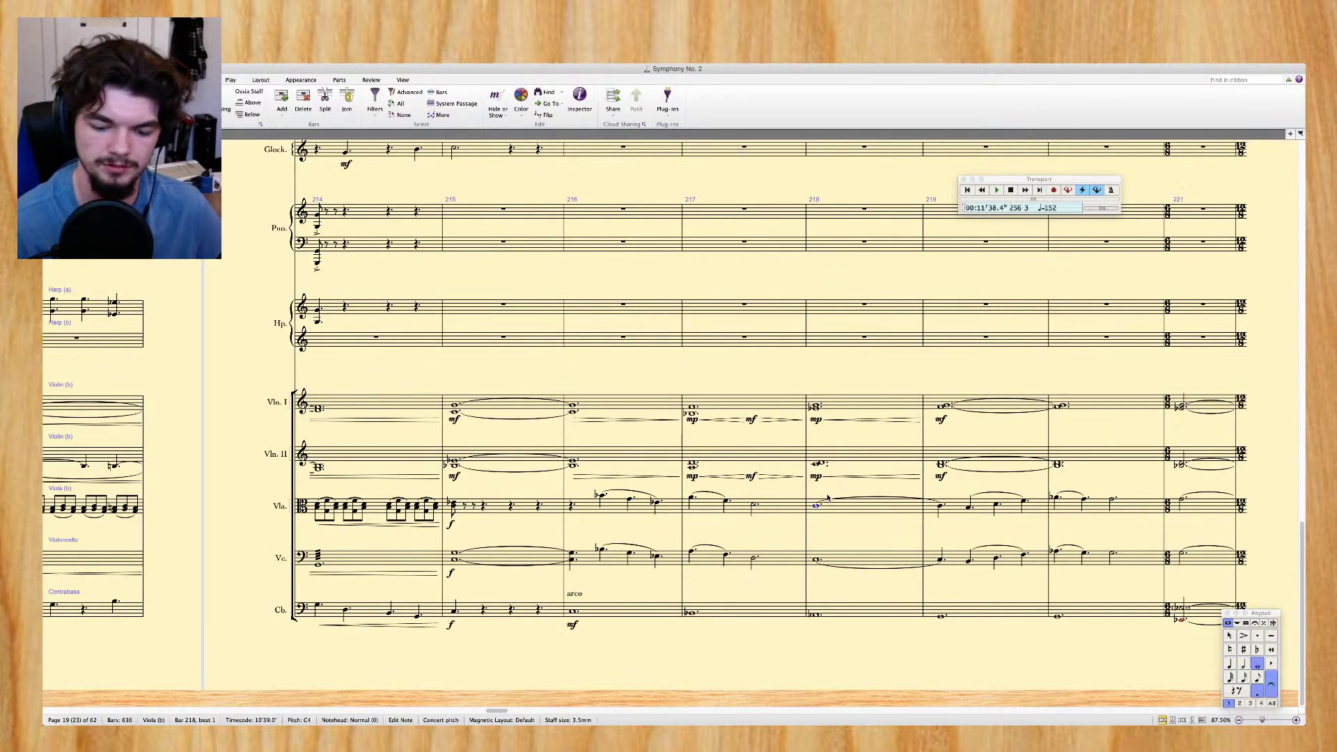
Go through the viola melody note by note from bar 218 to the start of bar 224
{"action": "key", "text": "Right"}
{"action": "key", "text": "Right"}
{"action": "key", "text": "Right"}
{"action": "key", "text": "Right"}
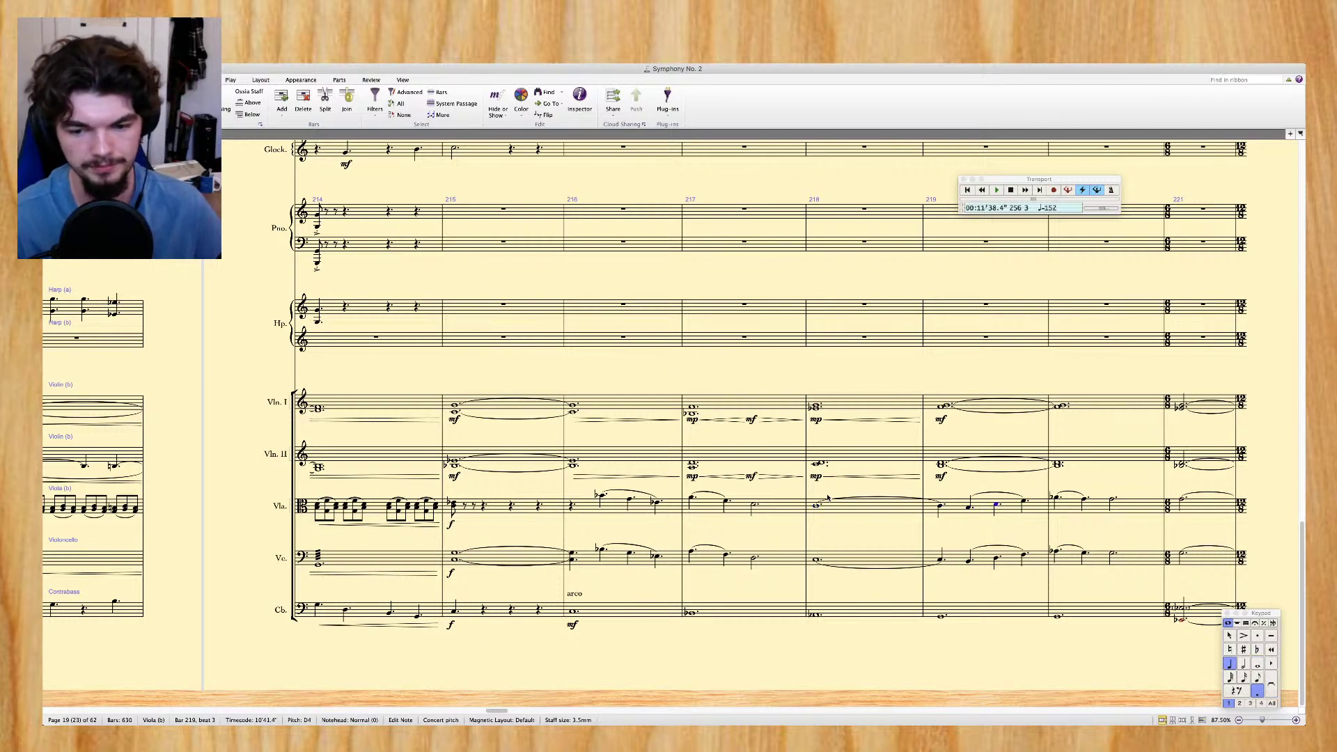
{"action": "key", "text": "Right"}
{"action": "key", "text": "Right"}
{"action": "key", "text": "Right"}
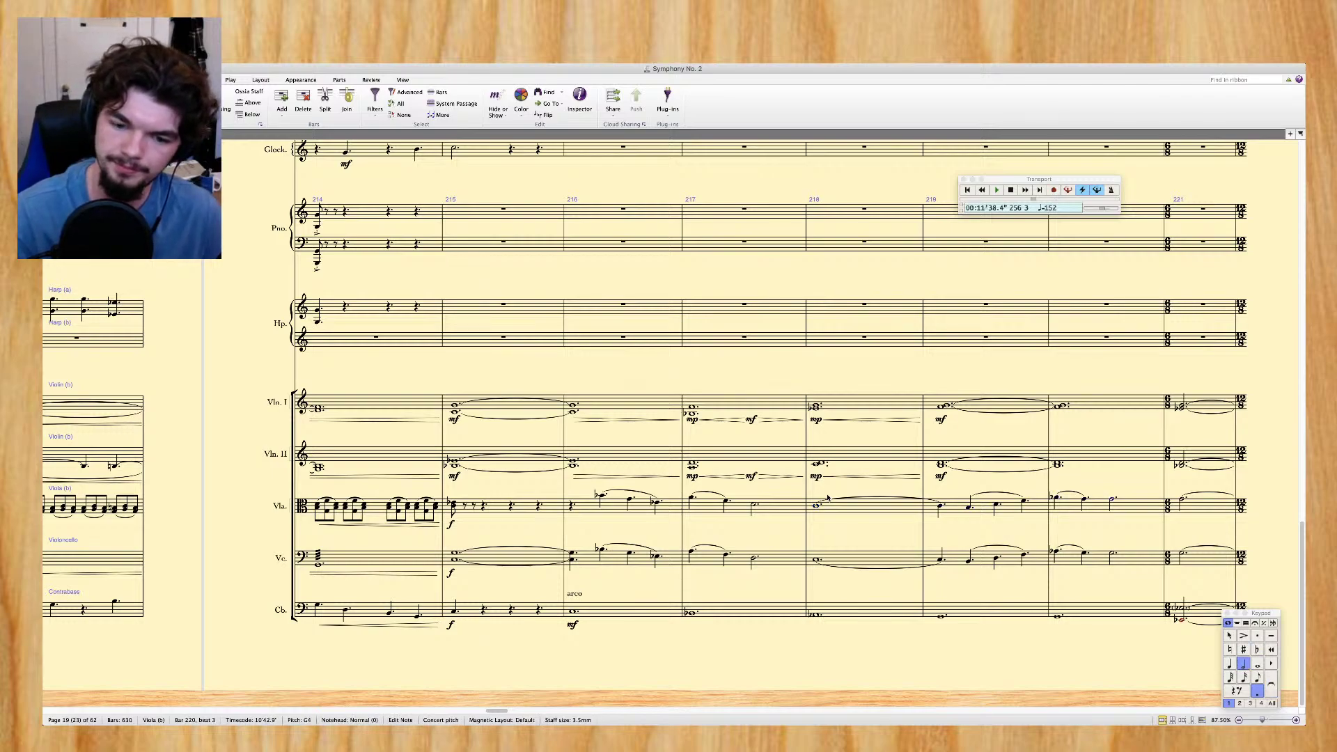
{"action": "key", "text": "Right"}
{"action": "key", "text": "Right"}
{"action": "key", "text": "Right"}
{"action": "key", "text": "Right"}
{"action": "key", "text": "Right"}
{"action": "key", "text": "Right"}
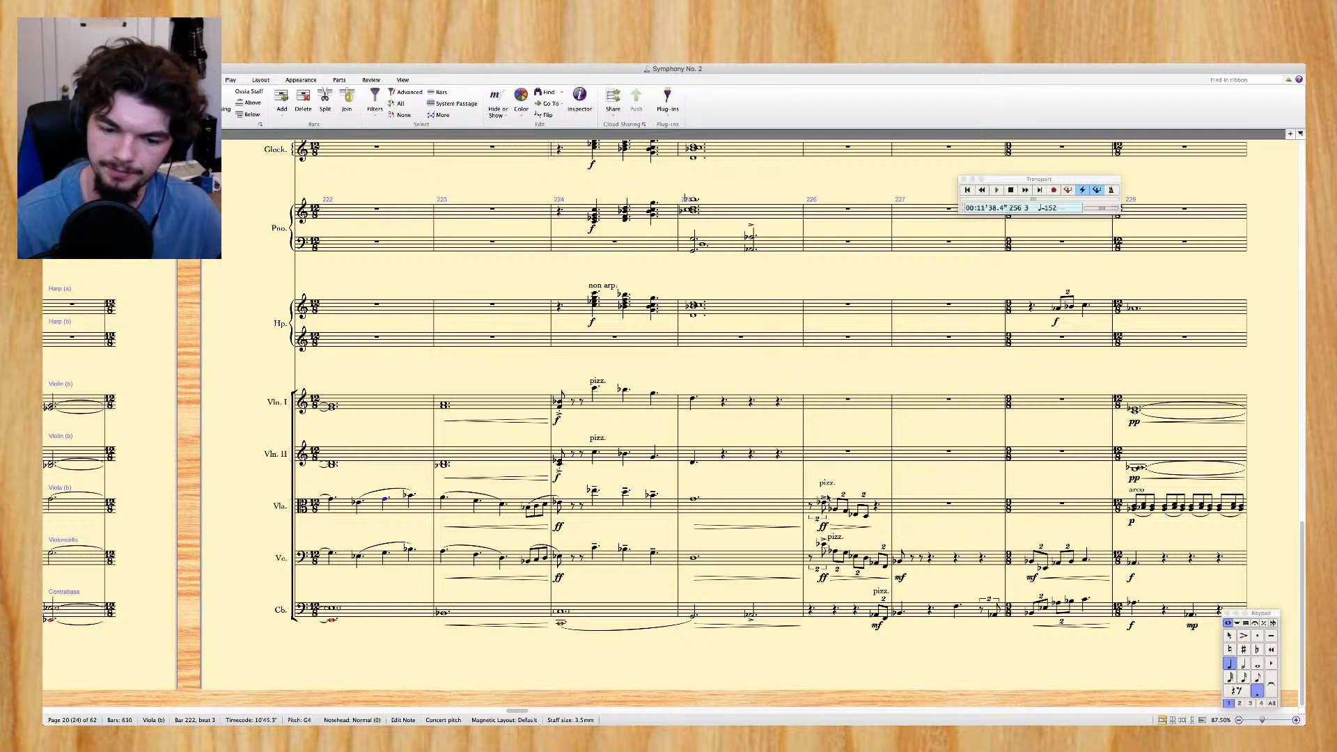
{"action": "key", "text": "Right"}
{"action": "key", "text": "Right"}
{"action": "key", "text": "Right"}
{"action": "key", "text": "Right"}
{"action": "key", "text": "Right"}
{"action": "key", "text": "Right"}
{"action": "key", "text": "Right"}
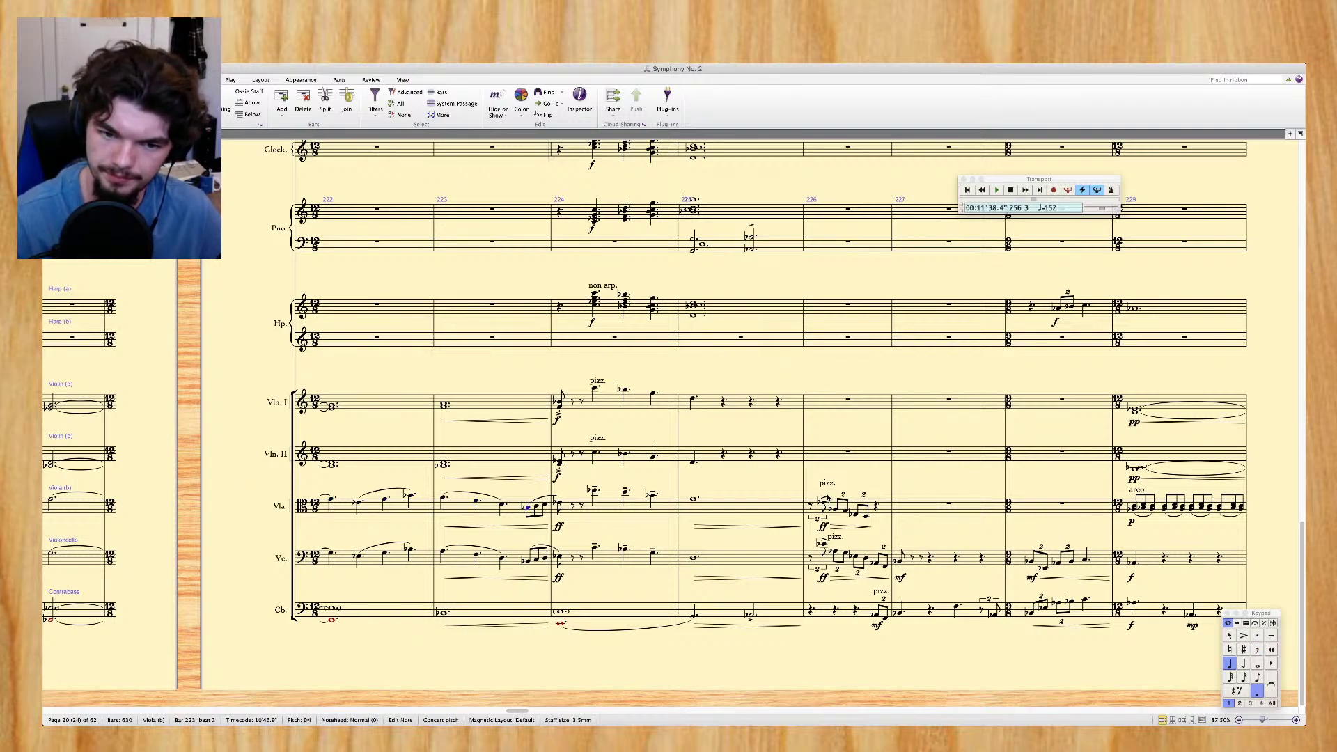
Select bar 236 in the viola, cello and contrabass staves, play from there, and stop playback in bar 243
{"action": "scroll", "coordinate": [845, 483], "scroll_direction": "right", "scroll_amount": 15}
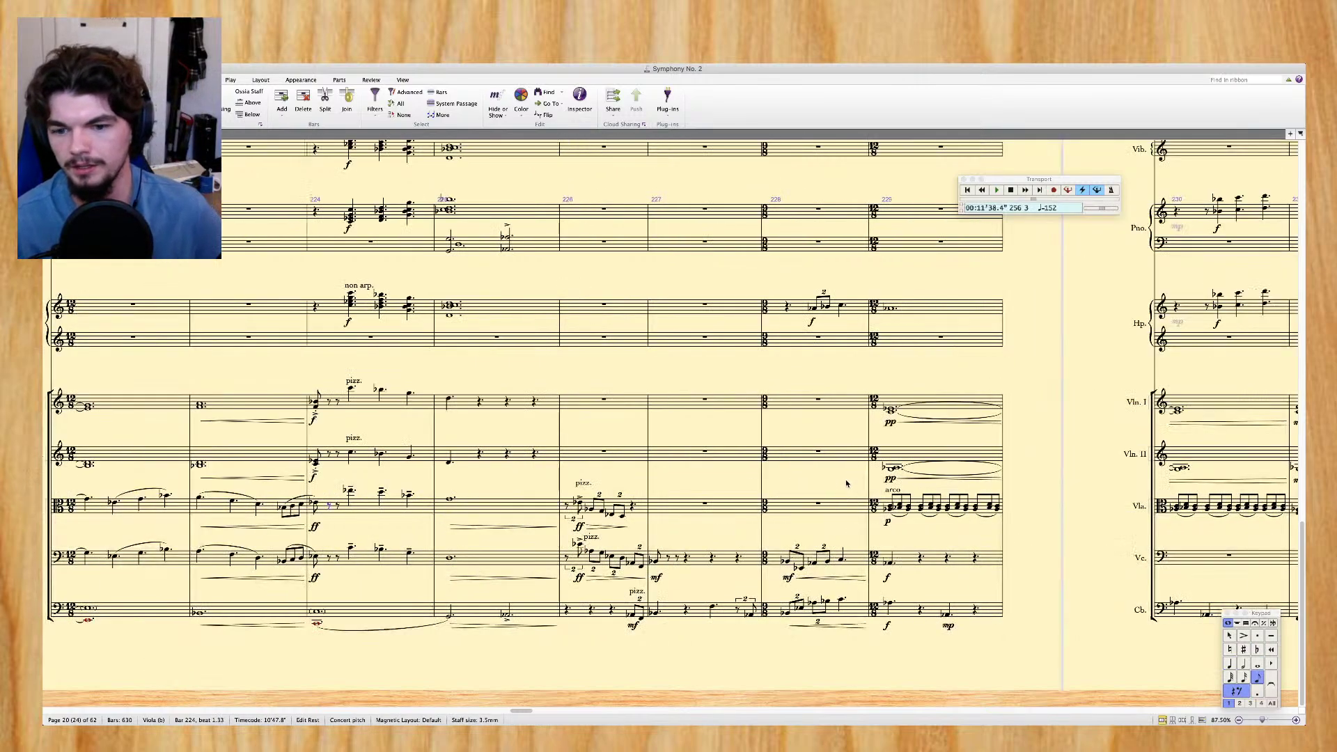
{"action": "scroll", "coordinate": [849, 485], "scroll_direction": "right", "scroll_amount": 2}
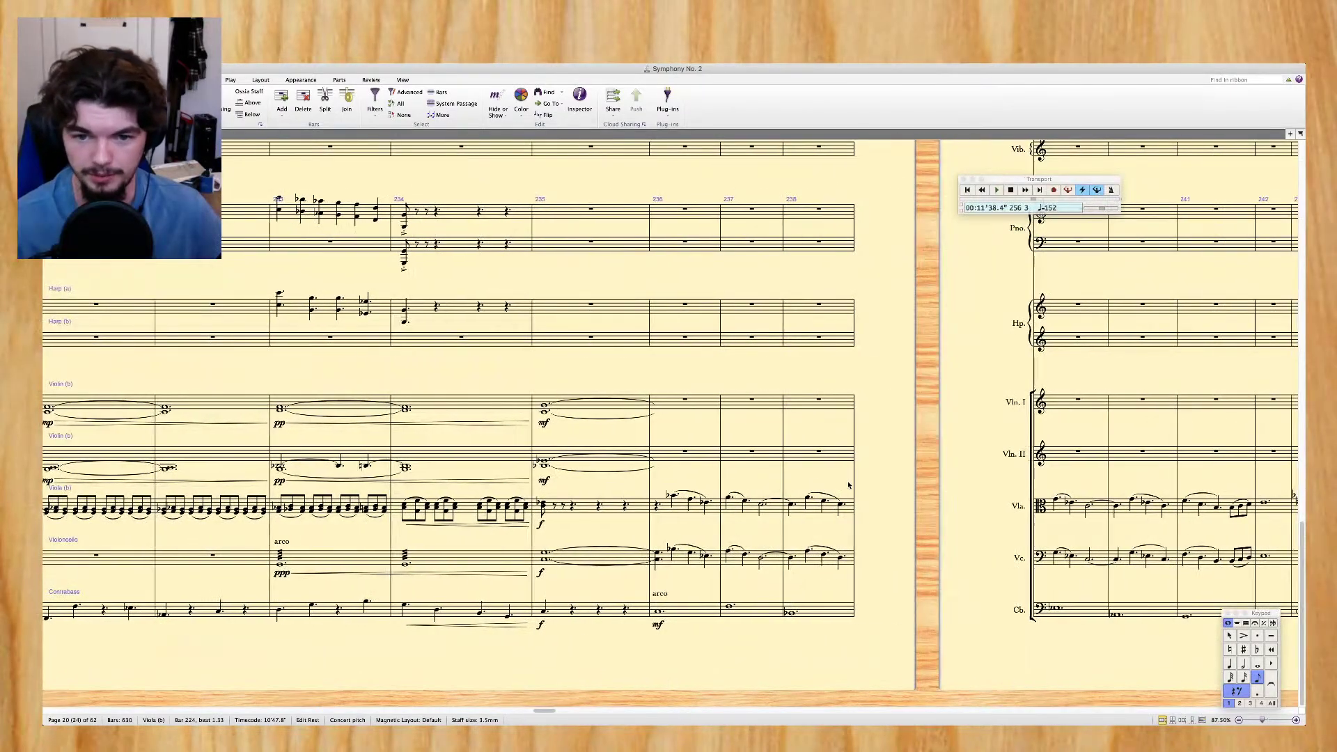
{"action": "left_click", "coordinate": [689, 612]}
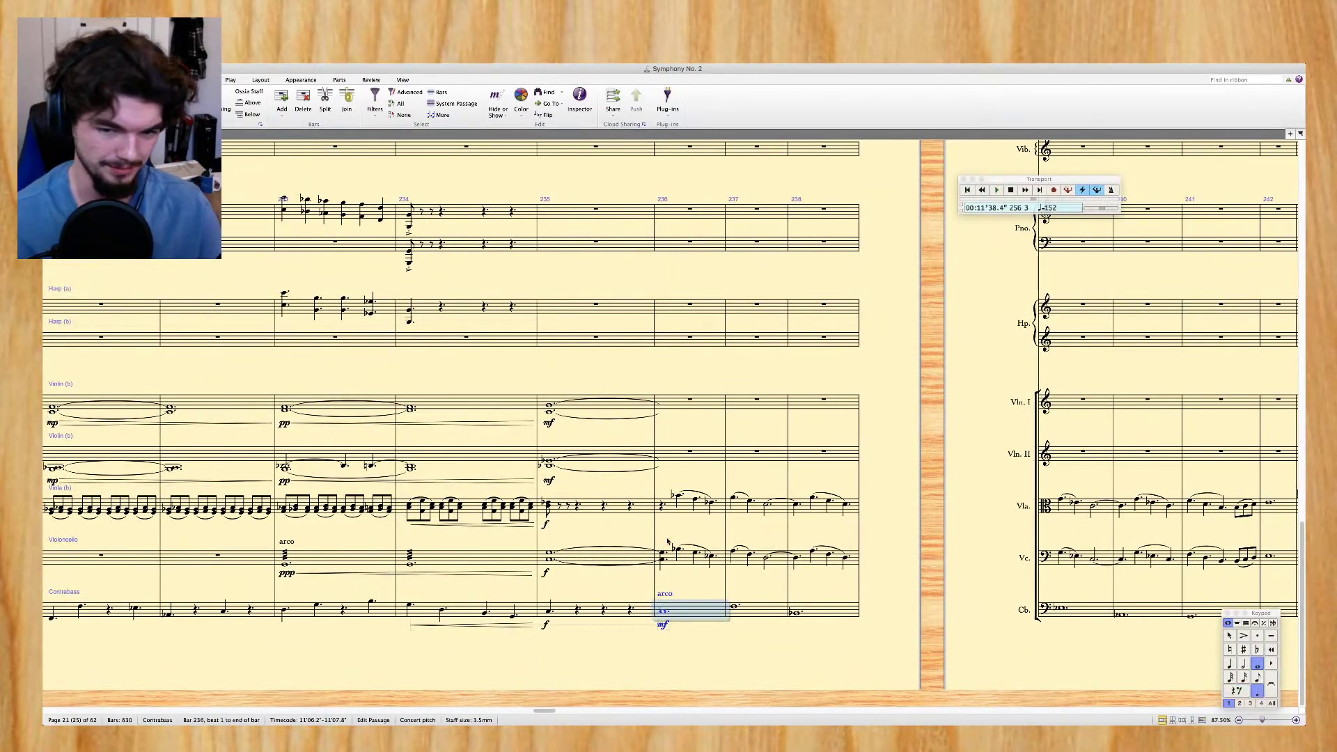
{"action": "left_click", "coordinate": [670, 508], "text": "shift"}
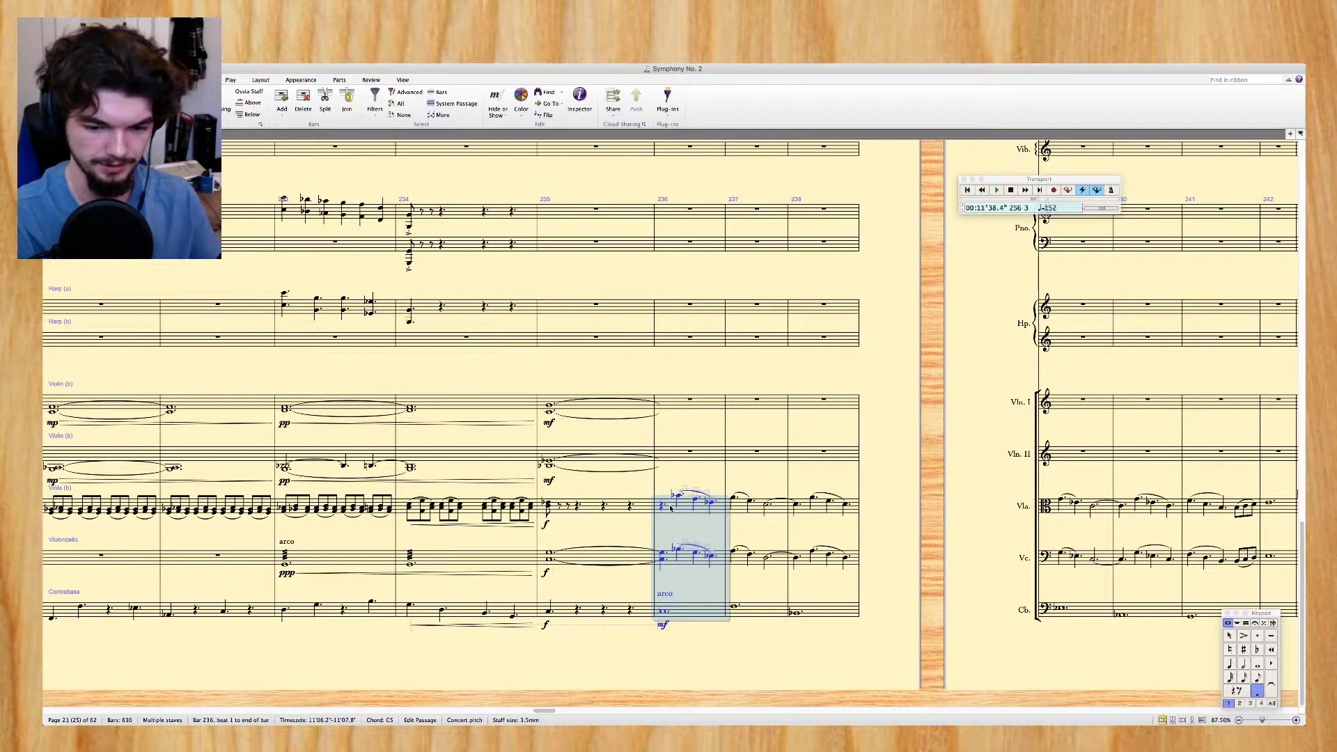
{"action": "key", "text": "super+equal"}
{"action": "key", "text": "space"}
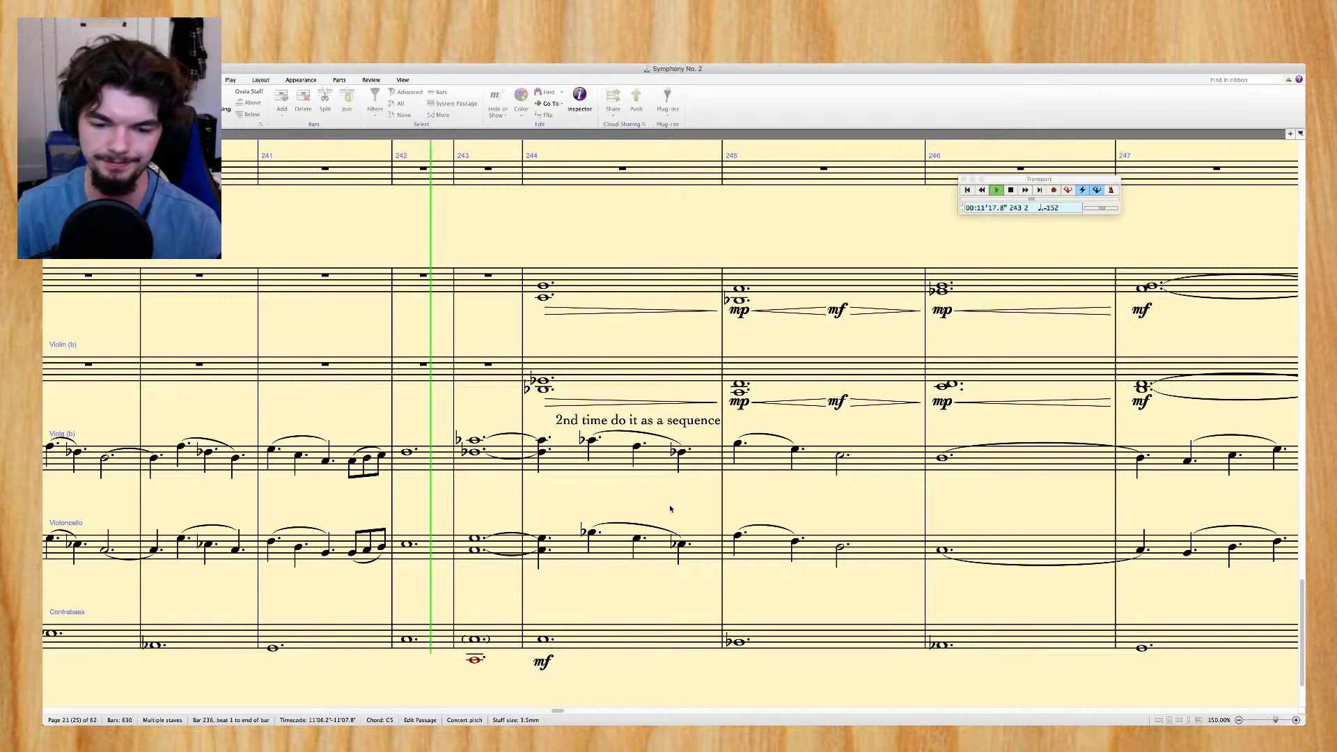
{"action": "key", "text": "space"}
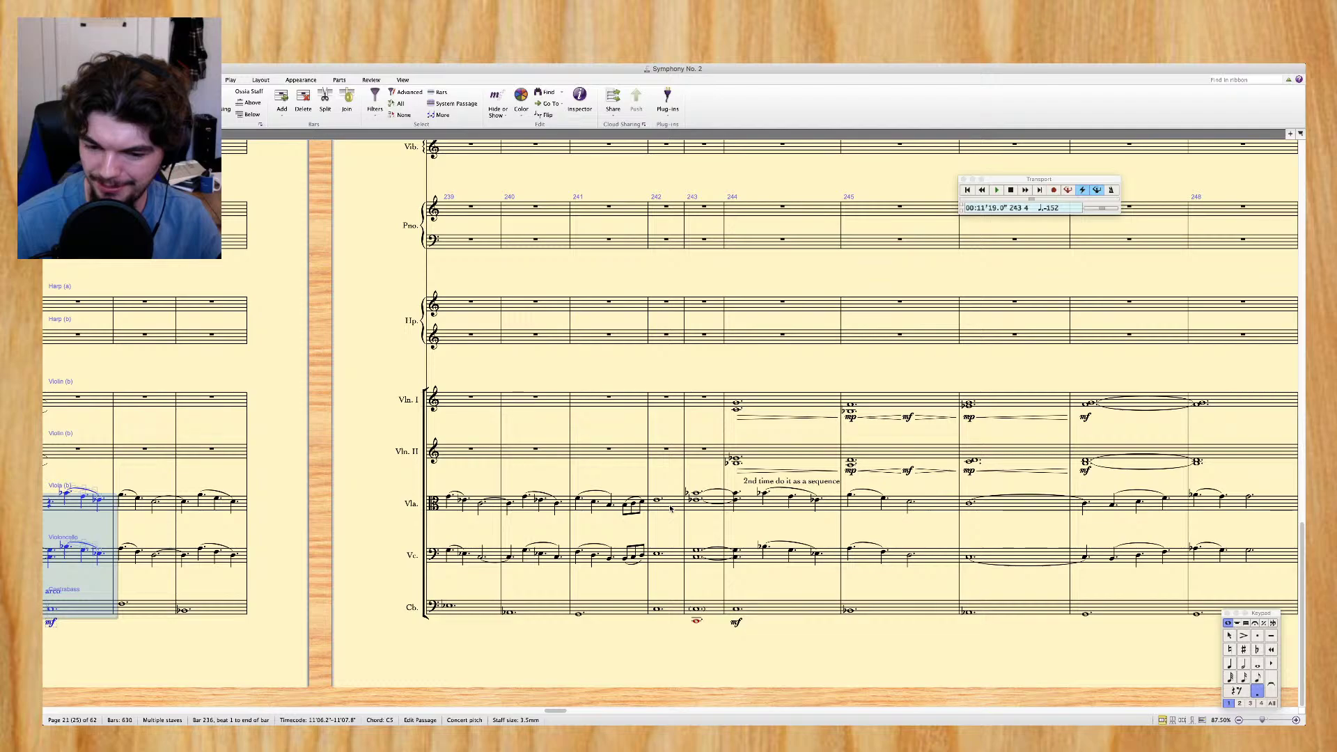
Audition the viola's B-flat on beat 2 of bar 244 and the upper note of the chord before it
{"action": "scroll", "coordinate": [692, 501], "scroll_direction": "right", "scroll_amount": 3}
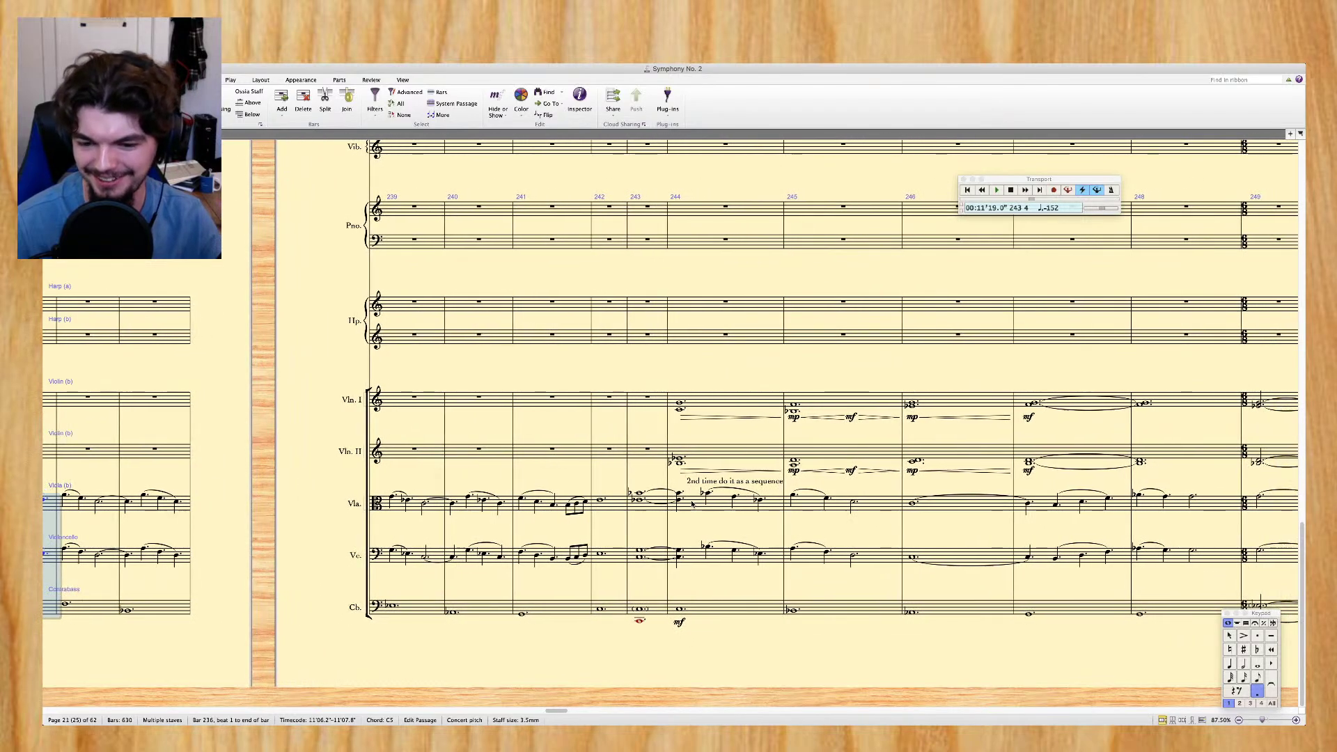
{"action": "left_click", "coordinate": [685, 496]}
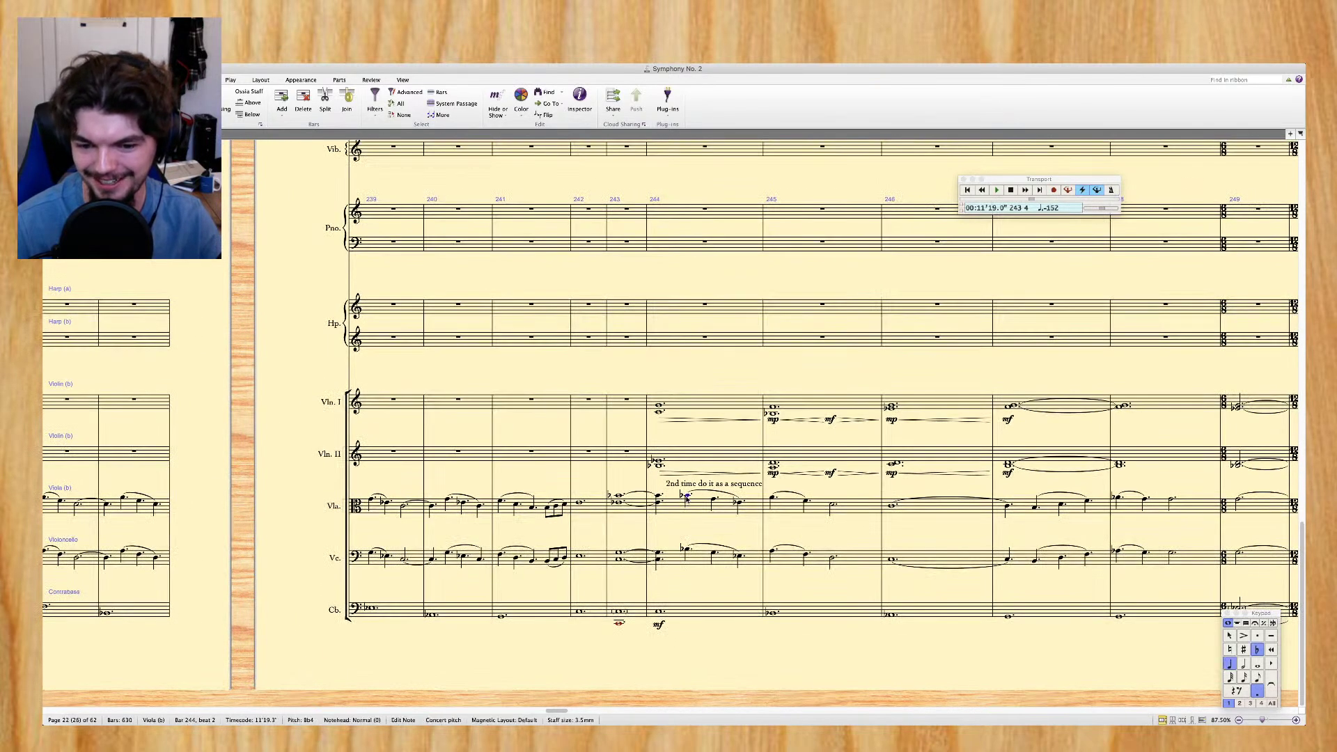
{"action": "key", "text": "super+equal"}
{"action": "key", "text": "super+equal"}
{"action": "key", "text": "super+equal"}
{"action": "key", "text": "super+equal"}
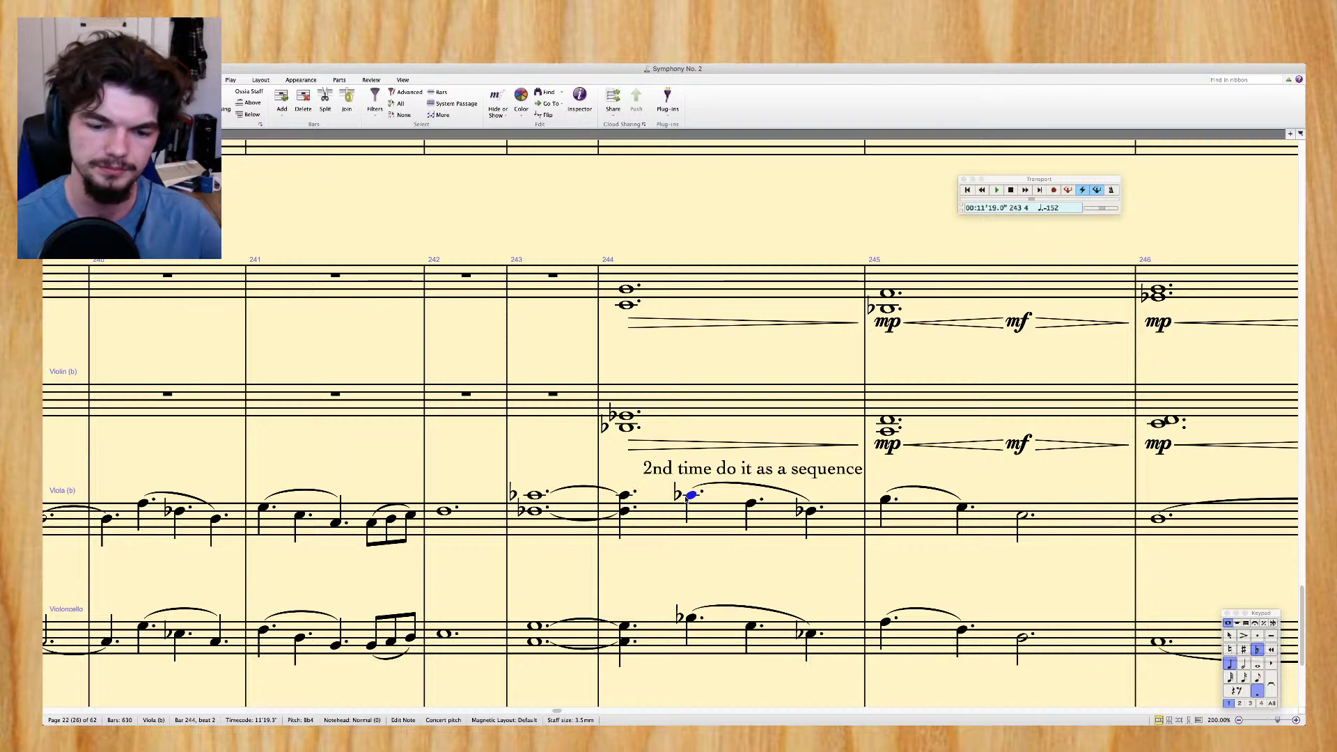
{"action": "key", "text": "Left"}
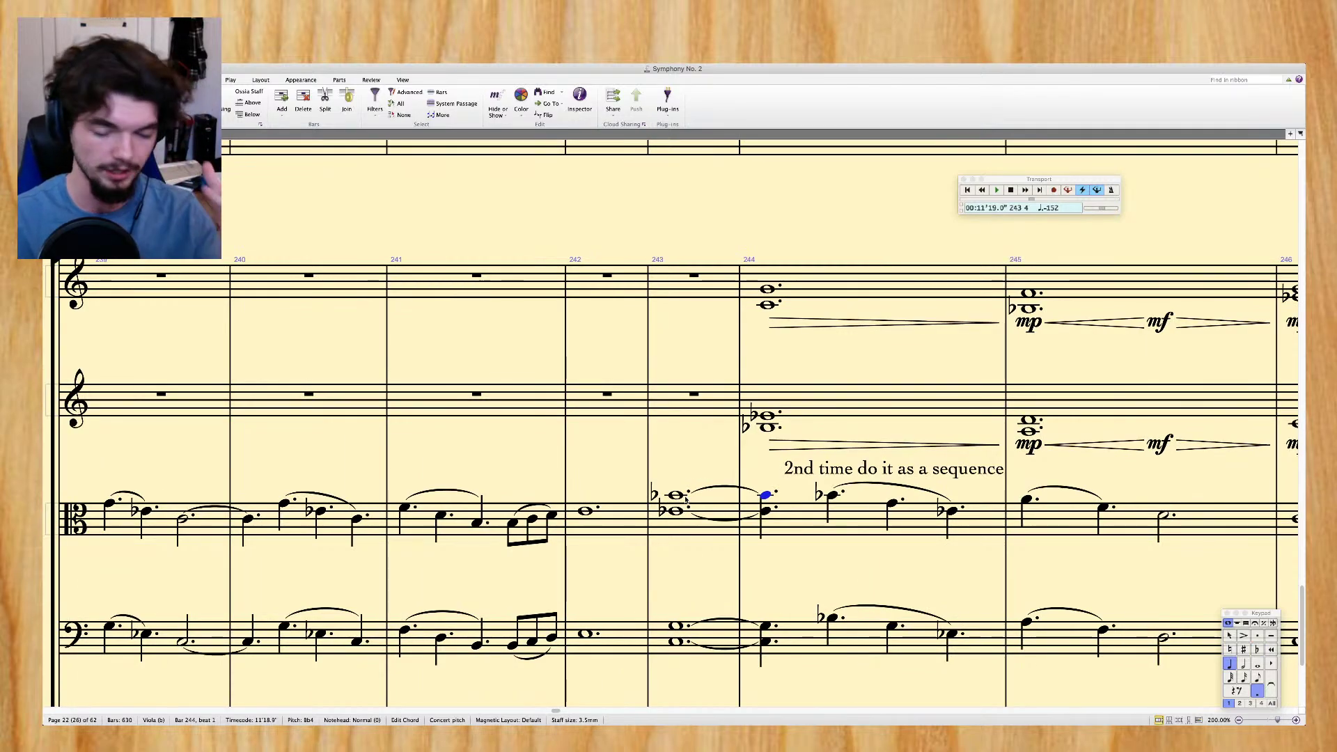
Raise the low red contrabass note in bar 243 to G and delete the parenthesised C above it
{"action": "scroll", "coordinate": [686, 499], "scroll_direction": "down", "scroll_amount": 3}
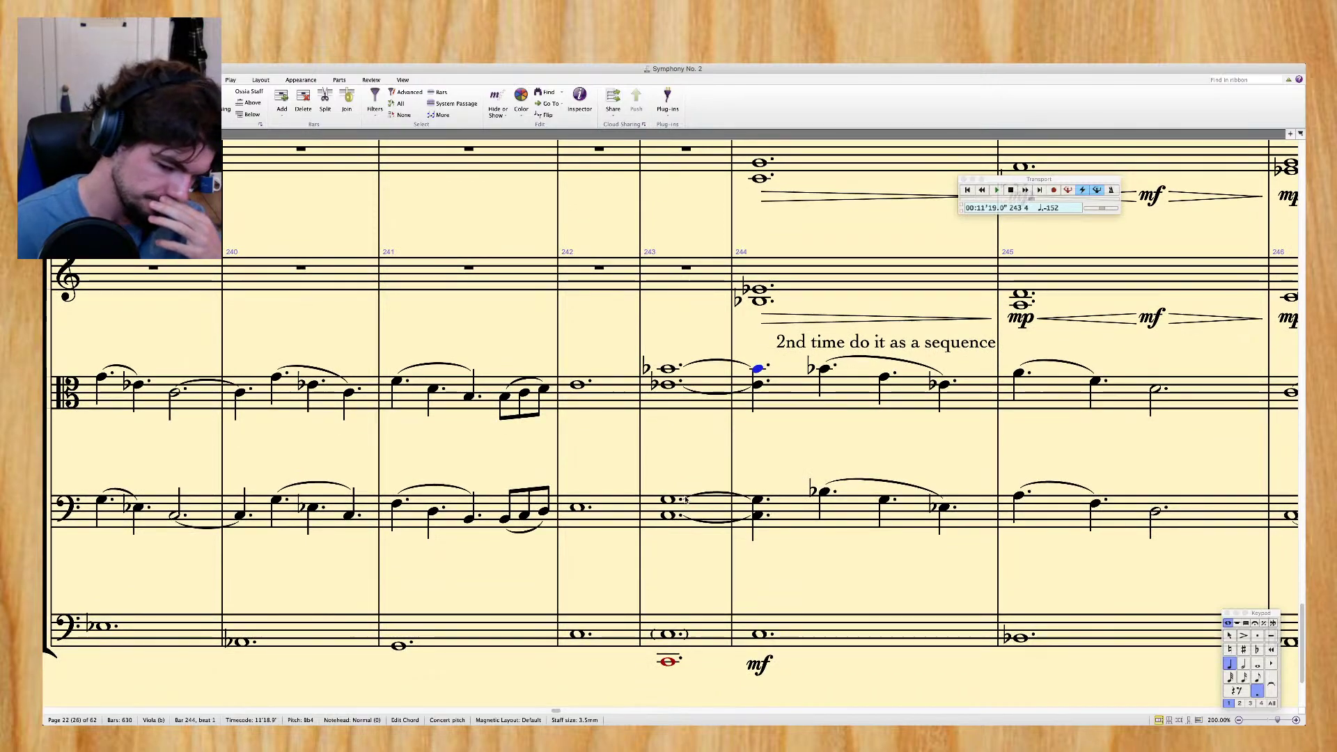
{"action": "left_click", "coordinate": [669, 661]}
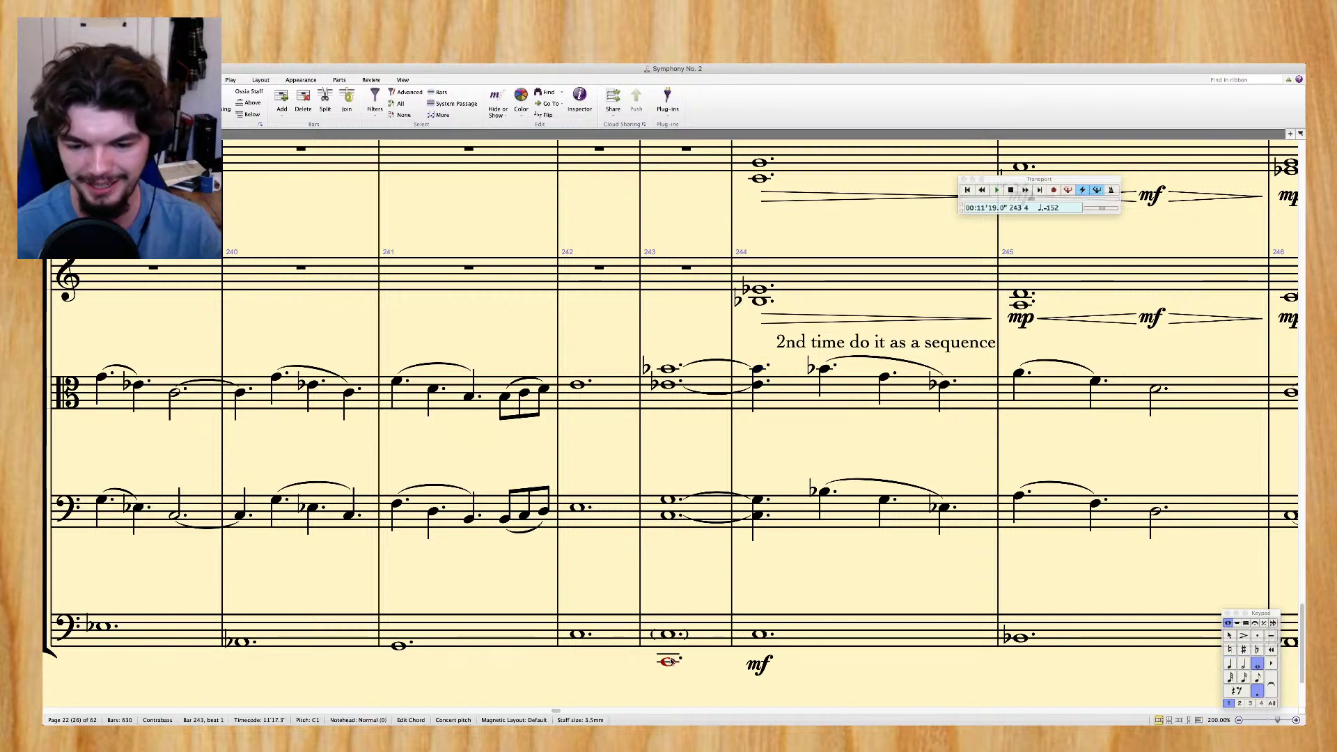
{"action": "key", "text": "Up"}
{"action": "key", "text": "Up"}
{"action": "key", "text": "Up"}
{"action": "key", "text": "Up"}
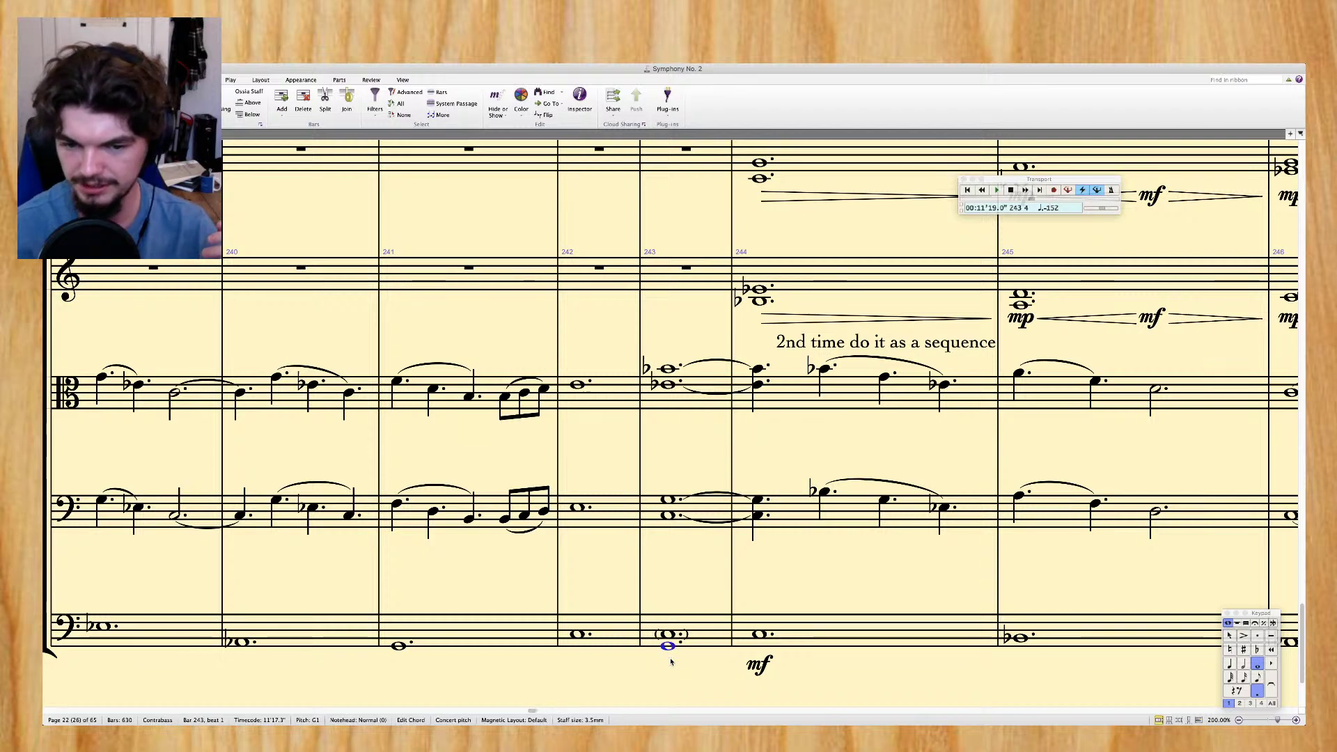
{"action": "key", "text": "Delete"}
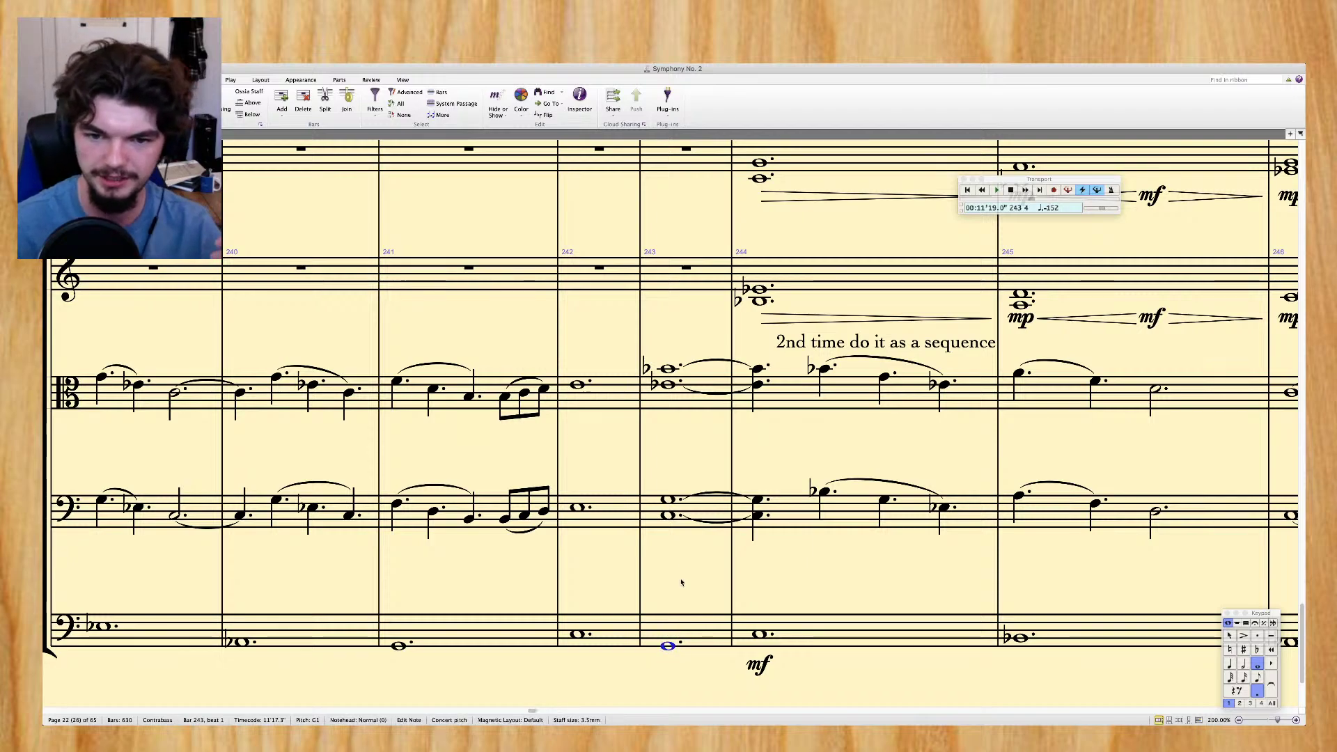
Raise the cello's lower note in bar 243 to D and change the viola's upper note to B natural
{"action": "left_click", "coordinate": [668, 516]}
{"action": "left_click", "coordinate": [667, 385]}
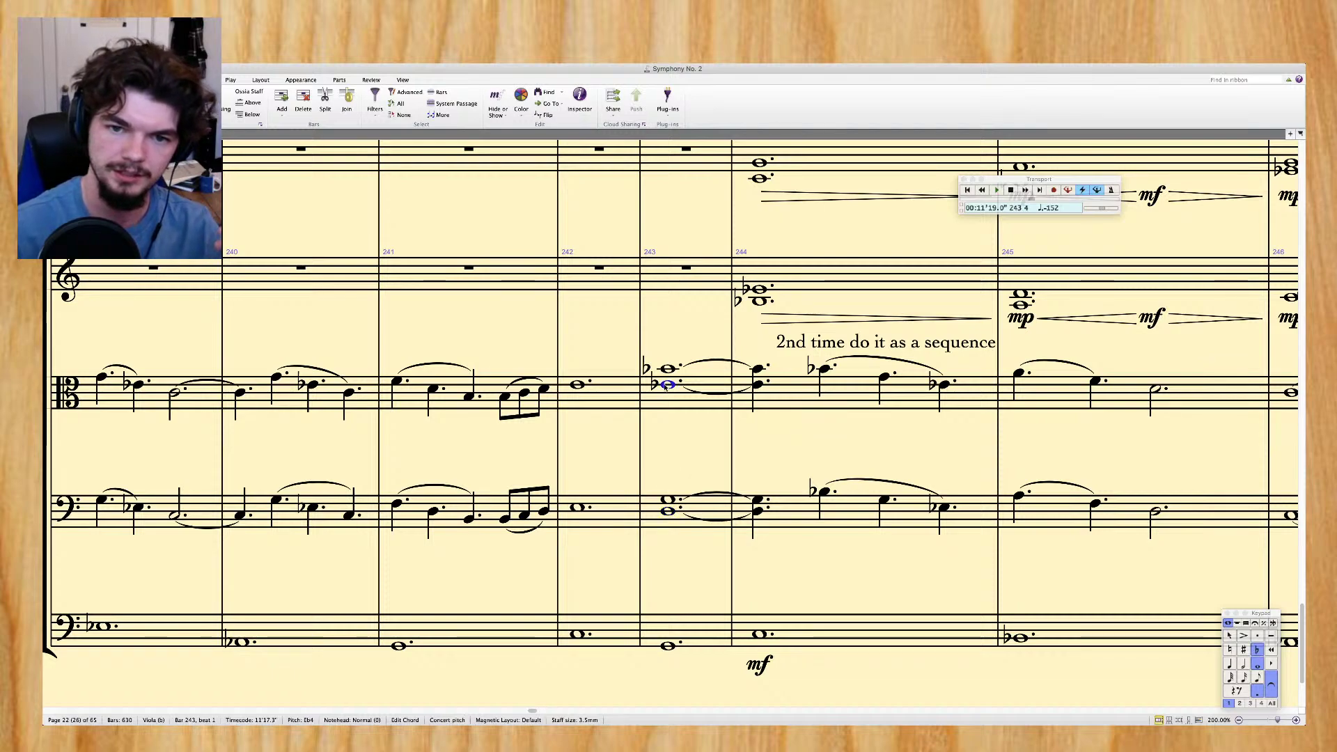
{"action": "left_click", "coordinate": [665, 369]}
{"action": "key", "text": "7"}
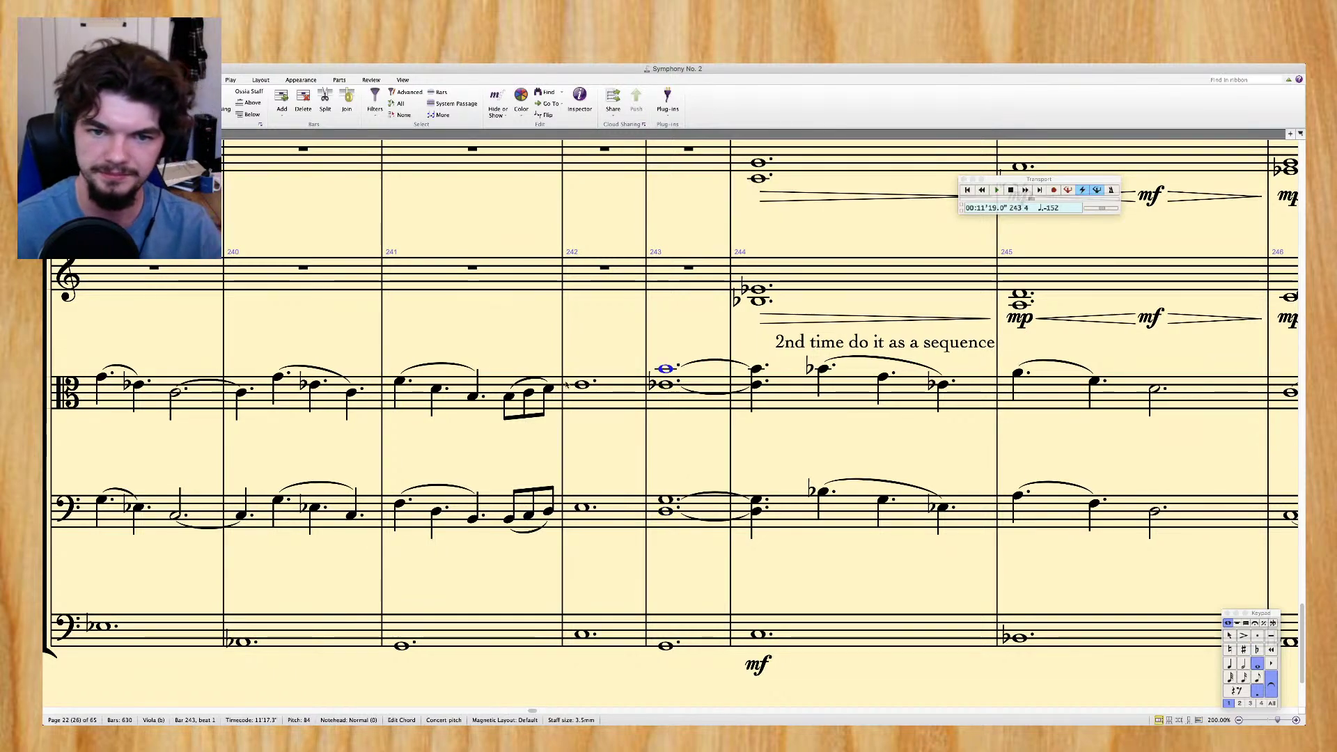
Play the score from the viola's note in bar 242 and stop playback in bar 244
{"action": "left_click", "coordinate": [582, 386]}
{"action": "key", "text": "super+minus"}
{"action": "key", "text": "p"}
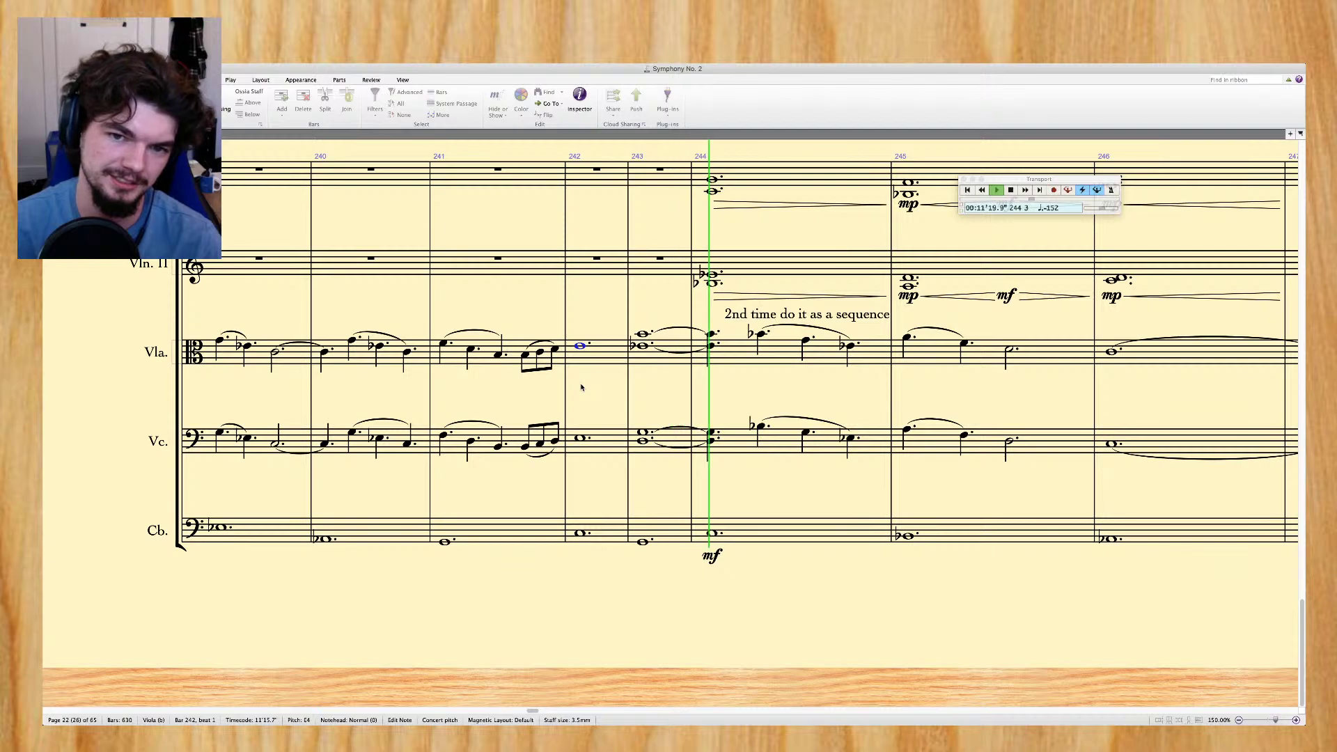
{"action": "key", "text": "Escape"}
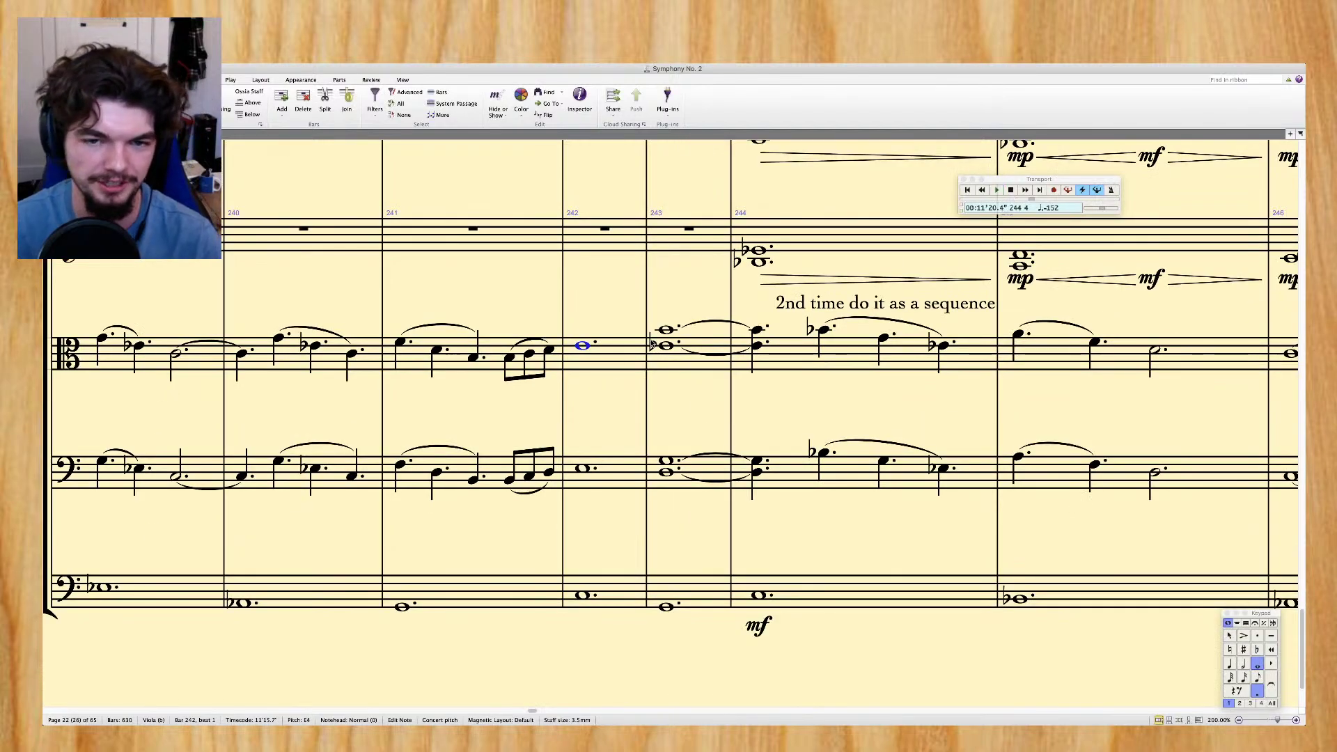
Lower the viola's bottom note in bar 243 to D, then replay the passage from the viola's note in bar 242
{"action": "left_click", "coordinate": [666, 346]}
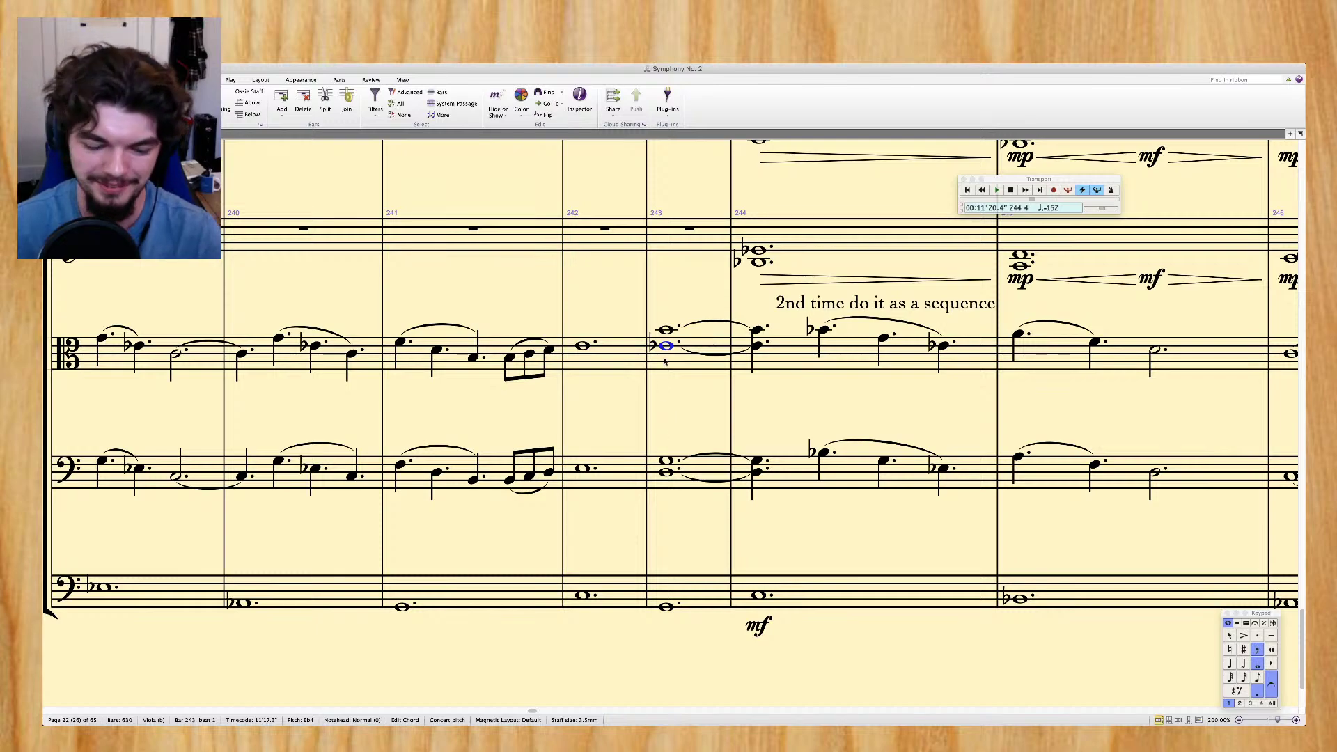
{"action": "key", "text": "Down"}
{"action": "left_click", "coordinate": [582, 346]}
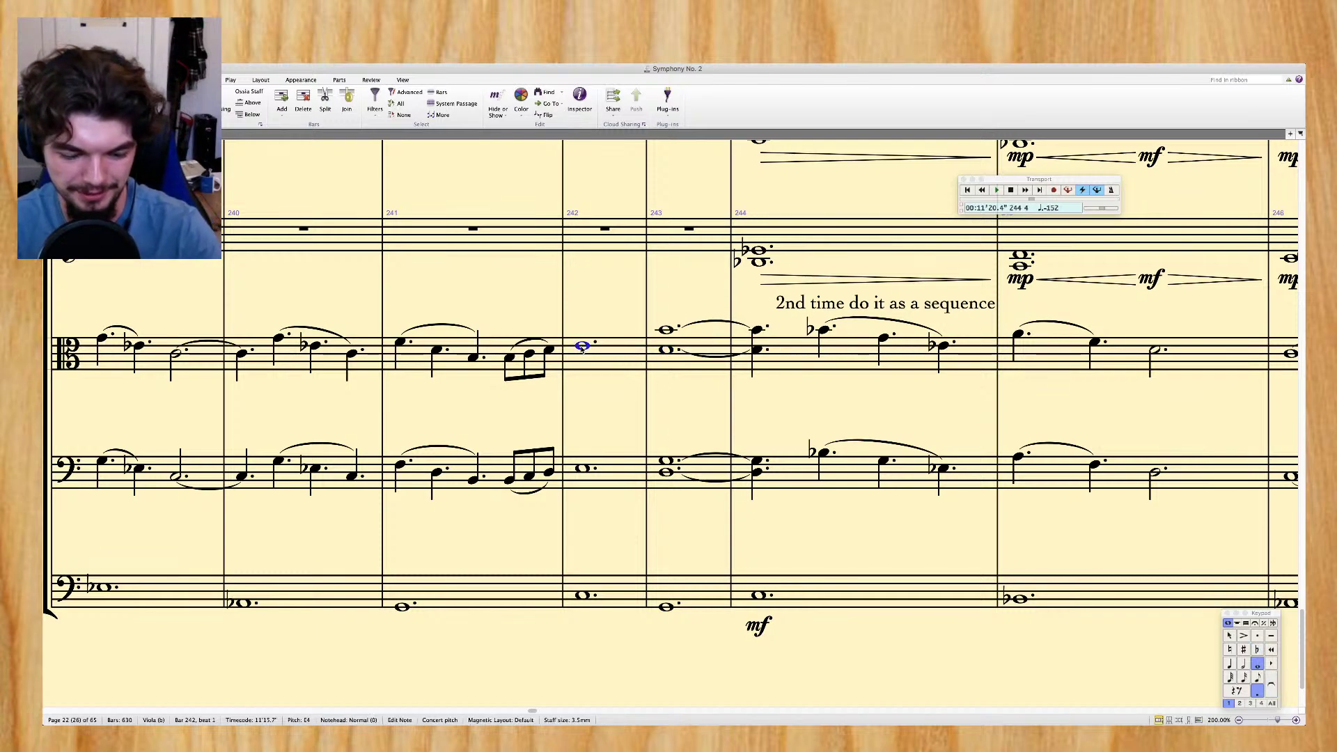
{"action": "key", "text": "super+minus"}
{"action": "key", "text": "p"}
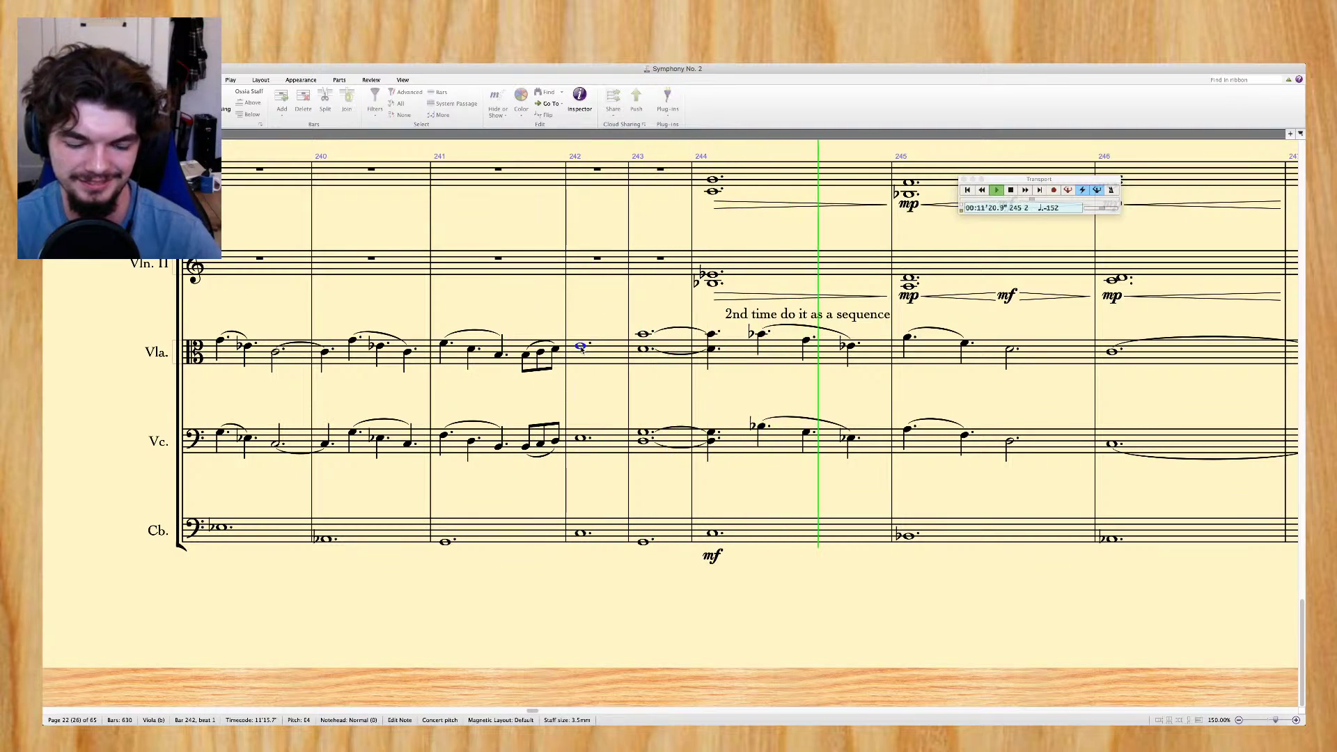
{"action": "key", "text": "space"}
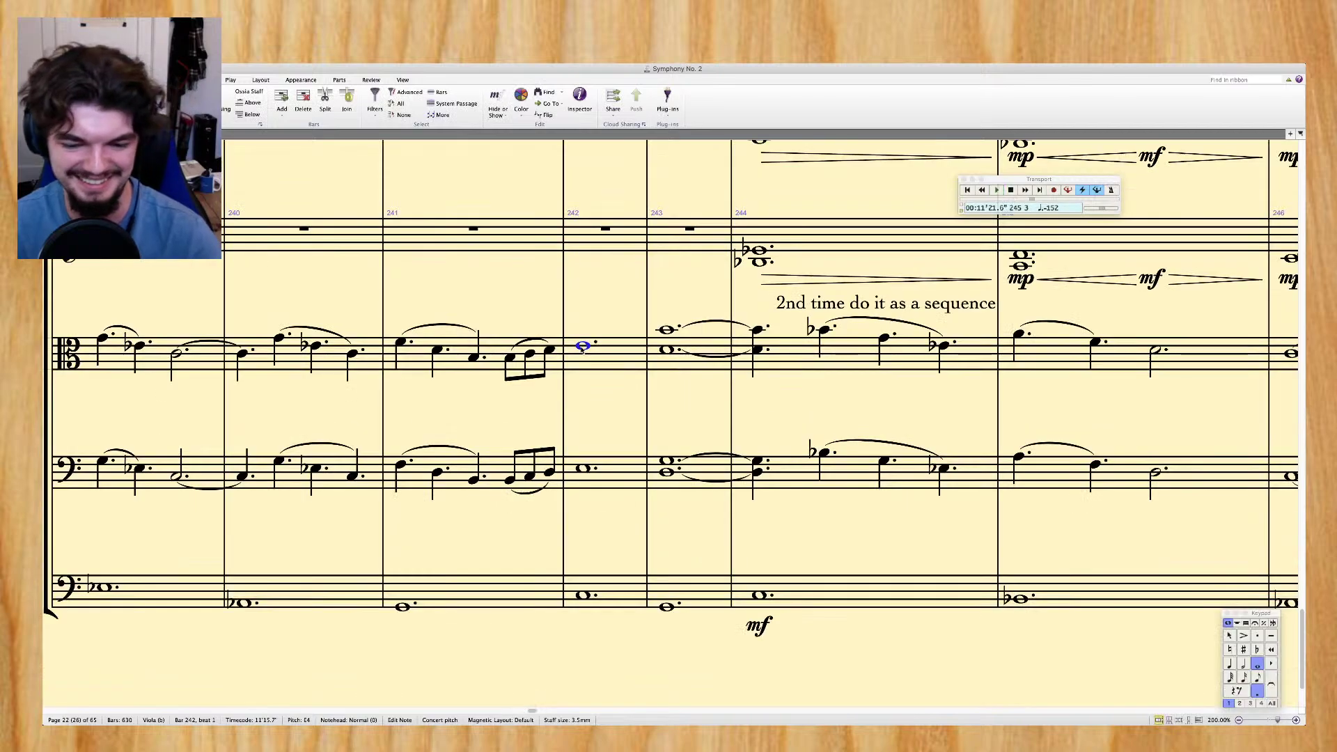
Undo the trial chord changes in the viola, cello and contrabass parts of bar 243
{"action": "left_click", "coordinate": [696, 350]}
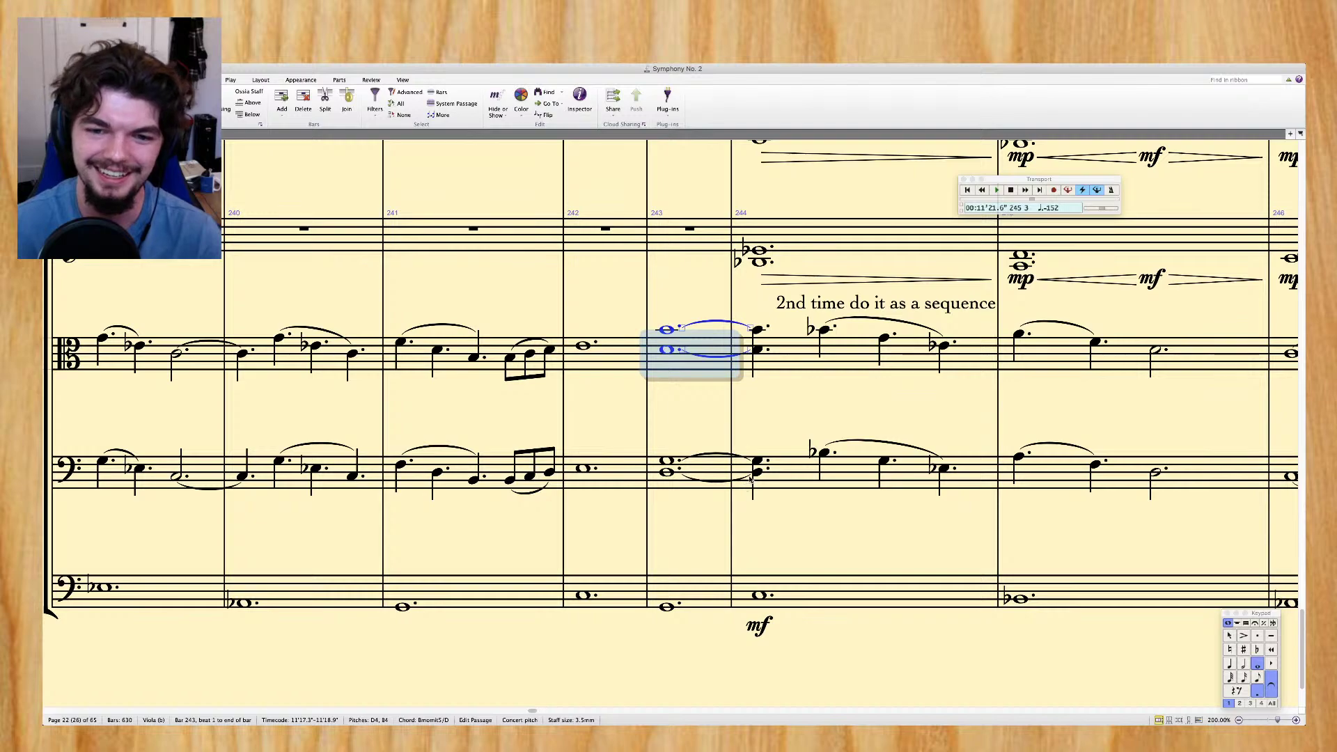
{"action": "key", "text": "Left"}
{"action": "key", "text": "Right"}
{"action": "key", "text": "Up"}
{"action": "key", "text": "9"}
{"action": "key", "text": "alt+Up"}
{"action": "key", "text": "Down"}
{"action": "key", "text": "Up"}
{"action": "key", "text": "9"}
{"action": "key", "text": "alt+Down"}
{"action": "key", "text": "alt+Down"}
{"action": "key", "text": "4"}
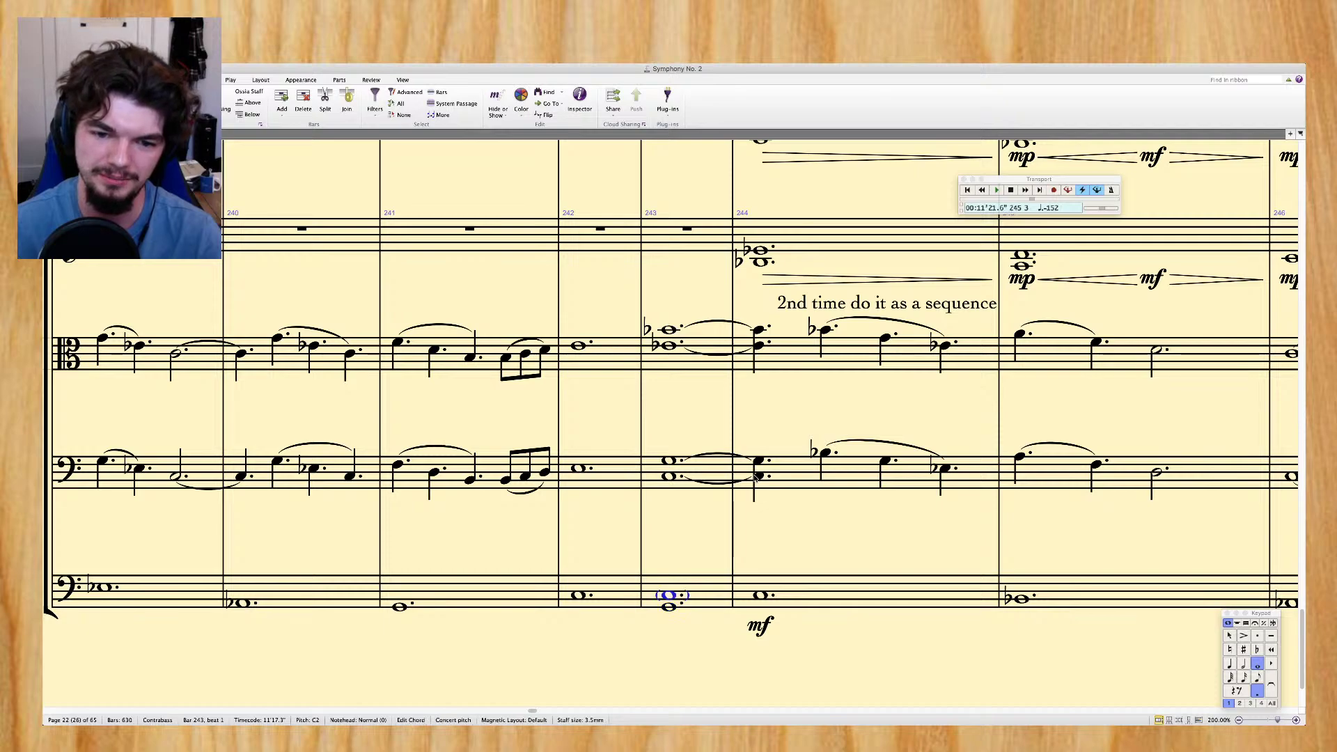
{"action": "key", "text": "Down"}
{"action": "key", "text": "Down"}
{"action": "key", "text": "Down"}
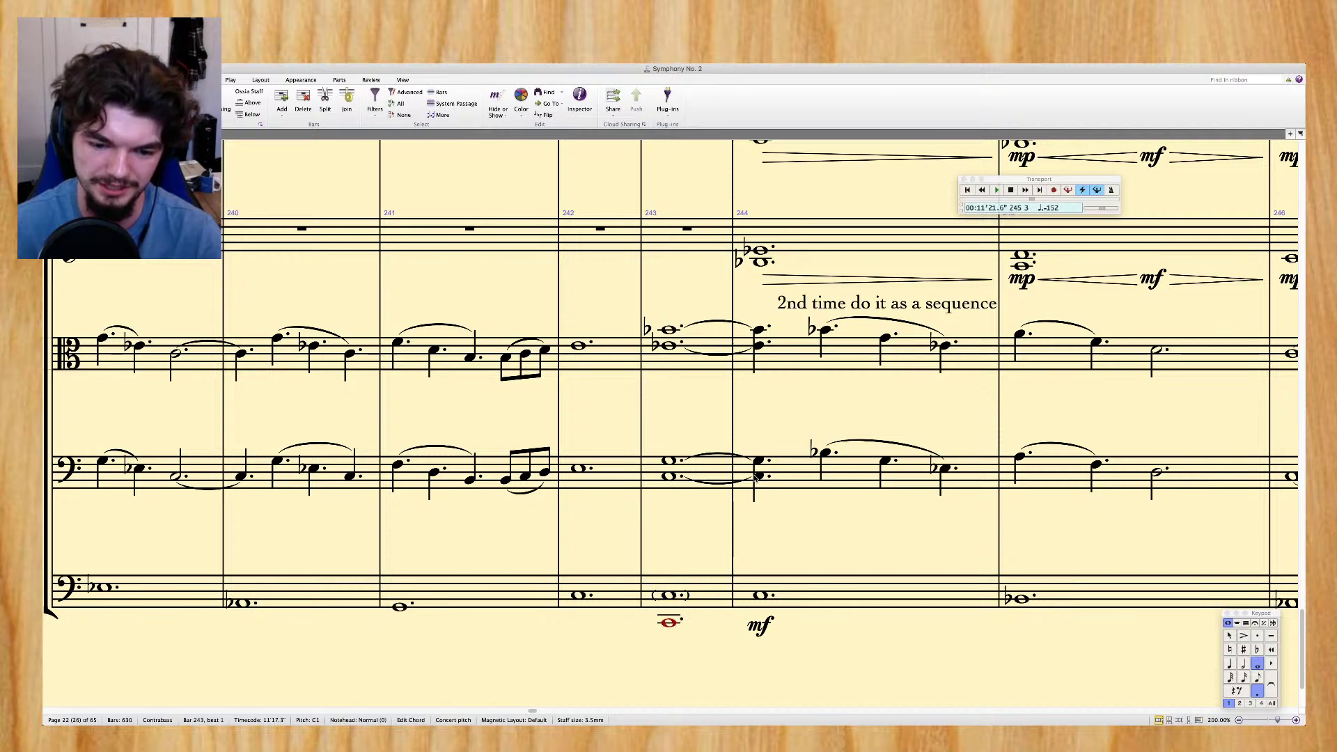
Delete the "2nd time do it as a sequence" text above the viola part in bar 244
{"action": "key", "text": "Escape"}
{"action": "scroll", "coordinate": [707, 543], "scroll_direction": "up", "scroll_amount": 2}
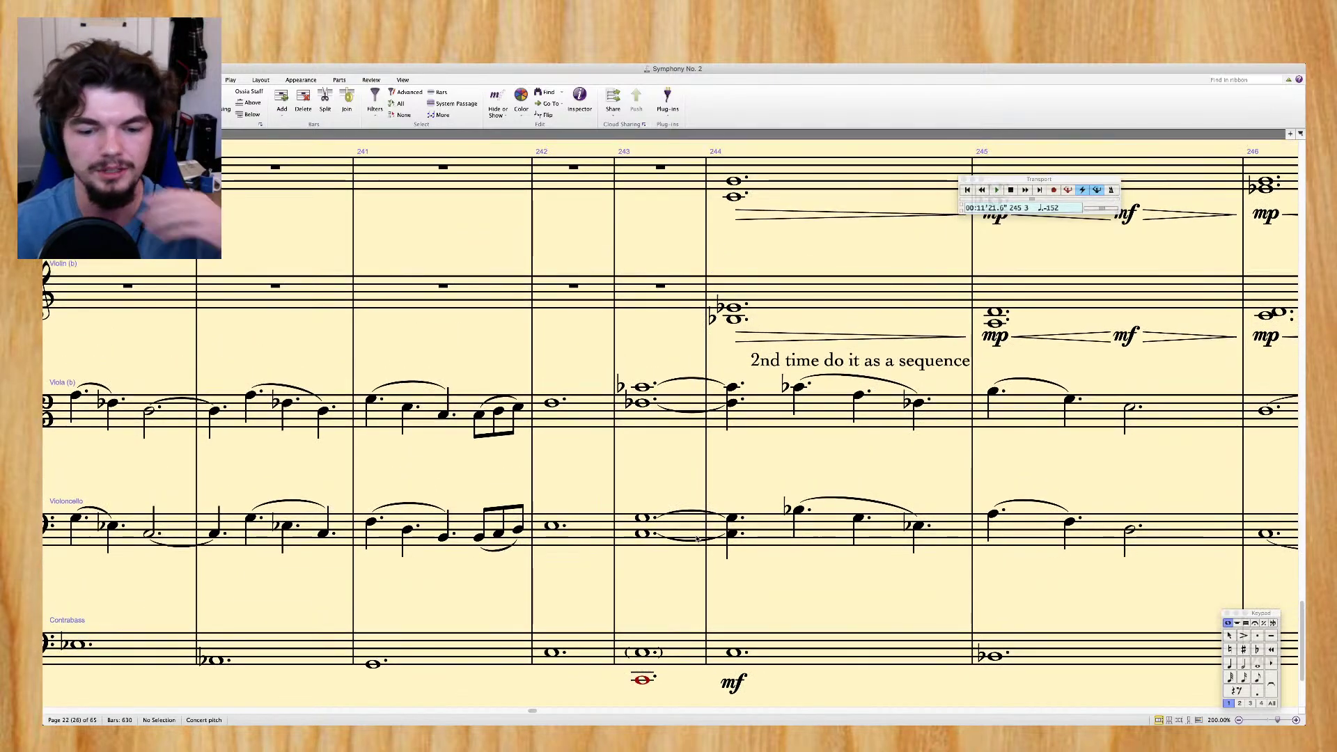
{"action": "scroll", "coordinate": [697, 538], "scroll_direction": "right", "scroll_amount": 3}
{"action": "scroll", "coordinate": [698, 537], "scroll_direction": "down", "scroll_amount": 1}
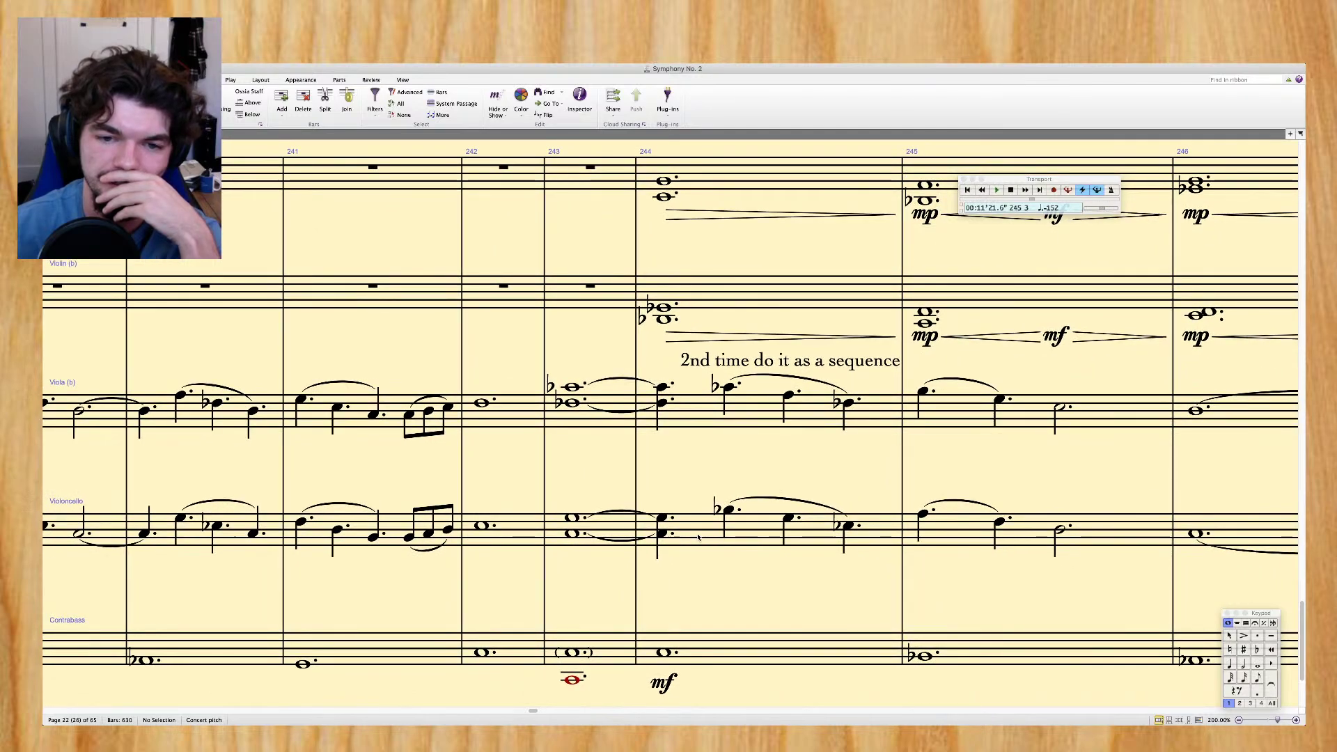
{"action": "scroll", "coordinate": [698, 537], "scroll_direction": "right", "scroll_amount": 2}
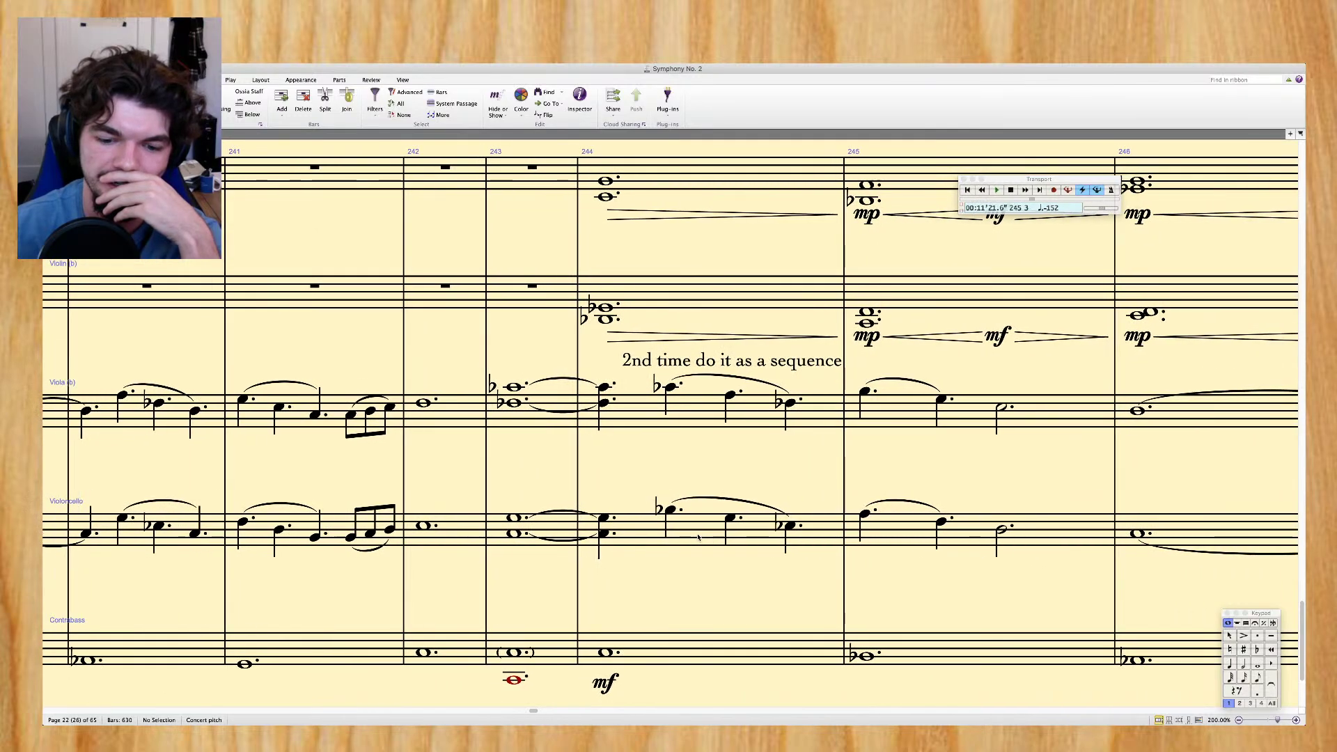
{"action": "scroll", "coordinate": [674, 373], "scroll_direction": "up", "scroll_amount": 3}
{"action": "left_click", "coordinate": [669, 395]}
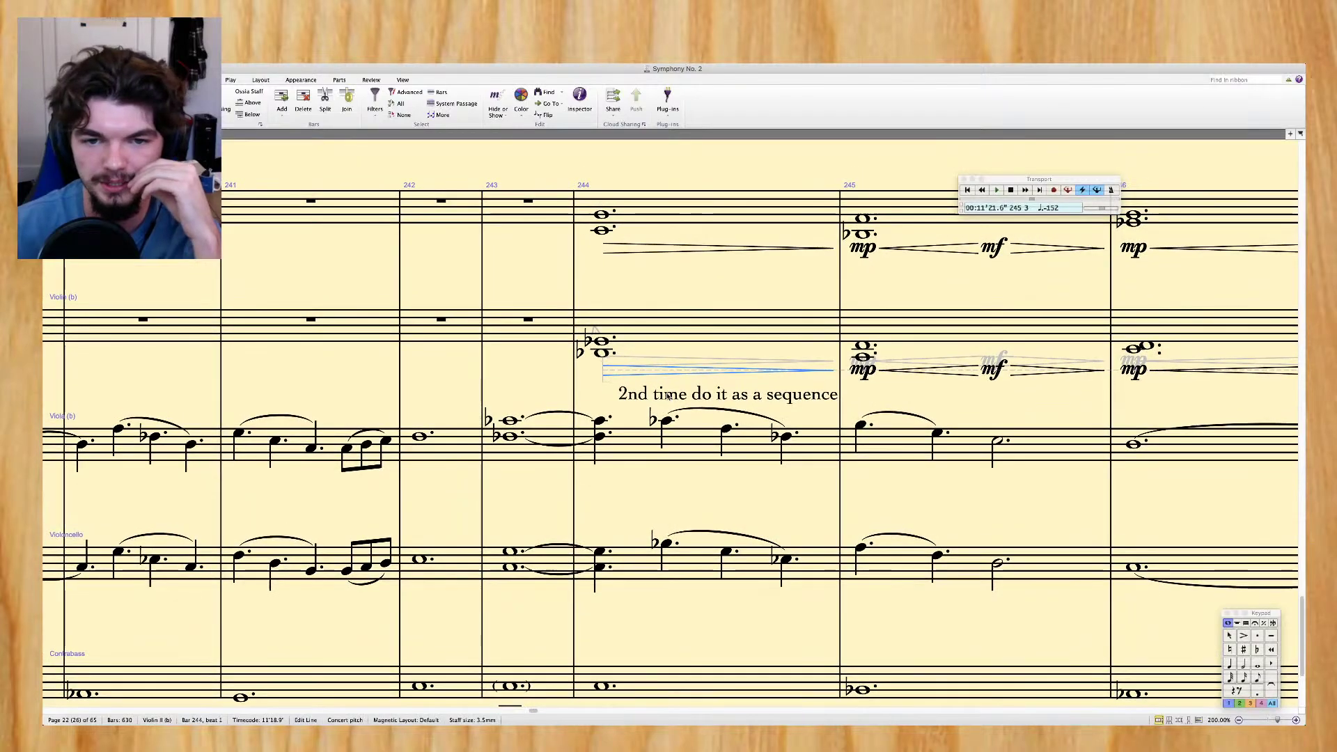
{"action": "key", "text": "Delete"}
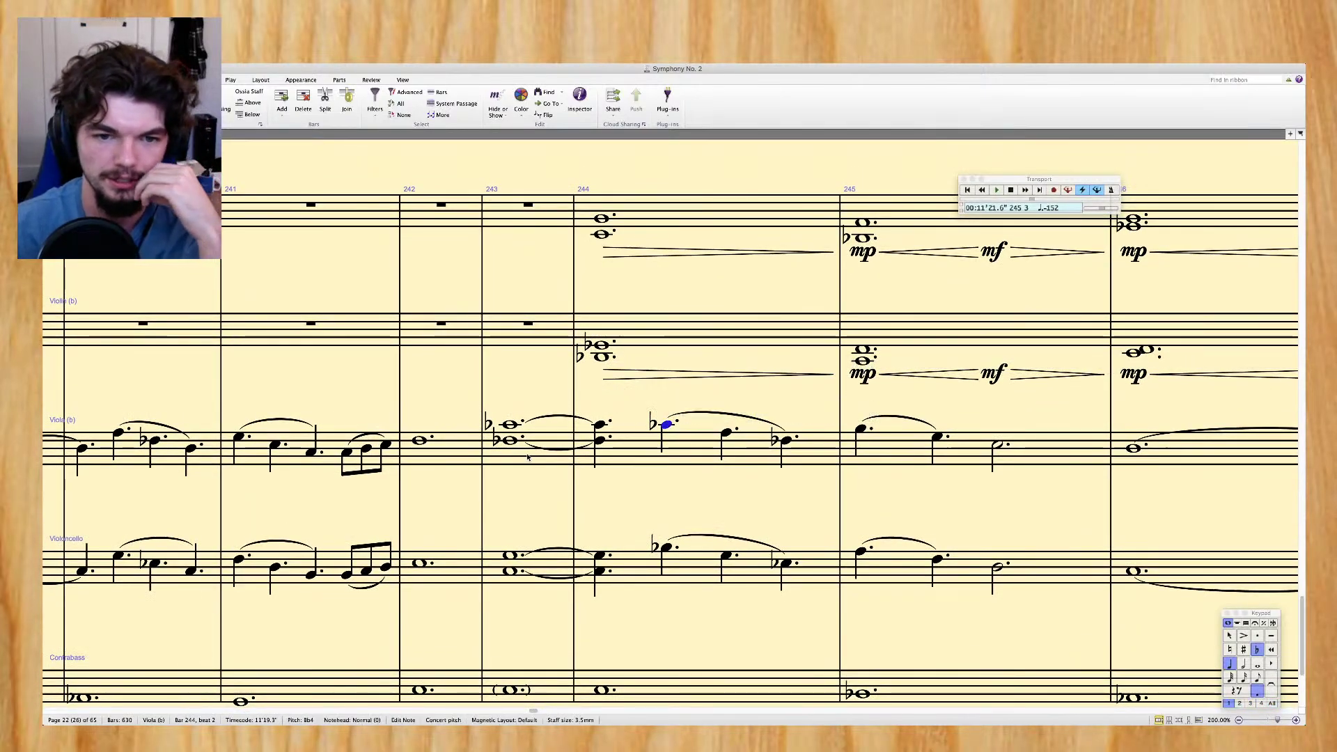
Step through the viola's notes from beat 2 of bar 240 to the note in bar 242
{"action": "left_click", "coordinate": [119, 434]}
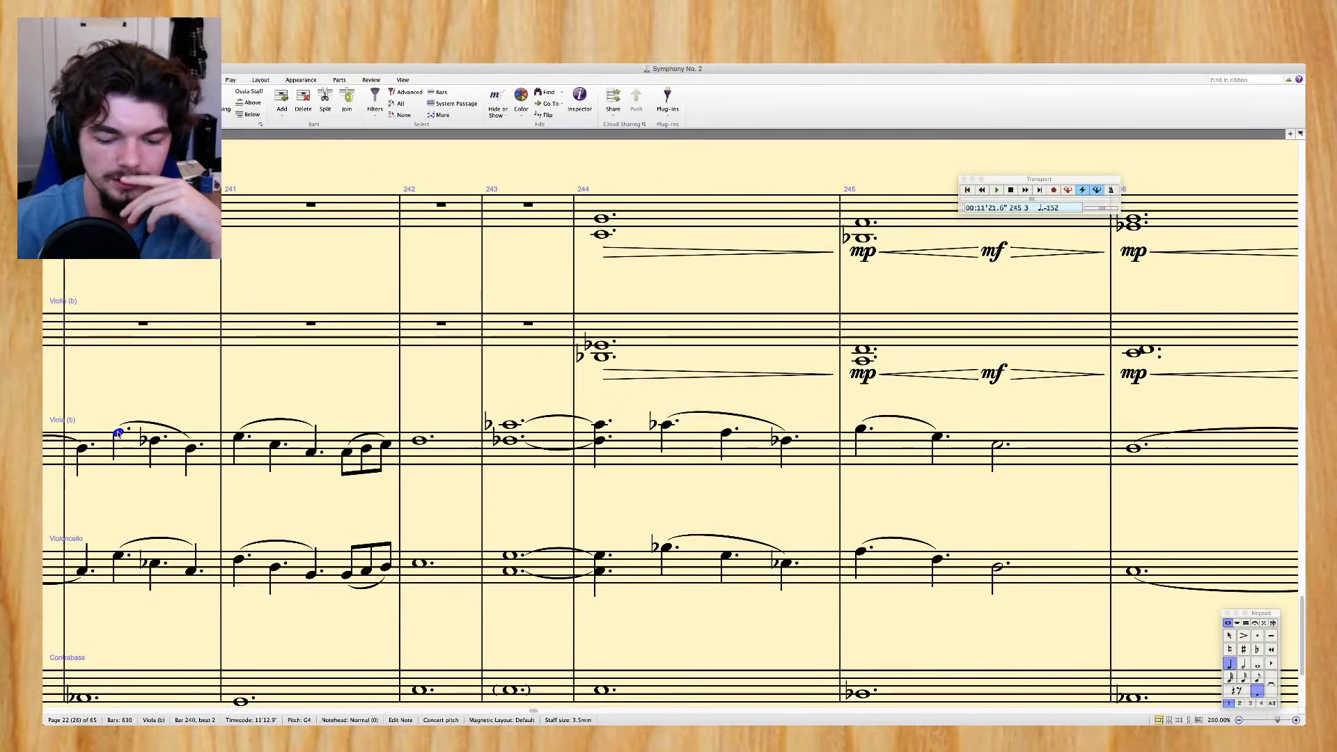
{"action": "key", "text": "Right"}
{"action": "key", "text": "Right"}
{"action": "key", "text": "Right"}
{"action": "key", "text": "Right"}
{"action": "key", "text": "Right"}
{"action": "key", "text": "Right"}
{"action": "key", "text": "Right"}
{"action": "key", "text": "Right"}
{"action": "key", "text": "Right"}
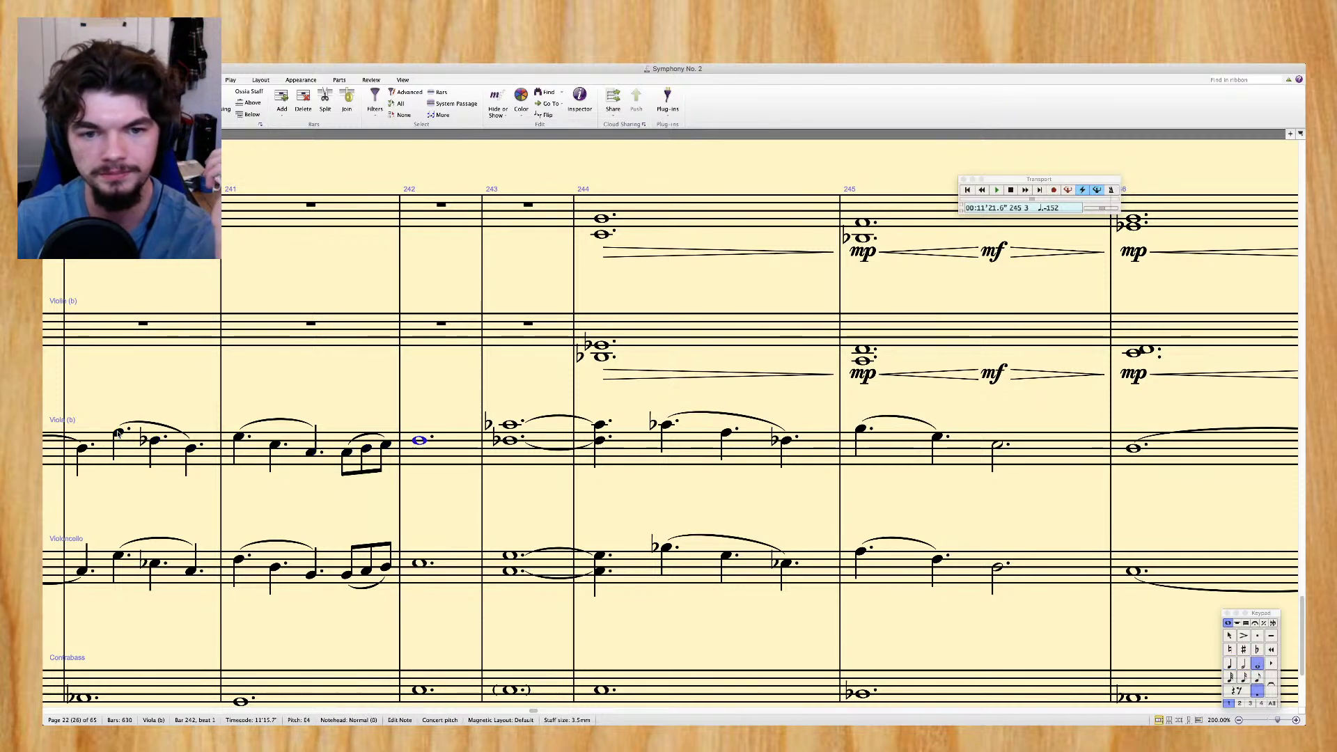
Lower the viola's second note in bar 244 to E-flat
{"action": "left_click", "coordinate": [668, 425]}
{"action": "key", "text": "Down"}
{"action": "key", "text": "Down"}
{"action": "key", "text": "Down"}
{"action": "key", "text": "Down"}
{"action": "key", "text": "Down"}
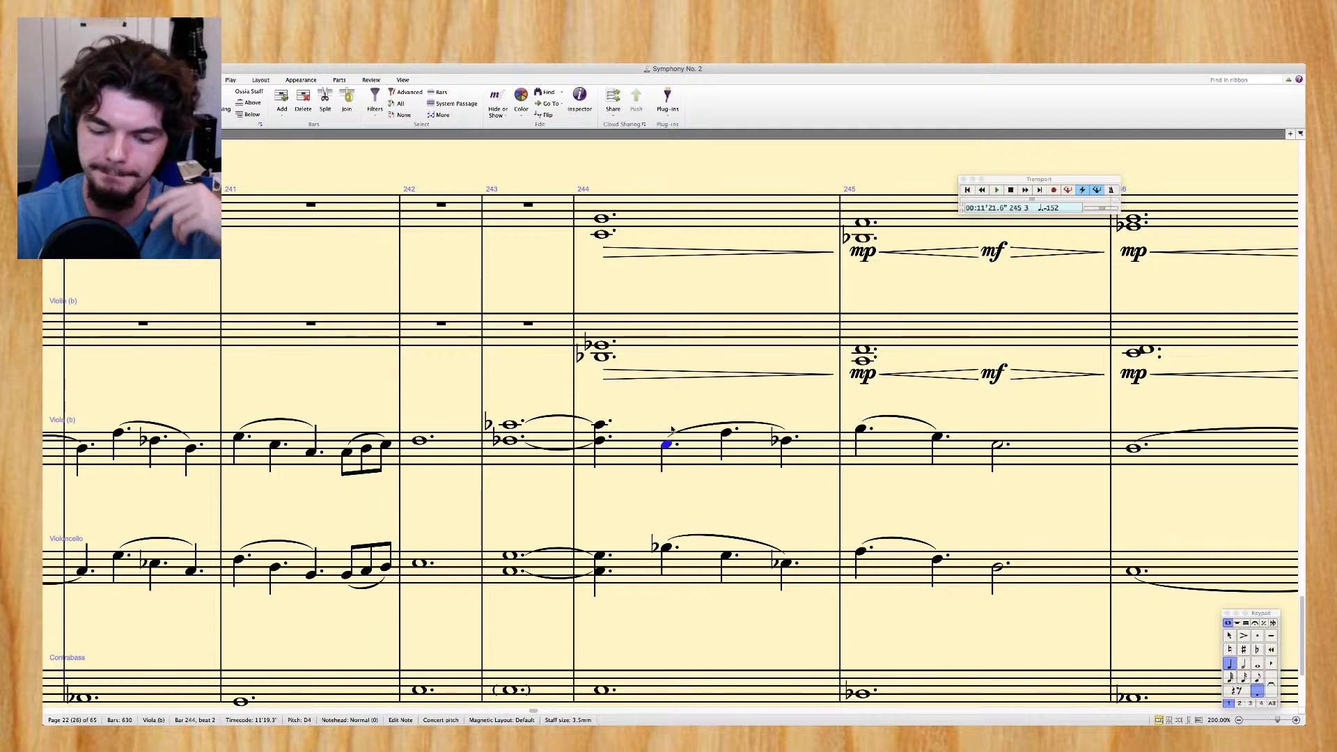
{"action": "key", "text": "Up"}
Raise the viola's last note in bar 244 to B-flat and step on to the second note of bar 245
{"action": "key", "text": "Right"}
{"action": "key", "text": "Right"}
{"action": "key", "text": "Up"}
{"action": "key", "text": "Up"}
{"action": "key", "text": "Up"}
{"action": "key", "text": "Up"}
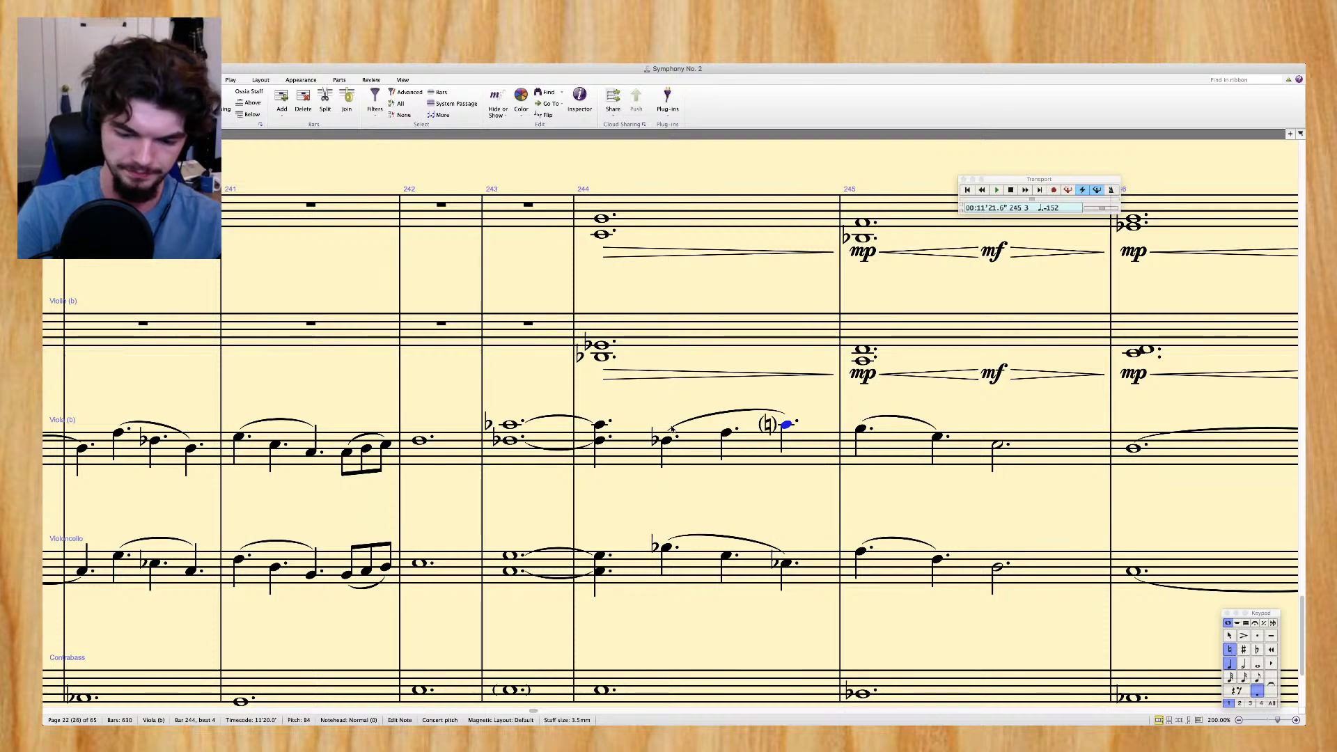
{"action": "key", "text": "Down"}
{"action": "key", "text": "n"}
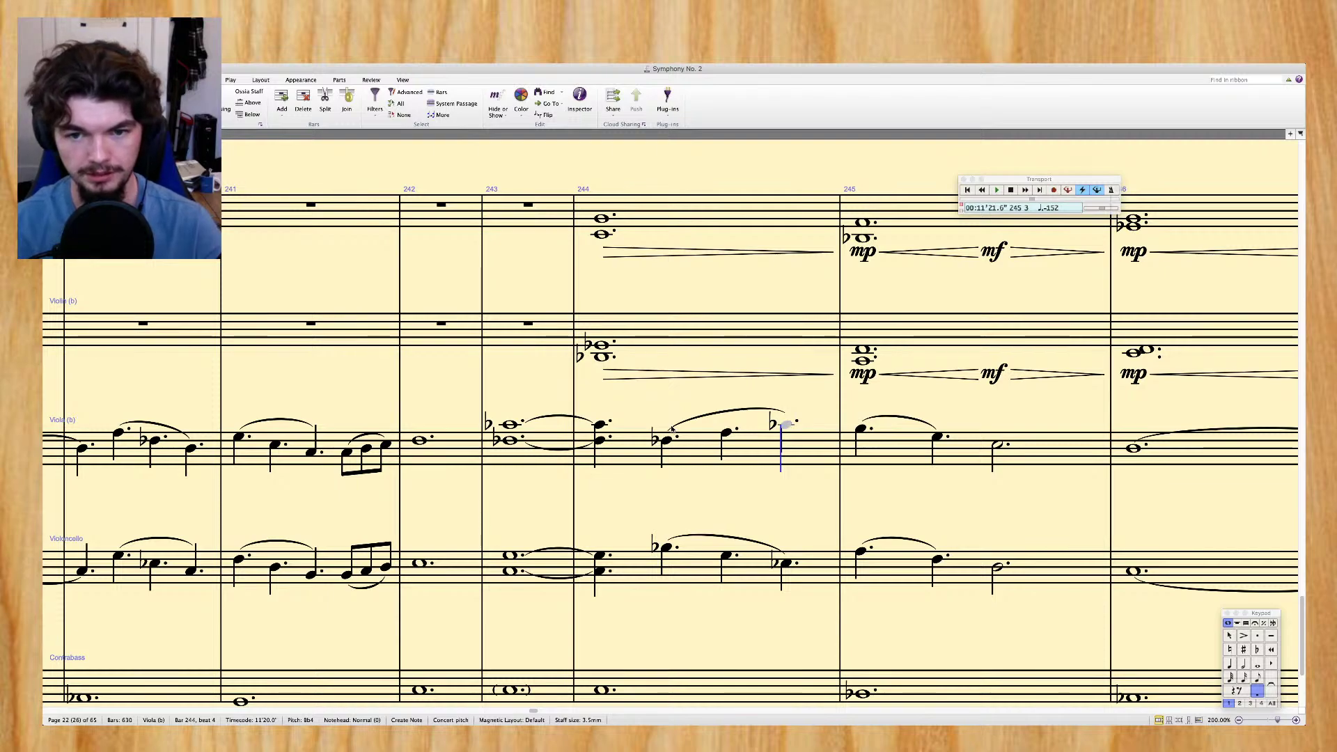
{"action": "key", "text": "Right"}
{"action": "key", "text": "Right"}
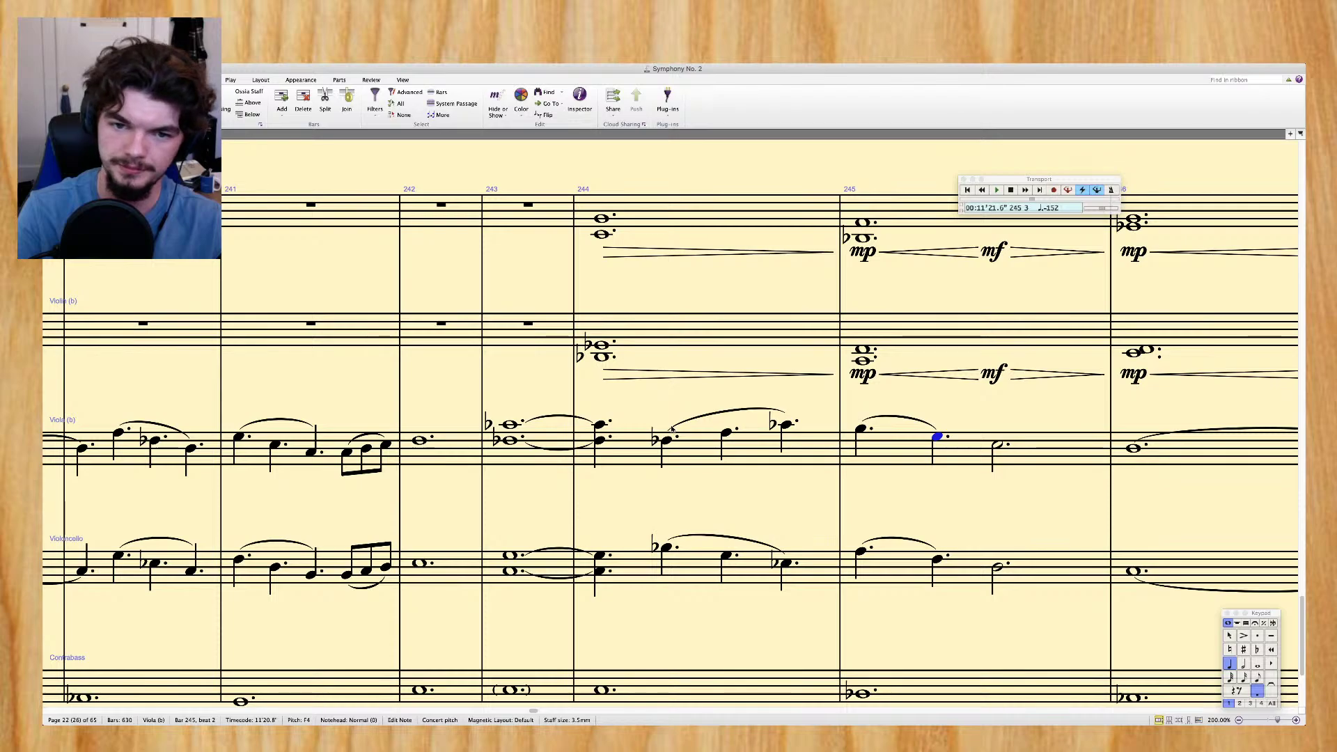
Compare the viola and cello melody in bars 244 and 245 with the phrase in bars 250 and 251
{"action": "scroll", "coordinate": [915, 425], "scroll_direction": "right", "scroll_amount": 15}
{"action": "scroll", "coordinate": [915, 424], "scroll_direction": "right", "scroll_amount": 12}
{"action": "scroll", "coordinate": [912, 423], "scroll_direction": "left", "scroll_amount": 5}
{"action": "scroll", "coordinate": [912, 422], "scroll_direction": "left", "scroll_amount": 10}
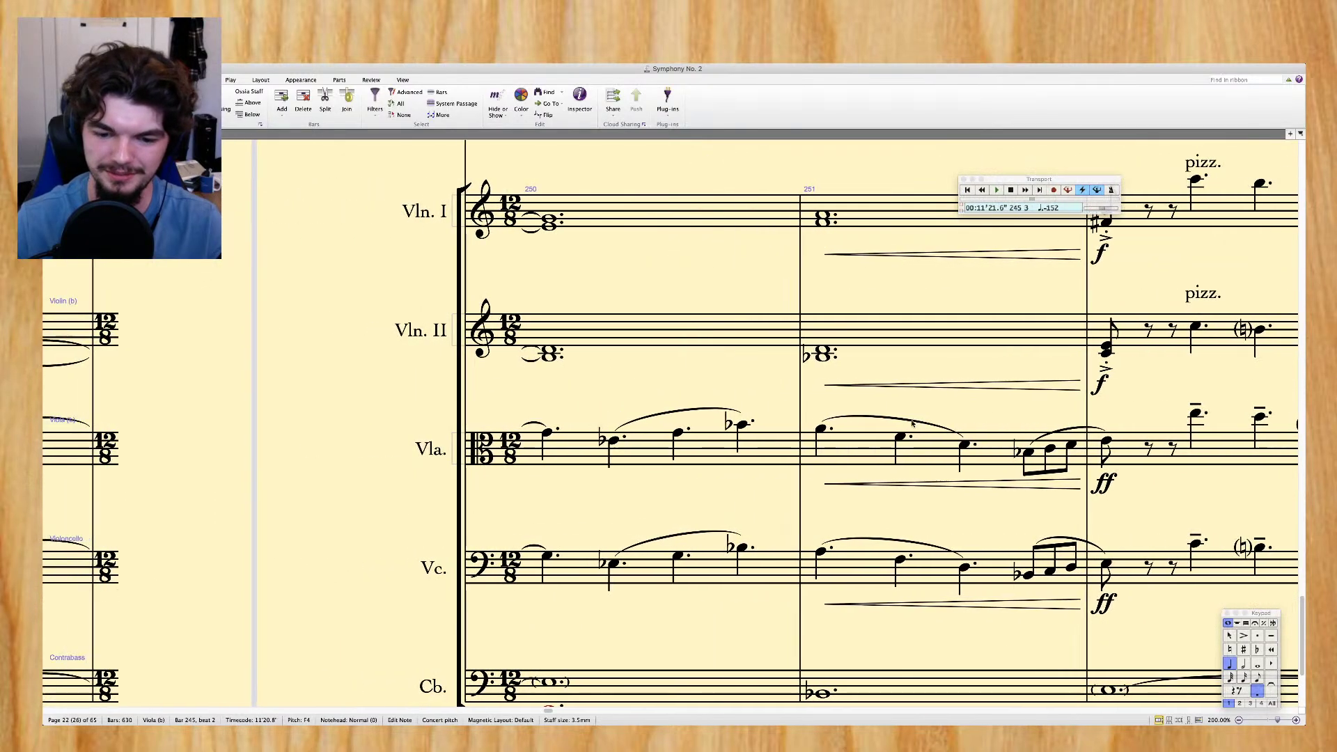
{"action": "scroll", "coordinate": [912, 423], "scroll_direction": "left", "scroll_amount": 12}
{"action": "scroll", "coordinate": [904, 422], "scroll_direction": "left", "scroll_amount": 10}
{"action": "scroll", "coordinate": [904, 423], "scroll_direction": "right", "scroll_amount": 5}
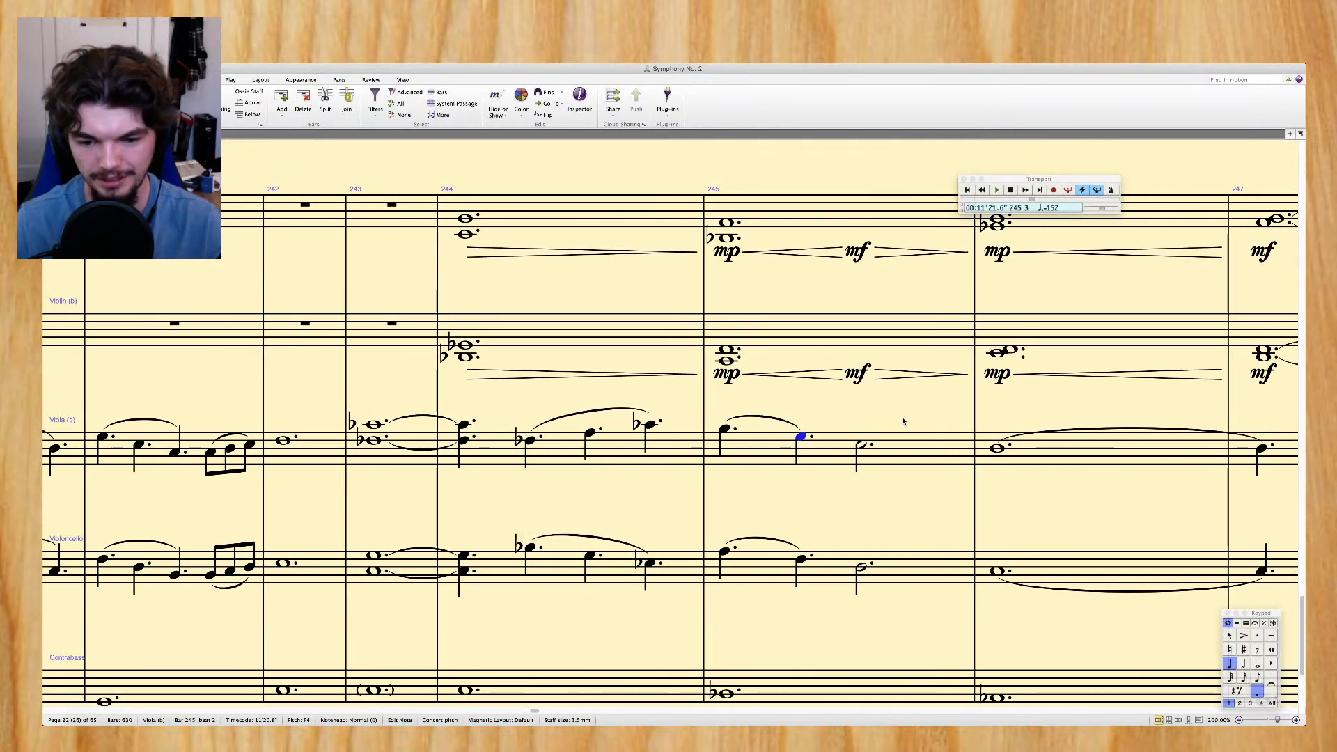
{"action": "scroll", "coordinate": [904, 423], "scroll_direction": "right", "scroll_amount": 2}
{"action": "scroll", "coordinate": [904, 423], "scroll_direction": "right", "scroll_amount": 4}
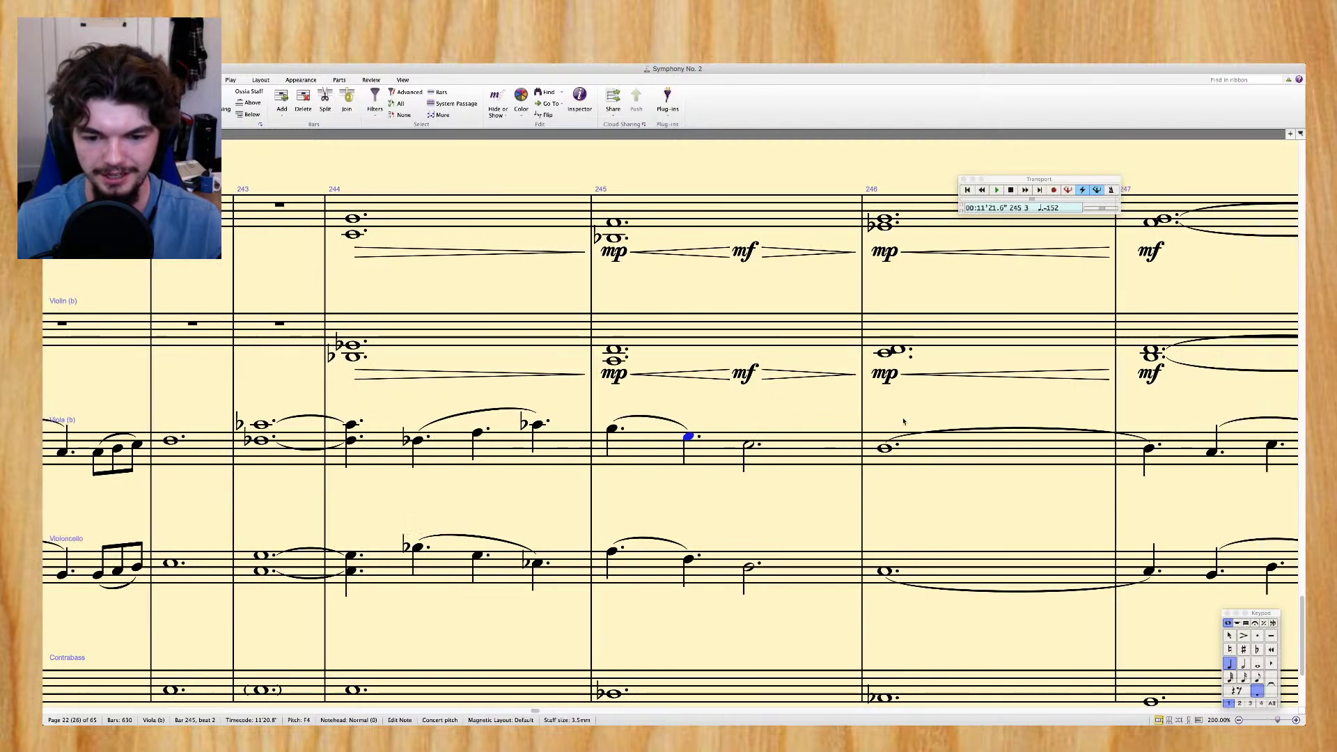
Examine the woodwind, piano, harp and string parts around bars 250 to 254
{"action": "scroll", "coordinate": [903, 422], "scroll_direction": "right", "scroll_amount": 20}
{"action": "scroll", "coordinate": [904, 423], "scroll_direction": "right", "scroll_amount": 20}
{"action": "scroll", "coordinate": [904, 422], "scroll_direction": "up", "scroll_amount": 10}
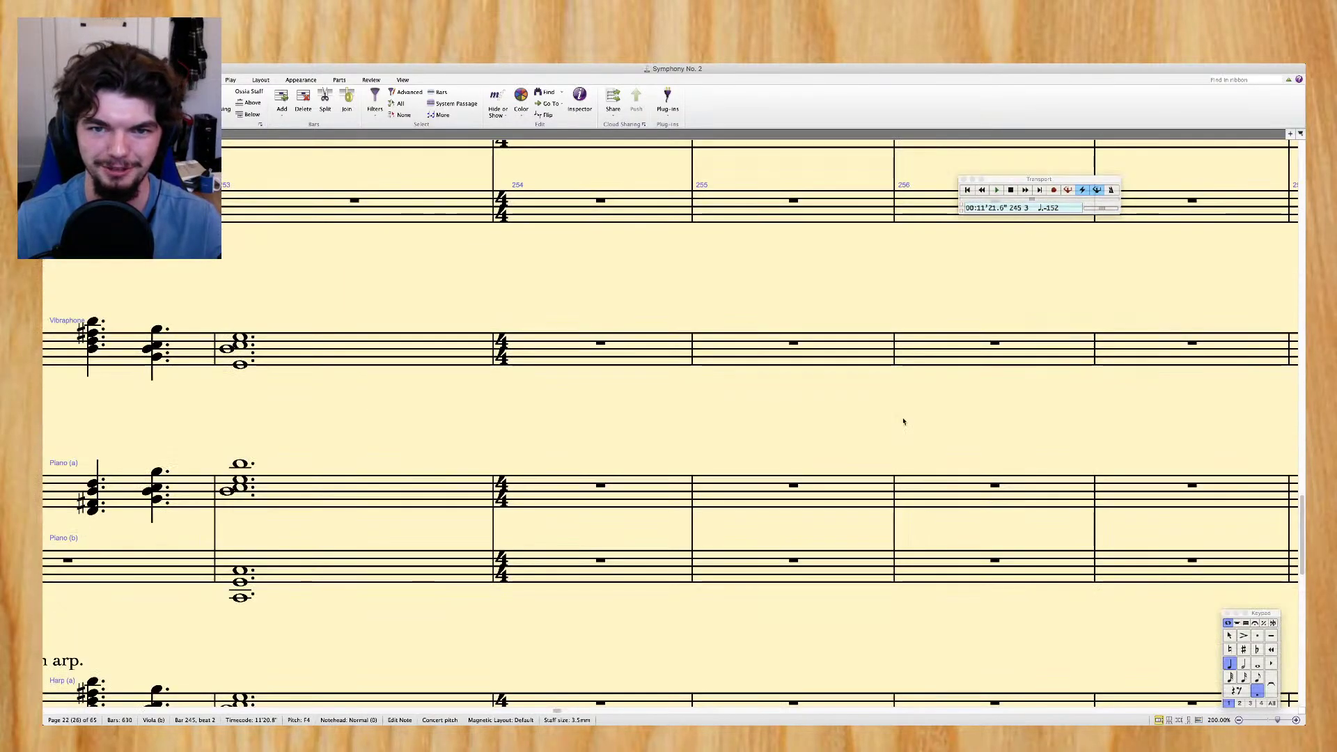
{"action": "scroll", "coordinate": [904, 421], "scroll_direction": "up", "scroll_amount": 20}
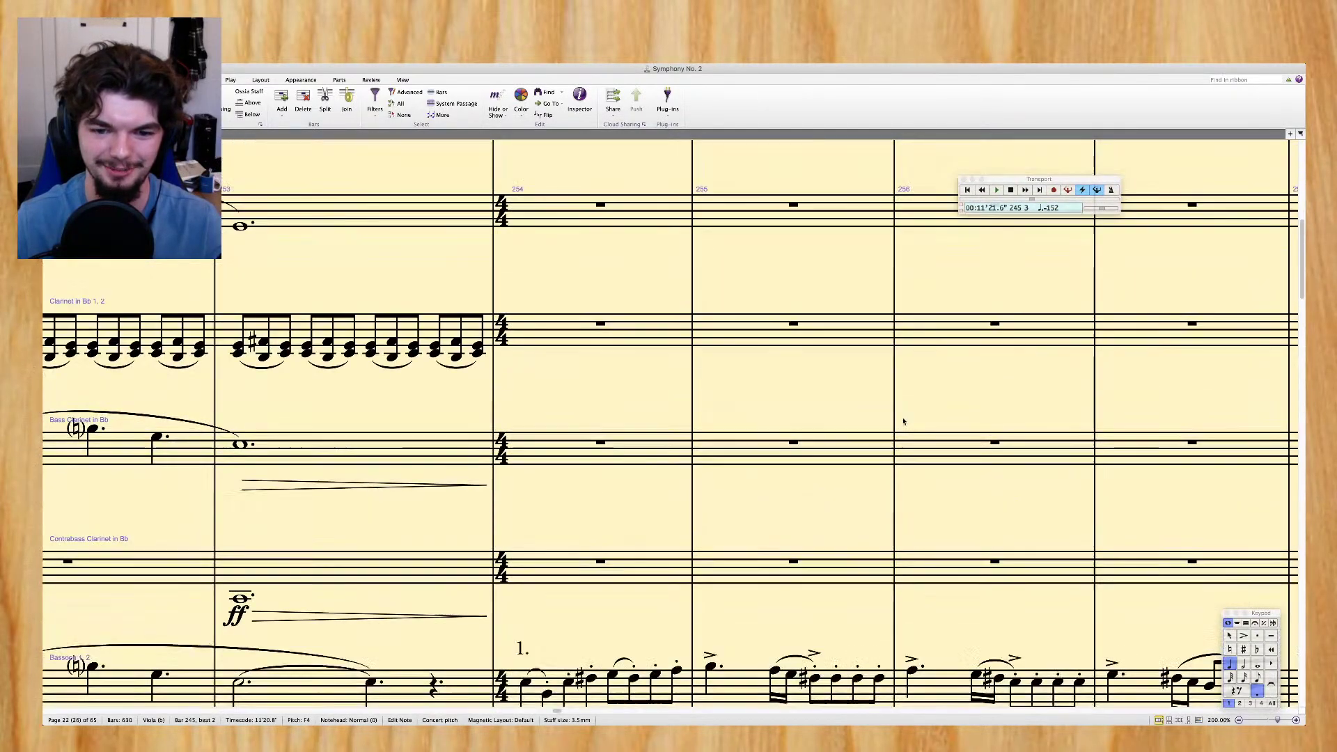
{"action": "scroll", "coordinate": [903, 422], "scroll_direction": "down", "scroll_amount": 3}
{"action": "scroll", "coordinate": [903, 421], "scroll_direction": "left", "scroll_amount": 10}
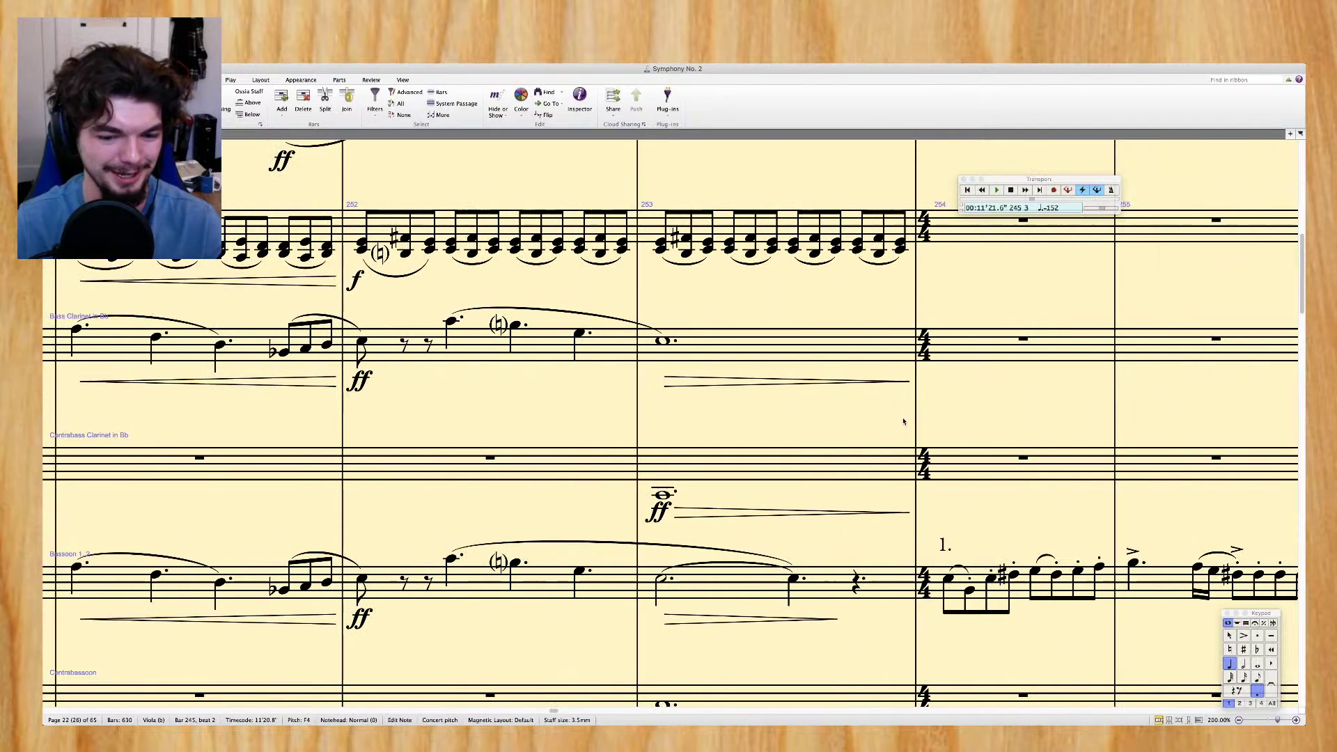
{"action": "scroll", "coordinate": [903, 421], "scroll_direction": "down", "scroll_amount": 15}
{"action": "scroll", "coordinate": [903, 421], "scroll_direction": "down", "scroll_amount": 15}
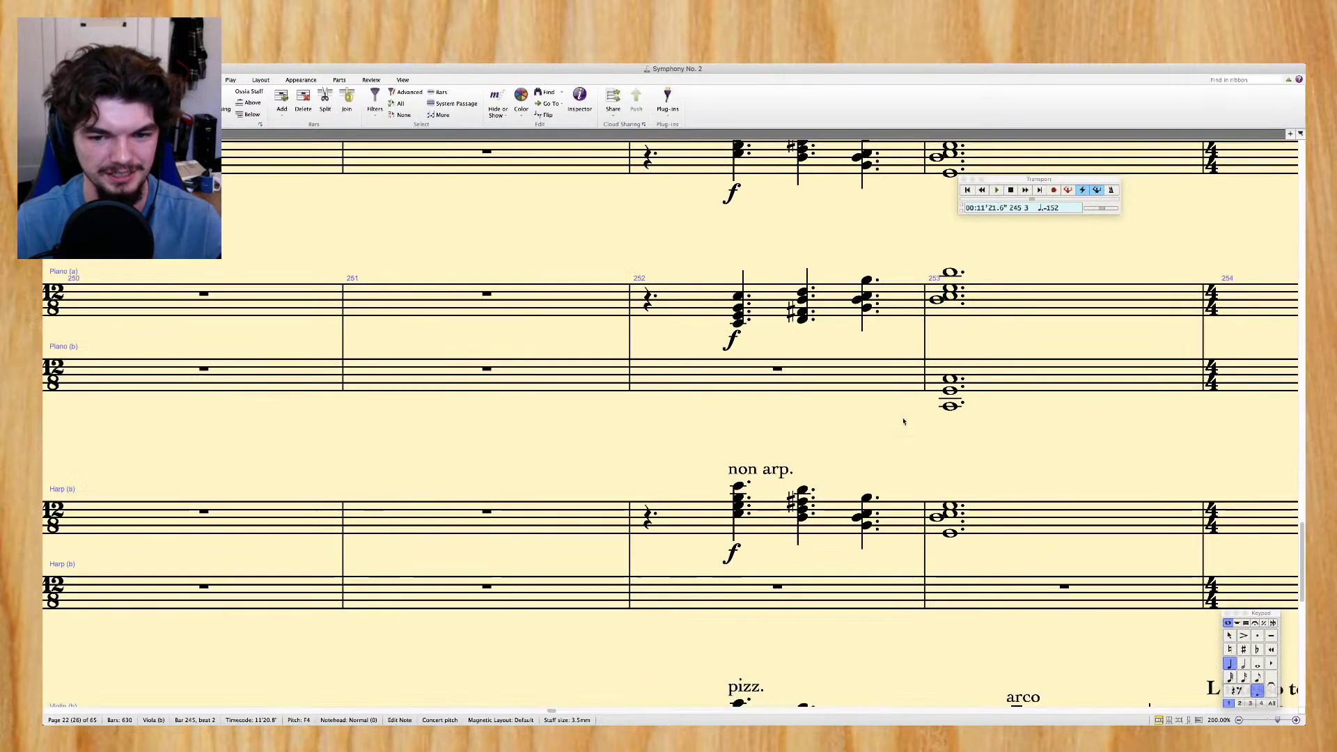
{"action": "scroll", "coordinate": [903, 422], "scroll_direction": "left", "scroll_amount": 2}
{"action": "scroll", "coordinate": [904, 422], "scroll_direction": "left", "scroll_amount": 5}
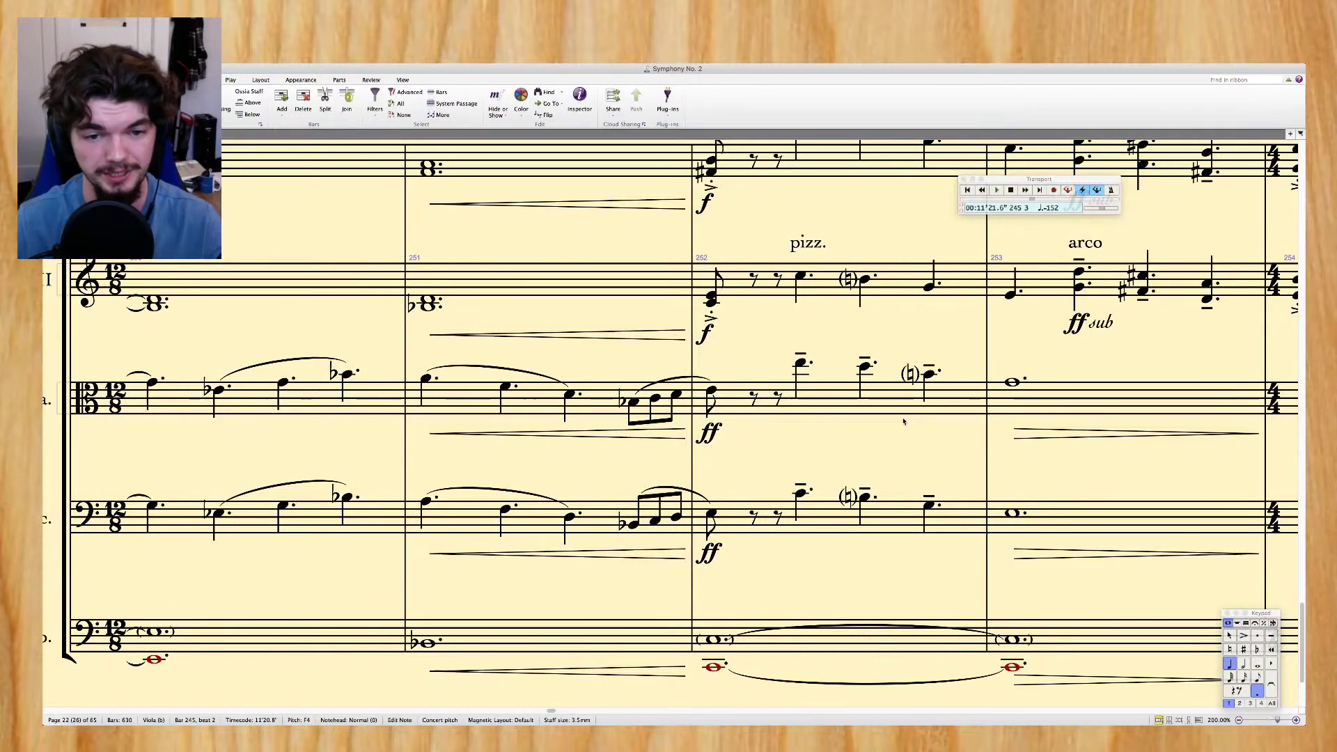
Review how the string parts lead from bar 243 through the build-up to bar 252
{"action": "scroll", "coordinate": [903, 422], "scroll_direction": "left", "scroll_amount": 10}
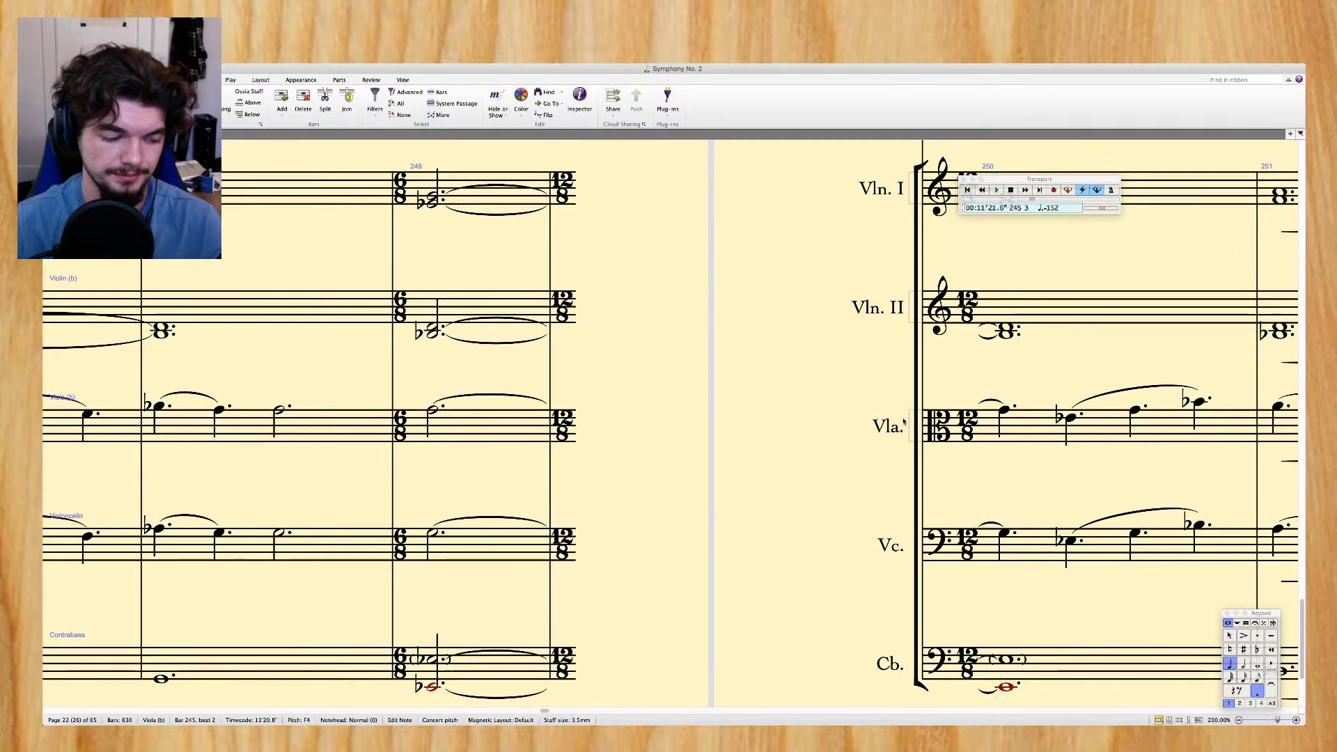
{"action": "scroll", "coordinate": [904, 422], "scroll_direction": "left", "scroll_amount": 3}
{"action": "scroll", "coordinate": [904, 421], "scroll_direction": "left", "scroll_amount": 10}
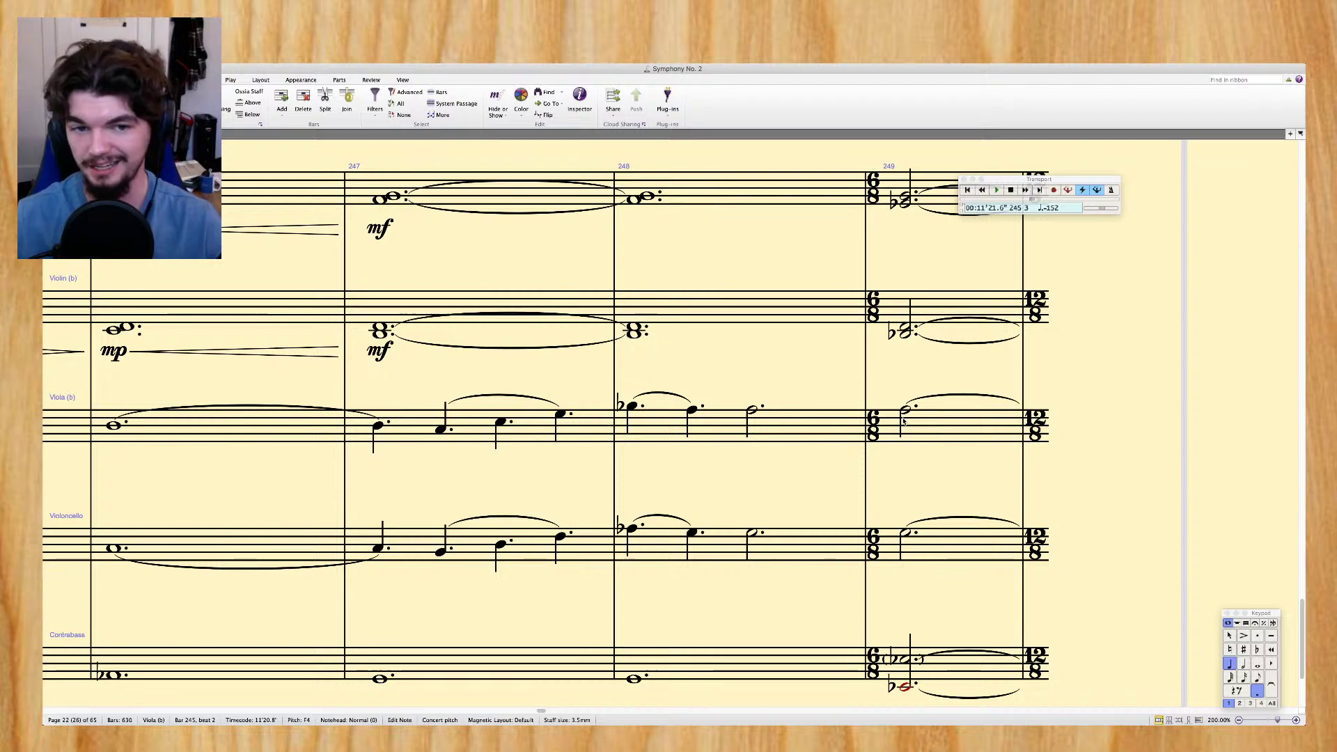
{"action": "scroll", "coordinate": [903, 421], "scroll_direction": "left", "scroll_amount": 10}
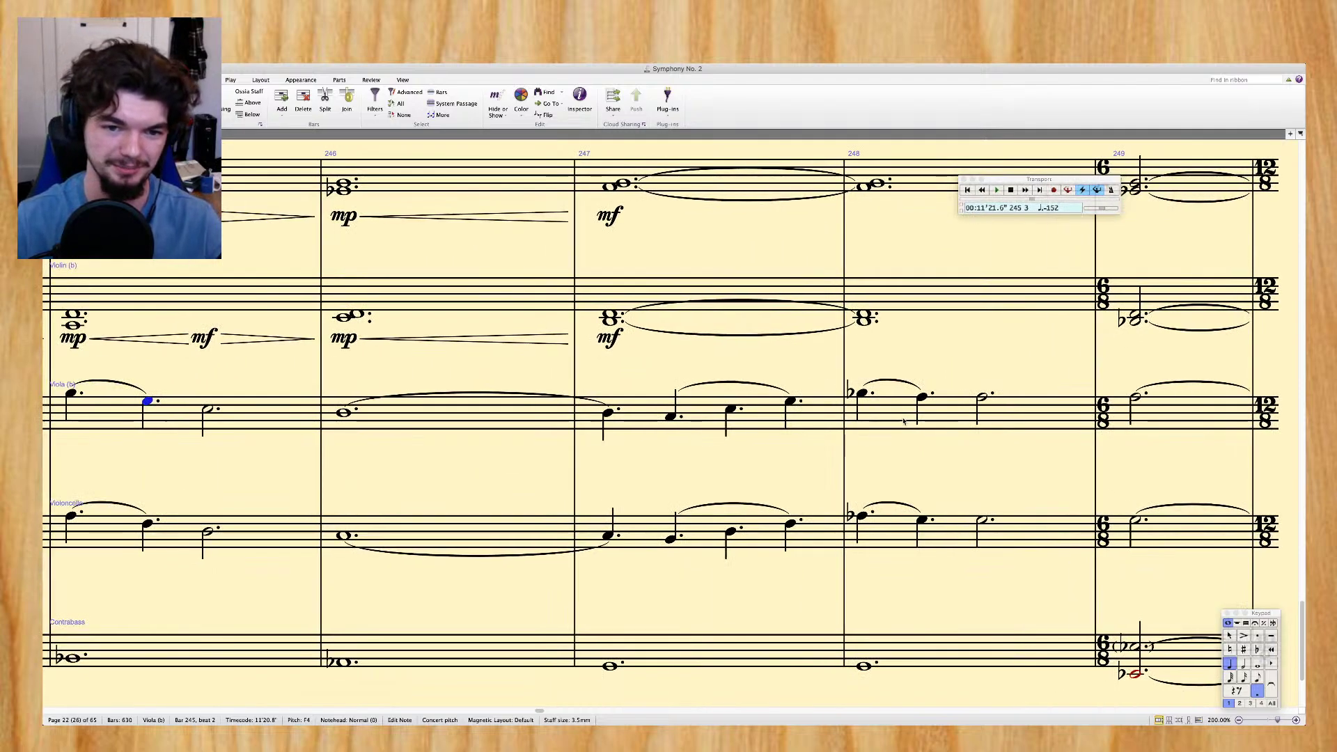
{"action": "scroll", "coordinate": [904, 422], "scroll_direction": "left", "scroll_amount": 6}
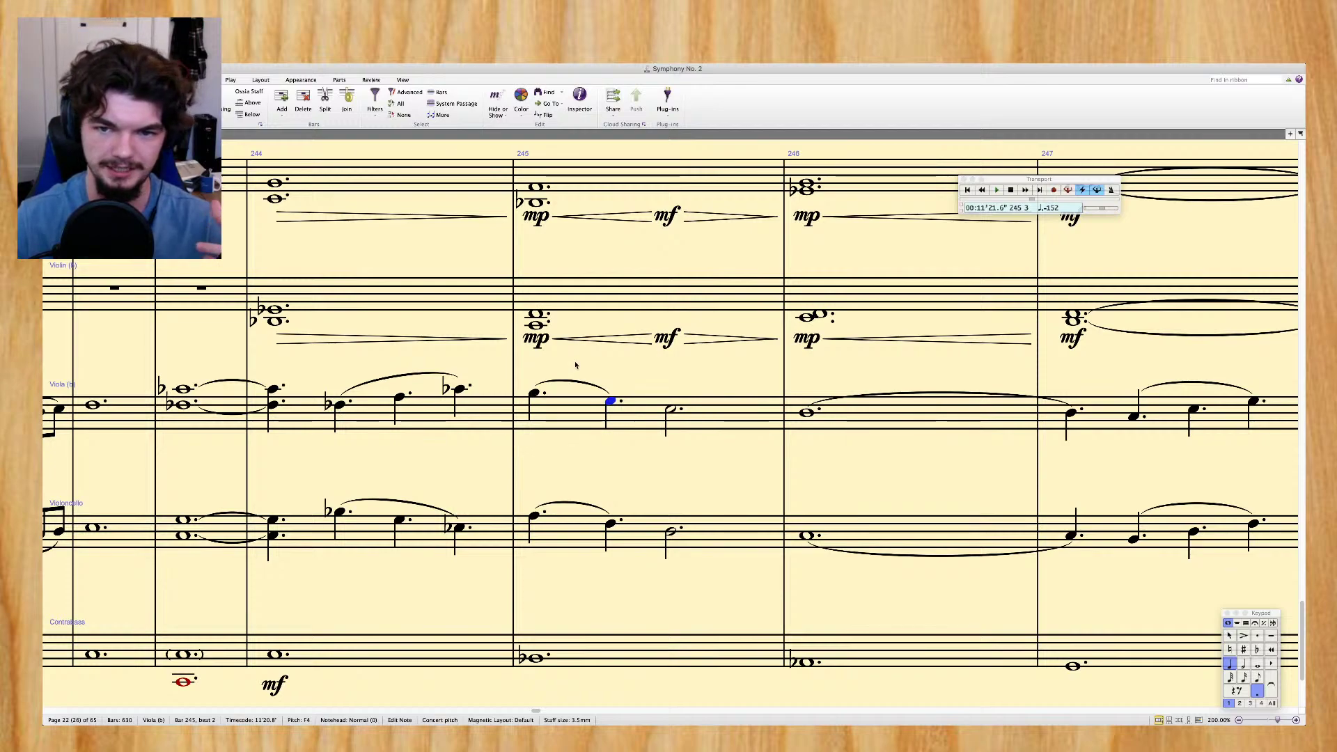
{"action": "scroll", "coordinate": [575, 365], "scroll_direction": "right", "scroll_amount": 7}
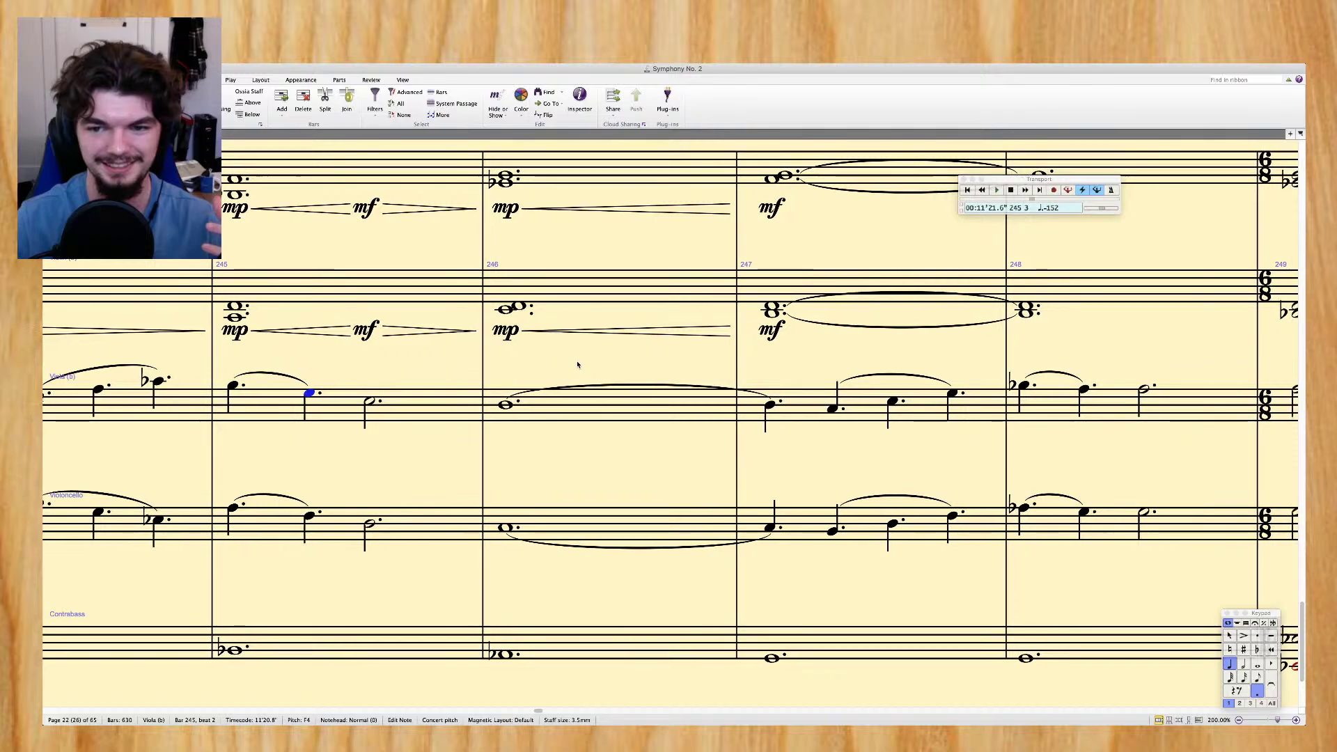
{"action": "scroll", "coordinate": [577, 365], "scroll_direction": "right", "scroll_amount": 17}
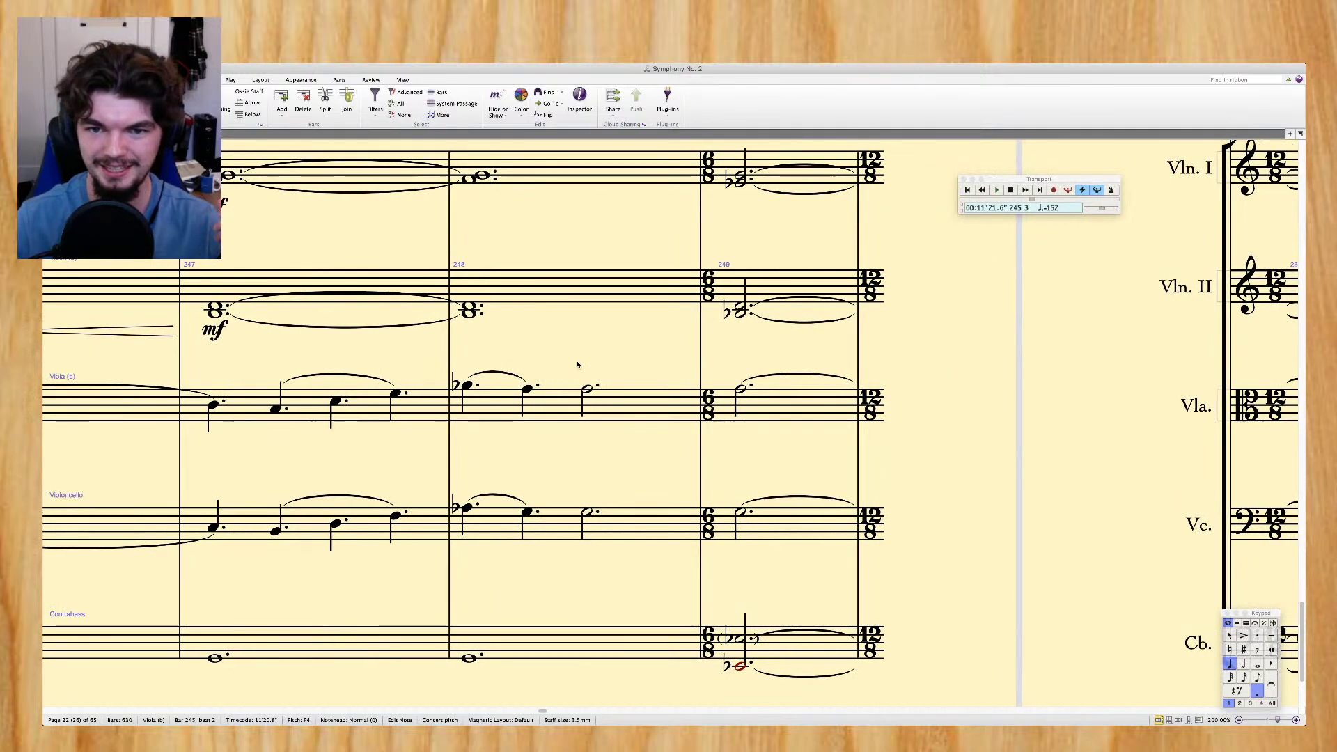
{"action": "scroll", "coordinate": [578, 365], "scroll_direction": "right", "scroll_amount": 16}
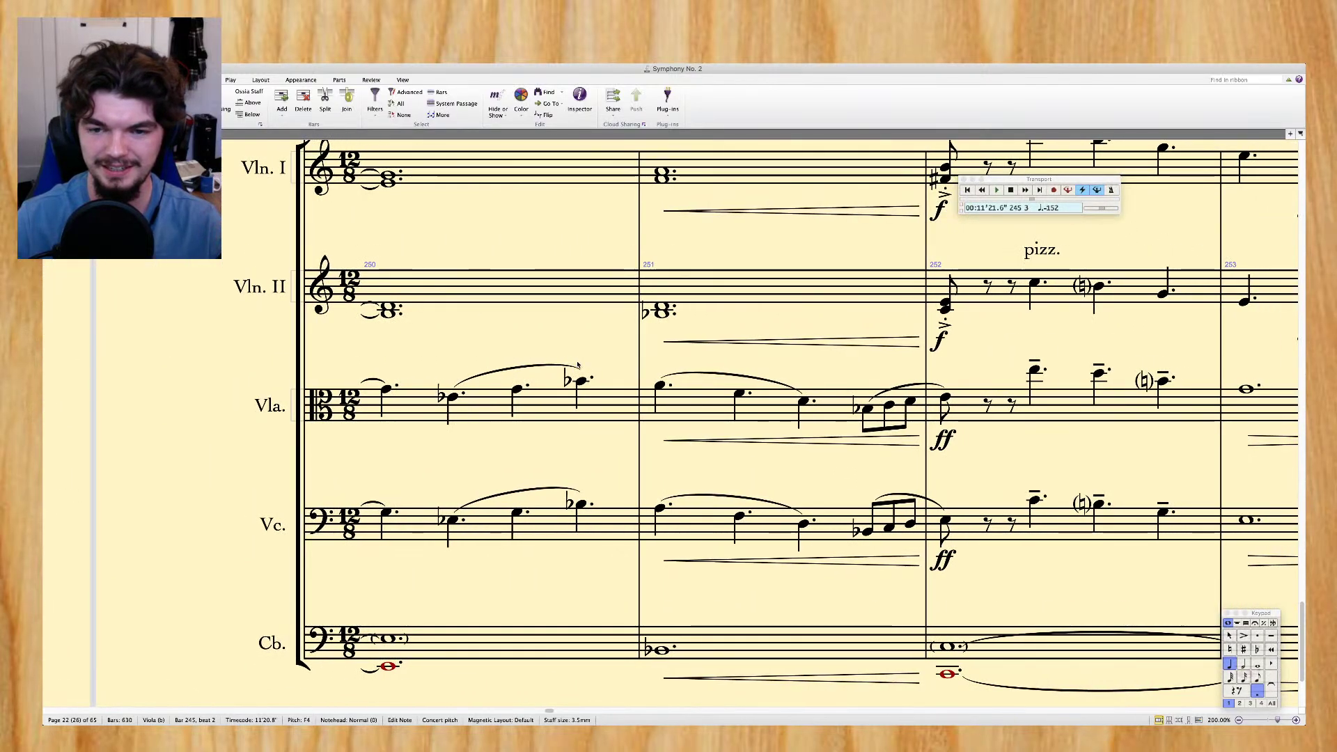
{"action": "scroll", "coordinate": [578, 365], "scroll_direction": "left", "scroll_amount": 15}
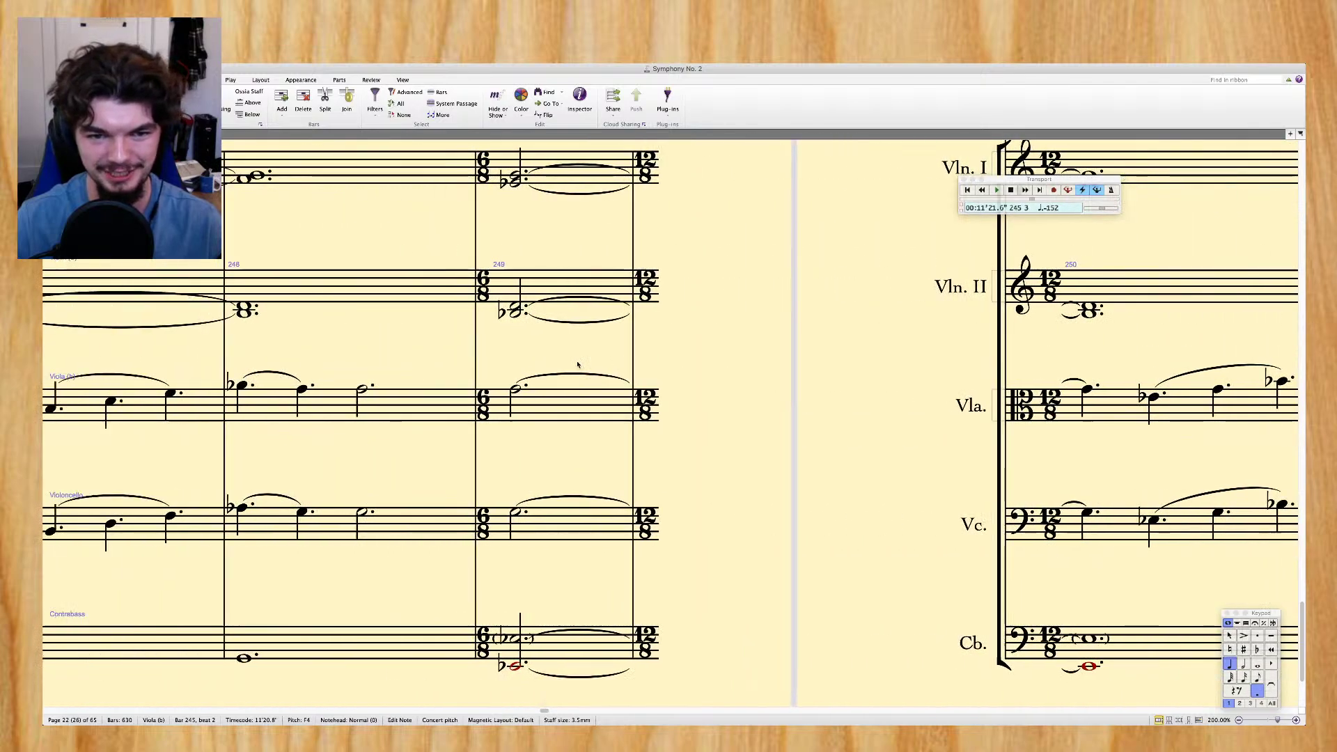
{"action": "scroll", "coordinate": [577, 365], "scroll_direction": "left", "scroll_amount": 20}
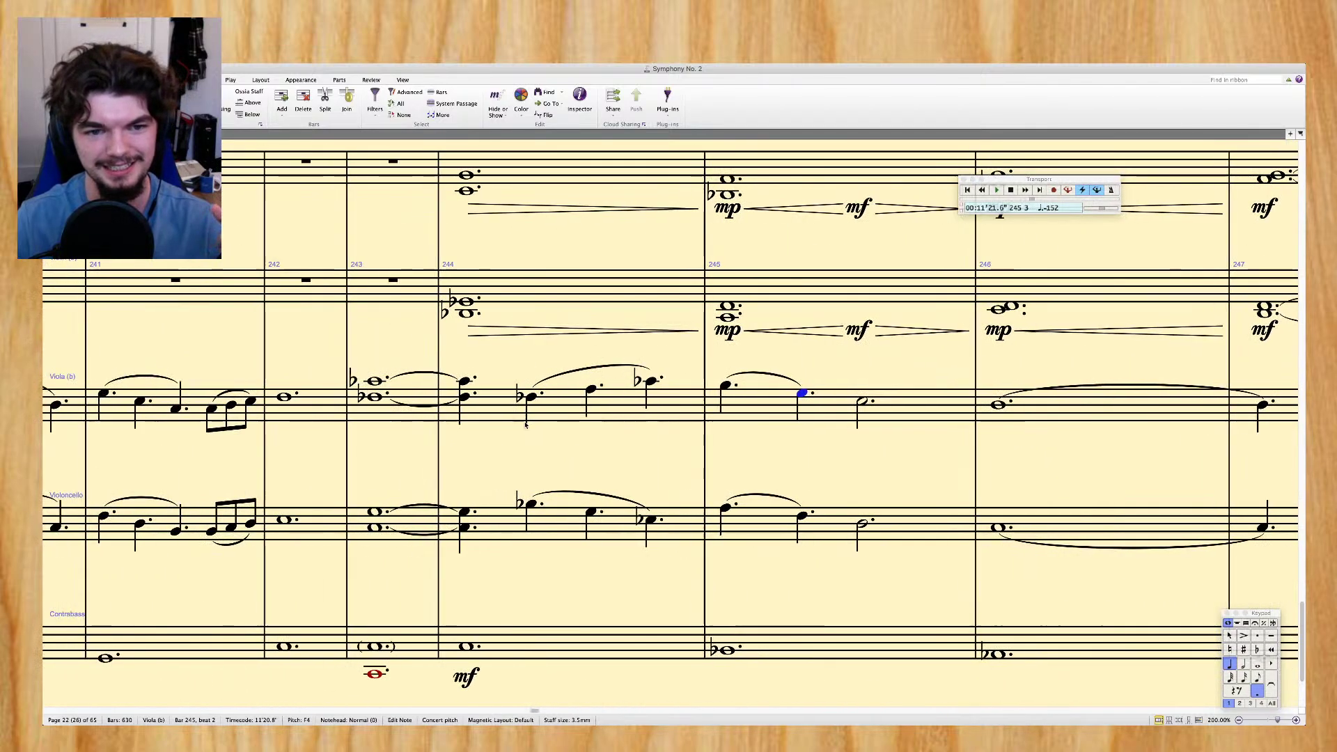
{"action": "scroll", "coordinate": [531, 428], "scroll_direction": "left", "scroll_amount": 4}
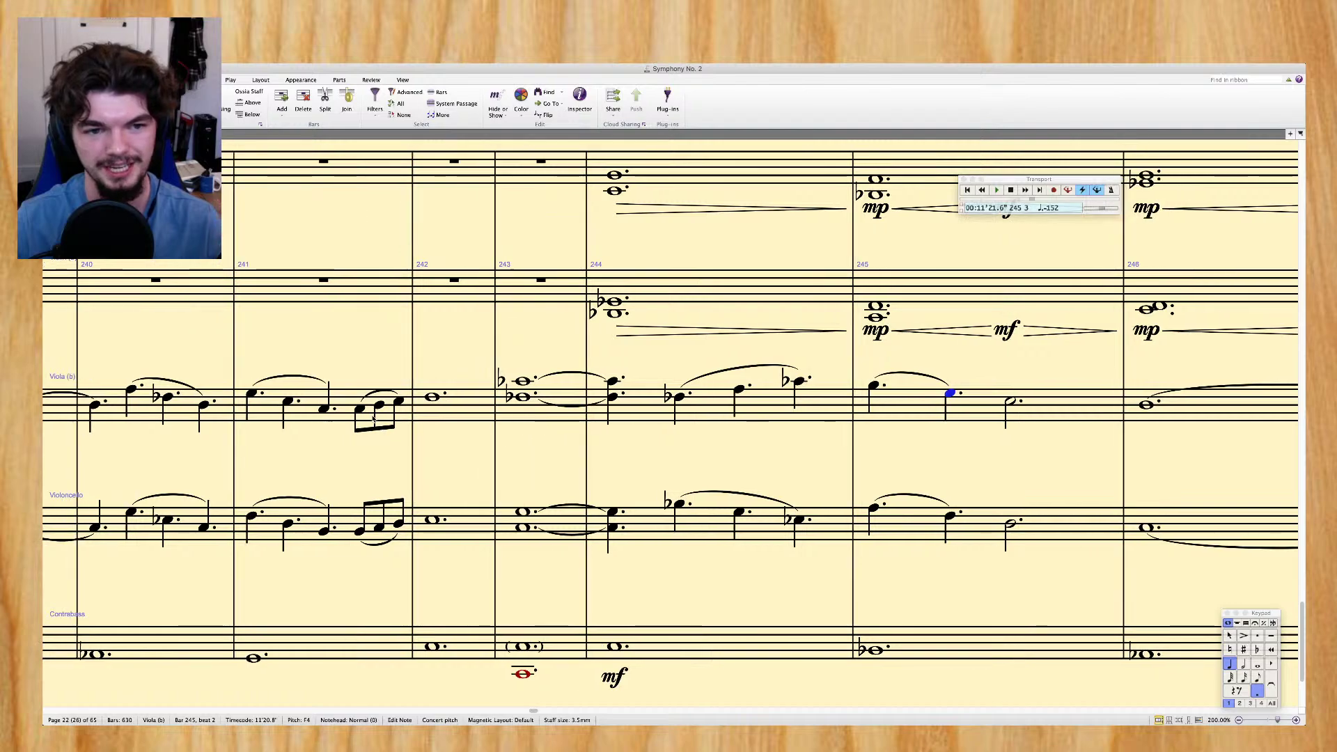
Step through the viola's closing eighth notes in bar 241 up to the note in bar 242
{"action": "left_click", "coordinate": [360, 413]}
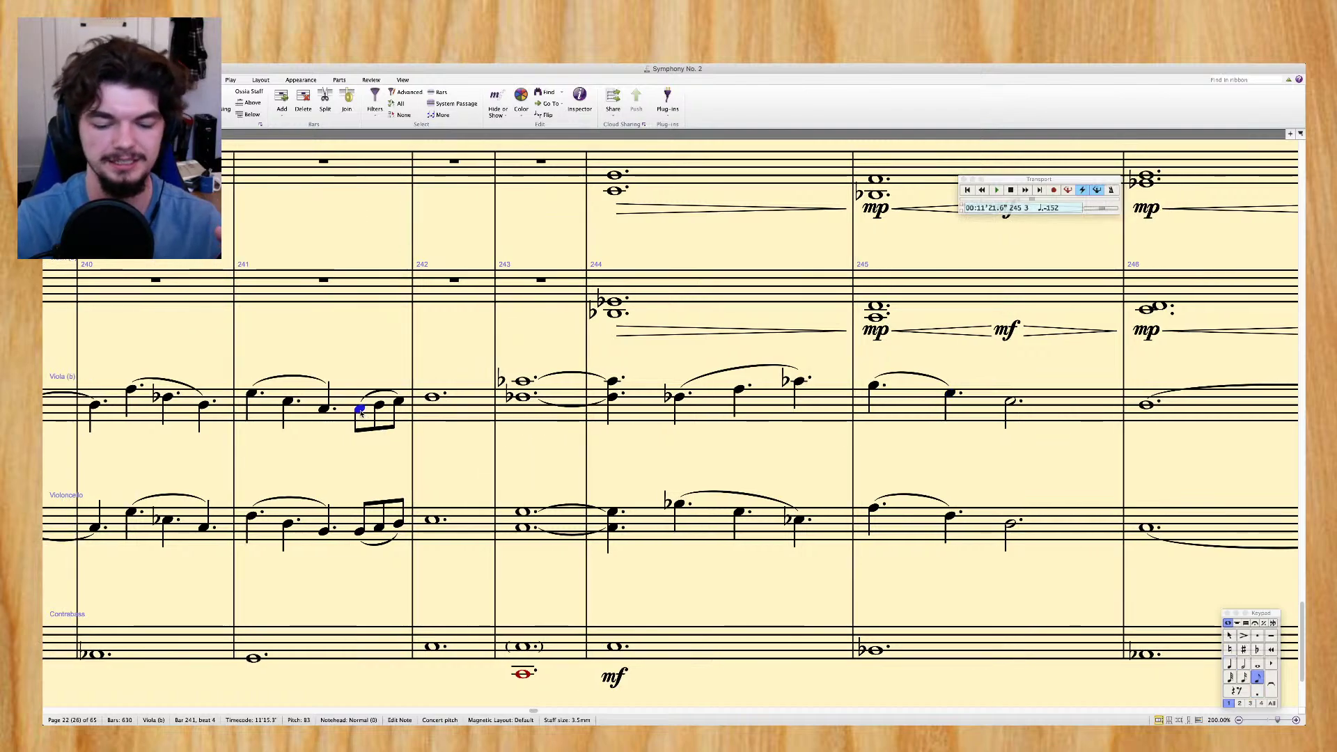
{"action": "key", "text": "Left"}
{"action": "key", "text": "Right"}
{"action": "key", "text": "Right"}
{"action": "key", "text": "Right"}
{"action": "key", "text": "Right"}
Play the score from the barline at the start of bar 252 and stop playback in bar 254
{"action": "scroll", "coordinate": [408, 393], "scroll_direction": "right", "scroll_amount": 12}
{"action": "scroll", "coordinate": [411, 391], "scroll_direction": "right", "scroll_amount": 20}
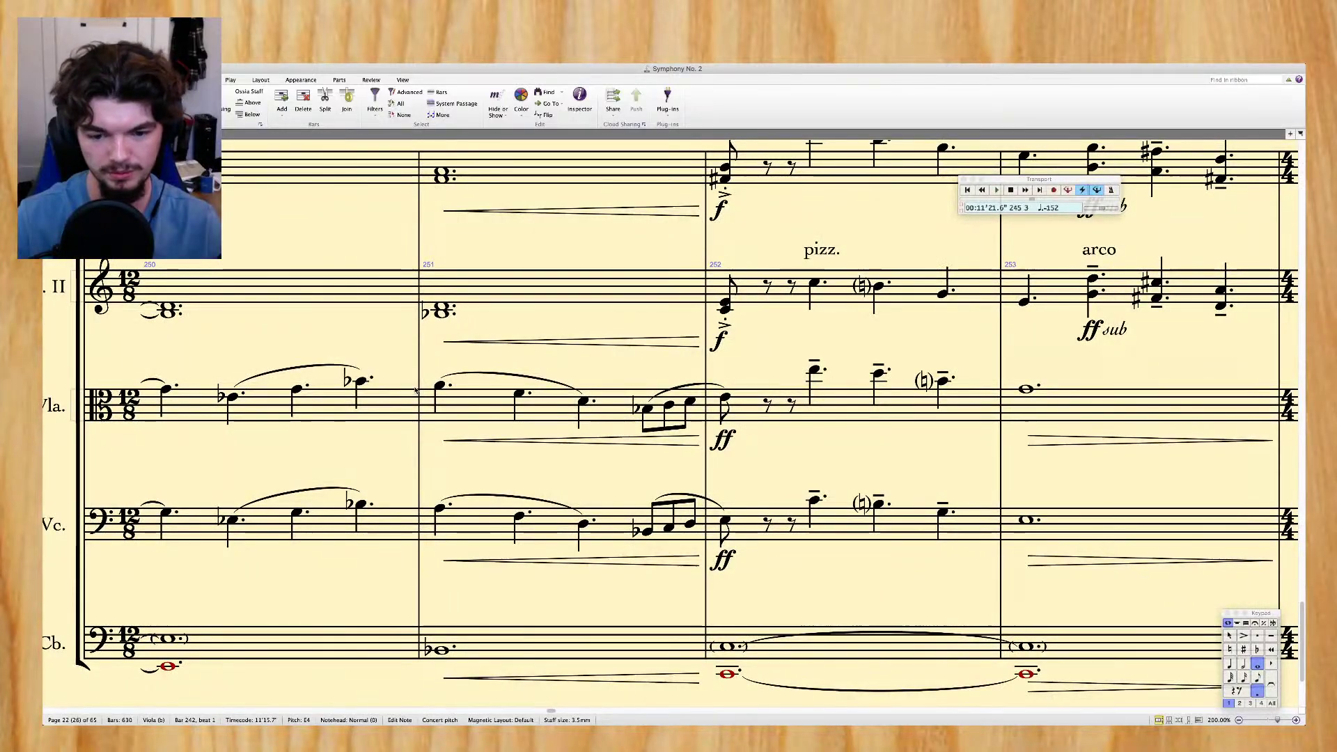
{"action": "scroll", "coordinate": [453, 384], "scroll_direction": "right", "scroll_amount": 5}
{"action": "left_click", "coordinate": [517, 365]}
{"action": "key", "text": "super+minus"}
{"action": "key", "text": "space"}
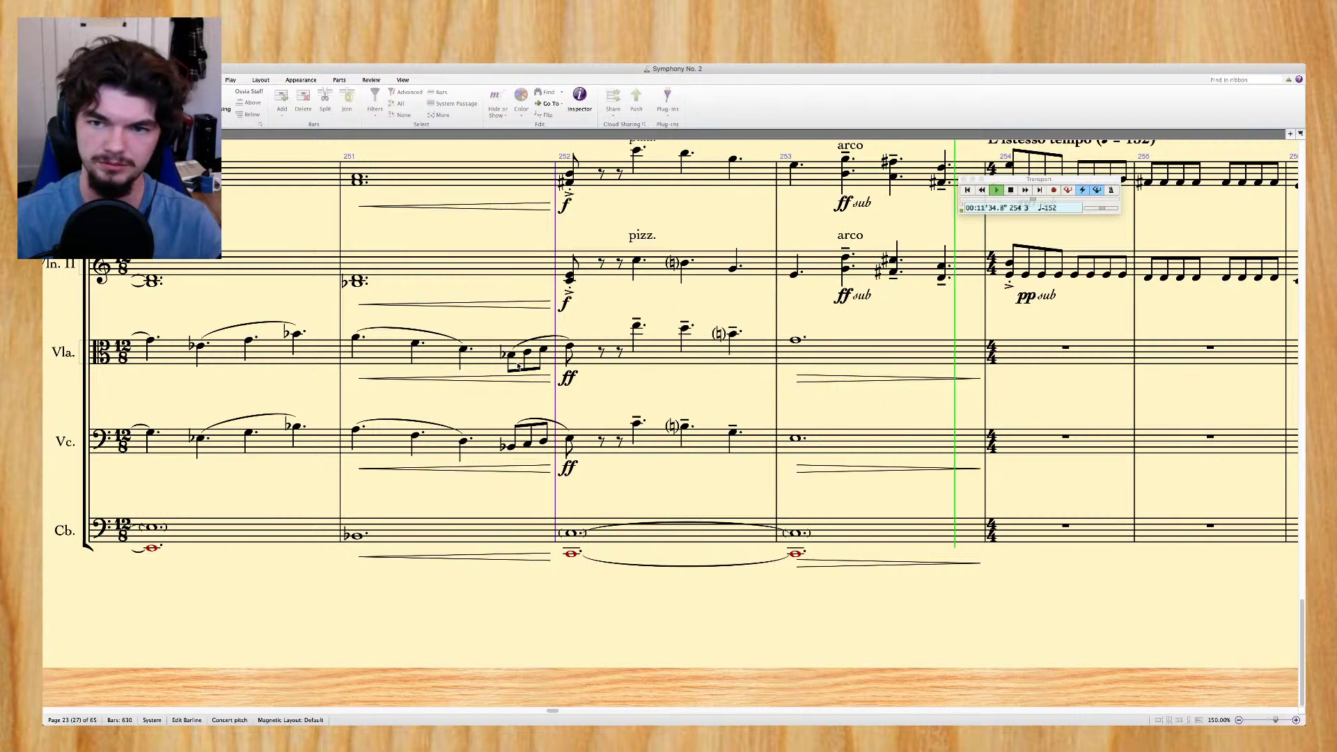
{"action": "key", "text": "space"}
{"action": "key", "text": "super+equal"}
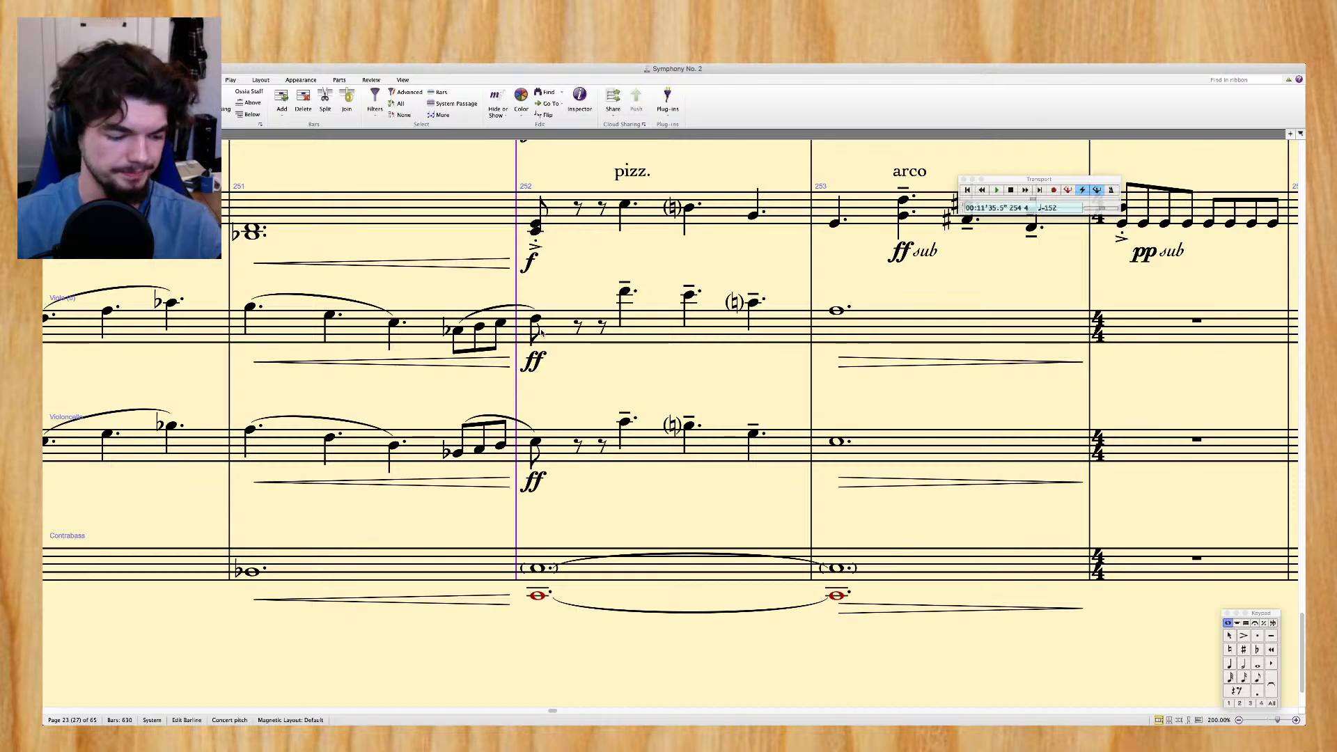
Review the string parts from bar 252 back to bar 243, selecting the barlines at the starts of bars 244 and 243
{"action": "scroll", "coordinate": [529, 348], "scroll_direction": "up", "scroll_amount": 3}
{"action": "scroll", "coordinate": [529, 348], "scroll_direction": "left", "scroll_amount": 4}
{"action": "scroll", "coordinate": [541, 332], "scroll_direction": "left", "scroll_amount": 10}
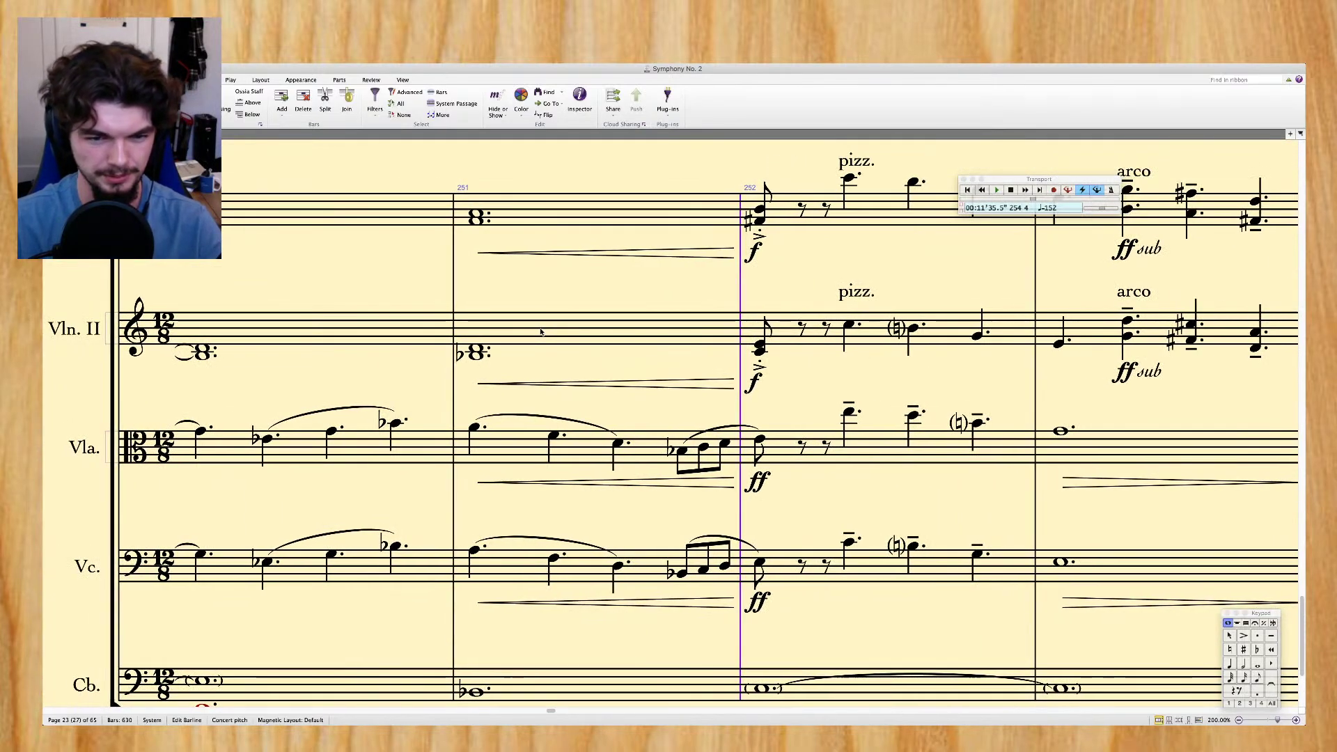
{"action": "scroll", "coordinate": [541, 332], "scroll_direction": "left", "scroll_amount": 10}
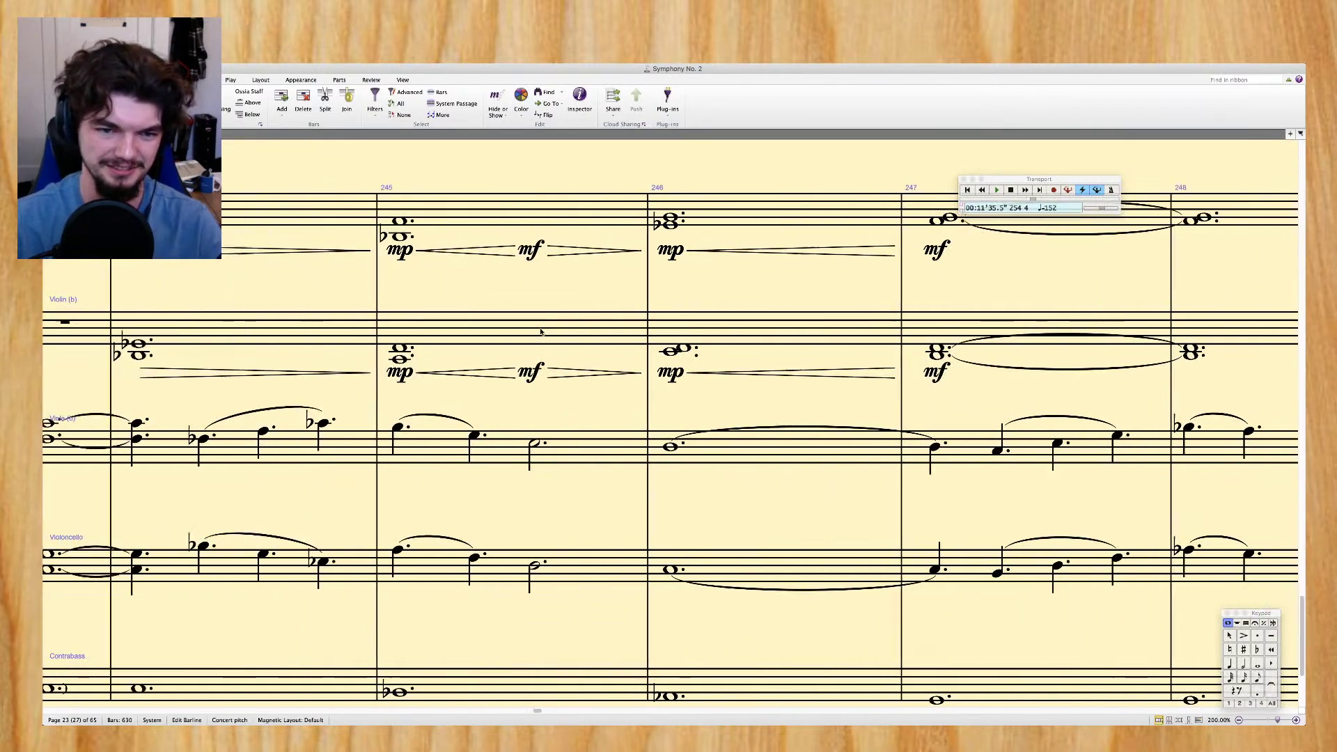
{"action": "scroll", "coordinate": [604, 362], "scroll_direction": "down", "scroll_amount": 1}
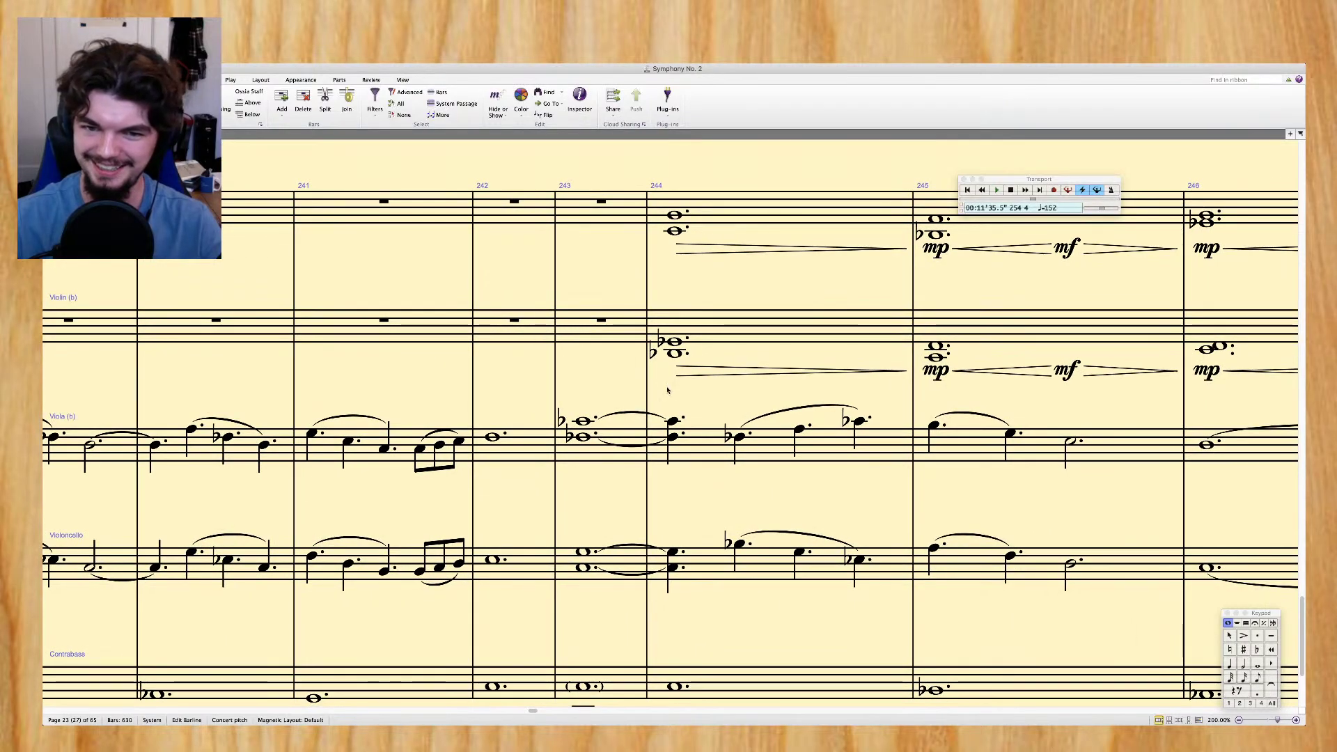
{"action": "left_click", "coordinate": [647, 400]}
{"action": "scroll", "coordinate": [646, 399], "scroll_direction": "down", "scroll_amount": 3}
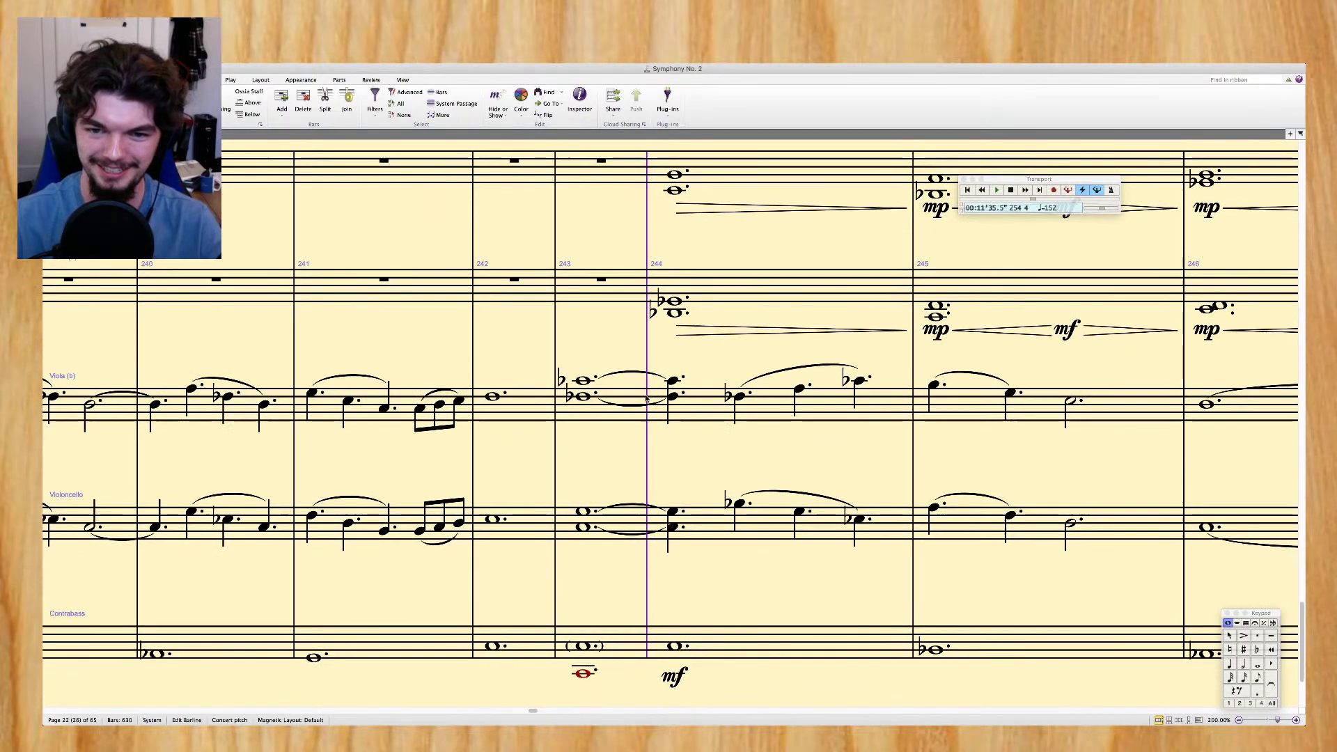
{"action": "scroll", "coordinate": [647, 399], "scroll_direction": "right", "scroll_amount": 5}
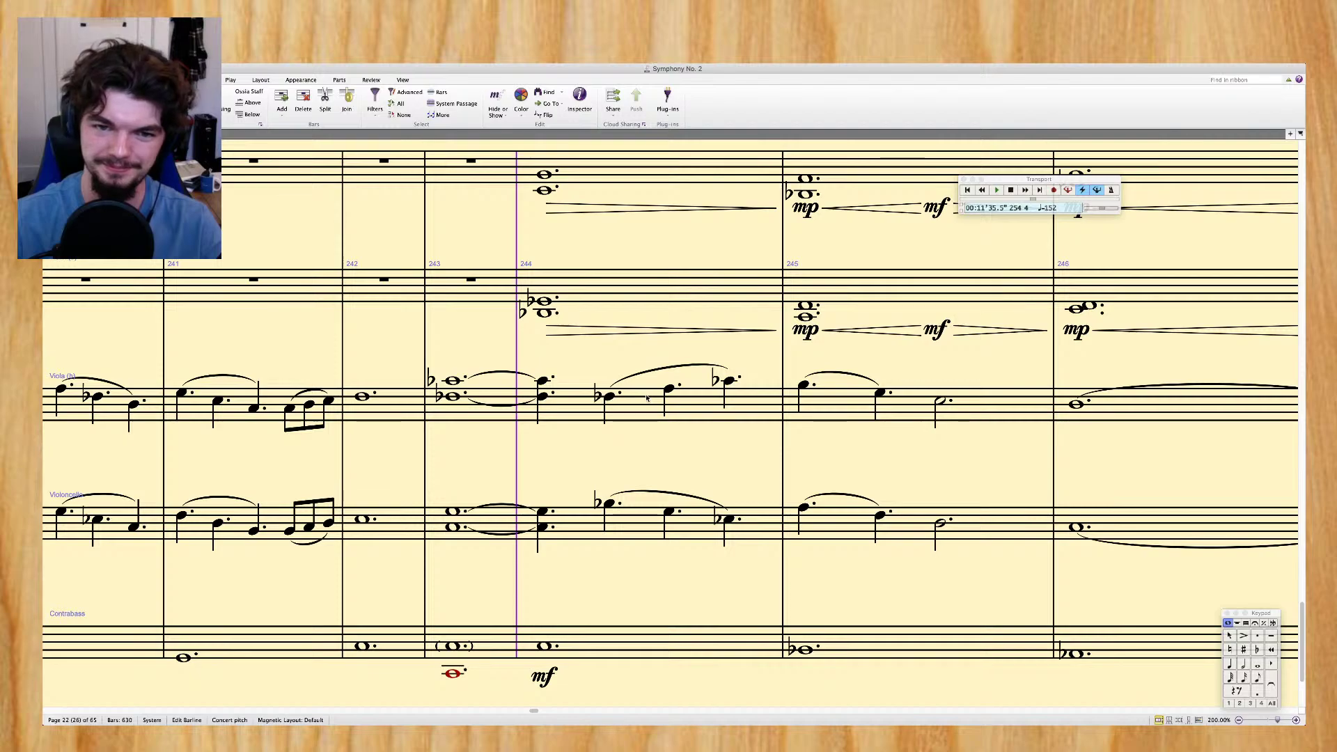
{"action": "left_click", "coordinate": [425, 359]}
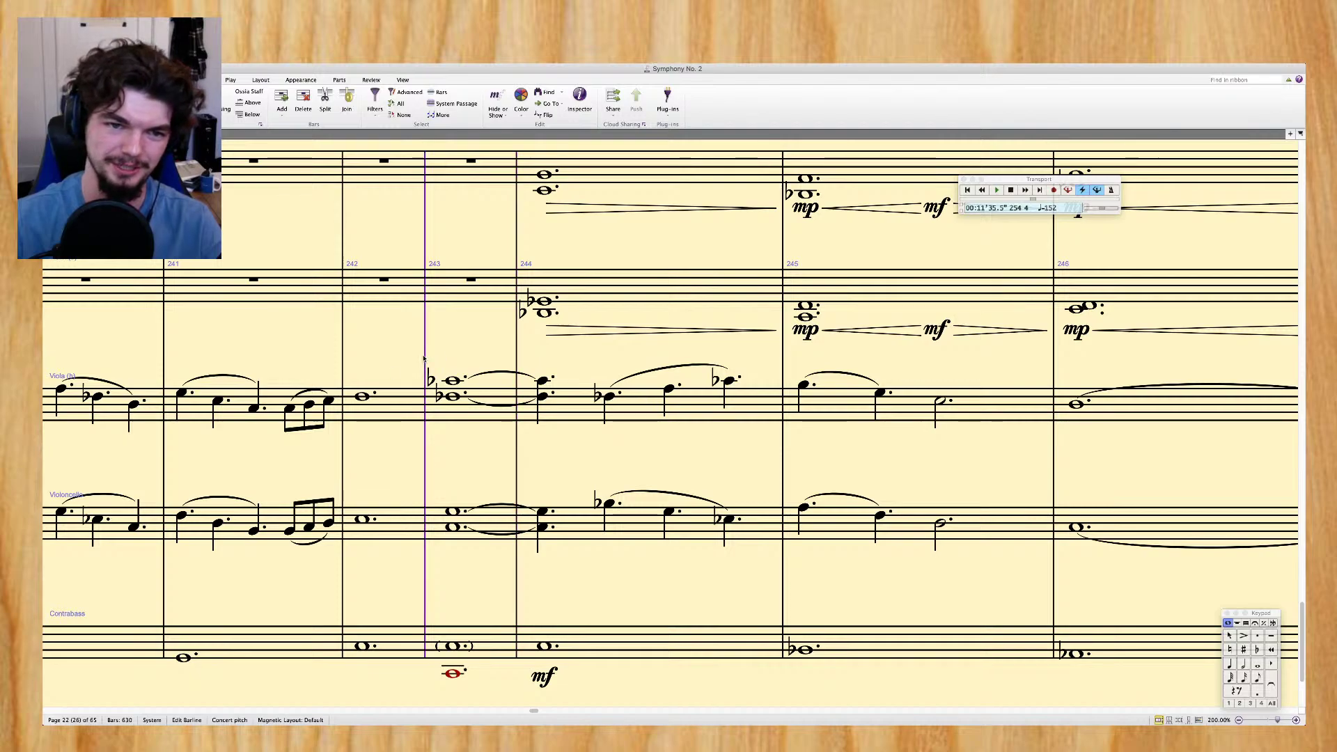
{"action": "scroll", "coordinate": [786, 432], "scroll_direction": "up", "scroll_amount": 10}
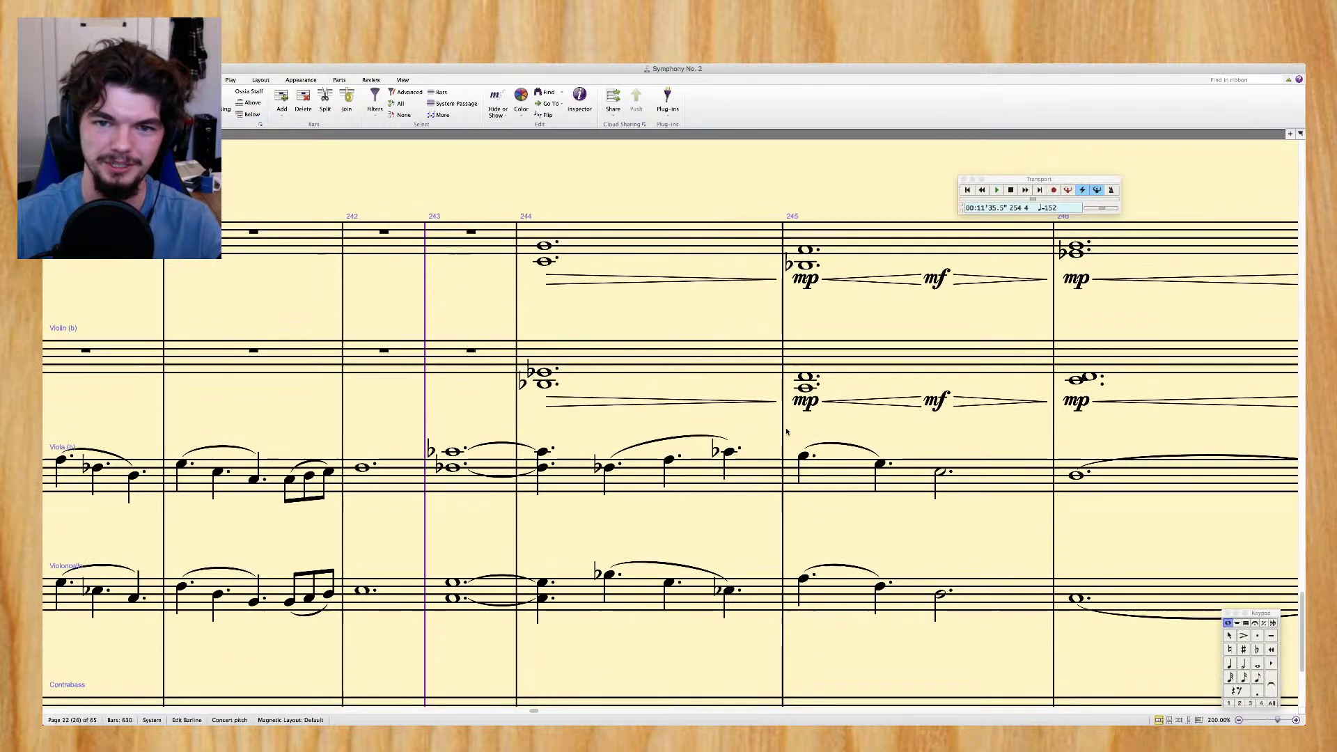
Insert 8 empty bars in the current time signature after bar 243
{"action": "scroll", "coordinate": [786, 431], "scroll_direction": "up", "scroll_amount": 10}
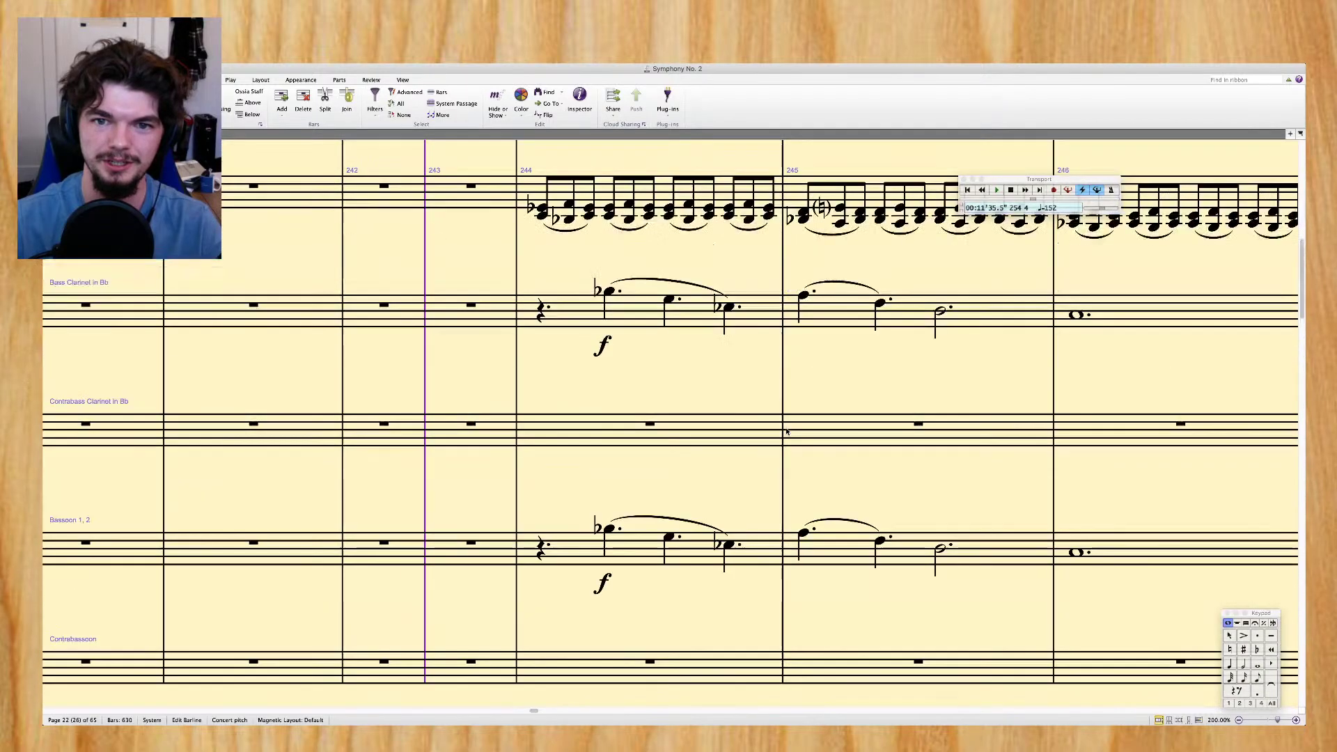
{"action": "scroll", "coordinate": [786, 432], "scroll_direction": "right", "scroll_amount": 3}
{"action": "scroll", "coordinate": [787, 432], "scroll_direction": "down", "scroll_amount": 15}
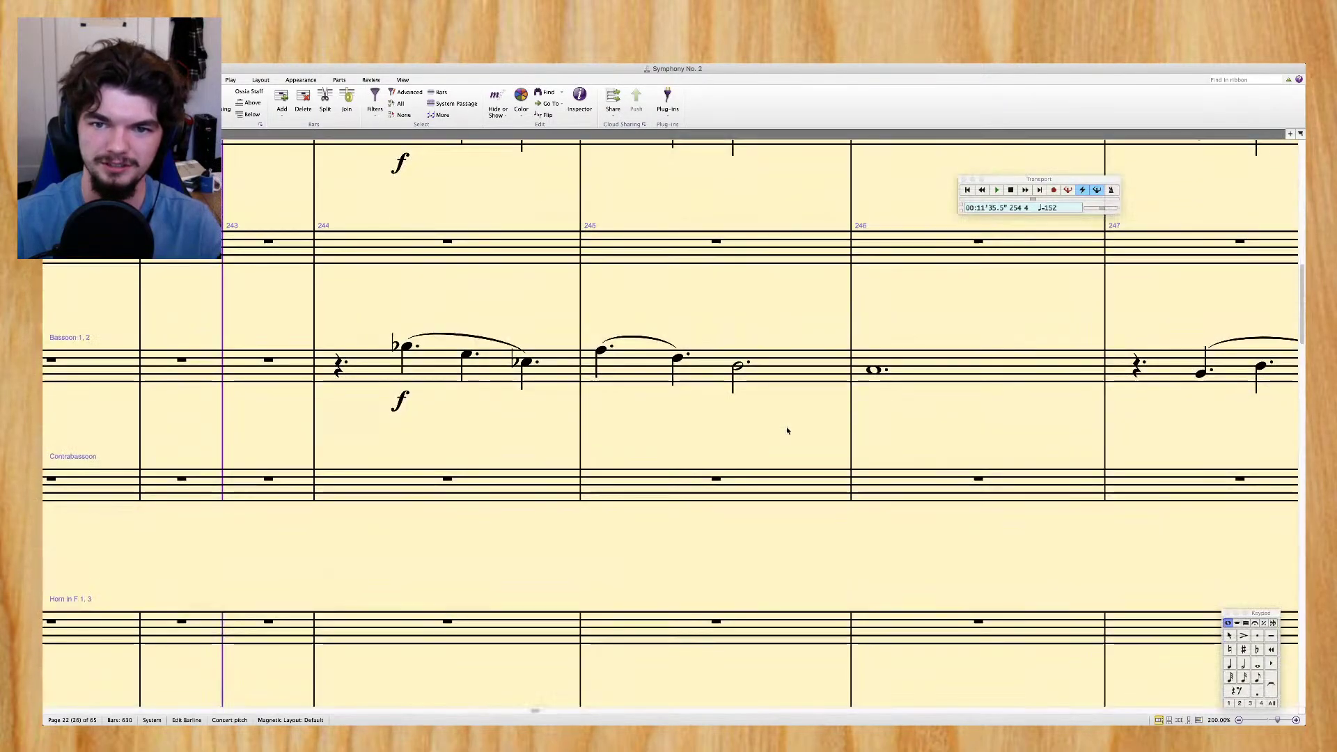
{"action": "scroll", "coordinate": [788, 430], "scroll_direction": "left", "scroll_amount": 3}
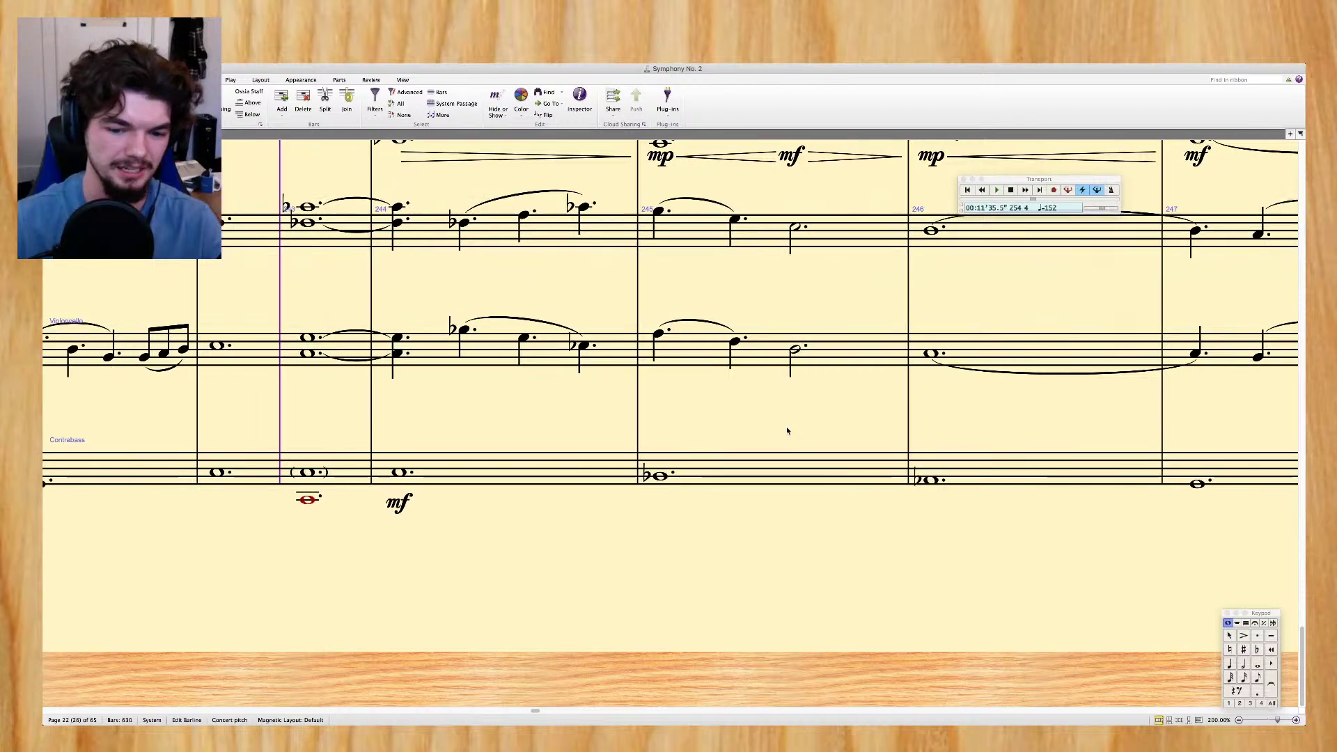
{"action": "scroll", "coordinate": [787, 430], "scroll_direction": "up", "scroll_amount": 5}
{"action": "scroll", "coordinate": [787, 431], "scroll_direction": "up", "scroll_amount": 2}
{"action": "scroll", "coordinate": [787, 431], "scroll_direction": "left", "scroll_amount": 3}
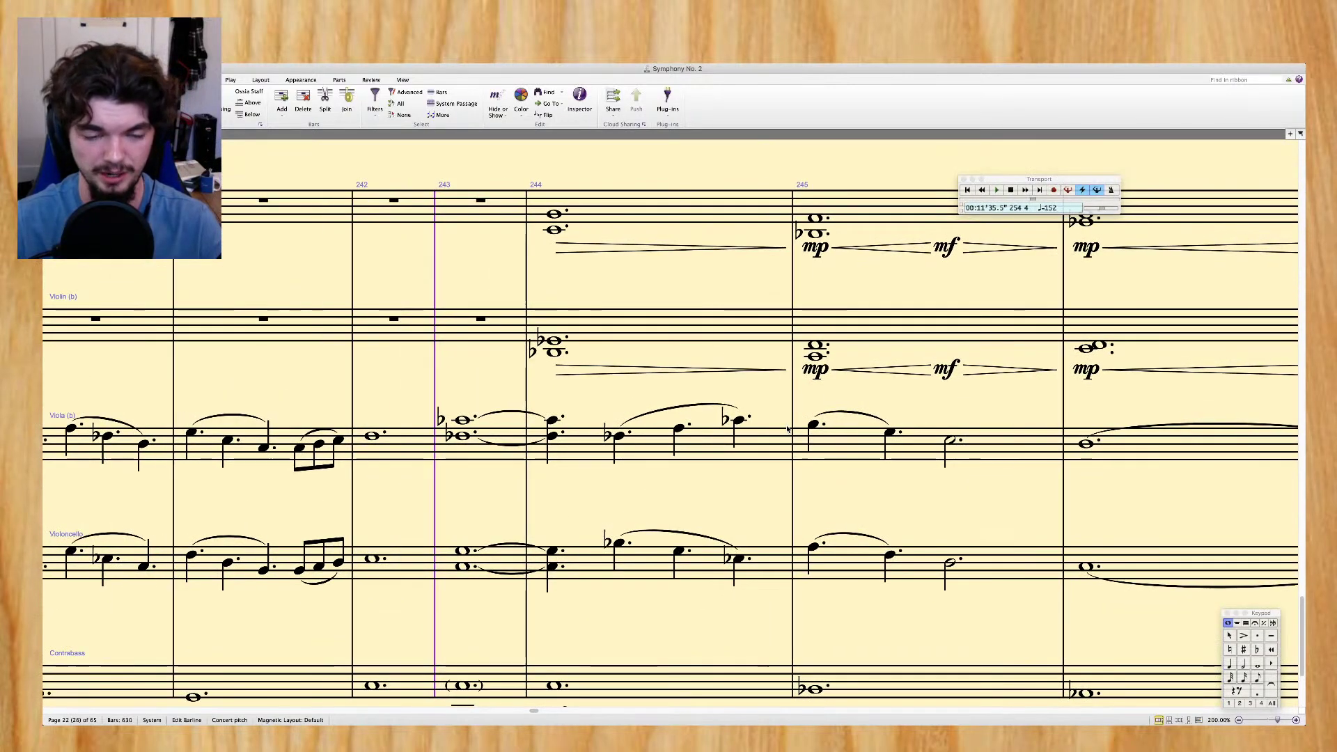
{"action": "left_click", "coordinate": [282, 113]}
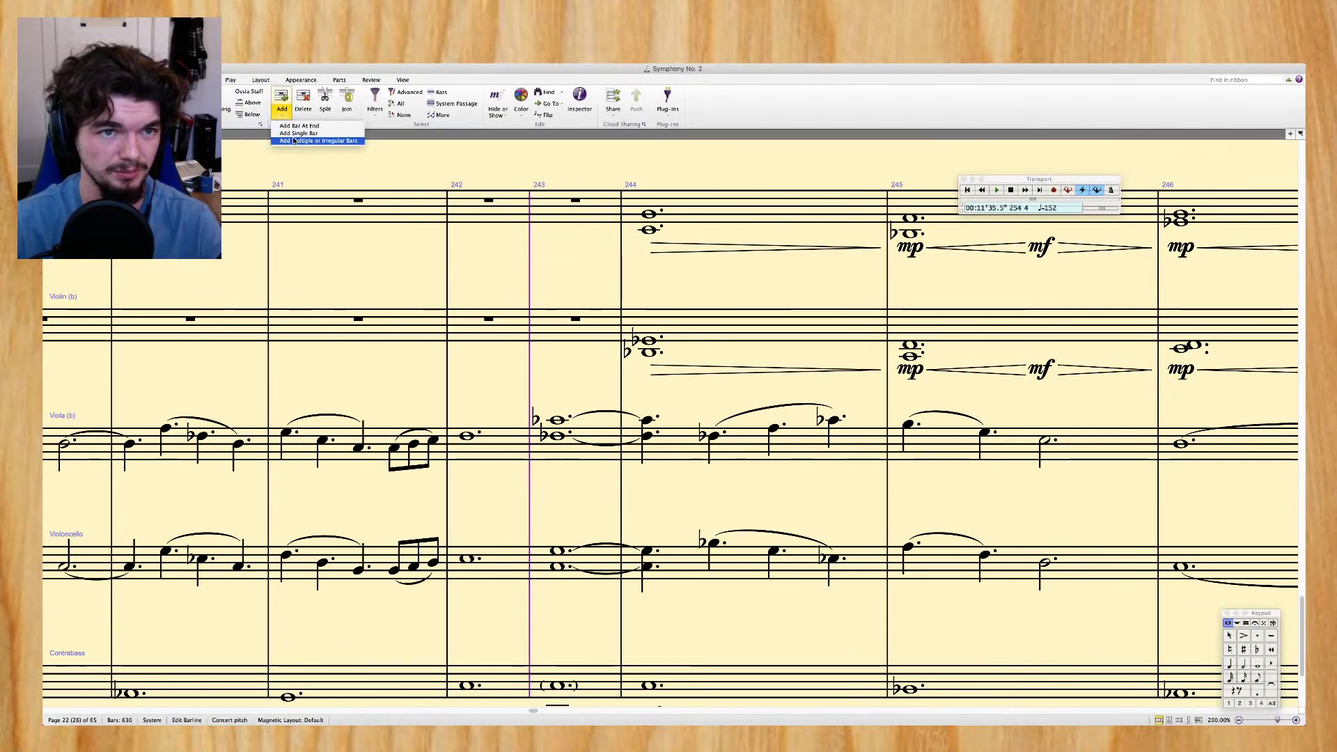
{"action": "left_click", "coordinate": [293, 142]}
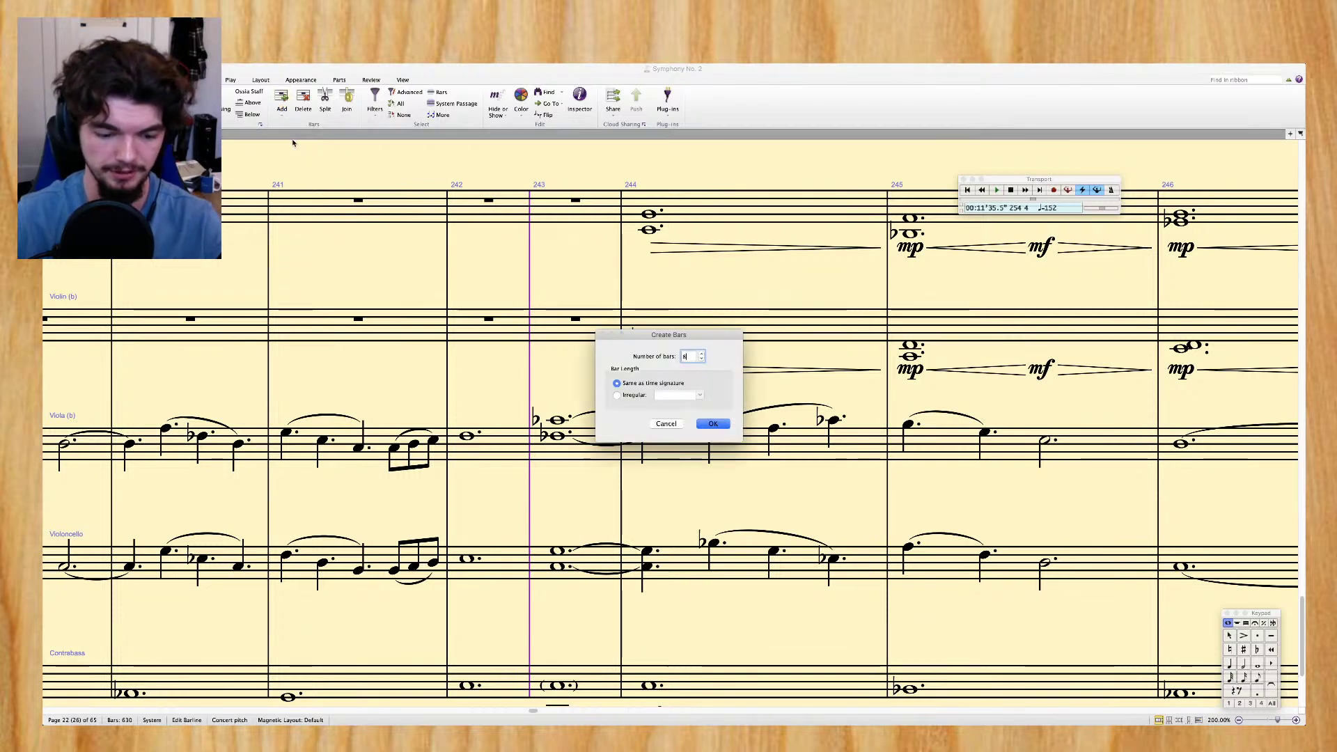
{"action": "key", "text": "Return"}
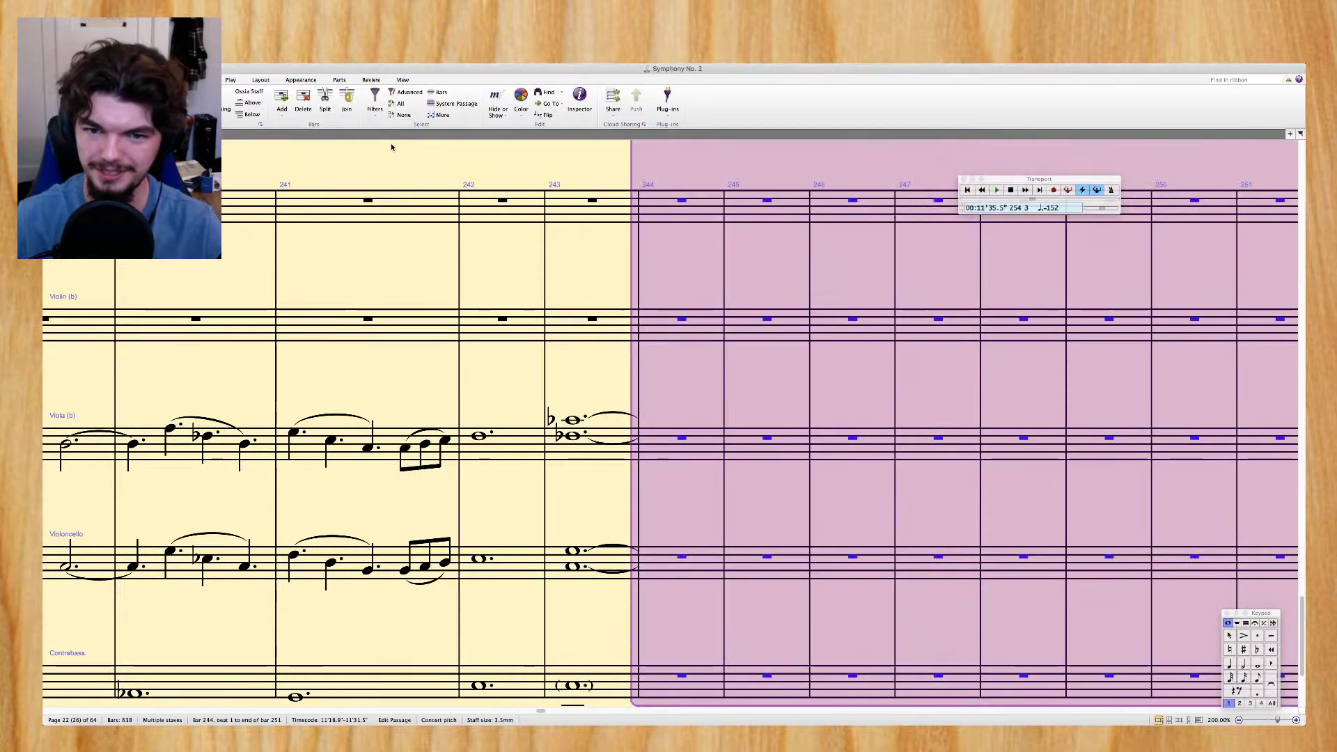
{"action": "key", "text": "Escape"}
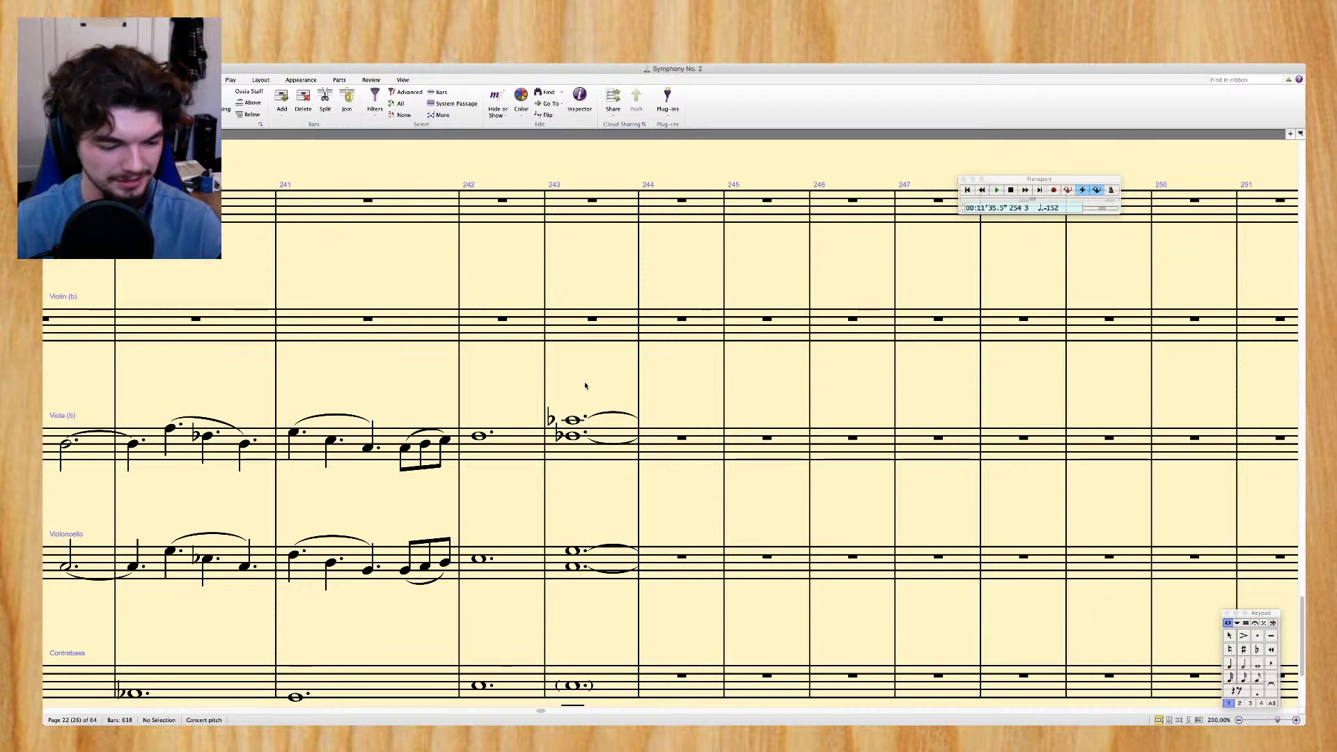
Carry the viola and cello chords of bar 243 over as tied dotted quarter-note chords on beat 1 of bar 244
{"action": "scroll", "coordinate": [824, 384], "scroll_direction": "down", "scroll_amount": 3}
{"action": "scroll", "coordinate": [808, 382], "scroll_direction": "right", "scroll_amount": 2}
{"action": "scroll", "coordinate": [545, 339], "scroll_direction": "right", "scroll_amount": 2}
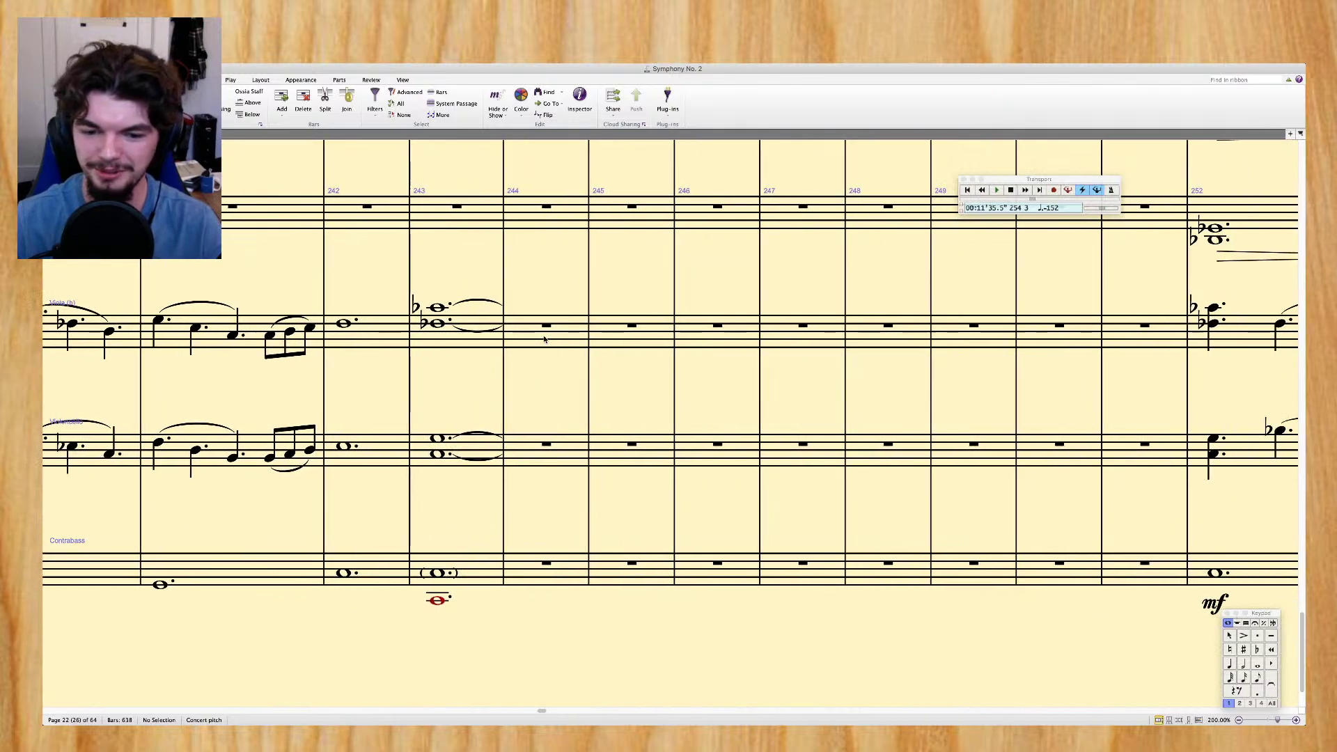
{"action": "left_click", "coordinate": [436, 312]}
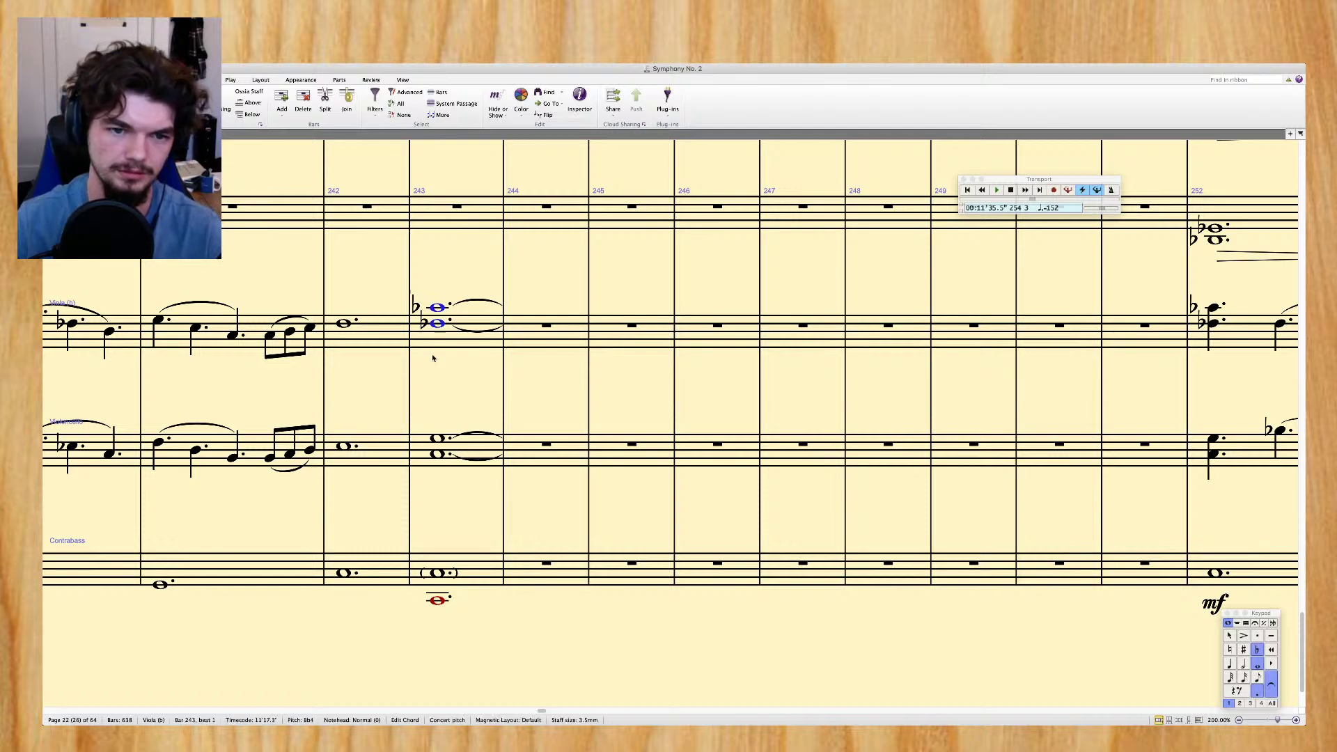
{"action": "left_click", "coordinate": [437, 439], "text": "super"}
{"action": "key", "text": "Return"}
{"action": "key", "text": "Return"}
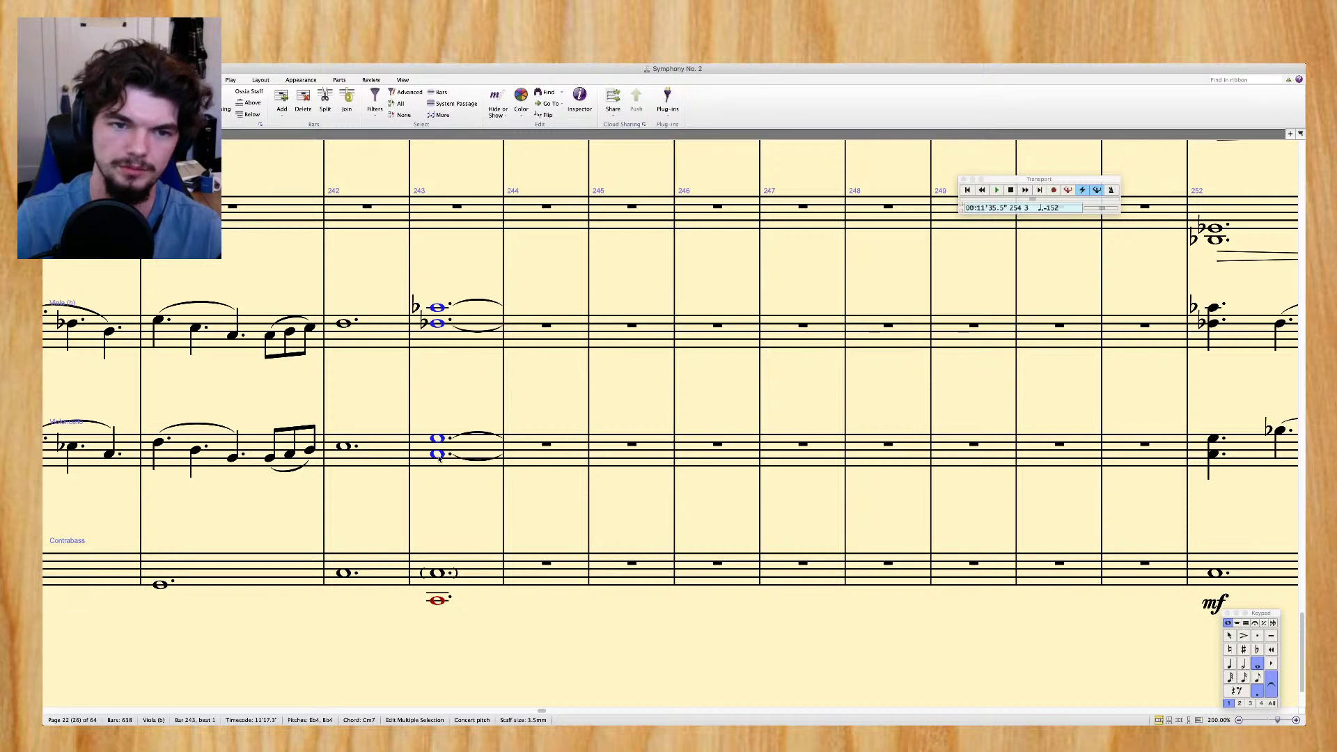
{"action": "key", "text": "4"}
{"action": "key", "text": "Escape"}
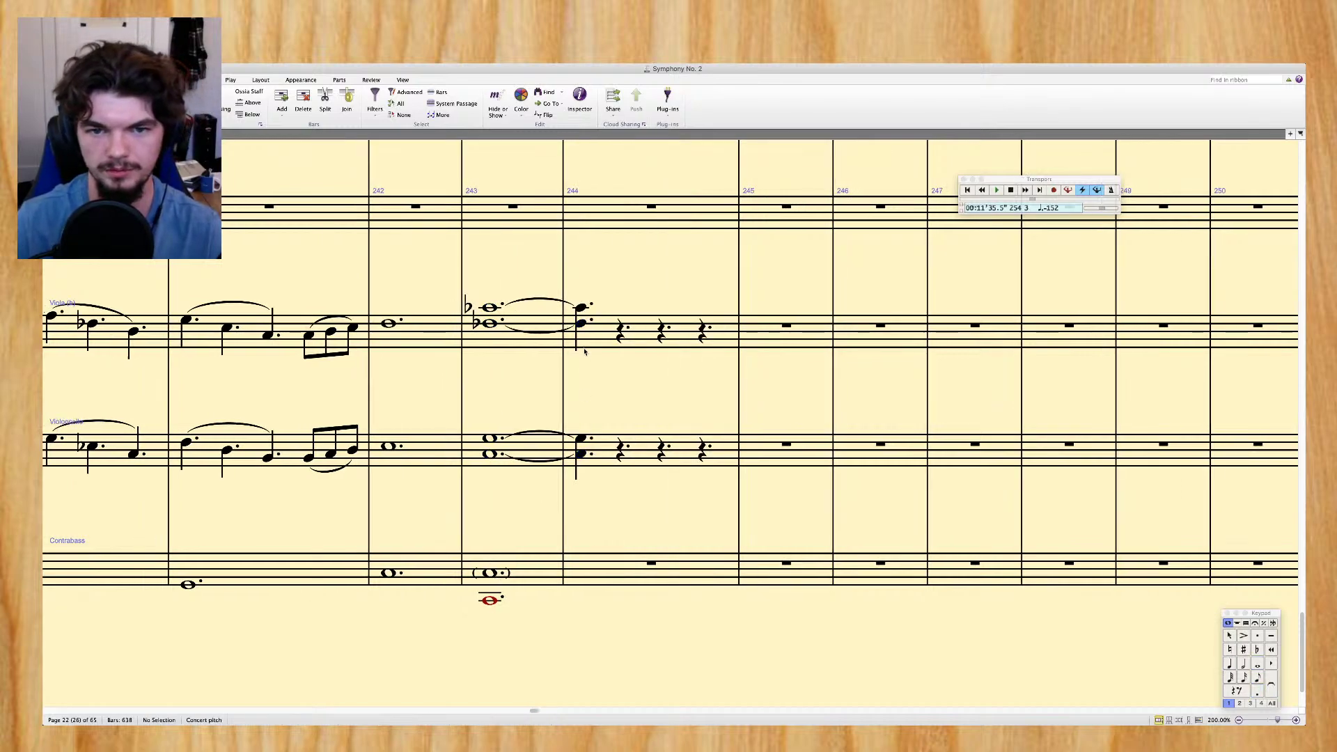
Fill beats 2 to 4 of the viola's bar 244 with single dotted quarter notes E-flat, G and B-flat
{"action": "left_click", "coordinate": [582, 326]}
{"action": "key", "text": "r"}
{"action": "key", "text": "Escape"}
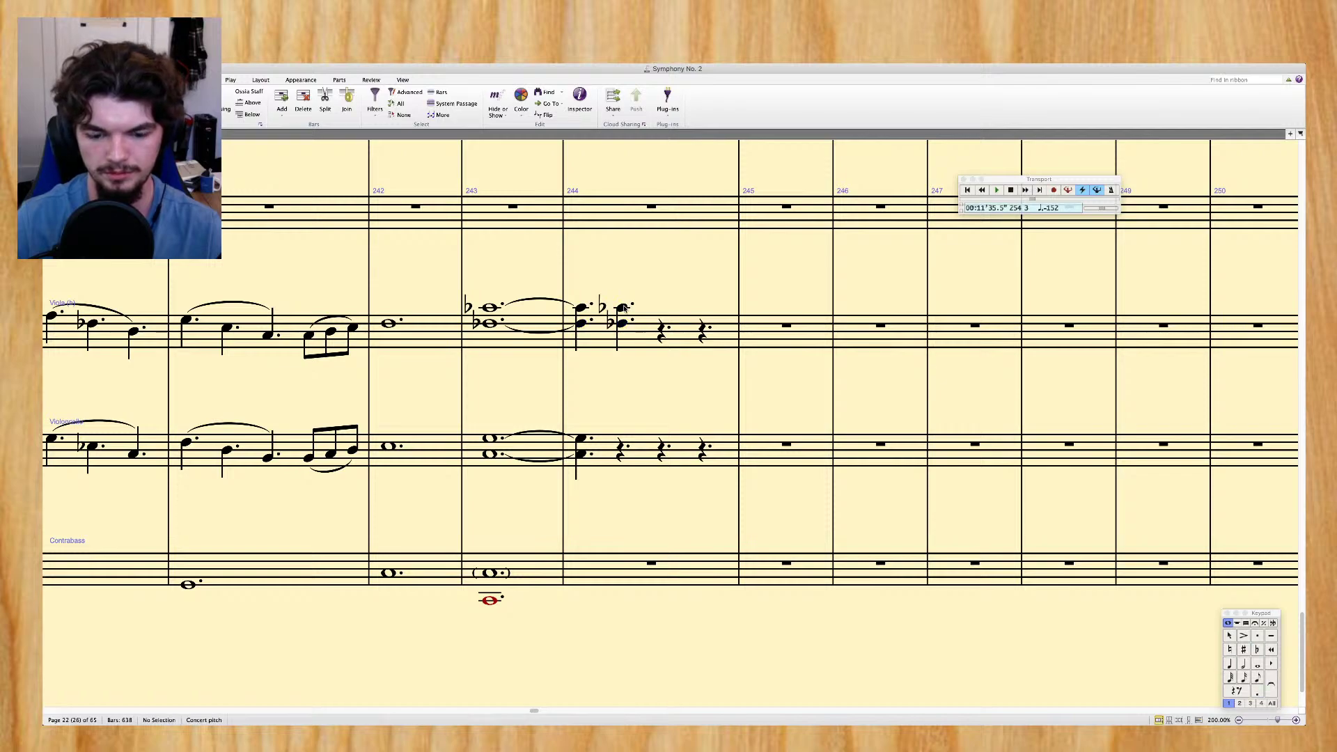
{"action": "left_click", "coordinate": [625, 308]}
{"action": "key", "text": "Delete"}
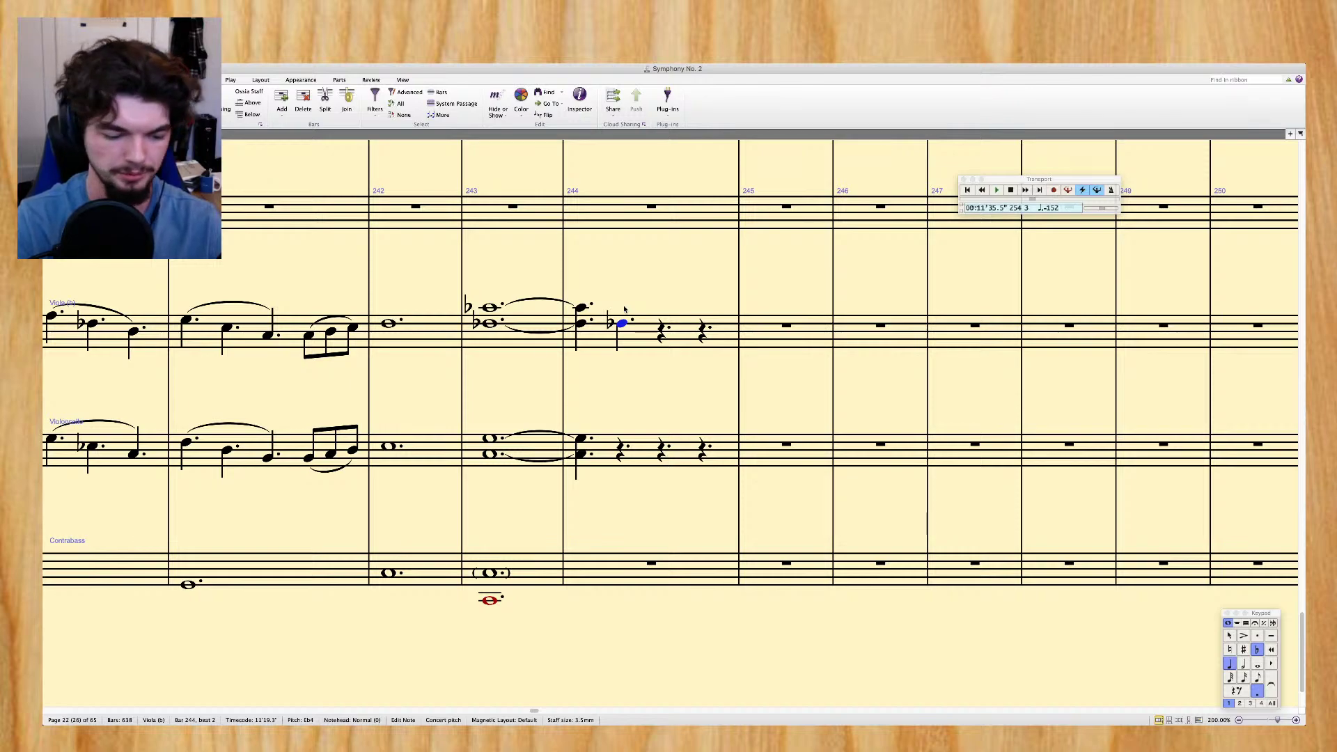
{"action": "key", "text": "f"}
{"action": "key", "text": "b"}
{"action": "key", "text": "7"}
{"action": "key", "text": "9"}
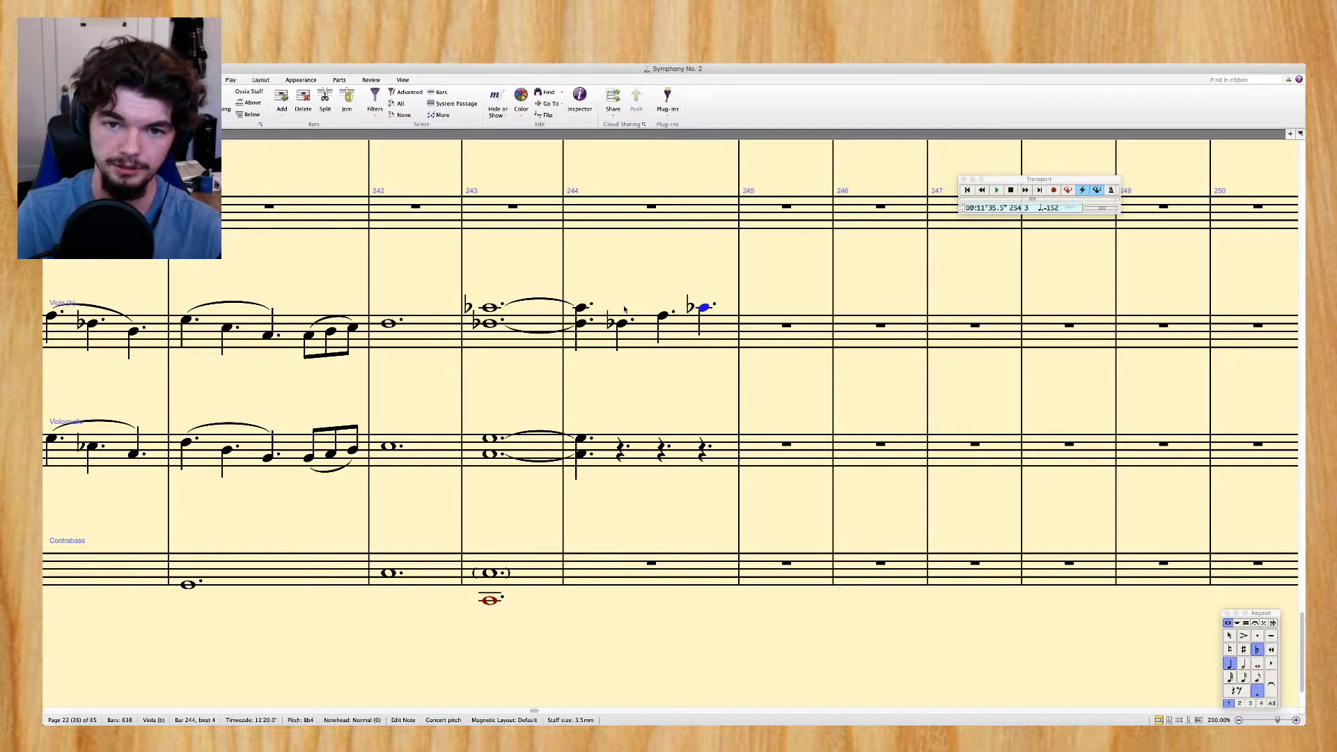
Write A, B-flat and a dotted half-note C in the viola's bar 245, tying the C to a dotted quarter in bar 246
{"action": "key", "text": "a"}
{"action": "key", "text": "b"}
{"action": "key", "text": "9"}
{"action": "key", "text": "c"}
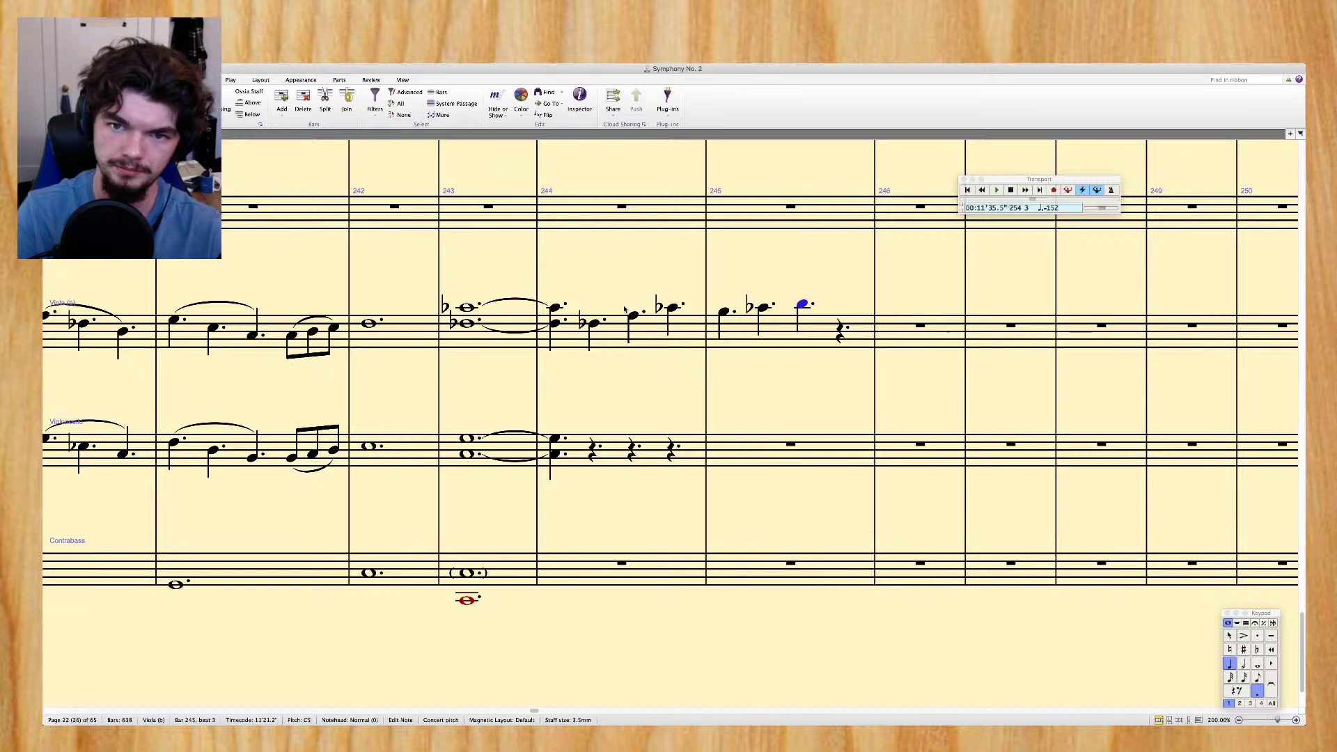
{"action": "key", "text": "5"}
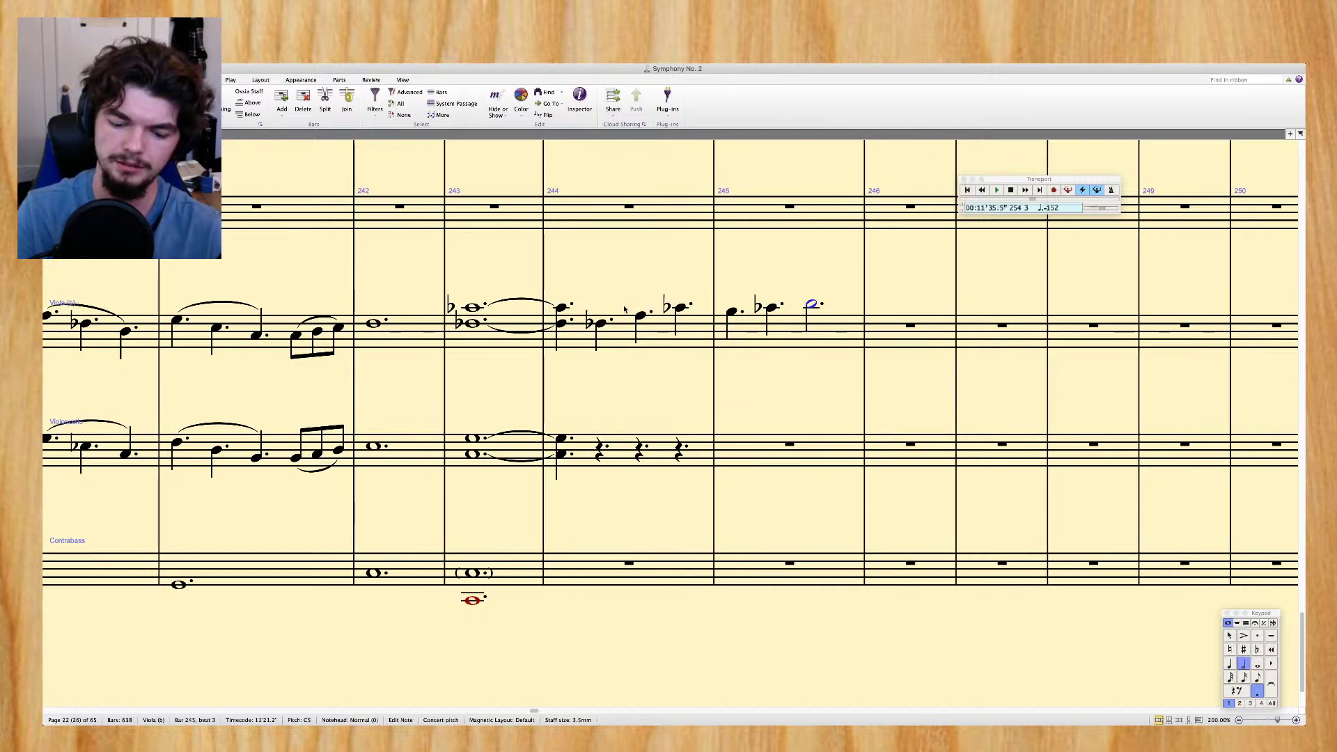
{"action": "key", "text": "KP_Enter"}
{"action": "key", "text": "4"}
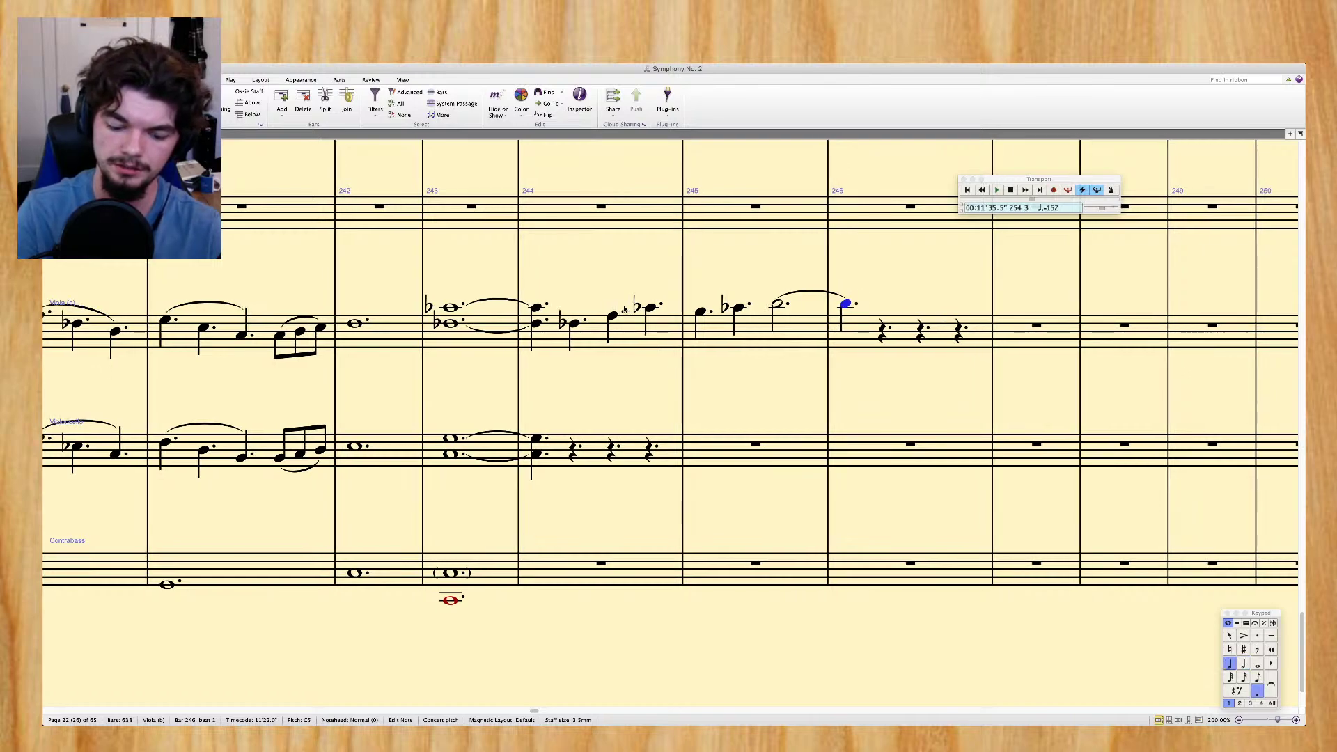
Complete the viola's bar 246 with dotted quarter notes D, B-flat and G
{"action": "key", "text": "n"}
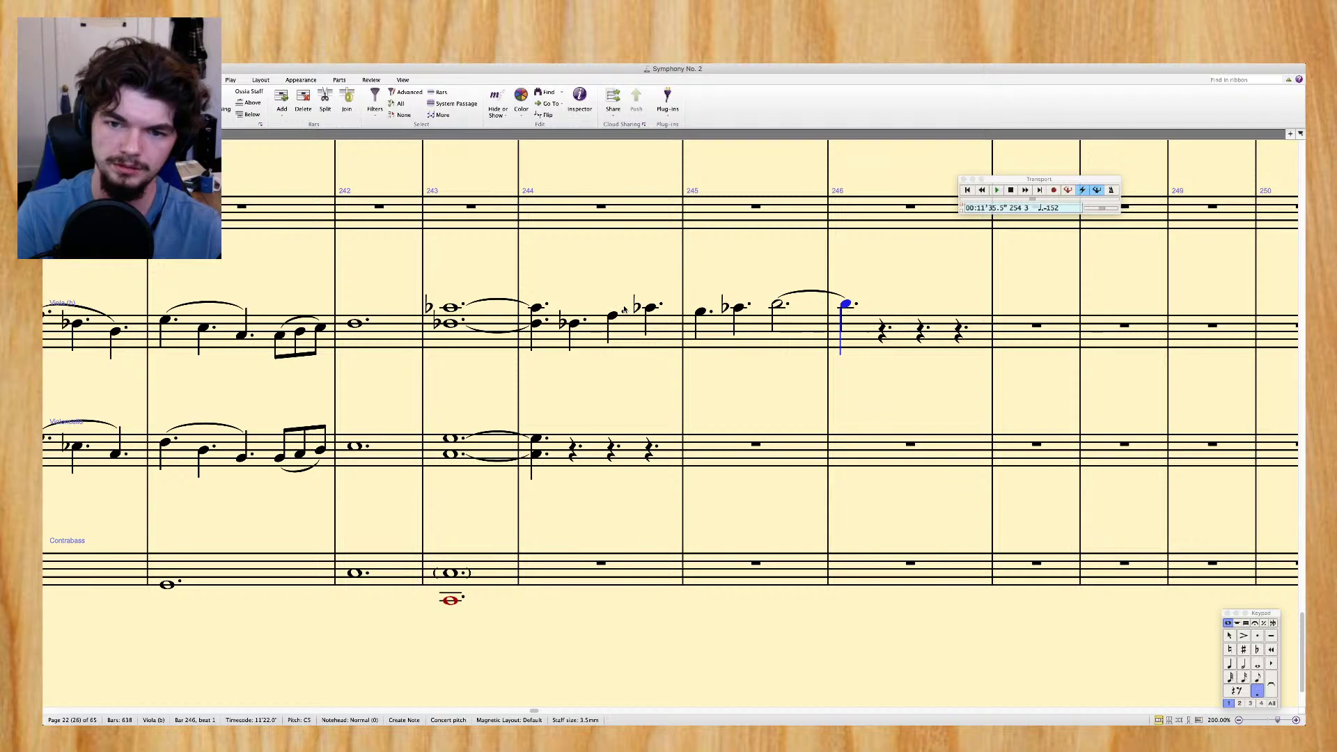
{"action": "key", "text": "d"}
{"action": "key", "text": "KP_Subtract"}
{"action": "key", "text": "b"}
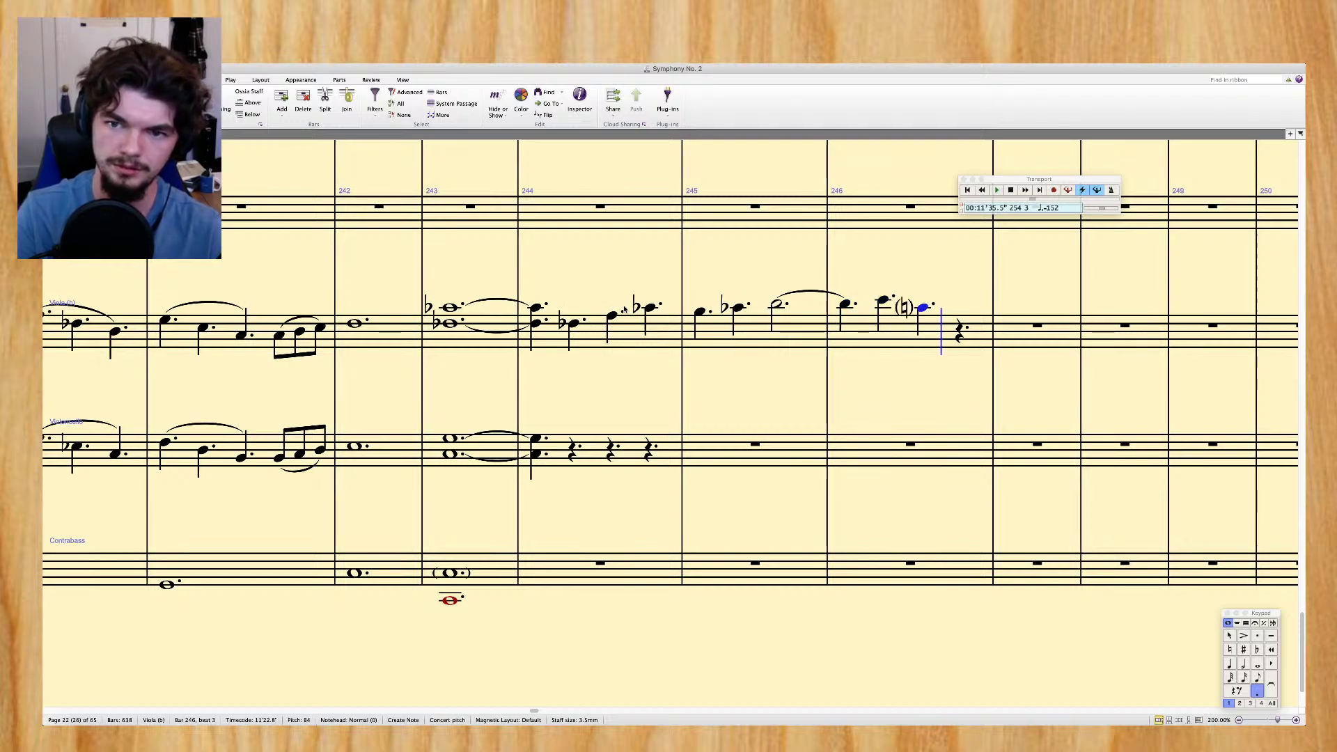
{"action": "key", "text": "g"}
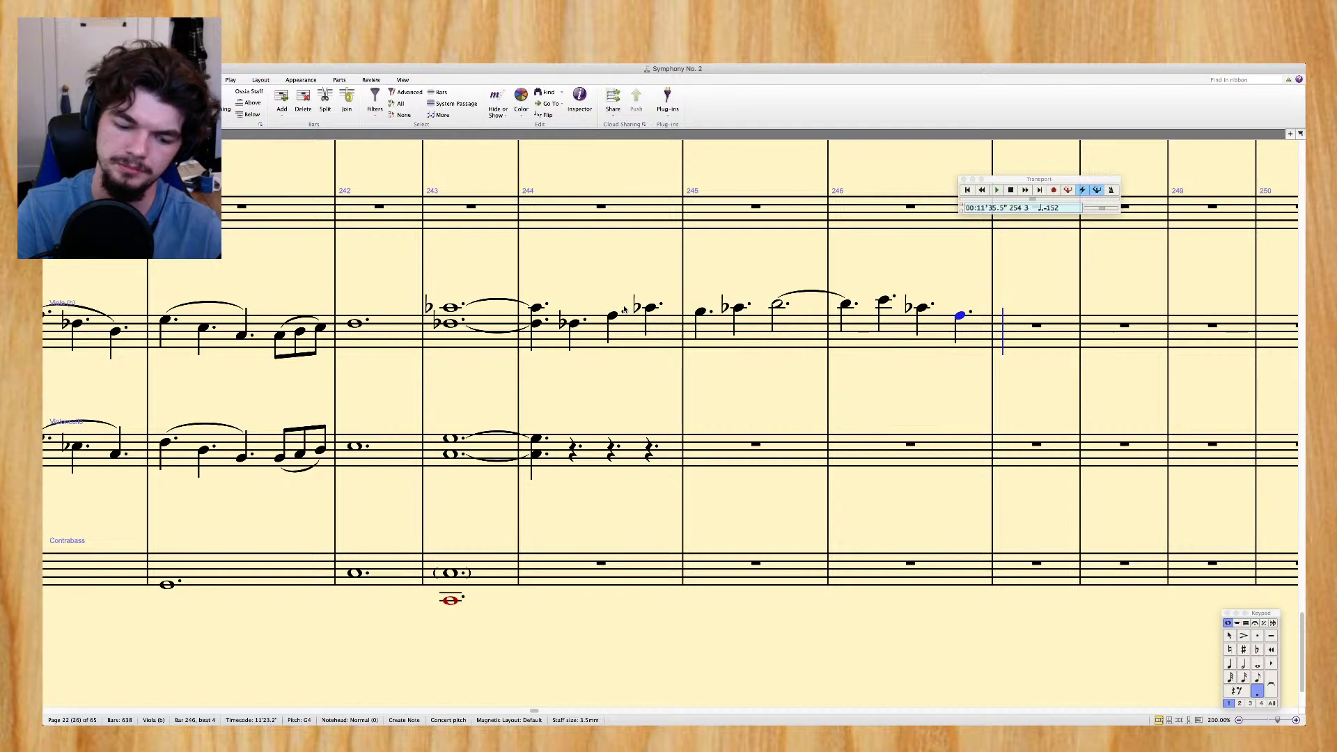
Write C, A and a dotted half-note F in the viola's bar 247, tying the F to a dotted quarter in bar 248
{"action": "key", "text": "c"}
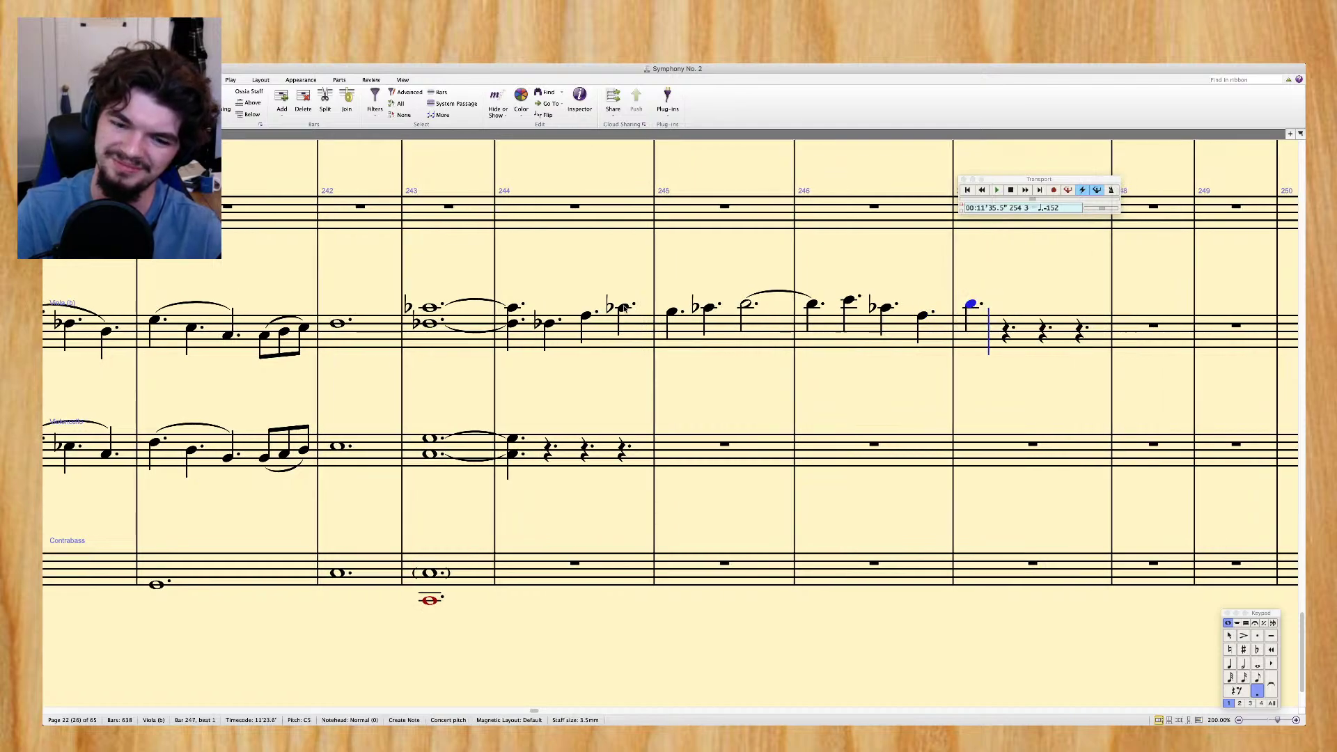
{"action": "key", "text": "a"}
{"action": "key", "text": "f"}
{"action": "key", "text": "0"}
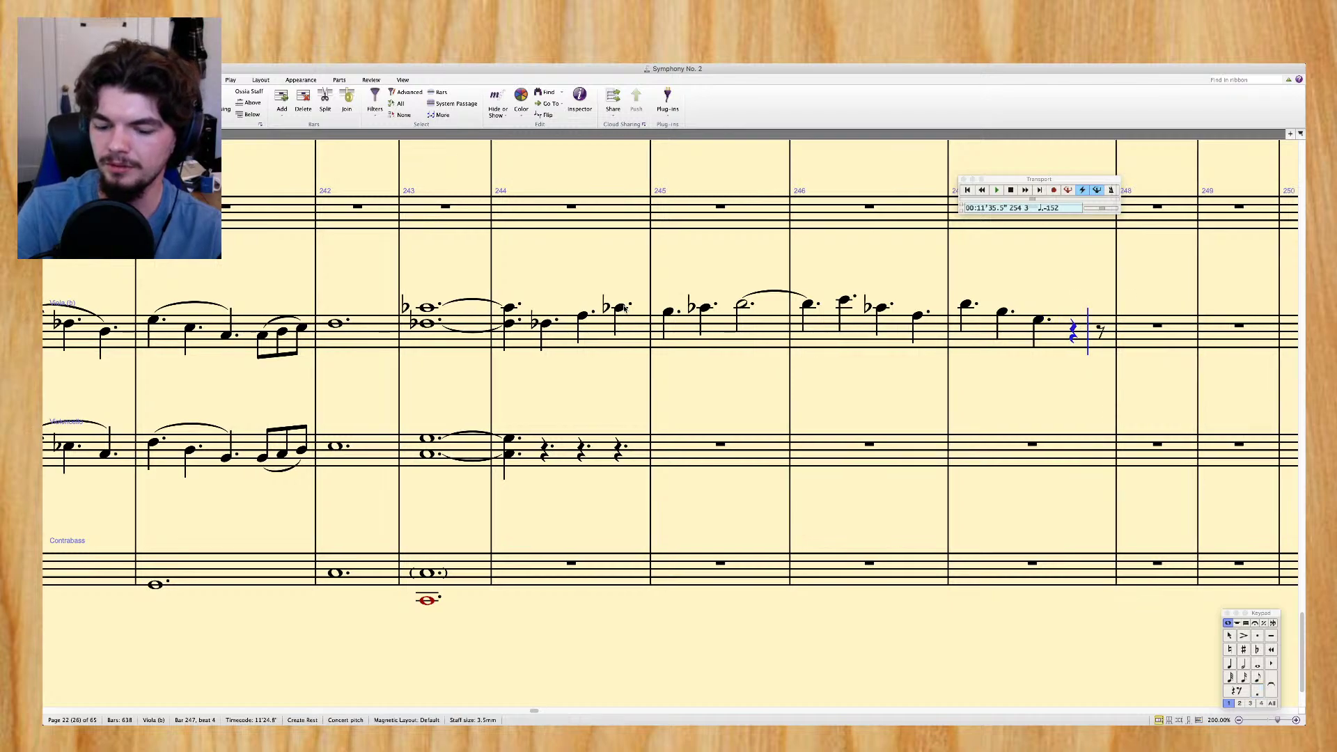
{"action": "key", "text": "Left"}
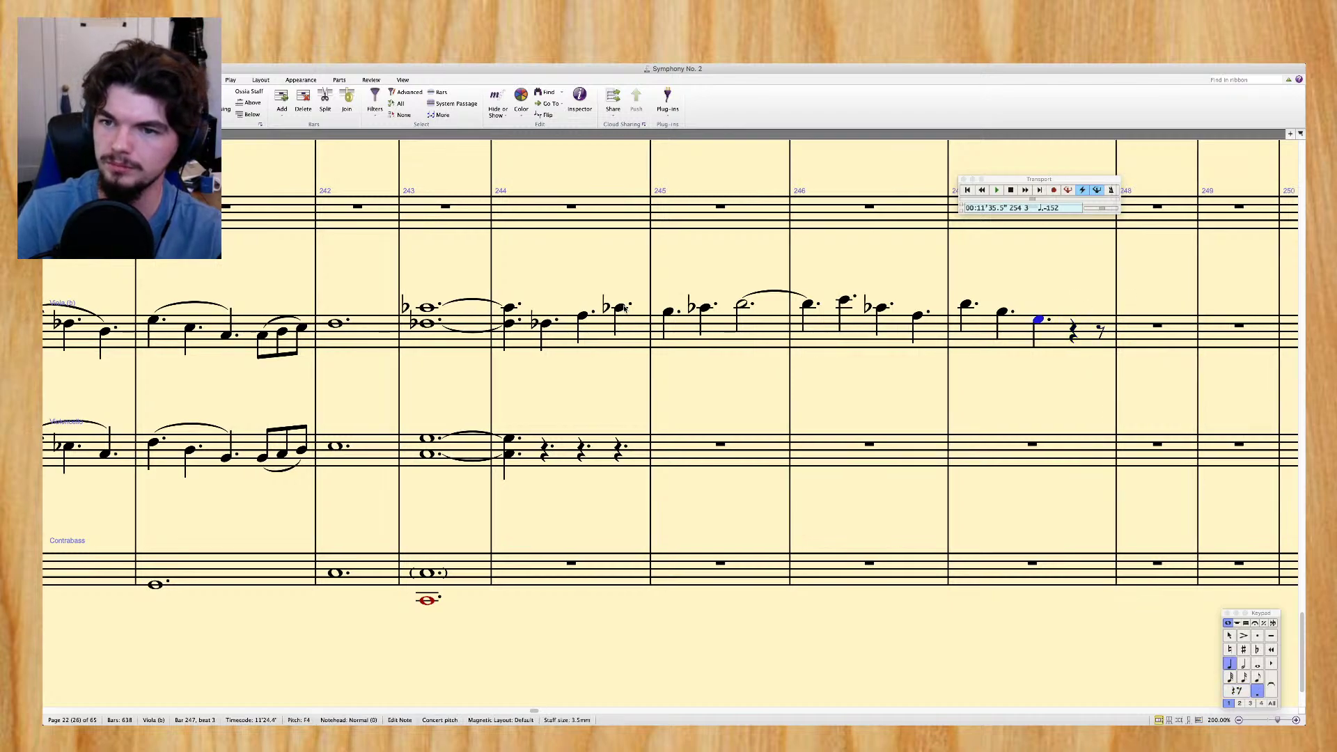
{"action": "key", "text": "5"}
{"action": "key", "text": "Return"}
{"action": "key", "text": "r"}
{"action": "key", "text": "4"}
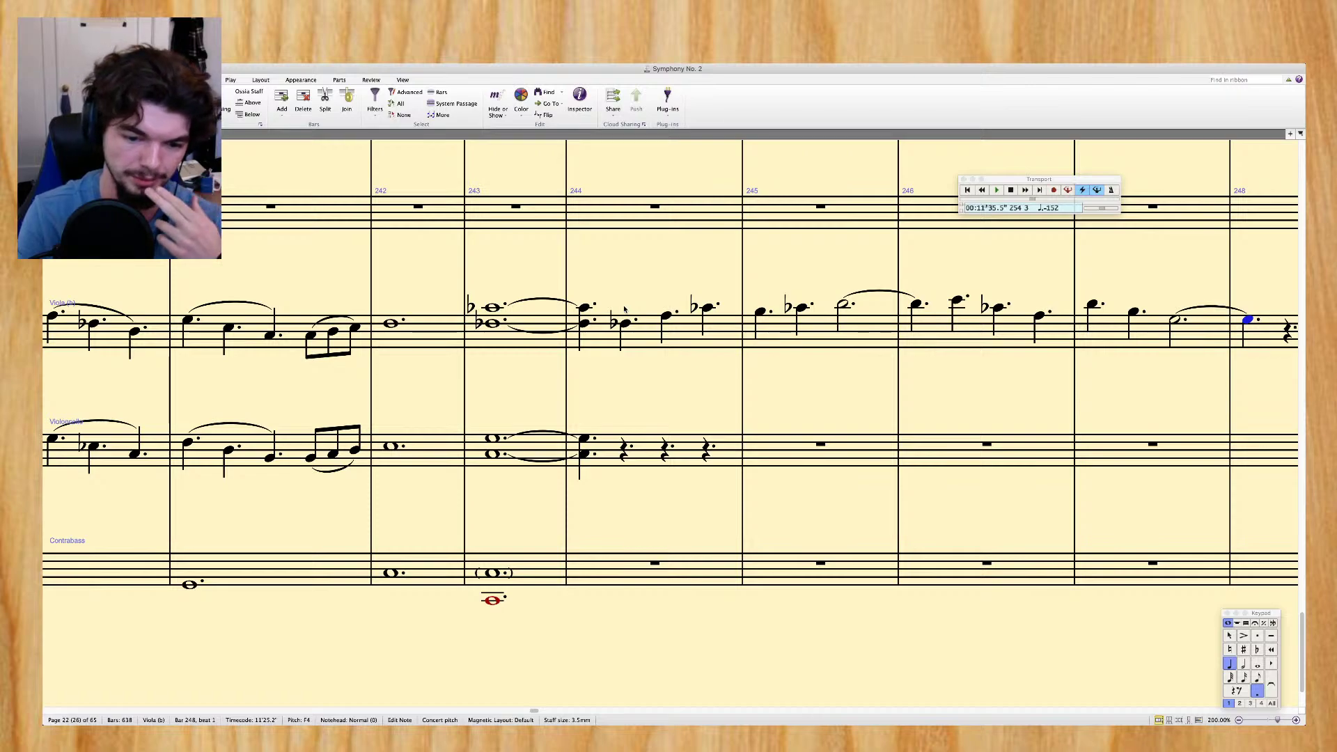
Raise the viola's beat 2 note in bar 258 to the B-flat above
{"action": "scroll", "coordinate": [683, 300], "scroll_direction": "right", "scroll_amount": 15}
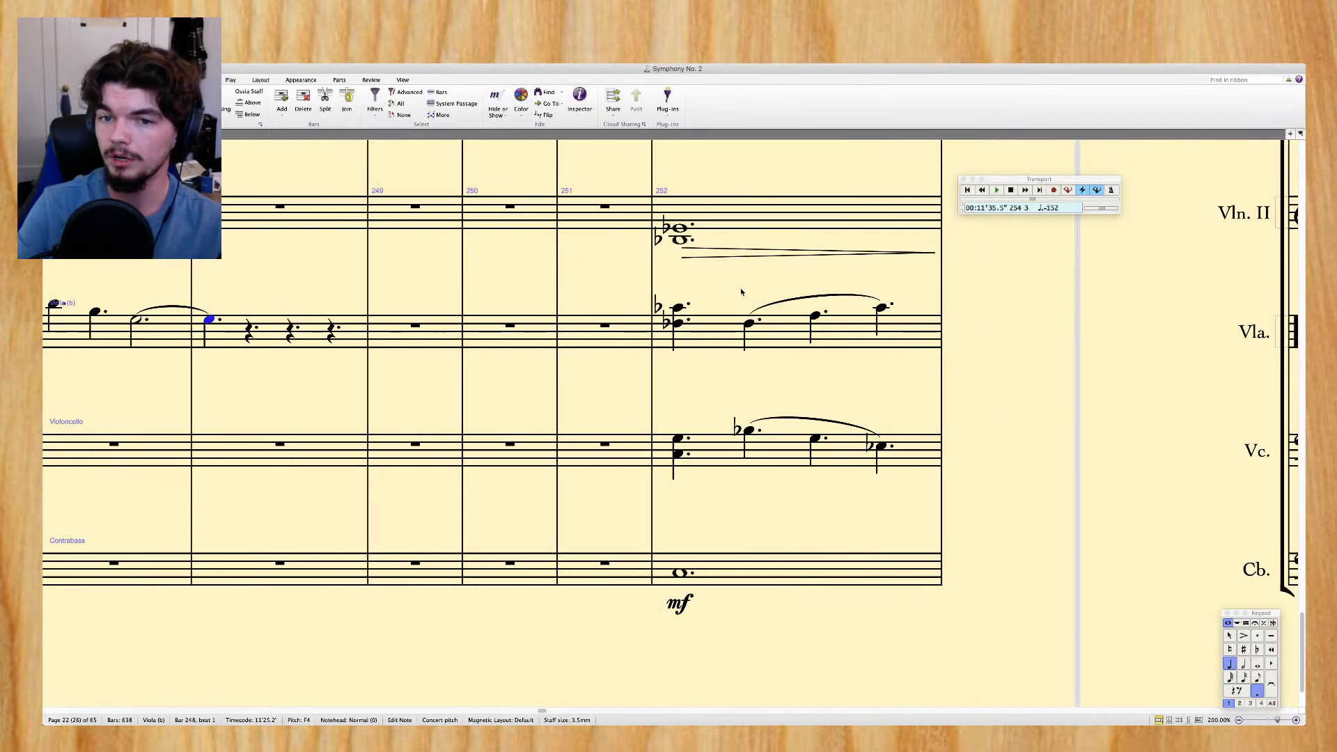
{"action": "scroll", "coordinate": [741, 292], "scroll_direction": "right", "scroll_amount": 15}
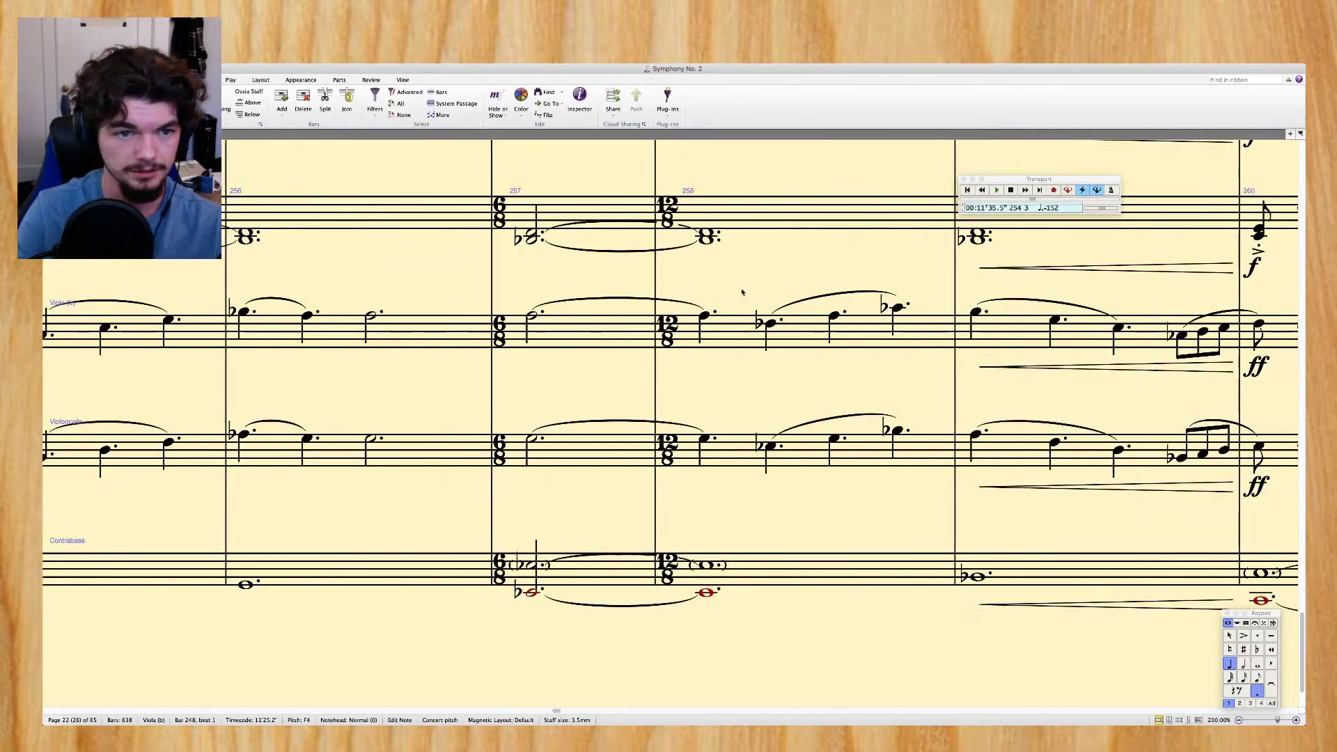
{"action": "scroll", "coordinate": [743, 292], "scroll_direction": "right", "scroll_amount": 2}
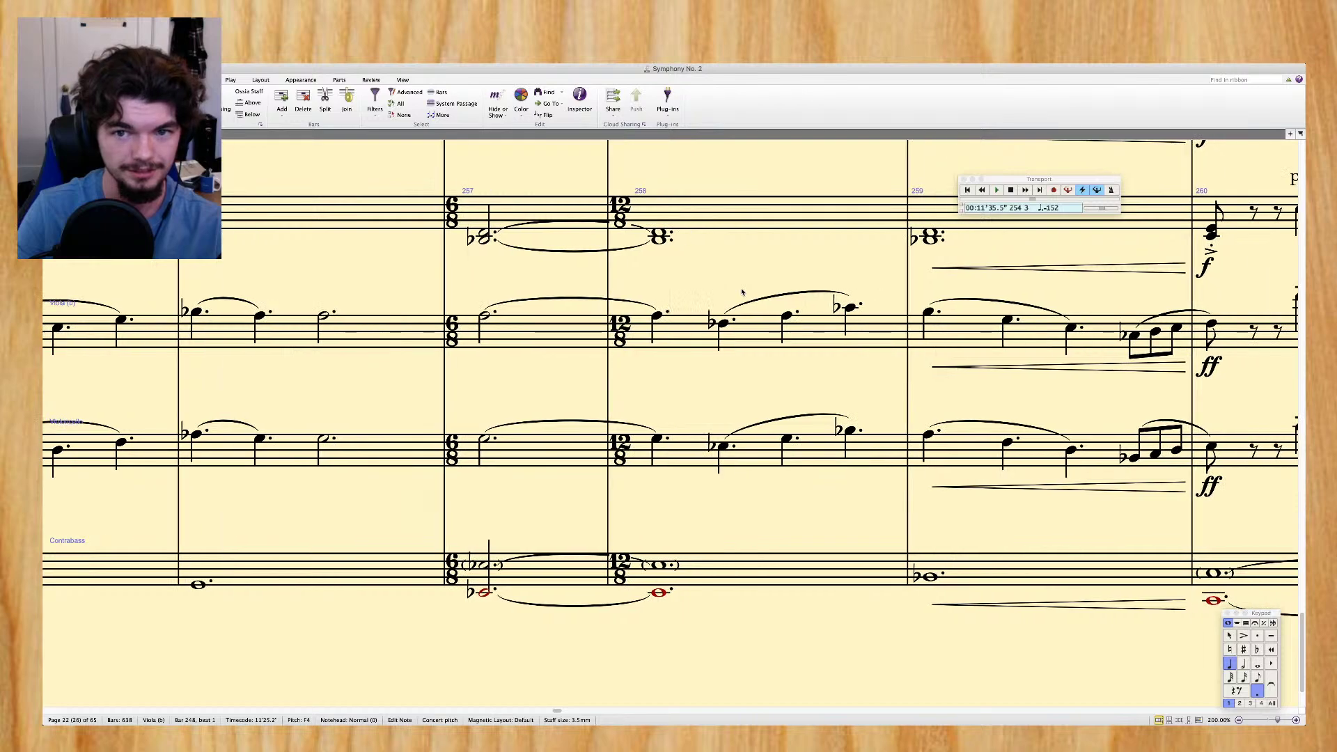
{"action": "left_click", "coordinate": [723, 324]}
{"action": "key", "text": "Up"}
{"action": "key", "text": "Up"}
{"action": "key", "text": "Up"}
{"action": "key", "text": "Up"}
{"action": "key", "text": "Up"}
{"action": "key", "text": "Up"}
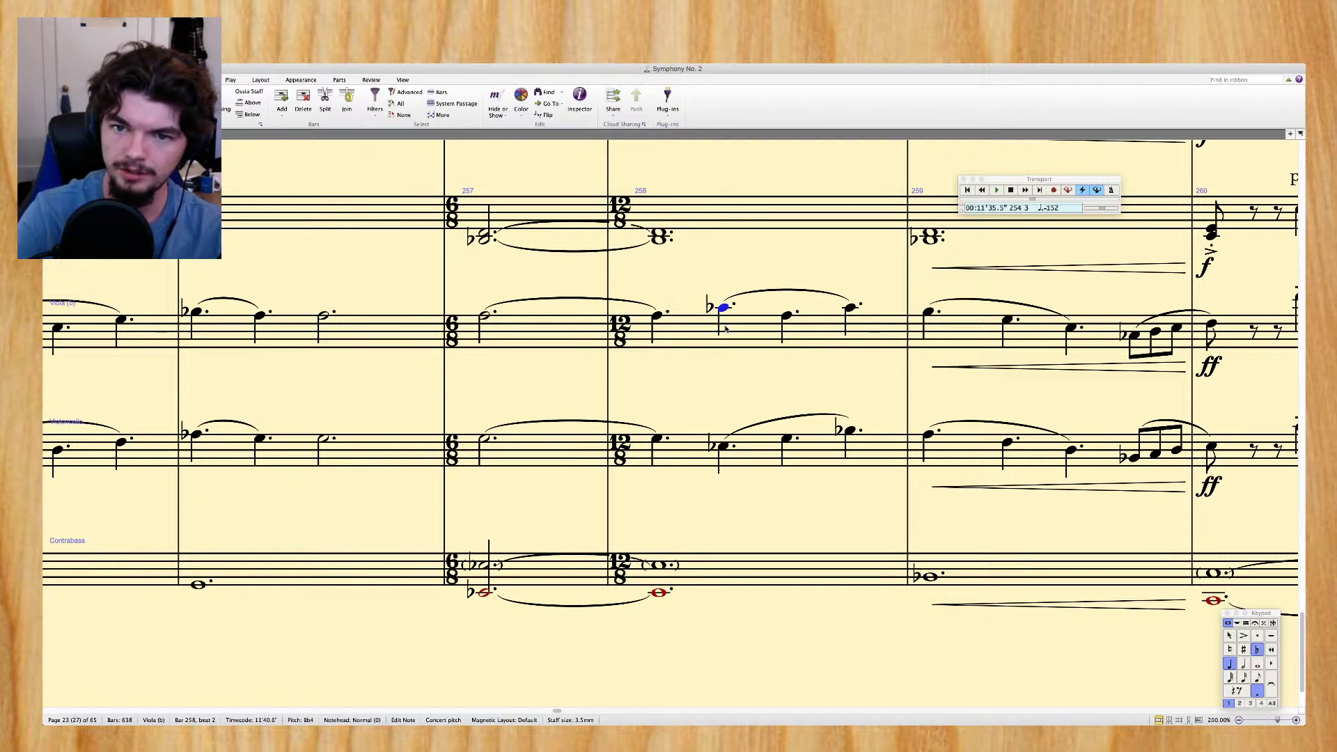
Lower the viola's beat 4 note in bar 258 to E-flat
{"action": "scroll", "coordinate": [725, 329], "scroll_direction": "right", "scroll_amount": 8}
{"action": "key", "text": "Right"}
{"action": "key", "text": "Right"}
{"action": "key", "text": "Down"}
{"action": "key", "text": "Down"}
{"action": "key", "text": "Down"}
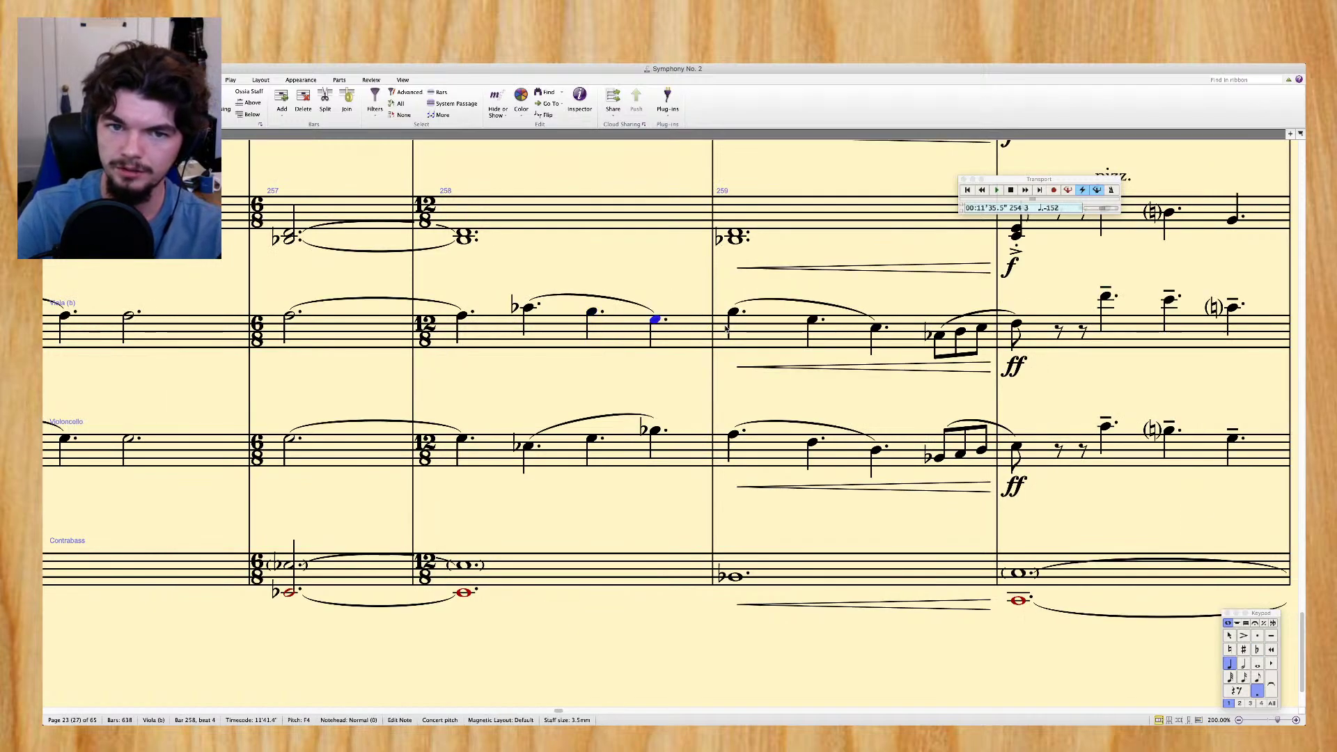
{"action": "key", "text": "Down"}
{"action": "key", "text": "9"}
Step through the viola notes of bar 259 up to the first note of bar 260
{"action": "key", "text": "Right"}
{"action": "key", "text": "Right"}
{"action": "key", "text": "Right"}
{"action": "key", "text": "Right"}
{"action": "key", "text": "Right"}
{"action": "key", "text": "Right"}
{"action": "key", "text": "Right"}
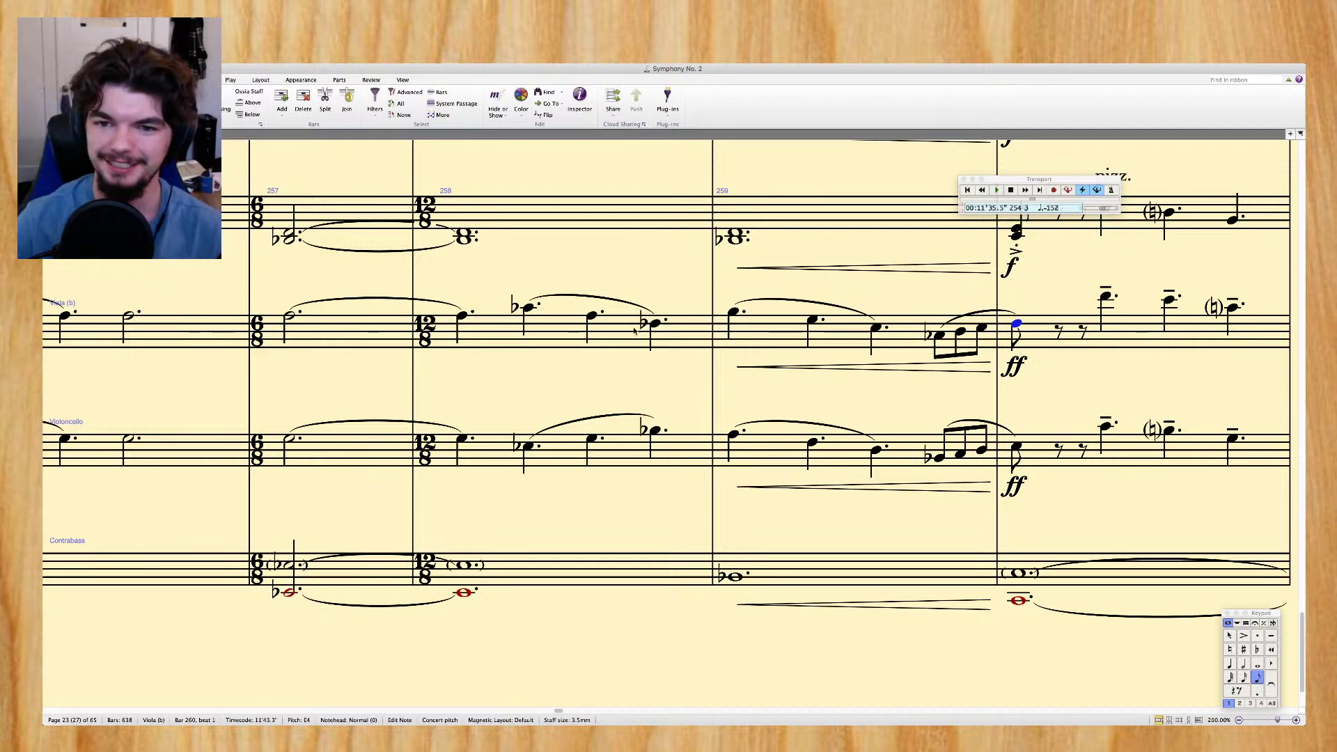
Complete the viola's bar 248 with dotted quarter notes B-flat, G and E after the tied F
{"action": "scroll", "coordinate": [634, 332], "scroll_direction": "left", "scroll_amount": 1}
{"action": "scroll", "coordinate": [634, 332], "scroll_direction": "up", "scroll_amount": 3}
{"action": "scroll", "coordinate": [637, 333], "scroll_direction": "left", "scroll_amount": 8}
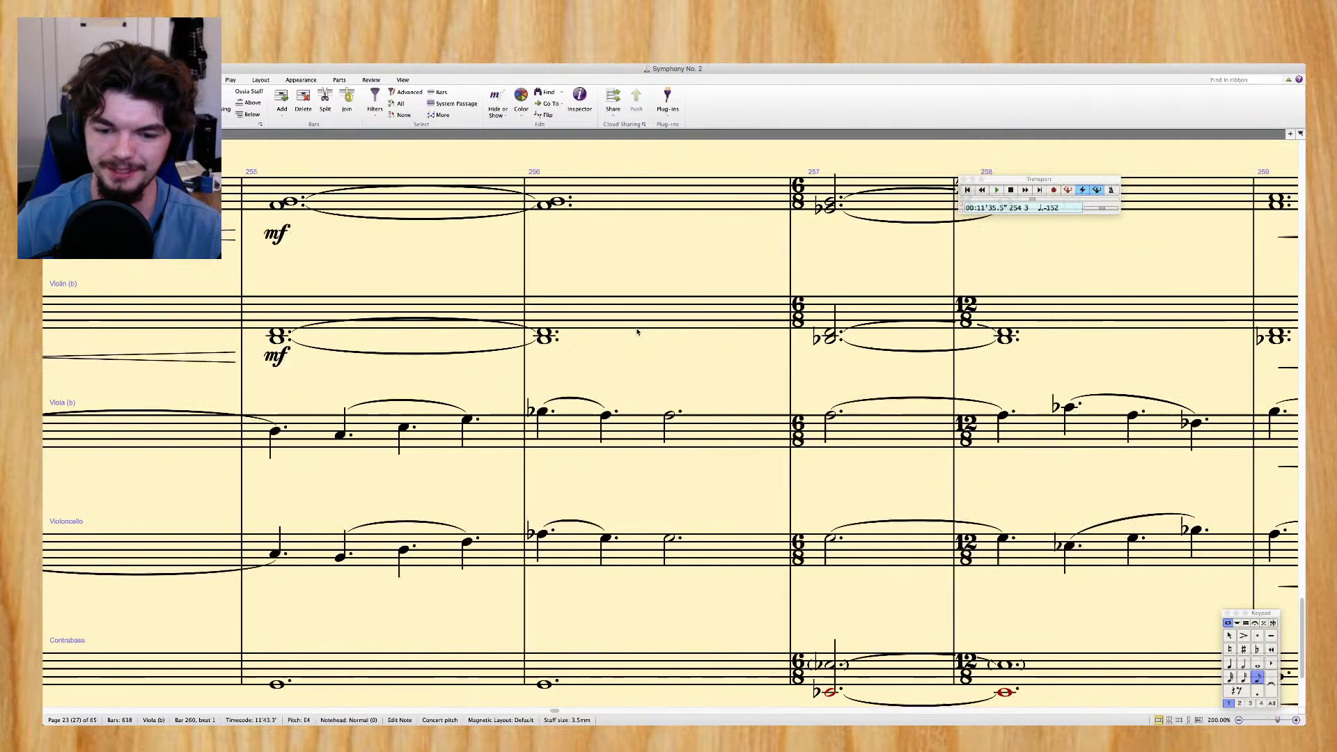
{"action": "scroll", "coordinate": [637, 332], "scroll_direction": "left", "scroll_amount": 15}
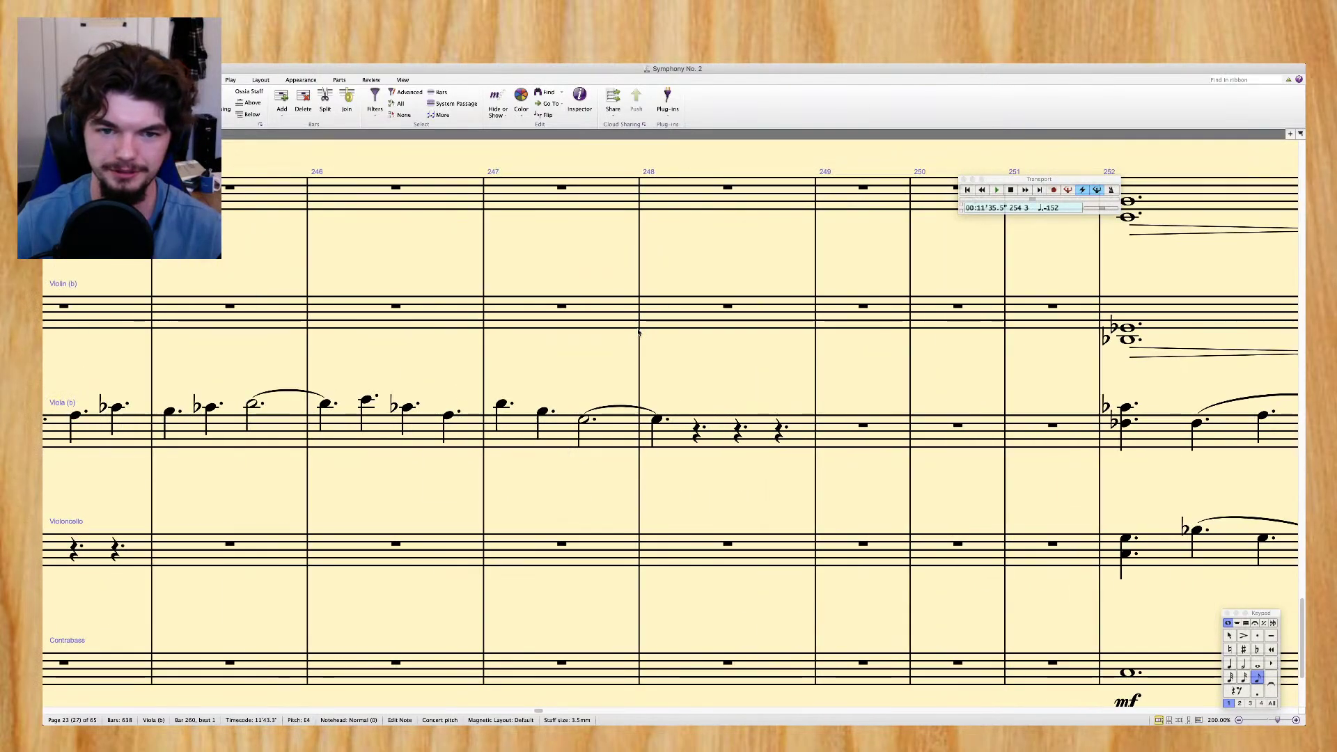
{"action": "left_click", "coordinate": [659, 420]}
{"action": "key", "text": "b"}
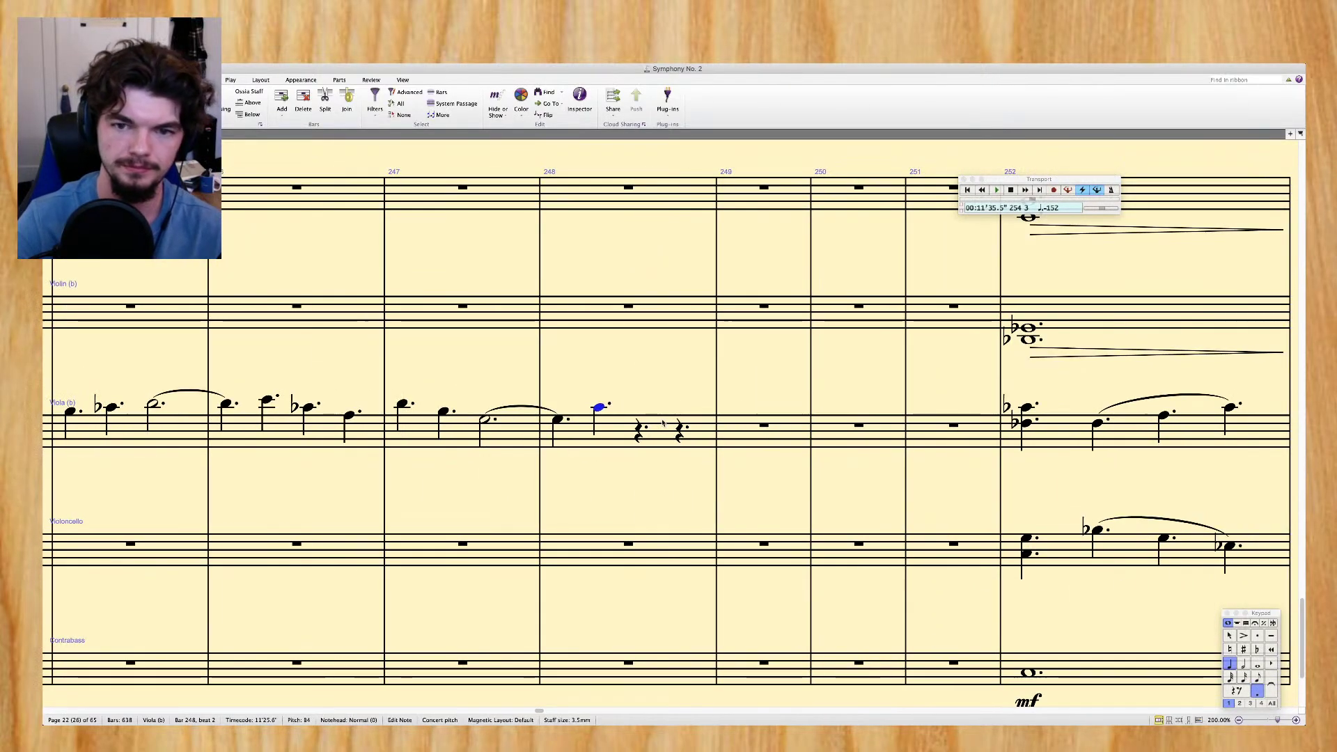
{"action": "key", "text": "9"}
{"action": "key", "text": "g"}
{"action": "key", "text": "e"}
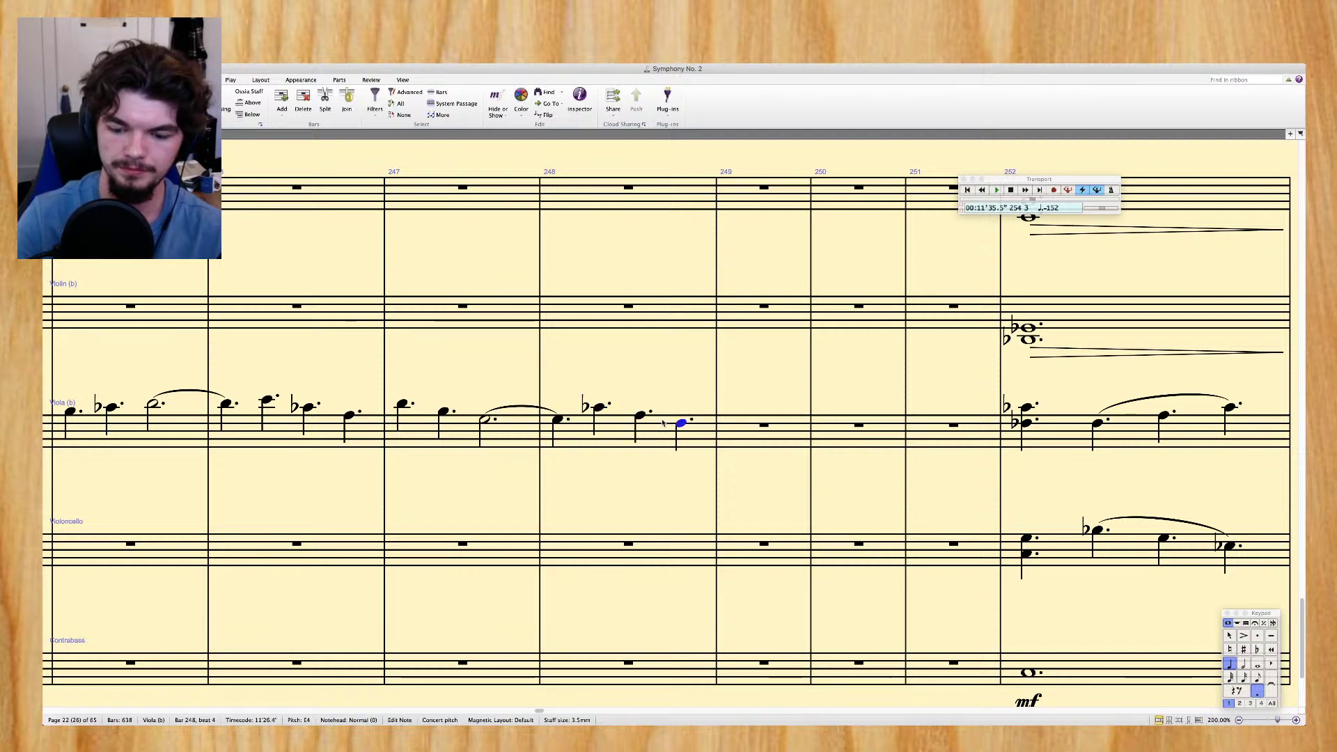
Flatten the viola's last E in bar 248 and fill bar 249 with dotted quarters A, F, D and eighths B-flat, C, D
{"action": "key", "text": "9"}
{"action": "key", "text": "g"}
{"action": "key", "text": "f"}
{"action": "key", "text": "d"}
{"action": "key", "text": "b"}
{"action": "key", "text": "3"}
{"action": "key", "text": "9"}
{"action": "key", "text": "c"}
{"action": "key", "text": "d"}
{"action": "key", "text": "e"}
{"action": "key", "text": "Escape"}
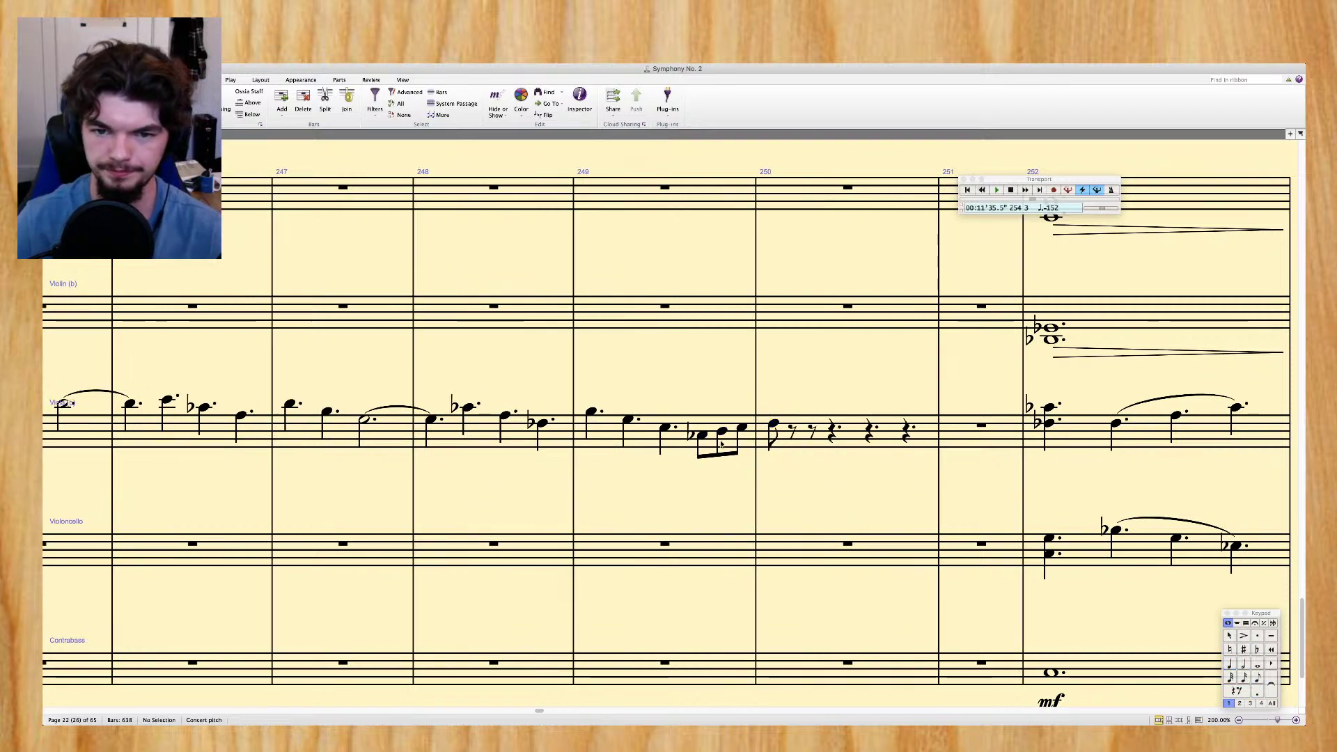
Clear the viola's bar 250 back to an empty bar with a full-bar rest
{"action": "left_click", "coordinate": [845, 438]}
{"action": "key", "text": "Delete"}
{"action": "key", "text": "Escape"}
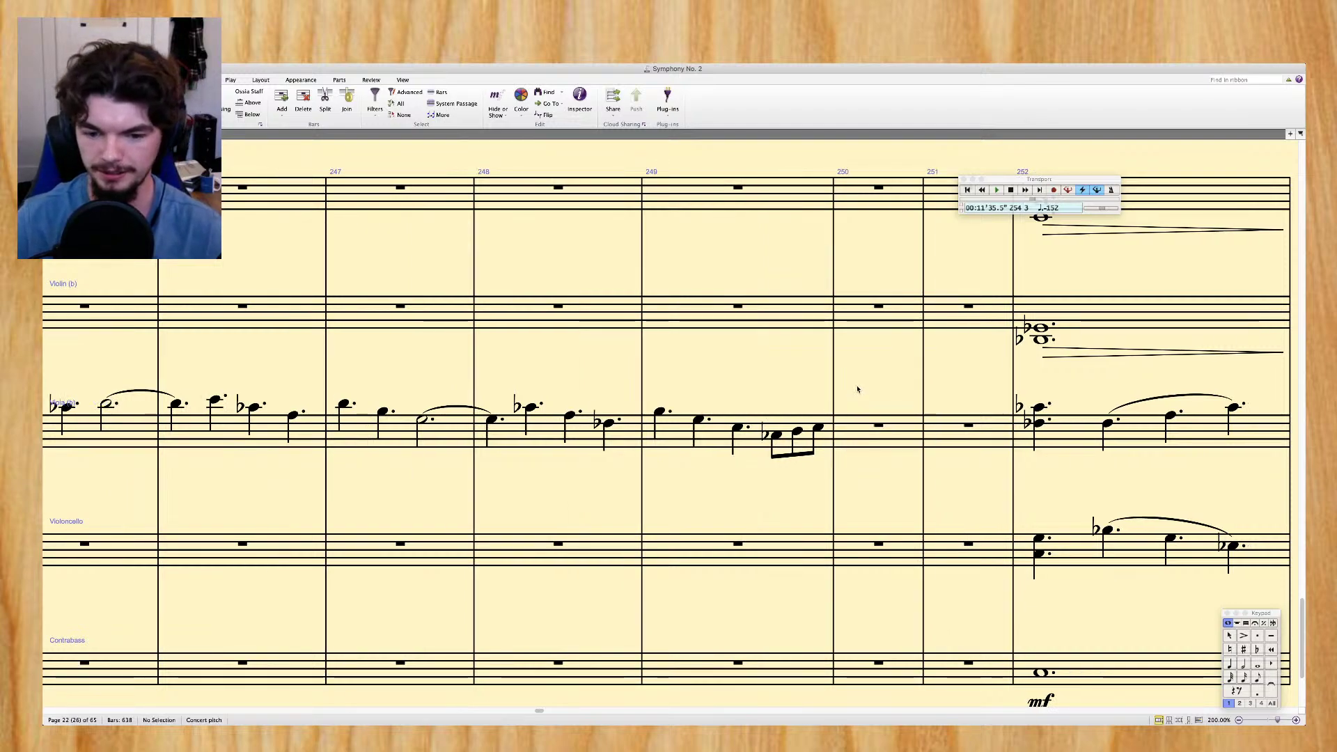
Slur the viola's dotted quarter notes on beats 2 to 4 of bar 244
{"action": "scroll", "coordinate": [857, 389], "scroll_direction": "right", "scroll_amount": 5}
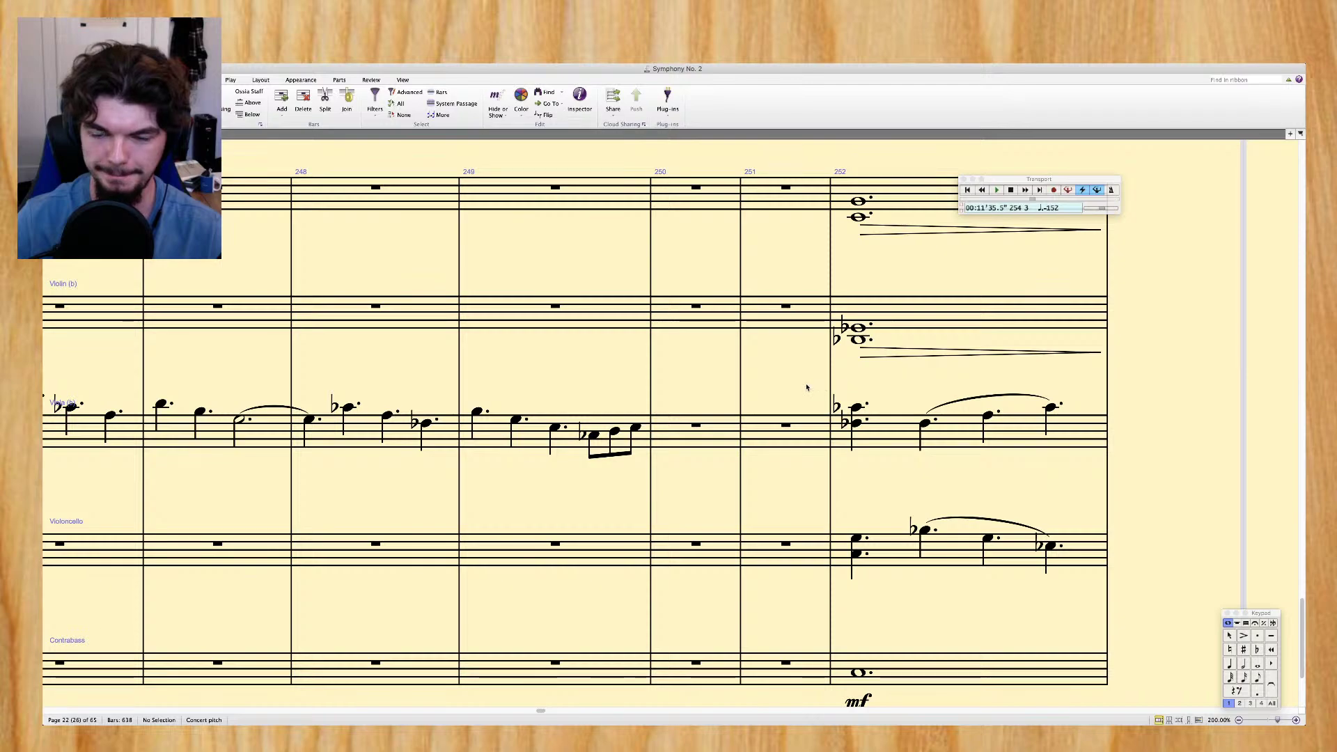
{"action": "scroll", "coordinate": [807, 388], "scroll_direction": "left", "scroll_amount": 10}
{"action": "scroll", "coordinate": [805, 388], "scroll_direction": "left", "scroll_amount": 8}
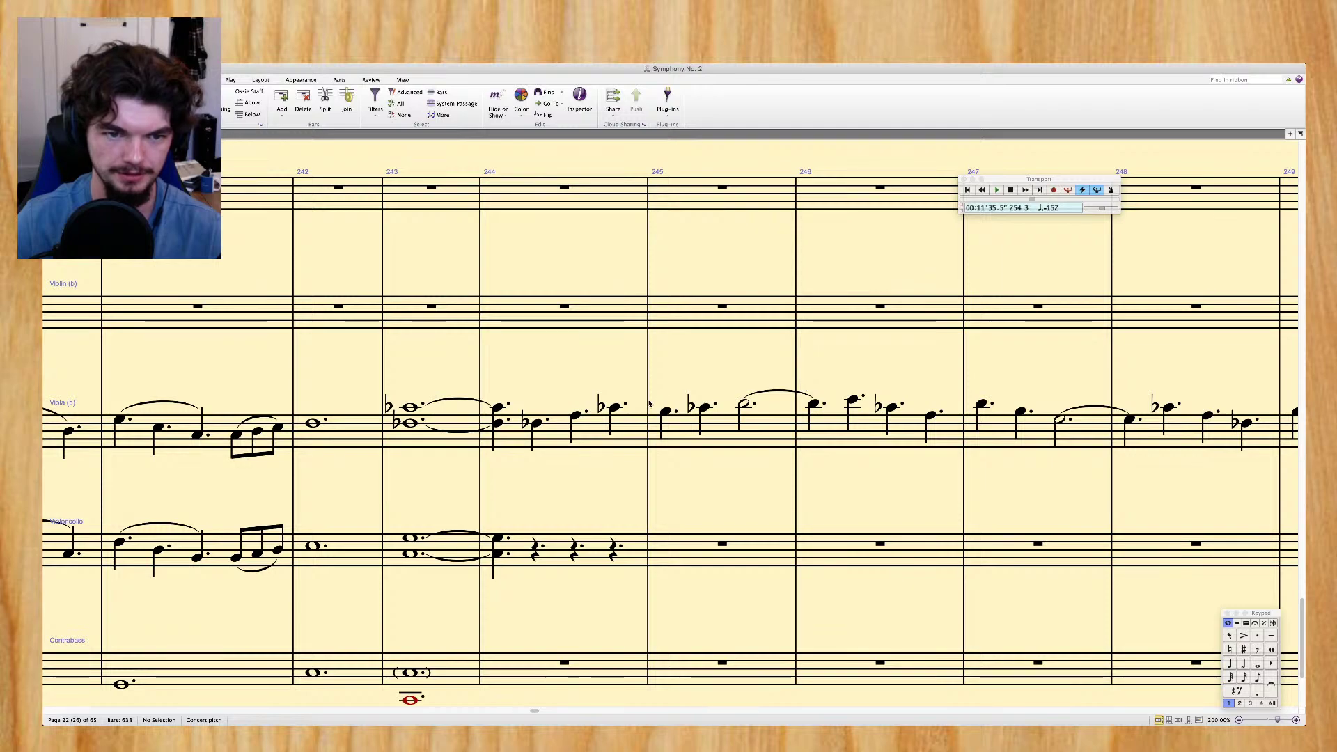
{"action": "left_click", "coordinate": [536, 424]}
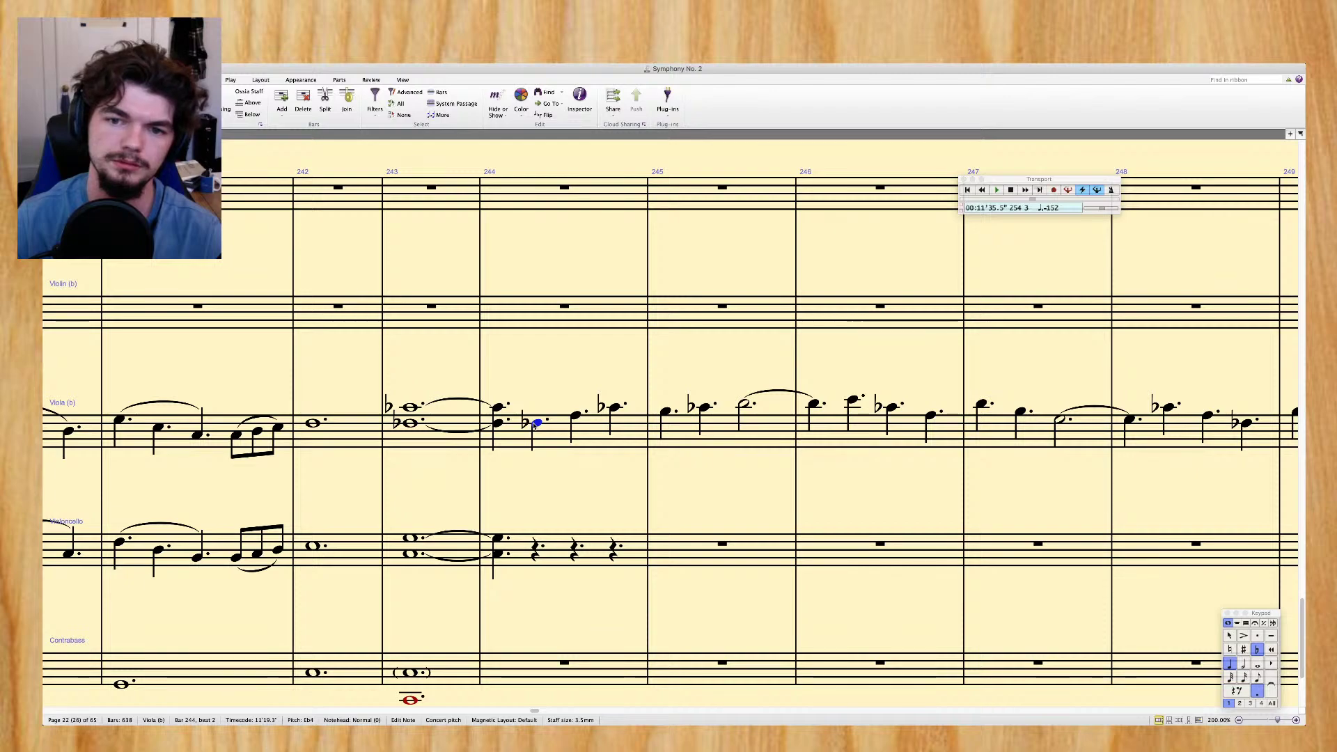
{"action": "key", "text": "s"}
Add tenuto marks to the viola's first two notes in both bar 245 and bar 247
{"action": "left_click", "coordinate": [668, 414]}
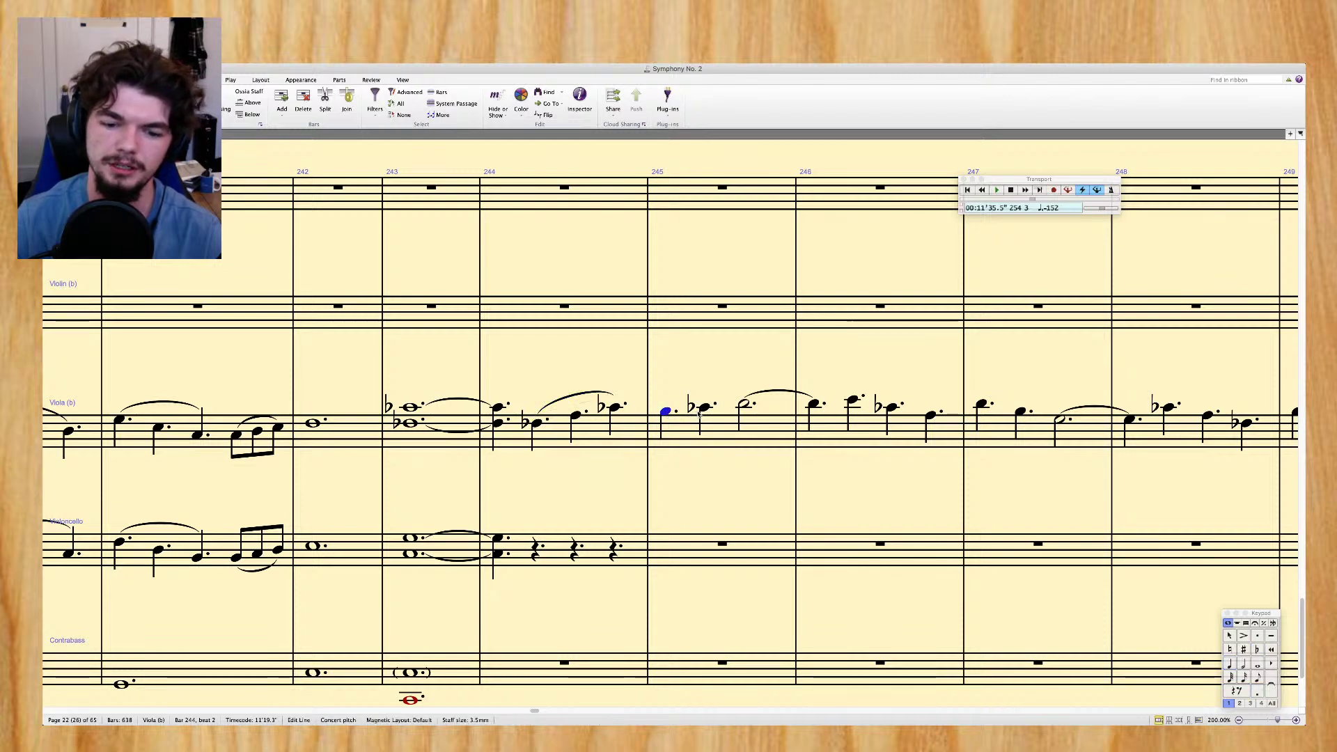
{"action": "left_click", "coordinate": [705, 409], "text": "super"}
{"action": "left_click", "coordinate": [982, 404], "text": "super"}
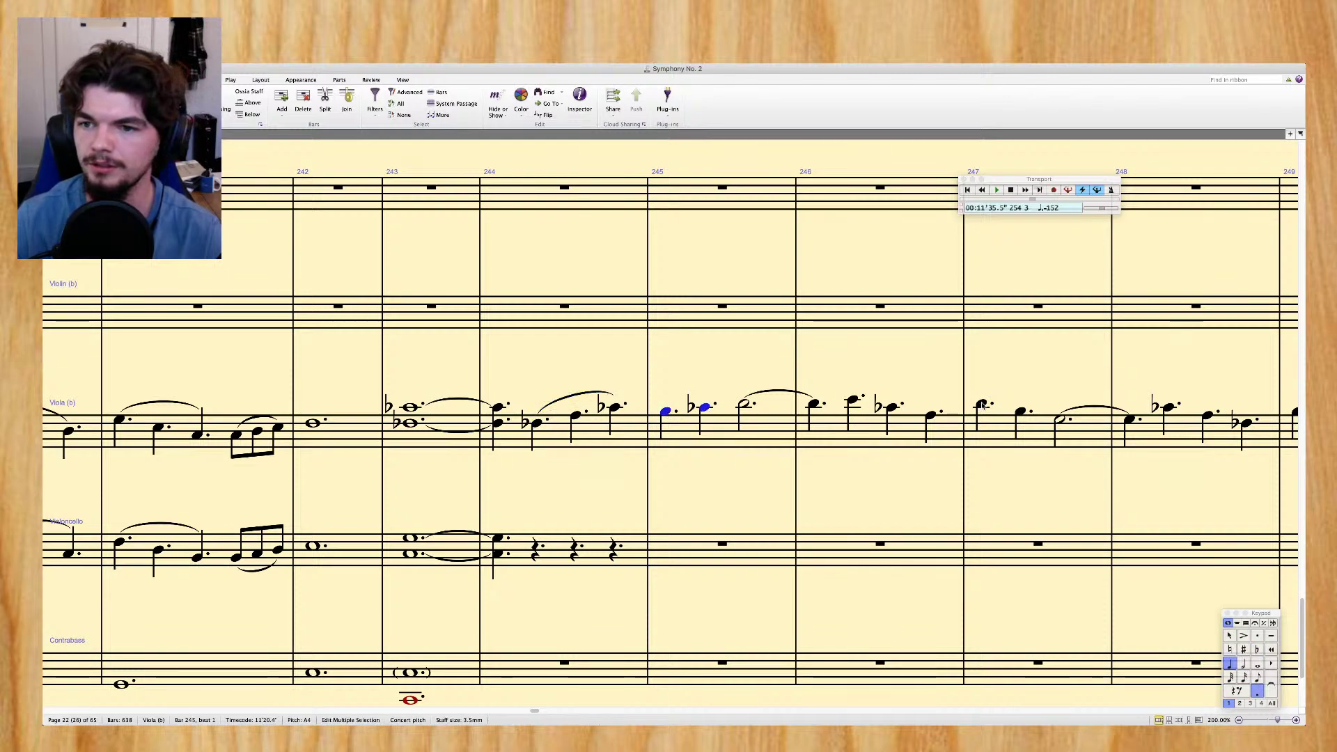
{"action": "left_click", "coordinate": [1020, 412], "text": "super"}
{"action": "scroll", "coordinate": [1020, 413], "scroll_direction": "right", "scroll_amount": 5}
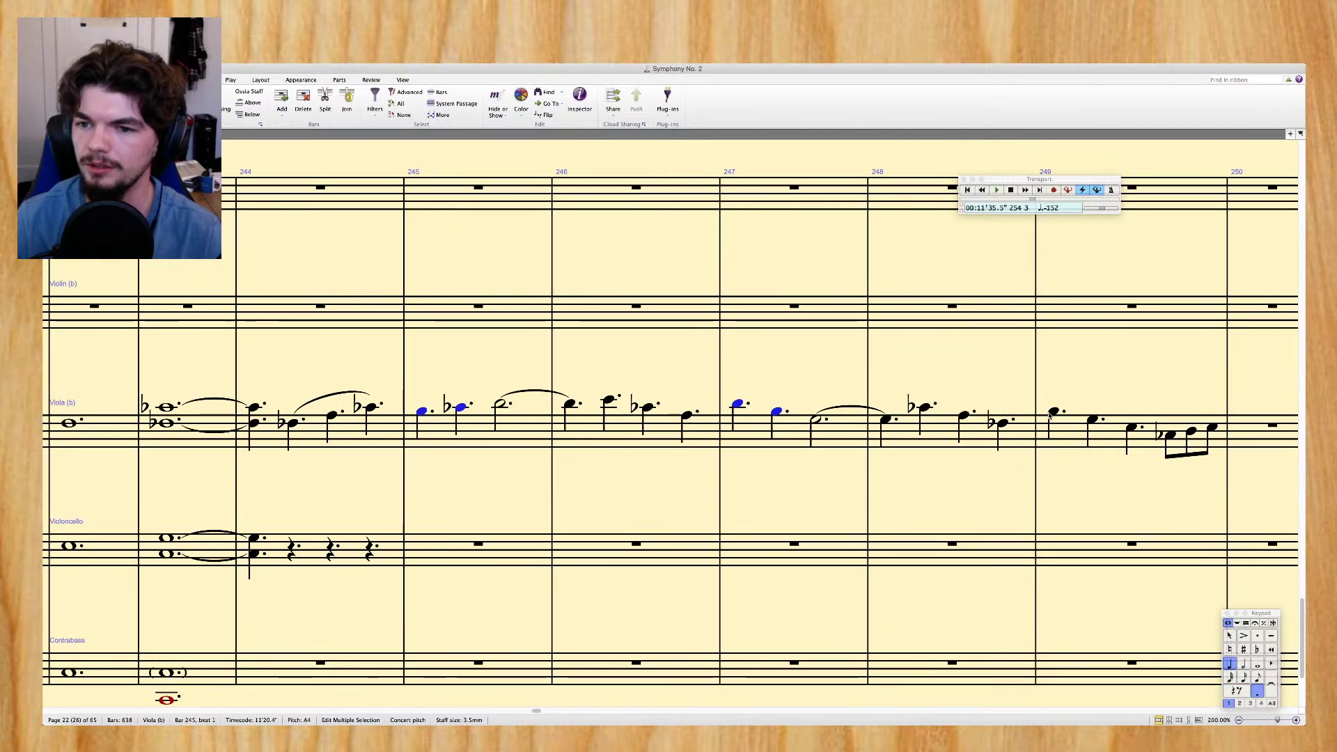
{"action": "left_click", "coordinate": [1271, 636]}
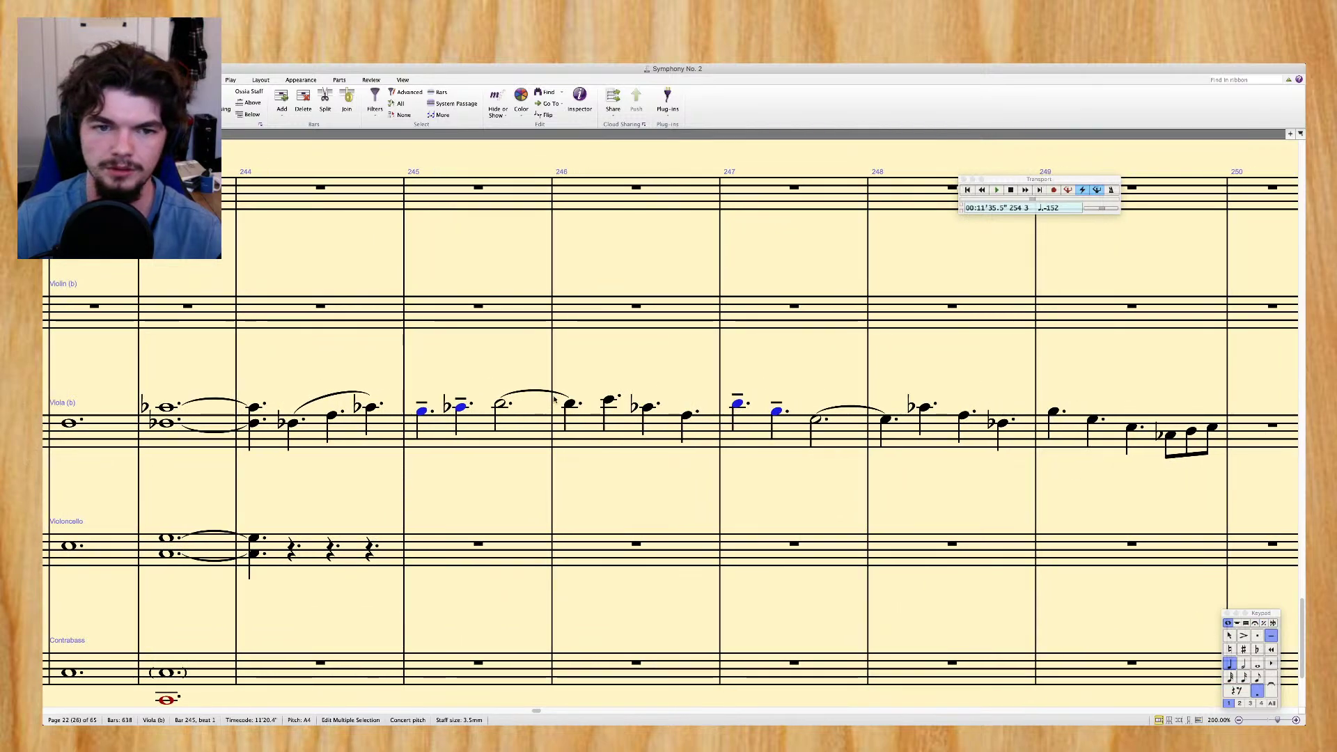
Slur the viola's three-note groups on beats 2 to 4 of bars 246 and 248 and beats 1 to 3 of bar 249
{"action": "left_click", "coordinate": [609, 400]}
{"action": "key", "text": "s"}
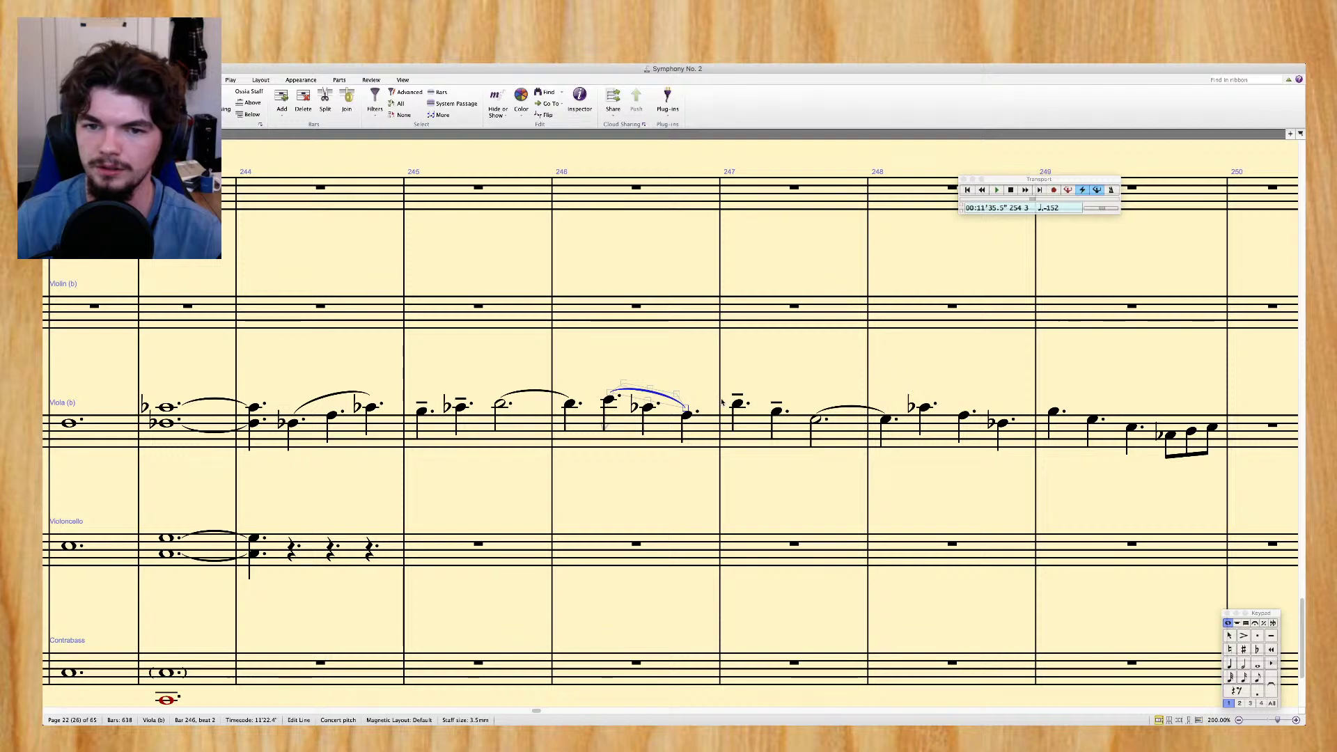
{"action": "key", "text": "space"}
{"action": "key", "text": "s"}
{"action": "key", "text": "space"}
{"action": "left_click", "coordinate": [1054, 411]}
{"action": "key", "text": "s"}
{"action": "key", "text": "space"}
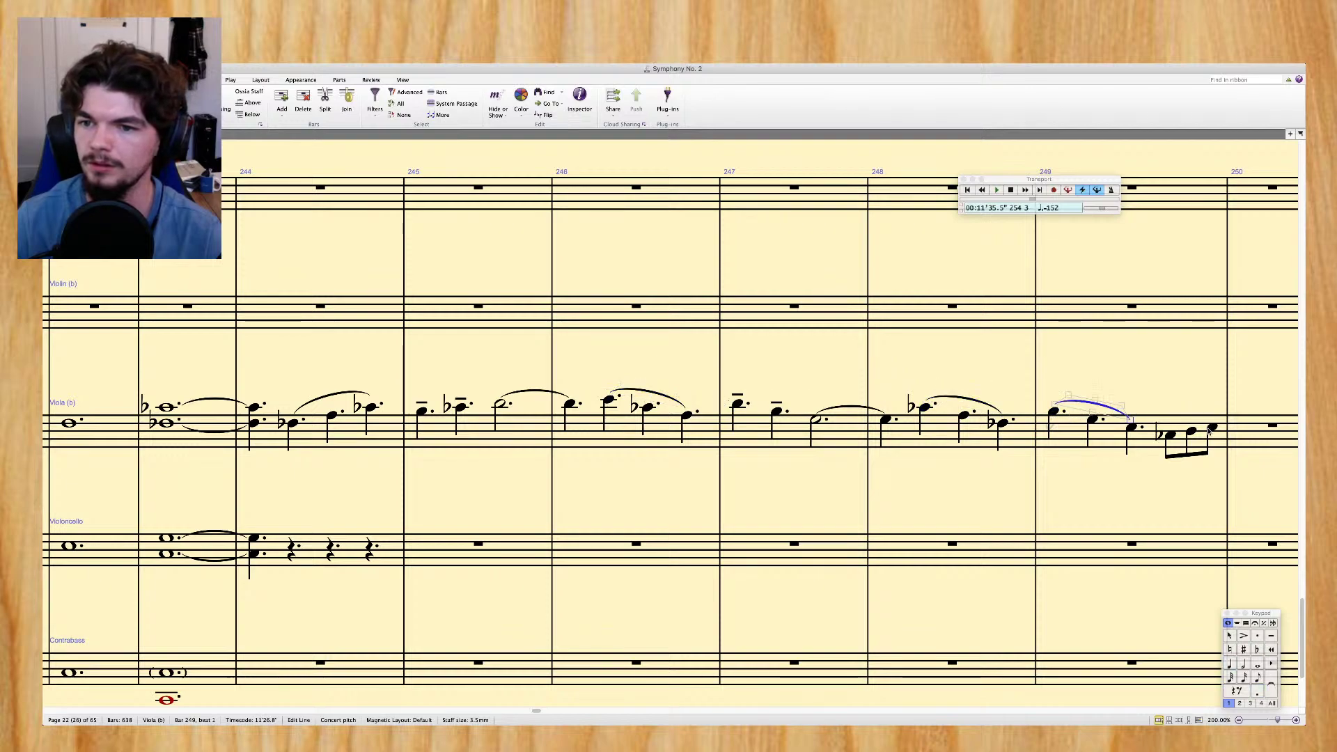
Try to slur the viola's three eighth notes at the end of bar 249
{"action": "left_click", "coordinate": [1171, 435]}
{"action": "key", "text": "s"}
{"action": "key", "text": "space"}
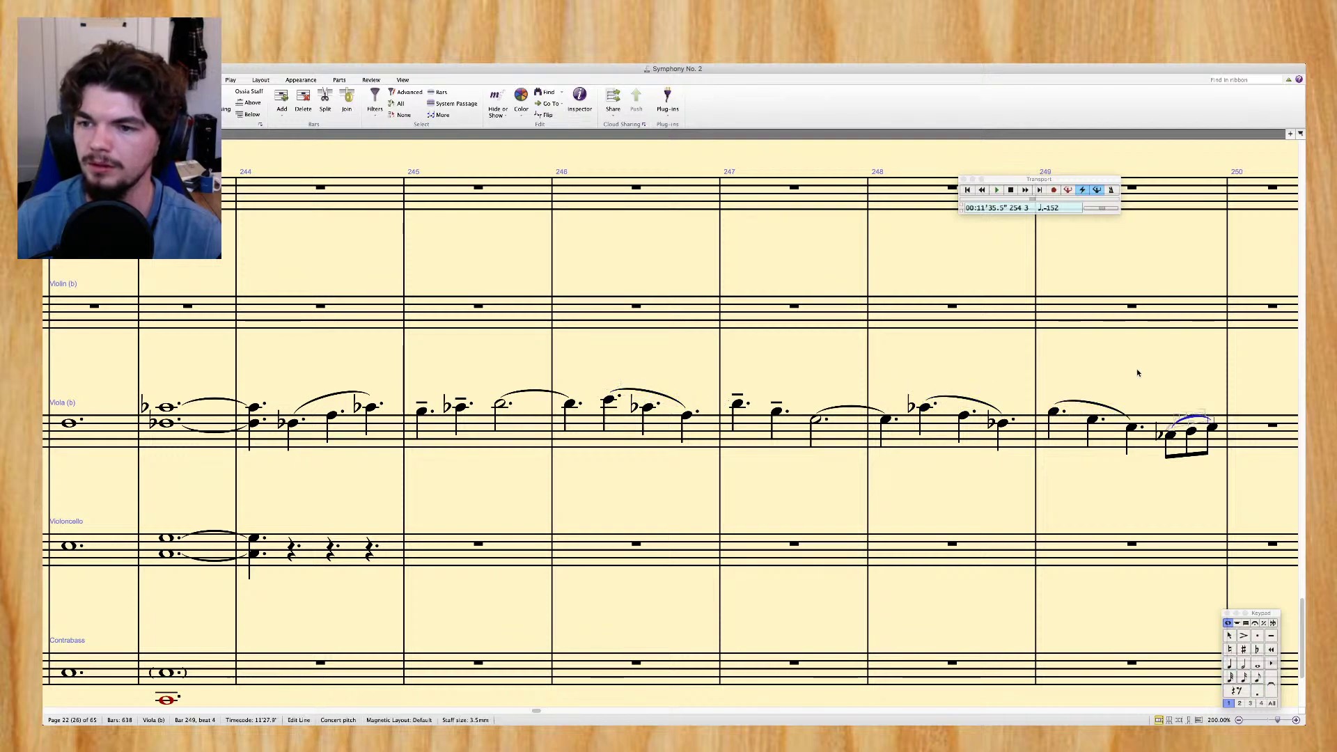
{"action": "key", "text": "super+z"}
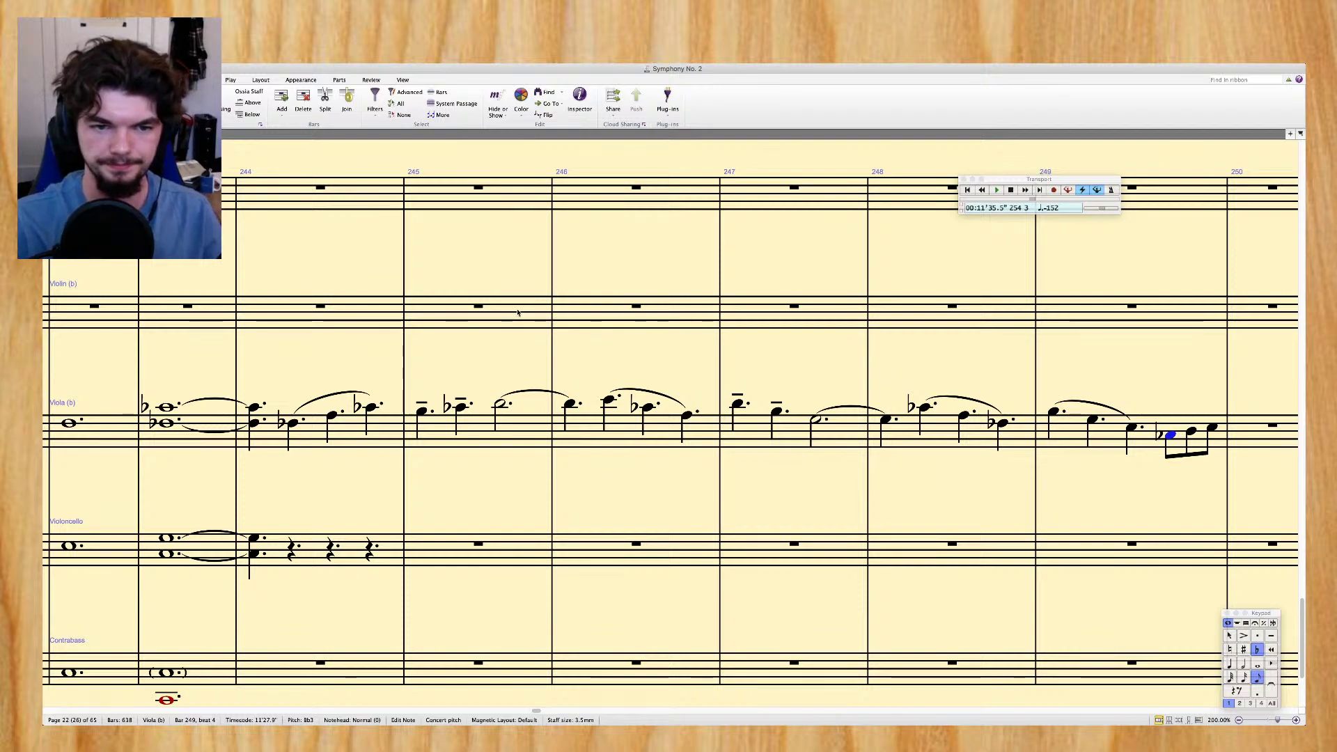
Copy the viola passage from bar 244 beat 2 to the end of bar 249 into the cello at the same position
{"action": "left_click", "coordinate": [293, 423]}
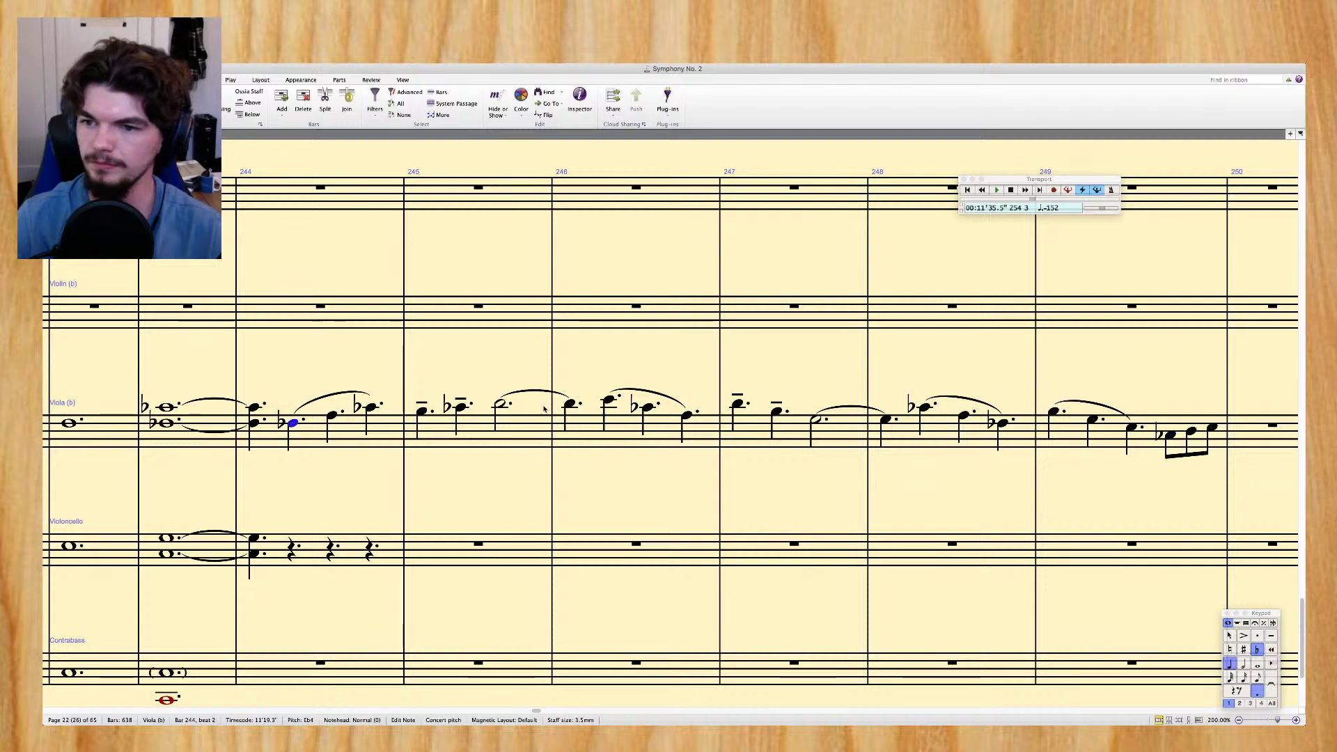
{"action": "key", "text": "Escape"}
{"action": "left_click", "coordinate": [1159, 423]}
{"action": "left_click", "coordinate": [291, 422], "text": "shift"}
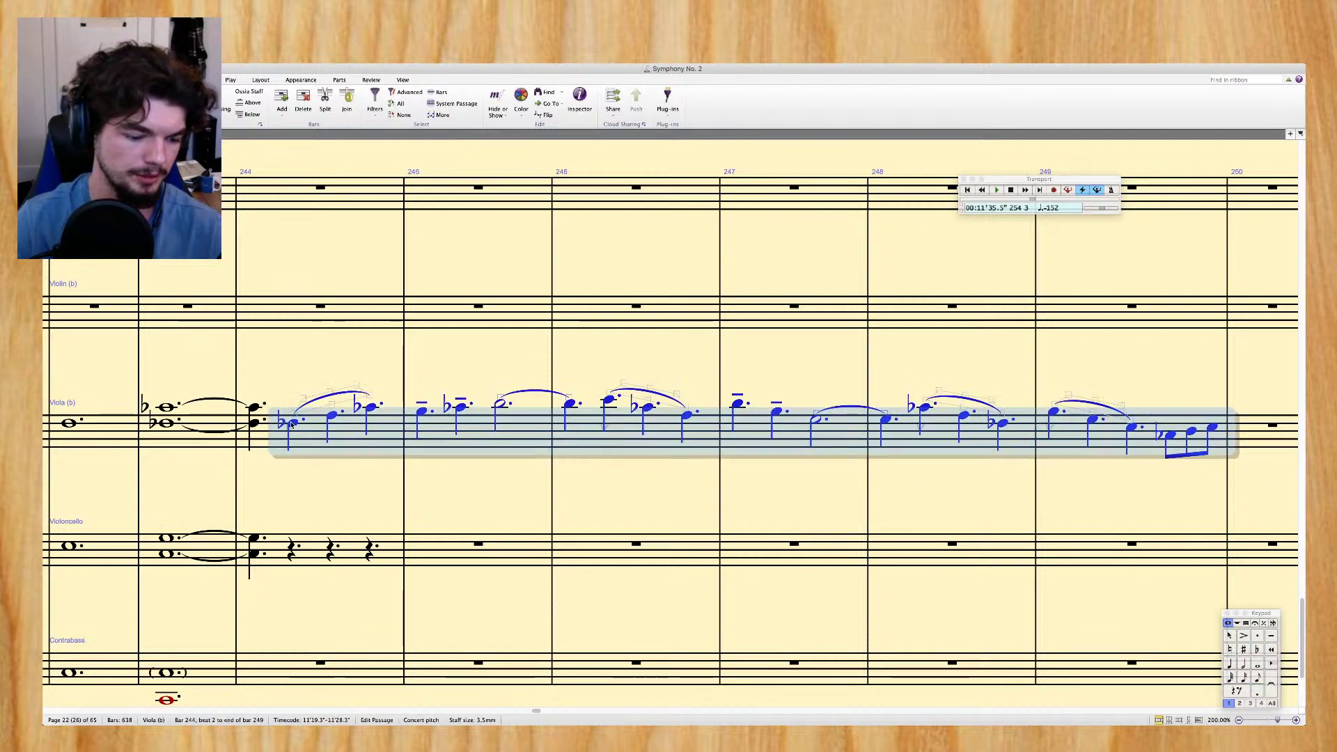
{"action": "left_click", "coordinate": [291, 550], "text": "alt"}
{"action": "key", "text": "Escape"}
Transpose the cello's copied passage in bars 244 to 249 down one octave
{"action": "left_click", "coordinate": [292, 517]}
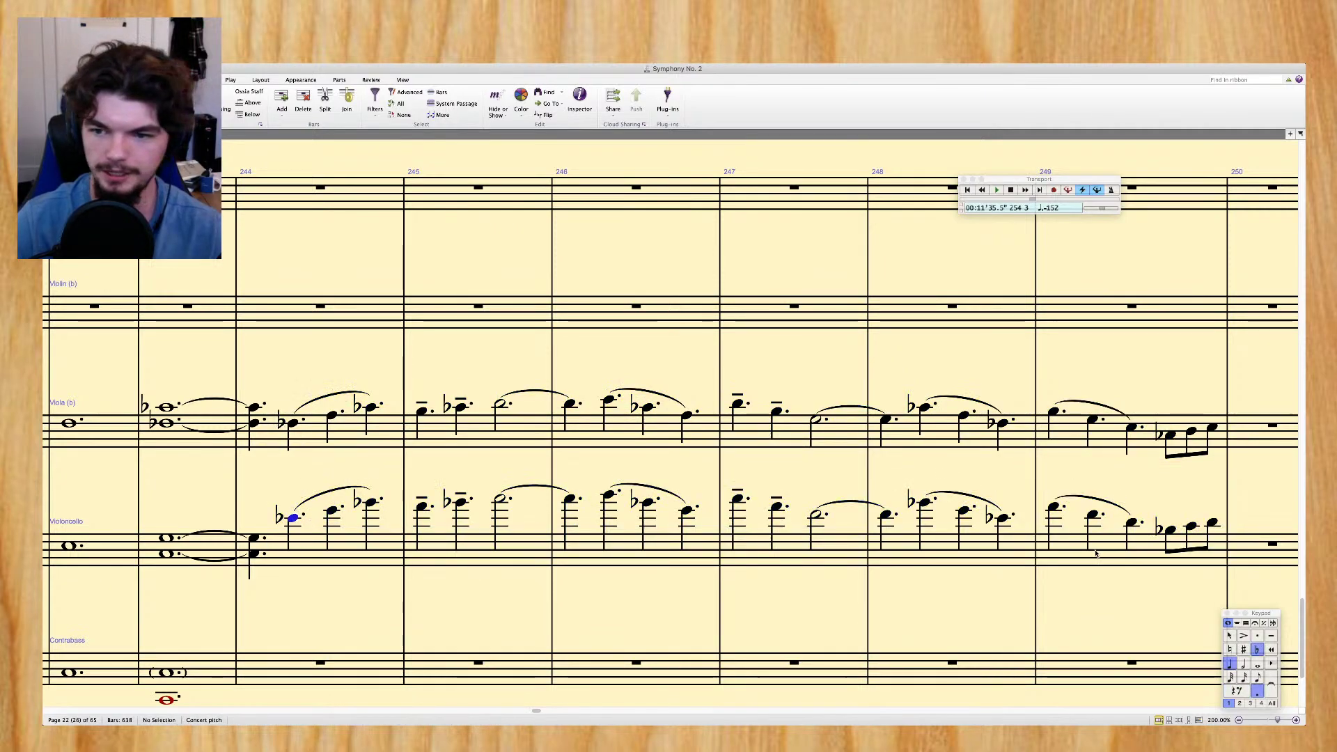
{"action": "left_click", "coordinate": [1212, 524], "text": "shift"}
{"action": "key", "text": "ctrl+Down"}
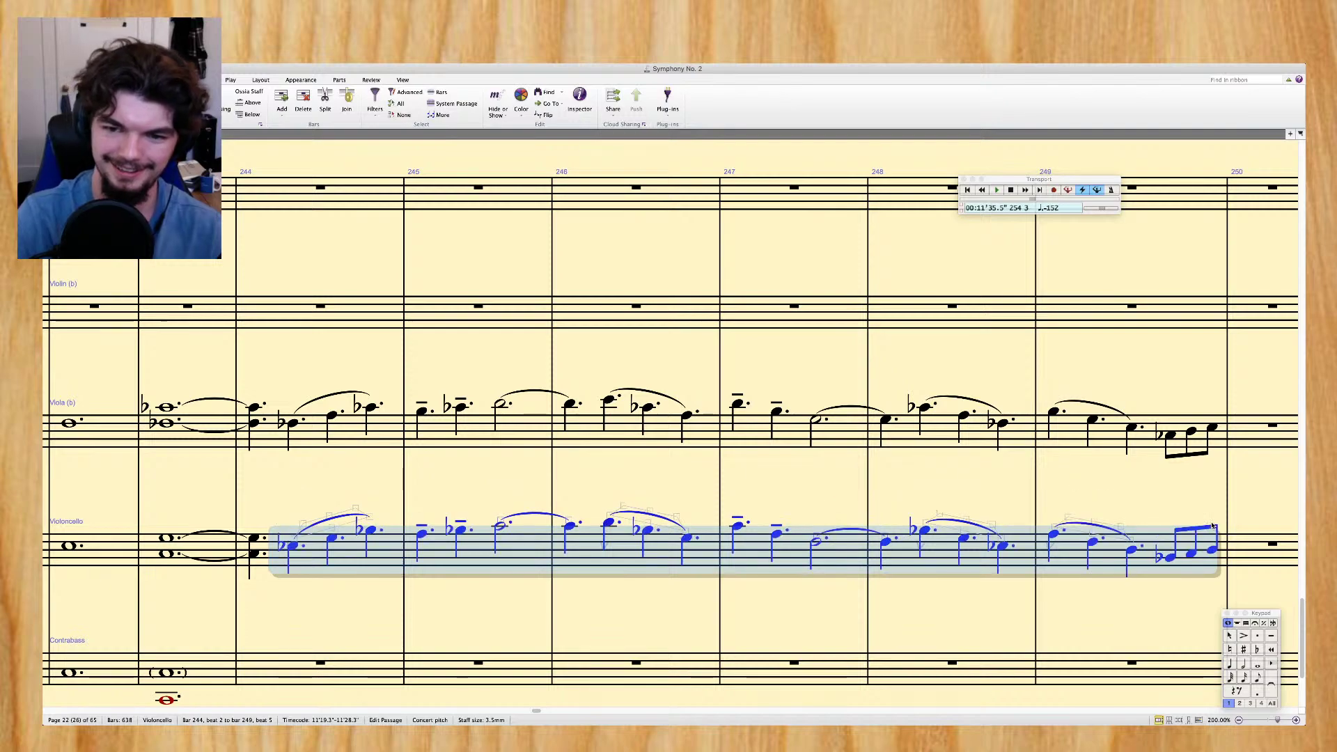
{"action": "key", "text": "Escape"}
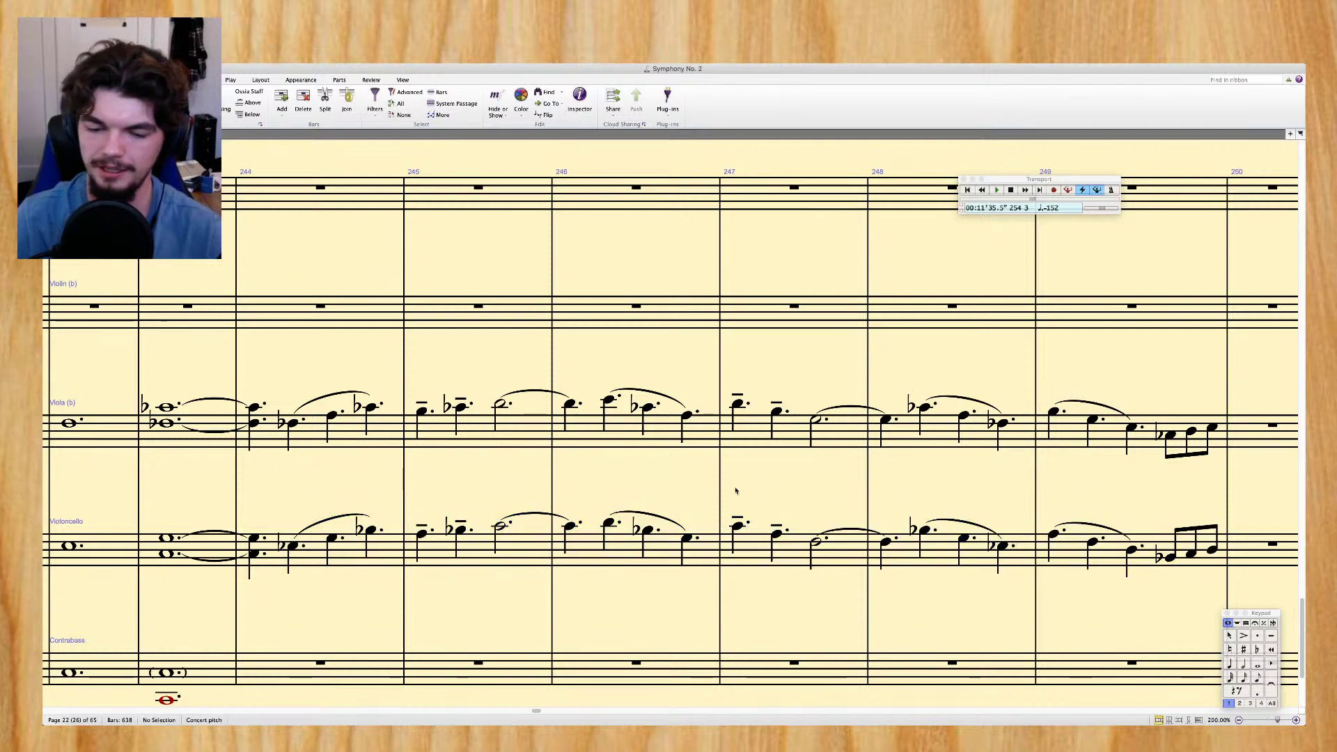
Enter dotted whole notes C, F, B-flat, E-flat and G-sharp in the contrabass in bars 244 to 248
{"action": "scroll", "coordinate": [736, 491], "scroll_direction": "right", "scroll_amount": 8}
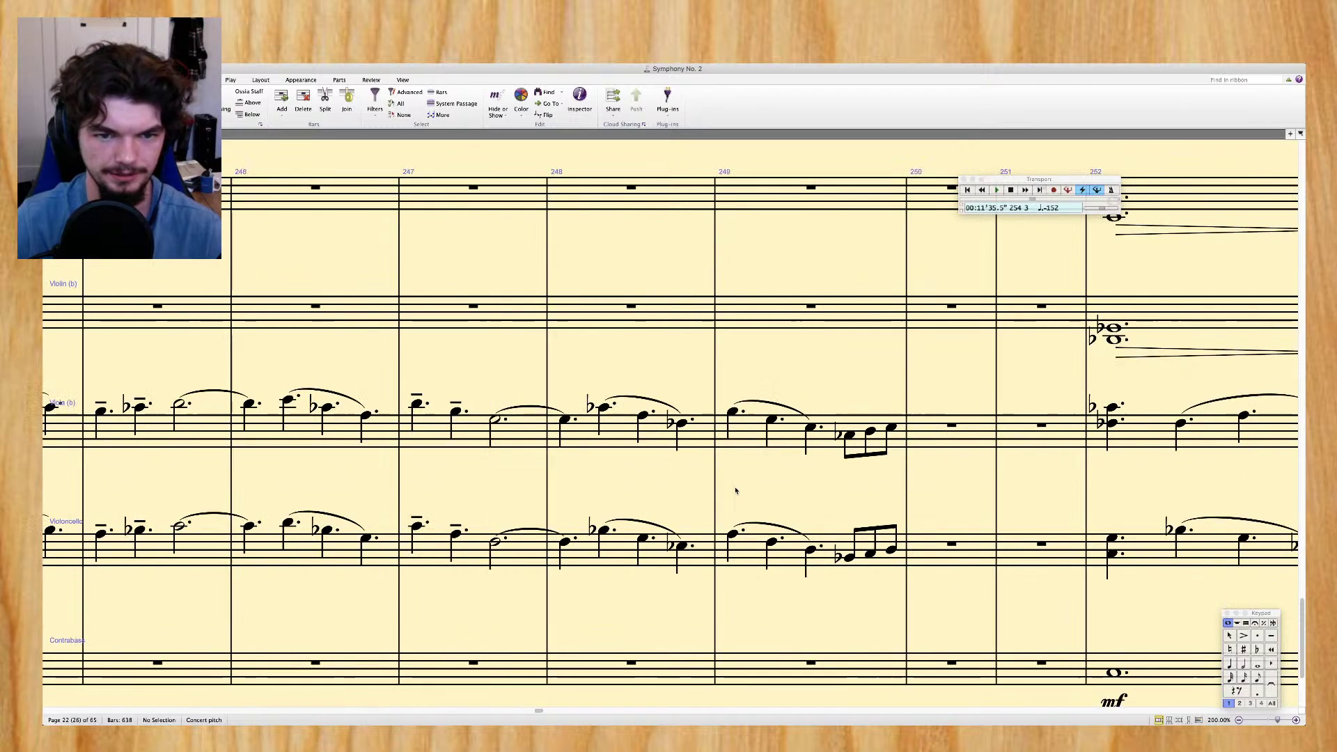
{"action": "scroll", "coordinate": [736, 491], "scroll_direction": "right", "scroll_amount": 5}
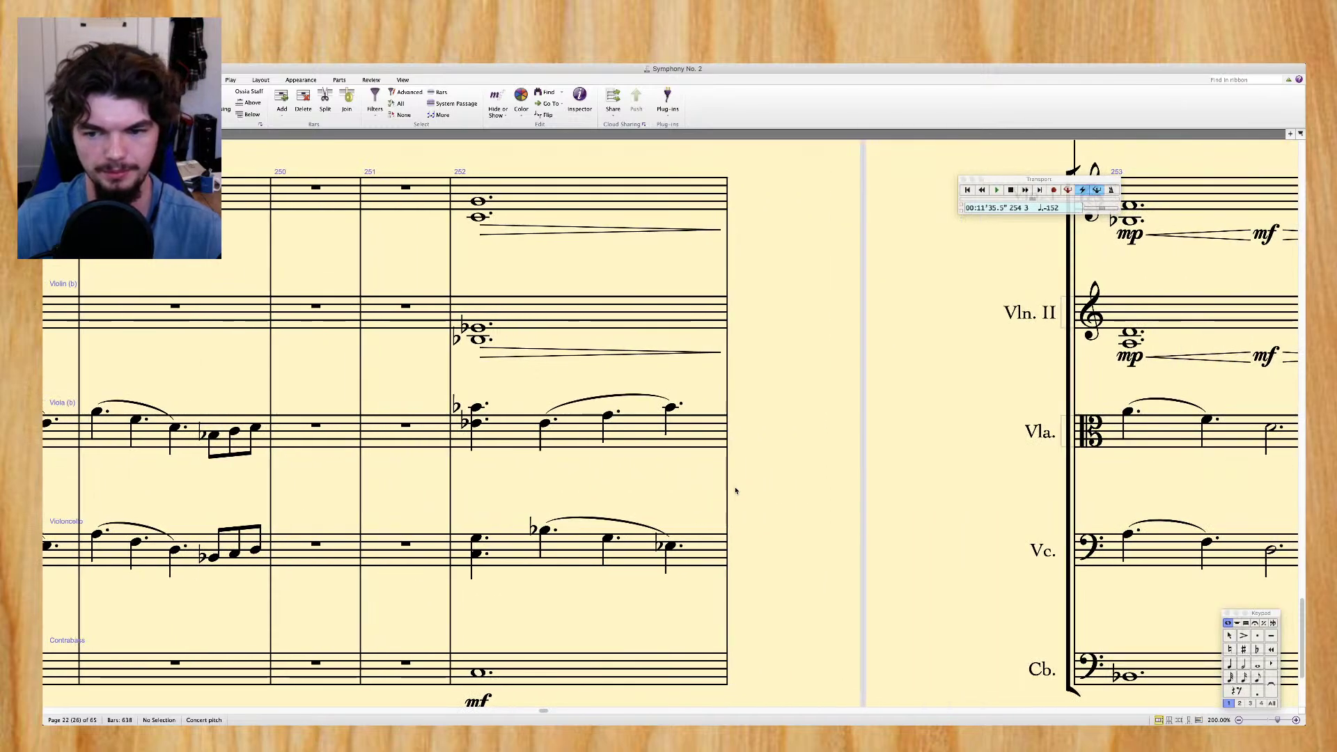
{"action": "scroll", "coordinate": [735, 491], "scroll_direction": "right", "scroll_amount": 3}
{"action": "scroll", "coordinate": [735, 491], "scroll_direction": "left", "scroll_amount": 8}
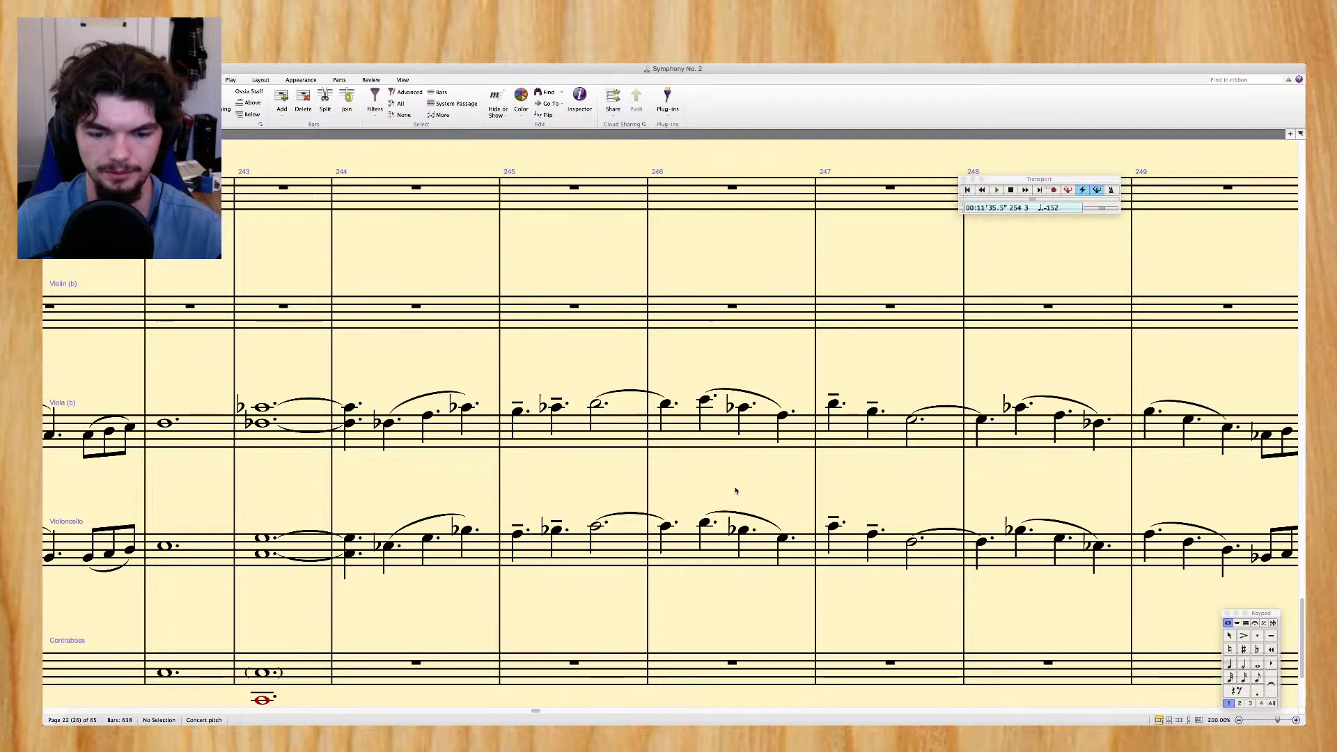
{"action": "scroll", "coordinate": [732, 490], "scroll_direction": "down", "scroll_amount": 3}
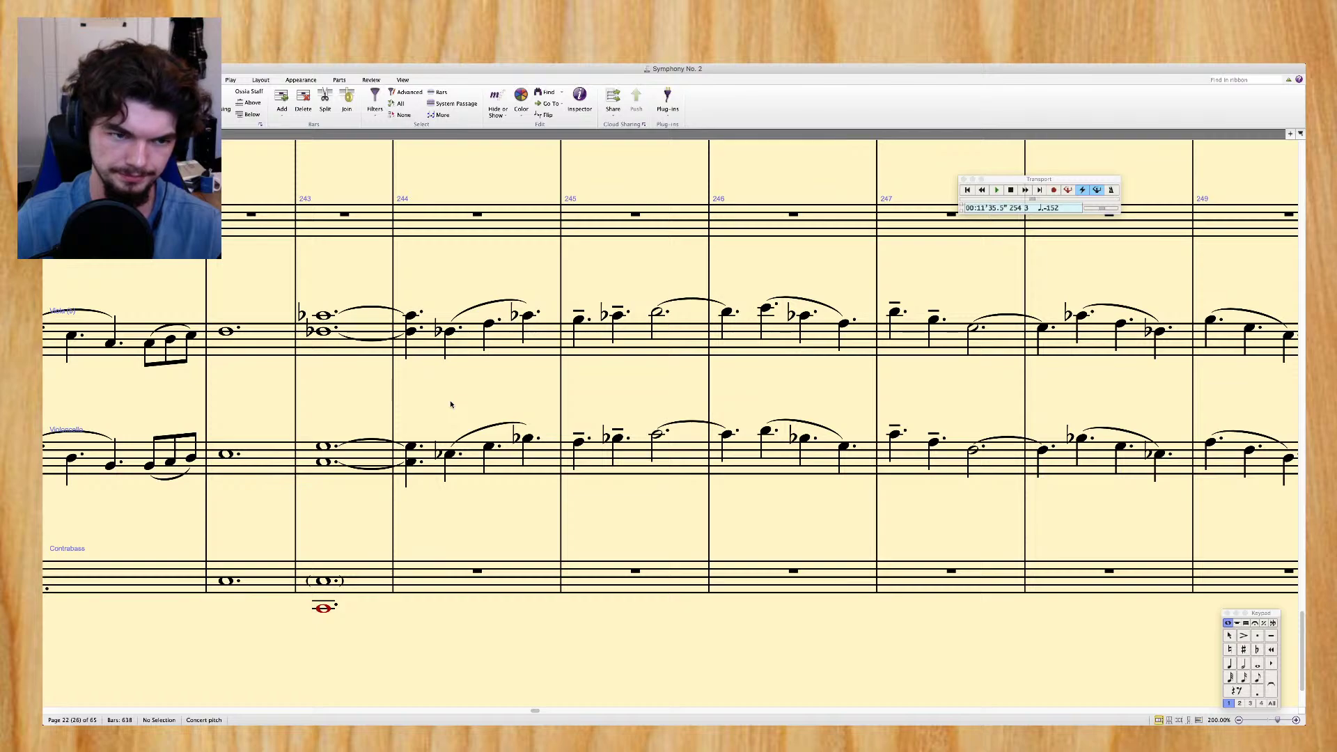
{"action": "left_click", "coordinate": [437, 590]}
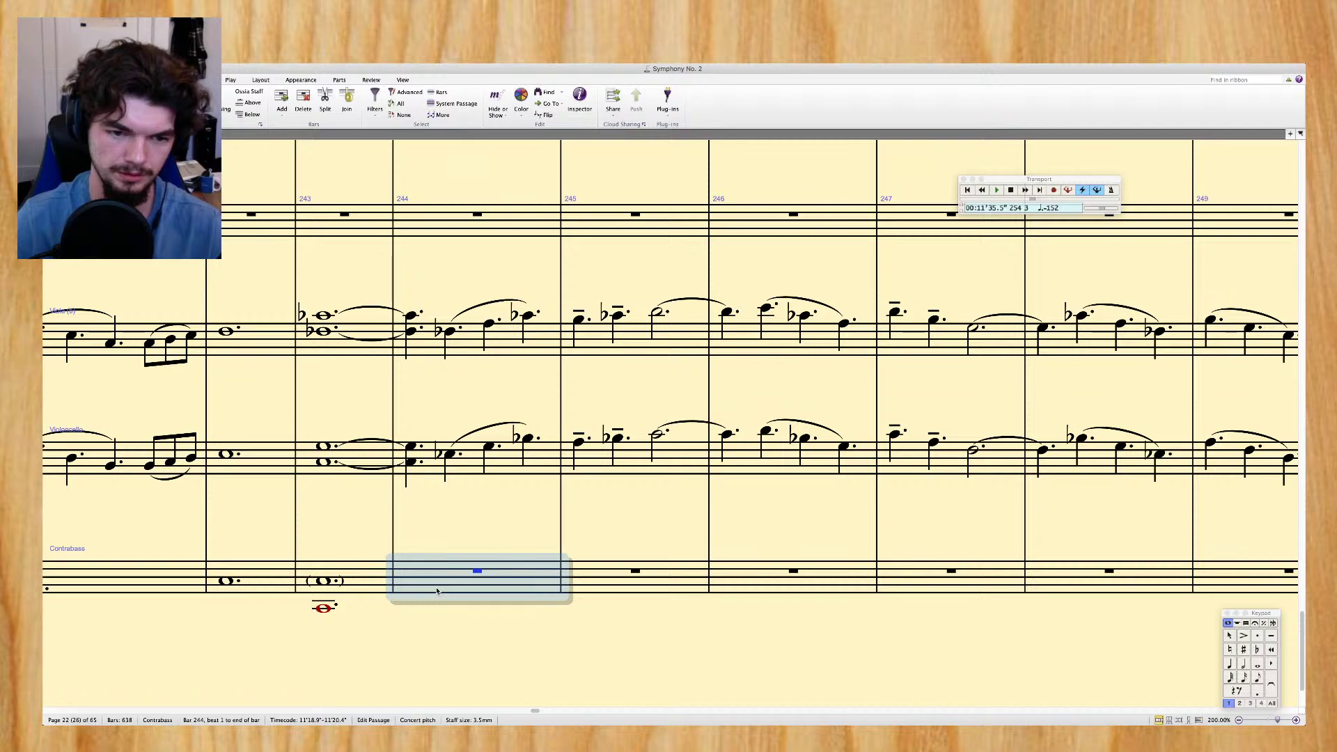
{"action": "key", "text": "n"}
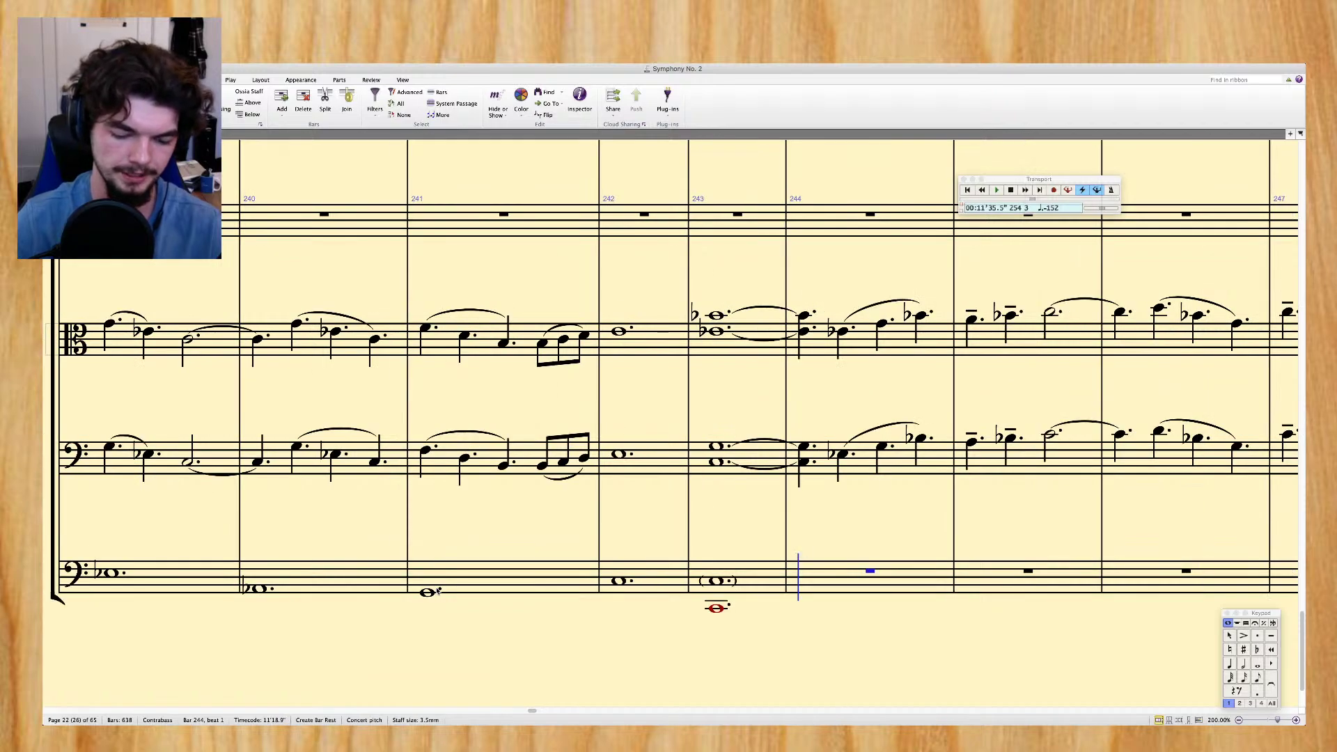
{"action": "key", "text": "c"}
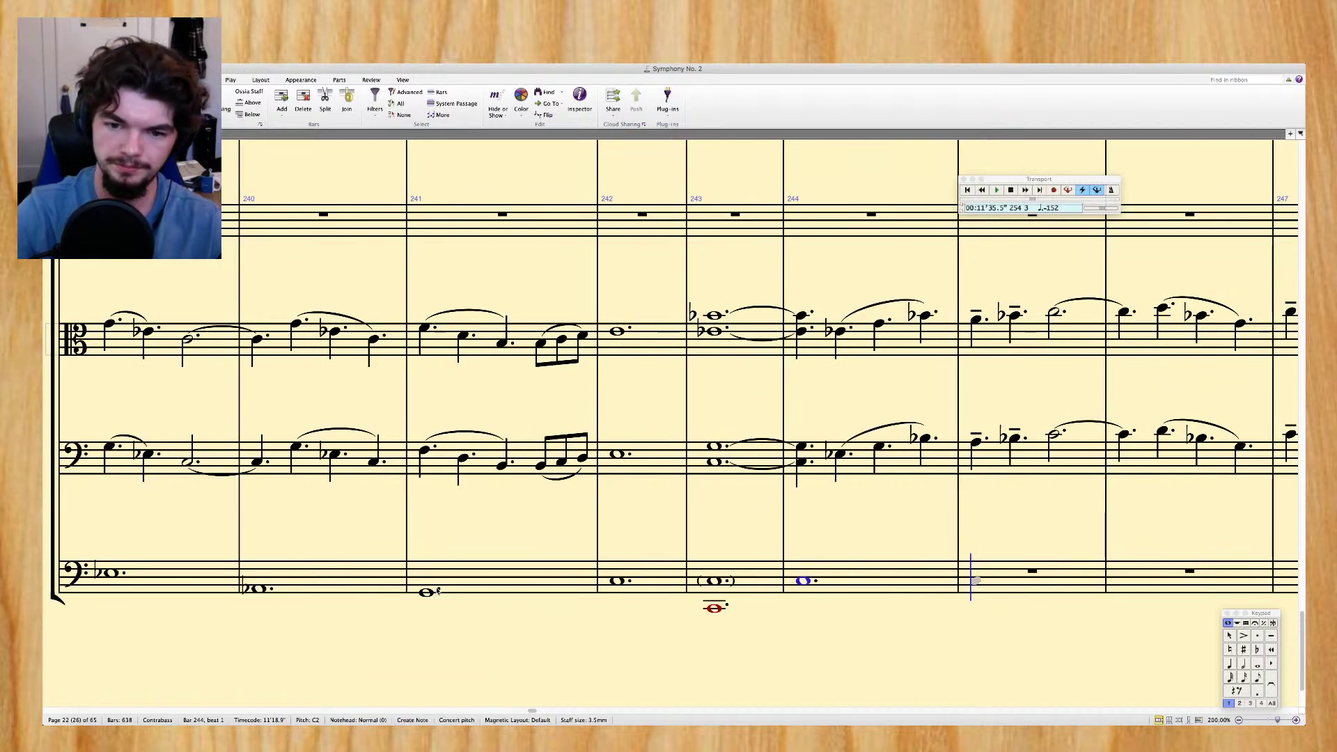
{"action": "key", "text": "f"}
{"action": "key", "text": "b"}
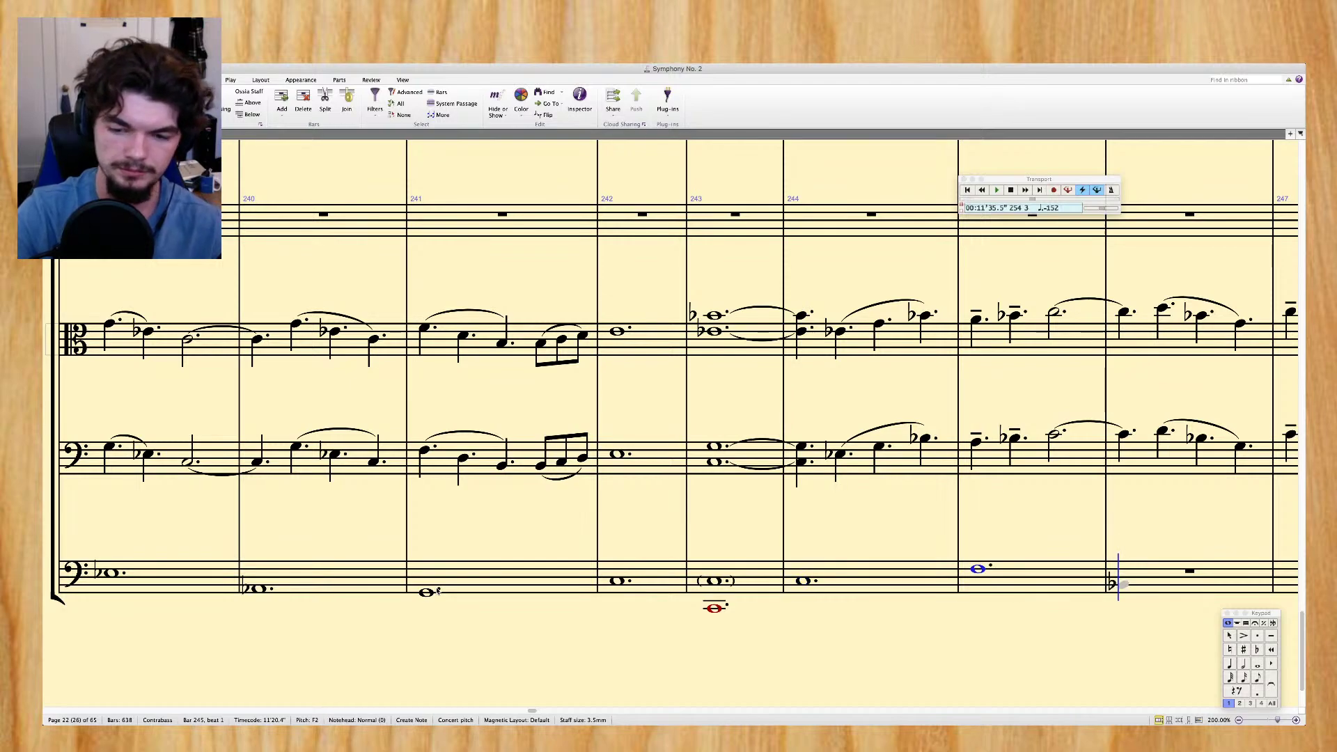
{"action": "key", "text": "KP_9"}
{"action": "key", "text": "e"}
{"action": "key", "text": "KP_9"}
{"action": "key", "text": "g"}
{"action": "key", "text": "KP_8"}
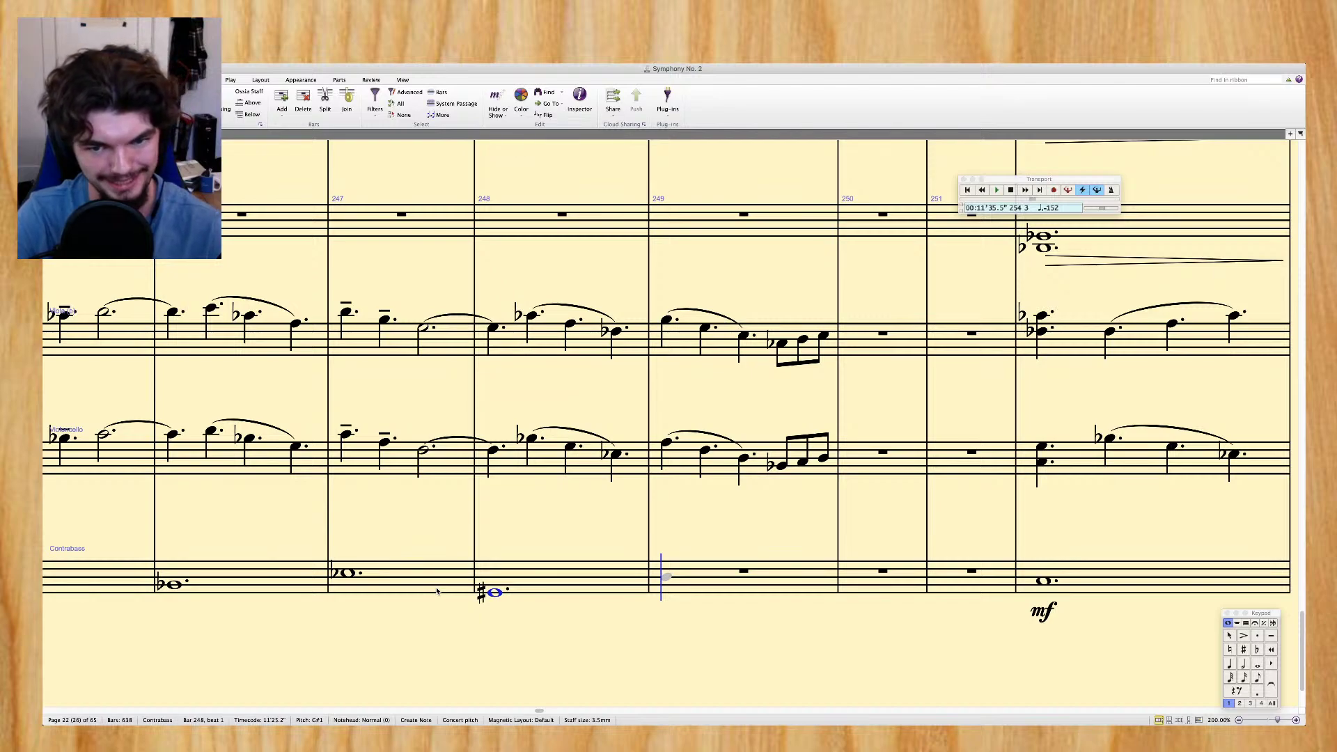
Respell the contrabass's G-sharp in bar 248 as A-flat
{"action": "key", "text": "KP_8"}
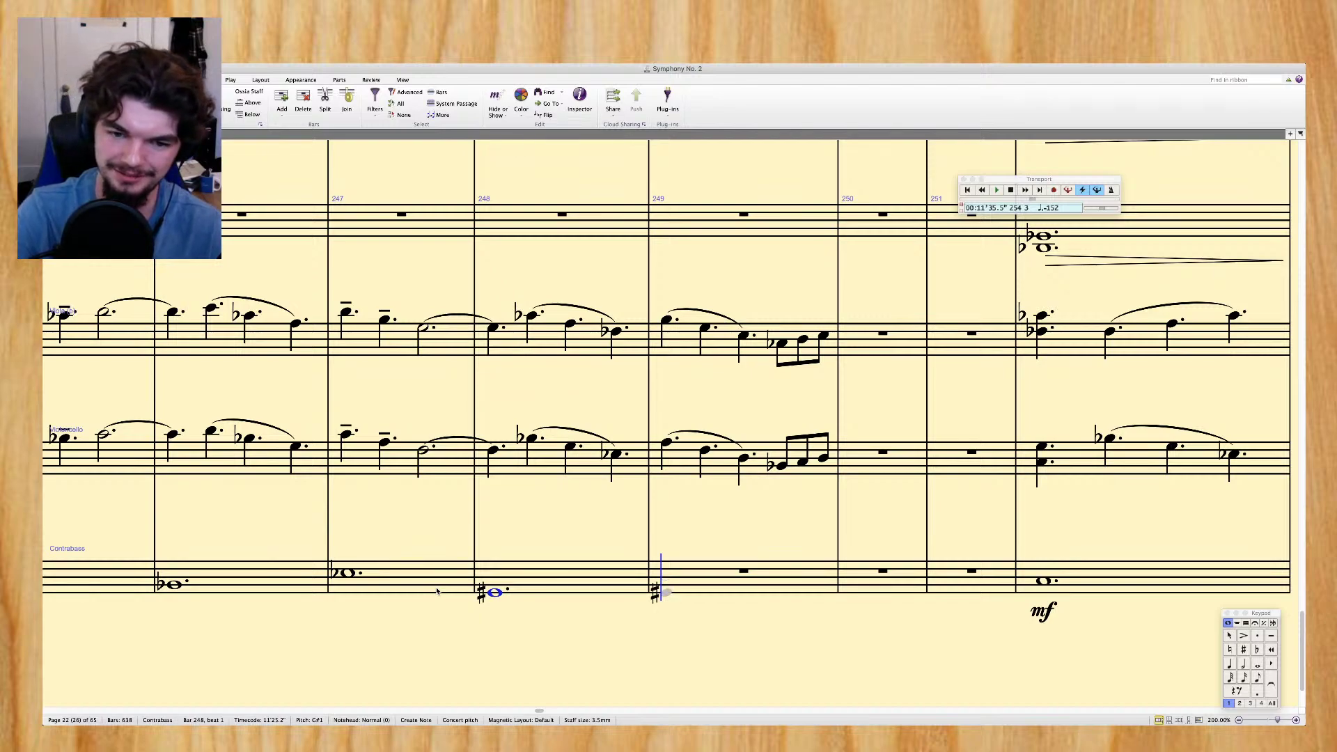
{"action": "key", "text": "Up"}
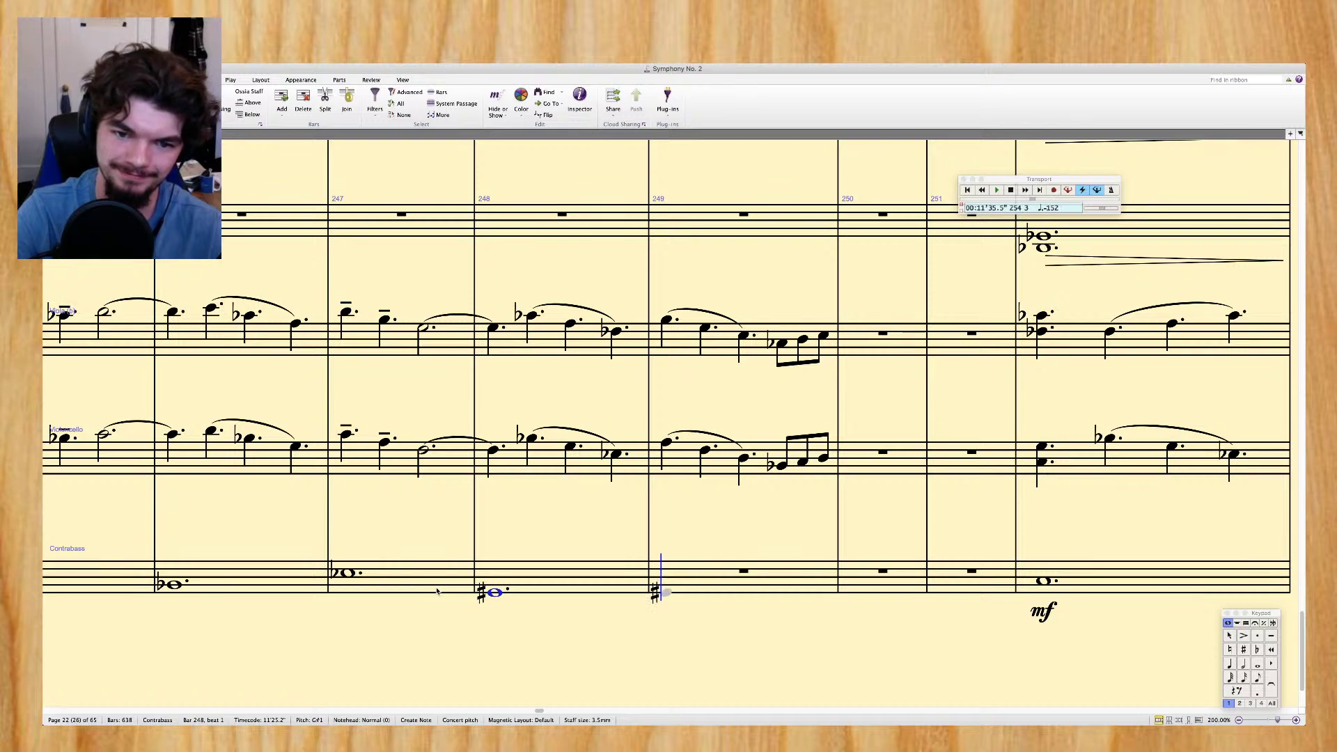
{"action": "key", "text": "Escape"}
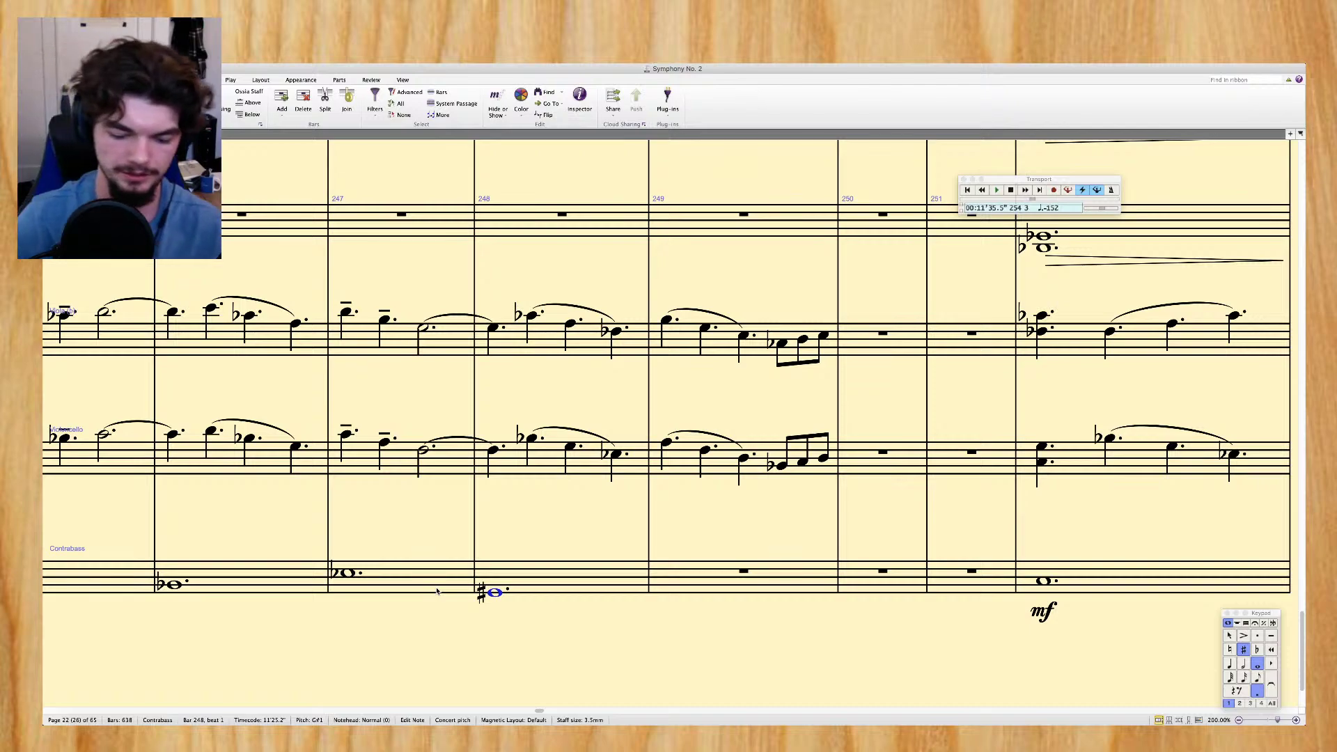
{"action": "key", "text": "n"}
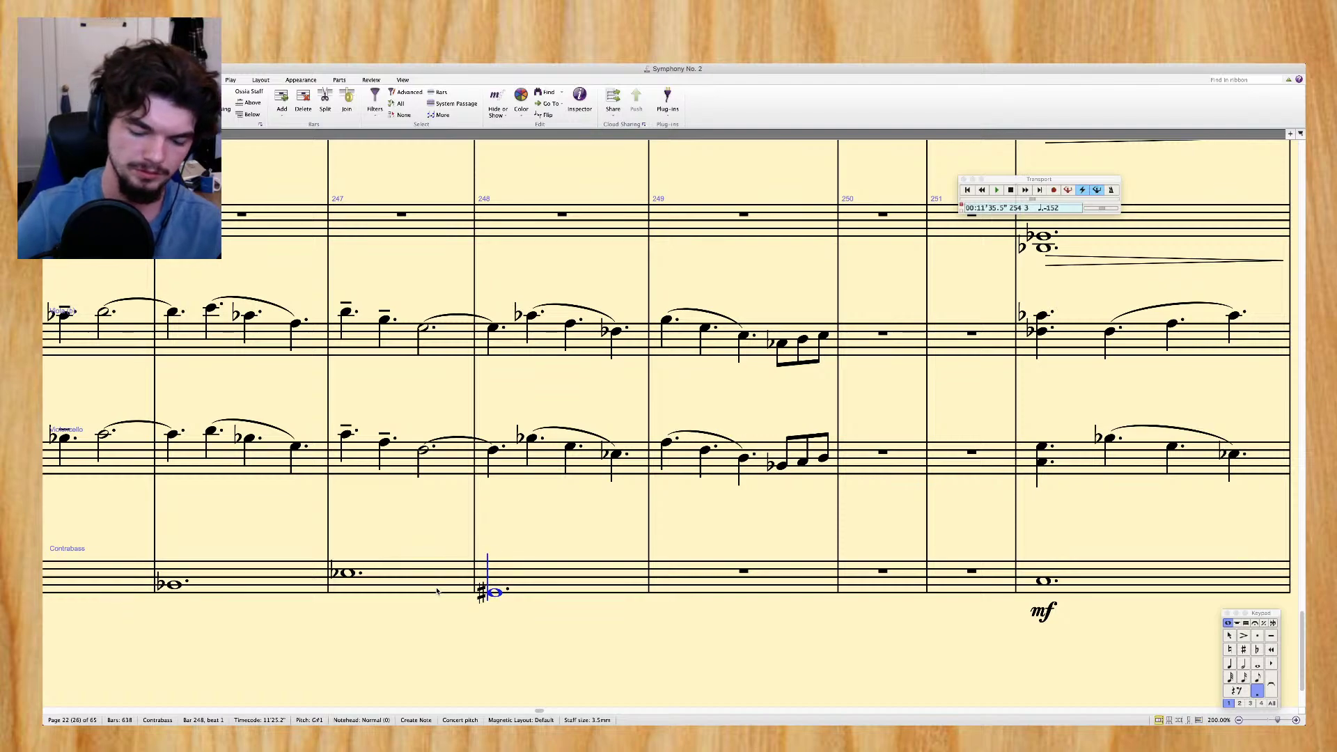
{"action": "left_click", "coordinate": [493, 594]}
{"action": "key", "text": "Return"}
Add contrabass dotted whole notes D-flat in bar 249 and C in bar 250
{"action": "key", "text": "d"}
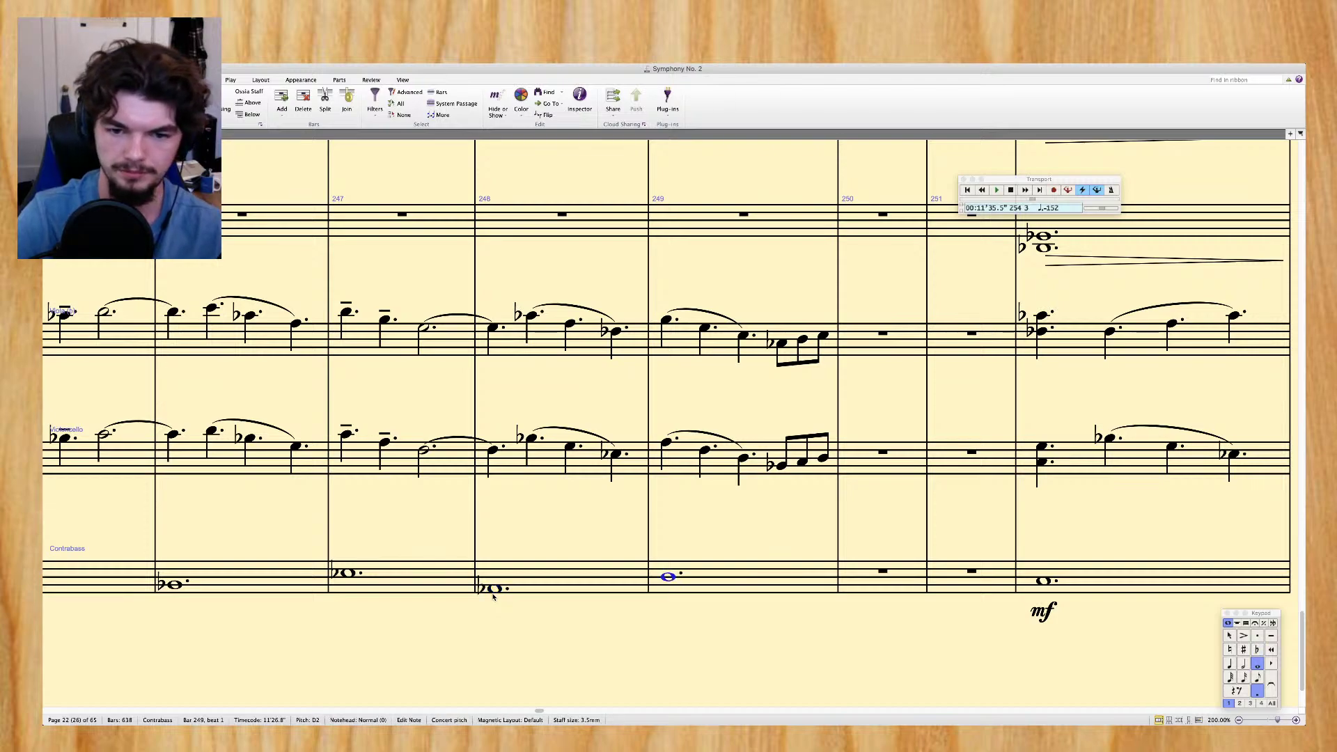
{"action": "key", "text": "9"}
{"action": "key", "text": "r"}
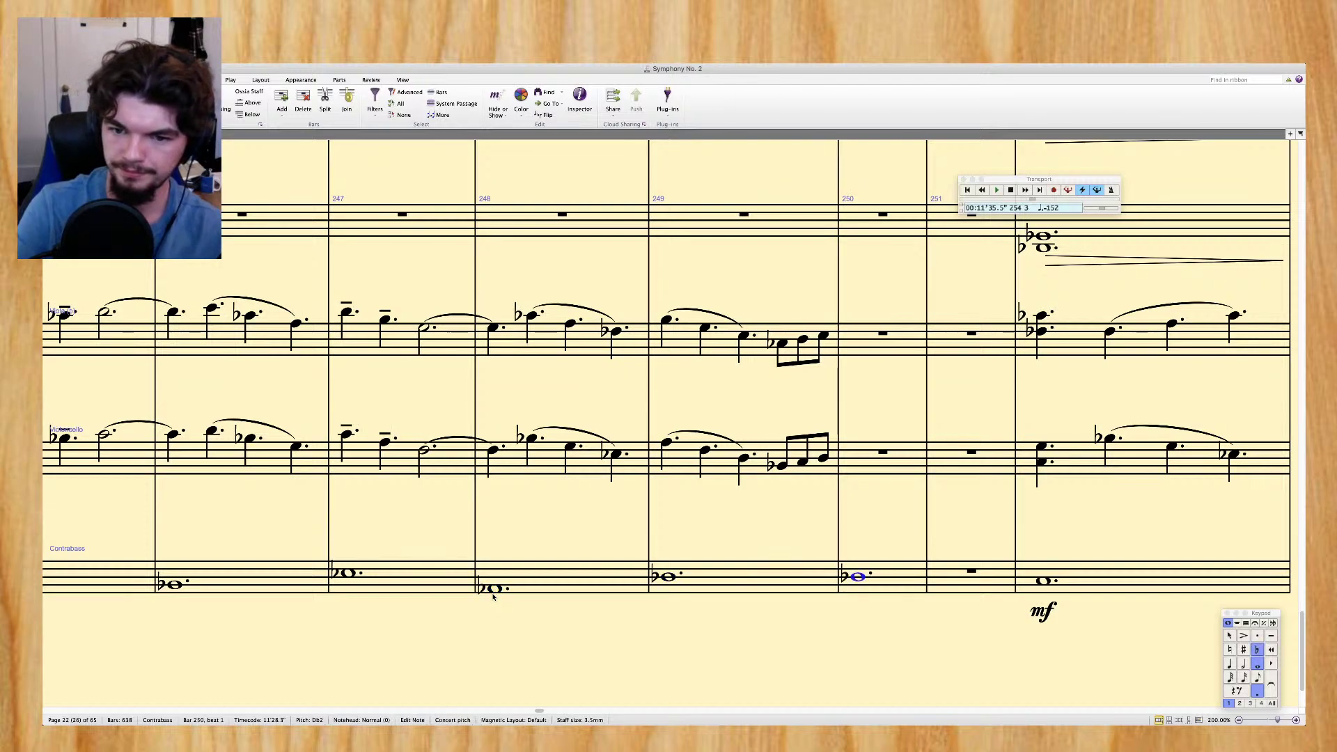
{"action": "key", "text": "Down"}
{"action": "scroll", "coordinate": [795, 589], "scroll_direction": "right", "scroll_amount": 15}
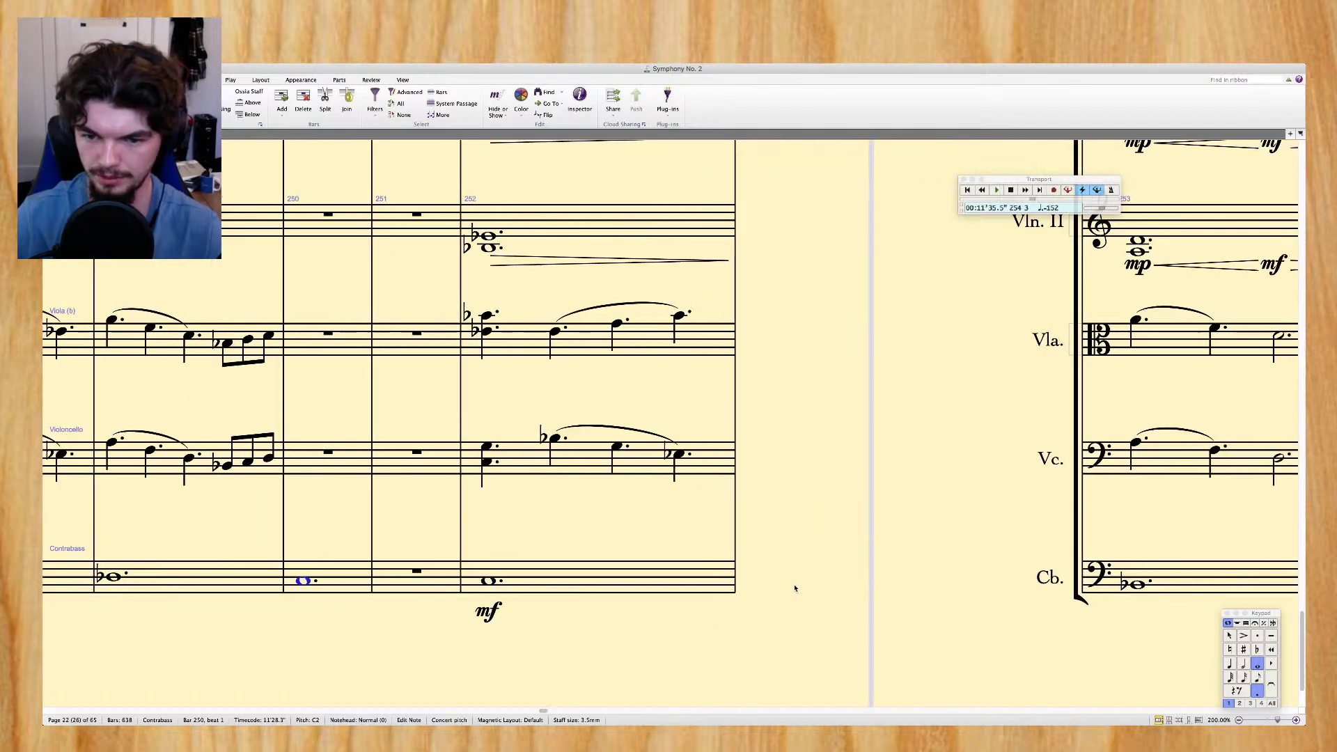
{"action": "scroll", "coordinate": [795, 589], "scroll_direction": "right", "scroll_amount": 15}
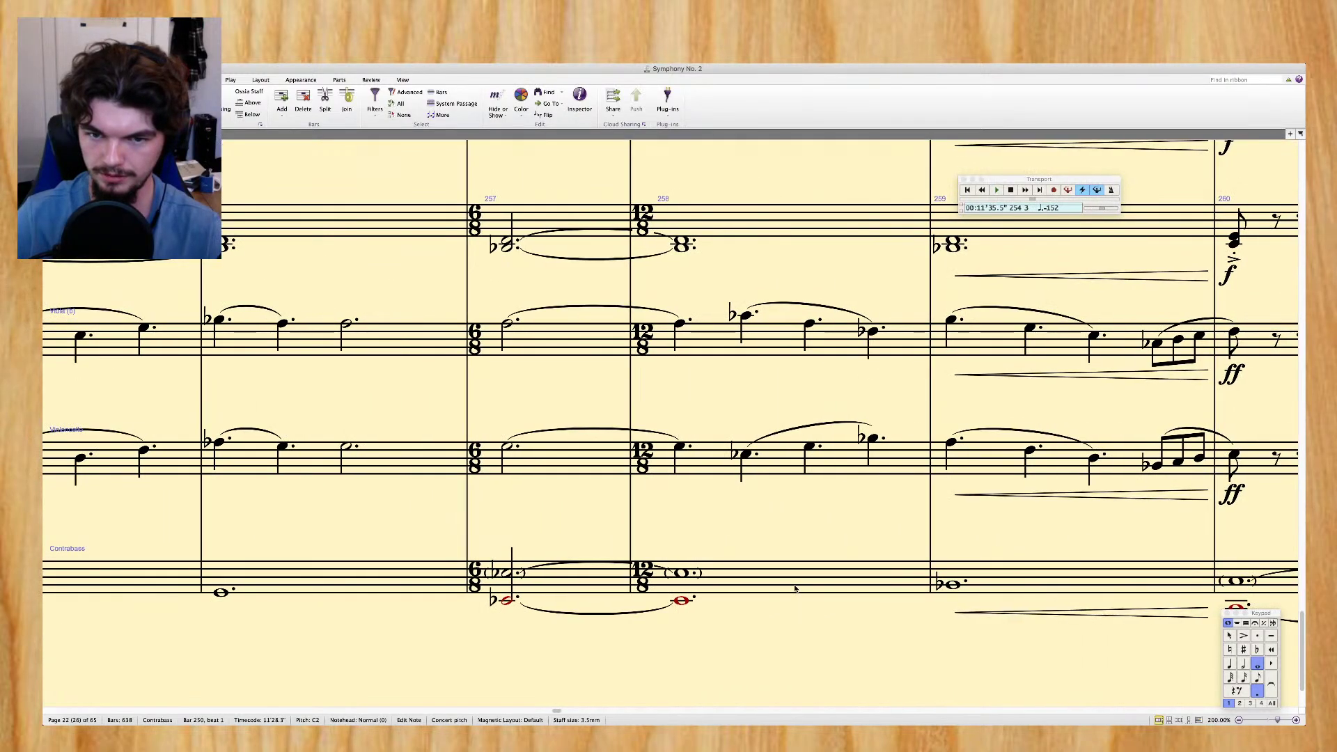
Delete the contrabass's dotted whole note C in bar 250
{"action": "scroll", "coordinate": [795, 589], "scroll_direction": "right", "scroll_amount": 10}
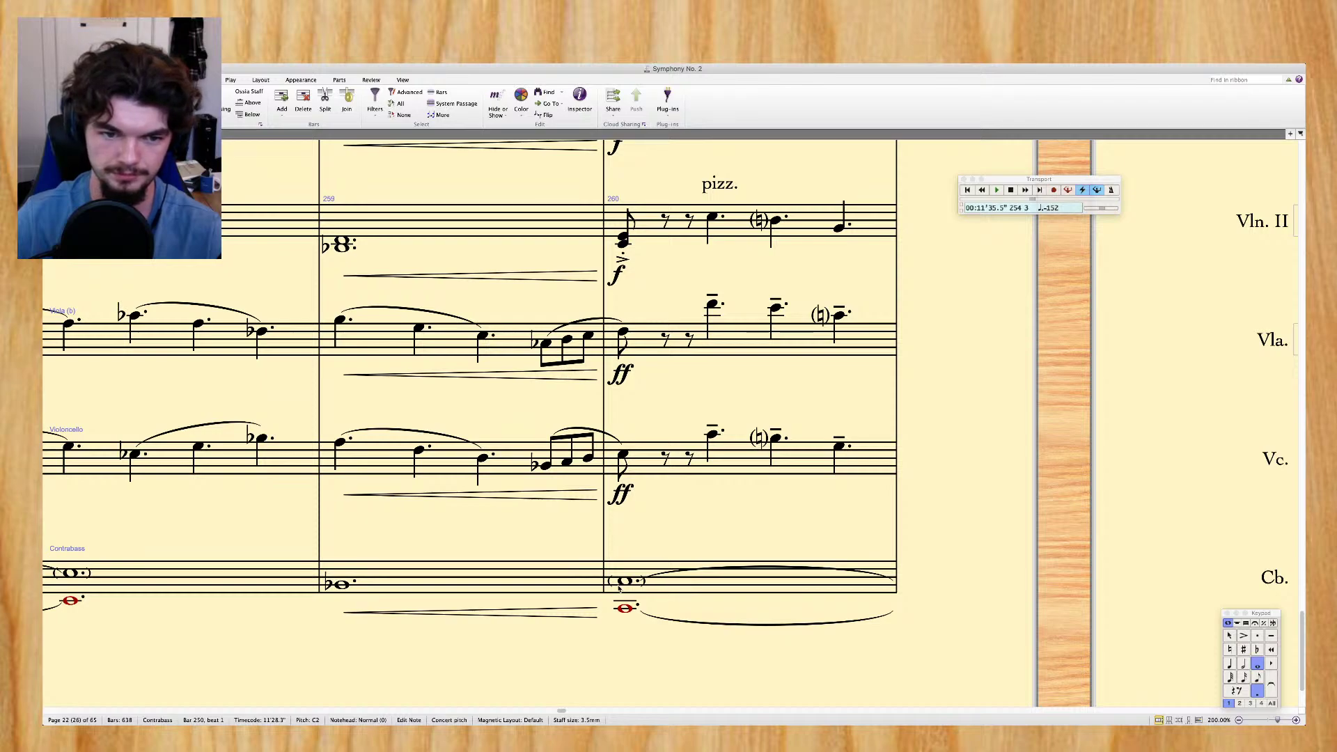
{"action": "scroll", "coordinate": [619, 589], "scroll_direction": "left", "scroll_amount": 3}
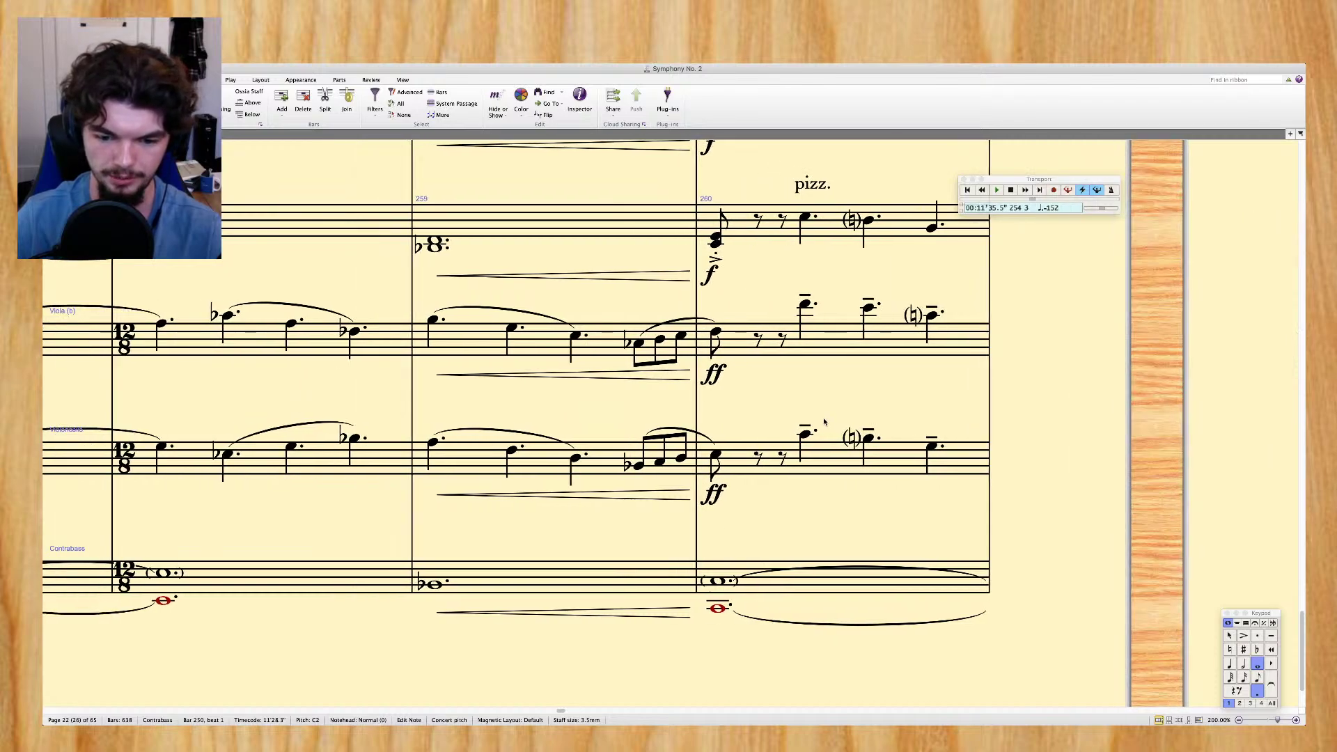
{"action": "scroll", "coordinate": [811, 383], "scroll_direction": "right", "scroll_amount": 15}
{"action": "scroll", "coordinate": [824, 422], "scroll_direction": "left", "scroll_amount": 2}
{"action": "scroll", "coordinate": [824, 422], "scroll_direction": "left", "scroll_amount": 15}
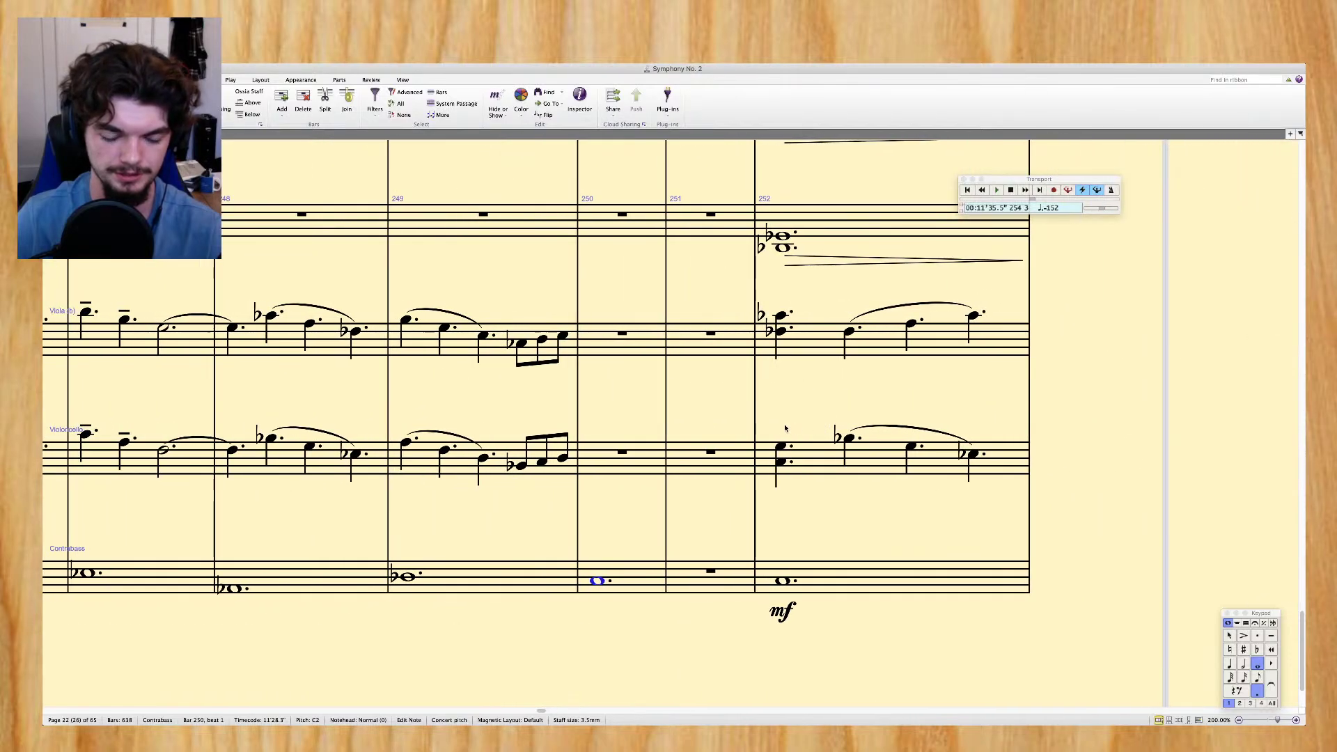
{"action": "key", "text": "Delete"}
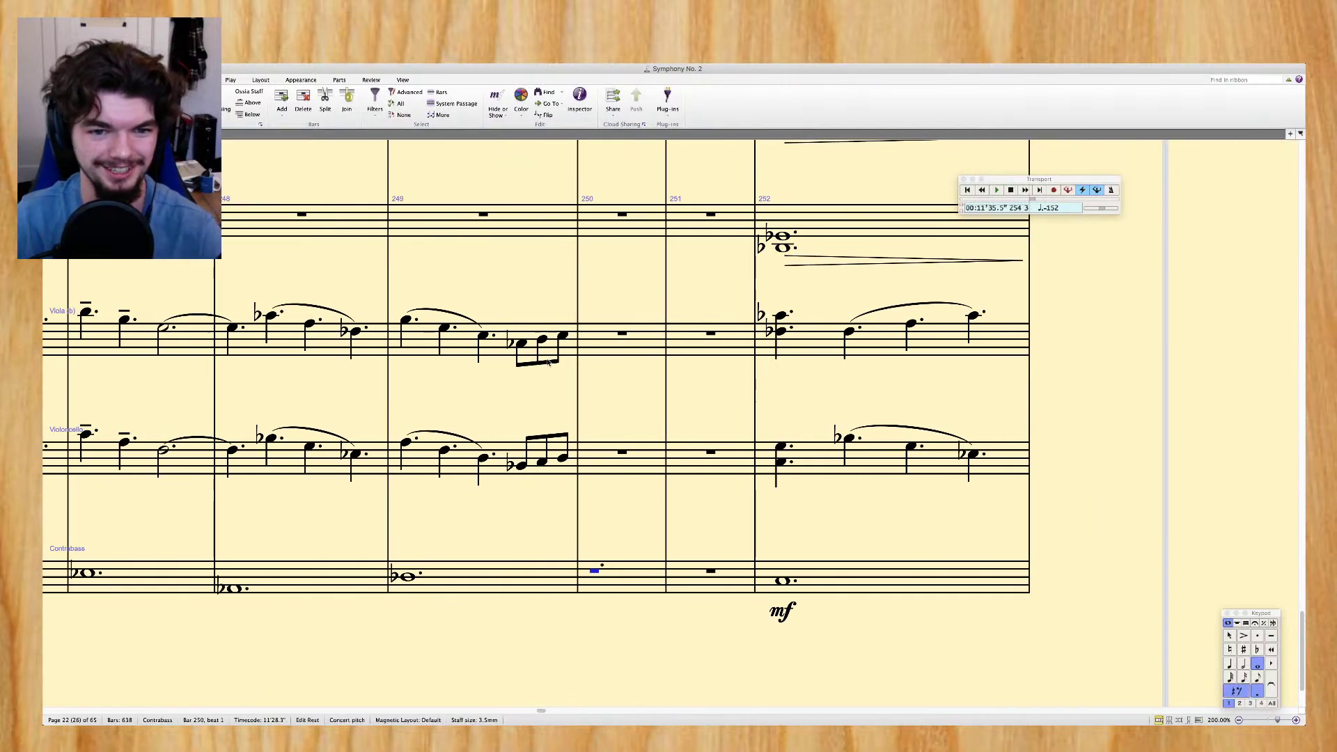
Examine the viola, cello and contrabass writing between bars 239 and 249, checking the viola's chord in bar 243
{"action": "scroll", "coordinate": [548, 362], "scroll_direction": "up", "scroll_amount": 2}
{"action": "scroll", "coordinate": [548, 362], "scroll_direction": "left", "scroll_amount": 3}
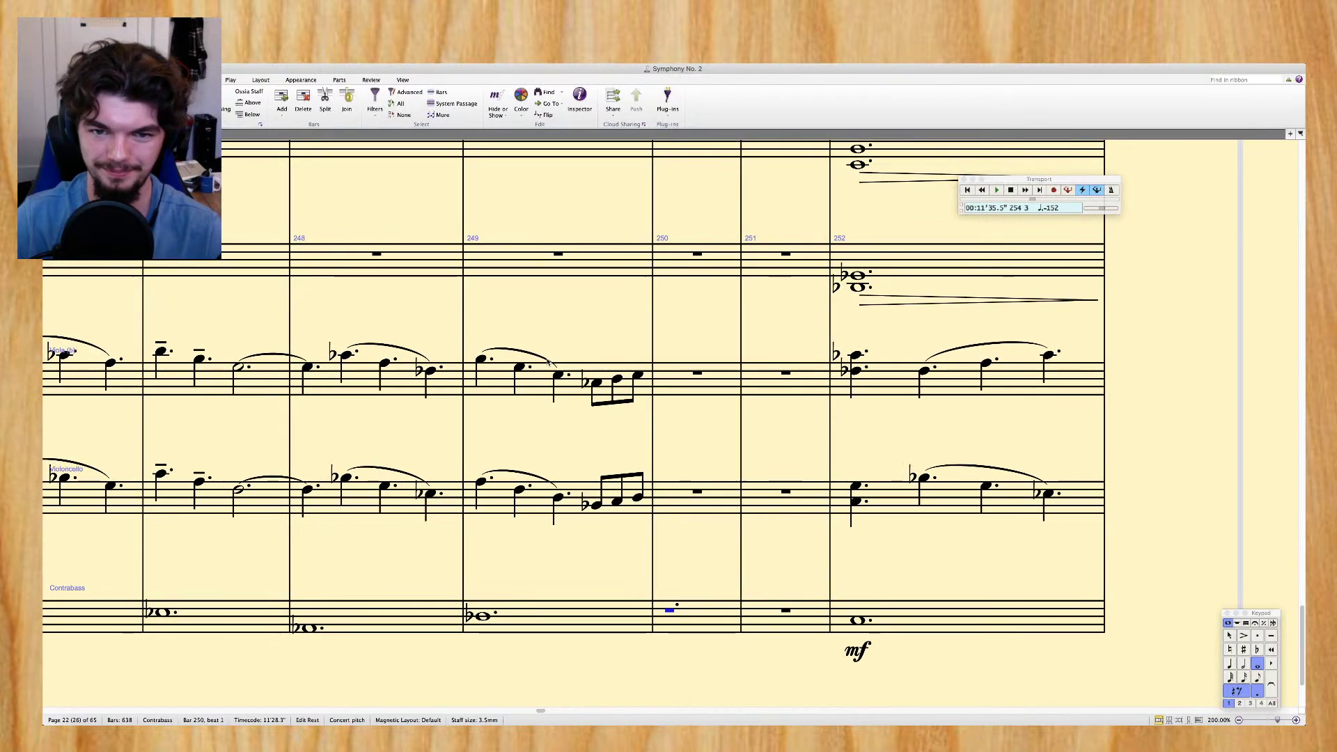
{"action": "scroll", "coordinate": [630, 423], "scroll_direction": "left", "scroll_amount": 2}
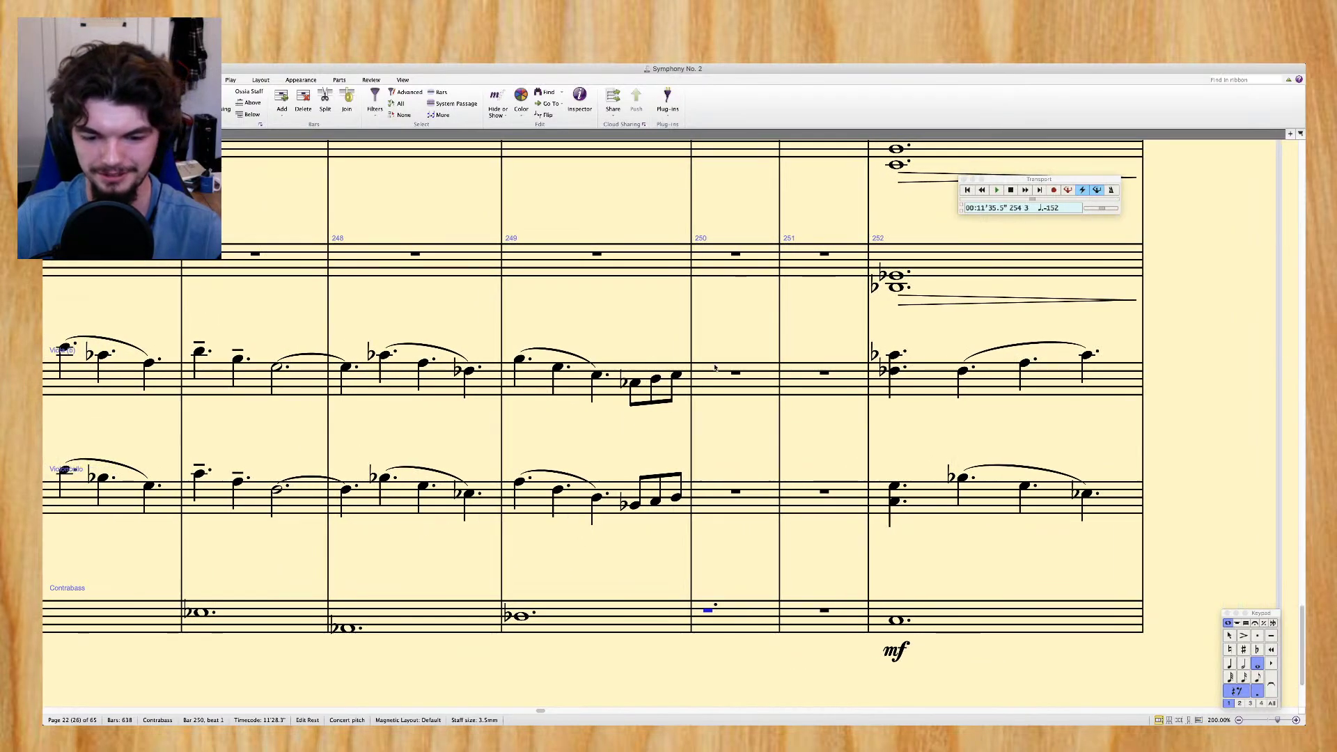
{"action": "scroll", "coordinate": [712, 368], "scroll_direction": "left", "scroll_amount": 15}
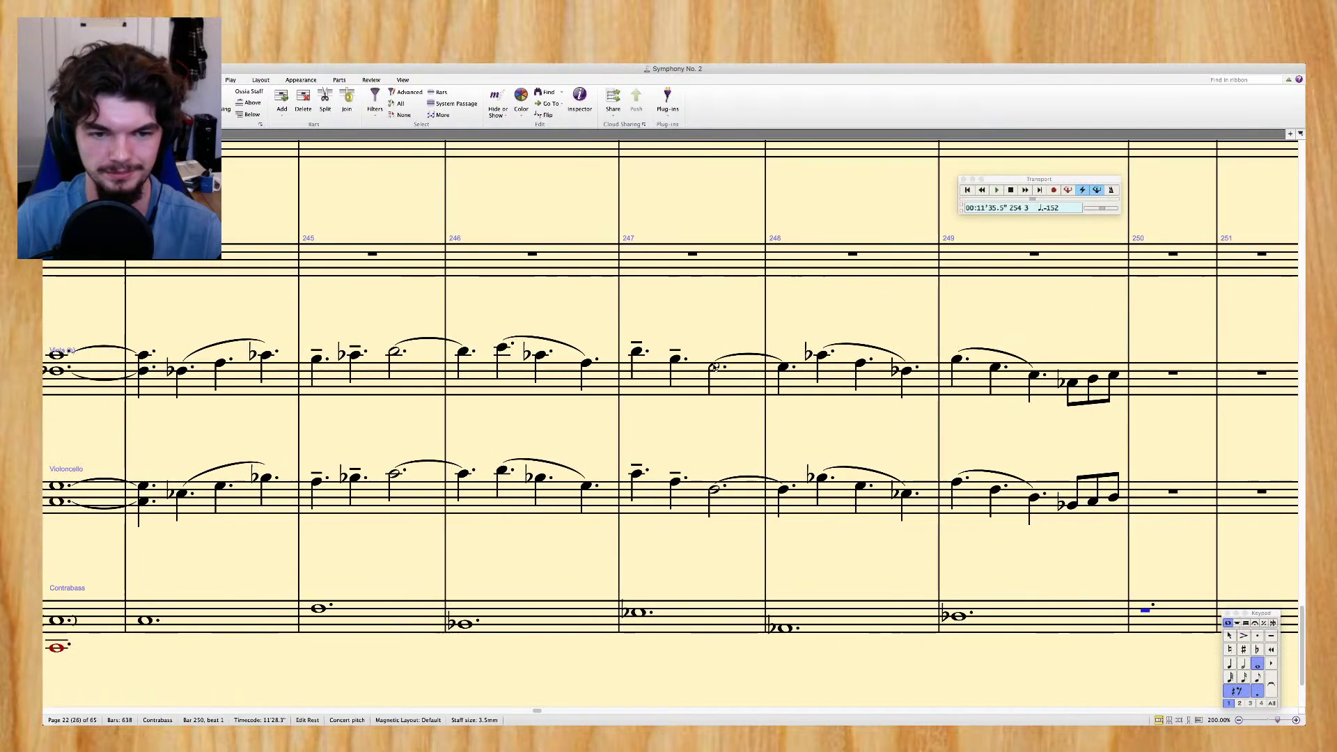
{"action": "scroll", "coordinate": [713, 368], "scroll_direction": "left", "scroll_amount": 10}
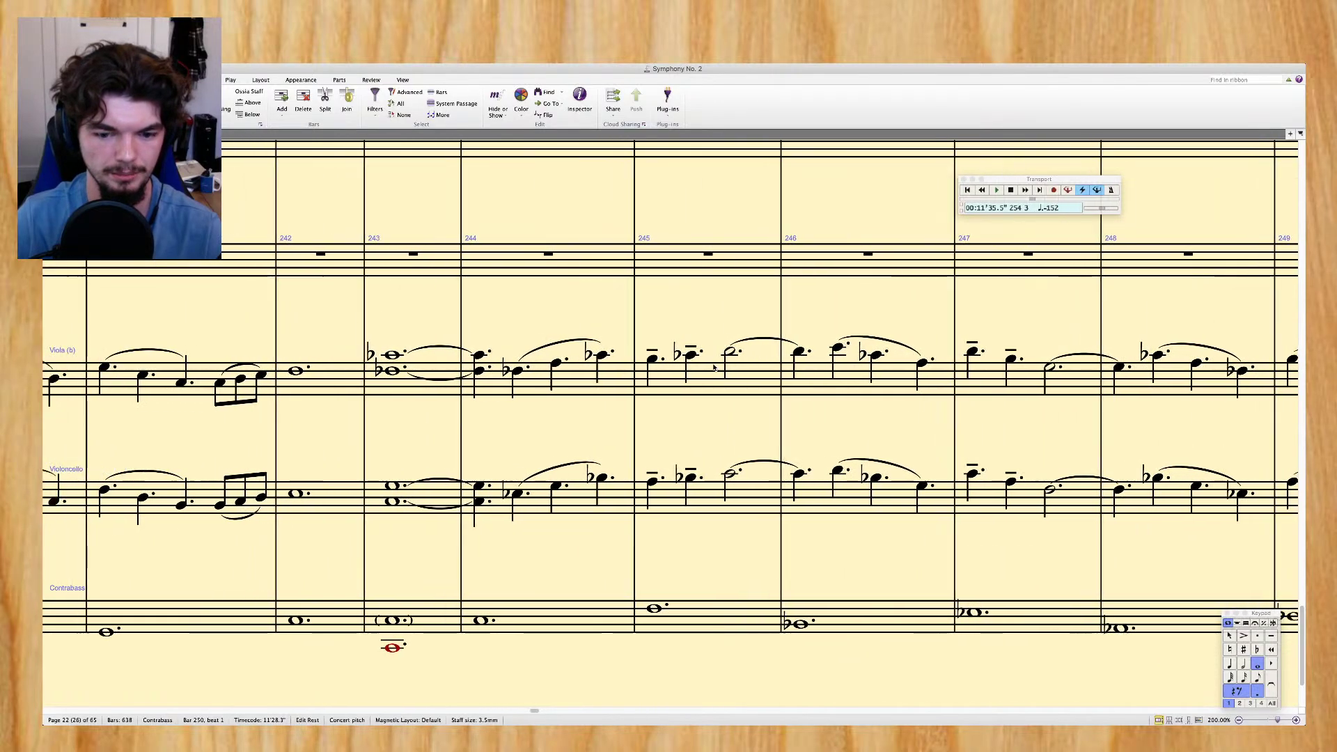
{"action": "scroll", "coordinate": [713, 368], "scroll_direction": "left", "scroll_amount": 5}
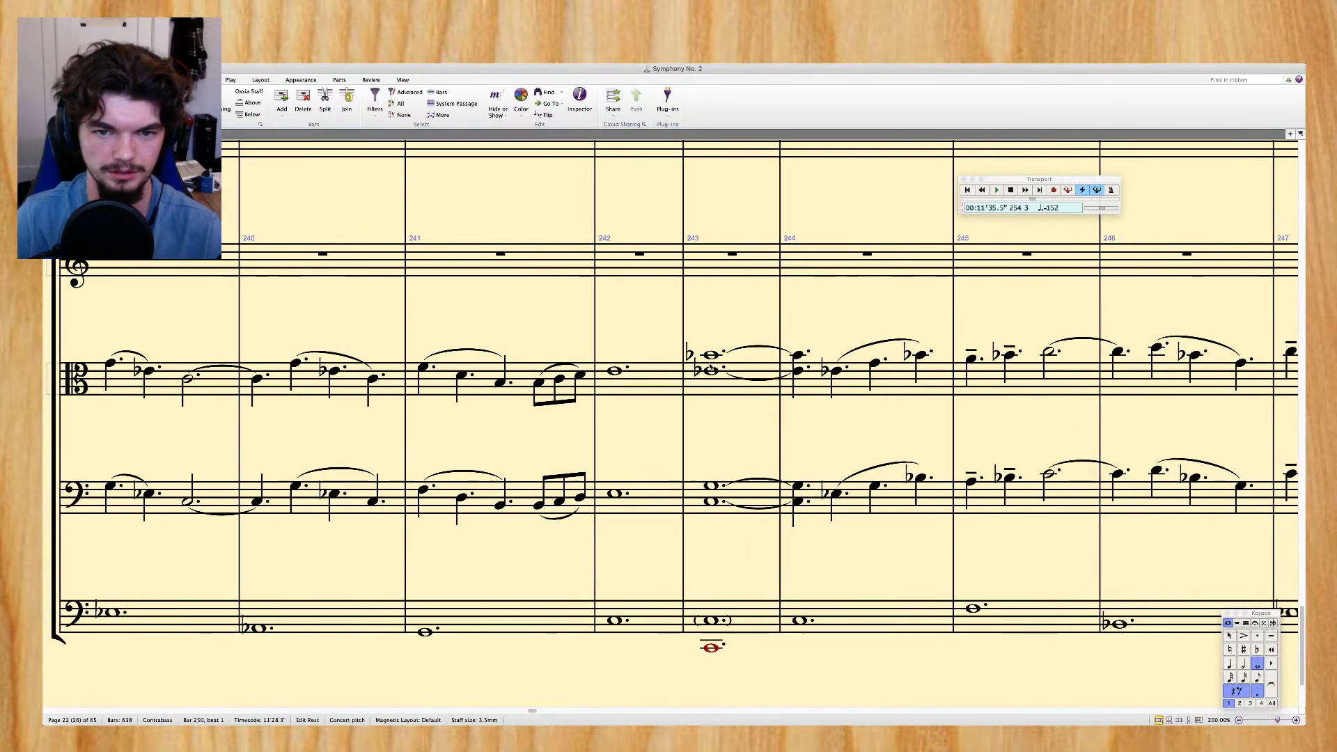
{"action": "left_click", "coordinate": [710, 369]}
{"action": "scroll", "coordinate": [870, 364], "scroll_direction": "right", "scroll_amount": 20}
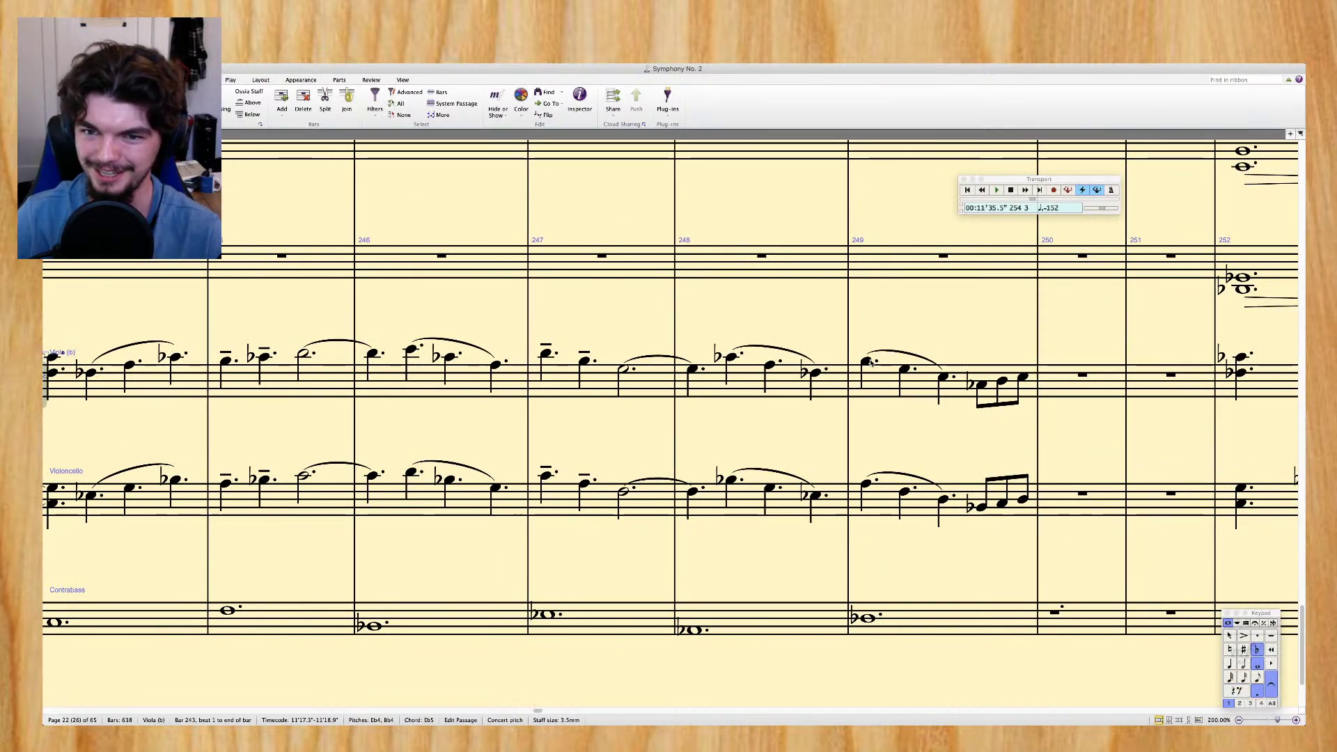
Flatten the first and third notes of bar 249 in both the viola and cello to A-flat and D-flat
{"action": "left_click", "coordinate": [868, 361]}
{"action": "left_click", "coordinate": [866, 483], "text": "super"}
{"action": "left_click", "coordinate": [944, 377], "text": "super"}
{"action": "left_click", "coordinate": [942, 500], "text": "super"}
{"action": "key", "text": "minus"}
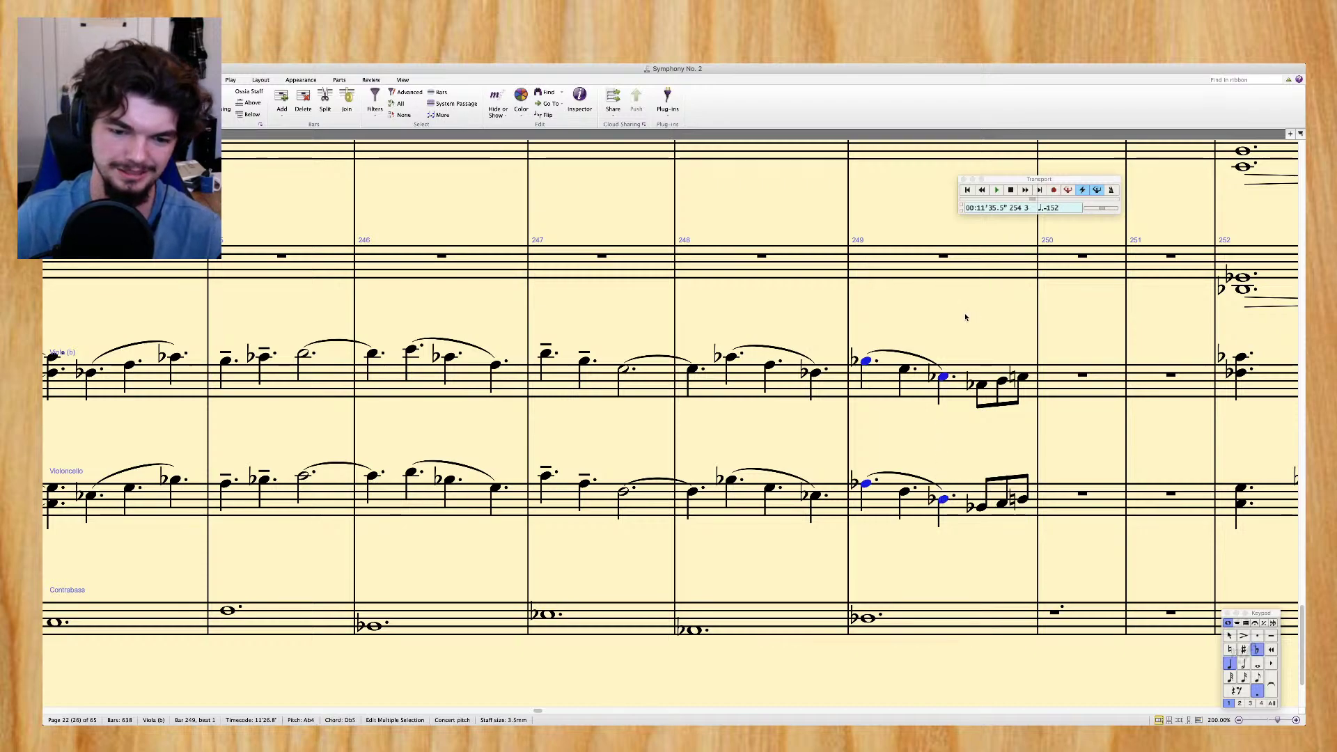
{"action": "key", "text": "Escape"}
Play back the viola, cello and contrabass passage from bar 236 through to bar 251
{"action": "scroll", "coordinate": [966, 317], "scroll_direction": "up", "scroll_amount": 2}
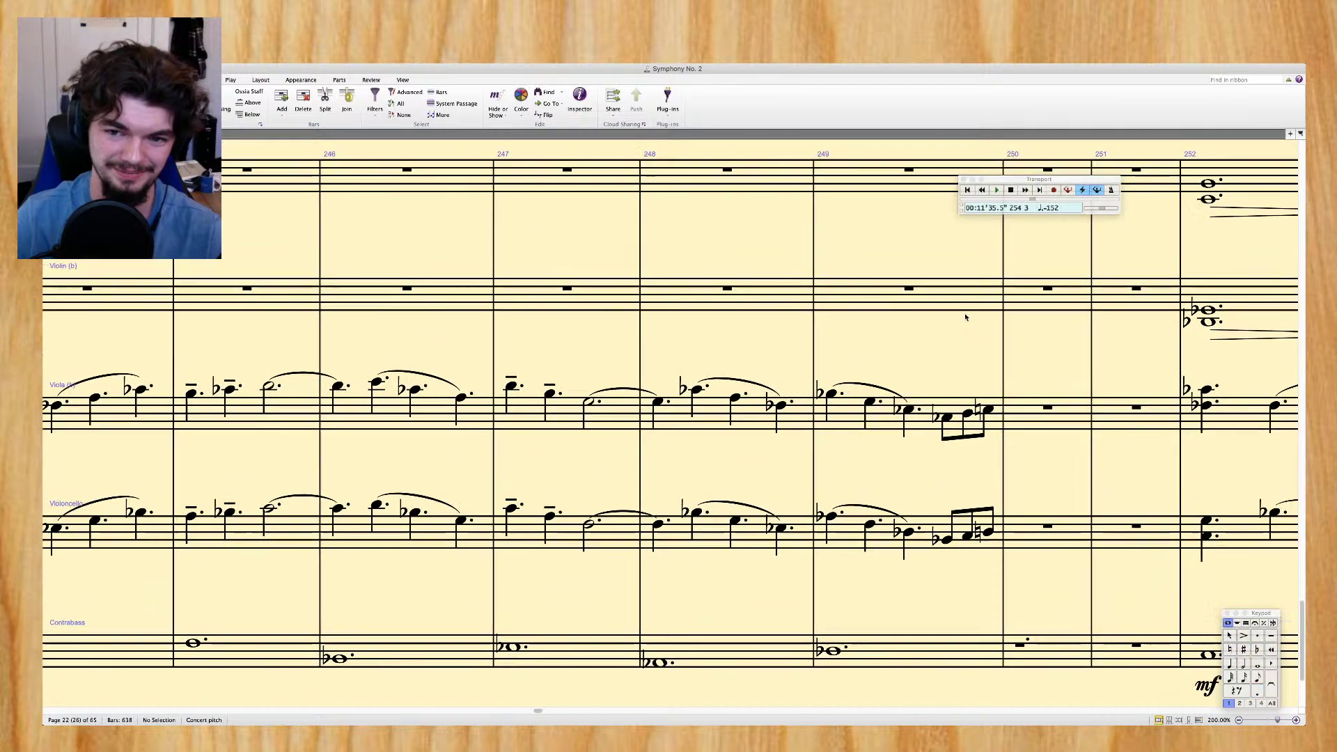
{"action": "scroll", "coordinate": [965, 318], "scroll_direction": "down", "scroll_amount": 2}
{"action": "scroll", "coordinate": [966, 317], "scroll_direction": "left", "scroll_amount": 3}
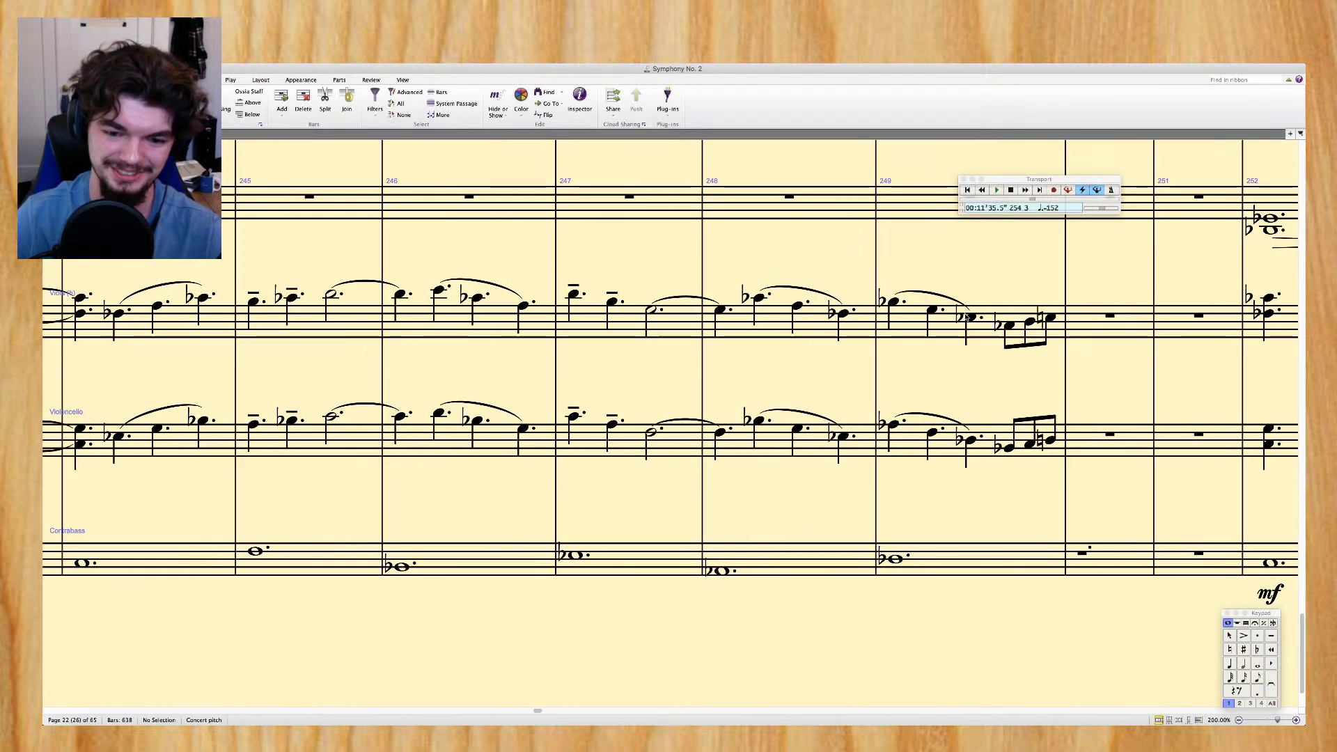
{"action": "scroll", "coordinate": [965, 318], "scroll_direction": "left", "scroll_amount": 15}
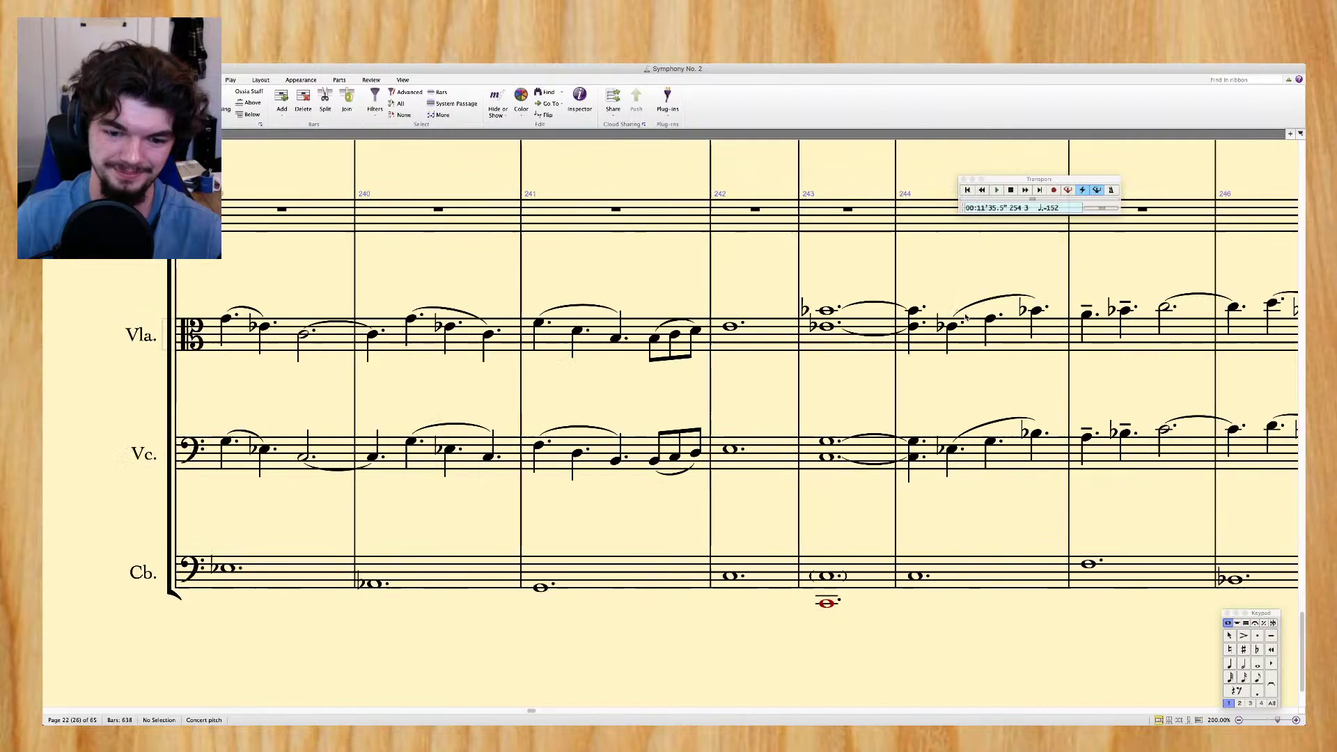
{"action": "scroll", "coordinate": [965, 317], "scroll_direction": "left", "scroll_amount": 15}
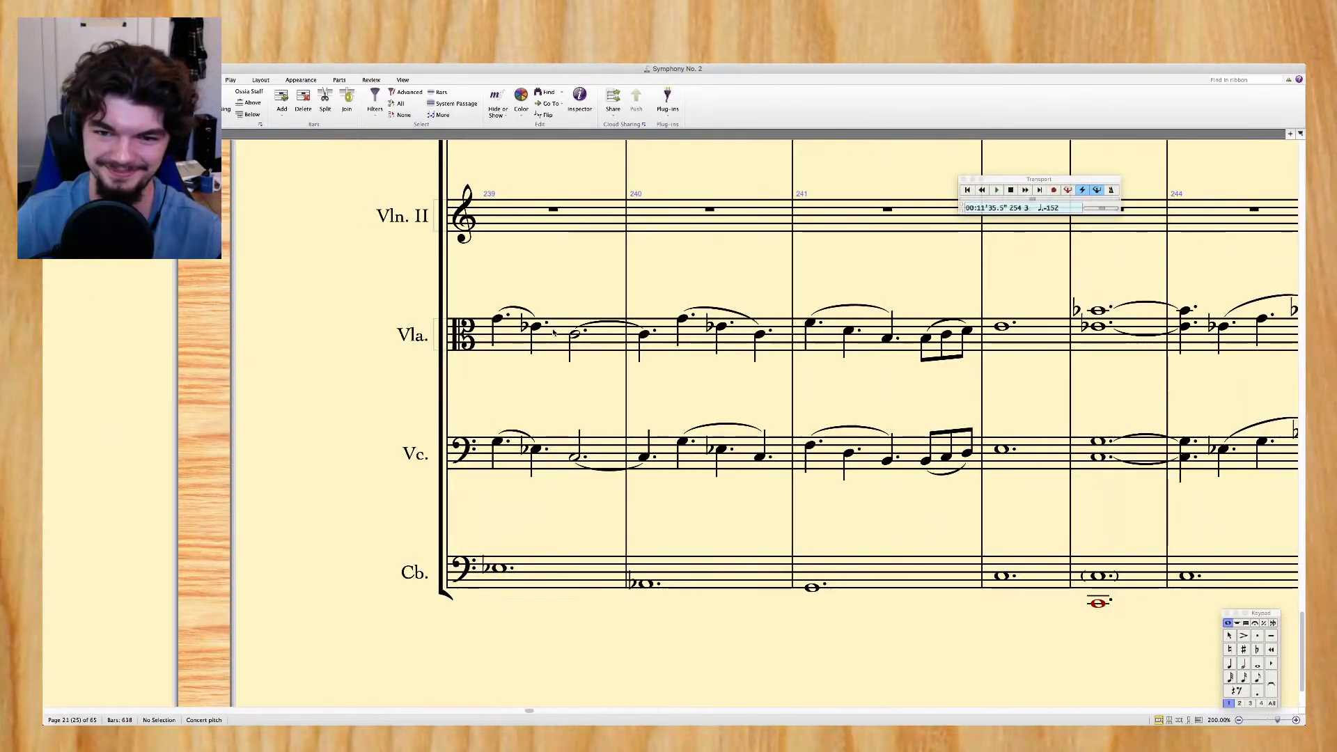
{"action": "scroll", "coordinate": [552, 333], "scroll_direction": "left", "scroll_amount": 2}
{"action": "left_click", "coordinate": [940, 345]}
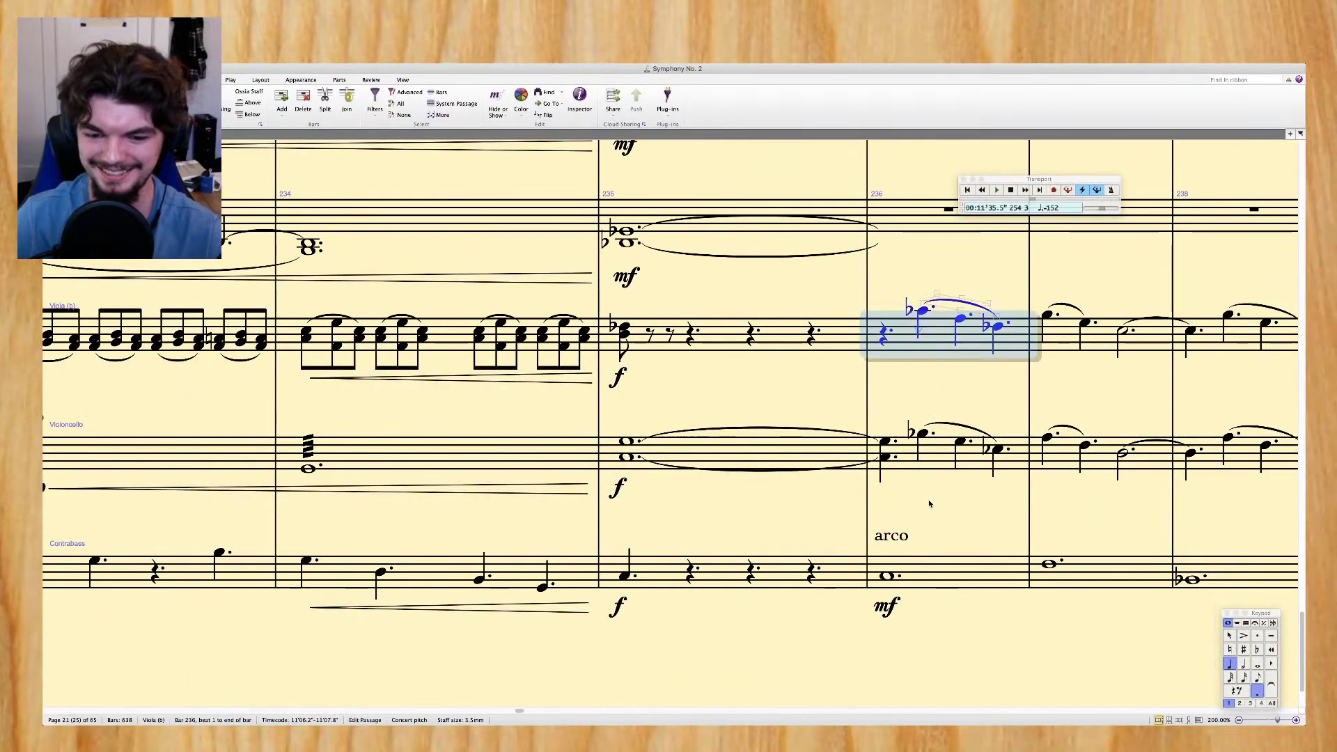
{"action": "left_click", "coordinate": [928, 558], "text": "shift"}
{"action": "key", "text": "super+minus"}
{"action": "key", "text": "p"}
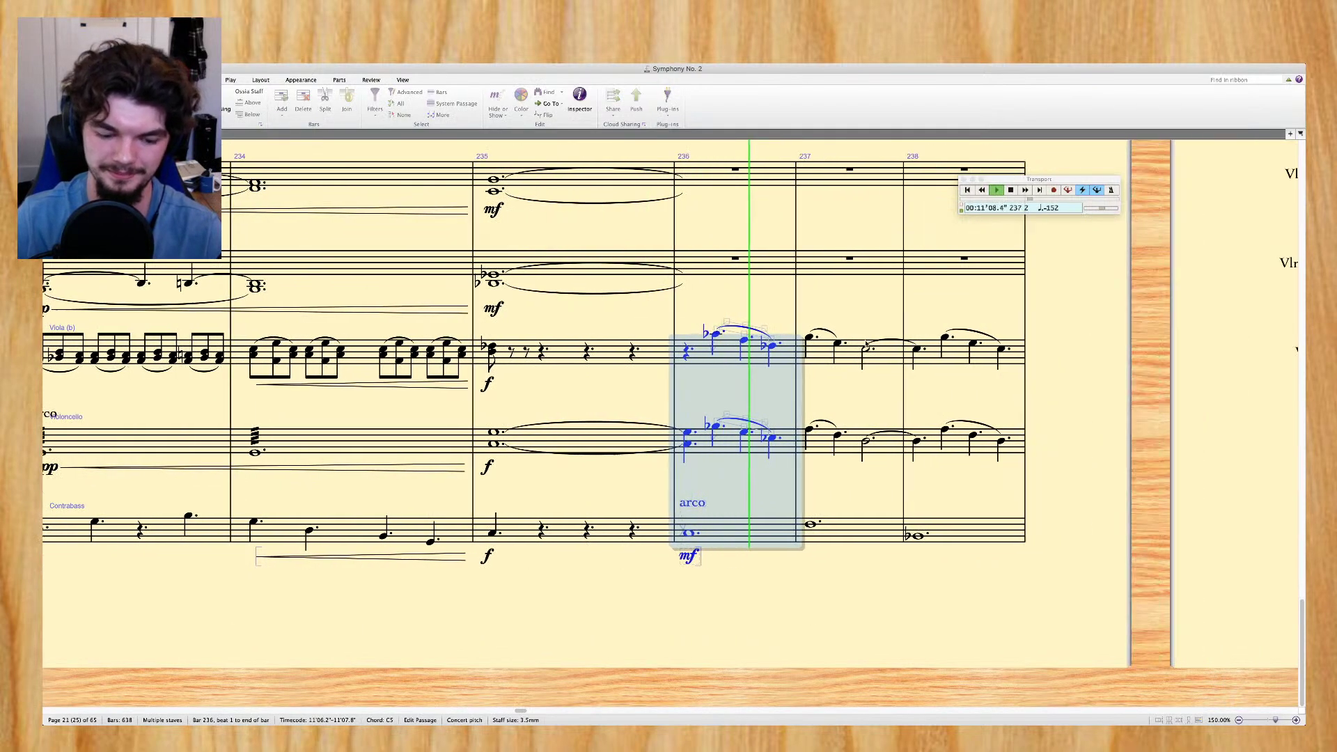
{"action": "key", "text": "super+plus"}
{"action": "key", "text": "super+plus"}
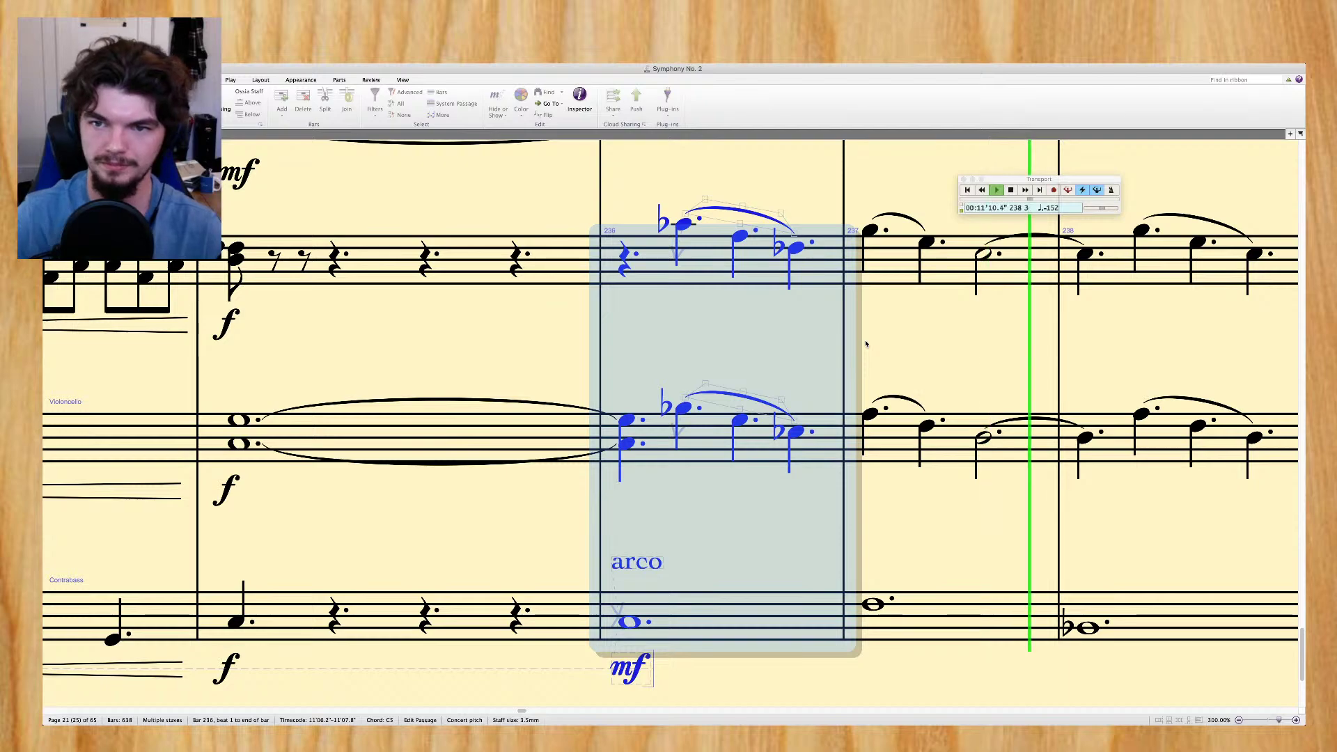
{"action": "left_click", "coordinate": [895, 346]}
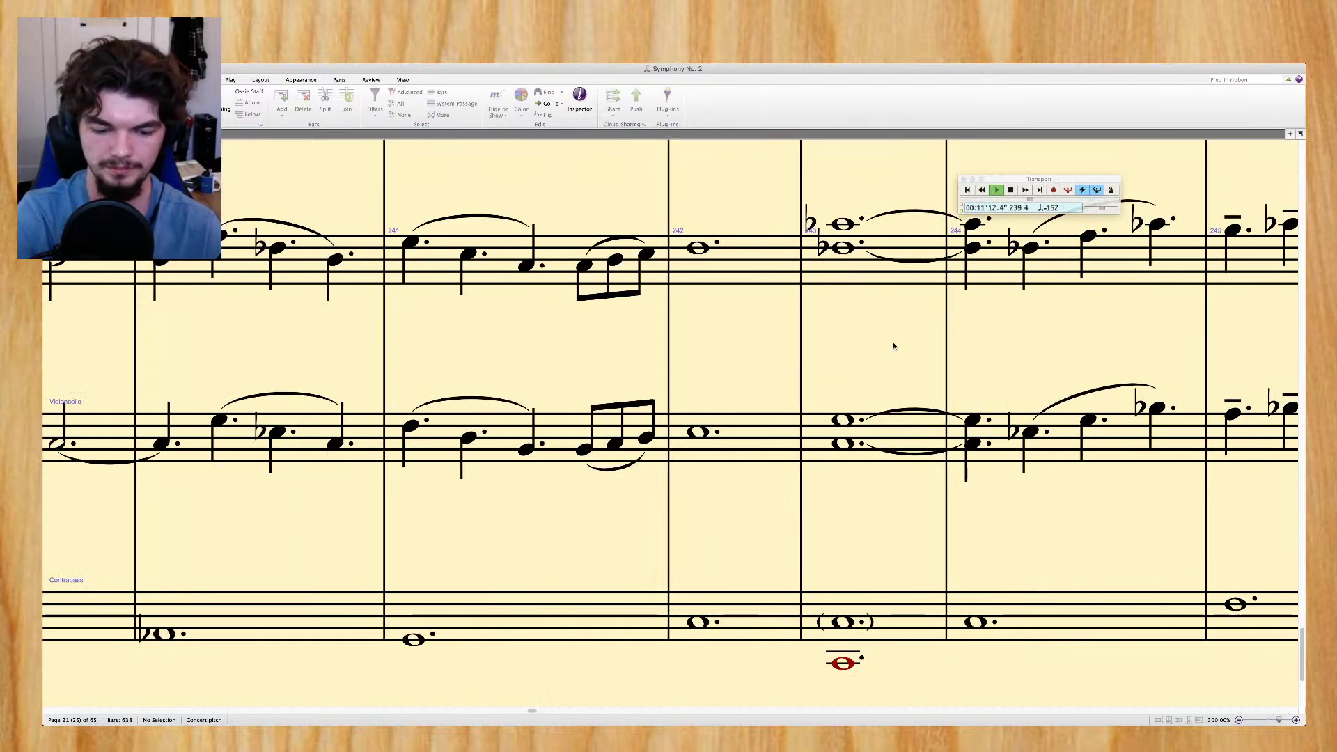
{"action": "key", "text": "super+minus"}
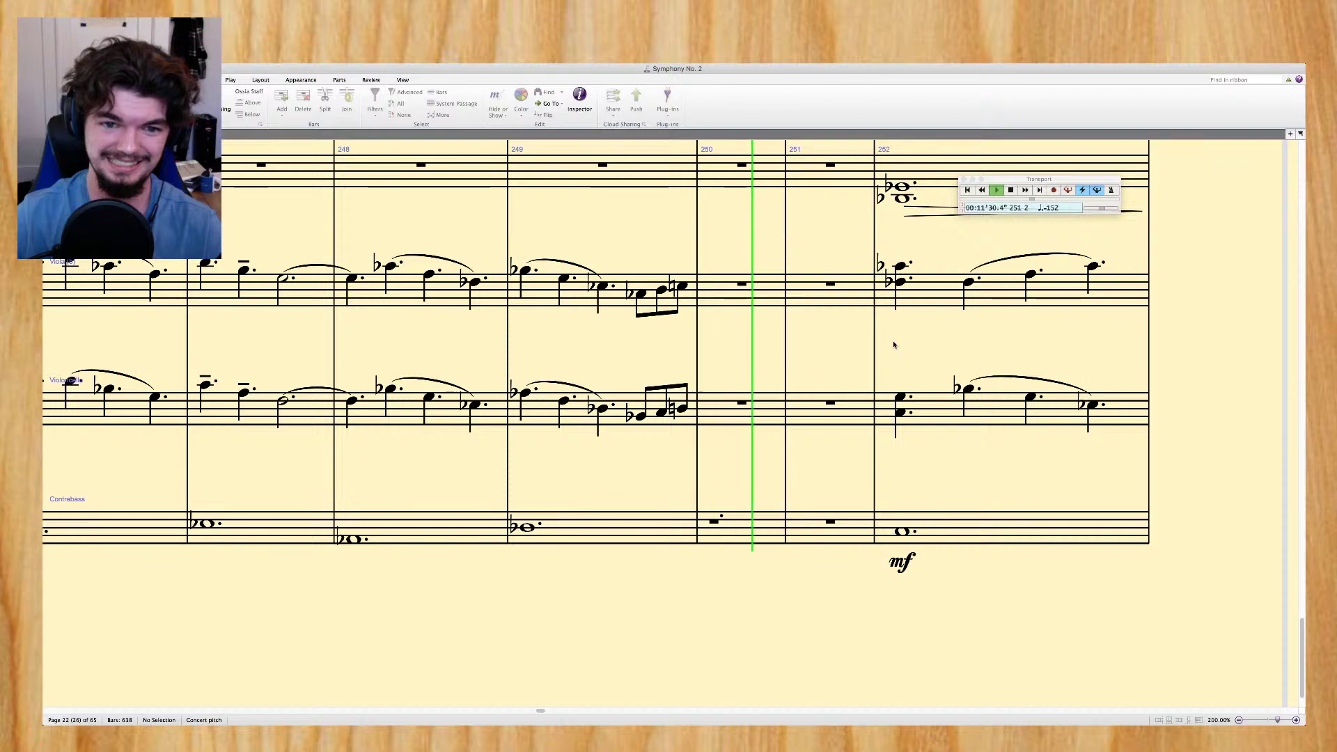
{"action": "key", "text": "space"}
Clear the contrabass's leftover dotted rest in bar 250 to a plain bar rest
{"action": "left_click", "coordinate": [759, 537]}
{"action": "scroll", "coordinate": [523, 474], "scroll_direction": "left", "scroll_amount": 5}
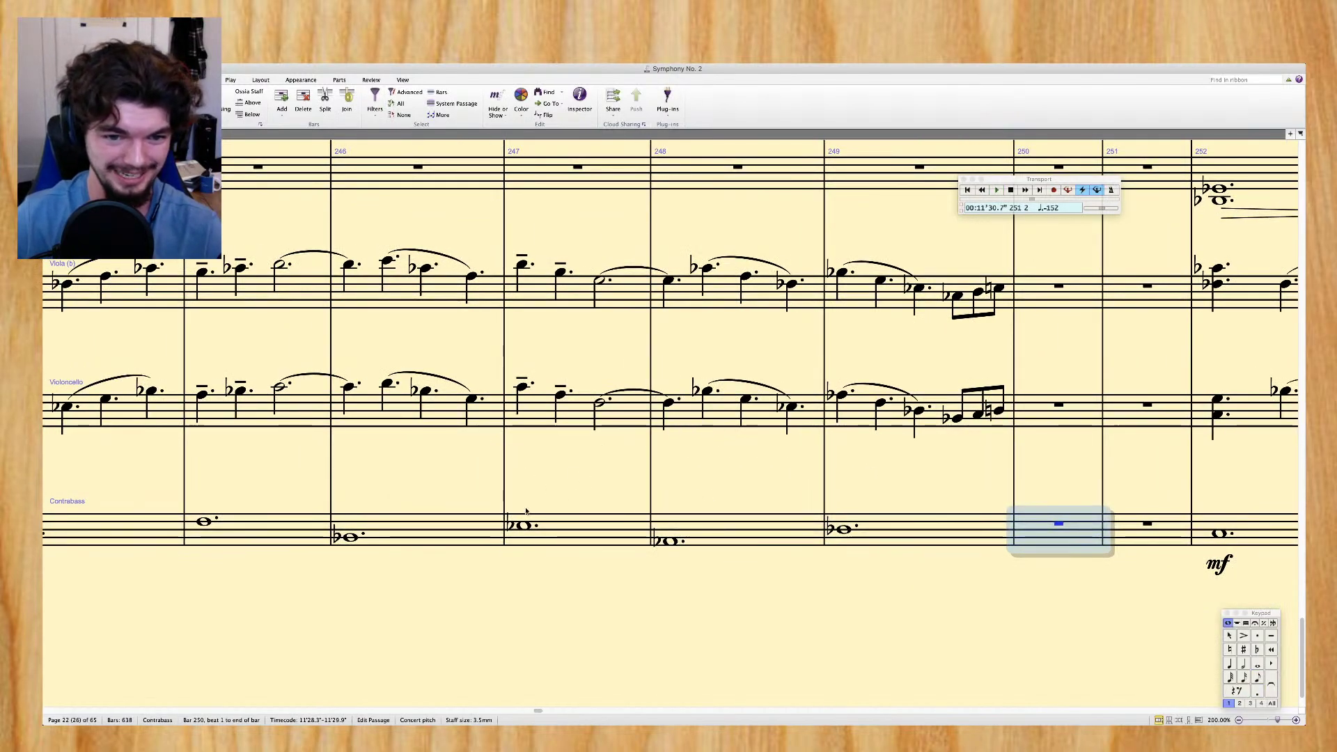
Play back the score from the start of bar 244 to bar 248, dismissing the Google password notification
{"action": "scroll", "coordinate": [542, 501], "scroll_direction": "left", "scroll_amount": 1}
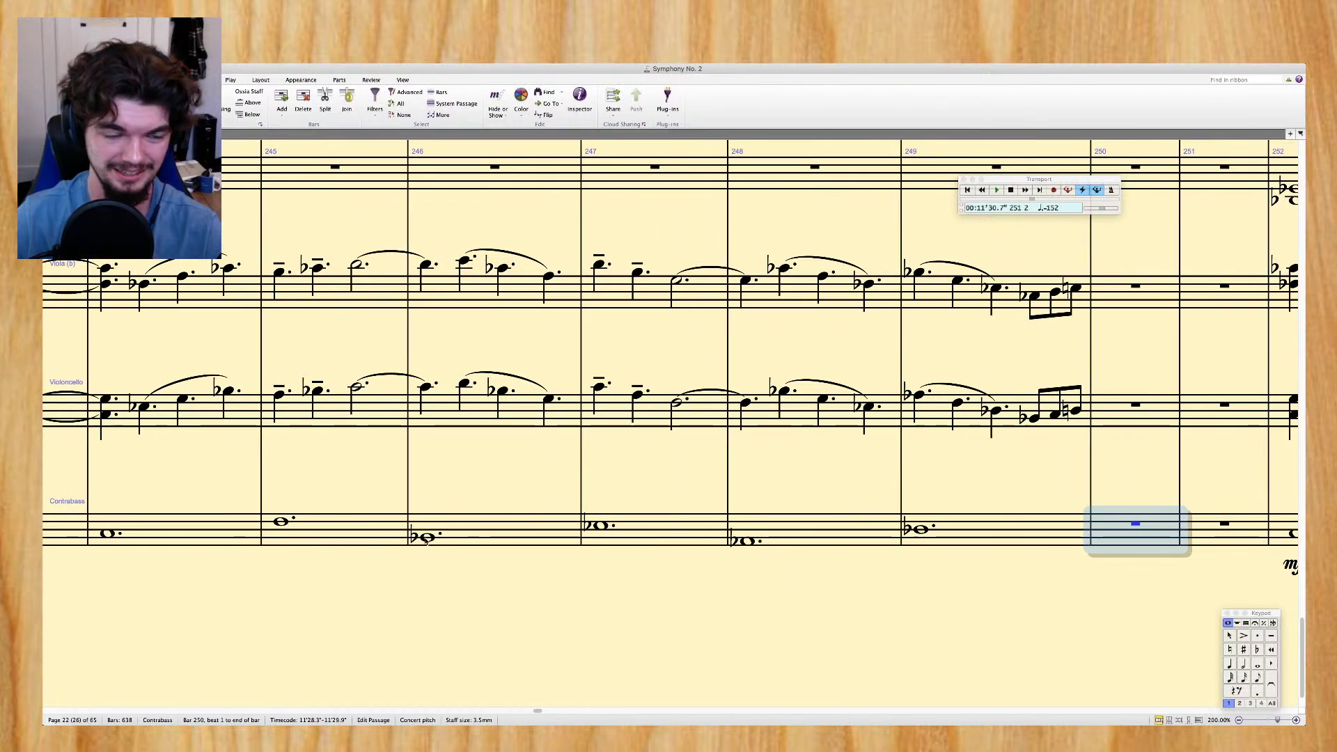
{"action": "scroll", "coordinate": [426, 540], "scroll_direction": "left", "scroll_amount": 1}
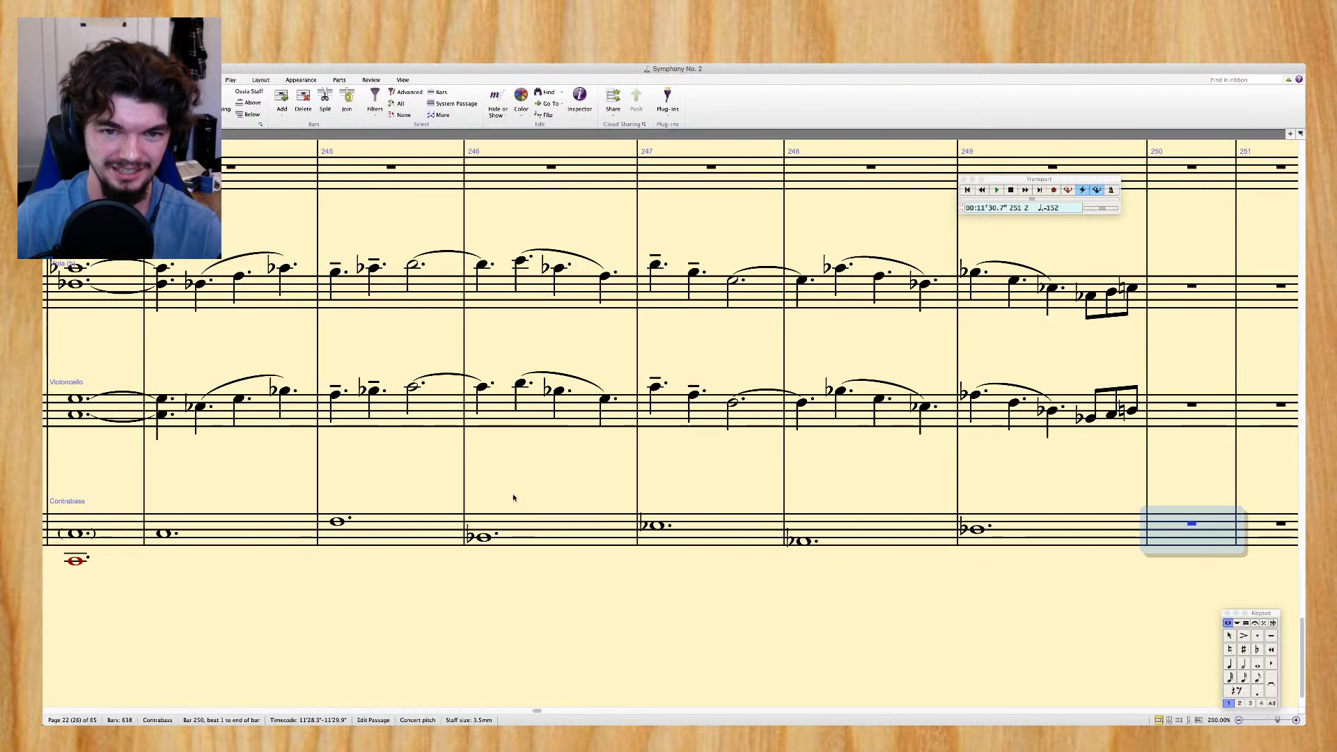
{"action": "left_click", "coordinate": [144, 497]}
{"action": "key", "text": "p"}
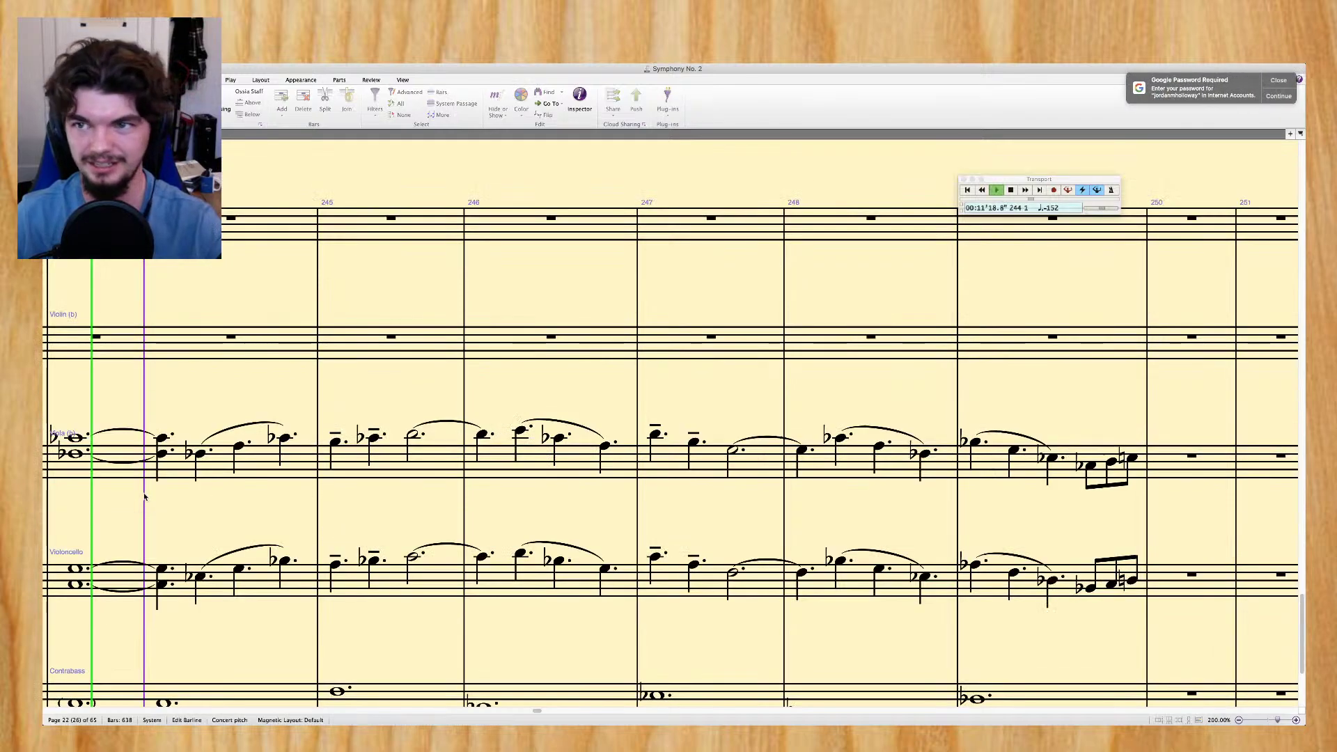
{"action": "left_click", "coordinate": [1281, 82]}
{"action": "key", "text": "super+minus"}
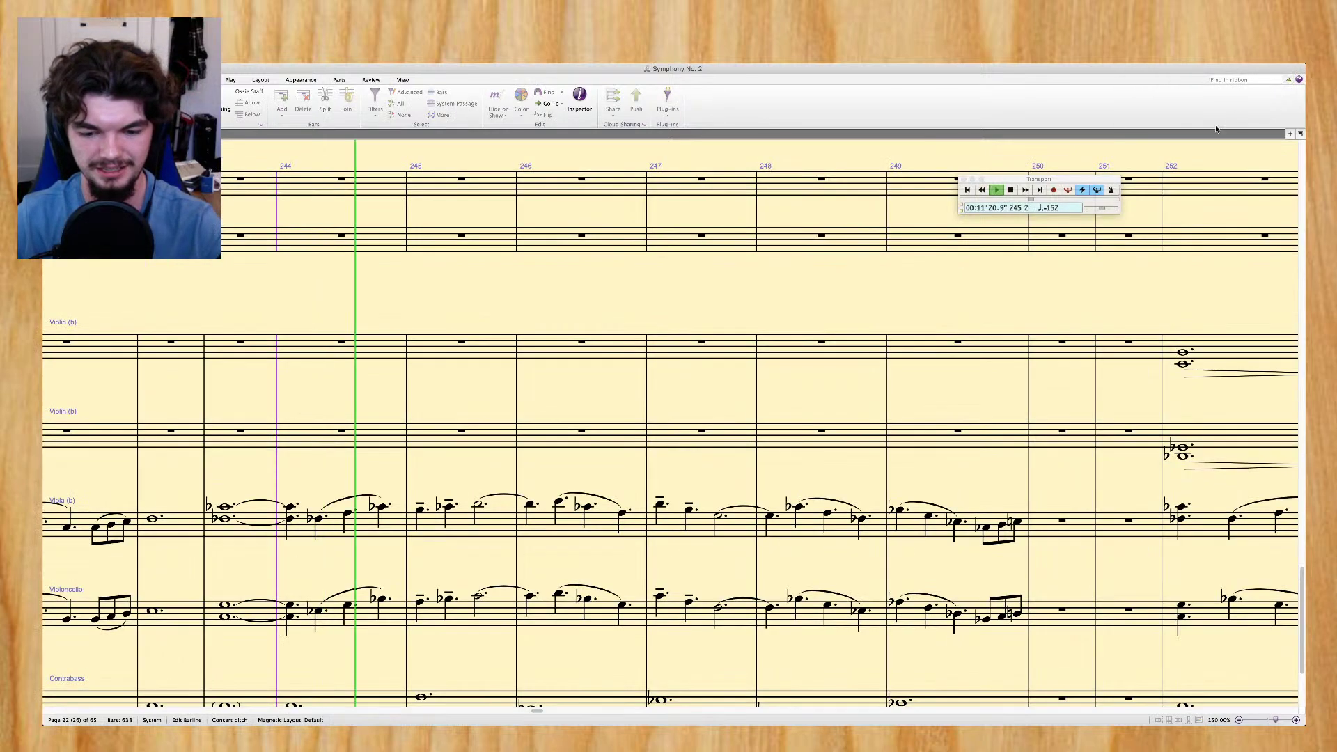
{"action": "scroll", "coordinate": [991, 284], "scroll_direction": "down", "scroll_amount": 2}
{"action": "scroll", "coordinate": [990, 286], "scroll_direction": "down", "scroll_amount": 1}
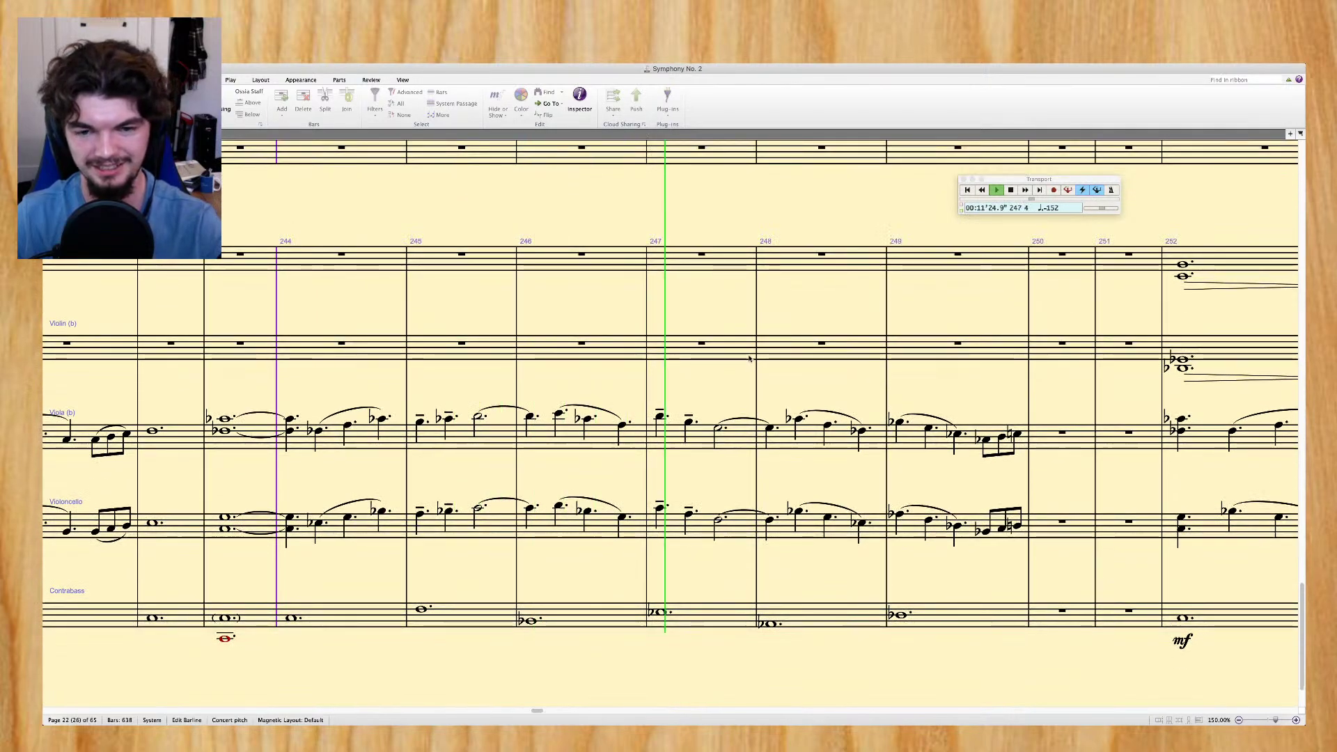
{"action": "key", "text": "Escape"}
Lower the viola's three notes in bar 247 by a third to A, F and D, including the last note's tie into bar 248
{"action": "key", "text": "super+plus"}
{"action": "scroll", "coordinate": [718, 381], "scroll_direction": "down", "scroll_amount": 2}
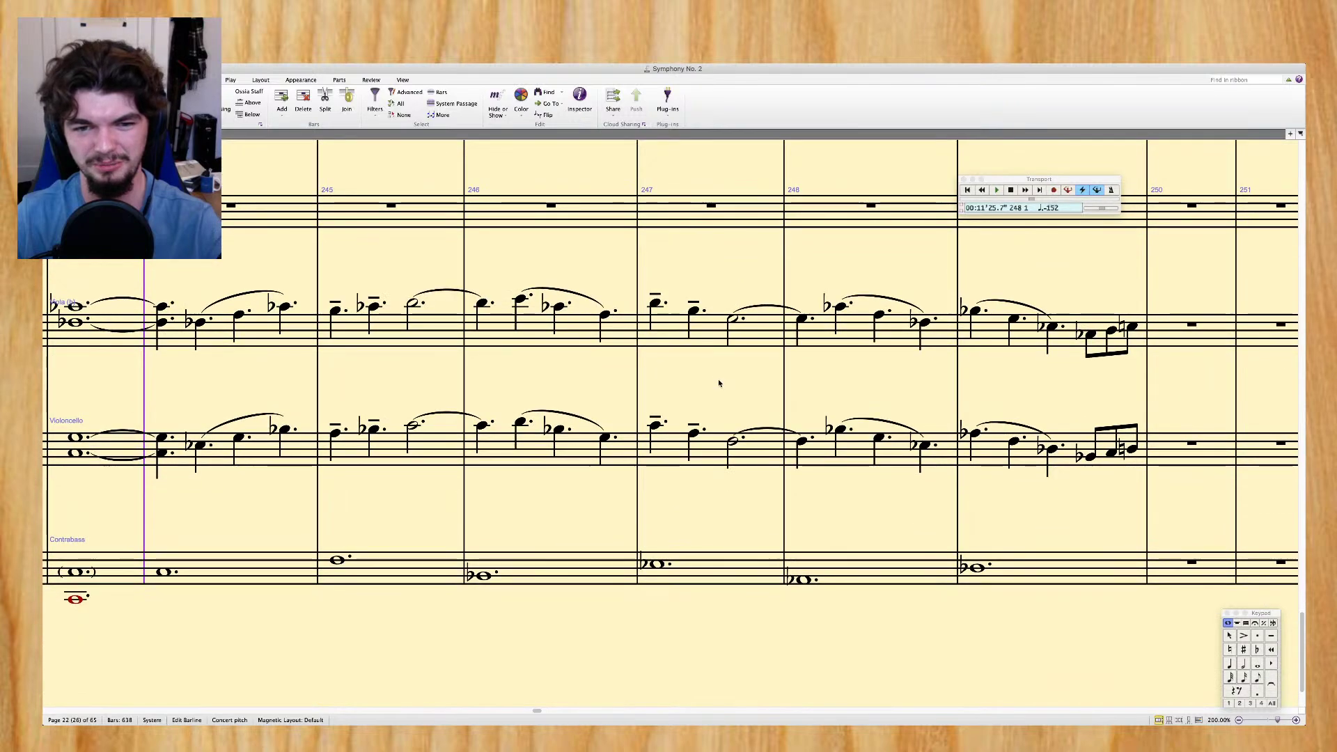
{"action": "left_click", "coordinate": [656, 305]}
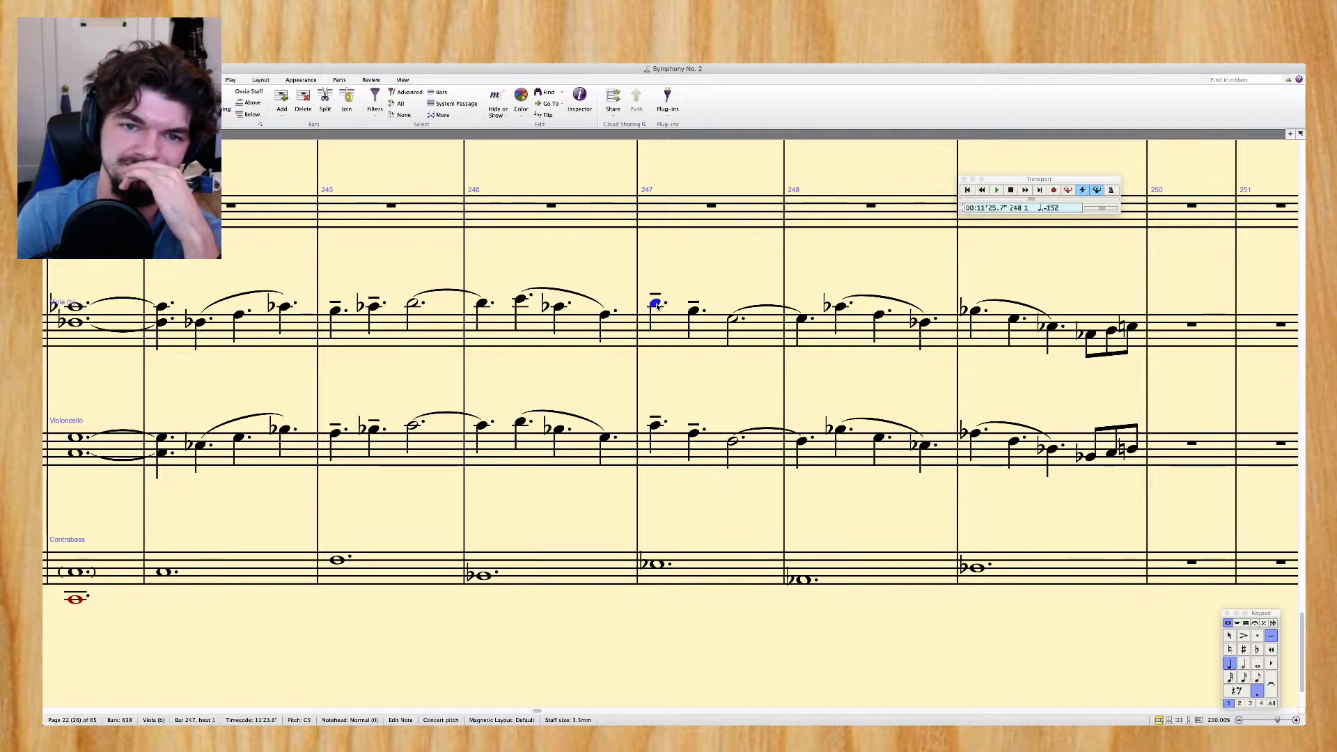
{"action": "key", "text": "Right"}
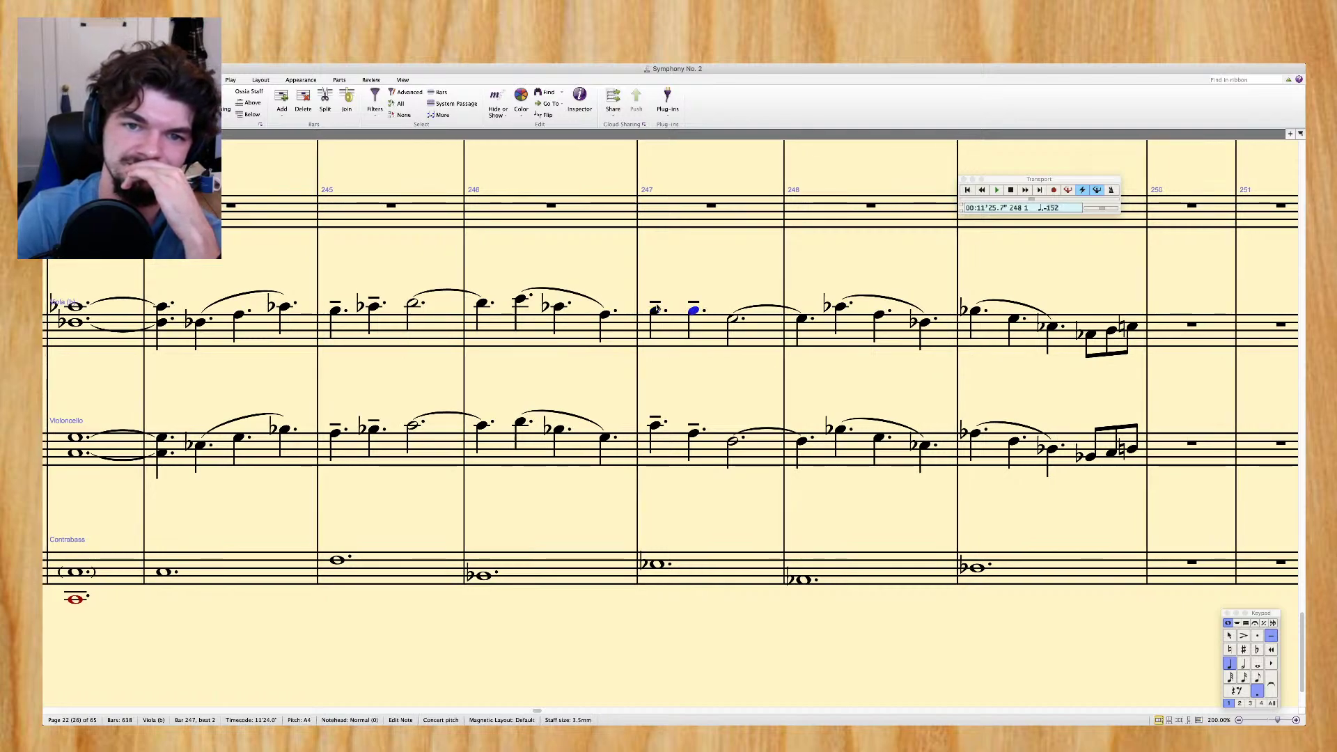
{"action": "key", "text": "Right"}
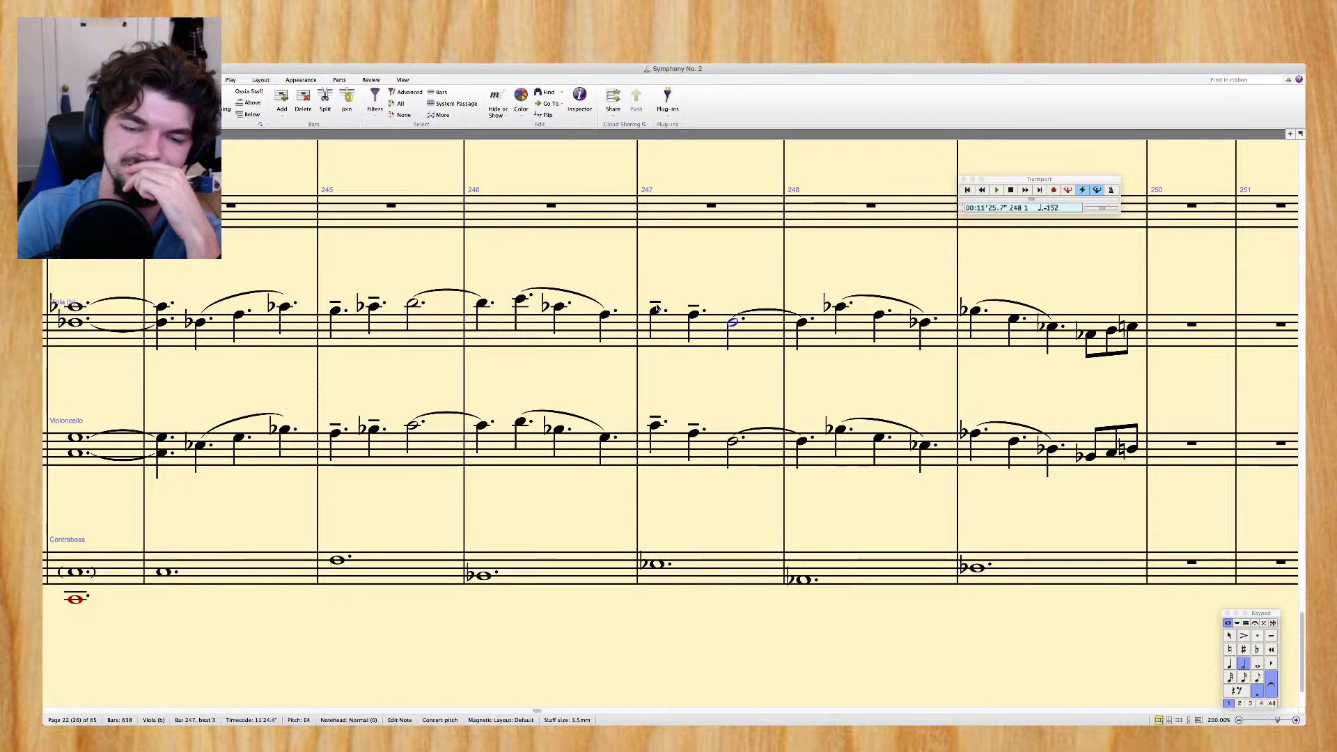
{"action": "key", "text": "Left"}
{"action": "key", "text": "Left"}
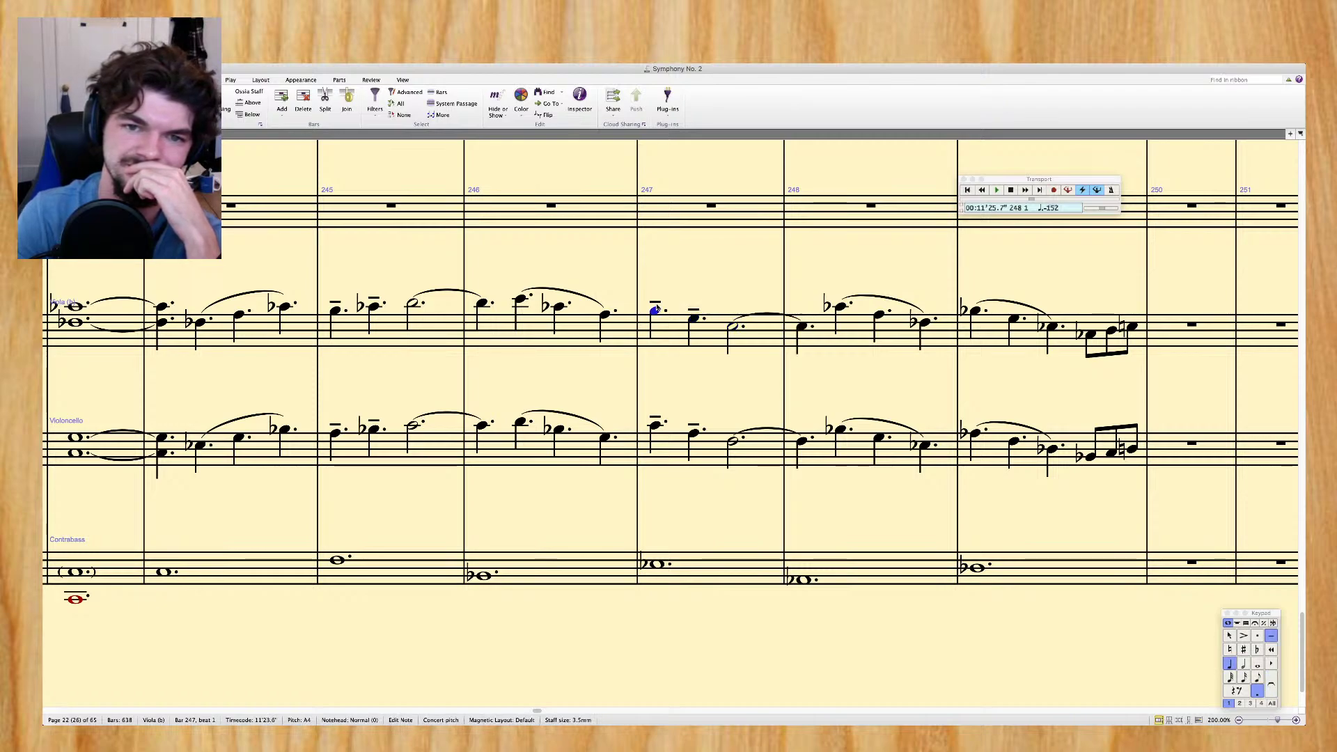
{"action": "key", "text": "Right"}
{"action": "key", "text": "Right"}
{"action": "key", "text": "n"}
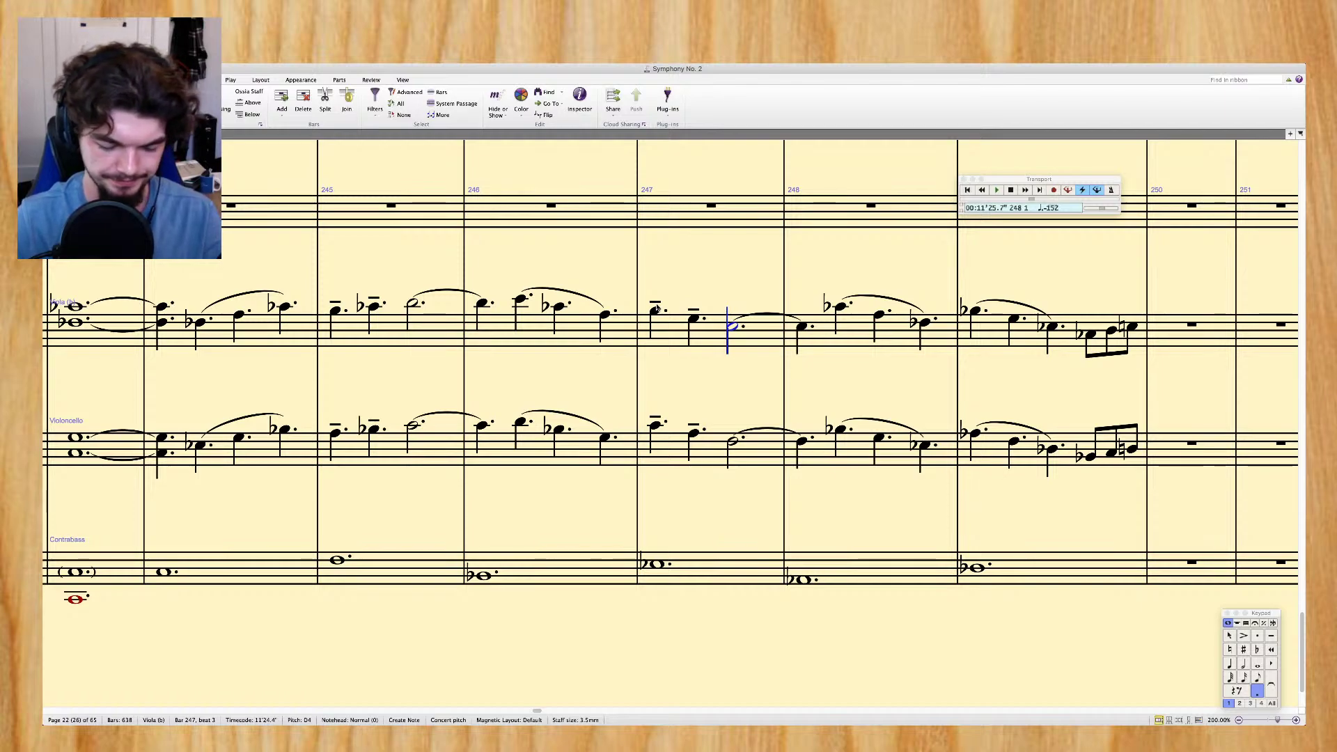
{"action": "key", "text": "KP_9"}
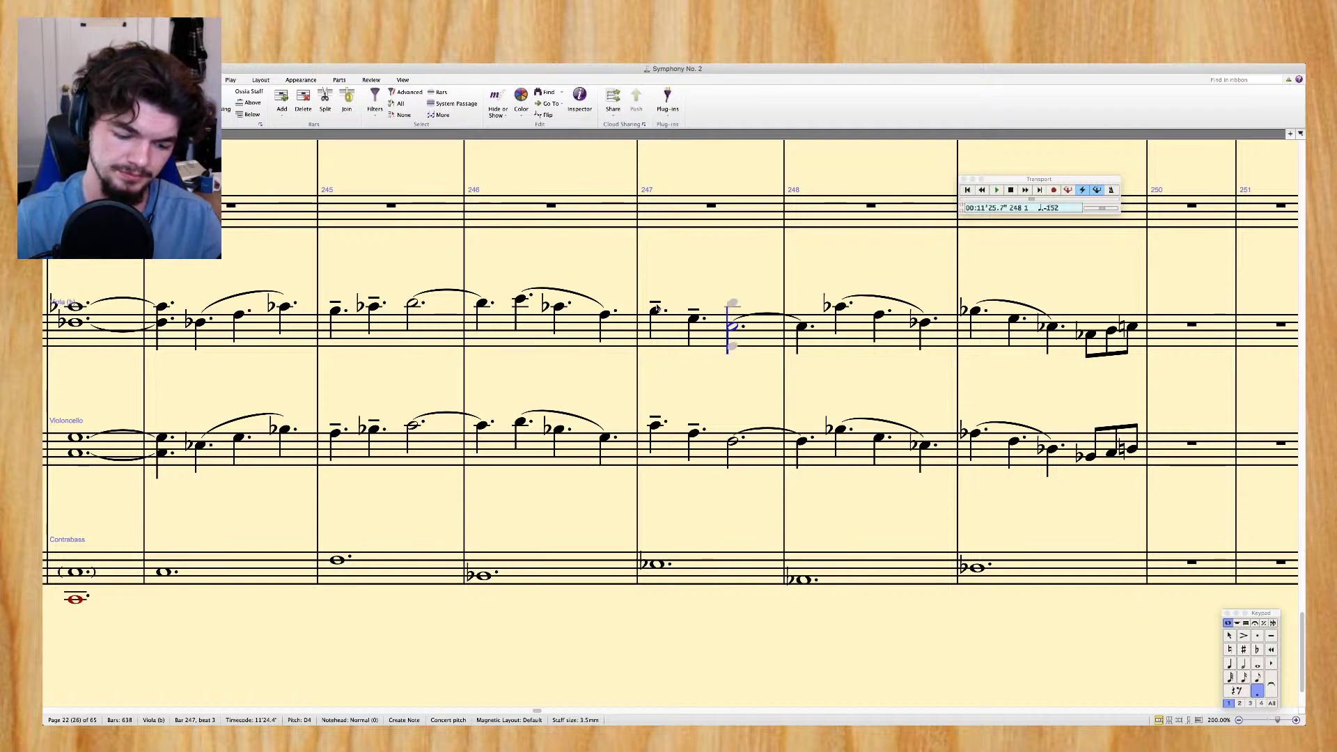
{"action": "key", "text": "KP_9"}
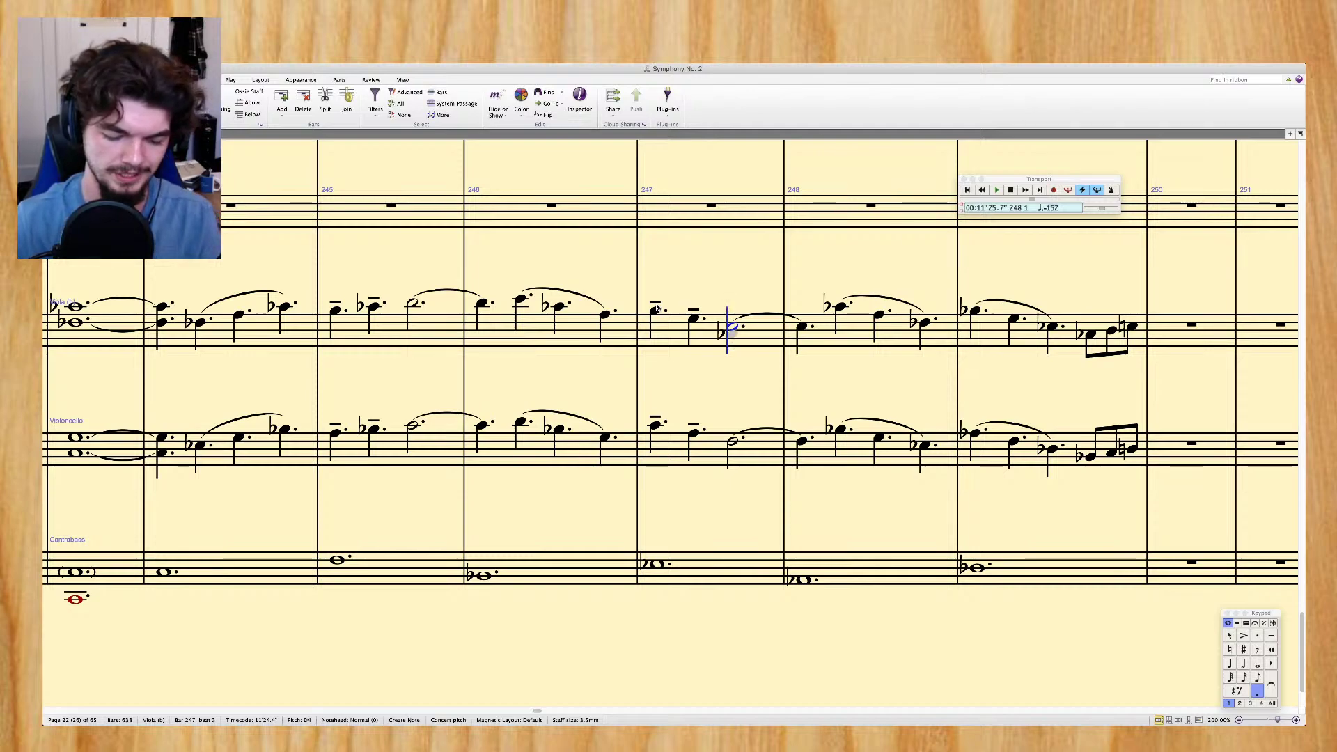
{"action": "key", "text": "KP_9"}
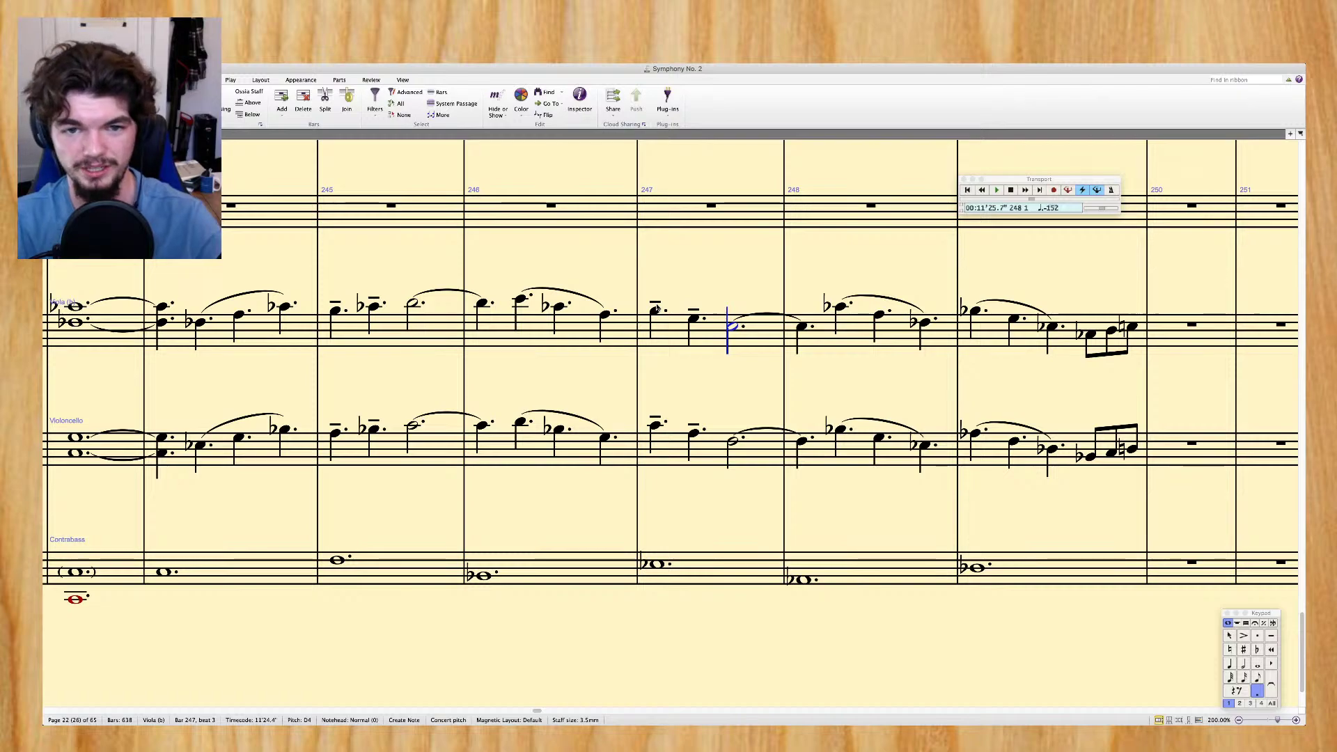
Review the viola, cello and contrabass harmonies from bar 239 through to bar 248
{"action": "key", "text": "Escape"}
{"action": "key", "text": "Escape"}
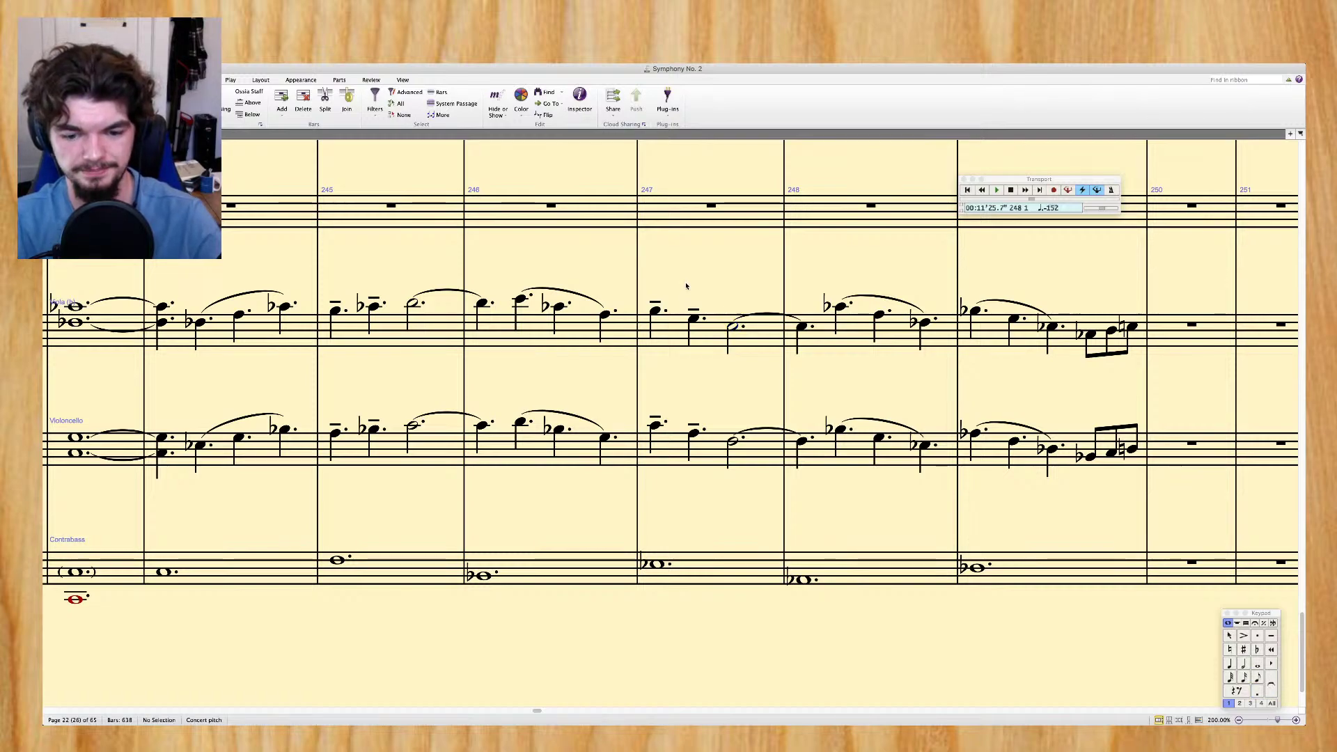
{"action": "scroll", "coordinate": [687, 287], "scroll_direction": "down", "scroll_amount": 1}
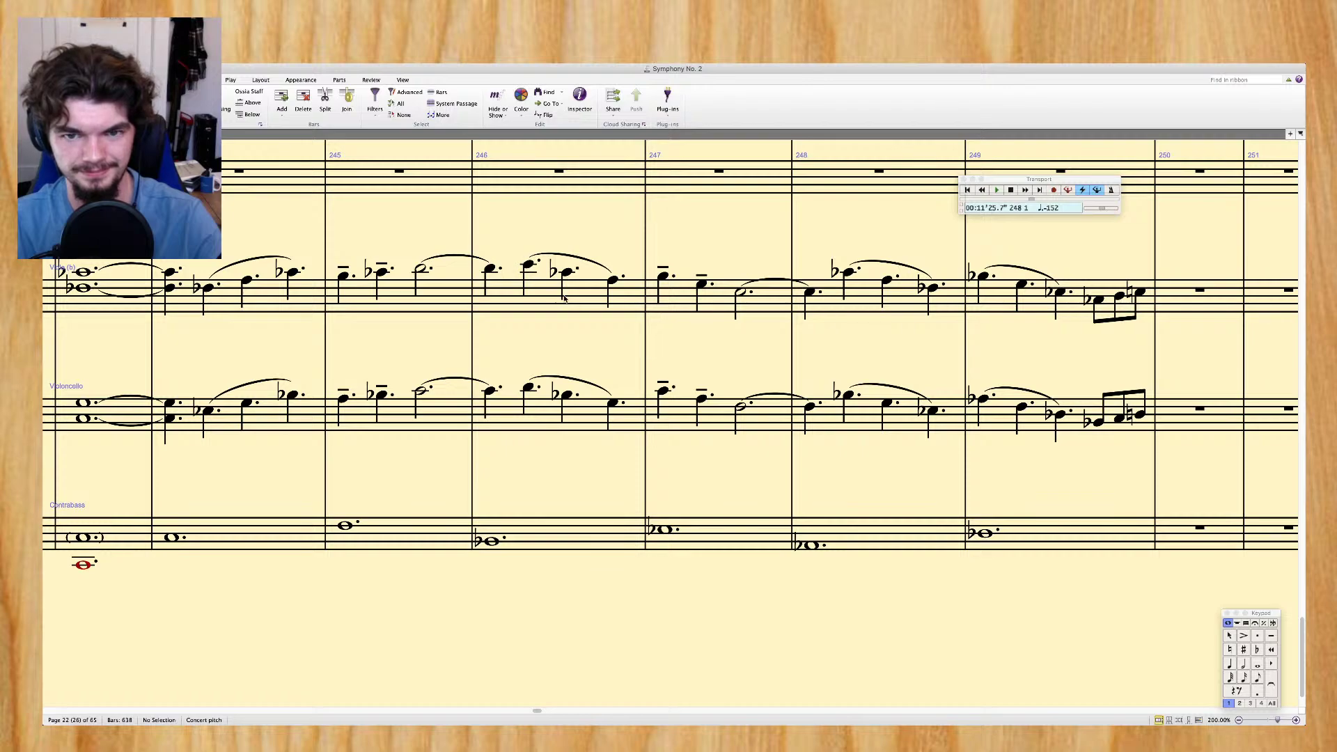
{"action": "left_click", "coordinate": [532, 268]}
{"action": "key", "text": "Right"}
{"action": "key", "text": "Right"}
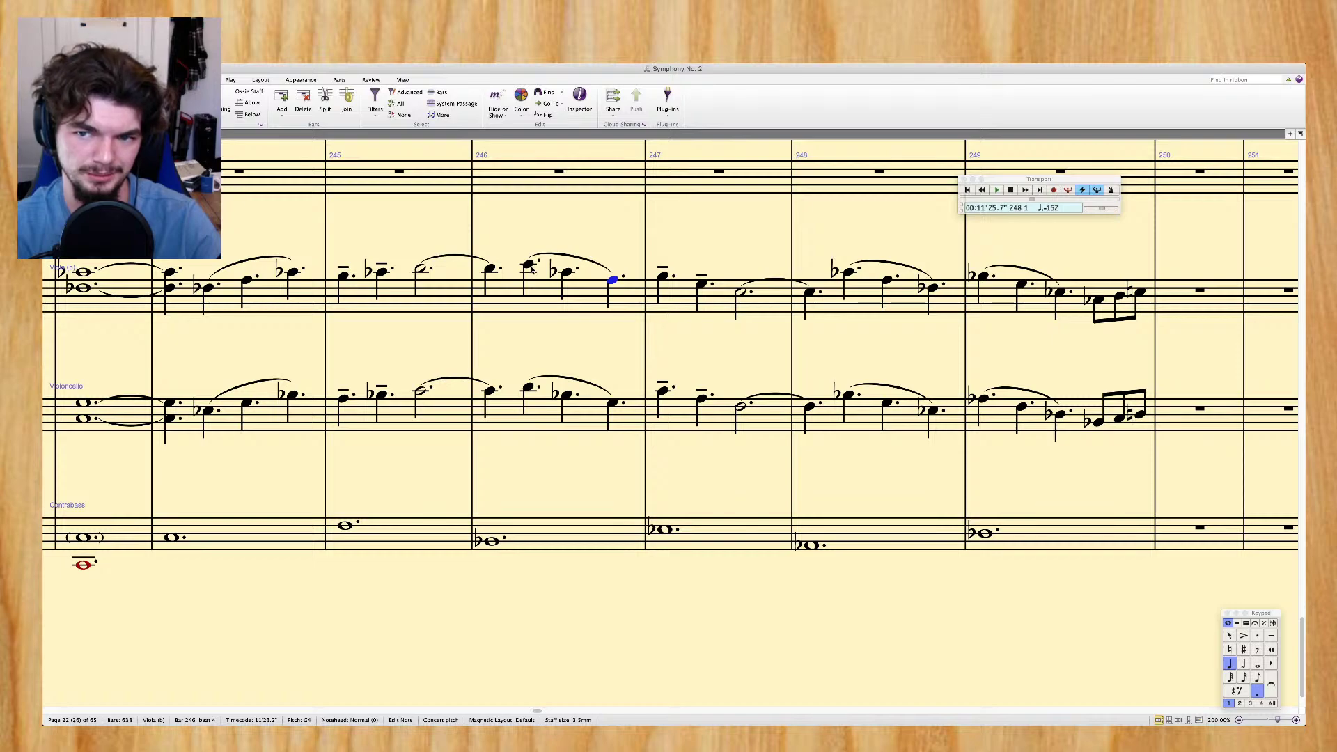
{"action": "scroll", "coordinate": [406, 346], "scroll_direction": "left", "scroll_amount": 3}
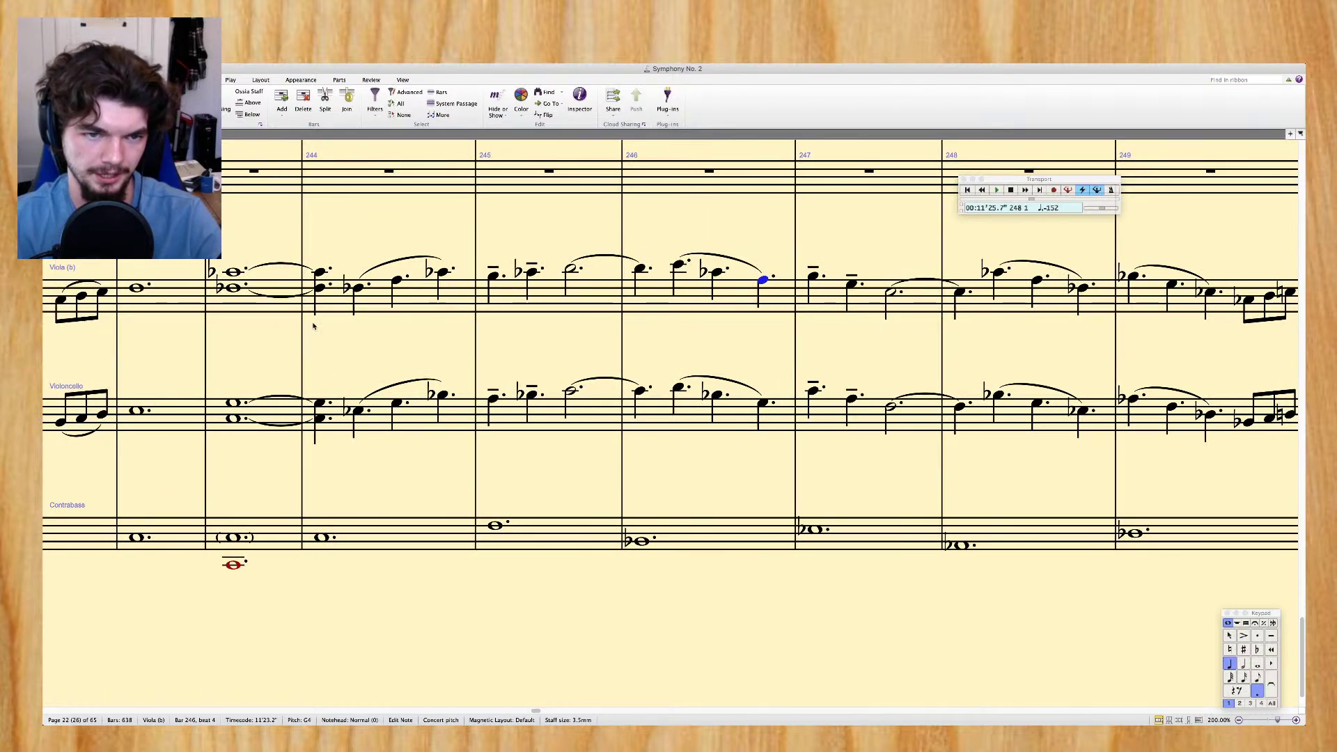
{"action": "scroll", "coordinate": [406, 346], "scroll_direction": "left", "scroll_amount": 5}
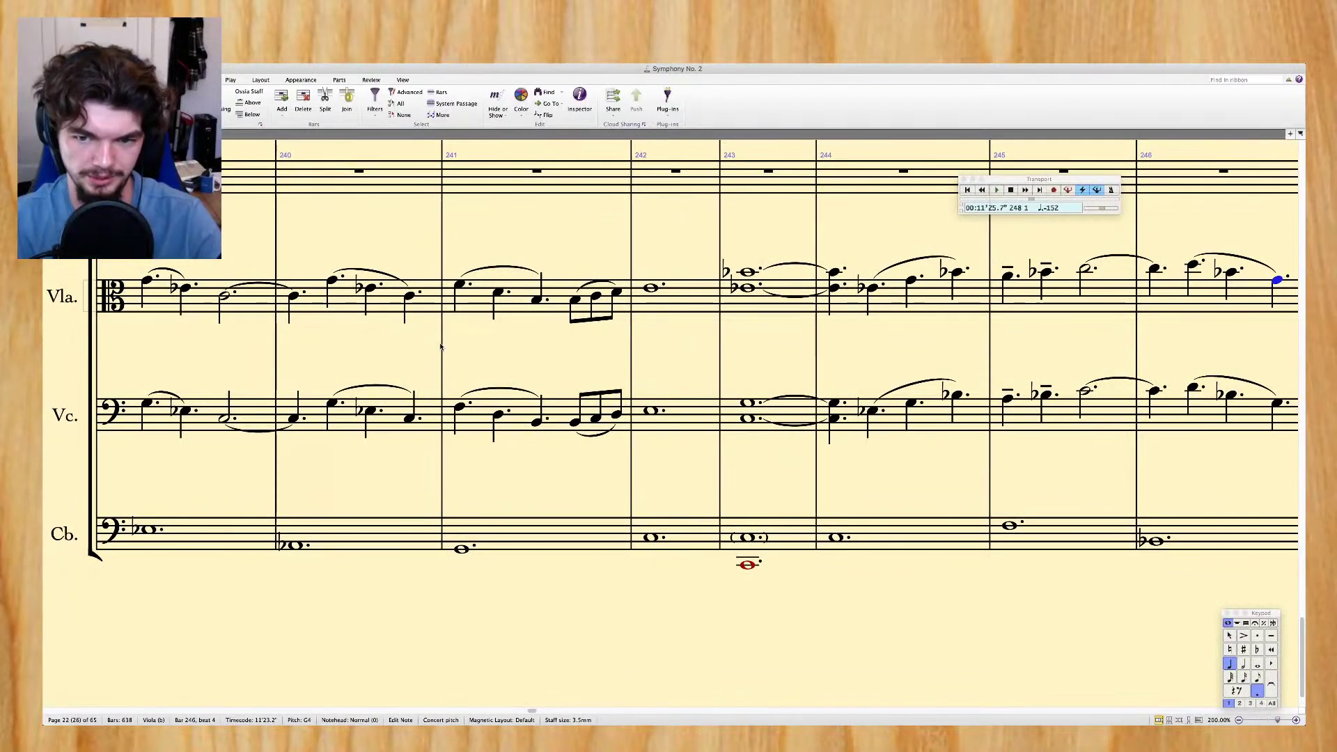
{"action": "scroll", "coordinate": [440, 346], "scroll_direction": "left", "scroll_amount": 4}
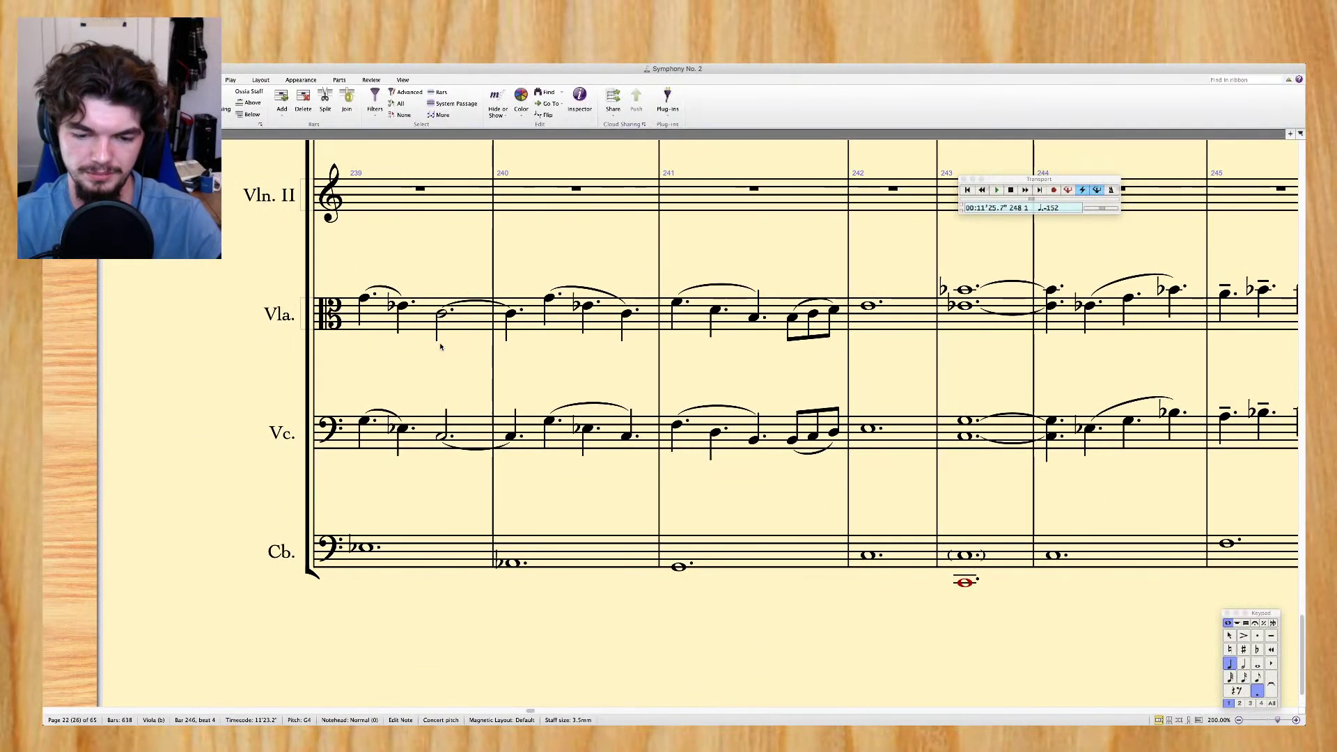
{"action": "scroll", "coordinate": [660, 394], "scroll_direction": "right", "scroll_amount": 10}
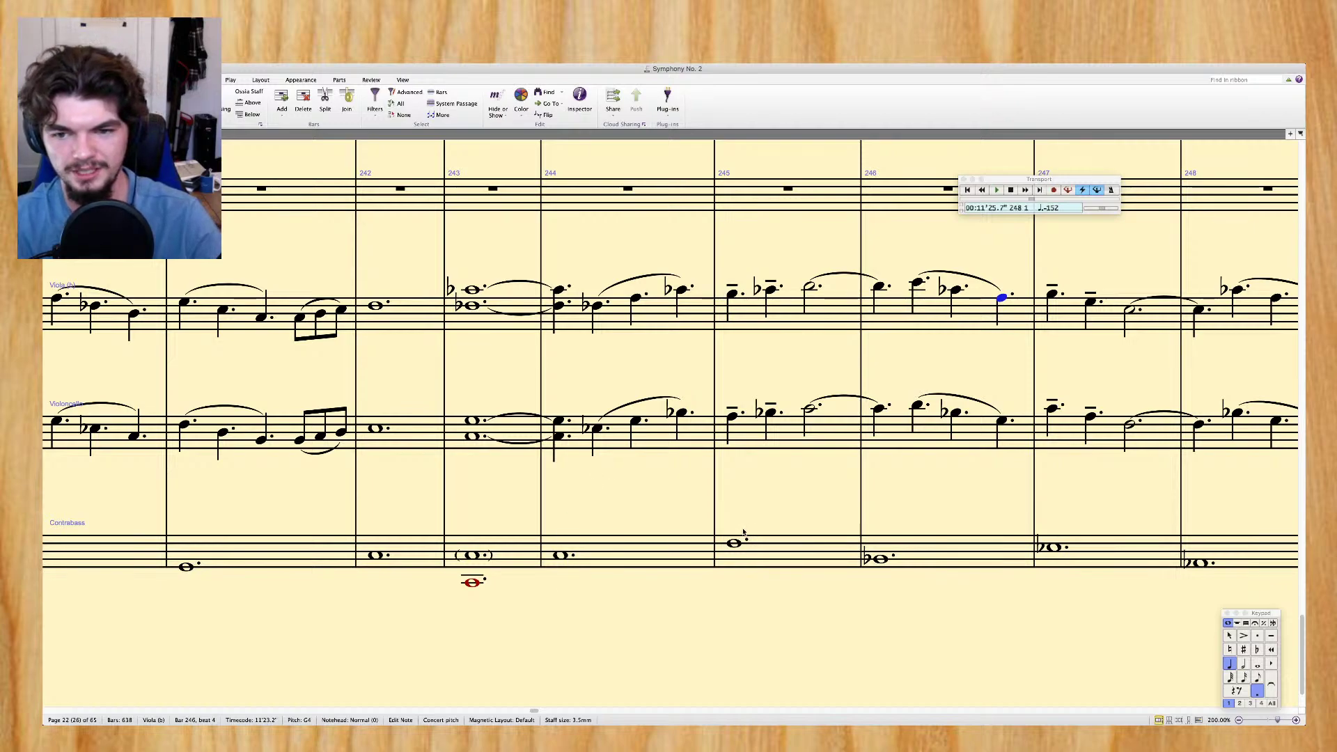
{"action": "scroll", "coordinate": [744, 532], "scroll_direction": "right", "scroll_amount": 1}
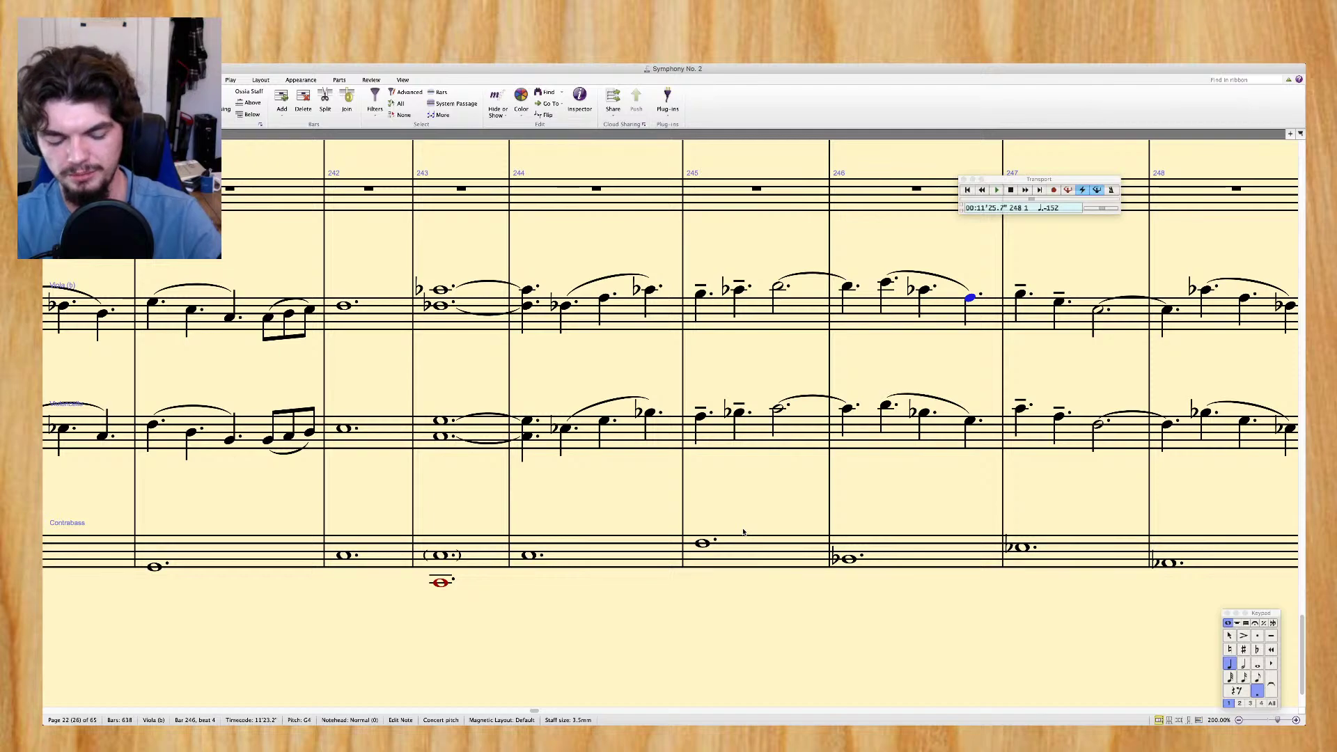
Raise the contrabass notes in bars 244 and 245 to E-flat and A-flat
{"action": "left_click", "coordinate": [530, 556]}
{"action": "key", "text": "Up"}
{"action": "key", "text": "Up"}
{"action": "key", "text": "KP_9"}
{"action": "key", "text": "Right"}
{"action": "key", "text": "Up"}
{"action": "key", "text": "Up"}
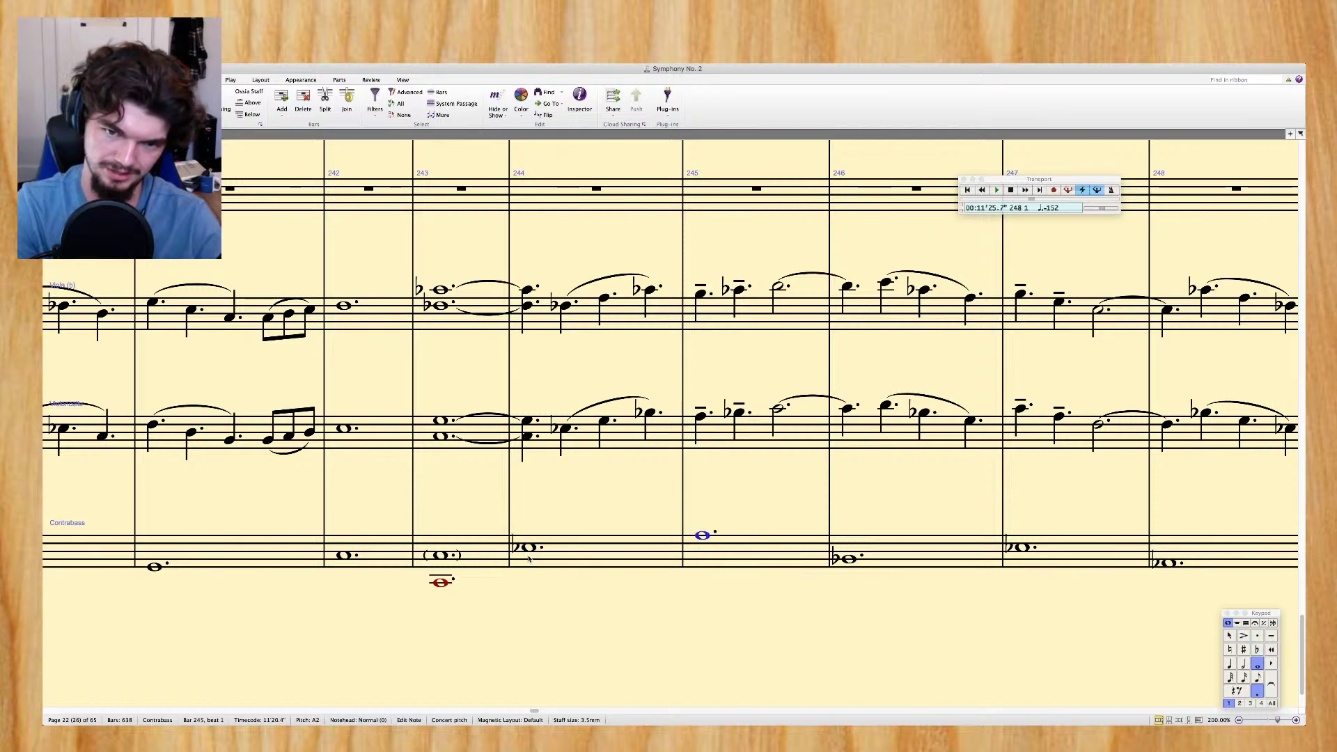
{"action": "key", "text": "KP_9"}
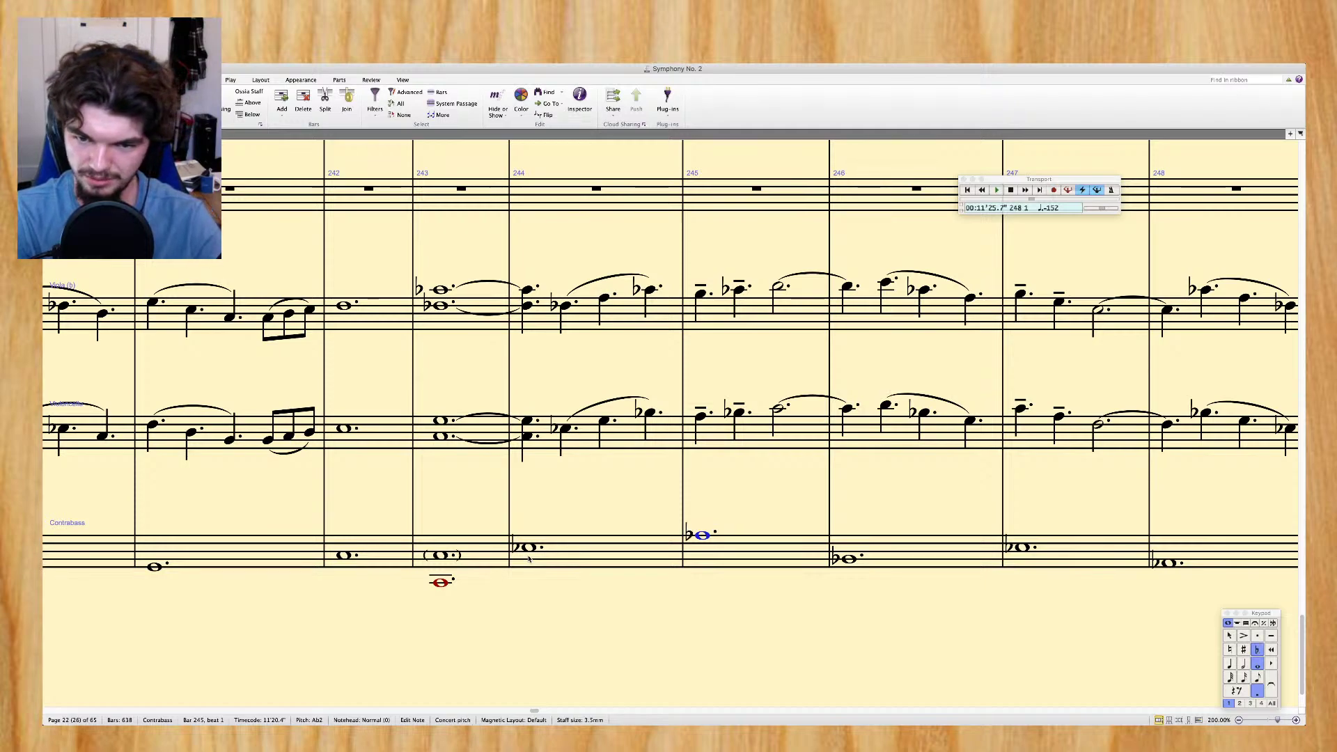
Change the contrabass notes in bars 246, 247 and 248 to D-flat, G-flat and F
{"action": "key", "text": "Right"}
{"action": "key", "text": "d"}
{"action": "key", "text": "ctrl+Down"}
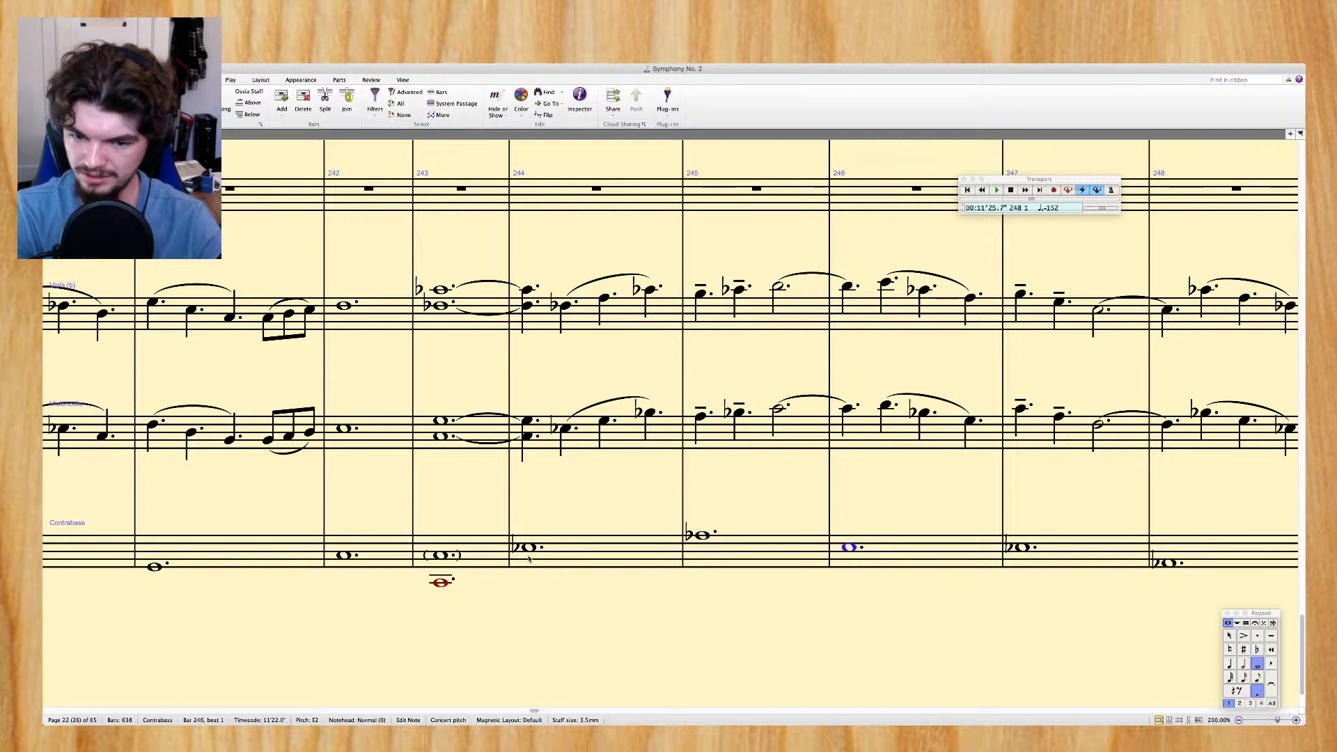
{"action": "key", "text": "KP_9"}
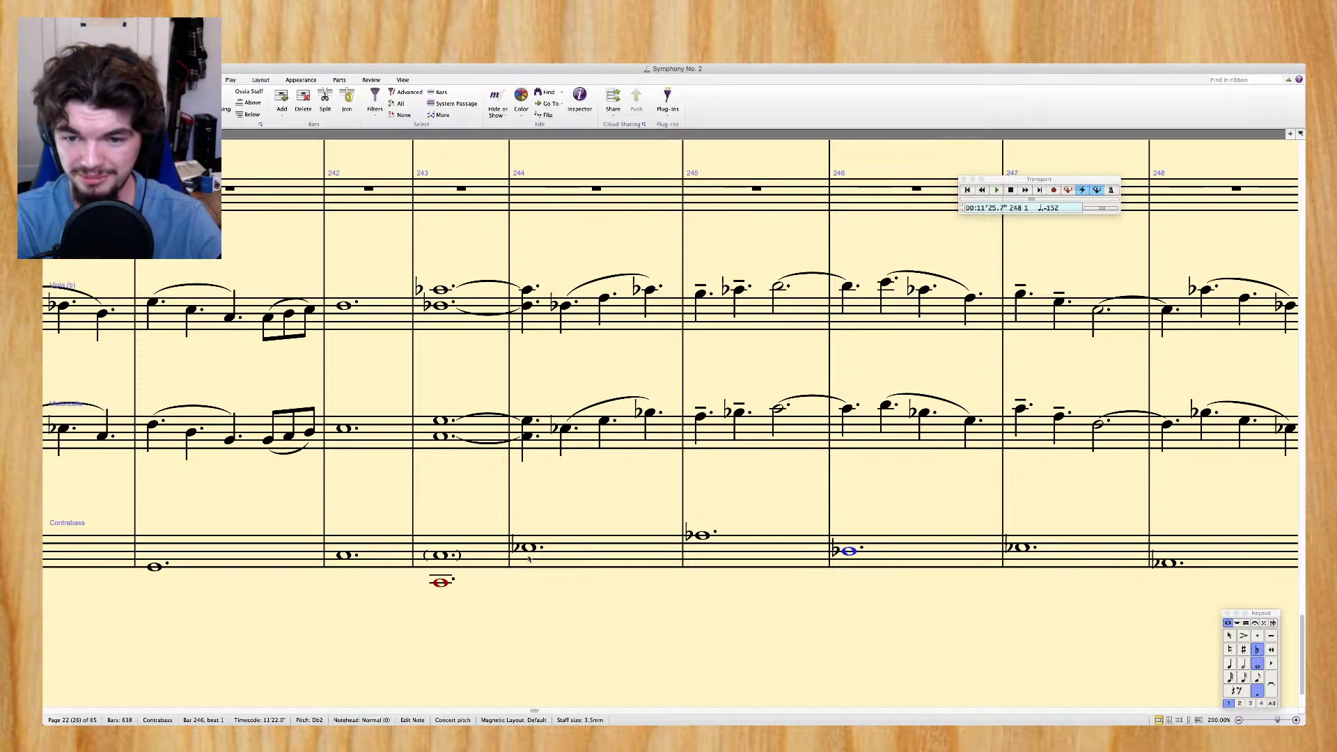
{"action": "key", "text": "Right"}
{"action": "key", "text": "Up"}
{"action": "key", "text": "Up"}
{"action": "key", "text": "Up"}
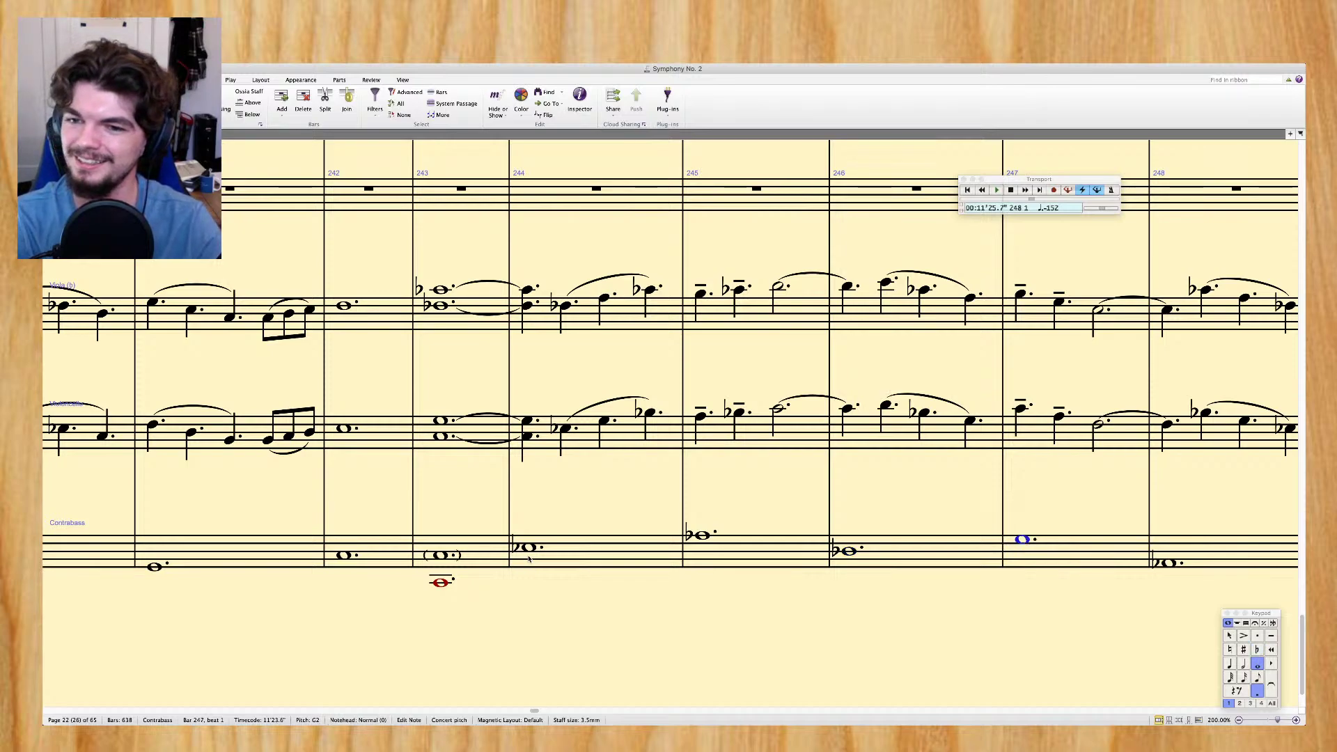
{"action": "scroll", "coordinate": [529, 558], "scroll_direction": "right", "scroll_amount": 5}
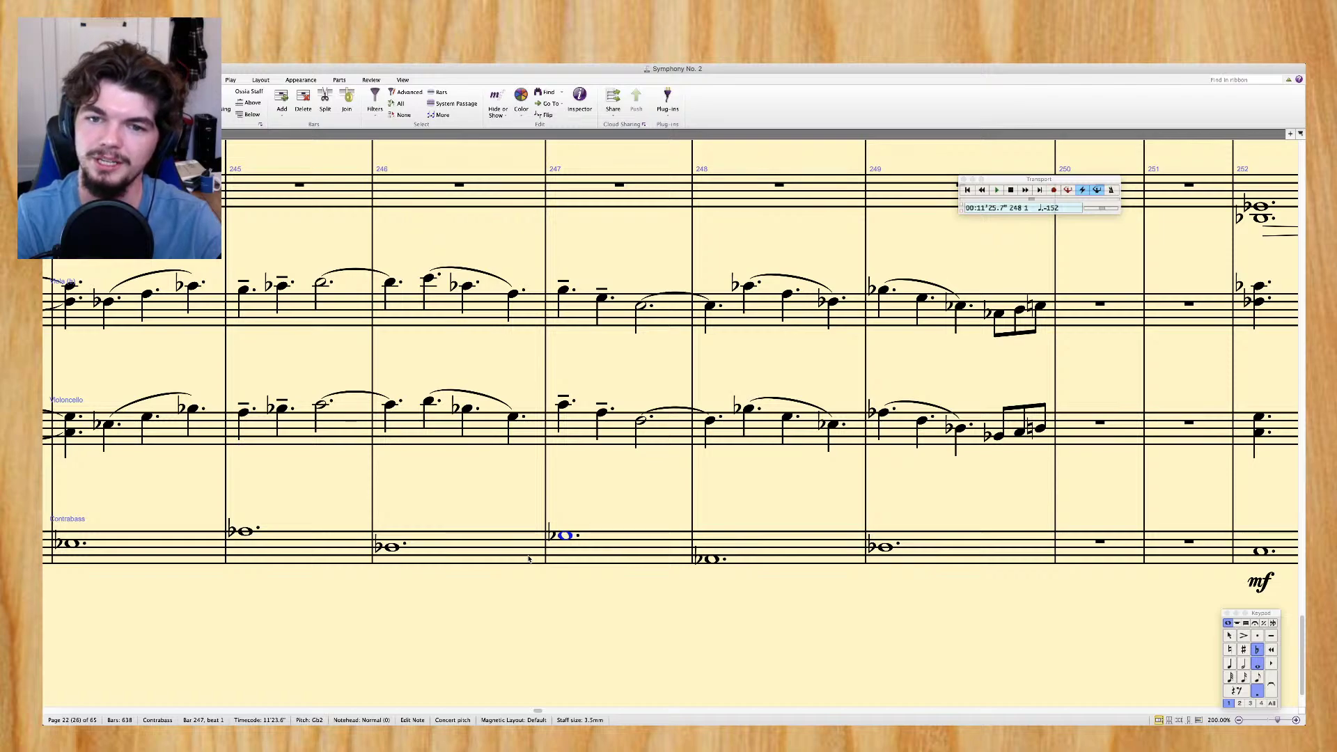
{"action": "type", "text": "f"}
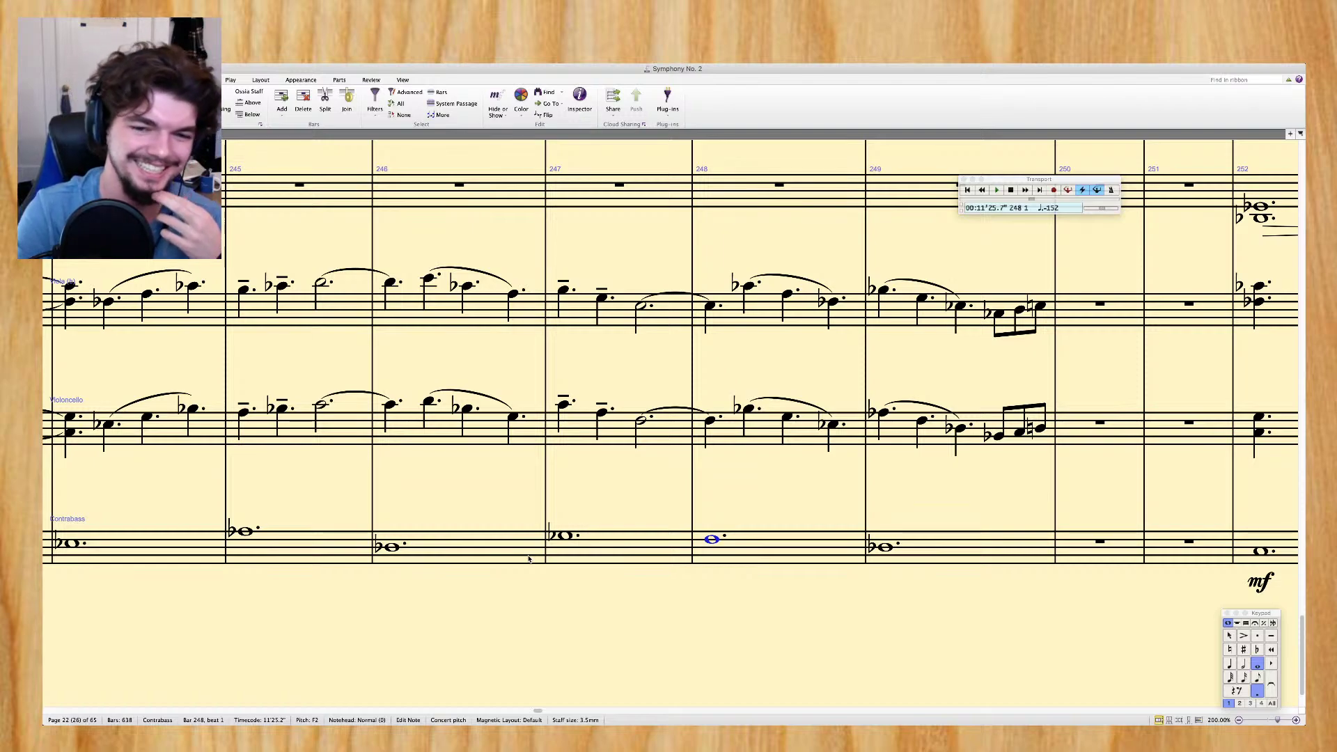
Play back the score with the revised contrabass line from the start of bar 244 to bar 246
{"action": "scroll", "coordinate": [528, 558], "scroll_direction": "left", "scroll_amount": 10}
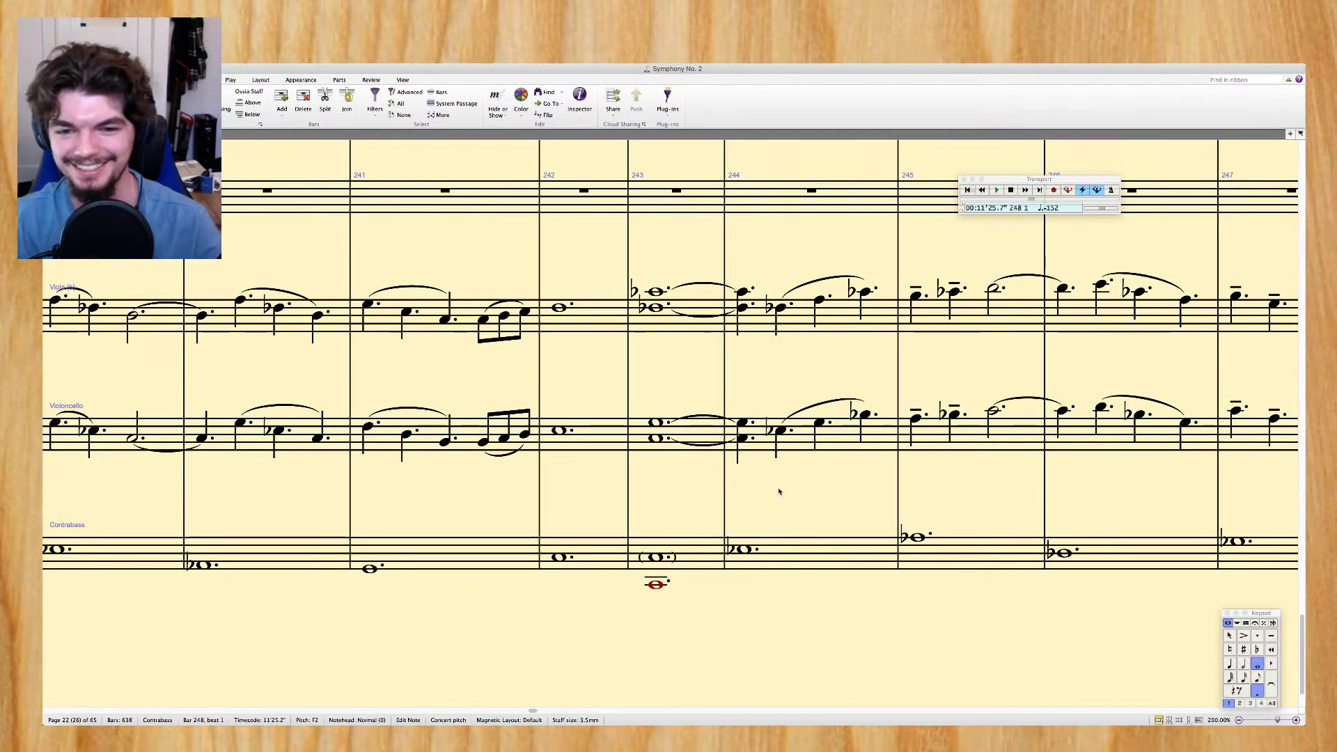
{"action": "left_click", "coordinate": [724, 496]}
{"action": "key", "text": "super+minus"}
{"action": "key", "text": "p"}
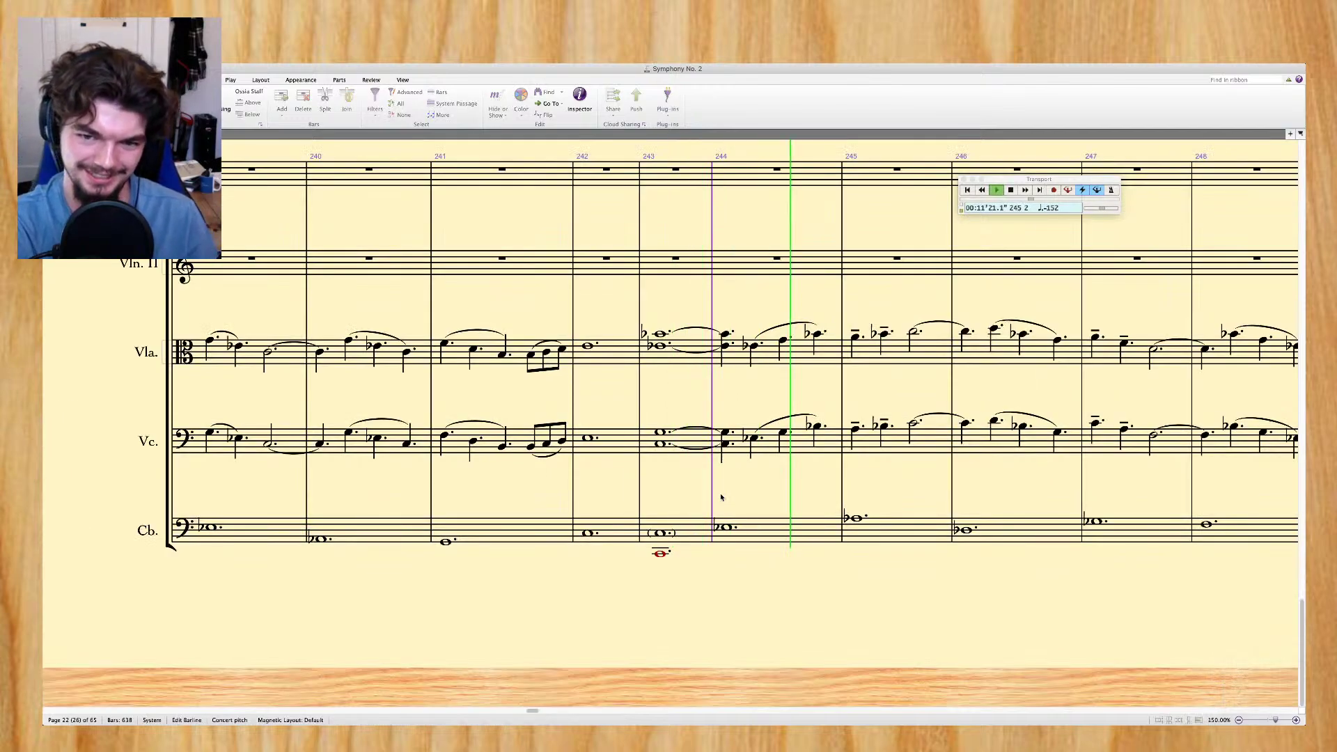
{"action": "key", "text": "Escape"}
{"action": "key", "text": "super+equal"}
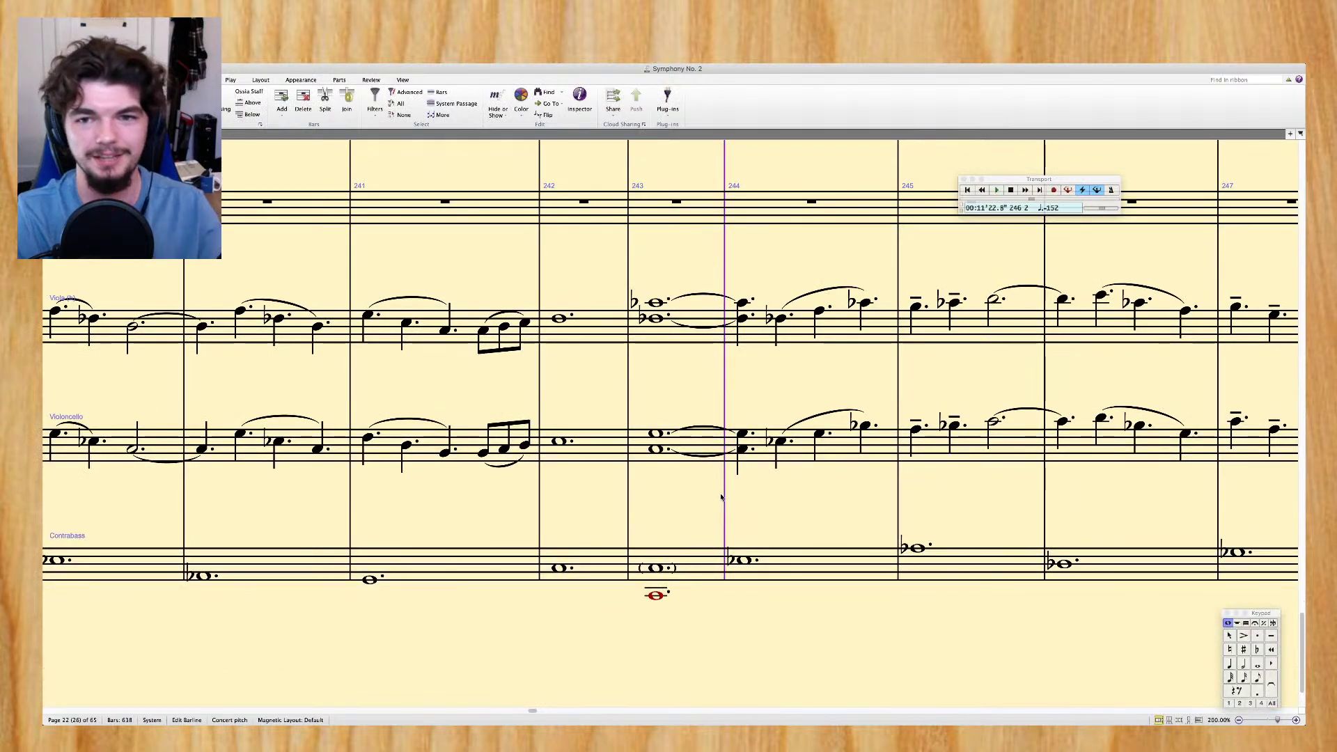
Flatten the first viola and cello notes in bar 245 to A-flat
{"action": "left_click", "coordinate": [916, 429]}
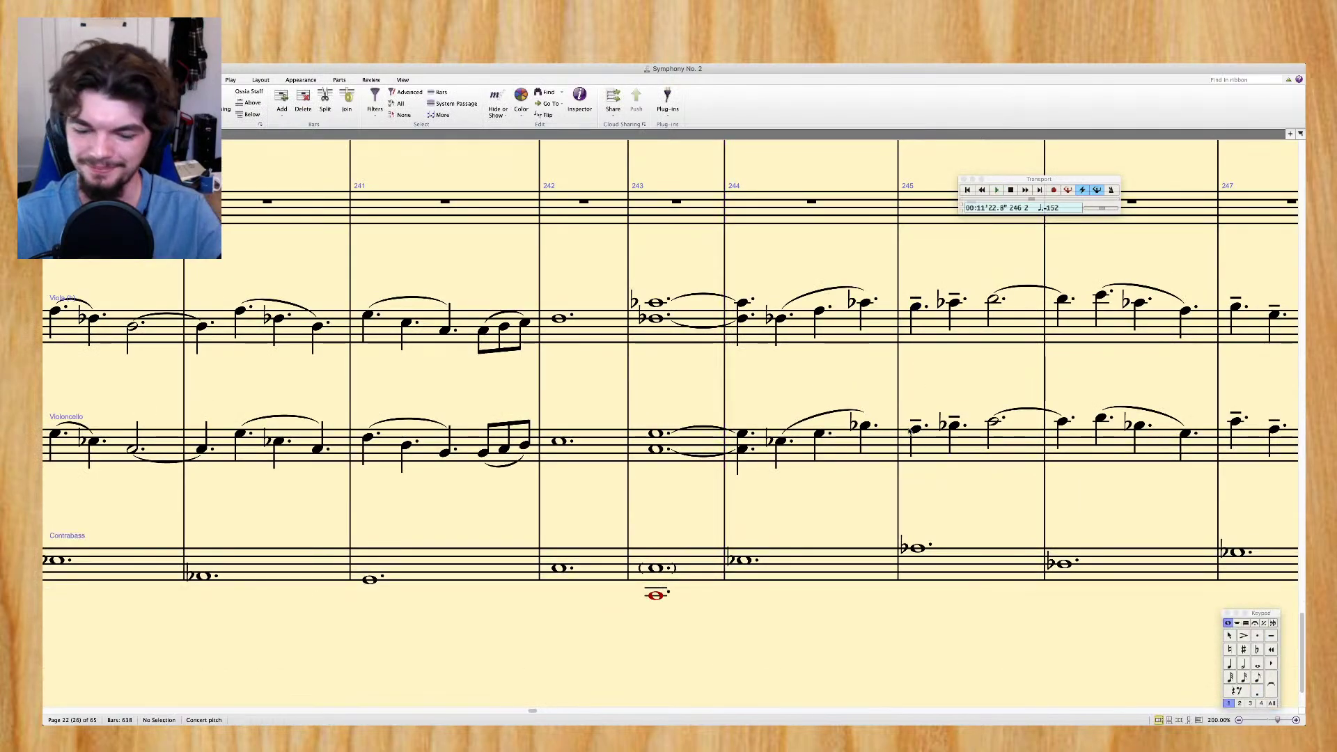
{"action": "left_click", "coordinate": [918, 307], "text": "super"}
{"action": "key", "text": "9"}
{"action": "scroll", "coordinate": [921, 312], "scroll_direction": "right", "scroll_amount": 3}
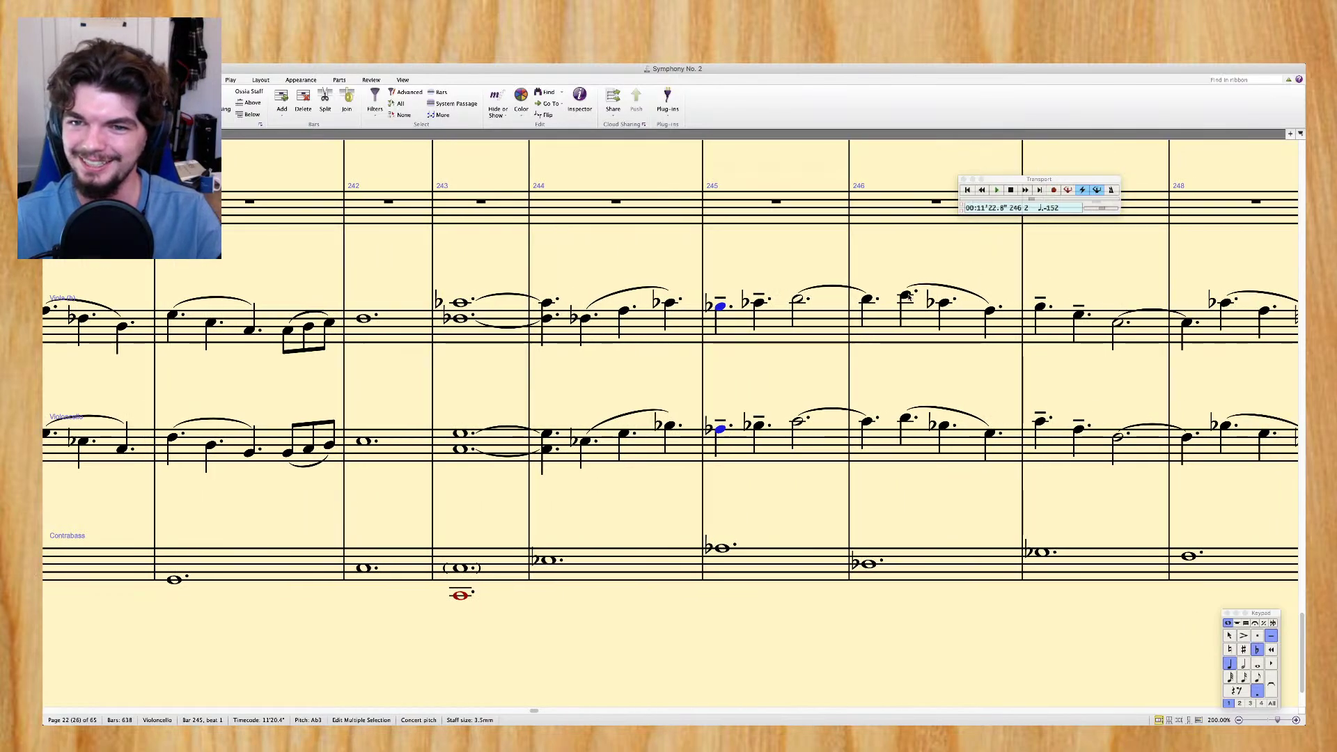
{"action": "key", "text": "Escape"}
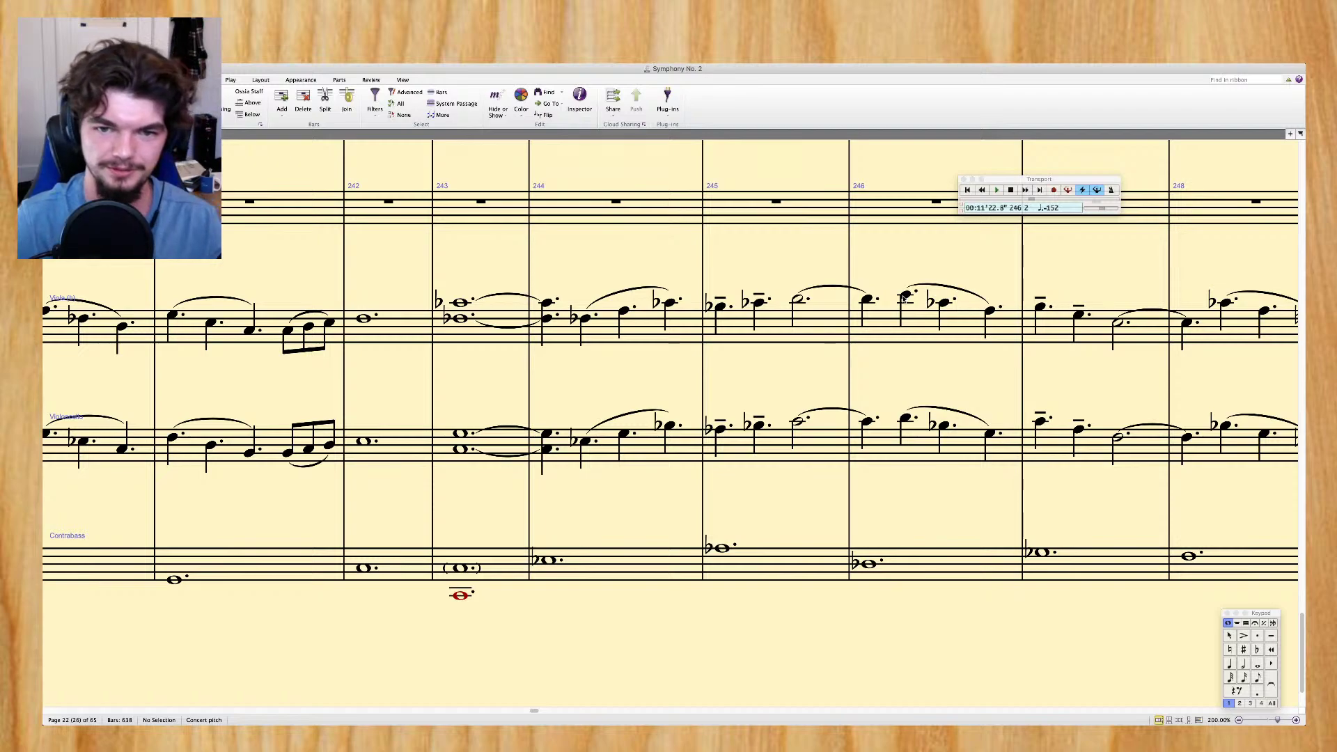
Flatten the viola's second and fourth notes in bar 246 to D-flat and G-flat
{"action": "left_click", "coordinate": [732, 335]}
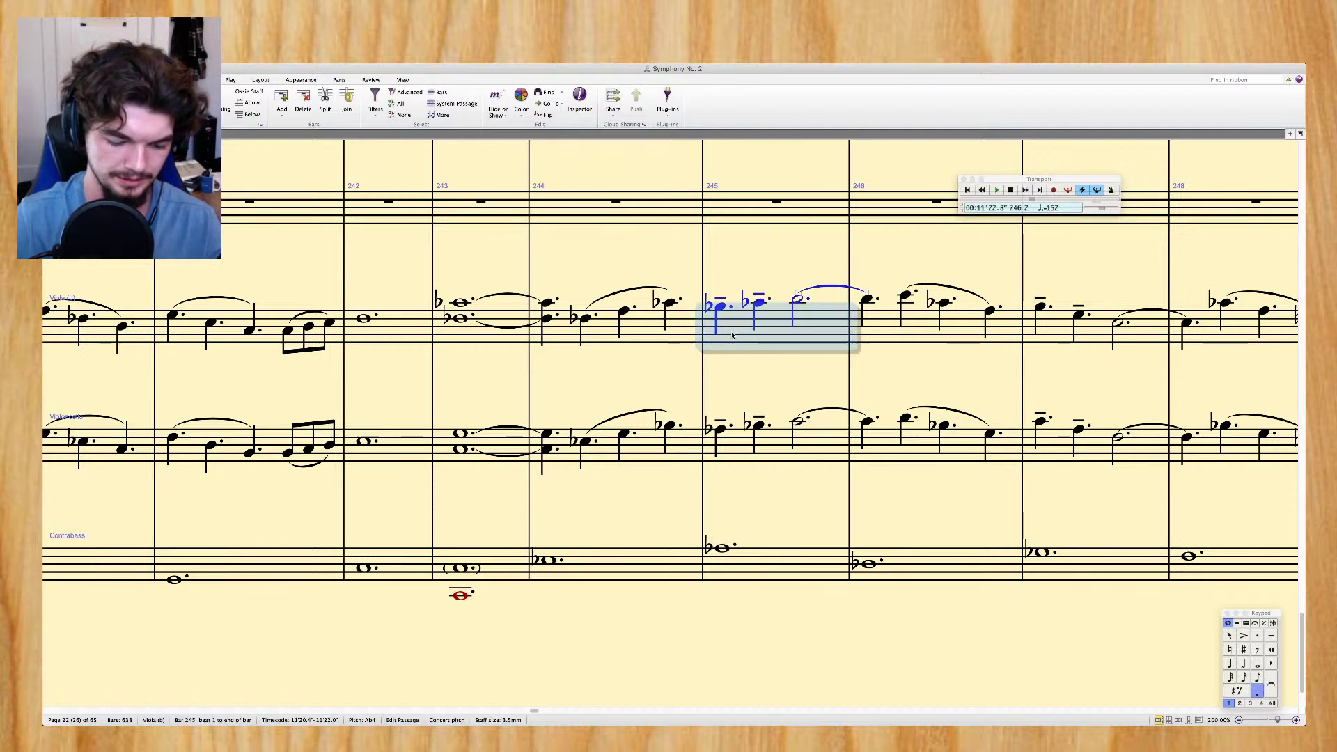
{"action": "key", "text": "n"}
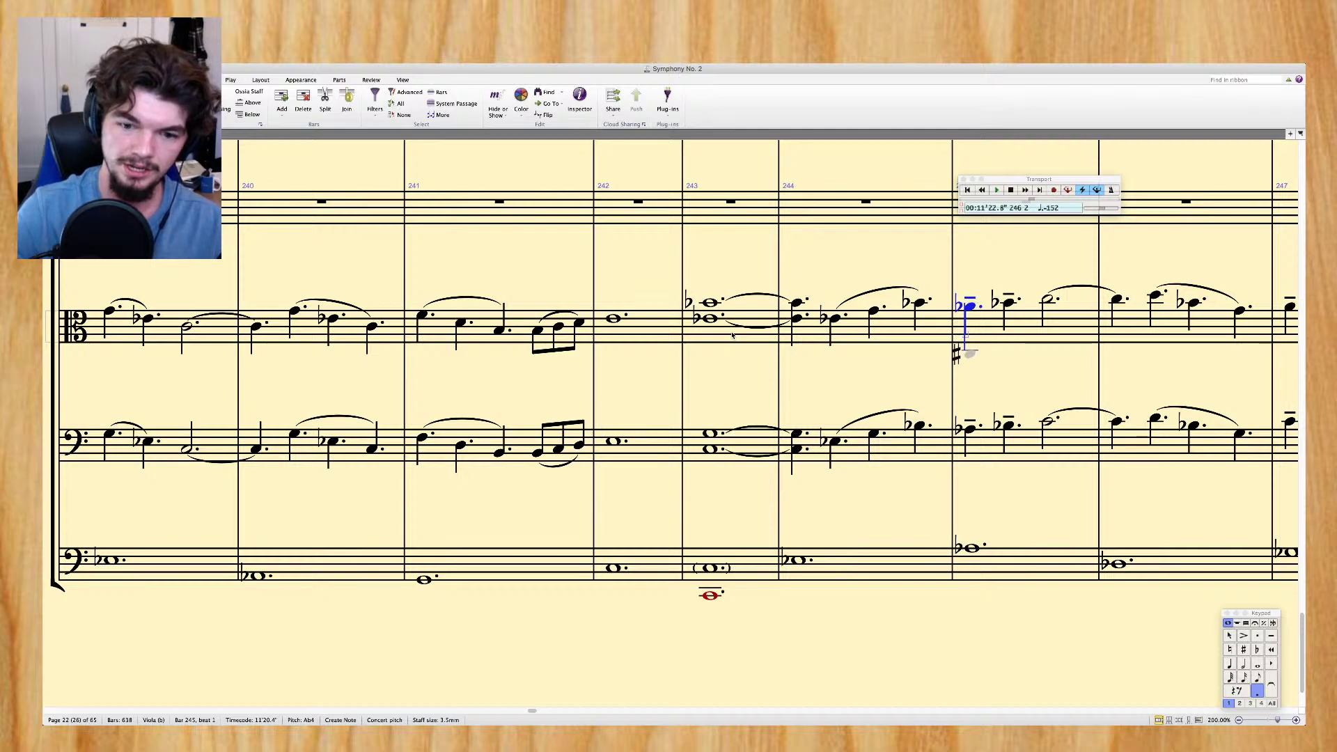
{"action": "key", "text": "Escape"}
{"action": "key", "text": "Right"}
{"action": "key", "text": "Right"}
{"action": "key", "text": "Right"}
{"action": "key", "text": "Right"}
{"action": "key", "text": "Right"}
{"action": "key", "text": "Right"}
{"action": "key", "text": "9"}
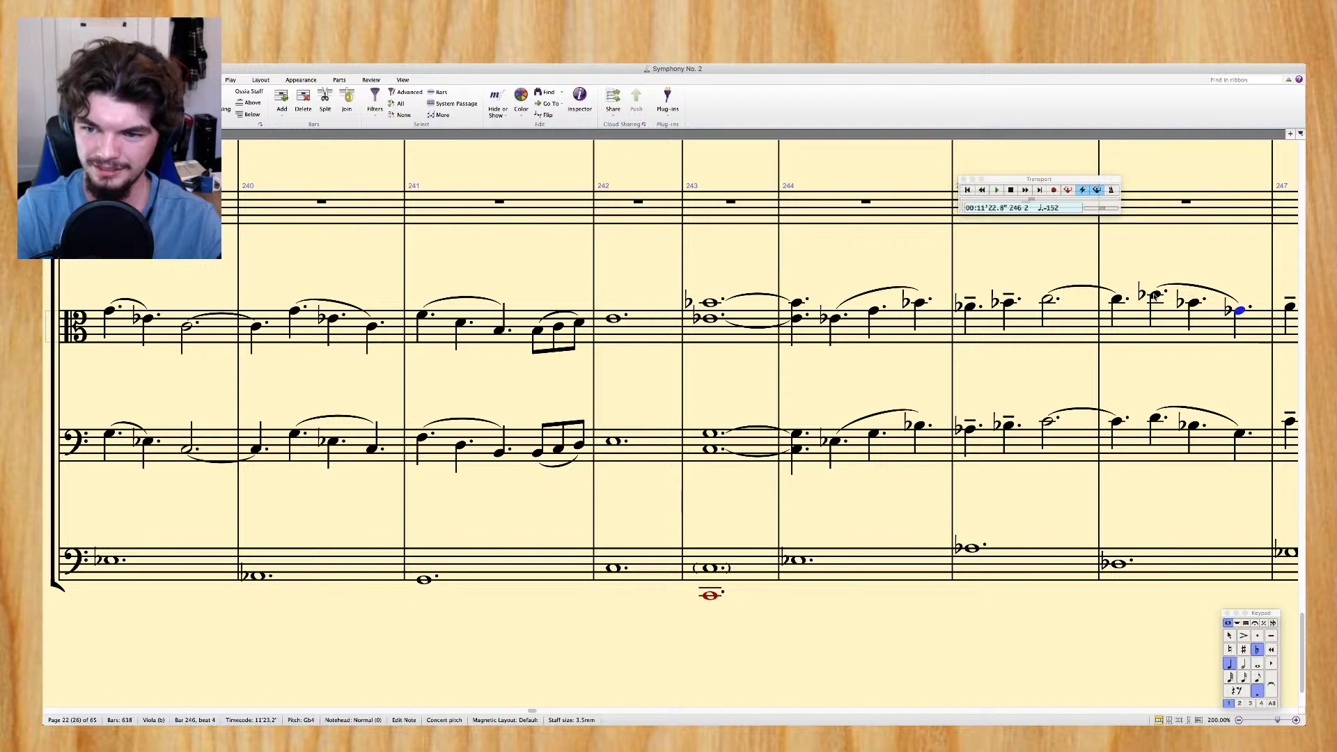
Lower the viola's last two notes in bar 246 by a step to A-flat and F
{"action": "scroll", "coordinate": [1153, 296], "scroll_direction": "right", "scroll_amount": 3}
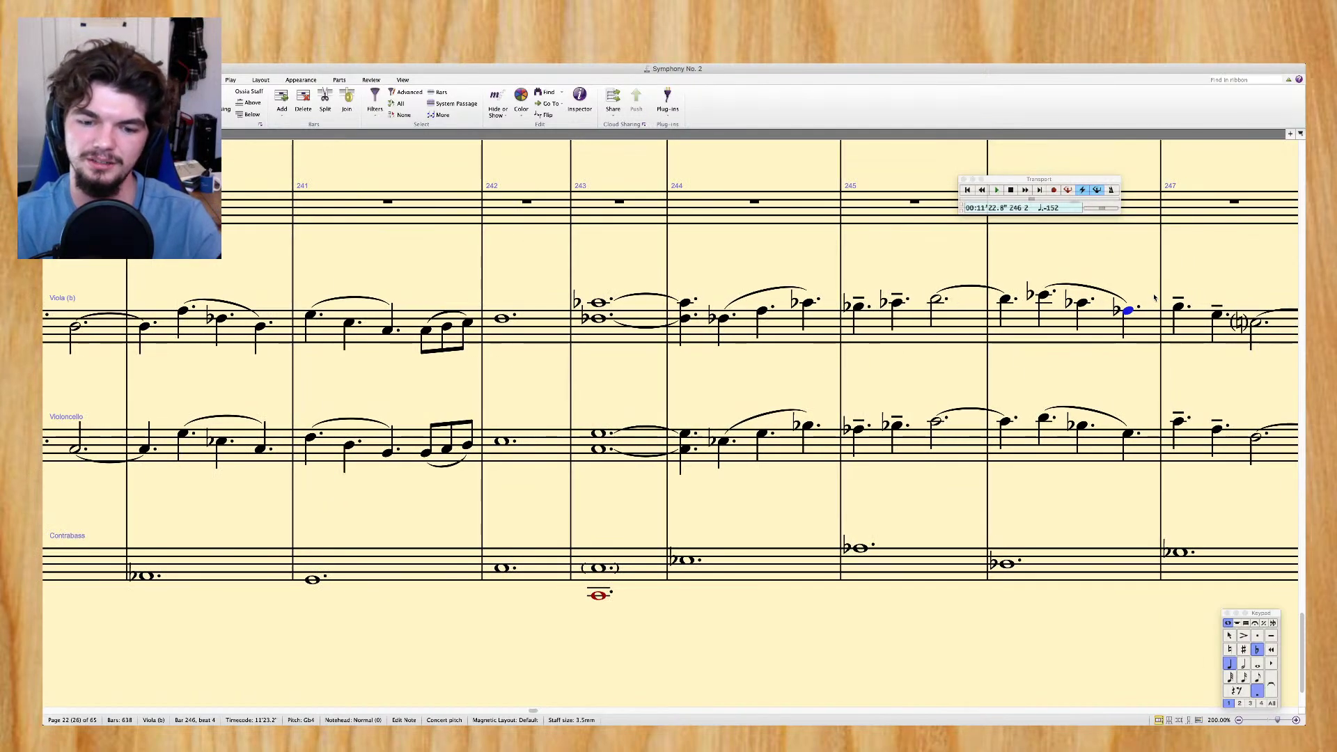
{"action": "scroll", "coordinate": [1077, 283], "scroll_direction": "right", "scroll_amount": 5}
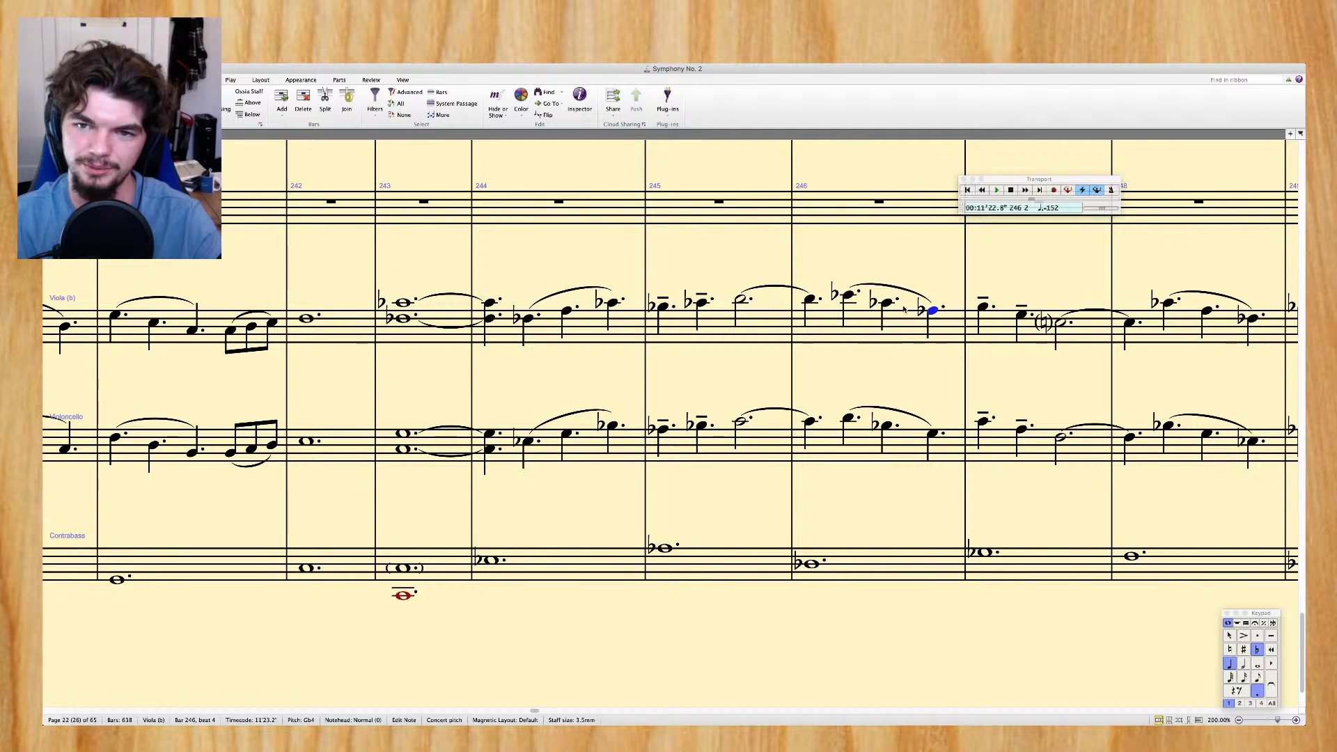
{"action": "left_click", "coordinate": [886, 304]}
{"action": "key", "text": "Down"}
{"action": "key", "text": "Right"}
{"action": "key", "text": "Down"}
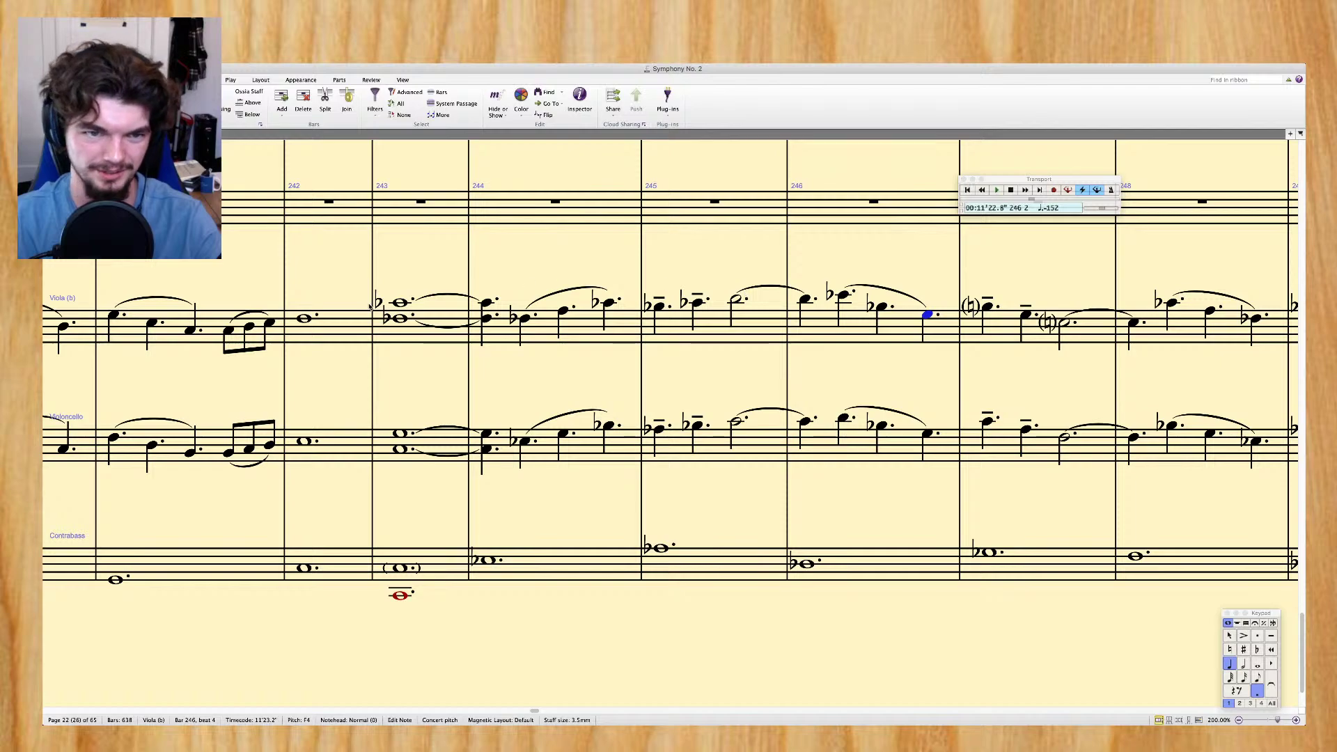
Play back a short stretch of the score from the viola's first chord in bar 244
{"action": "left_click", "coordinate": [486, 303]}
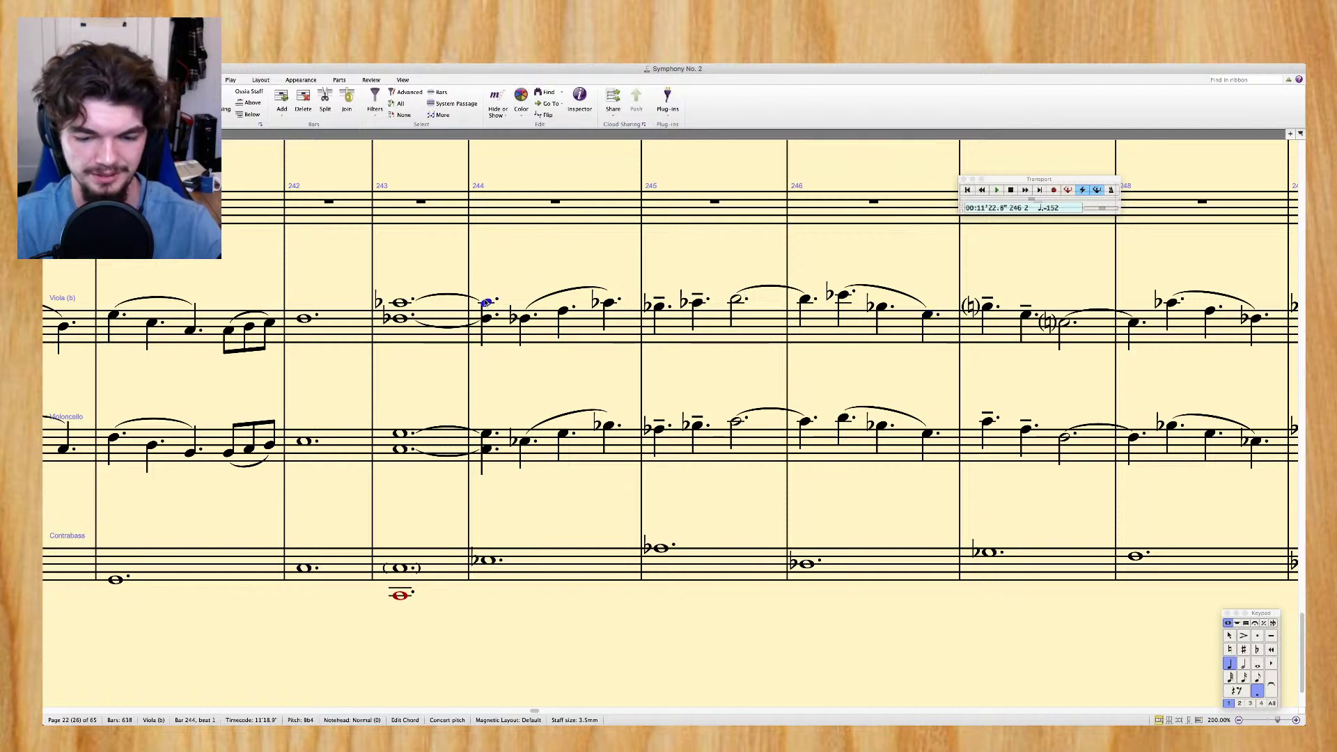
{"action": "key", "text": "space"}
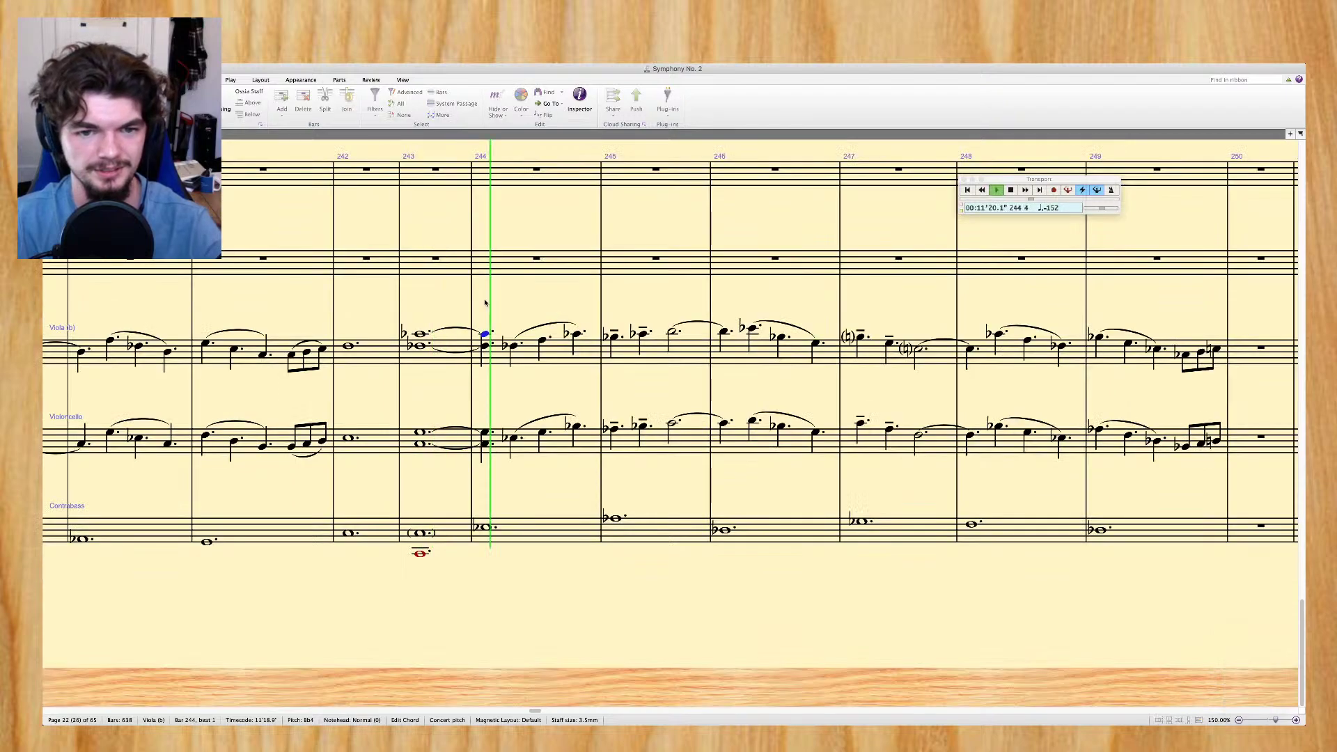
{"action": "key", "text": "space"}
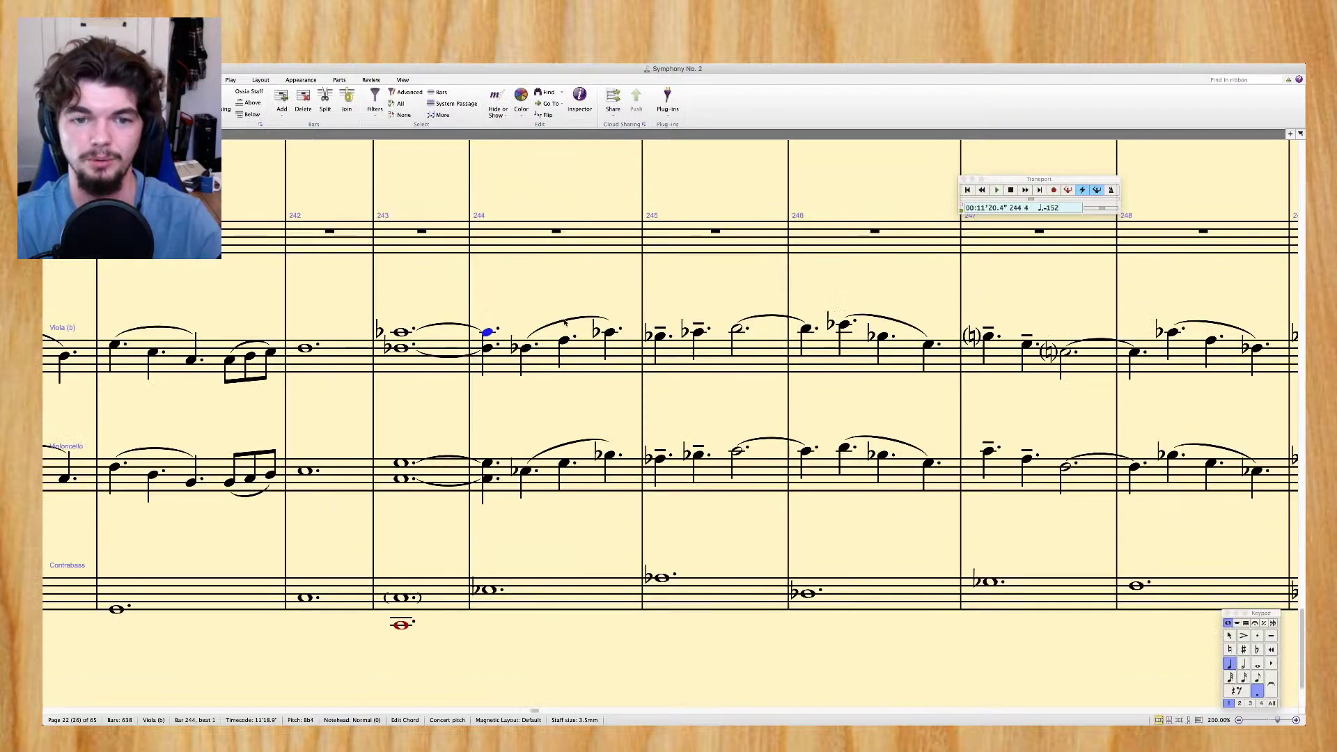
{"action": "left_click", "coordinate": [540, 592]}
{"action": "left_click", "coordinate": [481, 359], "text": "super"}
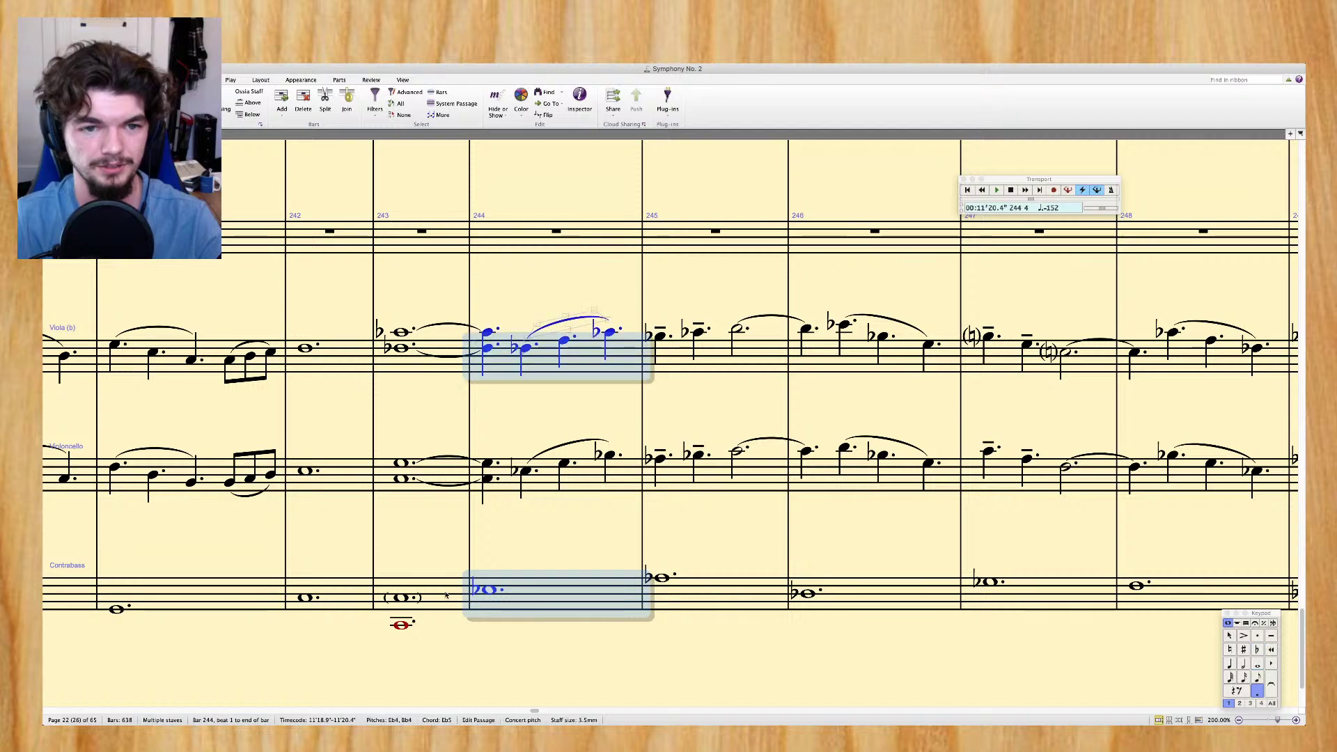
{"action": "key", "text": "Escape"}
Play back only the viola and contrabass from bar 243 to bar 247
{"action": "left_click", "coordinate": [437, 599]}
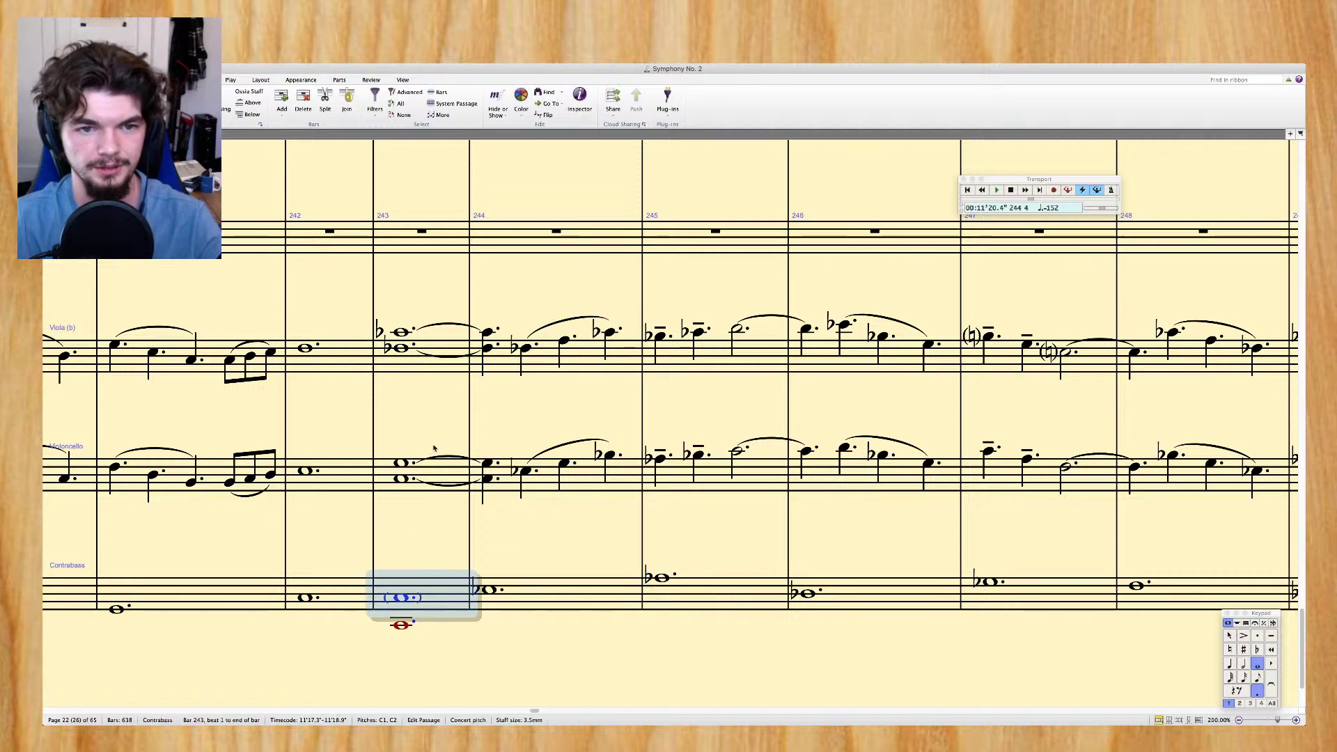
{"action": "left_click", "coordinate": [419, 369], "text": "super"}
{"action": "key", "text": "super+minus"}
{"action": "key", "text": "p"}
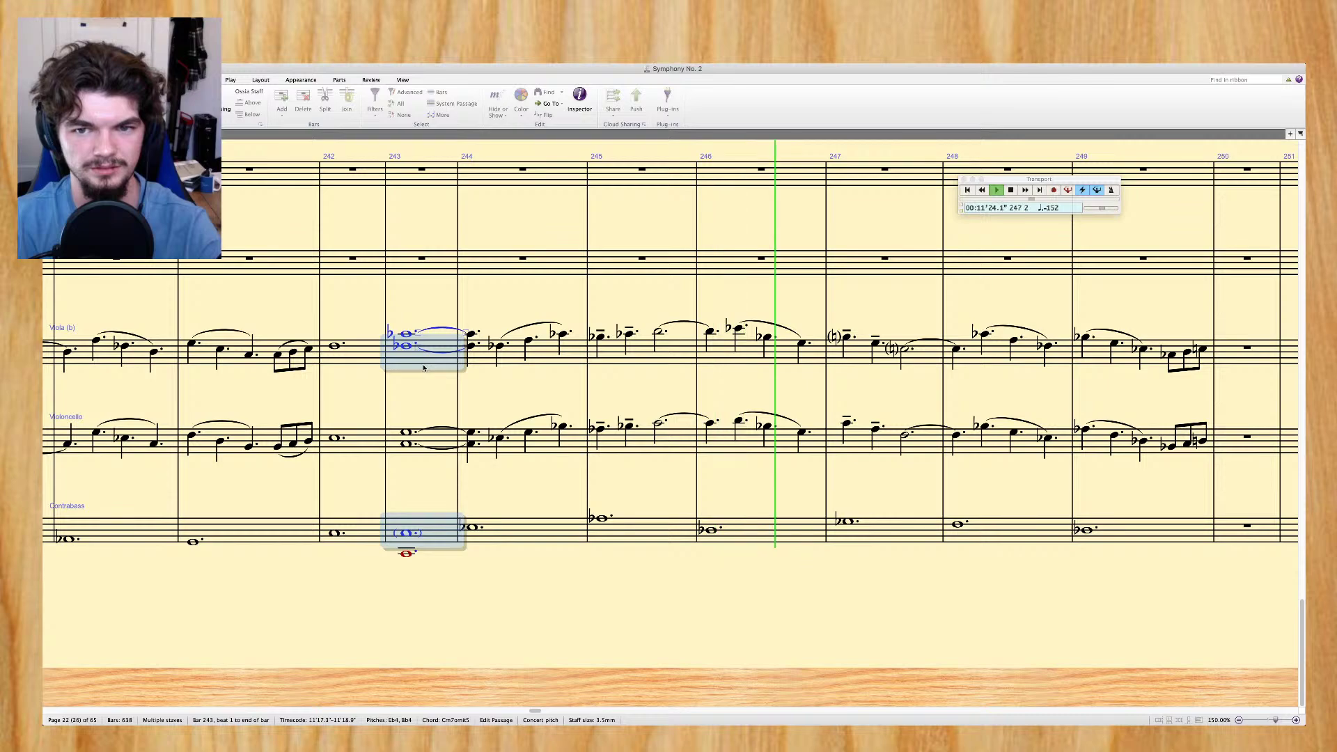
{"action": "key", "text": "space"}
{"action": "key", "text": "super+equal"}
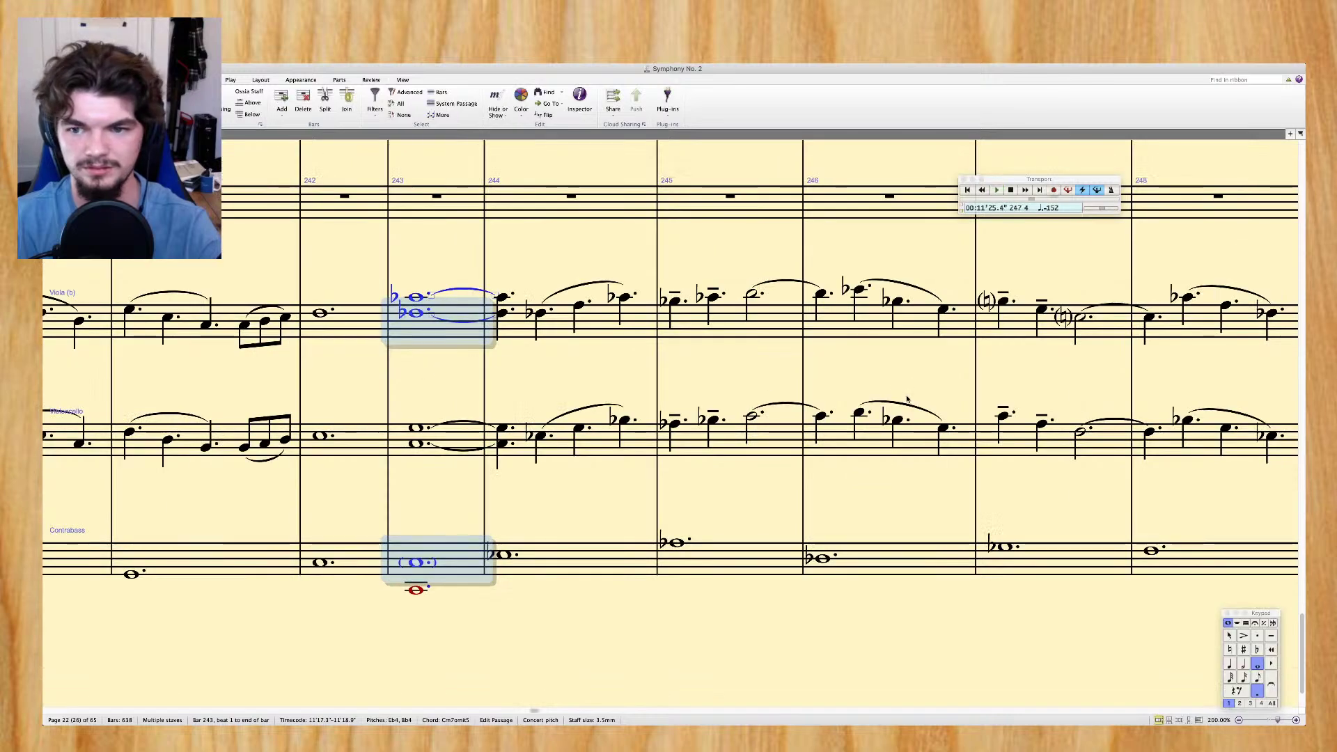
{"action": "scroll", "coordinate": [907, 398], "scroll_direction": "right", "scroll_amount": 3}
{"action": "scroll", "coordinate": [909, 401], "scroll_direction": "right", "scroll_amount": 3}
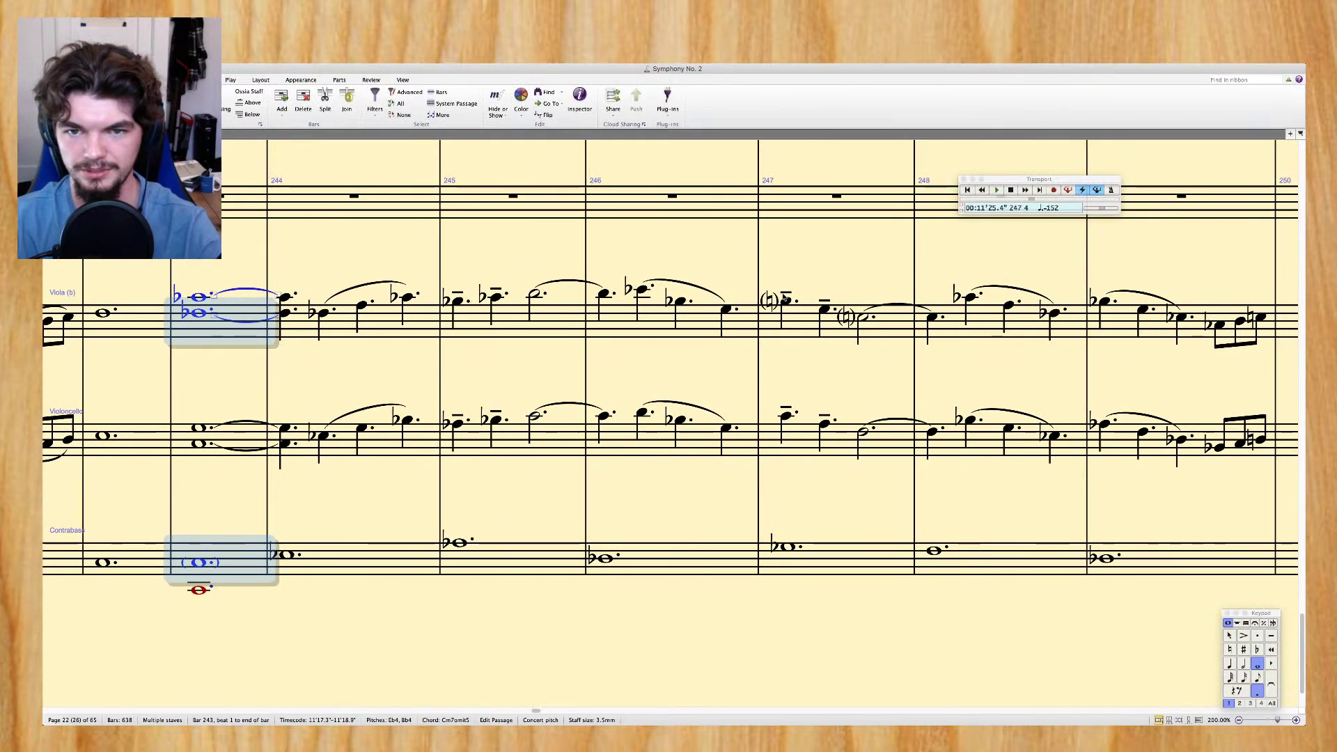
Flatten the viola's first and third notes in bar 247 to A-flat and D-flat
{"action": "left_click", "coordinate": [786, 299]}
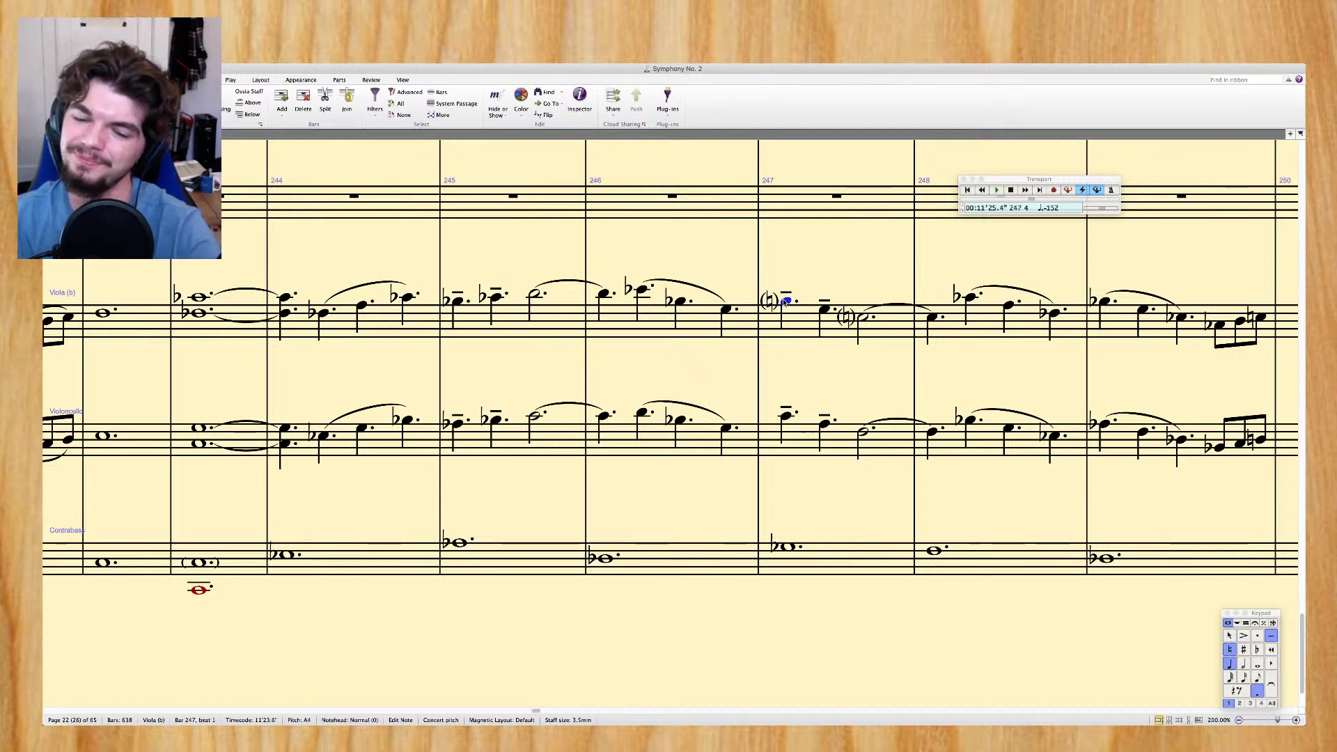
{"action": "key", "text": "9"}
{"action": "key", "text": "Right"}
{"action": "key", "text": "9"}
{"action": "key", "text": "Right"}
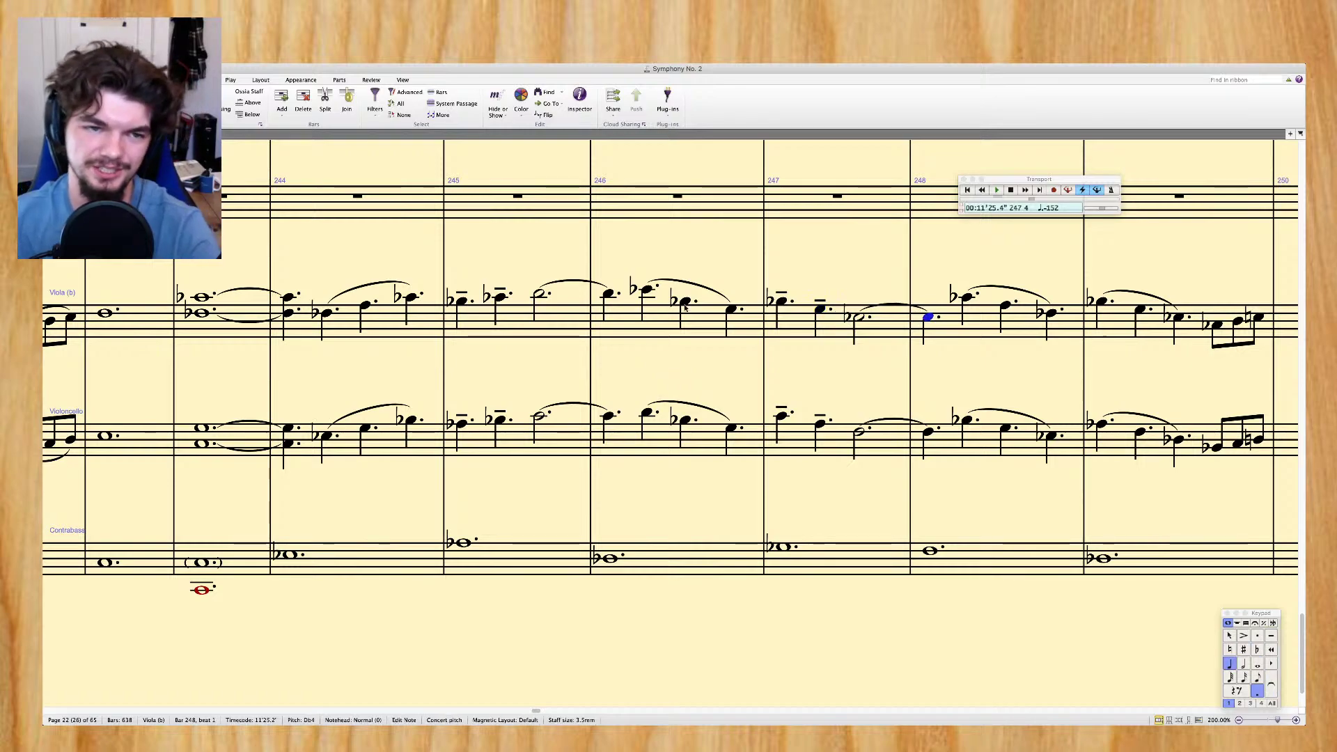
Play back only the viola and contrabass from bar 243 into bar 248, then clear the selection
{"action": "left_click", "coordinate": [341, 331]}
{"action": "left_click", "coordinate": [239, 557]}
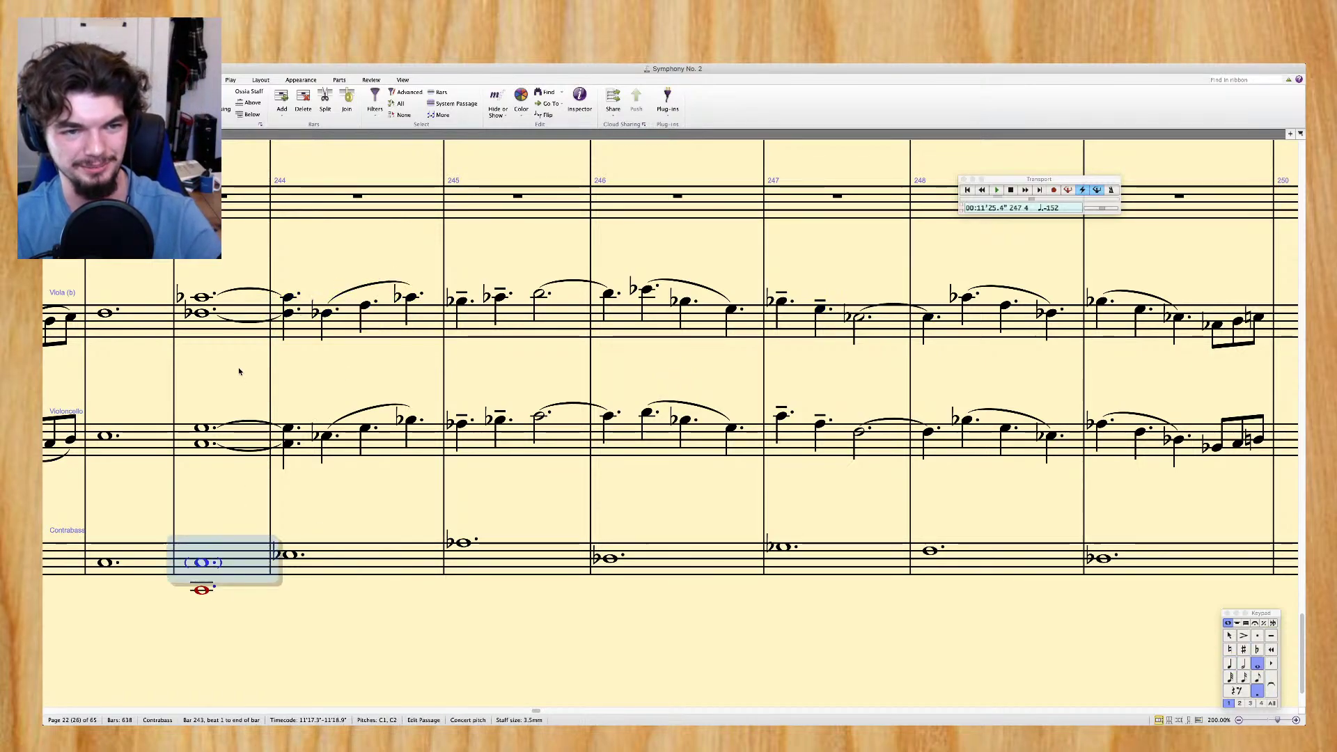
{"action": "left_click", "coordinate": [218, 335], "text": "super"}
{"action": "key", "text": "super+minus"}
{"action": "key", "text": "p"}
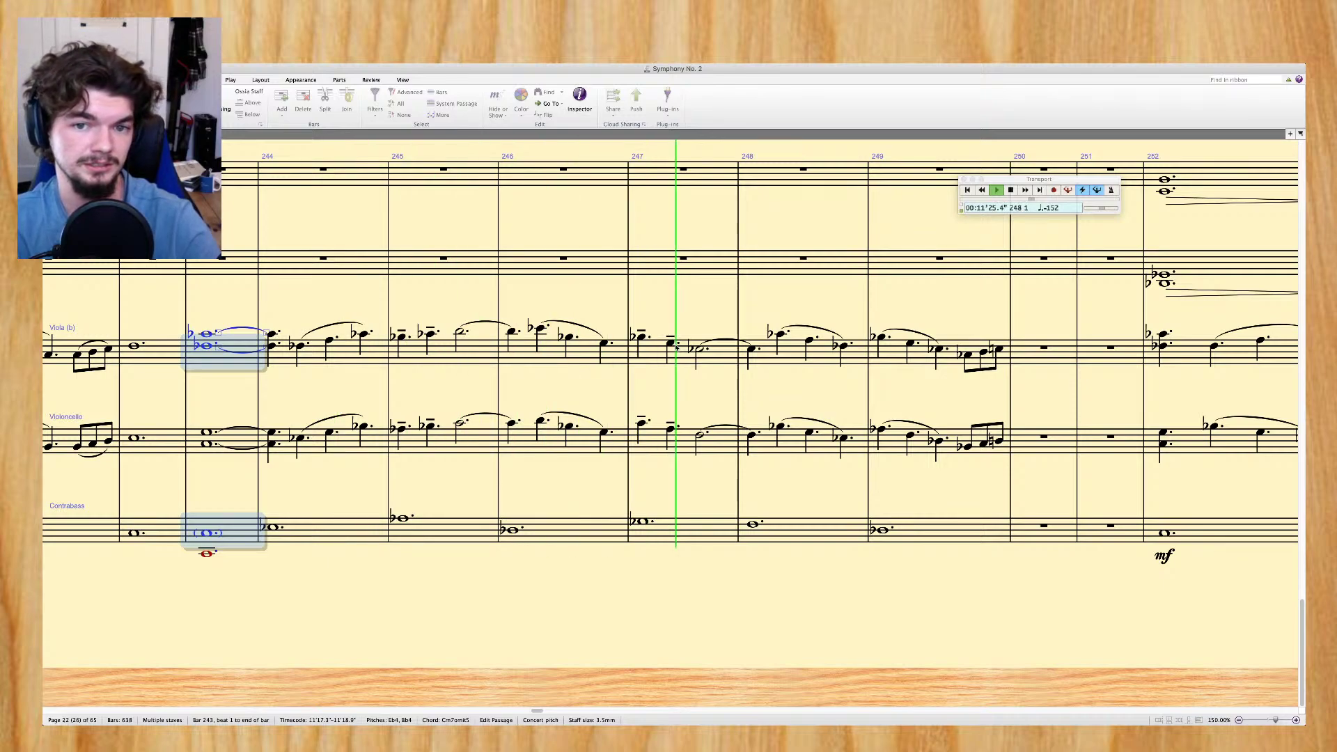
{"action": "key", "text": "space"}
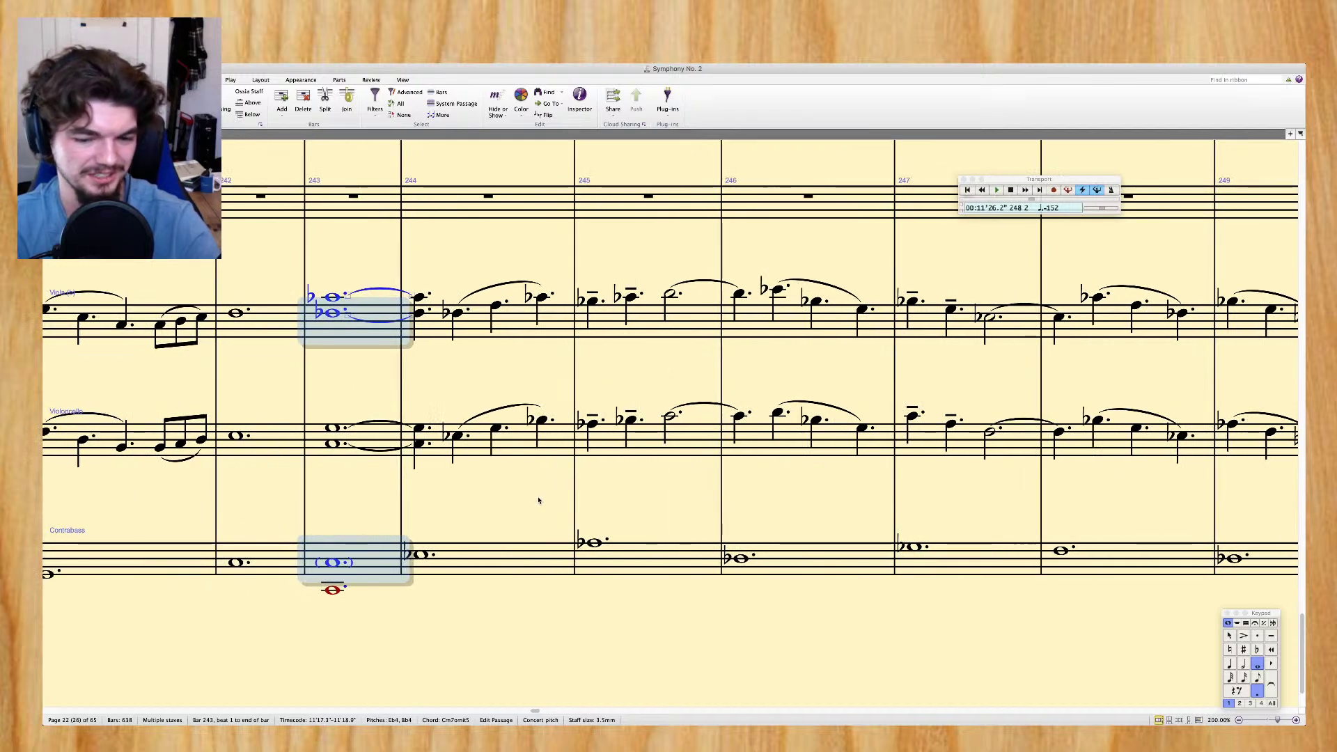
{"action": "key", "text": "Escape"}
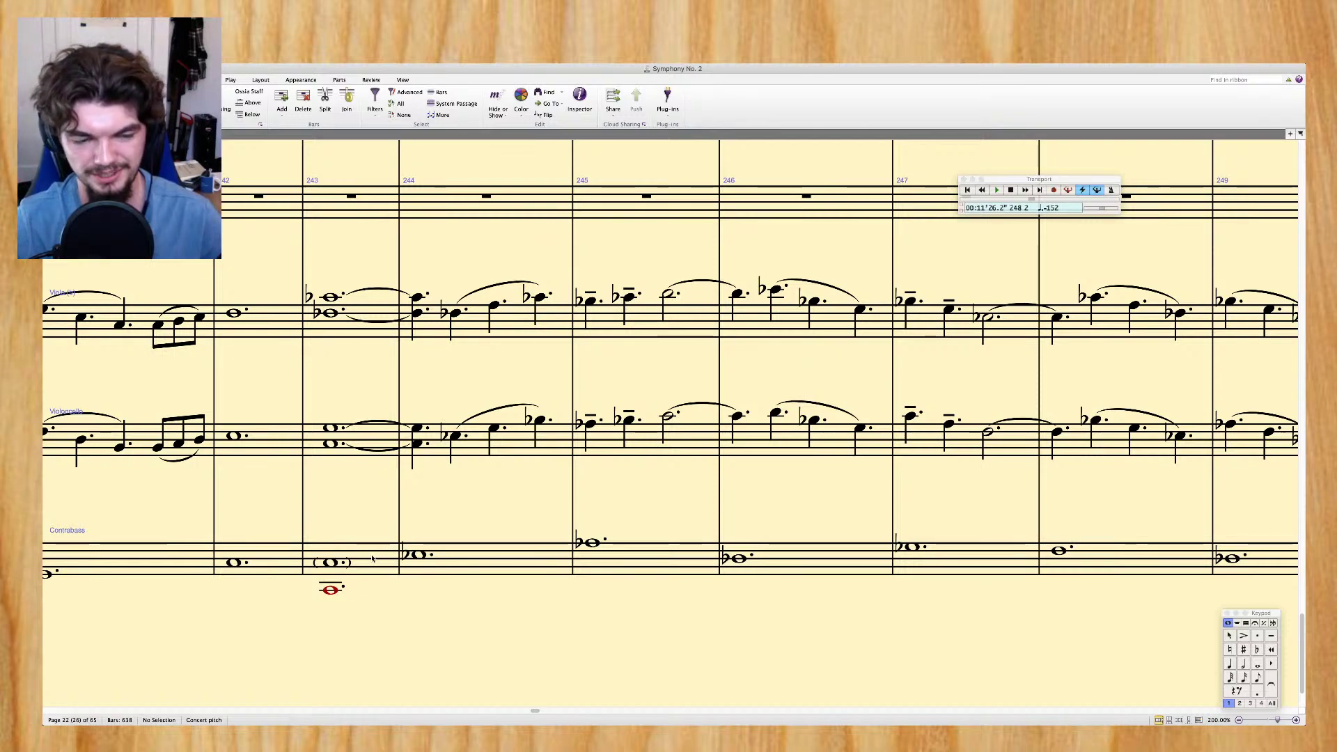
Step through the viola line note by note from its second note in bar 244 to the end of bar 246
{"action": "left_click", "coordinate": [329, 565]}
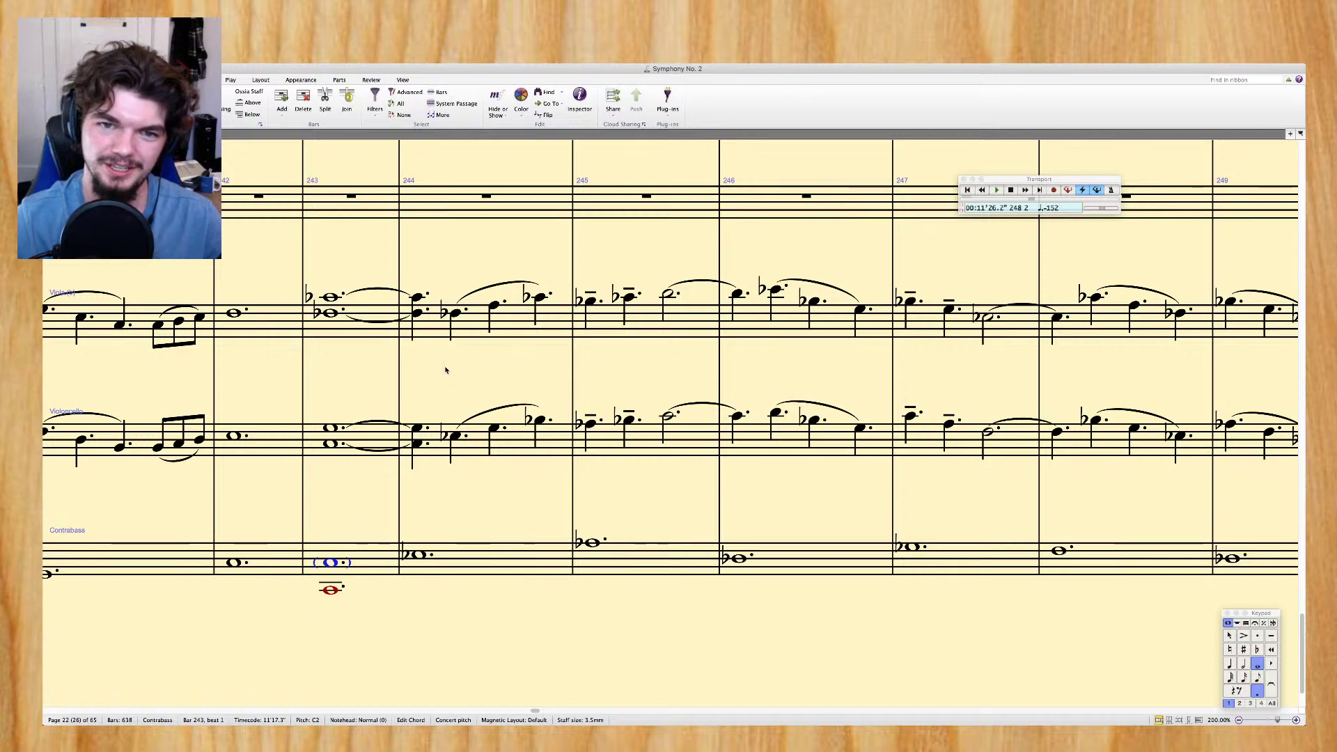
{"action": "scroll", "coordinate": [446, 370], "scroll_direction": "right", "scroll_amount": 5}
{"action": "scroll", "coordinate": [446, 370], "scroll_direction": "left", "scroll_amount": 3}
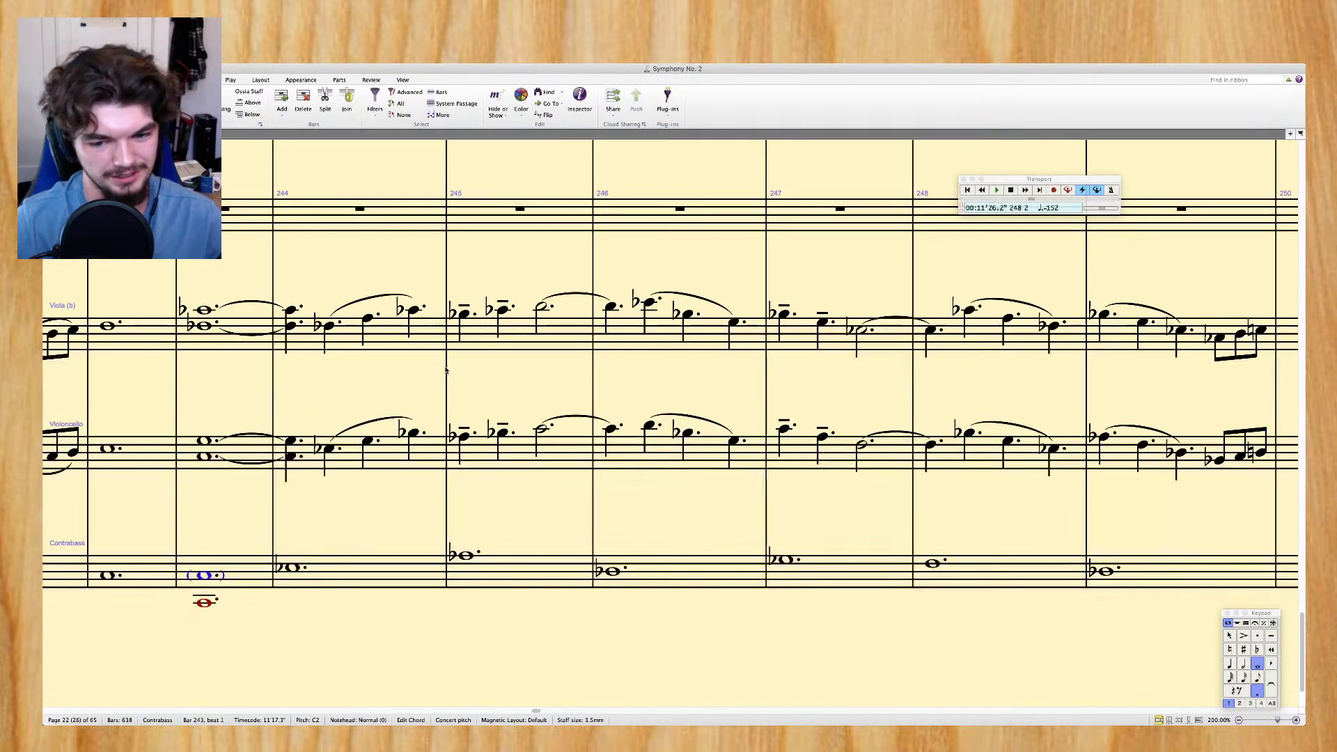
{"action": "scroll", "coordinate": [445, 370], "scroll_direction": "right", "scroll_amount": 2}
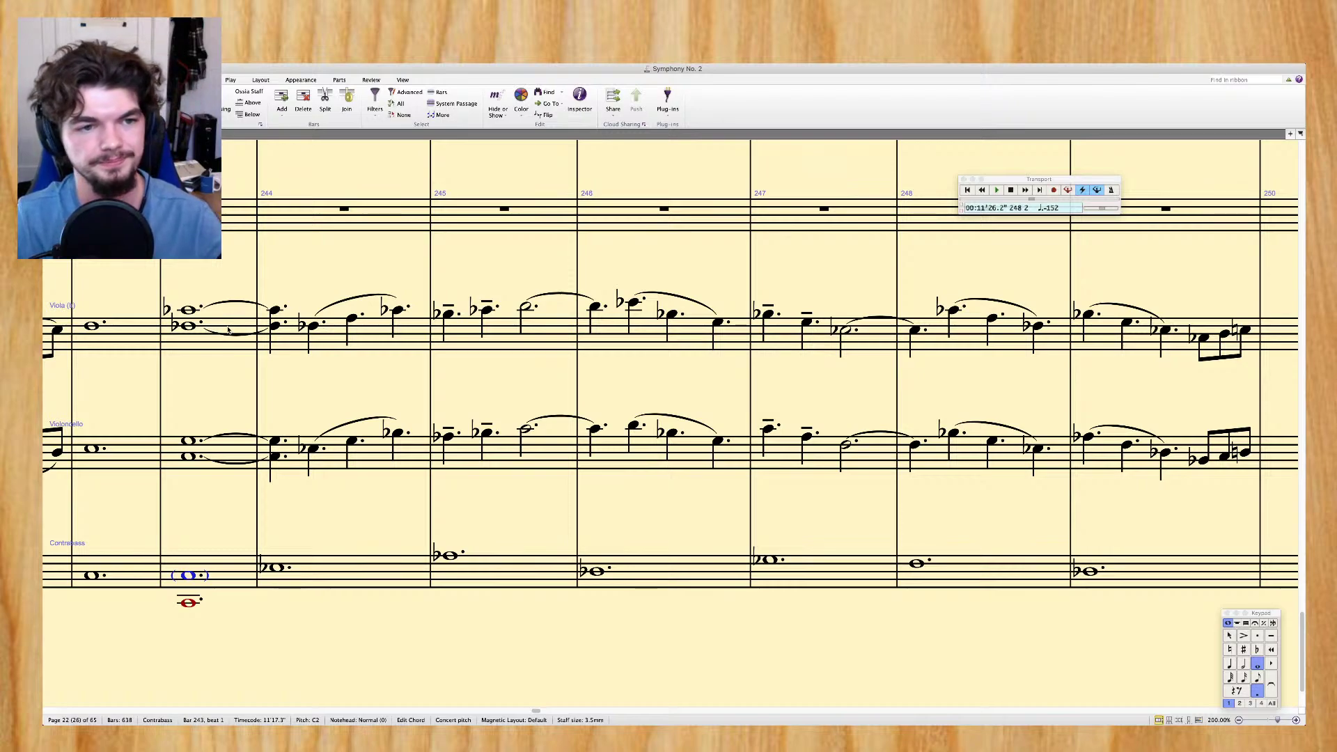
{"action": "left_click", "coordinate": [311, 328]}
{"action": "key", "text": "Right"}
{"action": "key", "text": "Right"}
{"action": "key", "text": "Right"}
{"action": "key", "text": "Right"}
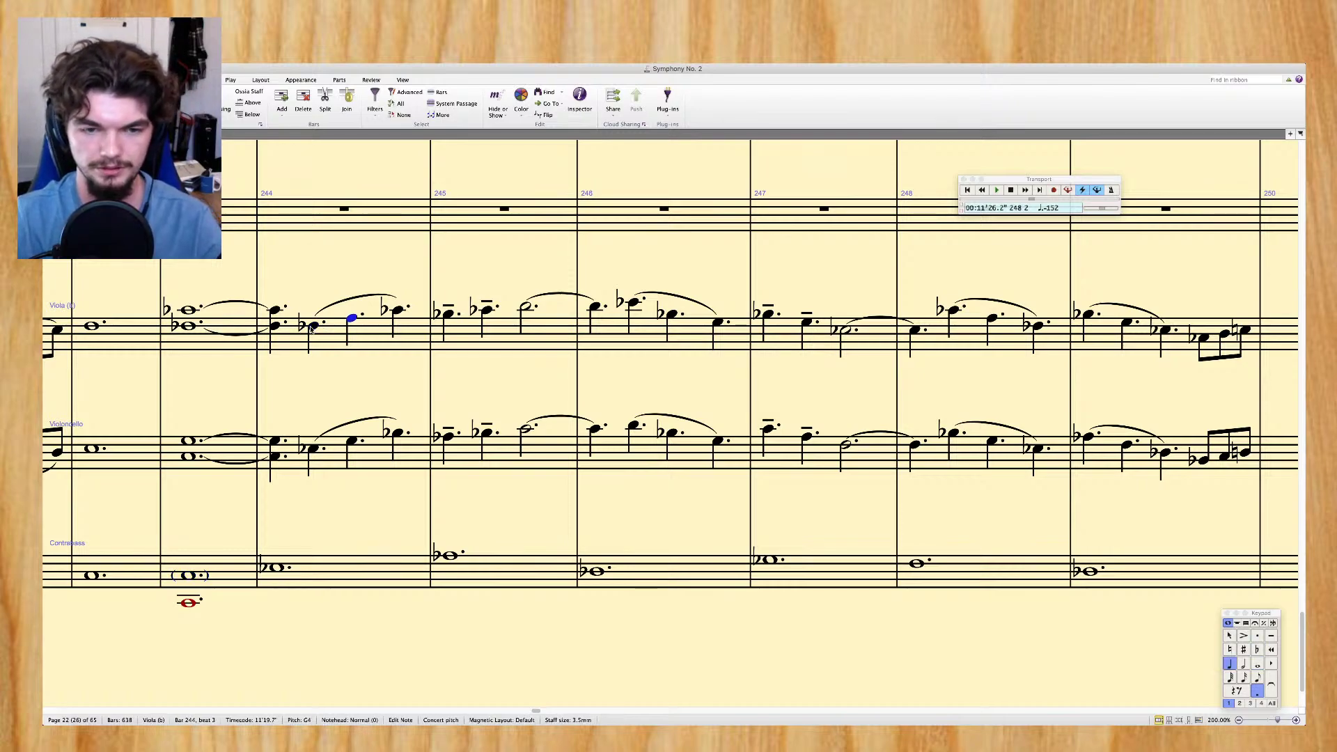
{"action": "key", "text": "Right"}
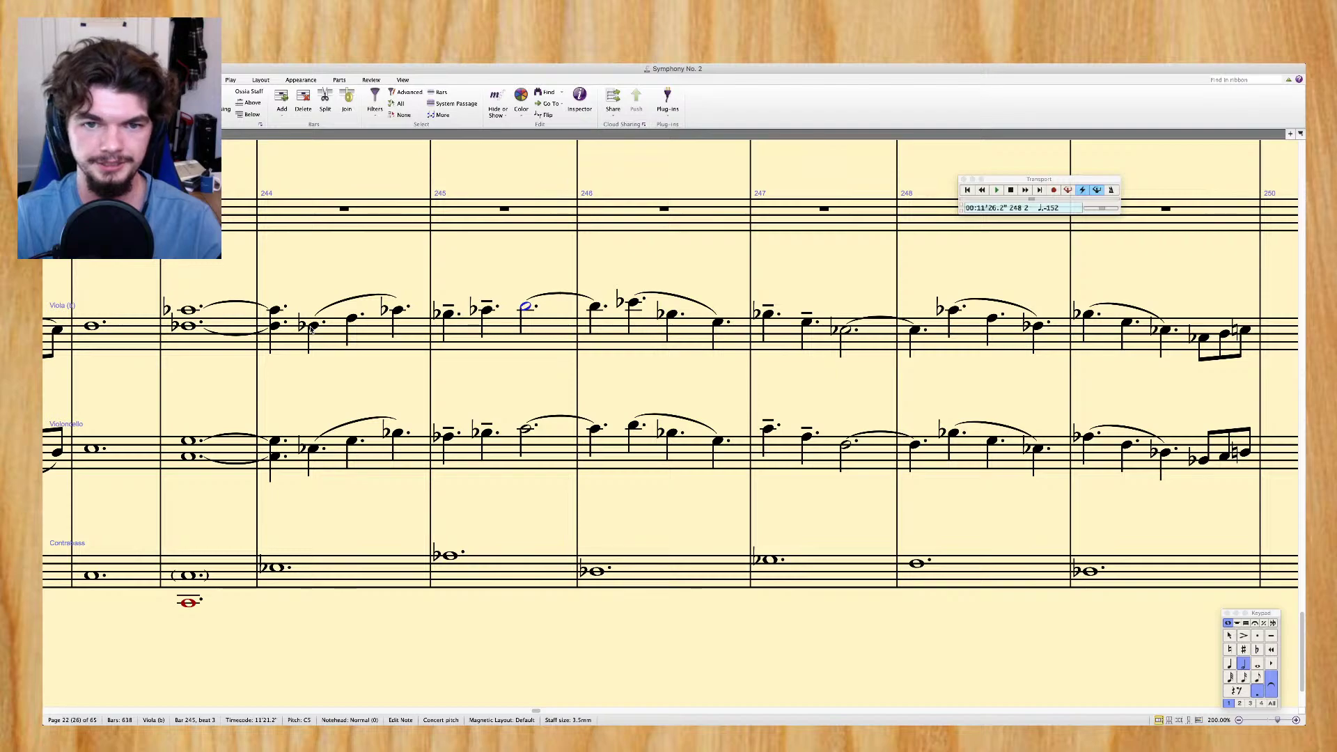
{"action": "key", "text": "Right"}
{"action": "key", "text": "Right"}
{"action": "key", "text": "Right"}
{"action": "key", "text": "Right"}
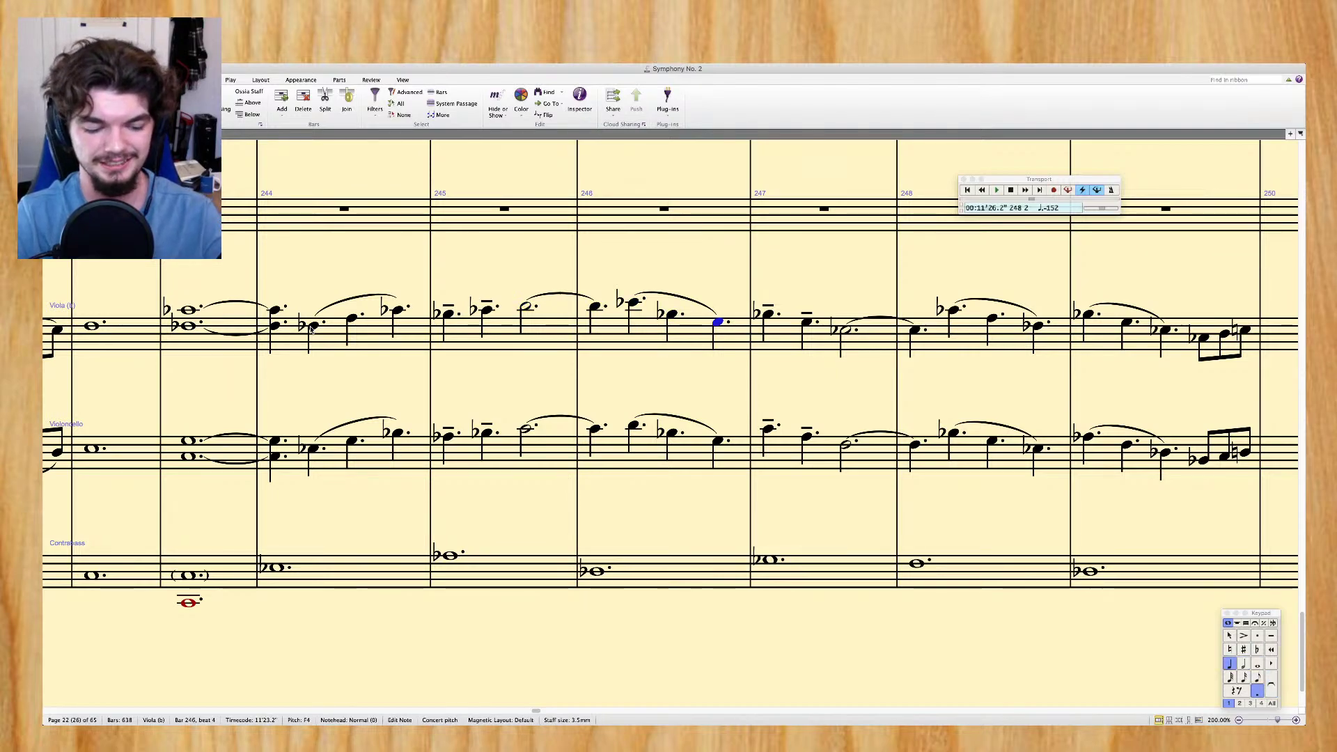
Audition alternative chords on the viola's last note in bar 246 without entering any of them
{"action": "key", "text": "n"}
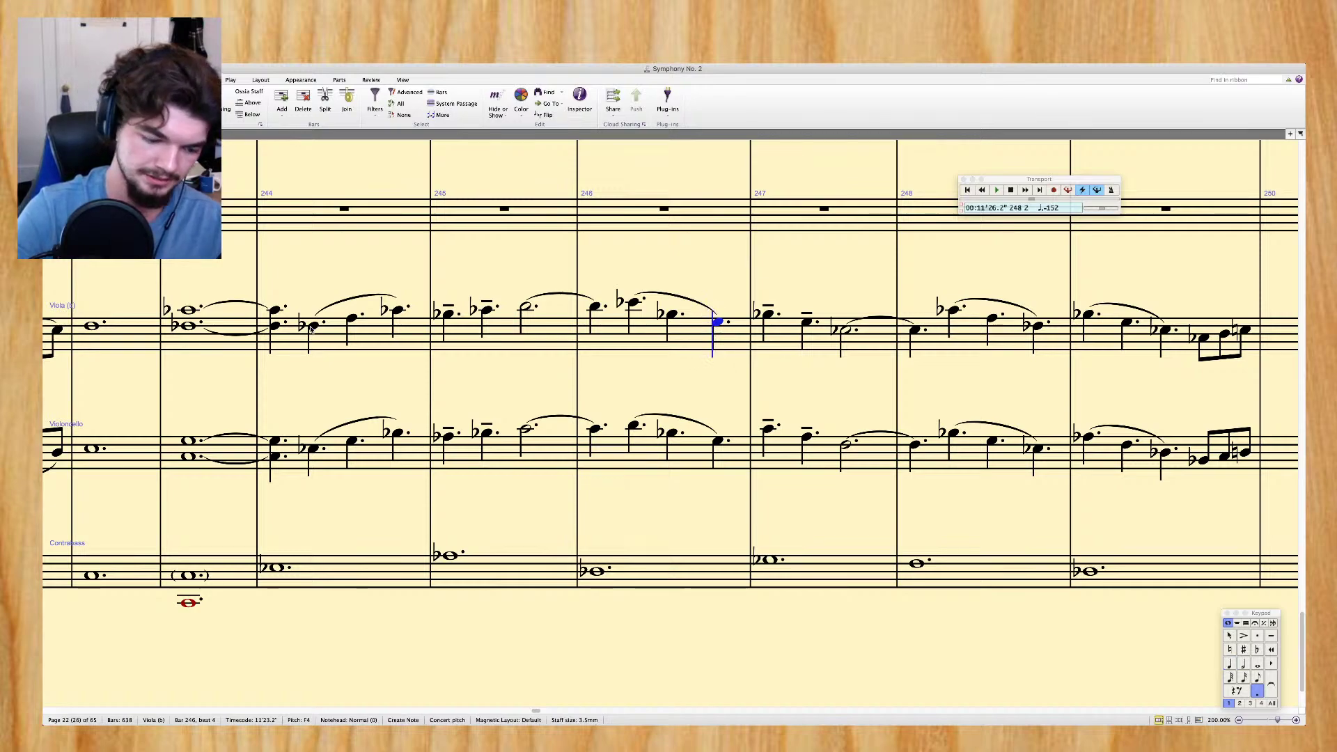
{"action": "key", "text": "8"}
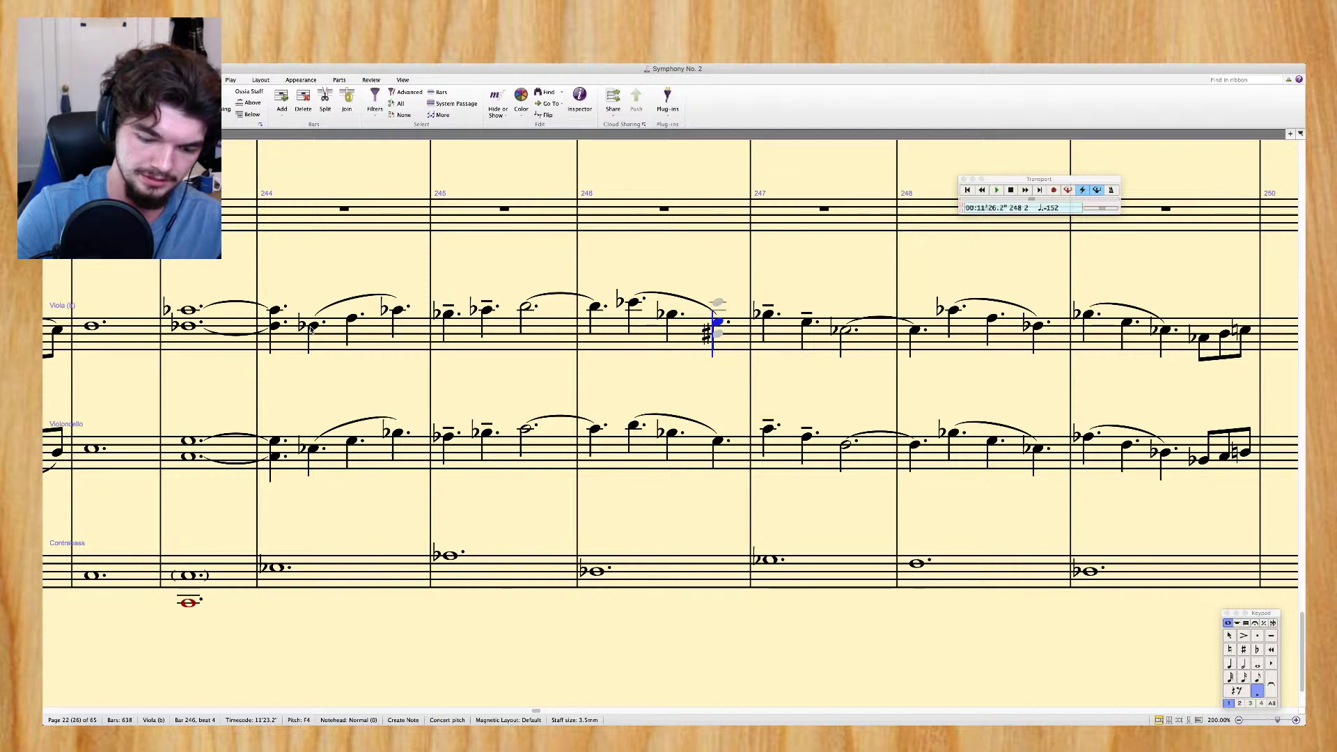
{"action": "key", "text": "9"}
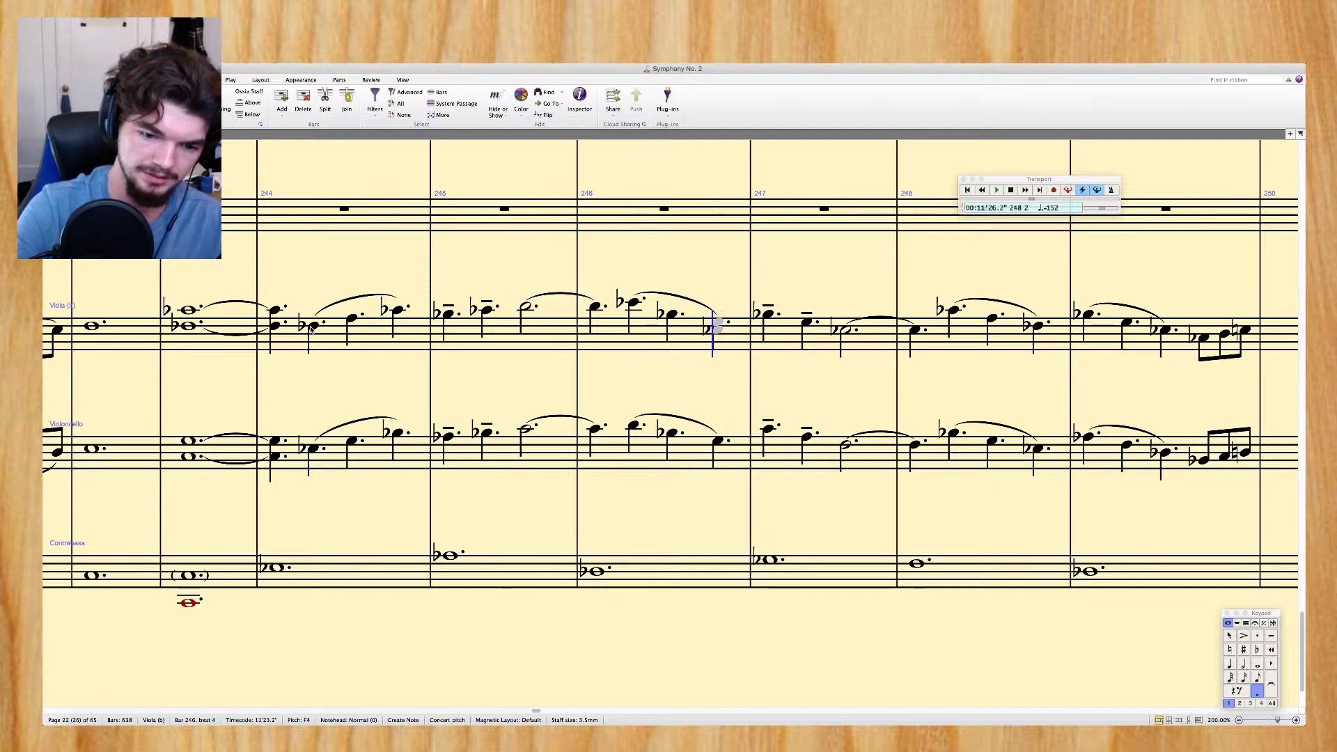
{"action": "key", "text": "8"}
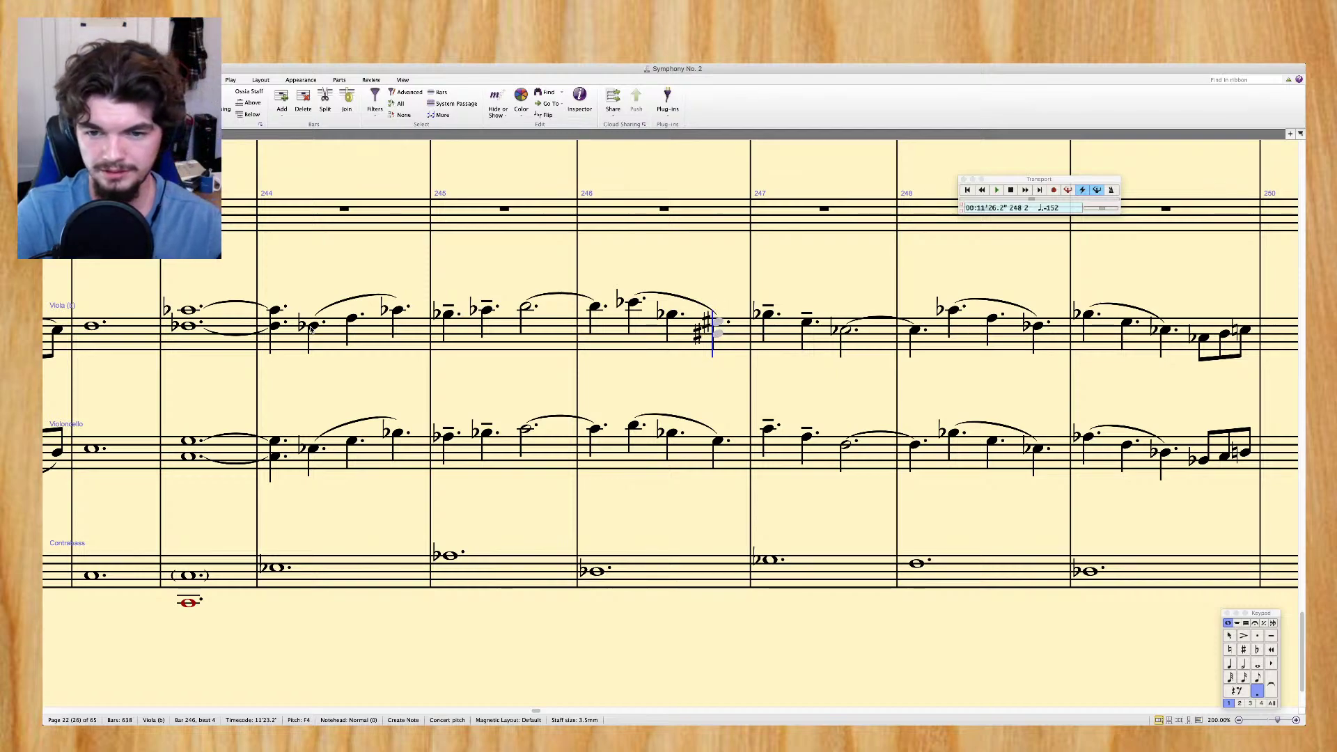
{"action": "key", "text": "f"}
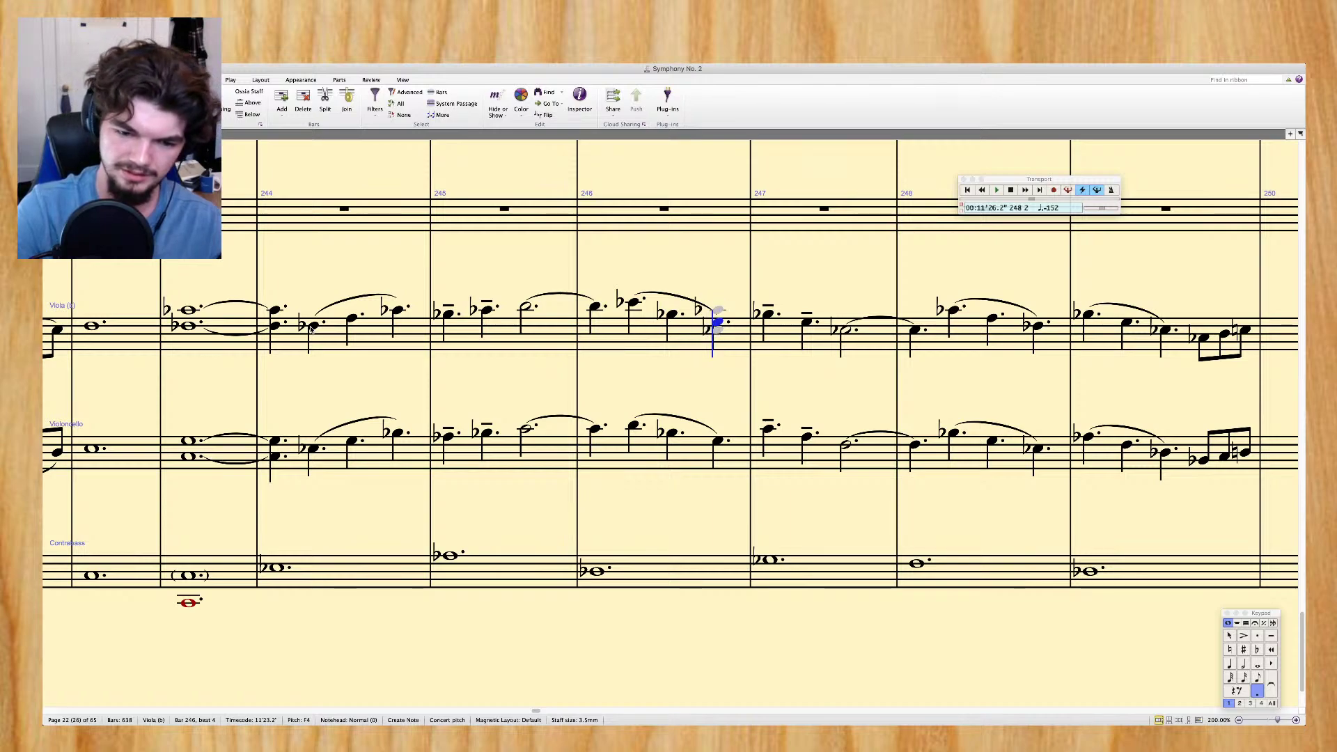
{"action": "key", "text": "8"}
{"action": "key", "text": "9"}
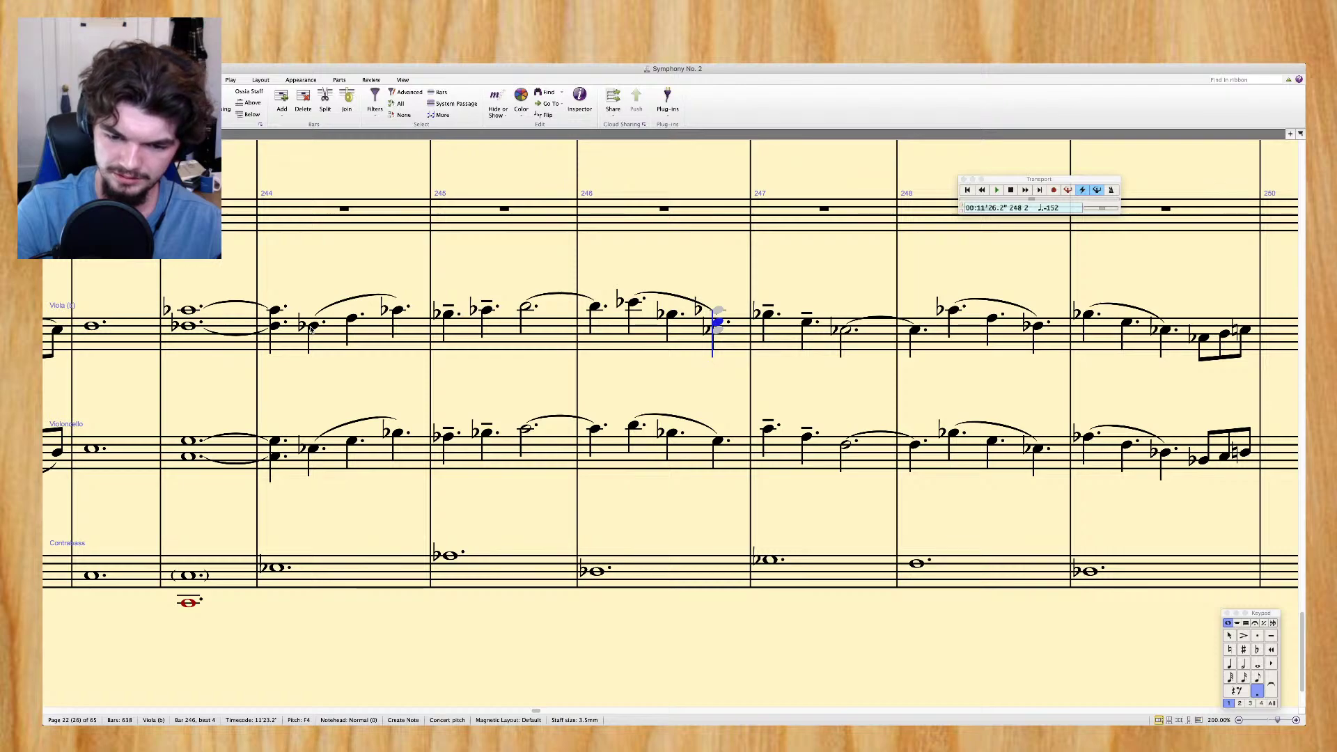
{"action": "key", "text": "8"}
{"action": "key", "text": "8"}
{"action": "key", "text": "8"}
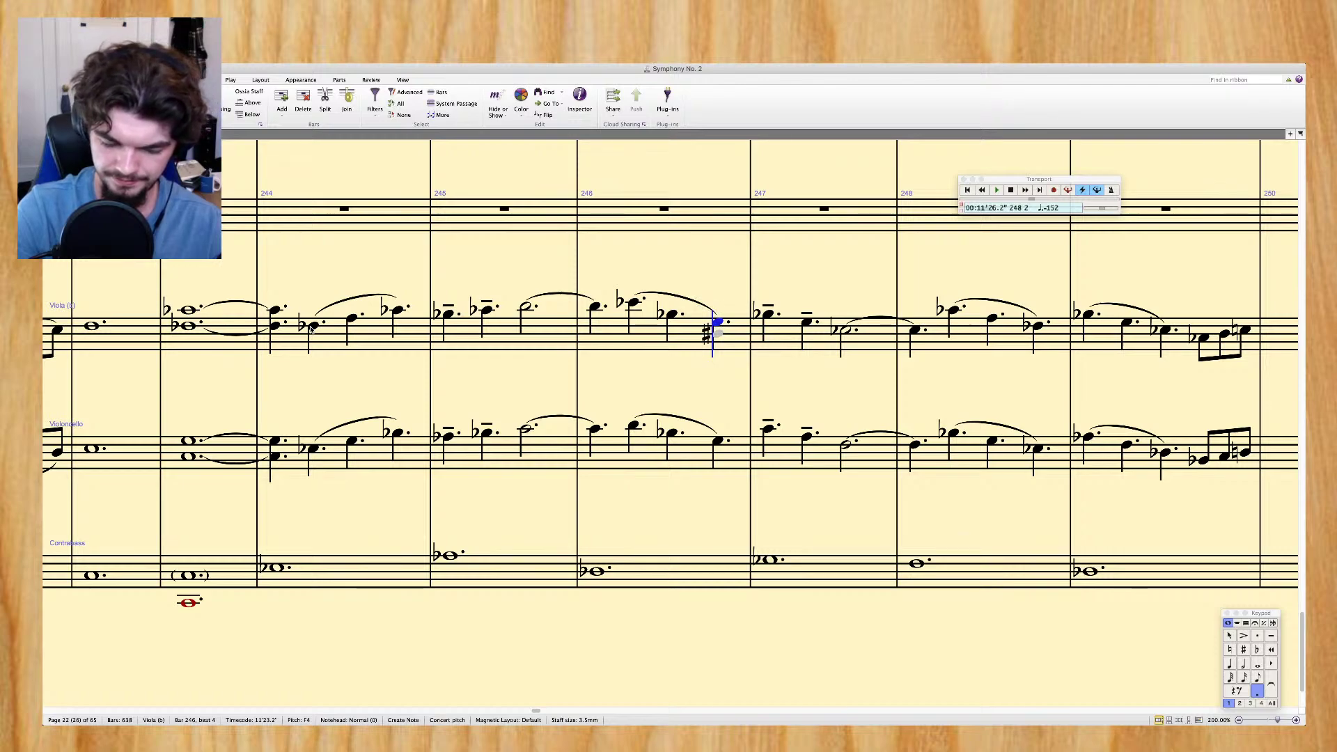
{"action": "key", "text": "8"}
{"action": "key", "text": "9"}
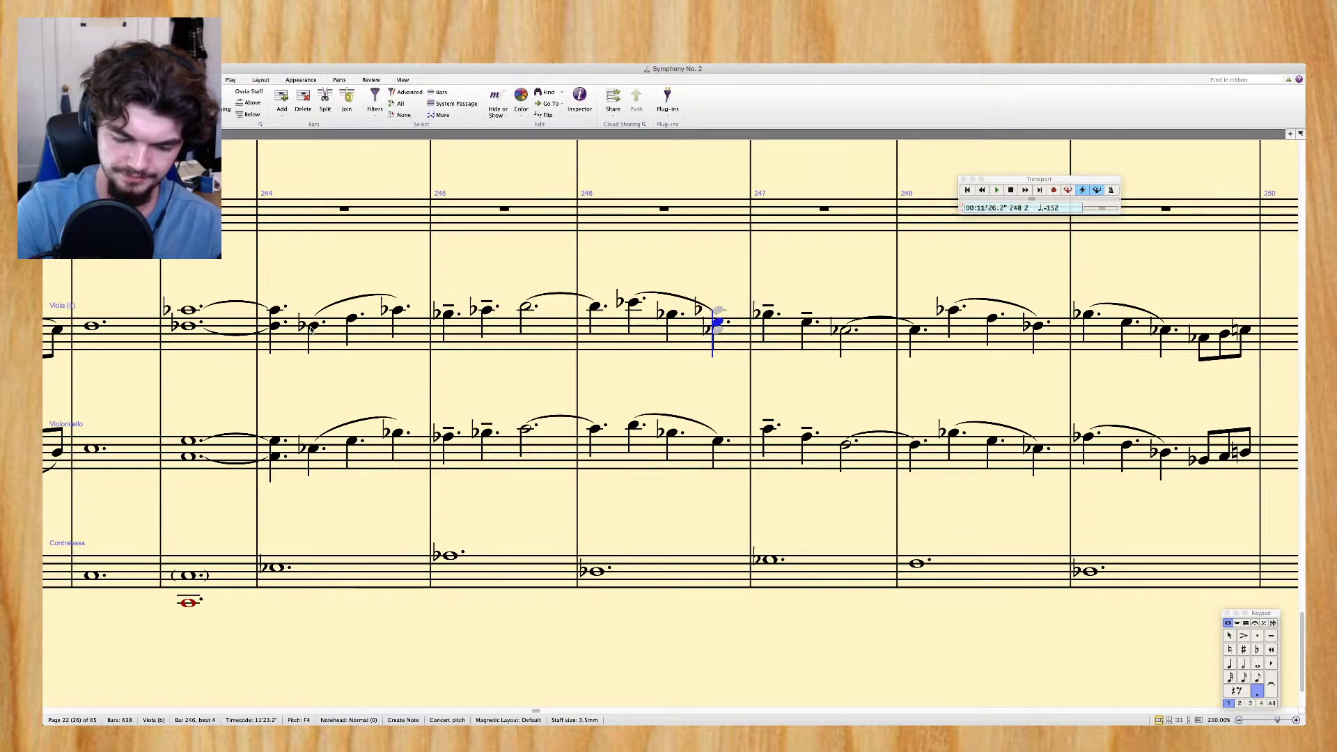
{"action": "key", "text": "9"}
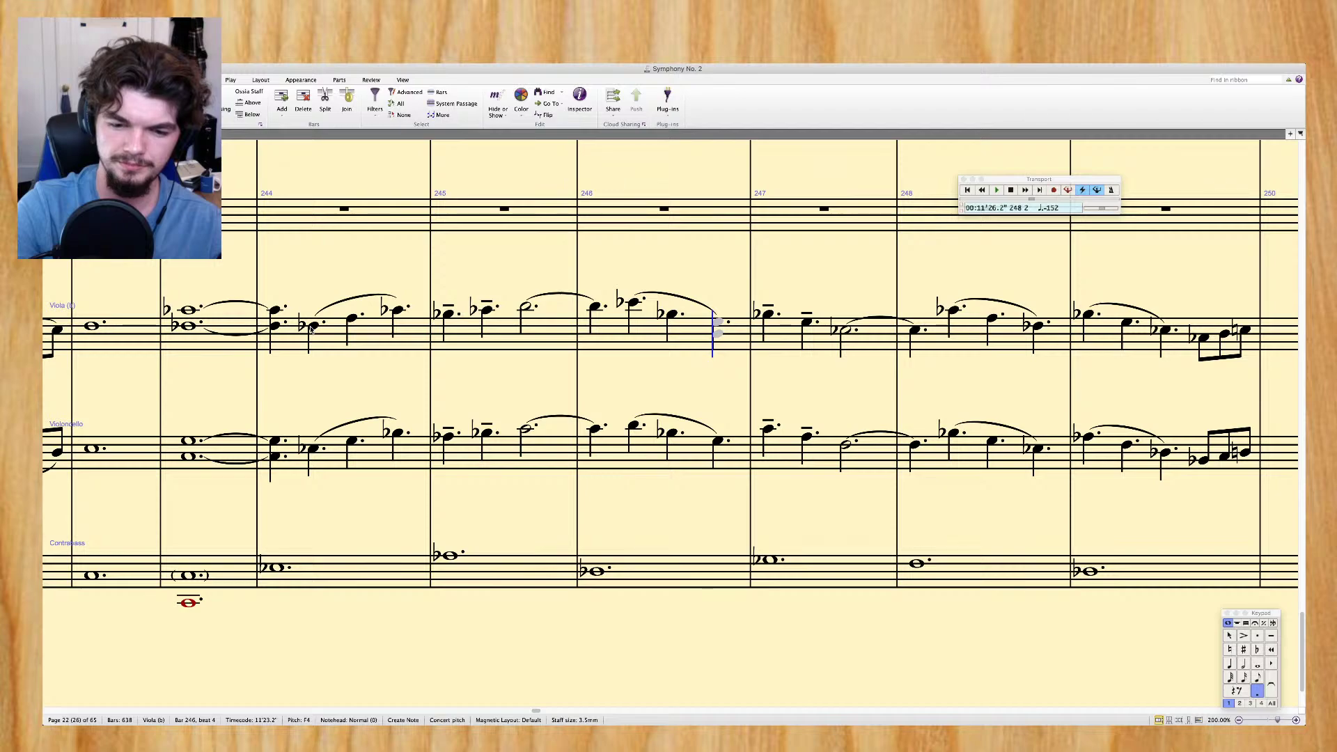
{"action": "key", "text": "8"}
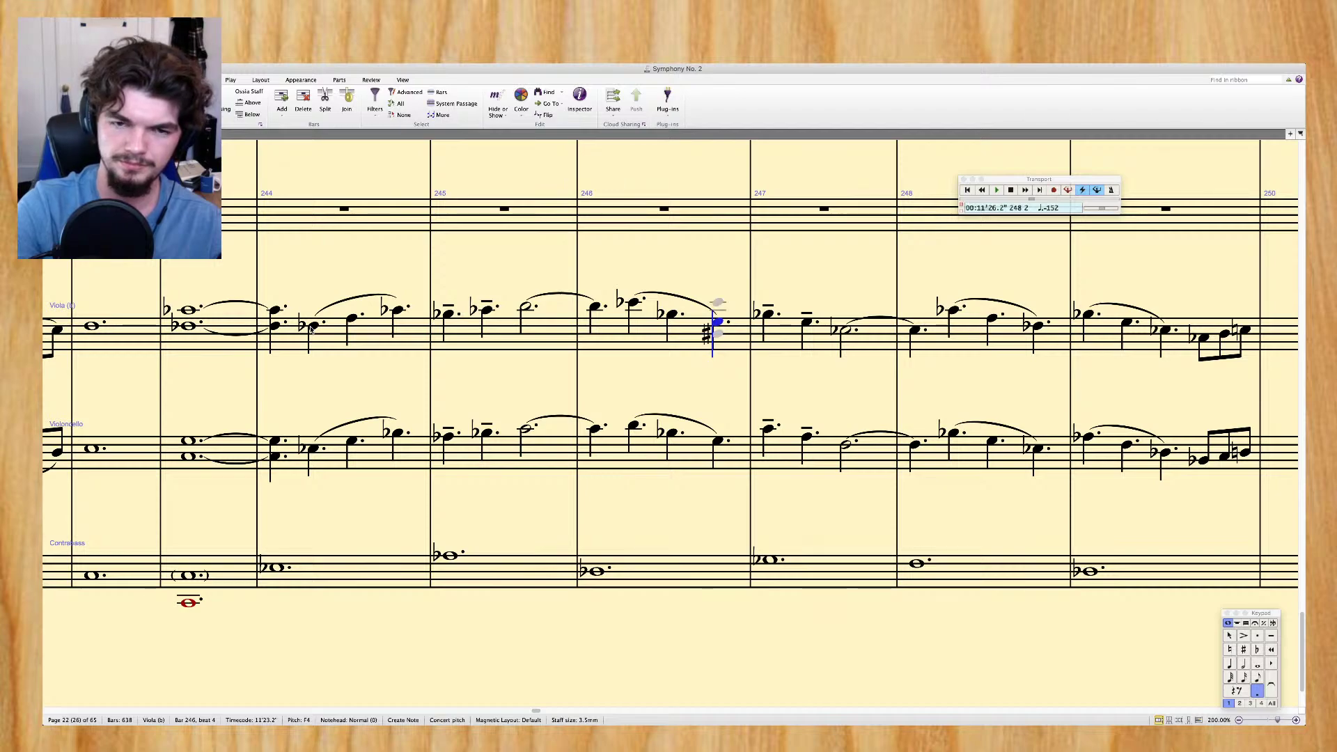
{"action": "key", "text": "9"}
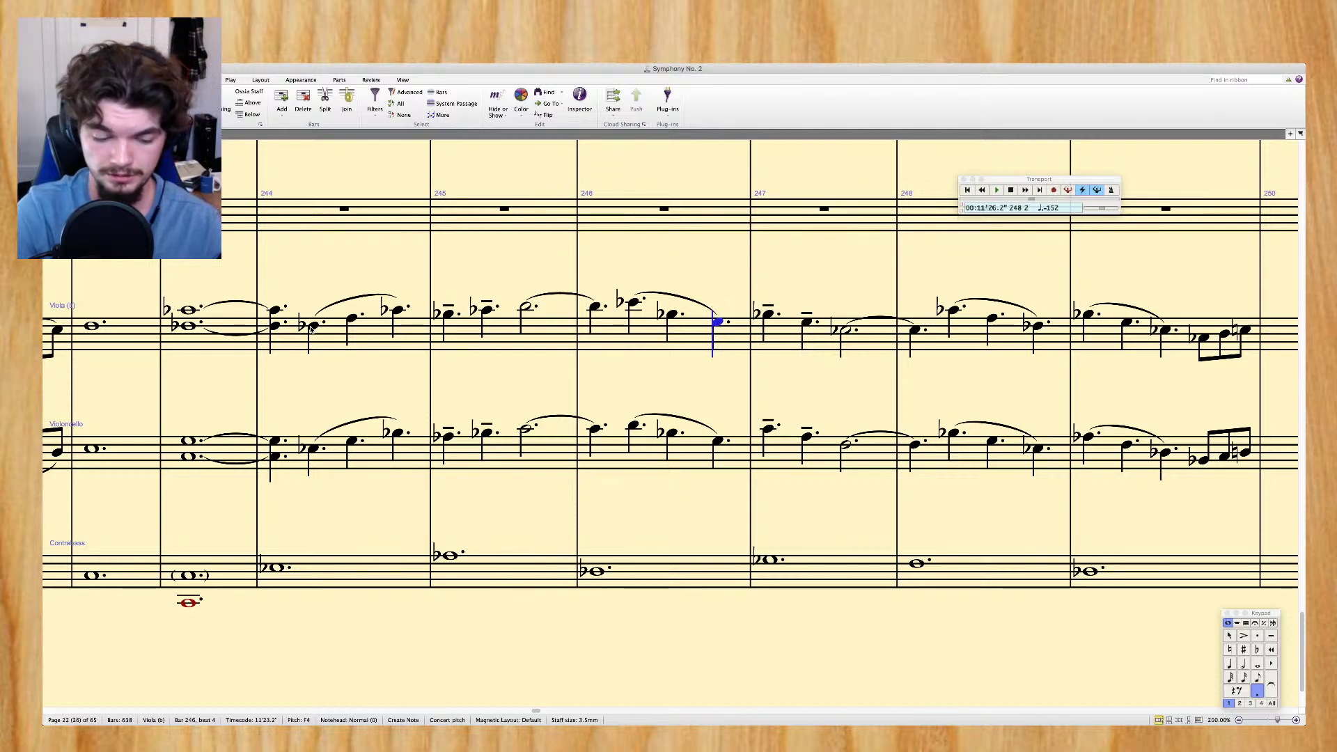
{"action": "key", "text": "Escape"}
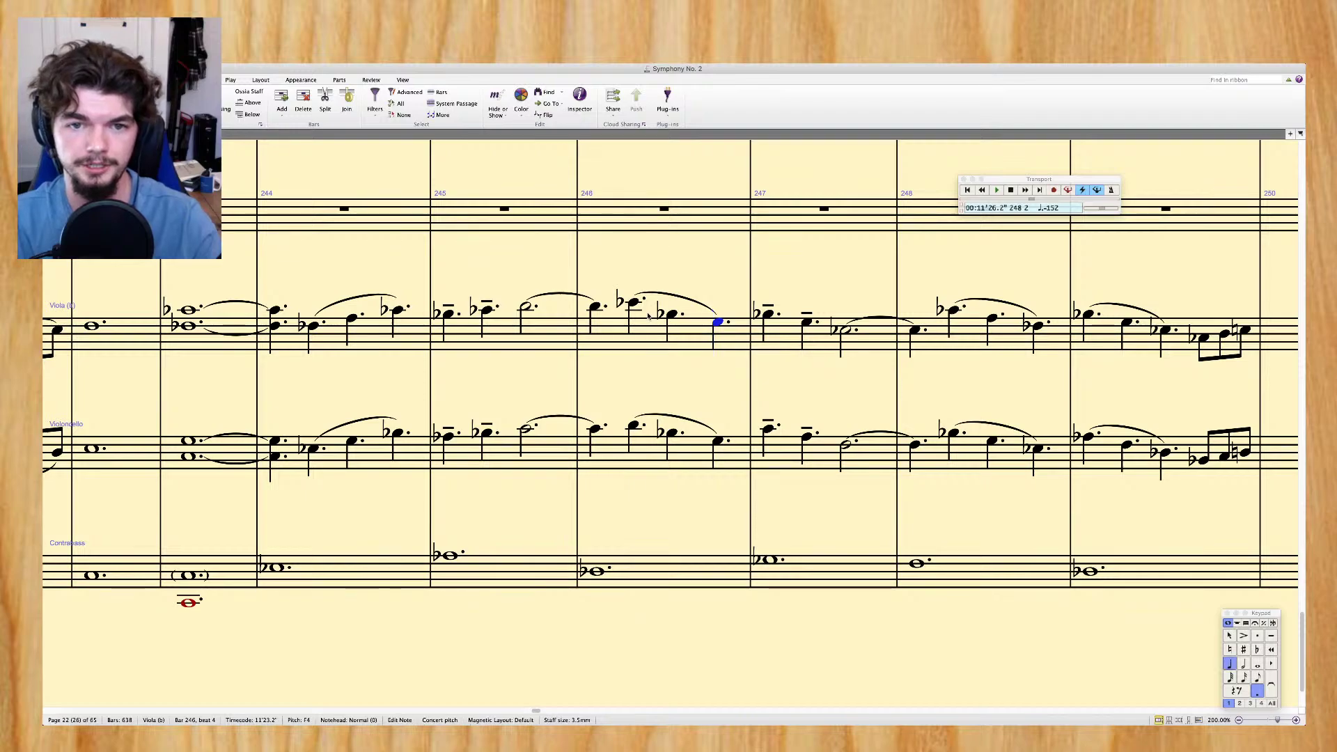
Raise the viola's last two notes in bar 246 to C and B-flat
{"action": "key", "text": "Up"}
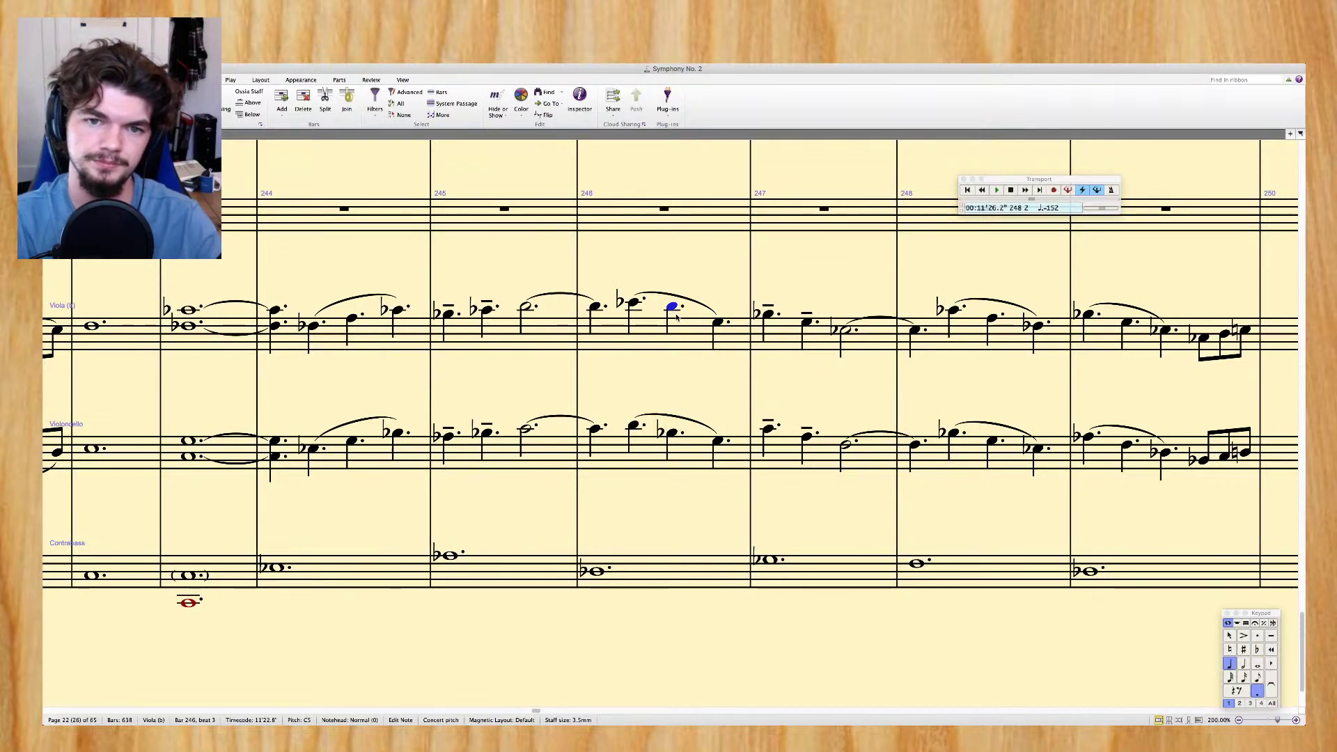
{"action": "key", "text": "Up"}
{"action": "key", "text": "Up"}
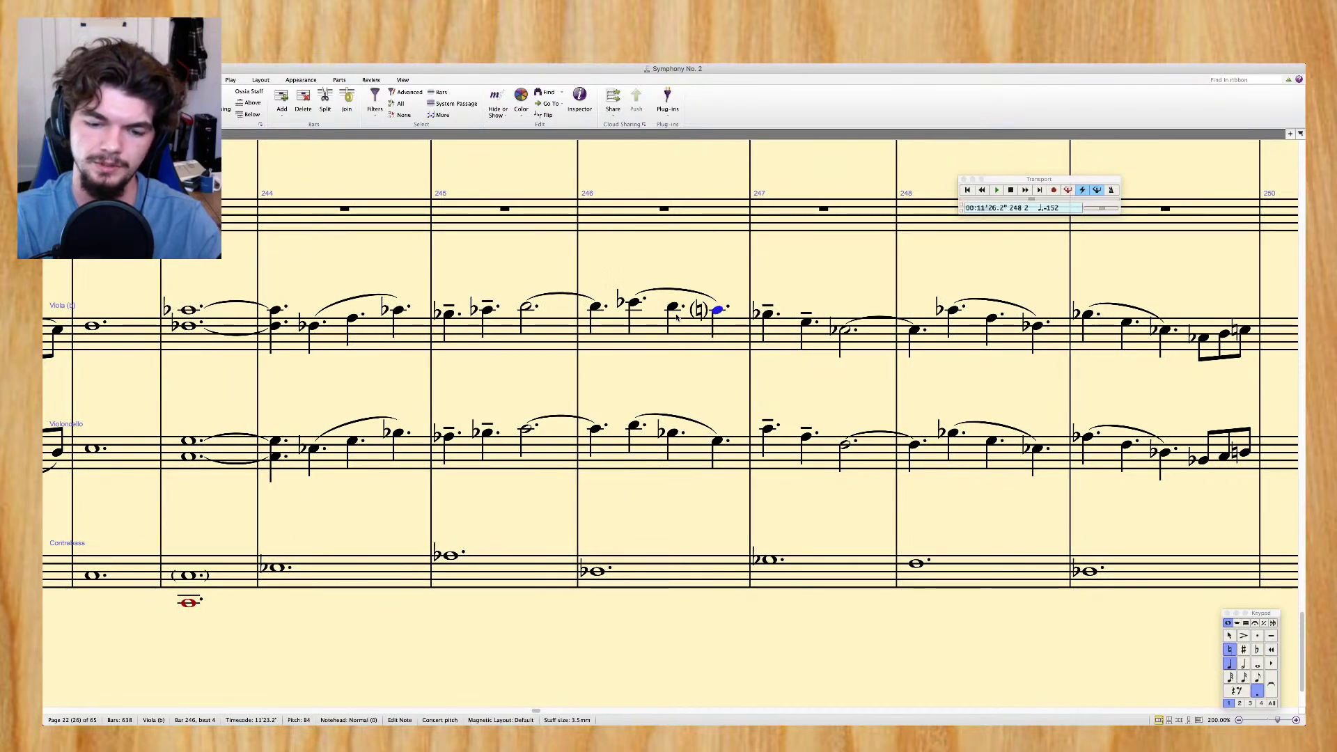
{"action": "key", "text": "KP_9"}
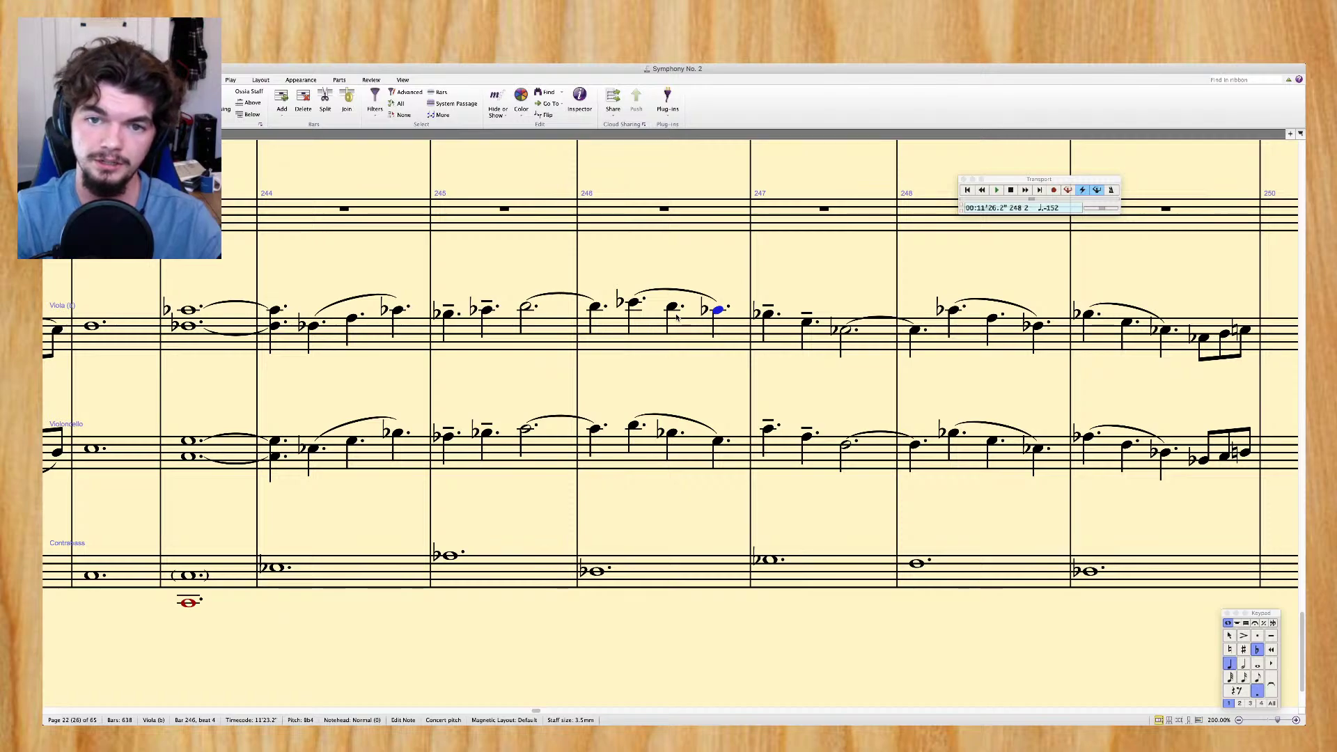
Repitch the viola's three notes in bar 247 to C, A-flat and F
{"action": "key", "text": "Right"}
{"action": "key", "text": "c"}
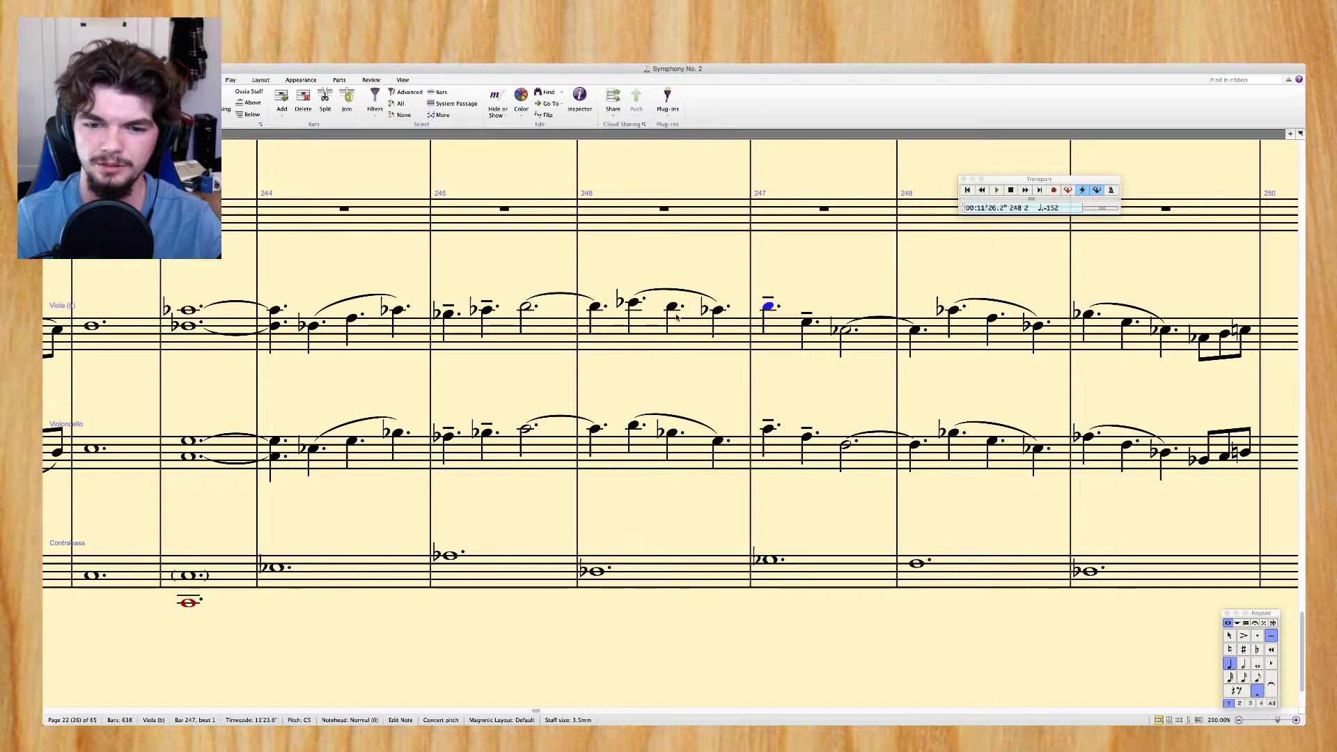
{"action": "key", "text": "Right"}
{"action": "key", "text": "a"}
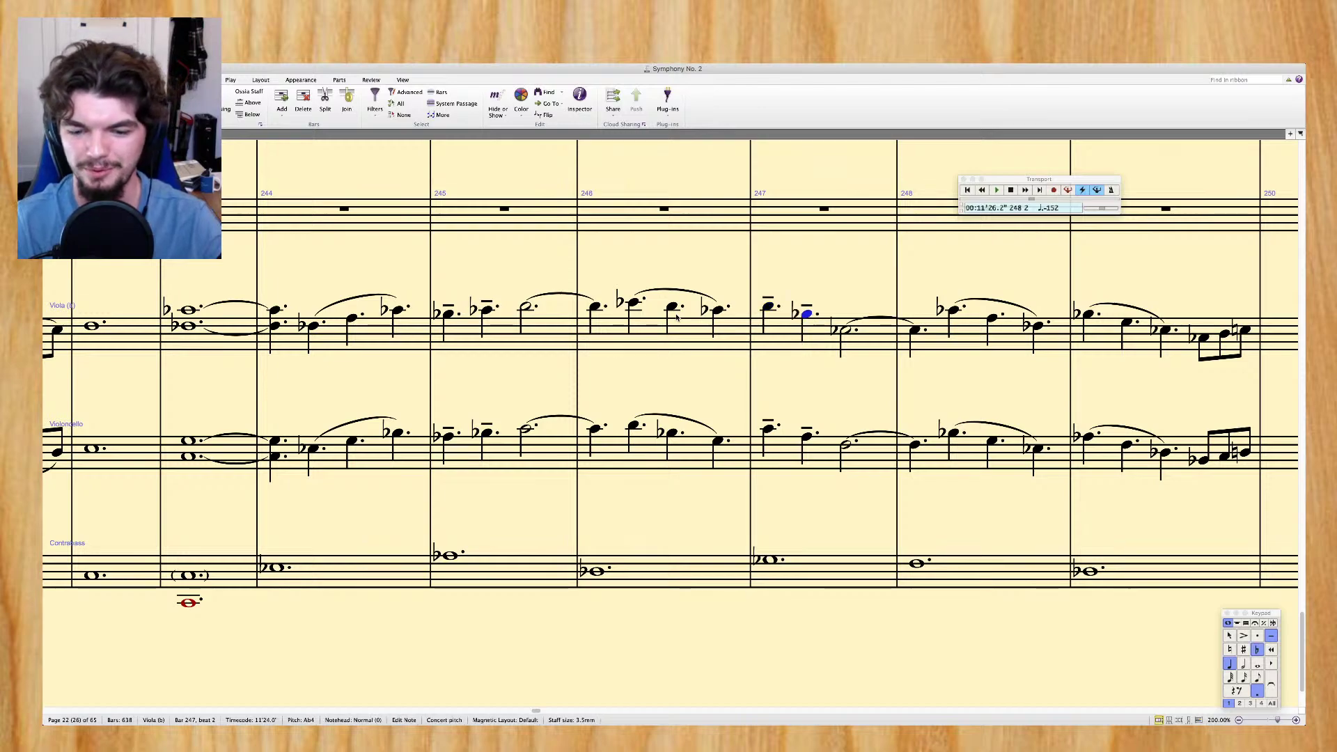
{"action": "key", "text": "Right"}
{"action": "key", "text": "f"}
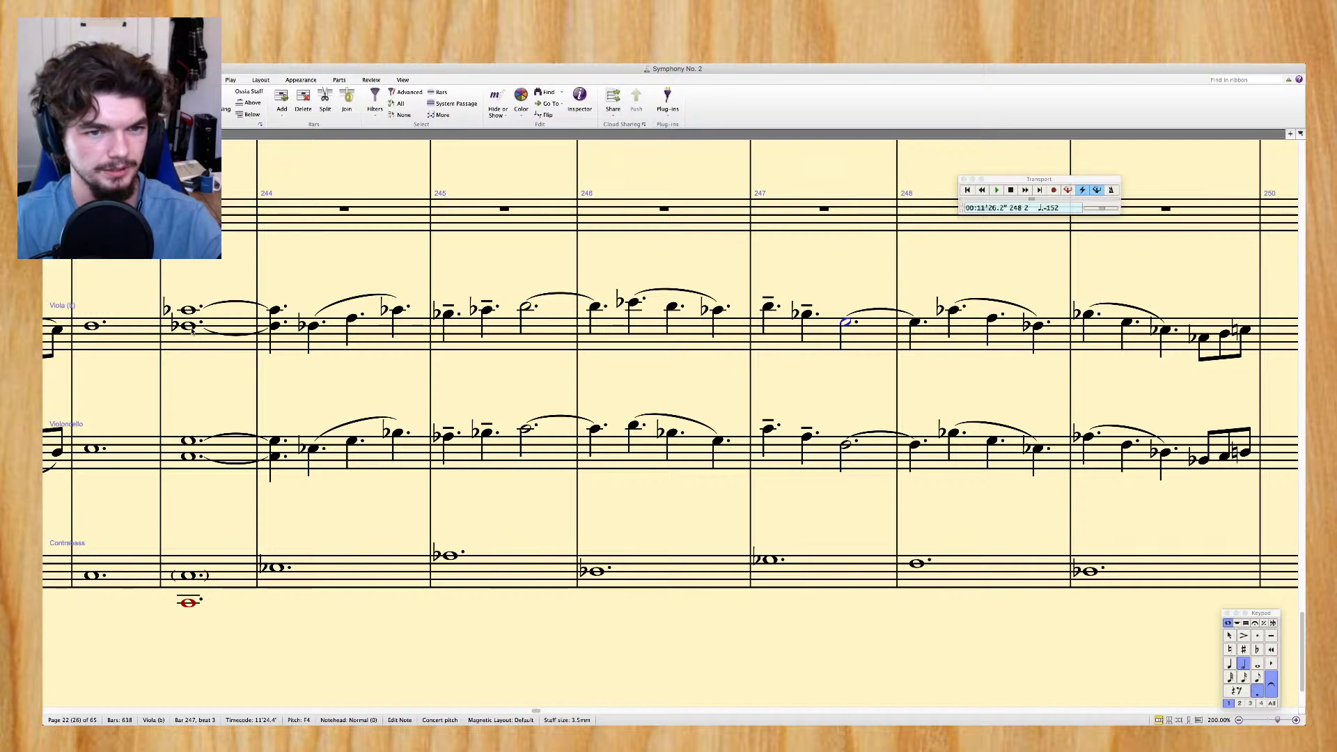
Copy the viola passage from its second note in bar 244 to the first note of bar 248 into the cello, an octave lower
{"action": "left_click", "coordinate": [313, 326]}
{"action": "left_click", "coordinate": [915, 324], "text": "shift"}
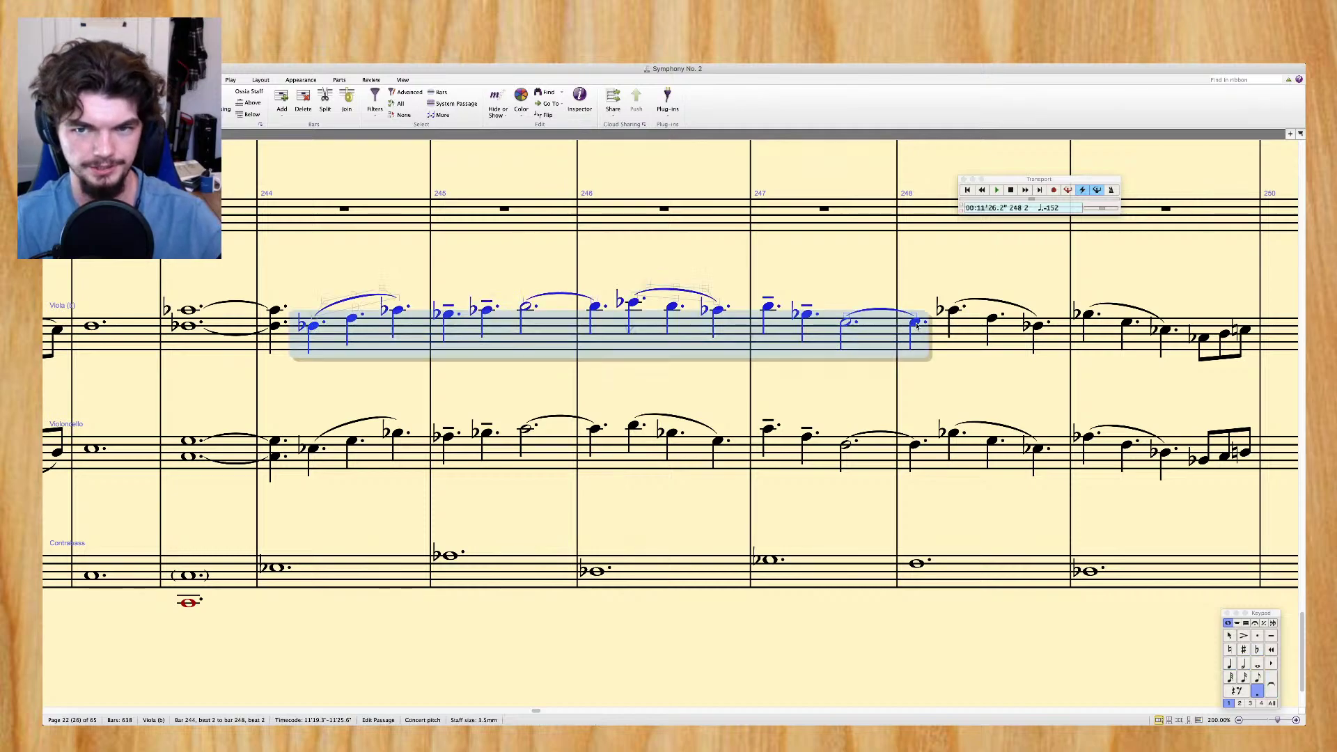
{"action": "left_click", "coordinate": [311, 450]}
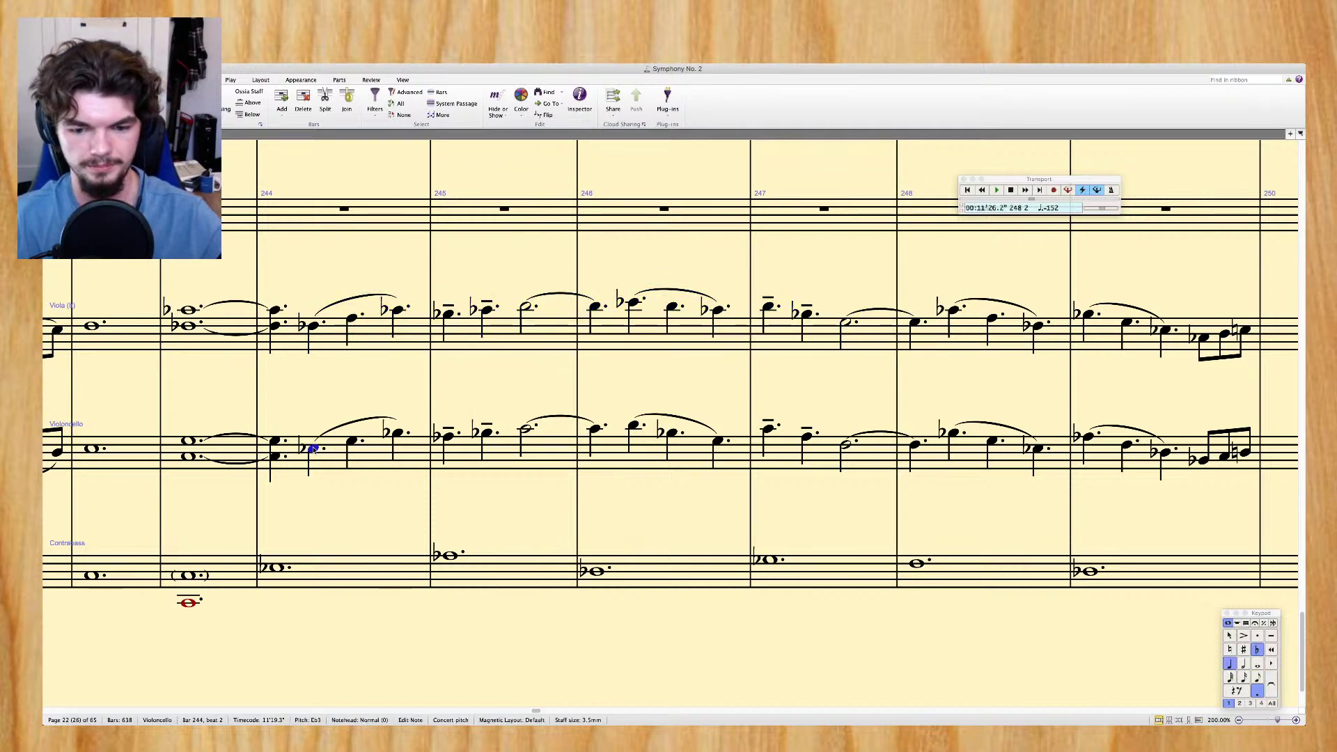
{"action": "key", "text": "ctrl+v"}
{"action": "key", "text": "ctrl+Down"}
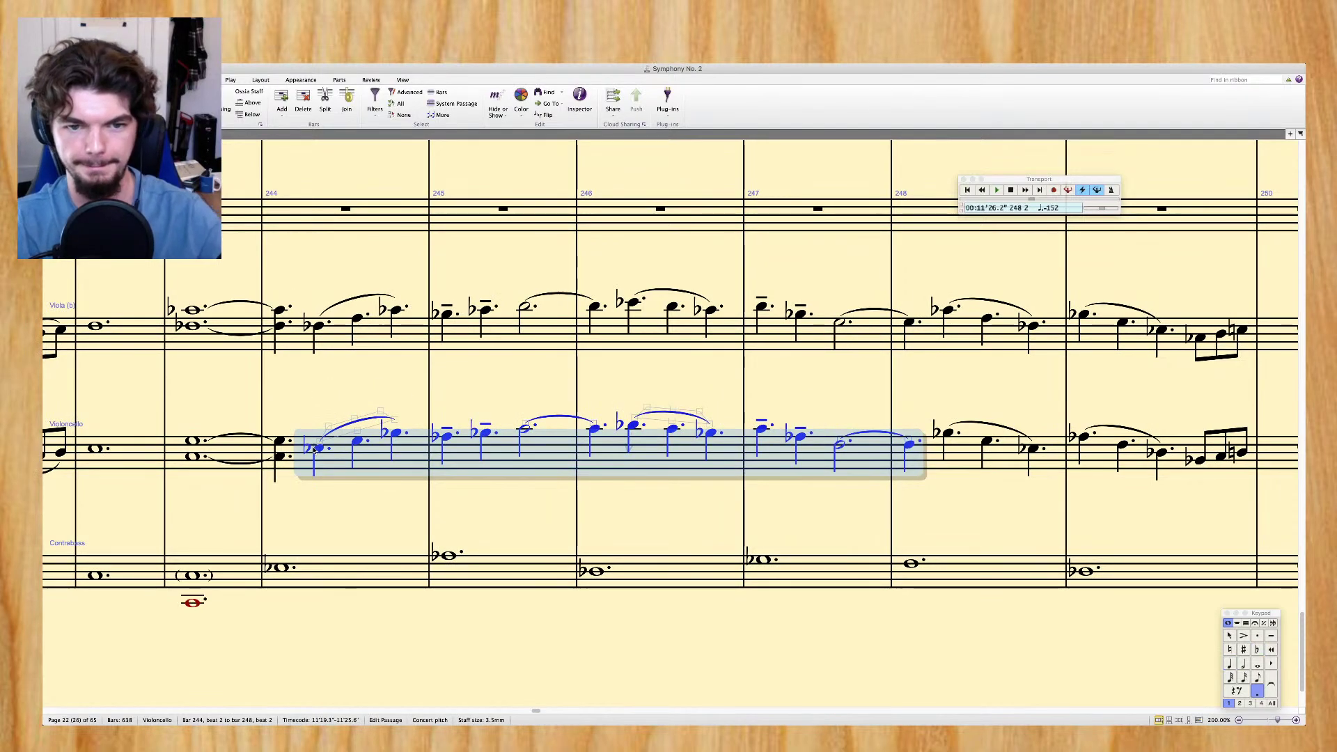
{"action": "key", "text": "Escape"}
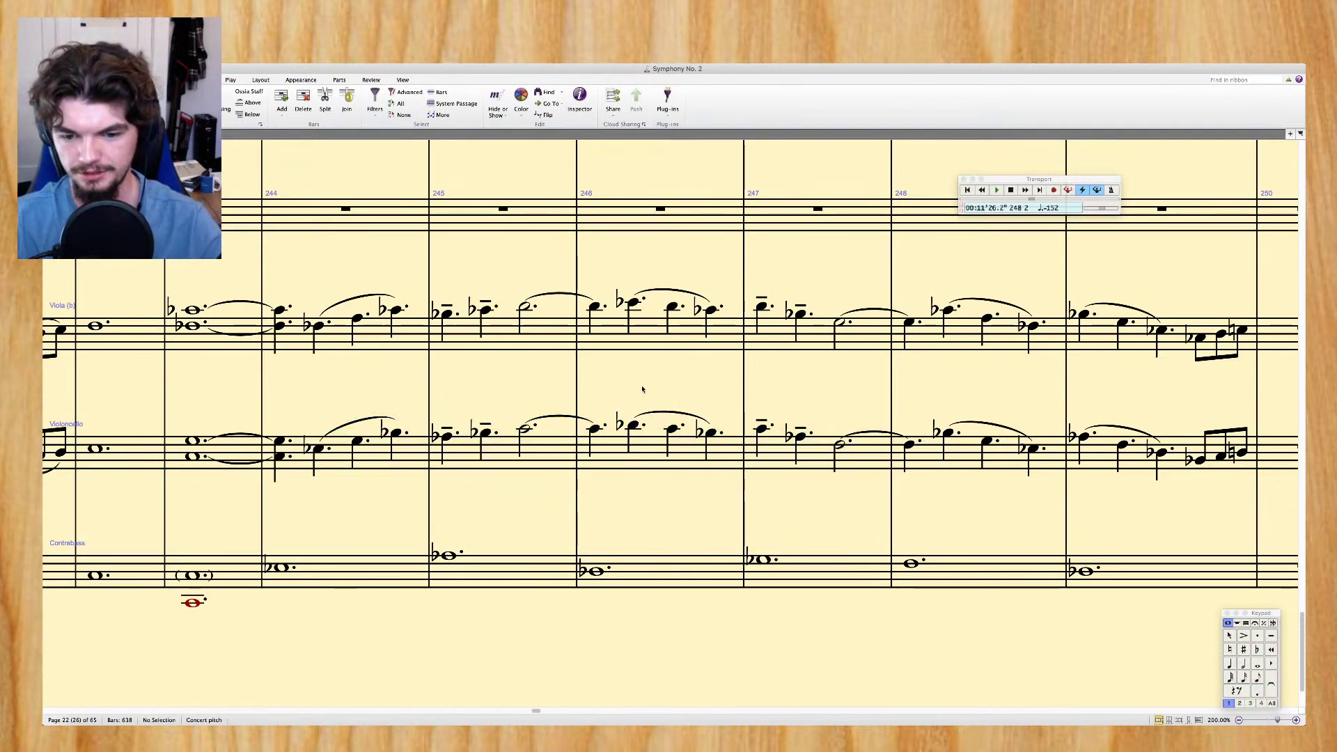
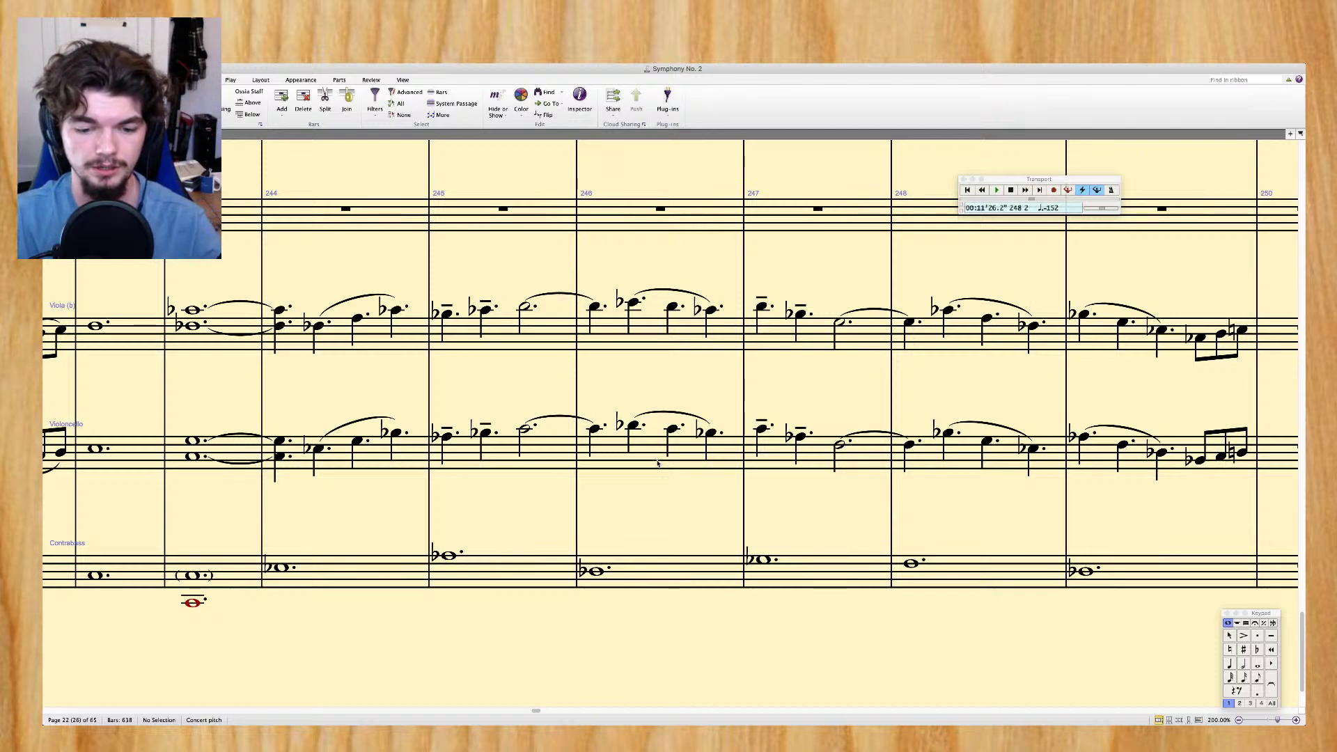
{"action": "scroll", "coordinate": [847, 506], "scroll_direction": "right", "scroll_amount": 3}
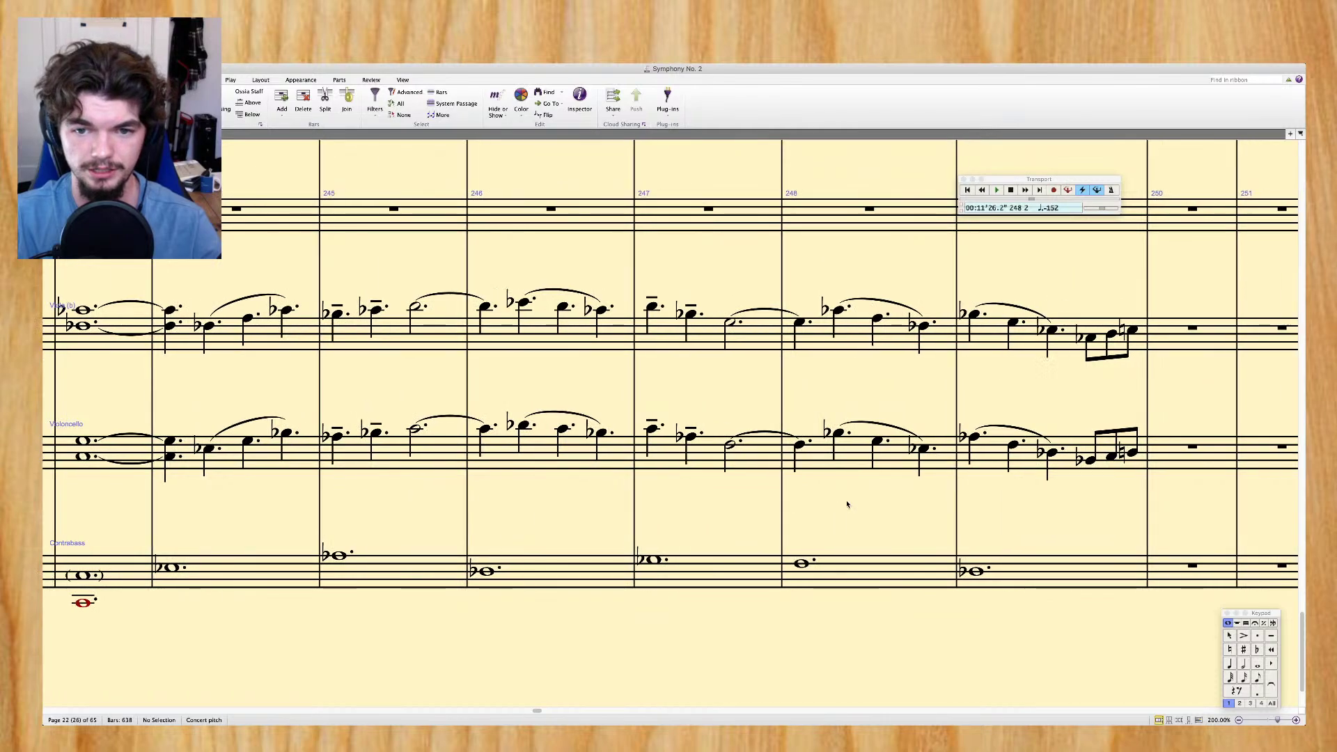
{"action": "scroll", "coordinate": [848, 503], "scroll_direction": "left", "scroll_amount": 6}
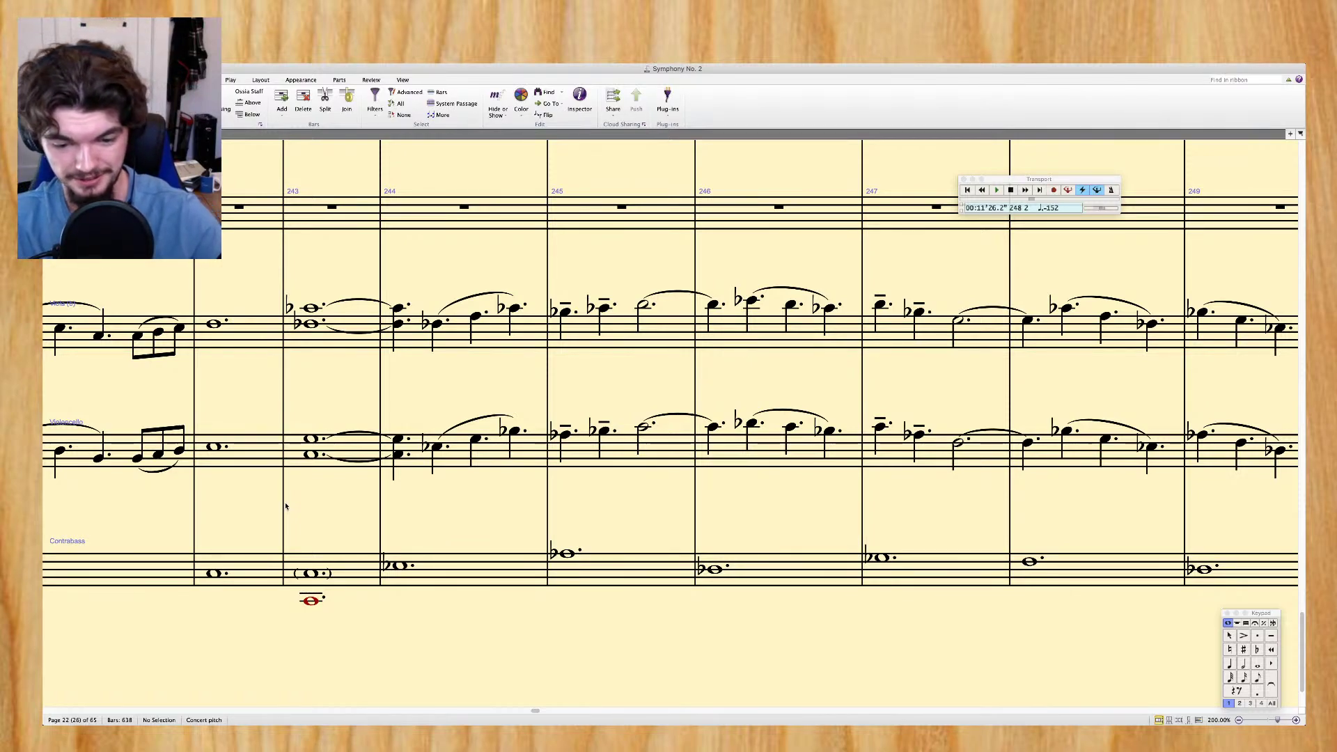
{"action": "key", "text": "space"}
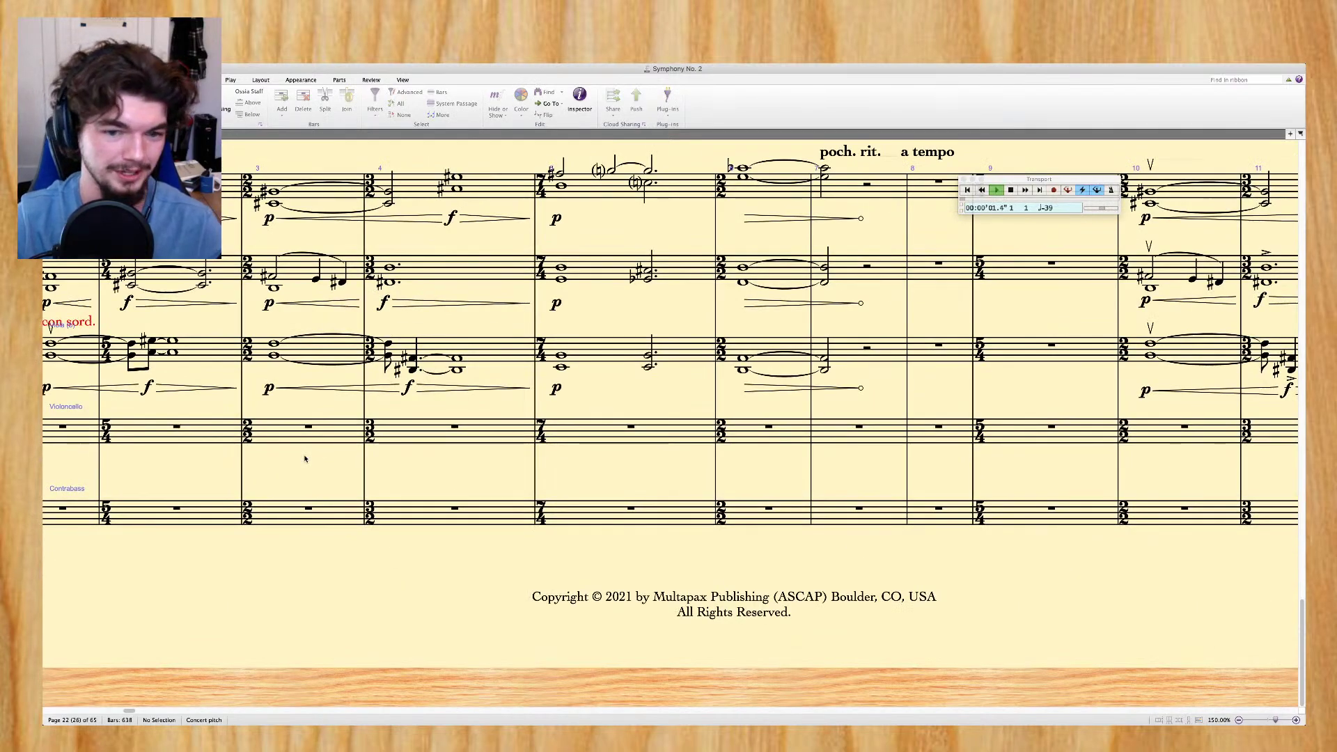
{"action": "key", "text": "space"}
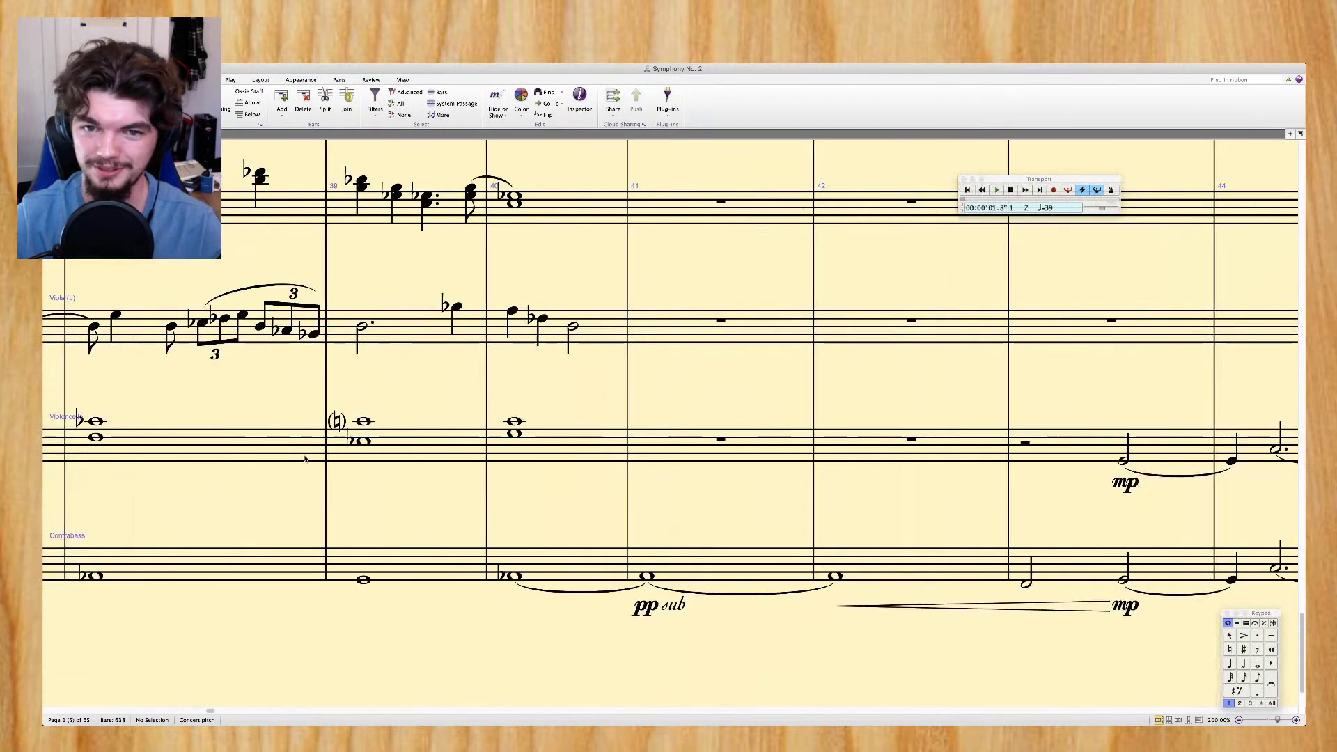
Look back through the string parts from bar 260 to bar 231 to review the material surrounding bar 243
{"action": "scroll", "coordinate": [304, 458], "scroll_direction": "right", "scroll_amount": 15}
{"action": "scroll", "coordinate": [307, 459], "scroll_direction": "right", "scroll_amount": 5}
{"action": "scroll", "coordinate": [306, 460], "scroll_direction": "right", "scroll_amount": 10}
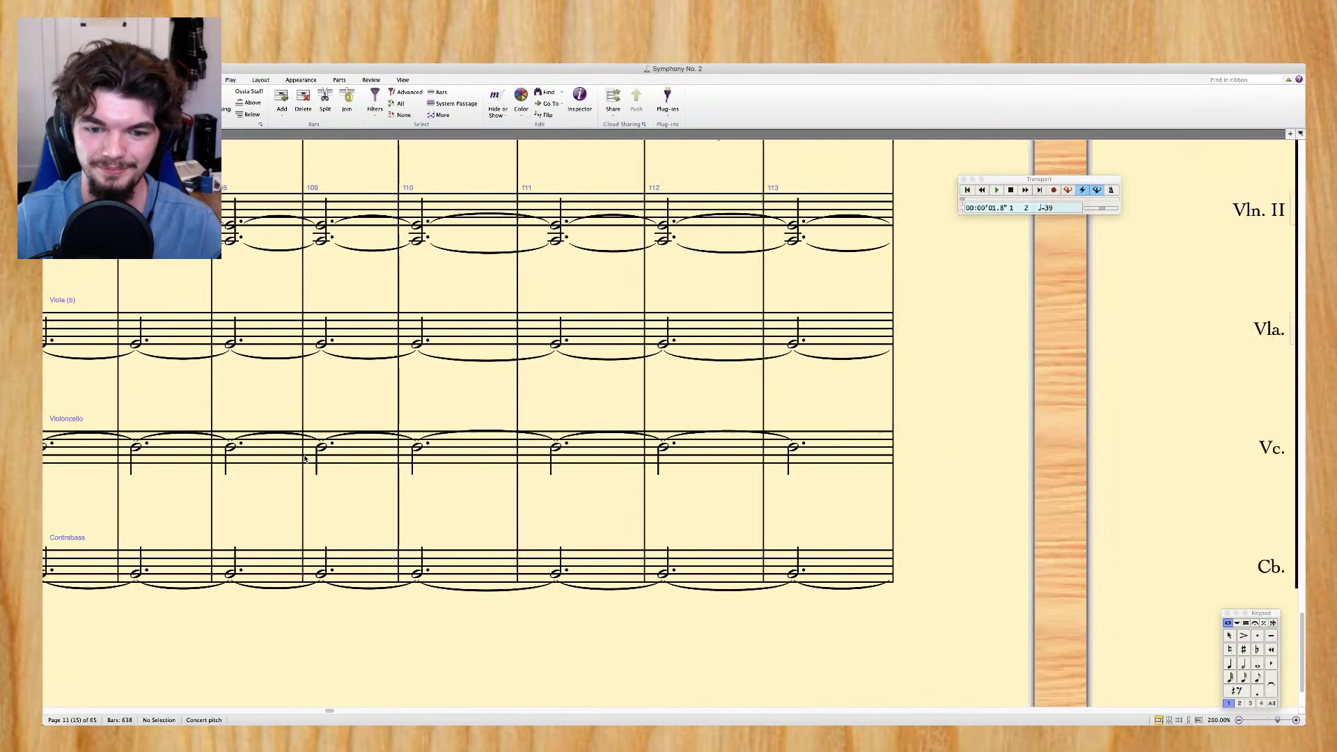
{"action": "scroll", "coordinate": [305, 458], "scroll_direction": "right", "scroll_amount": 20}
{"action": "scroll", "coordinate": [305, 458], "scroll_direction": "right", "scroll_amount": 15}
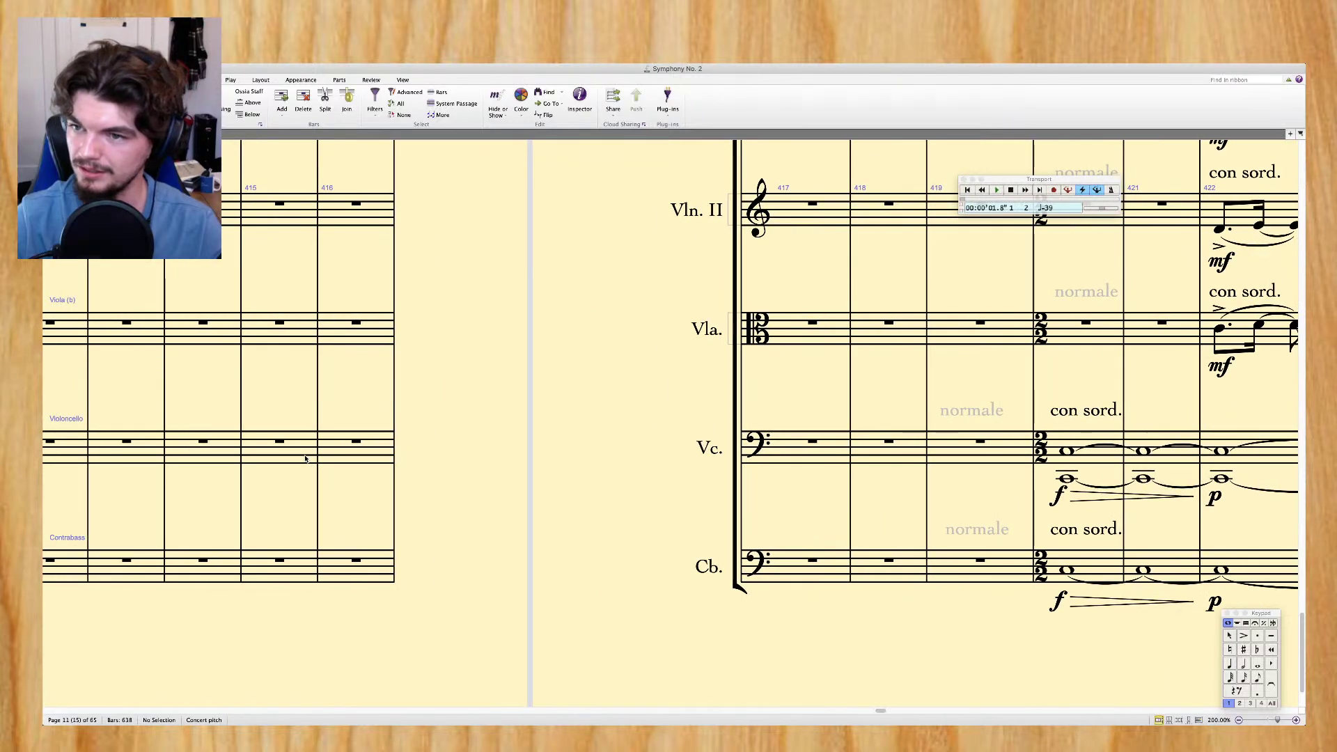
{"action": "scroll", "coordinate": [305, 459], "scroll_direction": "left", "scroll_amount": 10}
{"action": "scroll", "coordinate": [303, 459], "scroll_direction": "left", "scroll_amount": 10}
{"action": "scroll", "coordinate": [303, 458], "scroll_direction": "left", "scroll_amount": 5}
{"action": "scroll", "coordinate": [303, 459], "scroll_direction": "down", "scroll_amount": 3}
{"action": "scroll", "coordinate": [303, 459], "scroll_direction": "left", "scroll_amount": 10}
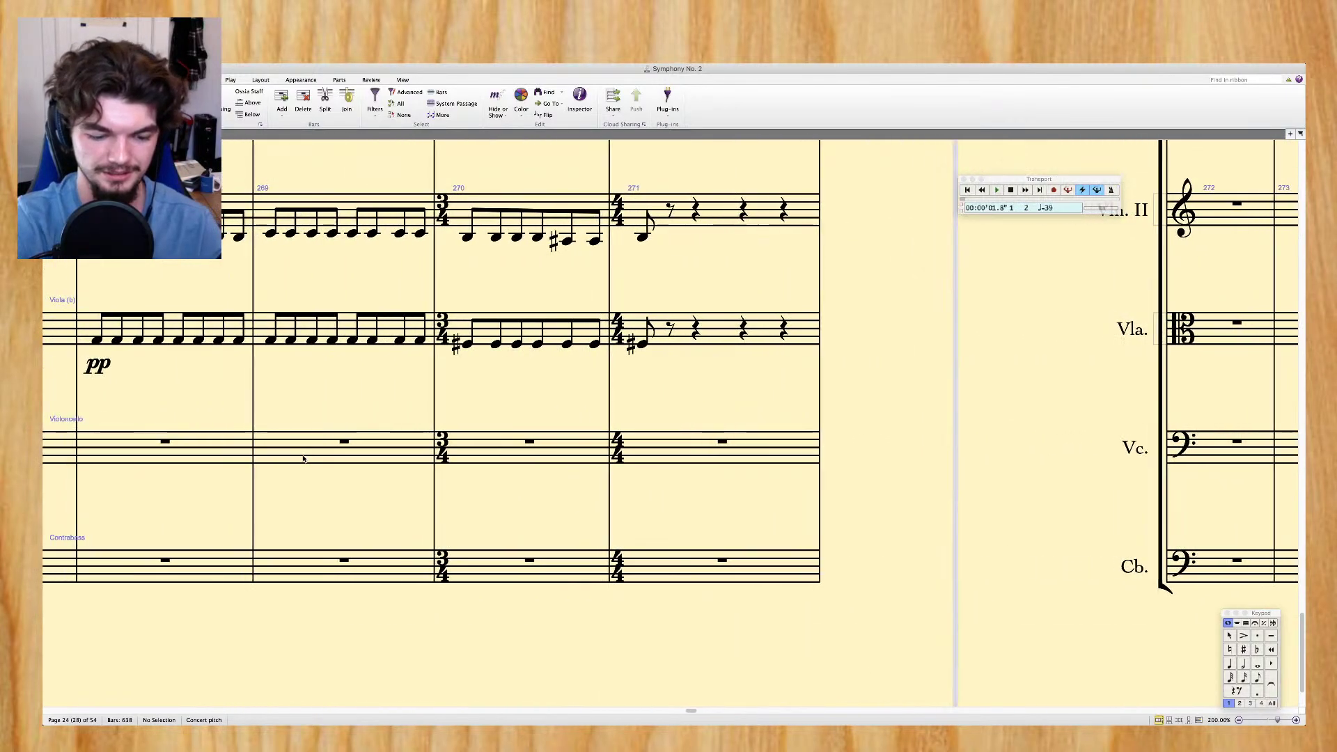
{"action": "scroll", "coordinate": [303, 458], "scroll_direction": "left", "scroll_amount": 10}
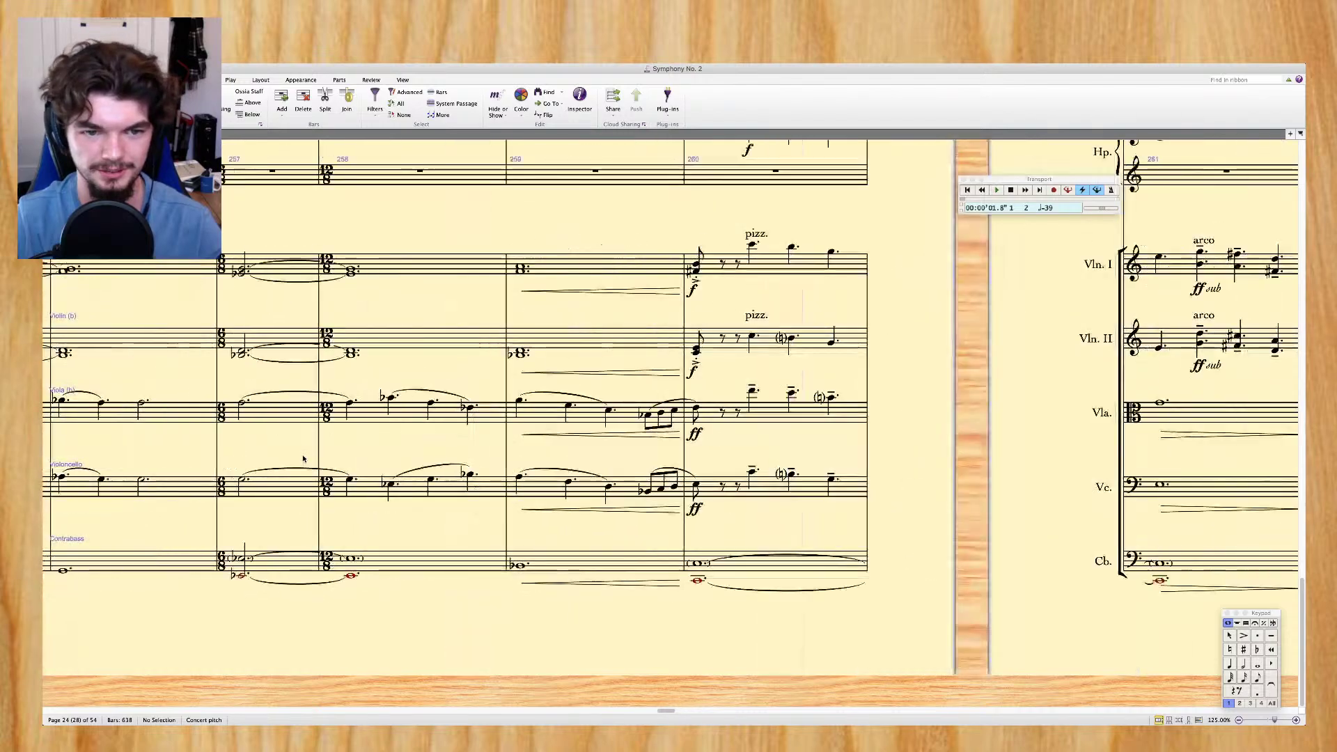
{"action": "scroll", "coordinate": [303, 459], "scroll_direction": "left", "scroll_amount": 3}
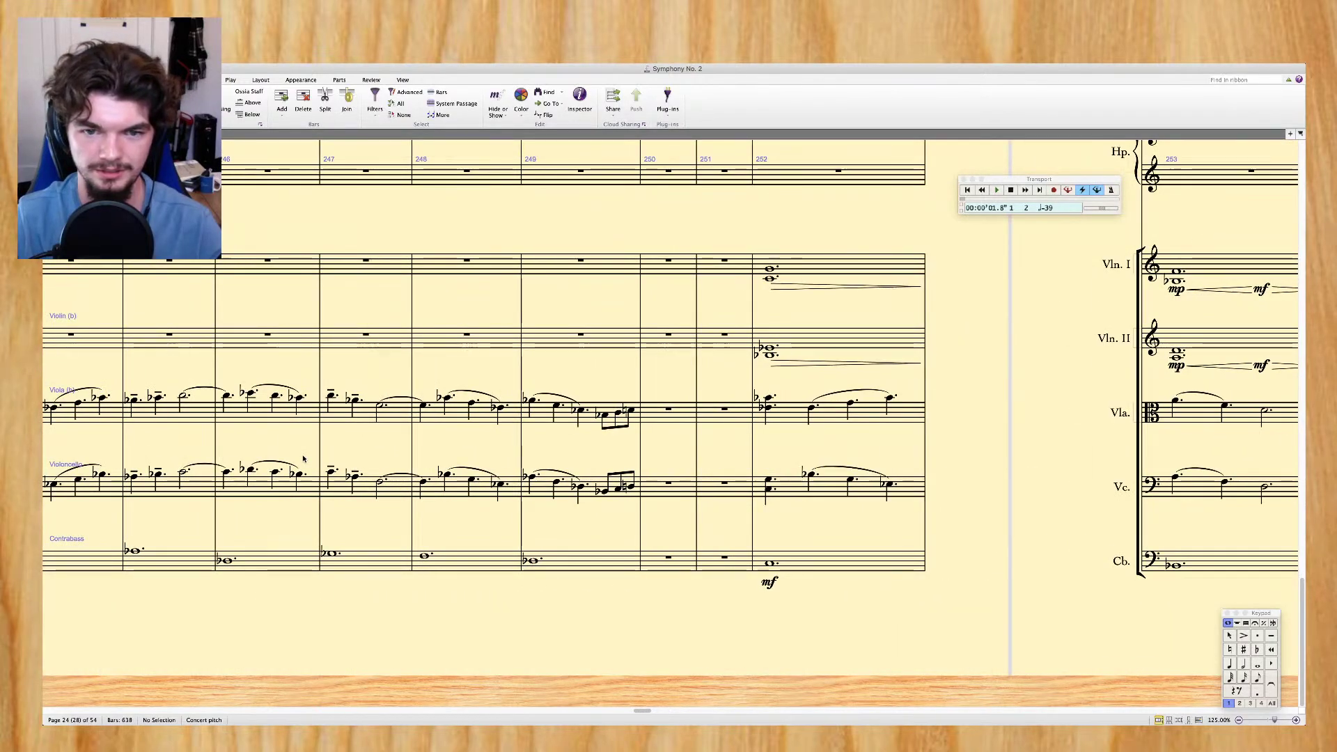
{"action": "scroll", "coordinate": [303, 459], "scroll_direction": "left", "scroll_amount": 8}
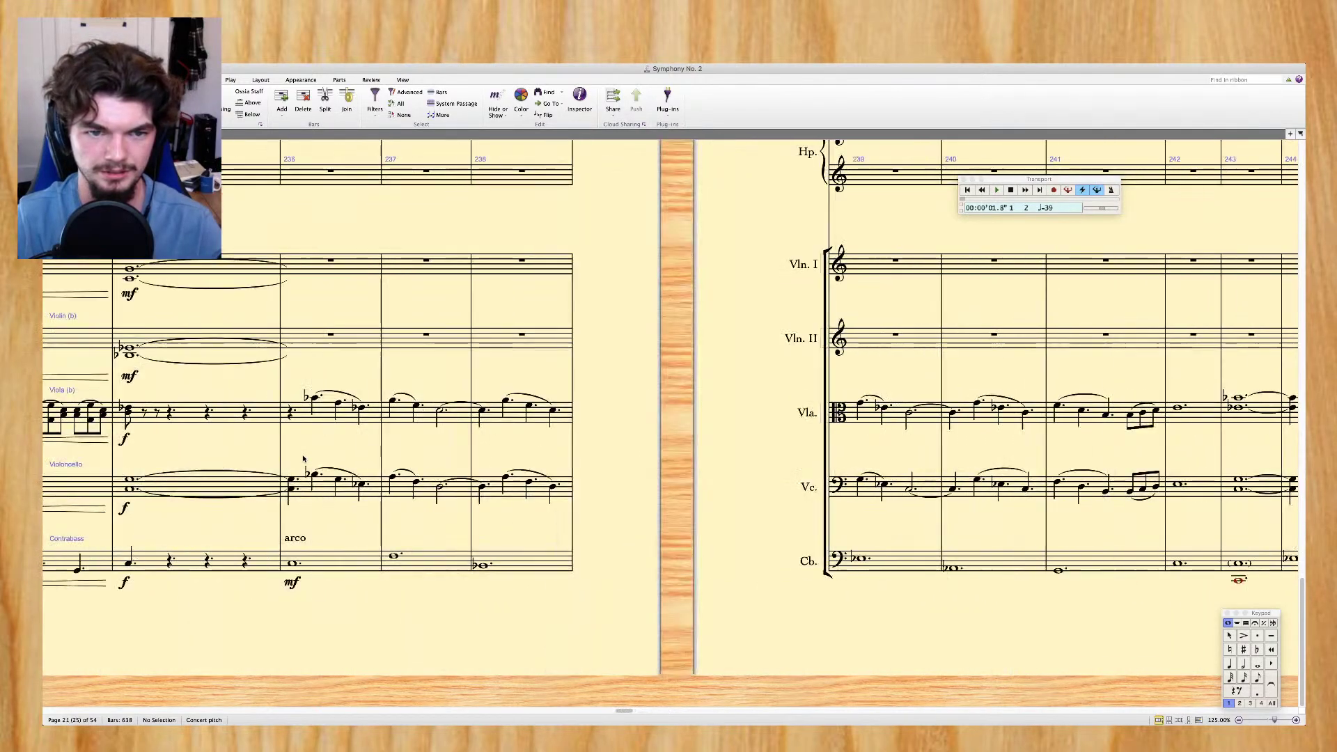
{"action": "scroll", "coordinate": [303, 459], "scroll_direction": "left", "scroll_amount": 4}
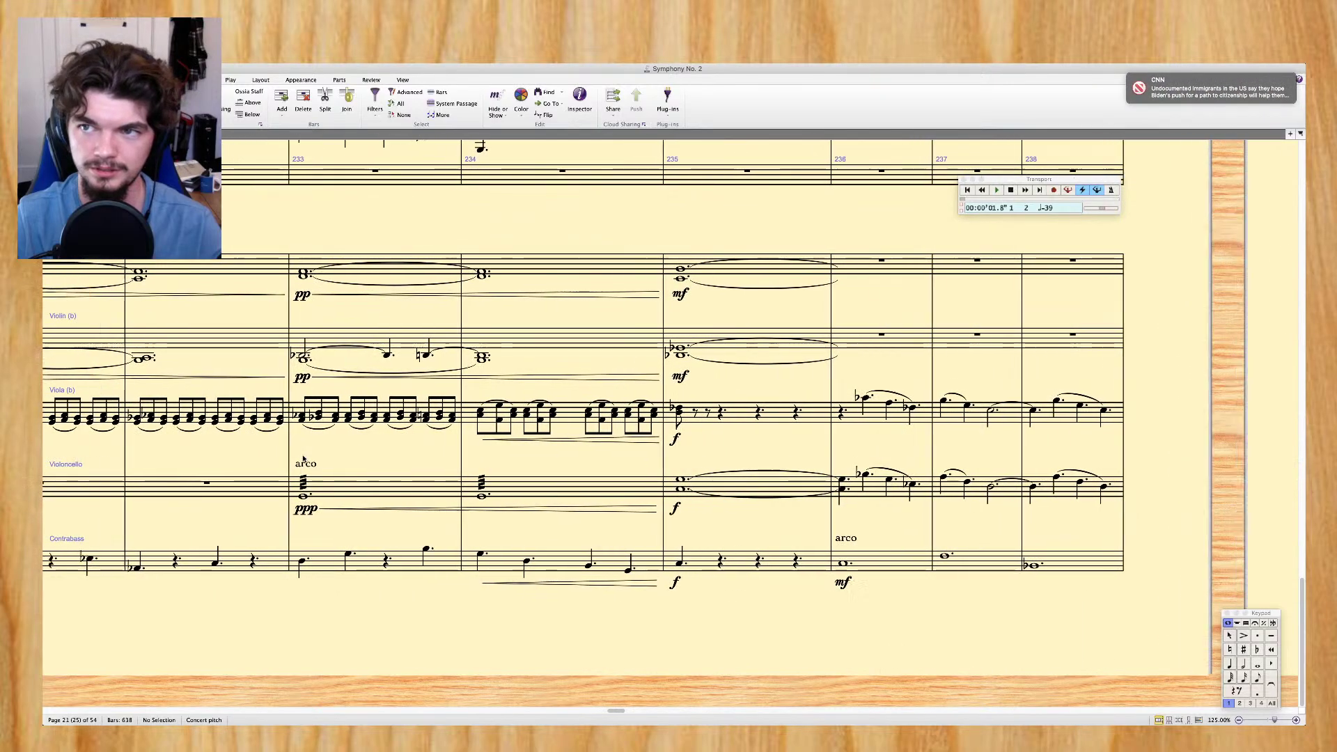
{"action": "scroll", "coordinate": [303, 459], "scroll_direction": "left", "scroll_amount": 2}
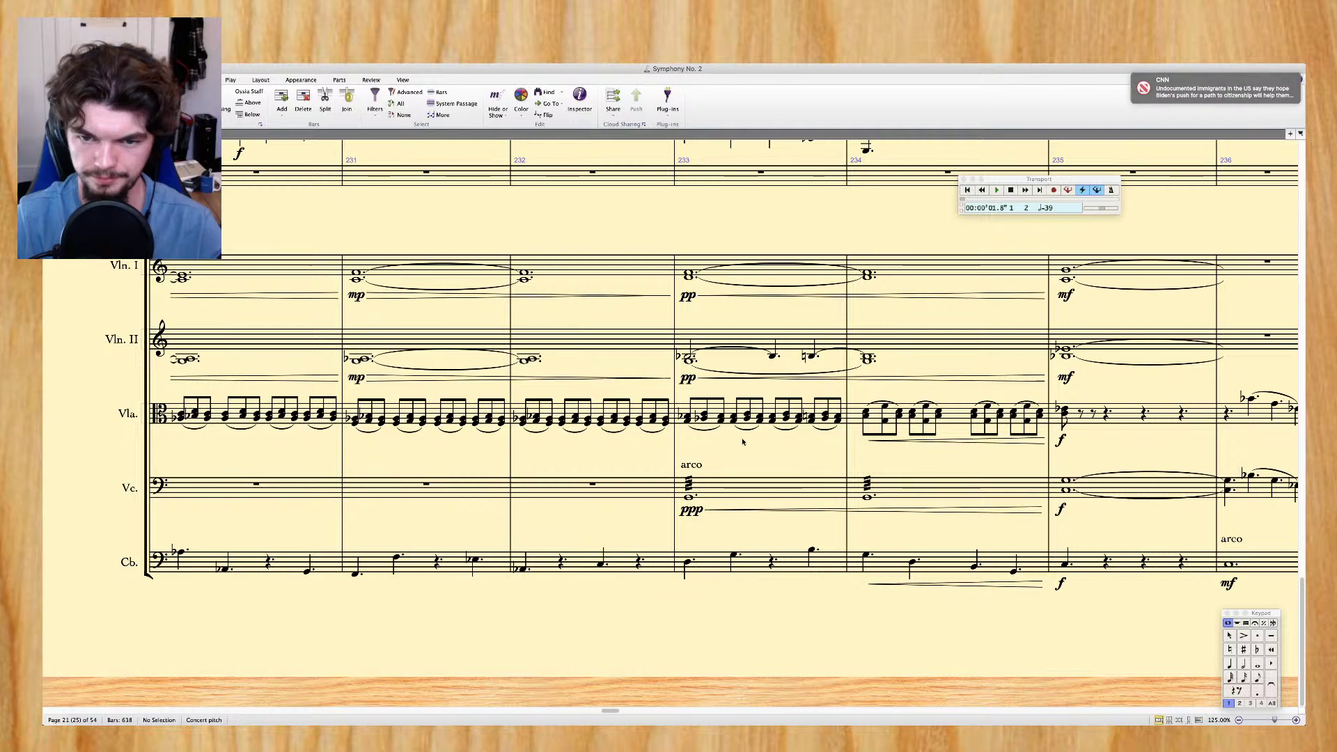
{"action": "scroll", "coordinate": [675, 466], "scroll_direction": "right", "scroll_amount": 8}
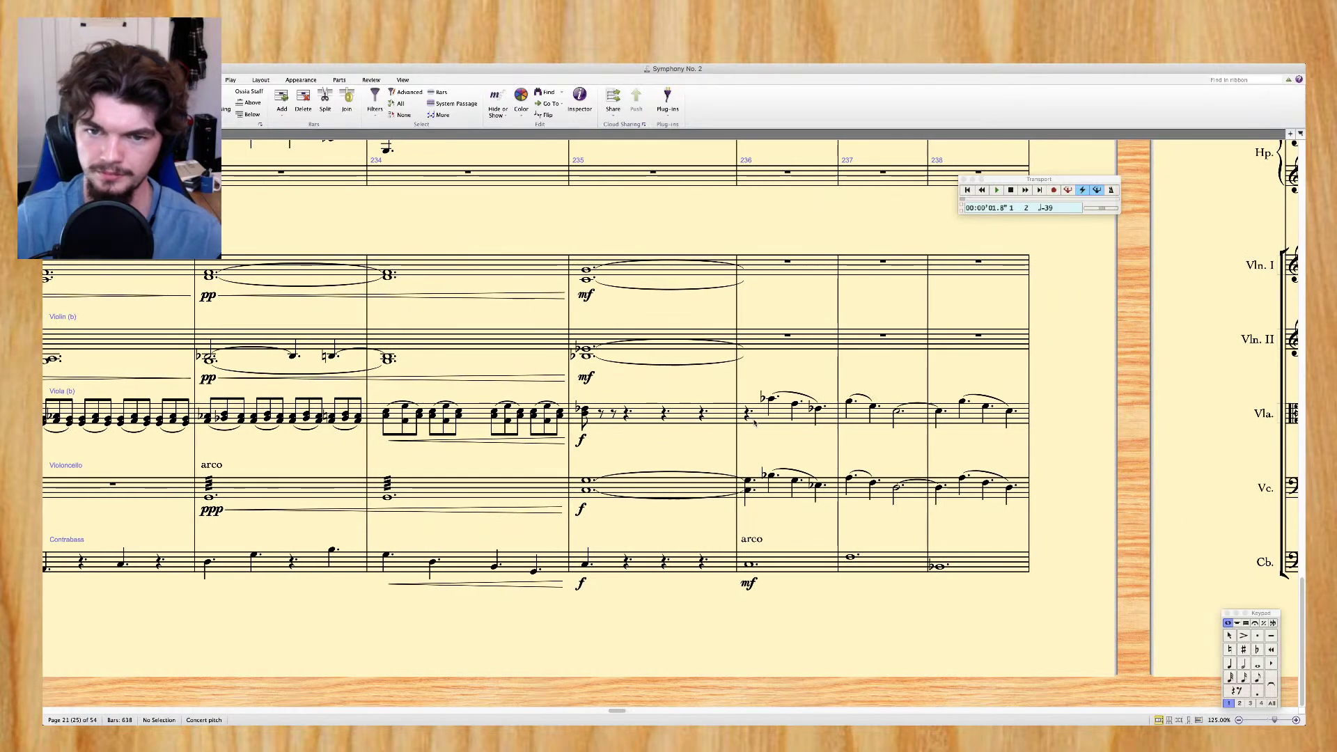
Play back the viola, cello and contrabass passage from bar 243 to bar 251
{"action": "left_click", "coordinate": [752, 428]}
{"action": "scroll", "coordinate": [794, 516], "scroll_direction": "right", "scroll_amount": 3}
{"action": "scroll", "coordinate": [797, 524], "scroll_direction": "right", "scroll_amount": 10}
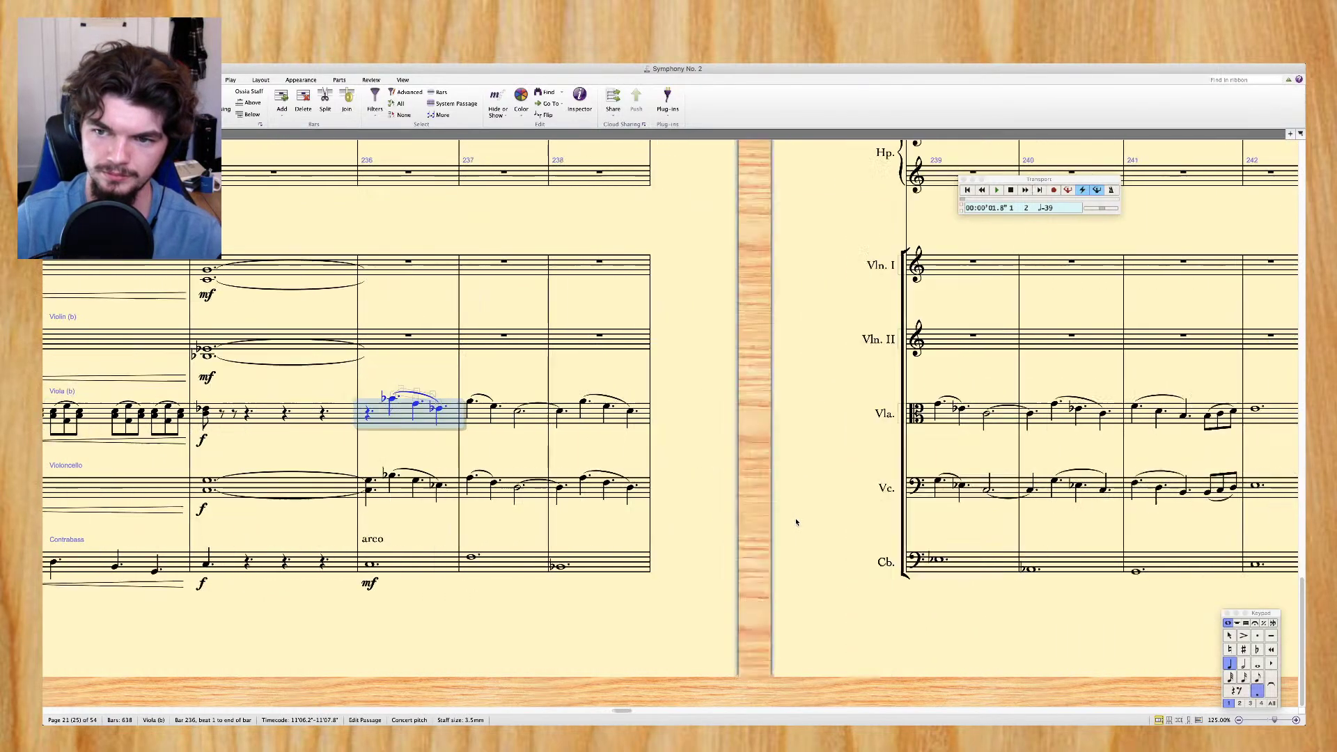
{"action": "left_click", "coordinate": [811, 426]}
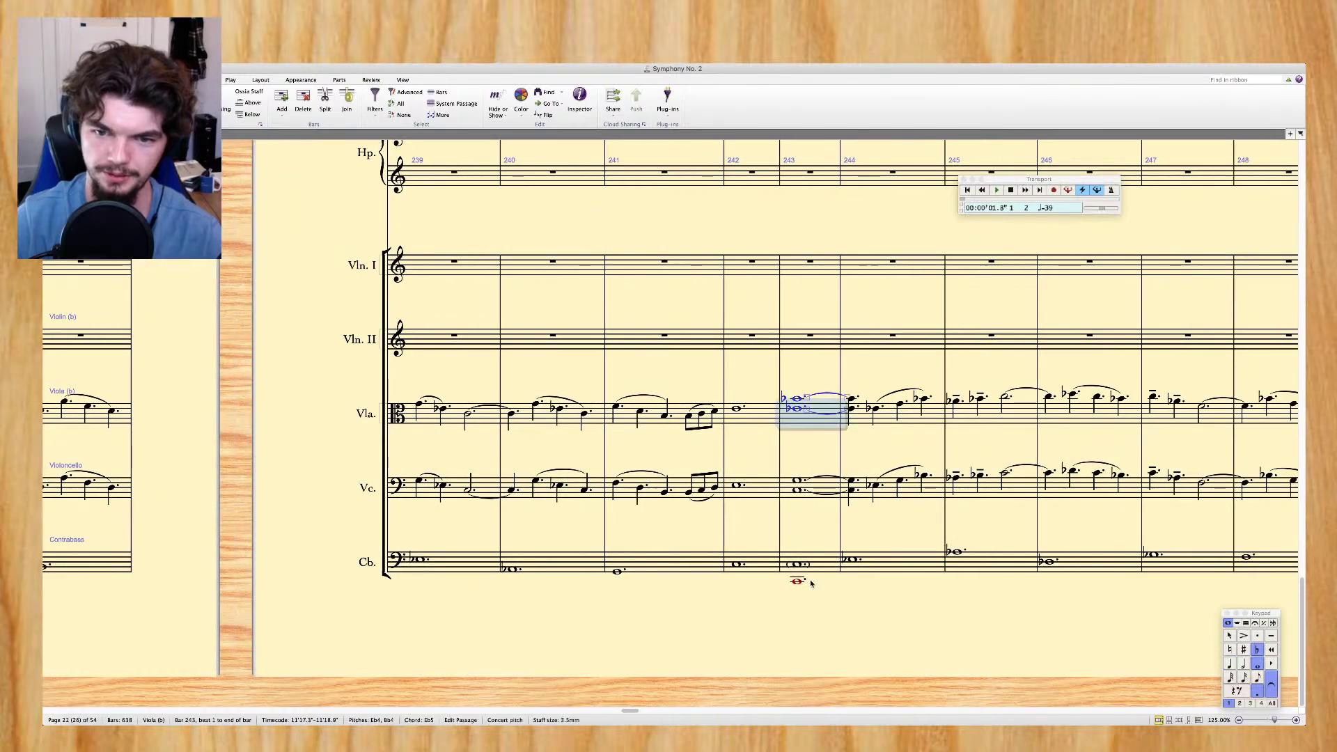
{"action": "left_click", "coordinate": [801, 532], "text": "shift"}
{"action": "key", "text": "p"}
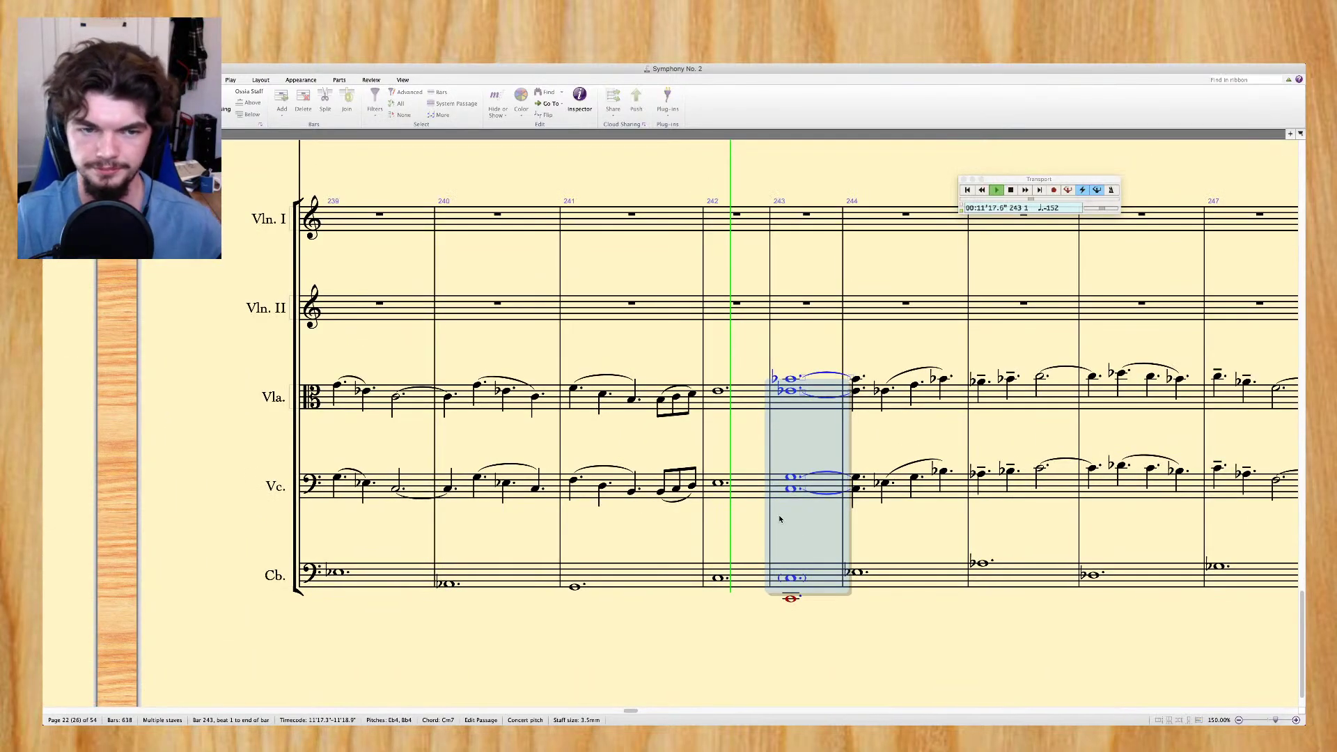
{"action": "key", "text": "ctrl+equal"}
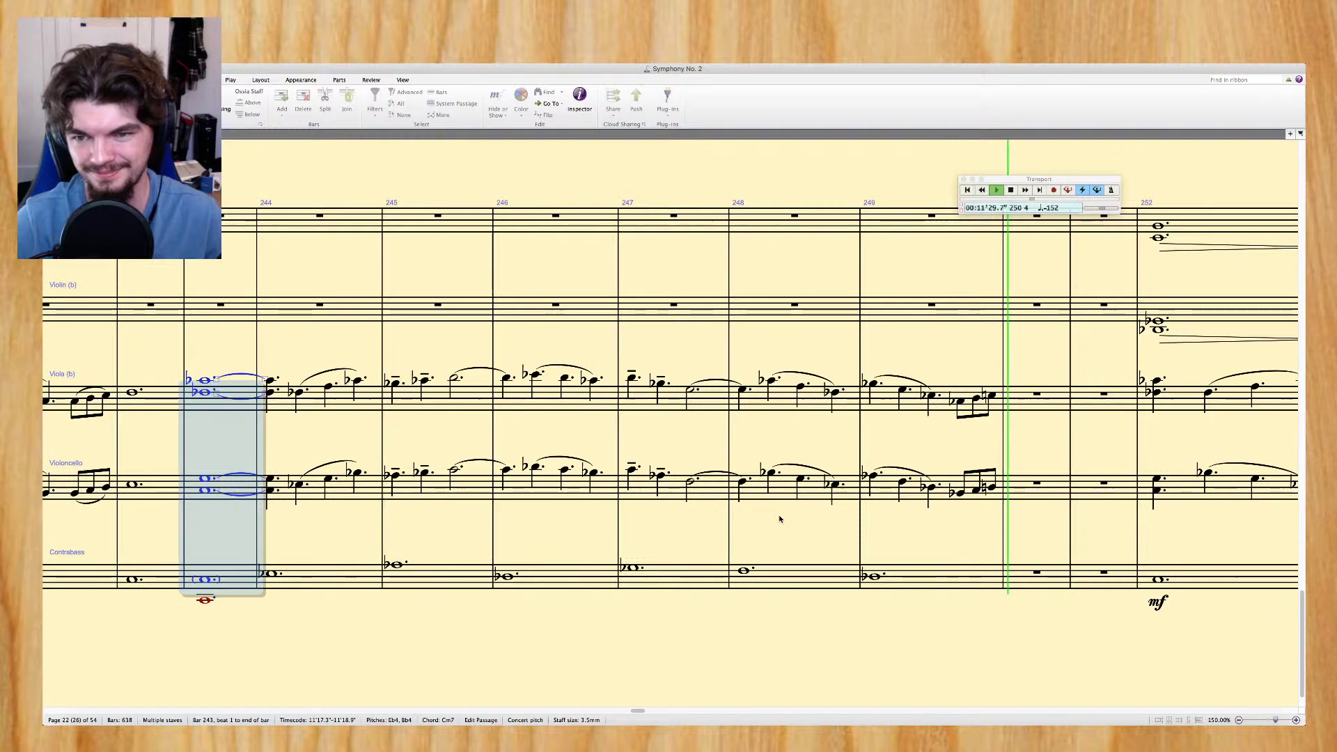
{"action": "key", "text": "space"}
{"action": "key", "text": "super+minus"}
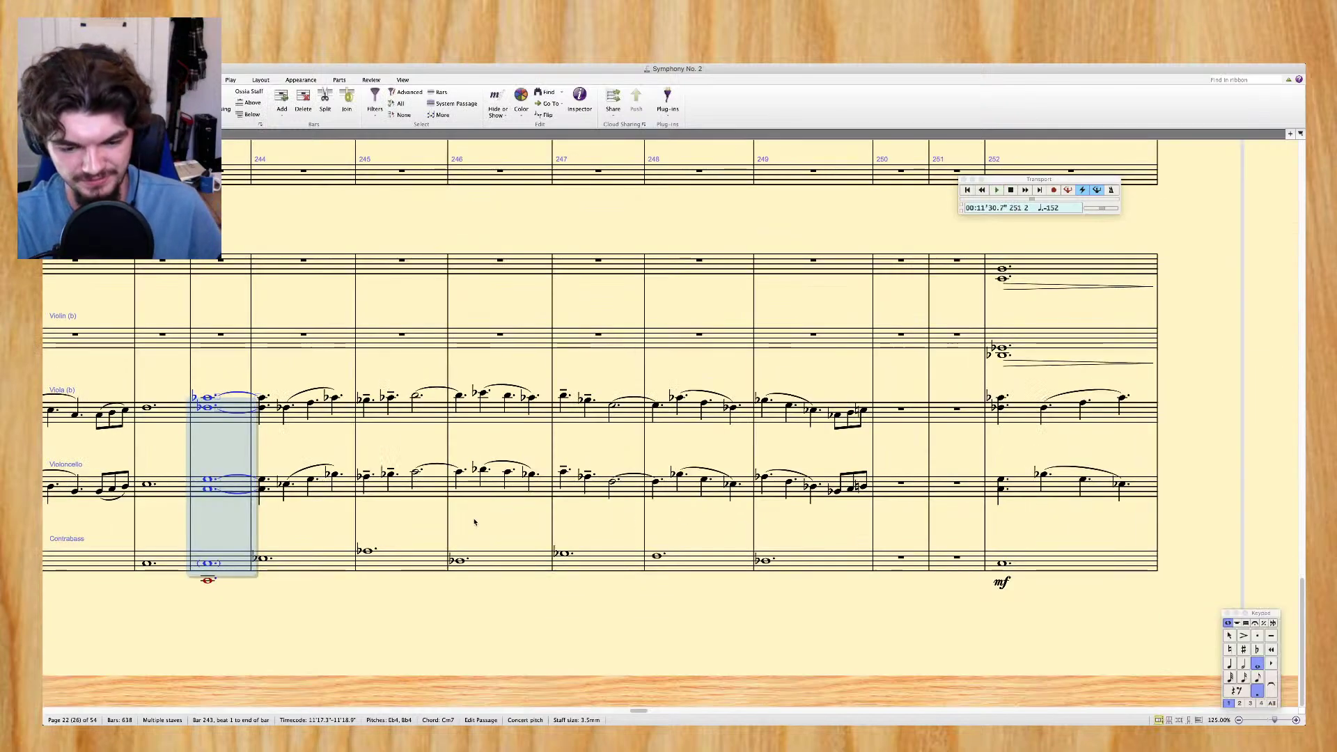
Repitch the contrabass notes in bars 244, 245 and 246 to C, F and B-flat
{"action": "left_click", "coordinate": [264, 561]}
{"action": "key", "text": "c"}
{"action": "key", "text": "f"}
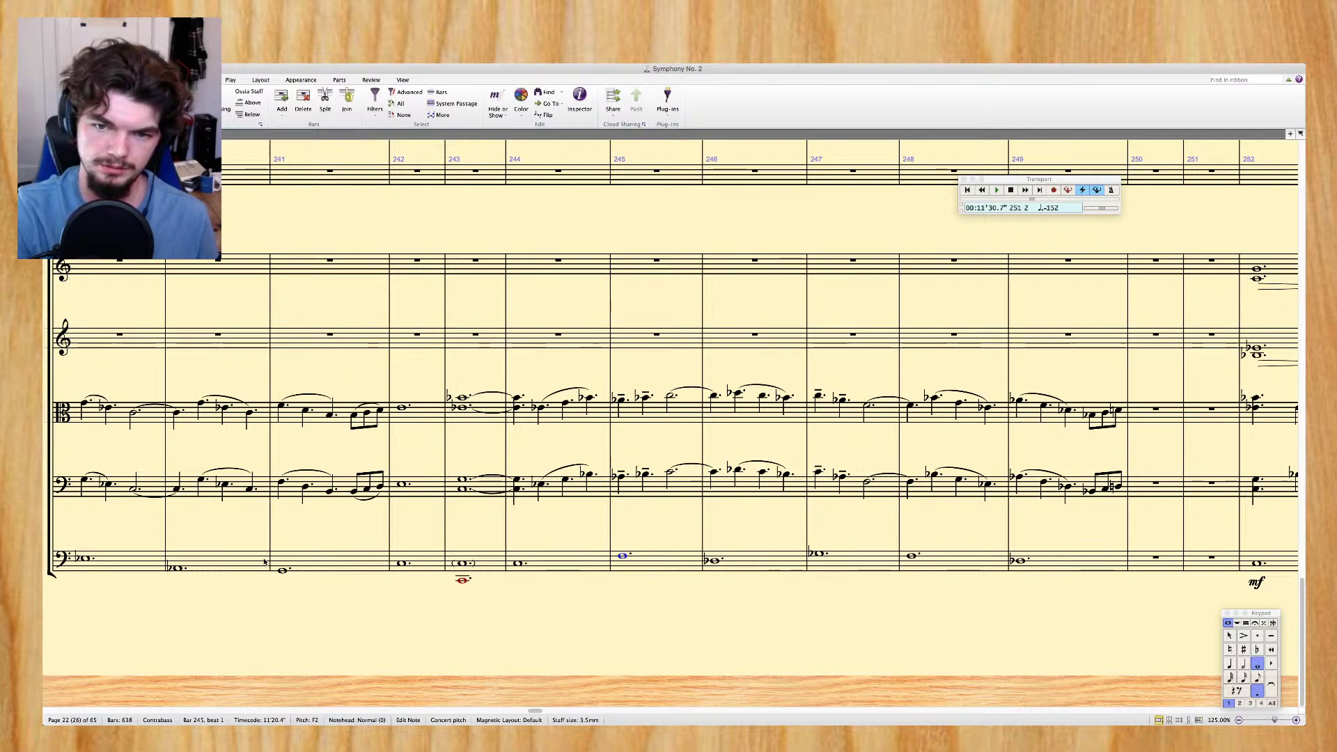
{"action": "key", "text": "b"}
{"action": "key", "text": "minus"}
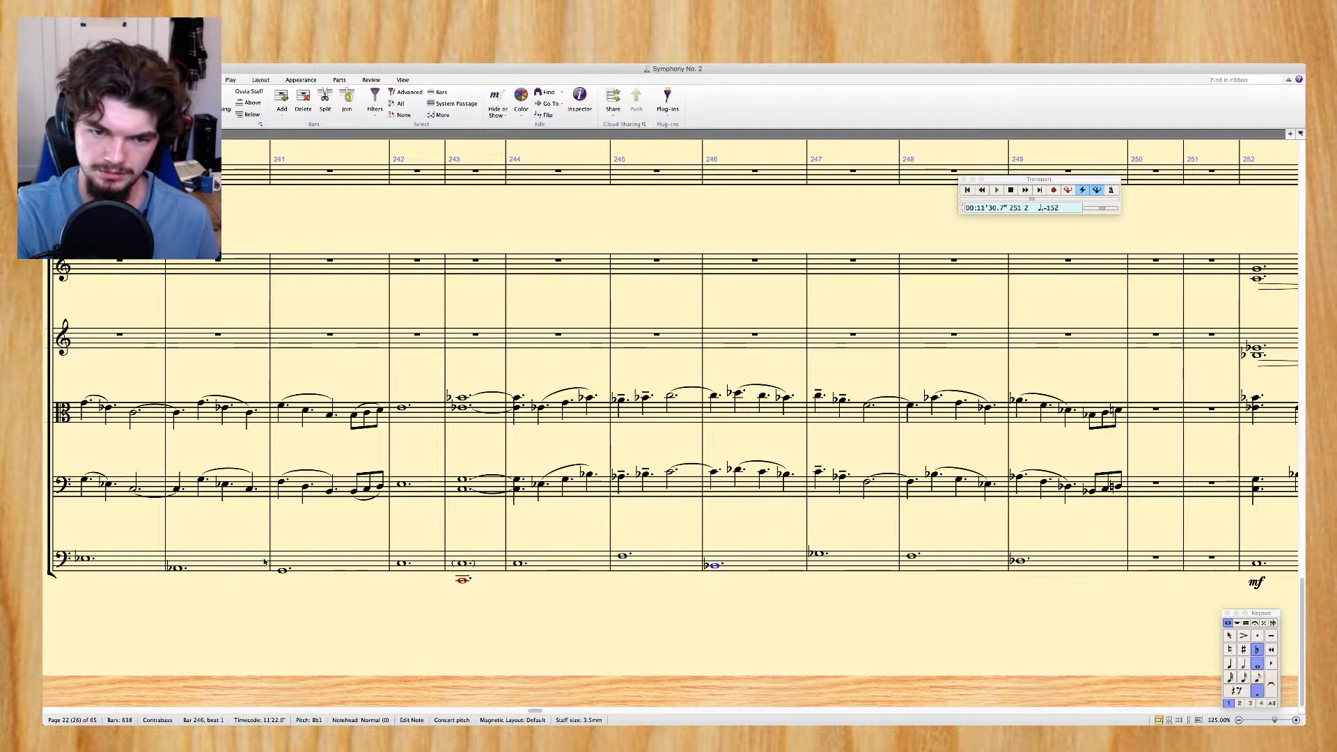
Repitch the contrabass notes in bars 247 and 248 to E-flat and A-flat
{"action": "key", "text": "Right"}
{"action": "key", "text": "Right"}
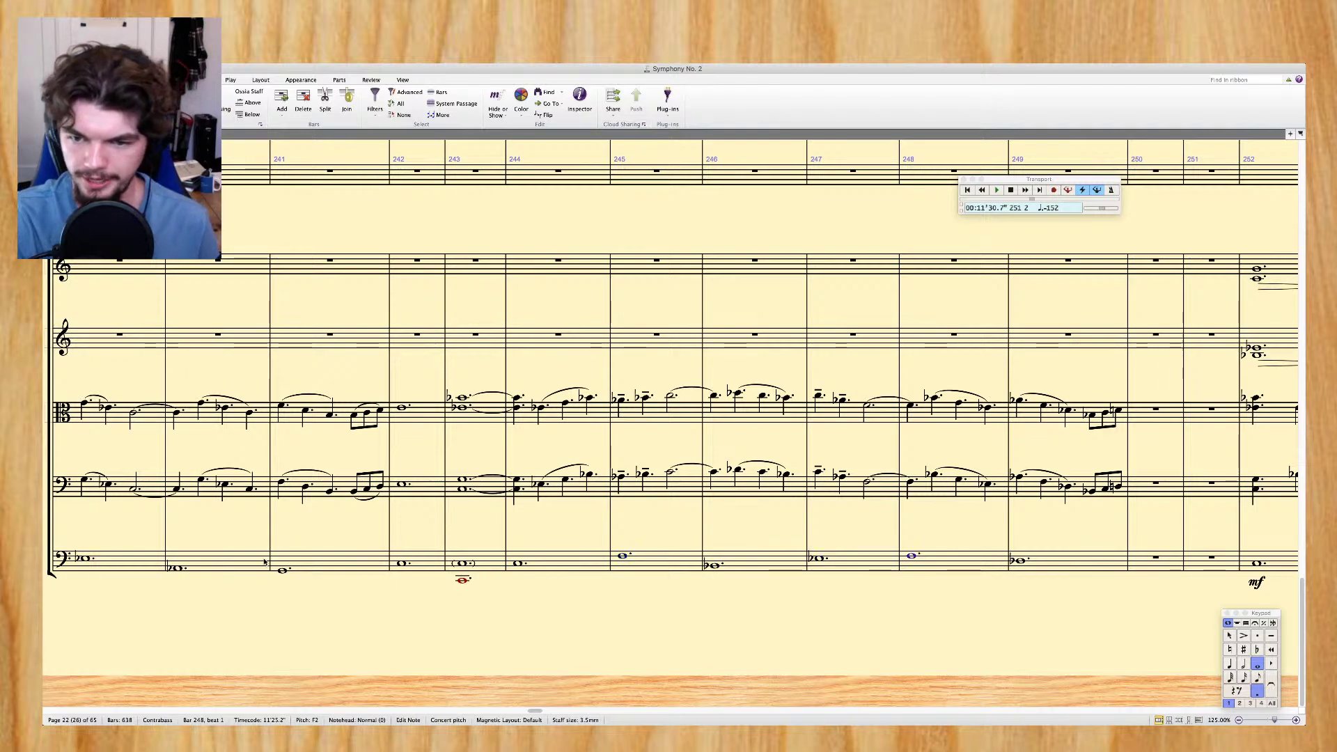
{"action": "key", "text": "a"}
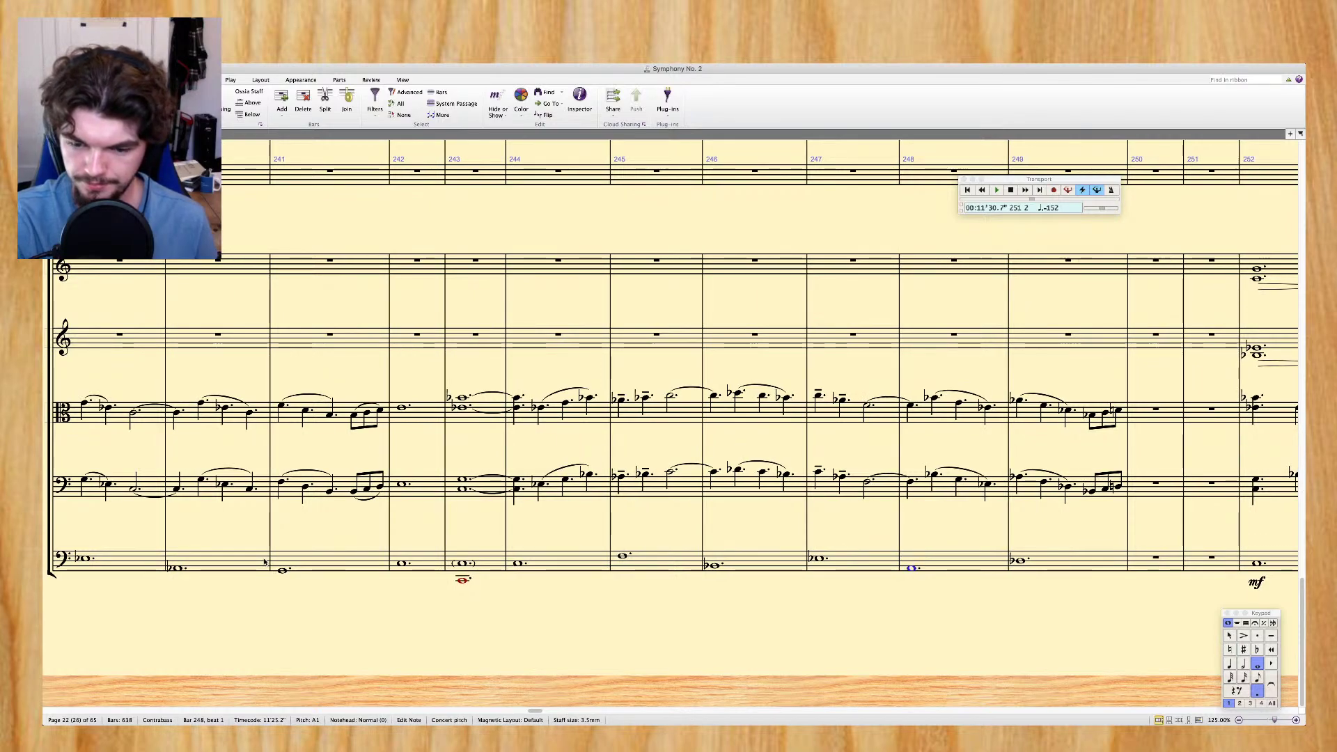
{"action": "key", "text": "minus"}
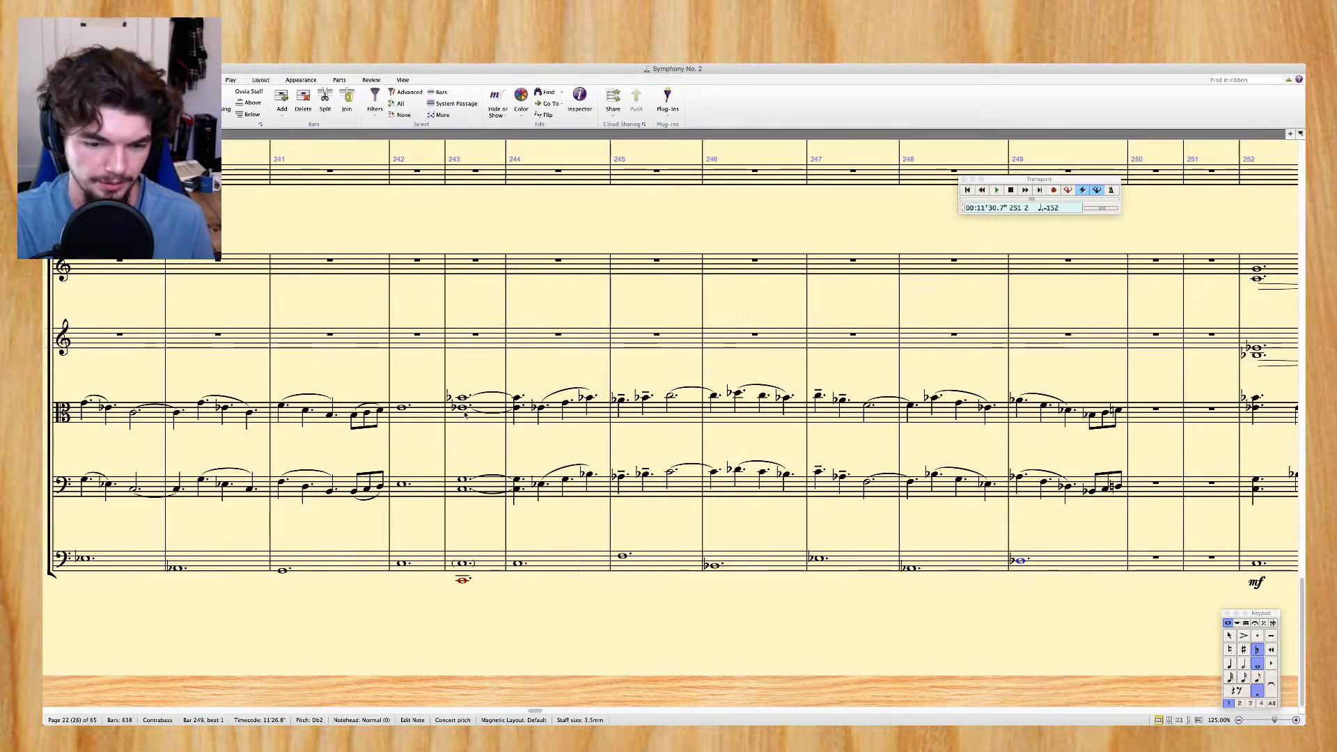
Compare the viola's lower note in bar 243 with the viola and contrabass notes in bar 237
{"action": "key", "text": "super+equal"}
{"action": "key", "text": "super+equal"}
{"action": "key", "text": "super+equal"}
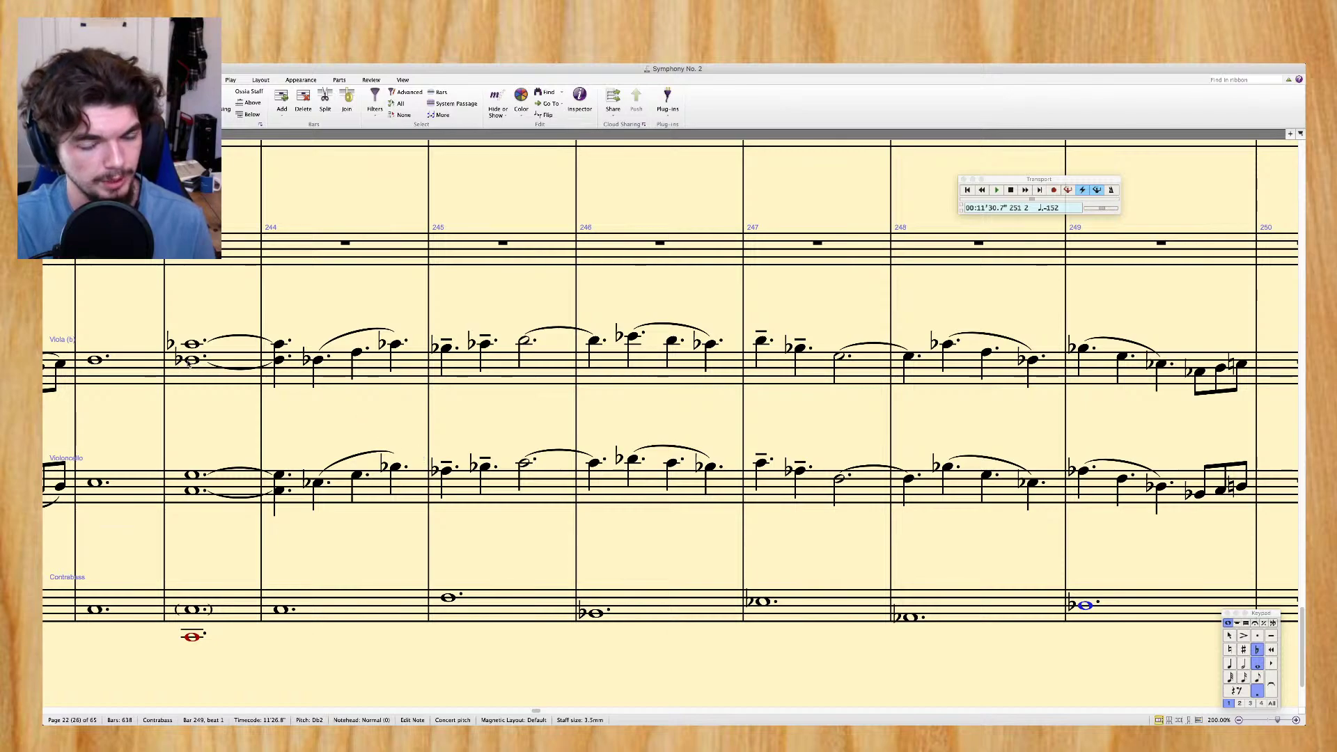
{"action": "left_click", "coordinate": [190, 360]}
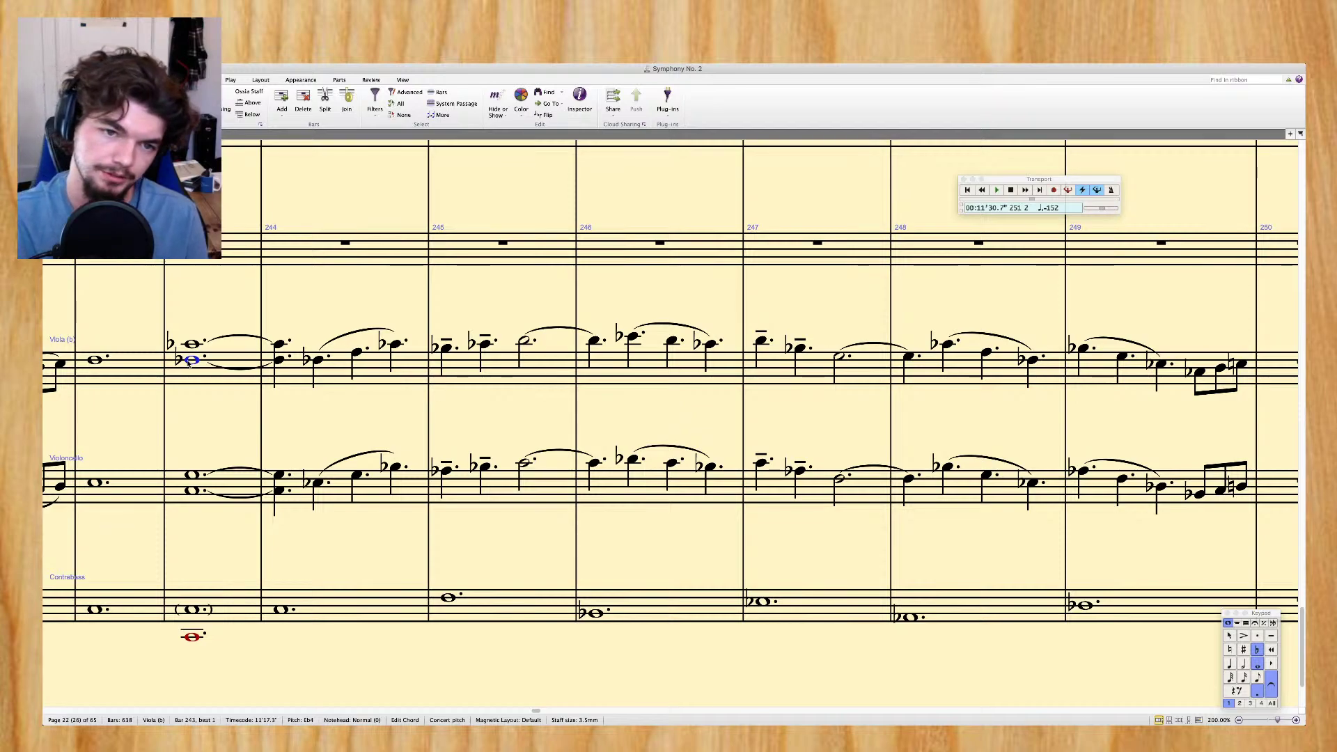
{"action": "scroll", "coordinate": [337, 351], "scroll_direction": "left", "scroll_amount": 15}
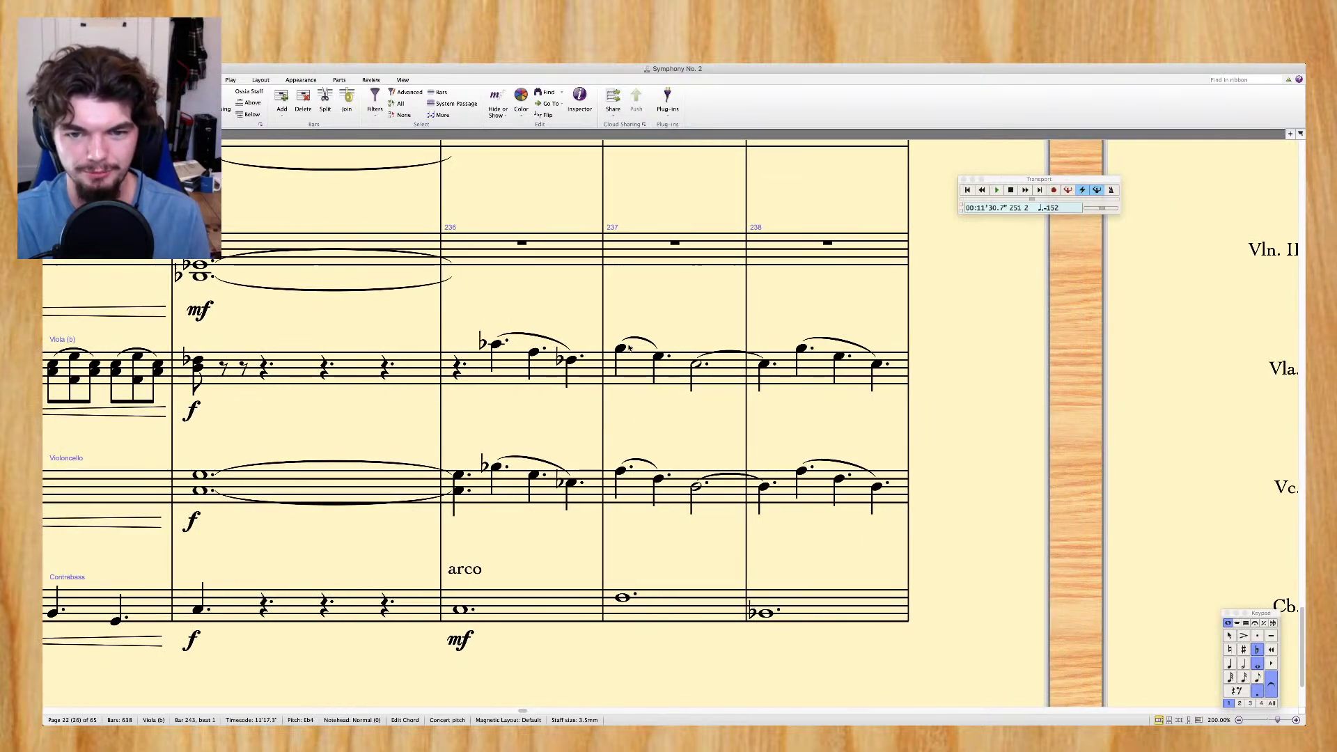
{"action": "key", "text": "Escape"}
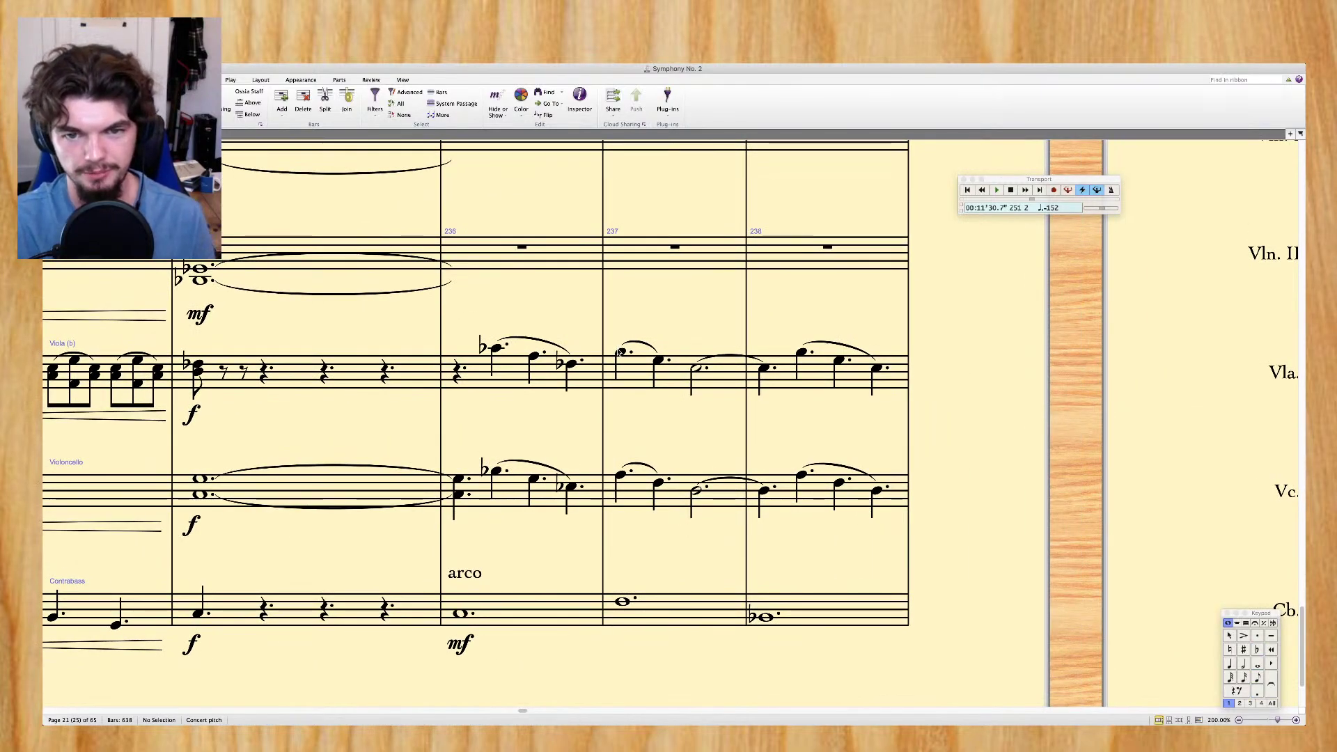
{"action": "left_click", "coordinate": [622, 353]}
{"action": "scroll", "coordinate": [620, 354], "scroll_direction": "left", "scroll_amount": 5}
{"action": "key", "text": "Right"}
{"action": "key", "text": "Right"}
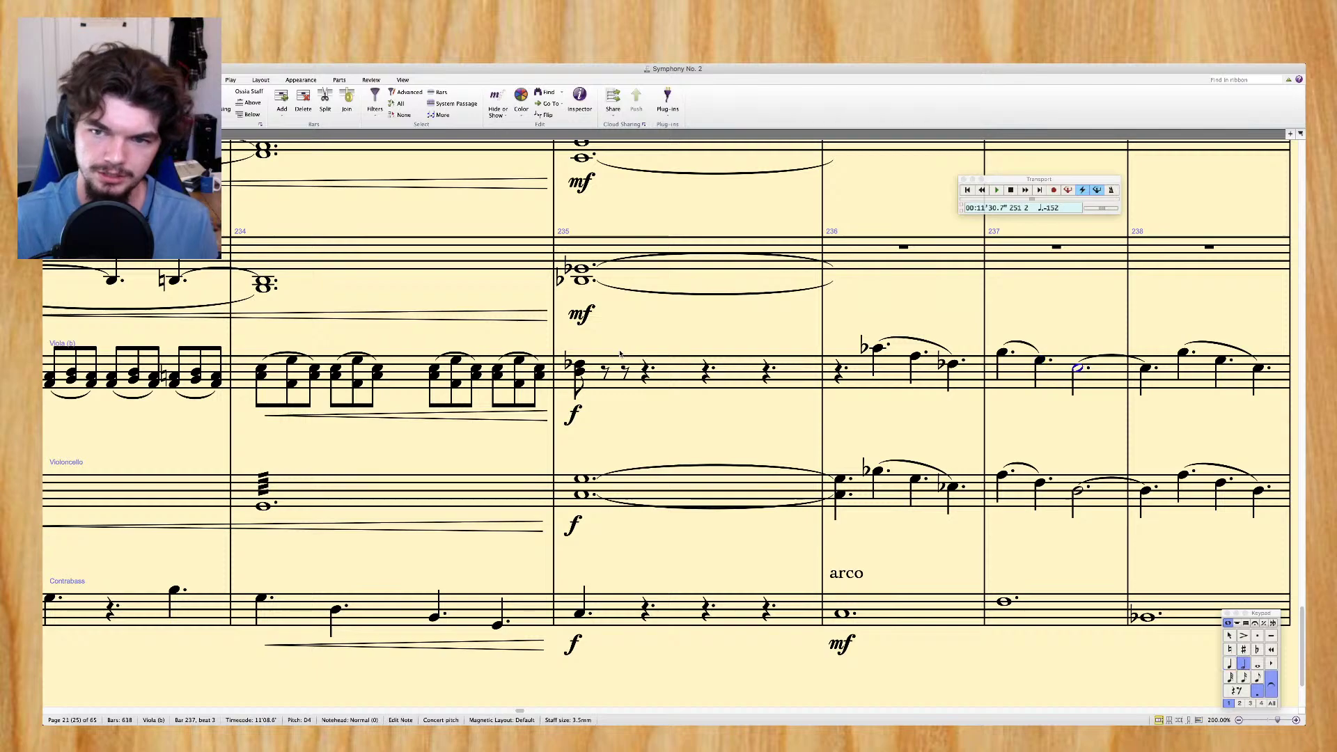
{"action": "left_click", "coordinate": [1005, 601]}
{"action": "scroll", "coordinate": [1000, 565], "scroll_direction": "right", "scroll_amount": 5}
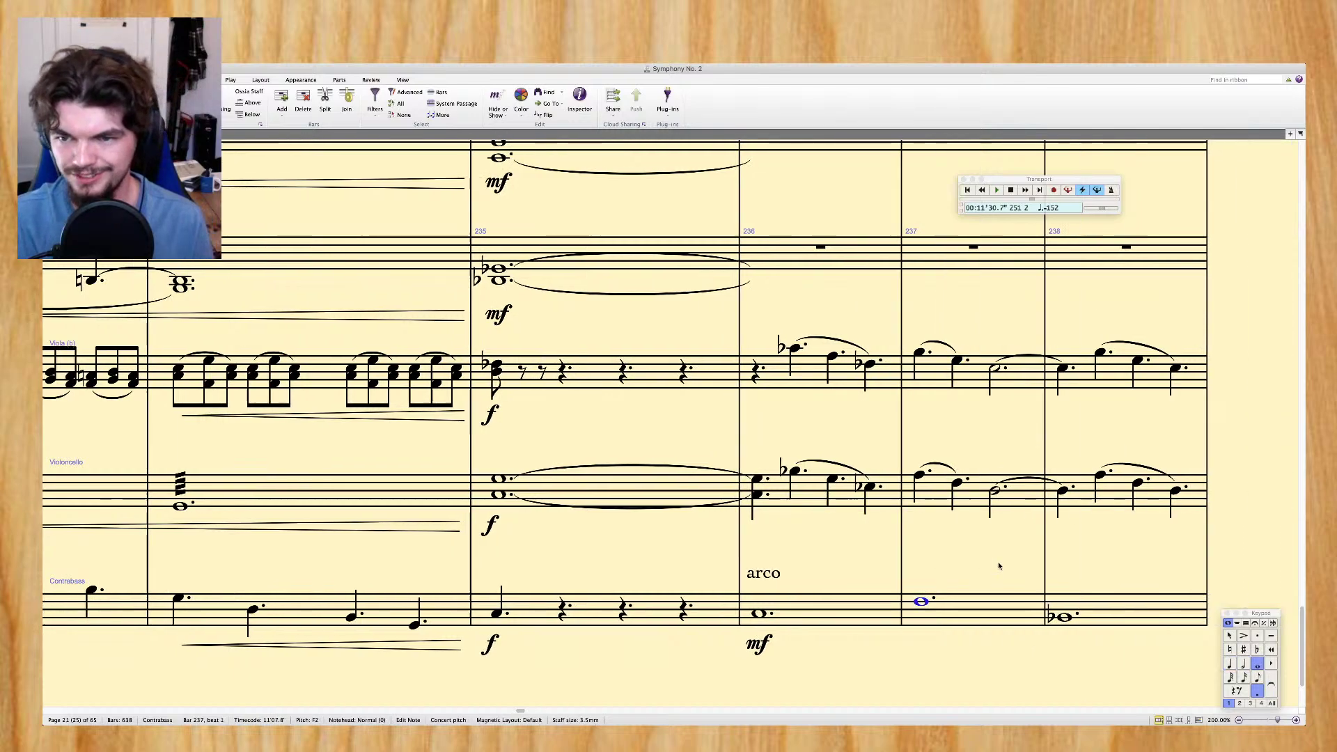
Play back the strings with the revised contrabass line from the barline of bar 243 to bar 246
{"action": "scroll", "coordinate": [1000, 566], "scroll_direction": "right", "scroll_amount": 6}
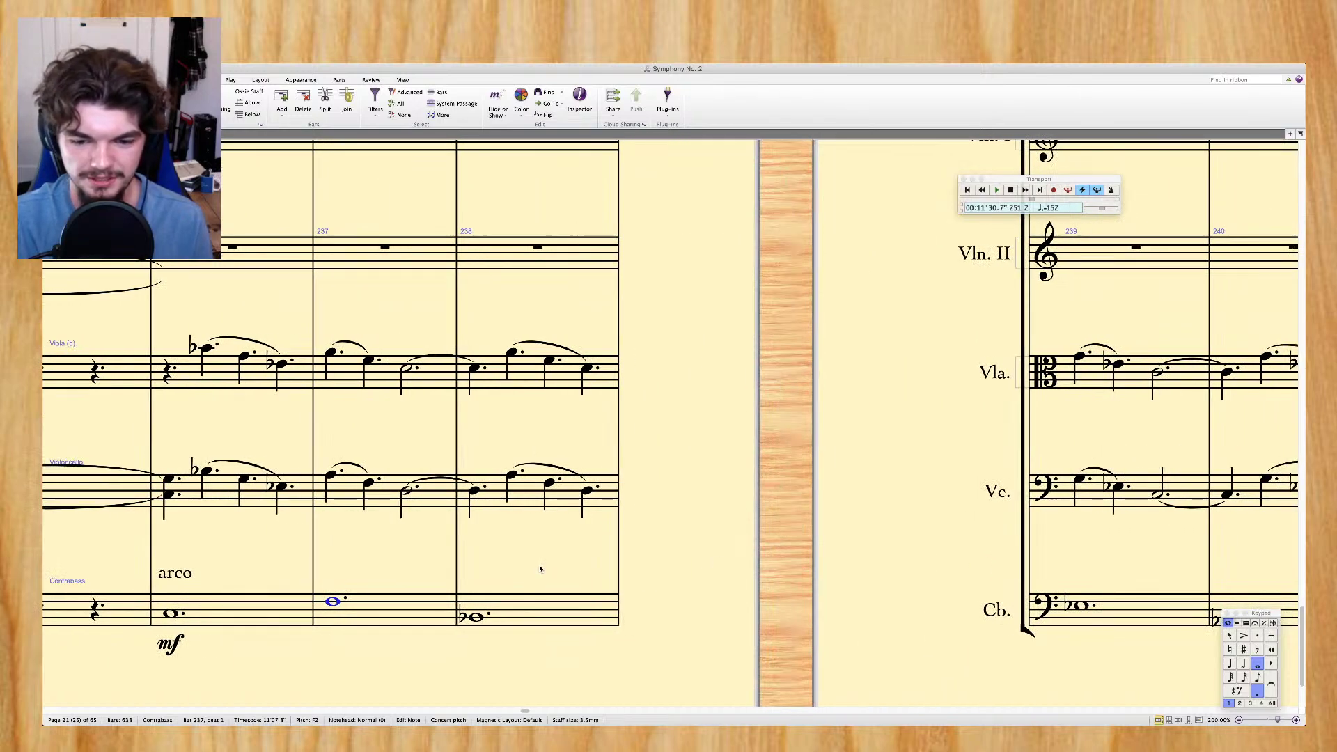
{"action": "scroll", "coordinate": [501, 516], "scroll_direction": "right", "scroll_amount": 15}
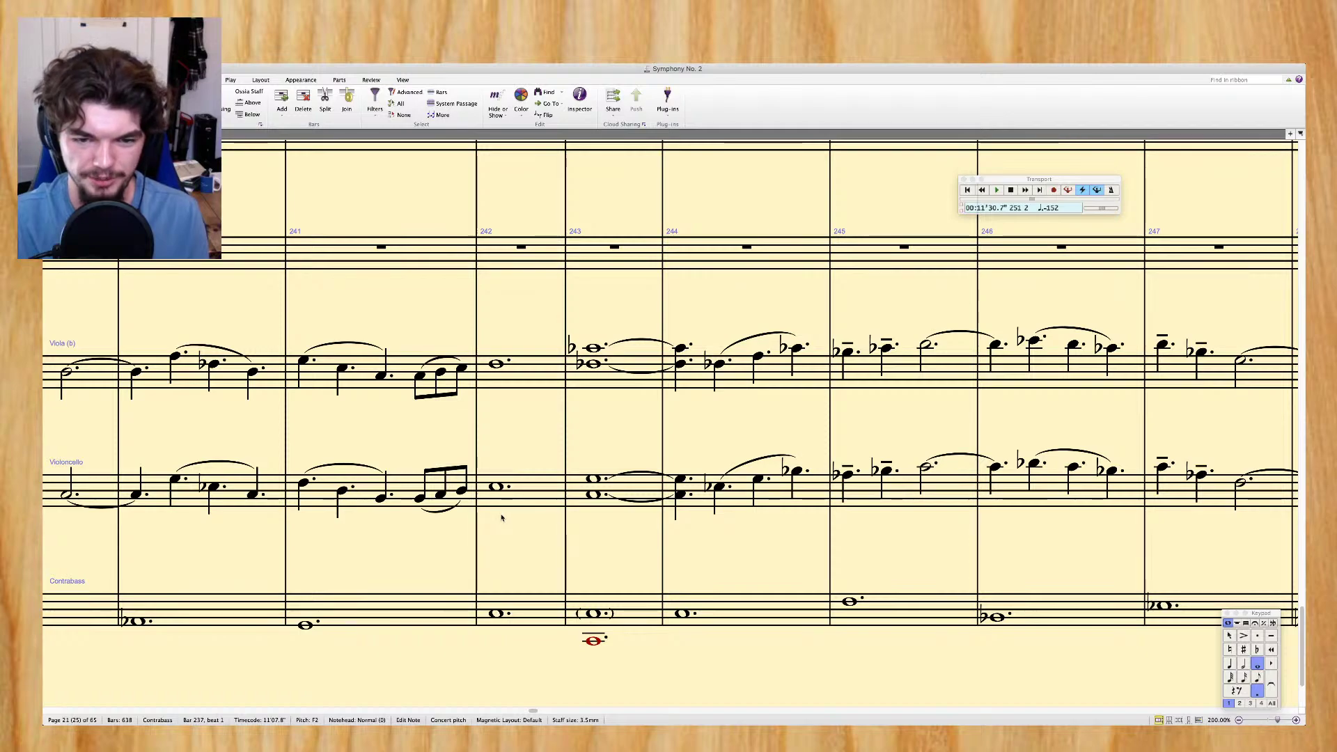
{"action": "scroll", "coordinate": [613, 454], "scroll_direction": "right", "scroll_amount": 2}
{"action": "scroll", "coordinate": [613, 454], "scroll_direction": "right", "scroll_amount": 1}
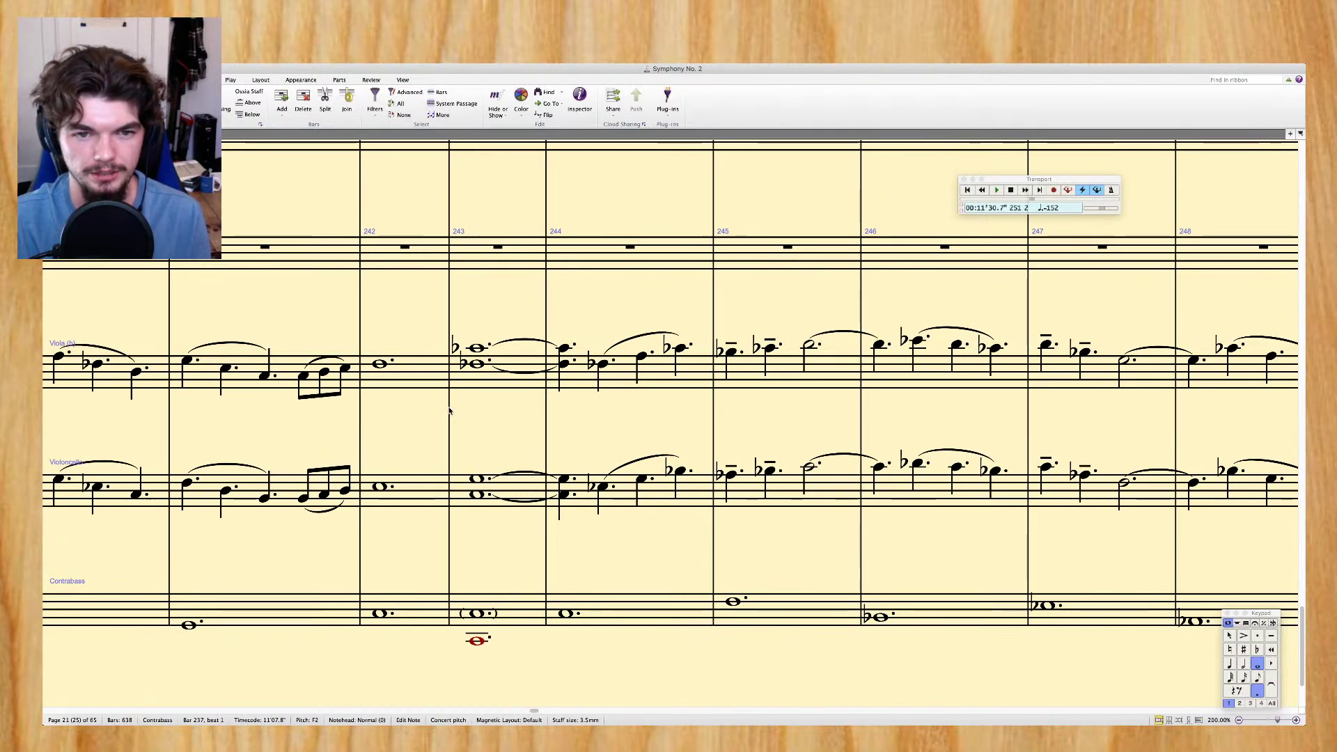
{"action": "left_click", "coordinate": [449, 411]}
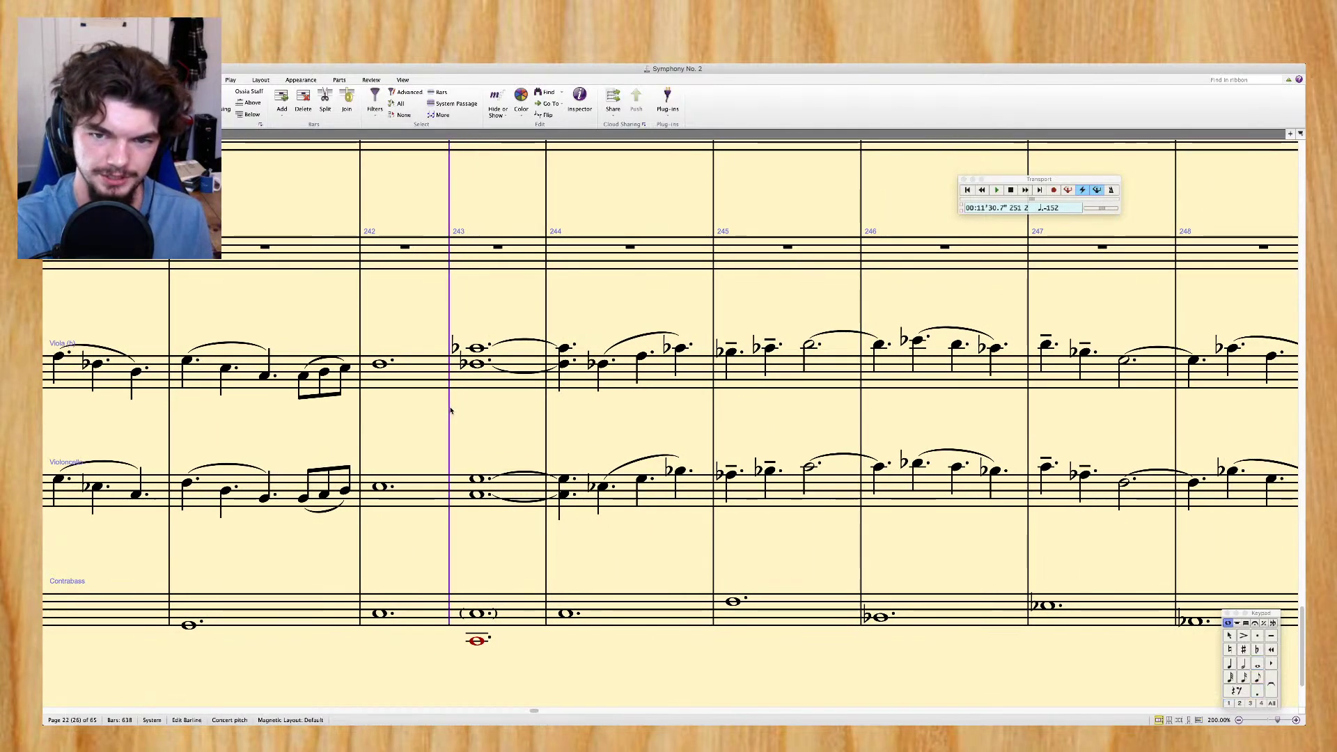
{"action": "key", "text": "space"}
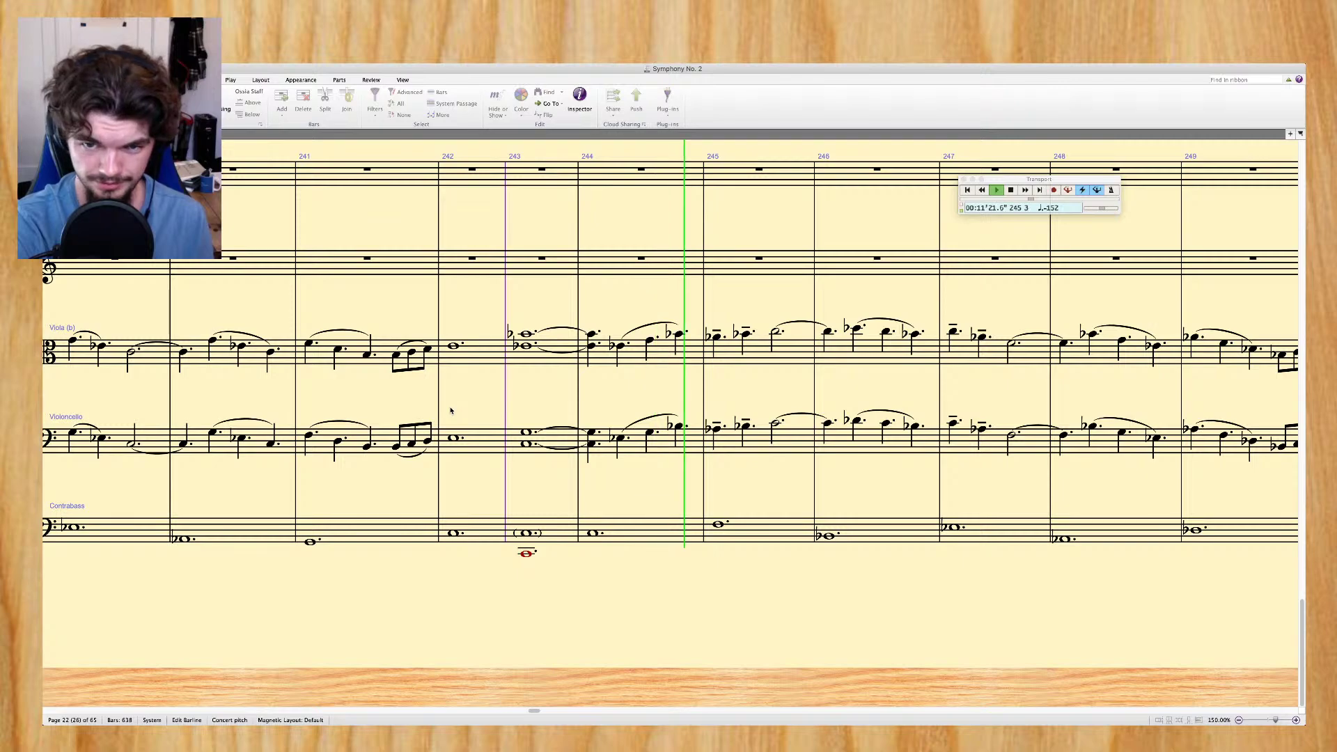
{"action": "key", "text": "space"}
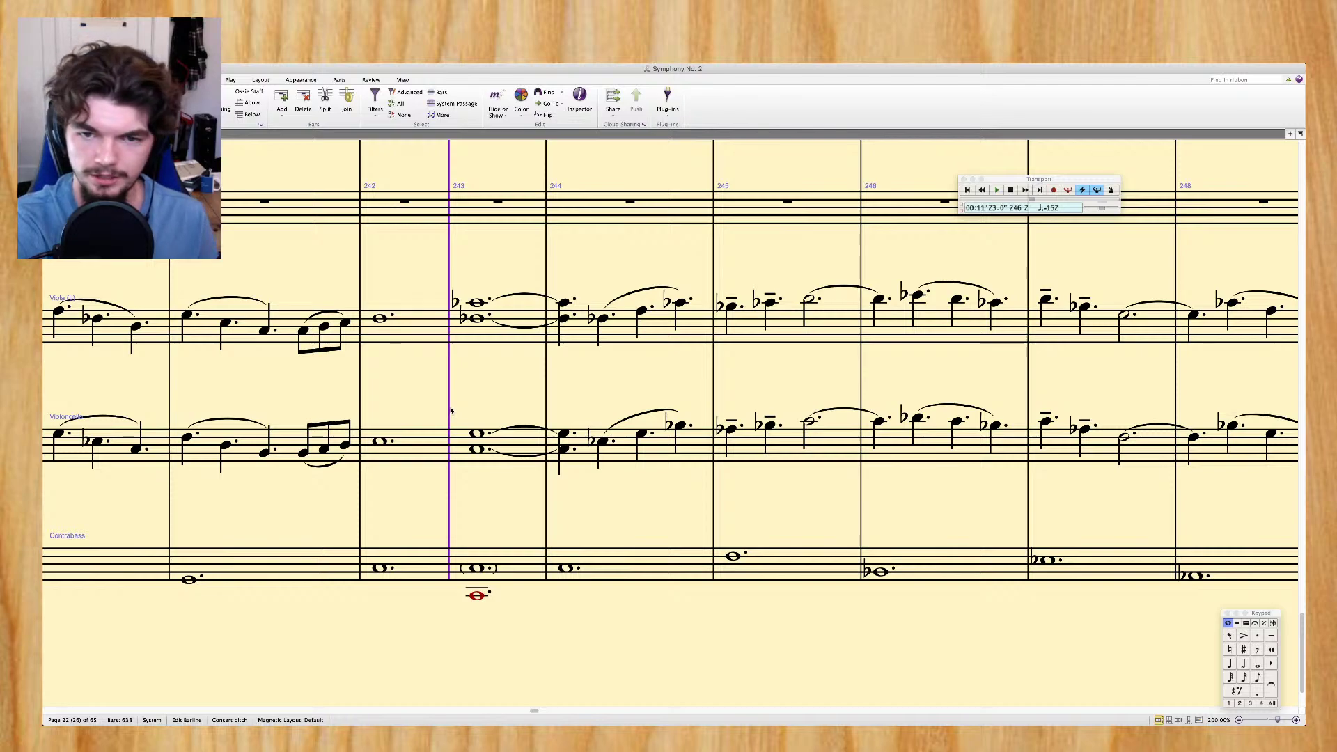
Play back the strings through the build-up as far as bar 251
{"action": "key", "text": "space"}
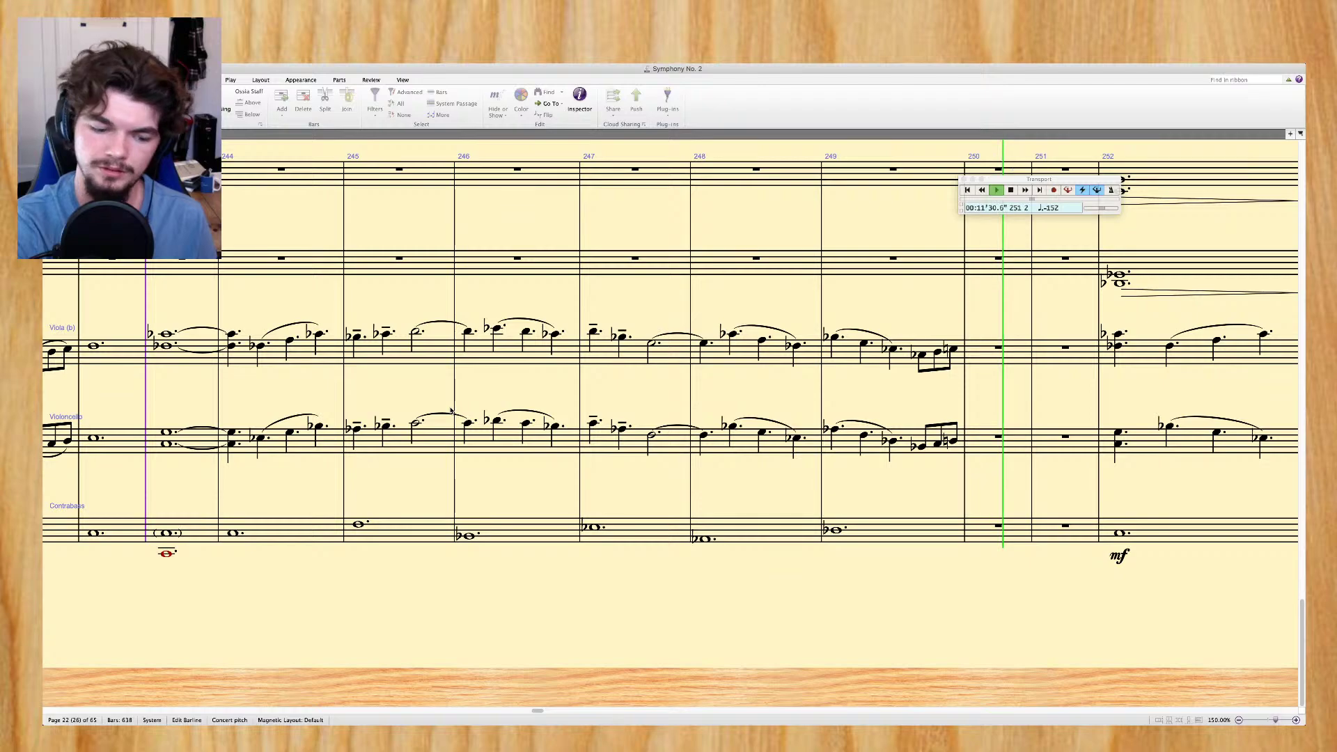
{"action": "key", "text": "space"}
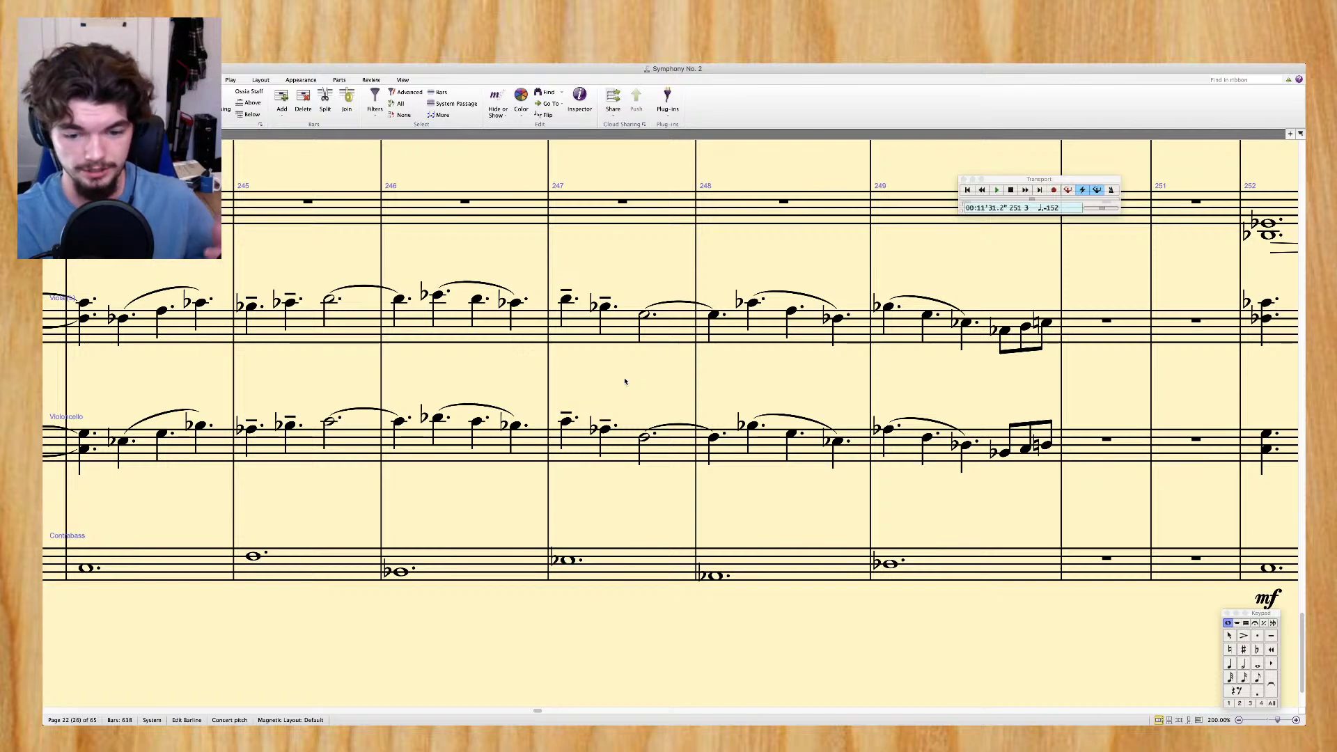
{"action": "scroll", "coordinate": [625, 381], "scroll_direction": "left", "scroll_amount": 3}
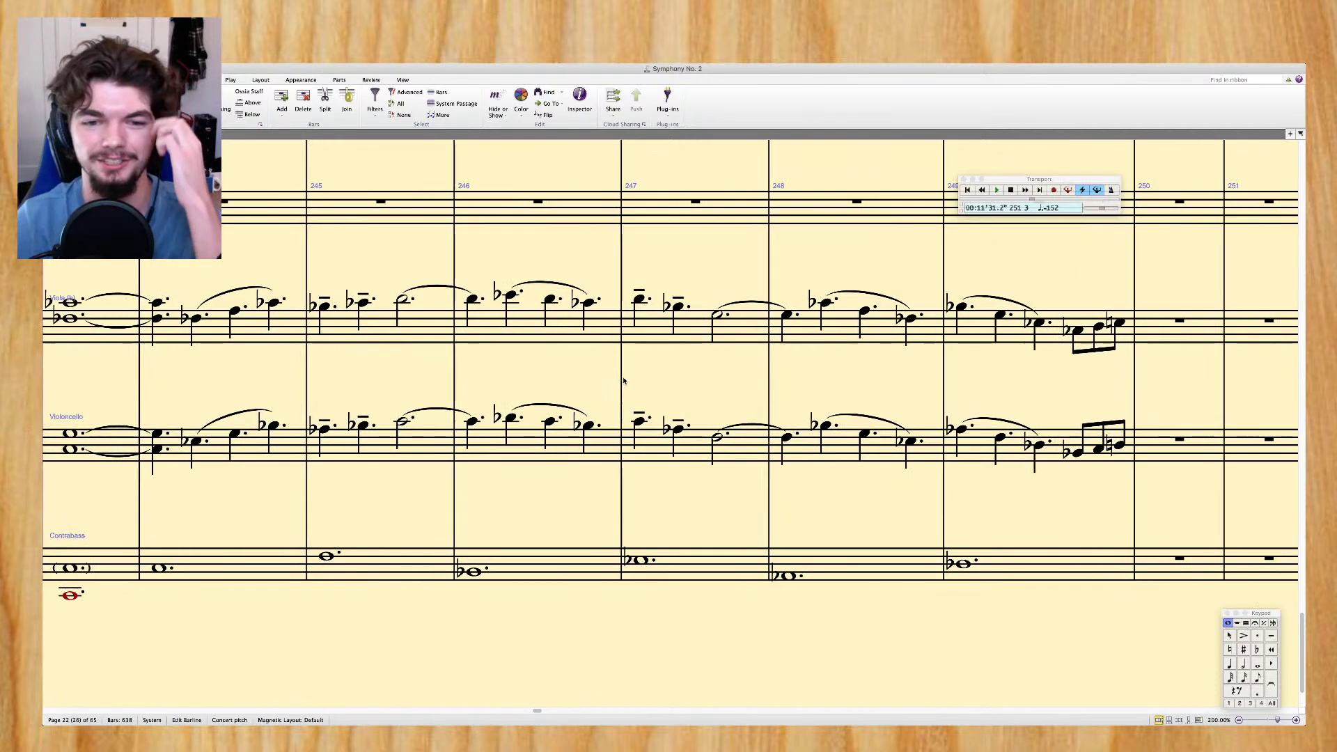
{"action": "scroll", "coordinate": [592, 335], "scroll_direction": "left", "scroll_amount": 6}
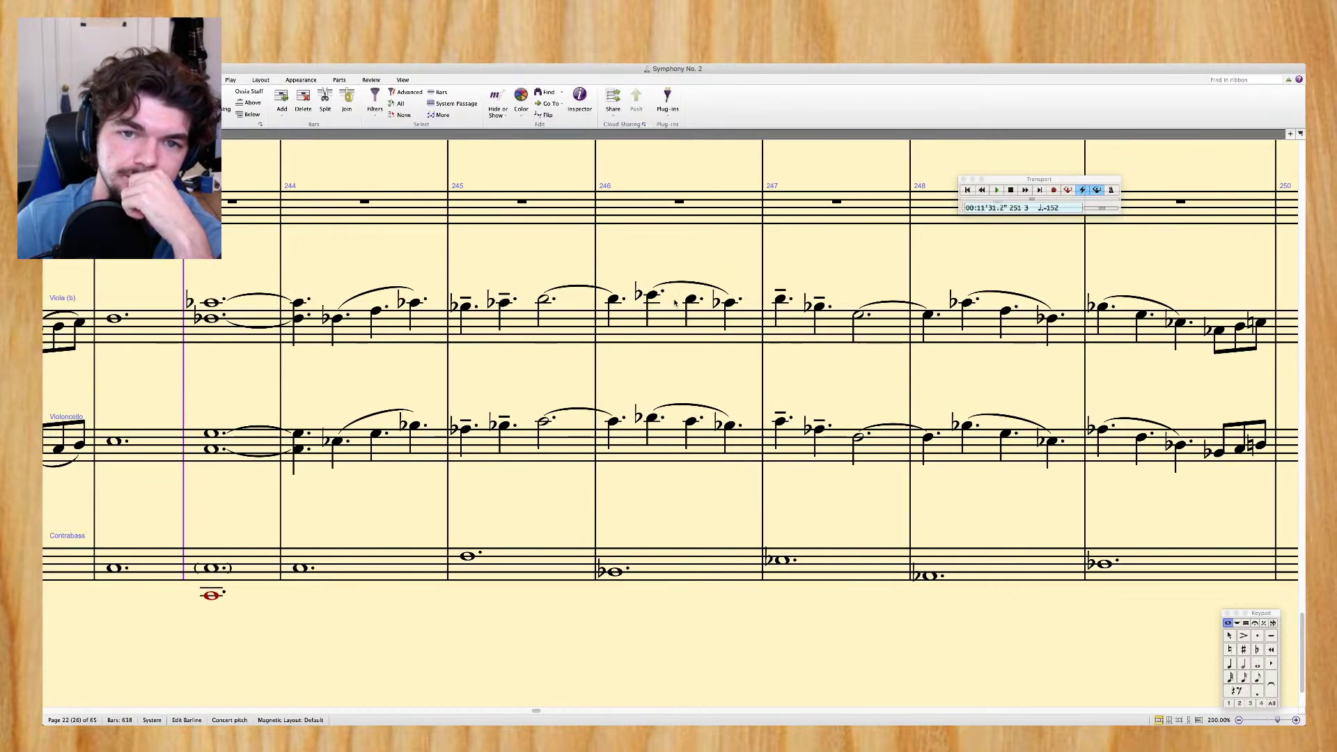
Step through the viola notes from the second note of bar 246 to the third note of bar 247
{"action": "left_click", "coordinate": [651, 296]}
{"action": "scroll", "coordinate": [652, 296], "scroll_direction": "right", "scroll_amount": 18}
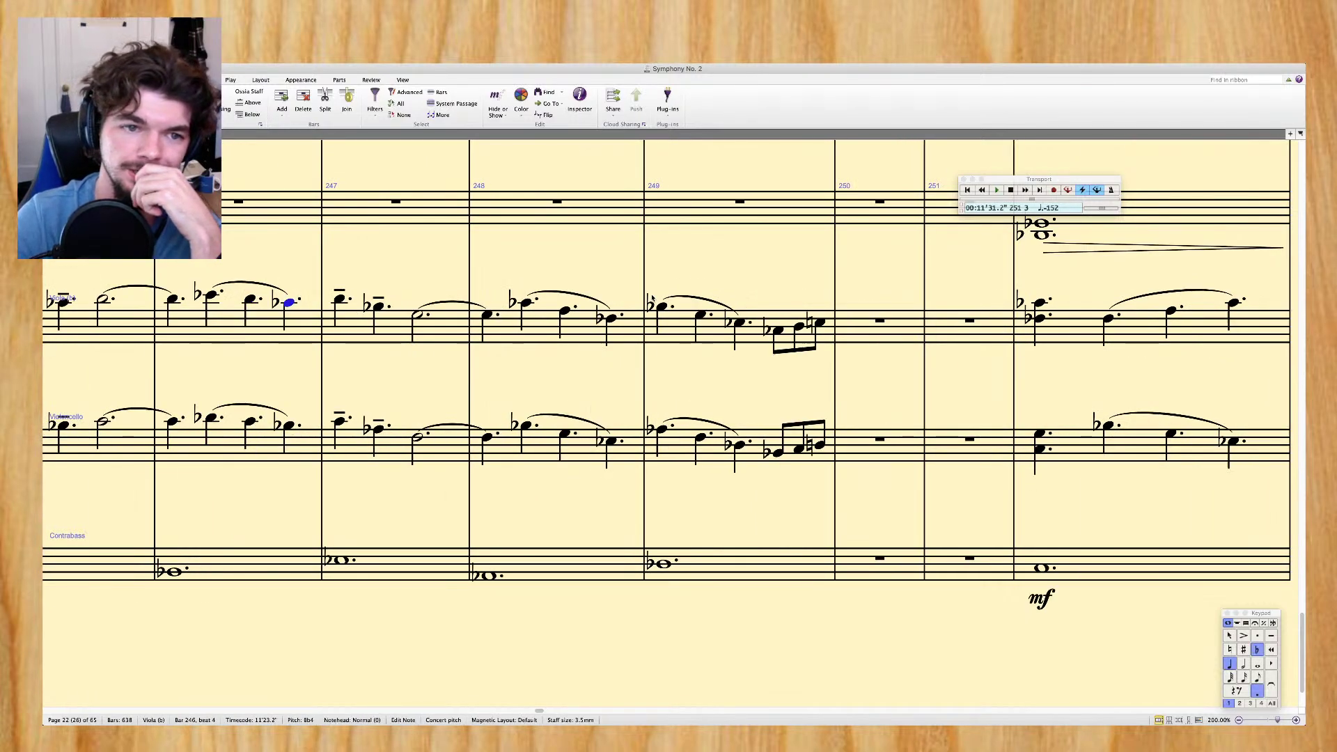
{"action": "key", "text": "Right"}
{"action": "key", "text": "Right"}
{"action": "key", "text": "Right"}
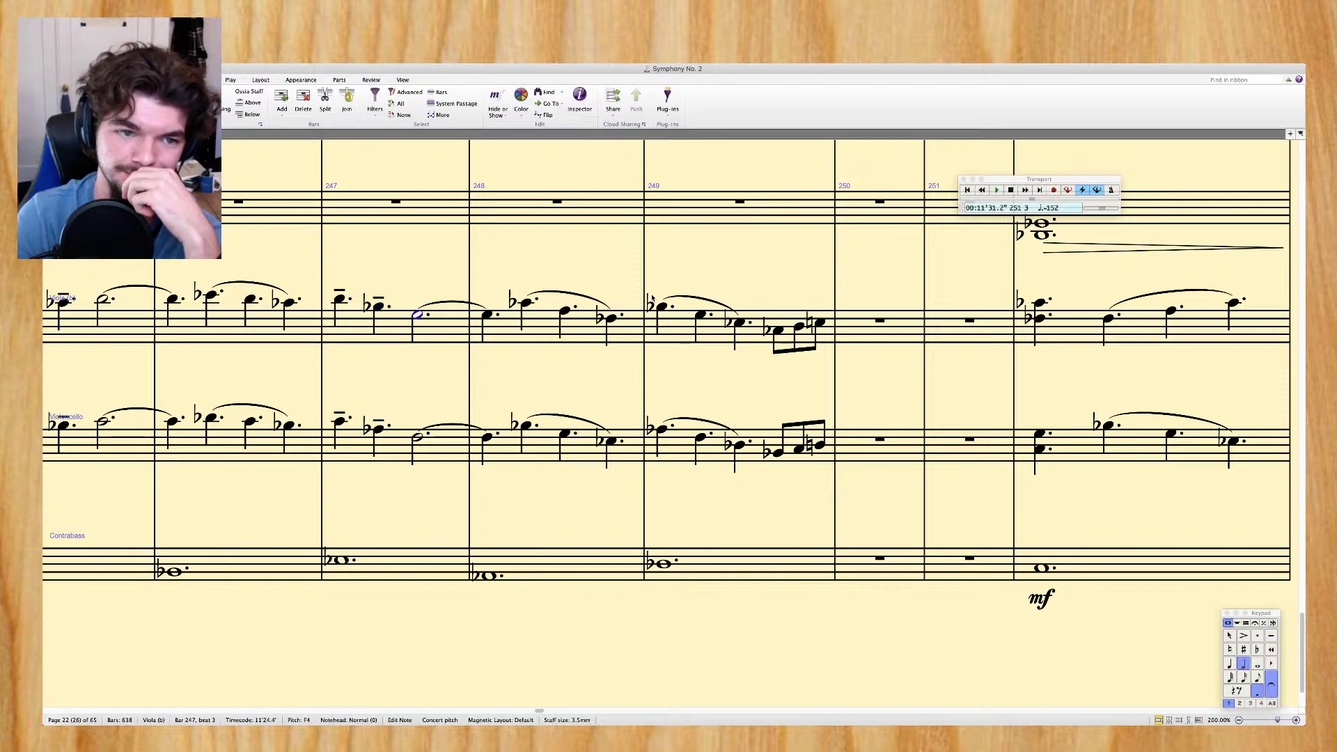
{"action": "scroll", "coordinate": [652, 298], "scroll_direction": "left", "scroll_amount": 11}
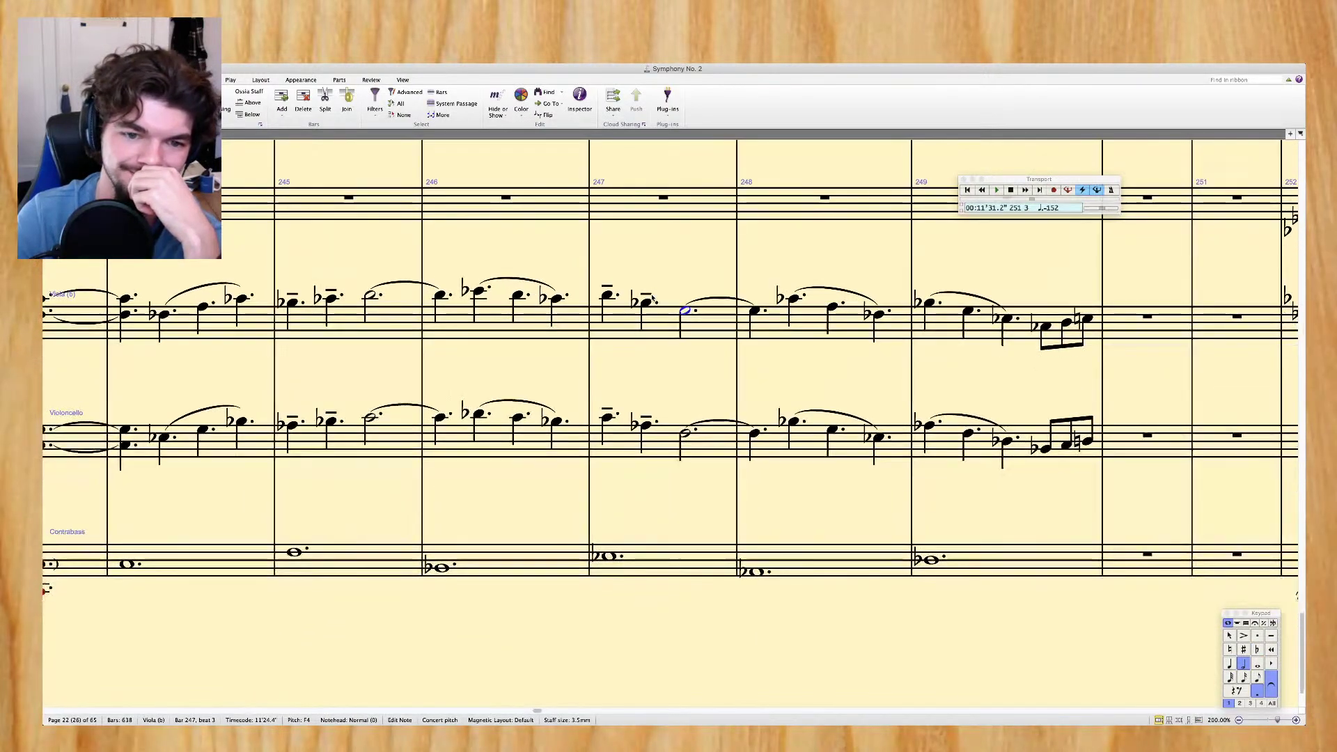
{"action": "scroll", "coordinate": [641, 305], "scroll_direction": "down", "scroll_amount": 2}
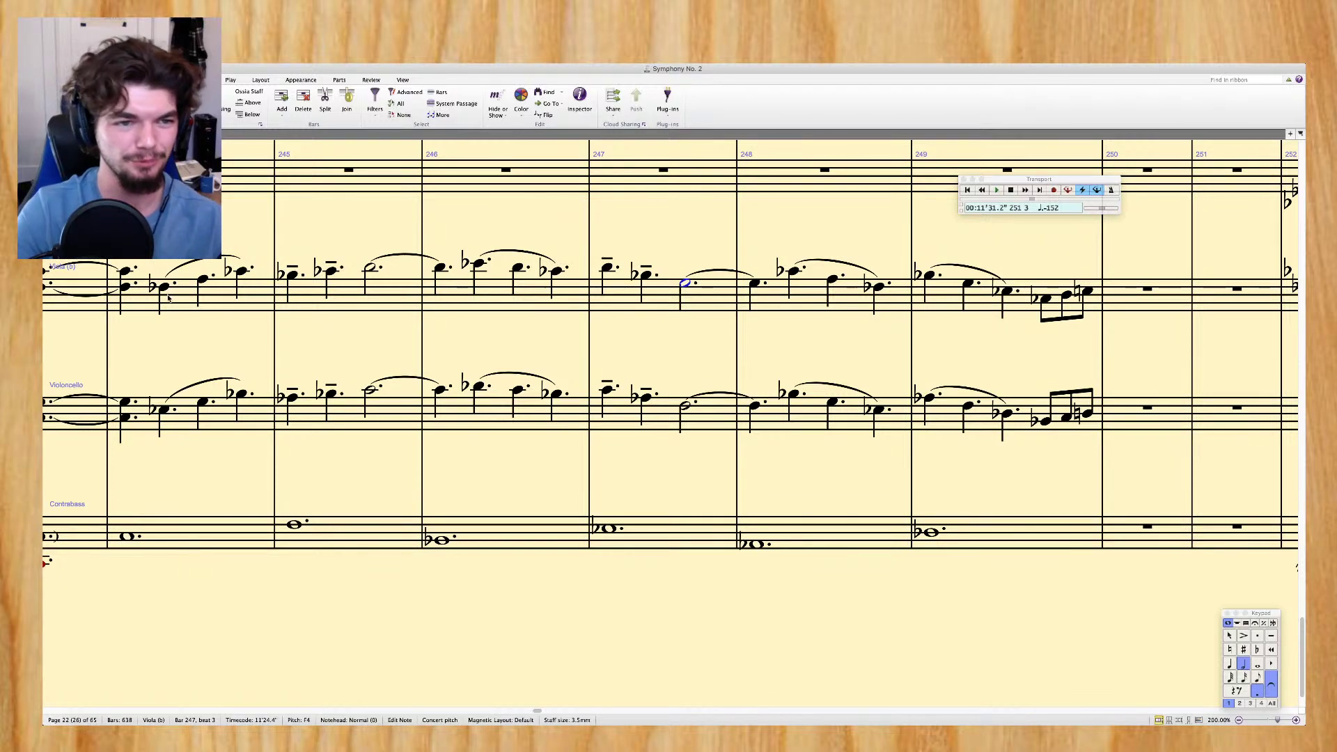
Play back the strings from the viola chord at the start of bar 244 to bar 248
{"action": "left_click", "coordinate": [124, 271]}
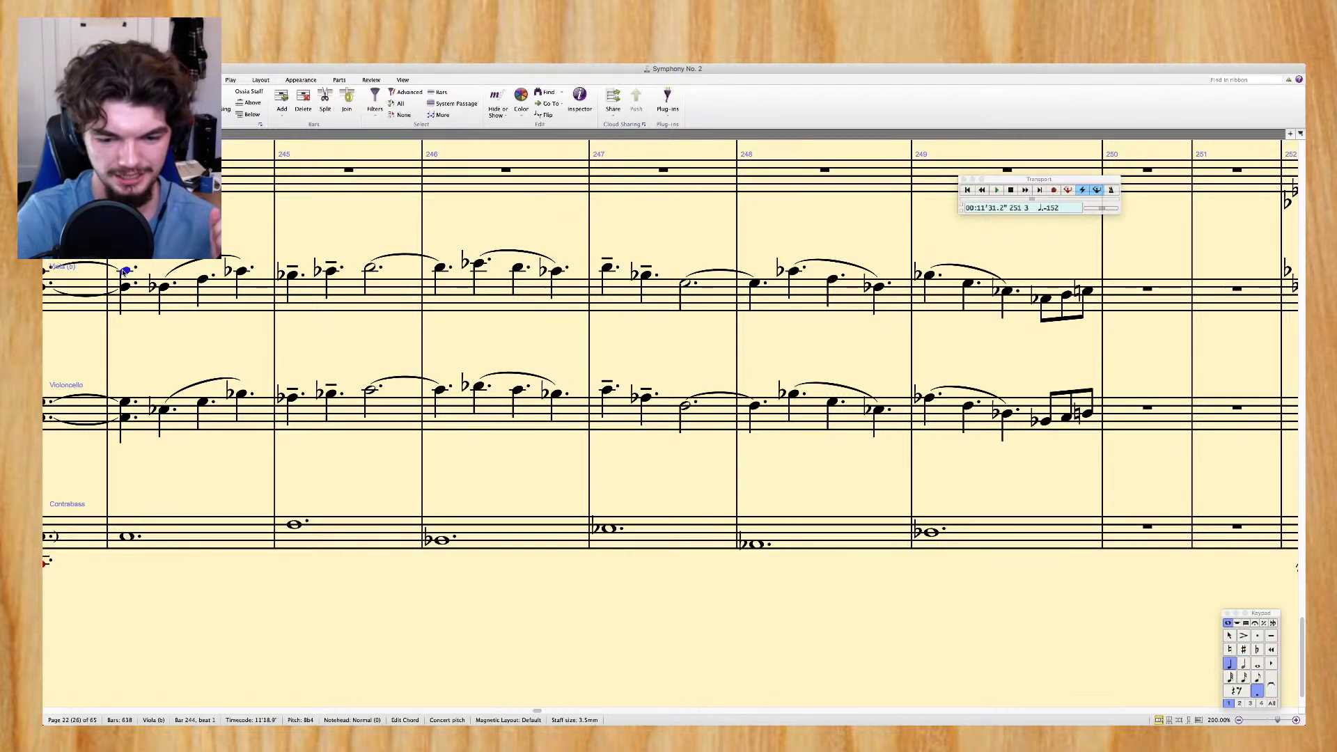
{"action": "key", "text": "super+minus"}
{"action": "key", "text": "p"}
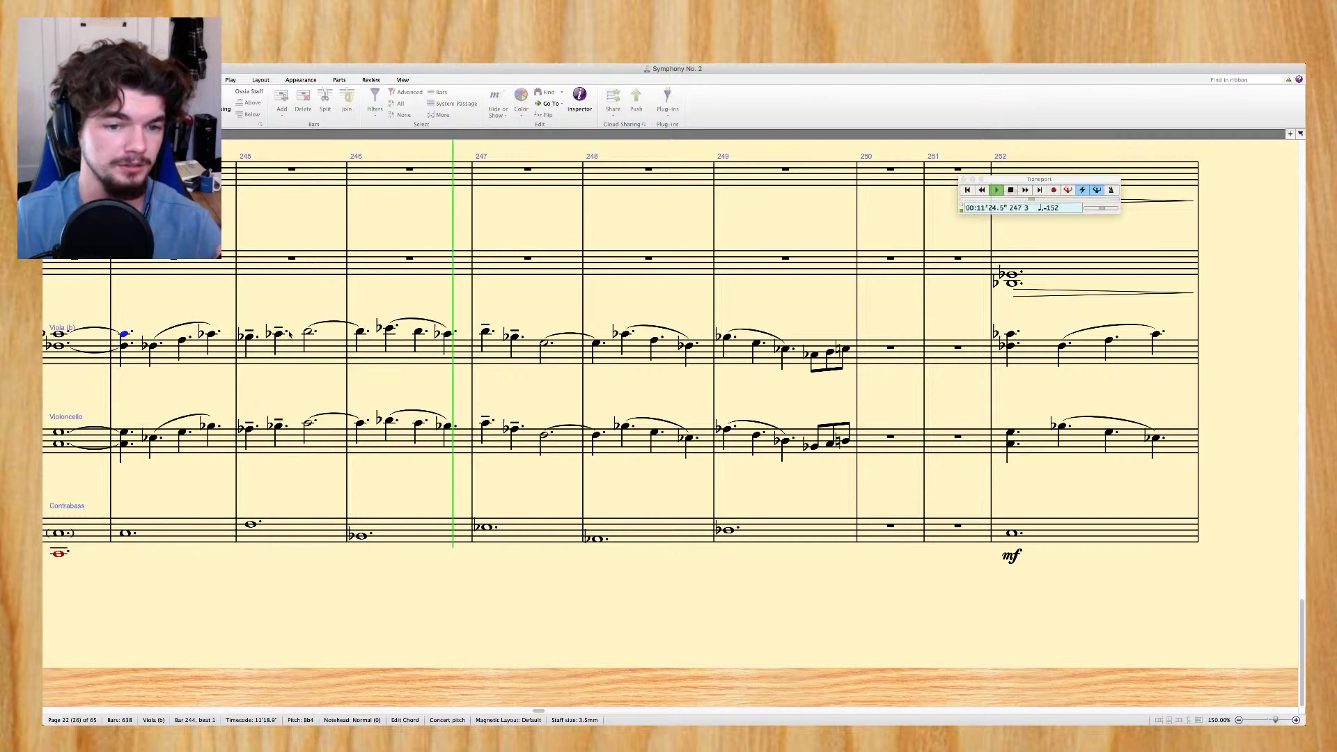
{"action": "key", "text": "Escape"}
{"action": "key", "text": "super+equal"}
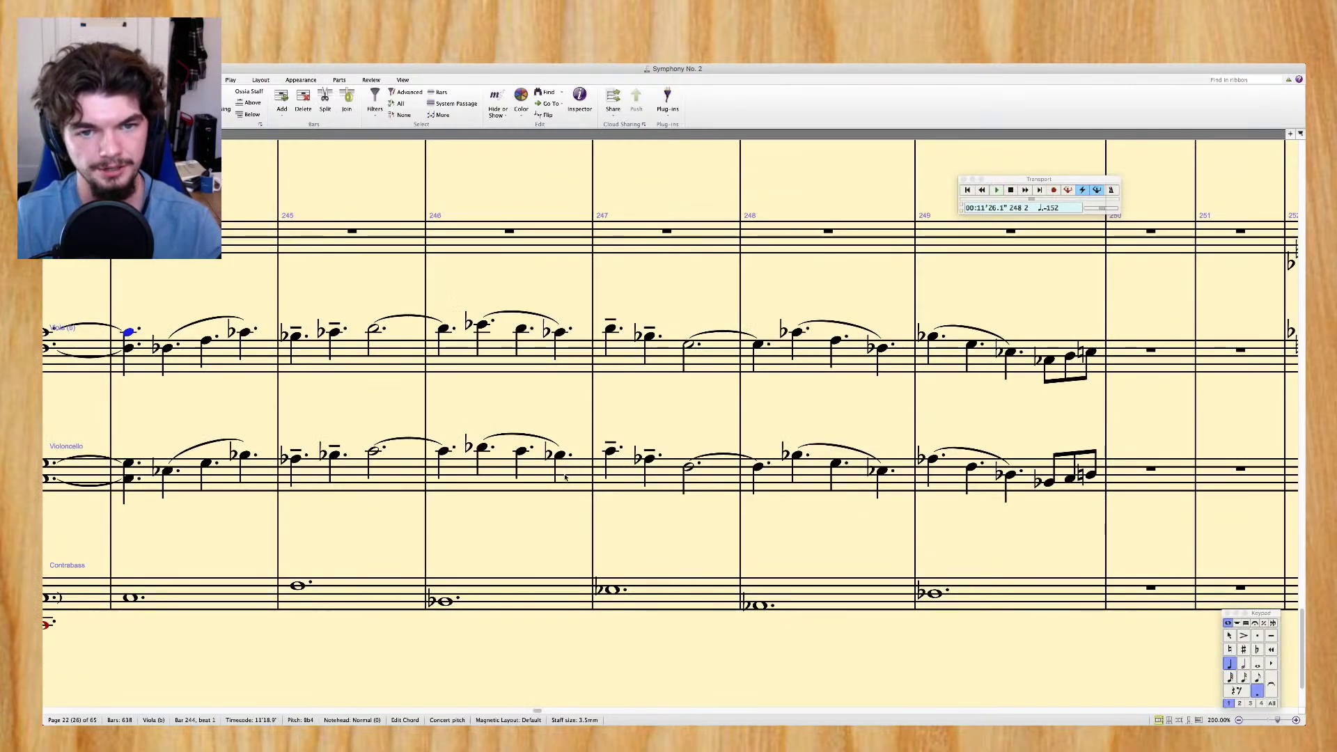
Repitch the first two notes of bar 247 to A-flat and G-flat in both the viola and the cello
{"action": "left_click", "coordinate": [611, 329]}
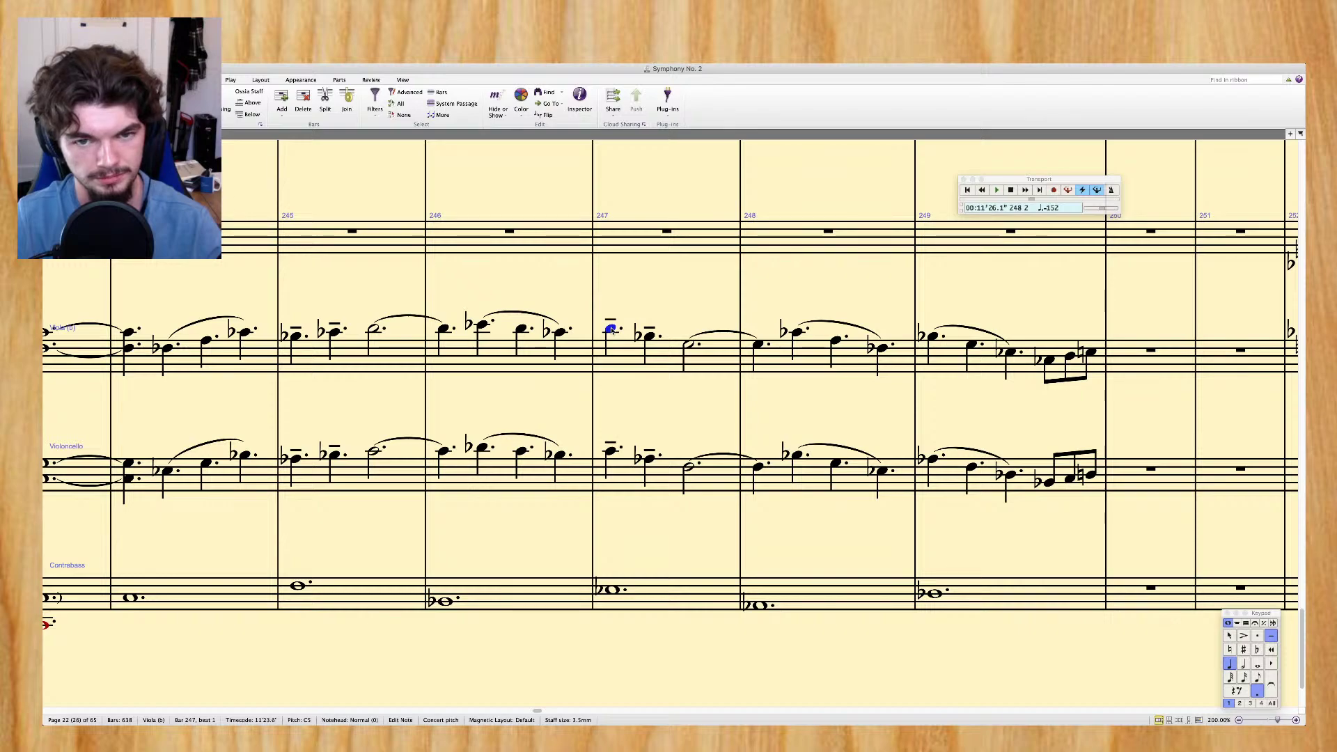
{"action": "key", "text": "Right"}
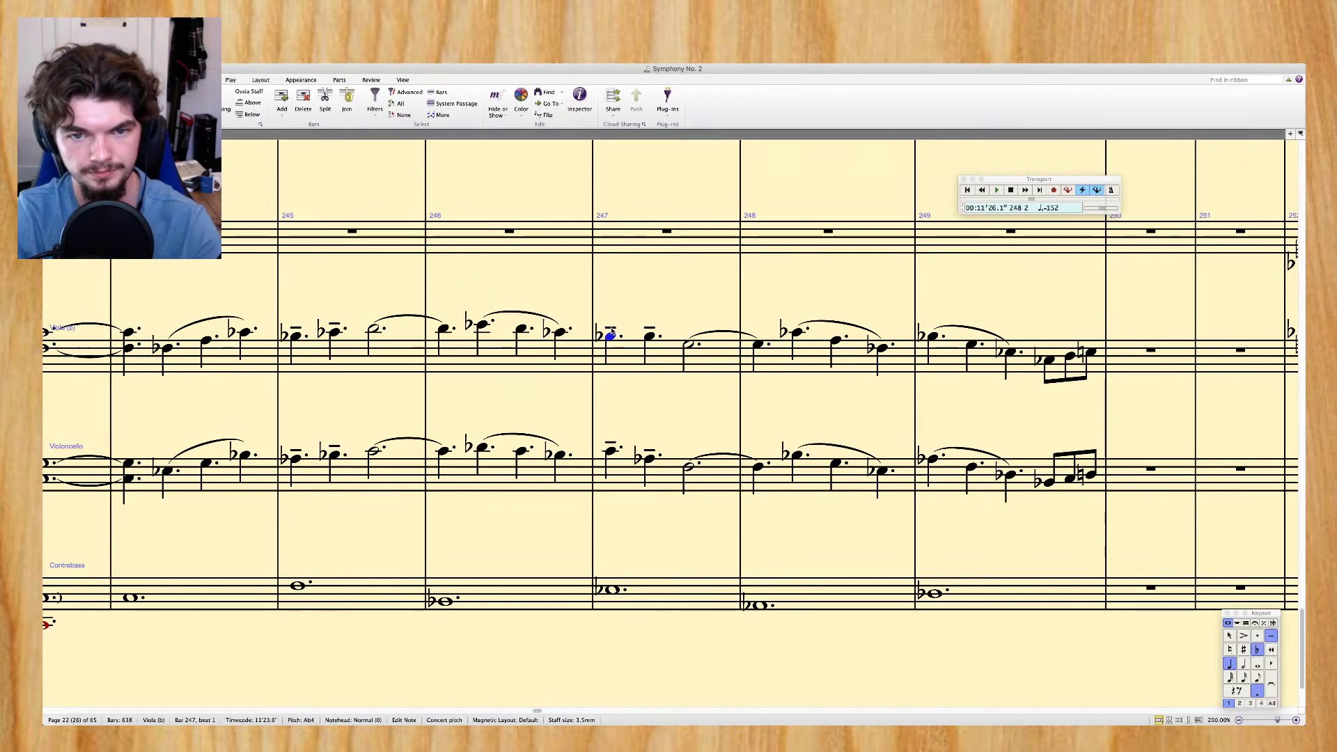
{"action": "key", "text": "KP_9"}
{"action": "key", "text": "Right"}
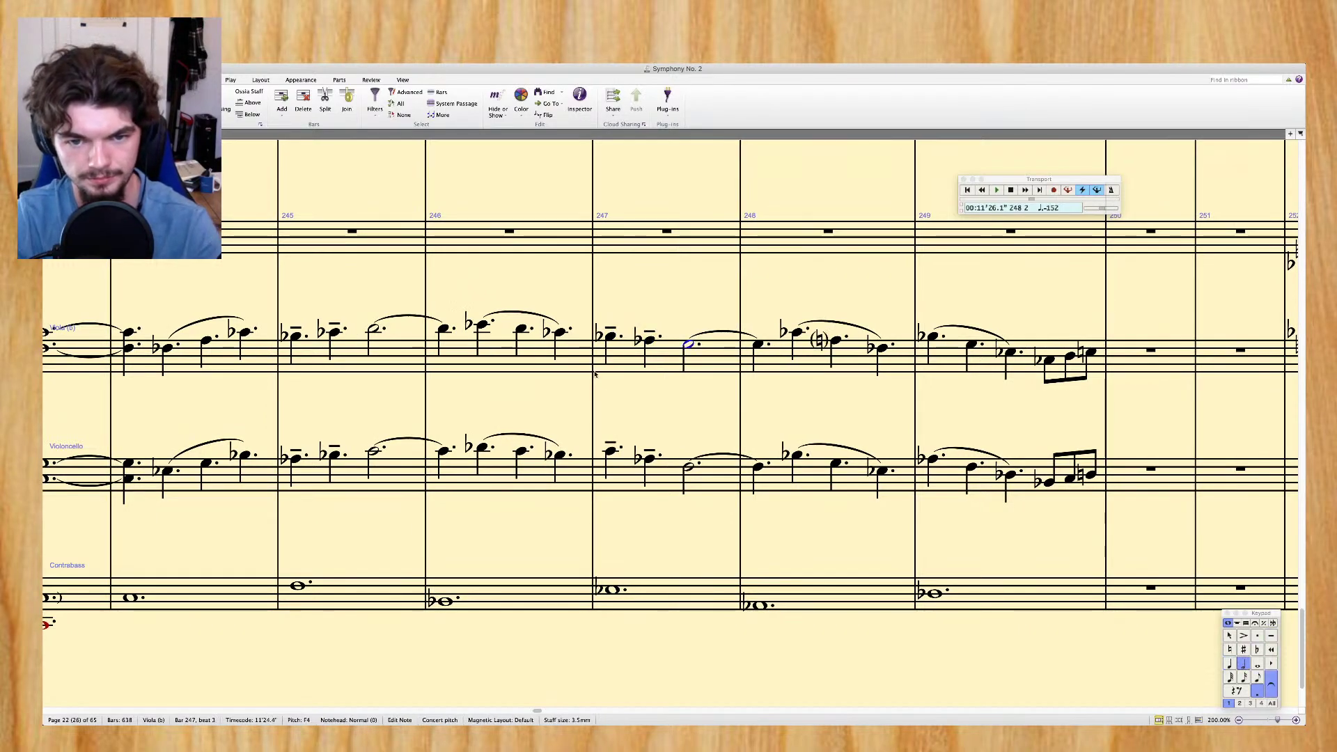
{"action": "left_click", "coordinate": [610, 453]}
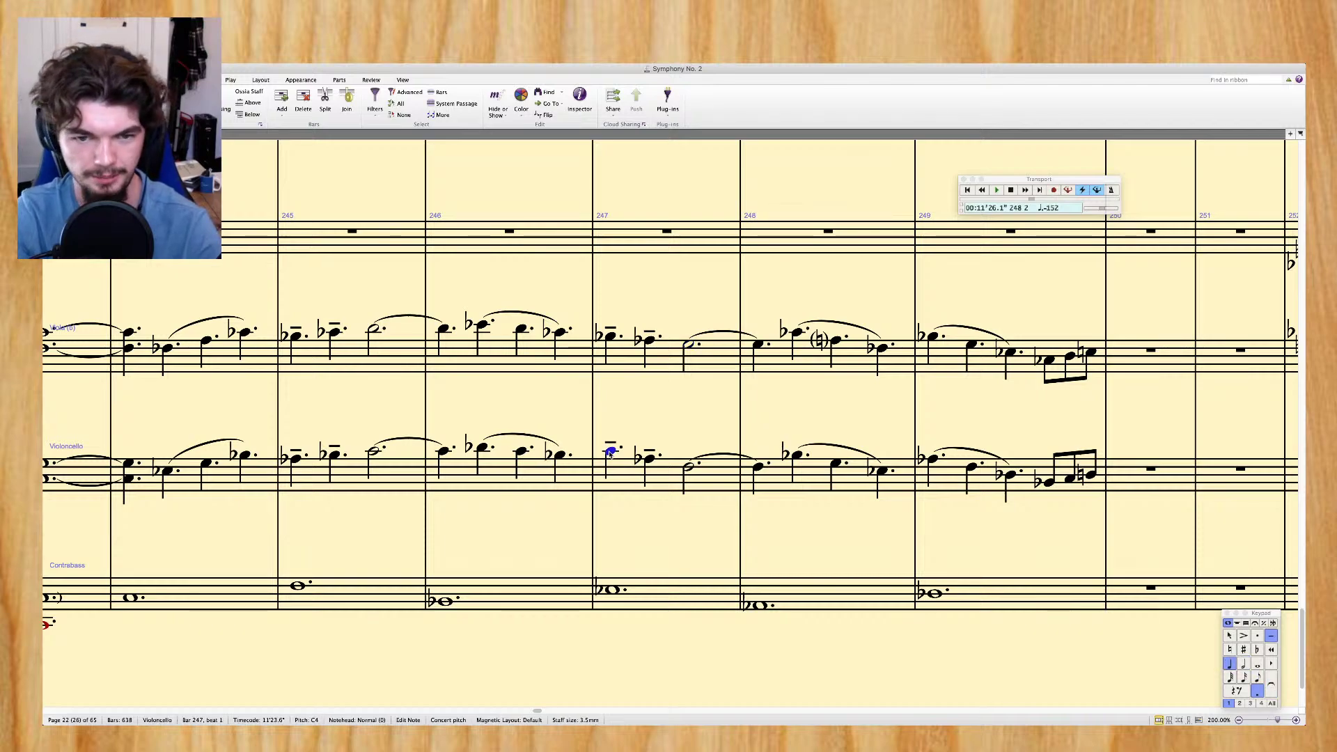
{"action": "key", "text": "Right"}
{"action": "key", "text": "KP_9"}
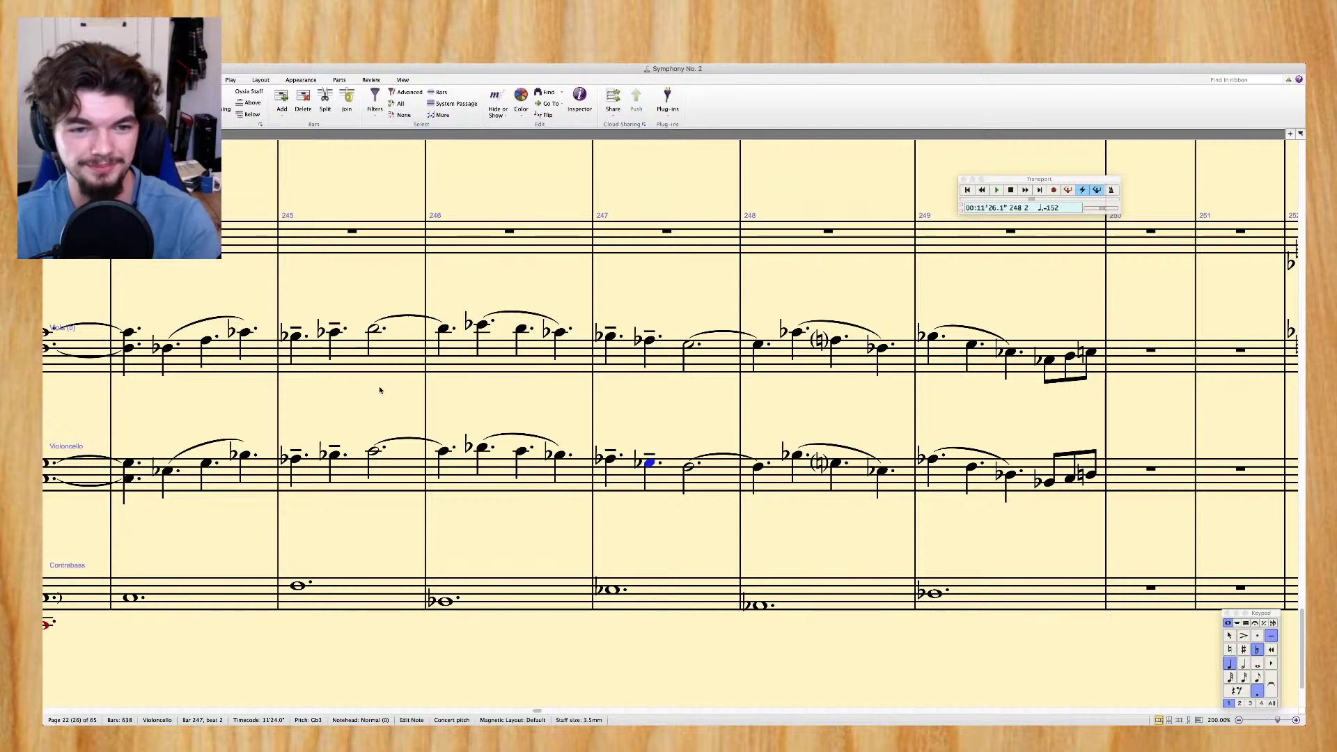
Play back the strings from the viola's lower note in bar 243 to bar 250
{"action": "scroll", "coordinate": [380, 390], "scroll_direction": "left", "scroll_amount": 5}
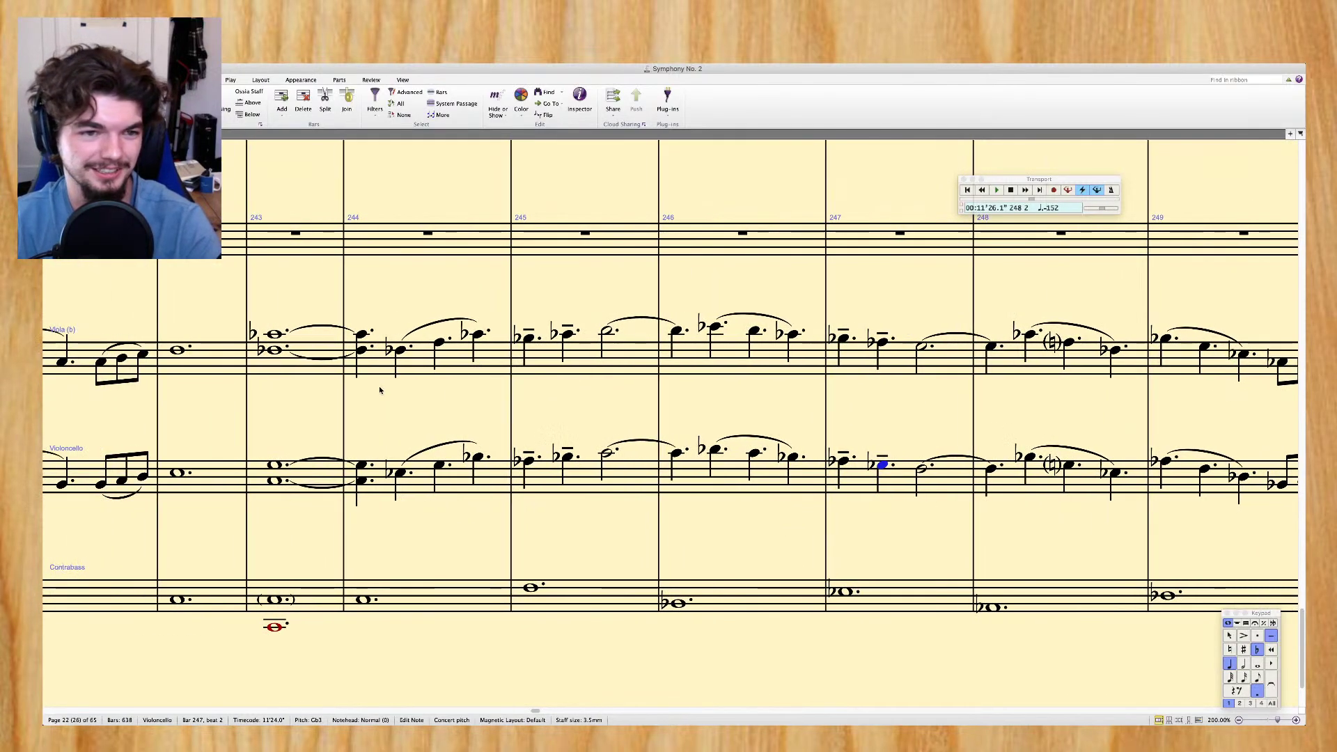
{"action": "left_click", "coordinate": [274, 350]}
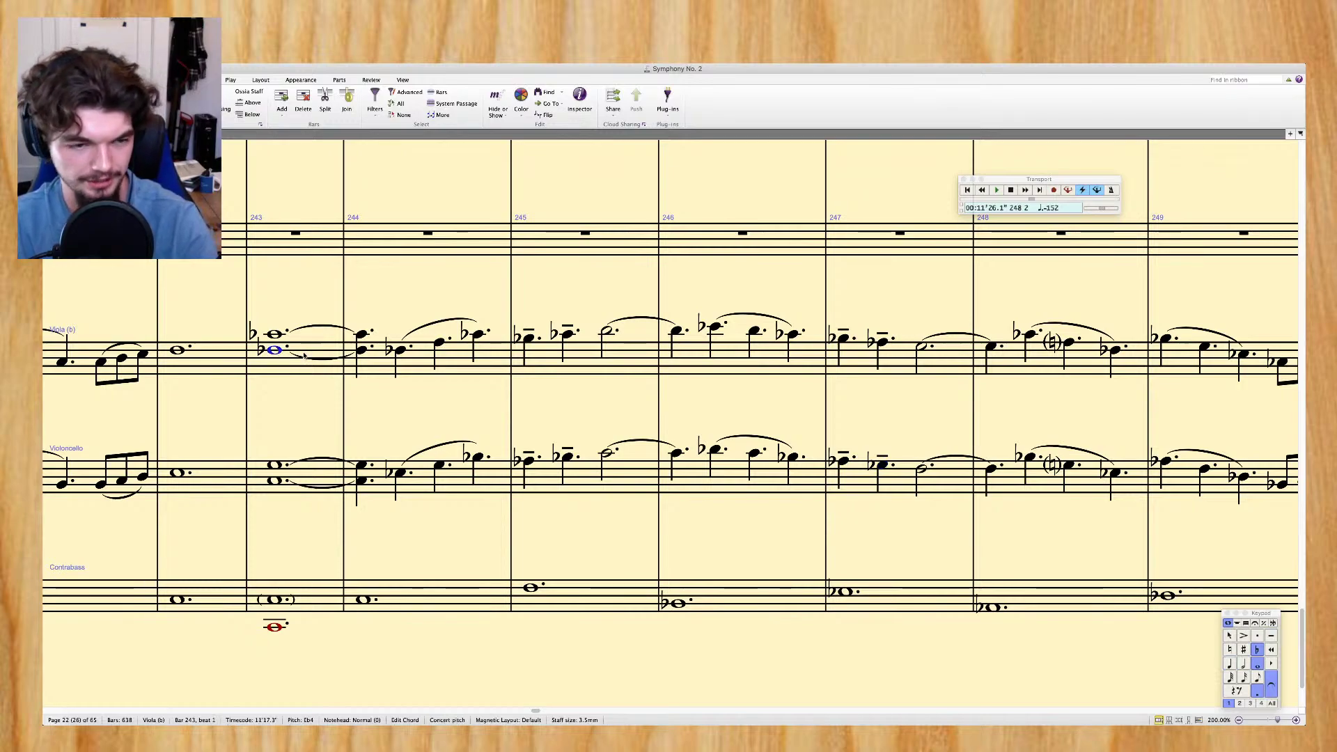
{"action": "key", "text": "p"}
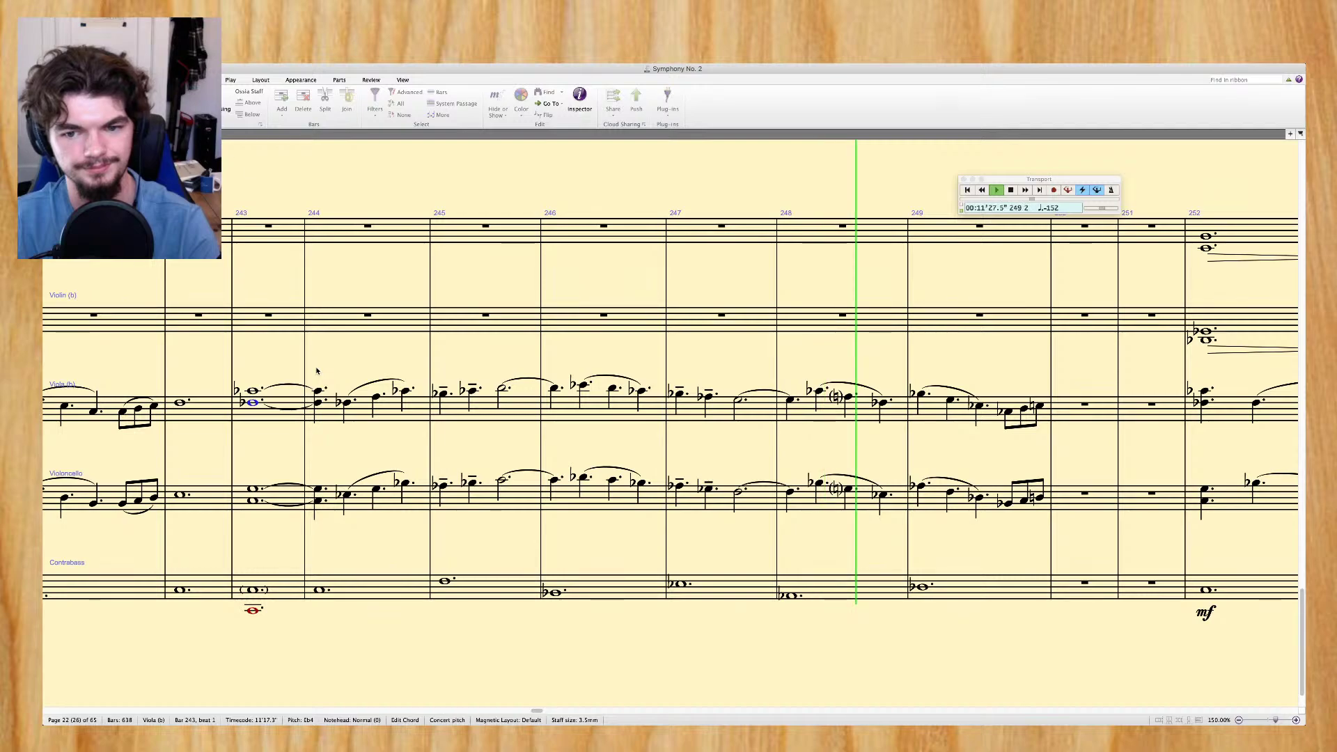
{"action": "key", "text": "Escape"}
{"action": "key", "text": "ctrl+equal"}
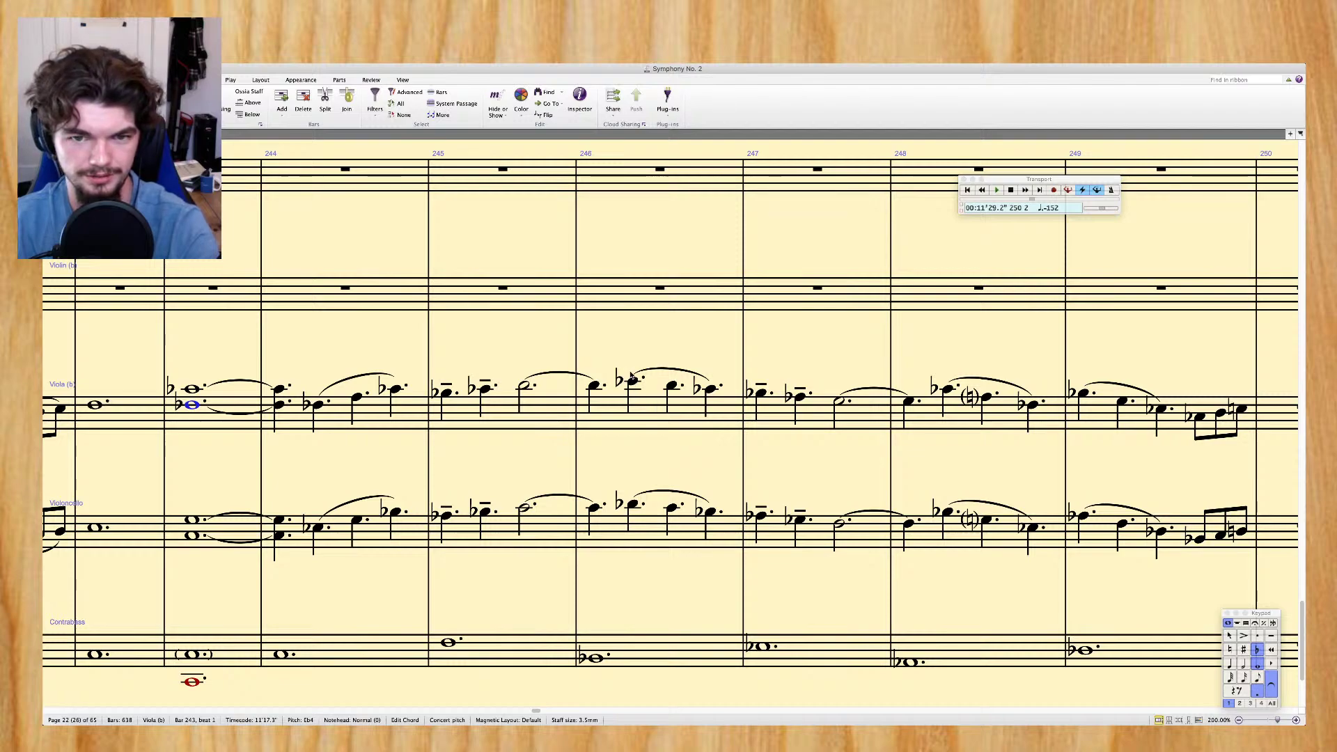
Repitch the viola's second note in bar 247 to B-flat
{"action": "left_click", "coordinate": [634, 381]}
{"action": "scroll", "coordinate": [636, 380], "scroll_direction": "right", "scroll_amount": 2}
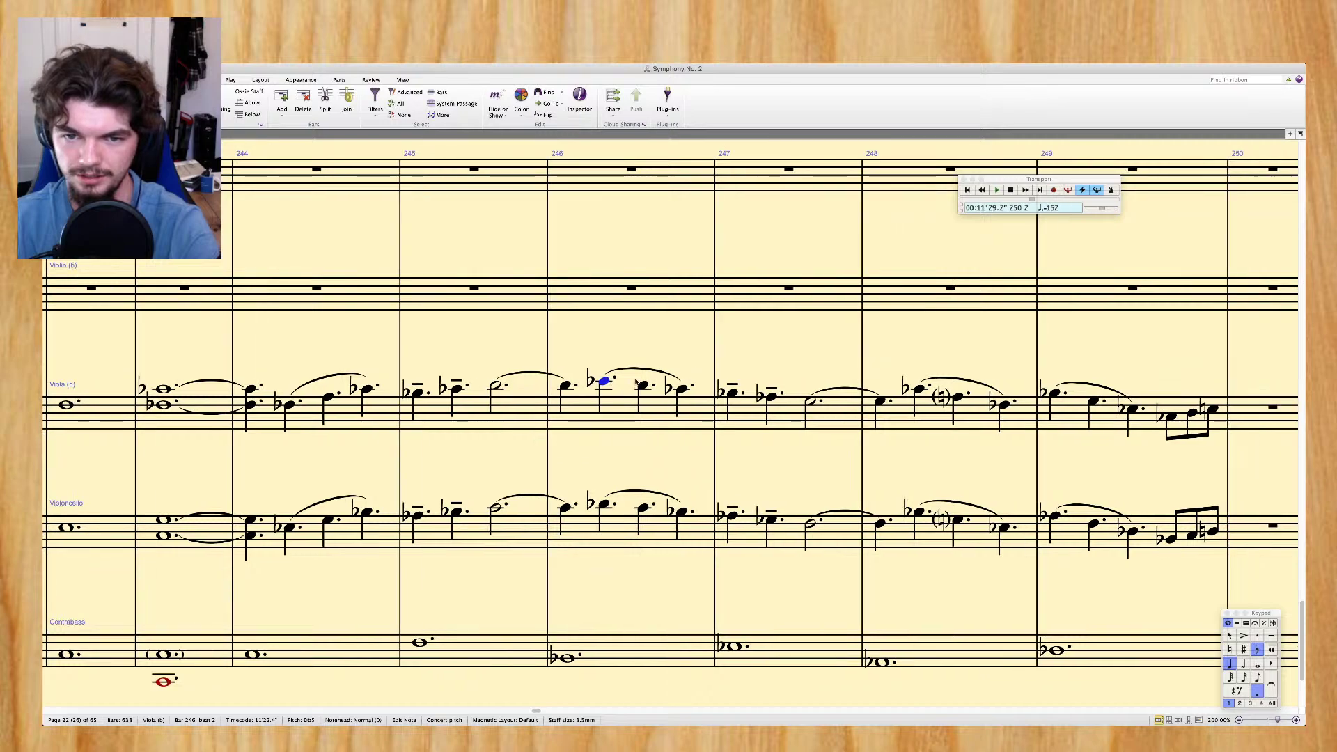
{"action": "key", "text": "Right"}
{"action": "key", "text": "Right"}
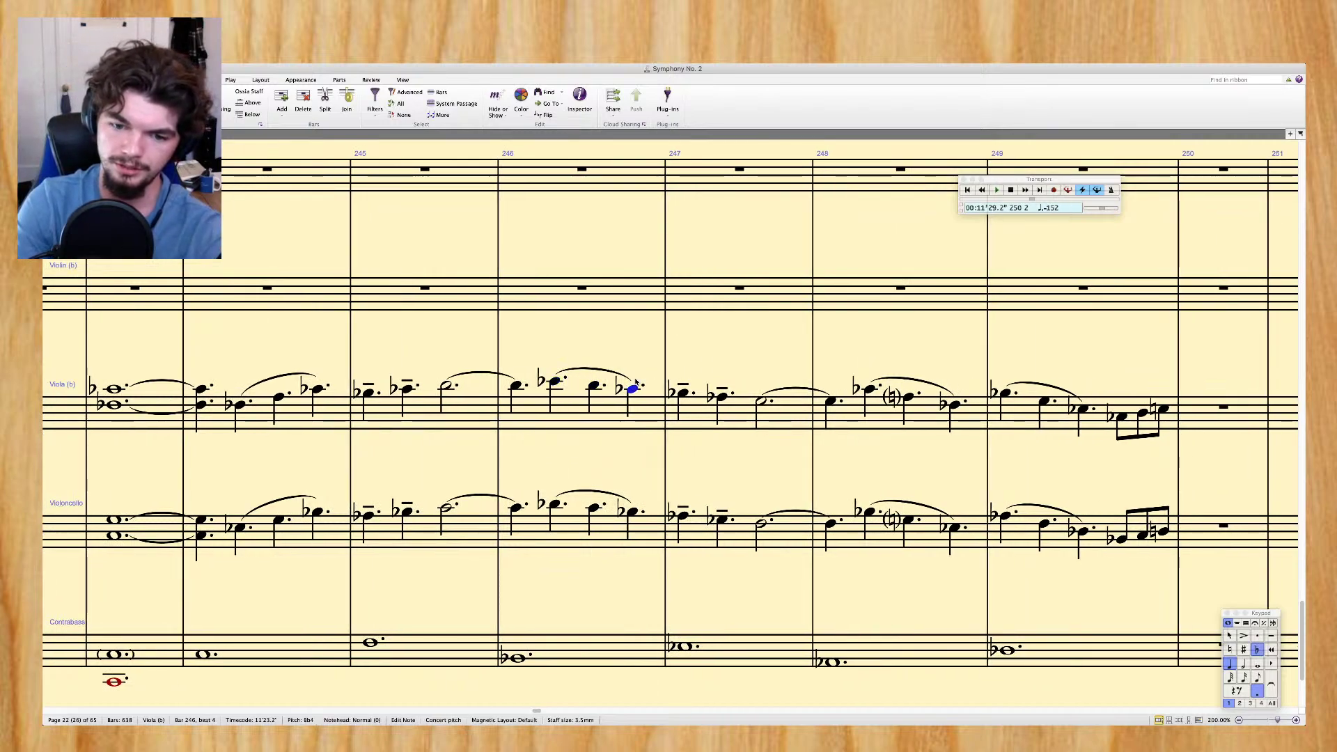
{"action": "key", "text": "Right"}
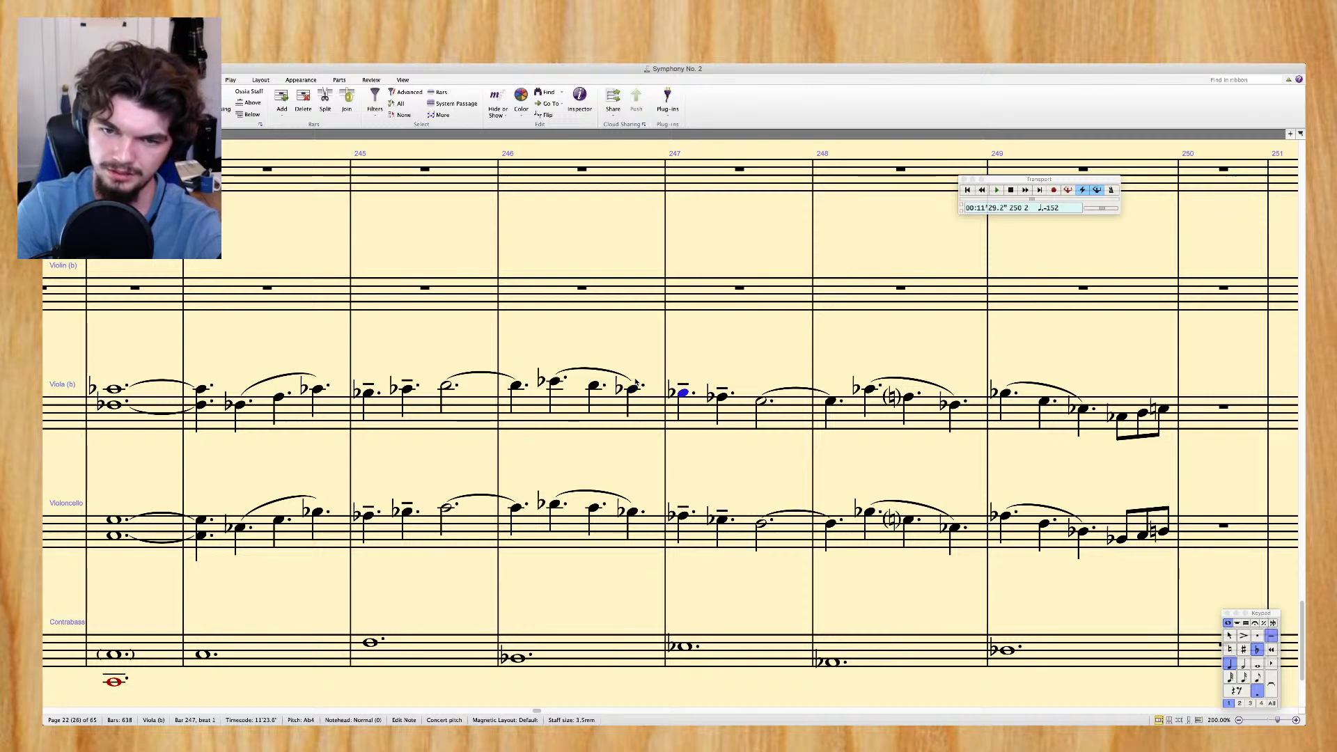
{"action": "key", "text": "Right"}
{"action": "key", "text": "Up"}
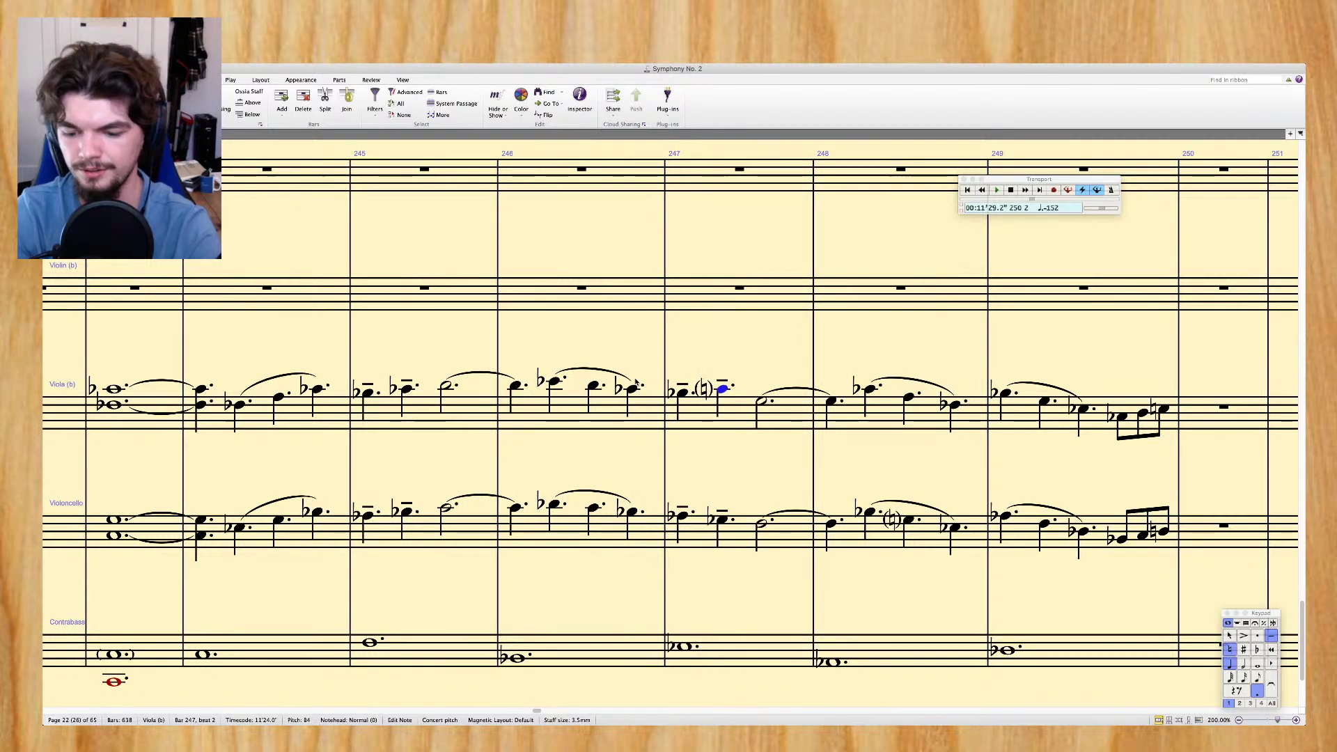
{"action": "key", "text": "KP_9"}
Repitch the viola's third note in bar 247 and the first note of bar 248 to C-flat
{"action": "key", "text": "Right"}
{"action": "key", "text": "Up"}
{"action": "key", "text": "Up"}
{"action": "key", "text": "Up"}
{"action": "key", "text": "Up"}
{"action": "key", "text": "KP_9"}
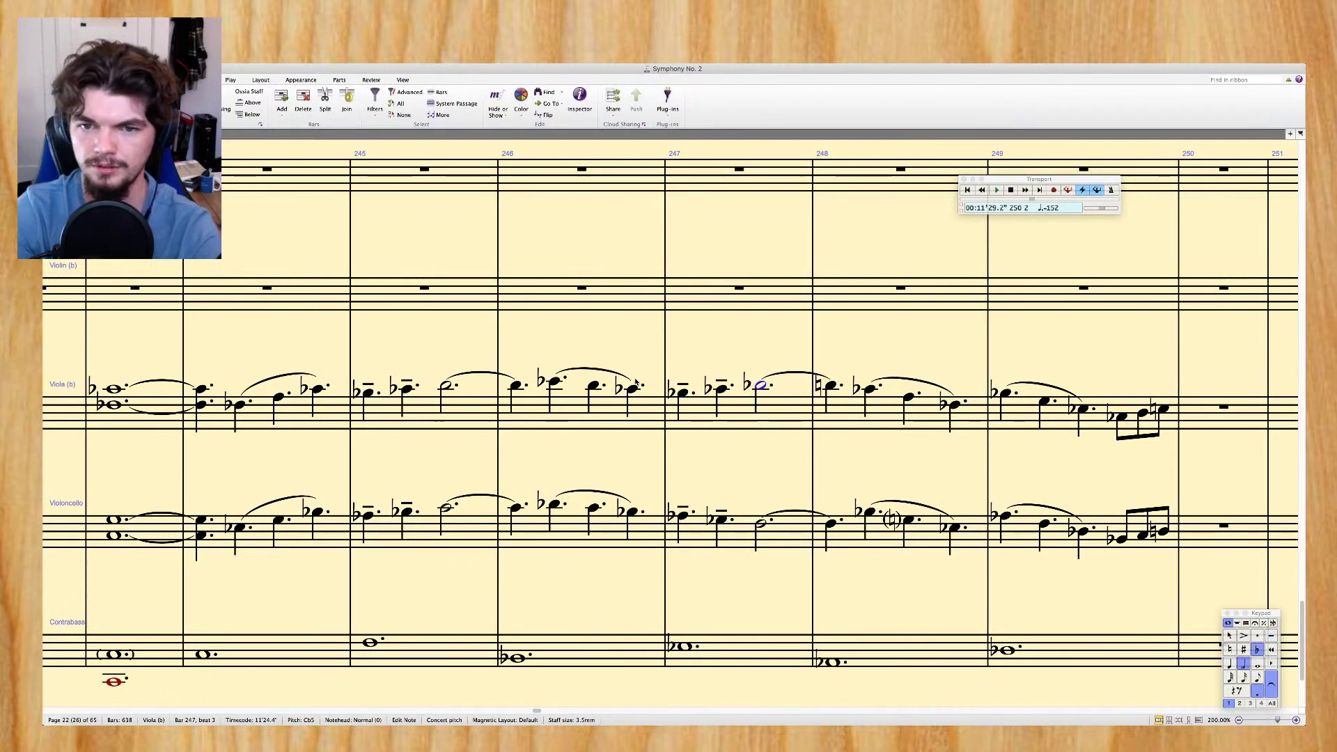
{"action": "key", "text": "Right"}
{"action": "key", "text": "KP_9"}
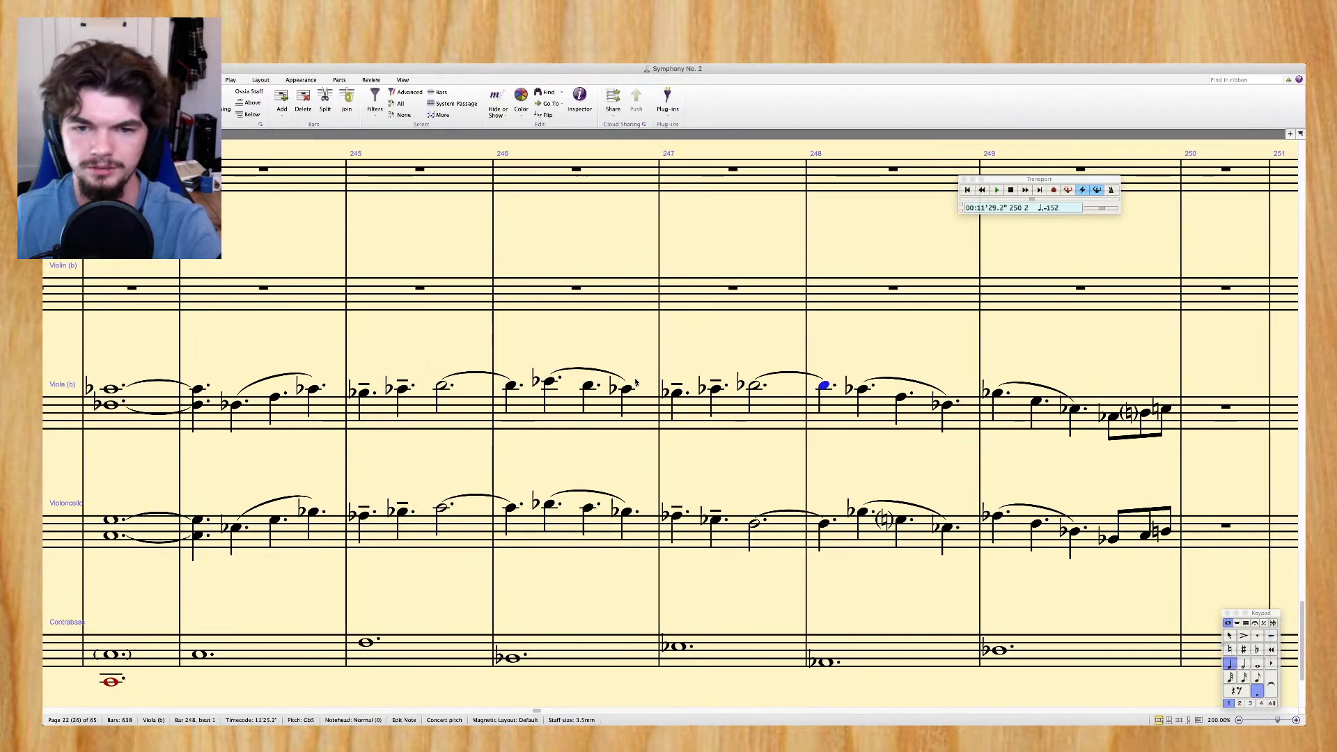
Raise the cello's second note in bar 247 to B flat and the tied notes running into bar 248 to C flat
{"action": "left_click", "coordinate": [676, 516]}
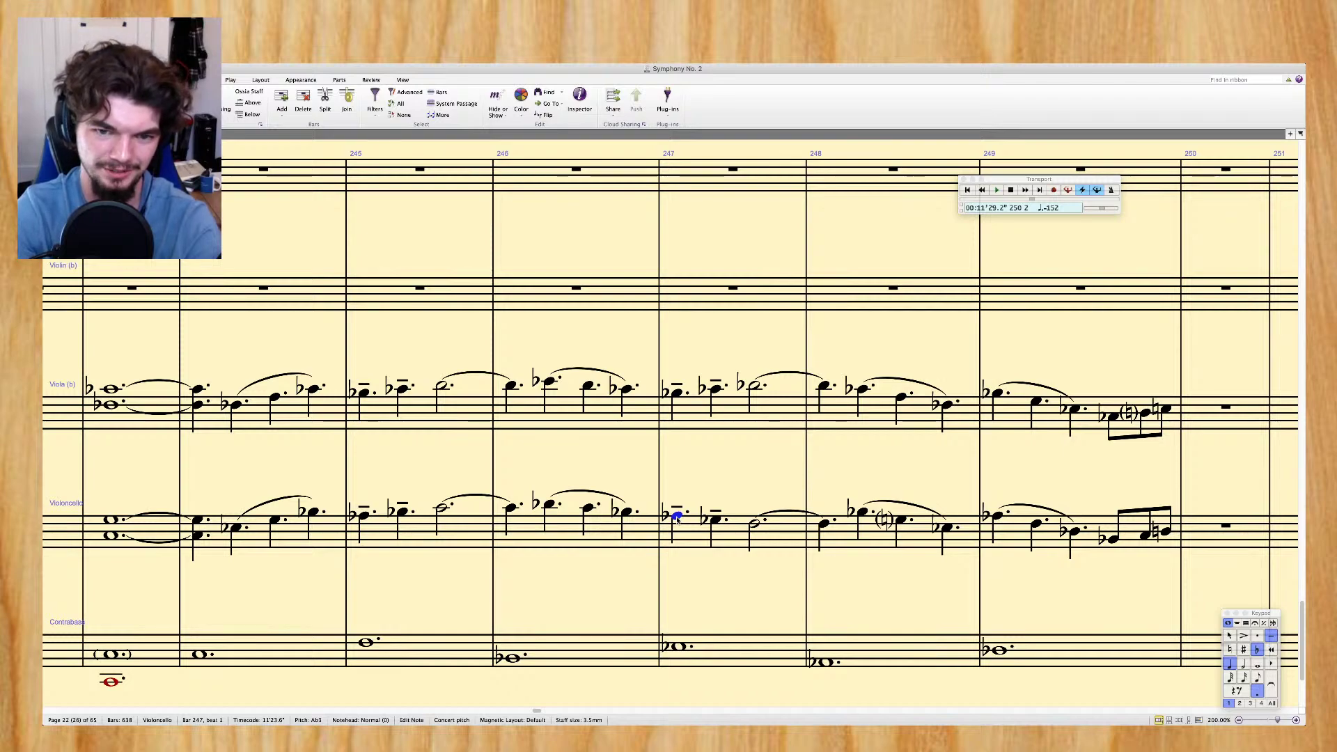
{"action": "key", "text": "Right"}
{"action": "key", "text": "Up"}
{"action": "key", "text": "Right"}
{"action": "key", "text": "Up"}
{"action": "key", "text": "Up"}
{"action": "key", "text": "Up"}
{"action": "key", "text": "Up"}
{"action": "key", "text": "Down"}
{"action": "key", "text": "Right"}
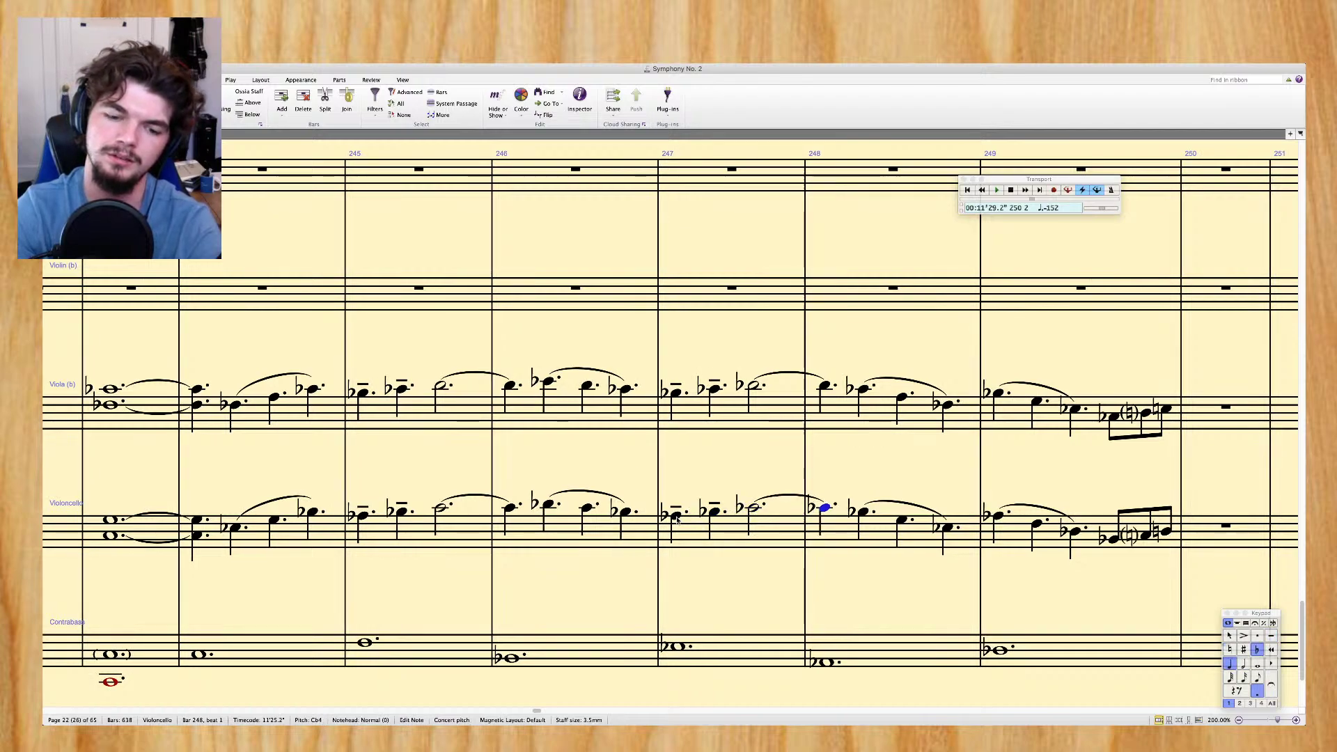
Play back the viola, cello and contrabass passage from bar 243 through bar 249
{"action": "left_click", "coordinate": [83, 426]}
{"action": "key", "text": "ctrl+minus"}
{"action": "key", "text": "p"}
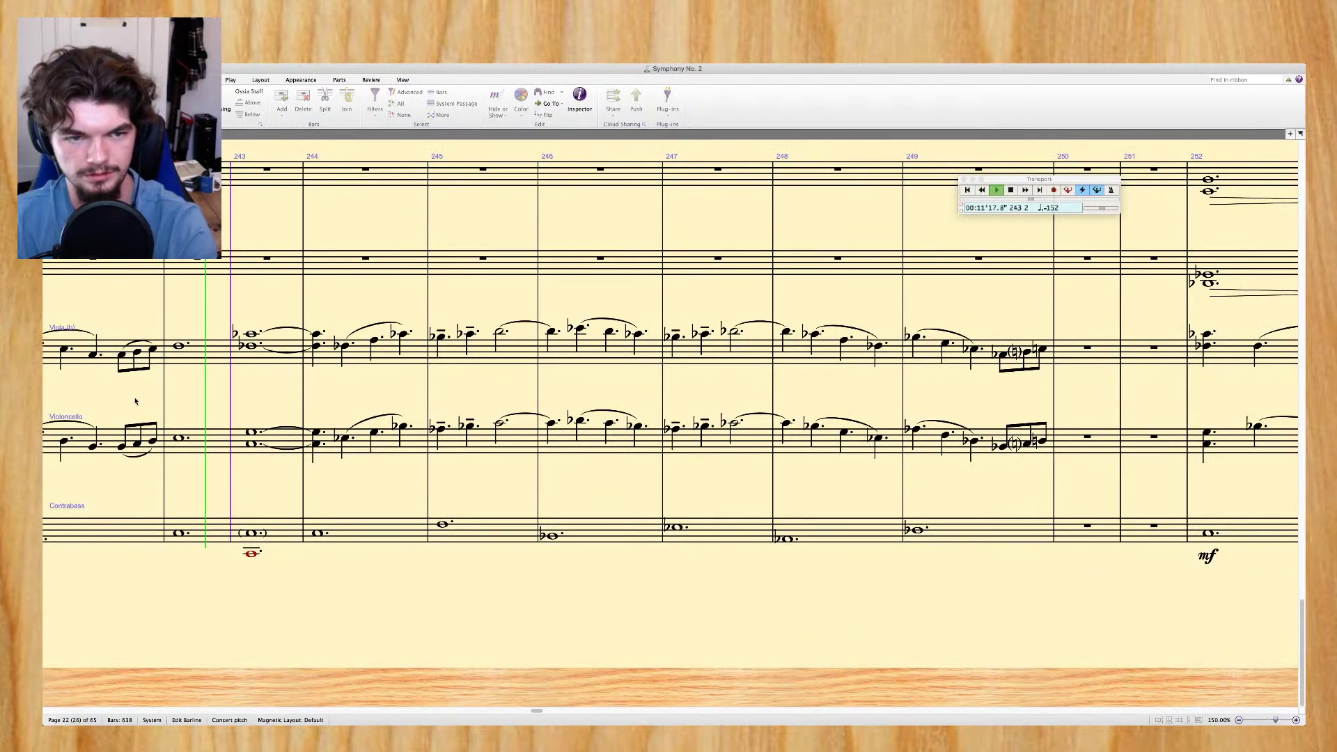
{"action": "key", "text": "ctrl+plus"}
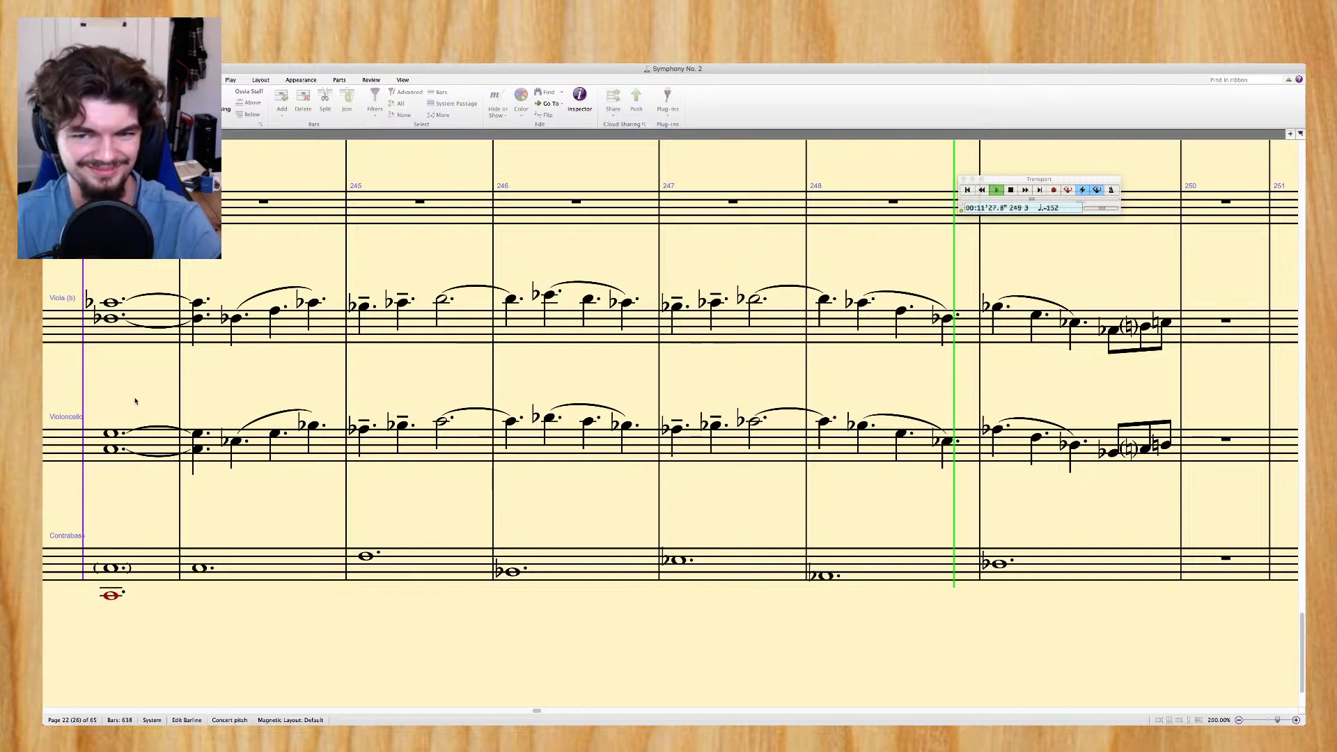
{"action": "key", "text": "space"}
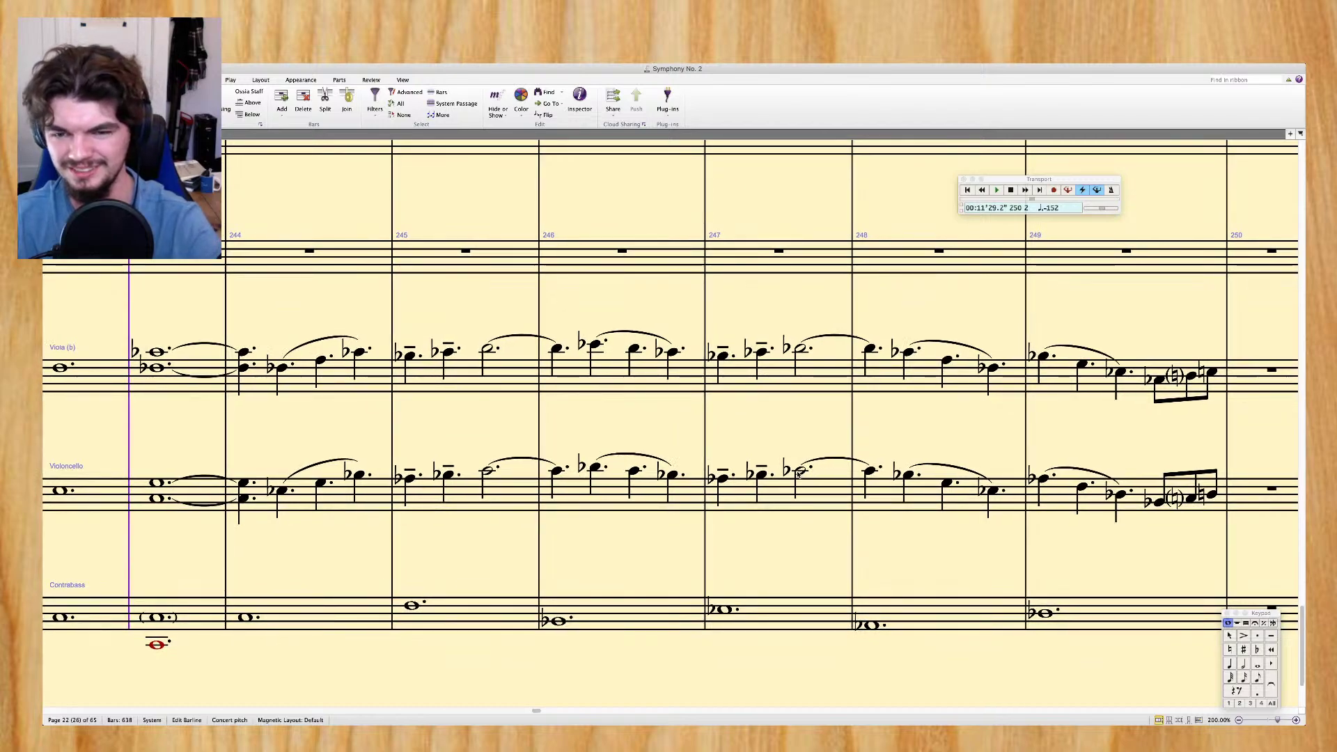
Change the tied half notes in bar 247 of the viola and cello to C natural, and play back from bar 246
{"action": "left_click", "coordinate": [801, 349]}
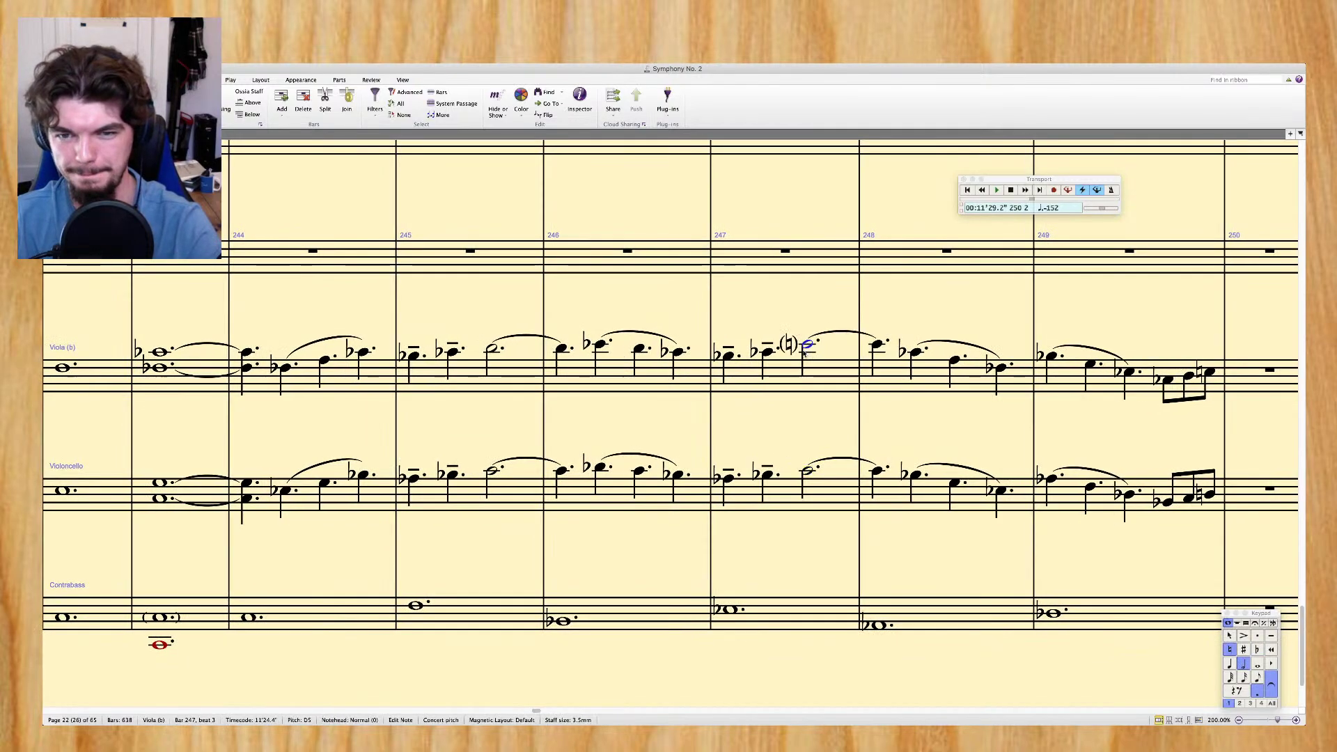
{"action": "left_click", "coordinate": [544, 314]}
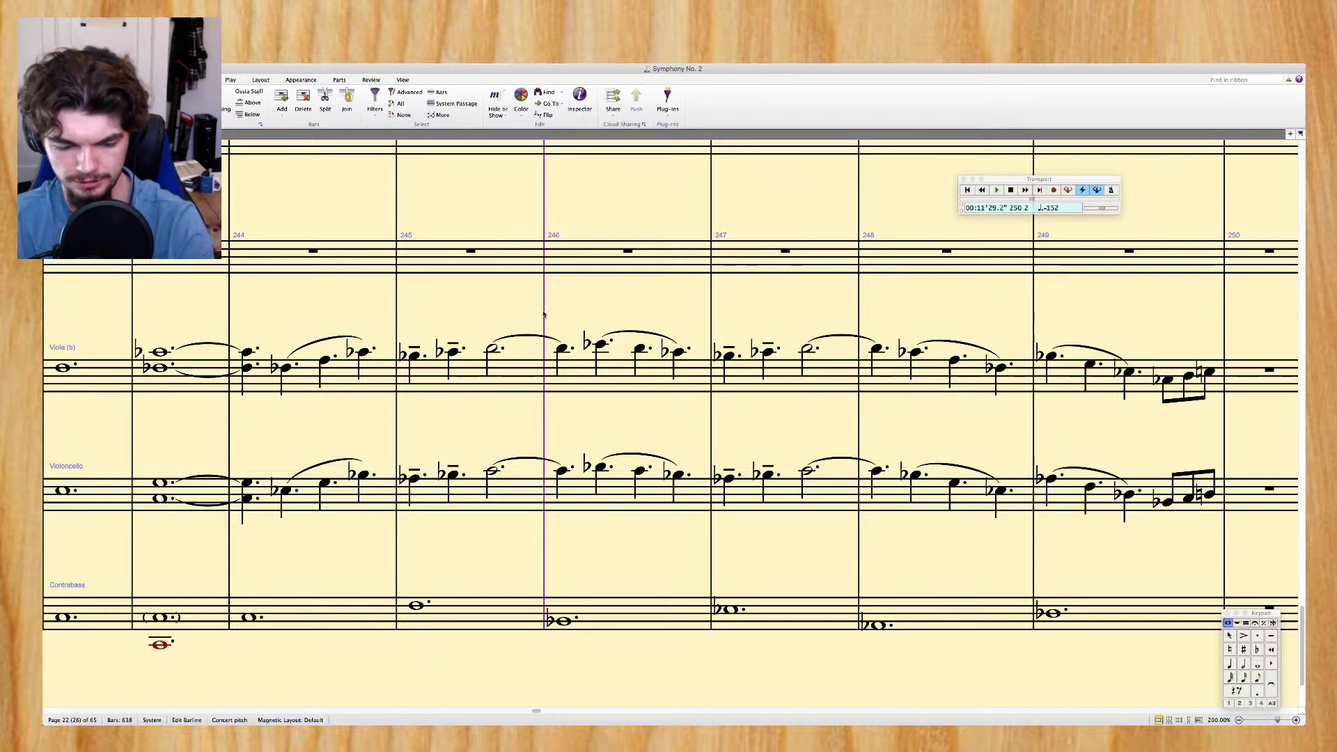
{"action": "key", "text": "space"}
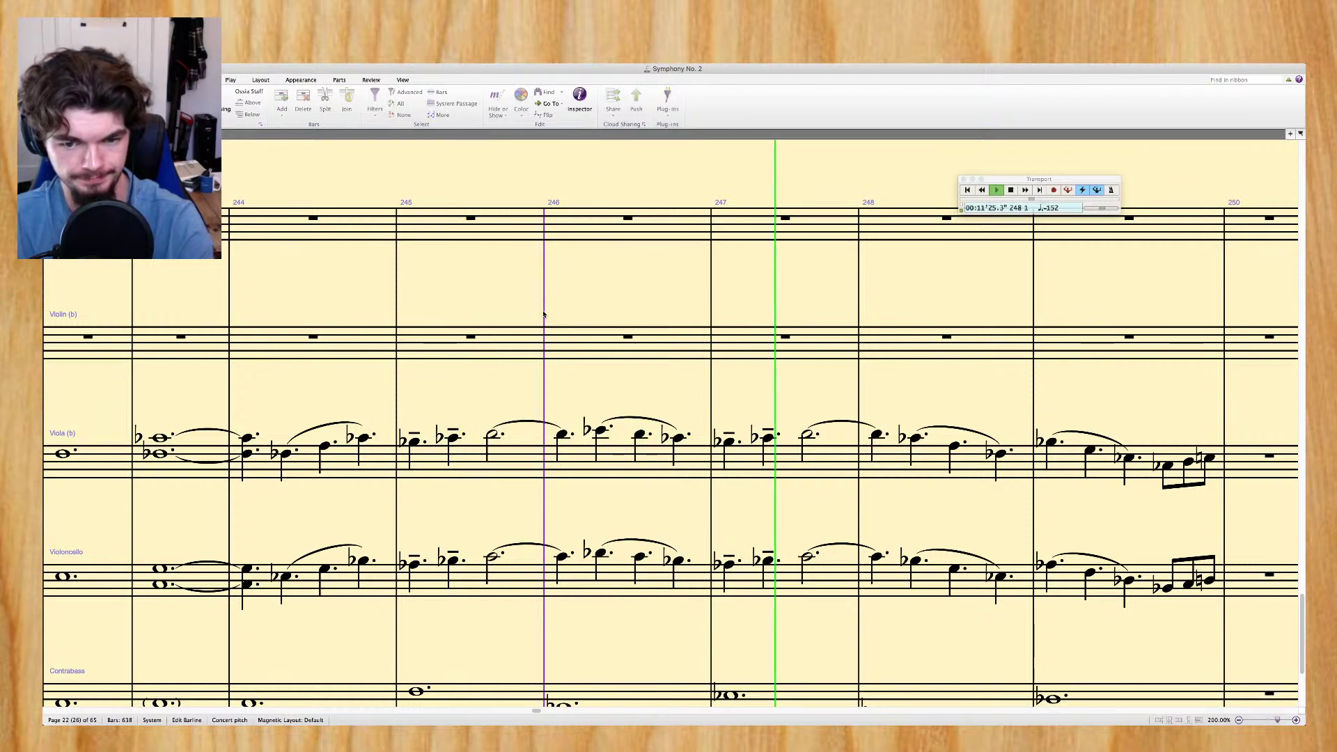
{"action": "key", "text": "space"}
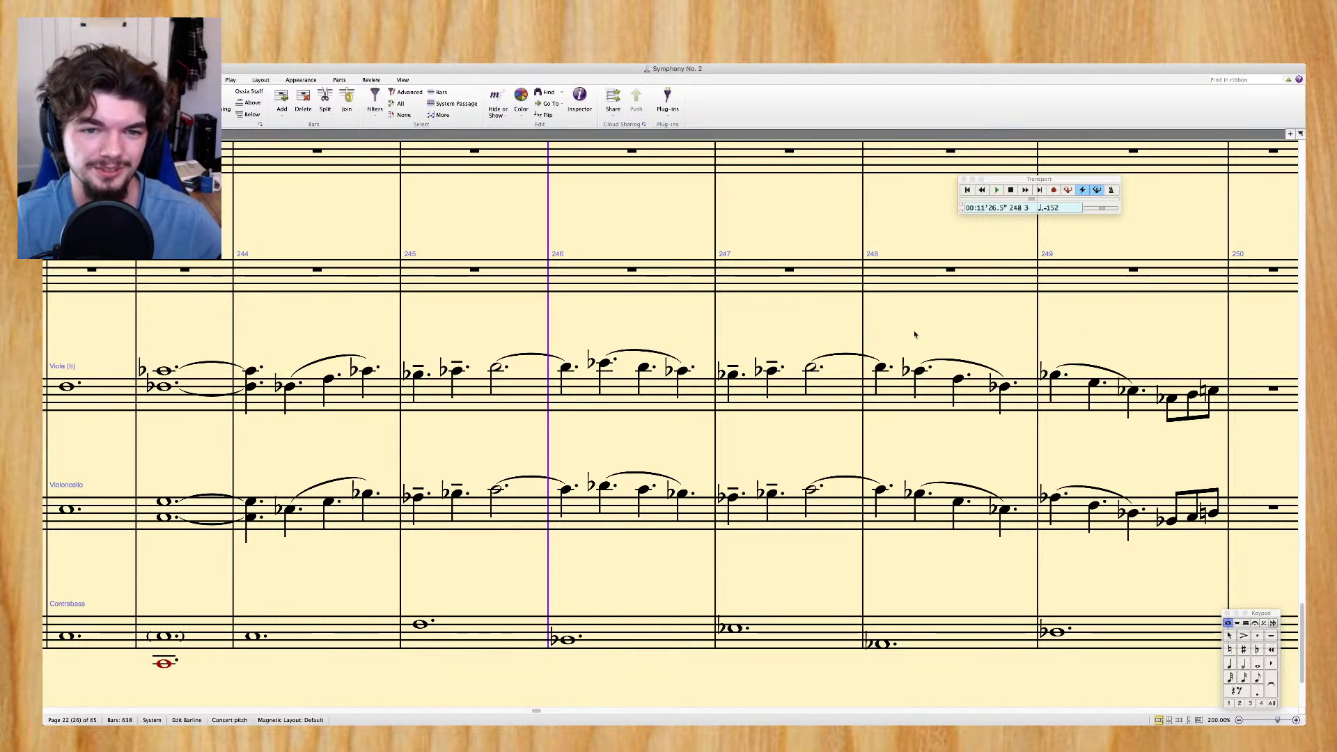
Audition individual viola notes between bars 244 and 248, including the second to fourth notes of bar 246
{"action": "left_click", "coordinate": [367, 371]}
{"action": "left_click", "coordinate": [456, 372]}
{"action": "left_click", "coordinate": [683, 371]}
{"action": "left_click", "coordinate": [770, 370]}
{"action": "left_click", "coordinate": [920, 371]}
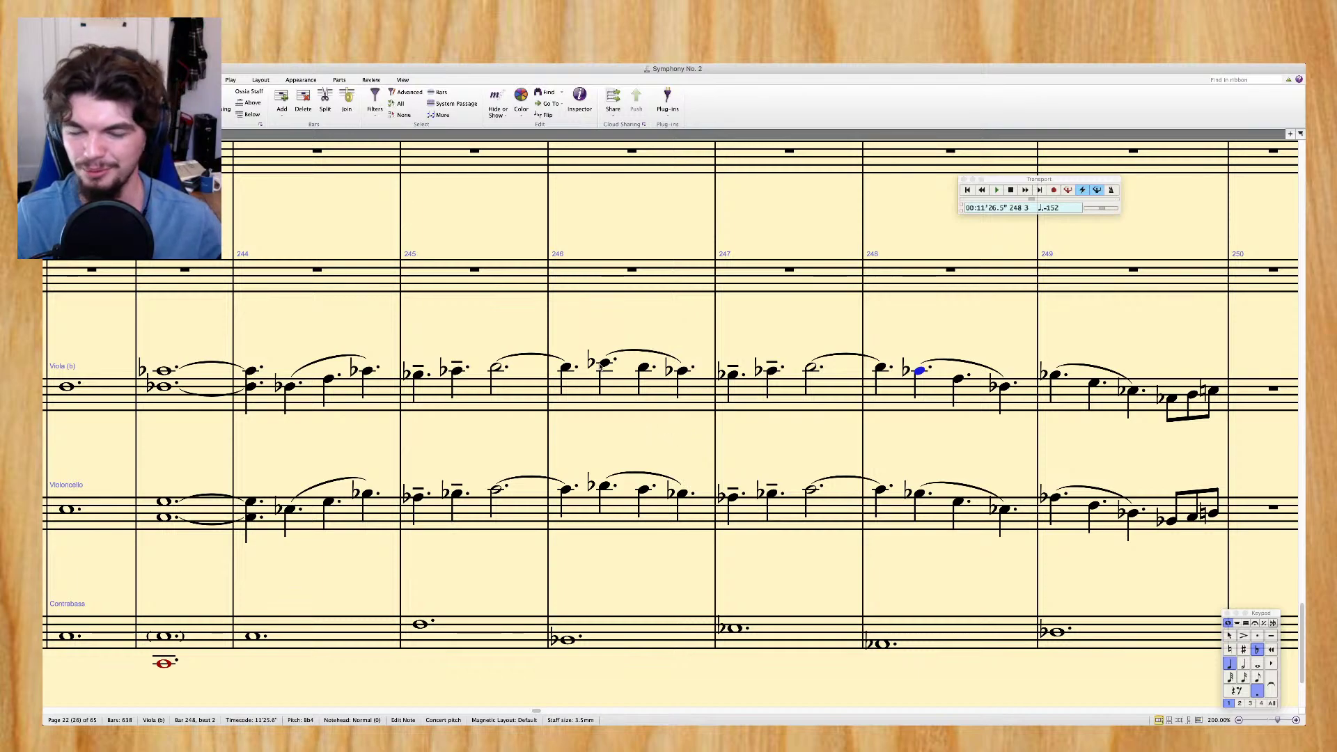
{"action": "left_click", "coordinate": [603, 364]}
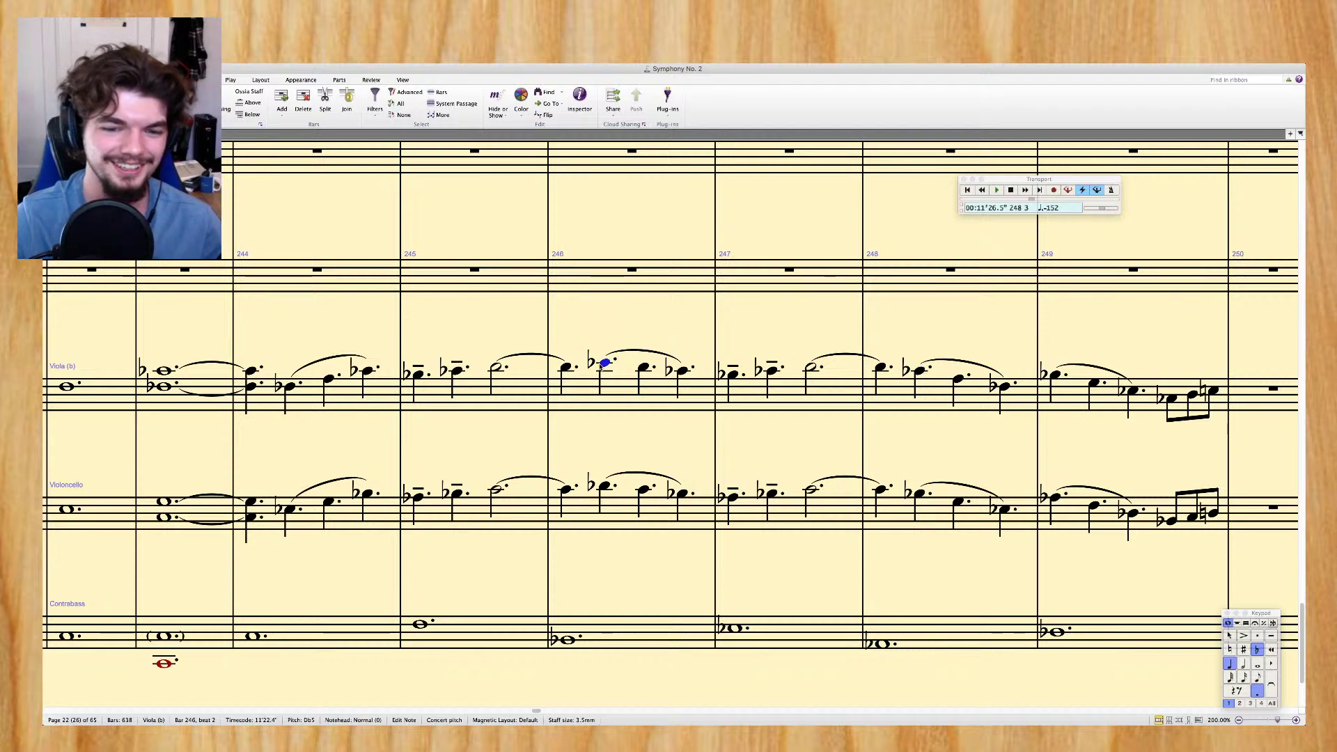
{"action": "key", "text": "Right"}
{"action": "key", "text": "Right"}
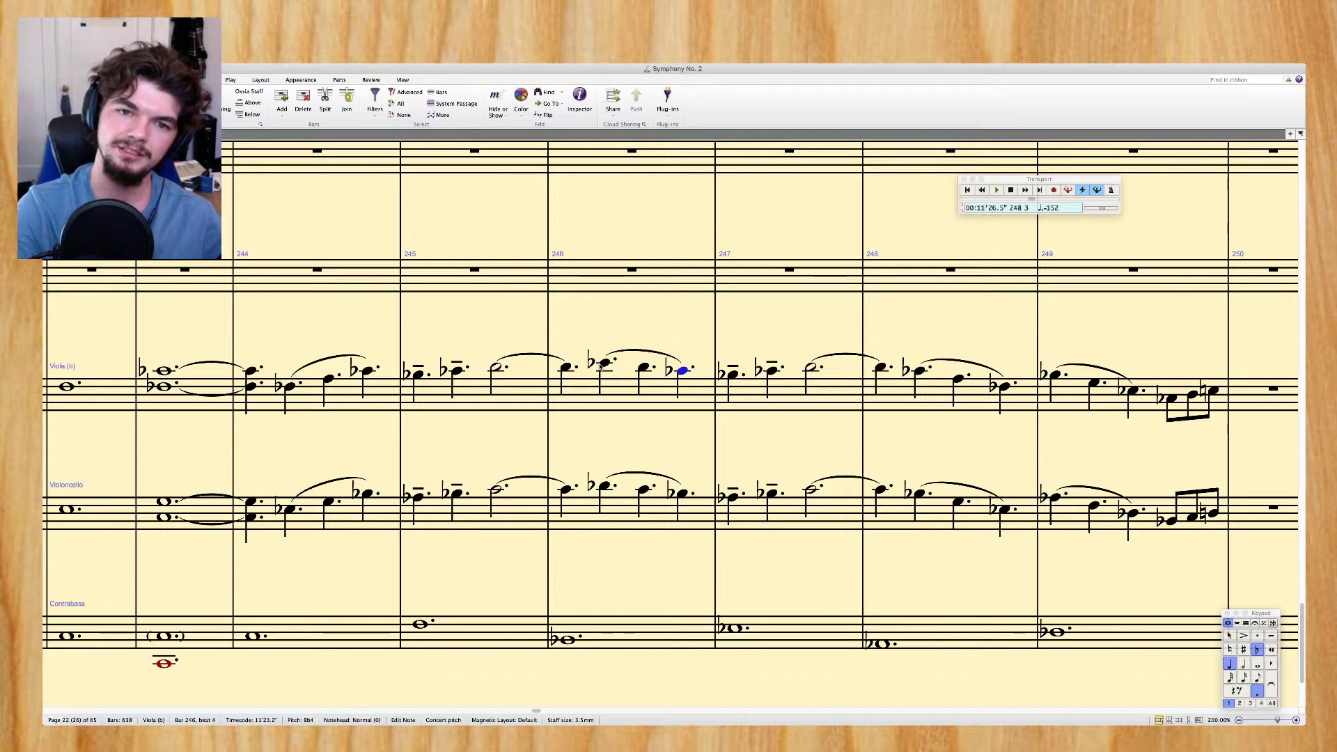
Rewrite the viola line in bar 247 as a descending G flat, F and E flat, with the E flat tied into bar 248
{"action": "key", "text": "Right"}
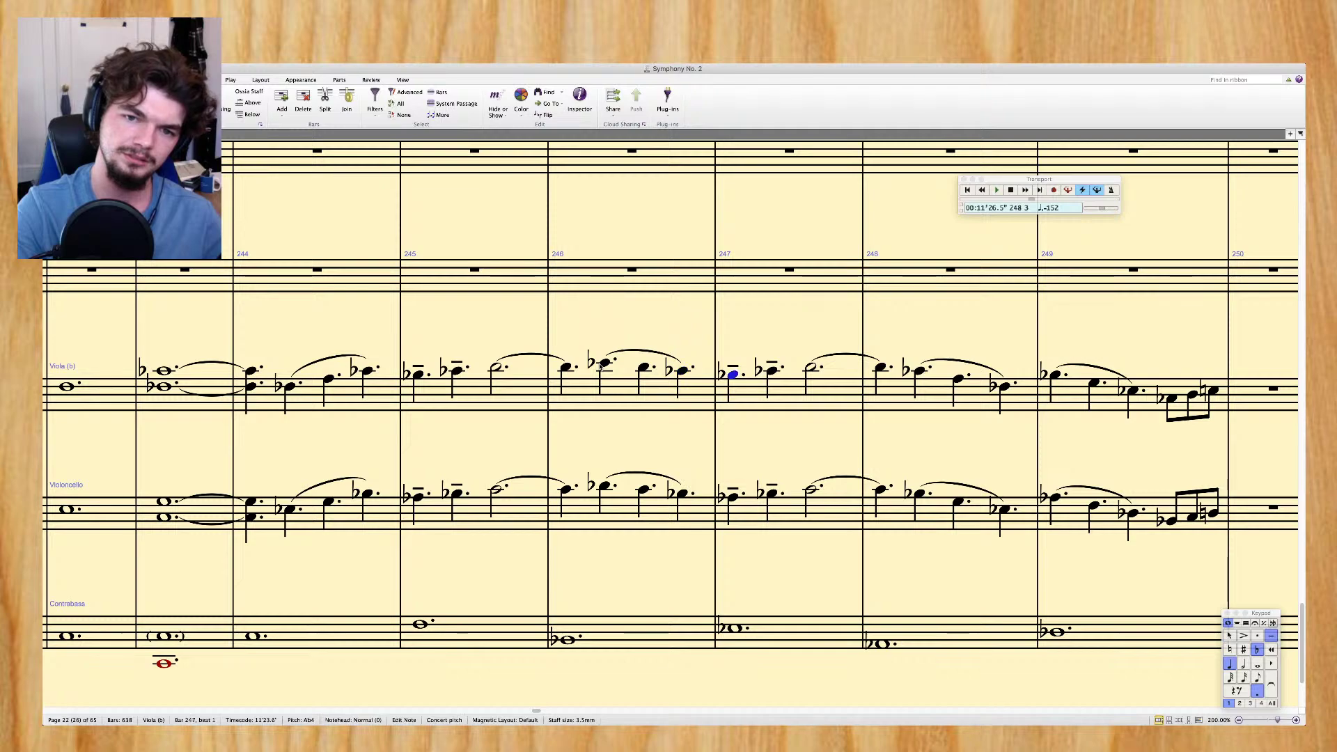
{"action": "key", "text": "Down"}
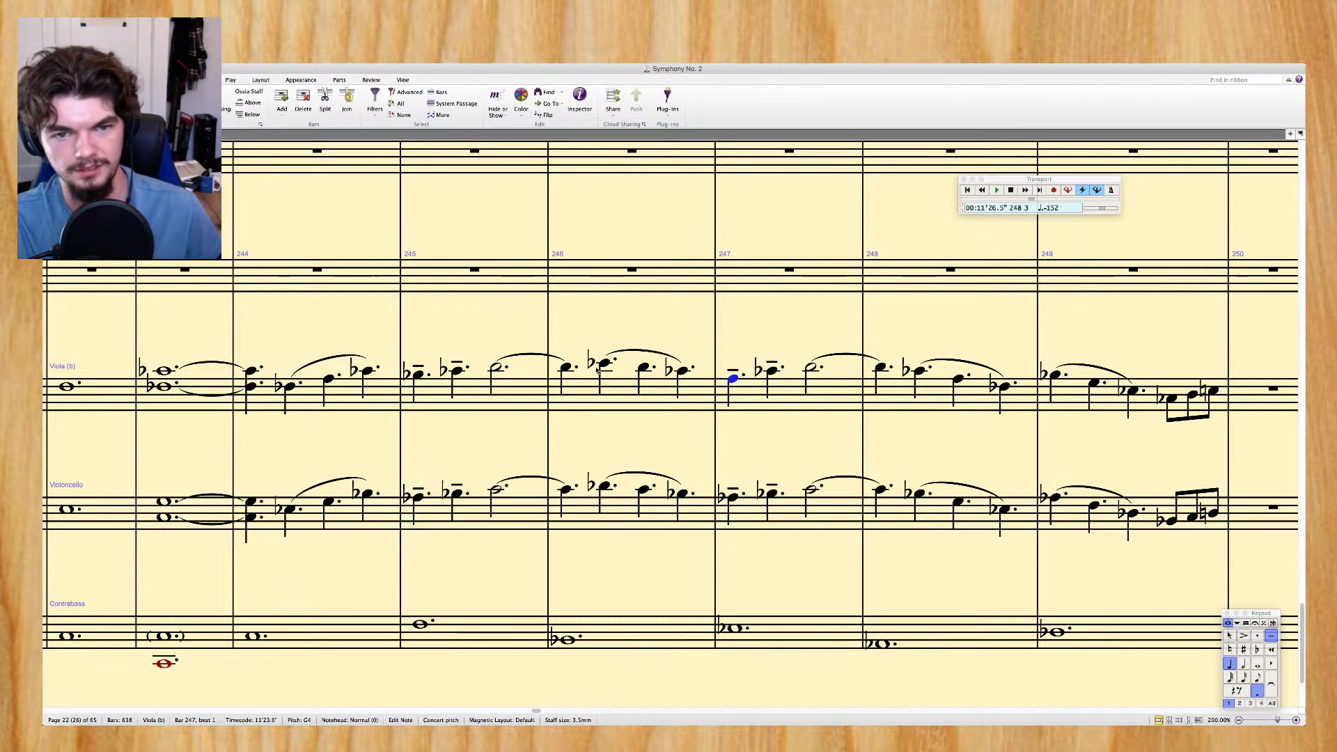
{"action": "key", "text": "KP_9"}
{"action": "key", "text": "Right"}
{"action": "key", "text": "g"}
{"action": "key", "text": "KP_9"}
{"action": "key", "text": "Right"}
{"action": "key", "text": "e"}
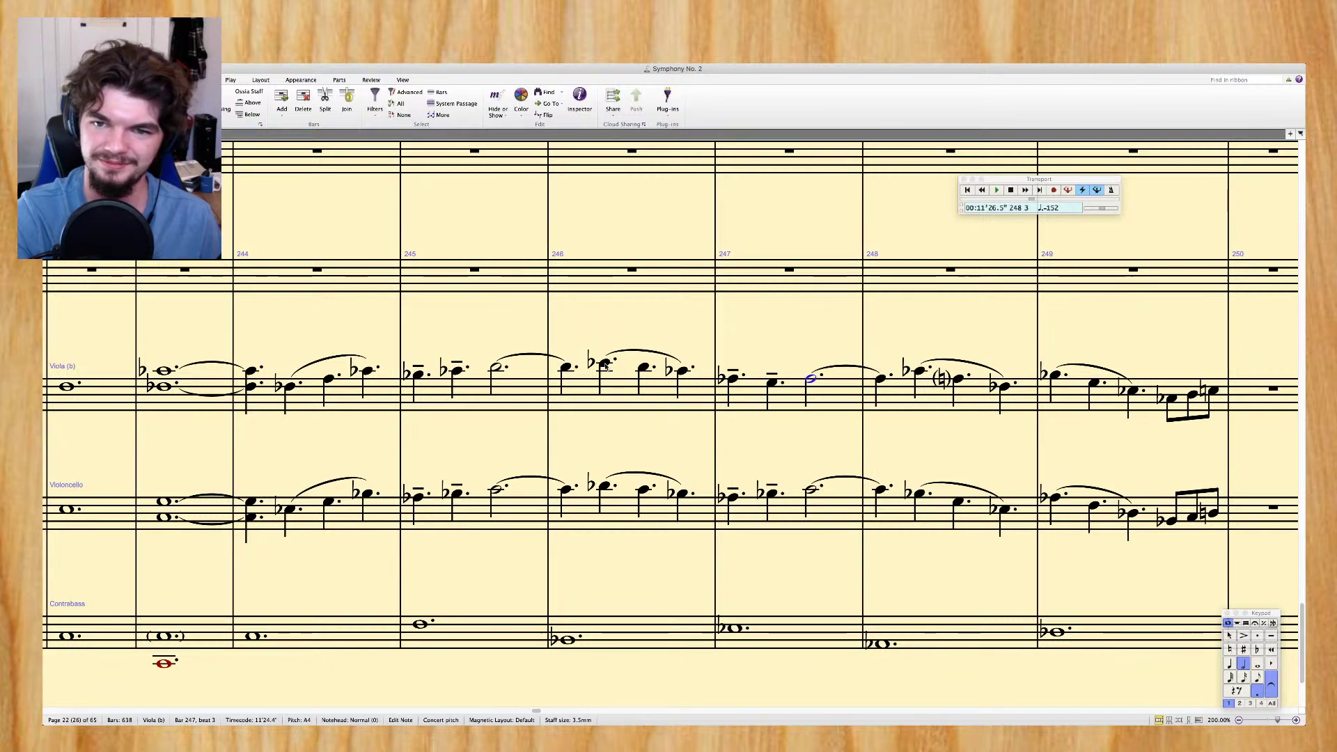
{"action": "key", "text": "KP_9"}
{"action": "key", "text": "Left"}
{"action": "key", "text": "Left"}
{"action": "key", "text": "Left"}
{"action": "key", "text": "Left"}
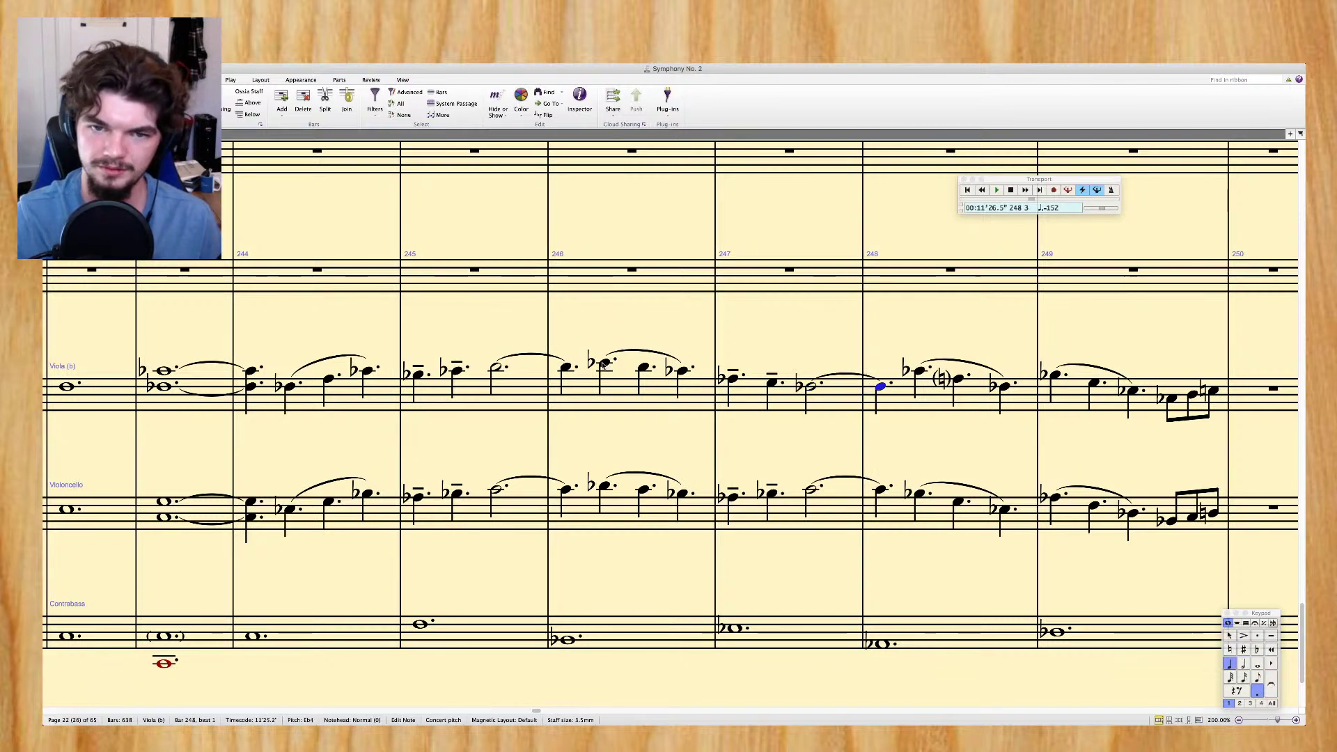
Step through the viola melody note by note from bar 244 to the end of bar 249 to check its pitches
{"action": "key", "text": "Right"}
{"action": "key", "text": "Right"}
{"action": "key", "text": "Right"}
{"action": "key", "text": "Right"}
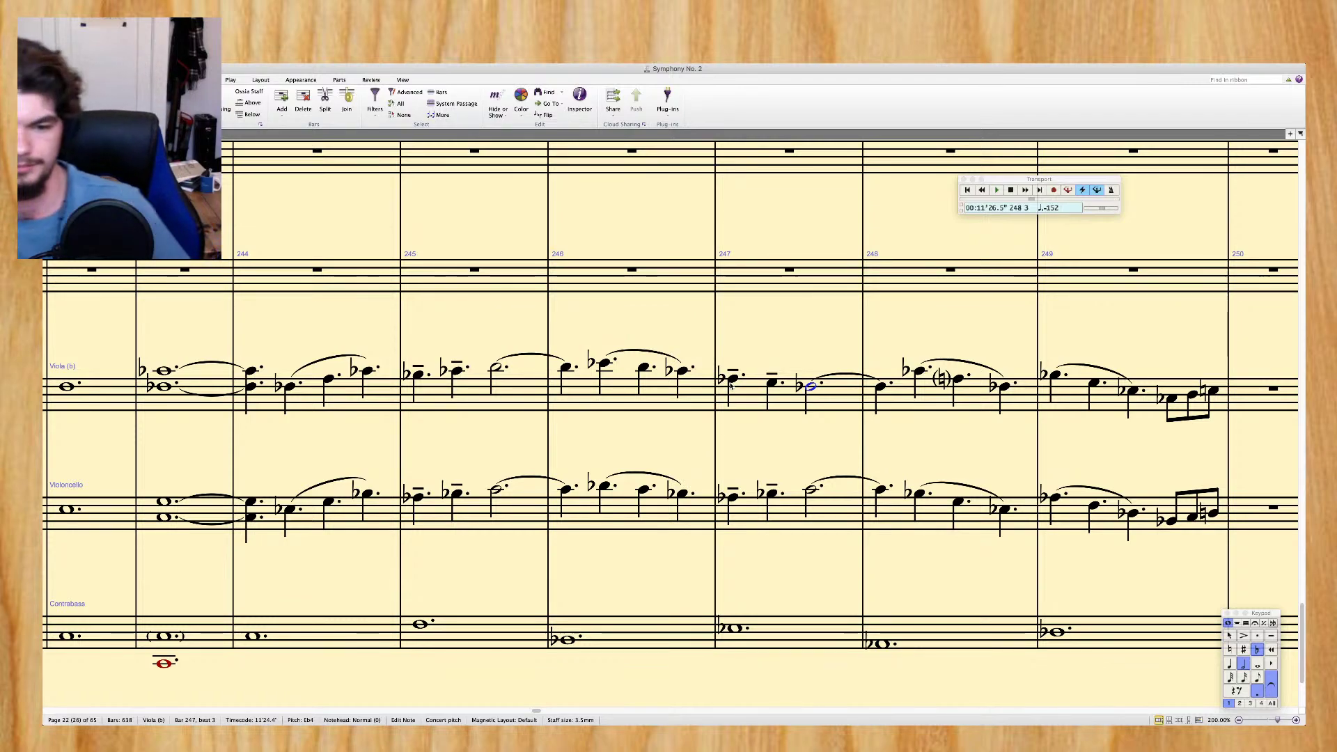
{"action": "scroll", "coordinate": [730, 385], "scroll_direction": "right", "scroll_amount": 2}
{"action": "scroll", "coordinate": [730, 382], "scroll_direction": "left", "scroll_amount": 3}
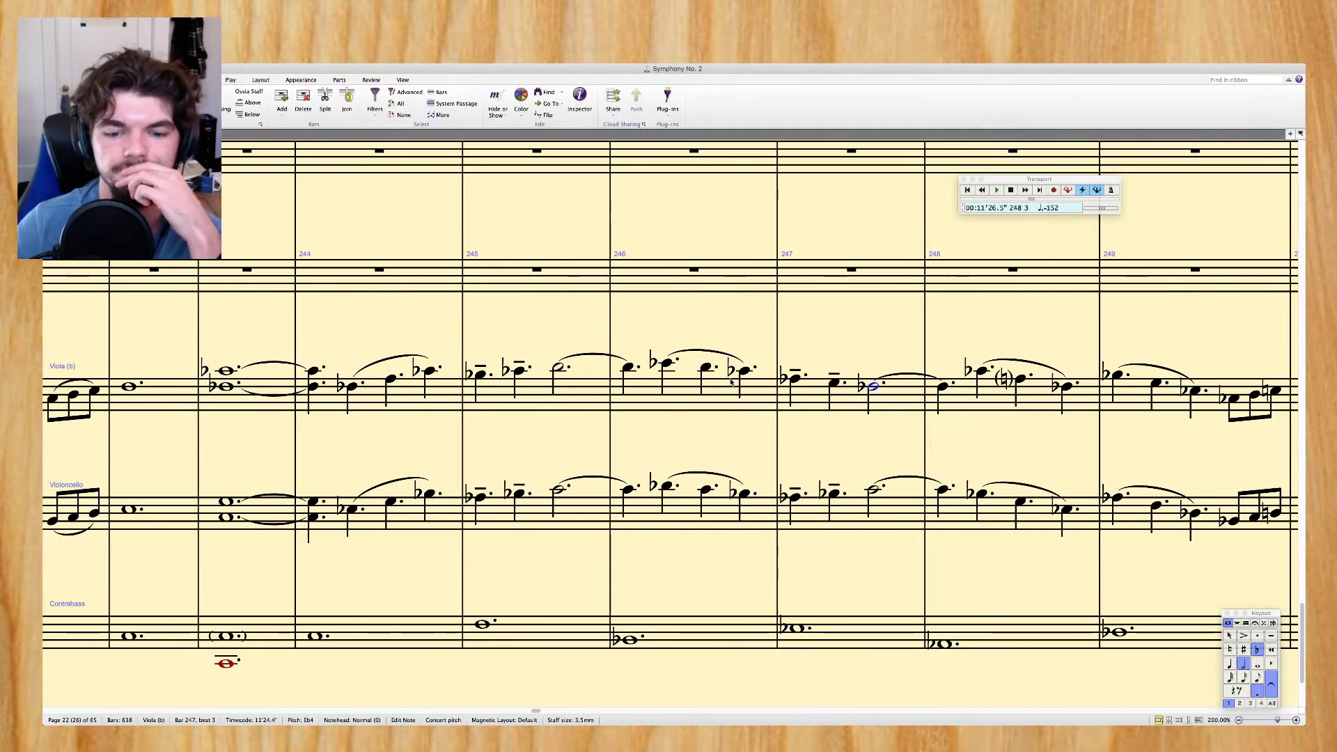
{"action": "left_click", "coordinate": [350, 389]}
{"action": "key", "text": "Right"}
{"action": "key", "text": "Right"}
{"action": "key", "text": "Right"}
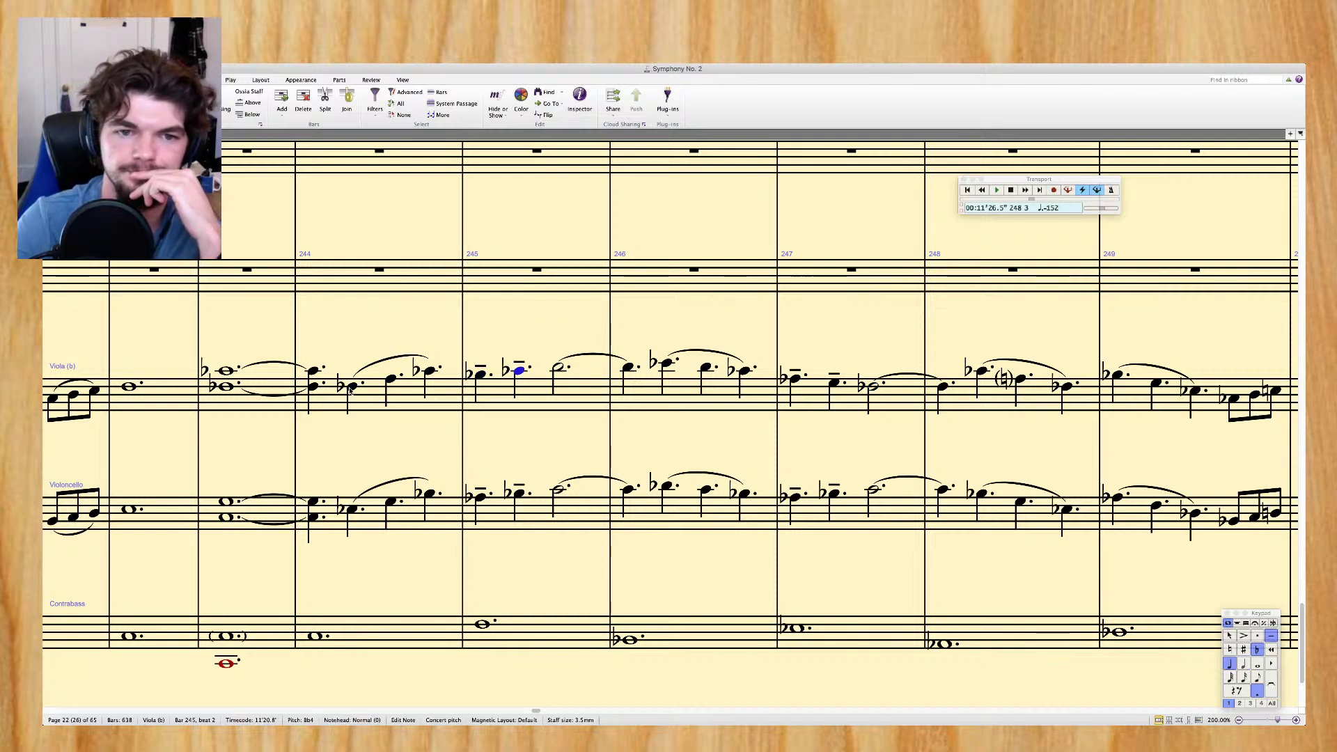
{"action": "key", "text": "Right"}
{"action": "key", "text": "Right"}
{"action": "key", "text": "Right"}
{"action": "key", "text": "Right"}
{"action": "key", "text": "Right"}
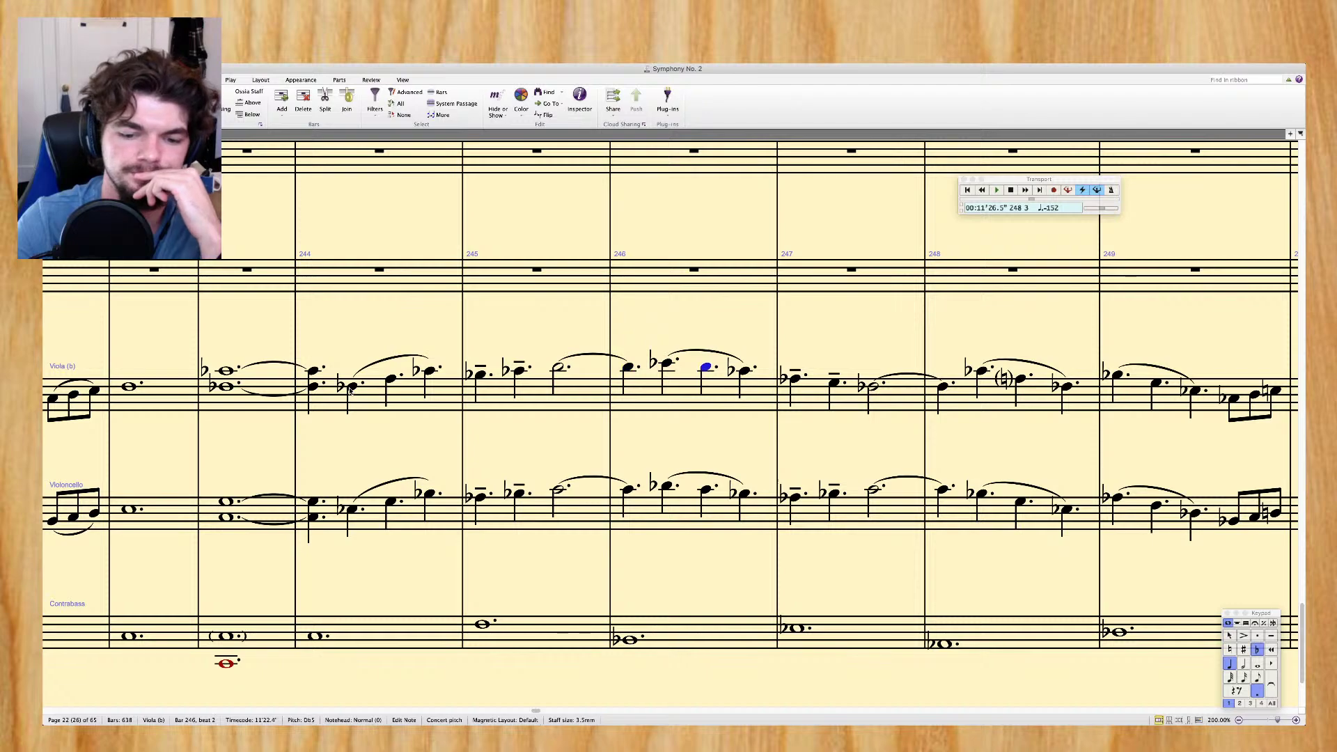
{"action": "key", "text": "Right"}
{"action": "key", "text": "Right"}
{"action": "key", "text": "Right"}
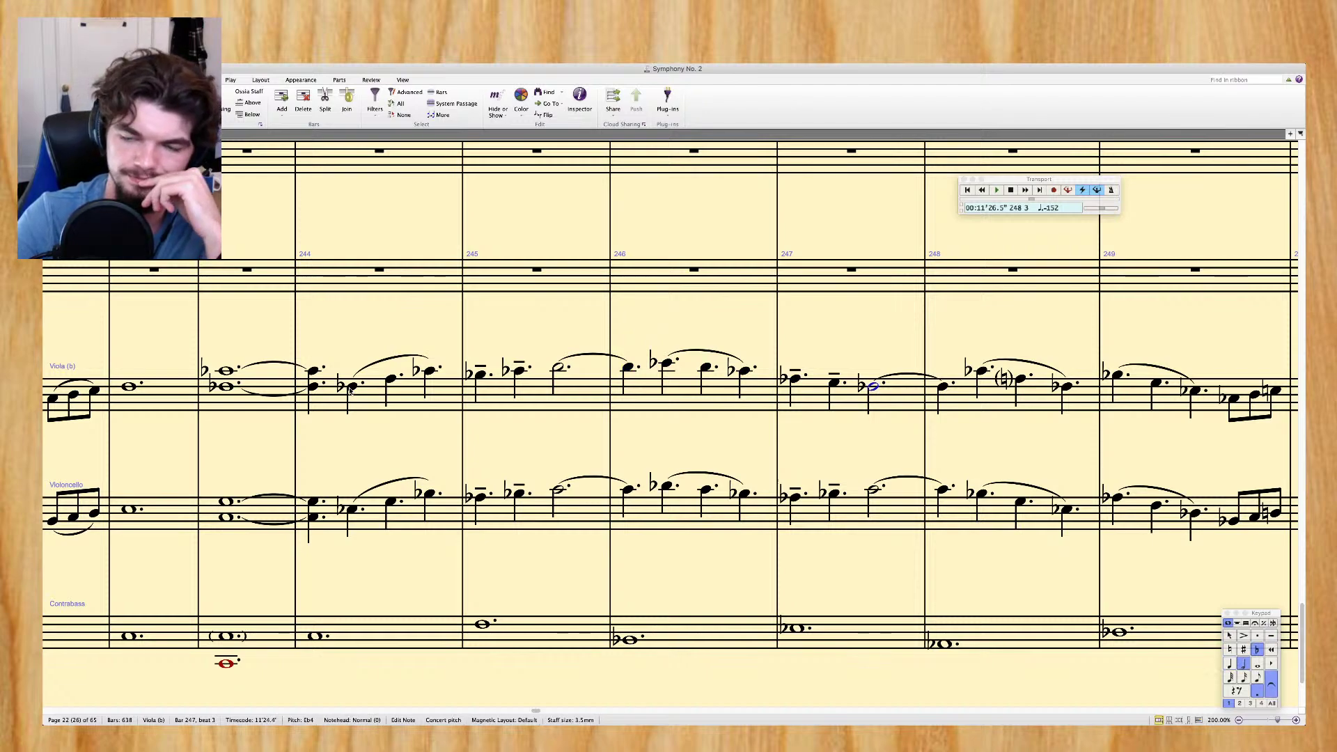
{"action": "key", "text": "Right"}
{"action": "key", "text": "Right"}
{"action": "key", "text": "Right"}
{"action": "key", "text": "Right"}
{"action": "key", "text": "Right"}
{"action": "key", "text": "Right"}
{"action": "key", "text": "Right"}
{"action": "key", "text": "Right"}
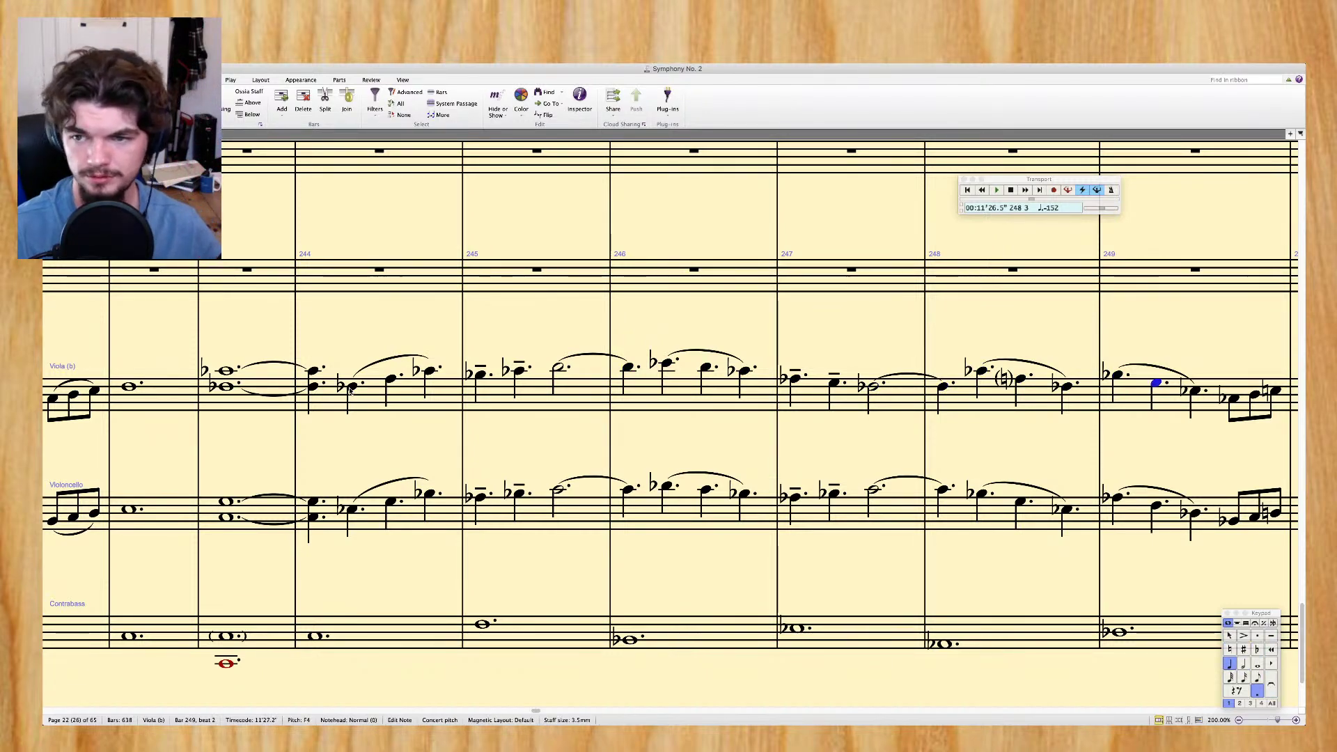
{"action": "key", "text": "Right"}
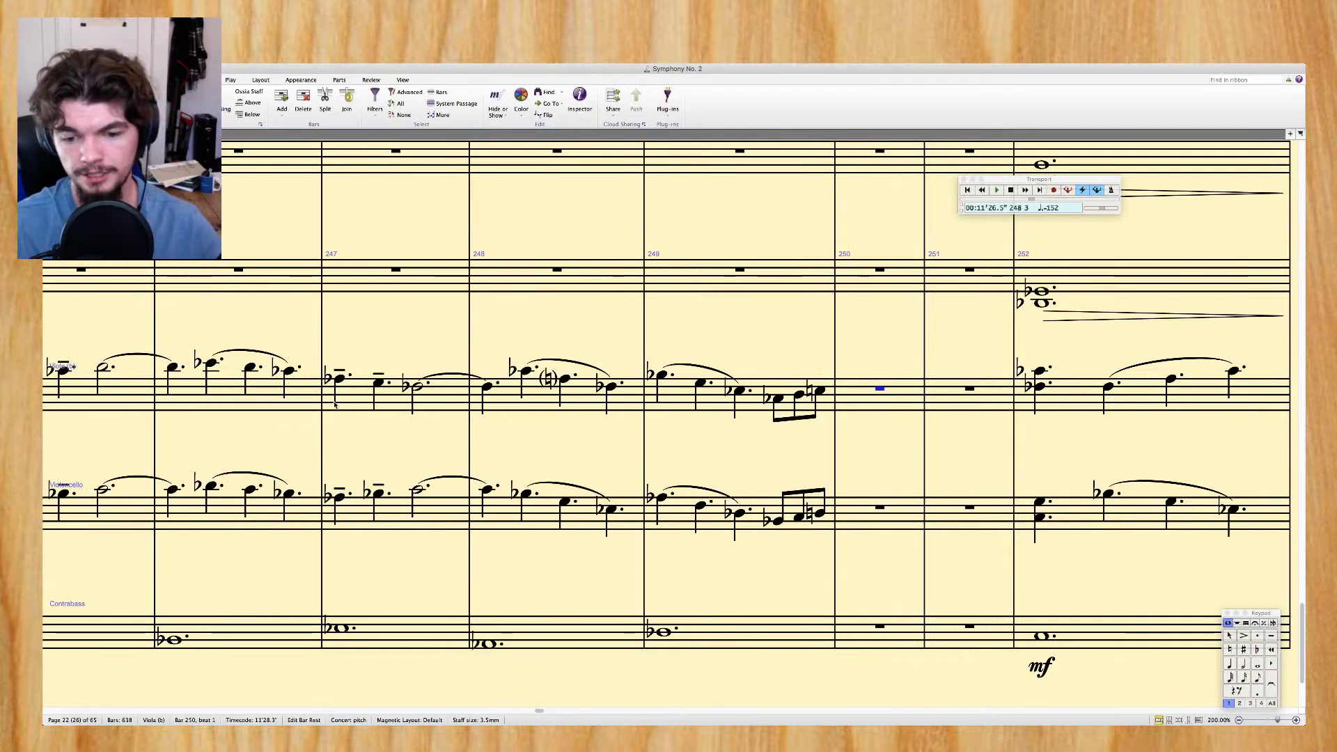
Select bars 248–249 in the viola, cello and contrabass, play back the passage, and clear the selection
{"action": "left_click", "coordinate": [685, 399]}
{"action": "left_click", "coordinate": [551, 633], "text": "shift"}
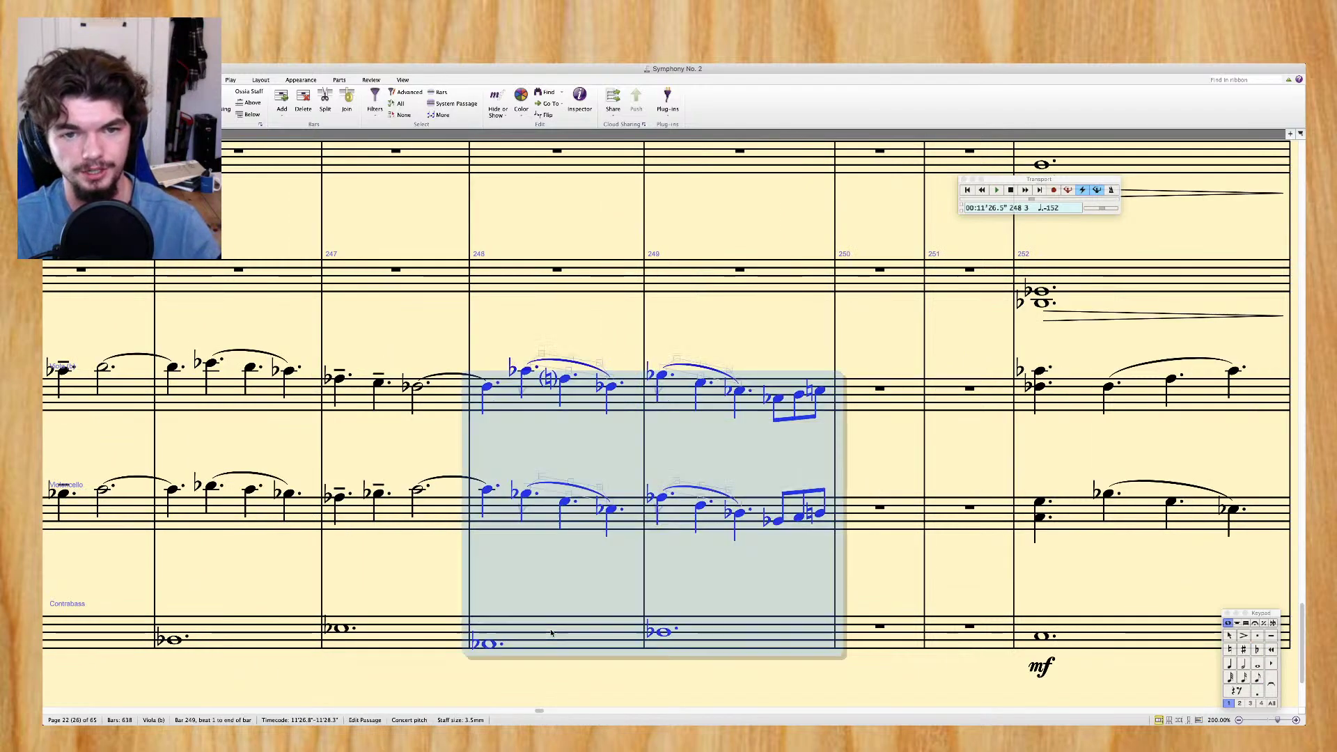
{"action": "key", "text": "space"}
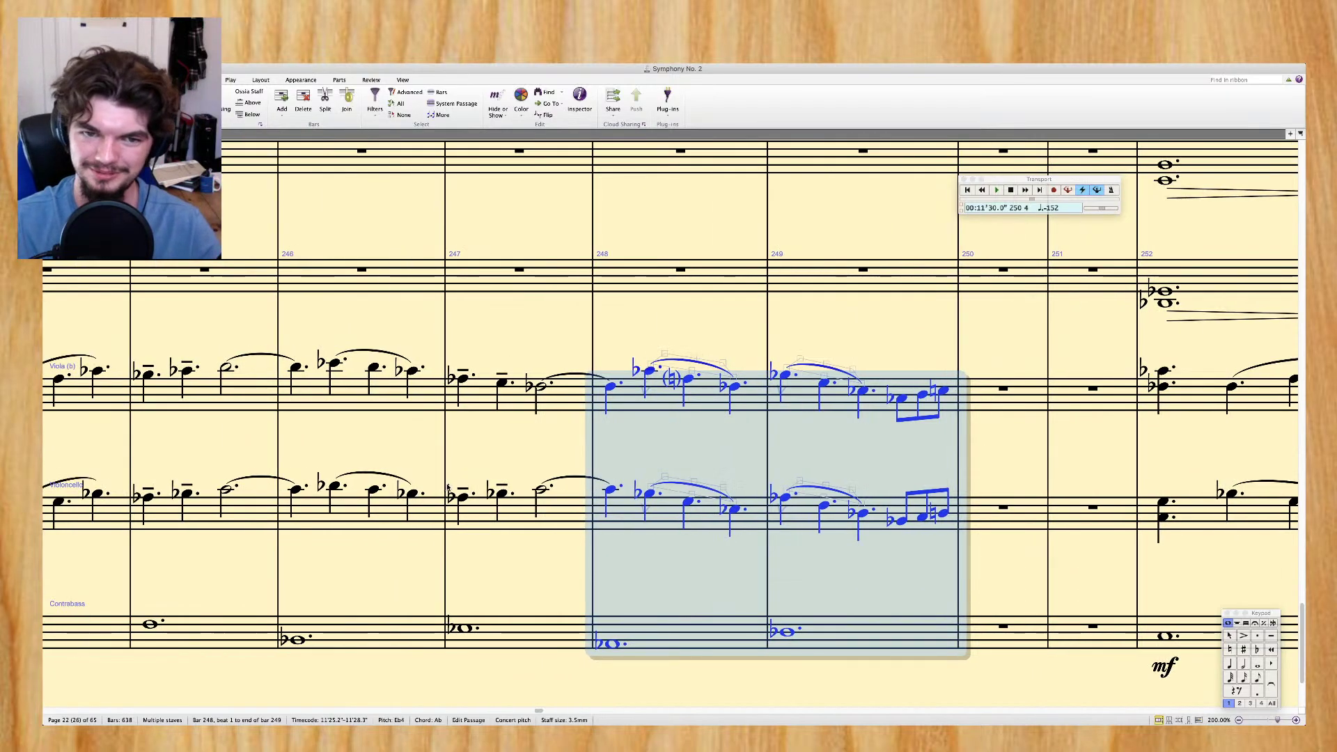
{"action": "left_click", "coordinate": [569, 361]}
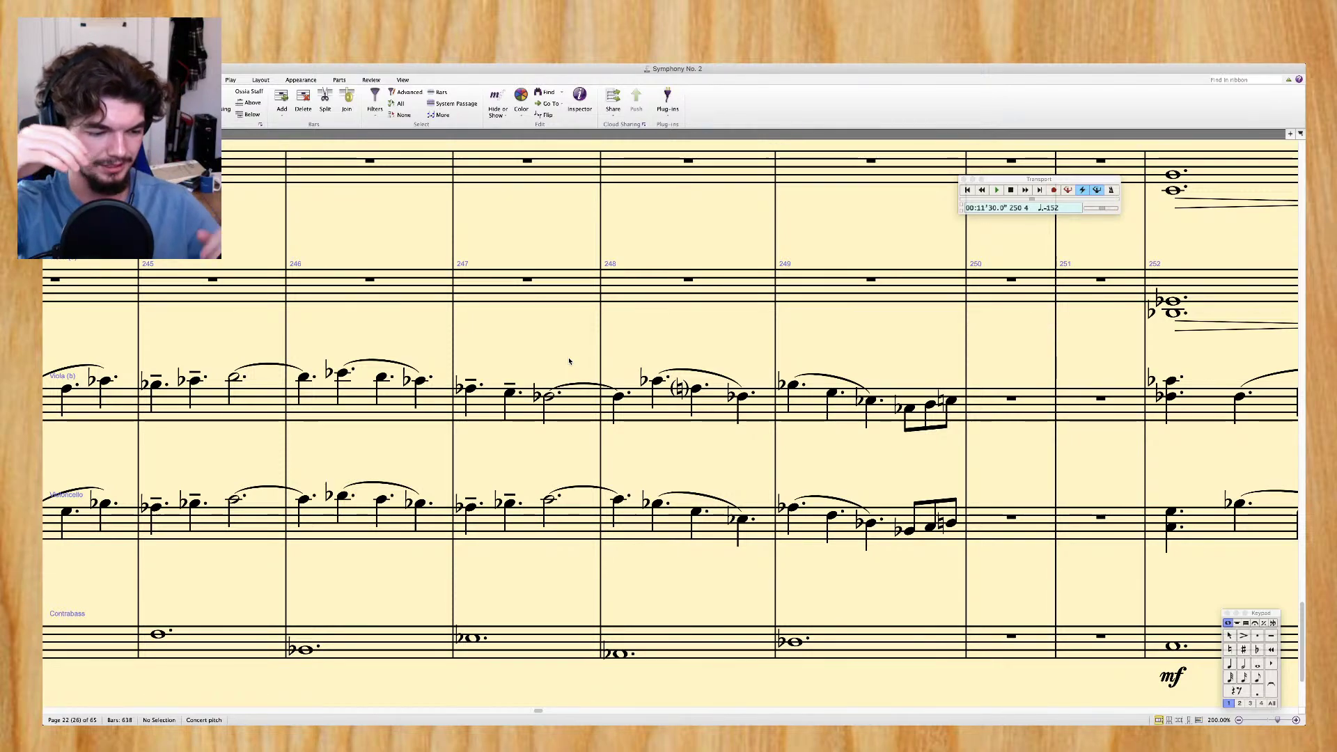
{"action": "scroll", "coordinate": [569, 364], "scroll_direction": "right", "scroll_amount": 2}
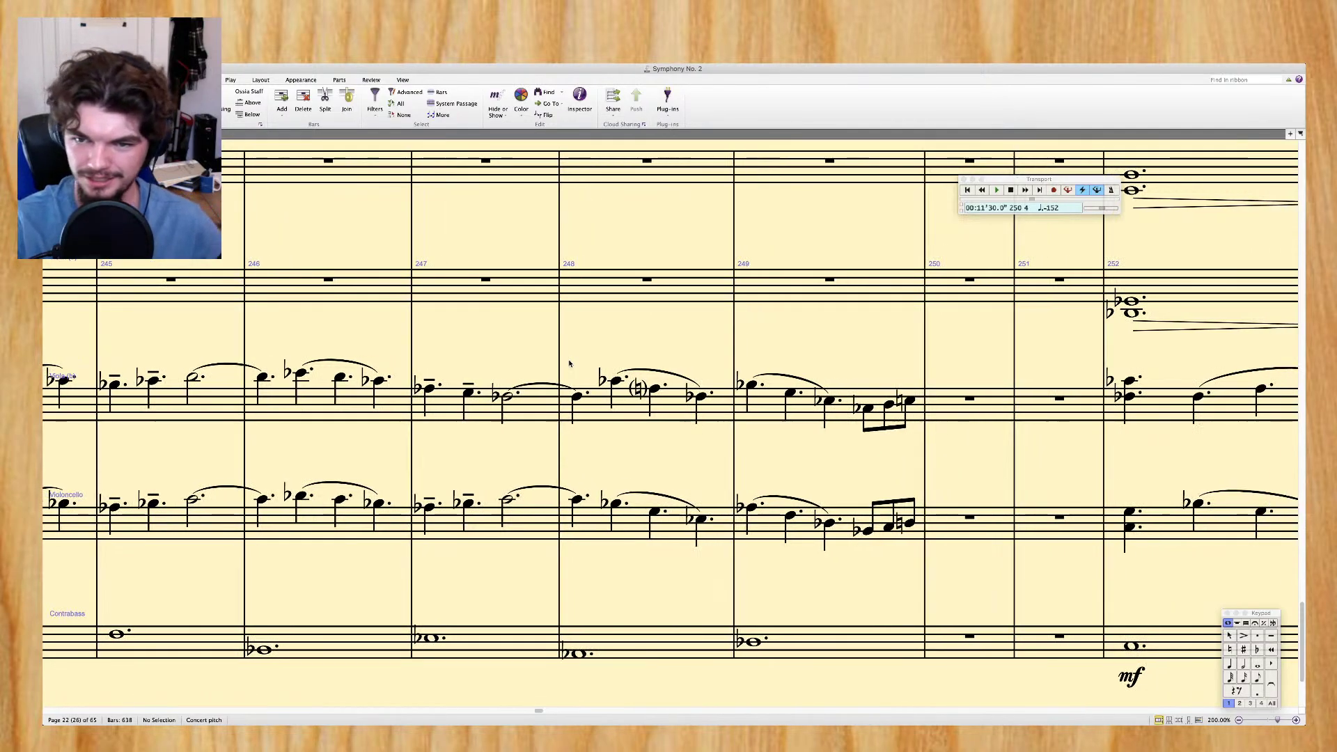
{"action": "scroll", "coordinate": [839, 605], "scroll_direction": "right", "scroll_amount": 5}
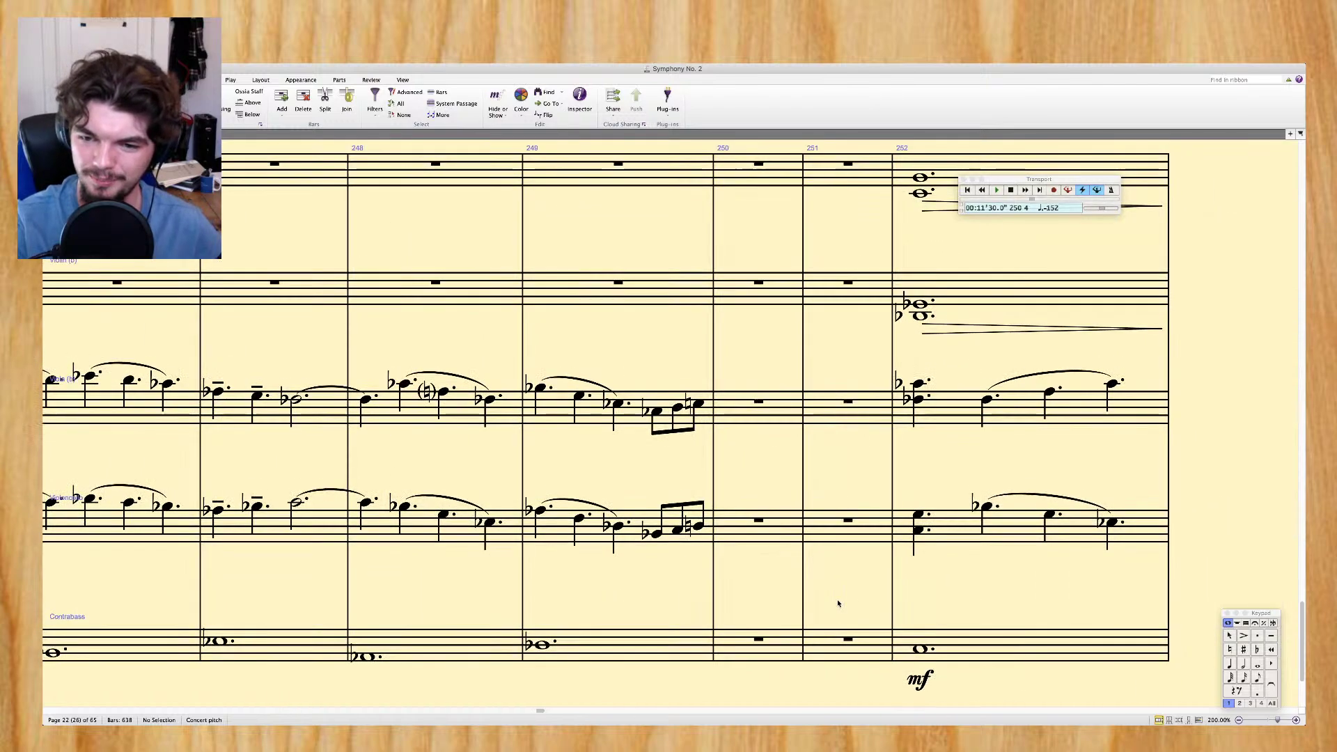
{"action": "left_click", "coordinate": [543, 646]}
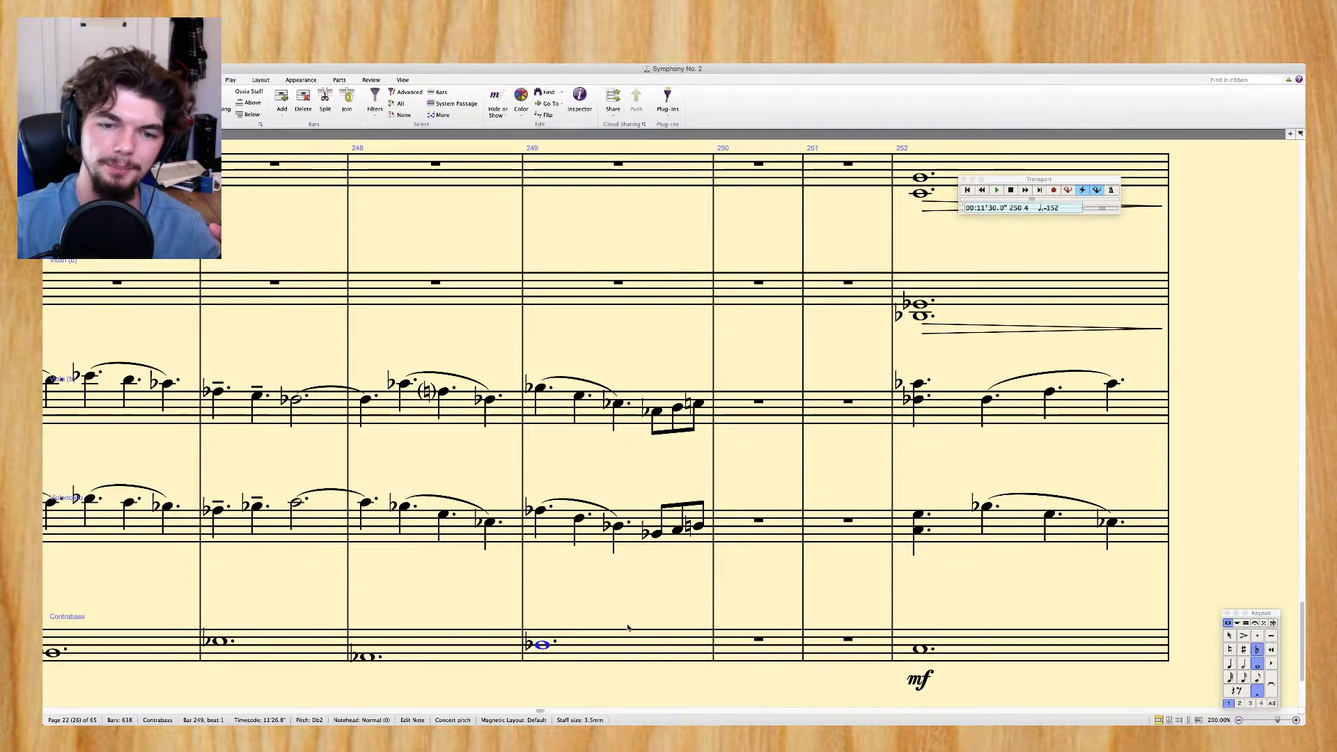
{"action": "left_click", "coordinate": [656, 535]}
{"action": "key", "text": "e"}
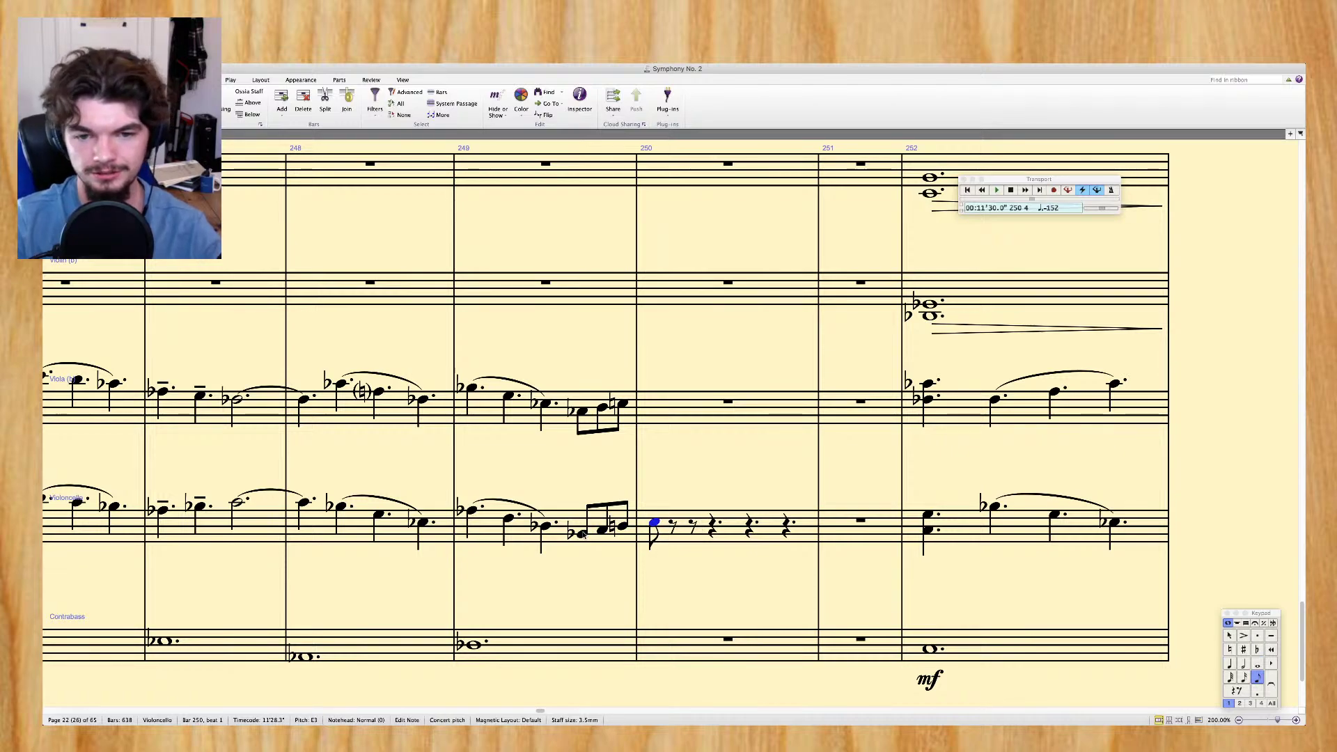
{"action": "key", "text": "Delete"}
{"action": "left_click", "coordinate": [688, 533]}
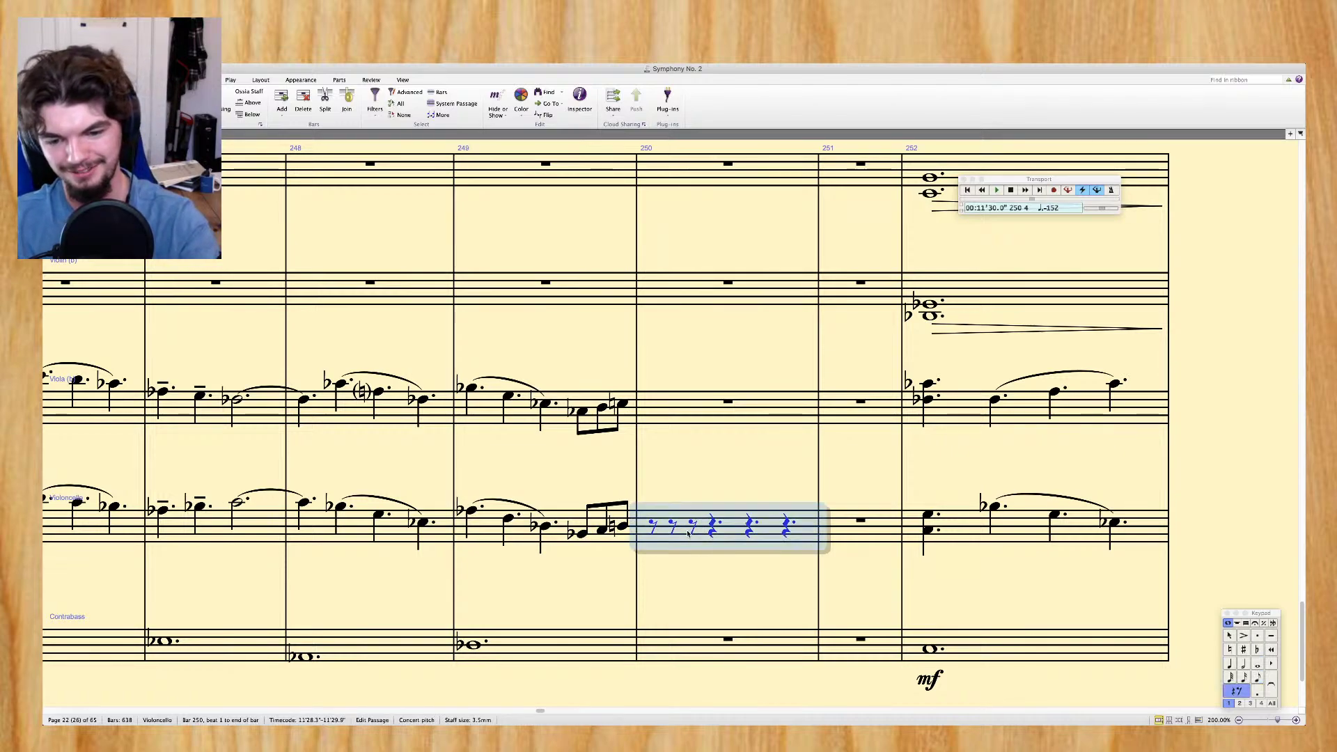
{"action": "key", "text": "Delete"}
{"action": "key", "text": "Escape"}
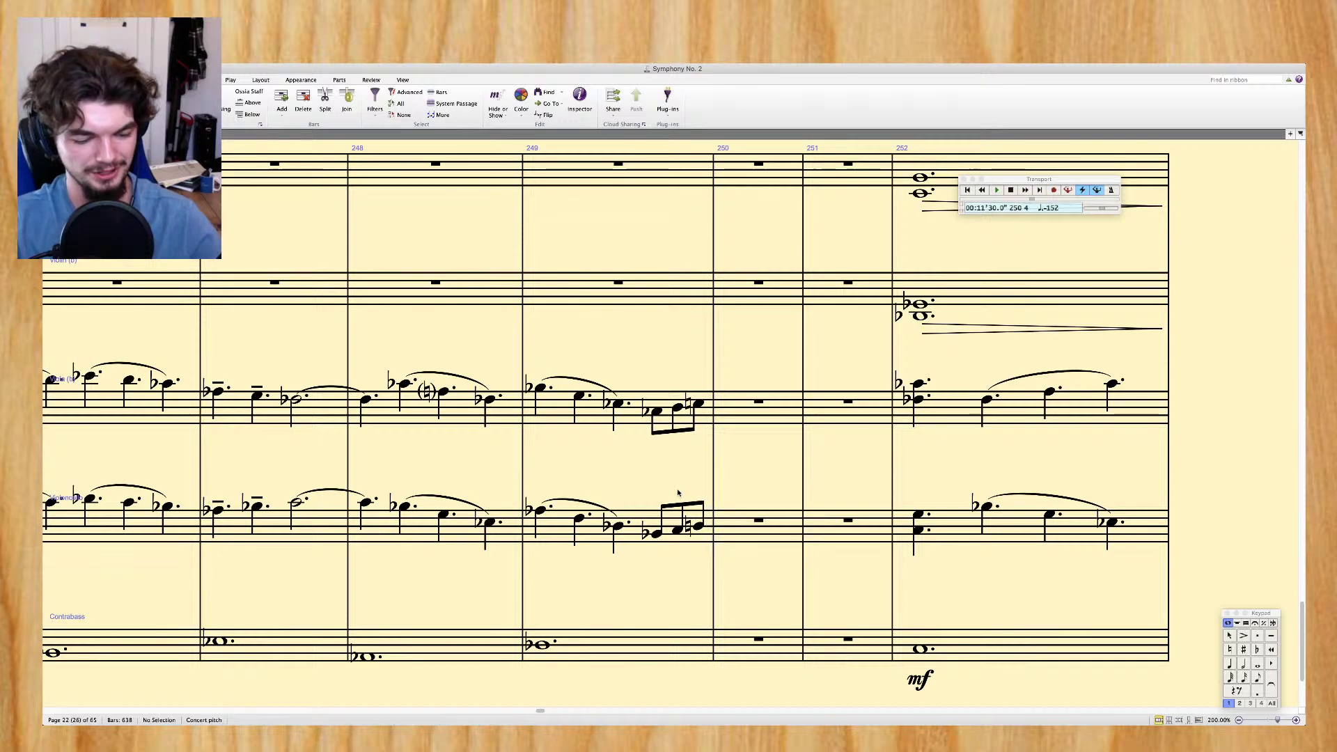
Rewrite the viola's bar 247 as four tenuto dotted quarter notes, beginning with E flat, D natural and C
{"action": "scroll", "coordinate": [526, 487], "scroll_direction": "left", "scroll_amount": 2}
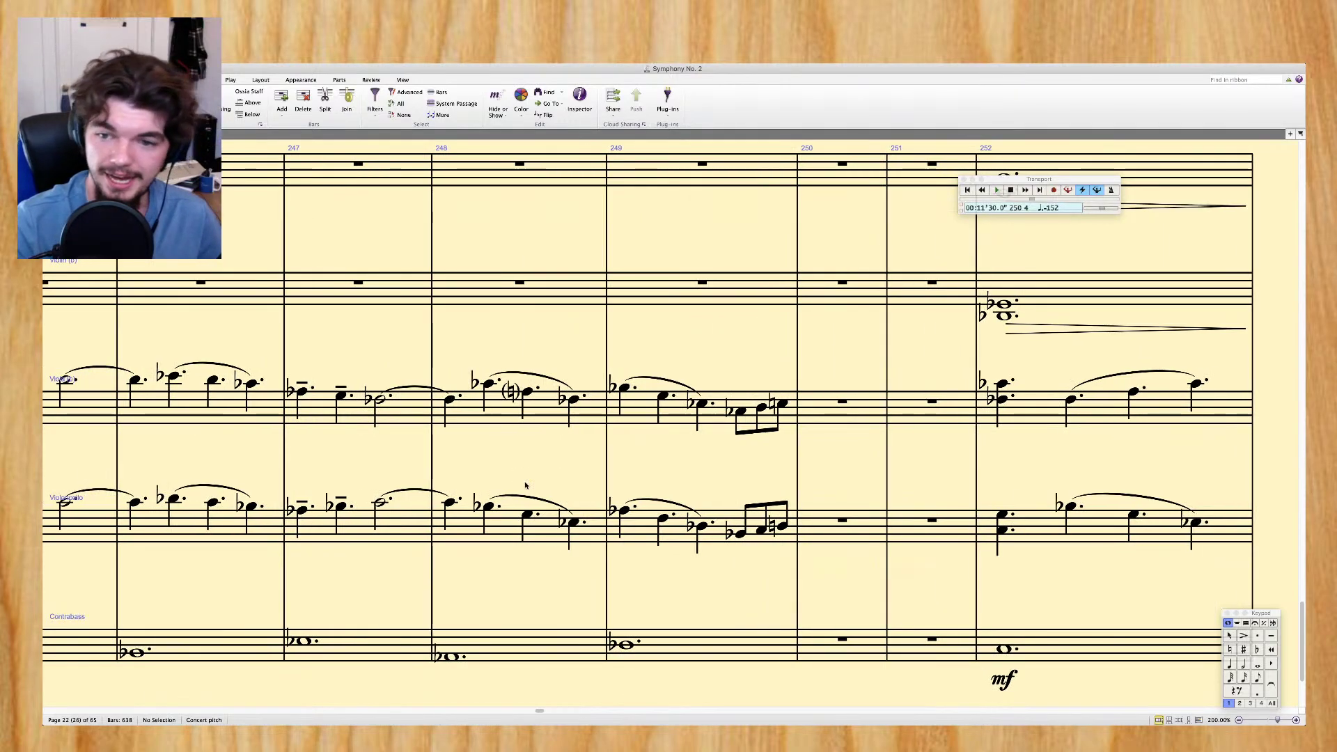
{"action": "scroll", "coordinate": [526, 486], "scroll_direction": "left", "scroll_amount": 5}
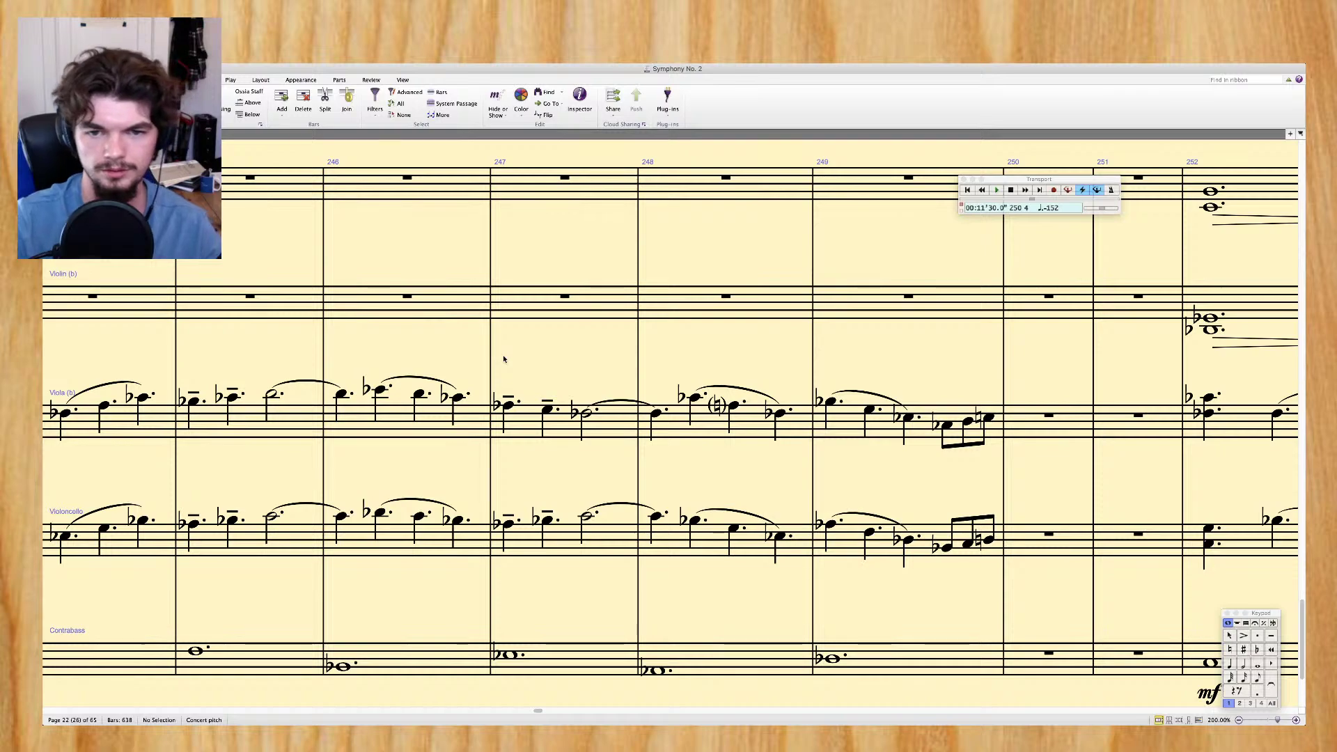
{"action": "left_click", "coordinate": [511, 409]}
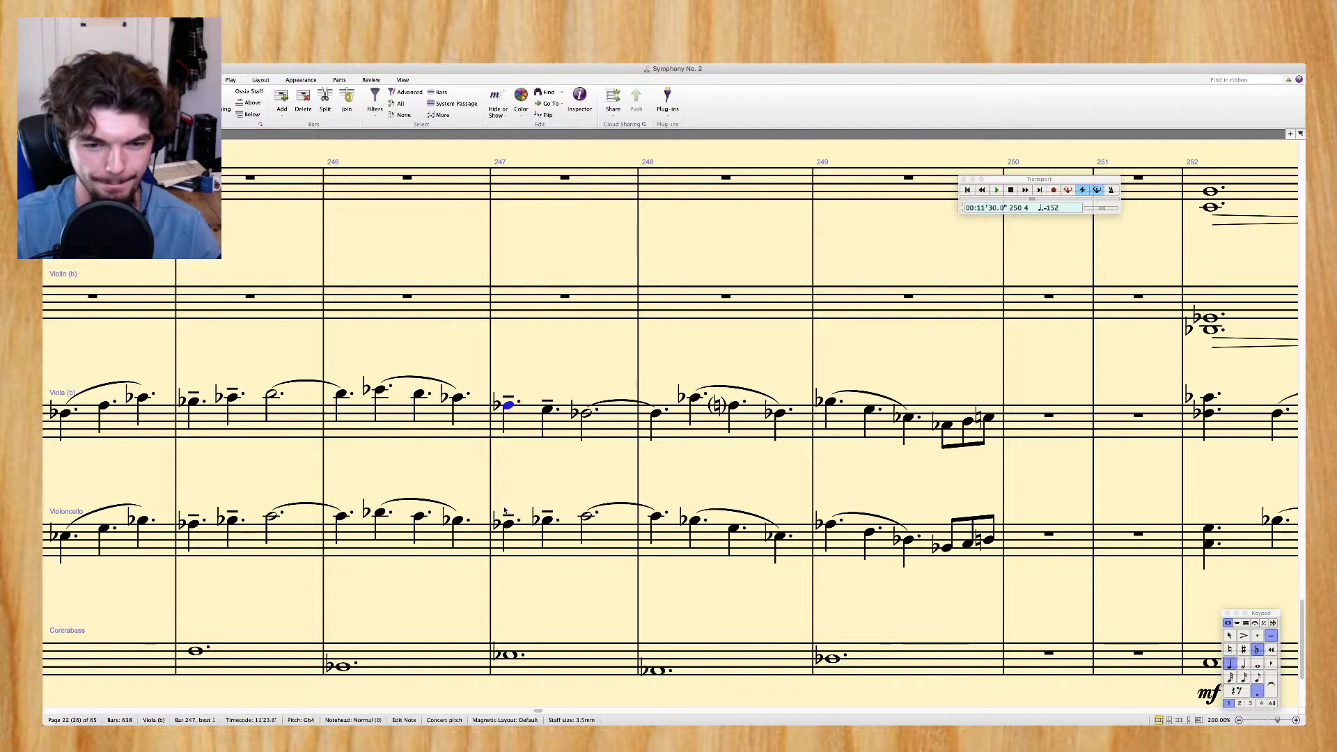
{"action": "key", "text": "c"}
{"action": "key", "text": "d"}
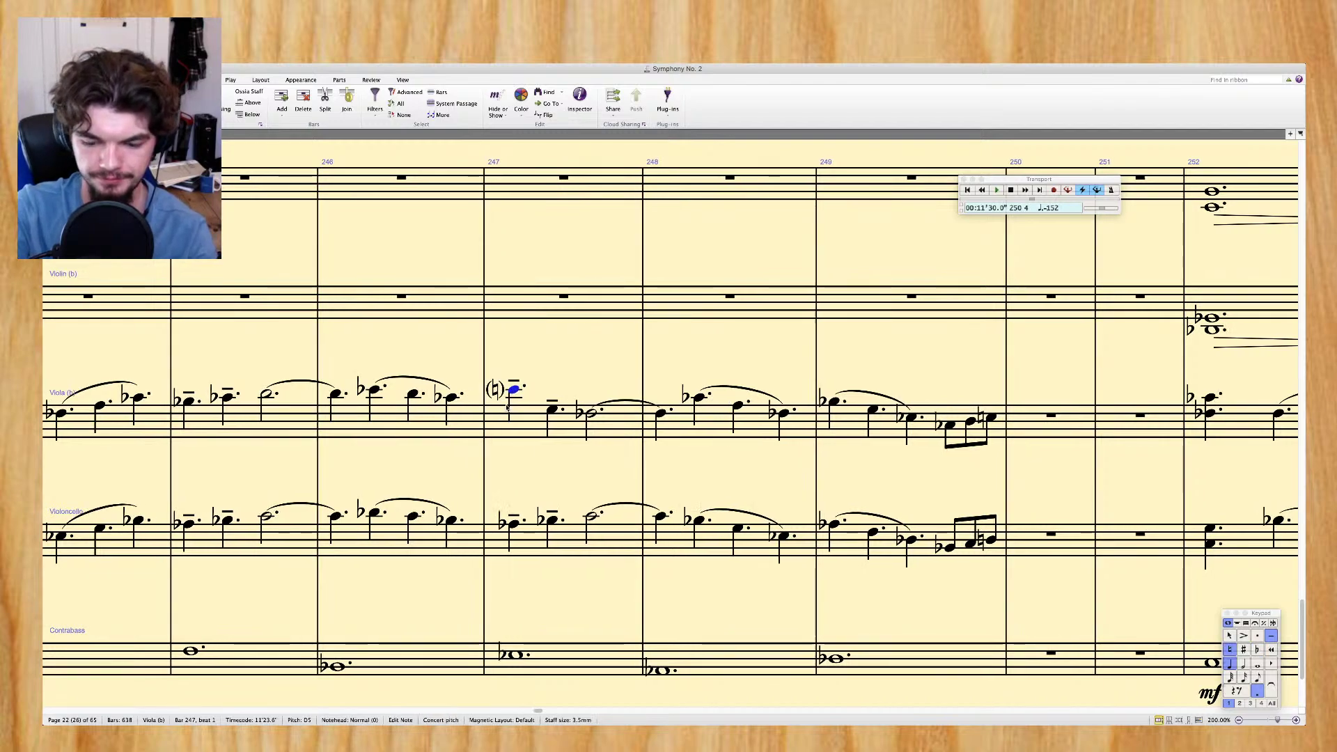
{"action": "key", "text": "e"}
{"action": "key", "text": "Right"}
{"action": "key", "text": "Left"}
{"action": "key", "text": "r"}
{"action": "key", "text": "d"}
{"action": "key", "text": "r"}
{"action": "key", "text": "c"}
{"action": "key", "text": "d"}
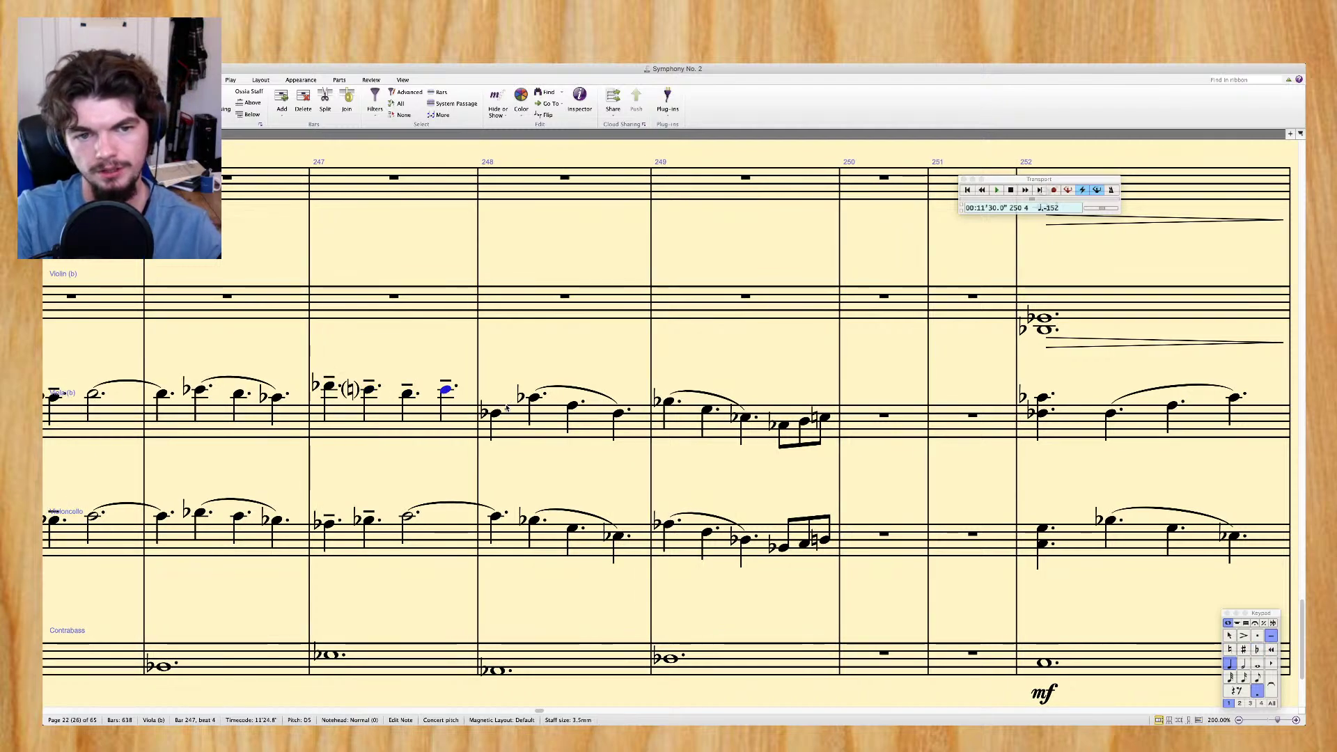
Set the viola's fourth note in bar 247 to B flat and the first note of bar 248 to A flat
{"action": "key", "text": "c"}
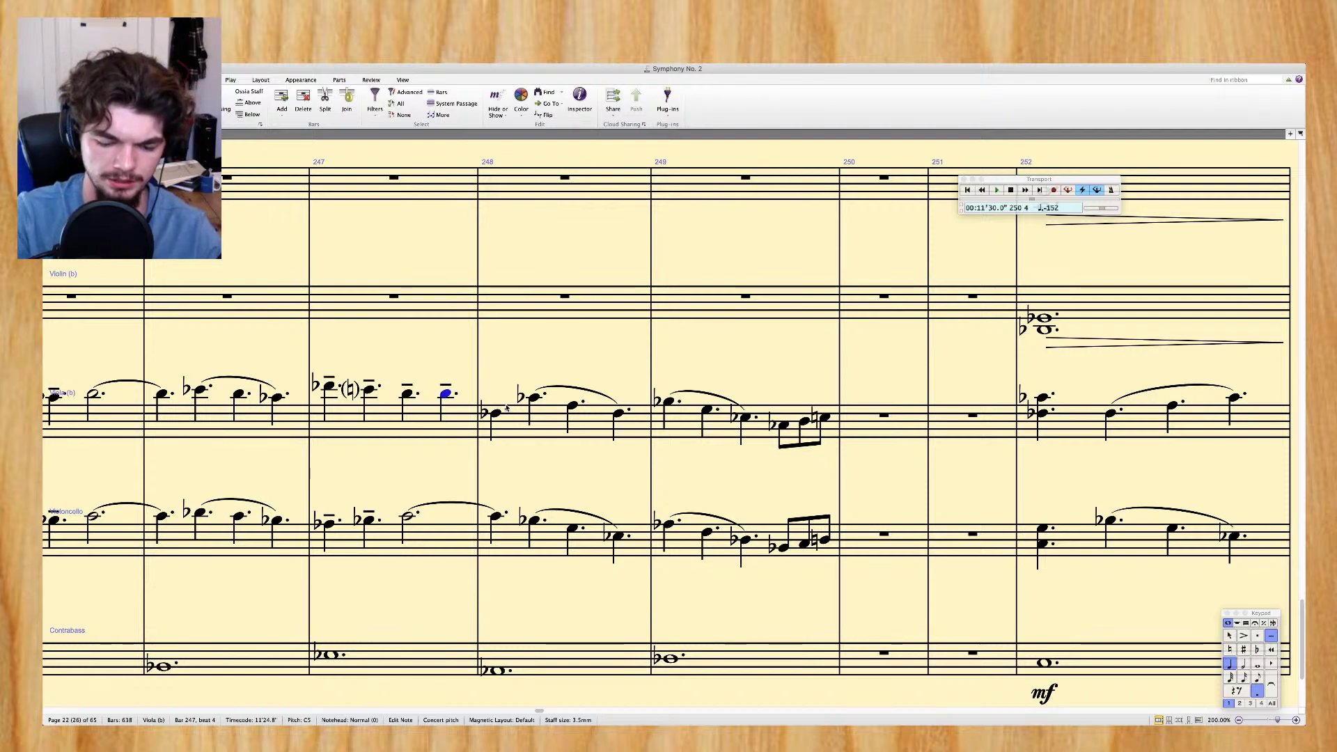
{"action": "key", "text": "n"}
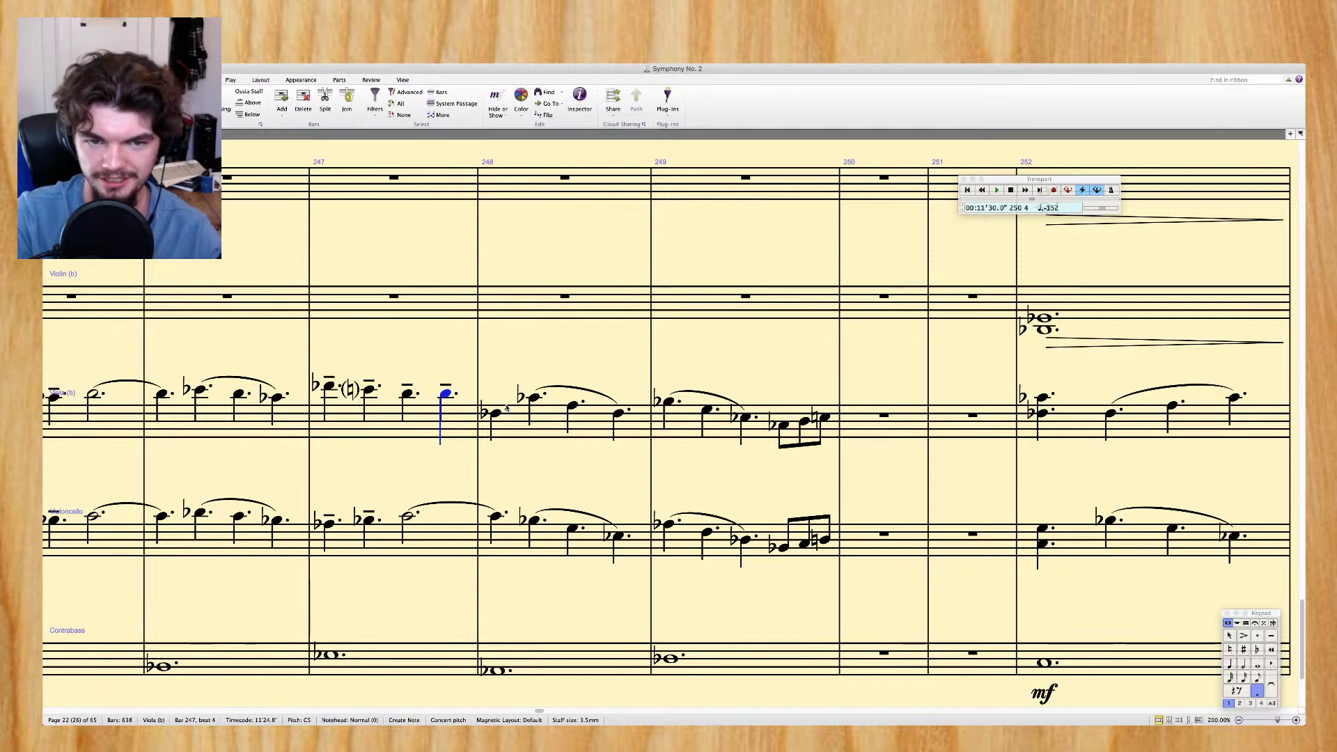
{"action": "key", "text": "Down"}
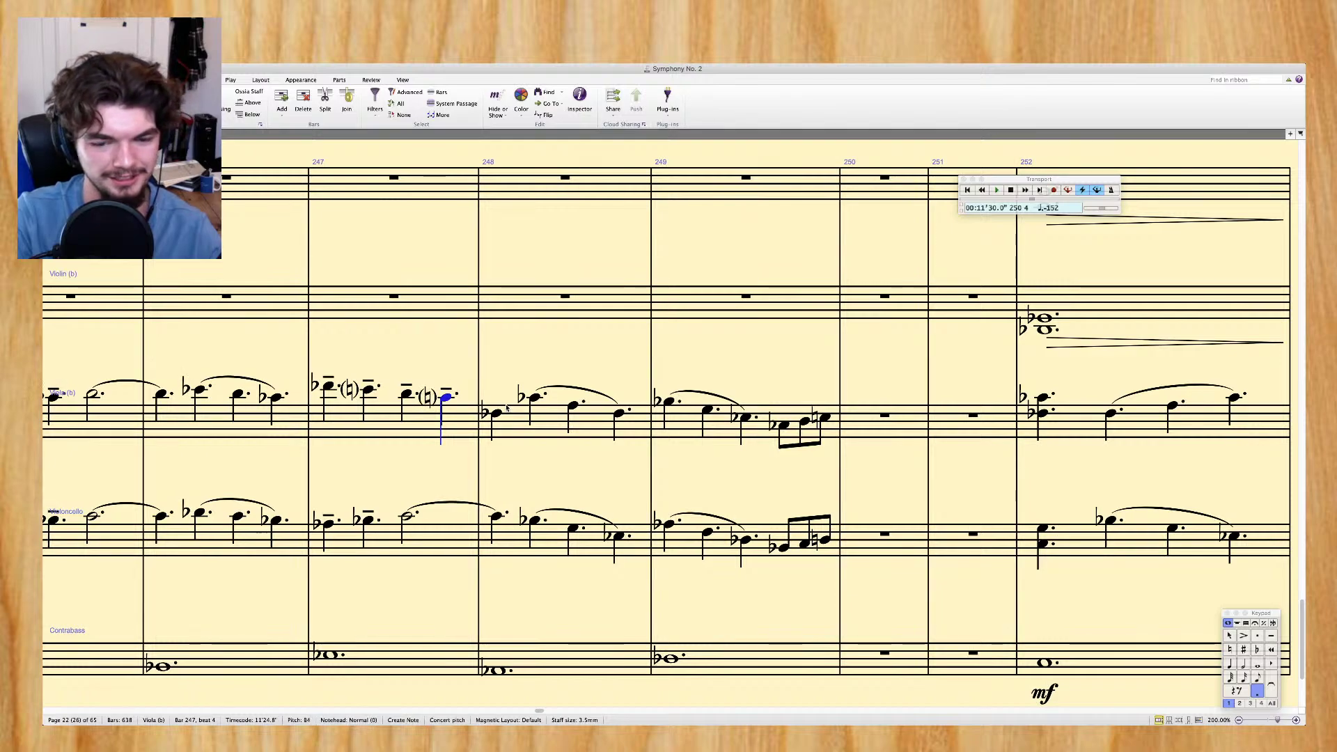
{"action": "key", "text": "minus"}
{"action": "key", "text": "b"}
{"action": "key", "text": "Down"}
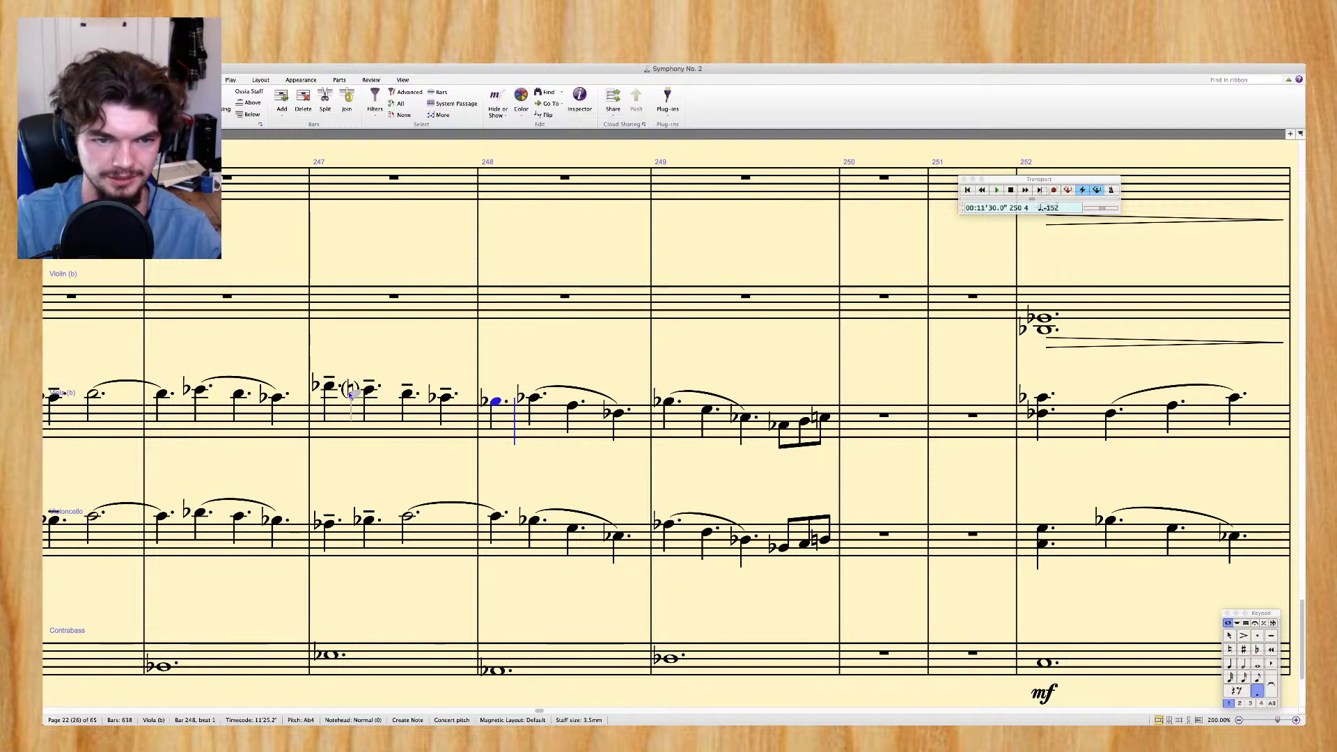
Remove the tenuto marks from the viola notes between the start of bar 247 and the first note of bar 248
{"action": "left_click", "coordinate": [327, 388], "text": "shift"}
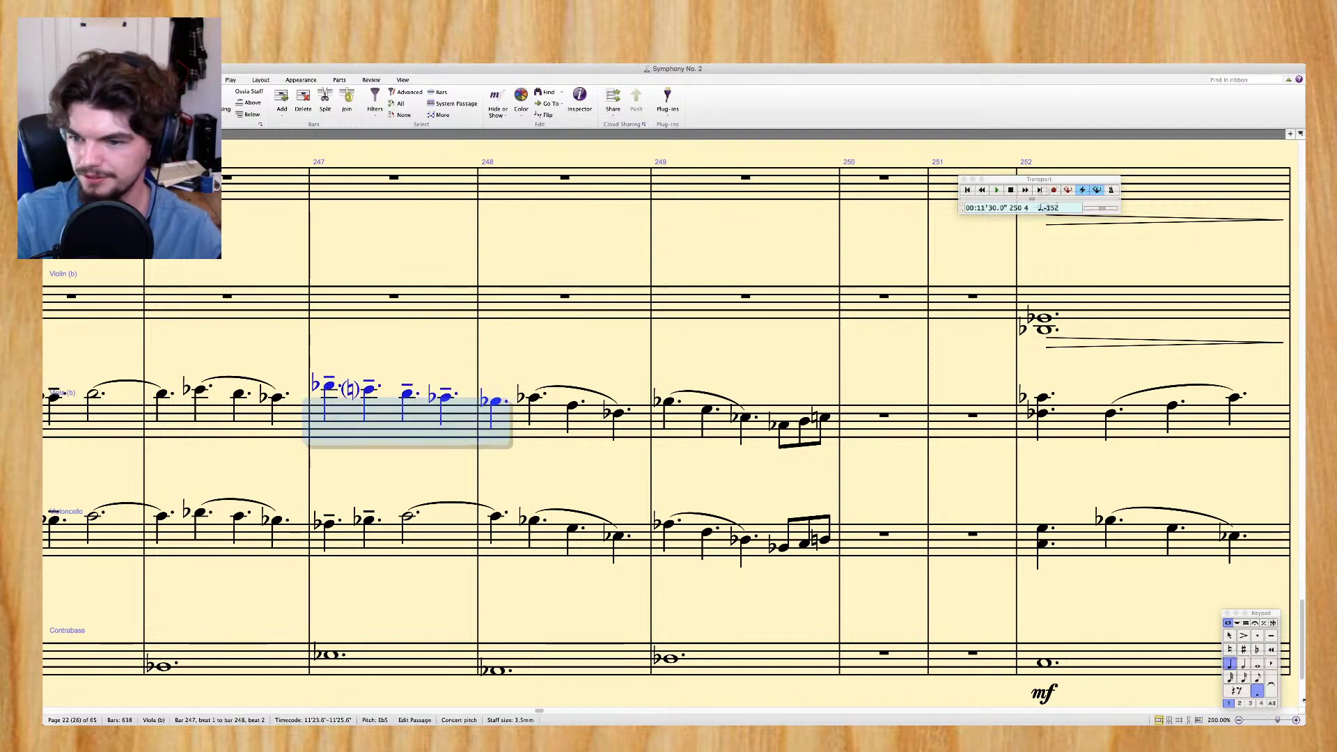
{"action": "key", "text": "minus"}
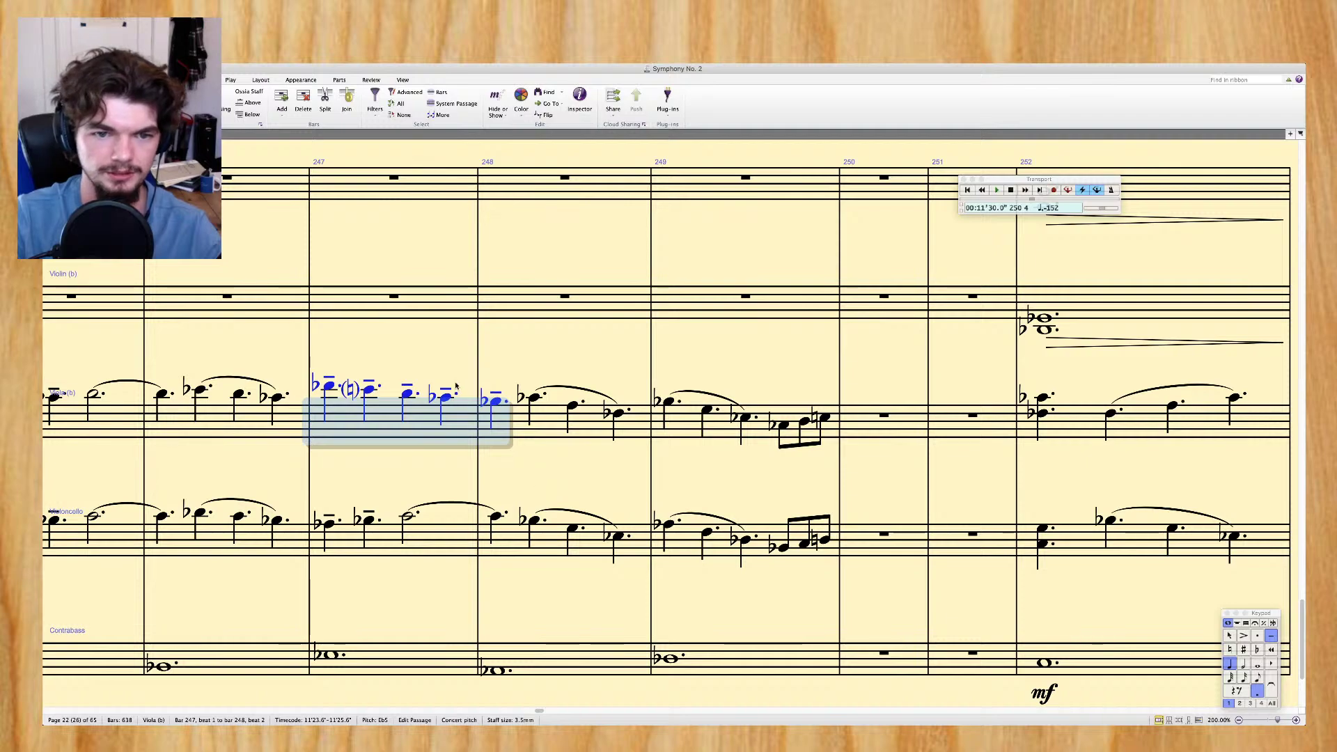
{"action": "left_click", "coordinate": [1273, 636]}
{"action": "key", "text": "Escape"}
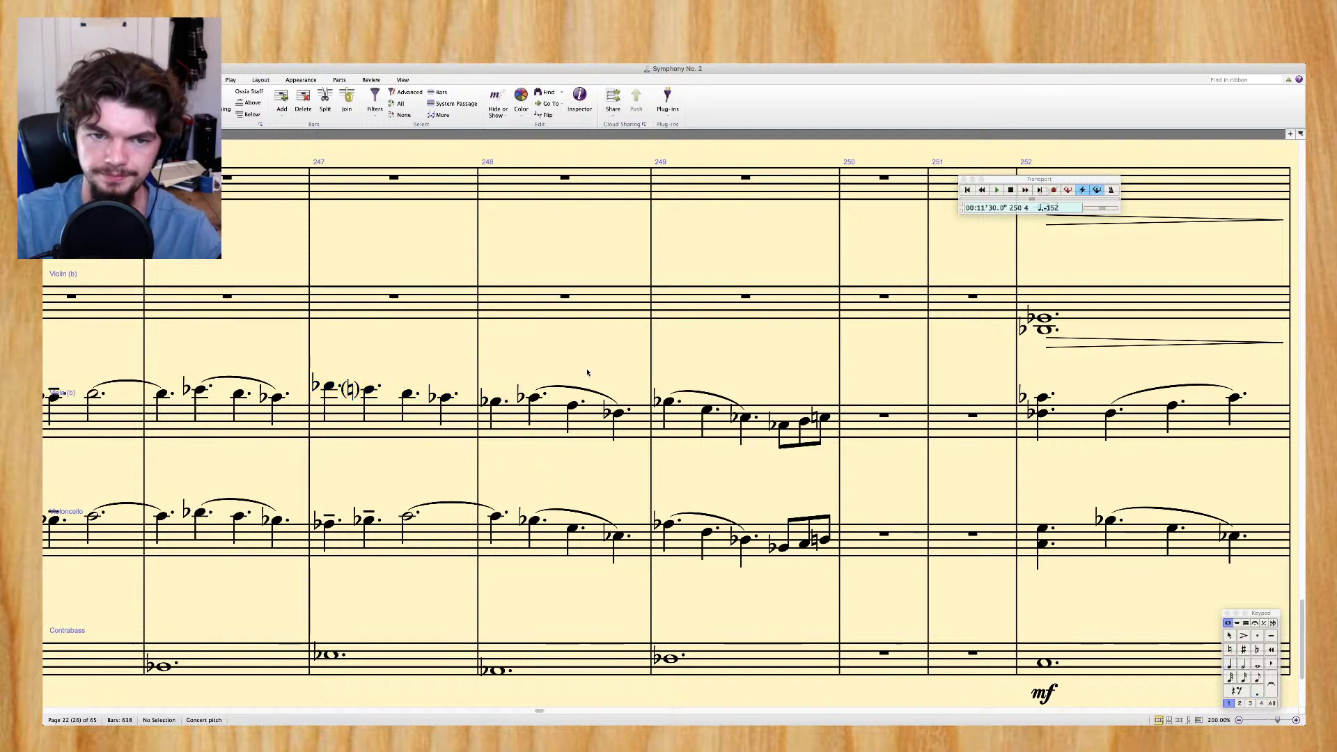
Slur the first two viola notes of bar 247 together, and slur the third note through to the first note of bar 248
{"action": "left_click", "coordinate": [328, 387]}
{"action": "key", "text": "s"}
{"action": "left_click", "coordinate": [407, 395]}
{"action": "key", "text": "s"}
{"action": "key", "text": "space"}
{"action": "key", "text": "Escape"}
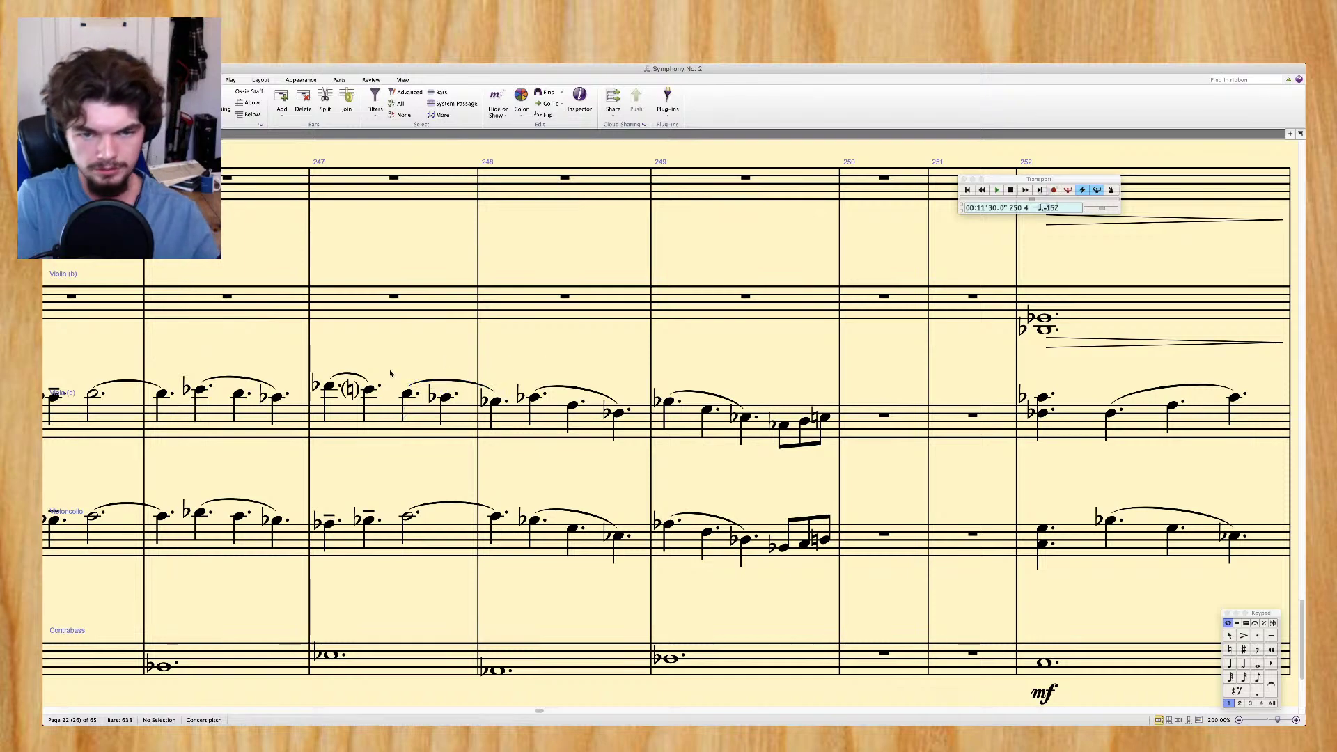
Audition the first viola note of bar 246 and look over the viola, cello and contrabass lines in bars 242 to 250
{"action": "scroll", "coordinate": [299, 394], "scroll_direction": "left", "scroll_amount": 4}
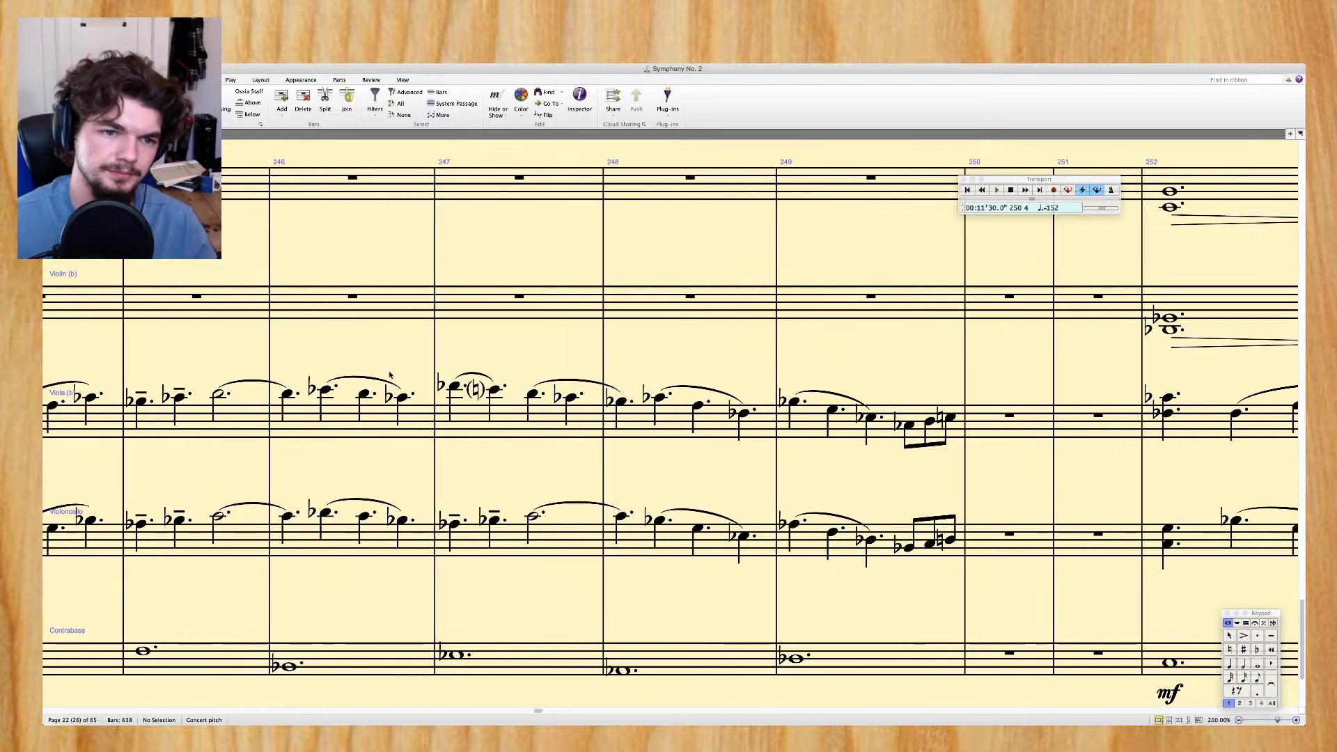
{"action": "left_click", "coordinate": [298, 395]}
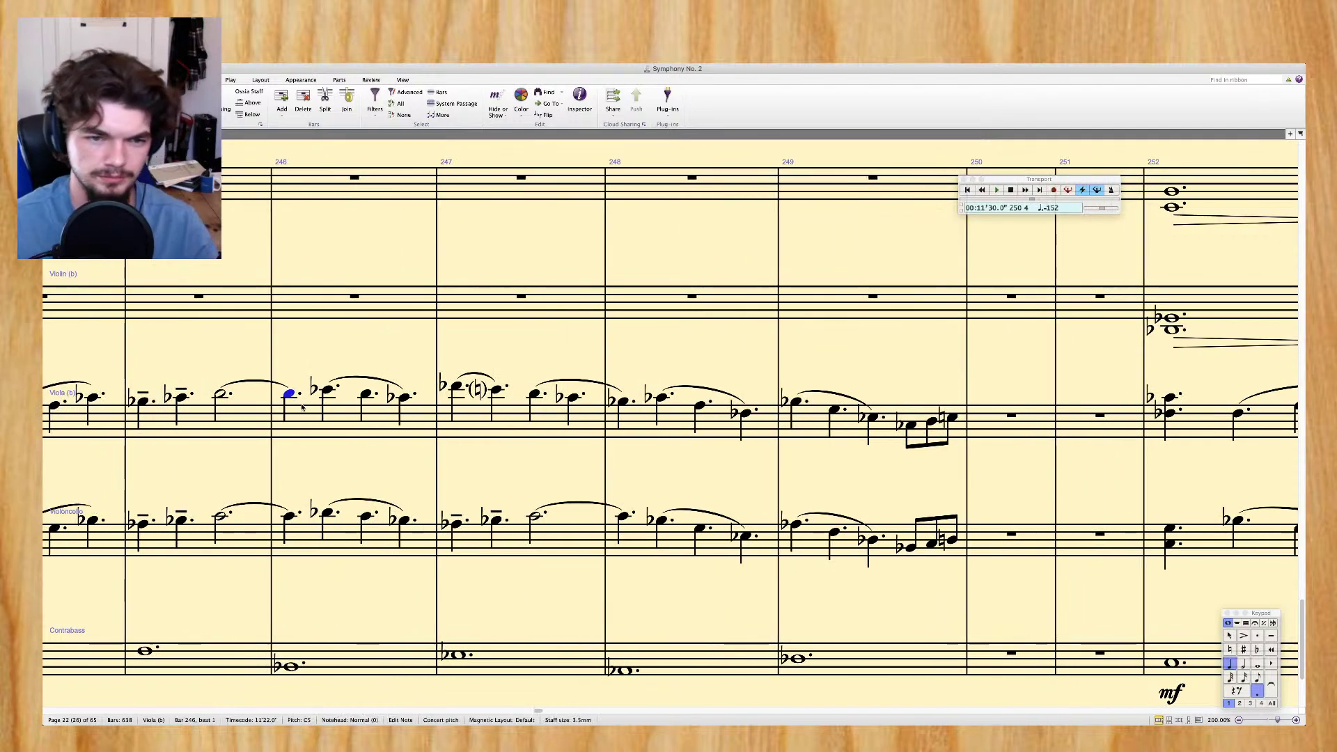
{"action": "left_click", "coordinate": [302, 420]}
{"action": "key", "text": "Escape"}
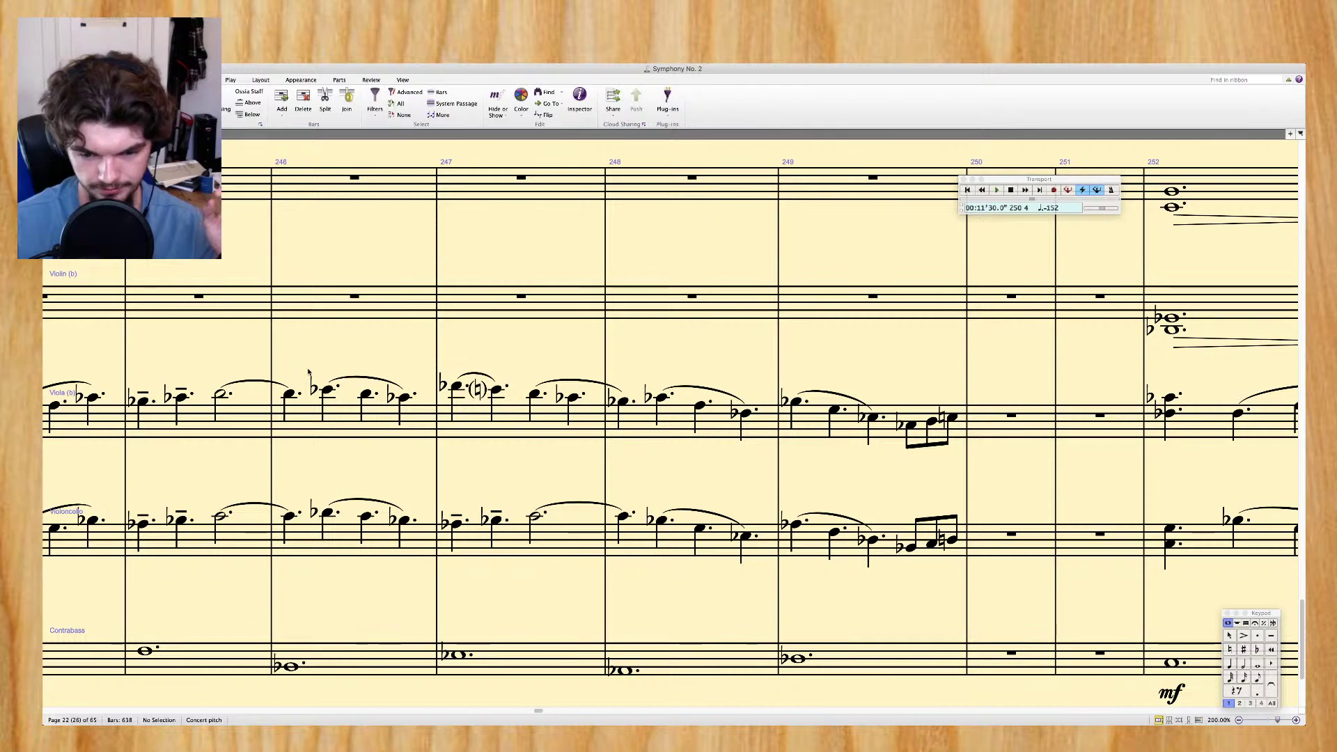
{"action": "scroll", "coordinate": [309, 372], "scroll_direction": "left", "scroll_amount": 5}
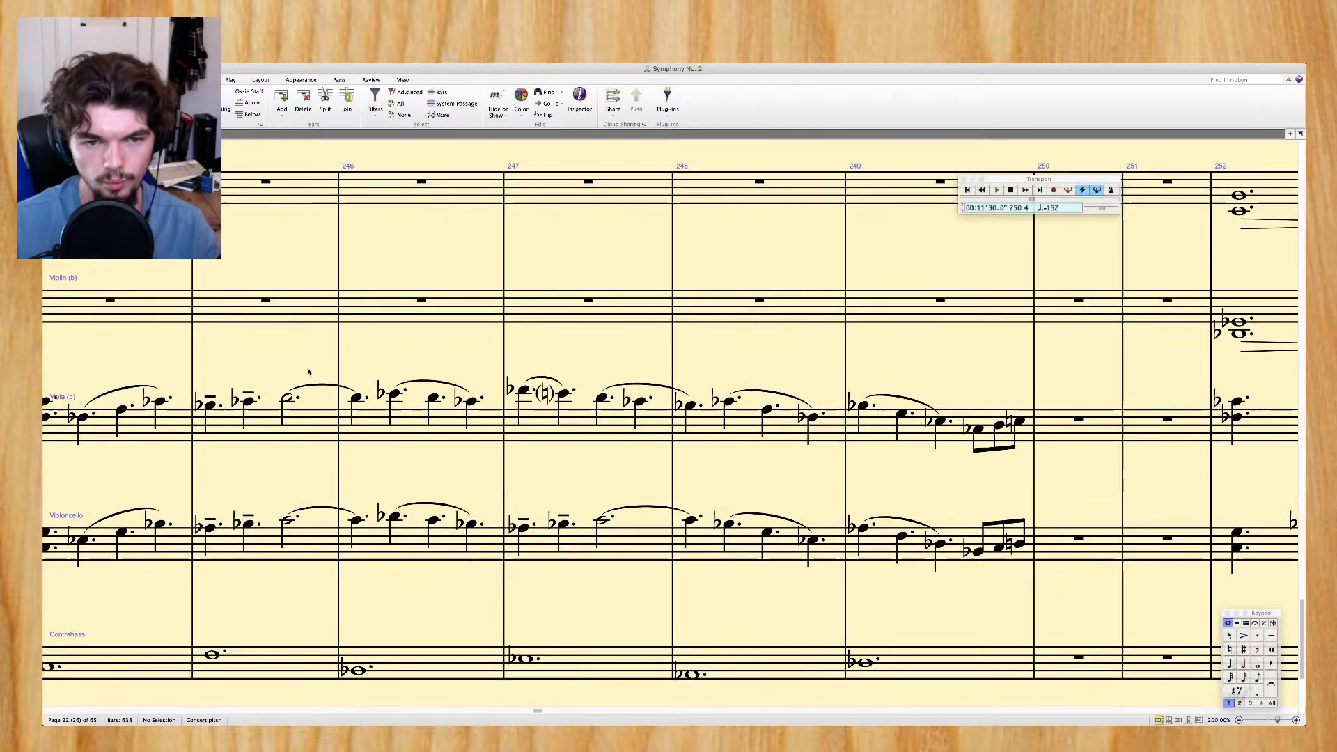
{"action": "scroll", "coordinate": [309, 372], "scroll_direction": "right", "scroll_amount": 3}
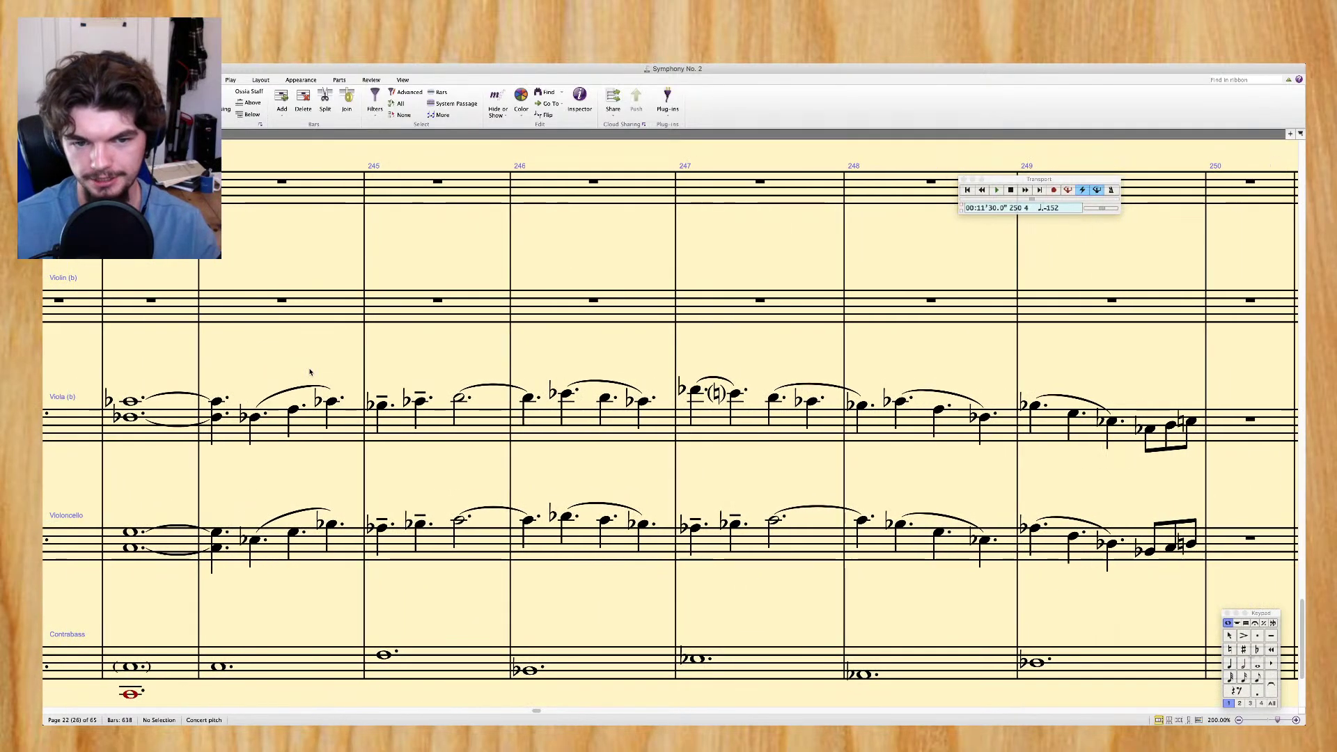
{"action": "scroll", "coordinate": [310, 372], "scroll_direction": "left", "scroll_amount": 5}
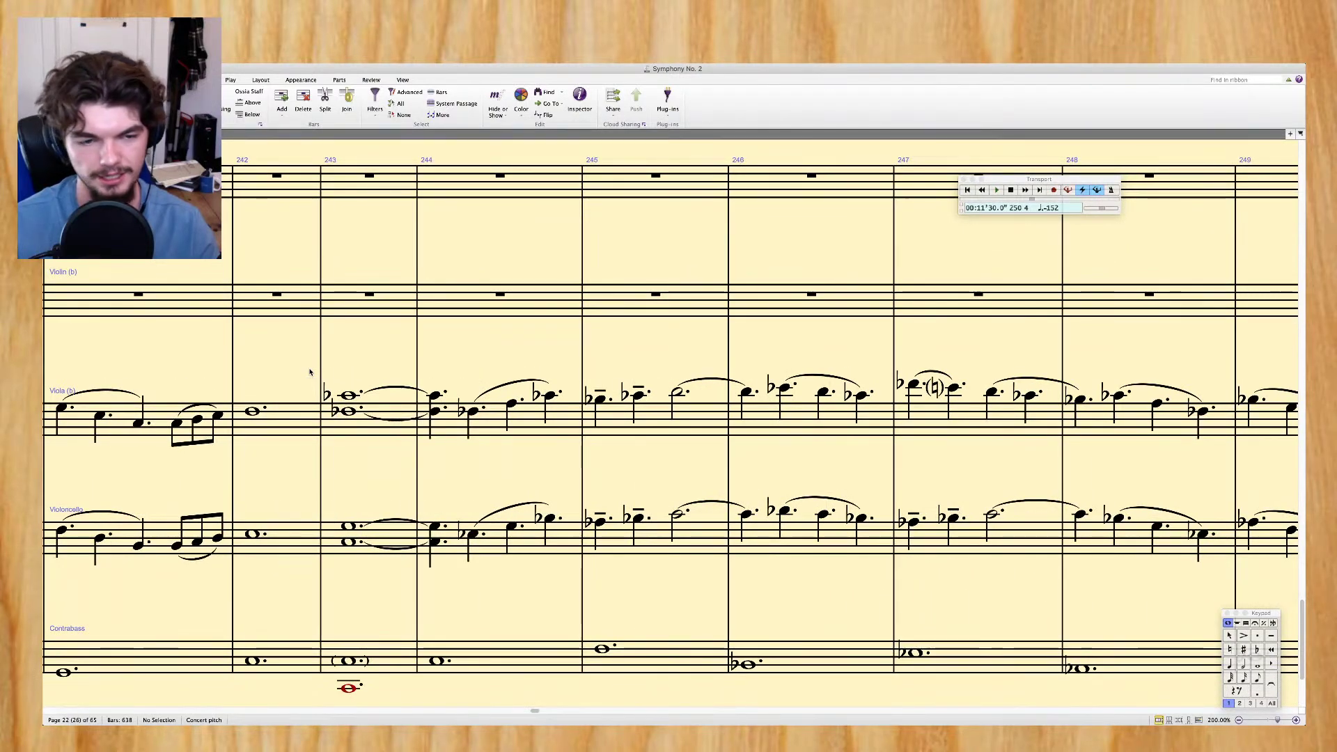
{"action": "scroll", "coordinate": [310, 372], "scroll_direction": "right", "scroll_amount": 3}
{"action": "scroll", "coordinate": [310, 372], "scroll_direction": "down", "scroll_amount": 2}
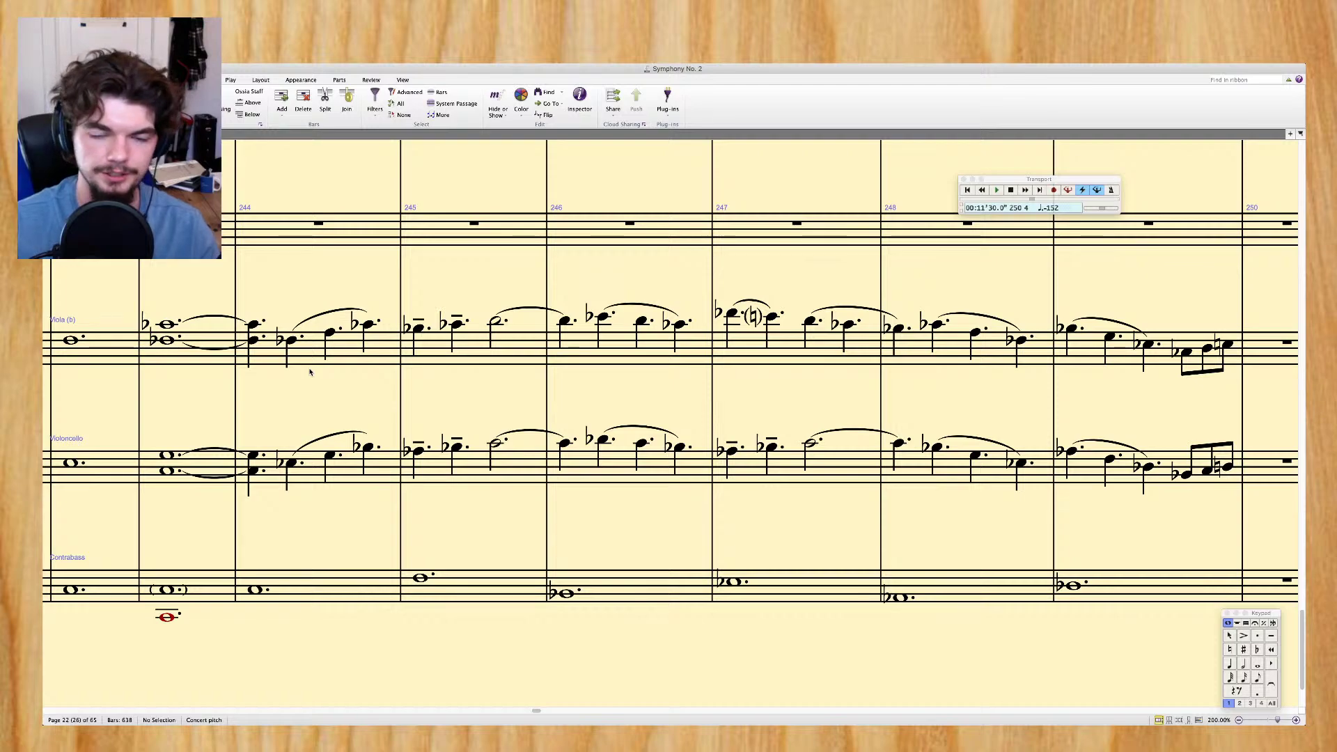
{"action": "scroll", "coordinate": [310, 371], "scroll_direction": "right", "scroll_amount": 1}
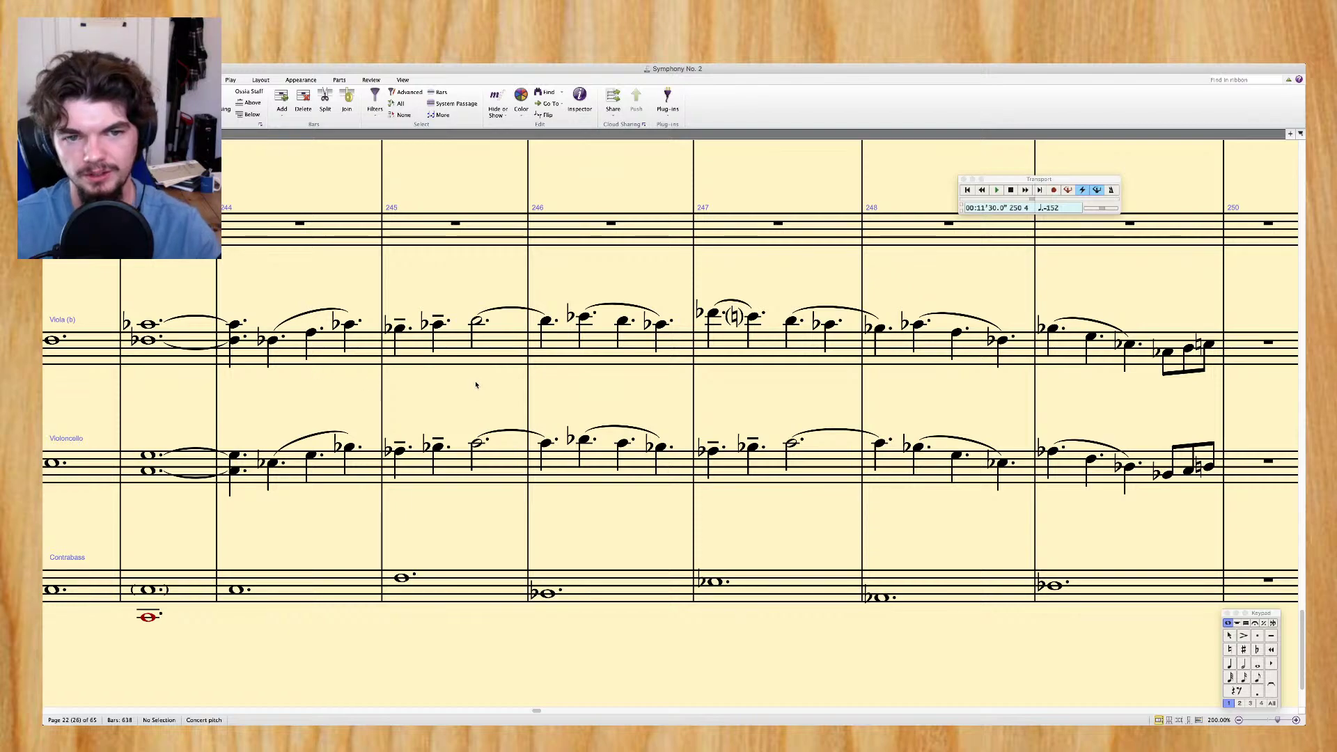
Delete the last three cello notes in bar 248
{"action": "left_click", "coordinate": [920, 447]}
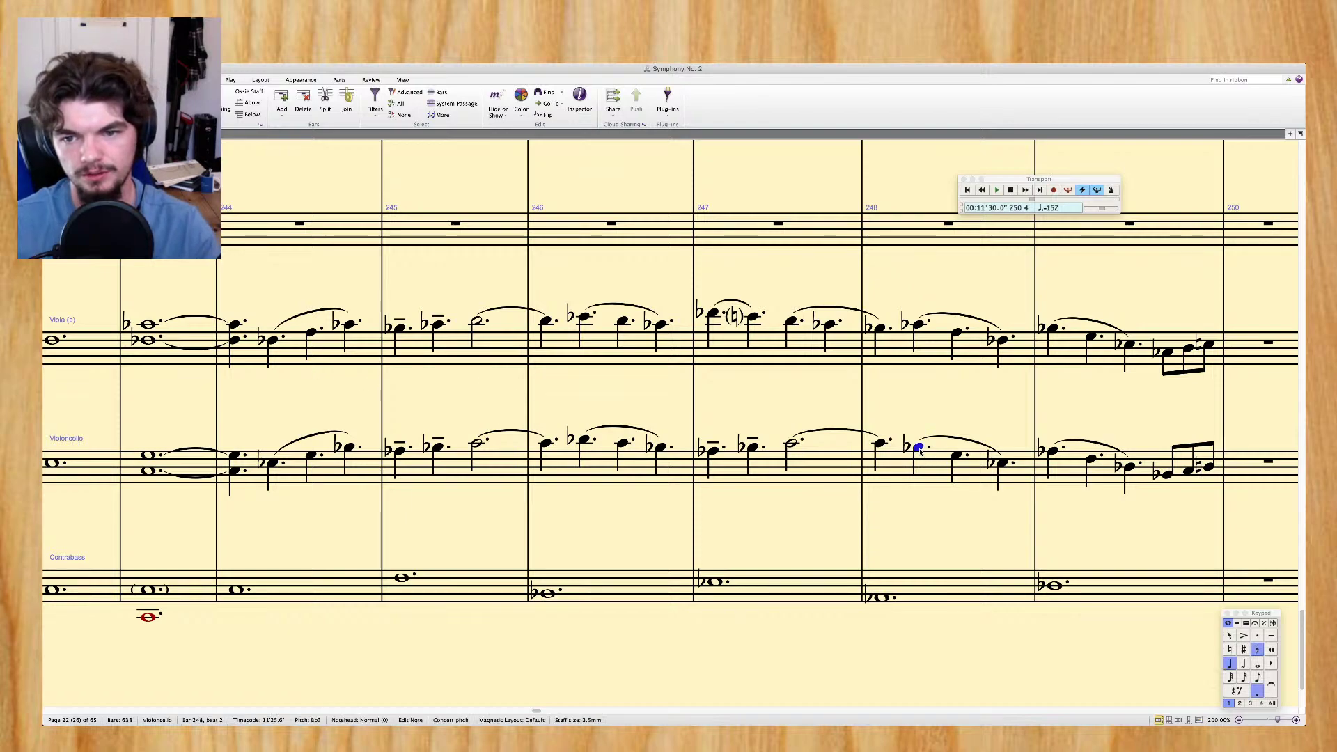
{"action": "left_click", "coordinate": [1005, 465], "text": "shift"}
{"action": "key", "text": "Delete"}
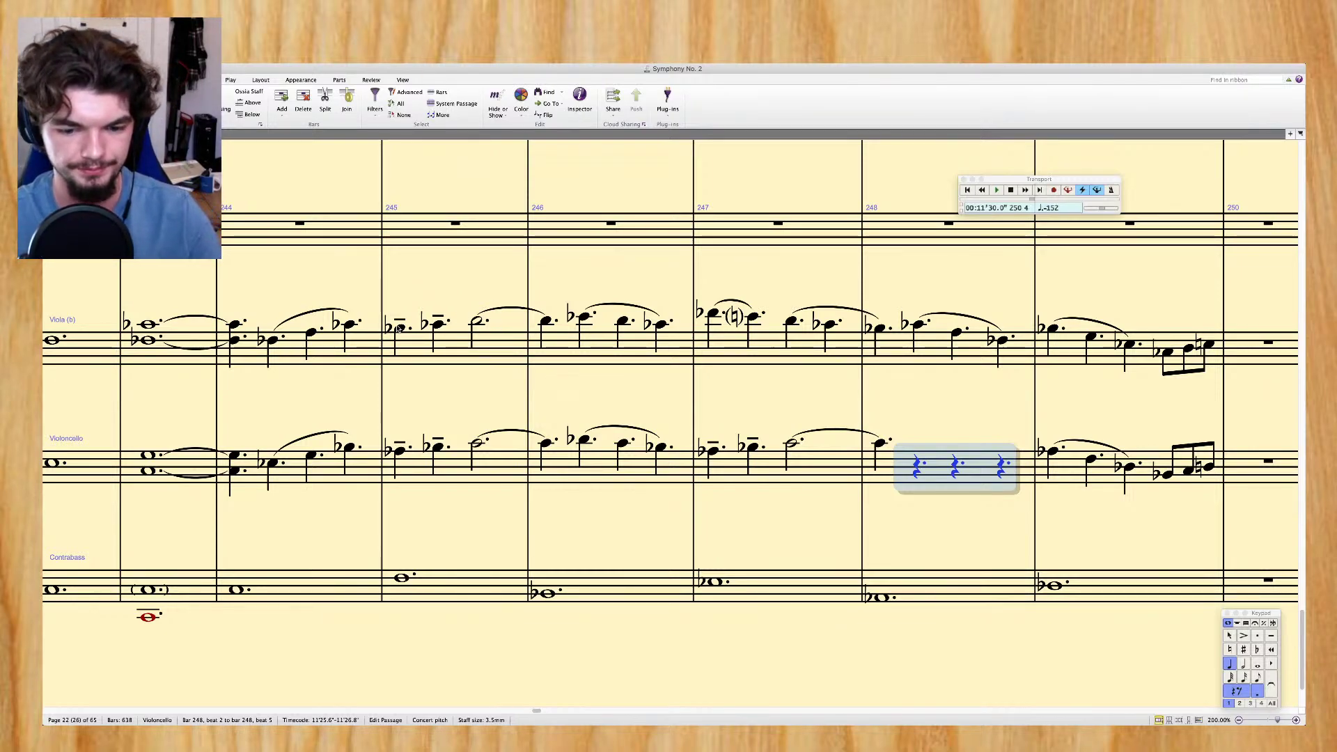
Step through the viola melody from the second beat of bar 244 to the long C in bar 245
{"action": "left_click", "coordinate": [269, 341]}
{"action": "key", "text": "Right"}
{"action": "key", "text": "Right"}
{"action": "key", "text": "Right"}
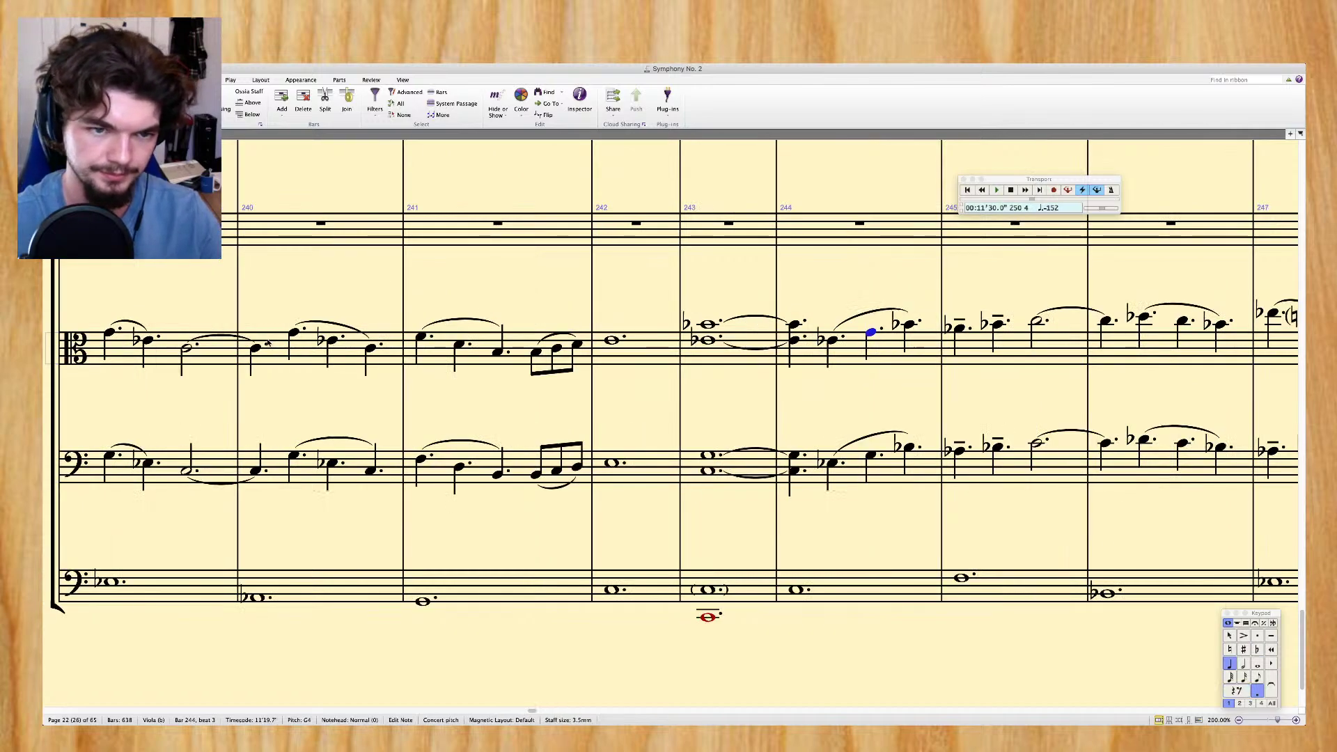
{"action": "key", "text": "Right"}
{"action": "key", "text": "Right"}
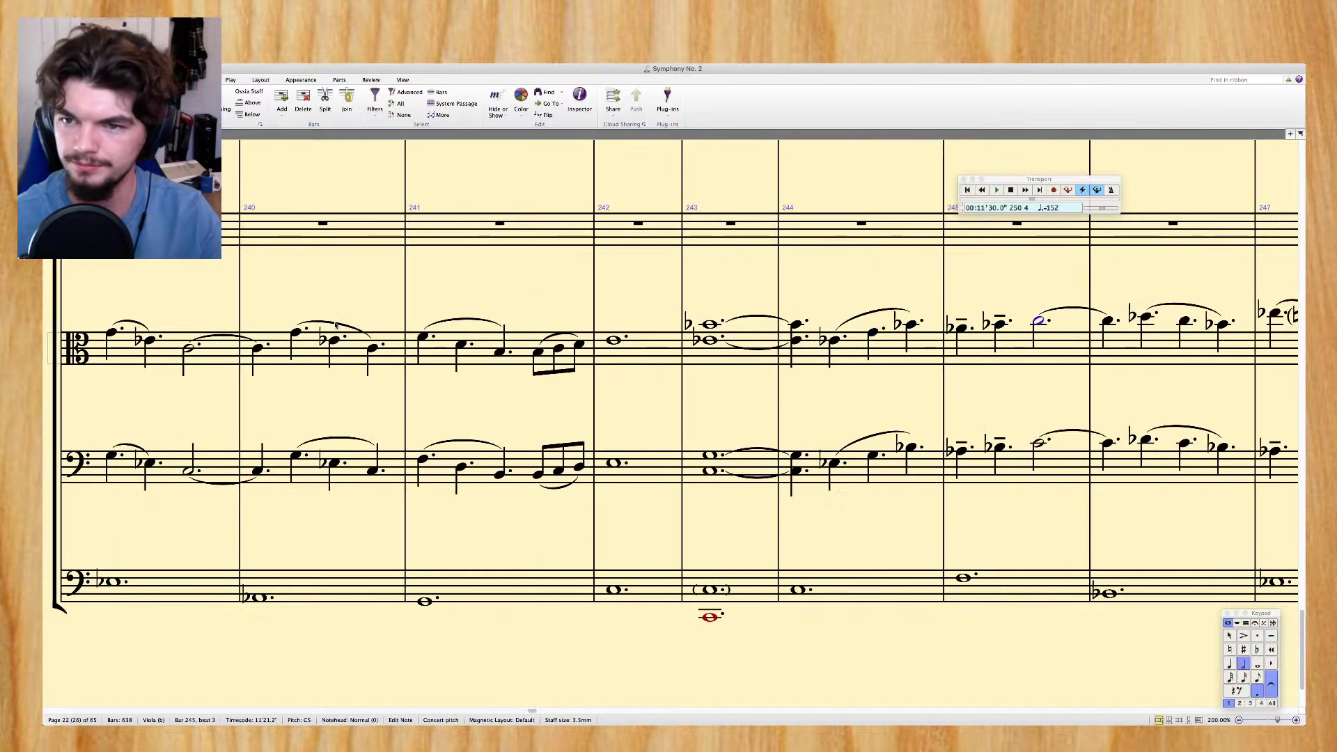
Delete the three slurred viola notes that follow the tied chord in bar 244
{"action": "scroll", "coordinate": [370, 325], "scroll_direction": "right", "scroll_amount": 5}
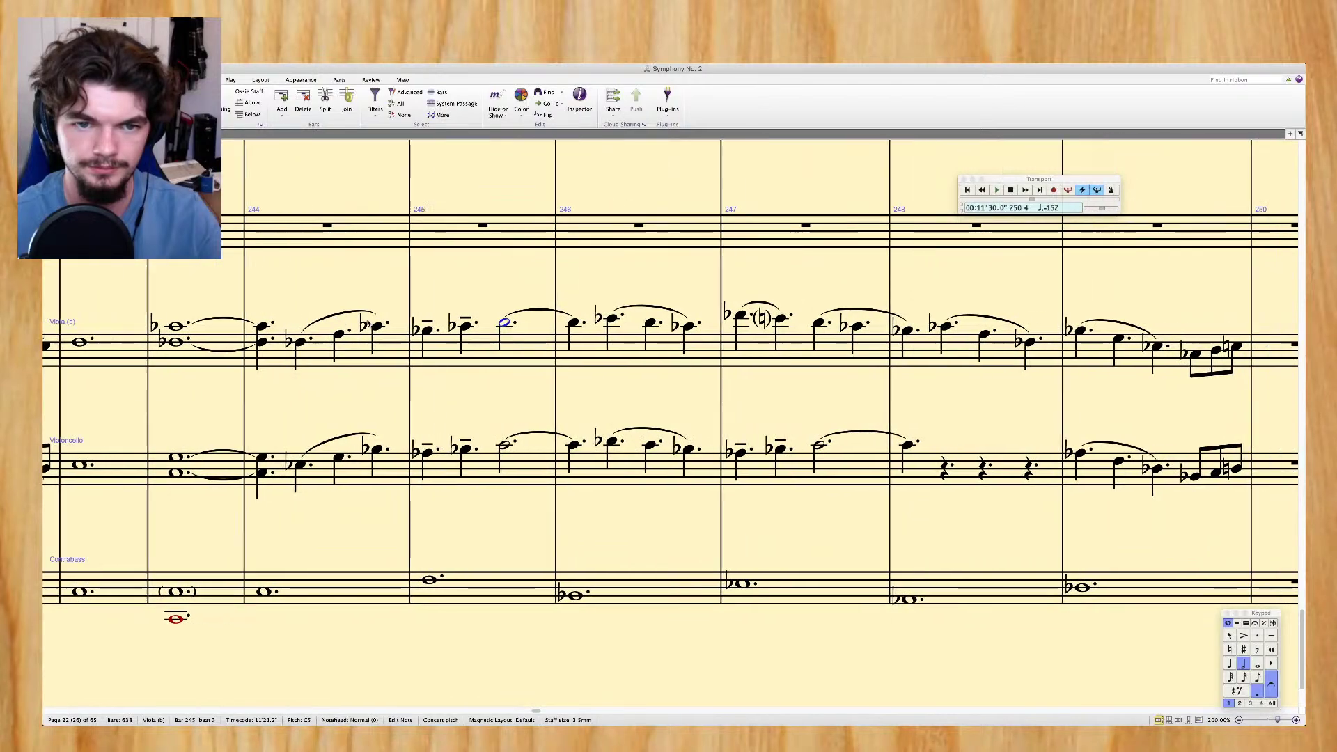
{"action": "scroll", "coordinate": [380, 348], "scroll_direction": "left", "scroll_amount": 2}
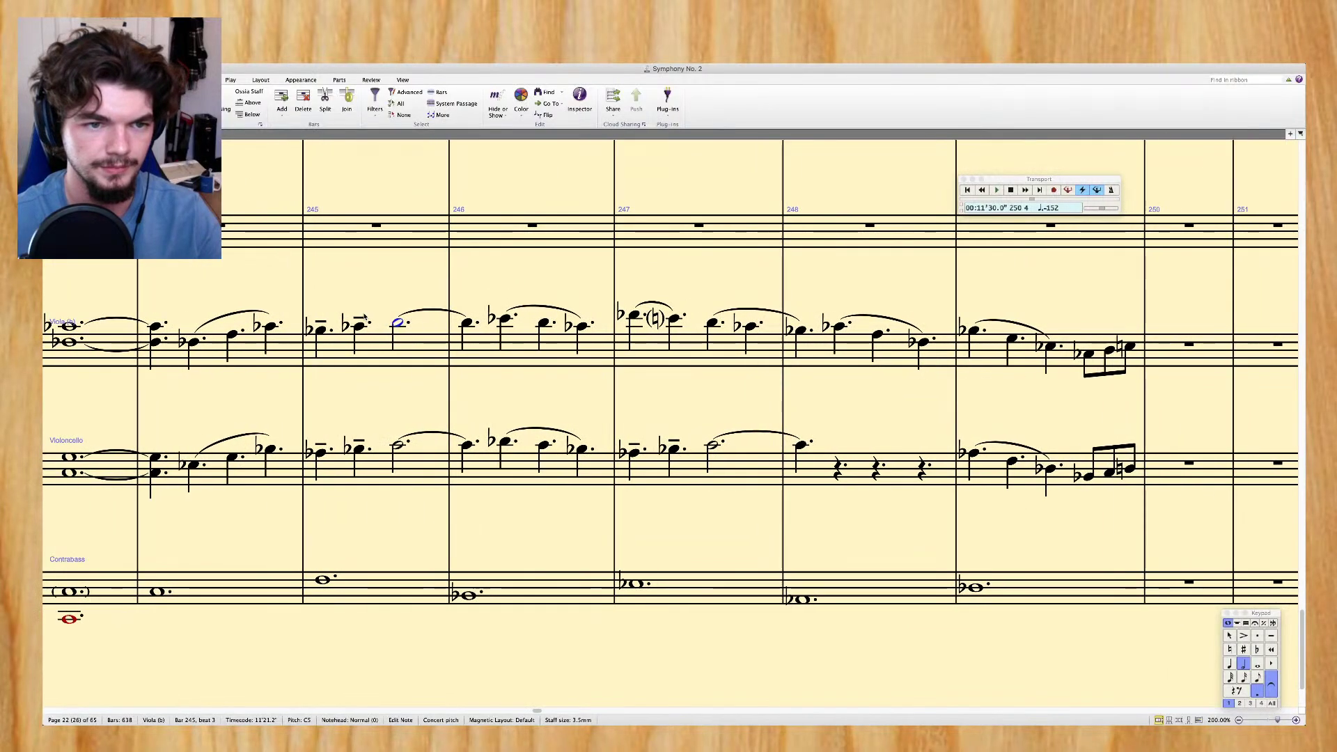
{"action": "left_click", "coordinate": [267, 346]}
{"action": "left_click", "coordinate": [341, 326], "text": "shift"}
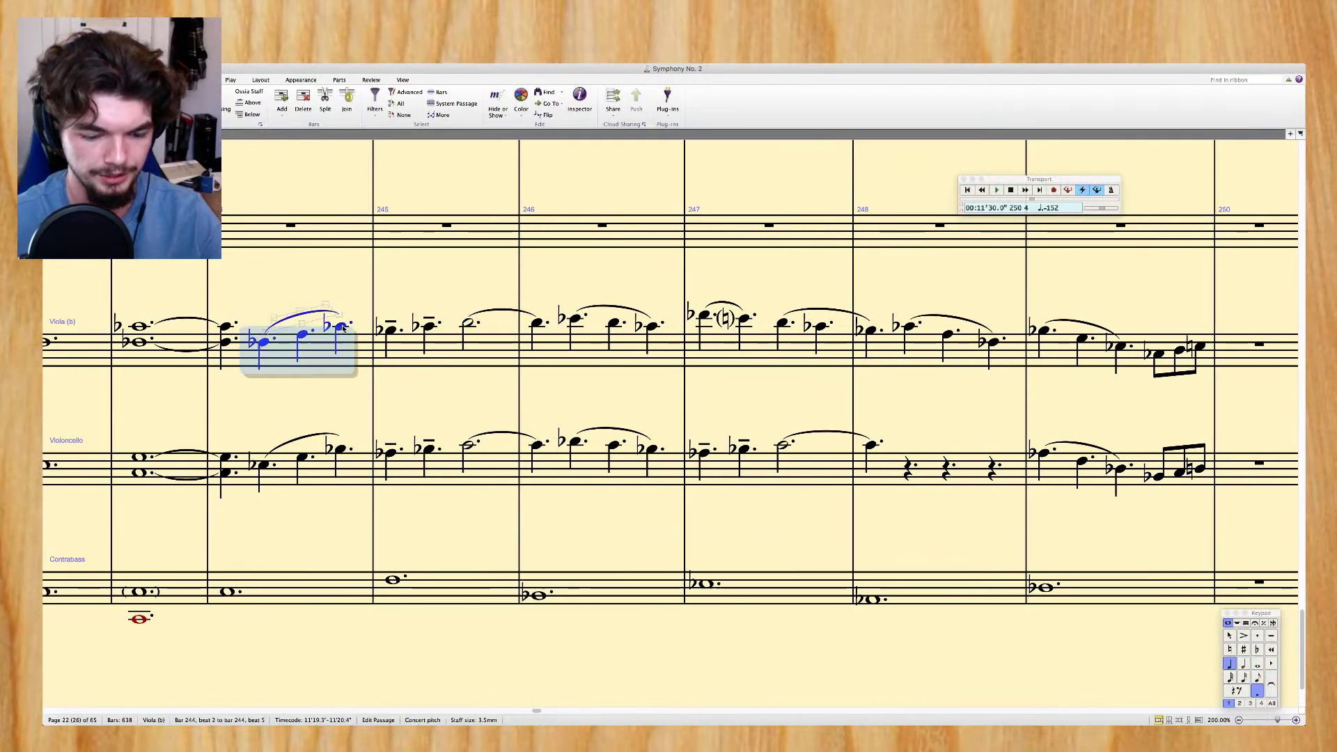
{"action": "key", "text": "Delete"}
Extend the tied viola chord at the start of bar 244 to a dotted whole note filling the bar
{"action": "left_click", "coordinate": [223, 342]}
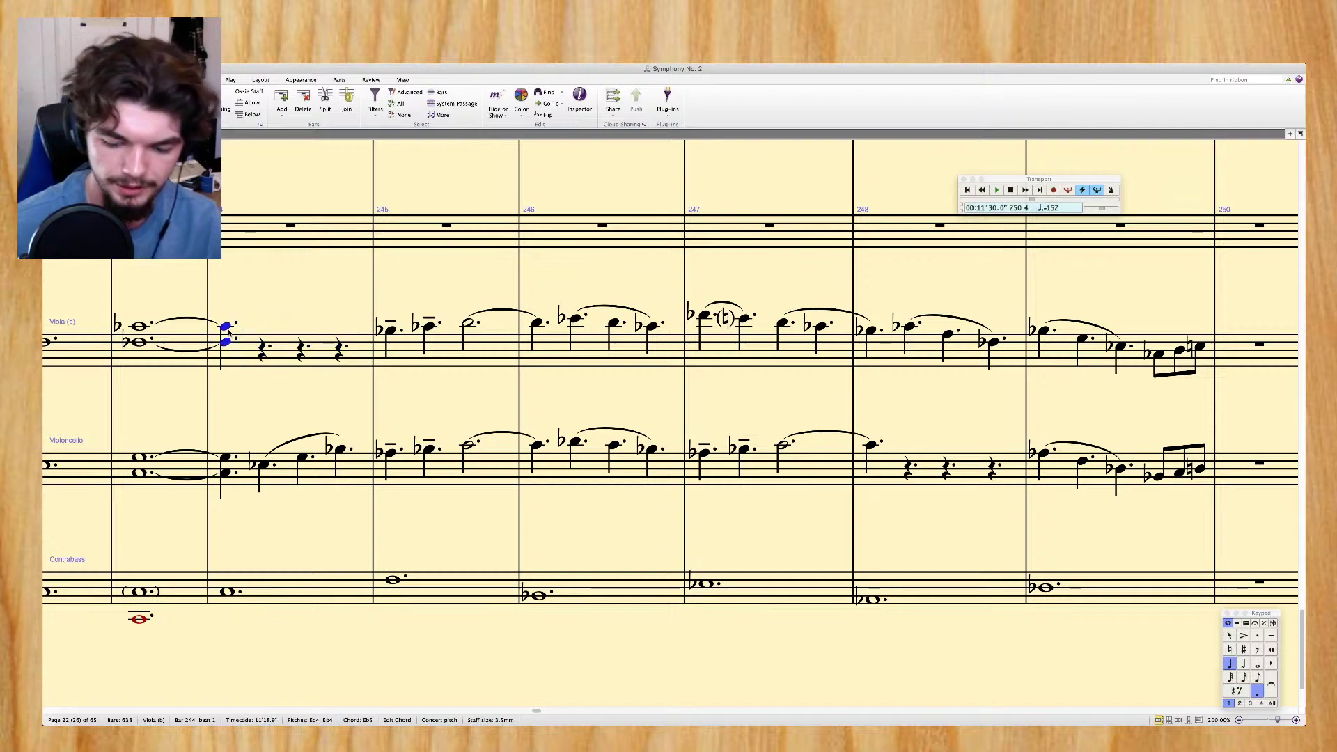
{"action": "key", "text": "6"}
{"action": "key", "text": "0"}
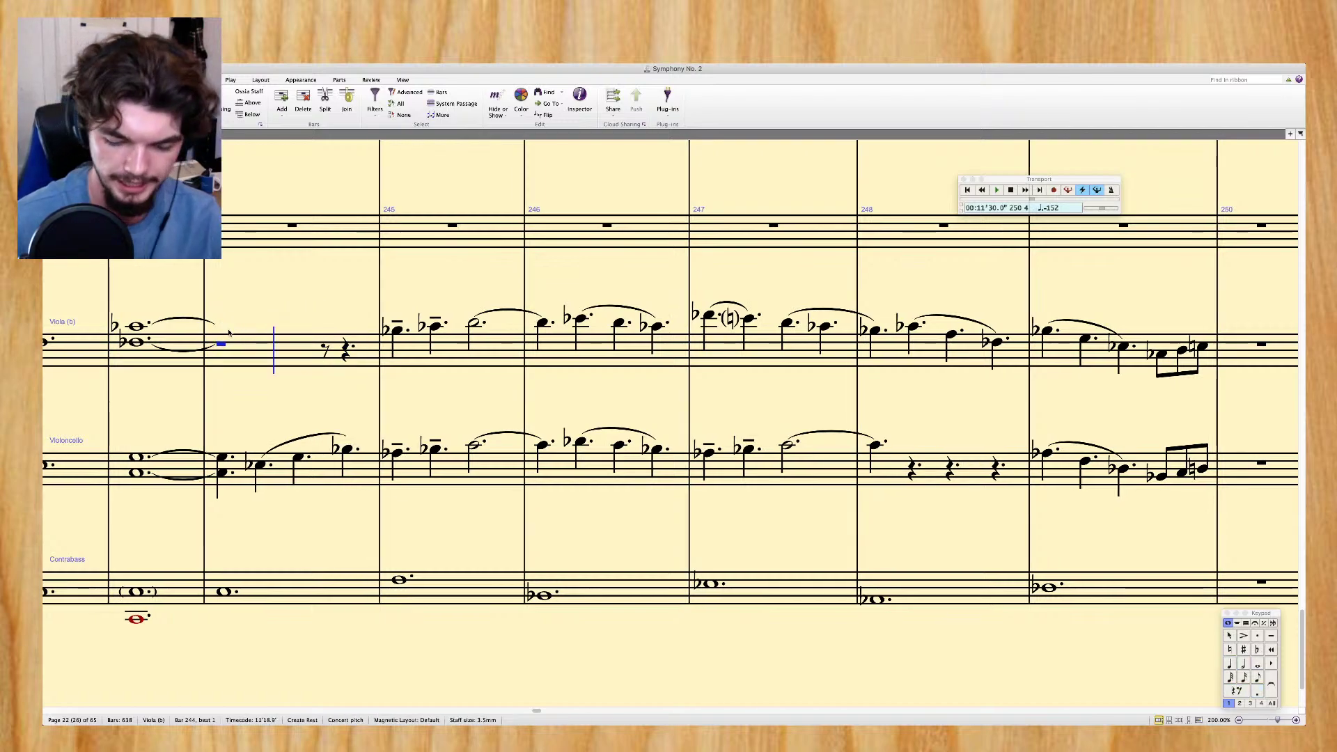
{"action": "key", "text": "super+z"}
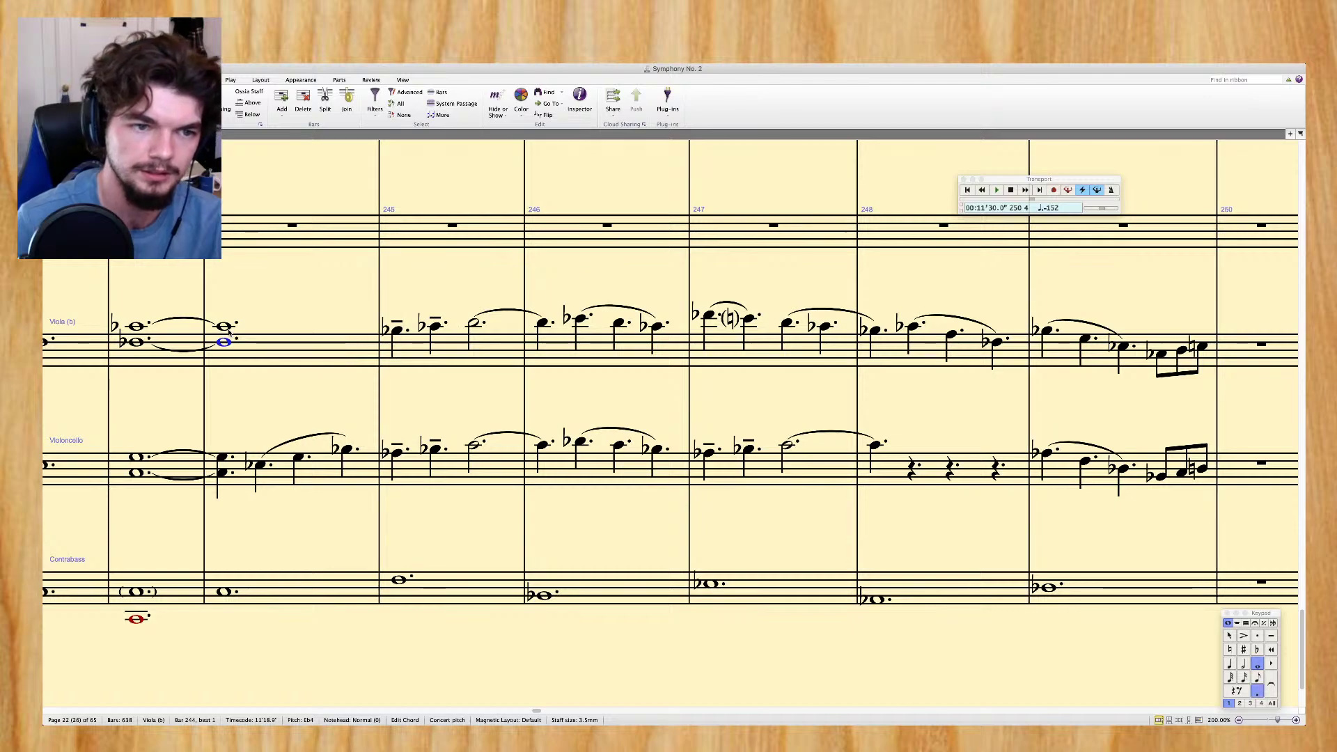
{"action": "key", "text": "Escape"}
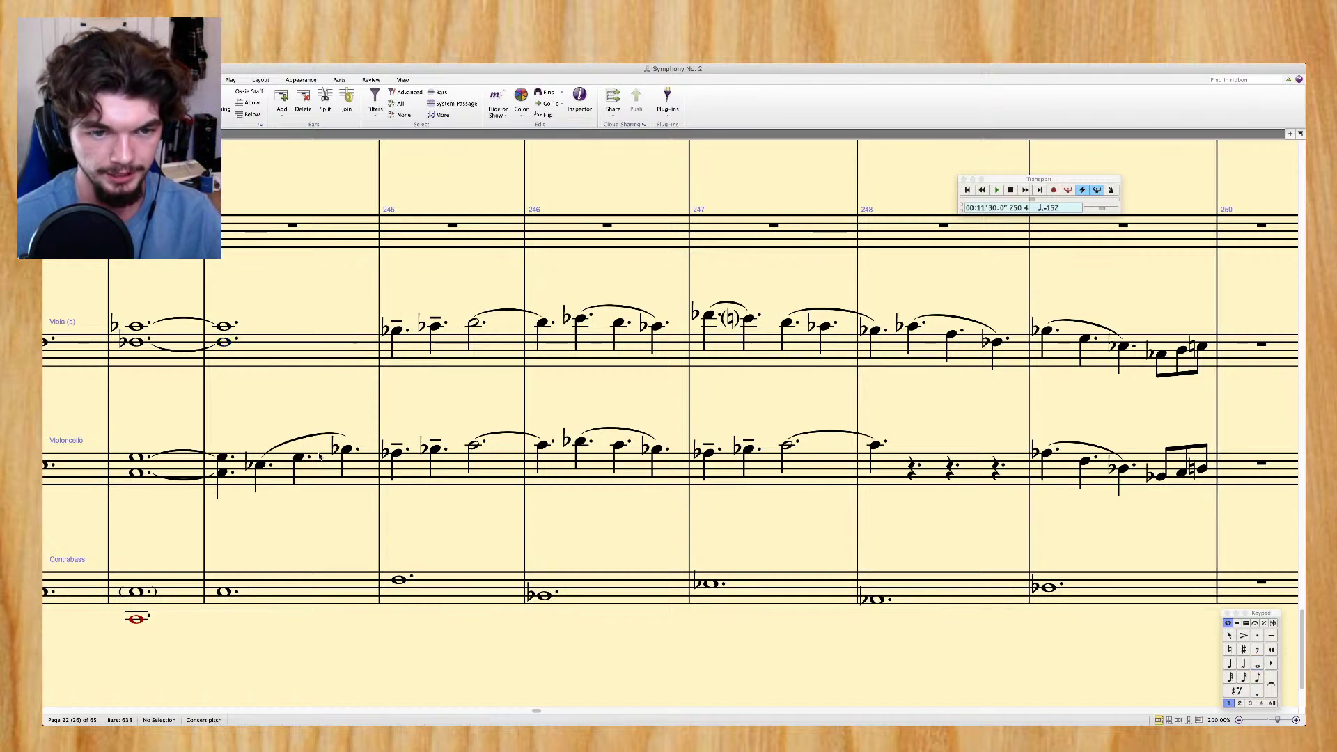
Lengthen the cello's first A flat in bar 245 to a dotted whole note and remove its tenuto mark
{"action": "left_click", "coordinate": [397, 454]}
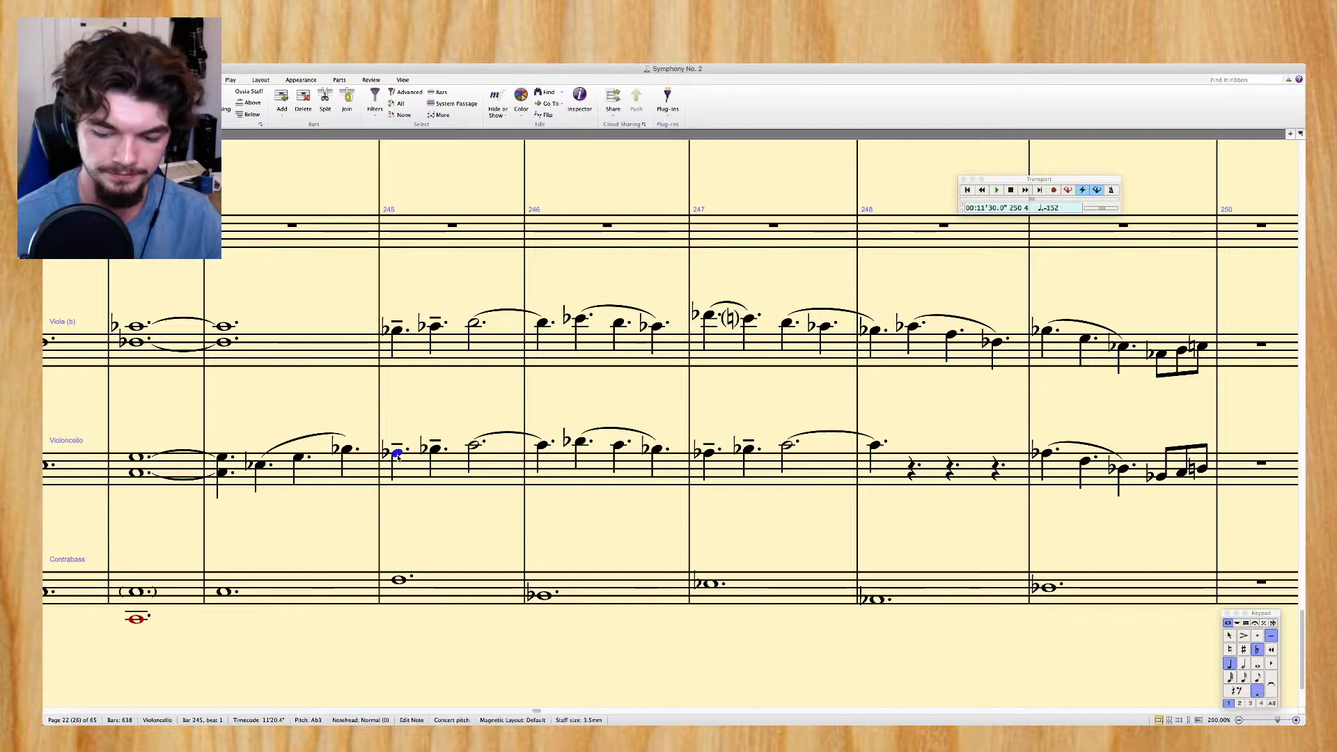
{"action": "key", "text": "6"}
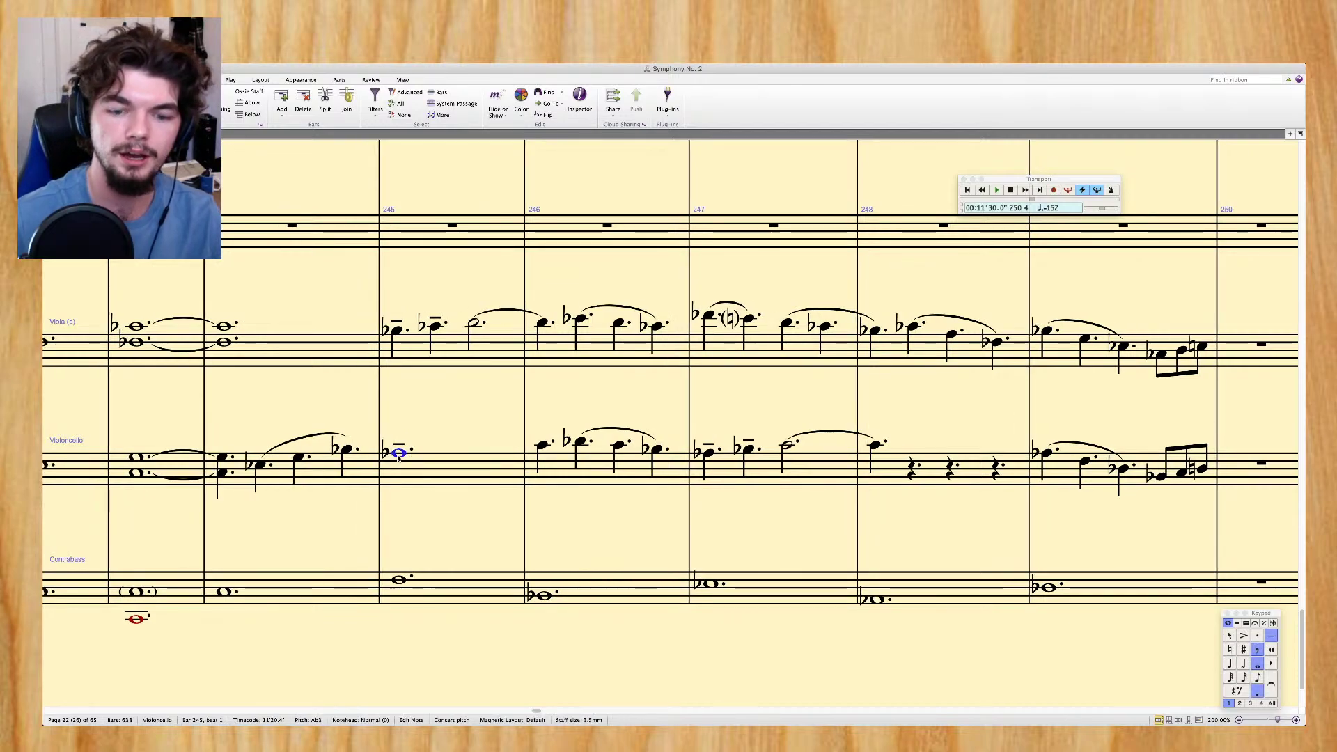
{"action": "key", "text": "KP_Multiply"}
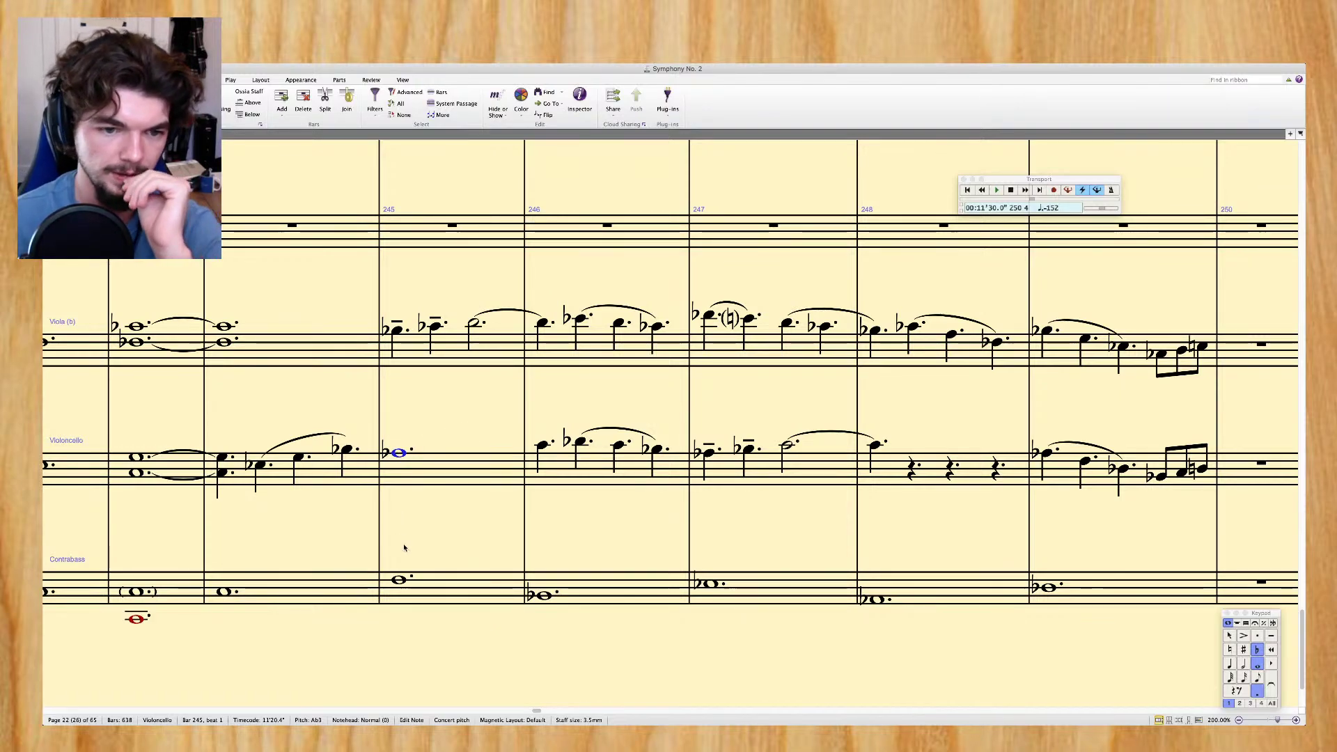
Shorten the viola's long C in bar 245 to a dotted quarter and add an E flat dotted quarter on the last beat
{"action": "left_click", "coordinate": [399, 581]}
{"action": "left_click", "coordinate": [398, 453]}
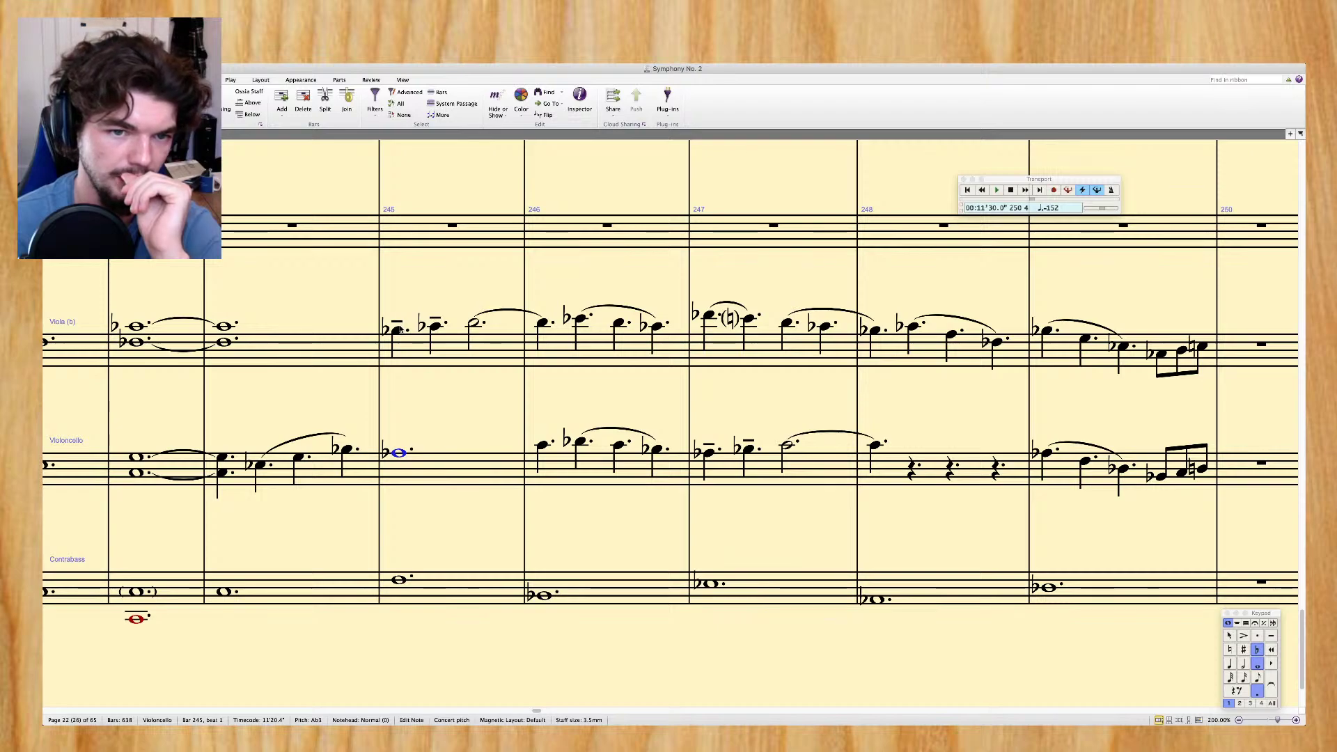
{"action": "left_click", "coordinate": [476, 324]}
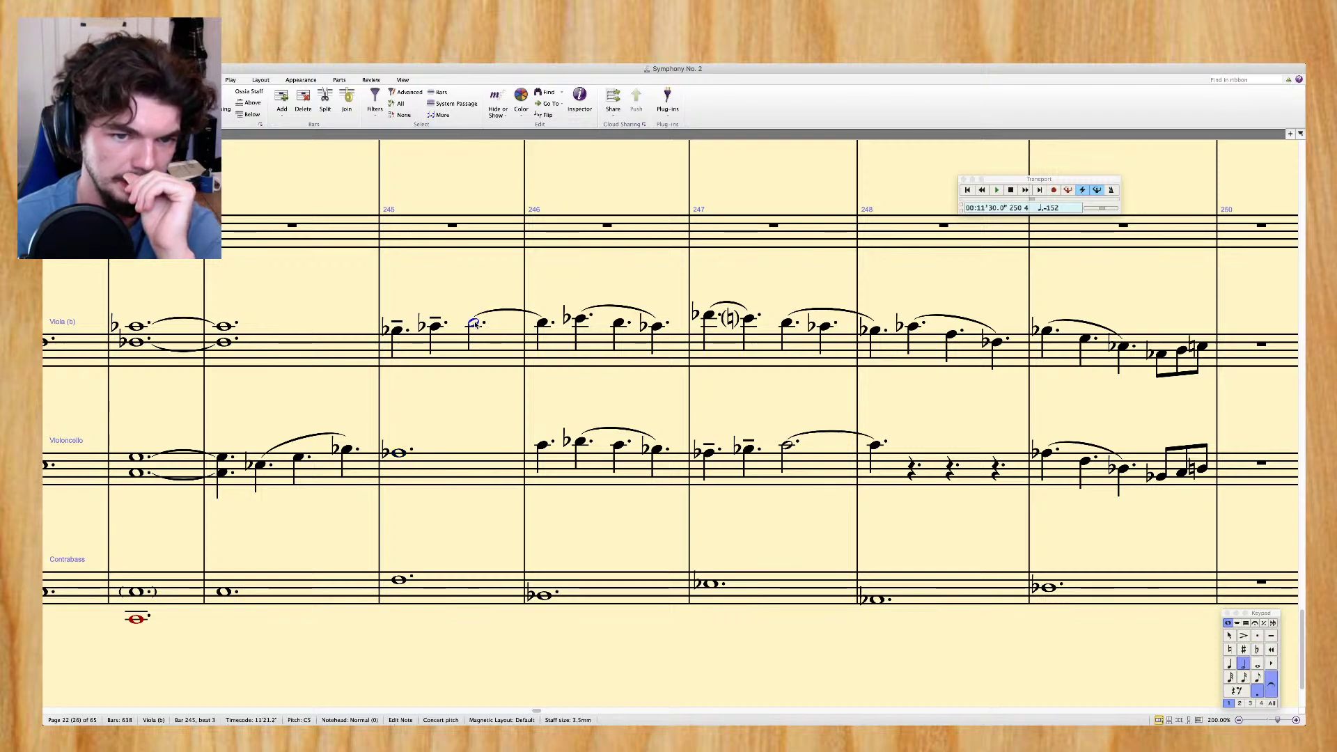
{"action": "key", "text": "4"}
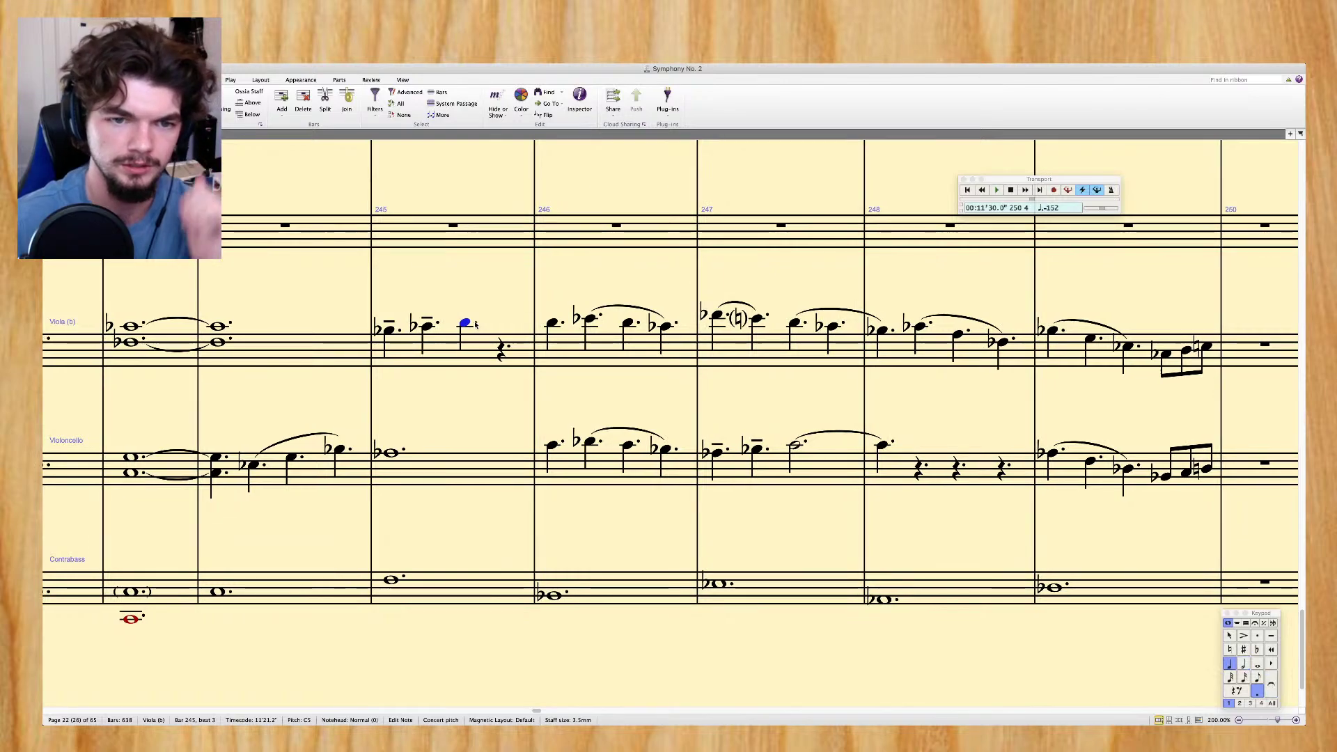
{"action": "key", "text": "e"}
{"action": "key", "text": "9"}
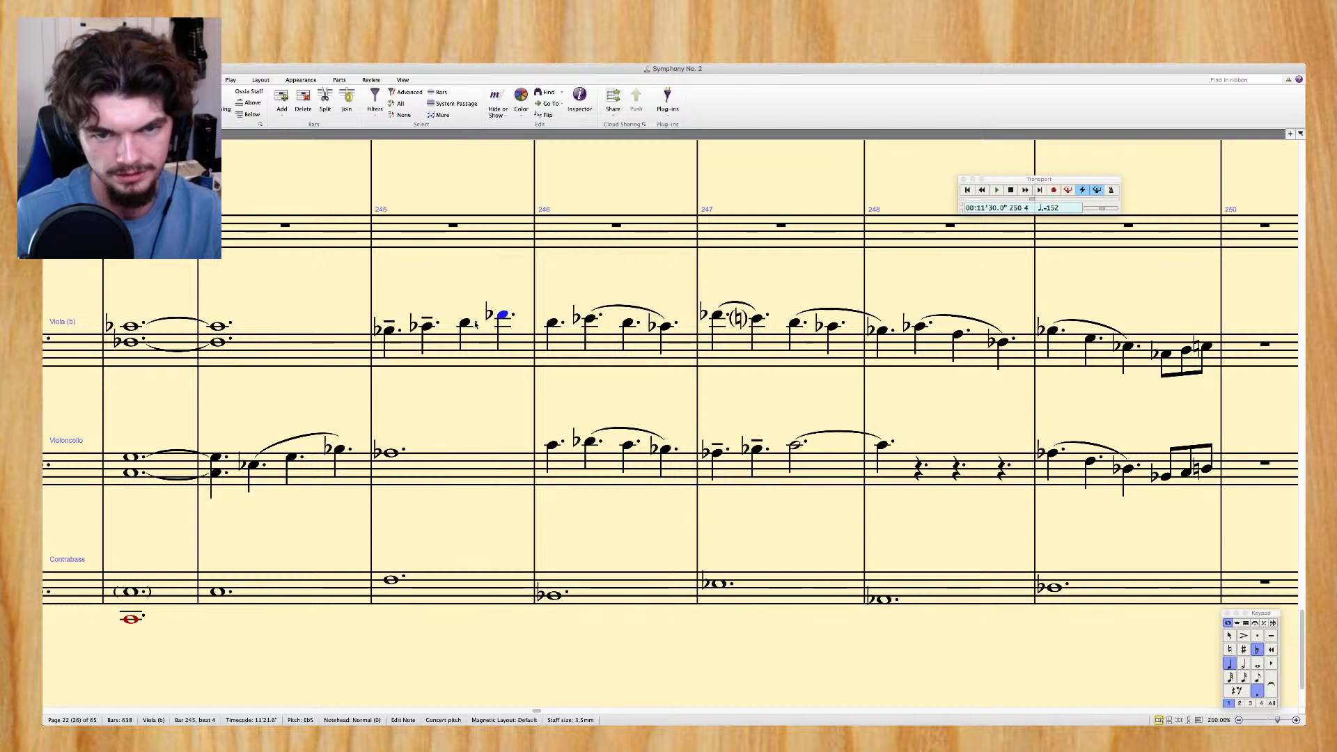
Replace the viola notes in bar 246 with a single dotted whole-note D flat
{"action": "key", "text": "Right"}
{"action": "key", "text": "9"}
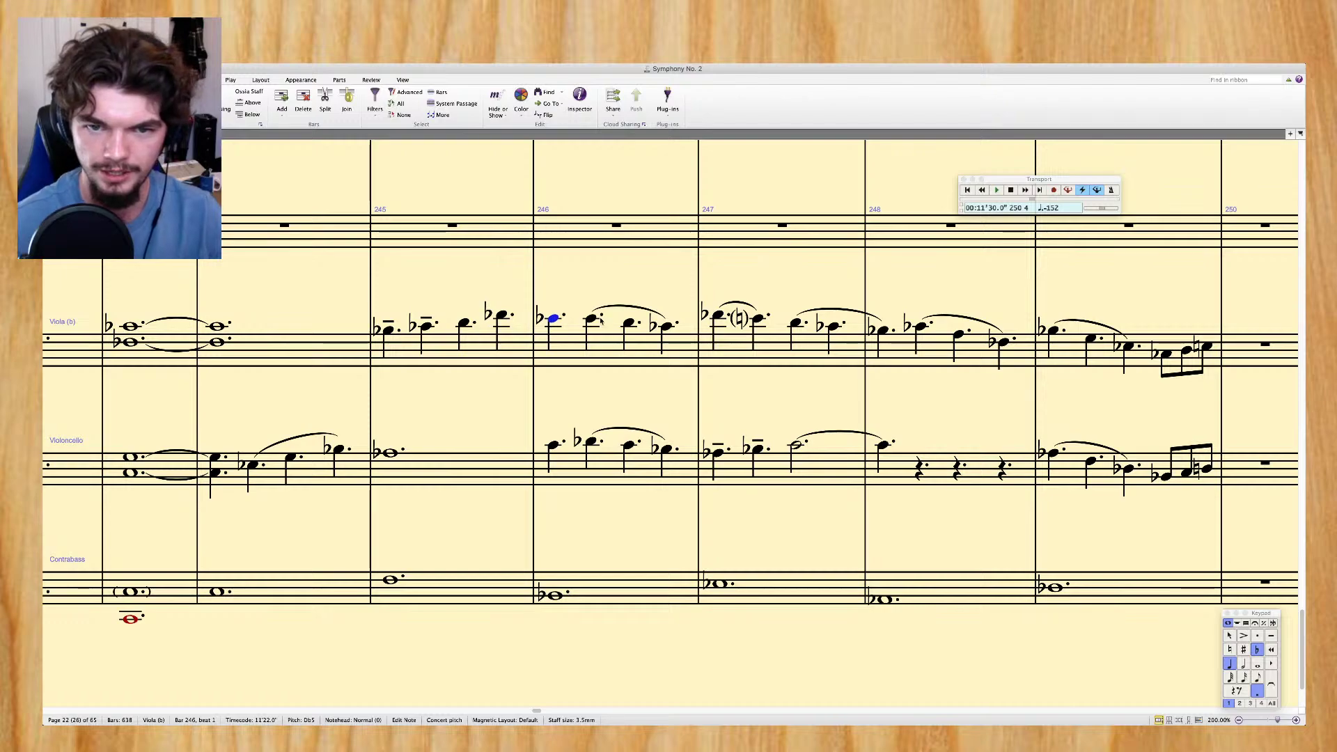
{"action": "key", "text": "7"}
{"action": "left_click", "coordinate": [584, 355]}
{"action": "key", "text": "Delete"}
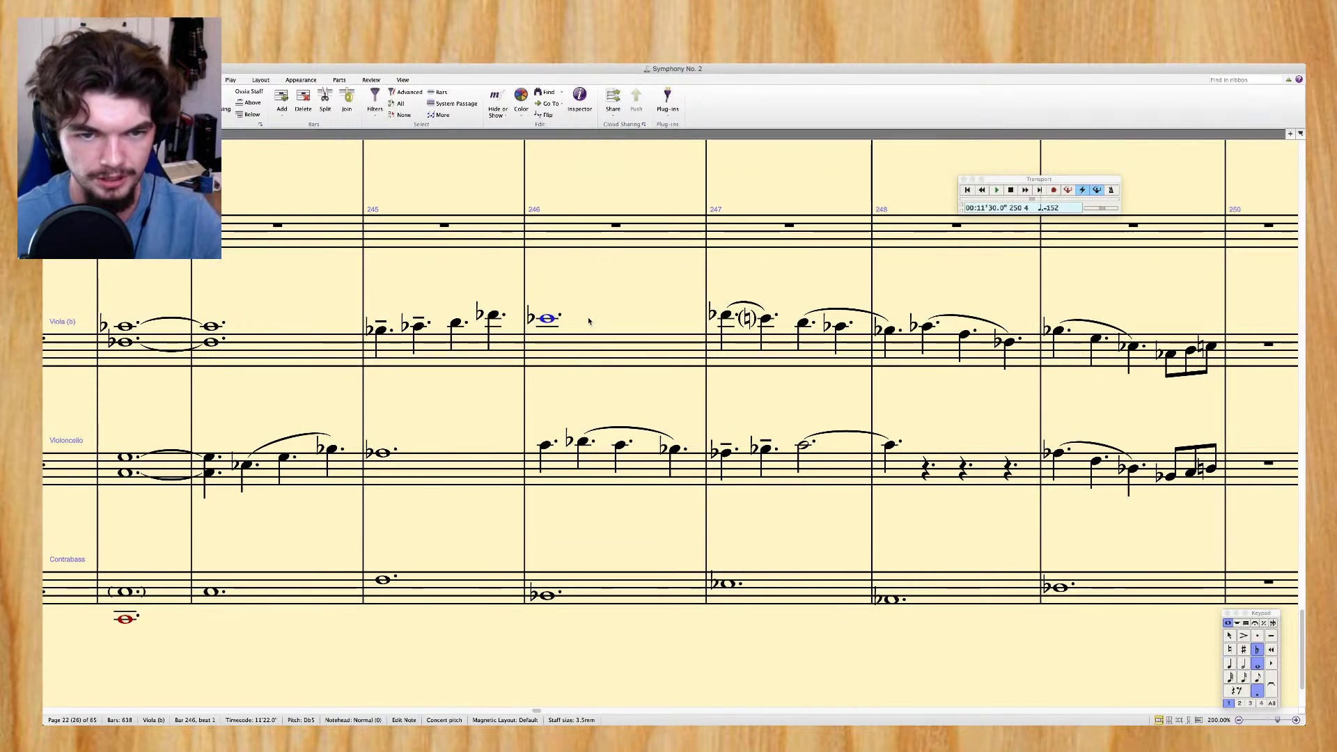
Slur the cello's whole-note A flat in bar 245 into bar 246 and lower the first note there to A flat
{"action": "scroll", "coordinate": [589, 321], "scroll_direction": "right", "scroll_amount": 2}
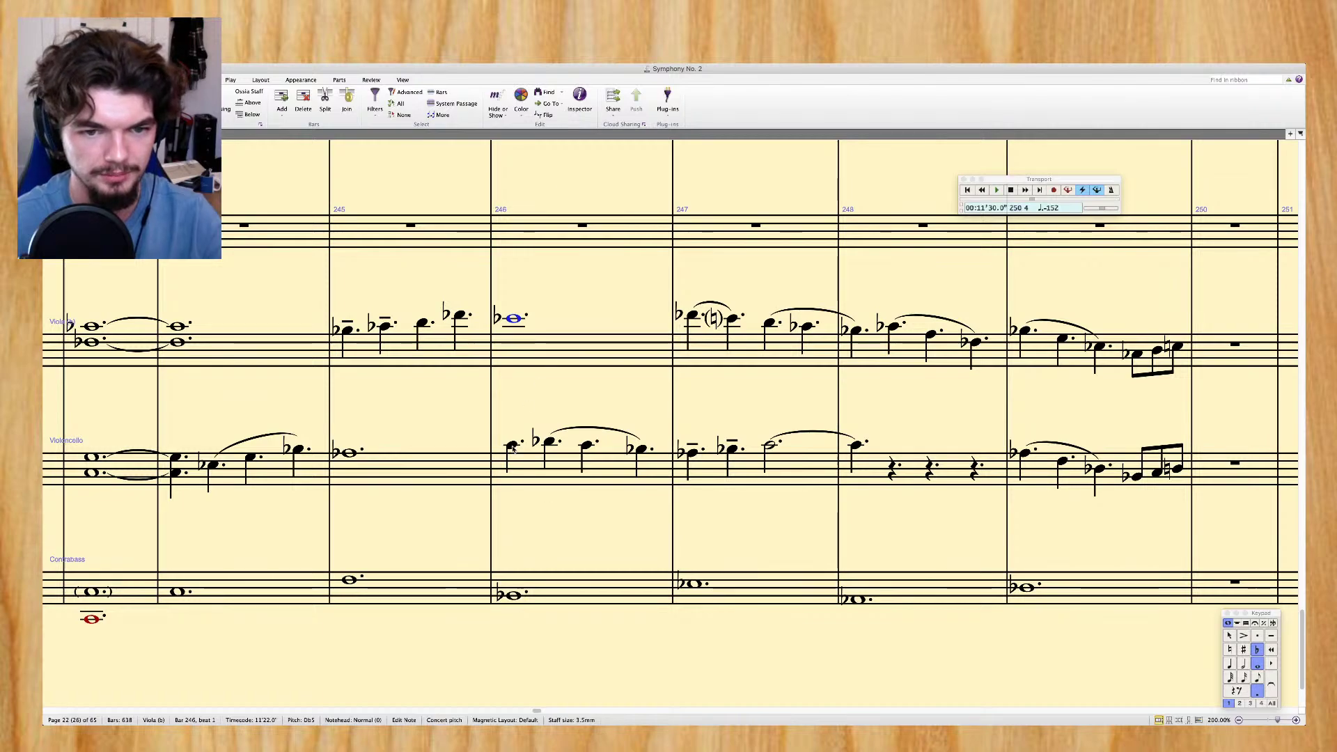
{"action": "left_click", "coordinate": [346, 453]}
{"action": "key", "text": "s"}
{"action": "key", "text": "Down"}
{"action": "key", "text": "Down"}
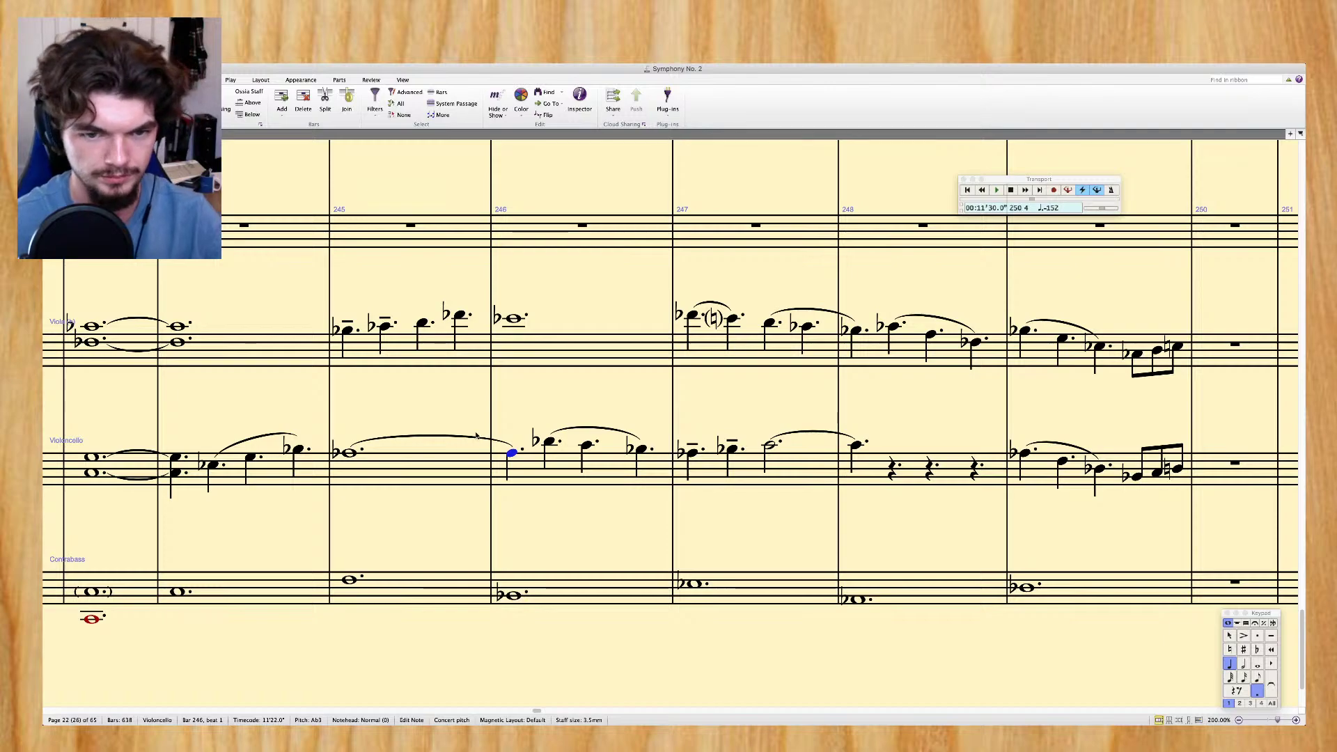
Extend the cello's first A flat in bar 247 to a dotted whole note and clear the cello's bar 248
{"action": "key", "text": "Right"}
{"action": "key", "text": "Right"}
{"action": "key", "text": "Right"}
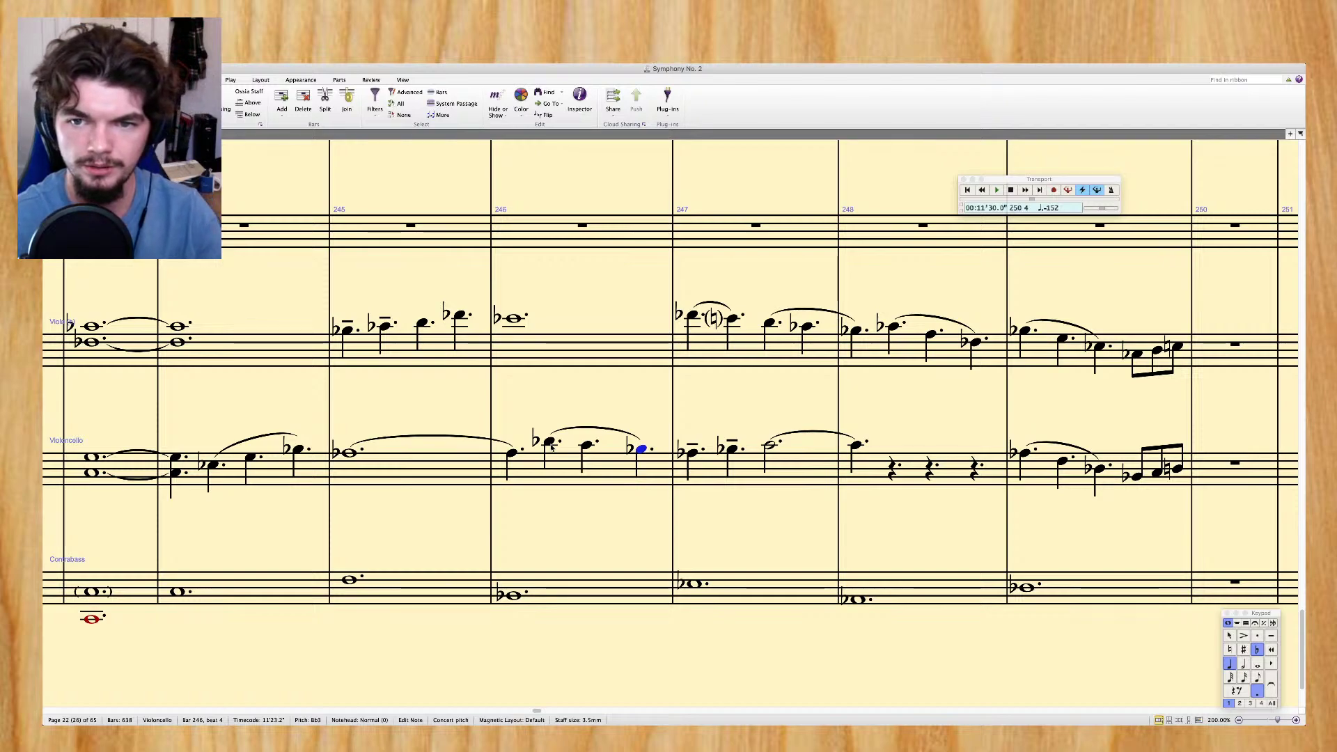
{"action": "key", "text": "Right"}
{"action": "key", "text": "6"}
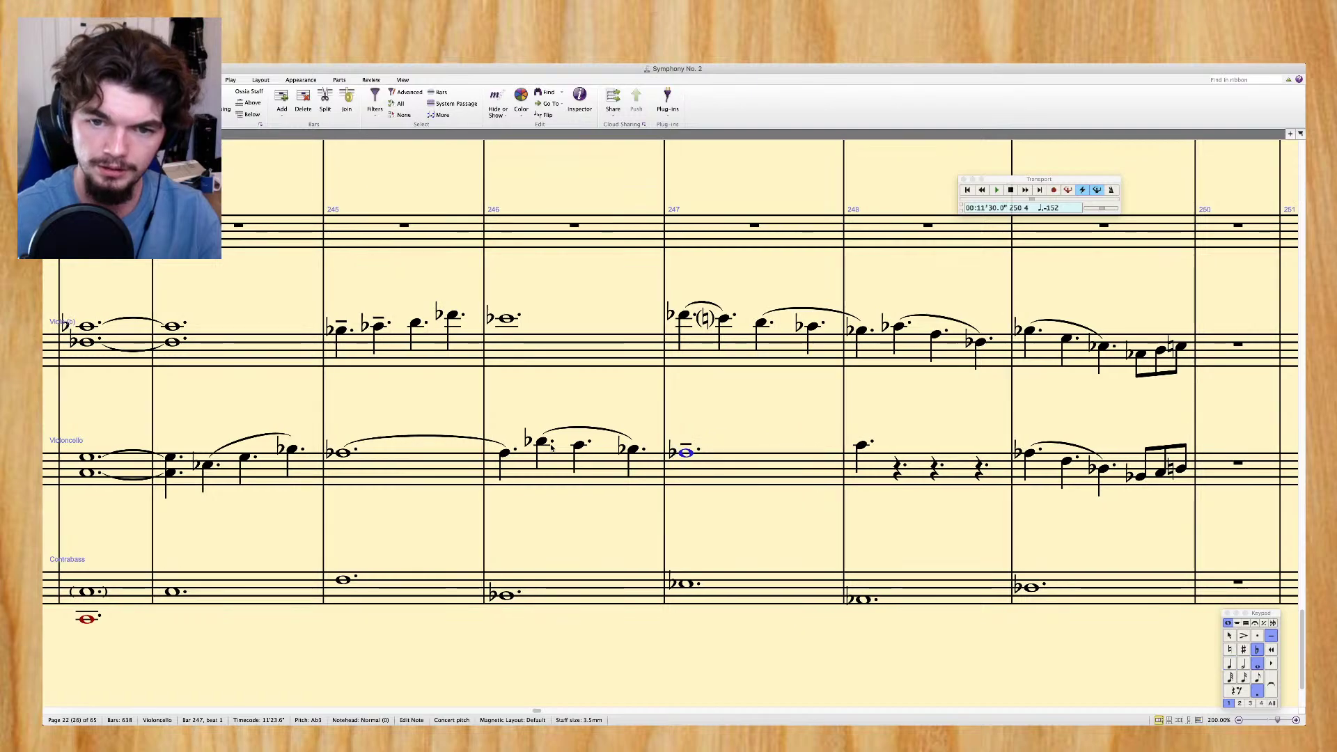
{"action": "left_click", "coordinate": [901, 472]}
{"action": "key", "text": "Delete"}
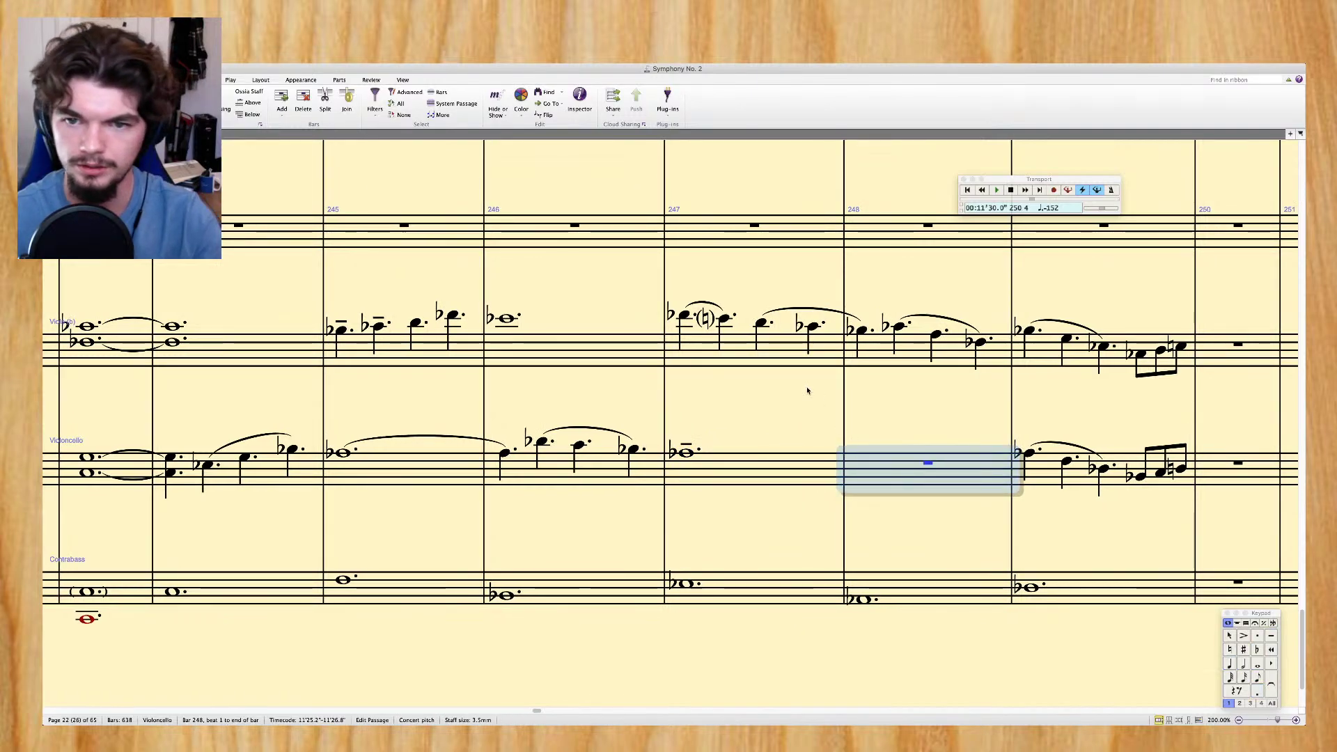
Remove the slur over the first two viola notes of bar 247 and lower the first note to A flat
{"action": "left_click", "coordinate": [702, 312]}
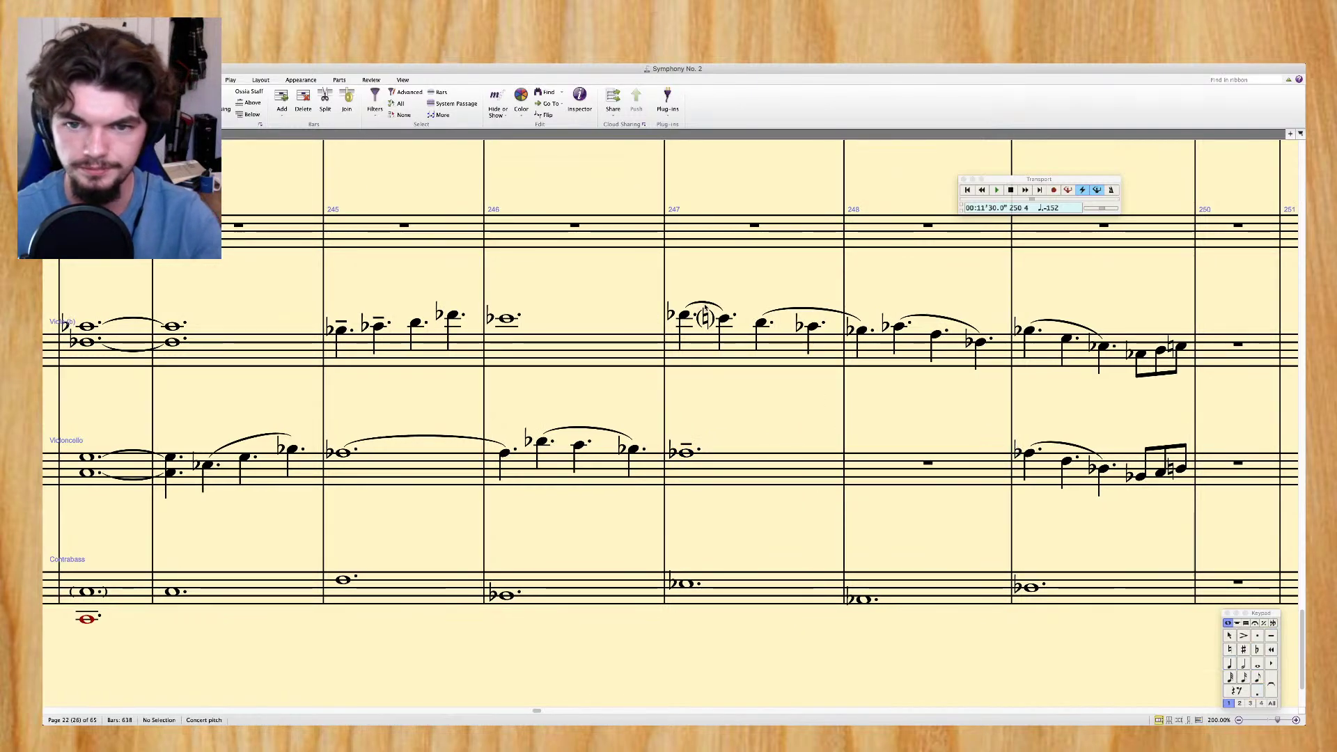
{"action": "key", "text": "p"}
{"action": "left_click", "coordinate": [720, 420]}
{"action": "left_click", "coordinate": [684, 319]}
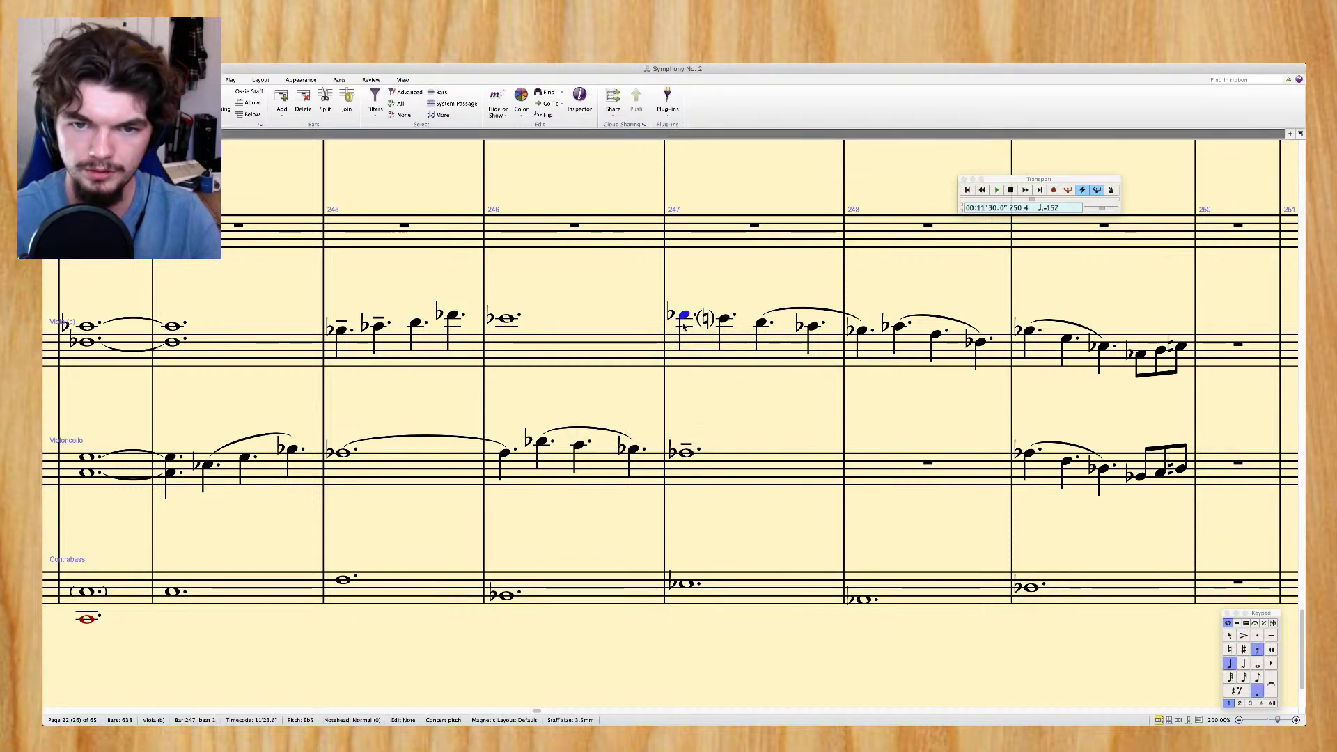
{"action": "key", "text": "Down"}
{"action": "key", "text": "Down"}
{"action": "key", "text": "Down"}
{"action": "key", "text": "Down"}
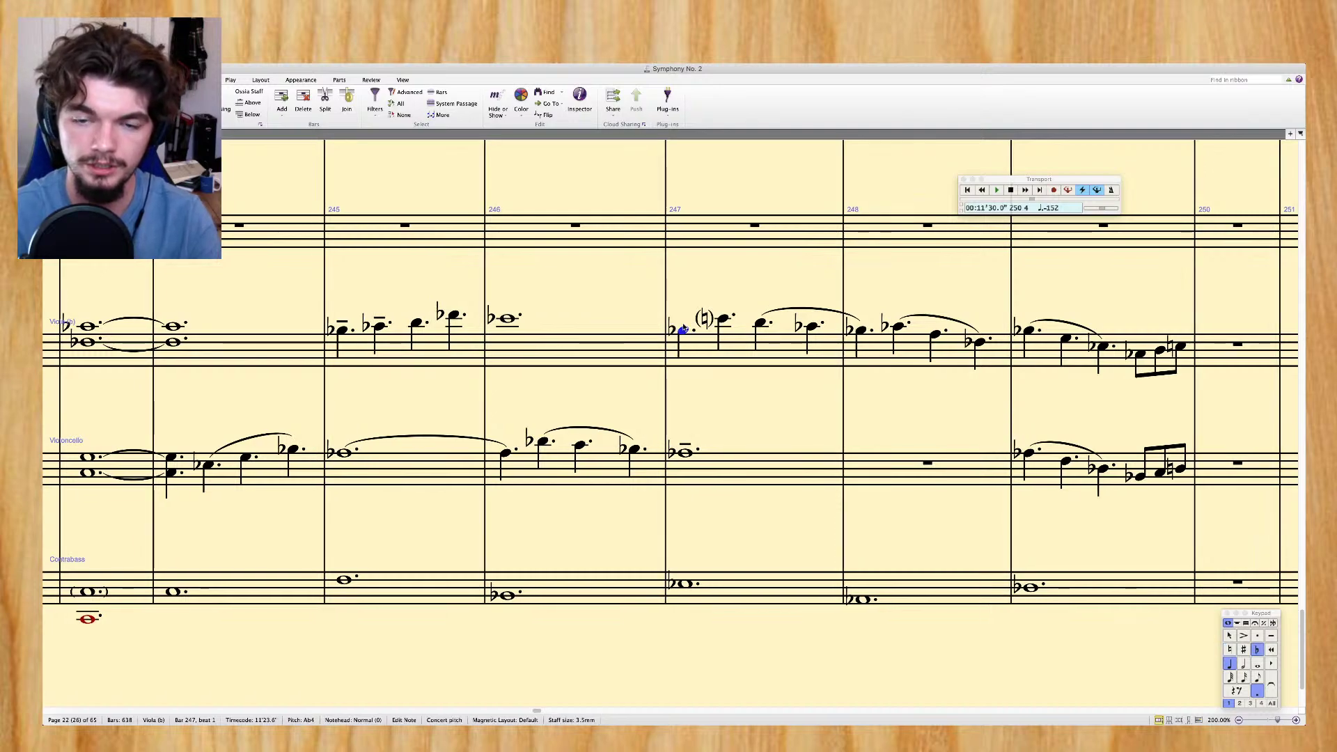
Set the viola's second note in bar 247 to B flat and fourth to E flat, removing the slur into bar 248
{"action": "key", "text": "Right"}
{"action": "key", "text": "Down"}
{"action": "key", "text": "Right"}
{"action": "key", "text": "Right"}
{"action": "key", "text": "Up"}
{"action": "key", "text": "Up"}
{"action": "key", "text": "Up"}
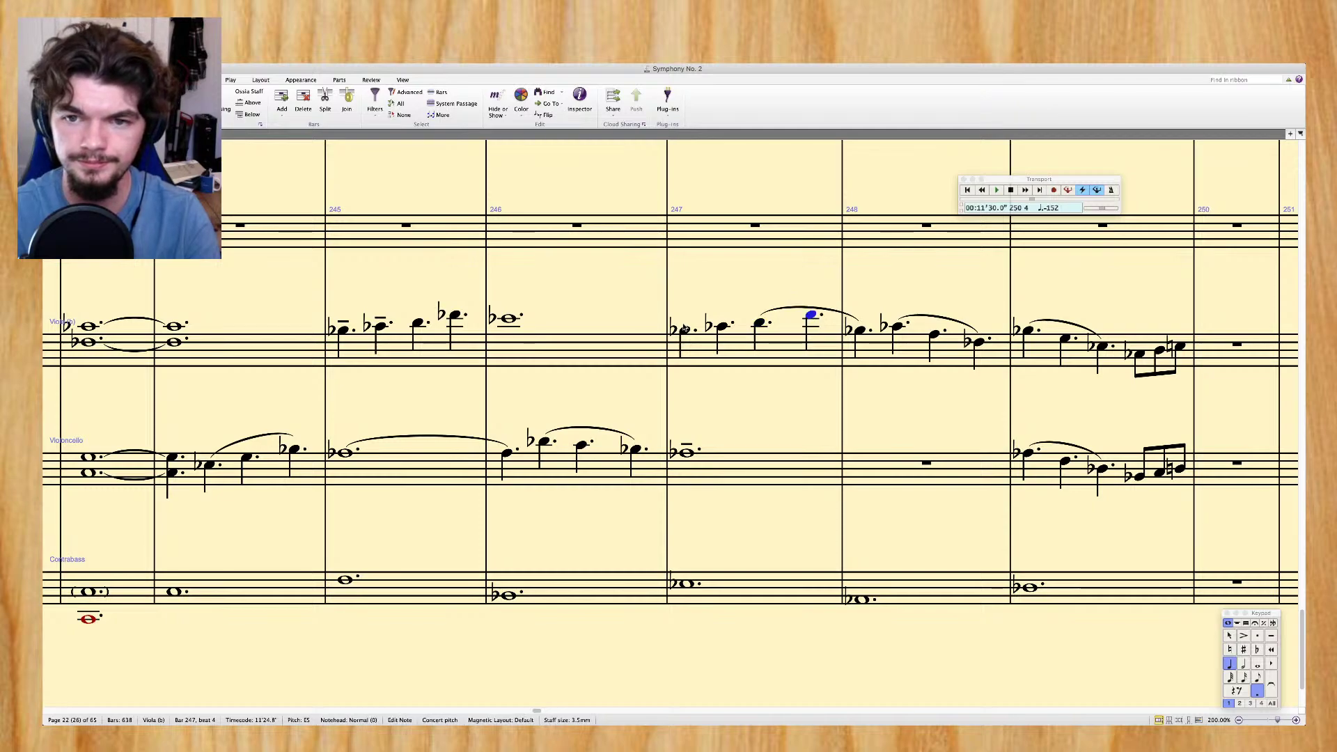
{"action": "key", "text": "Left"}
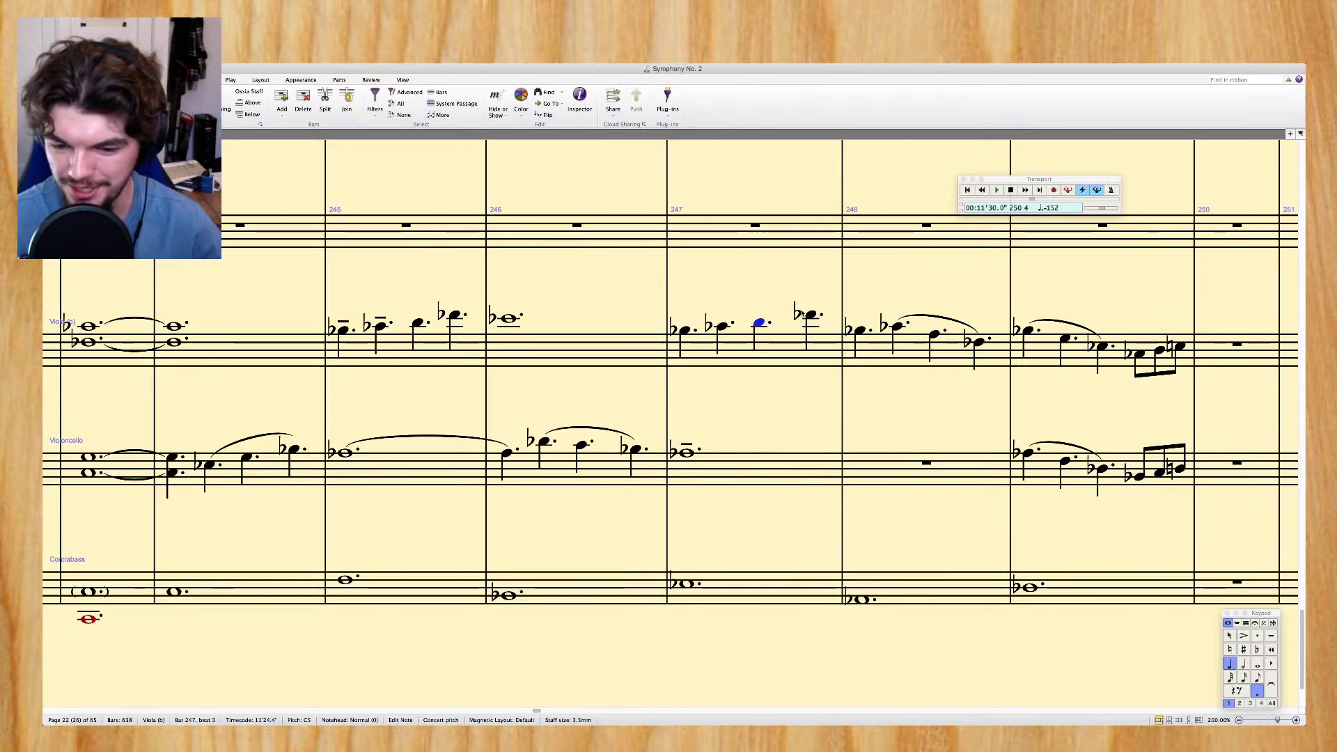
Check the viola and contrabass in bar 248 against the cello phrase in bar 249
{"action": "left_click", "coordinate": [872, 352]}
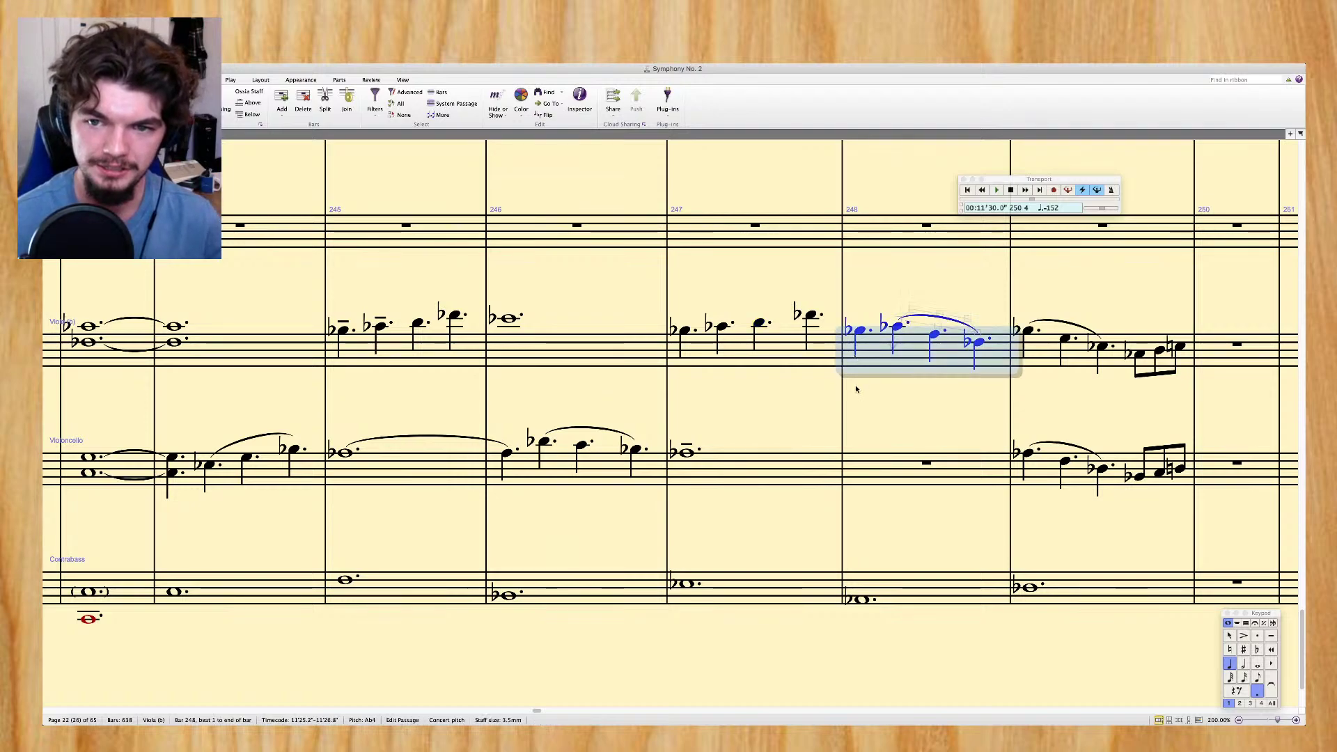
{"action": "left_click", "coordinate": [1027, 452]}
{"action": "key", "text": "Right"}
{"action": "key", "text": "Right"}
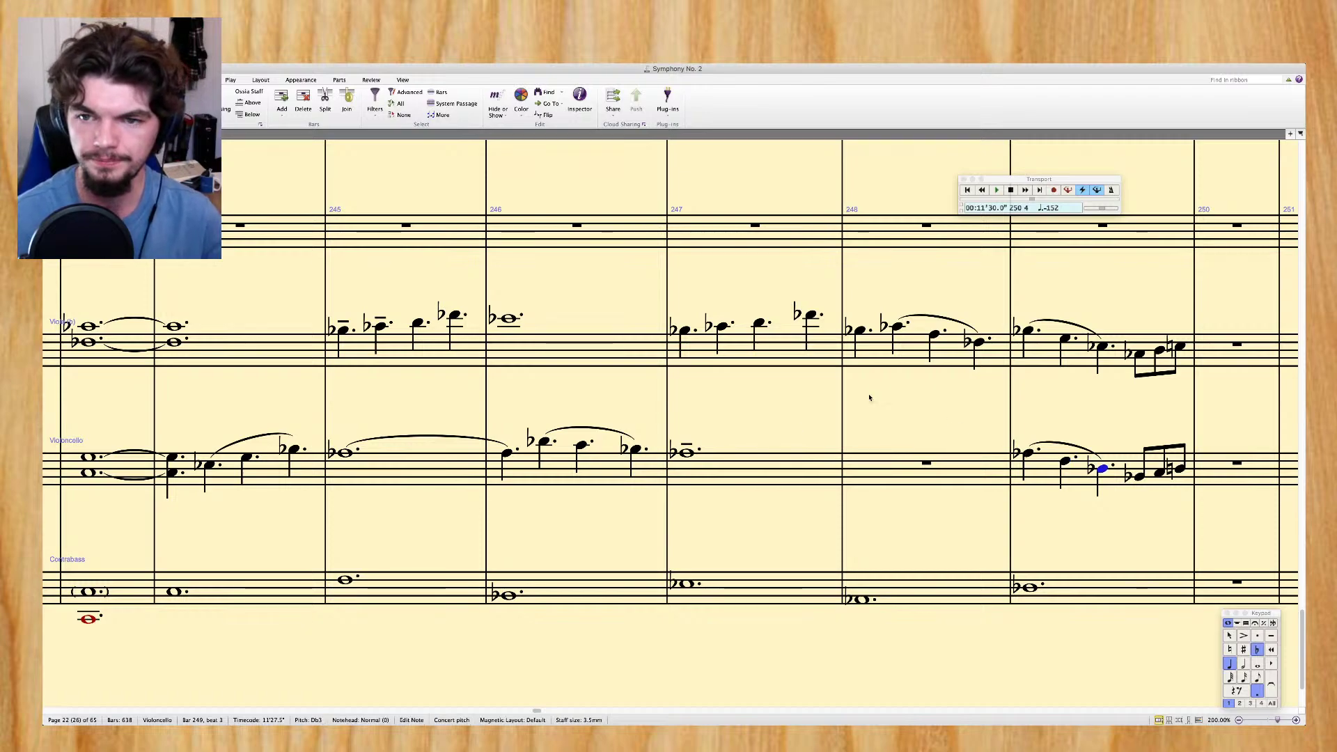
{"action": "left_click", "coordinate": [863, 601]}
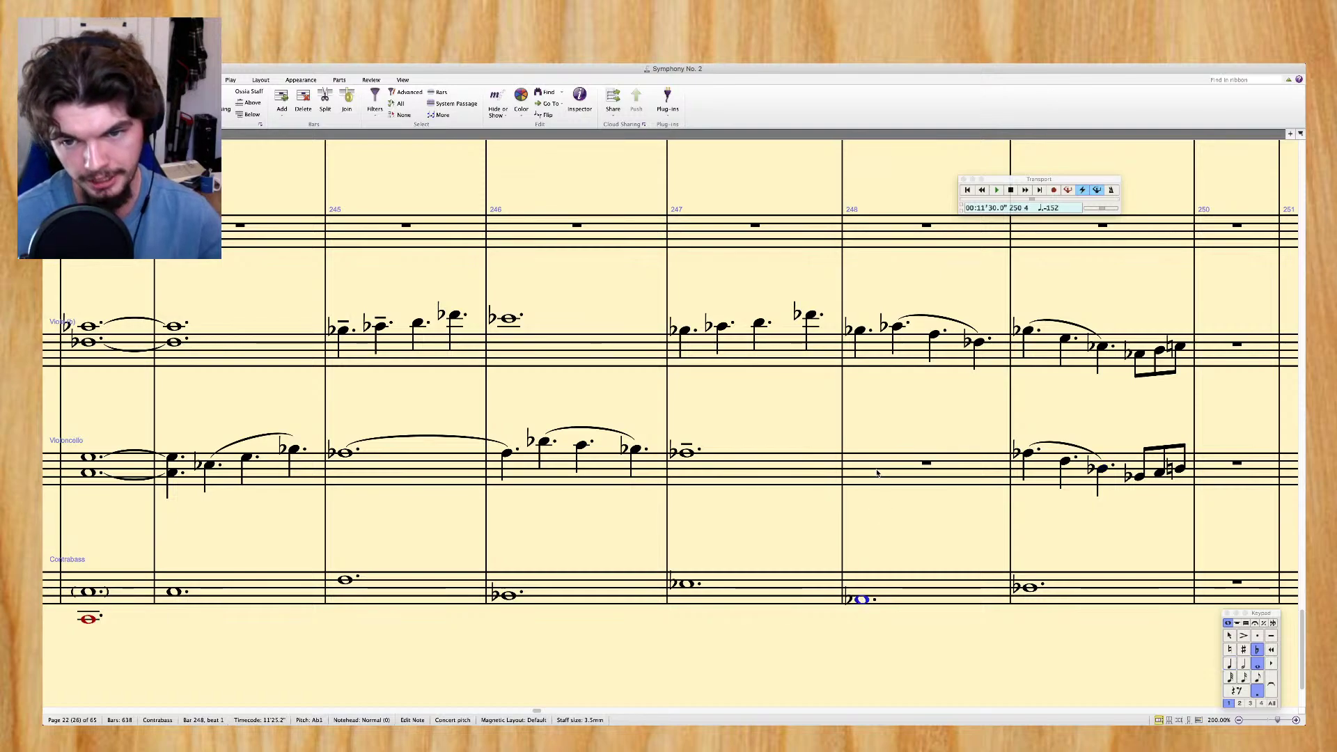
Fill the cello's bar 248 with dotted quarters G flat, F and E flat, starting on the second beat after a dotted quarter rest
{"action": "scroll", "coordinate": [923, 418], "scroll_direction": "right", "scroll_amount": 3}
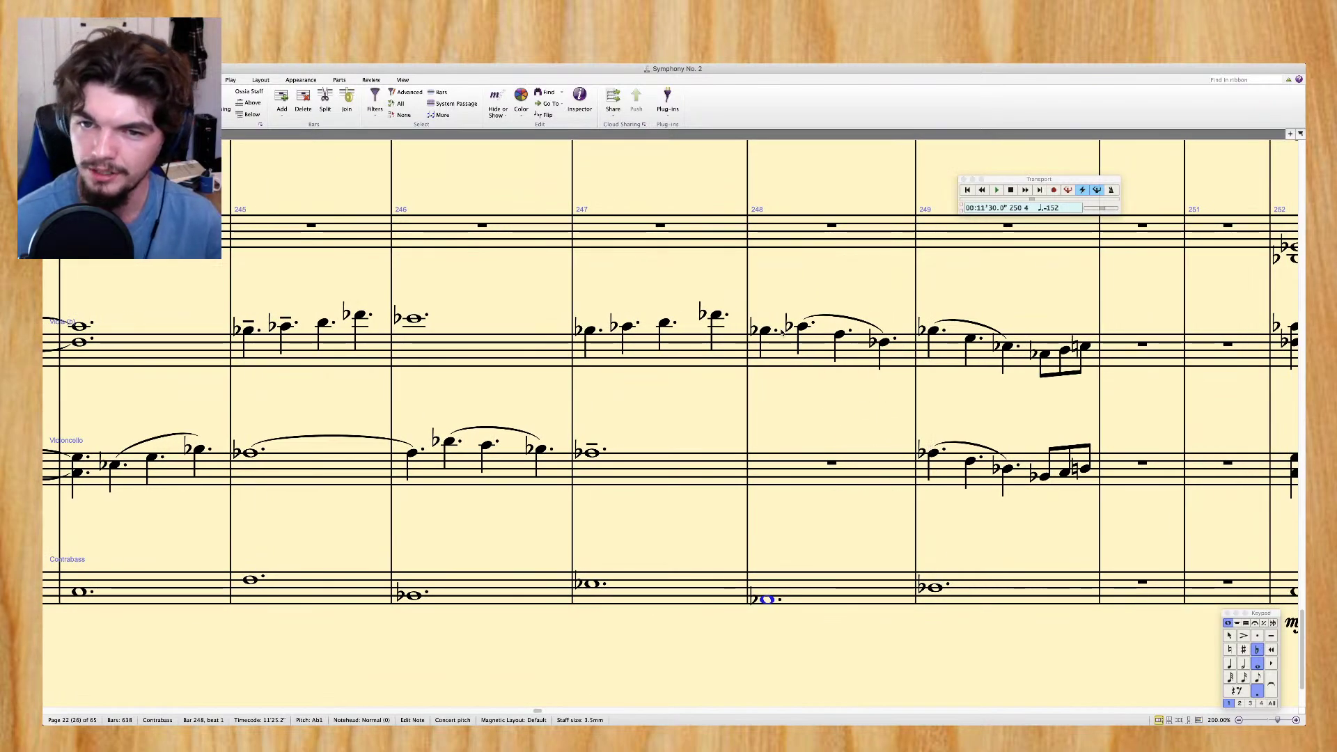
{"action": "left_click", "coordinate": [833, 464]}
{"action": "key", "text": "4"}
{"action": "key", "text": "period"}
{"action": "key", "text": "Right"}
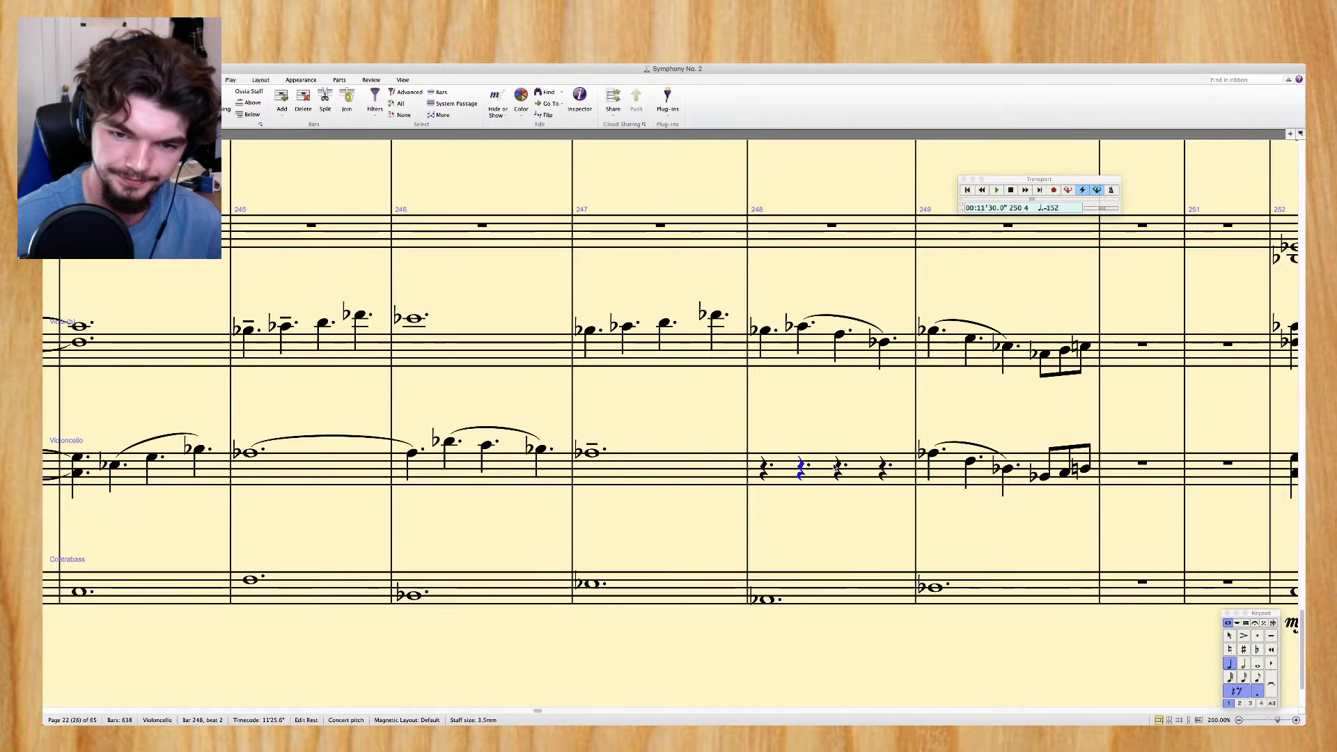
{"action": "key", "text": "n"}
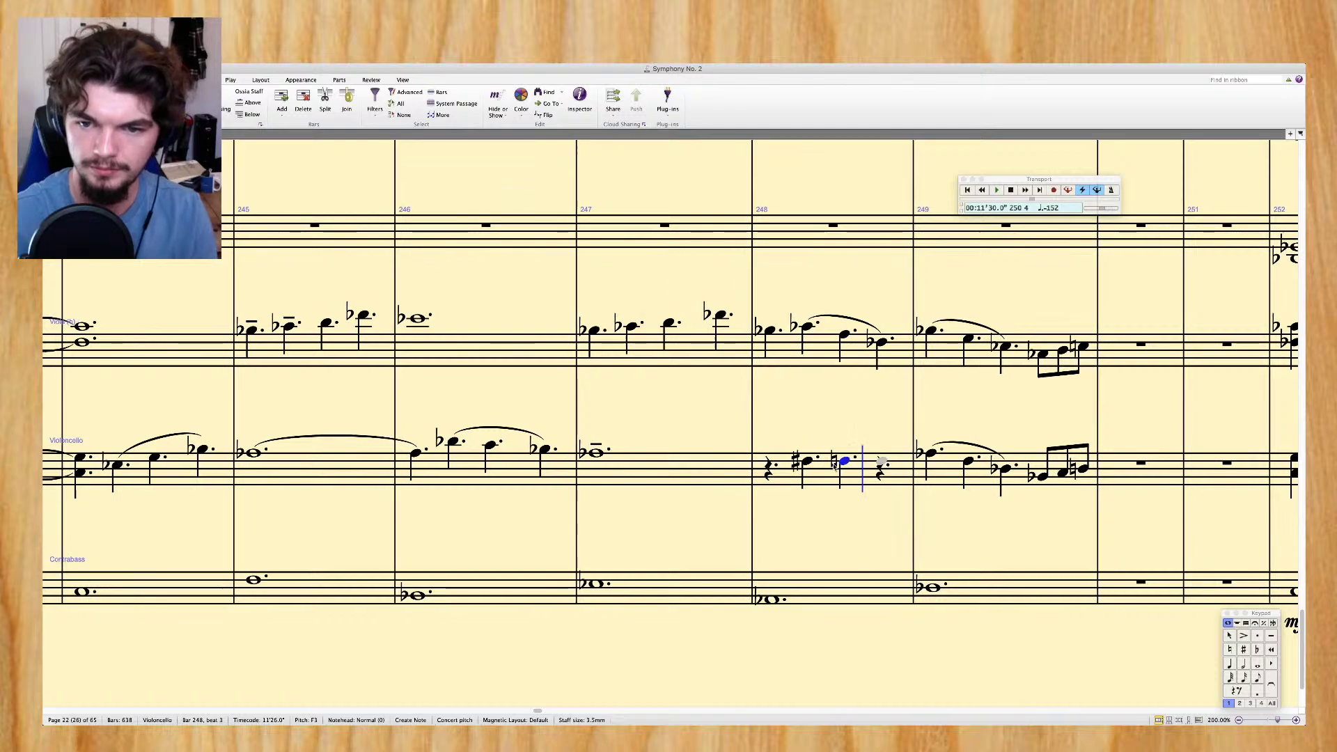
{"action": "key", "text": "Left"}
{"action": "key", "text": "Left"}
{"action": "key", "text": "Return"}
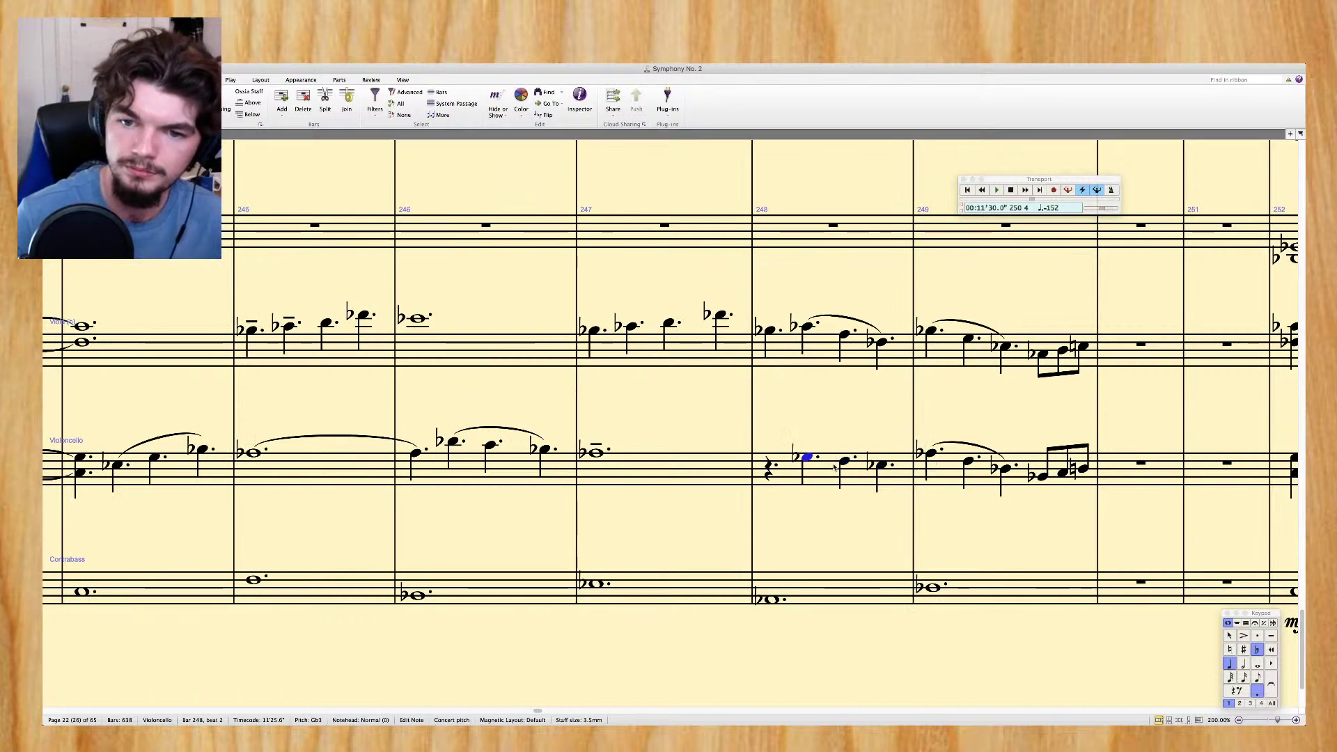
Step through the cello line from the second beat of bar 248 to the end of bar 249
{"action": "key", "text": "Right"}
{"action": "key", "text": "Right"}
{"action": "key", "text": "Right"}
{"action": "key", "text": "Right"}
{"action": "key", "text": "Right"}
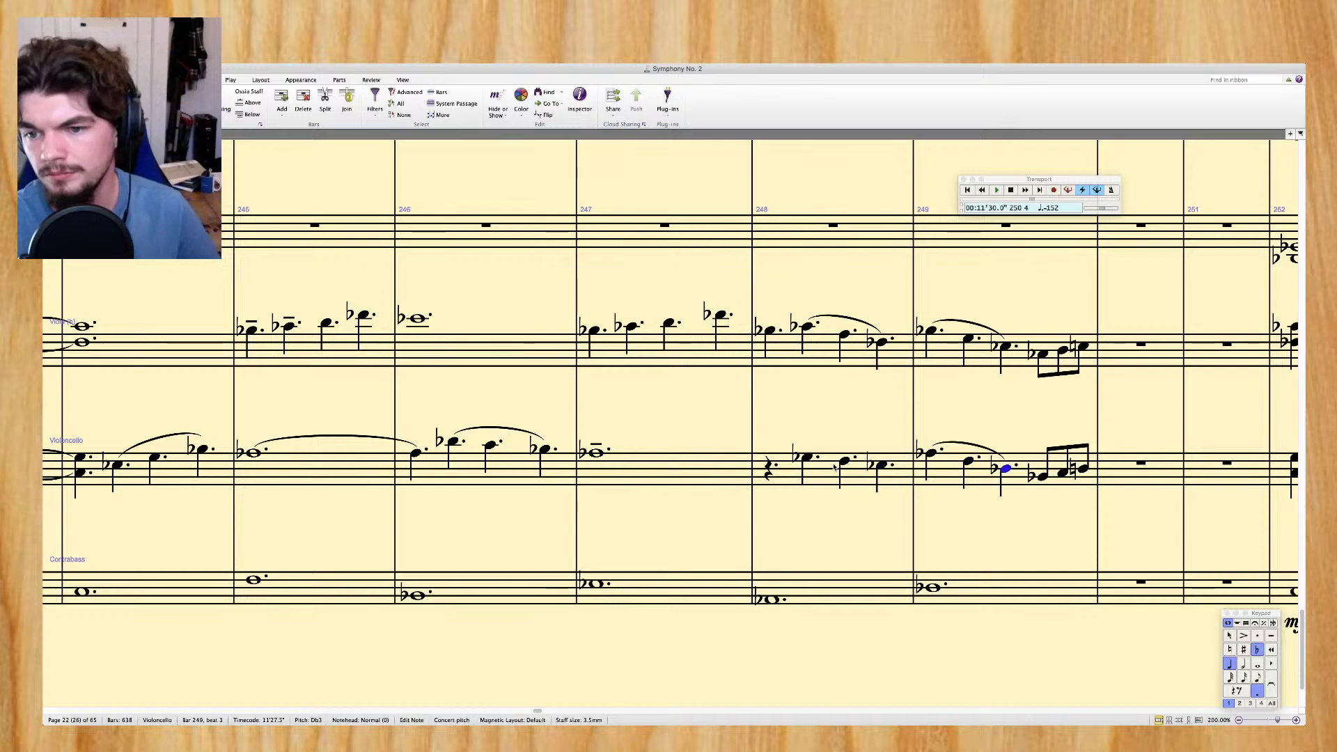
{"action": "key", "text": "Right"}
{"action": "key", "text": "Right"}
{"action": "key", "text": "Right"}
{"action": "key", "text": "Escape"}
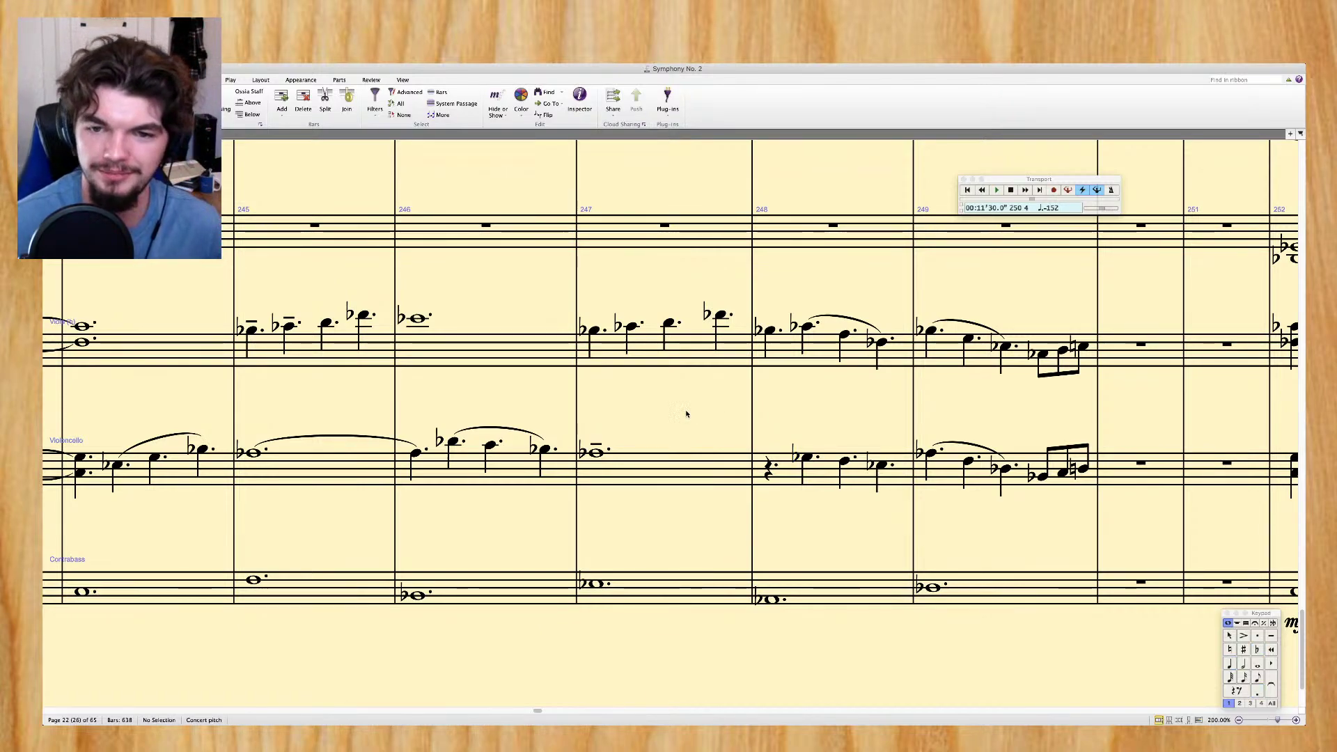
Slur the viola's last note of bar 247 into bar 248 and raise the first note of bar 248 to E flat
{"action": "left_click", "coordinate": [631, 326]}
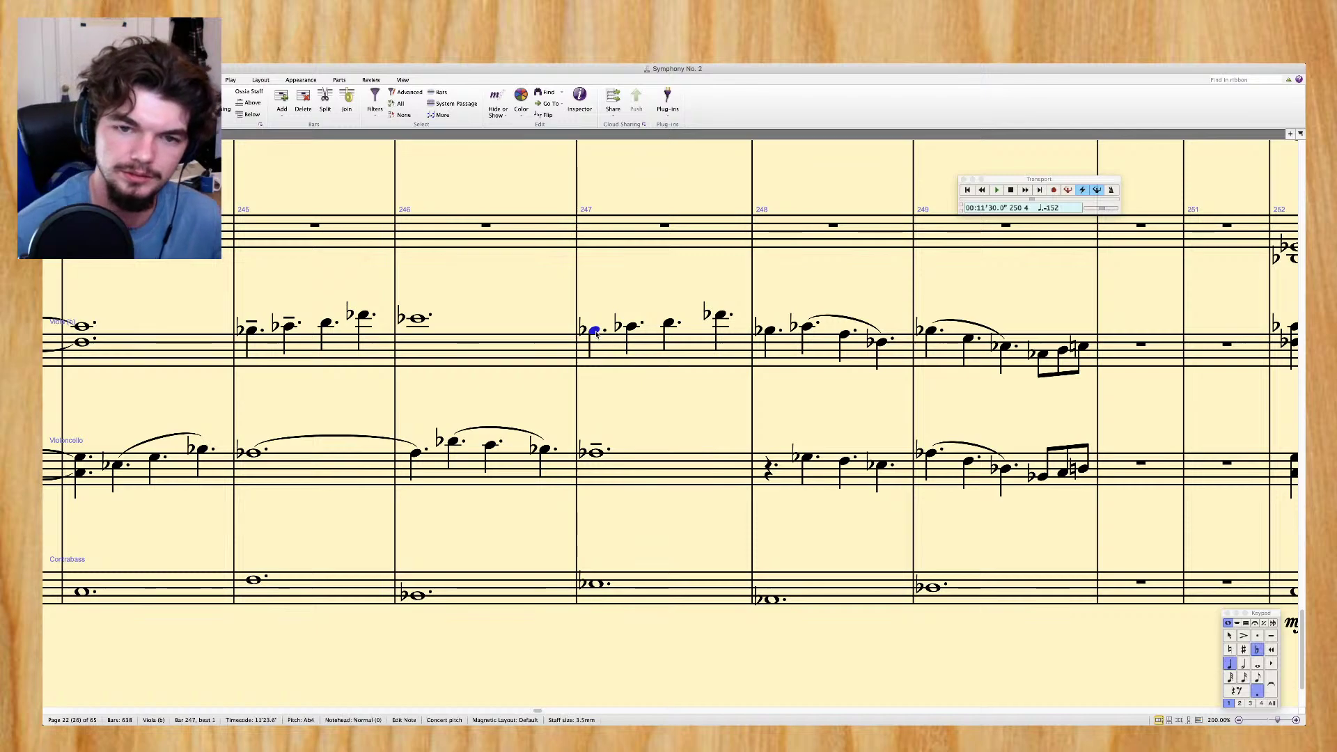
{"action": "key", "text": "Right"}
{"action": "key", "text": "Right"}
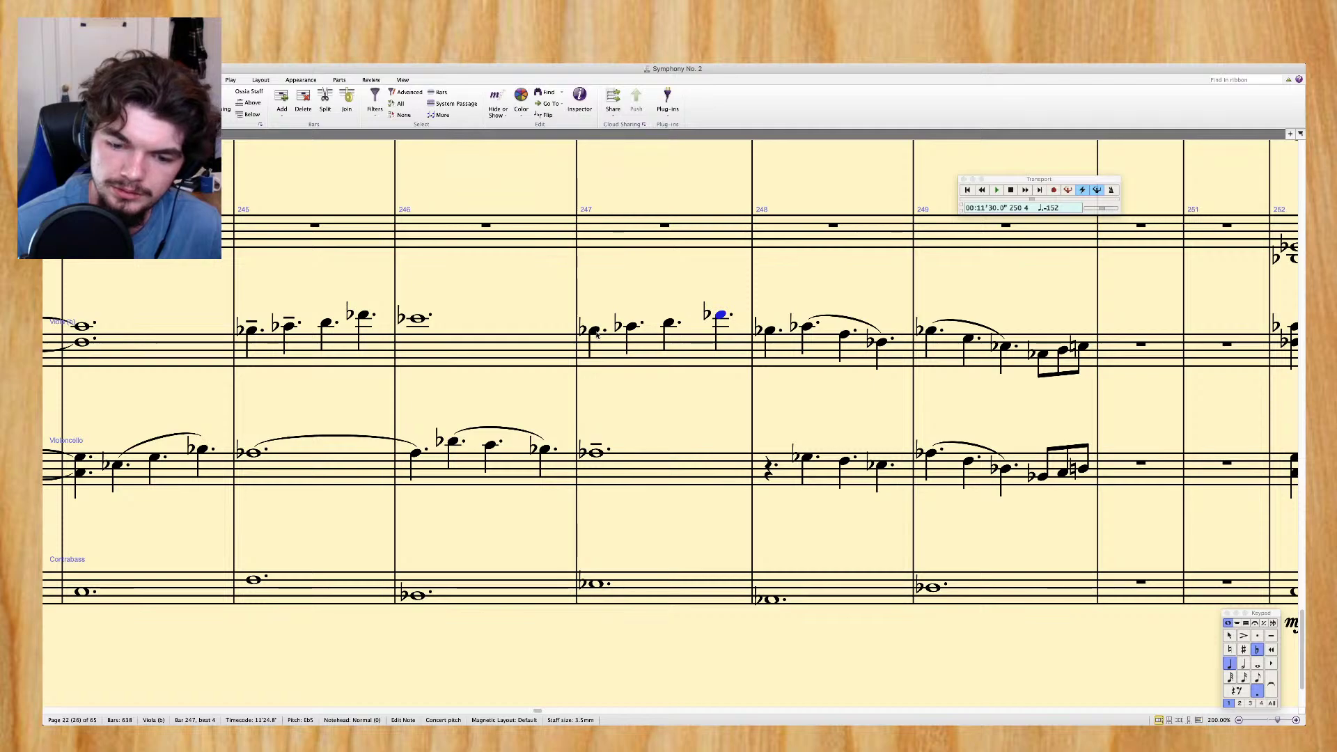
{"action": "key", "text": "s"}
{"action": "left_click", "coordinate": [769, 331]}
{"action": "key", "text": "Up"}
{"action": "key", "text": "Up"}
{"action": "key", "text": "Up"}
{"action": "key", "text": "Up"}
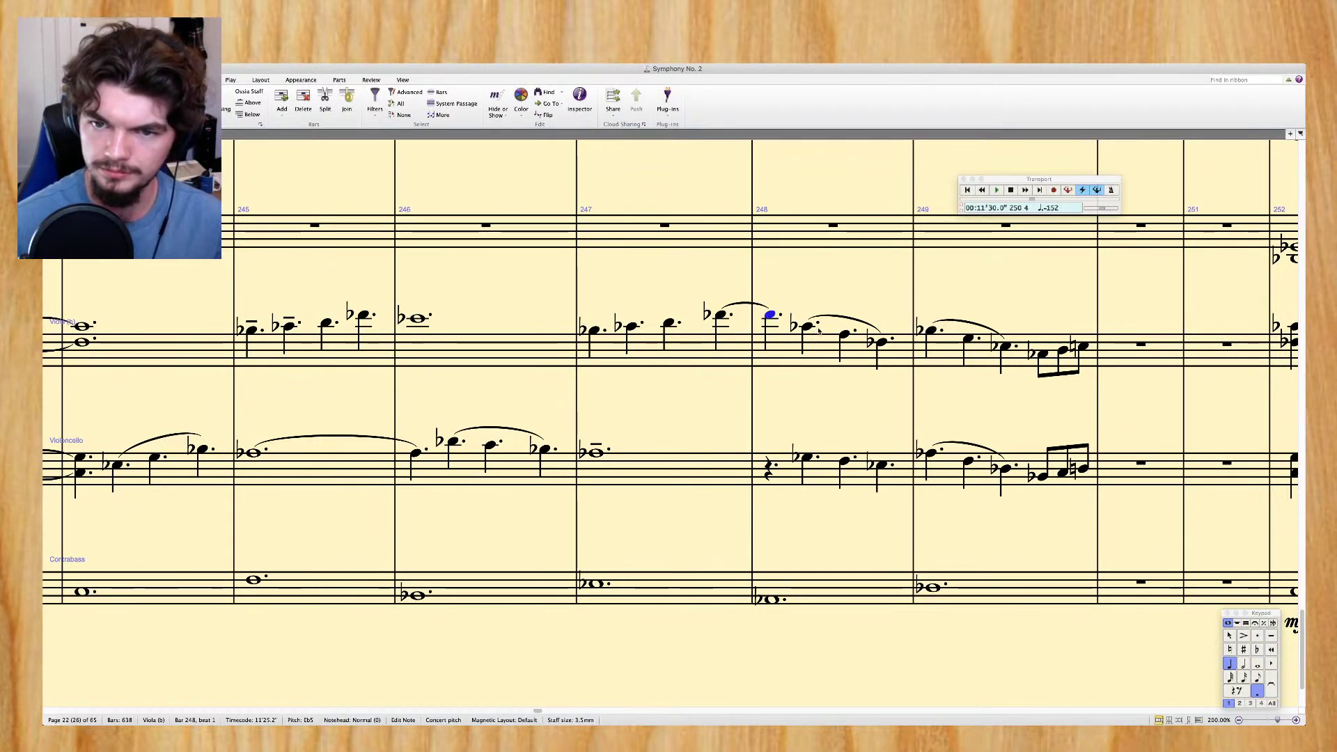
Delete the remaining viola notes in bar 248 and extend the opening E flat to a dotted whole note
{"action": "left_click", "coordinate": [831, 320]}
{"action": "key", "text": "Delete"}
{"action": "key", "text": "Left"}
{"action": "key", "text": "5"}
{"action": "key", "text": "Escape"}
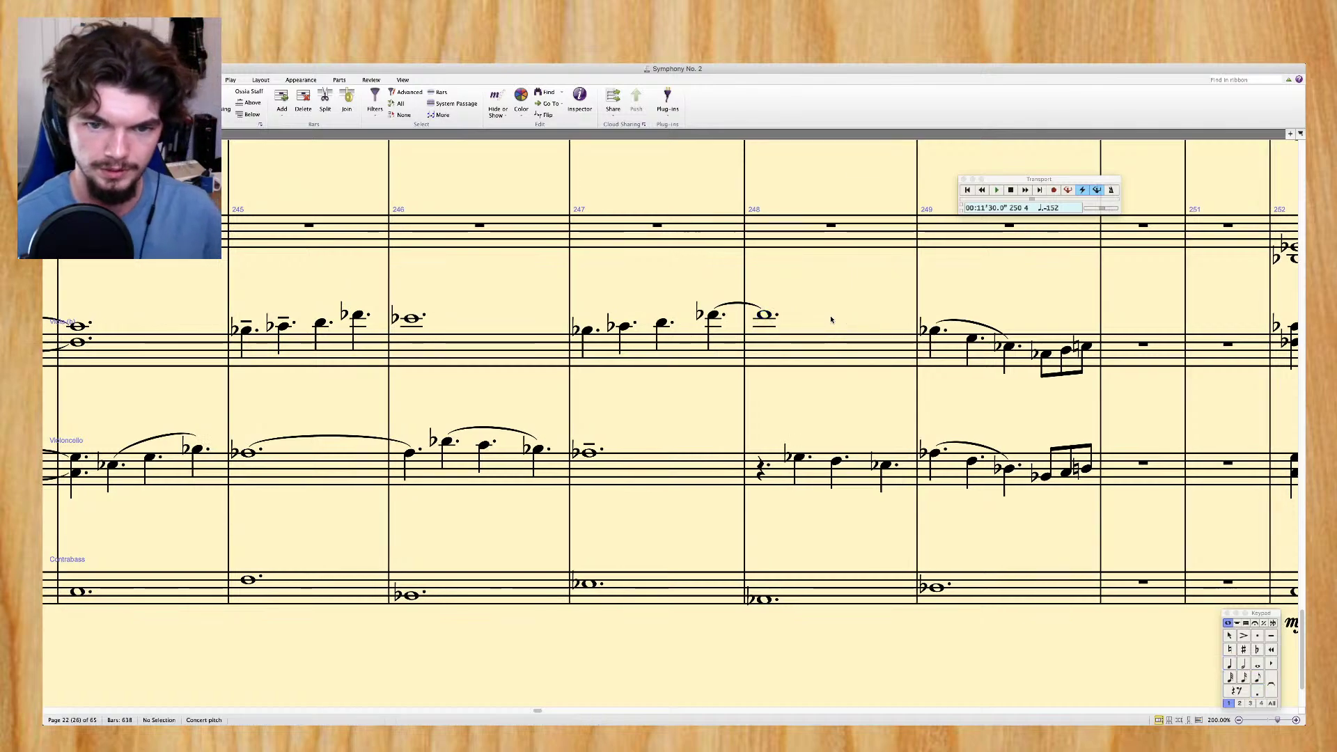
Remove the tenuto from the cello's A flat in bar 247 and slur it into a dotted quarter A flat starting bar 248
{"action": "scroll", "coordinate": [724, 391], "scroll_direction": "left", "scroll_amount": 1}
{"action": "left_click", "coordinate": [614, 452]}
{"action": "key", "text": "minus"}
{"action": "key", "text": "s"}
{"action": "key", "text": "Right"}
{"action": "key", "text": "Left"}
{"action": "key", "text": "a"}
{"action": "key", "text": "Escape"}
Remove the tenuto marks from the first two viola notes in bar 245
{"action": "scroll", "coordinate": [659, 397], "scroll_direction": "left", "scroll_amount": 10}
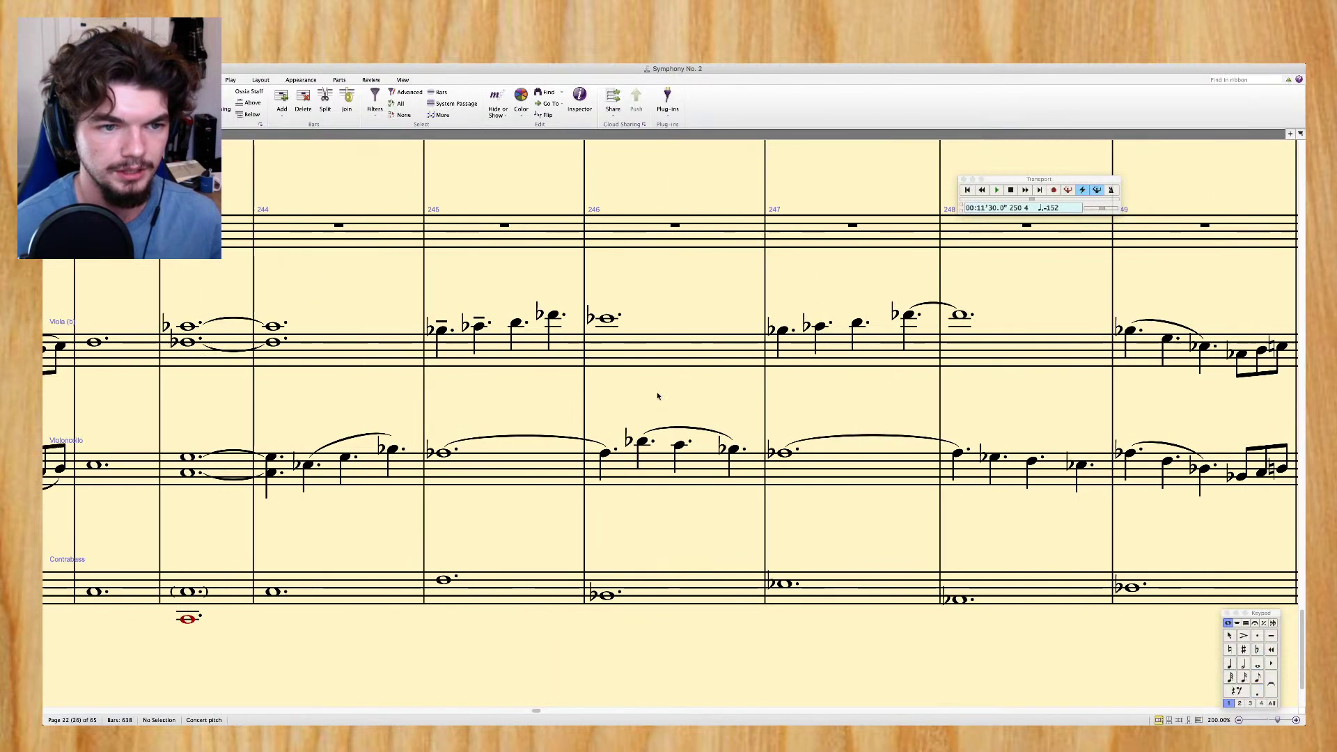
{"action": "scroll", "coordinate": [651, 398], "scroll_direction": "right", "scroll_amount": 5}
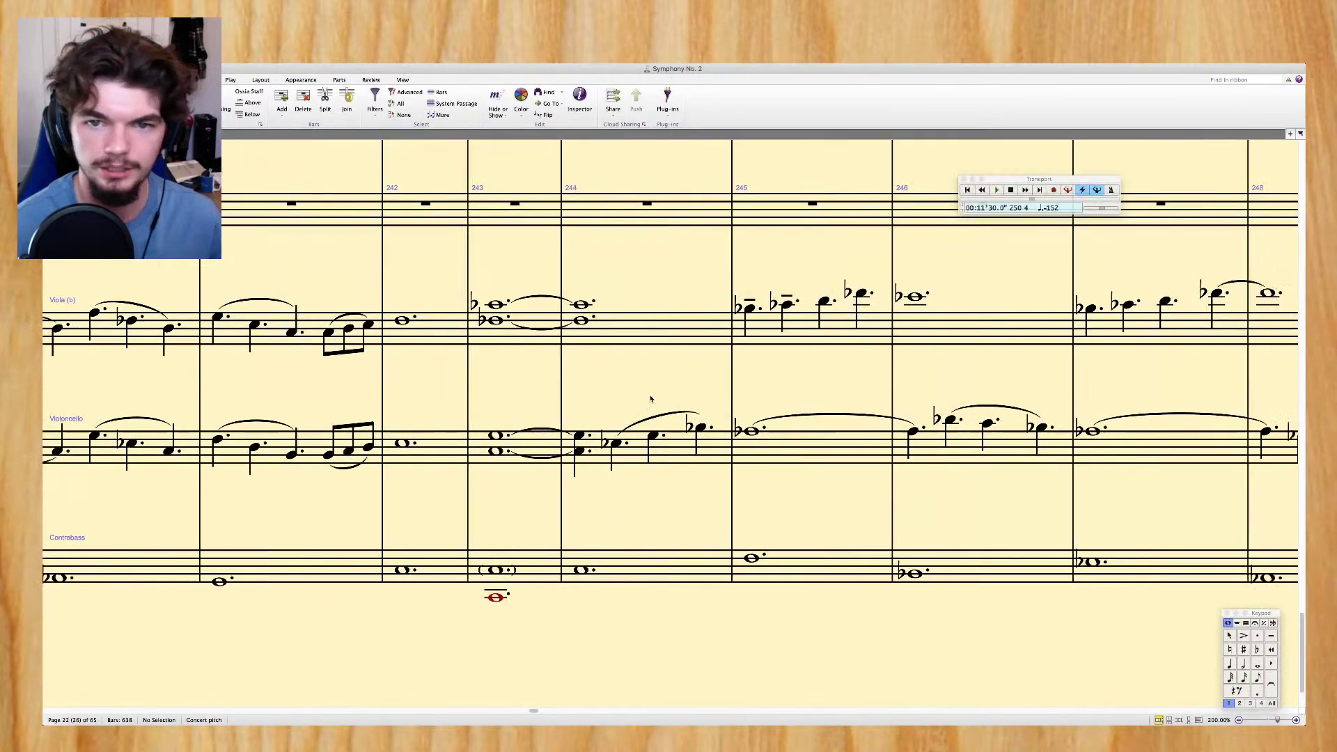
{"action": "left_click", "coordinate": [666, 331]}
{"action": "left_click", "coordinate": [700, 329], "text": "shift"}
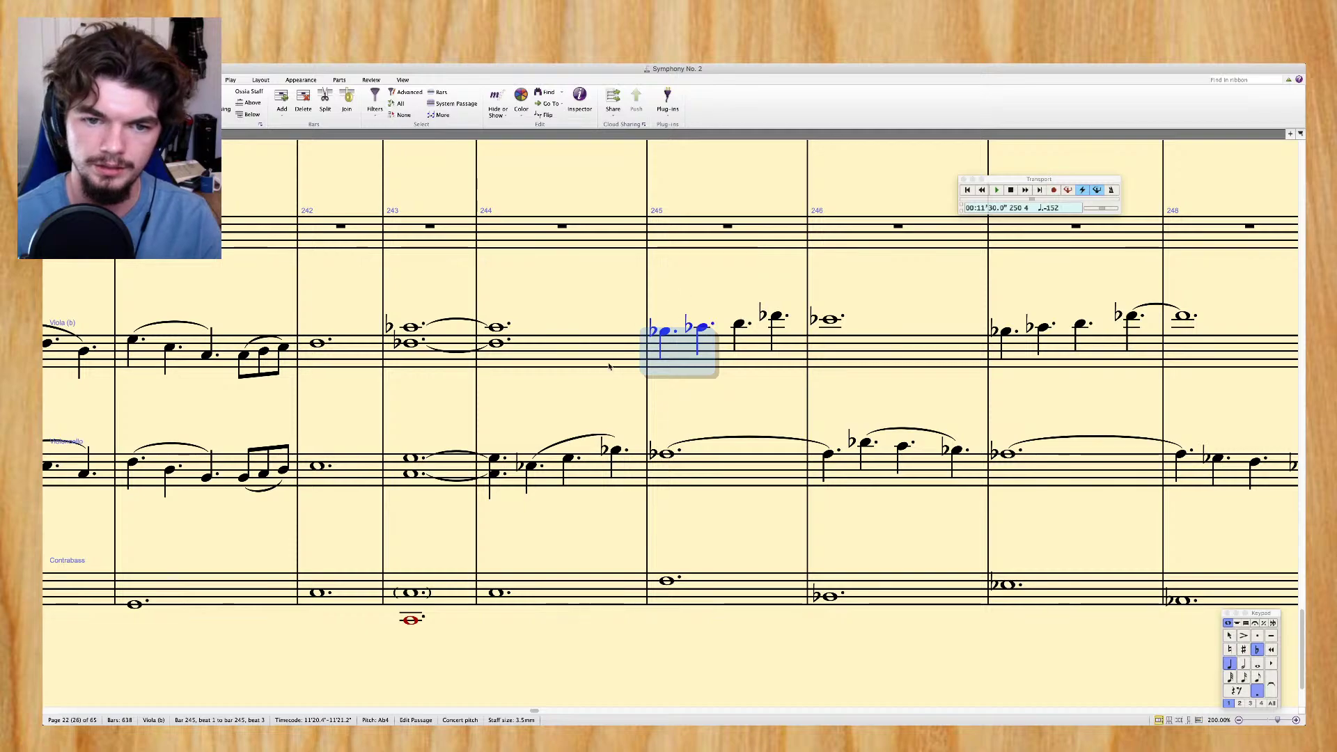
{"action": "key", "text": "Escape"}
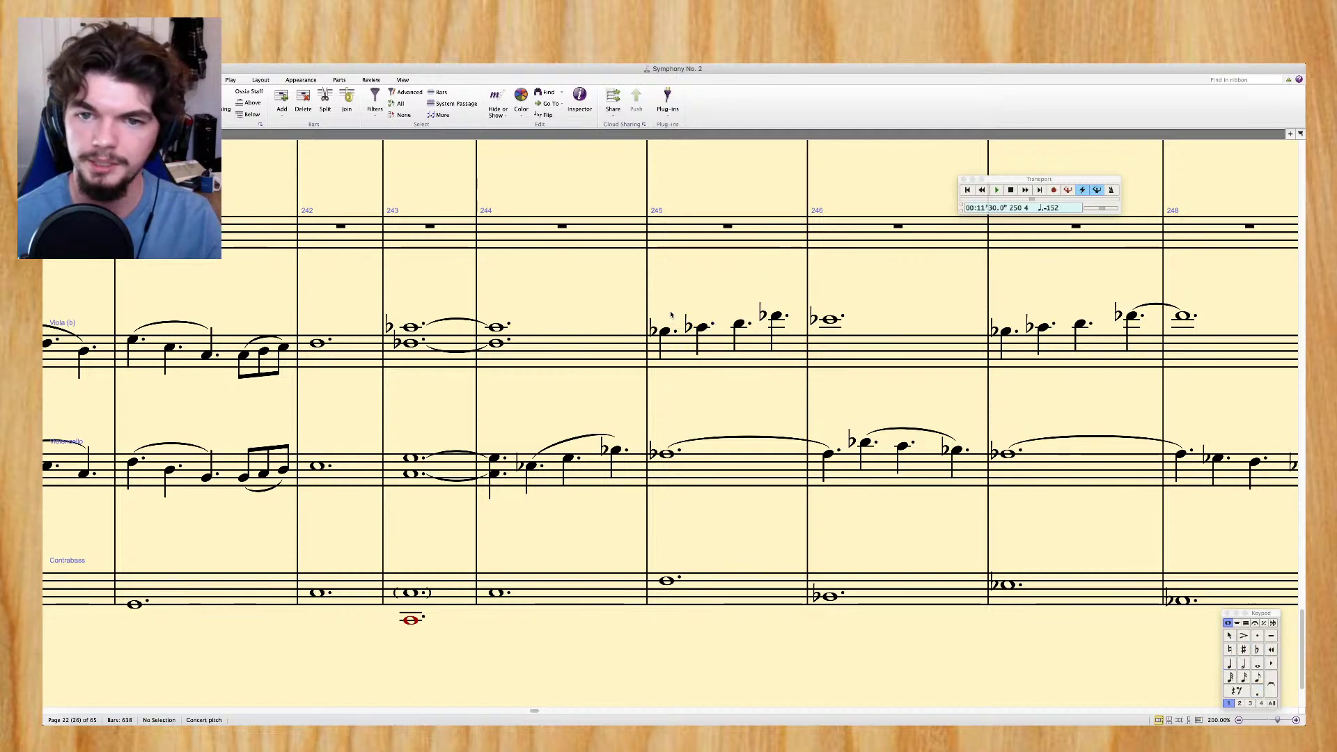
Slur the viola notes of bar 245 in pairs and the first three viola notes of bar 247 together
{"action": "left_click", "coordinate": [667, 335]}
{"action": "key", "text": "s"}
{"action": "left_click", "coordinate": [740, 325]}
{"action": "key", "text": "s"}
{"action": "key", "text": "Escape"}
{"action": "left_click", "coordinate": [1005, 331]}
{"action": "key", "text": "s"}
{"action": "key", "text": "space"}
{"action": "key", "text": "Escape"}
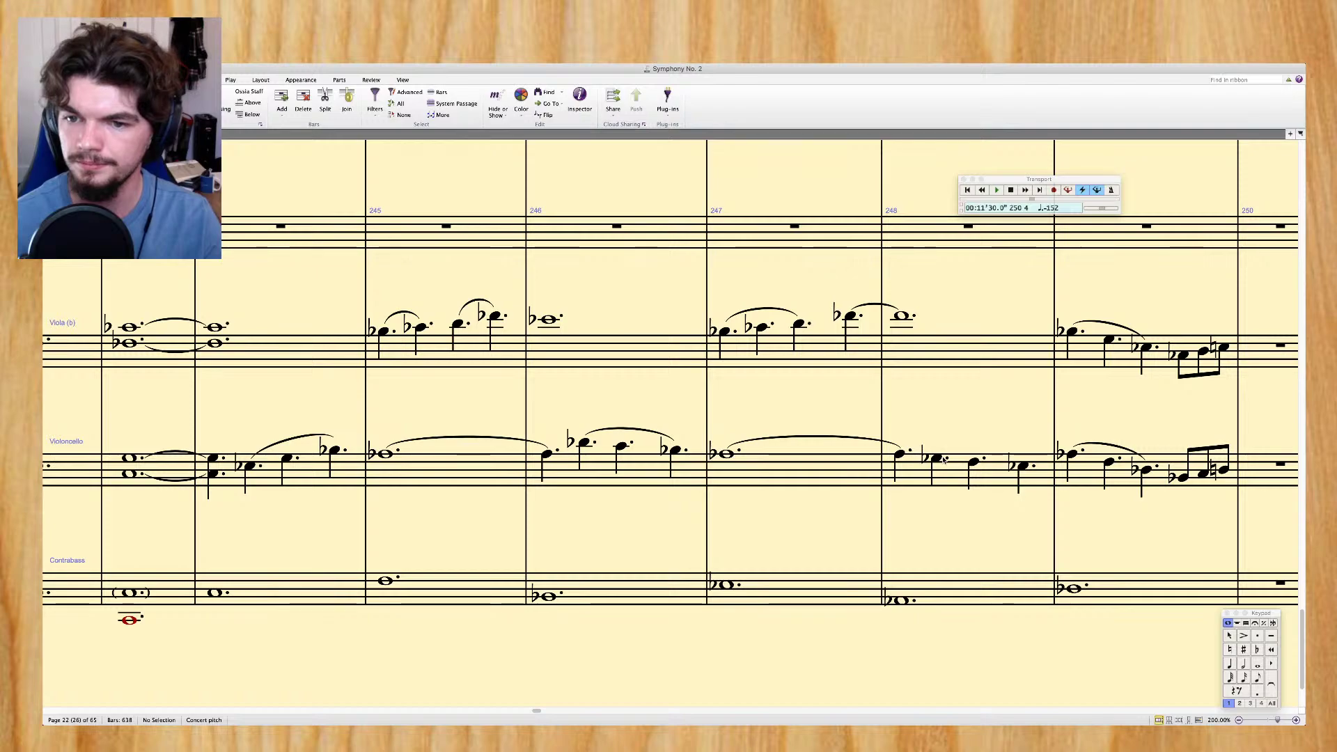
Slur the last three cello notes of bar 248 together
{"action": "left_click", "coordinate": [919, 460]}
{"action": "left_click", "coordinate": [938, 458]}
{"action": "key", "text": "s"}
{"action": "key", "text": "Escape"}
{"action": "scroll", "coordinate": [942, 418], "scroll_direction": "right", "scroll_amount": 5}
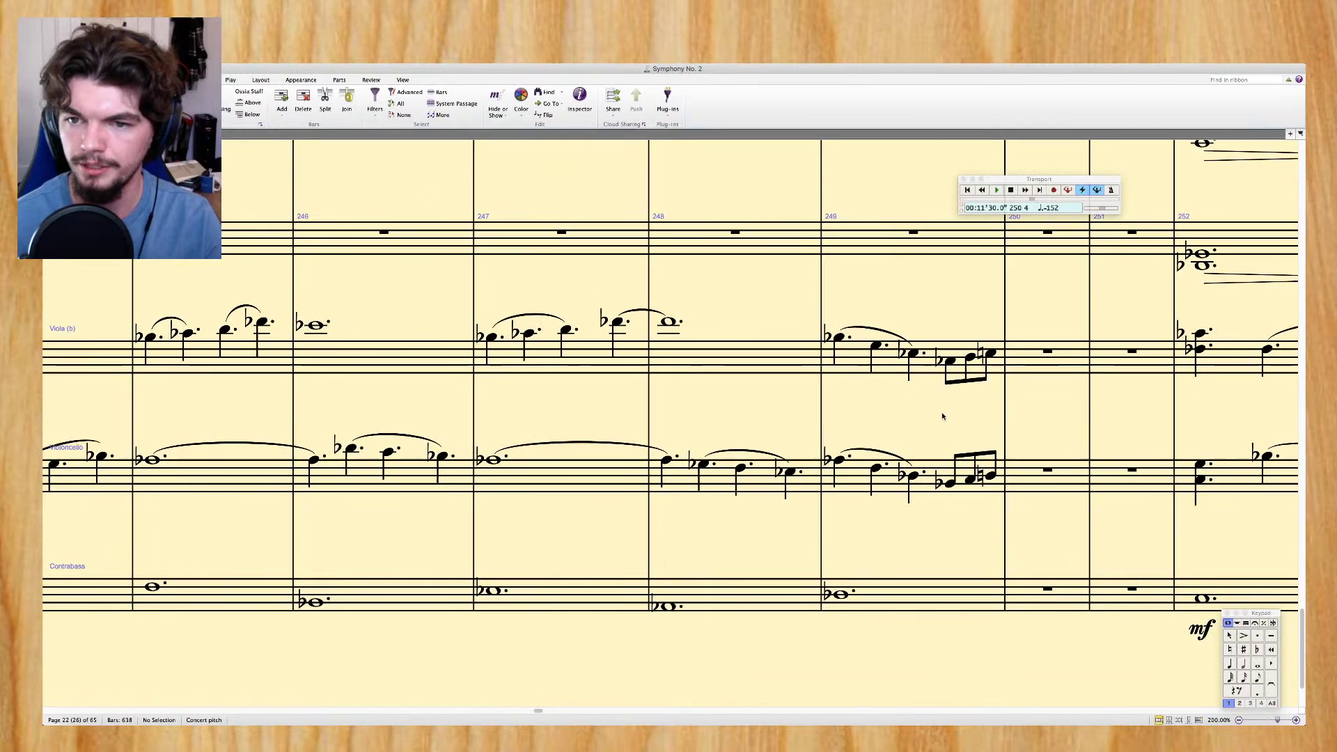
Play back the viola, cello and contrabass passage from bar 243 twice to hear the slurred phrases
{"action": "scroll", "coordinate": [942, 417], "scroll_direction": "left", "scroll_amount": 10}
{"action": "left_click", "coordinate": [430, 373]}
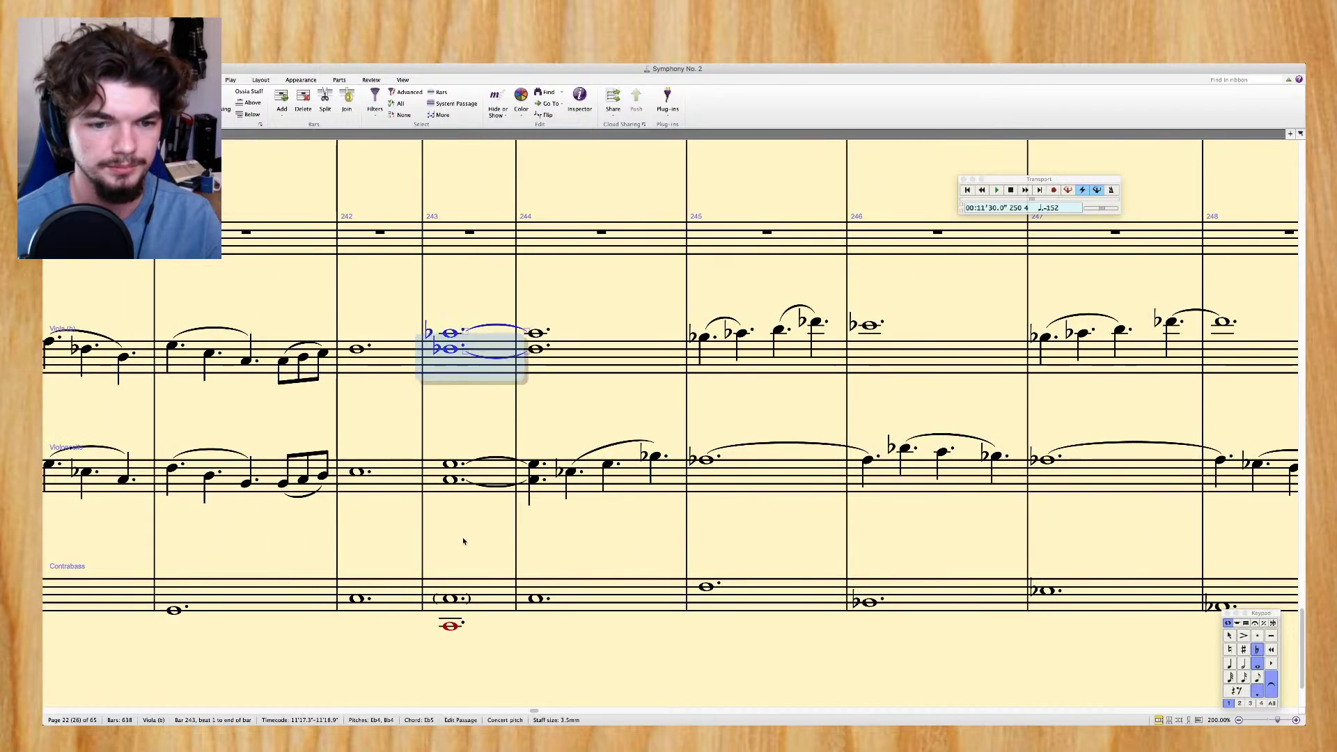
{"action": "left_click", "coordinate": [483, 608], "text": "shift"}
{"action": "key", "text": "space"}
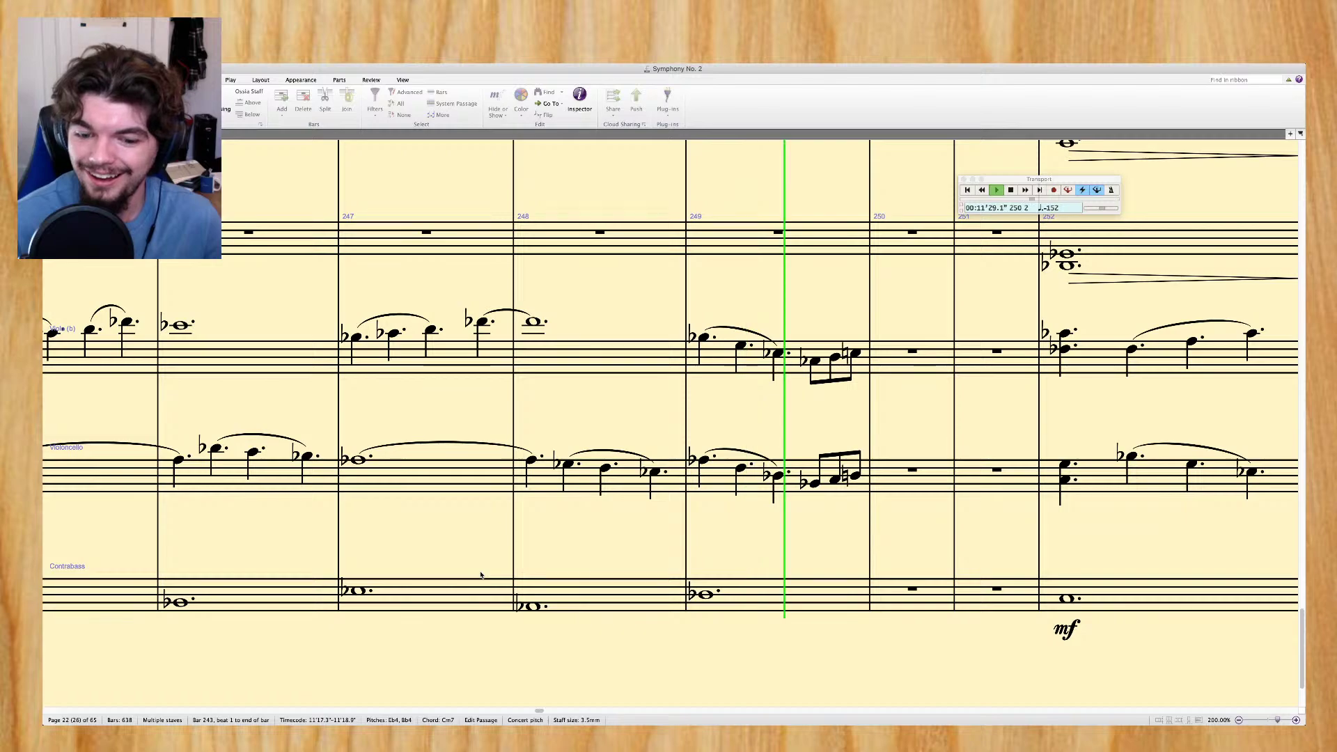
{"action": "key", "text": "space"}
{"action": "scroll", "coordinate": [480, 574], "scroll_direction": "left", "scroll_amount": 10}
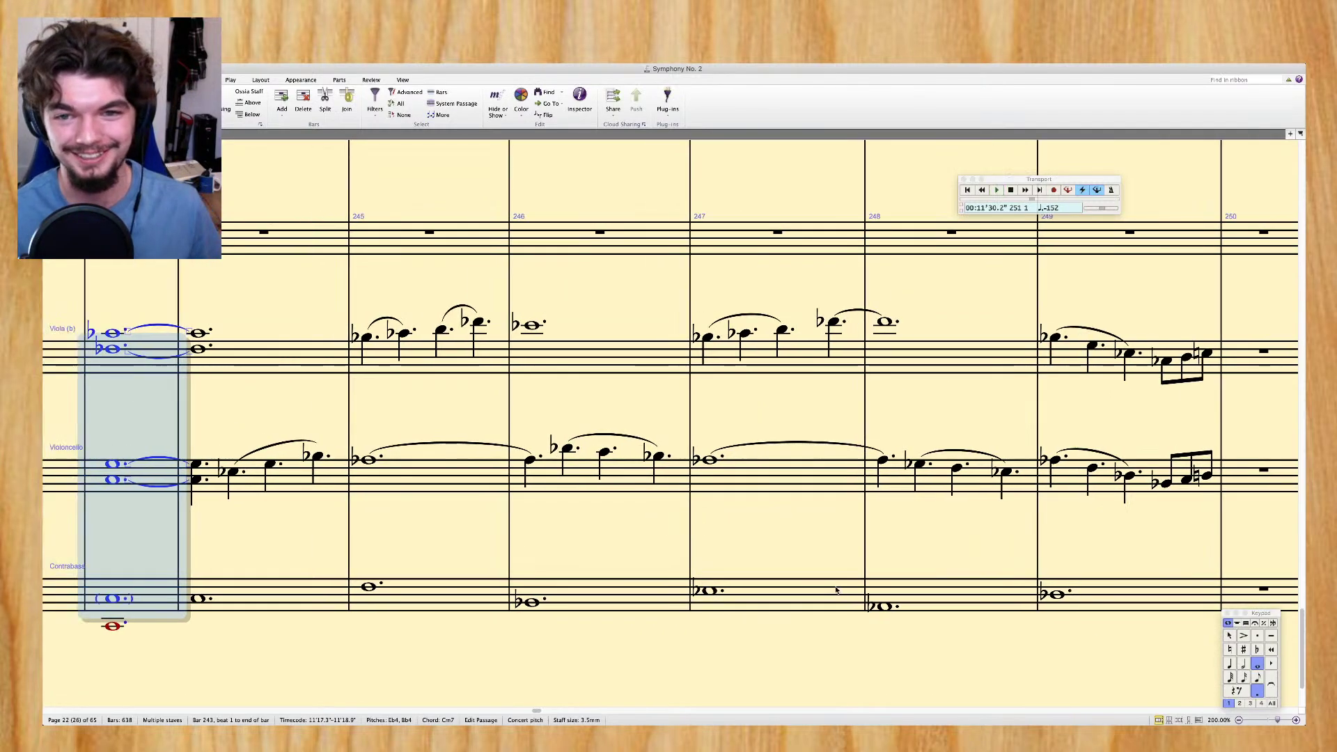
{"action": "scroll", "coordinate": [838, 588], "scroll_direction": "right", "scroll_amount": 5}
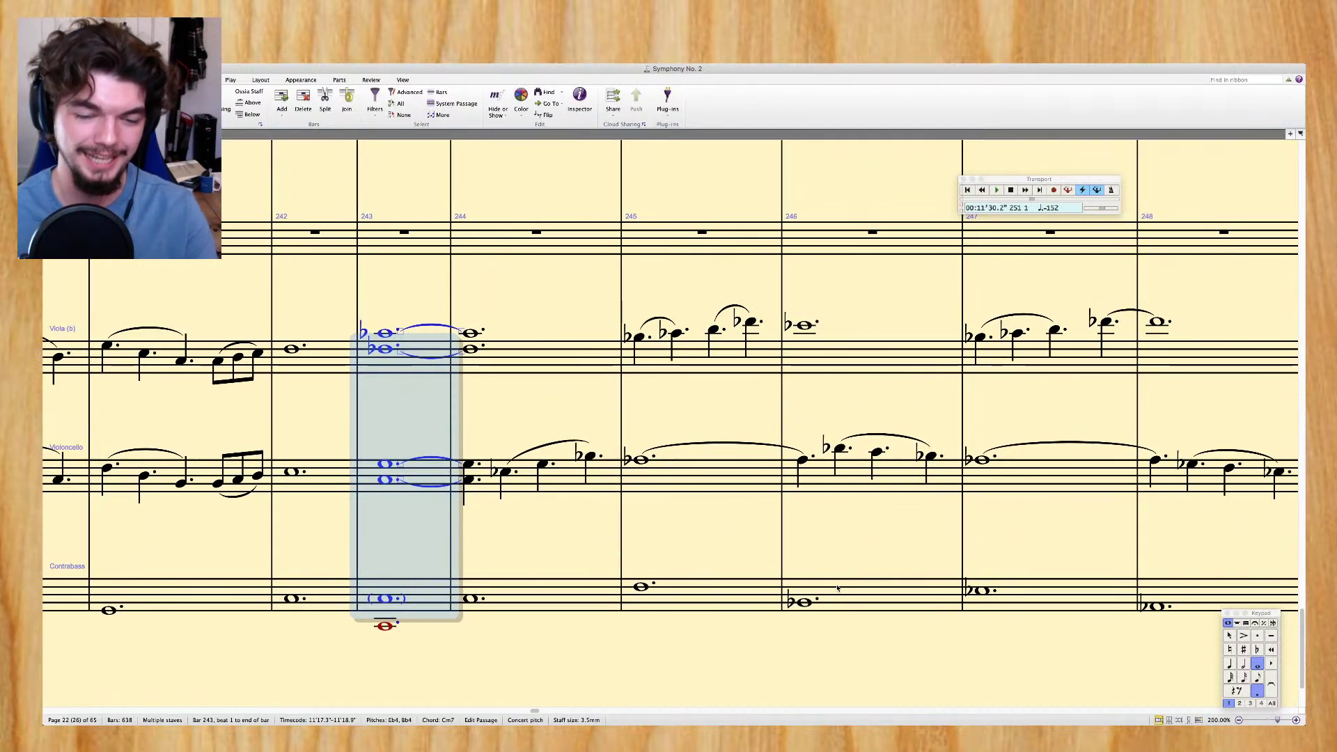
{"action": "key", "text": "p"}
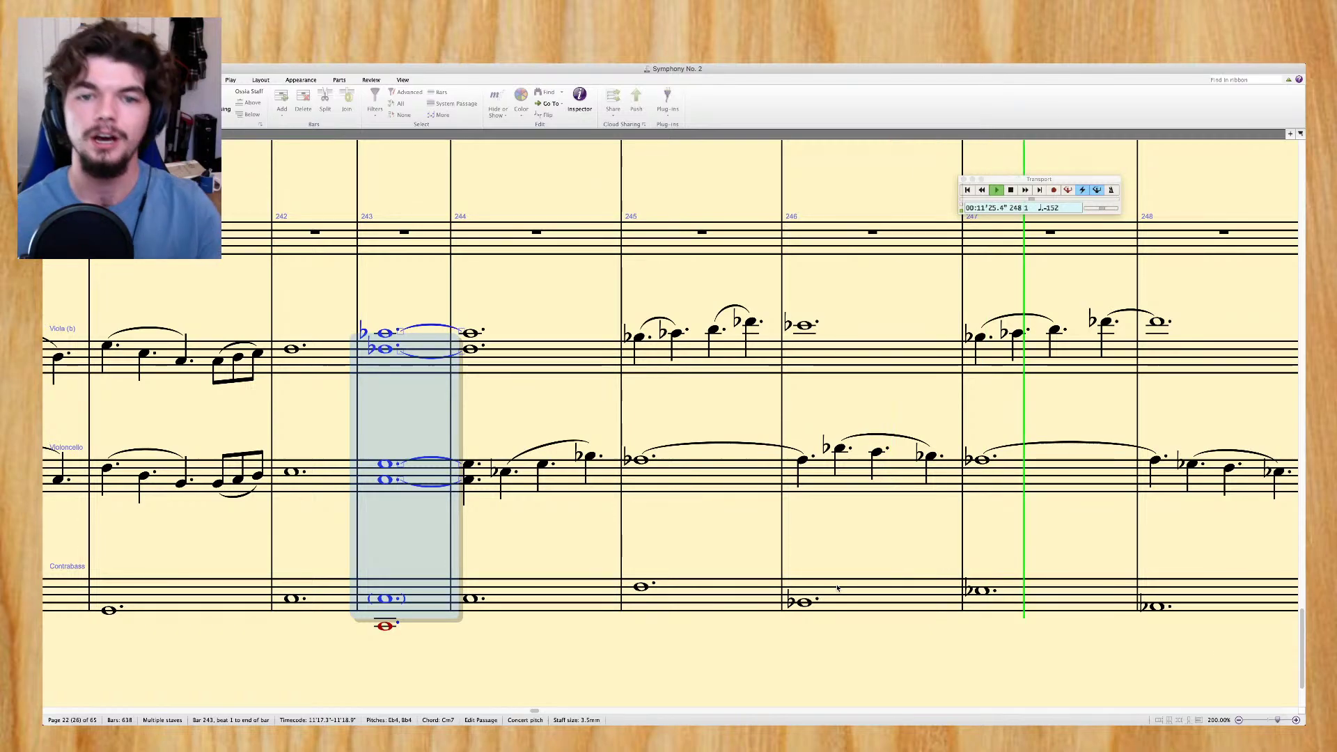
{"action": "key", "text": "space"}
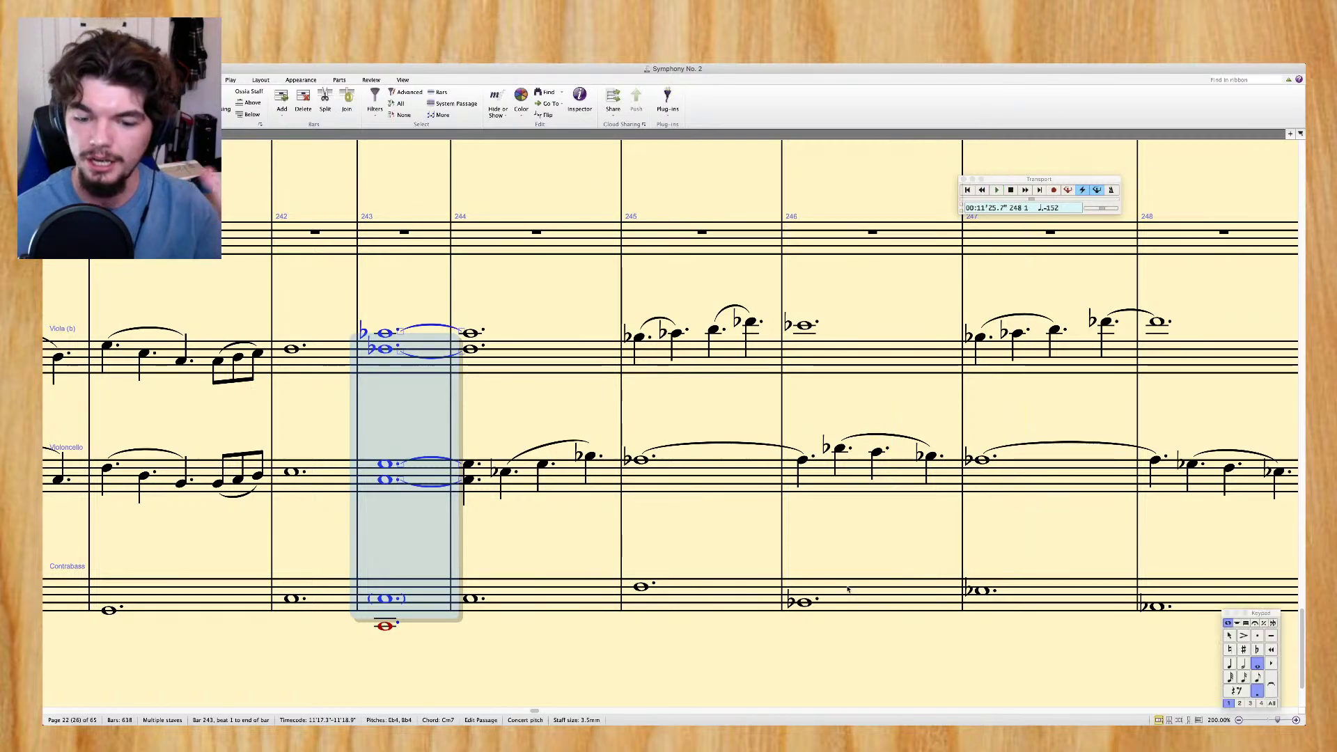
Copy the viola's bars 245–246 over bars 247–248 and move the copy down one step
{"action": "scroll", "coordinate": [847, 590], "scroll_direction": "right", "scroll_amount": 5}
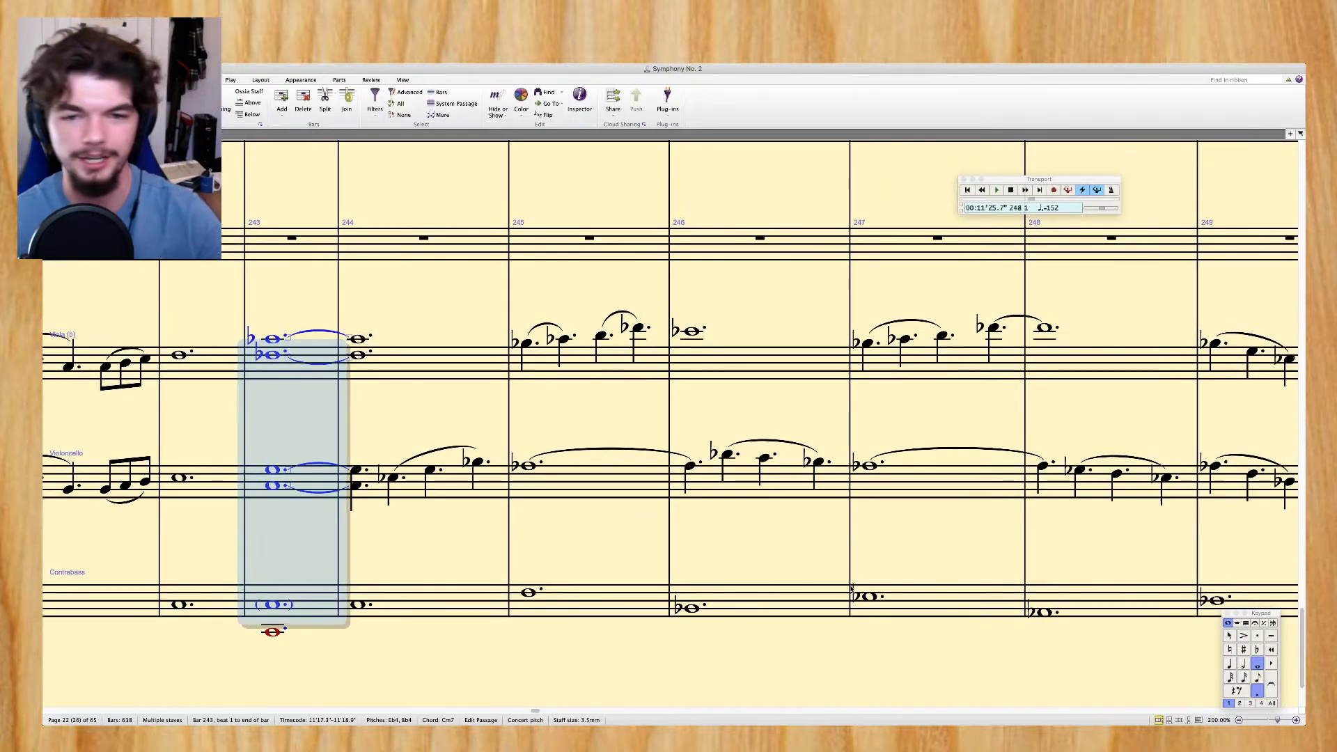
{"action": "left_click", "coordinate": [597, 372]}
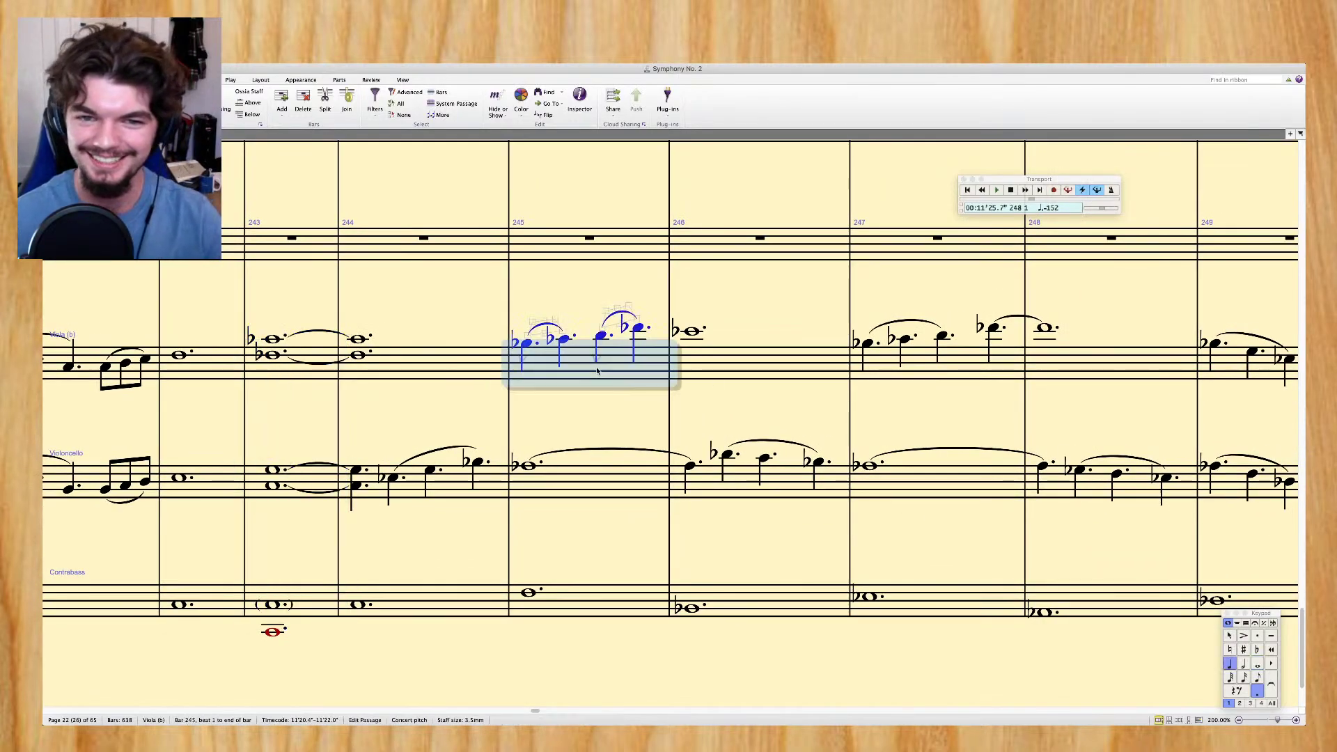
{"action": "left_click", "coordinate": [788, 375], "text": "shift"}
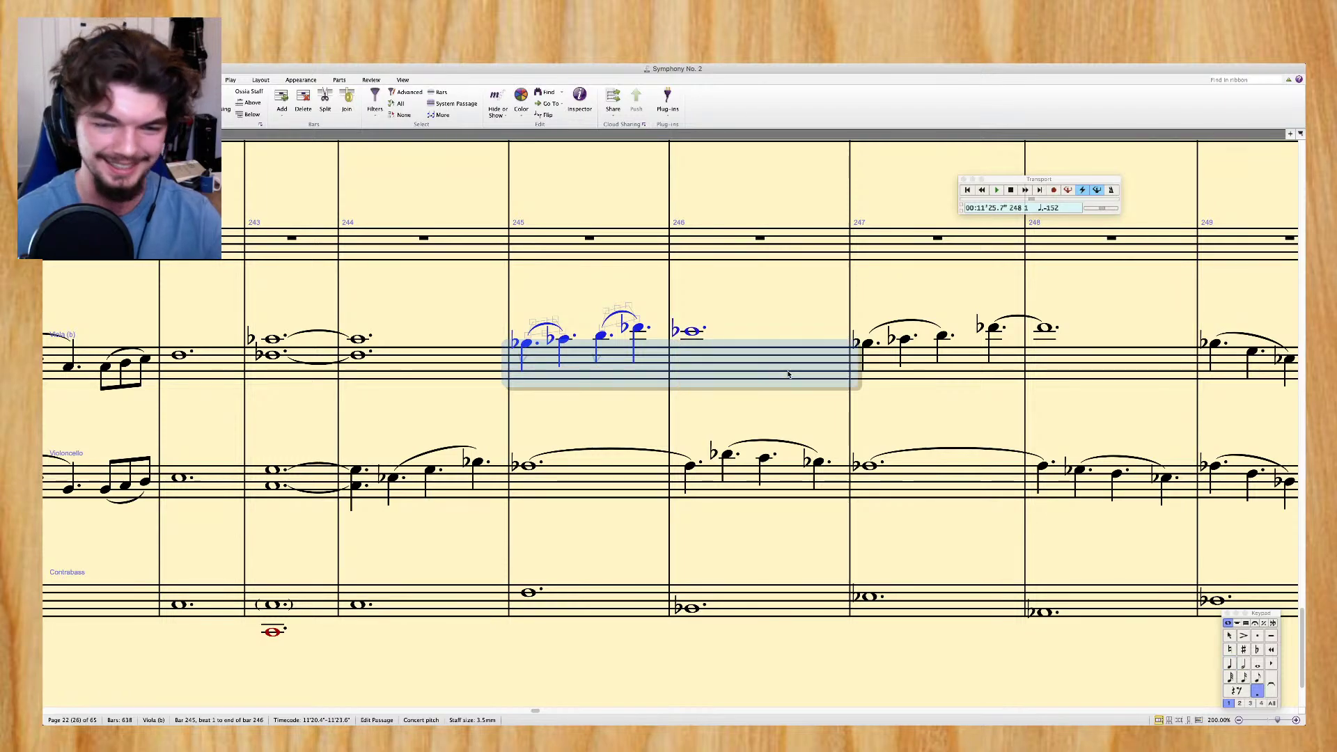
{"action": "left_click", "coordinate": [886, 380]}
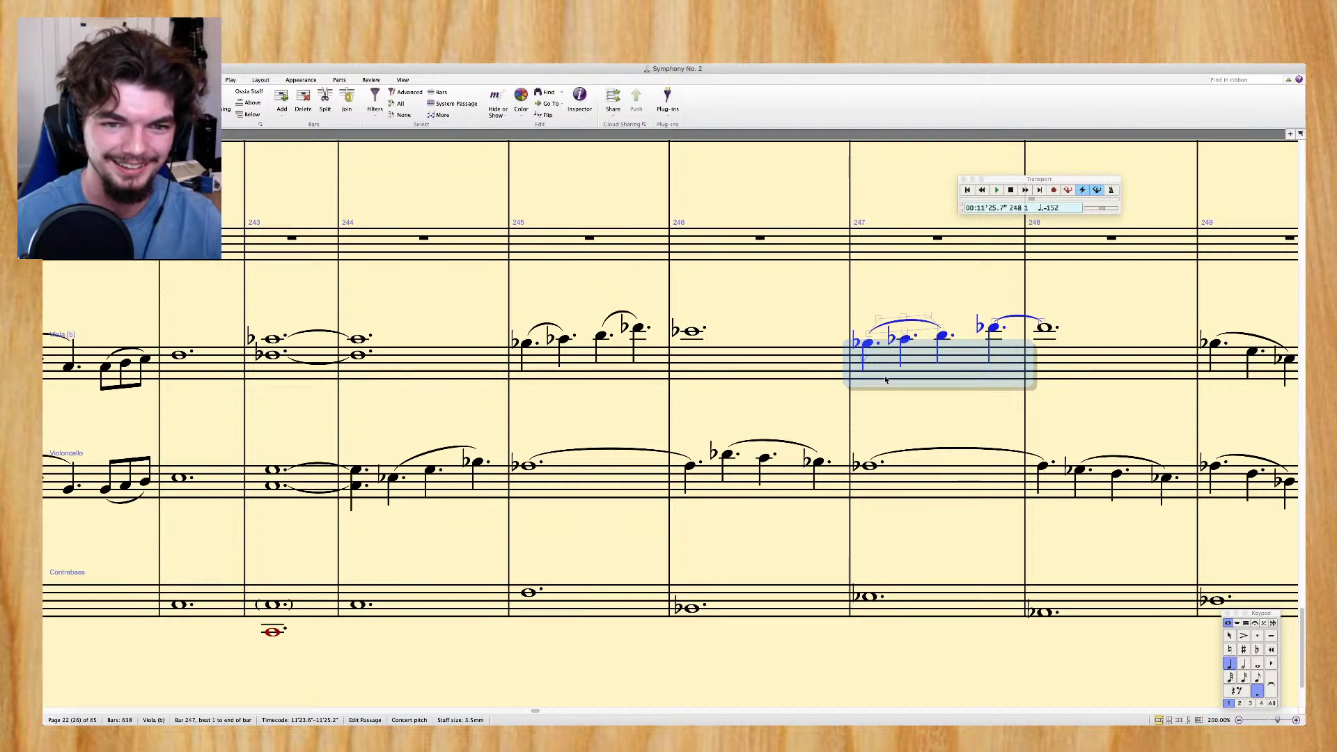
{"action": "key", "text": "shift+Right"}
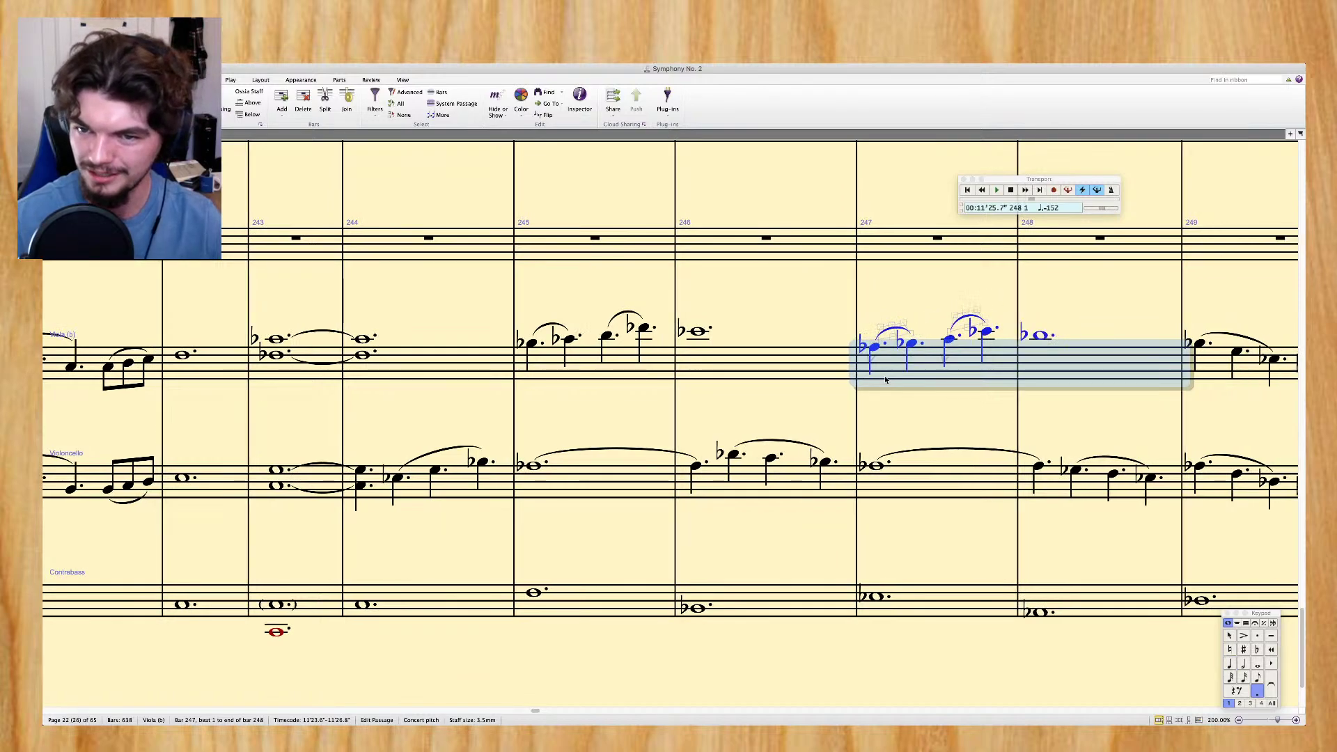
Set the viola's first and third notes of bar 247 to G natural and B flat, and the held note of bar 248 to C natural
{"action": "left_click", "coordinate": [950, 340]}
{"action": "key", "text": "9"}
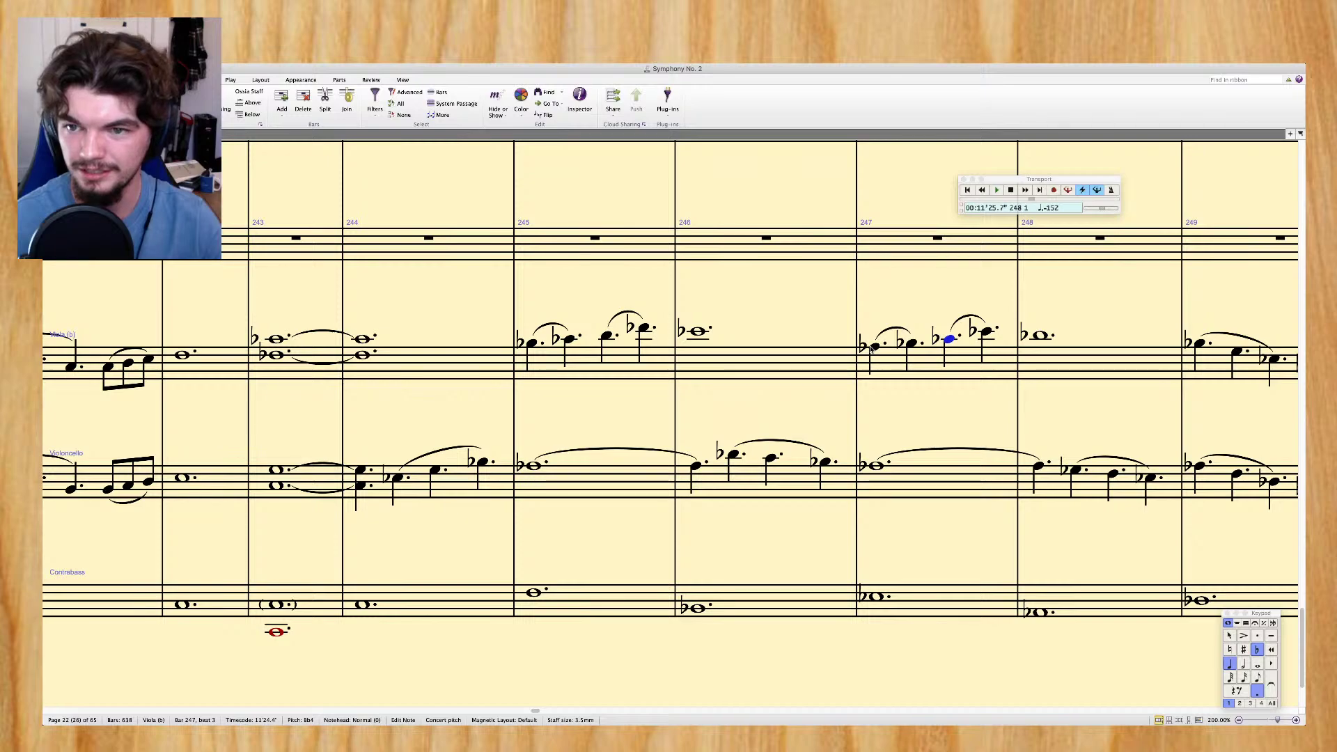
{"action": "left_click", "coordinate": [1042, 337]}
{"action": "scroll", "coordinate": [1038, 345], "scroll_direction": "right", "scroll_amount": 5}
{"action": "key", "text": "7"}
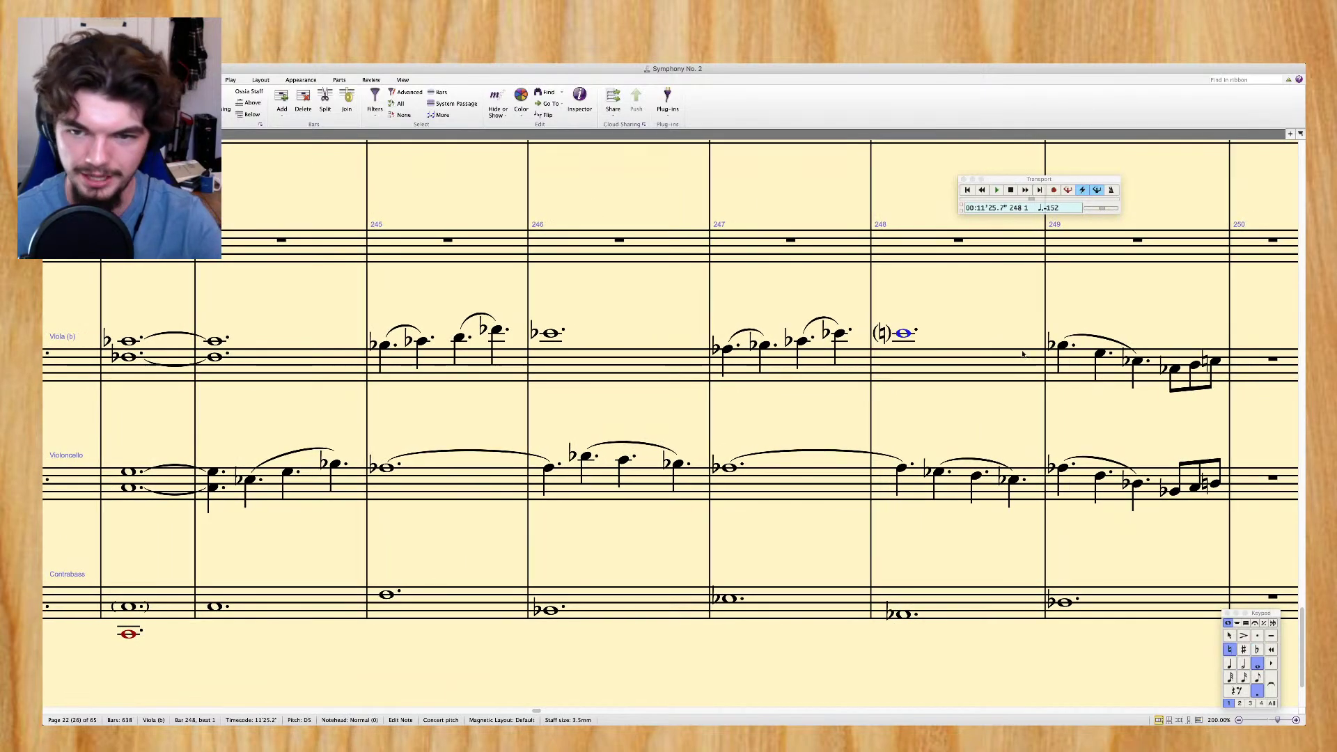
{"action": "key", "text": "7"}
{"action": "left_click", "coordinate": [734, 349]}
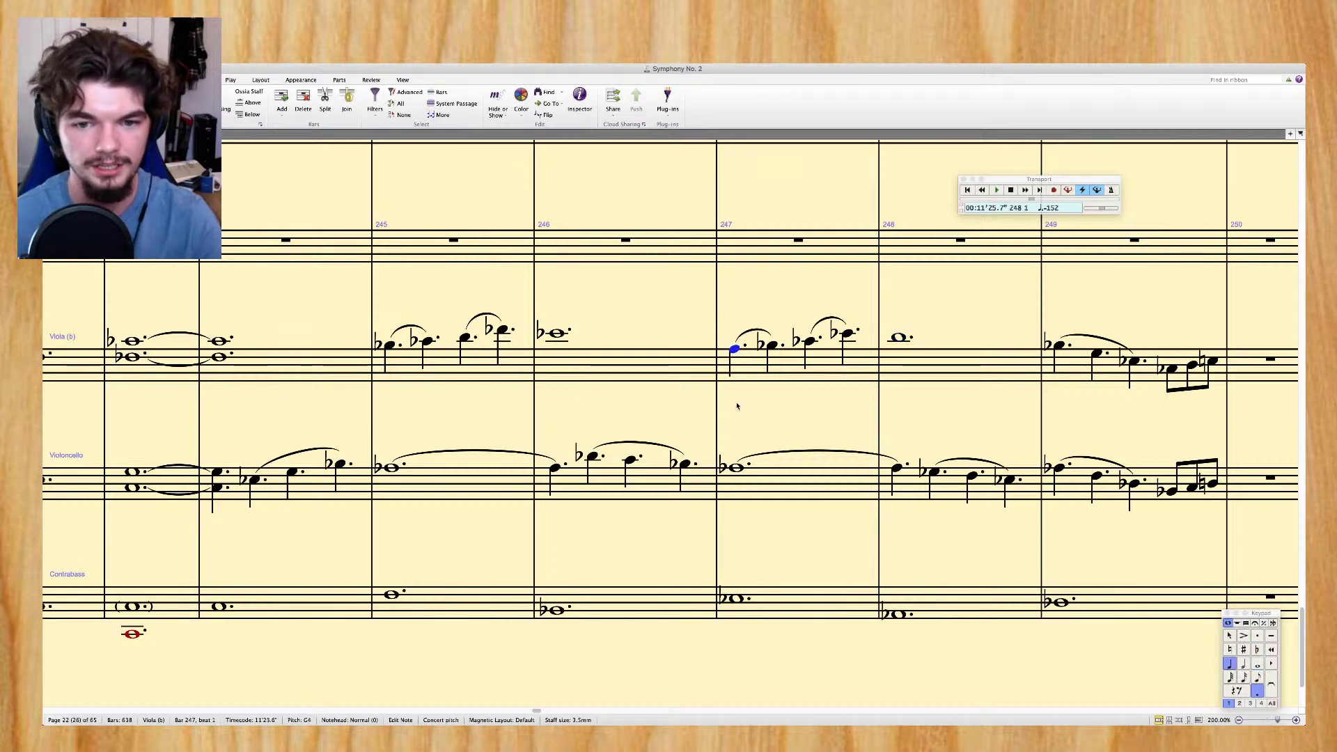
Raise the cello's held note in bar 247 and its continuation in bar 248 to B flat
{"action": "left_click", "coordinate": [736, 468]}
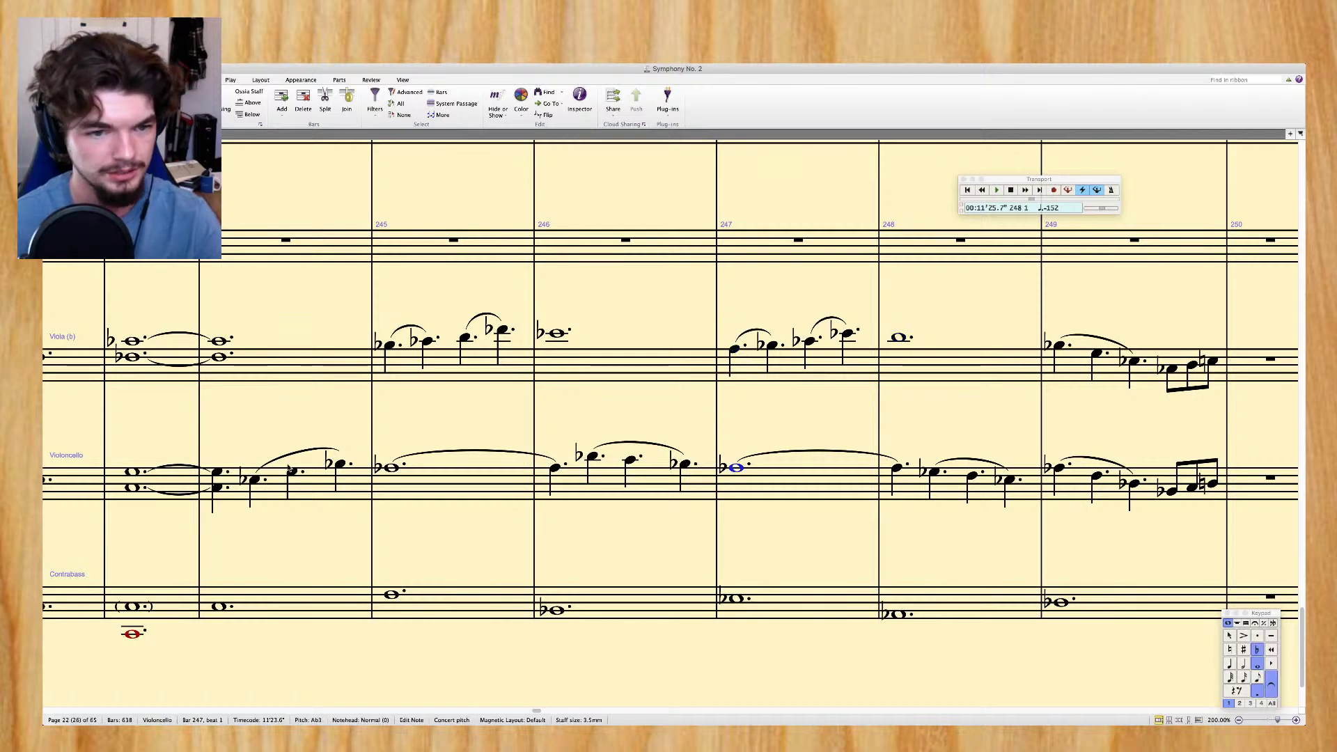
{"action": "left_click", "coordinate": [264, 480]}
{"action": "key", "text": "Right"}
{"action": "key", "text": "Right"}
{"action": "key", "text": "Right"}
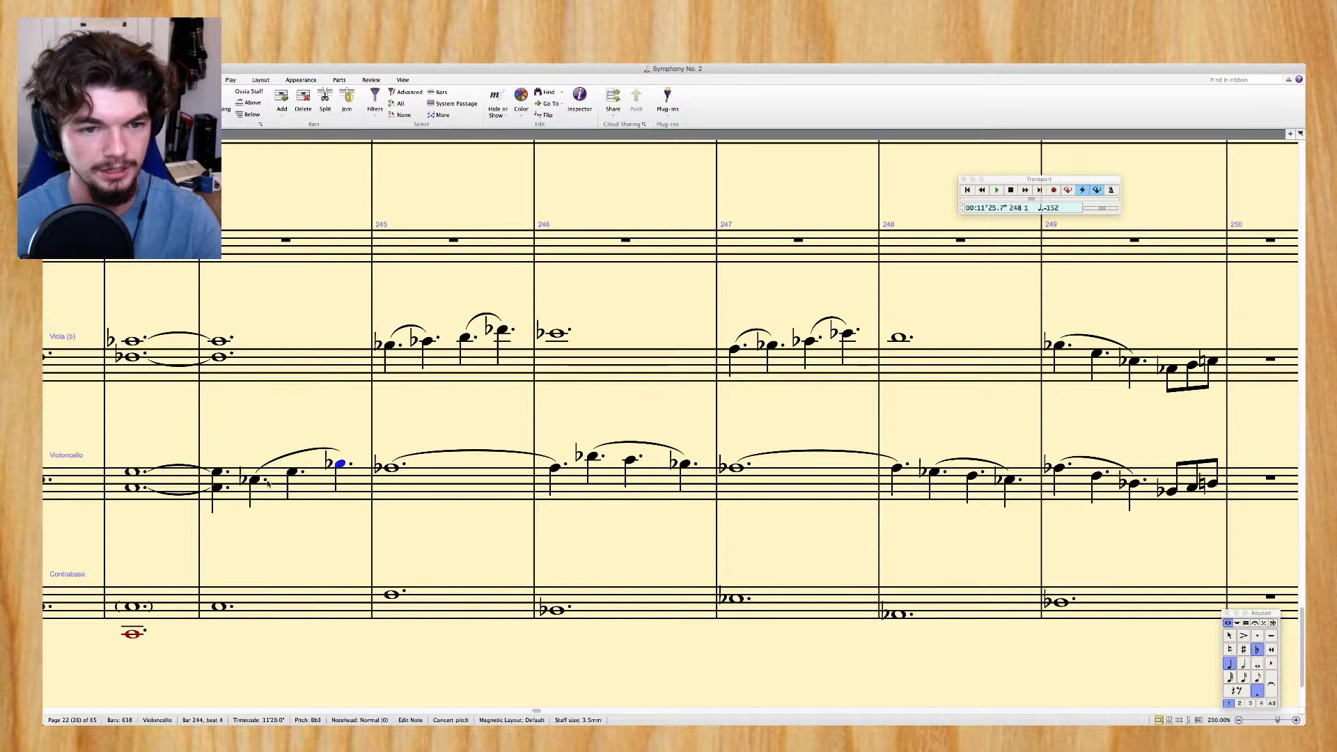
{"action": "key", "text": "Right"}
{"action": "key", "text": "Right"}
{"action": "key", "text": "Right"}
{"action": "key", "text": "Right"}
{"action": "key", "text": "Right"}
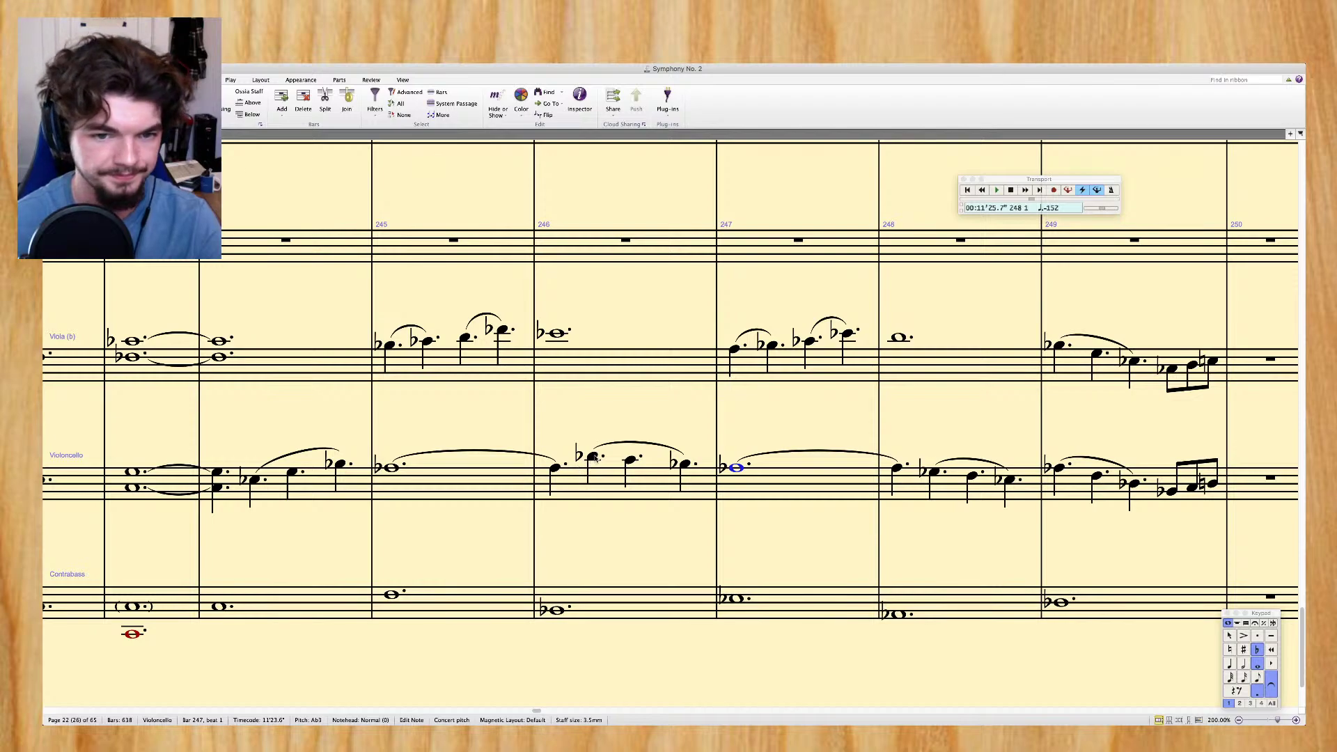
{"action": "key", "text": "Up"}
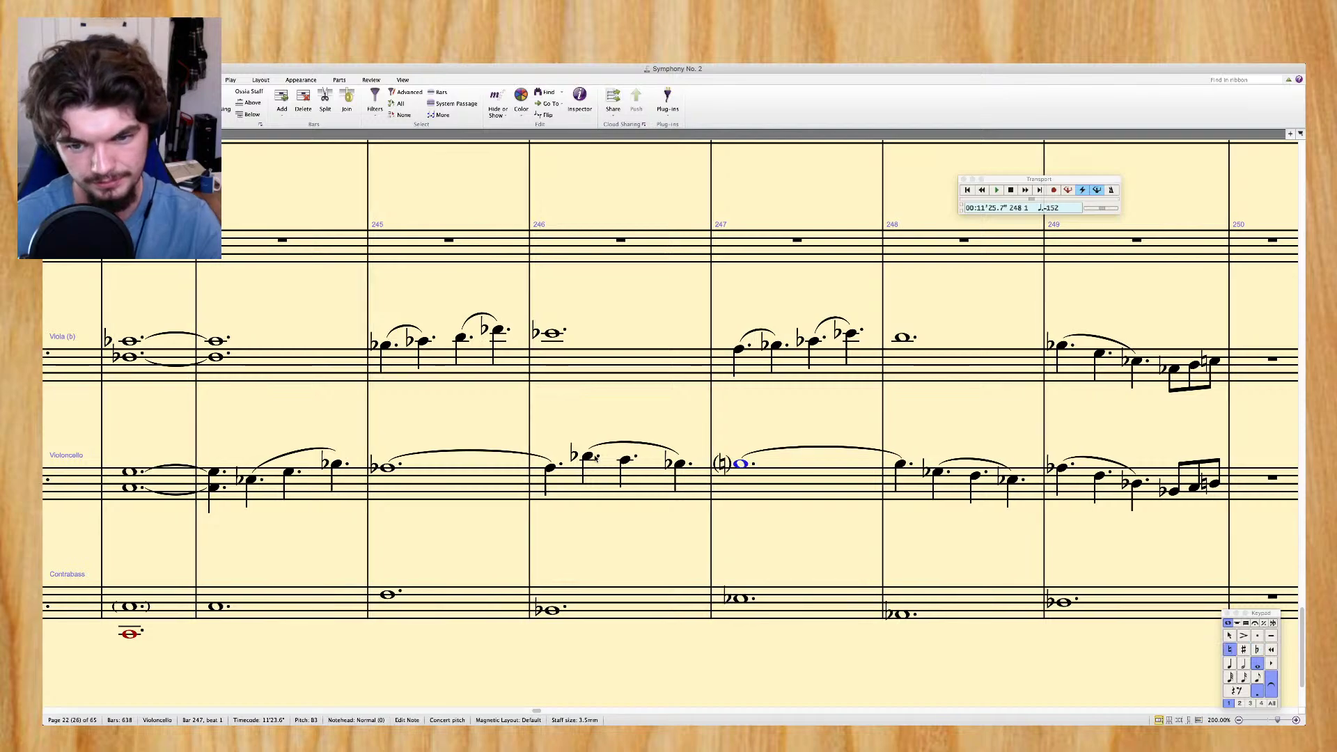
{"action": "key", "text": "9"}
{"action": "key", "text": "Right"}
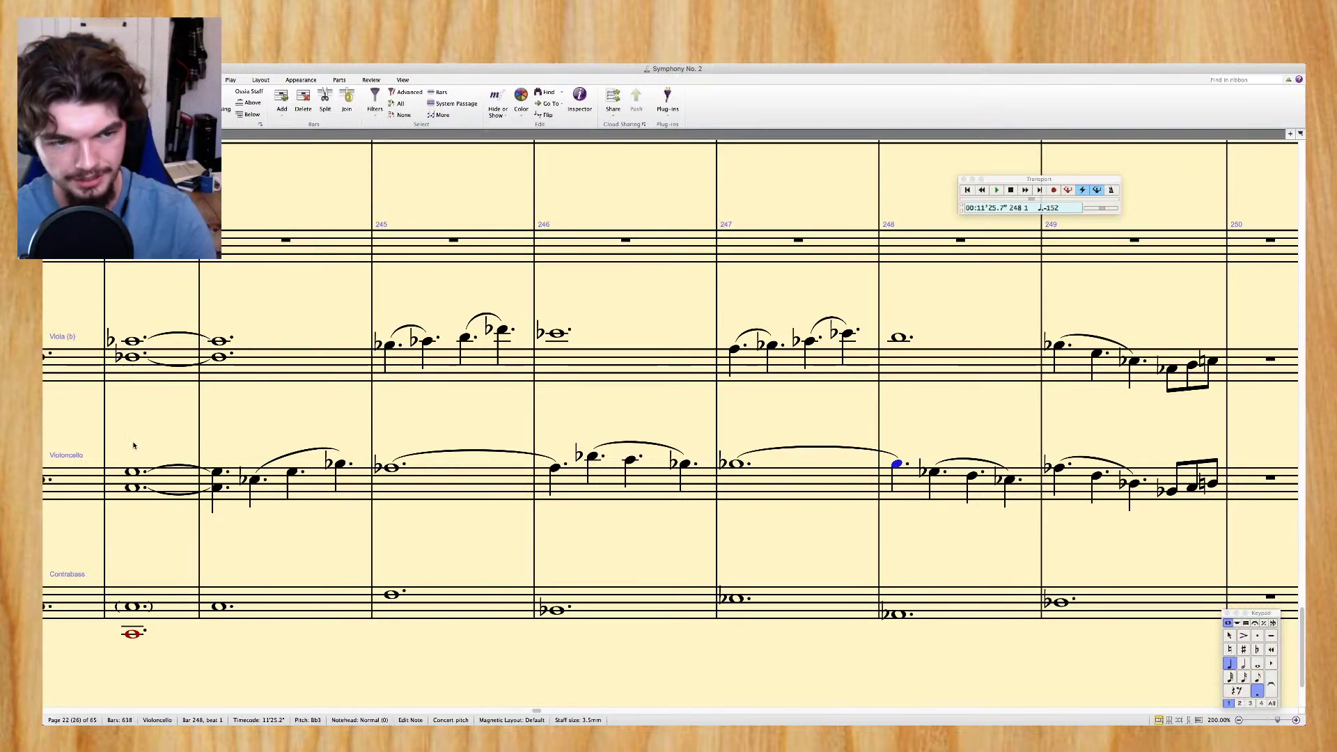
Play back the score from the start of bar 243 and review the viola and cello lines through bar 249
{"action": "left_click", "coordinate": [105, 413]}
{"action": "key", "text": "space"}
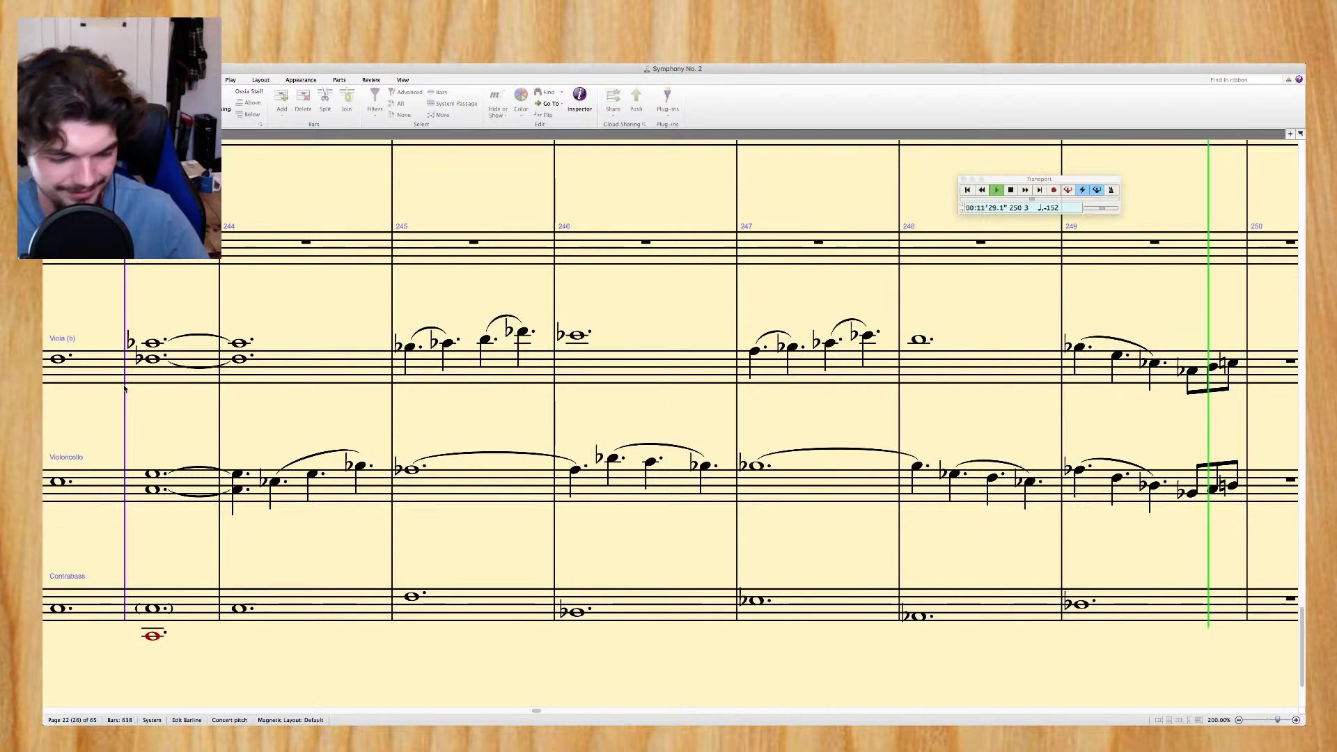
{"action": "key", "text": "space"}
{"action": "scroll", "coordinate": [124, 388], "scroll_direction": "down", "scroll_amount": 2}
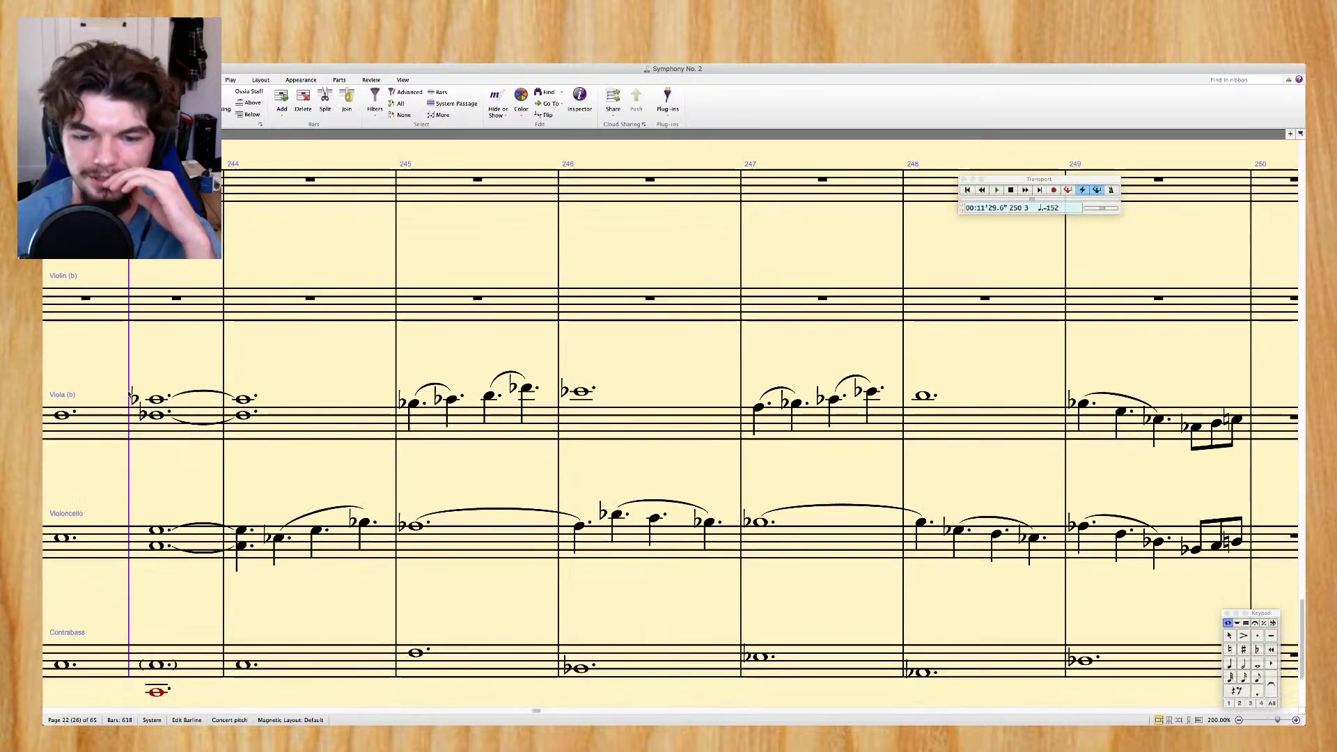
{"action": "scroll", "coordinate": [134, 392], "scroll_direction": "down", "scroll_amount": 1}
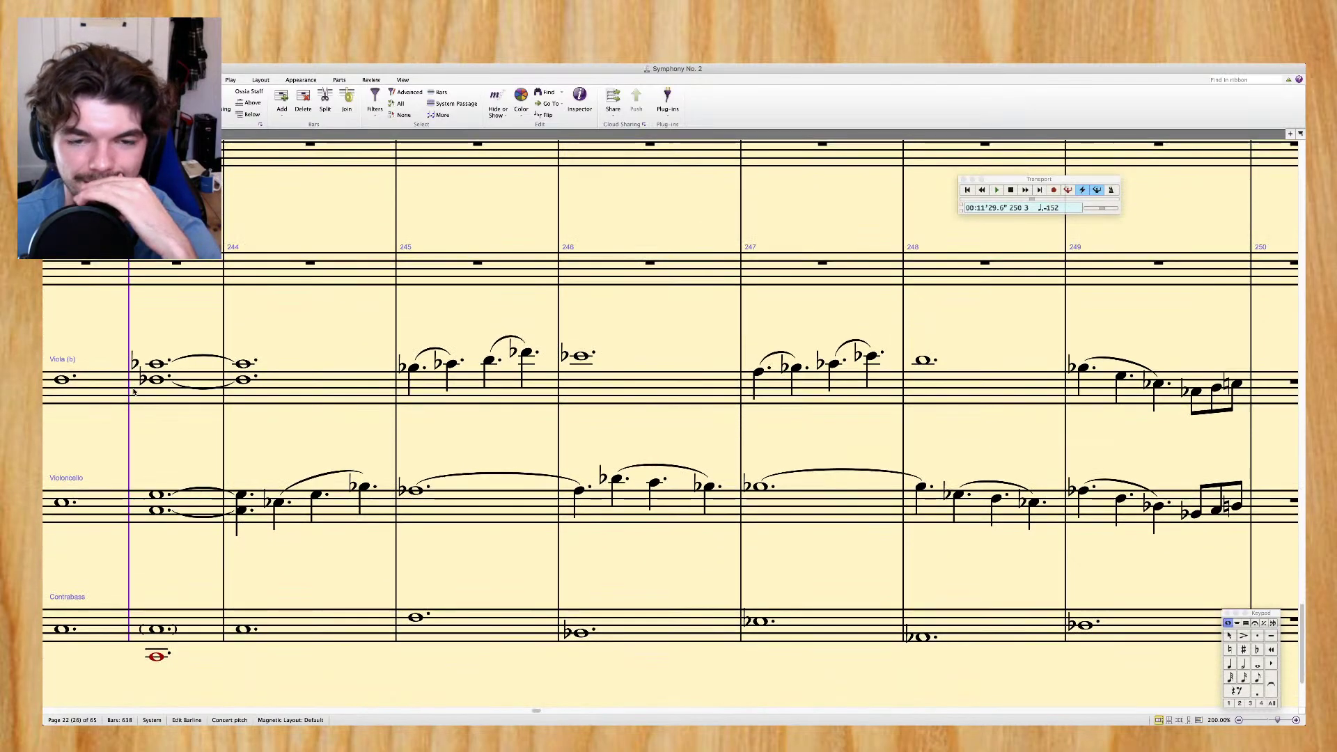
{"action": "scroll", "coordinate": [132, 395], "scroll_direction": "left", "scroll_amount": 1}
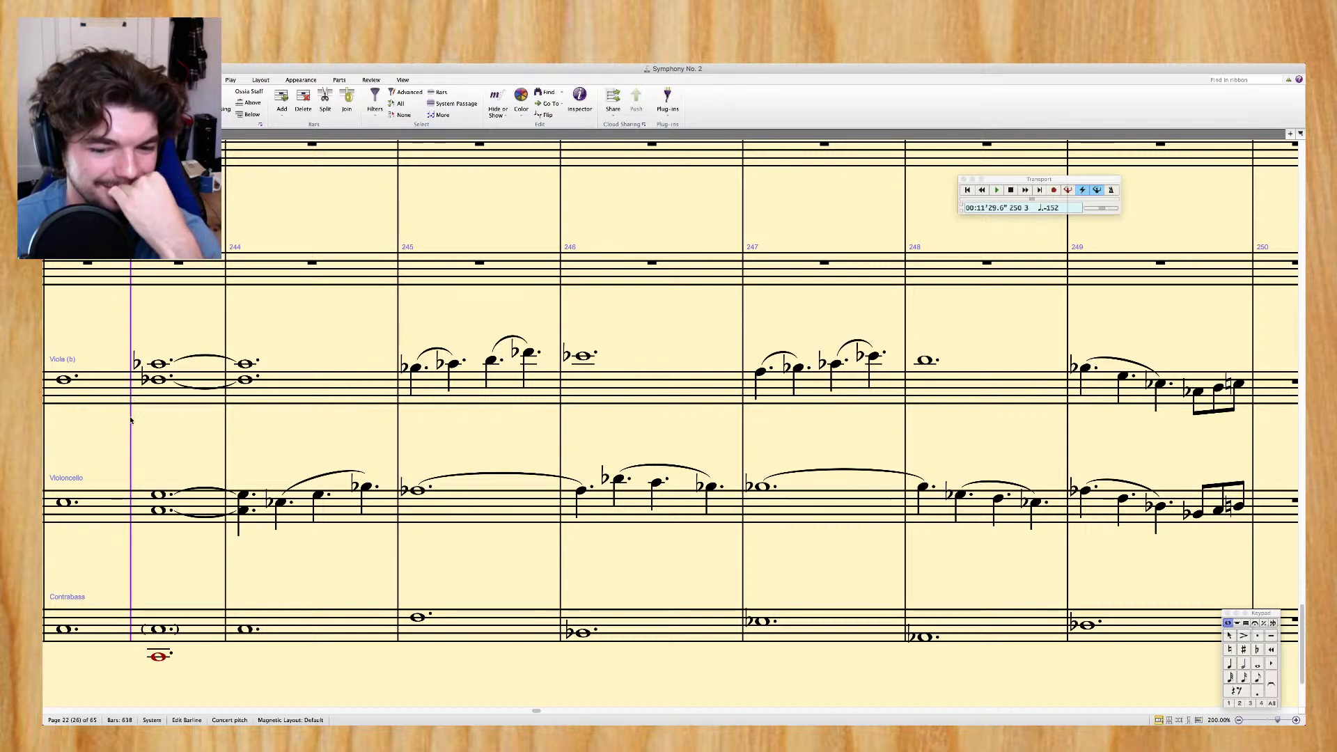
{"action": "scroll", "coordinate": [129, 420], "scroll_direction": "left", "scroll_amount": 3}
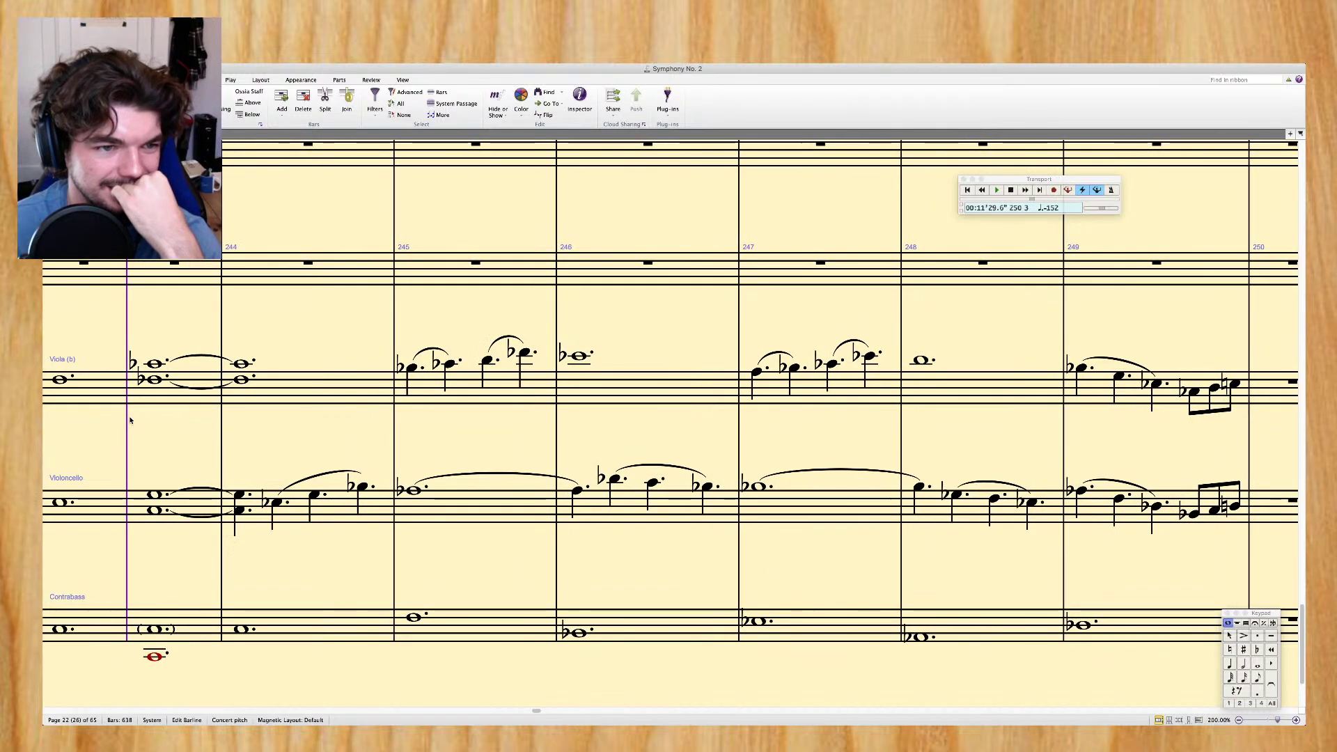
{"action": "scroll", "coordinate": [130, 420], "scroll_direction": "left", "scroll_amount": 5}
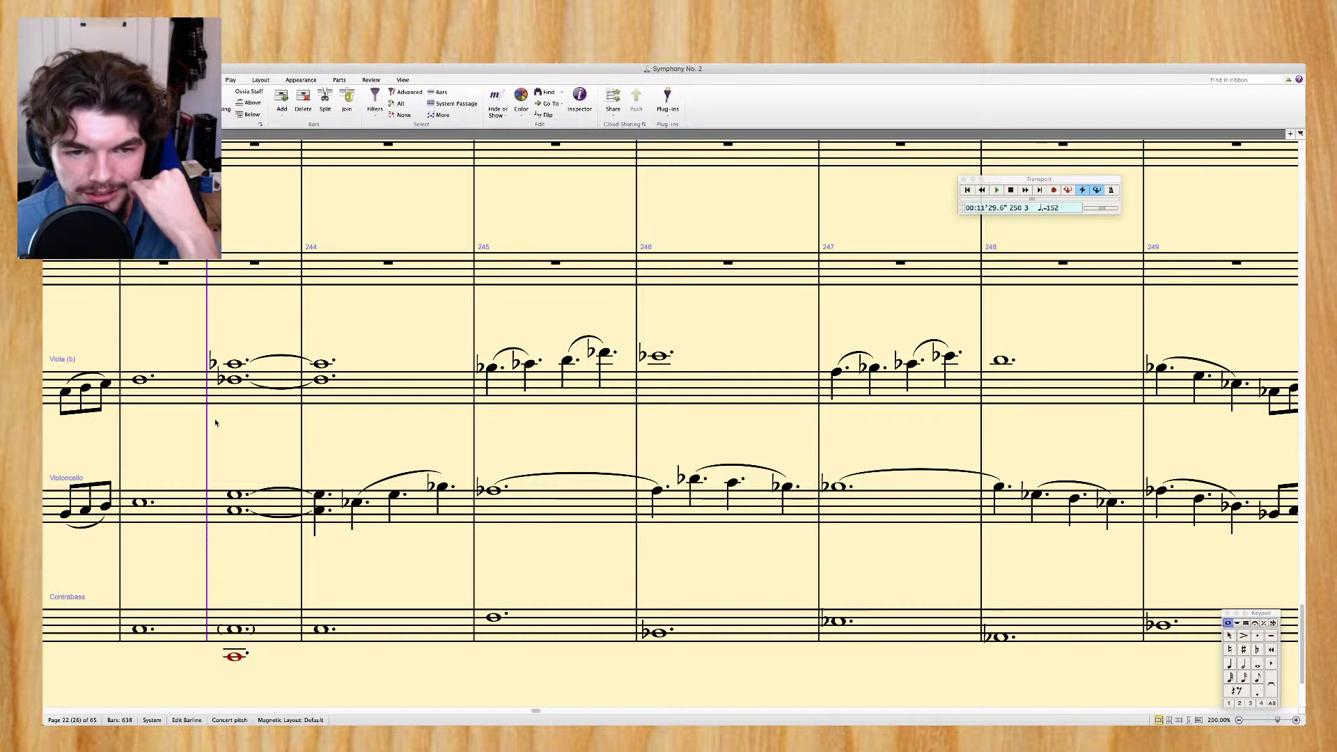
Audition the cello phrase of bar 244, the viola notes of bar 245 and the cello's second note of bar 246
{"action": "left_click", "coordinate": [353, 503]}
{"action": "key", "text": "Right"}
{"action": "key", "text": "Right"}
{"action": "left_click", "coordinate": [492, 369]}
{"action": "key", "text": "Right"}
{"action": "key", "text": "Right"}
{"action": "key", "text": "Right"}
{"action": "key", "text": "Right"}
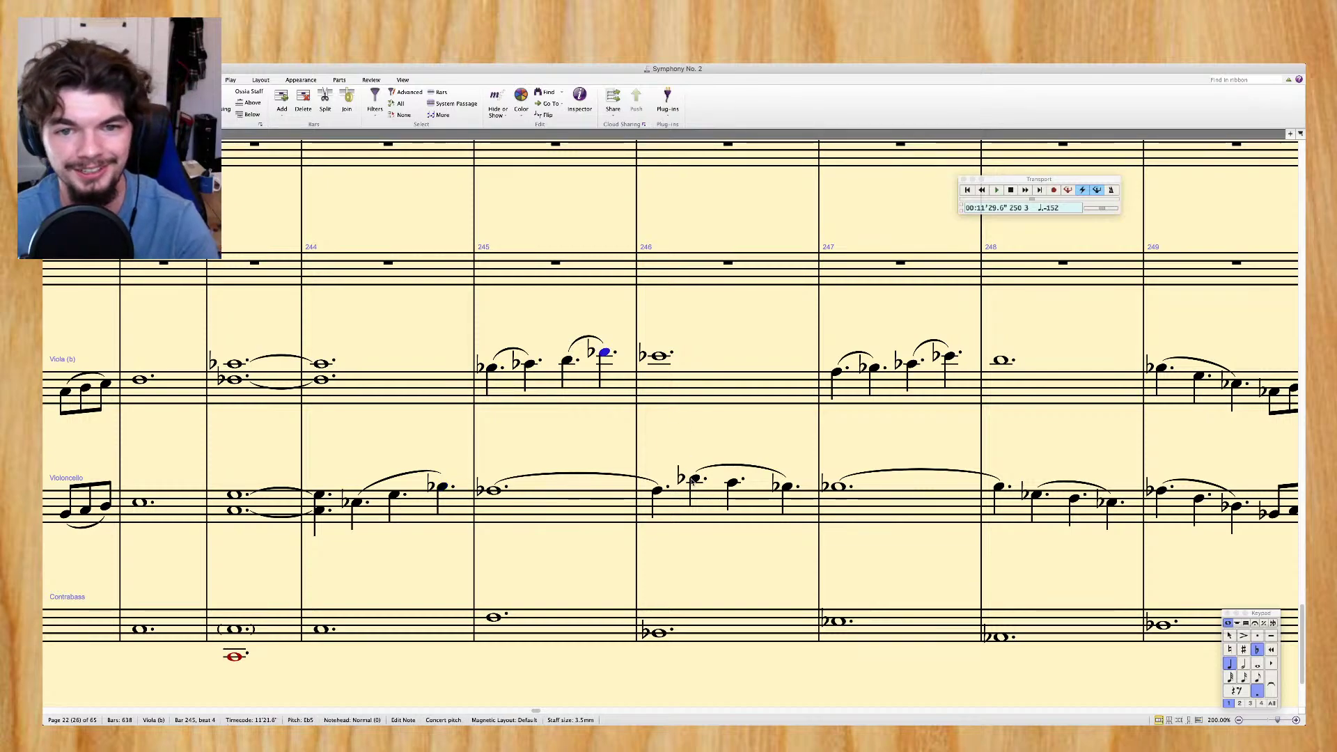
{"action": "left_click", "coordinate": [694, 480]}
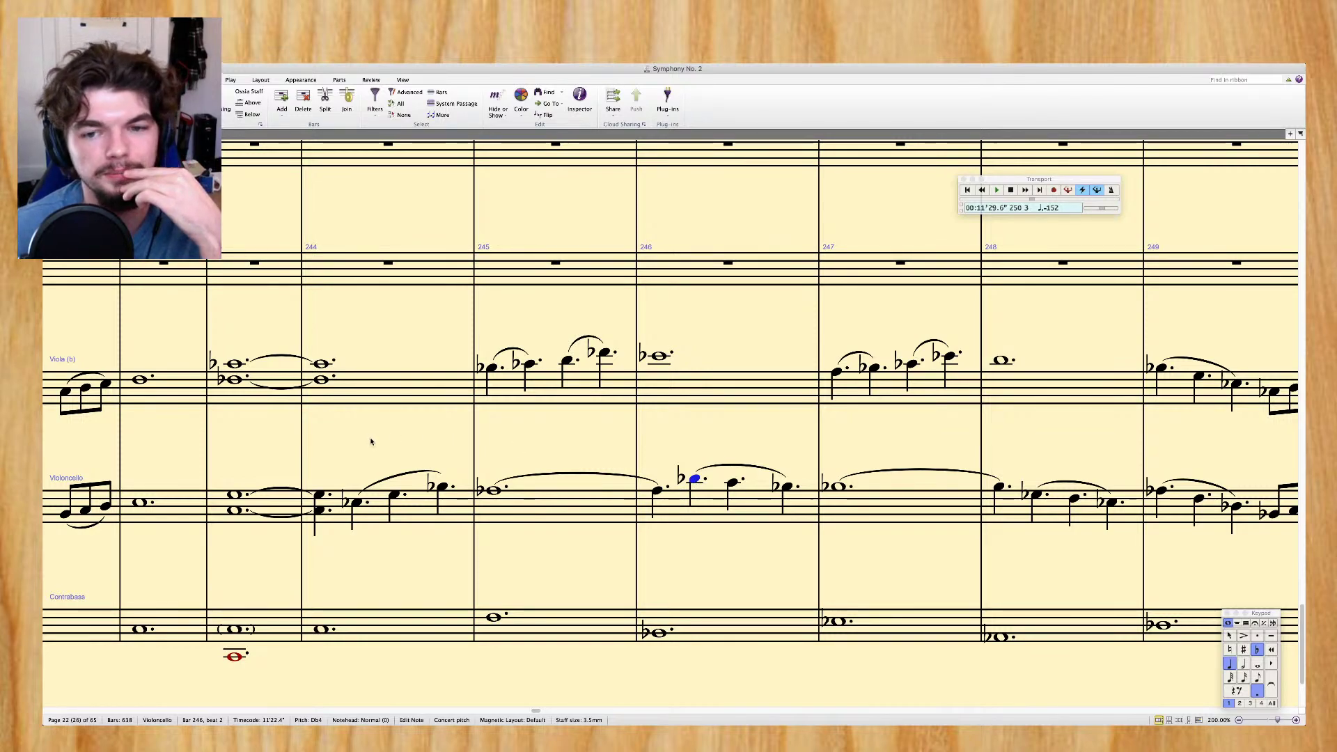
{"action": "left_click", "coordinate": [357, 503]}
{"action": "key", "text": "Right"}
{"action": "key", "text": "Right"}
{"action": "key", "text": "Right"}
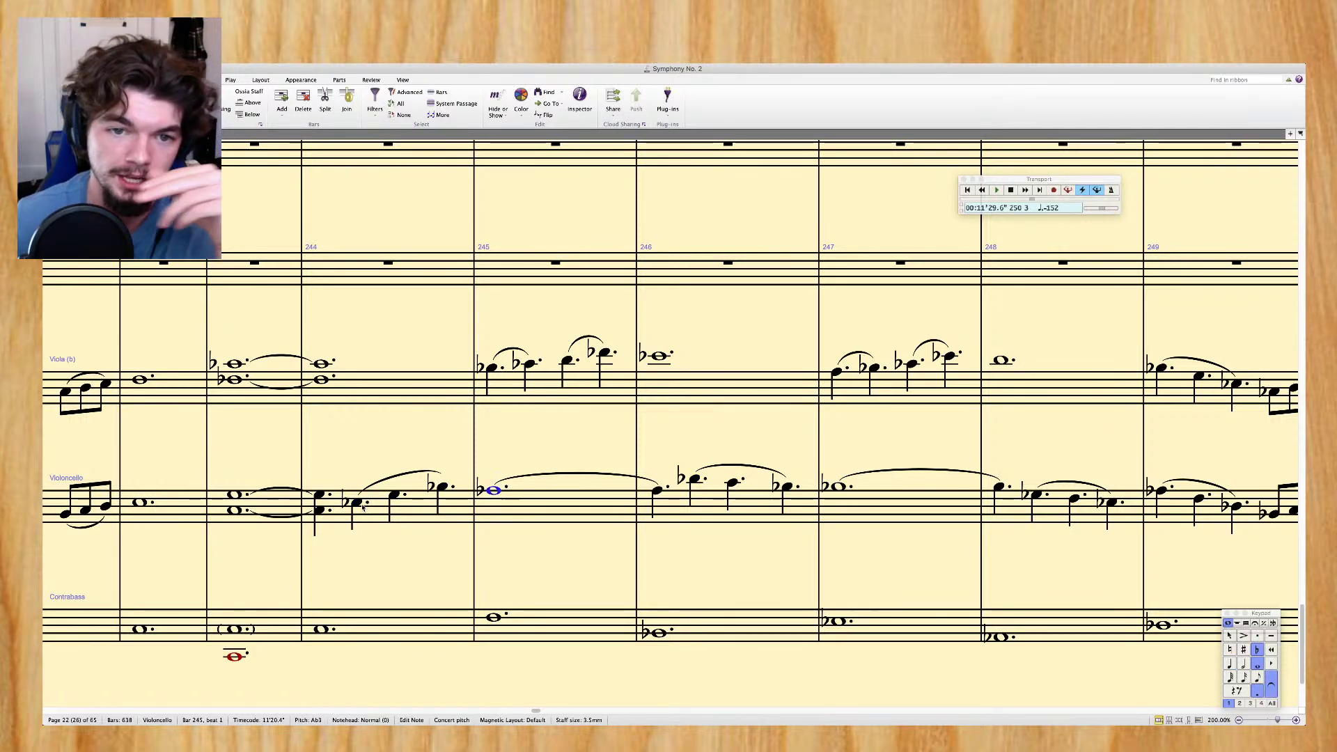
Lower the cello's last three notes of bar 246 to D flat, F and A flat
{"action": "left_click", "coordinate": [695, 482]}
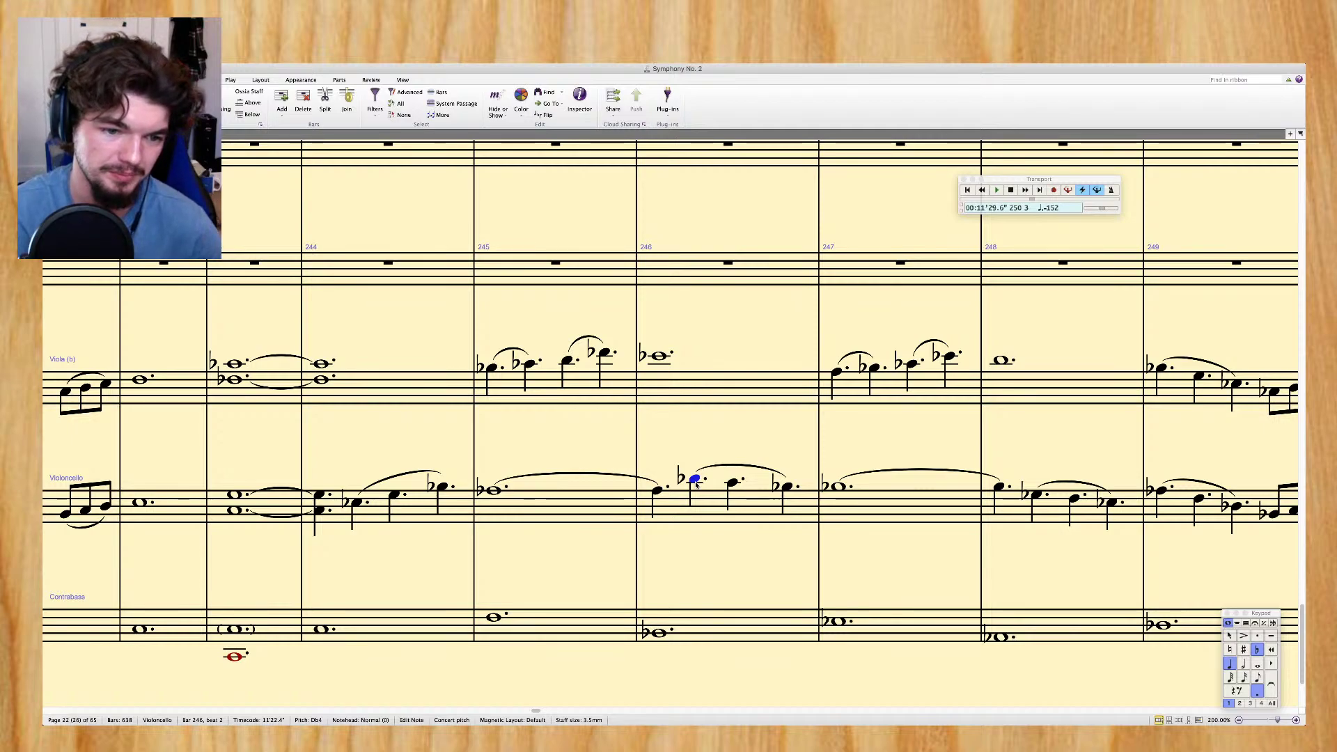
{"action": "key", "text": "super+Down"}
{"action": "key", "text": "Right"}
{"action": "key", "text": "super+Down"}
{"action": "key", "text": "Right"}
{"action": "key", "text": "Down"}
{"action": "key", "text": "Down"}
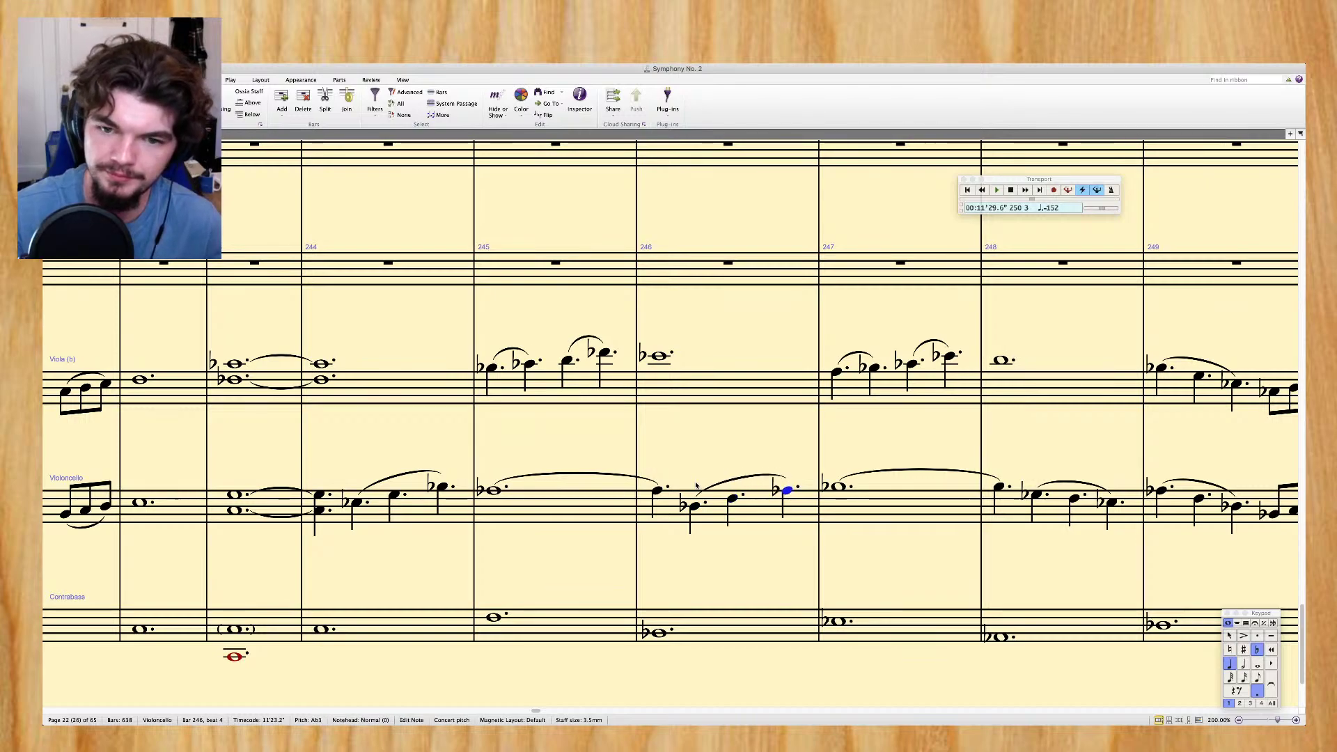
Change the cello's held note in bar 247 and its continuation in bar 248 to G natural
{"action": "key", "text": "Right"}
{"action": "key", "text": "Up"}
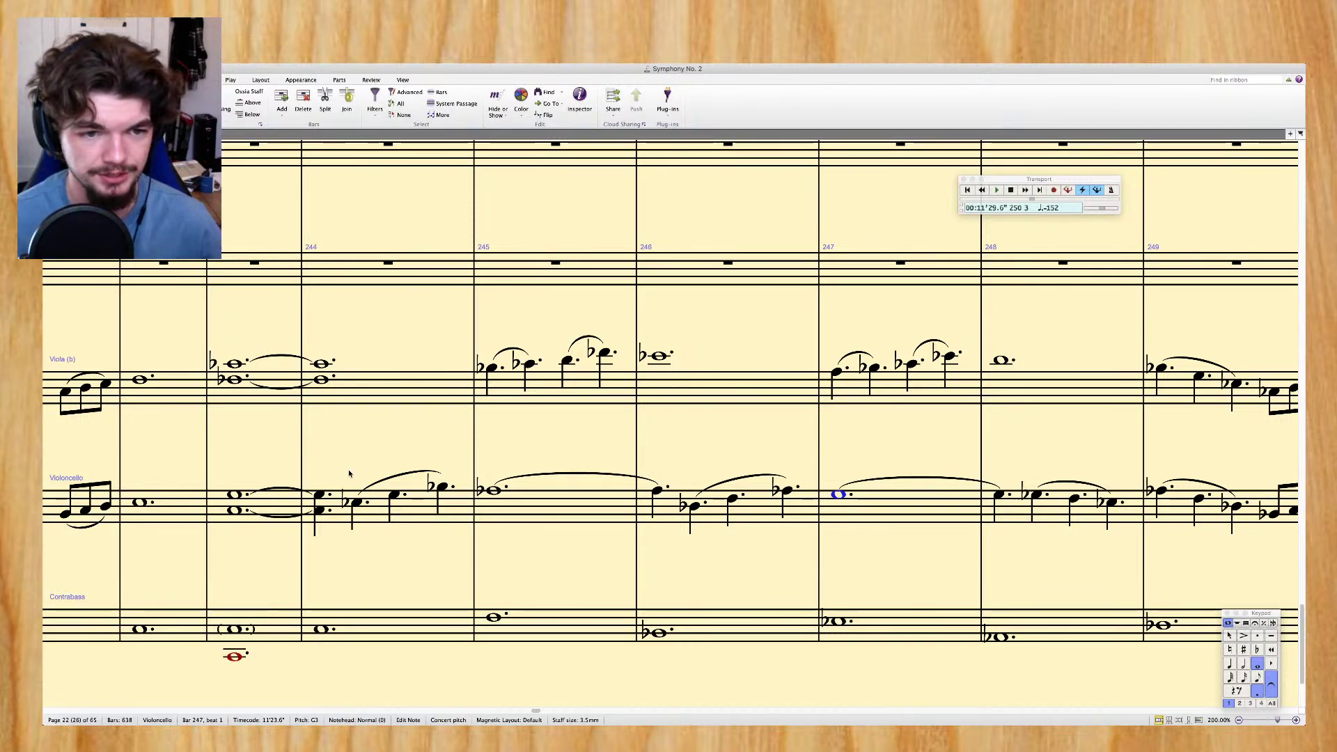
{"action": "scroll", "coordinate": [1083, 441], "scroll_direction": "right", "scroll_amount": 3}
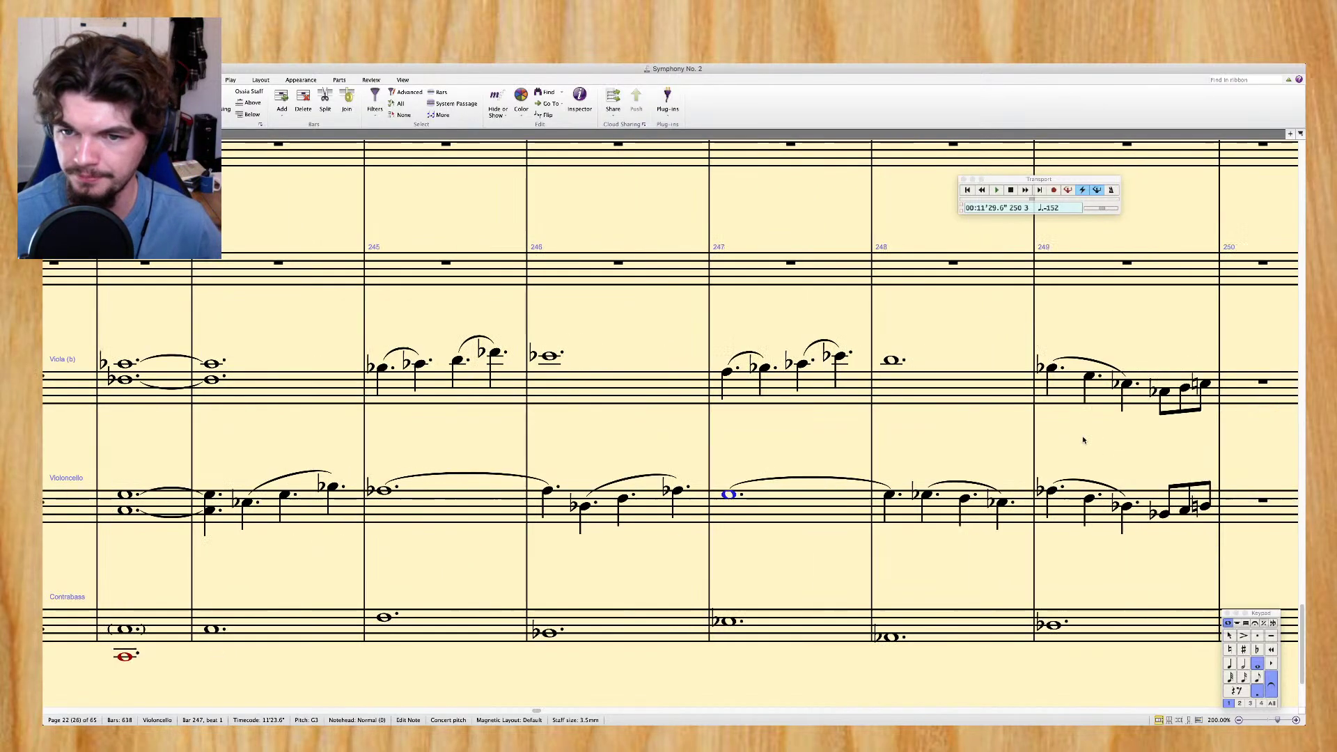
{"action": "scroll", "coordinate": [1083, 440], "scroll_direction": "right", "scroll_amount": 1}
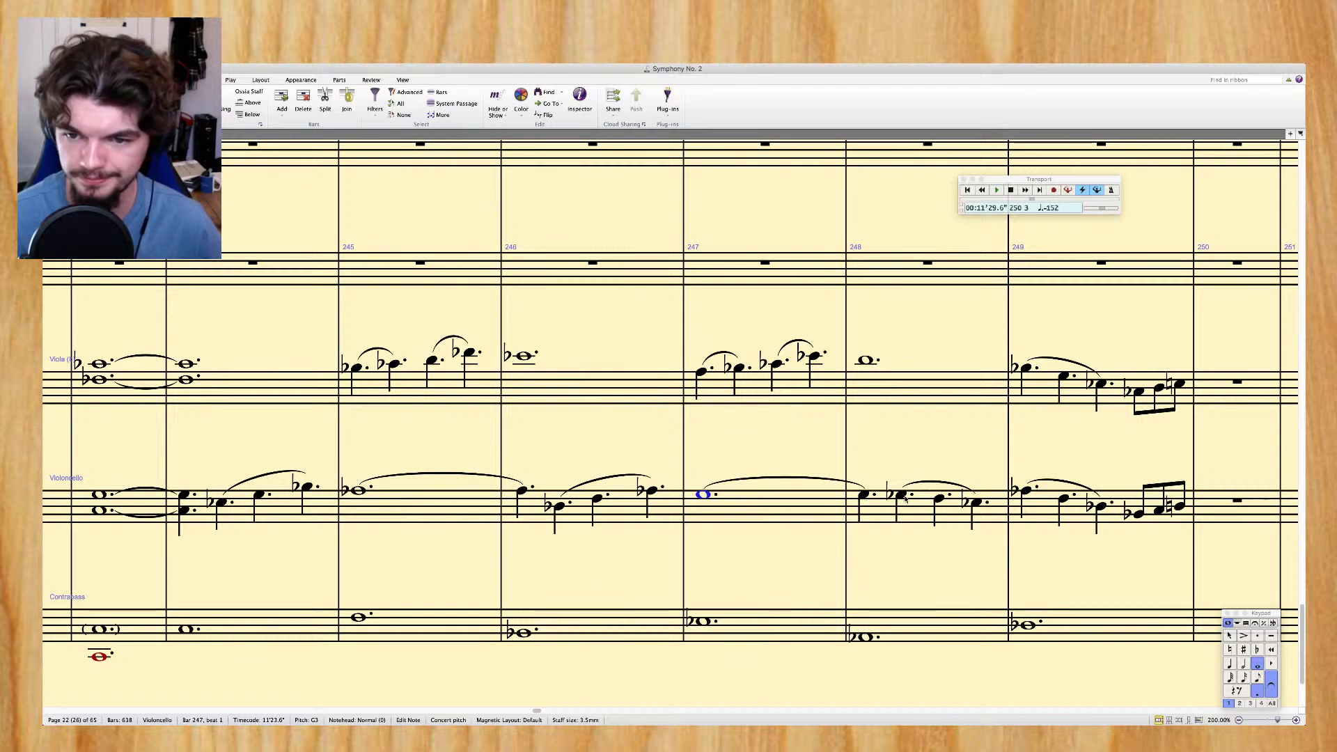
{"action": "scroll", "coordinate": [904, 498], "scroll_direction": "left", "scroll_amount": 2}
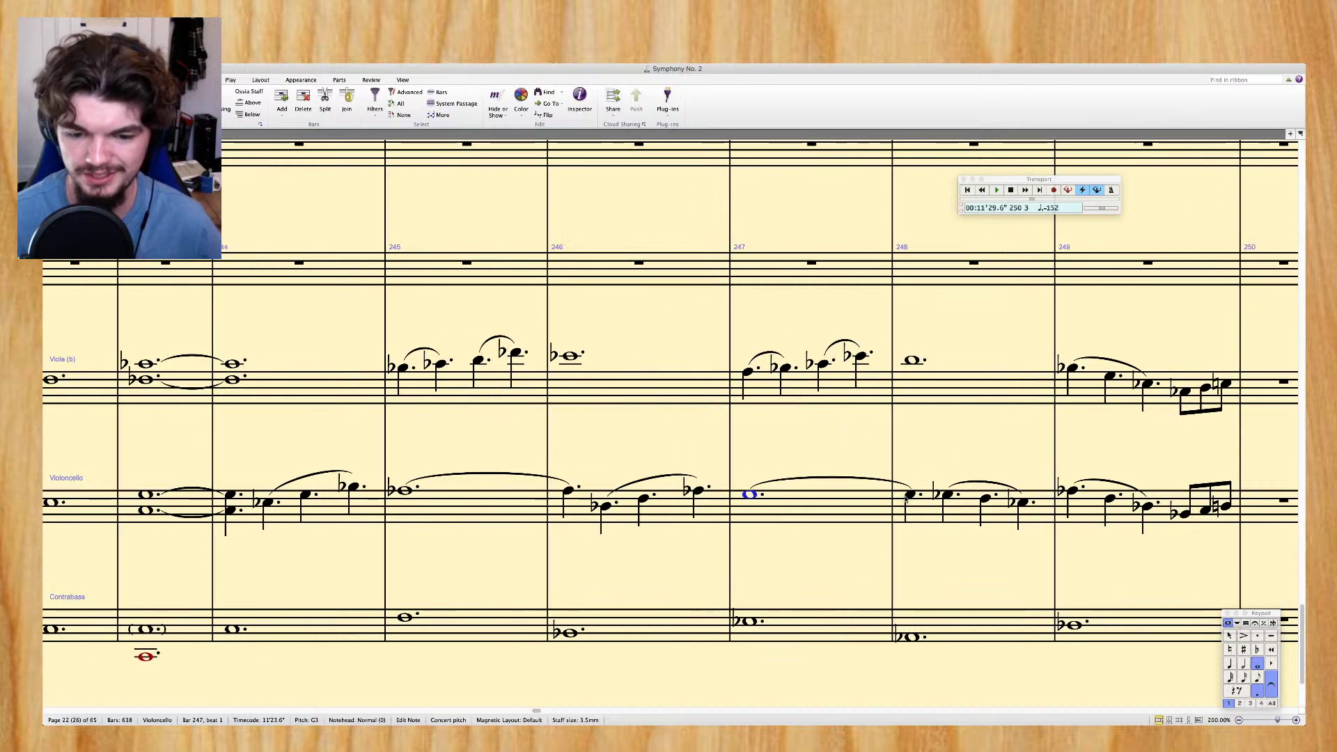
Play back the score from the start of bar 244 to hear the revised viola and cello lines
{"action": "left_click", "coordinate": [225, 453]}
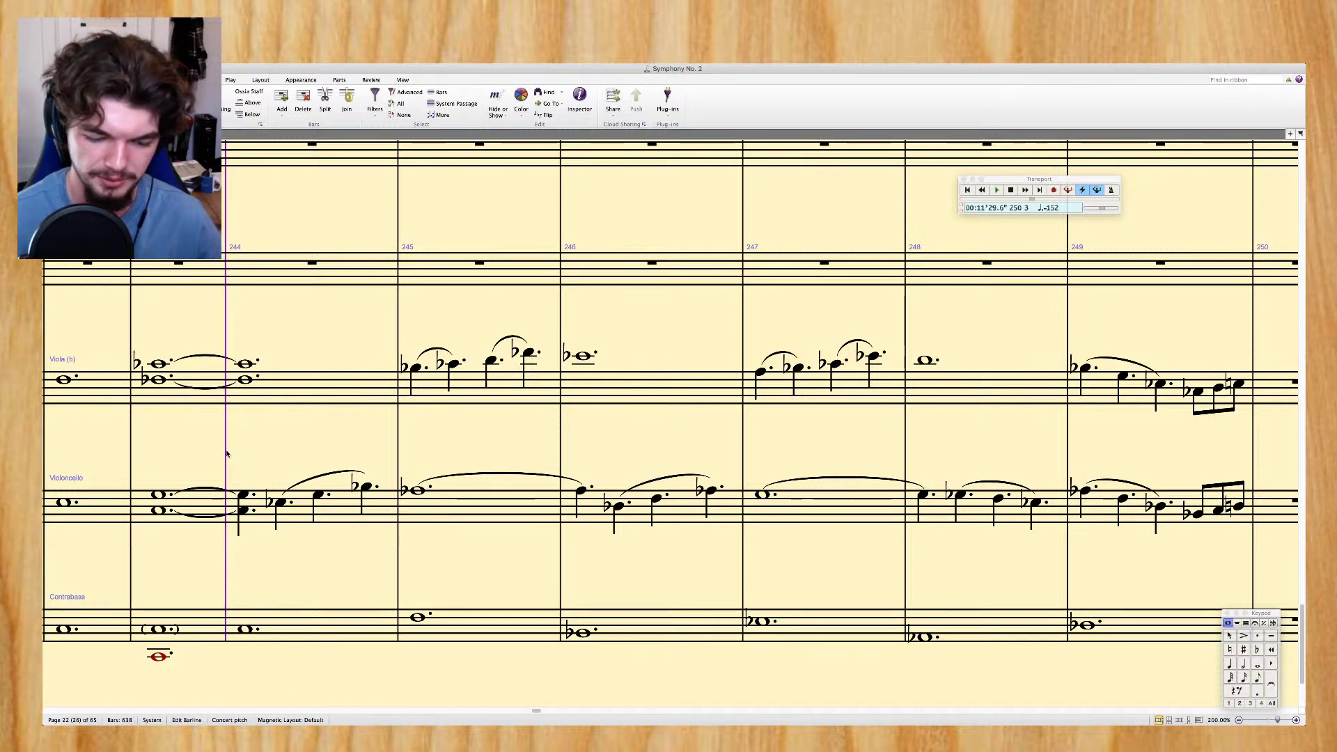
{"action": "key", "text": "space"}
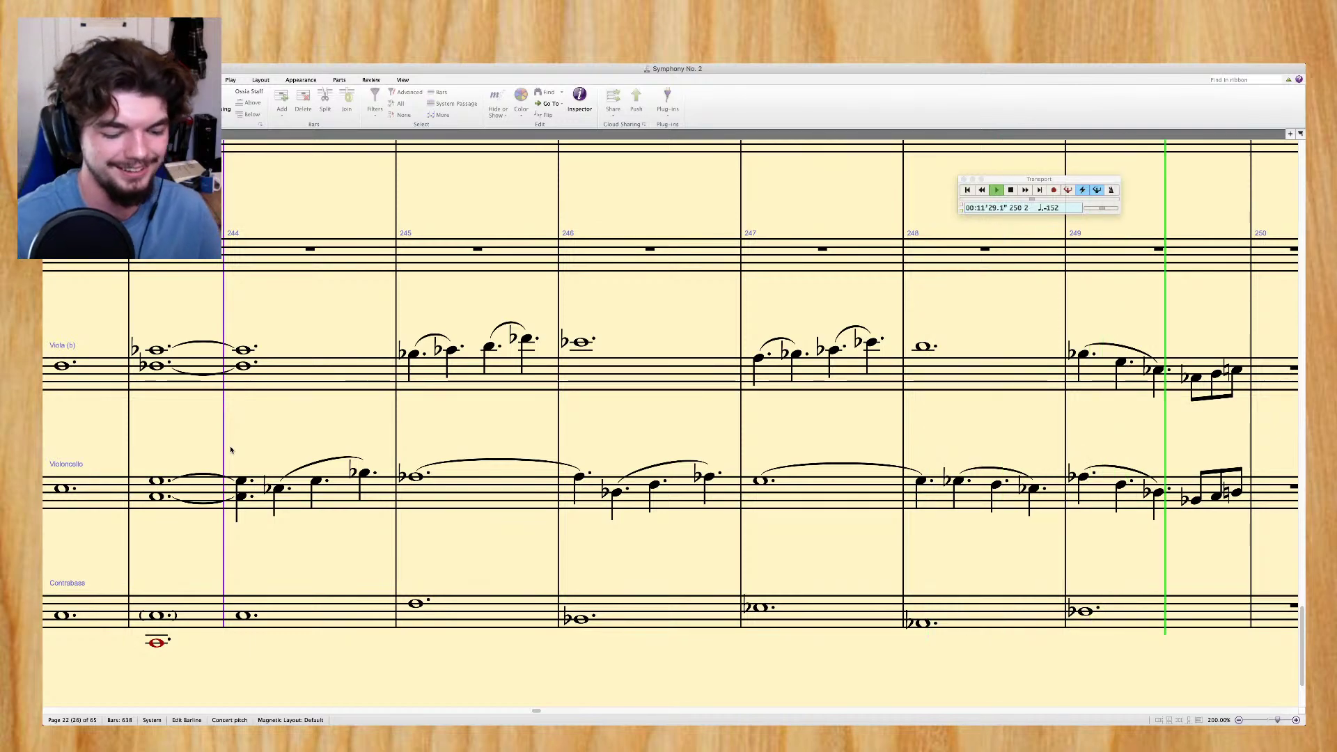
{"action": "key", "text": "space"}
{"action": "scroll", "coordinate": [696, 499], "scroll_direction": "down", "scroll_amount": 3}
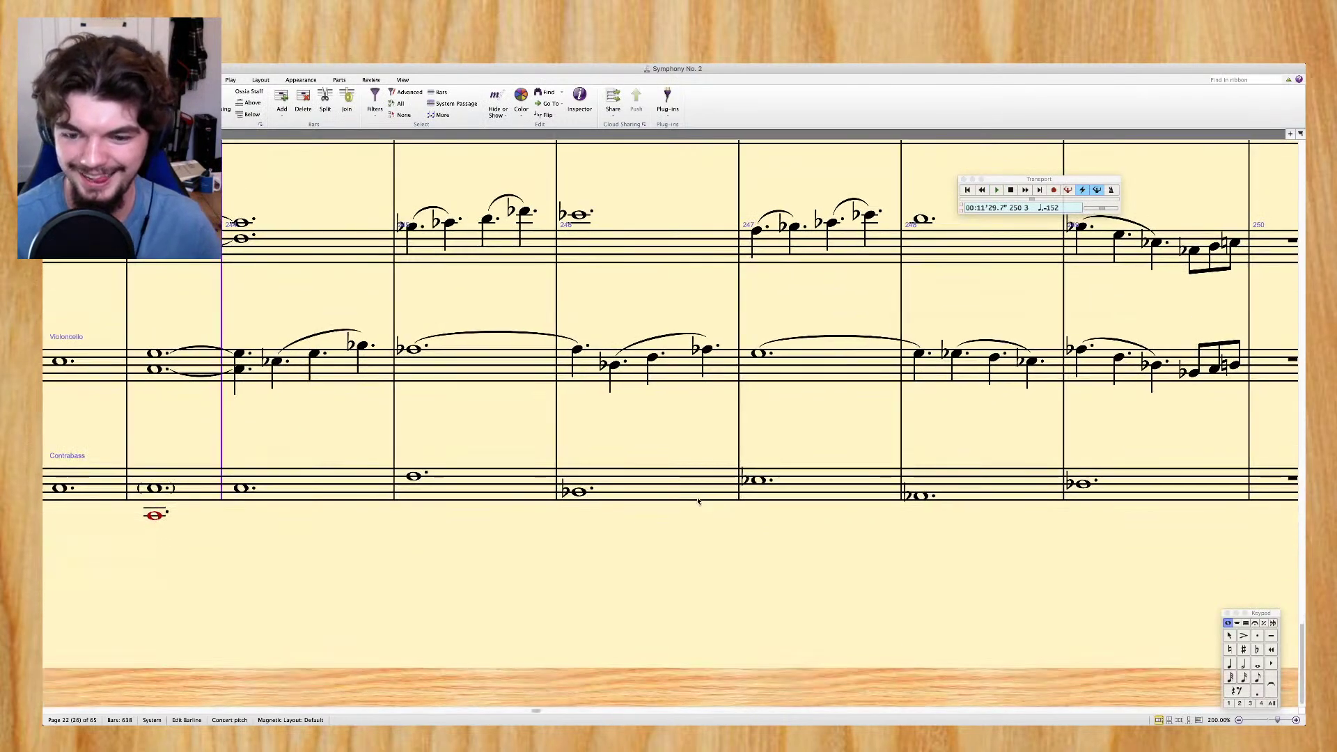
Change the cello's last three notes of bar 248 to C natural, E flat and G natural
{"action": "left_click", "coordinate": [953, 353]}
{"action": "scroll", "coordinate": [956, 353], "scroll_direction": "up", "scroll_amount": 3}
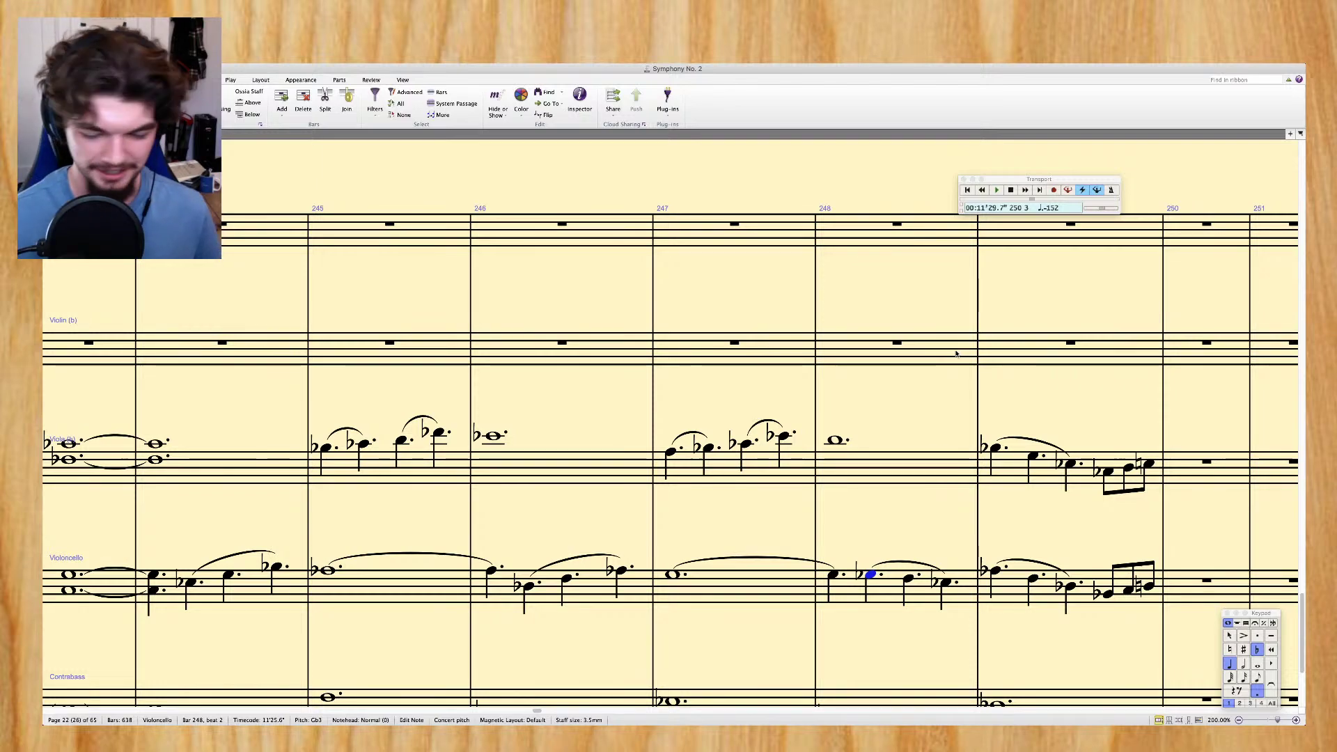
{"action": "key", "text": "Down"}
{"action": "key", "text": "Down"}
{"action": "key", "text": "Down"}
{"action": "key", "text": "Down"}
{"action": "key", "text": "Down"}
{"action": "key", "text": "Down"}
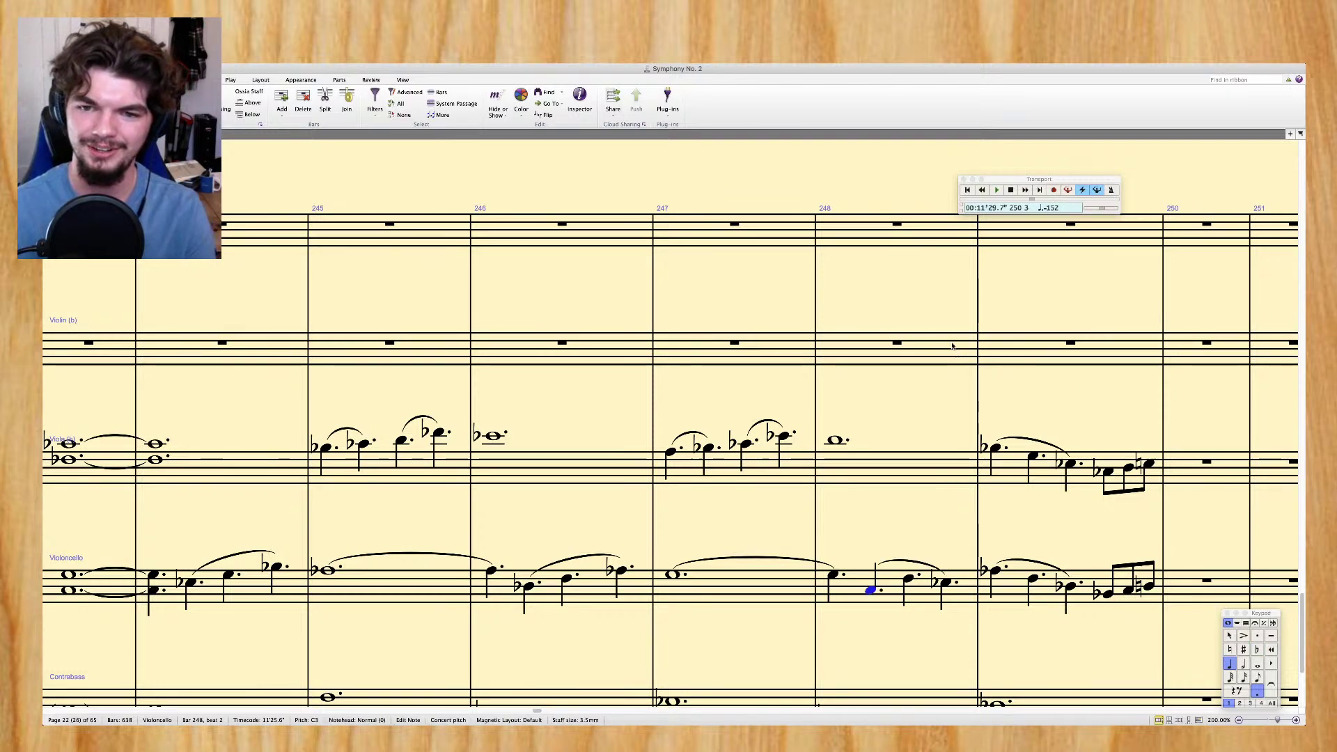
{"action": "scroll", "coordinate": [953, 347], "scroll_direction": "down", "scroll_amount": 3}
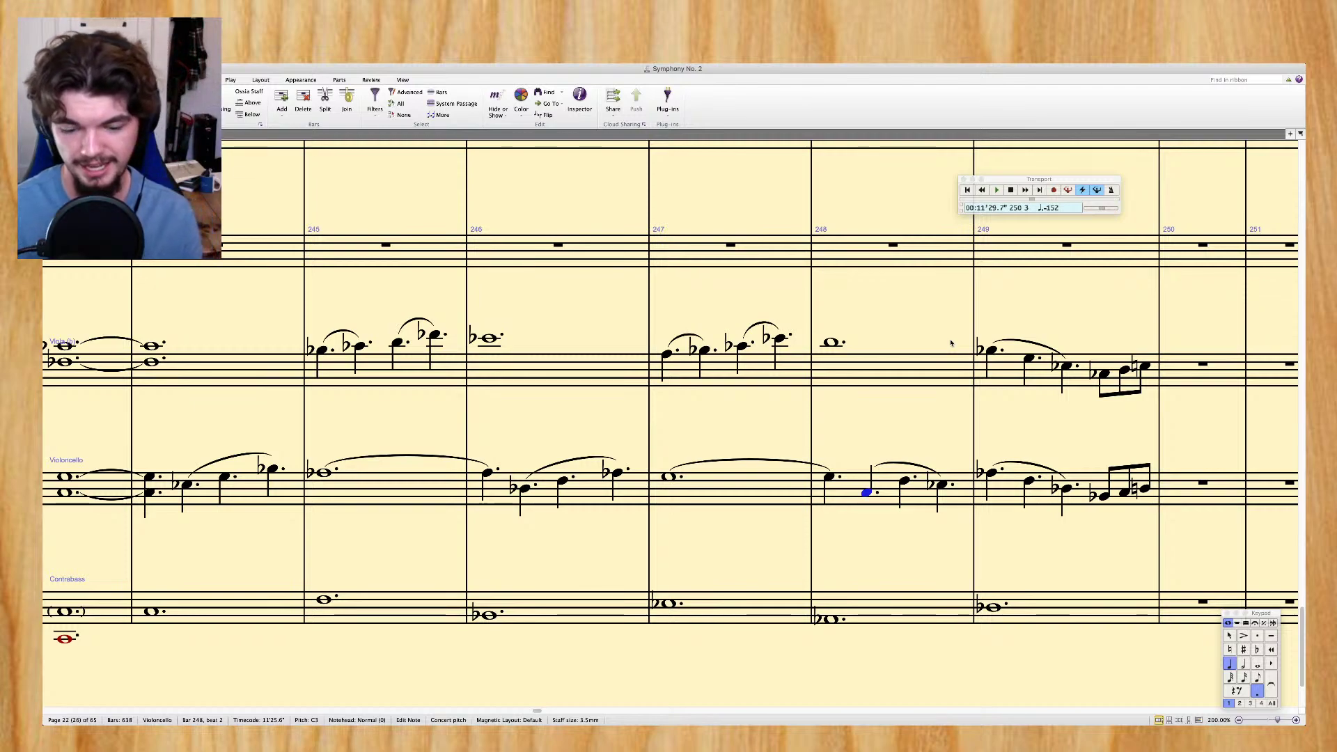
{"action": "key", "text": "Right"}
{"action": "key", "text": "KP_Subtract"}
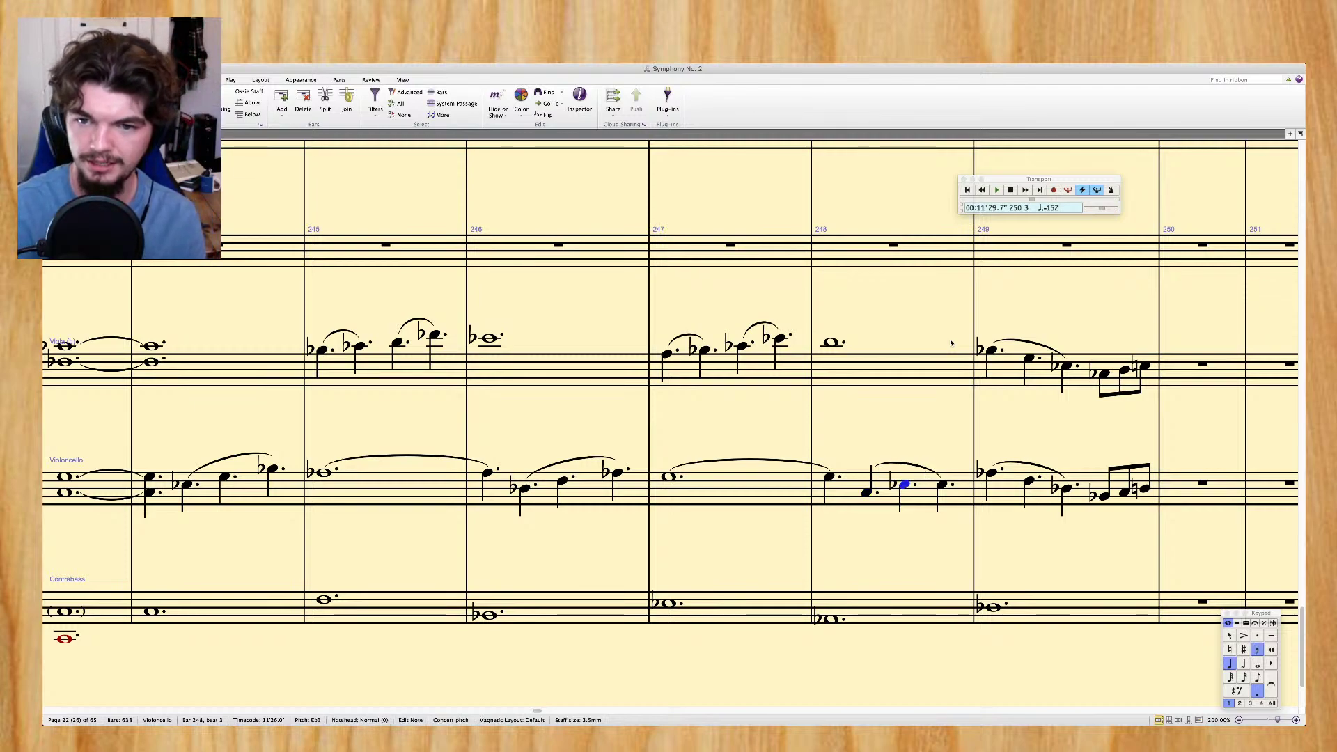
{"action": "key", "text": "g"}
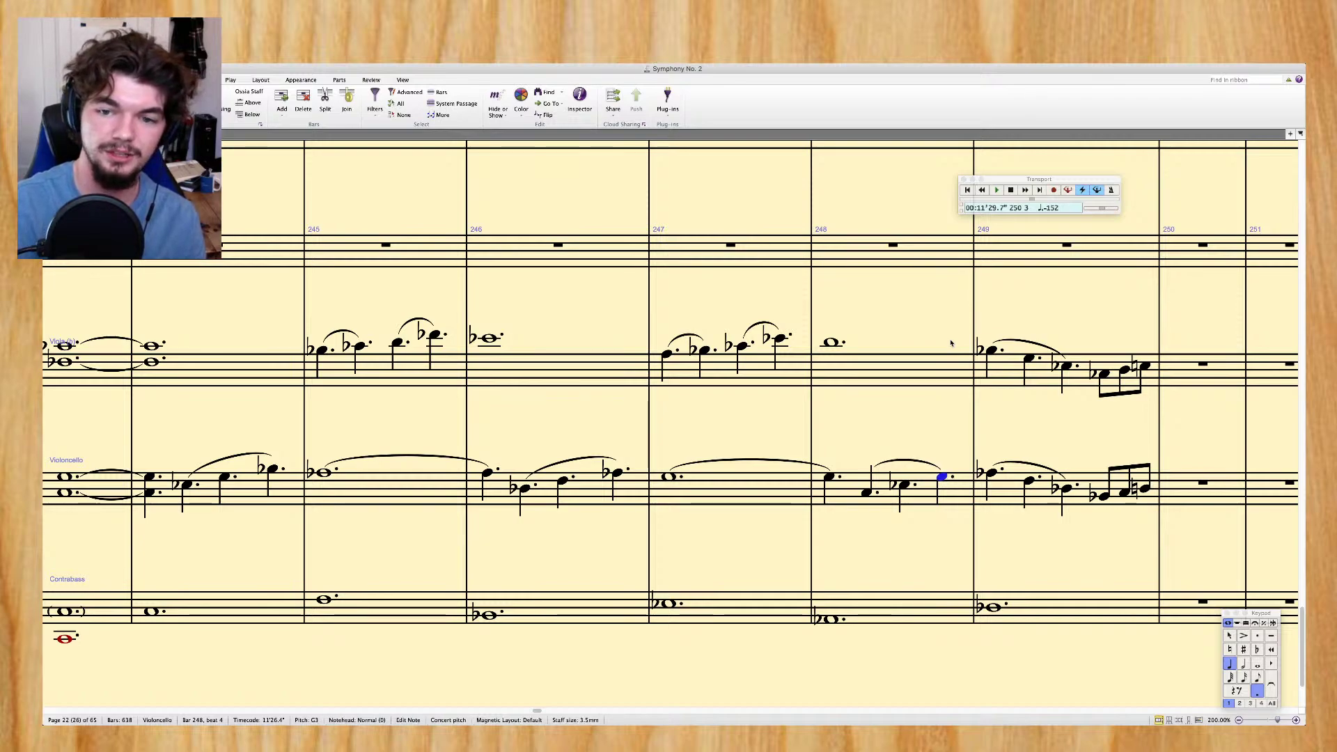
Audition the cello notes from the second beat of bar 248 through the third beat of bar 249
{"action": "key", "text": "Left"}
{"action": "key", "text": "Left"}
{"action": "key", "text": "Right"}
{"action": "key", "text": "Right"}
{"action": "key", "text": "Right"}
{"action": "key", "text": "Right"}
{"action": "key", "text": "Right"}
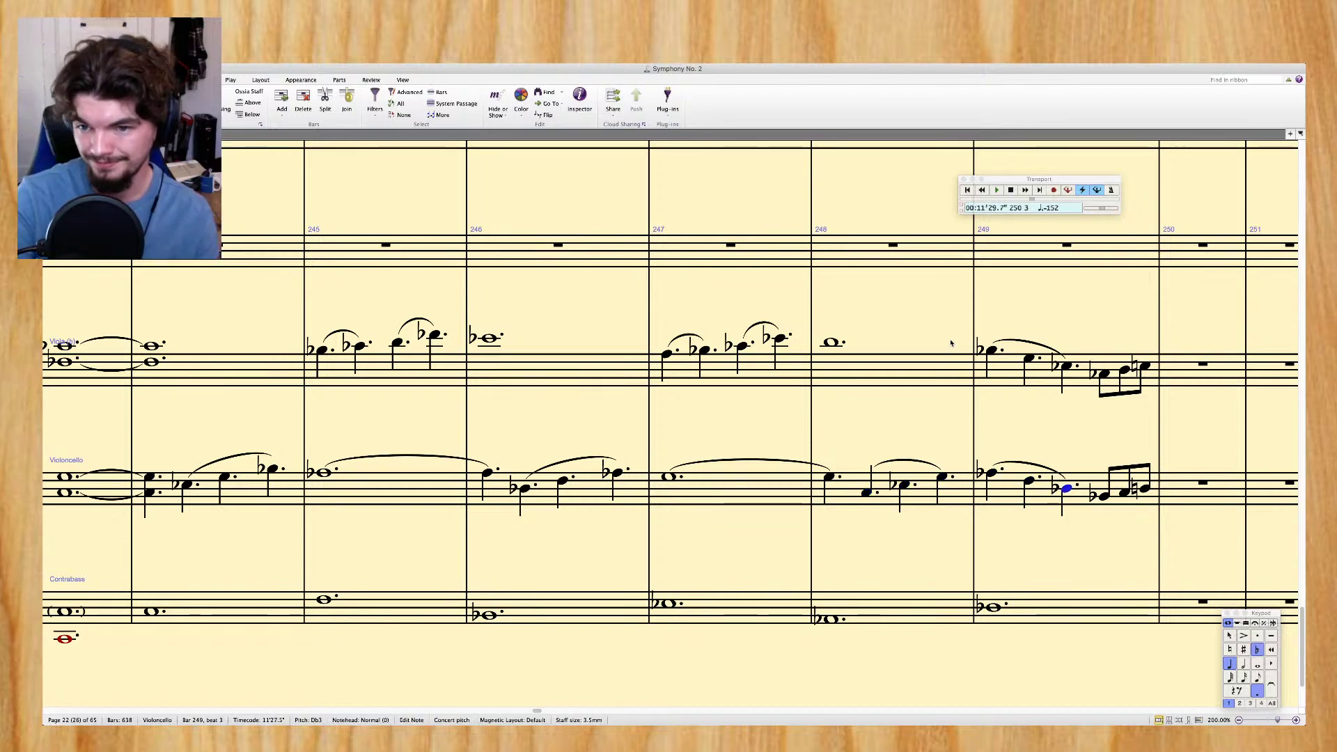
Replay the passage from the start of bar 244 with the cello's rewritten bar 248
{"action": "left_click", "coordinate": [131, 435]}
{"action": "key", "text": "p"}
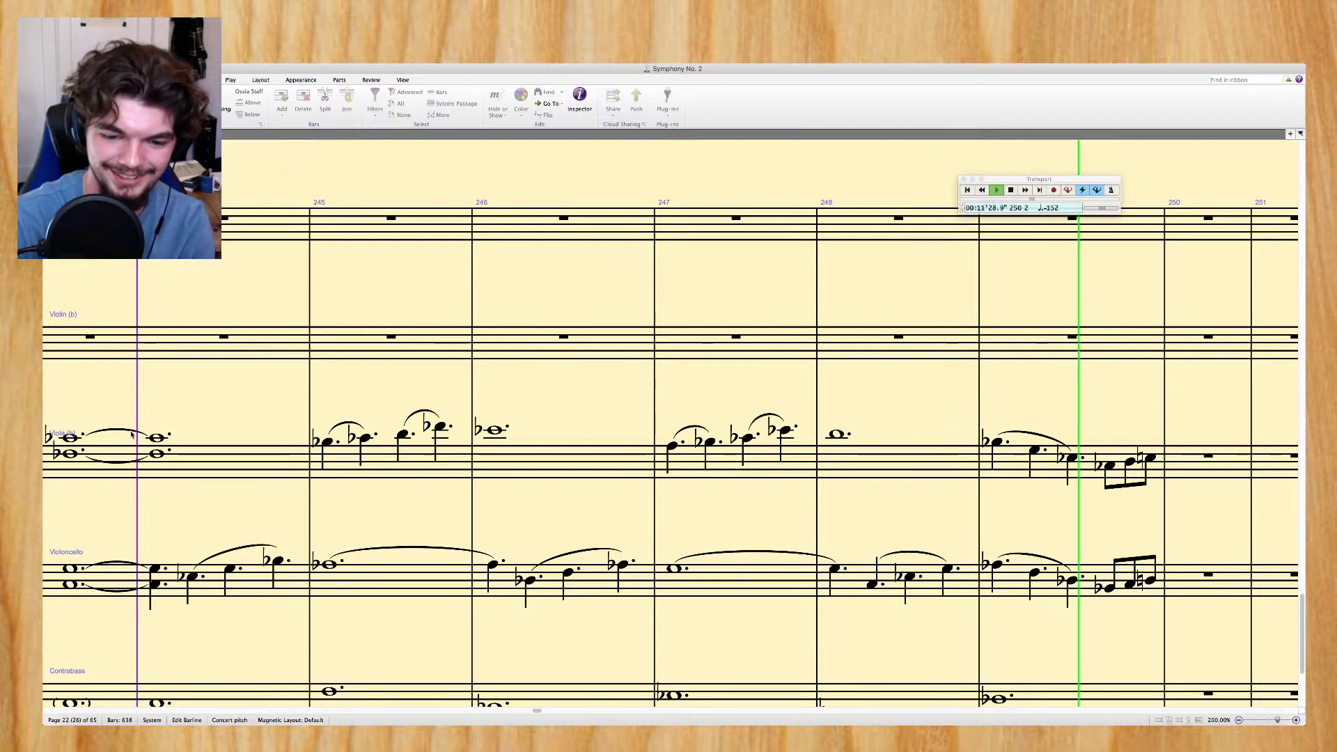
{"action": "key", "text": "space"}
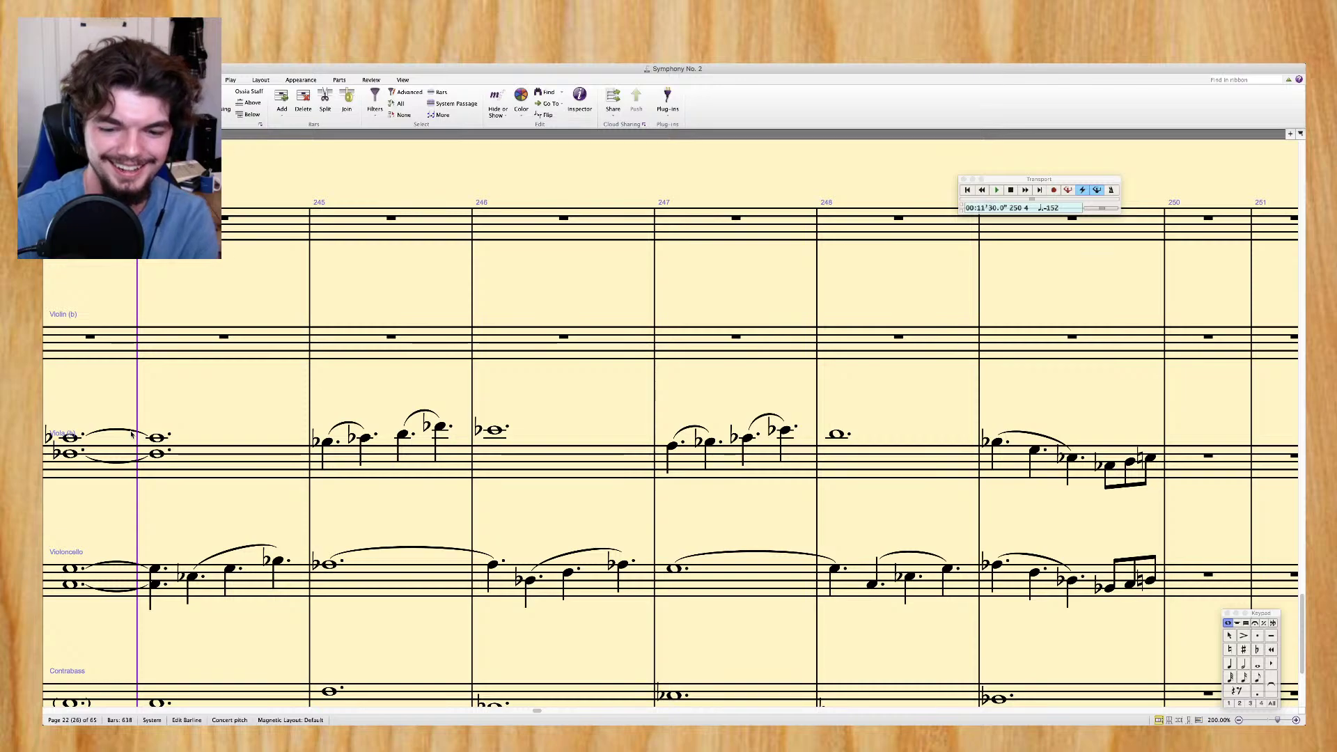
Examine the string parts from bar 249 through bar 260 and return to the viola and cello lines of bars 242–249
{"action": "scroll", "coordinate": [131, 434], "scroll_direction": "right", "scroll_amount": 10}
{"action": "scroll", "coordinate": [131, 435], "scroll_direction": "up", "scroll_amount": 5}
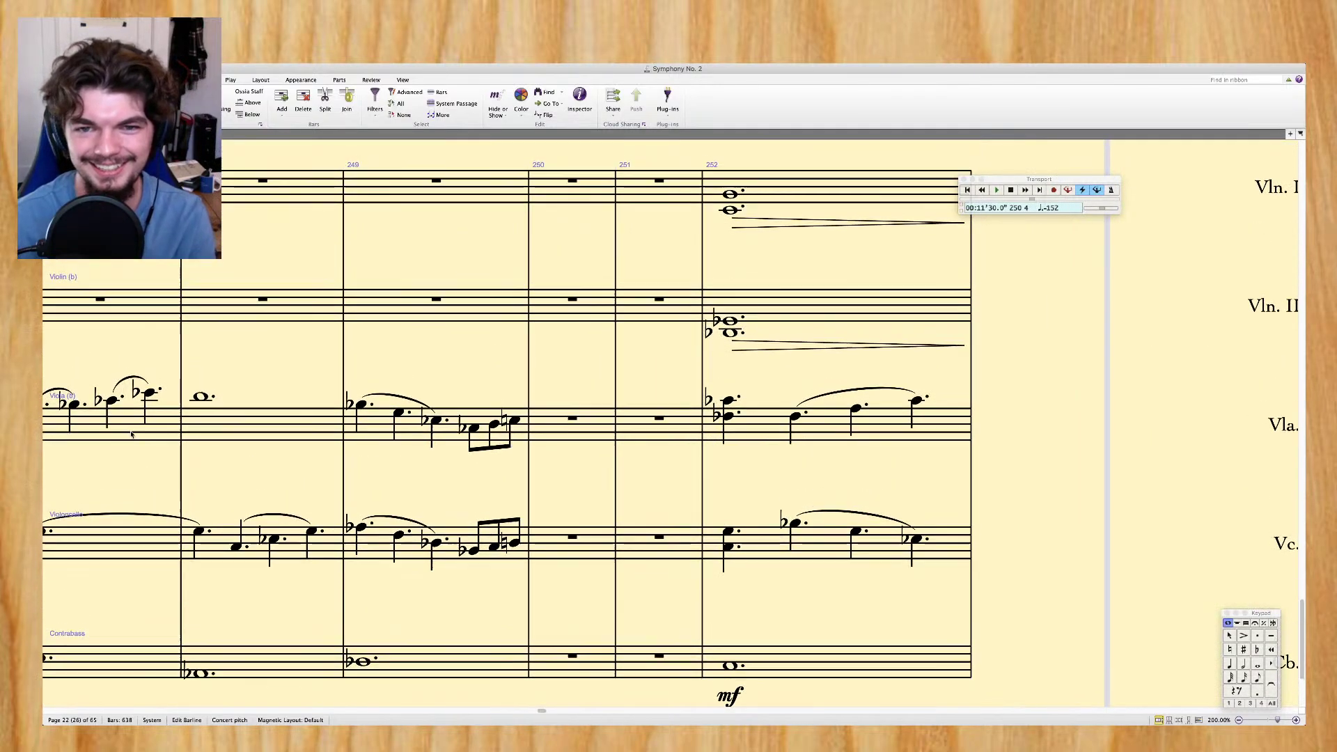
{"action": "scroll", "coordinate": [131, 434], "scroll_direction": "right", "scroll_amount": 10}
{"action": "scroll", "coordinate": [130, 434], "scroll_direction": "right", "scroll_amount": 15}
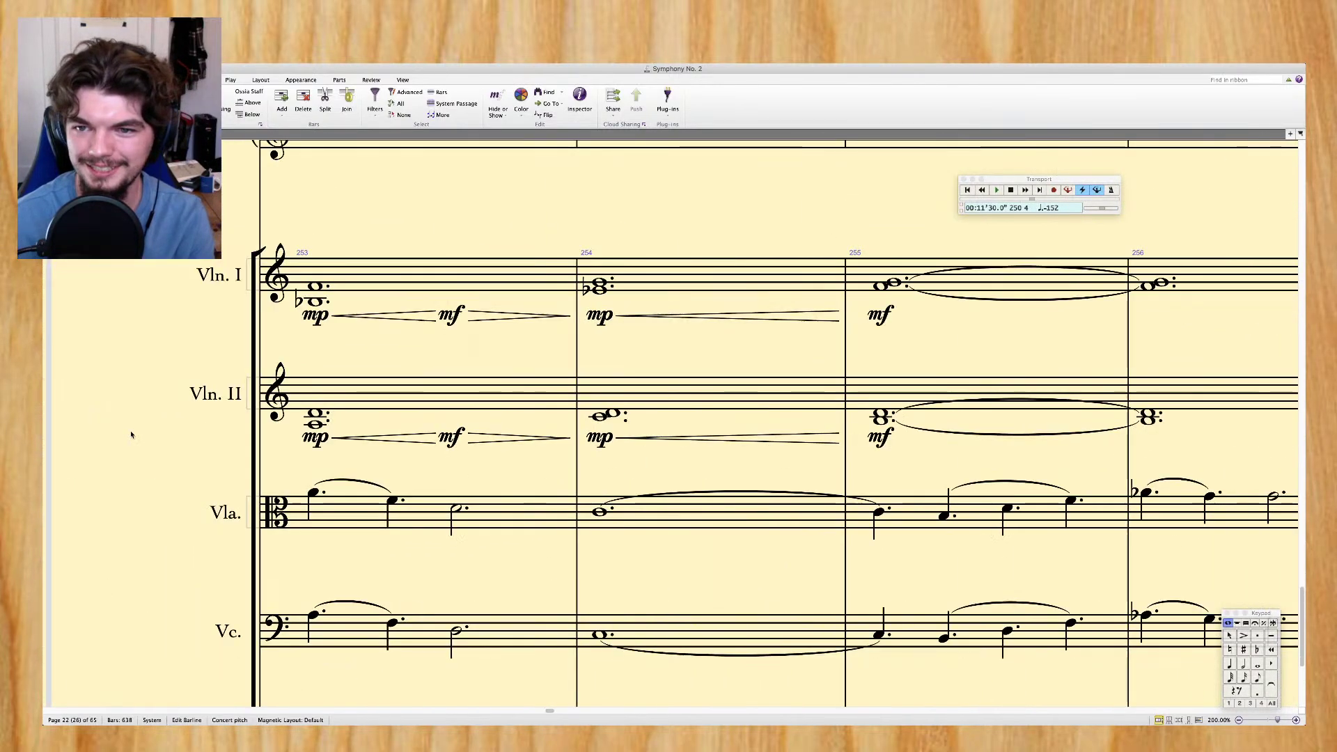
{"action": "scroll", "coordinate": [131, 435], "scroll_direction": "right", "scroll_amount": 10}
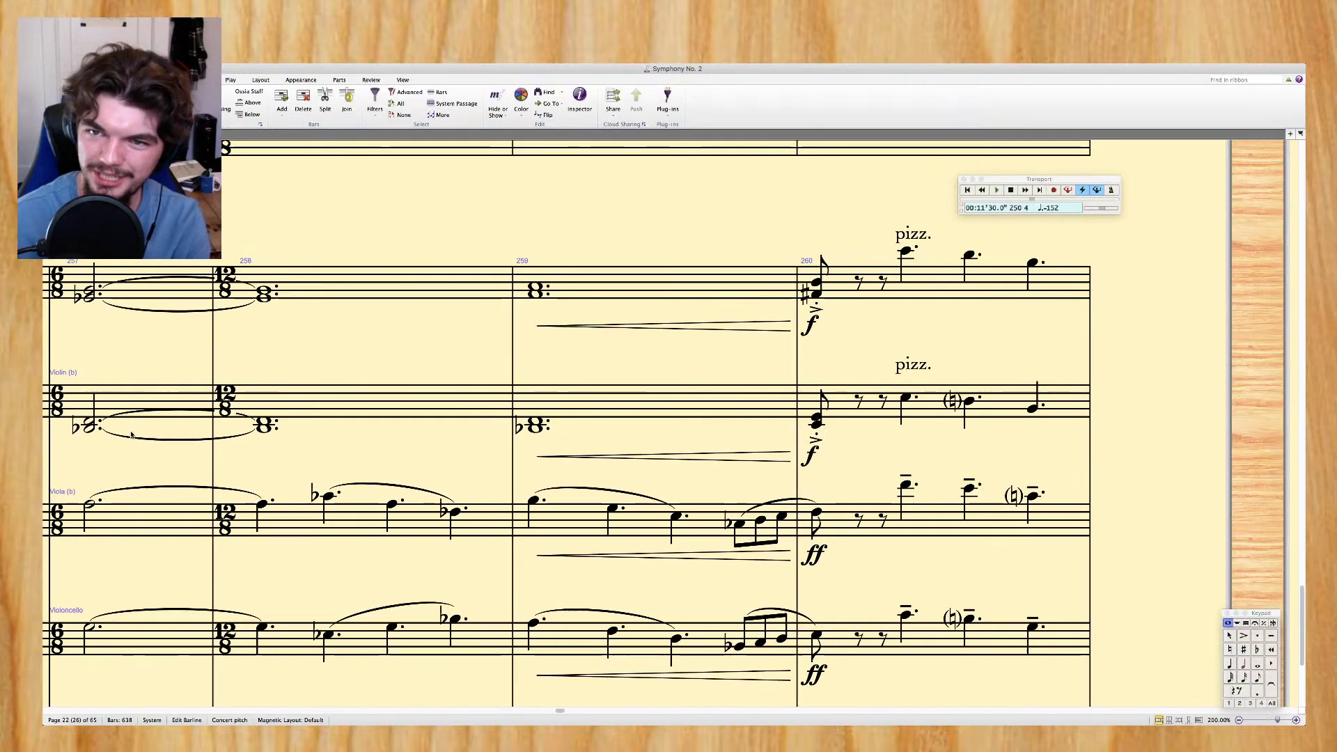
{"action": "scroll", "coordinate": [131, 435], "scroll_direction": "left", "scroll_amount": 12}
{"action": "scroll", "coordinate": [131, 435], "scroll_direction": "up", "scroll_amount": 2}
{"action": "scroll", "coordinate": [131, 435], "scroll_direction": "left", "scroll_amount": 15}
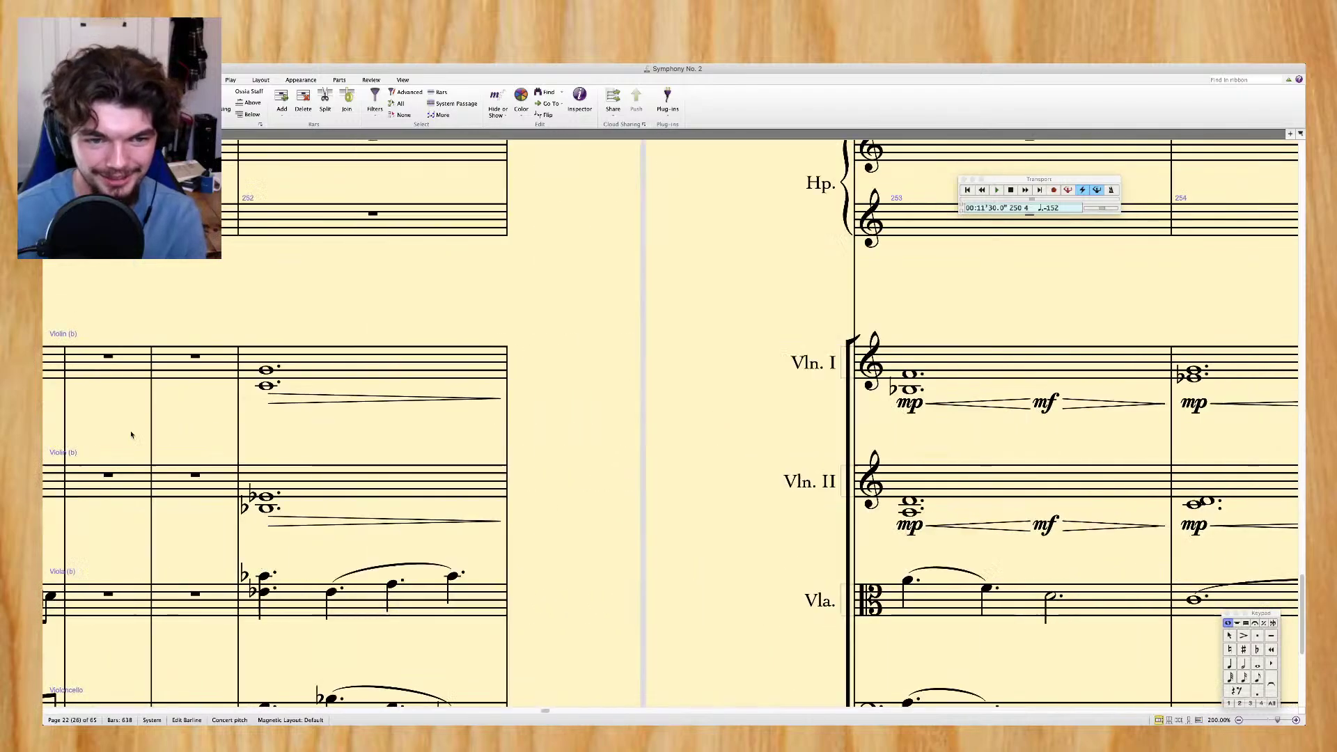
{"action": "scroll", "coordinate": [131, 435], "scroll_direction": "down", "scroll_amount": 3}
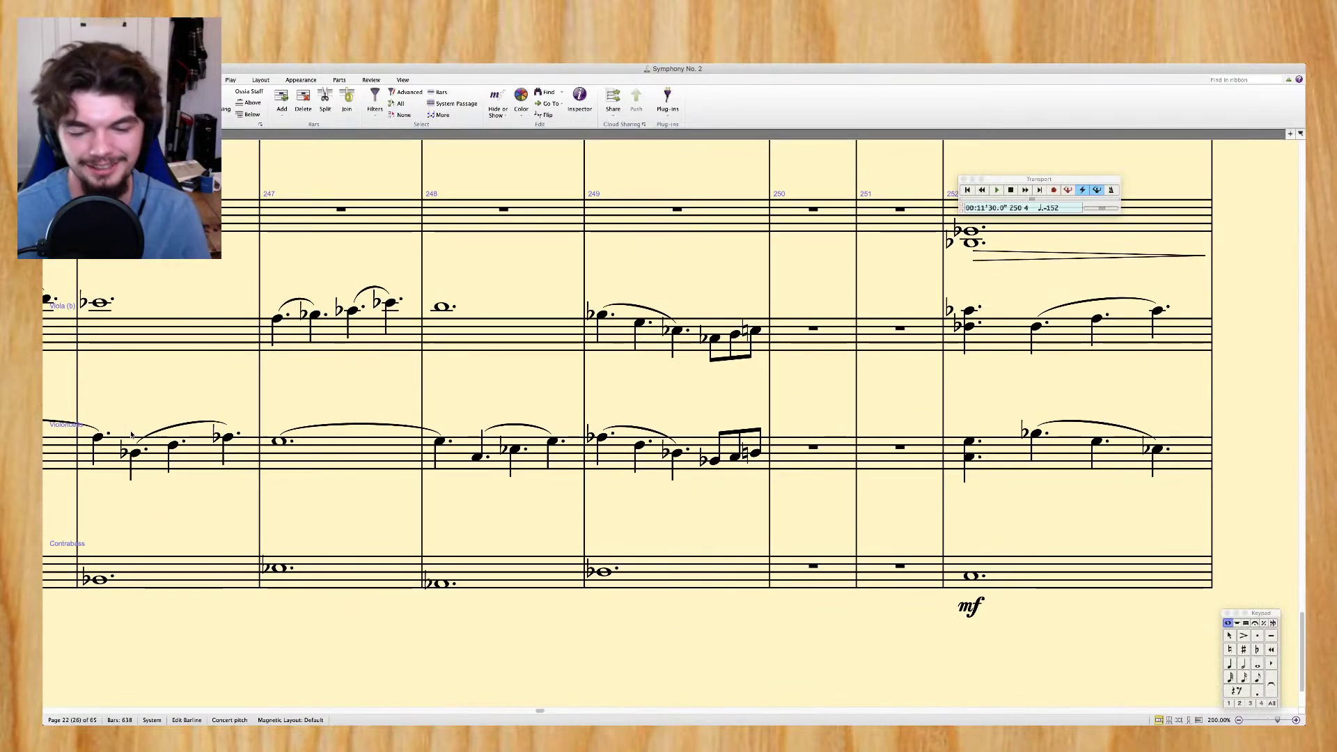
{"action": "scroll", "coordinate": [133, 430], "scroll_direction": "left", "scroll_amount": 10}
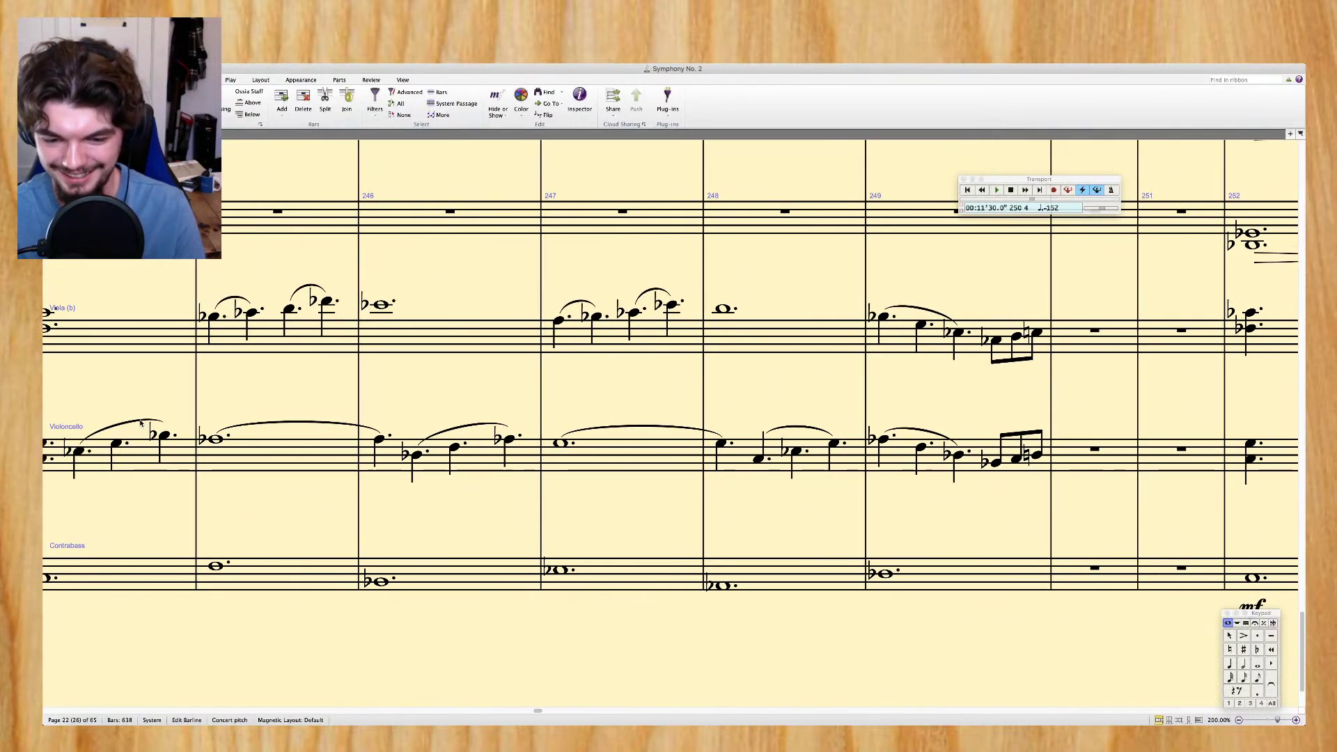
{"action": "scroll", "coordinate": [139, 423], "scroll_direction": "left", "scroll_amount": 4}
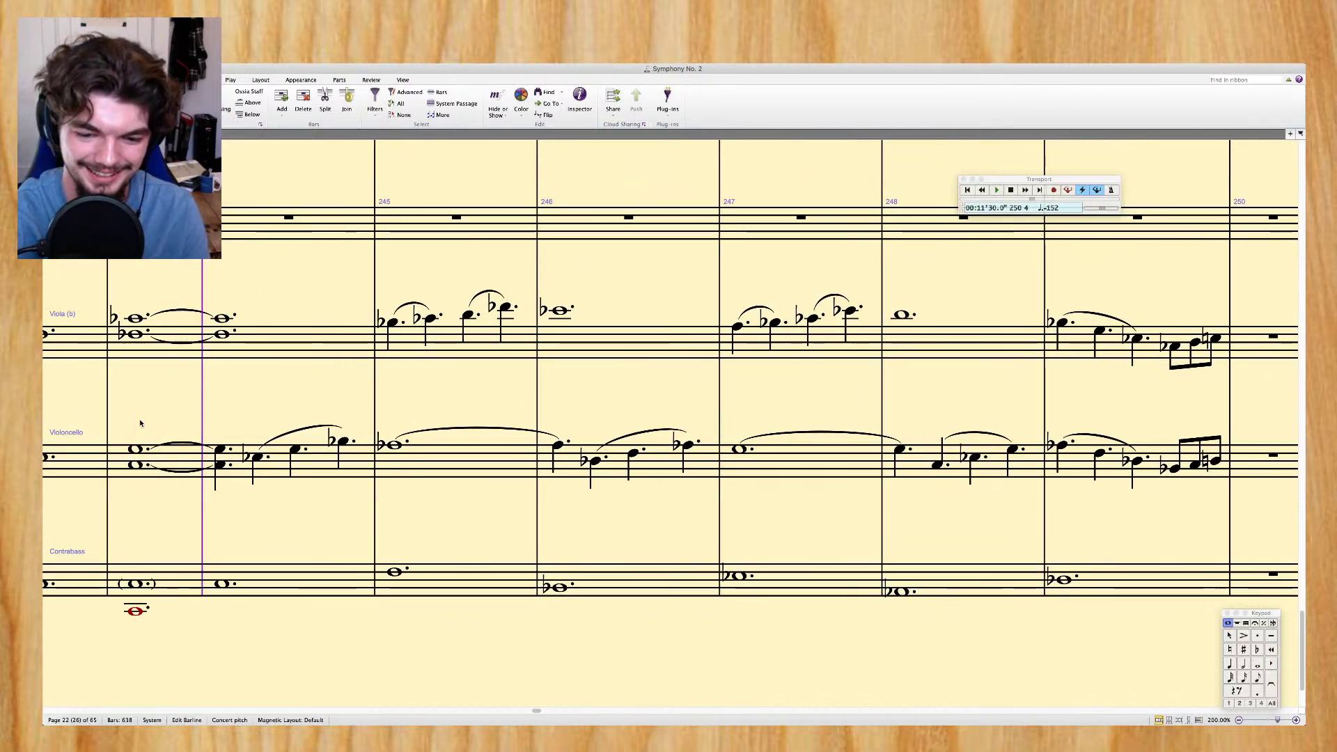
{"action": "scroll", "coordinate": [140, 422], "scroll_direction": "up", "scroll_amount": 2}
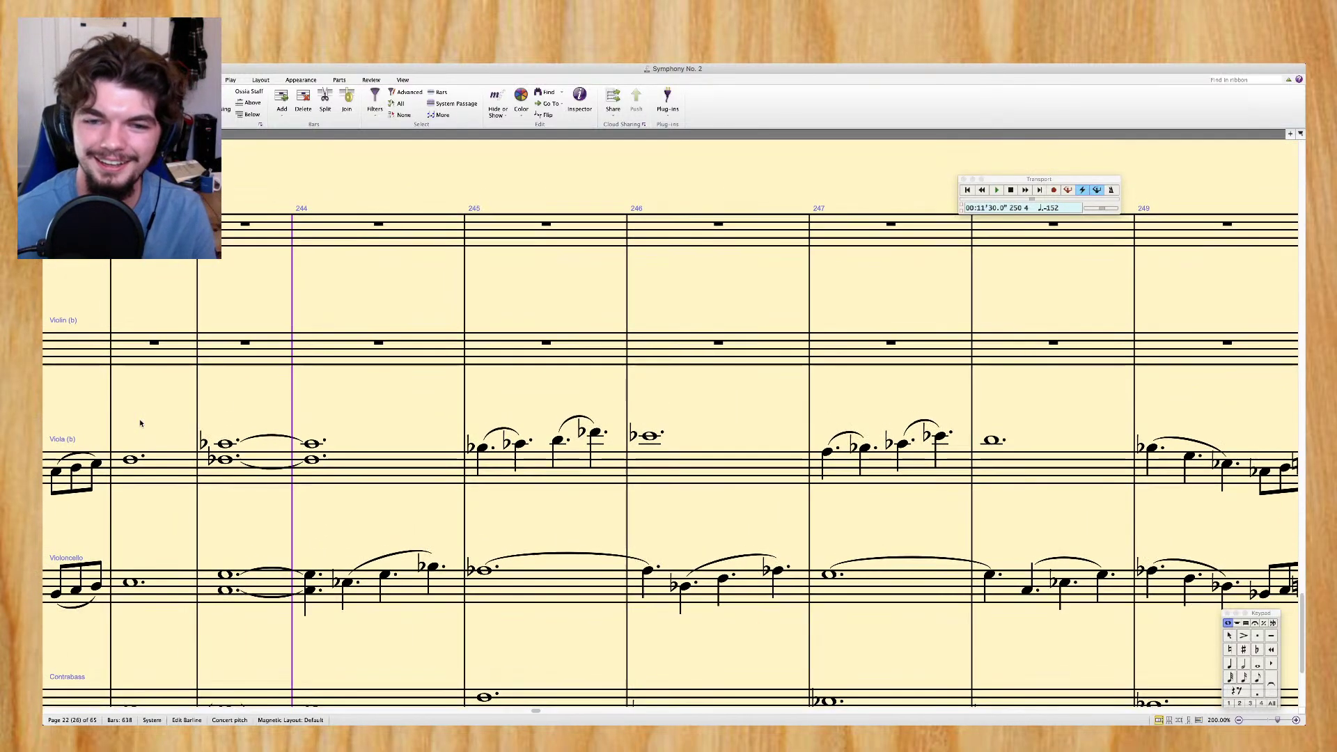
{"action": "scroll", "coordinate": [140, 422], "scroll_direction": "left", "scroll_amount": 6}
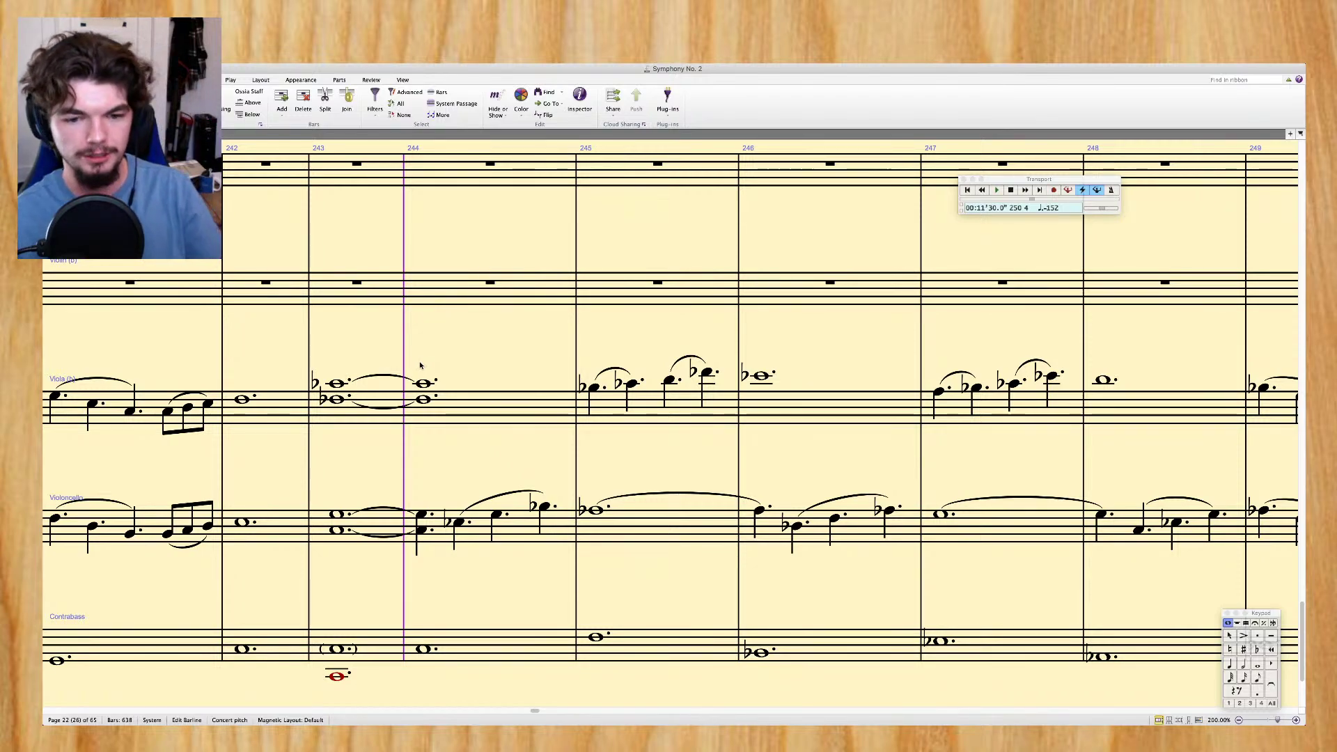
Compare the viola and cello lines of bars 244–249 with the string writing in bars 252–257
{"action": "scroll", "coordinate": [424, 370], "scroll_direction": "right", "scroll_amount": 2}
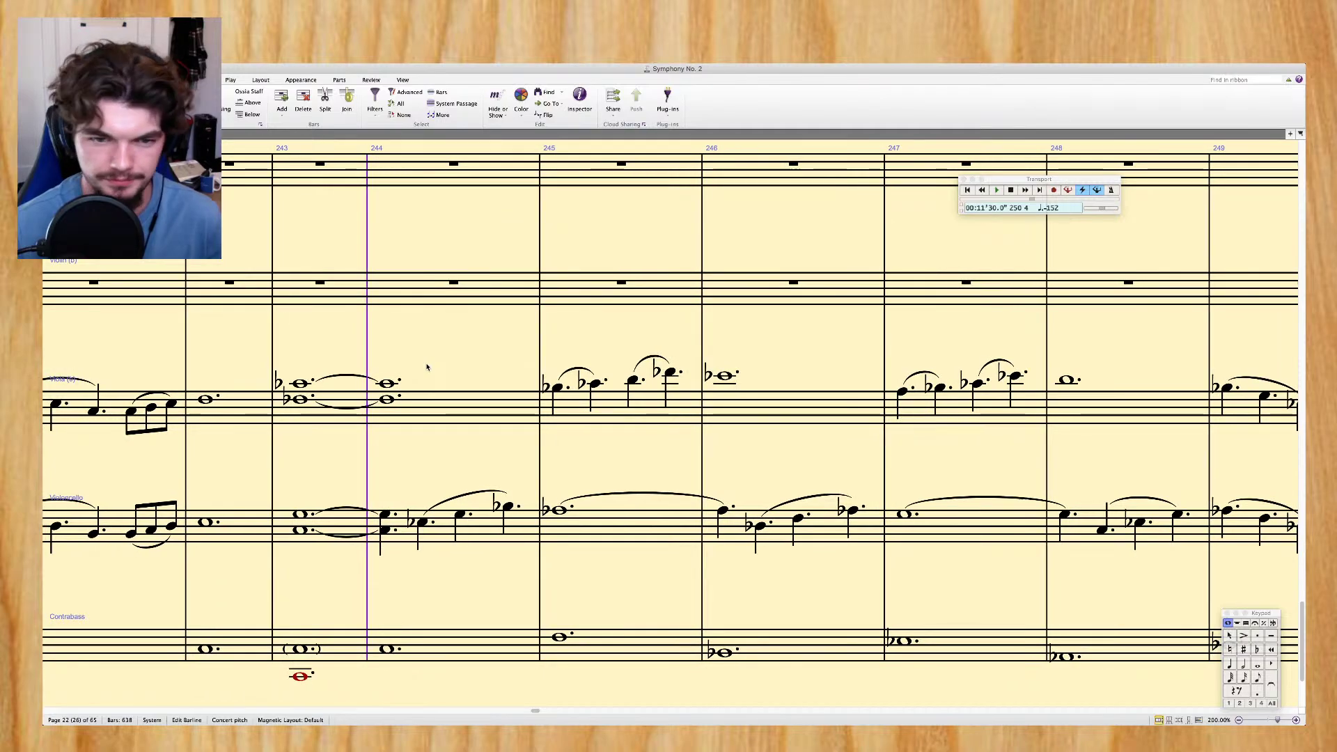
{"action": "scroll", "coordinate": [427, 367], "scroll_direction": "right", "scroll_amount": 15}
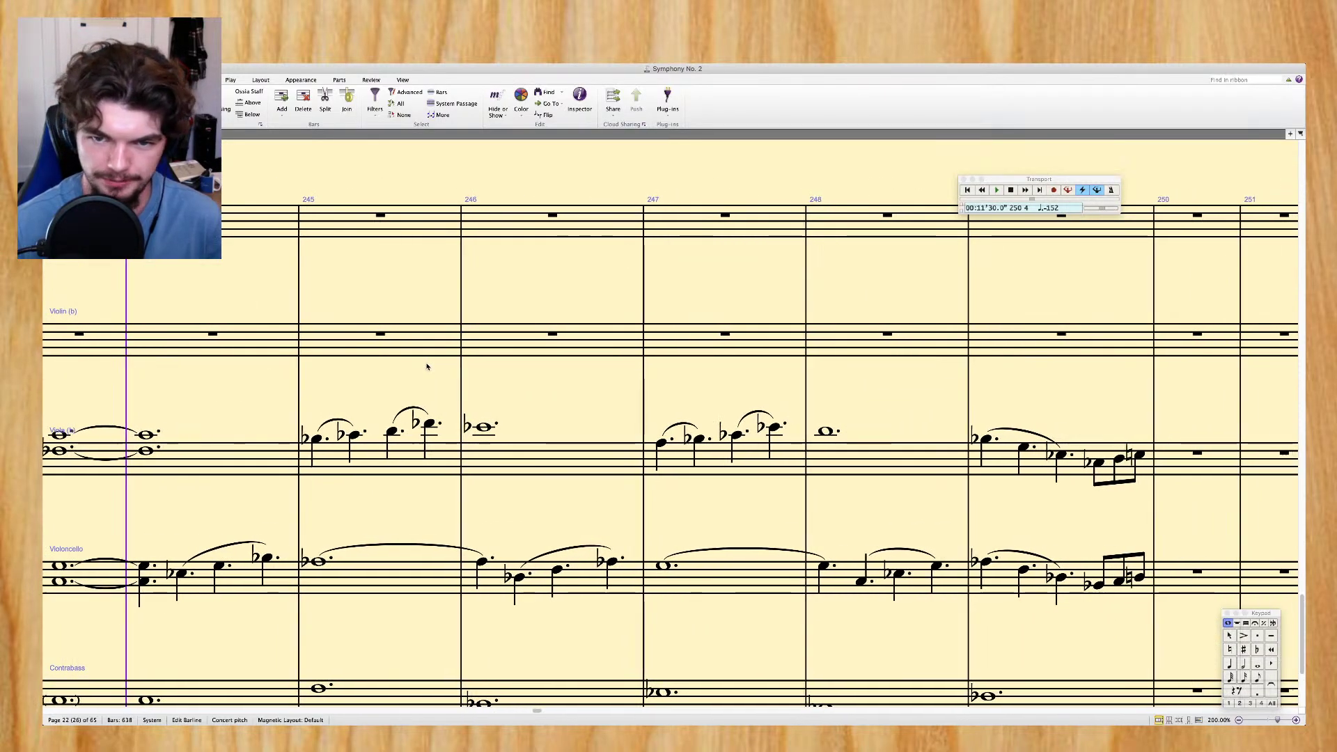
{"action": "scroll", "coordinate": [427, 367], "scroll_direction": "right", "scroll_amount": 15}
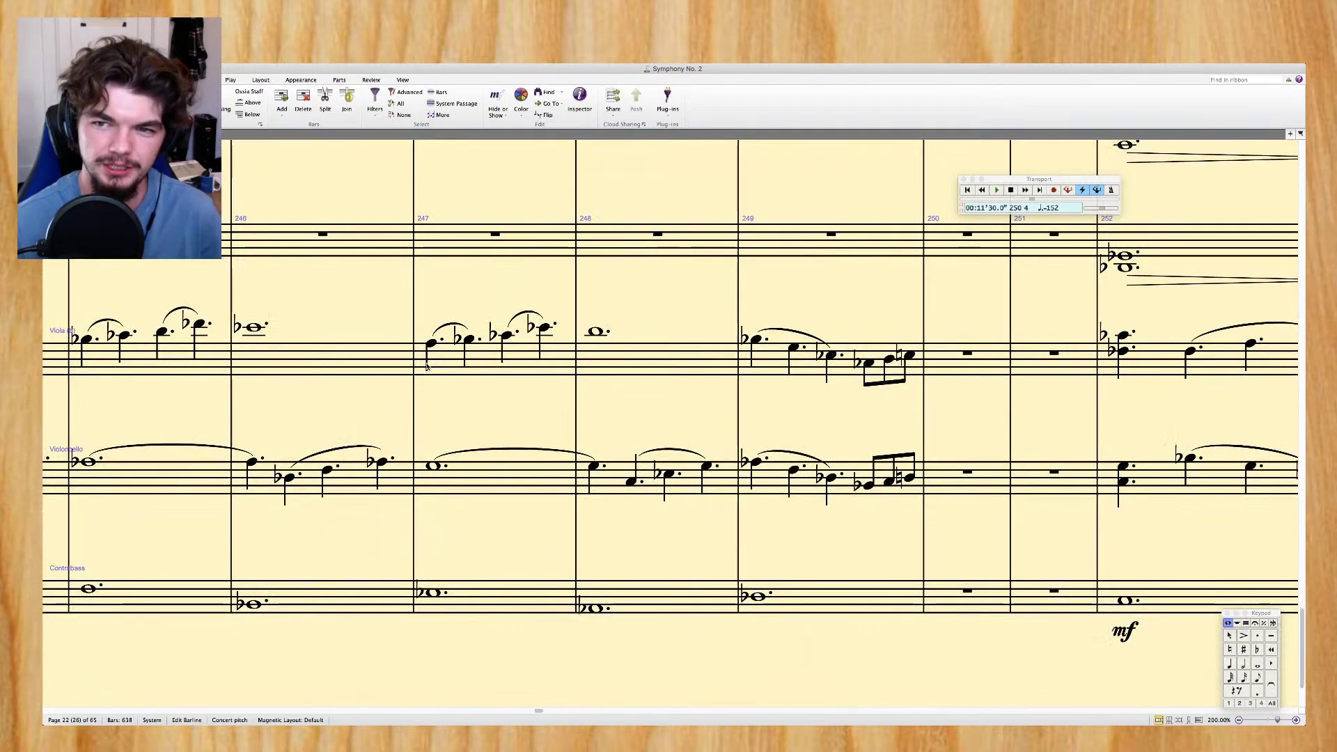
{"action": "scroll", "coordinate": [427, 367], "scroll_direction": "up", "scroll_amount": 2}
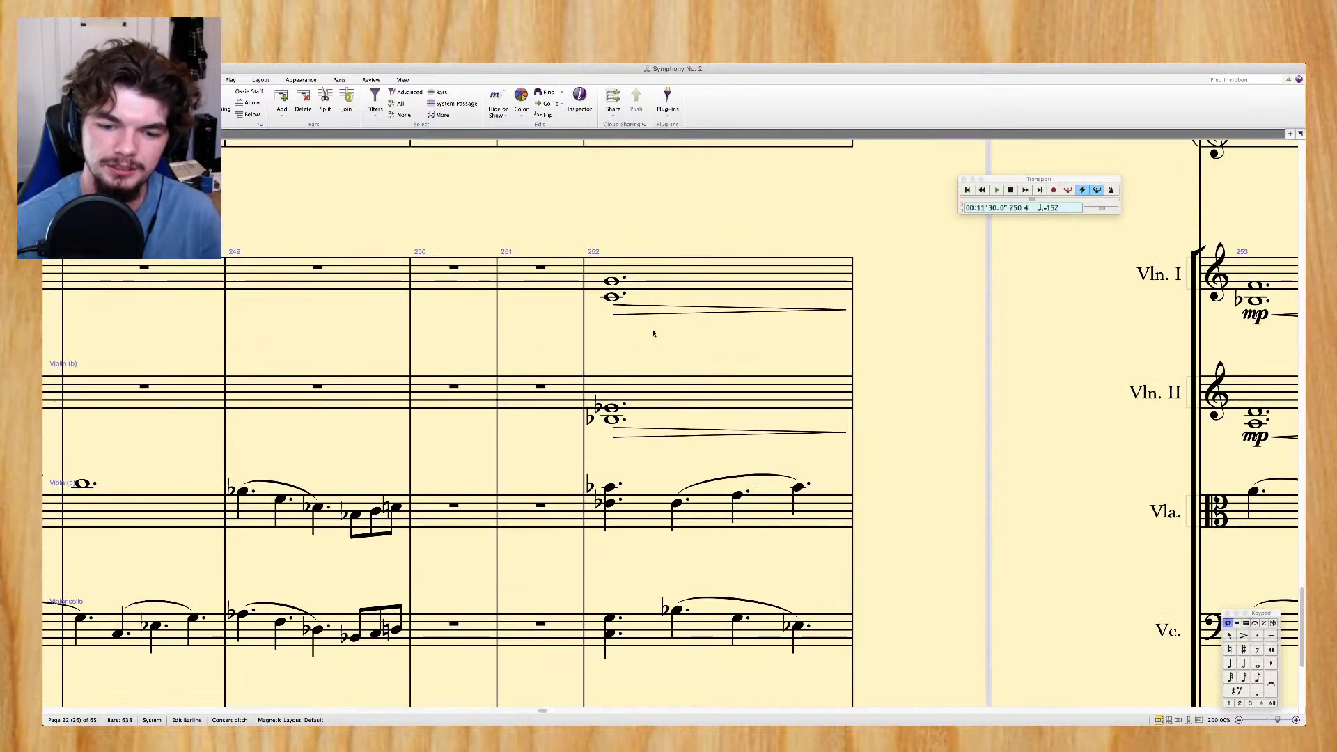
{"action": "scroll", "coordinate": [653, 334], "scroll_direction": "right", "scroll_amount": 20}
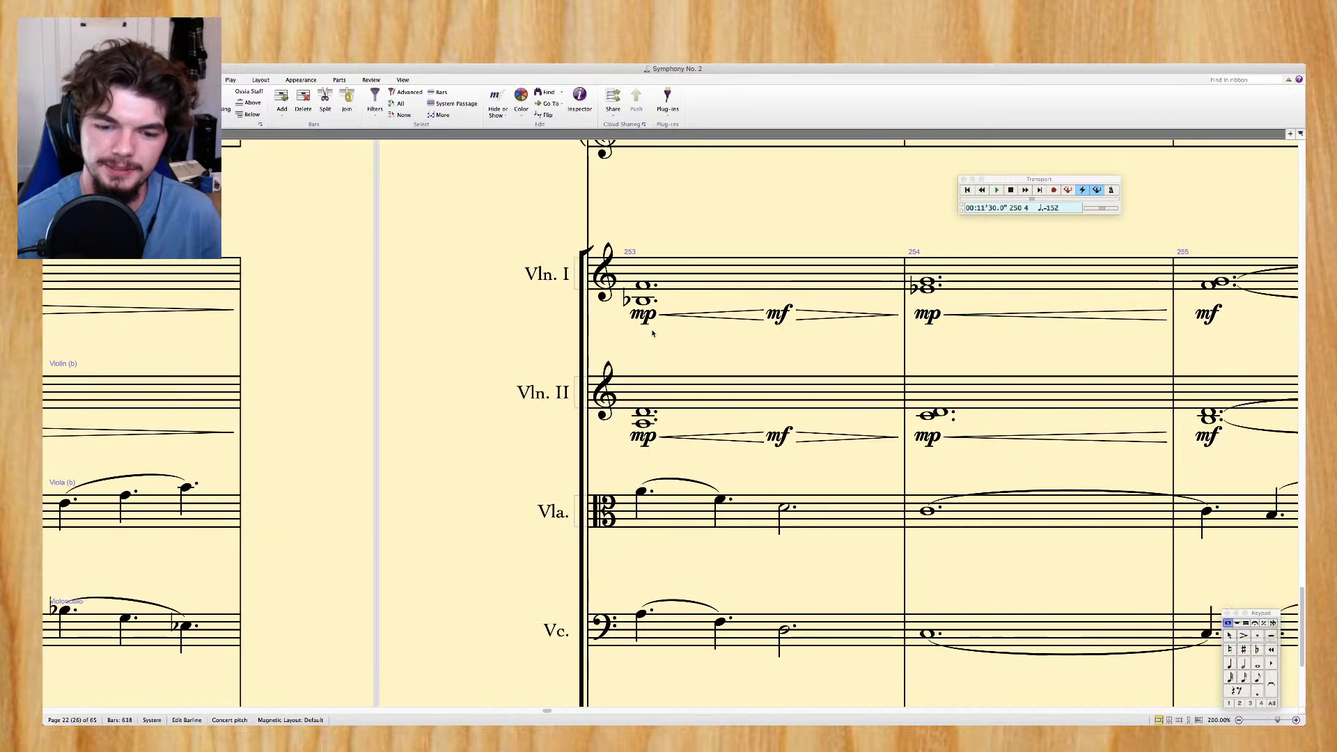
{"action": "scroll", "coordinate": [653, 333], "scroll_direction": "right", "scroll_amount": 15}
{"action": "scroll", "coordinate": [654, 334], "scroll_direction": "left", "scroll_amount": 14}
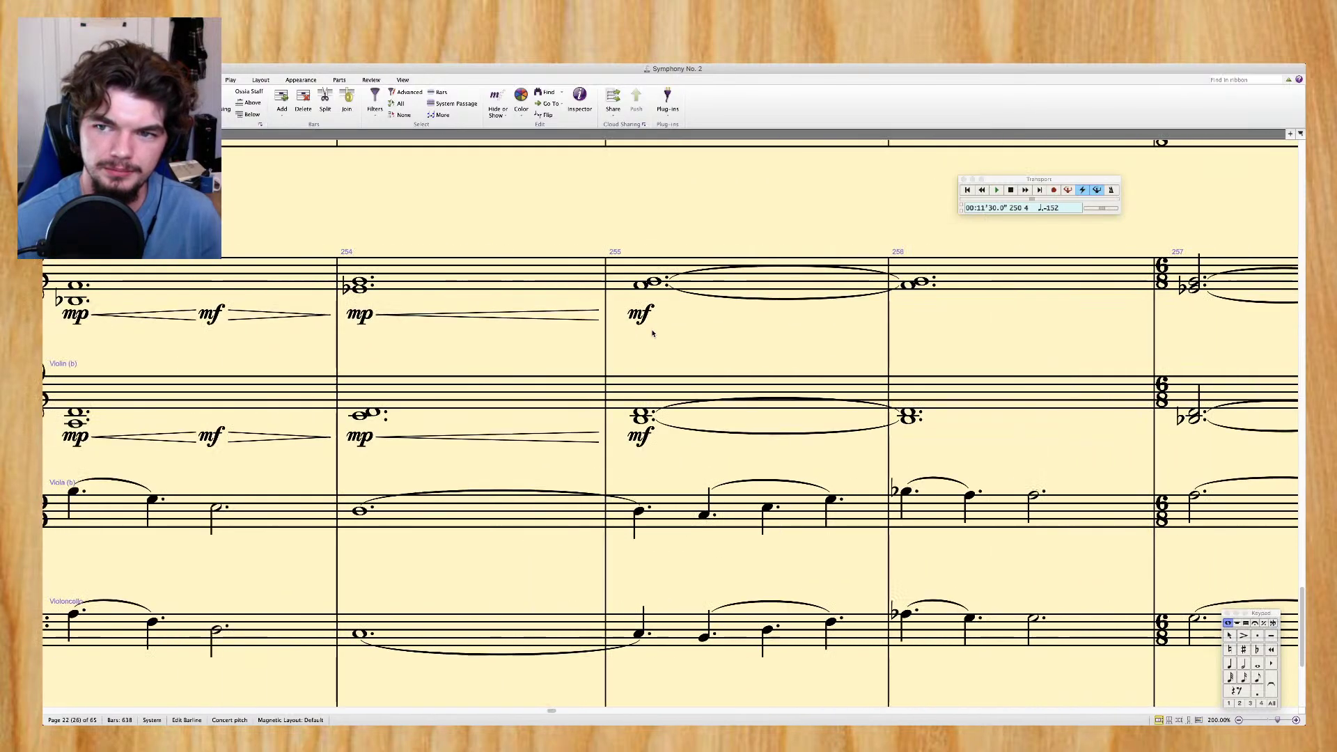
{"action": "scroll", "coordinate": [653, 333], "scroll_direction": "left", "scroll_amount": 20}
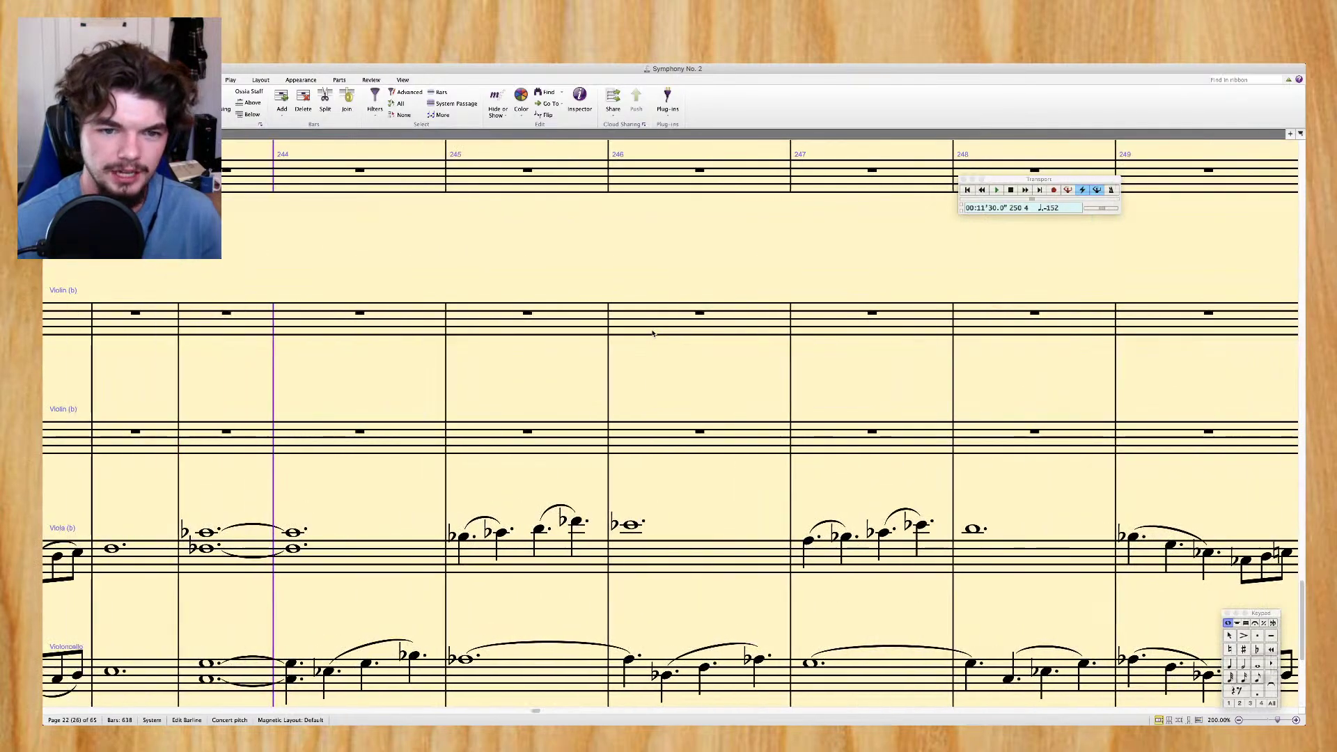
Look back through the string parts from bar 238 to bar 207 and over the earlier pages up to the Andante con moto
{"action": "scroll", "coordinate": [653, 334], "scroll_direction": "left", "scroll_amount": 20}
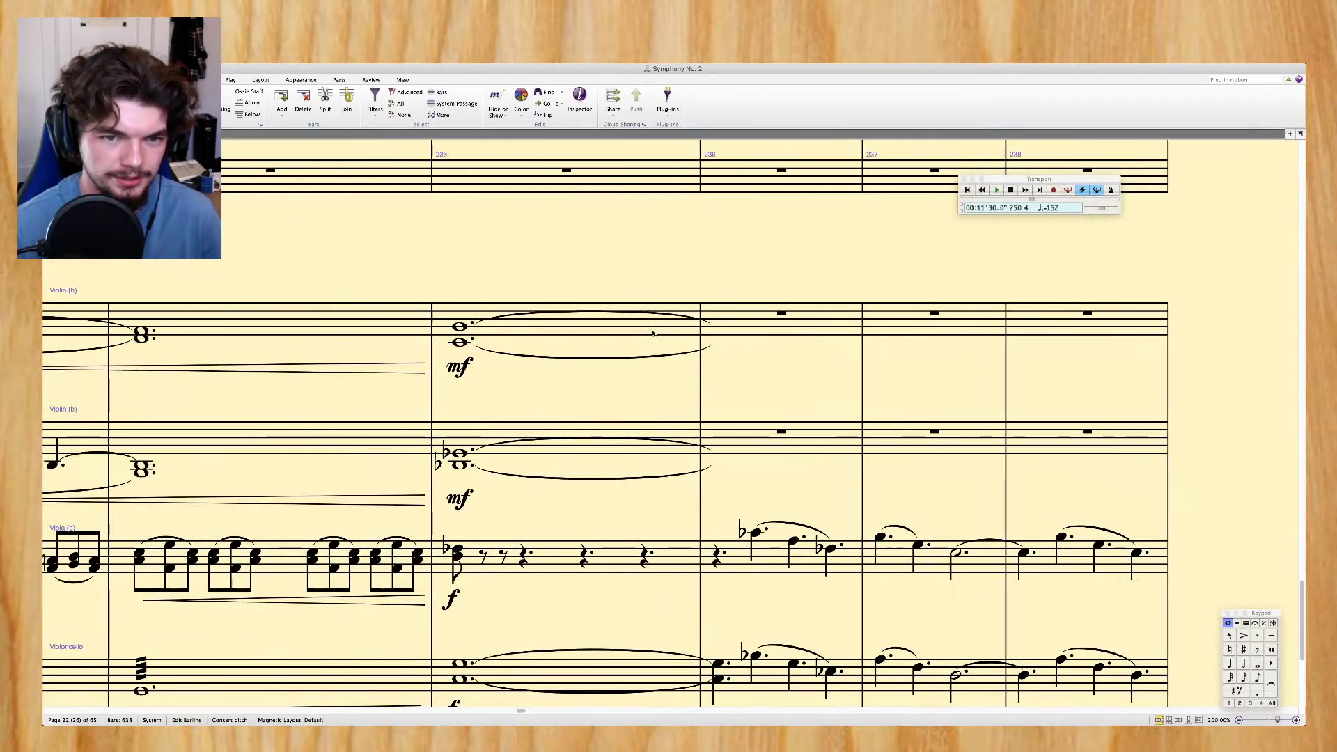
{"action": "scroll", "coordinate": [653, 334], "scroll_direction": "left", "scroll_amount": 20}
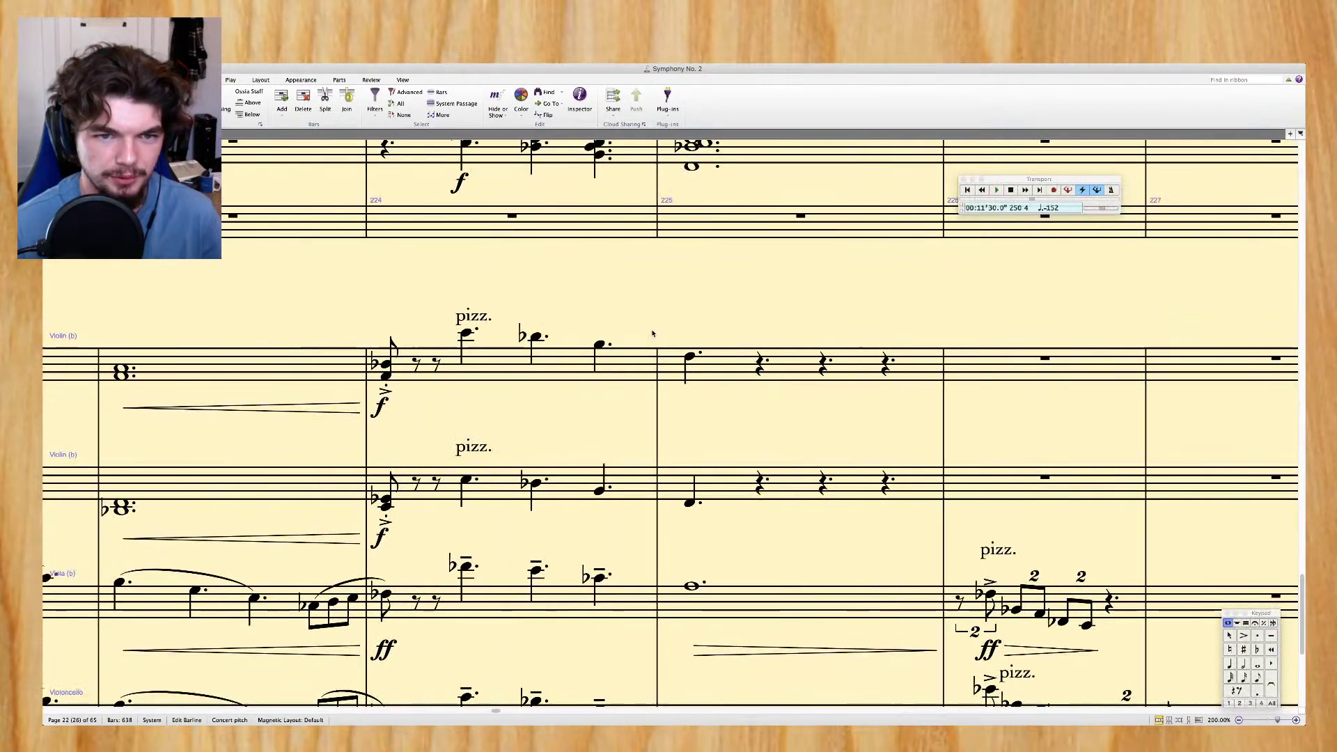
{"action": "scroll", "coordinate": [653, 334], "scroll_direction": "left", "scroll_amount": 20}
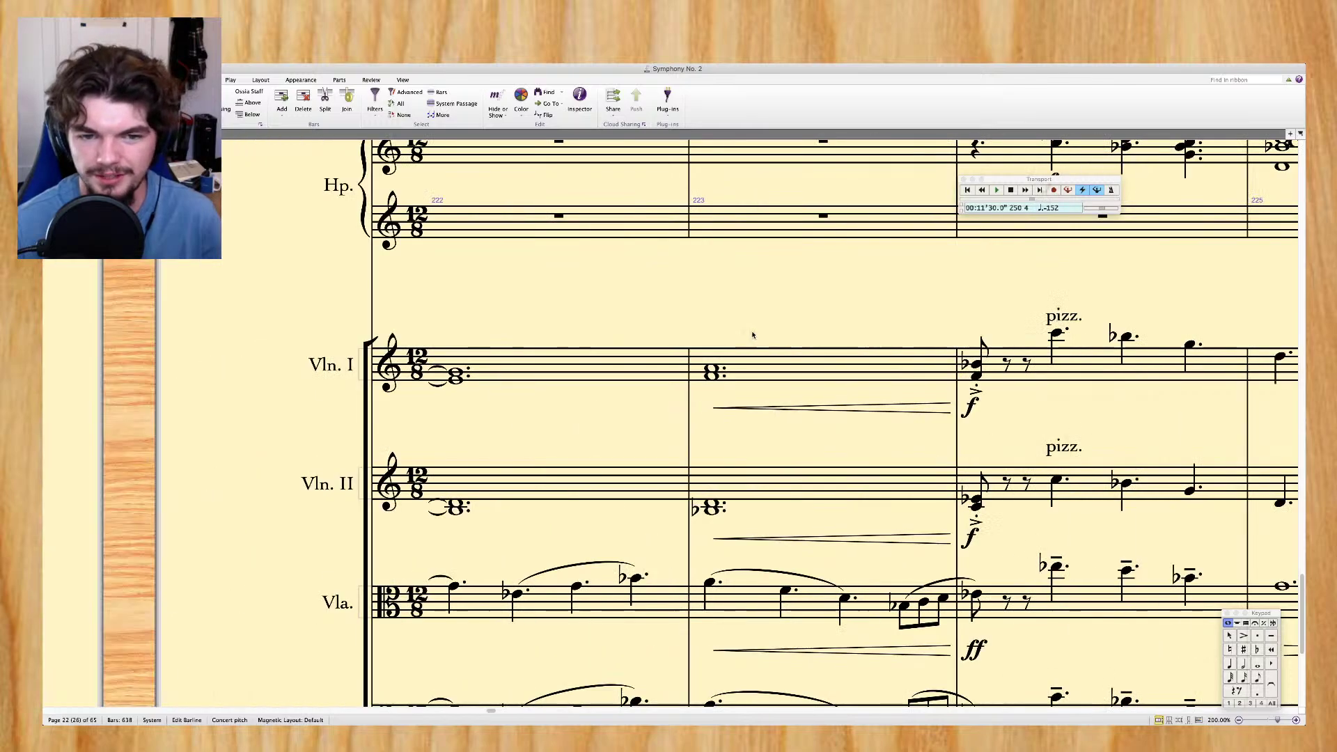
{"action": "scroll", "coordinate": [753, 336], "scroll_direction": "left", "scroll_amount": 20}
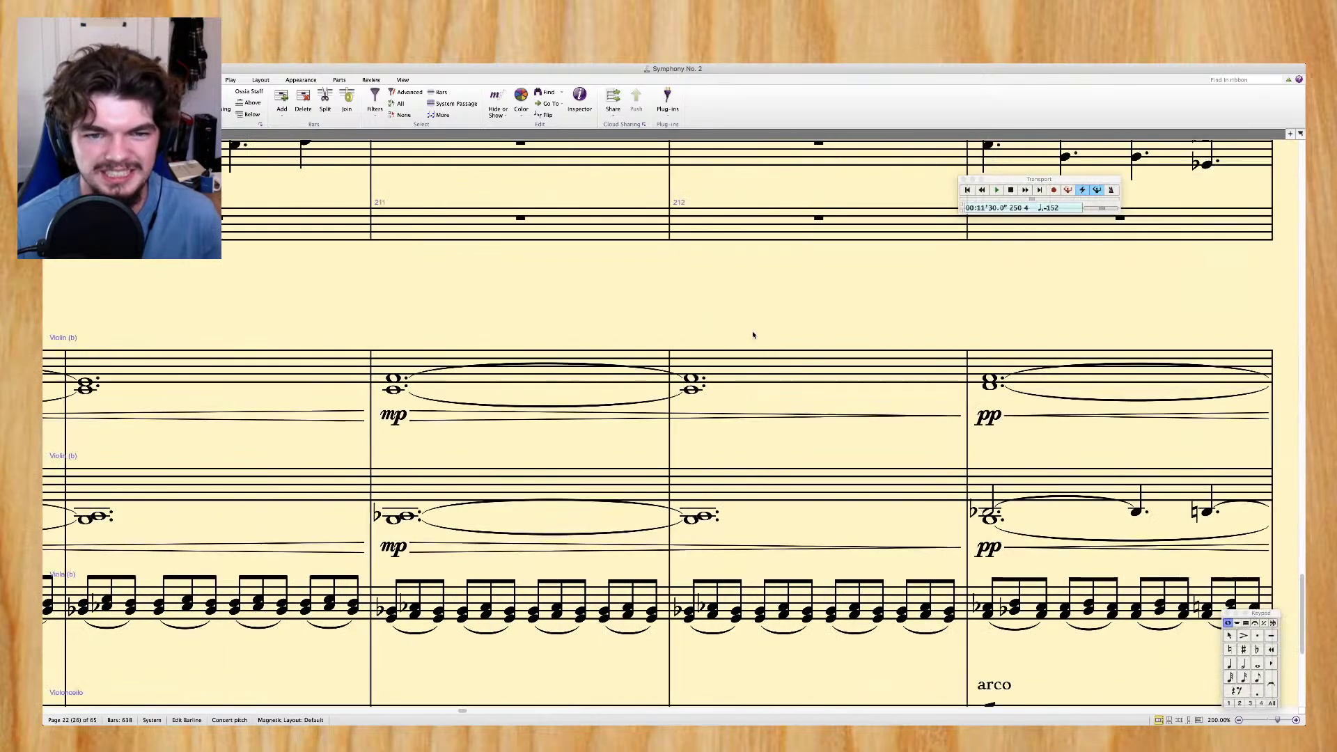
{"action": "scroll", "coordinate": [753, 335], "scroll_direction": "left", "scroll_amount": 20}
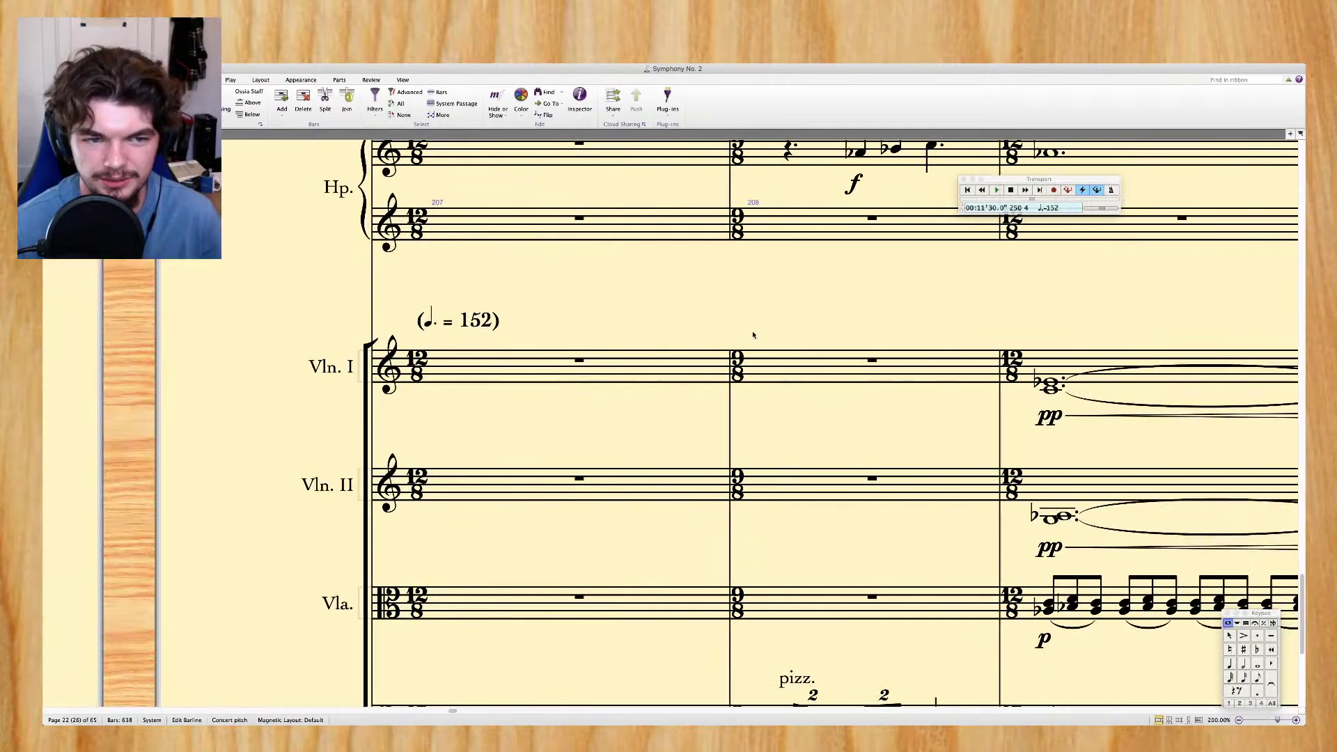
{"action": "scroll", "coordinate": [753, 335], "scroll_direction": "down", "scroll_amount": 5}
{"action": "scroll", "coordinate": [753, 335], "scroll_direction": "right", "scroll_amount": 15}
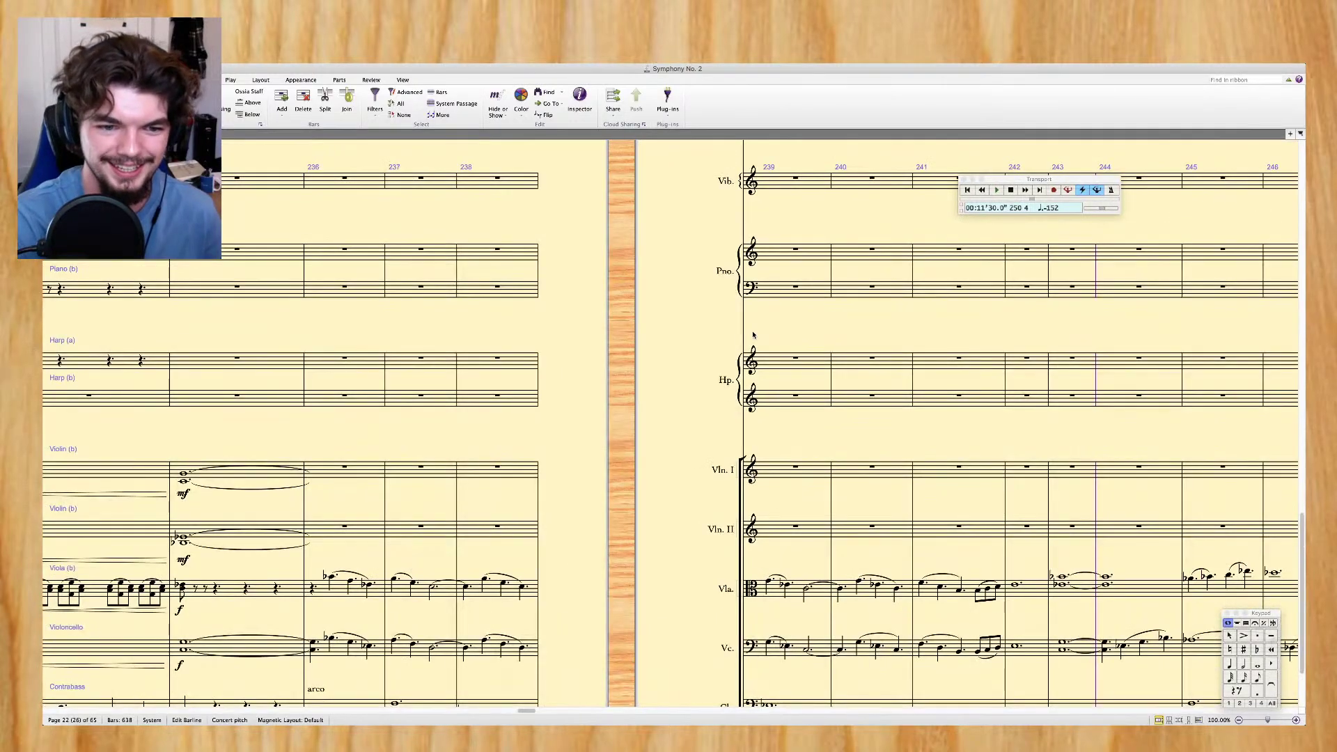
{"action": "scroll", "coordinate": [753, 335], "scroll_direction": "down", "scroll_amount": 3}
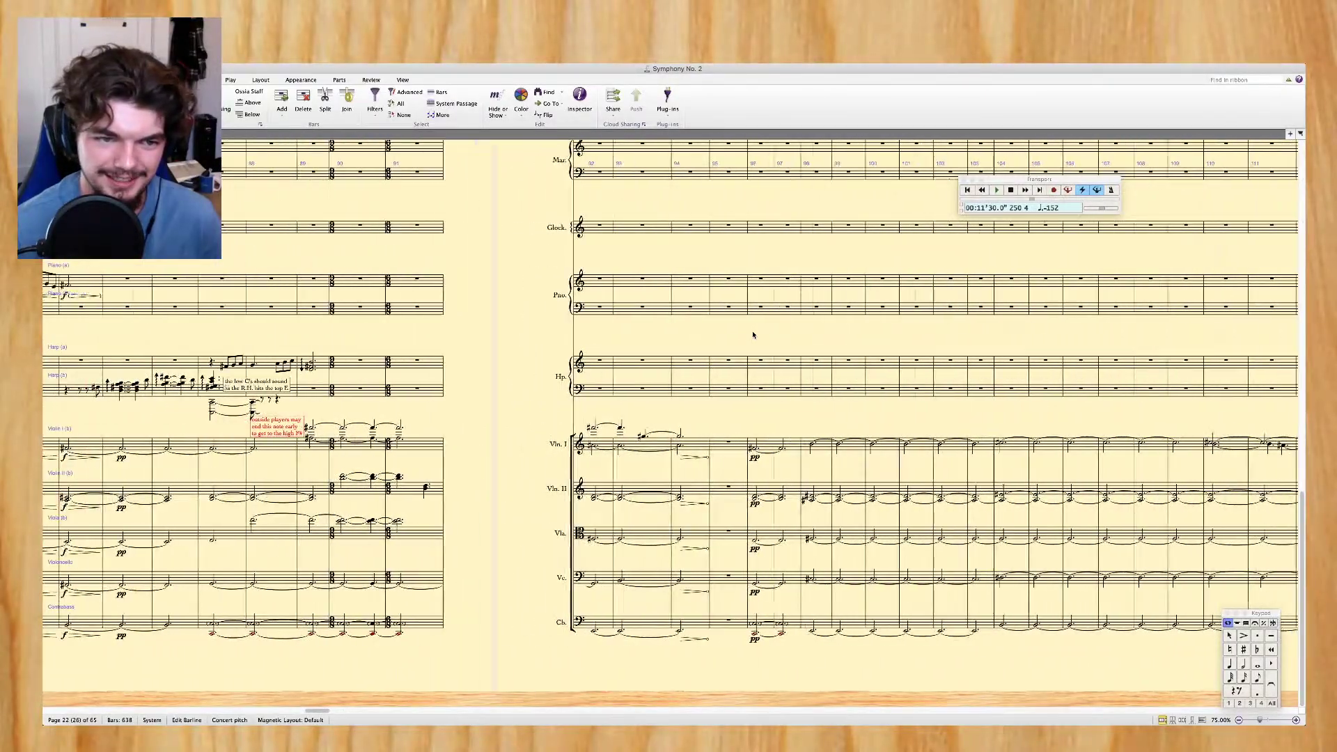
{"action": "scroll", "coordinate": [753, 335], "scroll_direction": "left", "scroll_amount": 5}
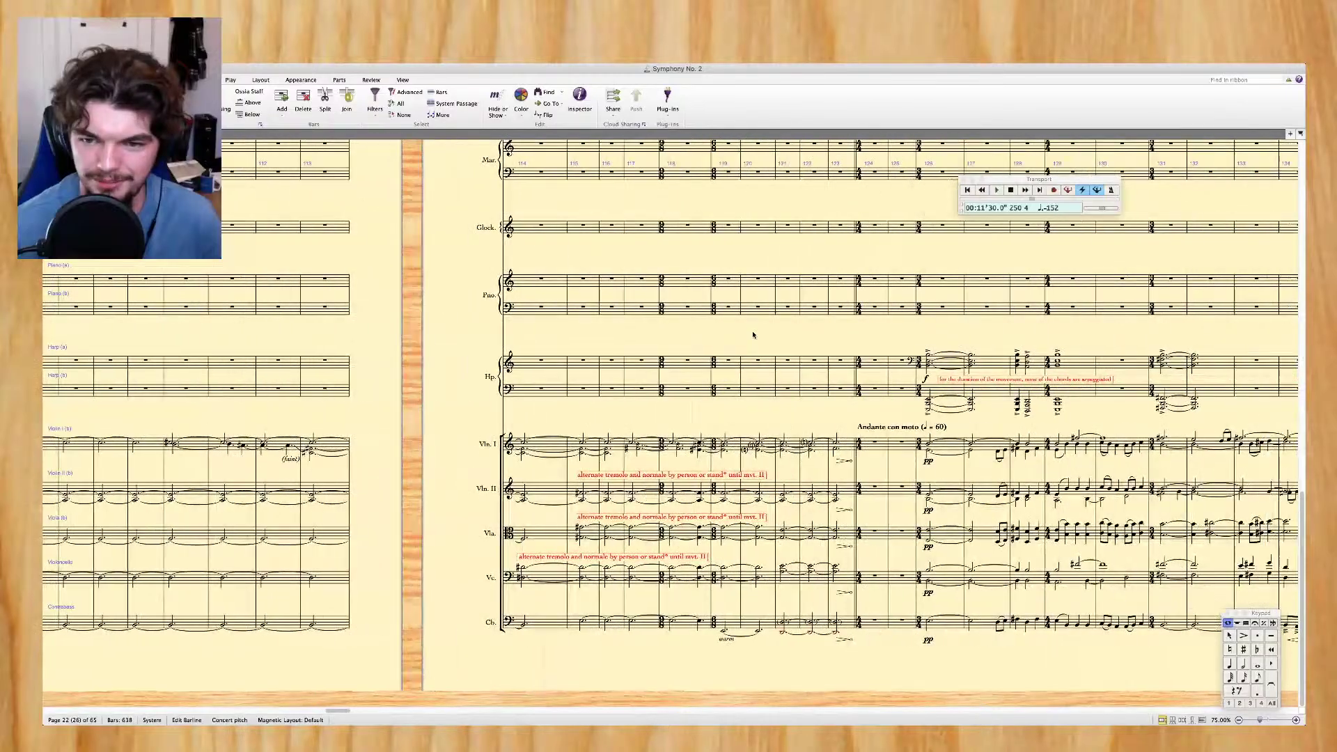
Examine the string parts from the Andante con moto page forward through the Tower section to bars 234–247
{"action": "scroll", "coordinate": [753, 335], "scroll_direction": "right", "scroll_amount": 15}
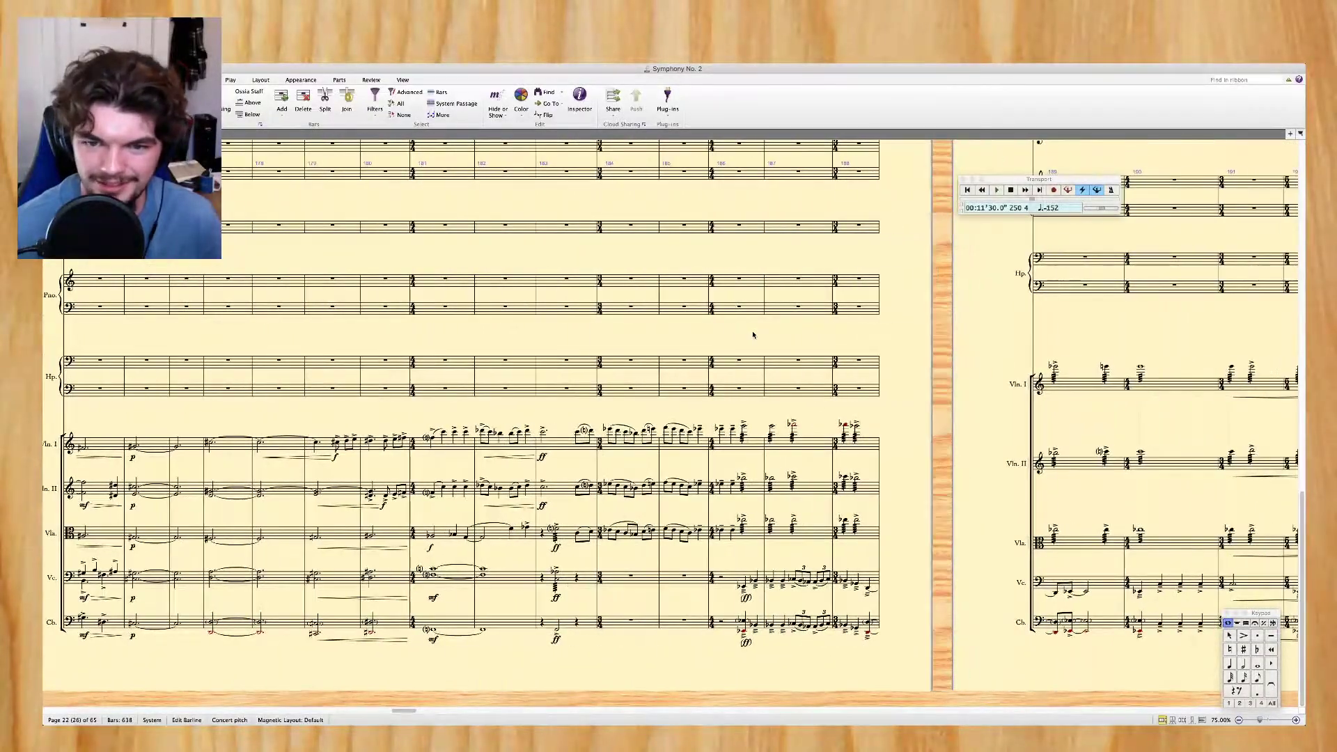
{"action": "scroll", "coordinate": [889, 440], "scroll_direction": "right", "scroll_amount": 10}
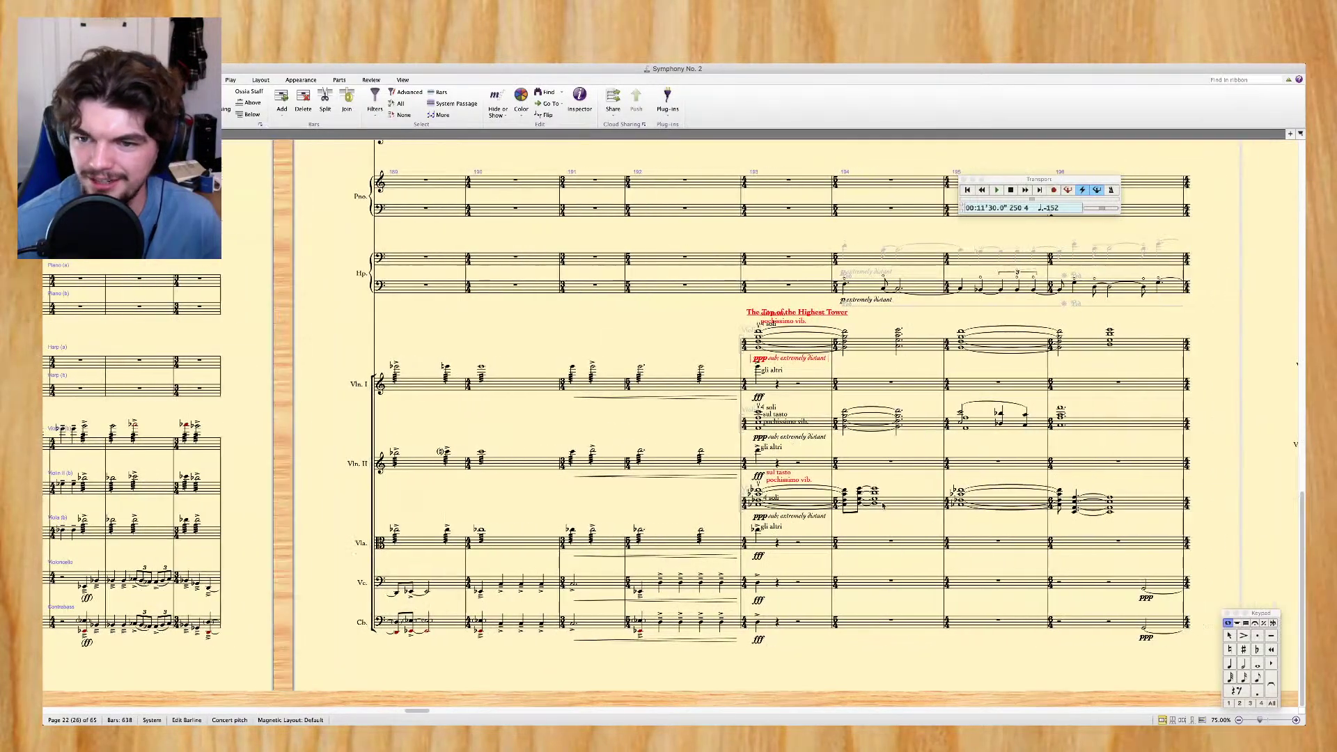
{"action": "scroll", "coordinate": [956, 504], "scroll_direction": "right", "scroll_amount": 15}
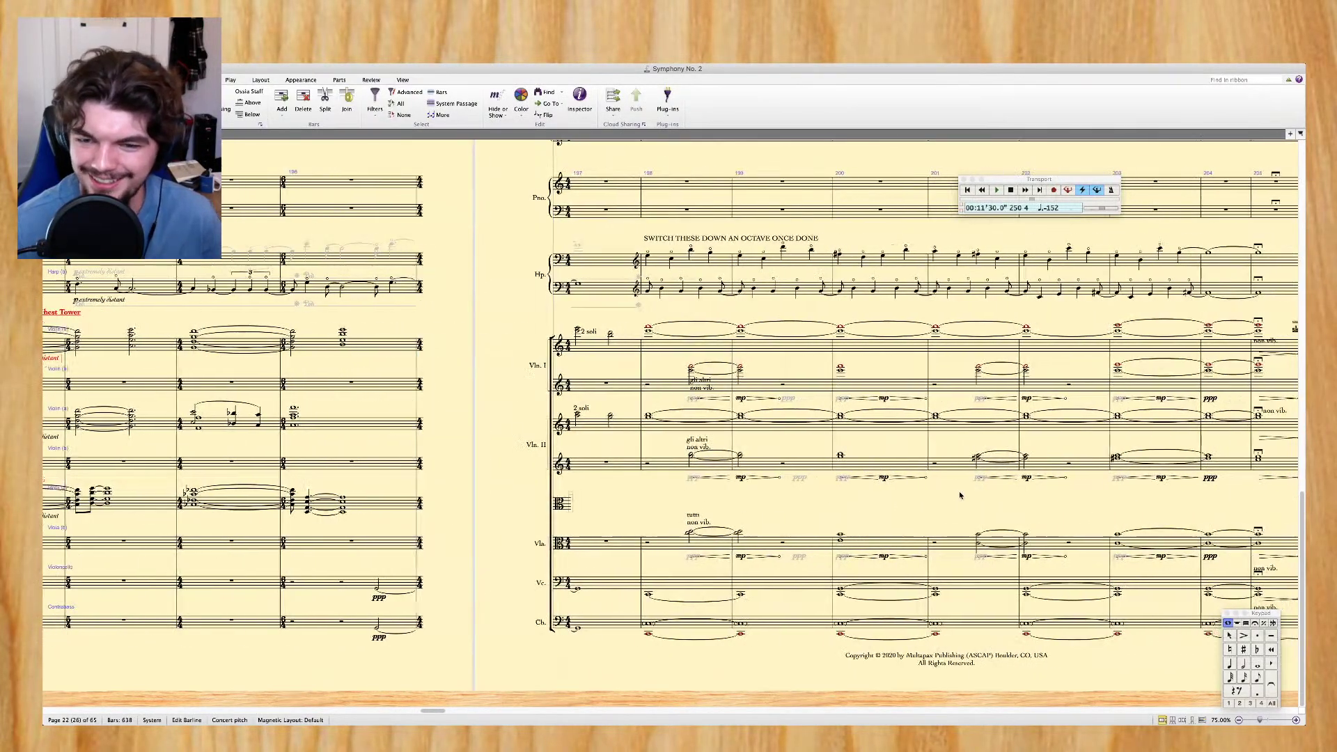
{"action": "scroll", "coordinate": [970, 481], "scroll_direction": "right", "scroll_amount": 15}
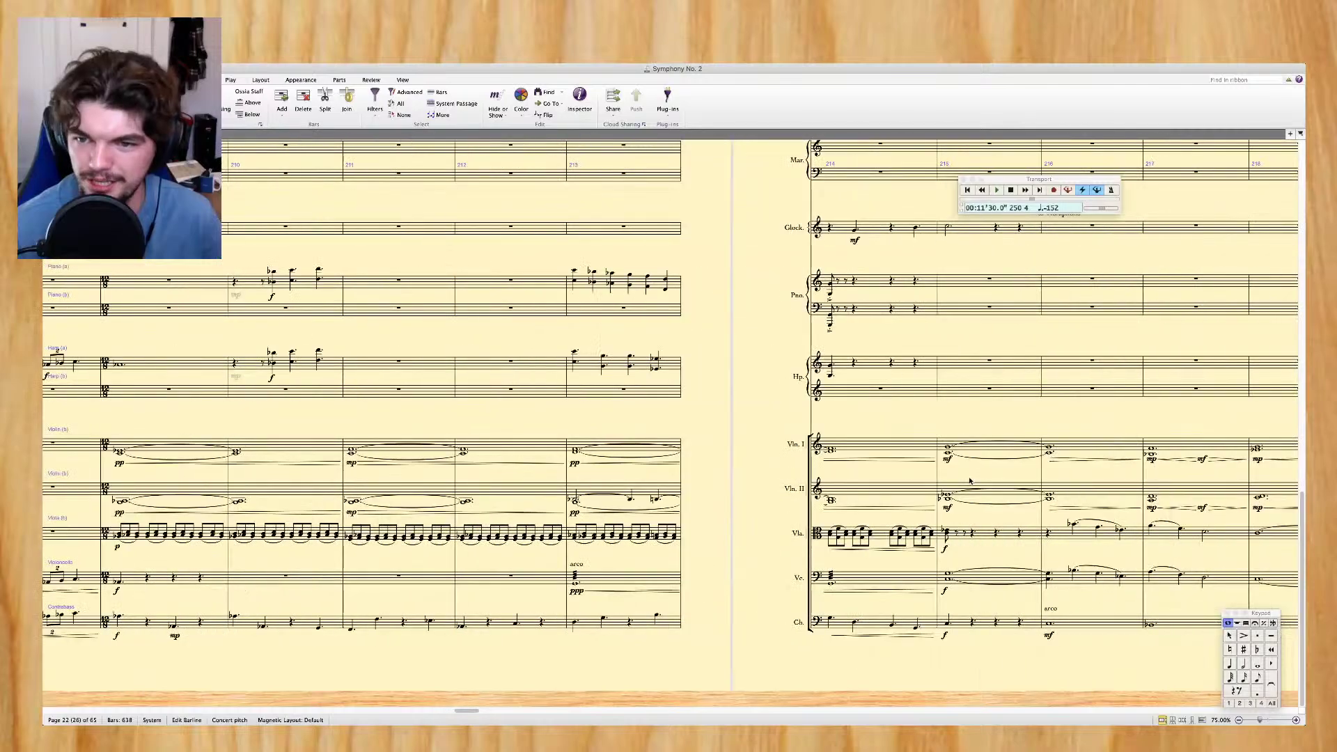
{"action": "scroll", "coordinate": [970, 480], "scroll_direction": "right", "scroll_amount": 15}
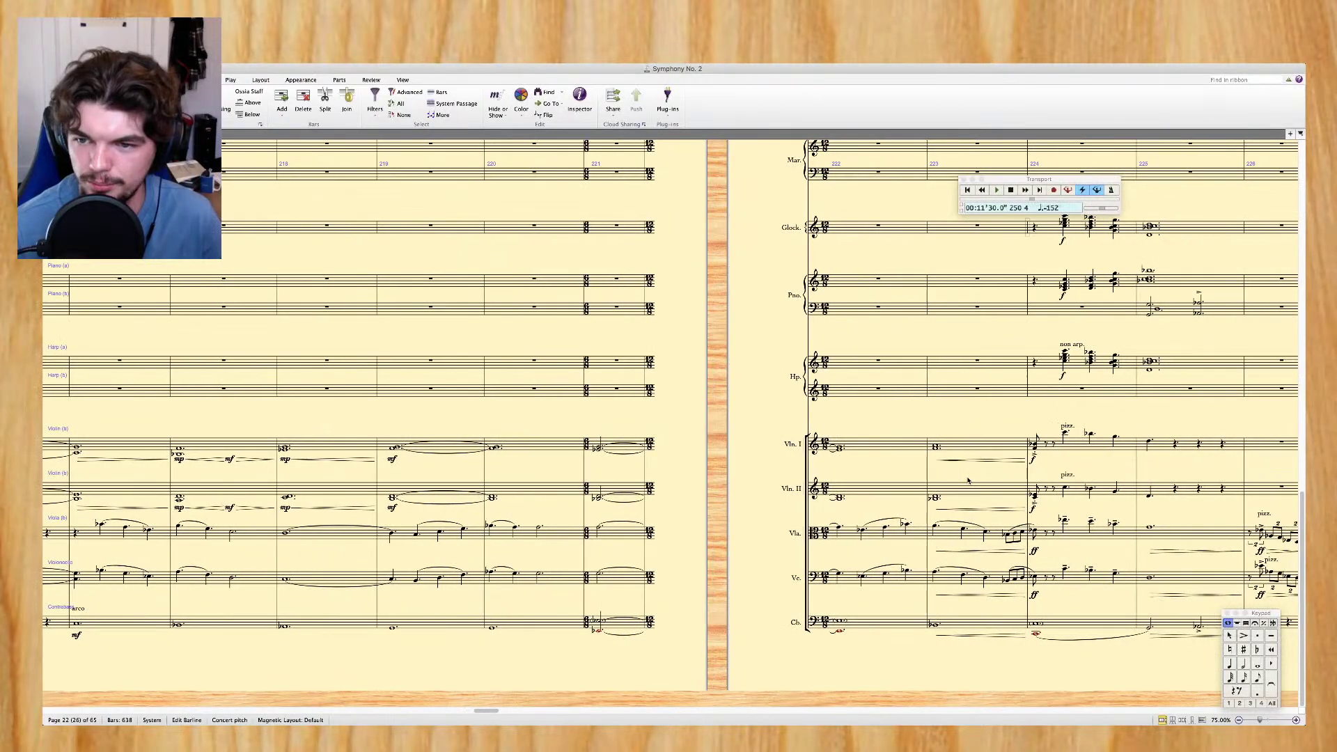
{"action": "scroll", "coordinate": [962, 481], "scroll_direction": "right", "scroll_amount": 15}
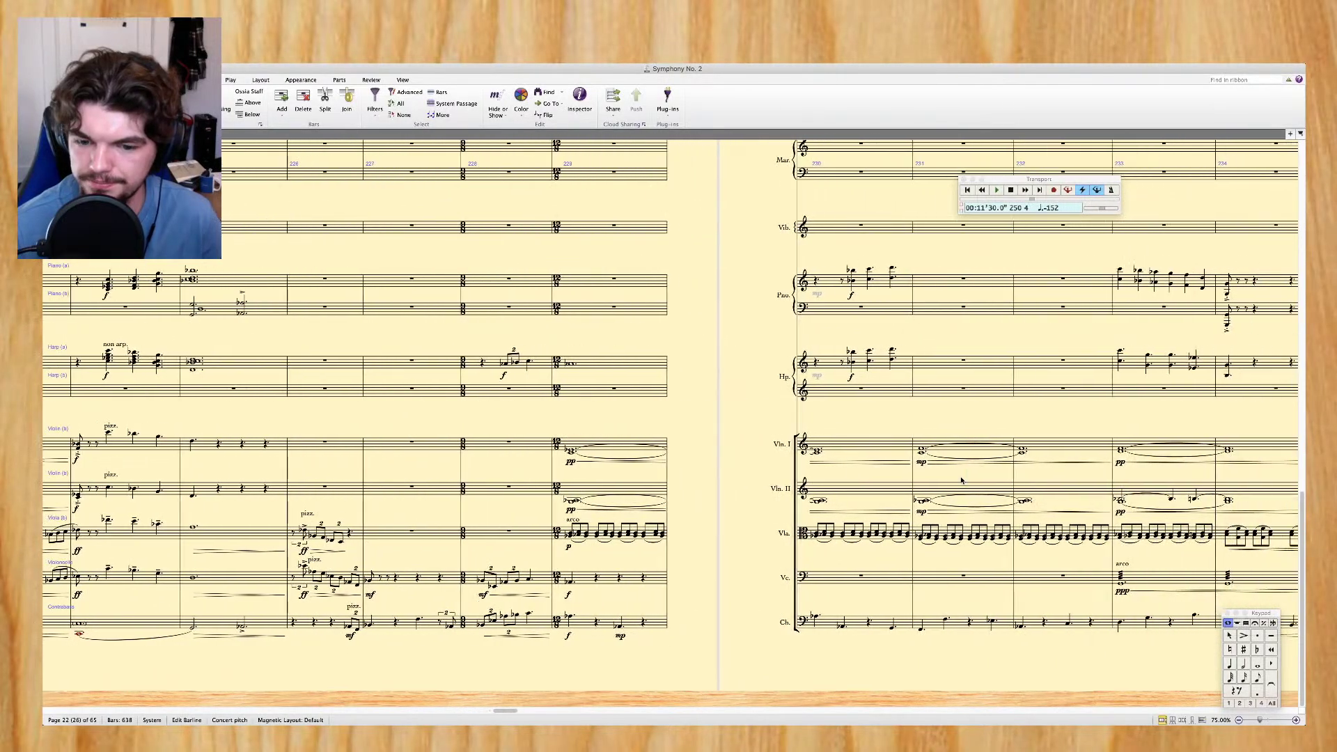
{"action": "scroll", "coordinate": [961, 480], "scroll_direction": "right", "scroll_amount": 3}
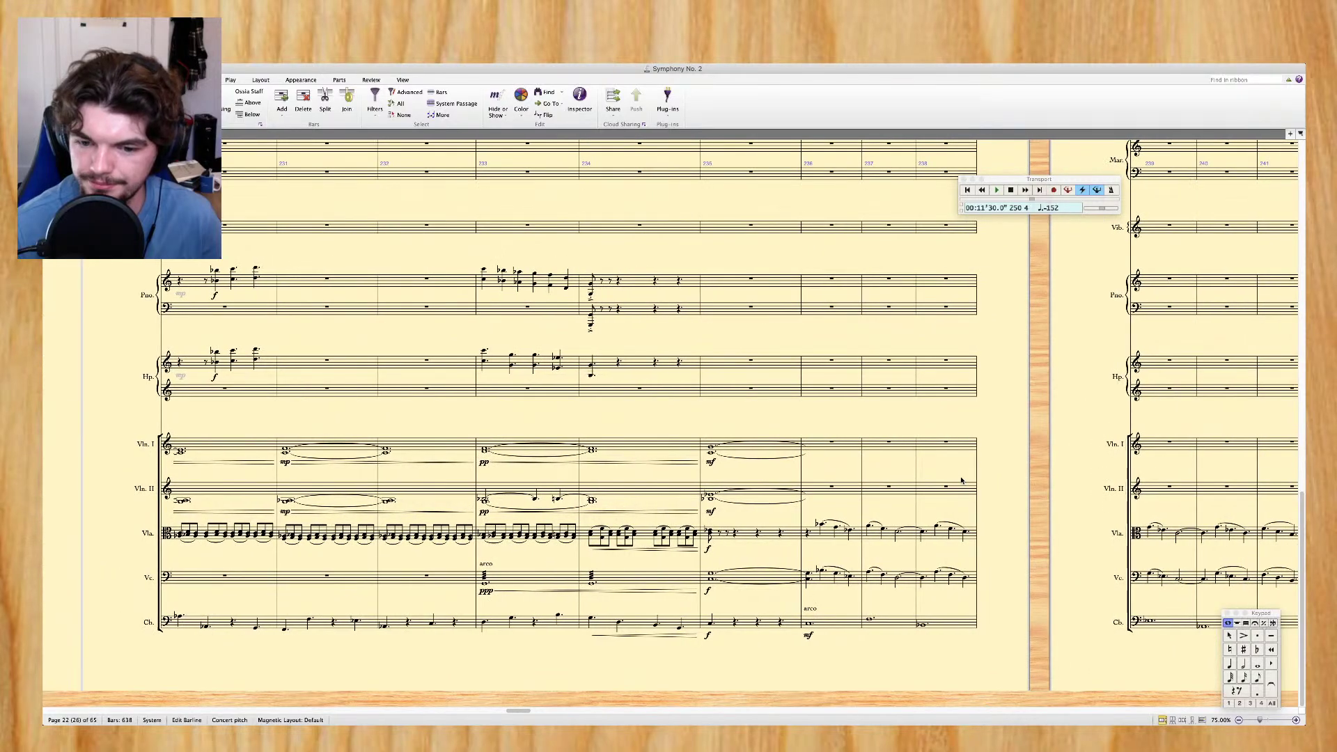
{"action": "scroll", "coordinate": [961, 481], "scroll_direction": "right", "scroll_amount": 6}
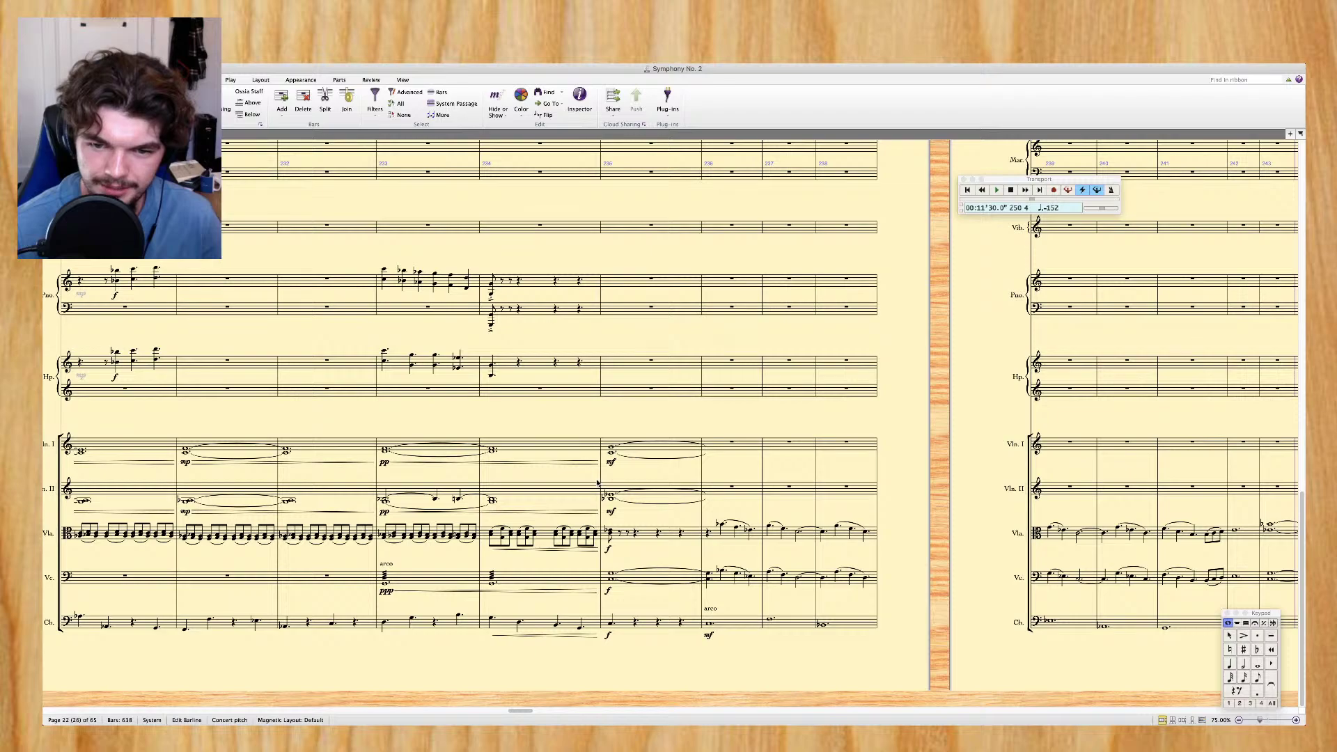
{"action": "scroll", "coordinate": [742, 460], "scroll_direction": "right", "scroll_amount": 13}
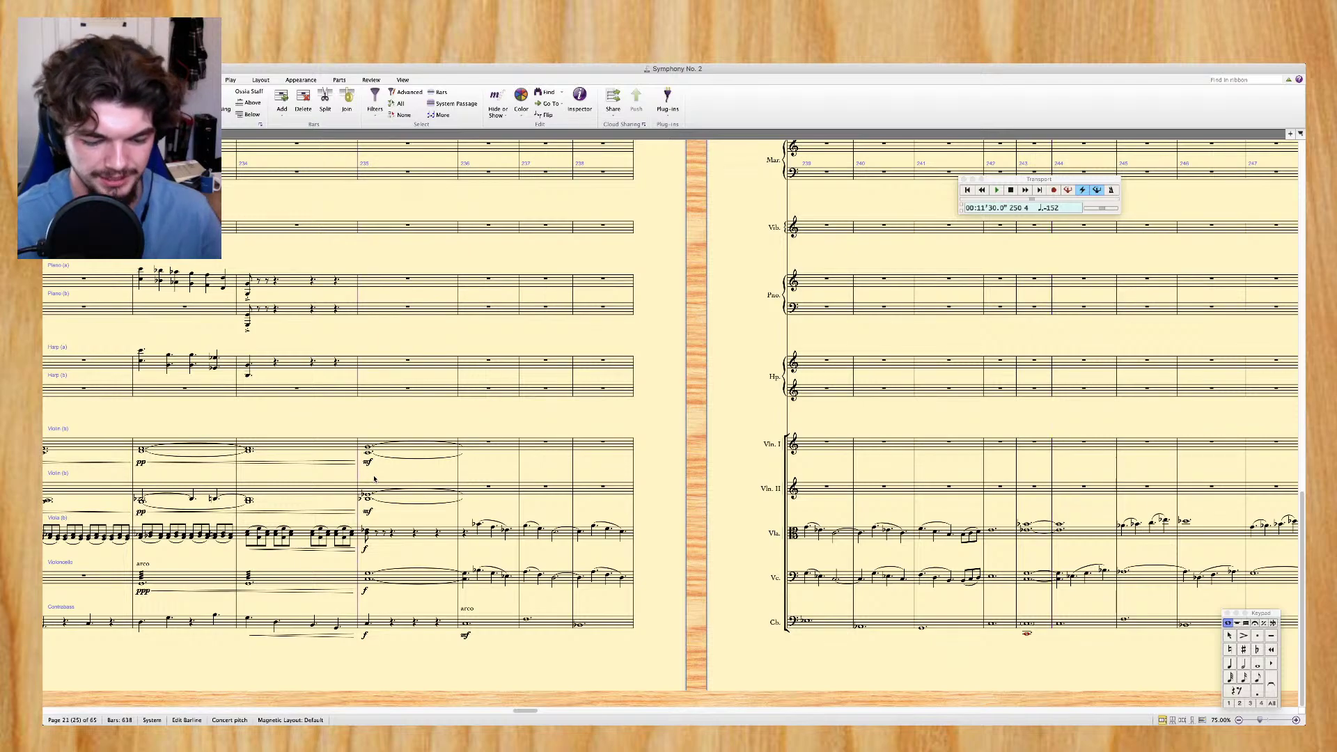
Play the passage from the start of bar 234 into bar 237 while following the string parts
{"action": "key", "text": "super+plus"}
{"action": "key", "text": "super+plus"}
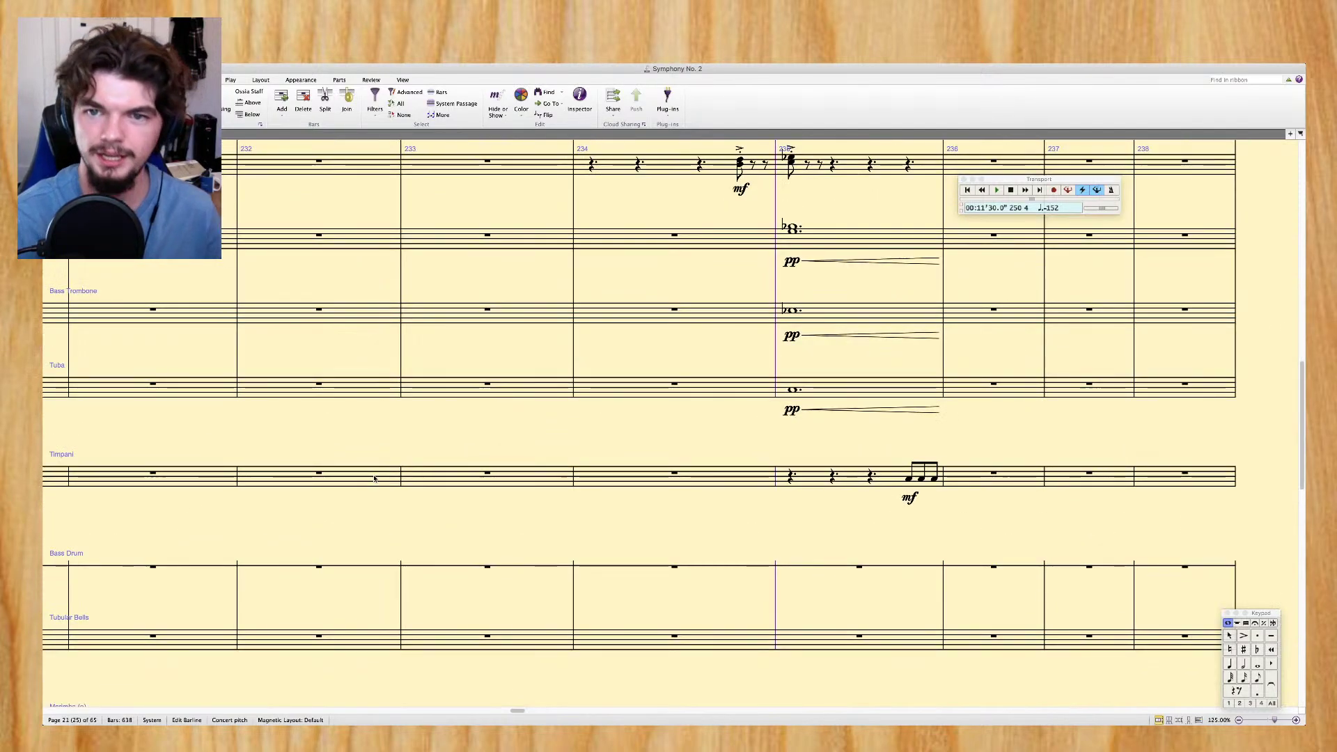
{"action": "scroll", "coordinate": [606, 367], "scroll_direction": "up", "scroll_amount": 5}
{"action": "left_click", "coordinate": [573, 365]}
{"action": "key", "text": "super+plus"}
{"action": "key", "text": "super+plus"}
{"action": "key", "text": "space"}
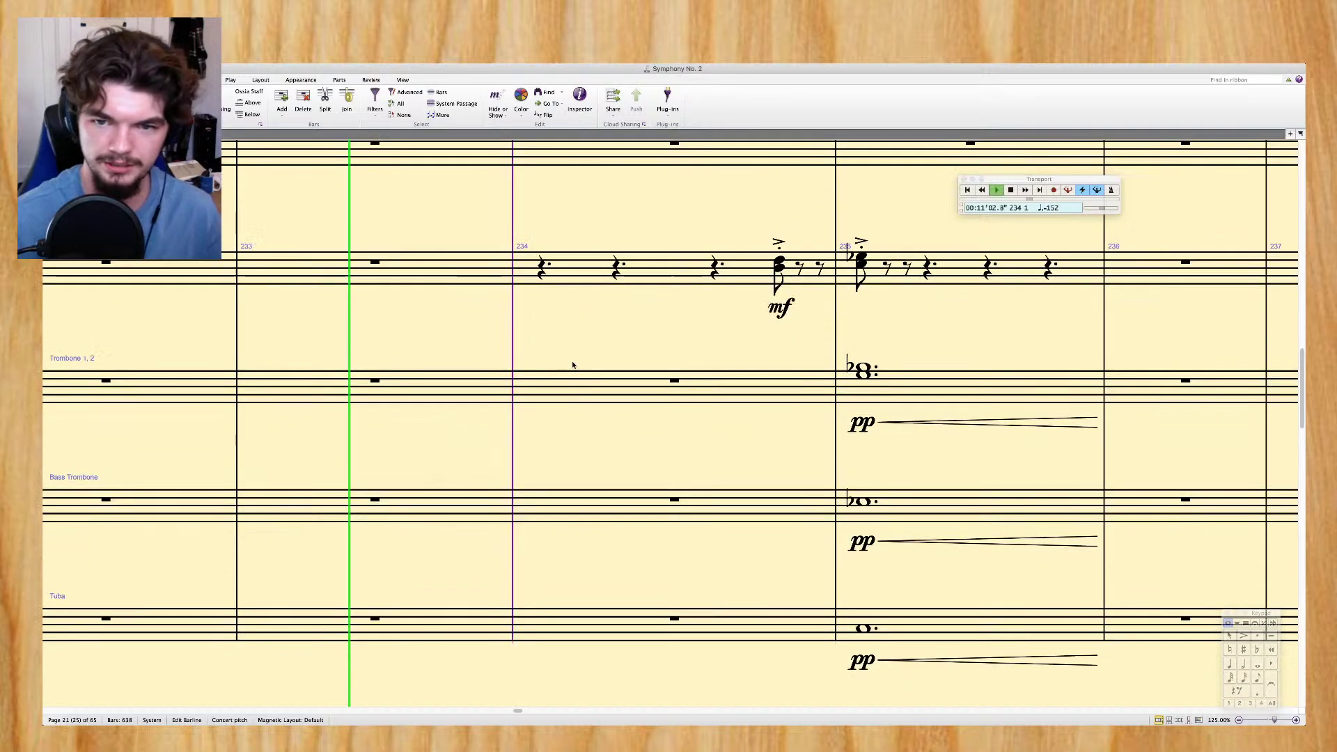
{"action": "key", "text": "super+minus"}
{"action": "key", "text": "super+minus"}
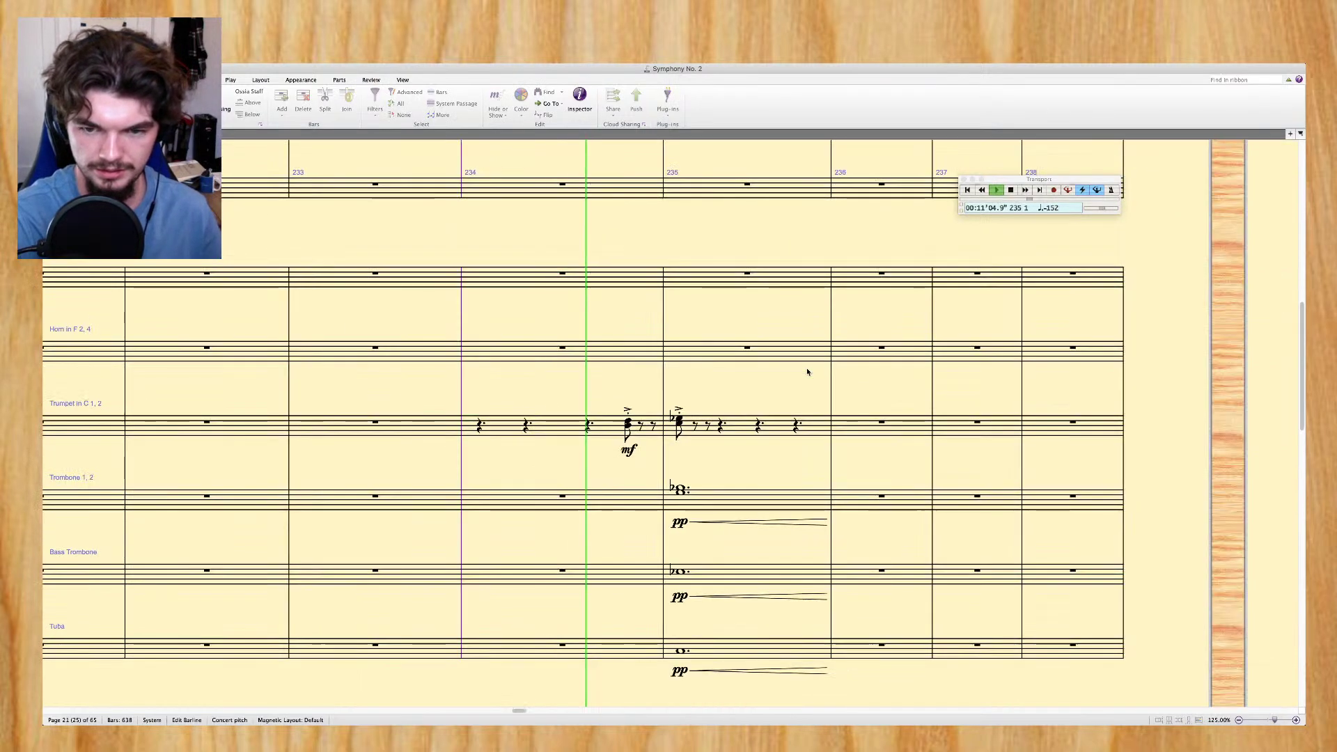
{"action": "scroll", "coordinate": [808, 372], "scroll_direction": "down", "scroll_amount": 5}
{"action": "scroll", "coordinate": [808, 373], "scroll_direction": "down", "scroll_amount": 10}
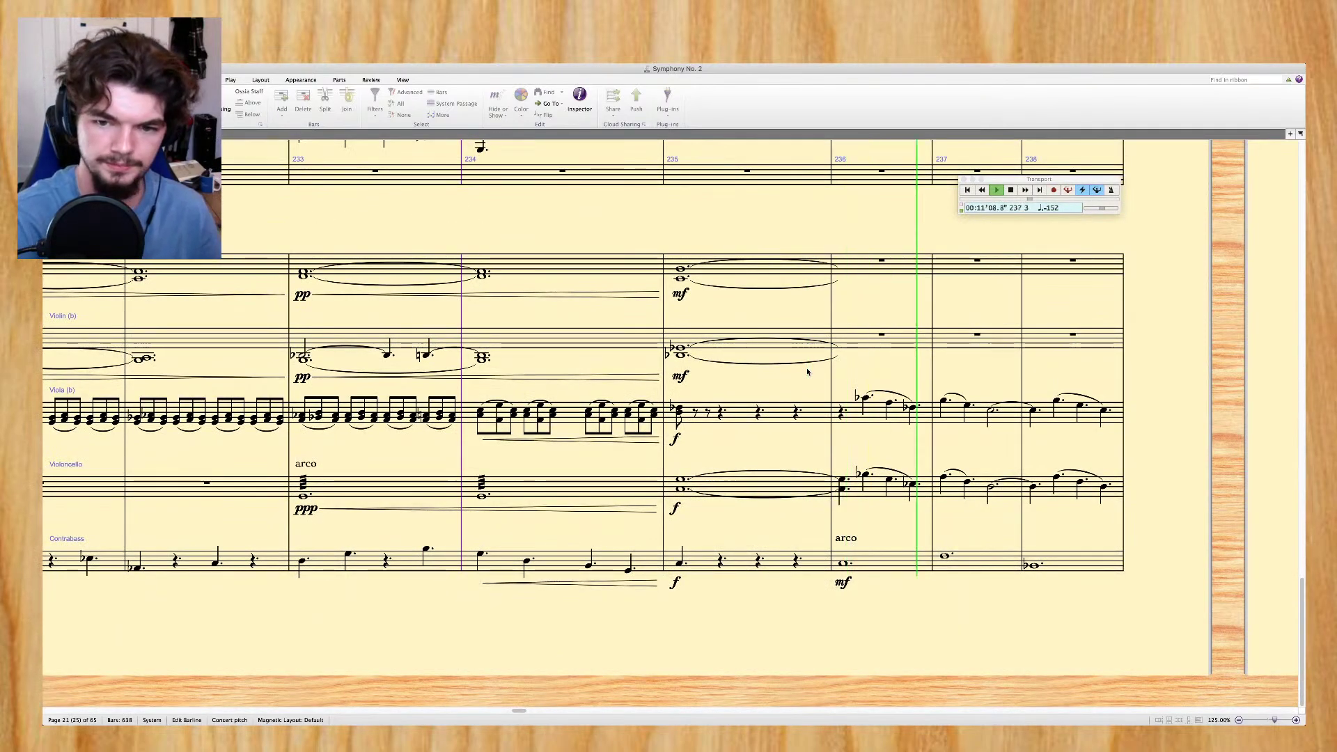
{"action": "key", "text": "space"}
Compare the viola and cello lines of bars 236–249 with the violin parts around bars 235–238
{"action": "scroll", "coordinate": [808, 372], "scroll_direction": "down", "scroll_amount": 3}
{"action": "scroll", "coordinate": [808, 372], "scroll_direction": "right", "scroll_amount": 5}
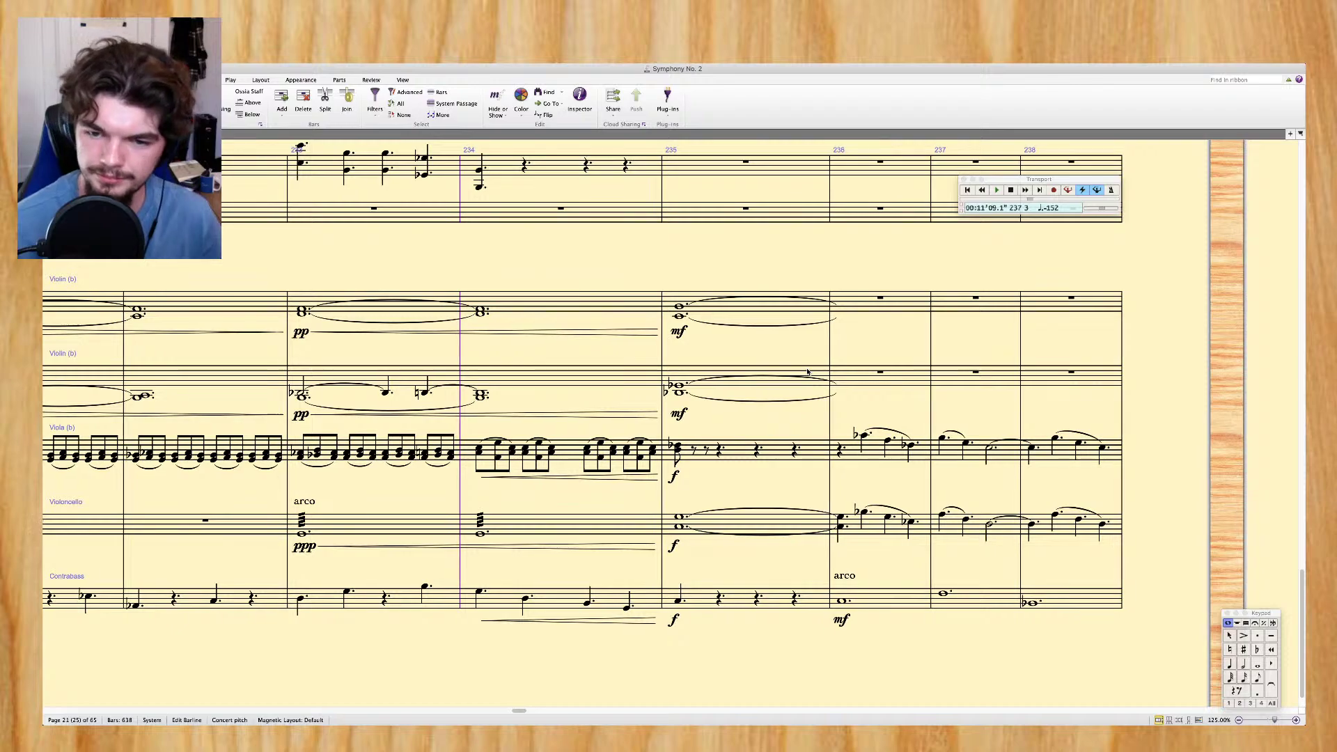
{"action": "scroll", "coordinate": [808, 373], "scroll_direction": "right", "scroll_amount": 12}
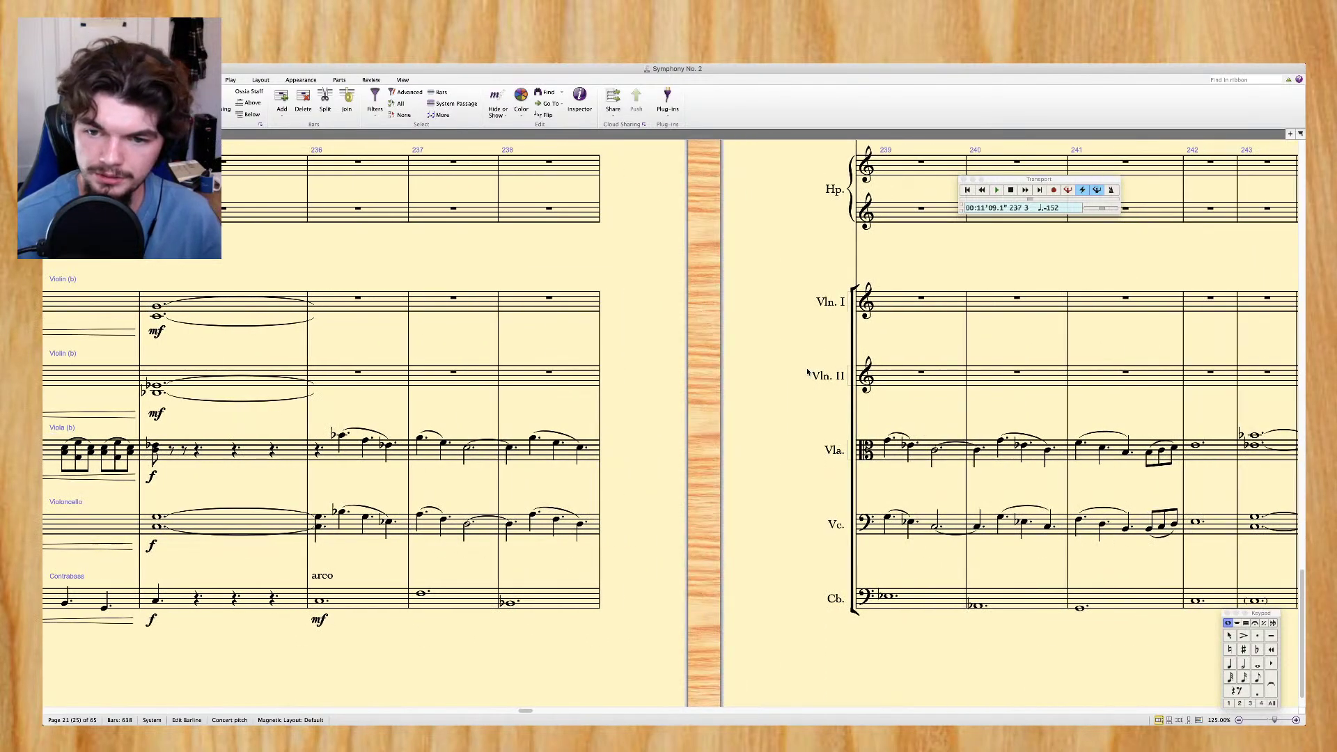
{"action": "scroll", "coordinate": [808, 373], "scroll_direction": "right", "scroll_amount": 2}
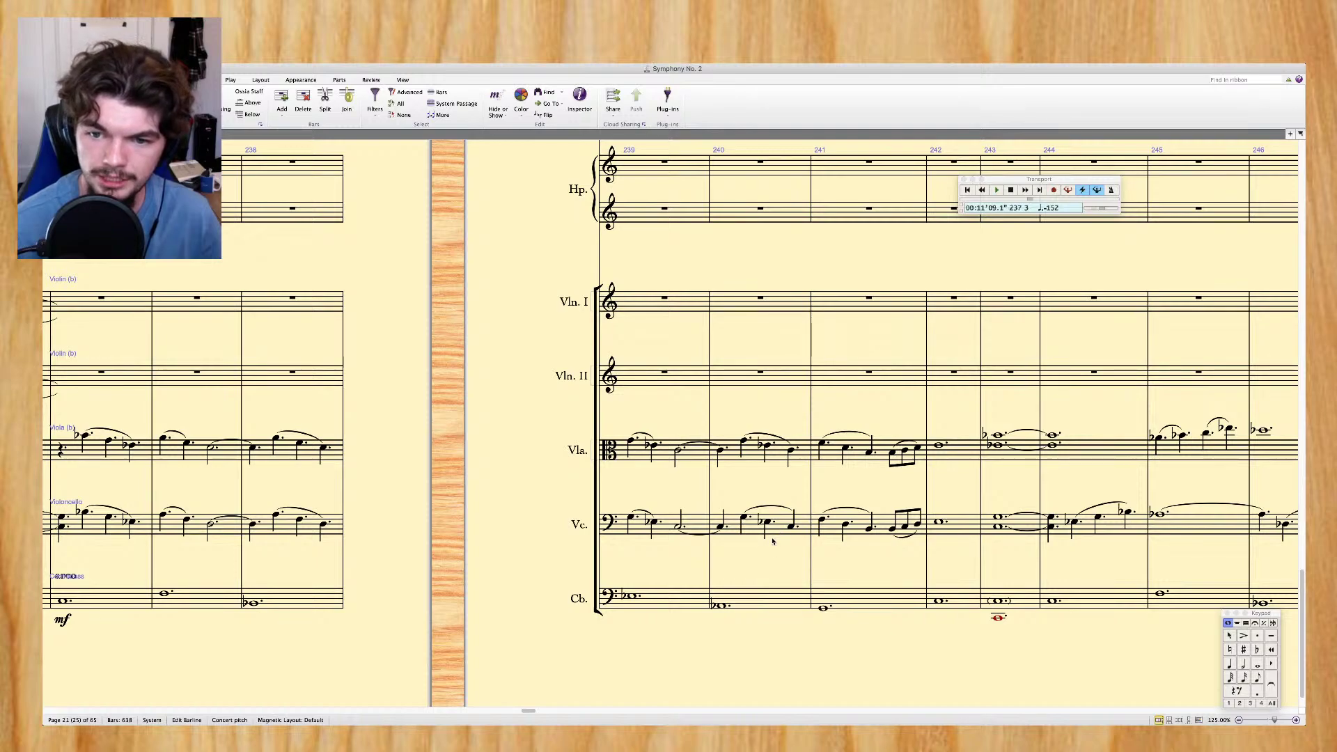
{"action": "scroll", "coordinate": [783, 503], "scroll_direction": "right", "scroll_amount": 7}
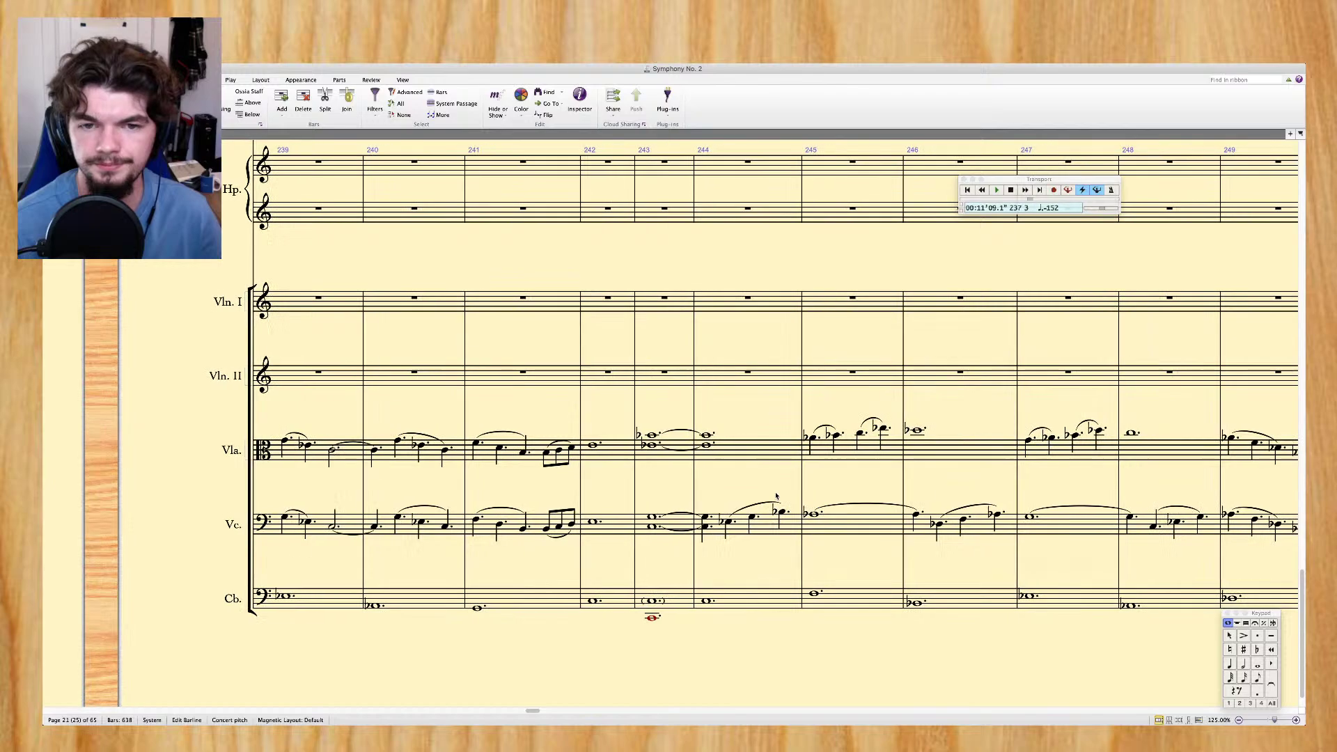
{"action": "scroll", "coordinate": [773, 494], "scroll_direction": "left", "scroll_amount": 12}
{"action": "scroll", "coordinate": [782, 494], "scroll_direction": "left", "scroll_amount": 6}
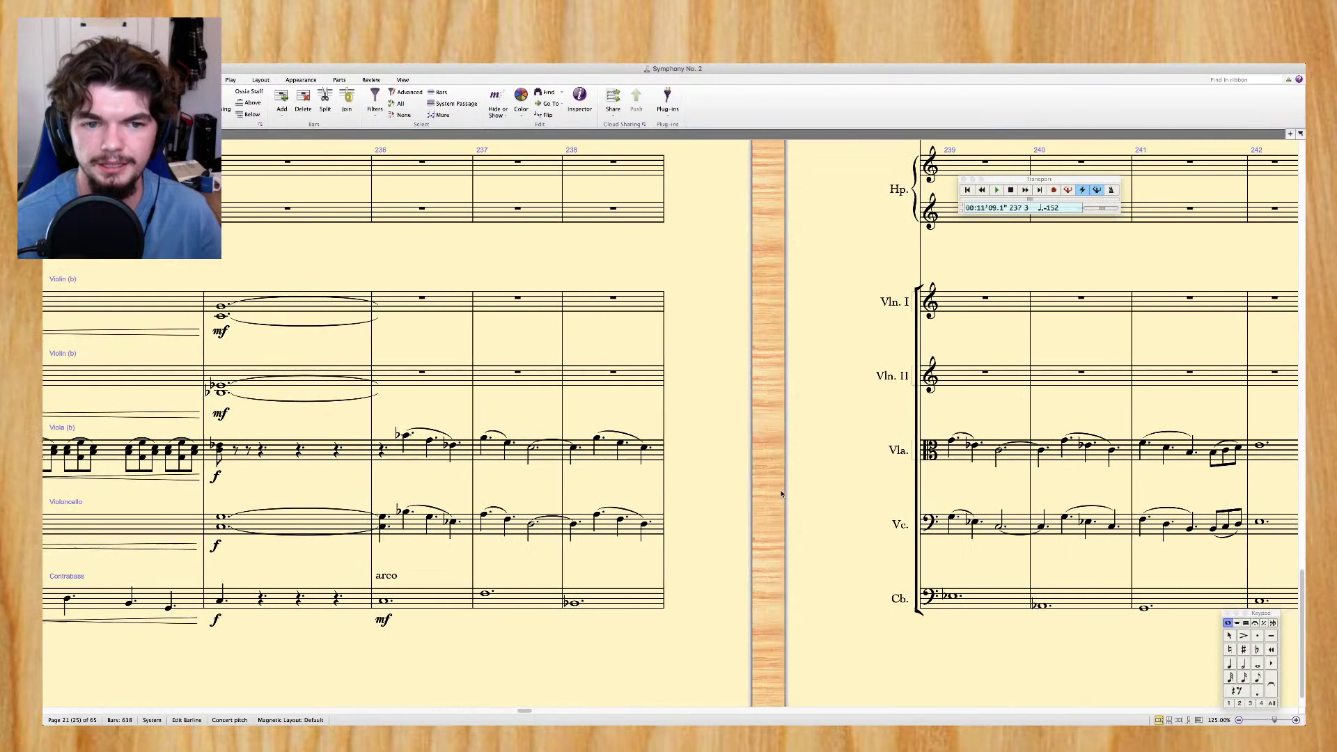
Try to repeat both violin parts' bar 235 chords together in bar 236 without the copied mf dynamics
{"action": "left_click", "coordinate": [430, 318]}
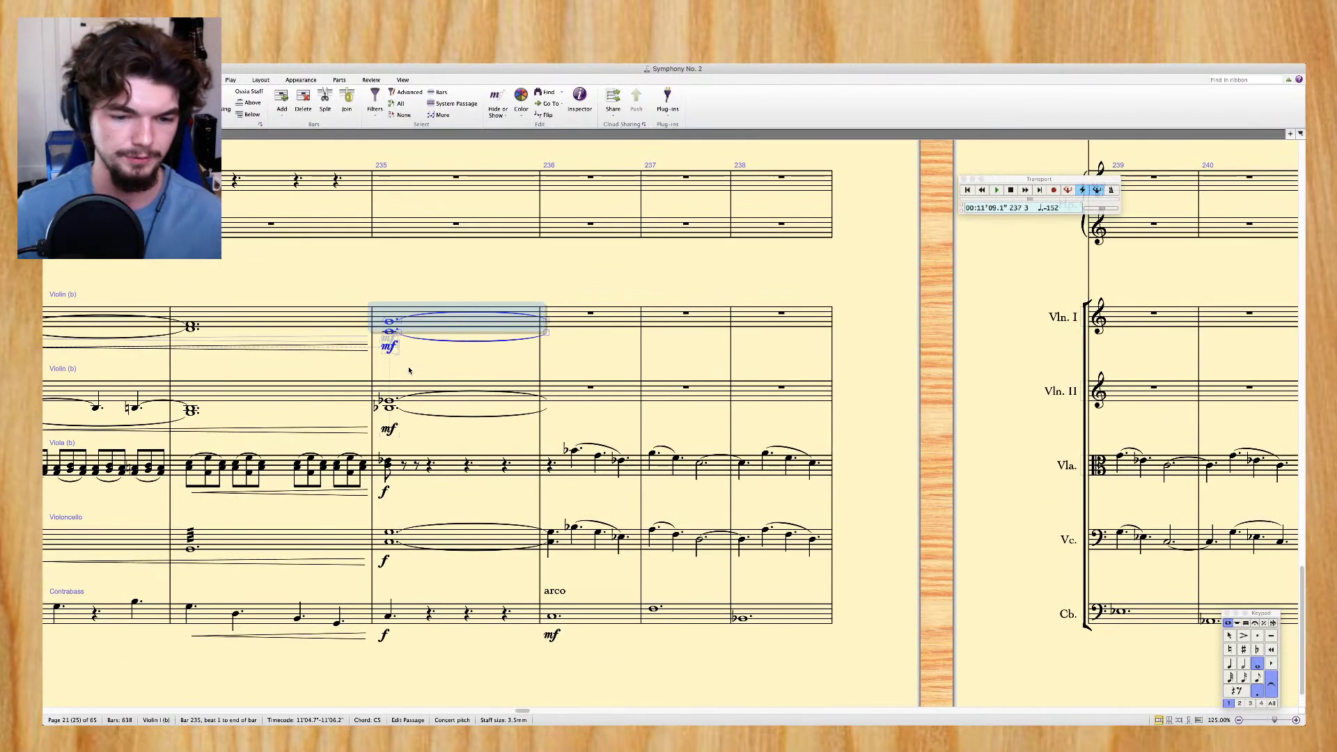
{"action": "left_click", "coordinate": [411, 394], "text": "shift"}
{"action": "key", "text": "r"}
{"action": "key", "text": "Return"}
{"action": "left_click", "coordinate": [562, 444]}
{"action": "left_click", "coordinate": [556, 289], "text": "super"}
{"action": "key", "text": "Delete"}
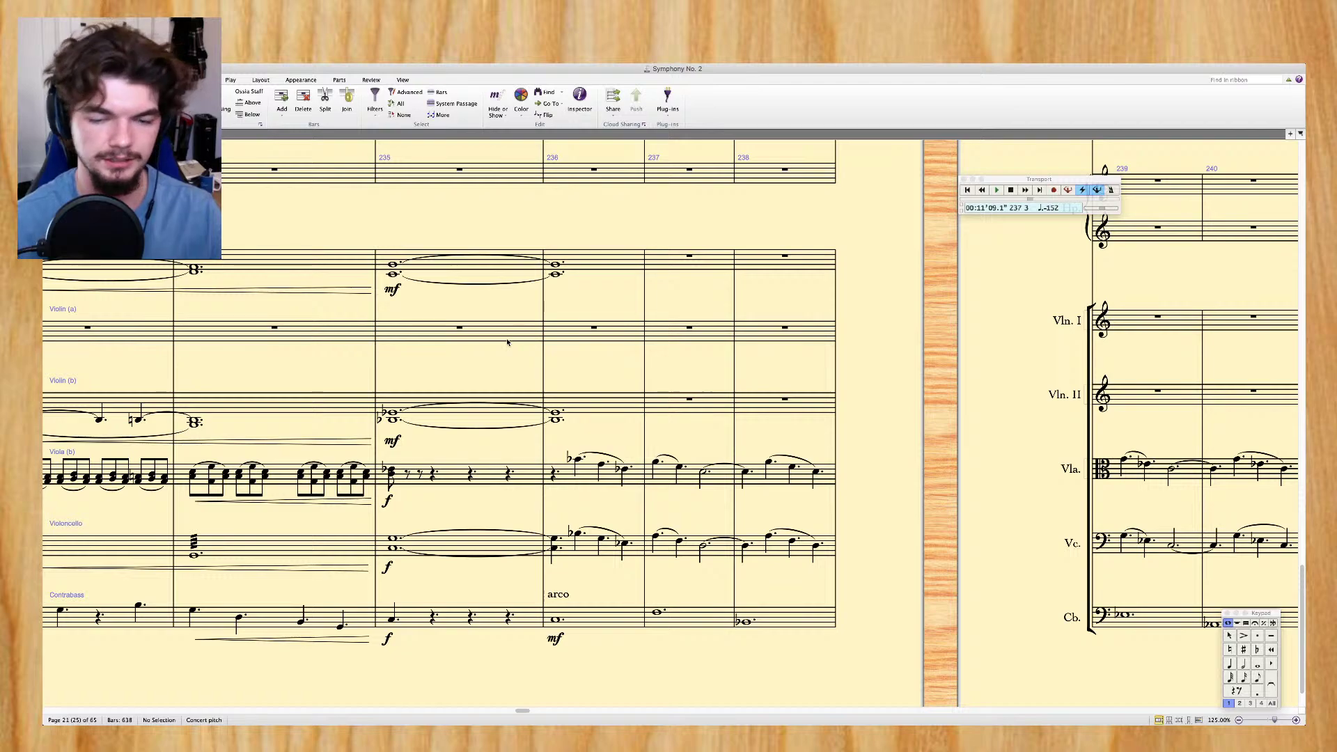
{"action": "key", "text": "super+z"}
{"action": "key", "text": "super+z"}
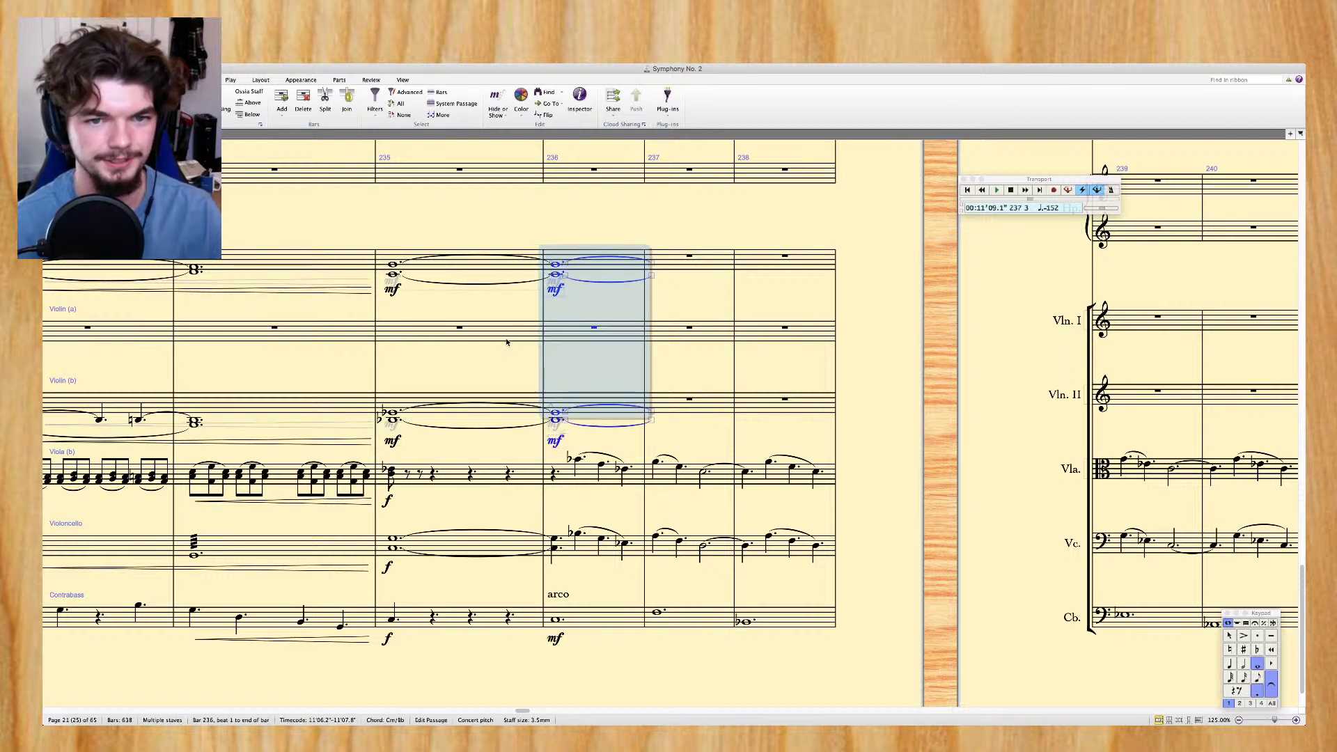
{"action": "key", "text": "super+z"}
Repeat Violin I's bar 235 chord in bar 236 and remove the copied mf and the outgoing tie
{"action": "key", "text": "r"}
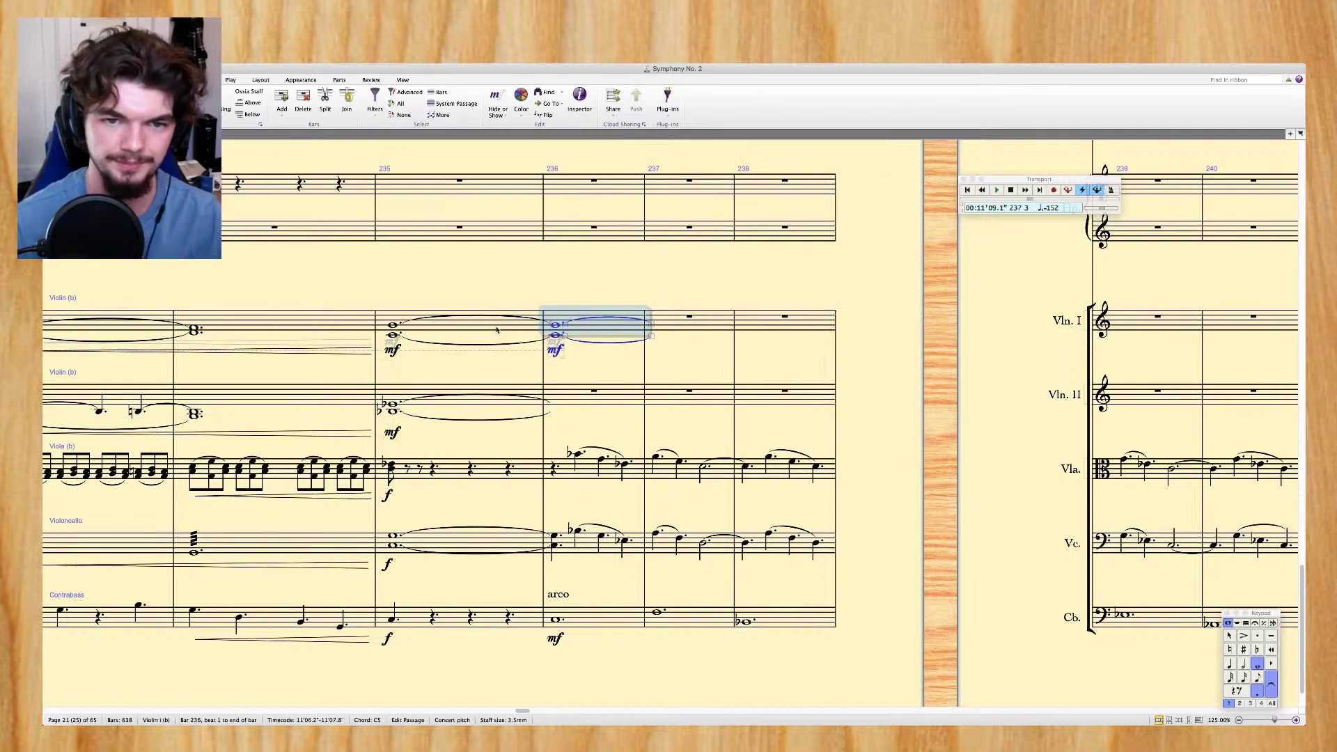
{"action": "left_click", "coordinate": [559, 354]}
{"action": "key", "text": "Delete"}
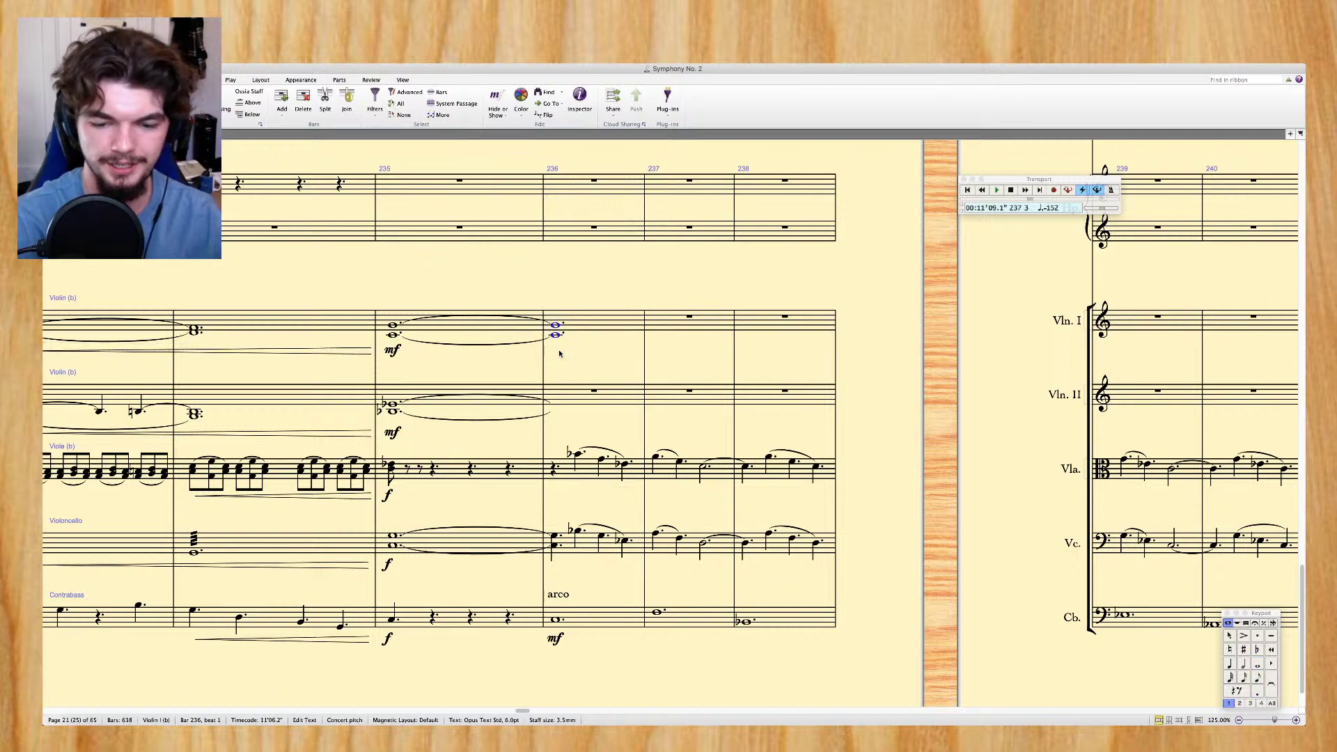
Repeat Violin II's bar 235 chord in bar 236, delete the copied mf, and tie the two chords together
{"action": "left_click", "coordinate": [492, 400]}
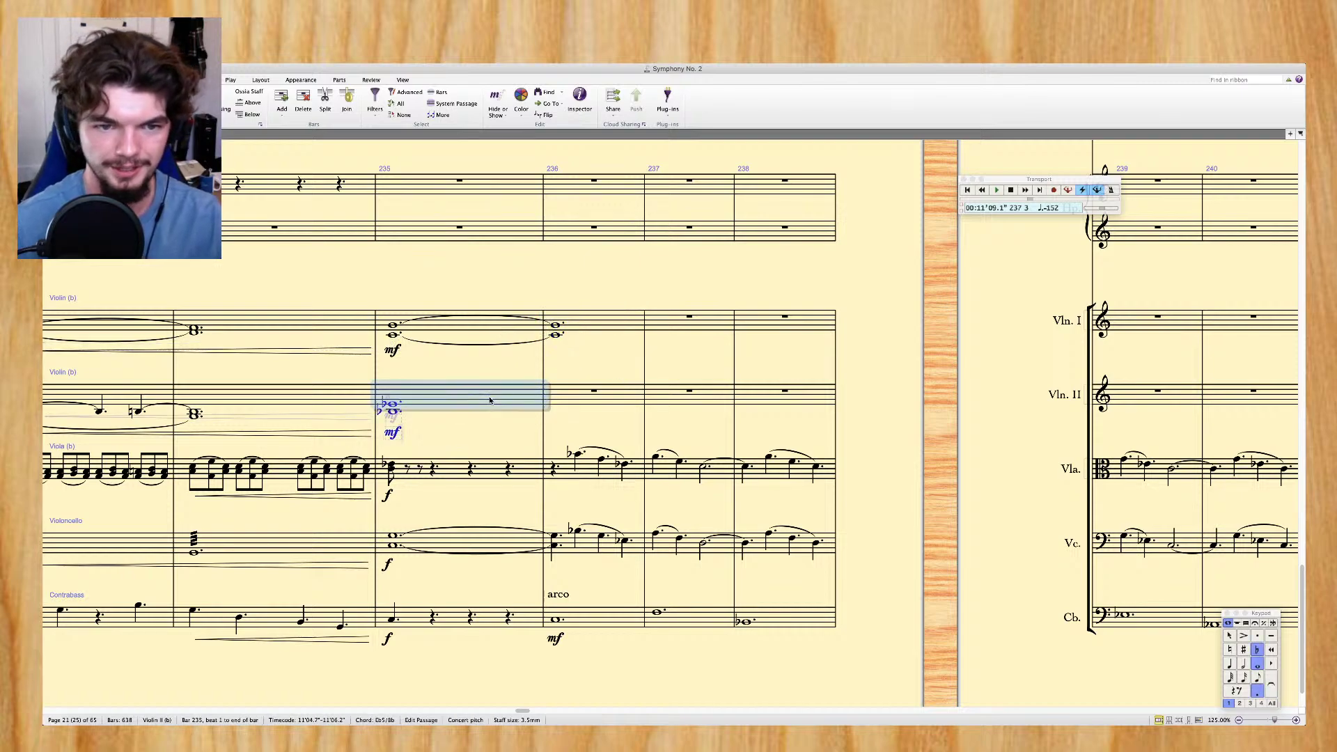
{"action": "key", "text": "r"}
{"action": "left_click", "coordinate": [555, 432]}
{"action": "key", "text": "Delete"}
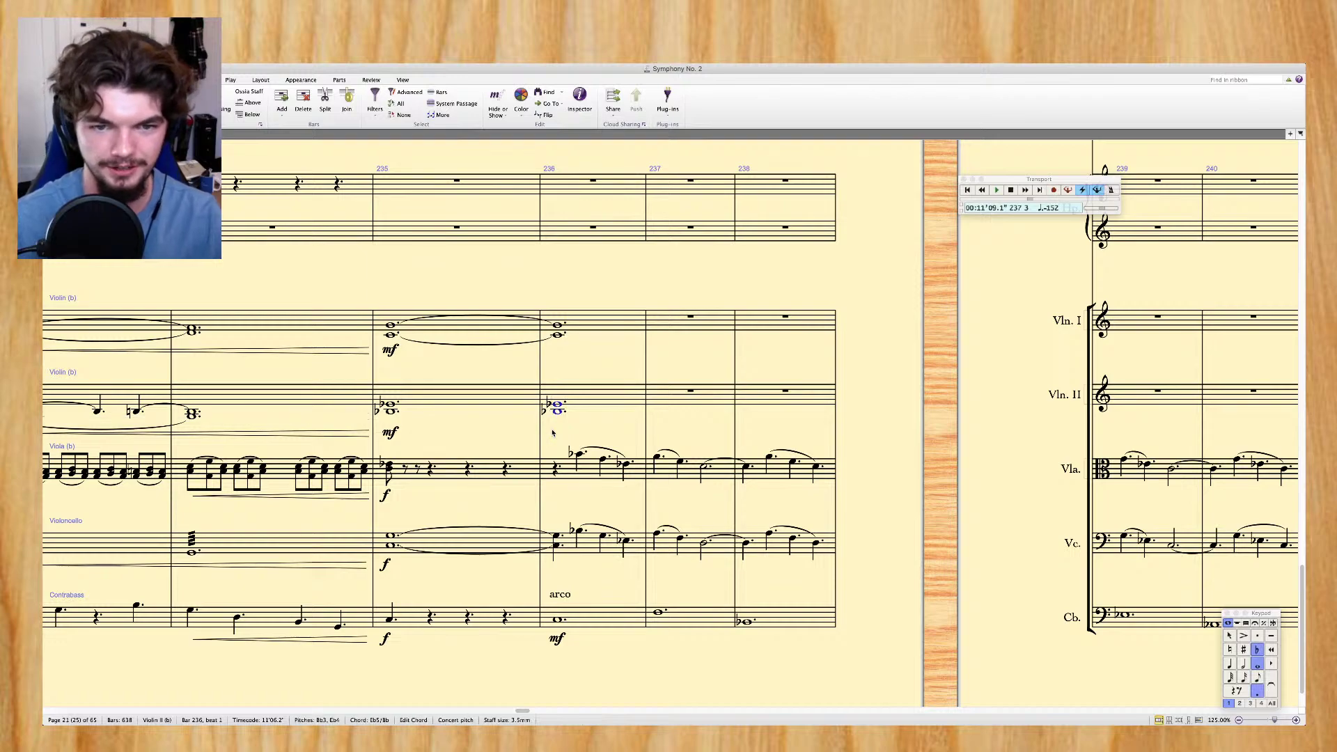
{"action": "key", "text": "Escape"}
{"action": "left_click", "coordinate": [508, 398]}
{"action": "key", "text": "Return"}
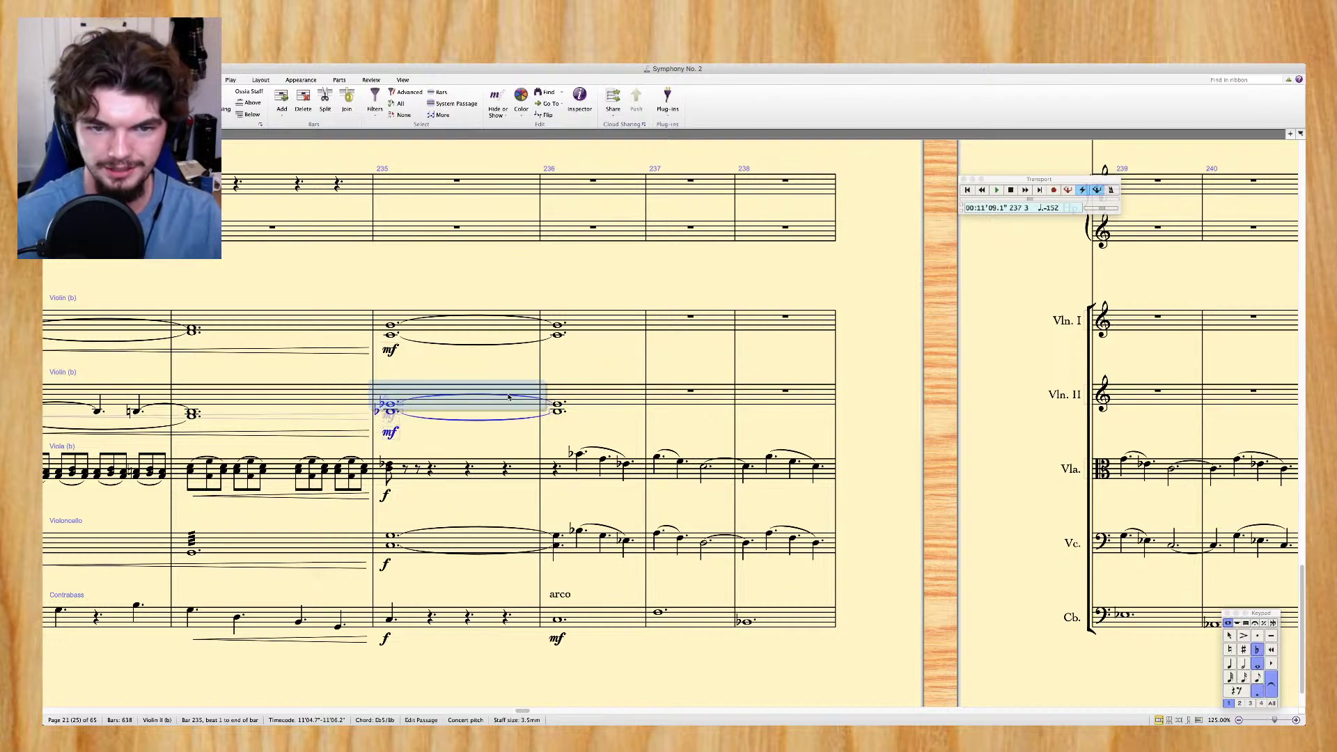
Repeat Violin I's bar 236 chord in bar 237 and tie the bar 237 chord forward into bar 238
{"action": "scroll", "coordinate": [516, 383], "scroll_direction": "right", "scroll_amount": 1}
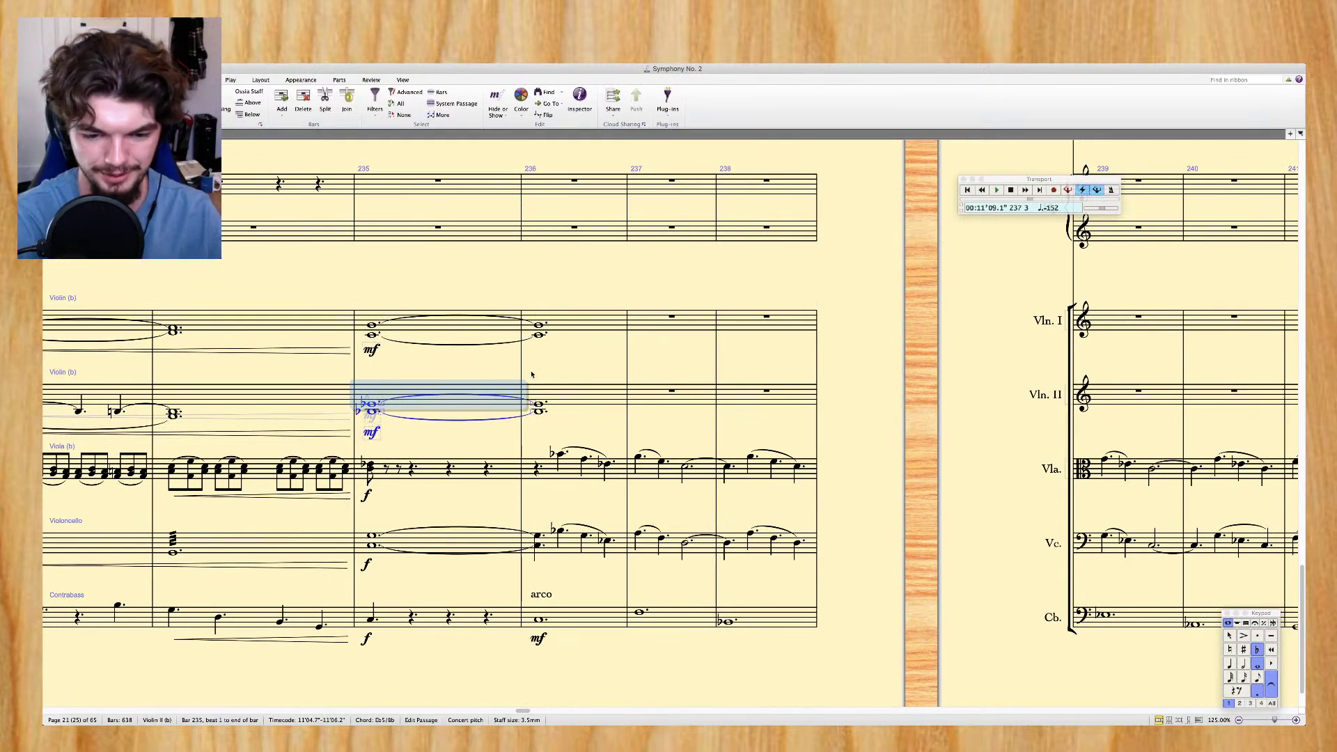
{"action": "key", "text": "super+equal"}
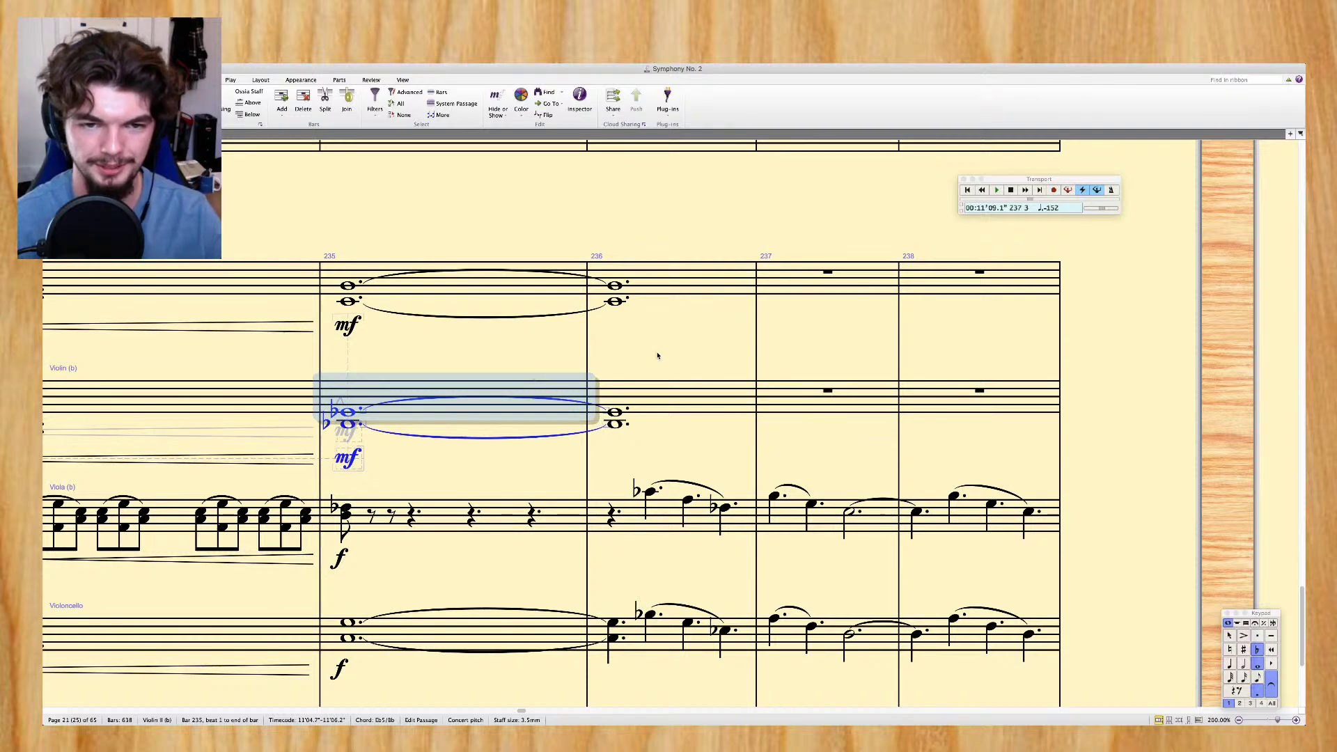
{"action": "scroll", "coordinate": [657, 356], "scroll_direction": "right", "scroll_amount": 2}
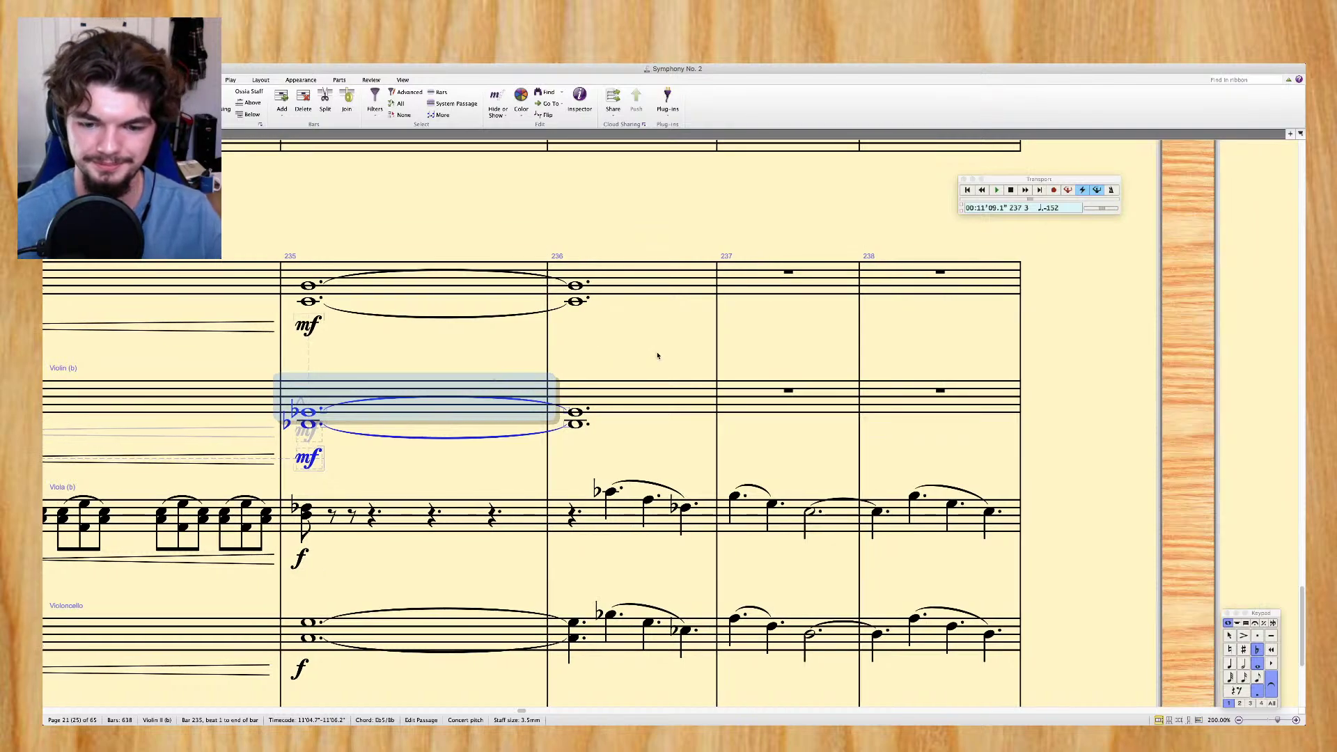
{"action": "left_click", "coordinate": [690, 284]}
{"action": "scroll", "coordinate": [693, 283], "scroll_direction": "right", "scroll_amount": 10}
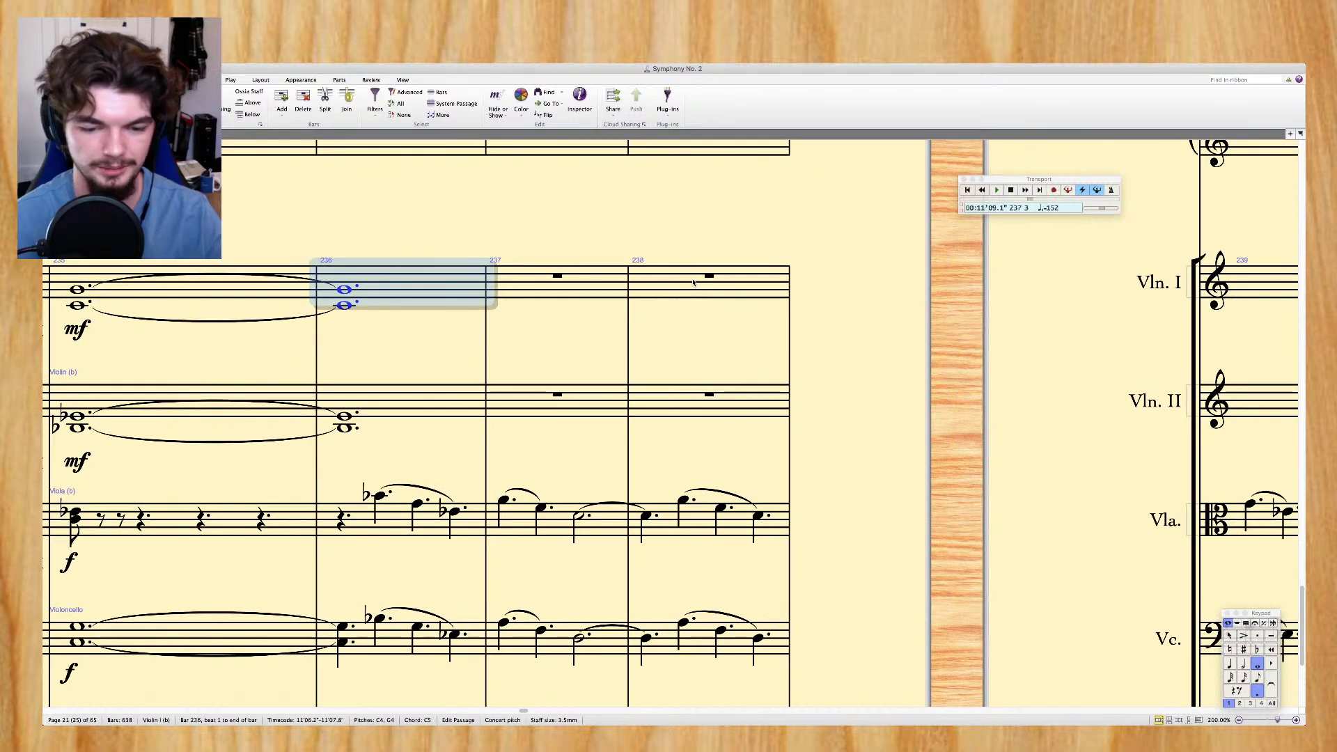
{"action": "scroll", "coordinate": [693, 282], "scroll_direction": "left", "scroll_amount": 9}
{"action": "scroll", "coordinate": [693, 282], "scroll_direction": "down", "scroll_amount": 10}
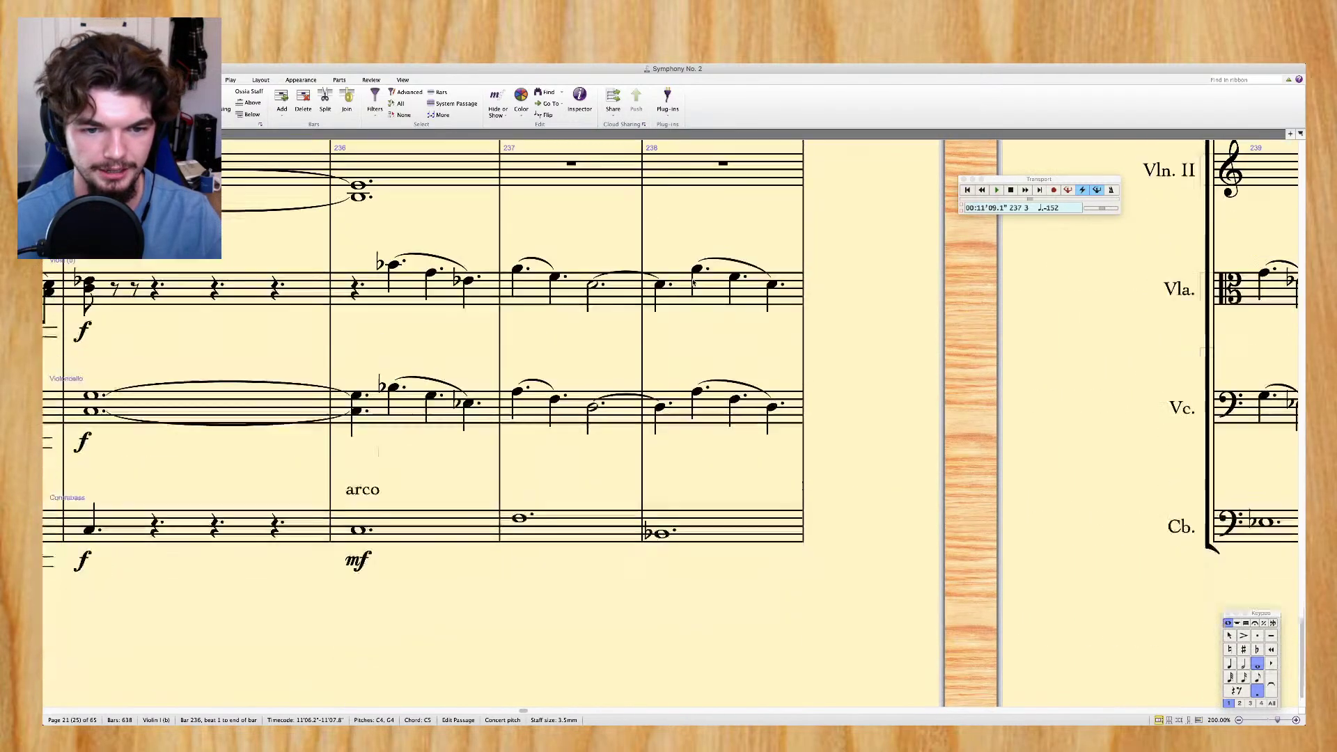
{"action": "scroll", "coordinate": [693, 282], "scroll_direction": "up", "scroll_amount": 9}
{"action": "scroll", "coordinate": [693, 283], "scroll_direction": "left", "scroll_amount": 3}
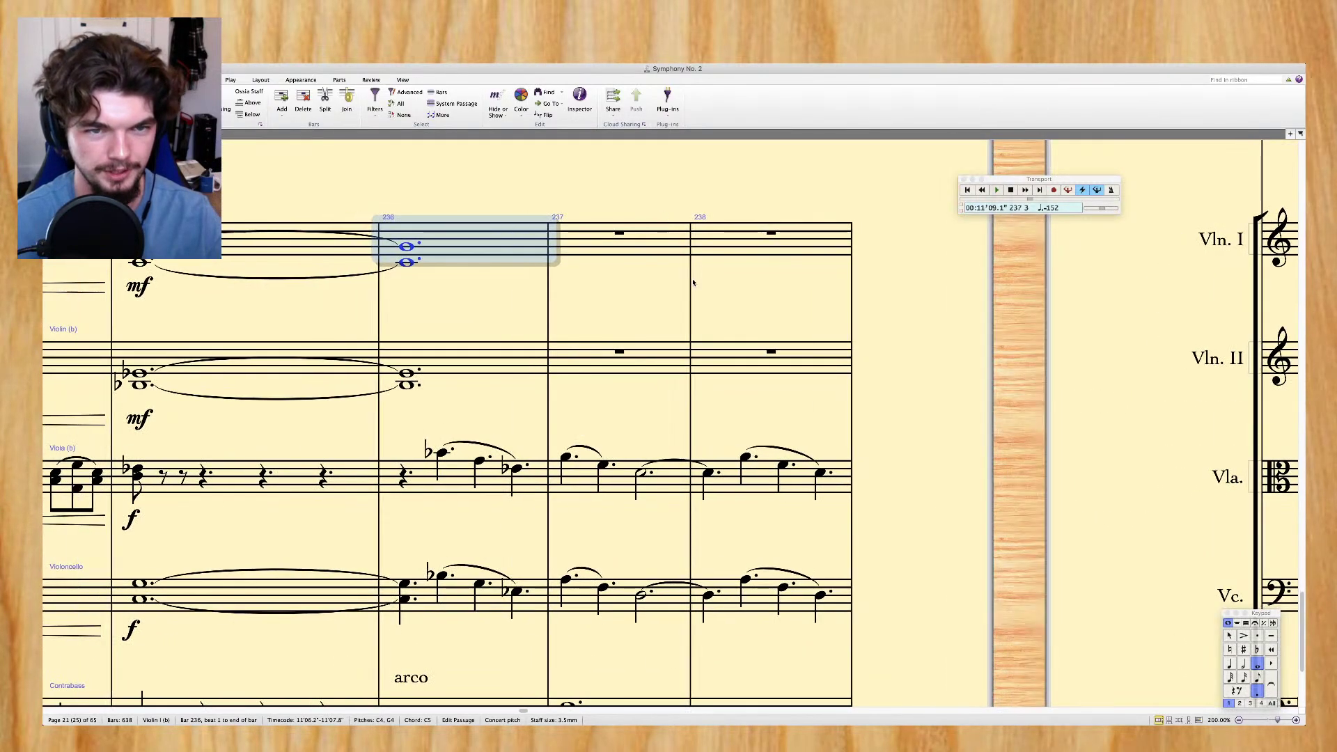
{"action": "scroll", "coordinate": [693, 282], "scroll_direction": "down", "scroll_amount": 4}
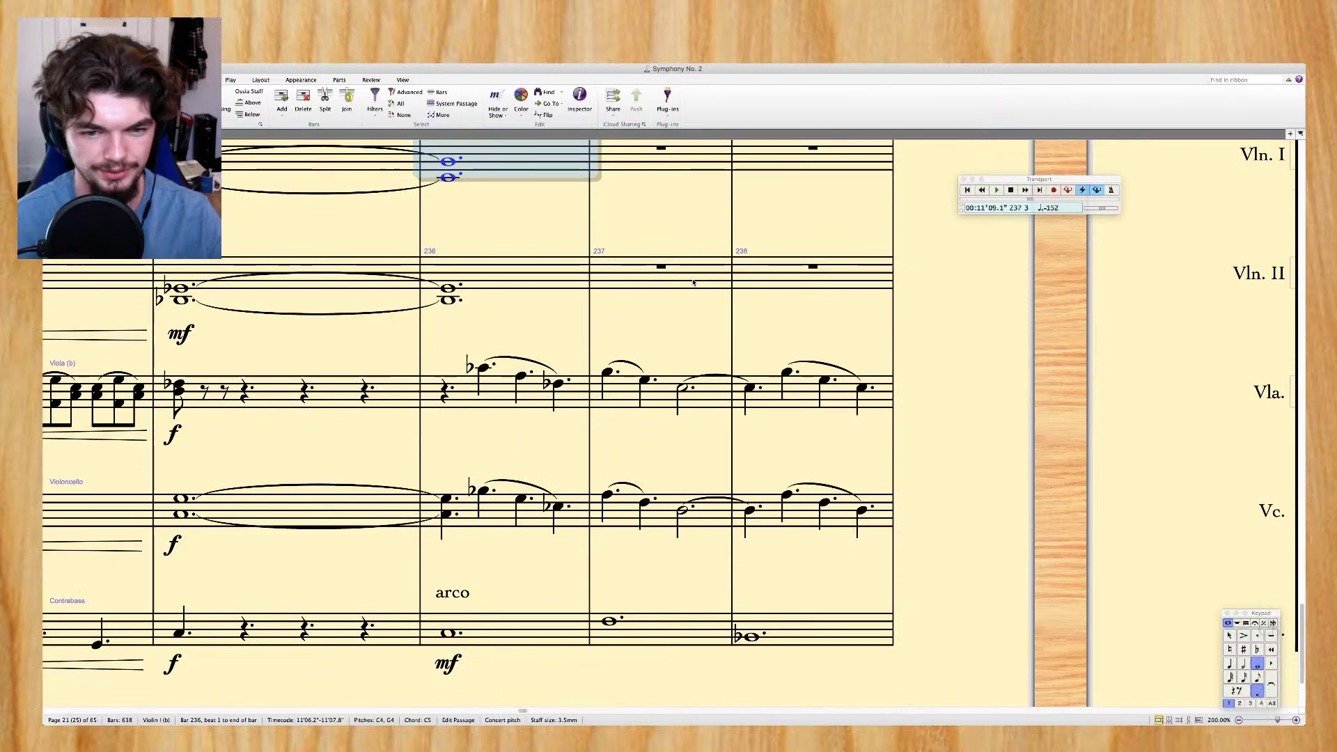
{"action": "key", "text": "r"}
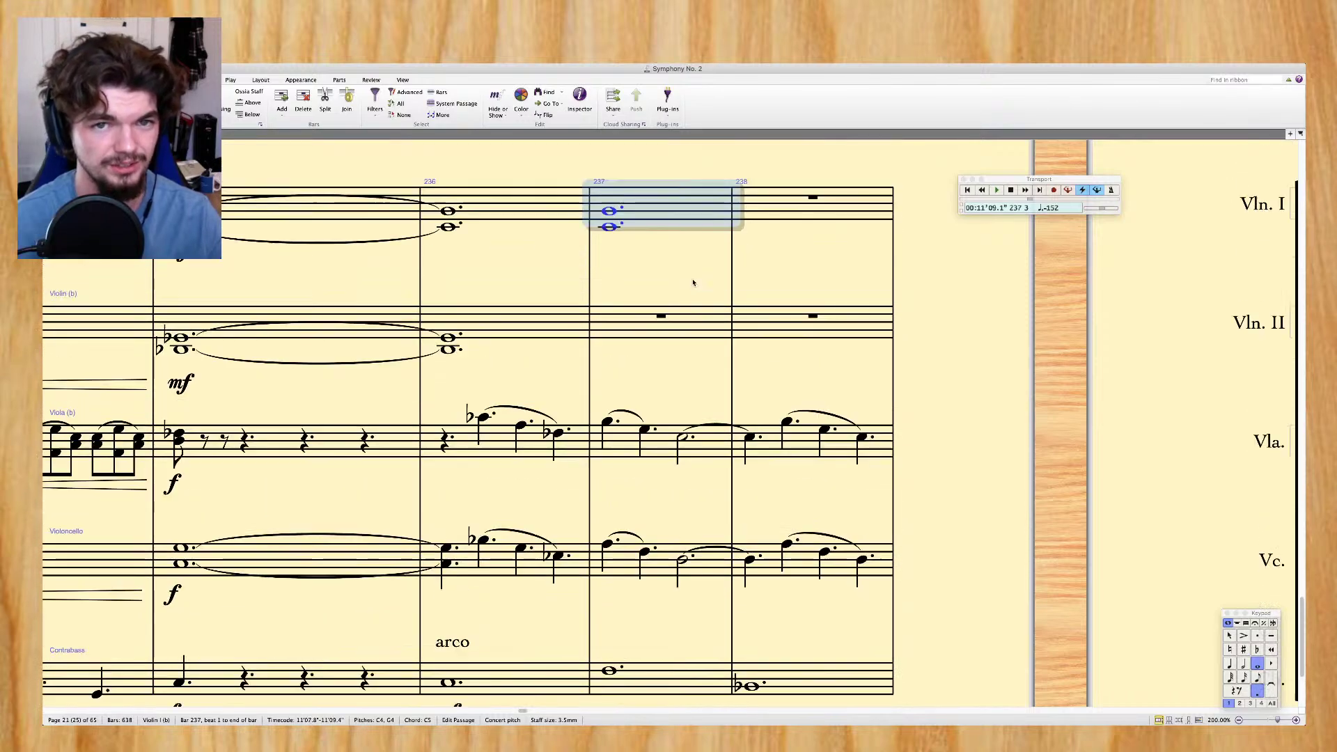
{"action": "key", "text": "Return"}
Repeat Violin II's bar 236 chord through bars 237–238 and Violin I's bar 237 chord in bar 238, leaving no tie out of bar 238
{"action": "left_click", "coordinate": [522, 314]}
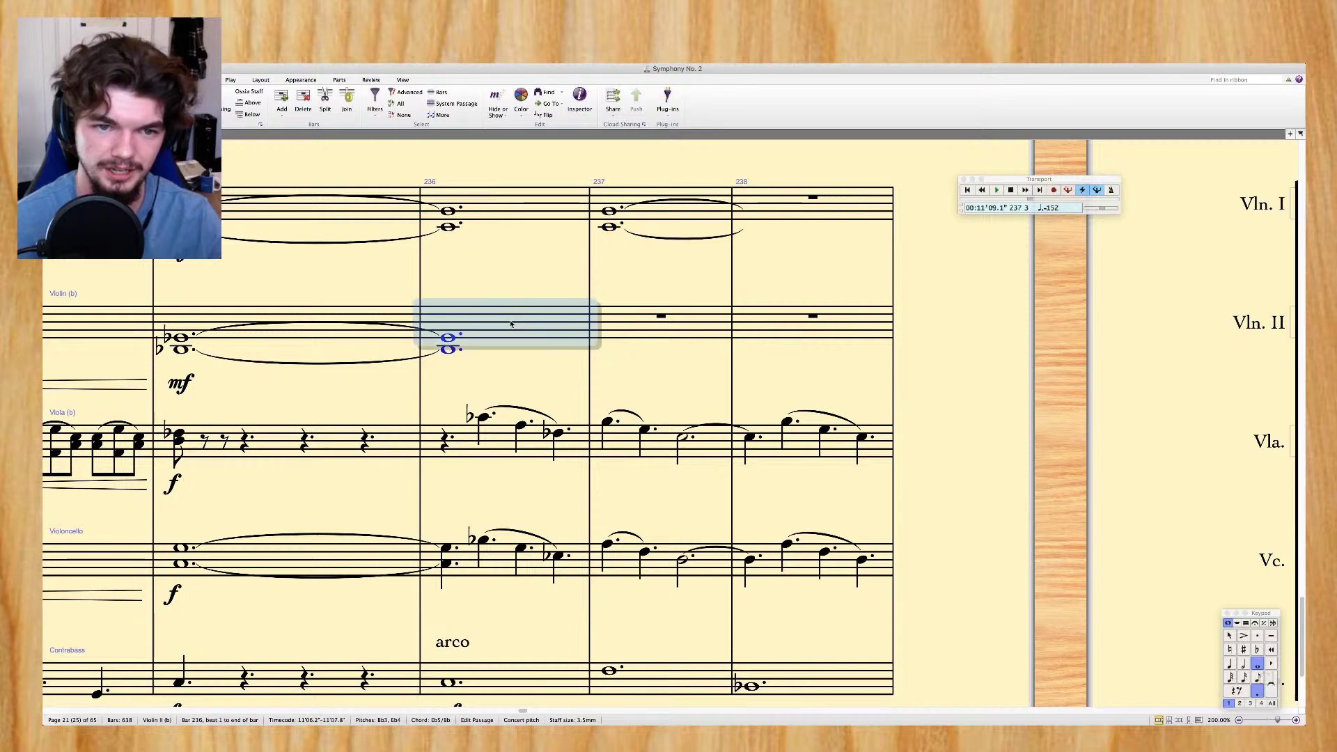
{"action": "key", "text": "r"}
{"action": "key", "text": "r"}
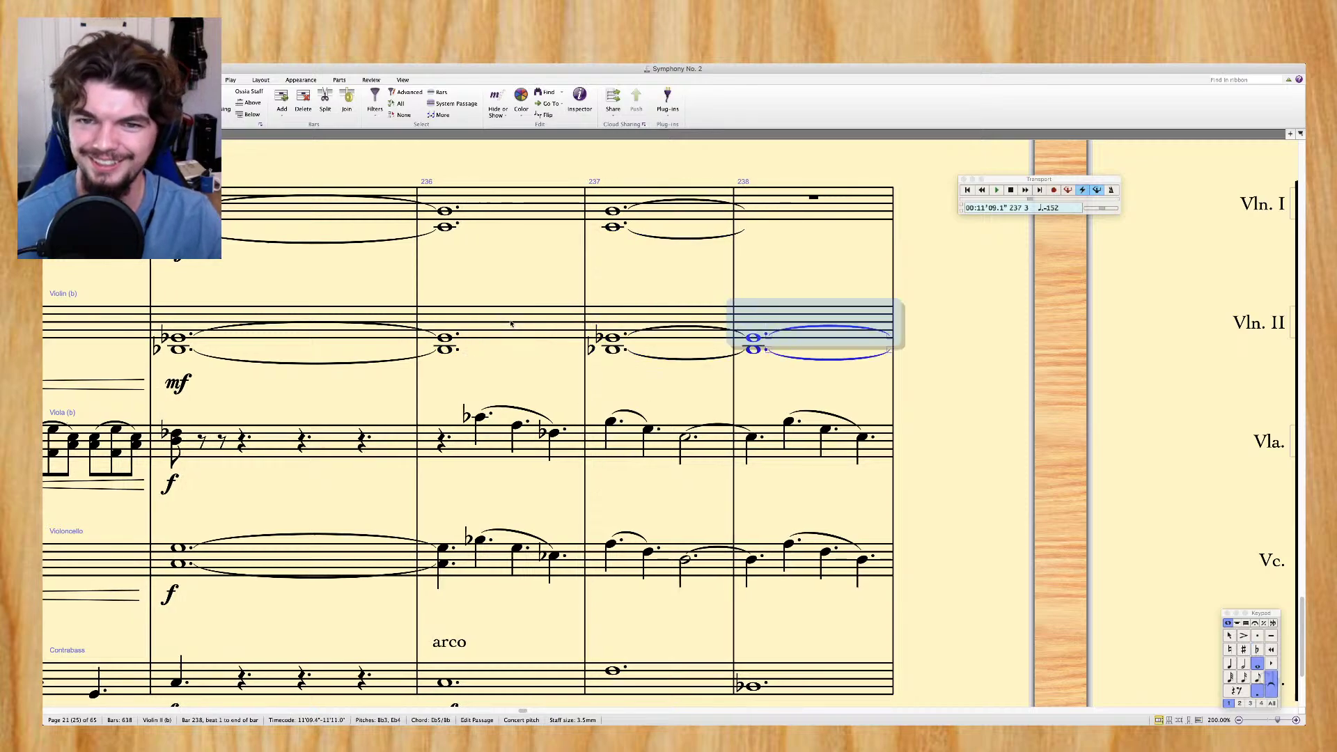
{"action": "left_click", "coordinate": [658, 221]}
{"action": "key", "text": "r"}
{"action": "key", "text": "Return"}
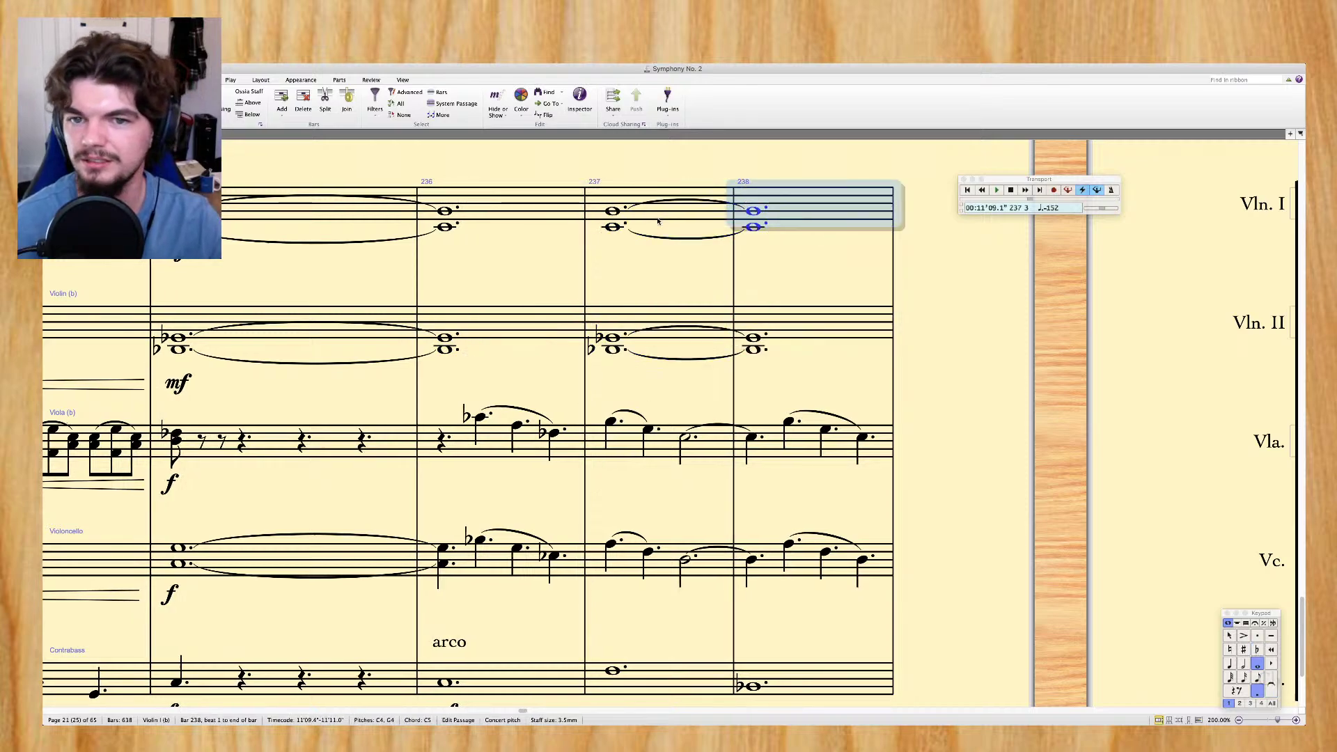
{"action": "left_click", "coordinate": [613, 210]}
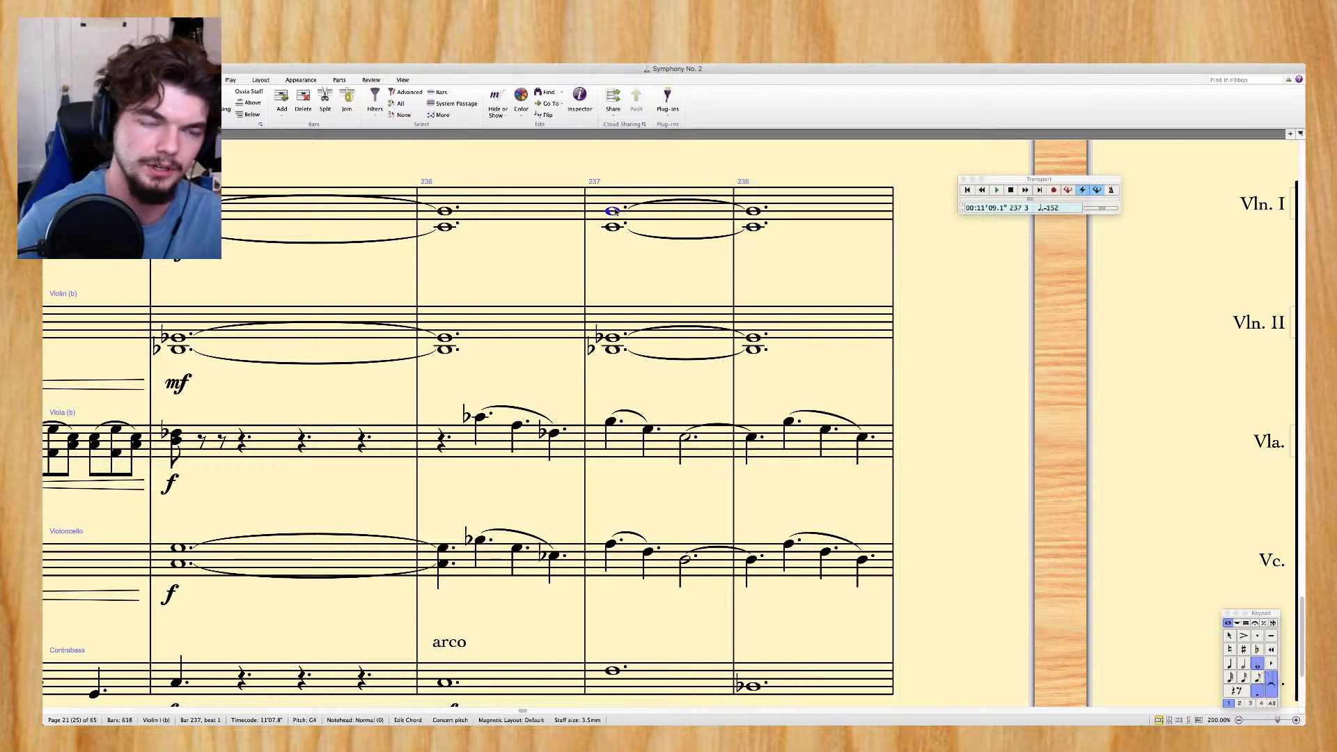
Add an "arco" marking to the Violin I and Violin II chords in bar 229
{"action": "scroll", "coordinate": [613, 211], "scroll_direction": "left", "scroll_amount": 15}
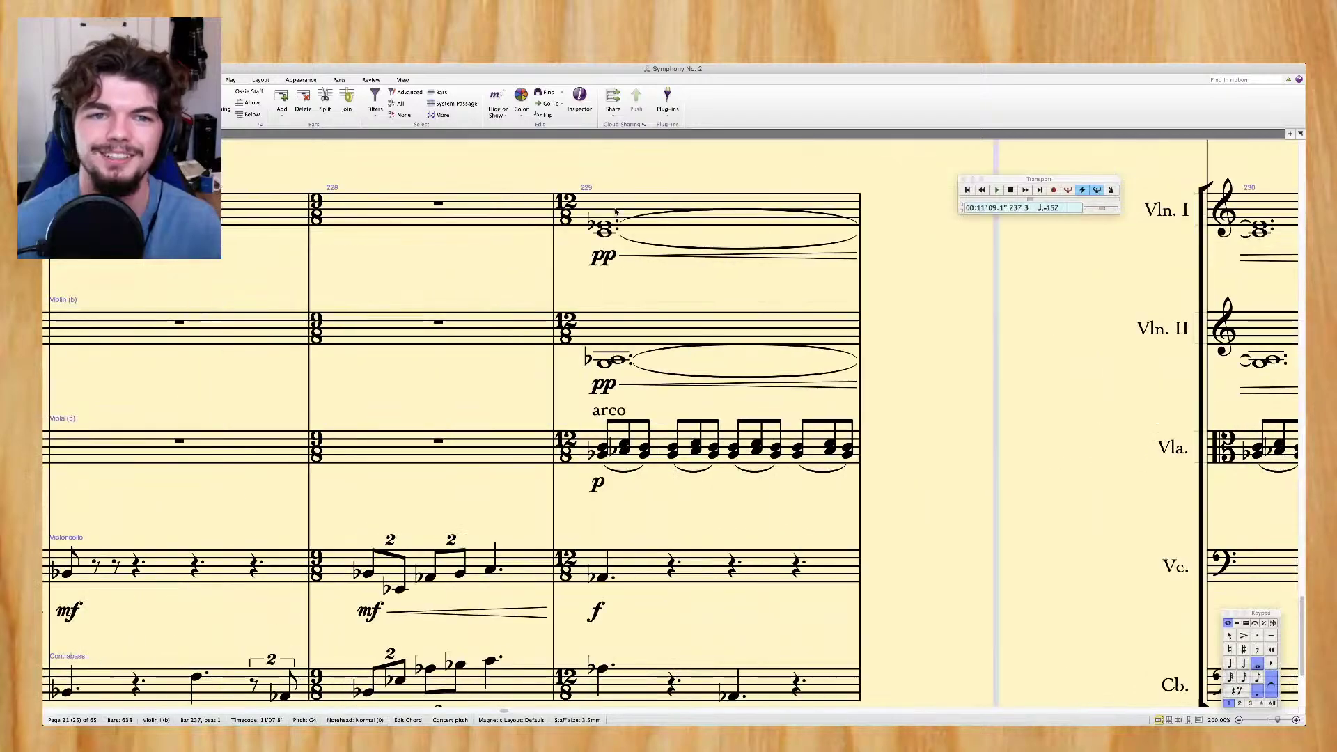
{"action": "scroll", "coordinate": [615, 211], "scroll_direction": "left", "scroll_amount": 10}
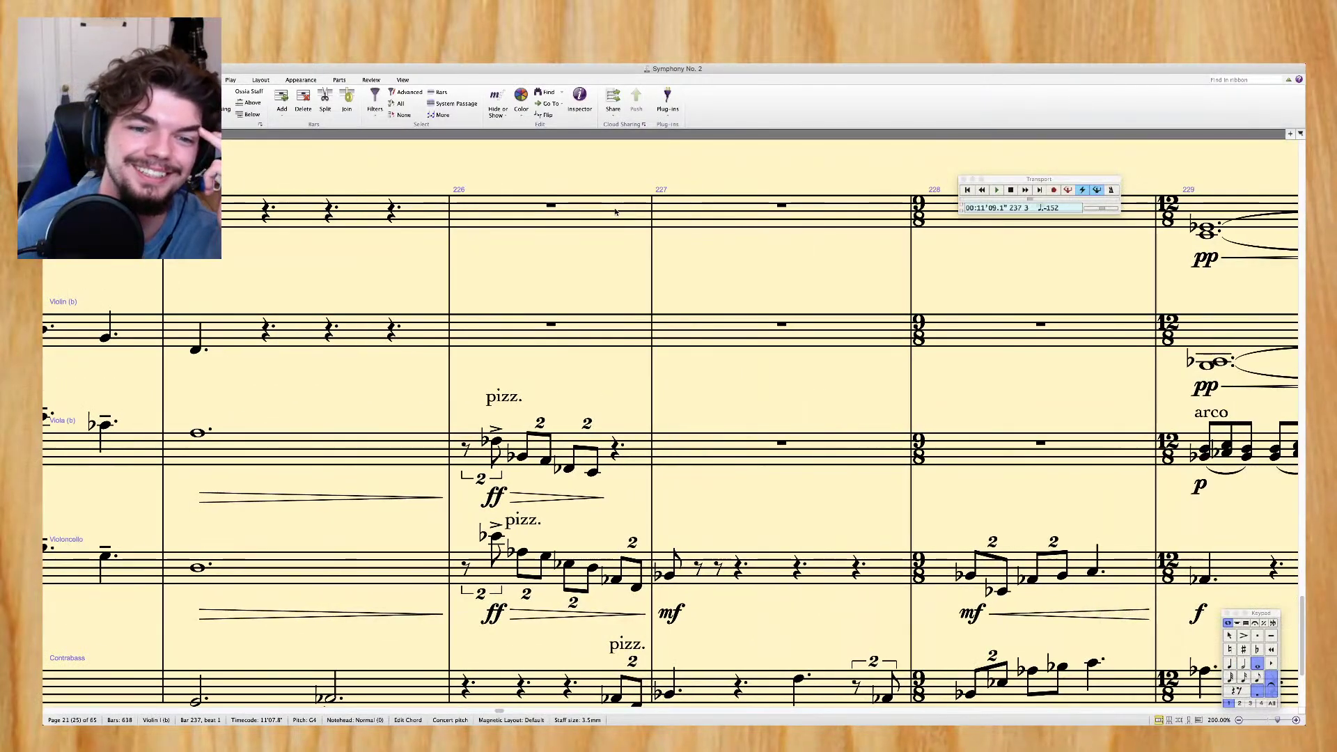
{"action": "scroll", "coordinate": [615, 211], "scroll_direction": "right", "scroll_amount": 5}
{"action": "left_click", "coordinate": [682, 230]}
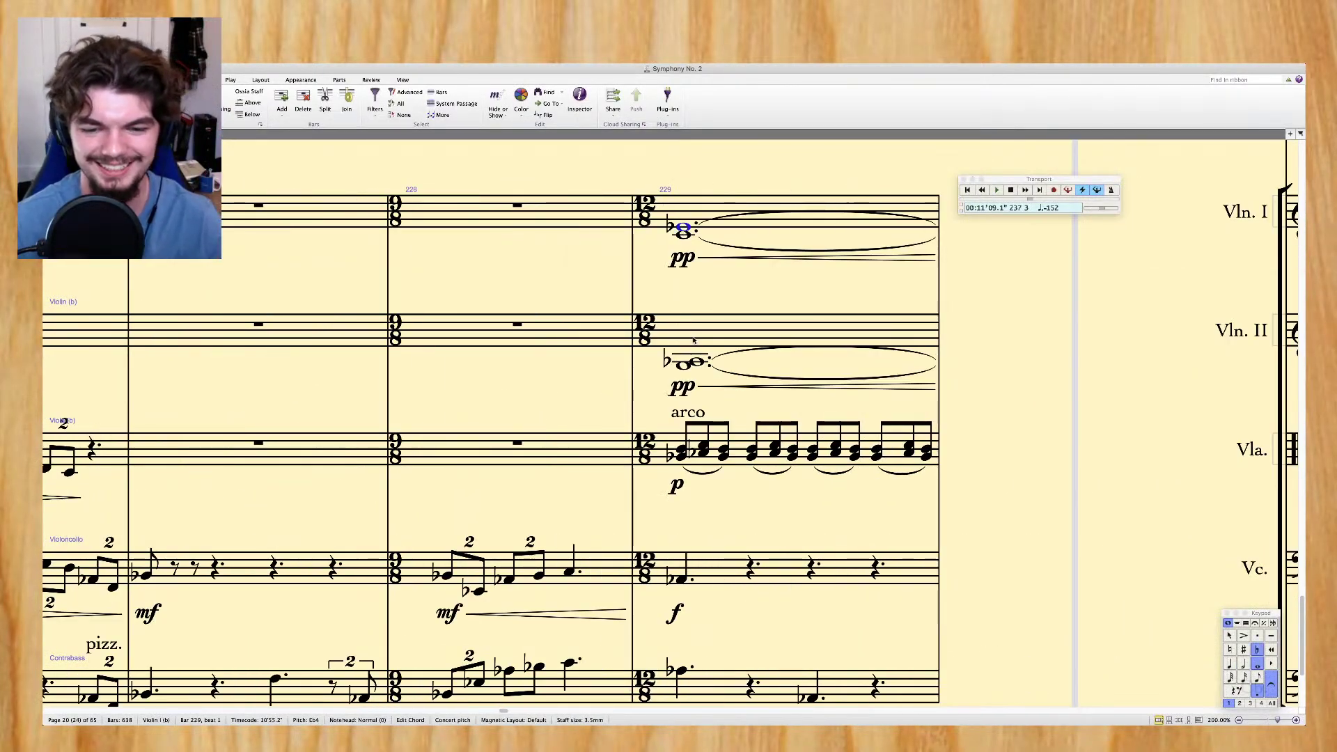
{"action": "left_click", "coordinate": [696, 362], "text": "shift"}
{"action": "key", "text": "ctrl+t"}
{"action": "type", "text": "arco"}
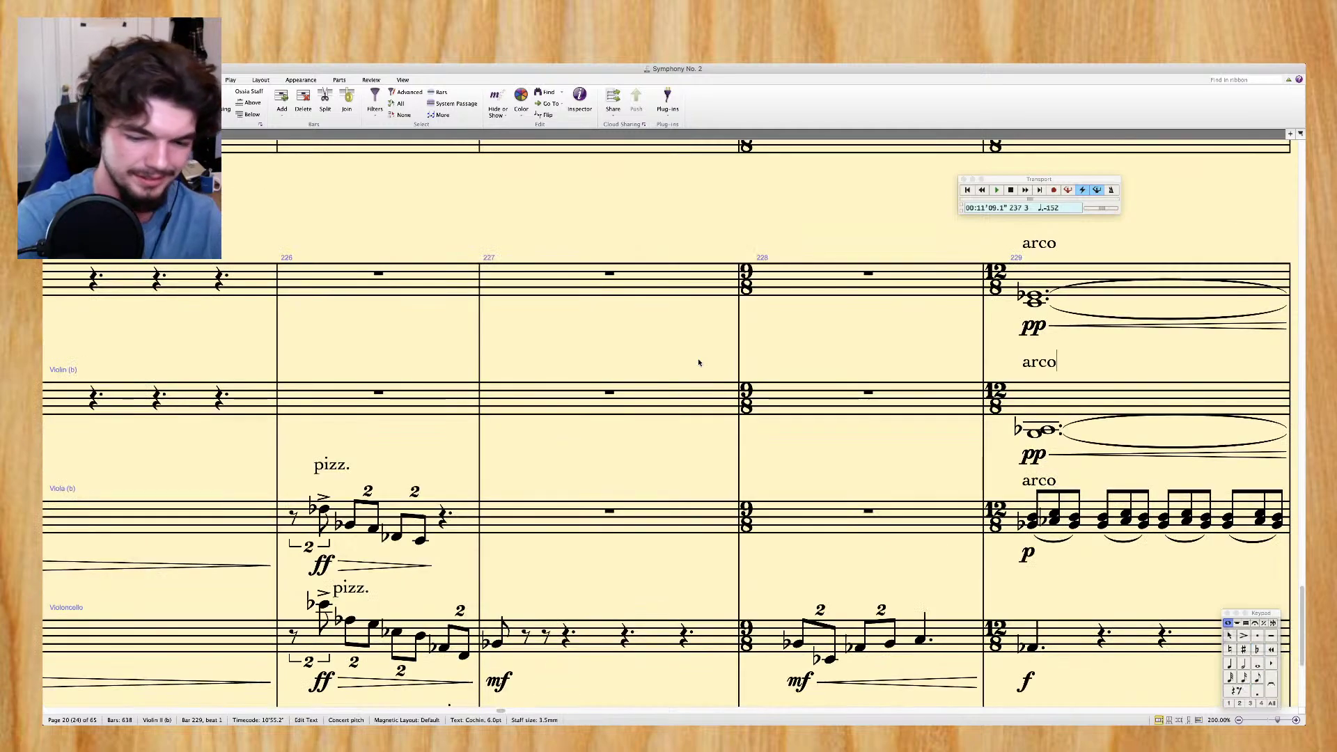
{"action": "key", "text": "Escape"}
{"action": "key", "text": "Escape"}
Change Violin II's tied chord in bar 237 to A3 and E natural
{"action": "scroll", "coordinate": [903, 333], "scroll_direction": "right", "scroll_amount": 10}
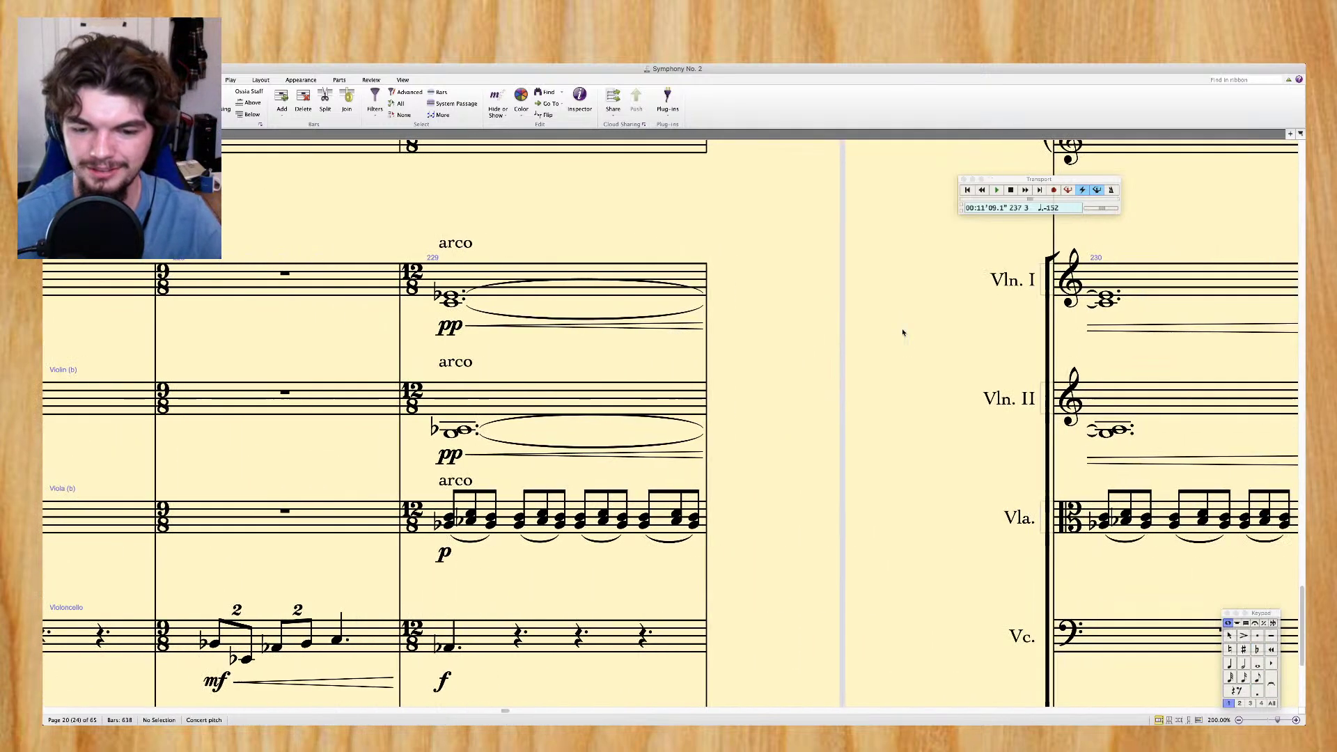
{"action": "scroll", "coordinate": [903, 333], "scroll_direction": "right", "scroll_amount": 15}
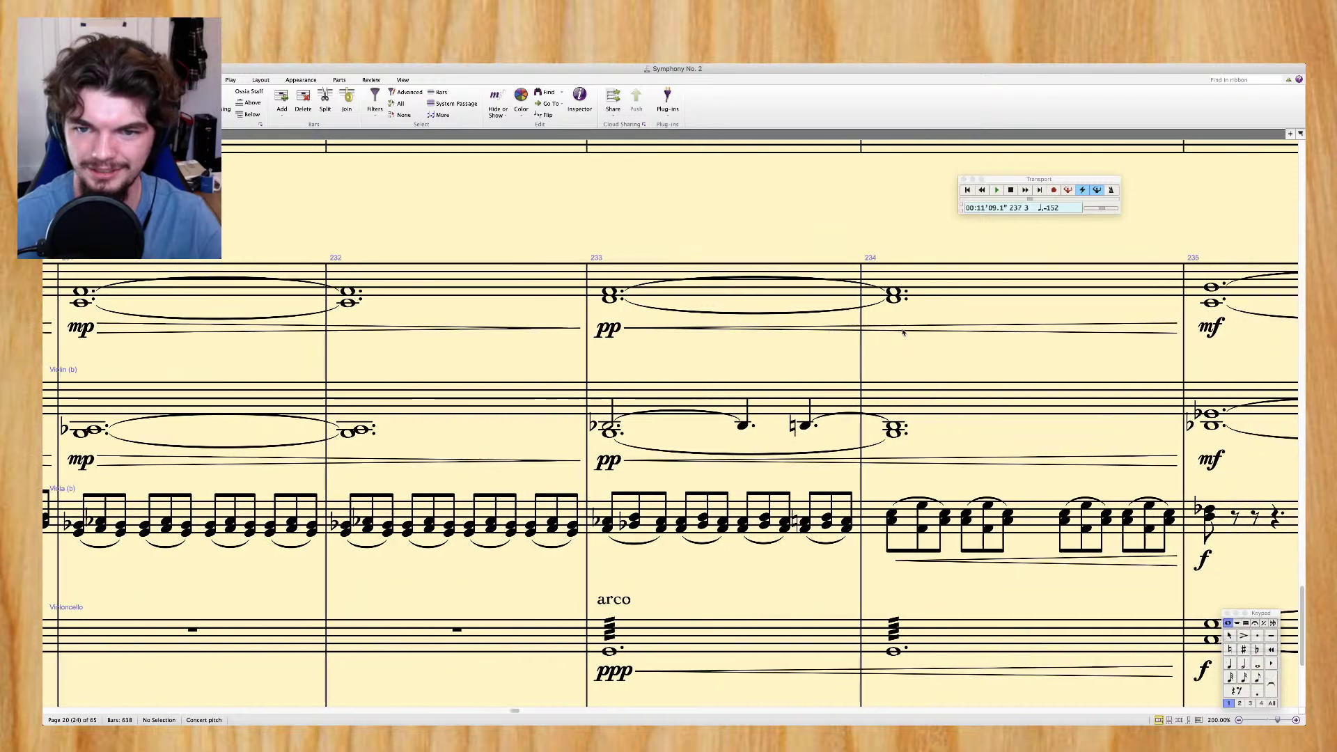
{"action": "scroll", "coordinate": [903, 333], "scroll_direction": "right", "scroll_amount": 8}
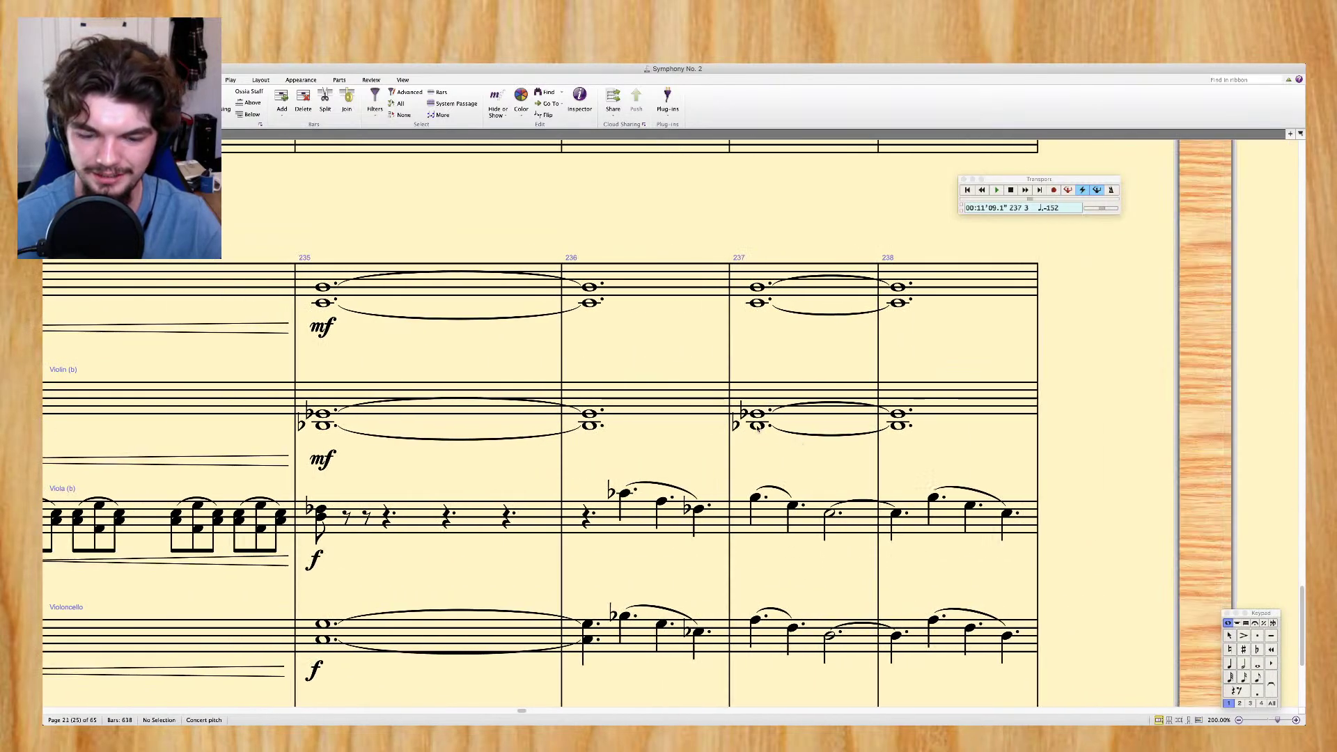
{"action": "left_click", "coordinate": [757, 425]}
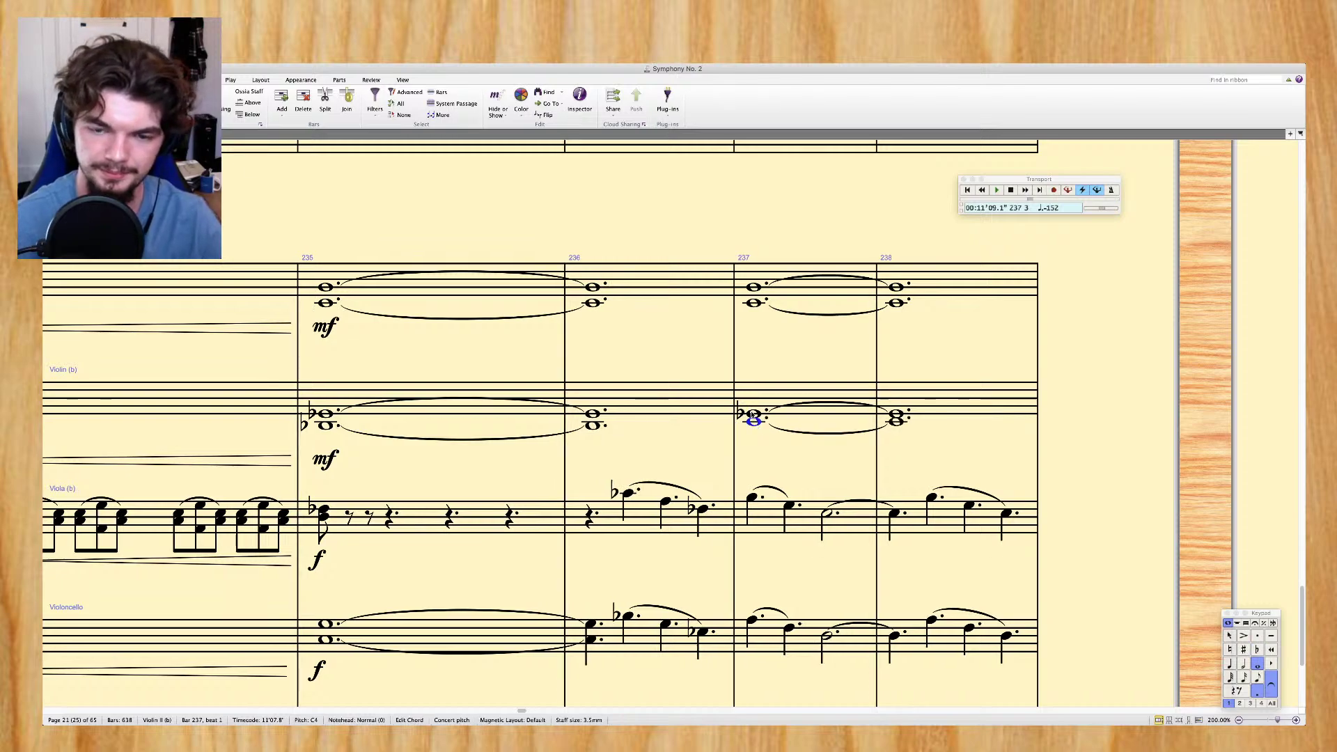
{"action": "key", "text": "Up"}
{"action": "key", "text": "Up"}
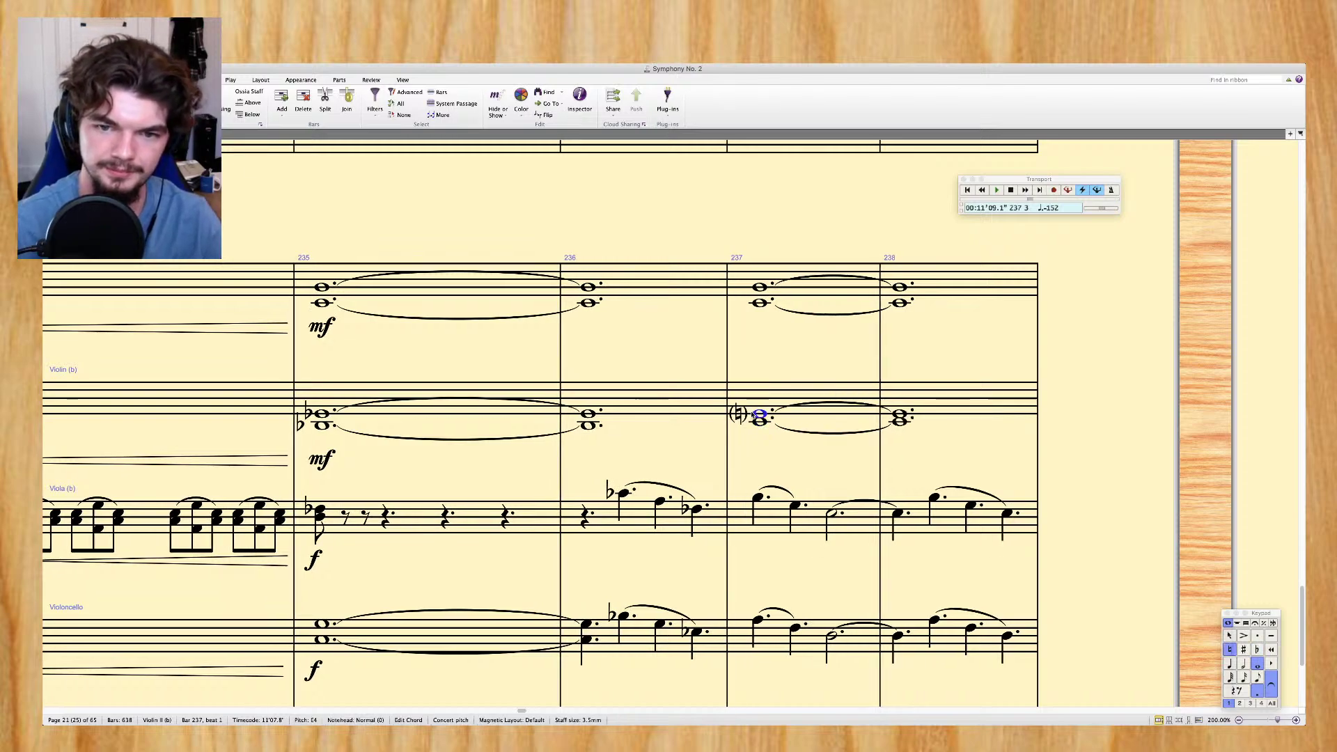
{"action": "left_click", "coordinate": [759, 303]}
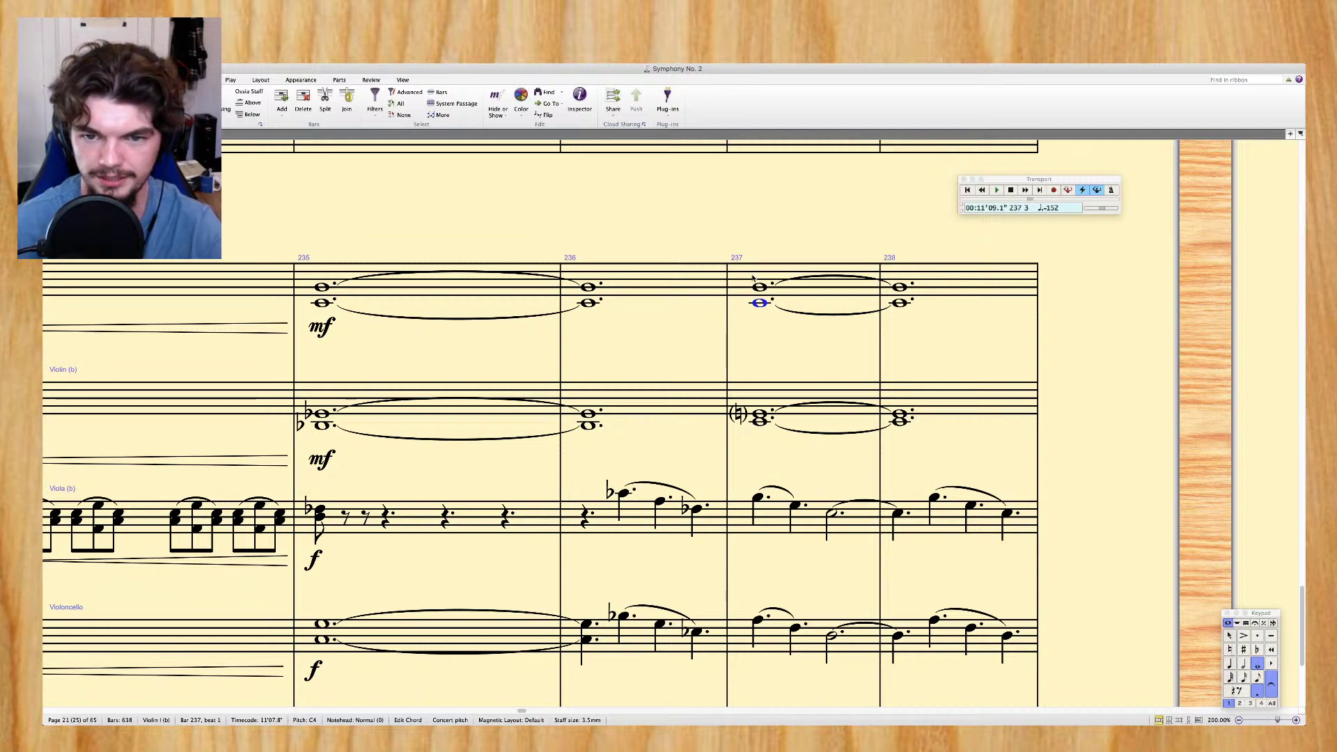
{"action": "left_click", "coordinate": [759, 425]}
{"action": "key", "text": "Down"}
{"action": "key", "text": "Down"}
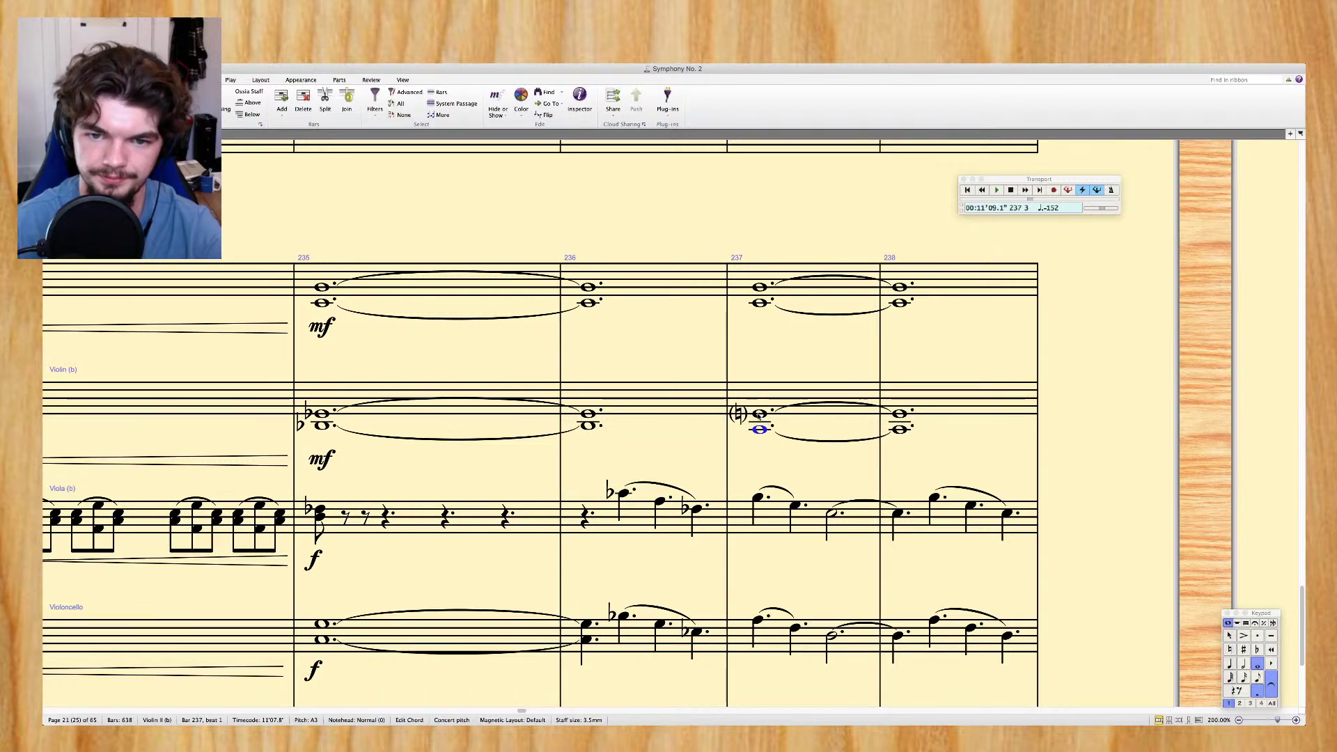
Lower the upper notes of the bar 237 chords to F4 in Violin I and D4 in Violin II
{"action": "left_click", "coordinate": [760, 286]}
{"action": "key", "text": "Down"}
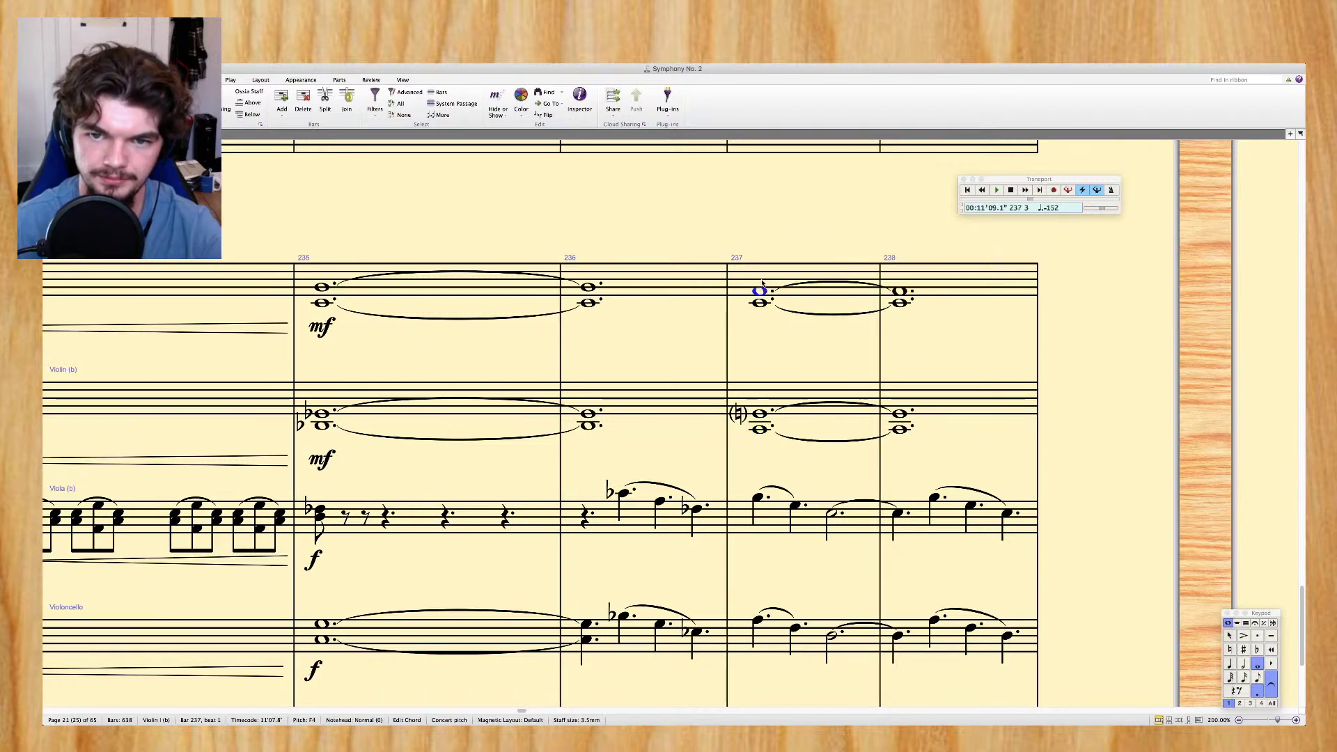
{"action": "scroll", "coordinate": [762, 281], "scroll_direction": "right", "scroll_amount": 5}
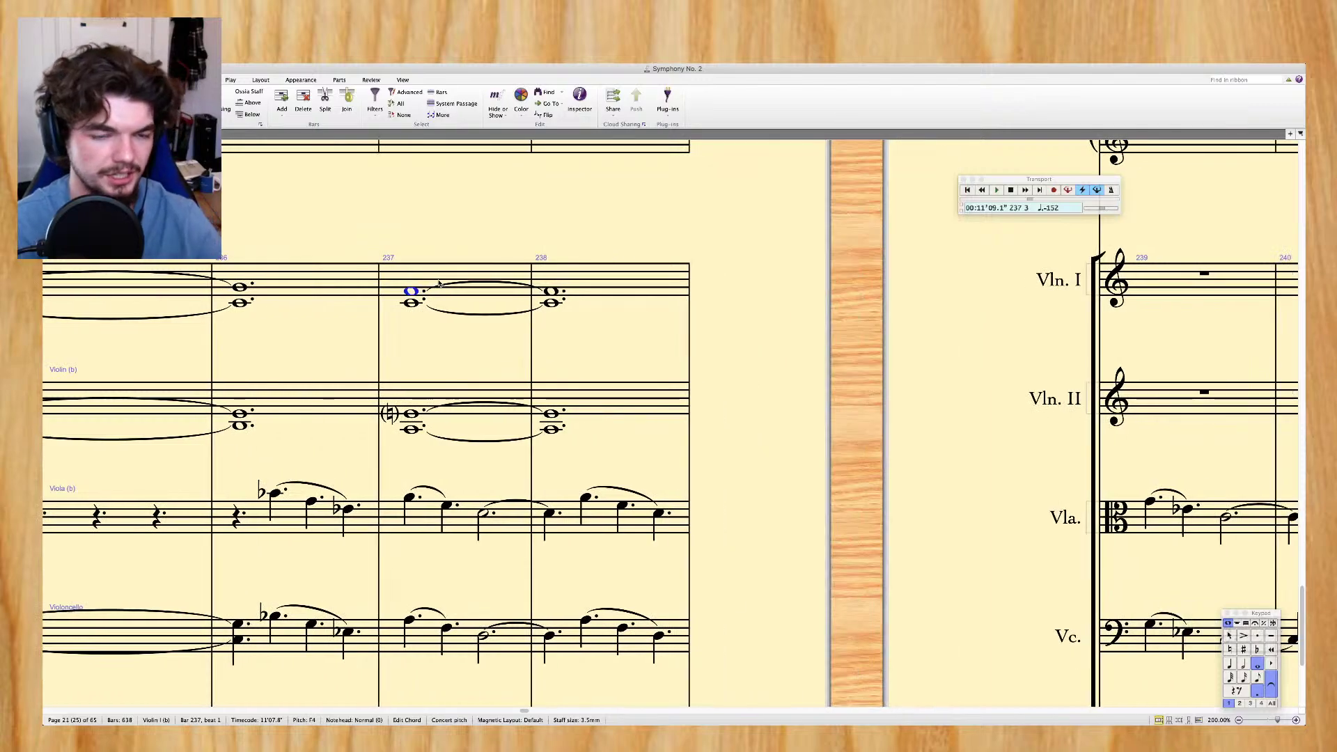
{"action": "left_click", "coordinate": [412, 414]}
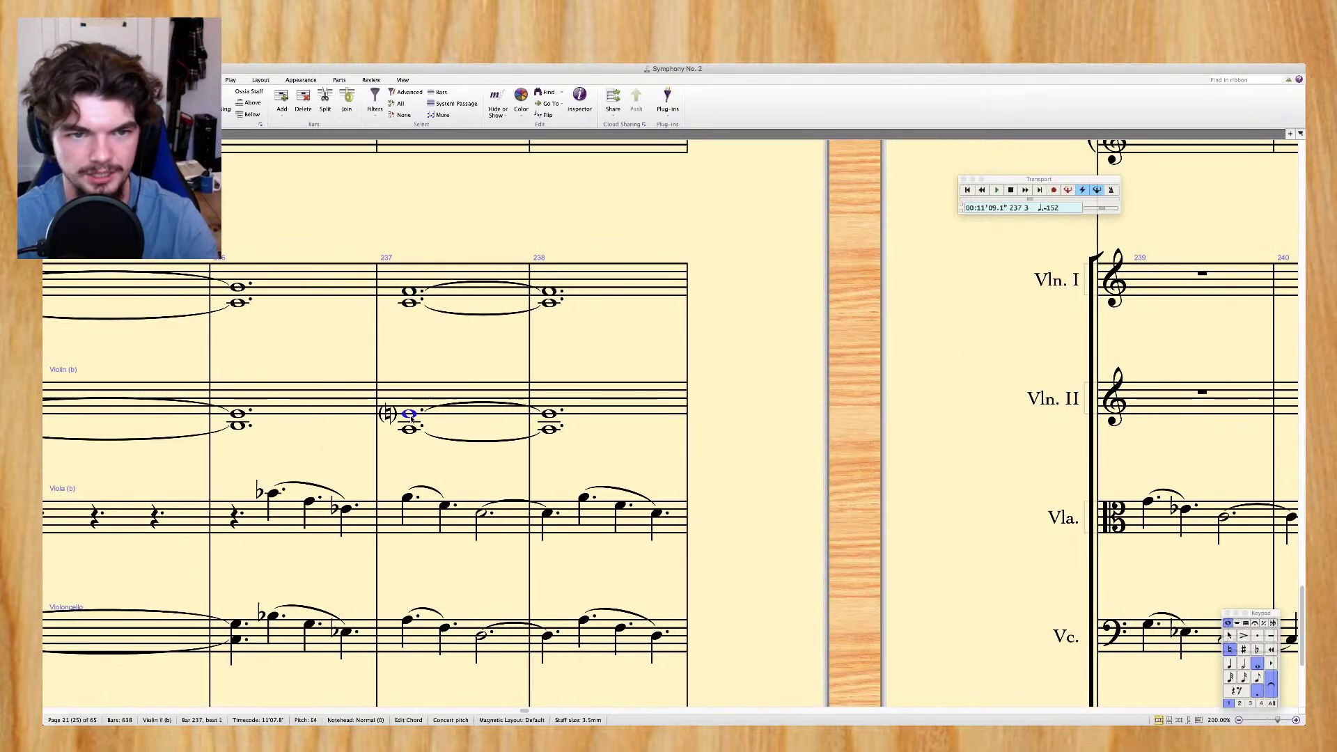
Play back all the string parts from bar 235 through the new violin chords
{"action": "scroll", "coordinate": [440, 290], "scroll_direction": "left", "scroll_amount": 4}
{"action": "left_click", "coordinate": [440, 290]}
{"action": "scroll", "coordinate": [364, 612], "scroll_direction": "down", "scroll_amount": 4}
{"action": "left_click", "coordinate": [388, 468], "text": "shift"}
{"action": "key", "text": "super+minus"}
{"action": "key", "text": "super+minus"}
{"action": "key", "text": "space"}
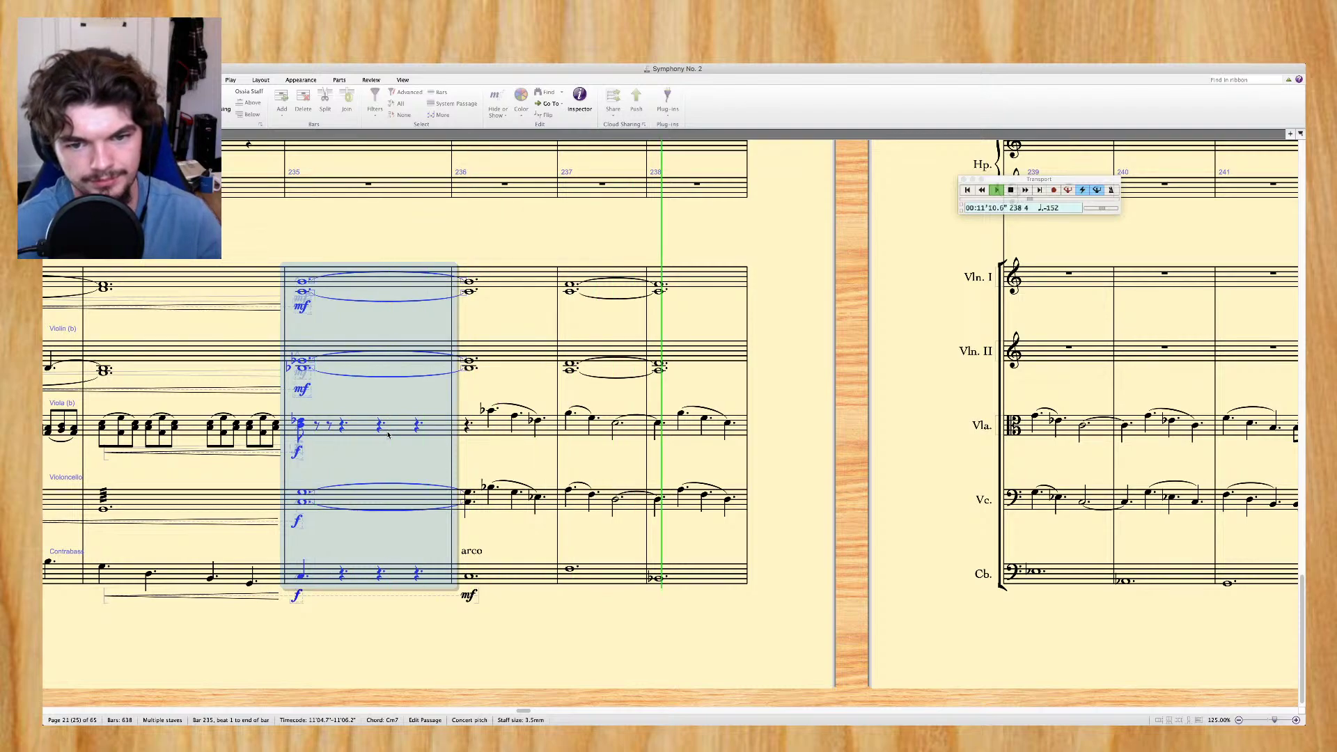
{"action": "key", "text": "space"}
Examine the string parts from bar 237 into bars 239–244 to plan how the violin chords continue
{"action": "key", "text": "super+equal"}
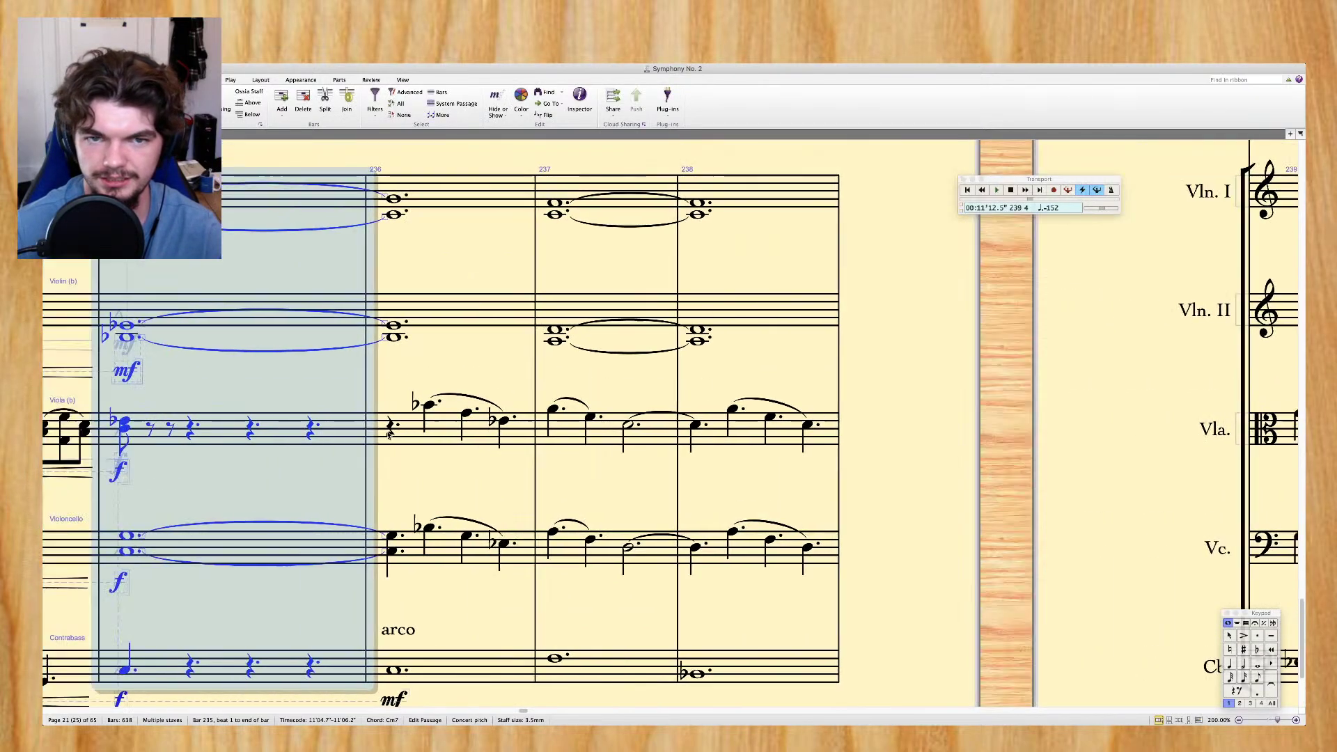
{"action": "scroll", "coordinate": [390, 436], "scroll_direction": "right", "scroll_amount": 5}
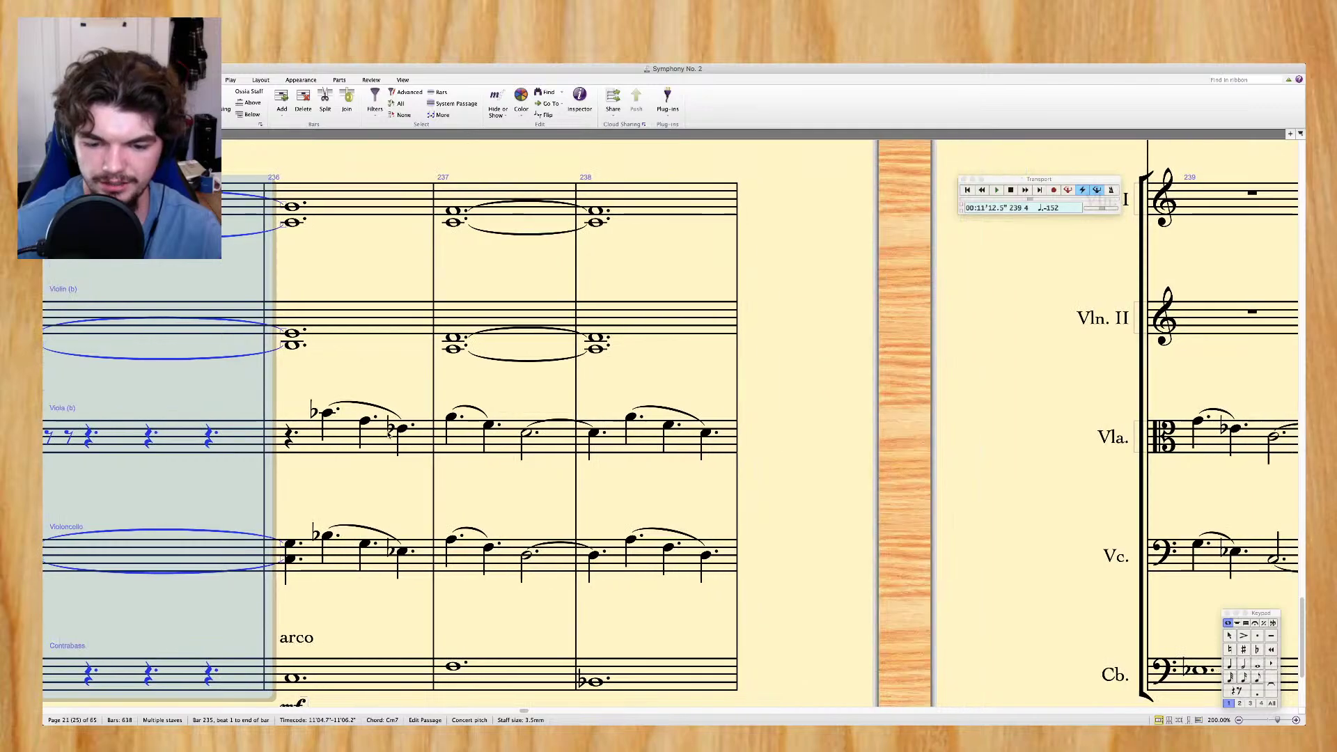
{"action": "scroll", "coordinate": [393, 436], "scroll_direction": "right", "scroll_amount": 4}
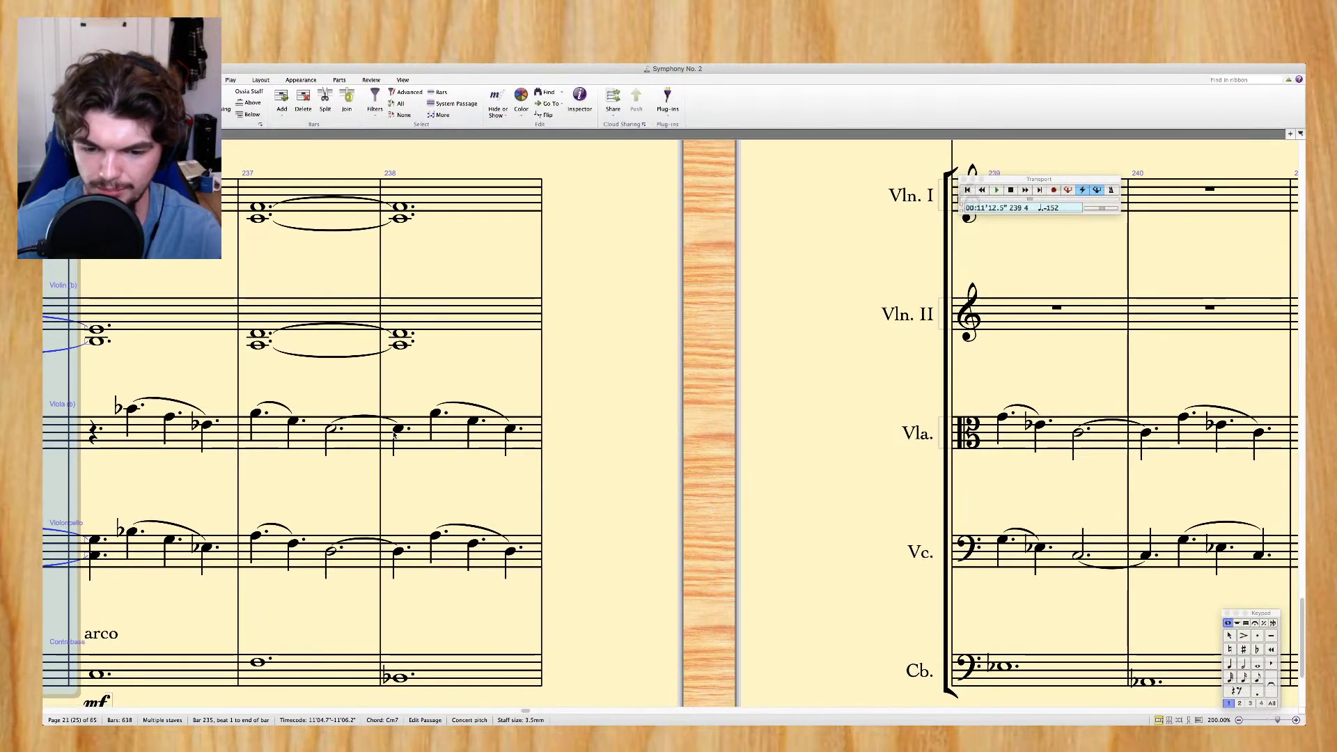
{"action": "scroll", "coordinate": [394, 435], "scroll_direction": "right", "scroll_amount": 1}
{"action": "scroll", "coordinate": [394, 435], "scroll_direction": "up", "scroll_amount": 2}
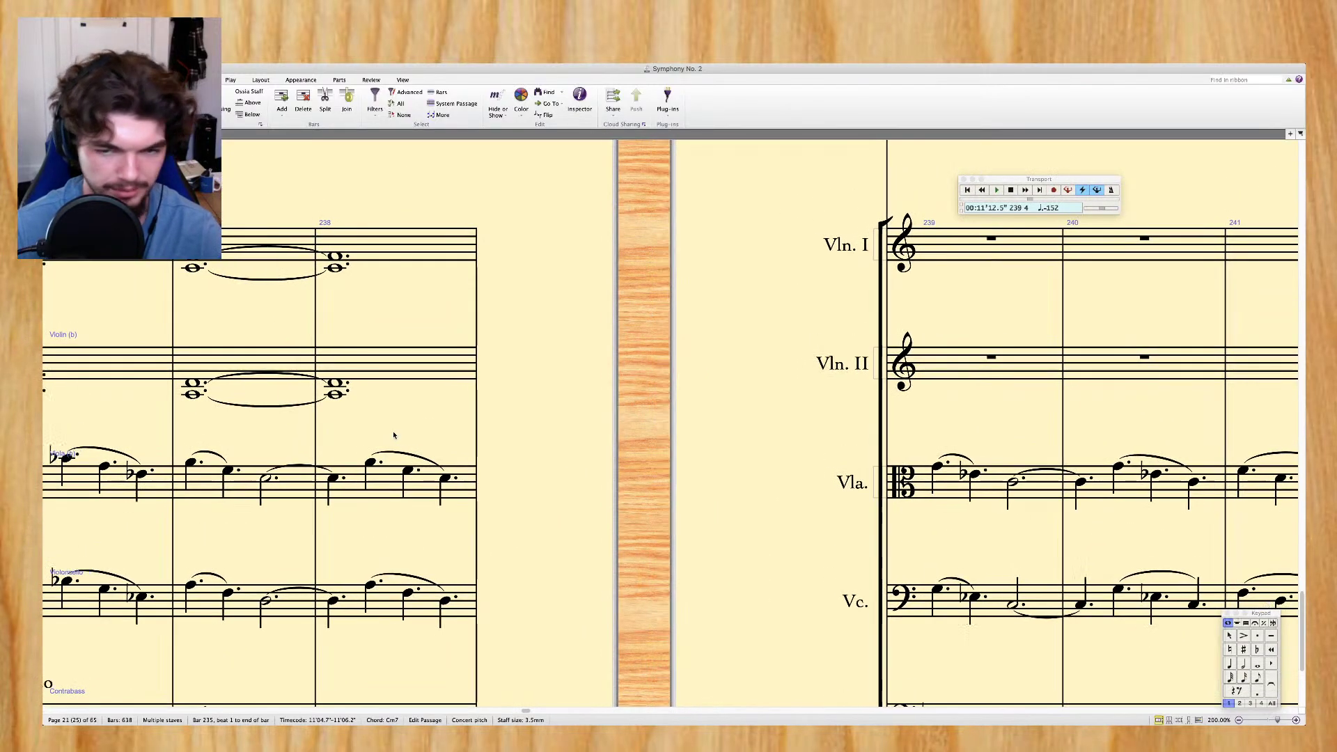
{"action": "scroll", "coordinate": [393, 435], "scroll_direction": "down", "scroll_amount": 6}
{"action": "scroll", "coordinate": [394, 435], "scroll_direction": "up", "scroll_amount": 4}
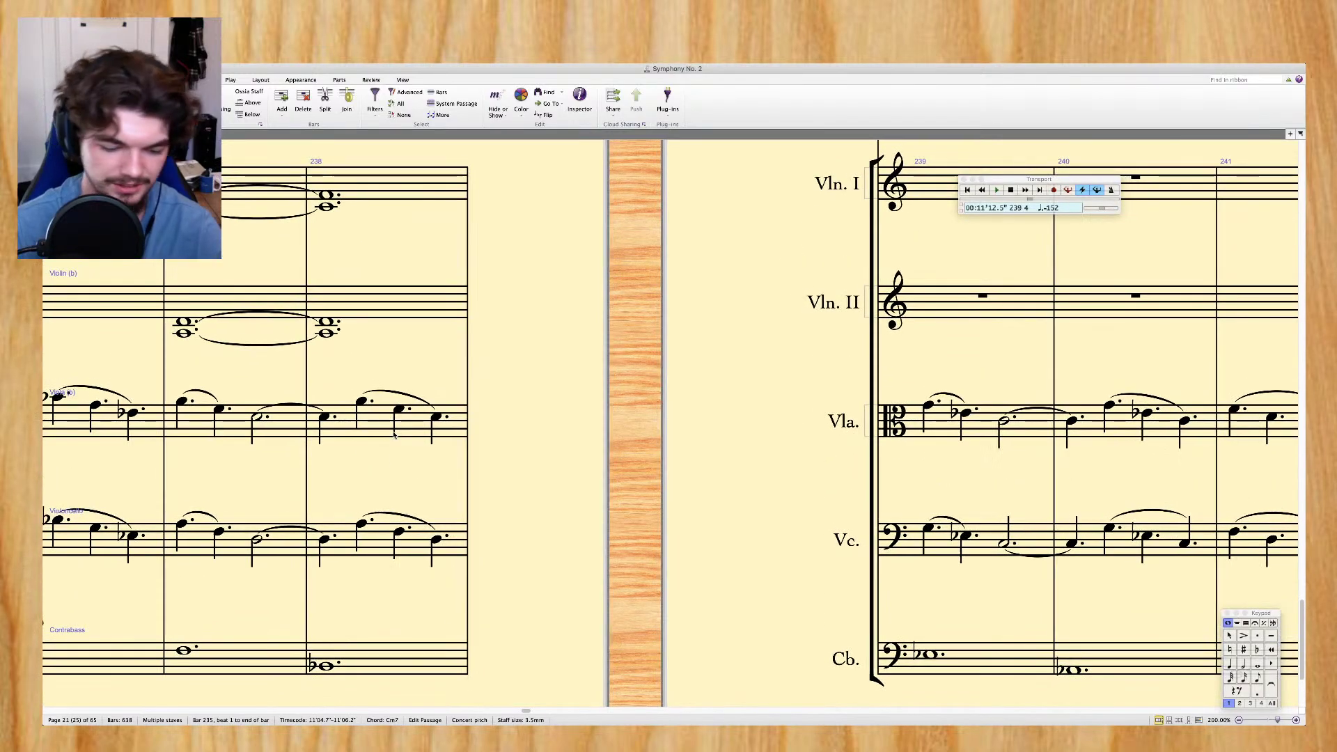
{"action": "scroll", "coordinate": [394, 435], "scroll_direction": "down", "scroll_amount": 2}
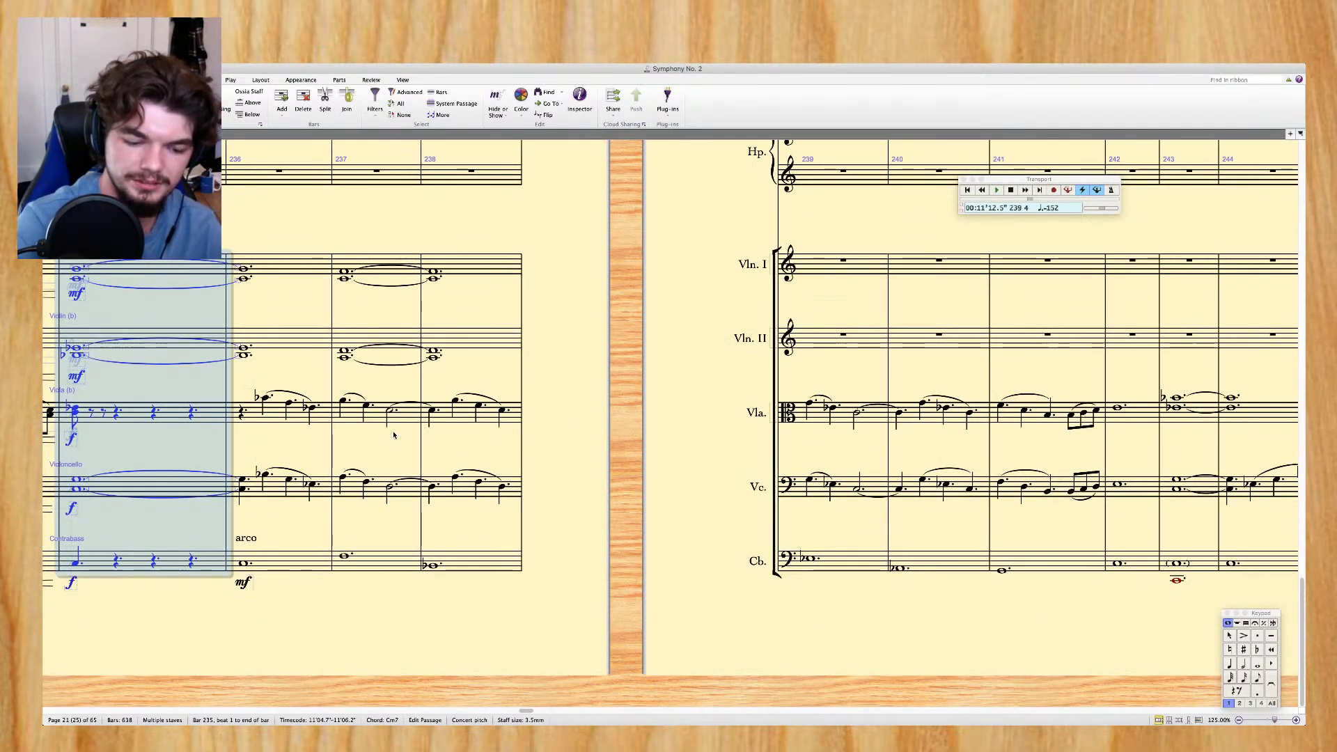
{"action": "scroll", "coordinate": [393, 435], "scroll_direction": "up", "scroll_amount": 1}
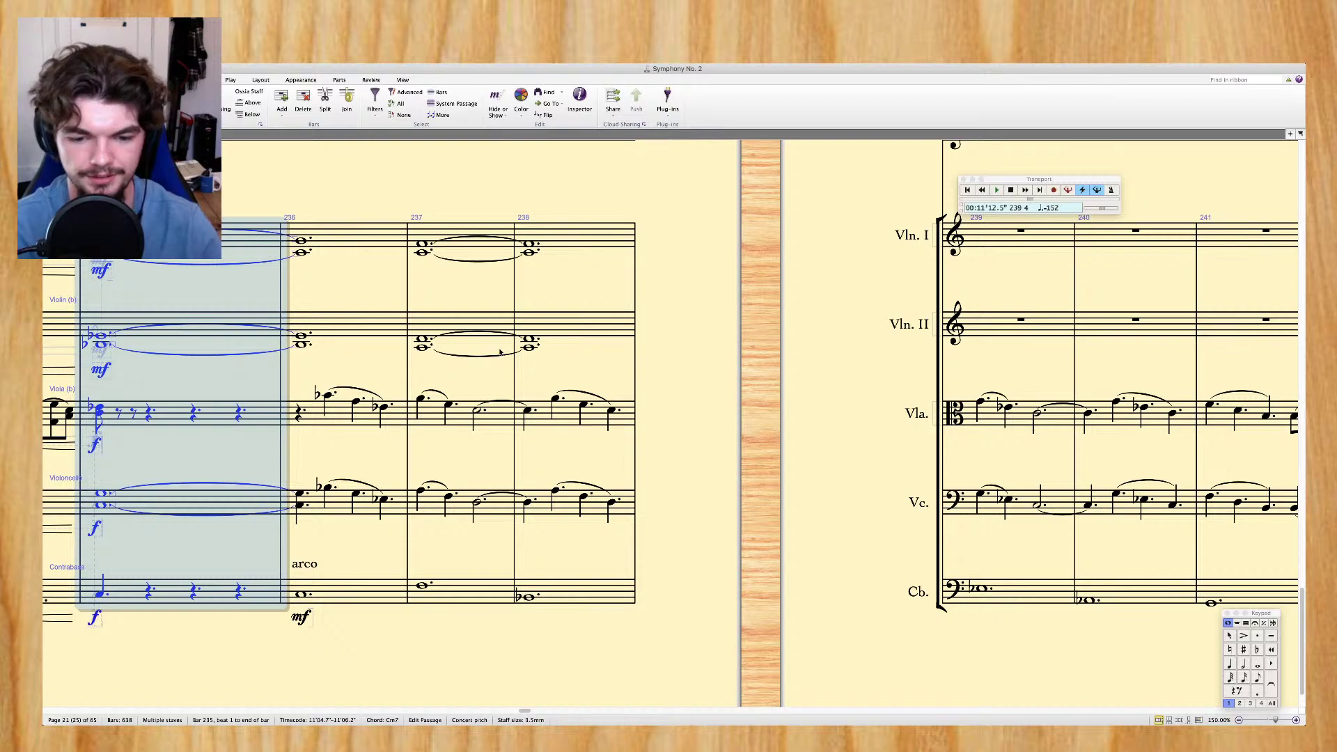
Repeat the tied chords of bars 237–238 into bars 239–240 in both Violin I and Violin II
{"action": "left_click", "coordinate": [483, 231]}
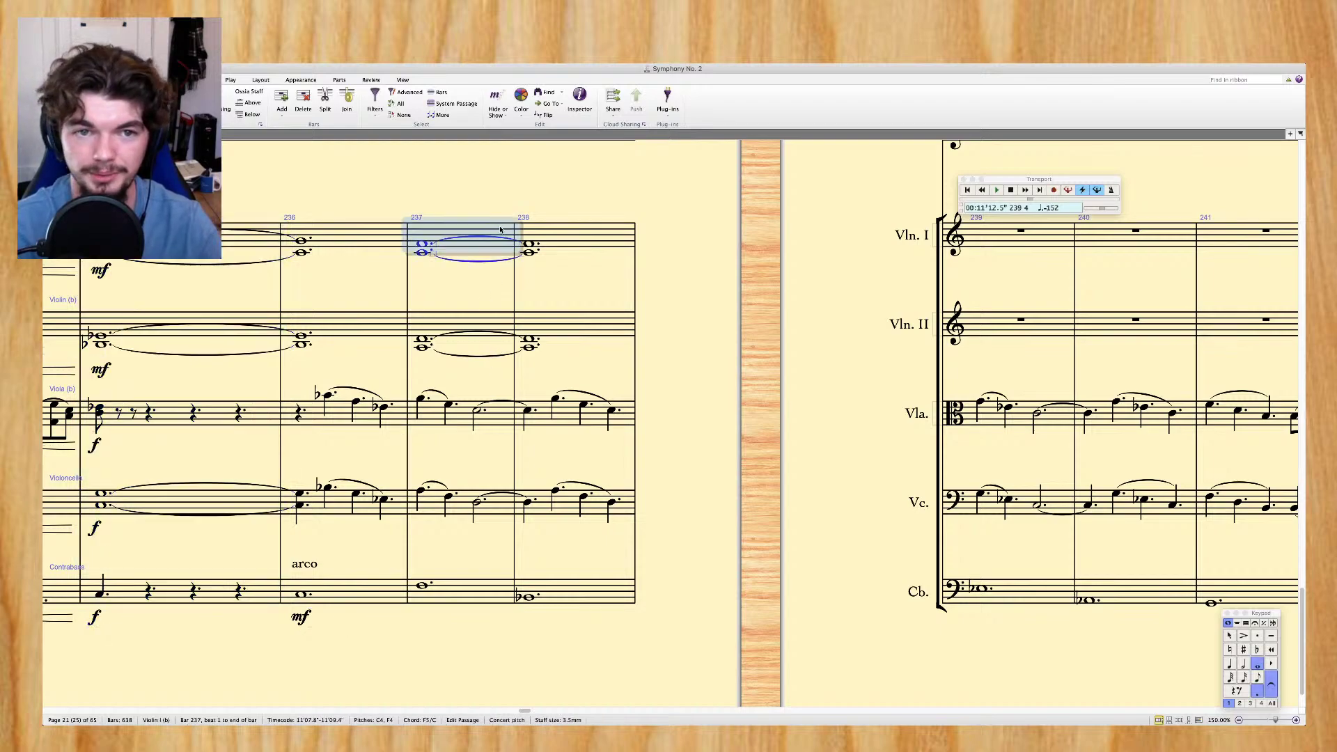
{"action": "left_click", "coordinate": [577, 234], "text": "shift"}
{"action": "key", "text": "r"}
{"action": "left_click", "coordinate": [491, 323]}
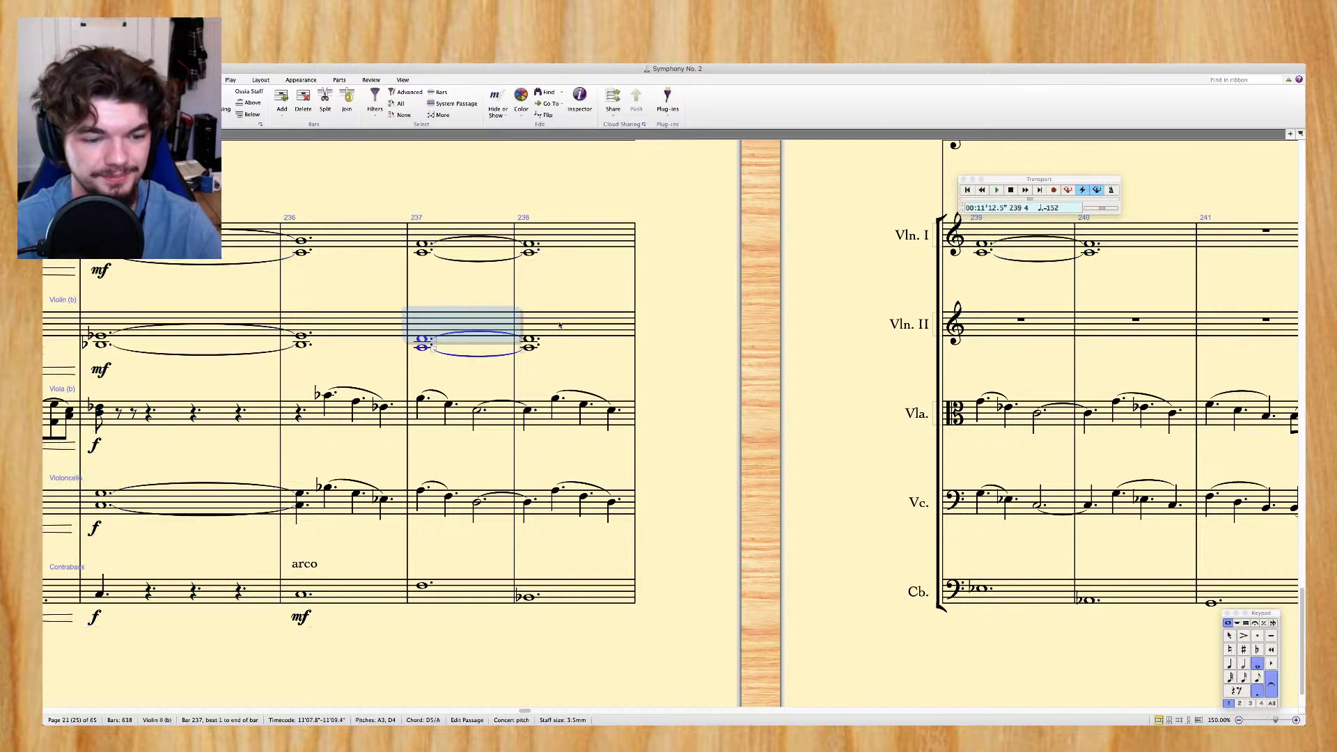
{"action": "key", "text": "r"}
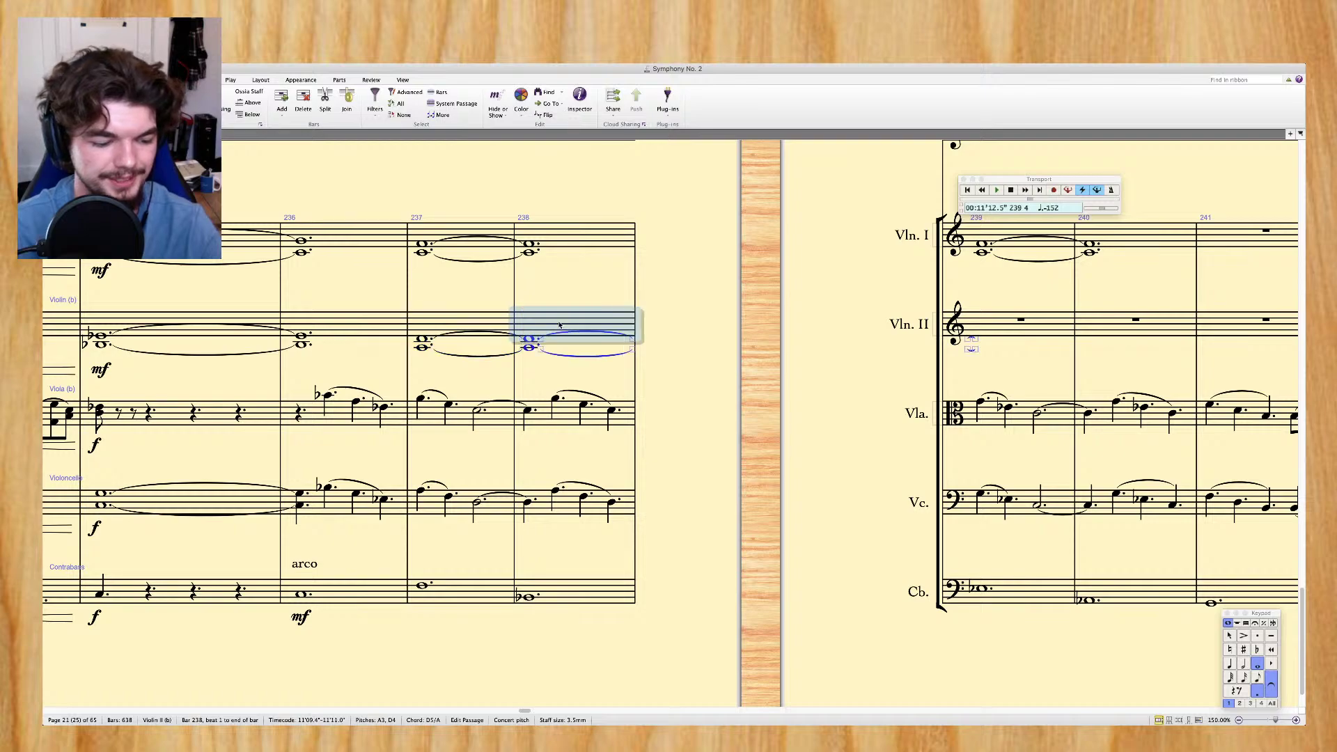
{"action": "left_click", "coordinate": [479, 323]}
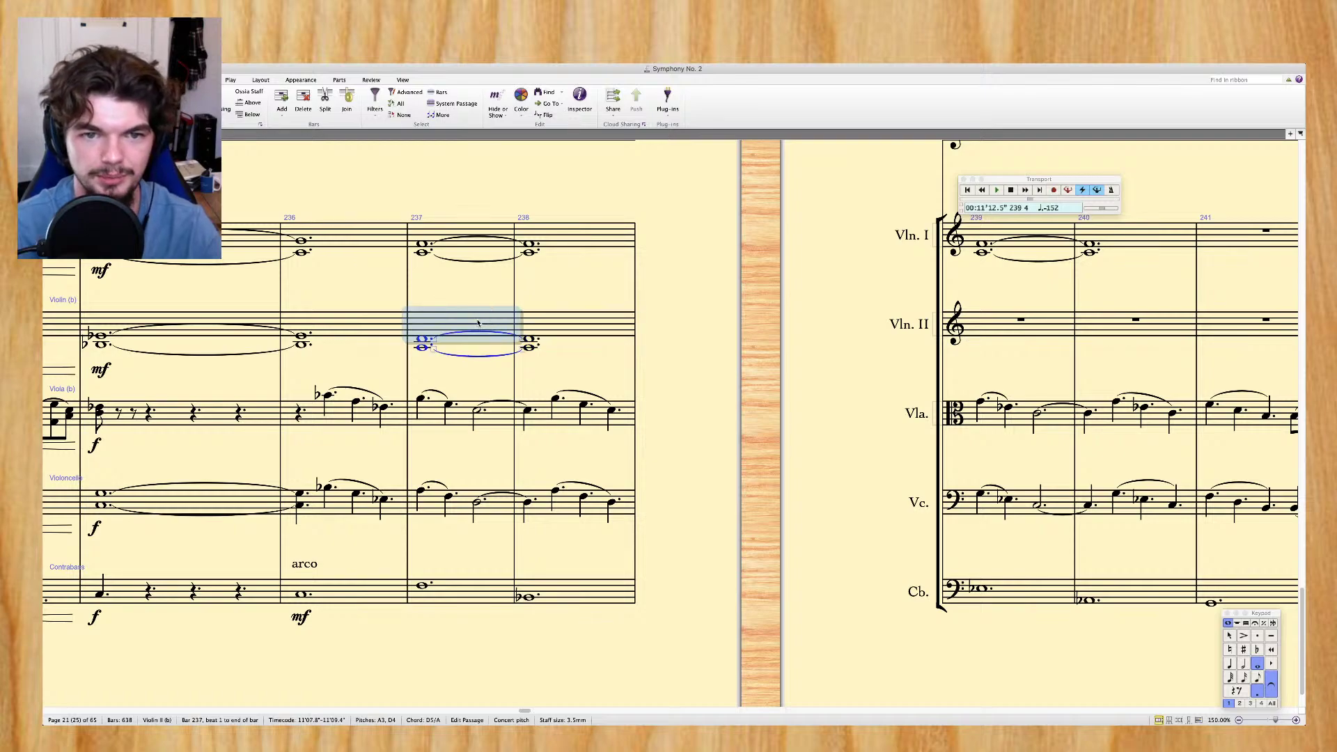
{"action": "left_click", "coordinate": [575, 326], "text": "shift"}
{"action": "key", "text": "r"}
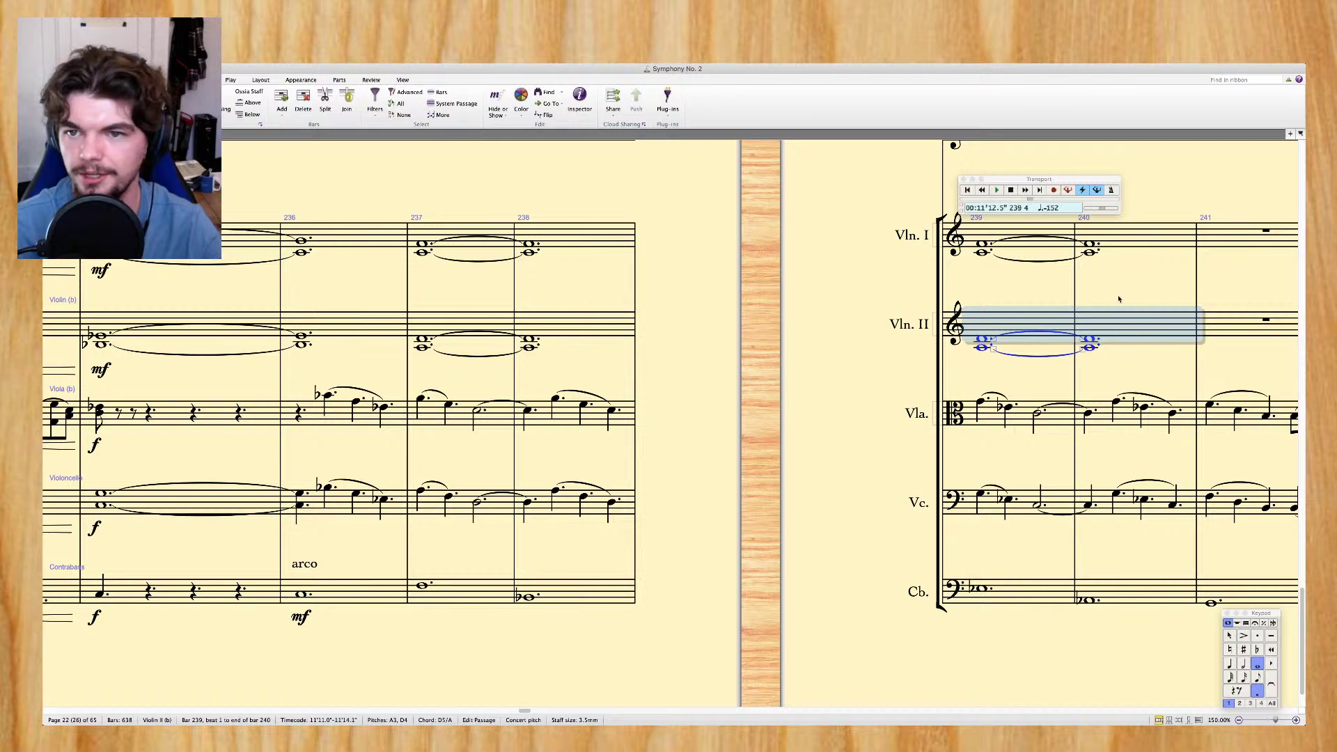
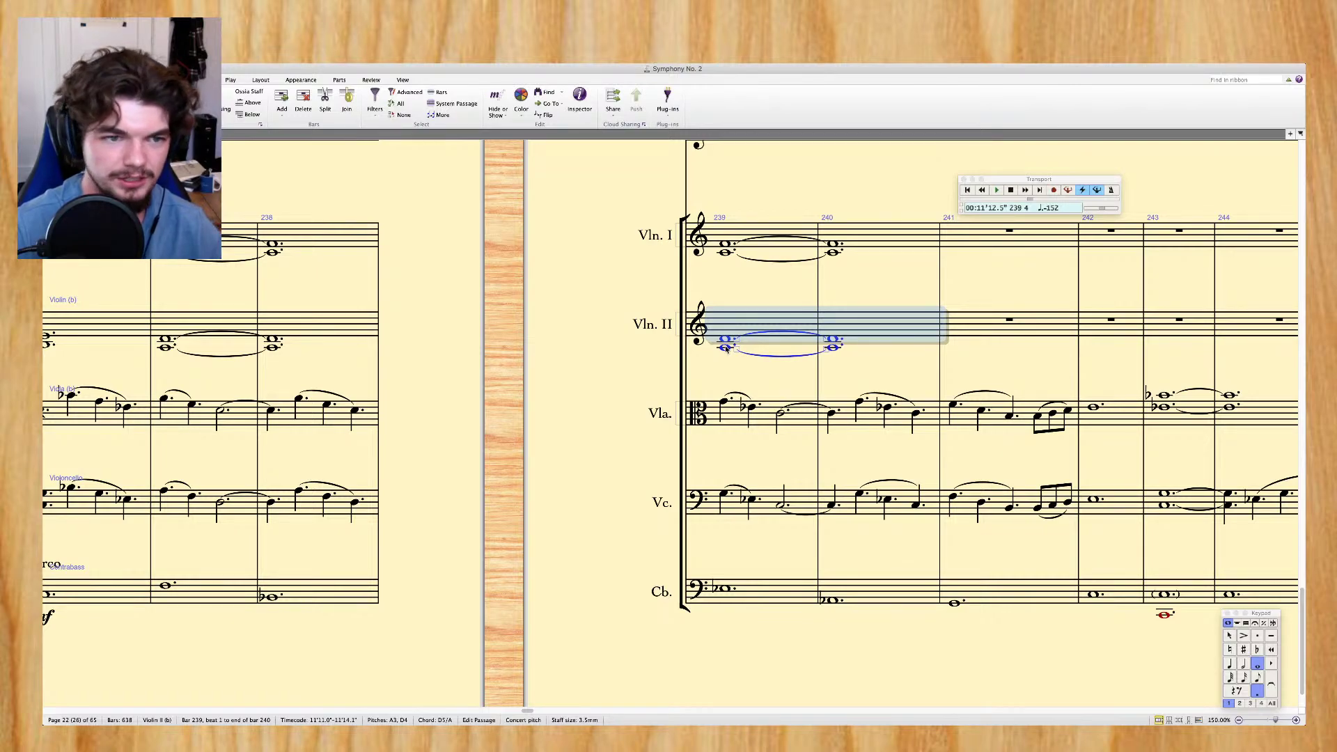
Lower the bottom note of Violin II's bar 239 chord to G3 and check the other notes of both violins' chords
{"action": "left_click", "coordinate": [726, 348]}
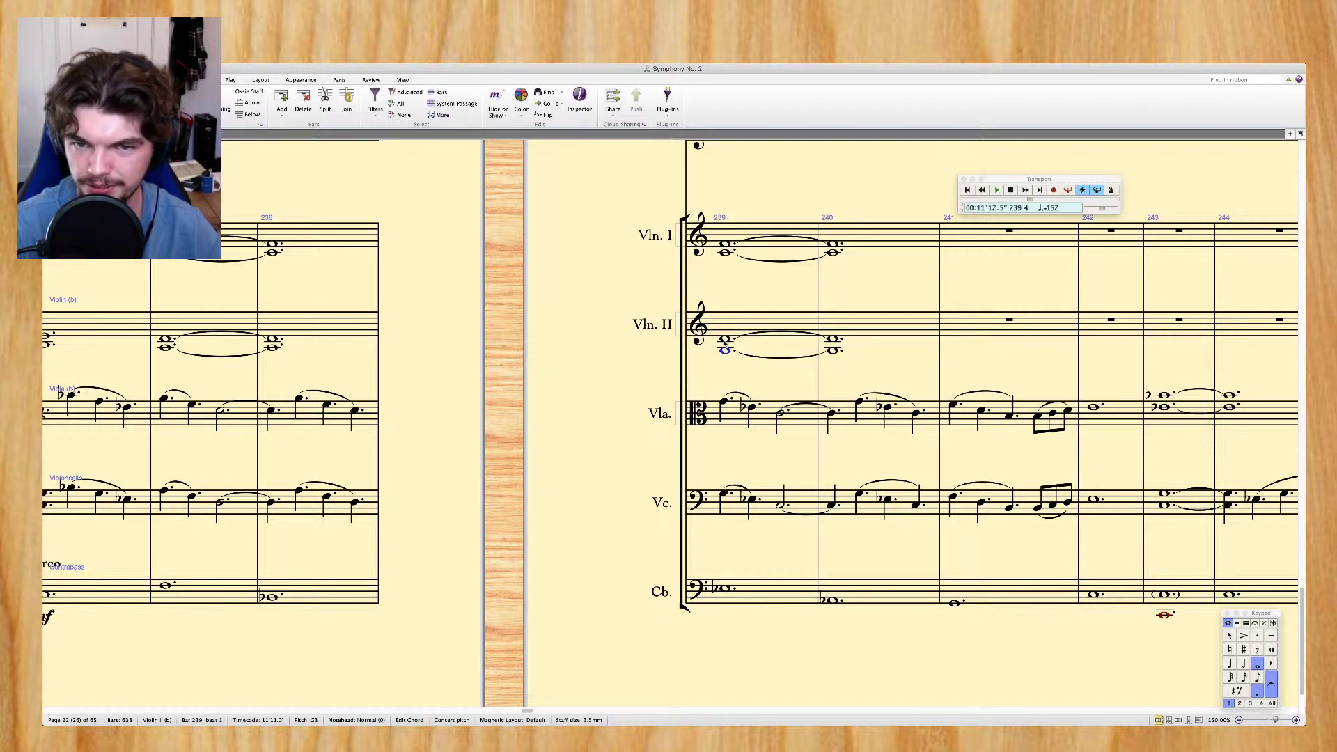
{"action": "left_click", "coordinate": [724, 340]}
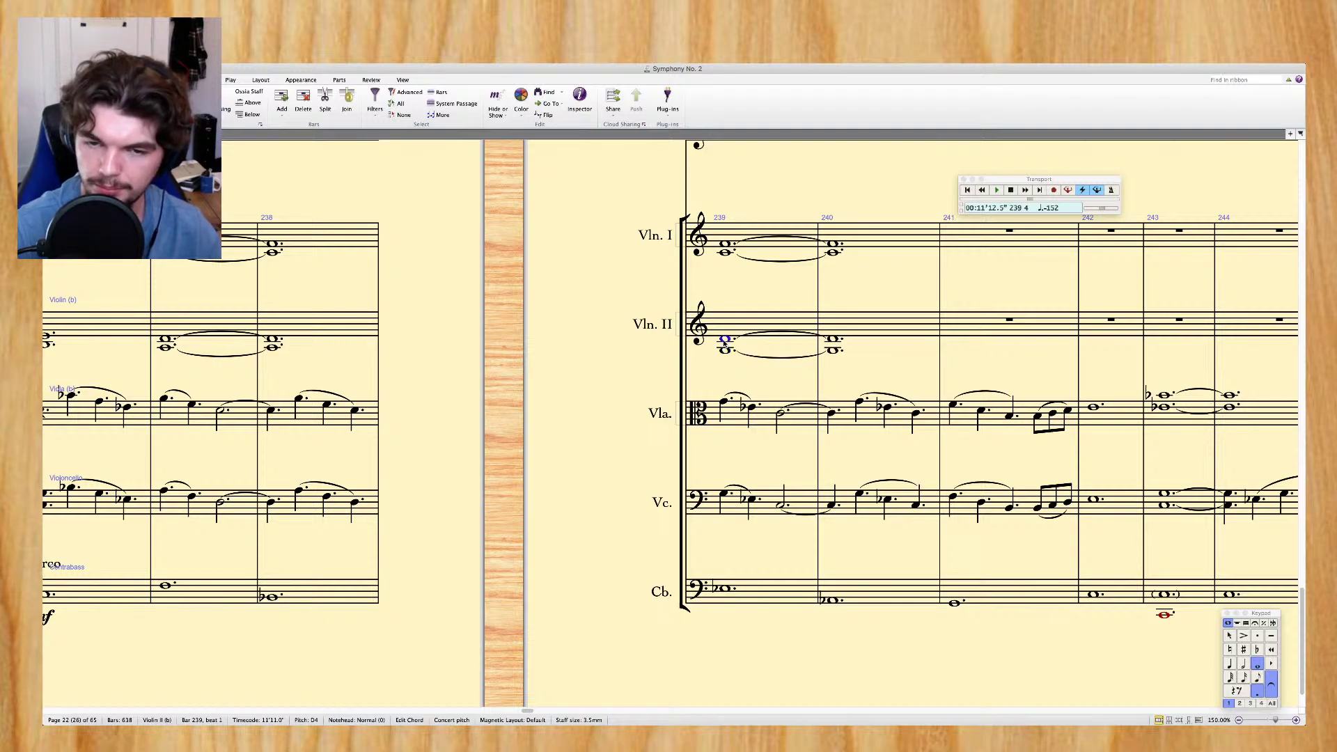
{"action": "left_click", "coordinate": [727, 256]}
{"action": "left_click", "coordinate": [725, 245]}
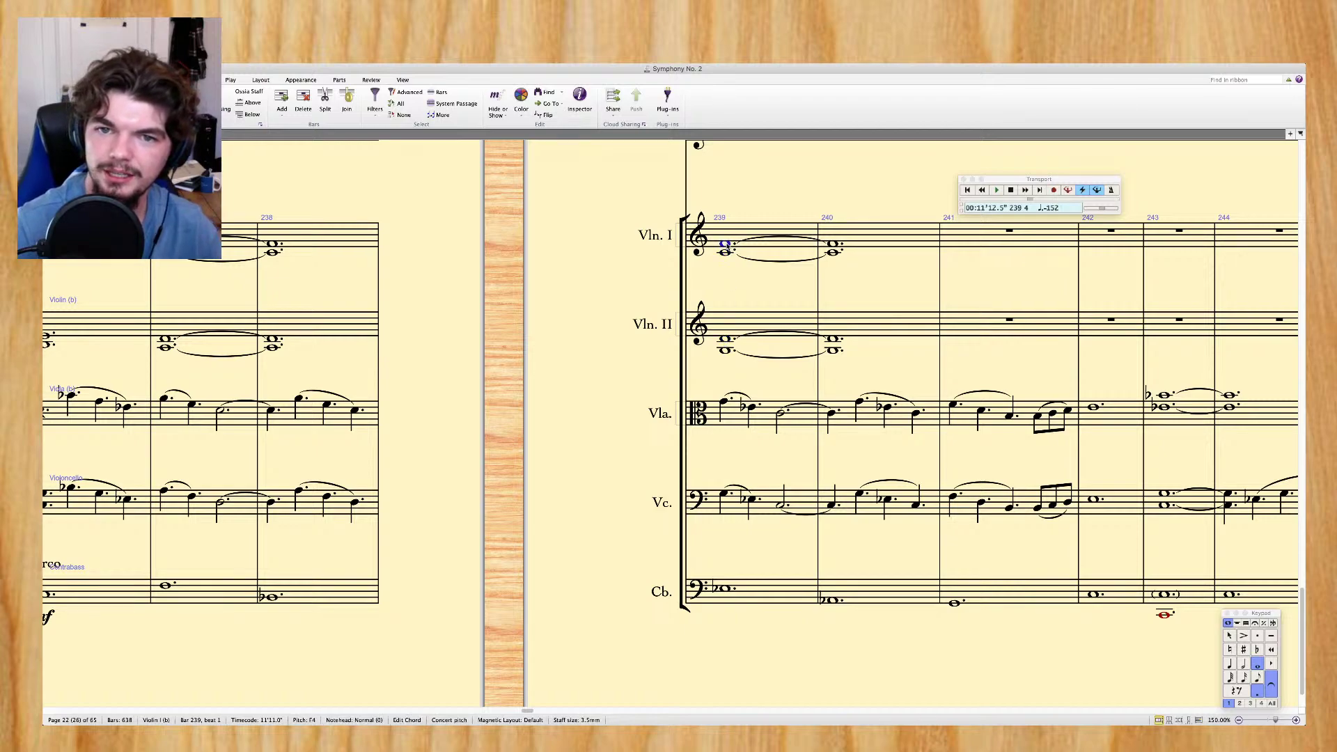
Lower the top note of Violin I's tied chord to E♭4 in bars 239 and 240
{"action": "key", "text": "Down"}
{"action": "key", "text": "KP_9"}
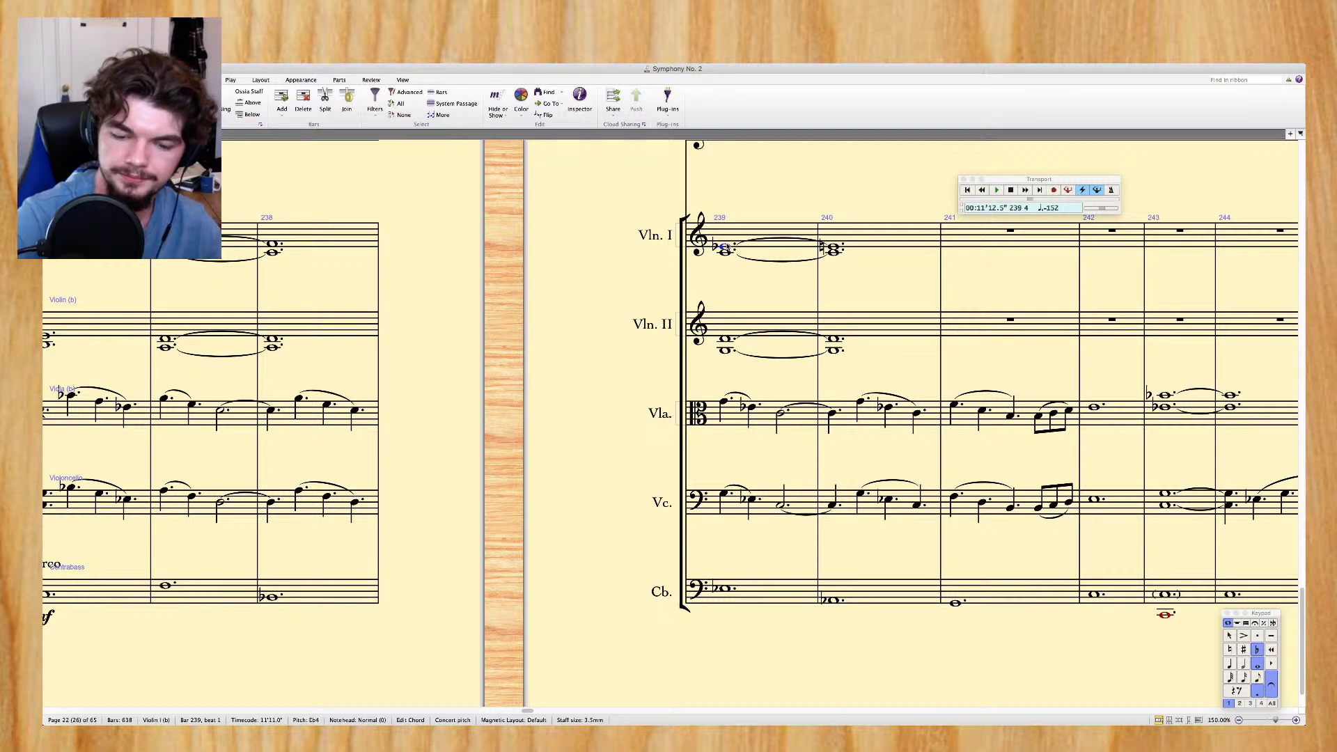
{"action": "key", "text": "Right"}
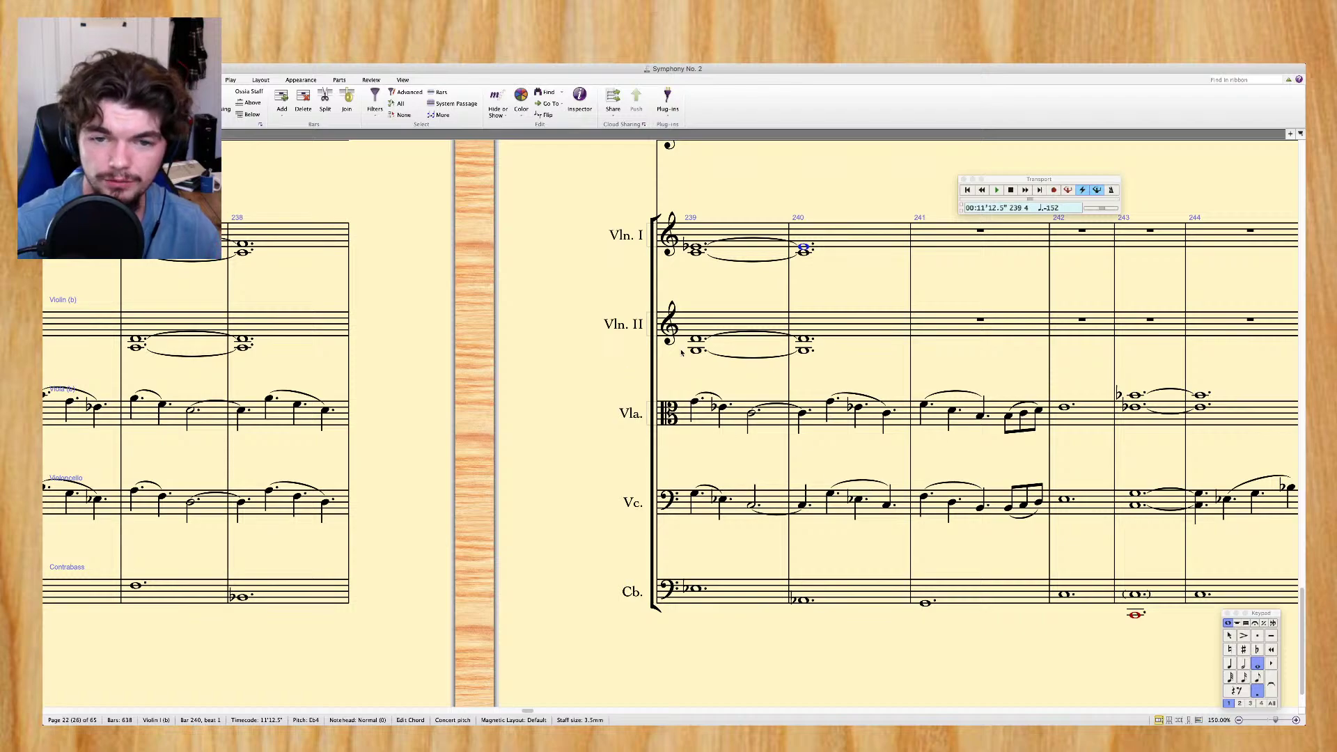
{"action": "left_click", "coordinate": [806, 339]}
{"action": "scroll", "coordinate": [780, 338], "scroll_direction": "right", "scroll_amount": 2}
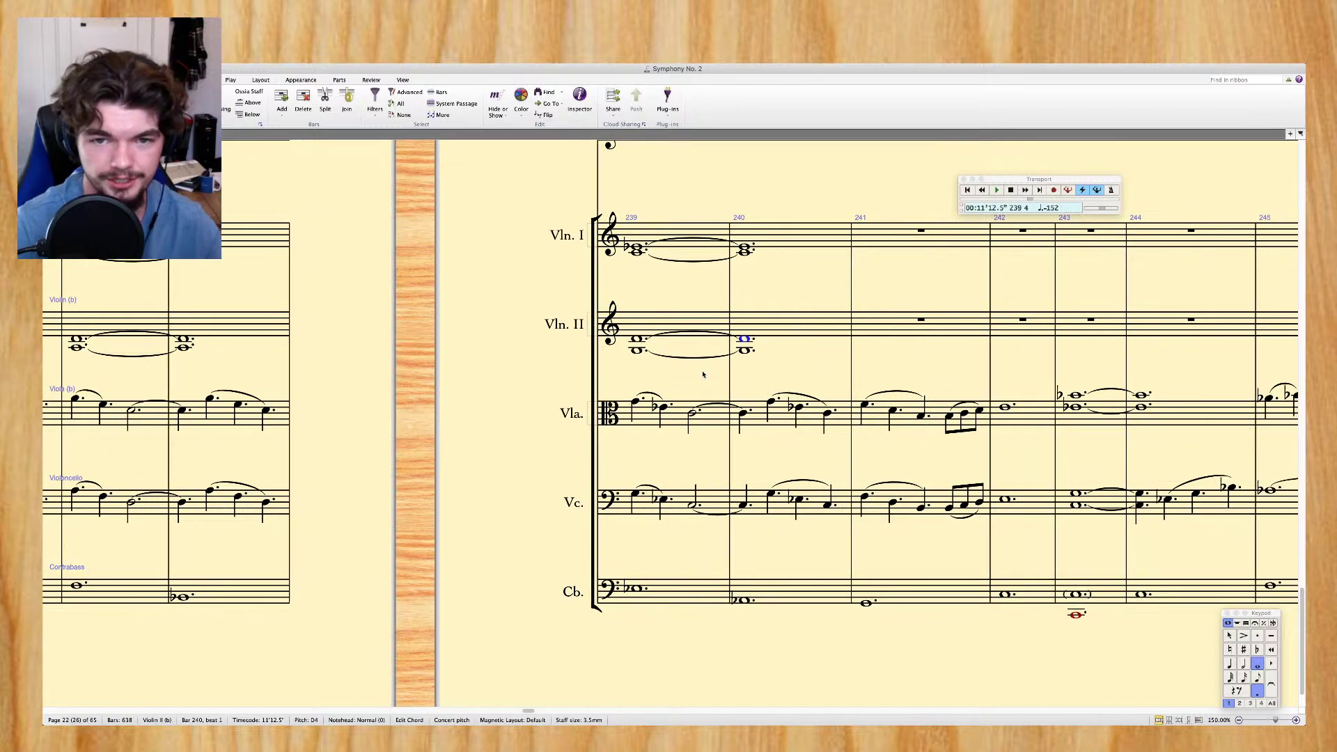
{"action": "scroll", "coordinate": [707, 370], "scroll_direction": "right", "scroll_amount": 3}
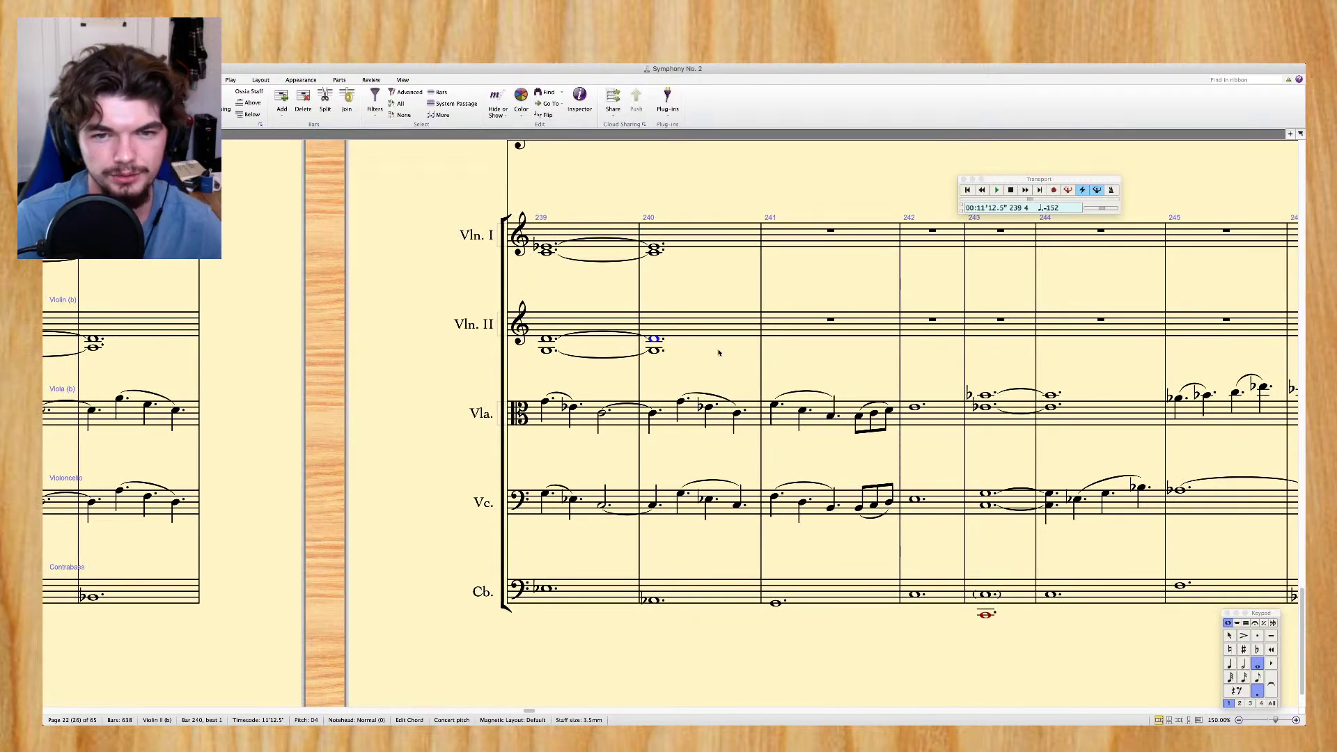
Repeat both violins' chords of bars 239–240 into bars 241–242 and remove the ties between the copied chords
{"action": "left_click", "coordinate": [720, 330]}
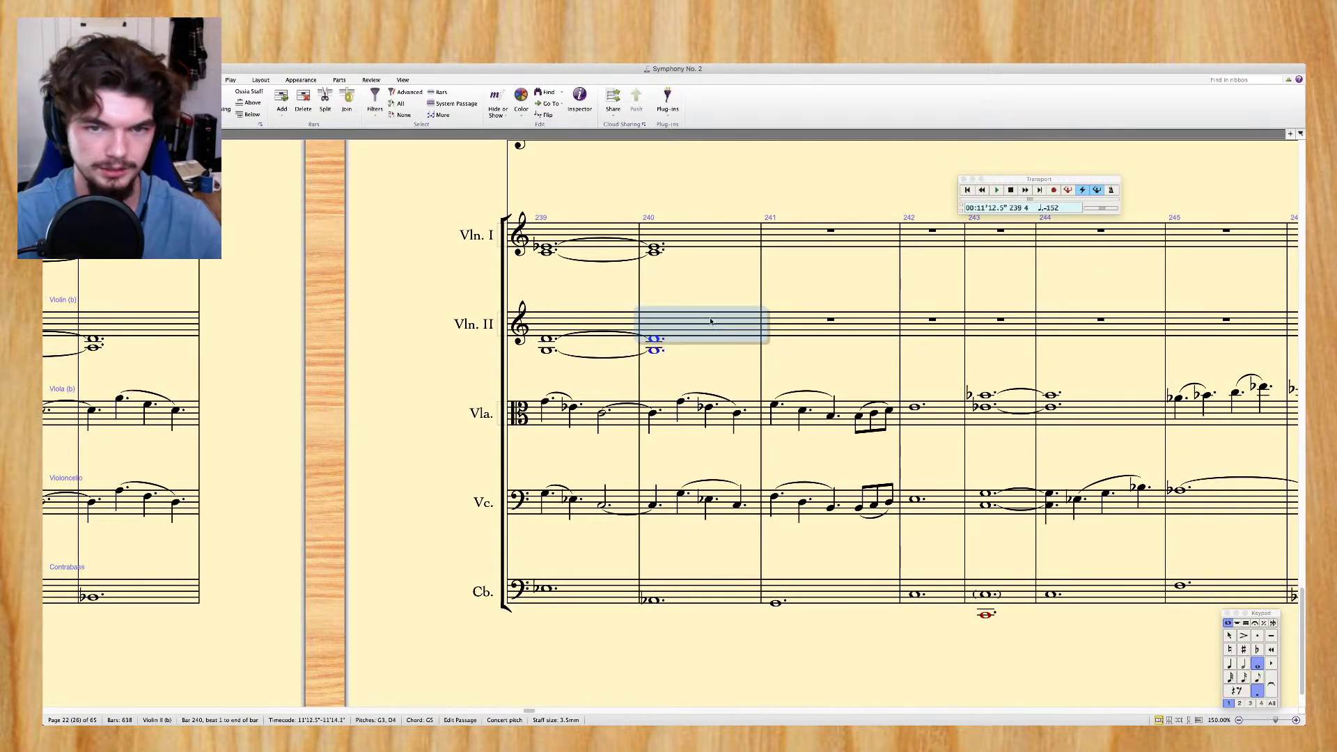
{"action": "left_click", "coordinate": [597, 233], "text": "shift"}
{"action": "key", "text": "r"}
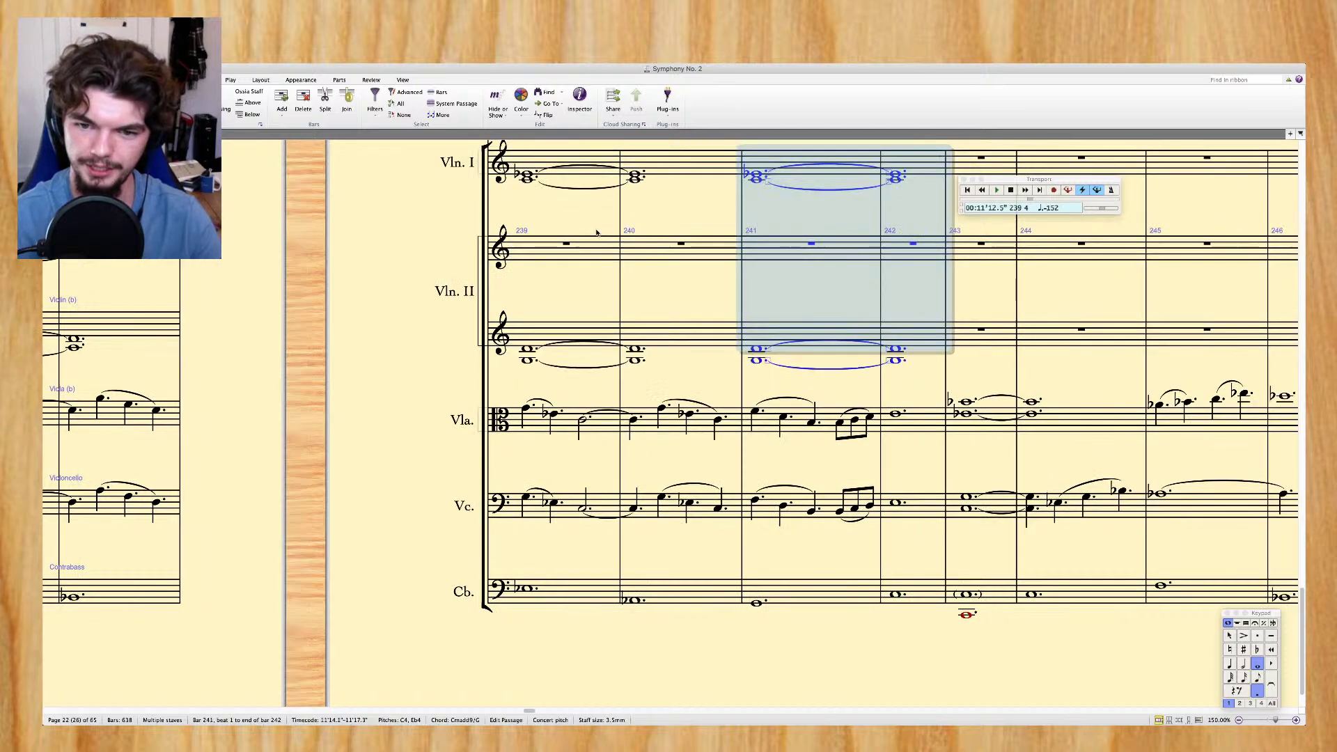
{"action": "scroll", "coordinate": [756, 500], "scroll_direction": "up", "scroll_amount": 1}
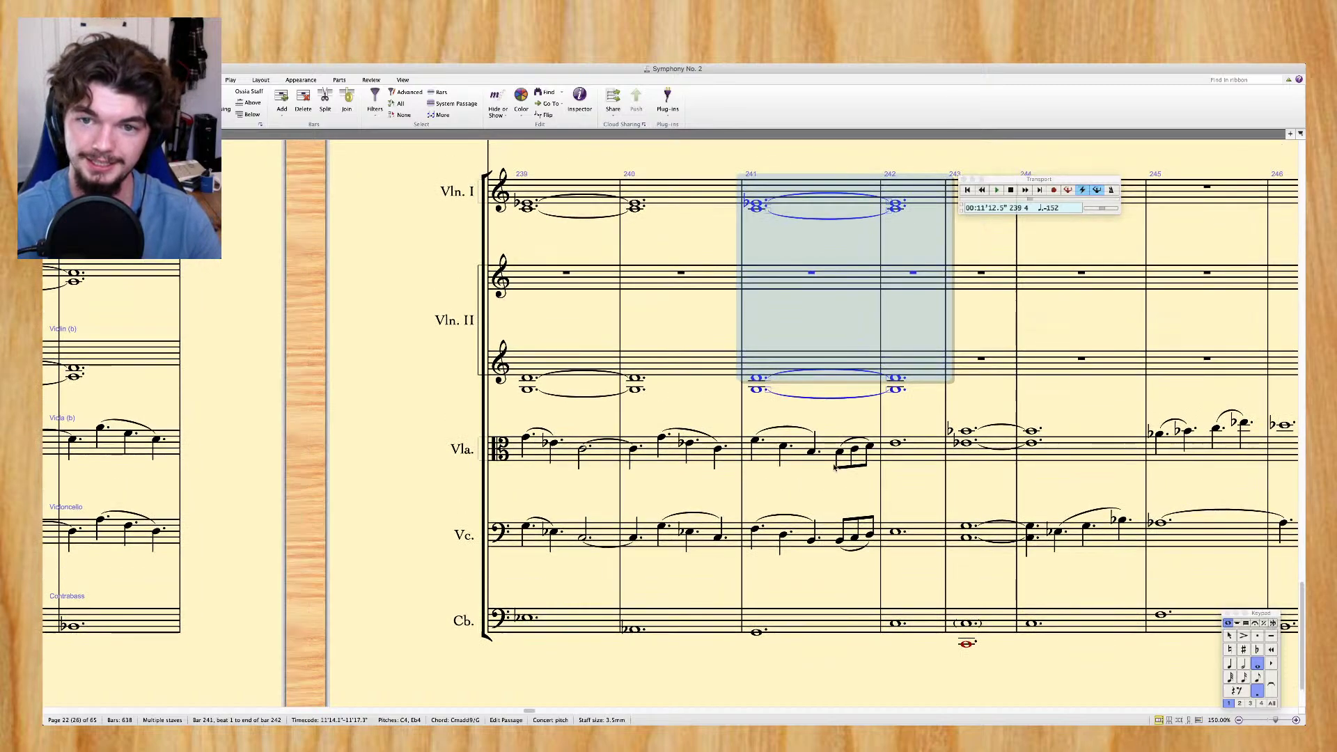
{"action": "key", "text": "KP_Enter"}
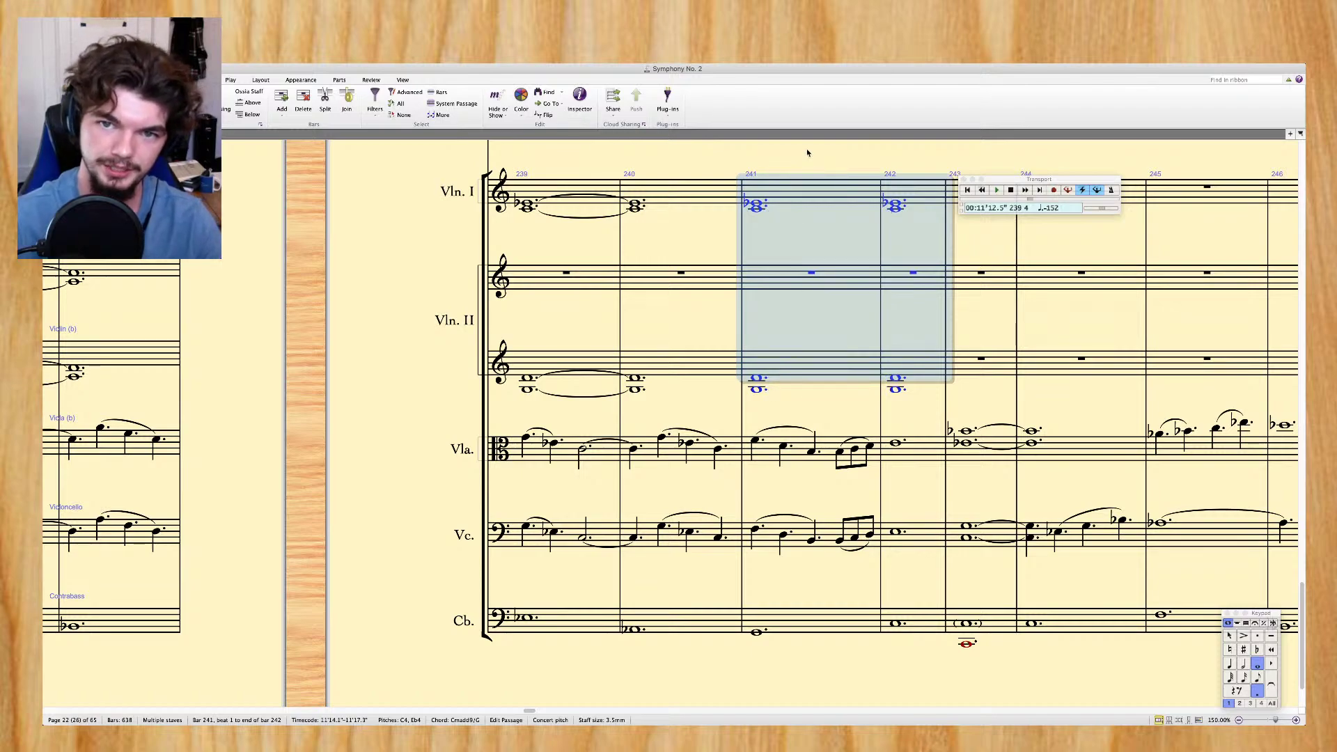
{"action": "key", "text": "Escape"}
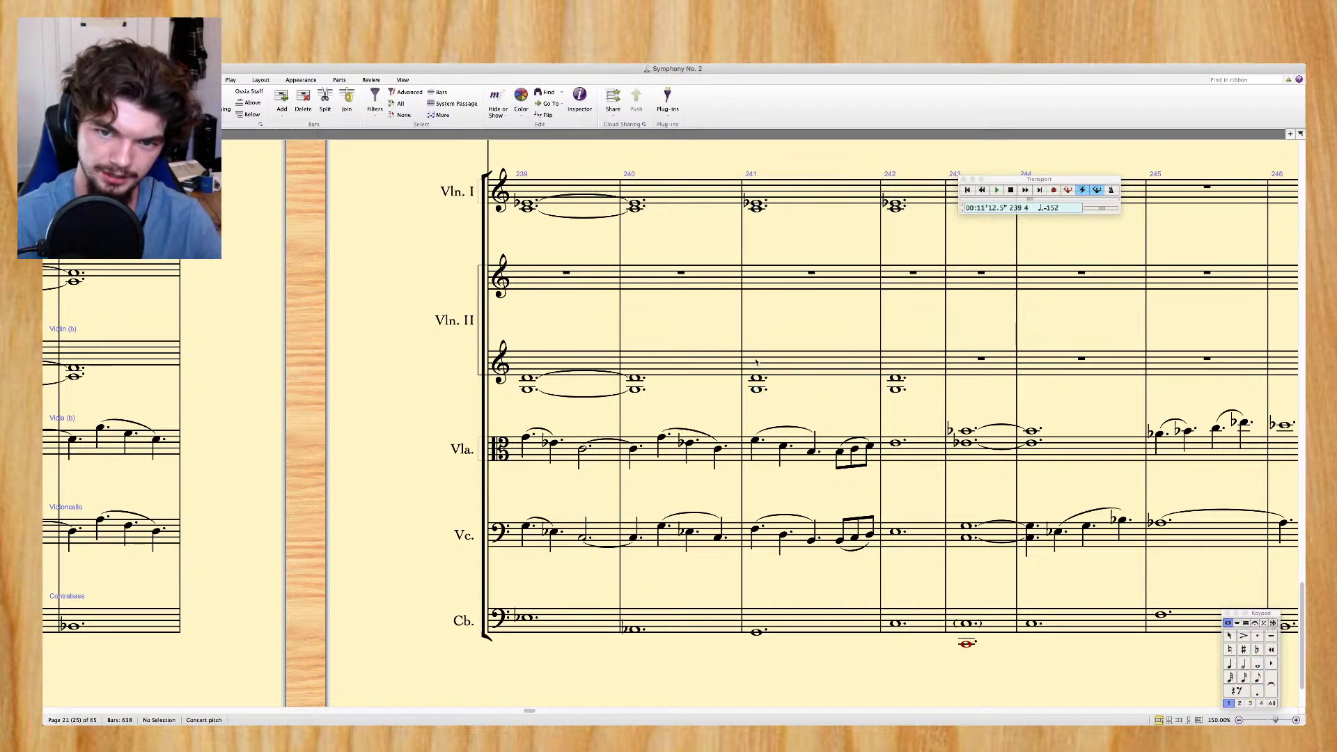
Revoice Violin I's bar 241 chord with B3 at the bottom and F4 on top
{"action": "left_click", "coordinate": [758, 206]}
{"action": "key", "text": "Down"}
{"action": "key", "text": "Down"}
{"action": "scroll", "coordinate": [842, 225], "scroll_direction": "right", "scroll_amount": 3}
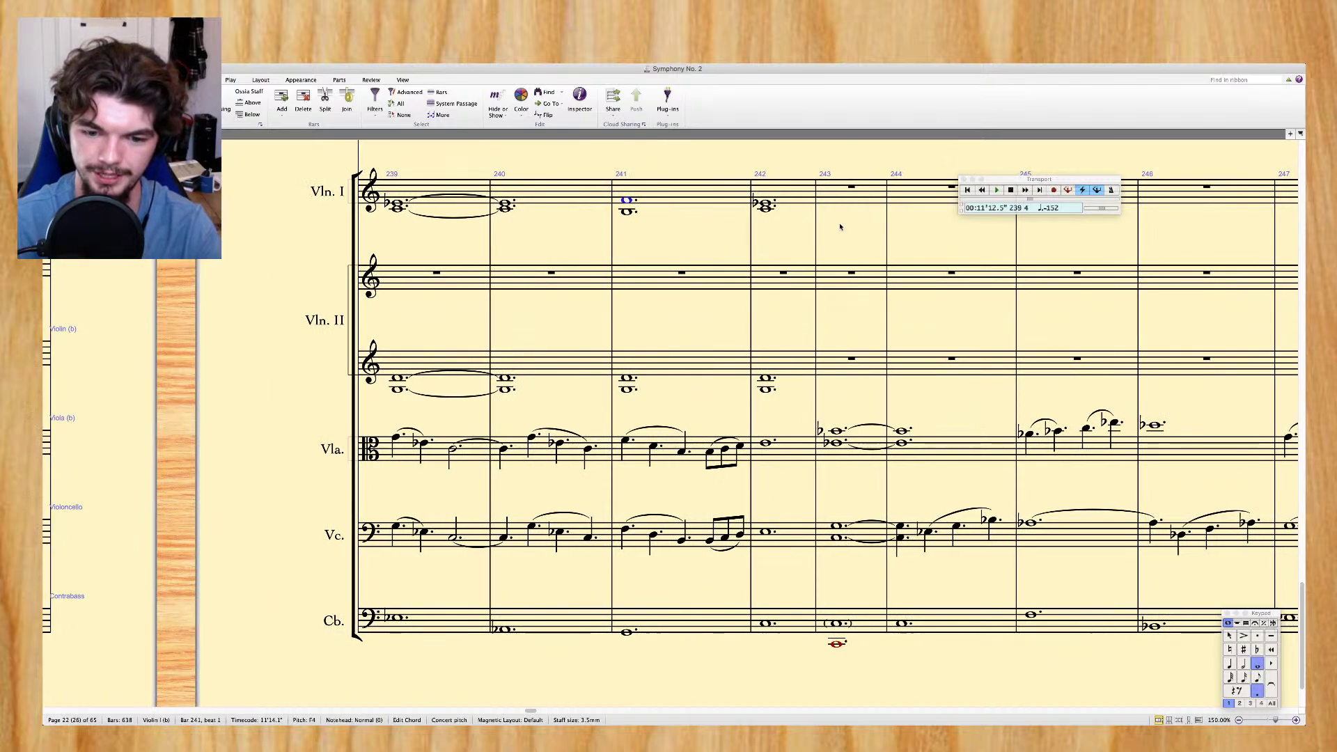
In bar 242, raise Violin II's top note to E4 and Violin I's top note to G4
{"action": "left_click", "coordinate": [767, 379]}
{"action": "key", "text": "Escape"}
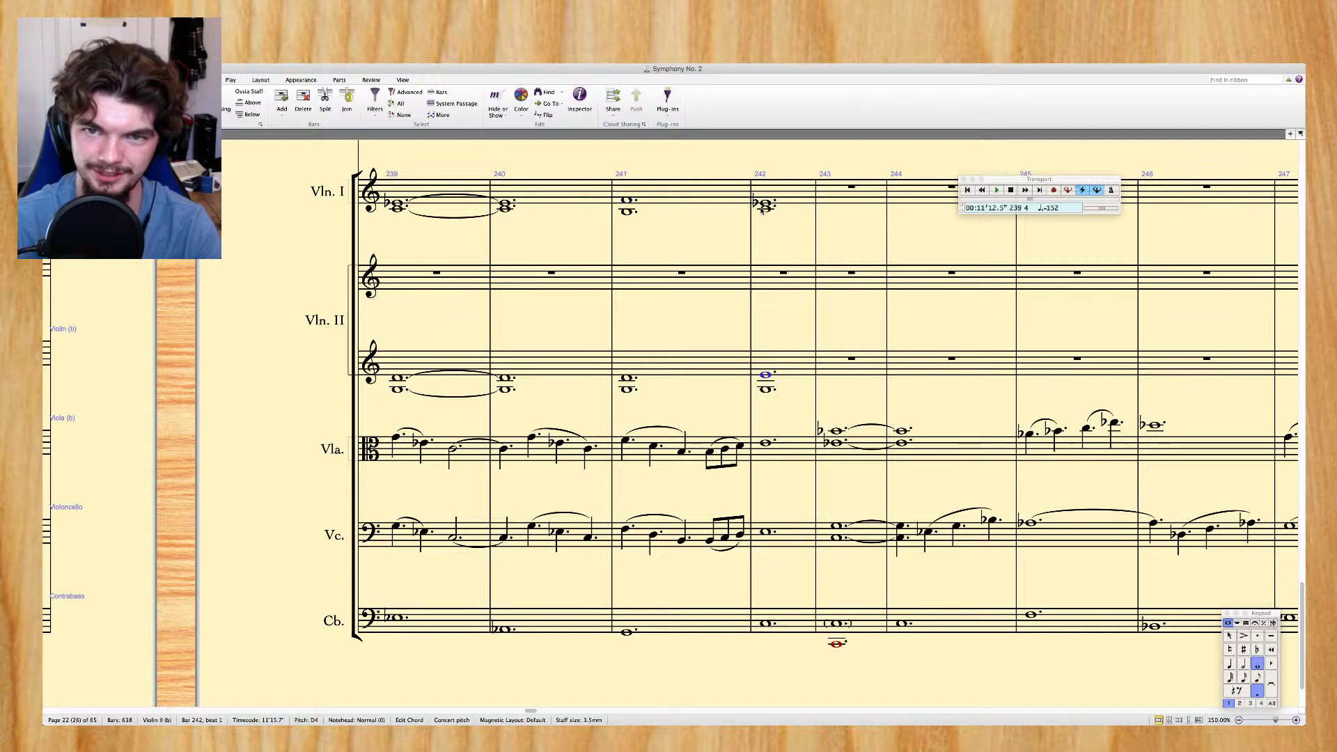
{"action": "left_click", "coordinate": [765, 201]}
{"action": "key", "text": "Up"}
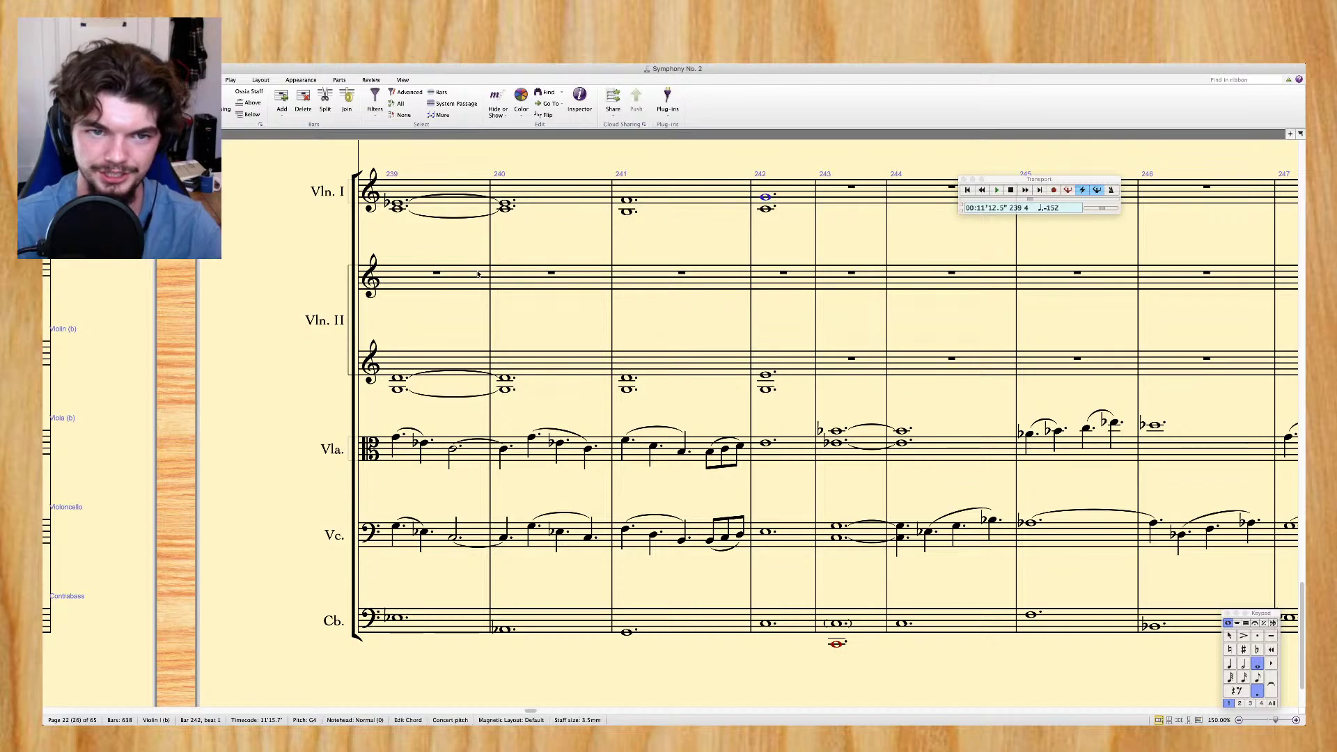
Hide the empty extra violin staff above the Violin II chords from bar 239 to bar 252
{"action": "left_click", "coordinate": [449, 282]}
{"action": "scroll", "coordinate": [821, 257], "scroll_direction": "right", "scroll_amount": 5}
{"action": "scroll", "coordinate": [1267, 271], "scroll_direction": "down", "scroll_amount": 2}
{"action": "scroll", "coordinate": [1267, 271], "scroll_direction": "right", "scroll_amount": 6}
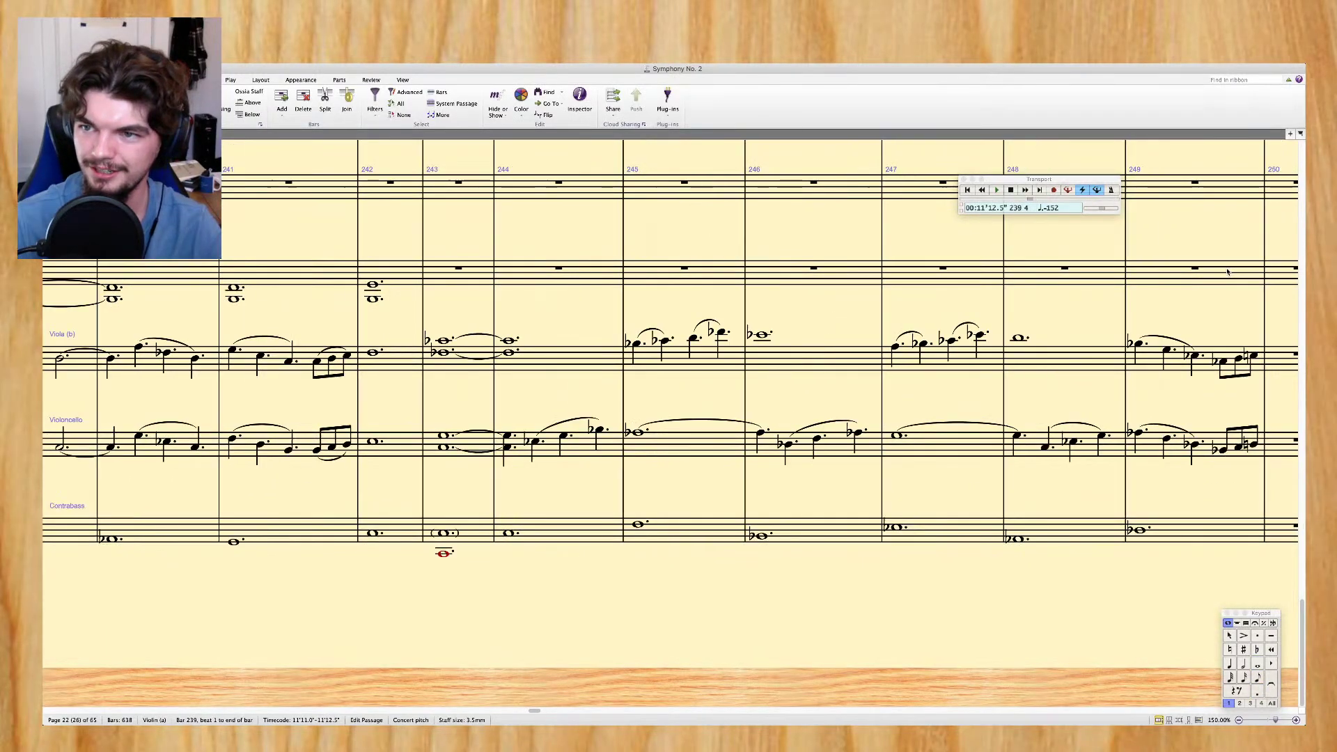
{"action": "scroll", "coordinate": [1233, 278], "scroll_direction": "up", "scroll_amount": 2}
{"action": "left_click", "coordinate": [1202, 289], "text": "shift"}
{"action": "scroll", "coordinate": [1202, 289], "scroll_direction": "right", "scroll_amount": 3}
{"action": "left_click", "coordinate": [267, 82]}
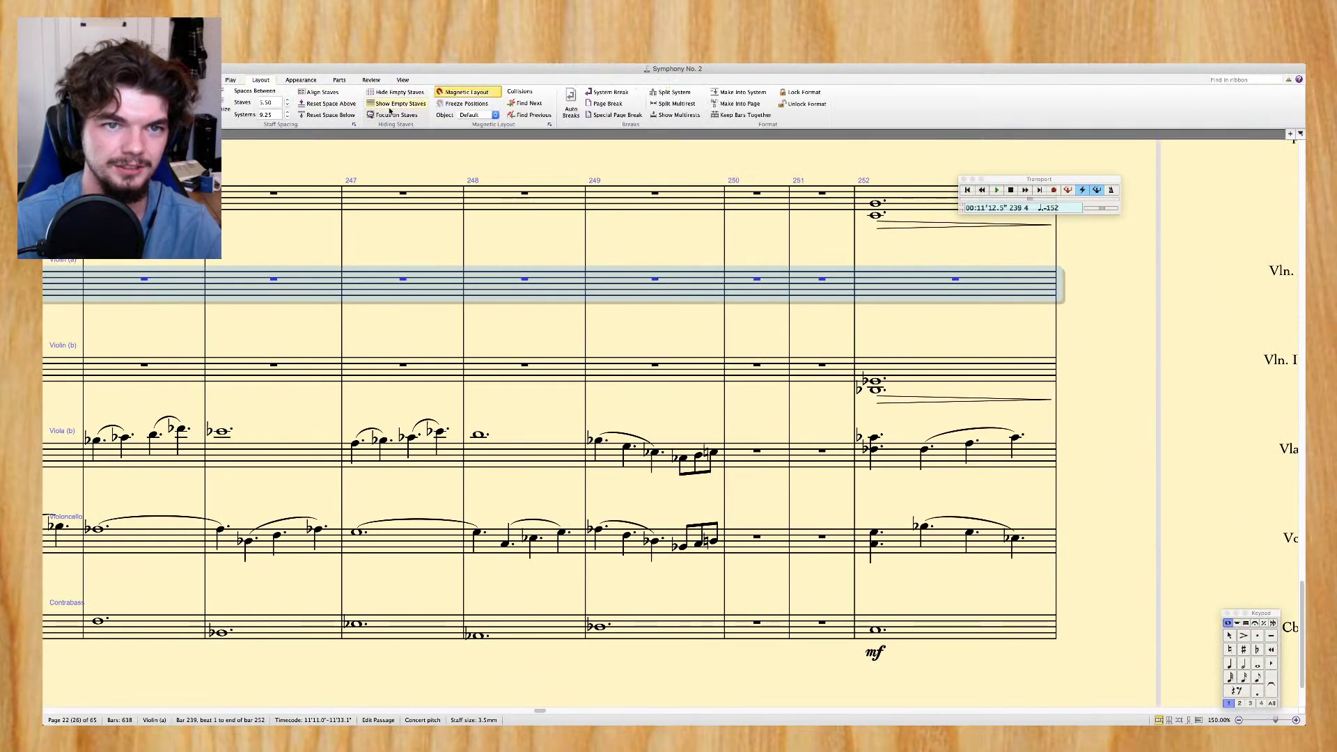
{"action": "left_click", "coordinate": [396, 92]}
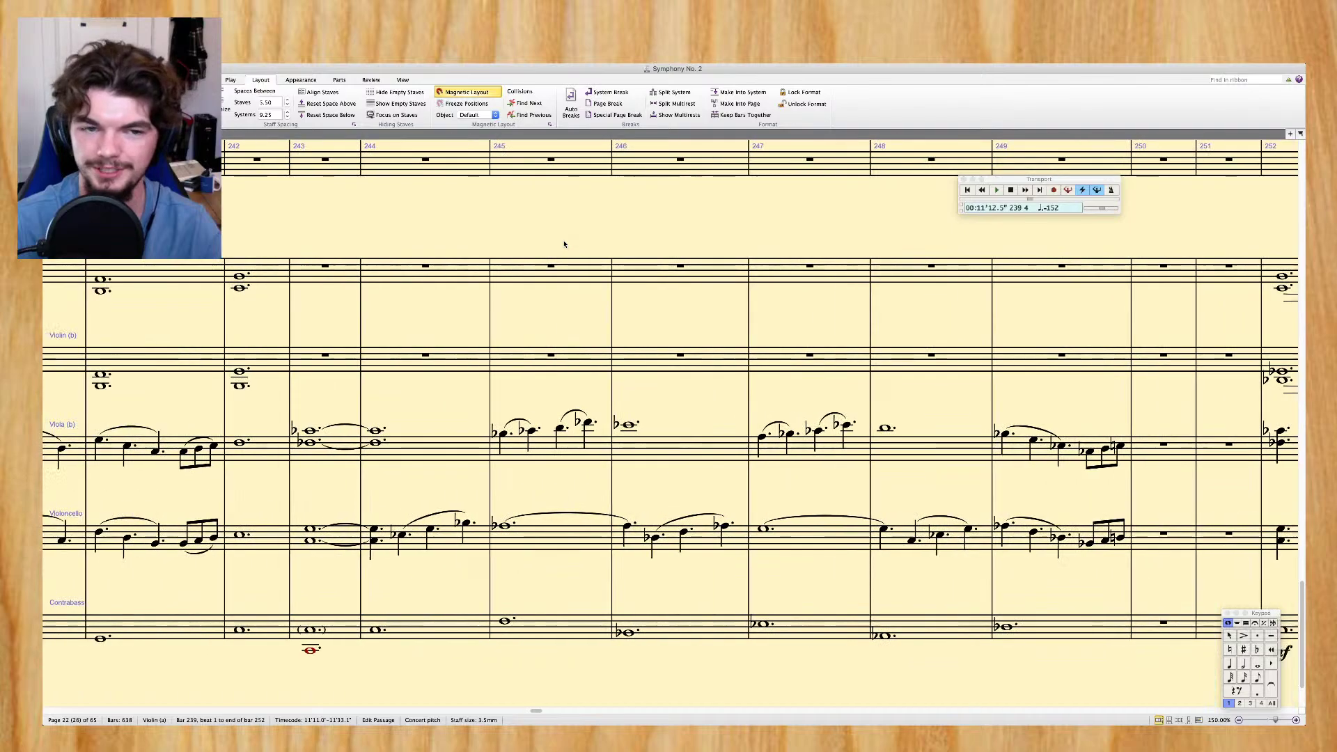
Play back the string parts from bar 235 into bar 245 to hear the revoiced violin chords
{"action": "scroll", "coordinate": [240, 326], "scroll_direction": "left", "scroll_amount": 10}
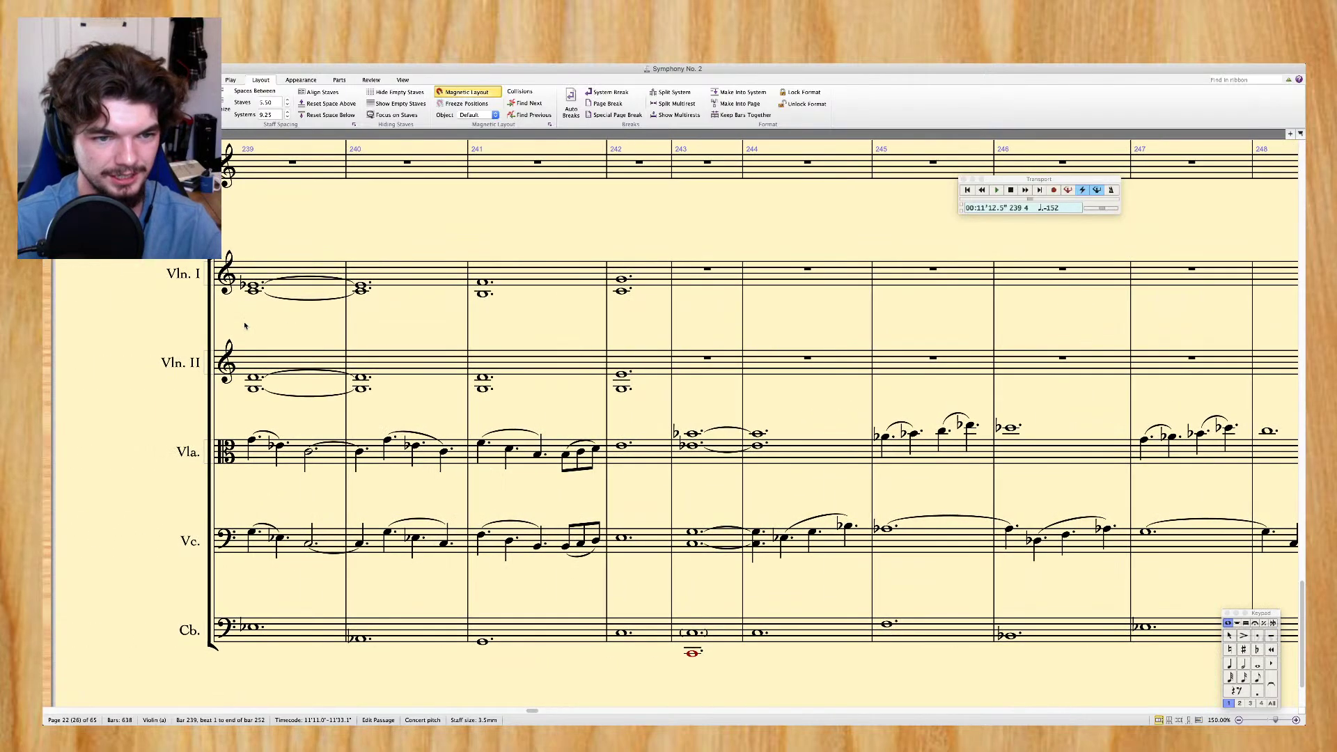
{"action": "left_click", "coordinate": [411, 279]}
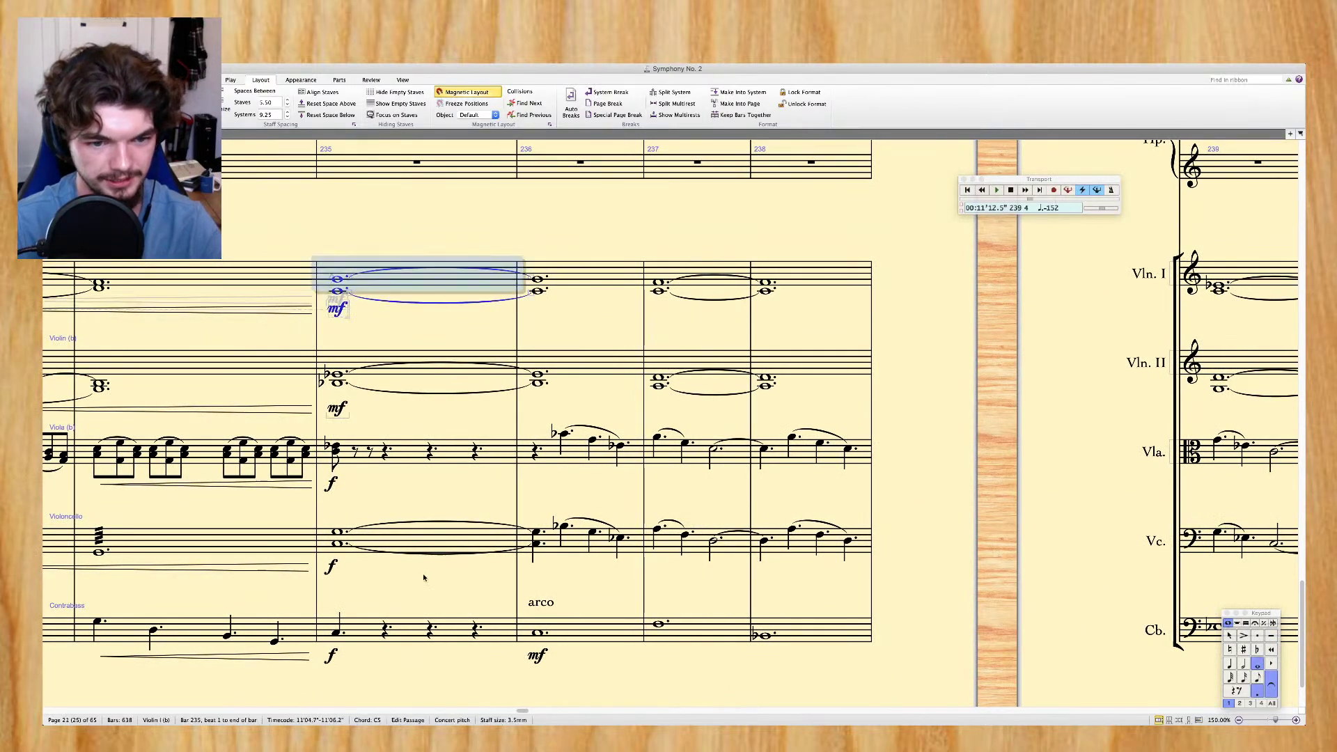
{"action": "left_click", "coordinate": [410, 632], "text": "shift"}
{"action": "key", "text": "super+minus"}
{"action": "key", "text": "p"}
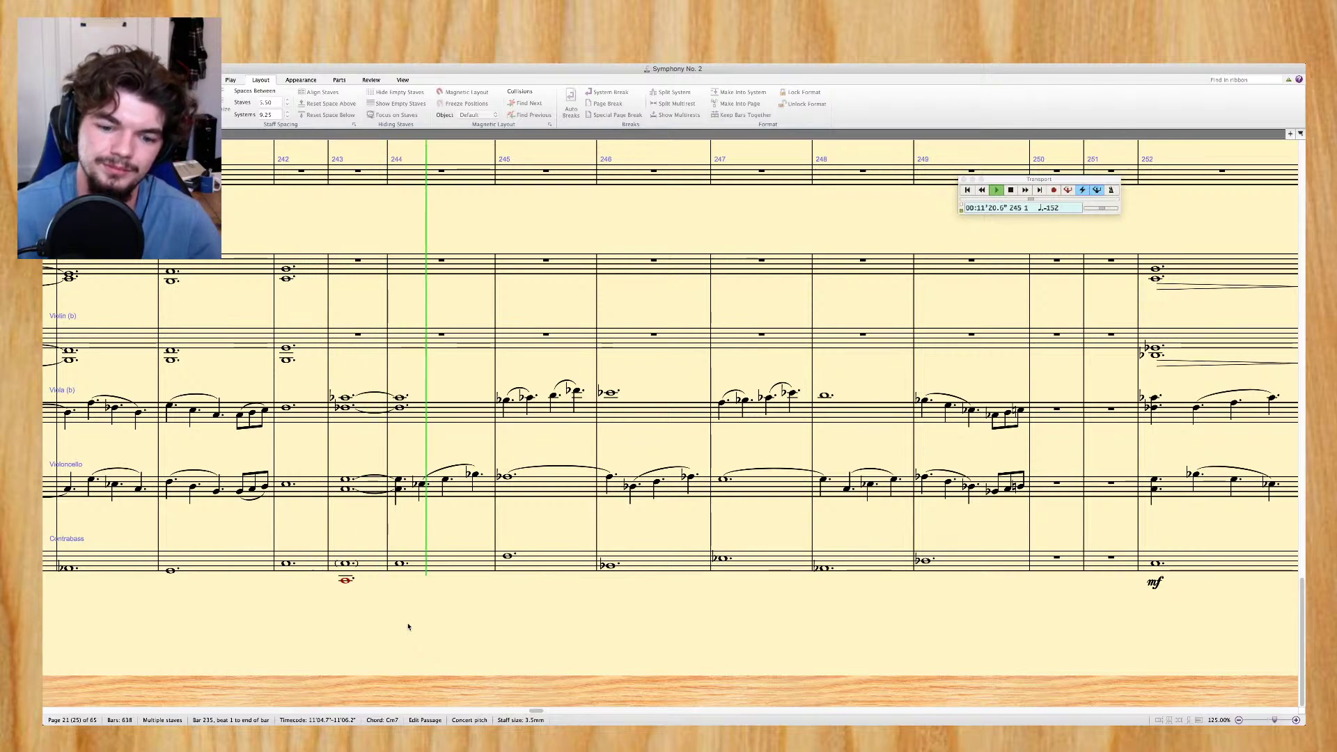
{"action": "key", "text": "space"}
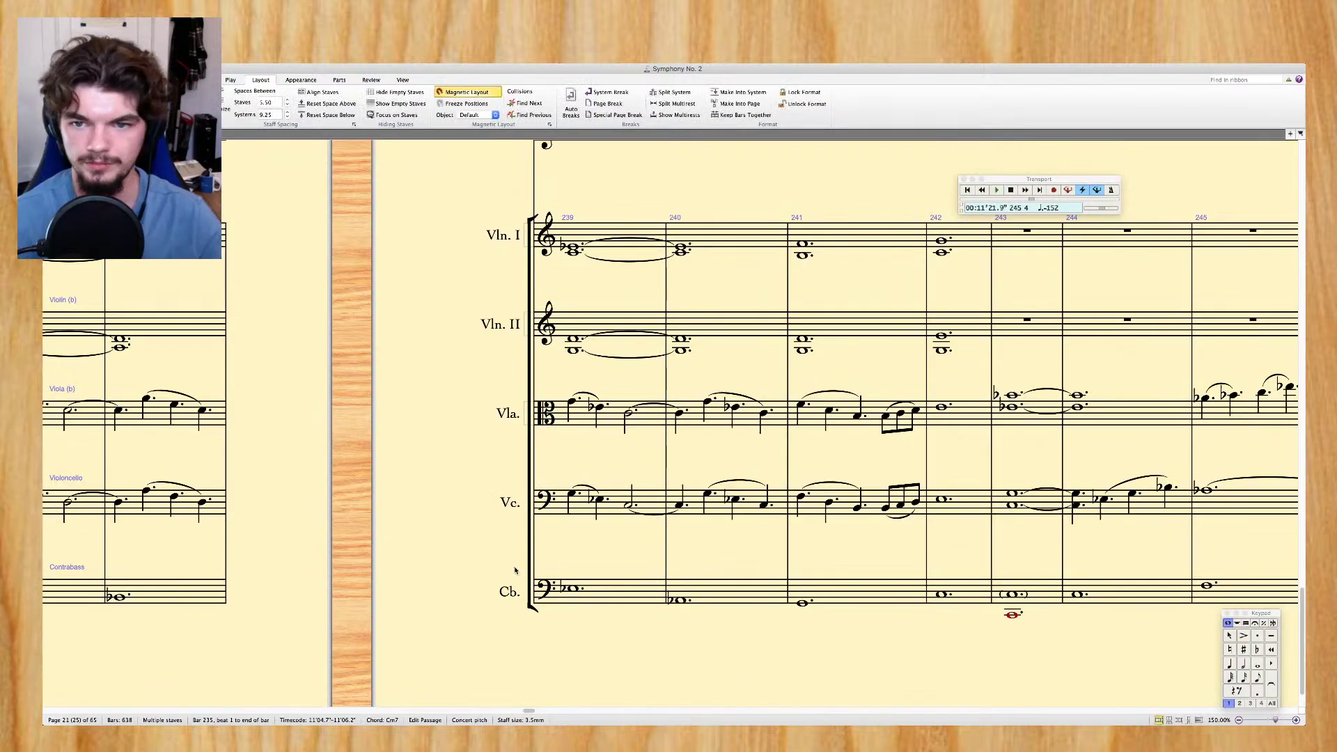
Shorten the bar 242 chords in Violin I and Violin II to dotted quarter notes
{"action": "left_click", "coordinate": [942, 241]}
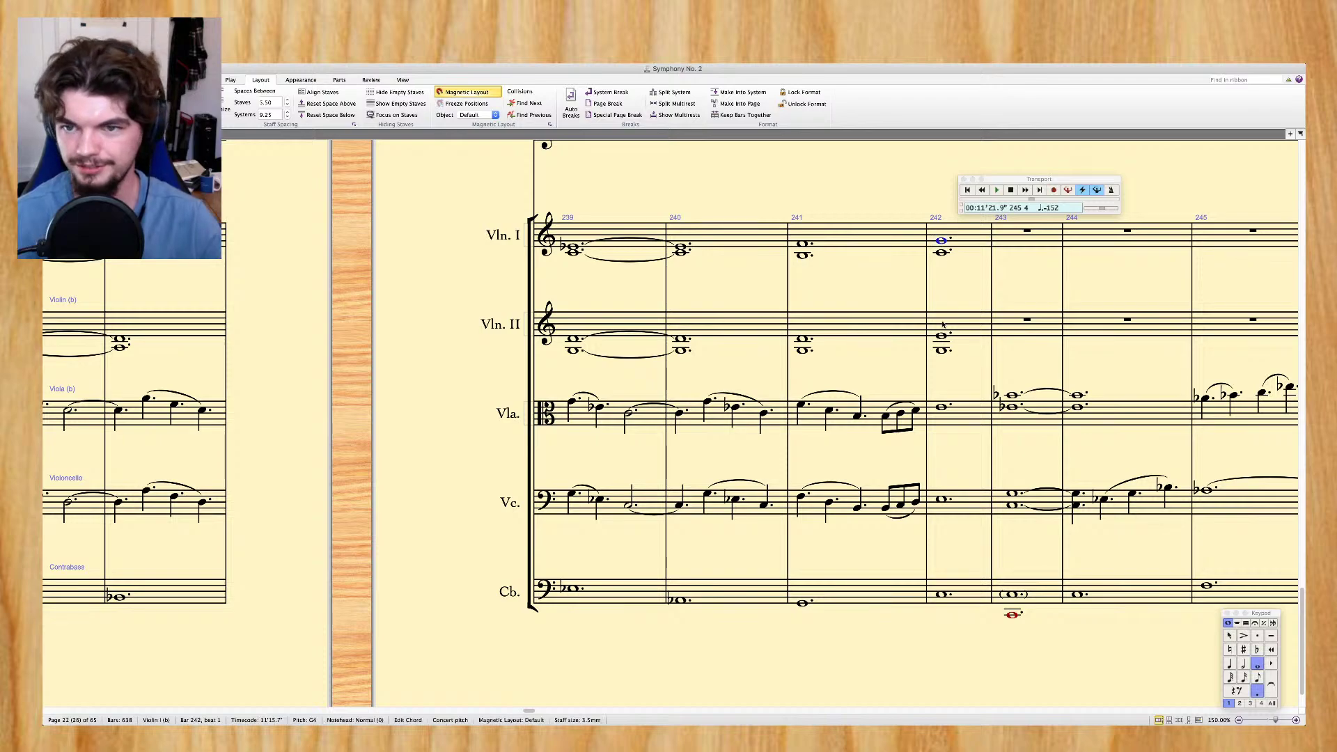
{"action": "left_click", "coordinate": [940, 354], "text": "shift"}
{"action": "key", "text": "4"}
{"action": "key", "text": "Escape"}
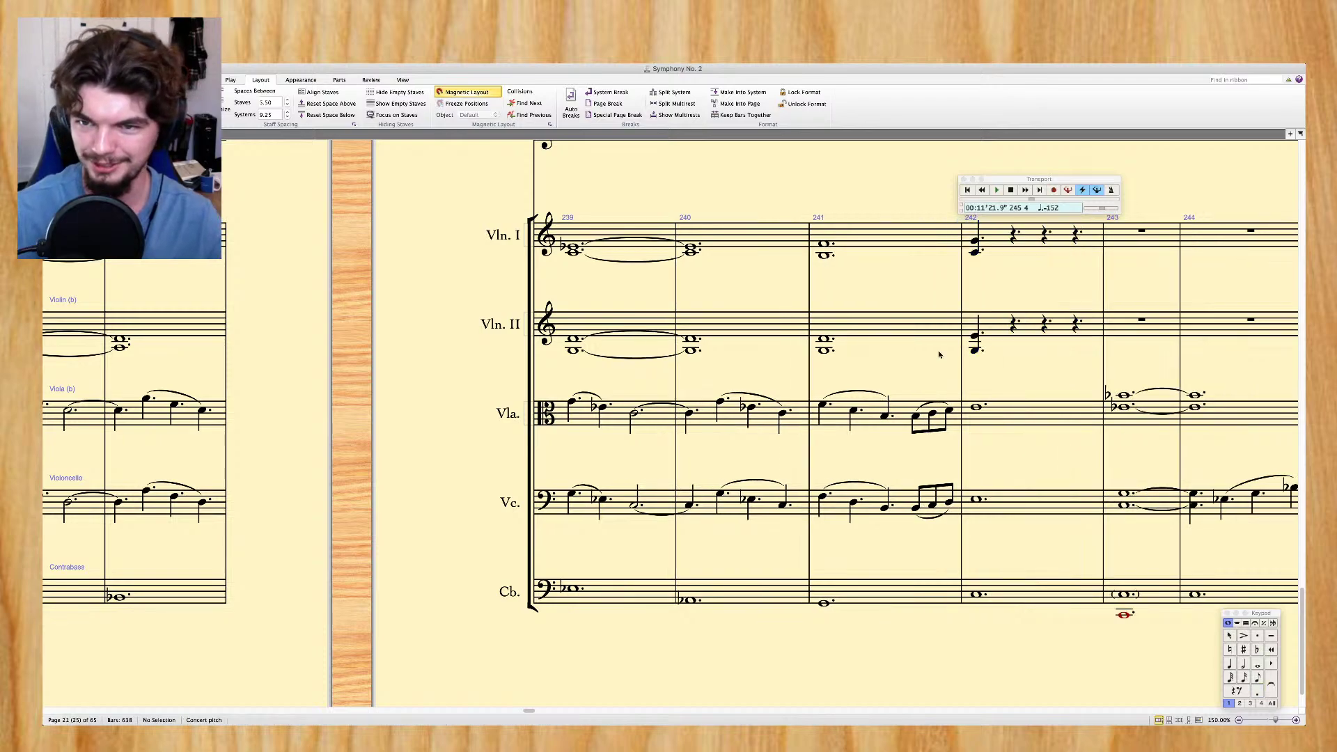
Add a diminuendo hairpin across bar 235 in both Violin I and Violin II
{"action": "scroll", "coordinate": [991, 283], "scroll_direction": "right", "scroll_amount": 5}
{"action": "scroll", "coordinate": [990, 283], "scroll_direction": "up", "scroll_amount": 3}
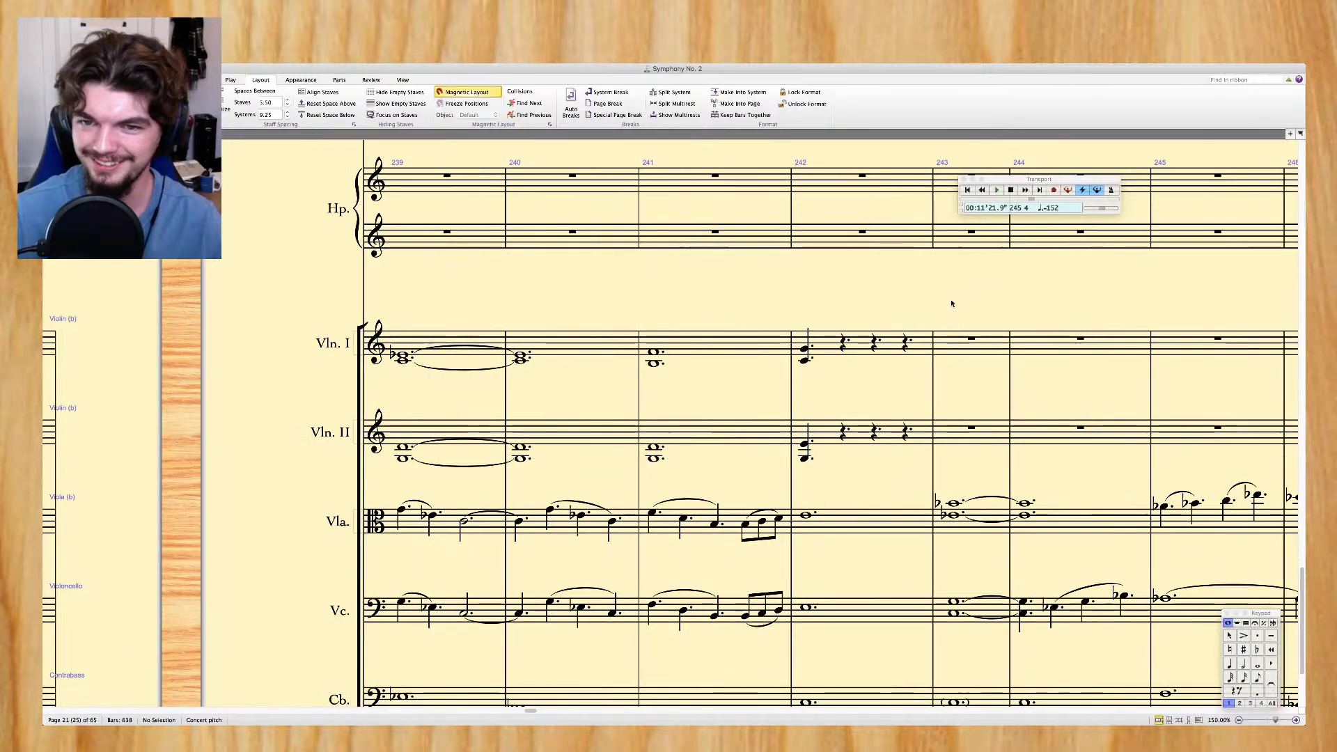
{"action": "scroll", "coordinate": [802, 350], "scroll_direction": "left", "scroll_amount": 15}
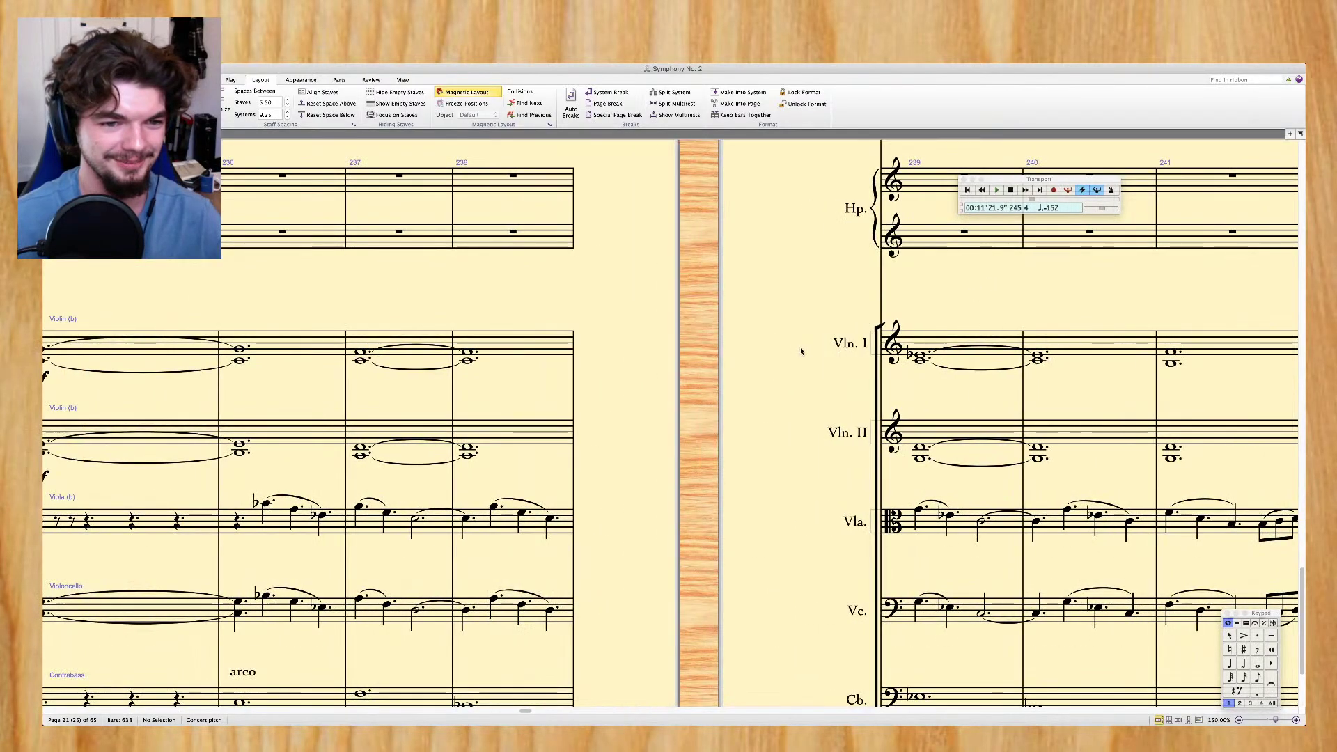
{"action": "scroll", "coordinate": [799, 347], "scroll_direction": "left", "scroll_amount": 5}
{"action": "scroll", "coordinate": [314, 435], "scroll_direction": "left", "scroll_amount": 5}
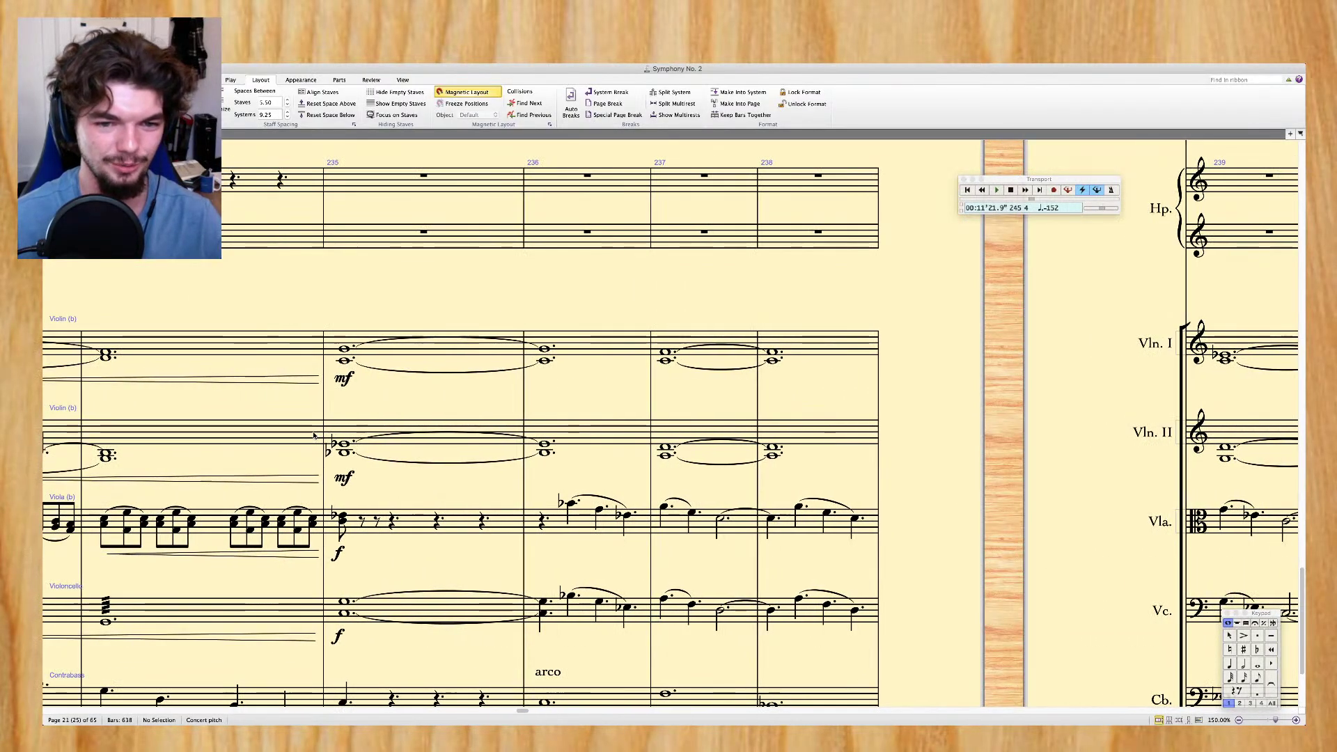
{"action": "scroll", "coordinate": [313, 435], "scroll_direction": "down", "scroll_amount": 4}
{"action": "scroll", "coordinate": [314, 436], "scroll_direction": "left", "scroll_amount": 3}
{"action": "scroll", "coordinate": [314, 435], "scroll_direction": "up", "scroll_amount": 2}
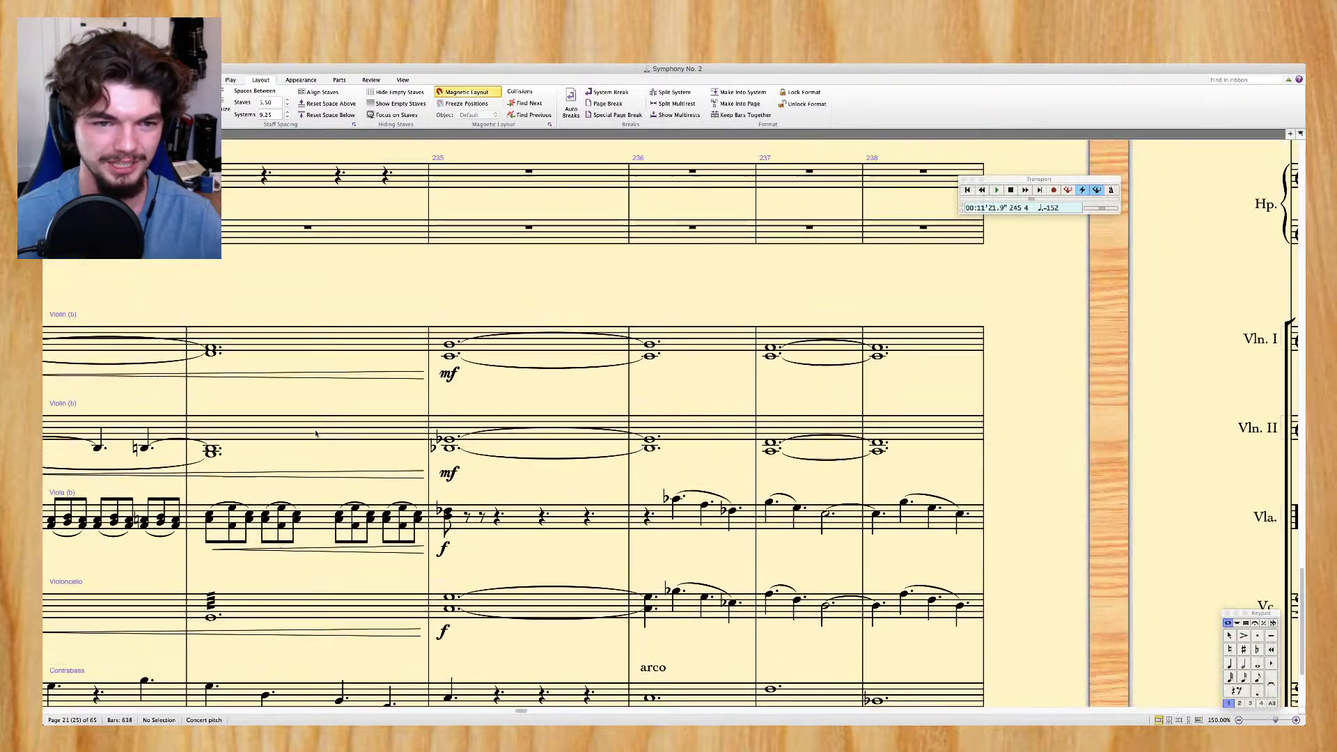
{"action": "scroll", "coordinate": [632, 367], "scroll_direction": "left", "scroll_amount": 3}
{"action": "left_click", "coordinate": [627, 287]}
{"action": "key", "text": "Escape"}
Add an mp dynamic at the start of bar 236 in Violin I and Violin II
{"action": "left_click", "coordinate": [737, 298]}
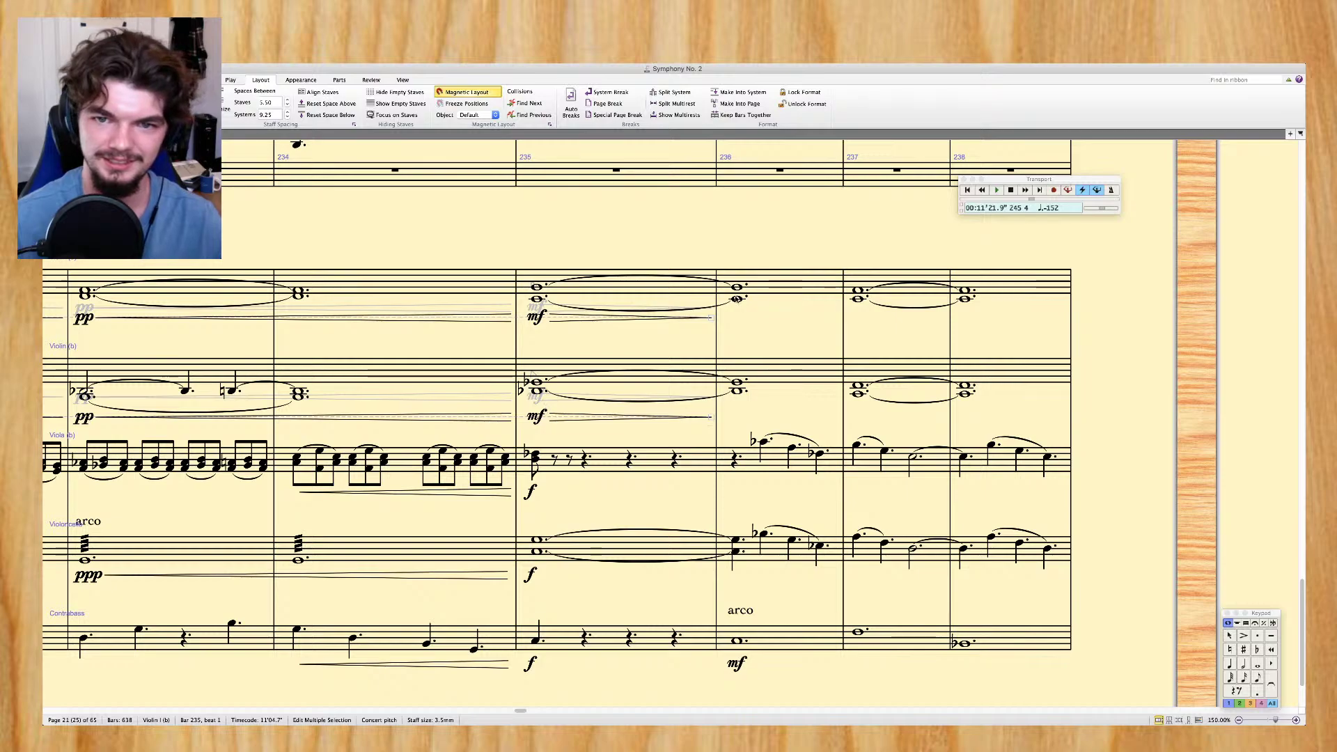
{"action": "left_click", "coordinate": [737, 392], "text": "super"}
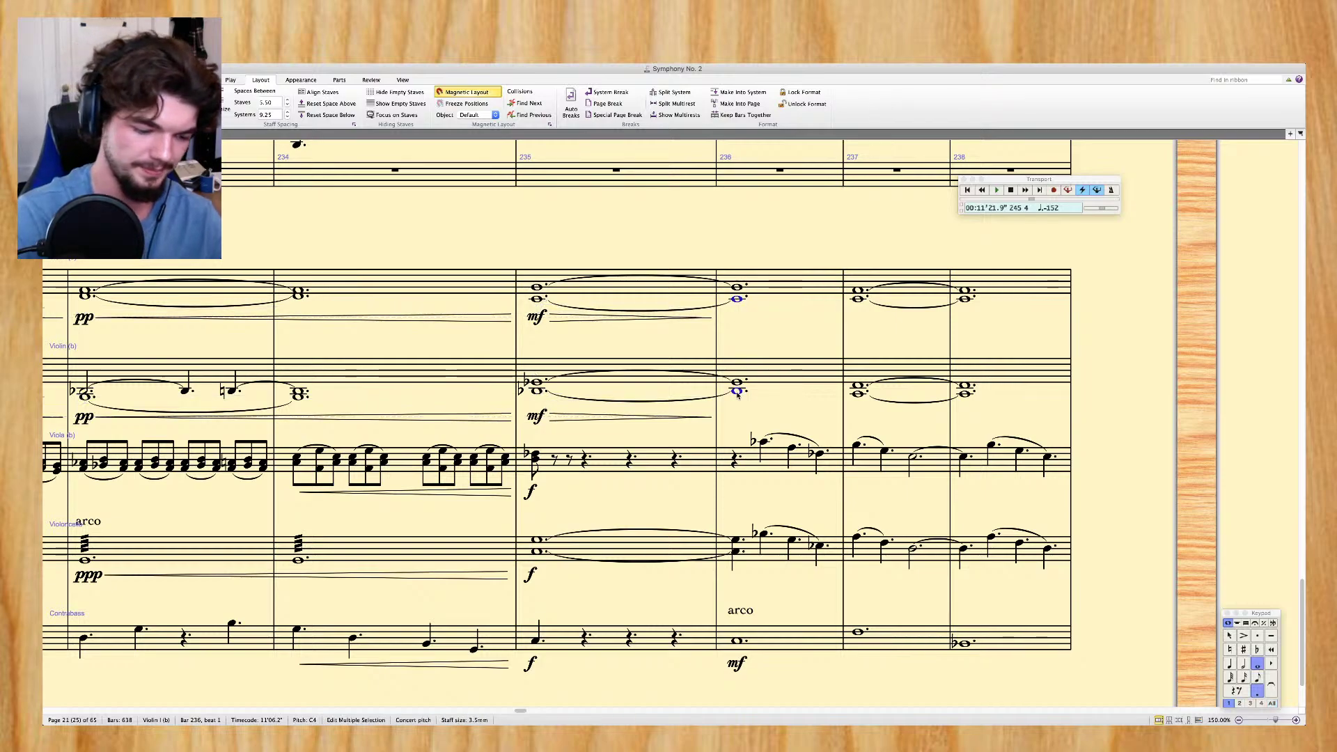
{"action": "key", "text": "super+e"}
{"action": "type", "text": "mp"}
{"action": "key", "text": "Escape"}
{"action": "key", "text": "Escape"}
Examine the full orchestral score on pages 21–22, then return to the string parts around bars 235–238
{"action": "scroll", "coordinate": [744, 253], "scroll_direction": "right", "scroll_amount": 10}
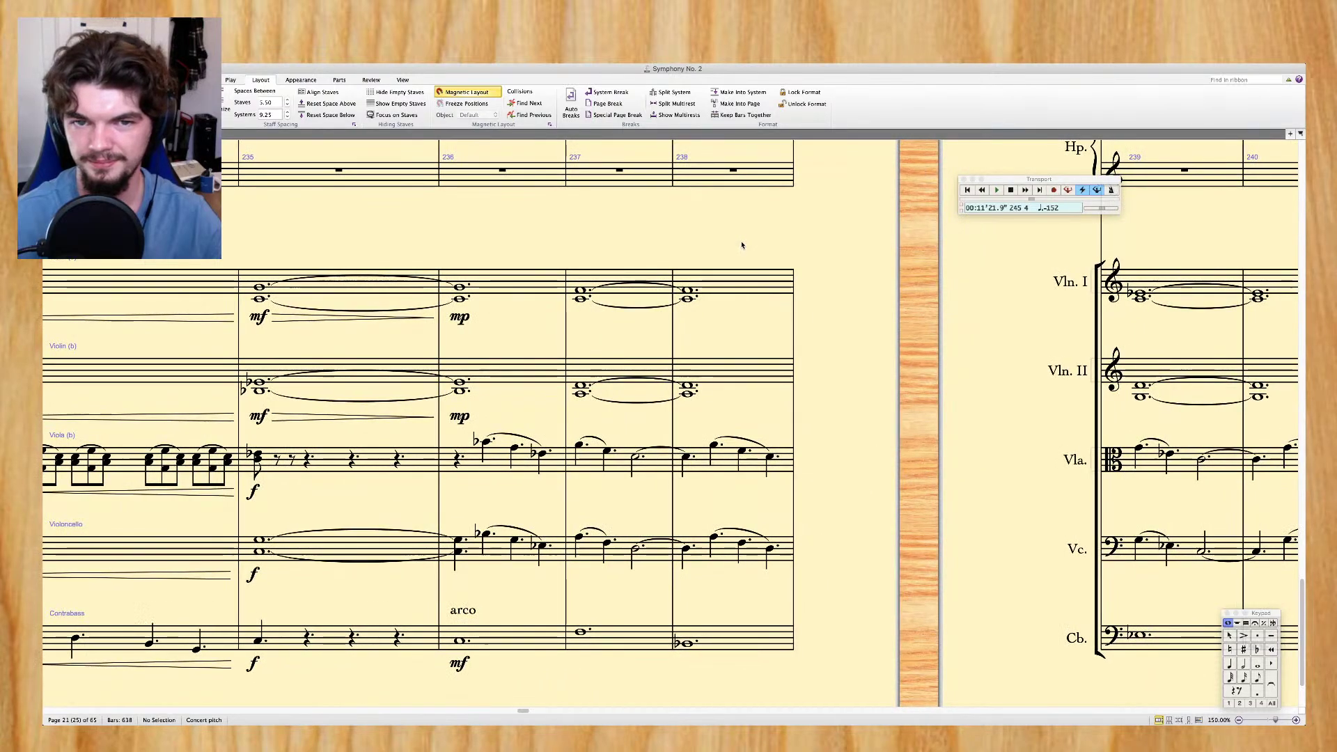
{"action": "scroll", "coordinate": [743, 245], "scroll_direction": "up", "scroll_amount": 8}
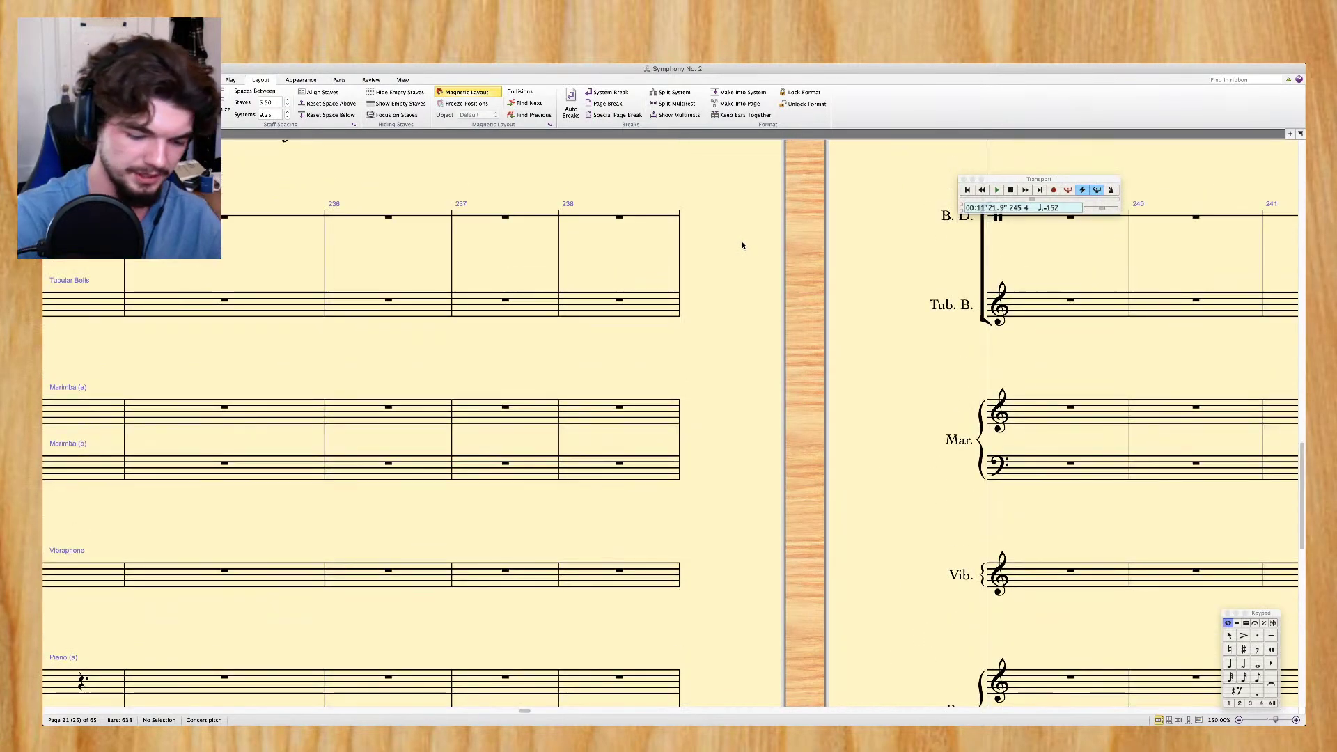
{"action": "key", "text": "super+minus"}
{"action": "key", "text": "super+minus"}
{"action": "key", "text": "super+minus"}
{"action": "key", "text": "super+minus"}
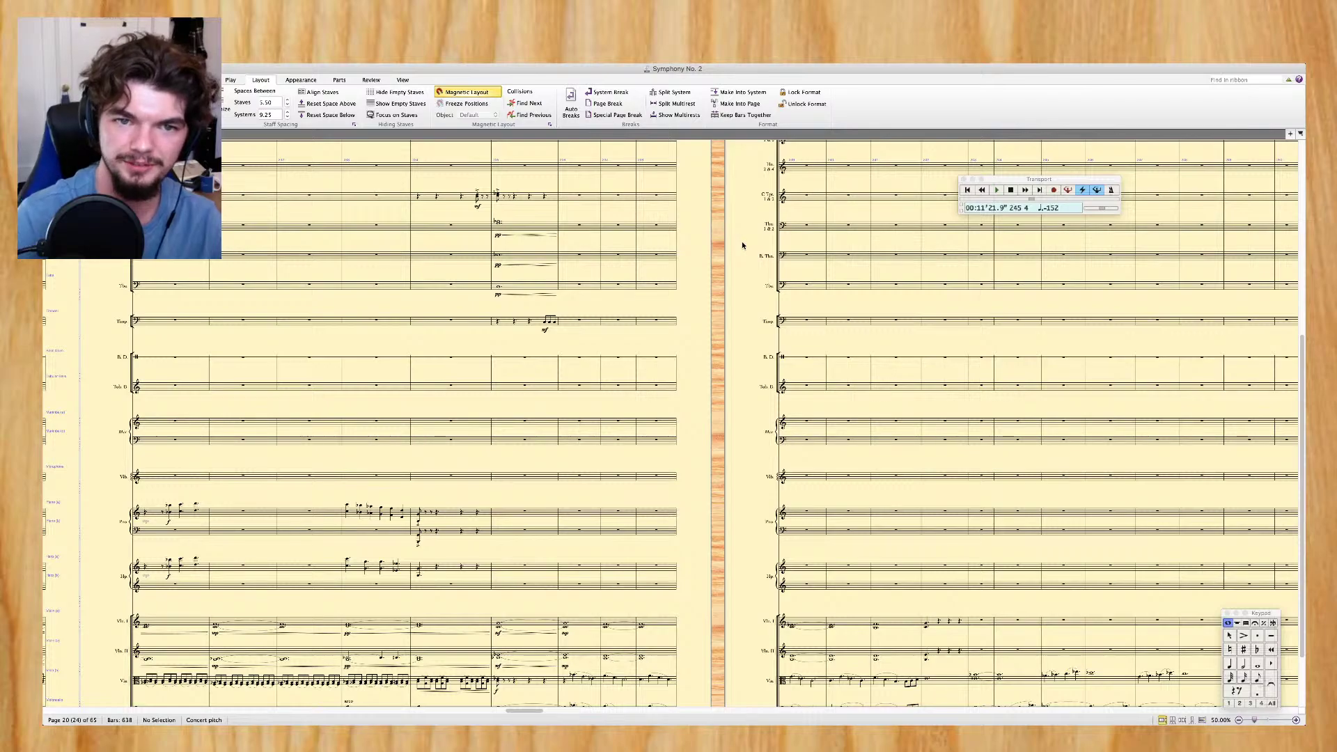
{"action": "scroll", "coordinate": [720, 255], "scroll_direction": "up", "scroll_amount": 6}
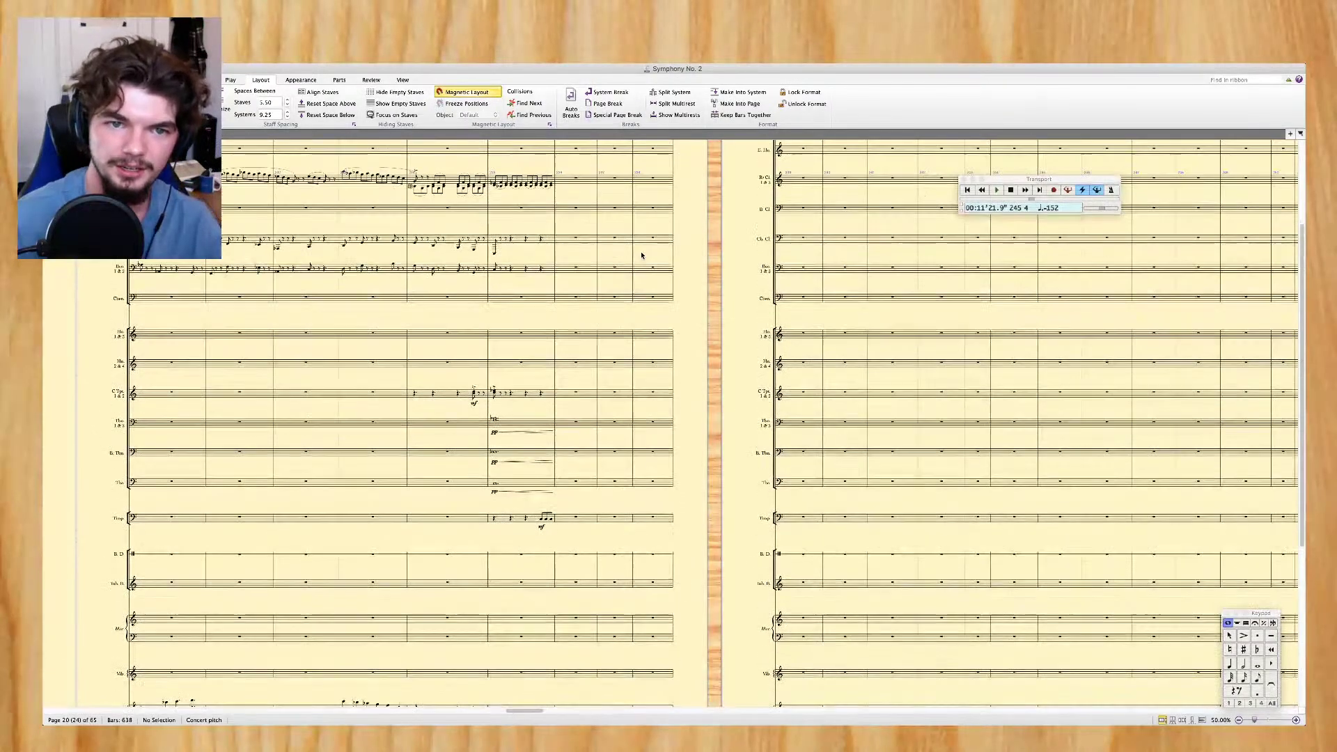
{"action": "scroll", "coordinate": [642, 256], "scroll_direction": "up", "scroll_amount": 4}
{"action": "scroll", "coordinate": [641, 256], "scroll_direction": "right", "scroll_amount": 4}
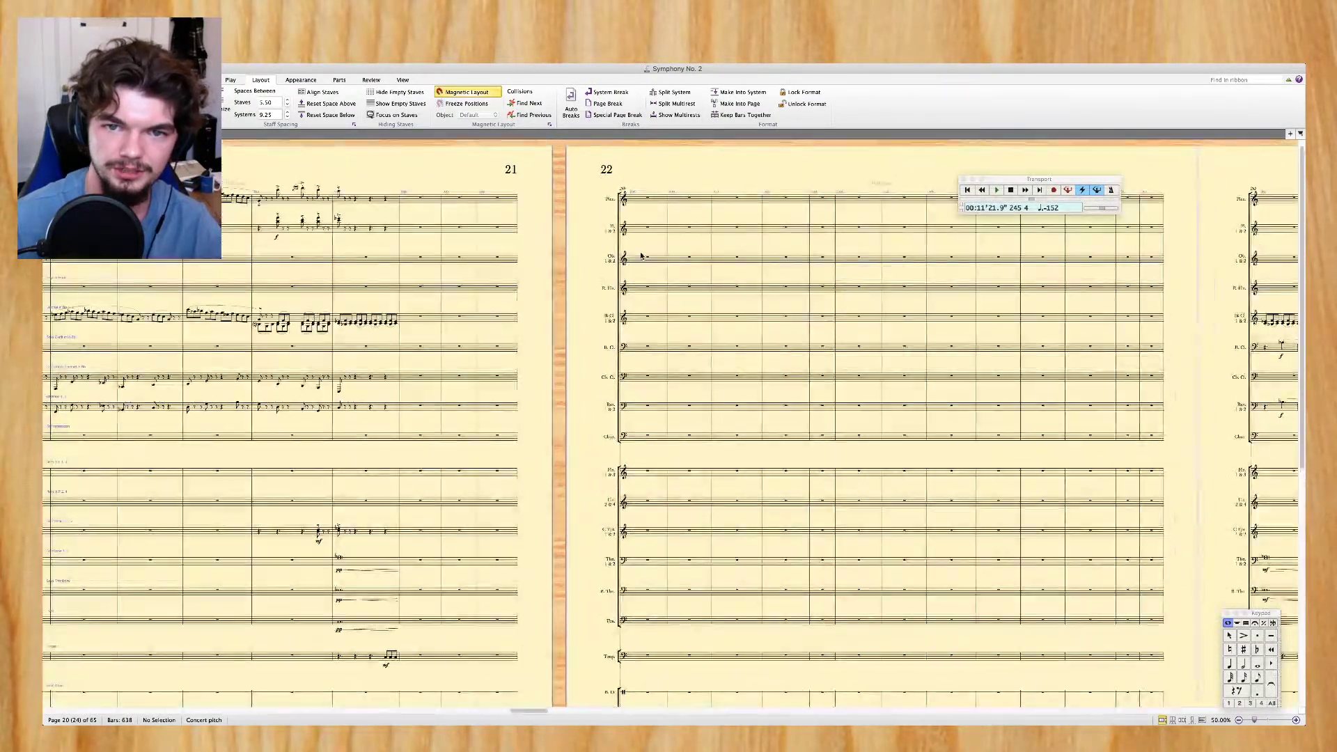
{"action": "scroll", "coordinate": [642, 256], "scroll_direction": "down", "scroll_amount": 12}
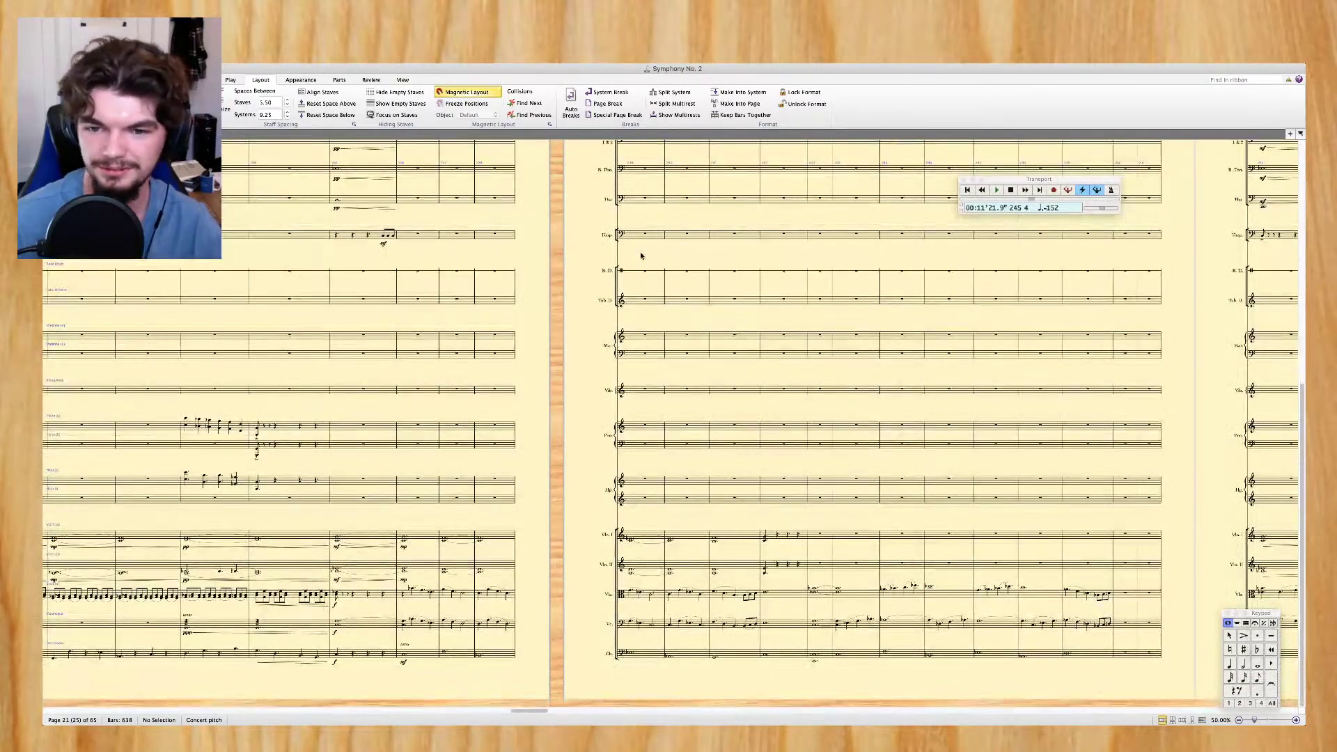
{"action": "left_click", "coordinate": [463, 541]}
{"action": "scroll", "coordinate": [462, 541], "scroll_direction": "up", "scroll_amount": 5}
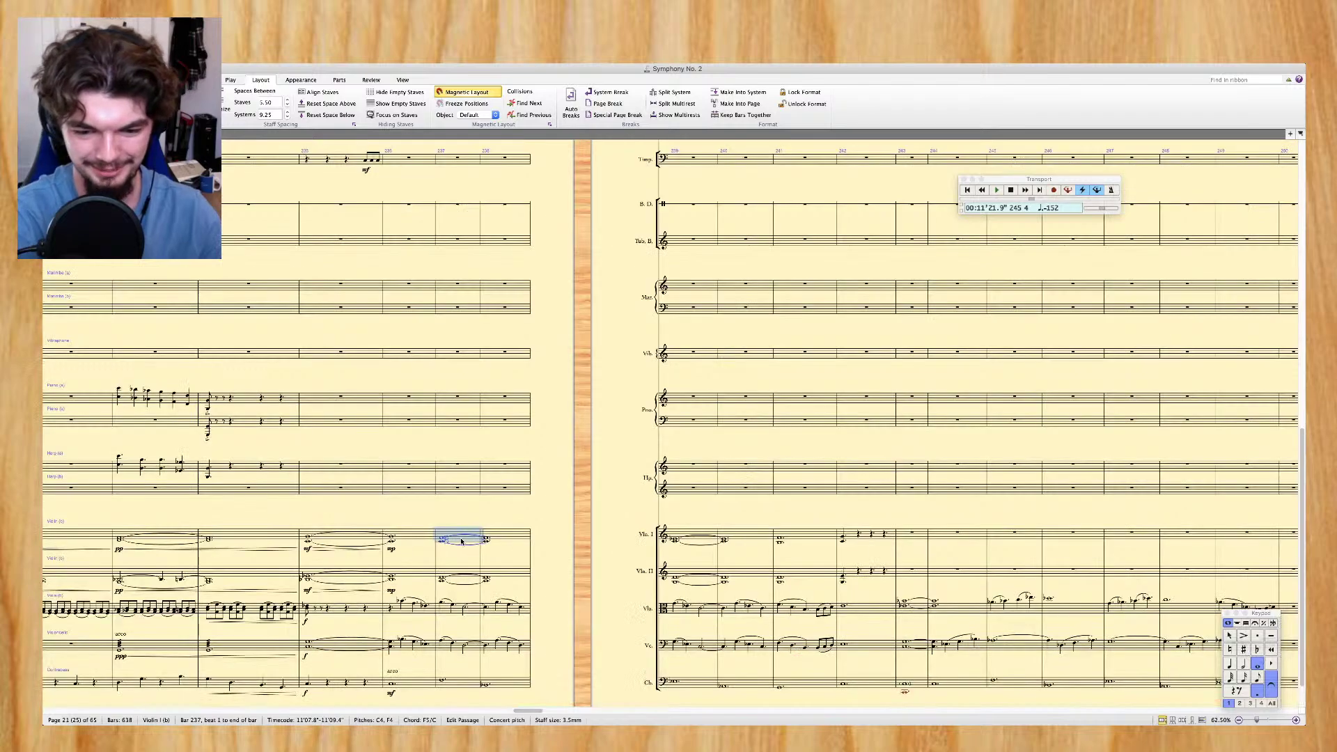
{"action": "scroll", "coordinate": [462, 541], "scroll_direction": "down", "scroll_amount": 5}
{"action": "scroll", "coordinate": [467, 480], "scroll_direction": "left", "scroll_amount": 3}
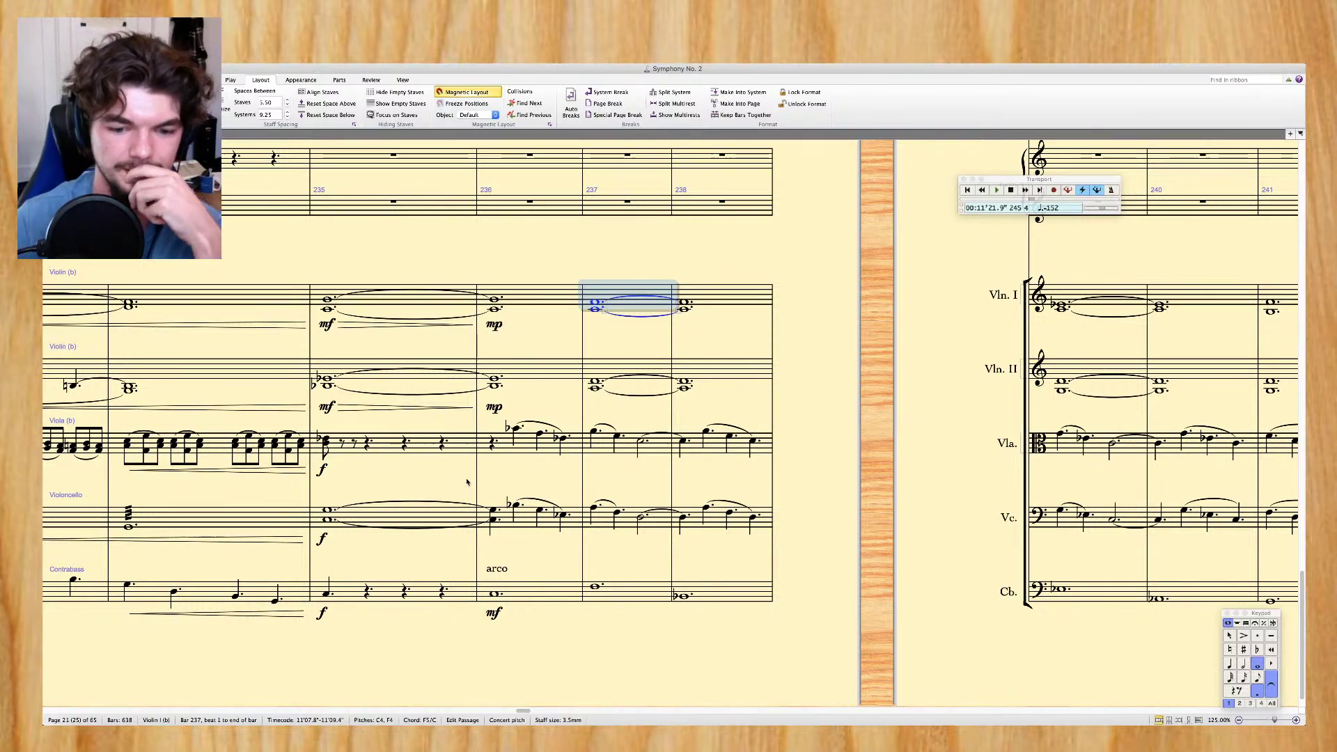
Examine the string parts across bars 235–251, checking the long notes in viola and cello in bars 245–248
{"action": "scroll", "coordinate": [503, 446], "scroll_direction": "right", "scroll_amount": 1}
{"action": "scroll", "coordinate": [503, 446], "scroll_direction": "up", "scroll_amount": 1}
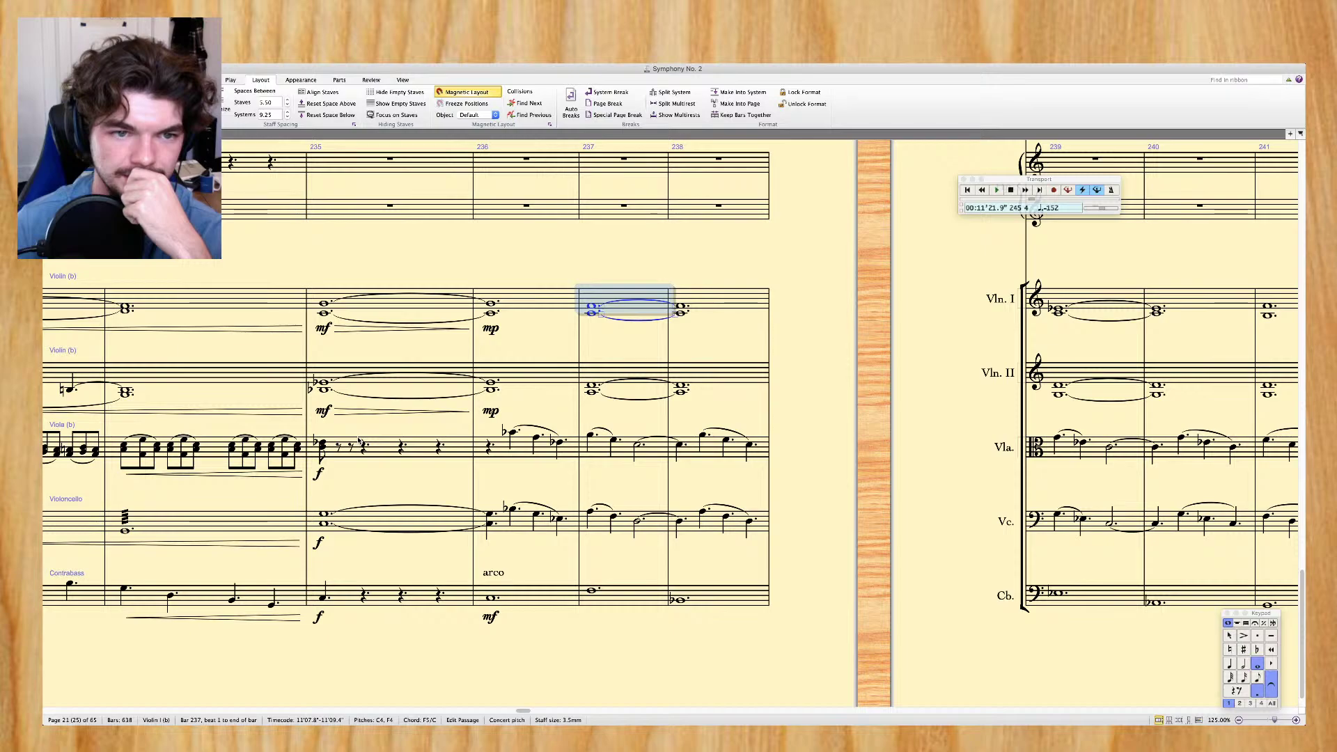
{"action": "scroll", "coordinate": [671, 424], "scroll_direction": "left", "scroll_amount": 3}
{"action": "scroll", "coordinate": [365, 439], "scroll_direction": "right", "scroll_amount": 15}
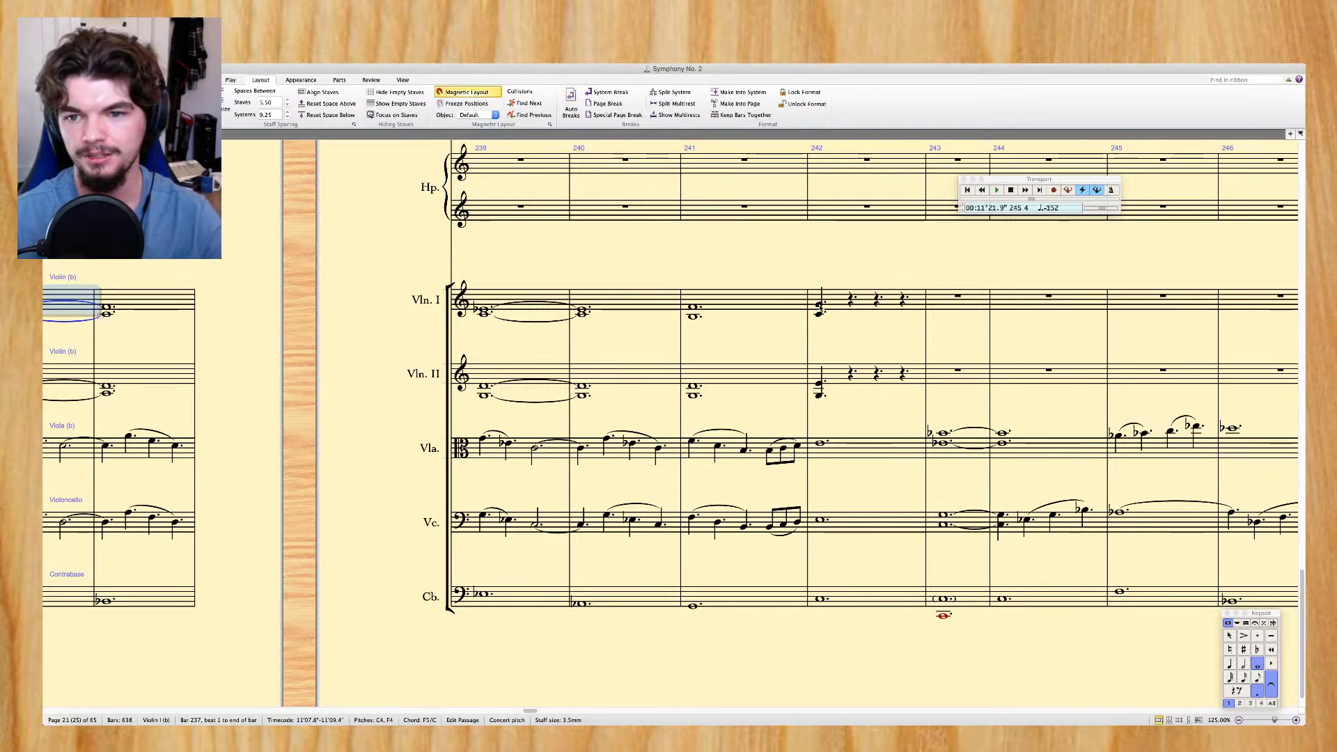
{"action": "scroll", "coordinate": [872, 310], "scroll_direction": "right", "scroll_amount": 10}
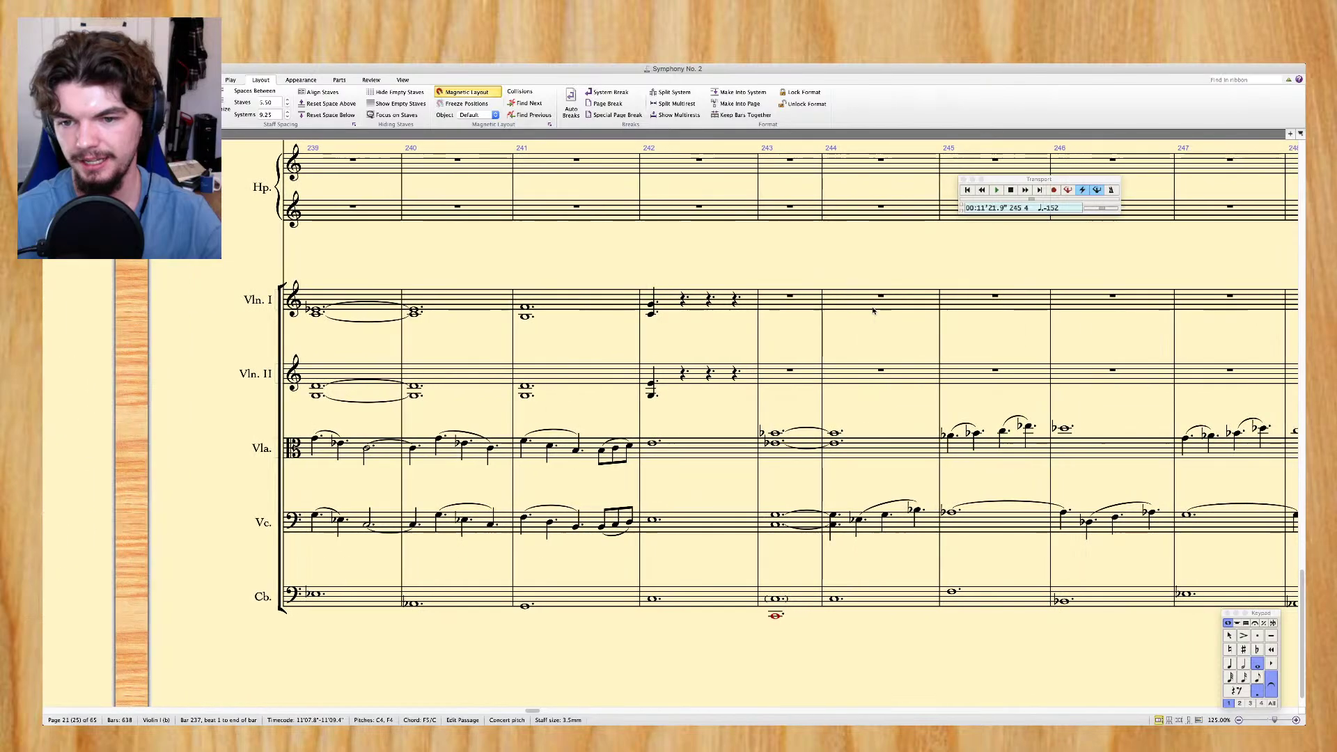
{"action": "scroll", "coordinate": [873, 310], "scroll_direction": "right", "scroll_amount": 3}
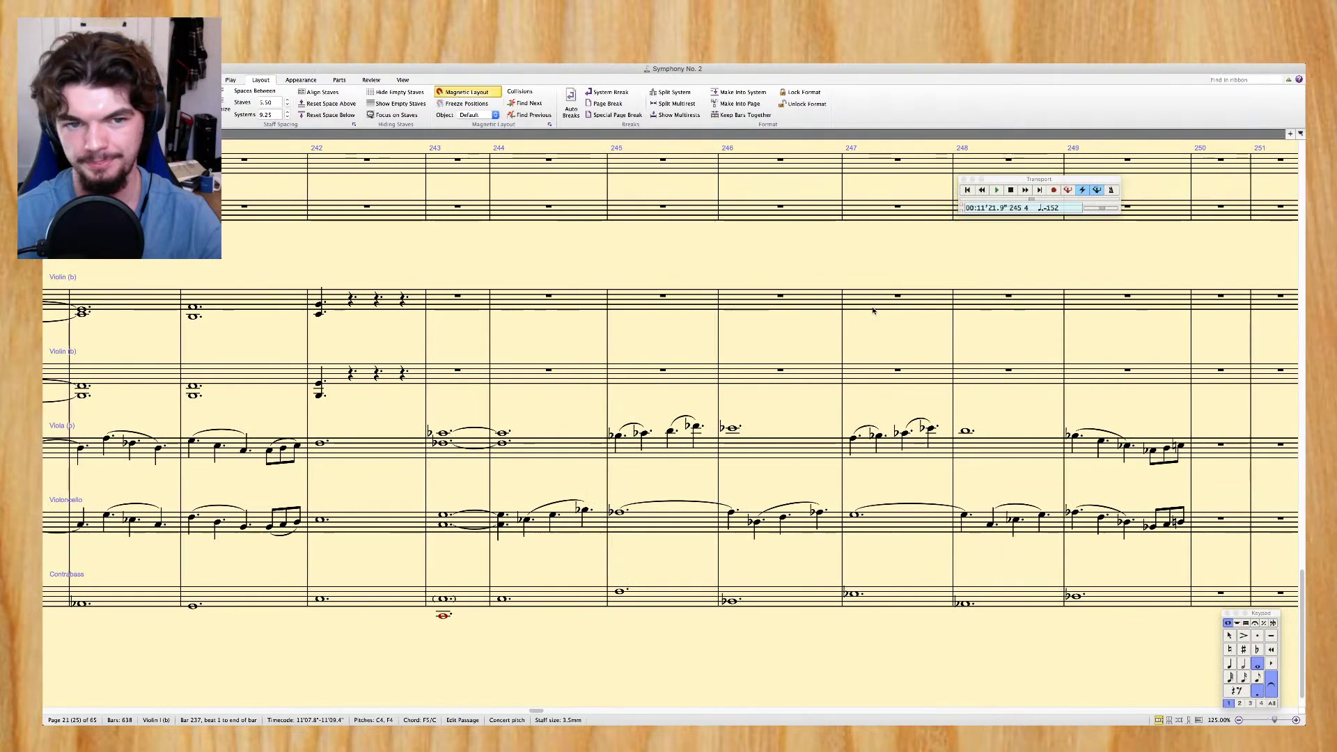
{"action": "scroll", "coordinate": [873, 310], "scroll_direction": "left", "scroll_amount": 8}
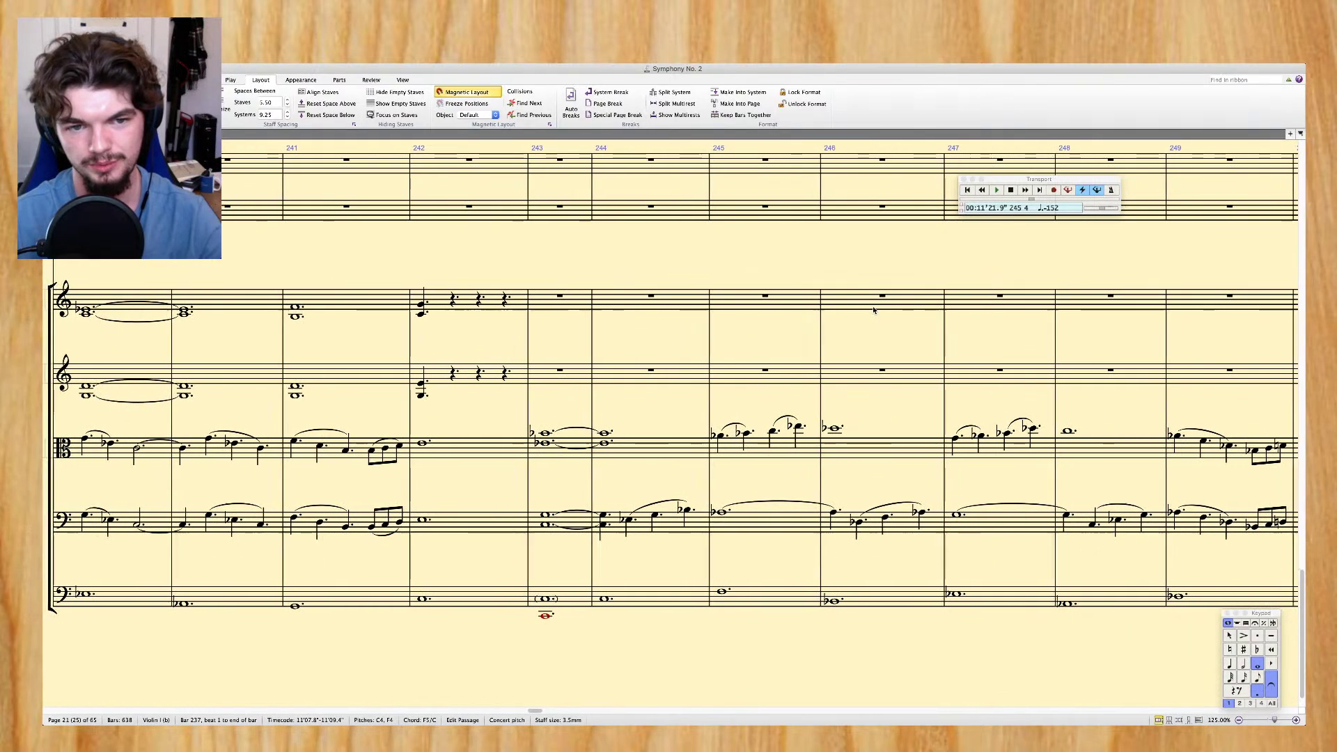
{"action": "scroll", "coordinate": [874, 310], "scroll_direction": "left", "scroll_amount": 4}
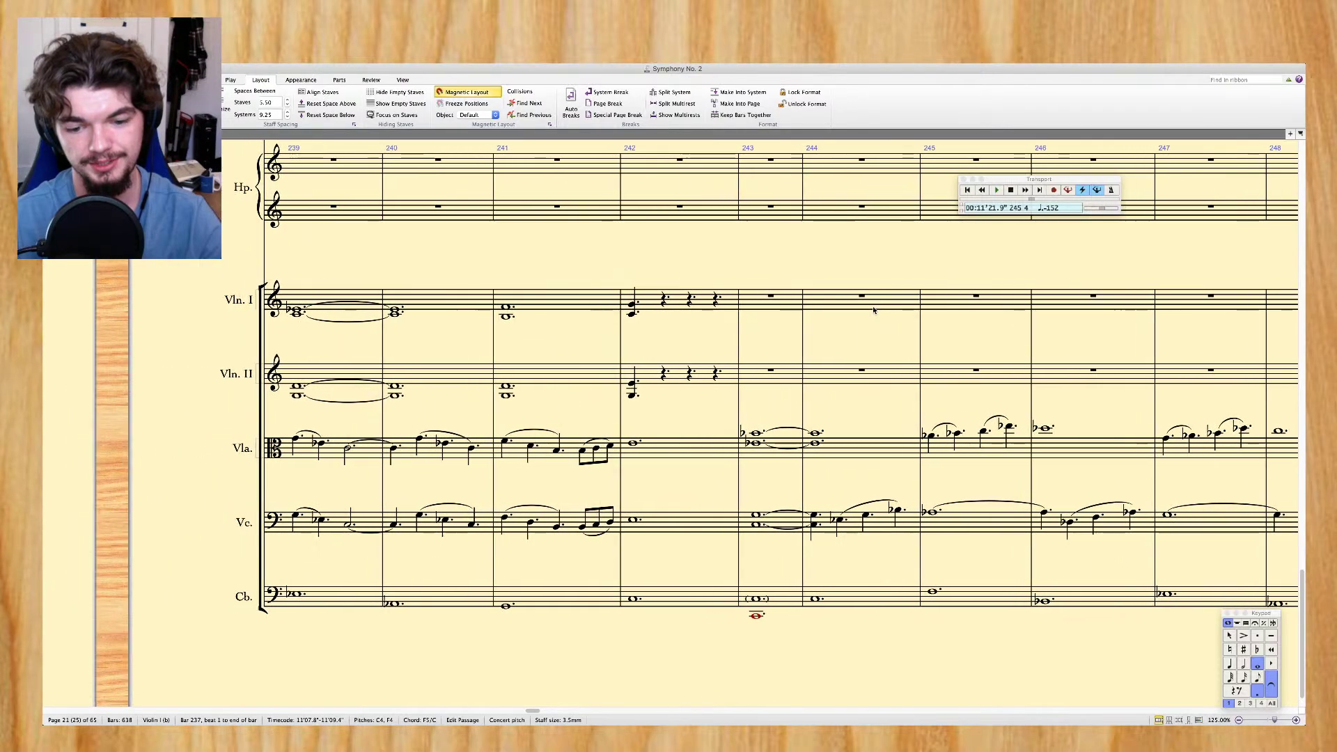
{"action": "scroll", "coordinate": [873, 310], "scroll_direction": "right", "scroll_amount": 10}
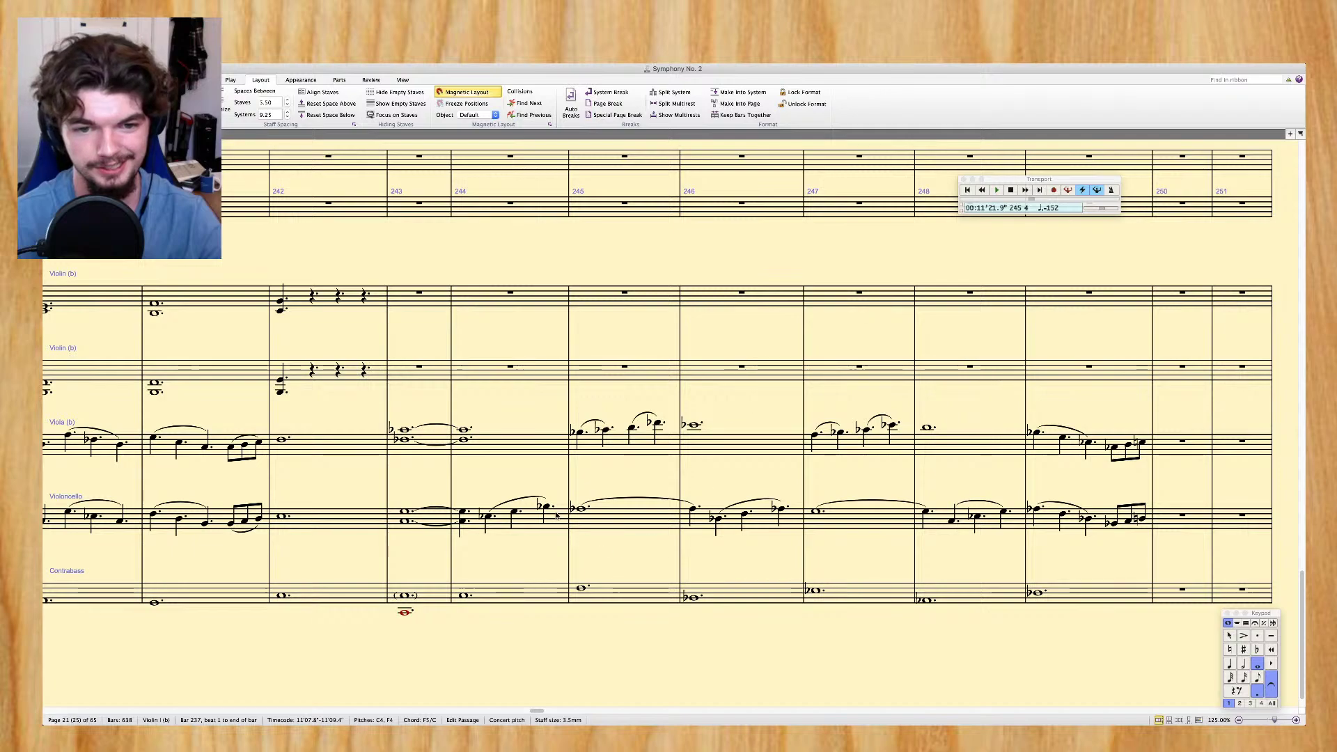
{"action": "left_click", "coordinate": [579, 510]}
{"action": "left_click", "coordinate": [692, 425]}
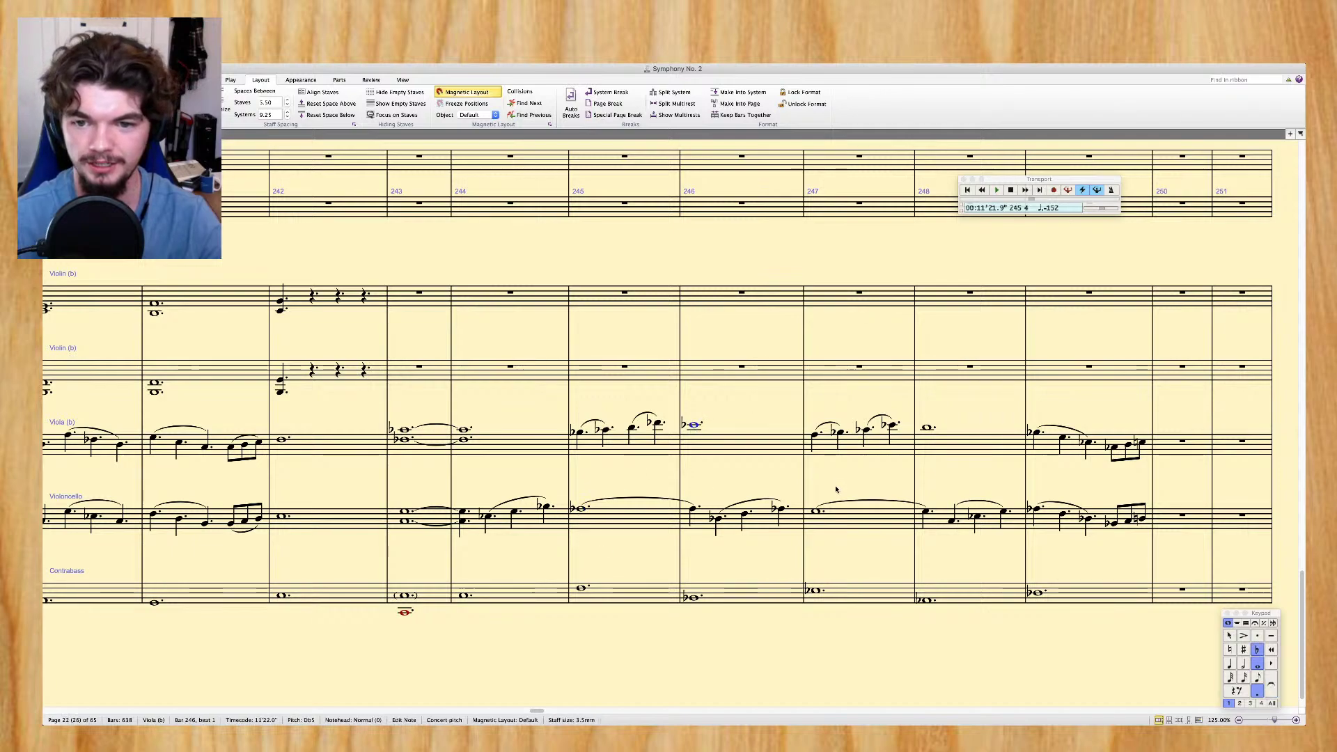
{"action": "left_click", "coordinate": [812, 516]}
{"action": "left_click", "coordinate": [930, 428]}
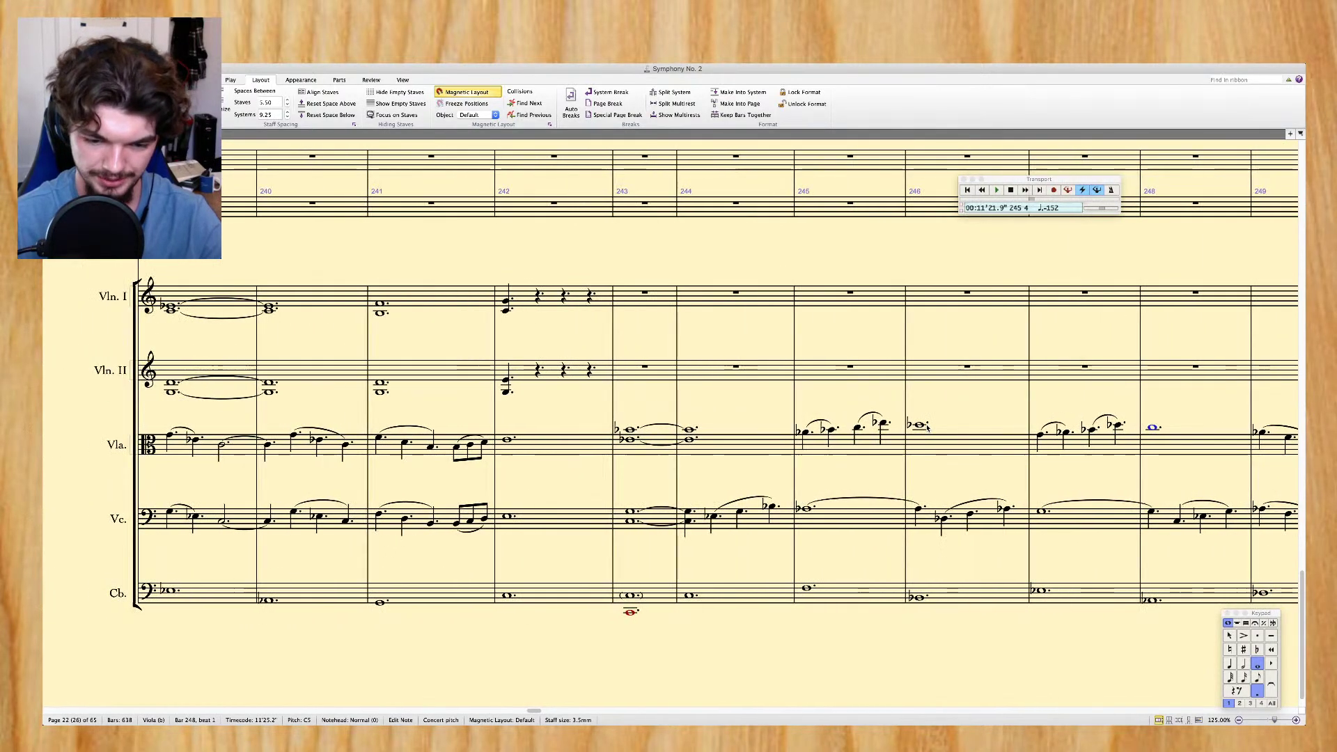
Add dotted quarter chords on beat 2 of bar 242: C4 and G4 in Violin II, E4 and C5 in Violin I
{"action": "left_click", "coordinate": [505, 393]}
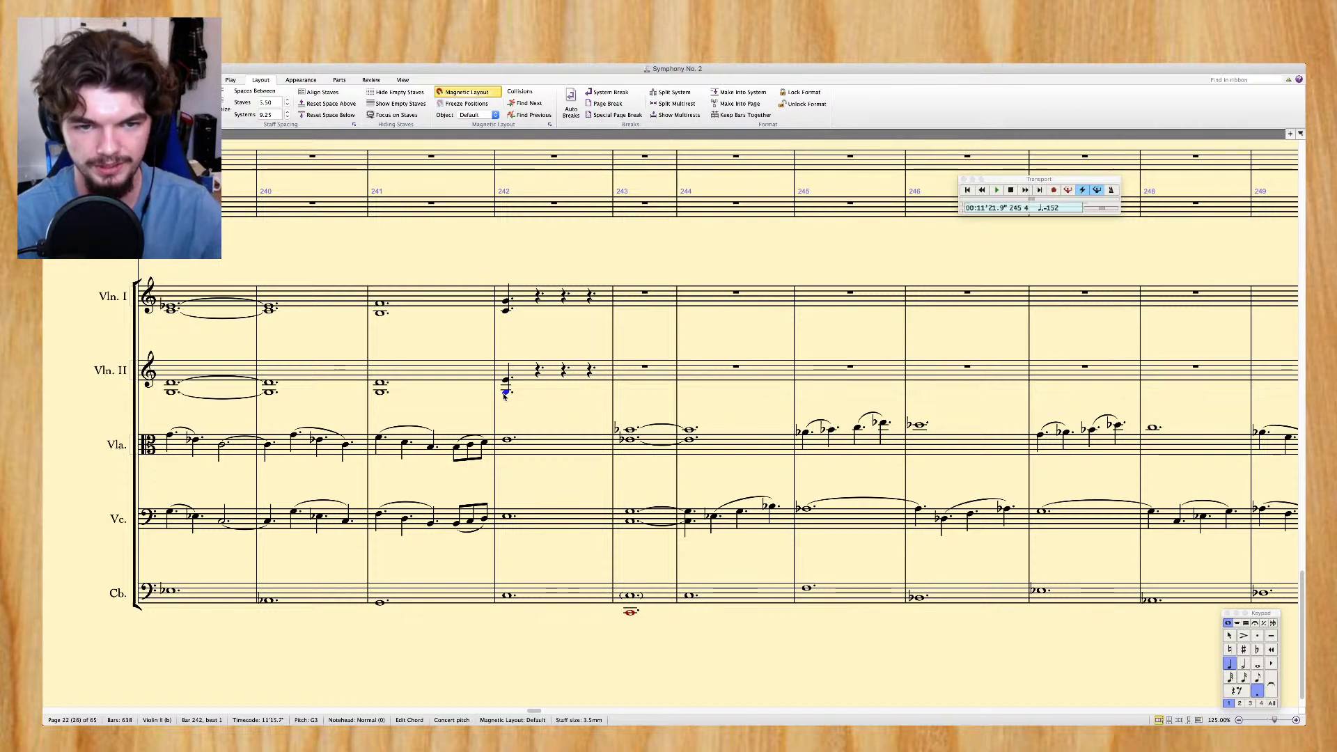
{"action": "key", "text": "g"}
{"action": "key", "text": "6"}
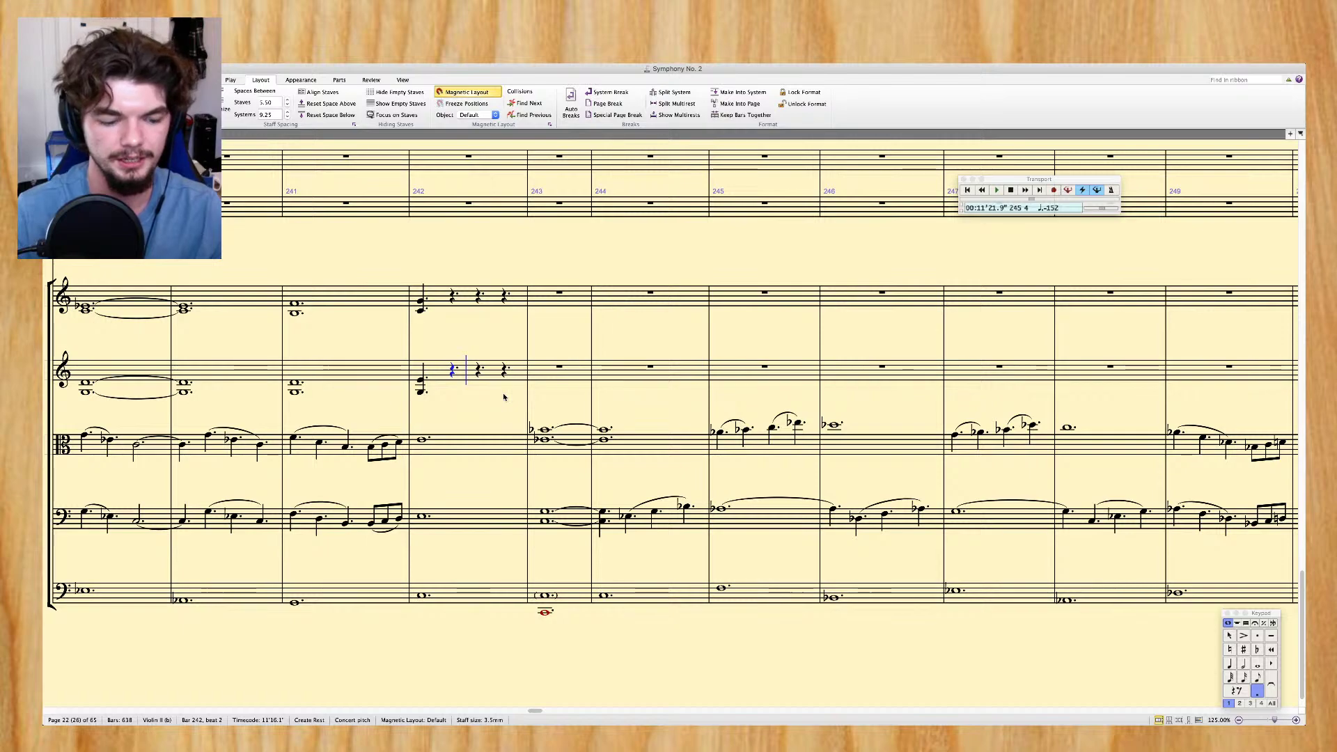
{"action": "key", "text": "Escape"}
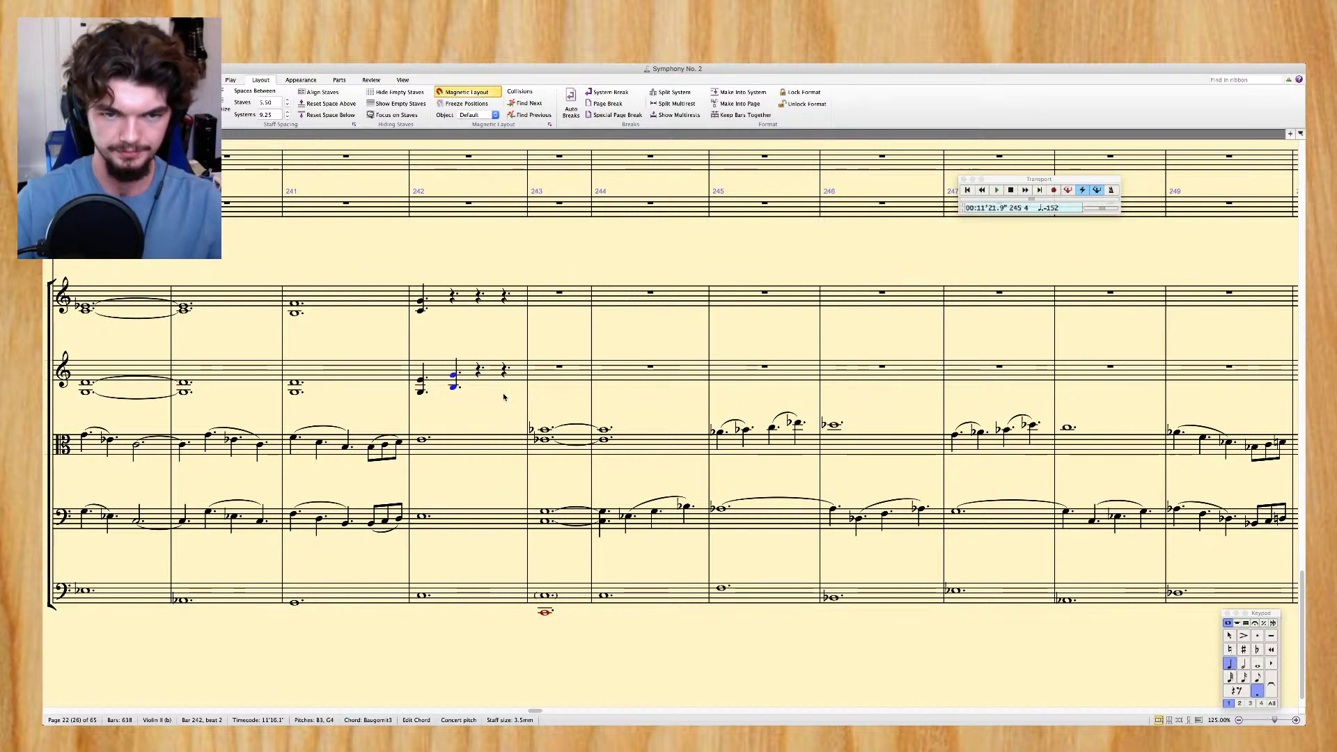
{"action": "left_click", "coordinate": [453, 389]}
{"action": "left_click", "coordinate": [452, 310], "text": "alt"}
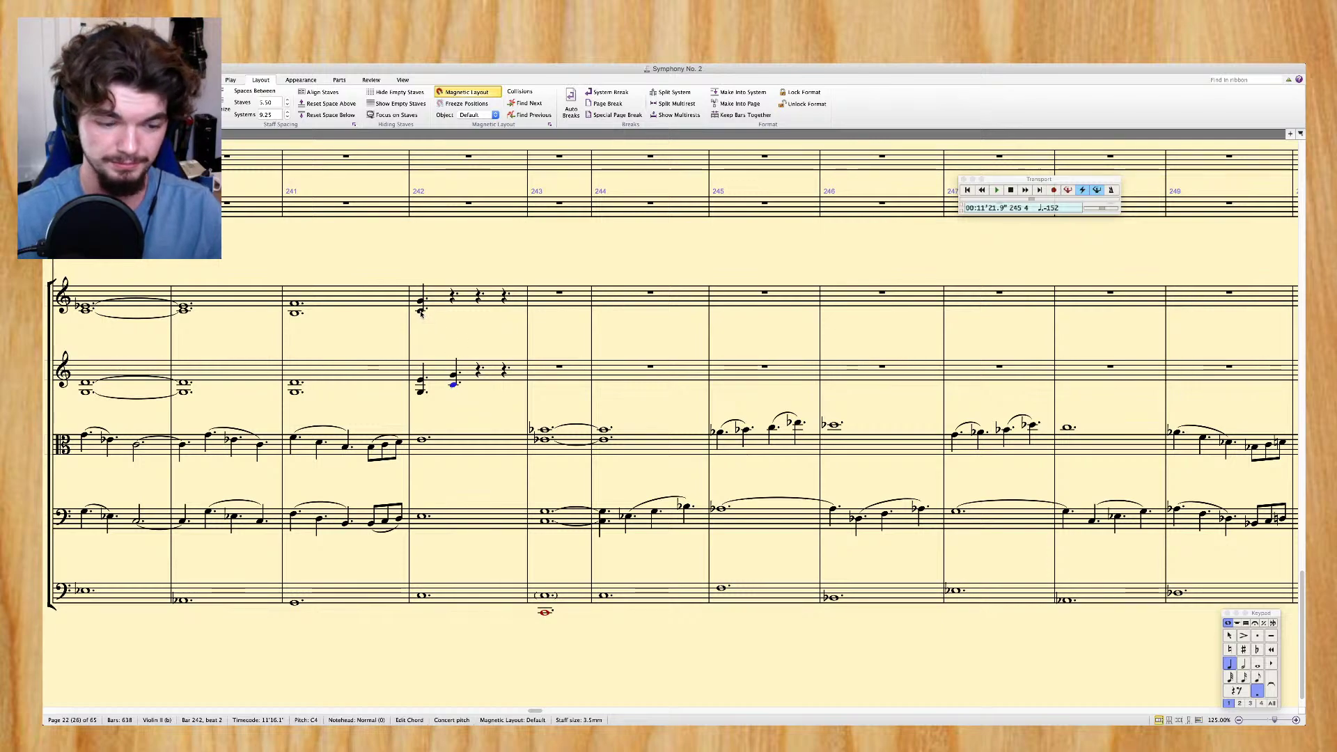
{"action": "key", "text": "ctrl+Up"}
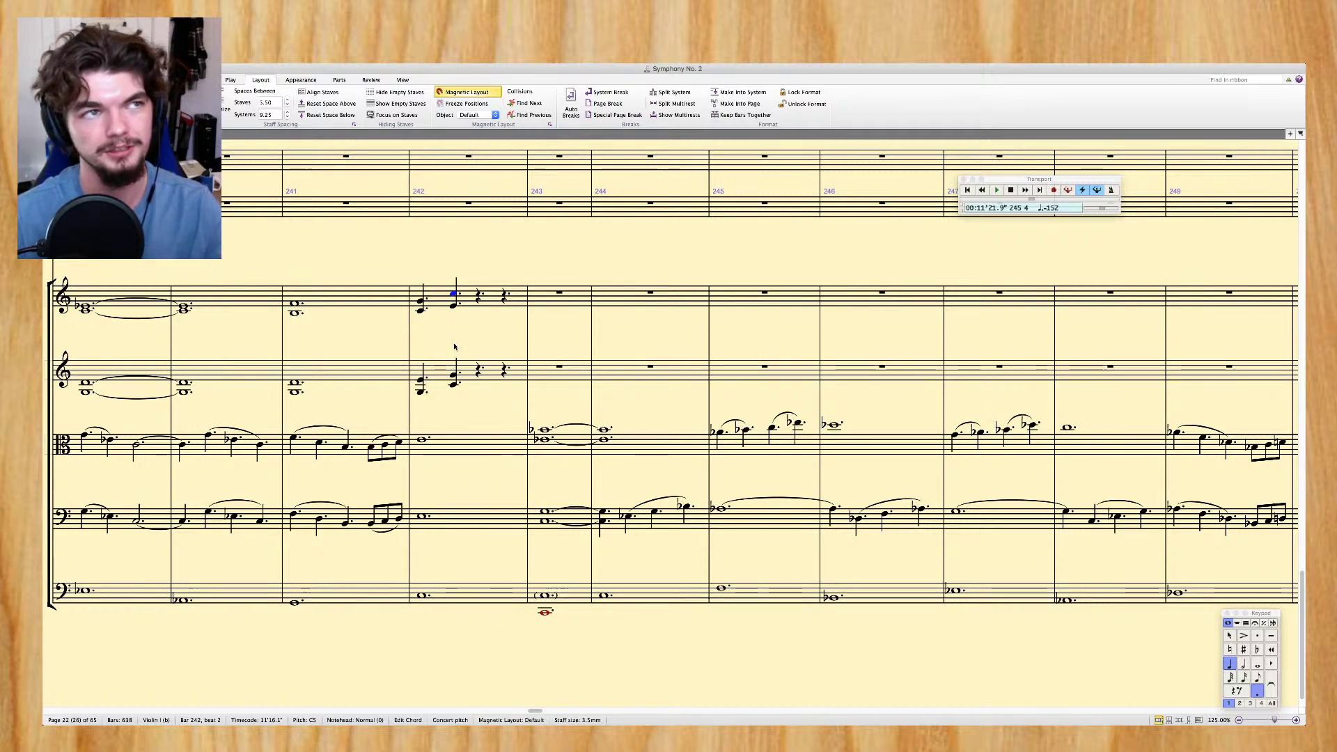
Repeat both violins' beat 2 chords on beats 3 and 4 of bar 242 and beat 1 of bar 243
{"action": "left_click", "coordinate": [456, 382], "text": "shift"}
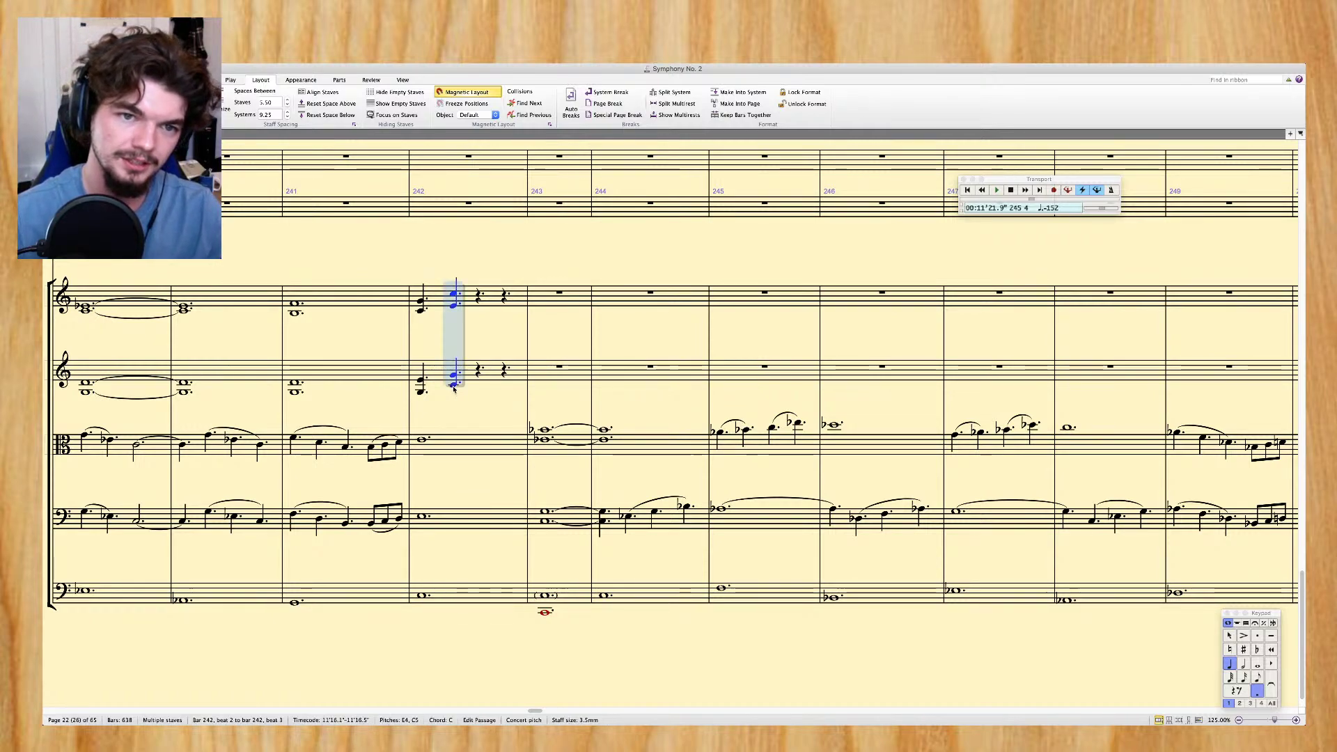
{"action": "key", "text": "r"}
{"action": "key", "text": "Up"}
{"action": "key", "text": "Up"}
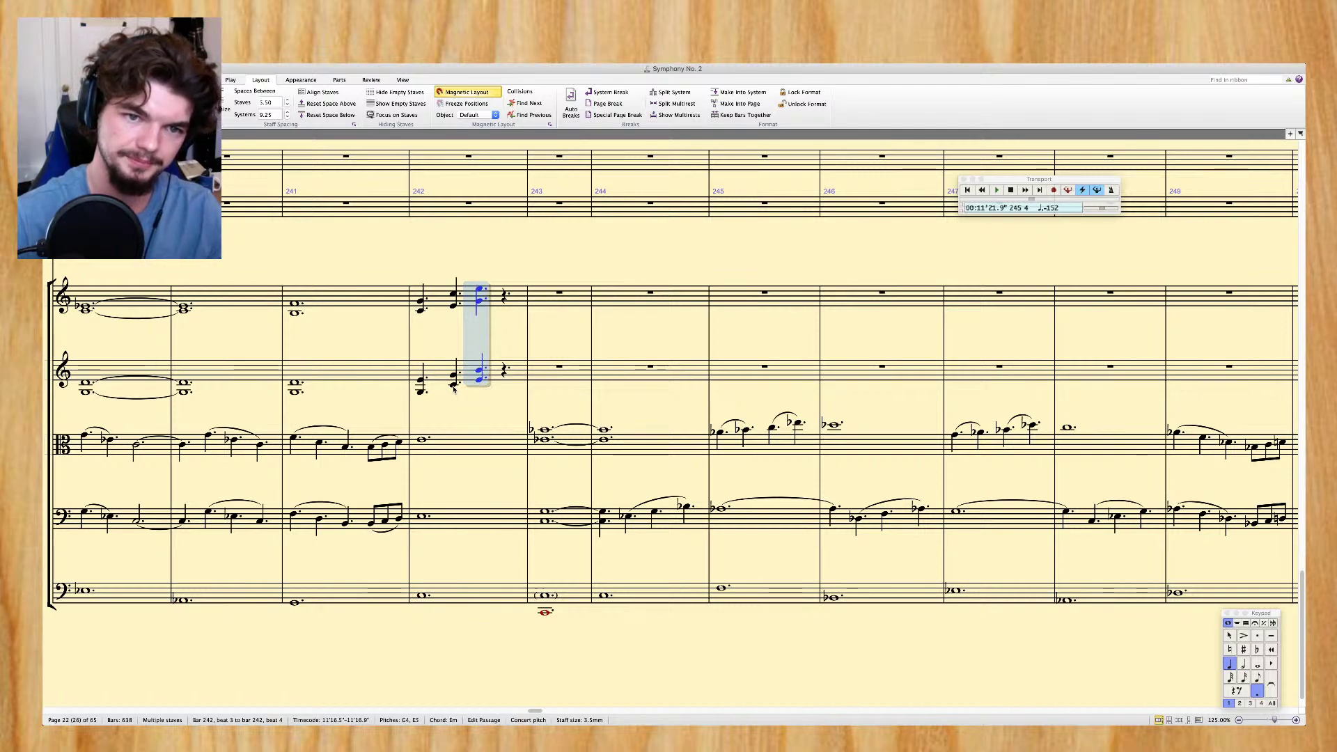
{"action": "key", "text": "Down"}
{"action": "key", "text": "Down"}
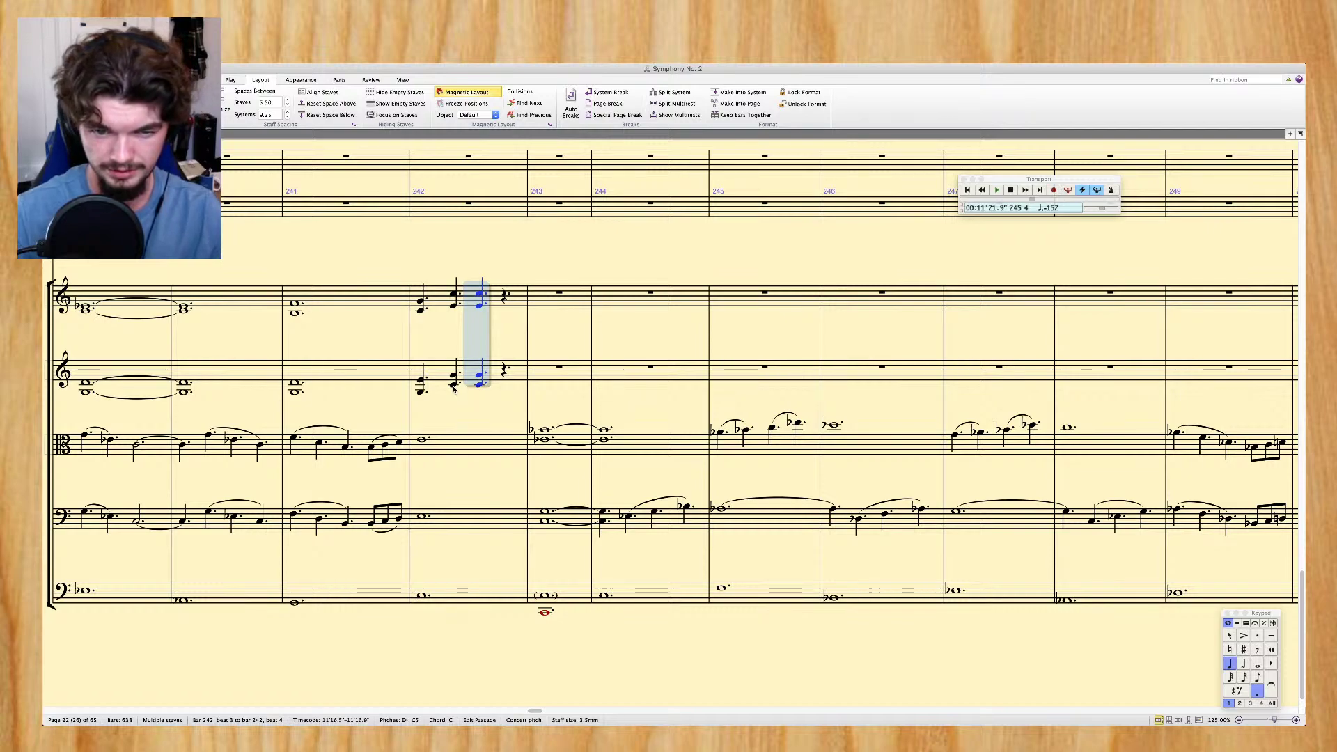
{"action": "key", "text": "r"}
{"action": "key", "text": "r"}
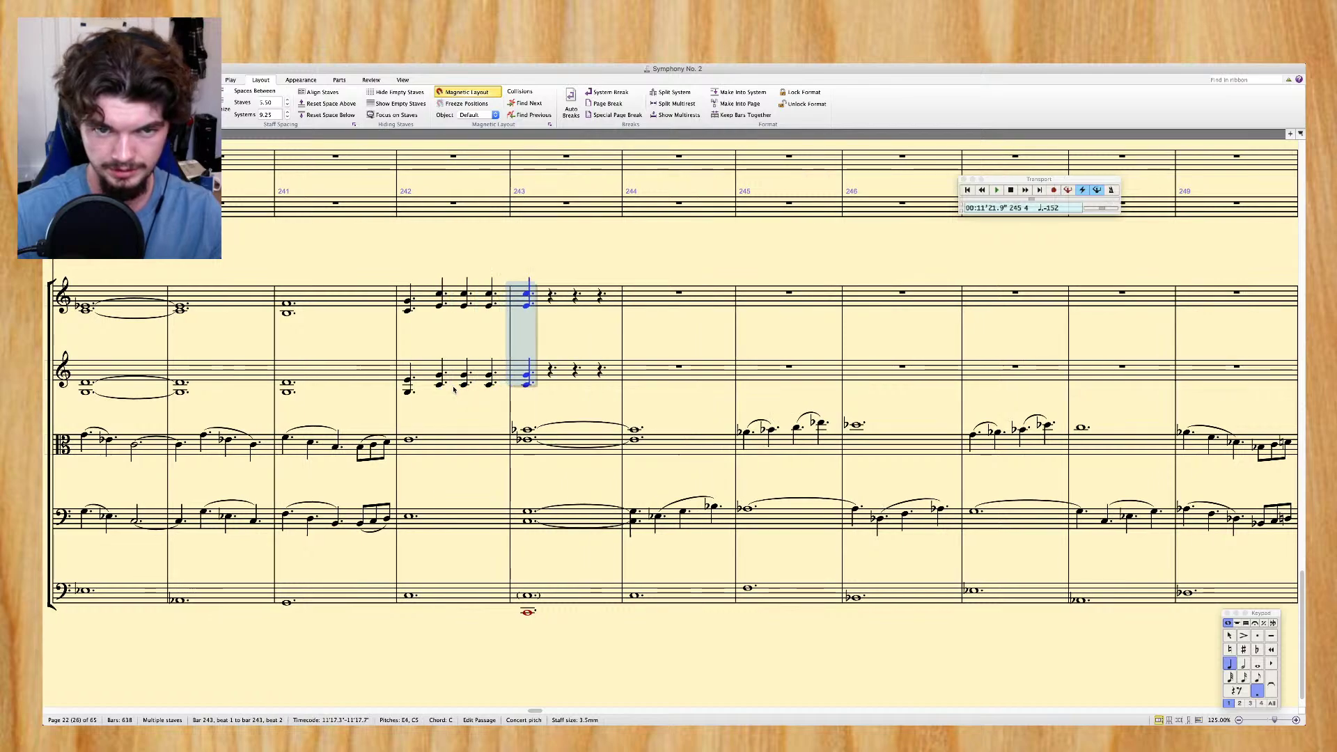
{"action": "key", "text": "Escape"}
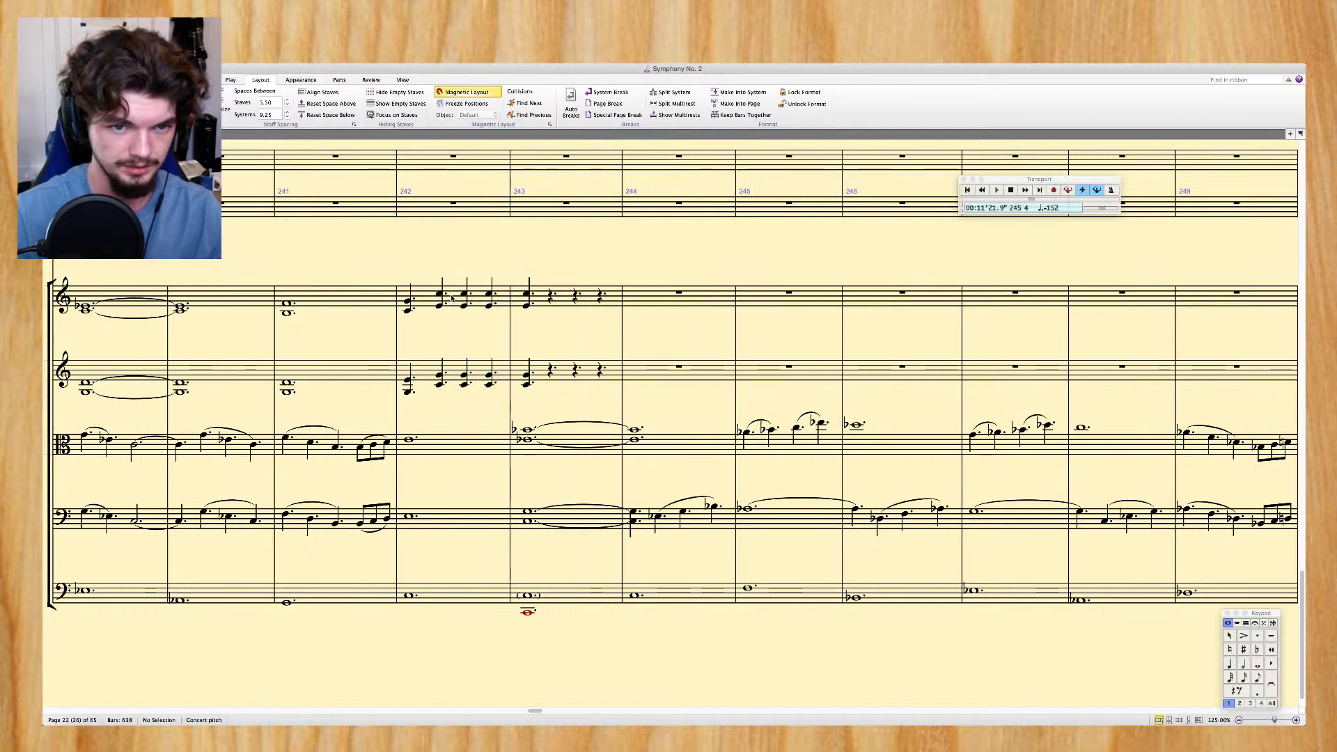
Raise Violin I's upper chord notes to E5 and G5 on beats 3 and 4 of bar 242 and B-flat 5 in bar 243
{"action": "left_click", "coordinate": [489, 285]}
{"action": "left_click", "coordinate": [528, 294]}
{"action": "key", "text": "Up"}
{"action": "key", "text": "Up"}
{"action": "key", "text": "Up"}
{"action": "key", "text": "Up"}
{"action": "key", "text": "Up"}
{"action": "key", "text": "Up"}
{"action": "key", "text": "Up"}
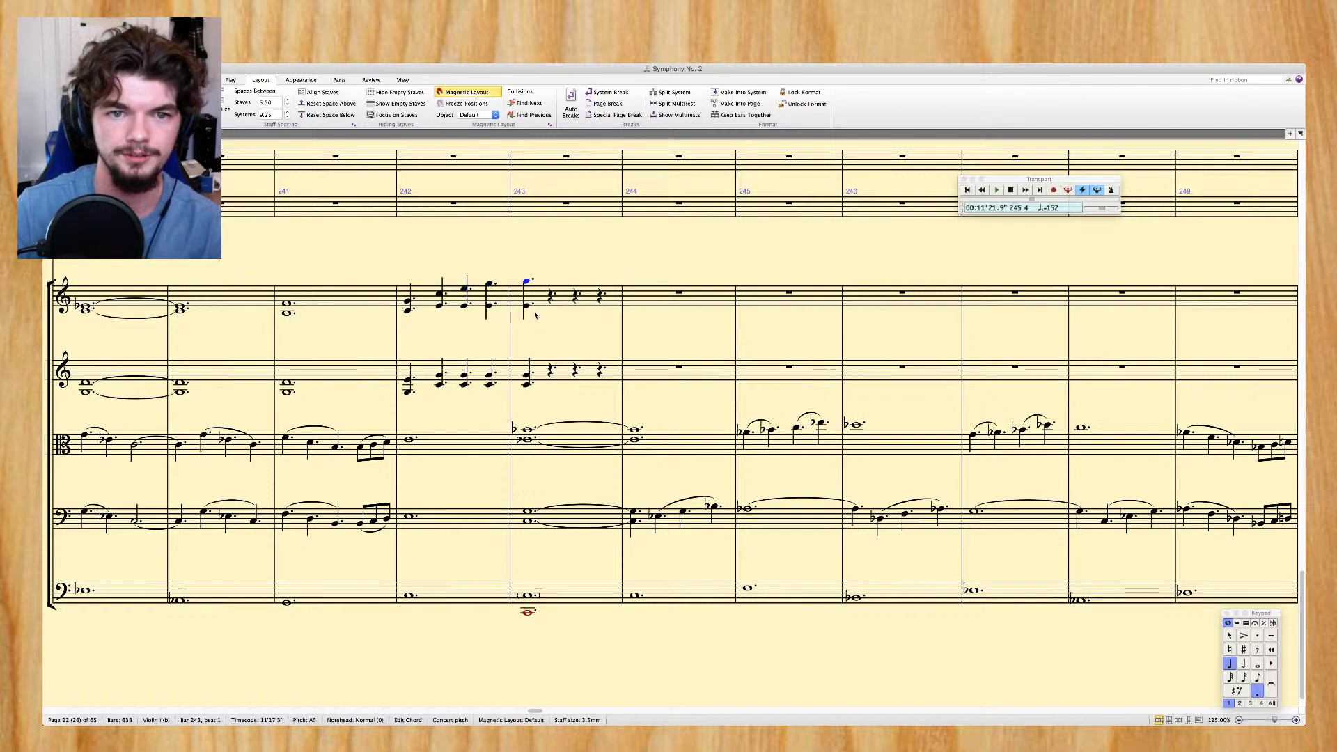
{"action": "key", "text": "KP_9"}
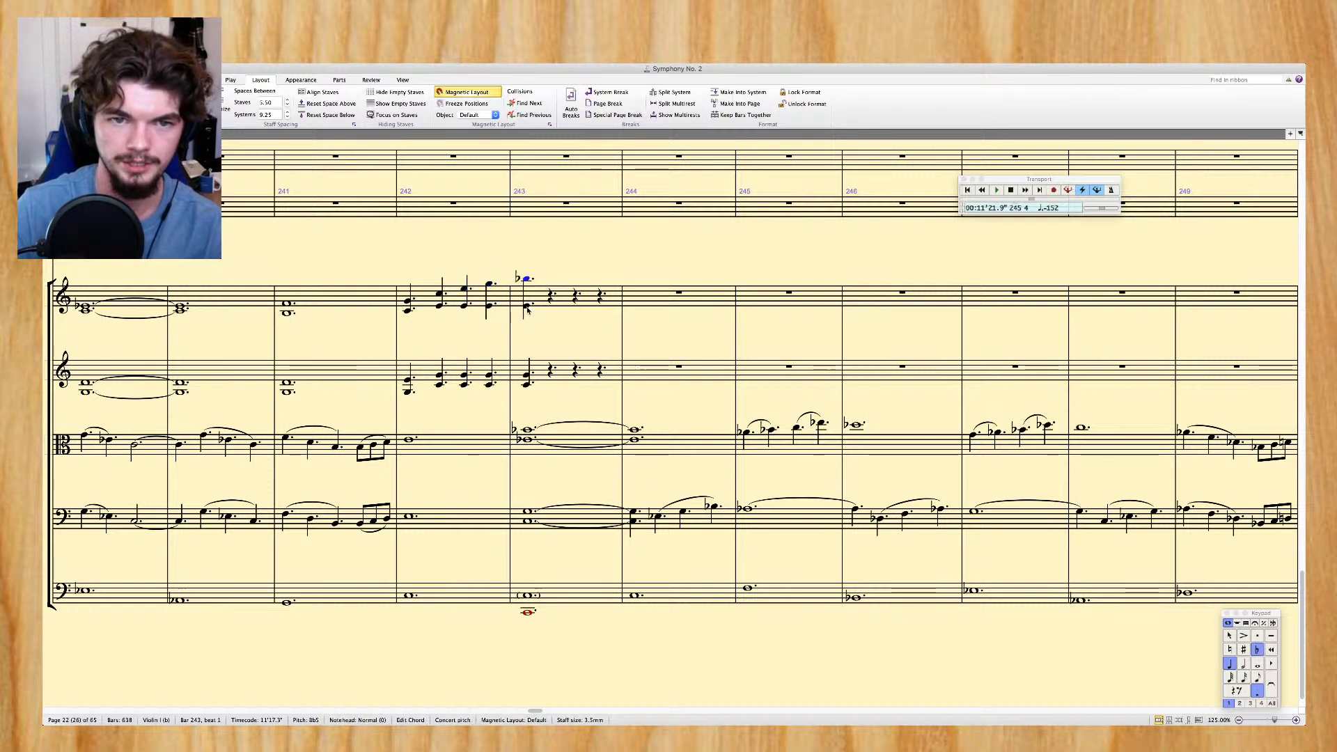
Raise Violin I's lower chord notes to G4 and C5 on beats 3 and 4 of bar 242 and E-flat 5 in bar 243
{"action": "left_click", "coordinate": [527, 310]}
{"action": "key", "text": "Up"}
{"action": "key", "text": "Up"}
{"action": "key", "text": "Up"}
{"action": "key", "text": "Up"}
{"action": "key", "text": "Up"}
{"action": "key", "text": "Up"}
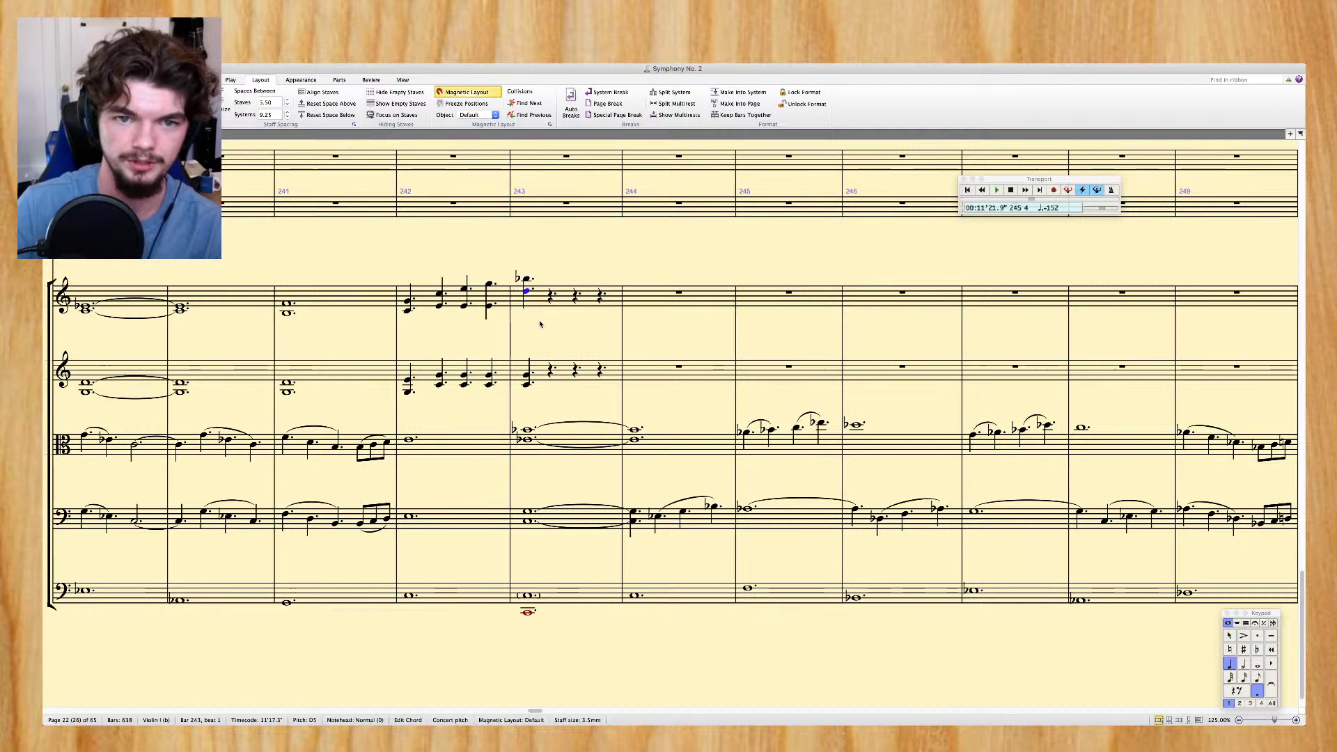
{"action": "key", "text": "KP_9"}
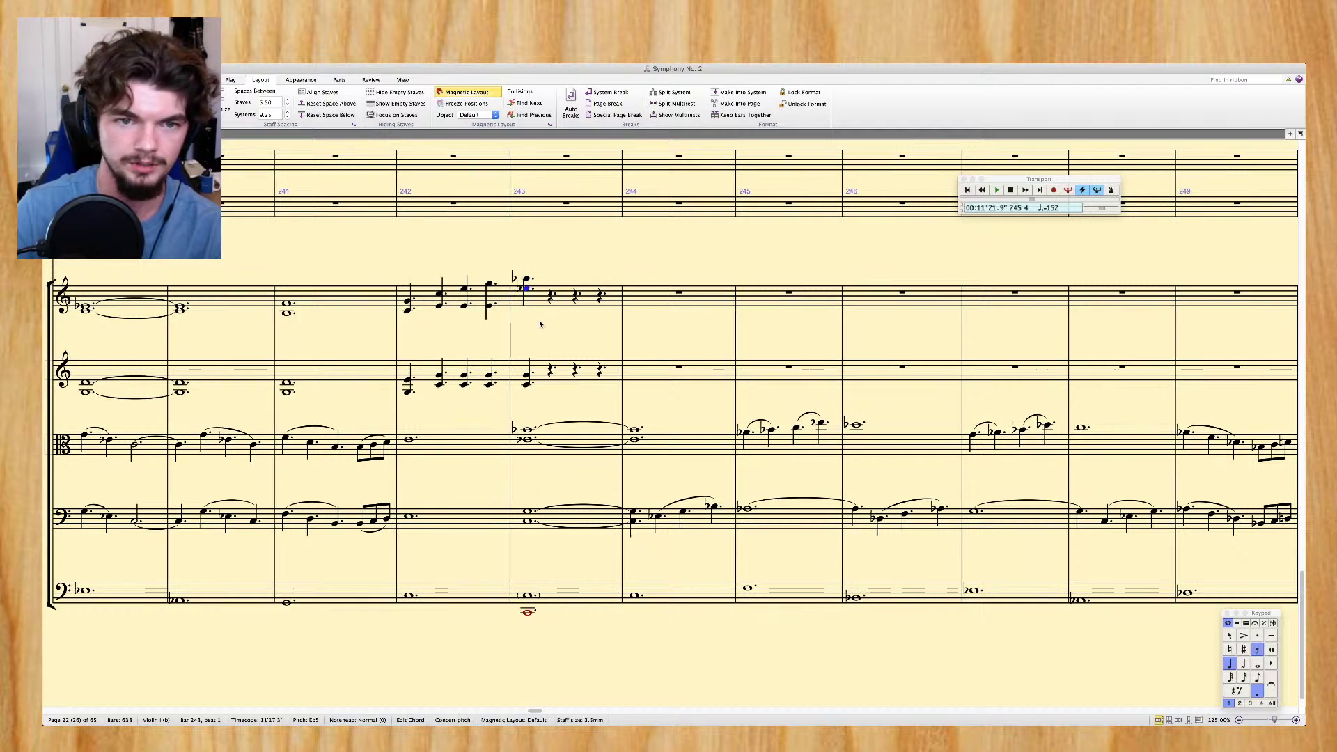
{"action": "left_click", "coordinate": [465, 302]}
{"action": "left_click", "coordinate": [490, 293]}
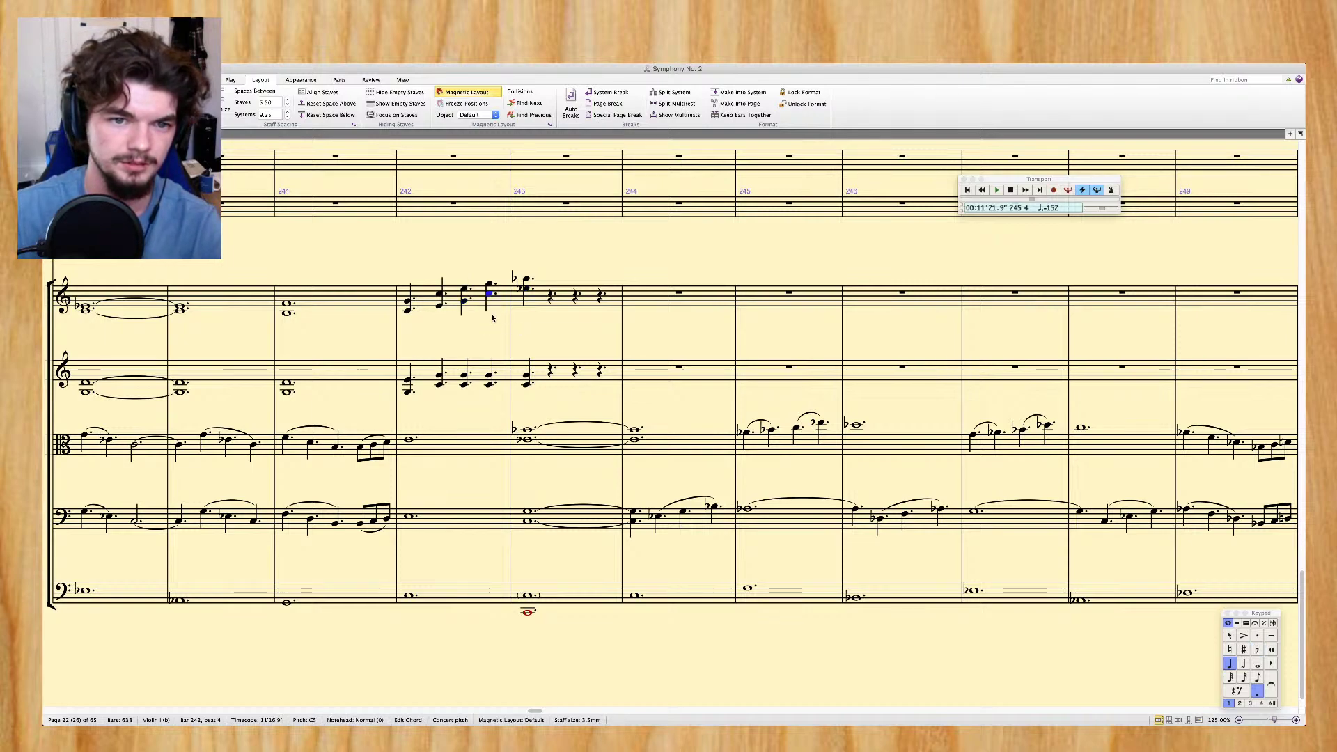
Raise Violin II's upper chord notes to C5 and E5 on beats 3 and 4 of bar 242 and G5 in bar 243
{"action": "left_click", "coordinate": [464, 370]}
{"action": "left_click", "coordinate": [489, 374]}
{"action": "left_click", "coordinate": [526, 377]}
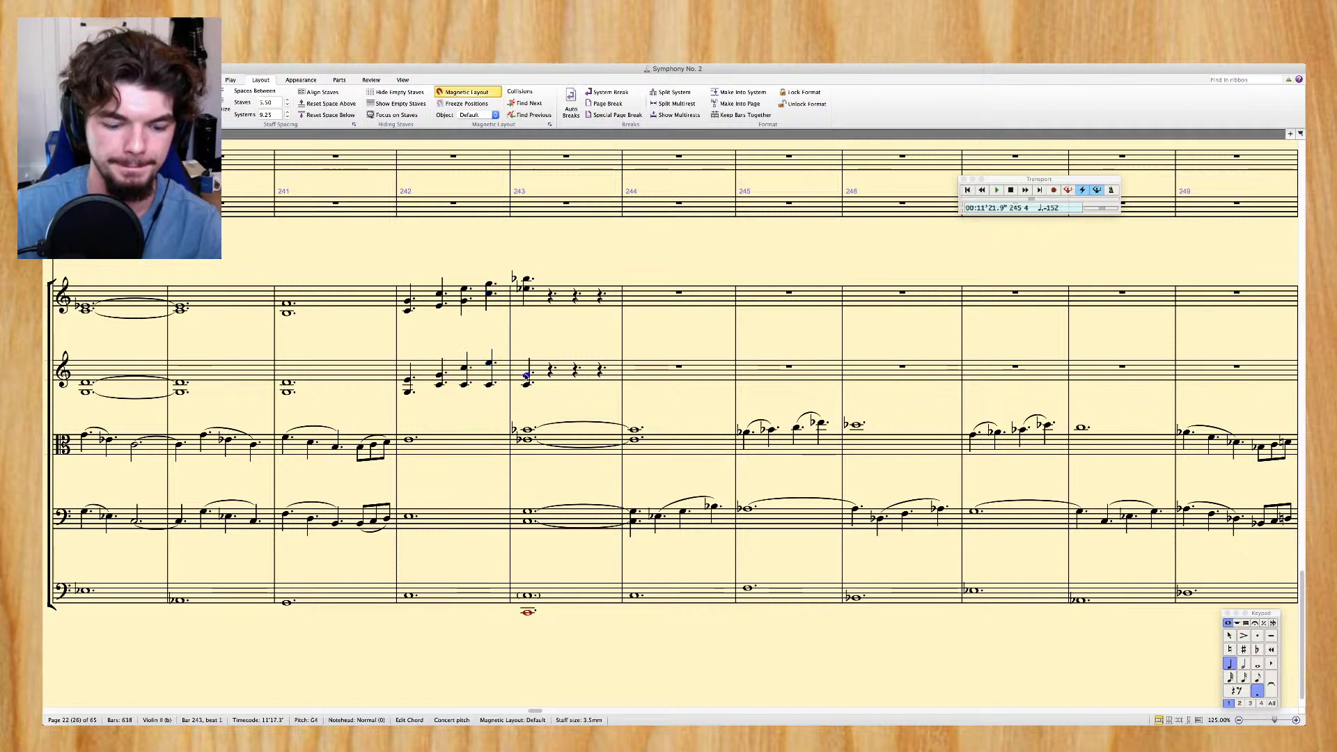
{"action": "key", "text": "8"}
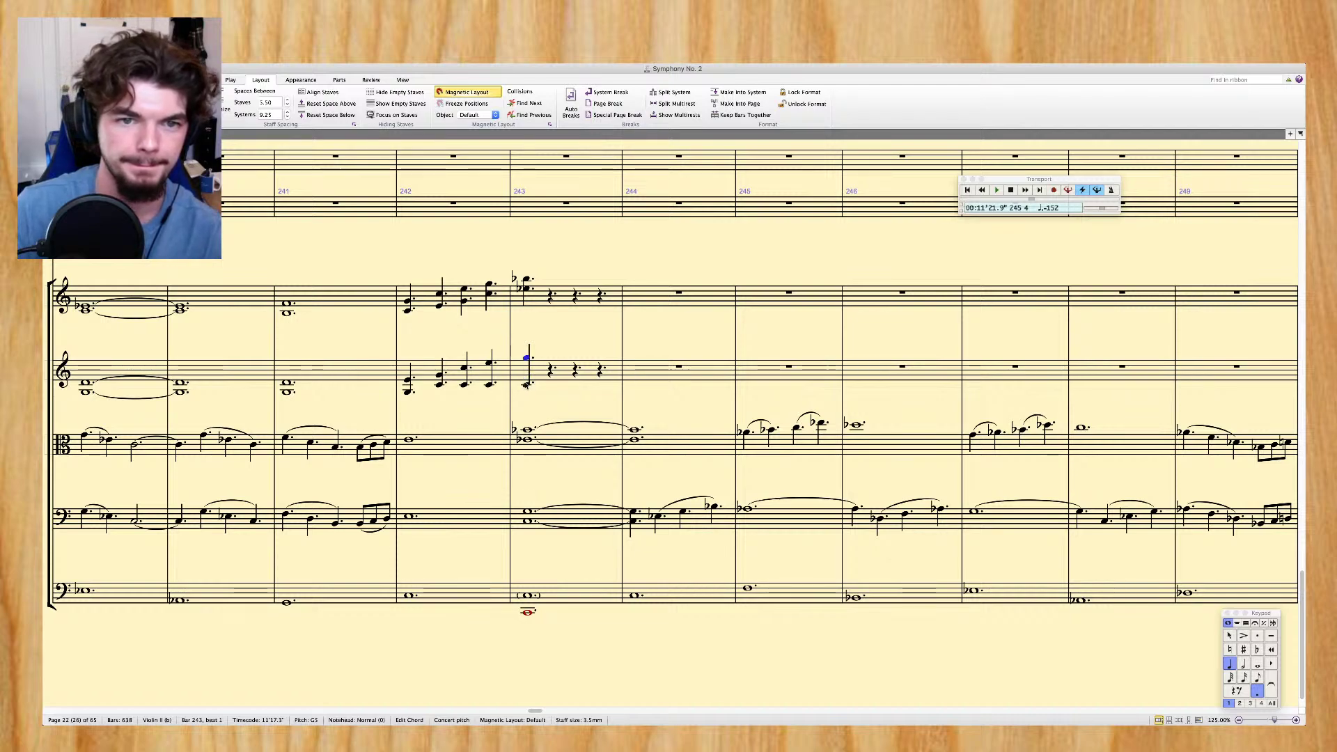
Raise Violin II's lower chord notes to C5 in bar 243 and G4 and E4 on beats 4 and 3 of bar 242
{"action": "key", "text": "ctrl+Up"}
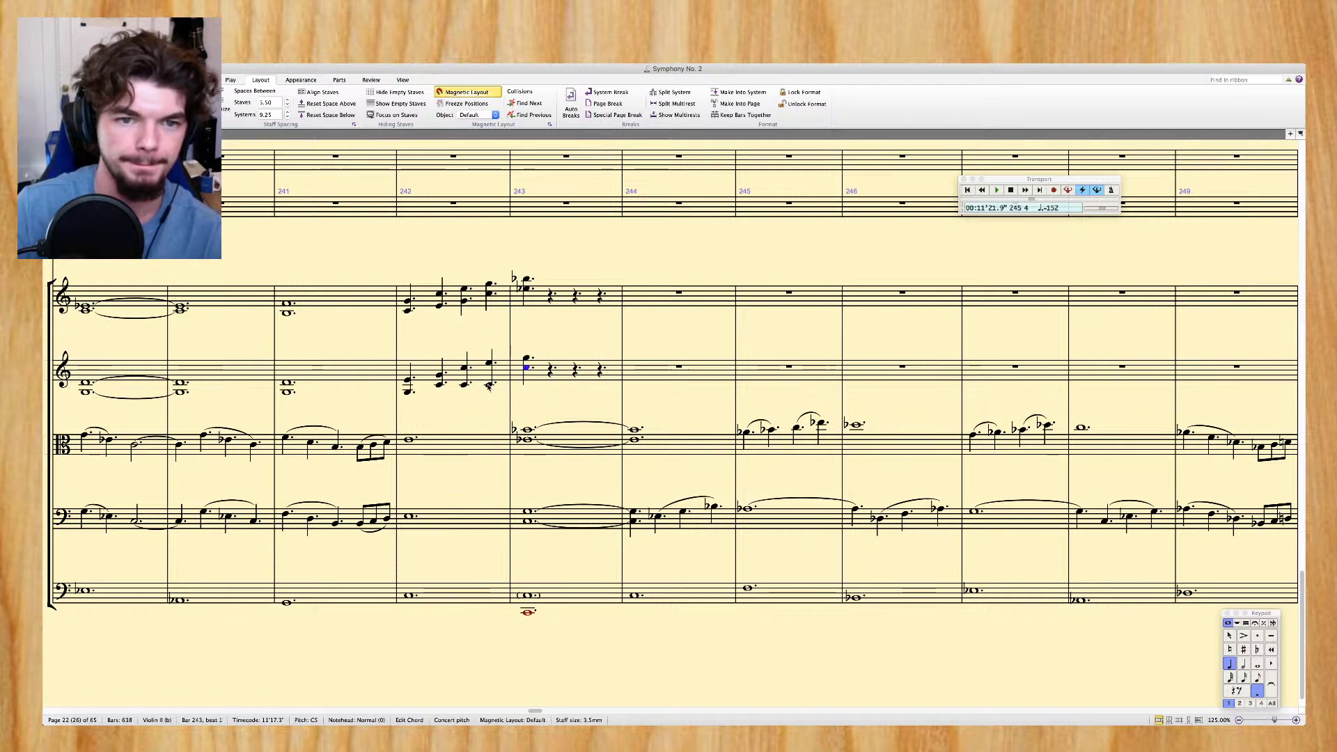
{"action": "key", "text": "Left"}
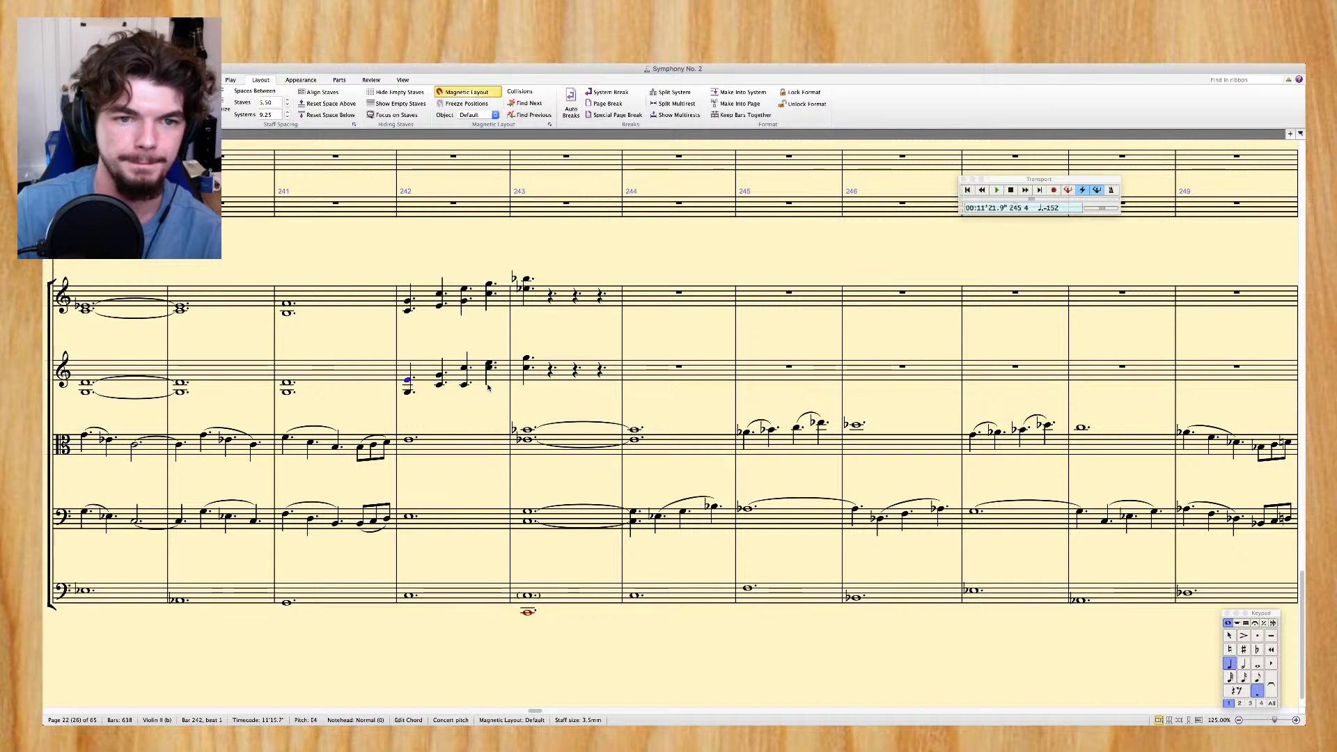
{"action": "key", "text": "Right"}
{"action": "key", "text": "Right"}
{"action": "key", "text": "Right"}
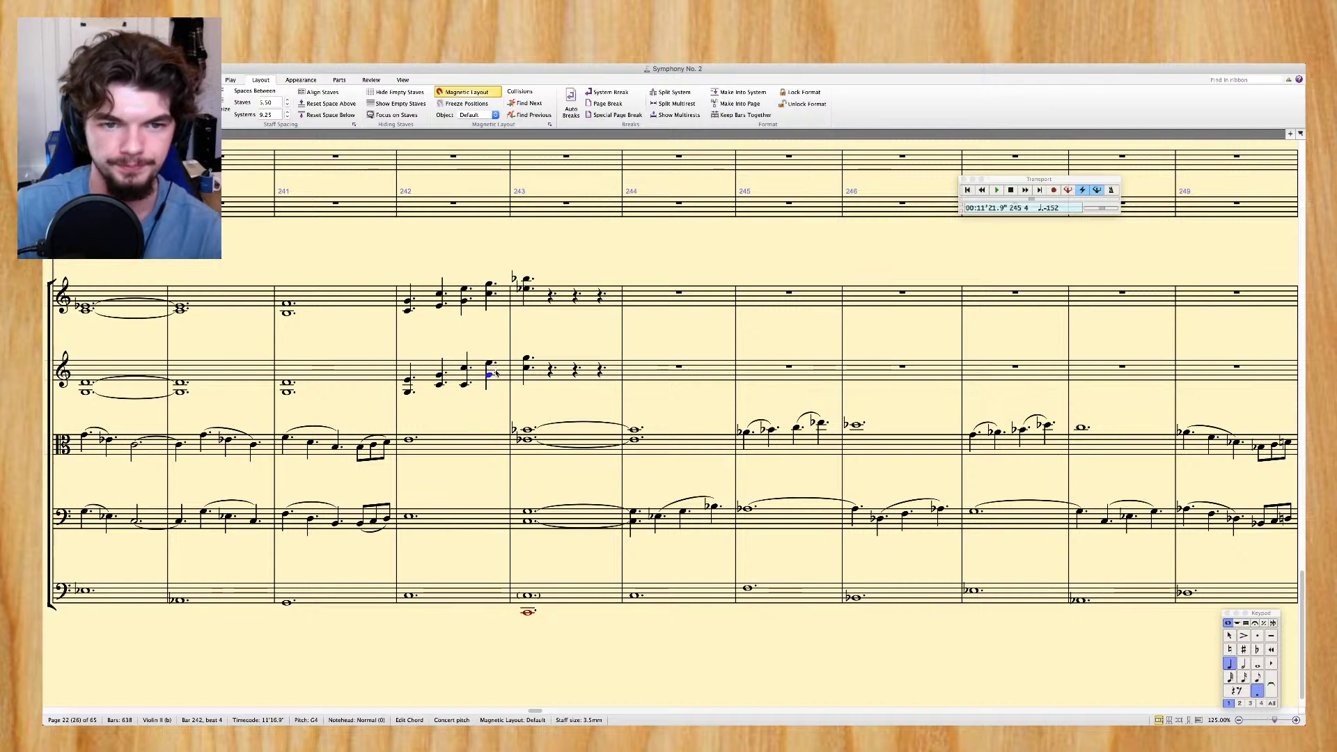
{"action": "key", "text": "Left"}
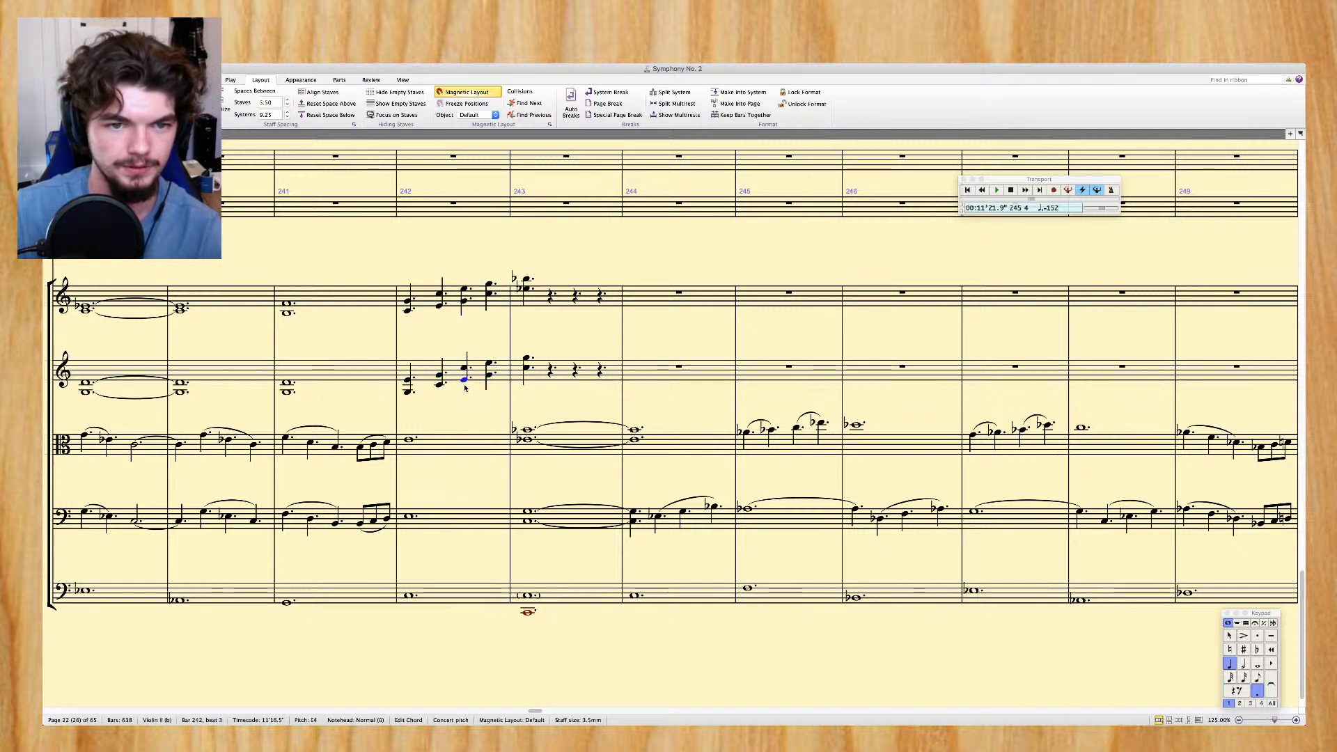
Slur beats 1–2 and beats 3–4 of bar 242 in both Violin I and Violin II
{"action": "left_click", "coordinate": [409, 305]}
{"action": "left_click", "coordinate": [440, 376], "text": "shift"}
{"action": "key", "text": "s"}
{"action": "left_click", "coordinate": [464, 291]}
{"action": "left_click", "coordinate": [485, 359], "text": "shift"}
{"action": "key", "text": "s"}
{"action": "left_click", "coordinate": [430, 336]}
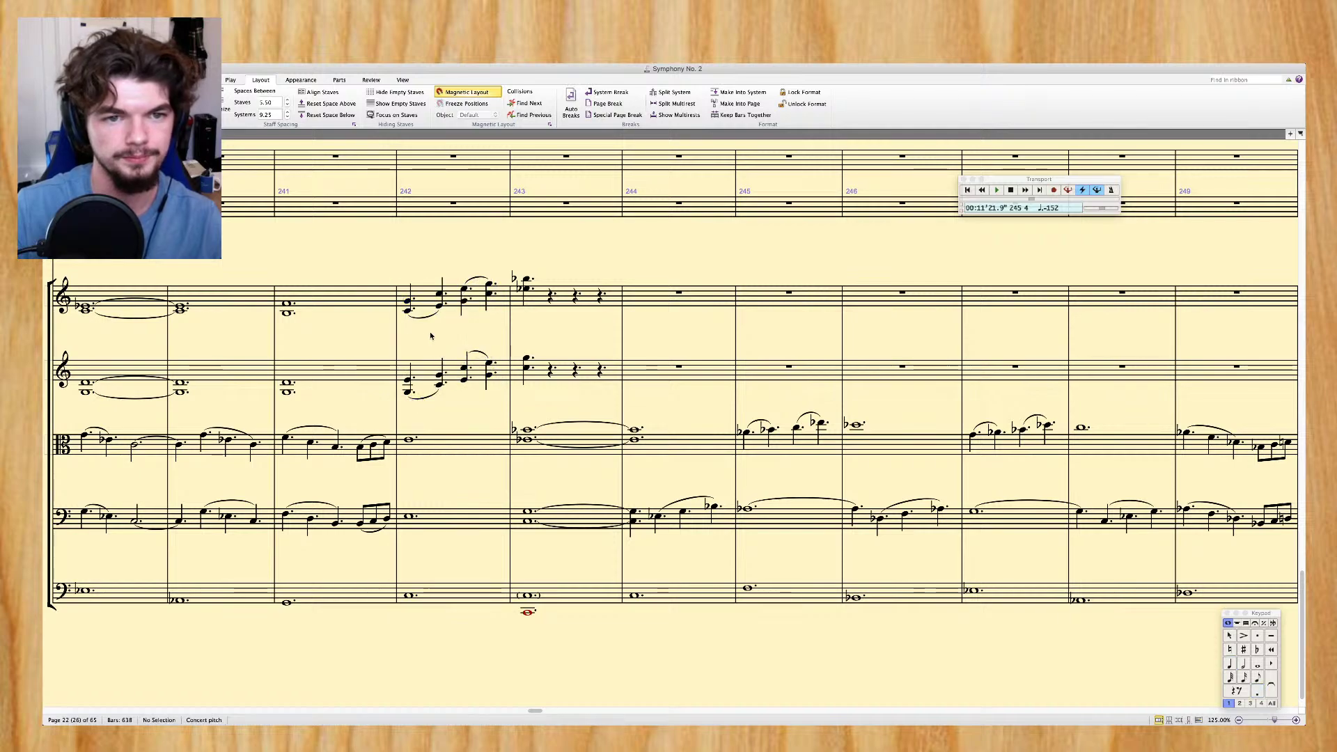
Play back all the strings from bar 240 through the new violin chords in bar 243
{"action": "left_click", "coordinate": [415, 296]}
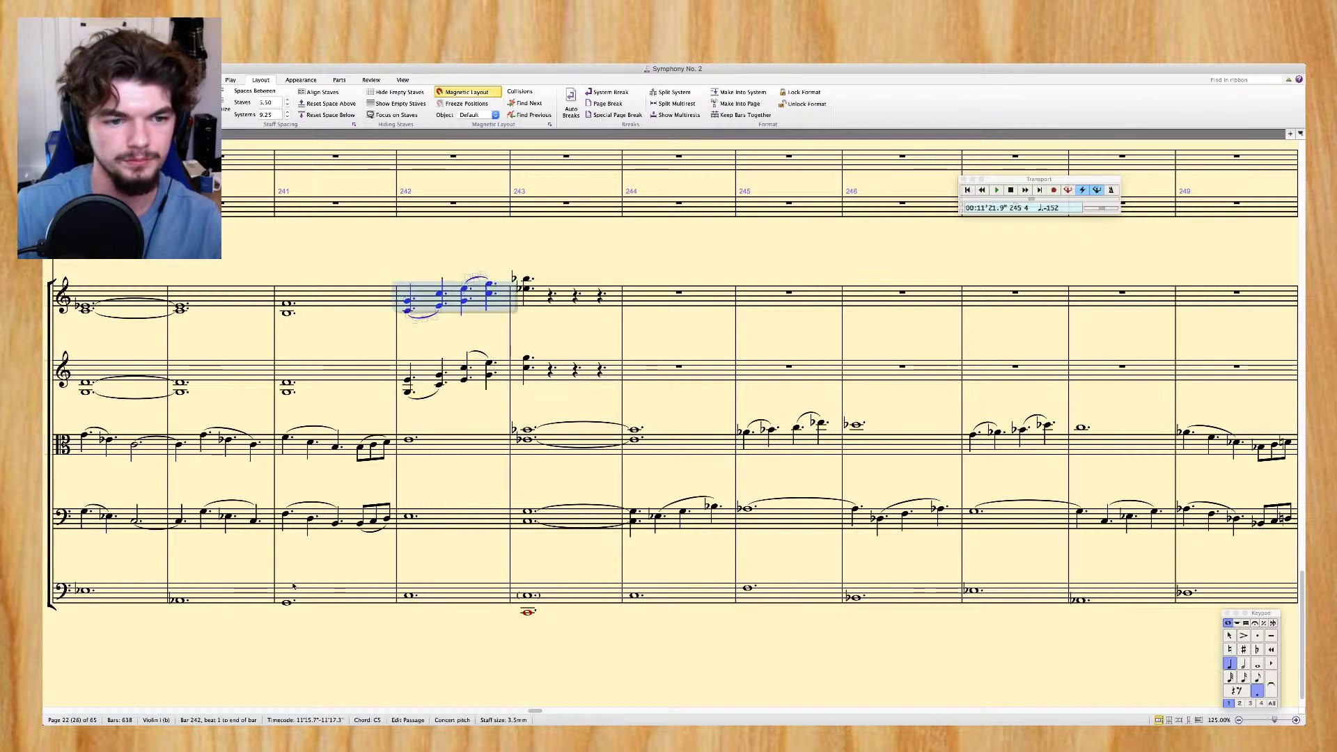
{"action": "left_click", "coordinate": [268, 592], "text": "shift"}
{"action": "key", "text": "p"}
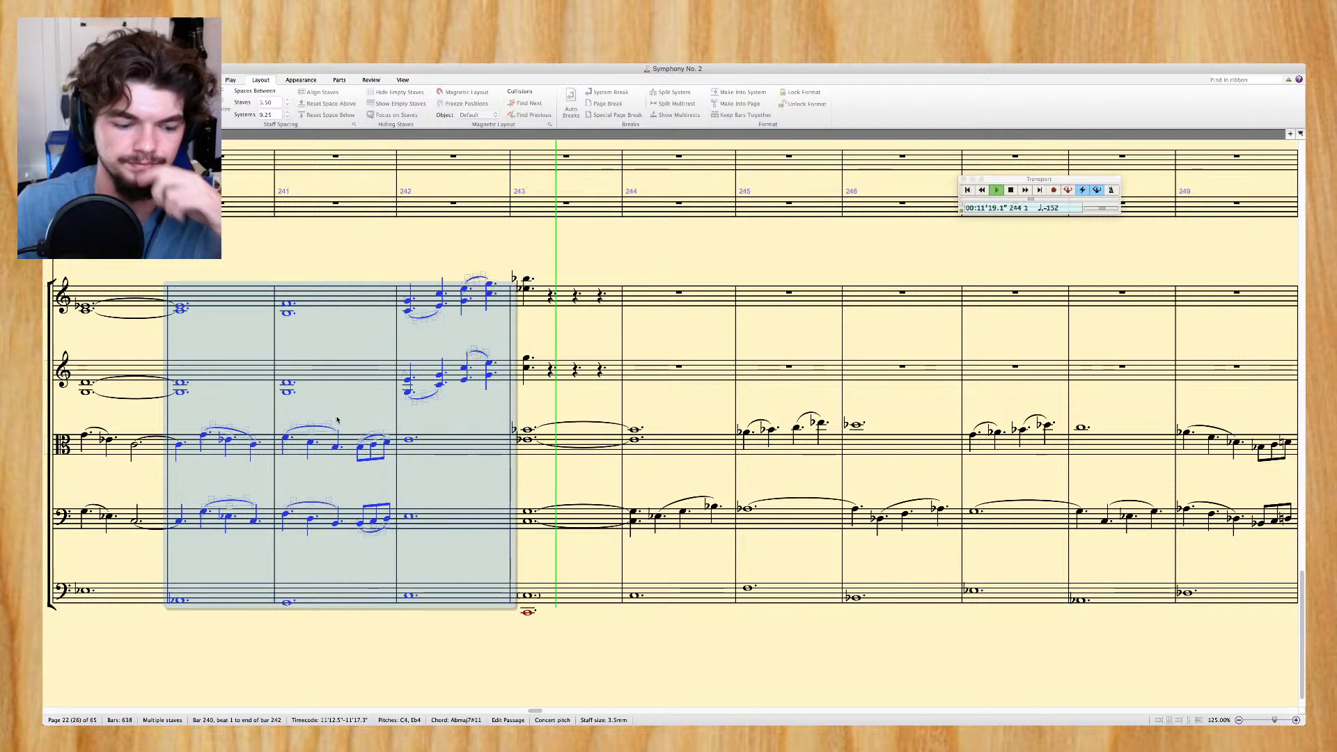
{"action": "key", "text": "space"}
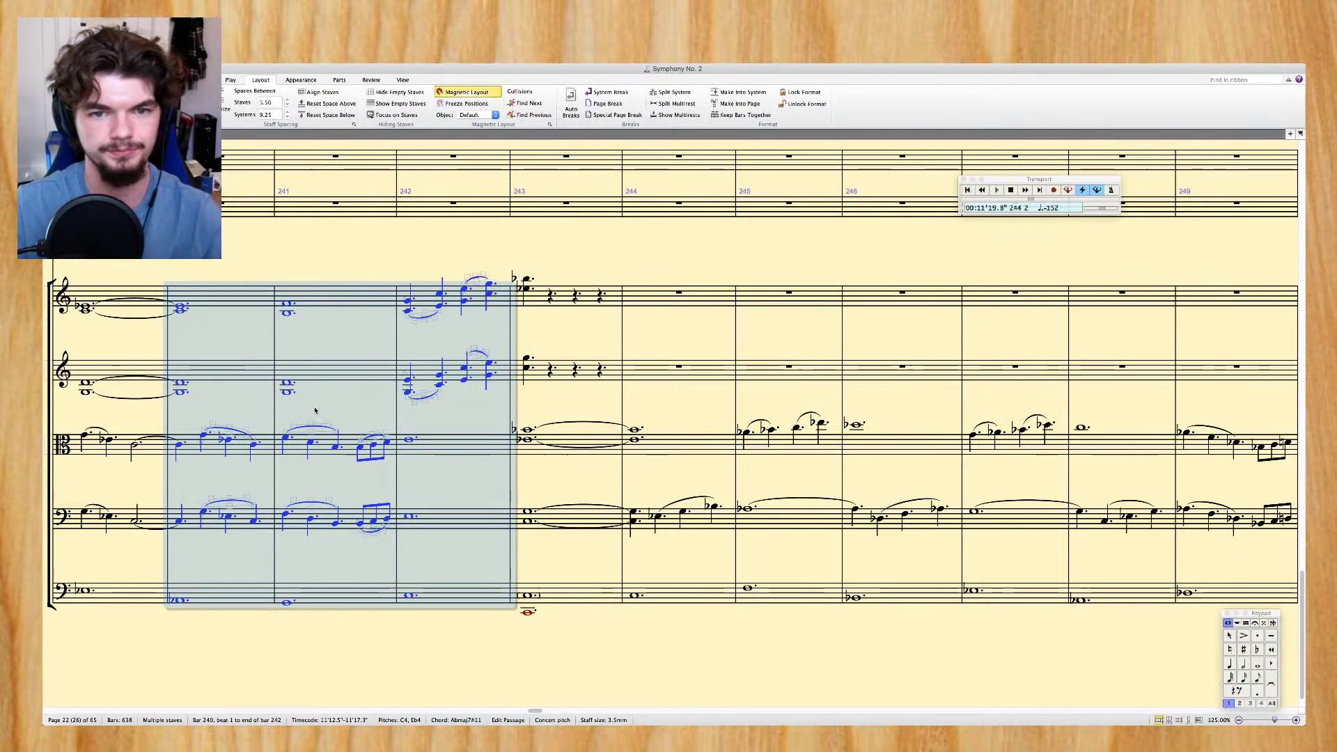
Repeat the opening chord of bar 243 in both violin parts as a dotted quarter on beat 2 and a dotted half on beat 3
{"action": "left_click", "coordinate": [527, 280]}
{"action": "left_click", "coordinate": [528, 359], "text": "super"}
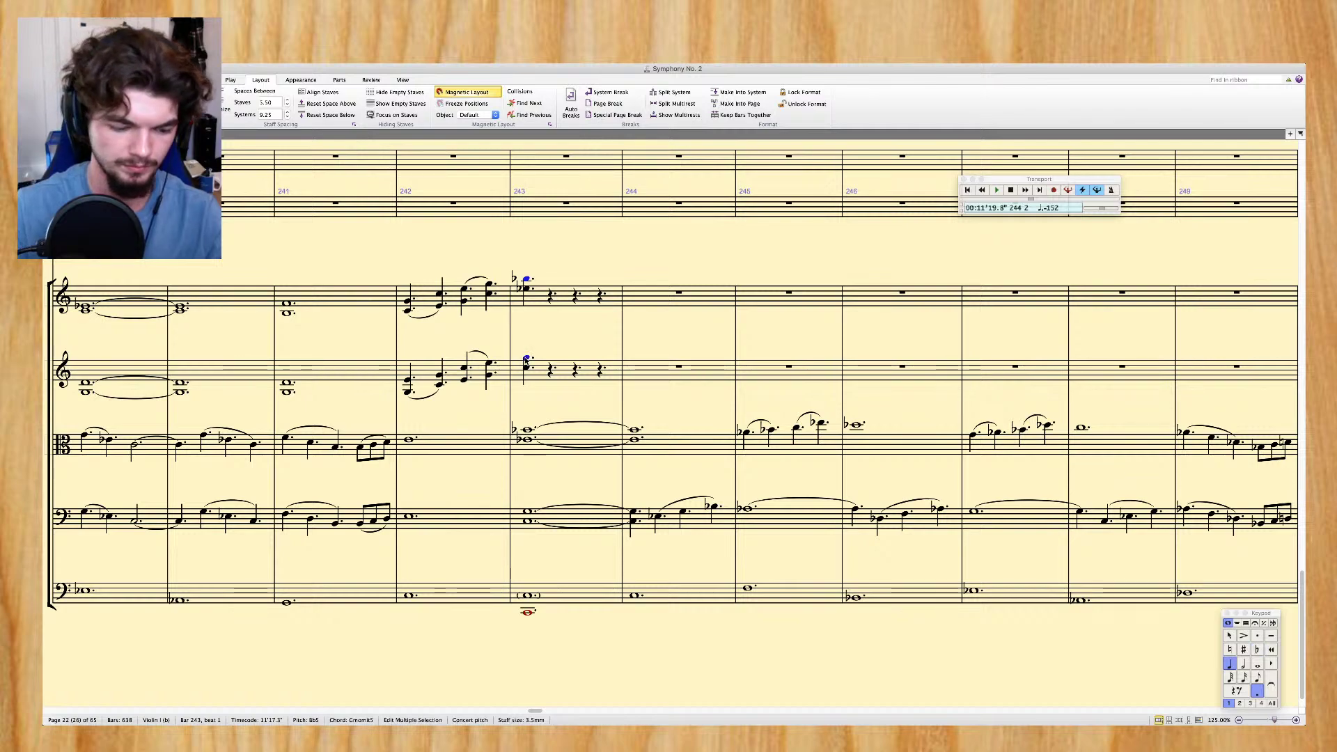
{"action": "key", "text": "r"}
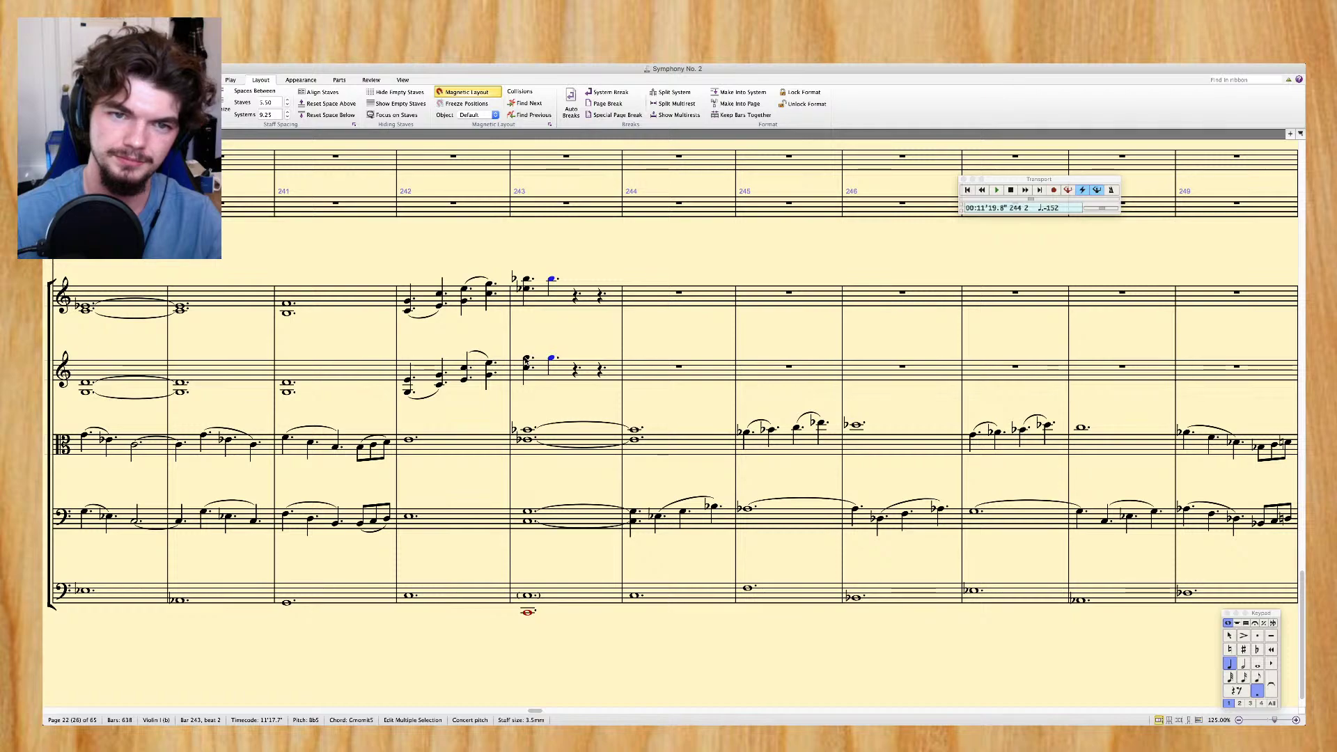
{"action": "key", "text": "super+z"}
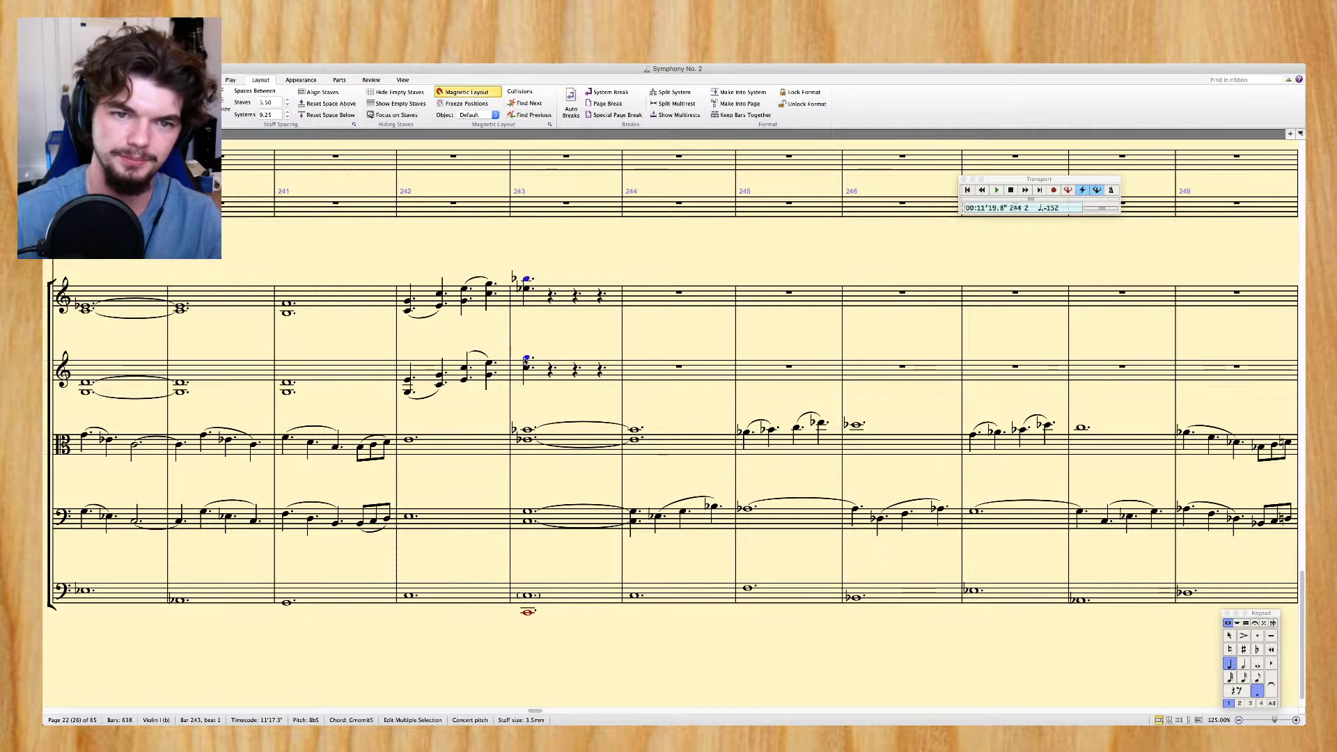
{"action": "key", "text": "r"}
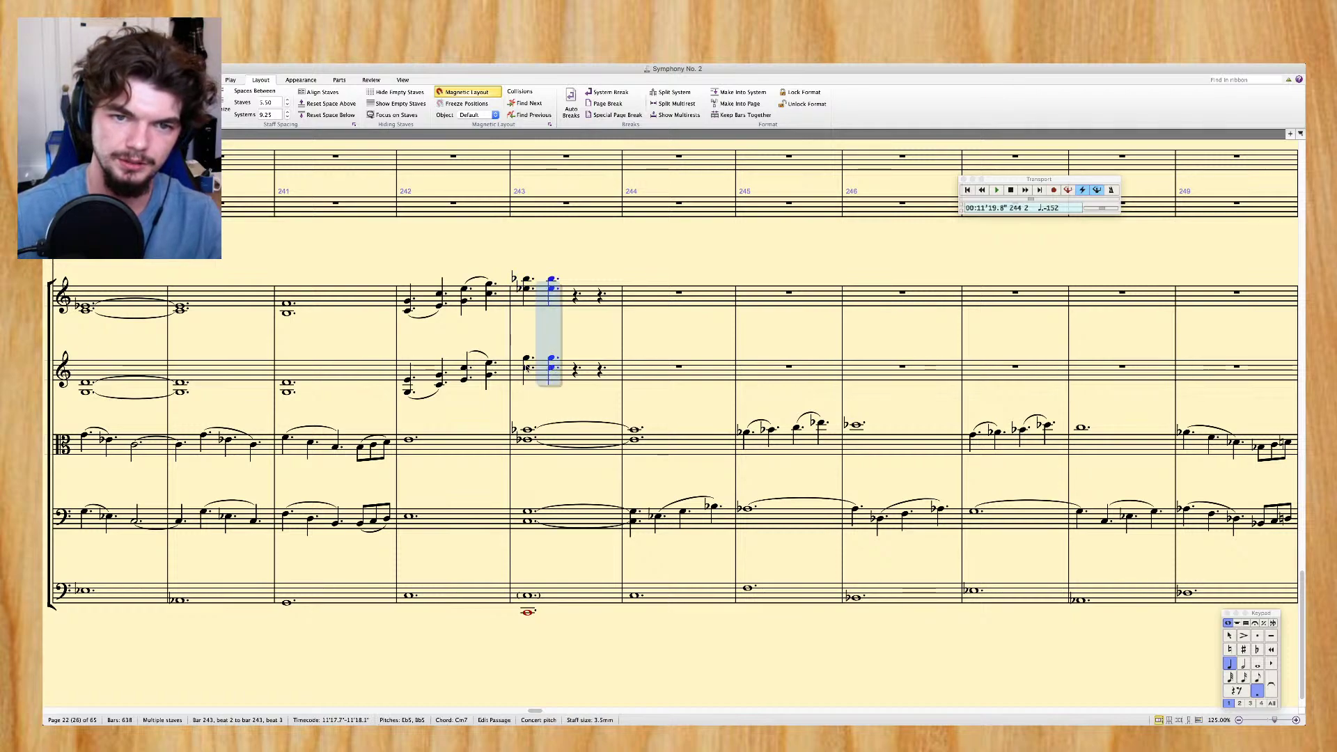
{"action": "key", "text": "r"}
{"action": "key", "text": "Escape"}
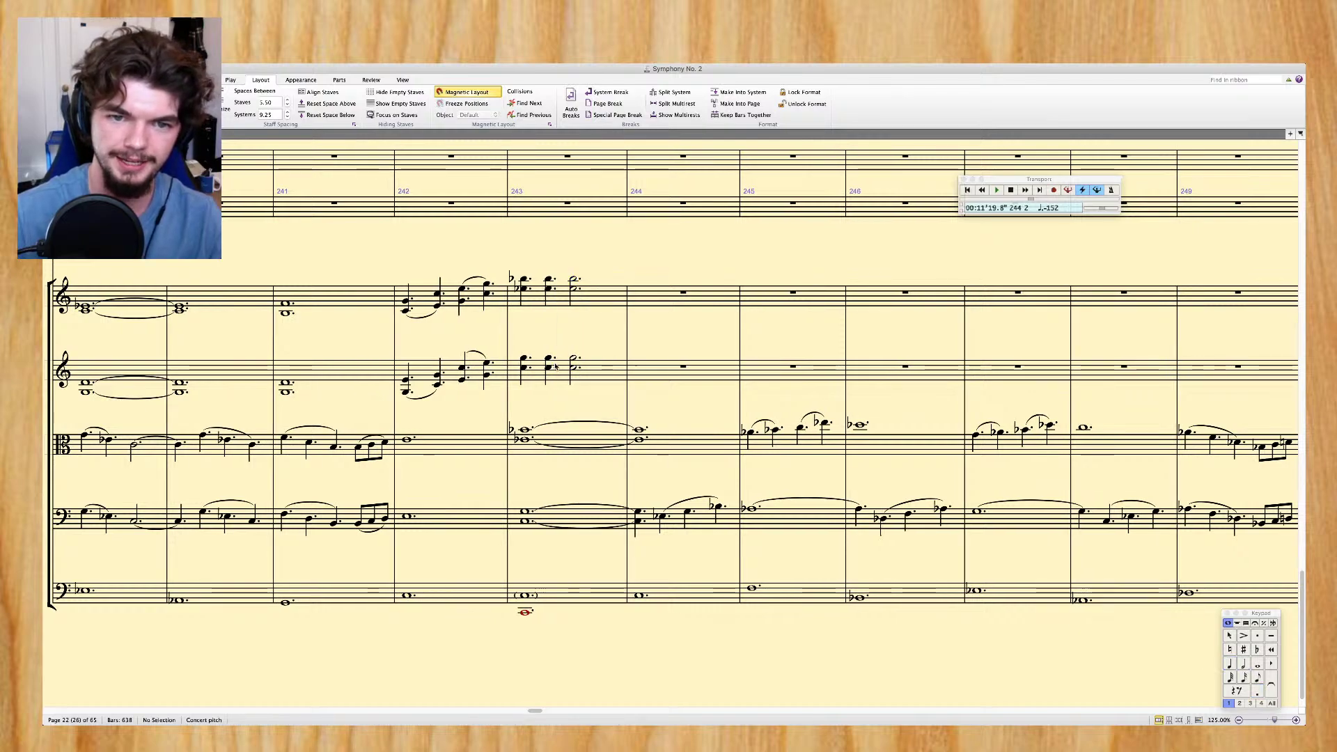
Change Violin I's bar 243 chords to G5–C6 on beat 2 and Bb5–Eb6 on beat 3, tying both notes of the last chord into bar 244
{"action": "left_click", "coordinate": [549, 280]}
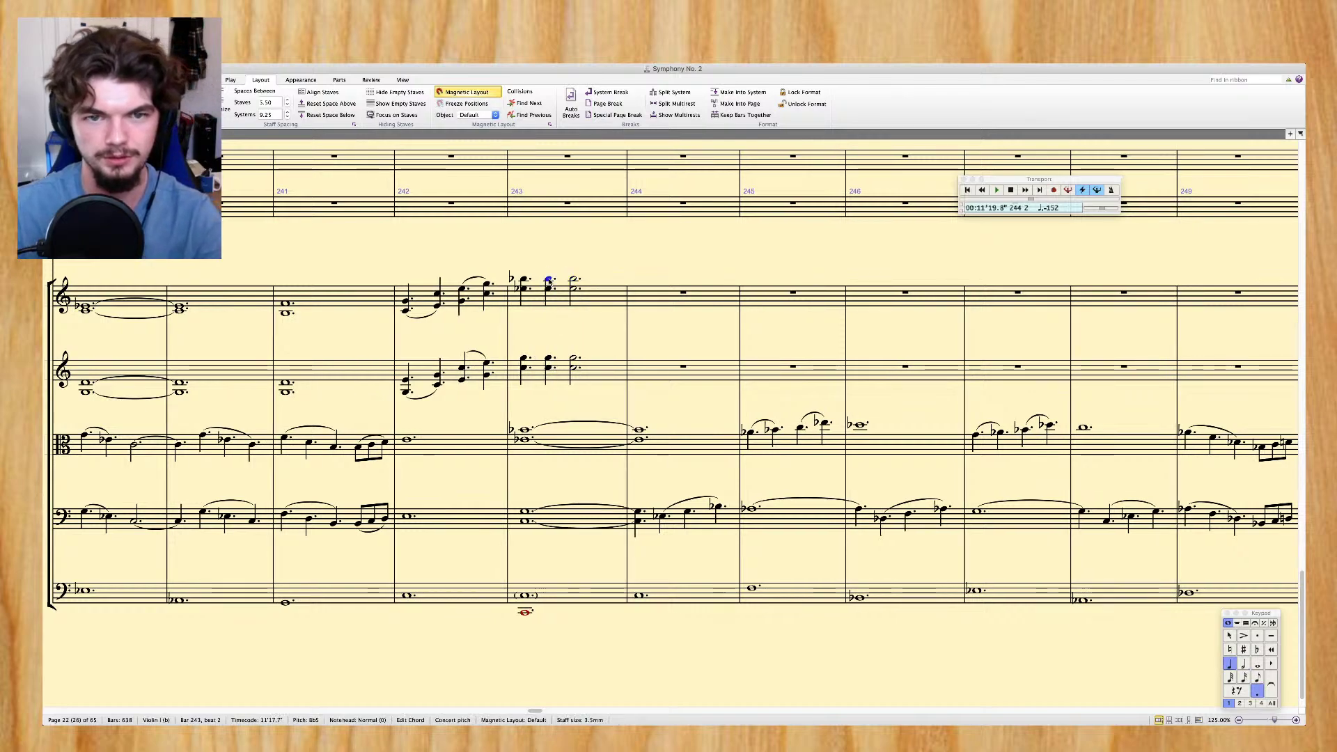
{"action": "left_click", "coordinate": [574, 279]}
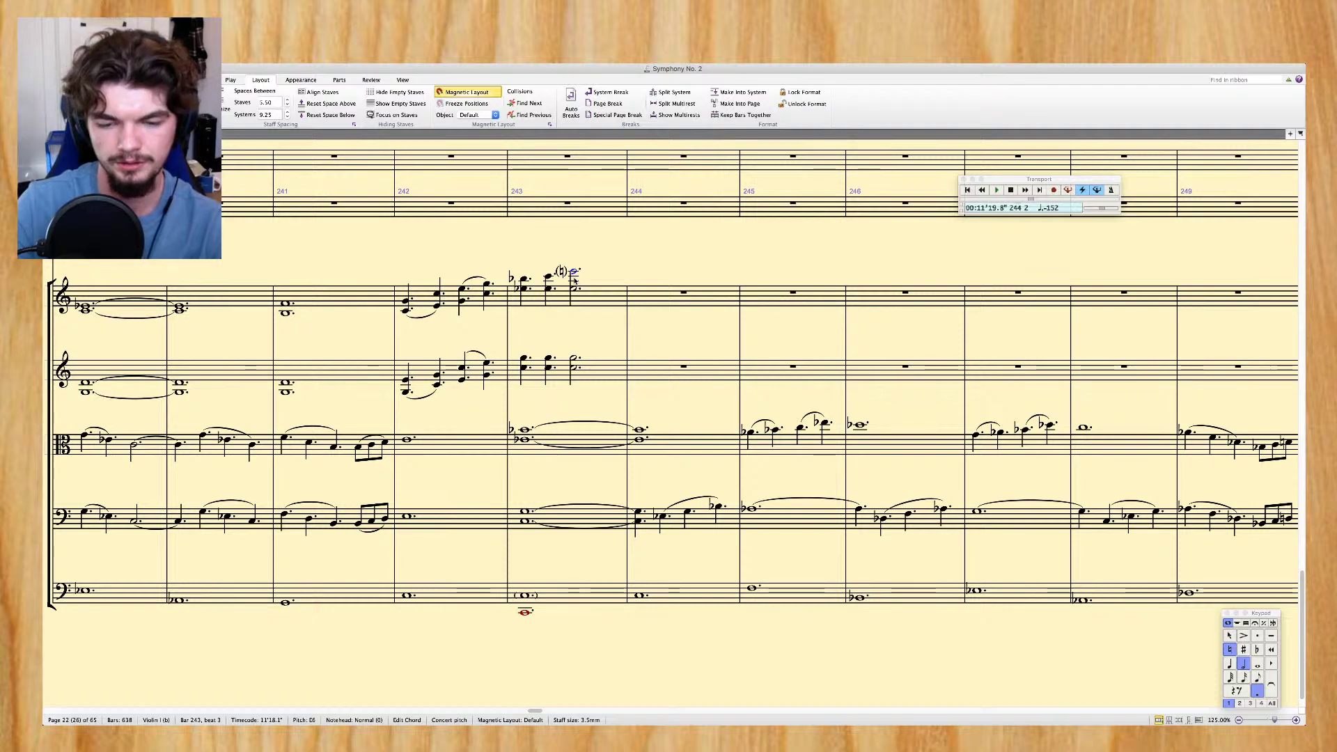
{"action": "key", "text": "KP_9"}
{"action": "key", "text": "KP_Enter"}
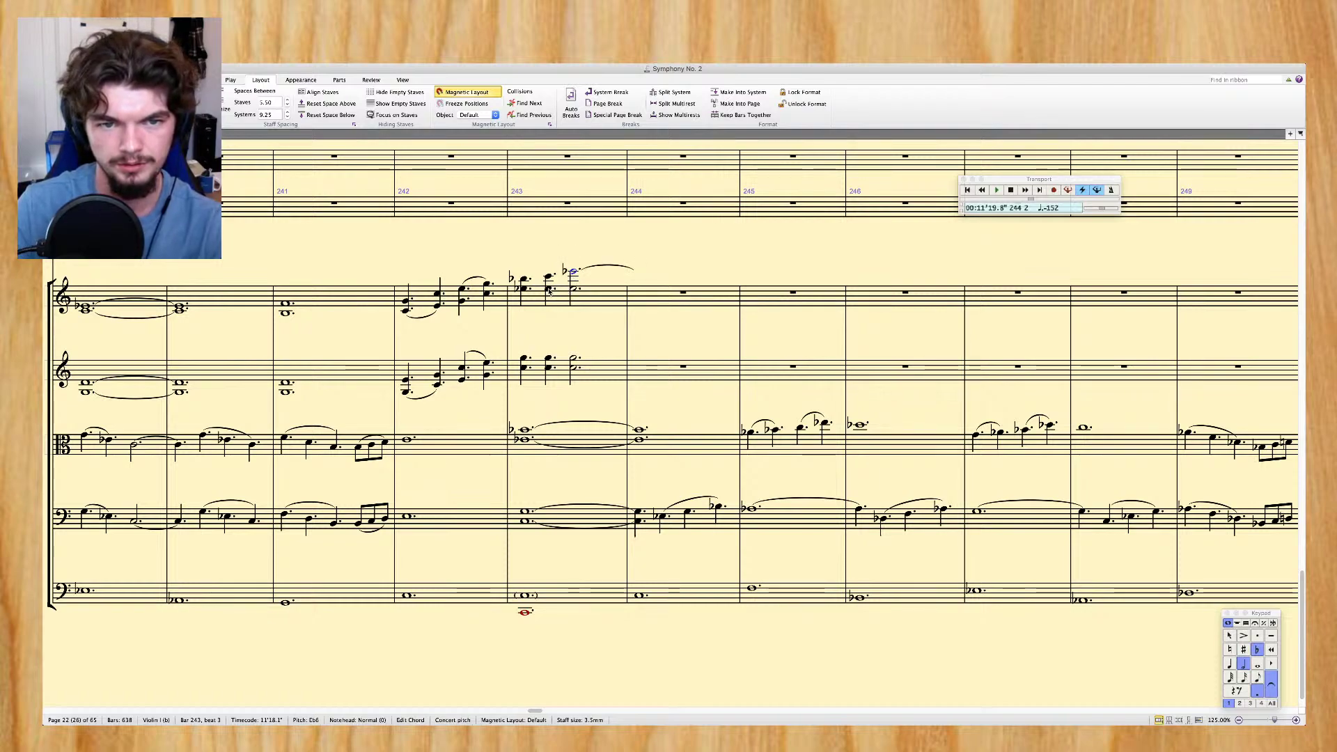
{"action": "key", "text": "alt+Down"}
{"action": "key", "text": "alt+Up"}
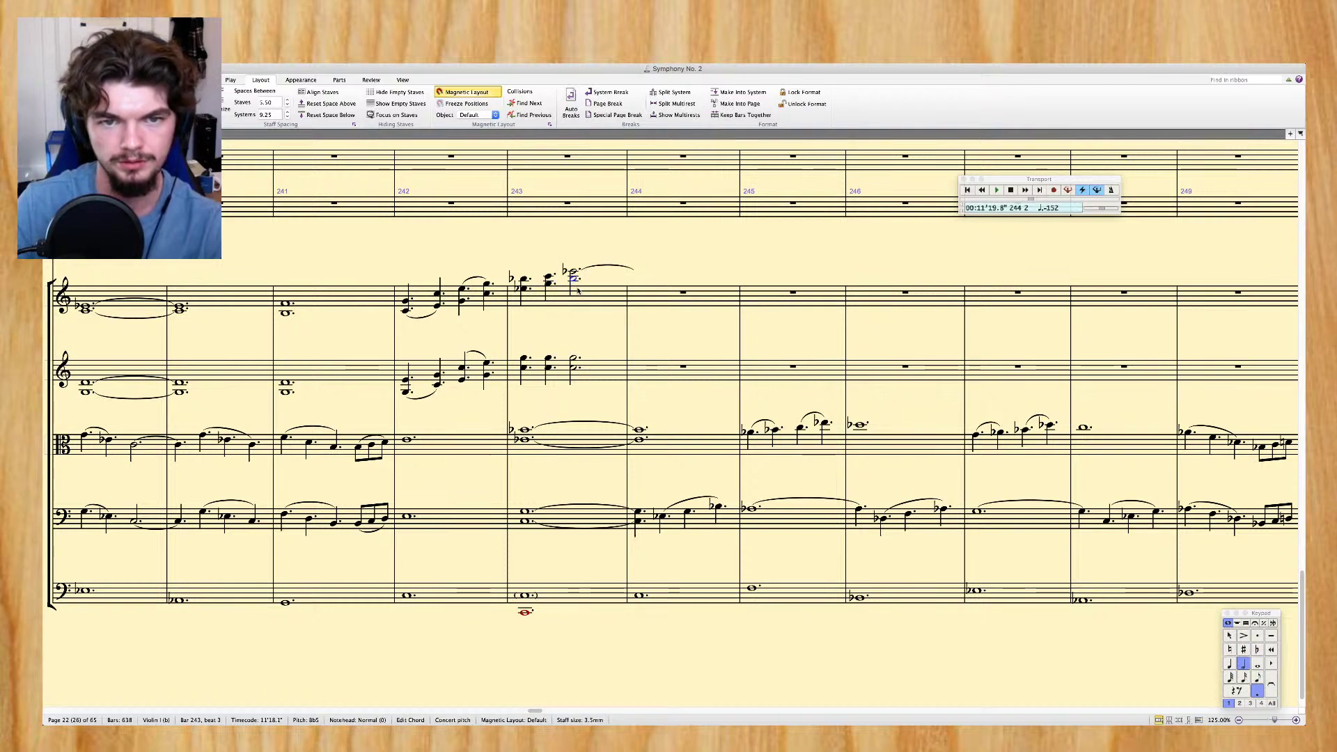
{"action": "key", "text": "KP_Enter"}
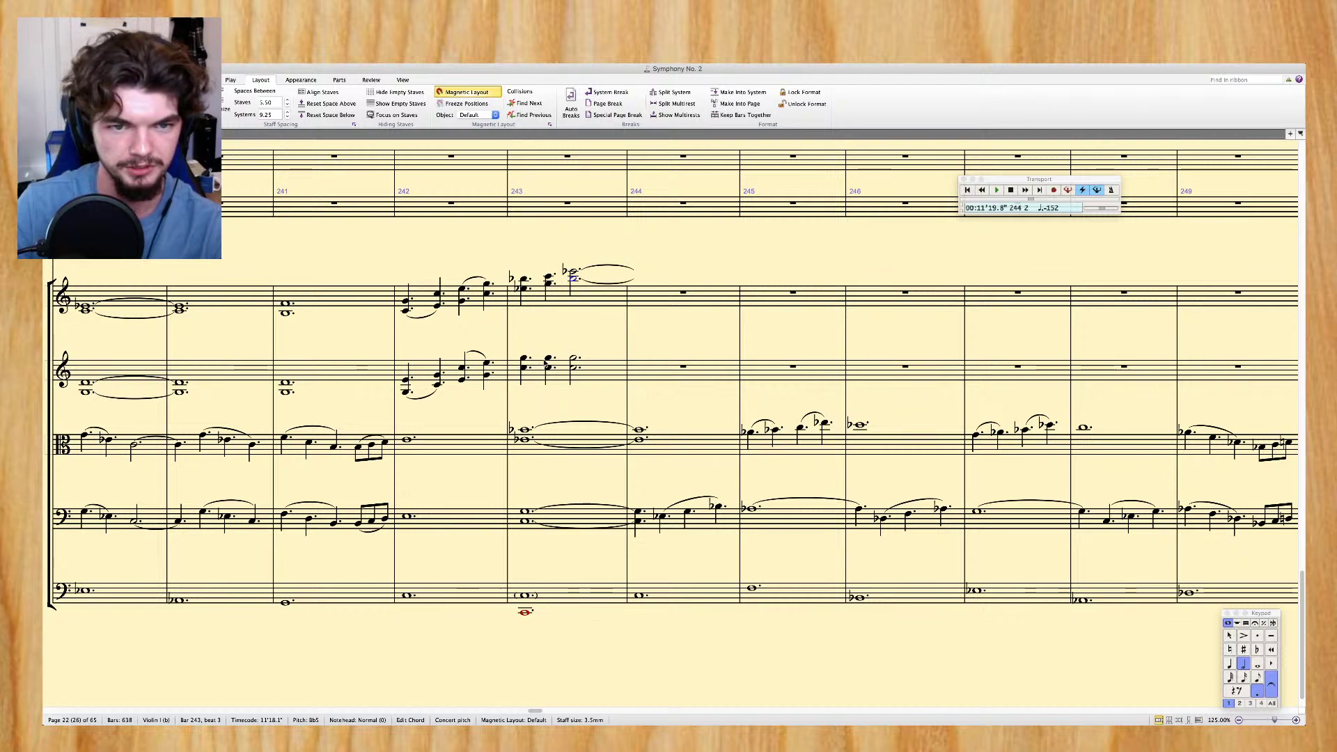
Raise Violin II's chord on beat 2 of bar 243 to Eb5 and Bb5
{"action": "key", "text": "9"}
{"action": "left_click", "coordinate": [549, 354]}
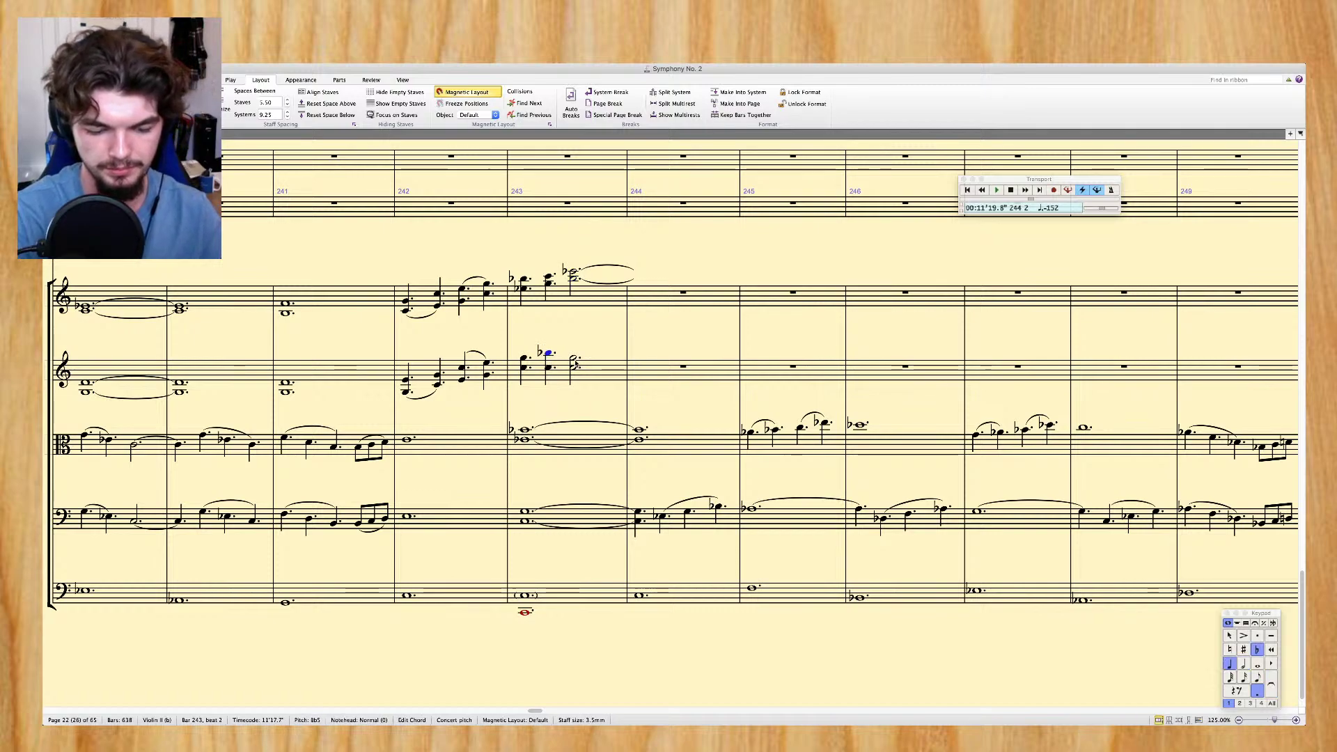
{"action": "key", "text": "super+plus"}
{"action": "key", "text": "super+plus"}
{"action": "key", "text": "super+plus"}
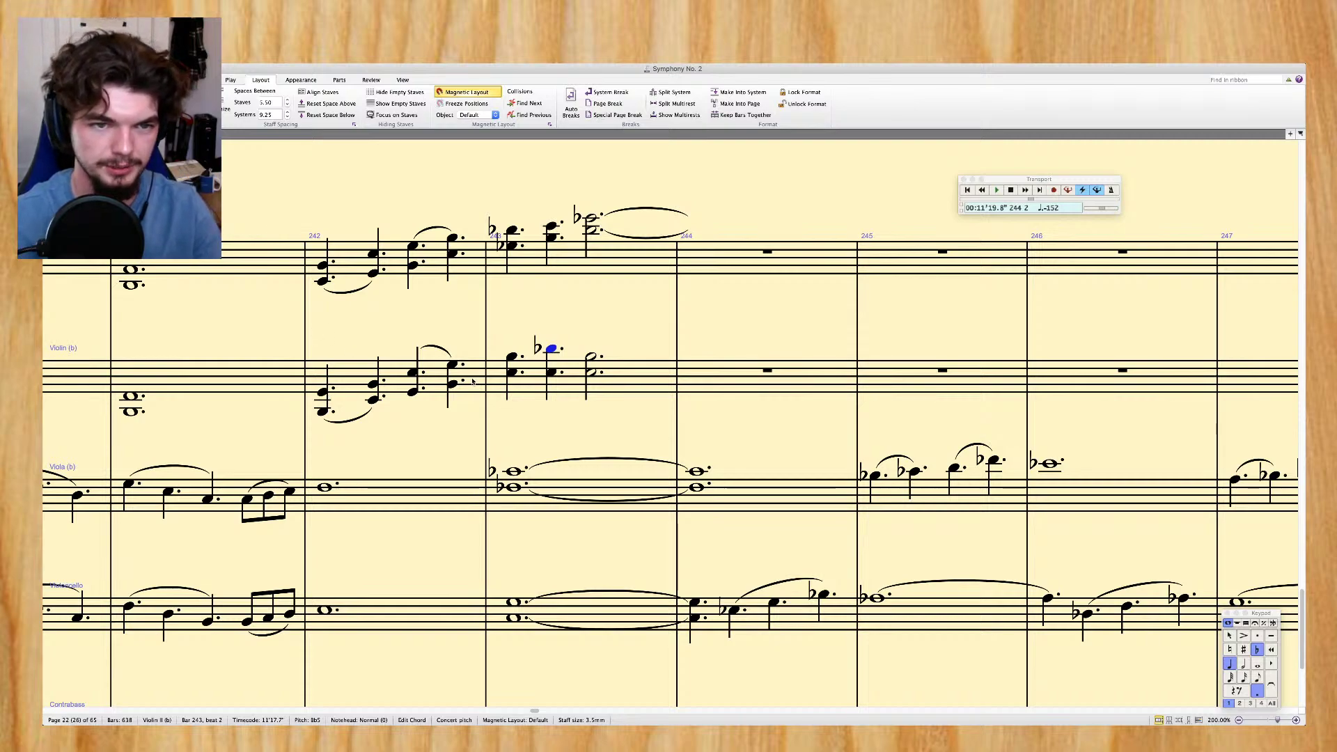
{"action": "left_click", "coordinate": [551, 374]}
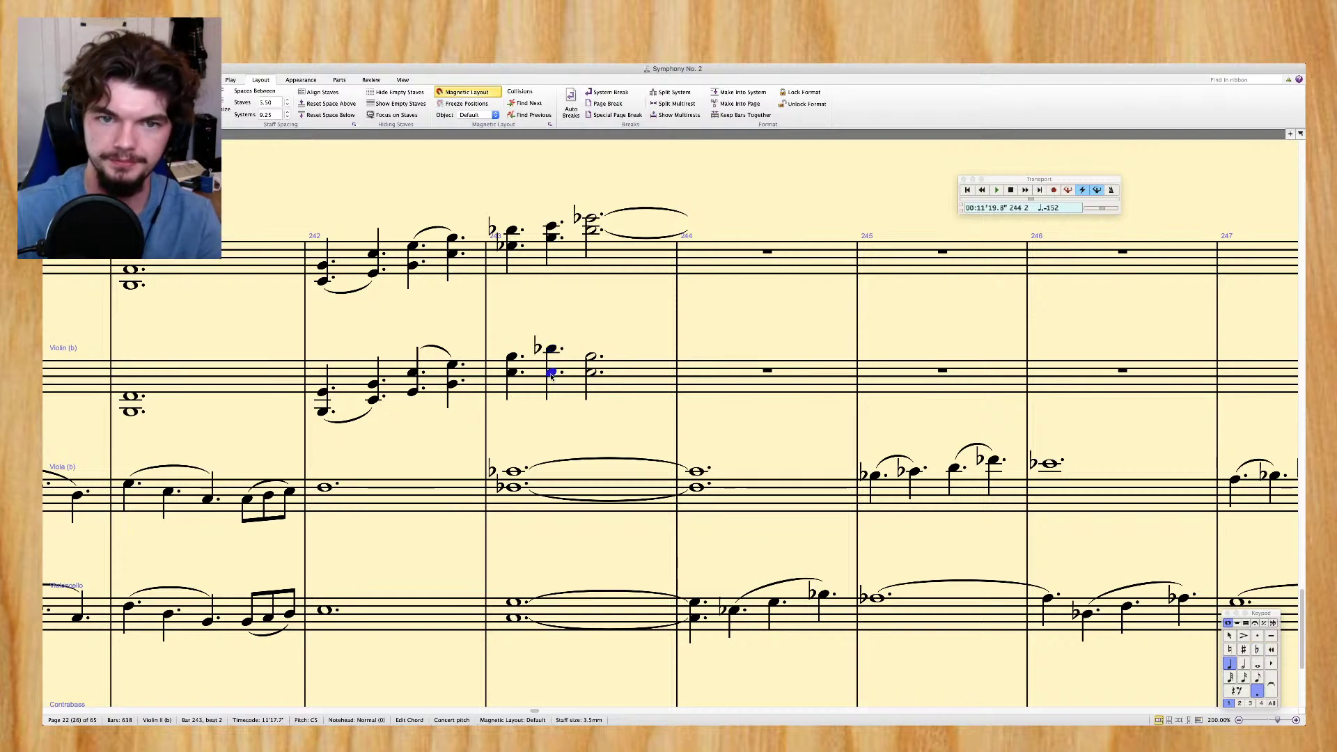
{"action": "key", "text": "Up"}
{"action": "key", "text": "Up"}
{"action": "key", "text": "9"}
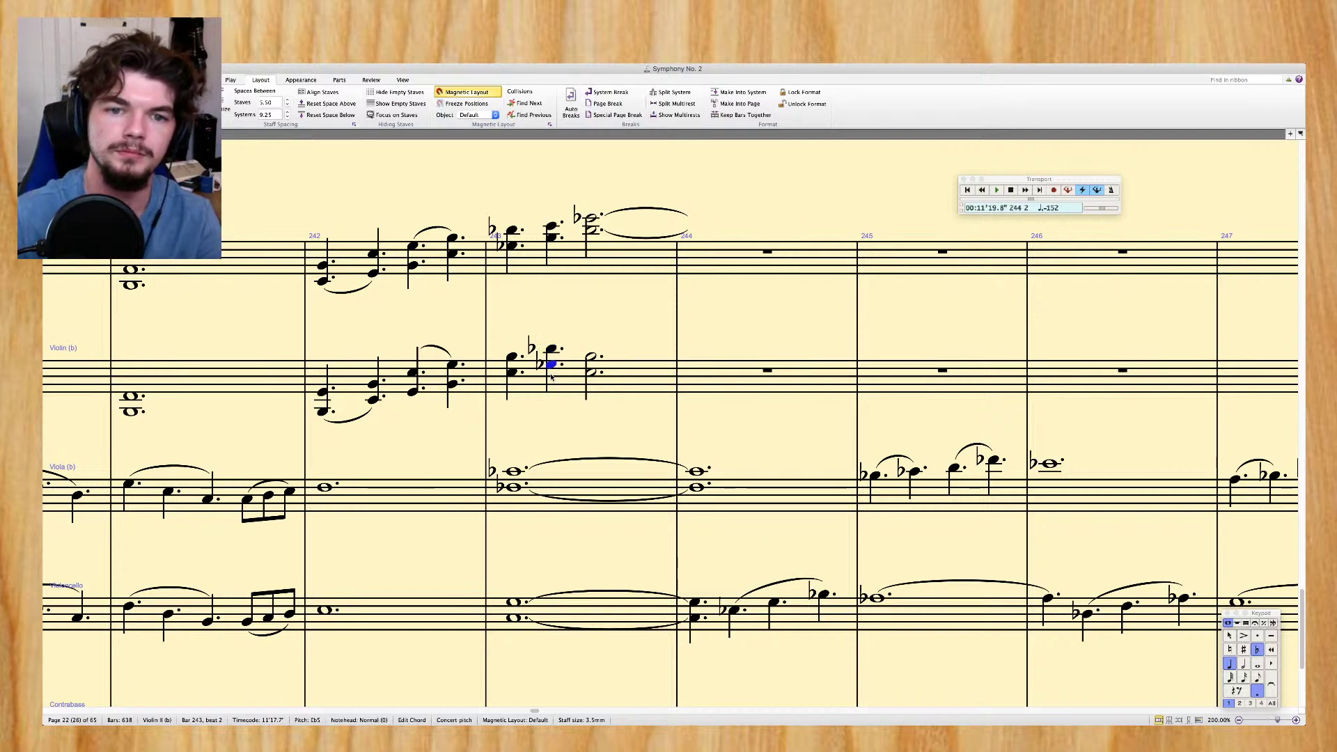
Raise Violin II's dotted half-note chord on beat 3 of bar 243 to G5 and C6
{"action": "left_click", "coordinate": [593, 359]}
{"action": "key", "text": "Up"}
{"action": "key", "text": "Up"}
{"action": "key", "text": "Up"}
{"action": "left_click", "coordinate": [593, 374]}
{"action": "key", "text": "Up"}
{"action": "key", "text": "Up"}
{"action": "key", "text": "Up"}
{"action": "key", "text": "Up"}
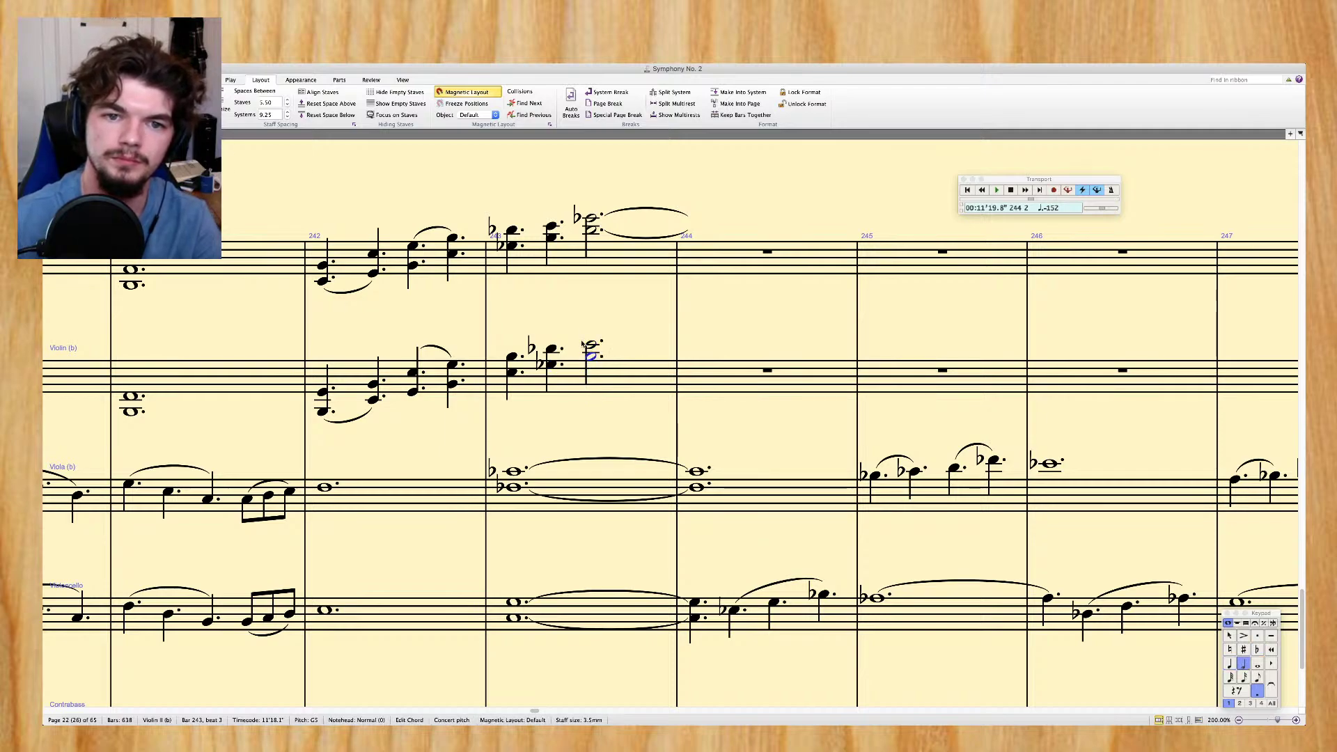
{"action": "key", "text": "Escape"}
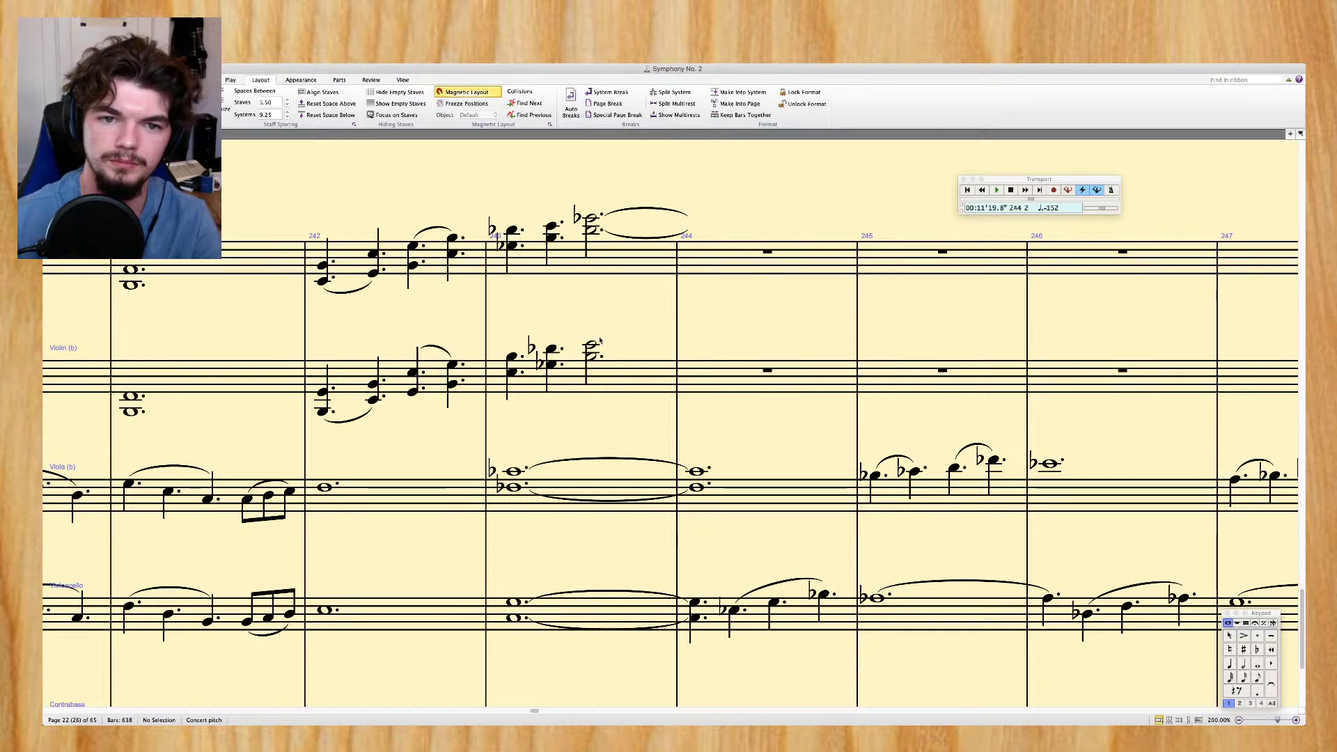
Tie both notes of Violin II's beat-3 chord in bar 243 into bar 244
{"action": "left_click", "coordinate": [592, 358]}
{"action": "left_click", "coordinate": [592, 358], "text": "ctrl"}
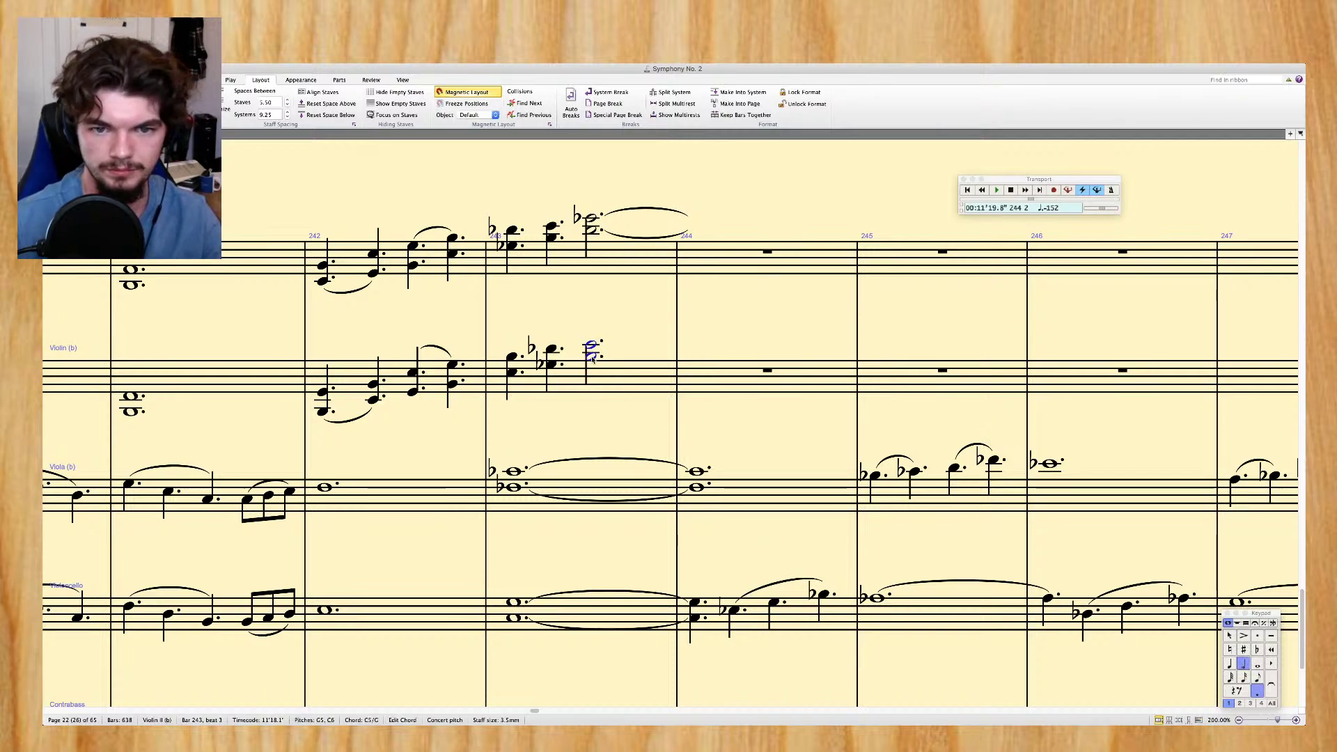
{"action": "key", "text": "Return"}
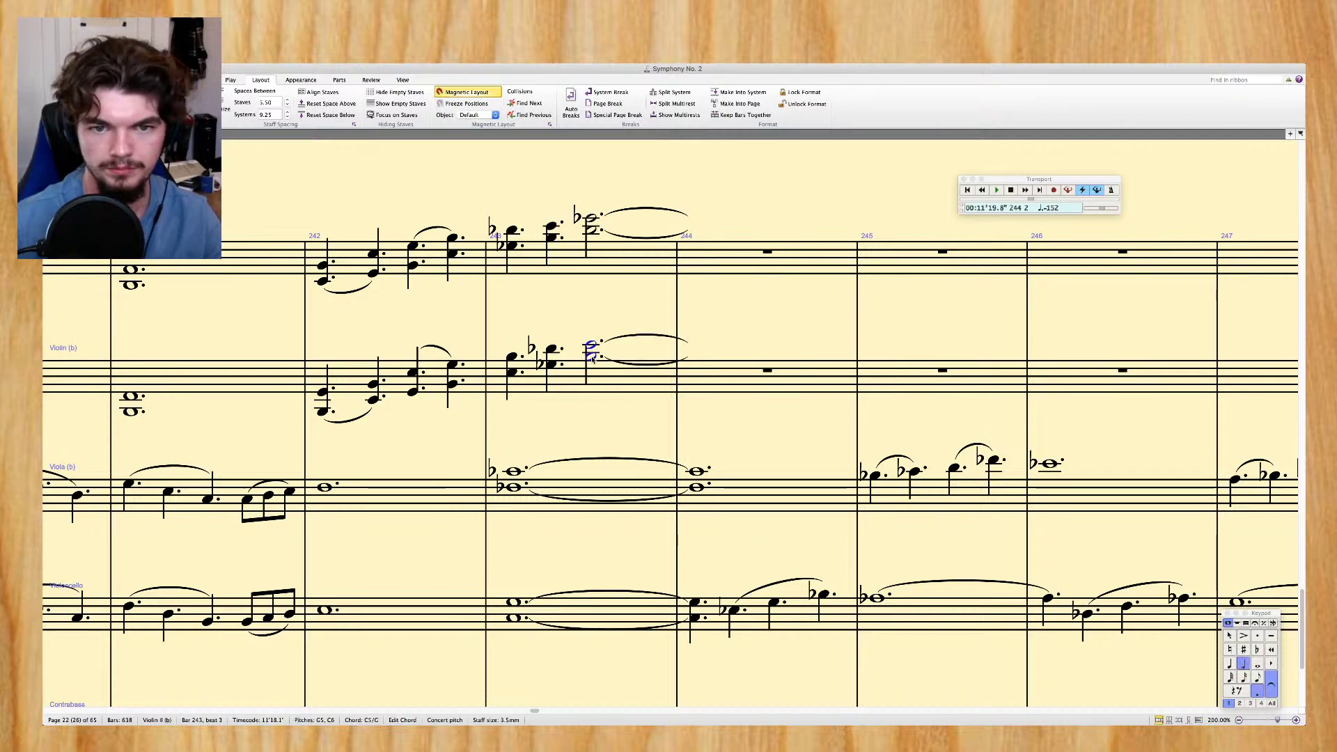
Slur the chords on beats 1–2 of bar 243 in both Violin II and Violin I
{"action": "left_click", "coordinate": [511, 371]}
{"action": "key", "text": "s"}
{"action": "left_click", "coordinate": [510, 240]}
{"action": "key", "text": "s"}
{"action": "key", "text": "Escape"}
Add crescendo hairpins across bar 241 in Violin I and Violin II
{"action": "scroll", "coordinate": [490, 209], "scroll_direction": "left", "scroll_amount": 3}
{"action": "scroll", "coordinate": [490, 209], "scroll_direction": "left", "scroll_amount": 15}
{"action": "scroll", "coordinate": [490, 209], "scroll_direction": "left", "scroll_amount": 5}
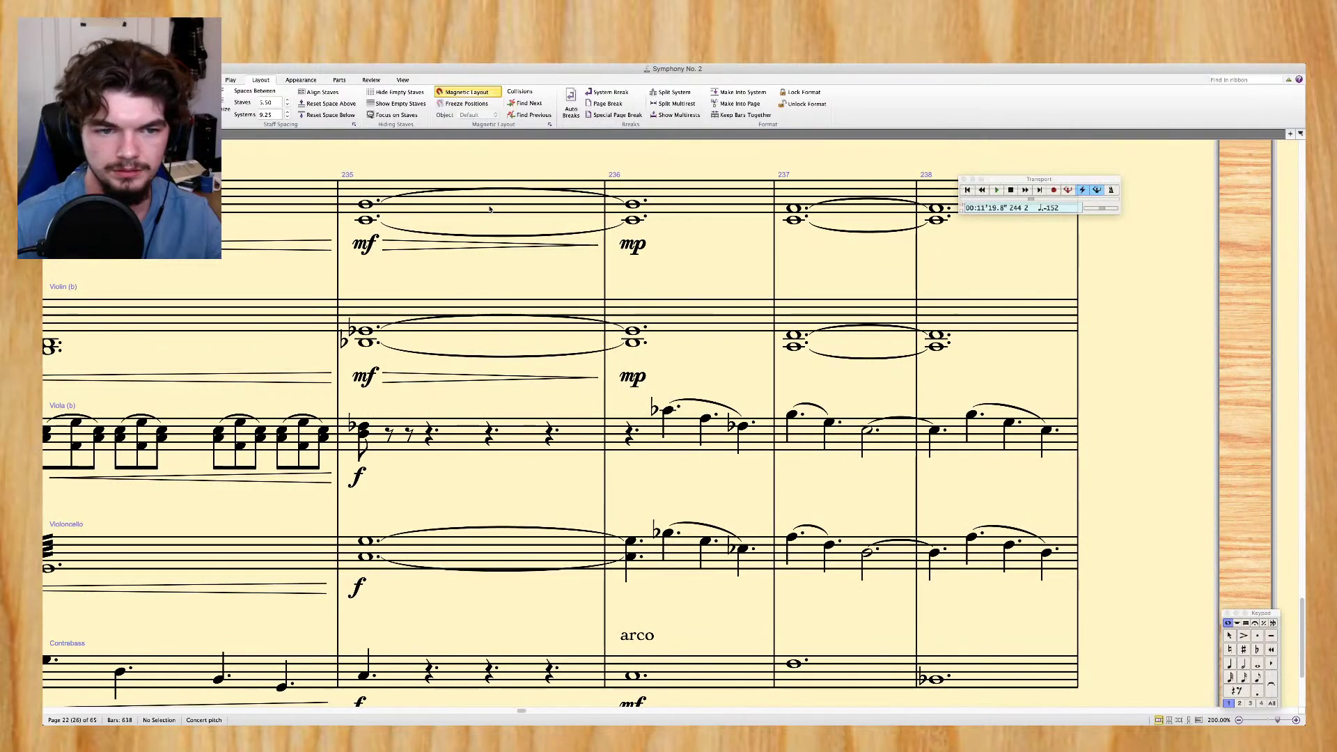
{"action": "scroll", "coordinate": [490, 209], "scroll_direction": "right", "scroll_amount": 2}
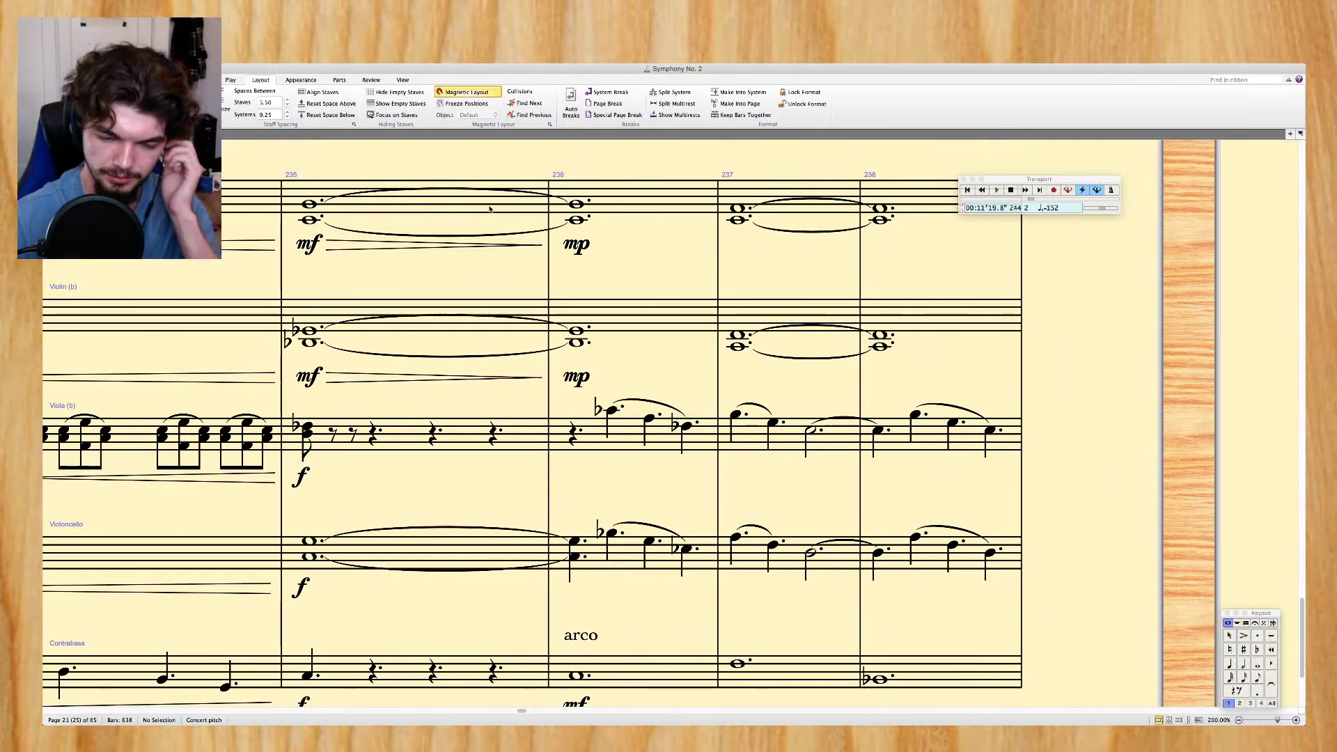
{"action": "scroll", "coordinate": [489, 209], "scroll_direction": "right", "scroll_amount": 5}
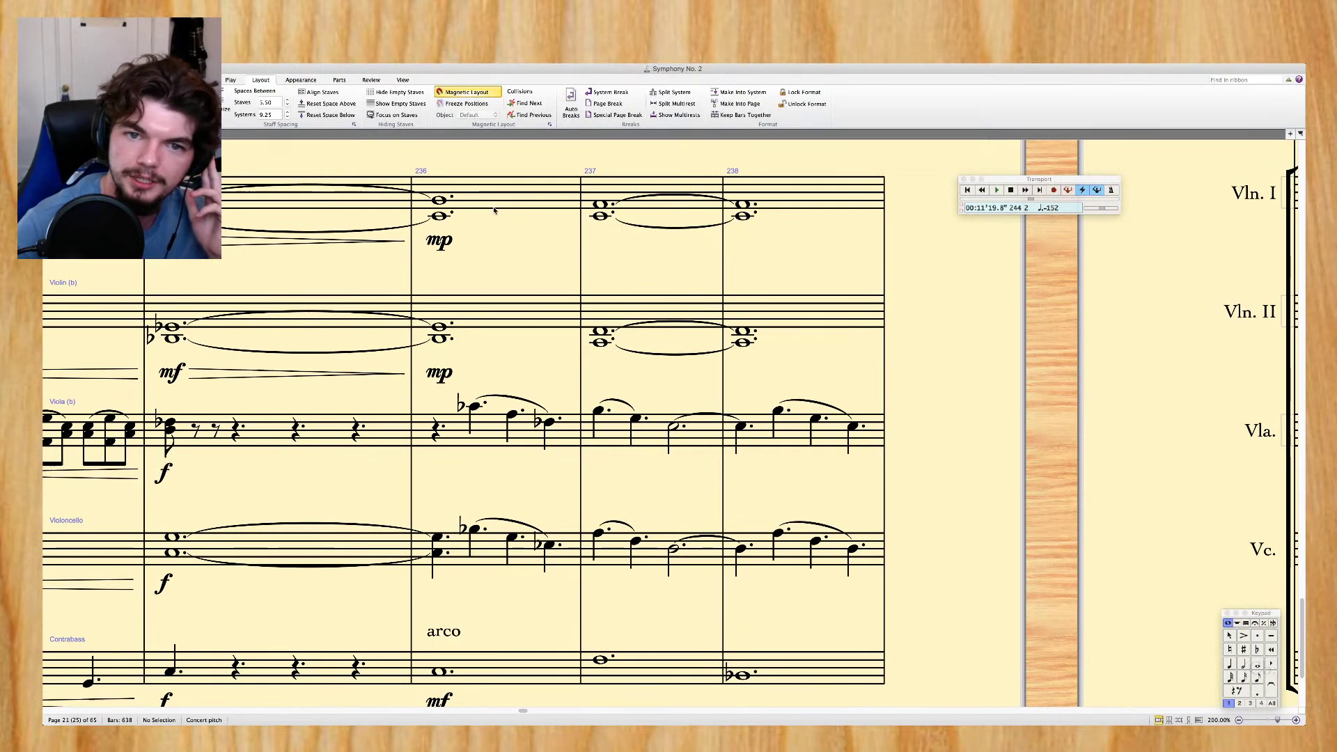
{"action": "scroll", "coordinate": [494, 211], "scroll_direction": "right", "scroll_amount": 20}
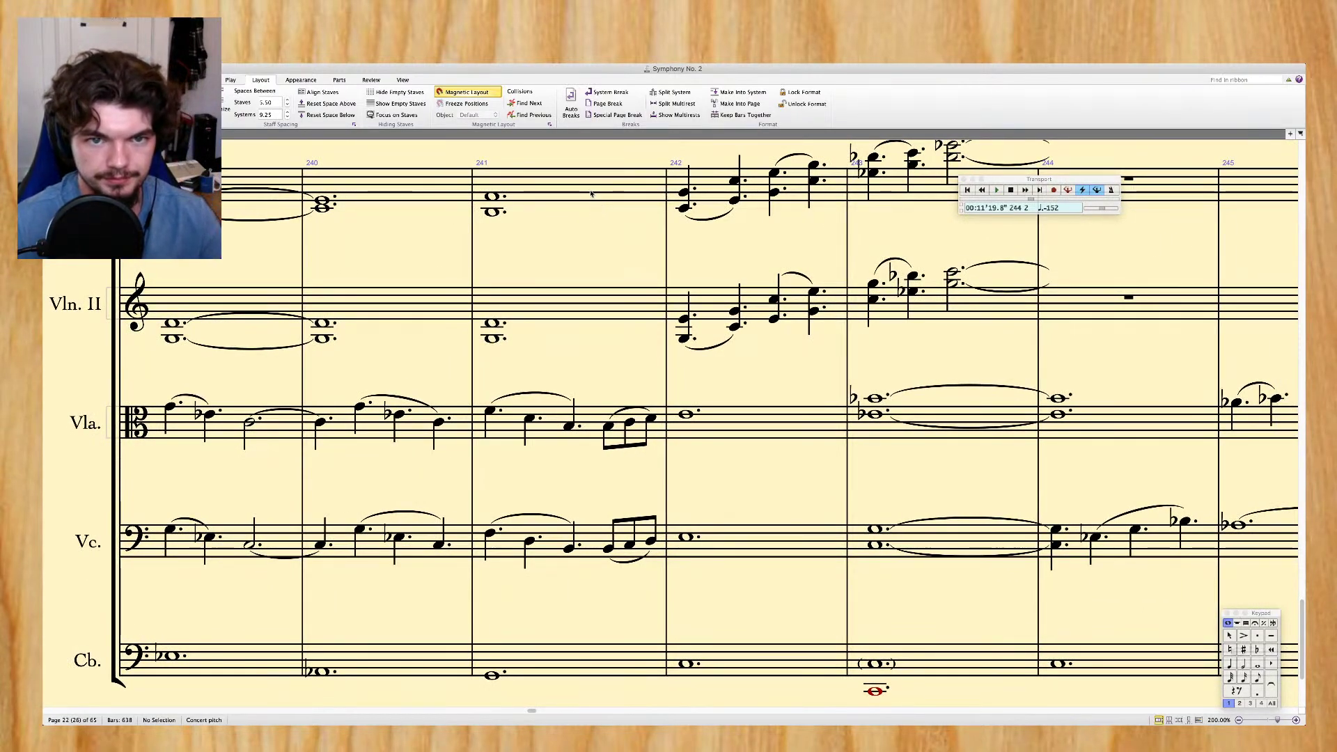
{"action": "left_click", "coordinate": [591, 194]}
{"action": "left_click", "coordinate": [588, 304], "text": "shift"}
{"action": "key", "text": "h"}
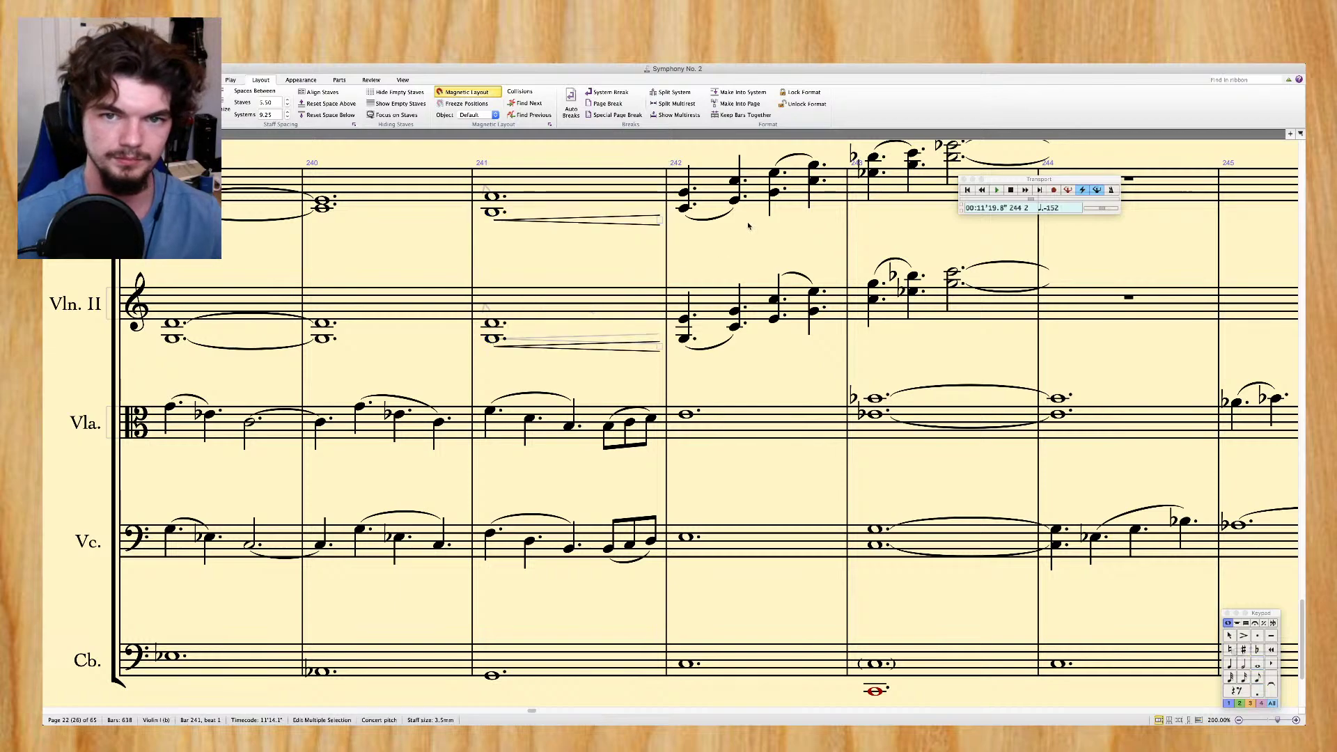
Mark both violin parts f at the first chord of bar 242
{"action": "left_click", "coordinate": [681, 206]}
{"action": "left_click", "coordinate": [684, 339], "text": "shift"}
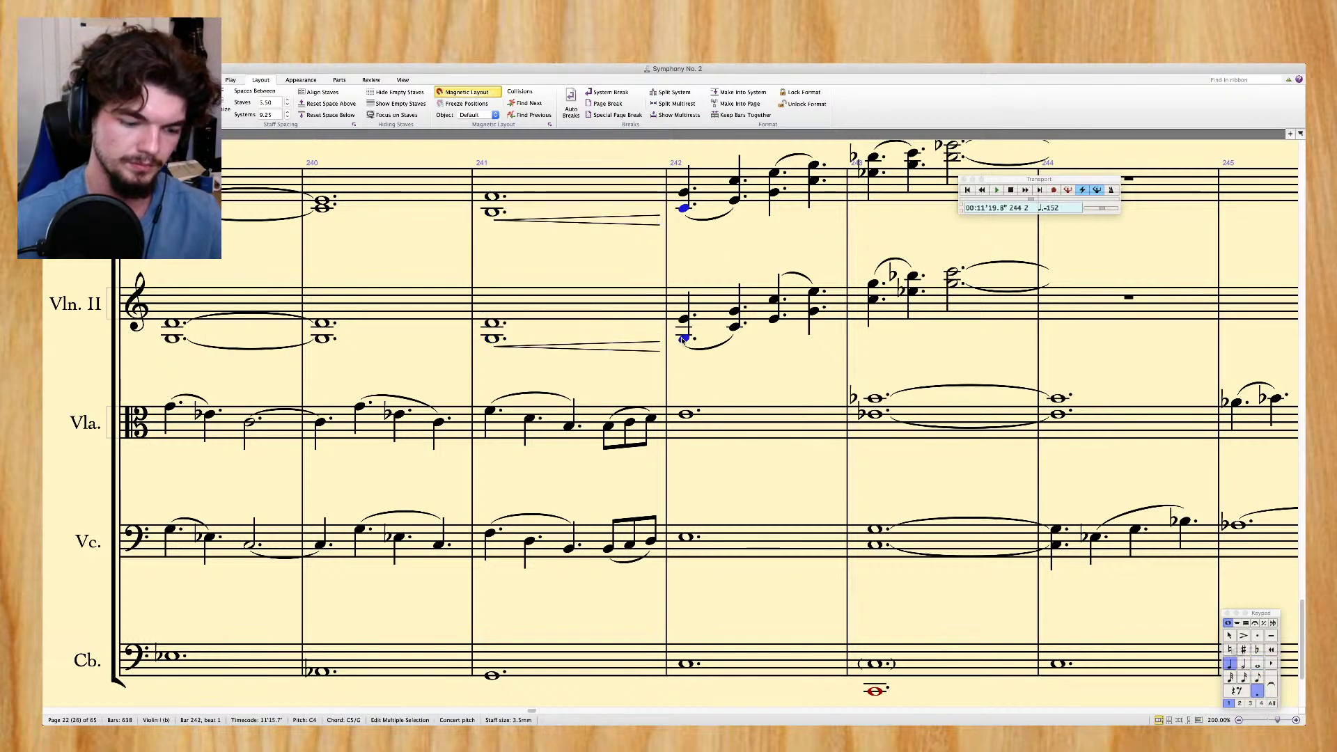
{"action": "key", "text": "ctrl+e"}
{"action": "key", "text": "ctrl+f"}
{"action": "key", "text": "Escape"}
{"action": "key", "text": "Escape"}
Add diminuendo hairpins under the held beat-3 chords of bar 243 in both violin parts
{"action": "scroll", "coordinate": [958, 269], "scroll_direction": "right", "scroll_amount": 5}
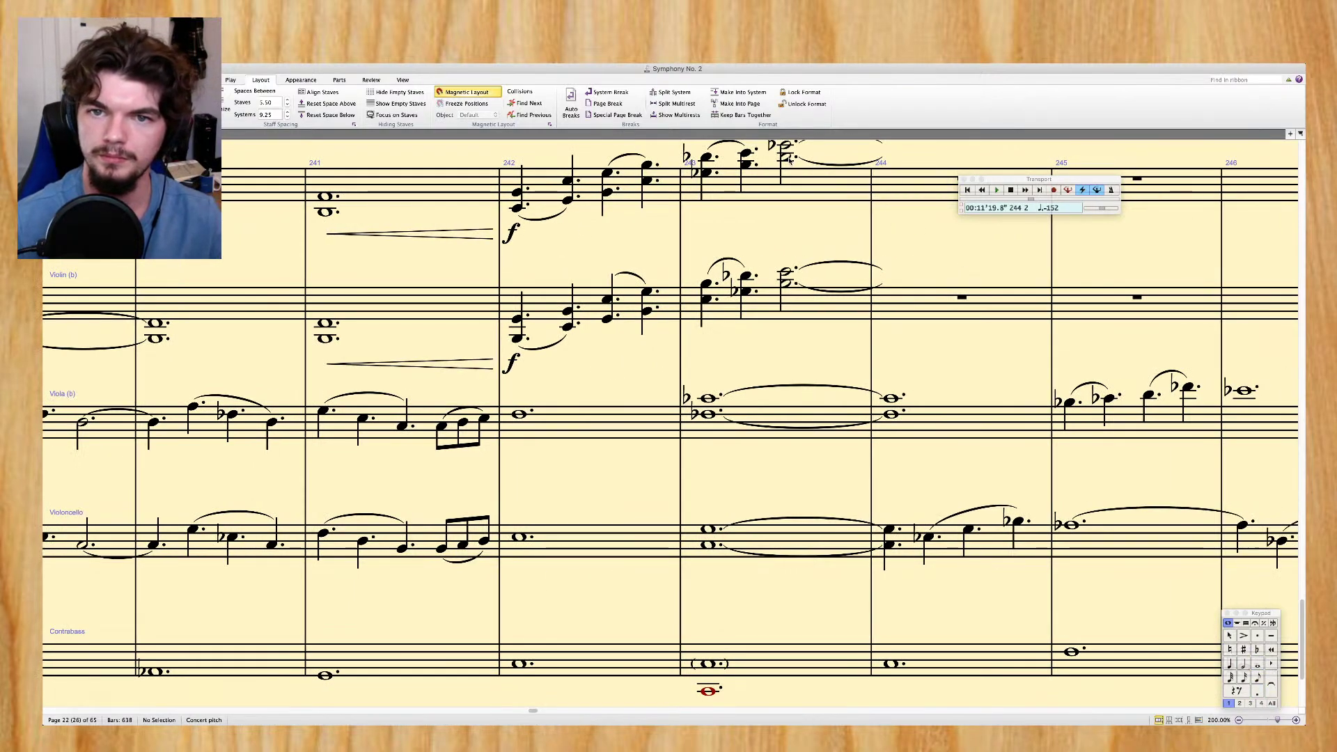
{"action": "left_click", "coordinate": [787, 158]}
{"action": "left_click", "coordinate": [795, 280], "text": "shift"}
{"action": "key", "text": "h"}
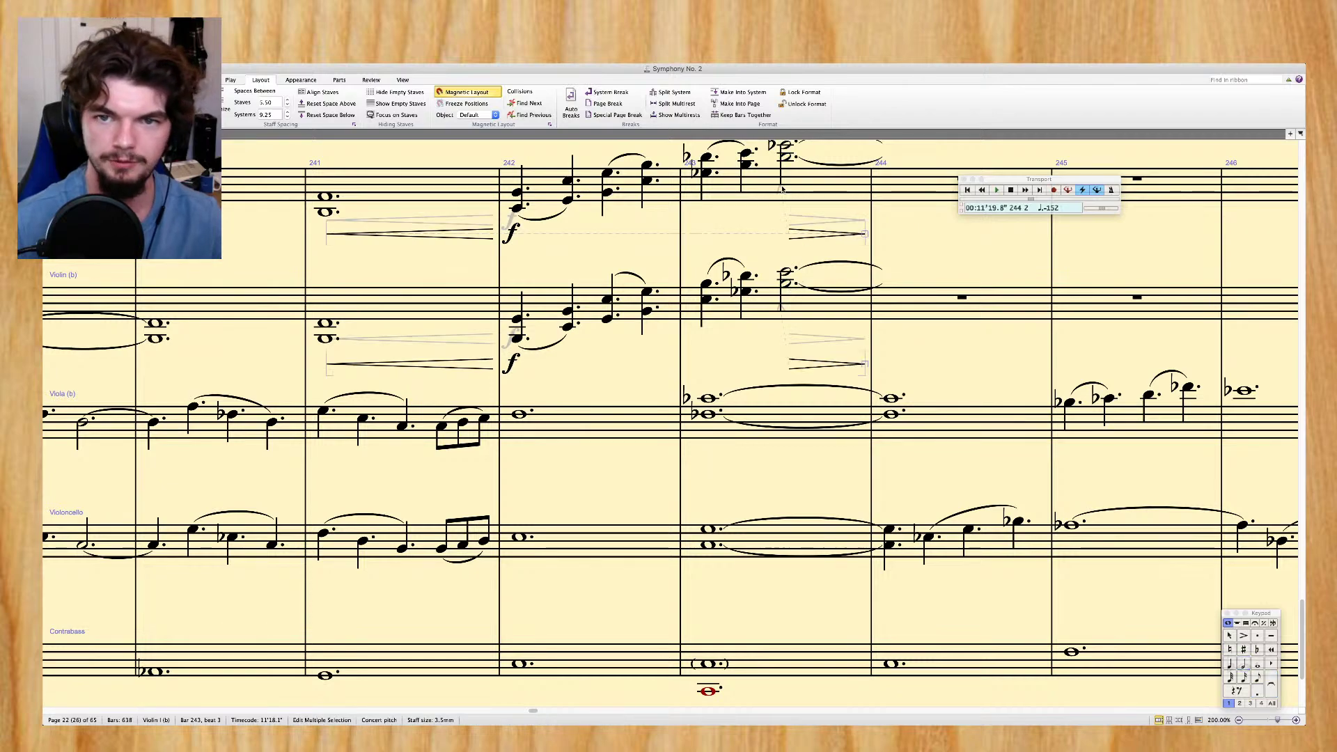
Repeat the last chord of bar 243 in both violin parts as a dotted whole note in bar 244
{"action": "left_click", "coordinate": [787, 158]}
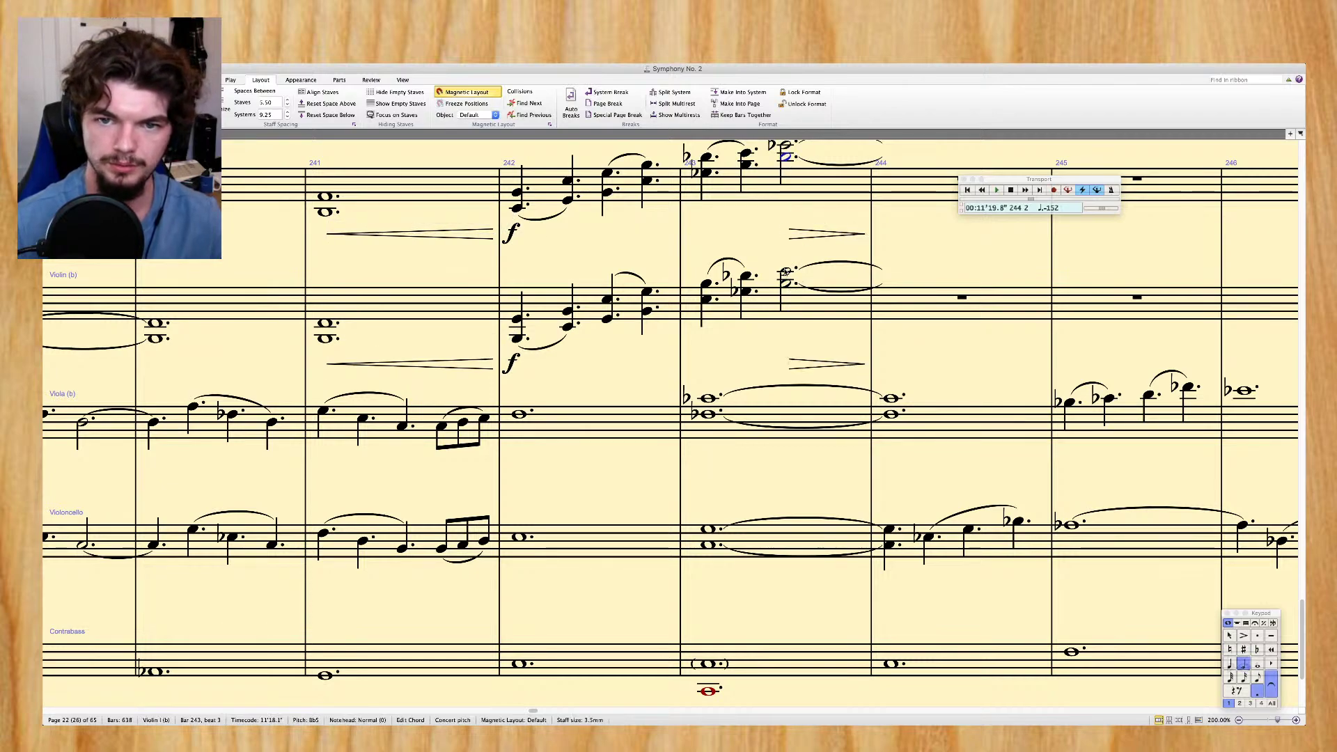
{"action": "left_click", "coordinate": [786, 278], "text": "shift"}
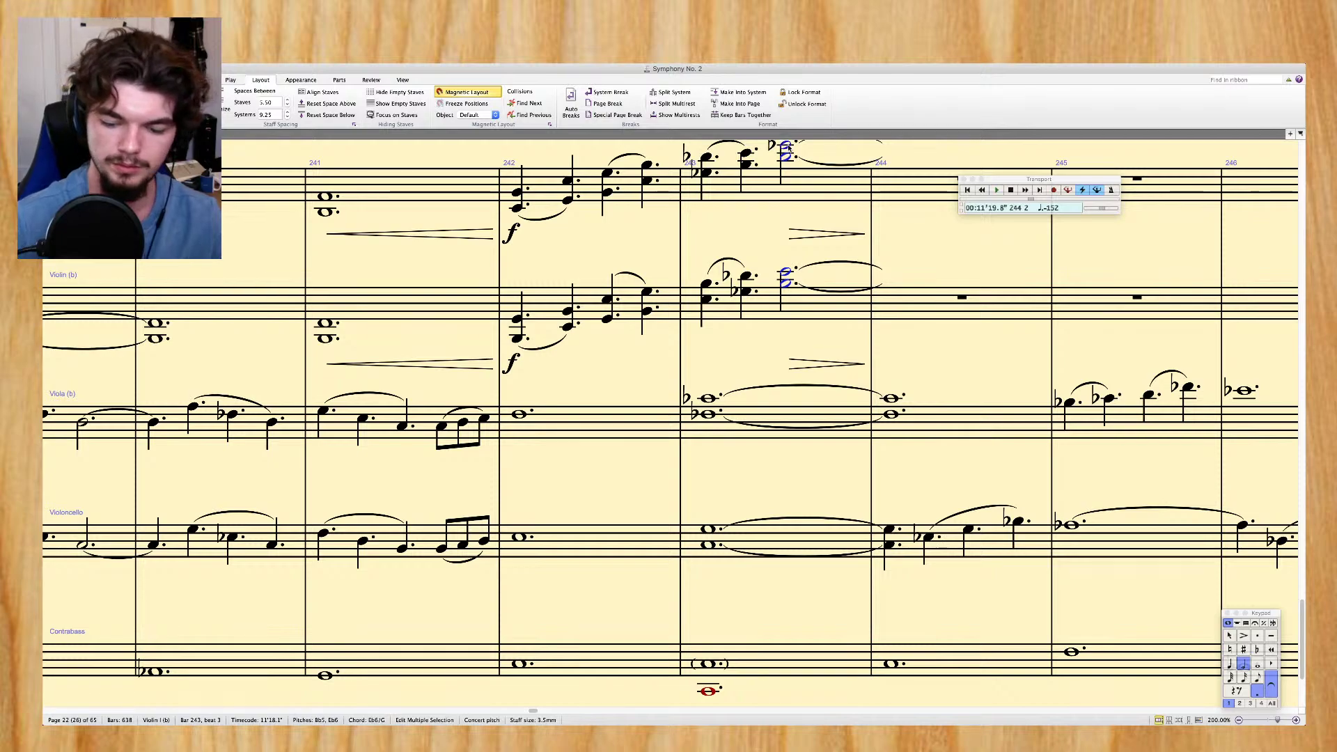
{"action": "key", "text": "r"}
{"action": "key", "text": "KP_Decimal"}
Mark the sustained chords in bar 244 mf in both violin parts
{"action": "key", "text": "ctrl+e"}
{"action": "key", "text": "ctrl+m"}
{"action": "key", "text": "ctrl+f"}
{"action": "key", "text": "Escape"}
{"action": "key", "text": "Escape"}
Select the upper note of Violin I's tied chord at the start of bar 239
{"action": "scroll", "coordinate": [905, 240], "scroll_direction": "right", "scroll_amount": 3}
{"action": "scroll", "coordinate": [913, 251], "scroll_direction": "up", "scroll_amount": 2}
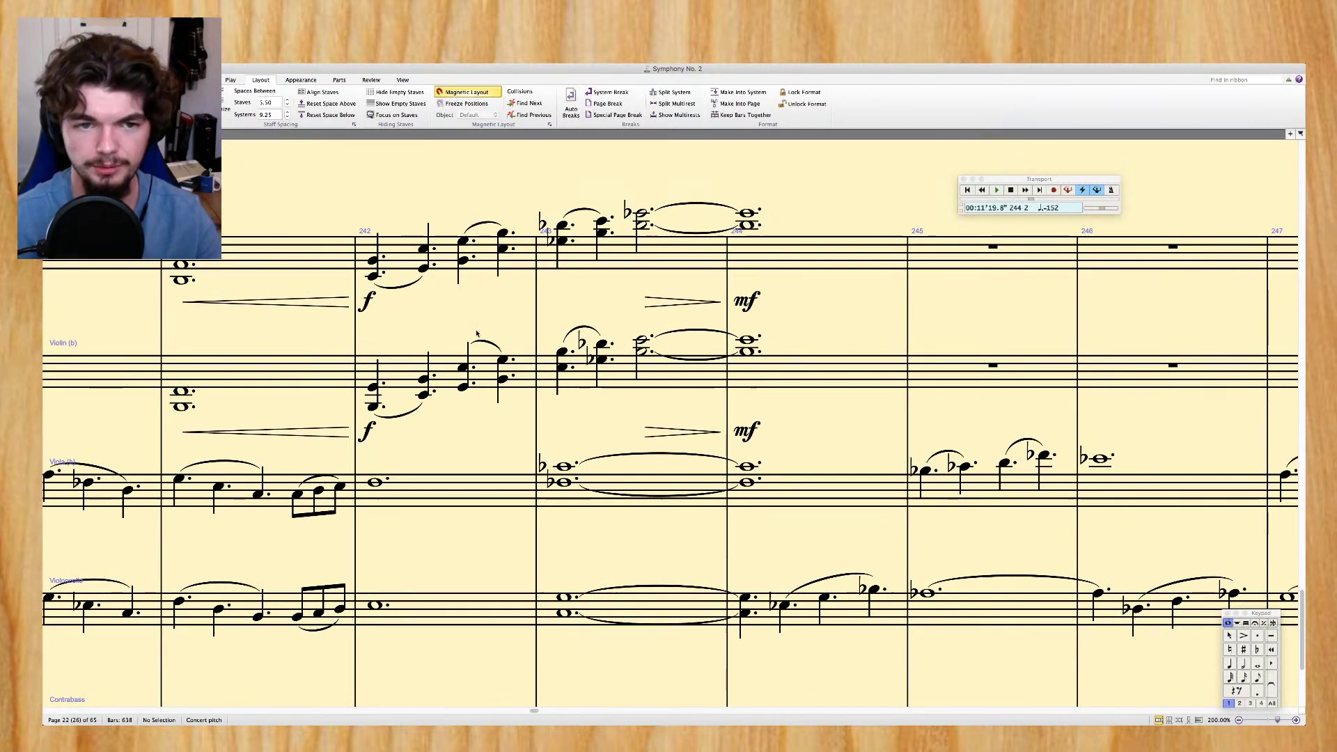
{"action": "scroll", "coordinate": [199, 273], "scroll_direction": "left", "scroll_amount": 3}
{"action": "scroll", "coordinate": [199, 273], "scroll_direction": "left", "scroll_amount": 2}
{"action": "scroll", "coordinate": [199, 273], "scroll_direction": "left", "scroll_amount": 2}
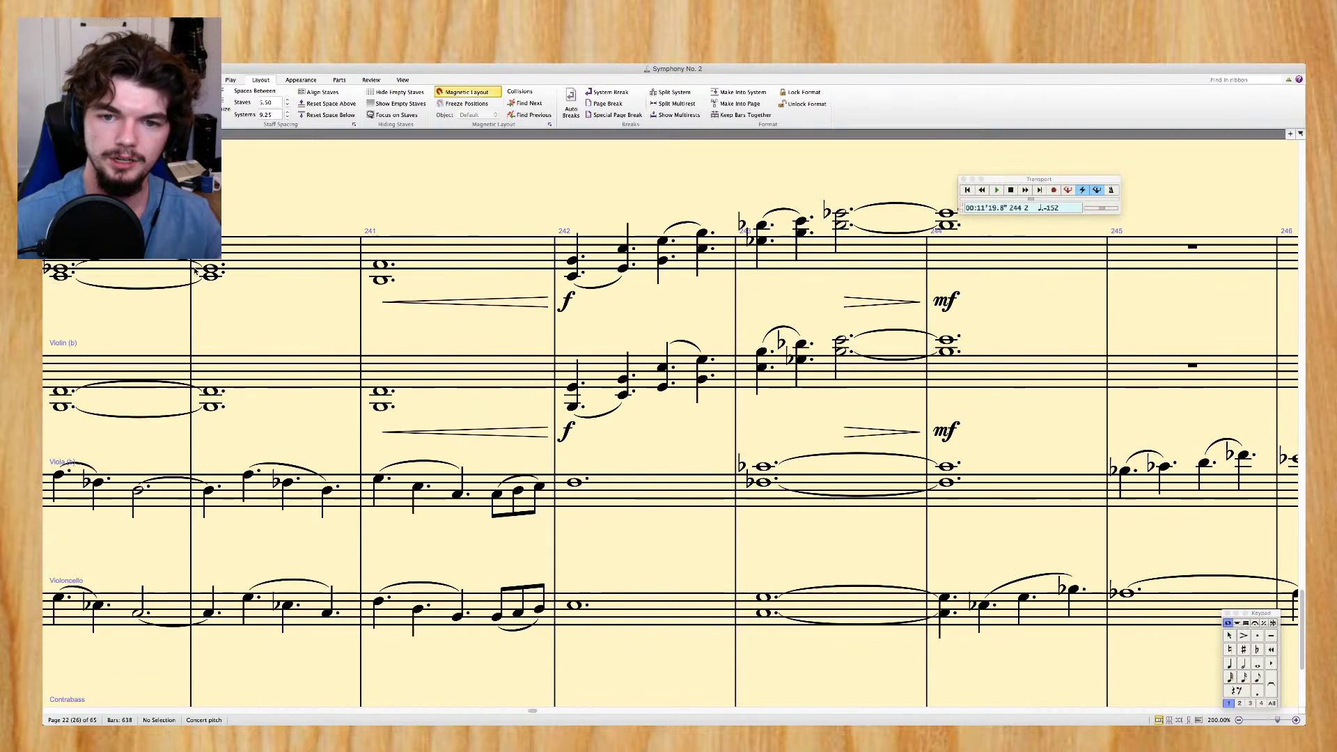
{"action": "left_click", "coordinate": [74, 272]}
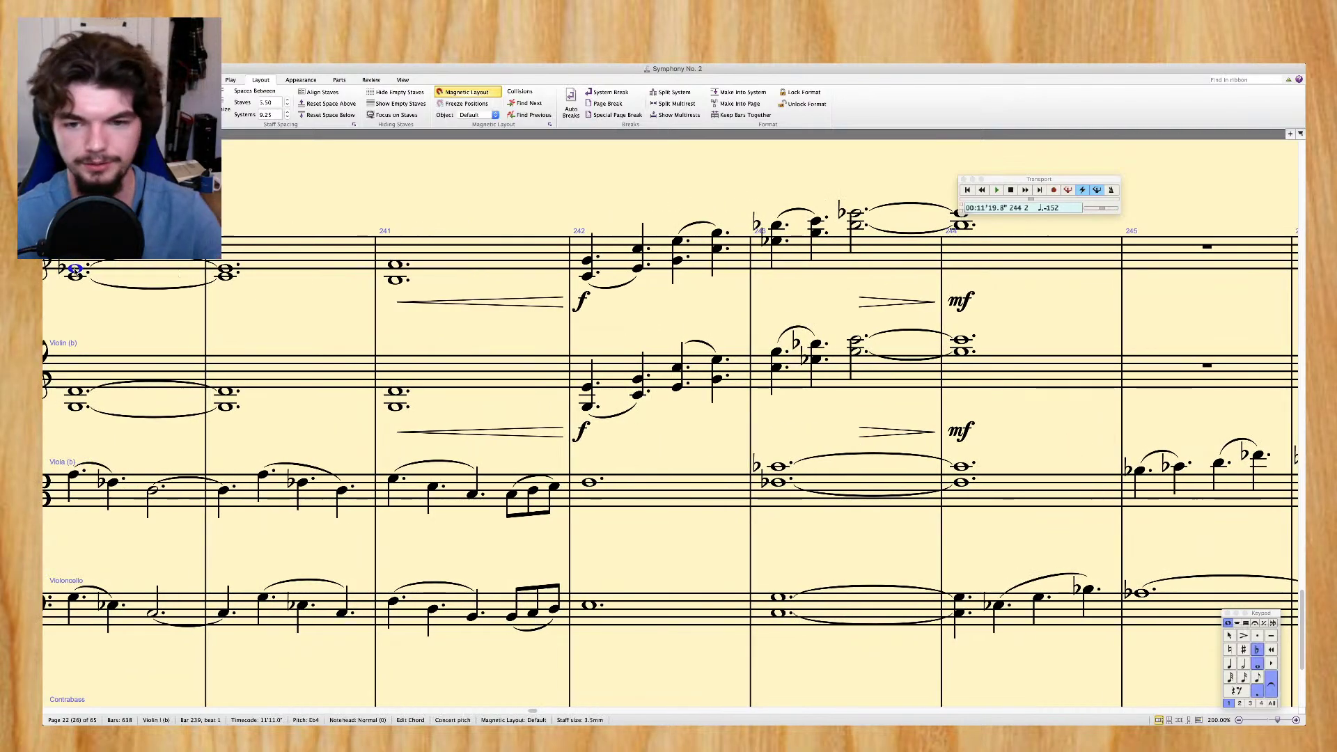
Play back the string passage across bars 244 and 245 to check how it sounds
{"action": "key", "text": "super+minus"}
{"action": "key", "text": "super+minus"}
{"action": "key", "text": "super+minus"}
{"action": "key", "text": "space"}
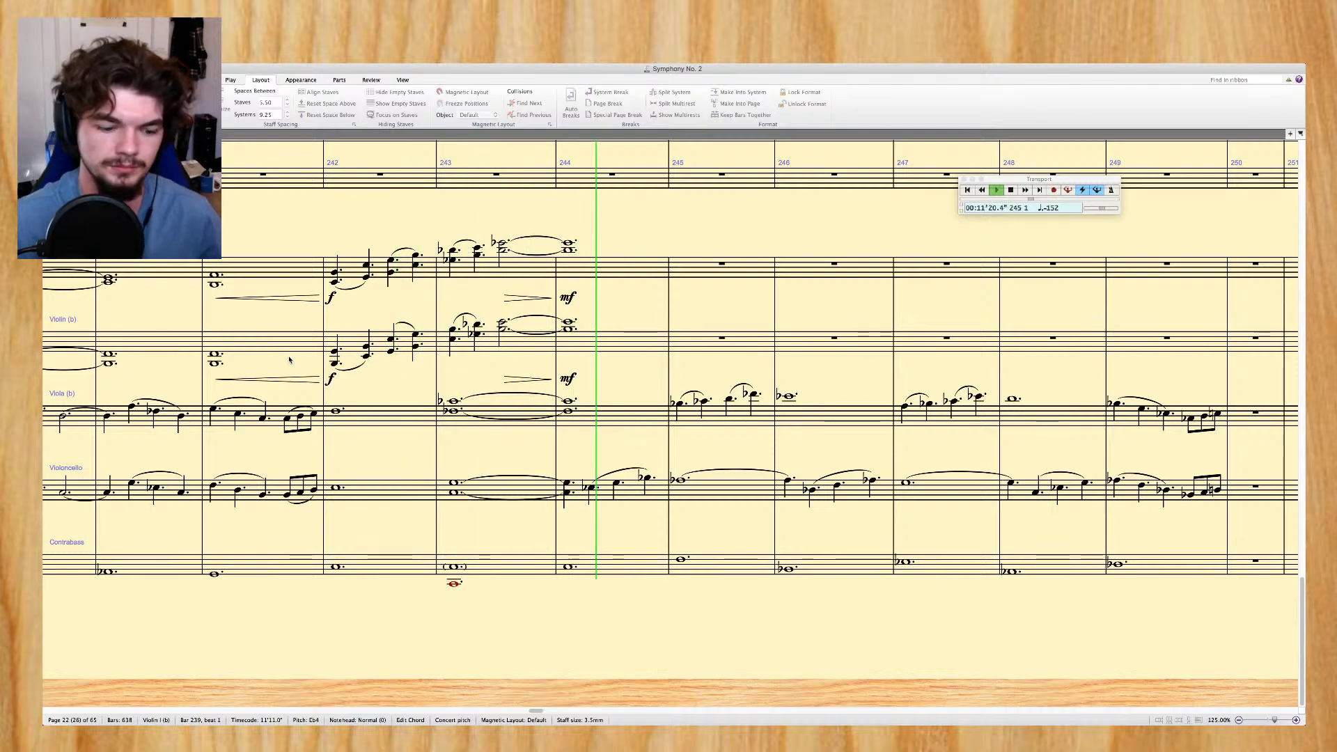
{"action": "key", "text": "Escape"}
{"action": "key", "text": "super+equal"}
{"action": "key", "text": "super+equal"}
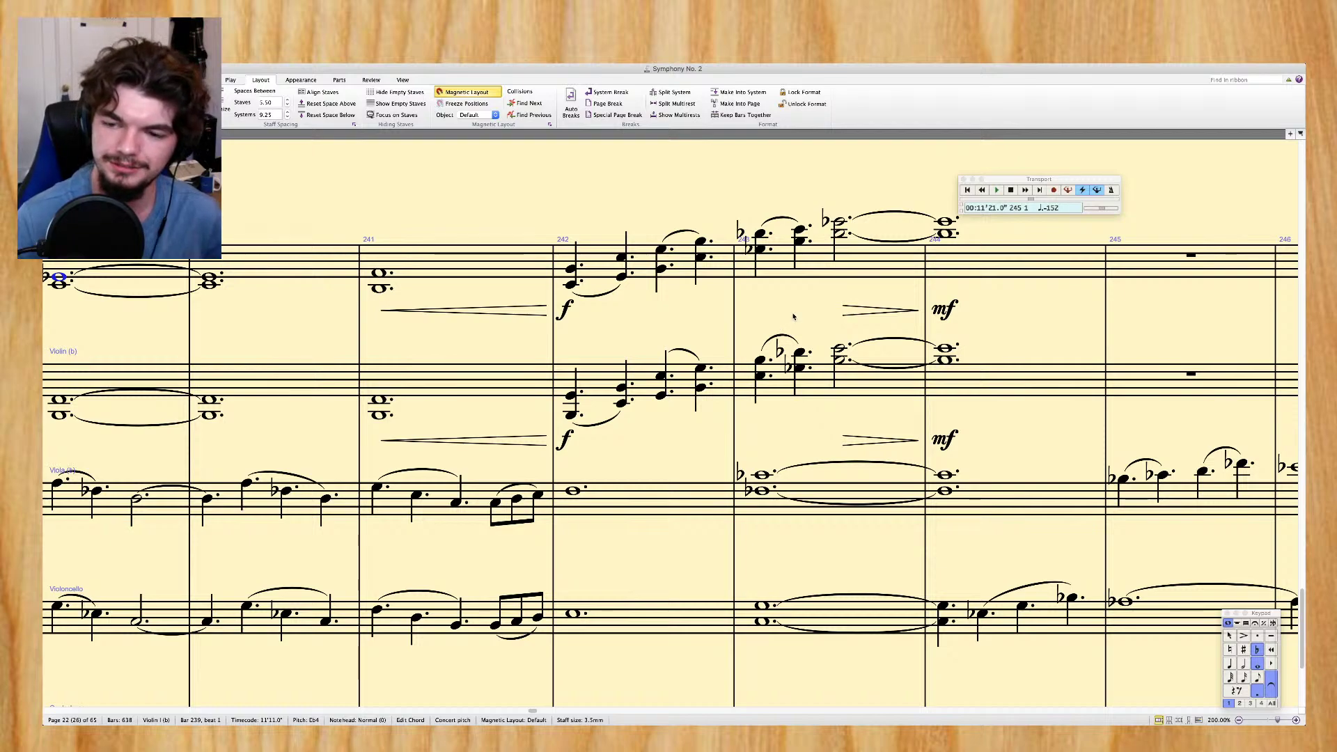
Raise the upper Violin I notes in bar 243 to E-flat on beat 2 and G on the tied beat 3 chord
{"action": "scroll", "coordinate": [793, 316], "scroll_direction": "right", "scroll_amount": 3}
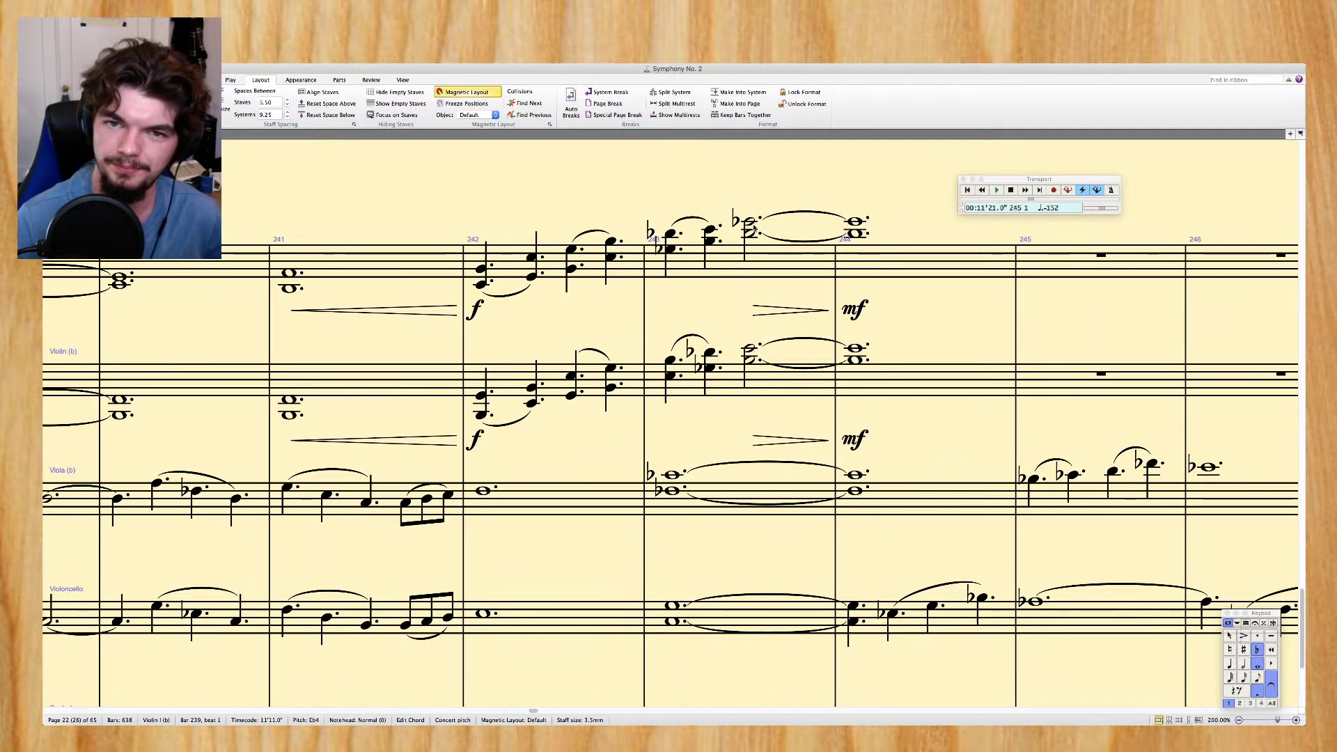
{"action": "left_click", "coordinate": [483, 269]}
{"action": "key", "text": "Right"}
{"action": "key", "text": "Right"}
{"action": "key", "text": "Right"}
{"action": "key", "text": "Right"}
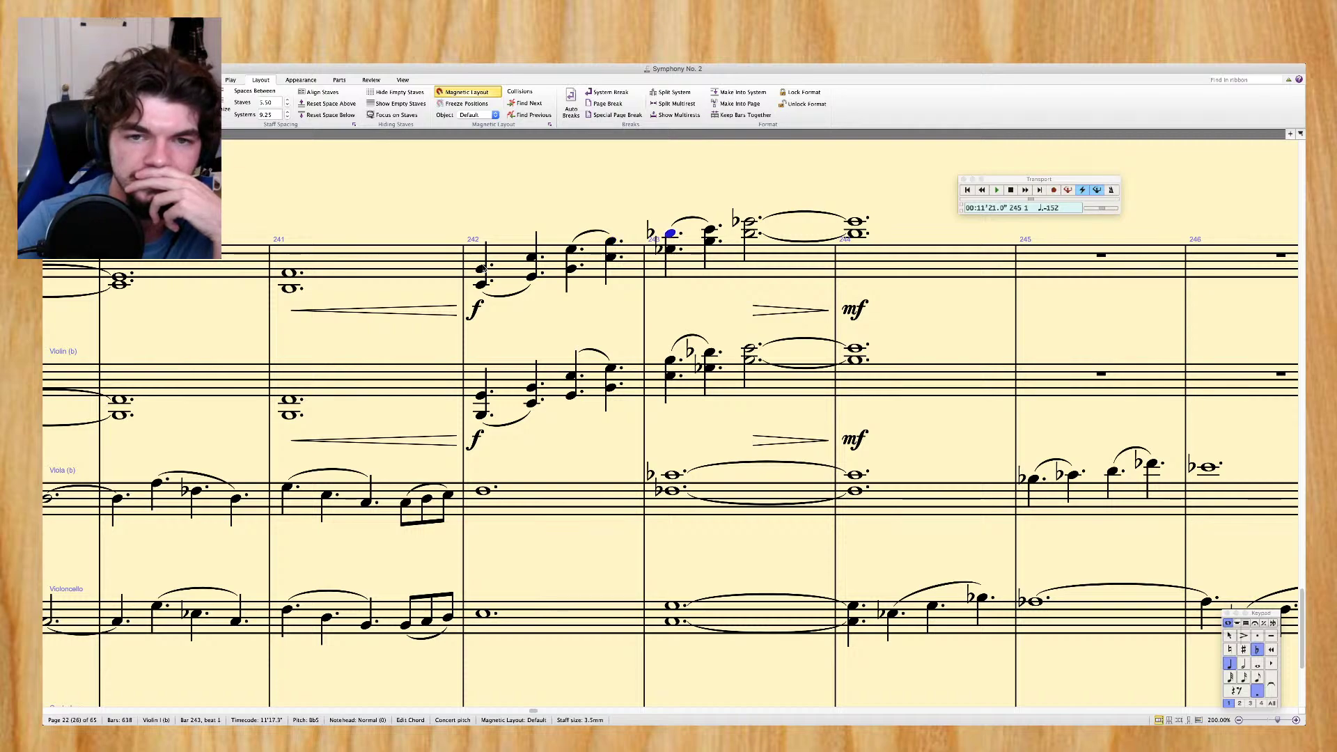
{"action": "key", "text": "Right"}
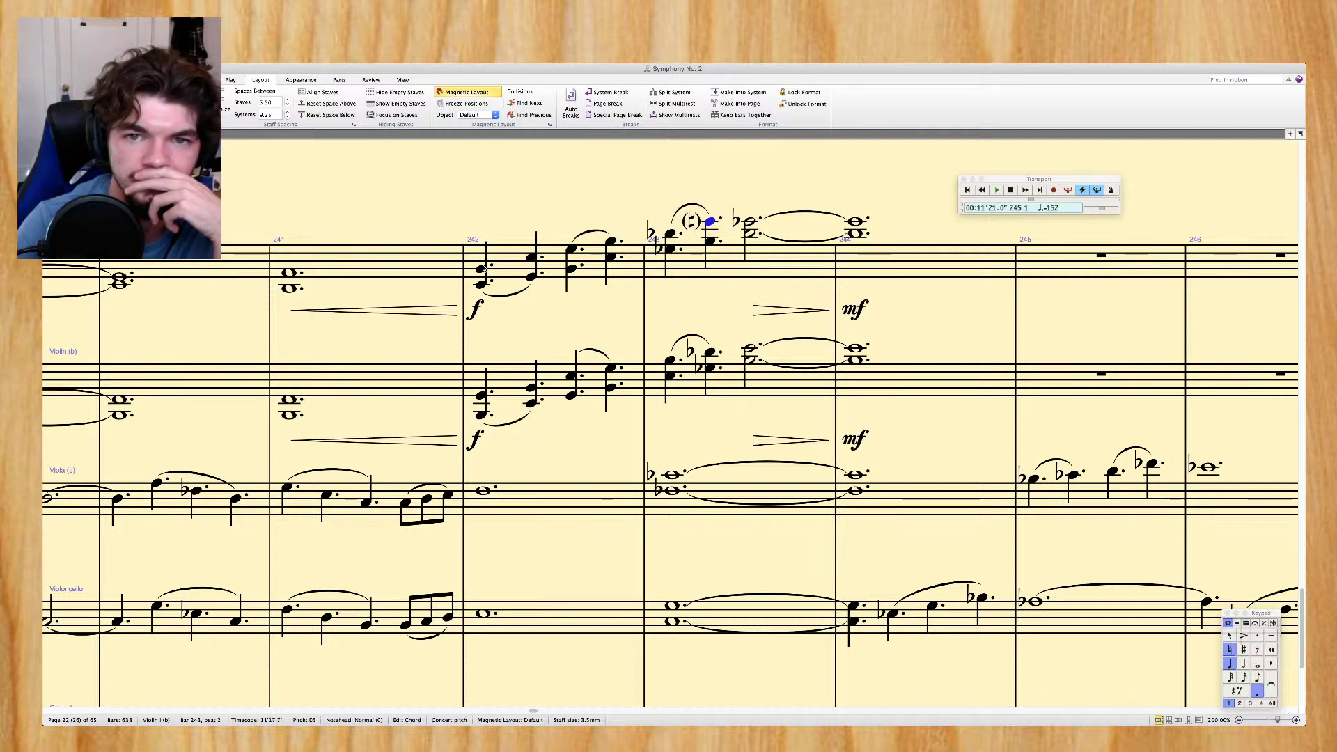
{"action": "key", "text": "Right"}
{"action": "key", "text": "Up"}
{"action": "key", "text": "Up"}
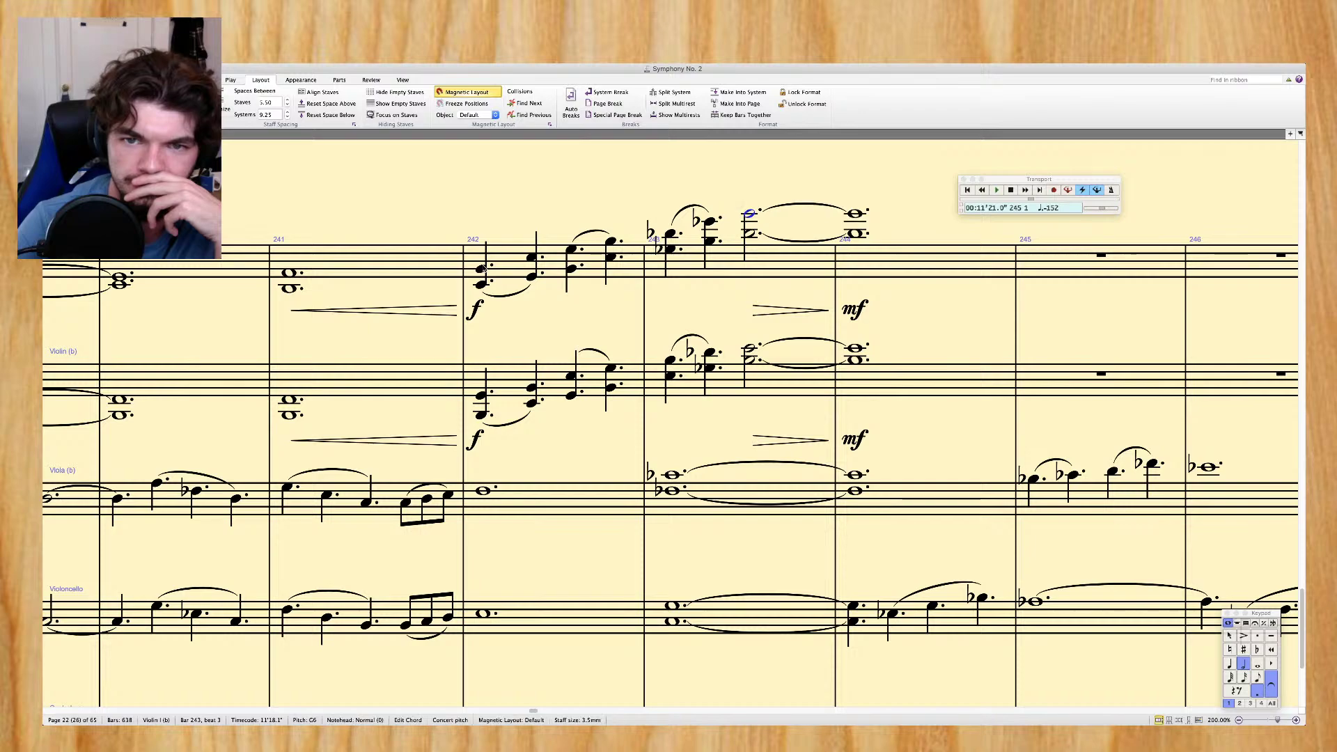
Raise the lower note of Violin I's beat 2 chord in bar 243 to B-flat
{"action": "left_click", "coordinate": [710, 241]}
{"action": "key", "text": "Up"}
{"action": "key", "text": "Up"}
{"action": "key", "text": "KP_9"}
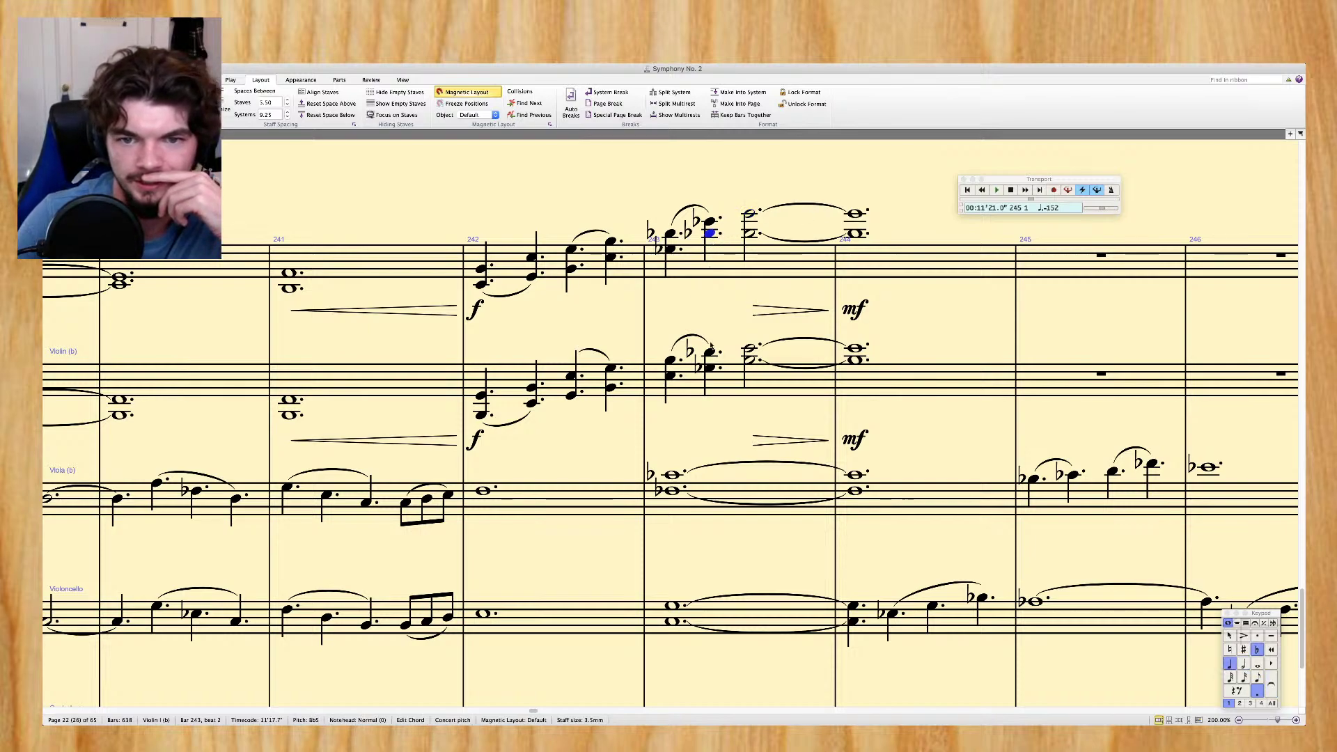
Change Violin II's beat 2 chord in bar 243 to C above G
{"action": "left_click", "coordinate": [710, 347]}
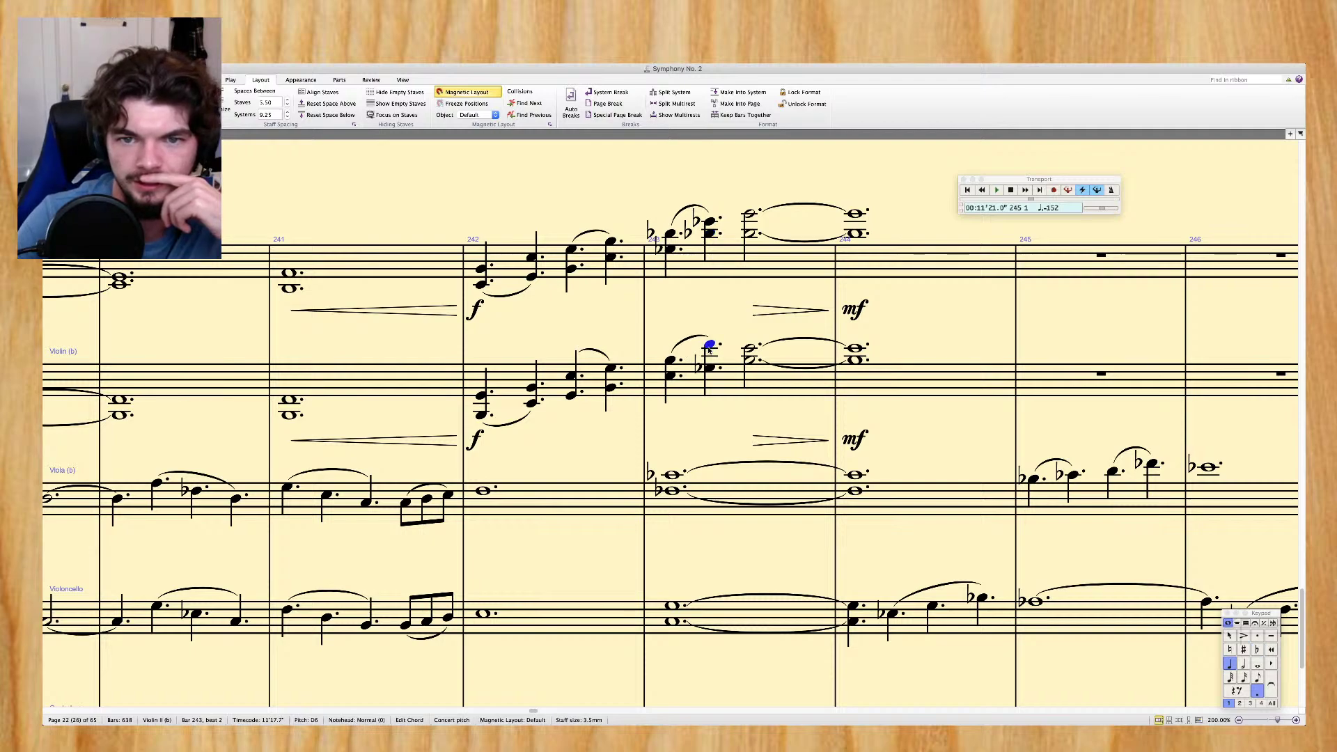
{"action": "key", "text": "Down"}
{"action": "key", "text": "Down"}
{"action": "key", "text": "Down"}
{"action": "key", "text": "Down"}
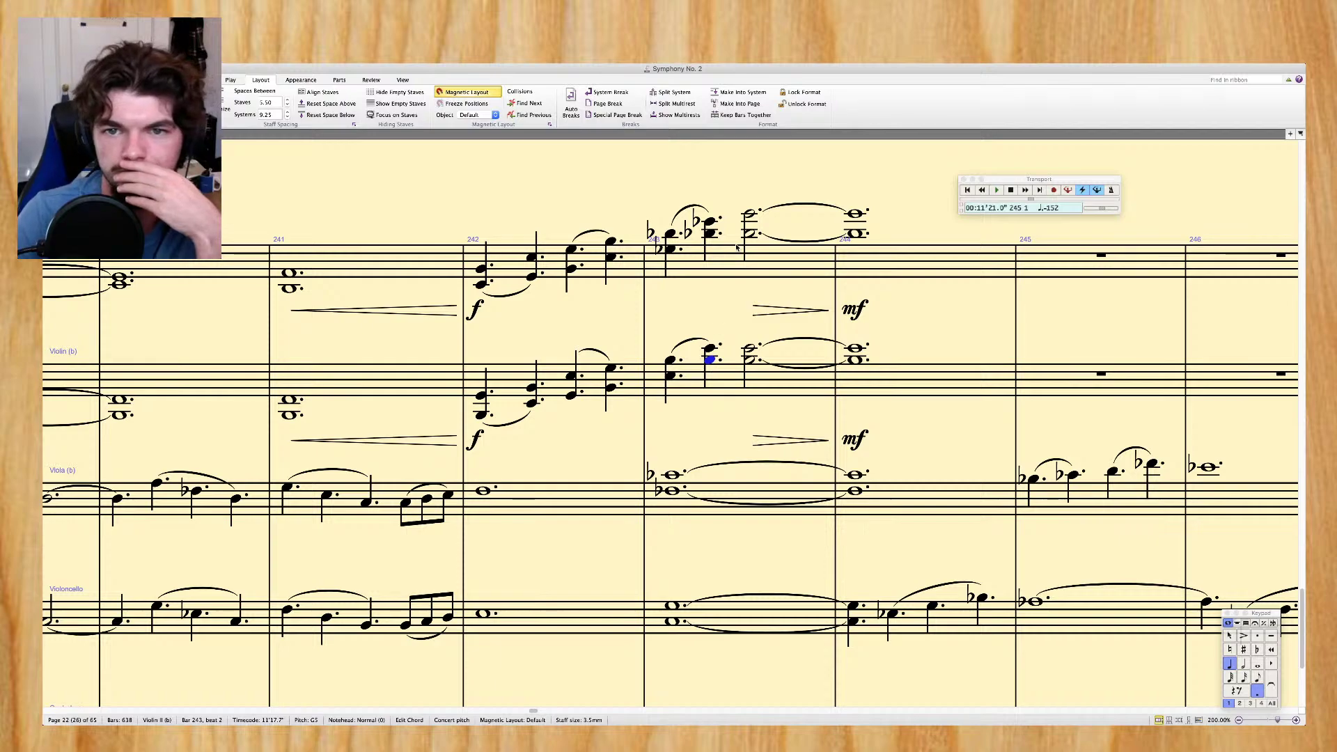
On beat 3 of bar 243, set Violin I's lower note to C and Violin II's upper note to E-flat
{"action": "scroll", "coordinate": [714, 222], "scroll_direction": "right", "scroll_amount": 3}
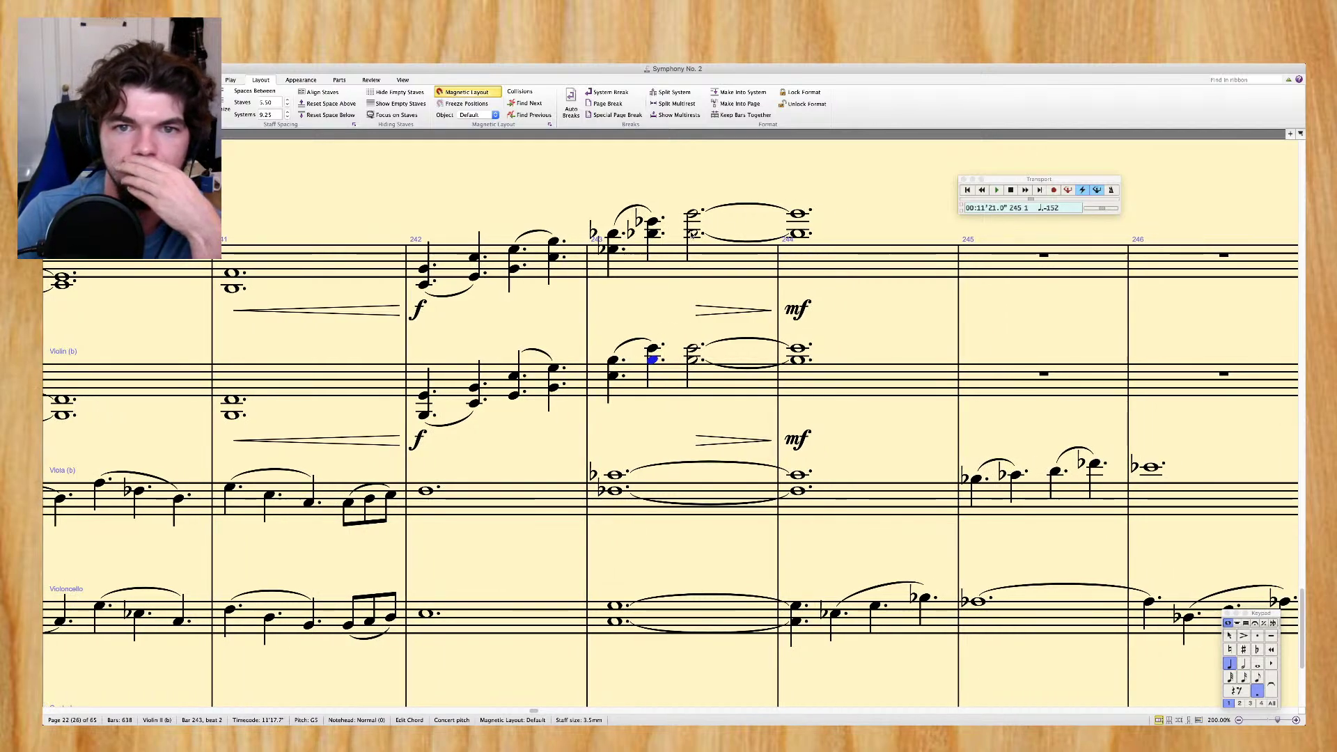
{"action": "left_click", "coordinate": [693, 232]}
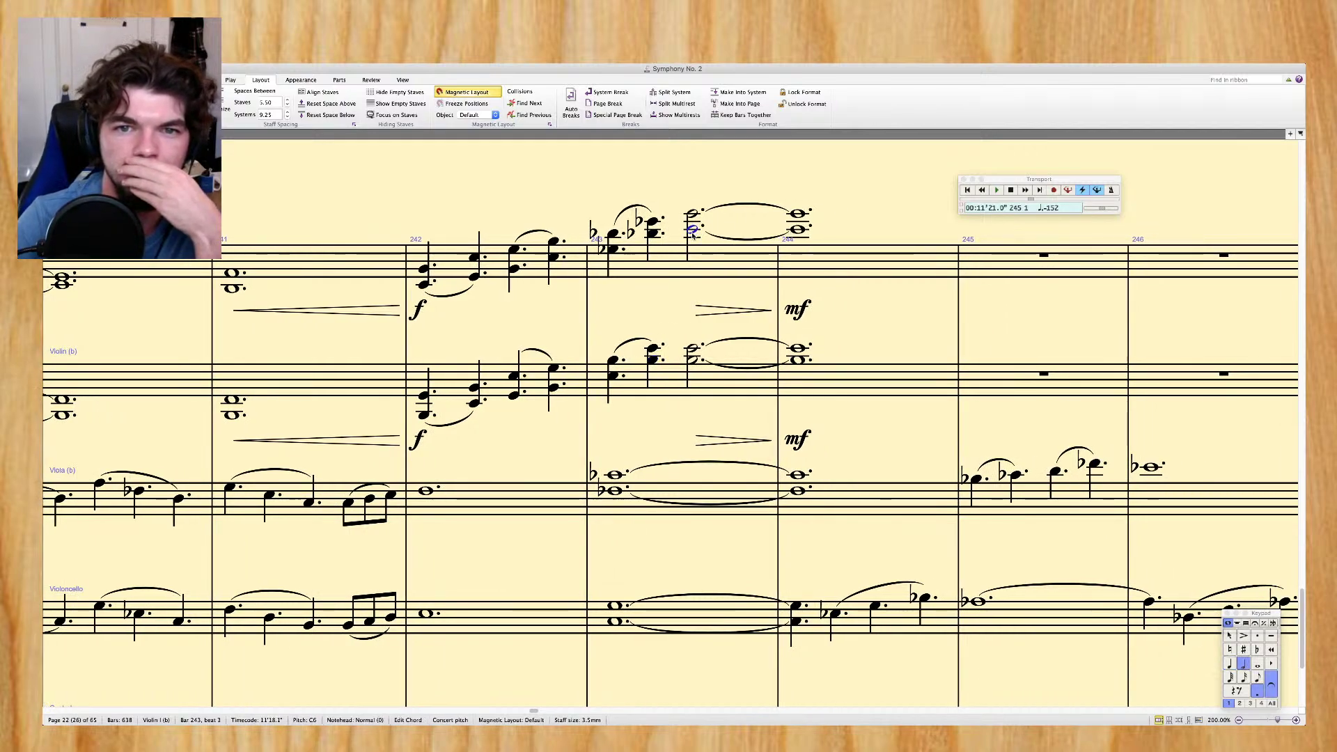
{"action": "left_click", "coordinate": [692, 350]}
{"action": "key", "text": "Up"}
{"action": "key", "text": "Up"}
{"action": "key", "text": "KP_Subtract"}
{"action": "key", "text": "Right"}
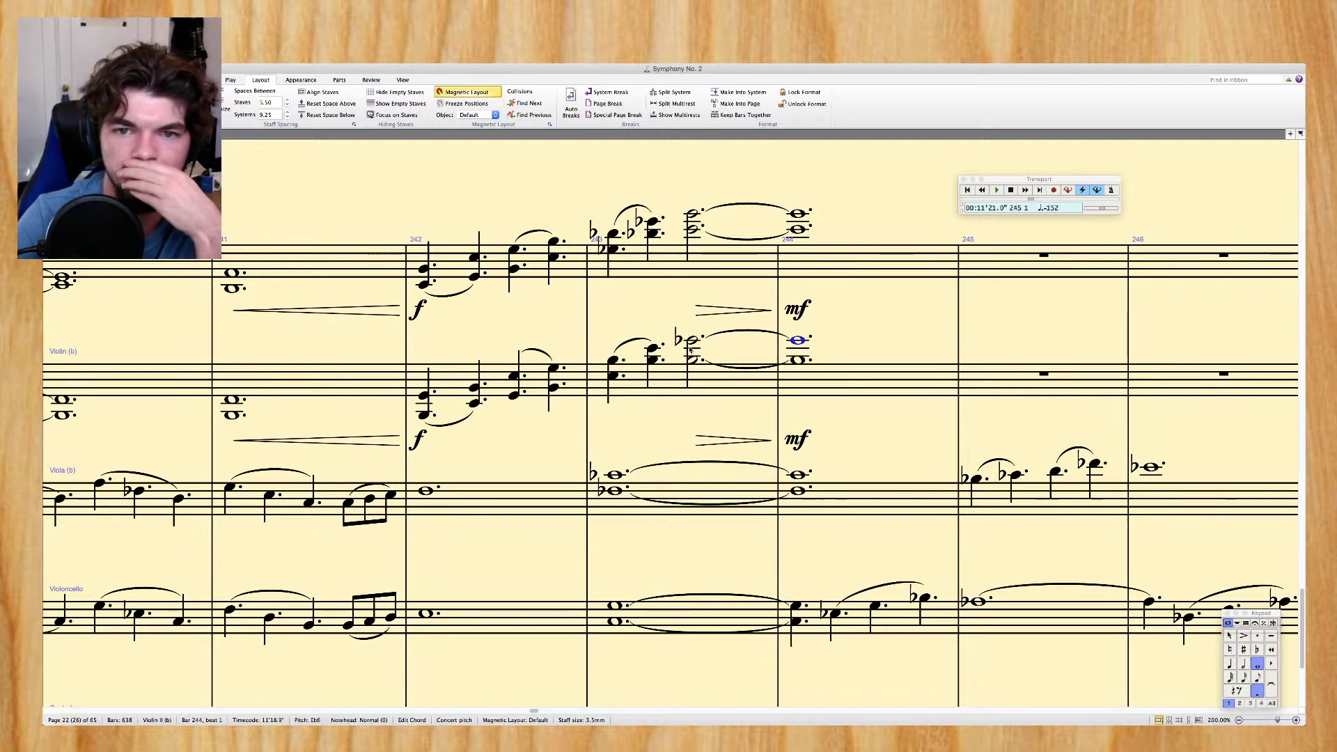
Set the lower note of Violin II's tied chord to B-flat in both bar 243 and bar 244
{"action": "left_click", "coordinate": [692, 359]}
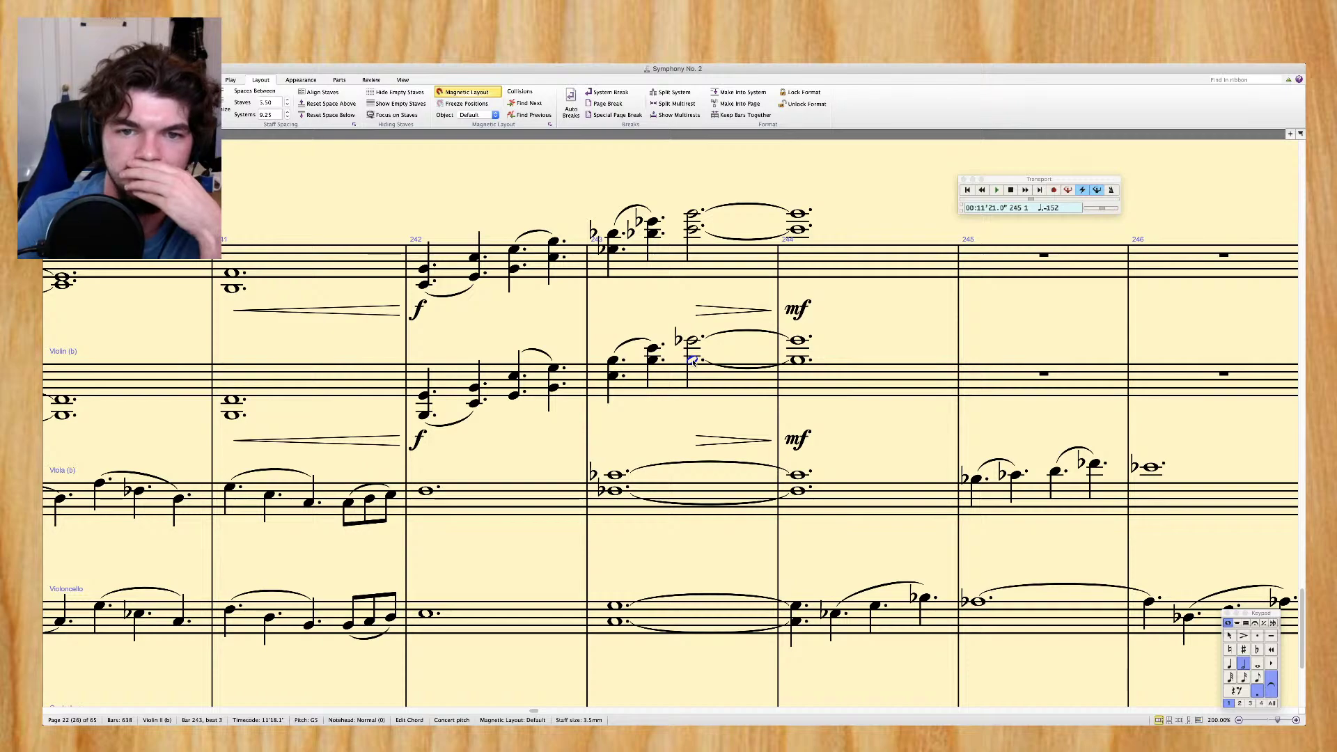
{"action": "key", "text": "Up"}
{"action": "key", "text": "KP_Subtract"}
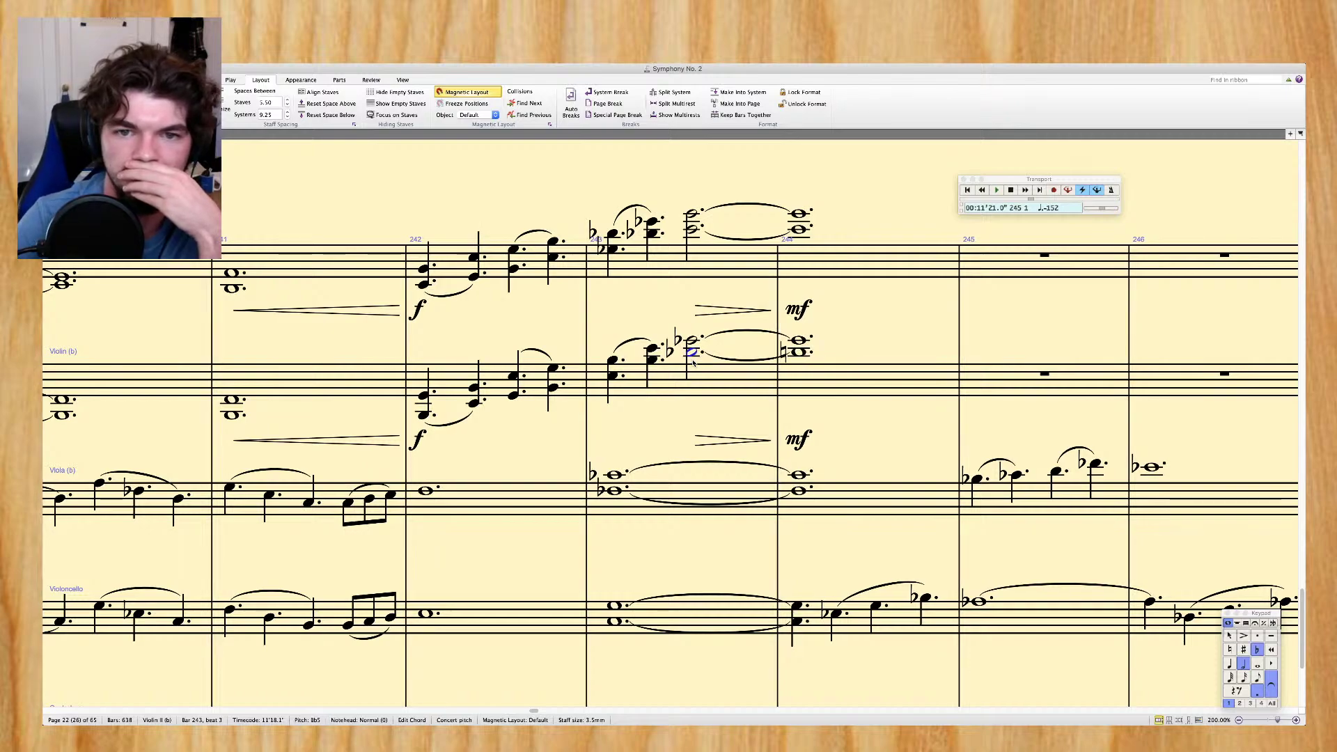
{"action": "left_click", "coordinate": [800, 353]}
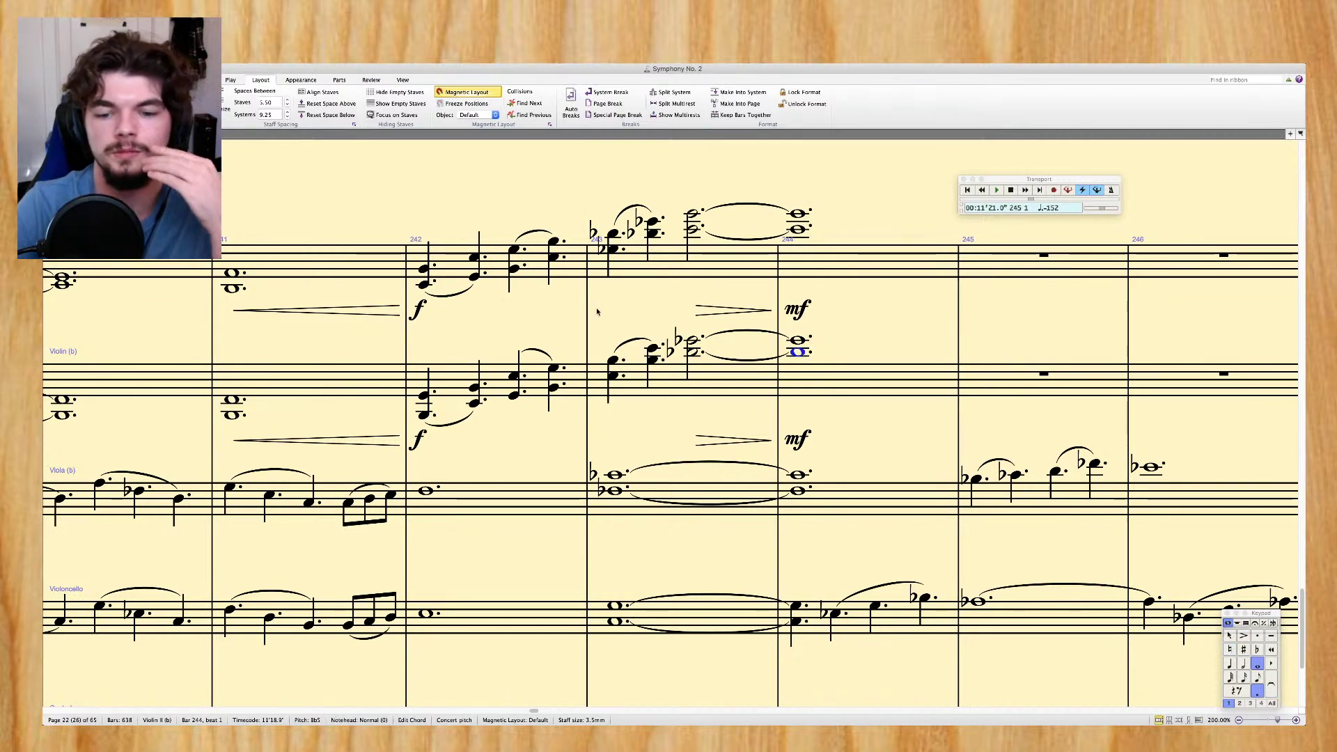
{"action": "key", "text": "Escape"}
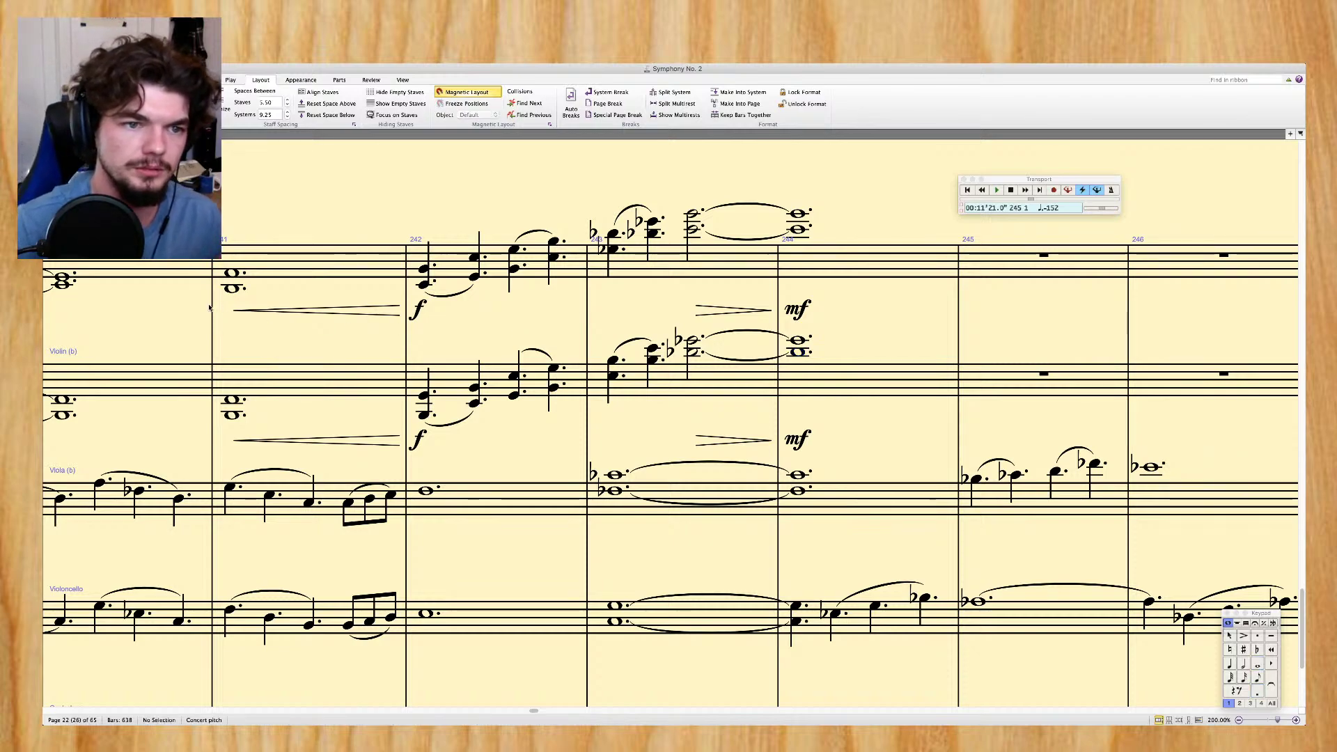
Play back the strings from the start of bar 241 to hear the revised violin chords
{"action": "left_click", "coordinate": [213, 308]}
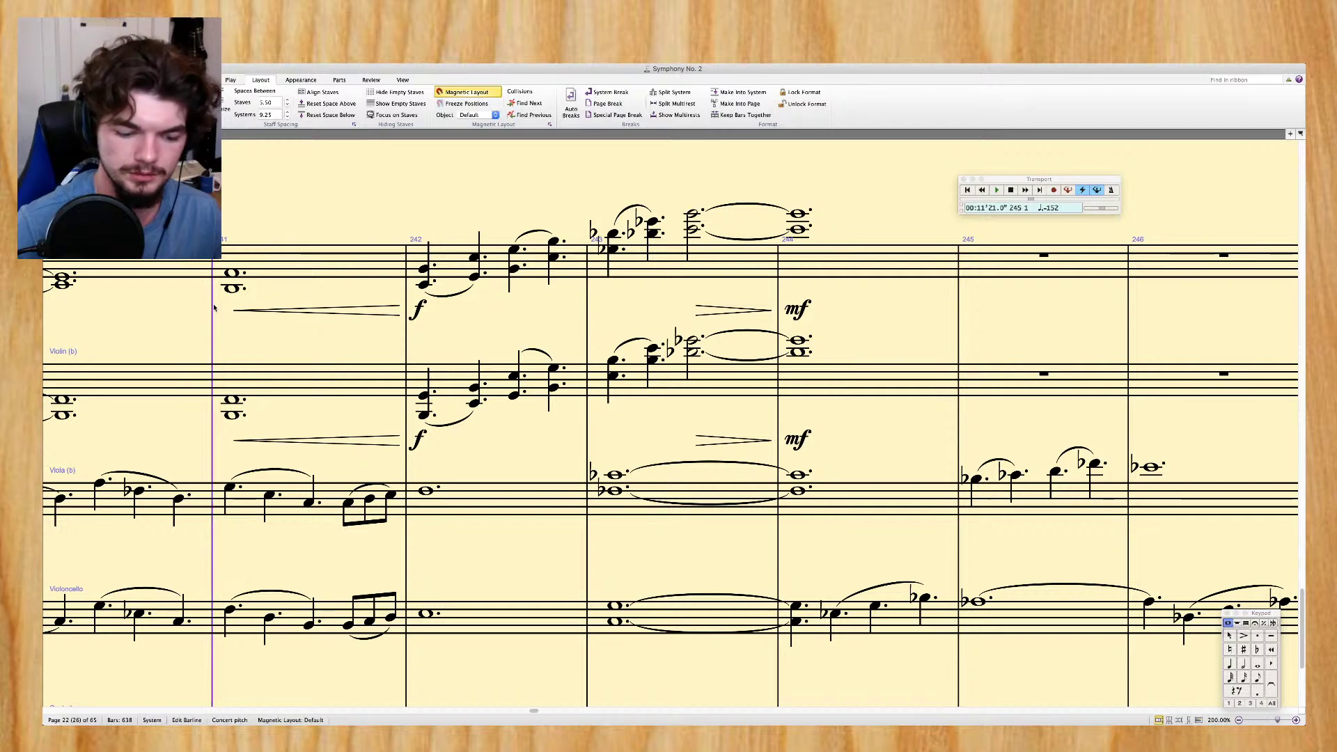
{"action": "key", "text": "ctrl+minus"}
{"action": "key", "text": "p"}
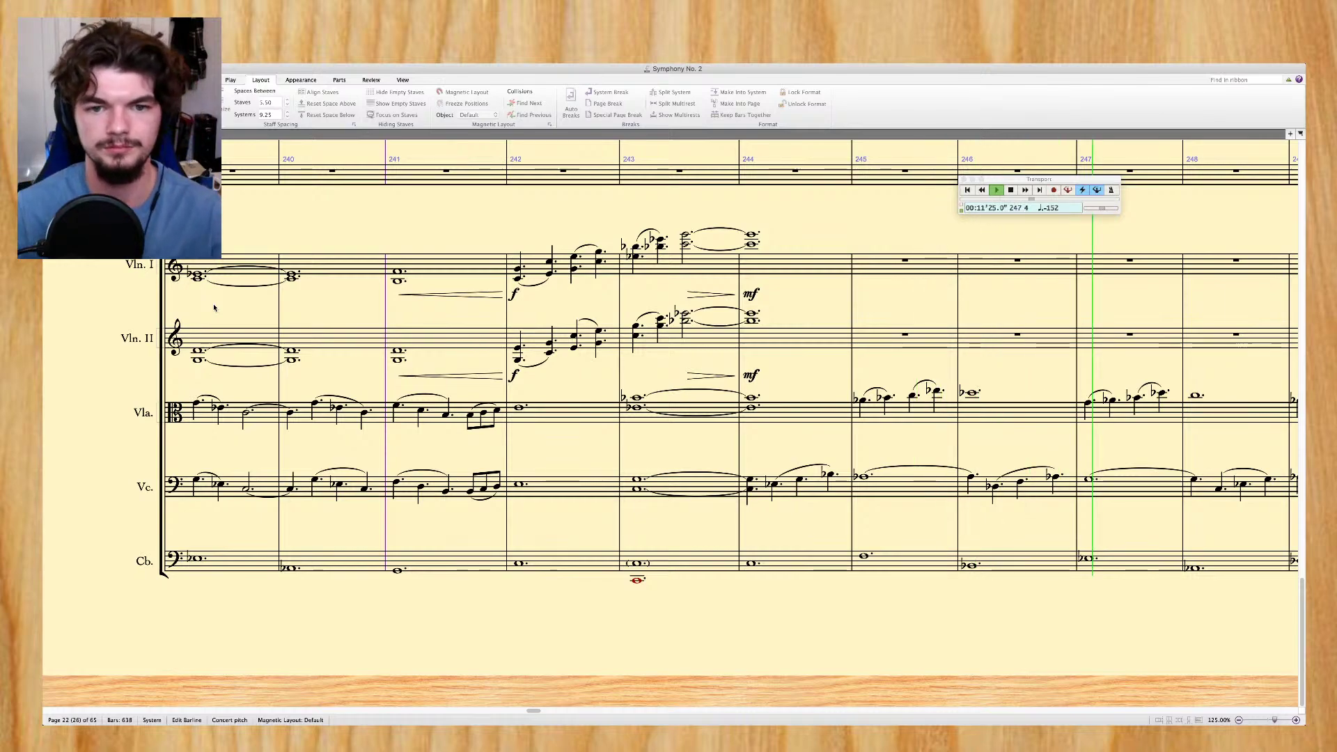
{"action": "key", "text": "space"}
Add diminuendo hairpins across bar 242 and mf dynamics at bar 243 in the viola and cello
{"action": "scroll", "coordinate": [390, 371], "scroll_direction": "left", "scroll_amount": 3}
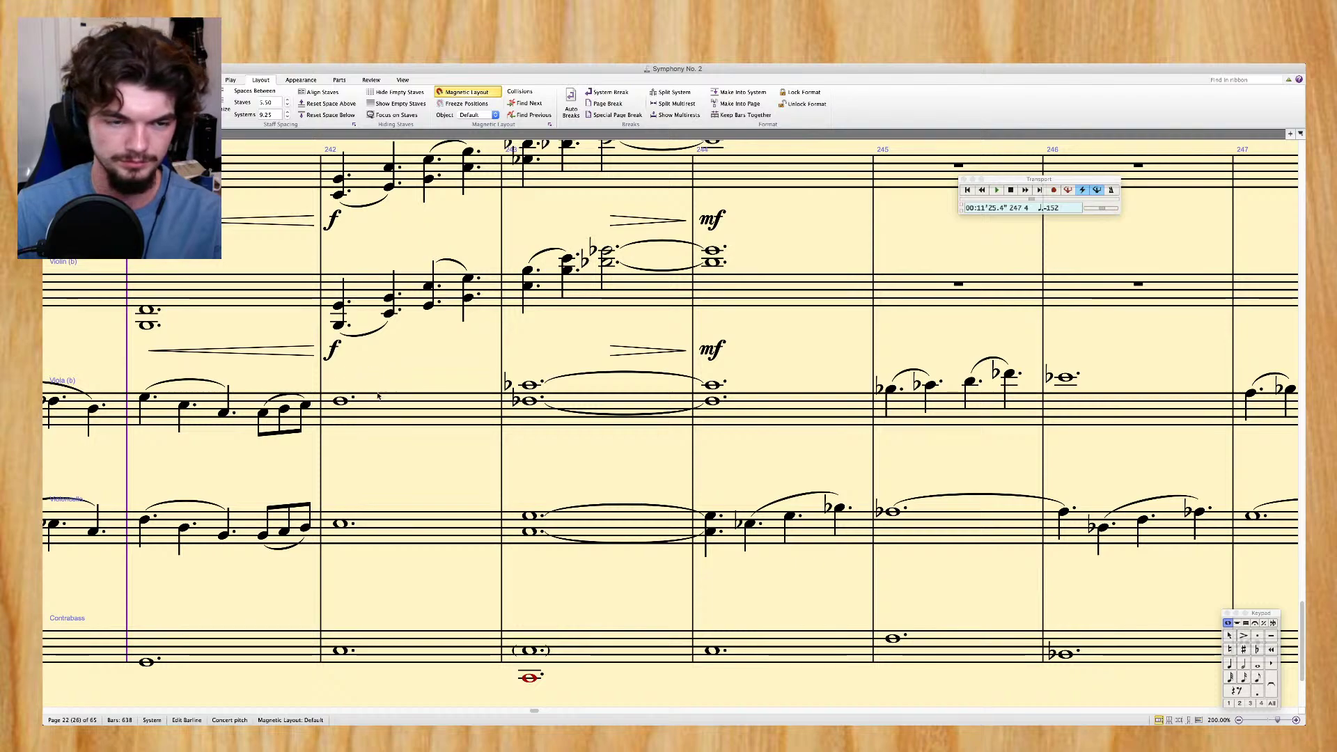
{"action": "left_click", "coordinate": [386, 413]}
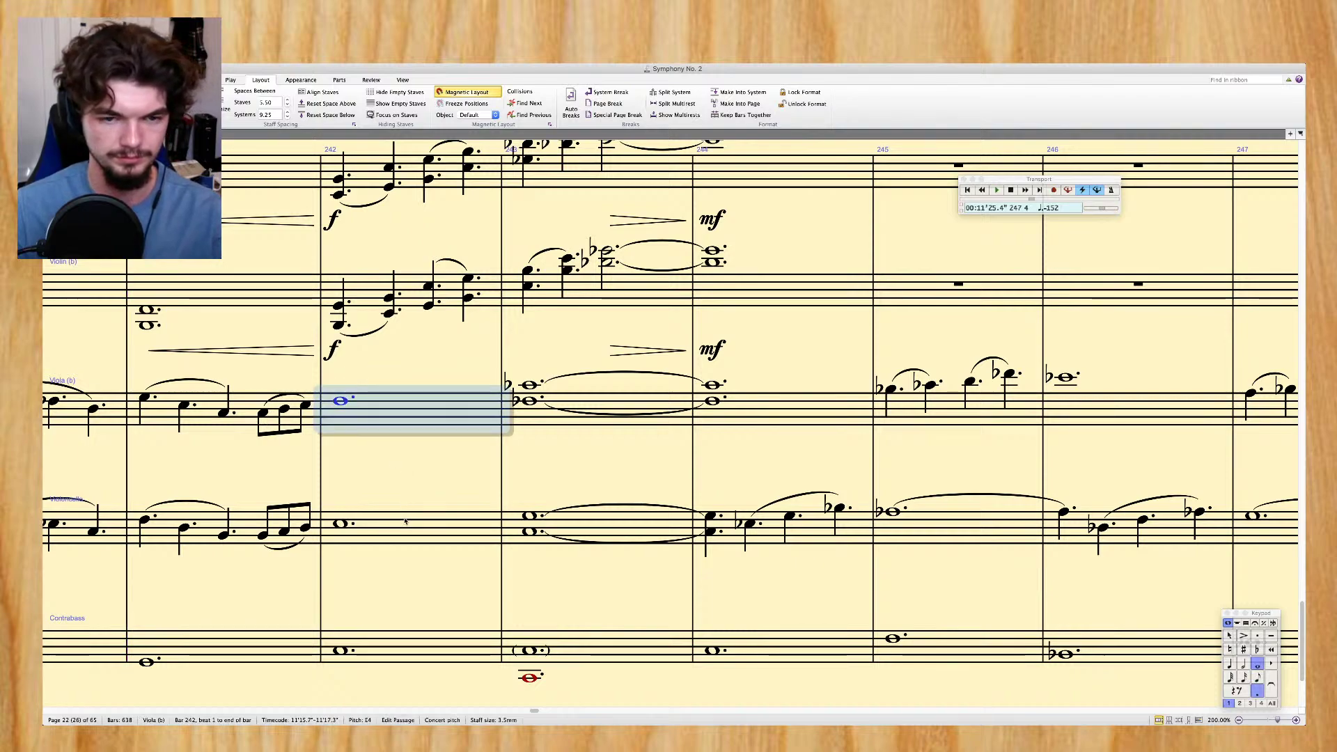
{"action": "left_click", "coordinate": [334, 533], "text": "shift"}
{"action": "key", "text": "shift+h"}
{"action": "left_click", "coordinate": [528, 404]}
{"action": "left_click", "coordinate": [528, 533], "text": "shift"}
{"action": "key", "text": "ctrl+e"}
{"action": "type", "text": "mf"}
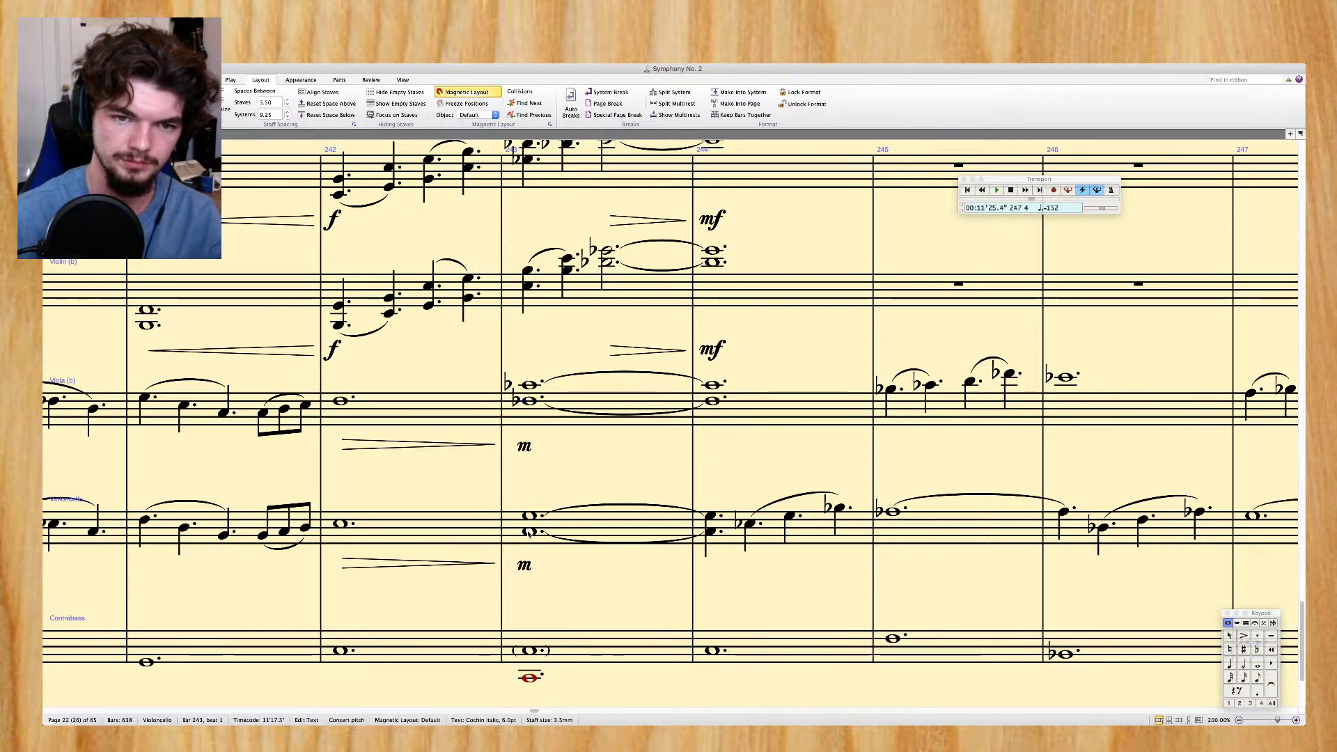
{"action": "key", "text": "Escape"}
{"action": "key", "text": "Escape"}
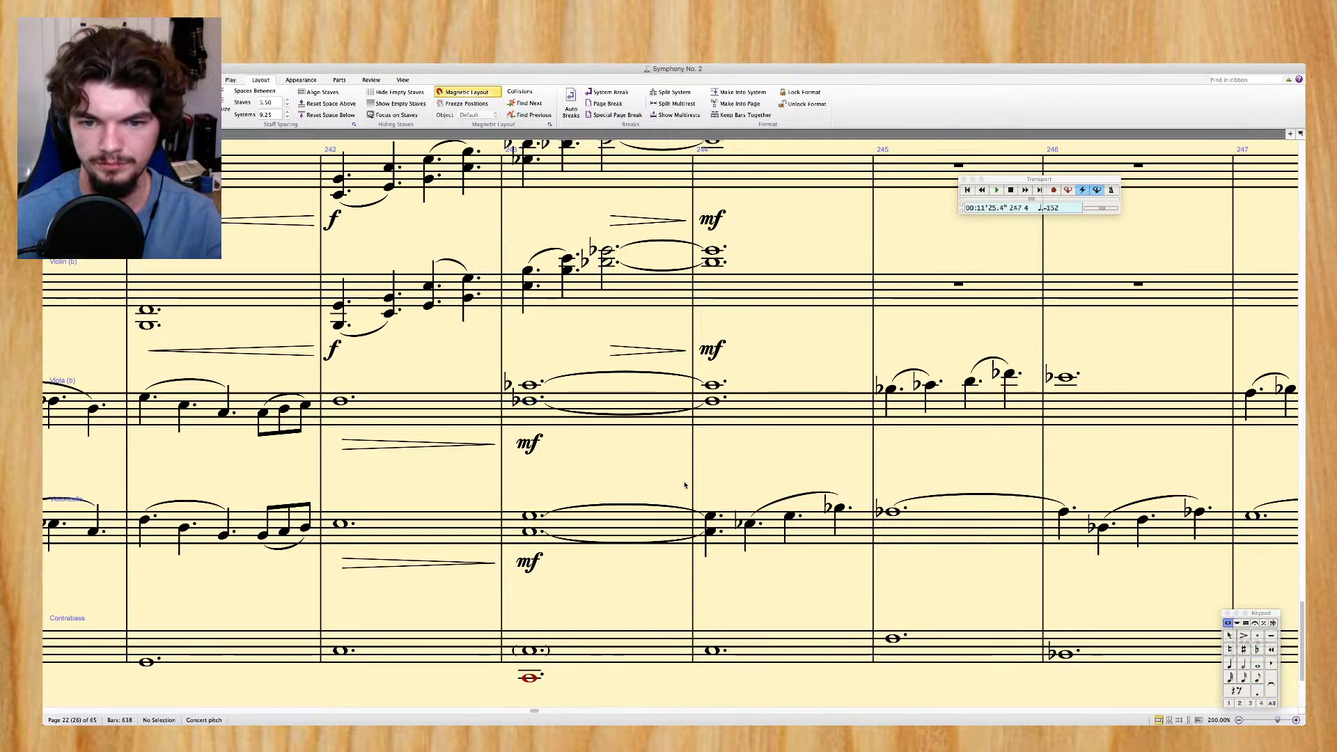
Add crescendo hairpins through bar 243 and f dynamics at bar 244 in the viola and cello
{"action": "left_click", "coordinate": [613, 403]}
{"action": "left_click", "coordinate": [613, 536], "text": "shift"}
{"action": "key", "text": "h"}
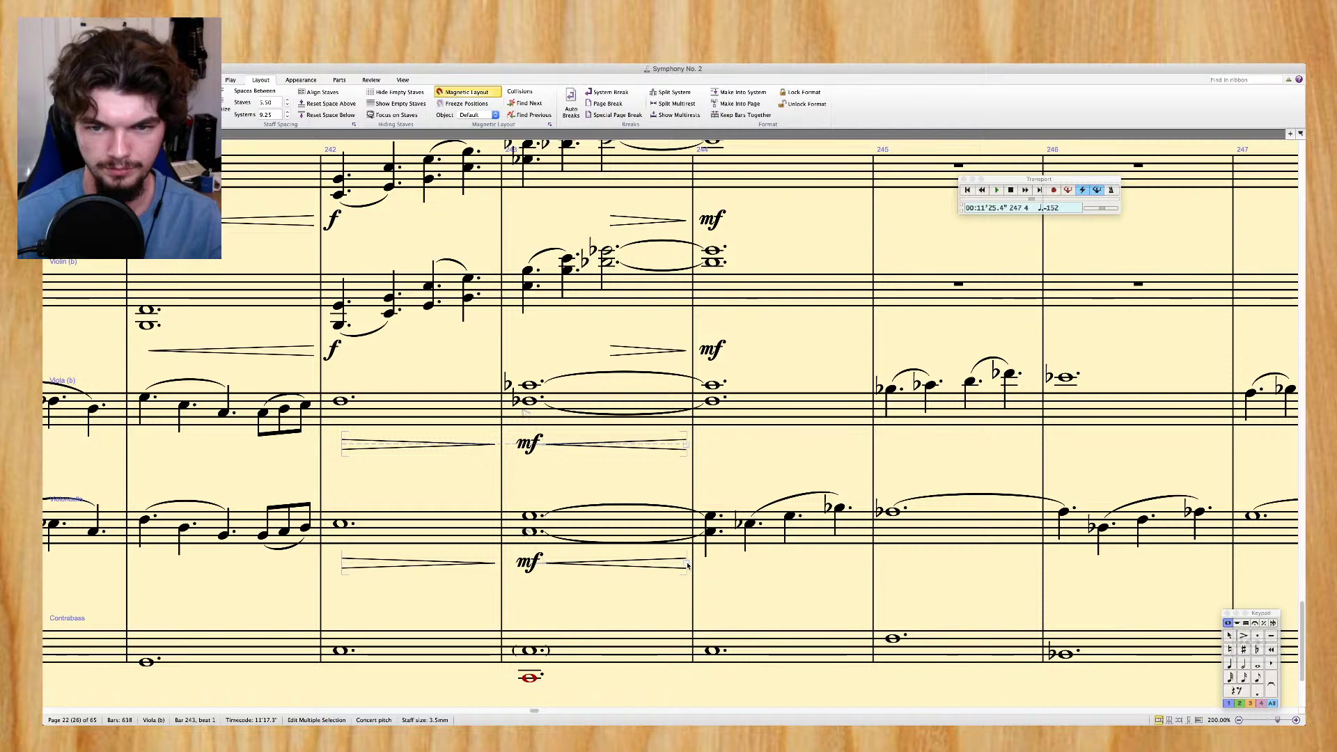
{"action": "left_click", "coordinate": [710, 529]}
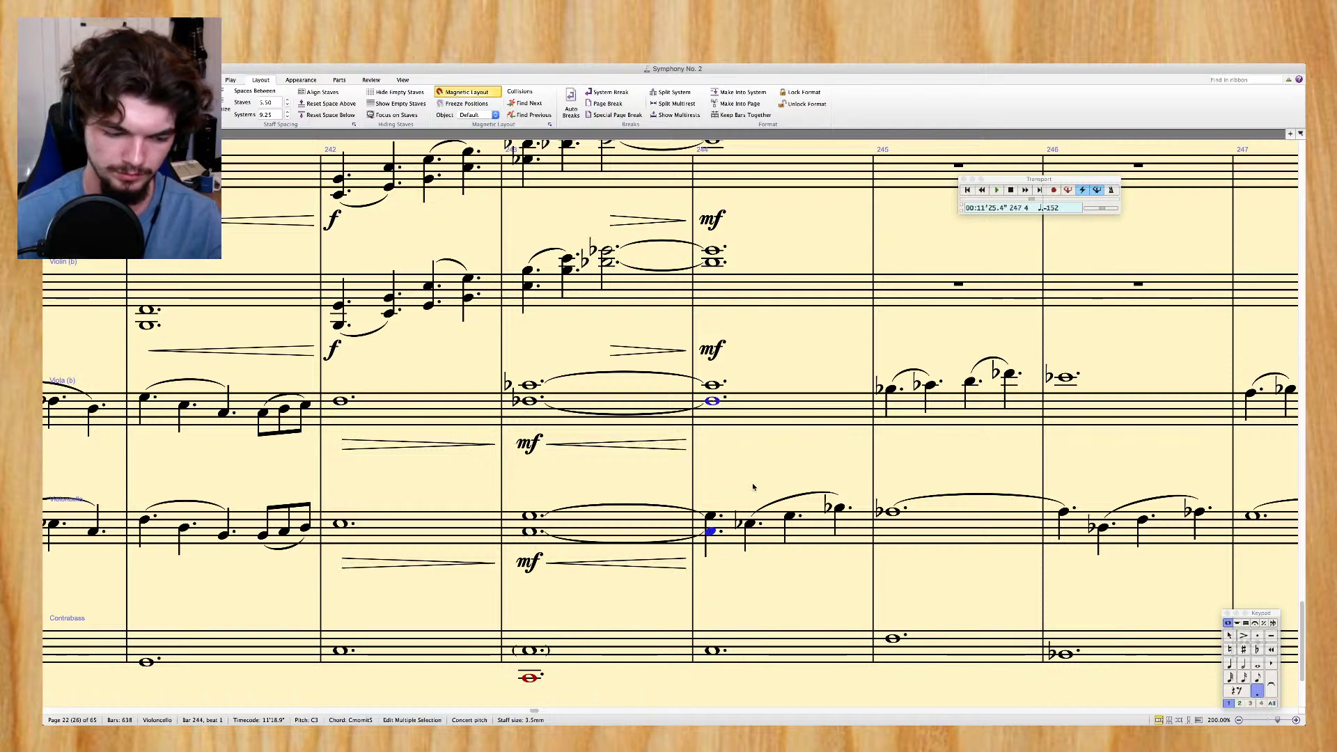
{"action": "key", "text": "ctrl+e"}
{"action": "key", "text": "ctrl+f"}
{"action": "key", "text": "Escape"}
{"action": "key", "text": "Escape"}
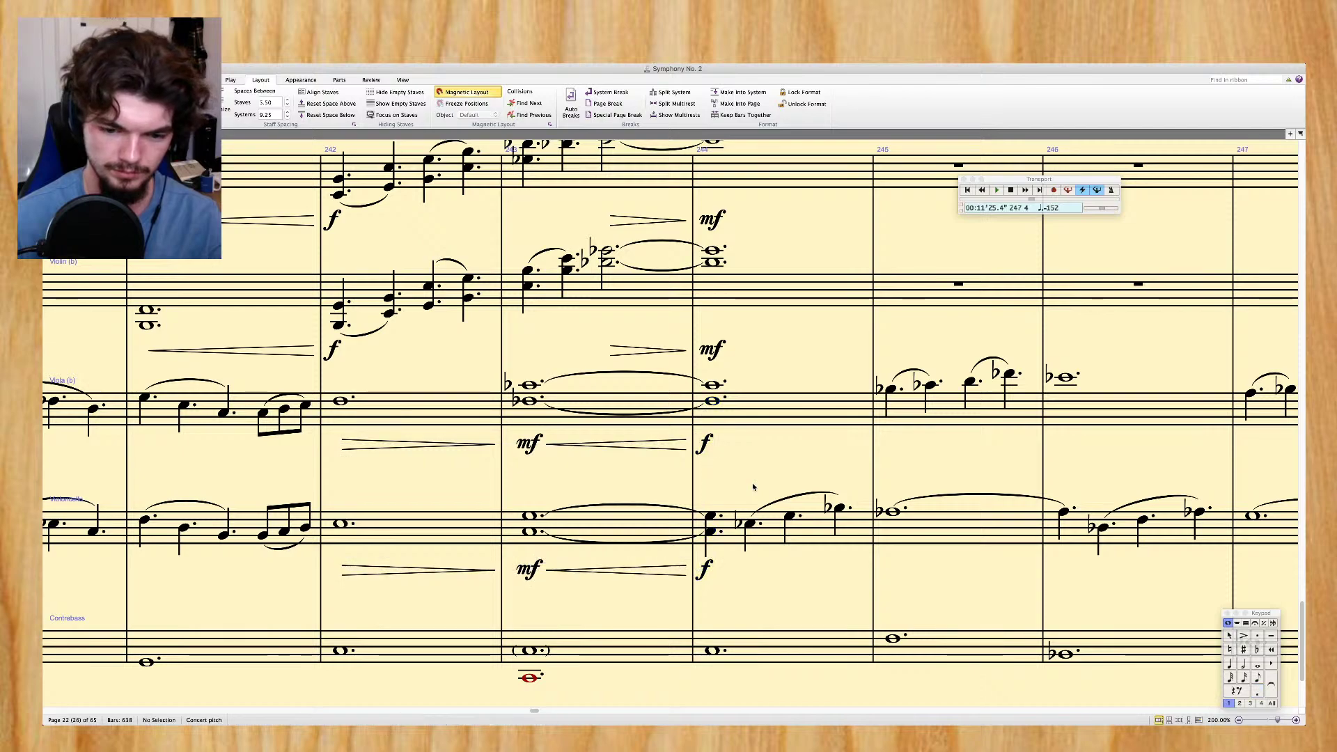
Review the viola, cello and contrabass parts through bars 243 to 249
{"action": "scroll", "coordinate": [753, 487], "scroll_direction": "right", "scroll_amount": 5}
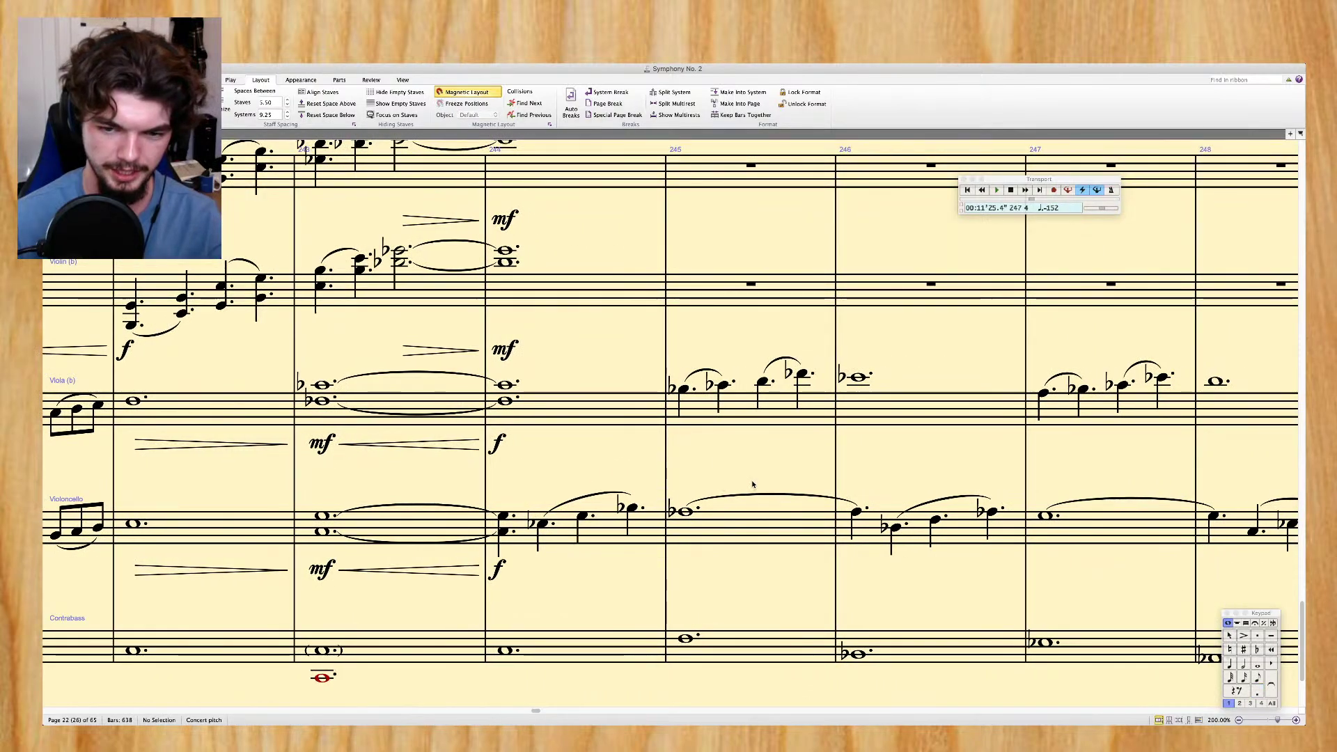
{"action": "scroll", "coordinate": [753, 484], "scroll_direction": "right", "scroll_amount": 2}
{"action": "scroll", "coordinate": [753, 485], "scroll_direction": "right", "scroll_amount": 2}
{"action": "scroll", "coordinate": [753, 485], "scroll_direction": "left", "scroll_amount": 5}
{"action": "scroll", "coordinate": [753, 485], "scroll_direction": "right", "scroll_amount": 5}
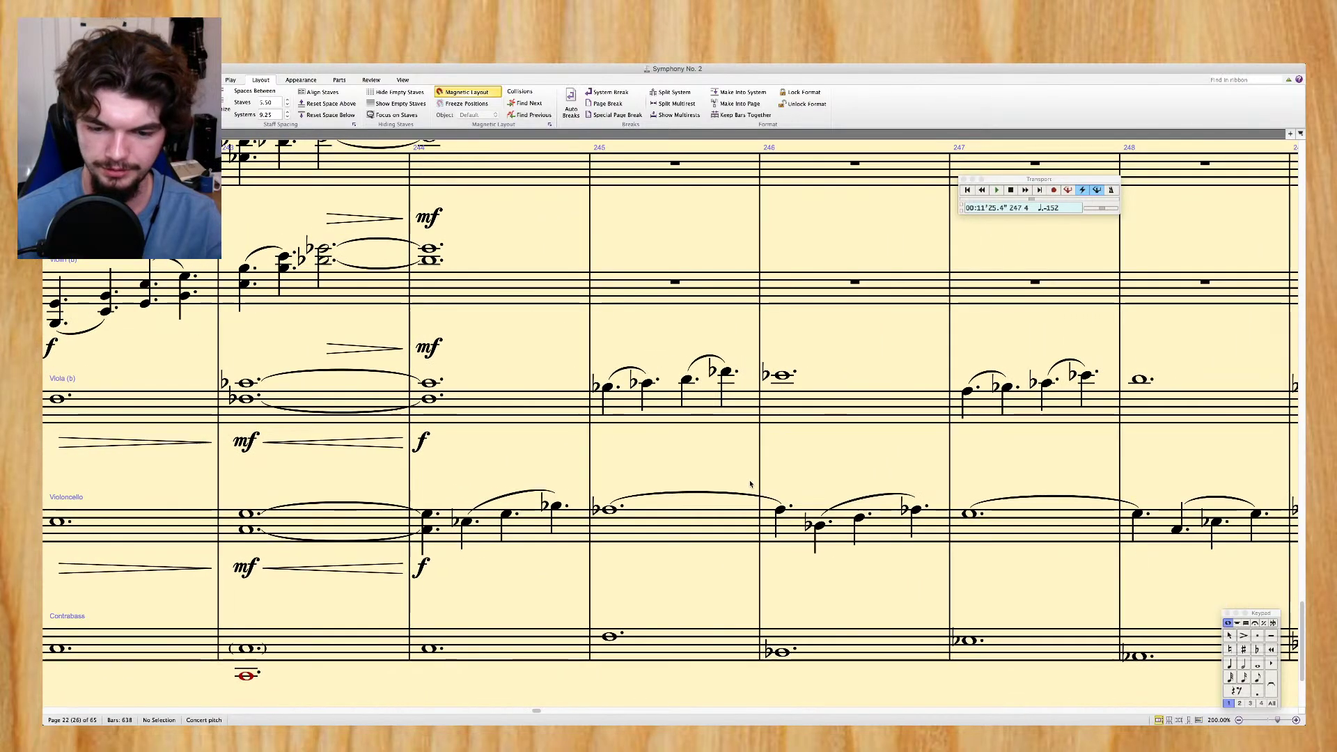
{"action": "scroll", "coordinate": [751, 484], "scroll_direction": "right", "scroll_amount": 1}
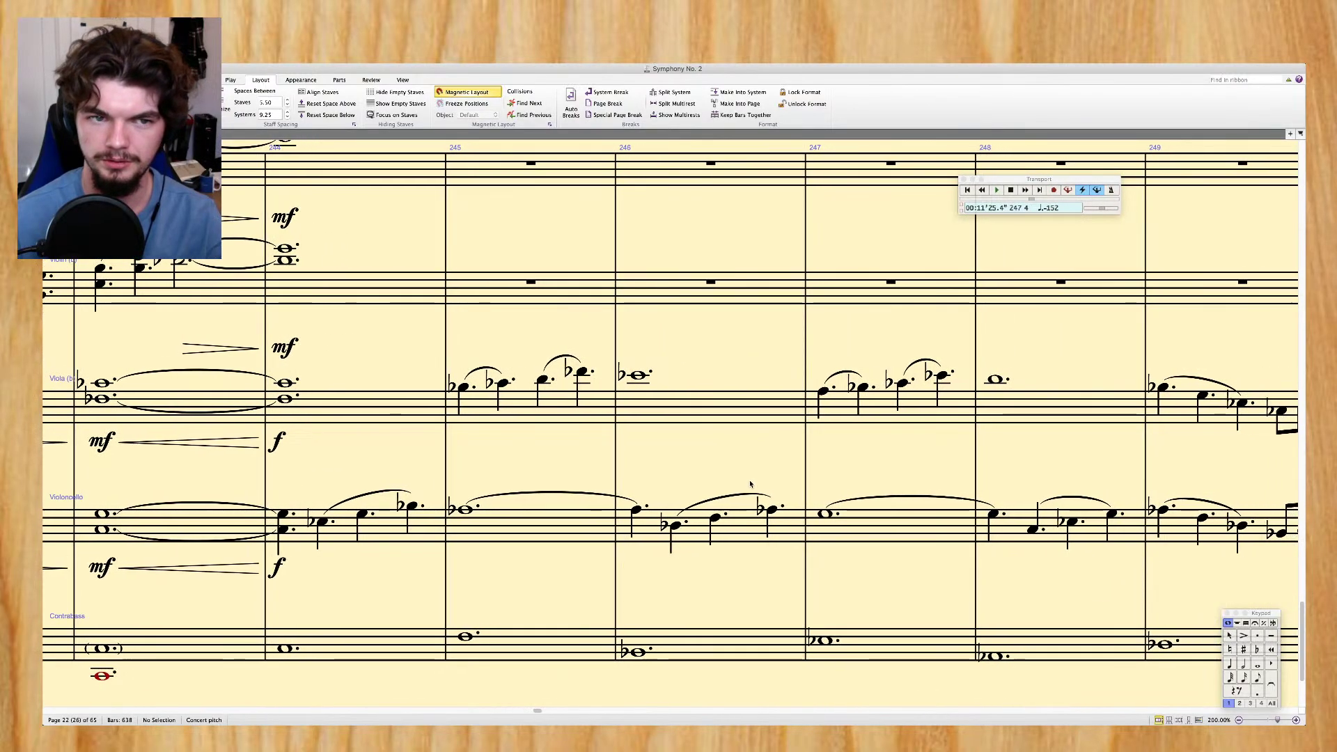
{"action": "scroll", "coordinate": [750, 484], "scroll_direction": "down", "scroll_amount": 2}
{"action": "scroll", "coordinate": [750, 484], "scroll_direction": "left", "scroll_amount": 5}
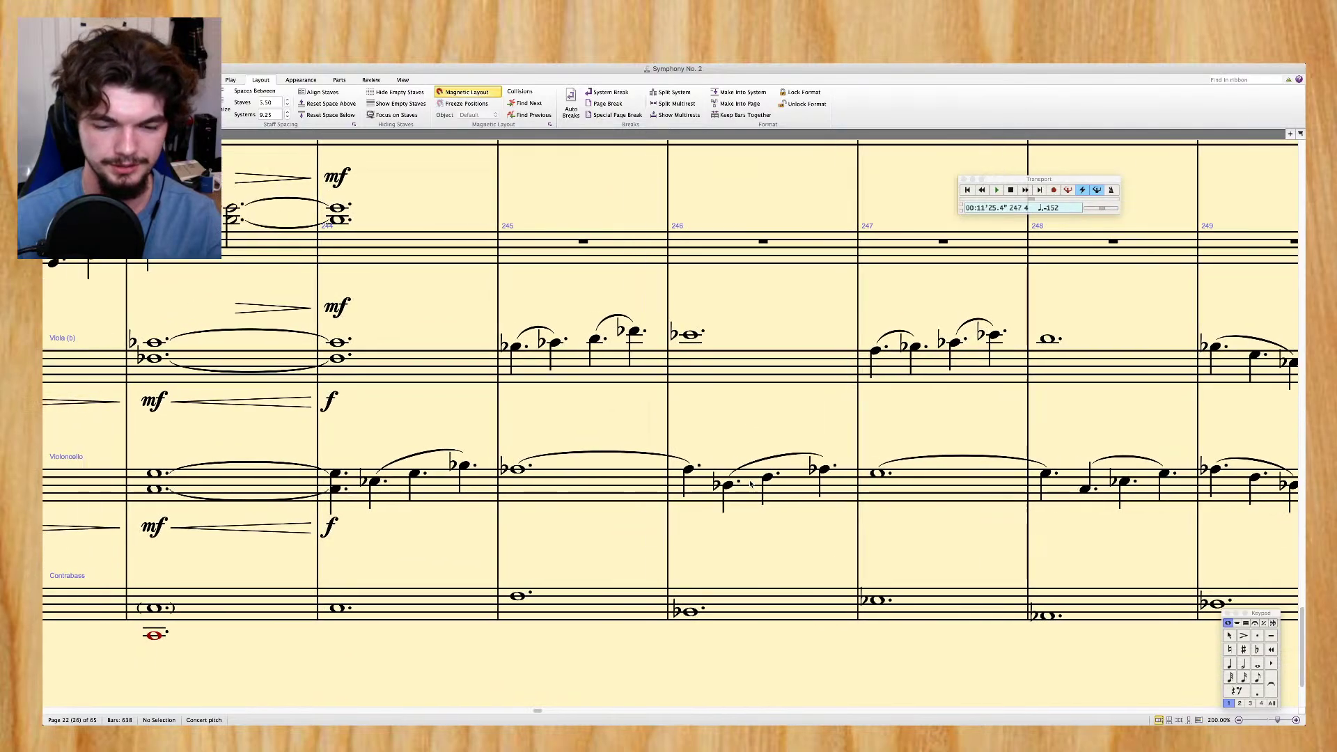
{"action": "scroll", "coordinate": [744, 482], "scroll_direction": "left", "scroll_amount": 4}
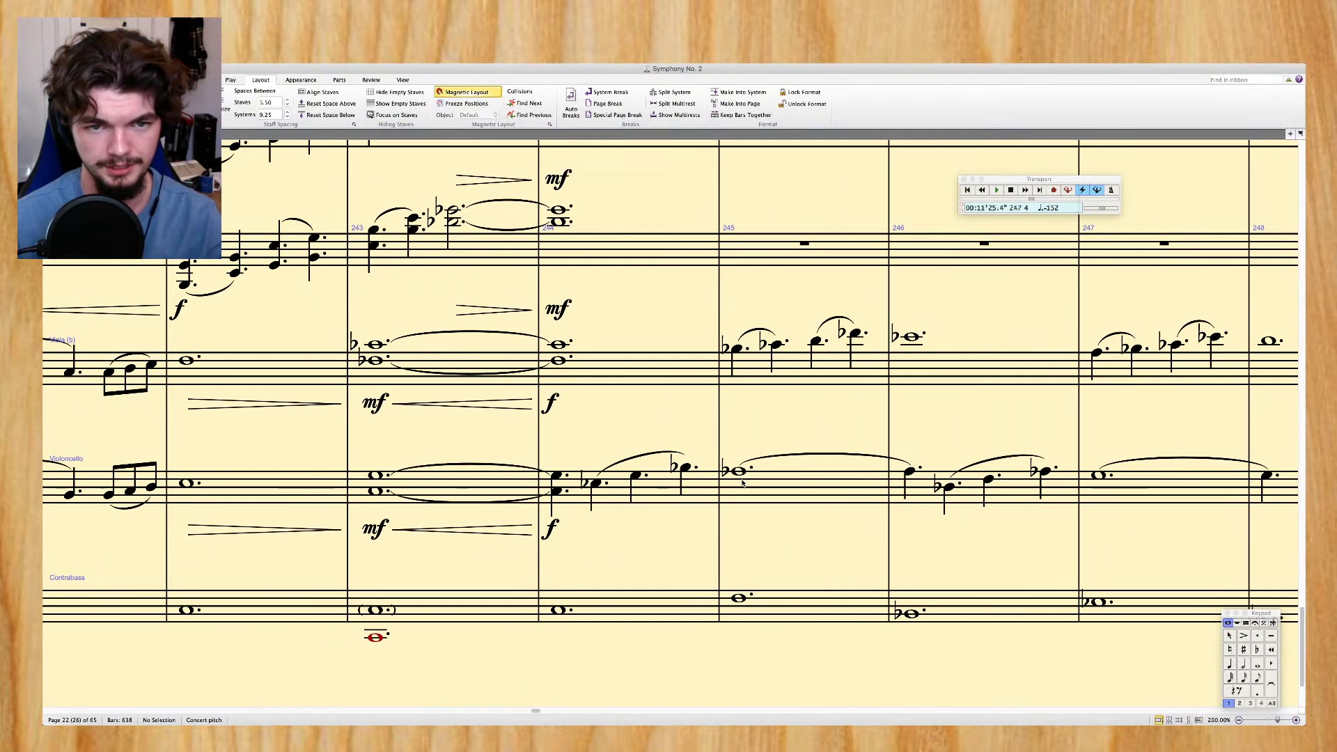
Replace the mf dynamics at bar 244 in Violin I and Violin II with mp
{"action": "scroll", "coordinate": [741, 479], "scroll_direction": "up", "scroll_amount": 5}
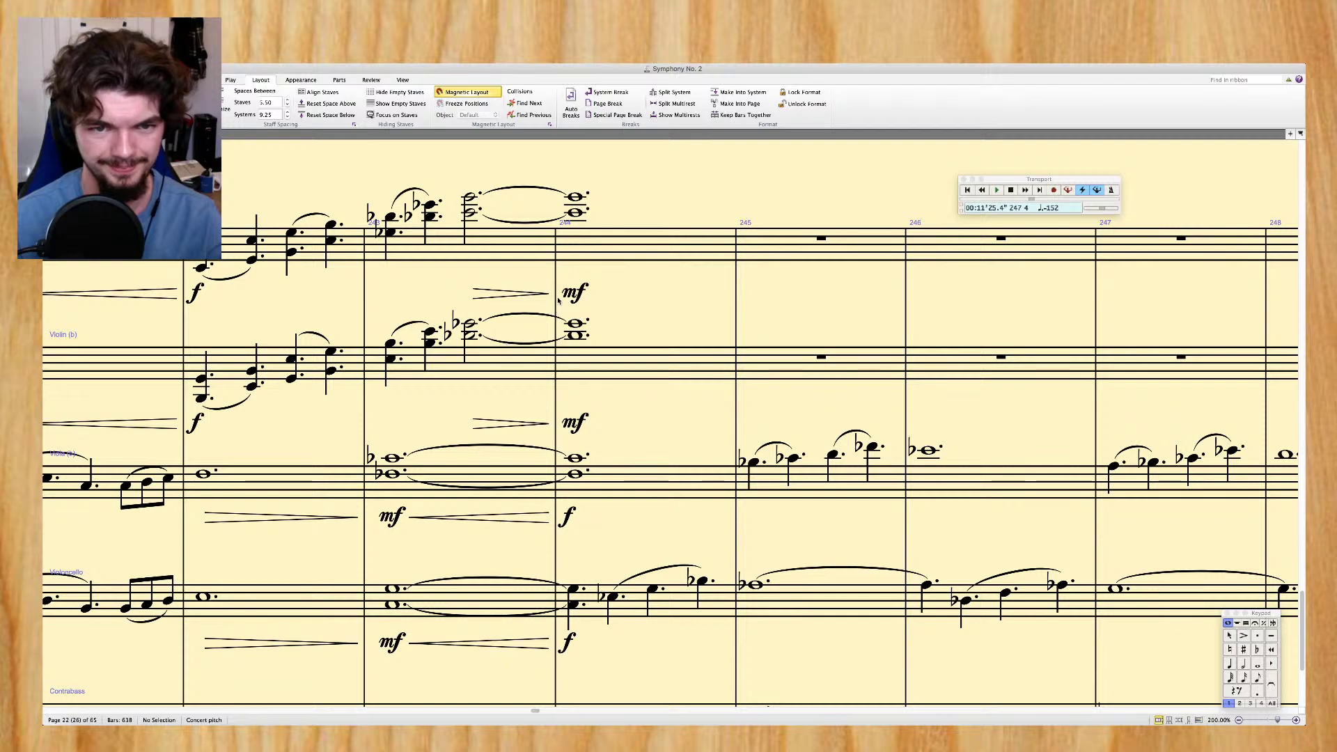
{"action": "left_click", "coordinate": [575, 292]}
{"action": "key", "text": "Delete"}
{"action": "key", "text": "alt+Down"}
{"action": "key", "text": "Delete"}
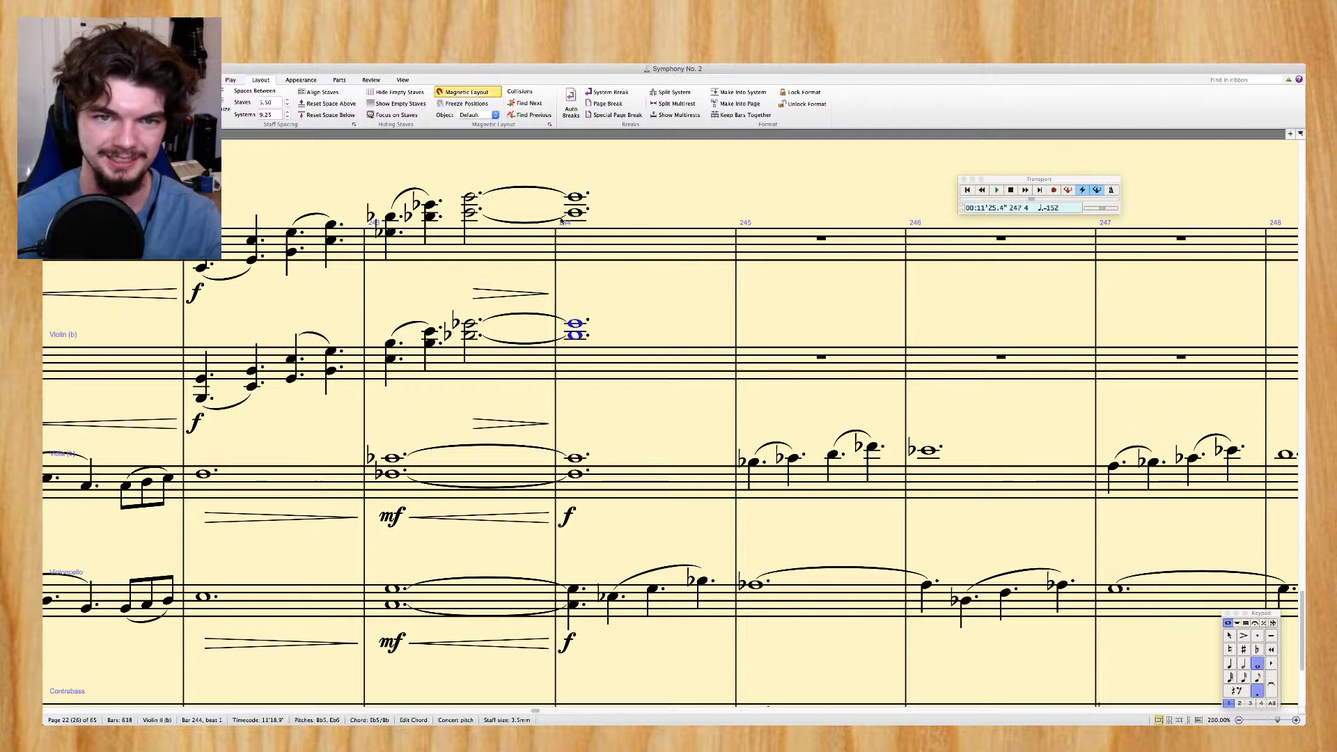
{"action": "left_click", "coordinate": [578, 213]}
{"action": "left_click", "coordinate": [576, 336], "text": "shift"}
{"action": "key", "text": "ctrl+e"}
{"action": "type", "text": "mp"}
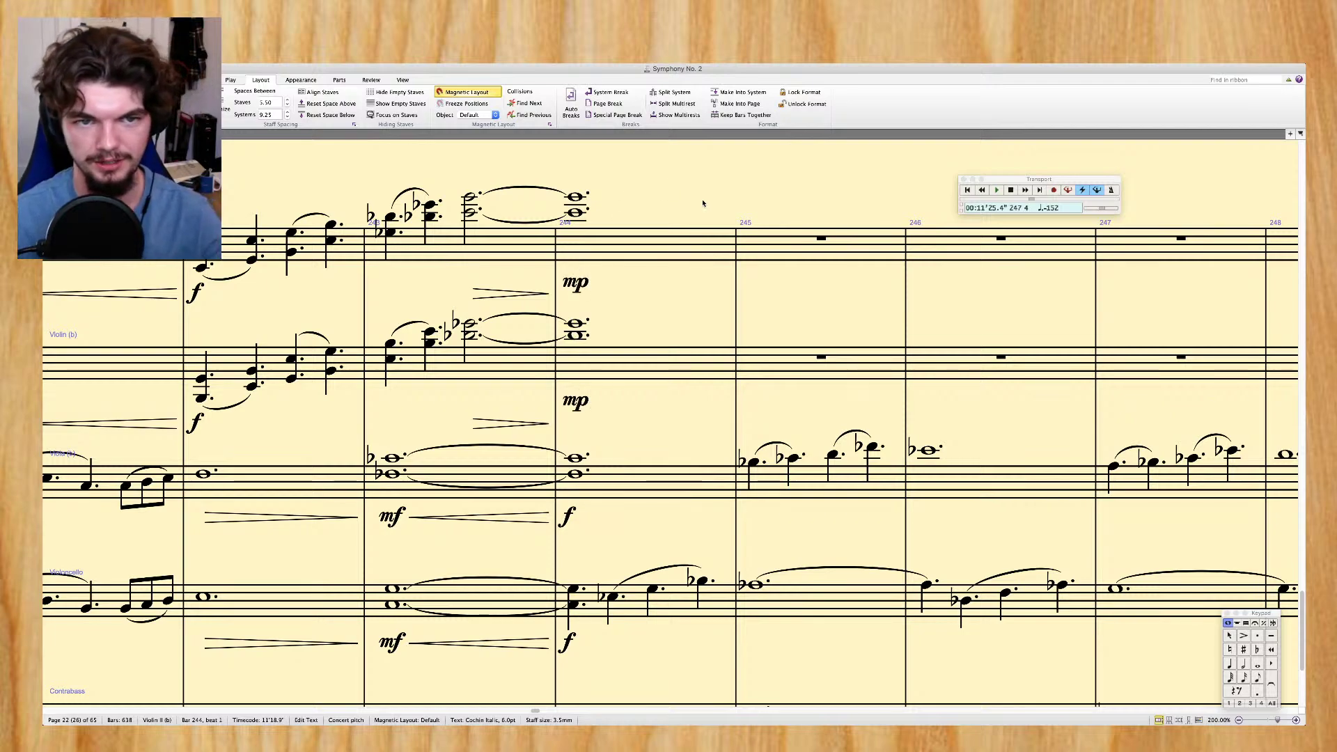
{"action": "key", "text": "Escape"}
Play back the strings from the start of bar 240 to check the new dynamics
{"action": "scroll", "coordinate": [418, 314], "scroll_direction": "left", "scroll_amount": 5}
{"action": "left_click", "coordinate": [251, 306]}
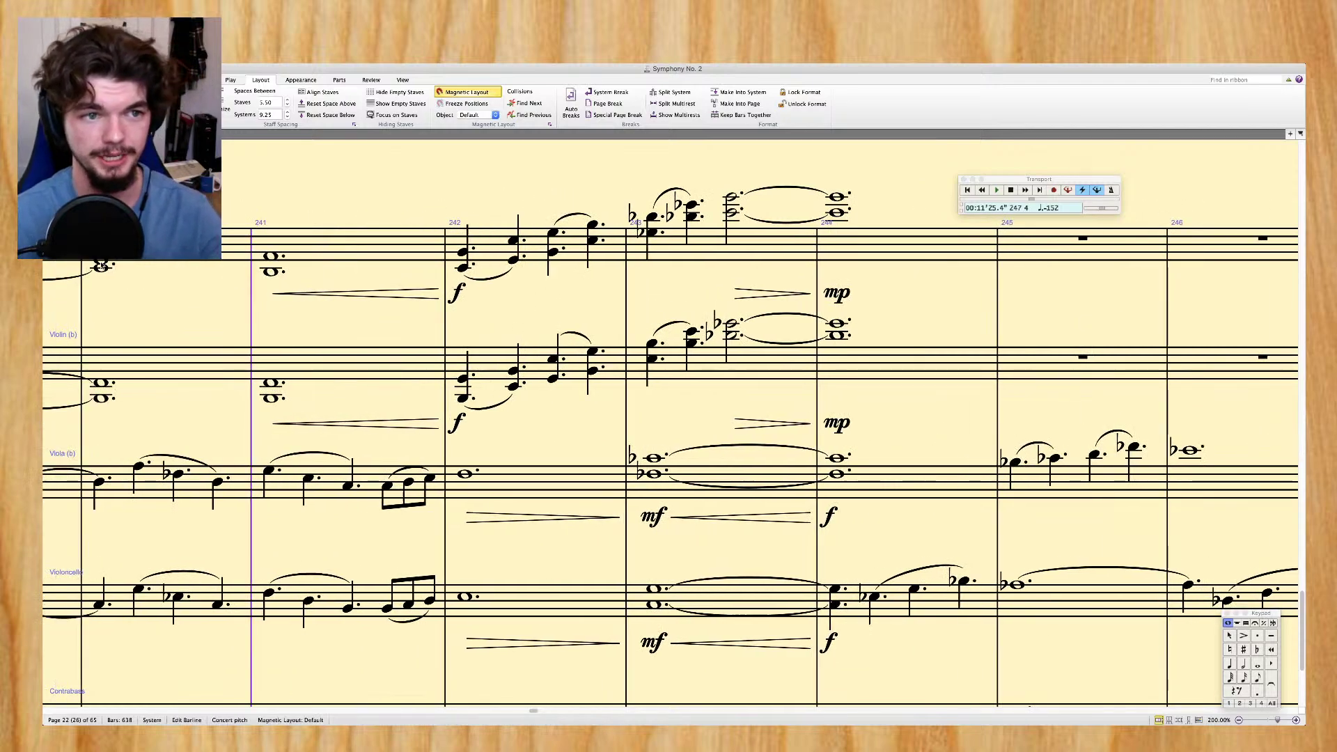
{"action": "key", "text": "Left"}
{"action": "key", "text": "super+minus"}
{"action": "key", "text": "super+minus"}
{"action": "key", "text": "p"}
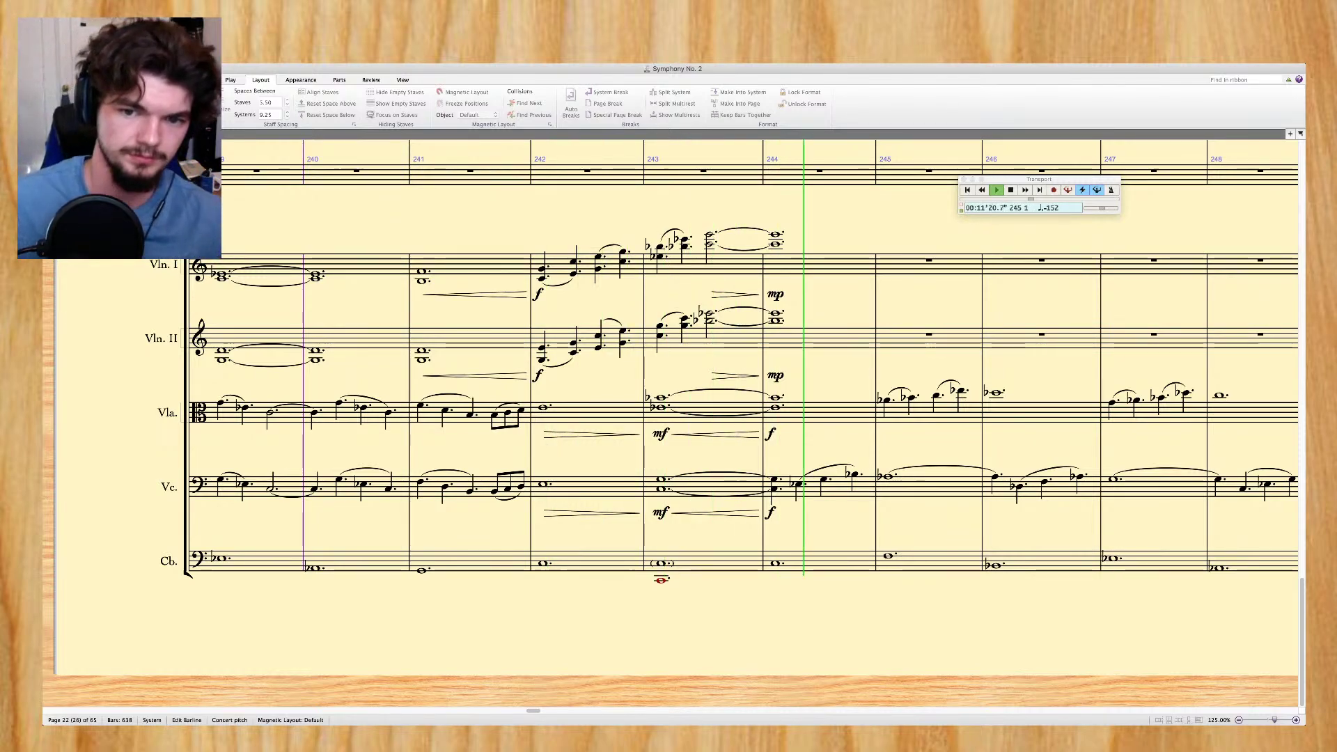
Stop the playback and examine the string parts in bars 240 to 247
{"action": "key", "text": "space"}
{"action": "key", "text": "ctrl+equal"}
{"action": "key", "text": "ctrl+equal"}
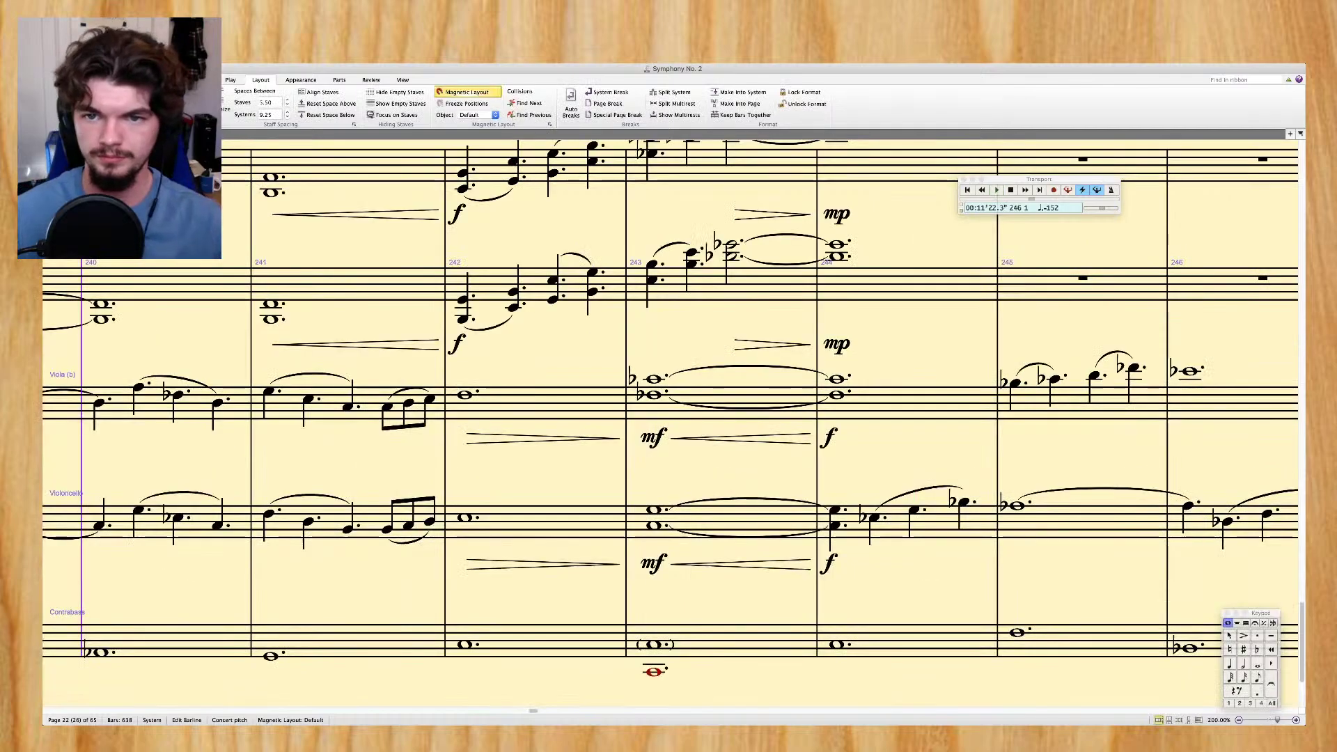
{"action": "scroll", "coordinate": [826, 229], "scroll_direction": "up", "scroll_amount": 3}
{"action": "scroll", "coordinate": [910, 263], "scroll_direction": "right", "scroll_amount": 5}
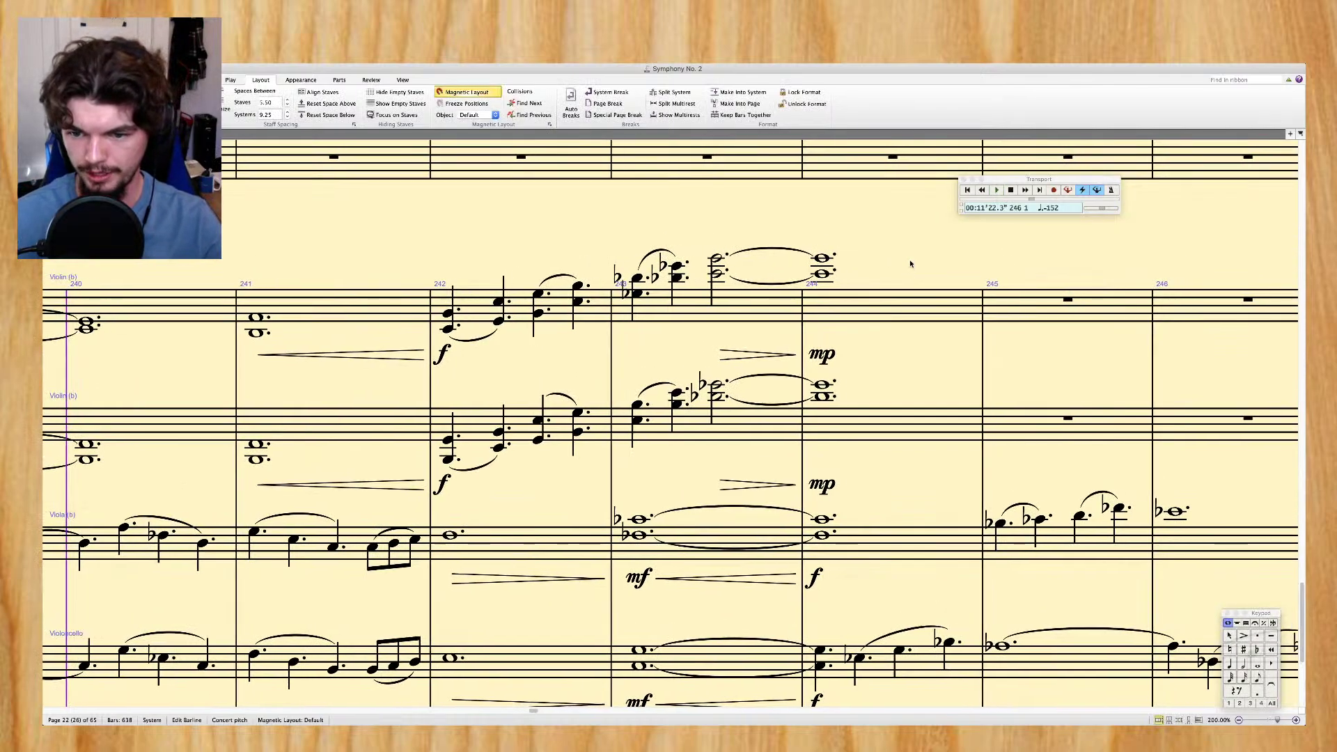
{"action": "scroll", "coordinate": [911, 263], "scroll_direction": "down", "scroll_amount": 4}
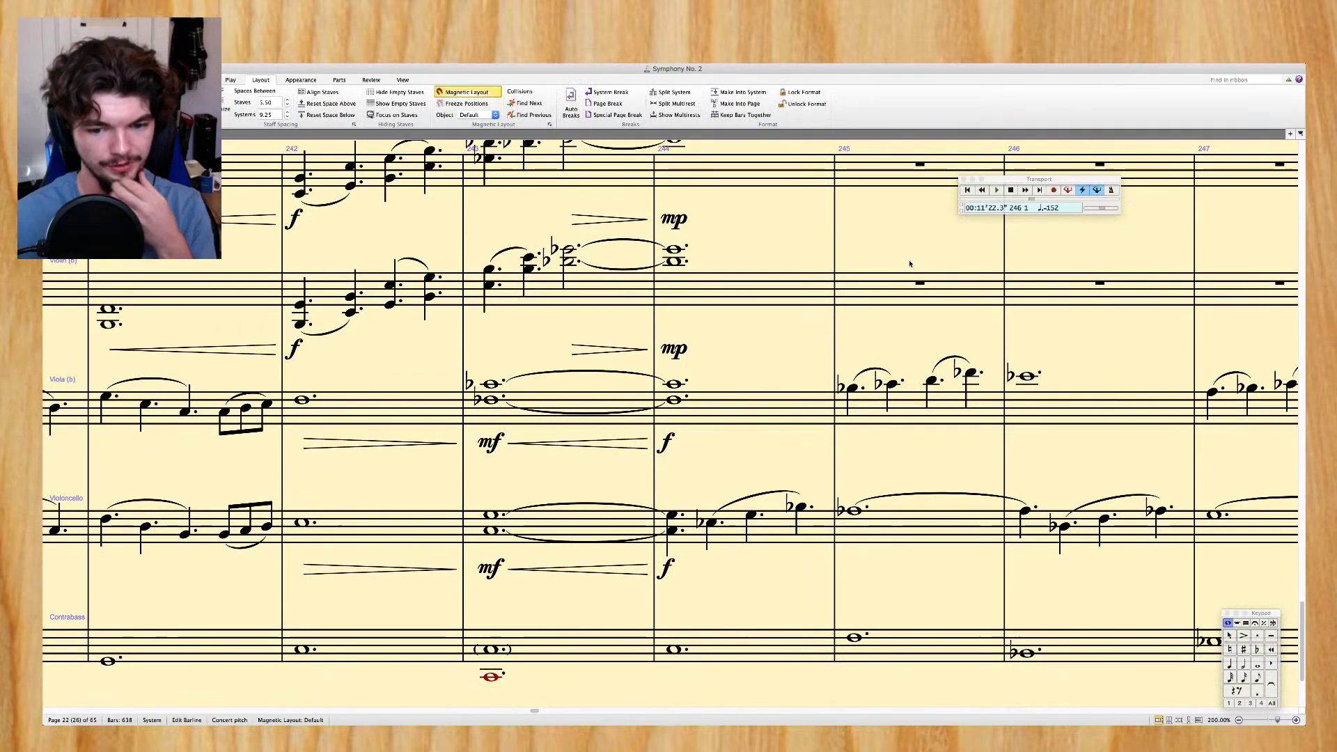
{"action": "scroll", "coordinate": [911, 263], "scroll_direction": "right", "scroll_amount": 2}
{"action": "left_click", "coordinate": [696, 289]}
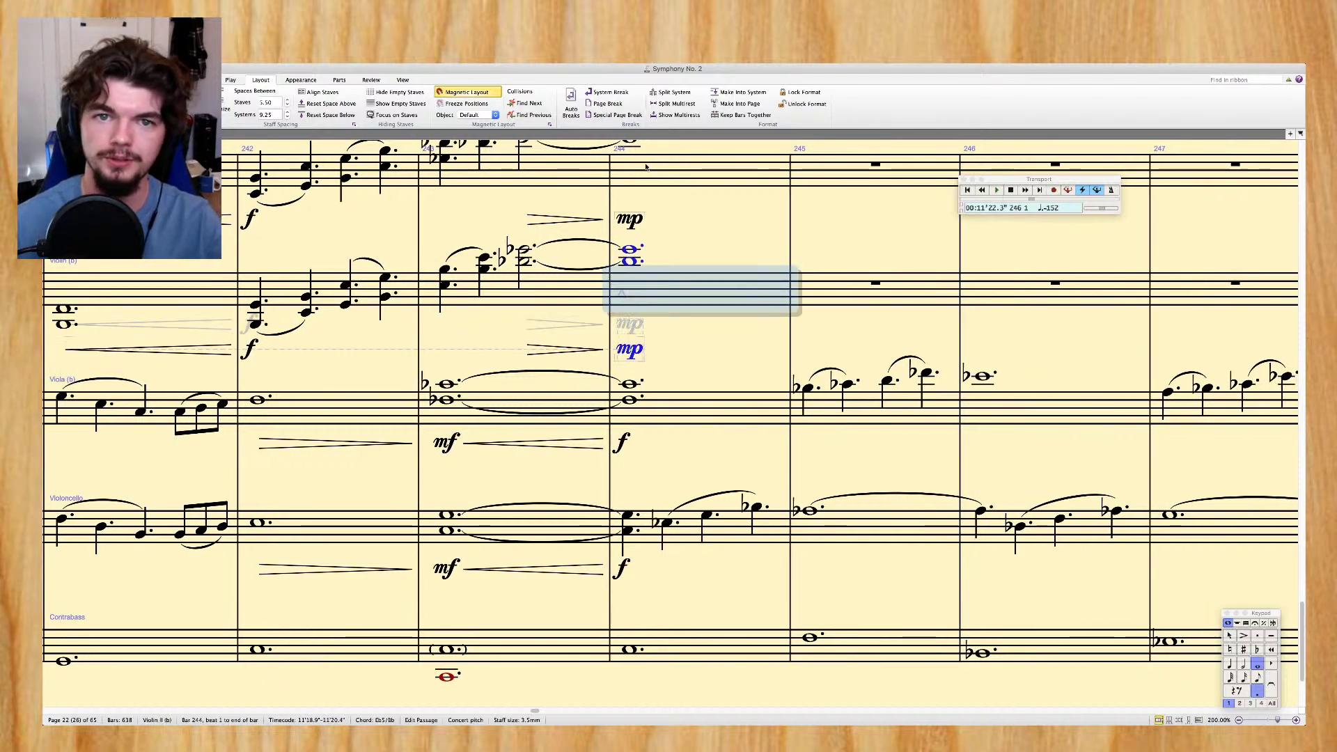
{"action": "left_click", "coordinate": [644, 173], "text": "shift"}
{"action": "left_click", "coordinate": [818, 214], "text": "alt"}
{"action": "left_click", "coordinate": [799, 260]}
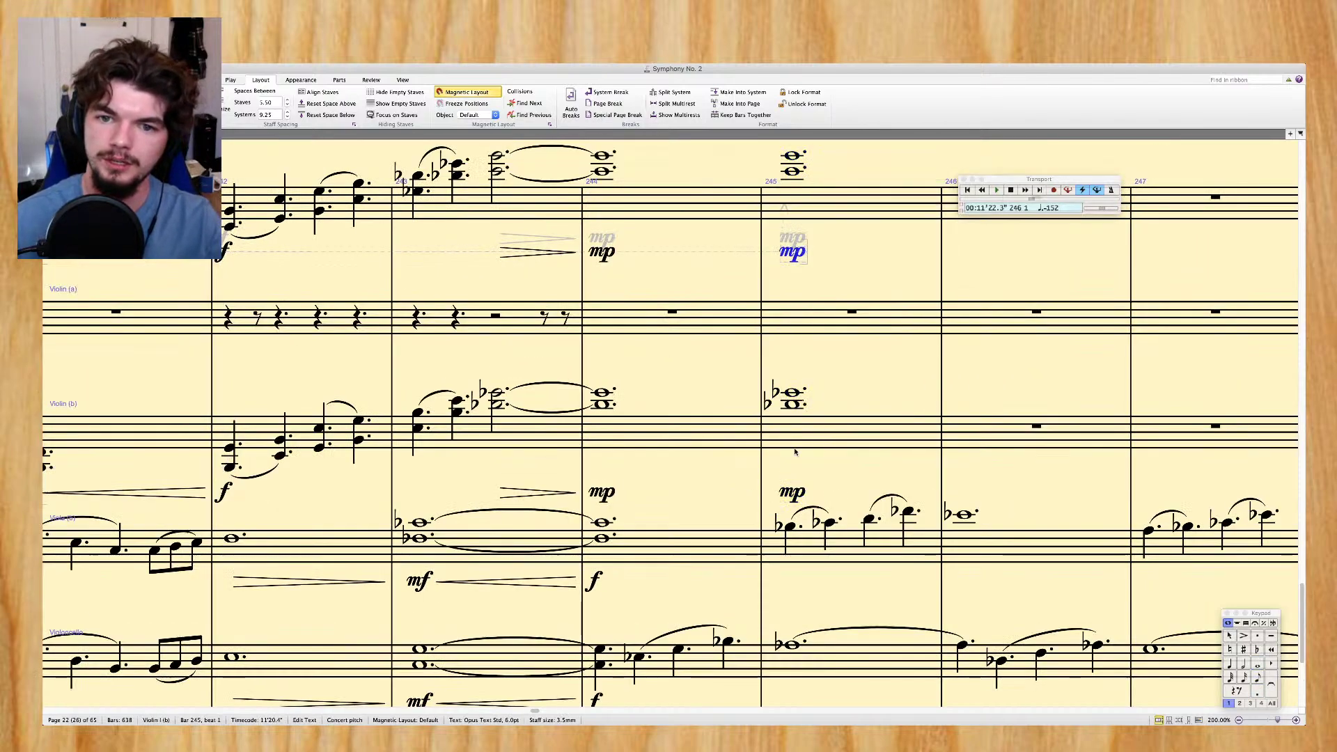
{"action": "key", "text": "super+z"}
{"action": "key", "text": "super+z"}
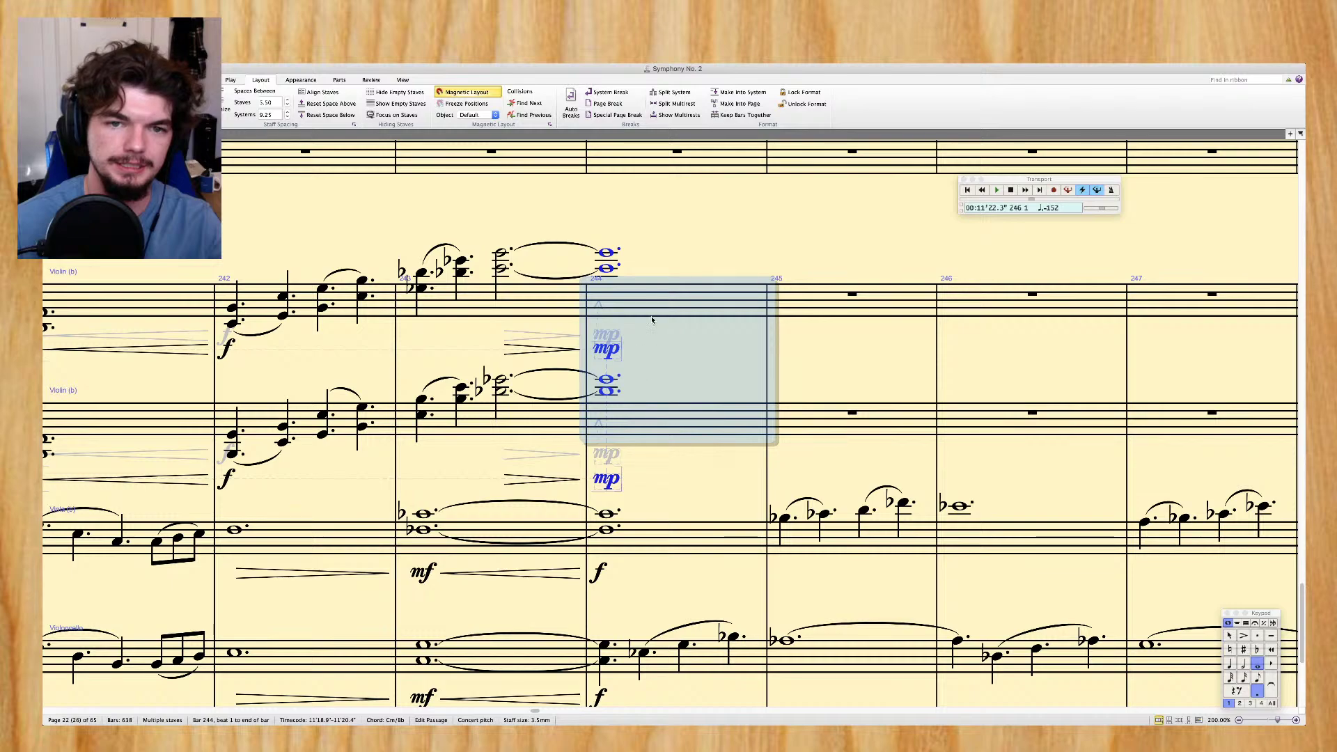
{"action": "key", "text": "super+z"}
{"action": "key", "text": "super+shift+z"}
Copy the bar 244 chords of Violin I and Violin II into bar 245 and remove the copied mp dynamics
{"action": "left_click", "coordinate": [642, 307]}
{"action": "left_click", "coordinate": [843, 300], "text": "alt"}
{"action": "left_click", "coordinate": [669, 418]}
{"action": "left_click", "coordinate": [843, 418], "text": "alt"}
{"action": "left_click", "coordinate": [794, 481]}
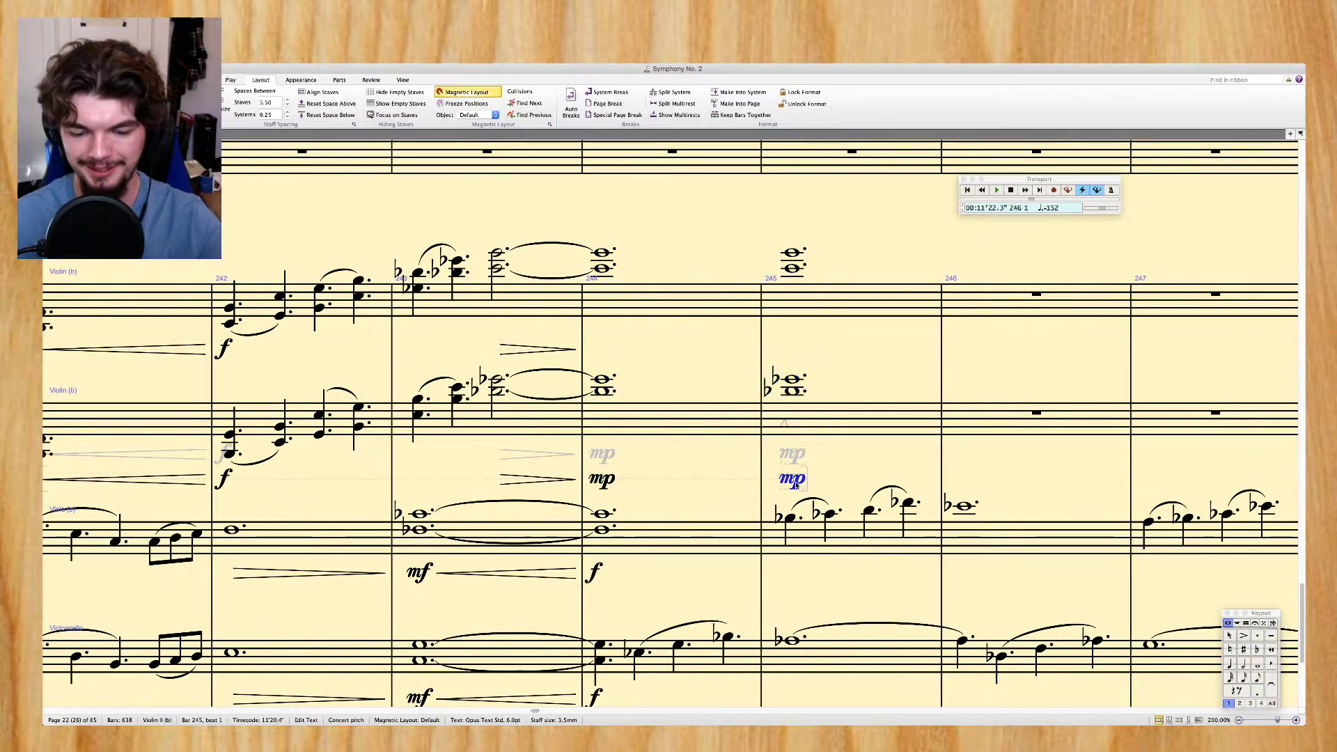
{"action": "key", "text": "Delete"}
{"action": "key", "text": "Escape"}
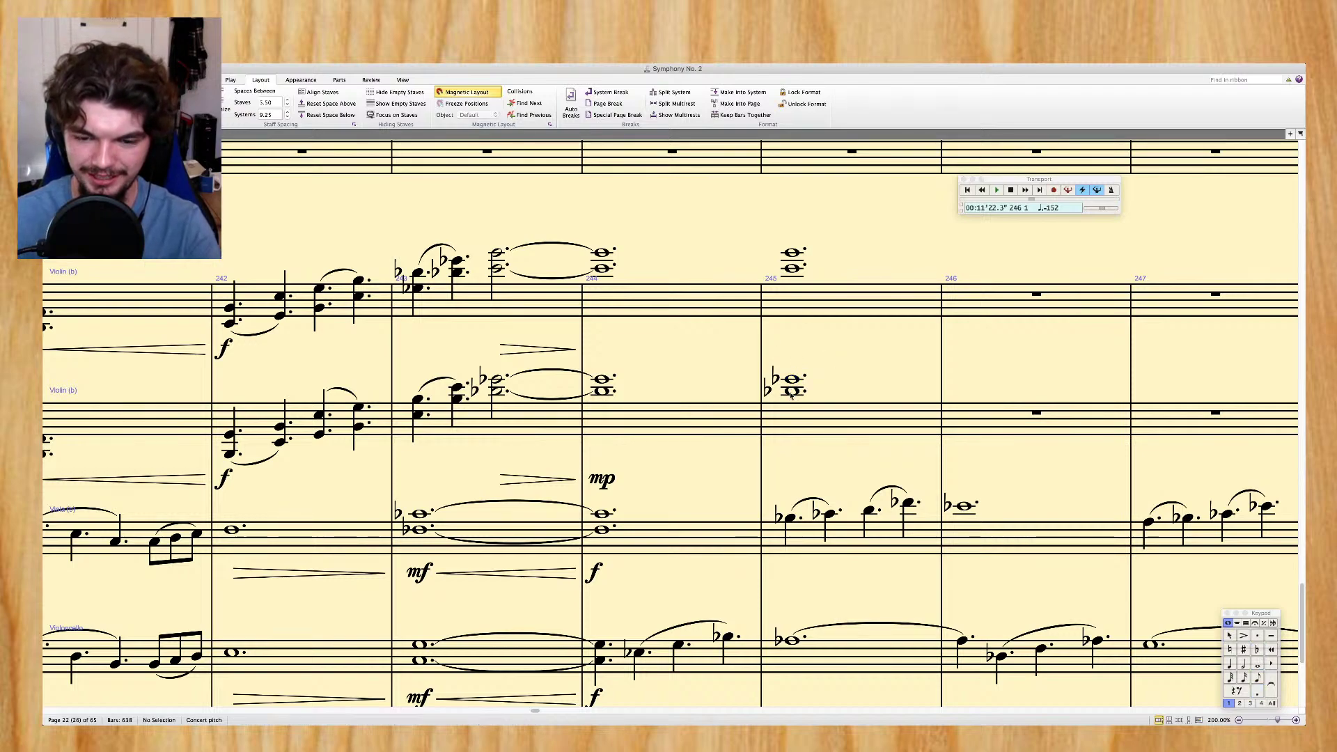
In bar 245, lower the bottom Violin II note to Ab5 and the top Violin I note to F6
{"action": "left_click", "coordinate": [791, 394]}
{"action": "left_click", "coordinate": [794, 253]}
{"action": "scroll", "coordinate": [878, 273], "scroll_direction": "right", "scroll_amount": 1}
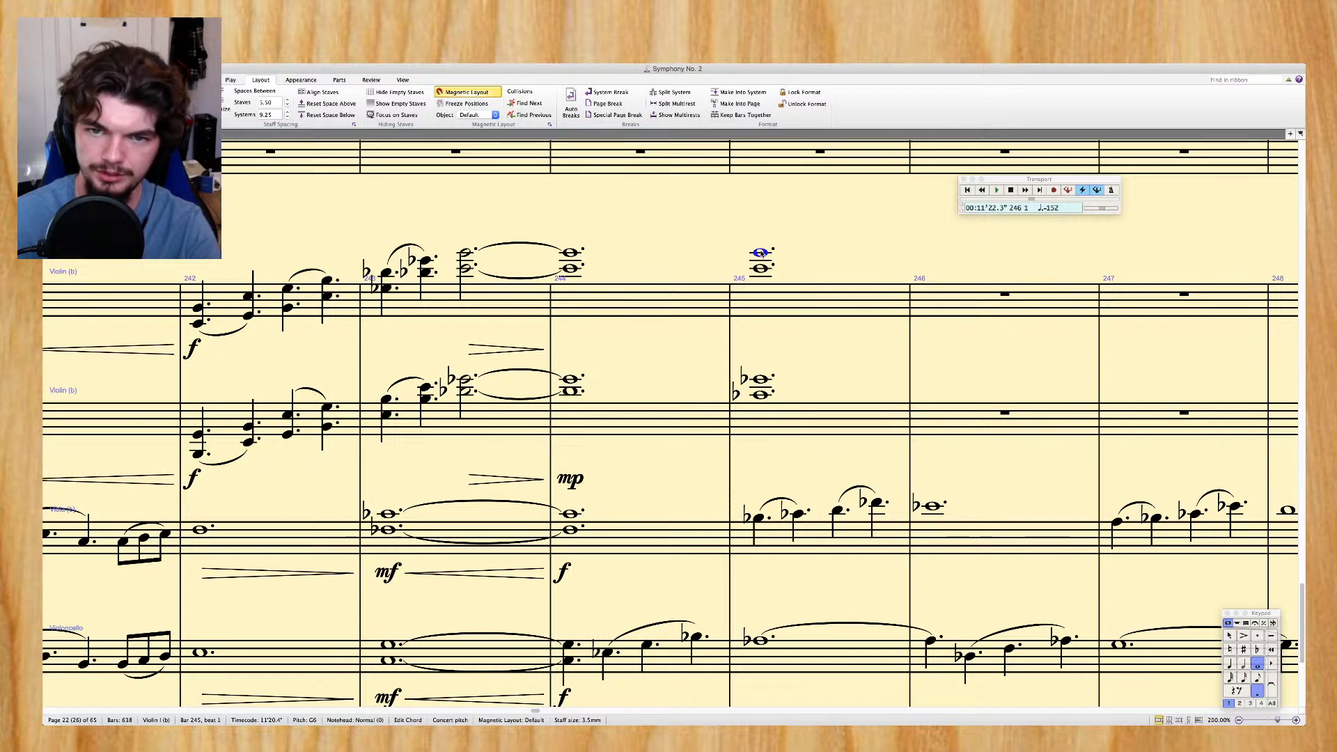
{"action": "key", "text": "Down"}
Repeat the bar 245 chords of Violin I and Violin II into bar 246
{"action": "scroll", "coordinate": [762, 307], "scroll_direction": "down", "scroll_amount": 1}
{"action": "scroll", "coordinate": [762, 310], "scroll_direction": "right", "scroll_amount": 2}
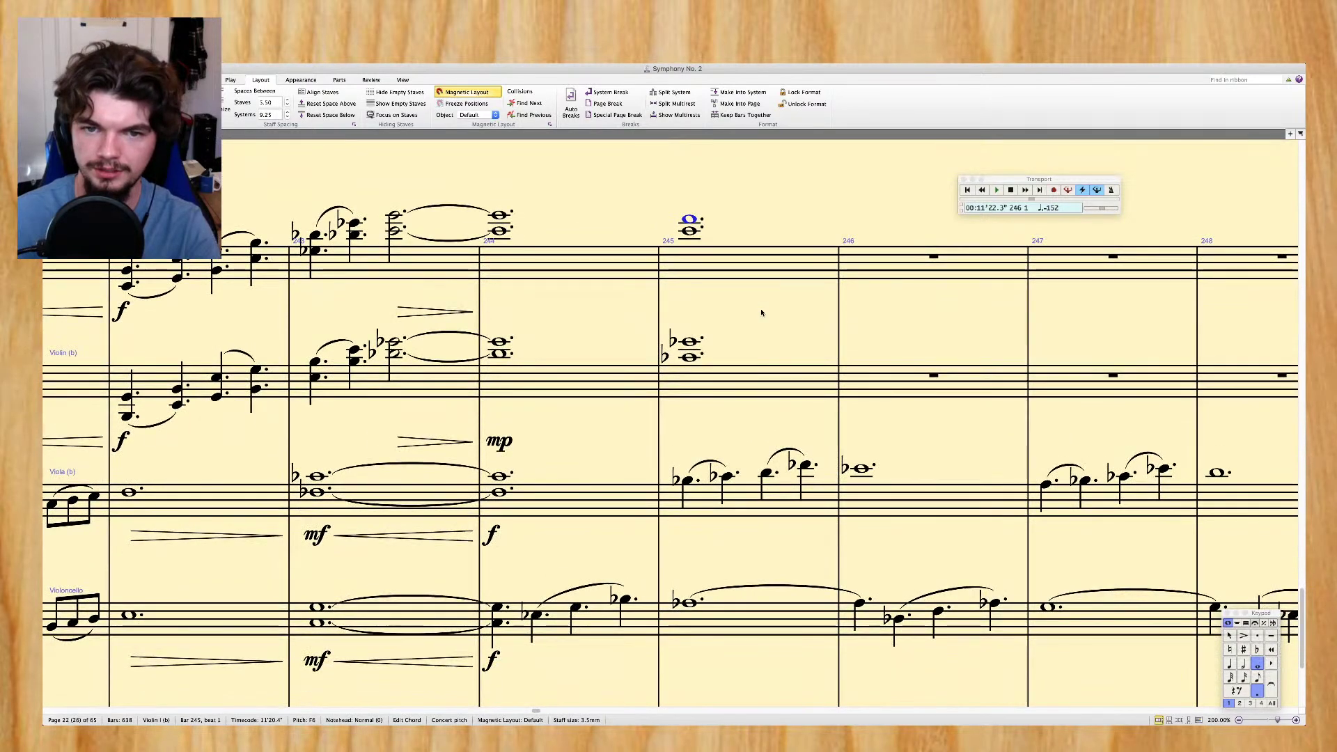
{"action": "scroll", "coordinate": [762, 313], "scroll_direction": "right", "scroll_amount": 2}
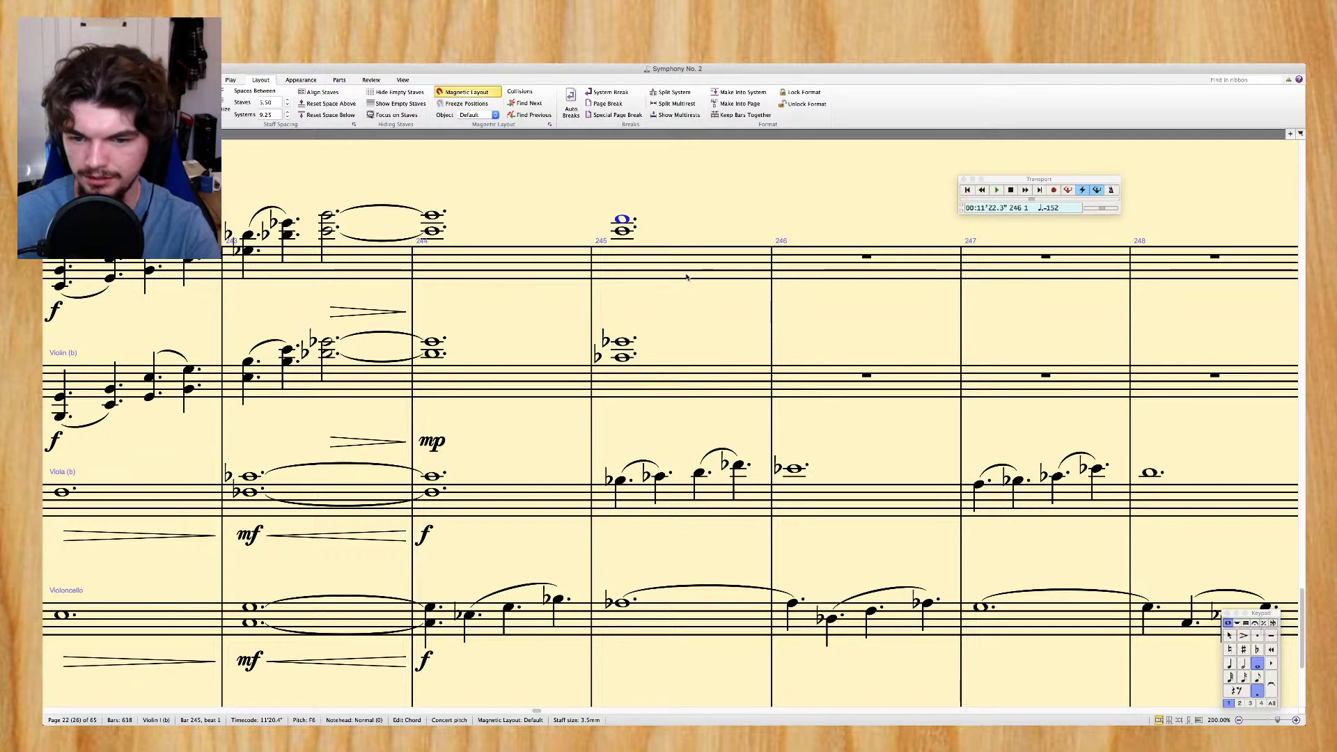
{"action": "scroll", "coordinate": [687, 278], "scroll_direction": "down", "scroll_amount": 3}
{"action": "scroll", "coordinate": [679, 273], "scroll_direction": "up", "scroll_amount": 3}
{"action": "scroll", "coordinate": [673, 270], "scroll_direction": "right", "scroll_amount": 3}
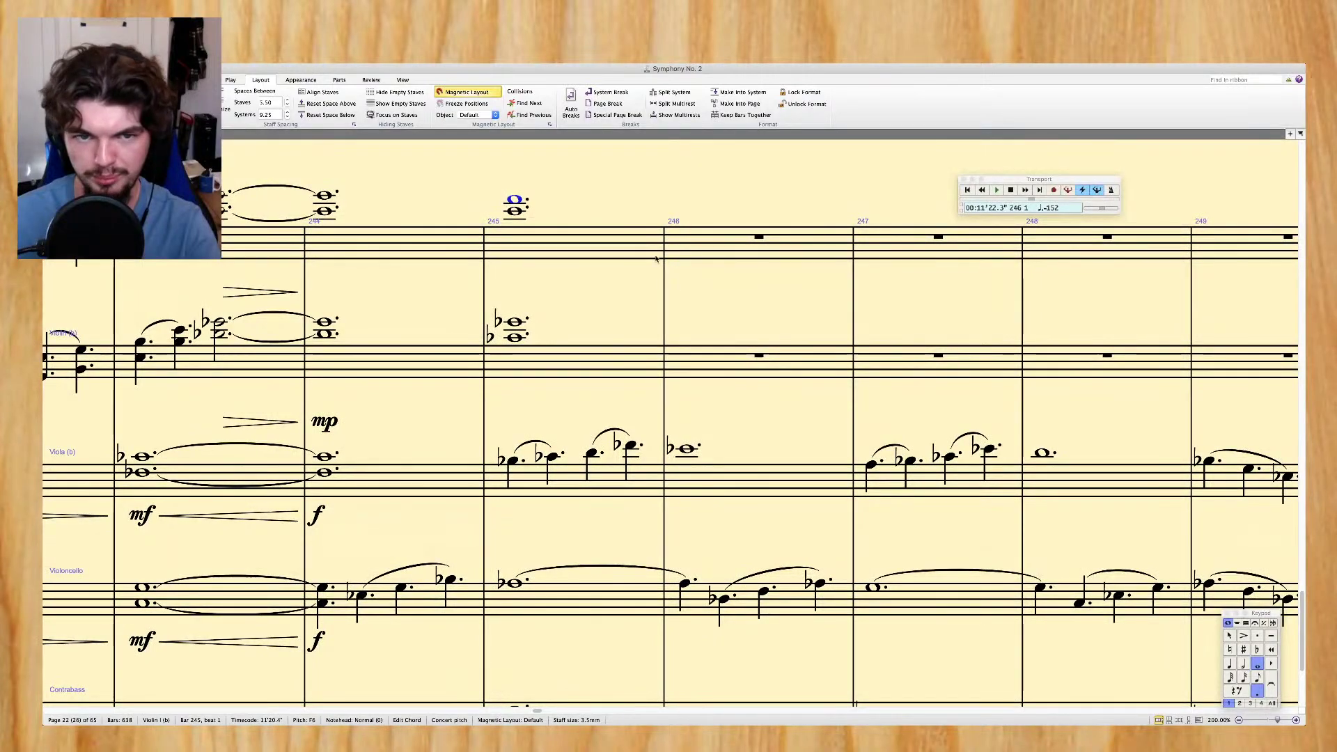
{"action": "left_click", "coordinate": [627, 244]}
{"action": "key", "text": "r"}
{"action": "left_click", "coordinate": [610, 350]}
{"action": "key", "text": "r"}
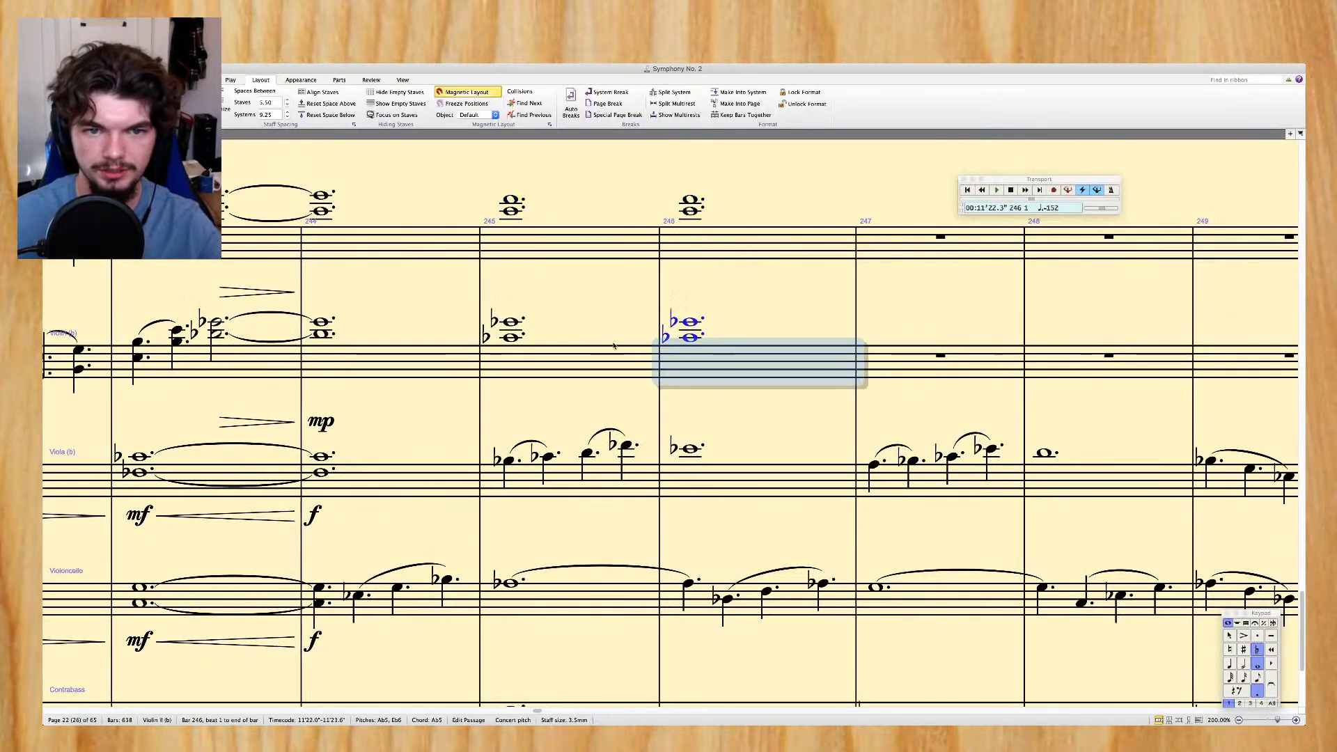
In bar 246, lower the top Violin II note to Db6 and the bottom Violin I note to Bb5
{"action": "left_click", "coordinate": [693, 213]}
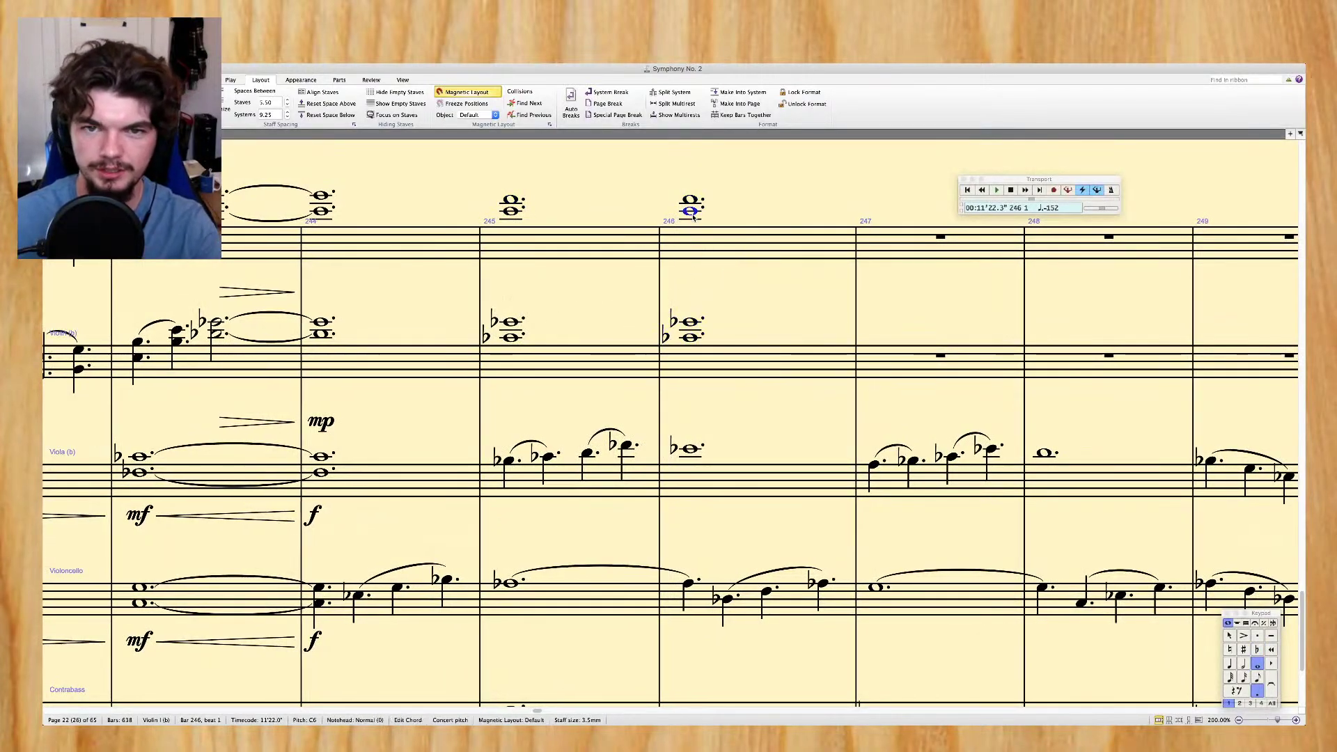
{"action": "left_click", "coordinate": [689, 324]}
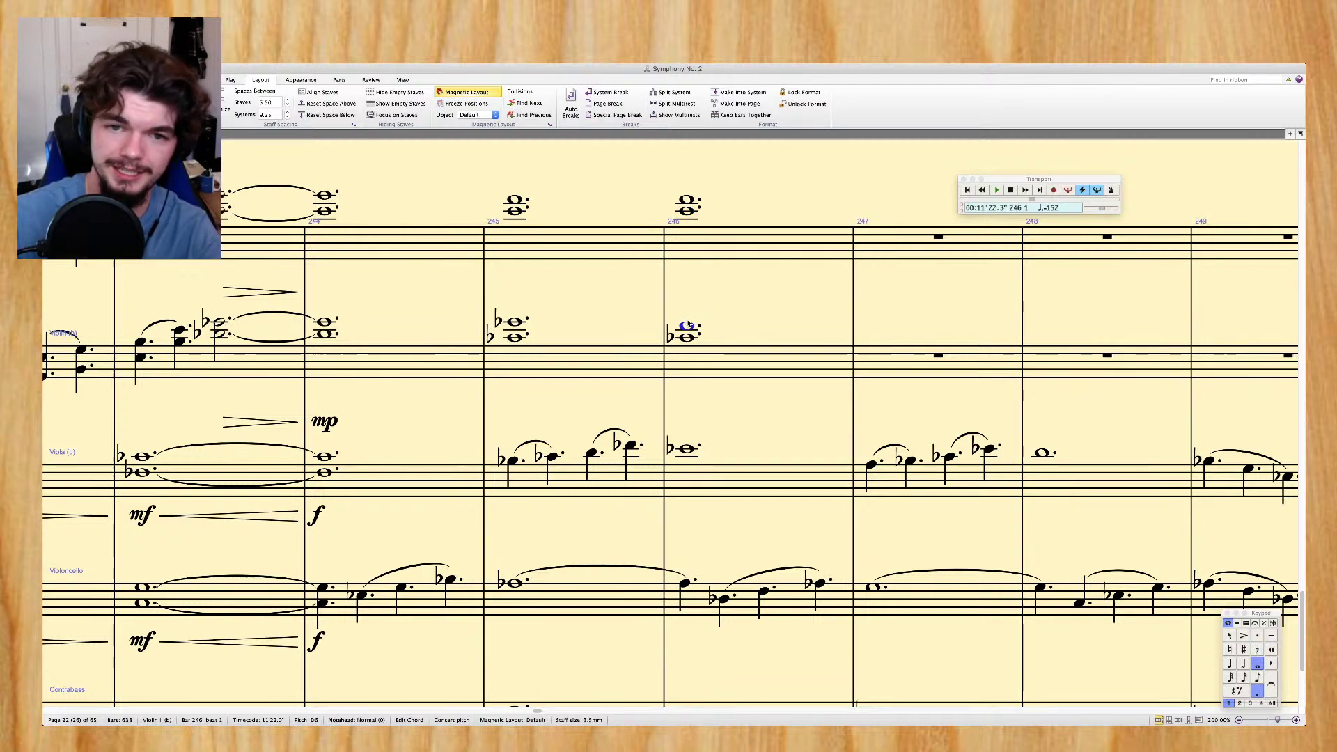
{"action": "left_click", "coordinate": [692, 213]}
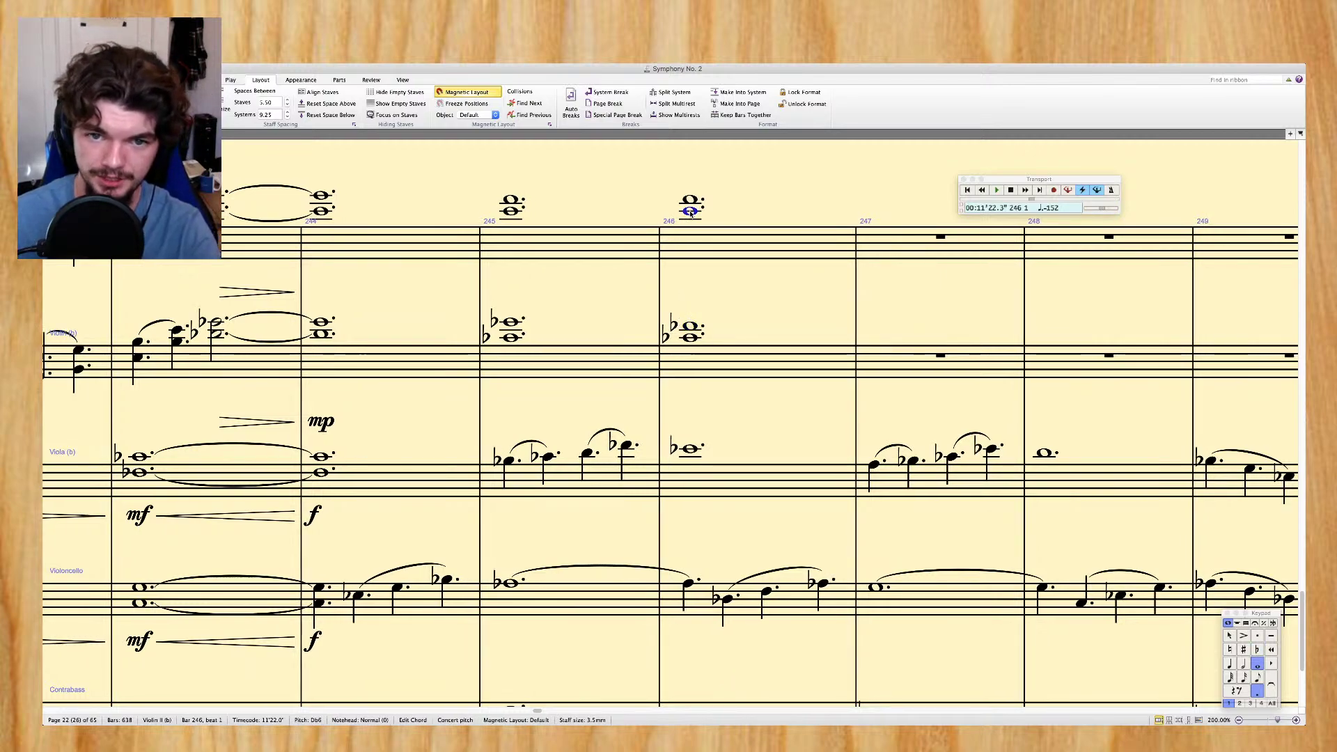
{"action": "key", "text": "Down"}
Repeat the bar 246 chords of both violin staves together into bar 247
{"action": "left_click", "coordinate": [734, 254]}
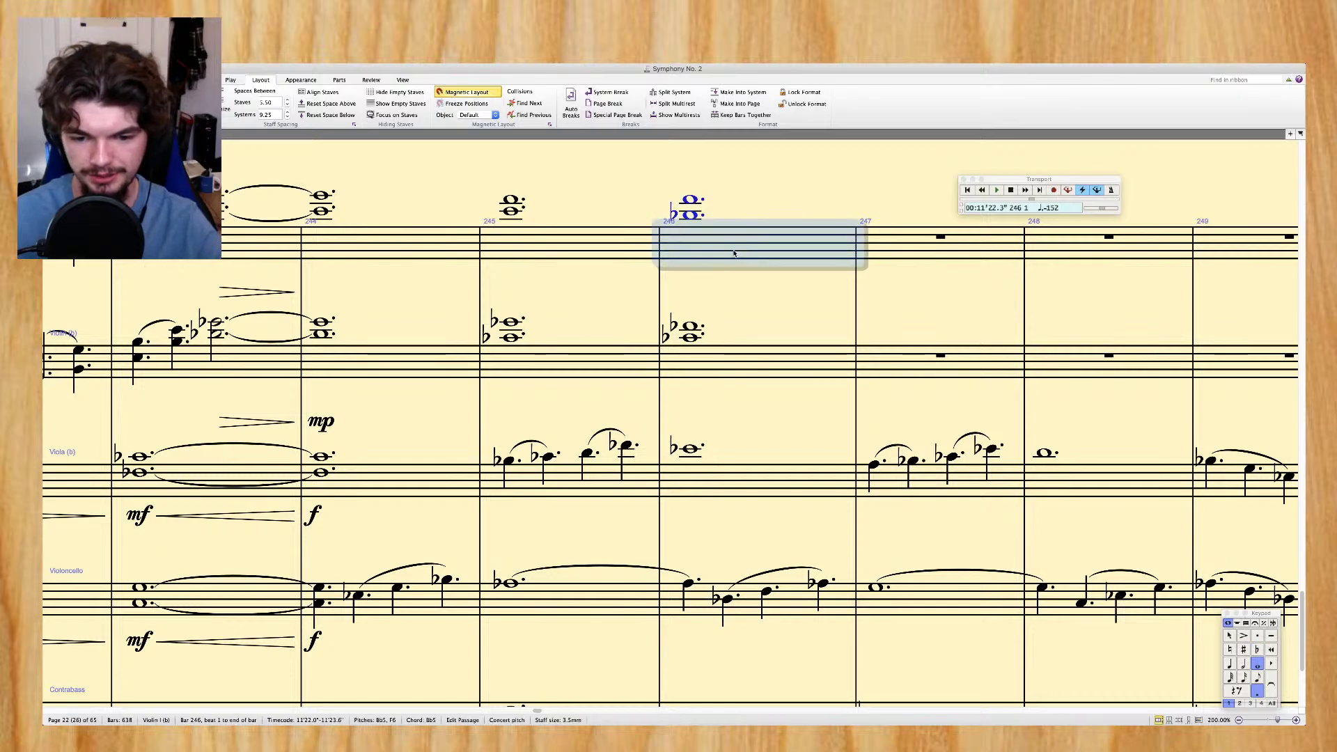
{"action": "left_click", "coordinate": [746, 362], "text": "shift"}
{"action": "key", "text": "Right"}
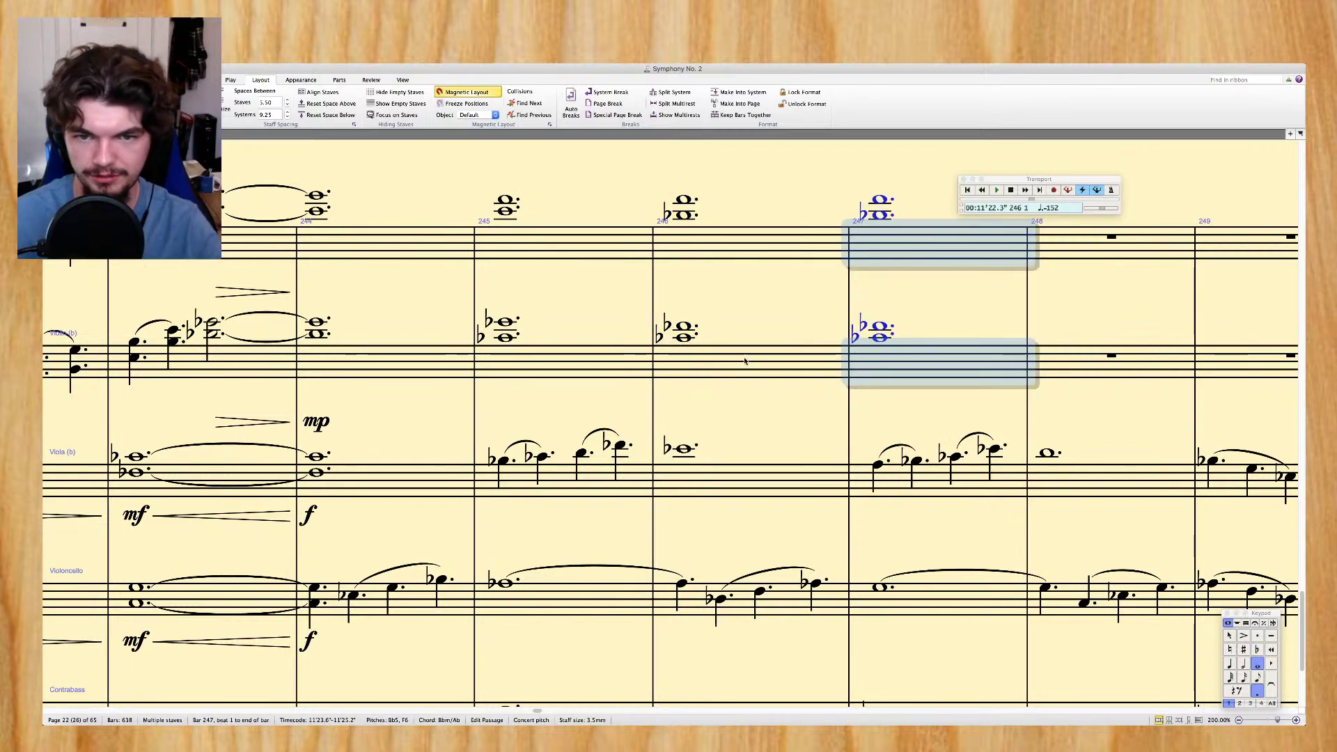
Examine the viola, cello and contrabass lines in bars 245 to 249 against the violin chords
{"action": "scroll", "coordinate": [743, 324], "scroll_direction": "right", "scroll_amount": 3}
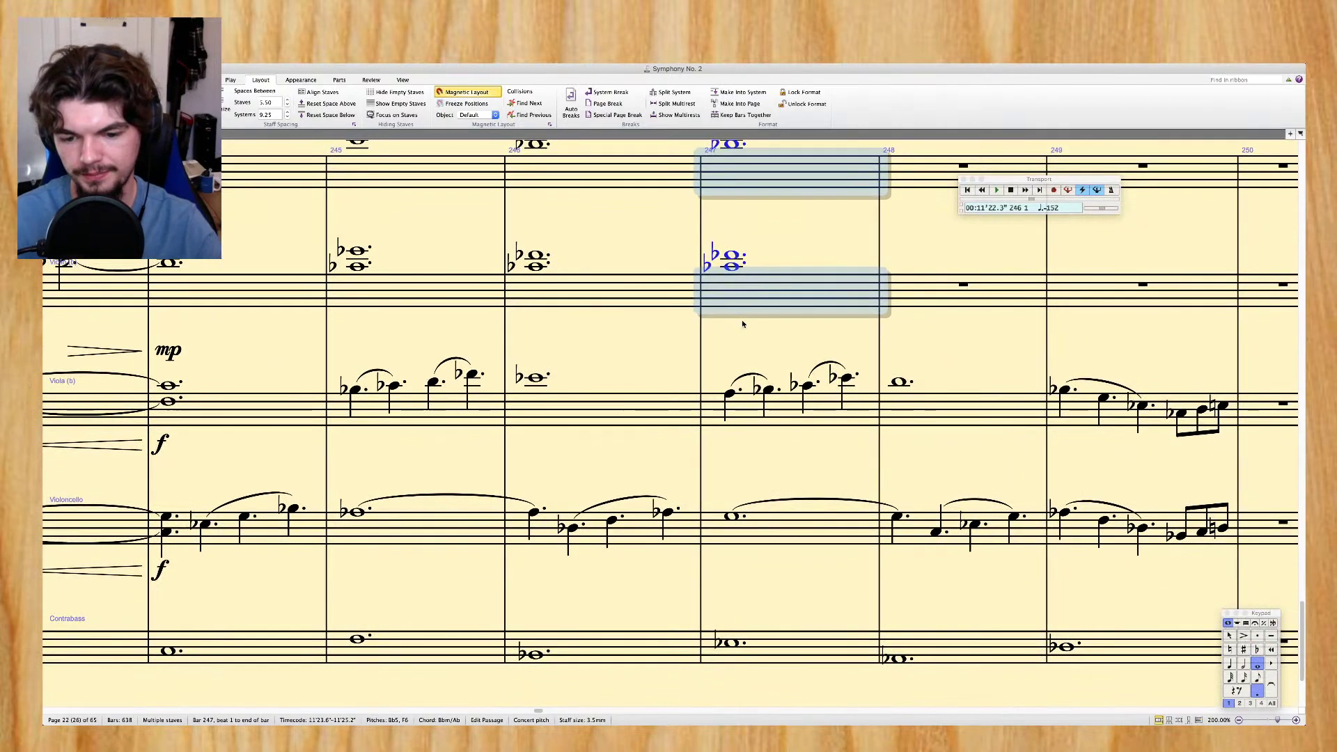
{"action": "scroll", "coordinate": [742, 323], "scroll_direction": "right", "scroll_amount": 3}
{"action": "scroll", "coordinate": [743, 324], "scroll_direction": "up", "scroll_amount": 2}
{"action": "scroll", "coordinate": [742, 324], "scroll_direction": "left", "scroll_amount": 2}
{"action": "scroll", "coordinate": [743, 324], "scroll_direction": "down", "scroll_amount": 3}
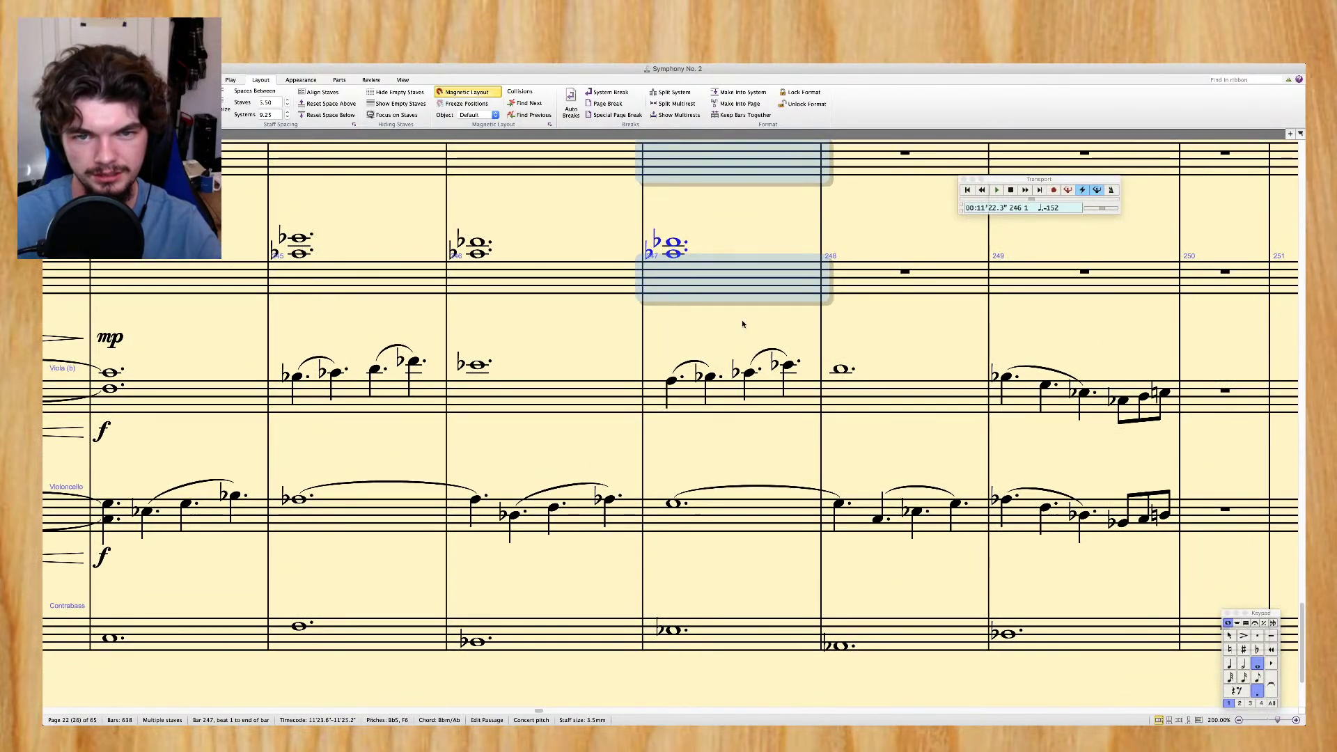
{"action": "scroll", "coordinate": [753, 455], "scroll_direction": "right", "scroll_amount": 2}
{"action": "scroll", "coordinate": [753, 454], "scroll_direction": "up", "scroll_amount": 2}
{"action": "scroll", "coordinate": [753, 454], "scroll_direction": "right", "scroll_amount": 2}
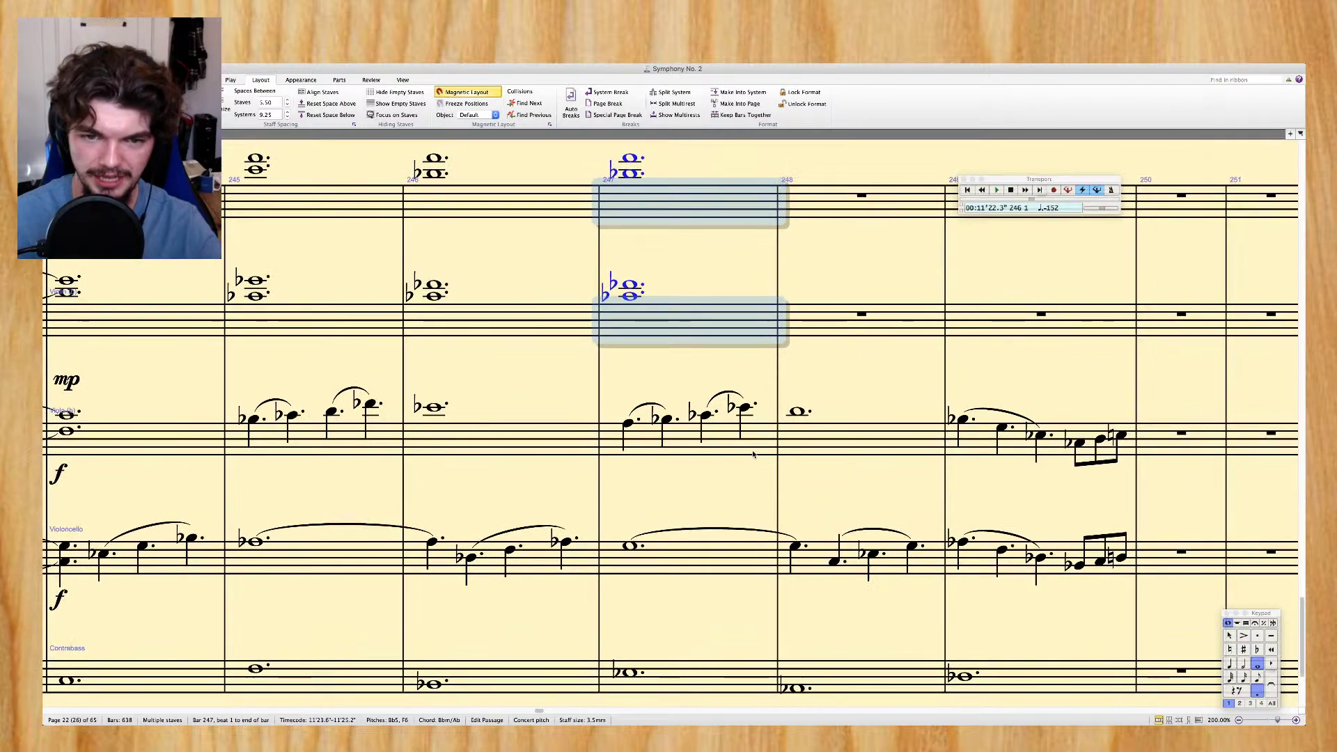
{"action": "scroll", "coordinate": [753, 454], "scroll_direction": "up", "scroll_amount": 1}
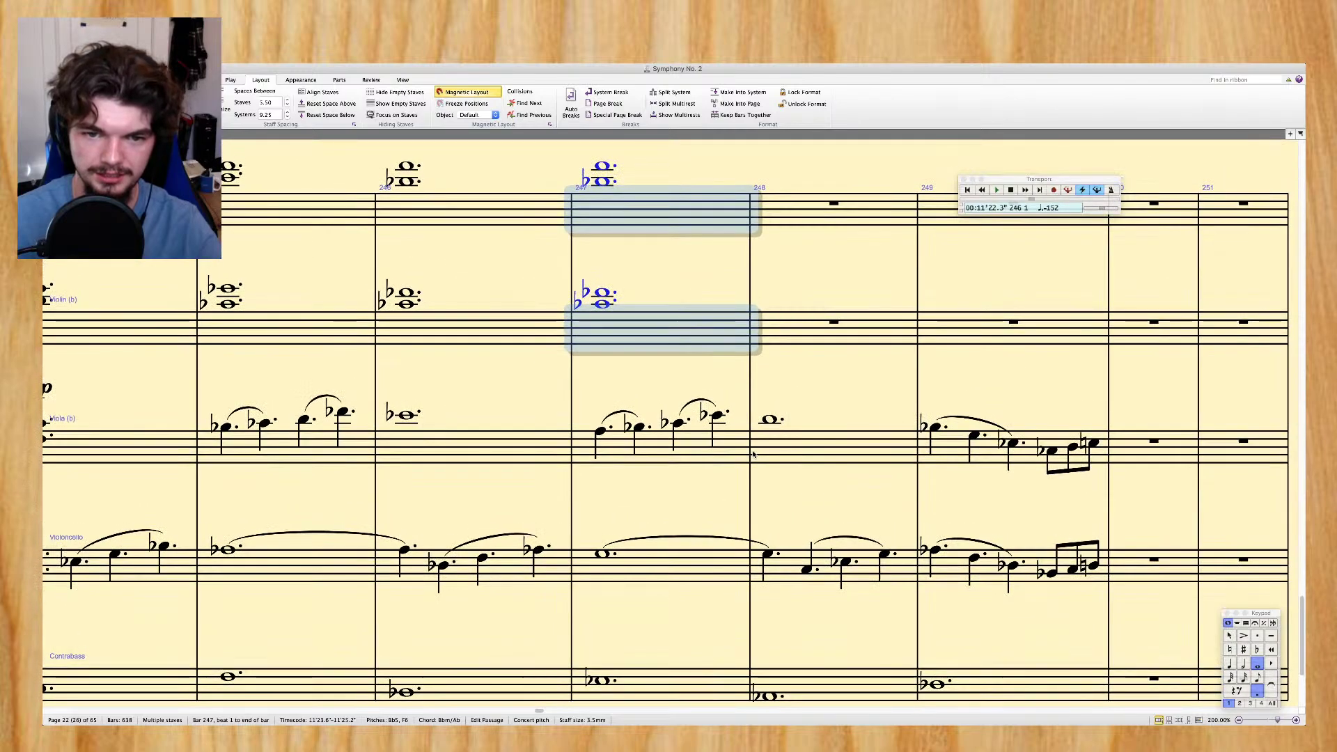
{"action": "scroll", "coordinate": [690, 397], "scroll_direction": "right", "scroll_amount": 1}
{"action": "scroll", "coordinate": [690, 397], "scroll_direction": "down", "scroll_amount": 1}
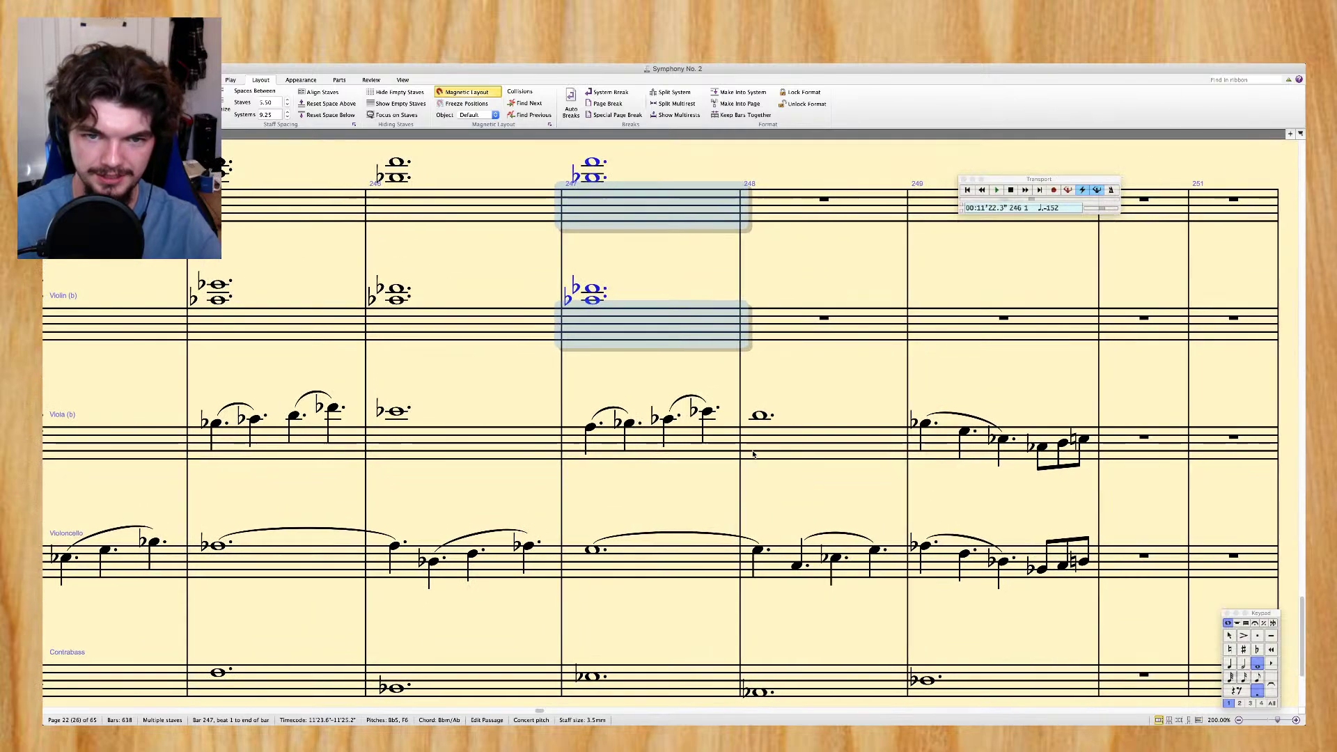
In bar 247, lower the top Violin I note to Eb6 and the bottom Violin II note to G5
{"action": "left_click", "coordinate": [589, 300]}
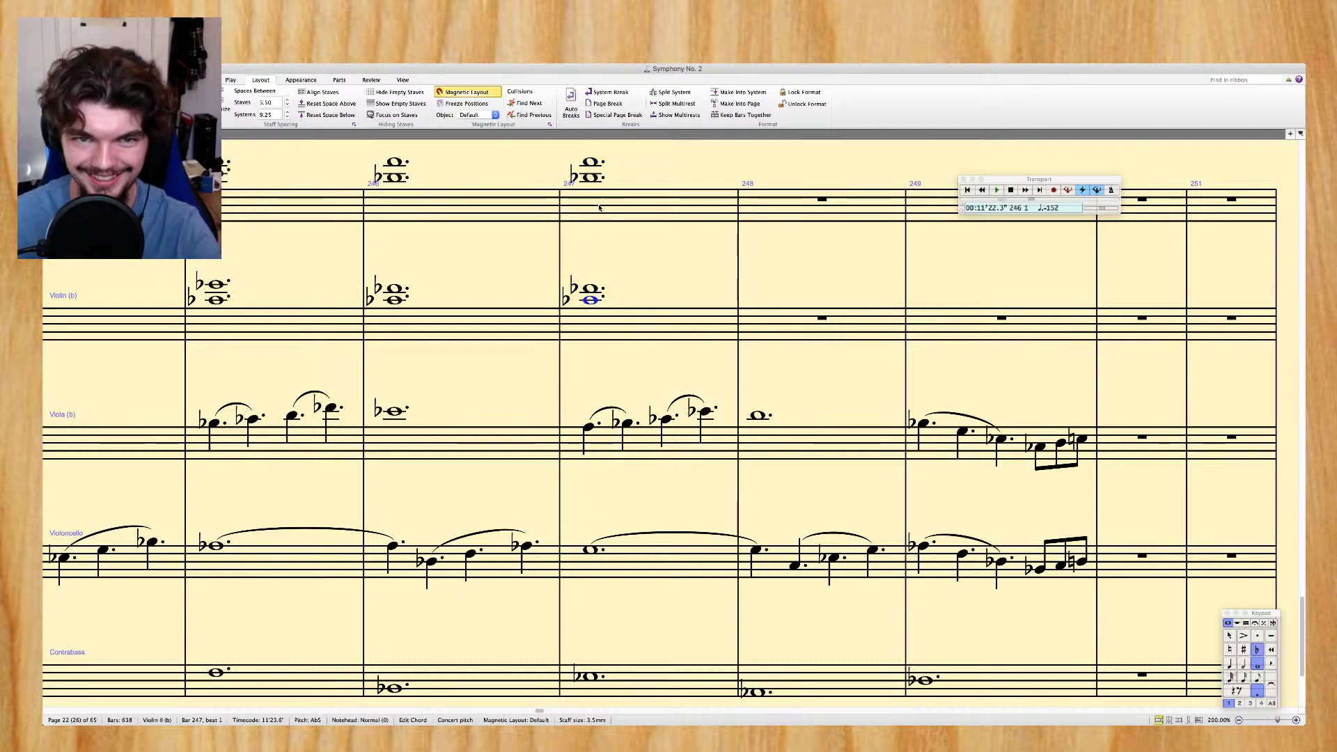
{"action": "scroll", "coordinate": [599, 207], "scroll_direction": "up", "scroll_amount": 3}
{"action": "scroll", "coordinate": [599, 207], "scroll_direction": "left", "scroll_amount": 1}
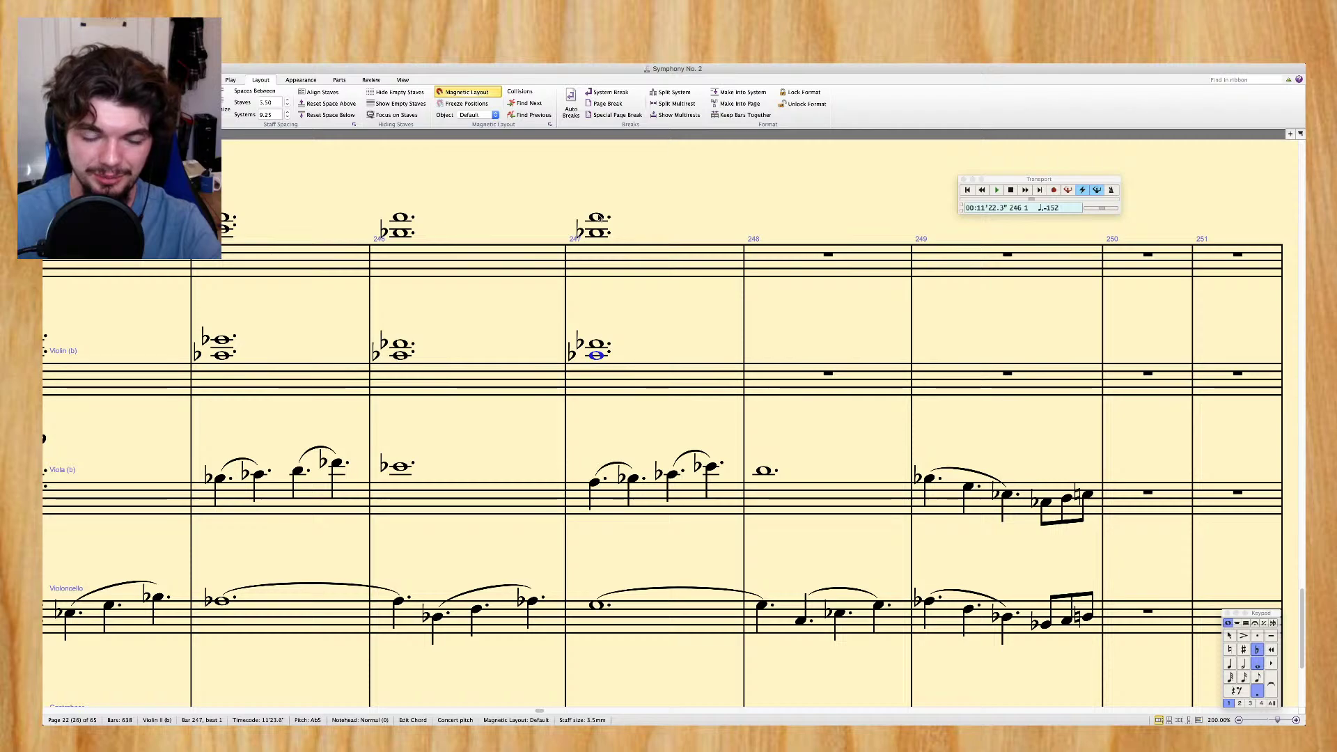
{"action": "left_click", "coordinate": [598, 217]}
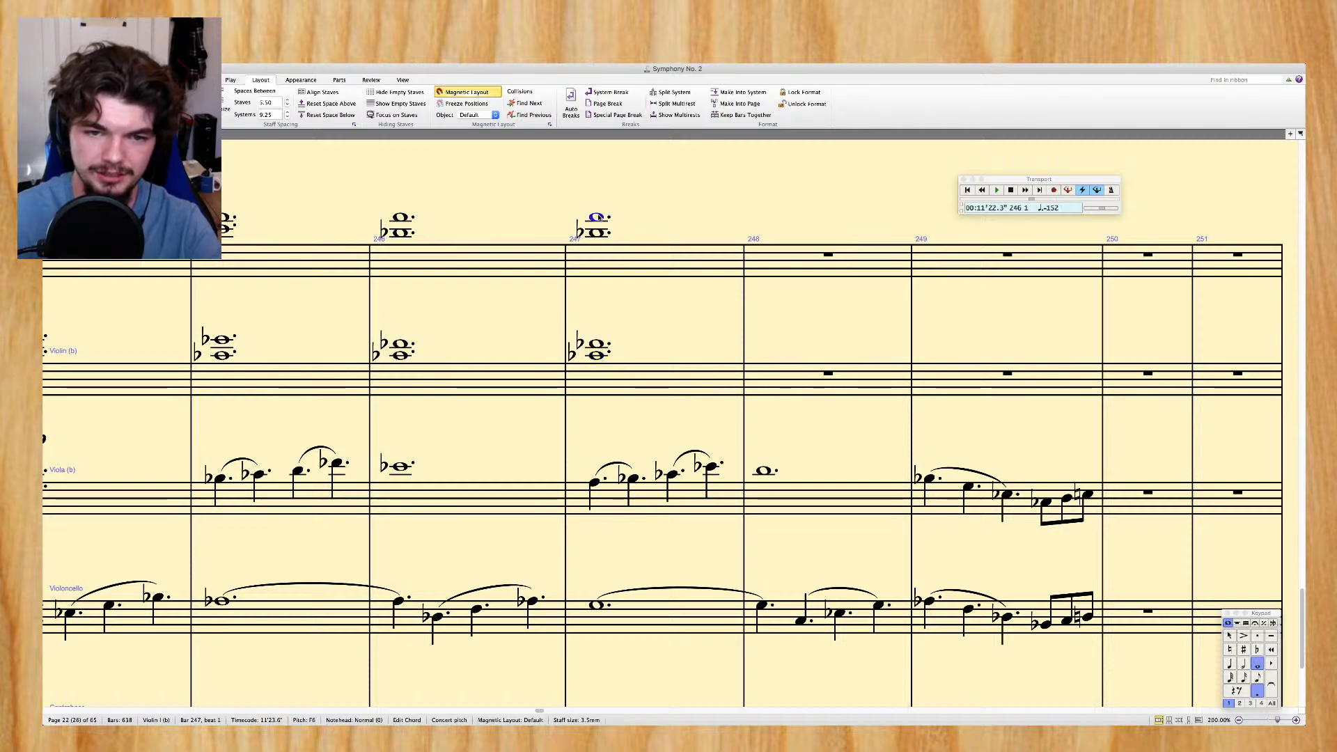
{"action": "key", "text": "Down"}
{"action": "key", "text": "9"}
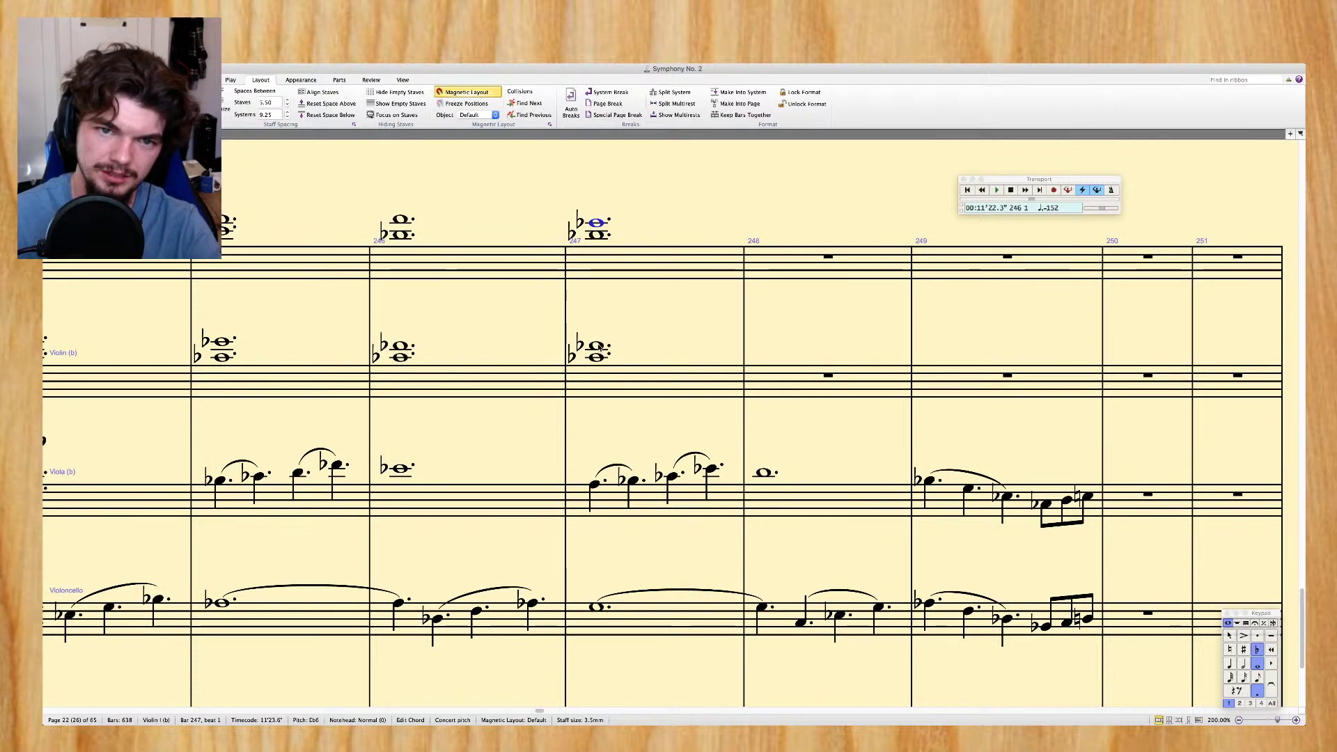
{"action": "left_click", "coordinate": [598, 347]}
{"action": "scroll", "coordinate": [612, 351], "scroll_direction": "down", "scroll_amount": 1}
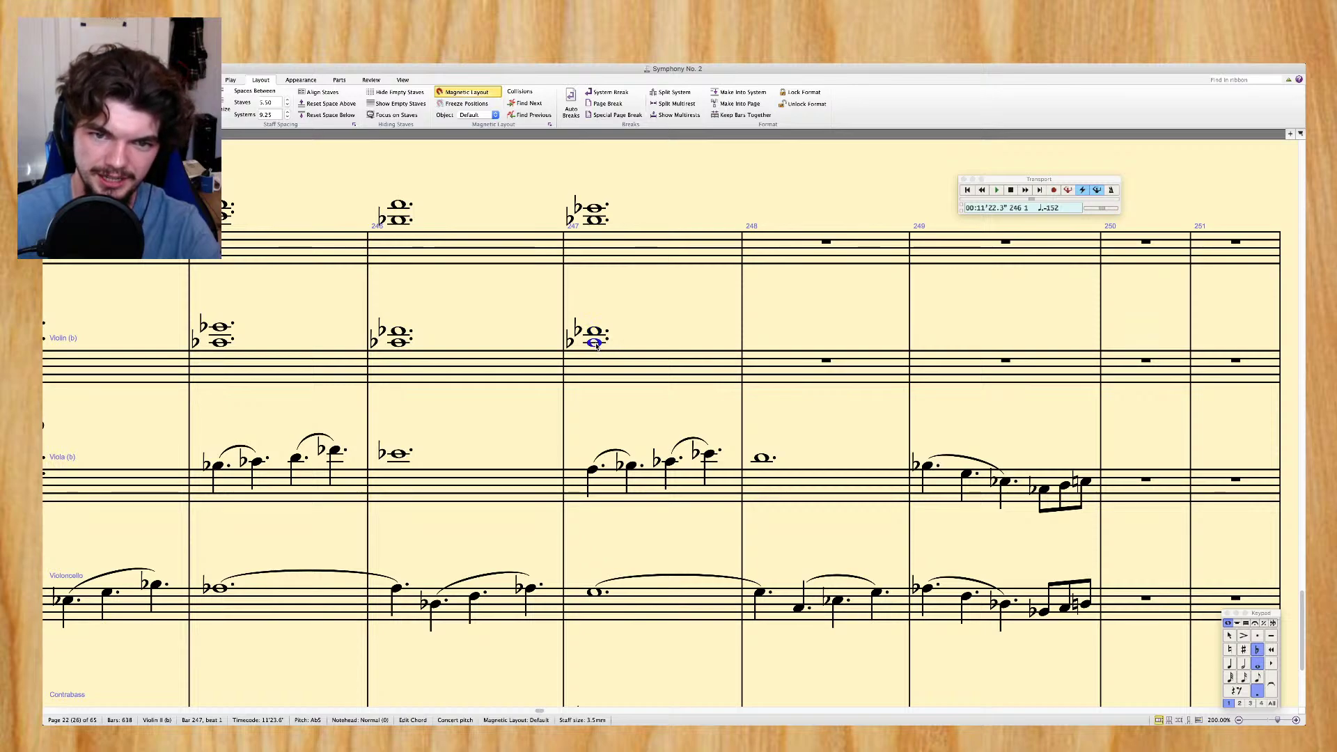
{"action": "key", "text": "Down"}
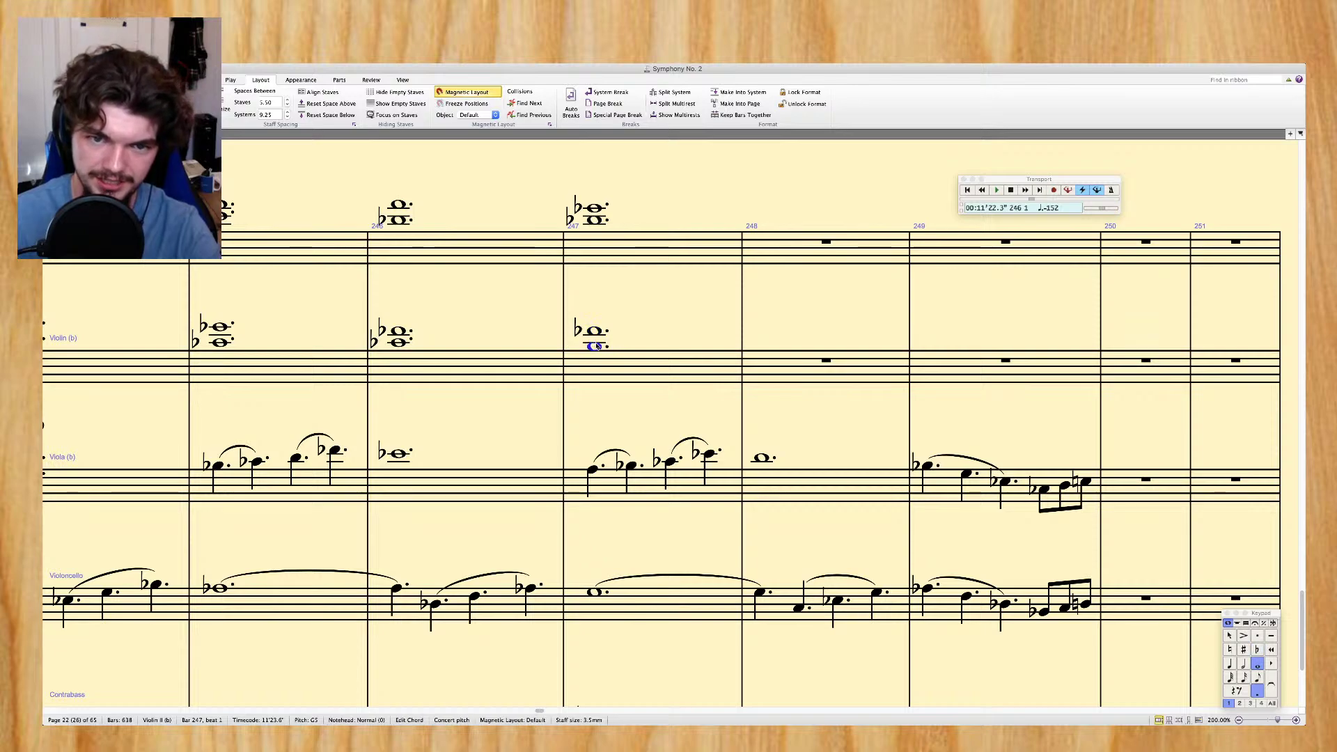
Repeat the bar 247 chords of Violin I and Violin II into bar 248
{"action": "left_click", "coordinate": [607, 253]}
{"action": "key", "text": "r"}
{"action": "left_click", "coordinate": [687, 363]}
{"action": "key", "text": "r"}
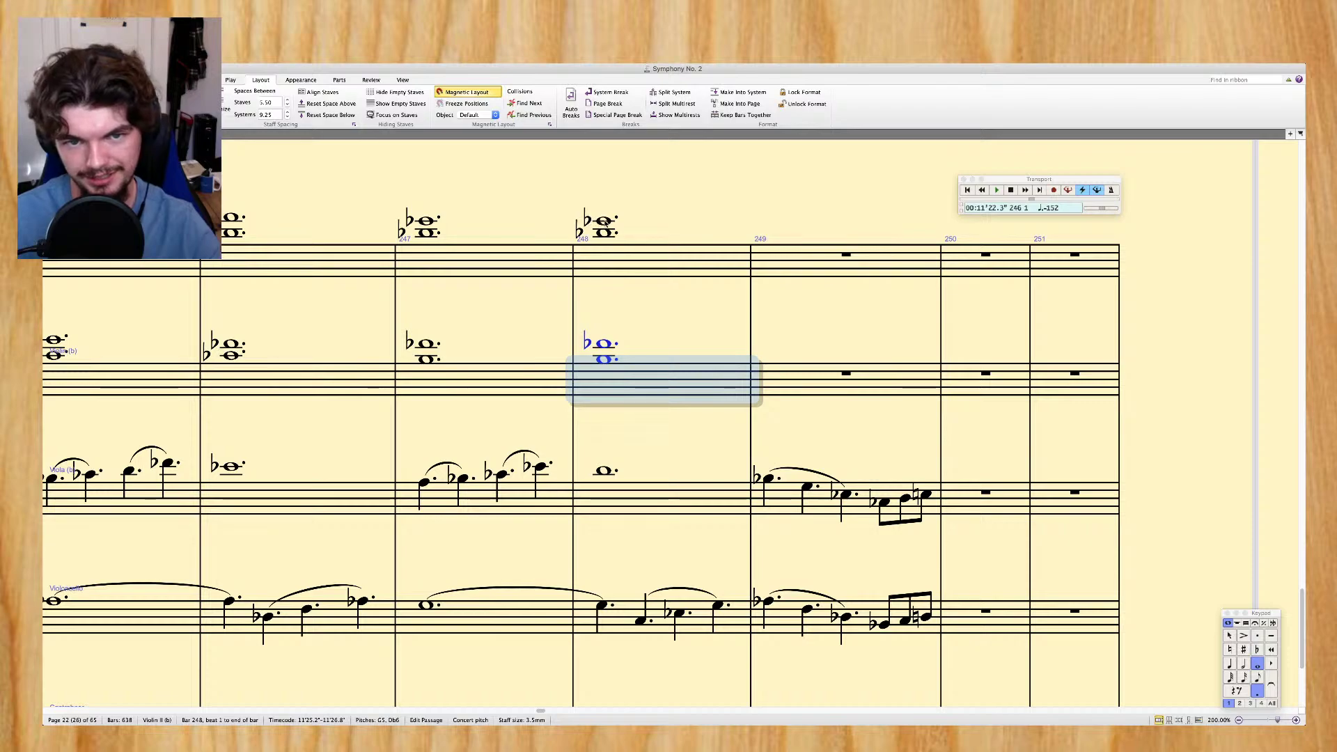
In bar 248, lower the bottom Violin I note to Ab5 and the top Violin II note to C6
{"action": "left_click", "coordinate": [605, 222]}
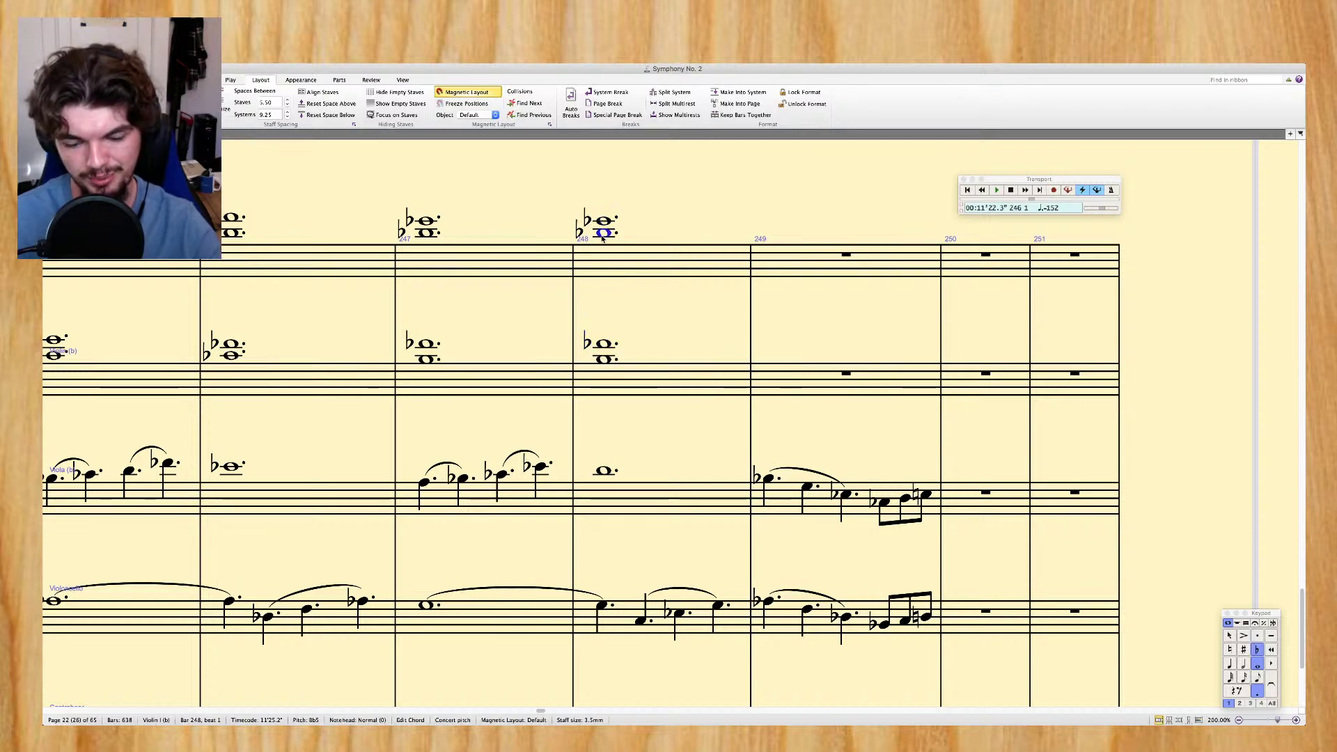
{"action": "left_click_drag", "start_coordinate": [603, 237], "coordinate": [604, 240]}
{"action": "key", "text": "KP_9"}
{"action": "key", "text": "KP_Divide"}
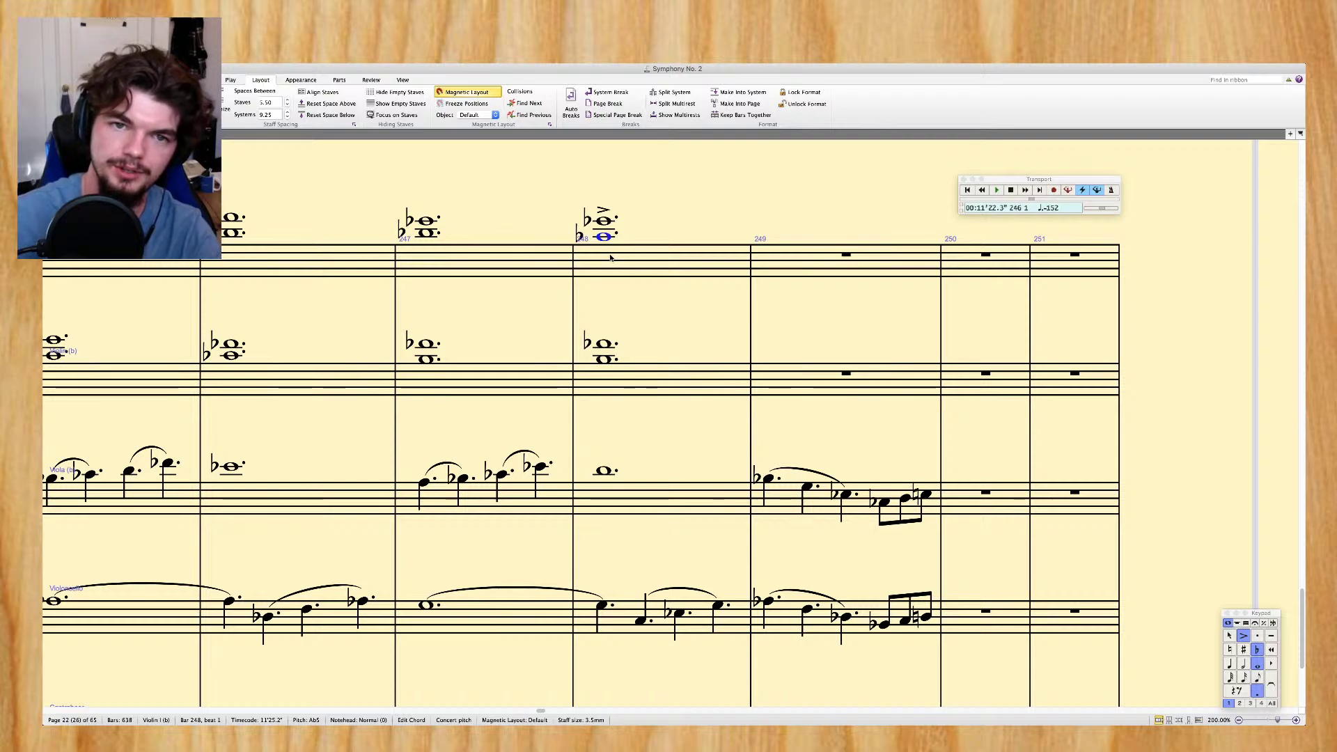
{"action": "key", "text": "Down"}
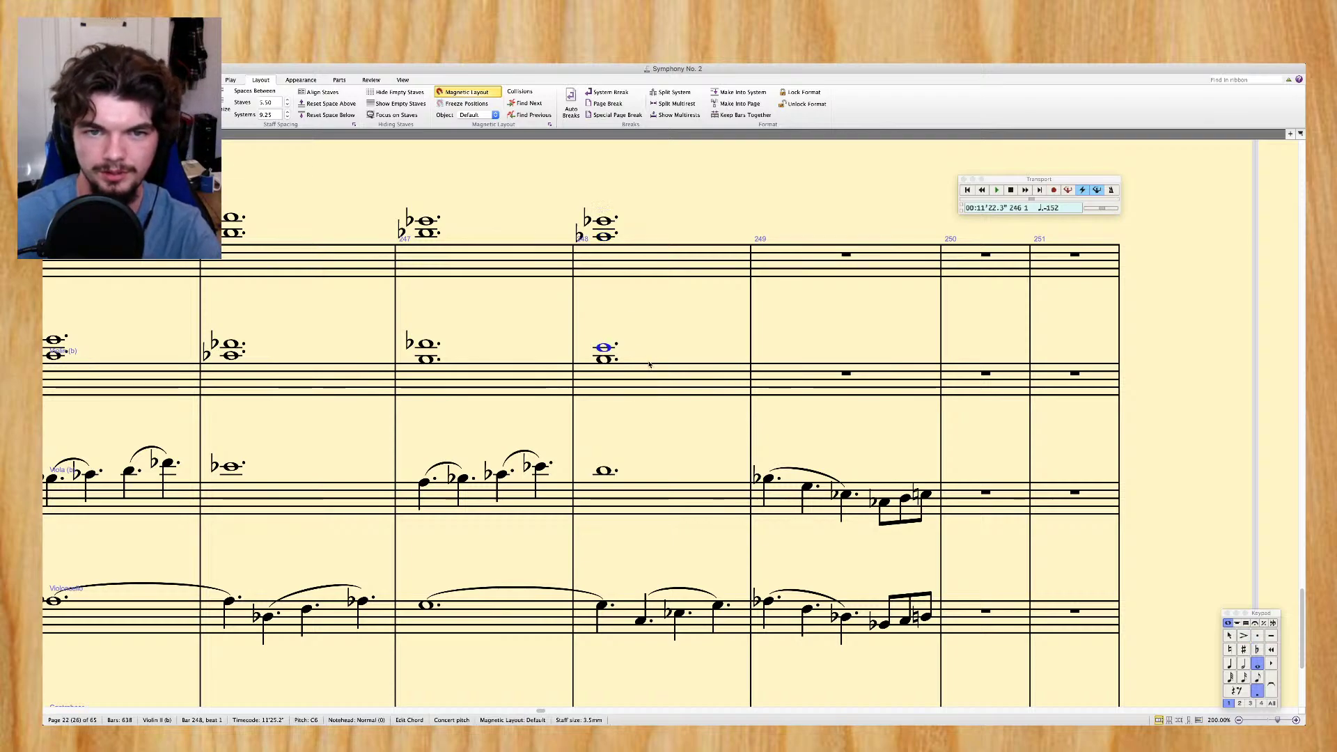
{"action": "scroll", "coordinate": [620, 260], "scroll_direction": "down", "scroll_amount": 3}
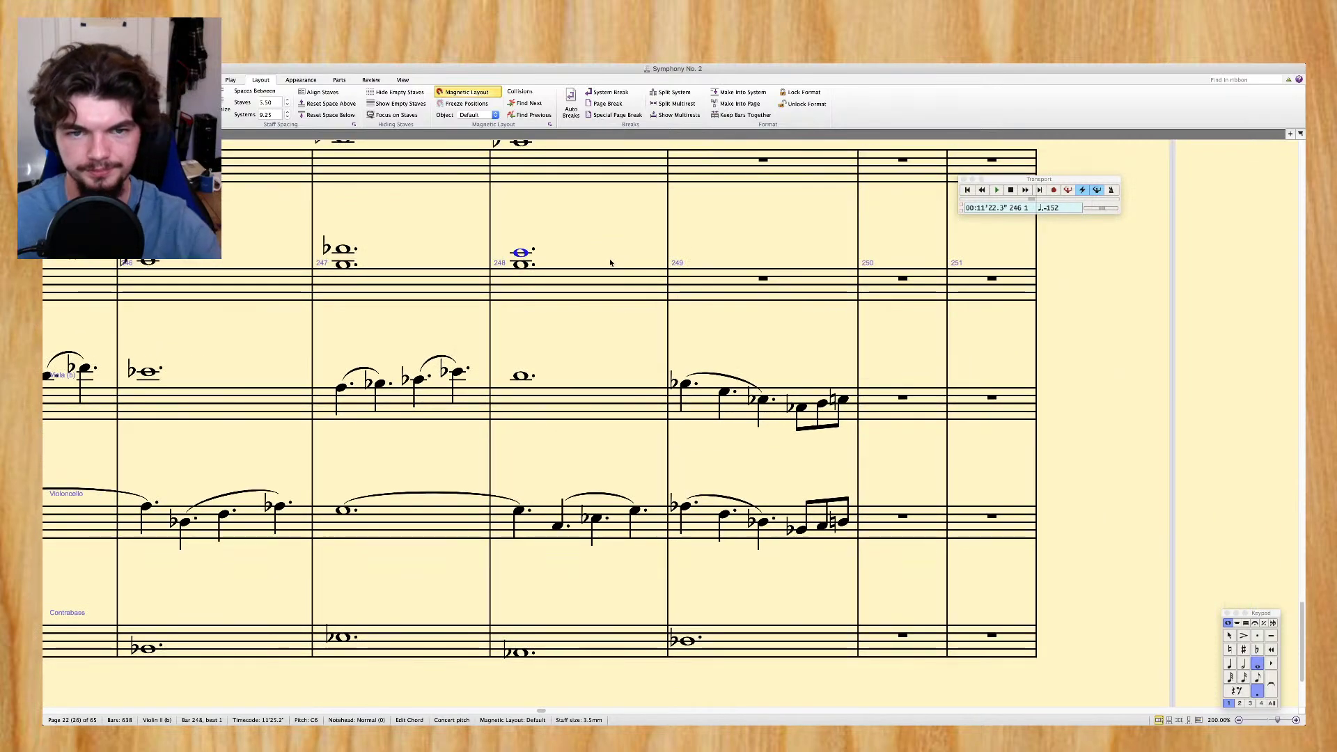
{"action": "left_click", "coordinate": [583, 279]}
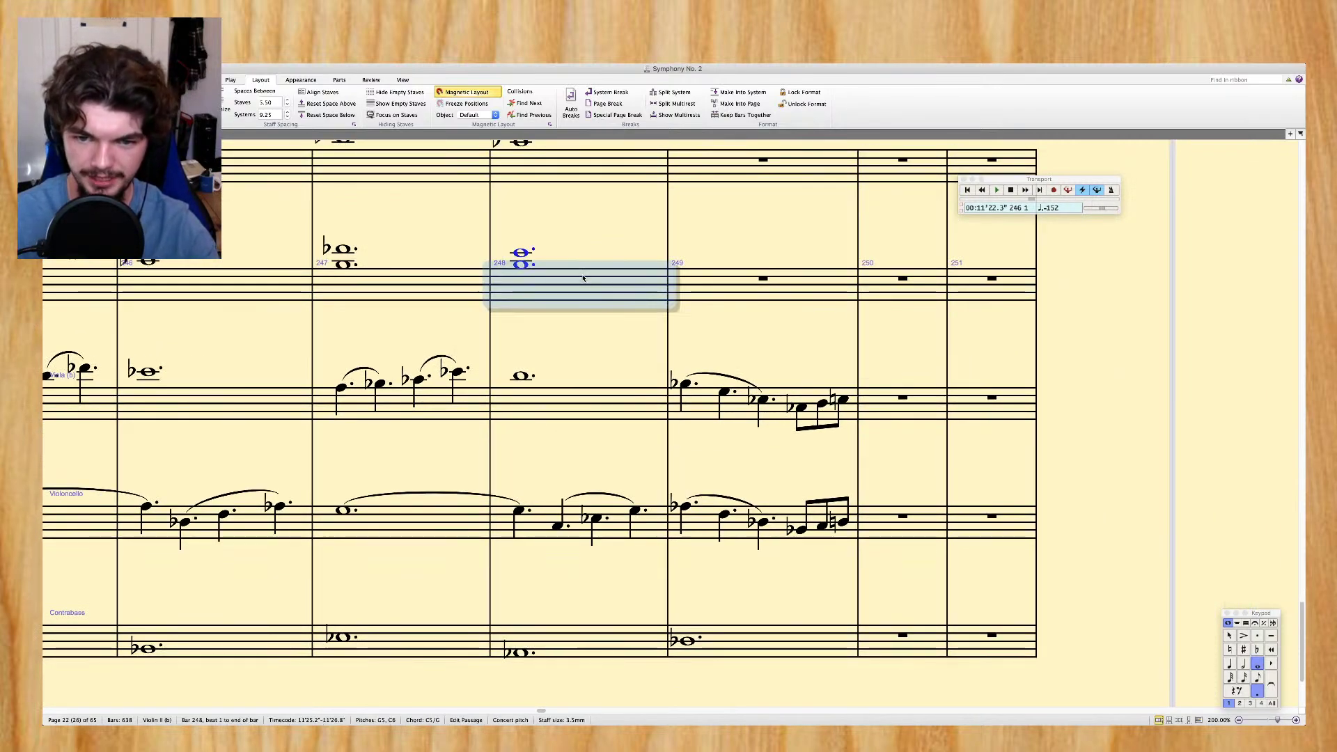
Repeat the bar 248 chords of Violin I and Violin II into bar 249
{"action": "scroll", "coordinate": [583, 279], "scroll_direction": "right", "scroll_amount": 2}
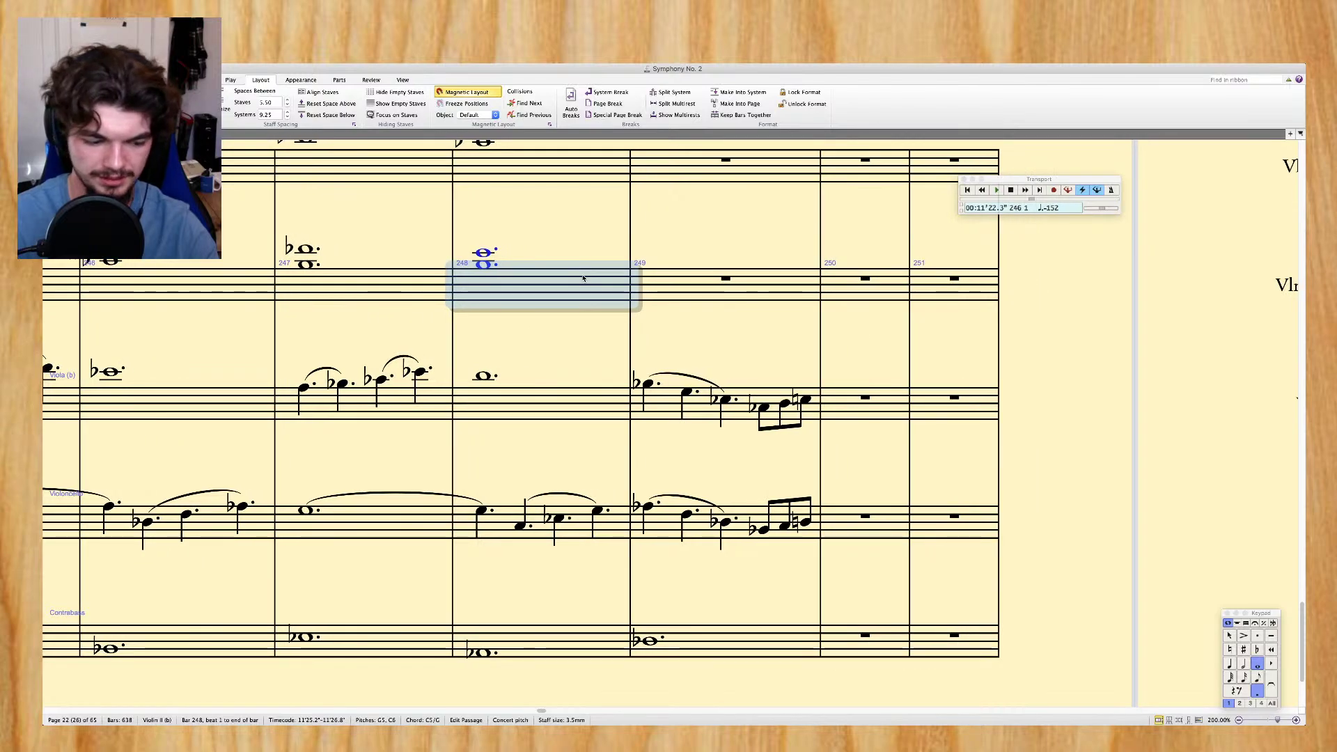
{"action": "key", "text": "ctrl+Right"}
{"action": "key", "text": "alt+Up"}
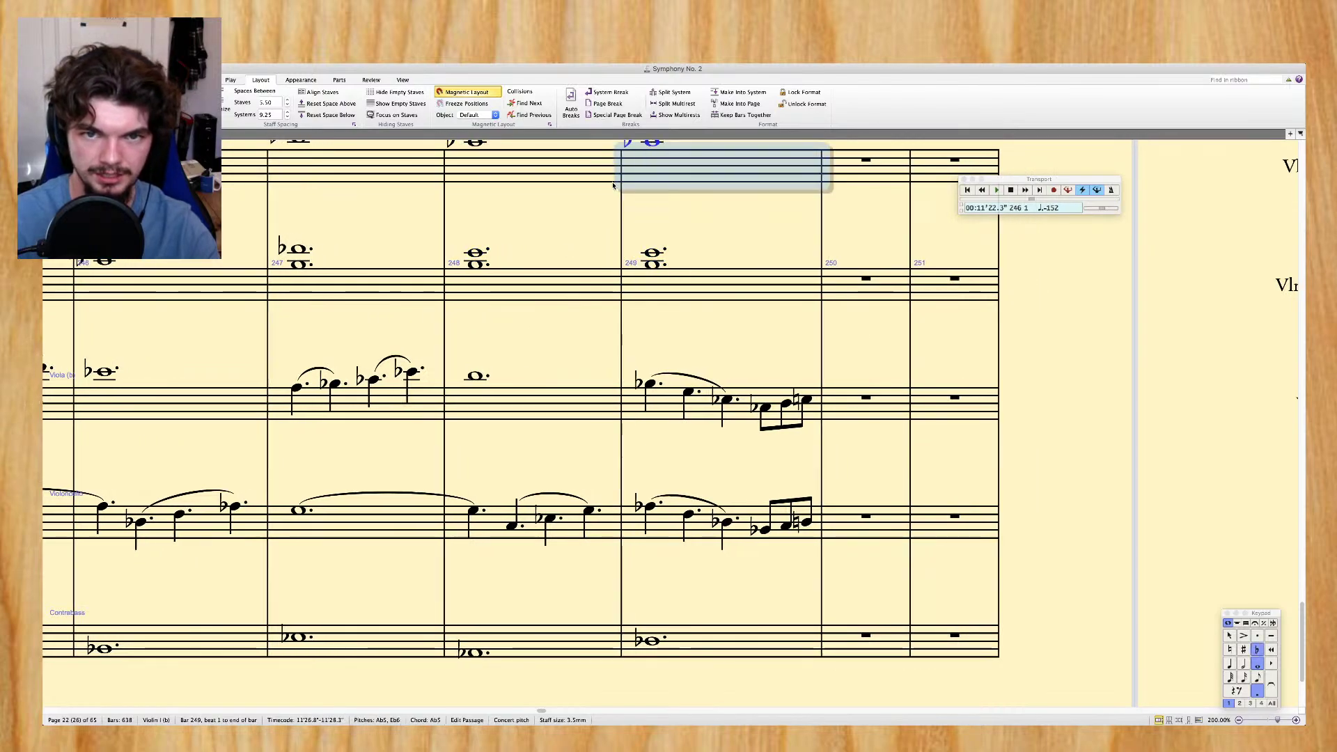
Examine the Violin I and Violin II passage in bars 260 and 261 and compare it with the chords leading up to bar 249
{"action": "scroll", "coordinate": [618, 187], "scroll_direction": "right", "scroll_amount": 15}
{"action": "scroll", "coordinate": [617, 187], "scroll_direction": "right", "scroll_amount": 20}
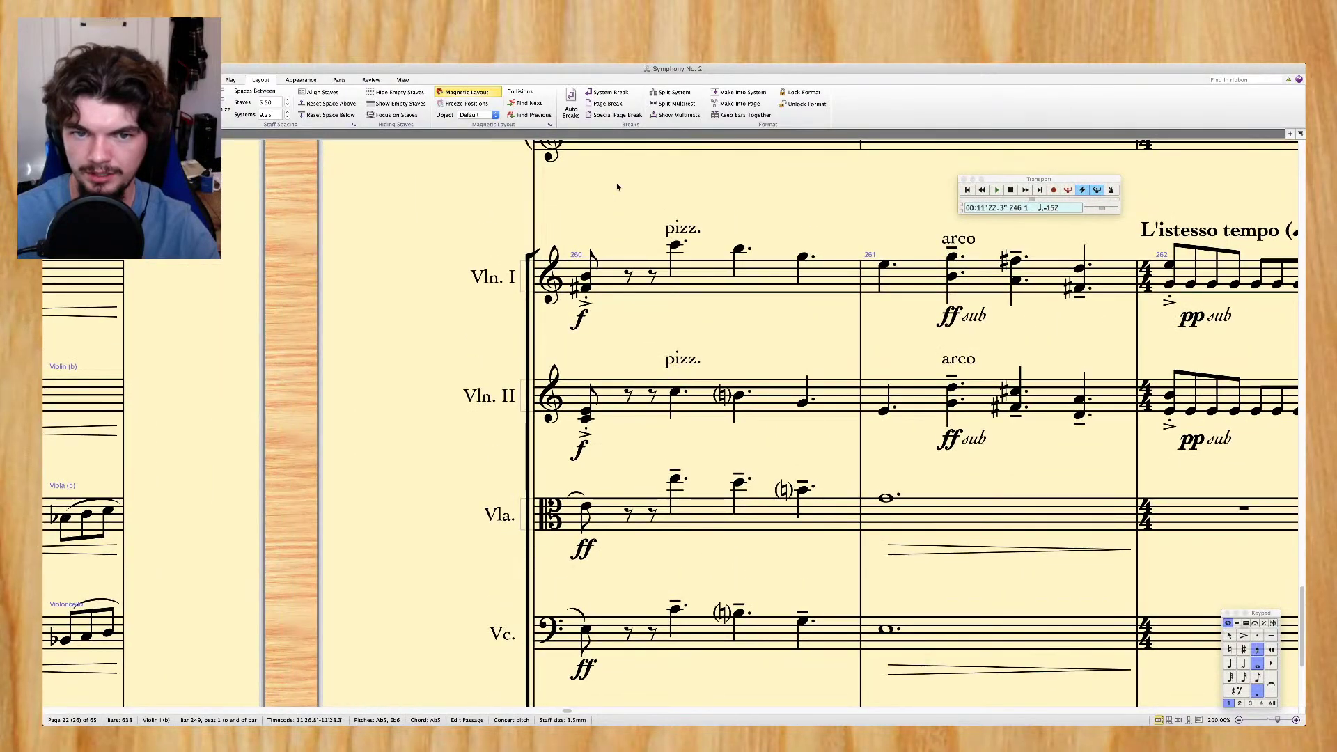
{"action": "scroll", "coordinate": [617, 187], "scroll_direction": "left", "scroll_amount": 5}
{"action": "scroll", "coordinate": [616, 187], "scroll_direction": "right", "scroll_amount": 12}
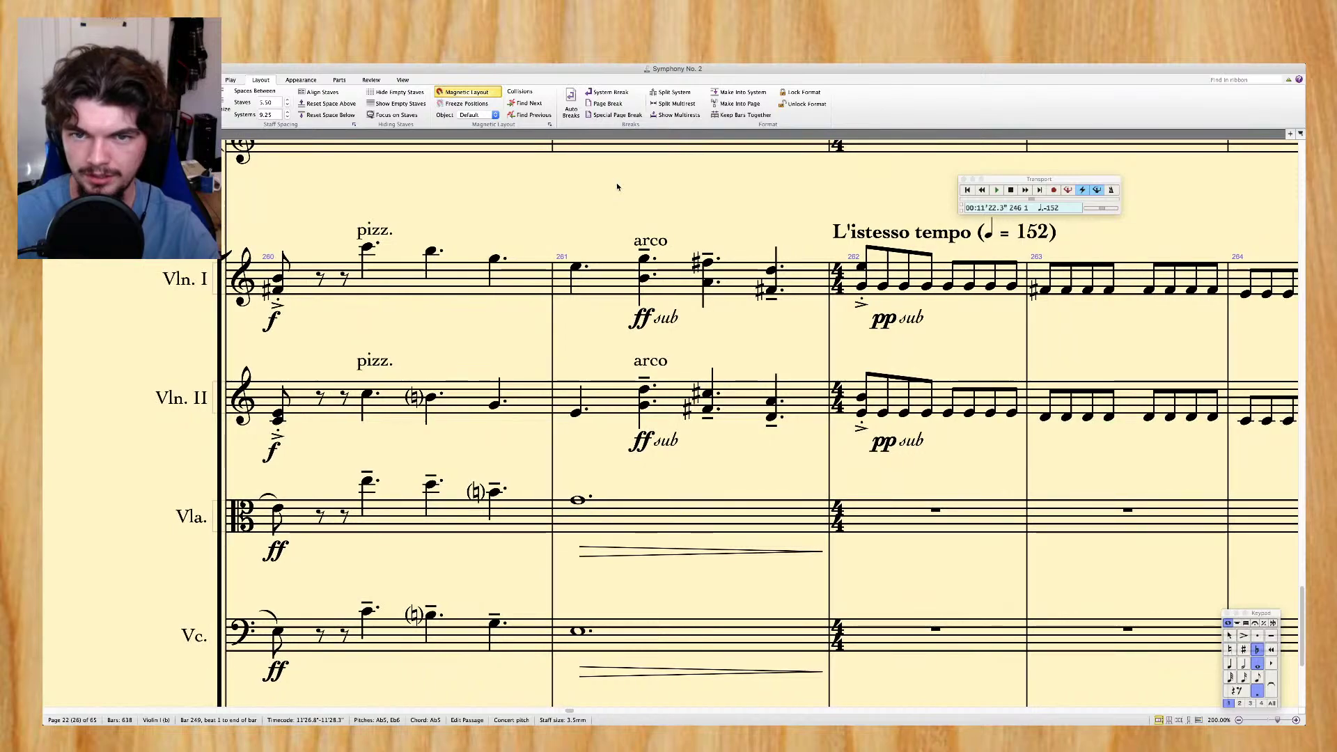
{"action": "scroll", "coordinate": [617, 187], "scroll_direction": "left", "scroll_amount": 18}
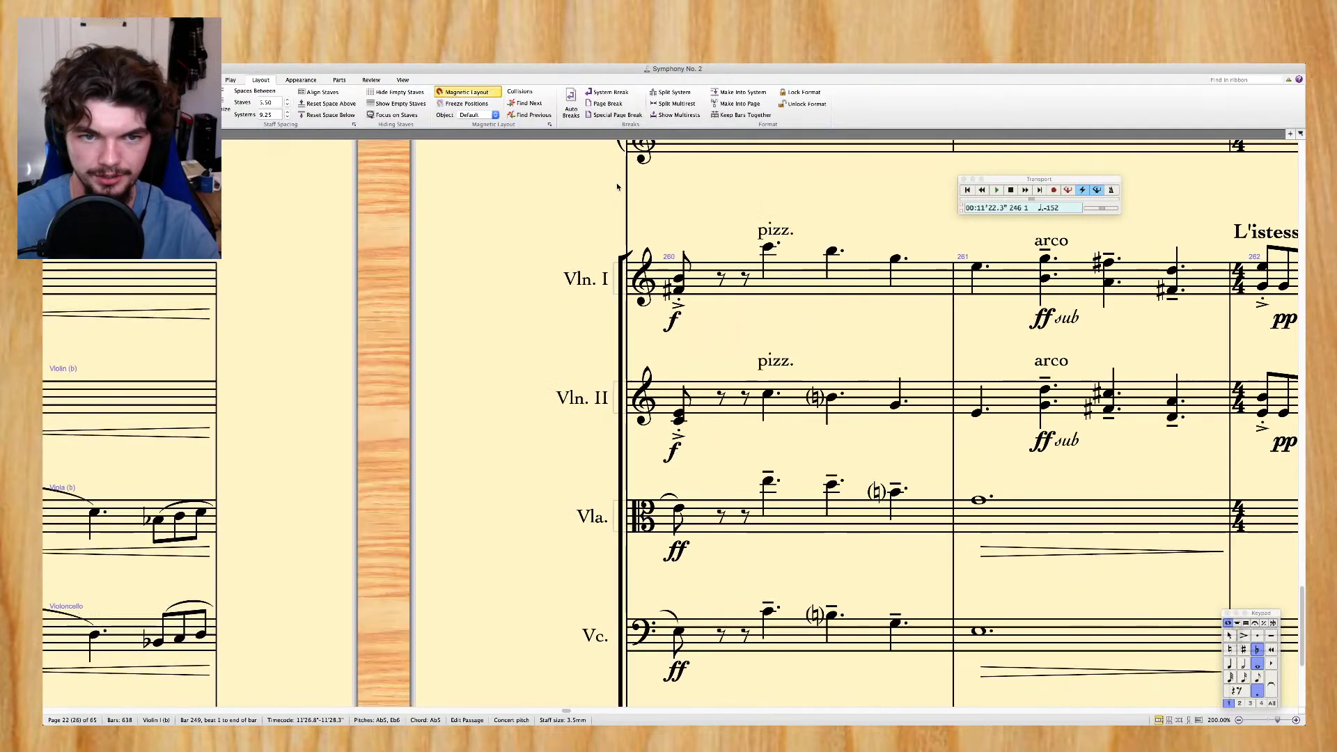
{"action": "scroll", "coordinate": [616, 187], "scroll_direction": "right", "scroll_amount": 12}
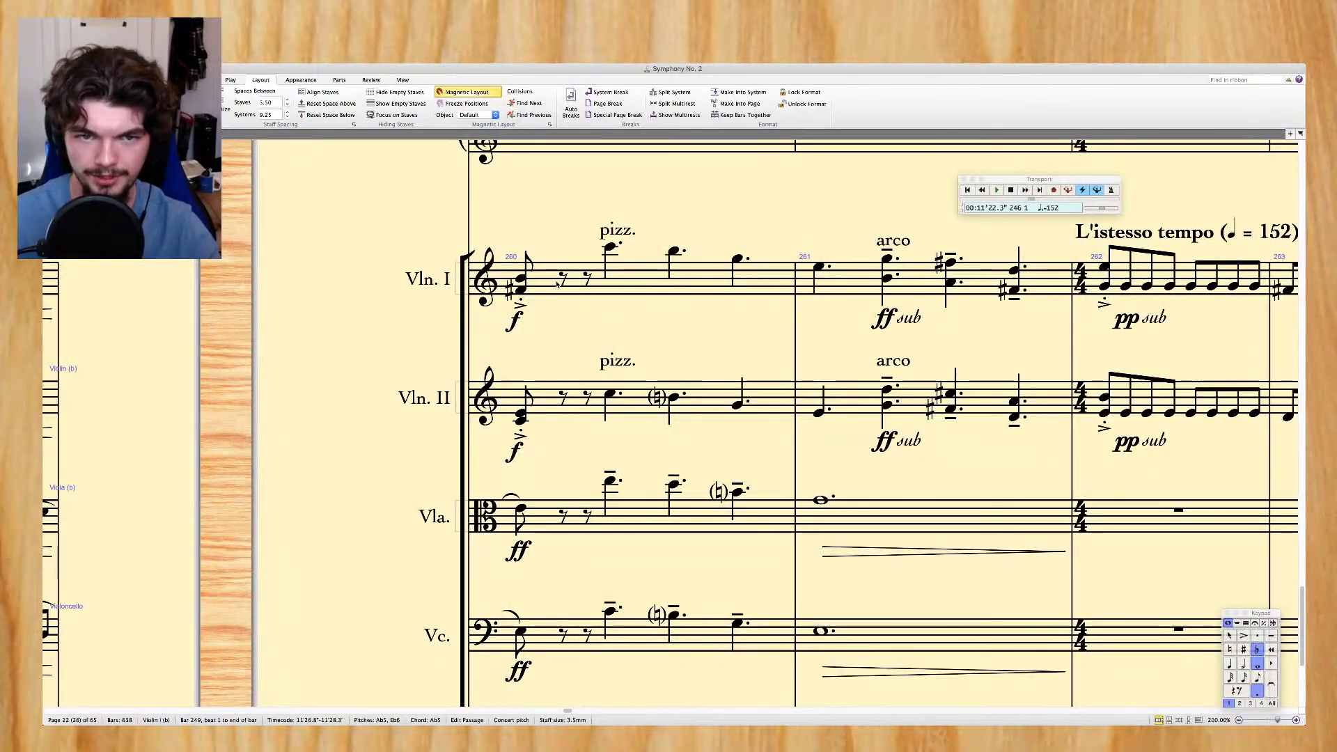
{"action": "left_click_drag", "start_coordinate": [521, 279], "coordinate": [1011, 416]}
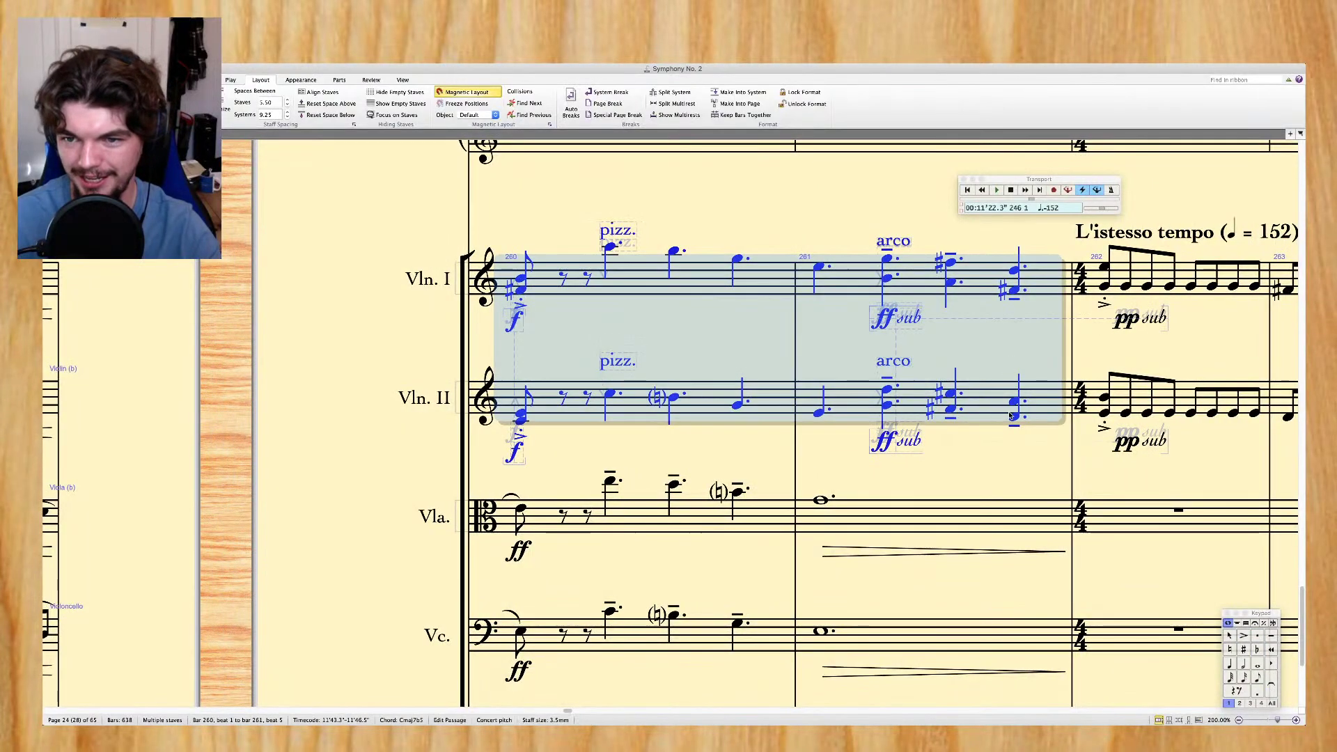
{"action": "scroll", "coordinate": [883, 344], "scroll_direction": "left", "scroll_amount": 4}
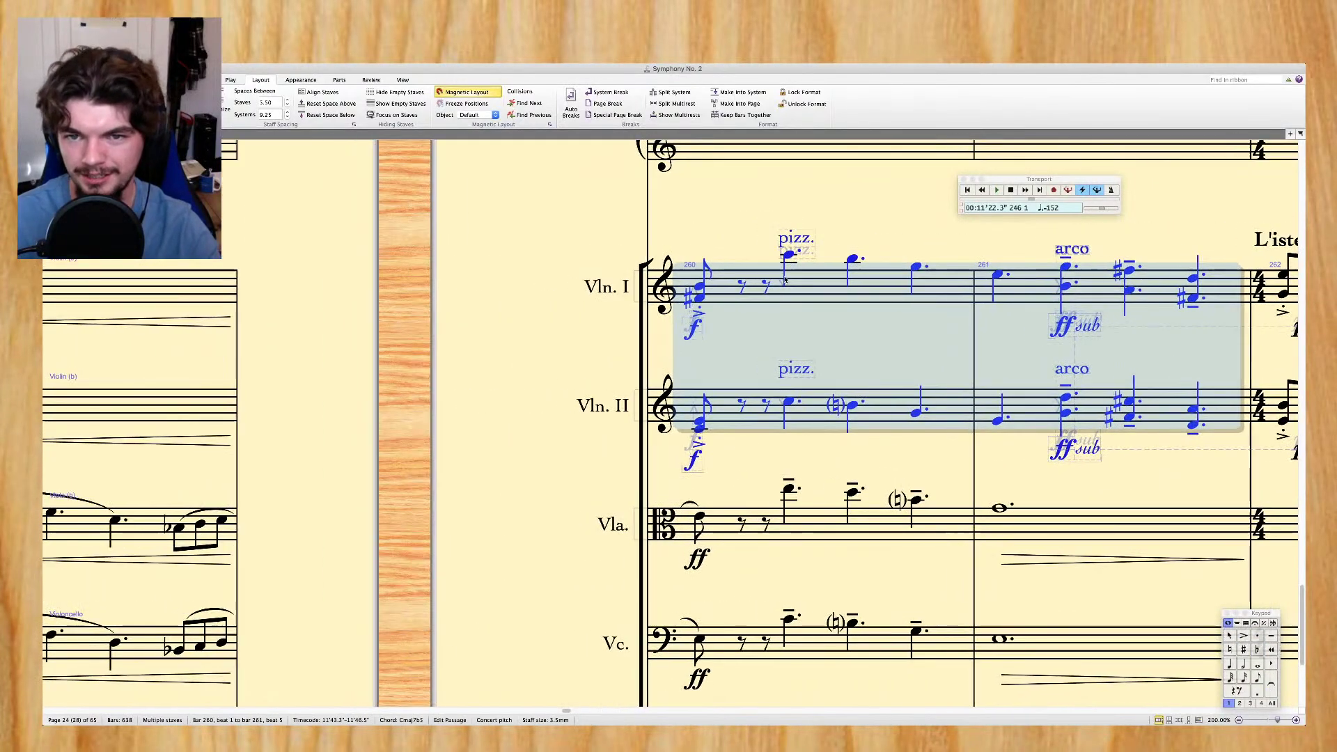
{"action": "scroll", "coordinate": [785, 279], "scroll_direction": "left", "scroll_amount": 20}
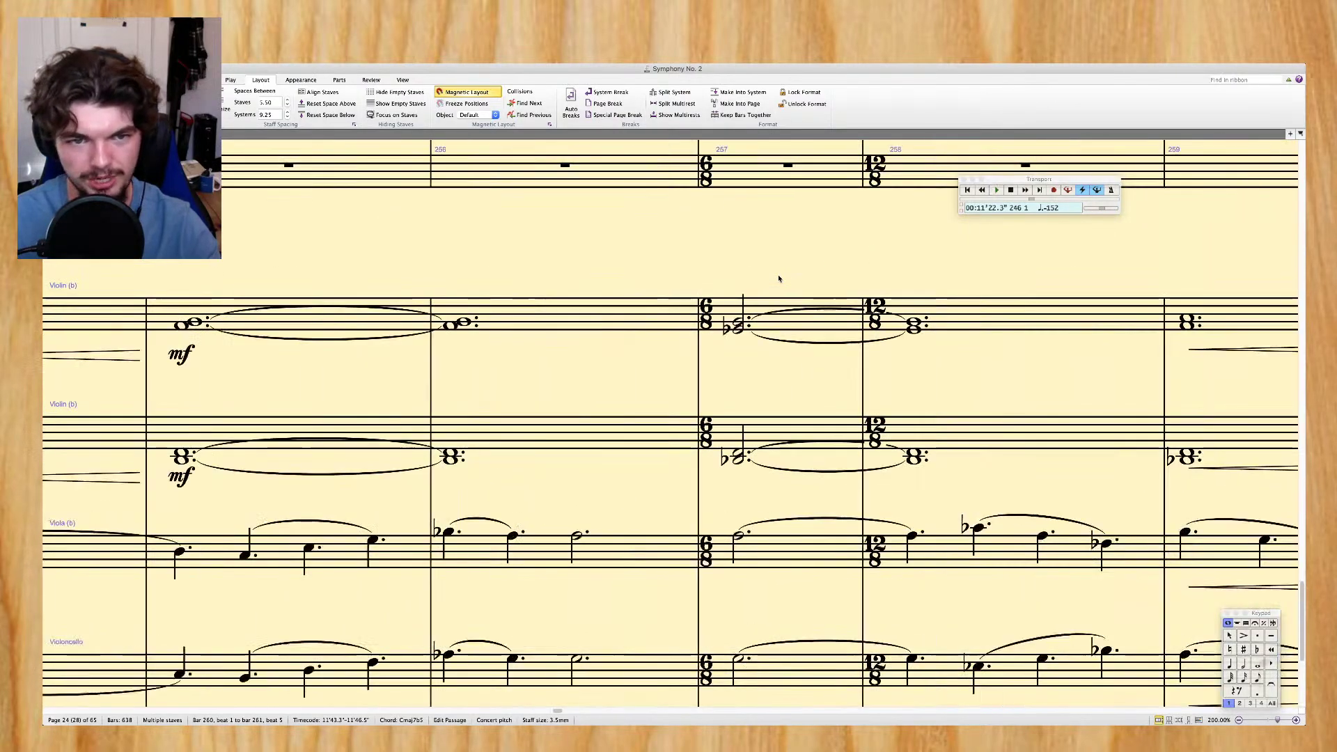
{"action": "scroll", "coordinate": [780, 279], "scroll_direction": "left", "scroll_amount": 5}
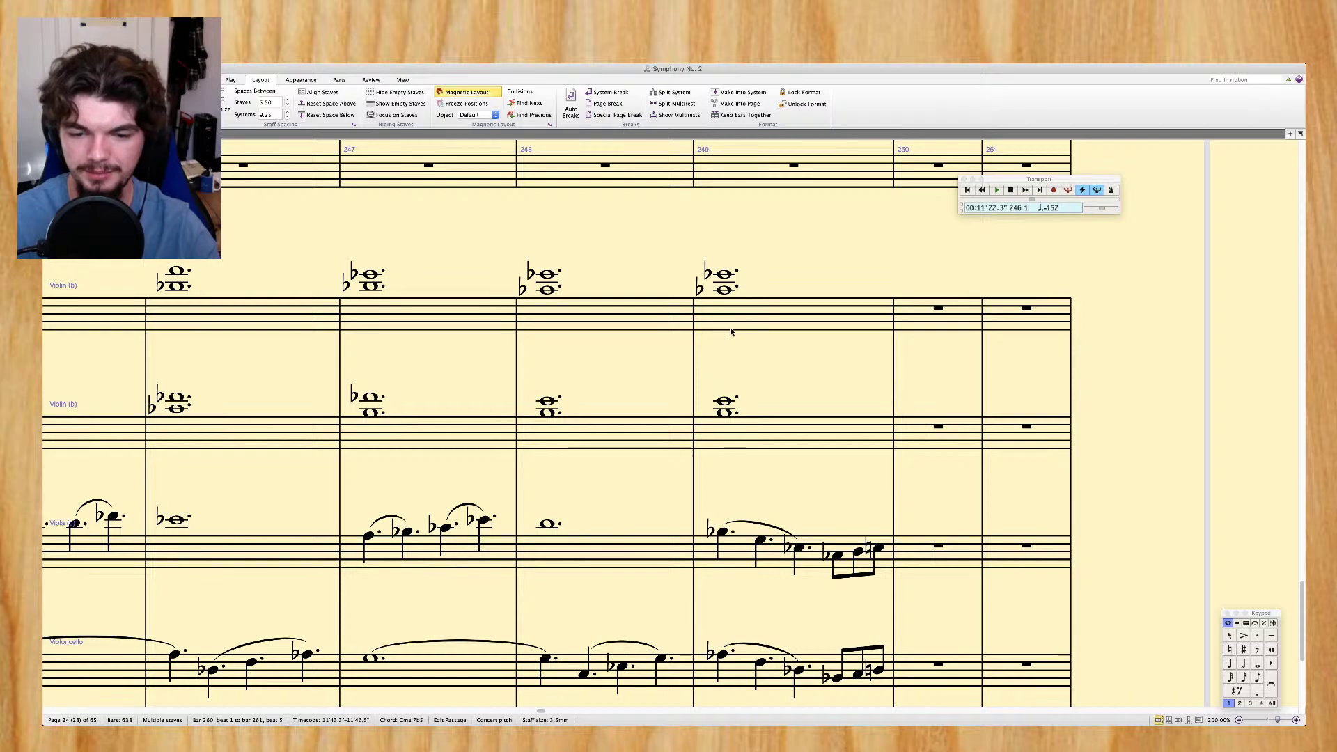
Review the violin chords from bar 241 to 249 against the viola and cello lines
{"action": "scroll", "coordinate": [731, 332], "scroll_direction": "right", "scroll_amount": 13}
{"action": "scroll", "coordinate": [732, 333], "scroll_direction": "right", "scroll_amount": 5}
{"action": "scroll", "coordinate": [717, 376], "scroll_direction": "left", "scroll_amount": 20}
{"action": "scroll", "coordinate": [814, 396], "scroll_direction": "right", "scroll_amount": 3}
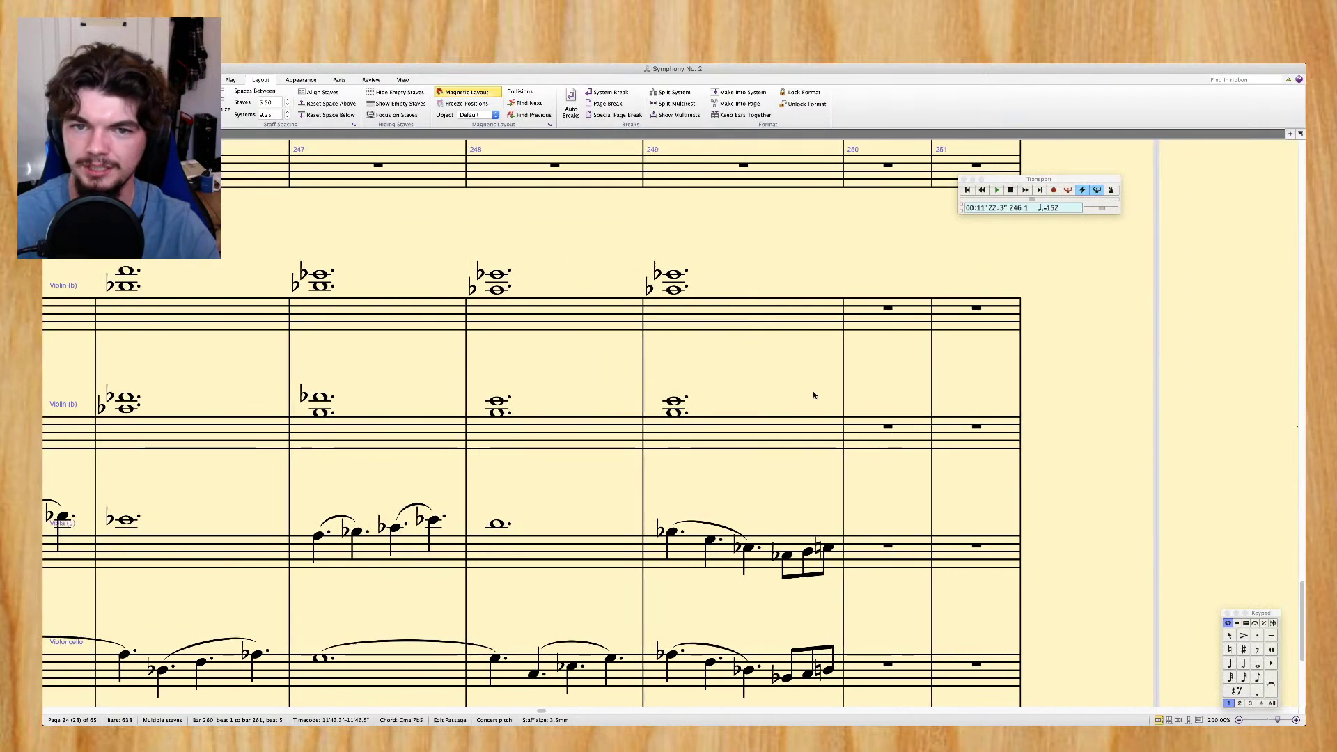
{"action": "scroll", "coordinate": [679, 311], "scroll_direction": "left", "scroll_amount": 20}
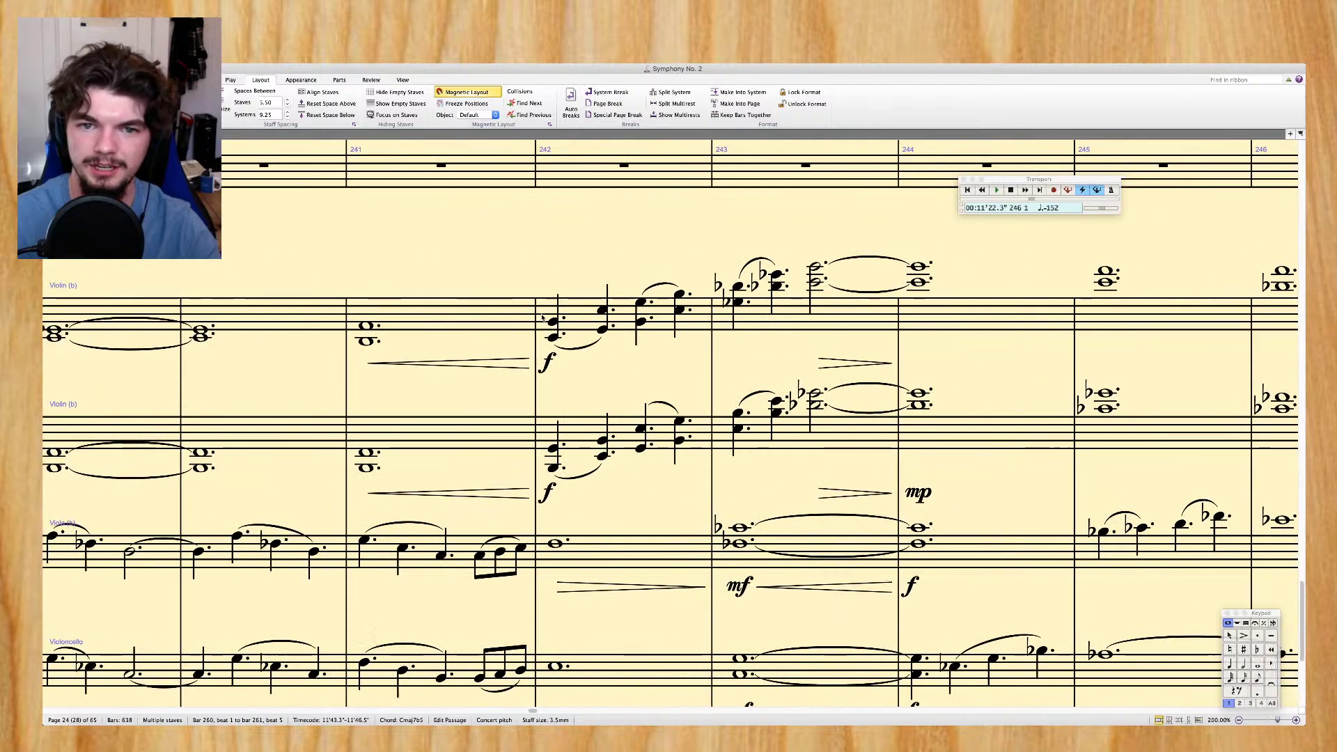
{"action": "scroll", "coordinate": [807, 228], "scroll_direction": "right", "scroll_amount": 6}
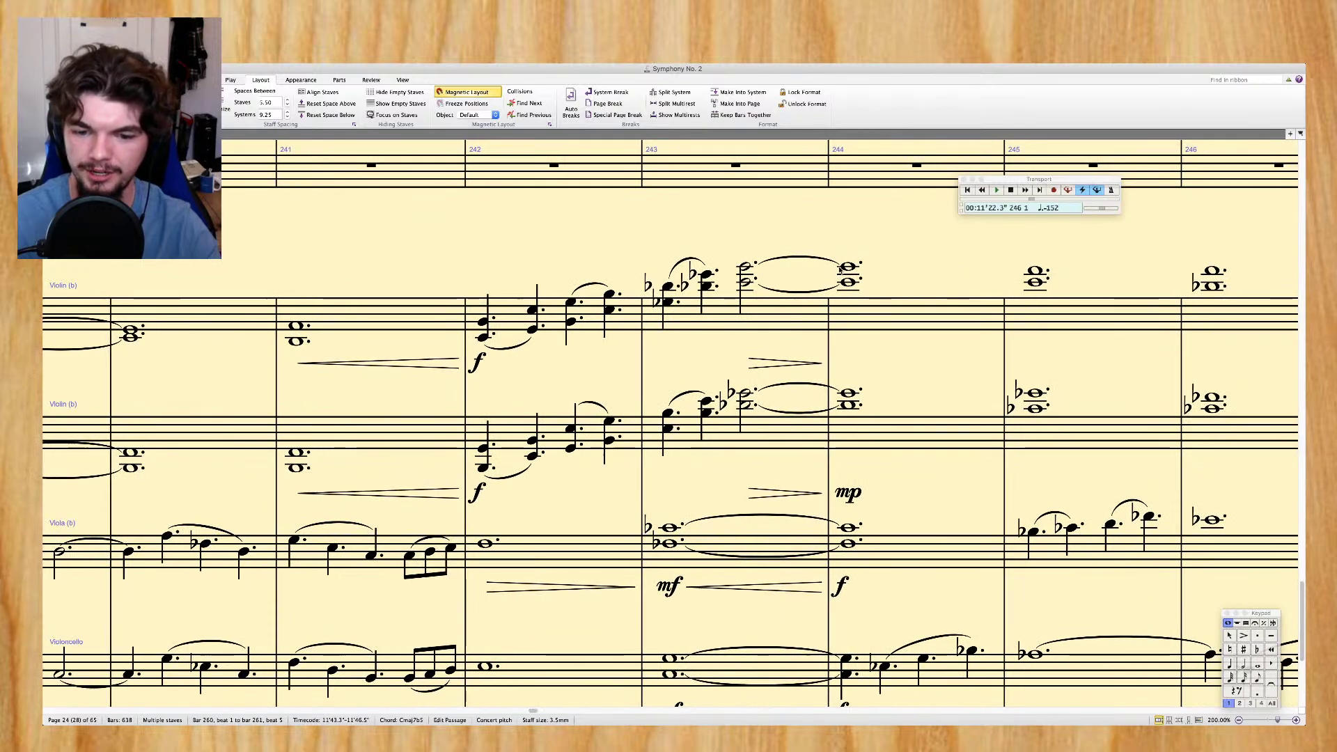
{"action": "scroll", "coordinate": [843, 255], "scroll_direction": "right", "scroll_amount": 8}
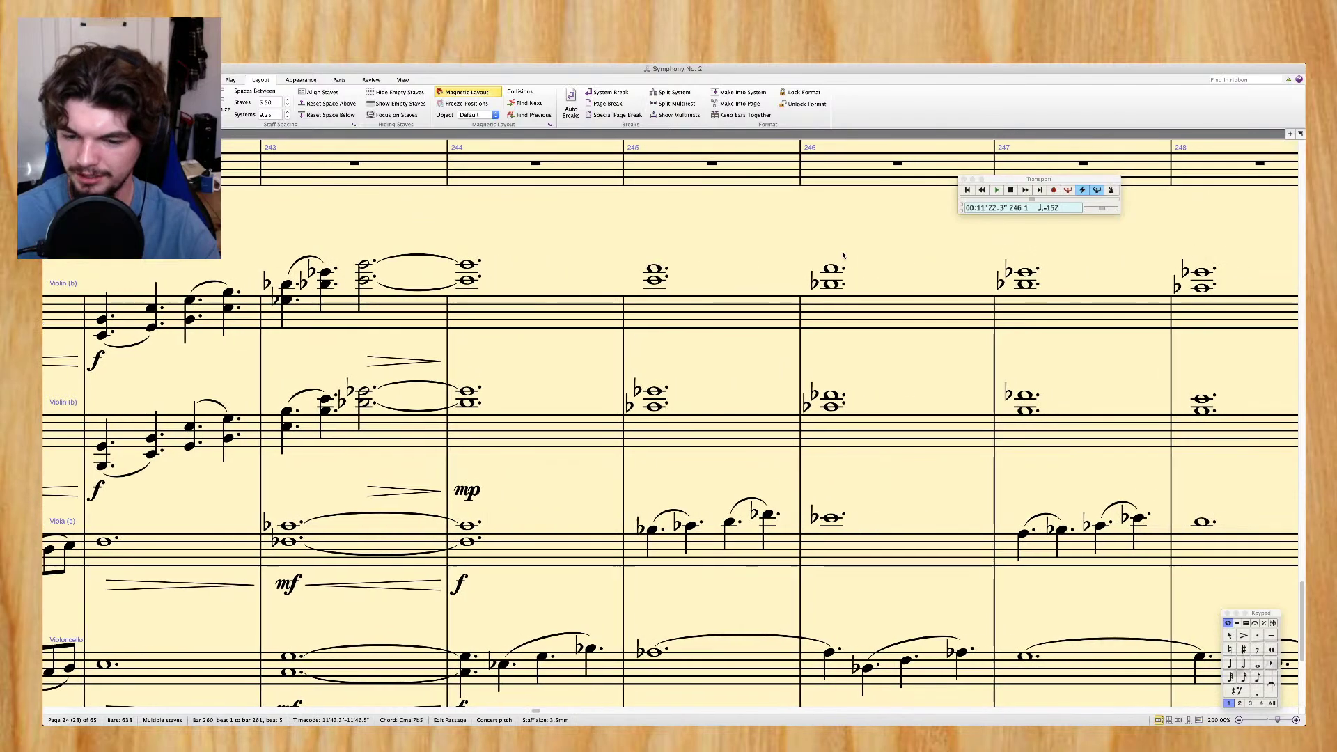
{"action": "scroll", "coordinate": [843, 254], "scroll_direction": "left", "scroll_amount": 6}
{"action": "scroll", "coordinate": [843, 254], "scroll_direction": "left", "scroll_amount": 5}
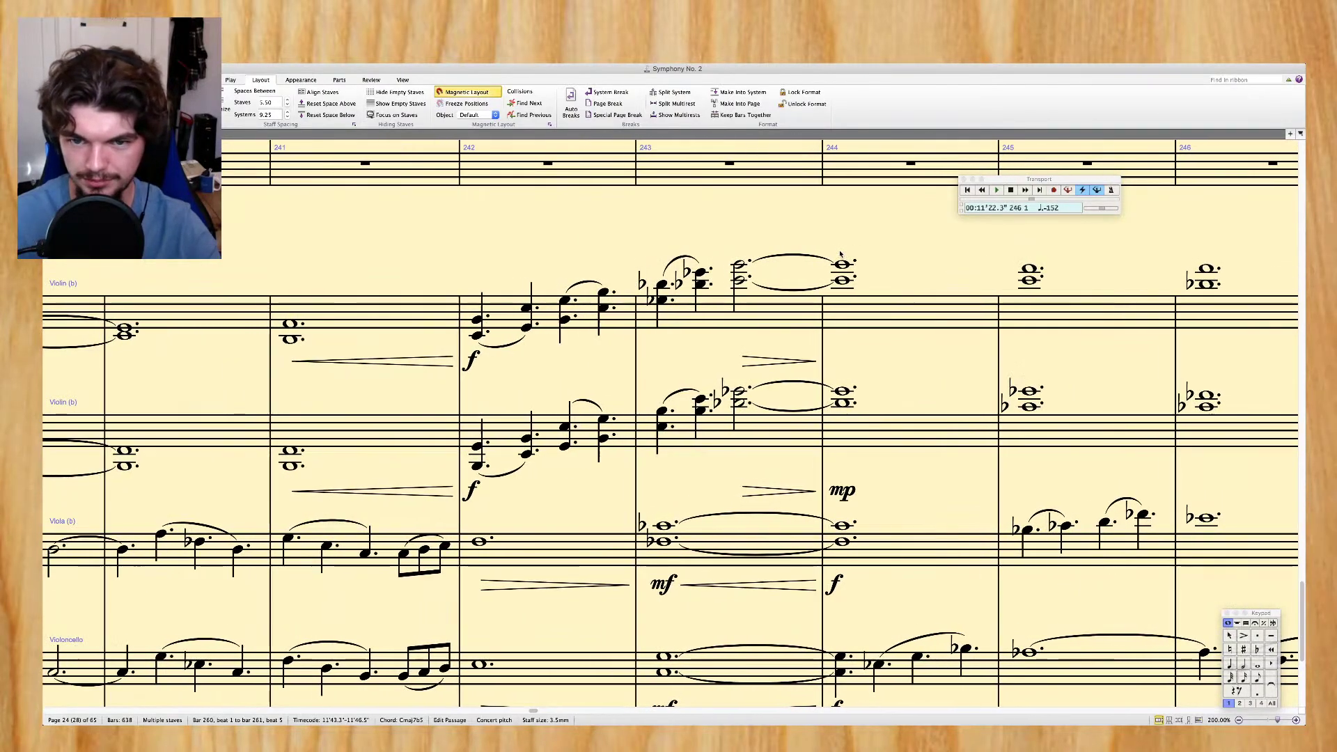
{"action": "scroll", "coordinate": [809, 239], "scroll_direction": "right", "scroll_amount": 3}
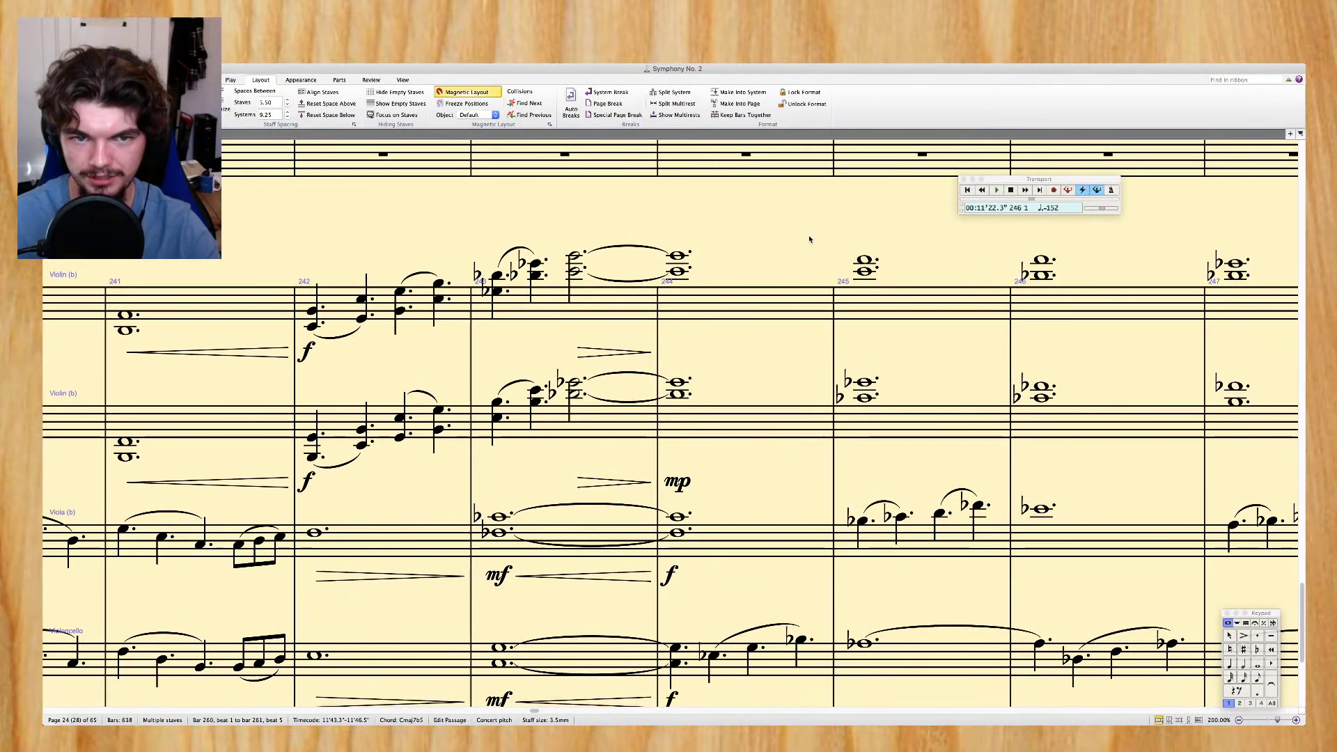
{"action": "scroll", "coordinate": [809, 240], "scroll_direction": "right", "scroll_amount": 6}
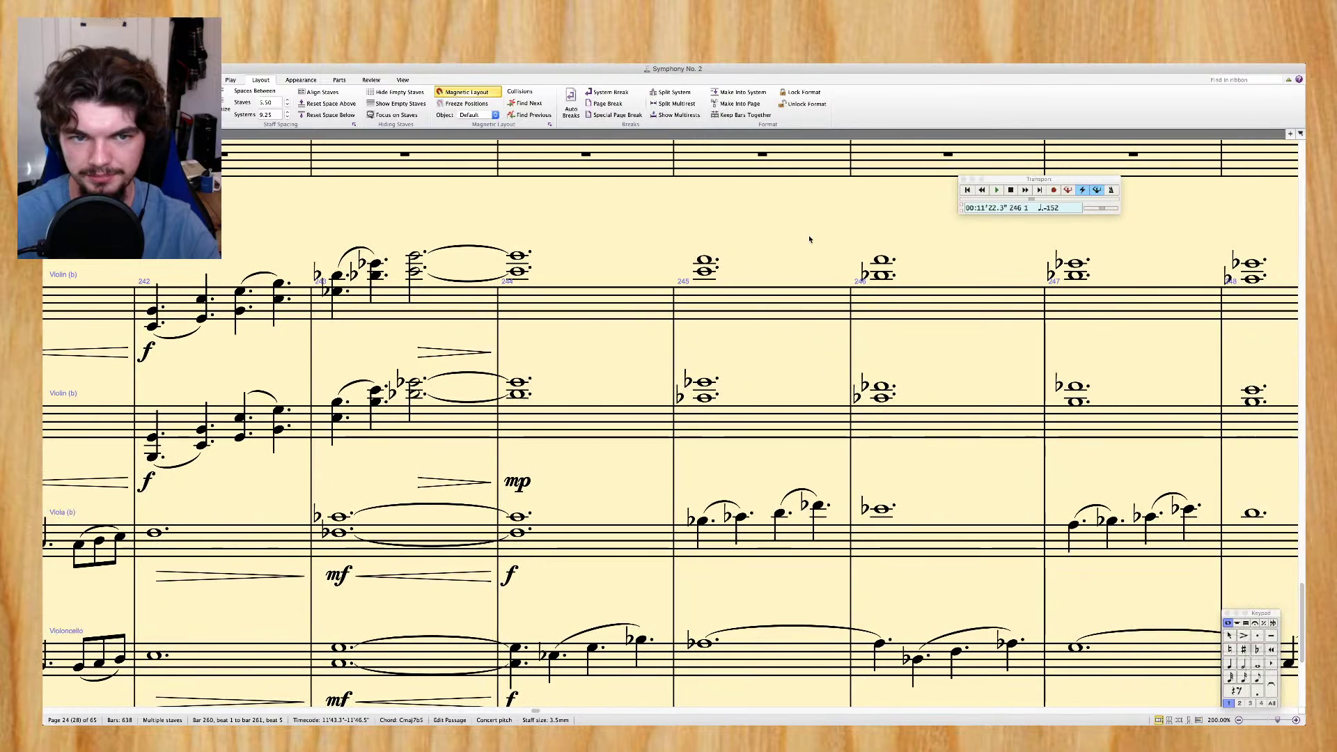
{"action": "scroll", "coordinate": [810, 240], "scroll_direction": "right", "scroll_amount": 20}
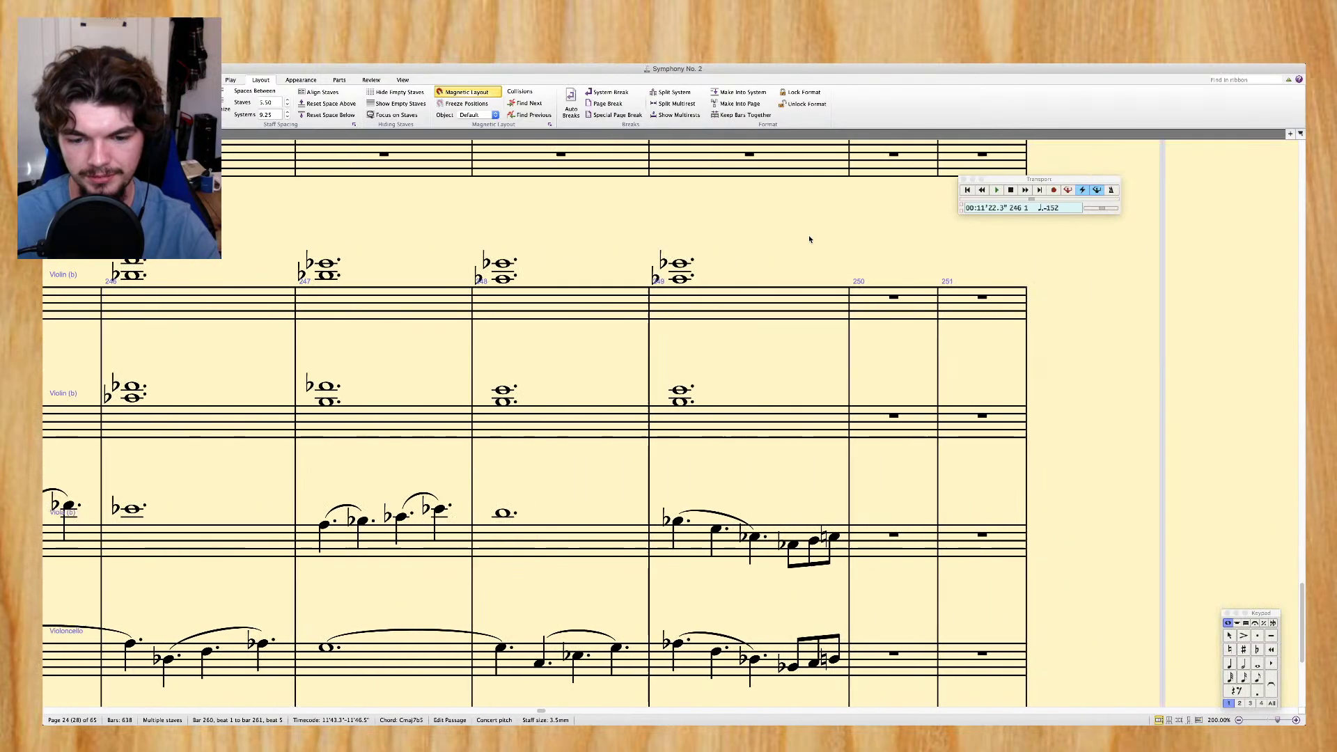
Examine the string writing from bar 252 through the pizzicato and arco passage in bars 260 and 261
{"action": "scroll", "coordinate": [810, 239], "scroll_direction": "right", "scroll_amount": 1}
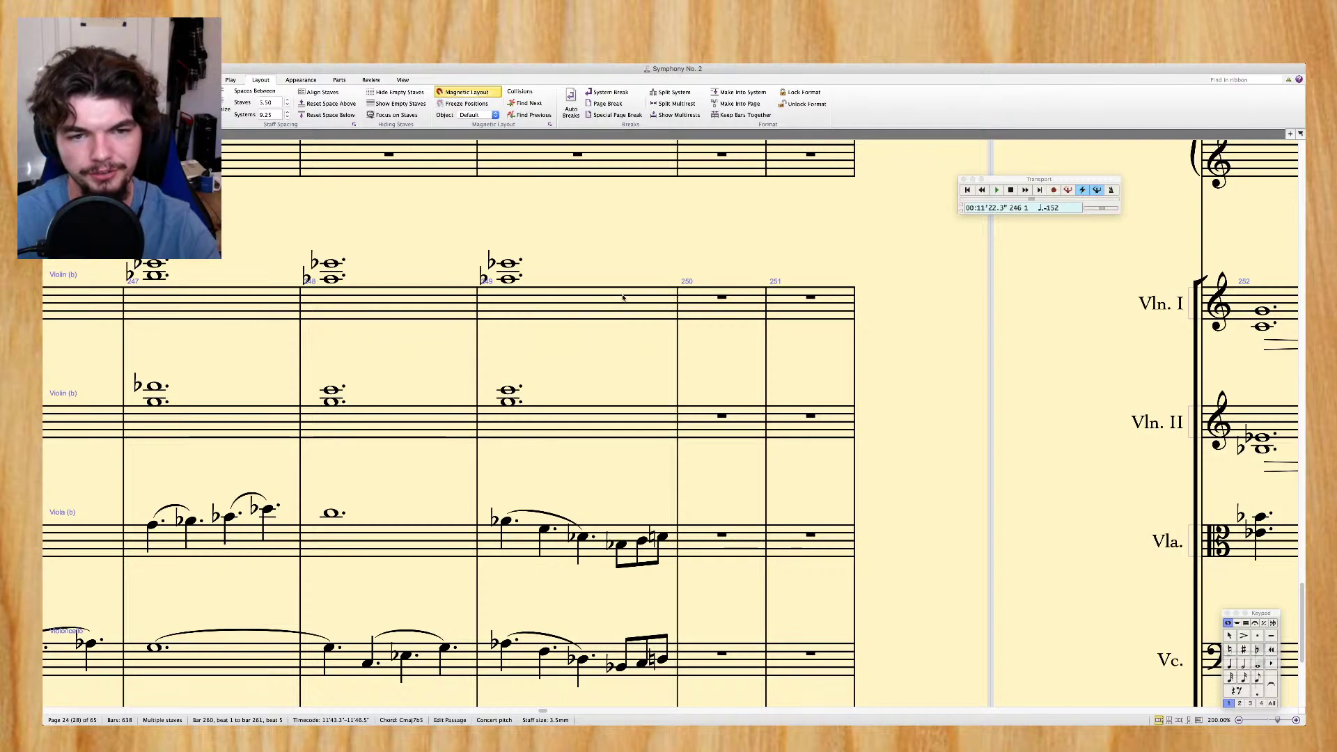
{"action": "scroll", "coordinate": [757, 456], "scroll_direction": "right", "scroll_amount": 20}
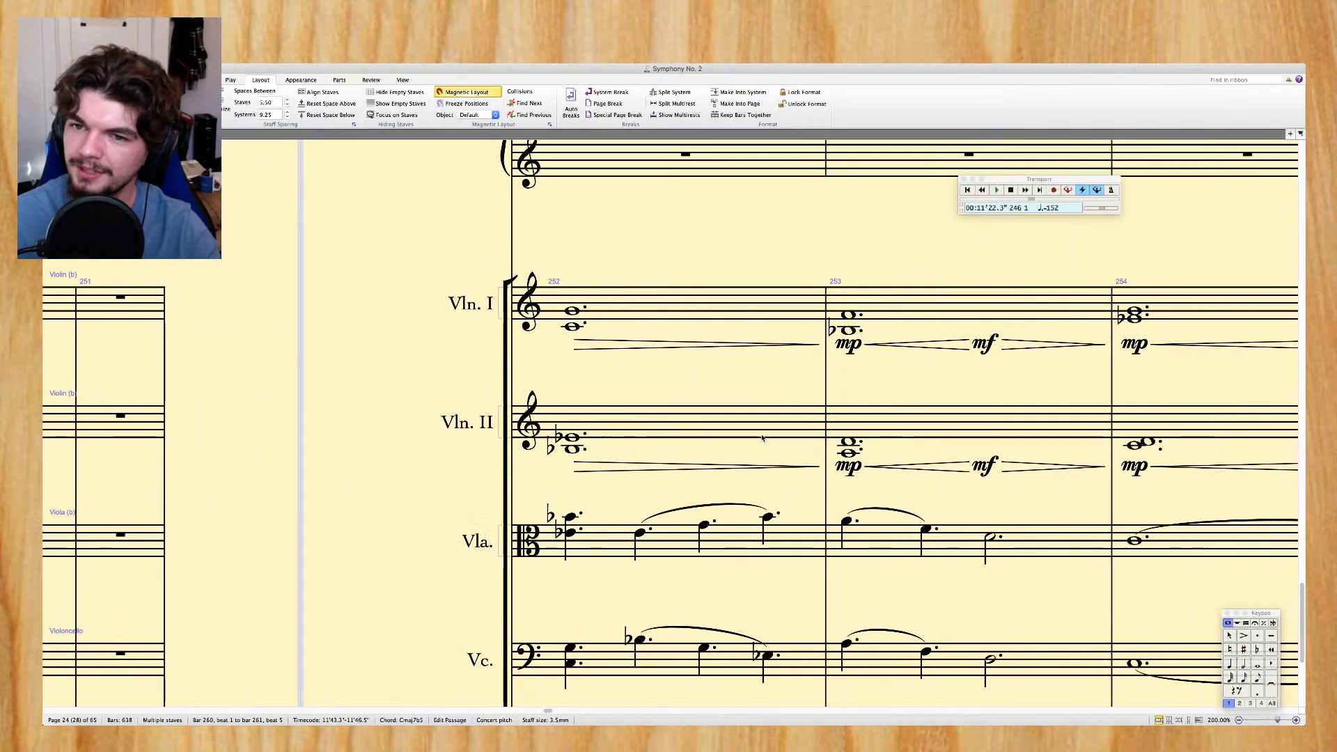
{"action": "scroll", "coordinate": [761, 439], "scroll_direction": "right", "scroll_amount": 20}
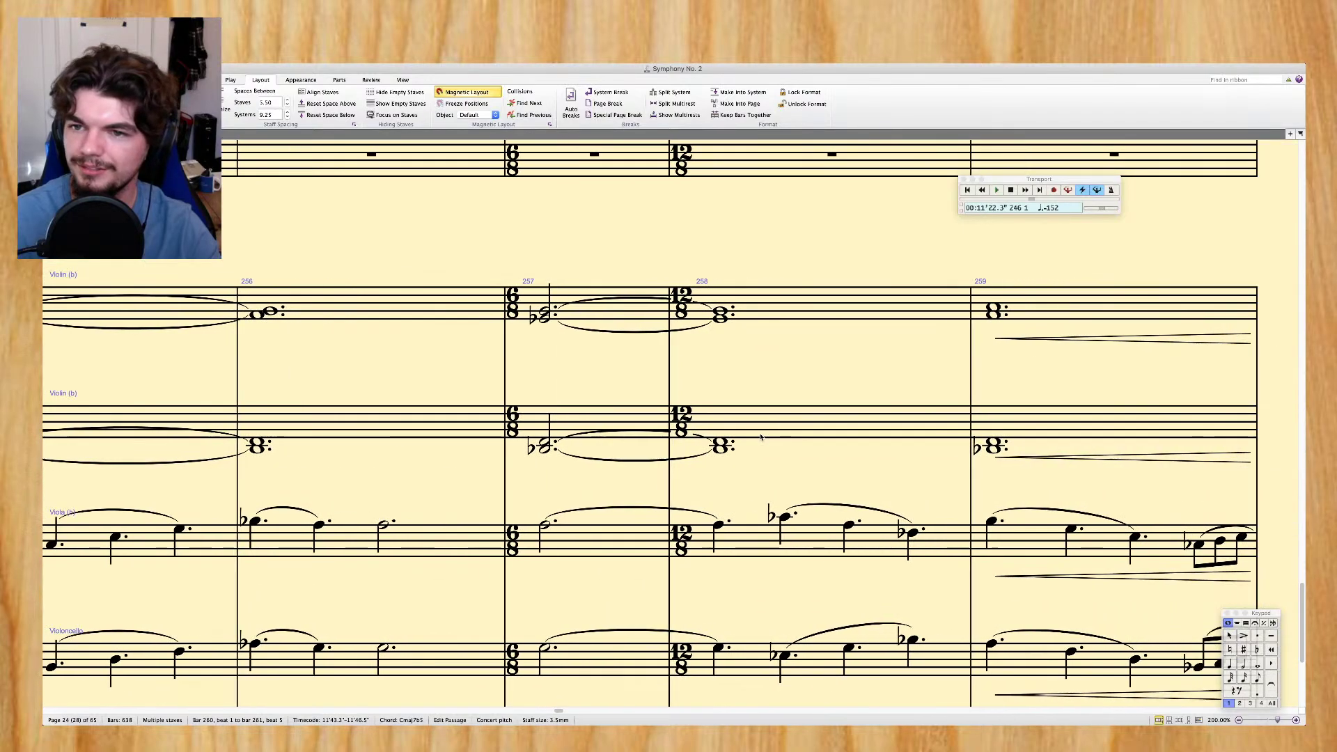
{"action": "scroll", "coordinate": [760, 436], "scroll_direction": "right", "scroll_amount": 15}
{"action": "scroll", "coordinate": [731, 348], "scroll_direction": "left", "scroll_amount": 4}
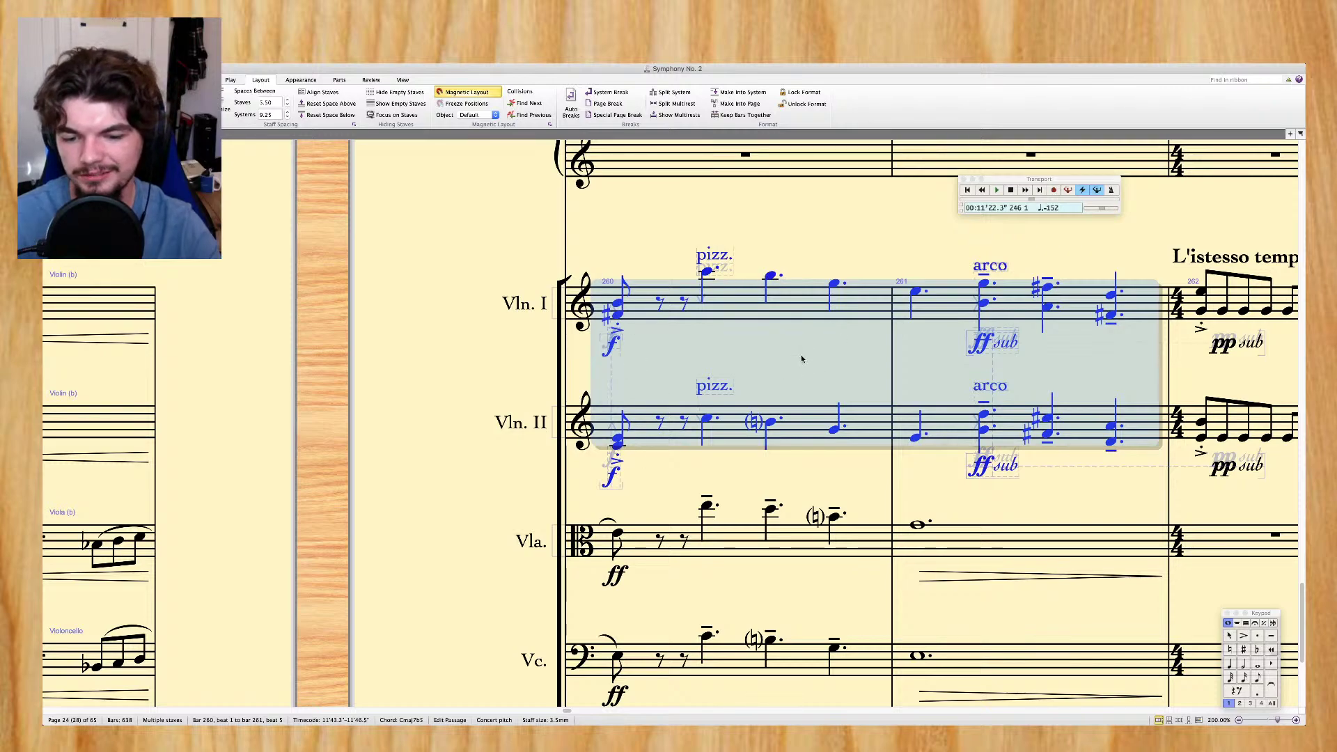
{"action": "scroll", "coordinate": [849, 318], "scroll_direction": "right", "scroll_amount": 5}
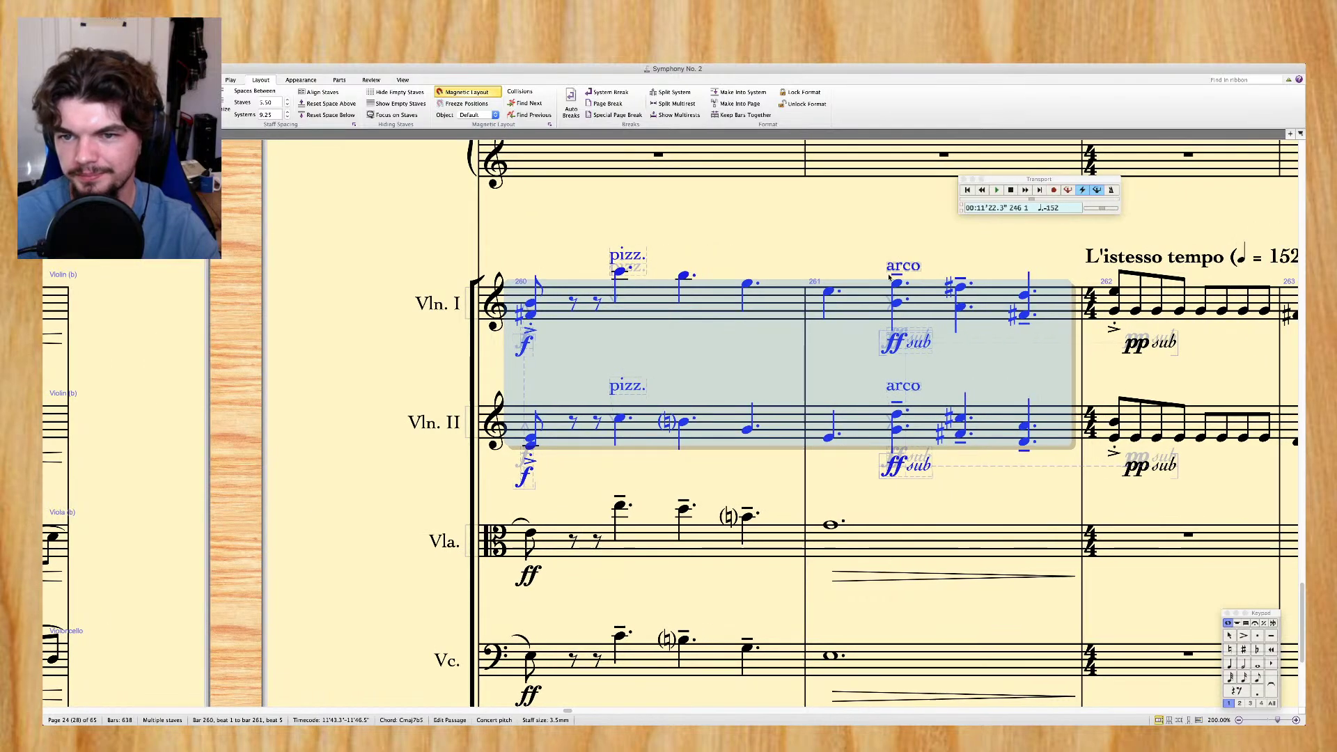
{"action": "scroll", "coordinate": [890, 277], "scroll_direction": "right", "scroll_amount": 5}
{"action": "key", "text": "Escape"}
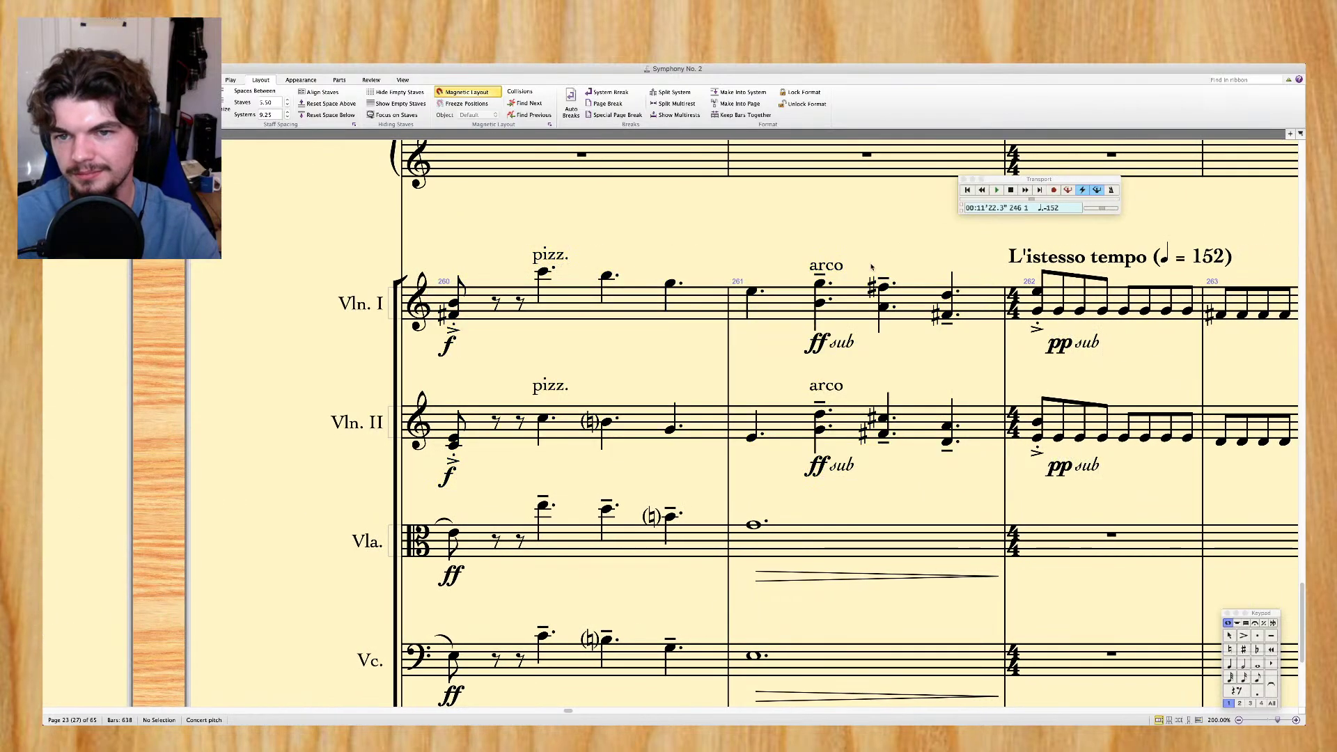
Try copying the full string passage of bars 260 and 261 into bars 250 and 251, and undo the paste
{"action": "left_click", "coordinate": [947, 444], "text": "shift"}
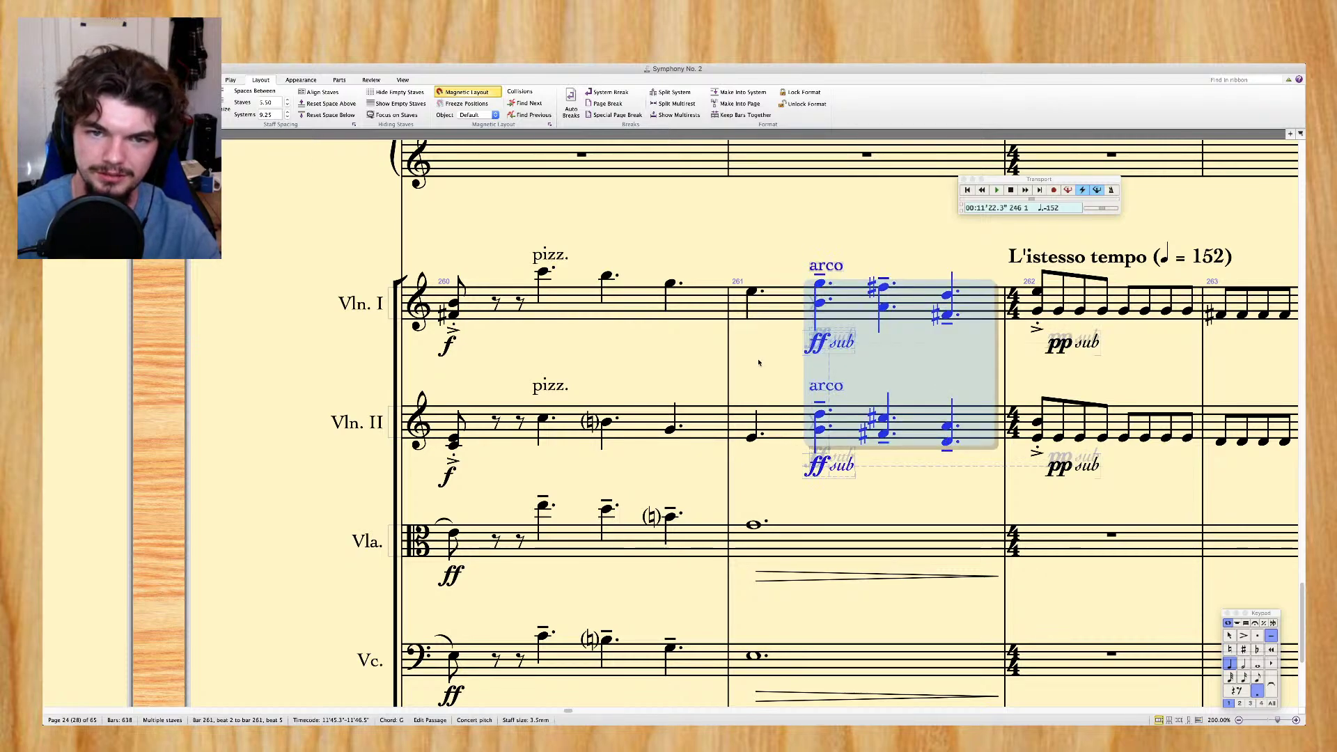
{"action": "scroll", "coordinate": [759, 362], "scroll_direction": "left", "scroll_amount": 5}
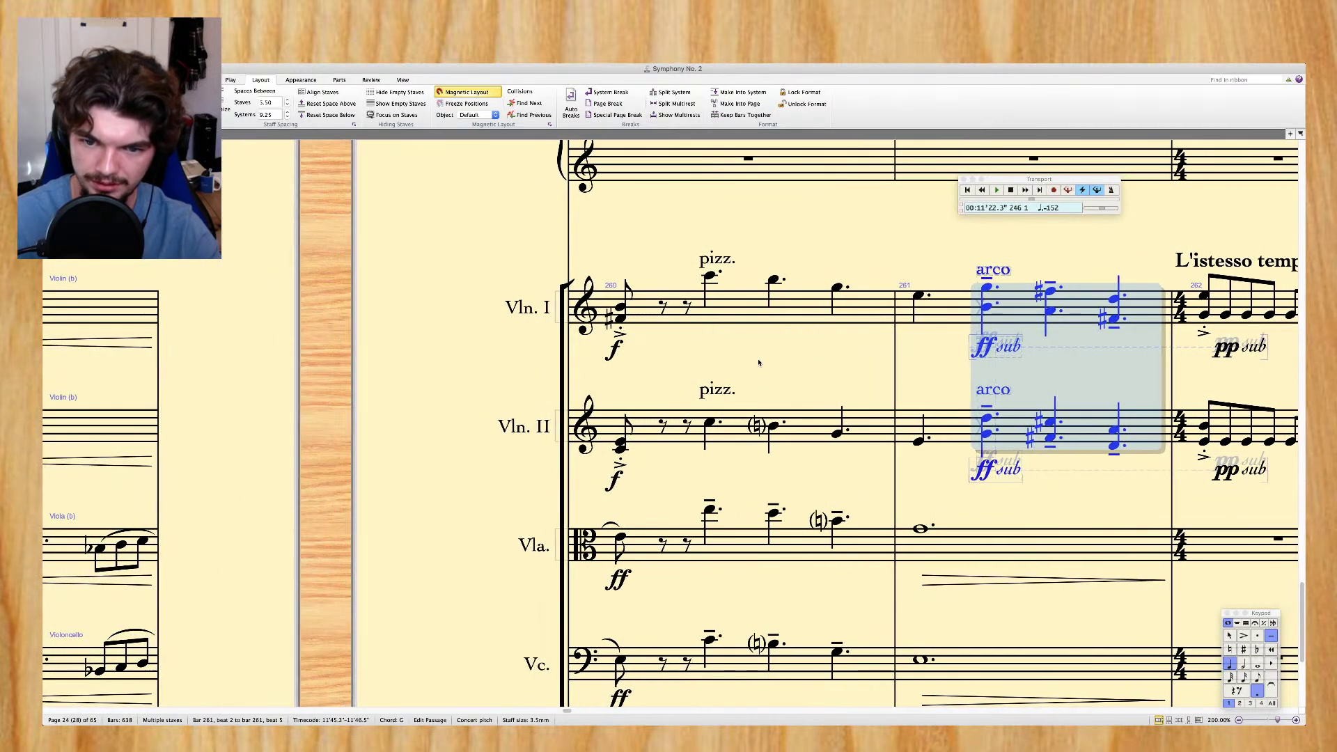
{"action": "scroll", "coordinate": [759, 362], "scroll_direction": "down", "scroll_amount": 5}
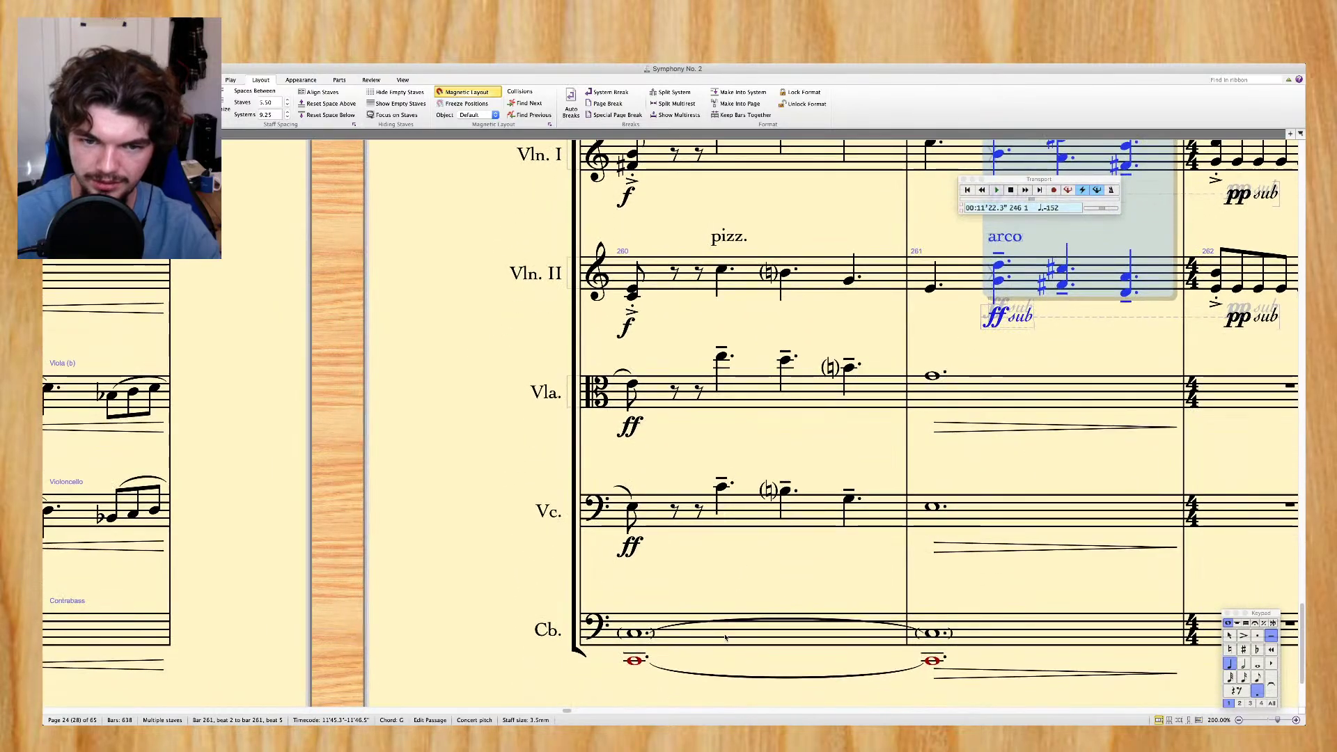
{"action": "left_click", "coordinate": [726, 636], "text": "shift"}
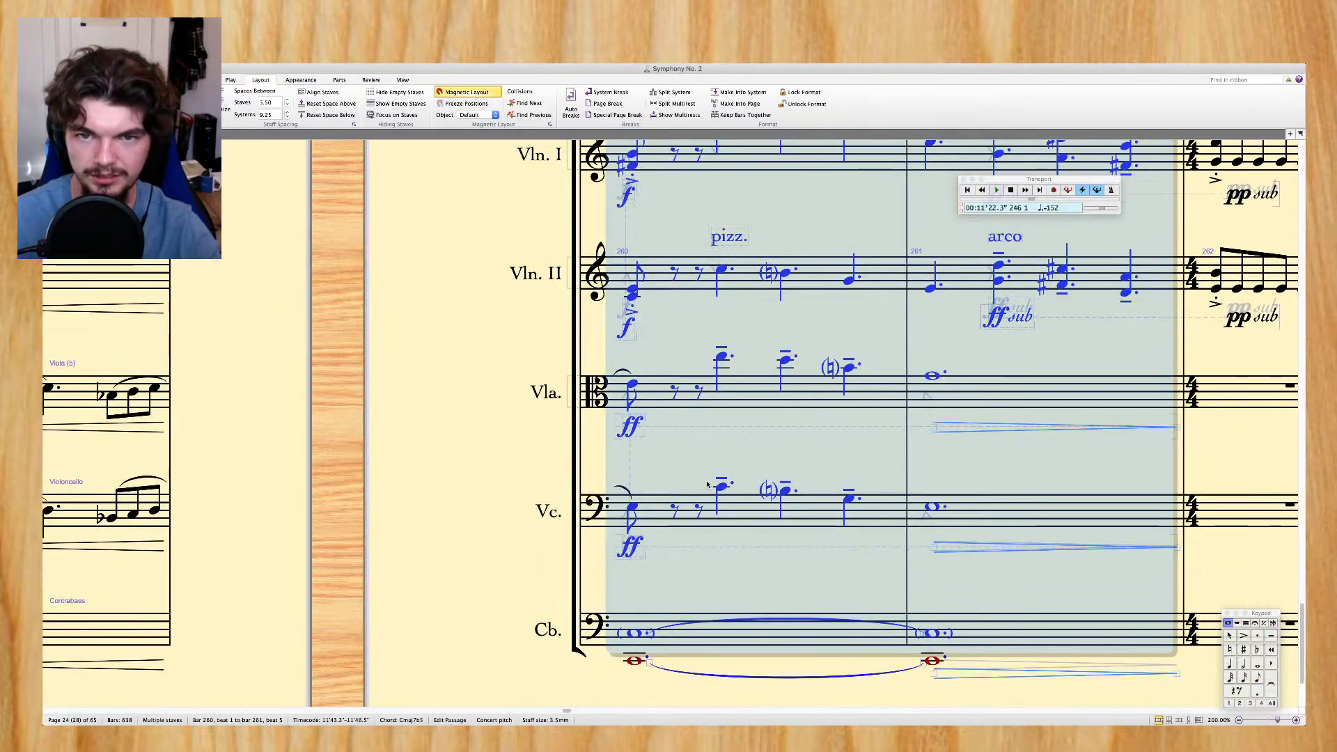
{"action": "scroll", "coordinate": [708, 484], "scroll_direction": "up", "scroll_amount": 2}
{"action": "scroll", "coordinate": [708, 484], "scroll_direction": "left", "scroll_amount": 15}
{"action": "scroll", "coordinate": [708, 484], "scroll_direction": "left", "scroll_amount": 10}
{"action": "left_click", "coordinate": [618, 250]}
{"action": "key", "text": "super+v"}
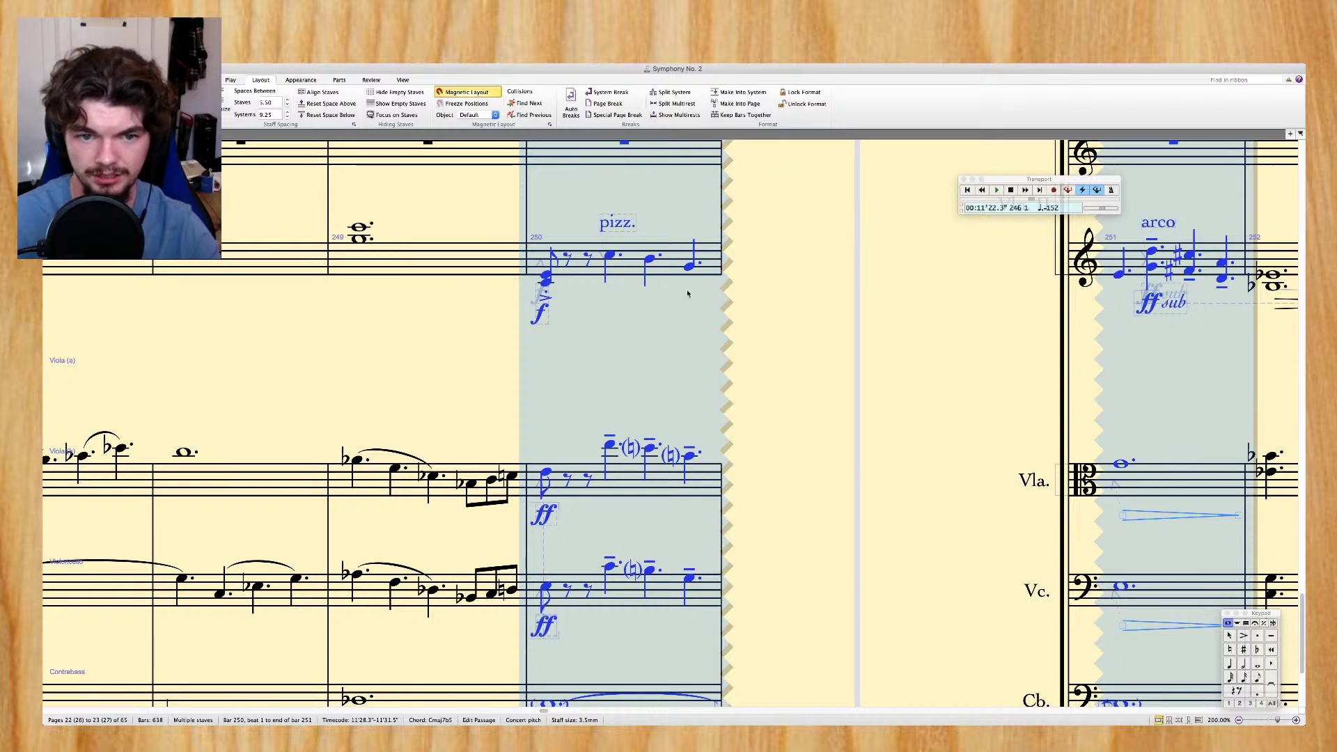
{"action": "scroll", "coordinate": [679, 285], "scroll_direction": "up", "scroll_amount": 3}
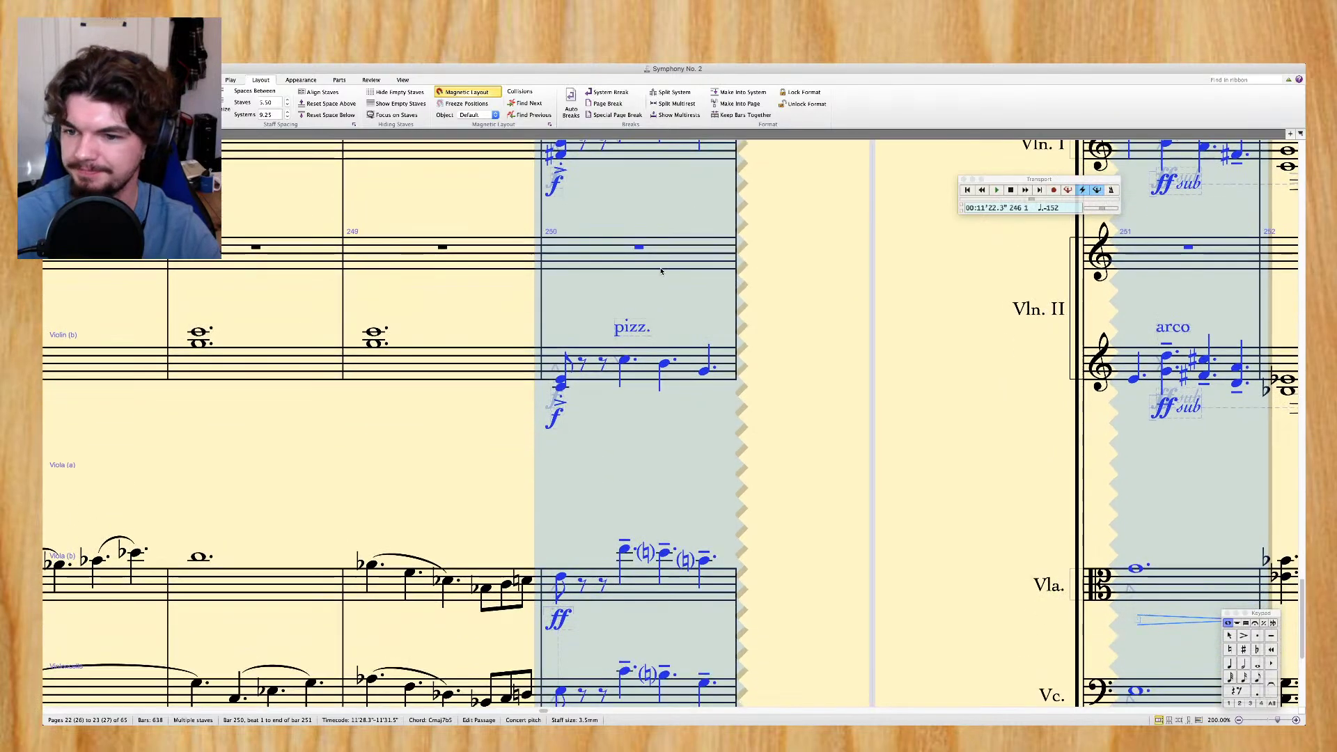
{"action": "scroll", "coordinate": [661, 271], "scroll_direction": "right", "scroll_amount": 5}
{"action": "key", "text": "super+z"}
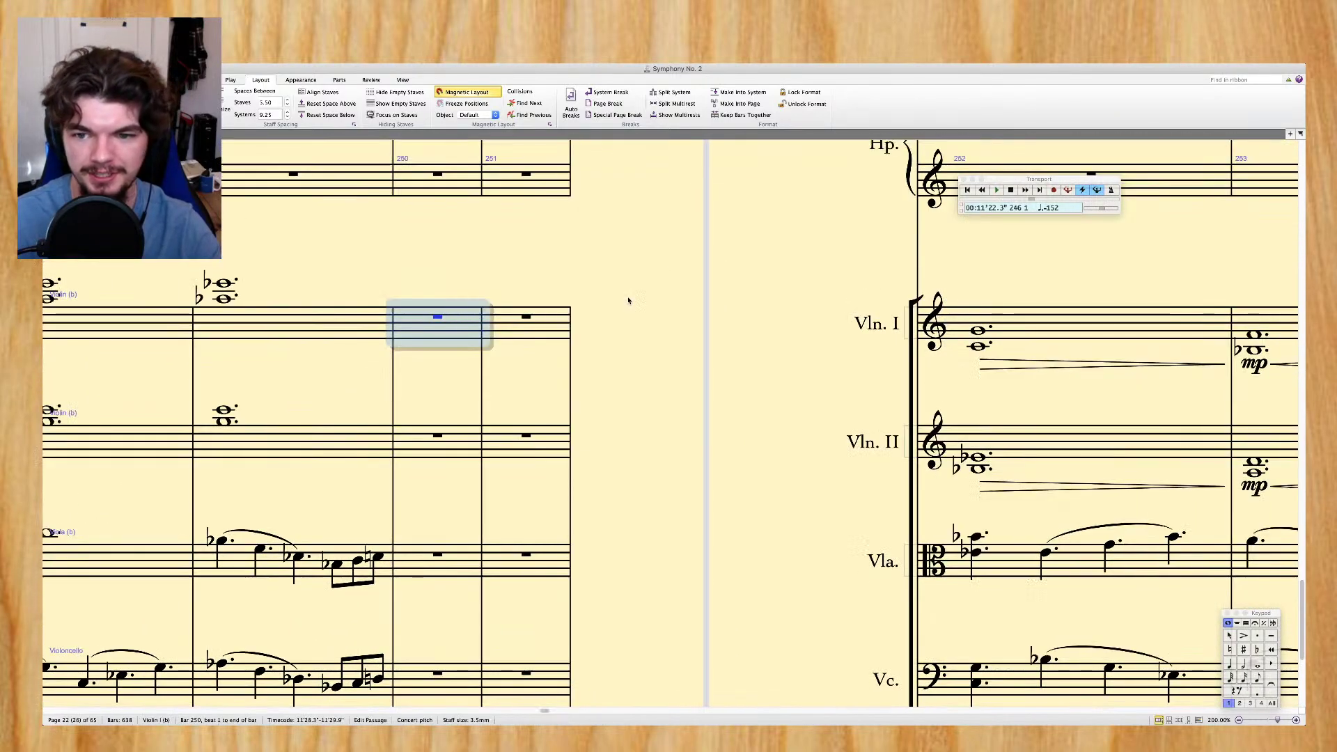
Copy the Violin I part of bars 260 and 261 into bars 250 and 251
{"action": "scroll", "coordinate": [628, 301], "scroll_direction": "right", "scroll_amount": 3}
{"action": "scroll", "coordinate": [628, 300], "scroll_direction": "down", "scroll_amount": 10}
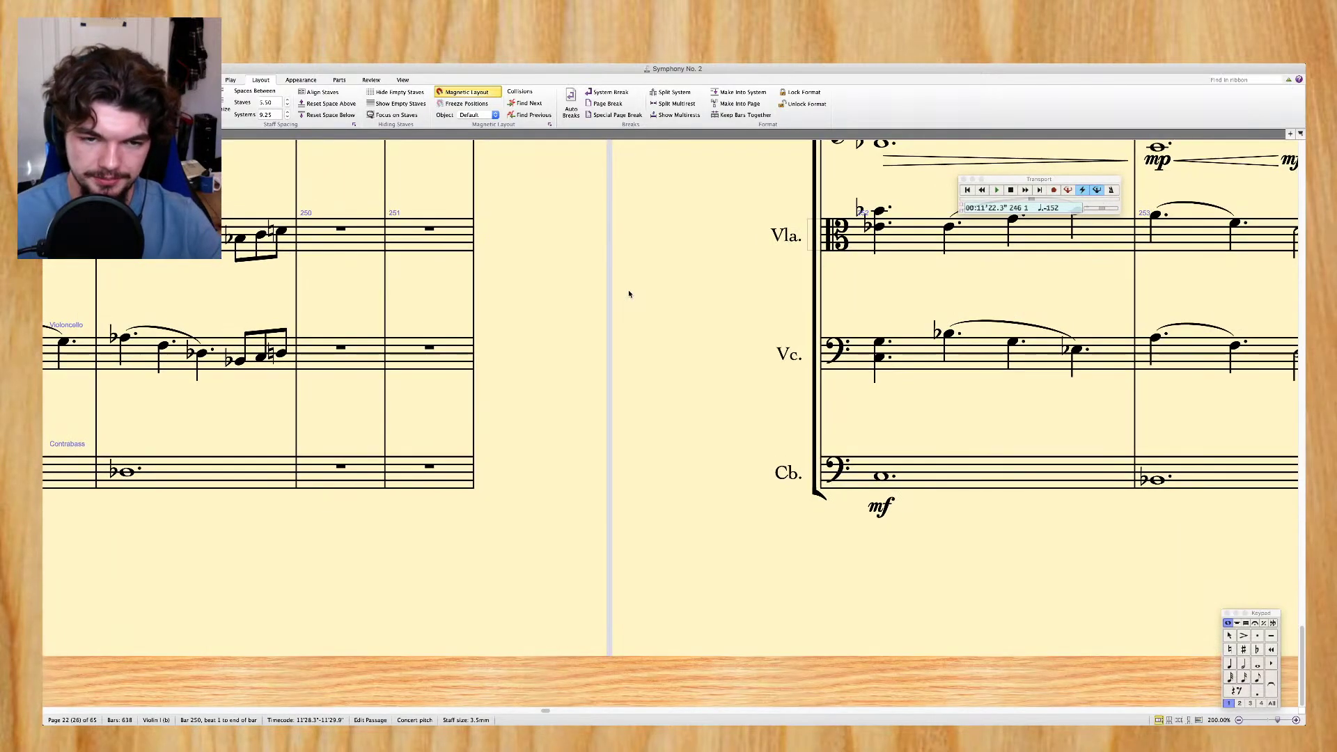
{"action": "scroll", "coordinate": [629, 293], "scroll_direction": "up", "scroll_amount": 10}
{"action": "scroll", "coordinate": [630, 290], "scroll_direction": "right", "scroll_amount": 15}
{"action": "scroll", "coordinate": [630, 288], "scroll_direction": "right", "scroll_amount": 20}
{"action": "scroll", "coordinate": [727, 339], "scroll_direction": "left", "scroll_amount": 8}
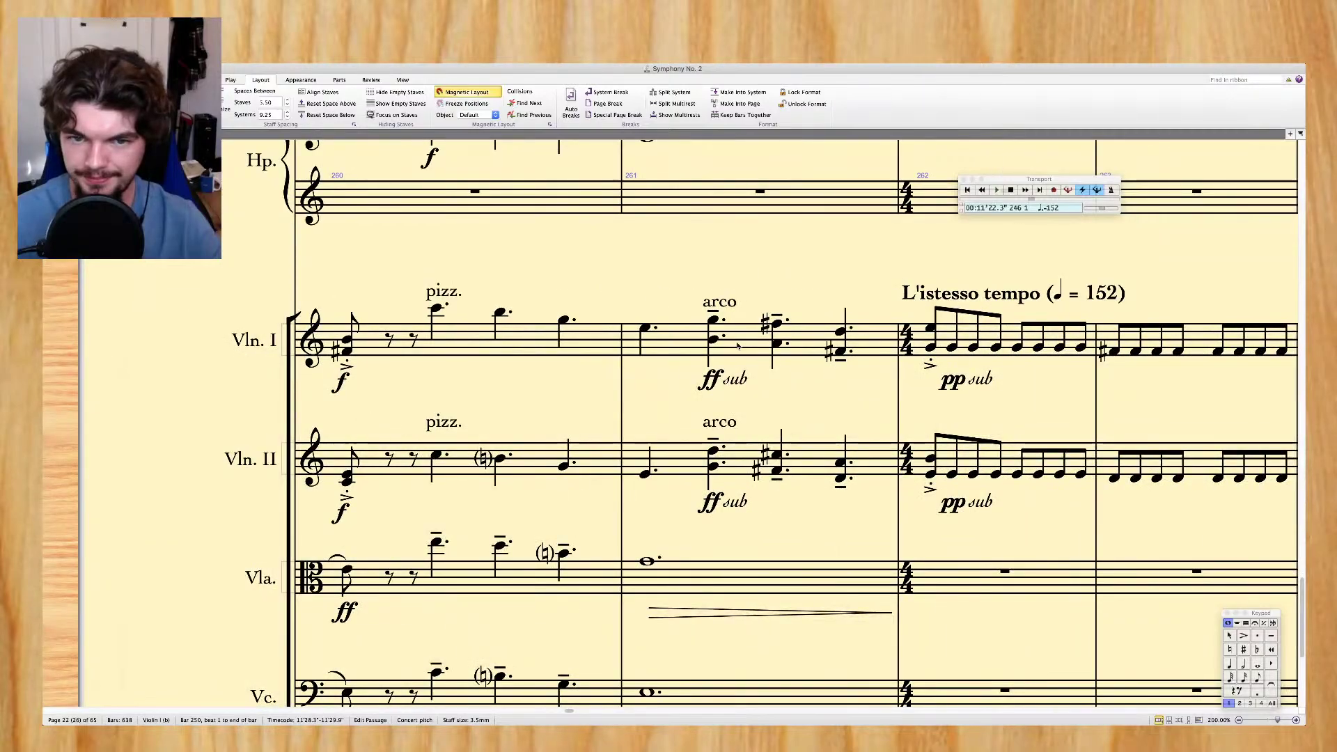
{"action": "left_click", "coordinate": [727, 339]}
{"action": "left_click", "coordinate": [398, 346], "text": "shift"}
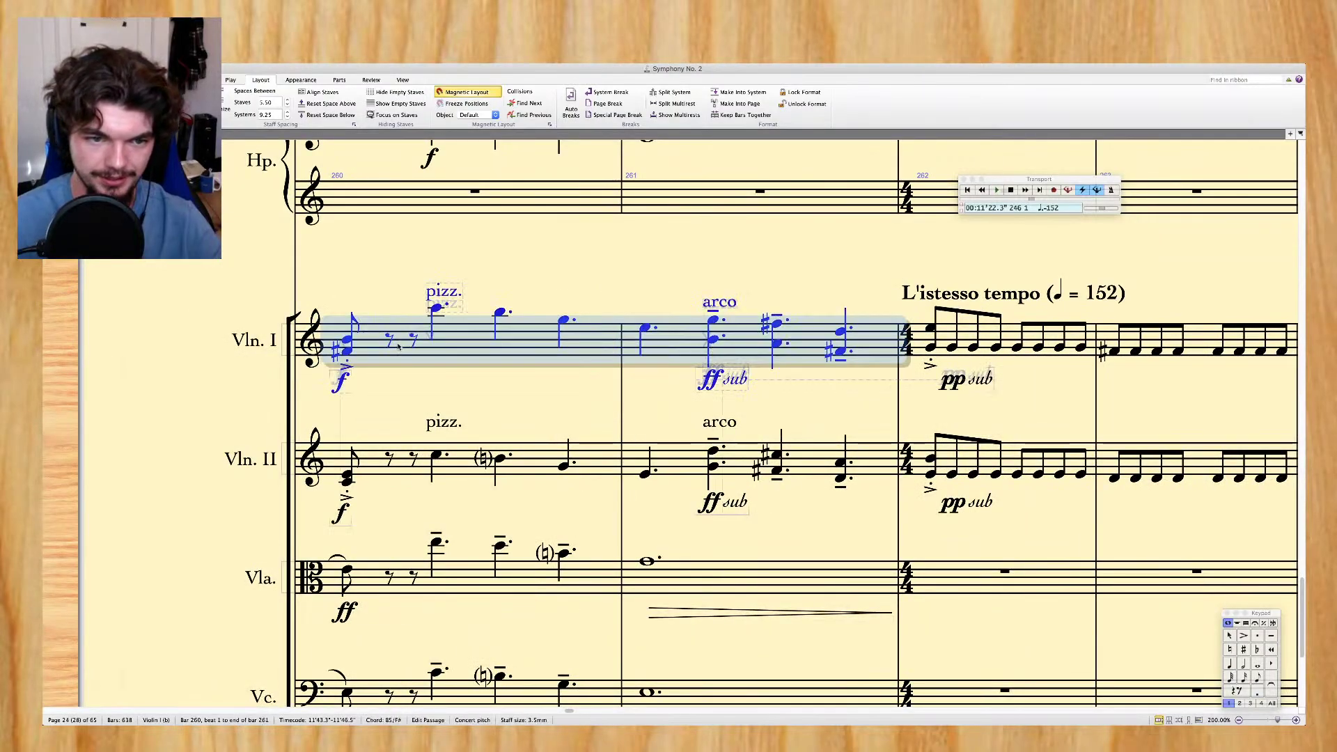
{"action": "scroll", "coordinate": [397, 346], "scroll_direction": "left", "scroll_amount": 15}
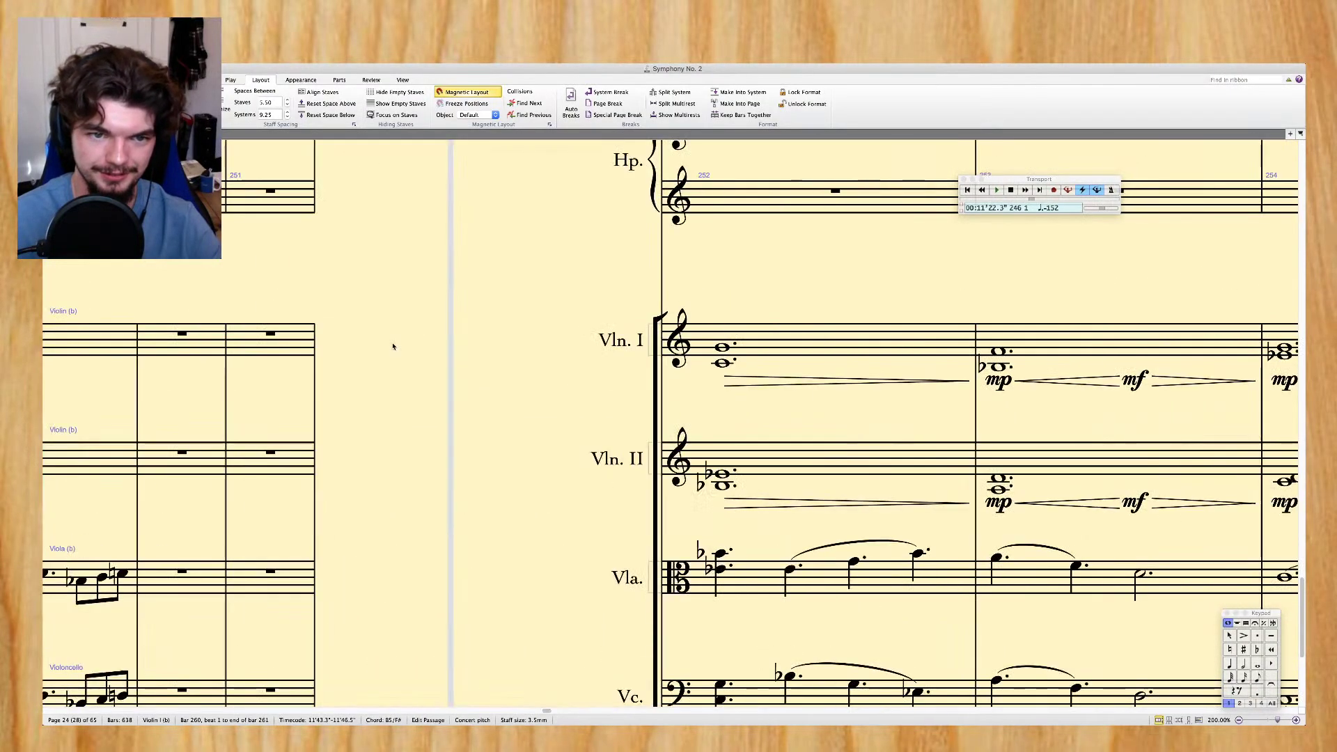
{"action": "left_click", "coordinate": [662, 346]}
{"action": "key", "text": "super+v"}
{"action": "scroll", "coordinate": [664, 346], "scroll_direction": "right", "scroll_amount": 15}
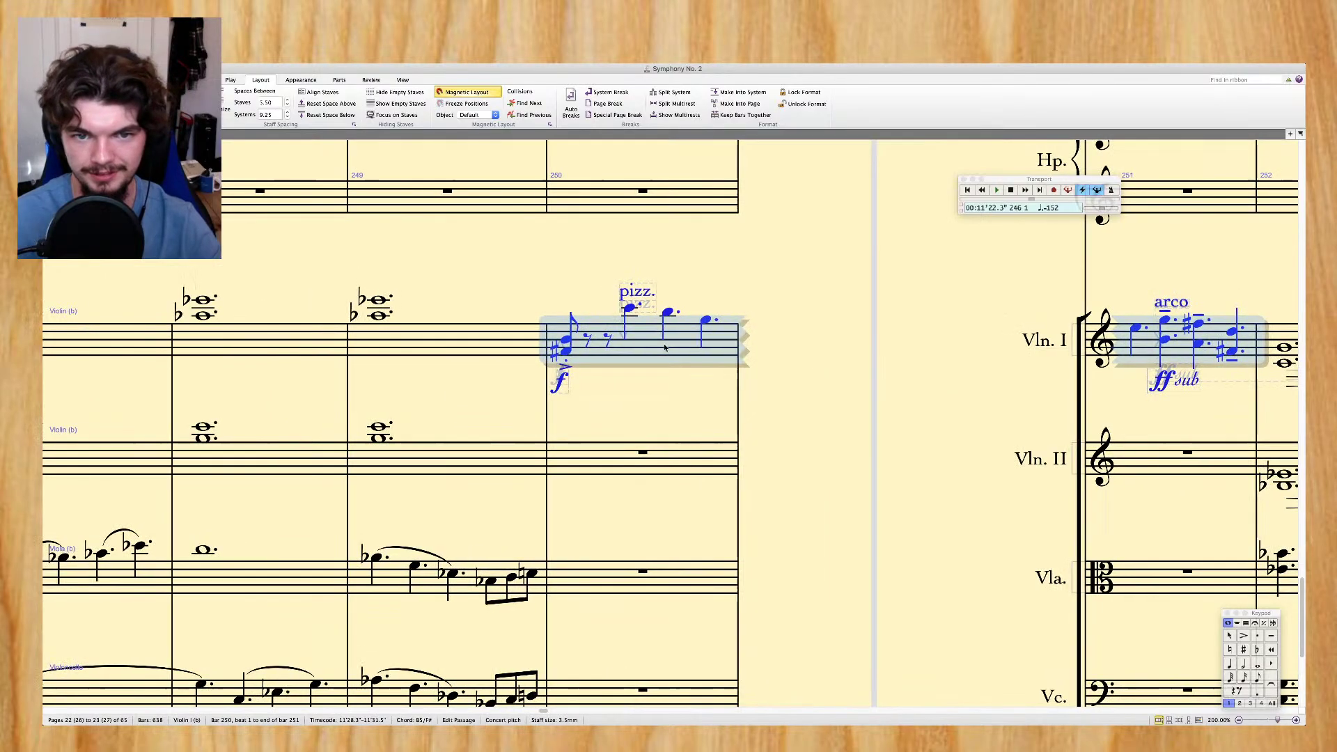
Copy the Violin II part of bars 260 and 261 into bars 250 and 251
{"action": "scroll", "coordinate": [665, 347], "scroll_direction": "right", "scroll_amount": 10}
{"action": "scroll", "coordinate": [578, 404], "scroll_direction": "left", "scroll_amount": 8}
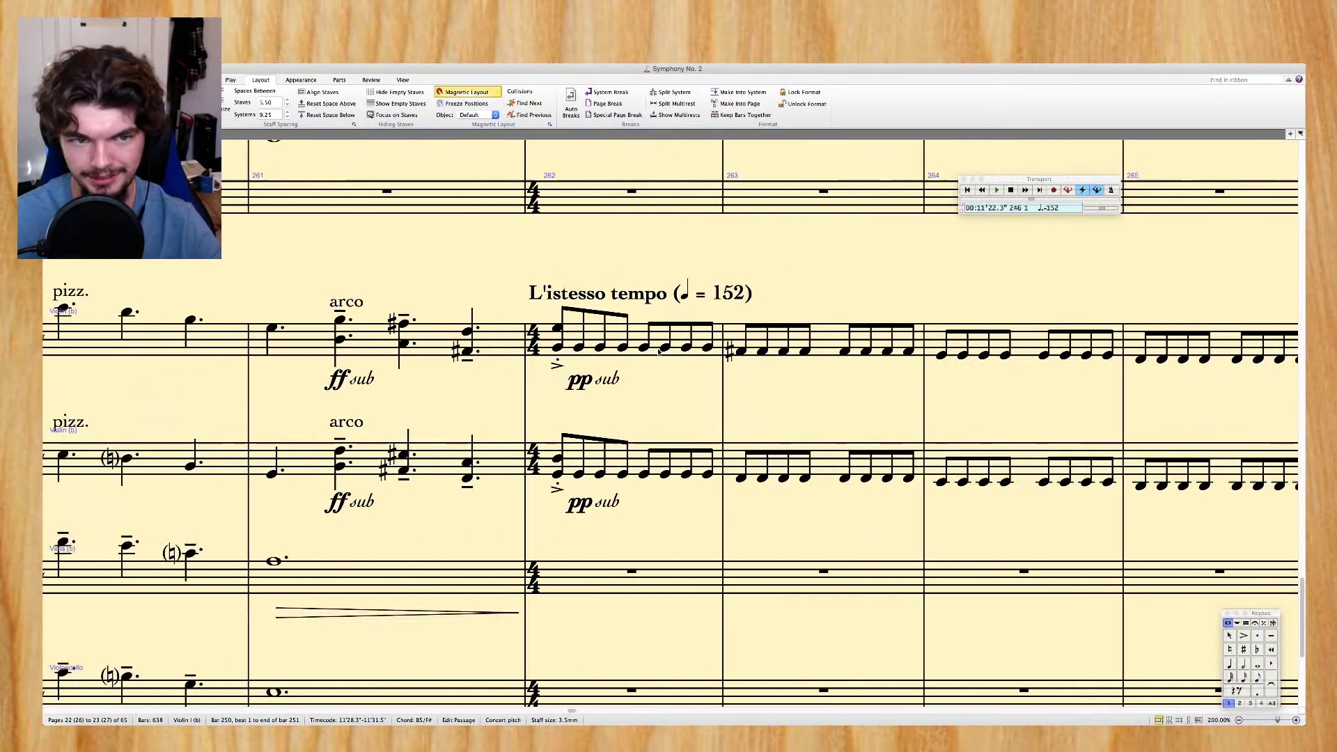
{"action": "left_click", "coordinate": [490, 461]}
{"action": "scroll", "coordinate": [490, 460], "scroll_direction": "left", "scroll_amount": 6}
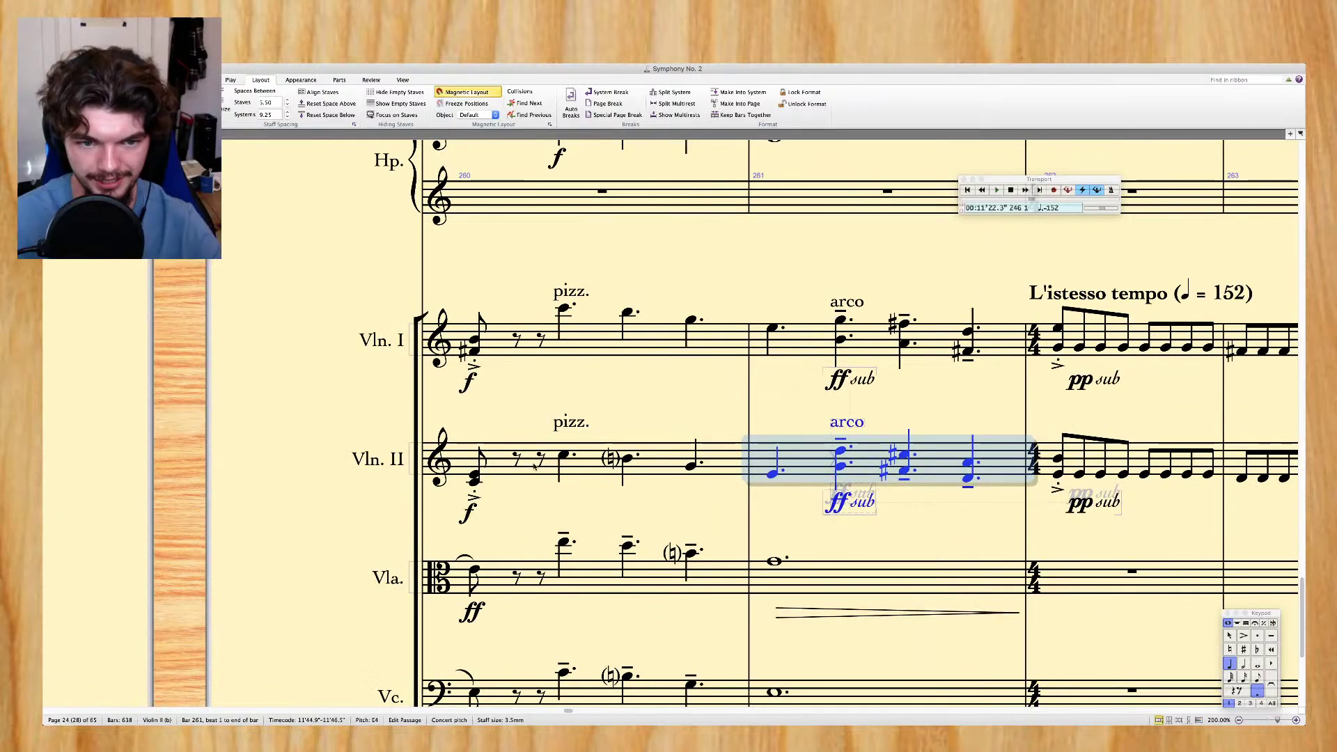
{"action": "left_click", "coordinate": [506, 469], "text": "shift"}
{"action": "scroll", "coordinate": [507, 468], "scroll_direction": "left", "scroll_amount": 15}
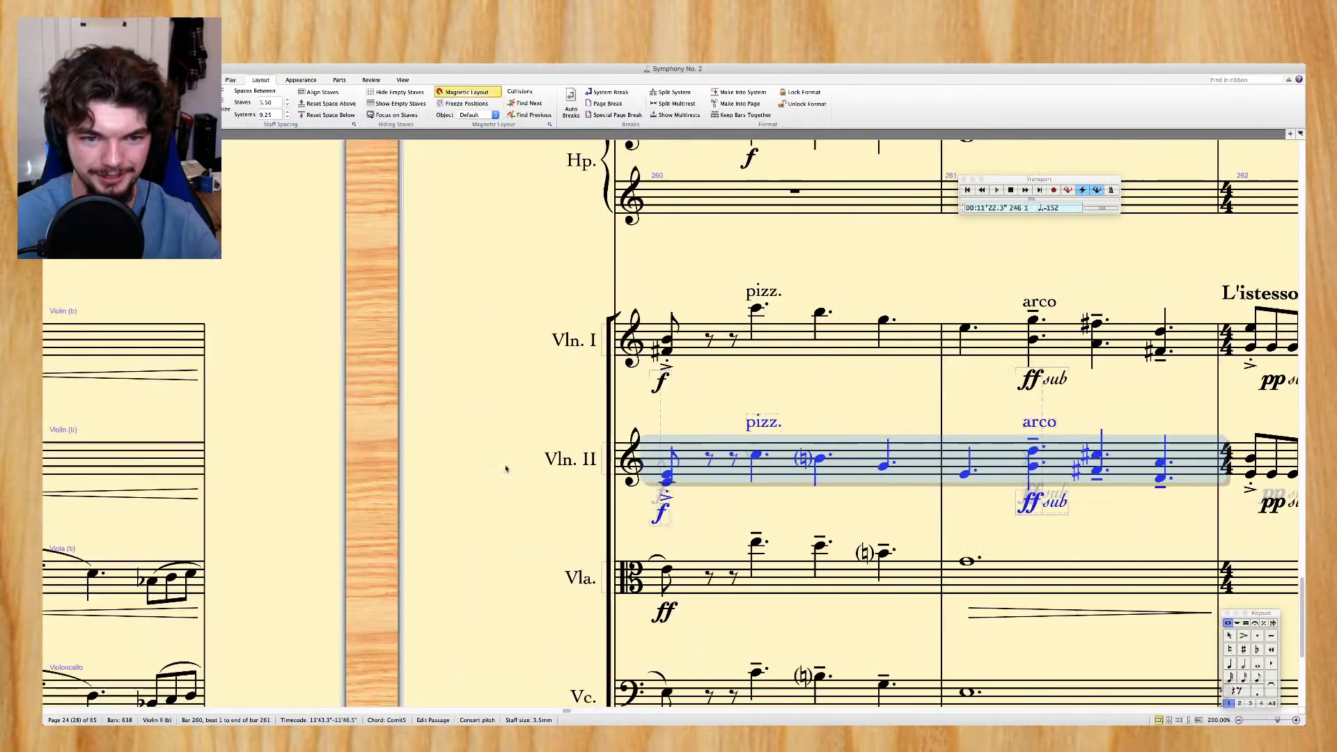
{"action": "left_click", "coordinate": [714, 457]}
{"action": "key", "text": "ctrl+v"}
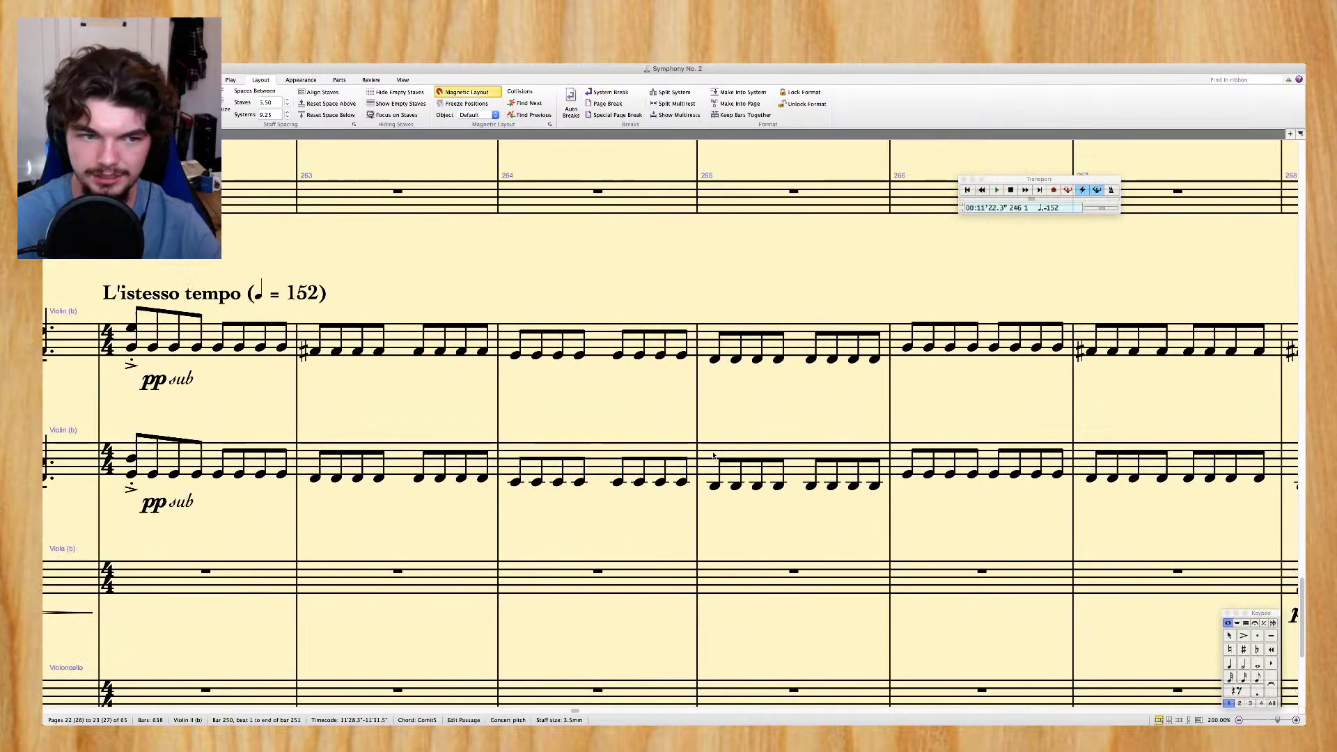
Copy the viola, cello and contrabass parts of bars 260 and 261 into bars 250 and 251
{"action": "scroll", "coordinate": [839, 582], "scroll_direction": "left", "scroll_amount": 10}
{"action": "left_click", "coordinate": [839, 582]}
{"action": "scroll", "coordinate": [839, 581], "scroll_direction": "down", "scroll_amount": 5}
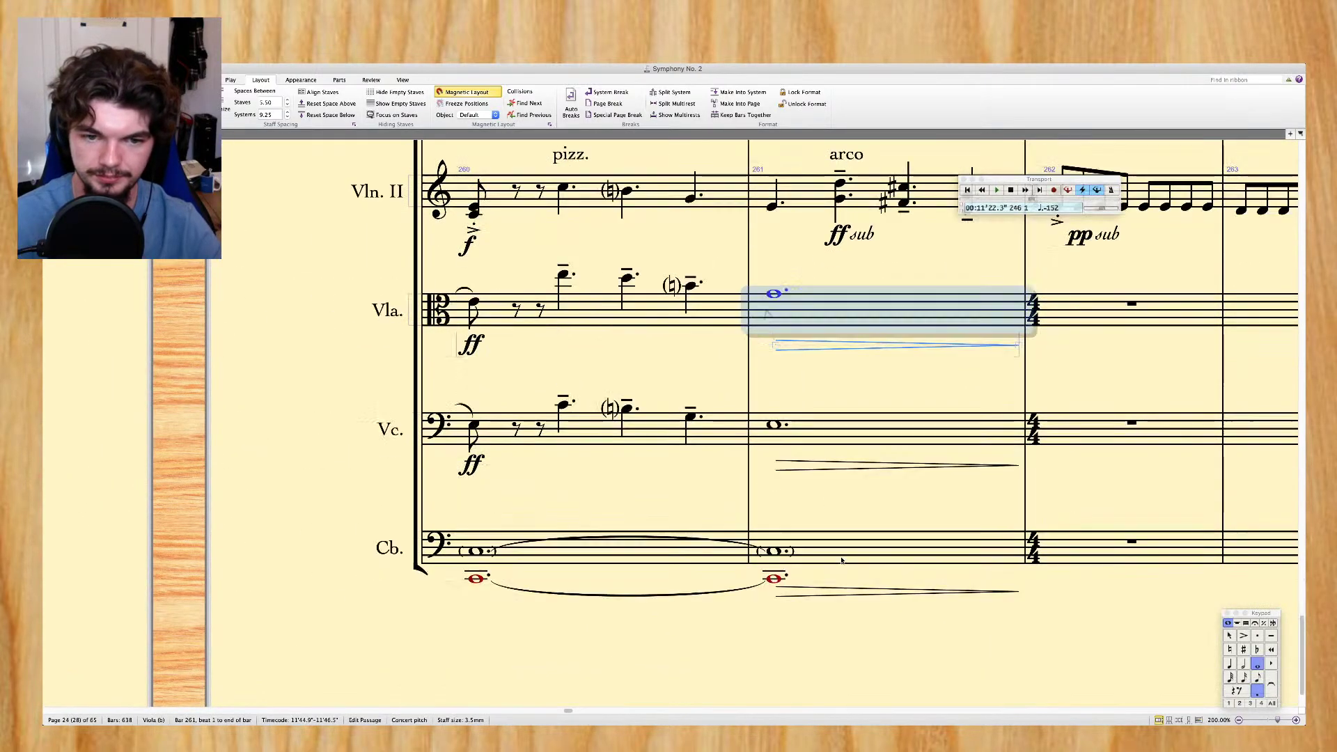
{"action": "left_click", "coordinate": [667, 544], "text": "shift"}
{"action": "scroll", "coordinate": [667, 545], "scroll_direction": "left", "scroll_amount": 15}
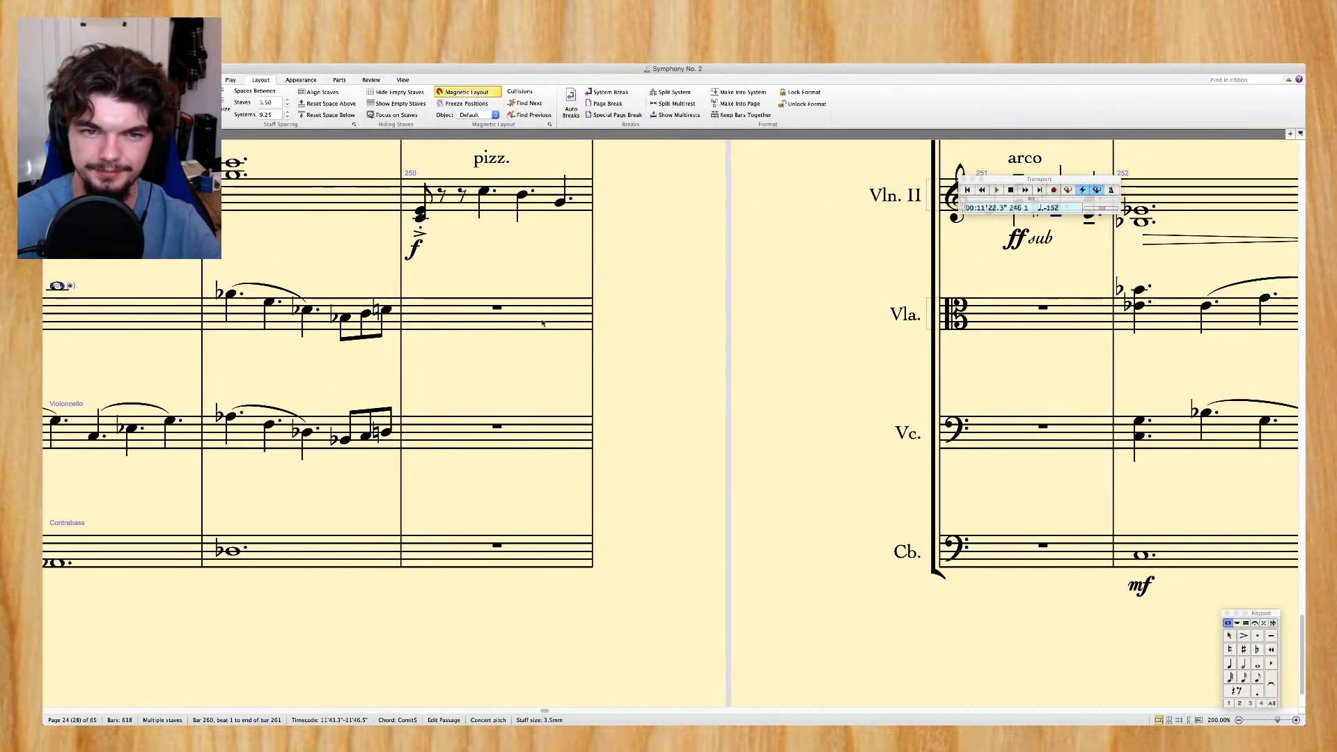
{"action": "left_click", "coordinate": [545, 319]}
{"action": "key", "text": "super+v"}
{"action": "scroll", "coordinate": [926, 346], "scroll_direction": "right", "scroll_amount": 10}
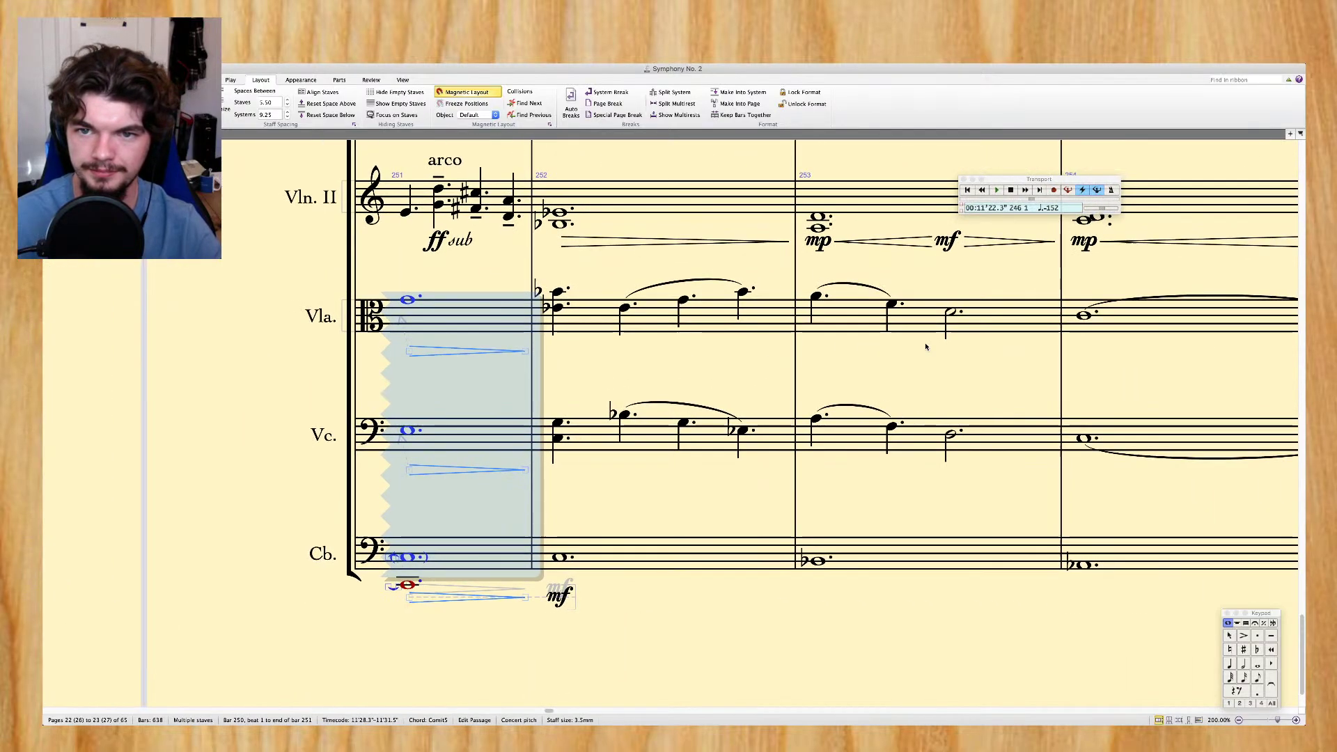
Clear the music of bars 252 to 261 in all string staves, from Violin I down to contrabass
{"action": "scroll", "coordinate": [926, 346], "scroll_direction": "up", "scroll_amount": 3}
{"action": "left_click", "coordinate": [661, 666]}
{"action": "scroll", "coordinate": [731, 370], "scroll_direction": "right", "scroll_amount": 3}
{"action": "scroll", "coordinate": [732, 371], "scroll_direction": "right", "scroll_amount": 10}
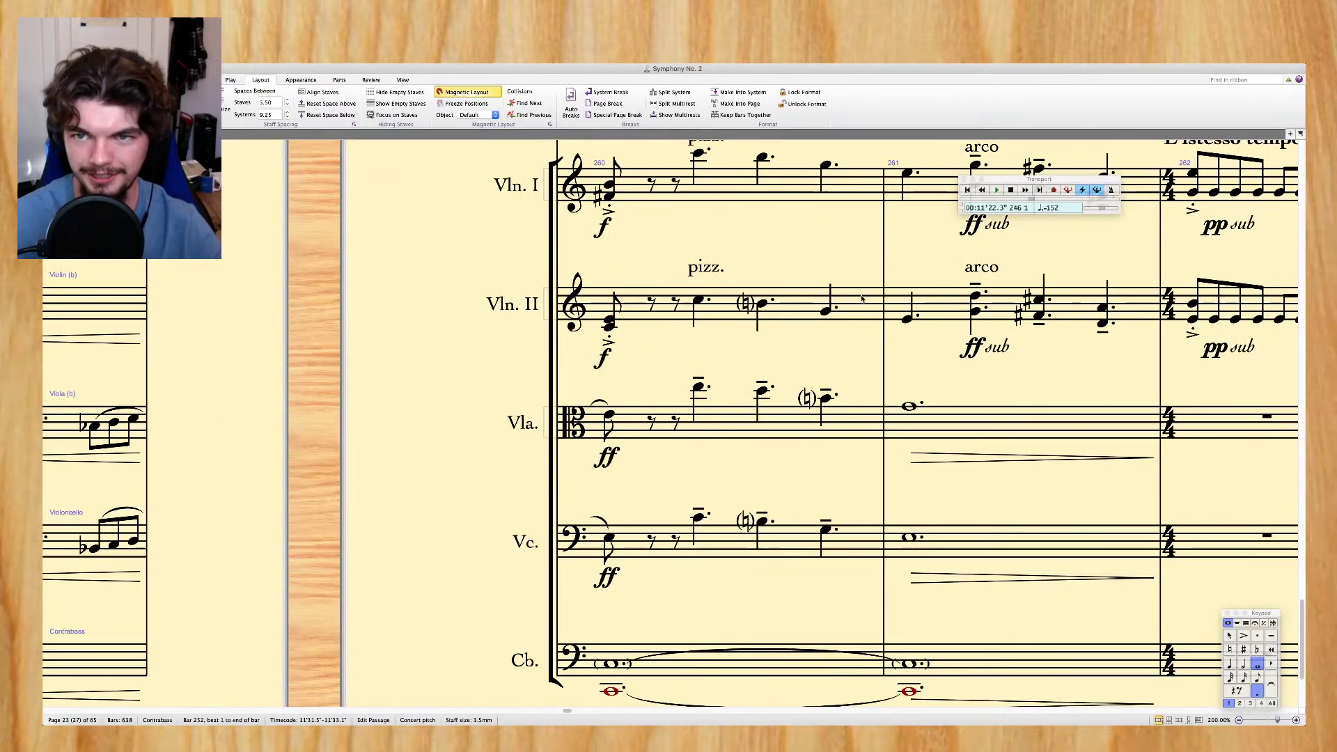
{"action": "scroll", "coordinate": [863, 298], "scroll_direction": "right", "scroll_amount": 3}
{"action": "left_click", "coordinate": [906, 186], "text": "shift"}
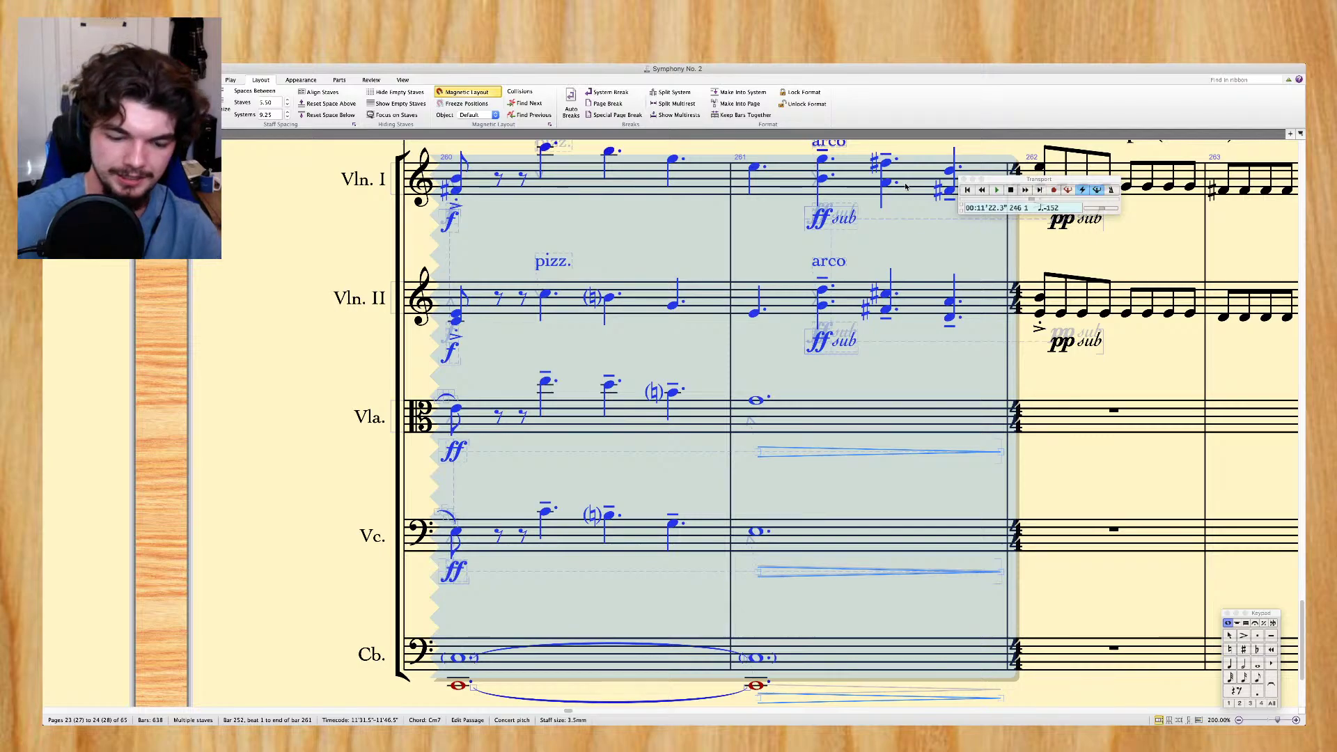
{"action": "key", "text": "Delete"}
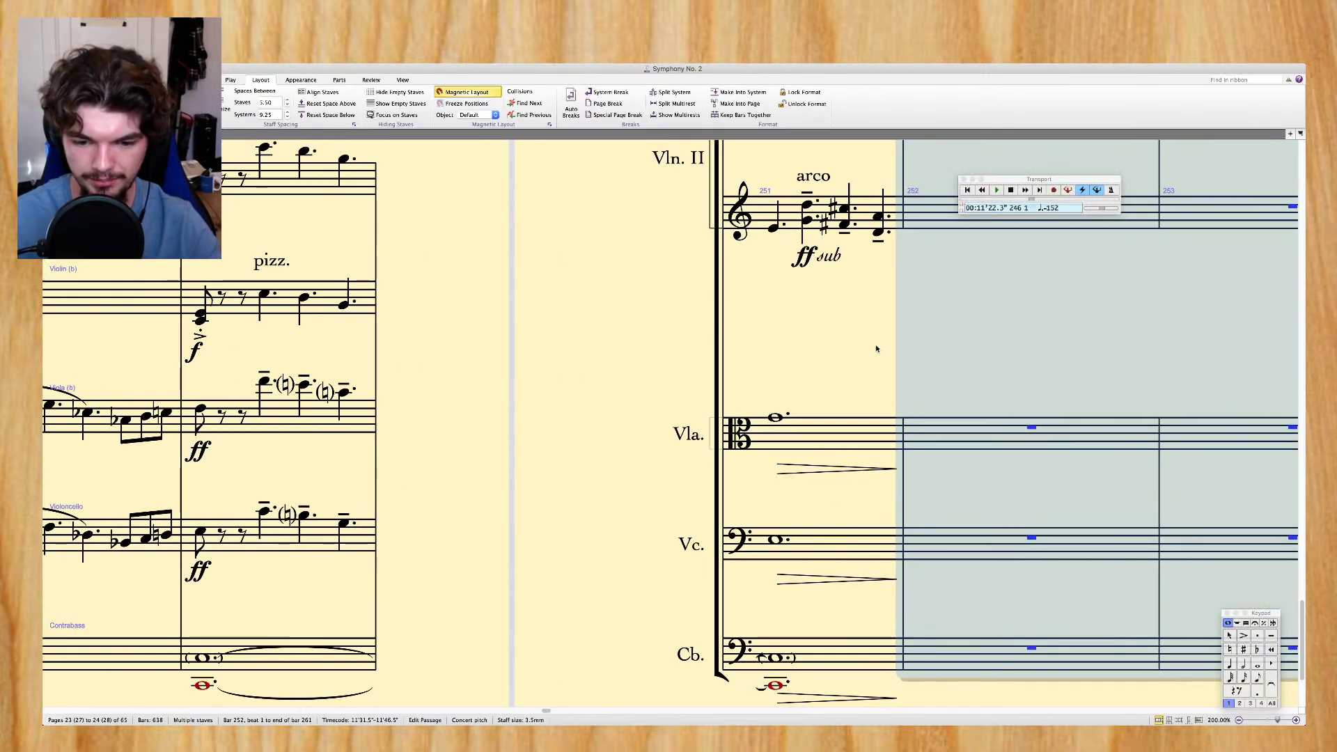
Hide the empty Viola (a) stave from bar 251 to bar 269
{"action": "left_click", "coordinate": [874, 421]}
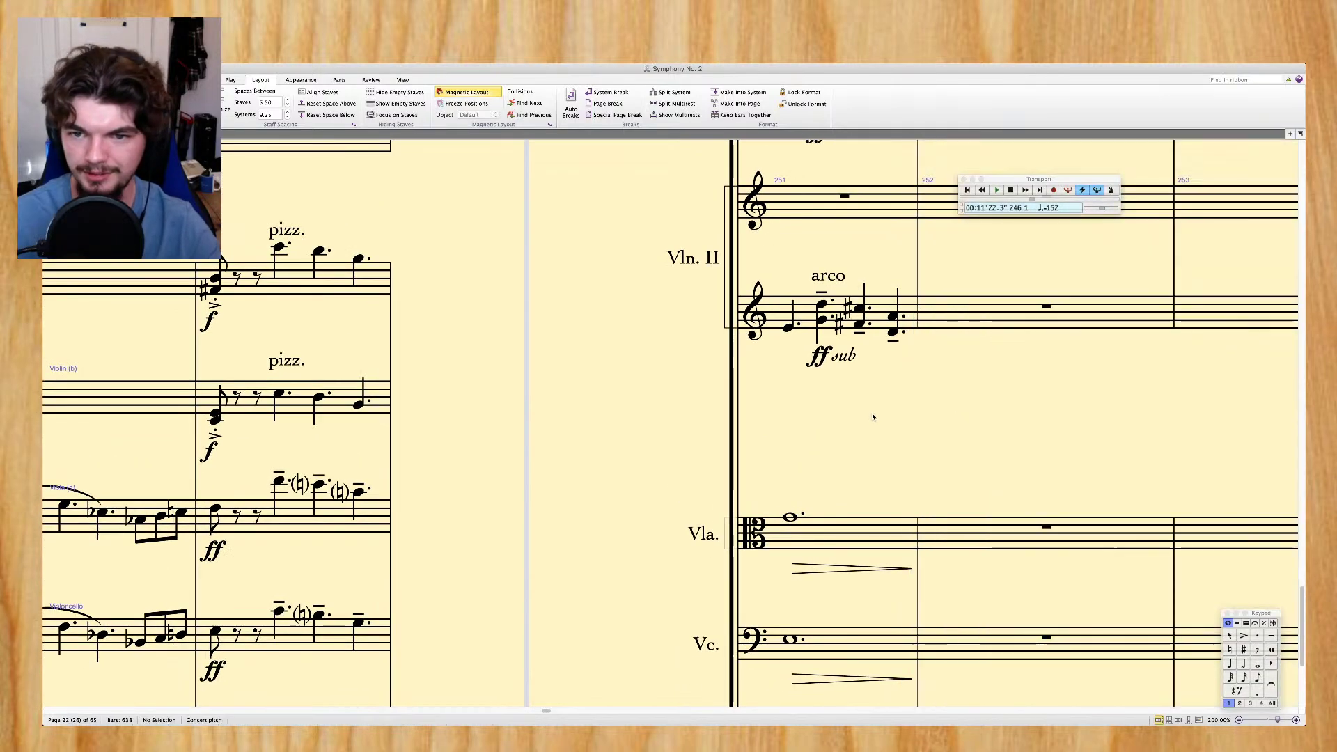
{"action": "scroll", "coordinate": [905, 358], "scroll_direction": "right", "scroll_amount": 10}
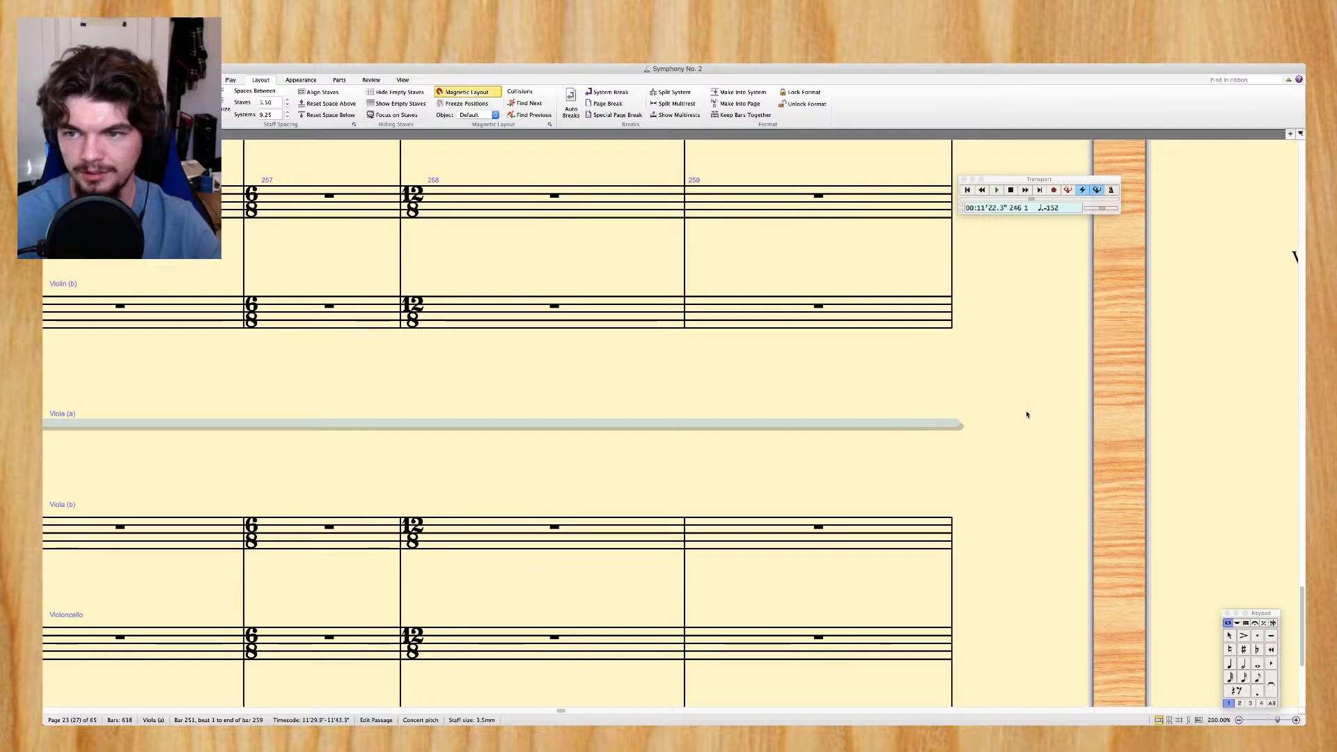
{"action": "scroll", "coordinate": [1031, 415], "scroll_direction": "right", "scroll_amount": 10}
{"action": "scroll", "coordinate": [1026, 414], "scroll_direction": "right", "scroll_amount": 10}
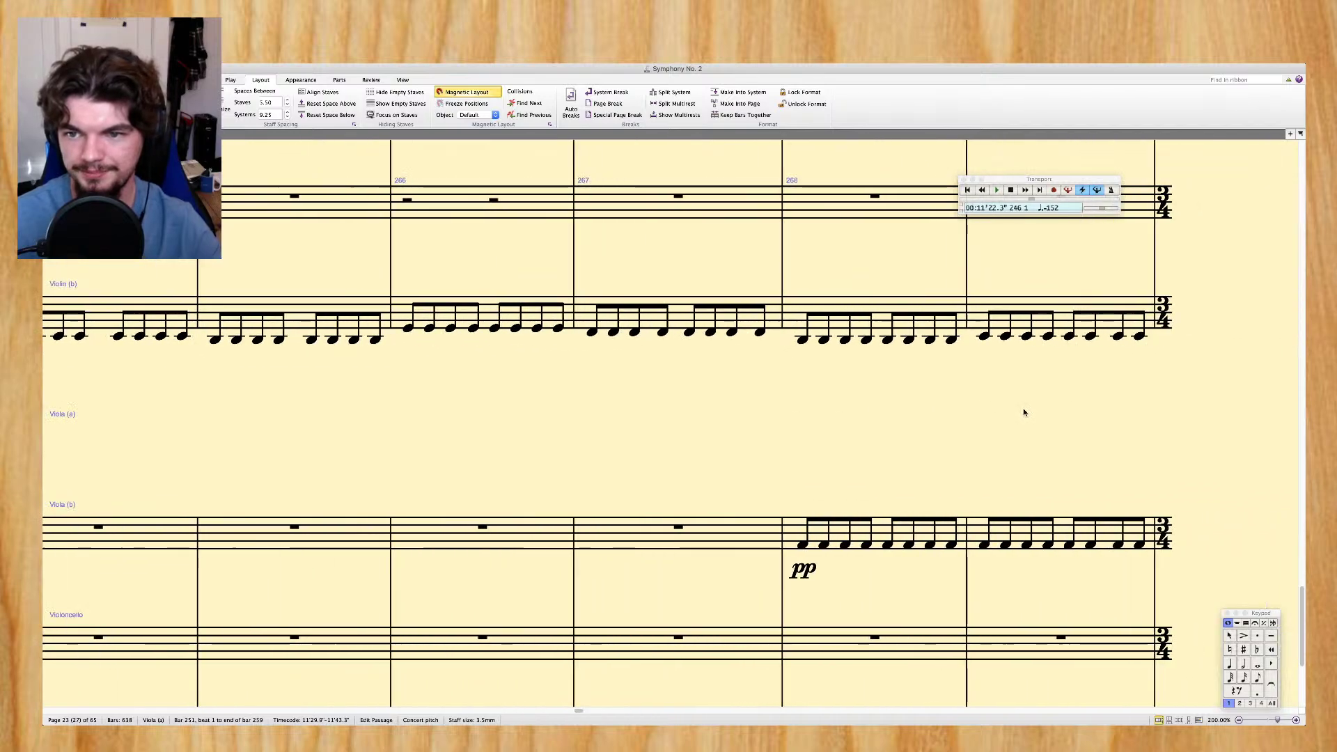
{"action": "left_click", "coordinate": [1020, 420]}
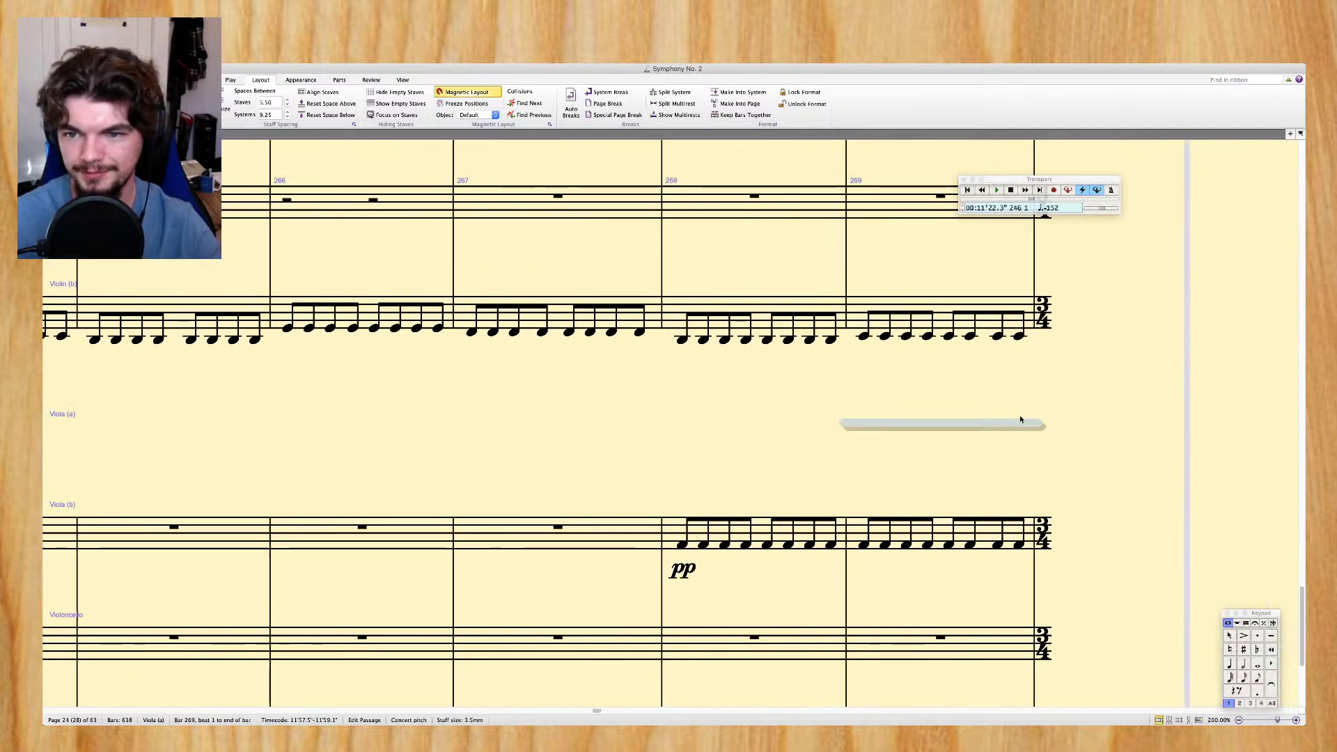
{"action": "scroll", "coordinate": [1021, 419], "scroll_direction": "left", "scroll_amount": 10}
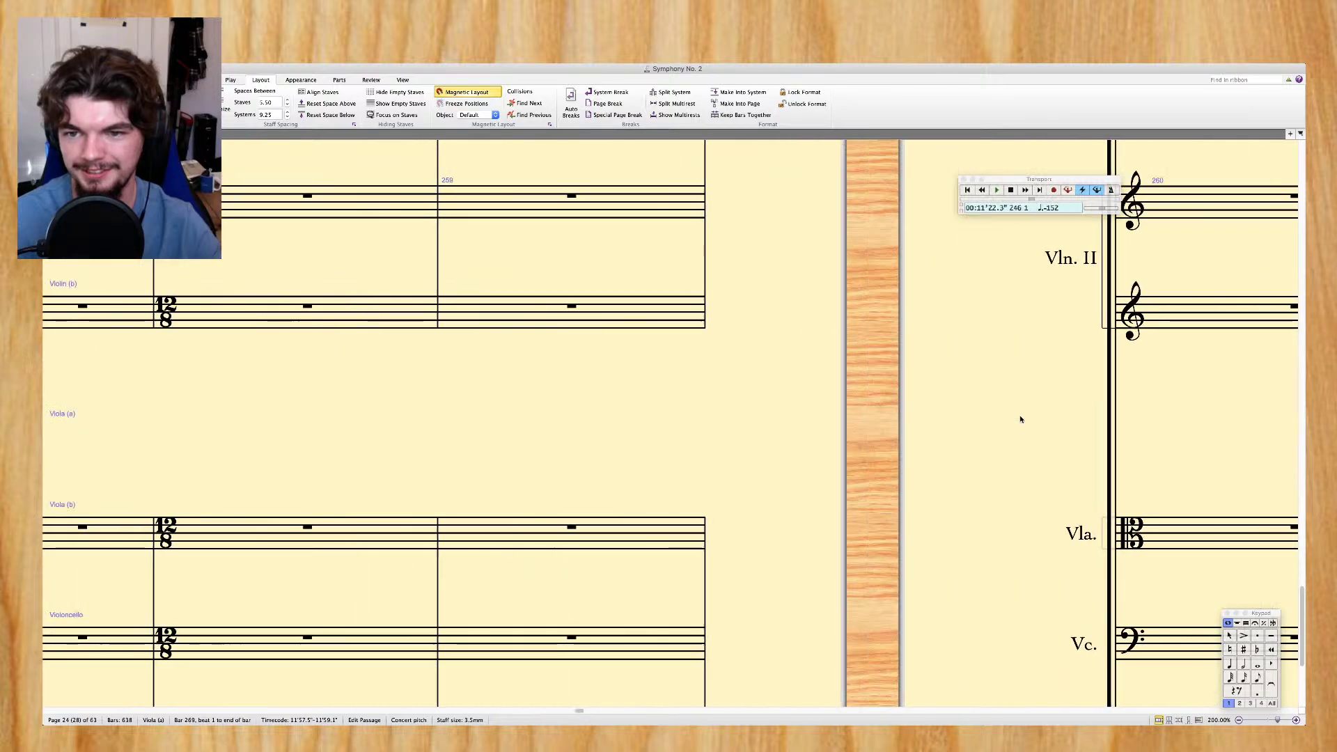
{"action": "scroll", "coordinate": [1018, 421], "scroll_direction": "left", "scroll_amount": 10}
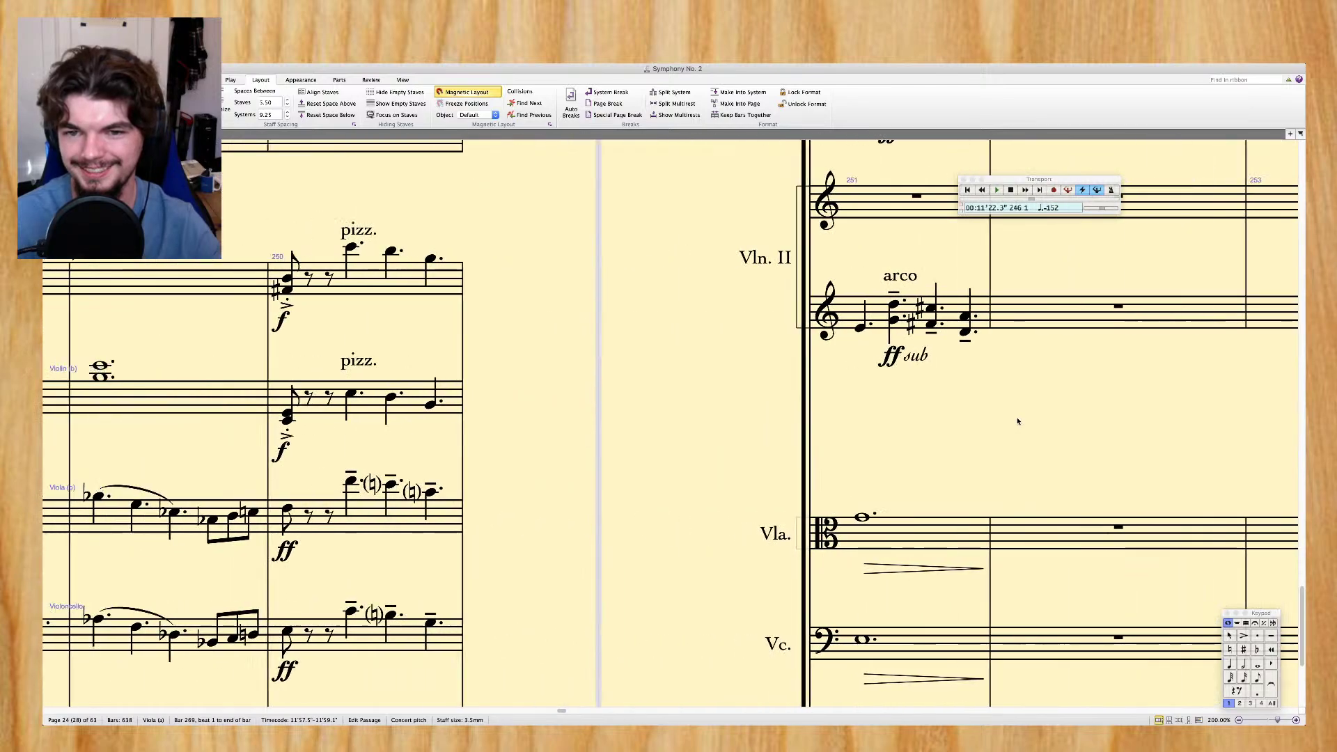
{"action": "left_click", "coordinate": [997, 422], "text": "shift"}
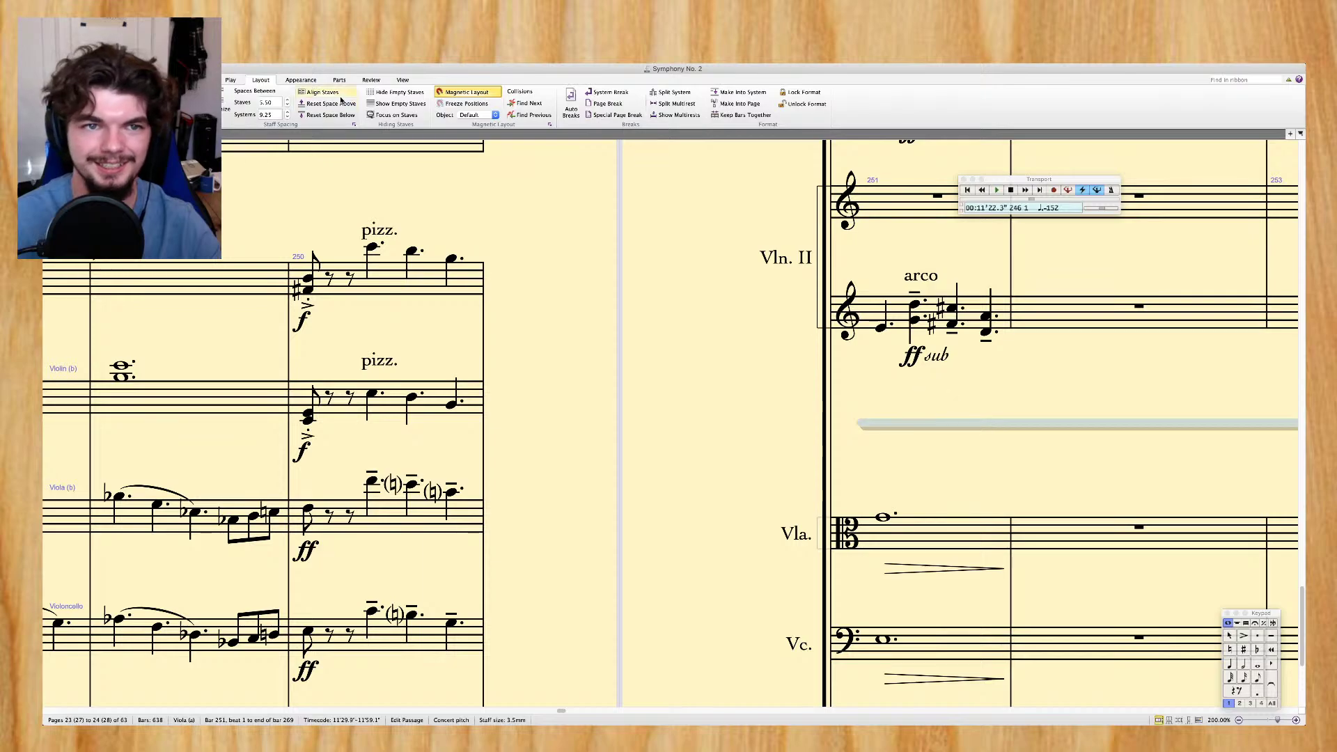
{"action": "left_click", "coordinate": [380, 92]}
Hide the empty Violin (a) stave of Violin II from bar 251 to bar 269
{"action": "left_click", "coordinate": [896, 306]}
{"action": "scroll", "coordinate": [896, 304], "scroll_direction": "right", "scroll_amount": 15}
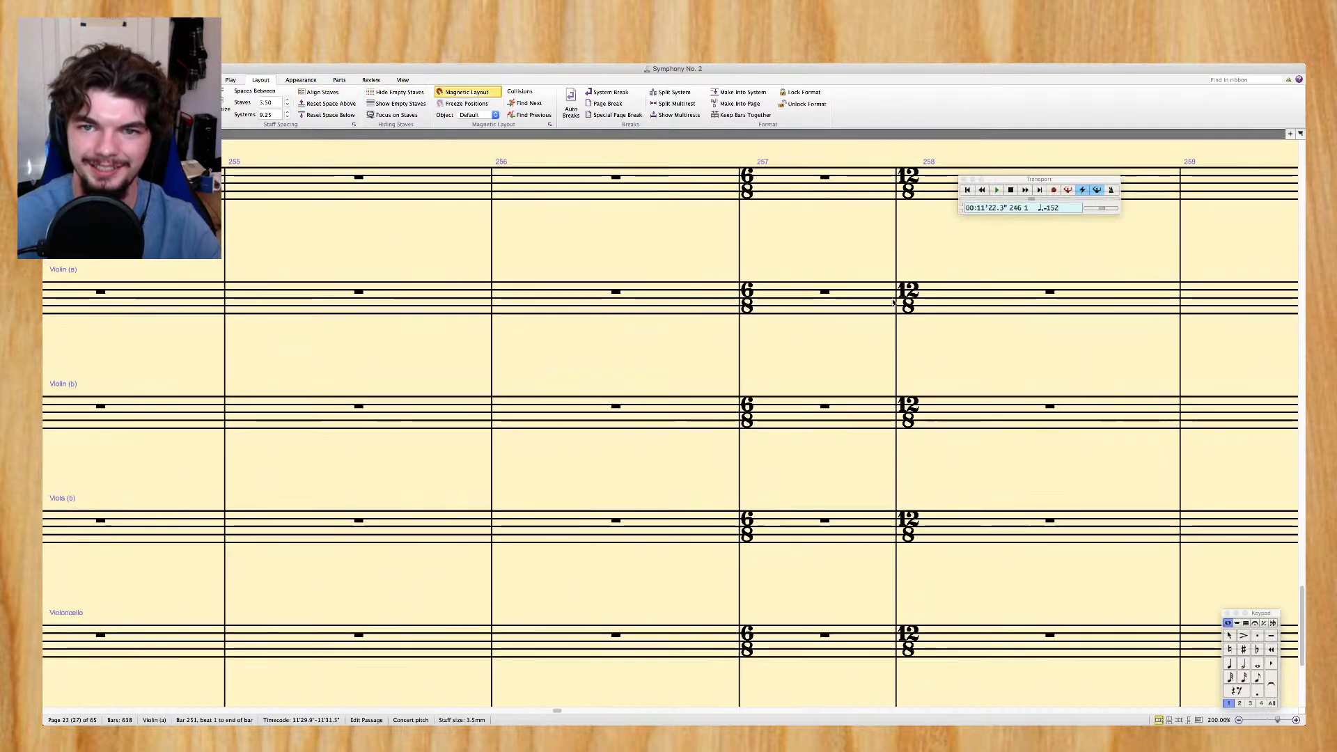
{"action": "scroll", "coordinate": [894, 303], "scroll_direction": "up", "scroll_amount": 3}
{"action": "scroll", "coordinate": [894, 302], "scroll_direction": "right", "scroll_amount": 20}
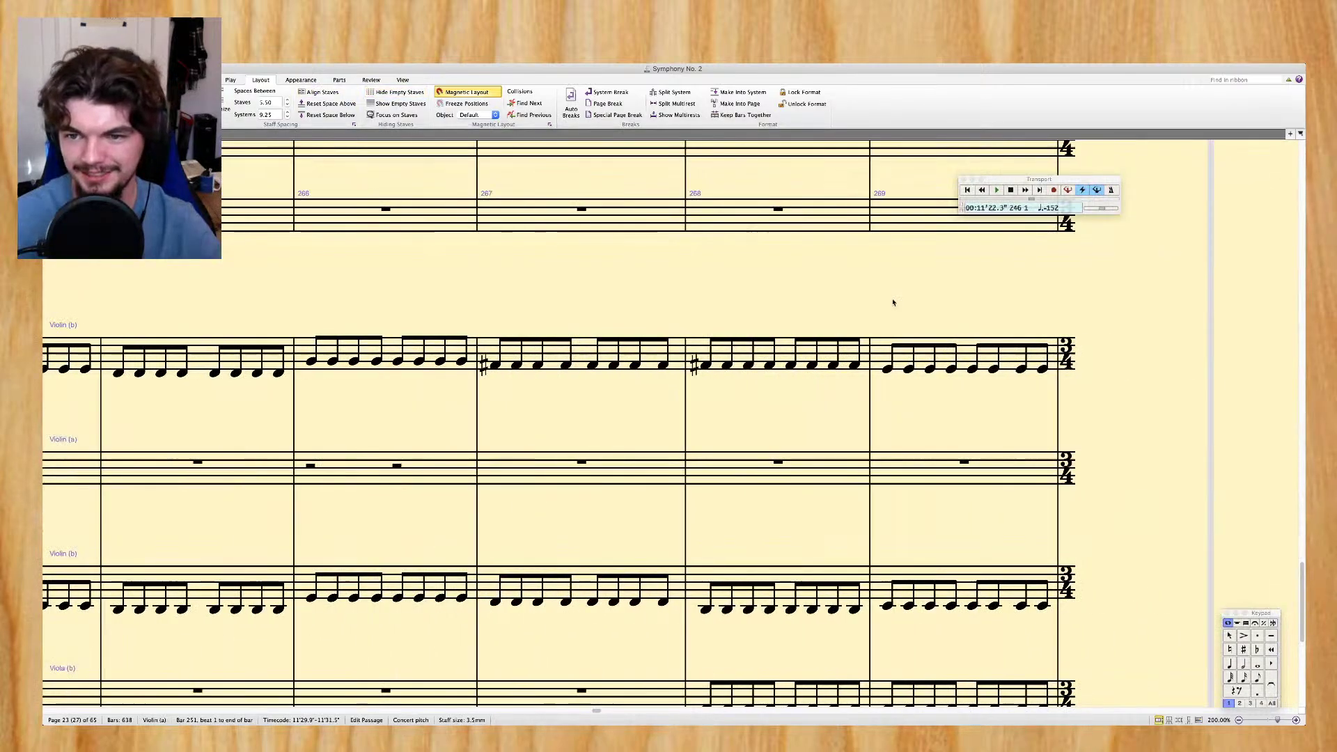
{"action": "left_click", "coordinate": [892, 464], "text": "shift"}
{"action": "left_click", "coordinate": [400, 97]}
Review the string writing from bar 247 through the pasted bars 250 and 251 and the cleared bars after them
{"action": "scroll", "coordinate": [600, 333], "scroll_direction": "left", "scroll_amount": 15}
{"action": "scroll", "coordinate": [602, 335], "scroll_direction": "left", "scroll_amount": 15}
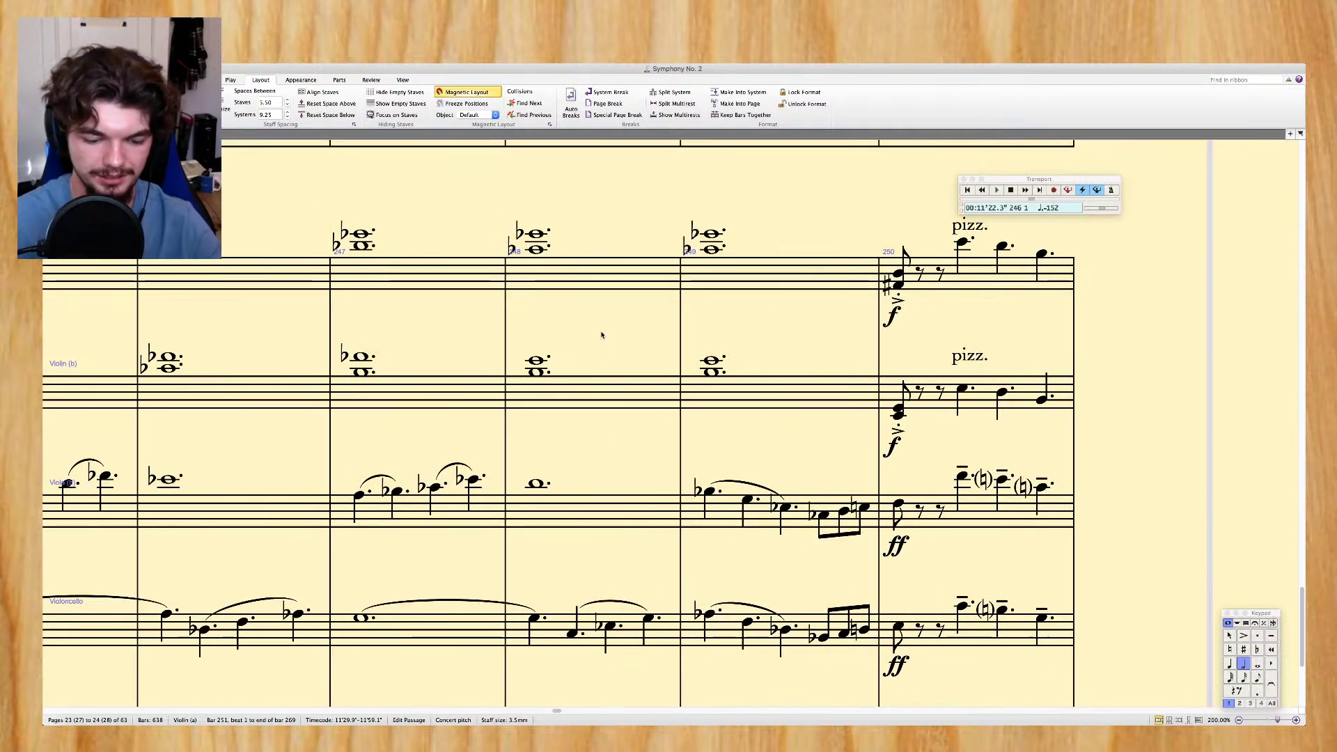
{"action": "key", "text": "super+minus"}
{"action": "key", "text": "super+minus"}
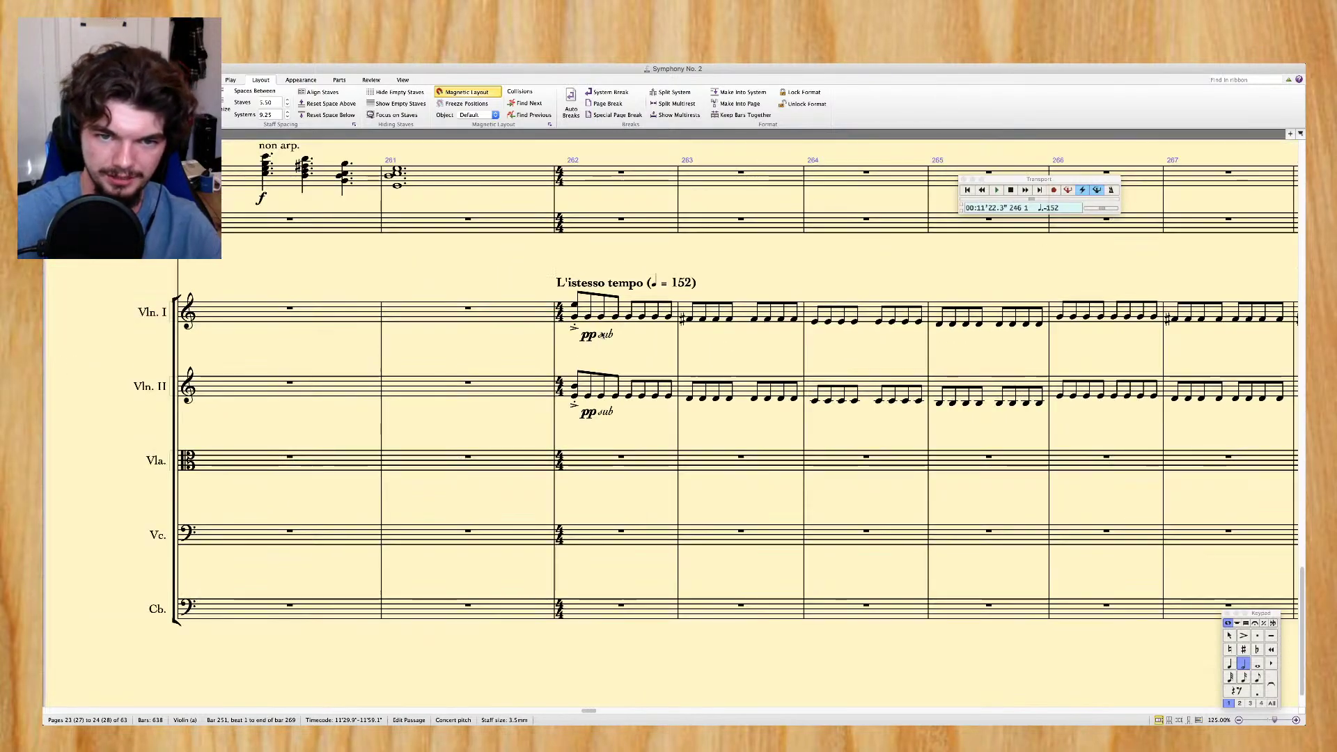
{"action": "scroll", "coordinate": [603, 335], "scroll_direction": "left", "scroll_amount": 15}
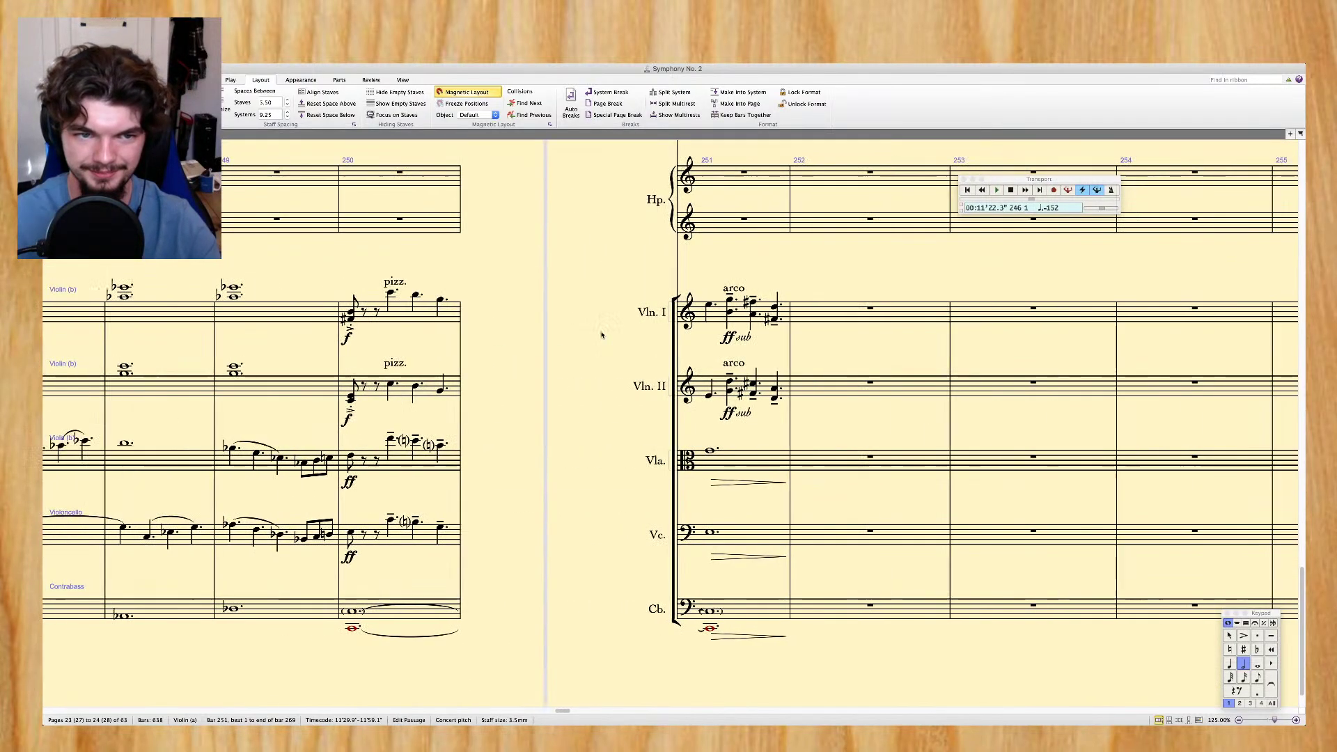
{"action": "scroll", "coordinate": [602, 335], "scroll_direction": "left", "scroll_amount": 5}
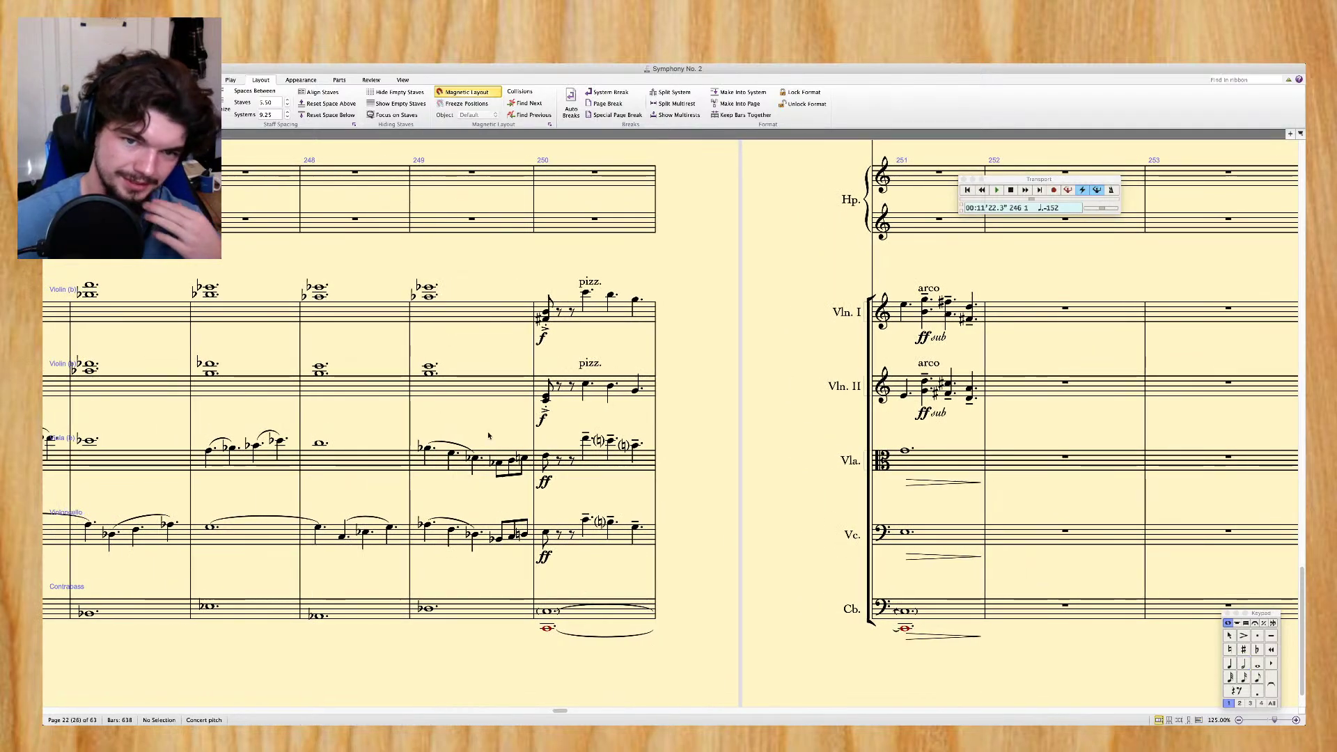
{"action": "scroll", "coordinate": [502, 390], "scroll_direction": "right", "scroll_amount": 2}
{"action": "scroll", "coordinate": [502, 390], "scroll_direction": "up", "scroll_amount": 1}
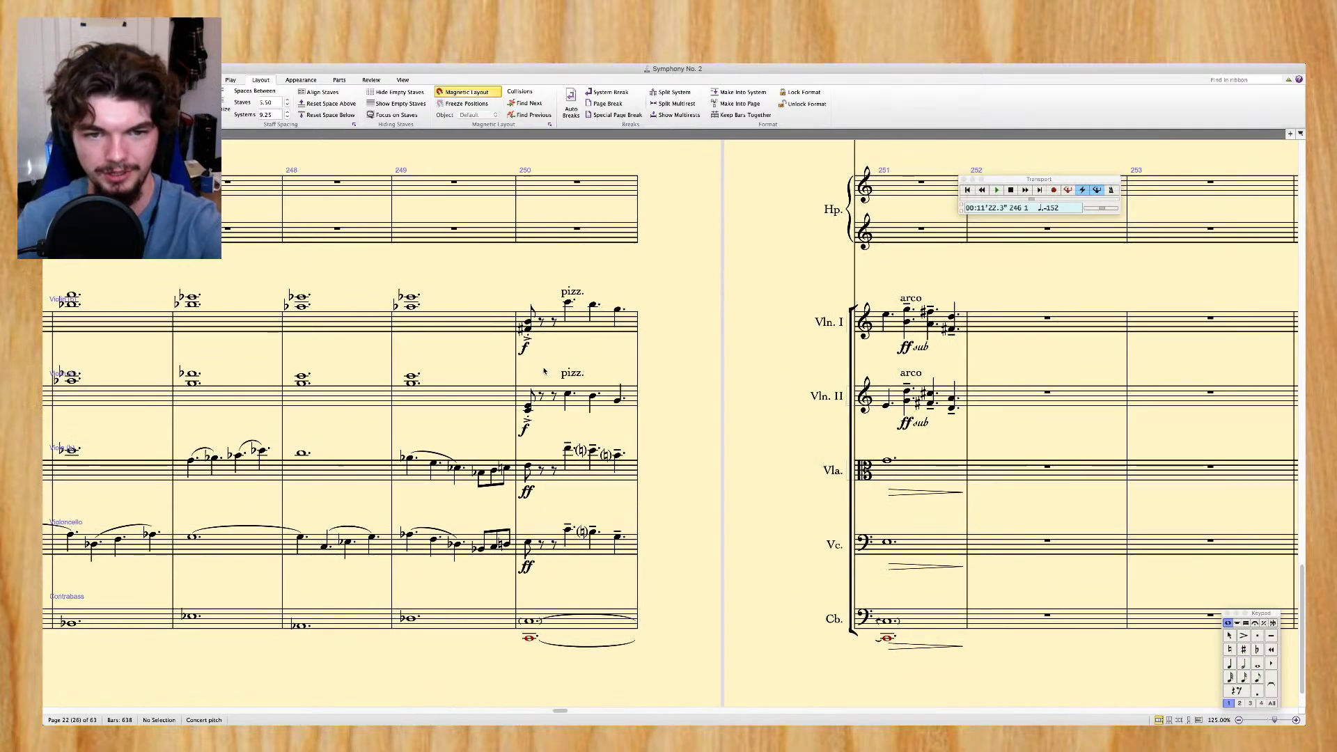
Slur the last beamed notes of bar 249 into the first note of bar 250 in the viola and cello
{"action": "left_click", "coordinate": [481, 475]}
{"action": "key", "text": "s"}
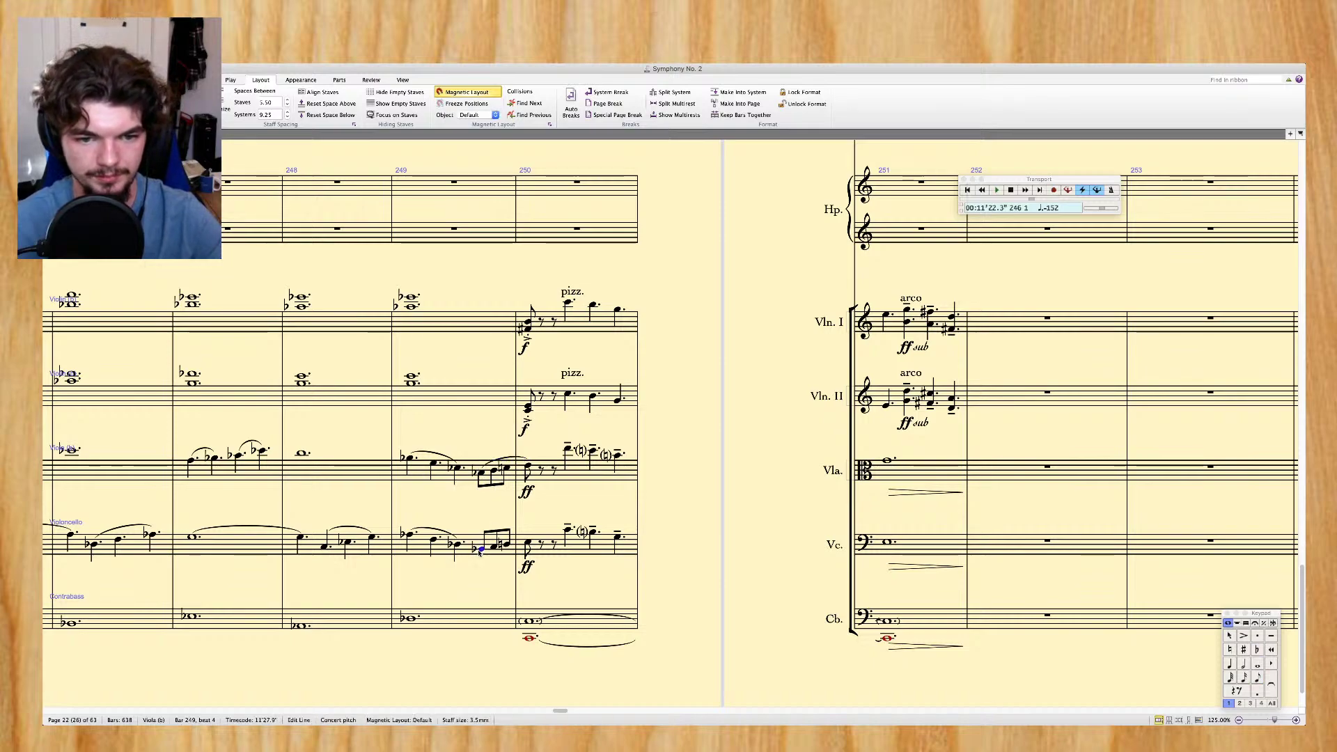
{"action": "left_click", "coordinate": [446, 481]}
{"action": "key", "text": "Escape"}
{"action": "left_click", "coordinate": [338, 473]}
{"action": "key", "text": "Escape"}
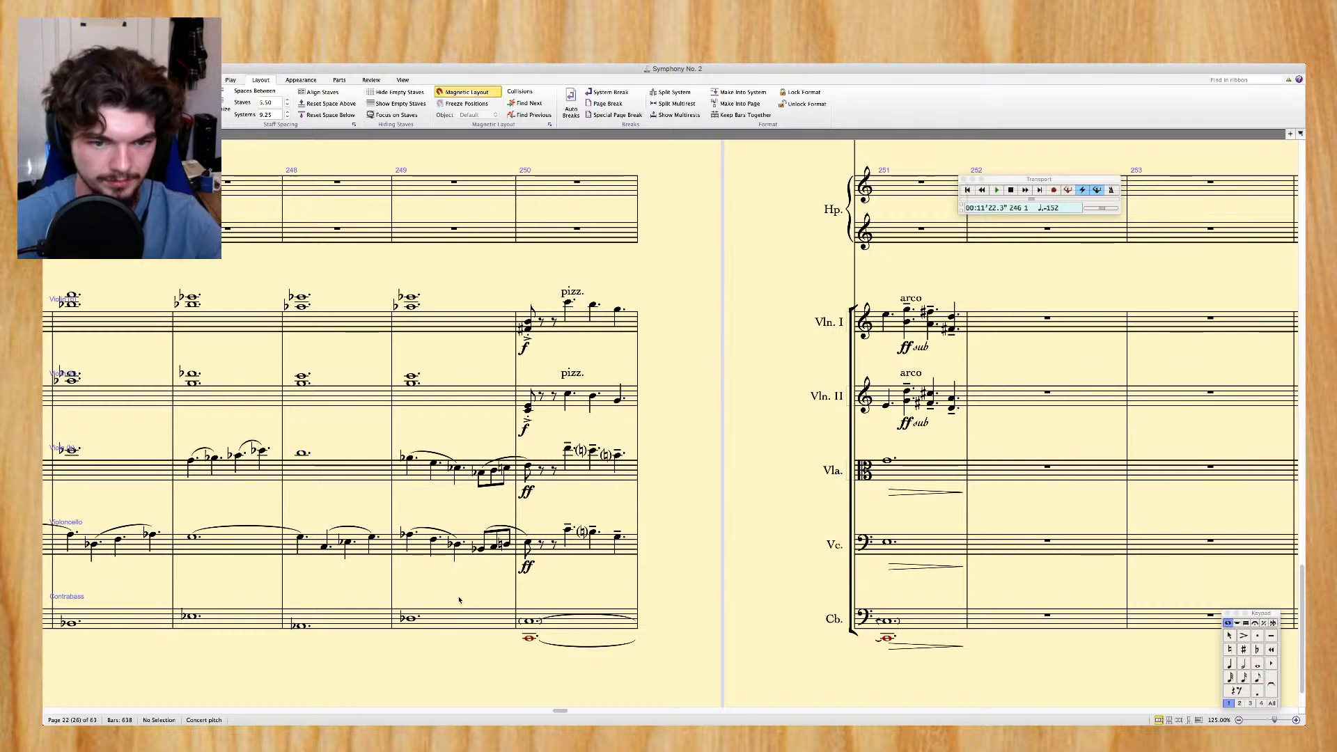
Add crescendo hairpins across bars 248 and 249 in all five string staves
{"action": "left_click", "coordinate": [481, 622]}
{"action": "left_click", "coordinate": [310, 324], "text": "shift"}
{"action": "key", "text": "h"}
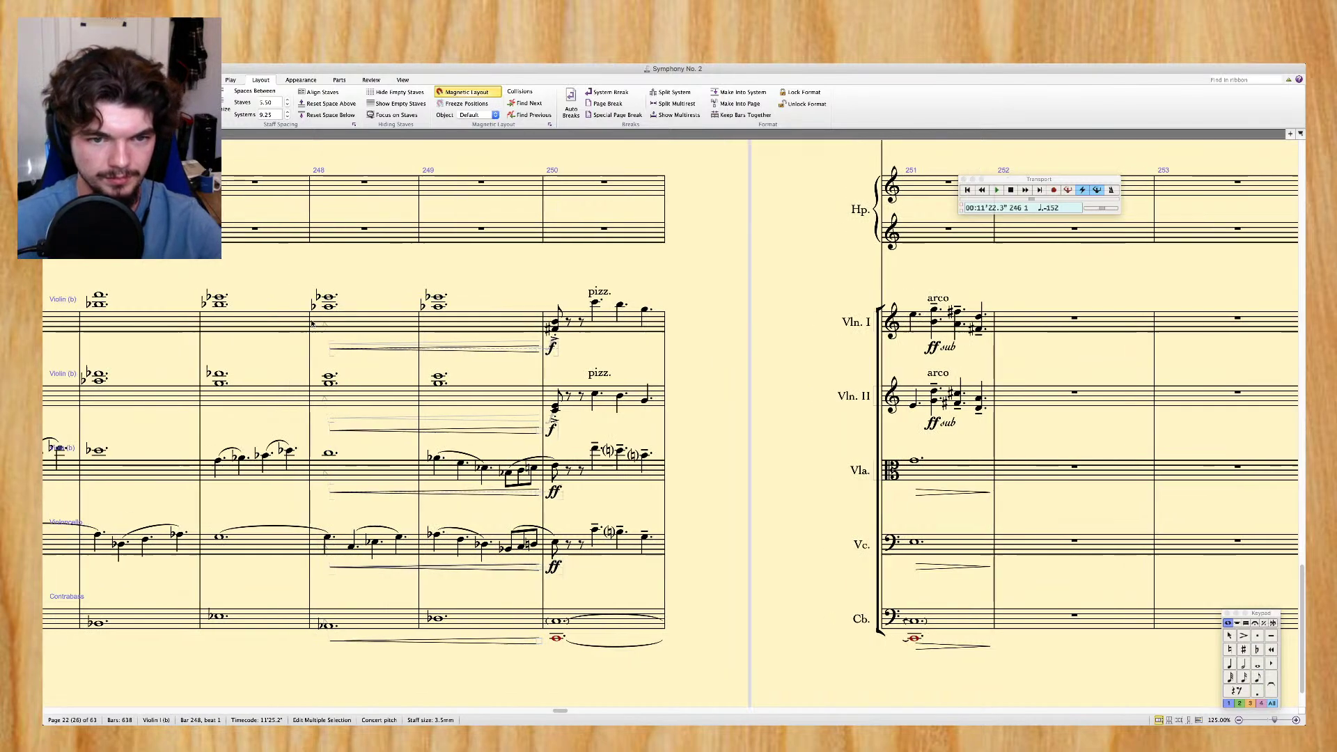
{"action": "key", "text": "Escape"}
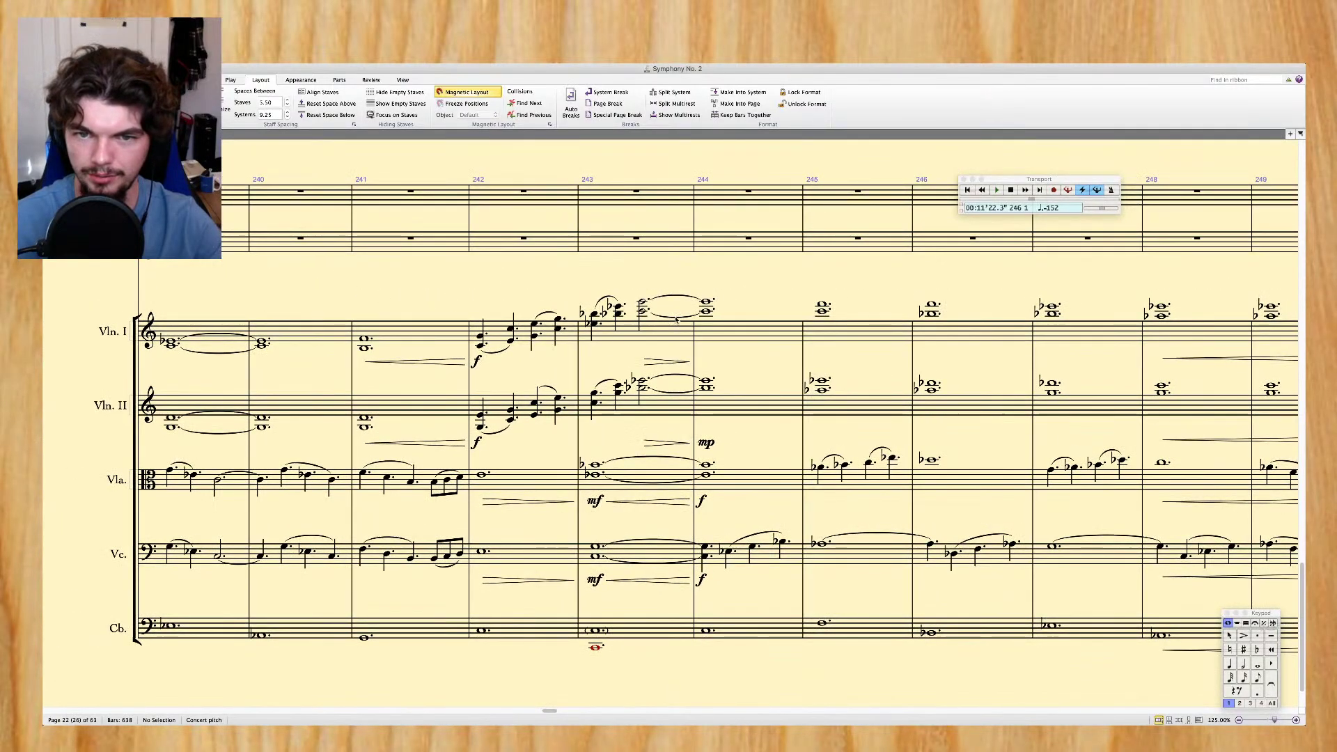
Add an mp dynamic to Violin I on the first beat of bar 244
{"action": "left_click", "coordinate": [706, 312]}
{"action": "key", "text": "super+e"}
{"action": "type", "text": "mp"}
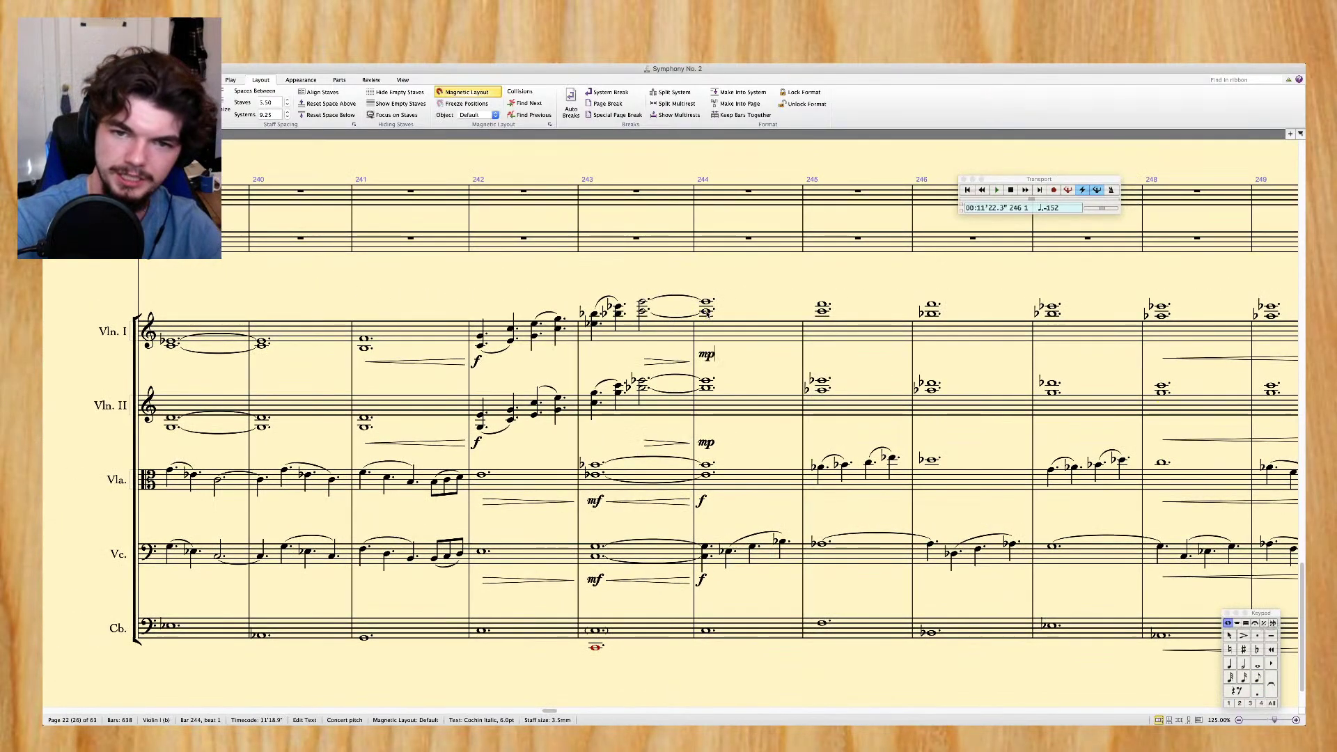
{"action": "key", "text": "Escape"}
{"action": "key", "text": "Escape"}
{"action": "scroll", "coordinate": [769, 426], "scroll_direction": "left", "scroll_amount": 10}
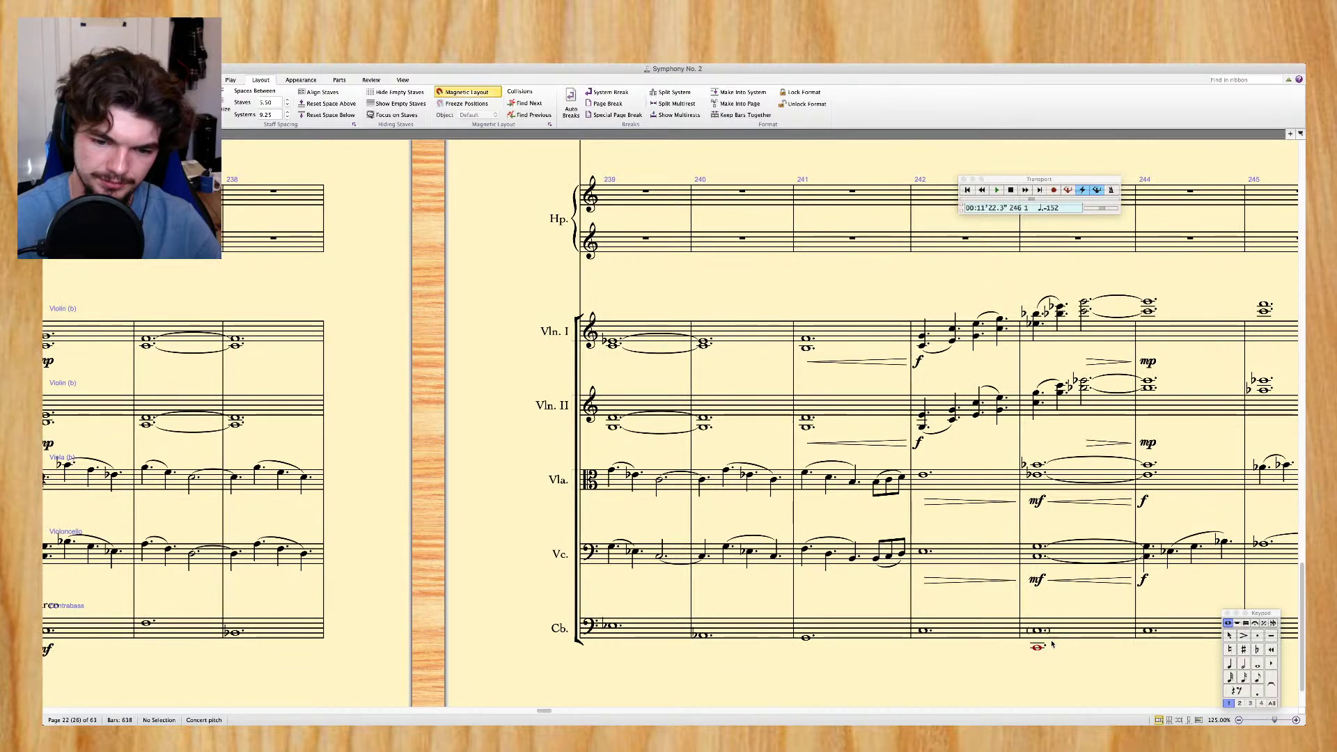
Remove the f dynamics from the first beat of bar 250 in Violin I and Violin II
{"action": "scroll", "coordinate": [952, 611], "scroll_direction": "left", "scroll_amount": 3}
{"action": "scroll", "coordinate": [952, 612], "scroll_direction": "right", "scroll_amount": 15}
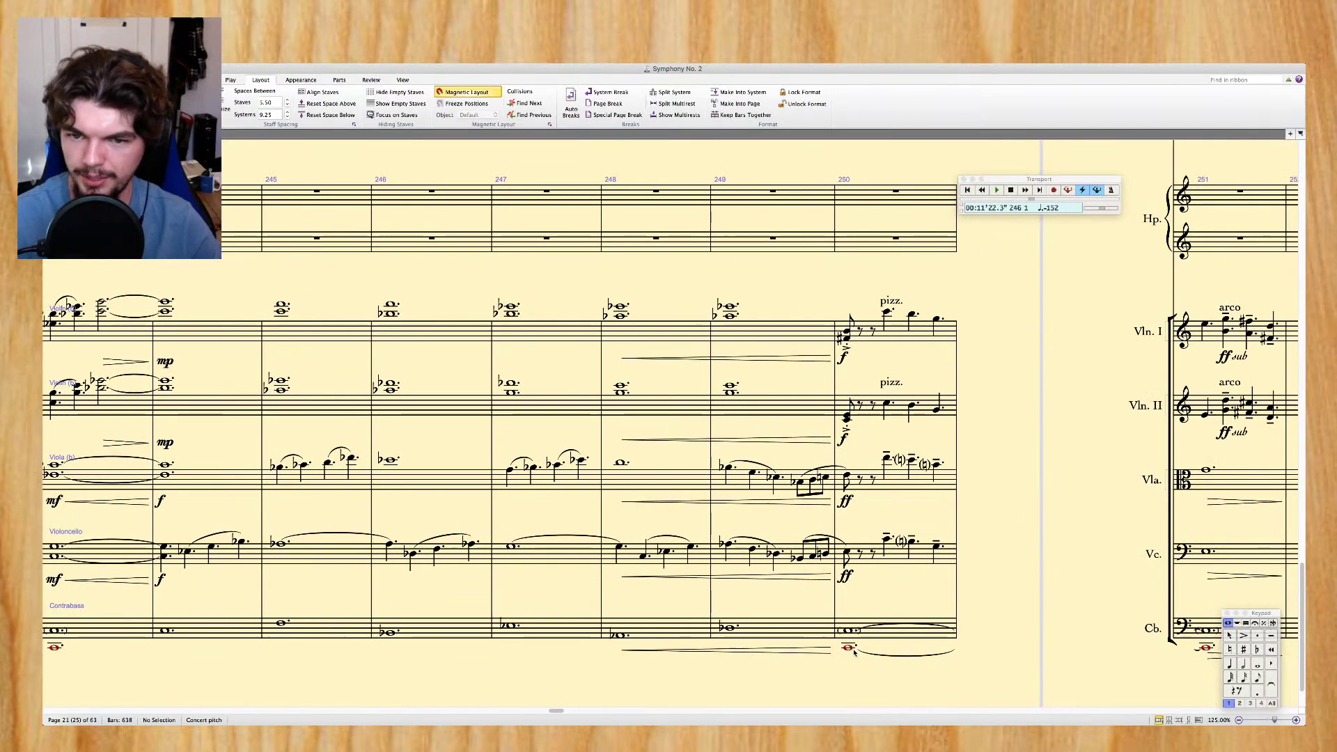
{"action": "left_click", "coordinate": [849, 649]}
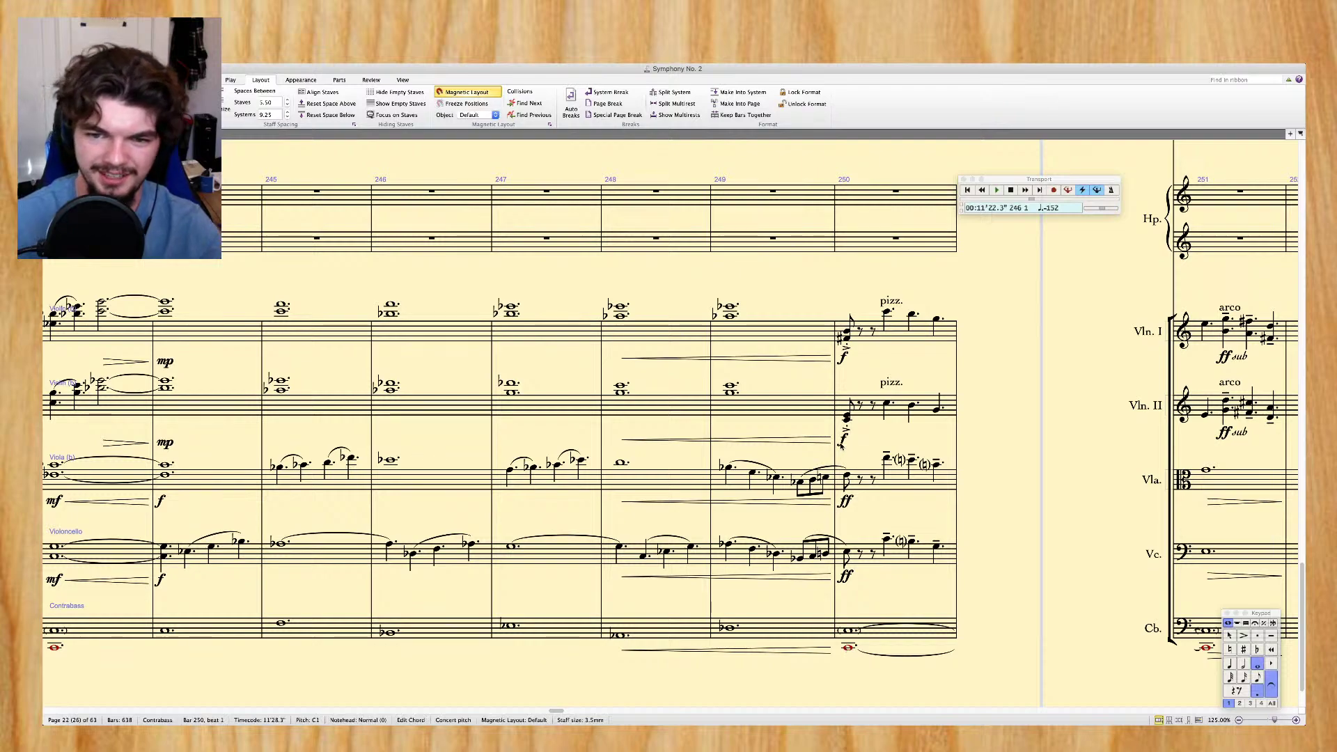
{"action": "left_click", "coordinate": [842, 440]}
{"action": "key", "text": "Delete"}
{"action": "left_click", "coordinate": [844, 355]}
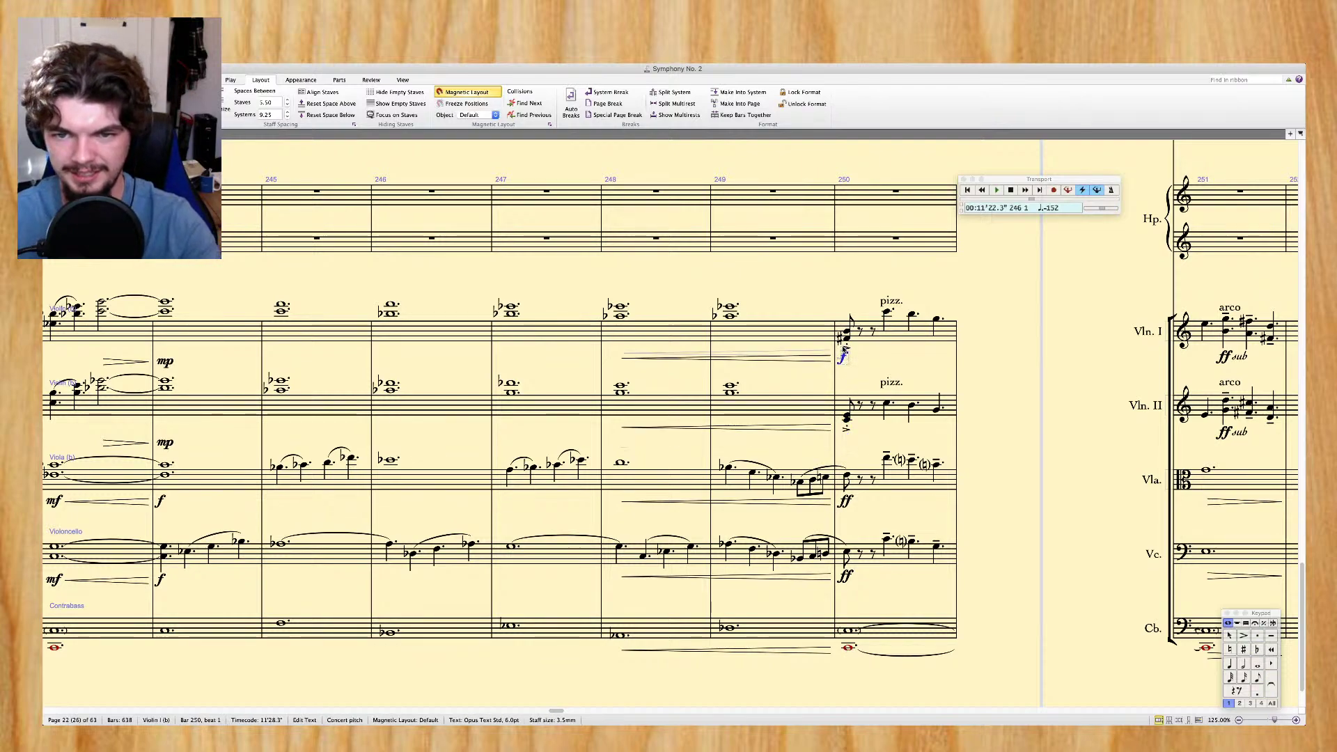
{"action": "key", "text": "Delete"}
Add ff dynamics on the first beat of bar 250 in Violin I, Violin II and contrabass
{"action": "left_click", "coordinate": [844, 346]}
{"action": "left_click", "coordinate": [846, 339]}
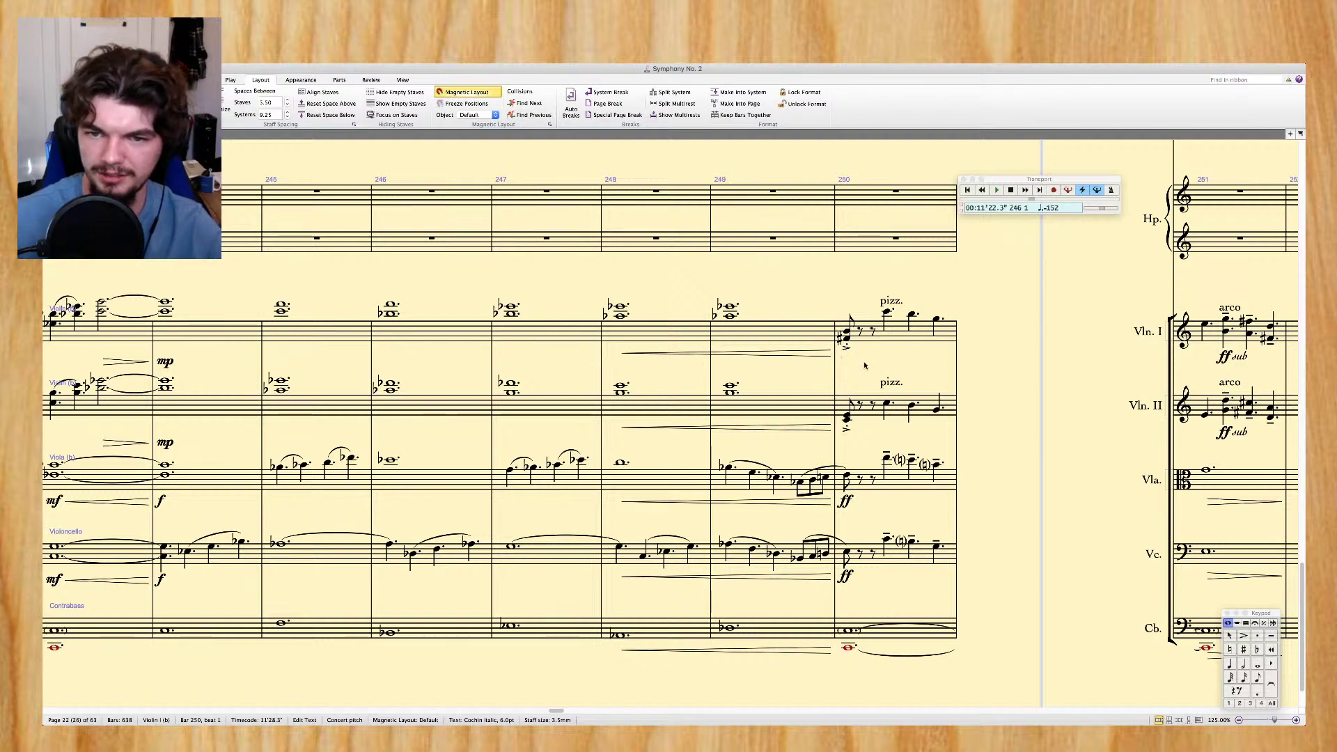
{"action": "left_click", "coordinate": [846, 418], "text": "super"}
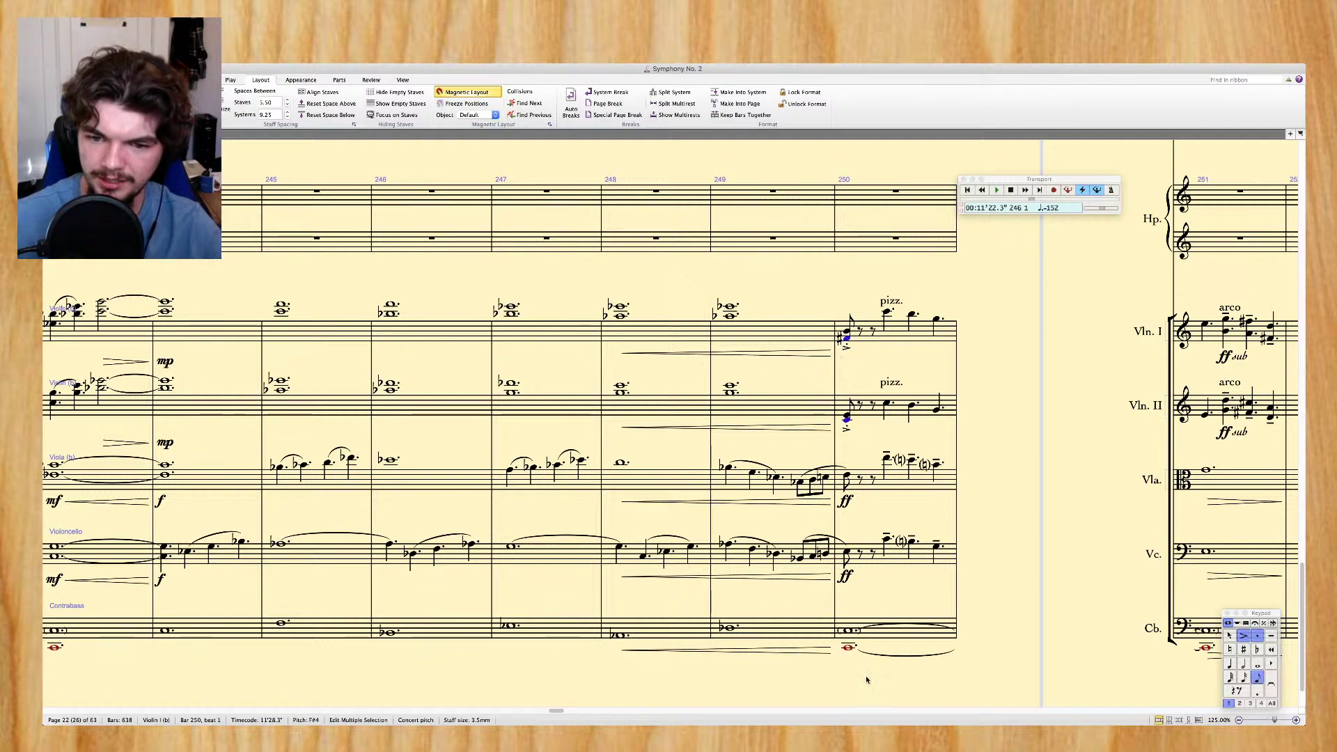
{"action": "left_click", "coordinate": [849, 649]}
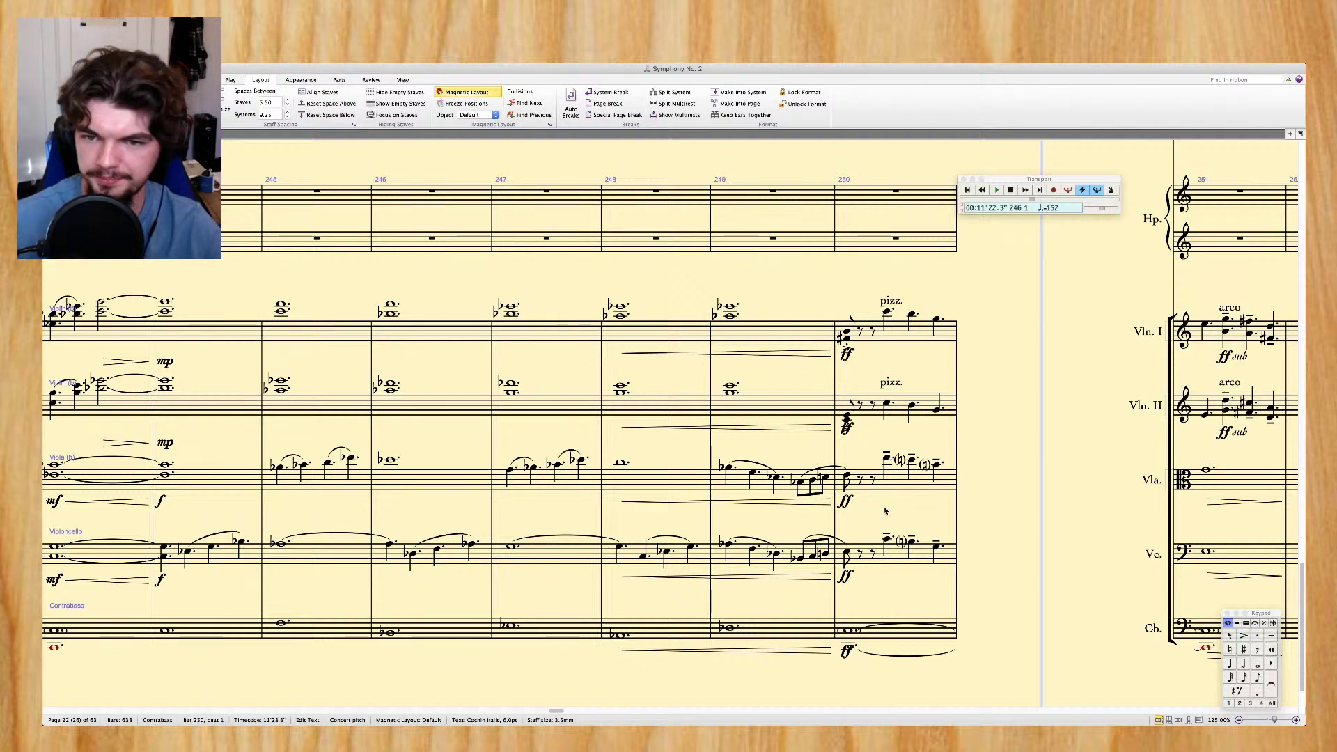
{"action": "key", "text": "Escape"}
Delete the pizz. markings in bar 250 and the arco markings in bar 251 from both violin staves
{"action": "scroll", "coordinate": [876, 387], "scroll_direction": "right", "scroll_amount": 3}
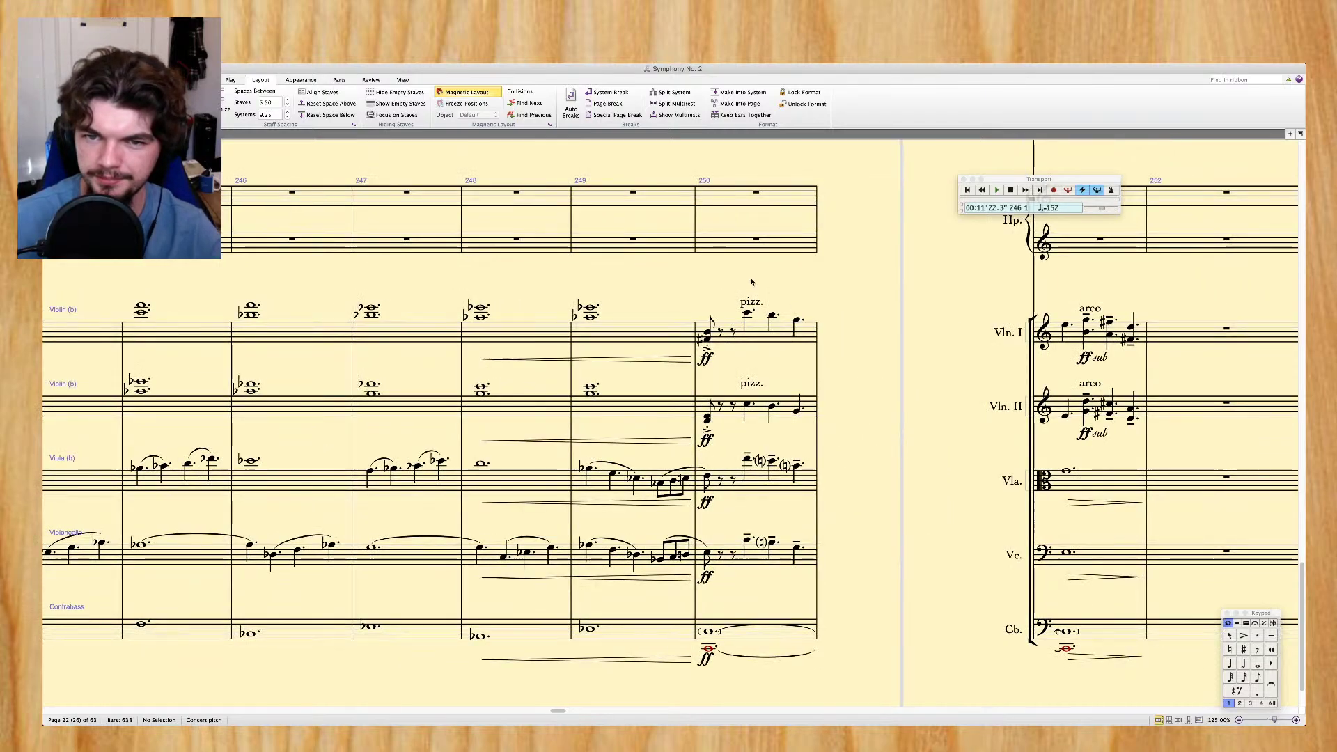
{"action": "left_click", "coordinate": [751, 302]}
{"action": "left_click", "coordinate": [751, 384], "text": "super"}
{"action": "key", "text": "Delete"}
{"action": "left_click", "coordinate": [1088, 308]}
{"action": "left_click", "coordinate": [1091, 383], "text": "super"}
{"action": "key", "text": "Delete"}
Delete the ff sub dynamics in bar 251 from both violin staves
{"action": "left_click", "coordinate": [1086, 358]}
{"action": "key", "text": "Delete"}
{"action": "left_click", "coordinate": [1086, 433]}
{"action": "key", "text": "Delete"}
{"action": "left_click", "coordinate": [1084, 406]}
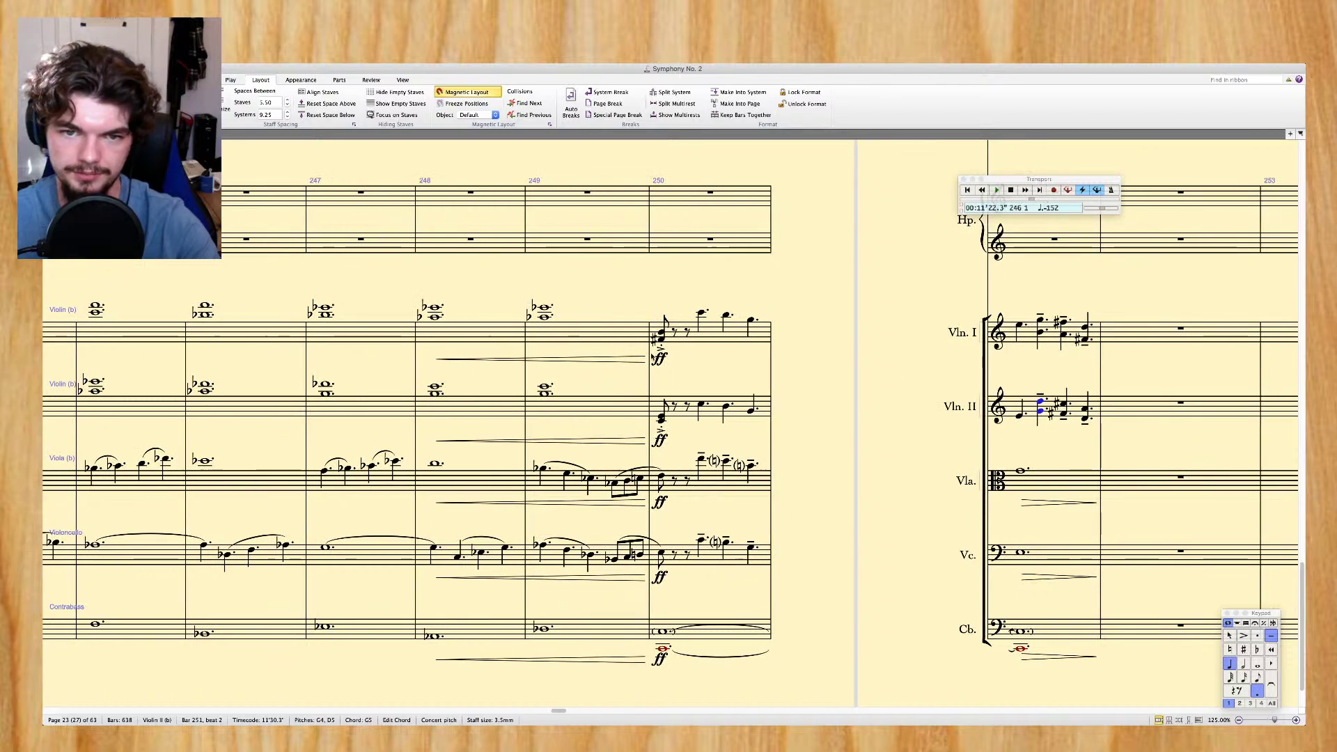
Examine the string voicing up close from bar 247 into the first chord of bar 250
{"action": "left_click", "coordinate": [651, 357]}
{"action": "key", "text": "super+equal"}
{"action": "key", "text": "super+equal"}
{"action": "key", "text": "super+equal"}
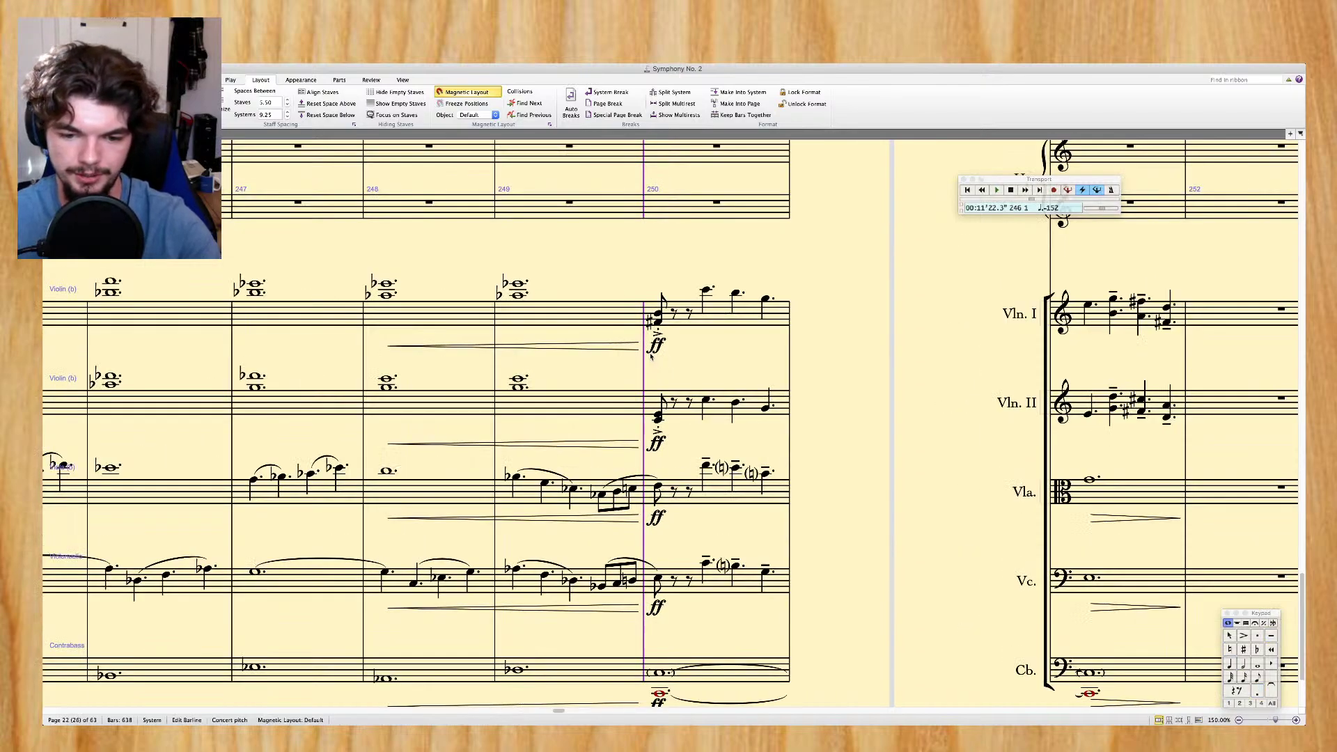
{"action": "scroll", "coordinate": [697, 304], "scroll_direction": "left", "scroll_amount": 3}
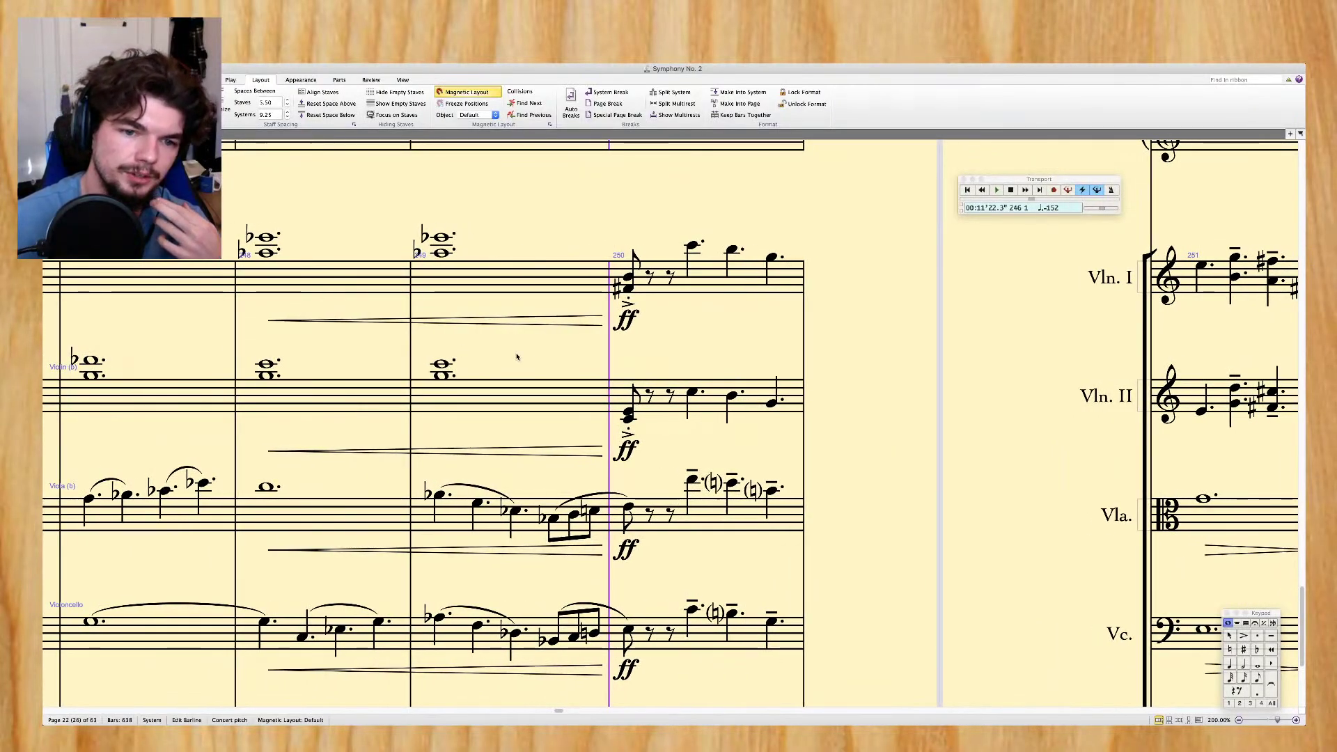
{"action": "scroll", "coordinate": [511, 358], "scroll_direction": "left", "scroll_amount": 2}
{"action": "scroll", "coordinate": [511, 332], "scroll_direction": "down", "scroll_amount": 2}
{"action": "scroll", "coordinate": [511, 333], "scroll_direction": "left", "scroll_amount": 1}
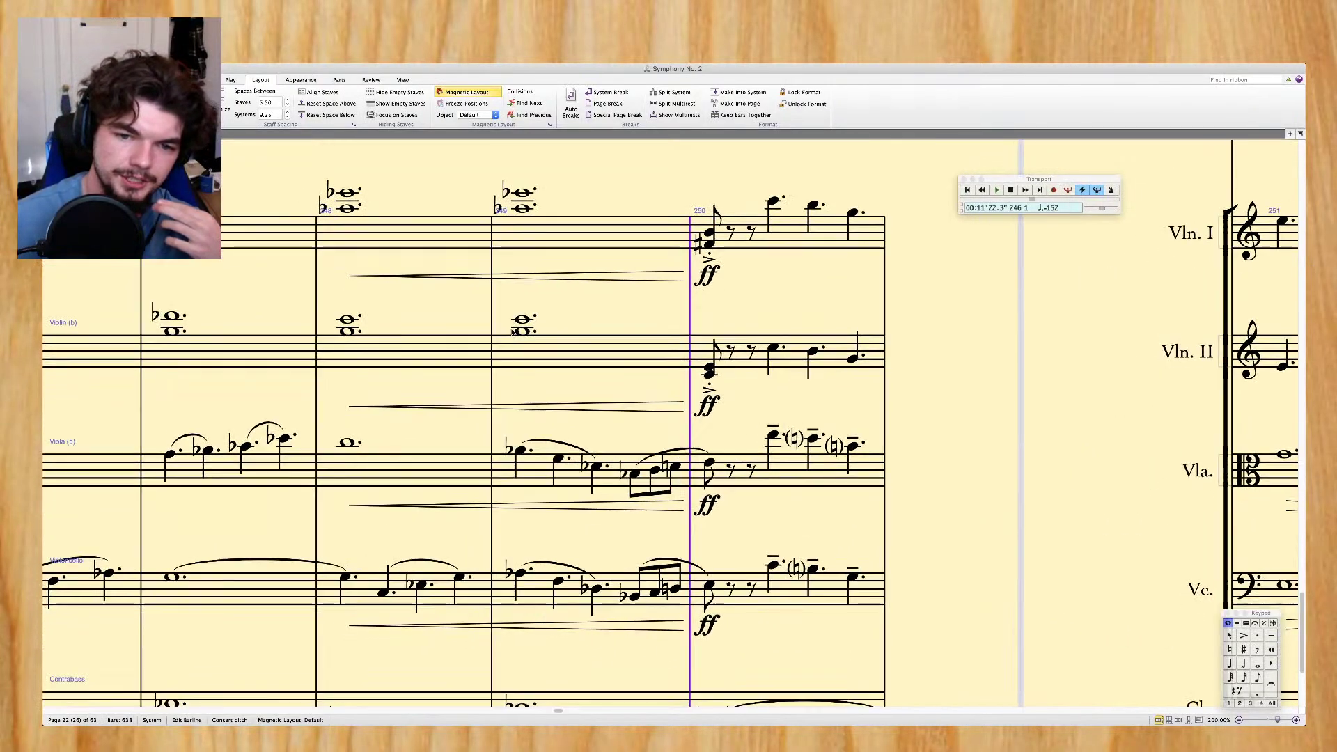
{"action": "key", "text": "Escape"}
{"action": "scroll", "coordinate": [608, 390], "scroll_direction": "down", "scroll_amount": 2}
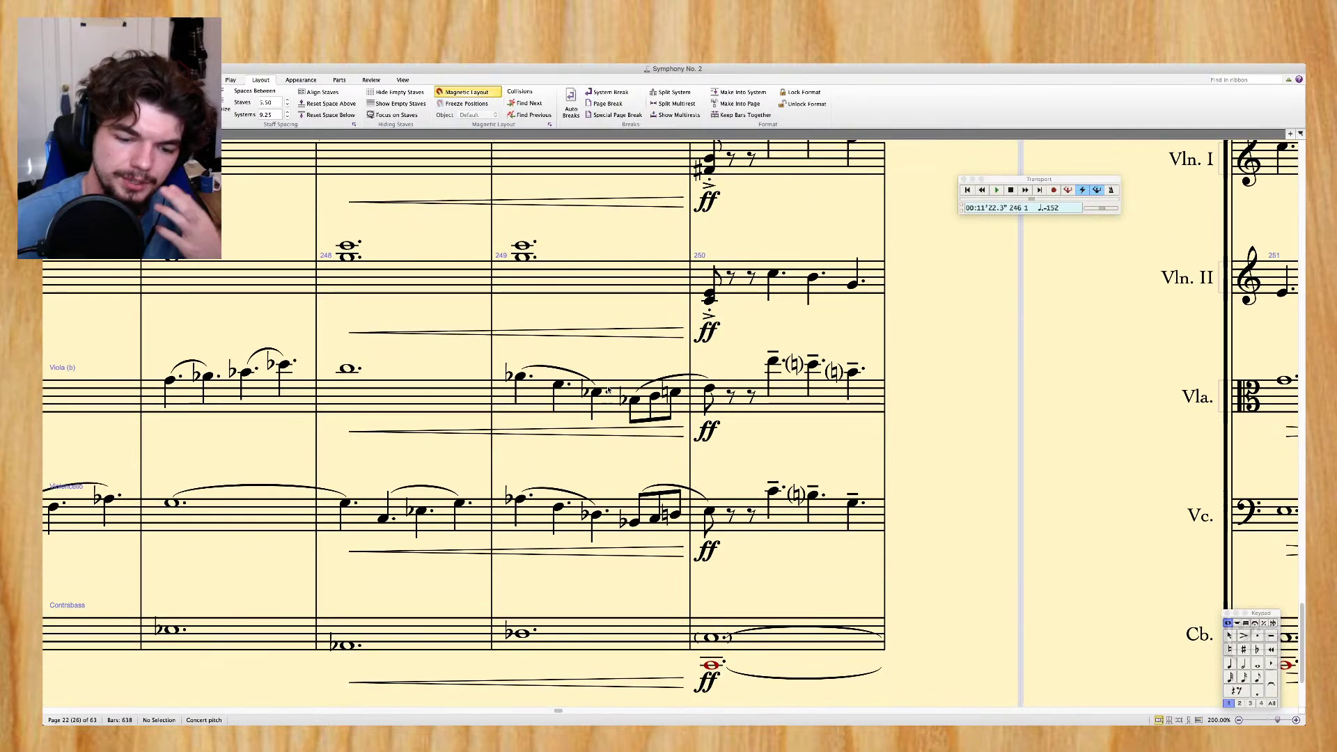
{"action": "scroll", "coordinate": [608, 390], "scroll_direction": "up", "scroll_amount": 1}
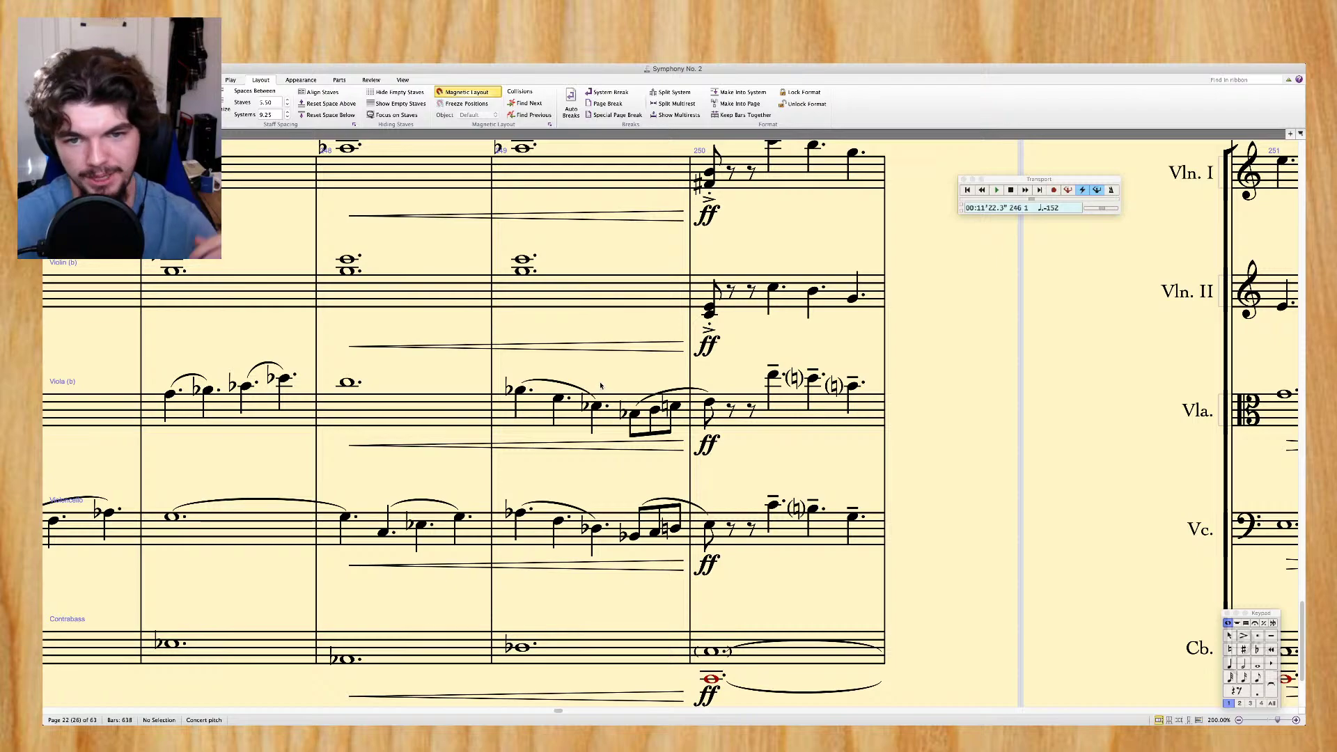
{"action": "scroll", "coordinate": [603, 364], "scroll_direction": "up", "scroll_amount": 3}
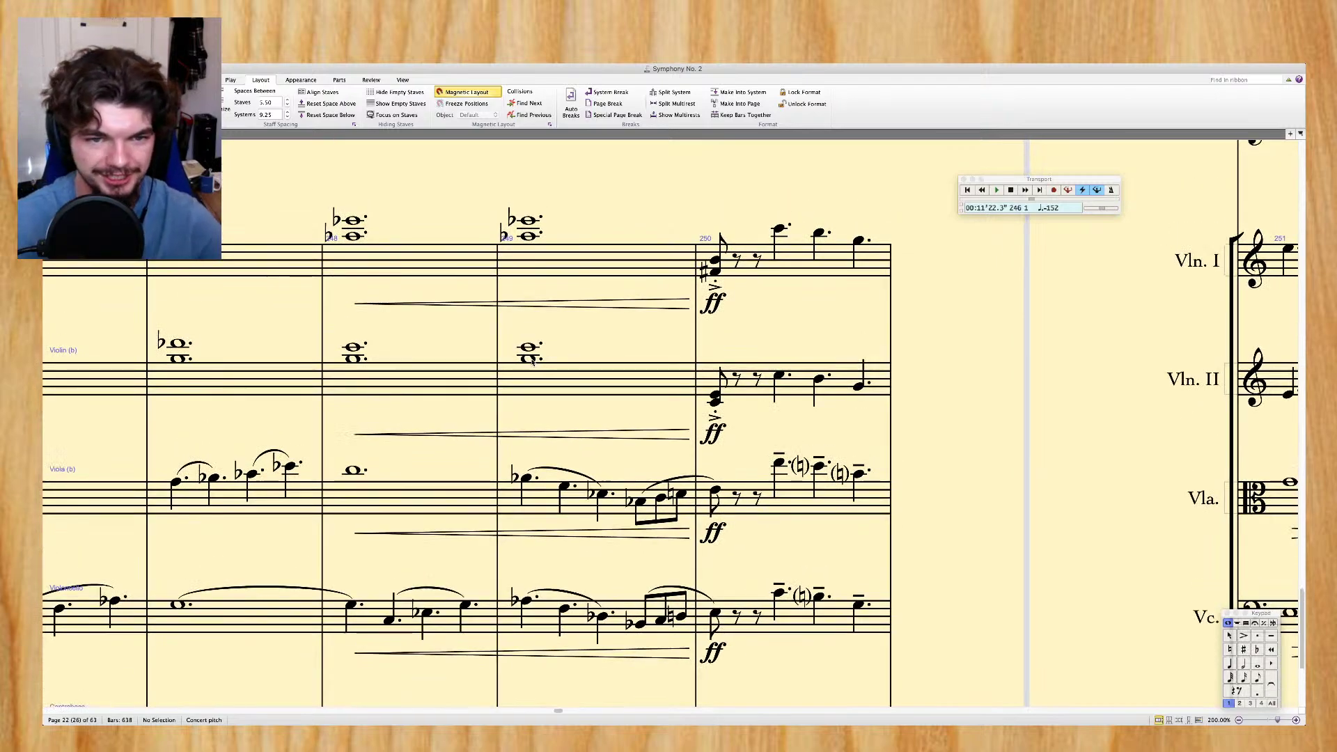
{"action": "scroll", "coordinate": [533, 362], "scroll_direction": "up", "scroll_amount": 1}
Change the upper note of Violin I's bar 249 chord to D-flat 6 and the lower note of Violin II's chord to F5
{"action": "left_click_drag", "start_coordinate": [532, 363], "coordinate": [743, 348]}
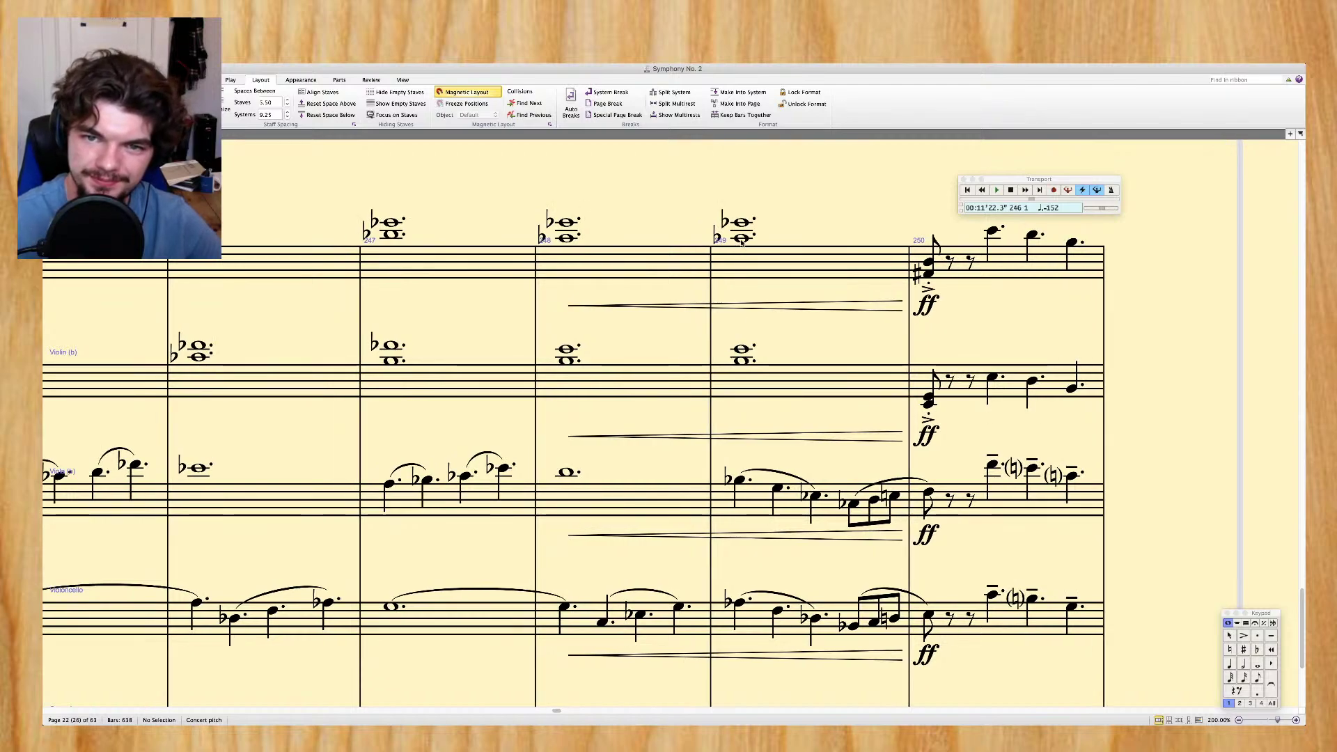
{"action": "left_click_drag", "start_coordinate": [743, 239], "coordinate": [743, 224]}
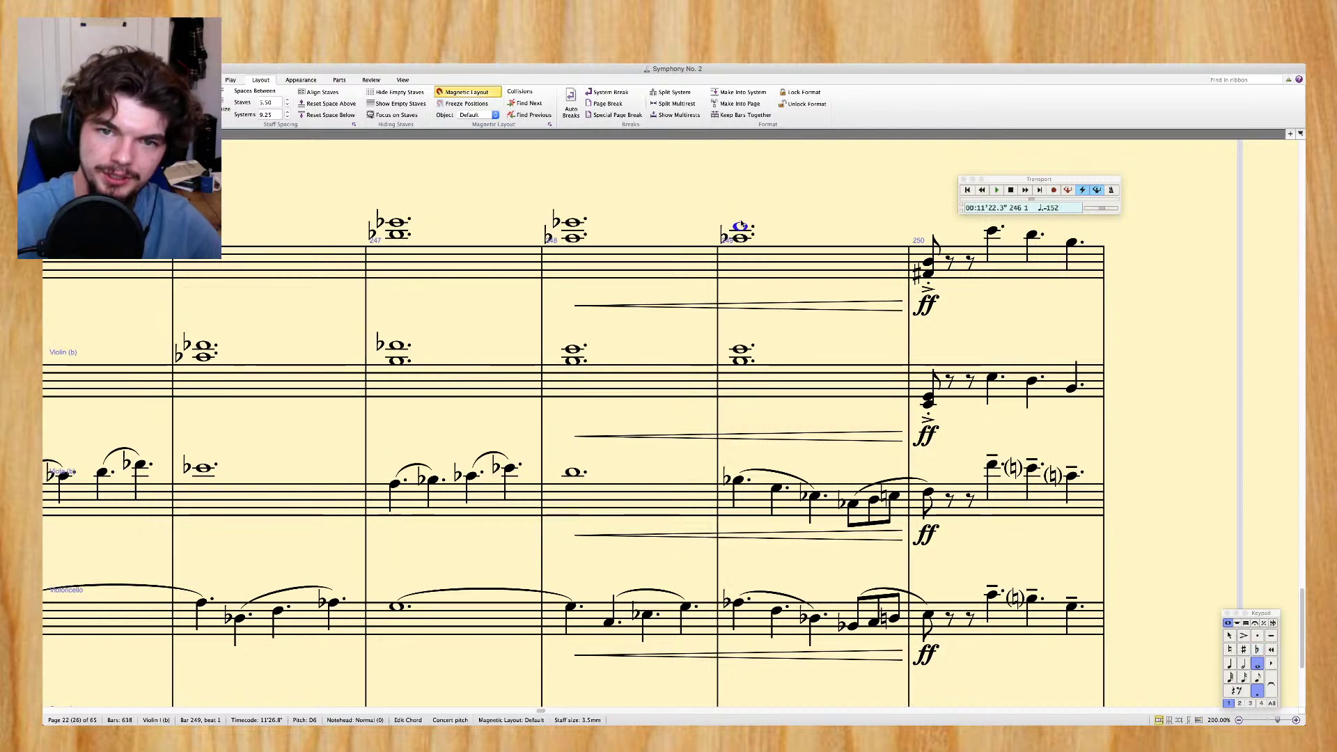
{"action": "key", "text": "KP_9"}
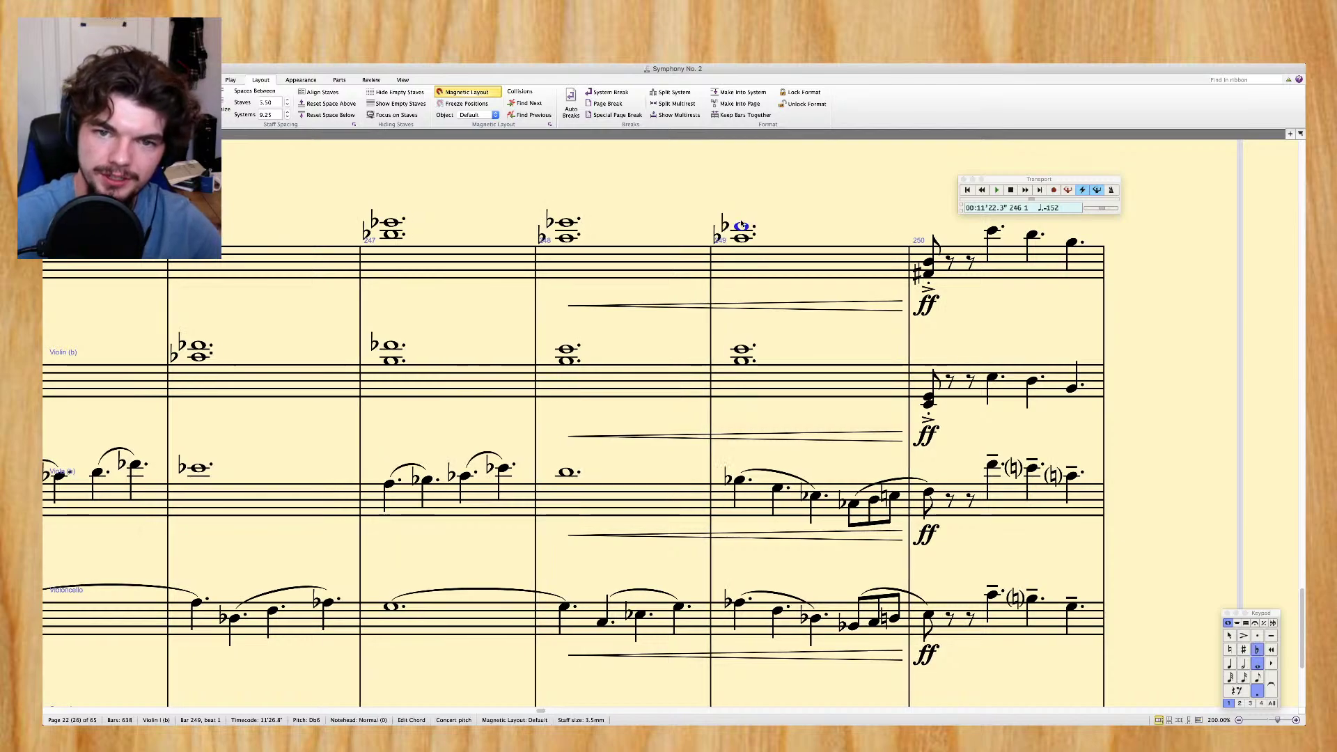
{"action": "left_click", "coordinate": [743, 361]}
{"action": "left_click_drag", "start_coordinate": [742, 361], "coordinate": [743, 364]}
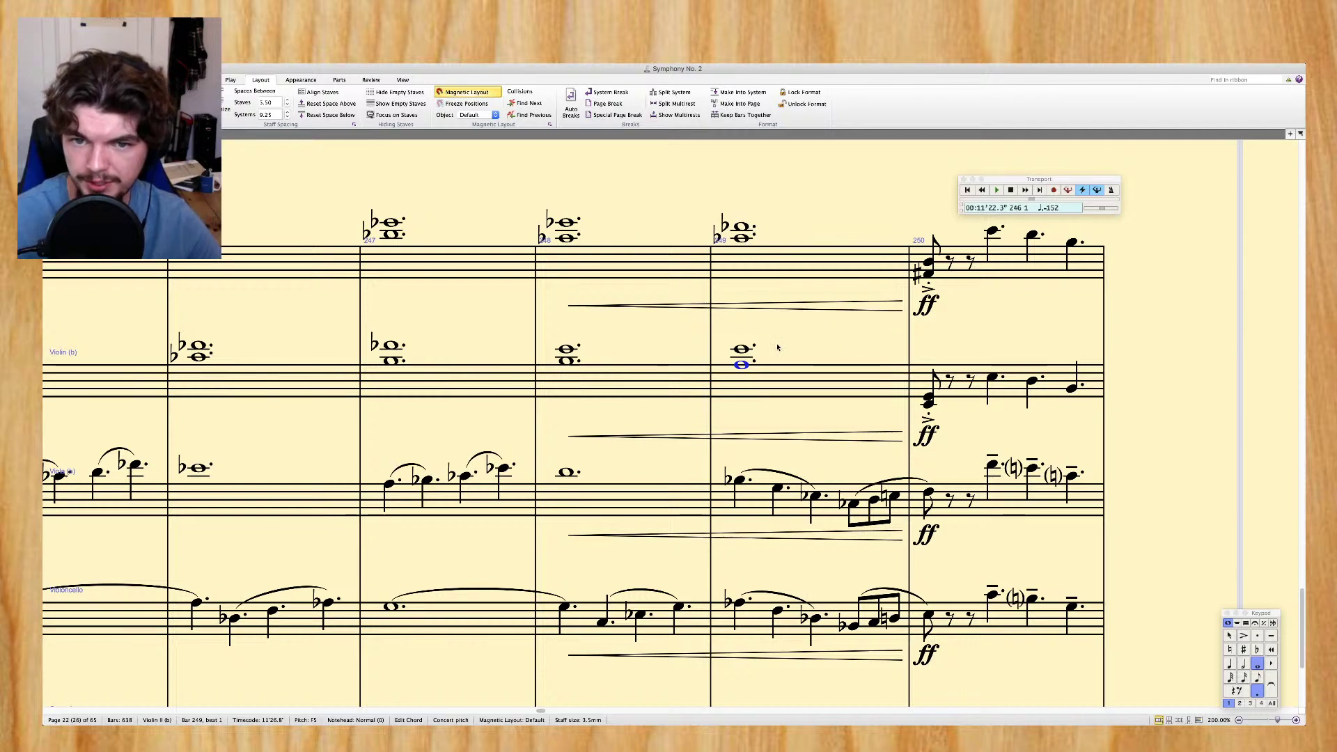
Raise the upper notes of the opening chords in bar 250 to B5 in Violin II and C6 in Violin I
{"action": "left_click", "coordinate": [930, 400]}
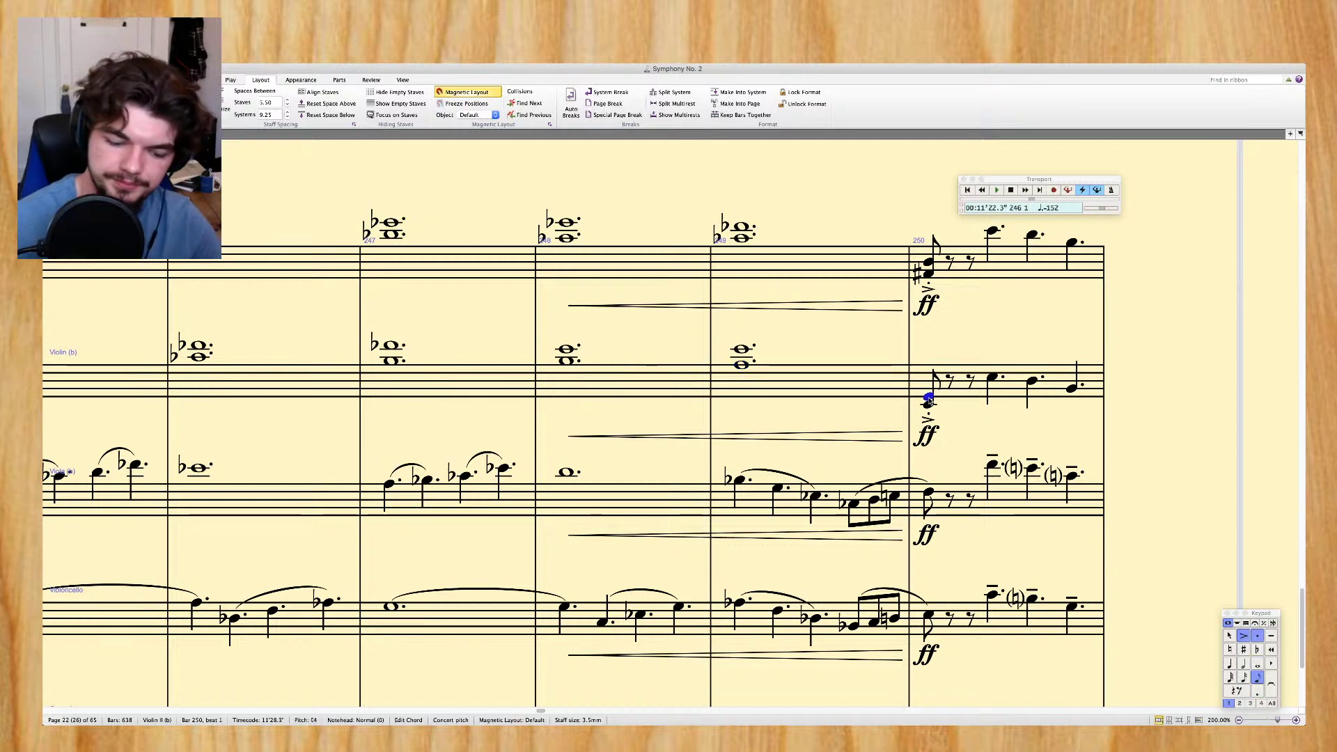
{"action": "key", "text": "Up"}
{"action": "key", "text": "Up"}
{"action": "key", "text": "Up"}
{"action": "key", "text": "Up"}
{"action": "key", "text": "Up"}
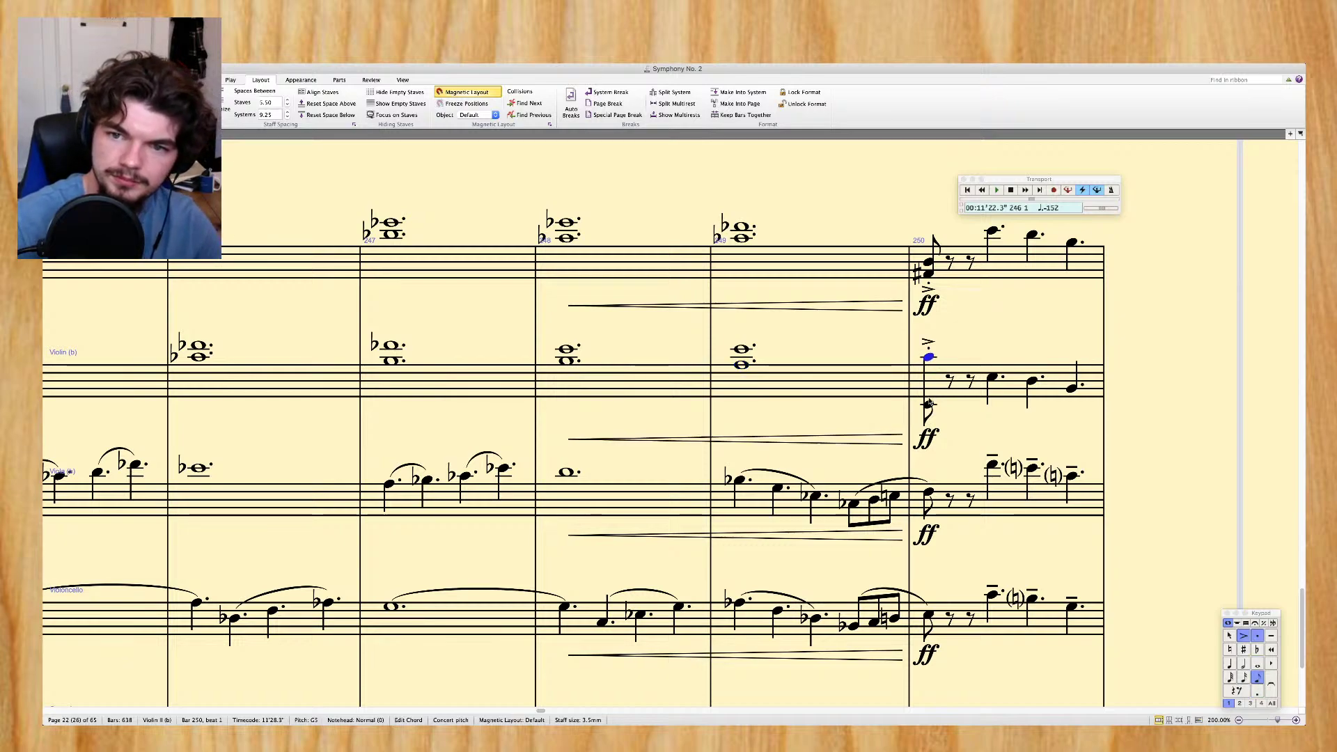
{"action": "key", "text": "Down"}
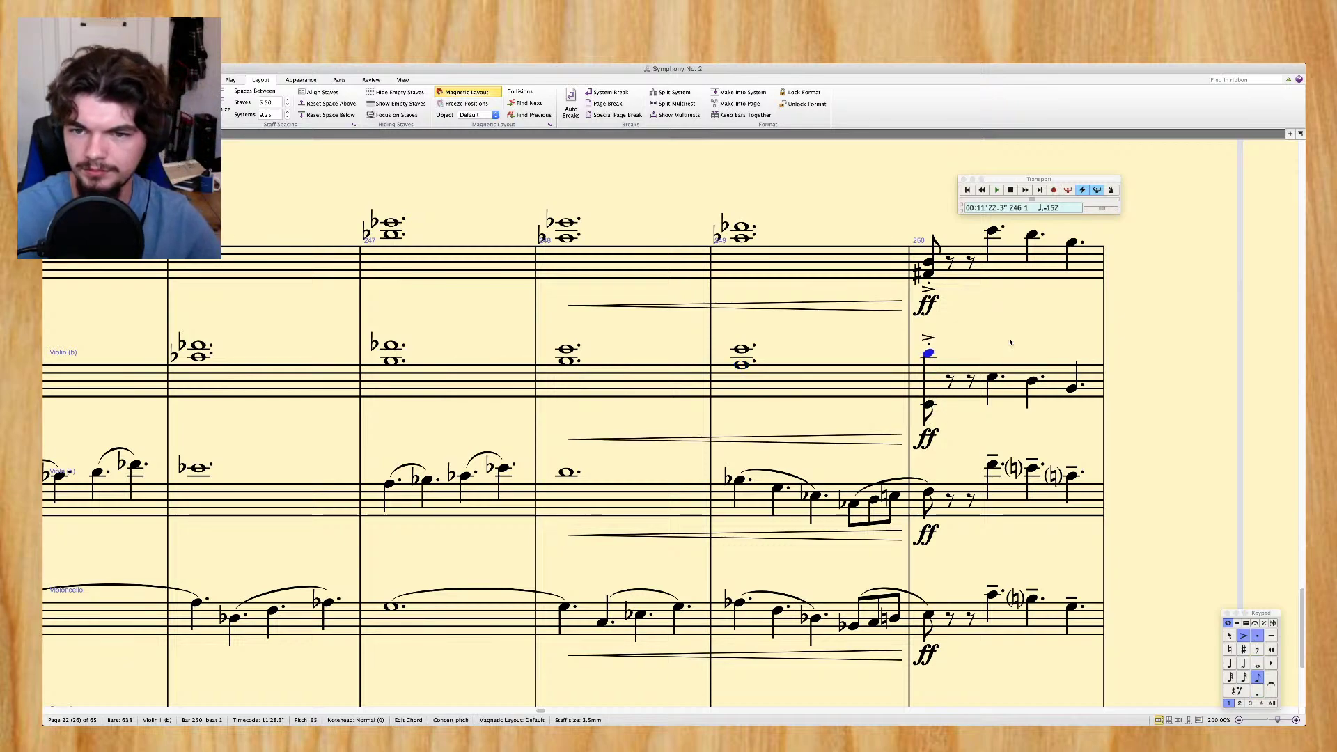
{"action": "key", "text": "Escape"}
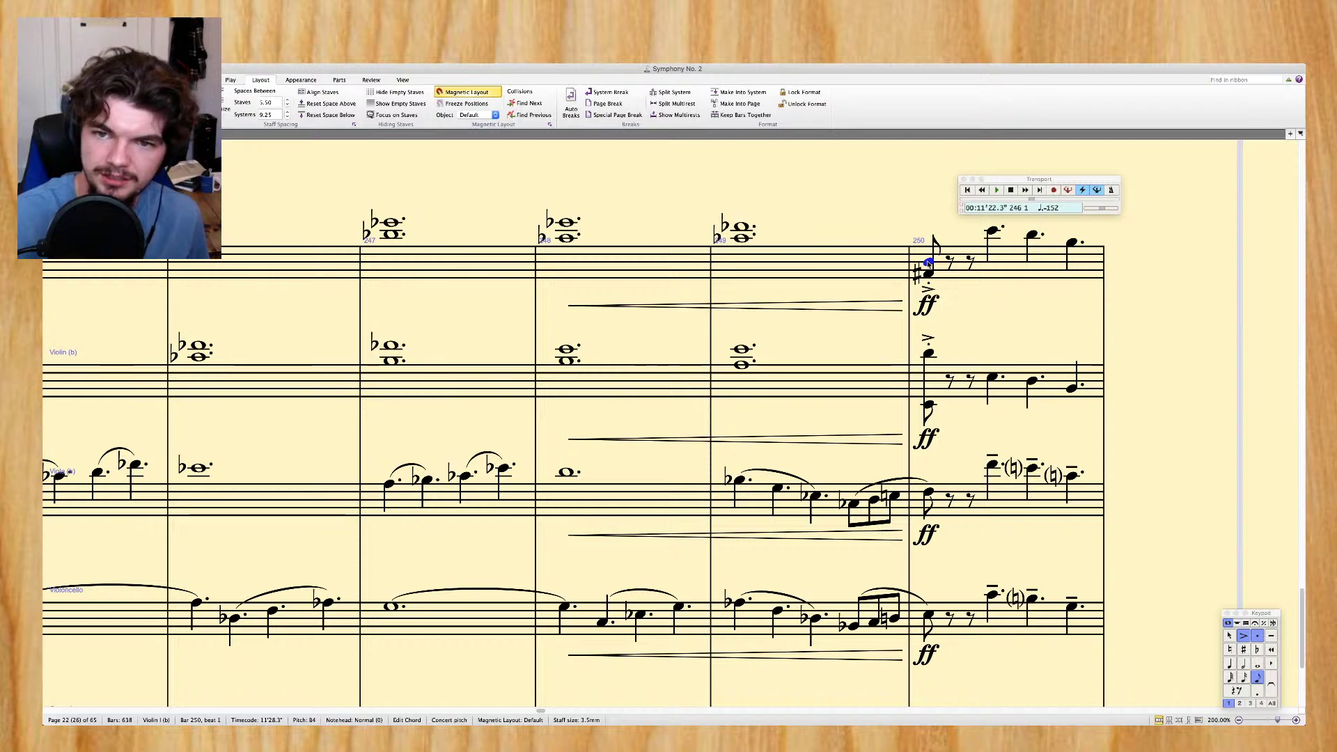
{"action": "key", "text": "ctrl+Up"}
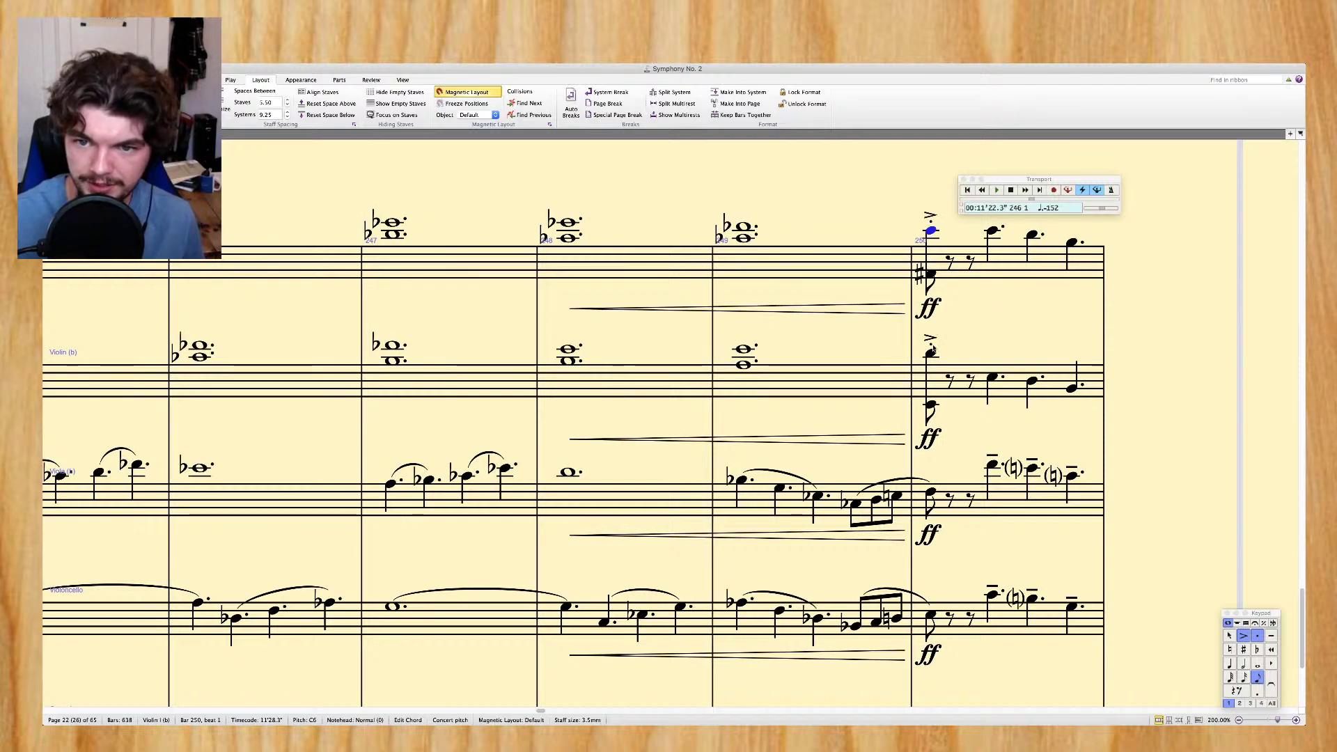
Raise the lower notes of the opening chords in bar 250 to E5 in Violin II and F-sharp 5 in Violin I
{"action": "left_click", "coordinate": [931, 405]}
{"action": "key", "text": "Up"}
{"action": "key", "text": "Up"}
{"action": "key", "text": "Up"}
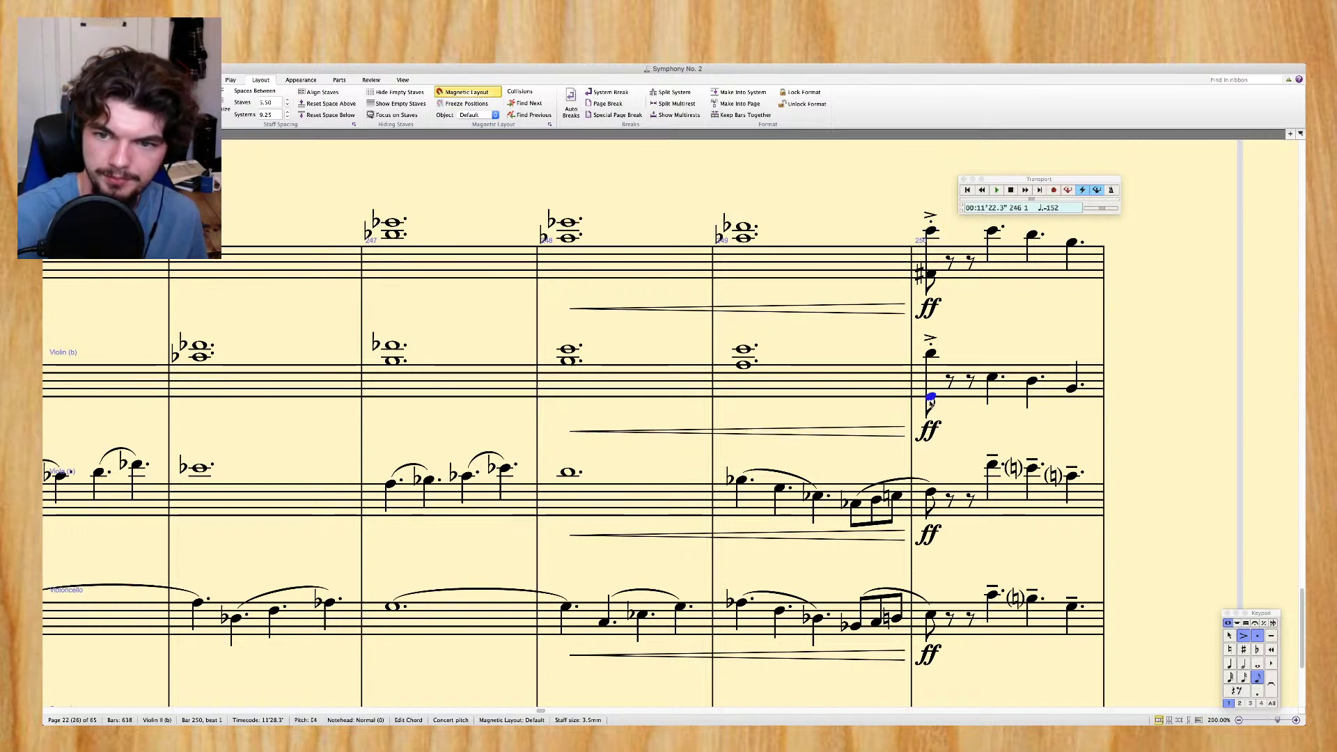
{"action": "key", "text": "ctrl+Up"}
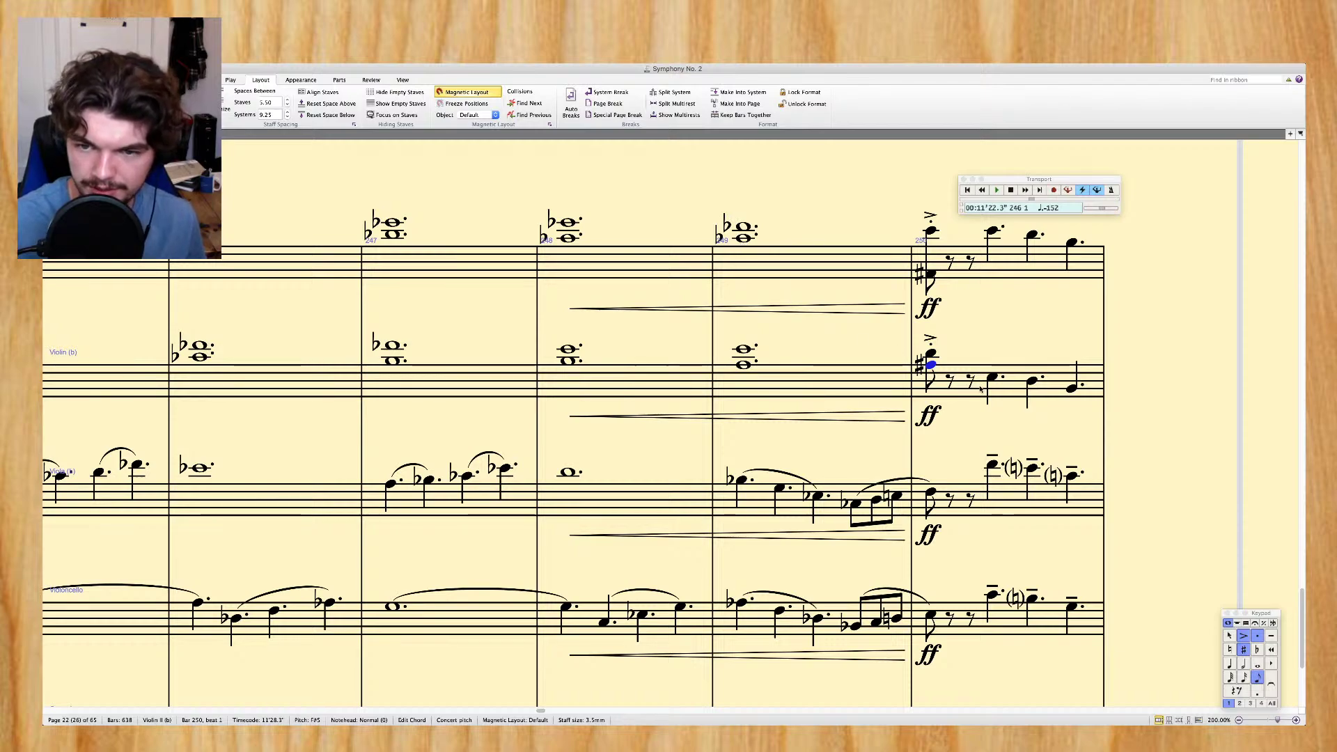
{"action": "key", "text": "Down"}
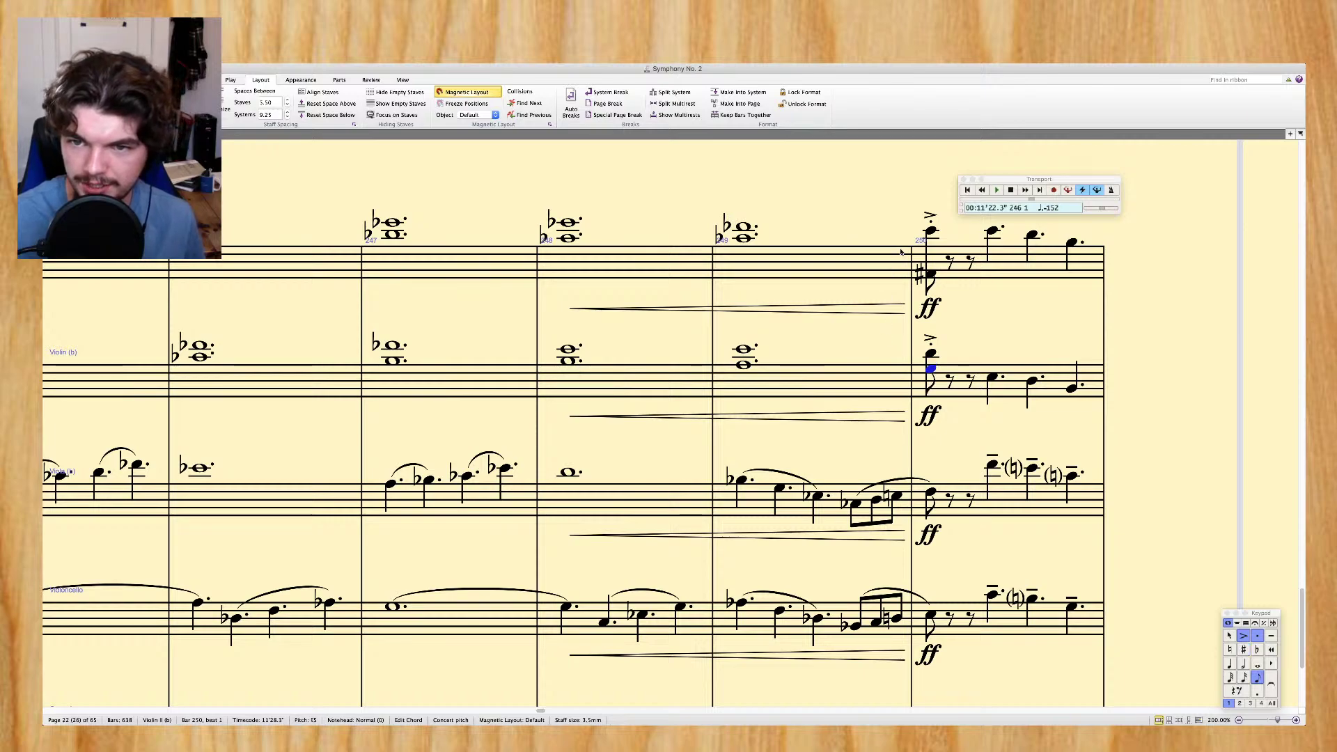
{"action": "left_click", "coordinate": [932, 275]}
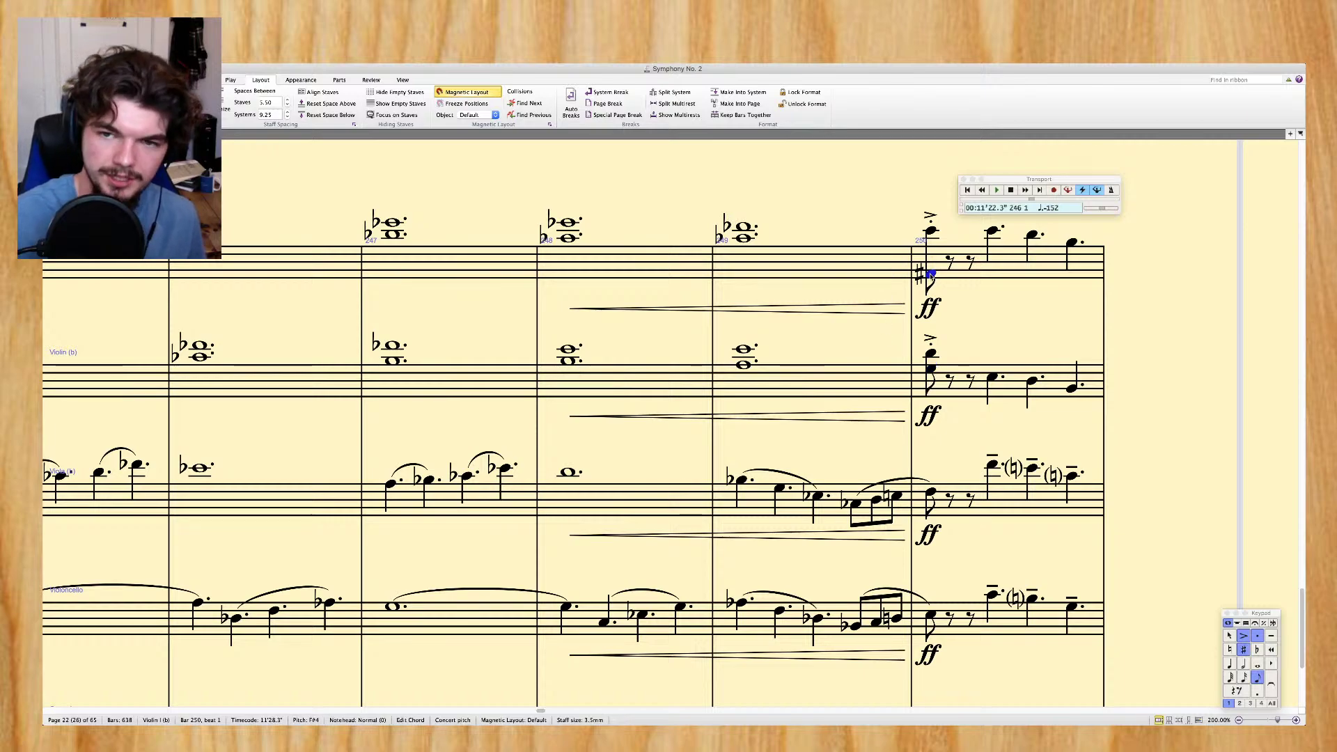
{"action": "key", "text": "ctrl+Up"}
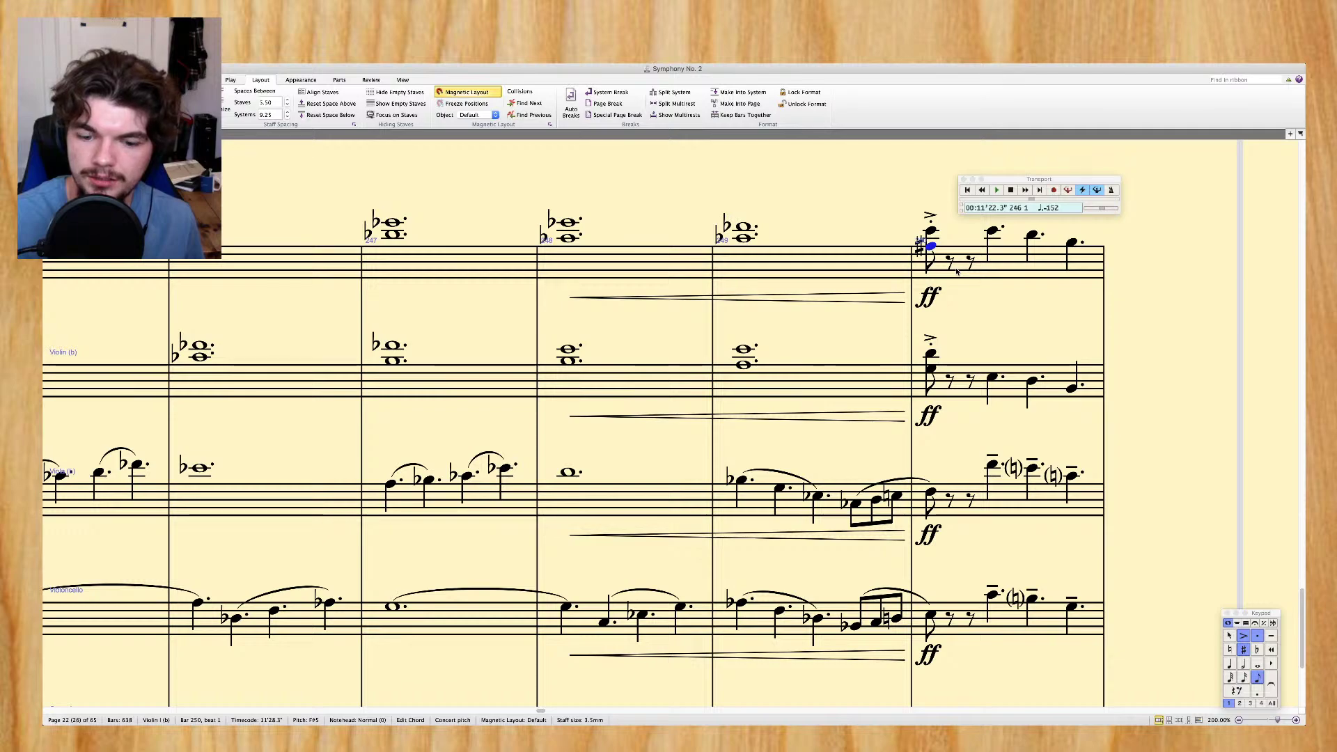
Add tenuto marks to both violins from beat 2 of bar 250 through the first note of bar 251
{"action": "scroll", "coordinate": [958, 272], "scroll_direction": "right", "scroll_amount": 2}
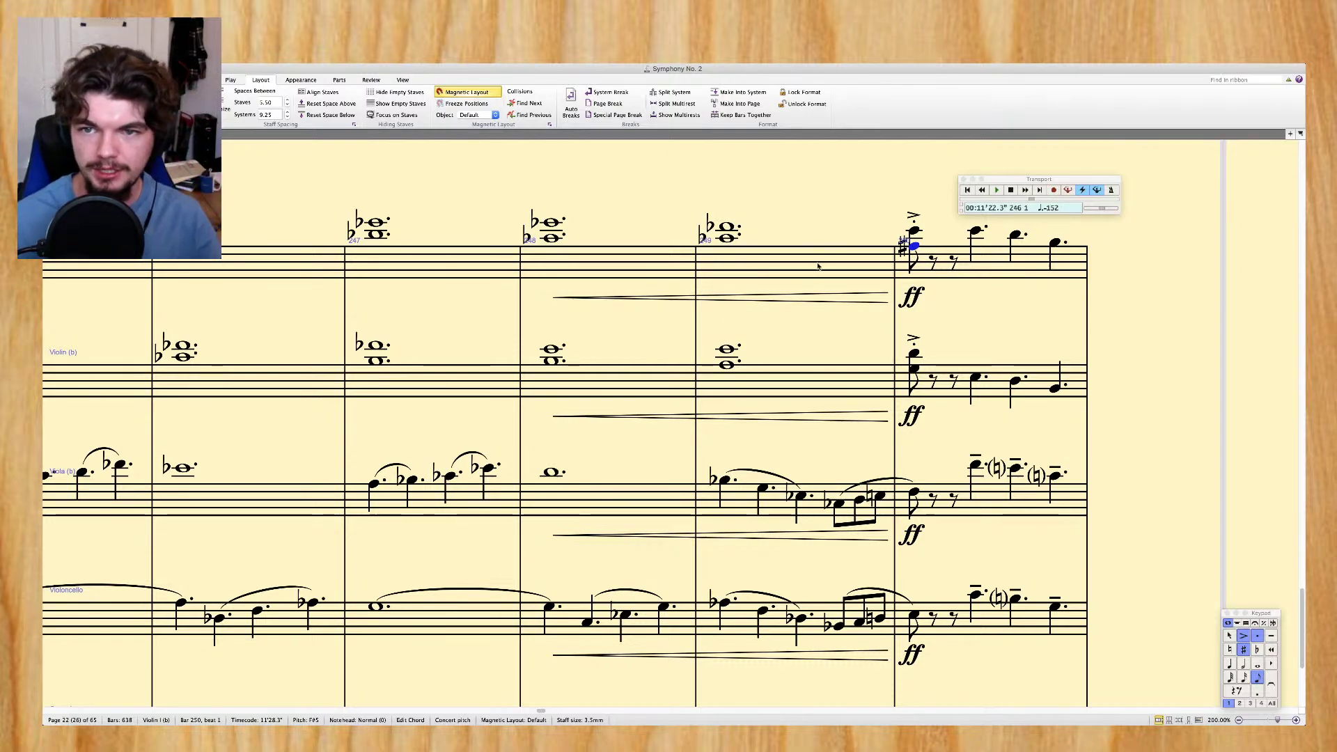
{"action": "scroll", "coordinate": [819, 266], "scroll_direction": "left", "scroll_amount": 2}
{"action": "scroll", "coordinate": [819, 266], "scroll_direction": "right", "scroll_amount": 10}
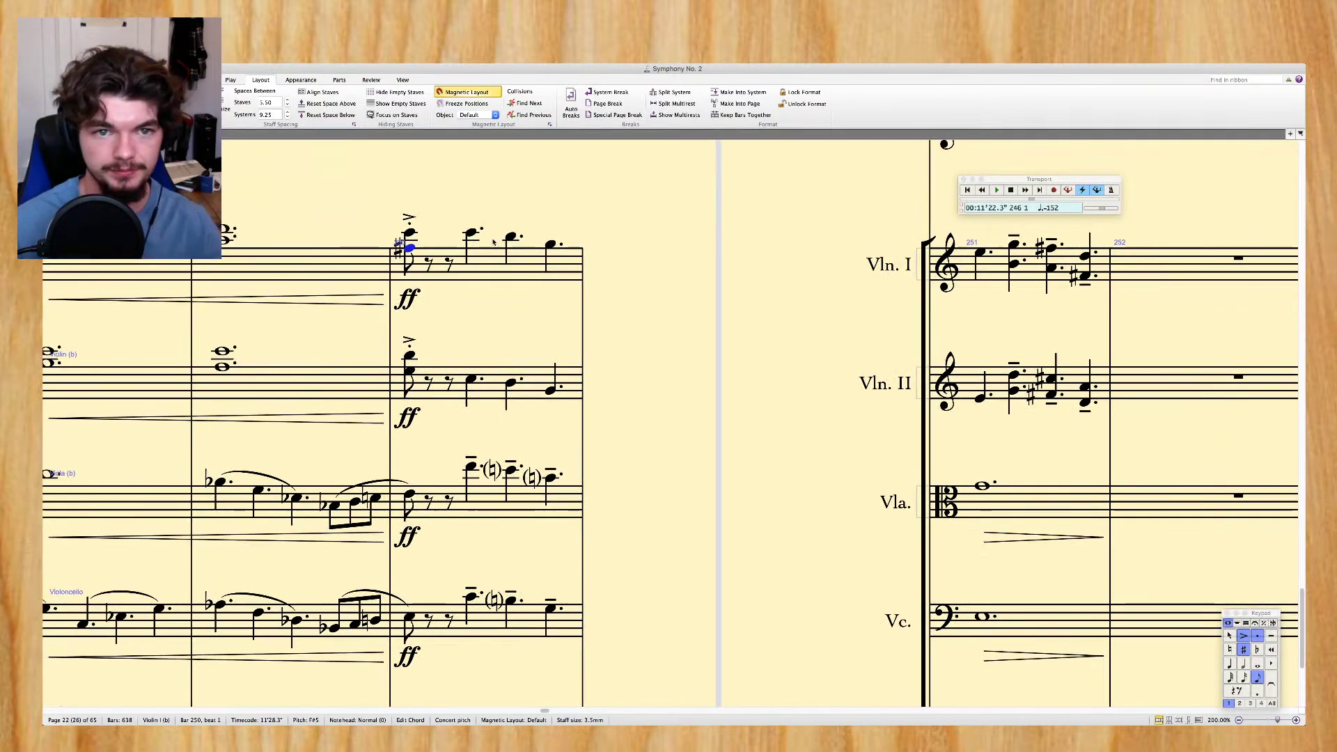
{"action": "left_click", "coordinate": [471, 234]}
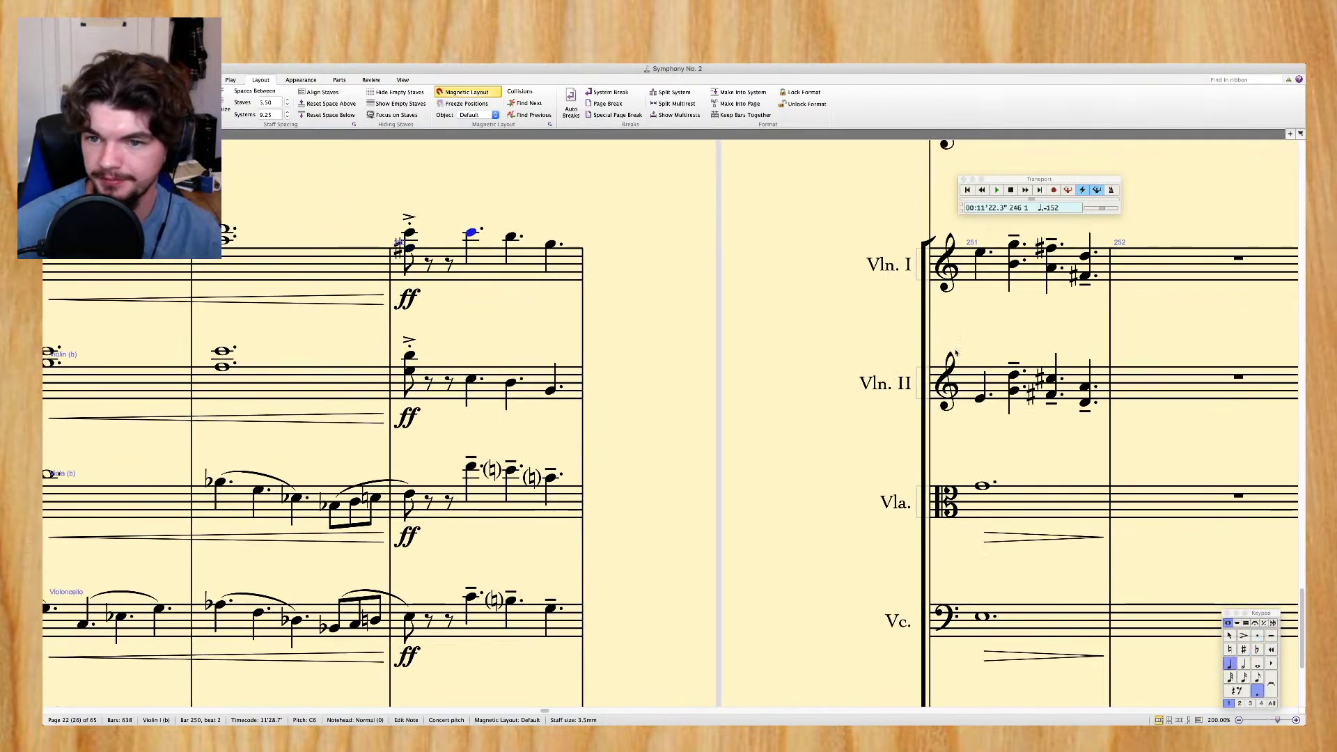
{"action": "left_click", "coordinate": [979, 398], "text": "shift"}
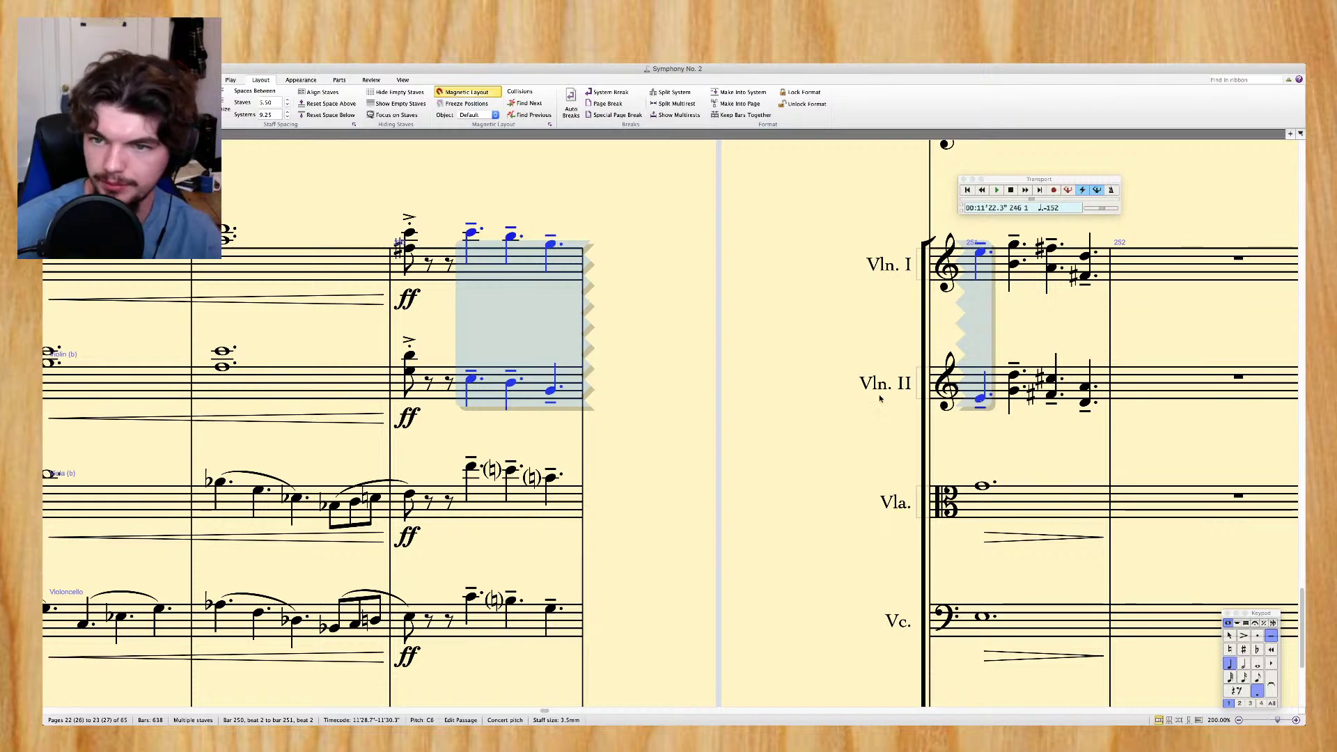
{"action": "left_click", "coordinate": [770, 392]}
Review the string parts after bar 251 and the earlier passage back to bar 235
{"action": "scroll", "coordinate": [770, 392], "scroll_direction": "right", "scroll_amount": 4}
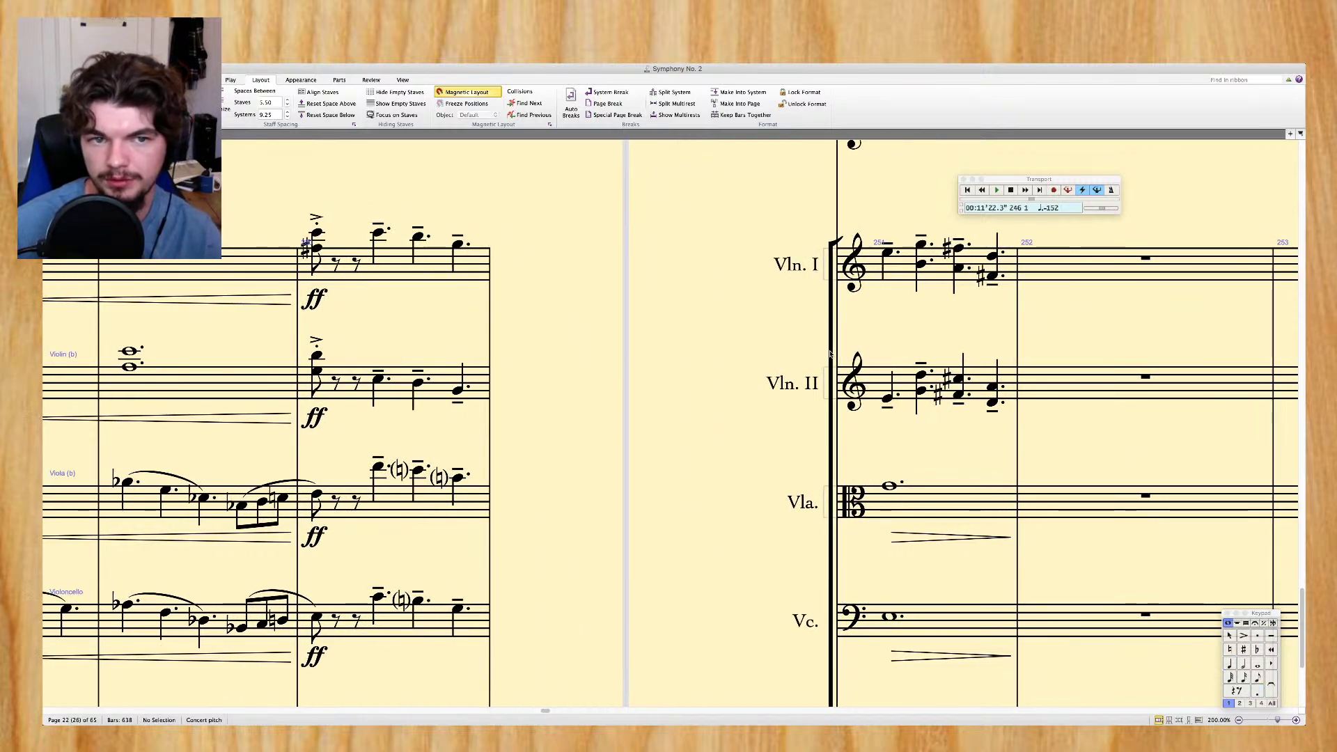
{"action": "scroll", "coordinate": [898, 346], "scroll_direction": "down", "scroll_amount": 1}
{"action": "scroll", "coordinate": [898, 346], "scroll_direction": "right", "scroll_amount": 3}
{"action": "scroll", "coordinate": [898, 347], "scroll_direction": "right", "scroll_amount": 10}
{"action": "scroll", "coordinate": [898, 346], "scroll_direction": "left", "scroll_amount": 20}
{"action": "scroll", "coordinate": [898, 347], "scroll_direction": "left", "scroll_amount": 20}
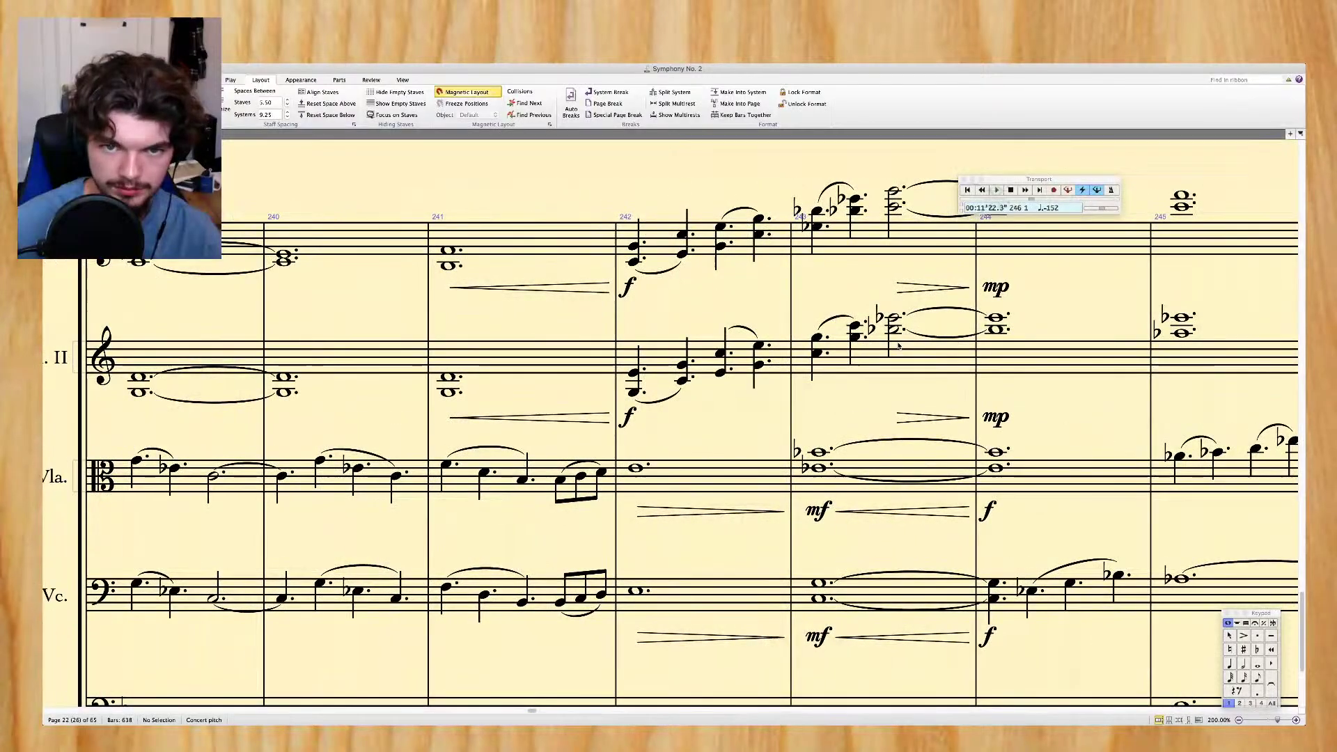
{"action": "scroll", "coordinate": [898, 346], "scroll_direction": "left", "scroll_amount": 20}
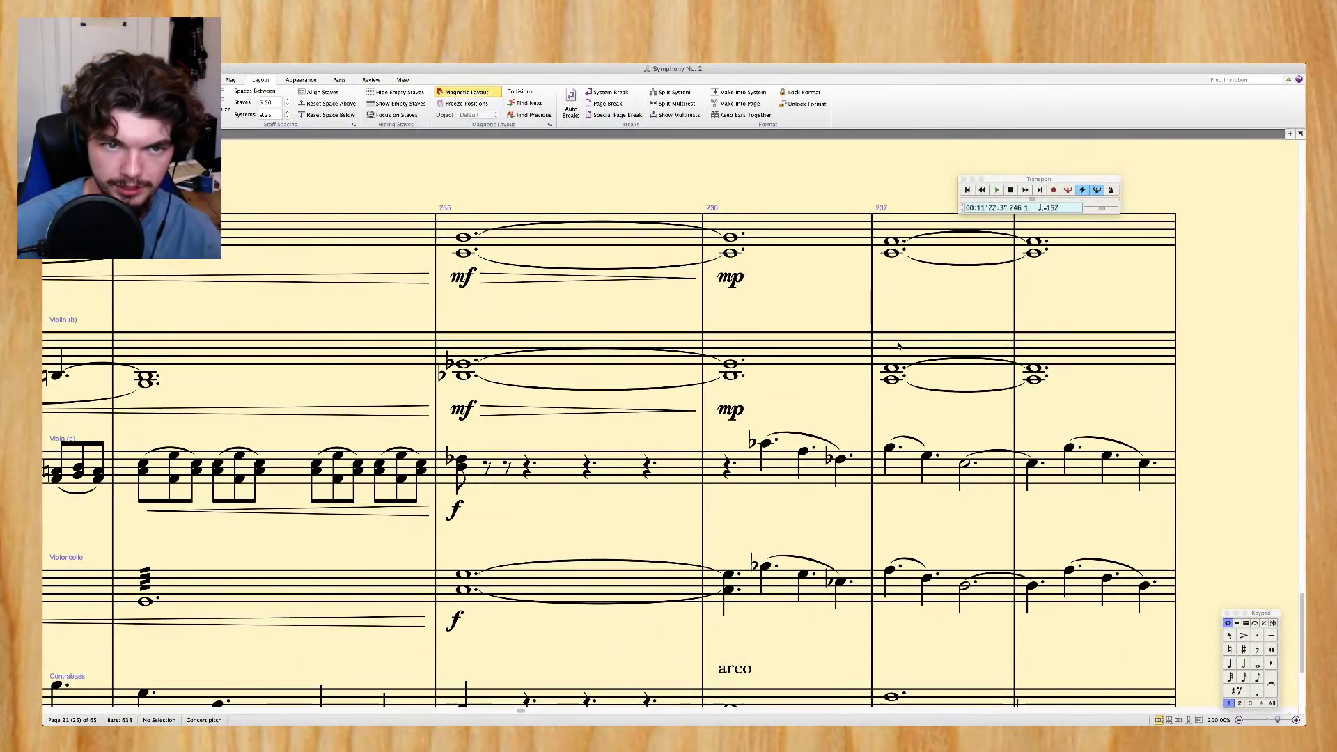
Play the score from bar 236 through the revised string passage into bar 254
{"action": "scroll", "coordinate": [898, 346], "scroll_direction": "right", "scroll_amount": 10}
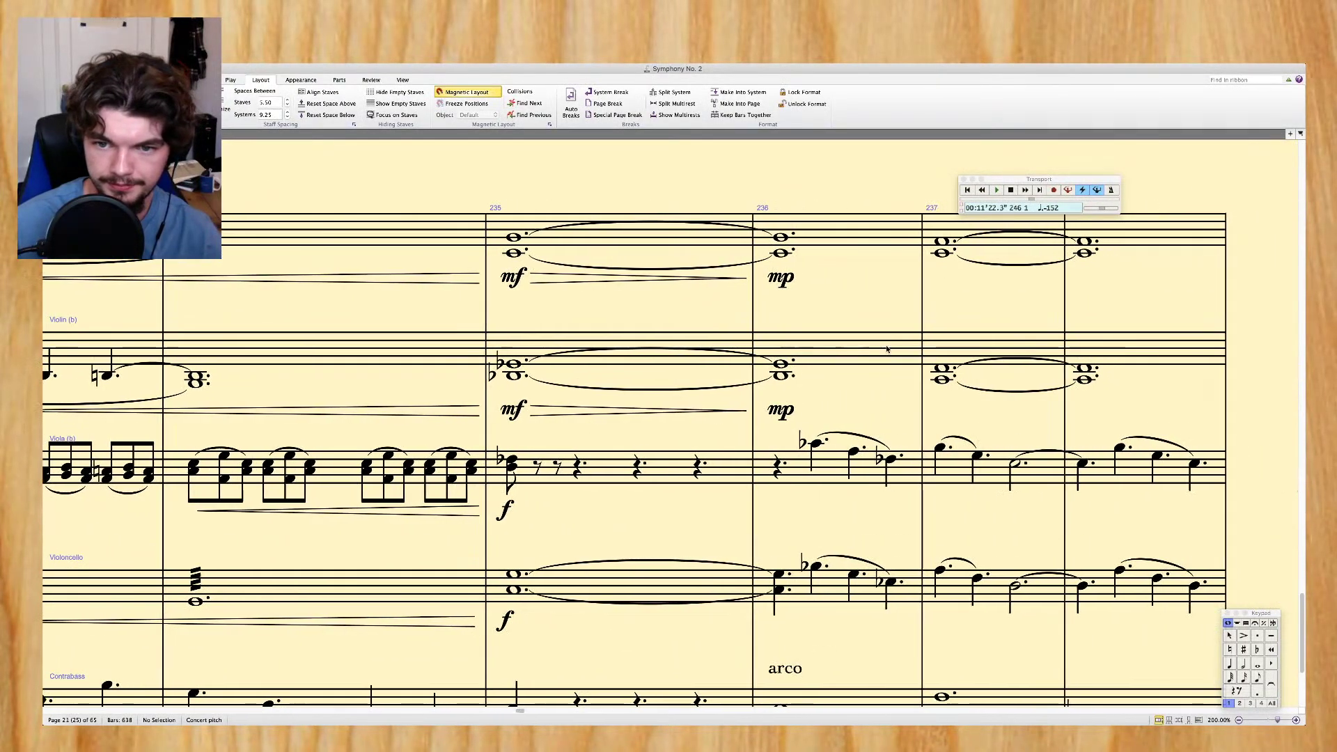
{"action": "left_click", "coordinate": [748, 316]}
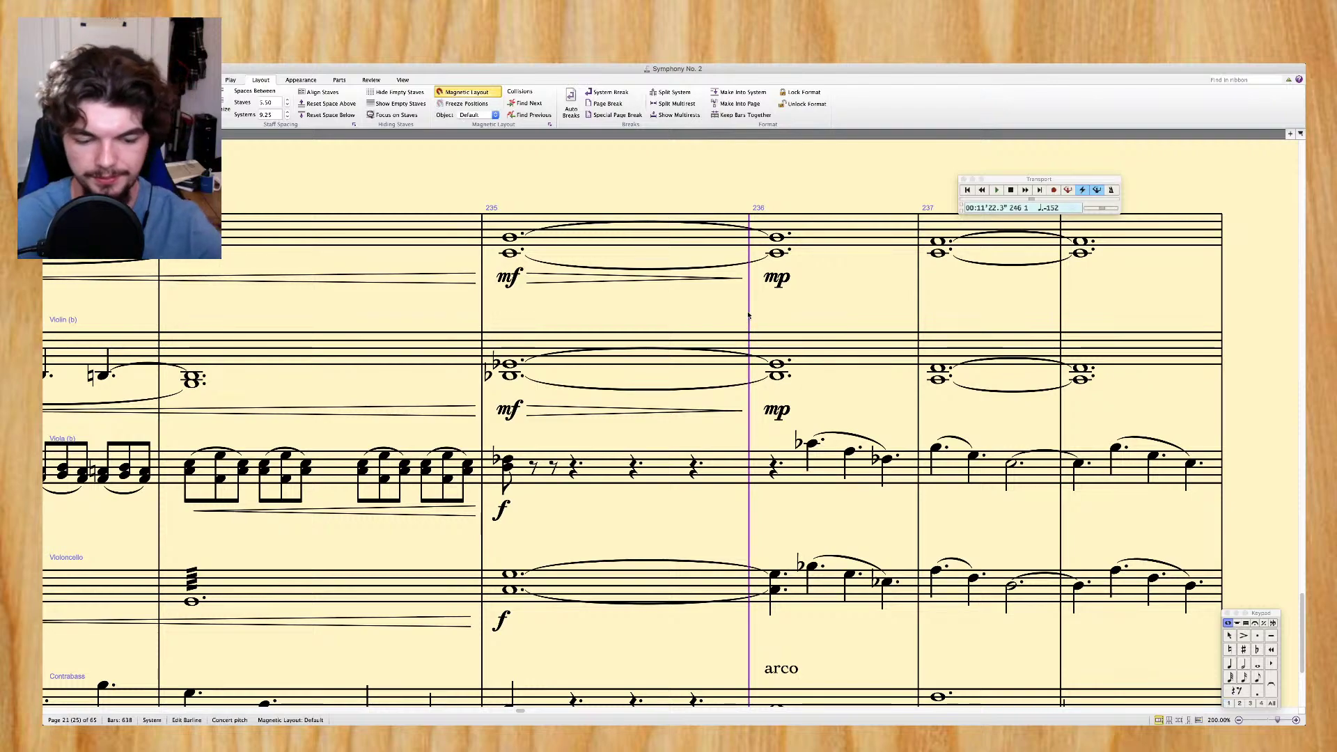
{"action": "key", "text": "super+minus"}
{"action": "key", "text": "super+minus"}
{"action": "key", "text": "super+minus"}
{"action": "key", "text": "space"}
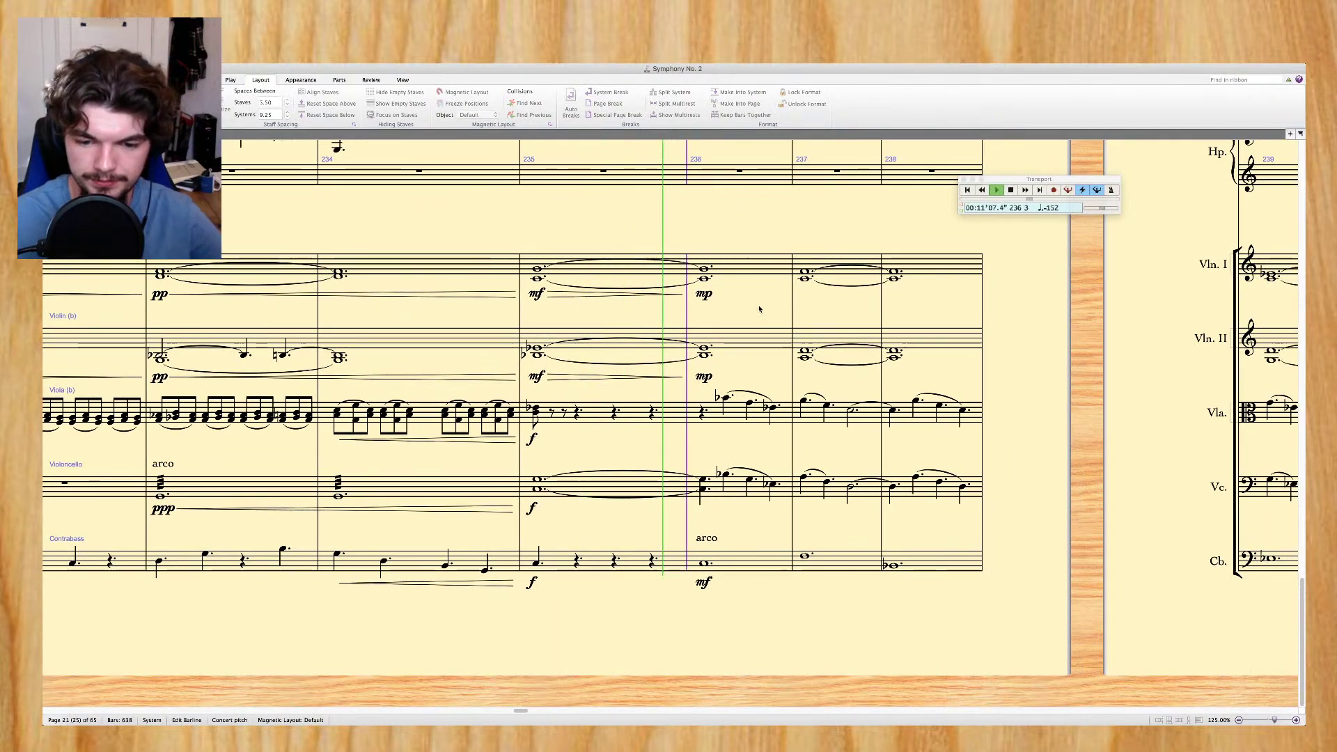
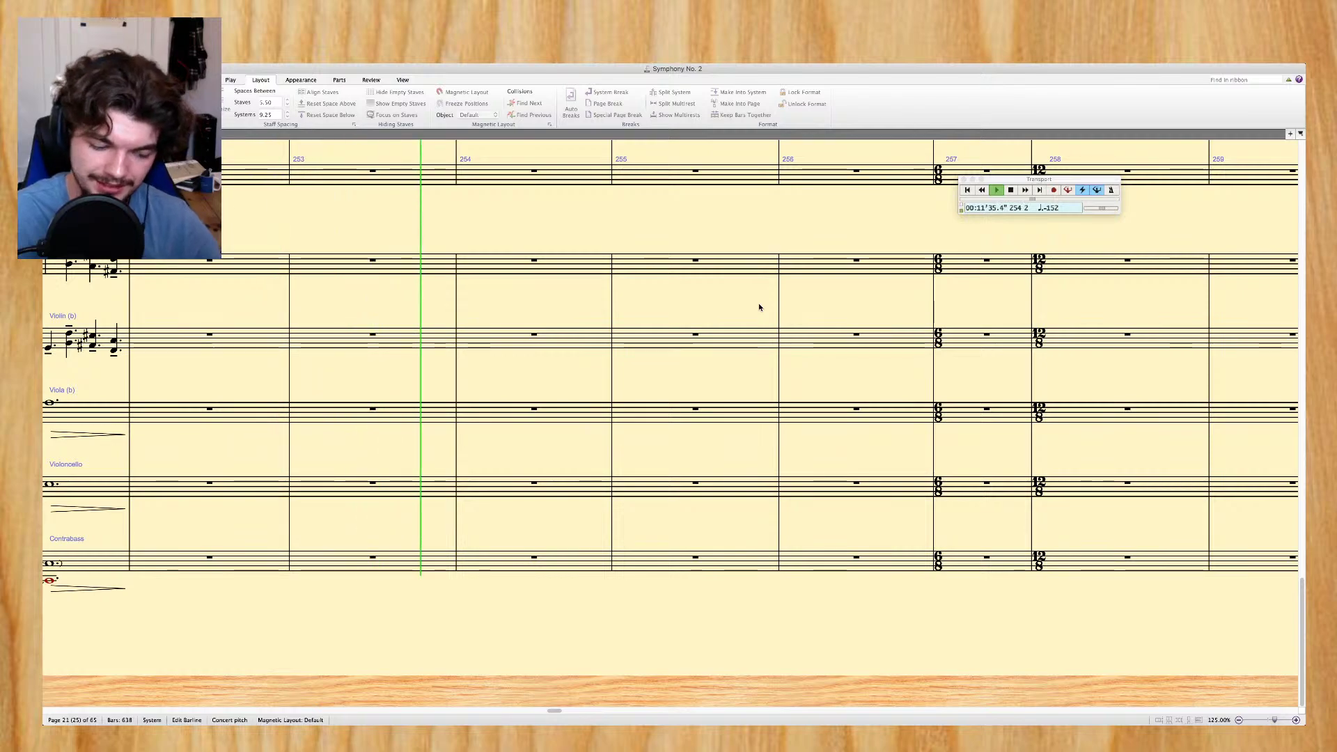
{"action": "key", "text": "Escape"}
Examine the string parts from bar 245 to bar 251, down to the contrabass line
{"action": "scroll", "coordinate": [696, 319], "scroll_direction": "left", "scroll_amount": 10}
{"action": "scroll", "coordinate": [697, 321], "scroll_direction": "down", "scroll_amount": 4}
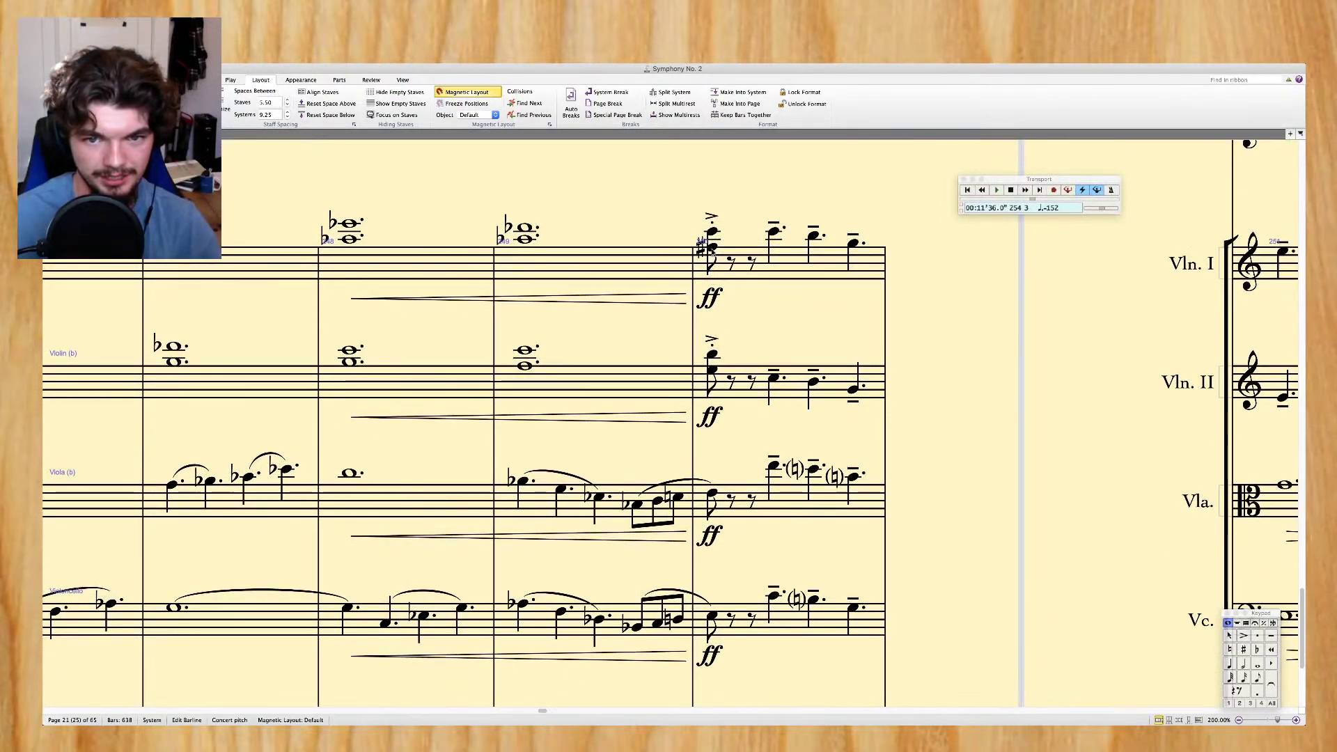
{"action": "key", "text": "Escape"}
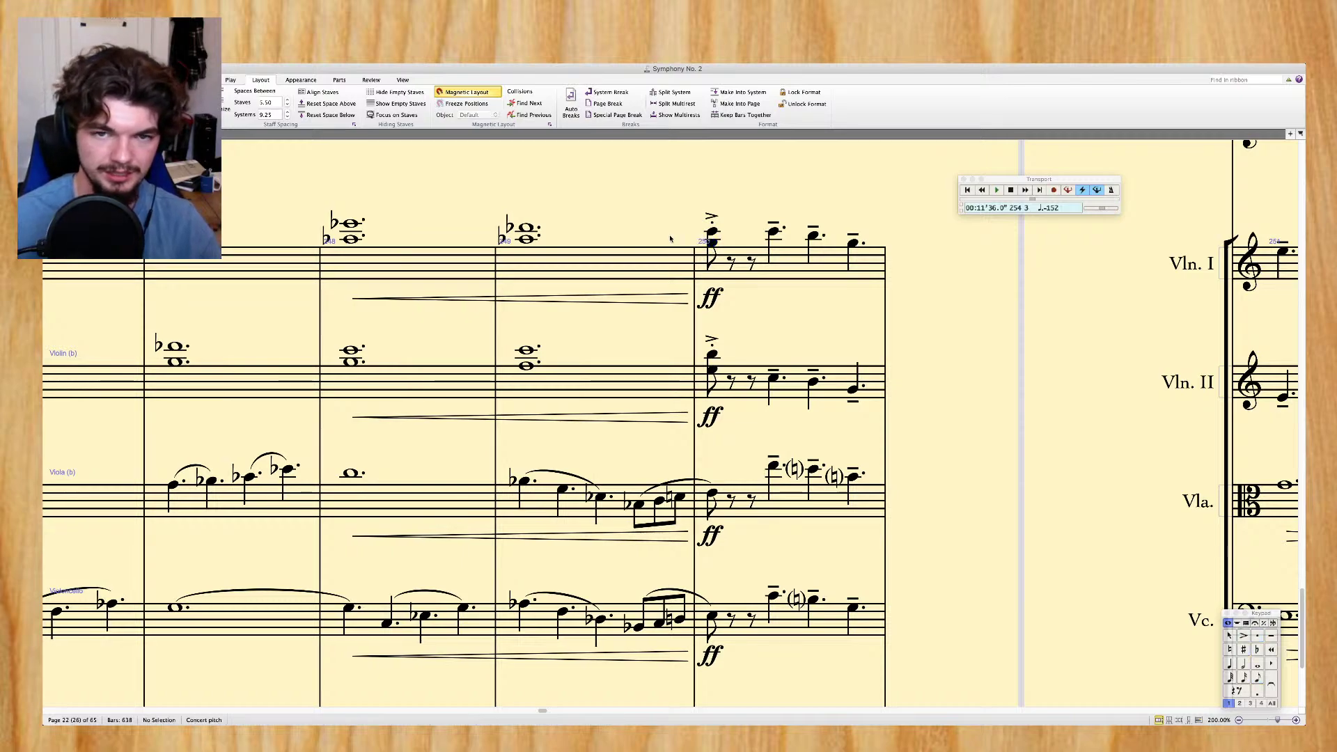
{"action": "scroll", "coordinate": [671, 239], "scroll_direction": "down", "scroll_amount": 1}
{"action": "scroll", "coordinate": [671, 239], "scroll_direction": "down", "scroll_amount": 5}
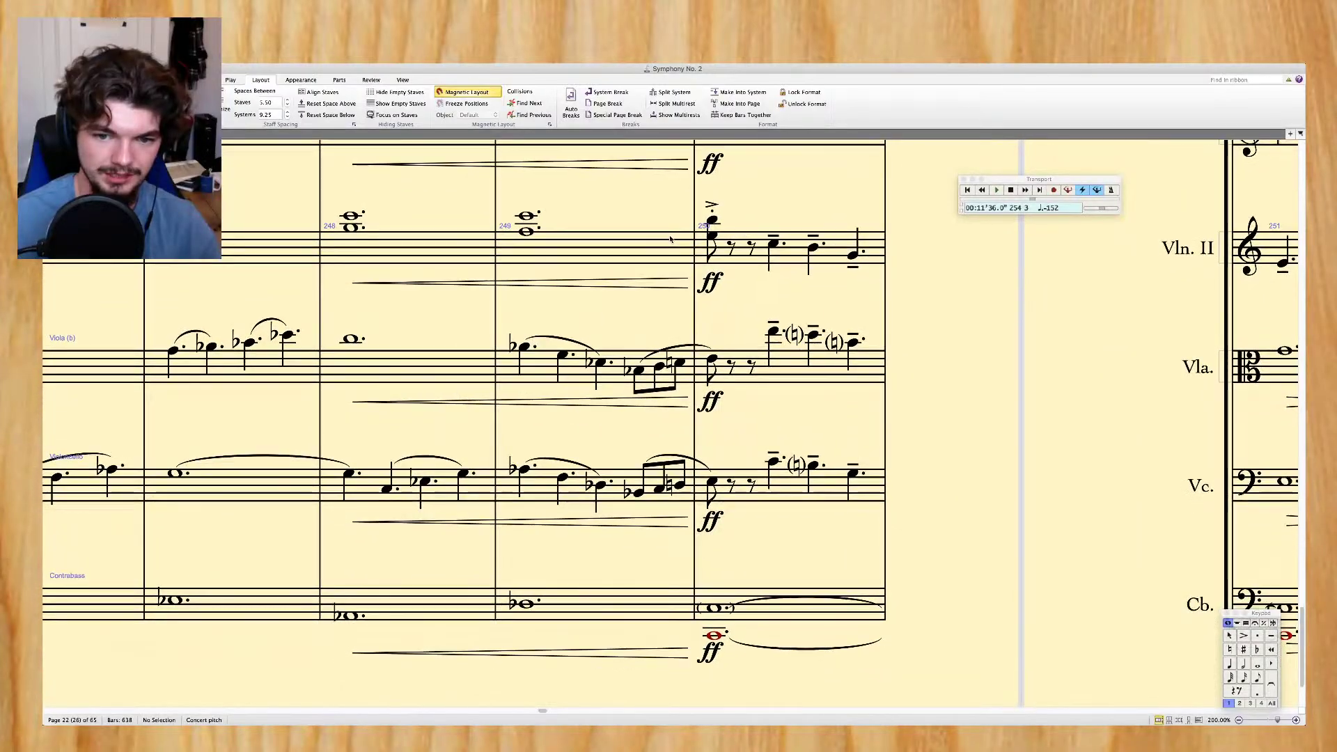
{"action": "scroll", "coordinate": [670, 239], "scroll_direction": "down", "scroll_amount": 2}
{"action": "scroll", "coordinate": [670, 239], "scroll_direction": "right", "scroll_amount": 5}
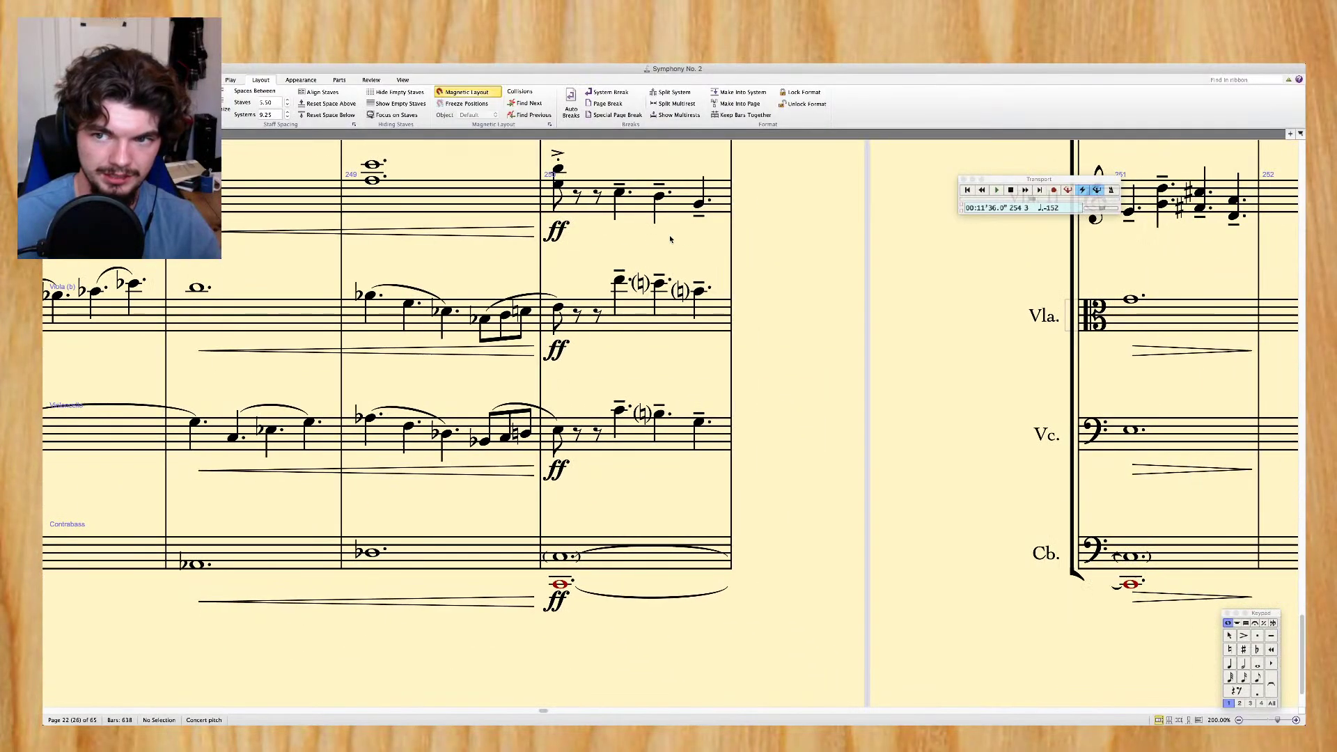
{"action": "scroll", "coordinate": [670, 239], "scroll_direction": "up", "scroll_amount": 1}
{"action": "scroll", "coordinate": [670, 239], "scroll_direction": "up", "scroll_amount": 4}
{"action": "scroll", "coordinate": [671, 239], "scroll_direction": "left", "scroll_amount": 8}
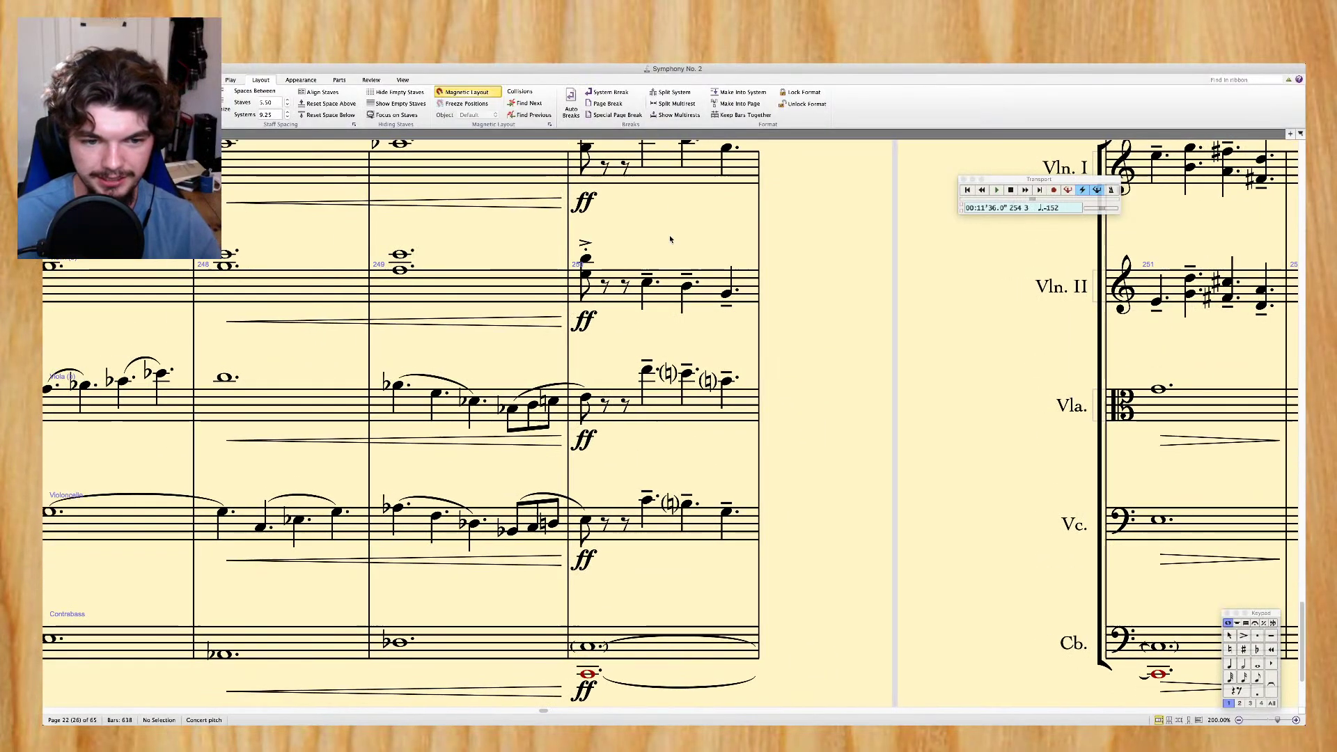
{"action": "scroll", "coordinate": [670, 239], "scroll_direction": "left", "scroll_amount": 9}
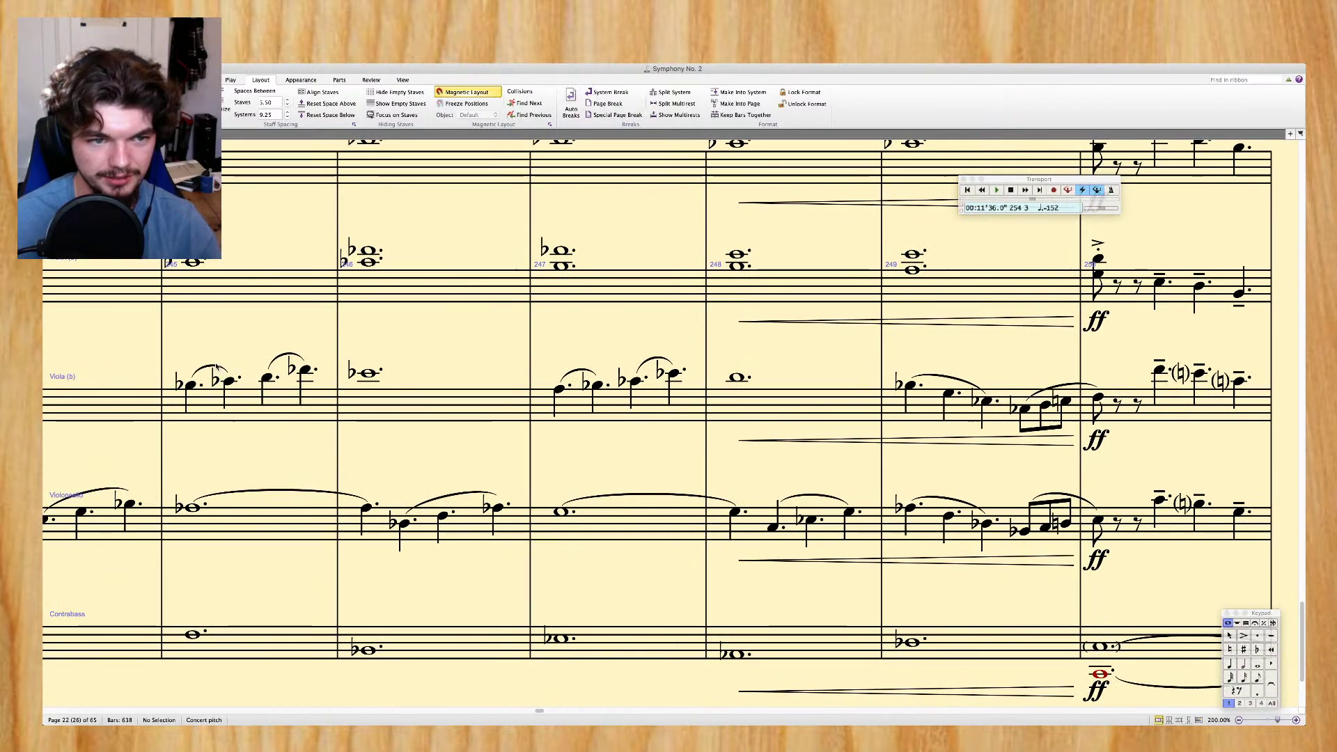
Play the passage from bar 243 through the string chords and into bar 251
{"action": "left_click", "coordinate": [162, 348]}
{"action": "scroll", "coordinate": [253, 307], "scroll_direction": "left", "scroll_amount": 20}
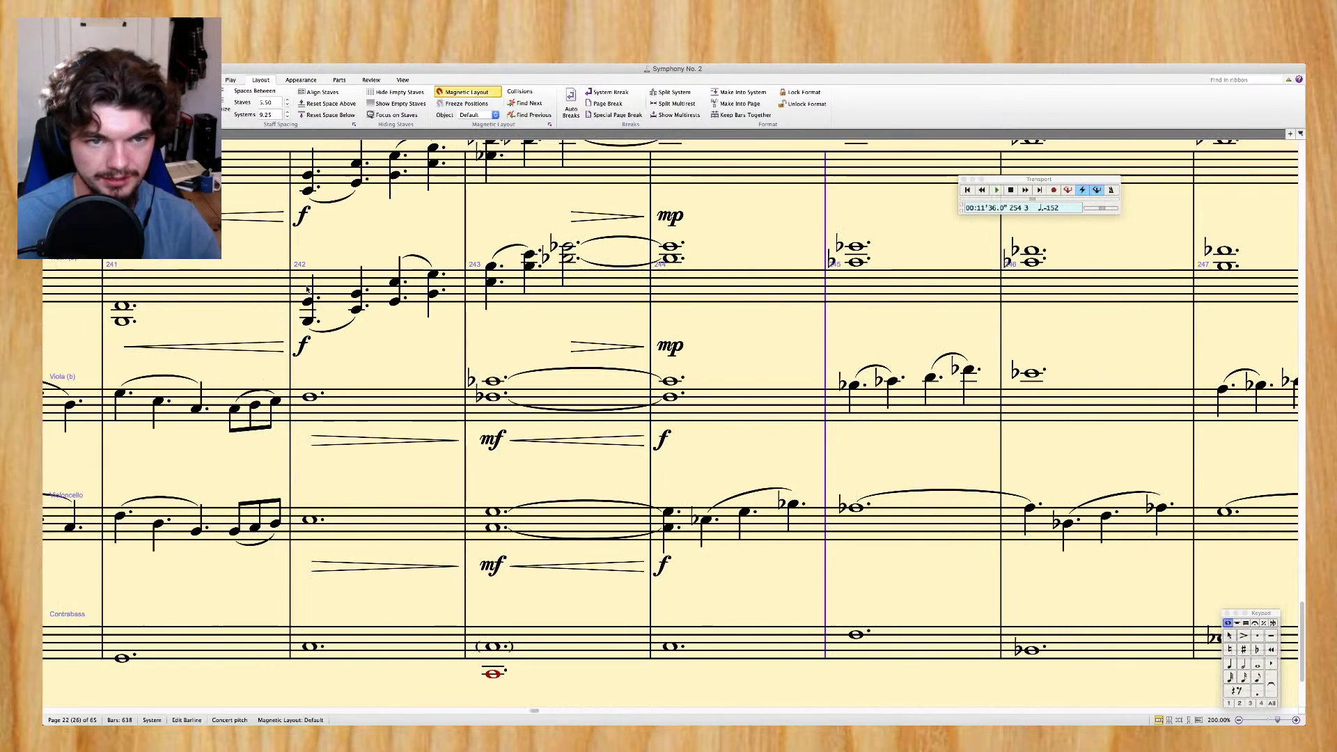
{"action": "left_click", "coordinate": [464, 330]}
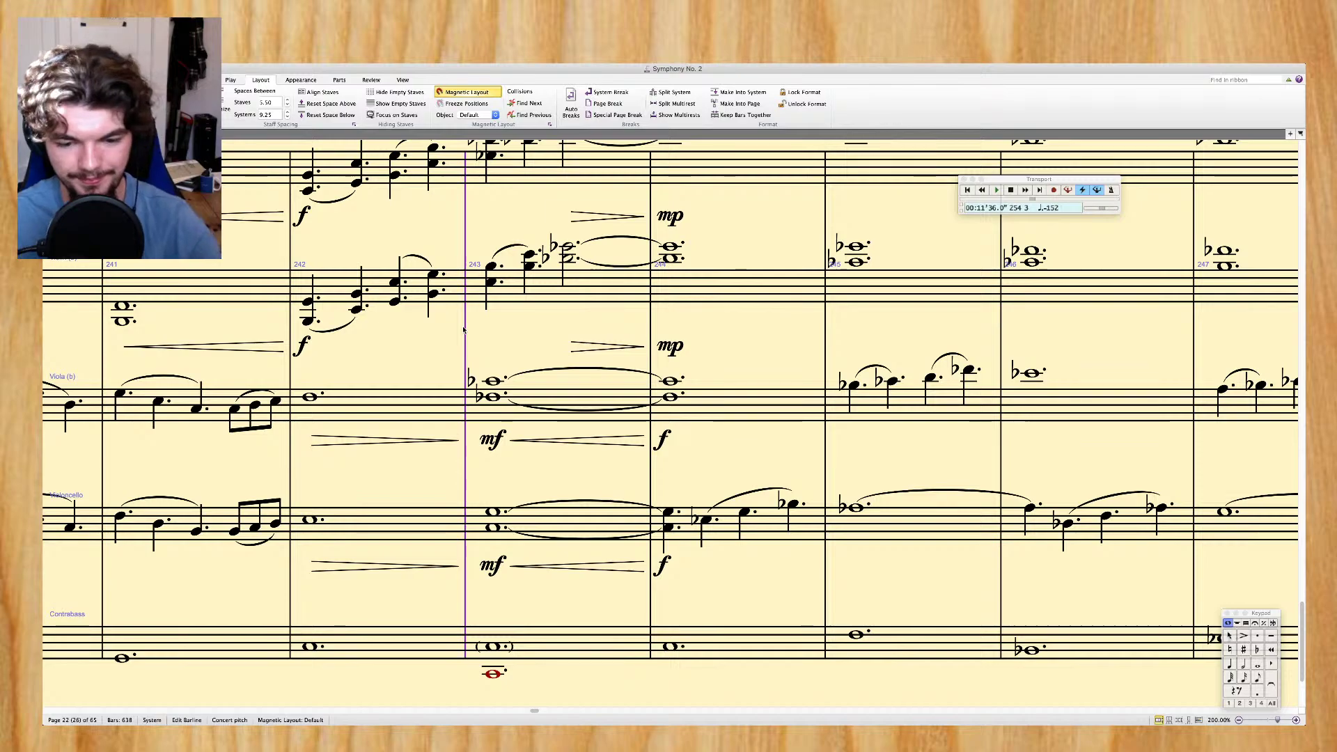
{"action": "key", "text": "super+minus"}
{"action": "key", "text": "space"}
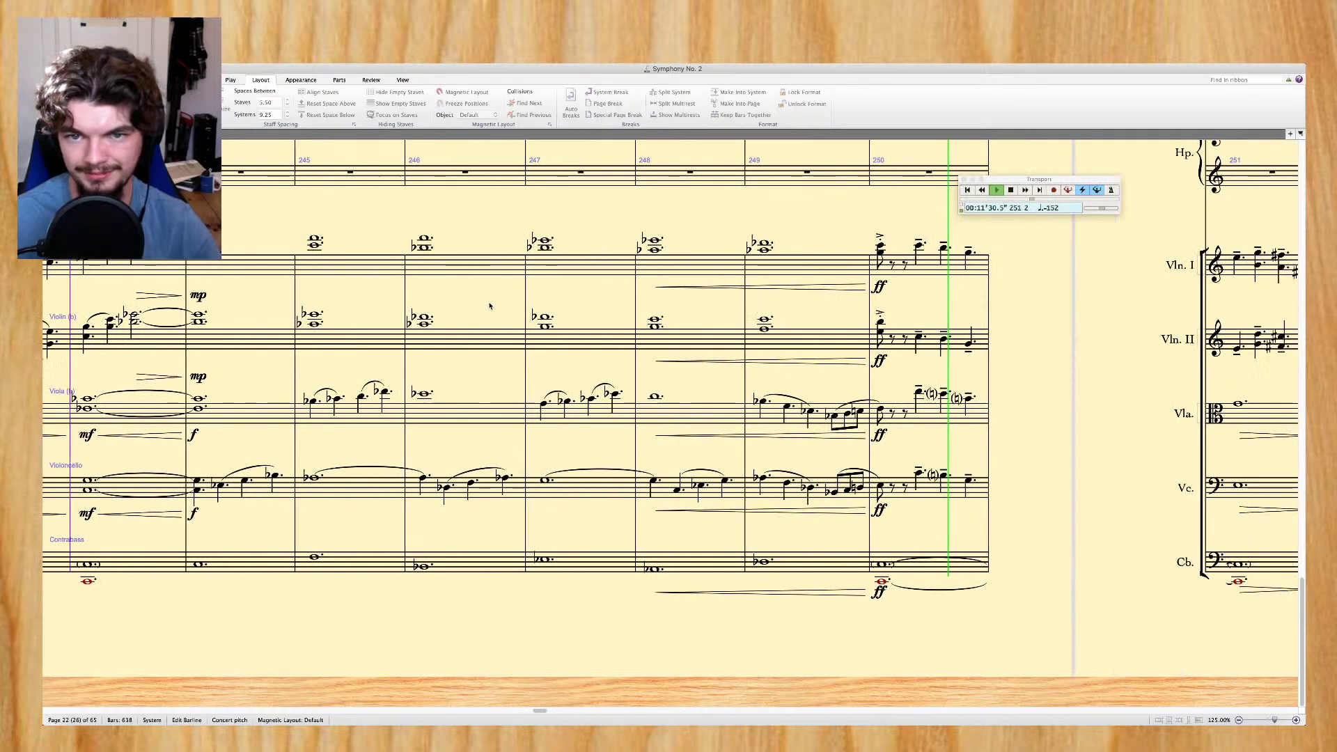
{"action": "key", "text": "space"}
Replay the string build-up from bar 246 into bar 252
{"action": "scroll", "coordinate": [490, 307], "scroll_direction": "up", "scroll_amount": 3}
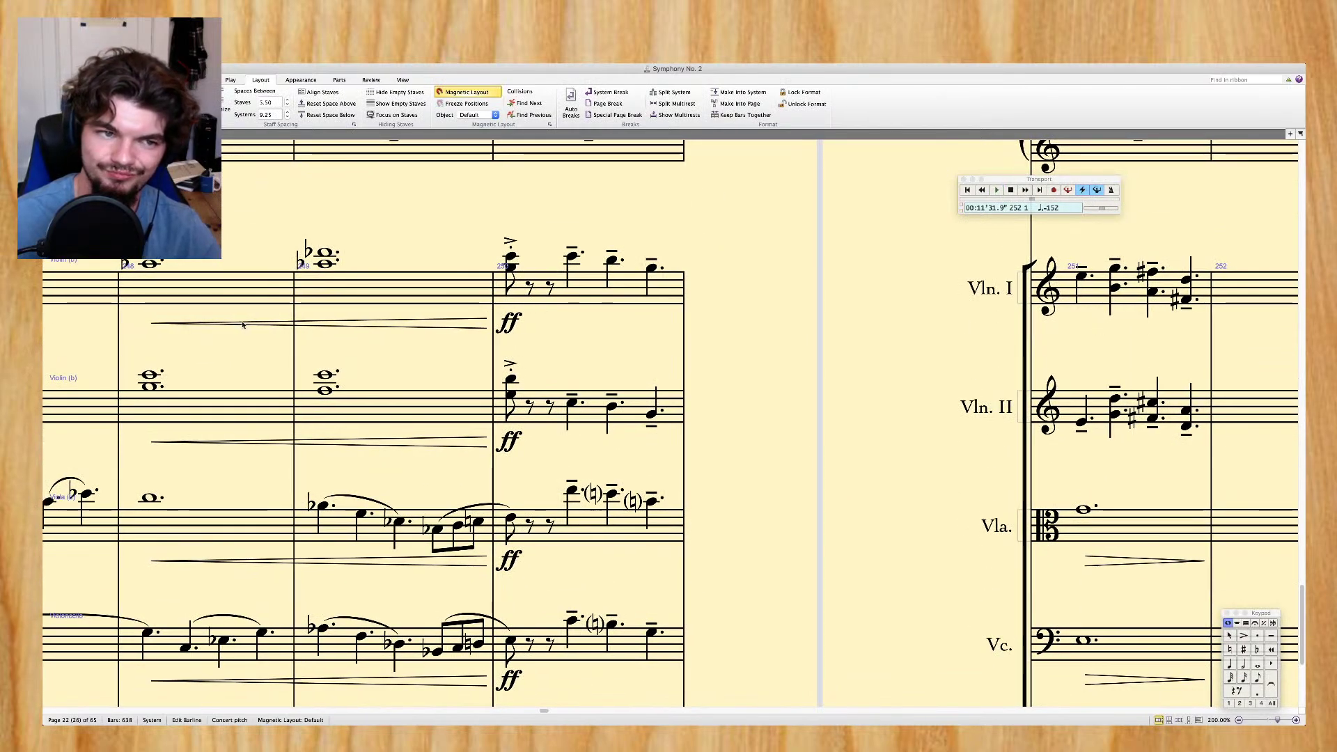
{"action": "scroll", "coordinate": [242, 325], "scroll_direction": "left", "scroll_amount": 5}
{"action": "scroll", "coordinate": [246, 327], "scroll_direction": "left", "scroll_amount": 3}
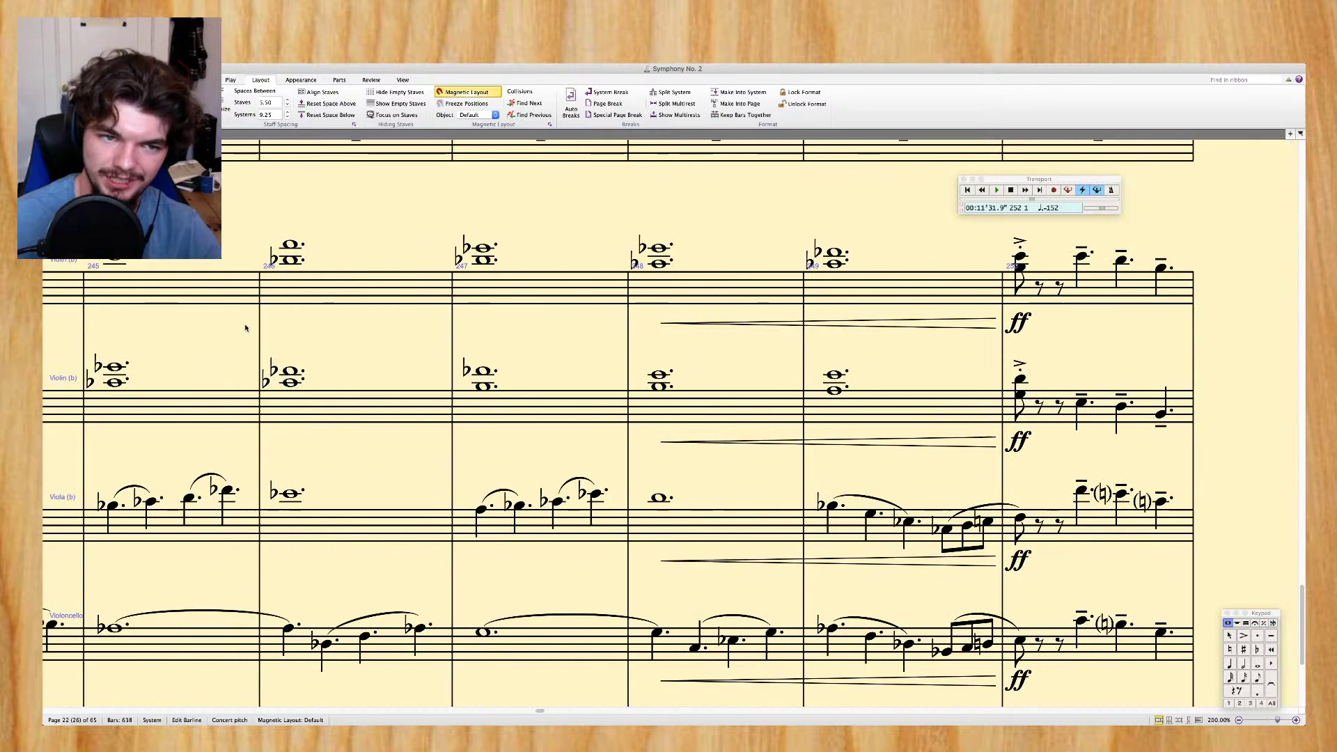
{"action": "left_click", "coordinate": [258, 326]}
{"action": "key", "text": "ctrl+minus"}
{"action": "key", "text": "ctrl+minus"}
{"action": "key", "text": "ctrl+minus"}
{"action": "key", "text": "space"}
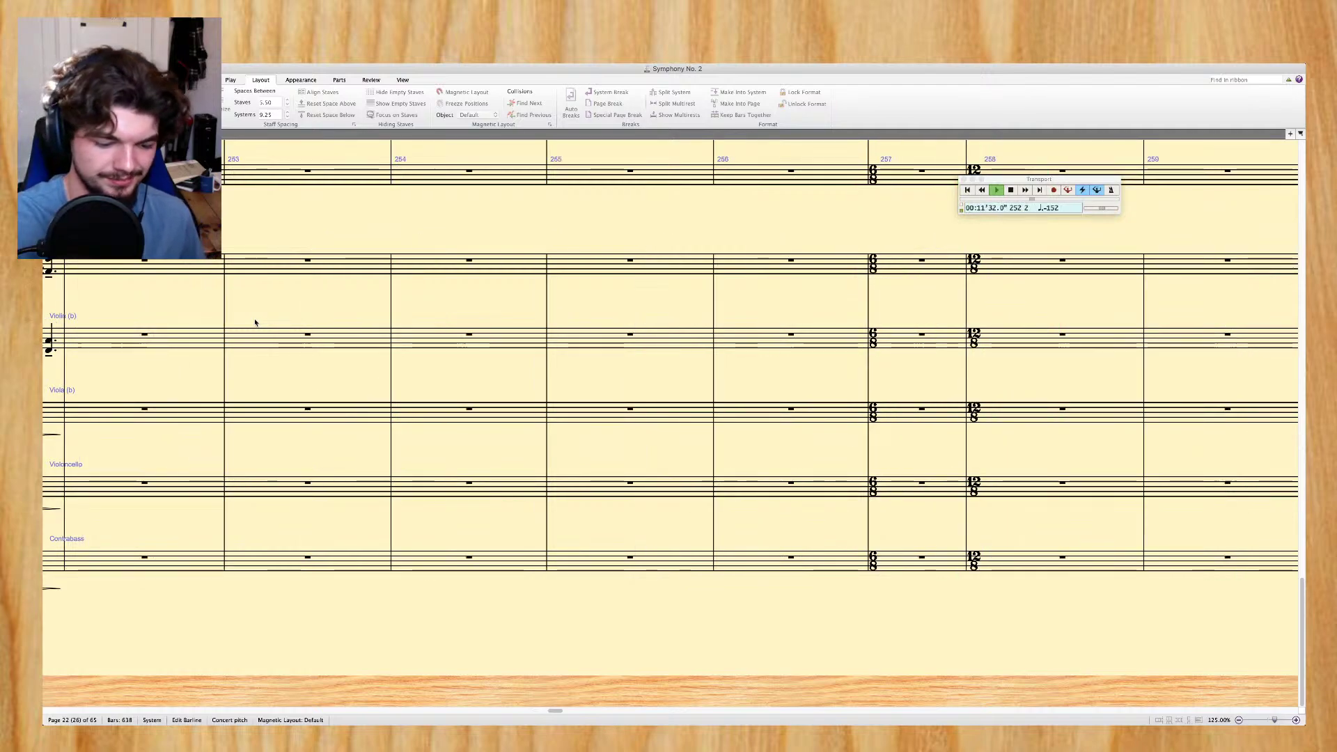
{"action": "key", "text": "space"}
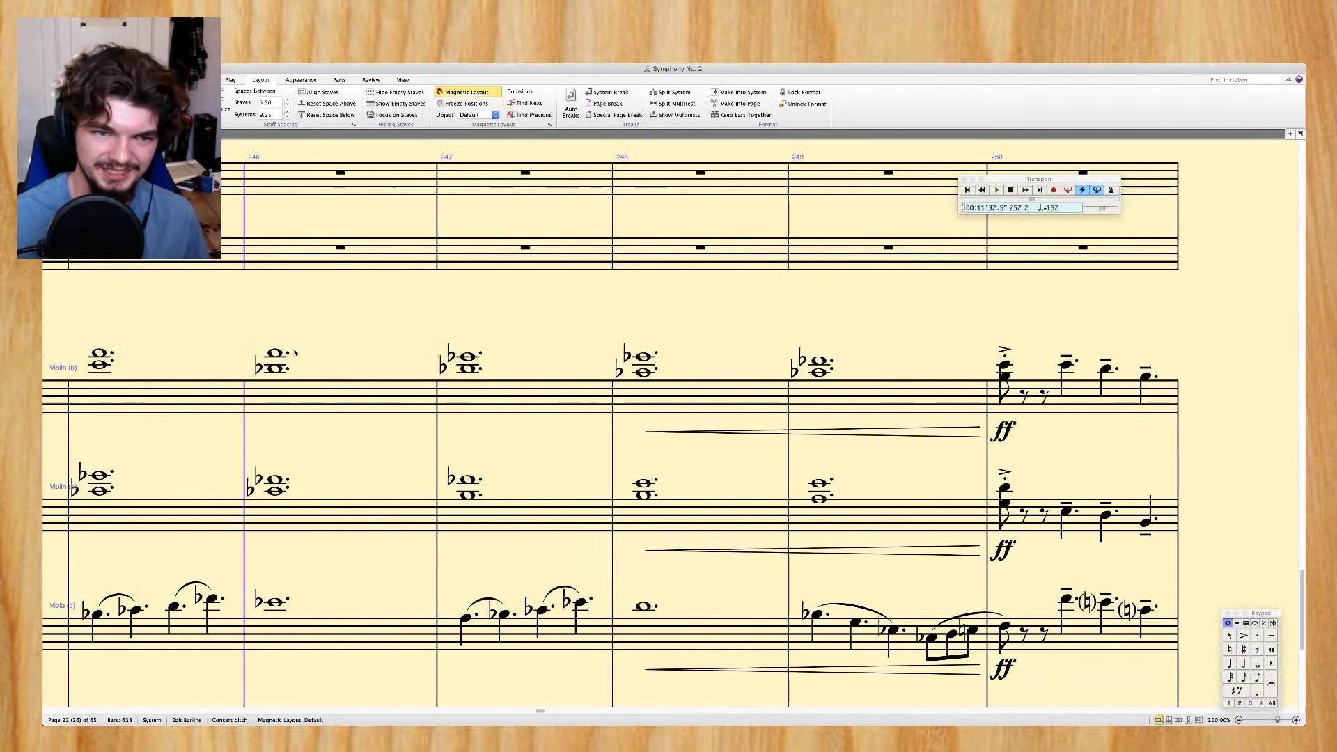
Play only the viola, cello and contrabass parts from bar 244 to bar 252
{"action": "scroll", "coordinate": [334, 411], "scroll_direction": "down", "scroll_amount": 5}
{"action": "scroll", "coordinate": [382, 474], "scroll_direction": "left", "scroll_amount": 10}
{"action": "scroll", "coordinate": [382, 474], "scroll_direction": "left", "scroll_amount": 20}
{"action": "scroll", "coordinate": [386, 456], "scroll_direction": "down", "scroll_amount": 2}
{"action": "scroll", "coordinate": [386, 457], "scroll_direction": "up", "scroll_amount": 2}
{"action": "scroll", "coordinate": [518, 430], "scroll_direction": "right", "scroll_amount": 10}
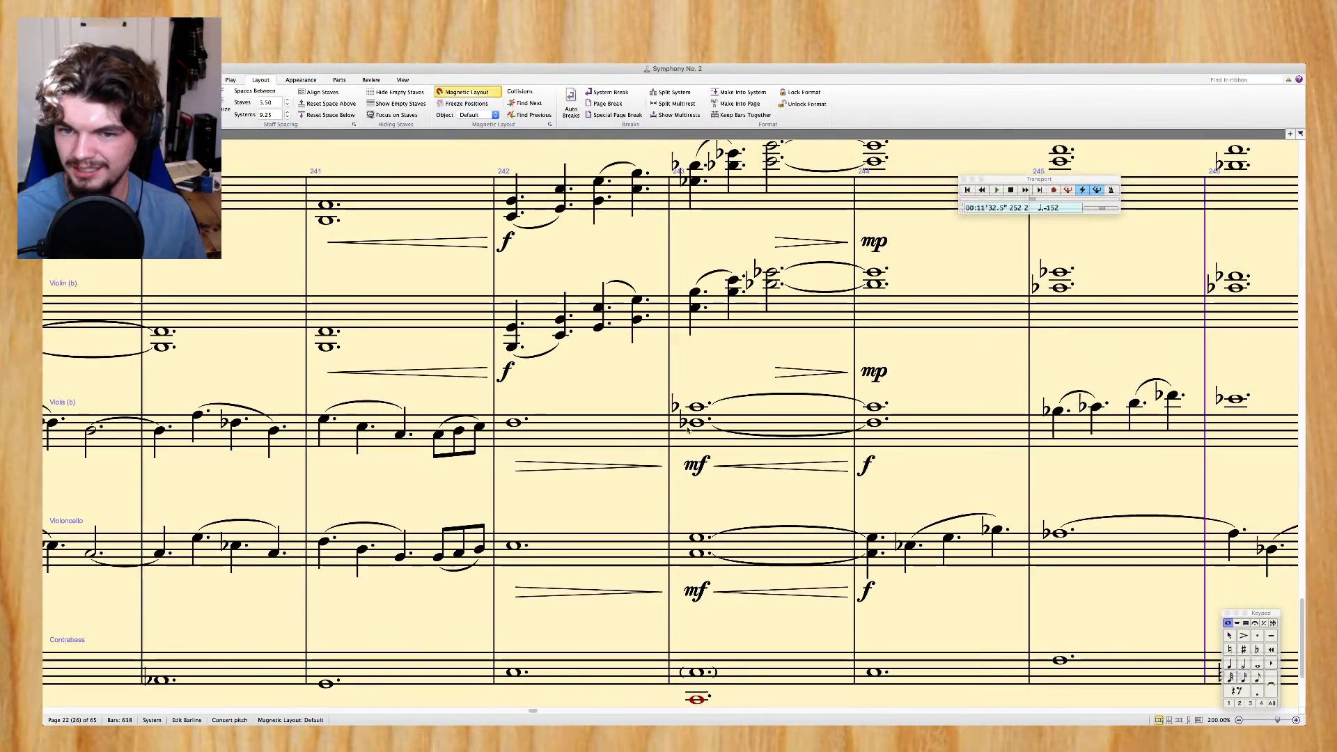
{"action": "left_click", "coordinate": [954, 437]}
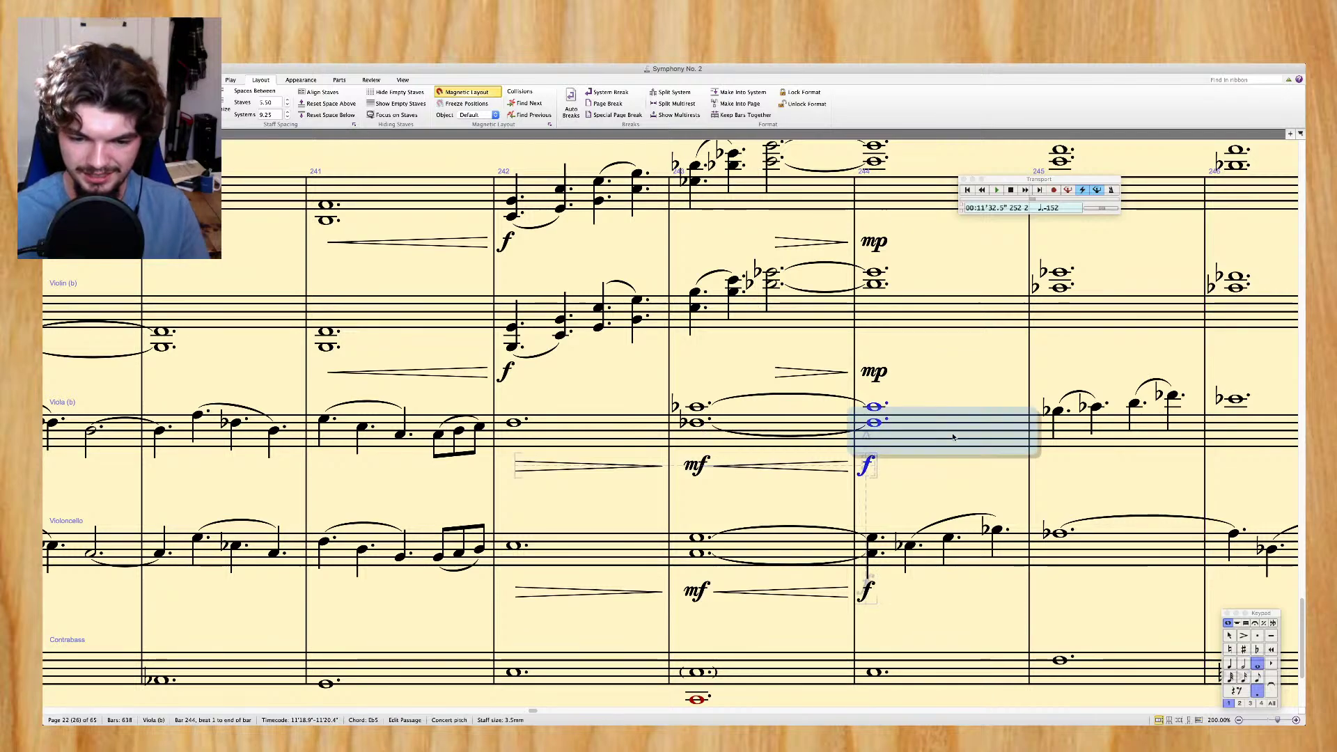
{"action": "left_click", "coordinate": [910, 674], "text": "shift"}
{"action": "key", "text": "super+minus"}
{"action": "key", "text": "super+minus"}
{"action": "key", "text": "space"}
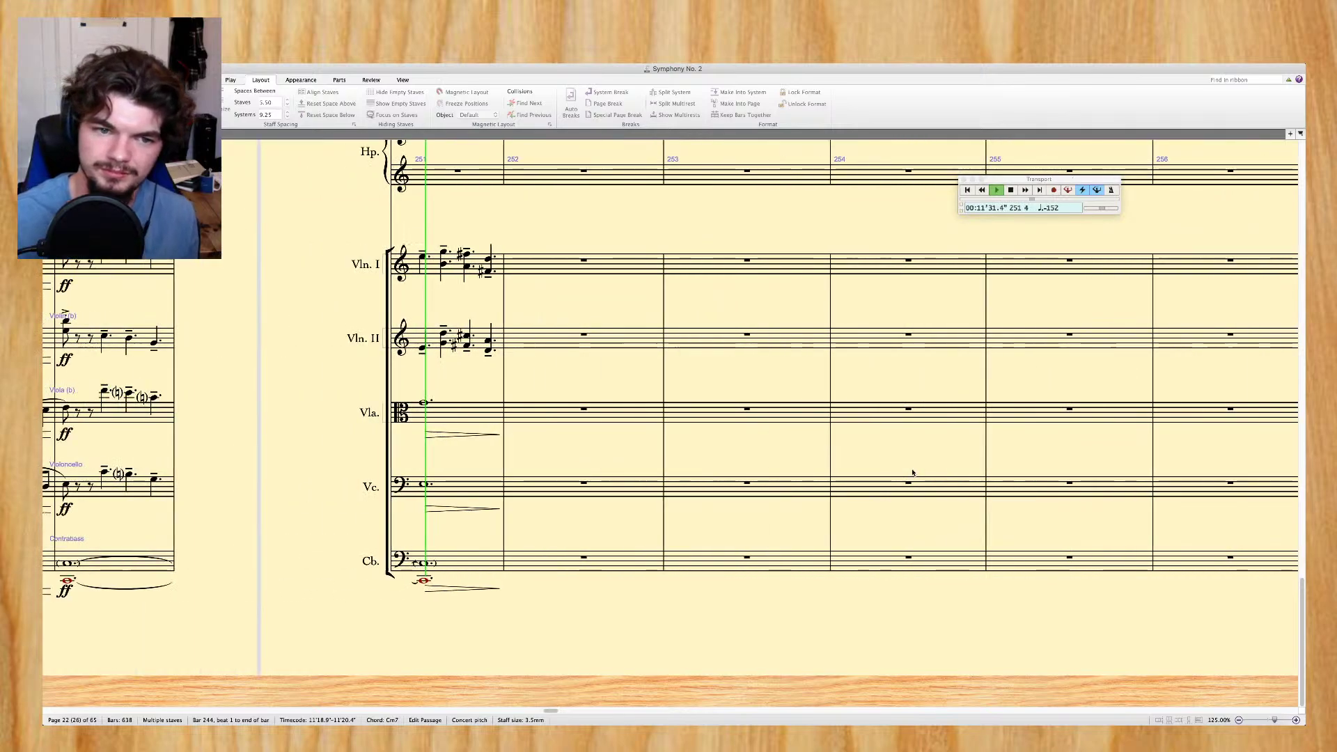
{"action": "key", "text": "space"}
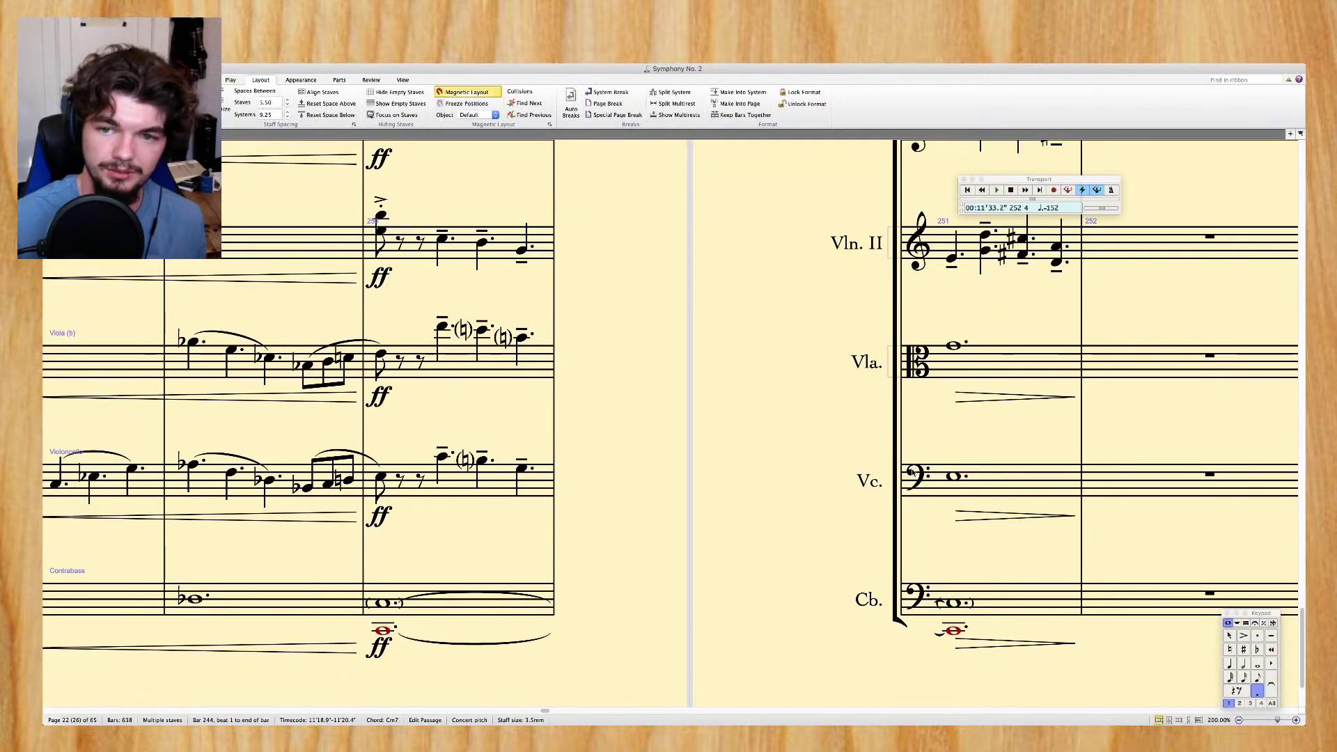
Play only the two violin parts from bar 244 into bar 251
{"action": "scroll", "coordinate": [913, 473], "scroll_direction": "left", "scroll_amount": 12}
{"action": "scroll", "coordinate": [912, 473], "scroll_direction": "up", "scroll_amount": 3}
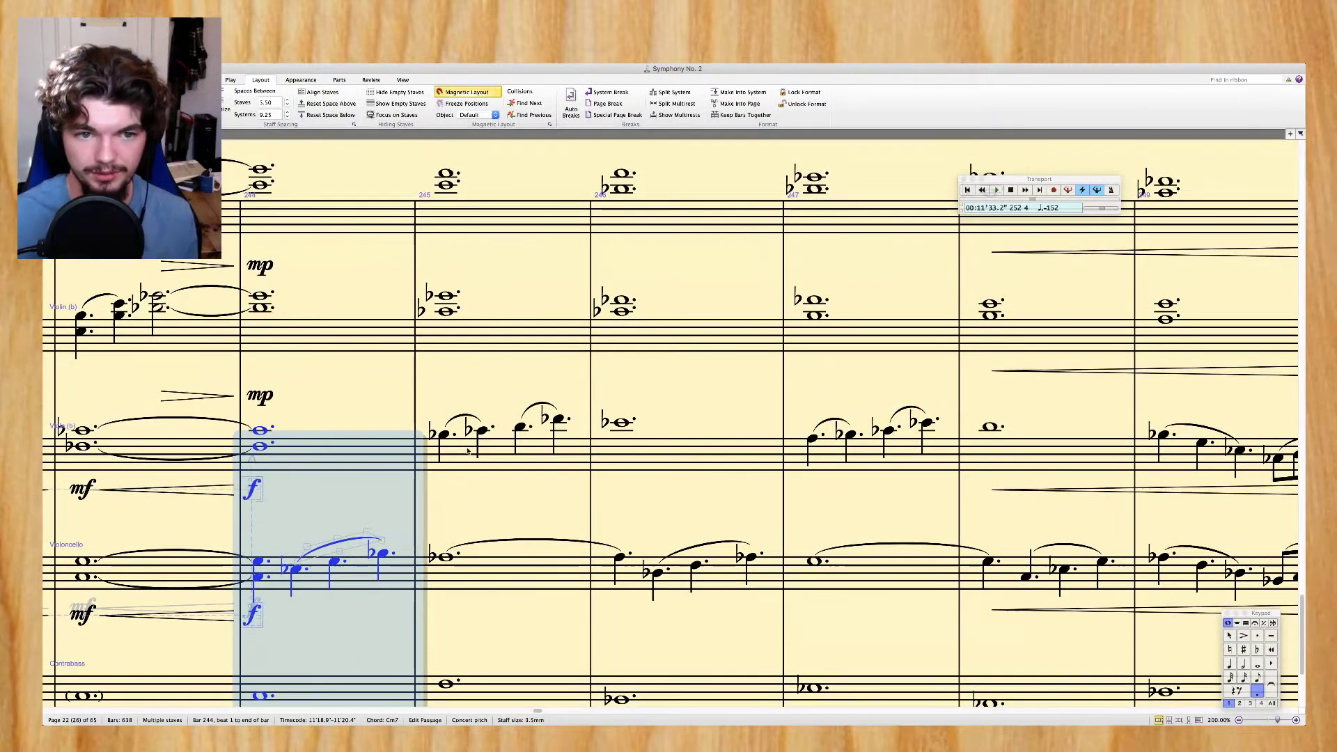
{"action": "left_click", "coordinate": [377, 346]}
{"action": "left_click", "coordinate": [344, 227], "text": "shift"}
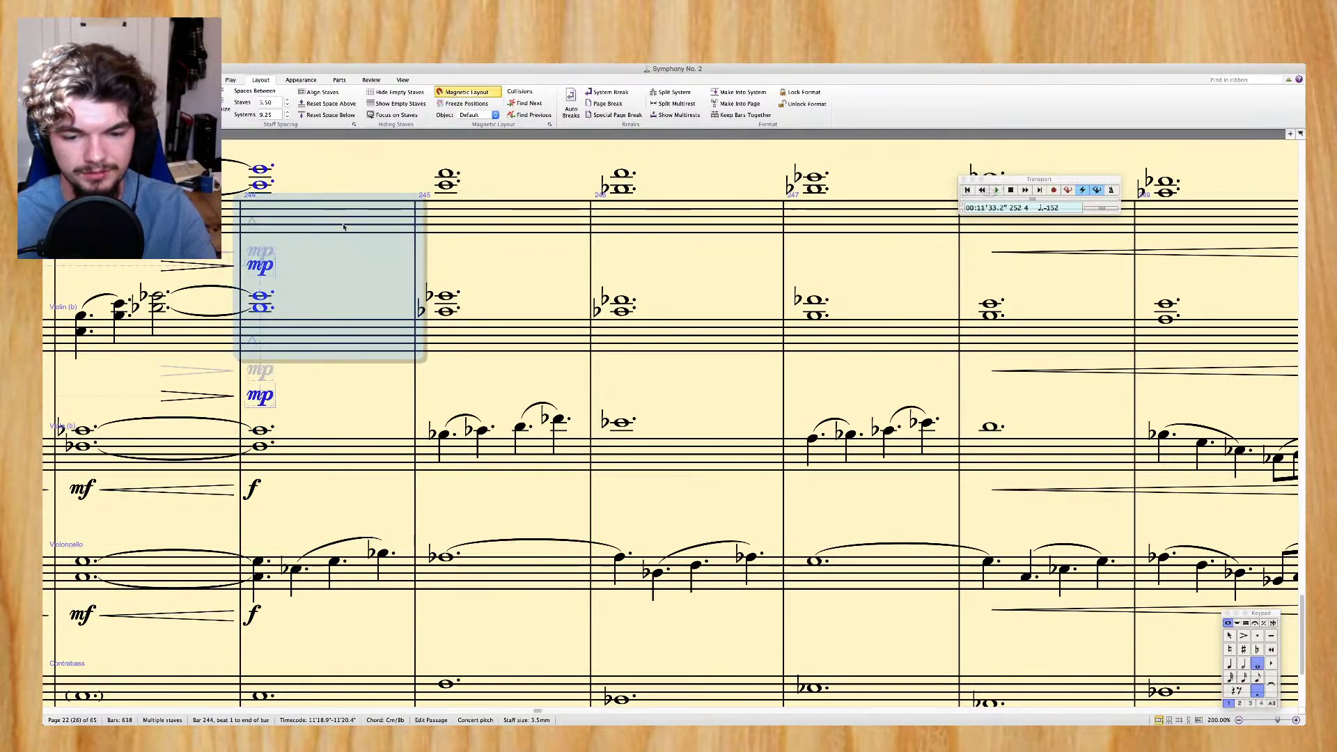
{"action": "key", "text": "space"}
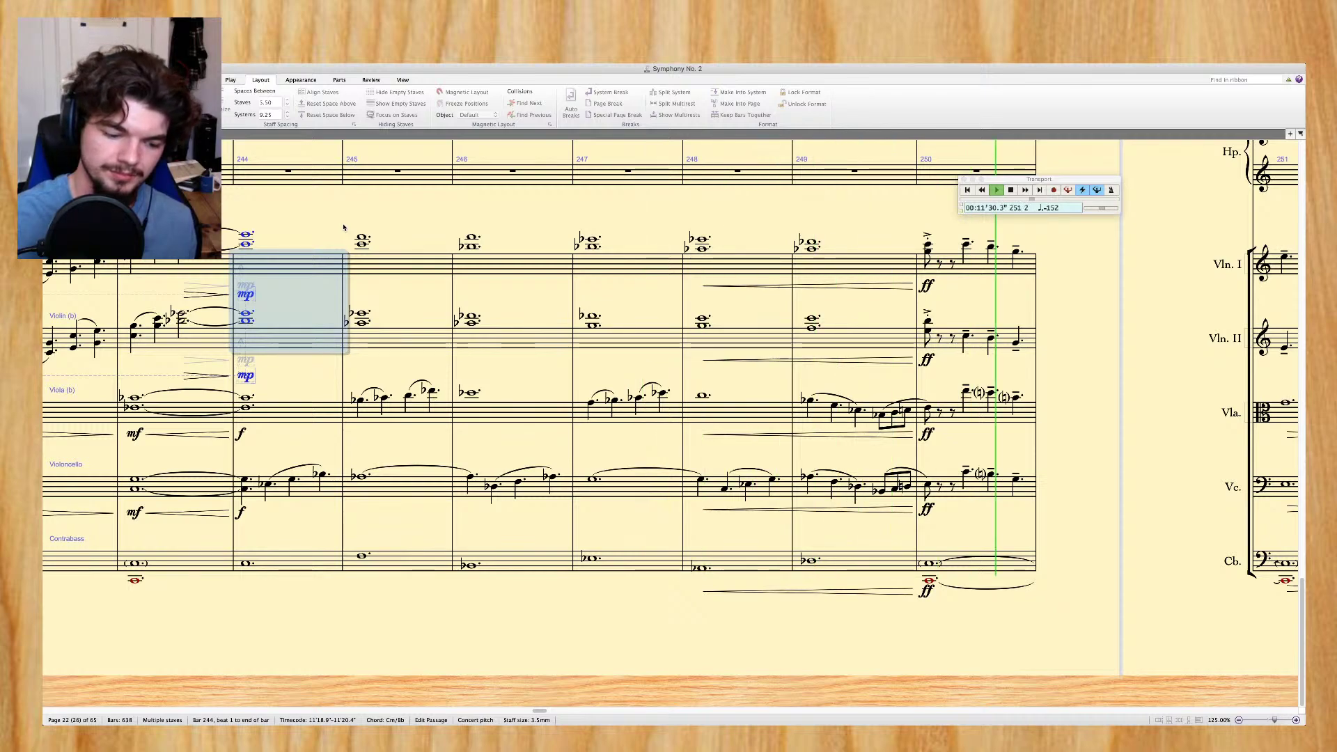
{"action": "key", "text": "space"}
Add accents to the first notes of bar 250 in the viola and cello
{"action": "key", "text": "super+equal"}
{"action": "key", "text": "super+equal"}
{"action": "scroll", "coordinate": [742, 273], "scroll_direction": "up", "scroll_amount": 1}
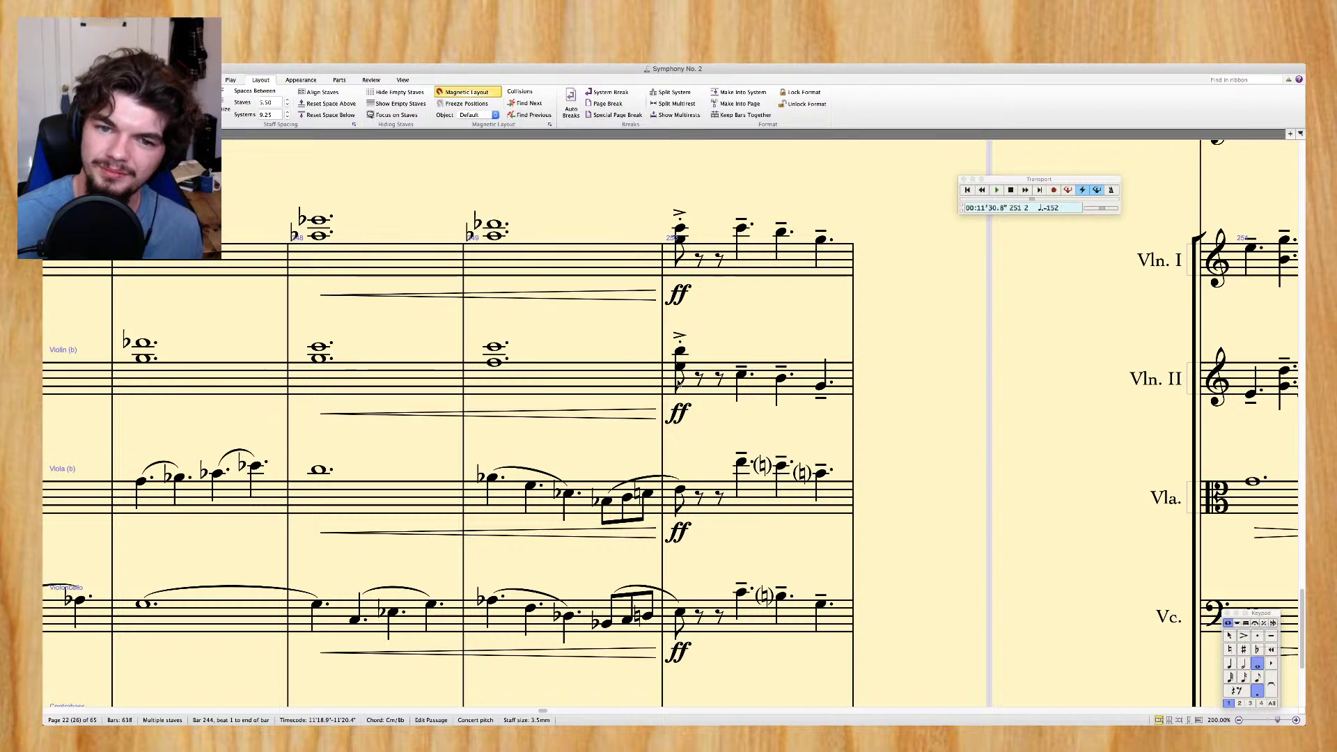
{"action": "scroll", "coordinate": [683, 276], "scroll_direction": "down", "scroll_amount": 3}
{"action": "left_click", "coordinate": [683, 411]}
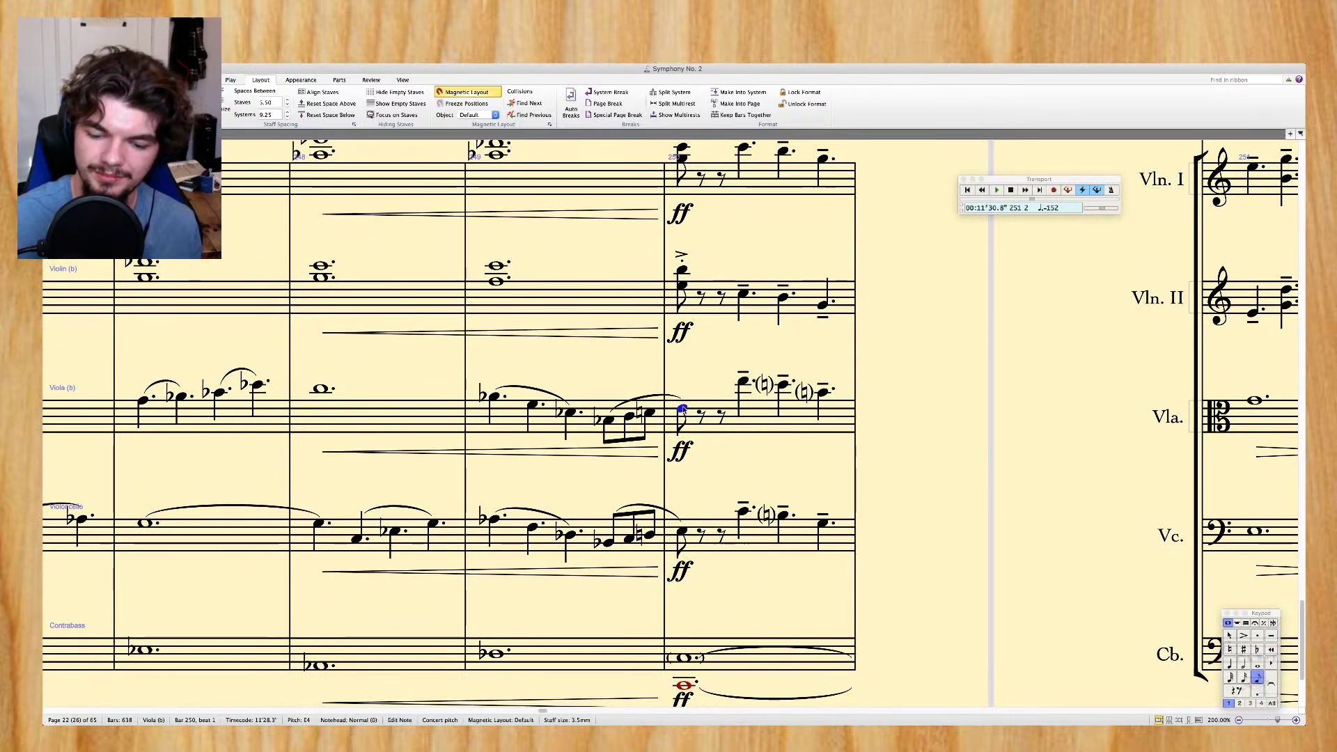
{"action": "key", "text": "KP_Divide"}
{"action": "left_click", "coordinate": [684, 533]}
{"action": "key", "text": "KP_Divide"}
{"action": "key", "text": "Escape"}
Shorten the Violin II chord in bar 249 to a dotted half note tied to a dotted quarter chord, leaving beat 4 empty
{"action": "scroll", "coordinate": [709, 474], "scroll_direction": "up", "scroll_amount": 3}
{"action": "scroll", "coordinate": [709, 473], "scroll_direction": "up", "scroll_amount": 3}
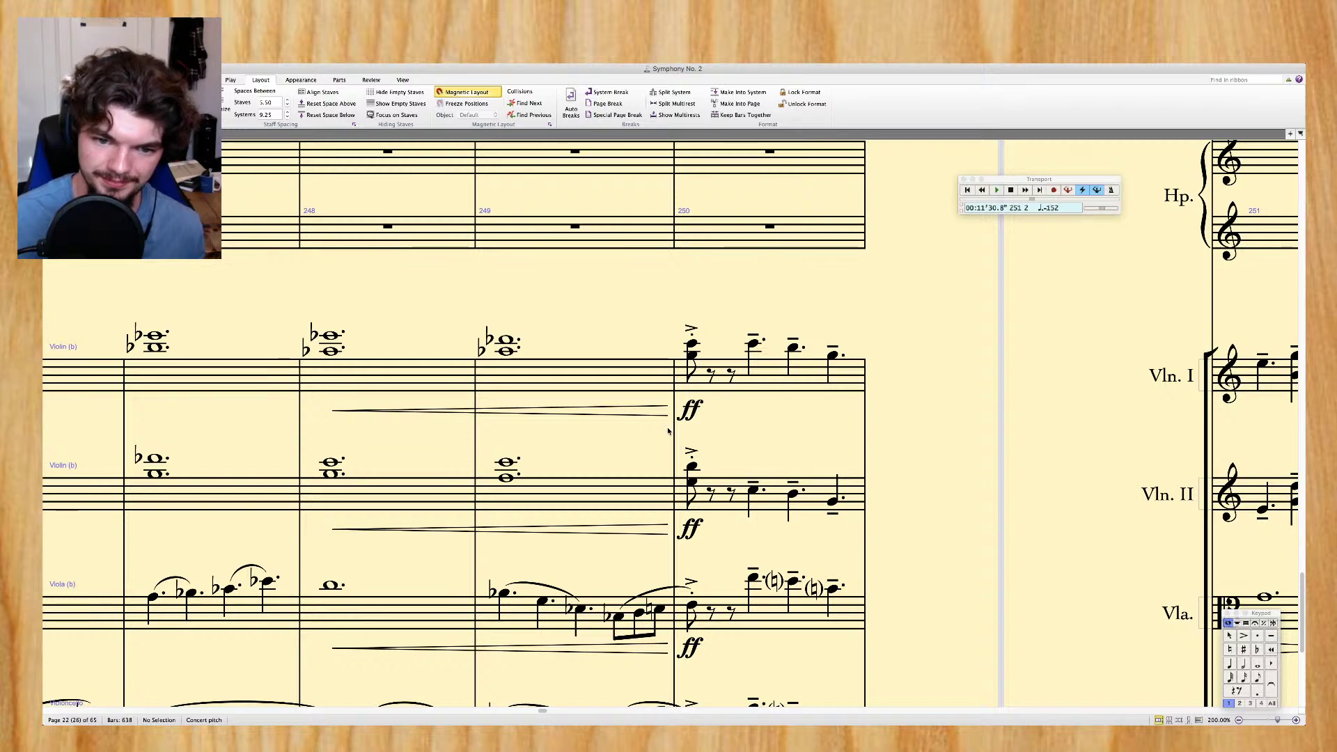
{"action": "left_click", "coordinate": [508, 465]}
{"action": "key", "text": "KP_5"}
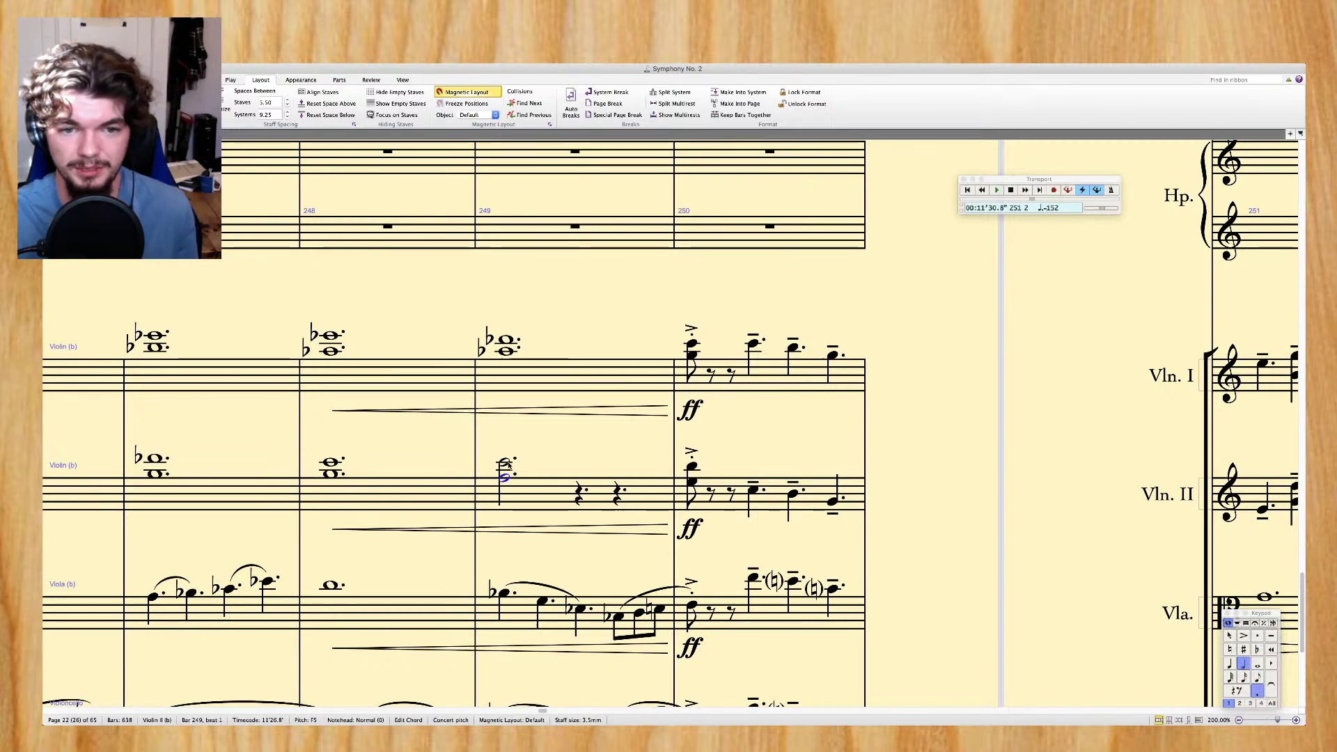
{"action": "key", "text": "alt+Up"}
{"action": "key", "text": "KP_Enter"}
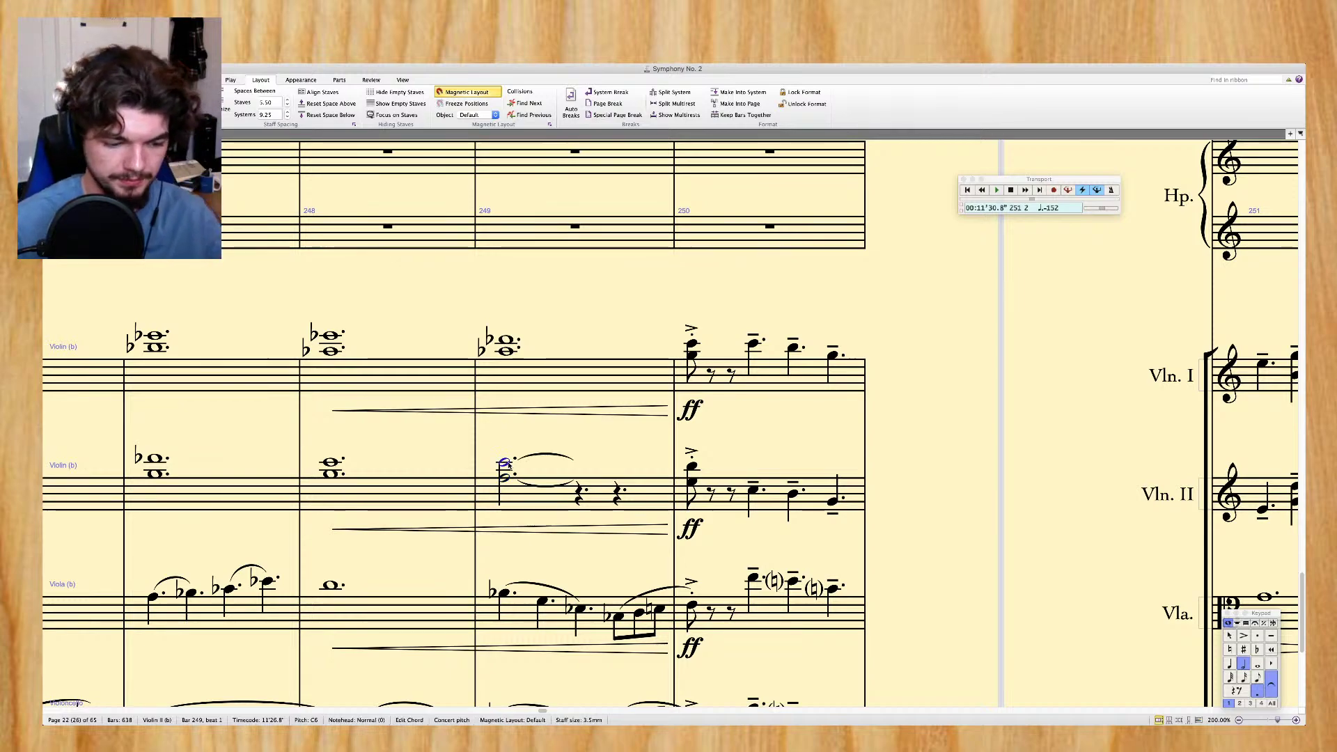
{"action": "key", "text": "KP_6"}
Rework the Violin I chord in bar 249 as a dotted half note with both notes tied to a dotted quarter chord
{"action": "left_click", "coordinate": [506, 350]}
{"action": "key", "text": "KP_5"}
{"action": "key", "text": "KP_Enter"}
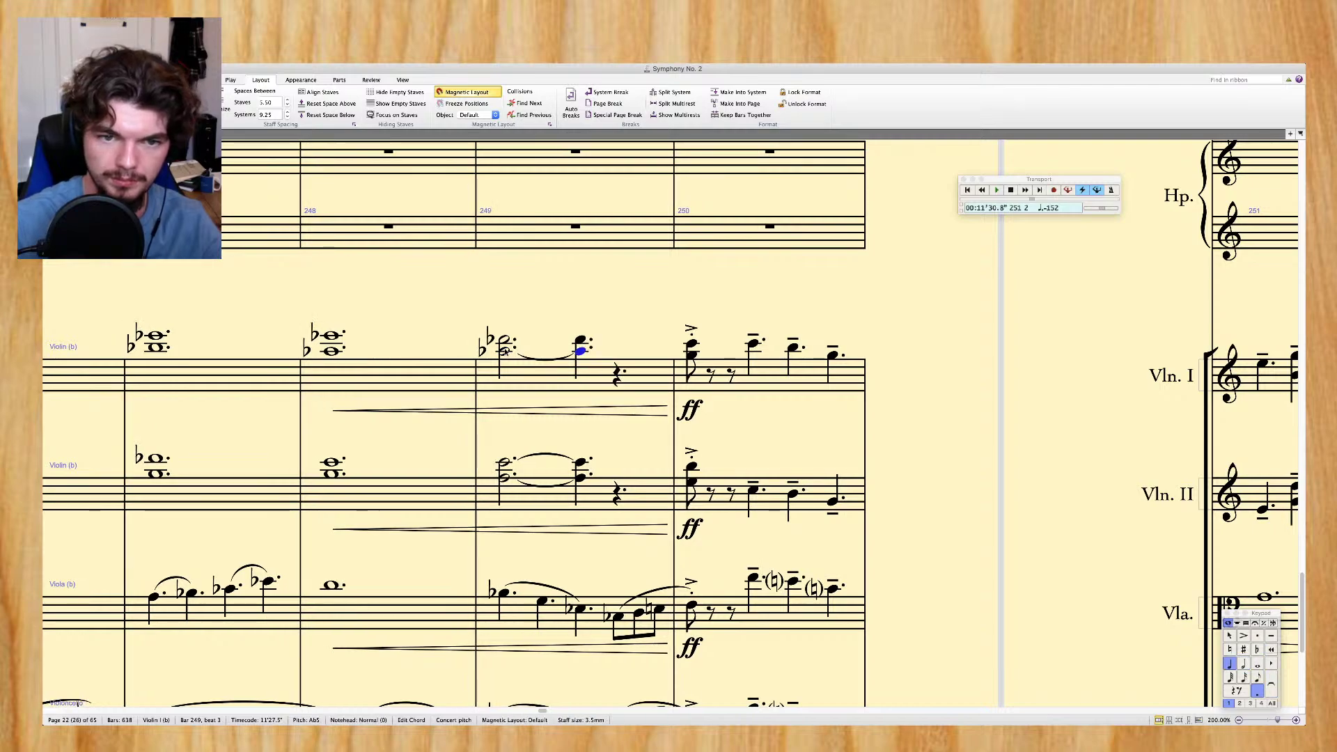
{"action": "left_click", "coordinate": [505, 341]}
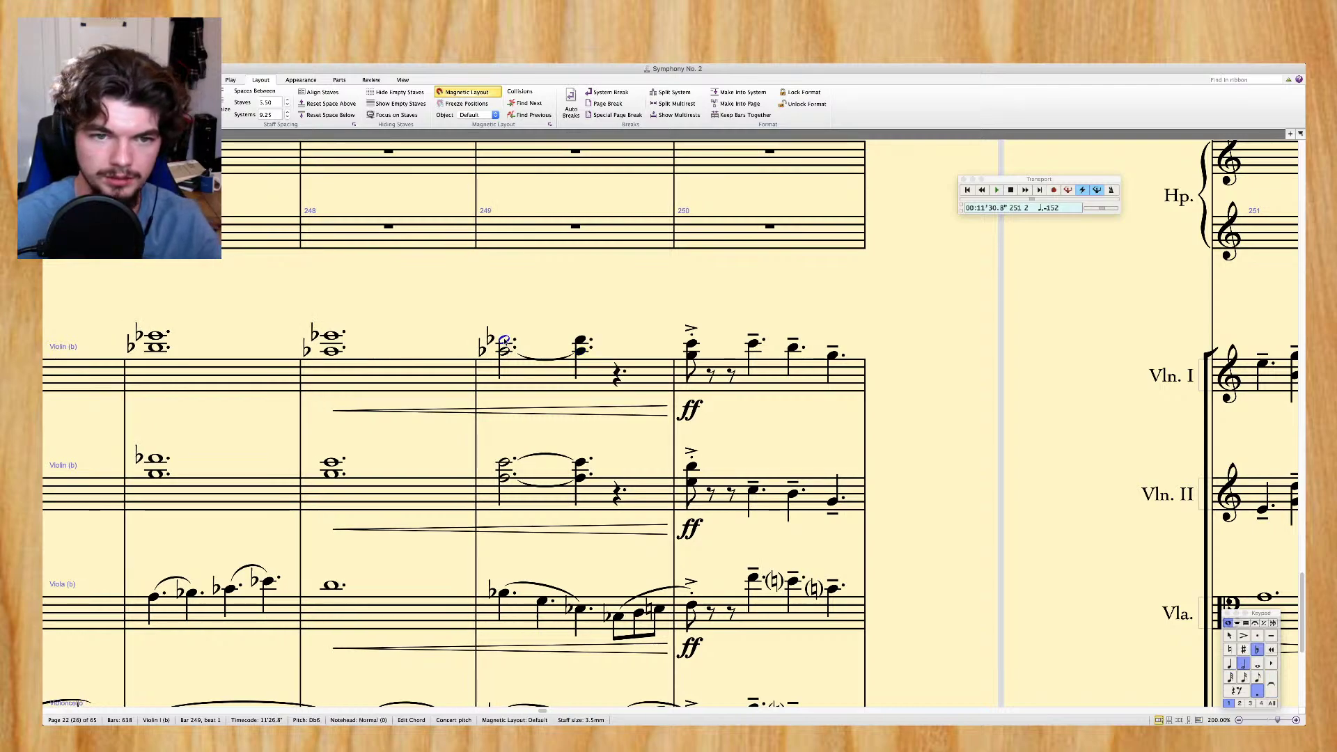
{"action": "key", "text": "KP_Enter"}
{"action": "key", "text": "Escape"}
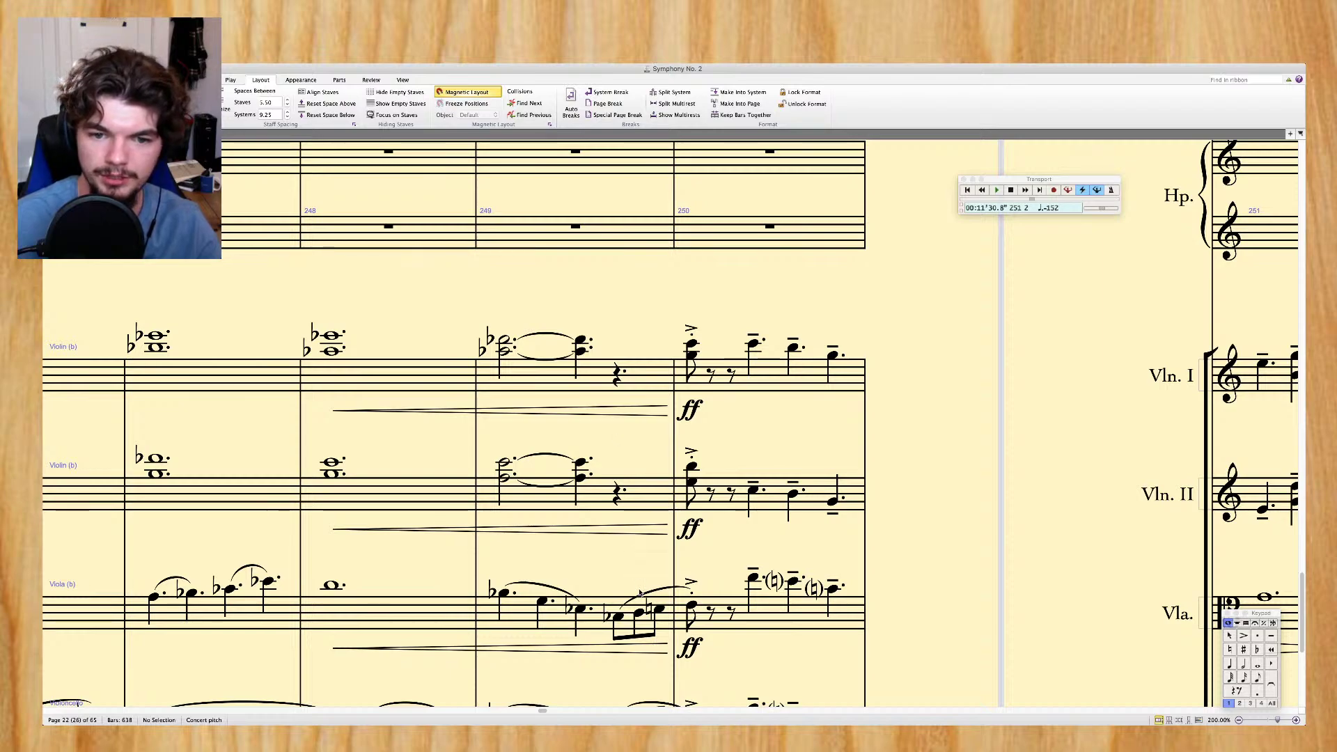
Copy the viola's slurred three-note run from beat 4 of bar 249 and its accented landing note into Violin II
{"action": "left_click", "coordinate": [619, 618]}
{"action": "left_click", "coordinate": [692, 607], "text": "shift"}
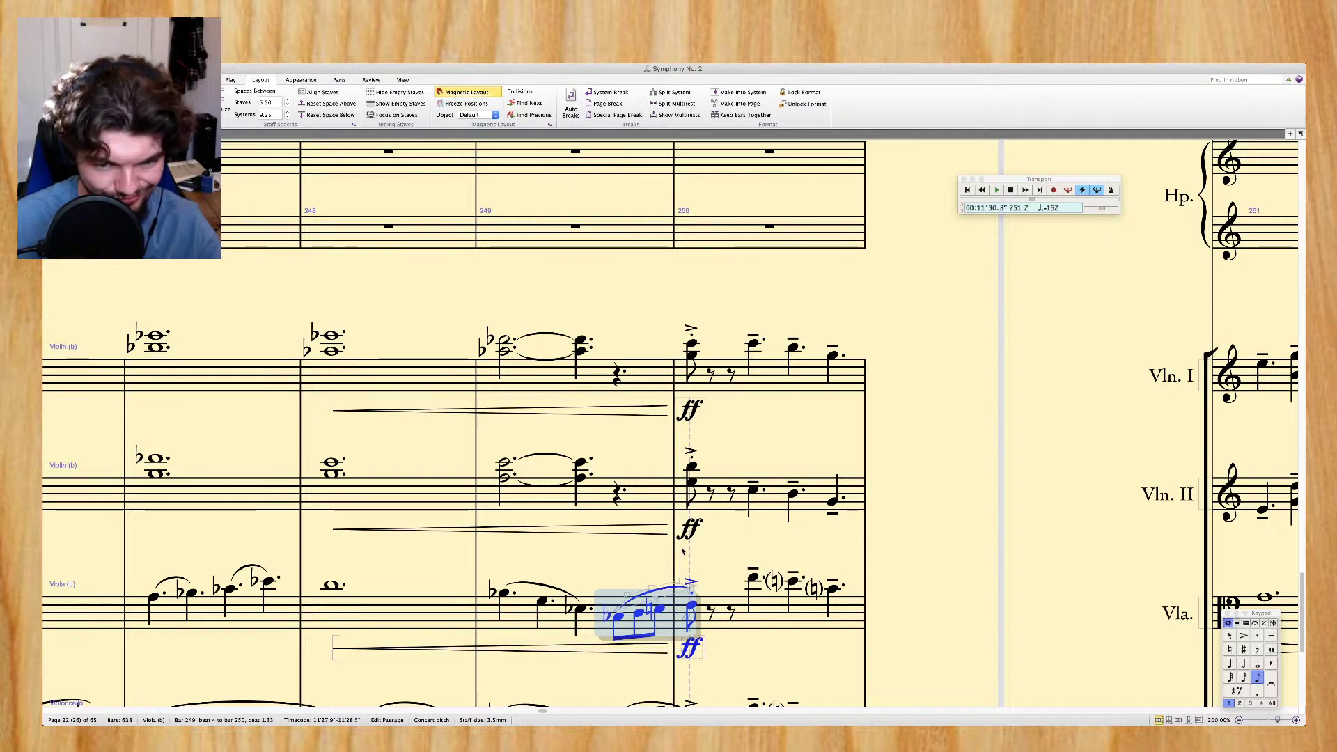
{"action": "left_click", "coordinate": [618, 492]}
{"action": "key", "text": "ctrl+v"}
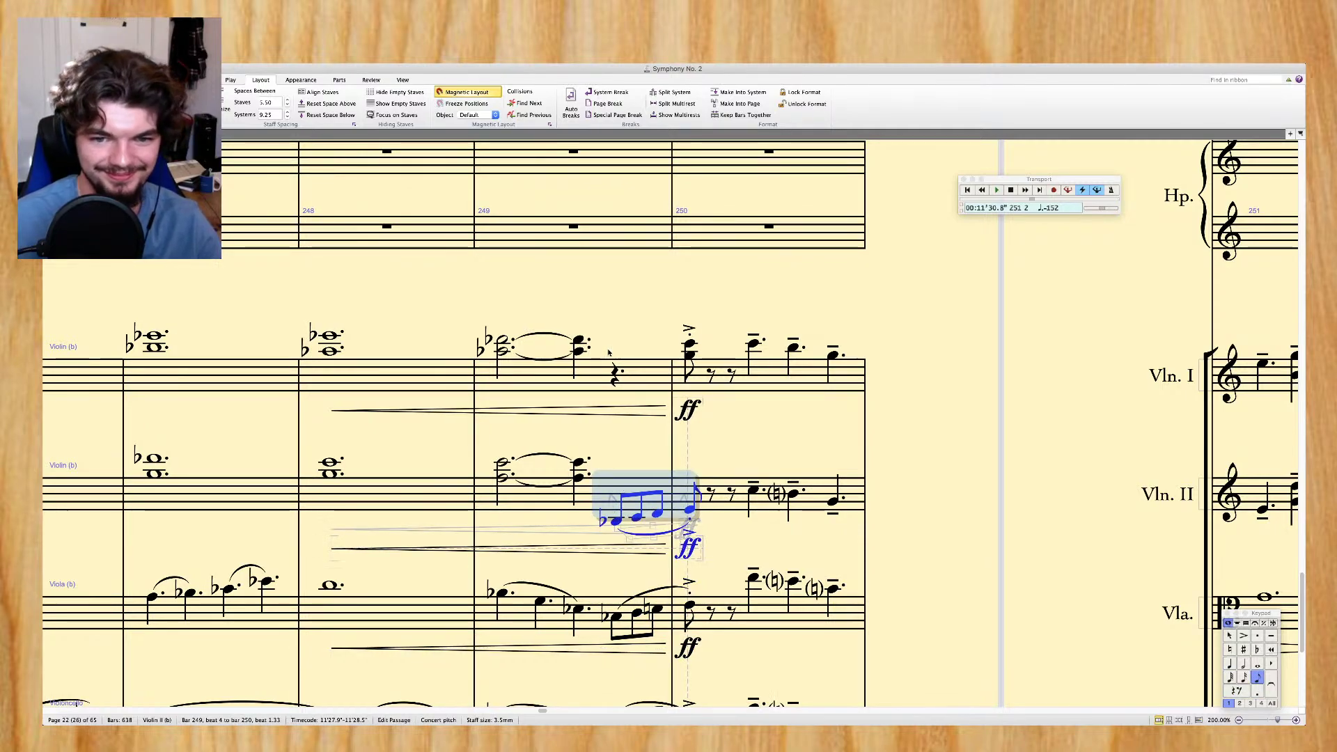
Copy the same run and landing note into Violin I from beat 4 of bar 249, raising them two octaves
{"action": "left_click", "coordinate": [616, 377]}
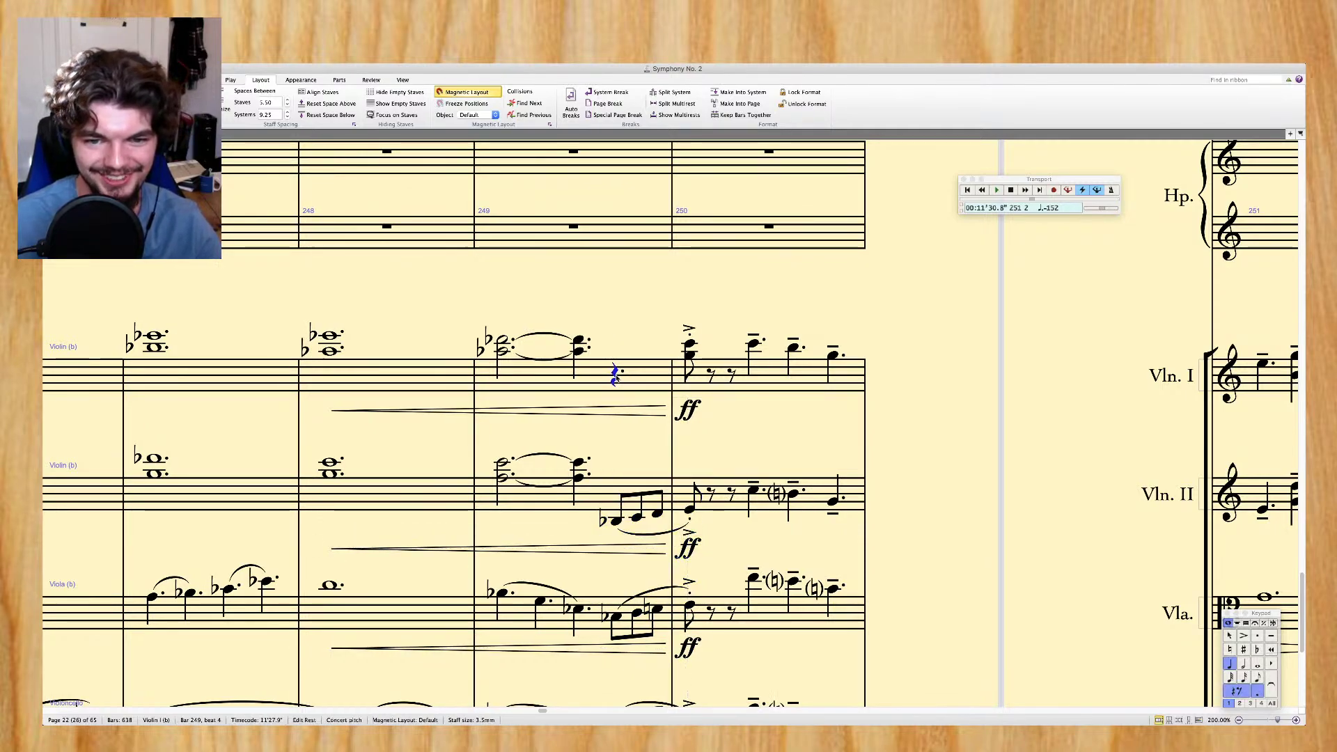
{"action": "key", "text": "ctrl+z"}
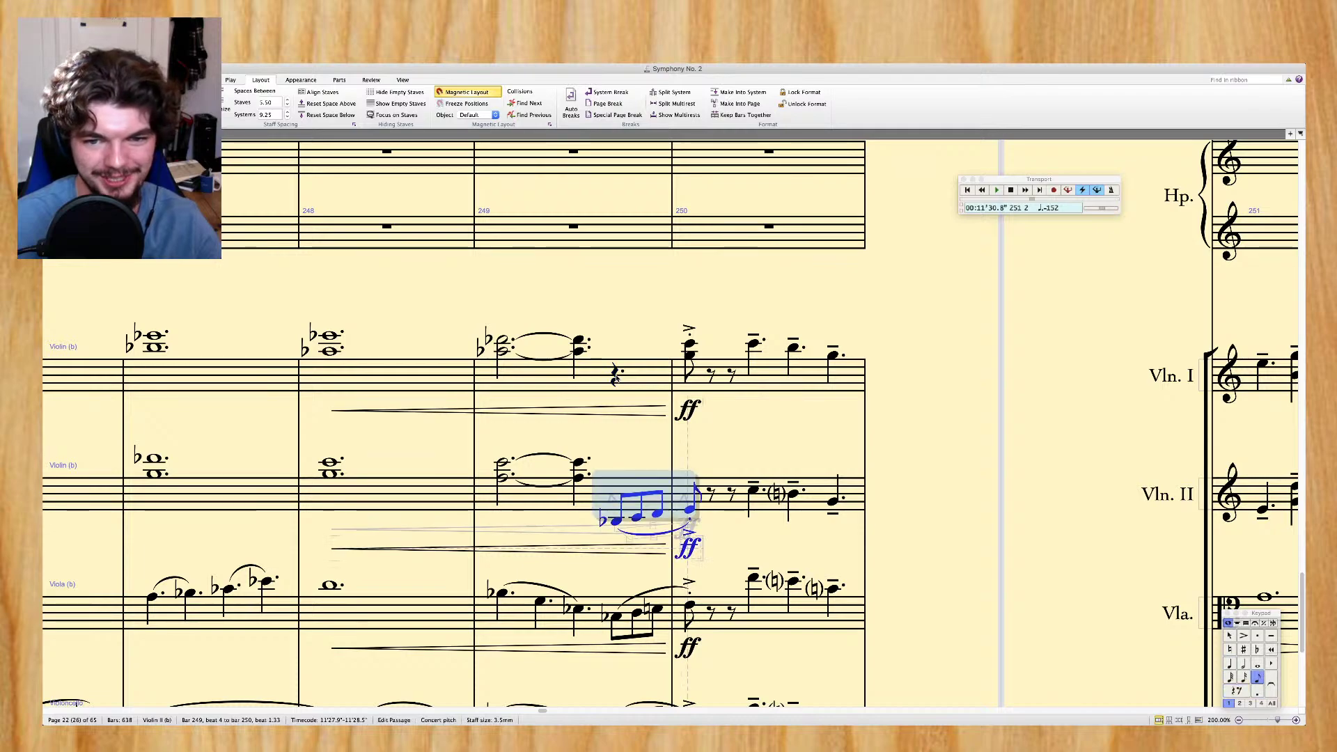
{"action": "key", "text": "ctrl+y"}
{"action": "left_click", "coordinate": [616, 377]}
{"action": "key", "text": "ctrl+v"}
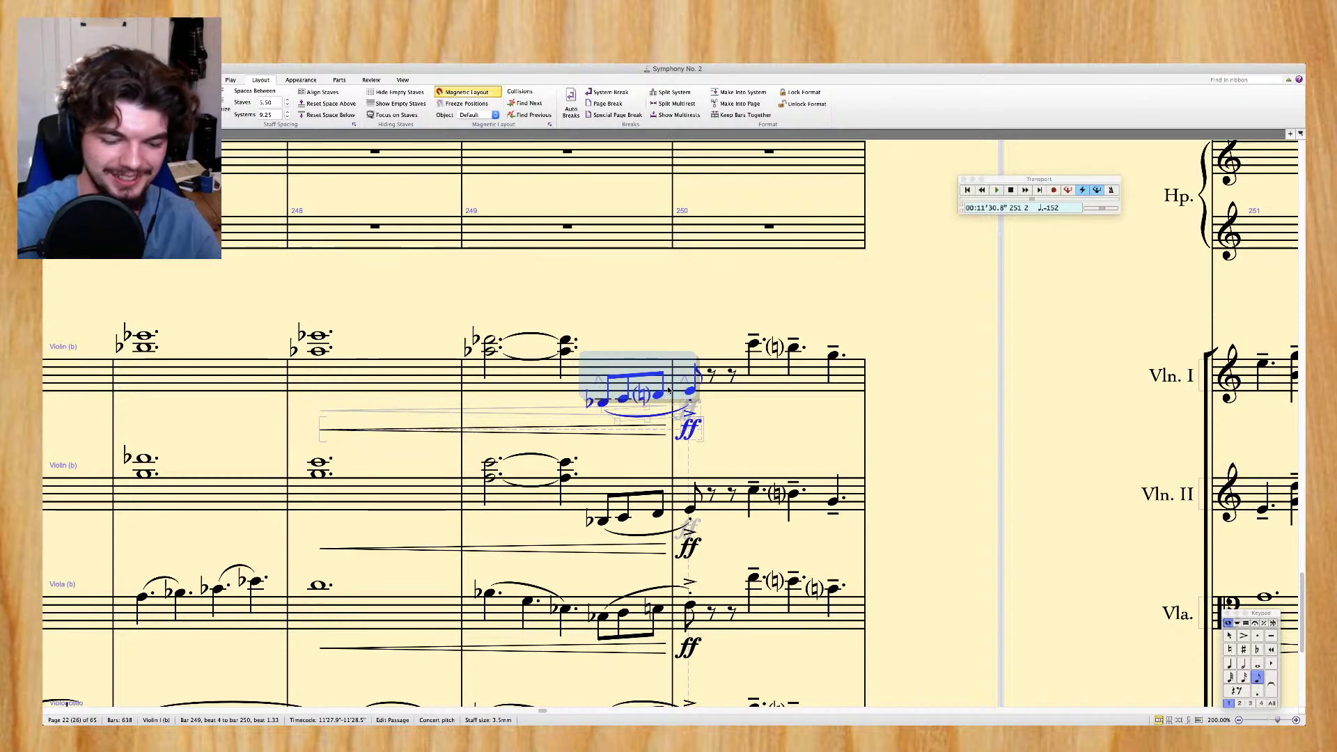
{"action": "key", "text": "ctrl+Up"}
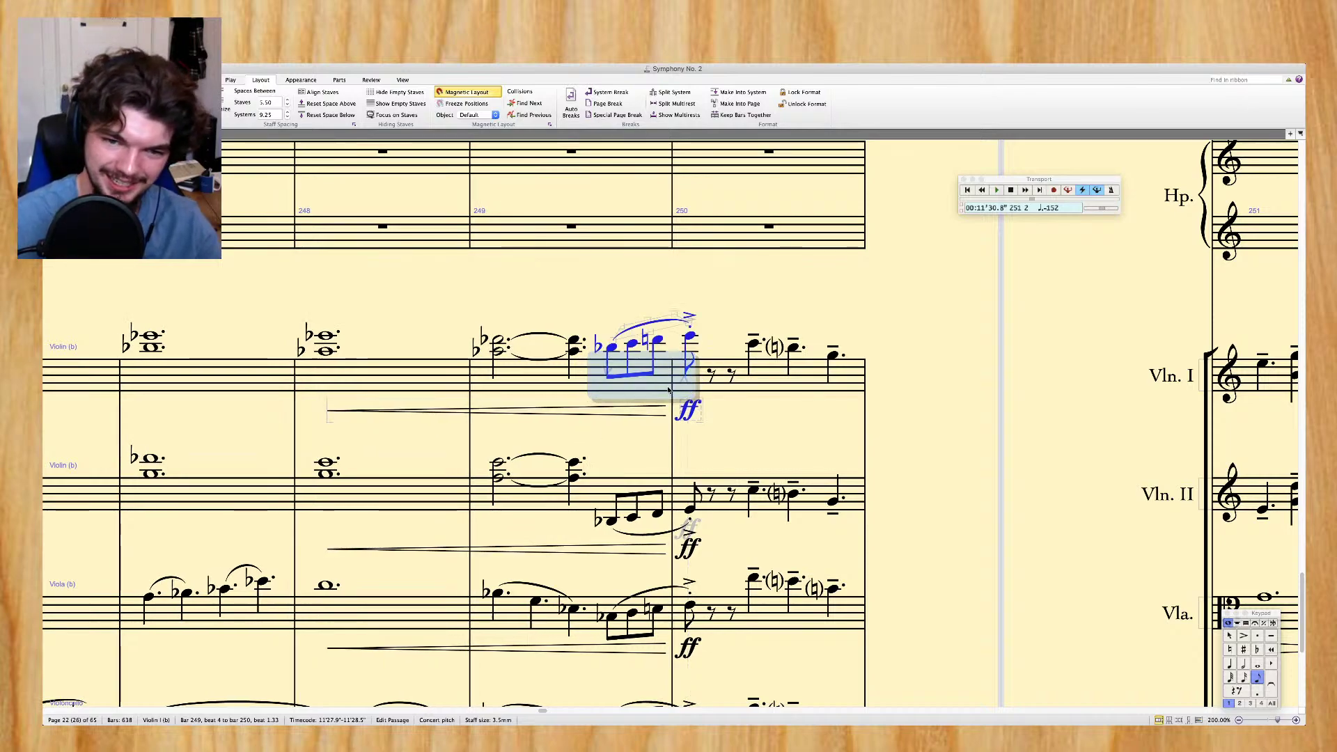
Raise the copied Violin II run and its landing note in bar 250 by one octave
{"action": "left_click", "coordinate": [610, 521]}
{"action": "left_click", "coordinate": [695, 515], "text": "shift"}
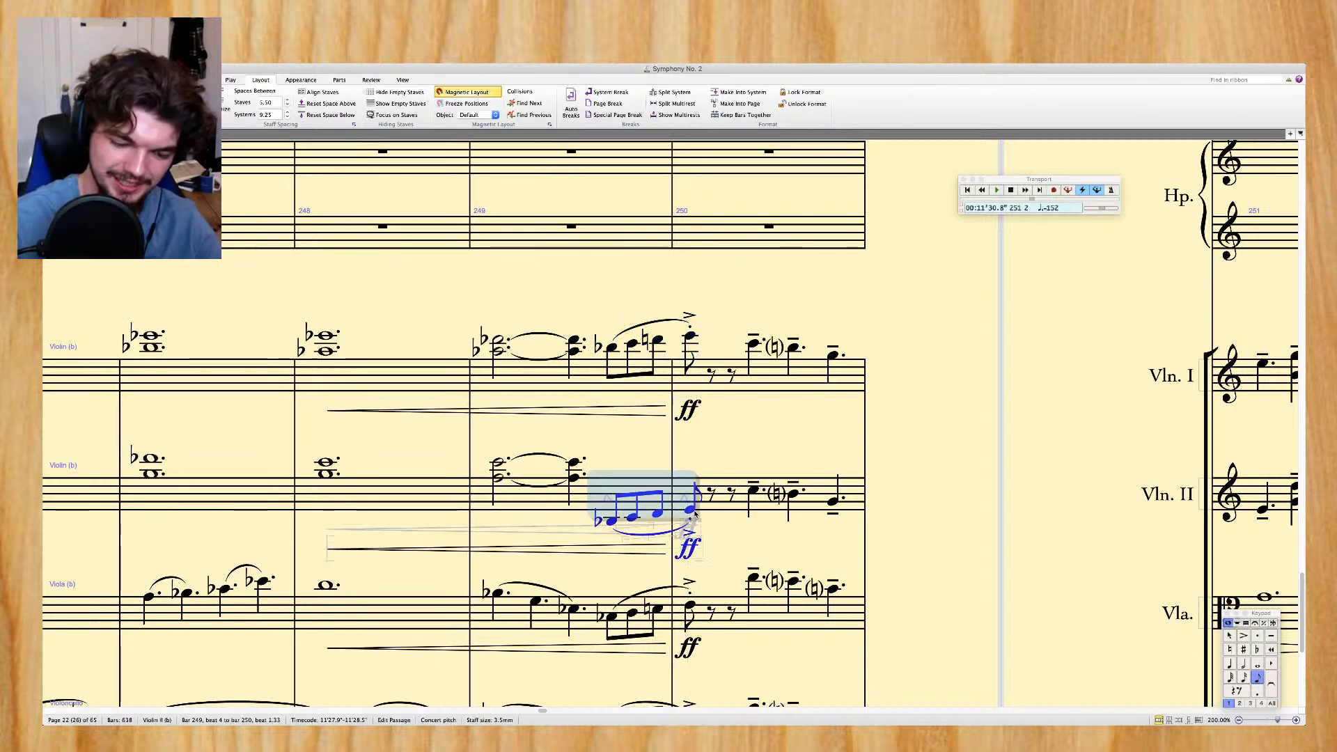
{"action": "key", "text": "ctrl+Up"}
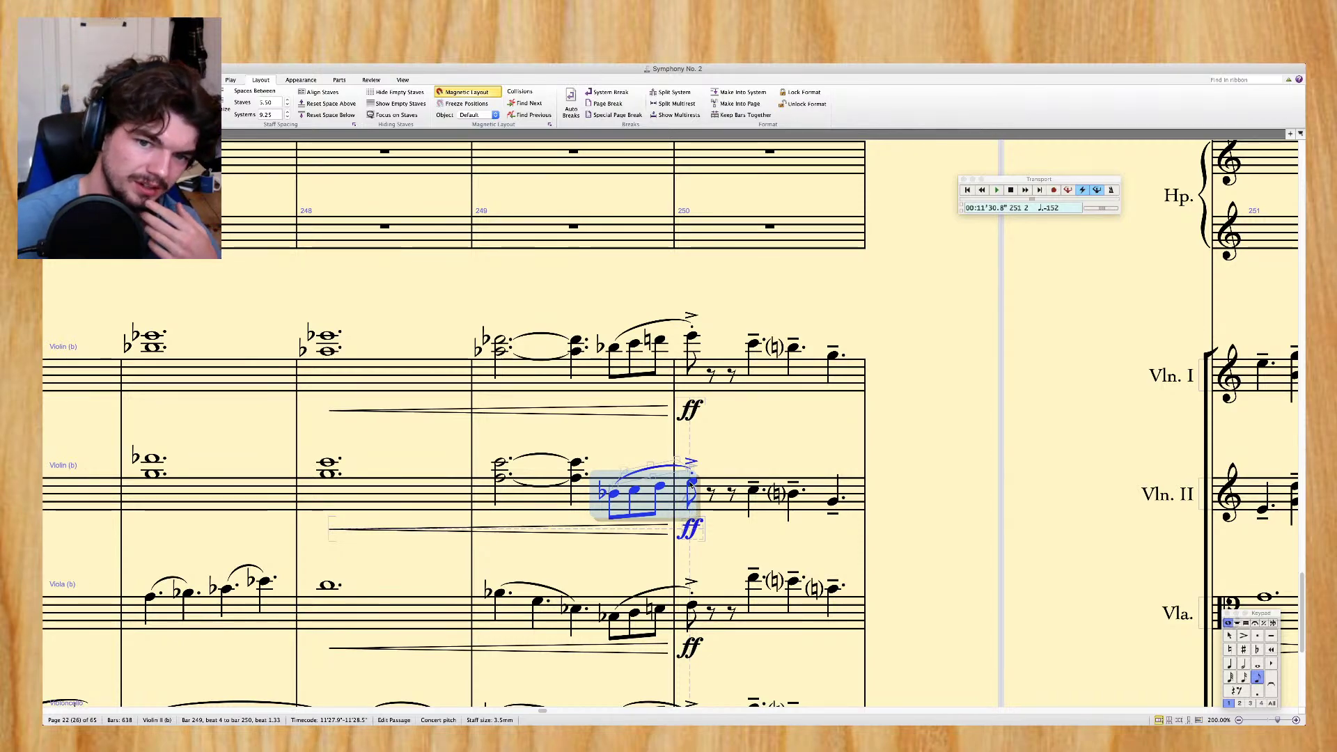
Make the first notes of bar 250 two-note chords, adding a third above in Violin II and a third below in Violin I
{"action": "left_click", "coordinate": [692, 481]}
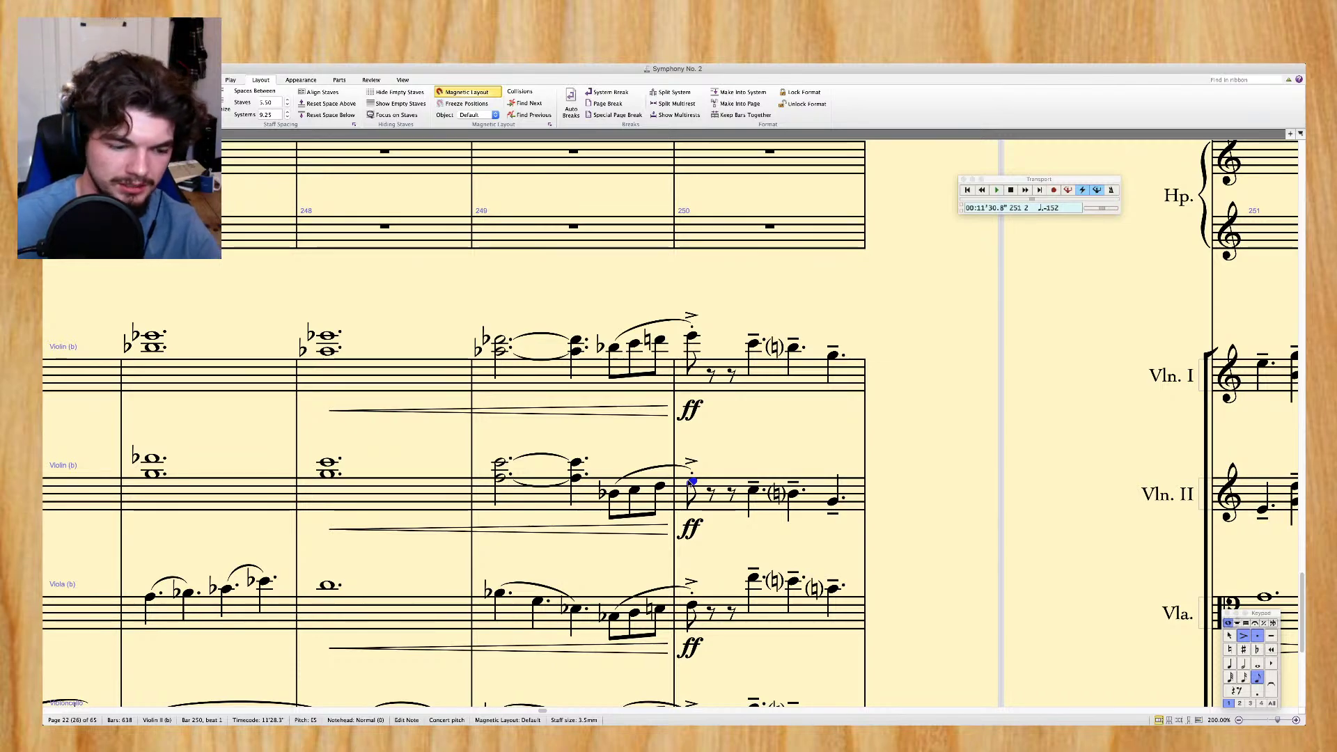
{"action": "key", "text": "3"}
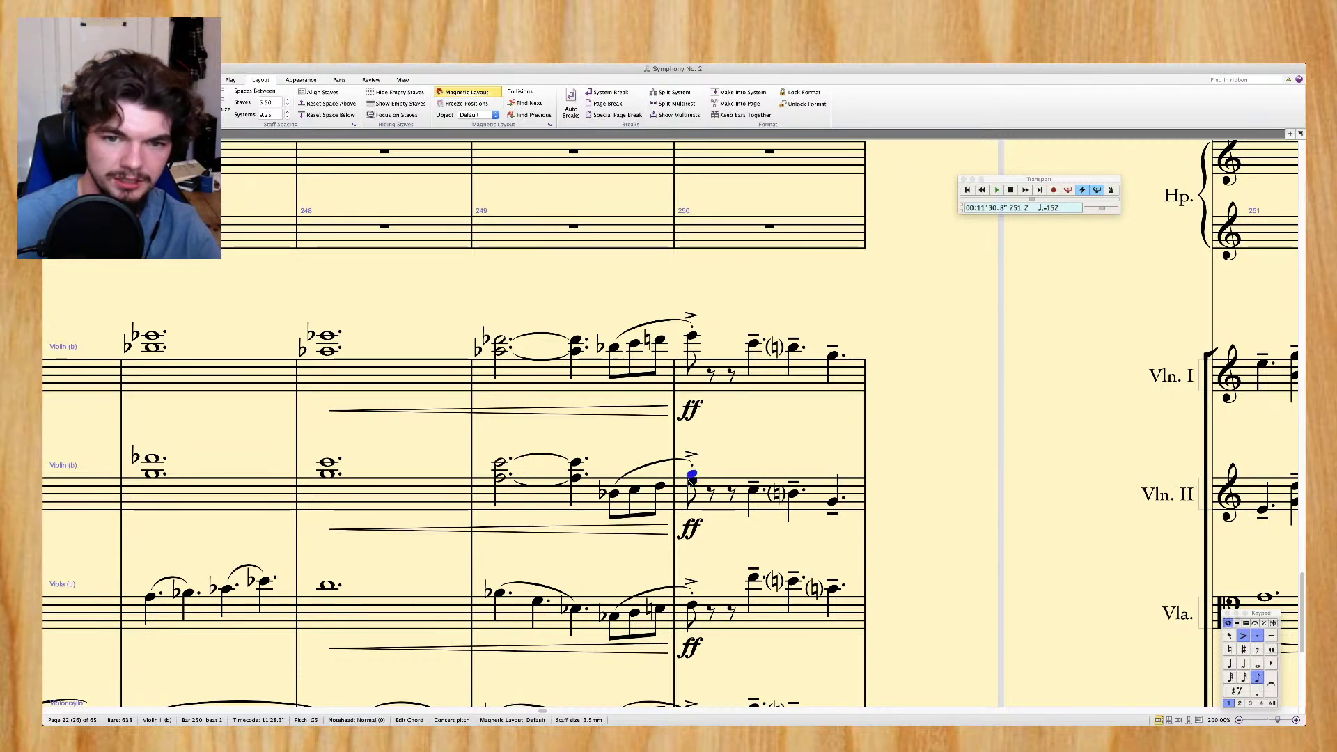
{"action": "left_click", "coordinate": [692, 336]}
{"action": "key", "text": "shift+3"}
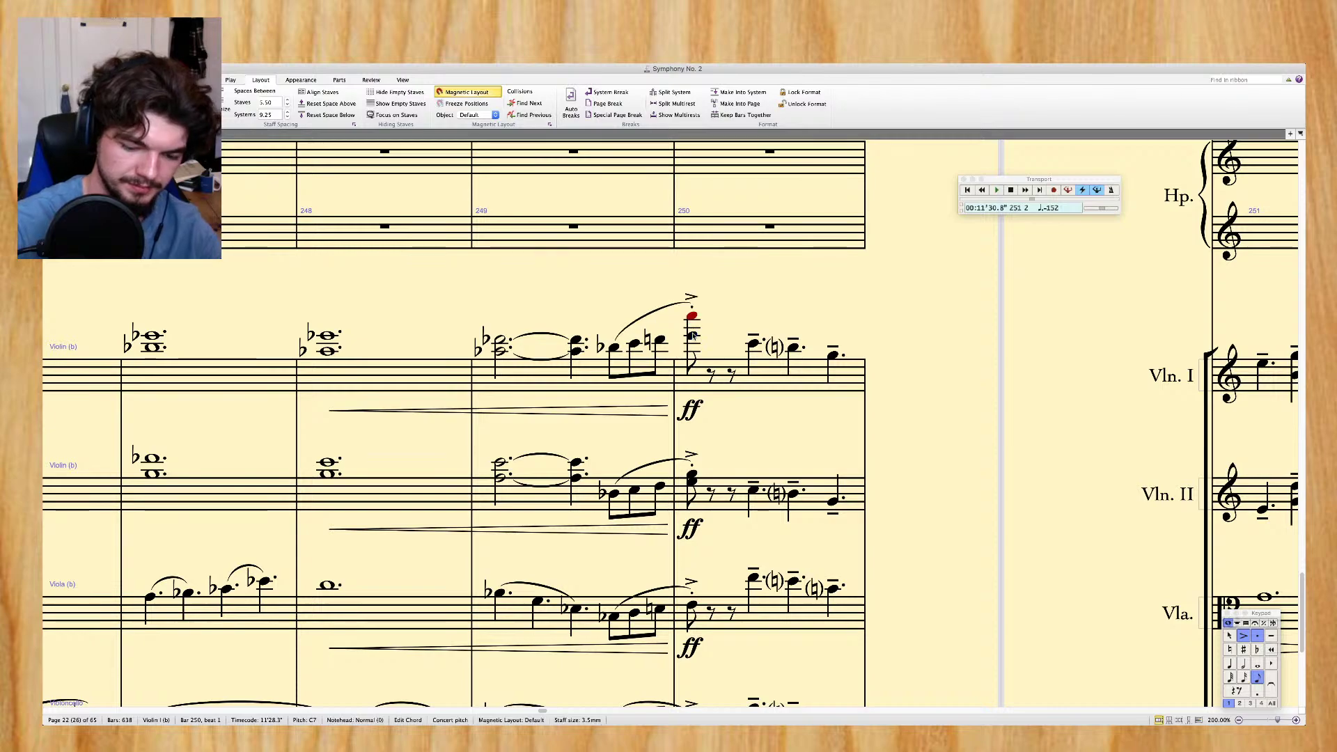
{"action": "key", "text": "Escape"}
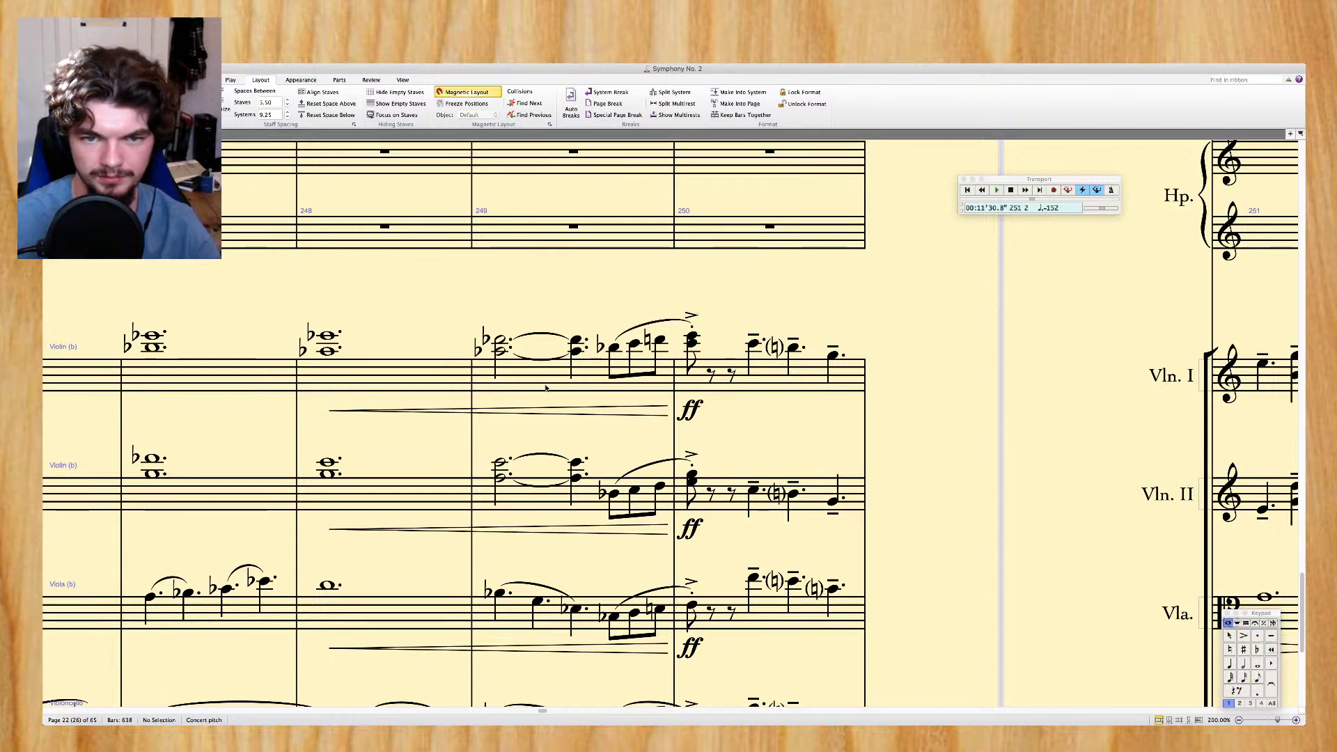
Play only the two violin parts from bar 247 into bar 251
{"action": "left_click", "coordinate": [506, 386]}
{"action": "left_click", "coordinate": [232, 492], "text": "shift"}
{"action": "key", "text": "super+minus"}
{"action": "key", "text": "super+minus"}
{"action": "key", "text": "super+minus"}
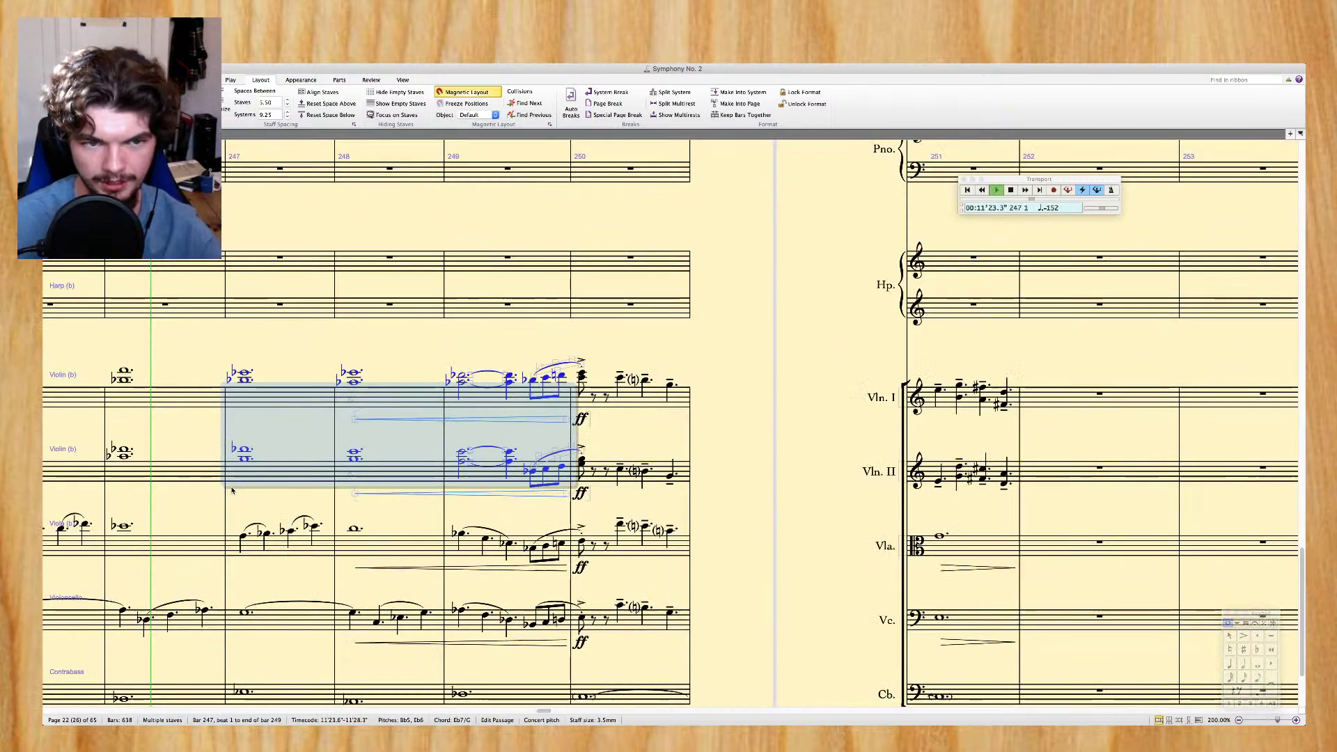
{"action": "key", "text": "space"}
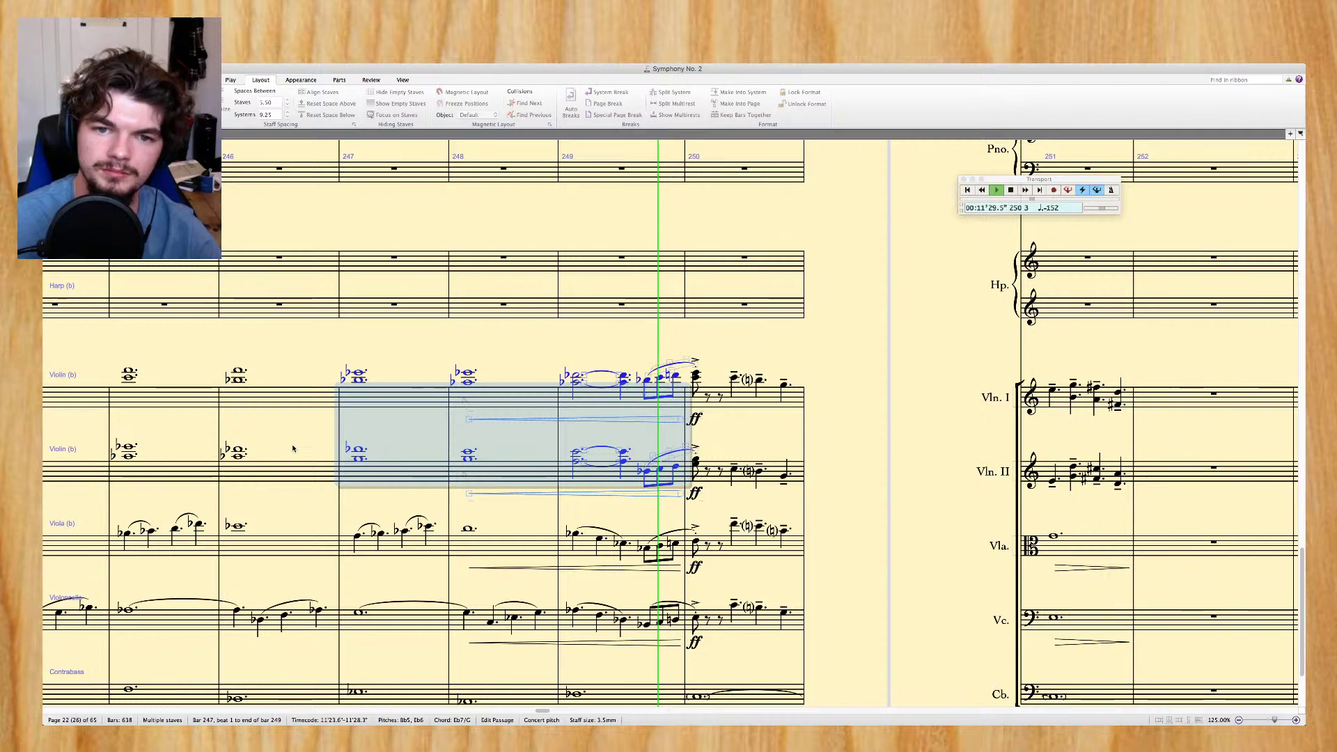
{"action": "key", "text": "Escape"}
Play the passage from bar 244 into bar 251 with all parts
{"action": "key", "text": "ctrl+equal"}
{"action": "key", "text": "ctrl+equal"}
{"action": "key", "text": "ctrl+equal"}
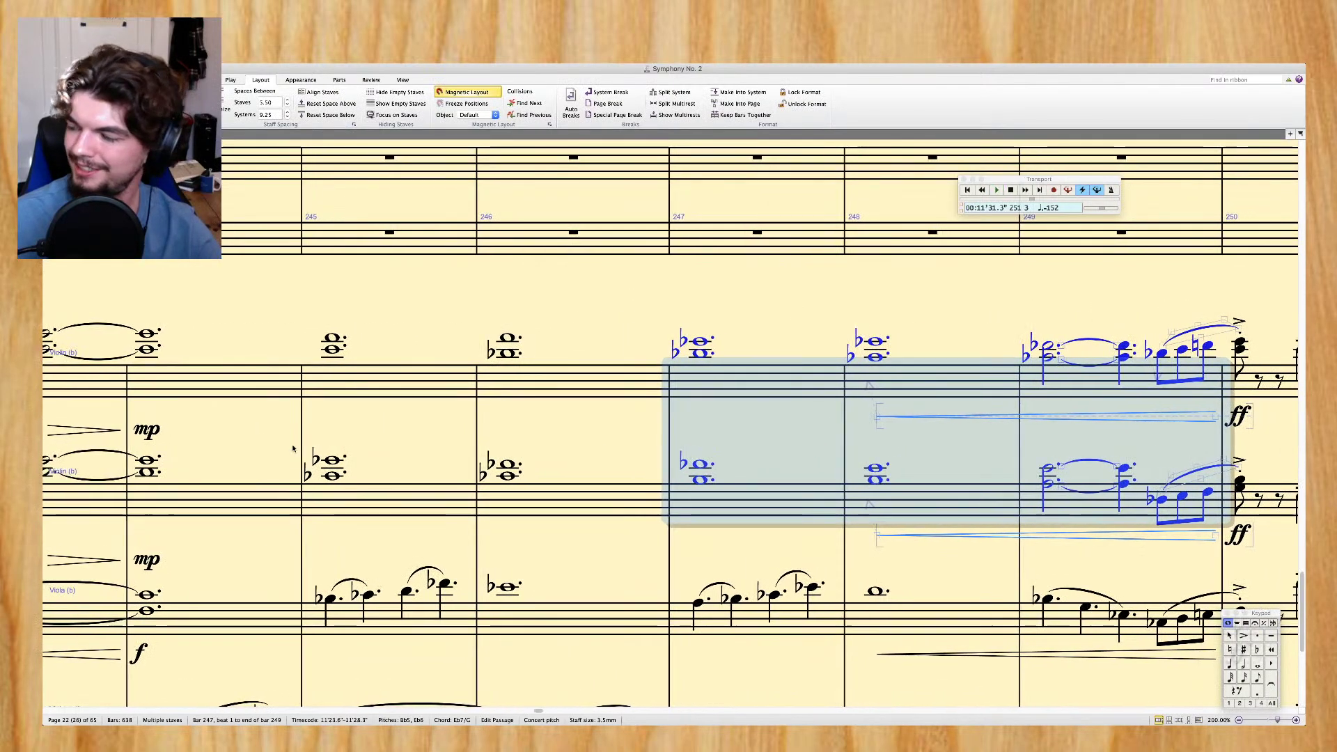
{"action": "left_click", "coordinate": [126, 411]}
{"action": "key", "text": "ctrl+minus"}
{"action": "key", "text": "ctrl+minus"}
{"action": "key", "text": "ctrl+minus"}
{"action": "key", "text": "space"}
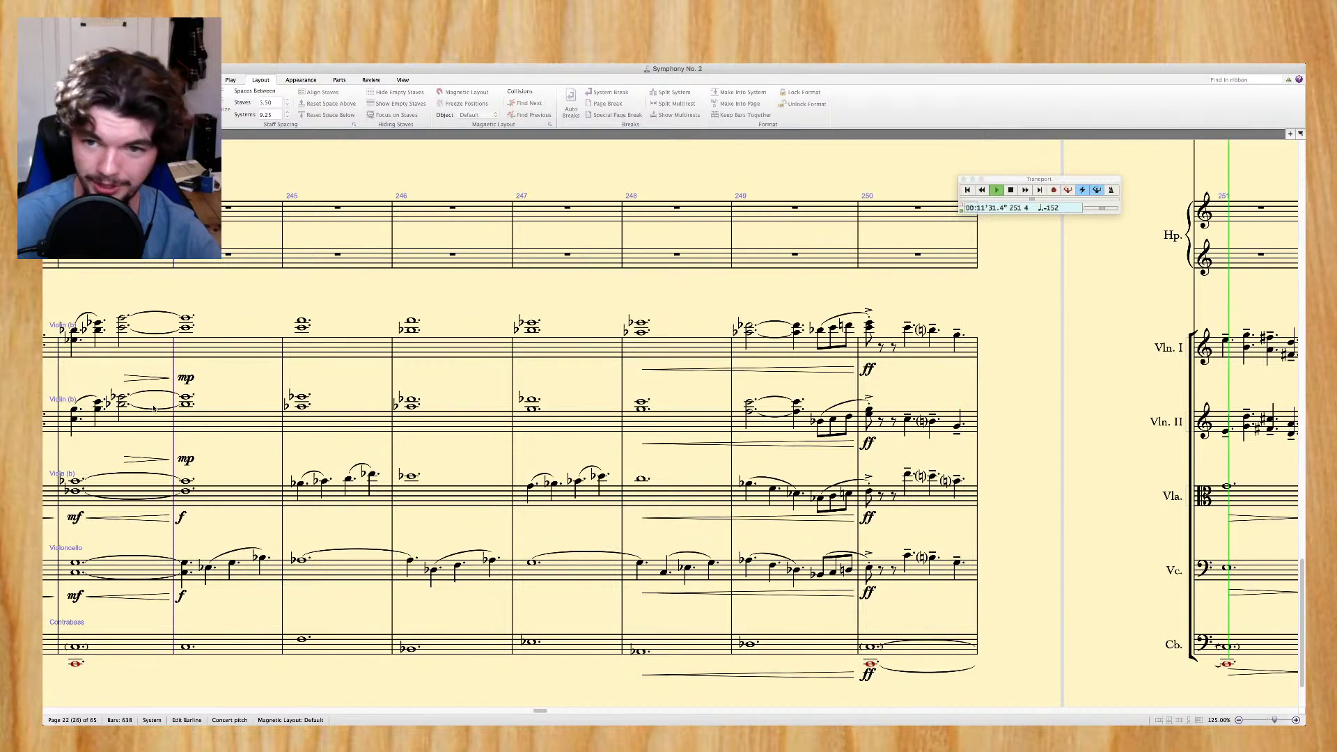
{"action": "key", "text": "space"}
Tie the lower notes of the Violin I chords in bars 244 and 246 into the following bars
{"action": "key", "text": "super+equal"}
{"action": "scroll", "coordinate": [154, 409], "scroll_direction": "left", "scroll_amount": 10}
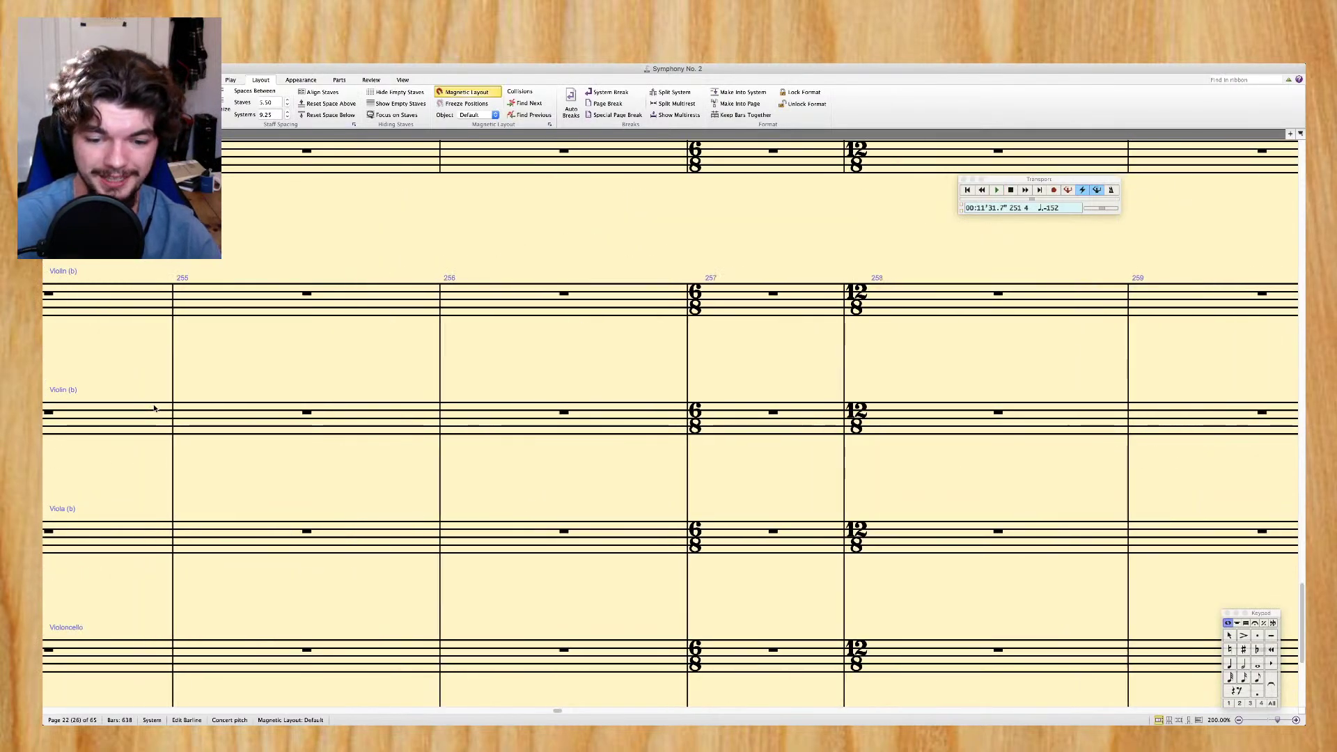
{"action": "scroll", "coordinate": [154, 409], "scroll_direction": "left", "scroll_amount": 15}
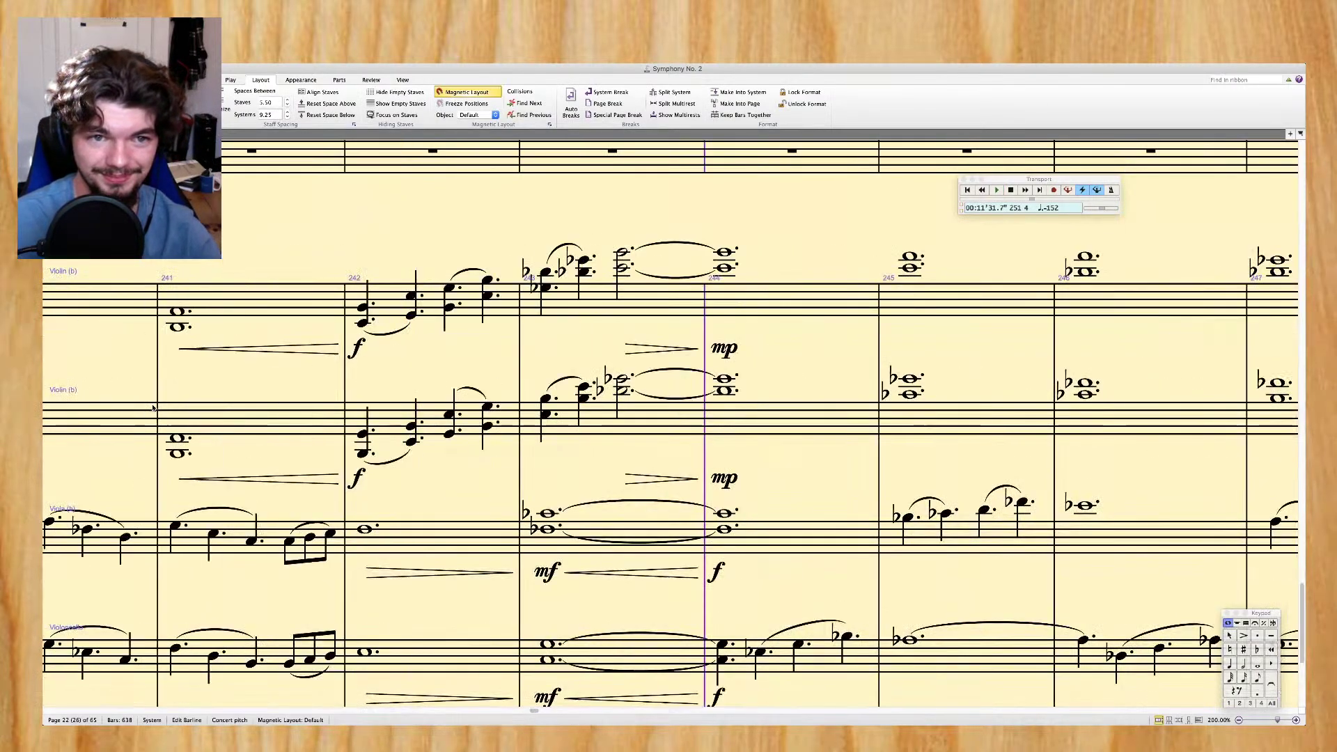
{"action": "scroll", "coordinate": [154, 409], "scroll_direction": "right", "scroll_amount": 10}
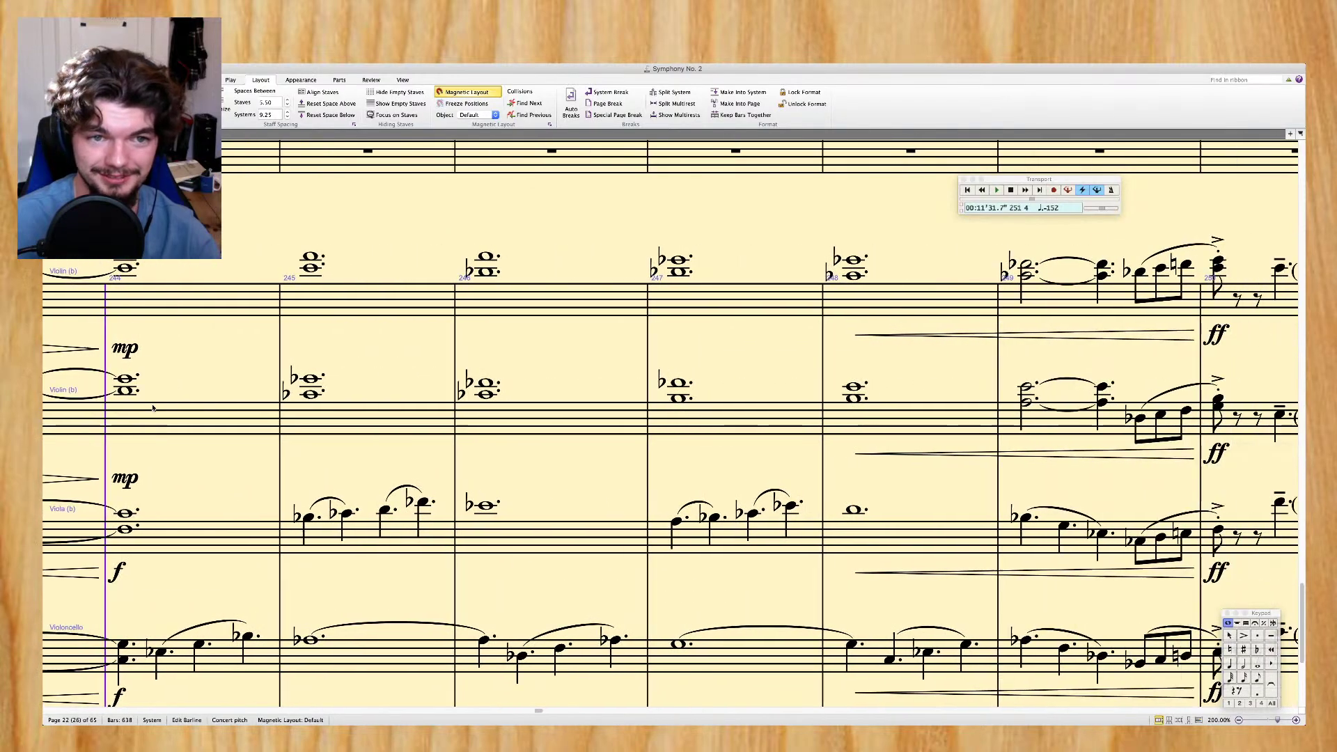
{"action": "scroll", "coordinate": [154, 409], "scroll_direction": "left", "scroll_amount": 10}
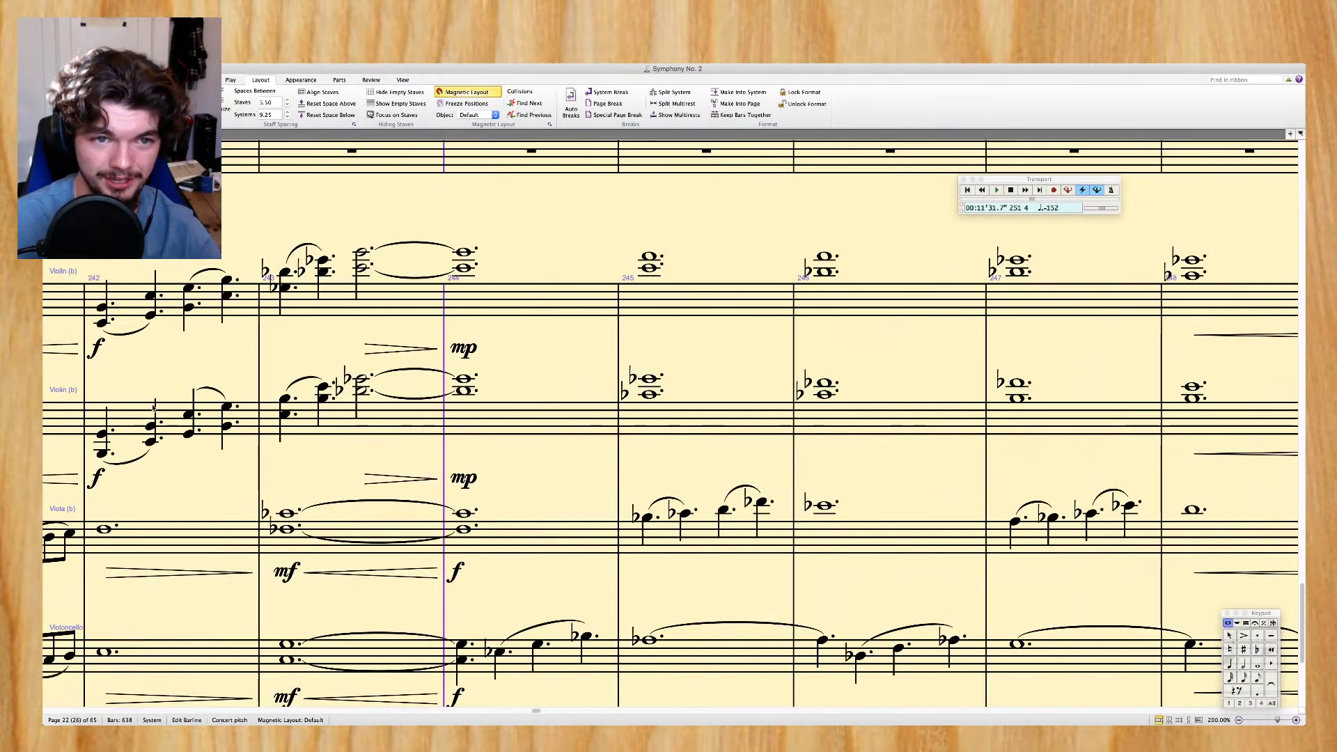
{"action": "left_click", "coordinate": [464, 267]}
{"action": "key", "text": "Return"}
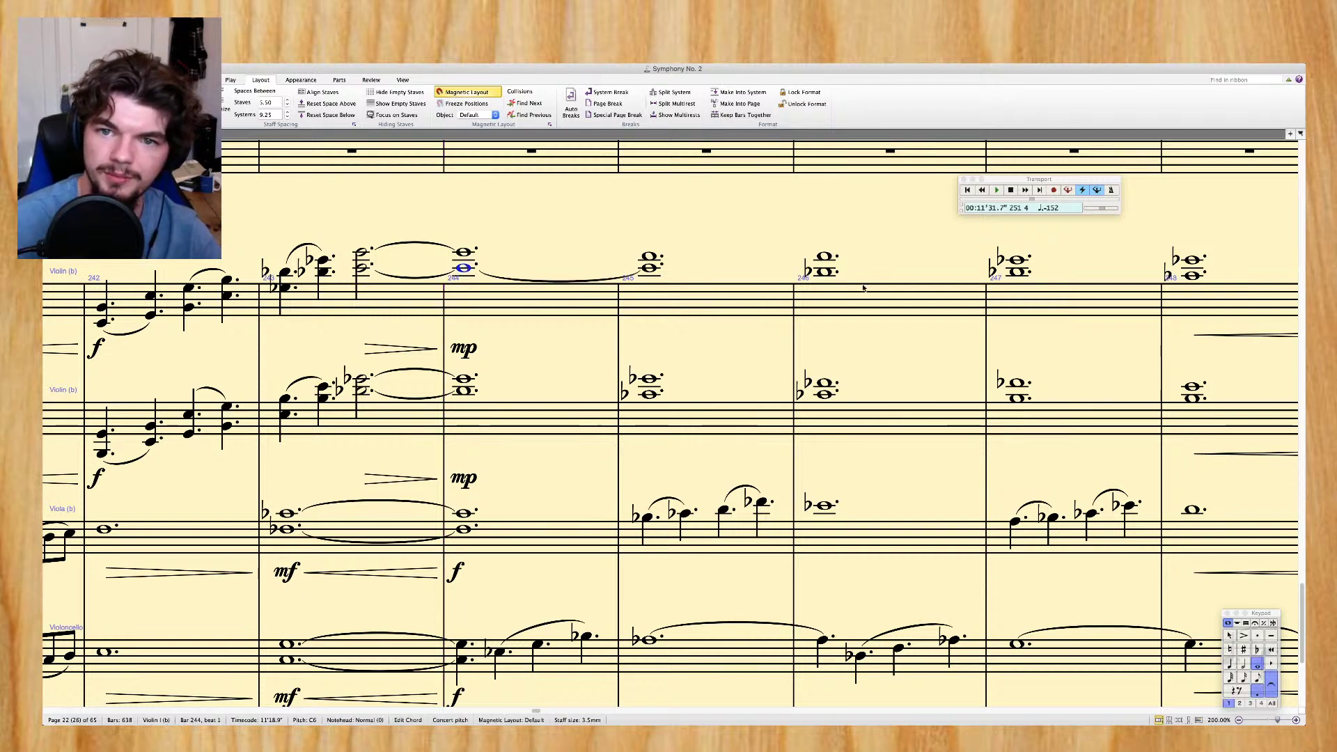
{"action": "left_click", "coordinate": [824, 272]}
{"action": "key", "text": "Return"}
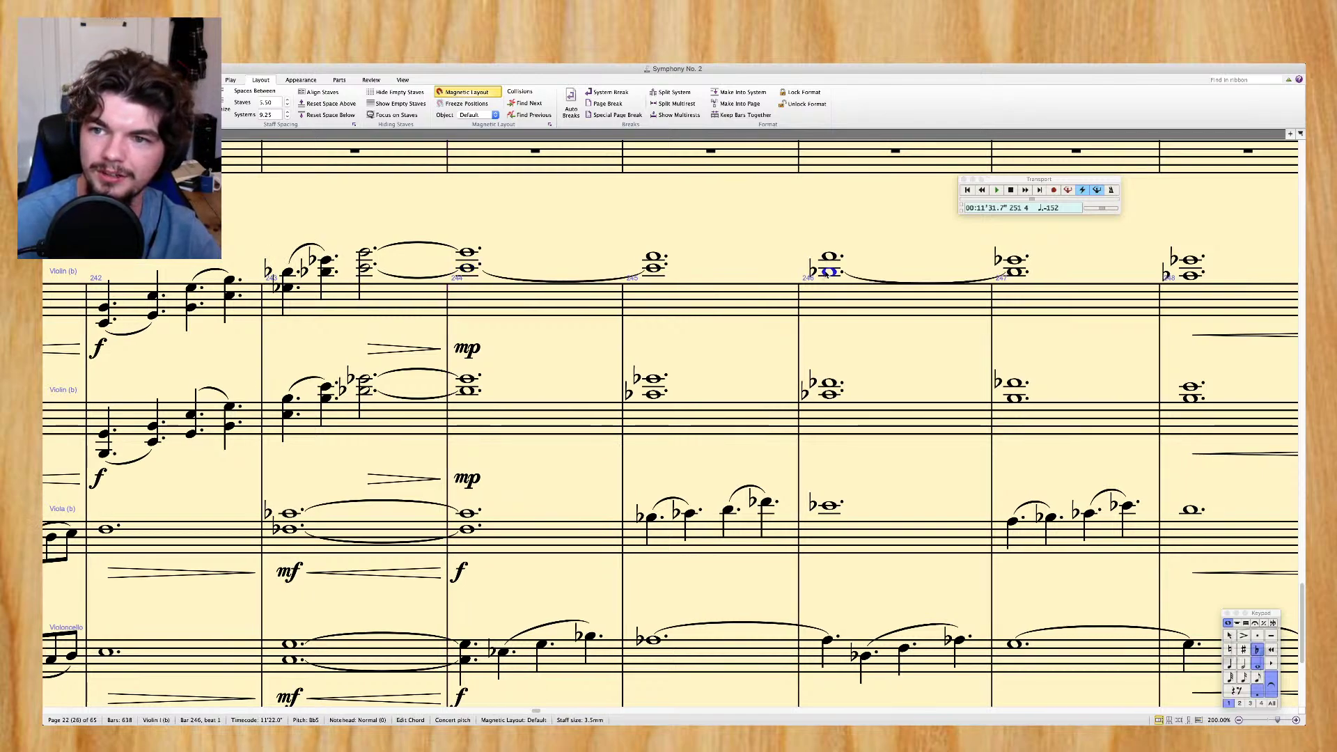
Tie the upper notes of the Violin II chords in bars 244 and 248 into the following bars
{"action": "scroll", "coordinate": [906, 278], "scroll_direction": "right", "scroll_amount": 4}
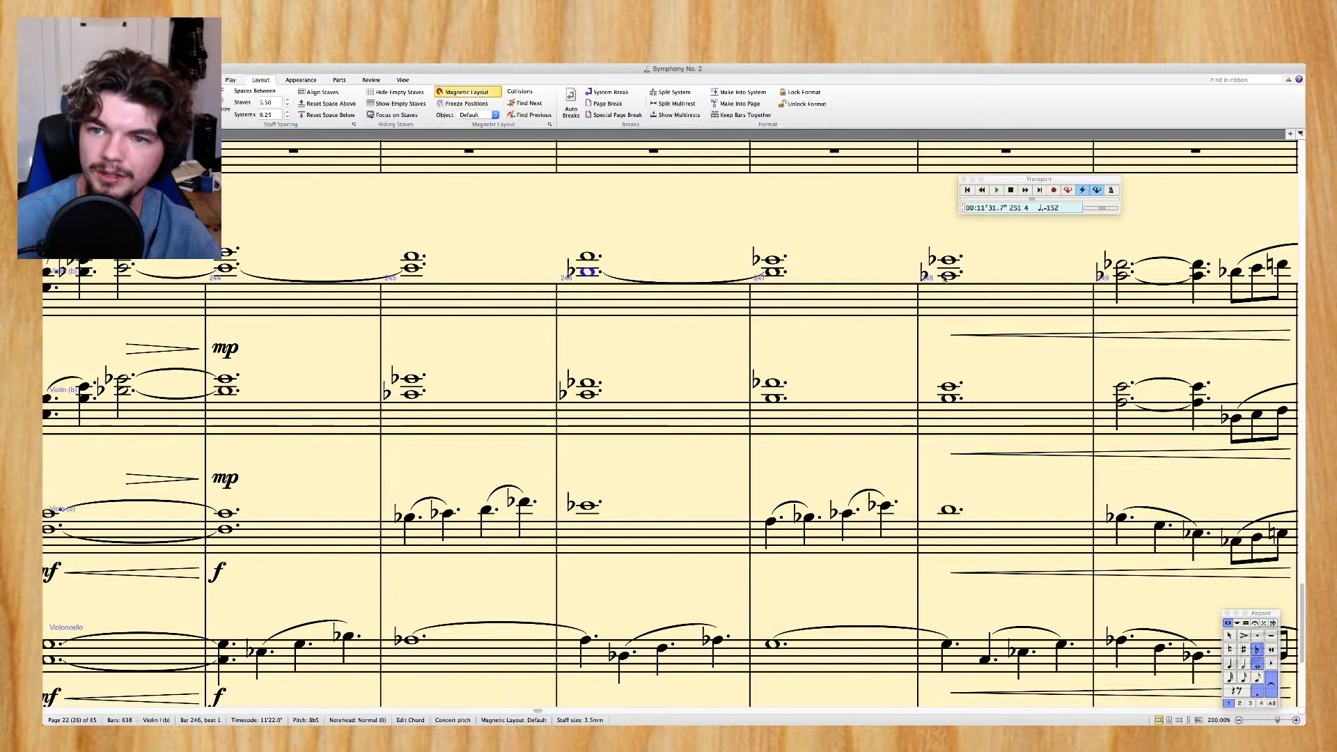
{"action": "scroll", "coordinate": [1135, 279], "scroll_direction": "right", "scroll_amount": 2}
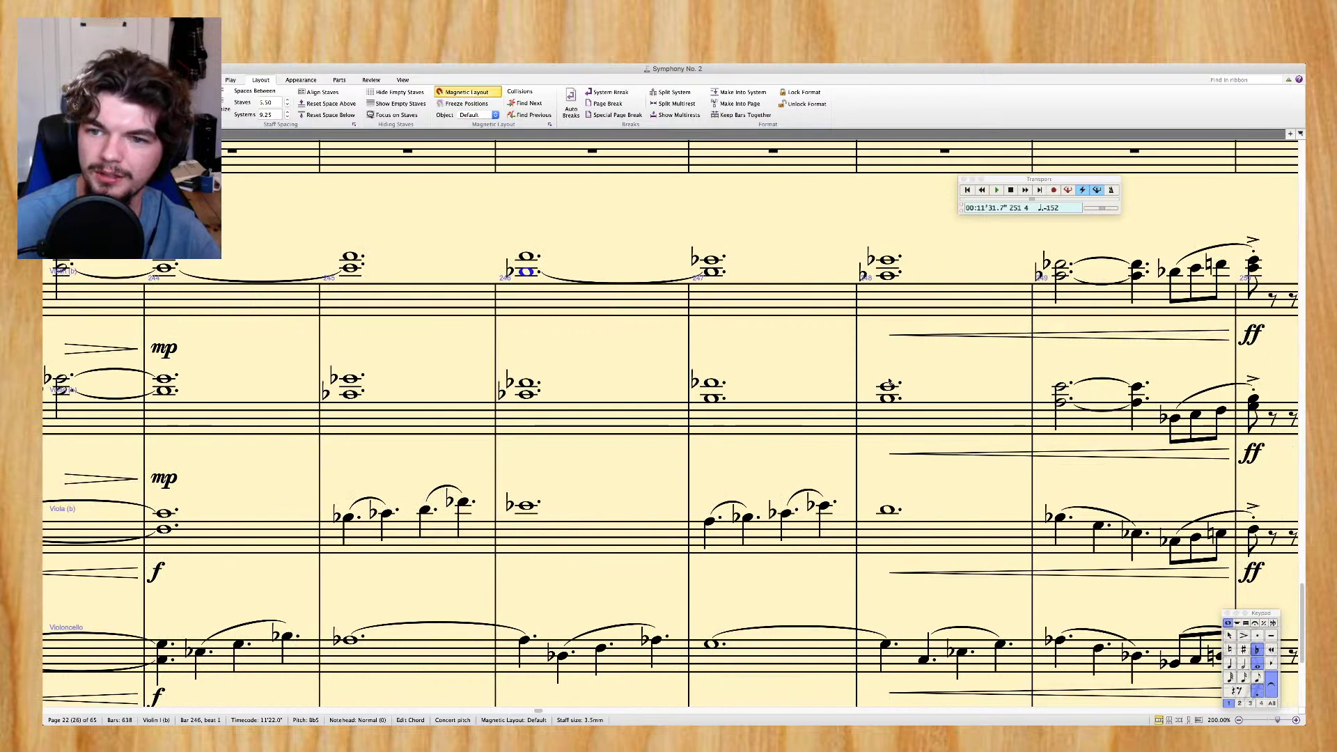
{"action": "left_click", "coordinate": [165, 379]}
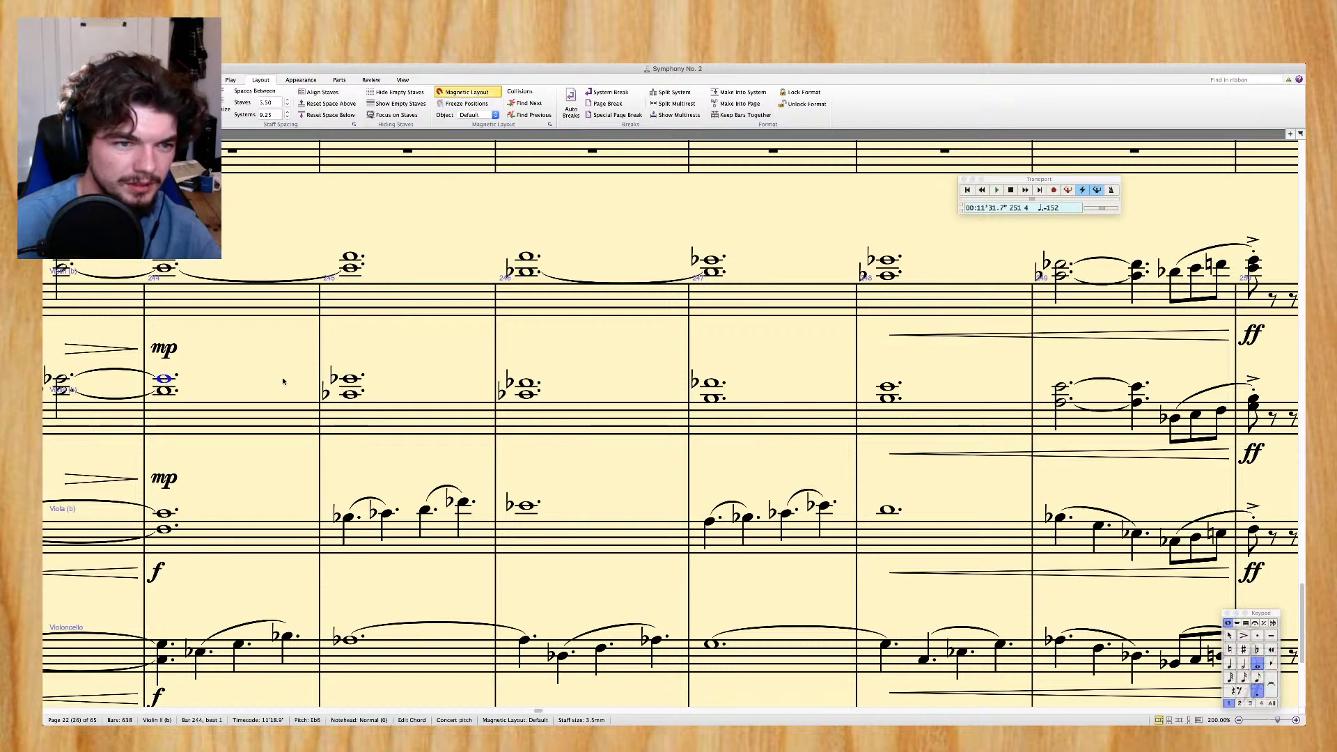
{"action": "left_click", "coordinate": [350, 379]}
{"action": "scroll", "coordinate": [344, 377], "scroll_direction": "left", "scroll_amount": 5}
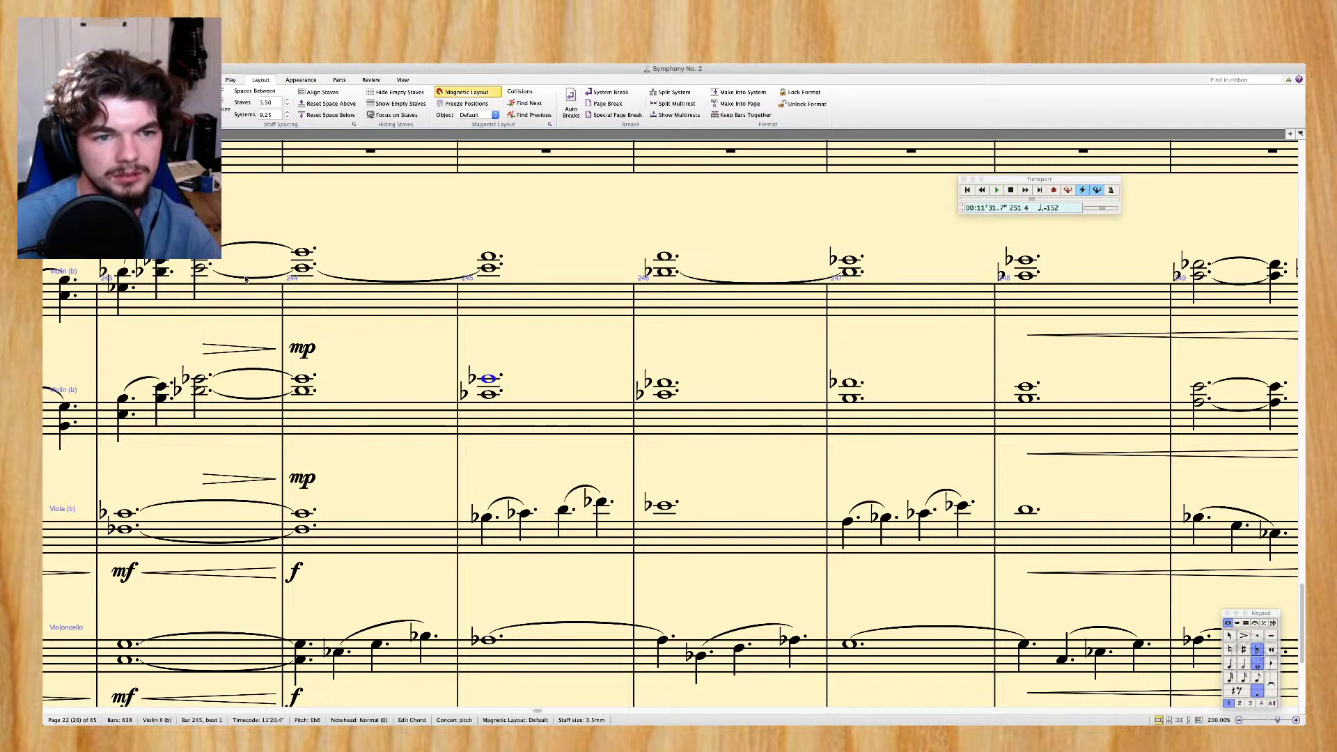
{"action": "left_click", "coordinate": [337, 280]}
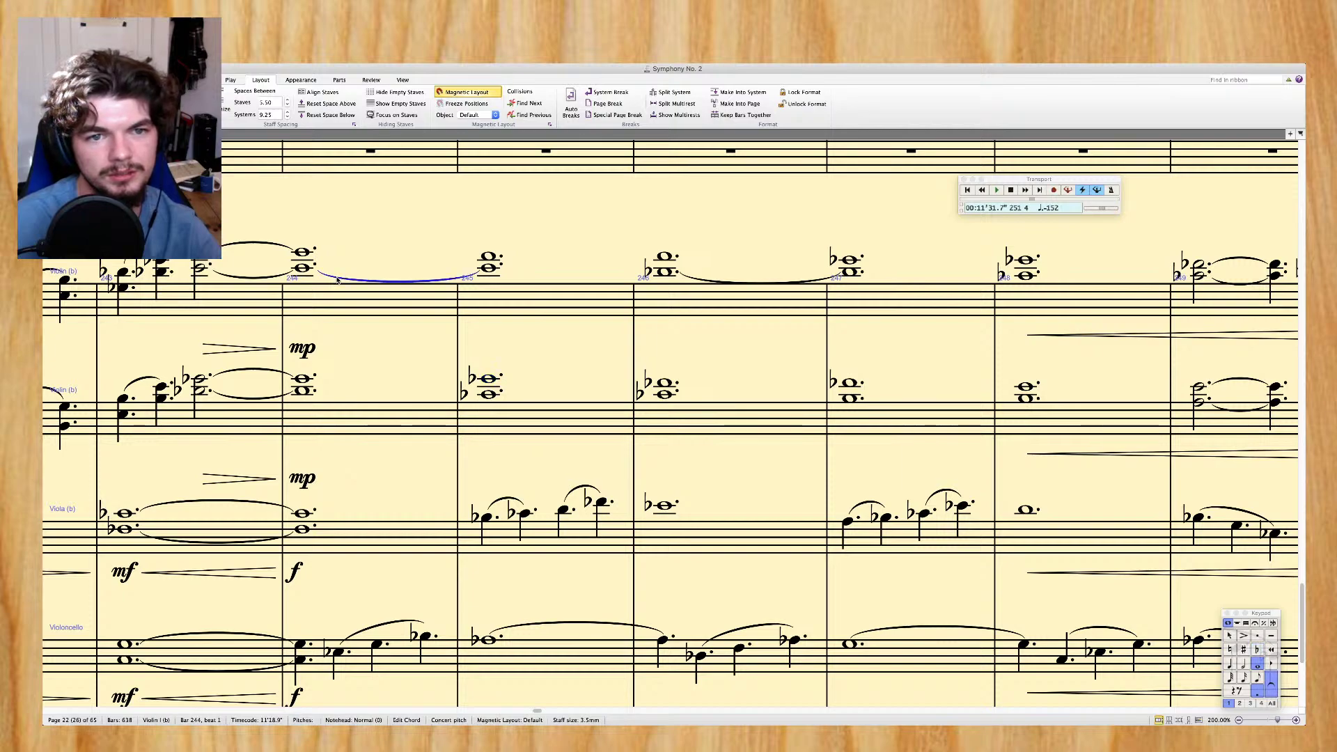
{"action": "left_click", "coordinate": [305, 379]}
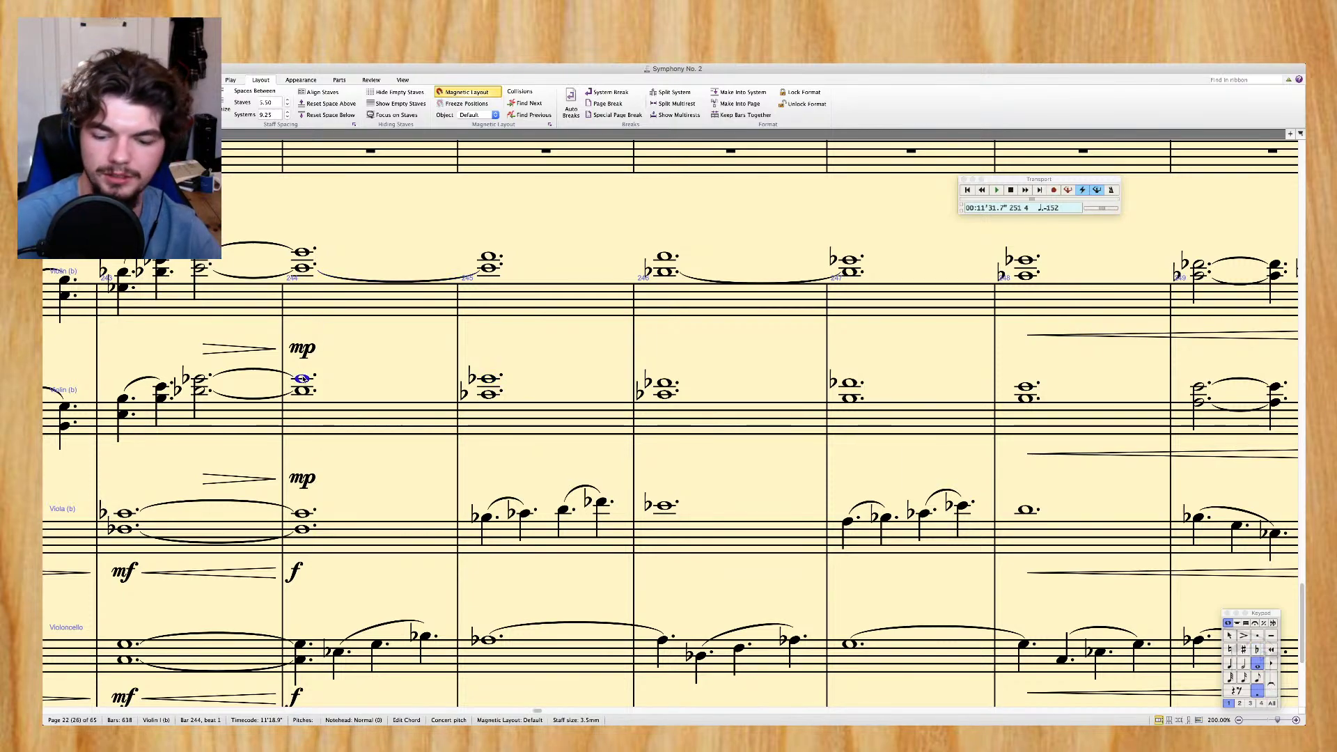
{"action": "key", "text": "Return"}
{"action": "left_click", "coordinate": [1024, 387]}
{"action": "key", "text": "Return"}
Tie the lower Violin I note of bar 248 into bar 249 and the upper Violin II note of bar 246 into bar 247
{"action": "left_click", "coordinate": [1022, 275]}
{"action": "key", "text": "Return"}
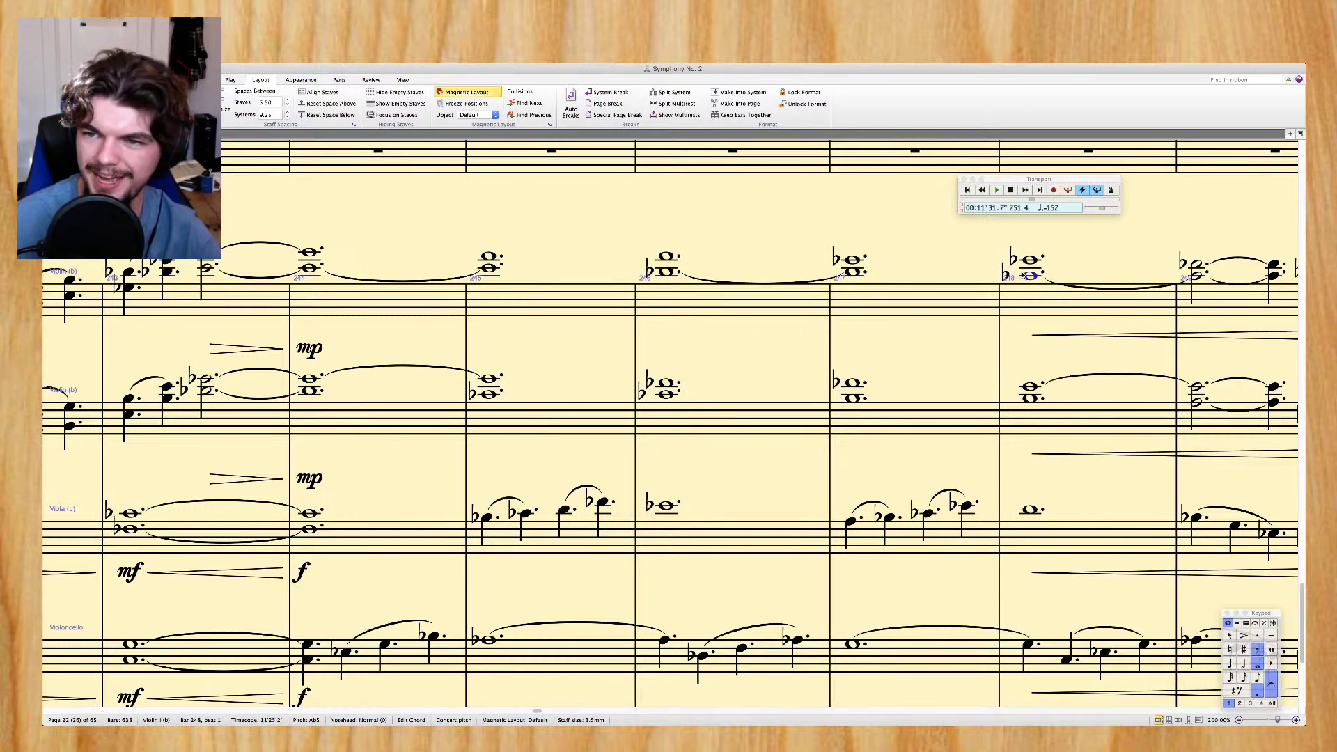
{"action": "key", "text": "Escape"}
{"action": "left_click", "coordinate": [666, 383]}
{"action": "key", "text": "Return"}
{"action": "key", "text": "Escape"}
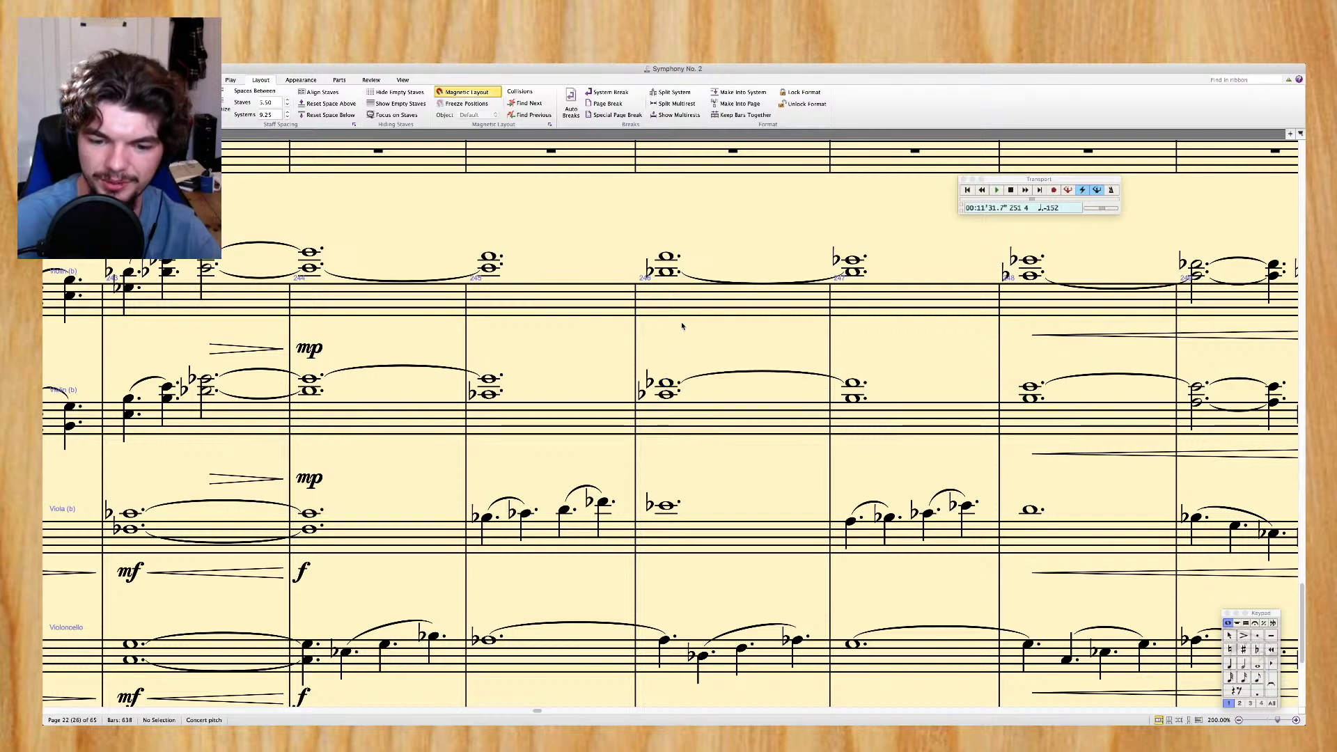
Play the passage with all parts from bar 242 into bar 252 to review the ties and the run
{"action": "scroll", "coordinate": [610, 200], "scroll_direction": "right", "scroll_amount": 5}
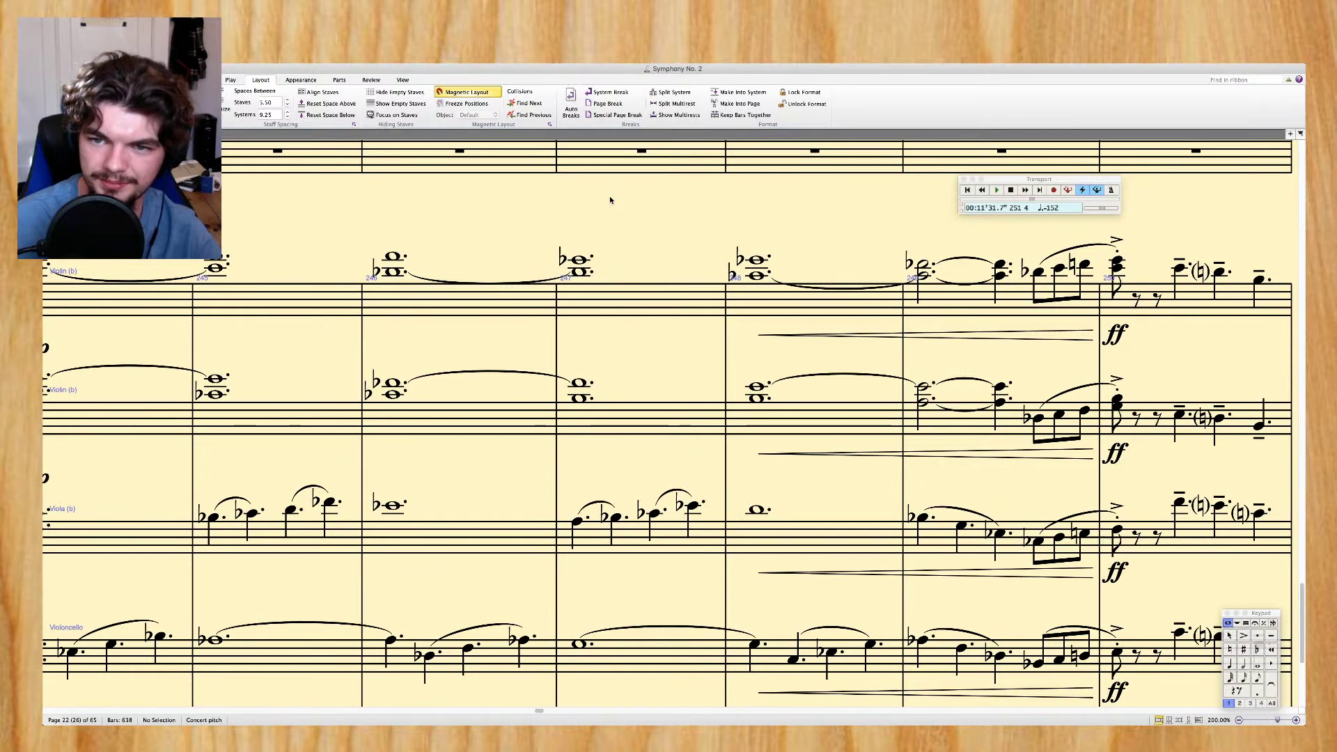
{"action": "scroll", "coordinate": [611, 200], "scroll_direction": "left", "scroll_amount": 5}
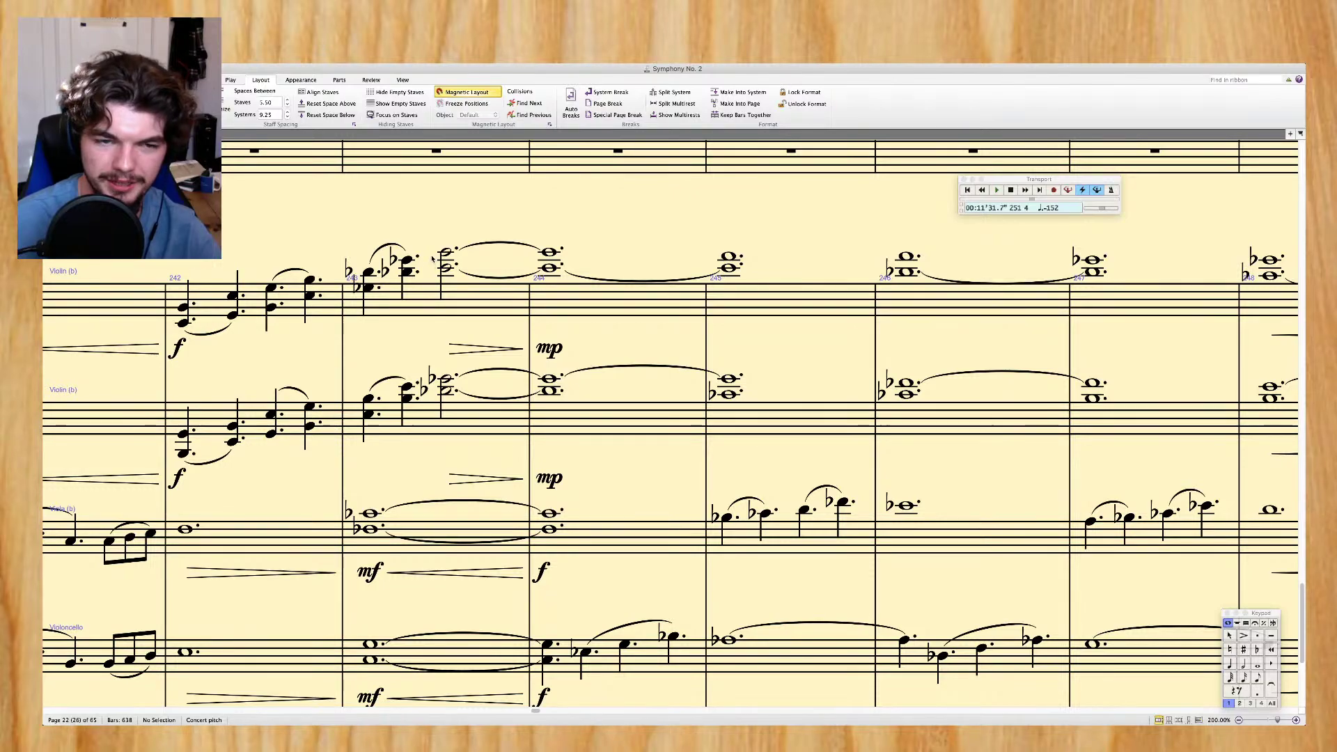
{"action": "scroll", "coordinate": [608, 199], "scroll_direction": "left", "scroll_amount": 3}
{"action": "left_click", "coordinate": [327, 332]}
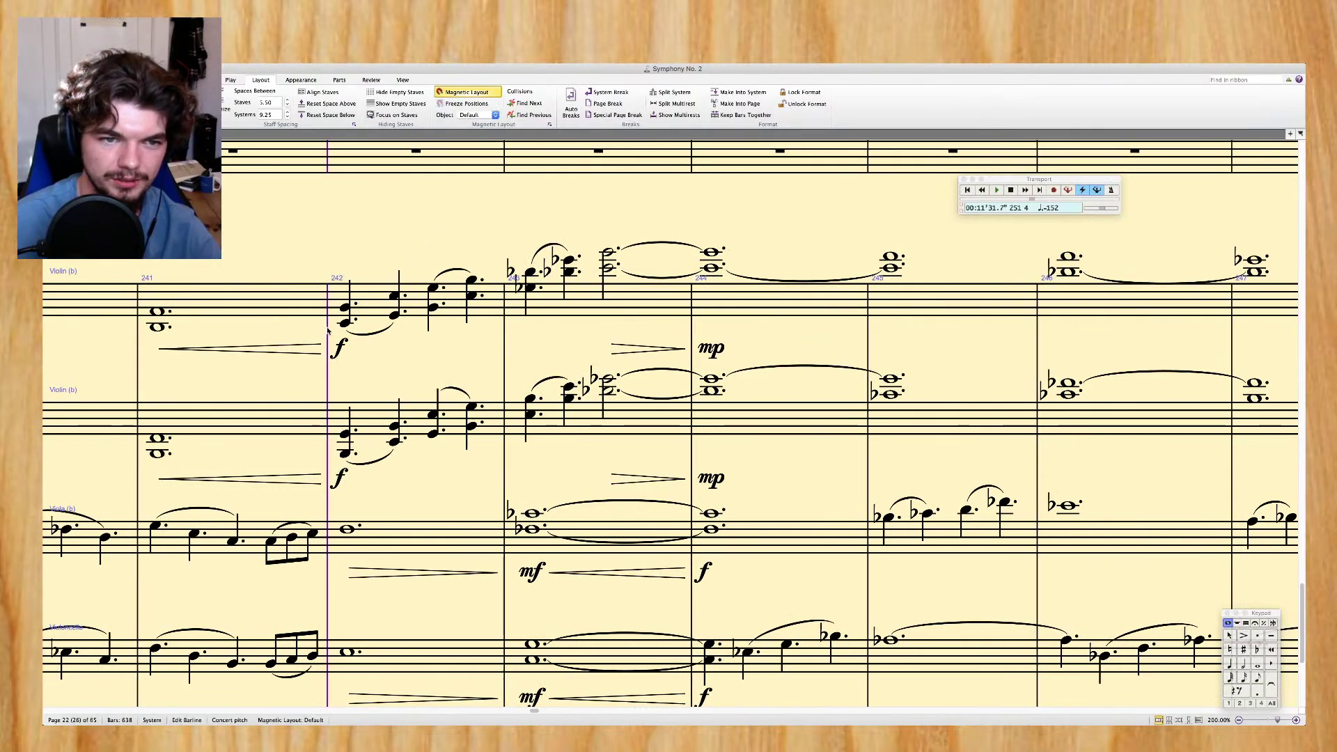
{"action": "key", "text": "p"}
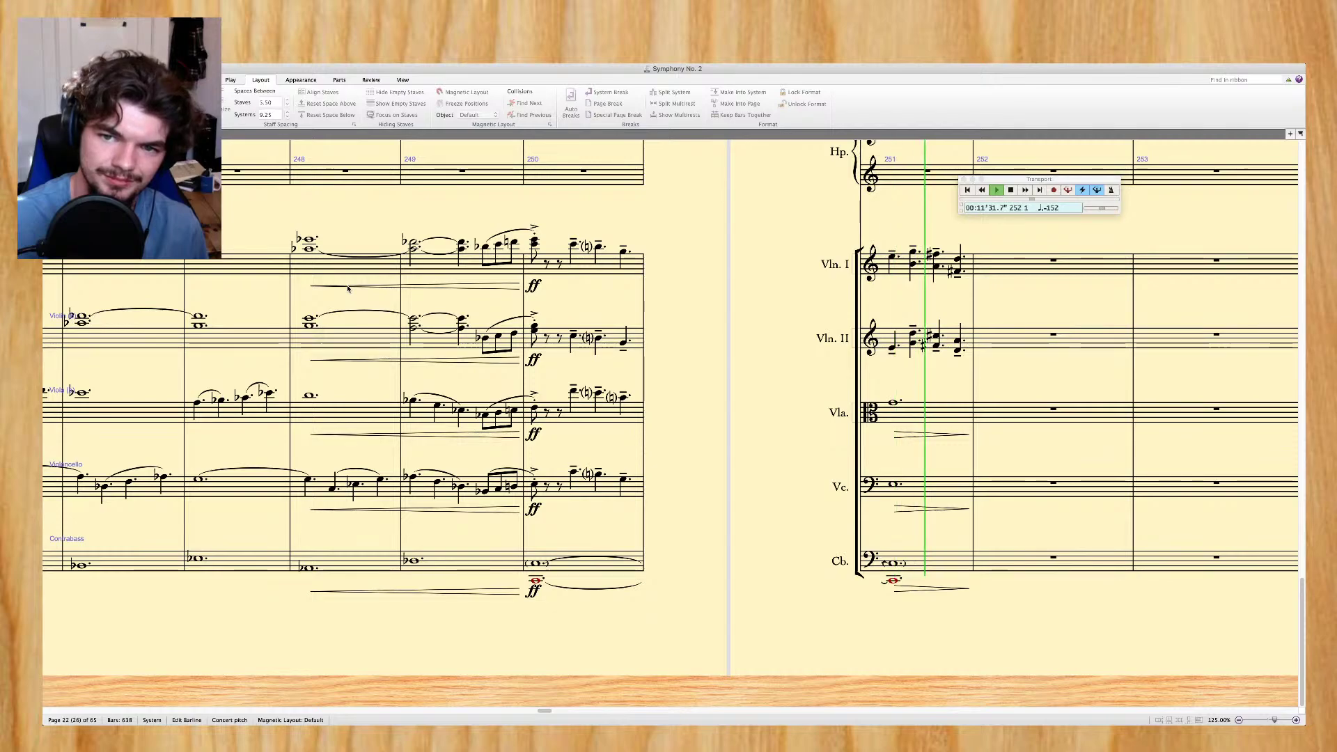
{"action": "key", "text": "space"}
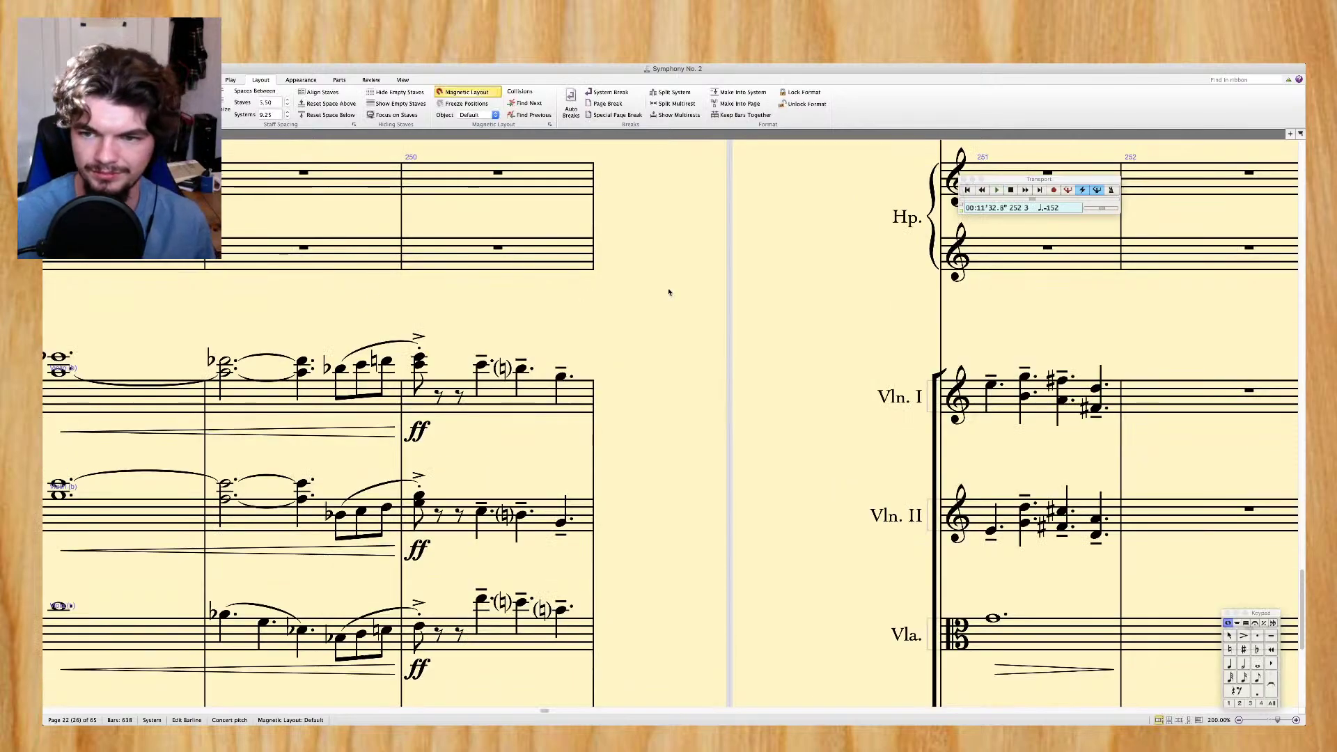
Look over the woodwind parts from bar 251 to bar 258, with the score zoomed out to 100%
{"action": "scroll", "coordinate": [669, 293], "scroll_direction": "right", "scroll_amount": 10}
{"action": "scroll", "coordinate": [669, 293], "scroll_direction": "up", "scroll_amount": 6}
{"action": "scroll", "coordinate": [669, 292], "scroll_direction": "up", "scroll_amount": 20}
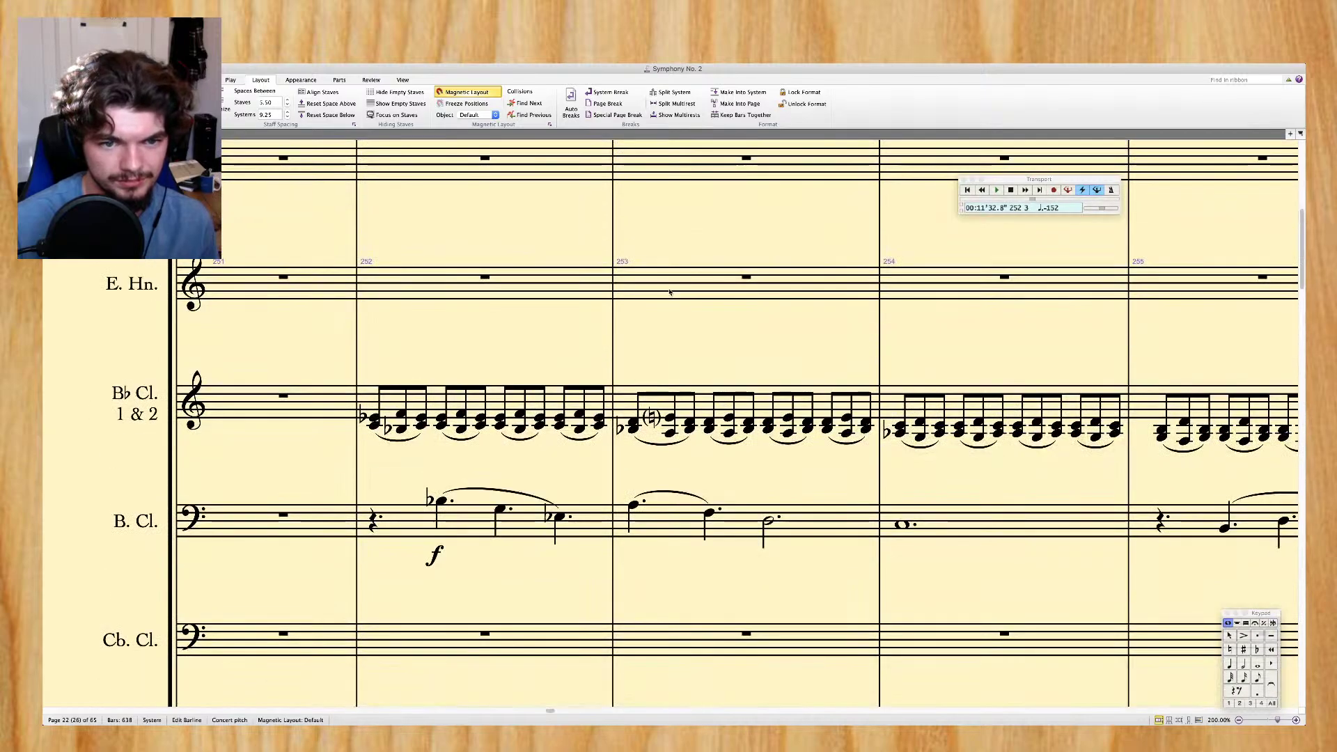
{"action": "scroll", "coordinate": [670, 293], "scroll_direction": "down", "scroll_amount": 5}
{"action": "scroll", "coordinate": [669, 293], "scroll_direction": "right", "scroll_amount": 5}
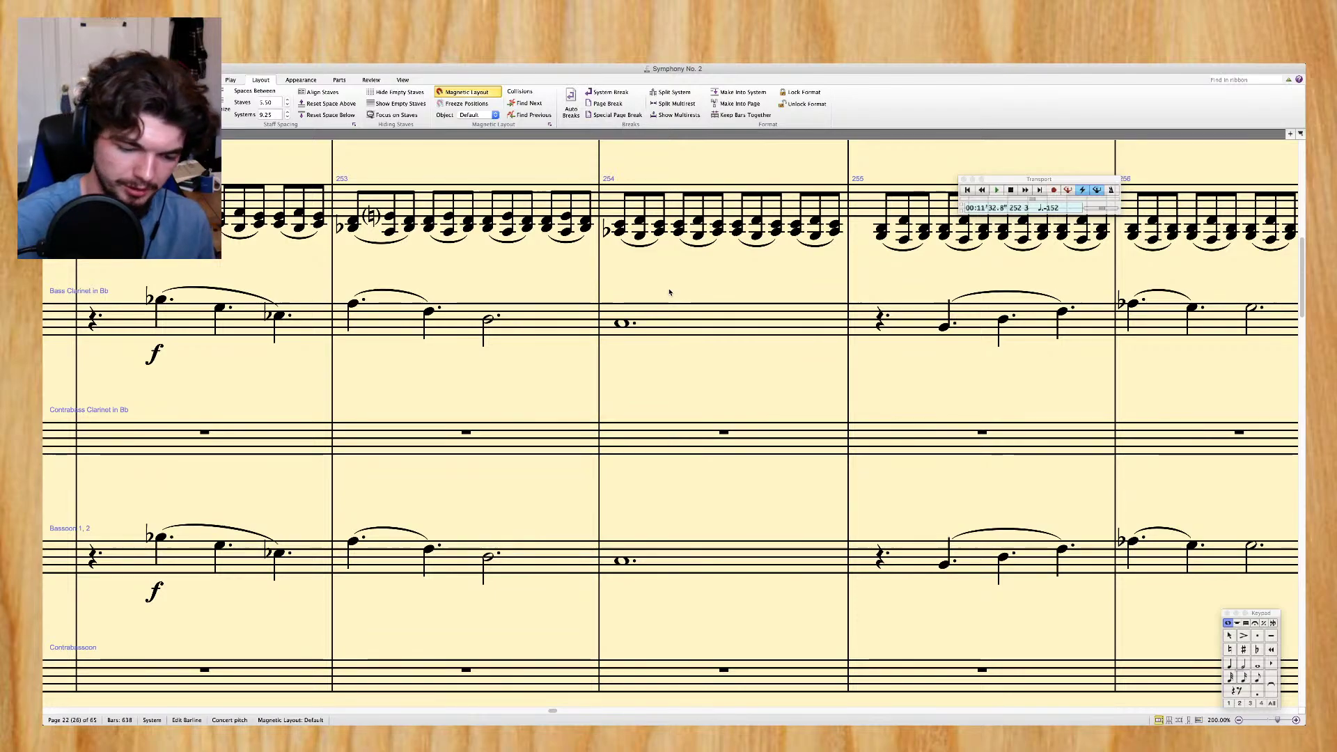
{"action": "scroll", "coordinate": [669, 293], "scroll_direction": "down", "scroll_amount": 5}
{"action": "scroll", "coordinate": [669, 293], "scroll_direction": "right", "scroll_amount": 10}
{"action": "scroll", "coordinate": [669, 292], "scroll_direction": "up", "scroll_amount": 3}
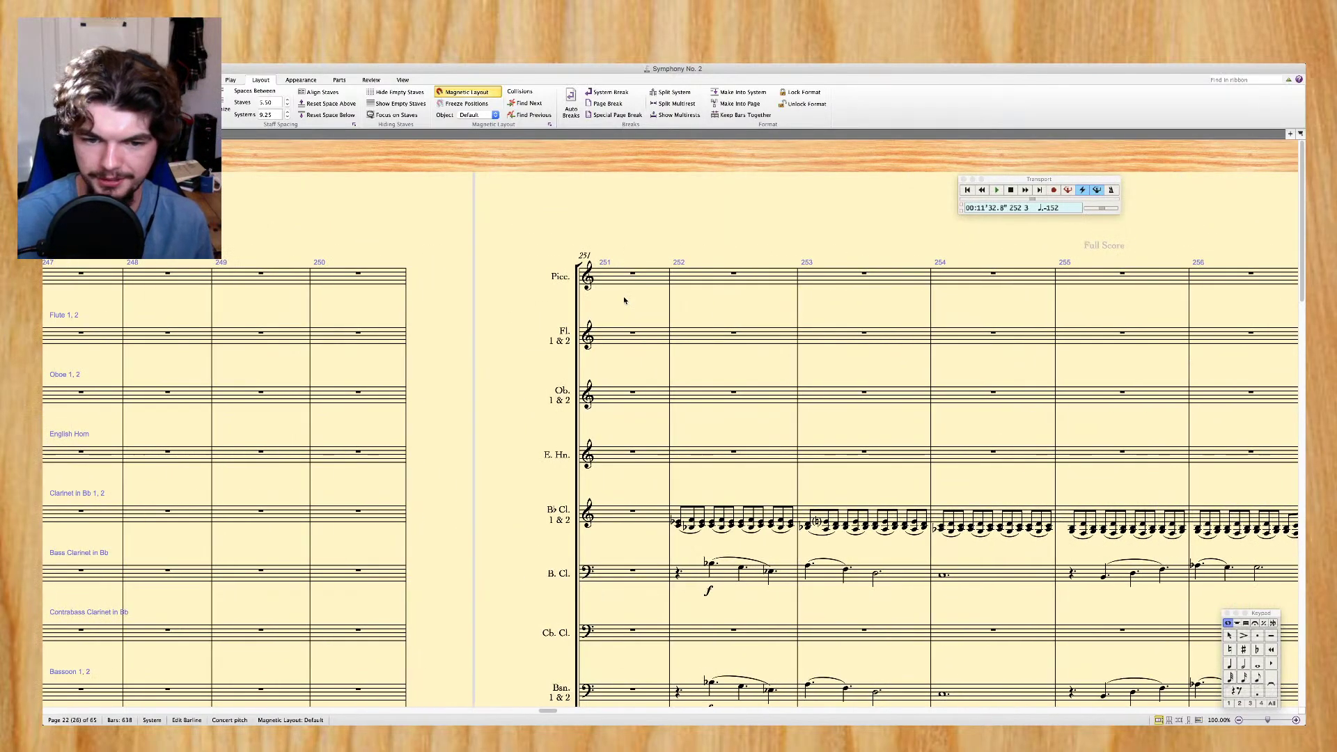
{"action": "scroll", "coordinate": [624, 301], "scroll_direction": "down", "scroll_amount": 2}
{"action": "scroll", "coordinate": [624, 300], "scroll_direction": "right", "scroll_amount": 3}
{"action": "scroll", "coordinate": [379, 315], "scroll_direction": "down", "scroll_amount": 1}
{"action": "scroll", "coordinate": [379, 314], "scroll_direction": "right", "scroll_amount": 3}
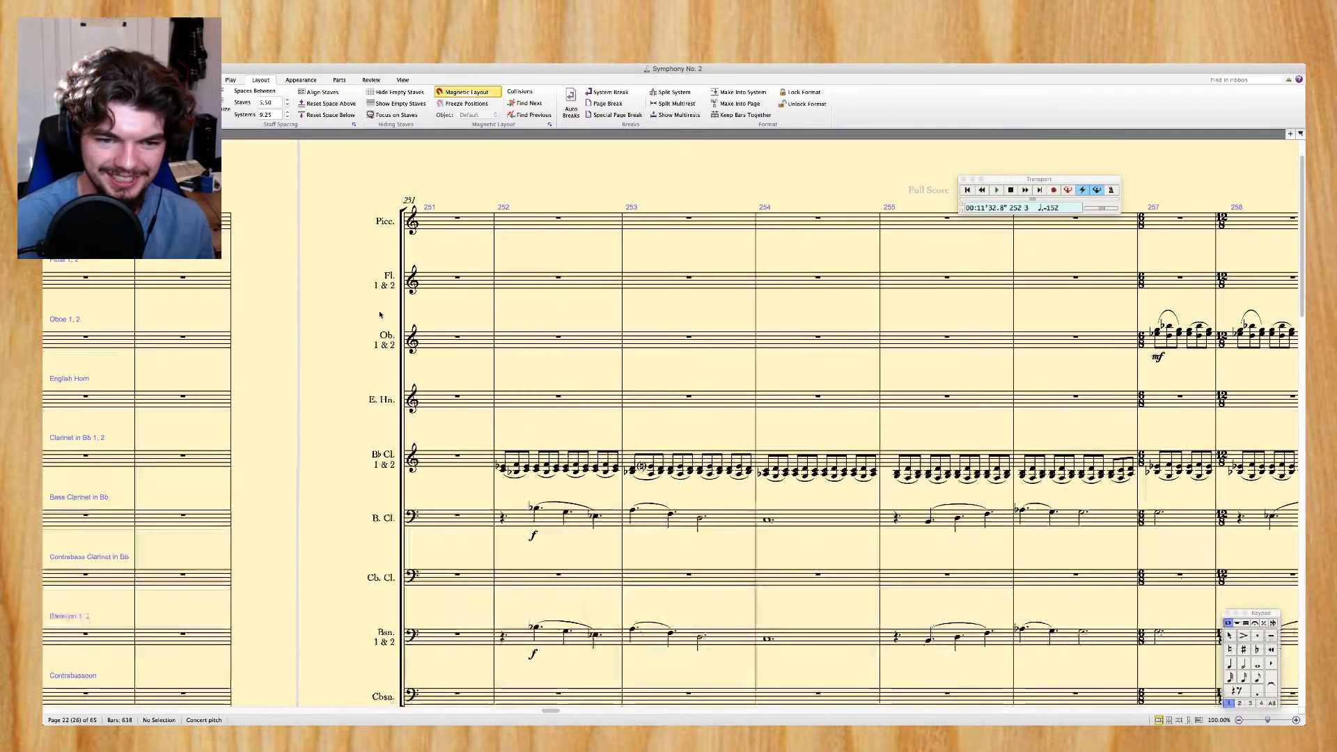
Examine the woodwind writing from bar 257 through the L'istesso tempo marking at bar 262
{"action": "scroll", "coordinate": [380, 315], "scroll_direction": "right", "scroll_amount": 2}
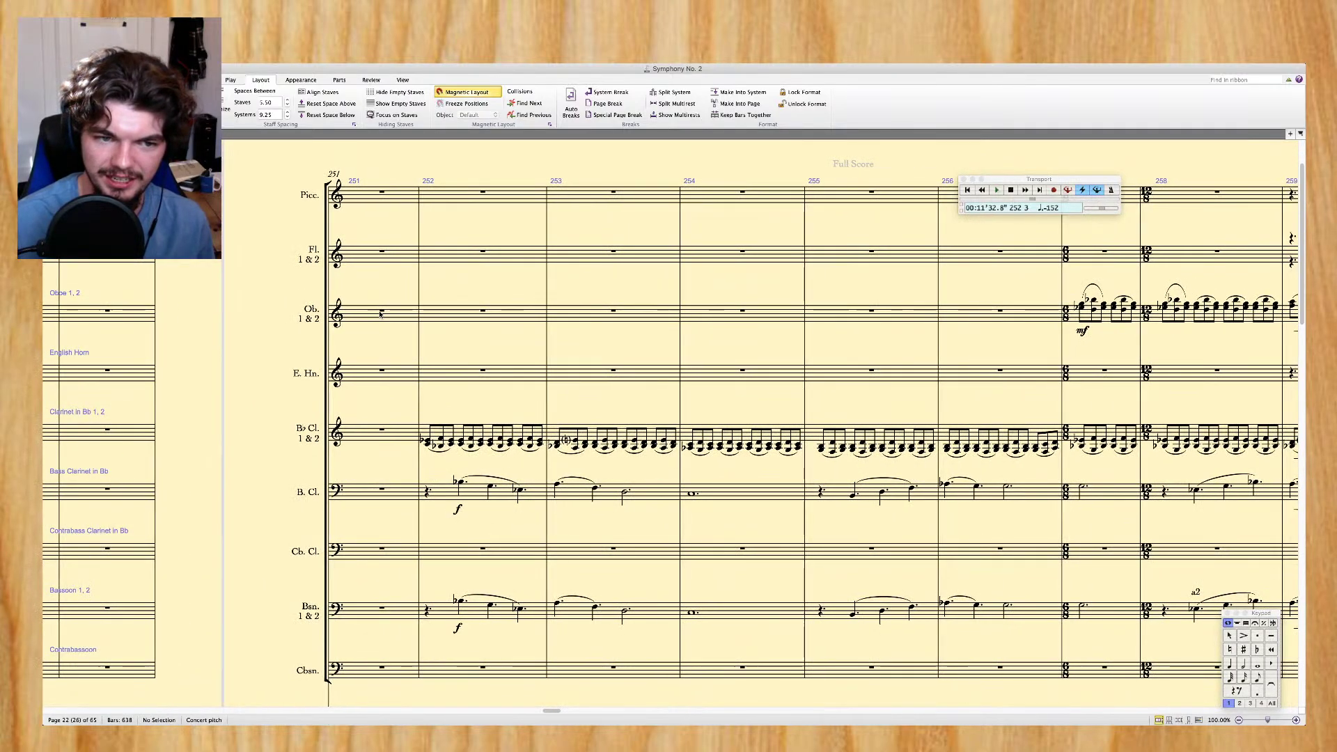
{"action": "scroll", "coordinate": [380, 315], "scroll_direction": "right", "scroll_amount": 6}
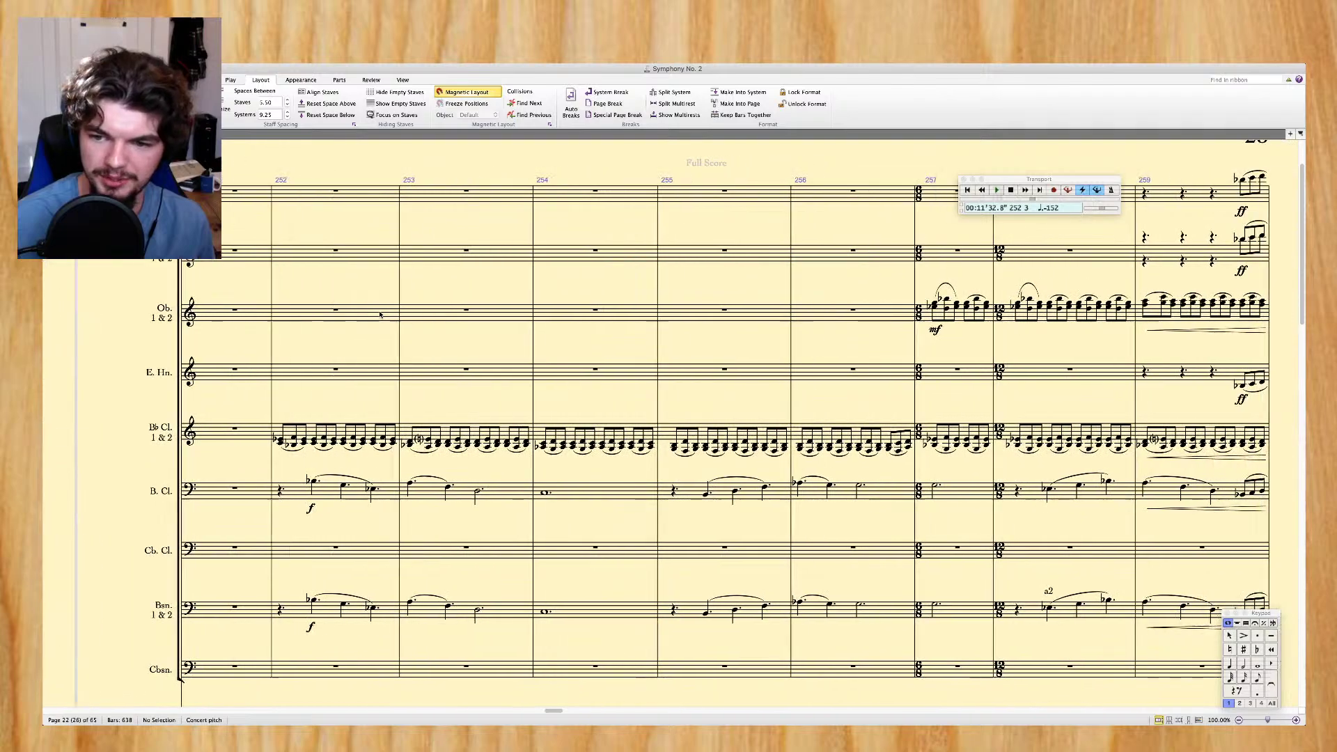
{"action": "scroll", "coordinate": [380, 315], "scroll_direction": "right", "scroll_amount": 1}
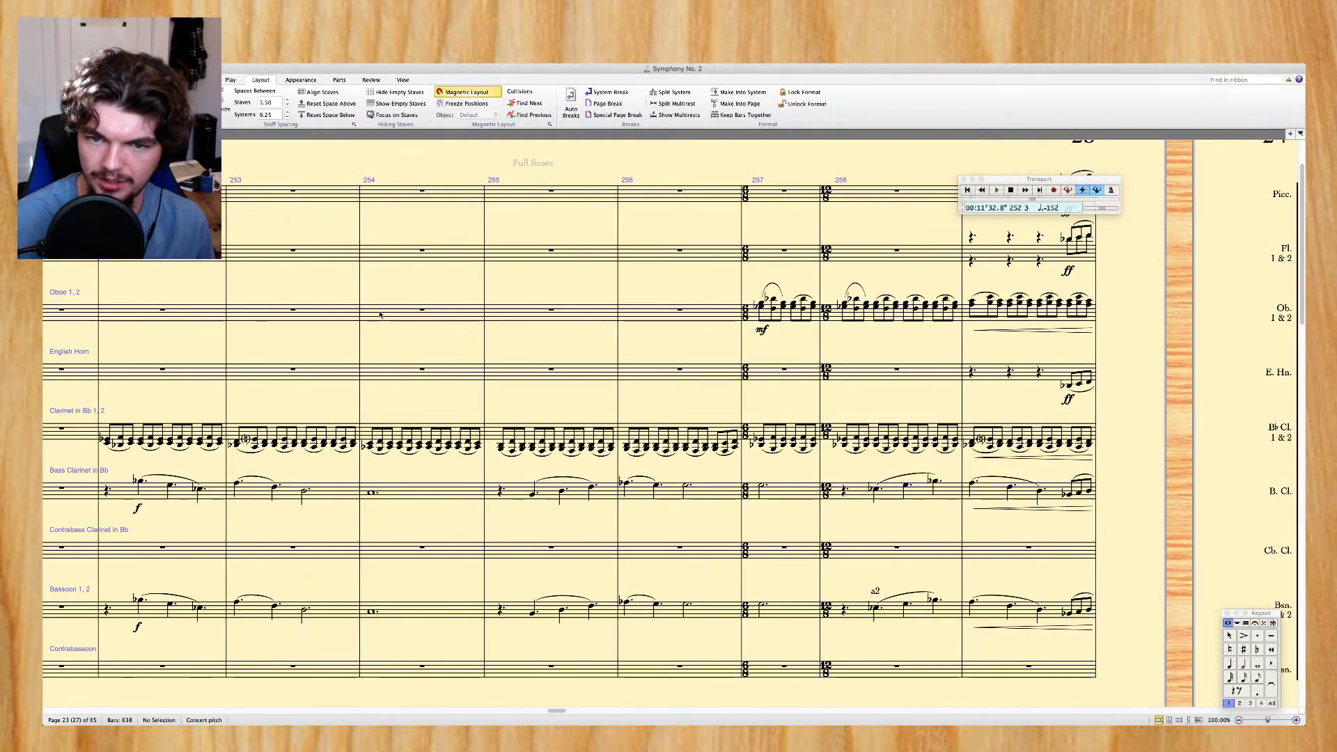
{"action": "scroll", "coordinate": [380, 315], "scroll_direction": "right", "scroll_amount": 7}
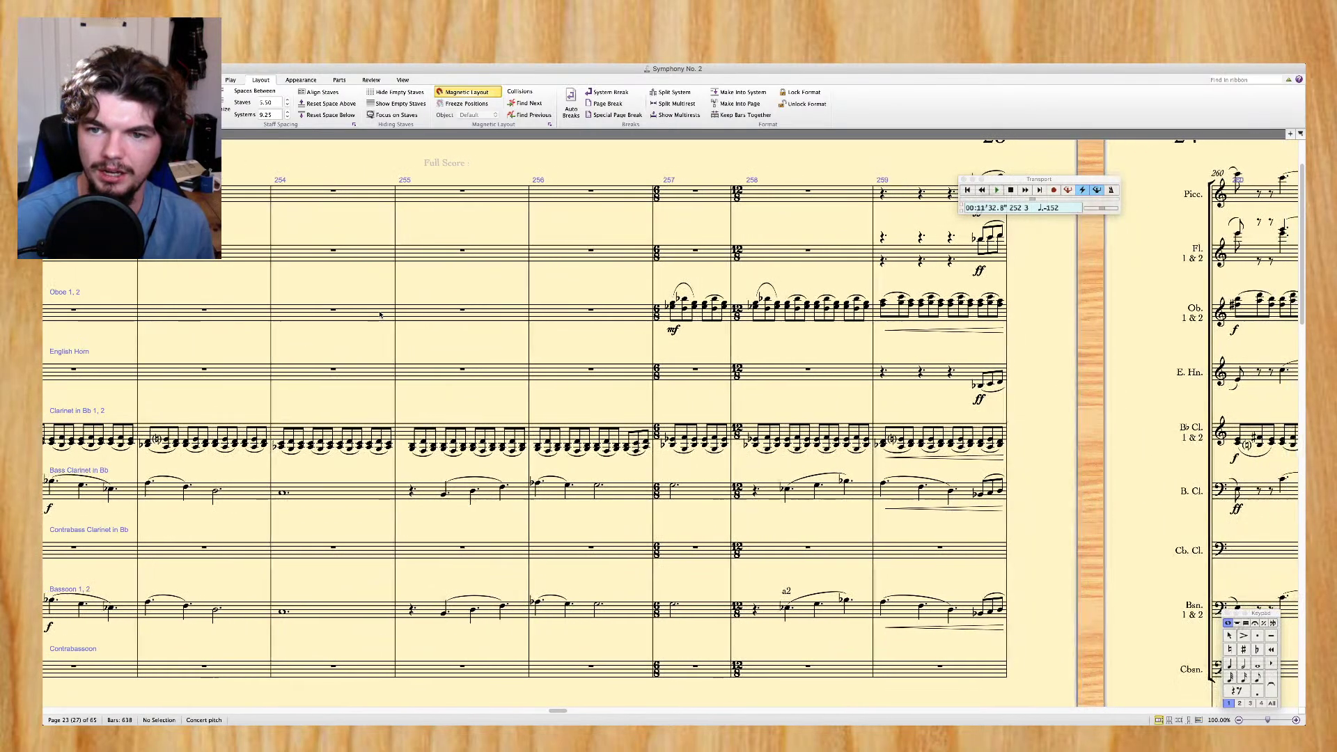
{"action": "scroll", "coordinate": [380, 314], "scroll_direction": "right", "scroll_amount": 7}
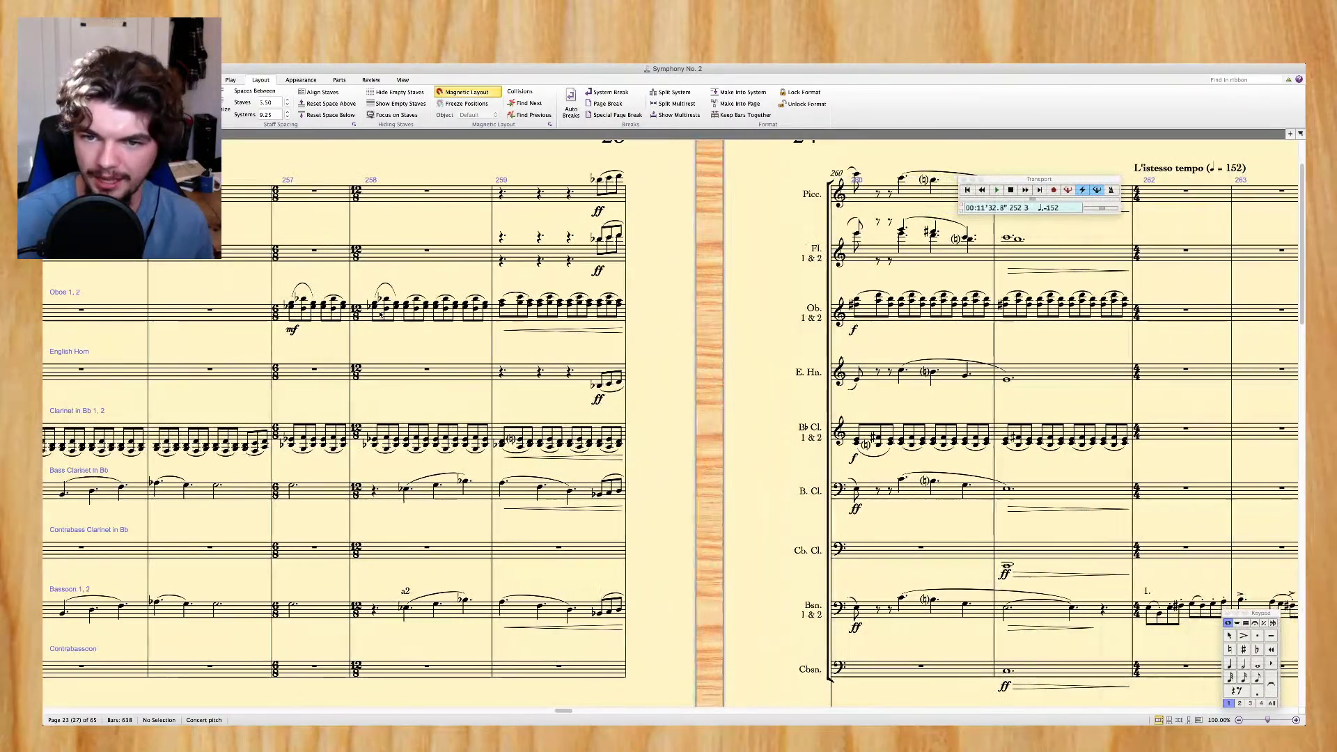
{"action": "scroll", "coordinate": [380, 315], "scroll_direction": "right", "scroll_amount": 5}
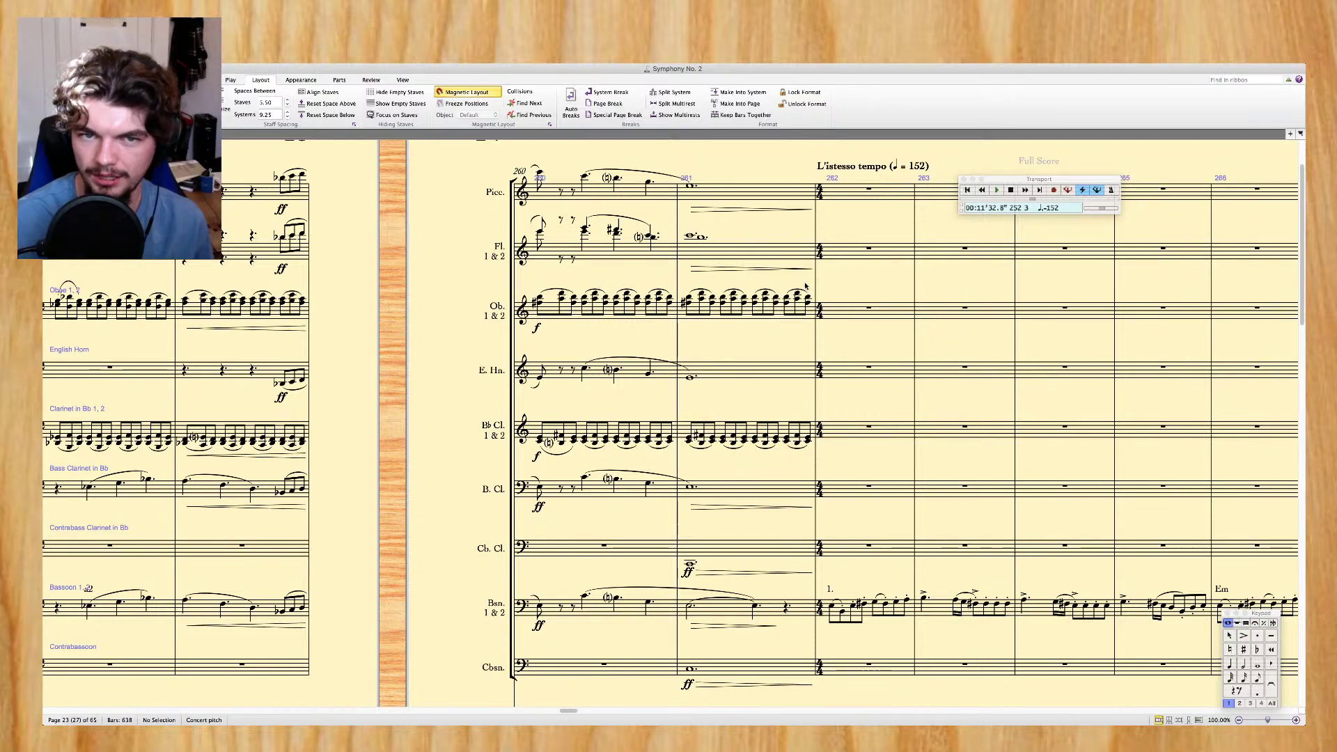
{"action": "scroll", "coordinate": [800, 285], "scroll_direction": "right", "scroll_amount": 3}
{"action": "scroll", "coordinate": [800, 286], "scroll_direction": "down", "scroll_amount": 2}
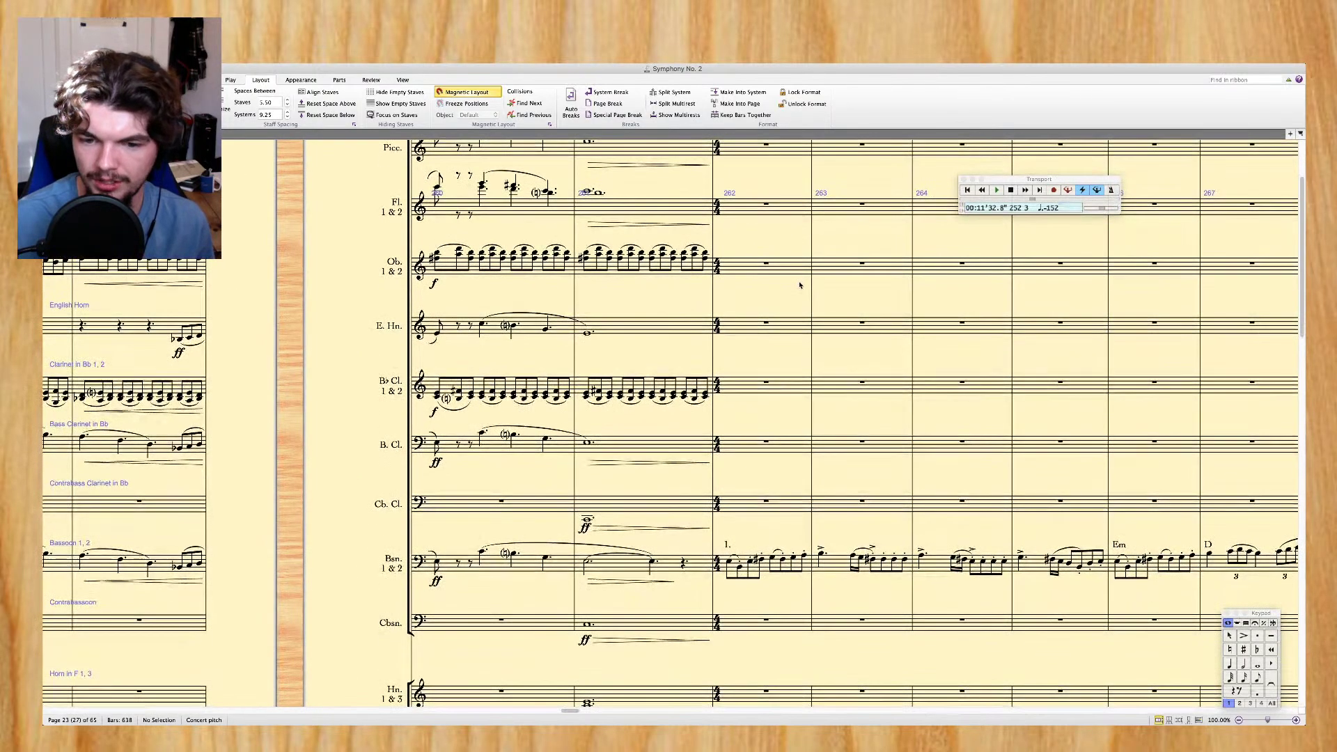
{"action": "scroll", "coordinate": [800, 286], "scroll_direction": "down", "scroll_amount": 5}
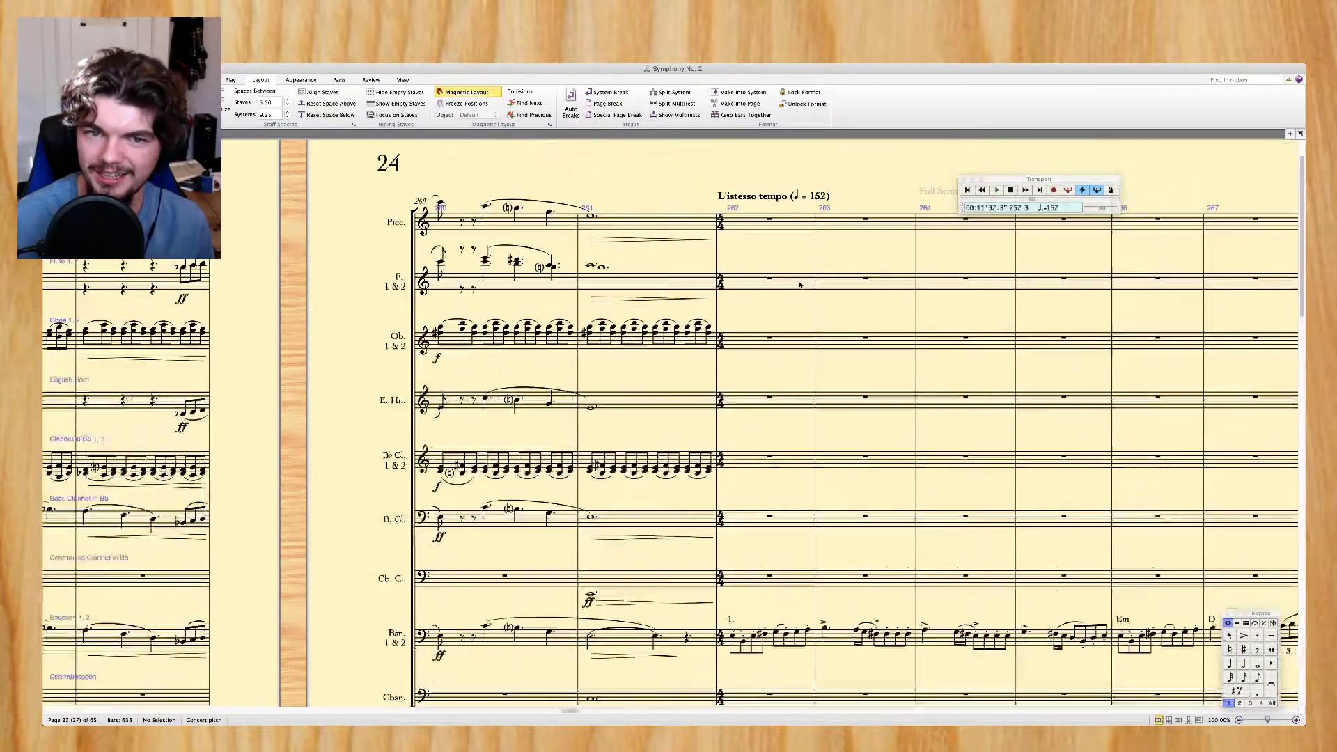
{"action": "scroll", "coordinate": [800, 286], "scroll_direction": "right", "scroll_amount": 2}
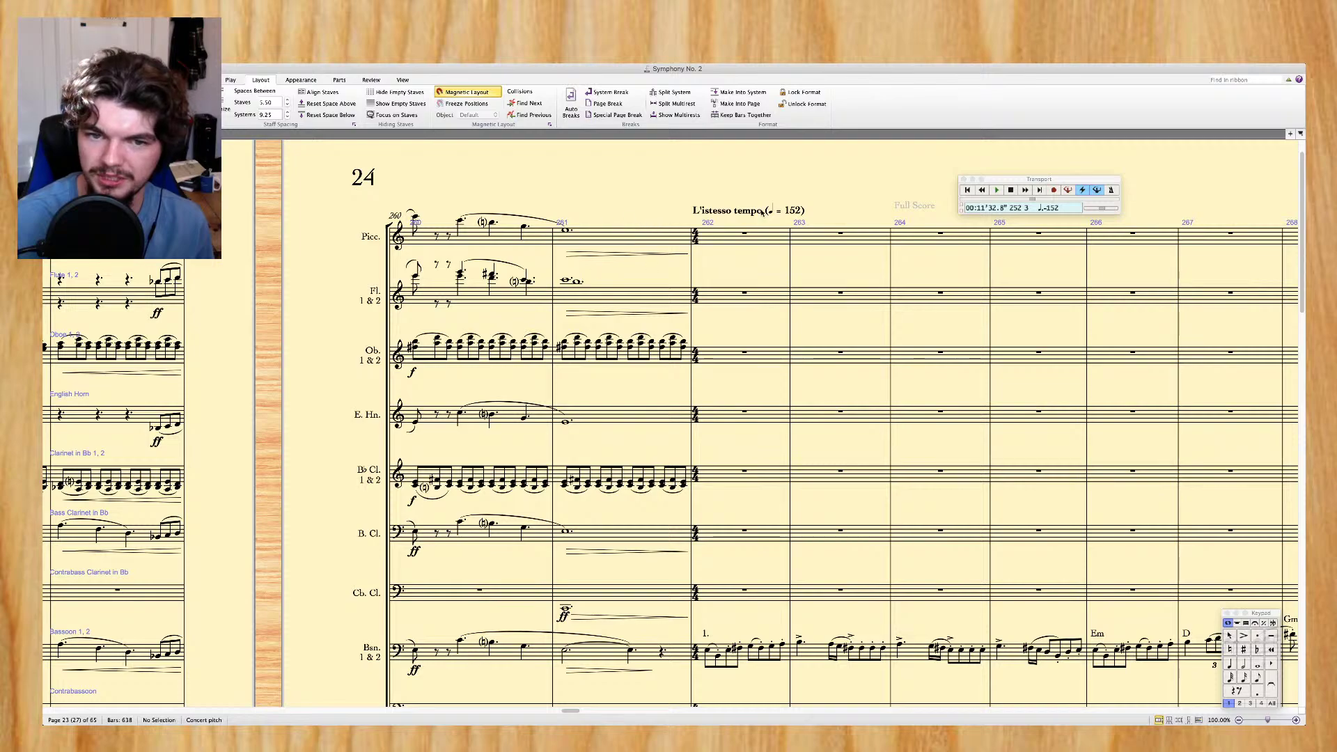
Go back from bar 261 and review the string parts between bars 243 and 251
{"action": "scroll", "coordinate": [684, 223], "scroll_direction": "left", "scroll_amount": 10}
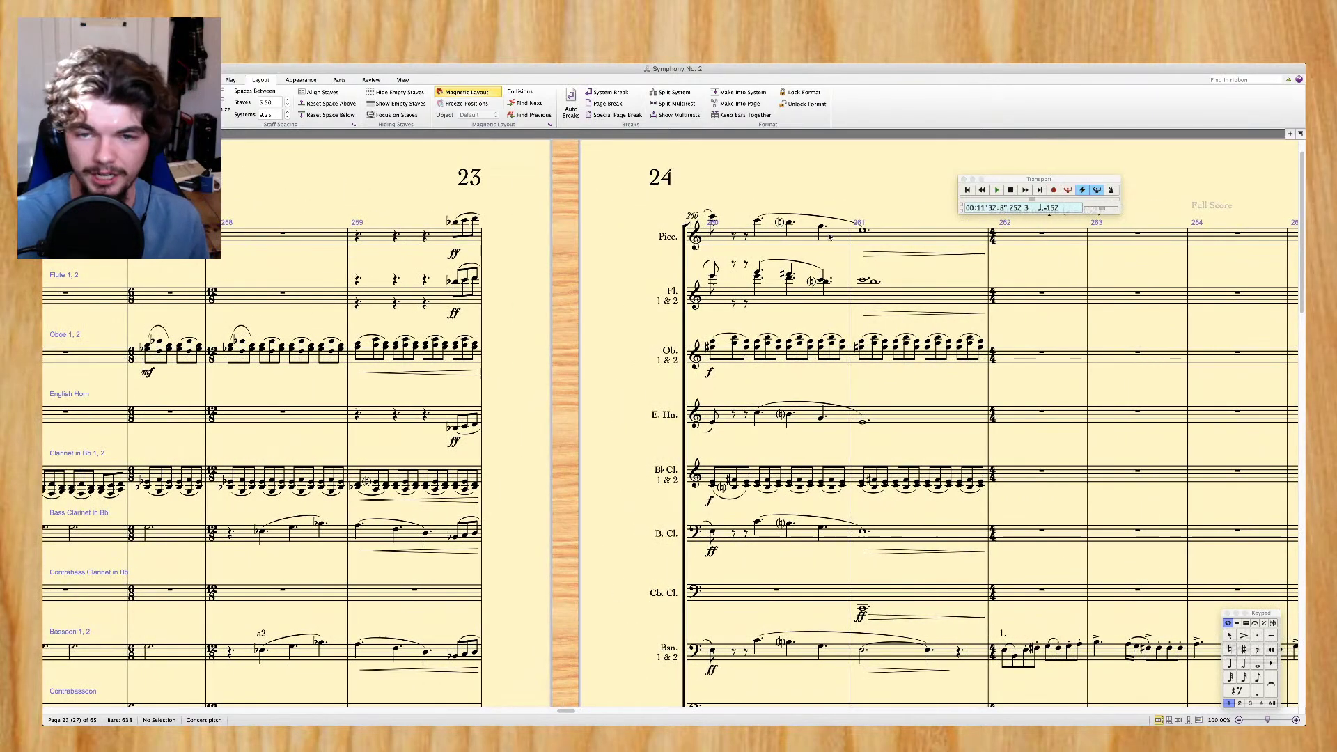
{"action": "left_click", "coordinate": [937, 232]}
{"action": "scroll", "coordinate": [934, 231], "scroll_direction": "left", "scroll_amount": 15}
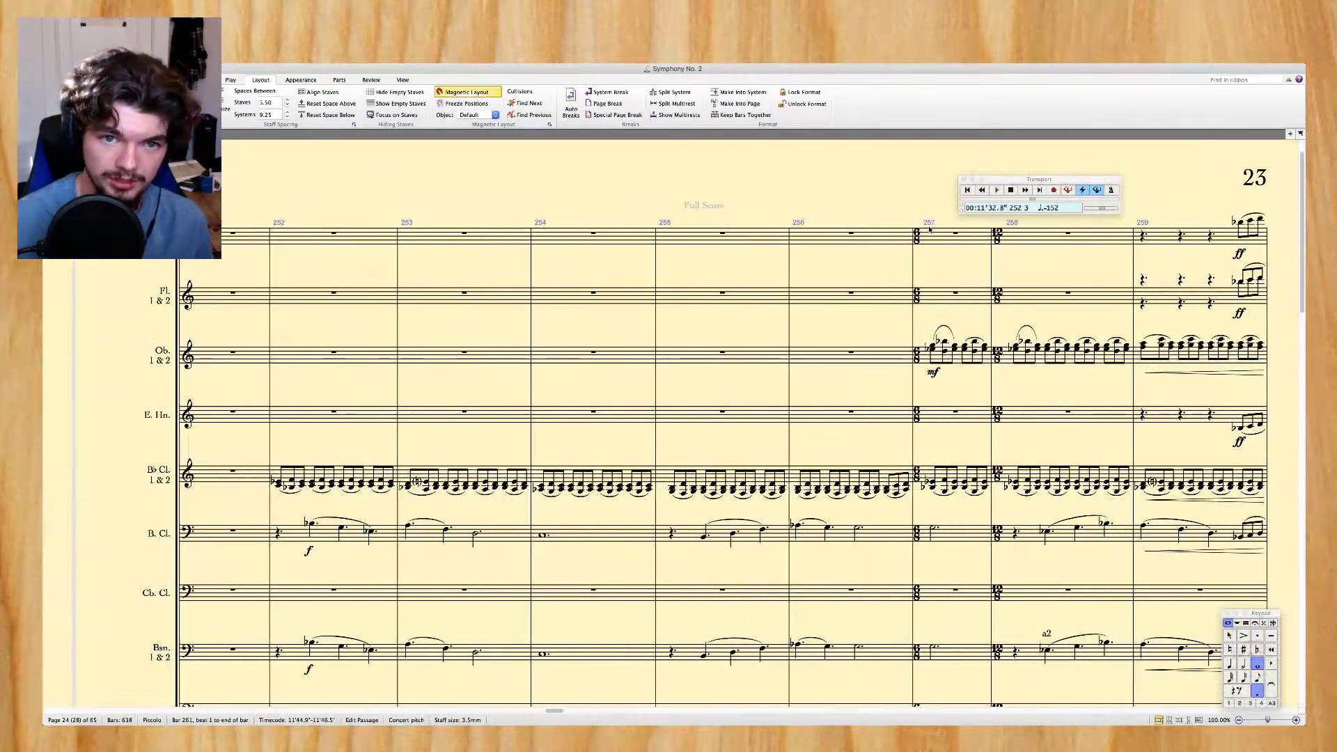
{"action": "scroll", "coordinate": [930, 230], "scroll_direction": "down", "scroll_amount": 15}
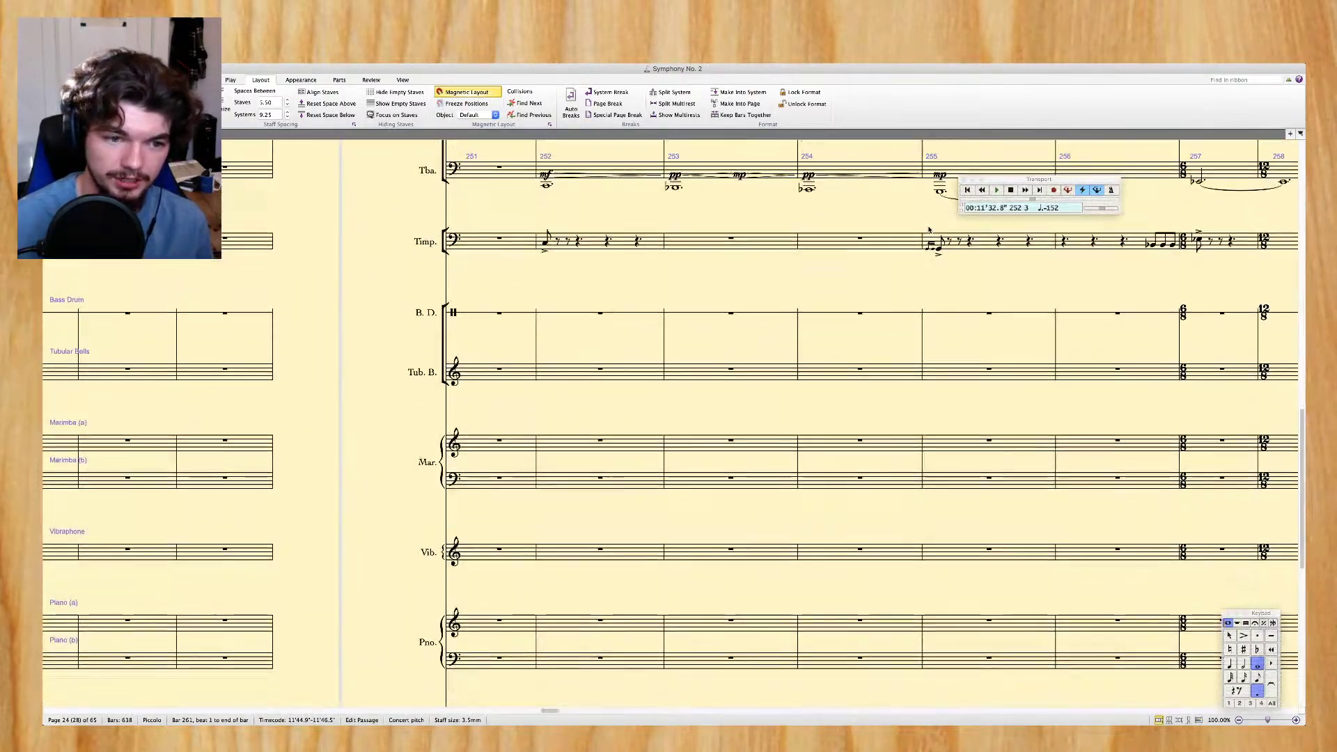
{"action": "scroll", "coordinate": [930, 230], "scroll_direction": "left", "scroll_amount": 10}
{"action": "scroll", "coordinate": [930, 230], "scroll_direction": "down", "scroll_amount": 10}
{"action": "scroll", "coordinate": [929, 224], "scroll_direction": "right", "scroll_amount": 10}
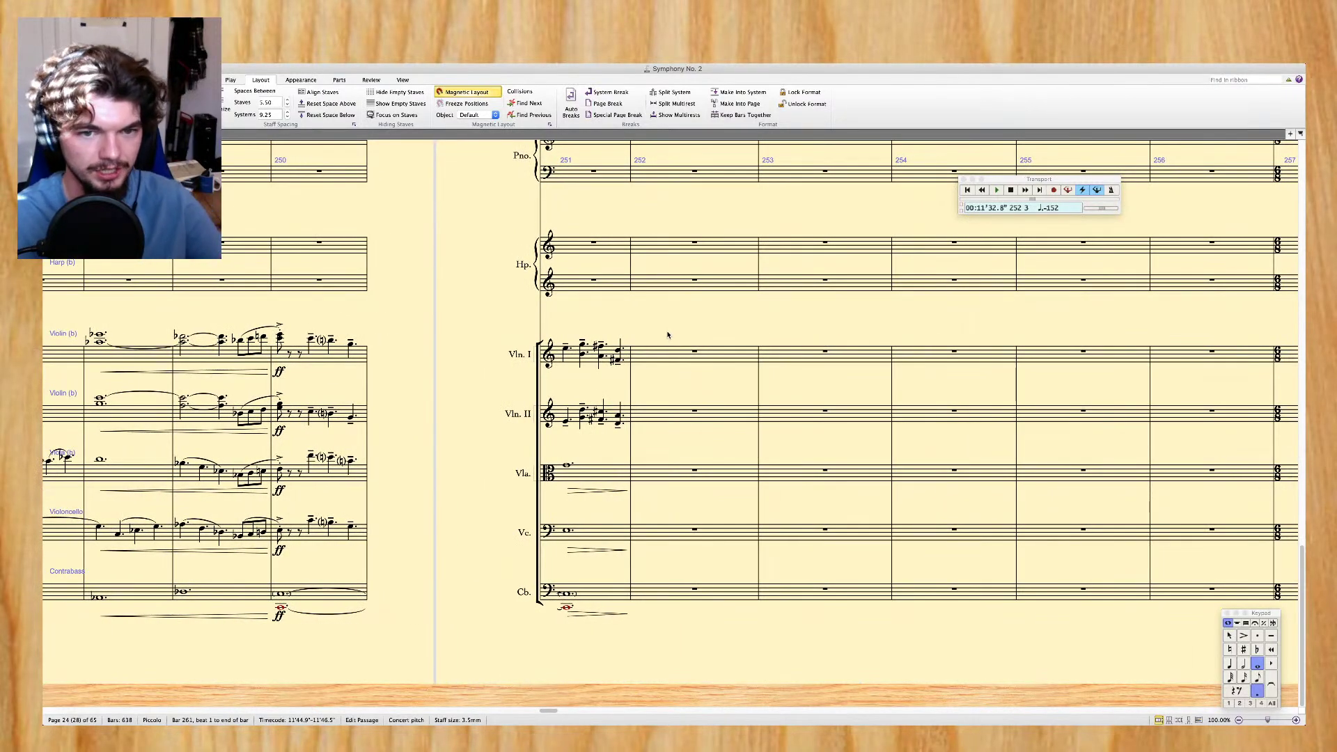
{"action": "scroll", "coordinate": [676, 335], "scroll_direction": "left", "scroll_amount": 8}
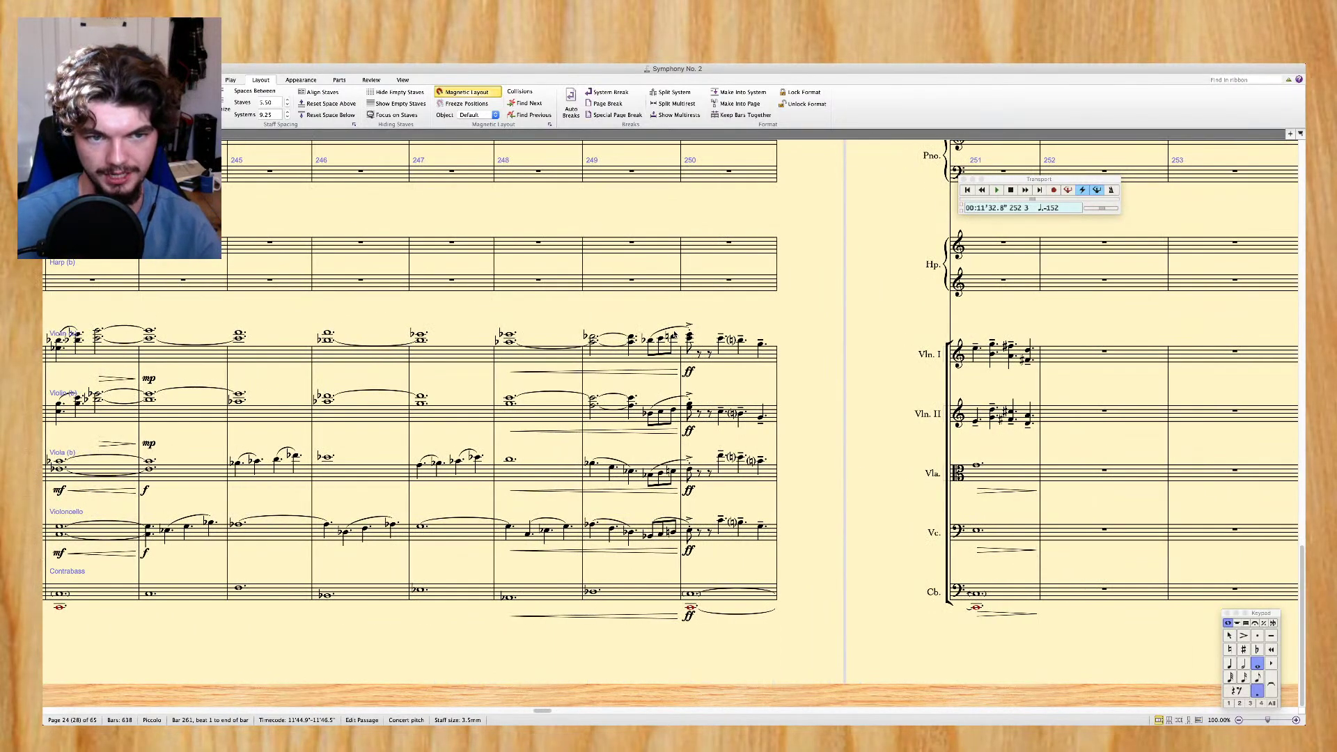
{"action": "scroll", "coordinate": [214, 565], "scroll_direction": "left", "scroll_amount": 3}
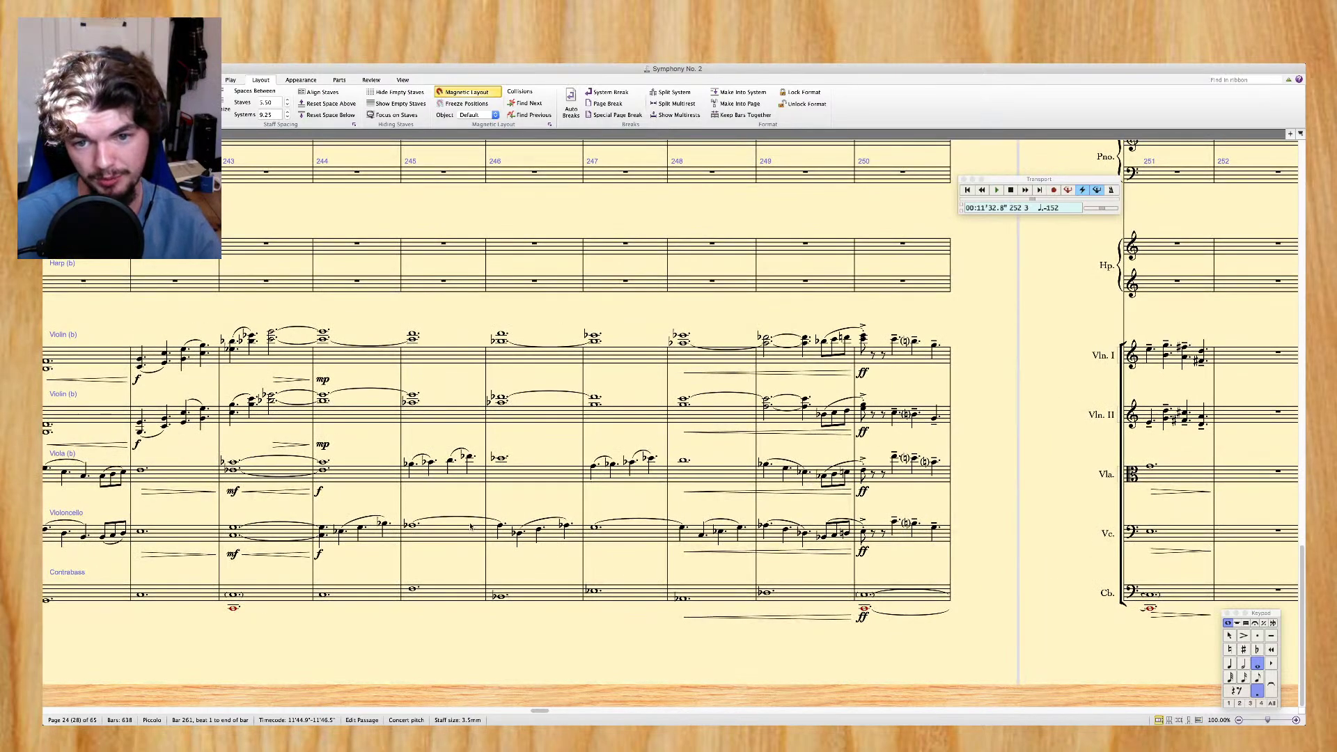
Check the string staves from bar 249 to bar 259 around the page change at bar 251
{"action": "scroll", "coordinate": [496, 525], "scroll_direction": "up", "scroll_amount": 10}
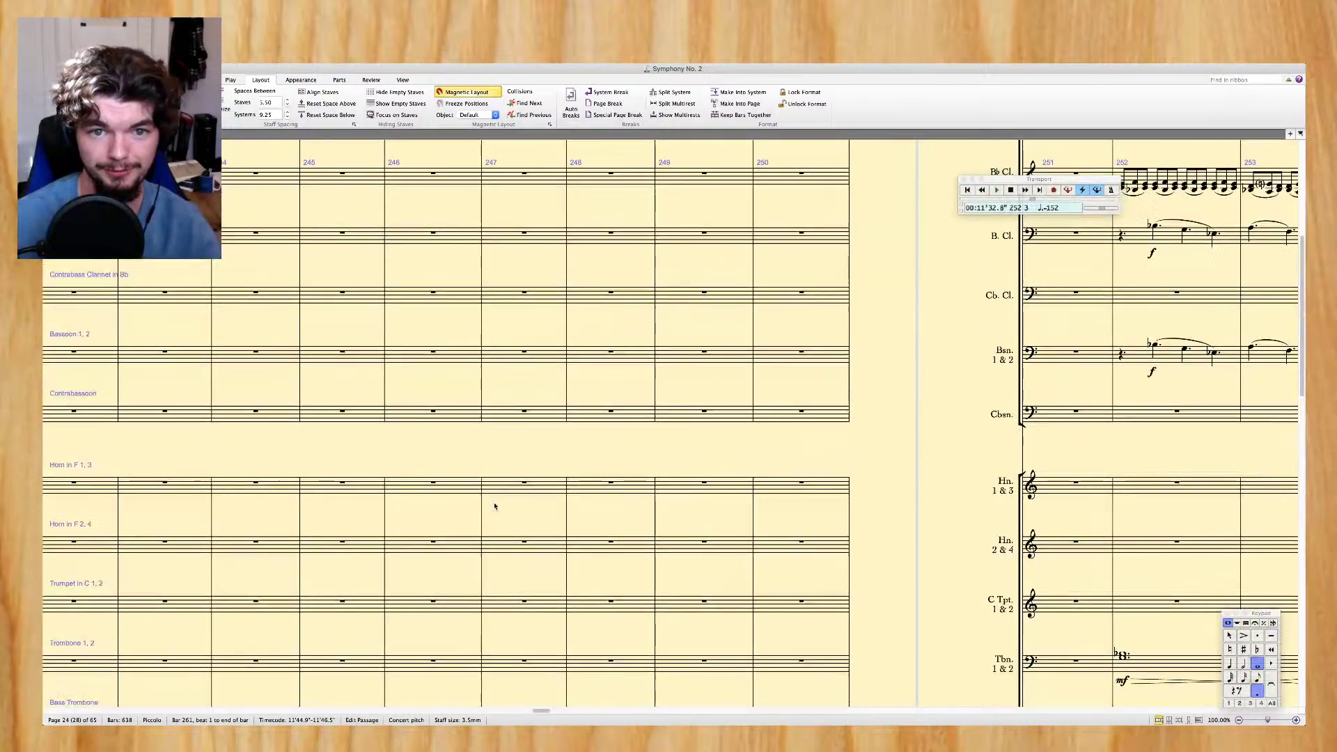
{"action": "scroll", "coordinate": [494, 506], "scroll_direction": "down", "scroll_amount": 8}
{"action": "scroll", "coordinate": [495, 506], "scroll_direction": "right", "scroll_amount": 15}
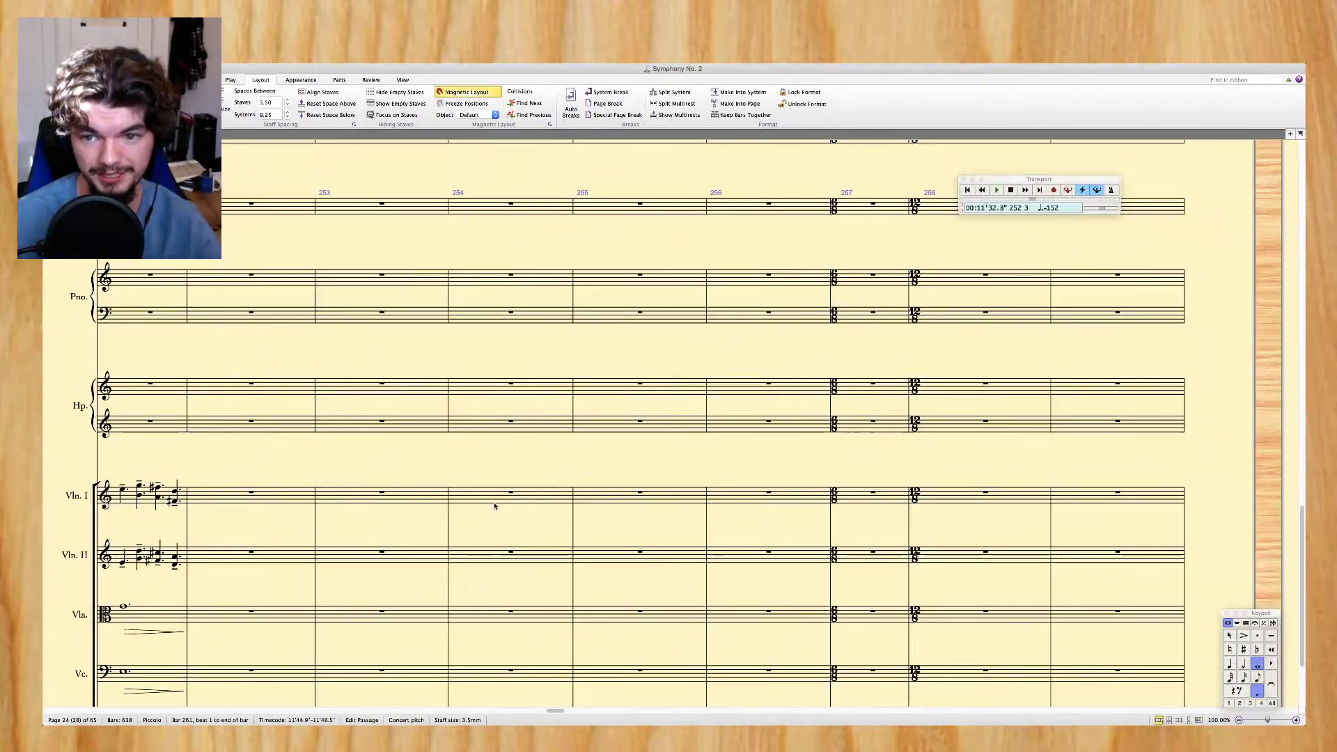
{"action": "scroll", "coordinate": [494, 506], "scroll_direction": "down", "scroll_amount": 5}
{"action": "scroll", "coordinate": [495, 506], "scroll_direction": "left", "scroll_amount": 5}
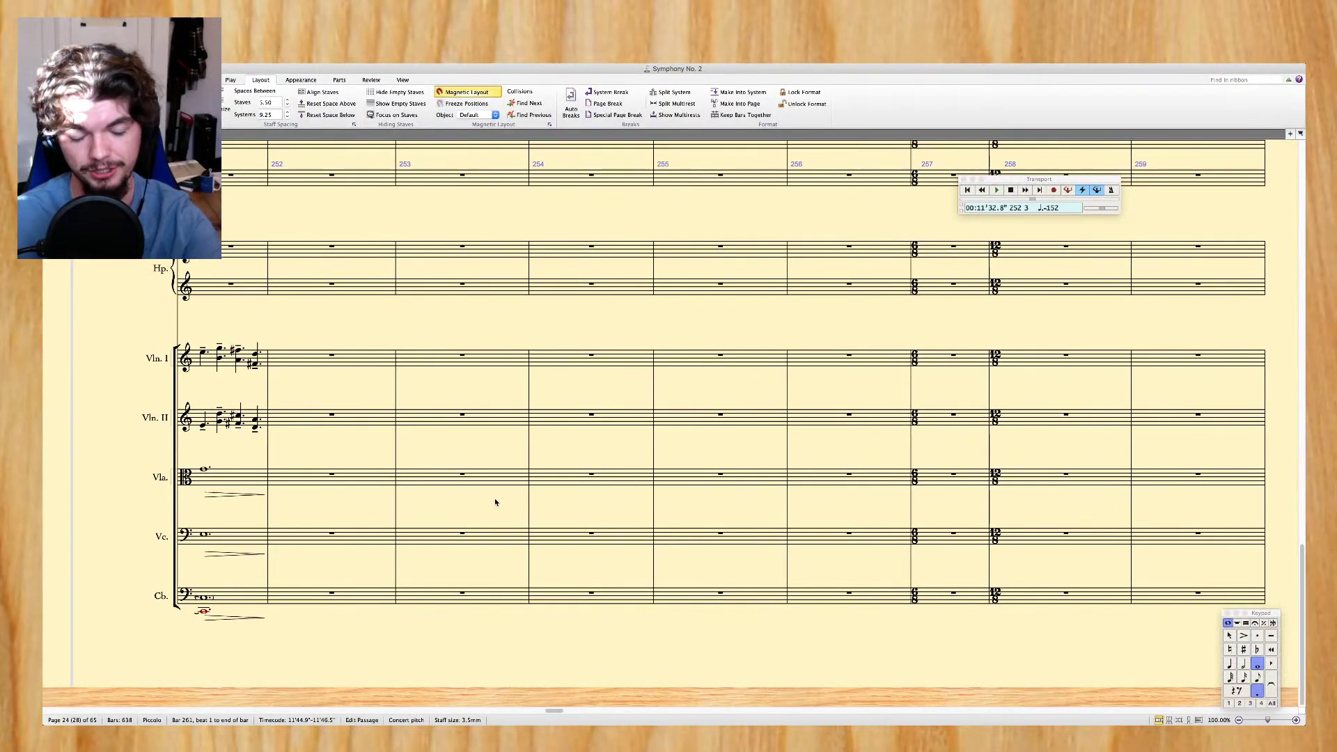
{"action": "scroll", "coordinate": [494, 497], "scroll_direction": "left", "scroll_amount": 5}
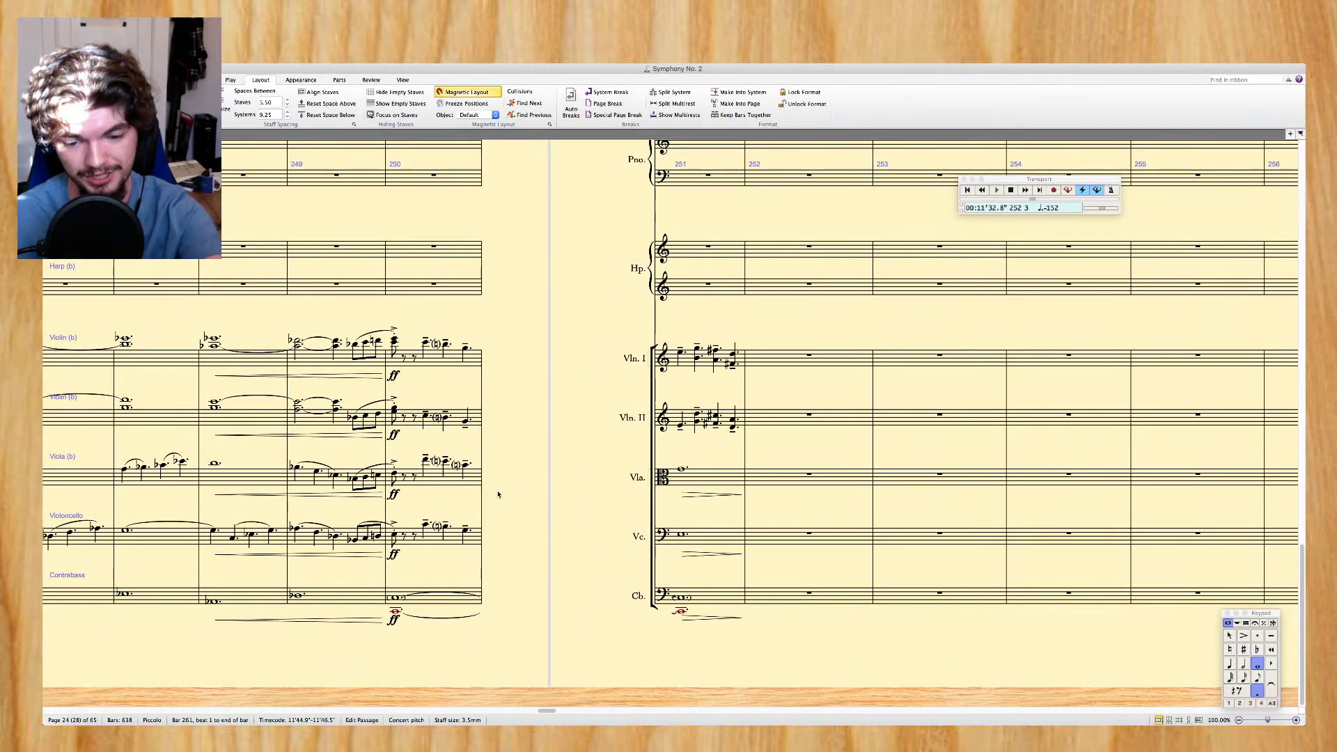
Examine the clarinet, bassoon, oboe and flute parts from bar 252 to bar 260
{"action": "scroll", "coordinate": [498, 495], "scroll_direction": "right", "scroll_amount": 9}
{"action": "scroll", "coordinate": [498, 494], "scroll_direction": "up", "scroll_amount": 5}
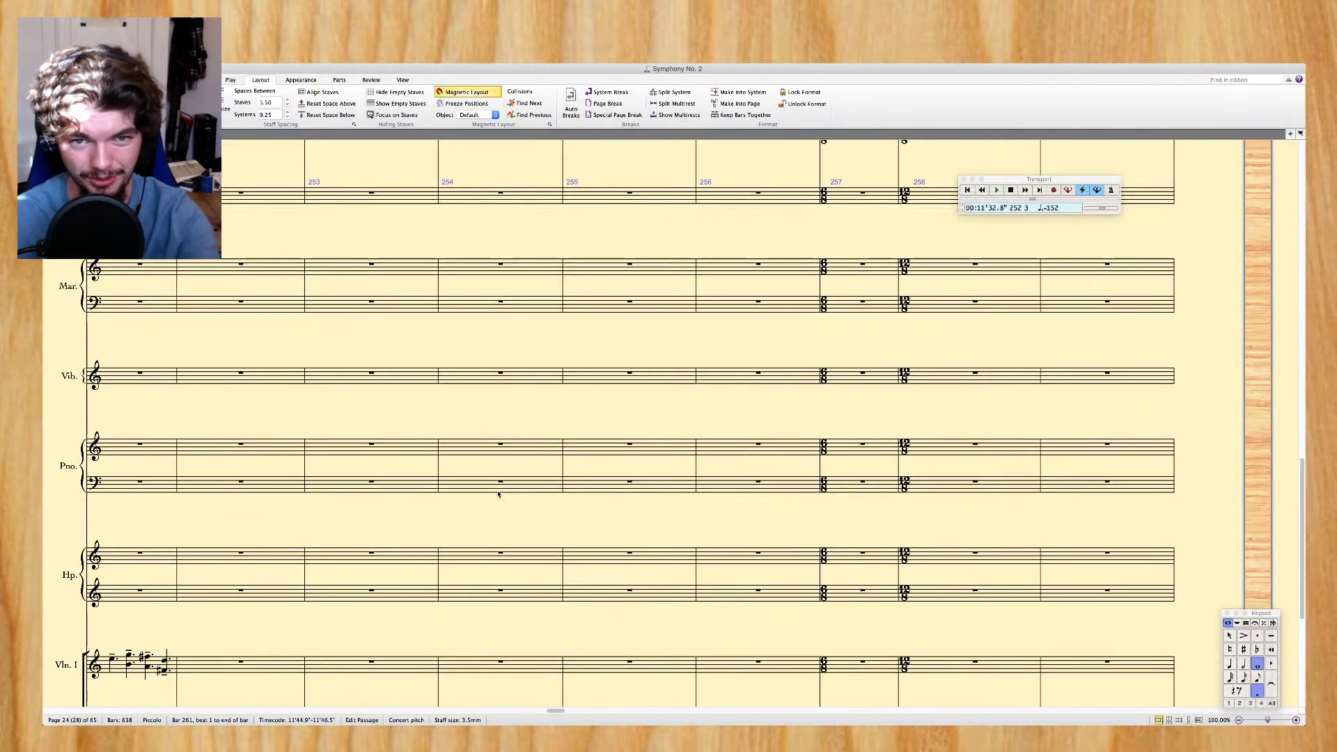
{"action": "scroll", "coordinate": [498, 494], "scroll_direction": "up", "scroll_amount": 15}
{"action": "scroll", "coordinate": [498, 495], "scroll_direction": "right", "scroll_amount": 2}
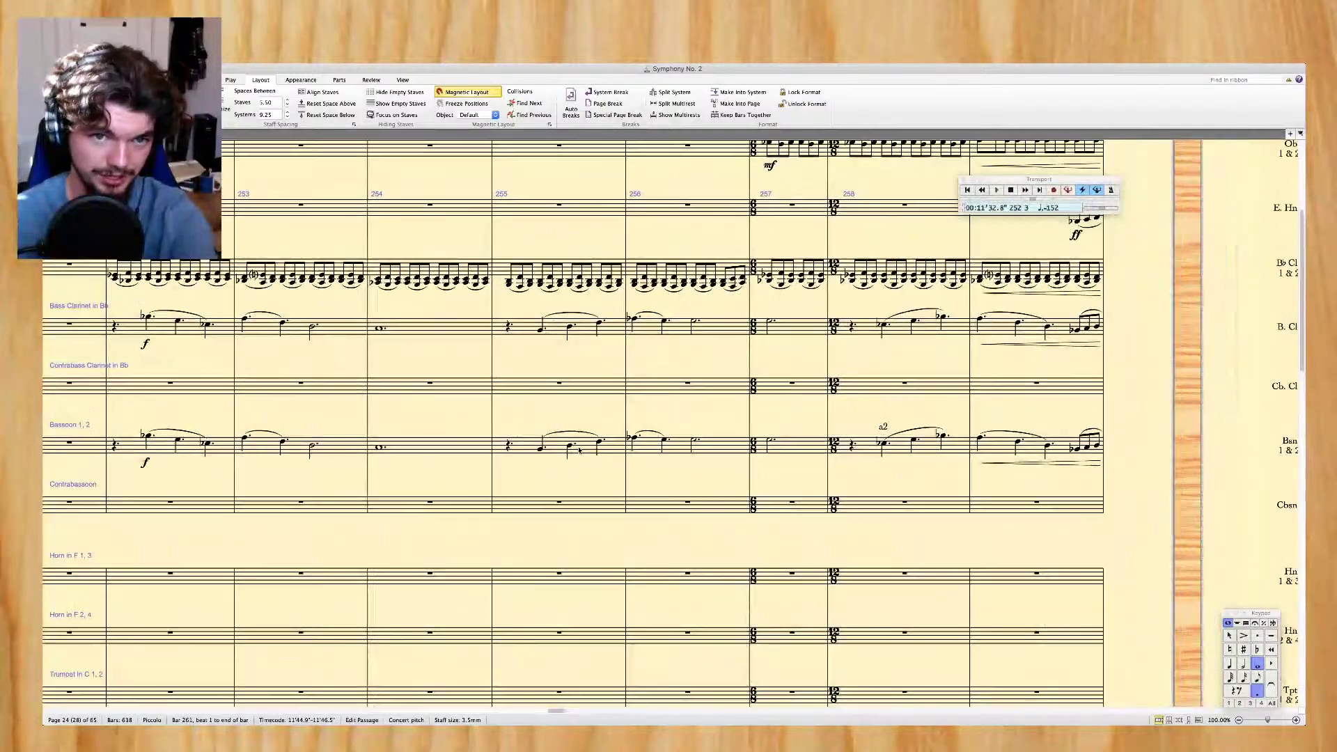
{"action": "scroll", "coordinate": [579, 450], "scroll_direction": "up", "scroll_amount": 5}
{"action": "scroll", "coordinate": [578, 449], "scroll_direction": "right", "scroll_amount": 1}
{"action": "scroll", "coordinate": [592, 379], "scroll_direction": "right", "scroll_amount": 15}
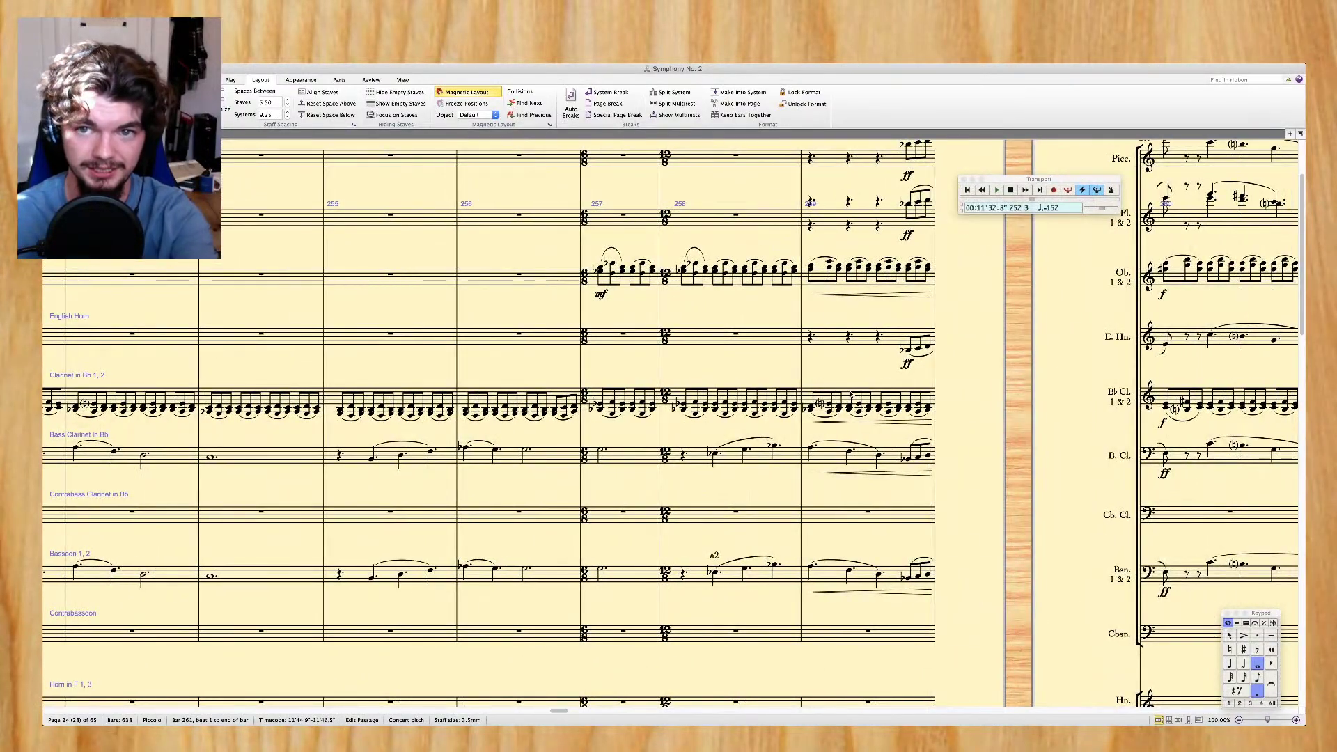
{"action": "scroll", "coordinate": [852, 394], "scroll_direction": "up", "scroll_amount": 4}
{"action": "scroll", "coordinate": [851, 393], "scroll_direction": "left", "scroll_amount": 15}
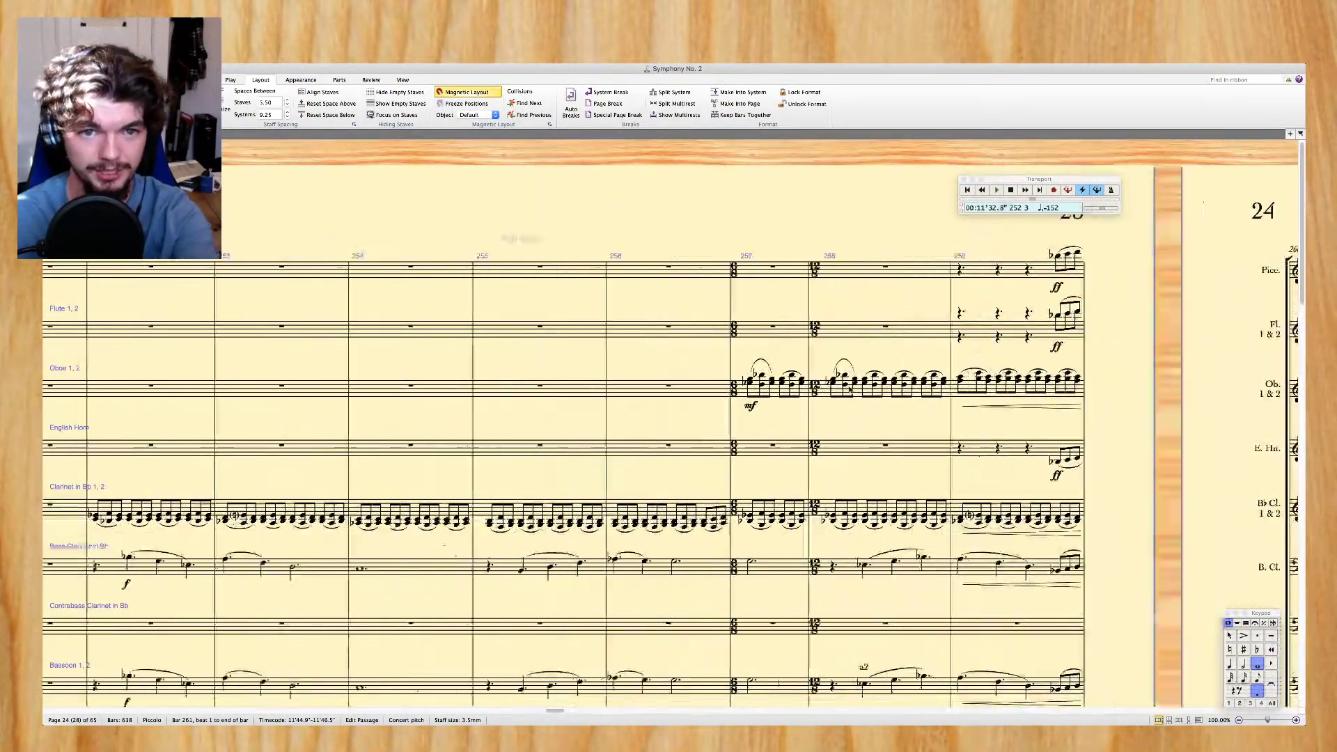
Compare the string parts from bar 245 to bar 269 and inspect the low brass from bar 252 to 259
{"action": "scroll", "coordinate": [850, 390], "scroll_direction": "down", "scroll_amount": 12}
{"action": "scroll", "coordinate": [850, 390], "scroll_direction": "down", "scroll_amount": 15}
{"action": "scroll", "coordinate": [849, 390], "scroll_direction": "left", "scroll_amount": 5}
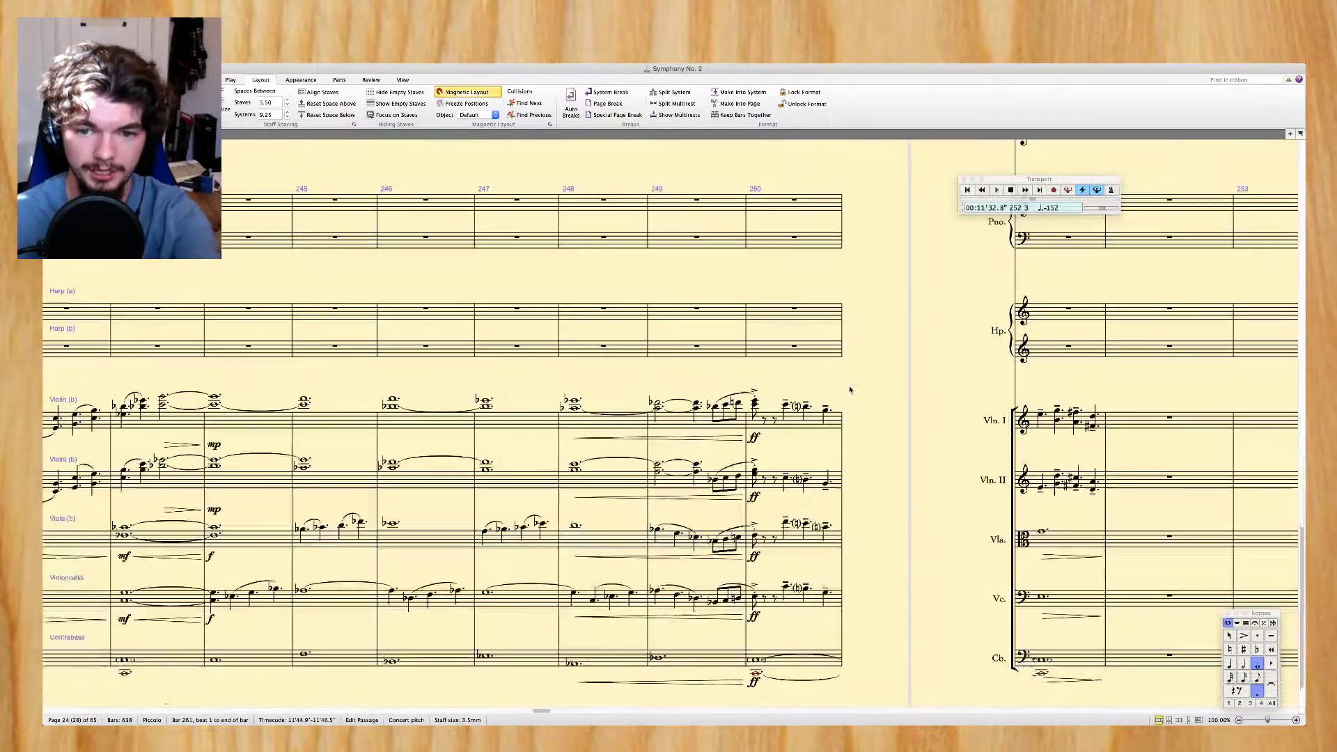
{"action": "scroll", "coordinate": [446, 474], "scroll_direction": "right", "scroll_amount": 3}
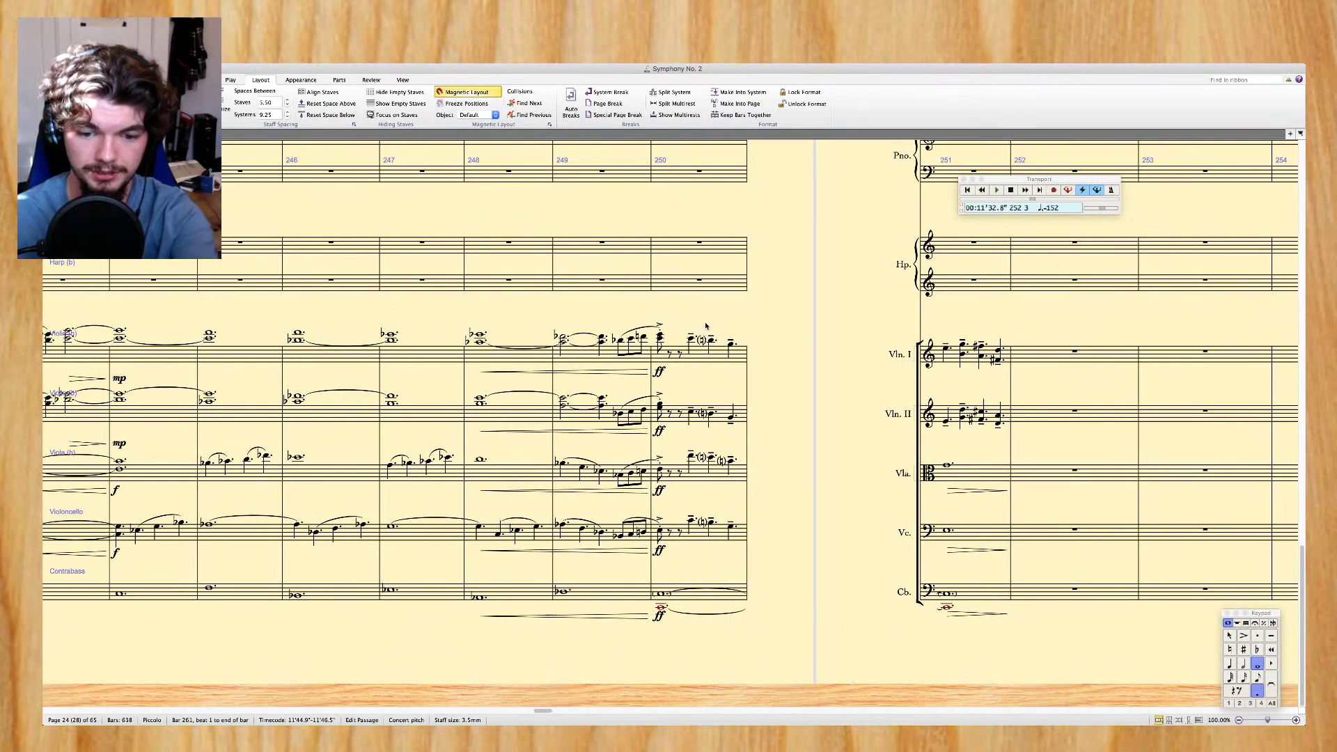
{"action": "scroll", "coordinate": [749, 342], "scroll_direction": "right", "scroll_amount": 12}
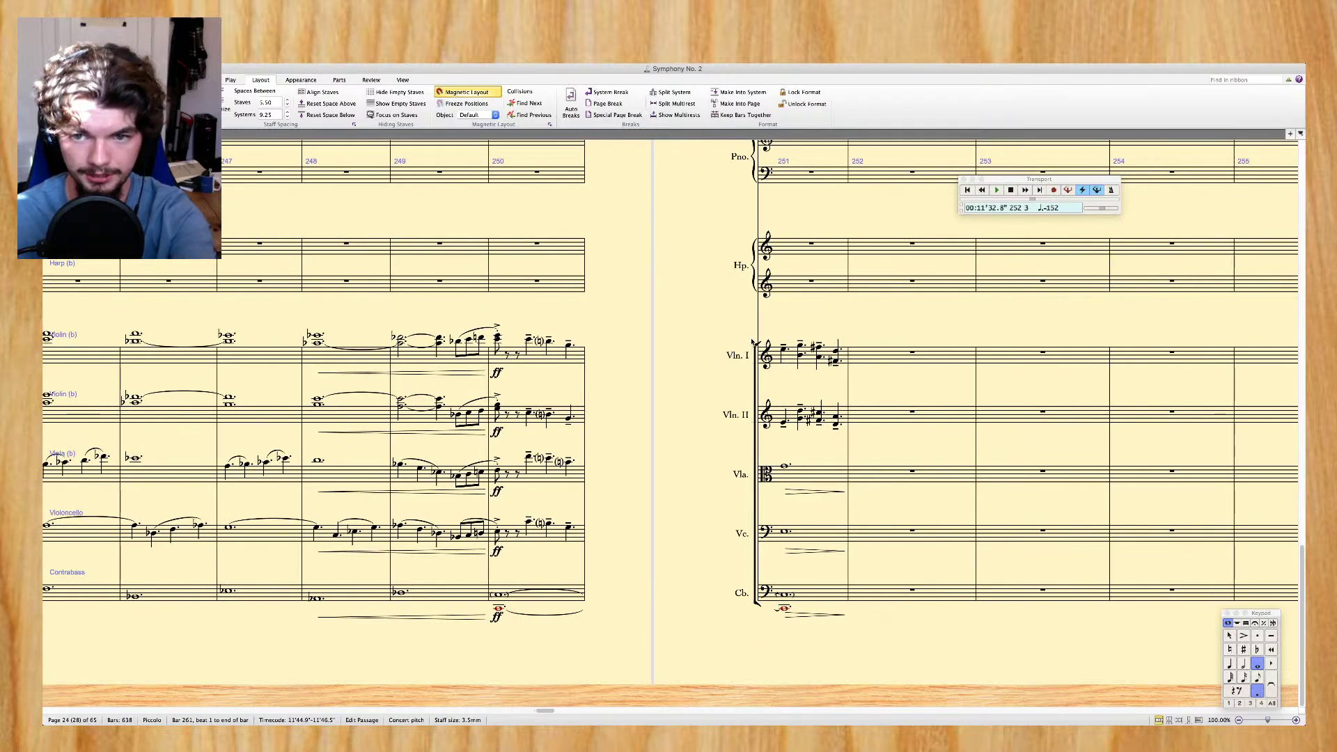
{"action": "scroll", "coordinate": [766, 342], "scroll_direction": "right", "scroll_amount": 20}
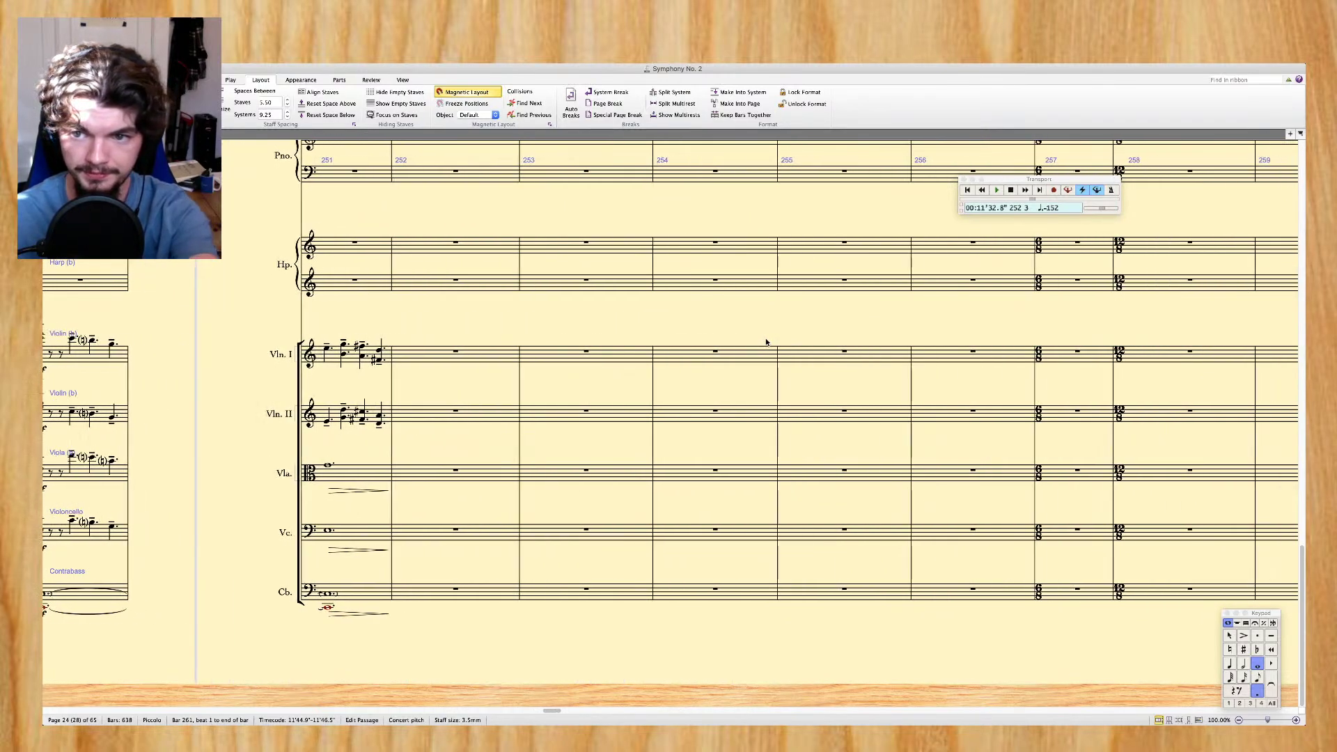
{"action": "scroll", "coordinate": [766, 342], "scroll_direction": "right", "scroll_amount": 1}
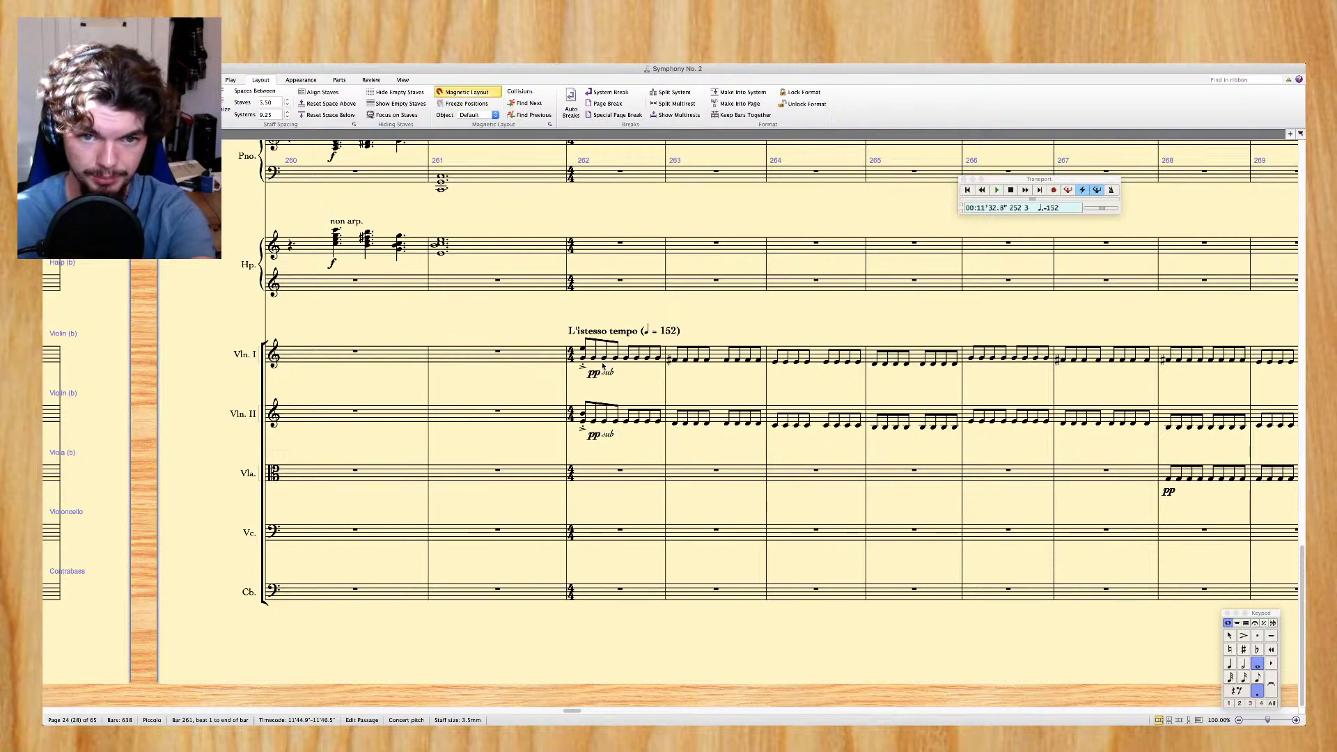
{"action": "scroll", "coordinate": [669, 360], "scroll_direction": "left", "scroll_amount": 13}
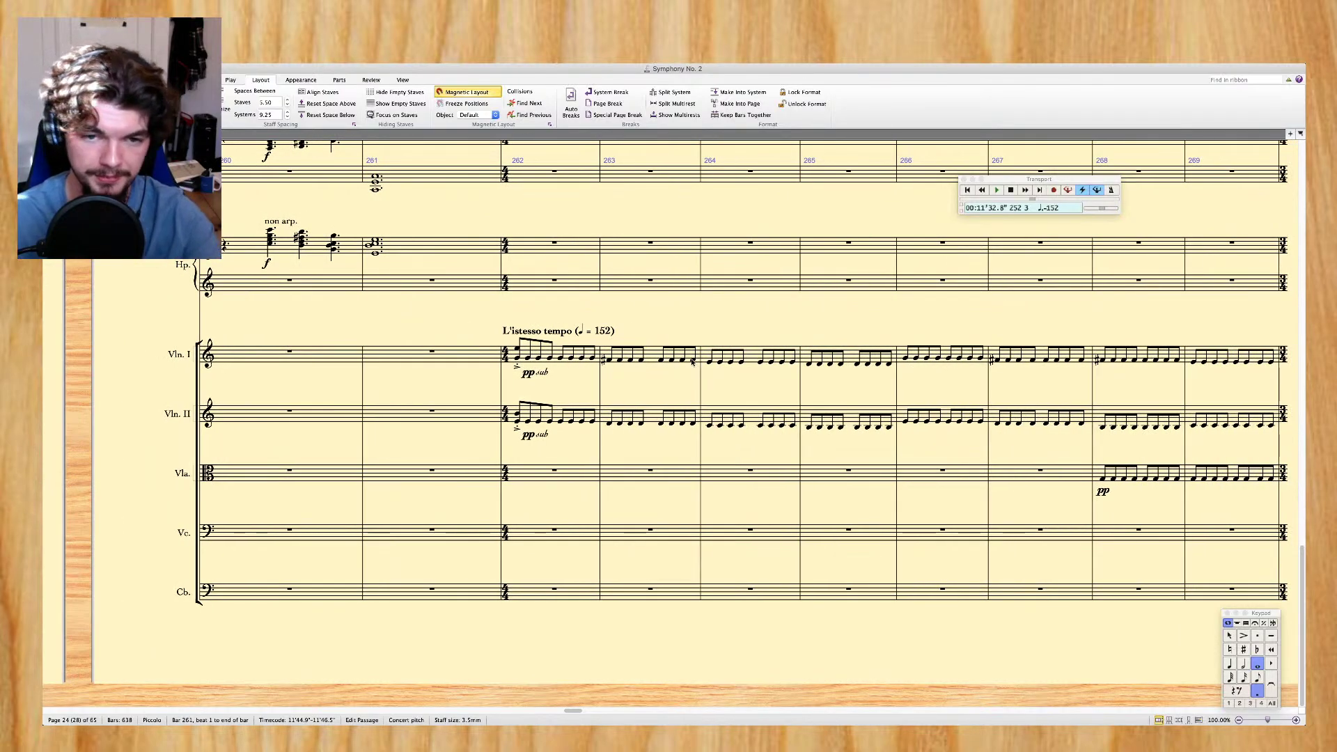
{"action": "scroll", "coordinate": [692, 362], "scroll_direction": "left", "scroll_amount": 8}
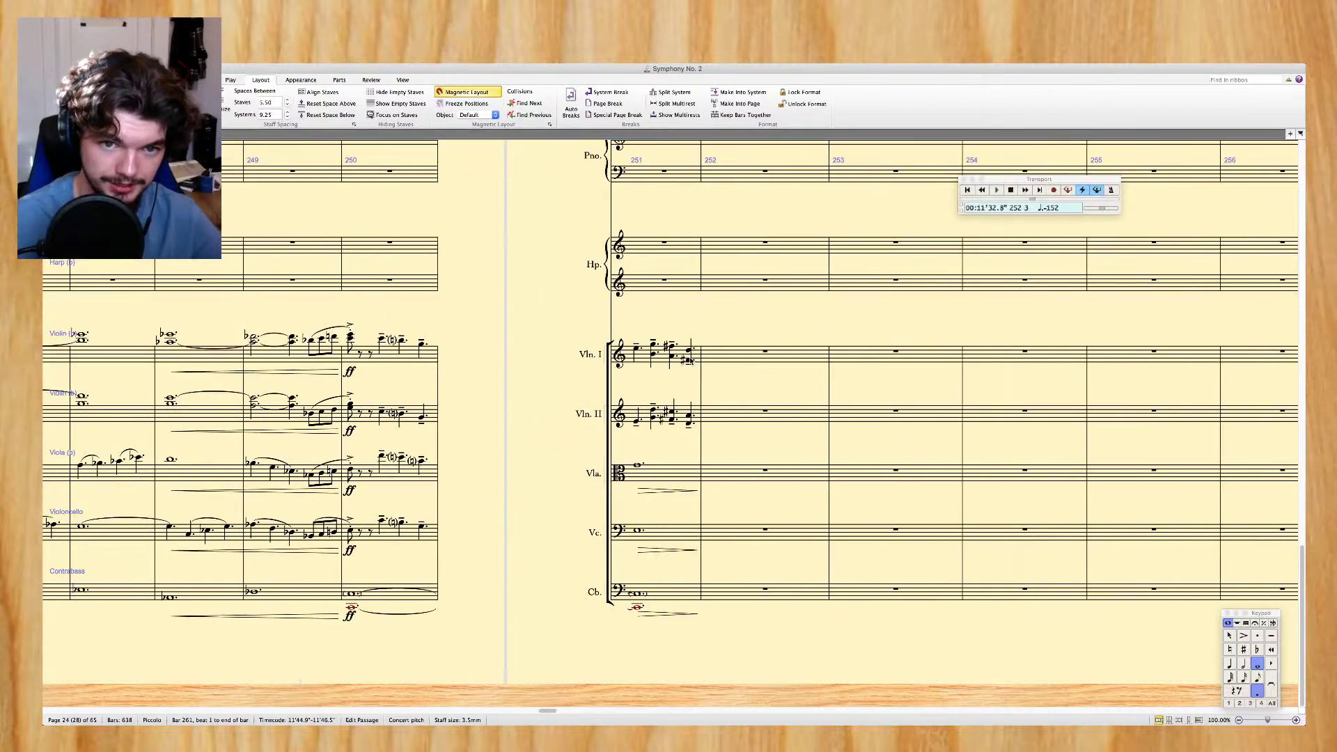
{"action": "scroll", "coordinate": [691, 362], "scroll_direction": "up", "scroll_amount": 10}
{"action": "scroll", "coordinate": [692, 361], "scroll_direction": "up", "scroll_amount": 10}
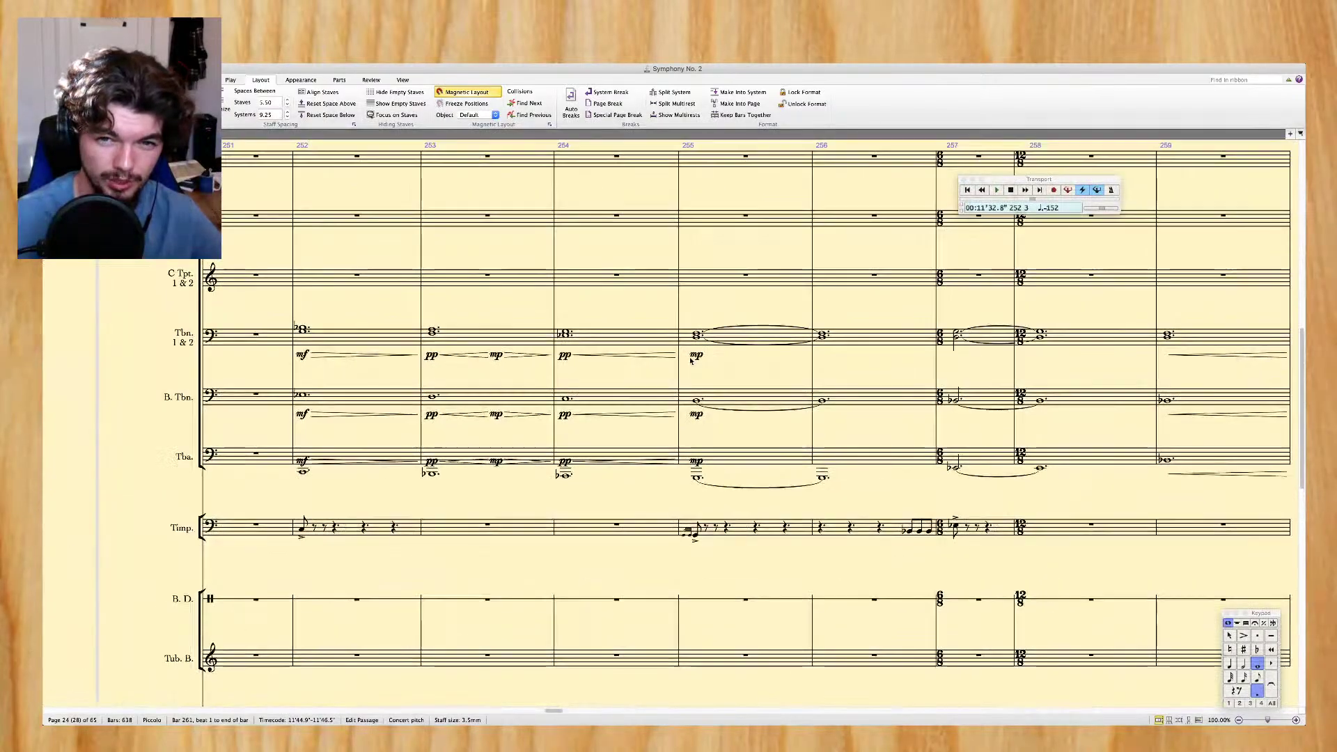
Go back to the start of page 18 and select the tempo marking at bar 207
{"action": "scroll", "coordinate": [692, 360], "scroll_direction": "right", "scroll_amount": 8}
{"action": "scroll", "coordinate": [691, 360], "scroll_direction": "up", "scroll_amount": 8}
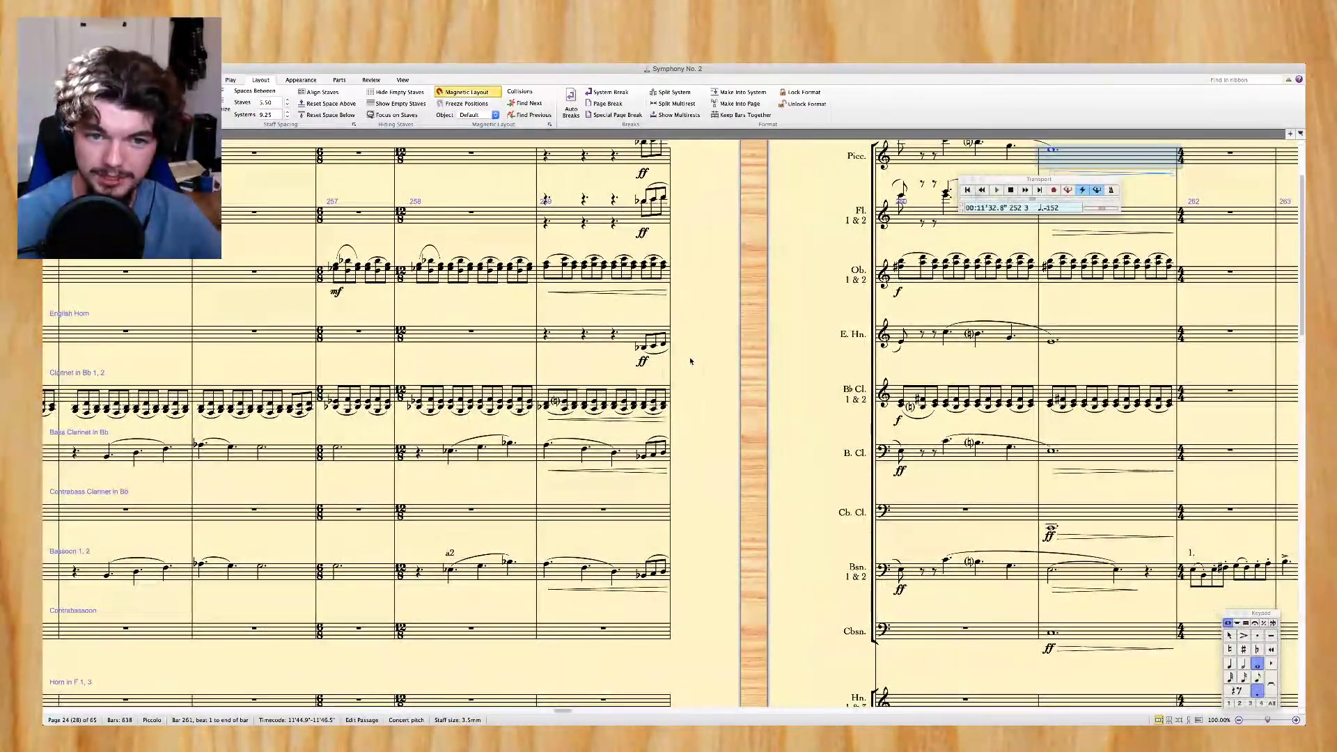
{"action": "scroll", "coordinate": [692, 361], "scroll_direction": "left", "scroll_amount": 8}
{"action": "scroll", "coordinate": [691, 360], "scroll_direction": "left", "scroll_amount": 15}
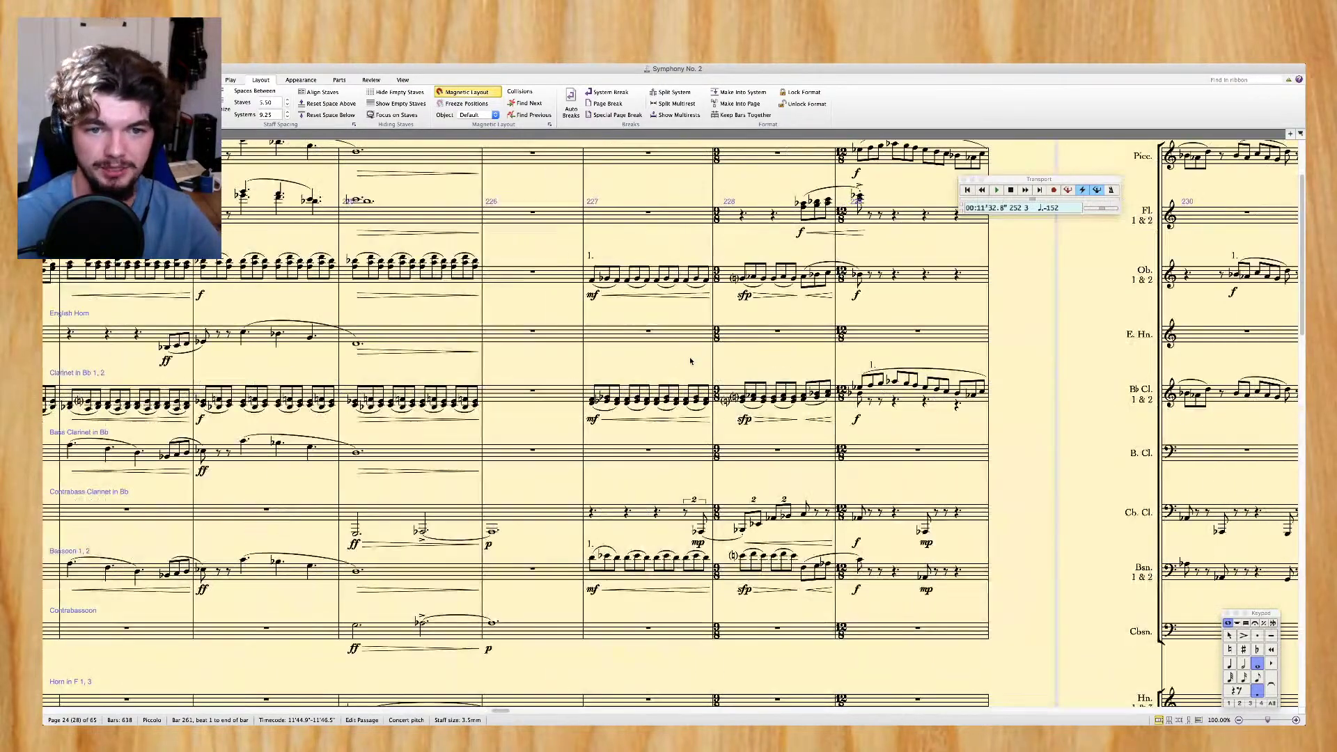
{"action": "scroll", "coordinate": [691, 361], "scroll_direction": "left", "scroll_amount": 10}
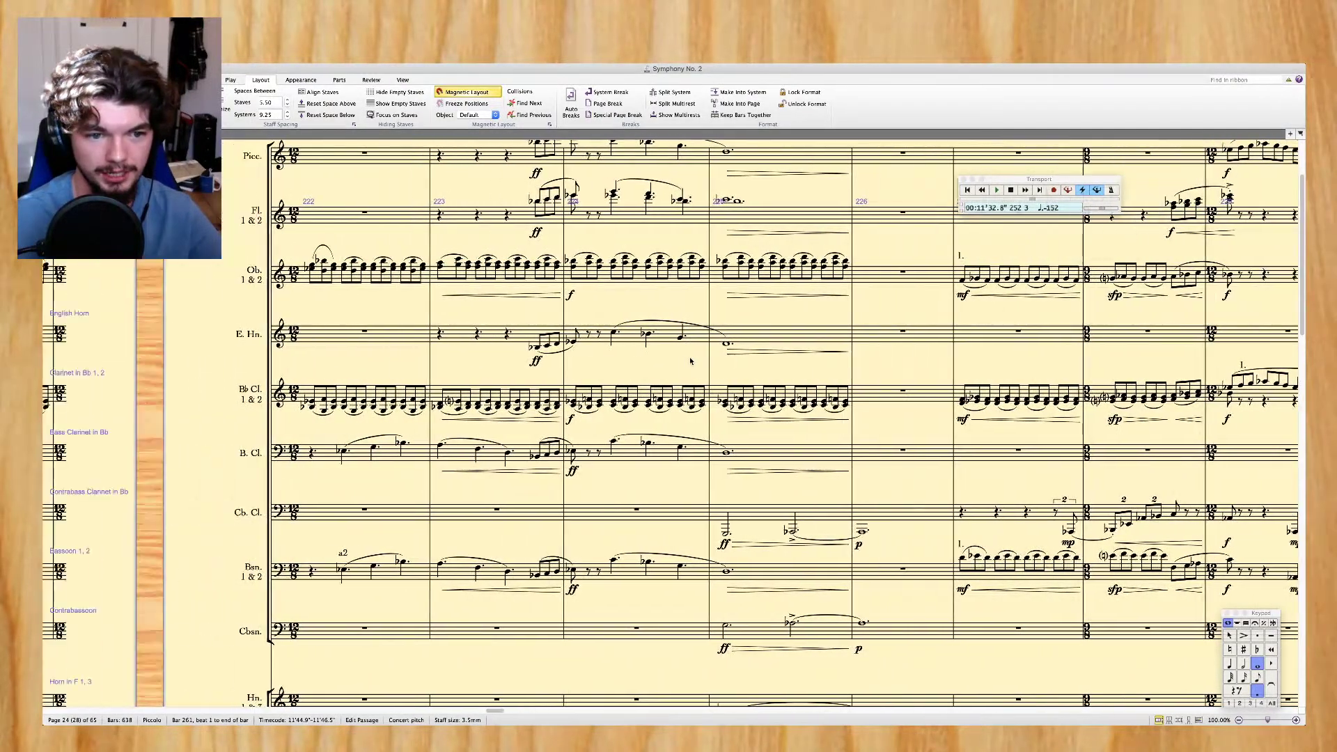
{"action": "scroll", "coordinate": [691, 360], "scroll_direction": "left", "scroll_amount": 20}
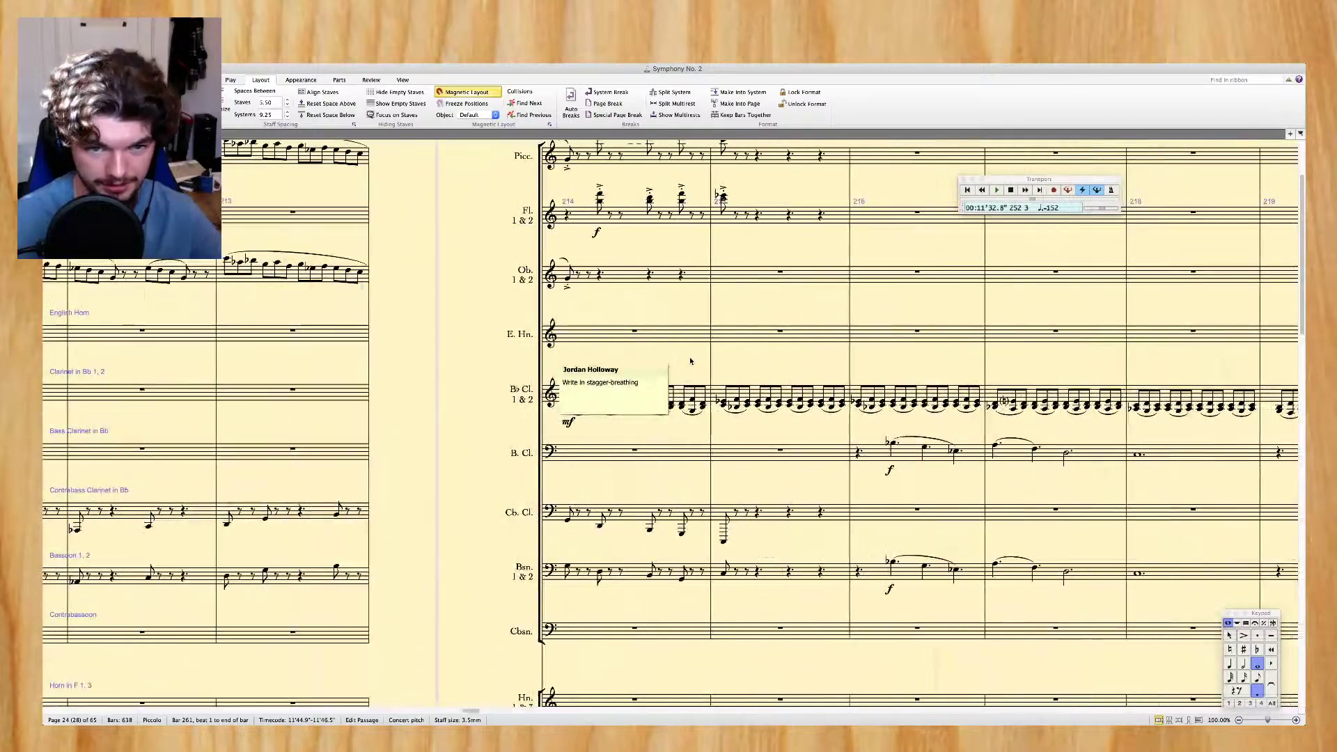
{"action": "scroll", "coordinate": [690, 361], "scroll_direction": "left", "scroll_amount": 10}
{"action": "scroll", "coordinate": [692, 360], "scroll_direction": "up", "scroll_amount": 5}
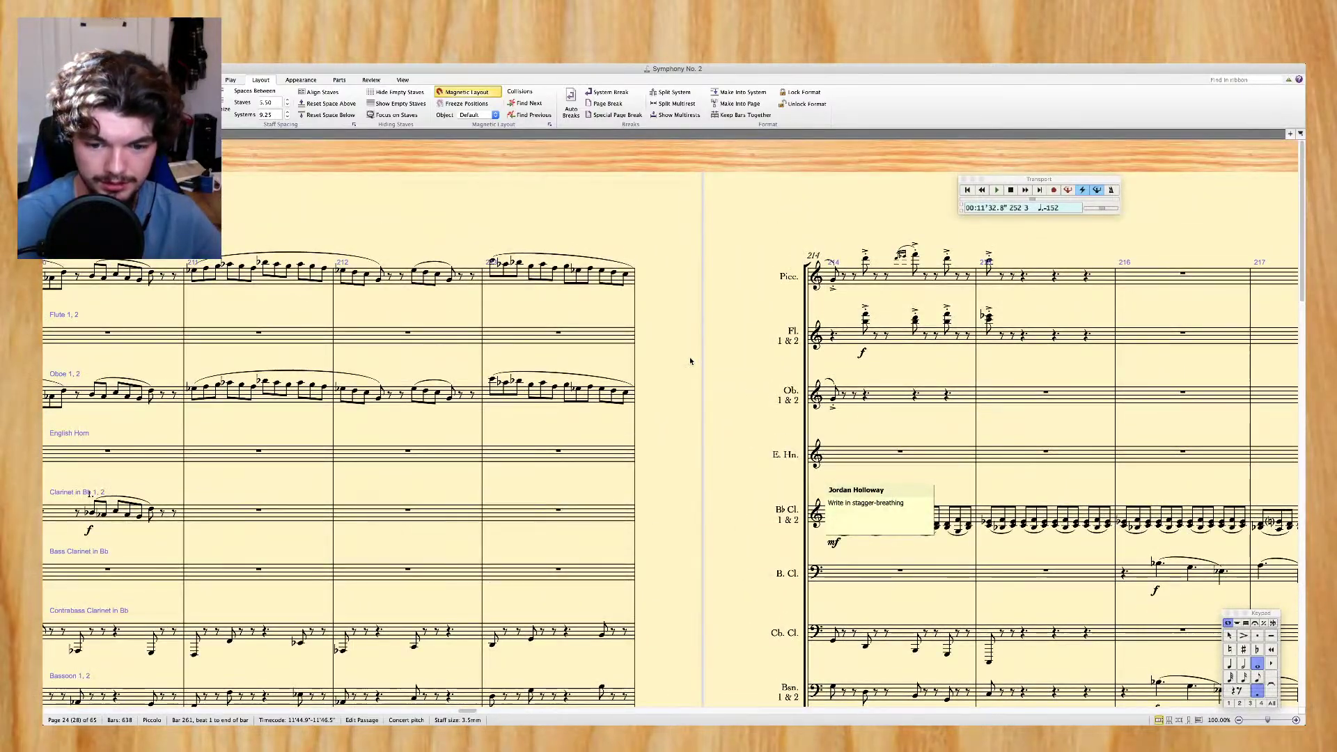
{"action": "scroll", "coordinate": [690, 360], "scroll_direction": "left", "scroll_amount": 15}
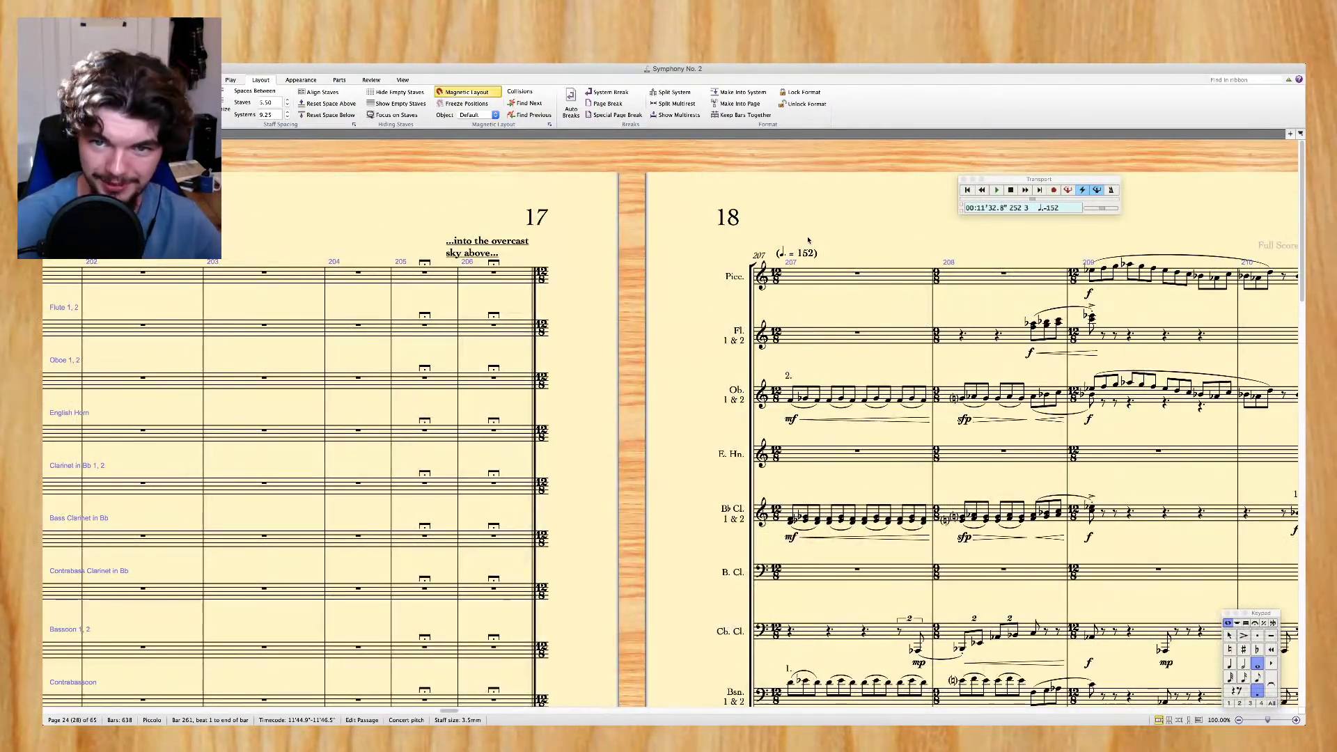
{"action": "left_click", "coordinate": [803, 255]}
Play the score from bar 207 through bar 252, checking the string staves near the end, and stop playback
{"action": "scroll", "coordinate": [801, 255], "scroll_direction": "right", "scroll_amount": 10}
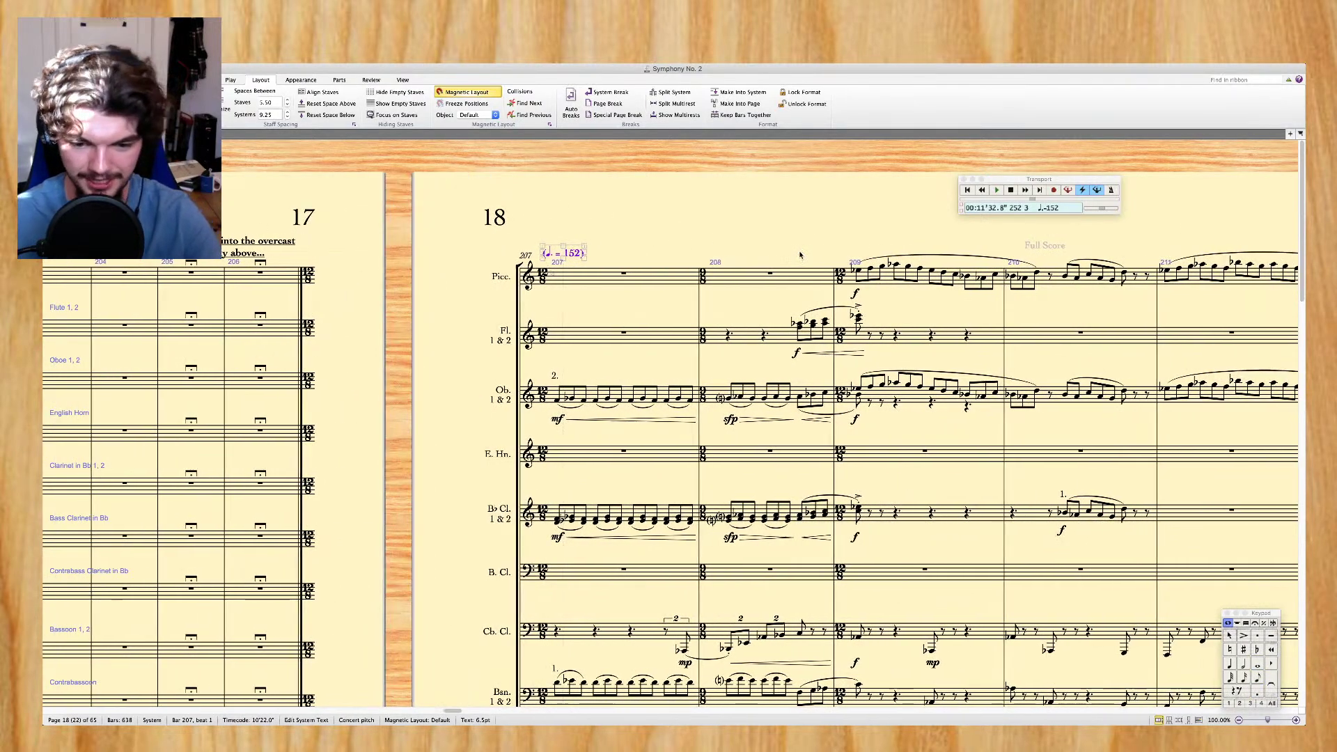
{"action": "key", "text": "ctrl+equal"}
{"action": "key", "text": "space"}
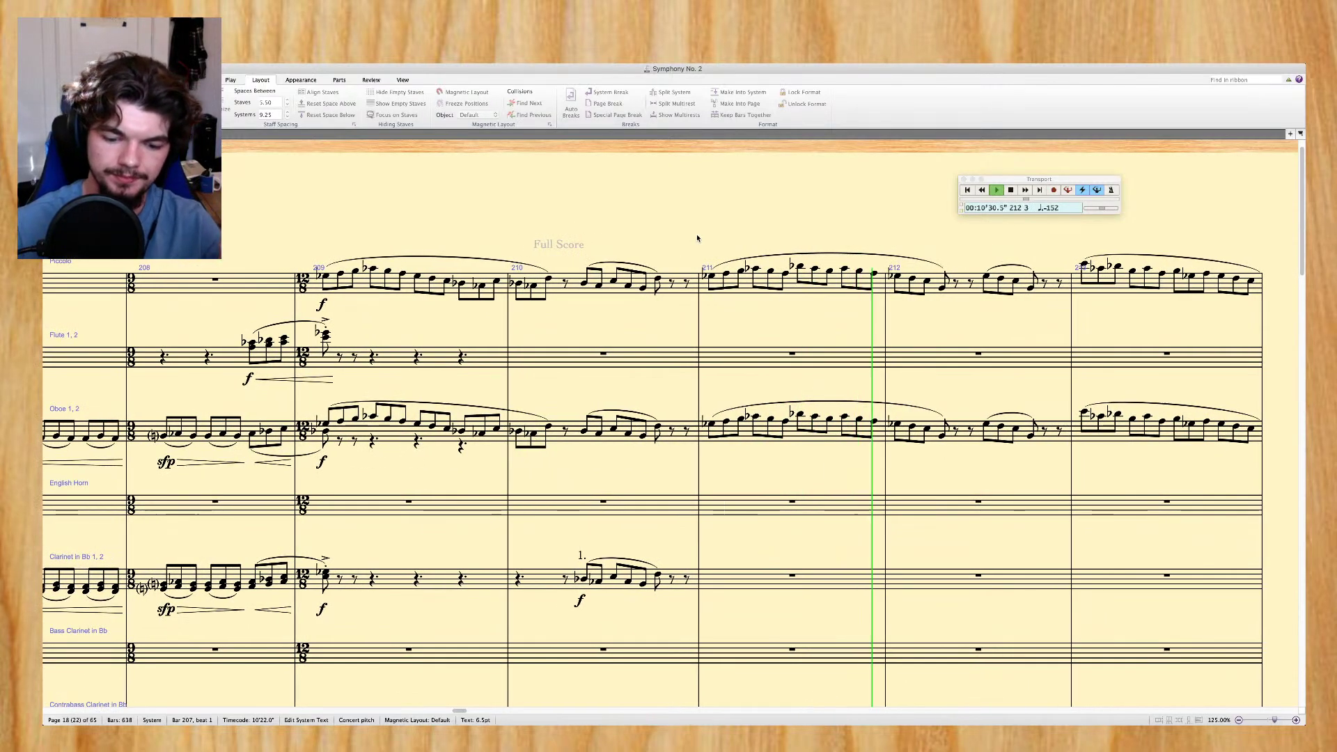
{"action": "key", "text": "XF86AudioRaiseVolume"}
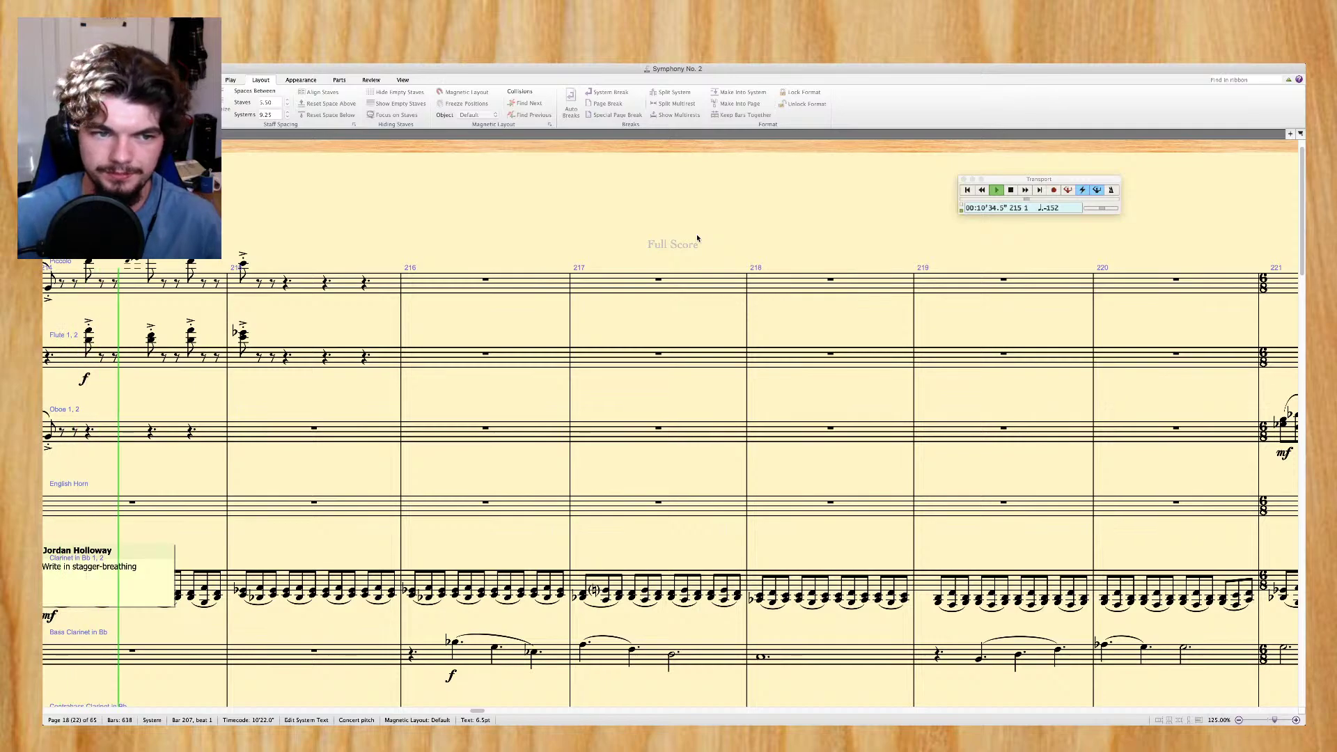
{"action": "scroll", "coordinate": [677, 234], "scroll_direction": "down", "scroll_amount": 10}
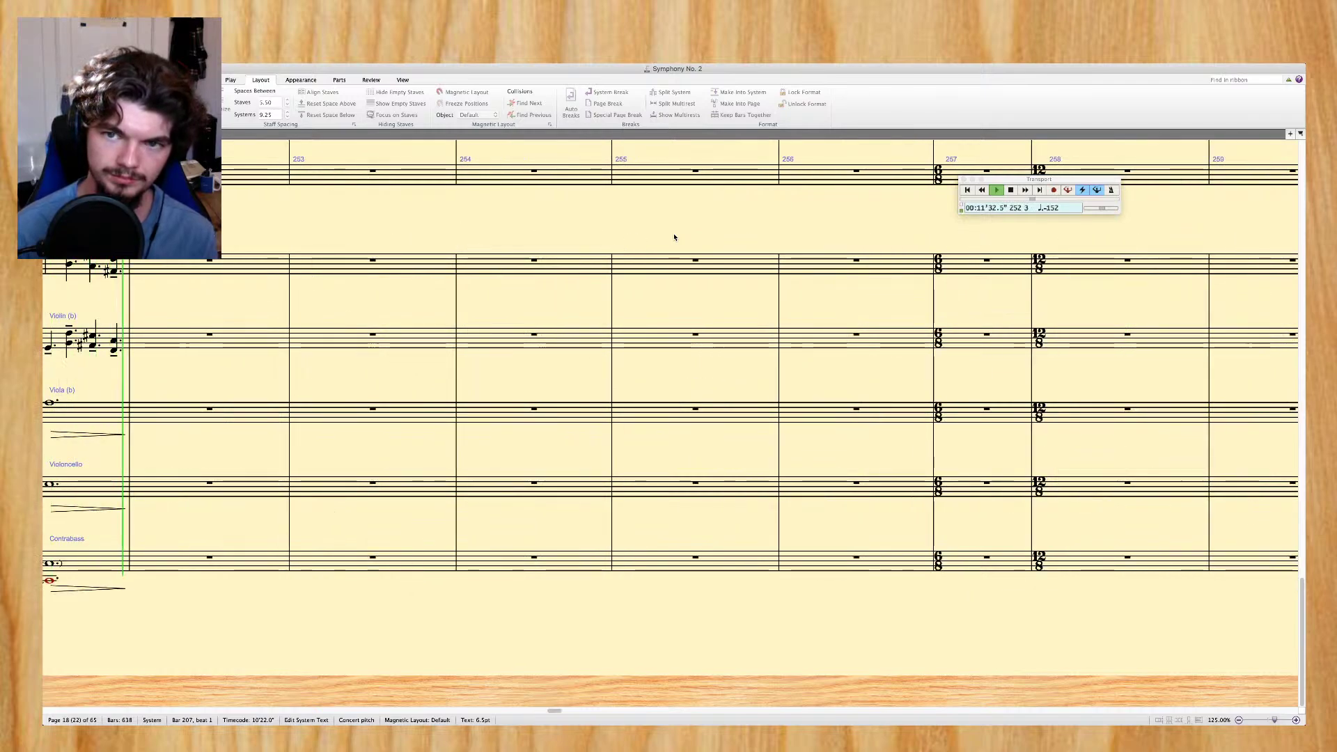
{"action": "key", "text": "Escape"}
Start playback from the 4/4 time signature at bar 262
{"action": "key", "text": "super+shift+p"}
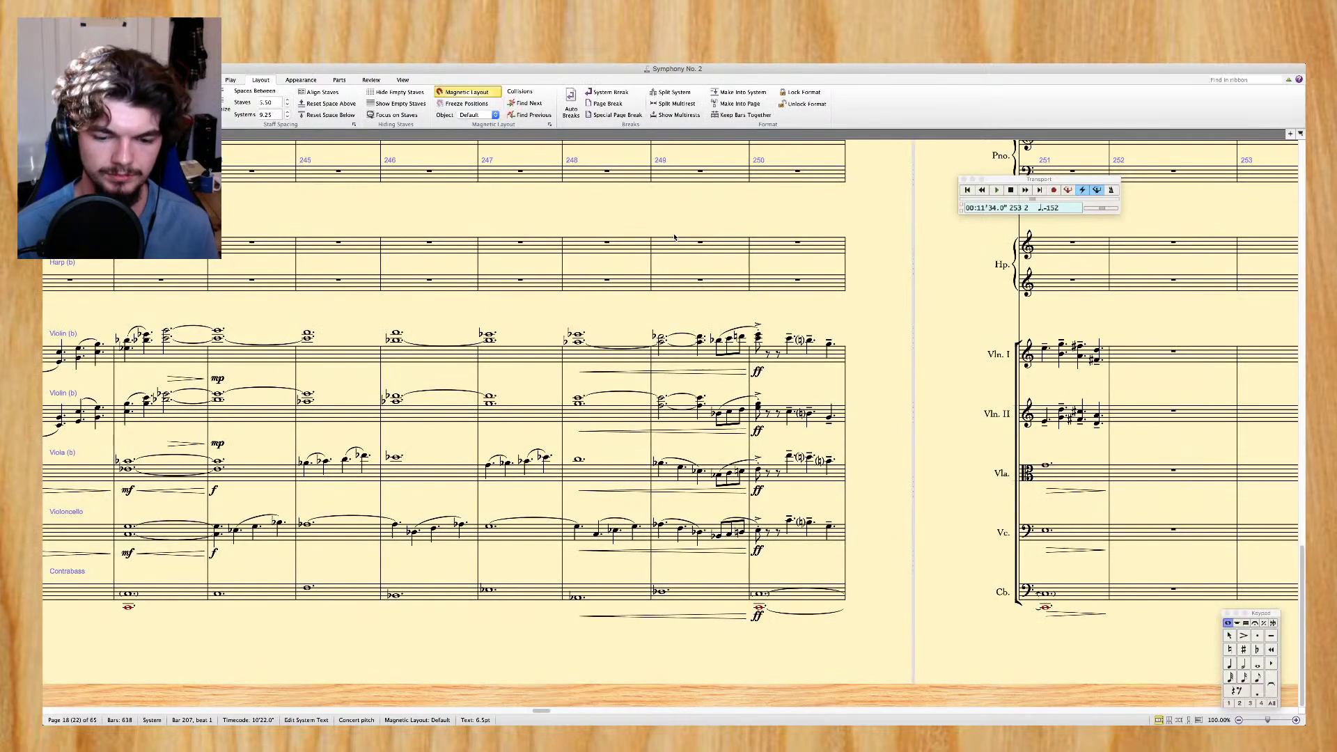
{"action": "scroll", "coordinate": [674, 238], "scroll_direction": "right", "scroll_amount": 10}
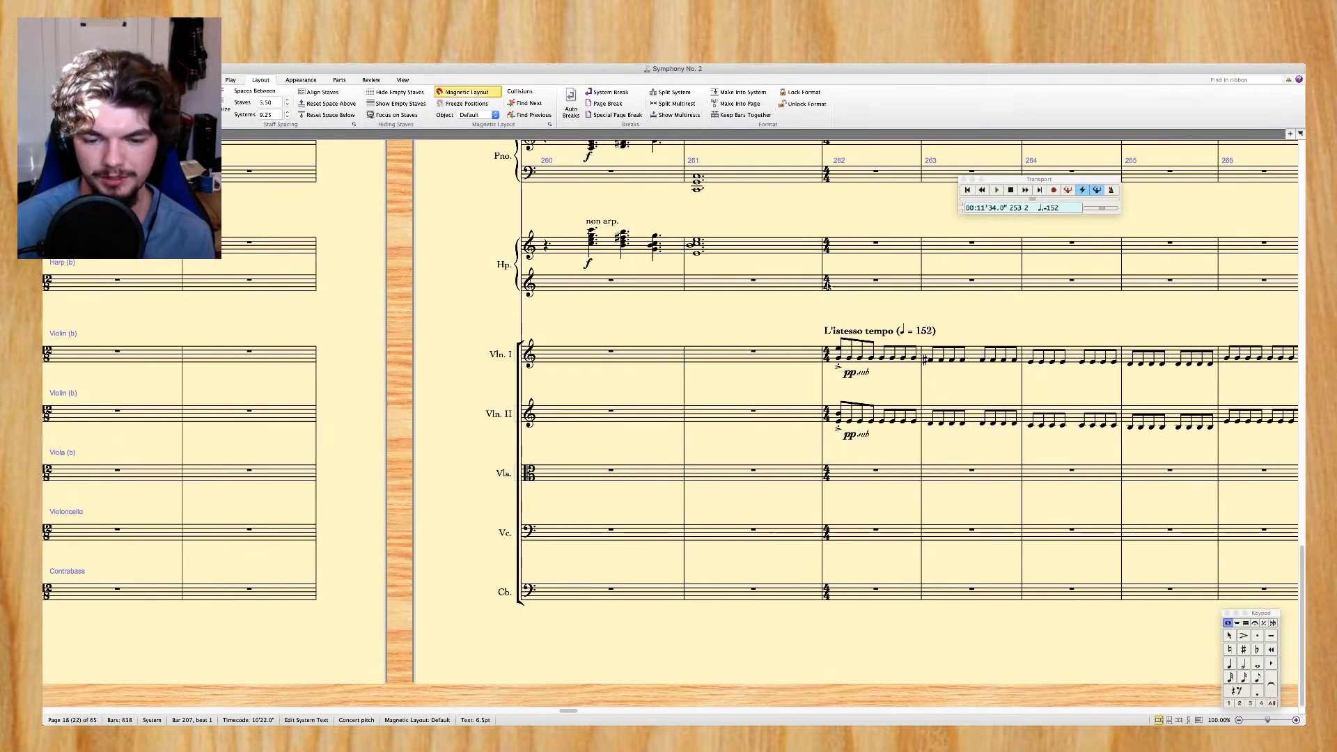
{"action": "key", "text": "super+shift+p"}
{"action": "key", "text": "p"}
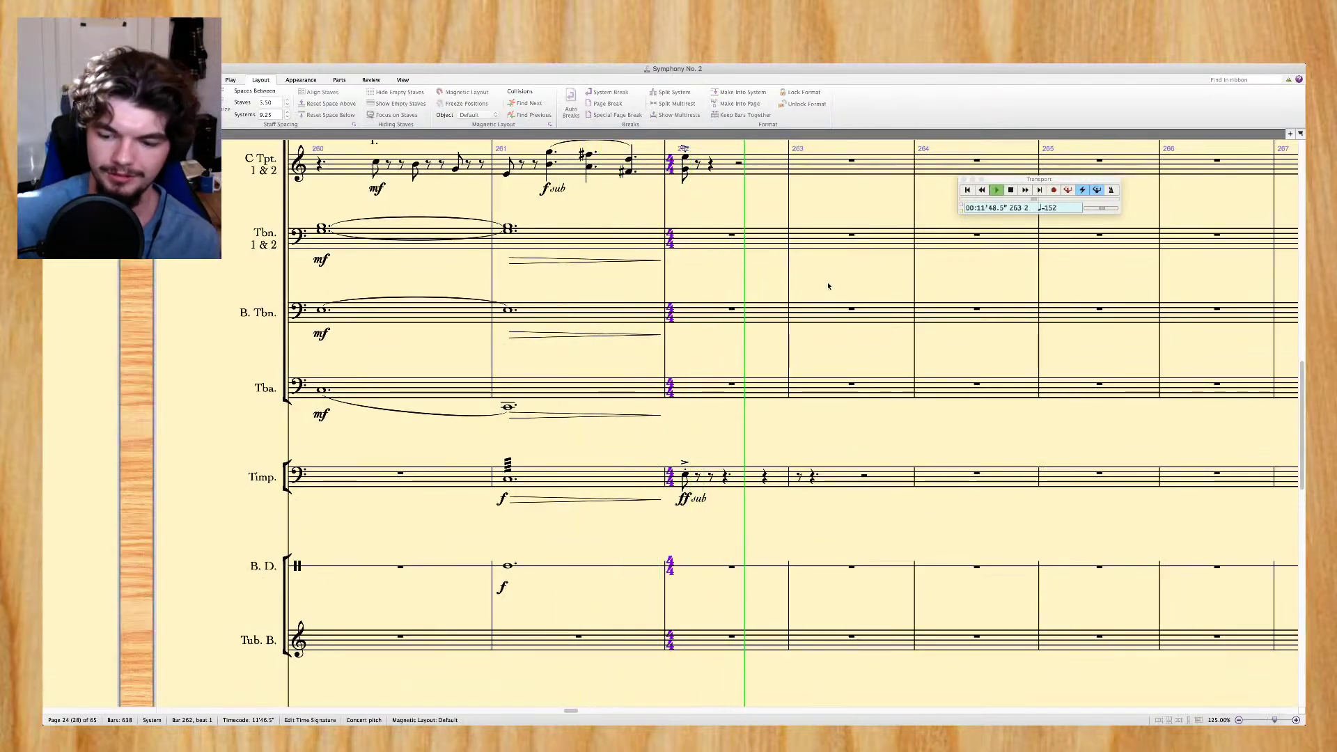
Follow the bassoon line during playback from bar 263 into the English horn entry at bar 271, and stop at bar 272
{"action": "scroll", "coordinate": [829, 286], "scroll_direction": "up", "scroll_amount": 10}
{"action": "scroll", "coordinate": [829, 286], "scroll_direction": "down", "scroll_amount": 3}
{"action": "scroll", "coordinate": [828, 285], "scroll_direction": "down", "scroll_amount": 3}
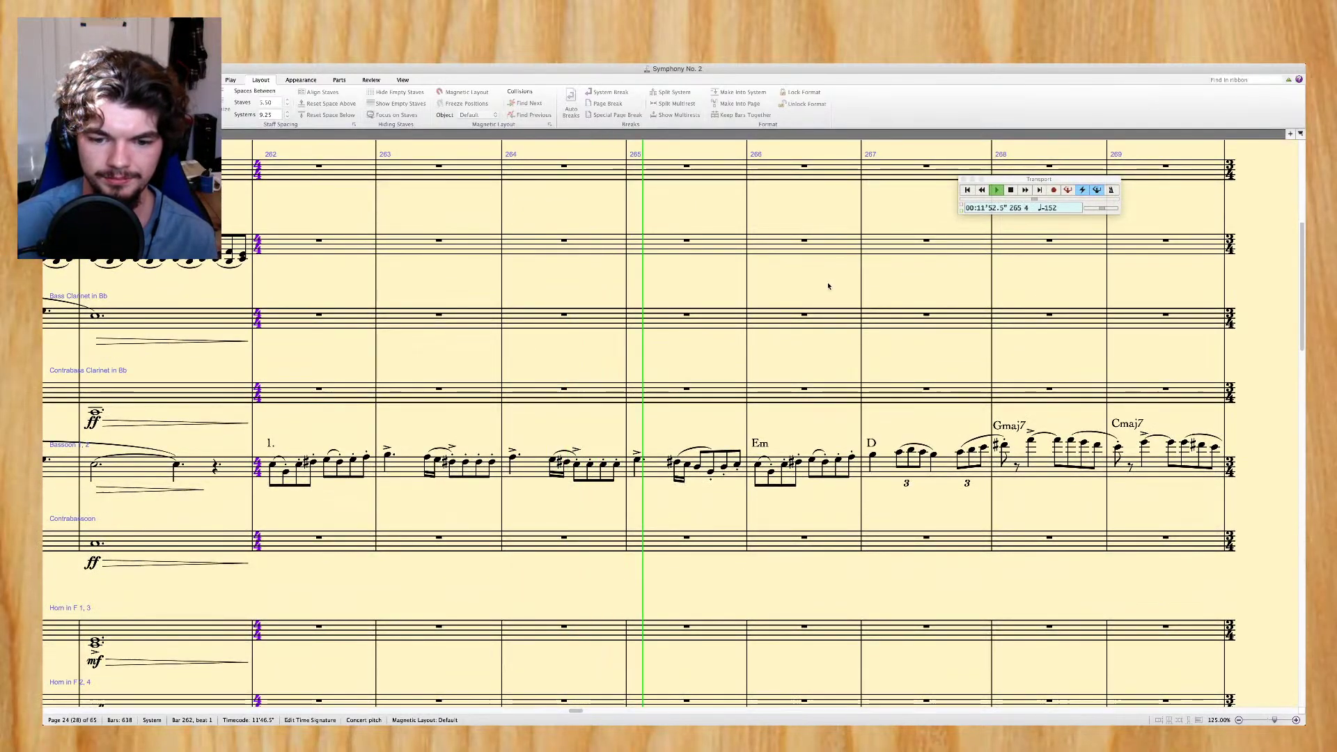
{"action": "scroll", "coordinate": [829, 286], "scroll_direction": "left", "scroll_amount": 1}
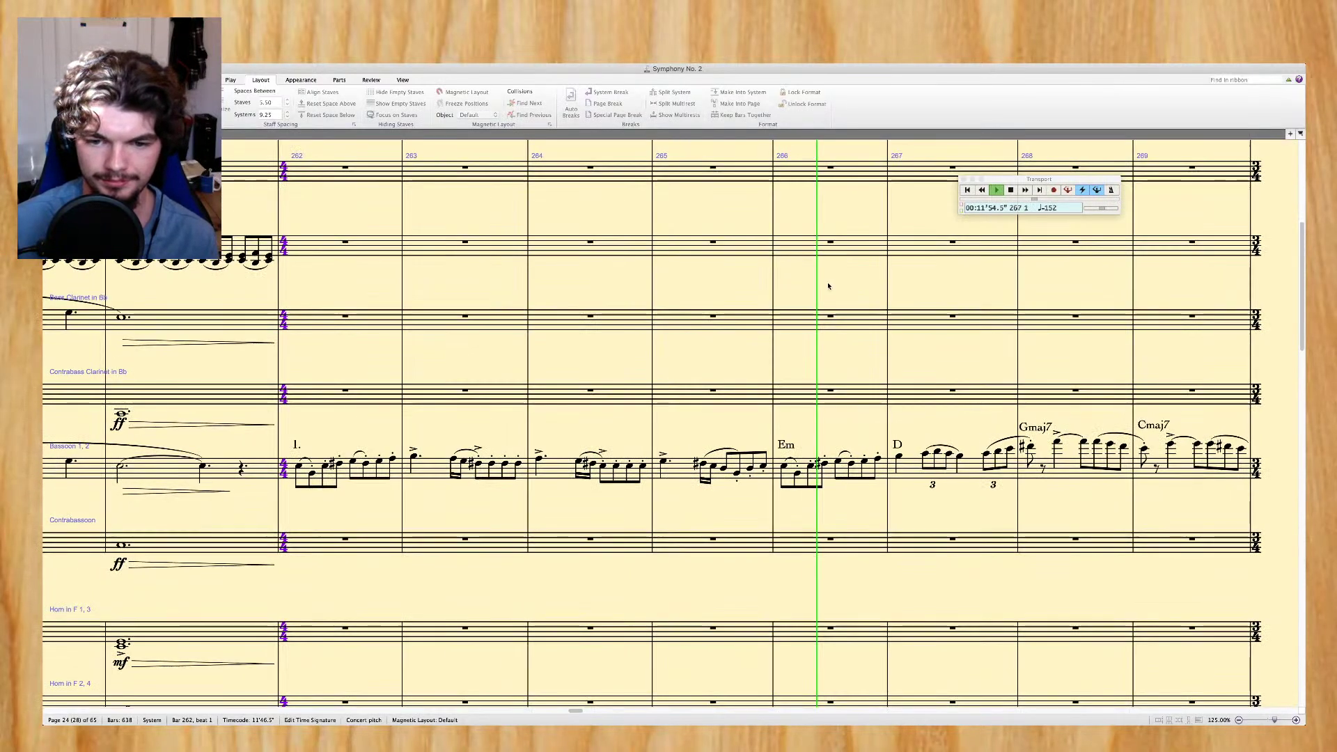
{"action": "scroll", "coordinate": [829, 286], "scroll_direction": "right", "scroll_amount": 1}
{"action": "scroll", "coordinate": [829, 287], "scroll_direction": "up", "scroll_amount": 1}
{"action": "scroll", "coordinate": [828, 286], "scroll_direction": "right", "scroll_amount": 2}
{"action": "scroll", "coordinate": [828, 285], "scroll_direction": "up", "scroll_amount": 1}
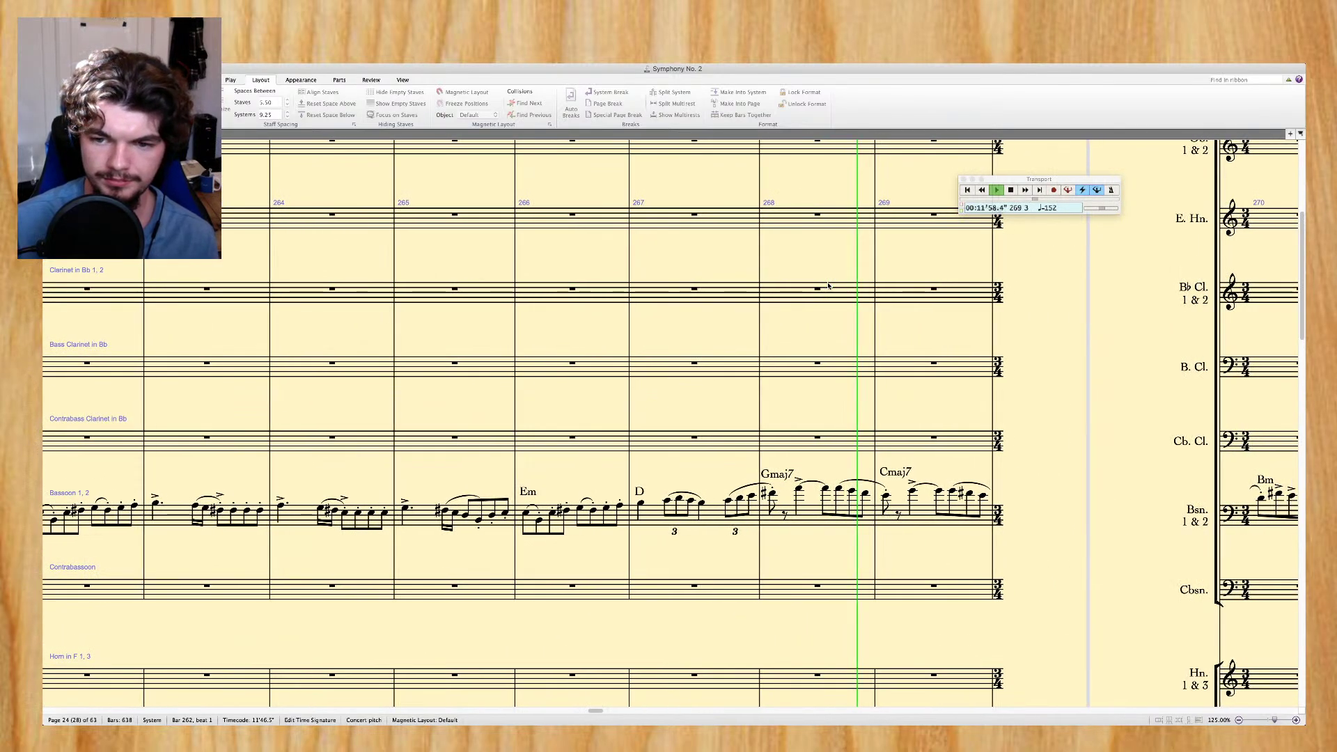
{"action": "scroll", "coordinate": [828, 285], "scroll_direction": "right", "scroll_amount": 2}
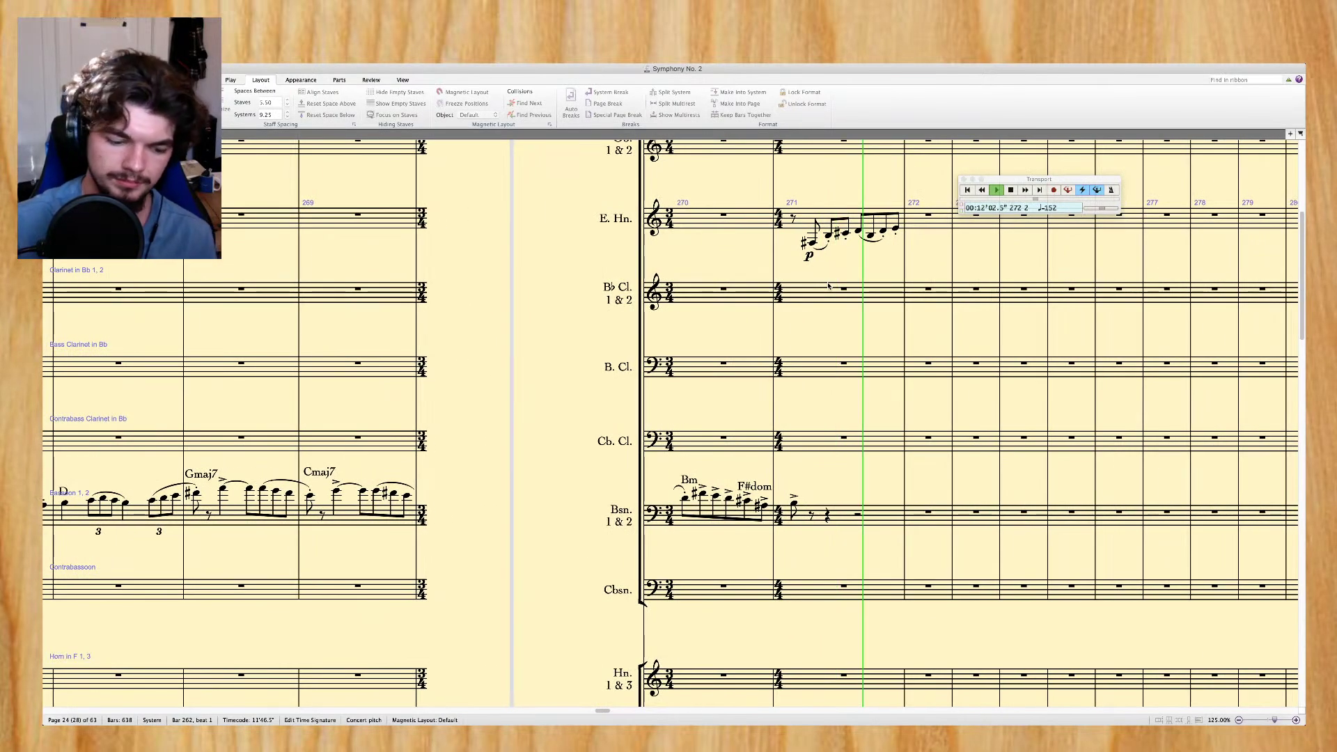
{"action": "key", "text": "space"}
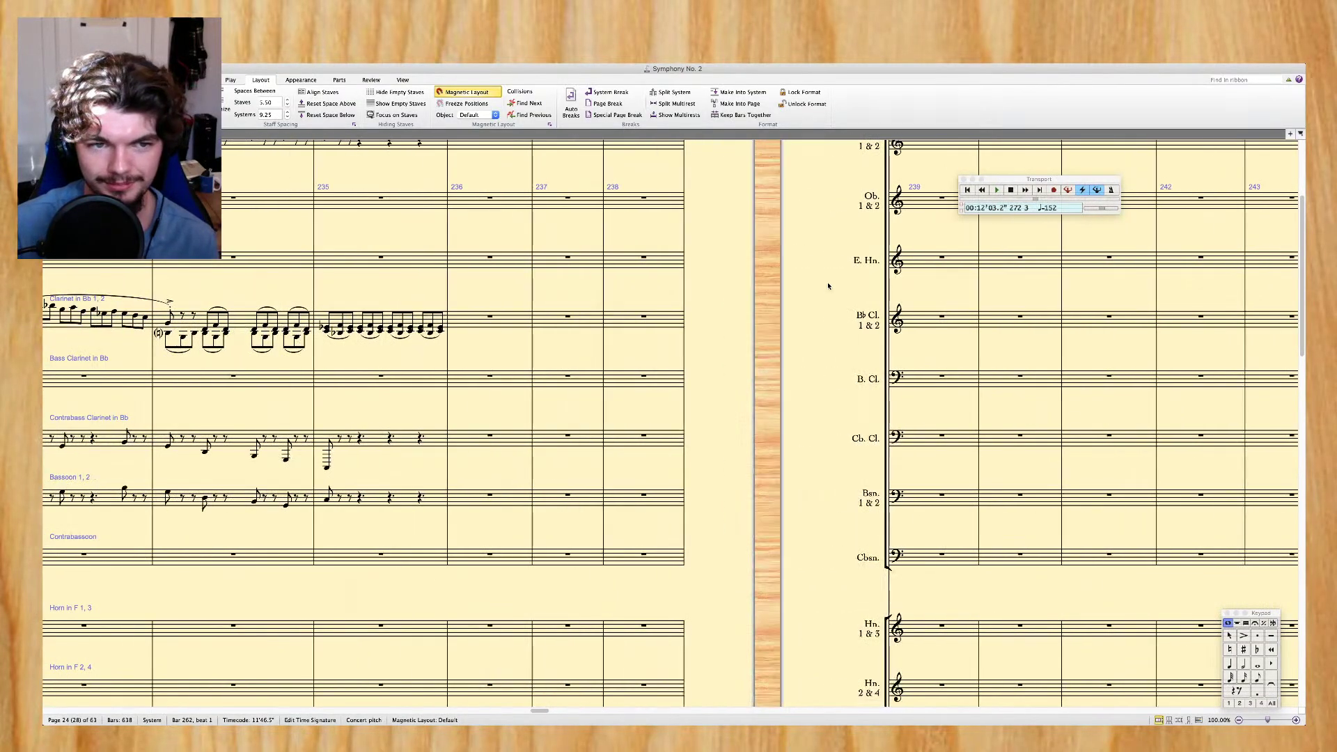
Examine the wind, brass and timpani parts around bars 233 to 238 and the string parts from bar 232 to 251
{"action": "scroll", "coordinate": [828, 286], "scroll_direction": "up", "scroll_amount": 10}
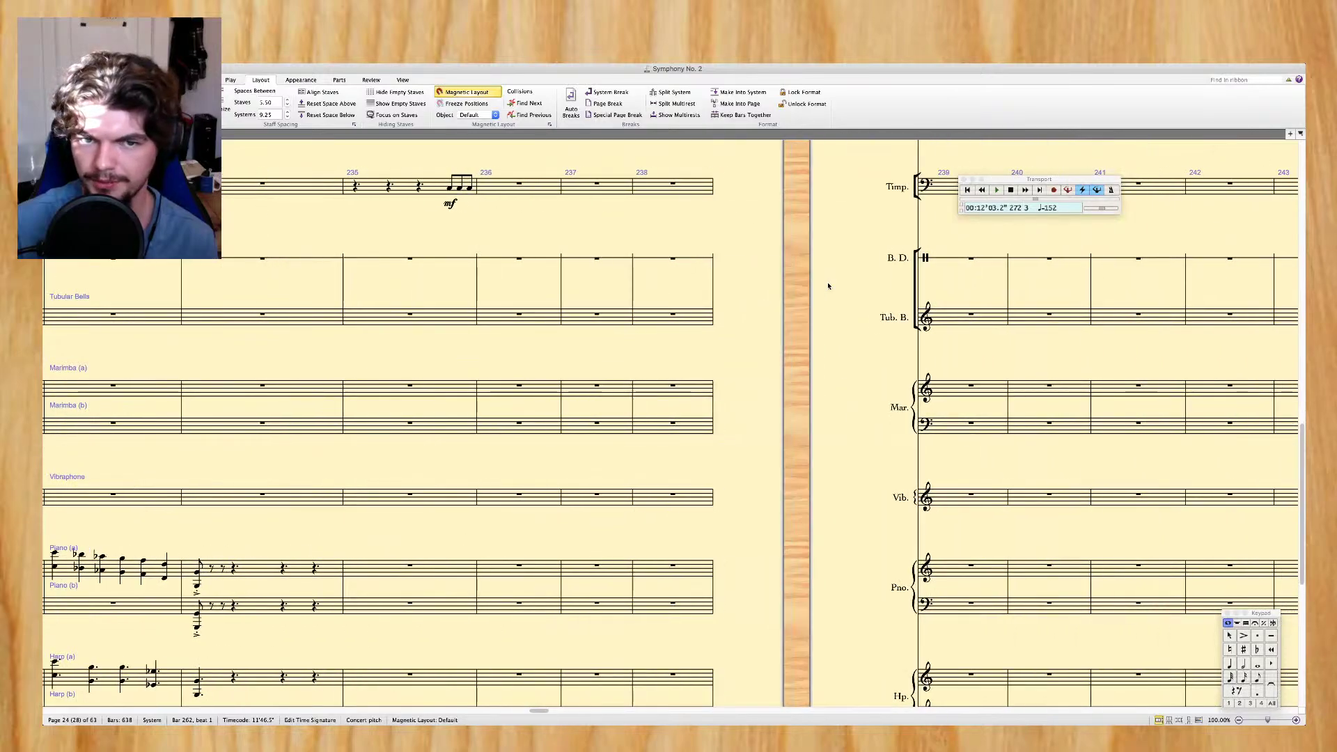
{"action": "scroll", "coordinate": [828, 286], "scroll_direction": "up", "scroll_amount": 10}
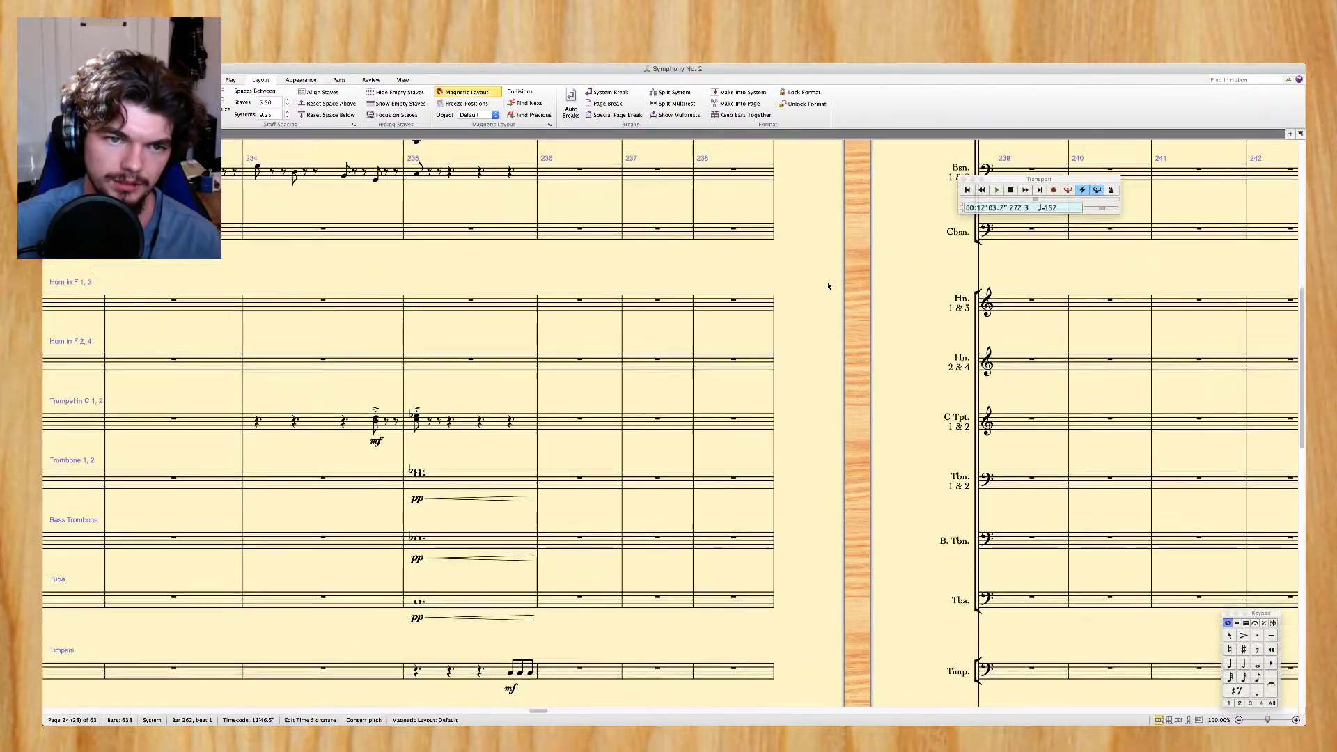
{"action": "scroll", "coordinate": [828, 285], "scroll_direction": "up", "scroll_amount": 5}
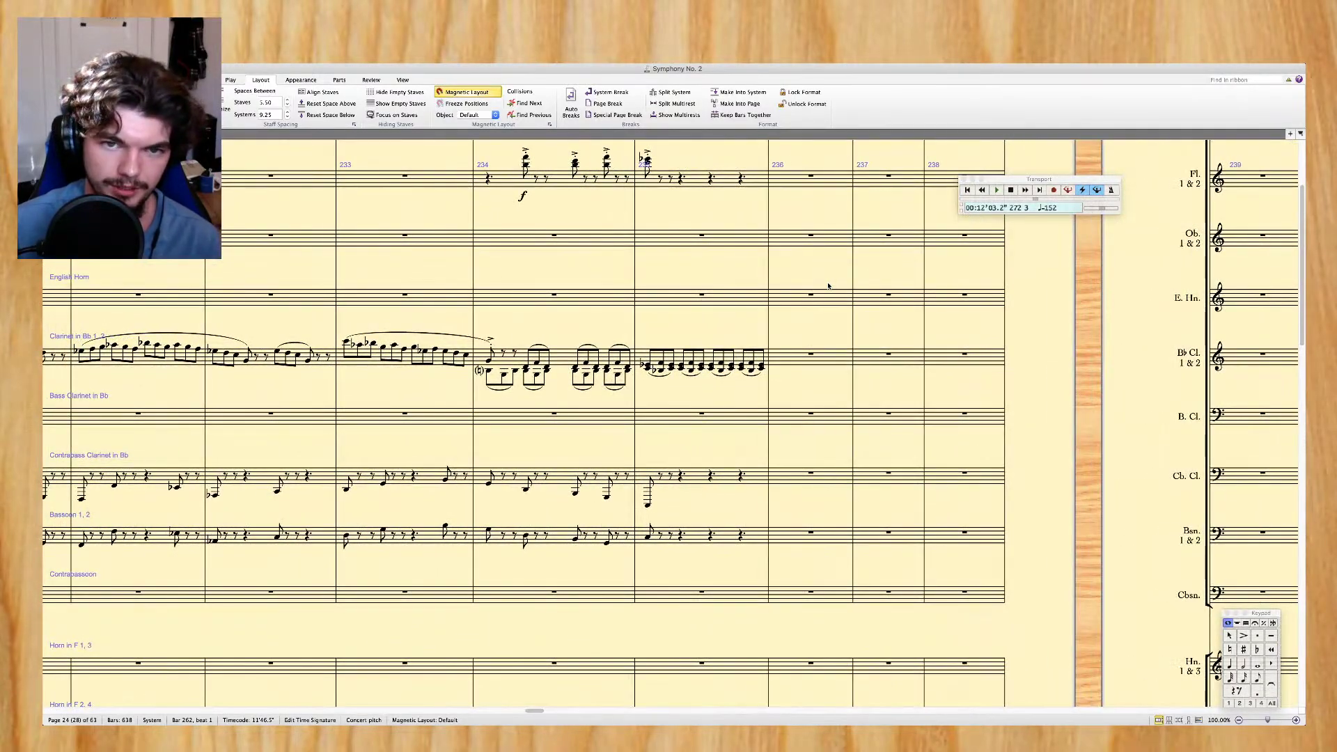
{"action": "scroll", "coordinate": [828, 286], "scroll_direction": "down", "scroll_amount": 10}
{"action": "scroll", "coordinate": [829, 286], "scroll_direction": "down", "scroll_amount": 10}
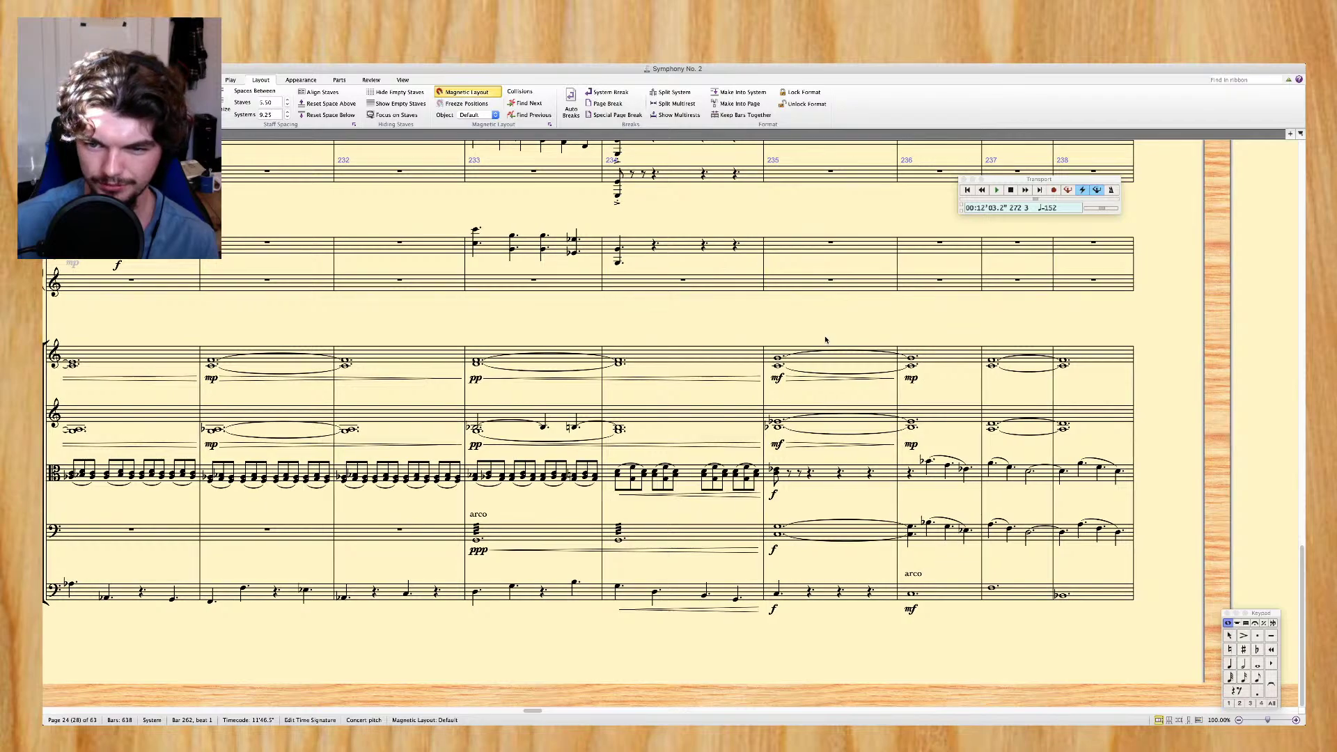
{"action": "scroll", "coordinate": [826, 339], "scroll_direction": "right", "scroll_amount": 8}
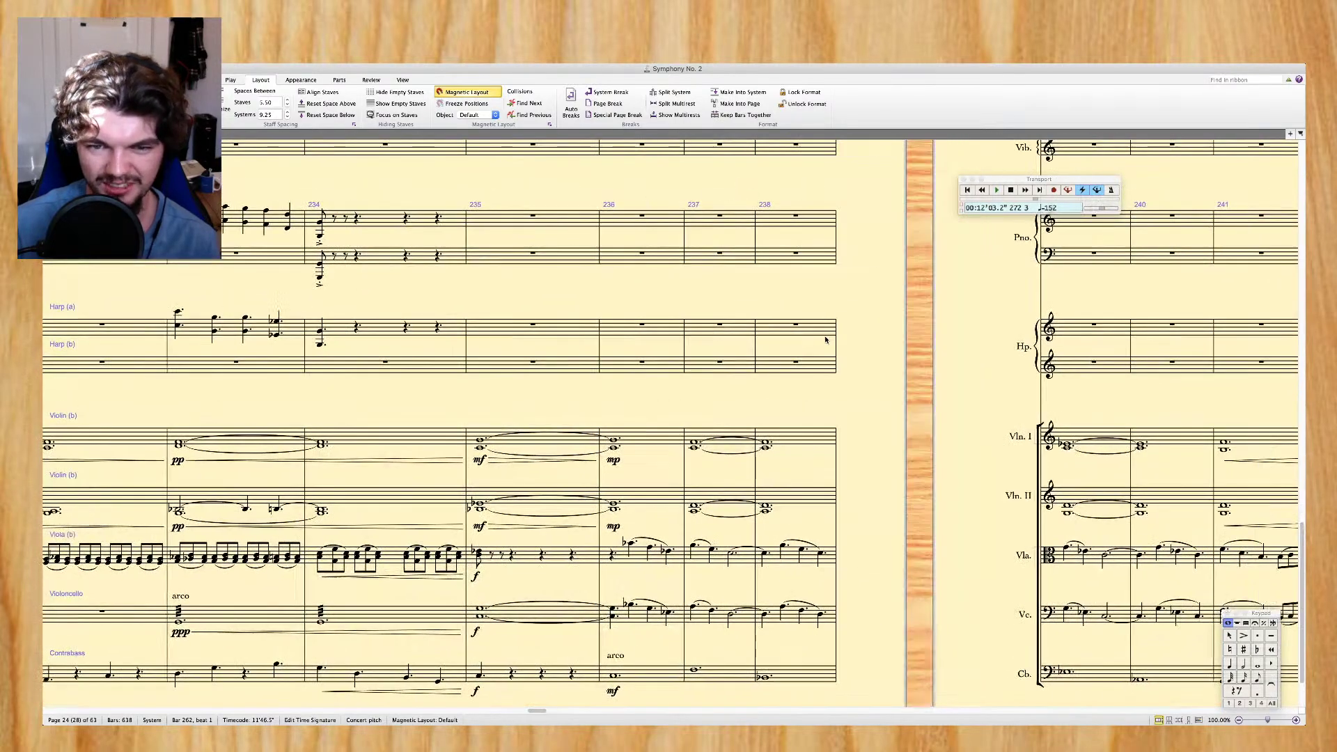
{"action": "scroll", "coordinate": [825, 339], "scroll_direction": "right", "scroll_amount": 6}
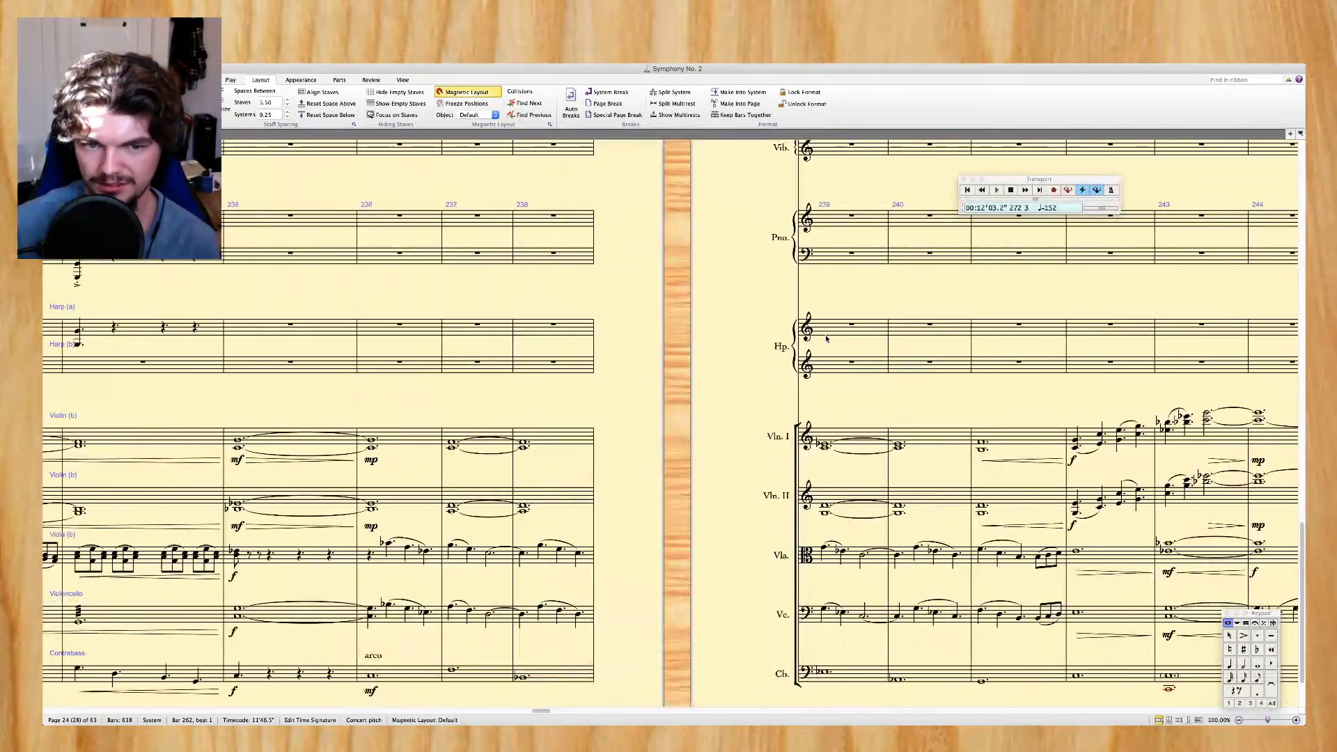
{"action": "scroll", "coordinate": [827, 339], "scroll_direction": "left", "scroll_amount": 8}
{"action": "scroll", "coordinate": [761, 382], "scroll_direction": "right", "scroll_amount": 20}
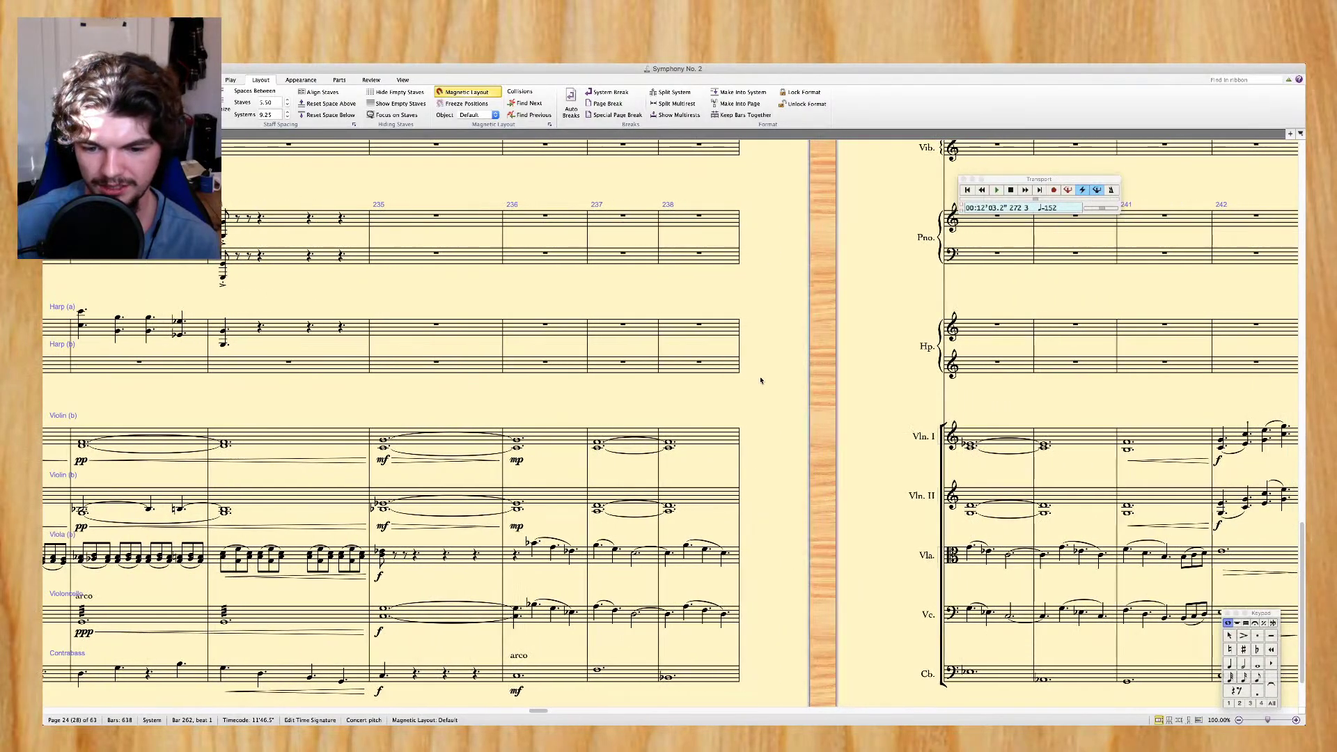
{"action": "scroll", "coordinate": [761, 378], "scroll_direction": "right", "scroll_amount": 20}
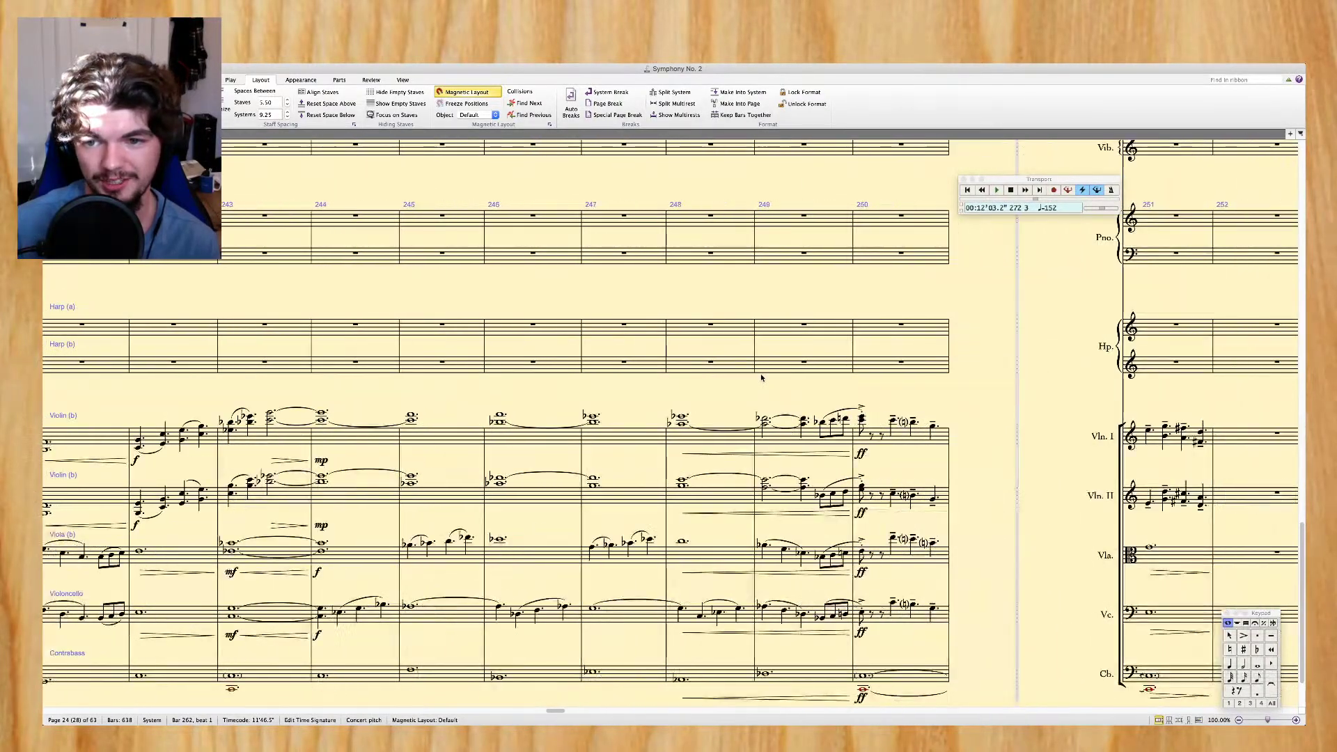
{"action": "scroll", "coordinate": [762, 378], "scroll_direction": "left", "scroll_amount": 20}
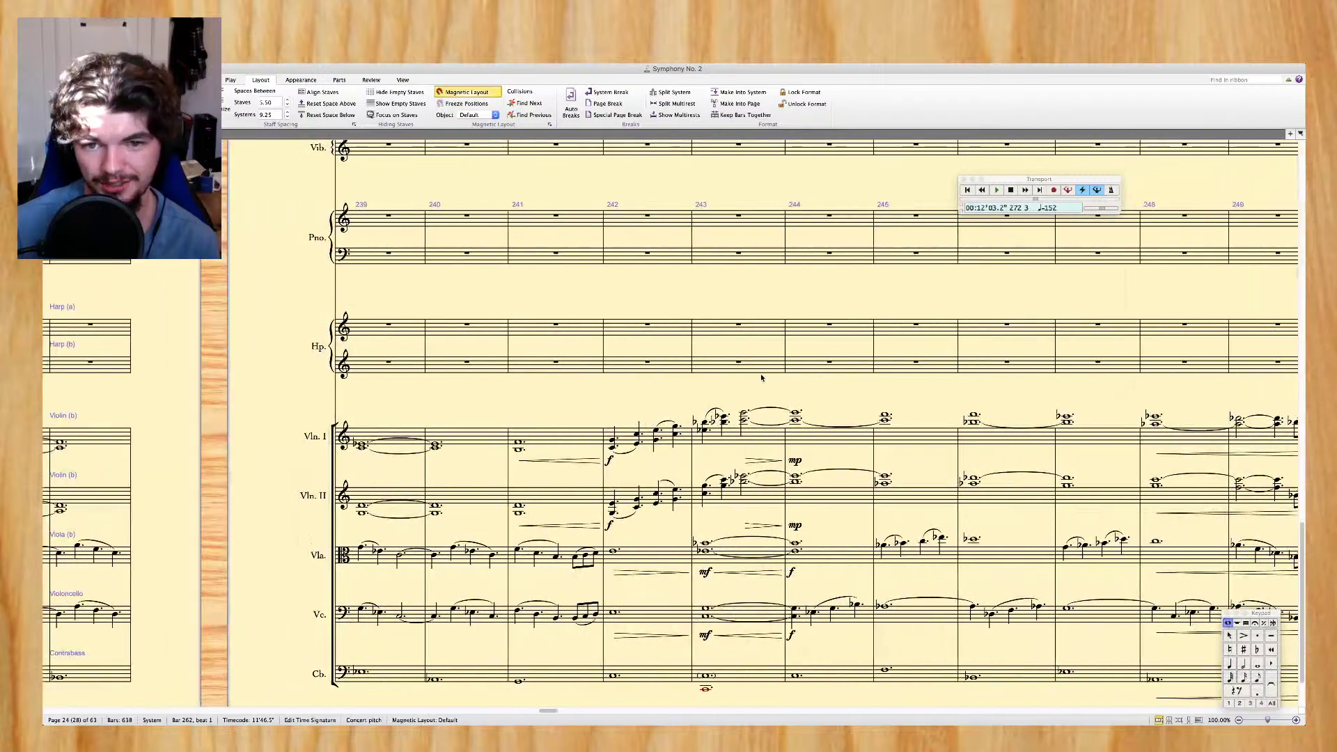
Check the low brass chord in bar 235 and clear the timpani notes in that bar
{"action": "scroll", "coordinate": [761, 378], "scroll_direction": "up", "scroll_amount": 10}
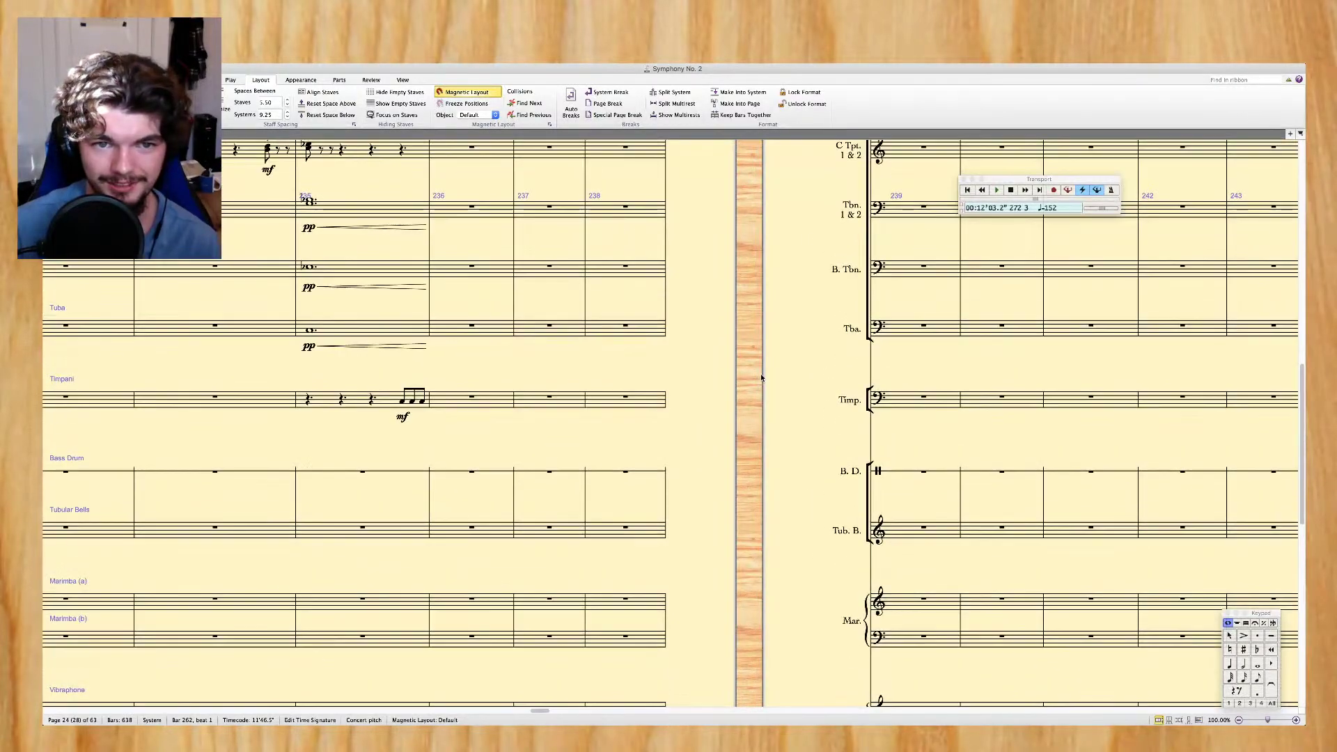
{"action": "scroll", "coordinate": [761, 378], "scroll_direction": "left", "scroll_amount": 5}
{"action": "scroll", "coordinate": [761, 378], "scroll_direction": "up", "scroll_amount": 10}
{"action": "scroll", "coordinate": [761, 378], "scroll_direction": "left", "scroll_amount": 4}
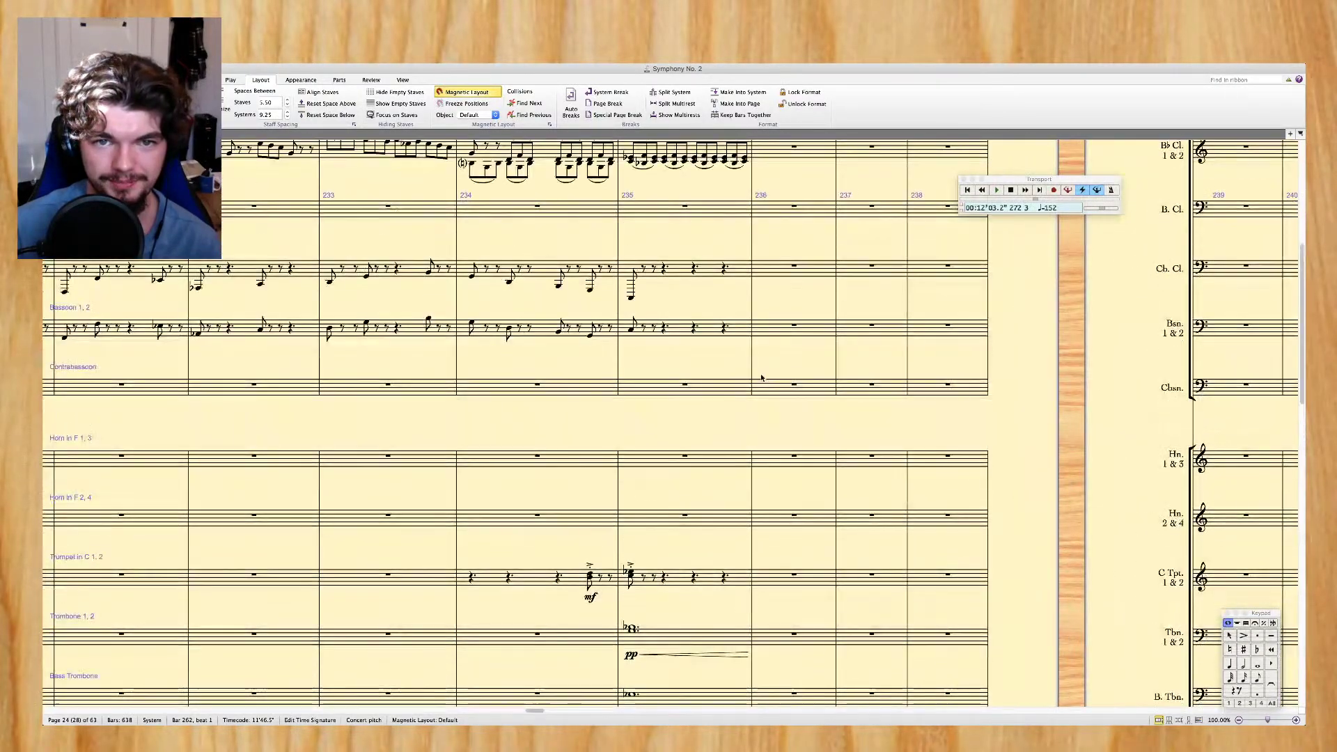
{"action": "scroll", "coordinate": [761, 379], "scroll_direction": "down", "scroll_amount": 8}
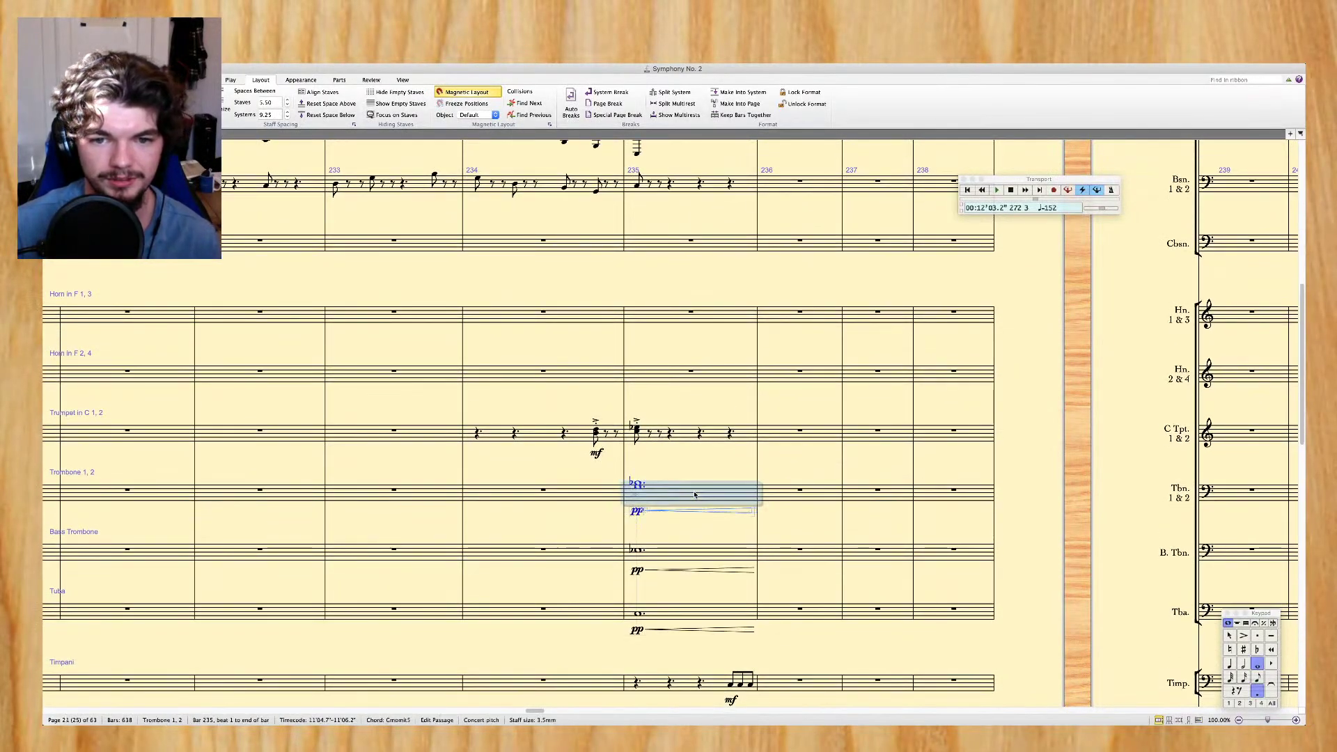
{"action": "scroll", "coordinate": [695, 495], "scroll_direction": "down", "scroll_amount": 1}
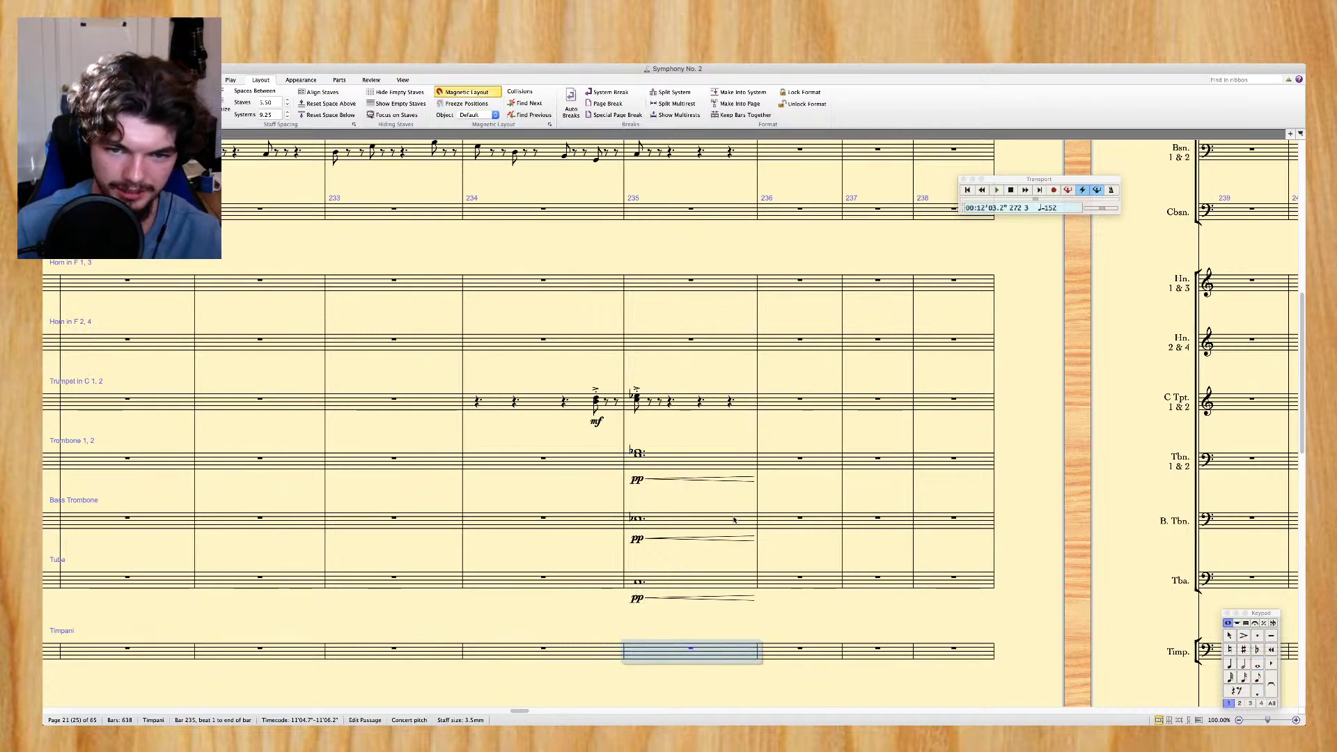
Review the string parts from bar 235 across the page changes to bar 252
{"action": "scroll", "coordinate": [688, 481], "scroll_direction": "down", "scroll_amount": 10}
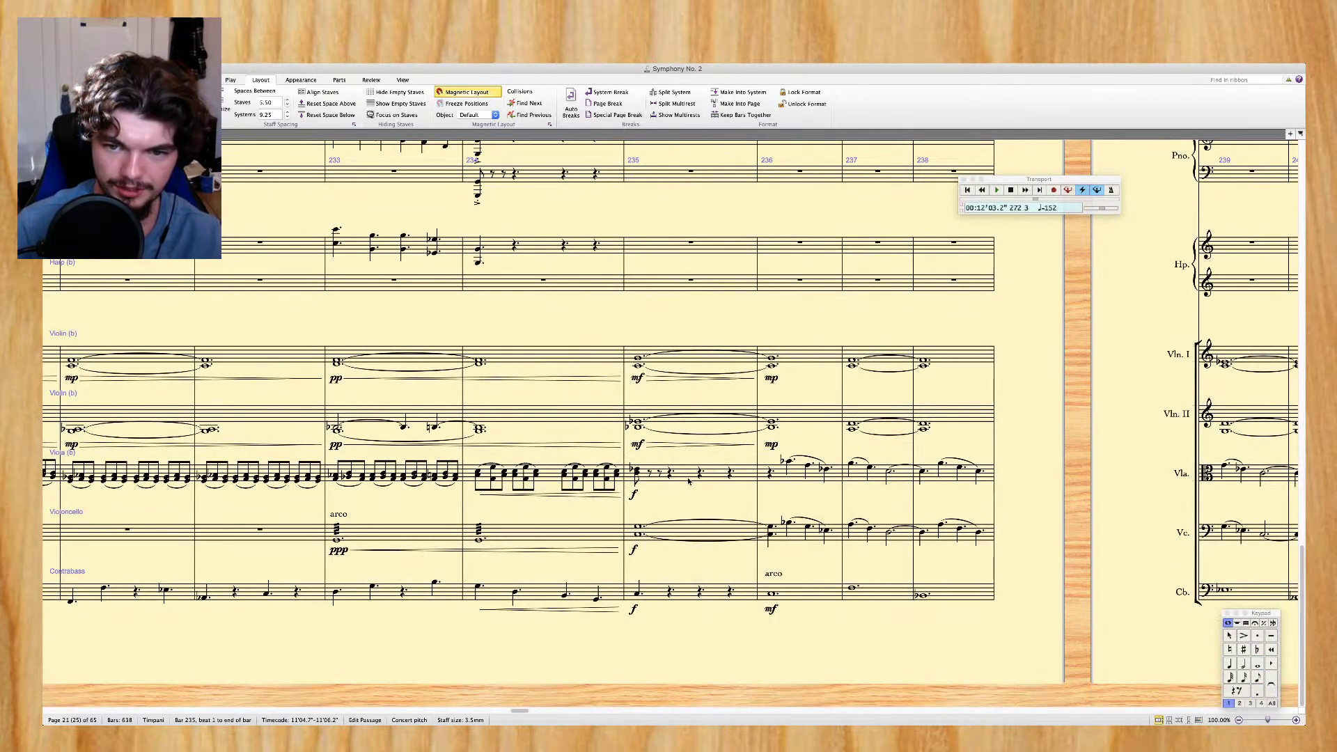
{"action": "scroll", "coordinate": [687, 478], "scroll_direction": "right", "scroll_amount": 10}
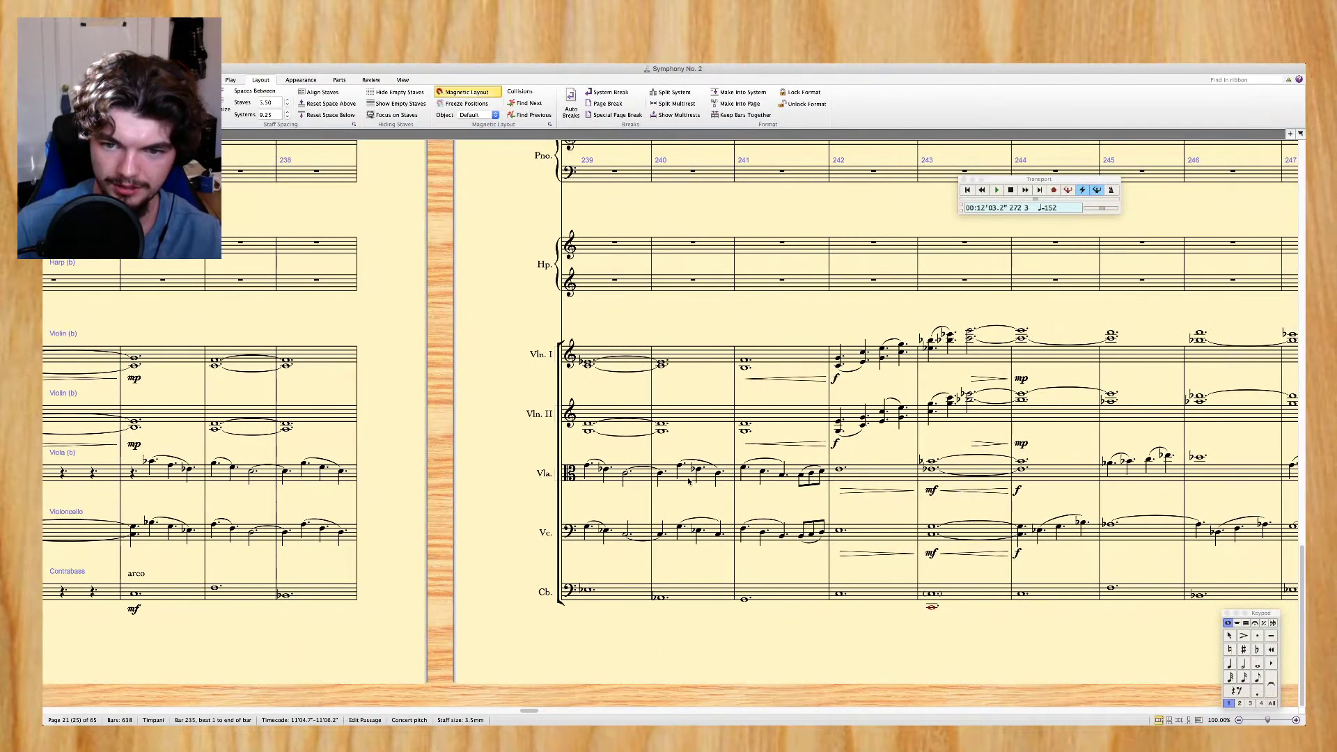
{"action": "scroll", "coordinate": [688, 480], "scroll_direction": "right", "scroll_amount": 10}
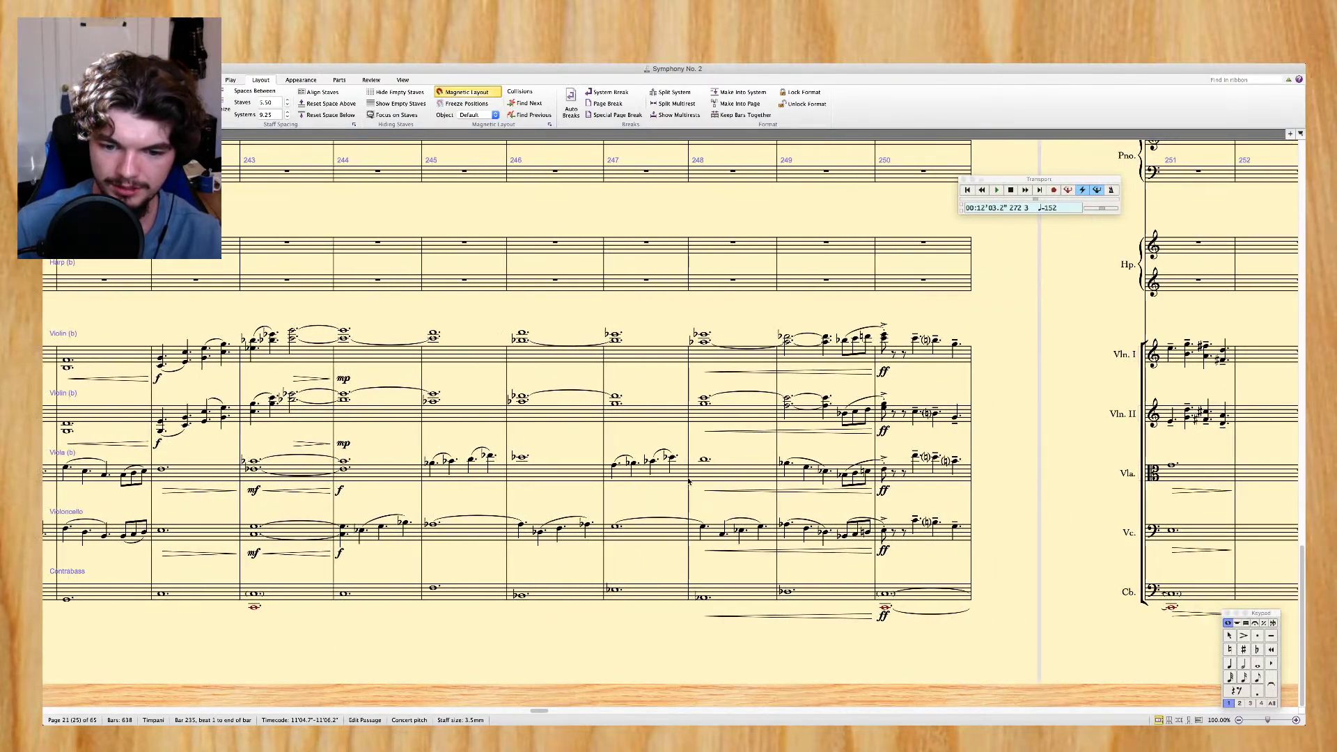
{"action": "scroll", "coordinate": [688, 481], "scroll_direction": "right", "scroll_amount": 8}
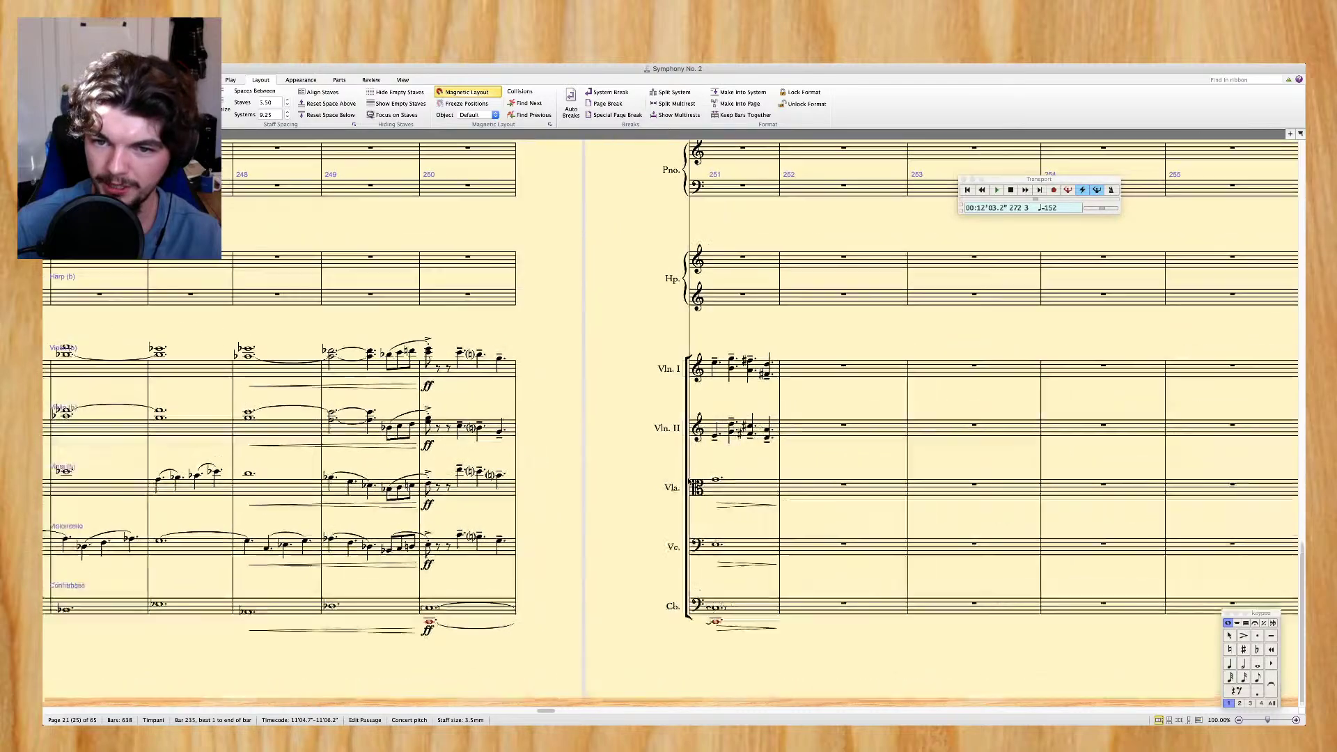
Copy the C trumpet passage in bars 260 to 262, including its dynamics, slur and first-player marking
{"action": "scroll", "coordinate": [688, 481], "scroll_direction": "up", "scroll_amount": 3}
{"action": "scroll", "coordinate": [687, 481], "scroll_direction": "left", "scroll_amount": 3}
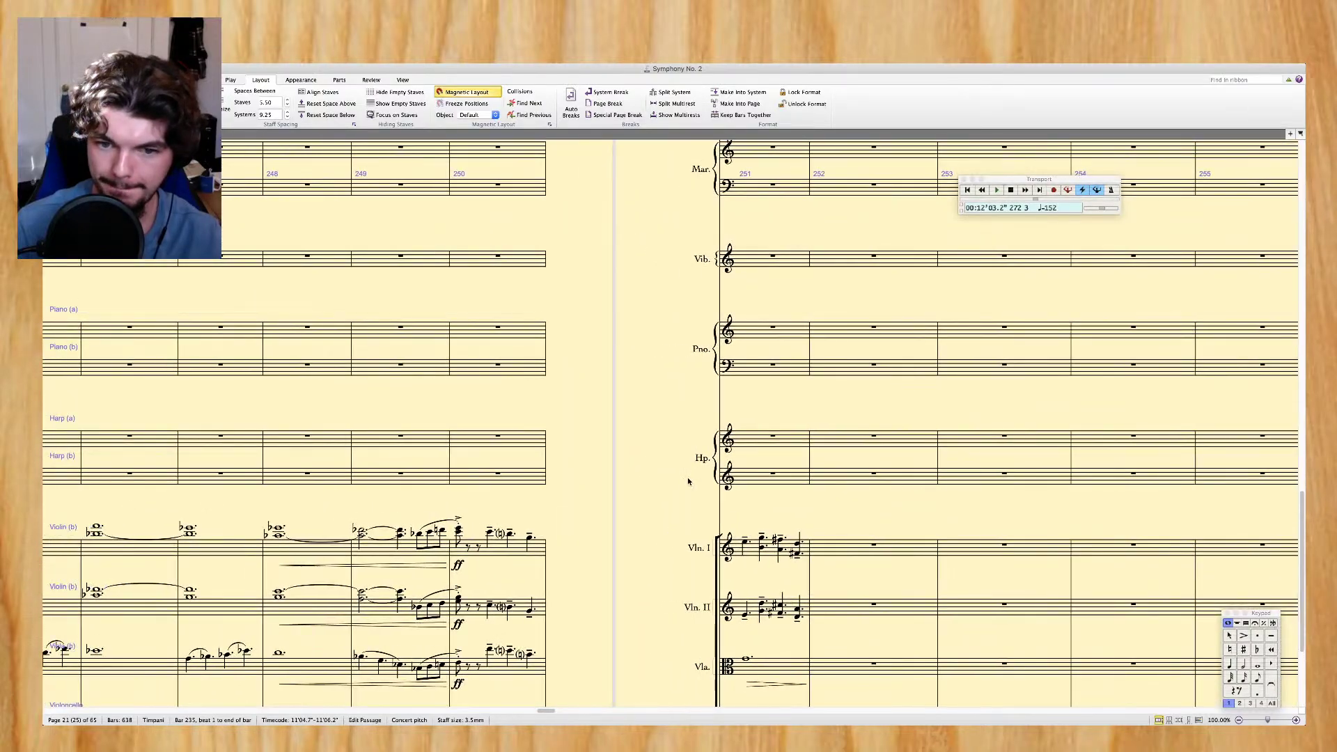
{"action": "scroll", "coordinate": [687, 481], "scroll_direction": "right", "scroll_amount": 12}
{"action": "scroll", "coordinate": [688, 481], "scroll_direction": "up", "scroll_amount": 10}
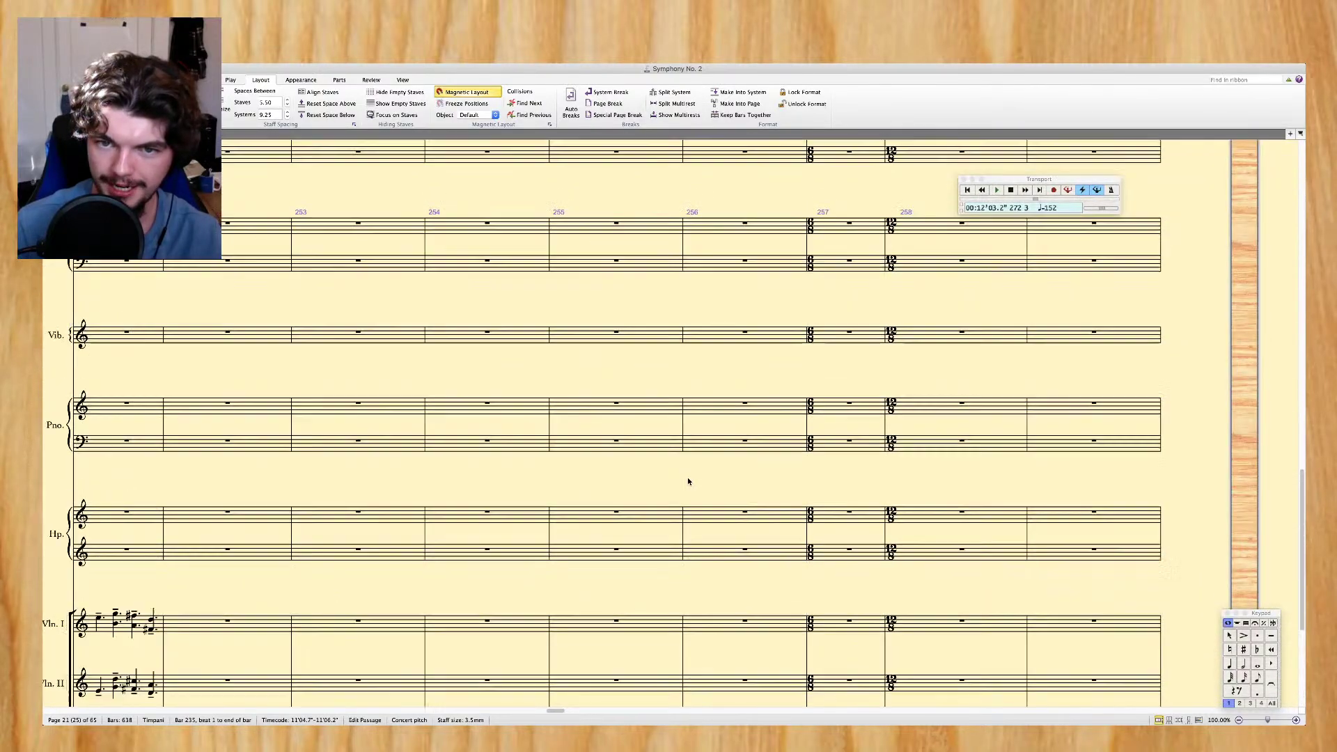
{"action": "scroll", "coordinate": [688, 481], "scroll_direction": "up", "scroll_amount": 5}
{"action": "scroll", "coordinate": [687, 480], "scroll_direction": "right", "scroll_amount": 15}
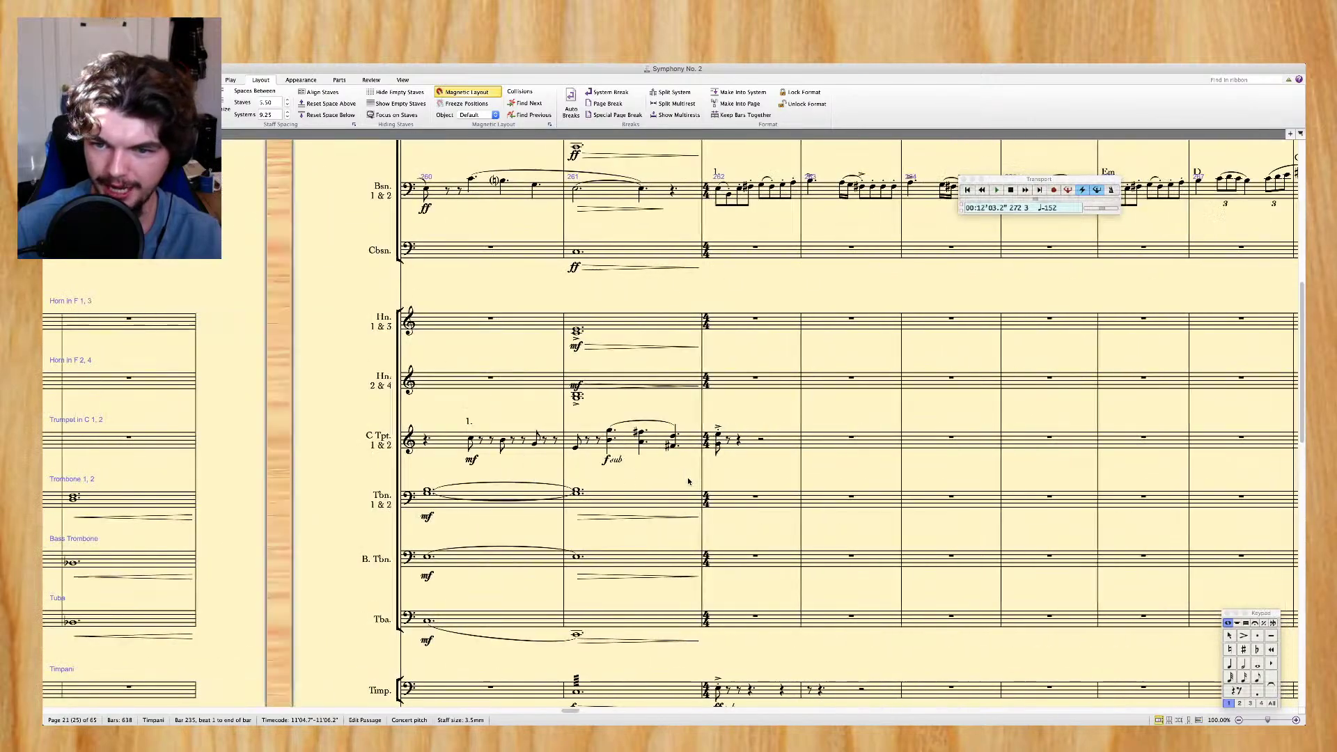
{"action": "scroll", "coordinate": [687, 478], "scroll_direction": "left", "scroll_amount": 3}
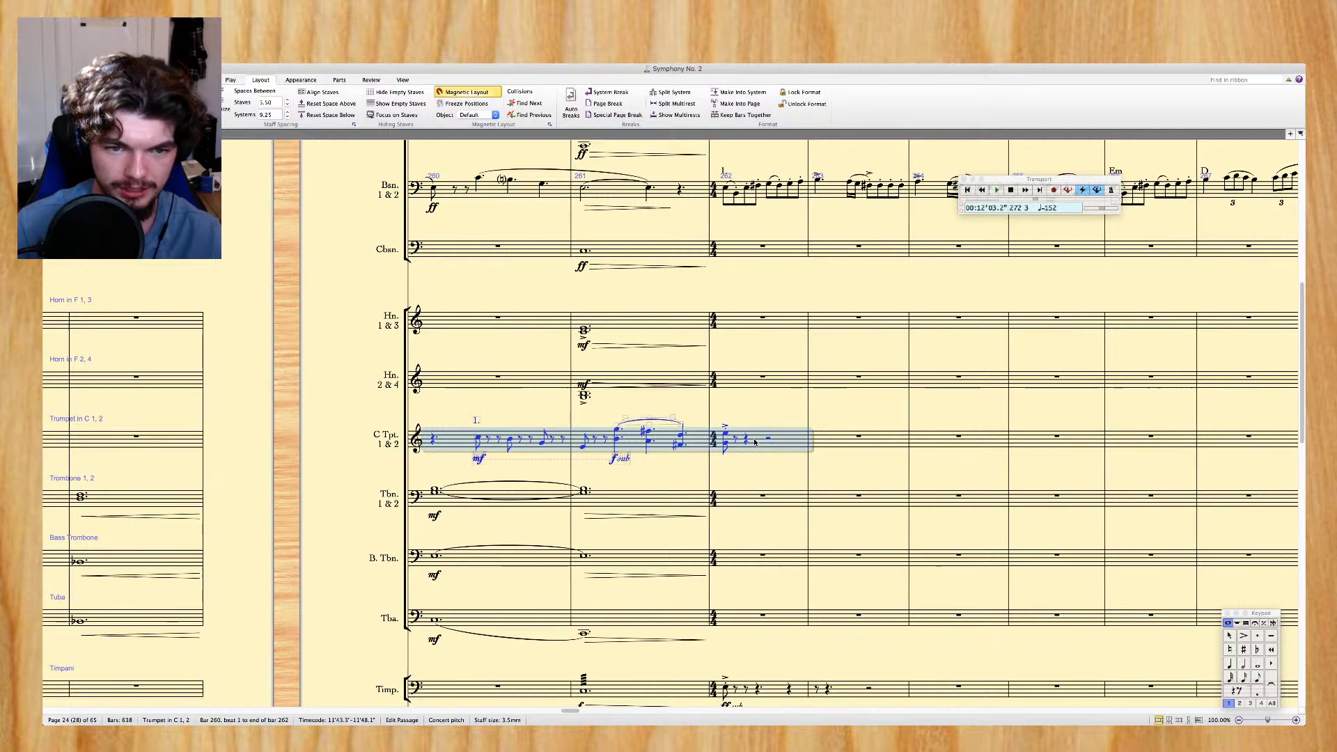
{"action": "scroll", "coordinate": [755, 443], "scroll_direction": "left", "scroll_amount": 2}
{"action": "scroll", "coordinate": [755, 443], "scroll_direction": "down", "scroll_amount": 2}
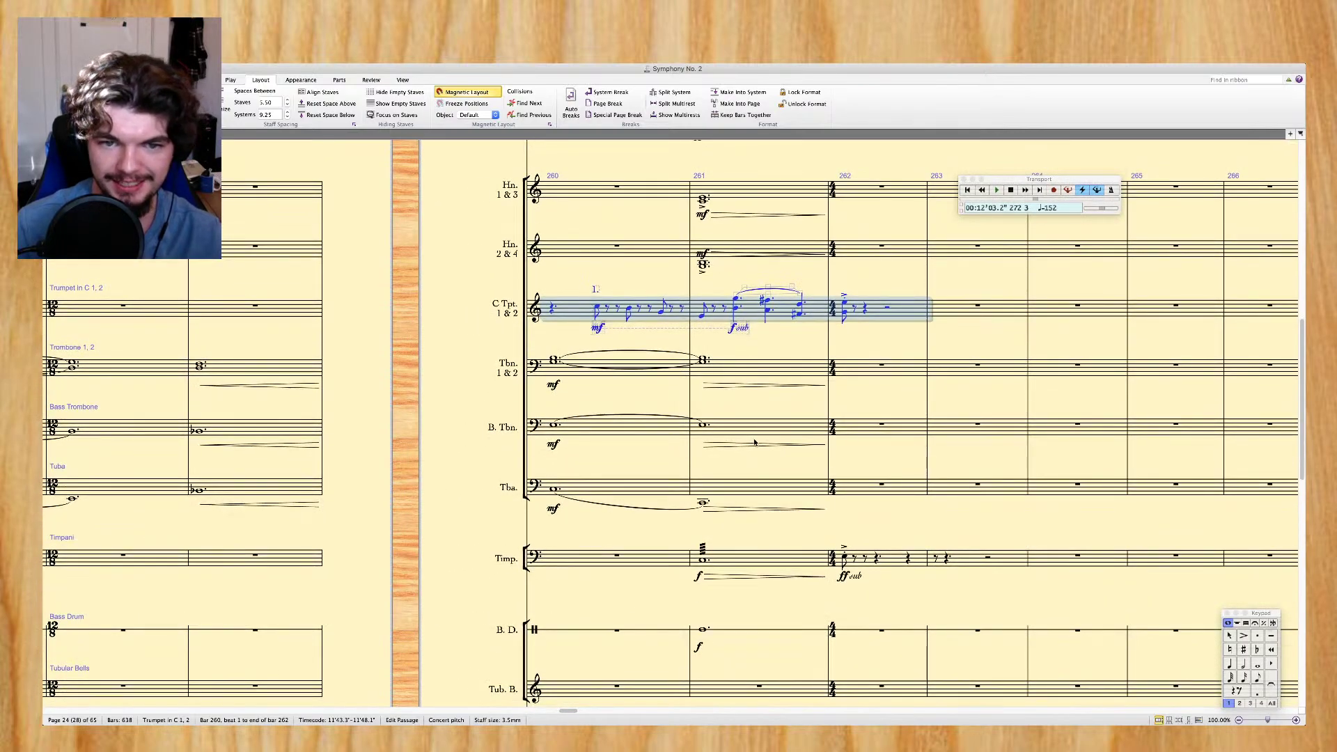
{"action": "scroll", "coordinate": [755, 443], "scroll_direction": "left", "scroll_amount": 1}
{"action": "scroll", "coordinate": [755, 443], "scroll_direction": "up", "scroll_amount": 2}
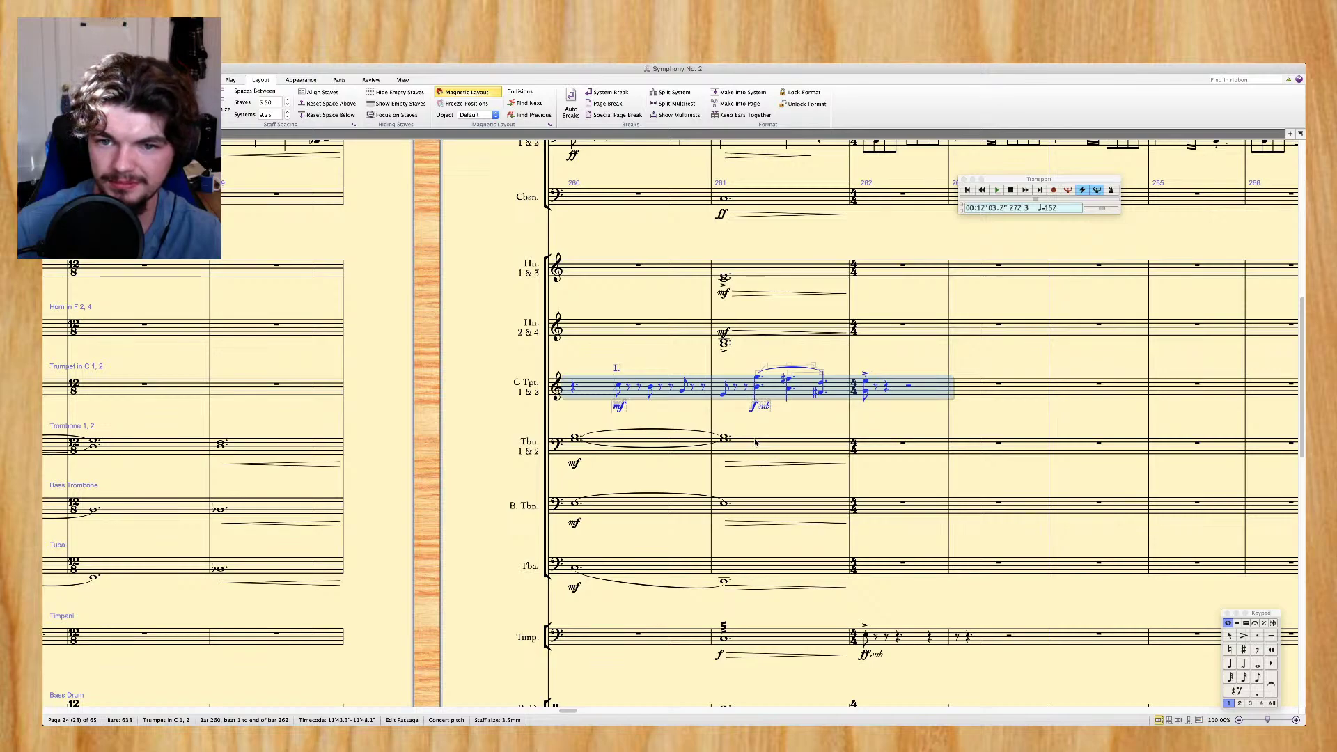
Paste the copied trumpet passage into the Trumpet in C 1, 2 staff, starting at bar 250
{"action": "scroll", "coordinate": [755, 443], "scroll_direction": "left", "scroll_amount": 10}
{"action": "scroll", "coordinate": [755, 443], "scroll_direction": "right", "scroll_amount": 15}
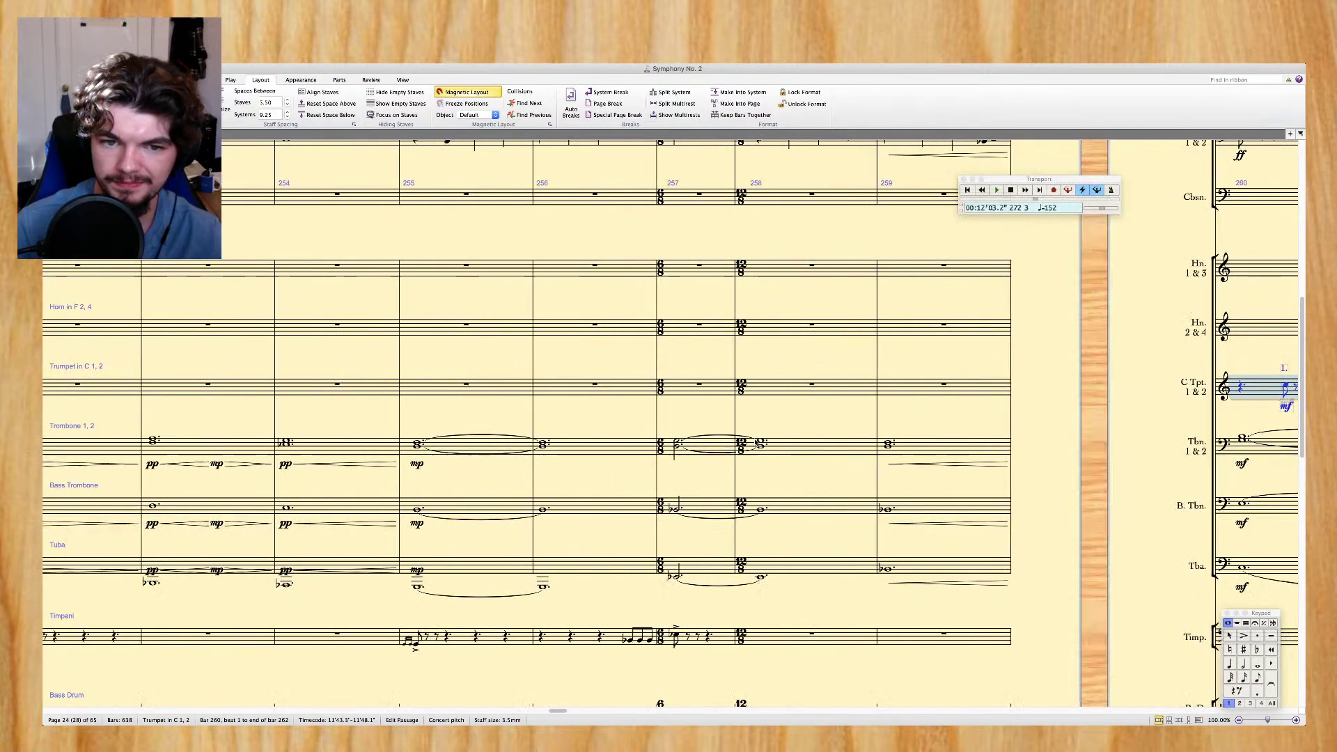
{"action": "scroll", "coordinate": [755, 443], "scroll_direction": "left", "scroll_amount": 6}
{"action": "scroll", "coordinate": [755, 443], "scroll_direction": "right", "scroll_amount": 2}
{"action": "scroll", "coordinate": [755, 443], "scroll_direction": "left", "scroll_amount": 11}
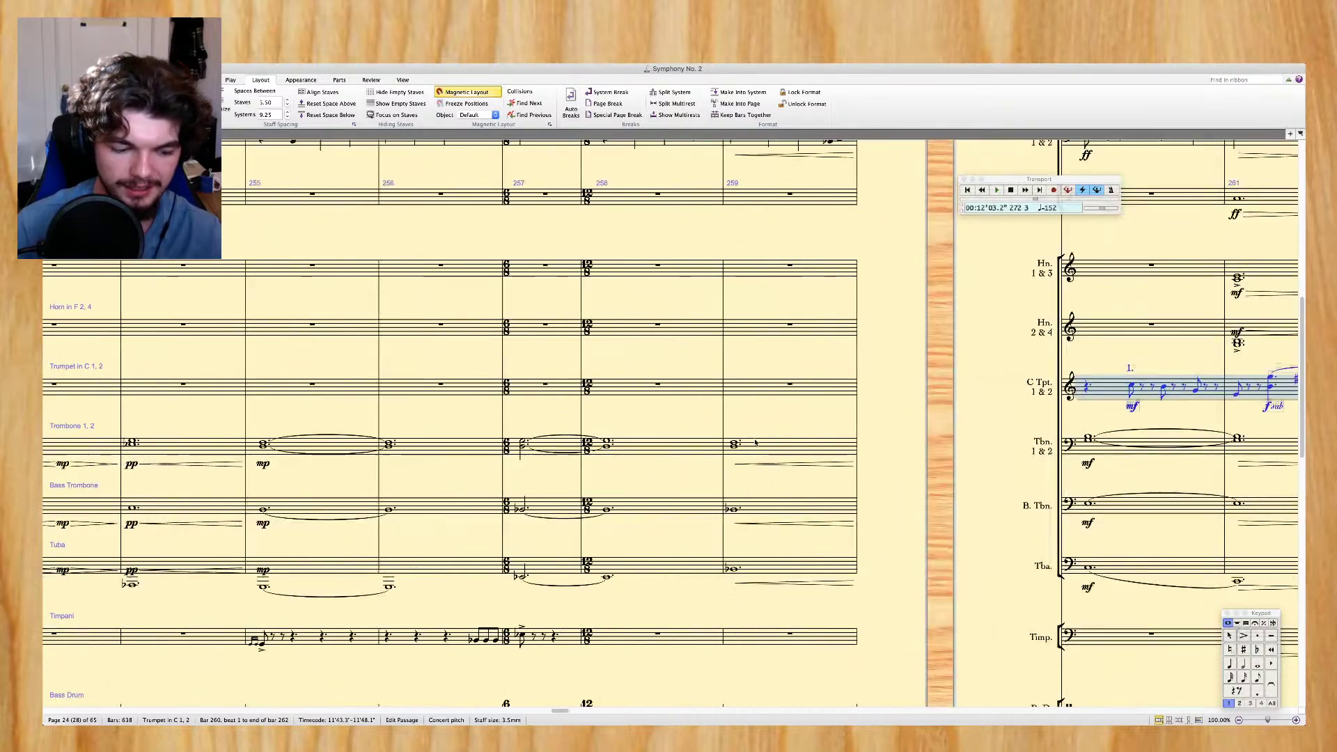
{"action": "scroll", "coordinate": [755, 444], "scroll_direction": "right", "scroll_amount": 5}
{"action": "scroll", "coordinate": [755, 443], "scroll_direction": "left", "scroll_amount": 15}
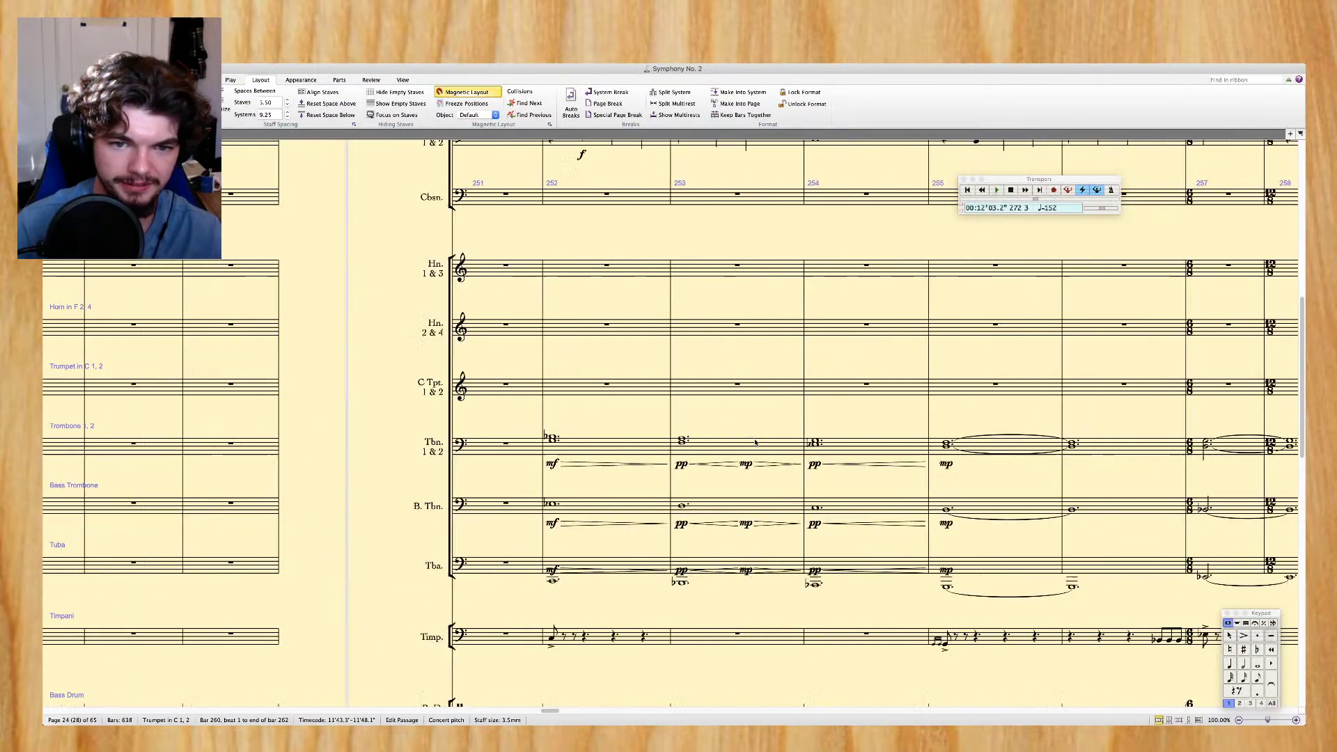
{"action": "scroll", "coordinate": [755, 443], "scroll_direction": "down", "scroll_amount": 10}
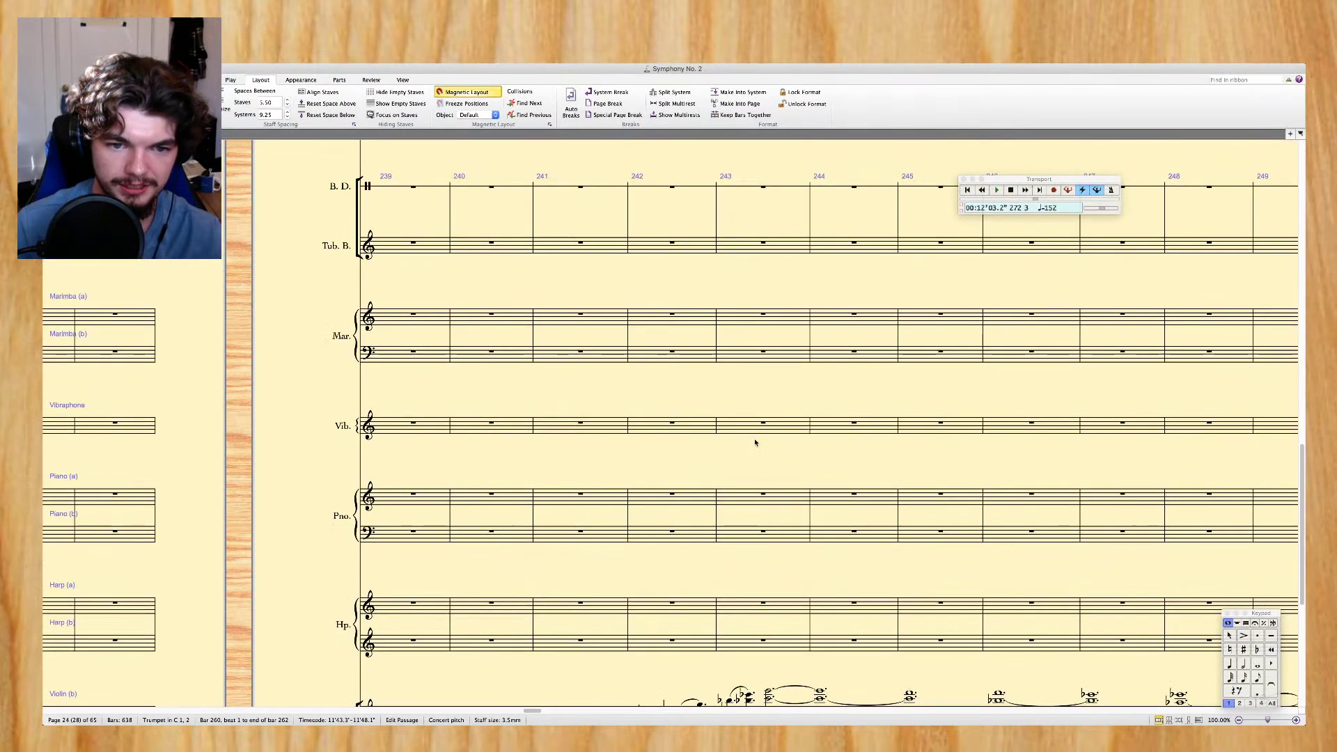
{"action": "scroll", "coordinate": [755, 443], "scroll_direction": "right", "scroll_amount": 3}
{"action": "scroll", "coordinate": [755, 443], "scroll_direction": "right", "scroll_amount": 11}
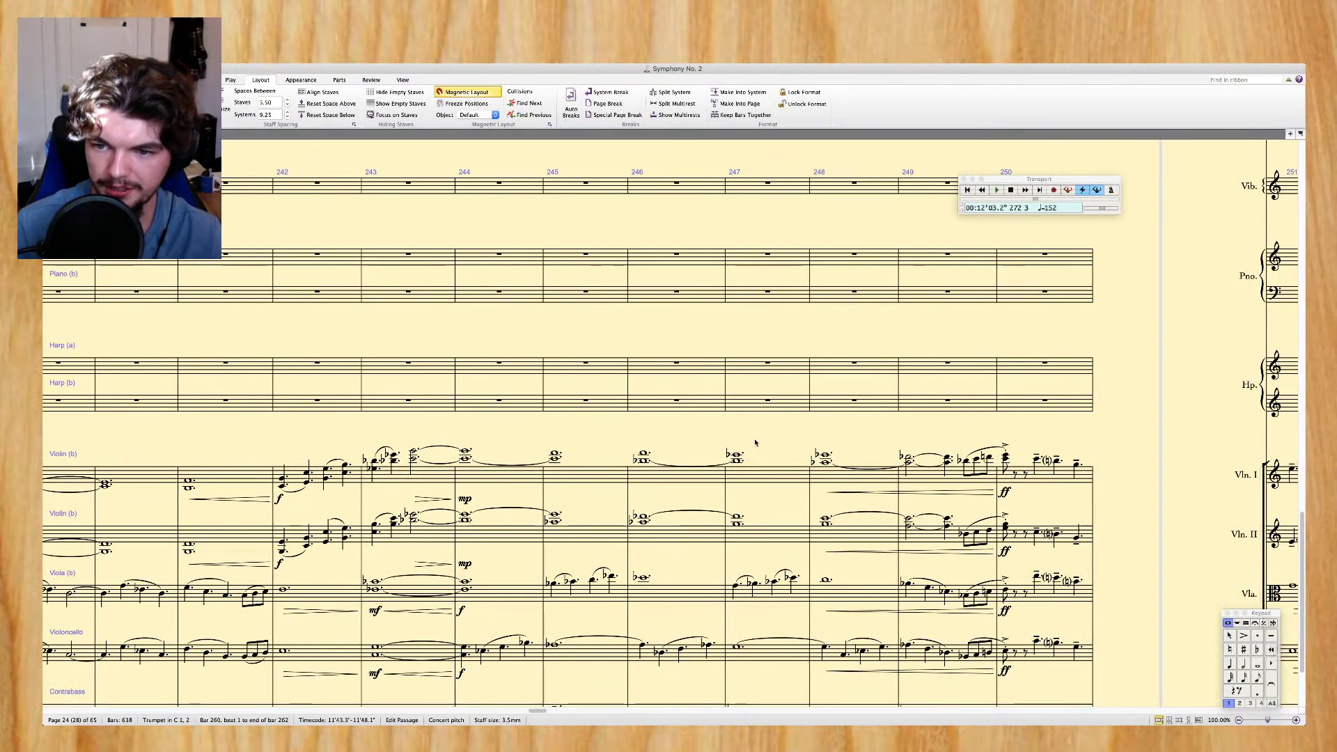
{"action": "scroll", "coordinate": [614, 398], "scroll_direction": "up", "scroll_amount": 10}
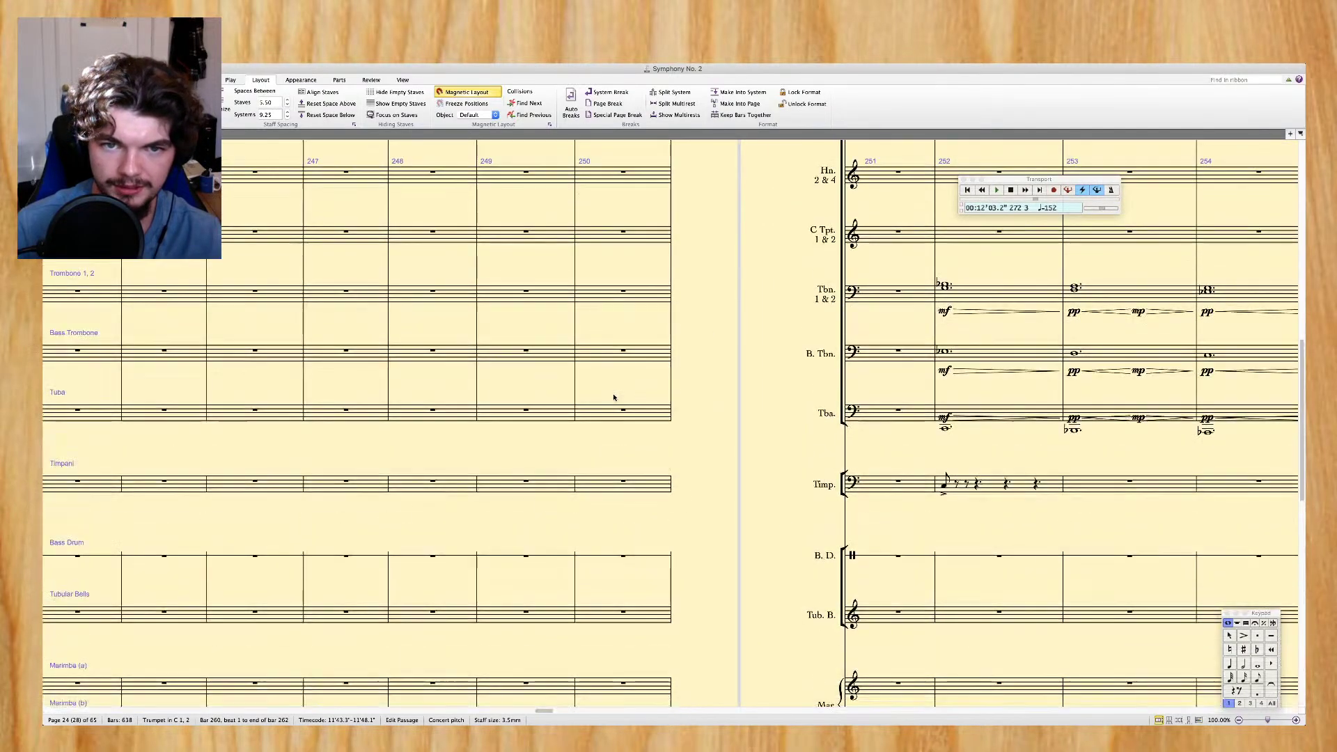
{"action": "scroll", "coordinate": [614, 398], "scroll_direction": "up", "scroll_amount": 3}
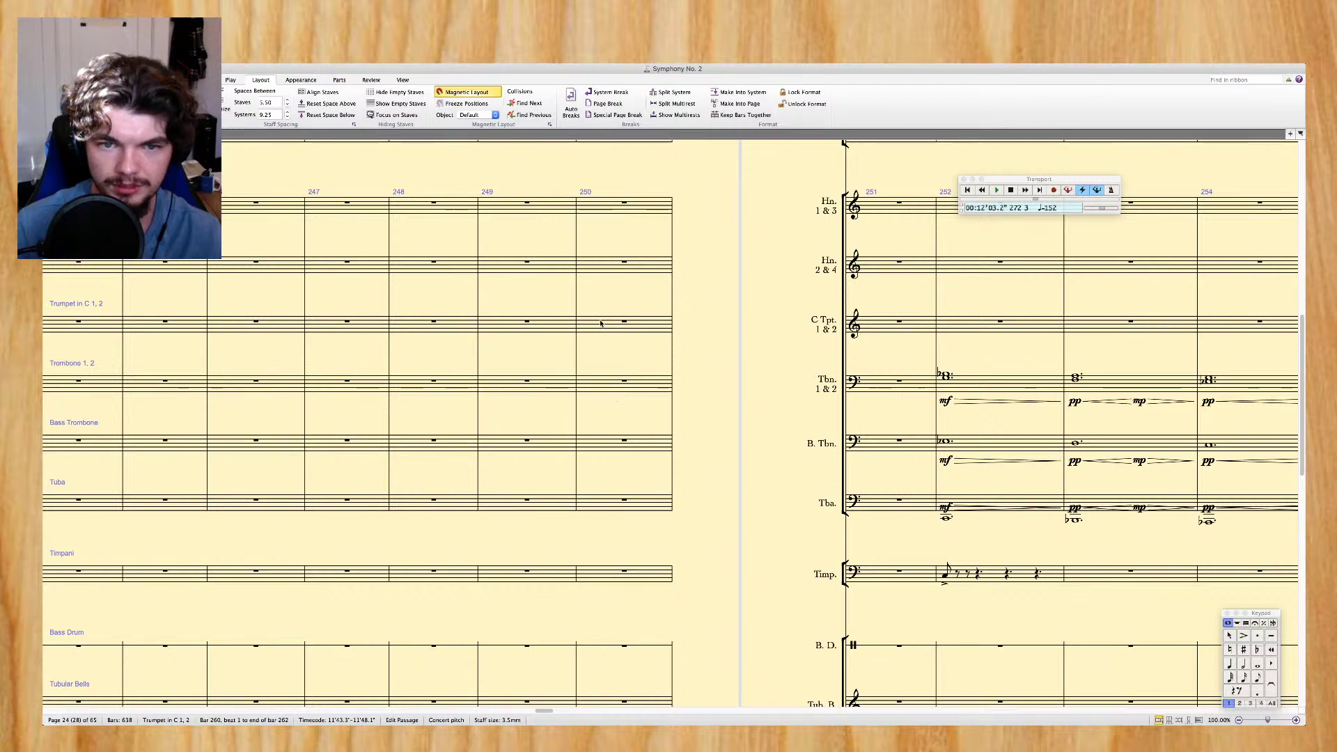
{"action": "key", "text": "super+v"}
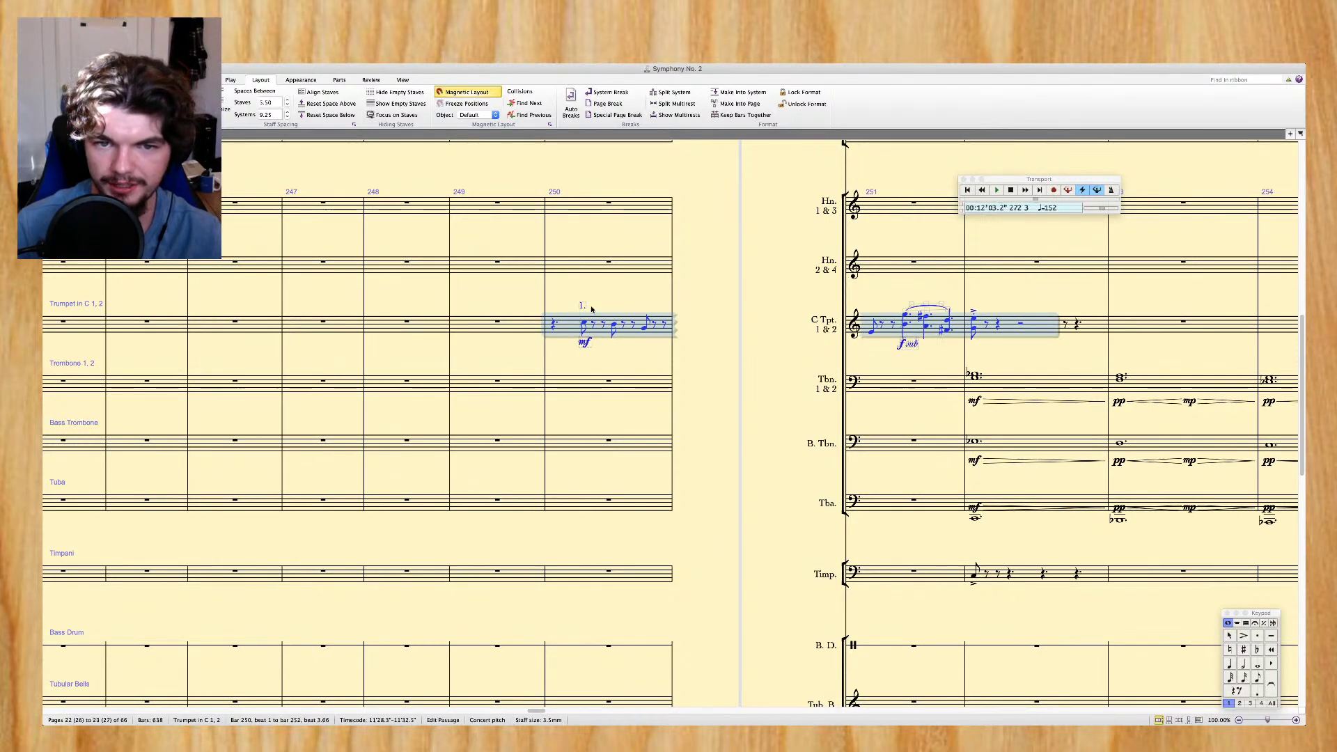
Lengthen the single trumpet notes in bar 250 and at the start of bar 251 to dotted quarters and slur them together
{"action": "left_click", "coordinate": [583, 307]}
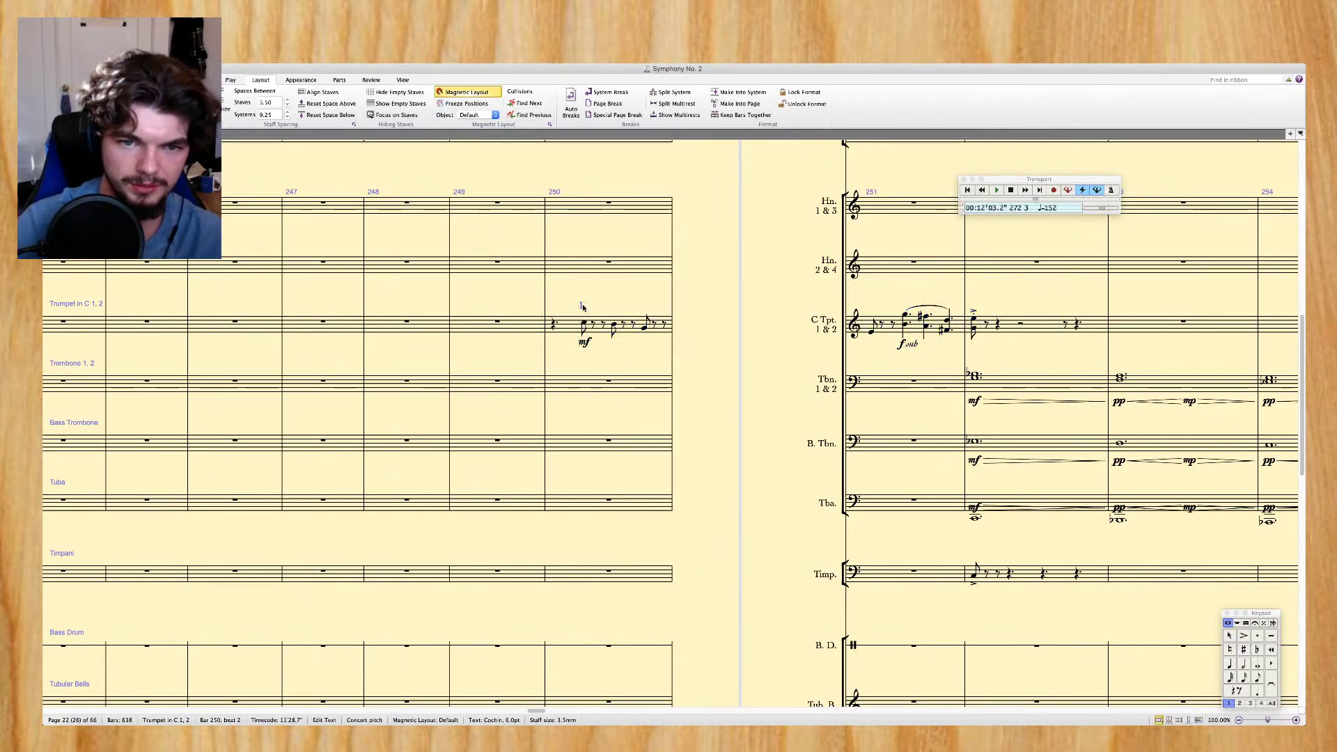
{"action": "key", "text": "4"}
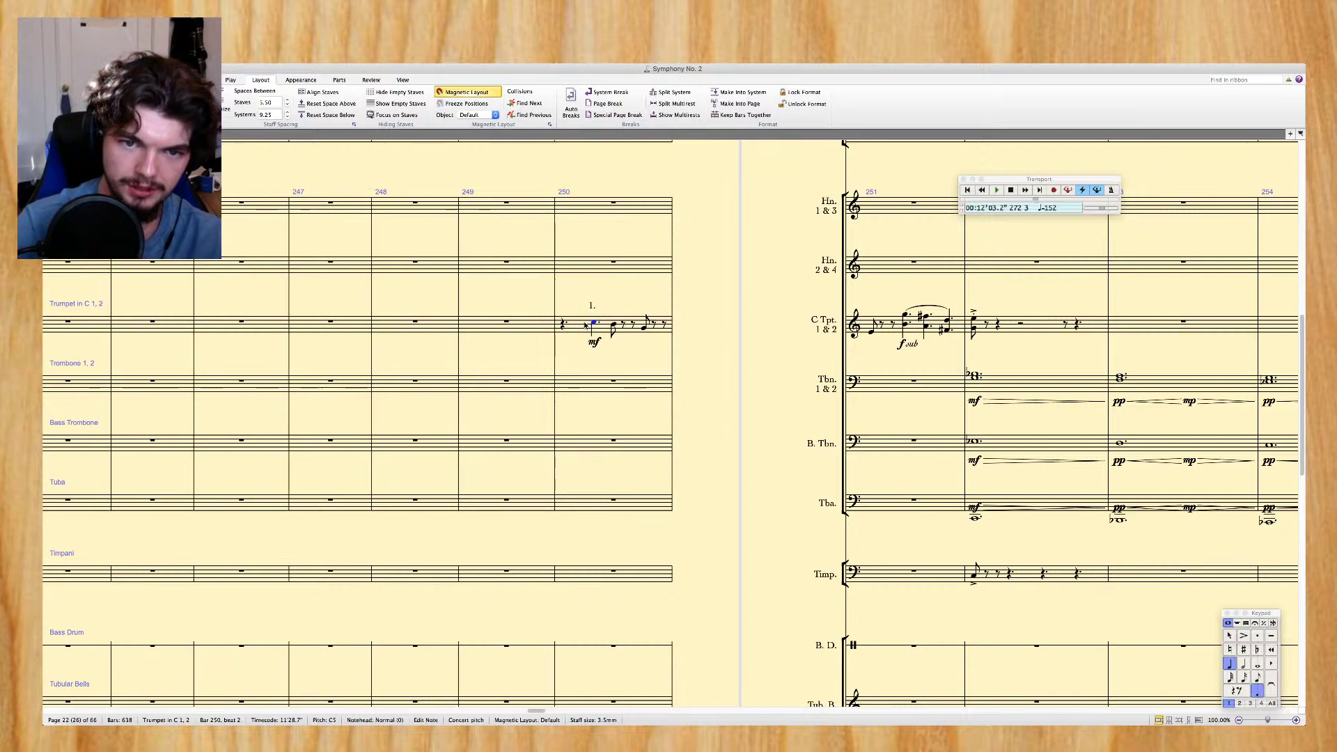
{"action": "key", "text": "a"}
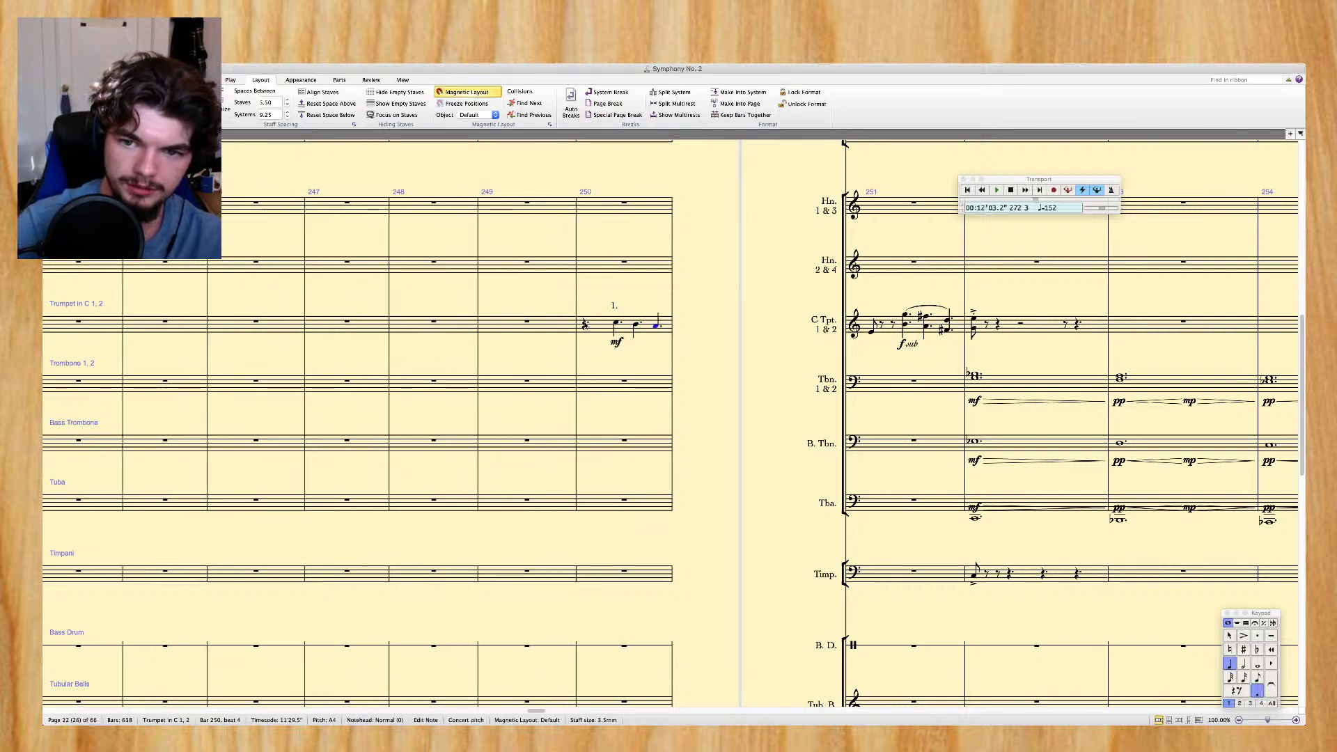
{"action": "key", "text": "Right"}
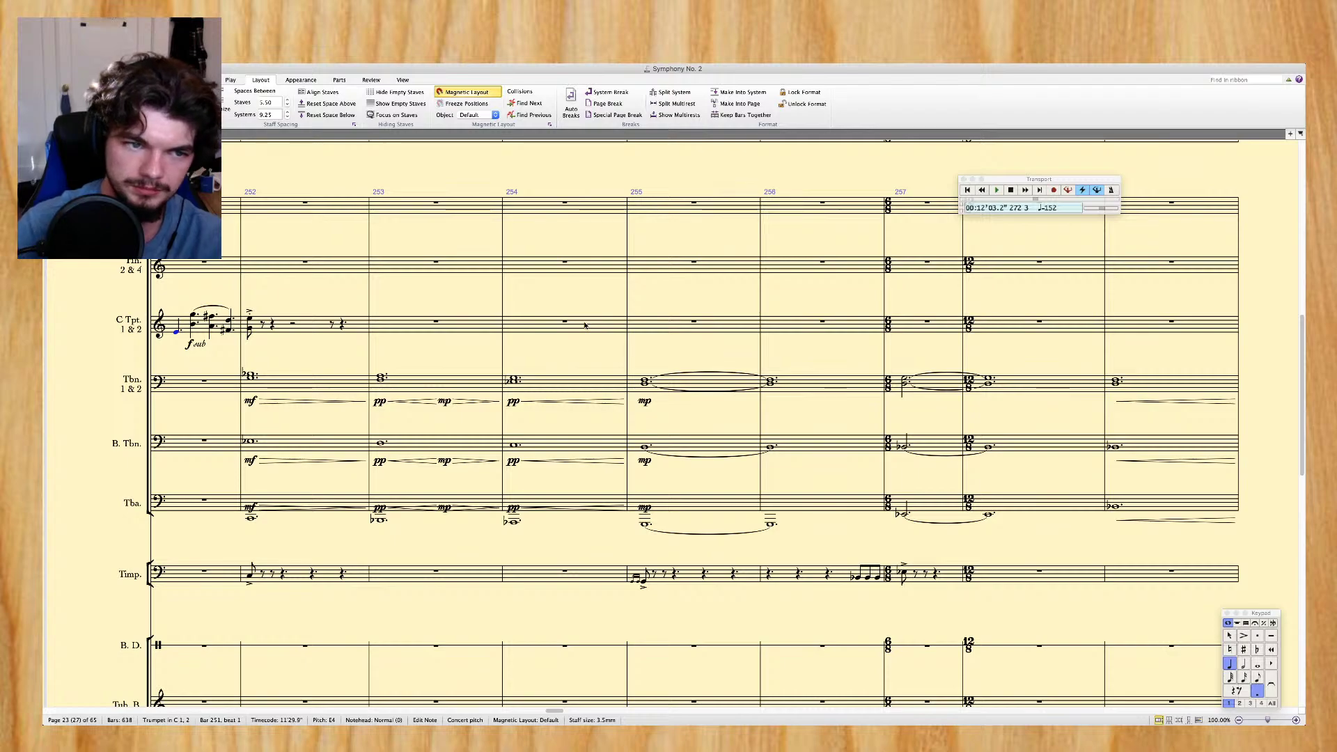
{"action": "scroll", "coordinate": [585, 326], "scroll_direction": "left", "scroll_amount": 5}
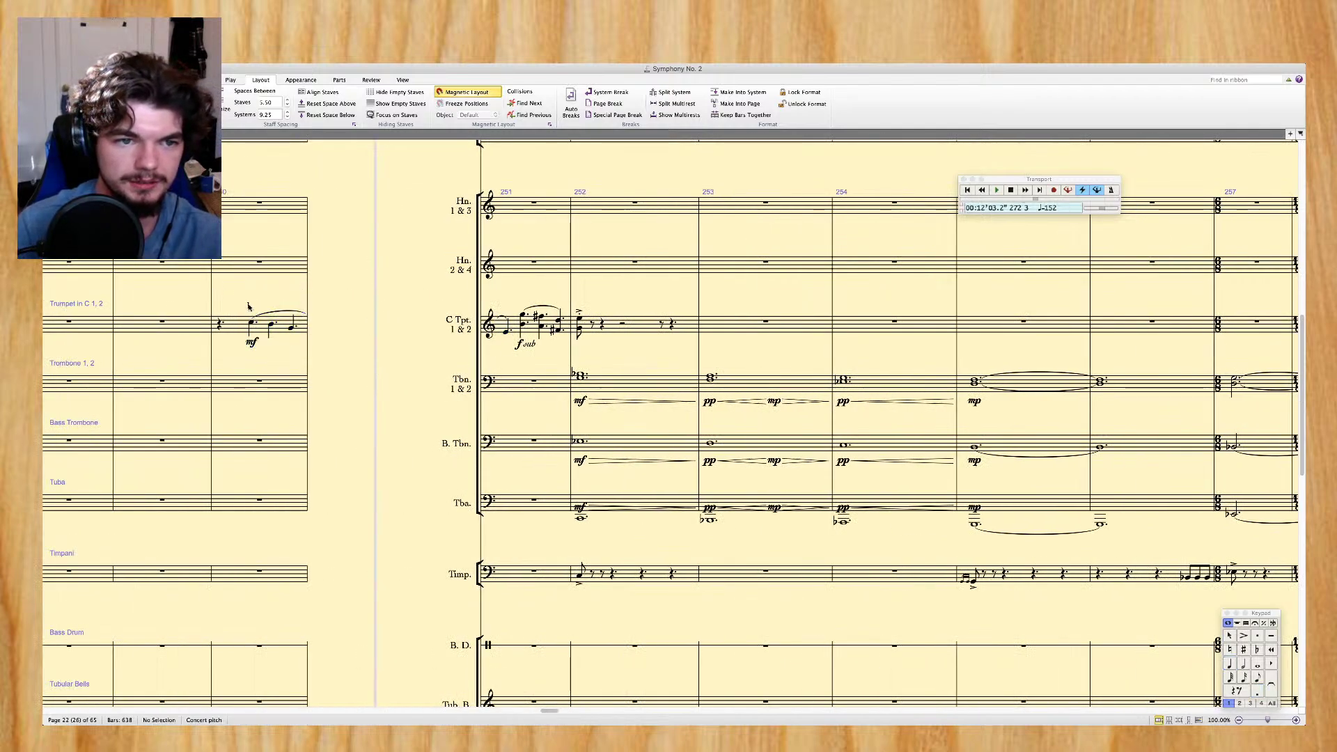
Compare the new trumpet line in bars 250 to 252 with the violin parts and the surrounding brass
{"action": "scroll", "coordinate": [266, 323], "scroll_direction": "left", "scroll_amount": 1}
{"action": "scroll", "coordinate": [266, 323], "scroll_direction": "down", "scroll_amount": 10}
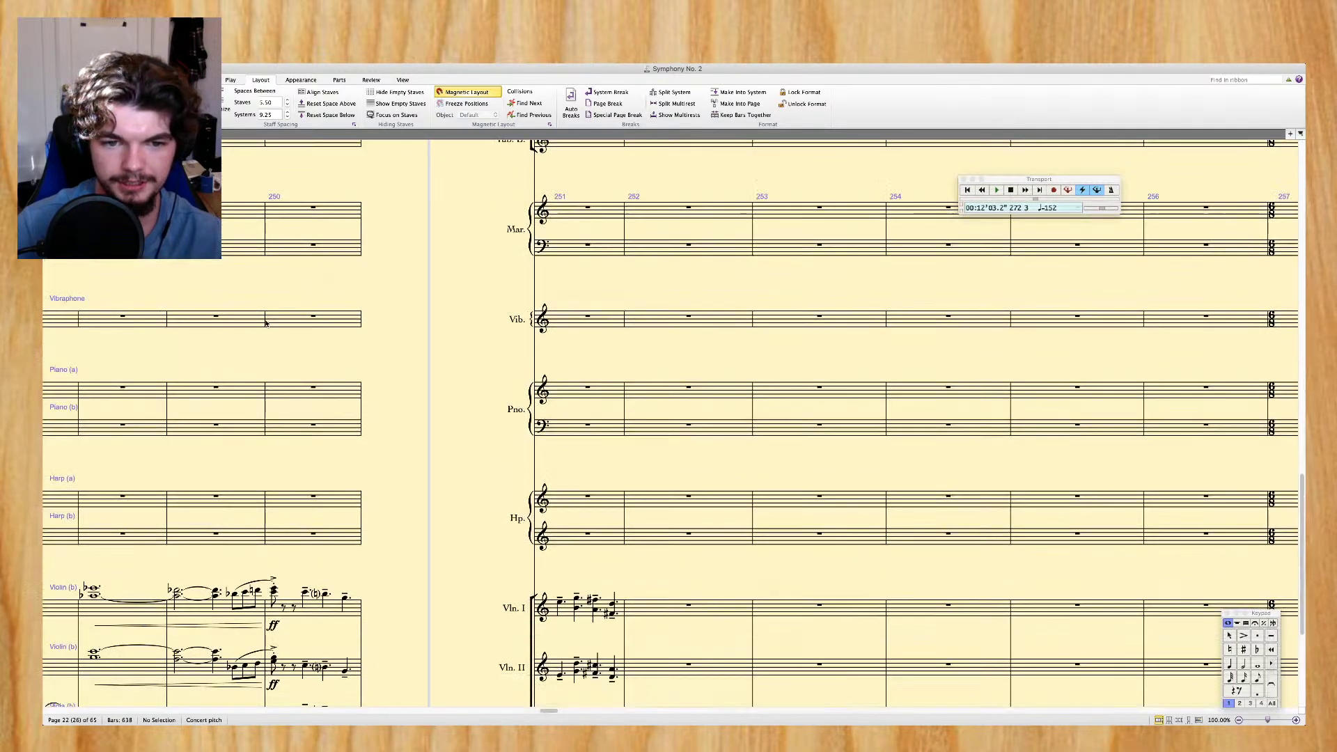
{"action": "scroll", "coordinate": [266, 323], "scroll_direction": "left", "scroll_amount": 5}
{"action": "scroll", "coordinate": [267, 322], "scroll_direction": "up", "scroll_amount": 5}
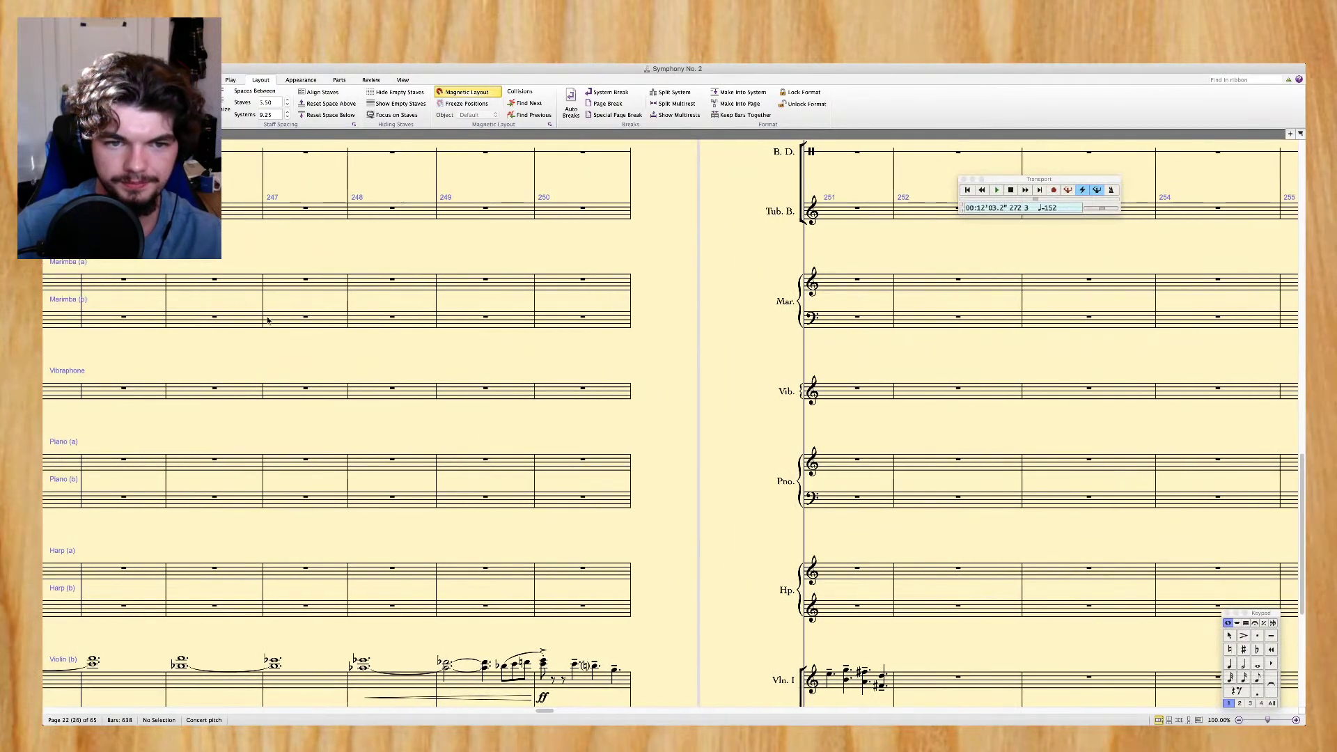
{"action": "scroll", "coordinate": [267, 320], "scroll_direction": "up", "scroll_amount": 8}
{"action": "scroll", "coordinate": [270, 318], "scroll_direction": "right", "scroll_amount": 3}
{"action": "scroll", "coordinate": [270, 317], "scroll_direction": "up", "scroll_amount": 1}
{"action": "scroll", "coordinate": [270, 317], "scroll_direction": "right", "scroll_amount": 5}
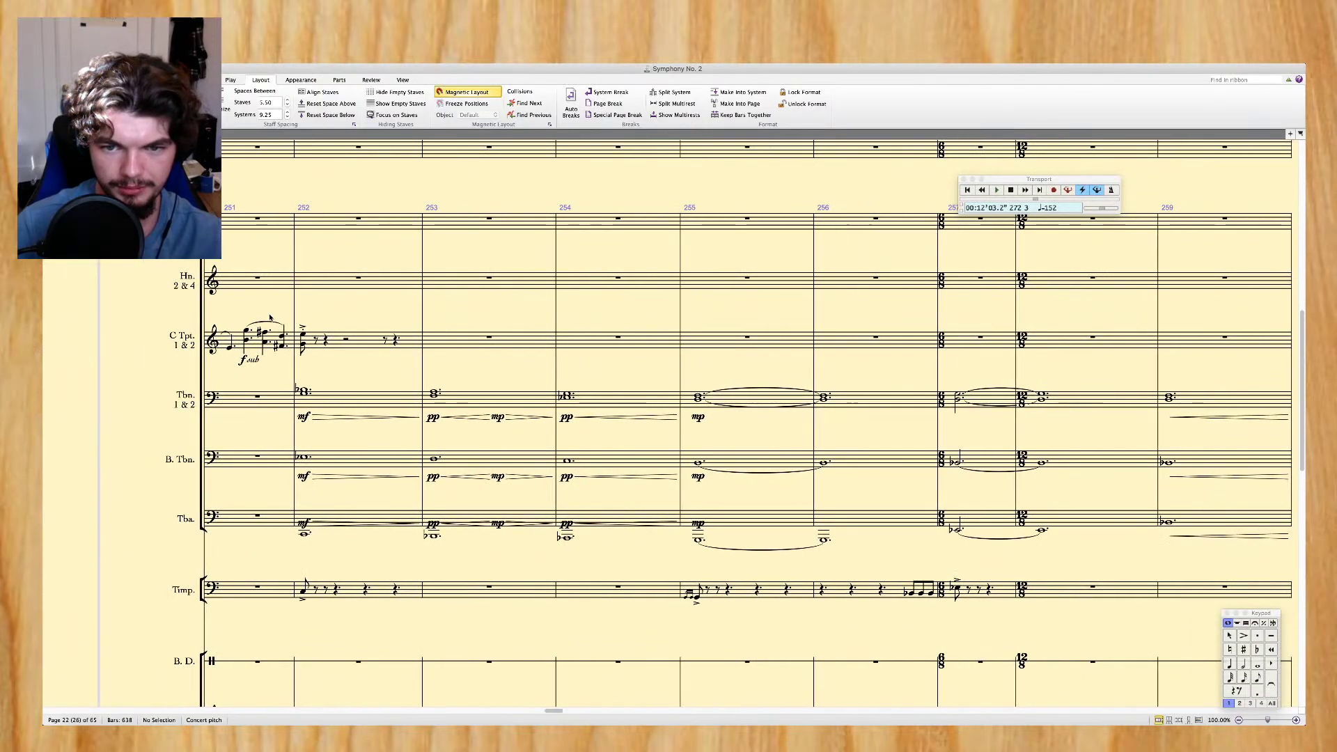
Check the low brass chord in bar 235 against the strings, then select that bar in the trombones, bass trombone and tuba
{"action": "scroll", "coordinate": [360, 391], "scroll_direction": "left", "scroll_amount": 15}
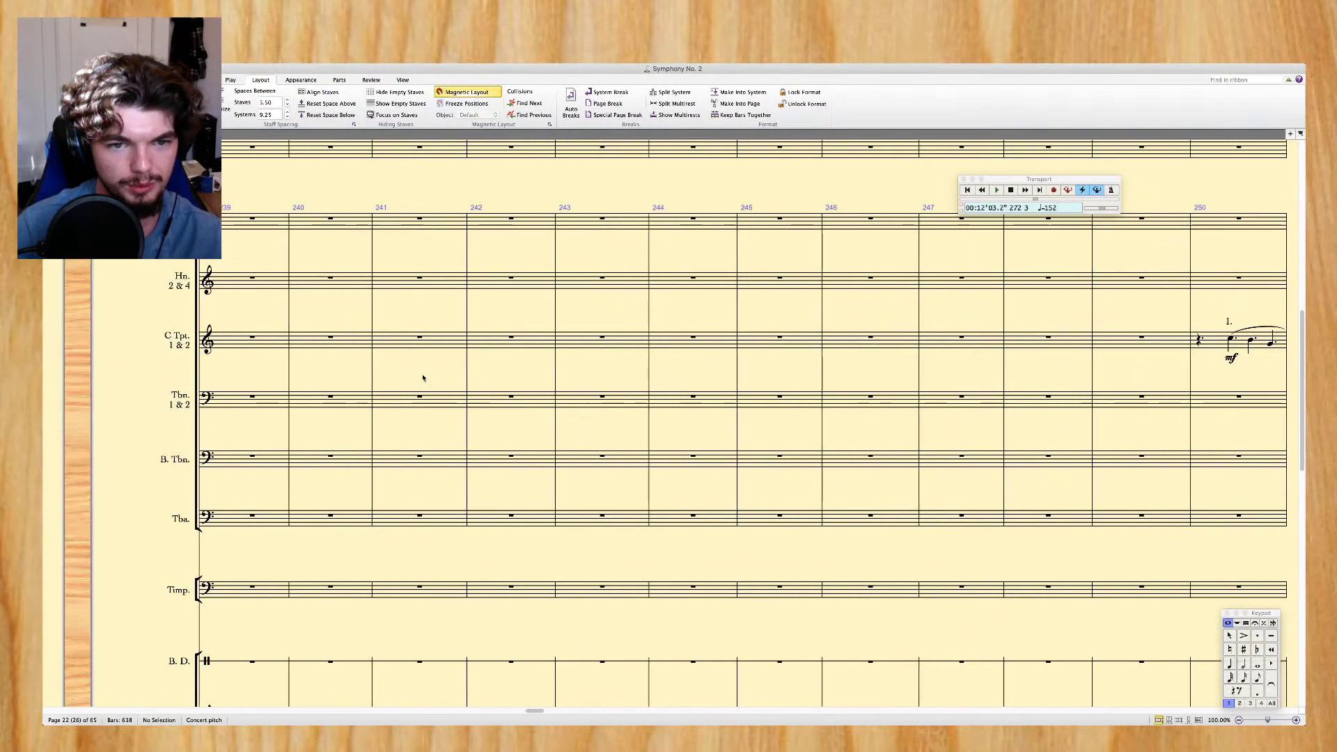
{"action": "scroll", "coordinate": [424, 377], "scroll_direction": "down", "scroll_amount": 2}
{"action": "scroll", "coordinate": [424, 377], "scroll_direction": "left", "scroll_amount": 1}
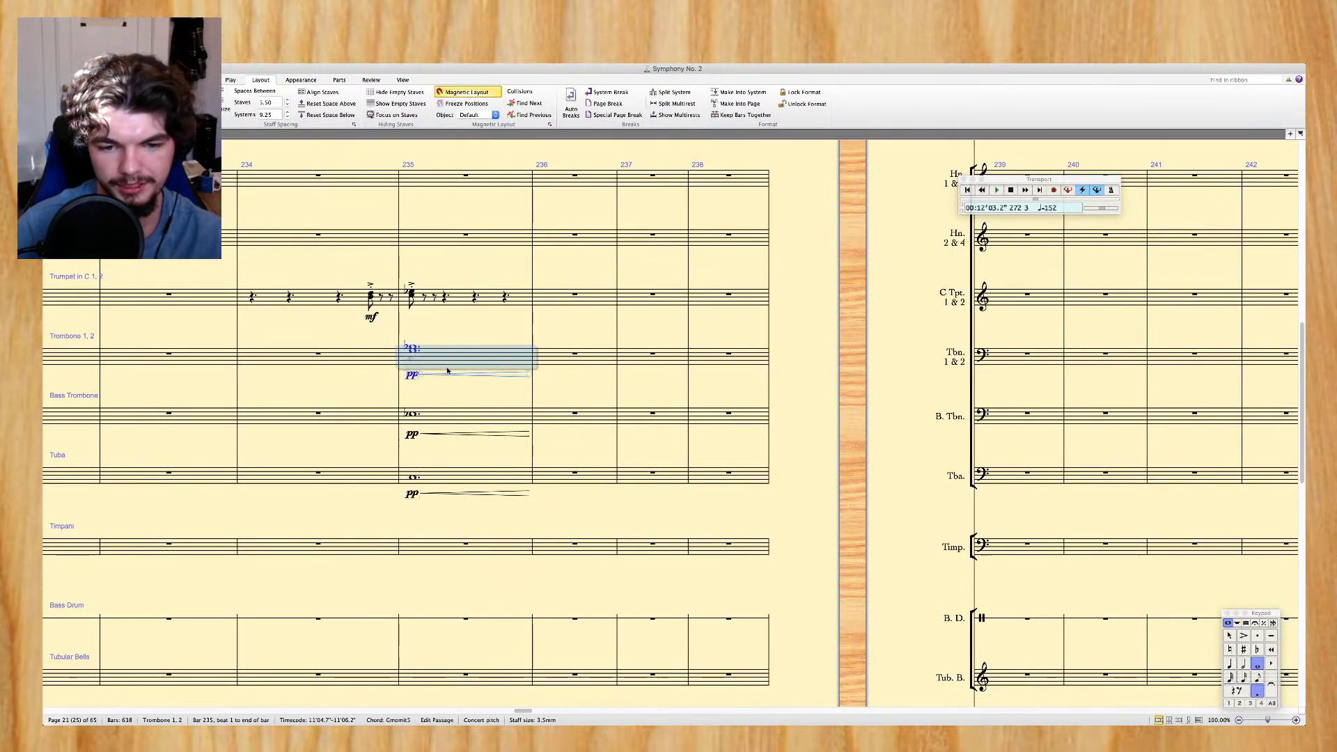
{"action": "scroll", "coordinate": [448, 371], "scroll_direction": "down", "scroll_amount": 15}
{"action": "scroll", "coordinate": [527, 378], "scroll_direction": "up", "scroll_amount": 3}
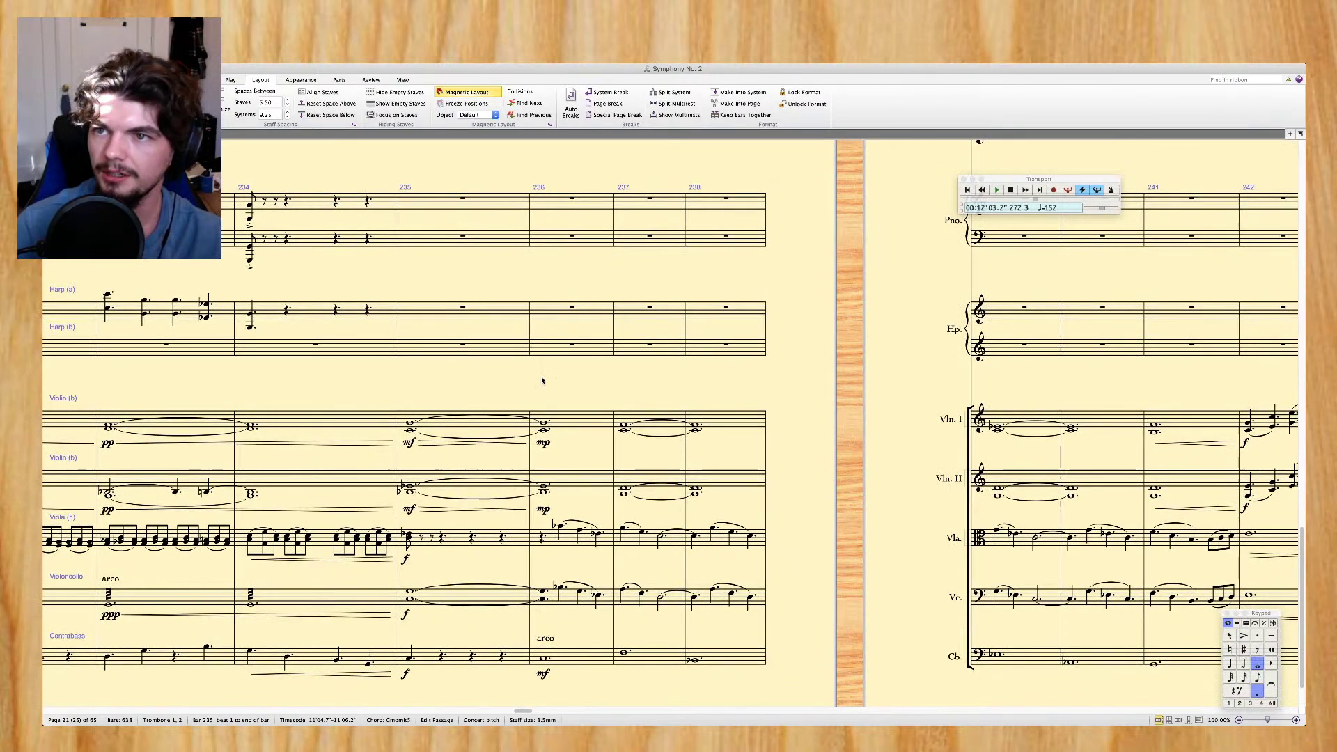
{"action": "scroll", "coordinate": [542, 381], "scroll_direction": "up", "scroll_amount": 15}
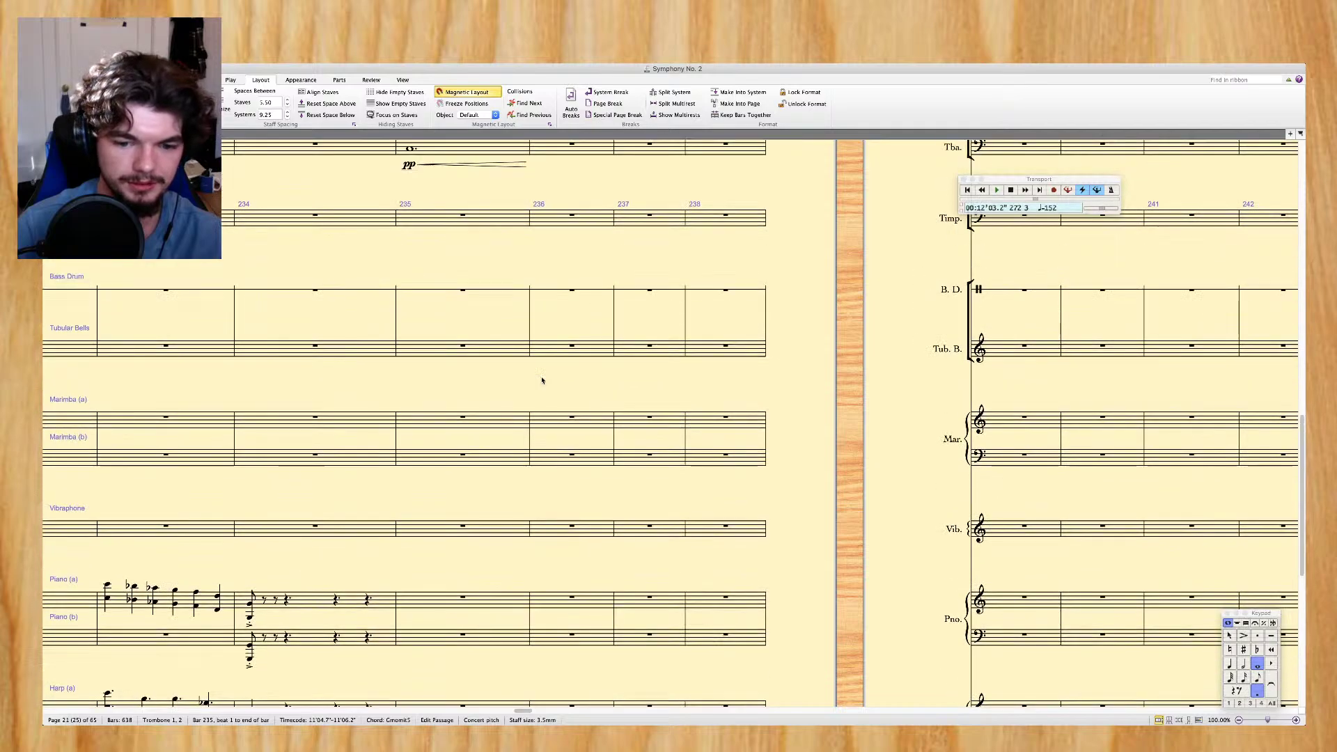
{"action": "scroll", "coordinate": [542, 381], "scroll_direction": "up", "scroll_amount": 2}
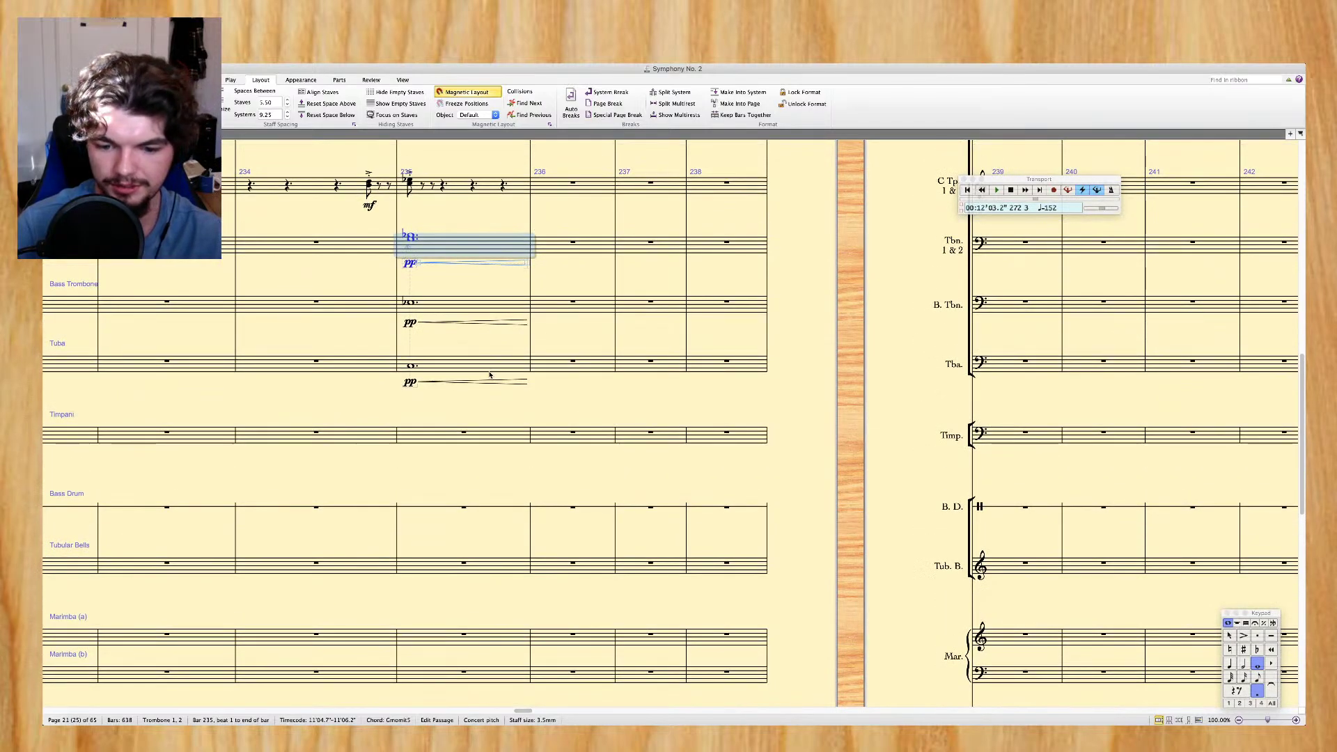
{"action": "left_click", "coordinate": [490, 375], "text": "shift"}
{"action": "scroll", "coordinate": [490, 375], "scroll_direction": "up", "scroll_amount": 4}
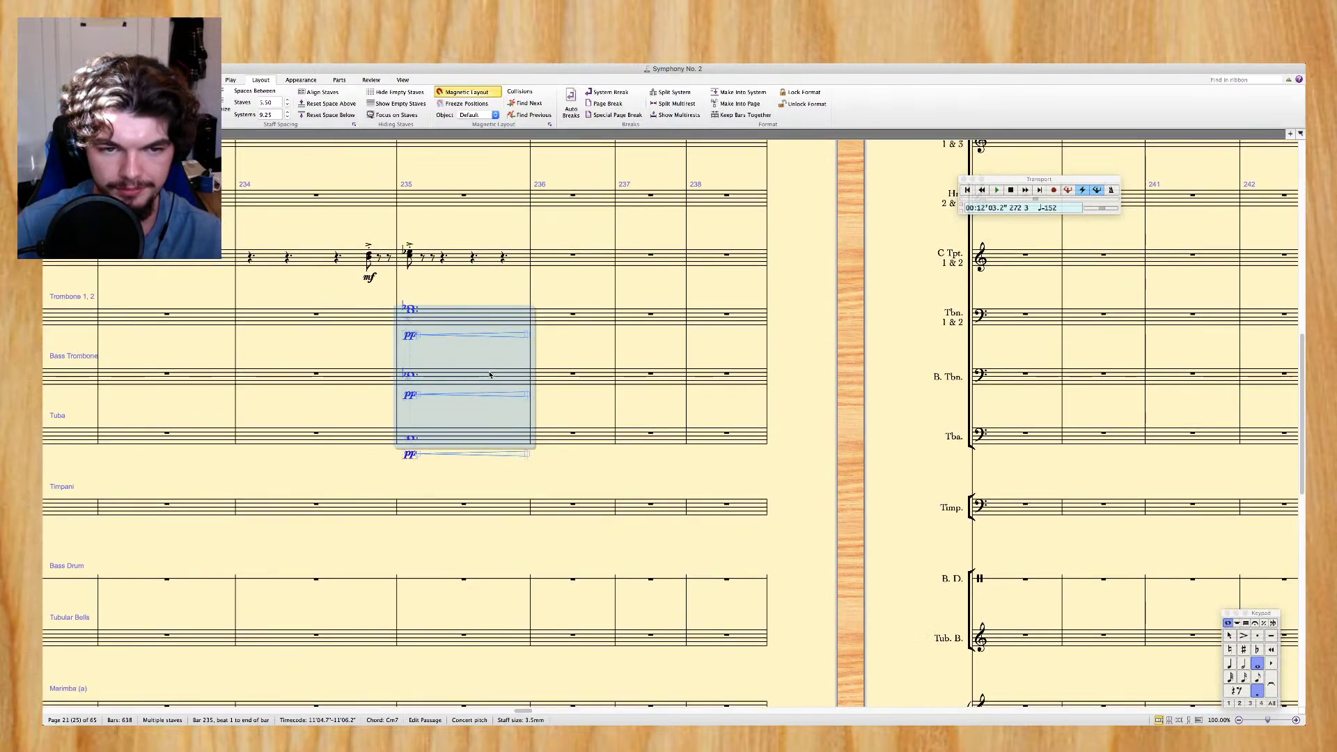
Zoom in to 150% and examine the string parts from bar 235 to 242
{"action": "scroll", "coordinate": [489, 375], "scroll_direction": "up", "scroll_amount": 2}
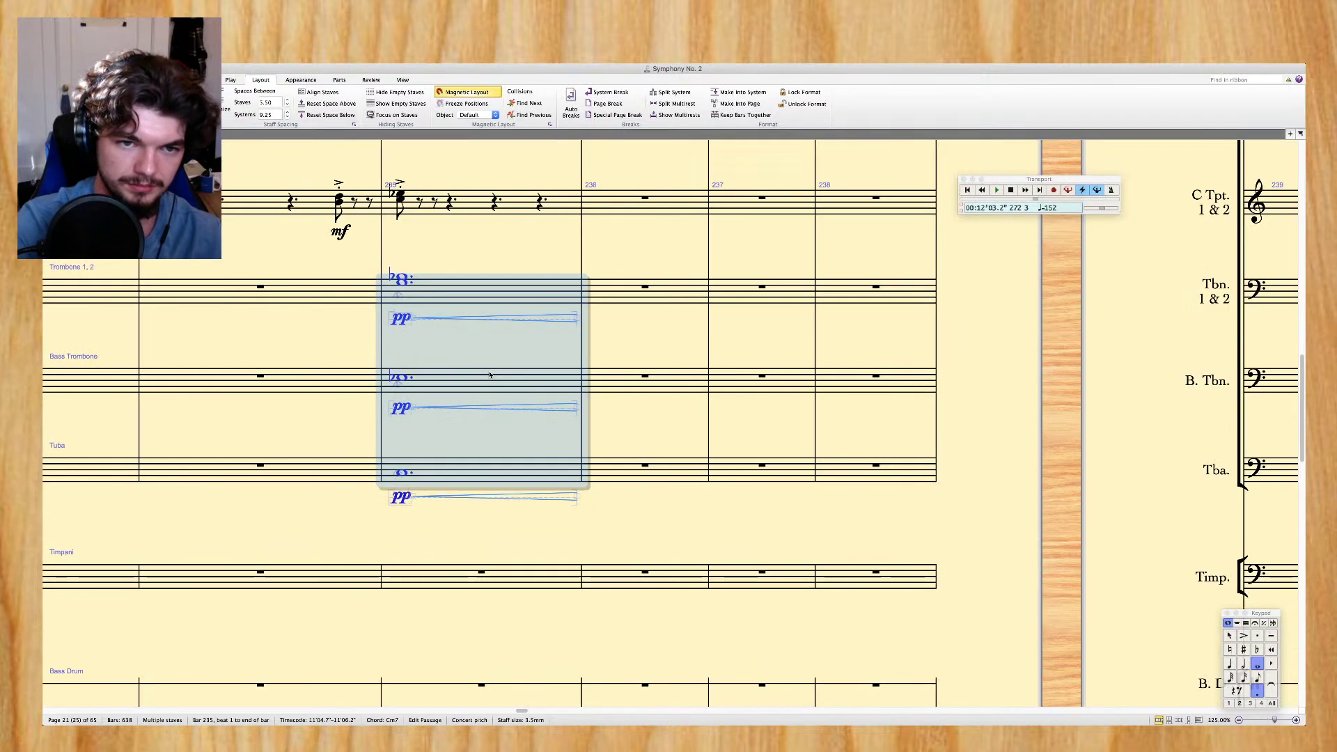
{"action": "scroll", "coordinate": [490, 374], "scroll_direction": "down", "scroll_amount": 10}
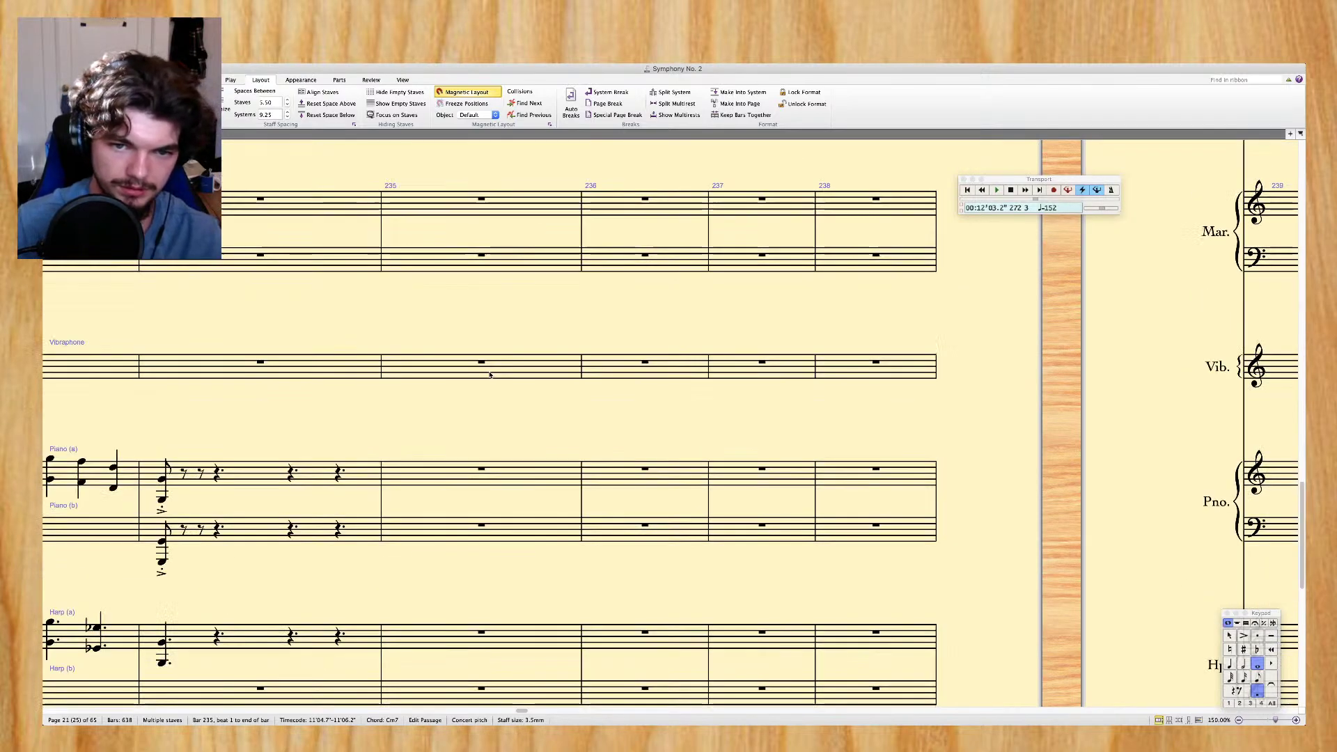
{"action": "scroll", "coordinate": [632, 389], "scroll_direction": "right", "scroll_amount": 5}
{"action": "scroll", "coordinate": [632, 389], "scroll_direction": "up", "scroll_amount": 1}
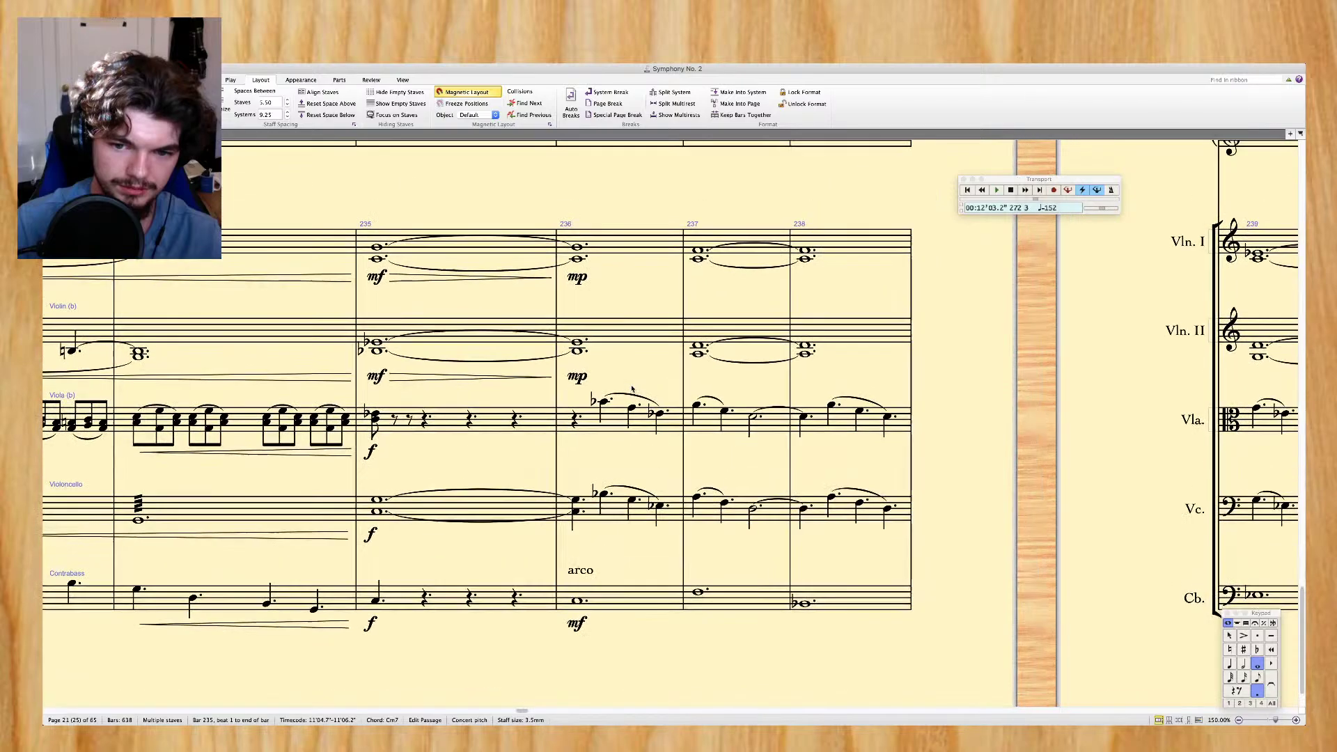
{"action": "scroll", "coordinate": [632, 389], "scroll_direction": "right", "scroll_amount": 4}
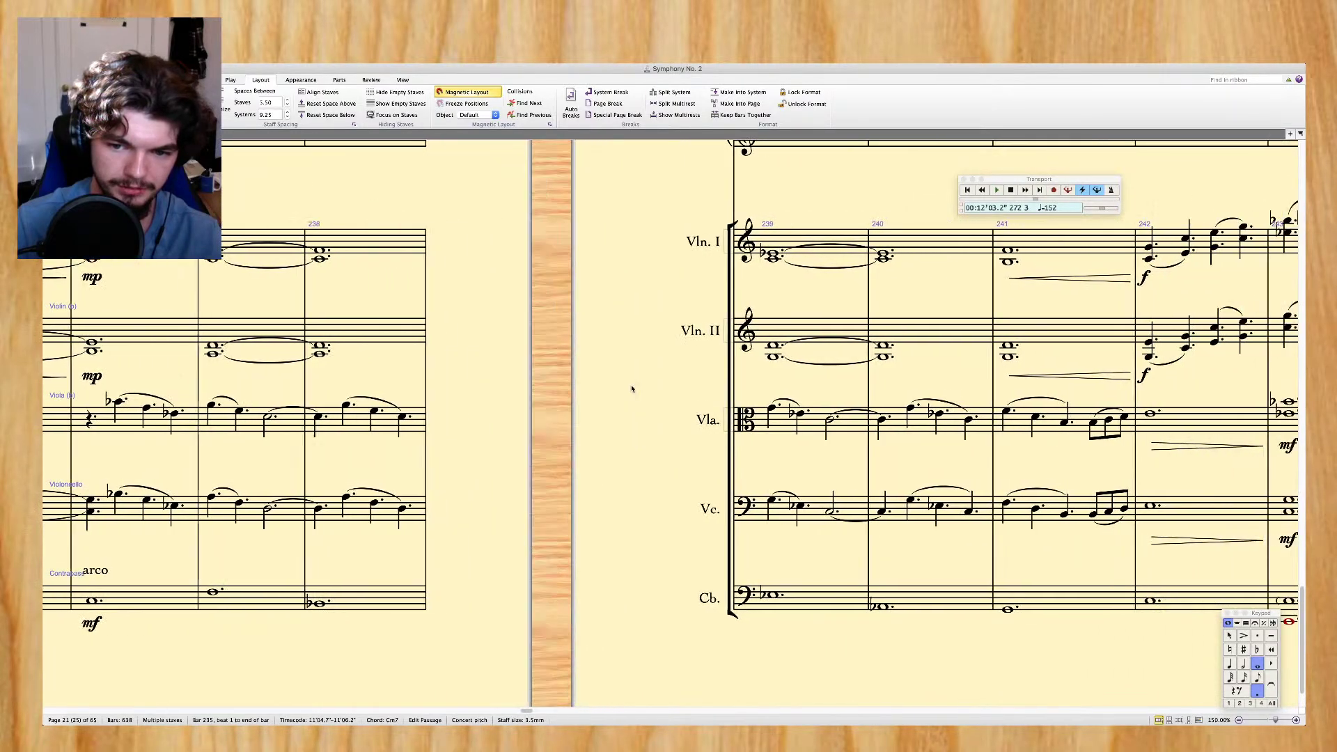
Examine the string and low brass parts around bars 233 to 243
{"action": "scroll", "coordinate": [632, 388], "scroll_direction": "right", "scroll_amount": 3}
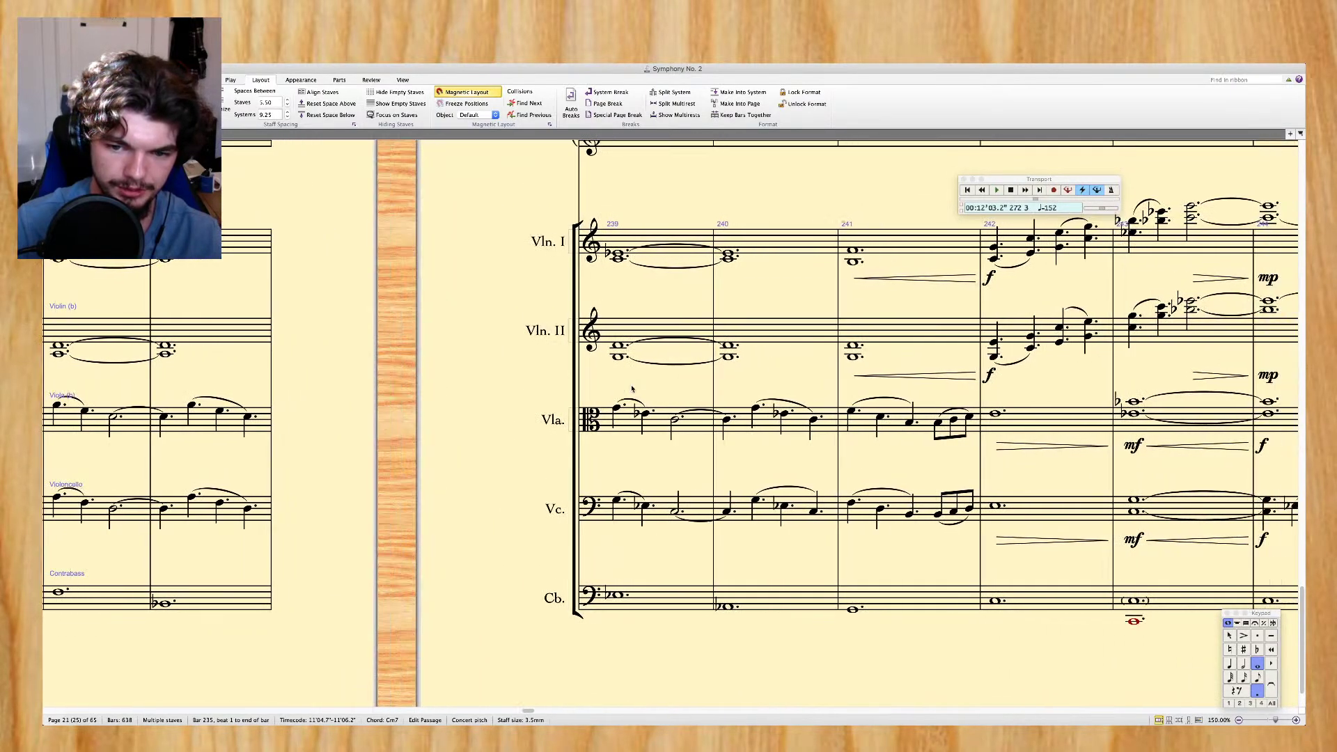
{"action": "scroll", "coordinate": [632, 389], "scroll_direction": "up", "scroll_amount": 1}
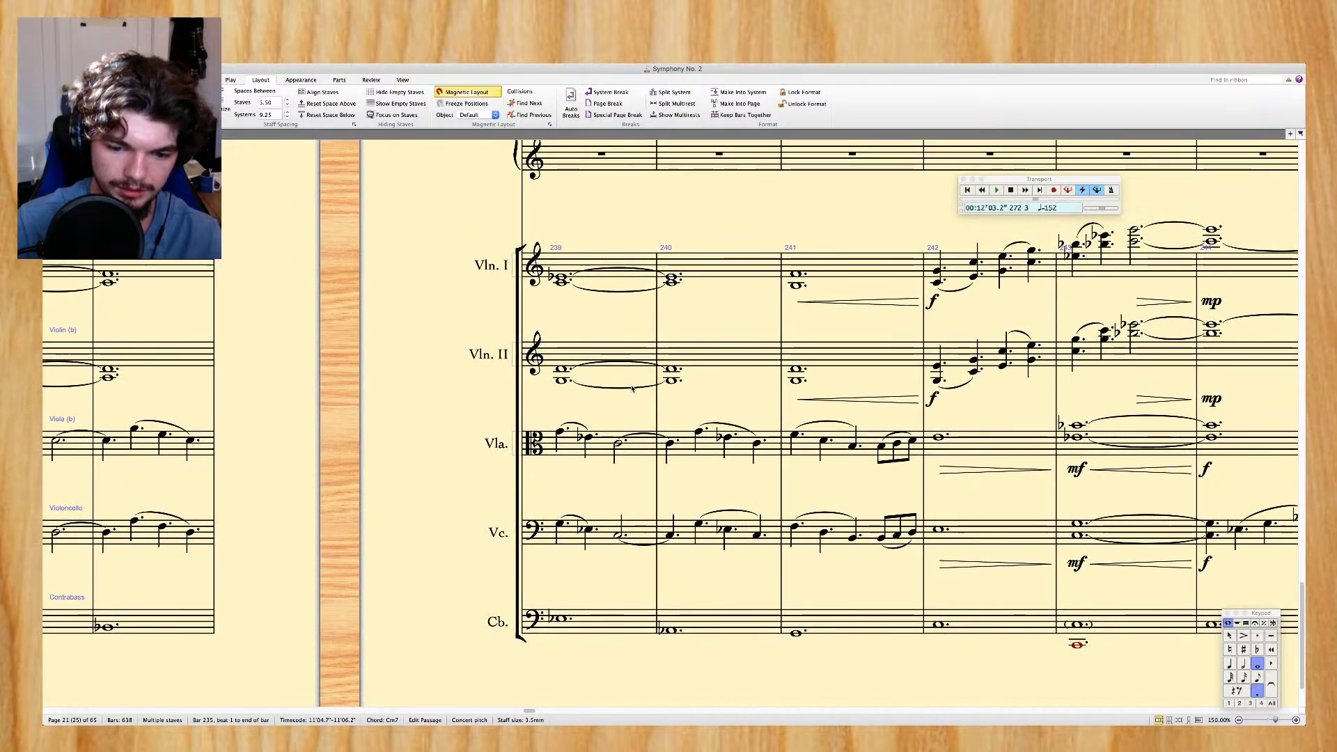
{"action": "scroll", "coordinate": [631, 389], "scroll_direction": "left", "scroll_amount": 2}
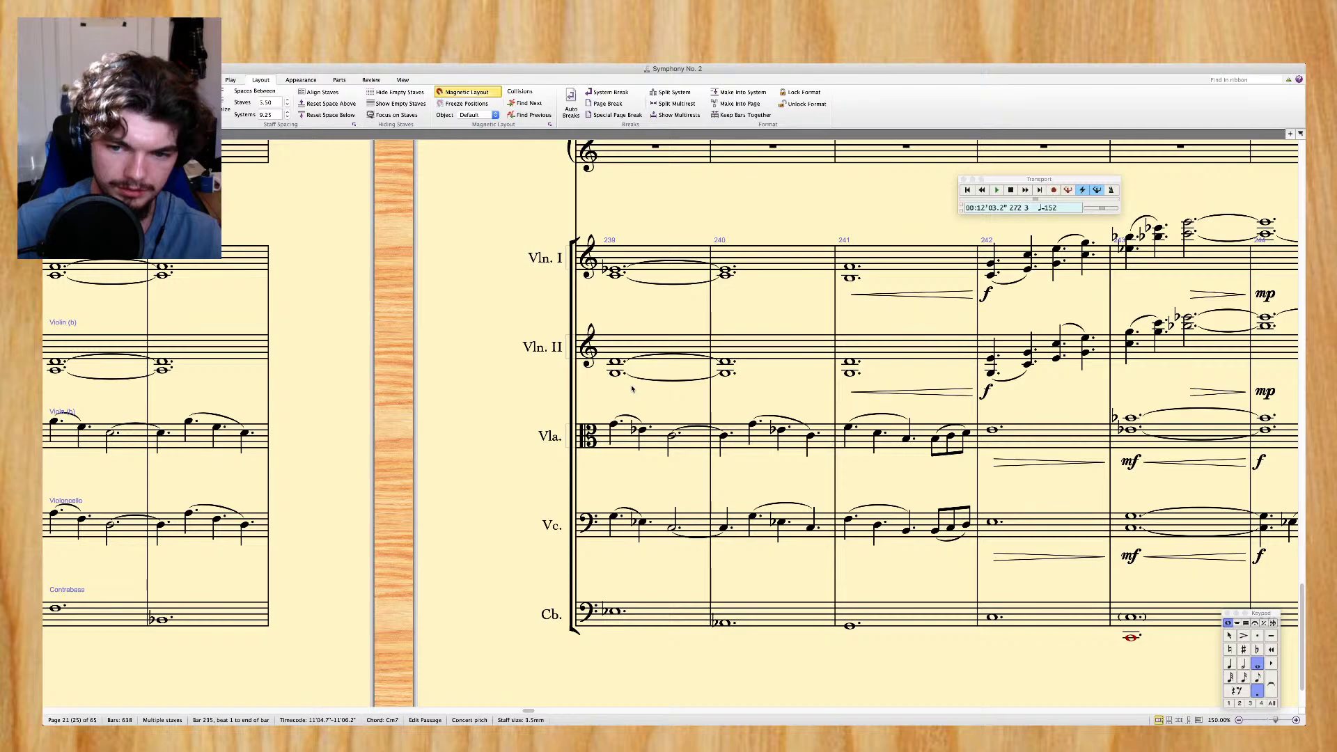
{"action": "scroll", "coordinate": [632, 389], "scroll_direction": "left", "scroll_amount": 7}
{"action": "scroll", "coordinate": [632, 389], "scroll_direction": "up", "scroll_amount": 6}
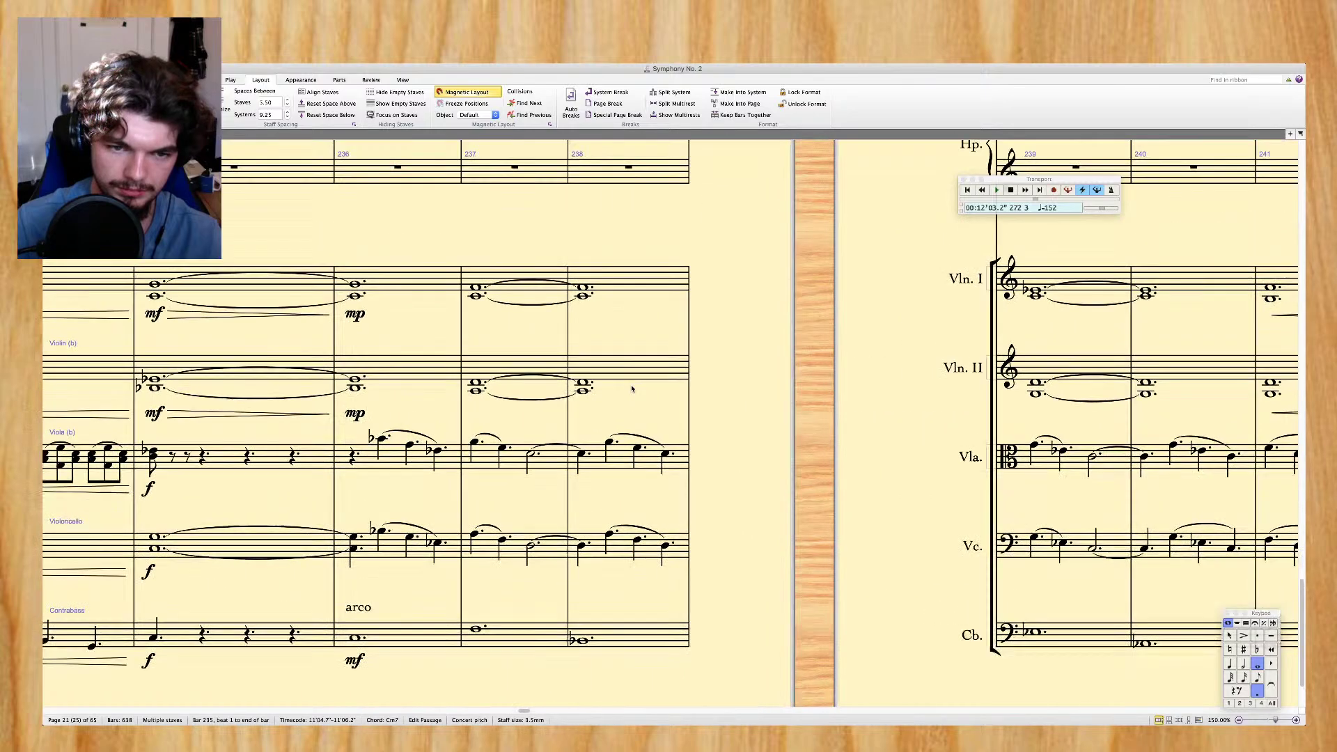
{"action": "scroll", "coordinate": [632, 389], "scroll_direction": "up", "scroll_amount": 10}
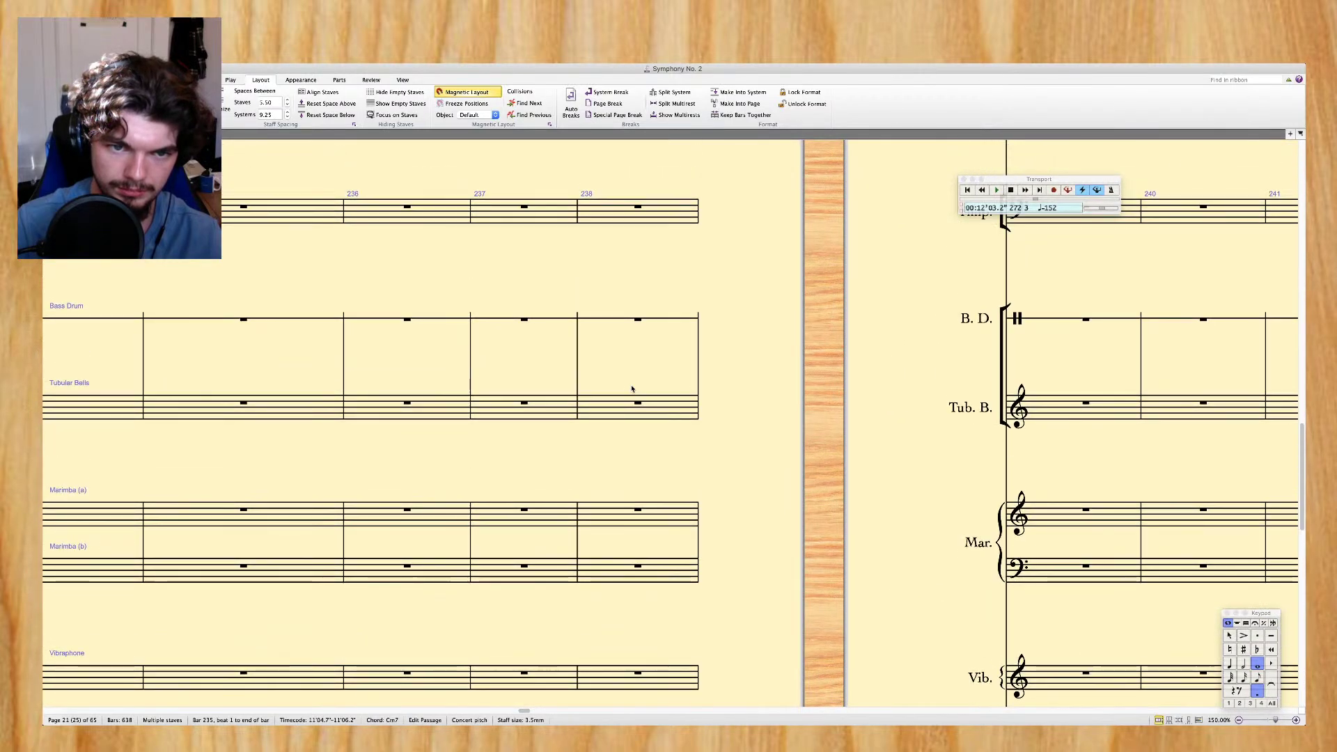
{"action": "scroll", "coordinate": [632, 389], "scroll_direction": "left", "scroll_amount": 6}
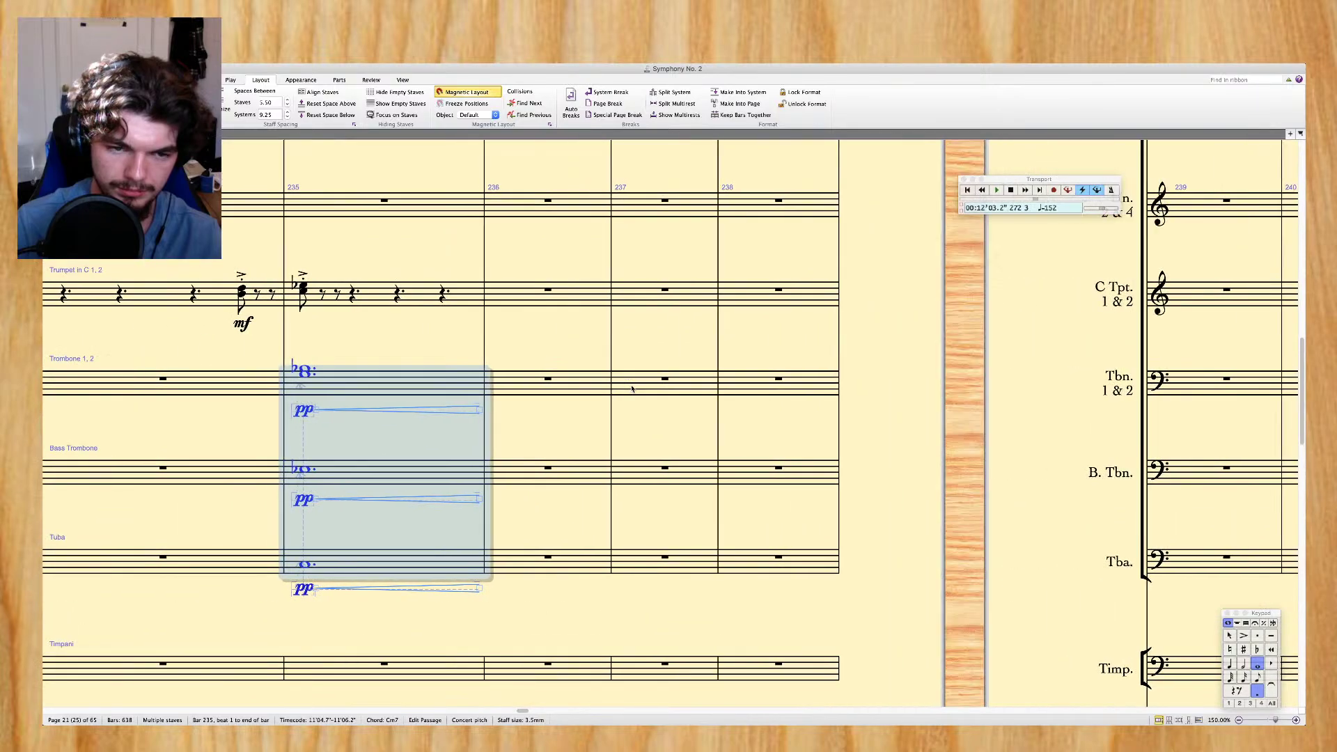
{"action": "scroll", "coordinate": [613, 382], "scroll_direction": "down", "scroll_amount": 15}
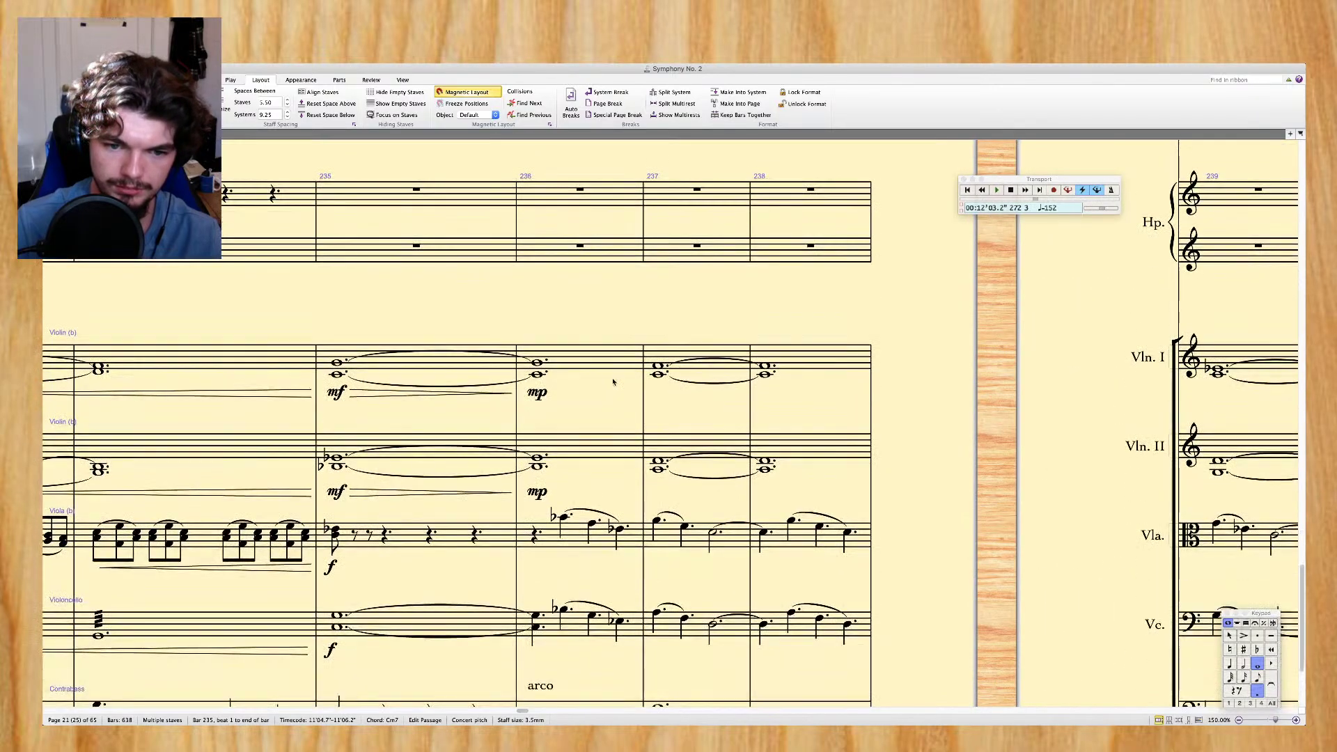
Repeat the bar 235 chords of Trombone 1, 2, Bass Trombone and Tuba in bar 236, replacing the copied dynamics with mf
{"action": "scroll", "coordinate": [613, 382], "scroll_direction": "up", "scroll_amount": 15}
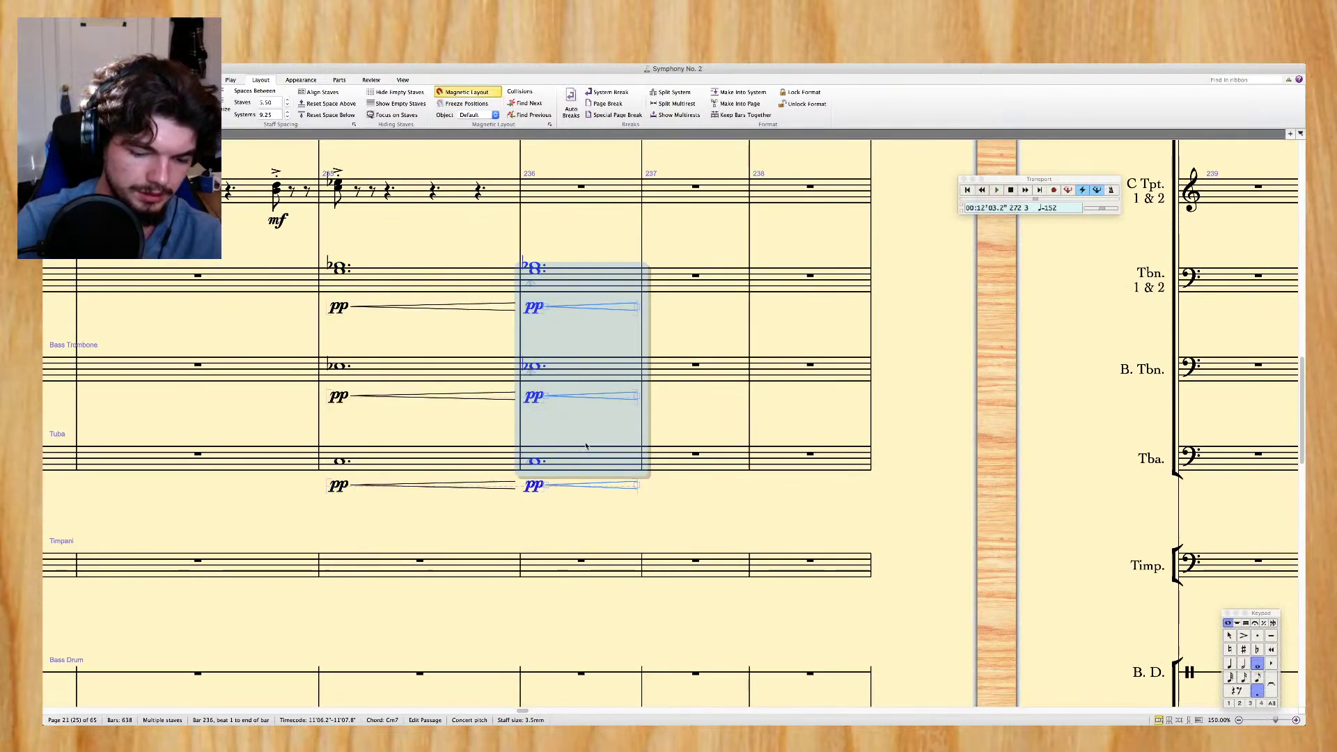
{"action": "key", "text": "super+shift+alt+d"}
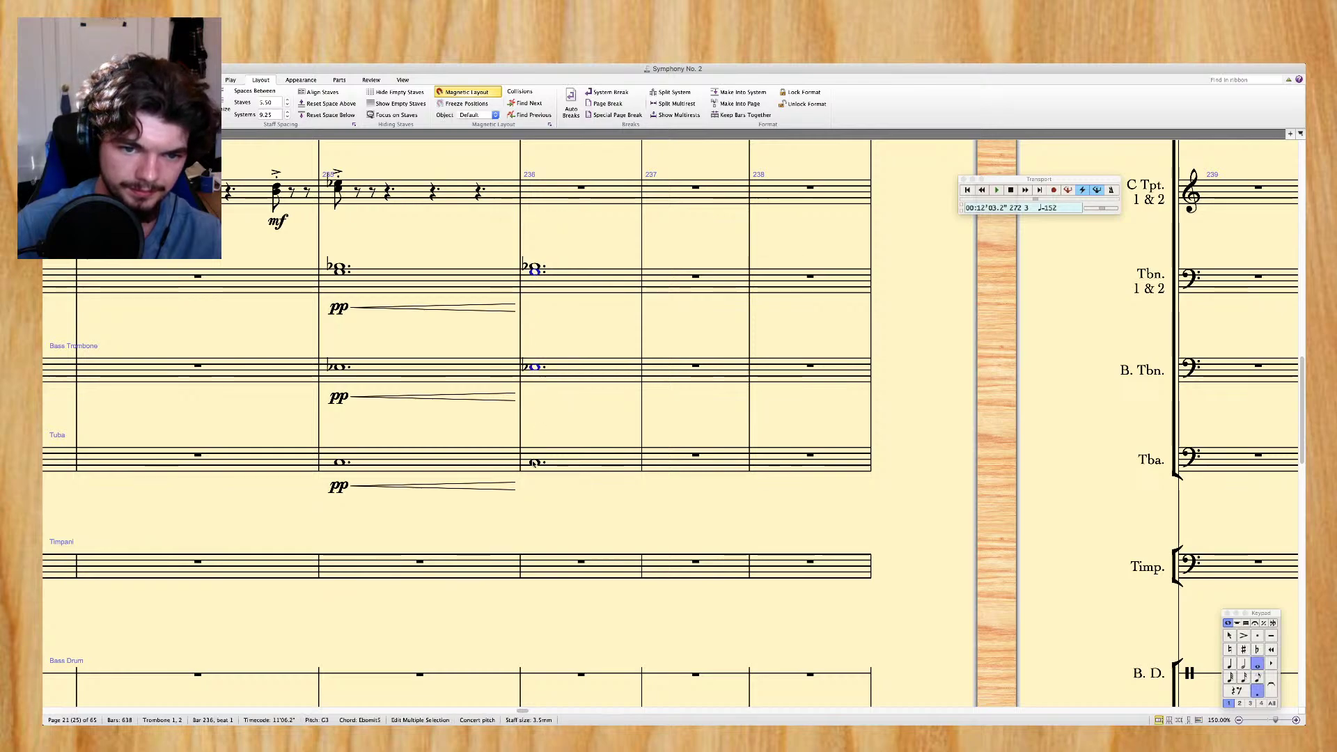
{"action": "key", "text": "super+e"}
{"action": "key", "text": "super+m"}
{"action": "key", "text": "super+f"}
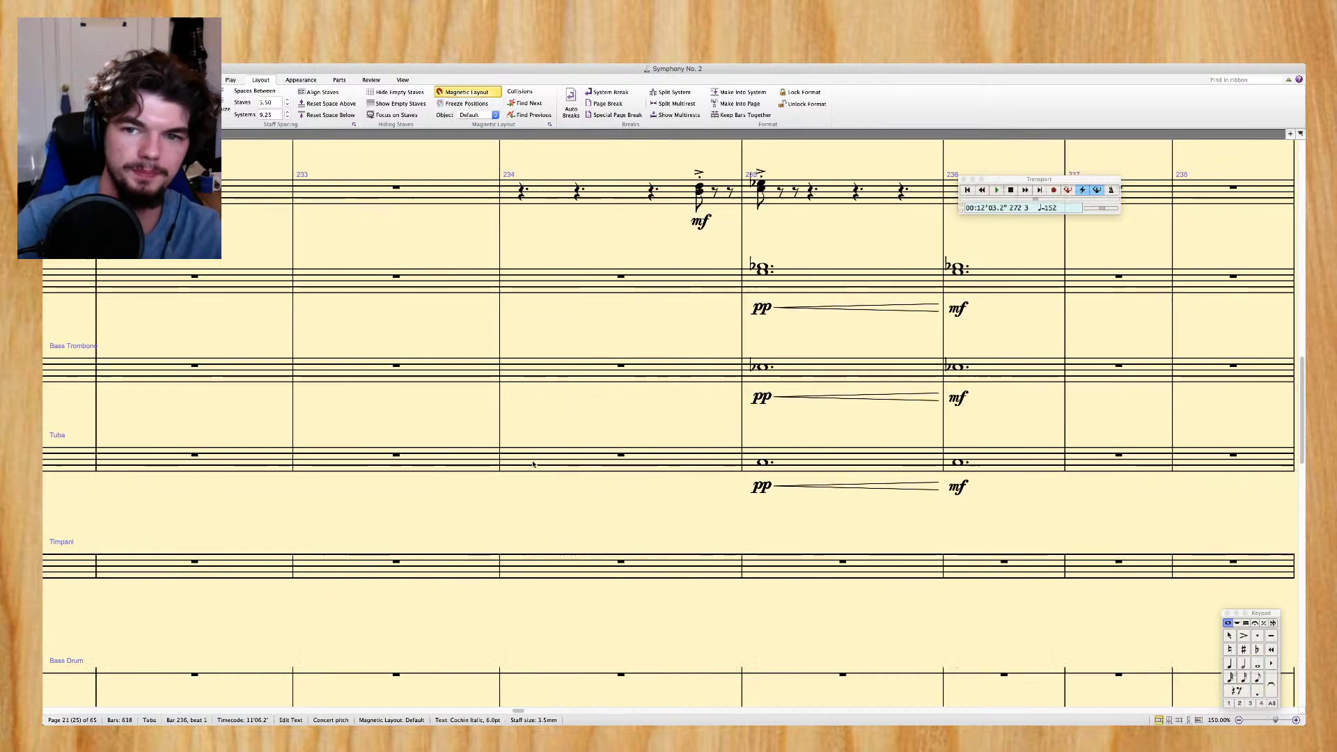
{"action": "key", "text": "Escape"}
{"action": "key", "text": "Escape"}
Add diminuendo hairpins to bar 236 in the trombones and tuba, and tie their bar 235 chords into bar 236
{"action": "scroll", "coordinate": [697, 339], "scroll_direction": "right", "scroll_amount": 10}
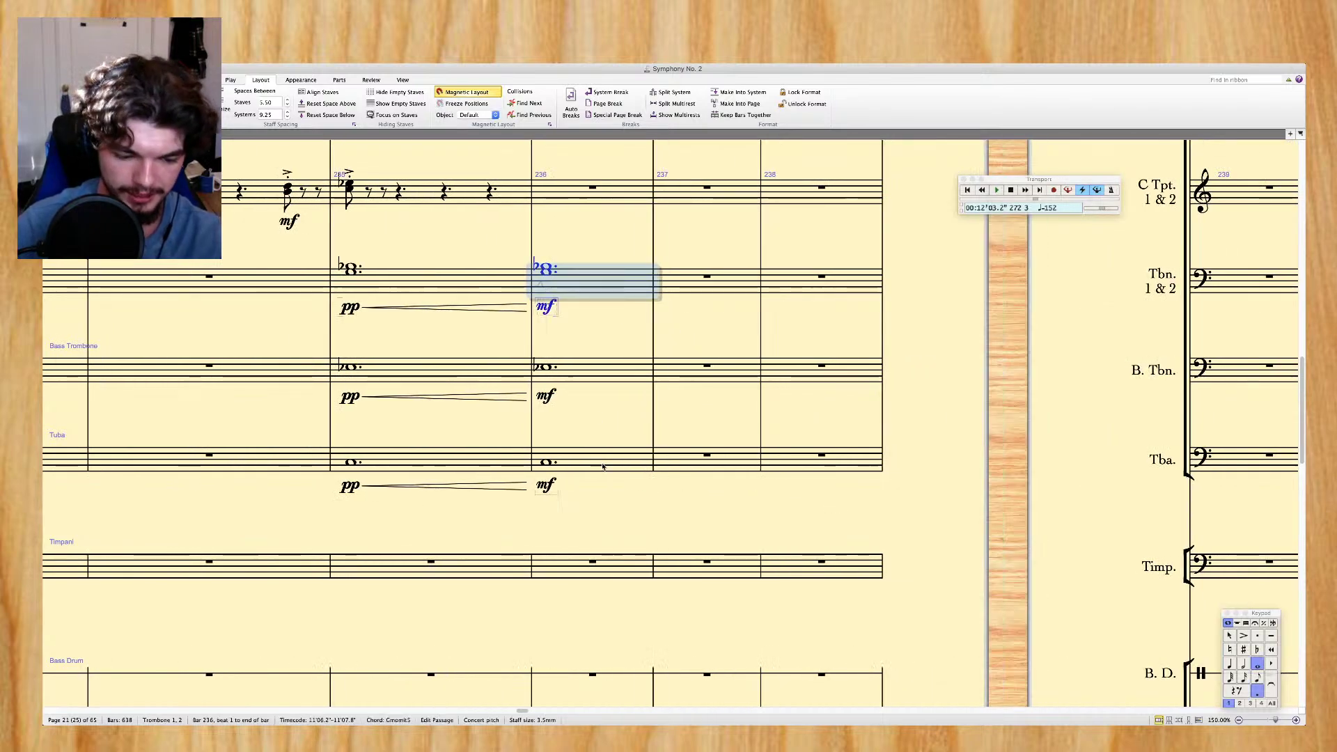
{"action": "left_click", "coordinate": [604, 466], "text": "shift"}
{"action": "key", "text": "greater"}
{"action": "left_click", "coordinate": [432, 282]}
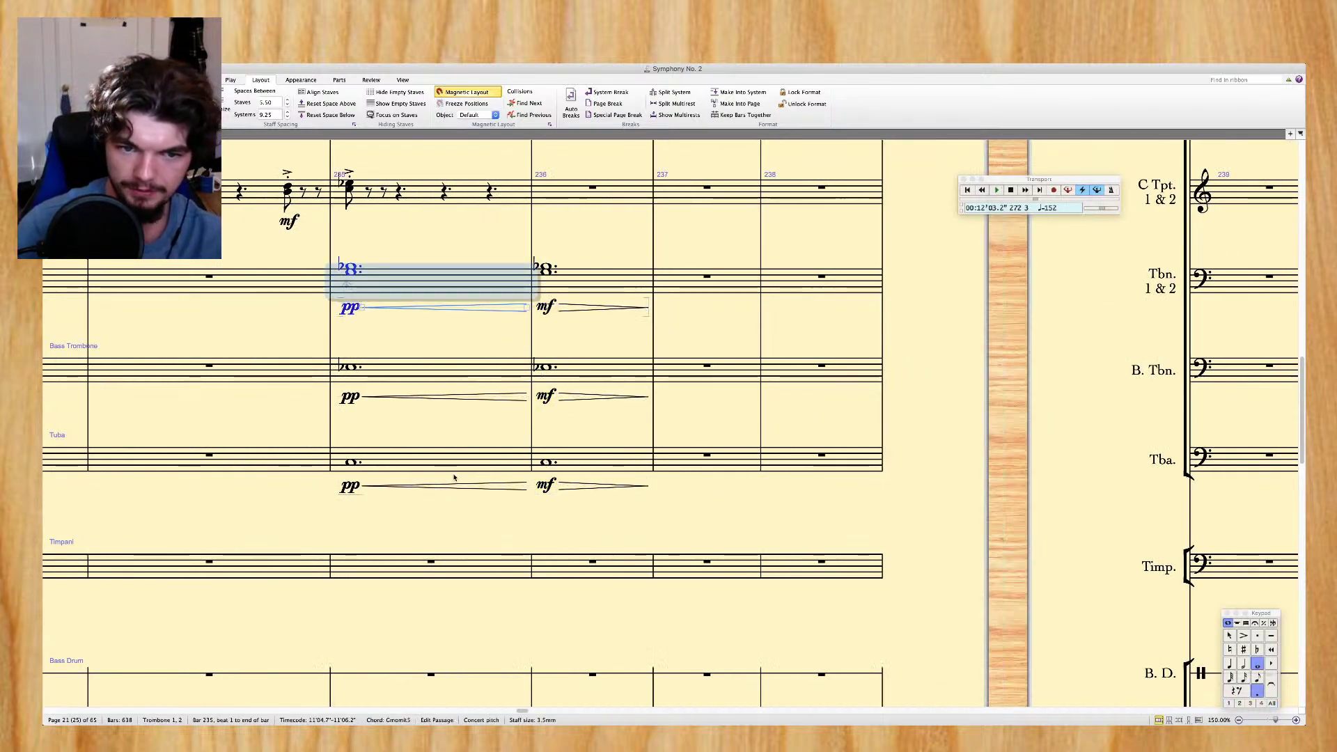
{"action": "left_click", "coordinate": [454, 463], "text": "shift"}
{"action": "key", "text": "Escape"}
Review the string, harp and piano staves around bars 235 to 240
{"action": "scroll", "coordinate": [462, 248], "scroll_direction": "down", "scroll_amount": 15}
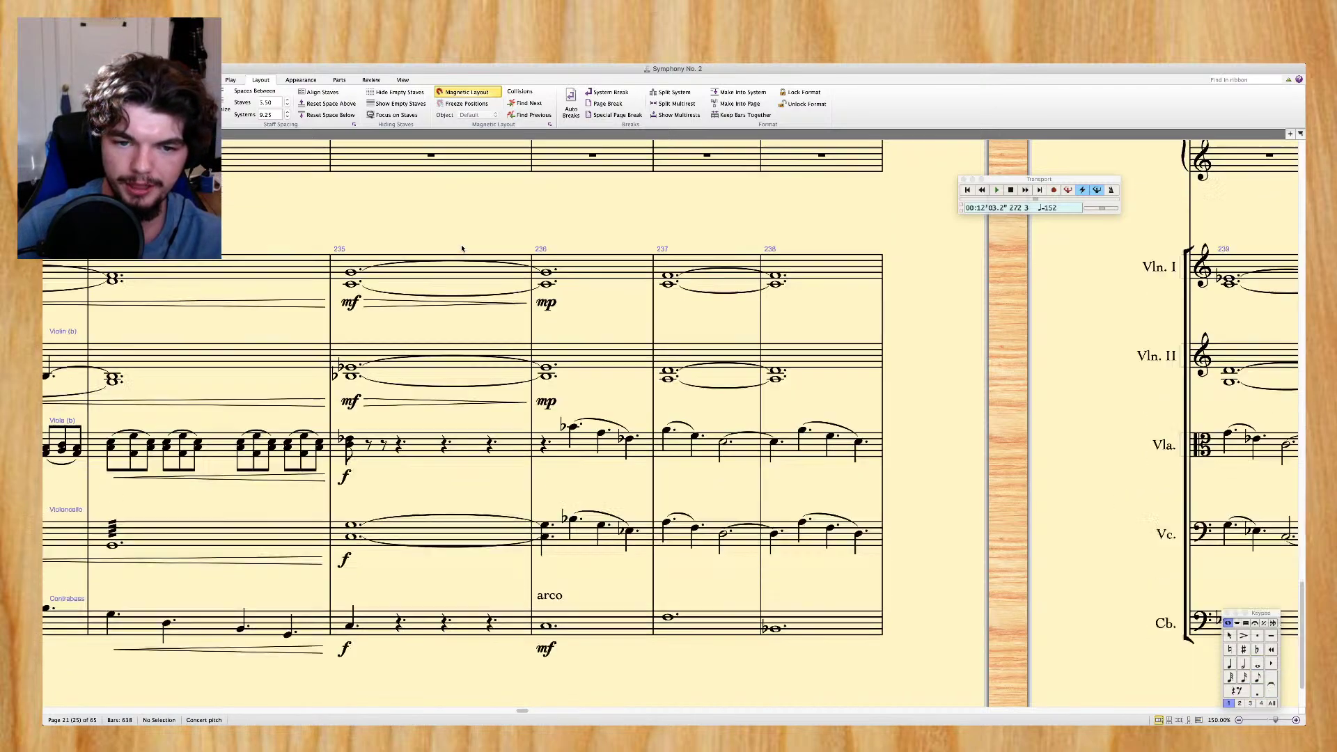
{"action": "scroll", "coordinate": [462, 249], "scroll_direction": "right", "scroll_amount": 1}
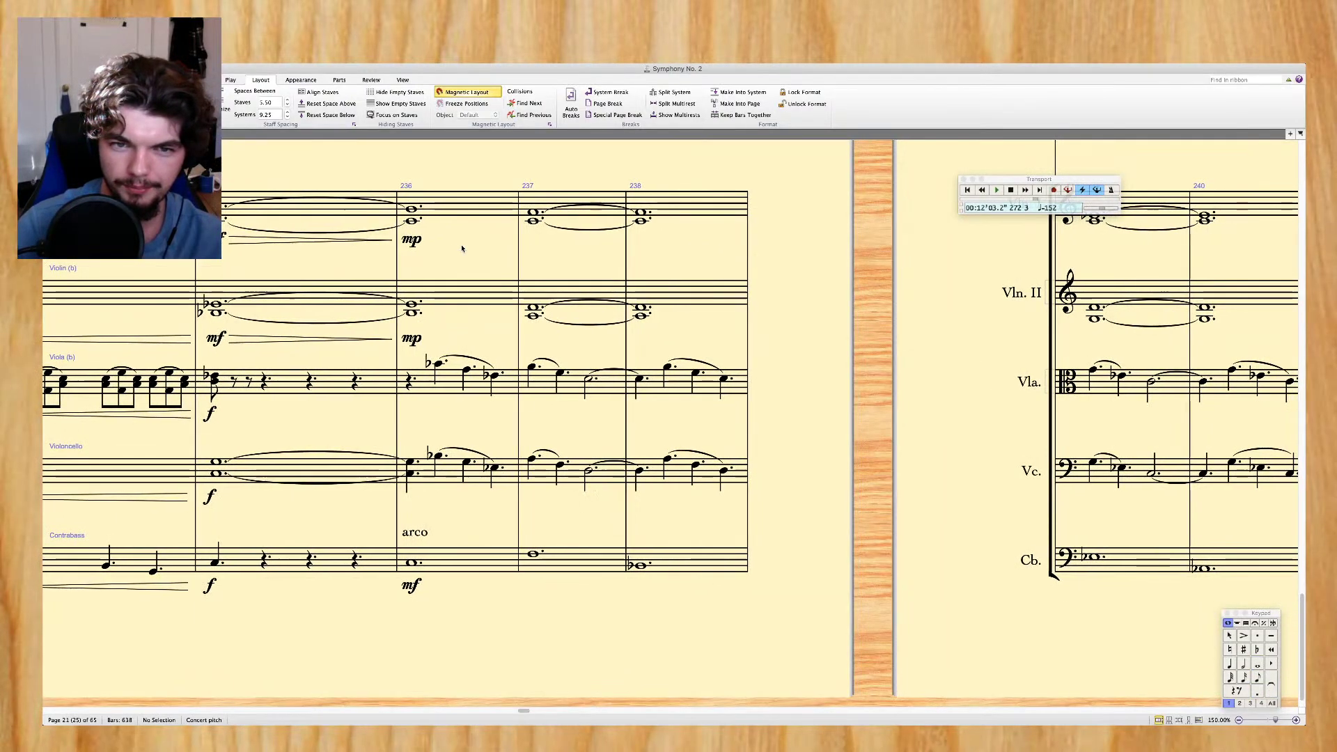
{"action": "scroll", "coordinate": [614, 293], "scroll_direction": "up", "scroll_amount": 4}
{"action": "scroll", "coordinate": [614, 293], "scroll_direction": "right", "scroll_amount": 5}
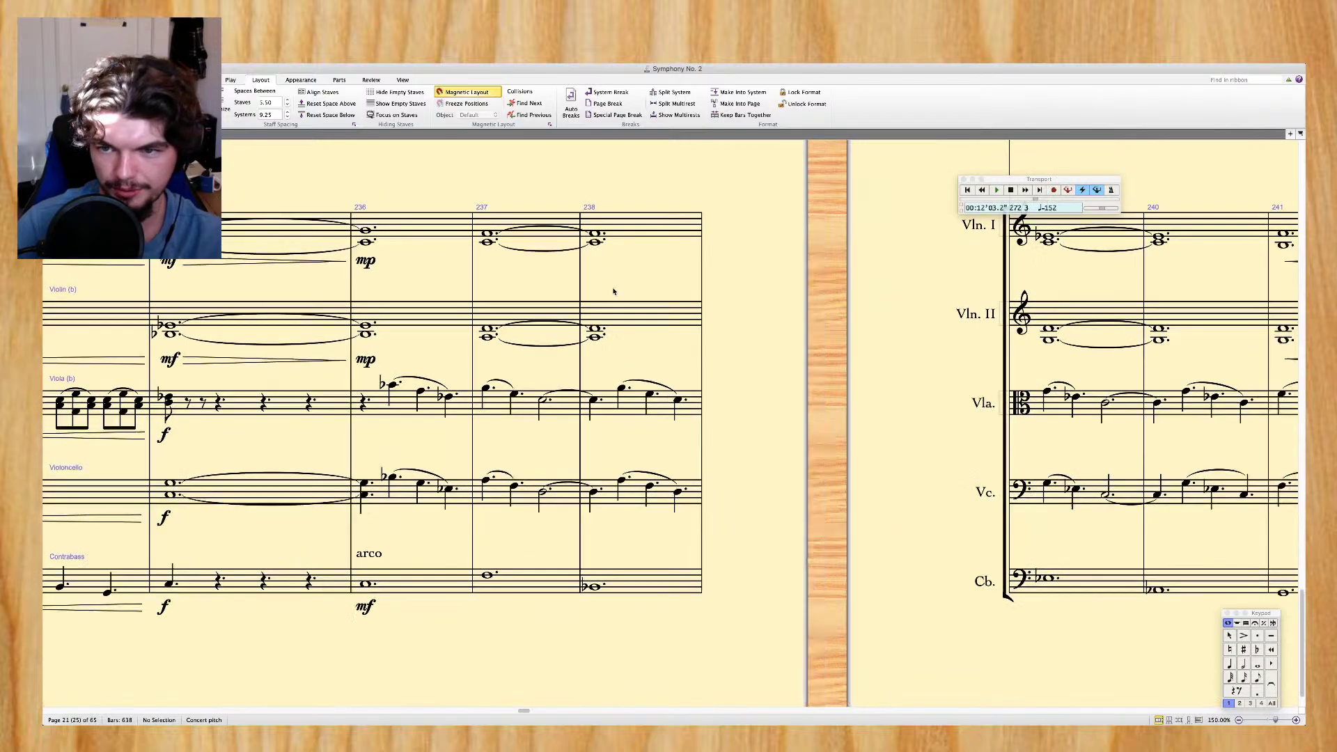
{"action": "scroll", "coordinate": [614, 293], "scroll_direction": "left", "scroll_amount": 8}
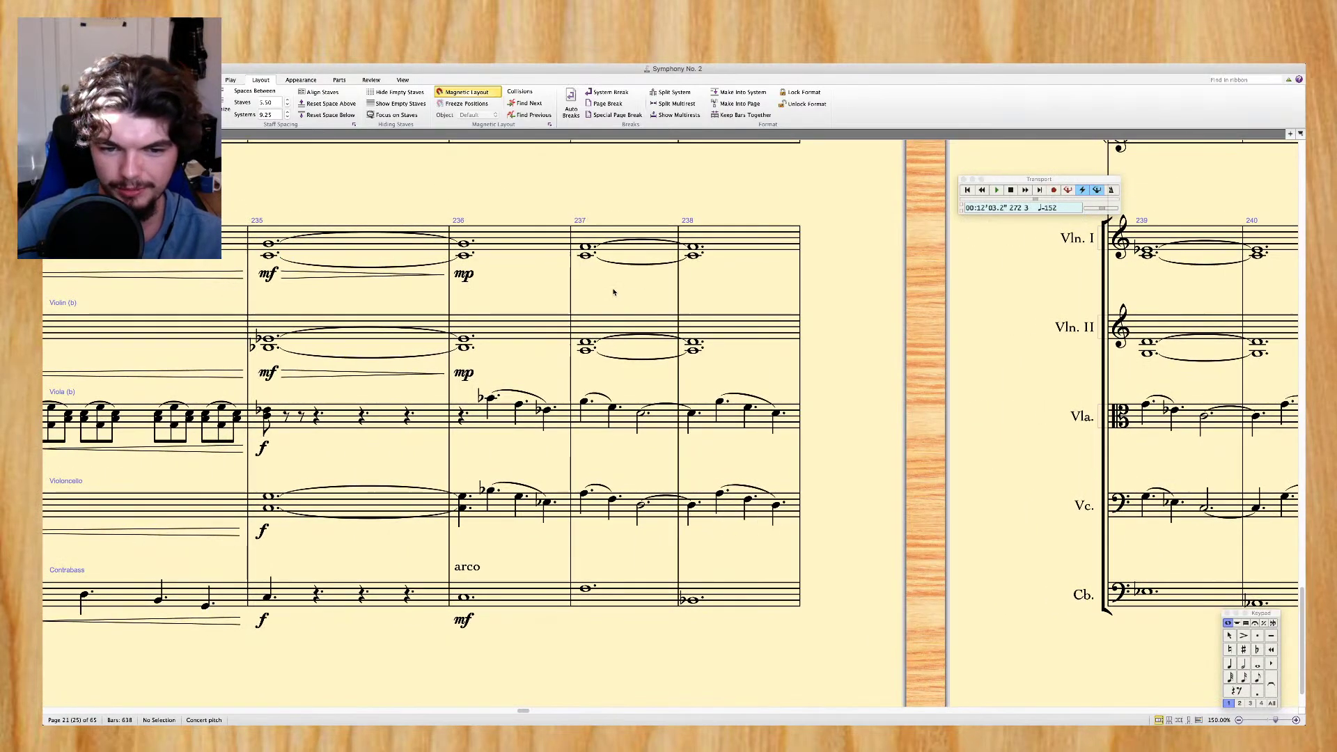
{"action": "scroll", "coordinate": [614, 293], "scroll_direction": "left", "scroll_amount": 6}
{"action": "scroll", "coordinate": [614, 293], "scroll_direction": "up", "scroll_amount": 1}
{"action": "scroll", "coordinate": [713, 515], "scroll_direction": "up", "scroll_amount": 20}
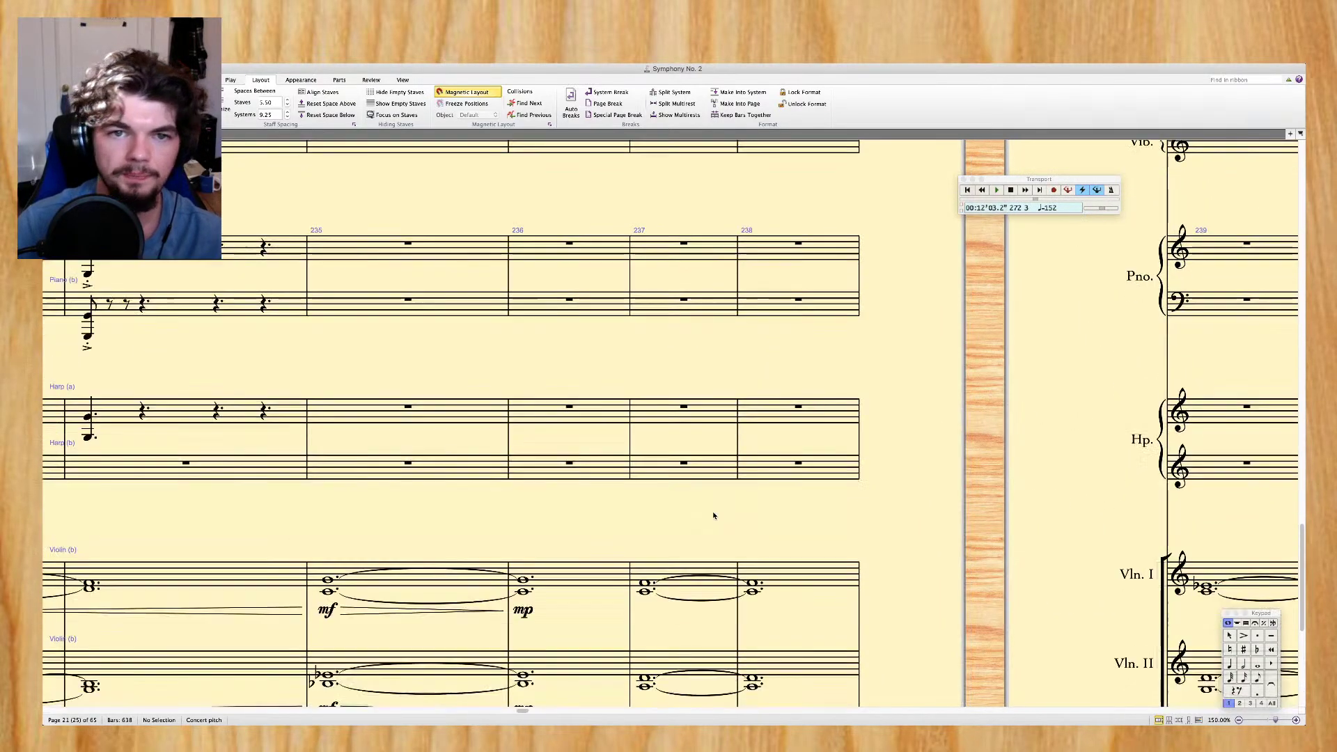
{"action": "scroll", "coordinate": [713, 515], "scroll_direction": "down", "scroll_amount": 15}
{"action": "scroll", "coordinate": [690, 419], "scroll_direction": "up", "scroll_amount": 3}
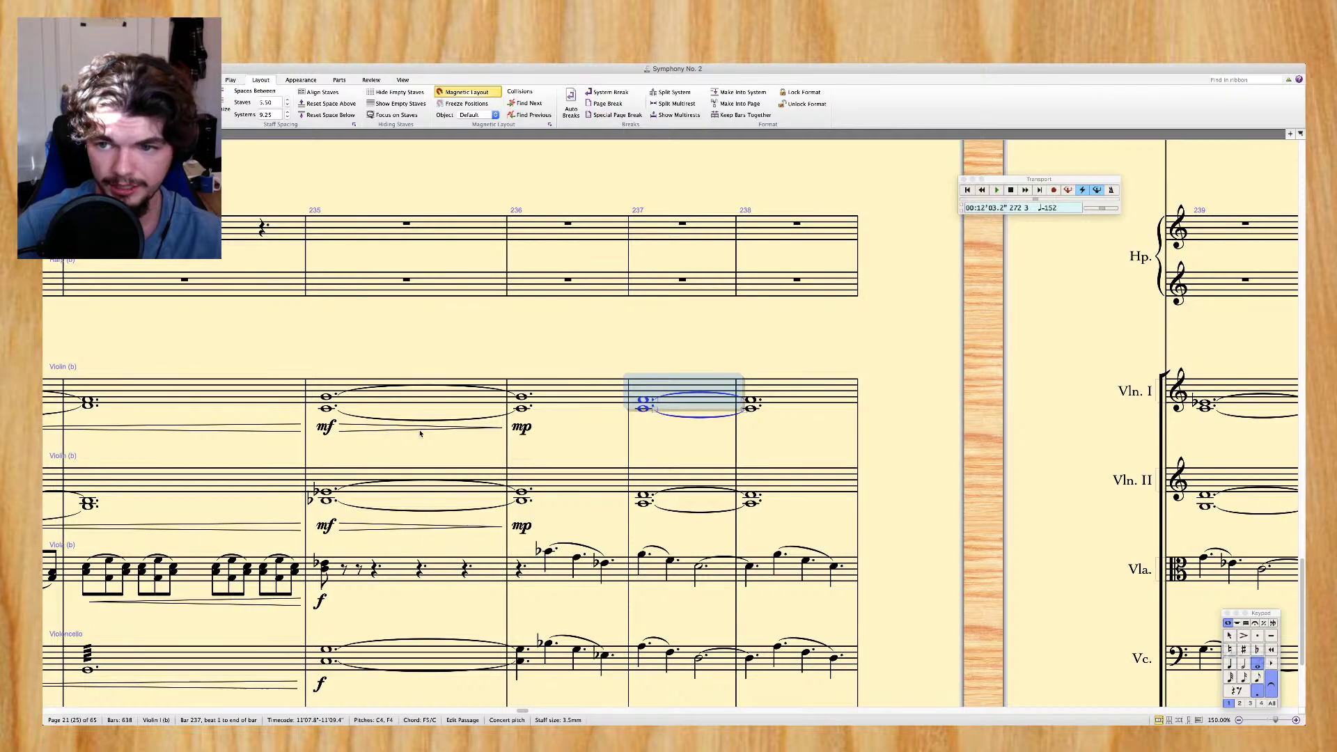
Try copying Violin I and II from bar 235 to the first beat of bar 250 onto the horn staves from bar 235
{"action": "scroll", "coordinate": [390, 434], "scroll_direction": "left", "scroll_amount": 5}
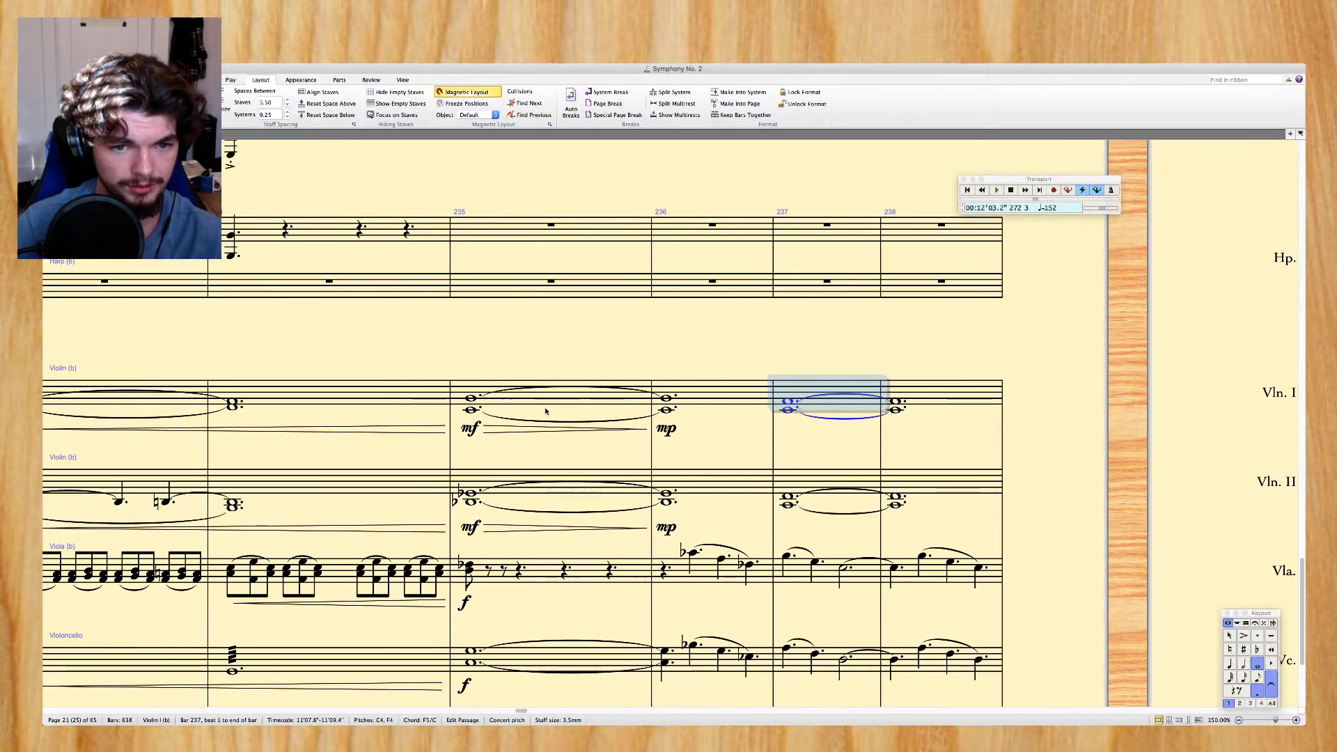
{"action": "scroll", "coordinate": [543, 407], "scroll_direction": "right", "scroll_amount": 20}
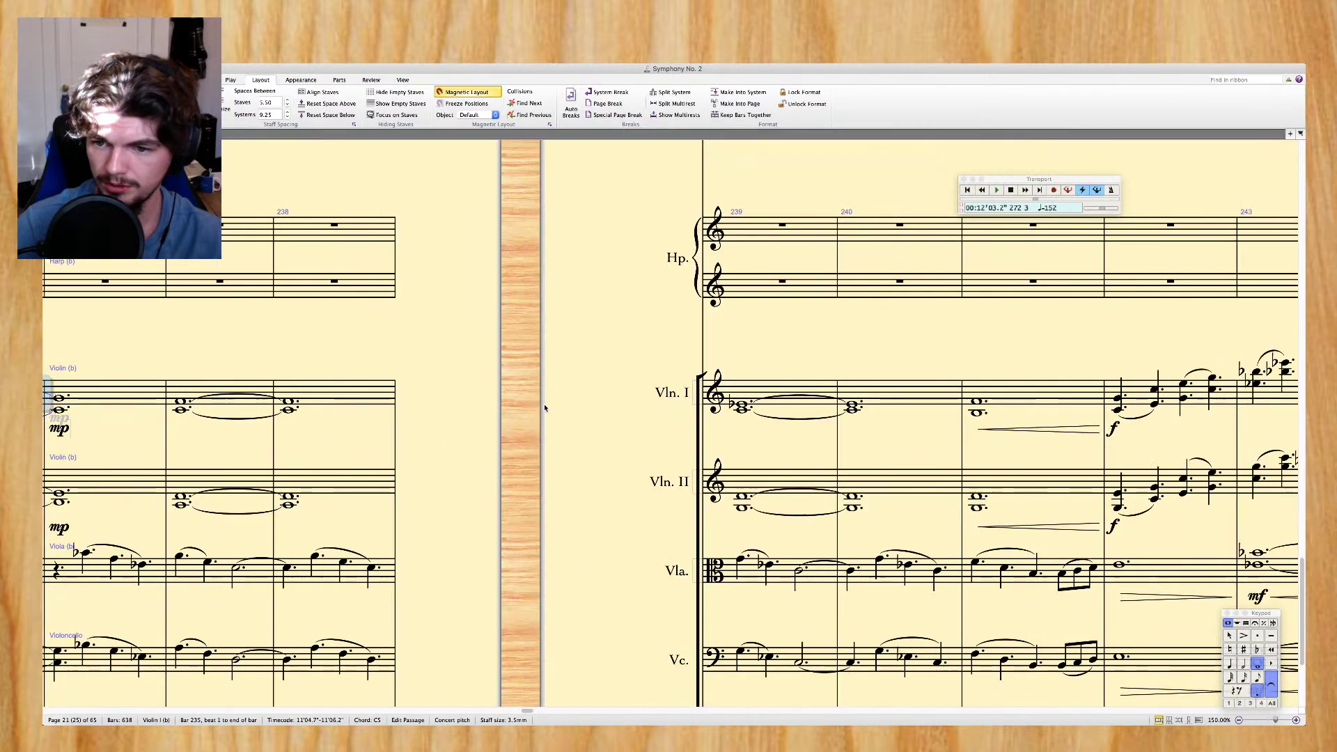
{"action": "scroll", "coordinate": [545, 408], "scroll_direction": "right", "scroll_amount": 15}
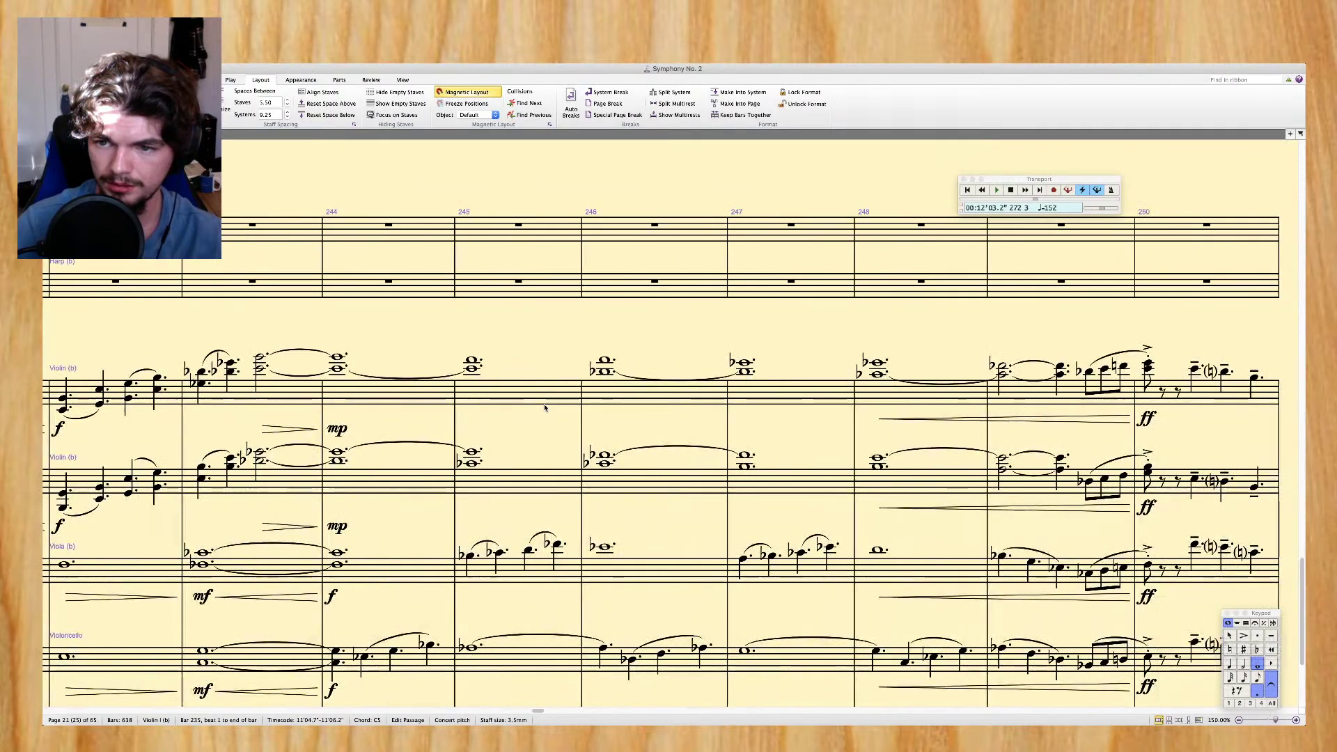
{"action": "scroll", "coordinate": [545, 407], "scroll_direction": "right", "scroll_amount": 7}
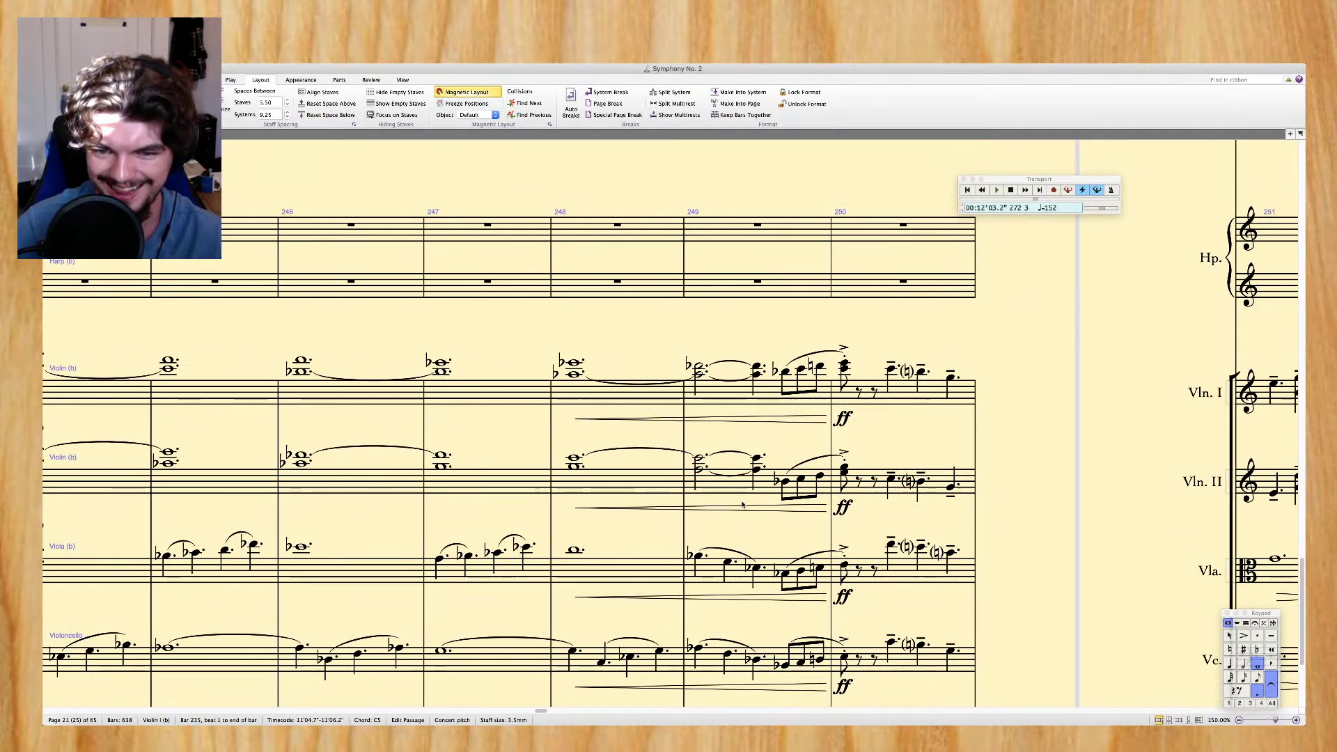
{"action": "left_click", "coordinate": [846, 478], "text": "shift"}
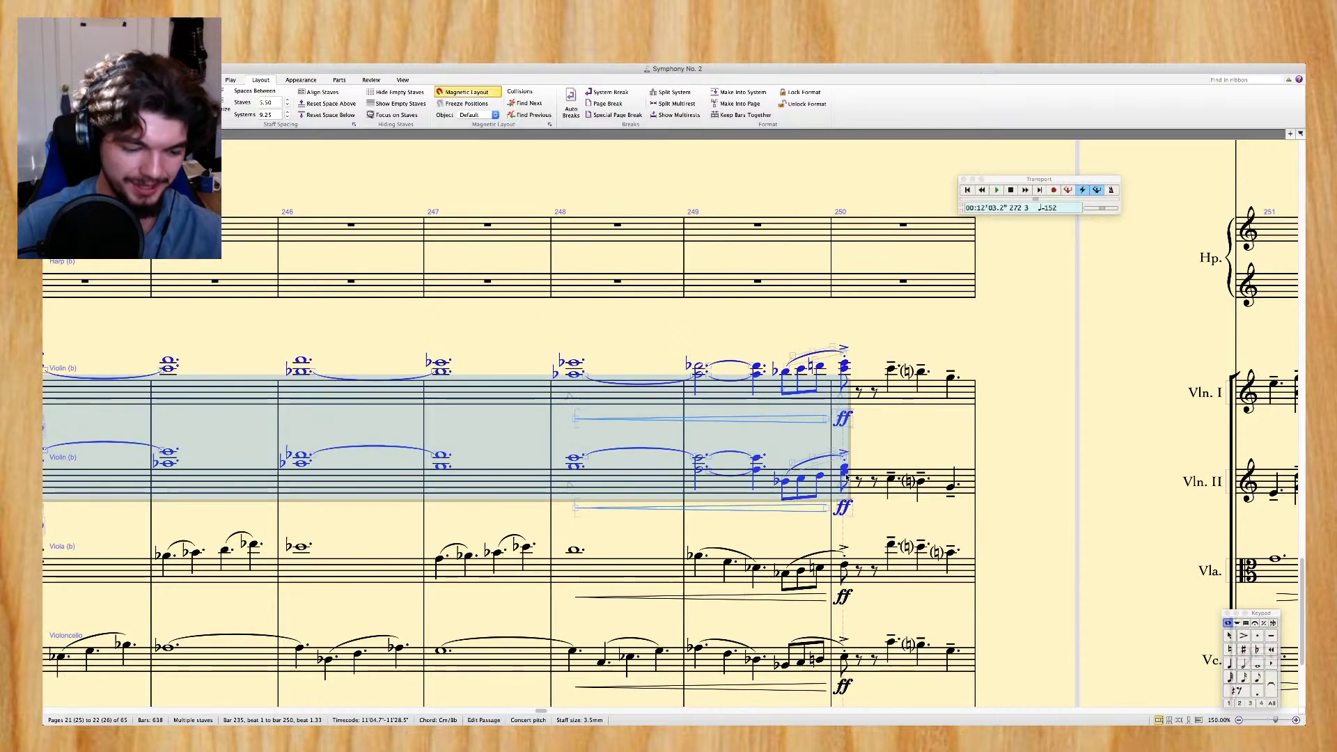
{"action": "scroll", "coordinate": [847, 478], "scroll_direction": "left", "scroll_amount": 20}
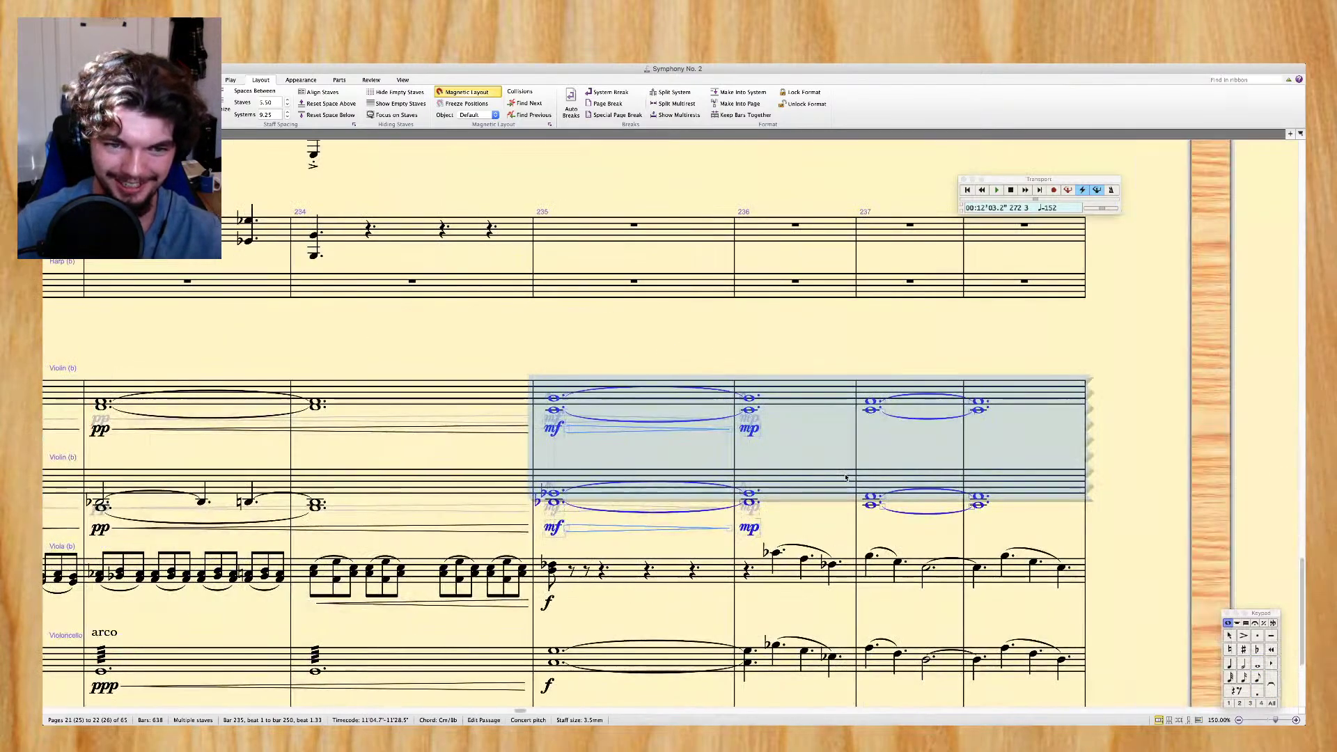
{"action": "scroll", "coordinate": [576, 401], "scroll_direction": "up", "scroll_amount": 15}
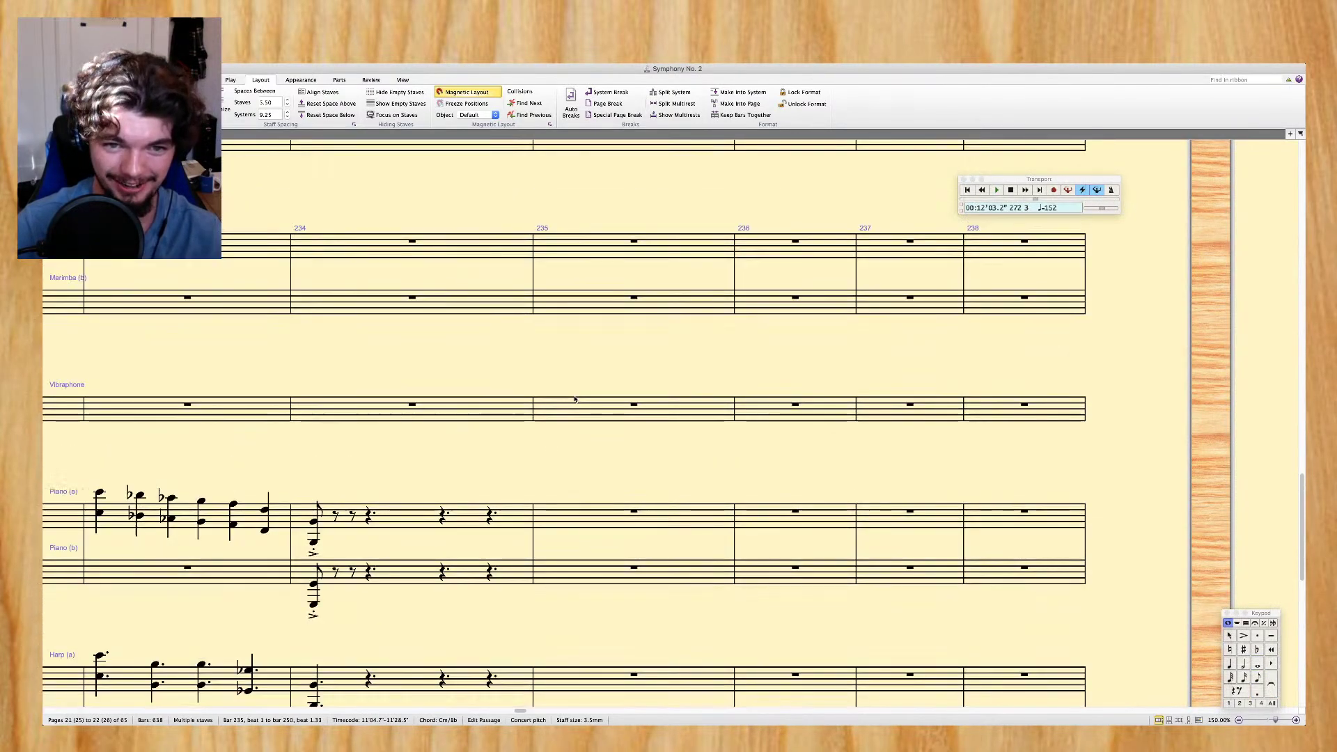
{"action": "scroll", "coordinate": [575, 399], "scroll_direction": "up", "scroll_amount": 6}
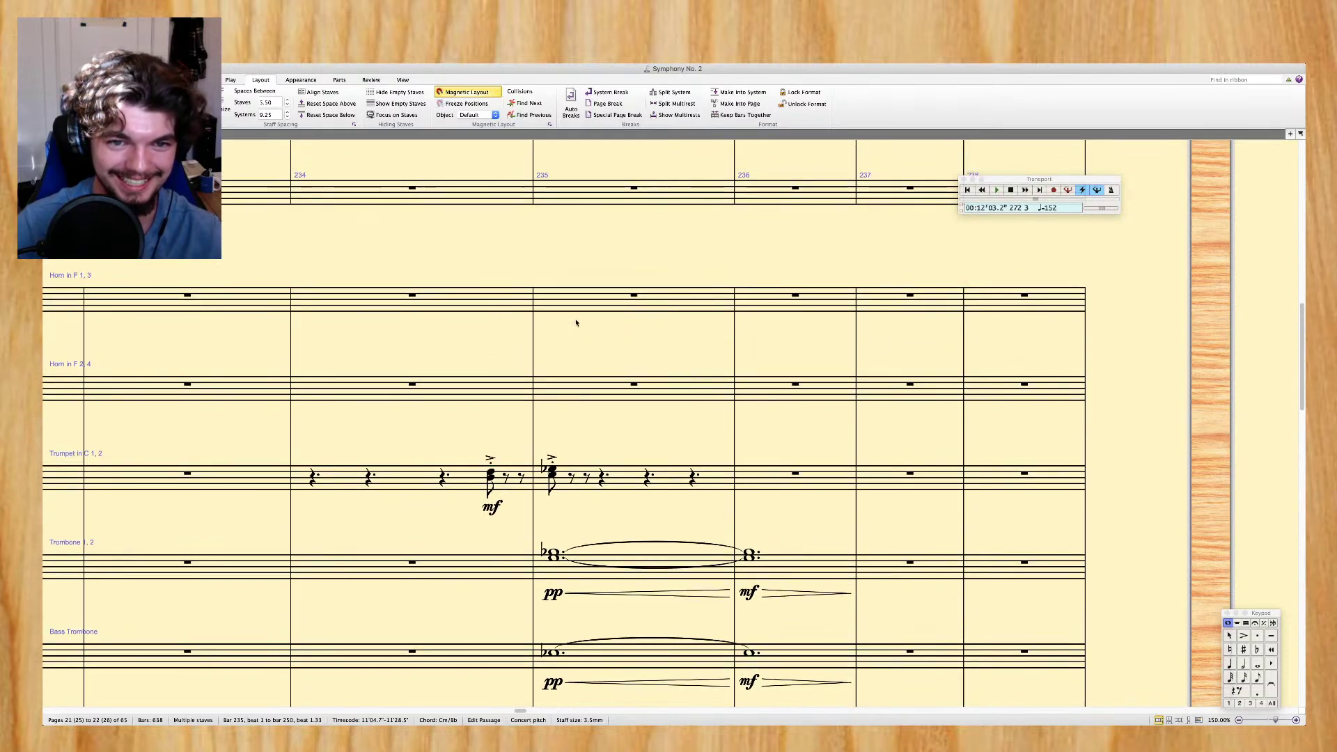
{"action": "key", "text": "super+v"}
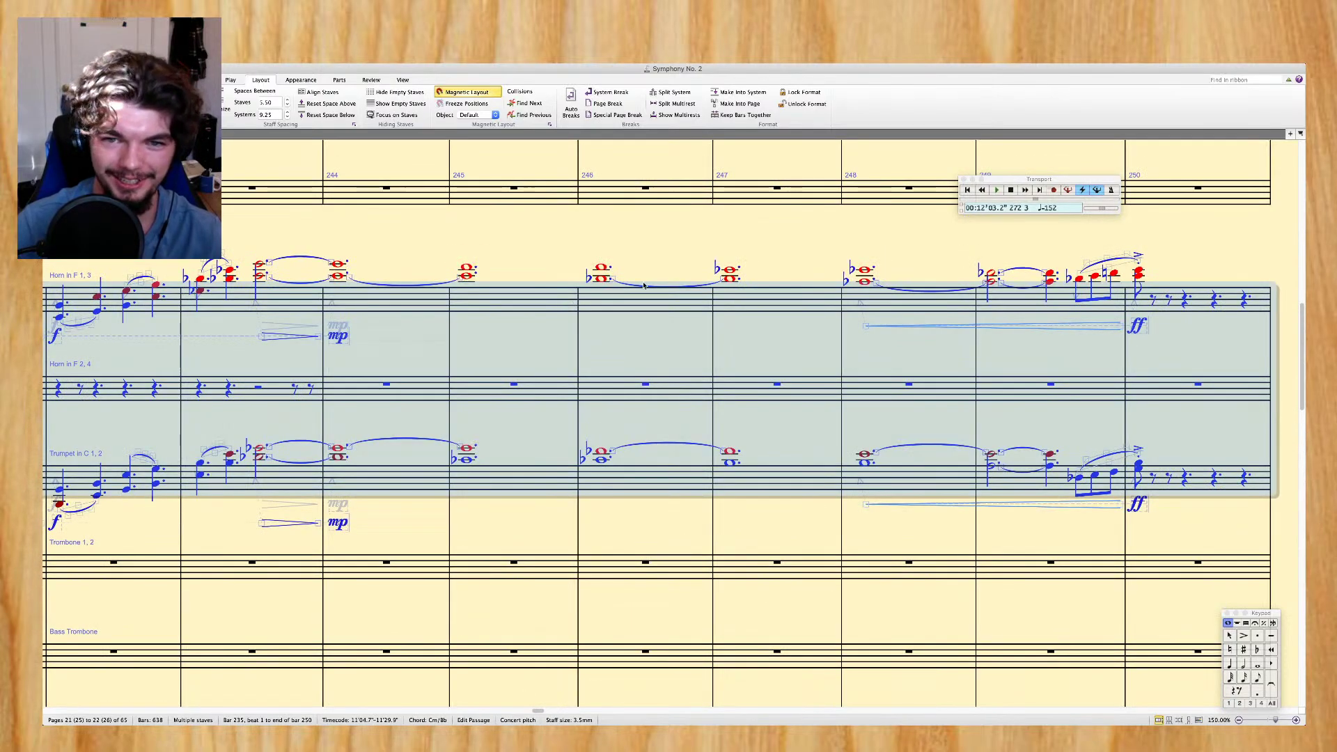
Undo the violin passage pasted onto the horn and trumpet staves
{"action": "key", "text": "Escape"}
{"action": "scroll", "coordinate": [649, 277], "scroll_direction": "down", "scroll_amount": 2}
{"action": "key", "text": "super+z"}
{"action": "key", "text": "super+z"}
{"action": "key", "text": "Escape"}
Copy Violin I from bar 235 to the end of bar 249 into the horn part, starting at bar 235
{"action": "scroll", "coordinate": [654, 284], "scroll_direction": "down", "scroll_amount": 10}
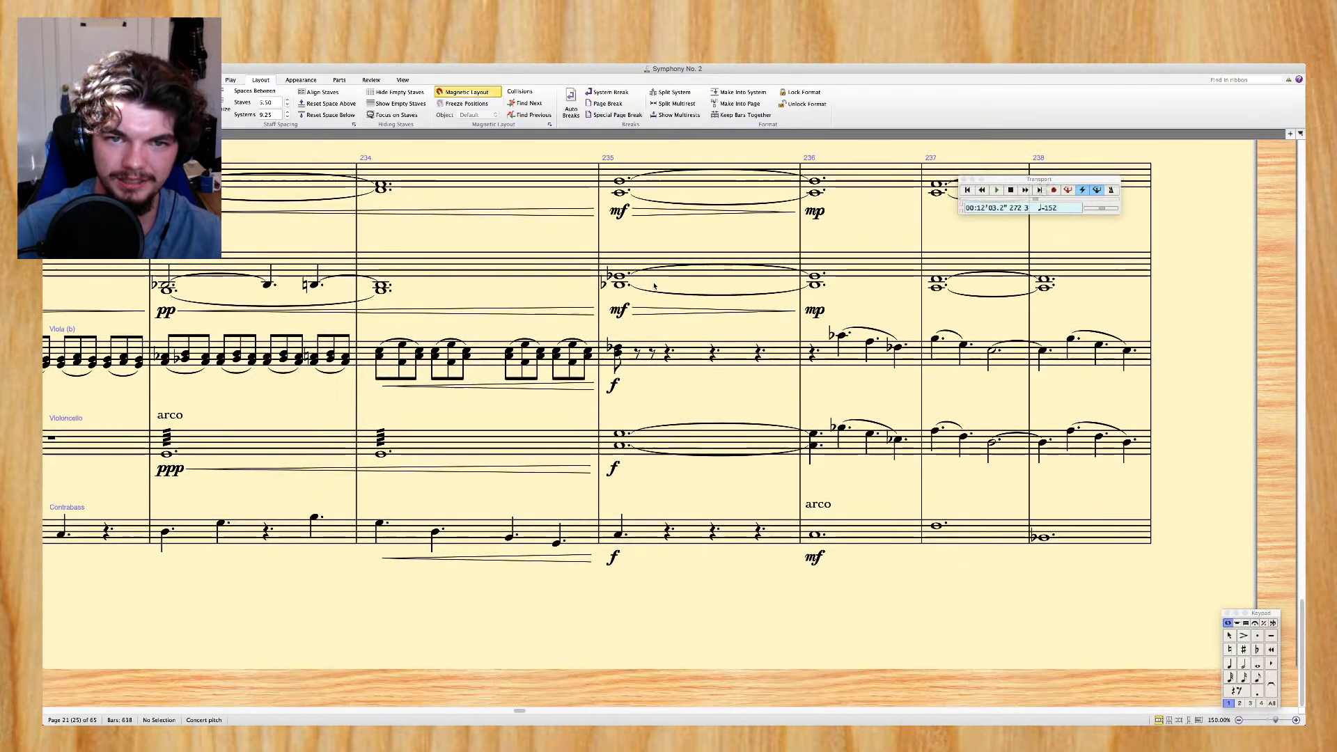
{"action": "scroll", "coordinate": [708, 297], "scroll_direction": "up", "scroll_amount": 4}
{"action": "left_click", "coordinate": [699, 322]}
{"action": "scroll", "coordinate": [700, 320], "scroll_direction": "right", "scroll_amount": 15}
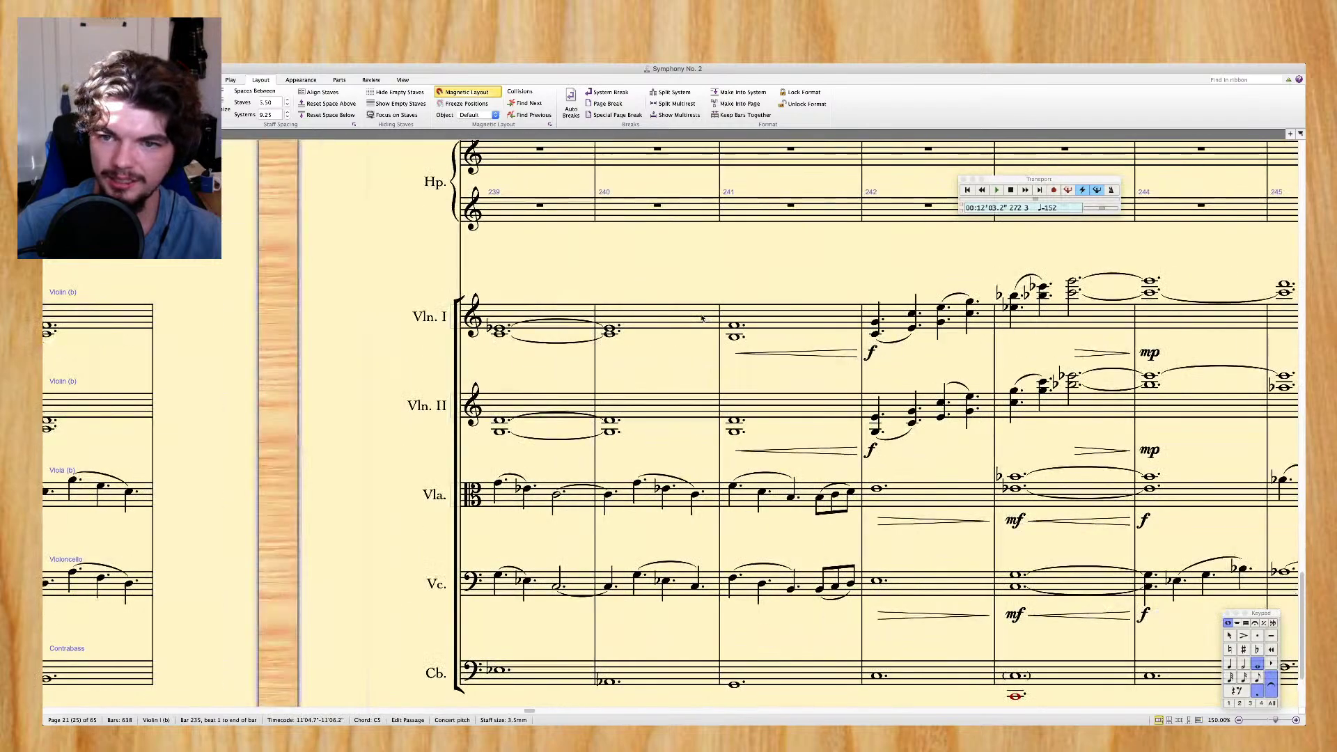
{"action": "scroll", "coordinate": [702, 317], "scroll_direction": "right", "scroll_amount": 10}
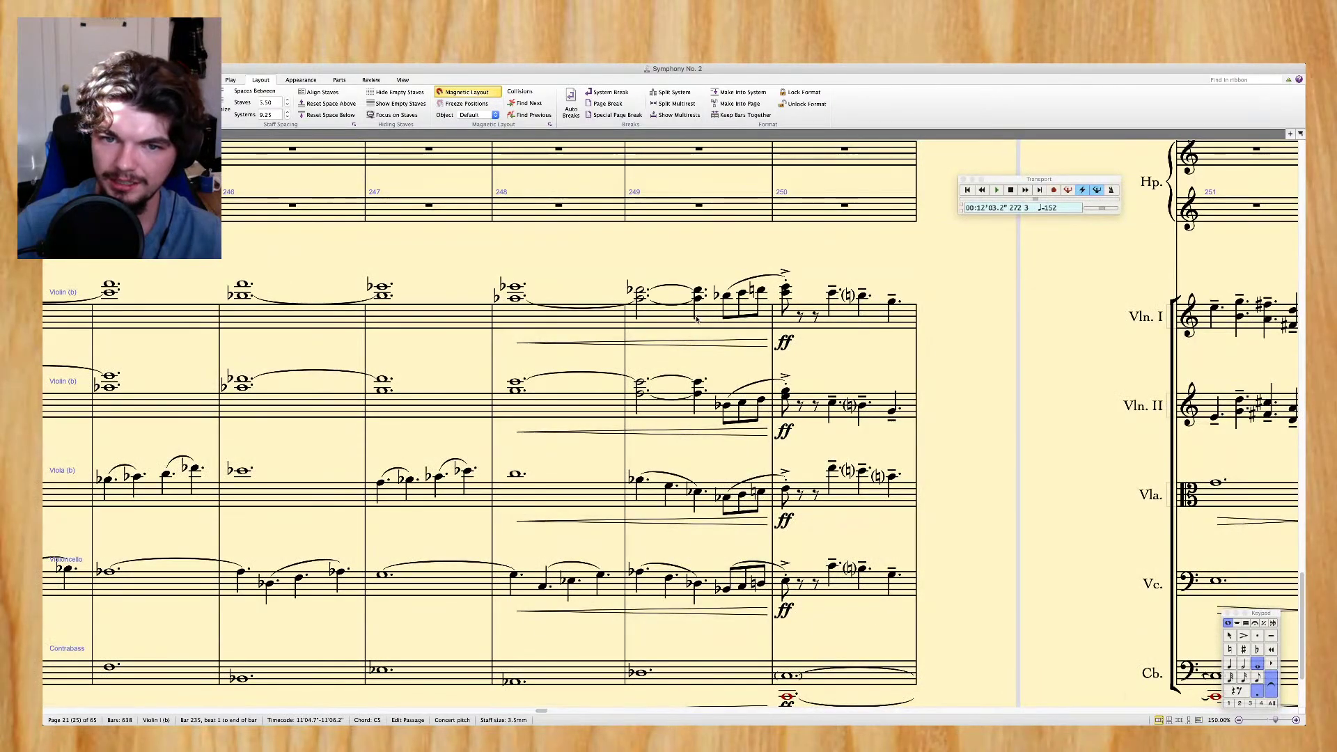
{"action": "left_click", "coordinate": [710, 322], "text": "shift"}
{"action": "scroll", "coordinate": [710, 322], "scroll_direction": "left", "scroll_amount": 20}
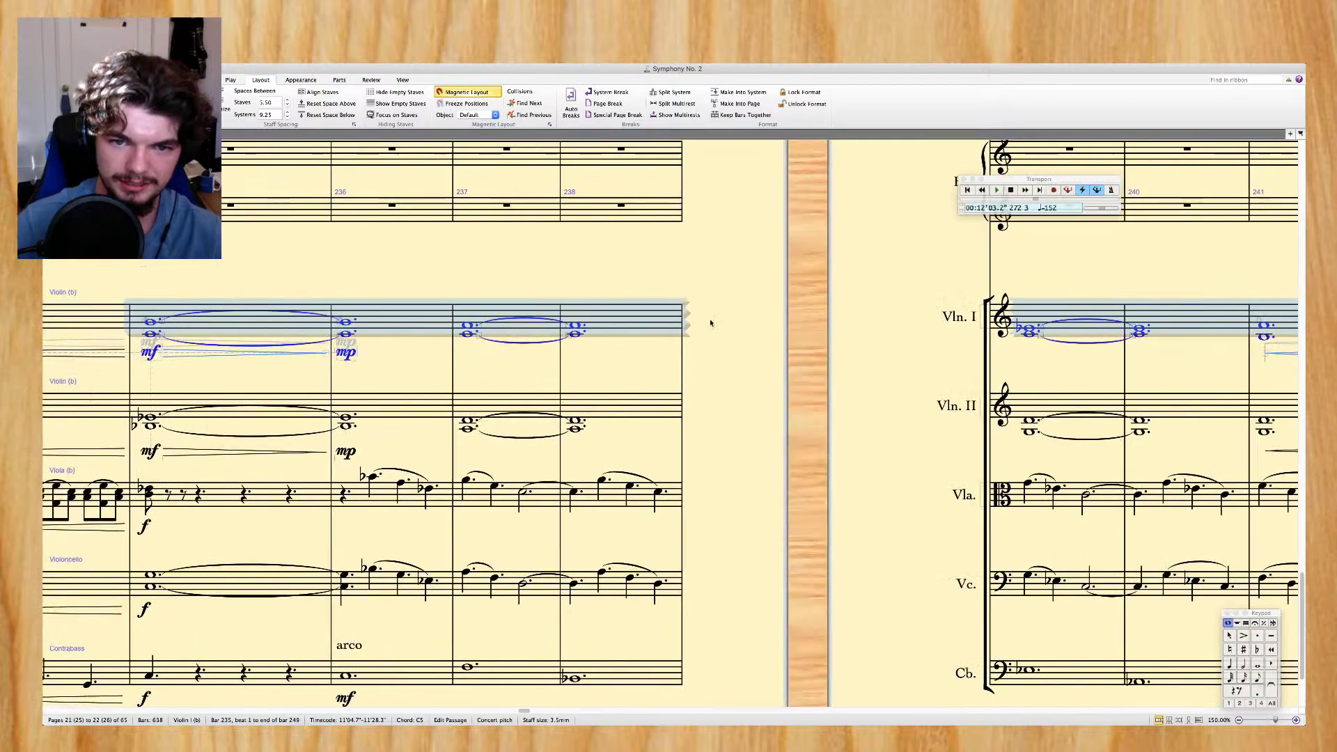
{"action": "scroll", "coordinate": [711, 323], "scroll_direction": "up", "scroll_amount": 15}
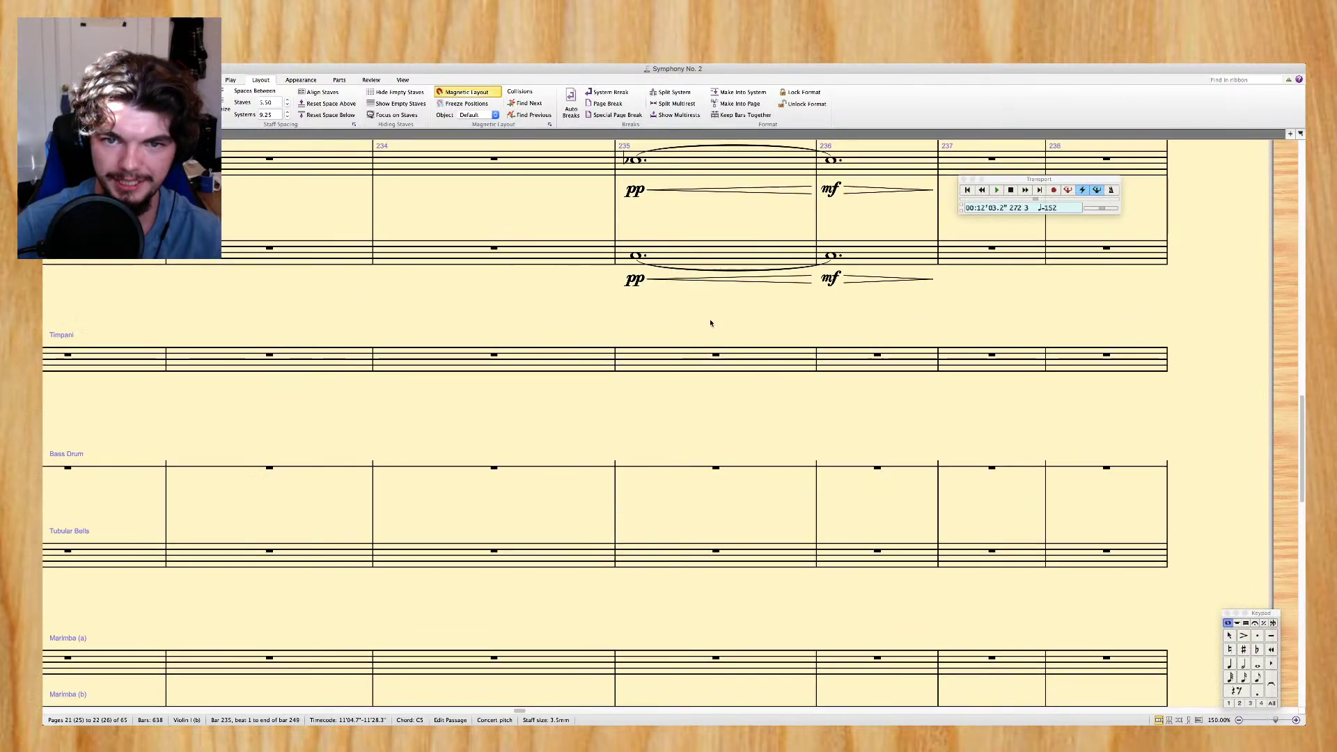
{"action": "scroll", "coordinate": [711, 323], "scroll_direction": "up", "scroll_amount": 5}
{"action": "left_click", "coordinate": [683, 306], "text": "shift"}
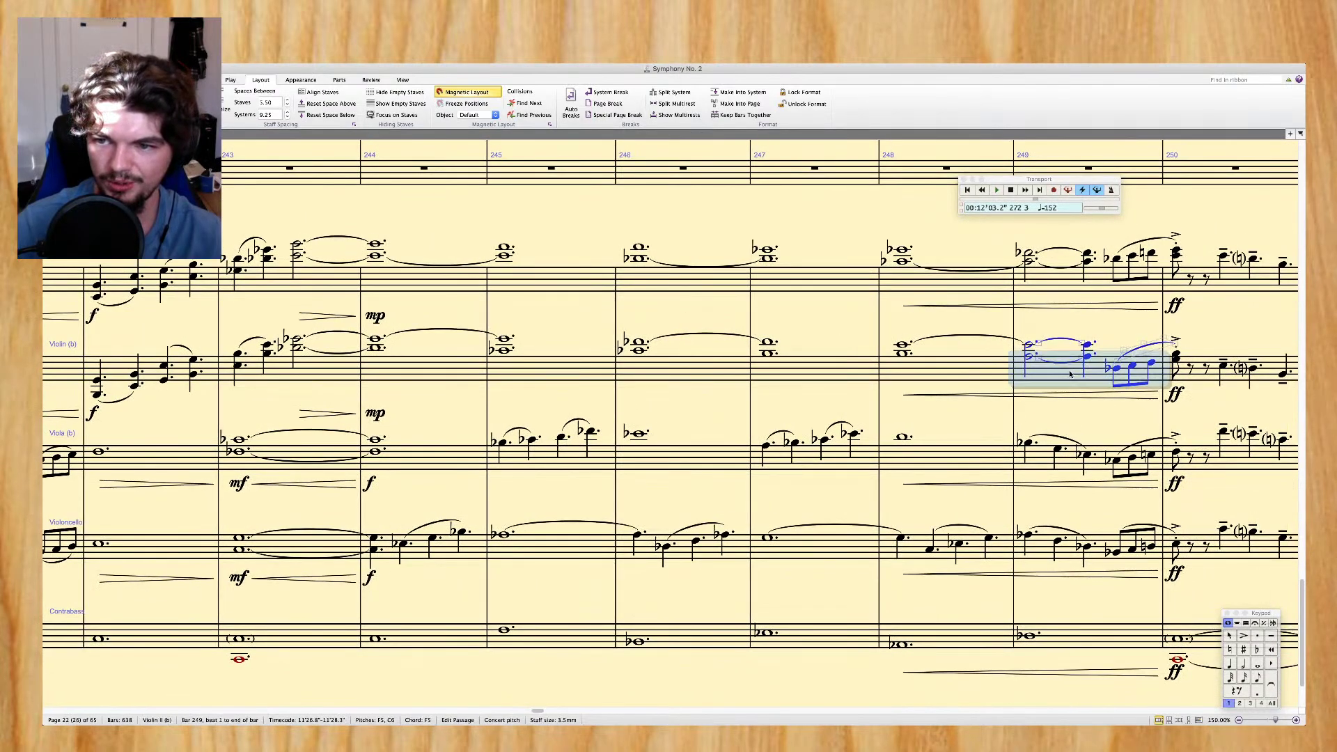
Copy Violin II from bar 235 to the end of bar 249 into the Horn 2 and 4 staff, starting at bar 235
{"action": "scroll", "coordinate": [1071, 374], "scroll_direction": "left", "scroll_amount": 10}
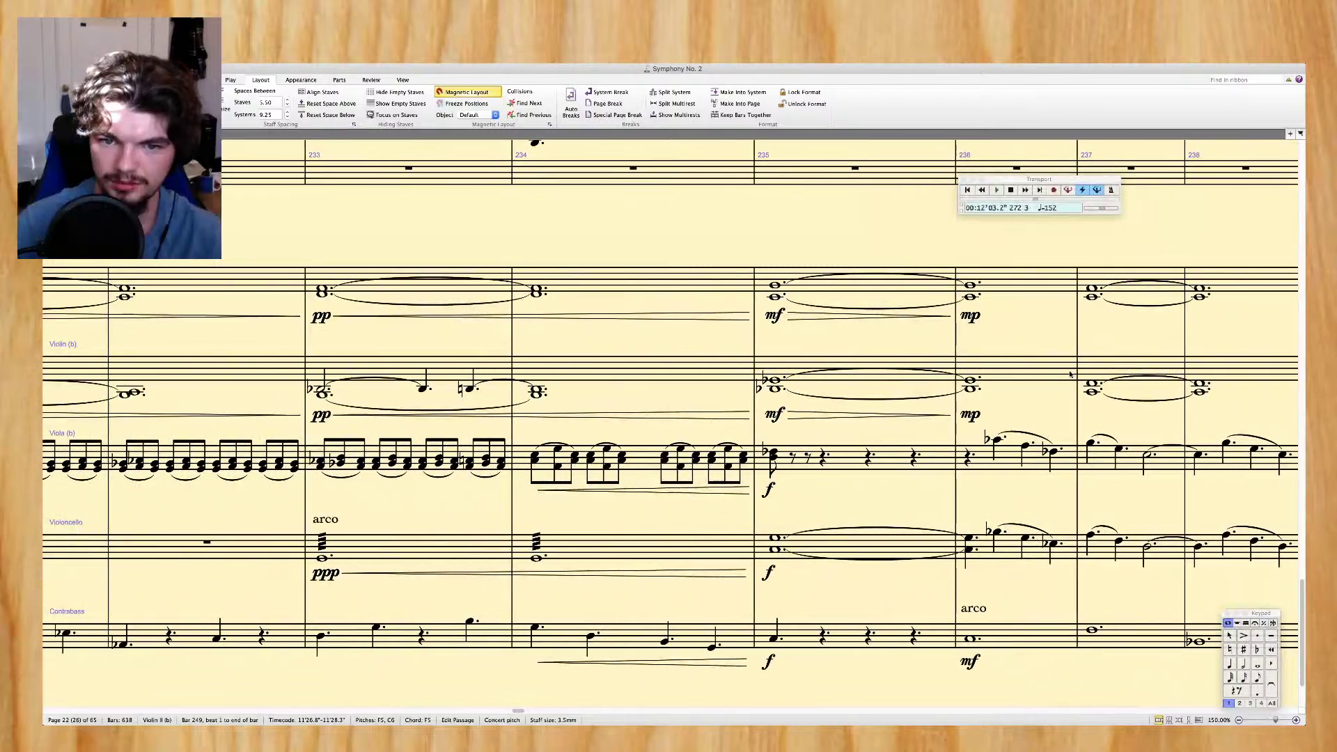
{"action": "left_click", "coordinate": [822, 370], "text": "shift"}
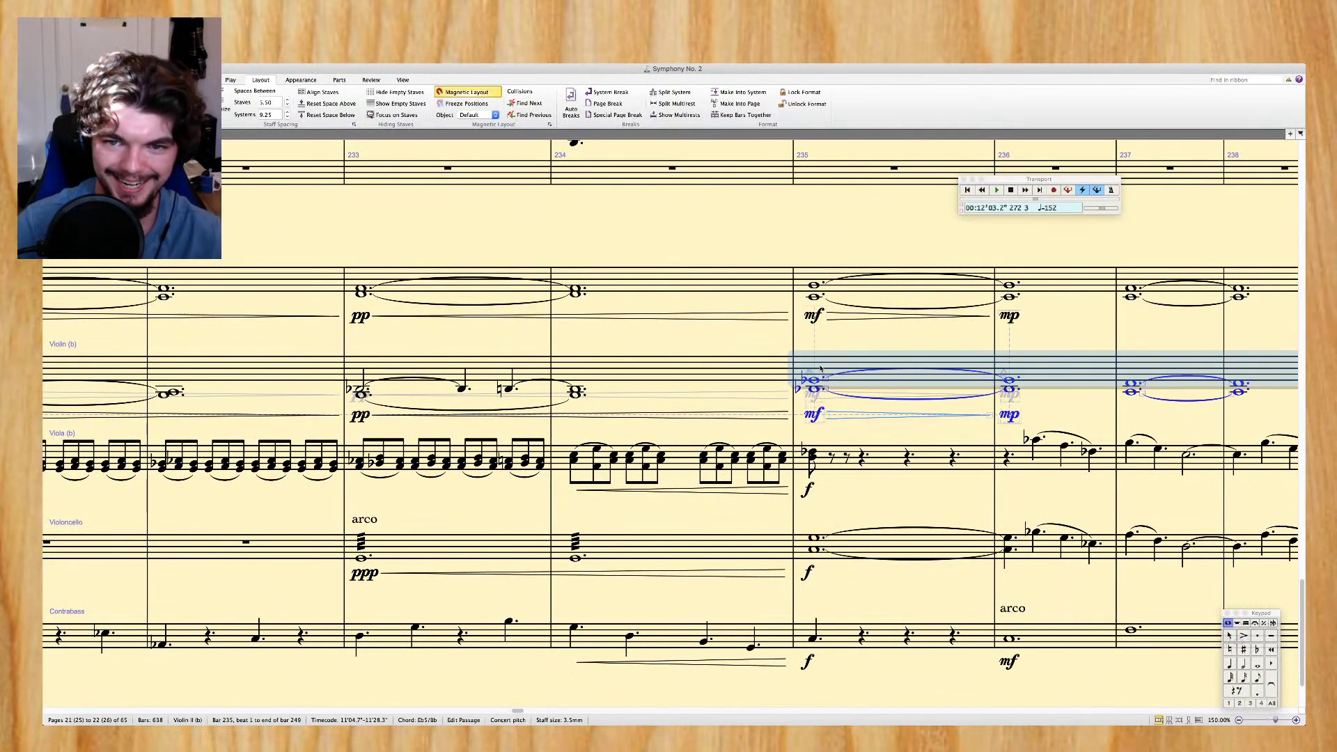
{"action": "scroll", "coordinate": [820, 369], "scroll_direction": "up", "scroll_amount": 15}
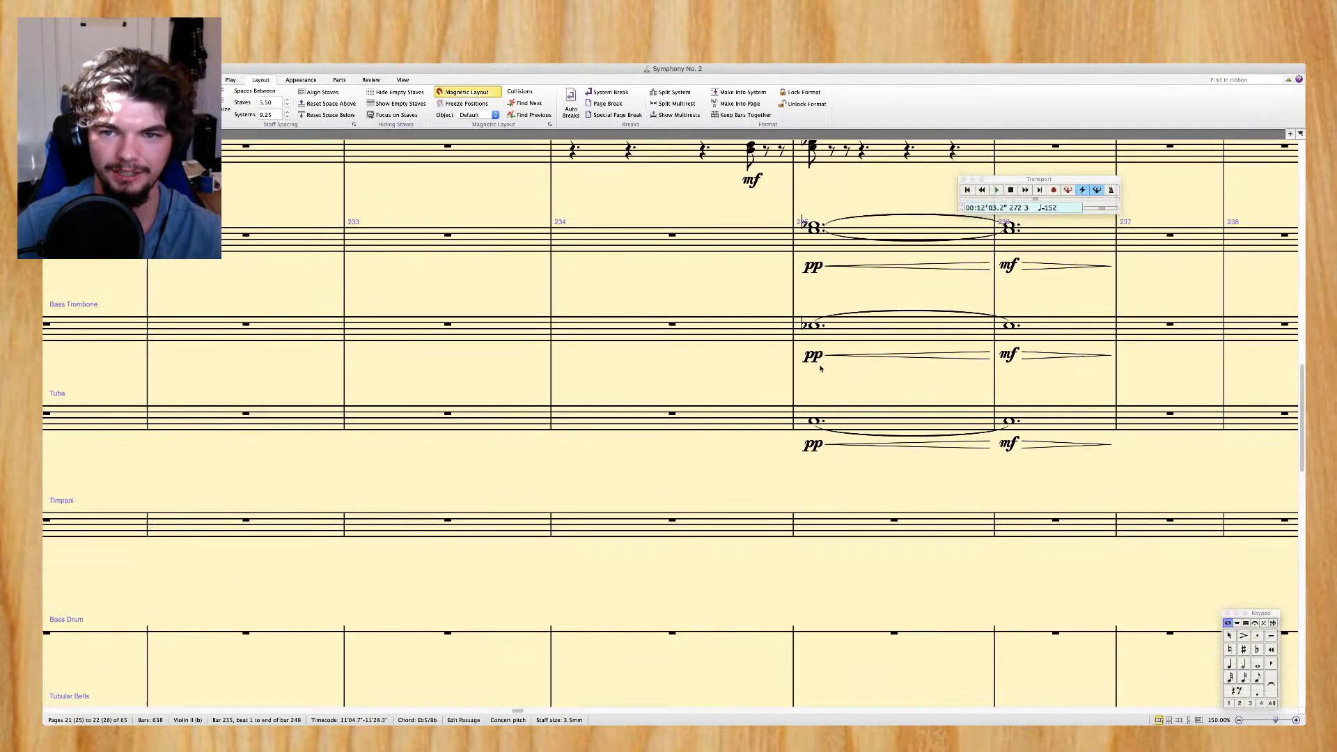
{"action": "left_click", "coordinate": [811, 315], "text": "alt"}
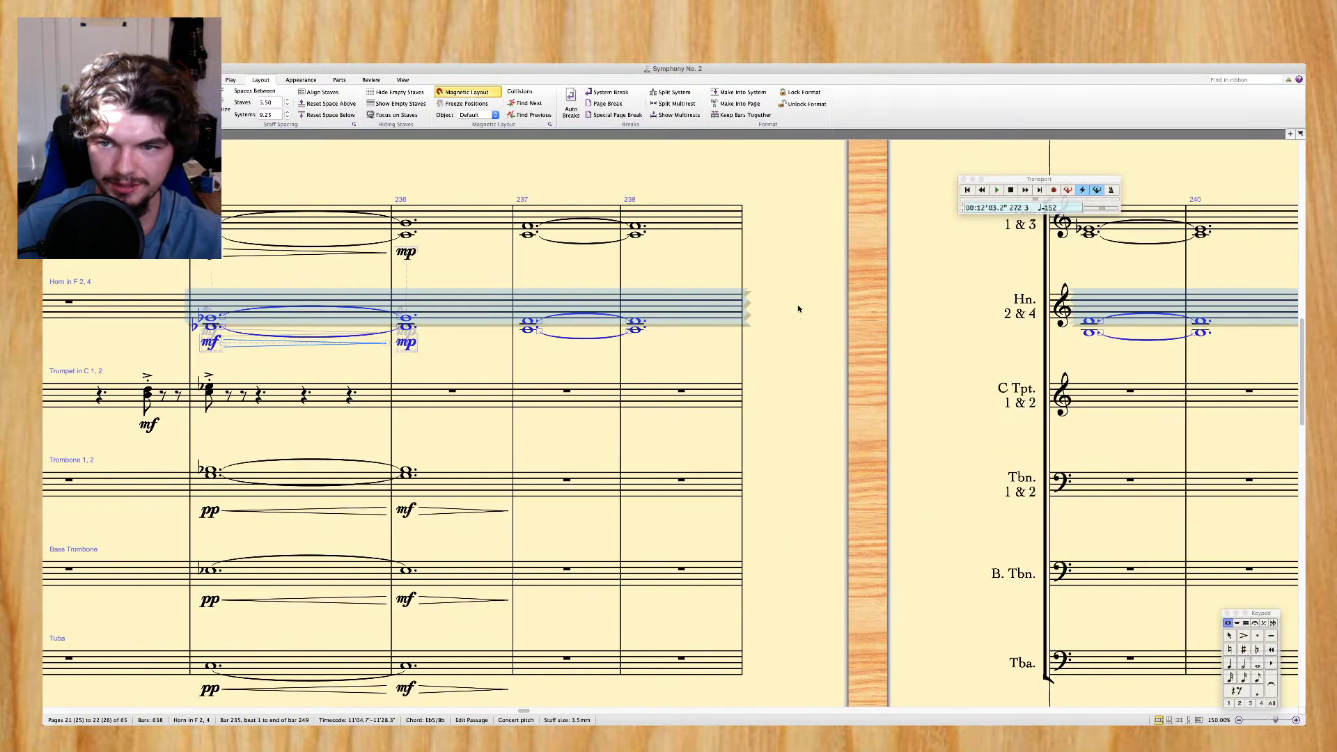
Check the doubled horn parts from bar 235 onward and play both horn staves back from bar 235
{"action": "scroll", "coordinate": [799, 308], "scroll_direction": "right", "scroll_amount": 10}
{"action": "scroll", "coordinate": [796, 309], "scroll_direction": "right", "scroll_amount": 3}
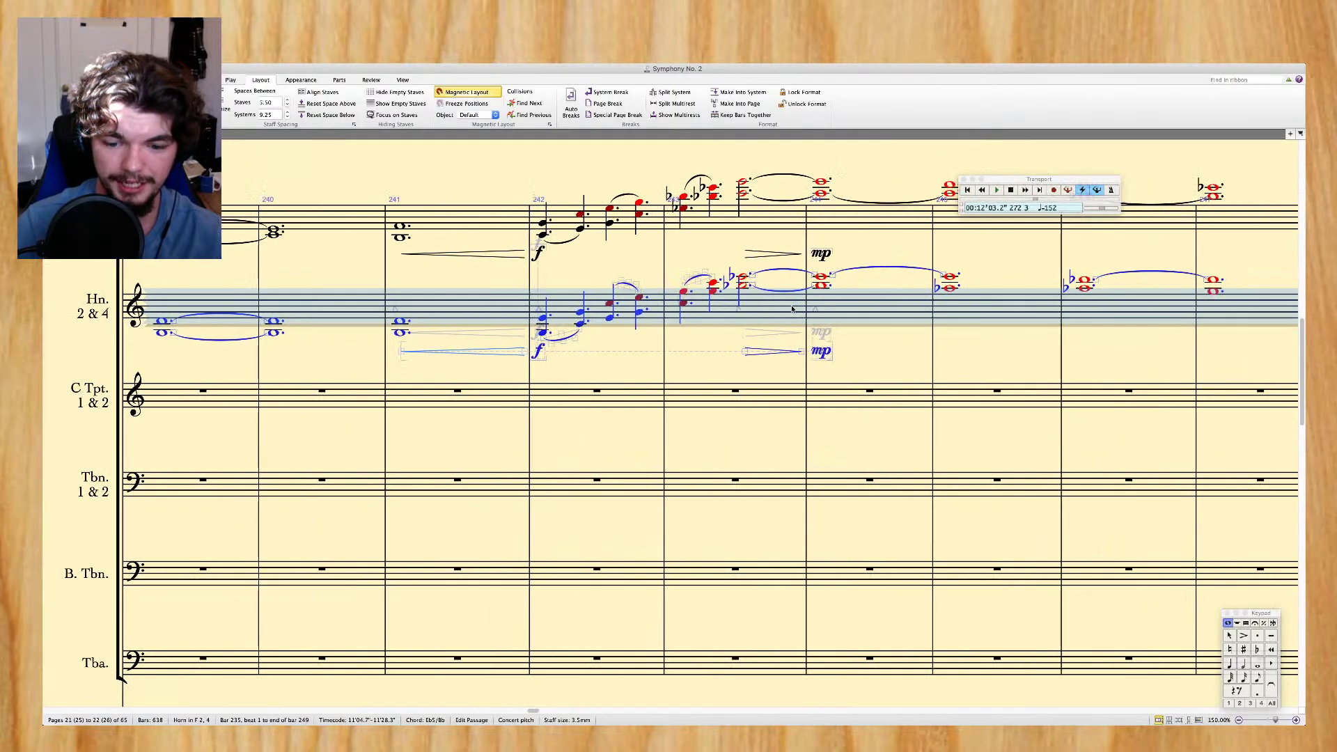
{"action": "scroll", "coordinate": [793, 309], "scroll_direction": "right", "scroll_amount": 4}
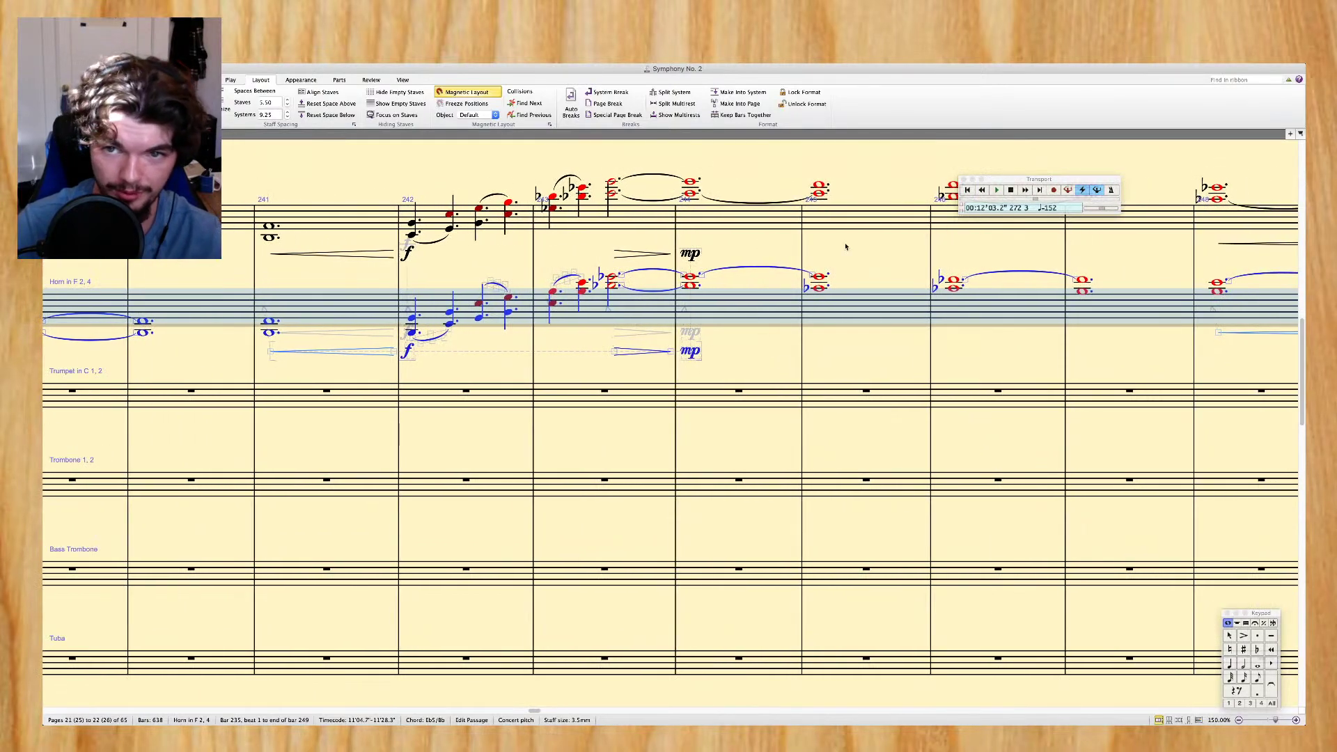
{"action": "scroll", "coordinate": [845, 246], "scroll_direction": "left", "scroll_amount": 20}
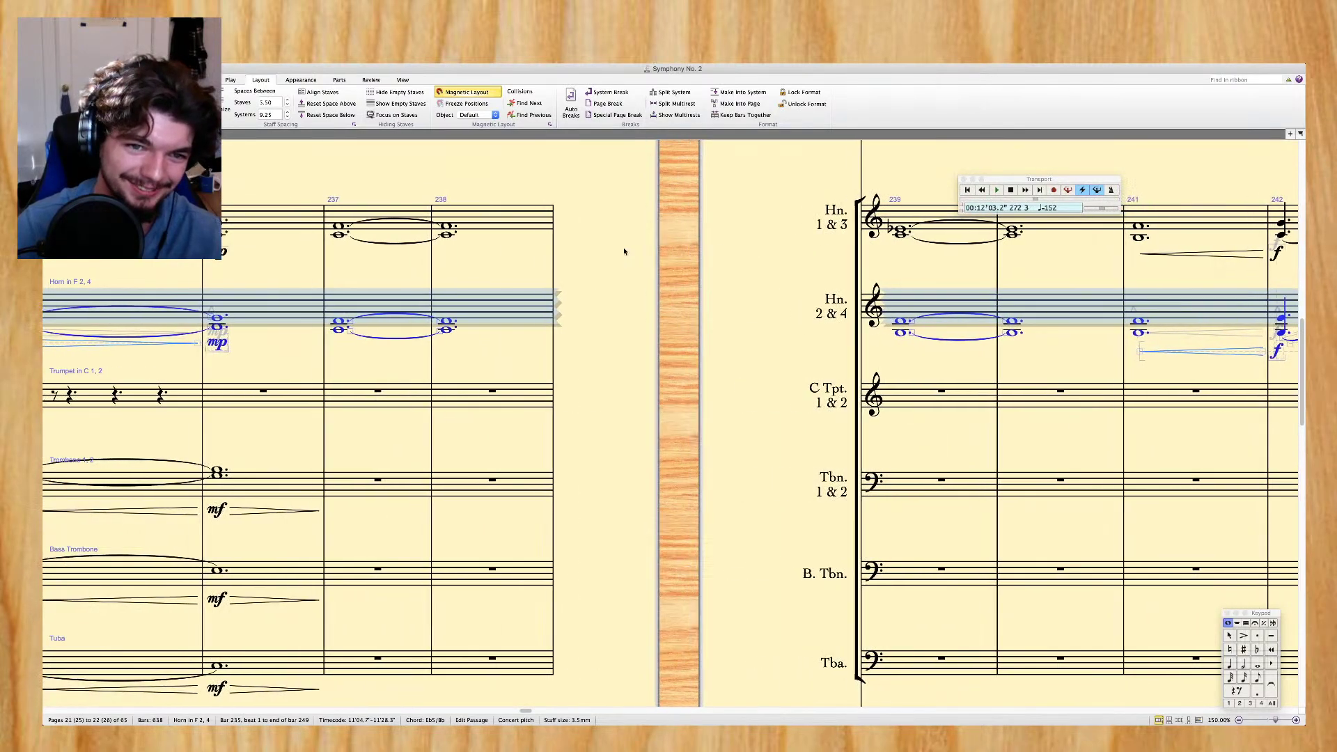
{"action": "key", "text": "Escape"}
{"action": "scroll", "coordinate": [625, 251], "scroll_direction": "left", "scroll_amount": 10}
{"action": "left_click", "coordinate": [610, 224]}
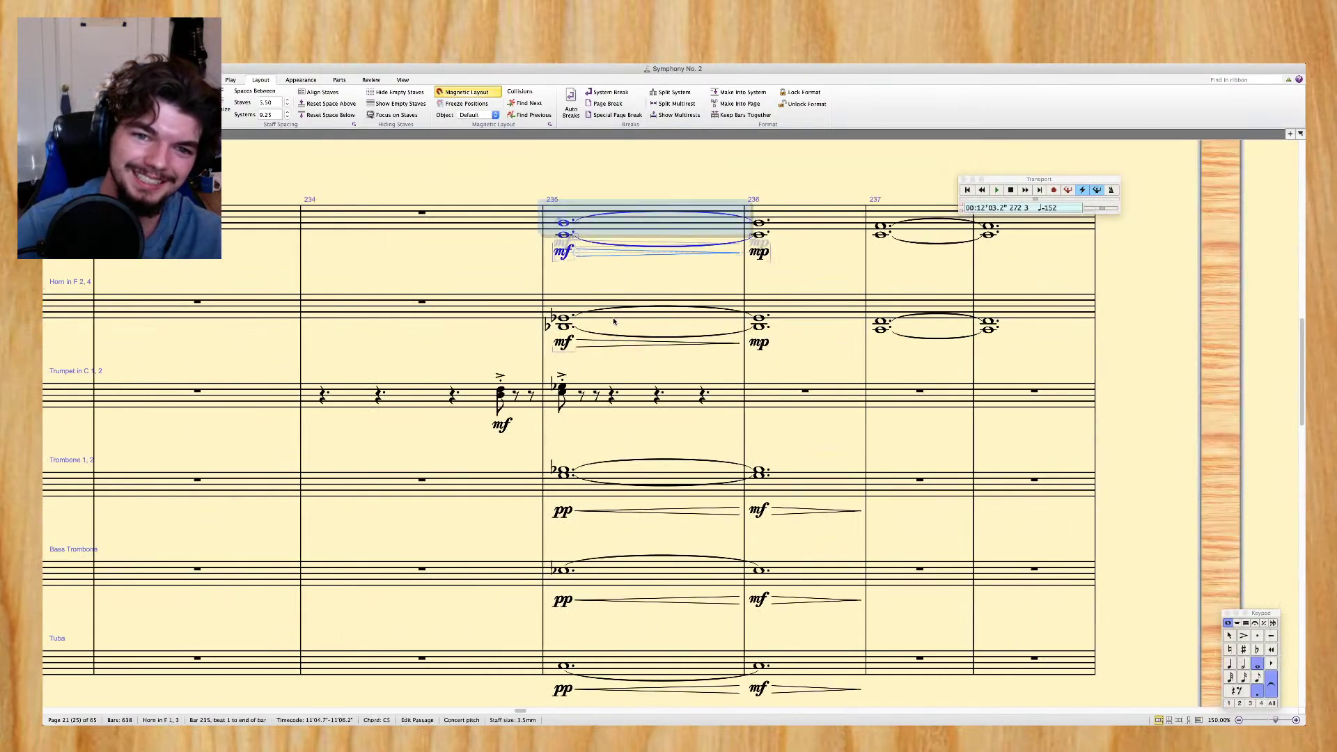
{"action": "left_click", "coordinate": [579, 304], "text": "shift"}
{"action": "key", "text": "super+minus"}
{"action": "key", "text": "p"}
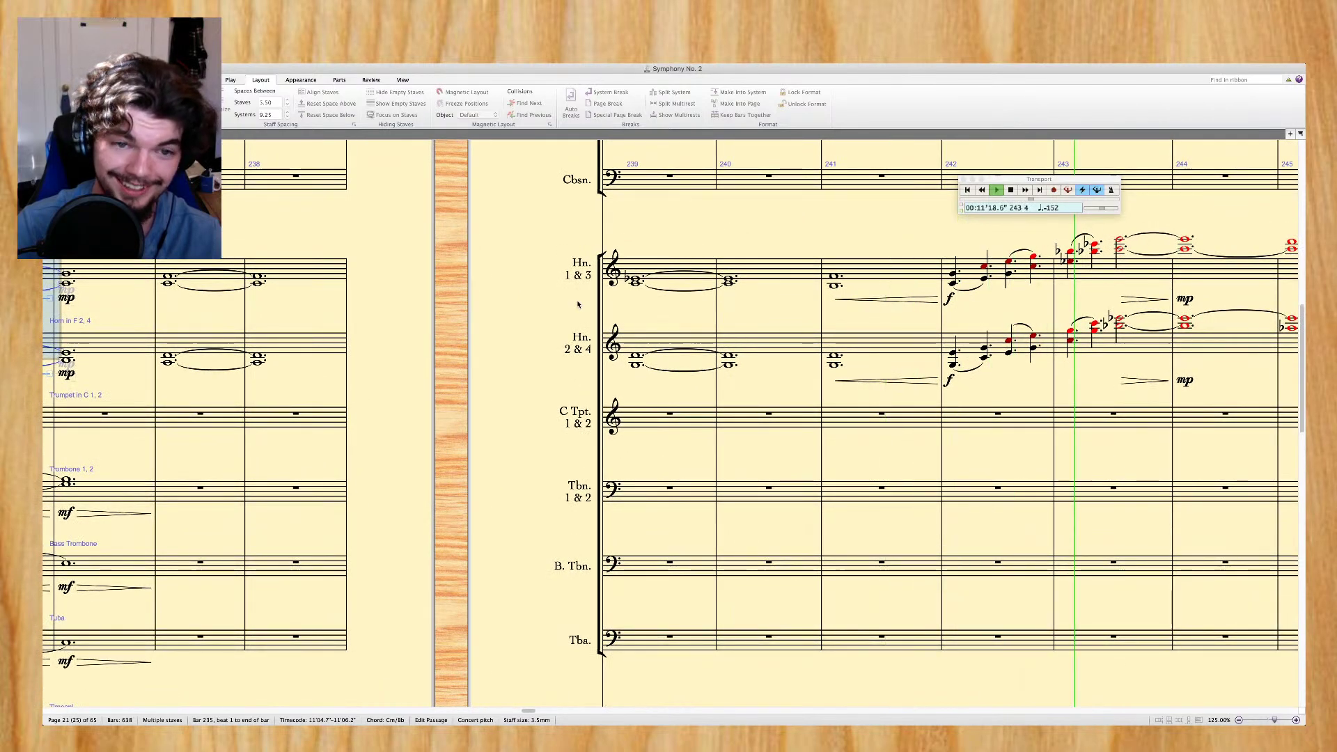
{"action": "key", "text": "space"}
{"action": "key", "text": "super+equal"}
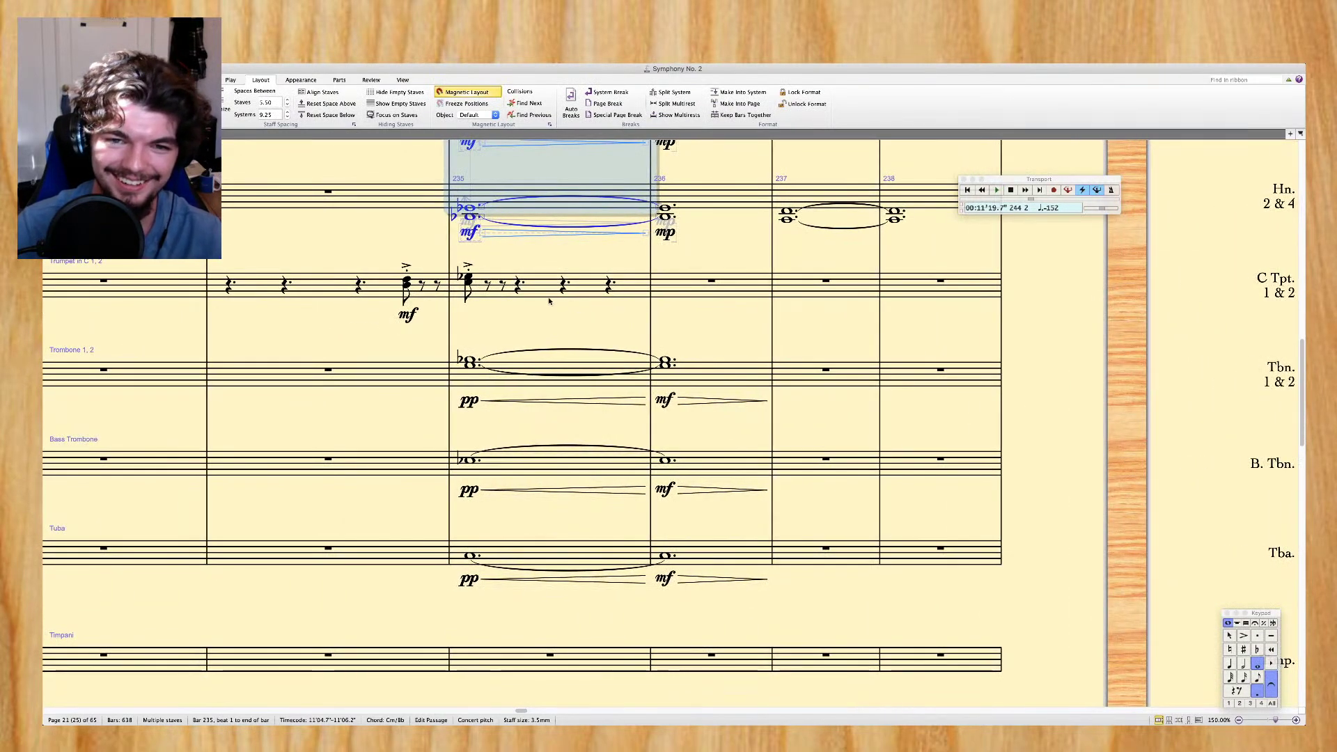
Repeat the trombone, bass trombone and tuba chord of bar 236 into bar 237 and delete the repeated dynamics and hairpins
{"action": "scroll", "coordinate": [673, 417], "scroll_direction": "down", "scroll_amount": 1}
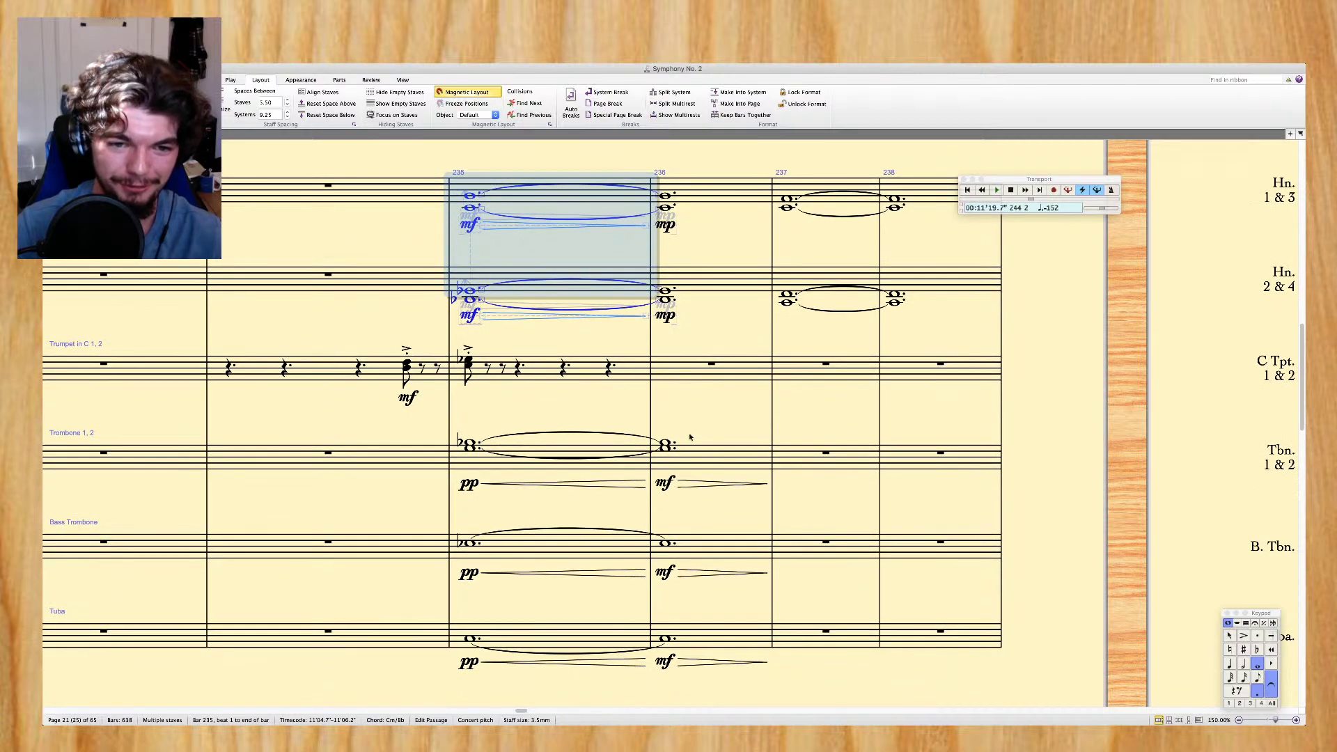
{"action": "left_click", "coordinate": [689, 460]}
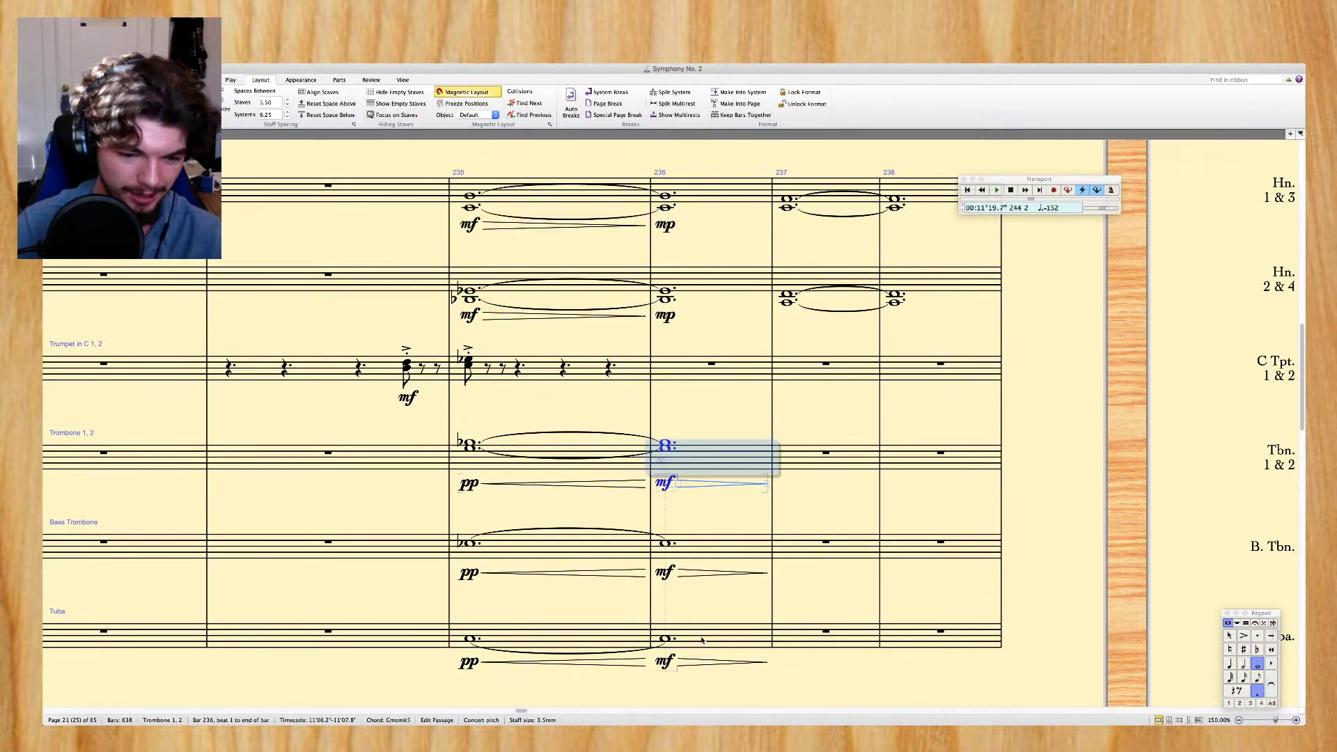
{"action": "left_click", "coordinate": [704, 641], "text": "shift"}
{"action": "key", "text": "r"}
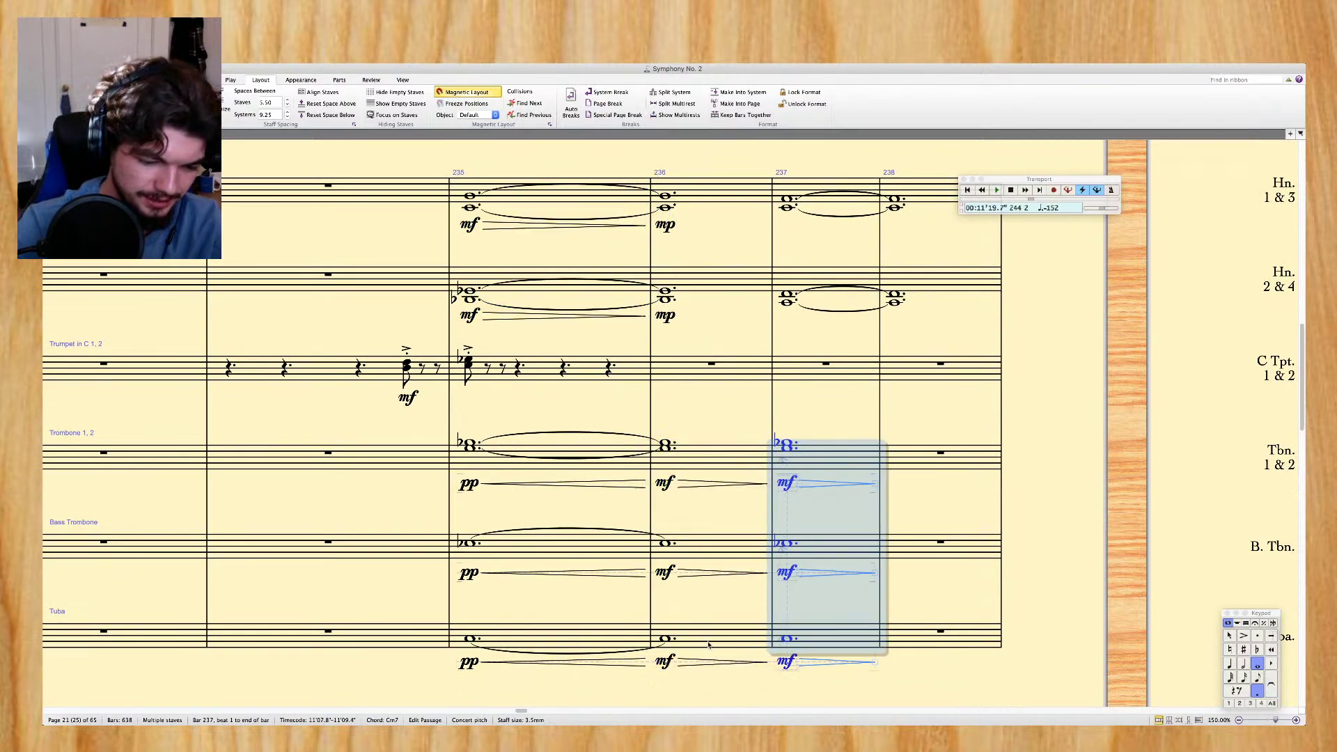
{"action": "key", "text": "super+shift+alt+d"}
{"action": "key", "text": "Delete"}
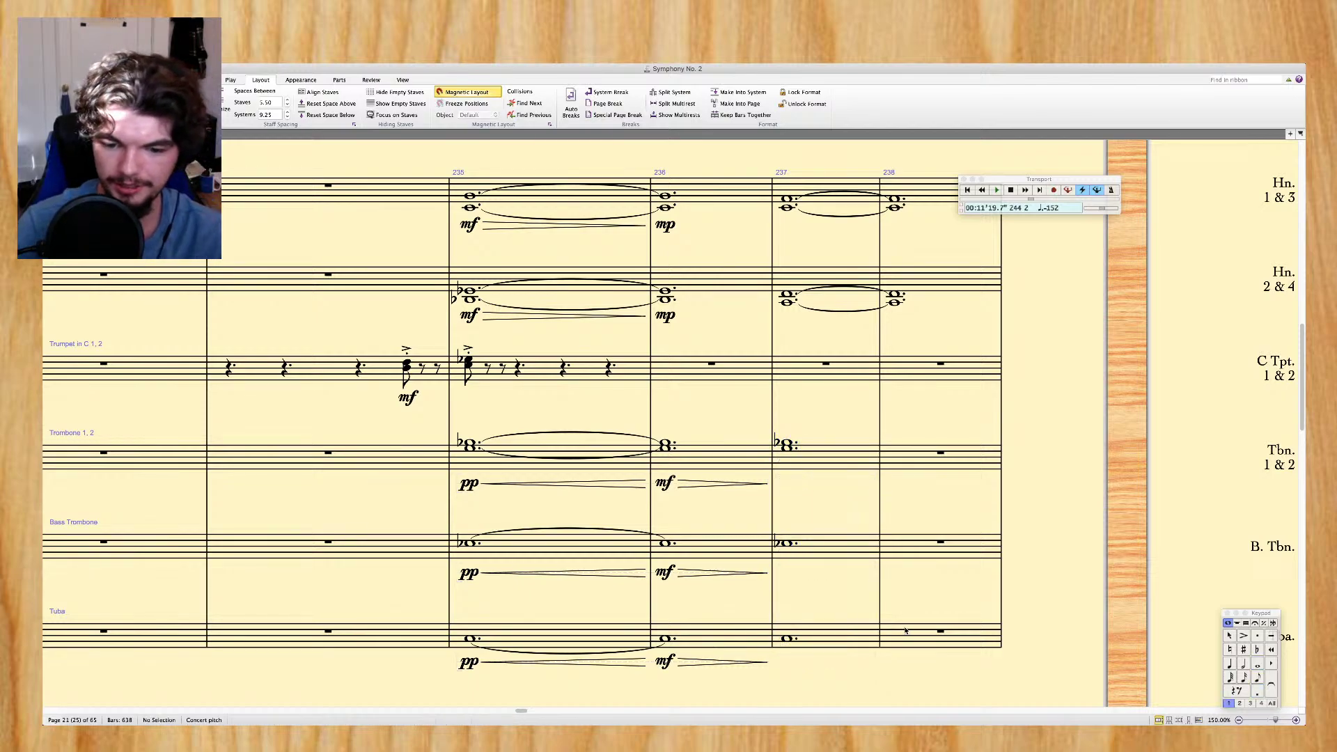
Copy the contrabass line from bar 236 to the end of bar 251 into the tuba staff, starting at bar 236
{"action": "scroll", "coordinate": [906, 632], "scroll_direction": "right", "scroll_amount": 1}
{"action": "scroll", "coordinate": [906, 632], "scroll_direction": "right", "scroll_amount": 2}
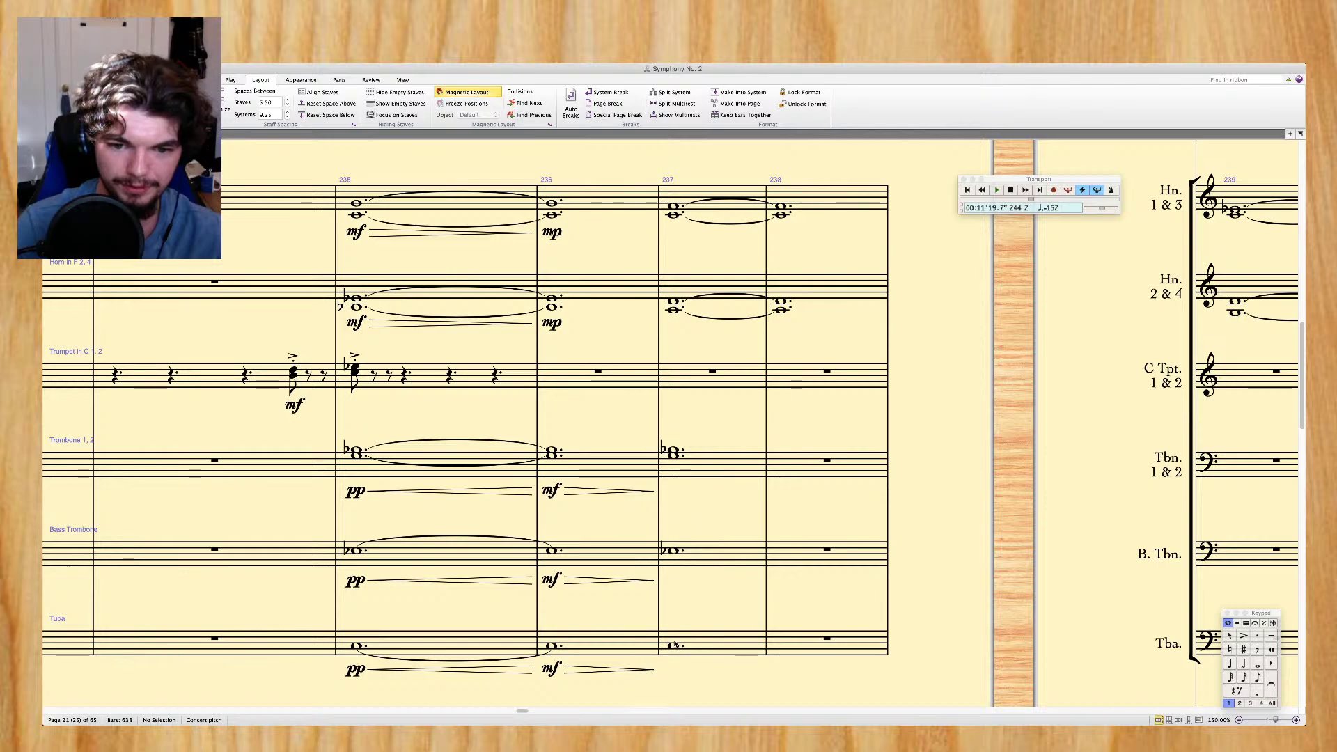
{"action": "left_click", "coordinate": [675, 646]}
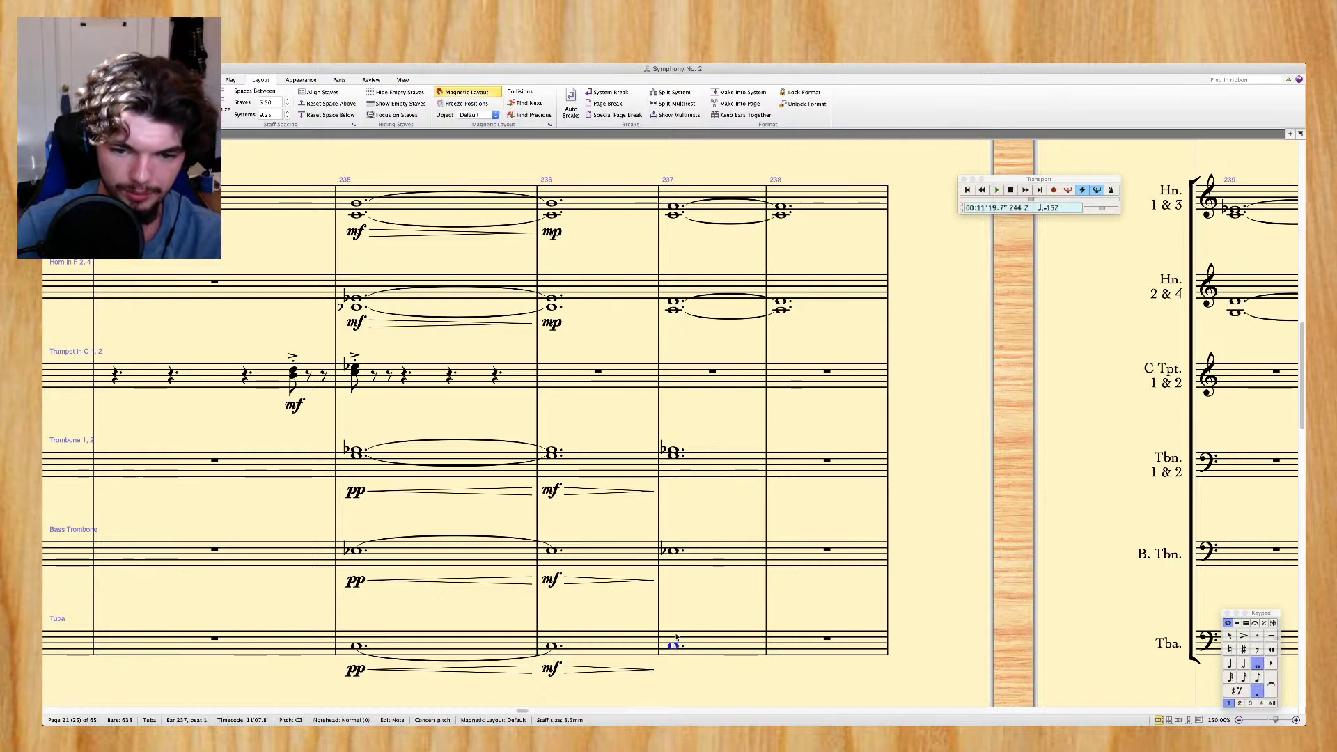
{"action": "scroll", "coordinate": [674, 646], "scroll_direction": "down", "scroll_amount": 10}
{"action": "left_click", "coordinate": [633, 539]}
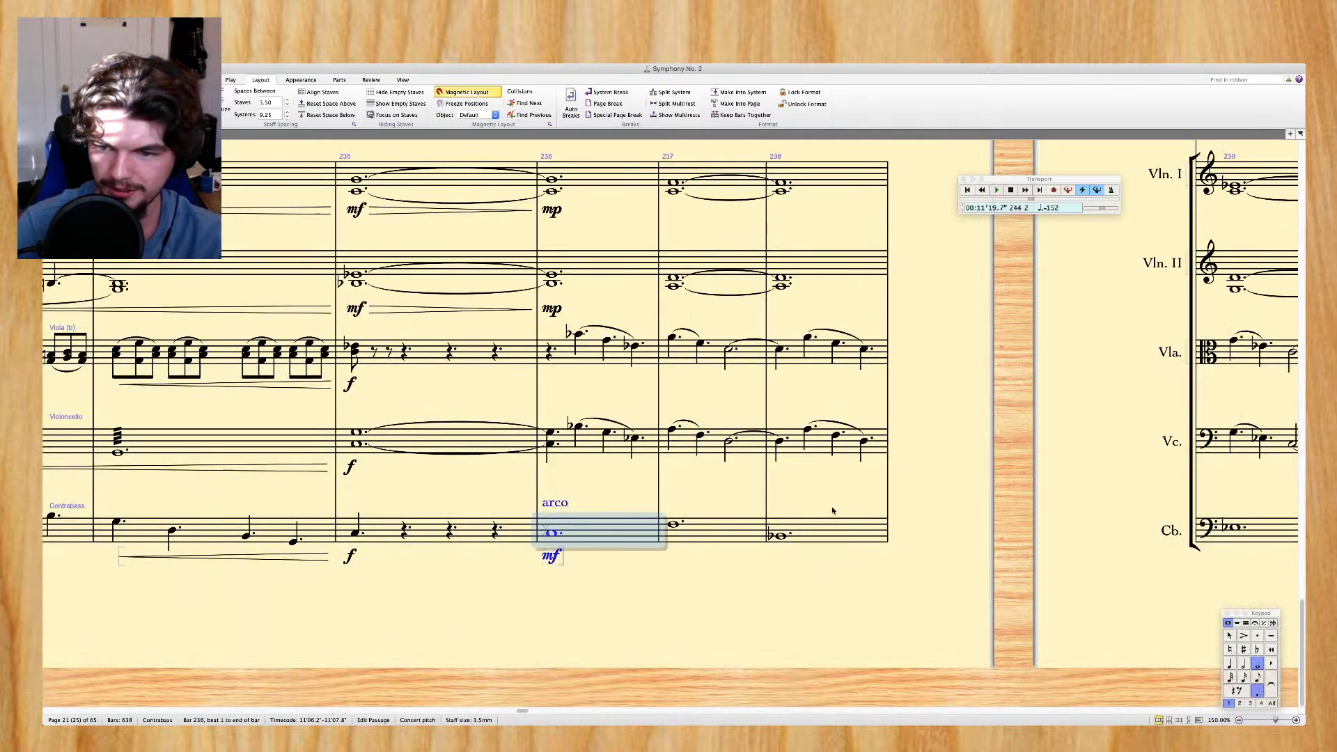
{"action": "scroll", "coordinate": [832, 508], "scroll_direction": "right", "scroll_amount": 10}
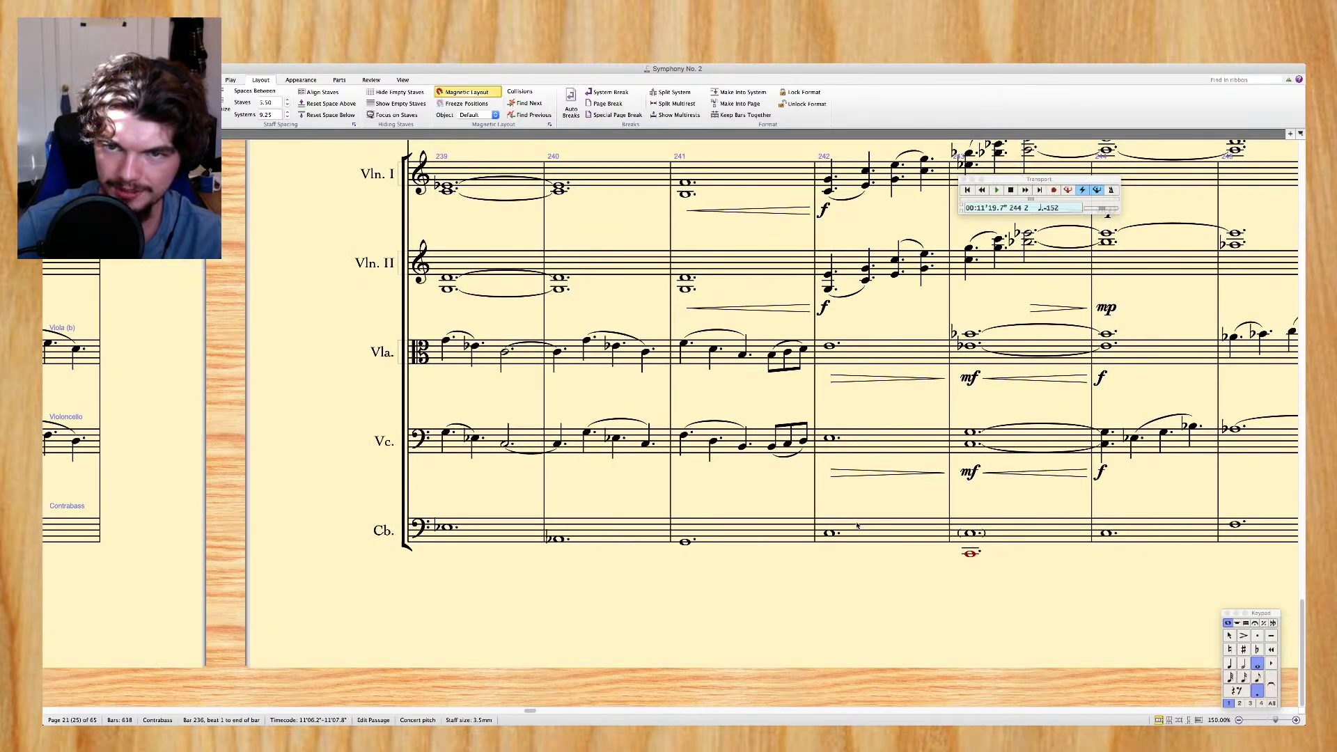
{"action": "left_click", "coordinate": [858, 526], "text": "shift"}
{"action": "scroll", "coordinate": [858, 526], "scroll_direction": "right", "scroll_amount": 5}
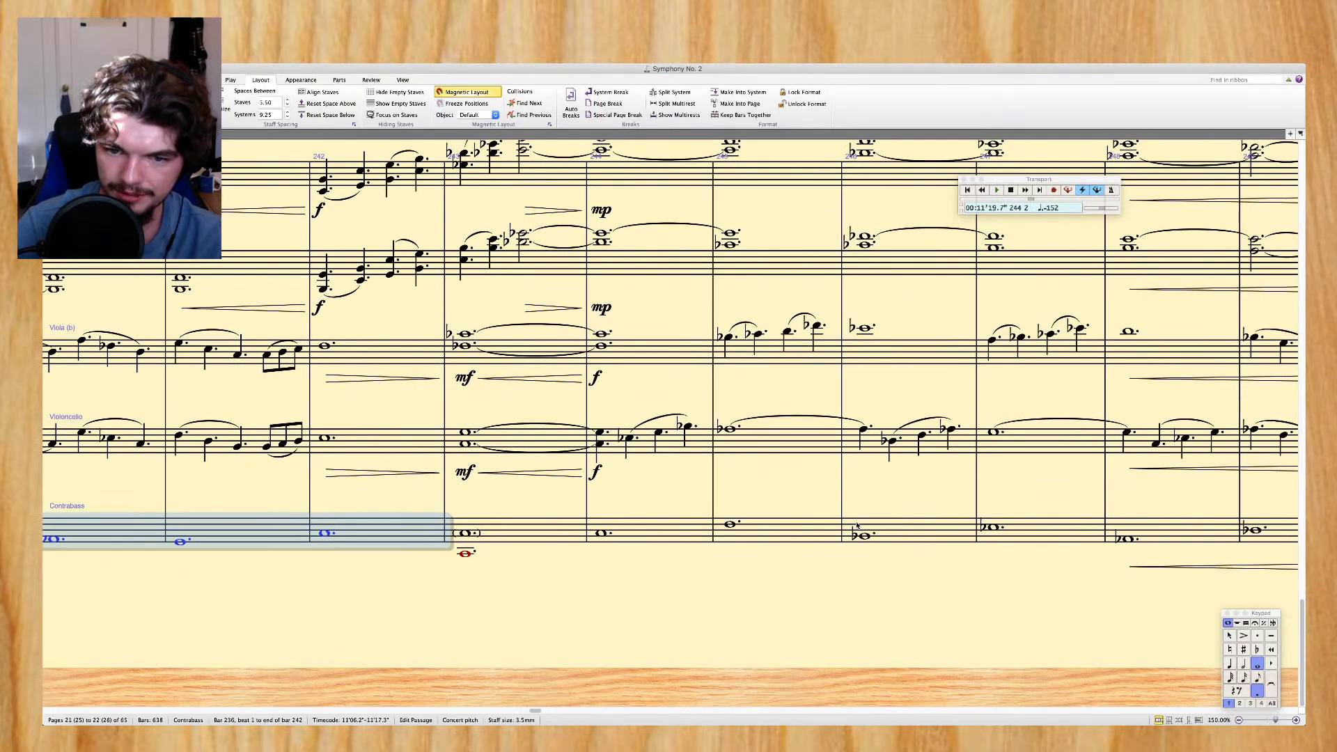
{"action": "scroll", "coordinate": [858, 526], "scroll_direction": "right", "scroll_amount": 5}
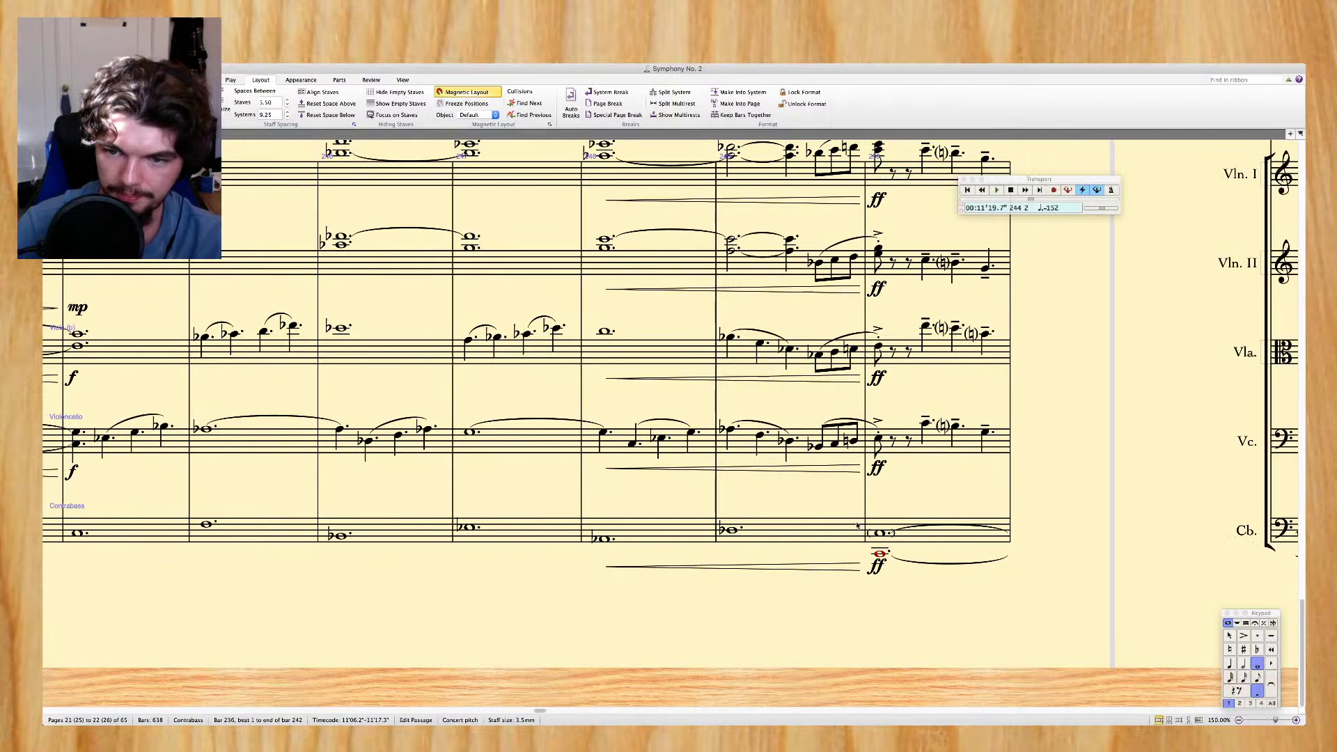
{"action": "scroll", "coordinate": [857, 526], "scroll_direction": "right", "scroll_amount": 4}
{"action": "left_click", "coordinate": [956, 529], "text": "shift"}
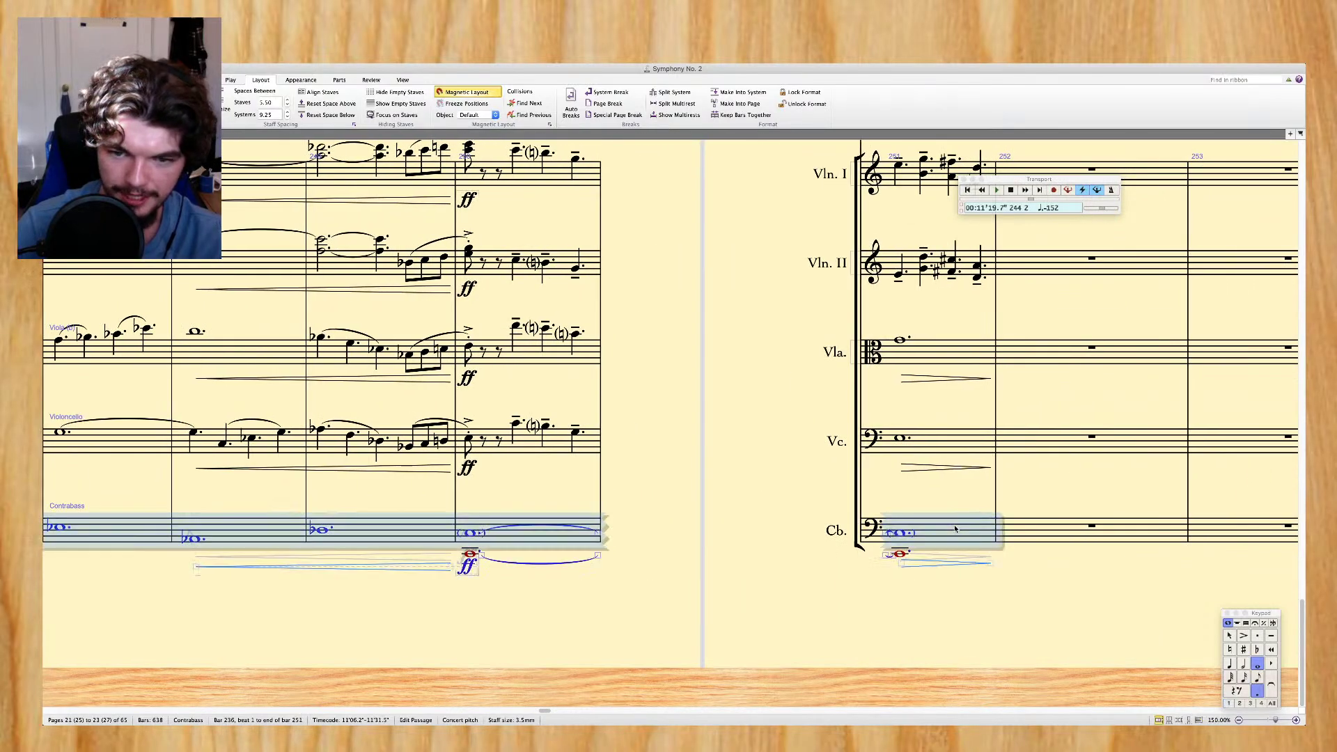
{"action": "scroll", "coordinate": [956, 530], "scroll_direction": "left", "scroll_amount": 4}
{"action": "scroll", "coordinate": [956, 529], "scroll_direction": "up", "scroll_amount": 2}
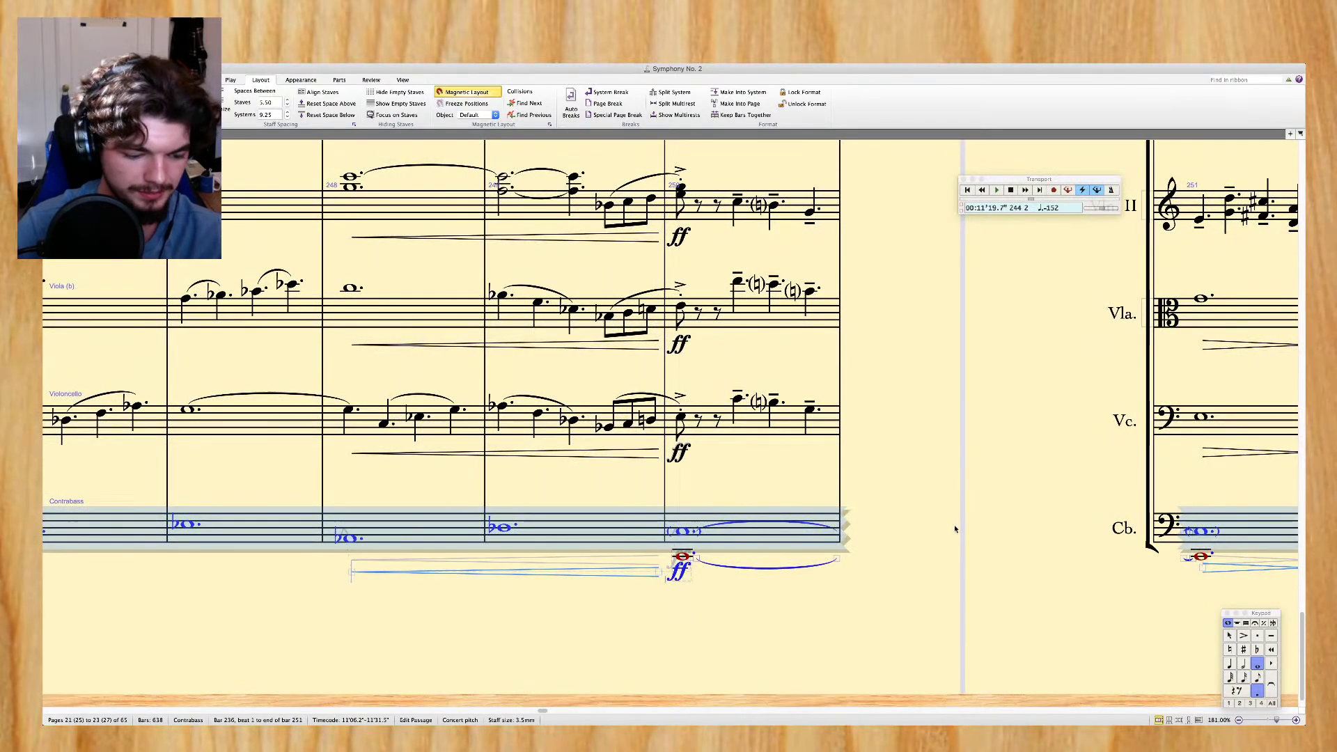
{"action": "scroll", "coordinate": [955, 529], "scroll_direction": "left", "scroll_amount": 10}
{"action": "scroll", "coordinate": [510, 471], "scroll_direction": "left", "scroll_amount": 6}
{"action": "scroll", "coordinate": [510, 471], "scroll_direction": "up", "scroll_amount": 5}
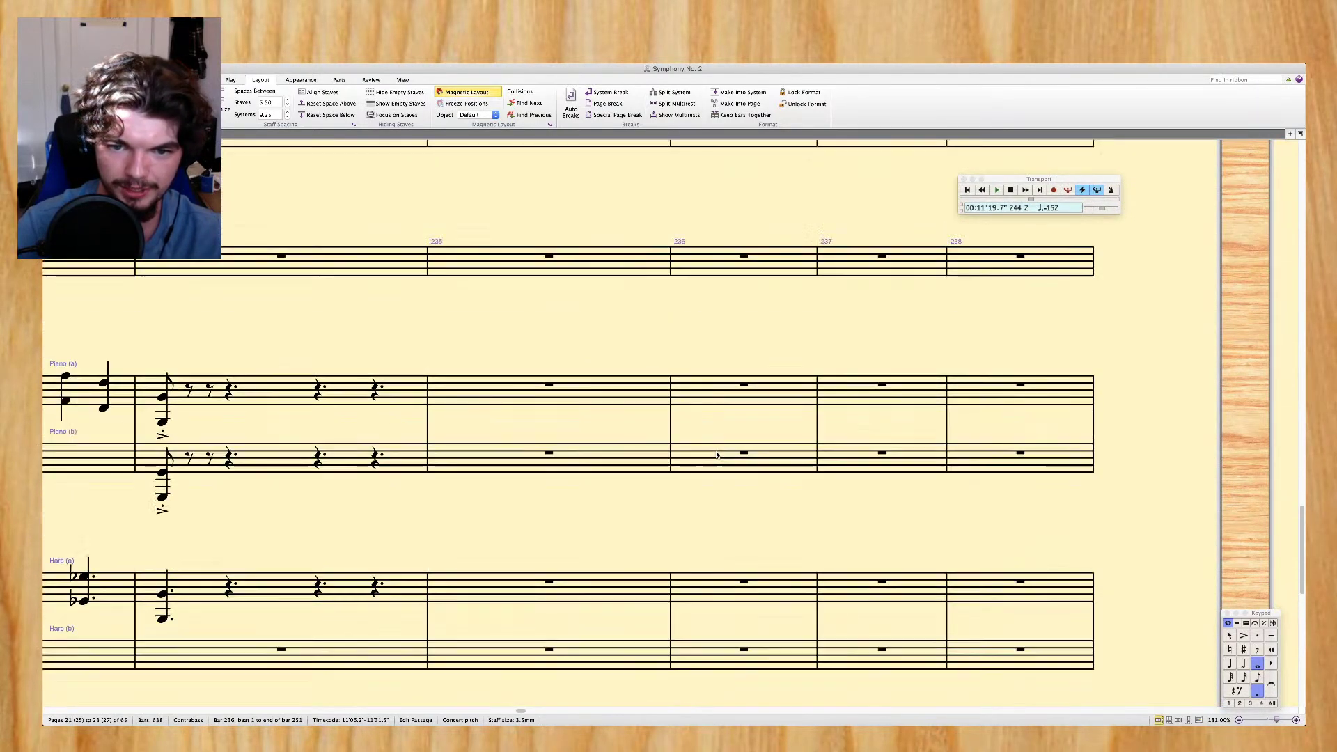
{"action": "scroll", "coordinate": [717, 455], "scroll_direction": "up", "scroll_amount": 8}
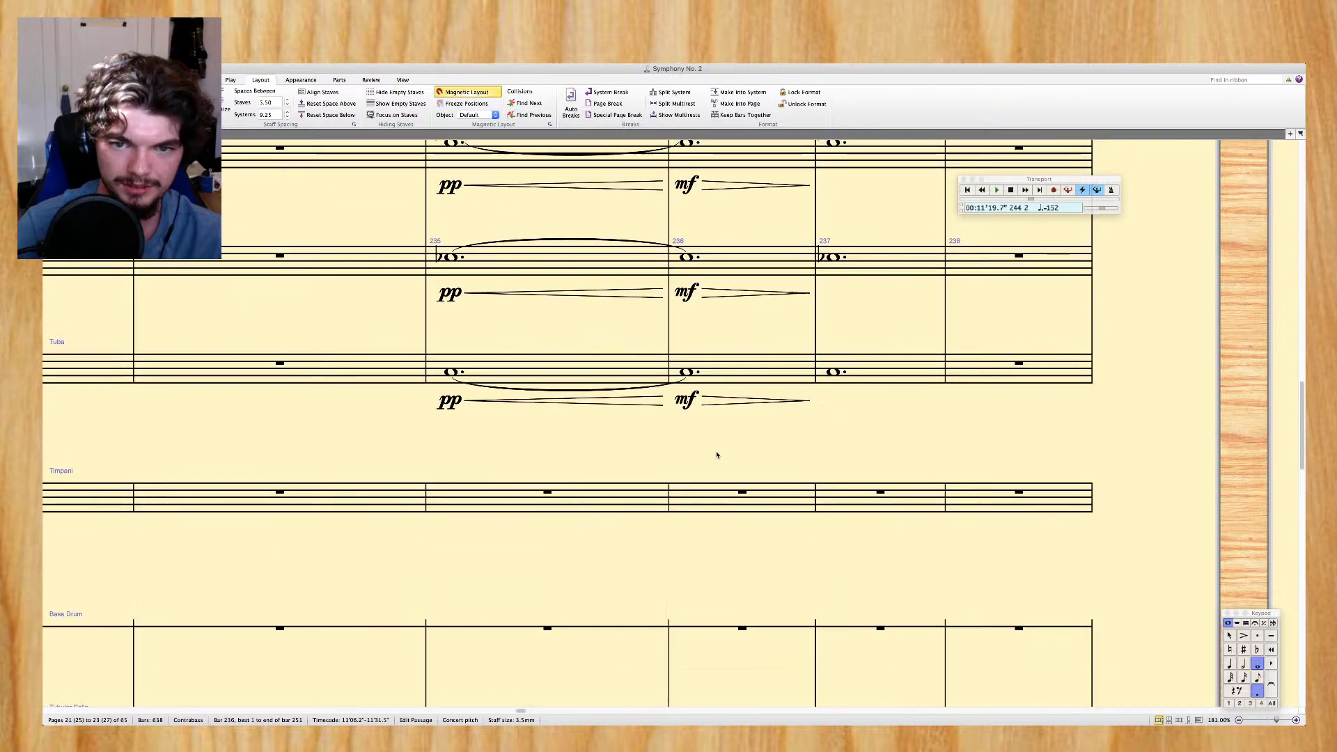
{"action": "left_click", "coordinate": [716, 371]}
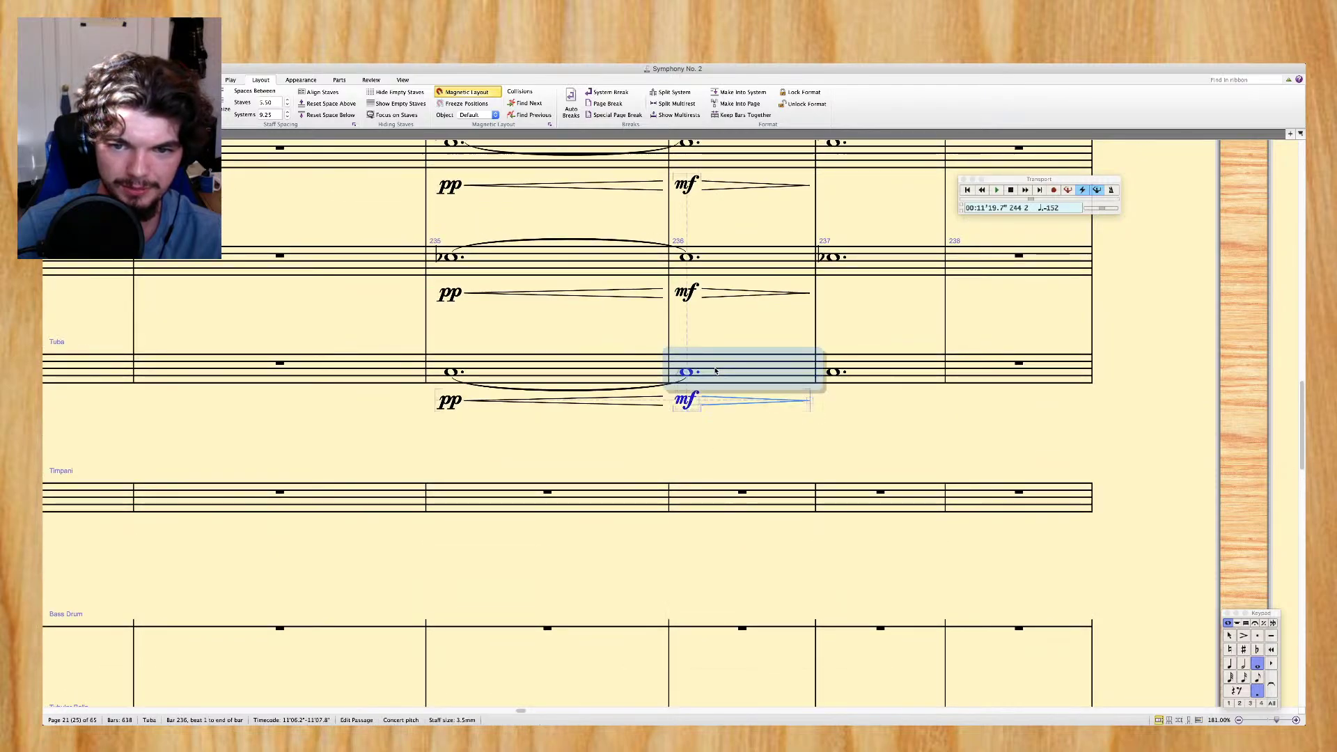
{"action": "key", "text": "shift+Right"}
{"action": "key", "text": "shift+Right"}
{"action": "key", "text": "shift+Right"}
{"action": "key", "text": "shift+Right"}
{"action": "key", "text": "shift+Right"}
{"action": "key", "text": "shift+Right"}
{"action": "key", "text": "shift+Right"}
{"action": "key", "text": "shift+Right"}
{"action": "key", "text": "shift+Right"}
{"action": "key", "text": "shift+Right"}
{"action": "key", "text": "shift+Right"}
{"action": "key", "text": "shift+Right"}
{"action": "key", "text": "shift+Right"}
{"action": "key", "text": "shift+Right"}
{"action": "key", "text": "shift+Right"}
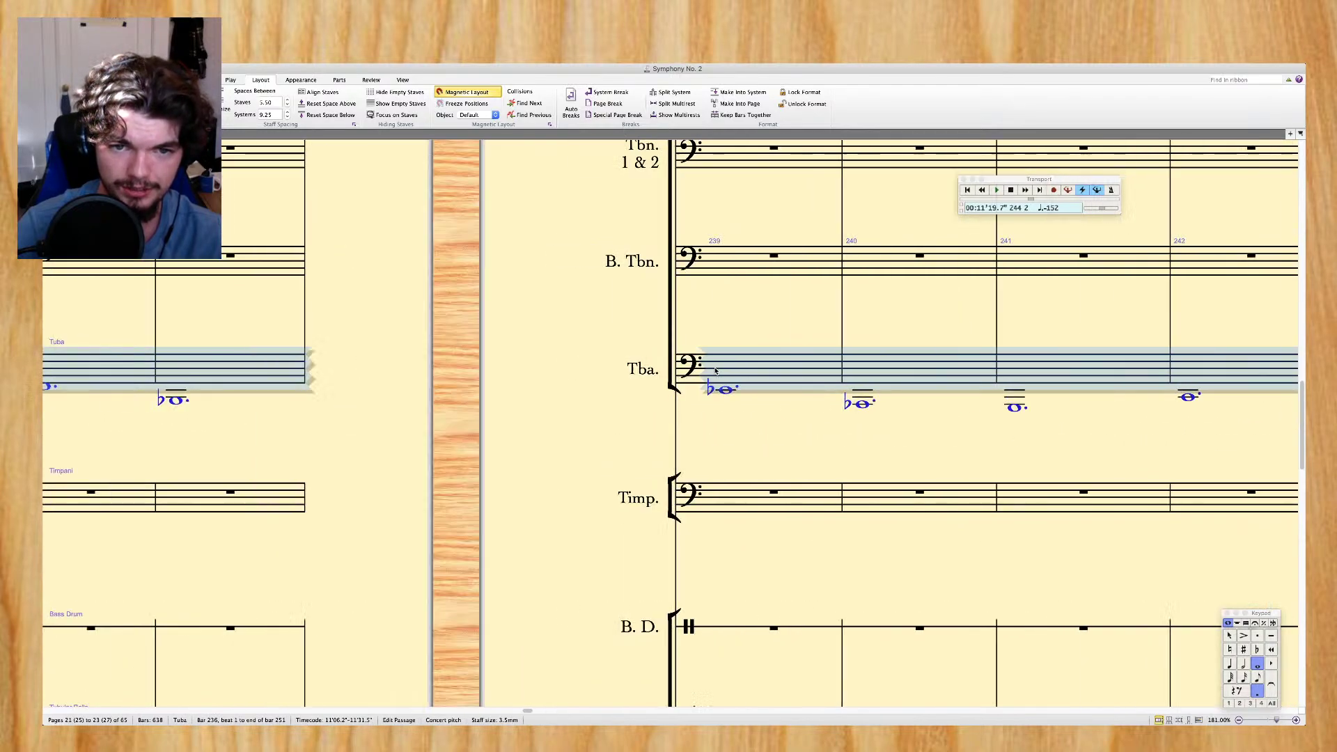
Delete the copied "arco" marking above the tuba staff at bar 236
{"action": "left_click", "coordinate": [710, 414]}
{"action": "left_click", "coordinate": [712, 371]}
{"action": "left_click", "coordinate": [644, 339]}
{"action": "key", "text": "Delete"}
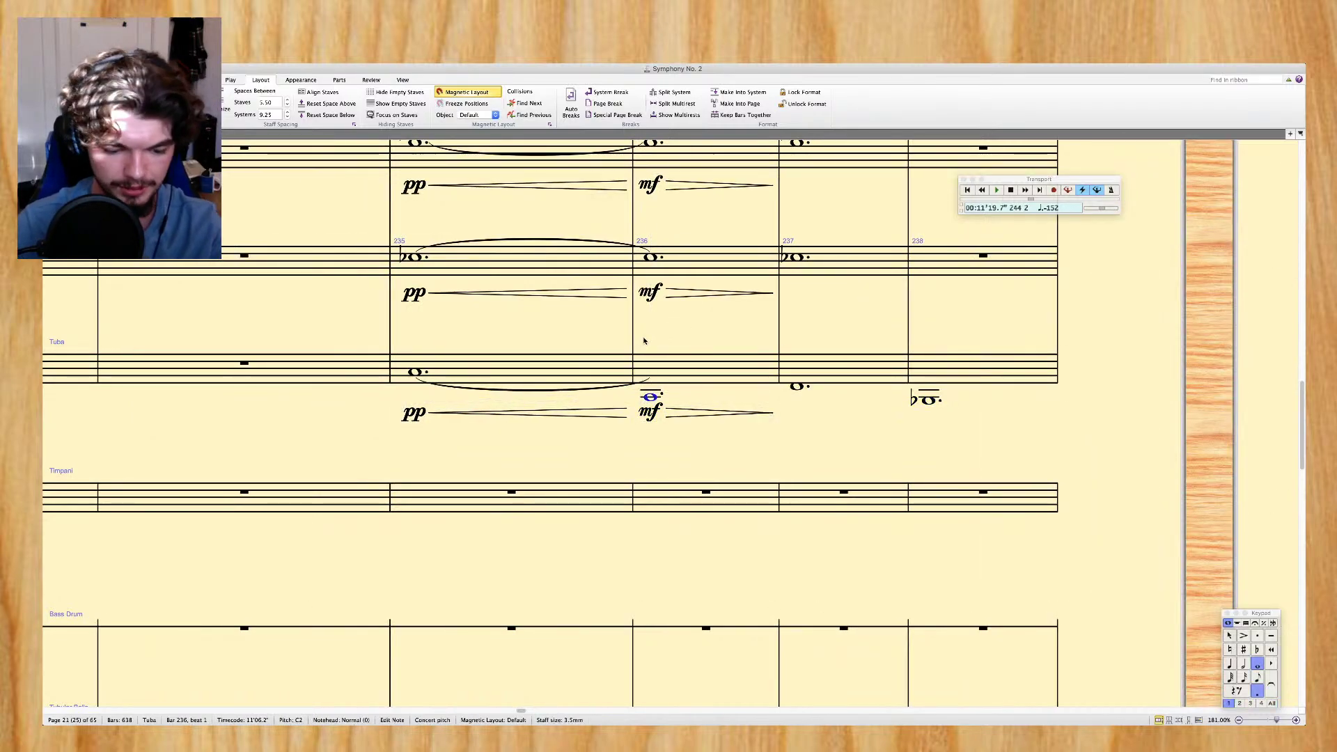
Delete the lower octave notes in the tuba at bars 243 and 250, and remove the parentheses around the remaining notes
{"action": "key", "text": "super+minus"}
{"action": "scroll", "coordinate": [689, 346], "scroll_direction": "right", "scroll_amount": 5}
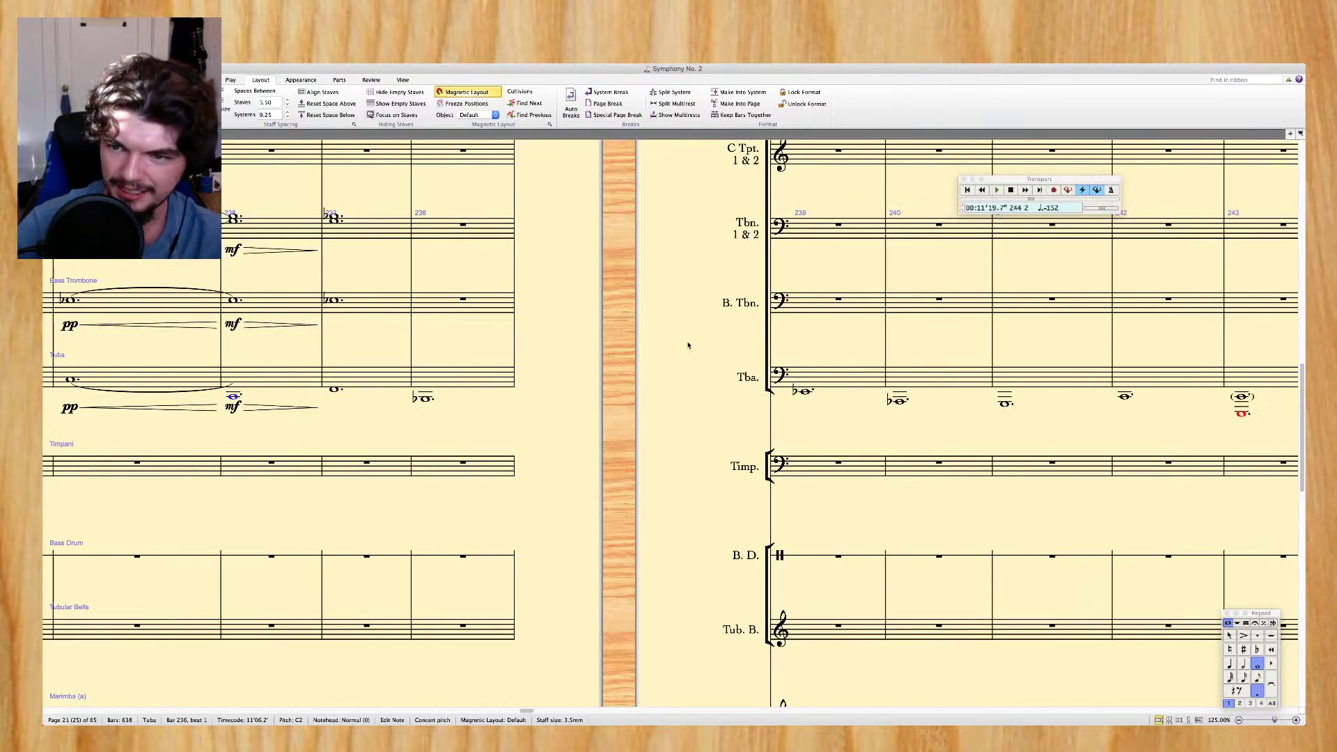
{"action": "left_click", "coordinate": [975, 399]}
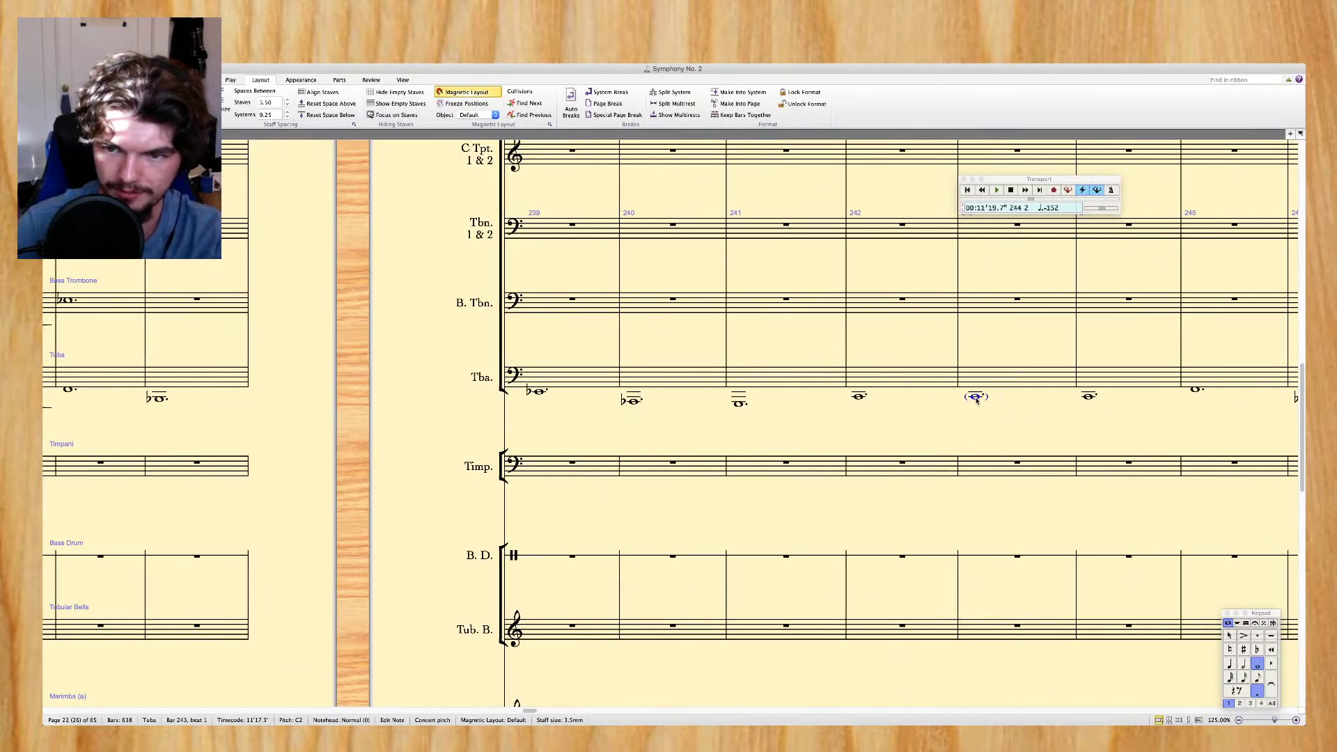
{"action": "scroll", "coordinate": [978, 399], "scroll_direction": "right", "scroll_amount": 4}
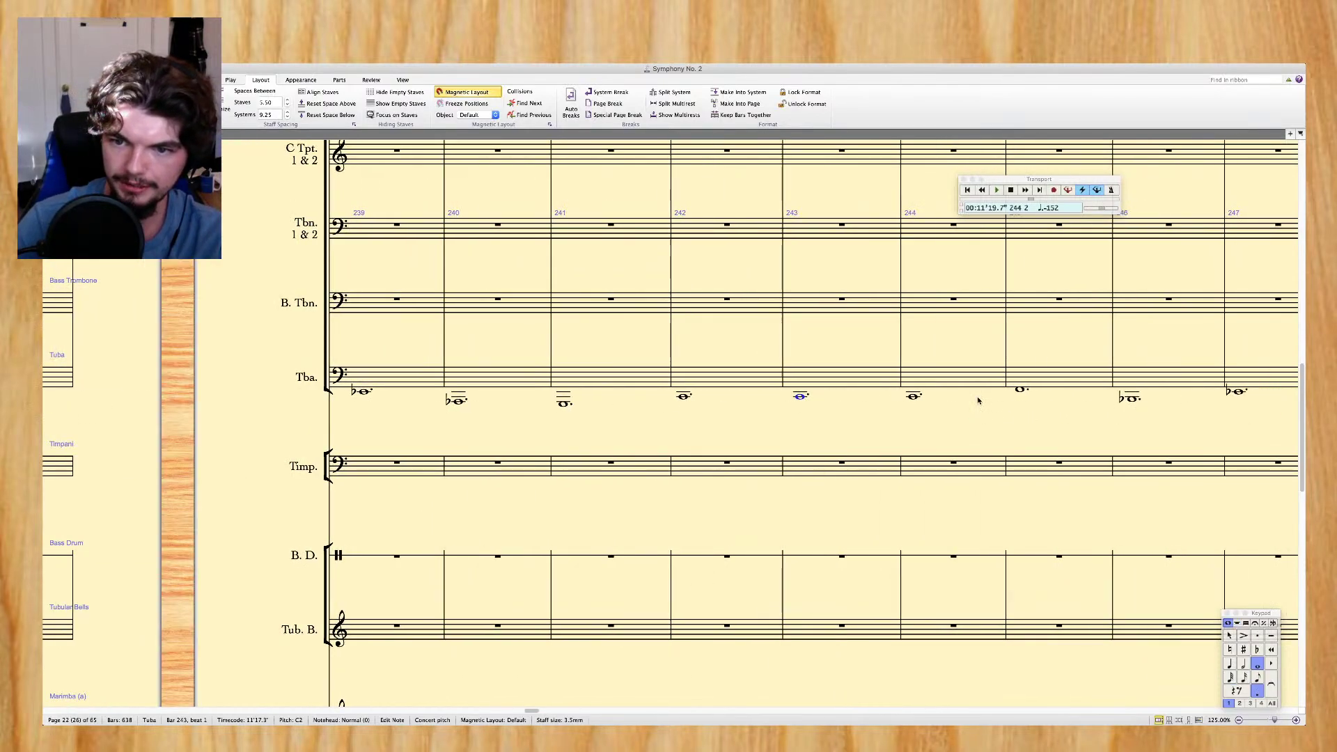
{"action": "scroll", "coordinate": [978, 399], "scroll_direction": "right", "scroll_amount": 2}
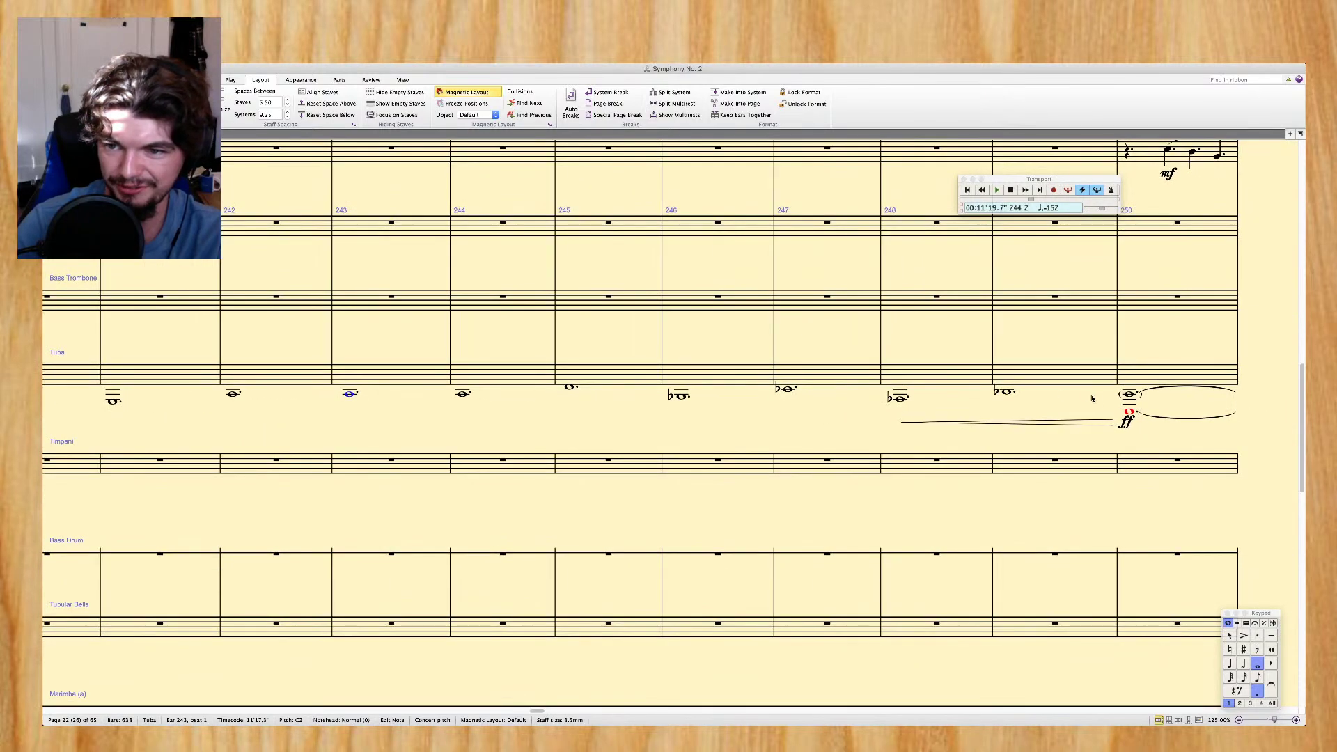
{"action": "left_click", "coordinate": [1127, 400]}
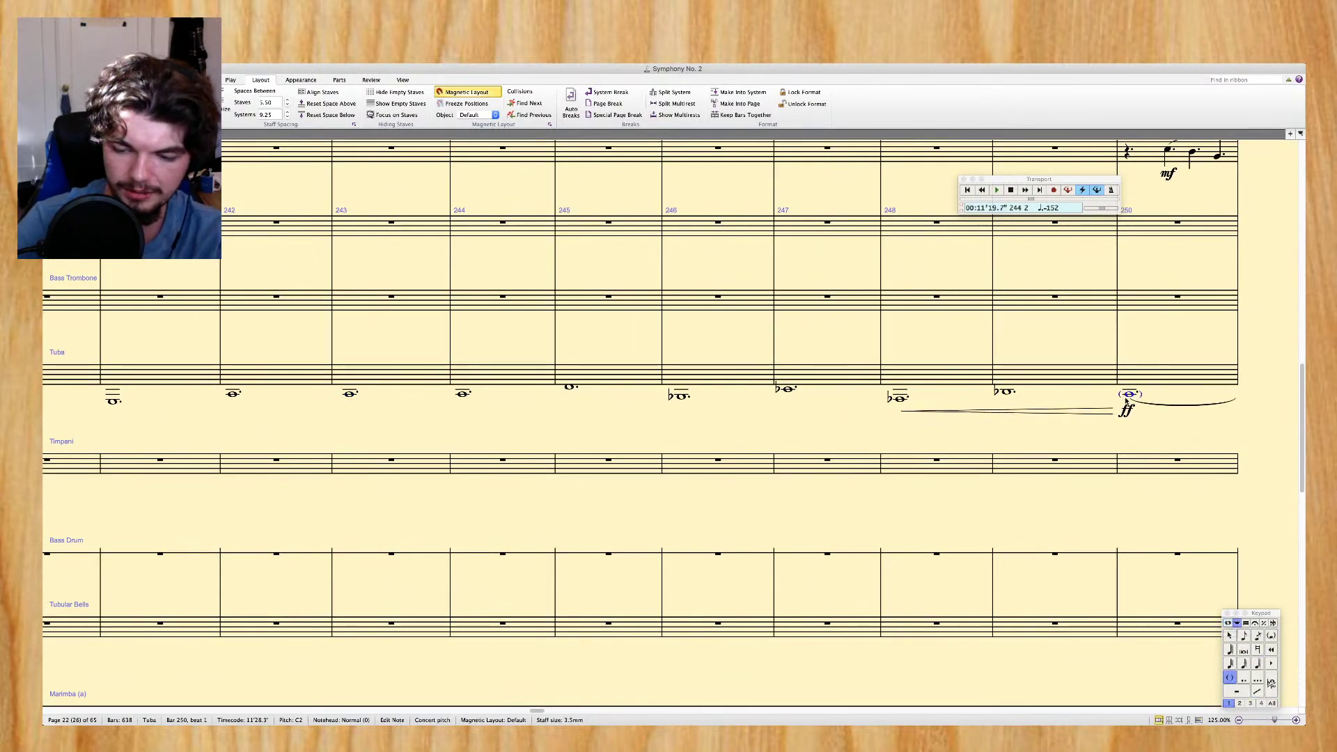
Clear the music in the trombone, bass trombone and tuba staves from bar 252 through bar 261
{"action": "scroll", "coordinate": [1127, 399], "scroll_direction": "right", "scroll_amount": 7}
{"action": "scroll", "coordinate": [1128, 401], "scroll_direction": "right", "scroll_amount": 2}
{"action": "scroll", "coordinate": [1127, 400], "scroll_direction": "up", "scroll_amount": 1}
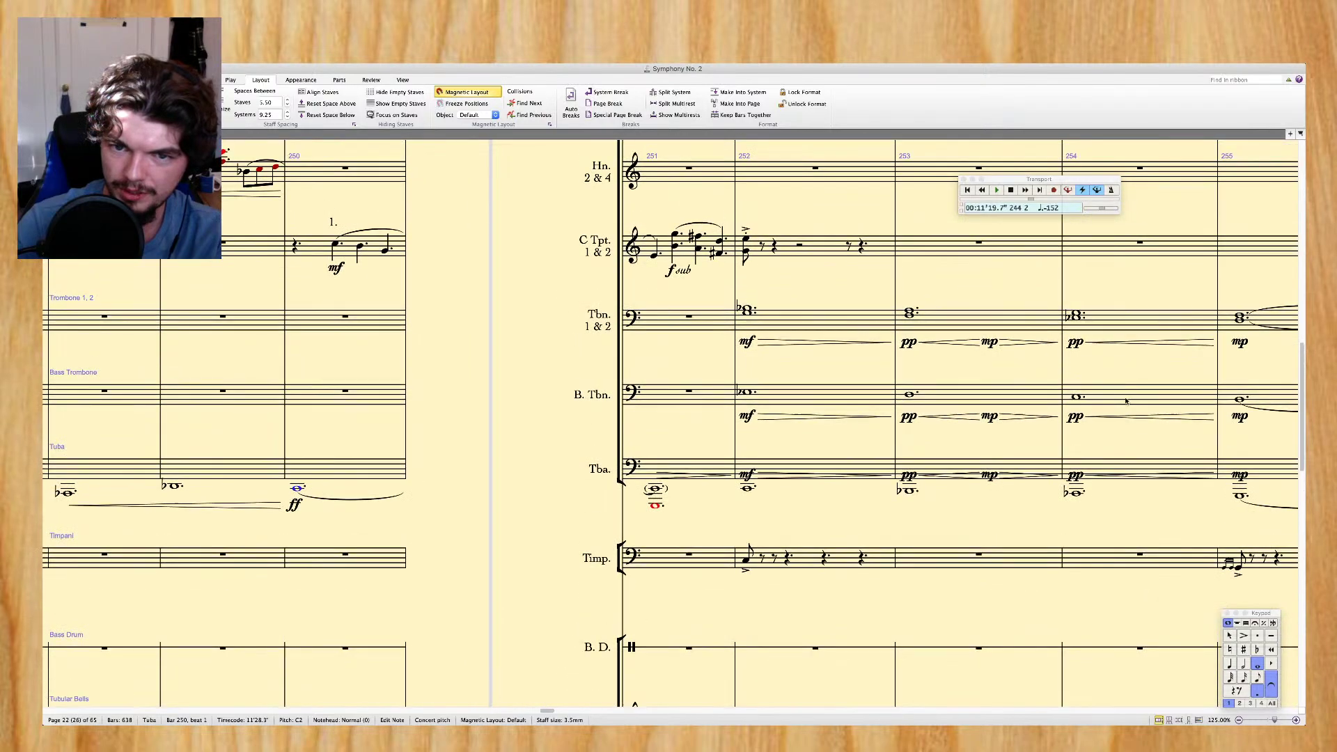
{"action": "scroll", "coordinate": [677, 344], "scroll_direction": "right", "scroll_amount": 2}
{"action": "left_click", "coordinate": [679, 471]}
{"action": "scroll", "coordinate": [797, 333], "scroll_direction": "right", "scroll_amount": 6}
{"action": "scroll", "coordinate": [798, 333], "scroll_direction": "right", "scroll_amount": 8}
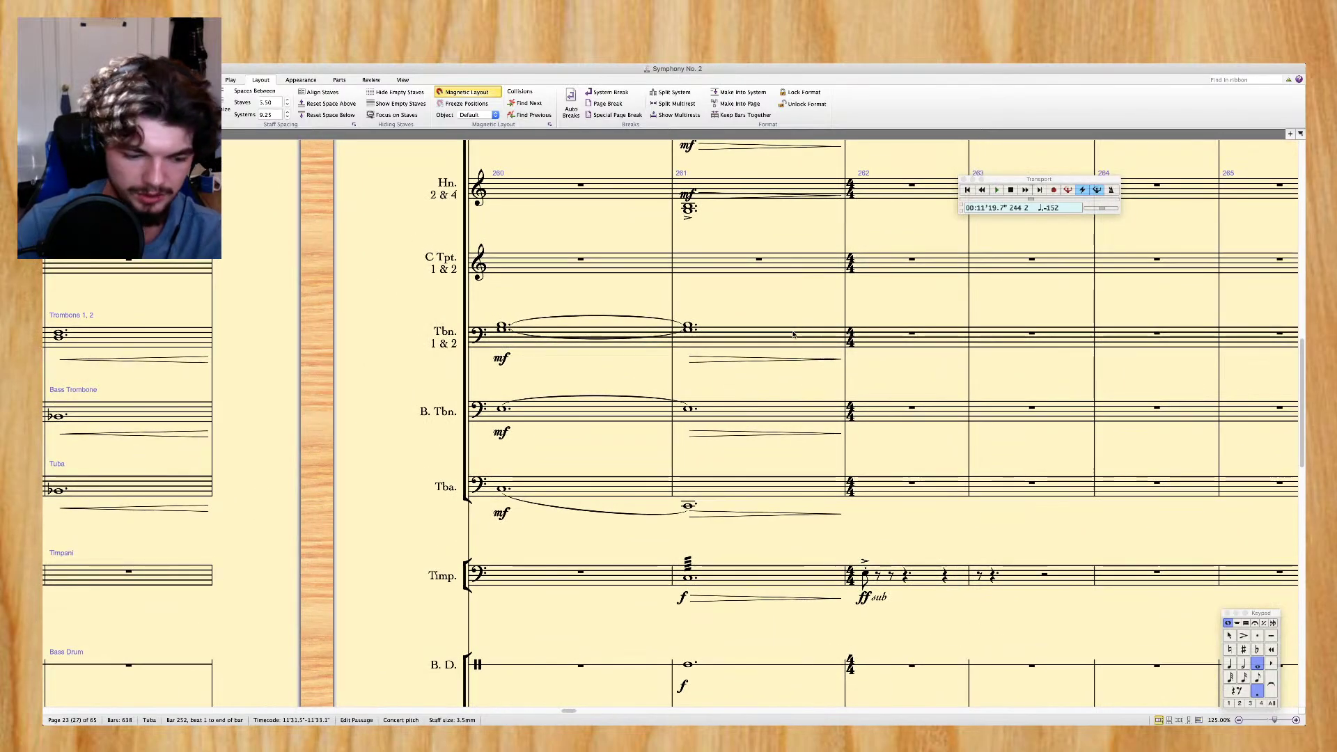
{"action": "left_click", "coordinate": [798, 333], "text": "shift"}
{"action": "scroll", "coordinate": [794, 335], "scroll_direction": "left", "scroll_amount": 10}
{"action": "scroll", "coordinate": [793, 335], "scroll_direction": "left", "scroll_amount": 3}
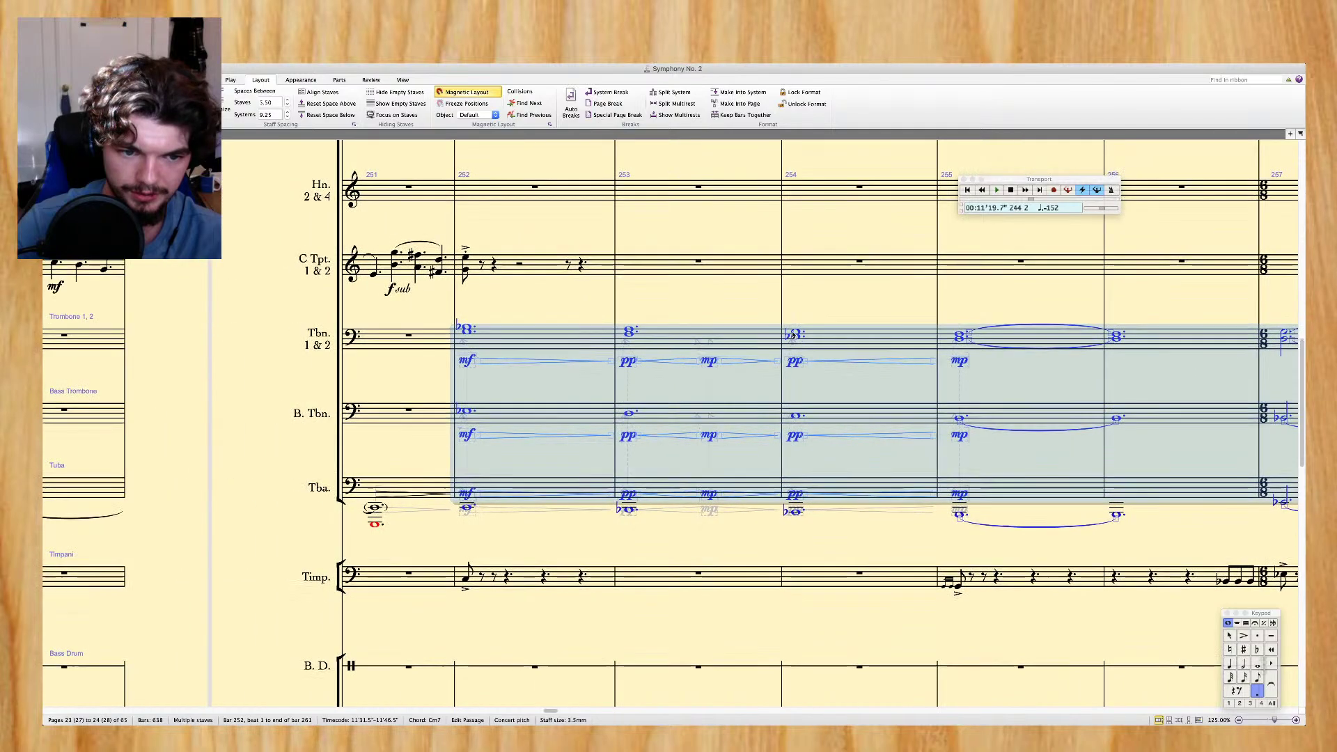
{"action": "key", "text": "Delete"}
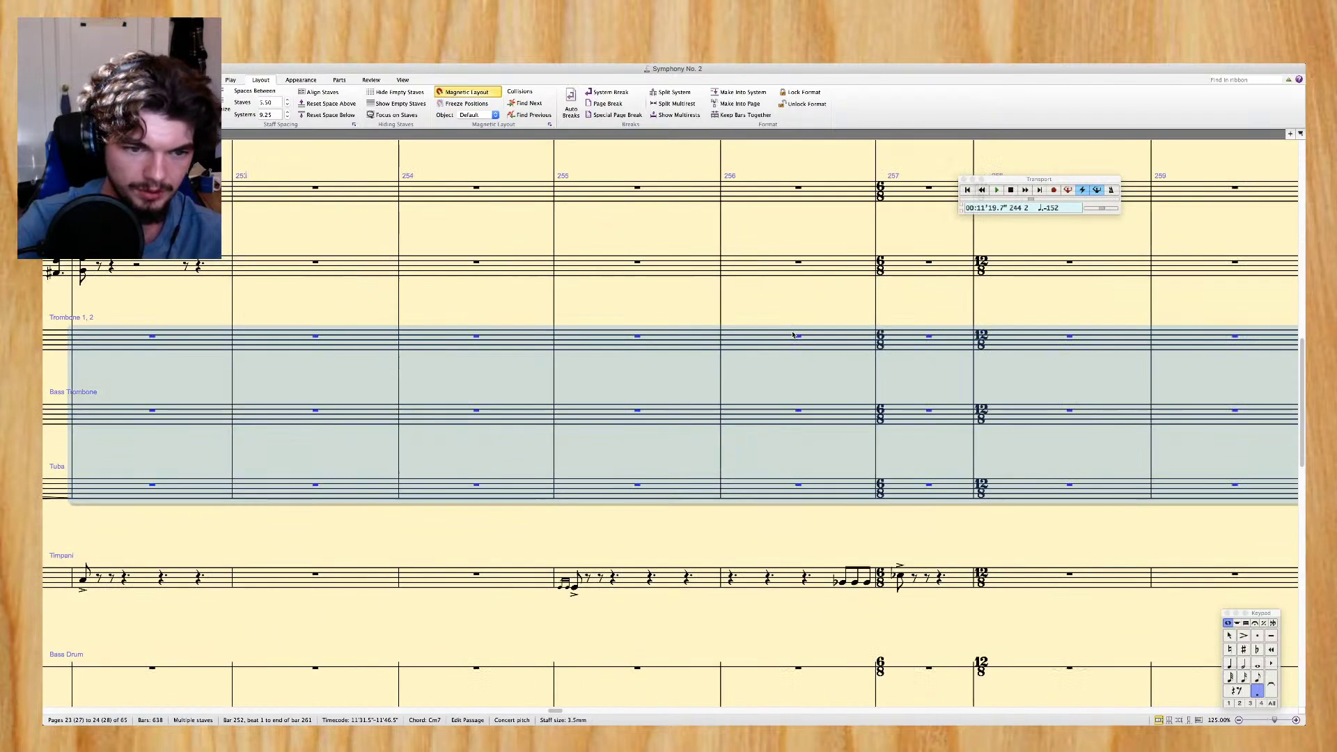
Delete the lower octave note in the tuba at bar 251 and remove the parentheses around the remaining note
{"action": "scroll", "coordinate": [792, 335], "scroll_direction": "left", "scroll_amount": 5}
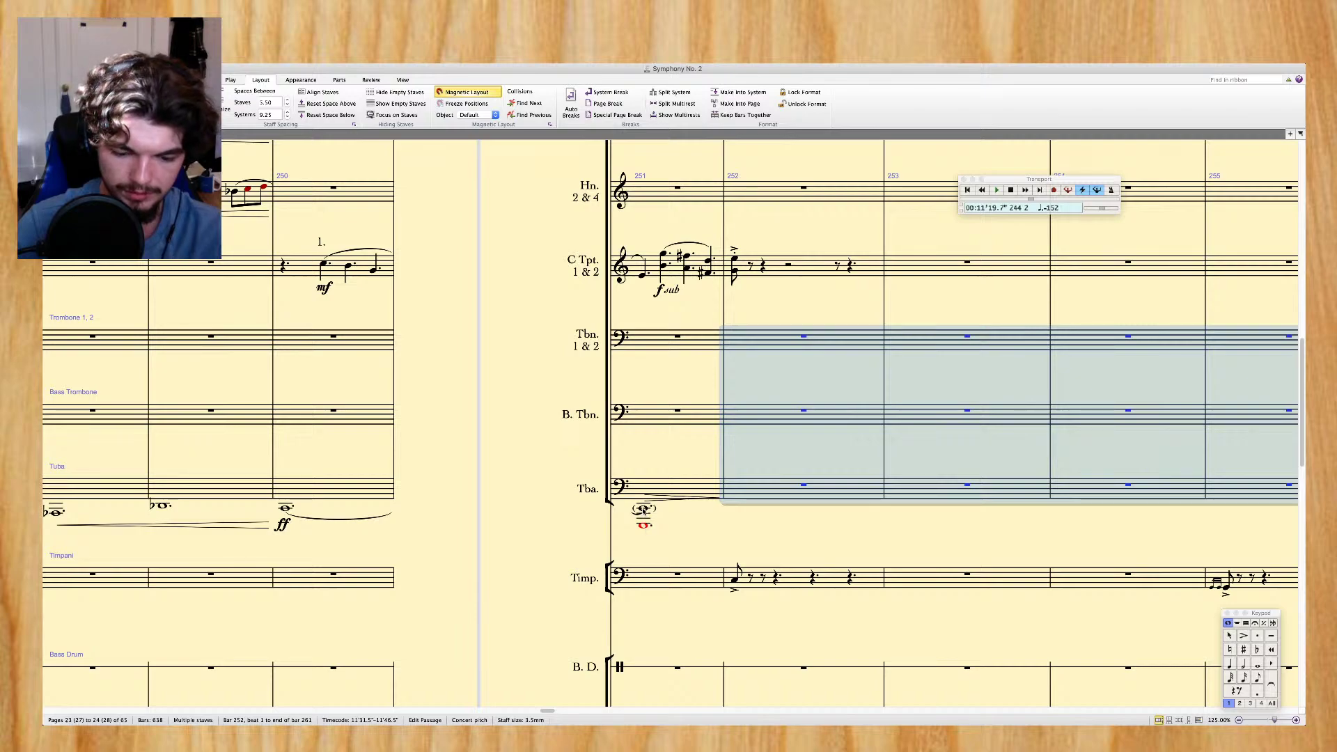
{"action": "left_click", "coordinate": [643, 510]}
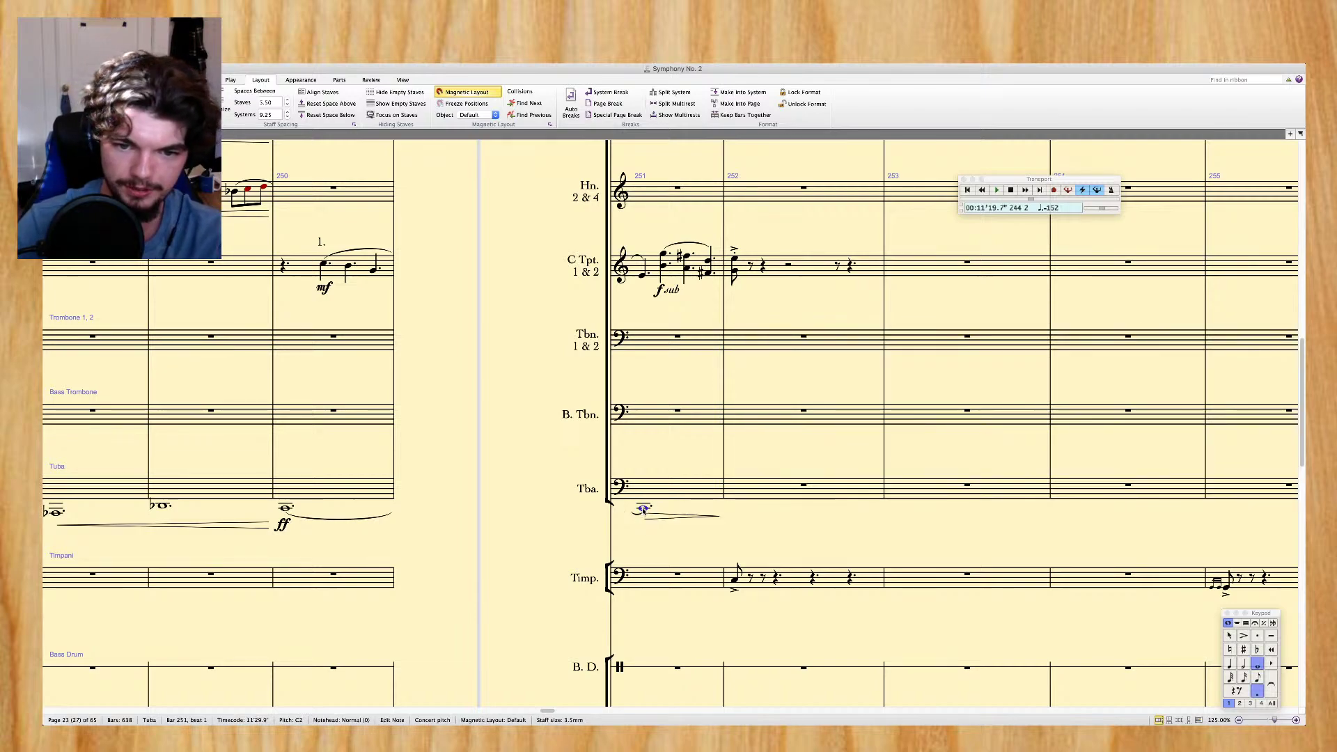
{"action": "key", "text": "Escape"}
Replace the tuba's tie from bar 235 to 236 with a slur, and slur bars 237 to 238 and 239 to 240
{"action": "scroll", "coordinate": [648, 458], "scroll_direction": "left", "scroll_amount": 15}
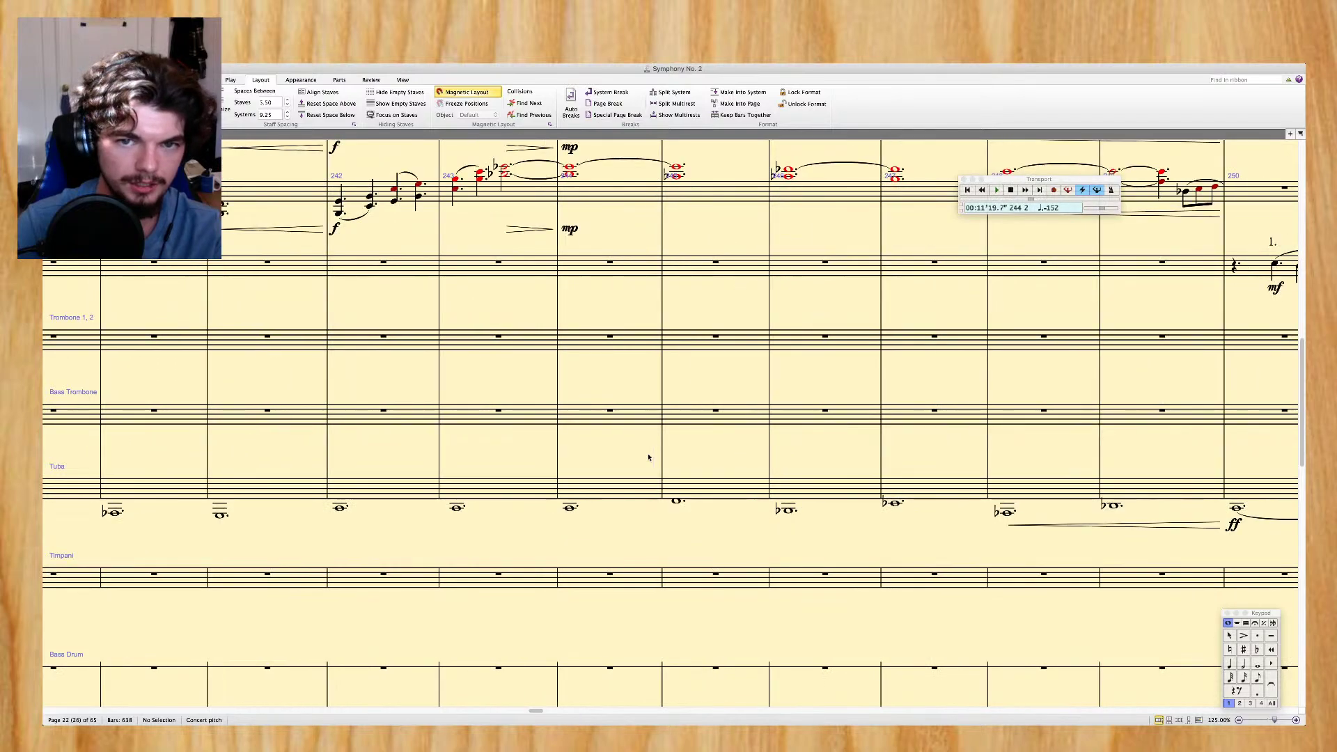
{"action": "scroll", "coordinate": [648, 457], "scroll_direction": "left", "scroll_amount": 10}
{"action": "scroll", "coordinate": [647, 458], "scroll_direction": "right", "scroll_amount": 2}
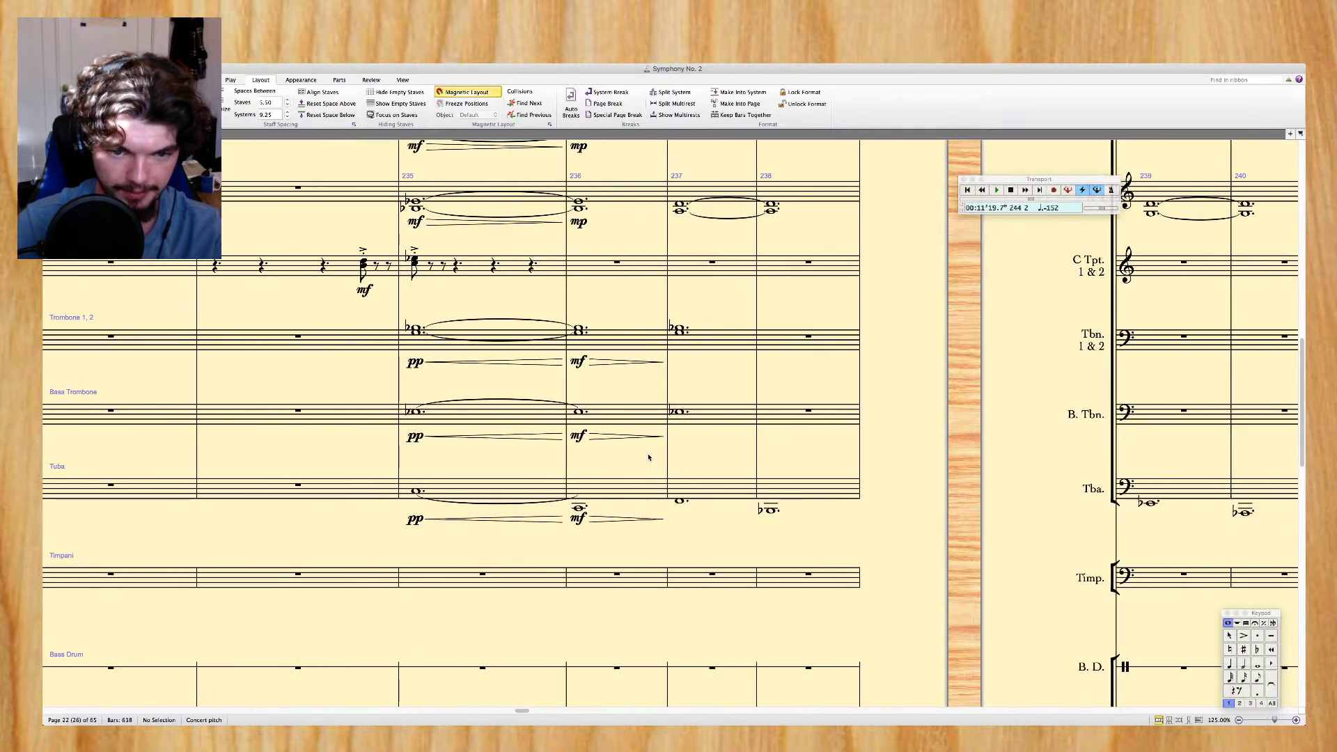
{"action": "left_click", "coordinate": [577, 499]}
{"action": "key", "text": "Escape"}
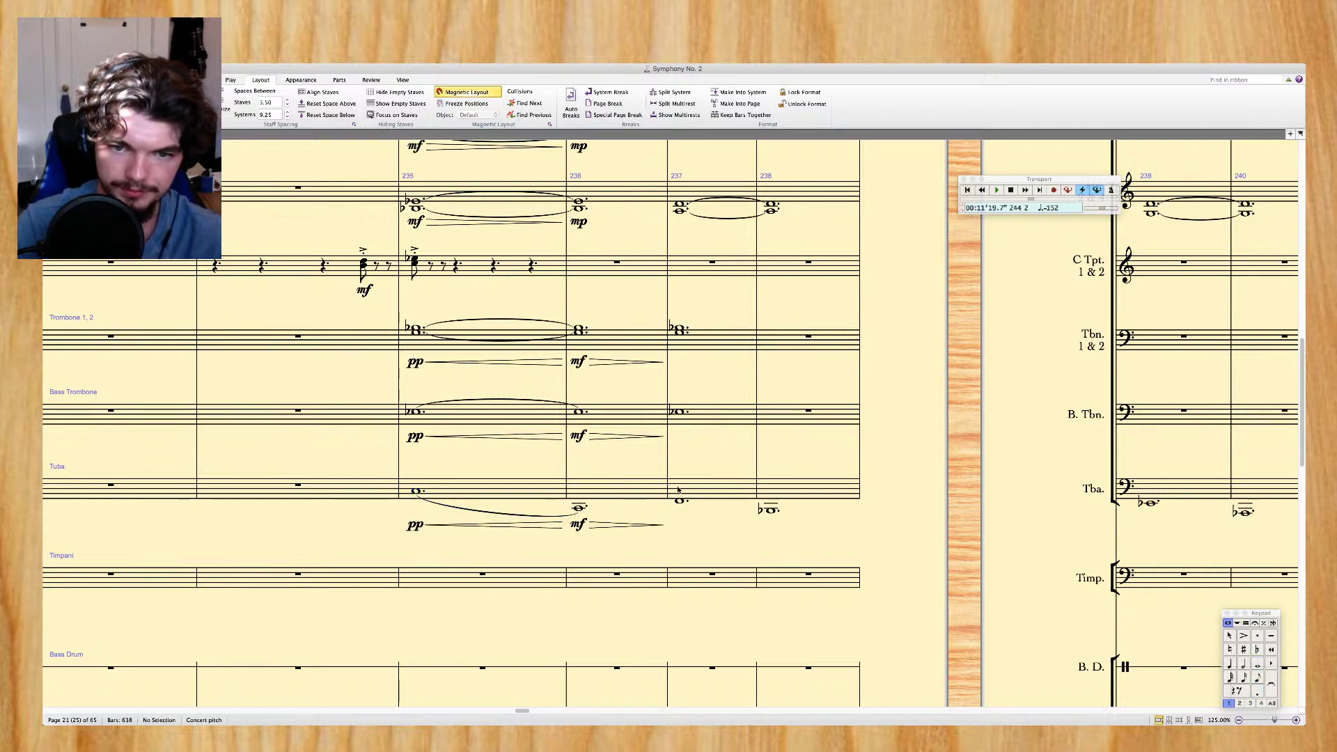
{"action": "left_click", "coordinate": [679, 502]}
{"action": "key", "text": "s"}
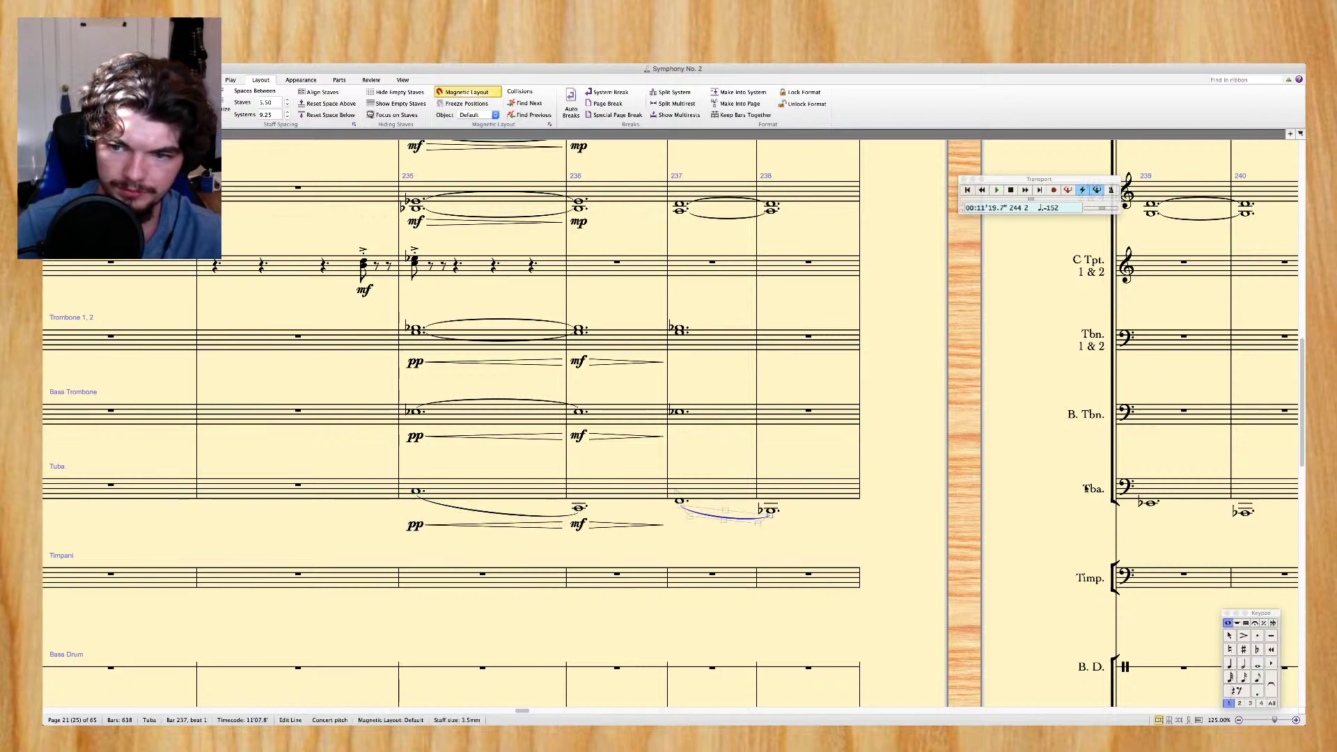
{"action": "left_click", "coordinate": [1146, 503]}
{"action": "key", "text": "s"}
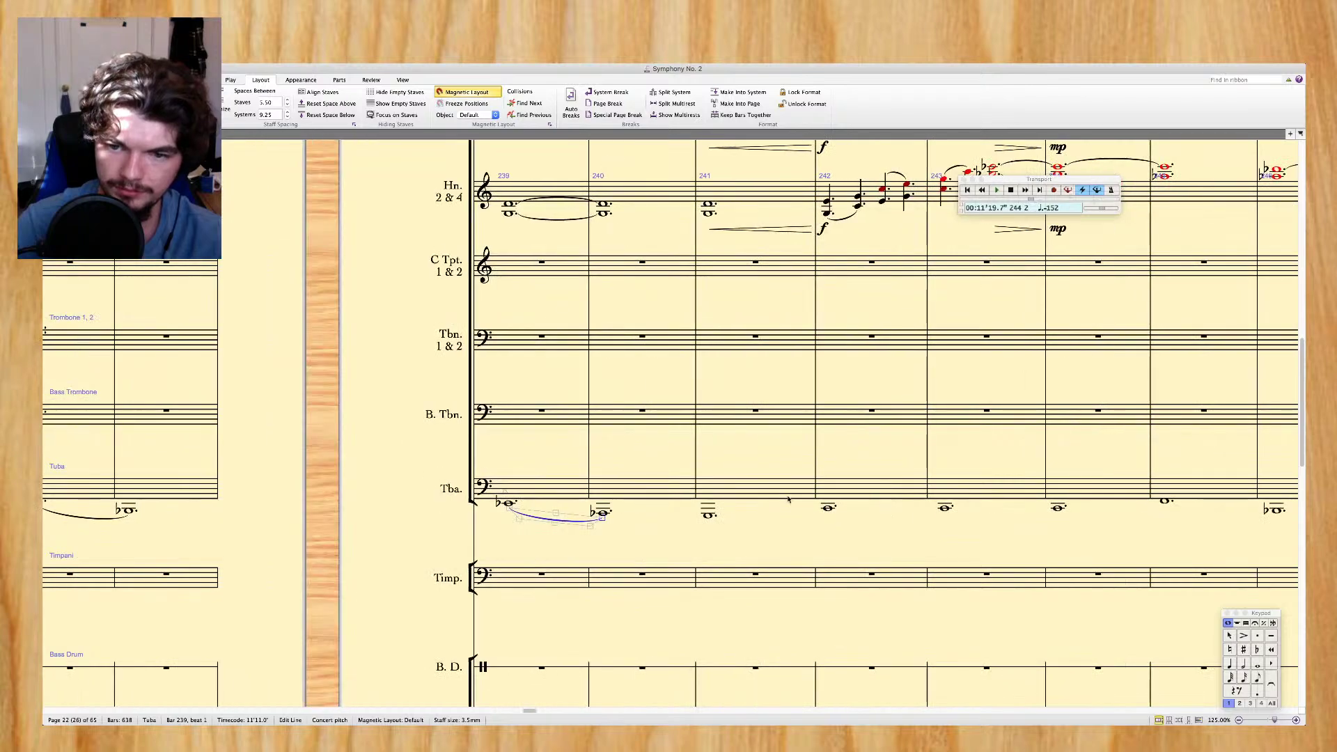
Slur the tuba notes across bars 241–242, 245–246 and 247–248, and tie the repeated note from bar 243 to 244
{"action": "left_click", "coordinate": [709, 517]}
{"action": "key", "text": "s"}
{"action": "left_click", "coordinate": [945, 510]}
{"action": "key", "text": "KP_Enter"}
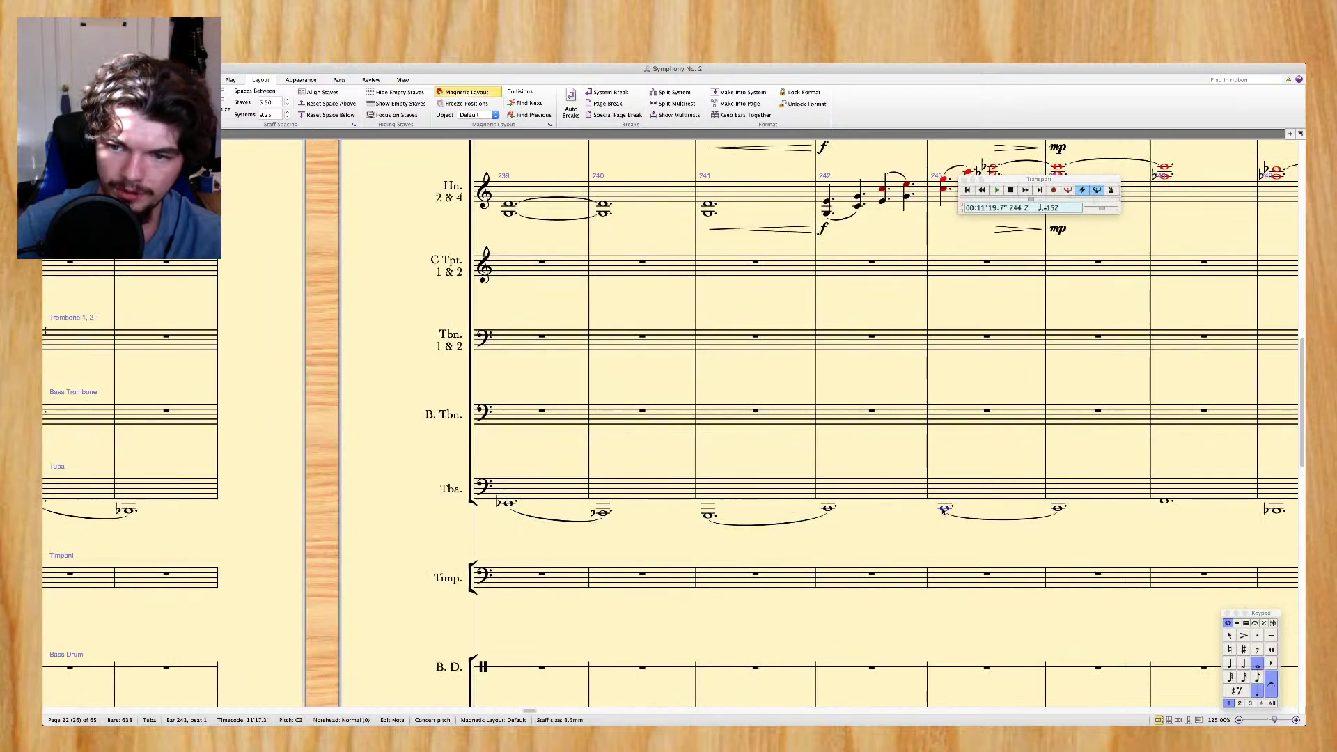
{"action": "left_click", "coordinate": [1171, 509]}
{"action": "left_click", "coordinate": [1166, 501]}
{"action": "scroll", "coordinate": [952, 485], "scroll_direction": "right", "scroll_amount": 5}
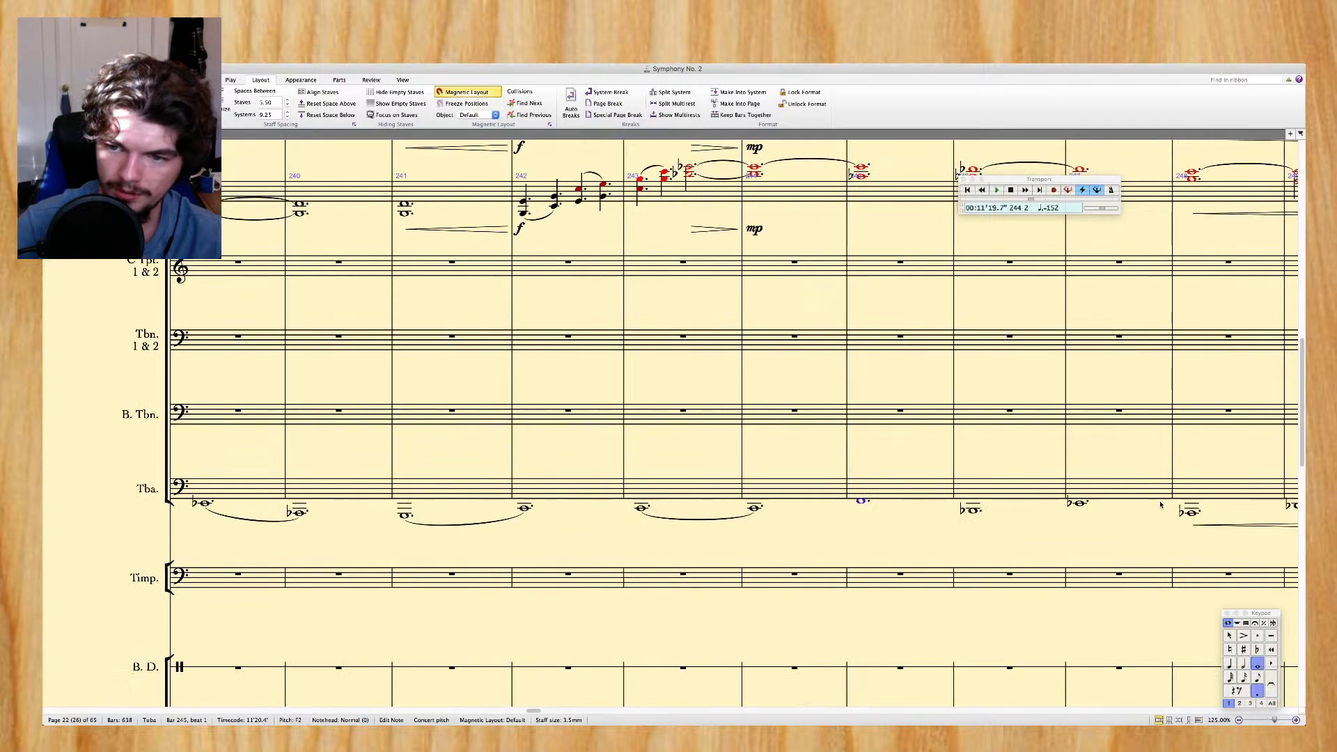
{"action": "key", "text": "s"}
{"action": "left_click", "coordinate": [1022, 502]}
{"action": "key", "text": "s"}
{"action": "scroll", "coordinate": [1054, 497], "scroll_direction": "right", "scroll_amount": 4}
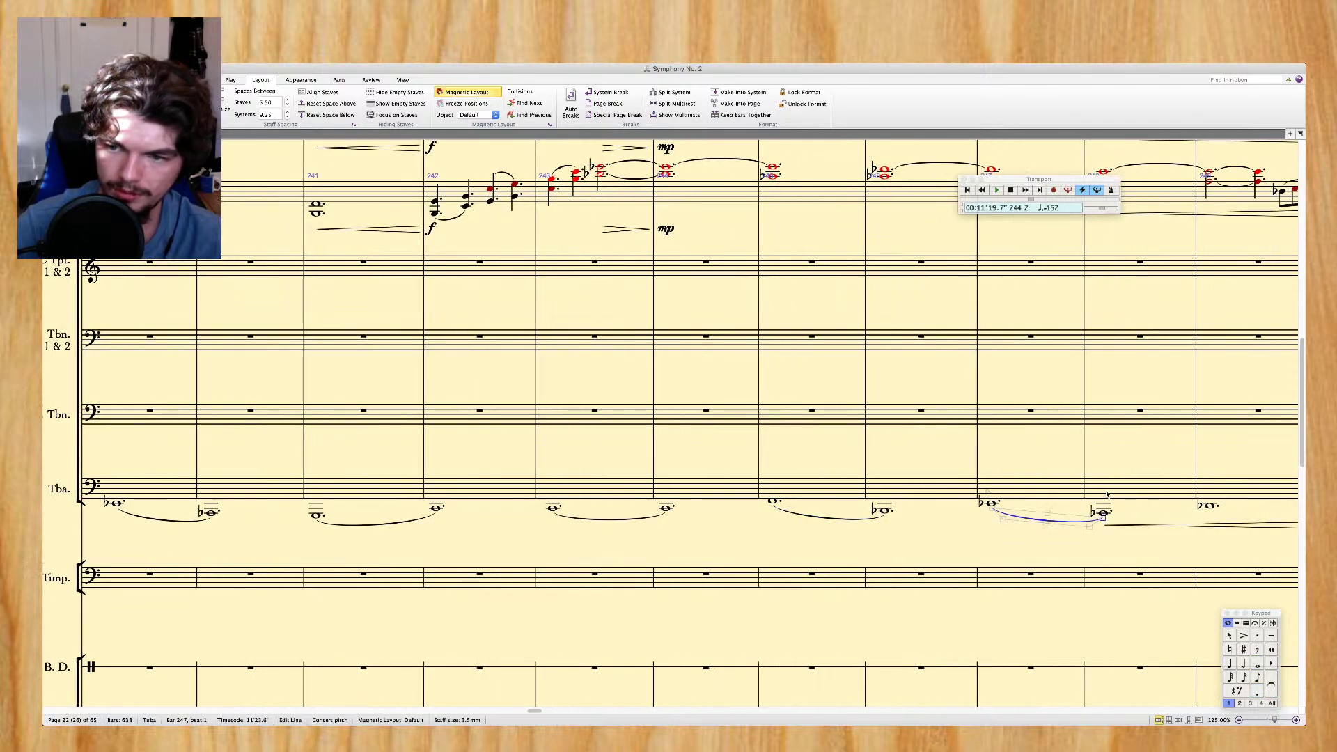
{"action": "left_click", "coordinate": [953, 506]}
{"action": "scroll", "coordinate": [1147, 468], "scroll_direction": "right", "scroll_amount": 6}
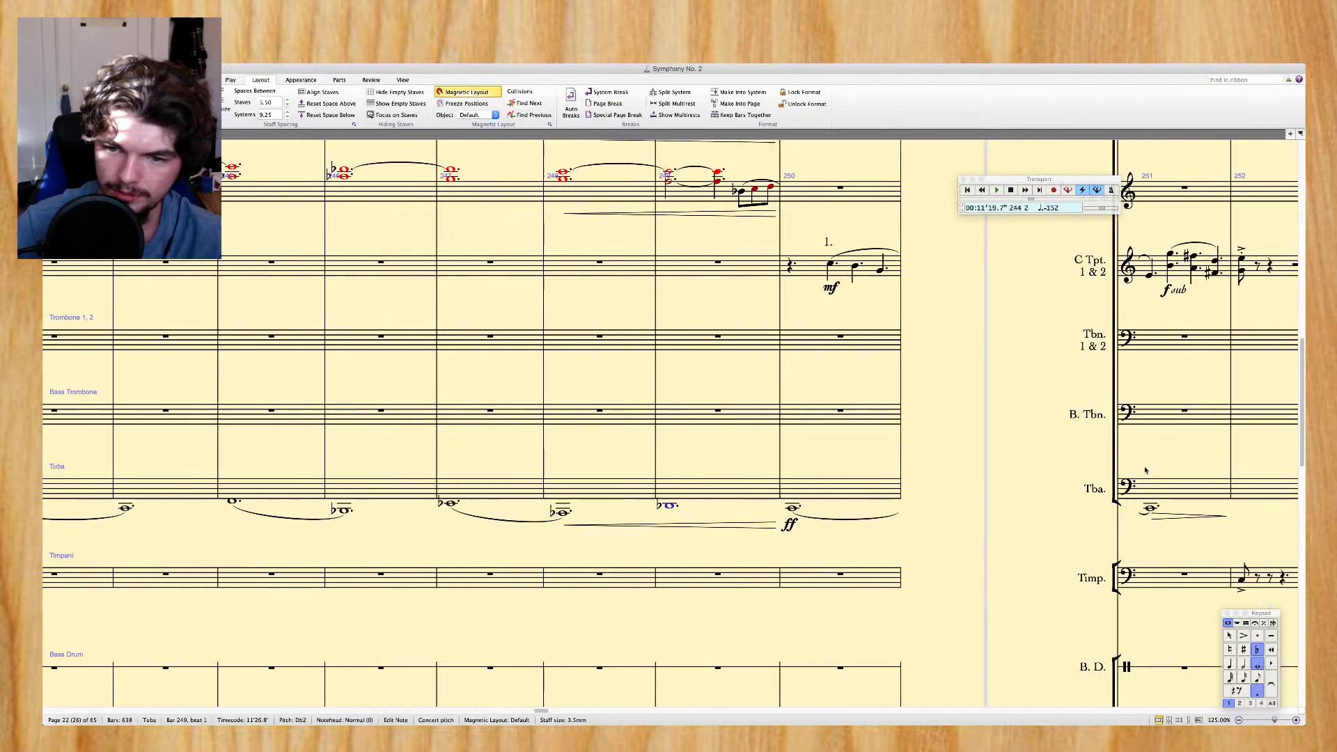
Lower the bass trombone note at bar 237 to D3 and raise the trombone 1 and 2 chord to A3 and C4
{"action": "scroll", "coordinate": [604, 463], "scroll_direction": "left", "scroll_amount": 10}
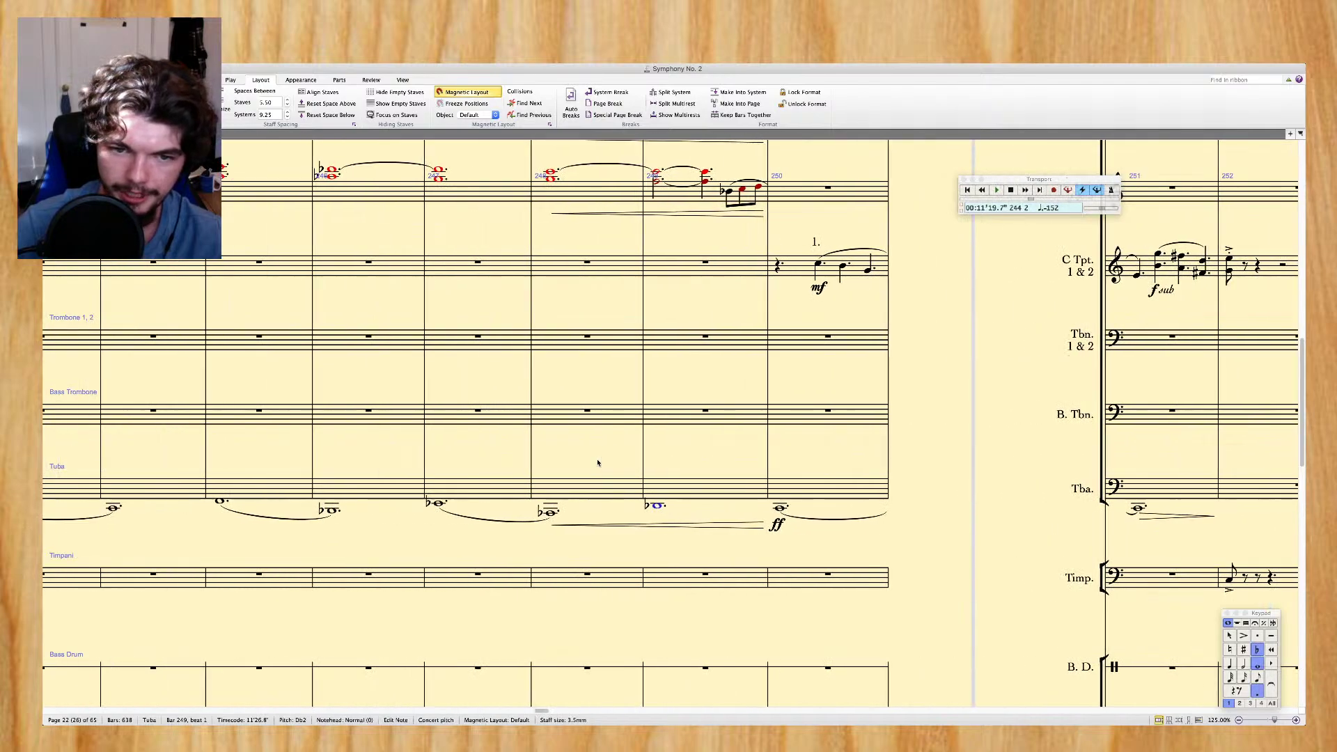
{"action": "scroll", "coordinate": [597, 463], "scroll_direction": "left", "scroll_amount": 8}
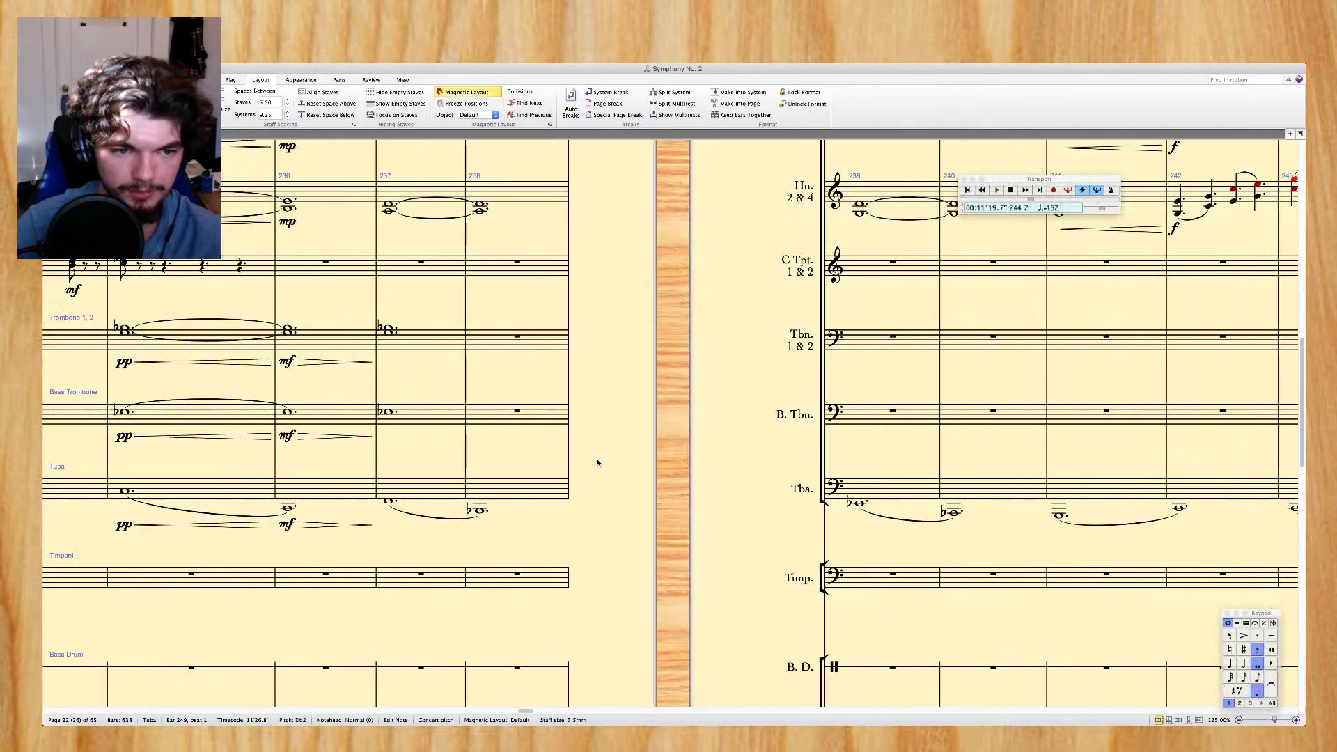
{"action": "key", "text": "Escape"}
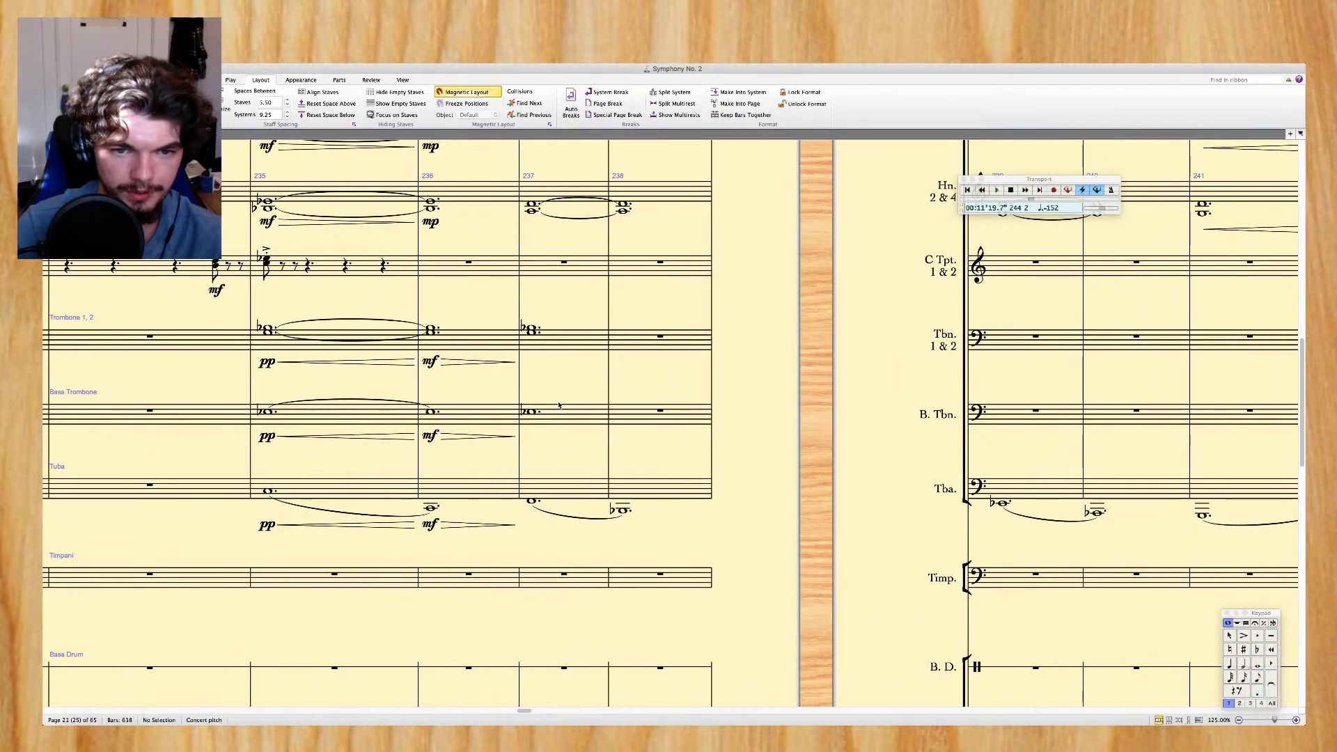
{"action": "scroll", "coordinate": [533, 413], "scroll_direction": "up", "scroll_amount": 2}
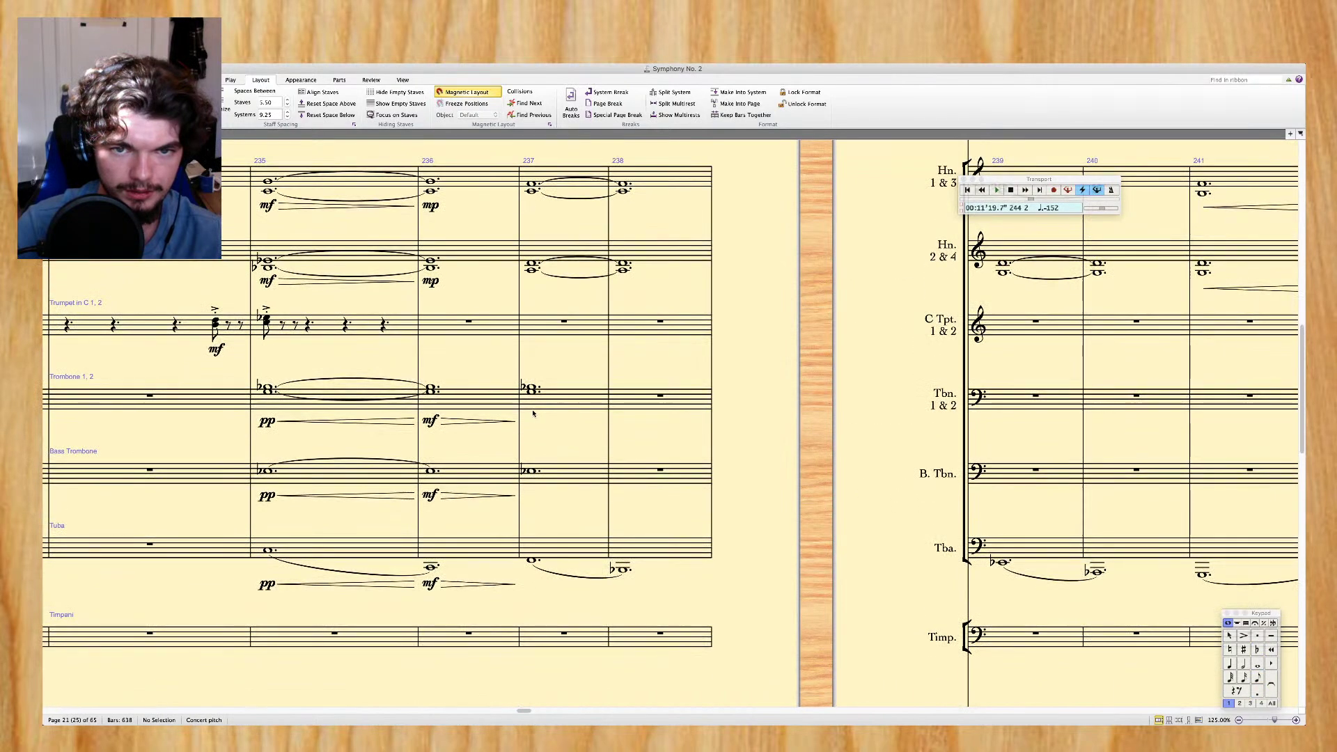
{"action": "scroll", "coordinate": [533, 413], "scroll_direction": "down", "scroll_amount": 10}
{"action": "scroll", "coordinate": [532, 412], "scroll_direction": "up", "scroll_amount": 10}
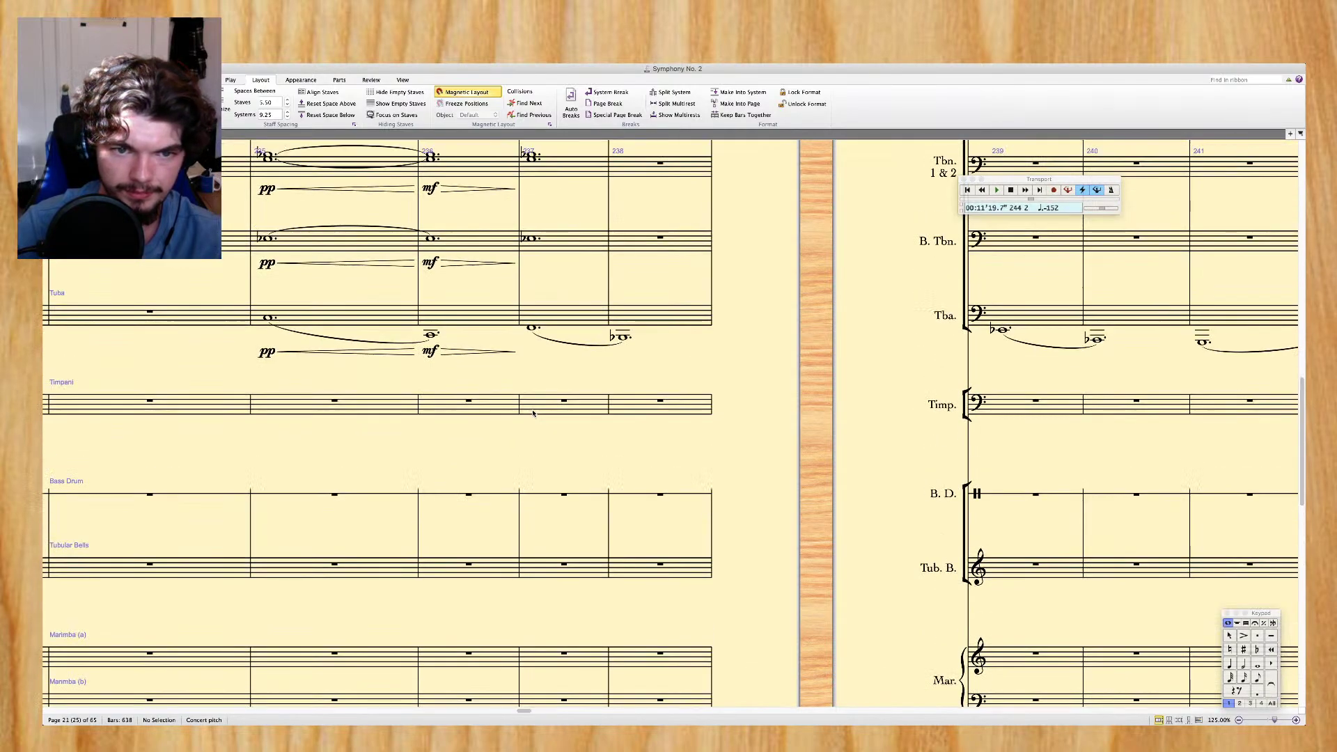
{"action": "scroll", "coordinate": [533, 412], "scroll_direction": "up", "scroll_amount": 8}
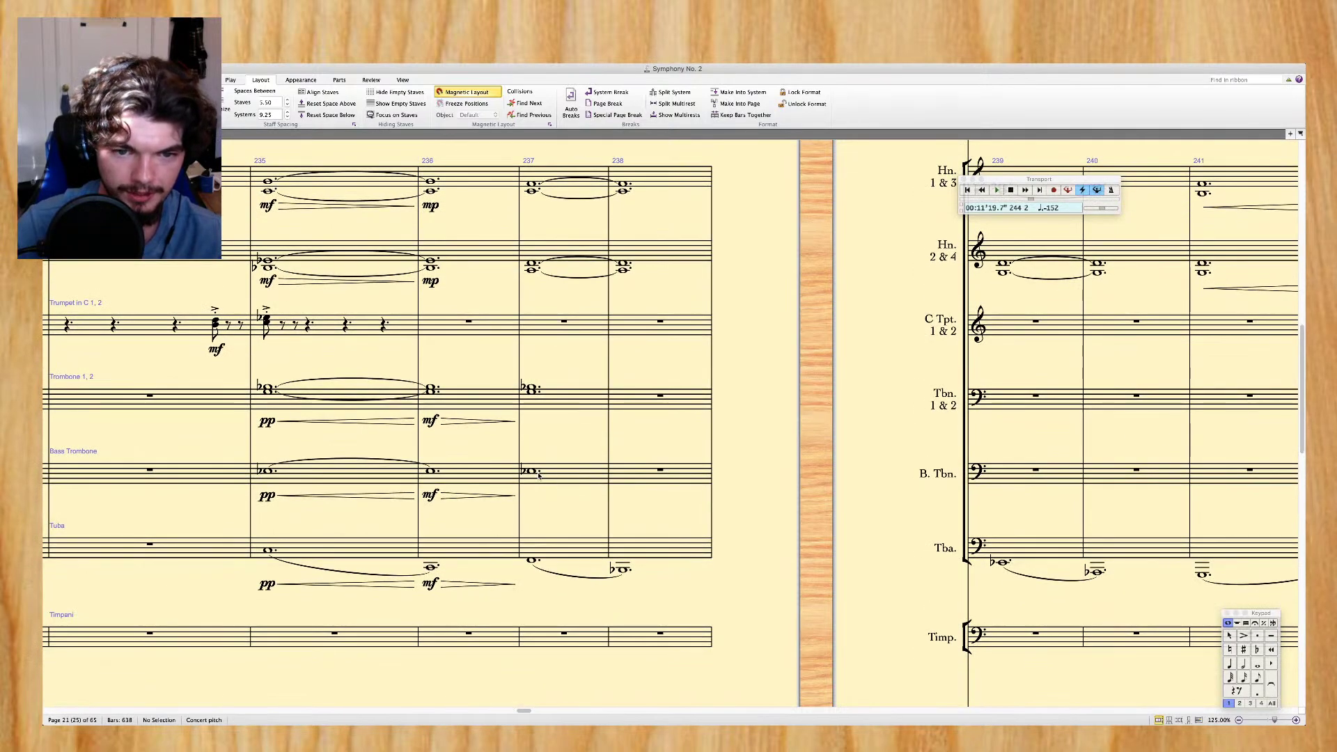
{"action": "left_click", "coordinate": [530, 471]}
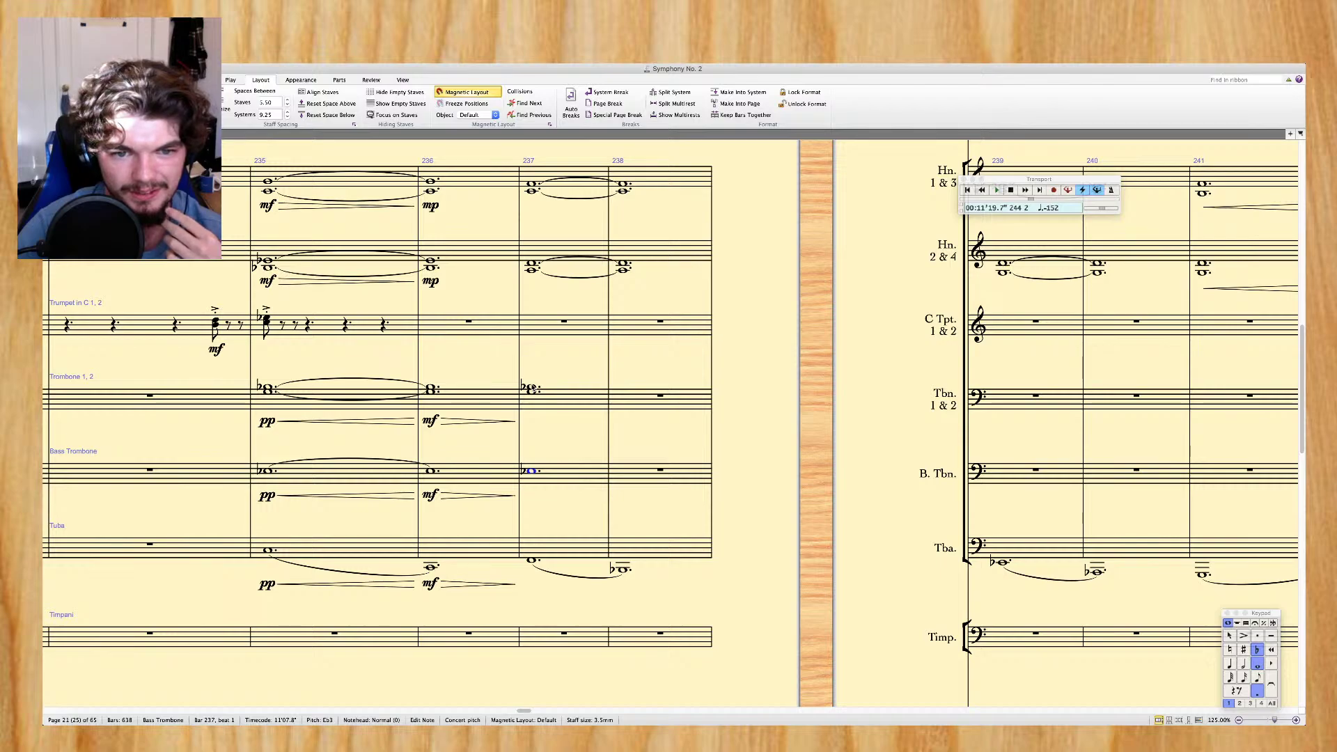
{"action": "key", "text": "Down"}
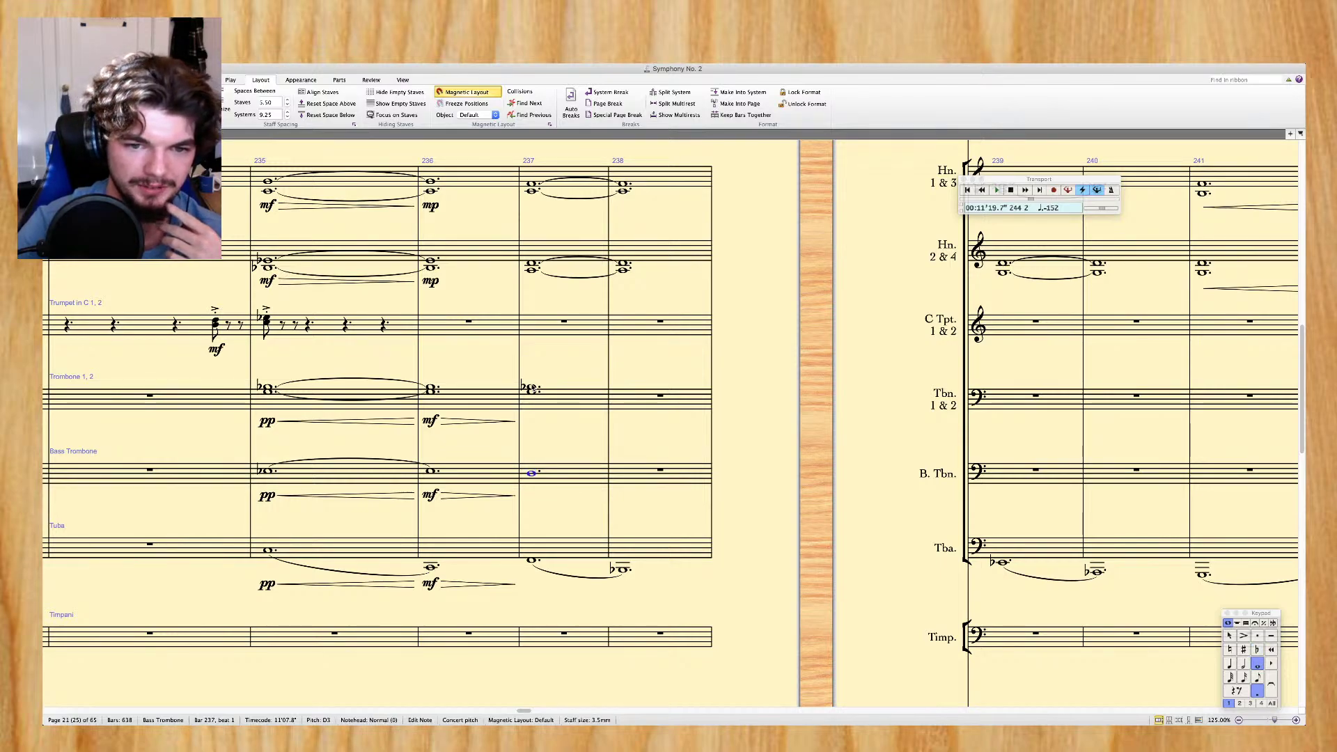
{"action": "left_click", "coordinate": [532, 390]}
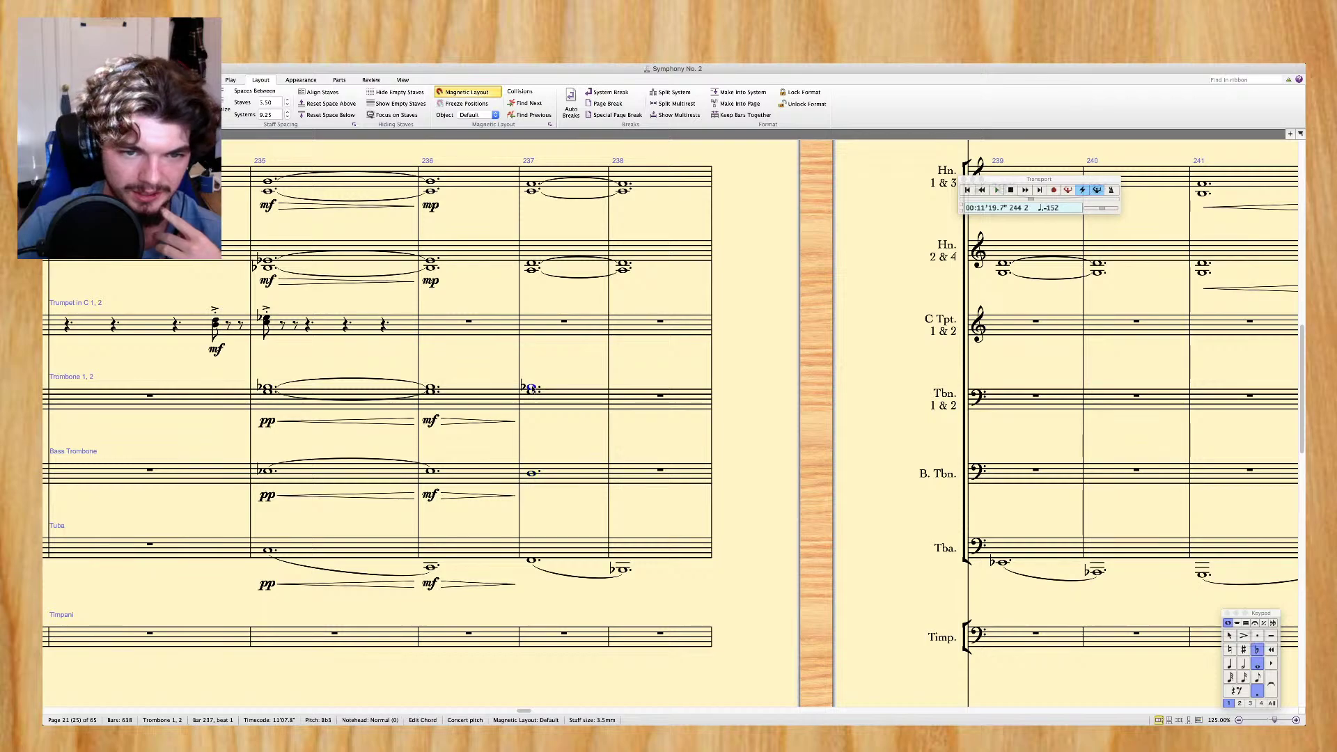
{"action": "key", "text": "Up"}
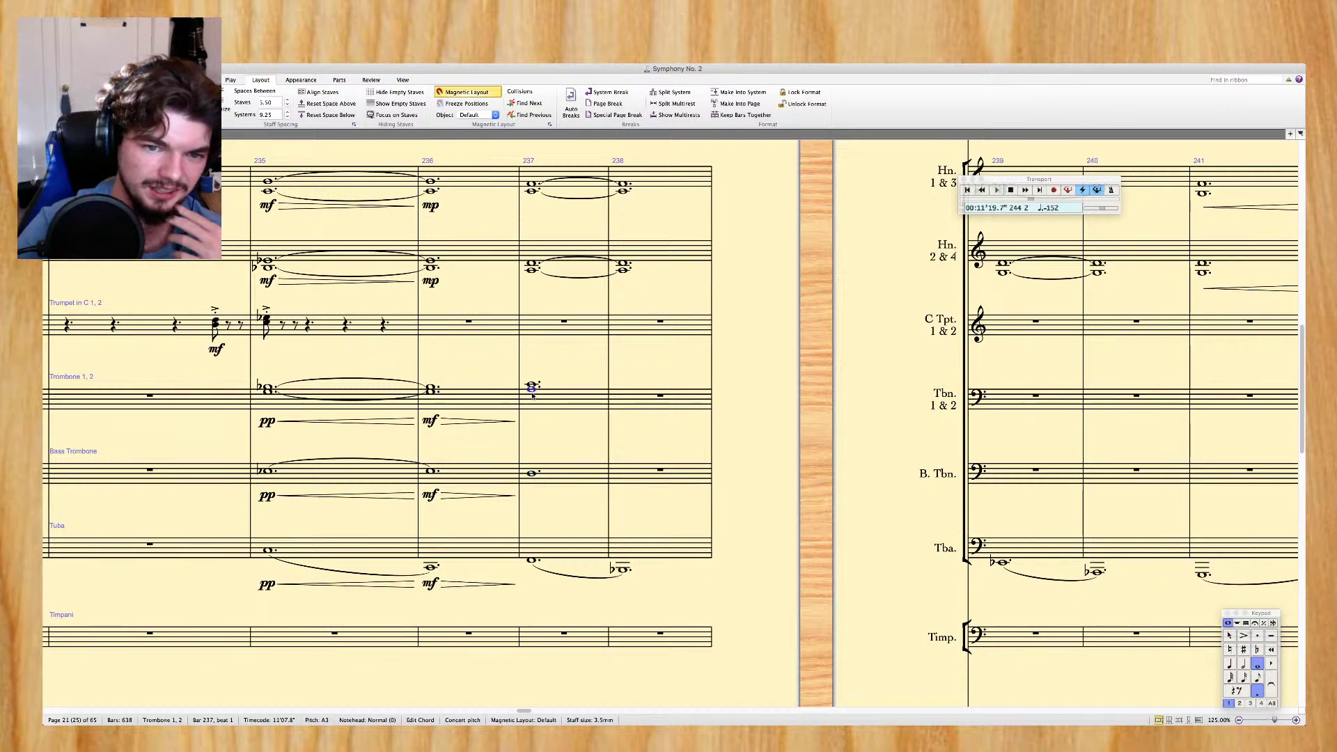
Play back bar 237 of the trombone, bass trombone and tuba staves to check the chord
{"action": "key", "text": "shift+Right"}
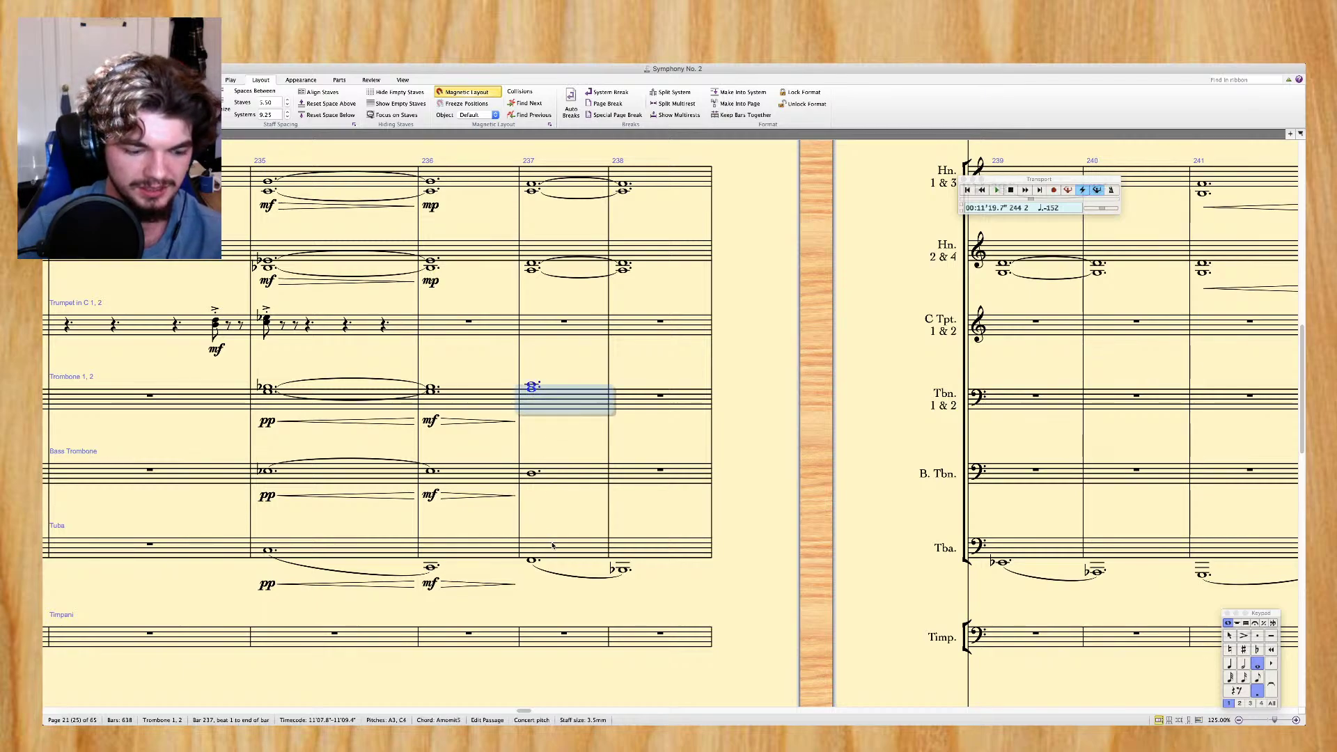
{"action": "left_click", "coordinate": [553, 546], "text": "shift"}
{"action": "key", "text": "space"}
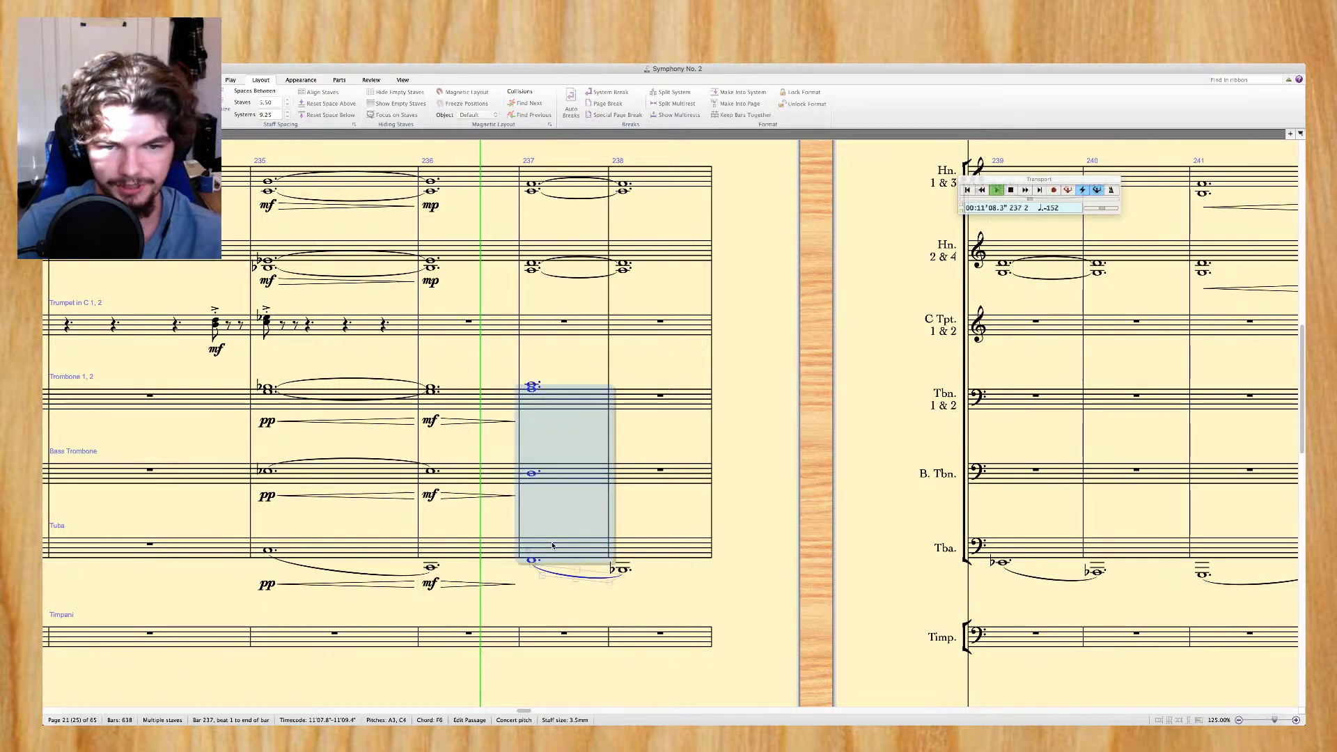
{"action": "key", "text": "space"}
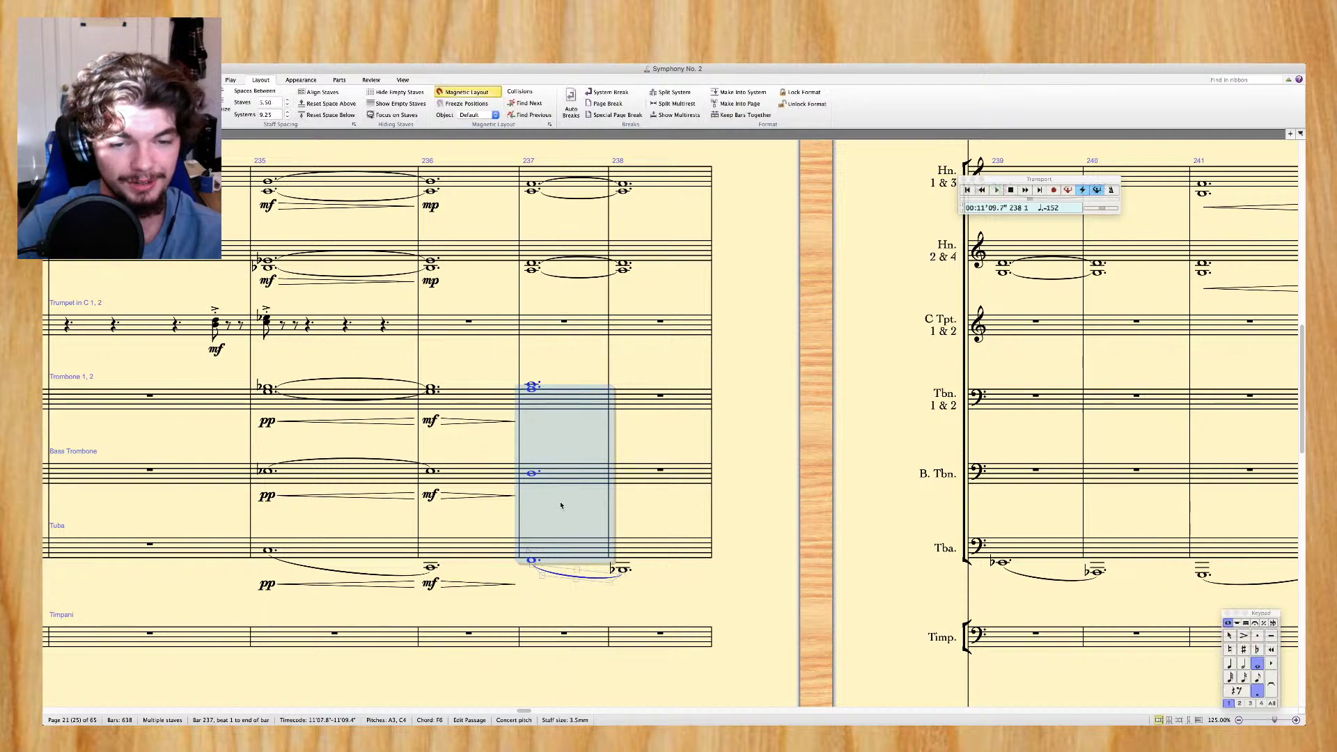
{"action": "key", "text": "Escape"}
Repeat the trombone and bass trombone chord of bar 237 into bar 238
{"action": "left_click", "coordinate": [572, 403]}
{"action": "left_click", "coordinate": [573, 478], "text": "shift"}
{"action": "key", "text": "r"}
{"action": "key", "text": "Escape"}
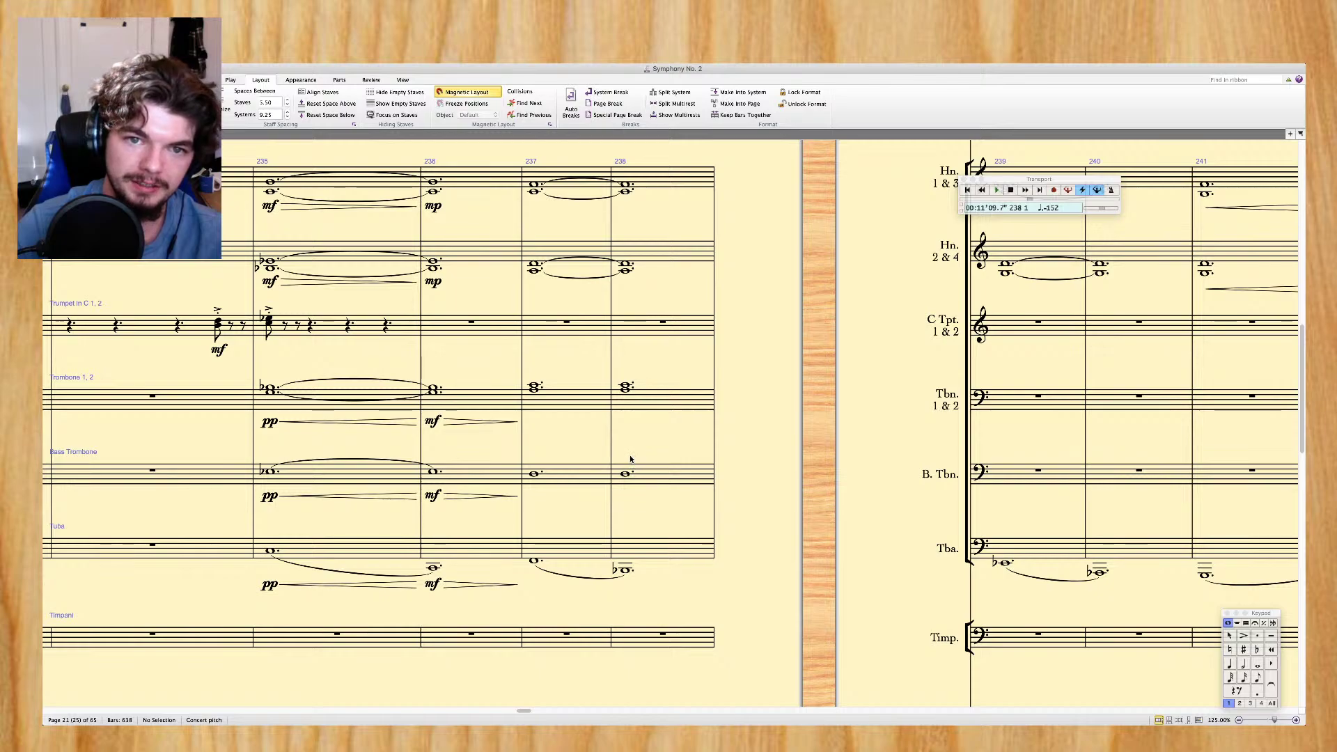
Compare the low brass chords at bars 237 and 238 with the string parts in the same bars
{"action": "scroll", "coordinate": [631, 459], "scroll_direction": "down", "scroll_amount": 15}
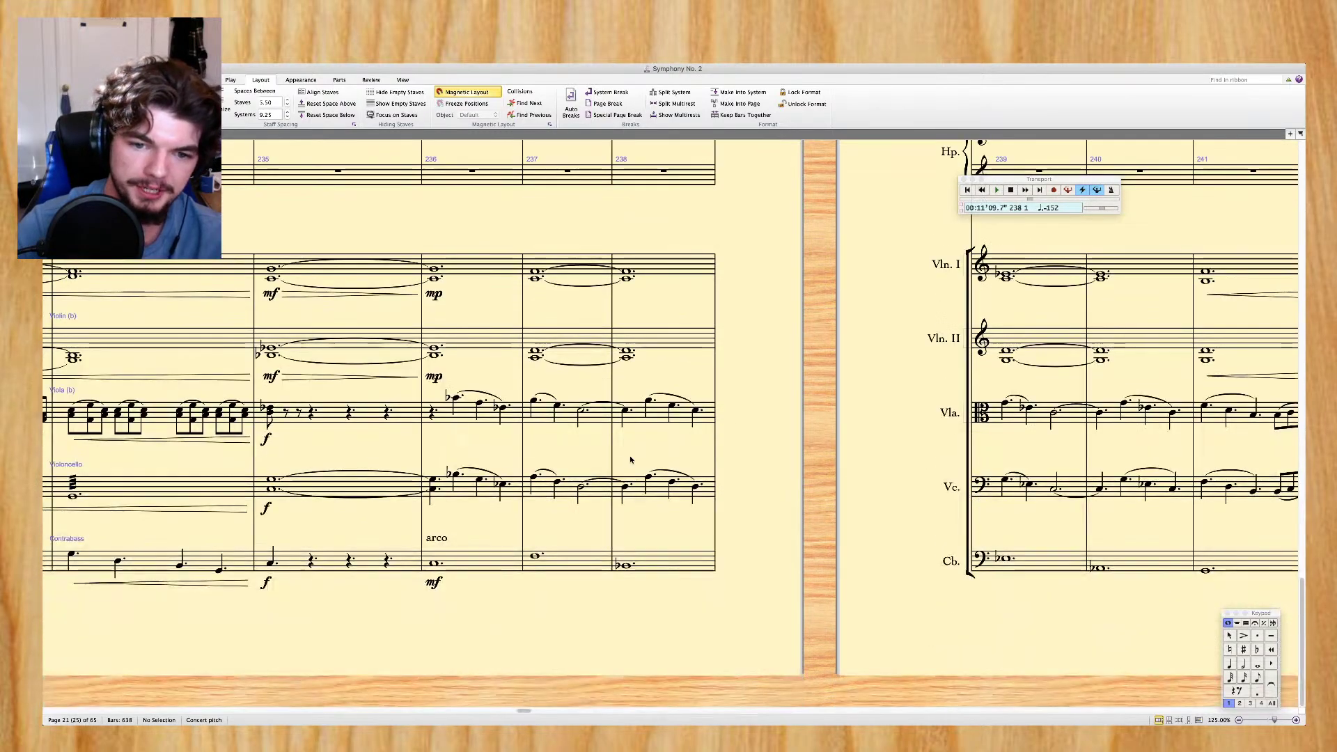
{"action": "scroll", "coordinate": [630, 457], "scroll_direction": "up", "scroll_amount": 3}
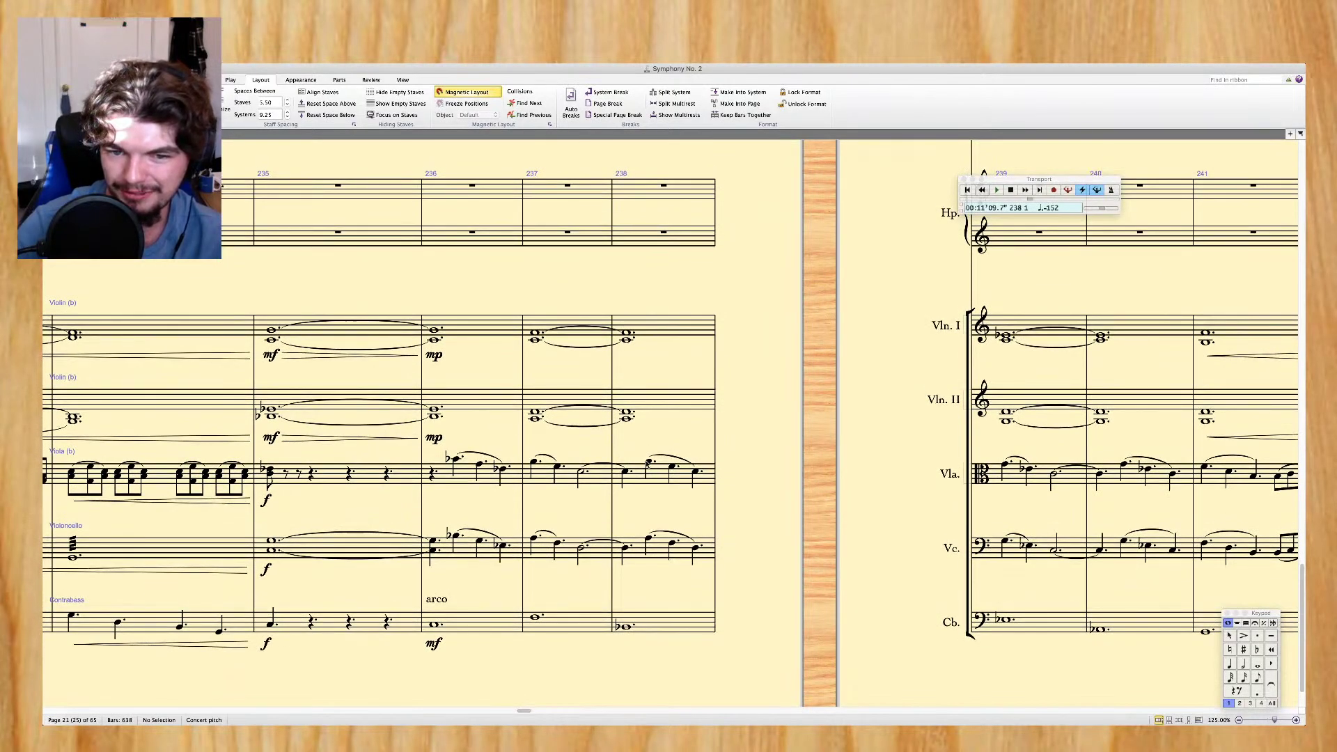
{"action": "scroll", "coordinate": [646, 464], "scroll_direction": "up", "scroll_amount": 12}
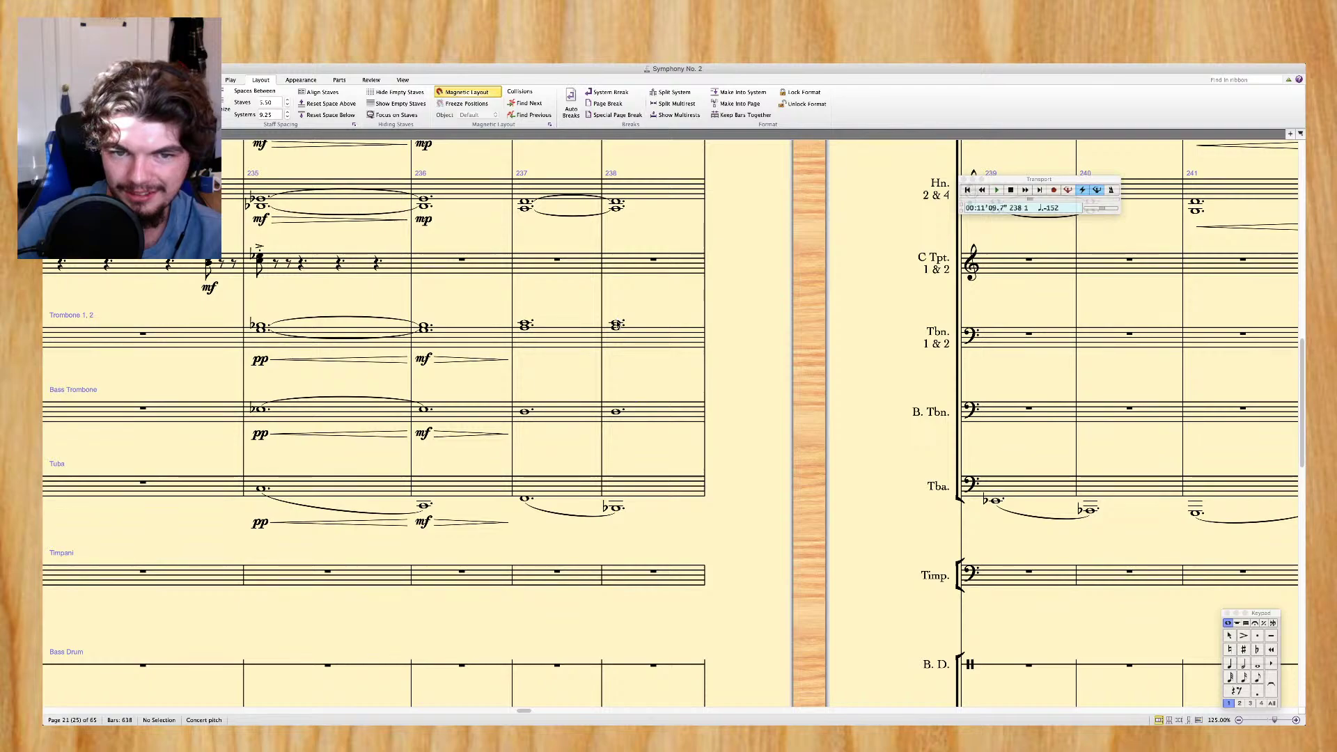
{"action": "left_click", "coordinate": [584, 336]}
{"action": "scroll", "coordinate": [584, 336], "scroll_direction": "down", "scroll_amount": 12}
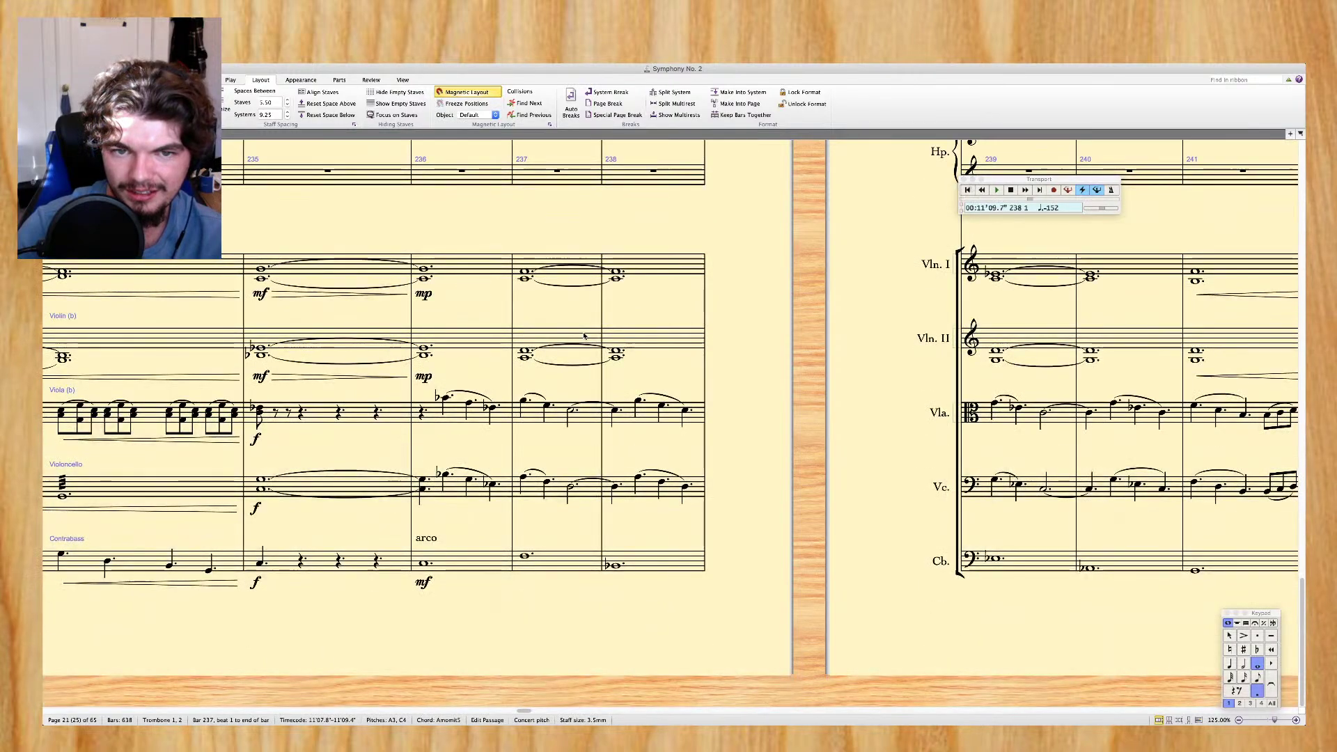
{"action": "scroll", "coordinate": [583, 335], "scroll_direction": "up", "scroll_amount": 3}
{"action": "scroll", "coordinate": [583, 336], "scroll_direction": "up", "scroll_amount": 9}
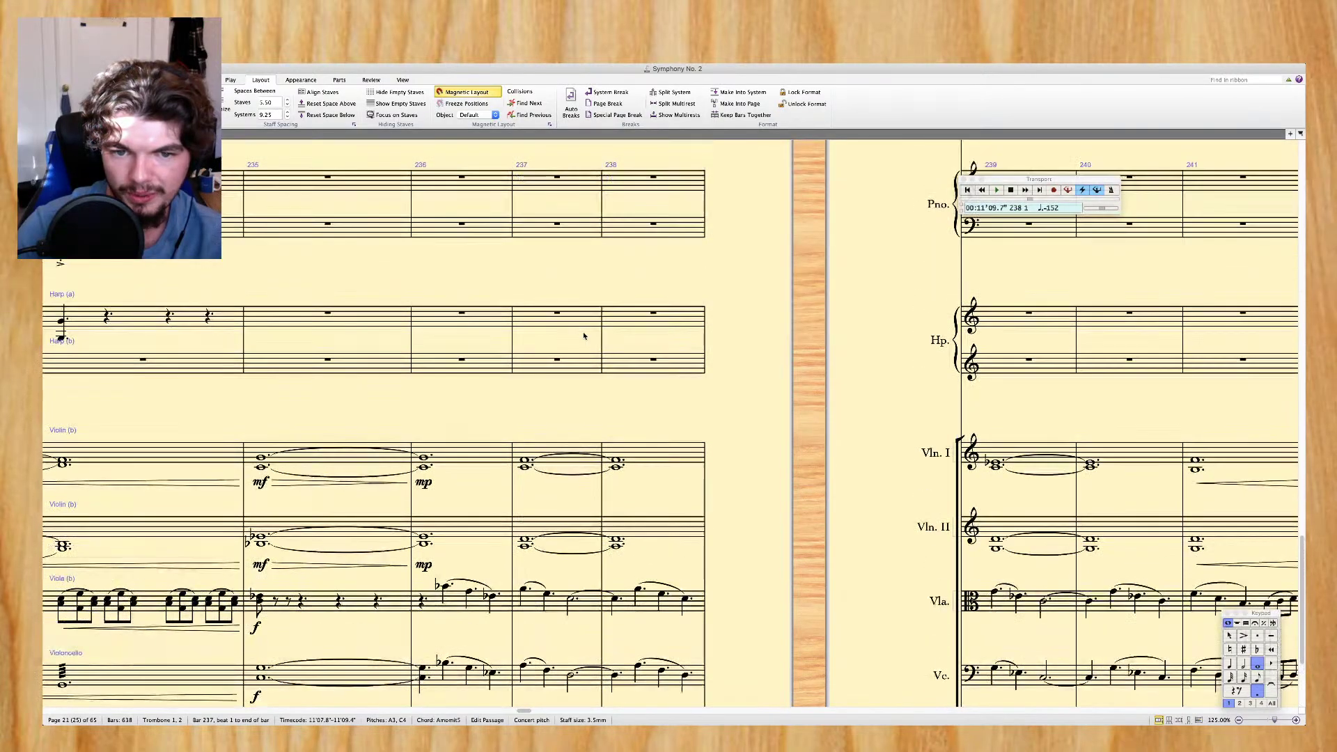
{"action": "scroll", "coordinate": [584, 335], "scroll_direction": "up", "scroll_amount": 2}
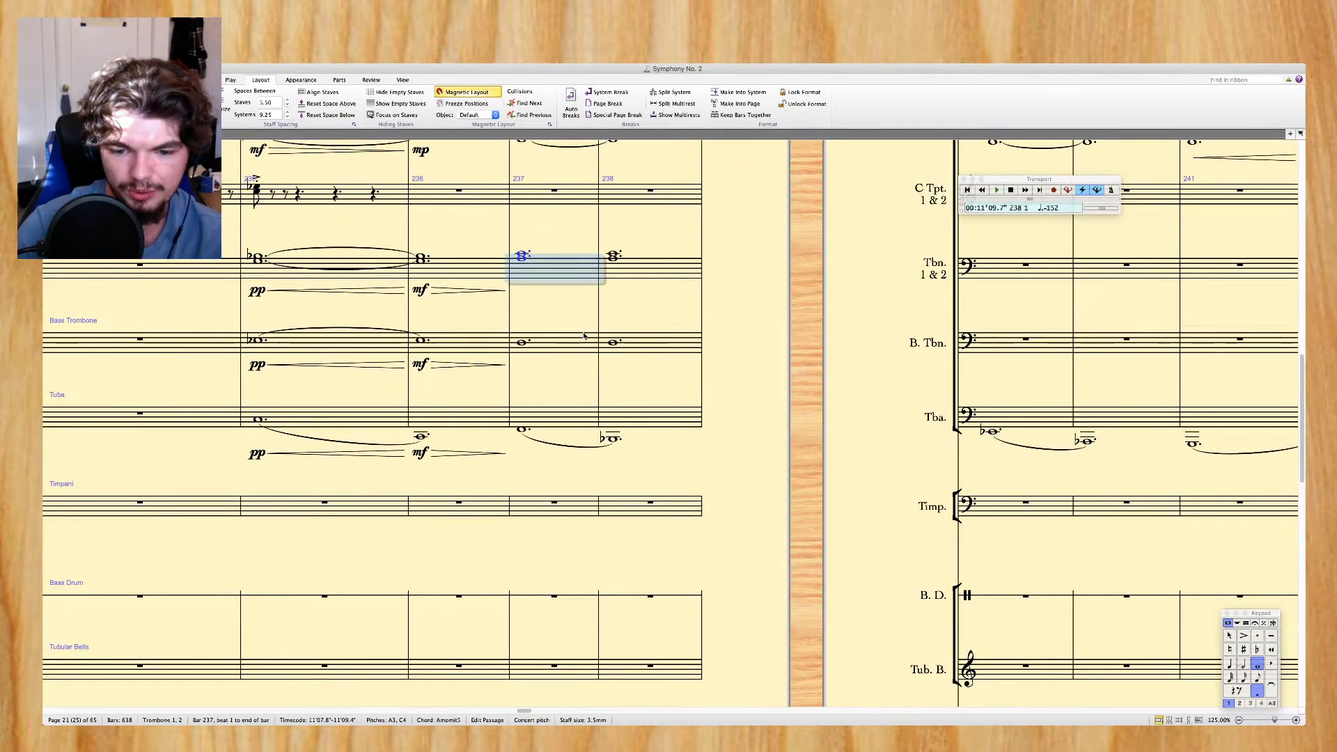
Tie the trombone 1 and 2 chord and the bass trombone note of bar 237 into bar 238
{"action": "left_click", "coordinate": [579, 340], "text": "shift"}
{"action": "key", "text": "KP_Enter"}
{"action": "scroll", "coordinate": [579, 340], "scroll_direction": "up", "scroll_amount": 1}
{"action": "scroll", "coordinate": [543, 215], "scroll_direction": "up", "scroll_amount": 2}
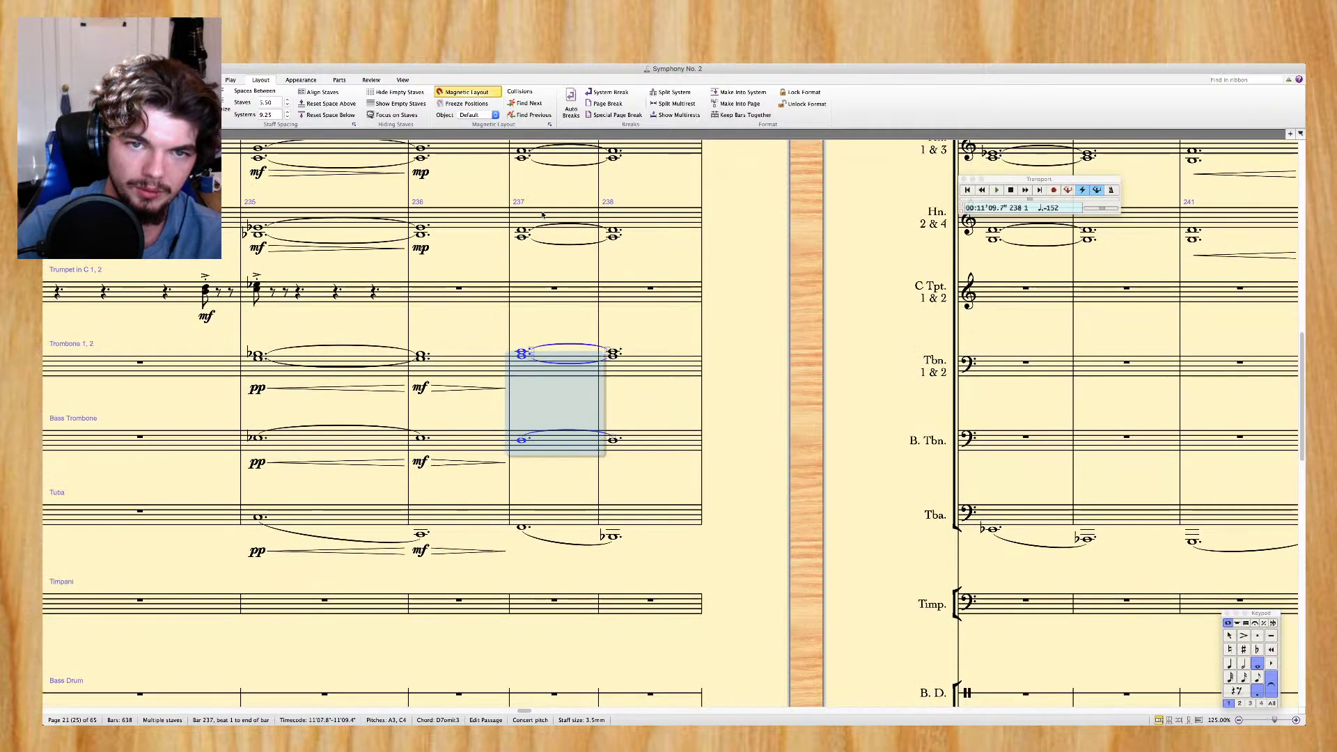
{"action": "scroll", "coordinate": [543, 215], "scroll_direction": "up", "scroll_amount": 1}
{"action": "scroll", "coordinate": [639, 271], "scroll_direction": "right", "scroll_amount": 2}
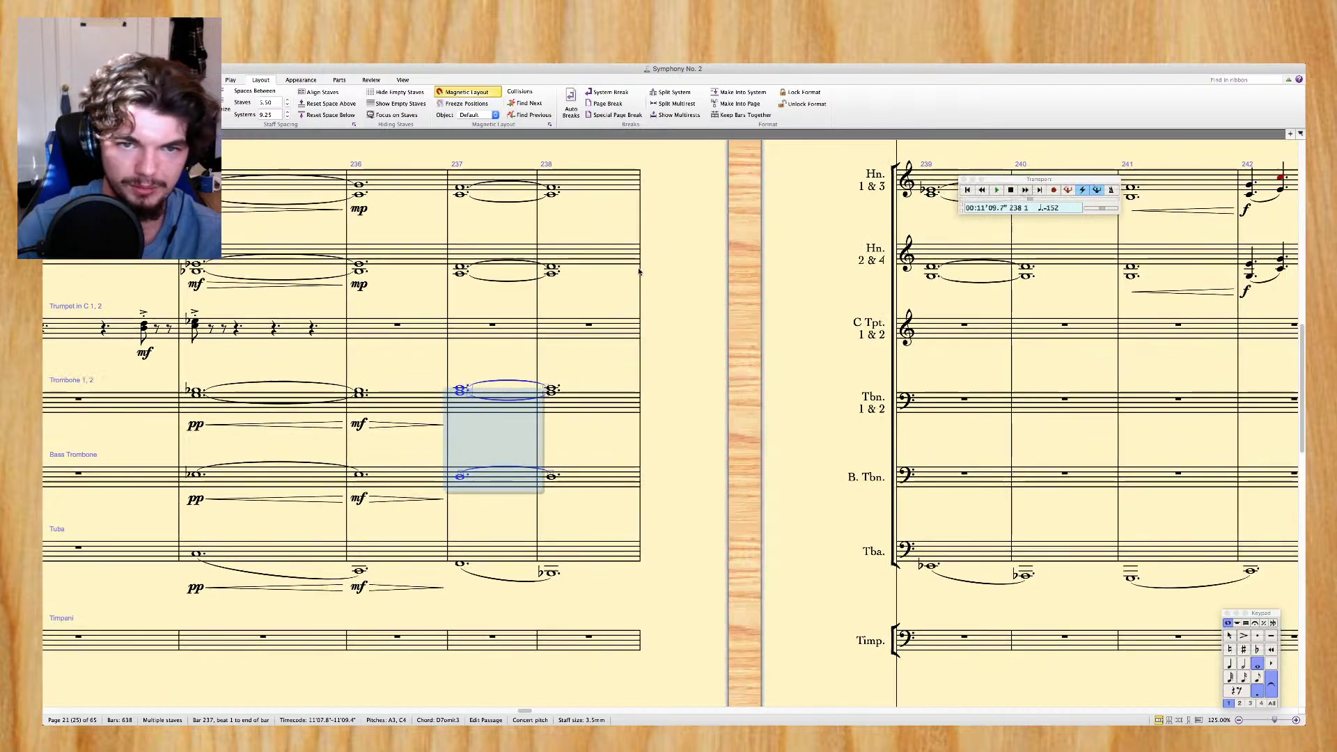
{"action": "key", "text": "Escape"}
Copy the tied trombone and bass trombone chord of bars 237 and 238 into bars 239 and 240
{"action": "left_click", "coordinate": [600, 400]}
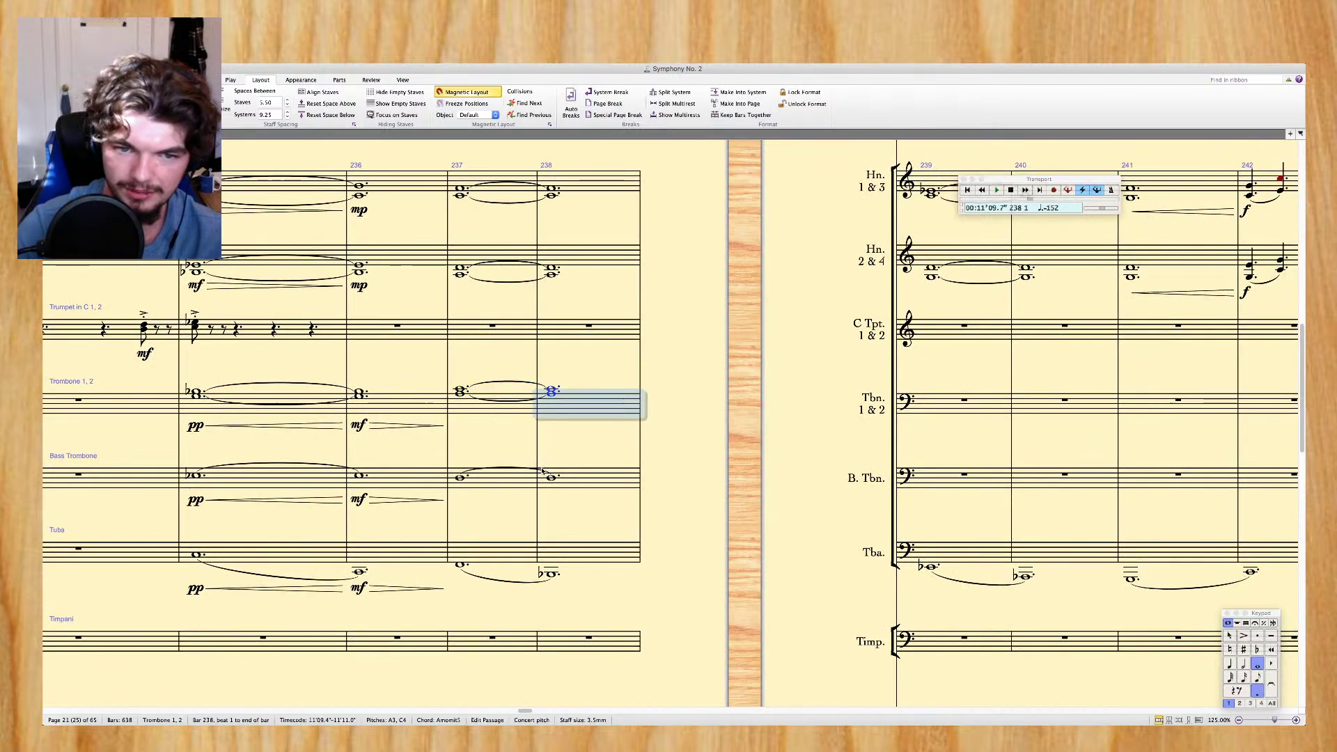
{"action": "left_click", "coordinate": [519, 482], "text": "shift"}
{"action": "scroll", "coordinate": [523, 477], "scroll_direction": "right", "scroll_amount": 7}
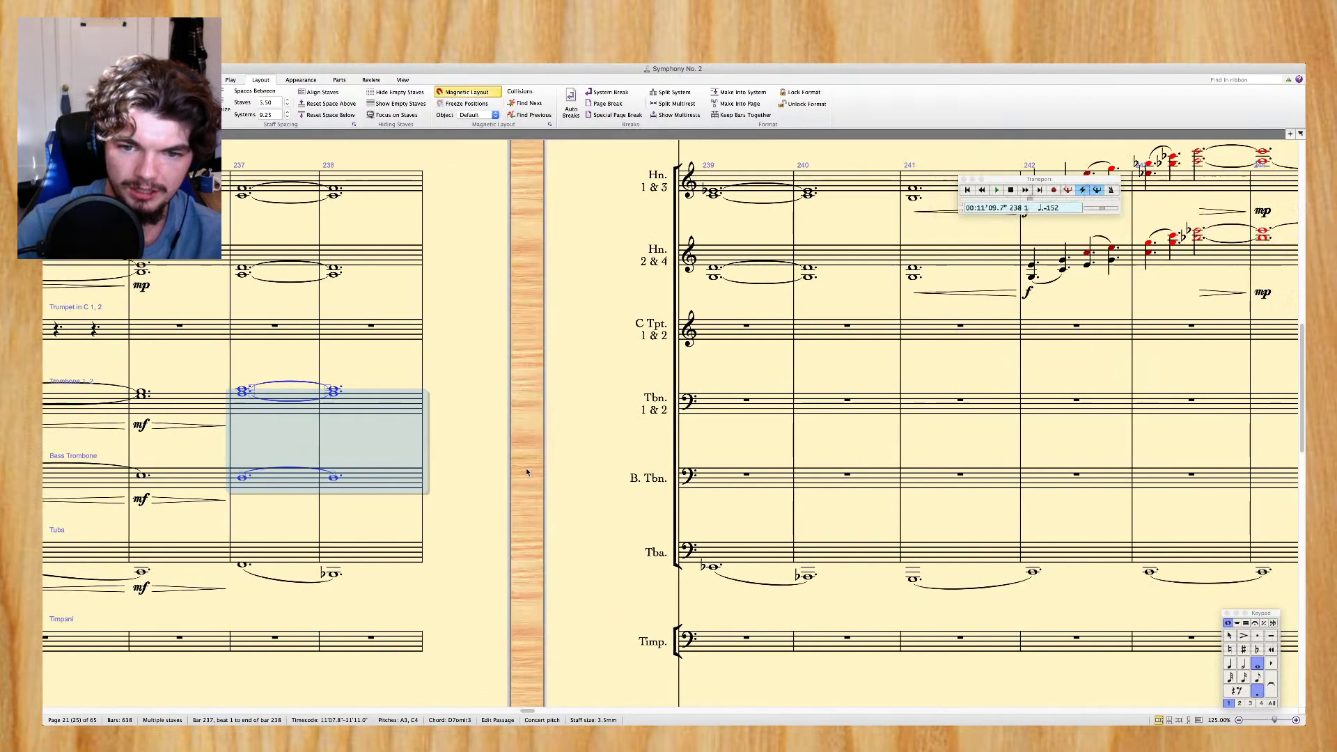
{"action": "left_click", "coordinate": [717, 401], "text": "alt"}
{"action": "key", "text": "Escape"}
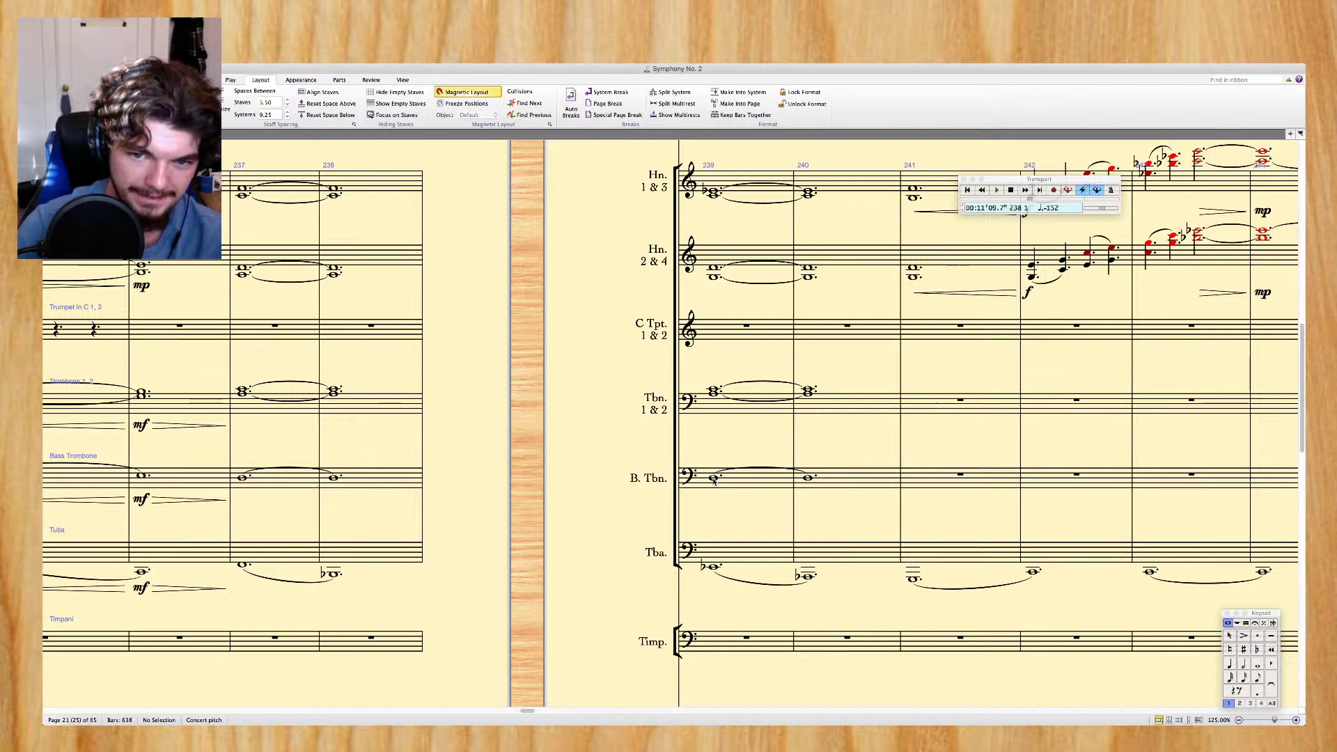
Play back bar 239 of the bass trombone and tuba staves to check the interval
{"action": "left_click", "coordinate": [725, 492]}
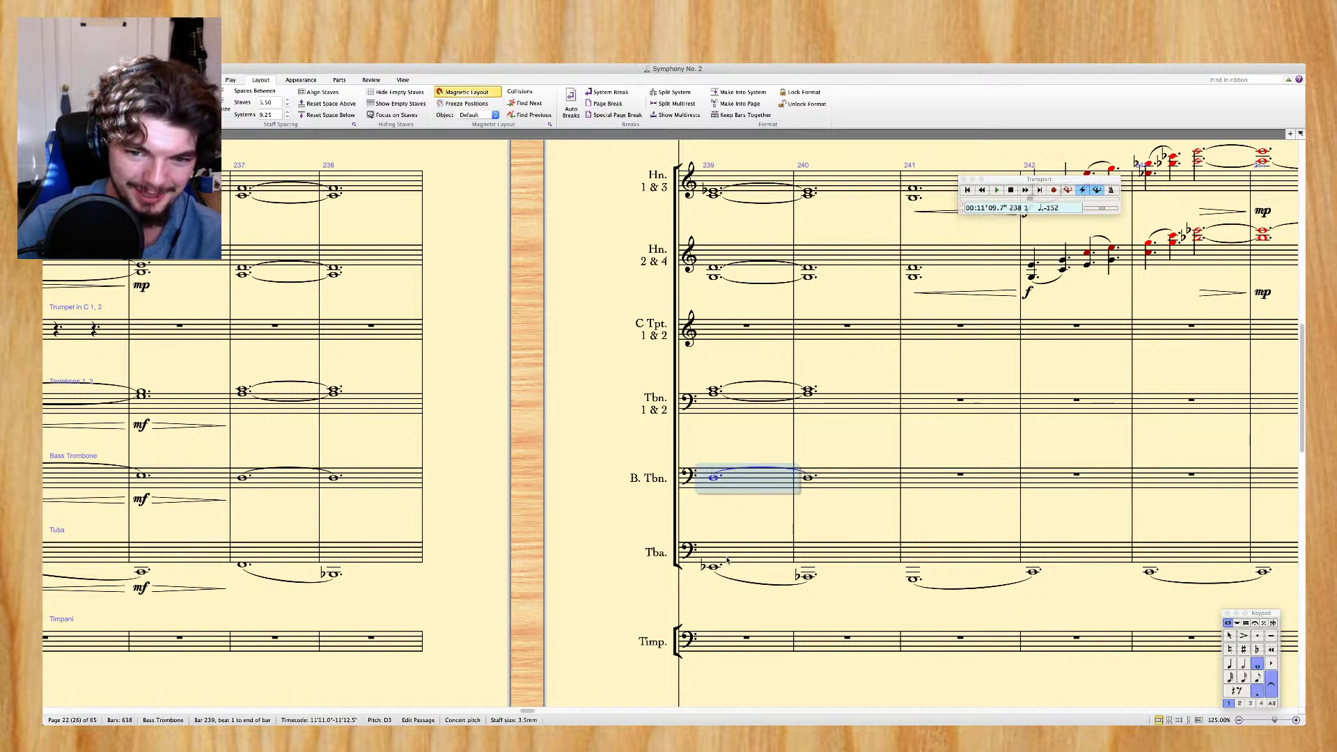
{"action": "left_click", "coordinate": [728, 555], "text": "shift"}
{"action": "key", "text": "p"}
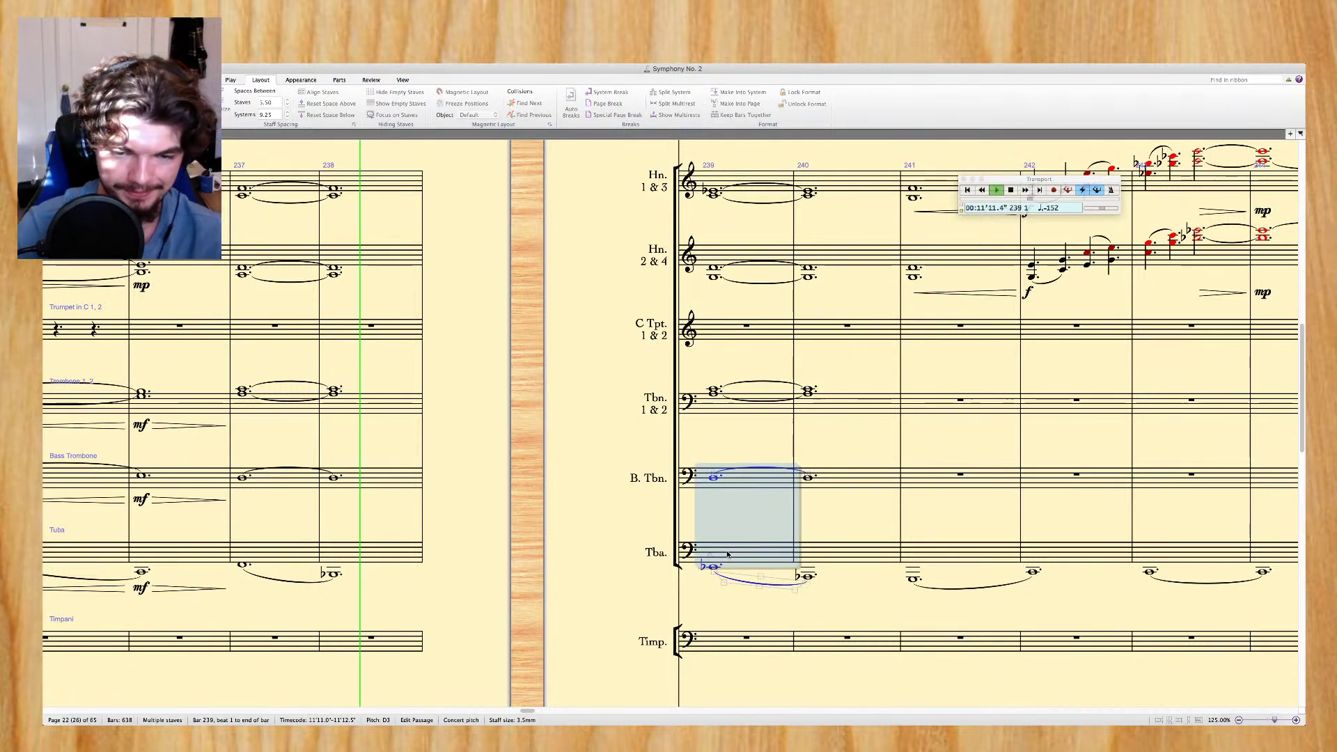
{"action": "key", "text": "Escape"}
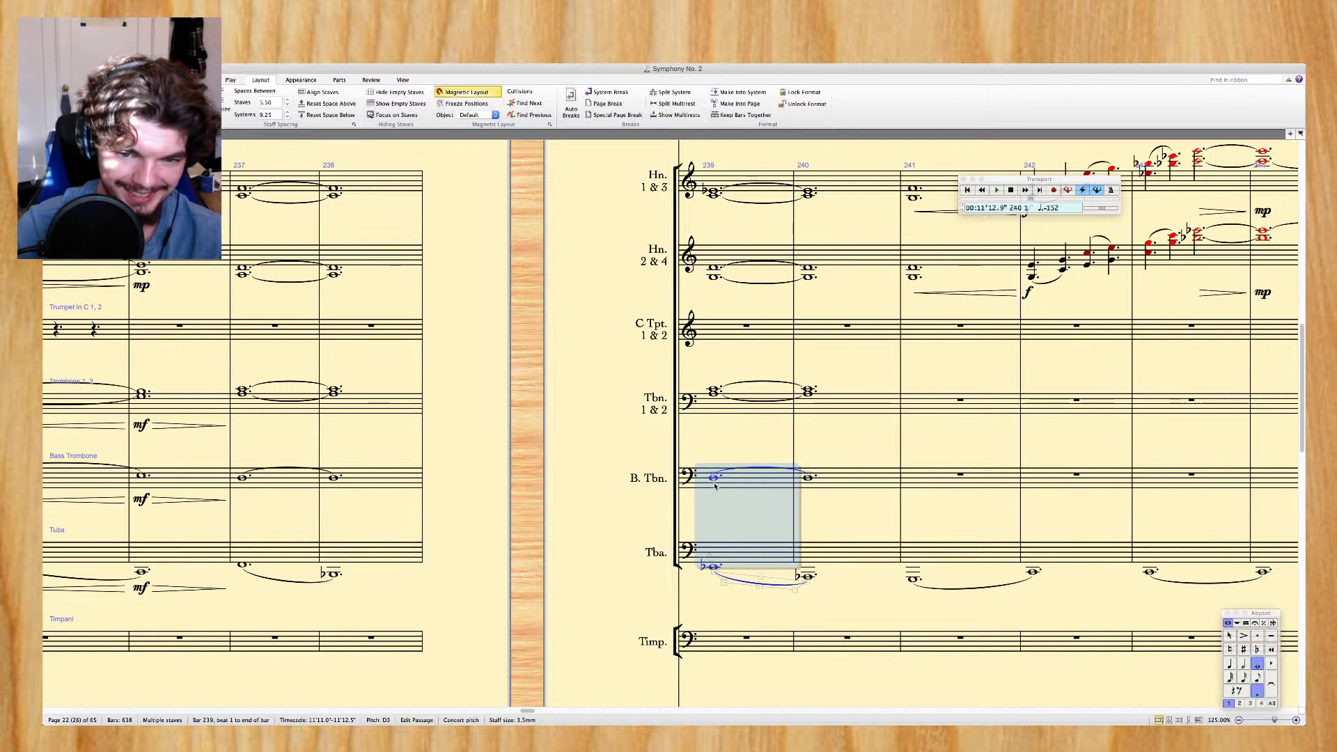
Lower the tied bass trombone note in bars 239 and 240 to C3 and play it back with the tuba
{"action": "left_click", "coordinate": [714, 479]}
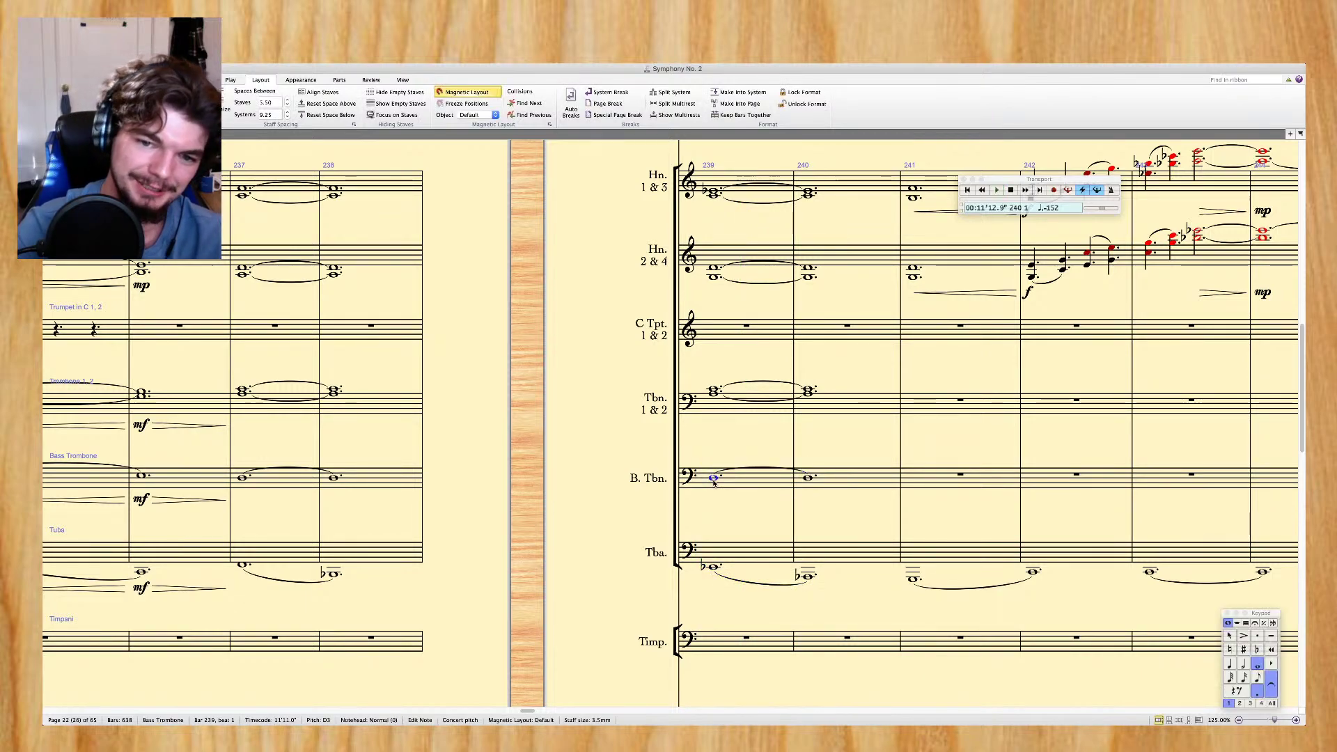
{"action": "left_click", "coordinate": [746, 488]}
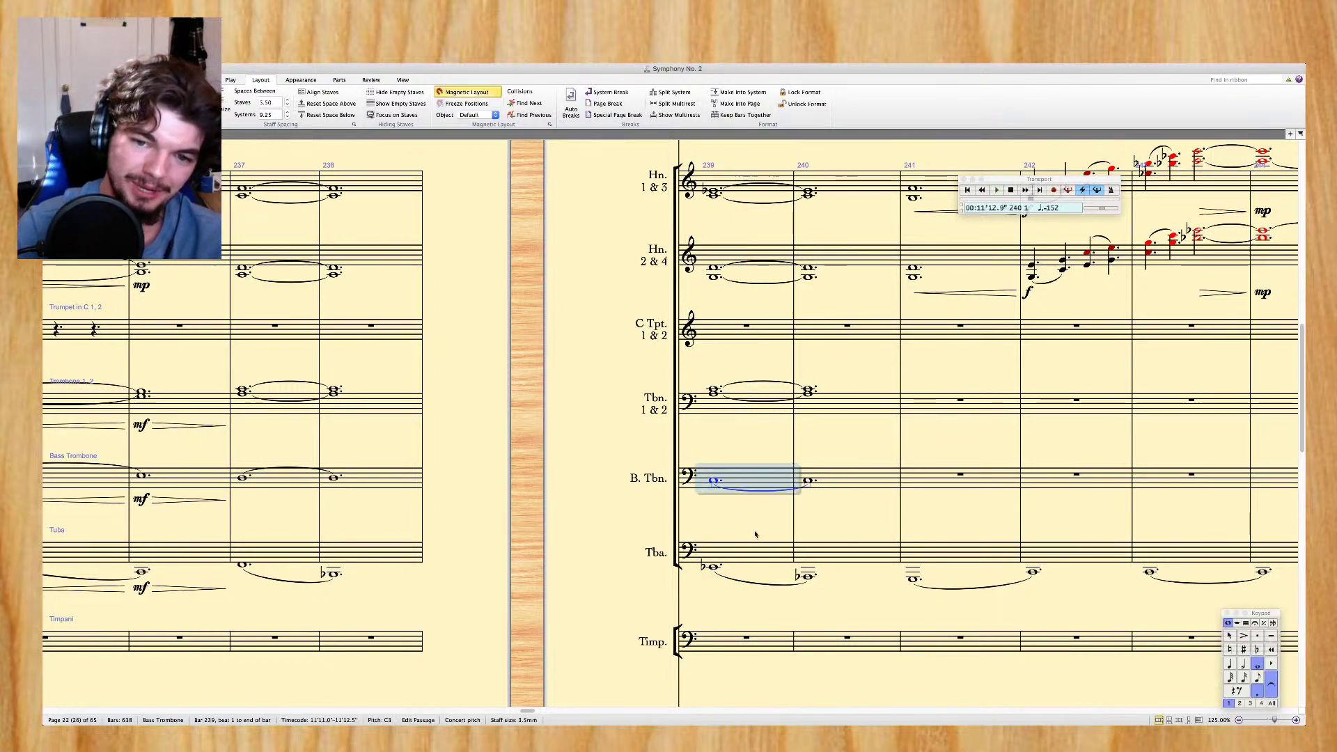
{"action": "left_click", "coordinate": [761, 557], "text": "shift"}
{"action": "key", "text": "space"}
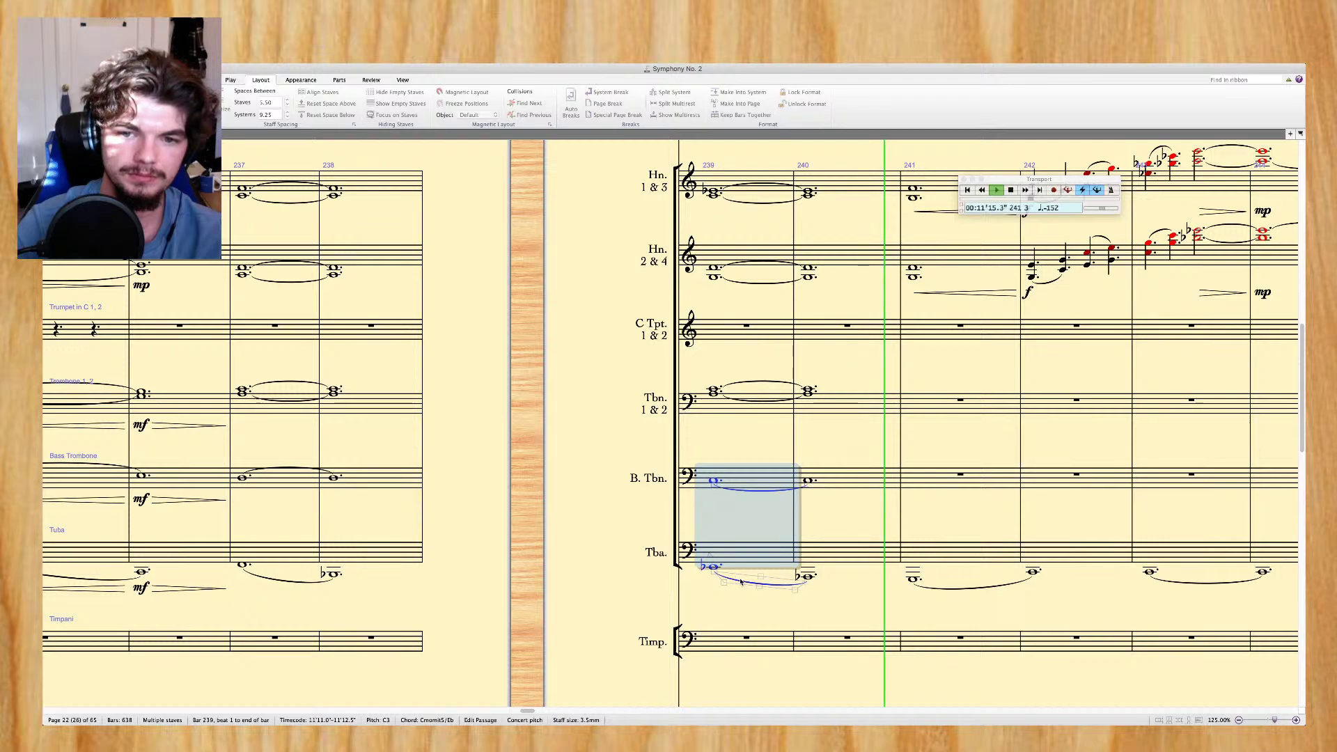
{"action": "key", "text": "space"}
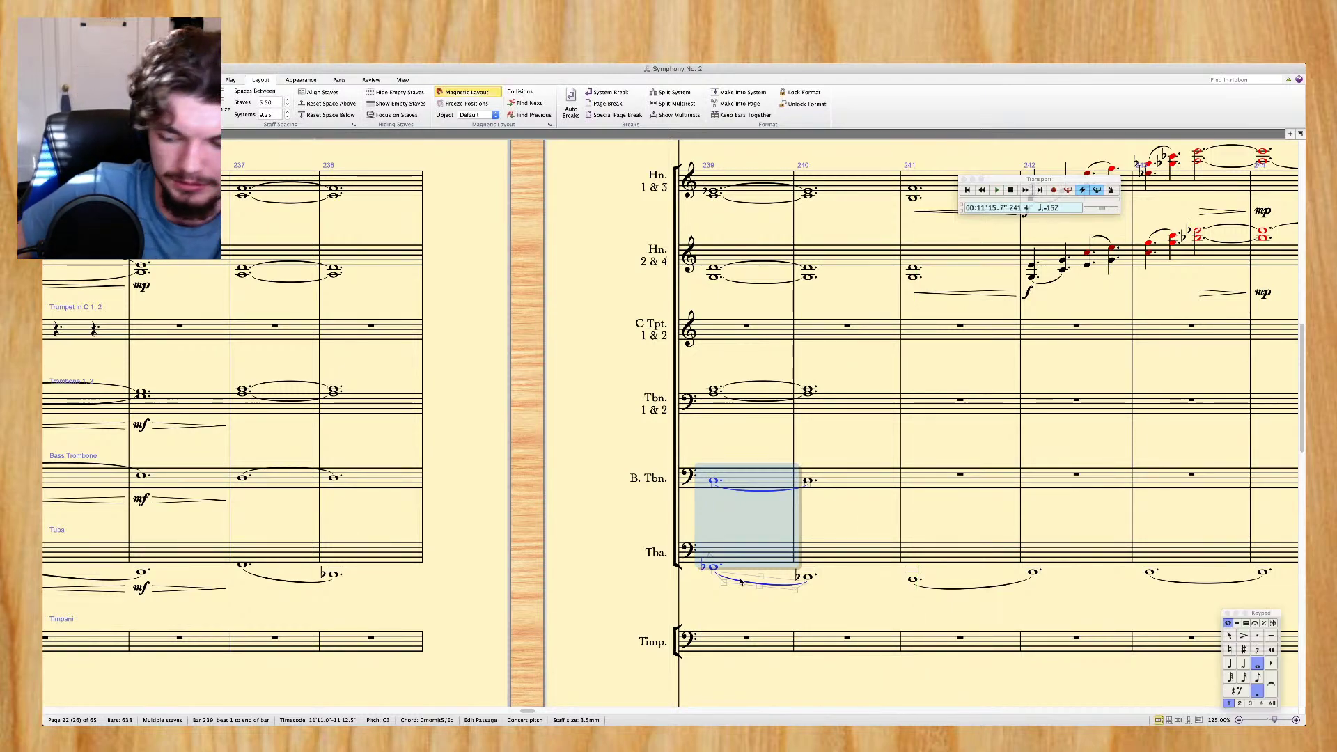
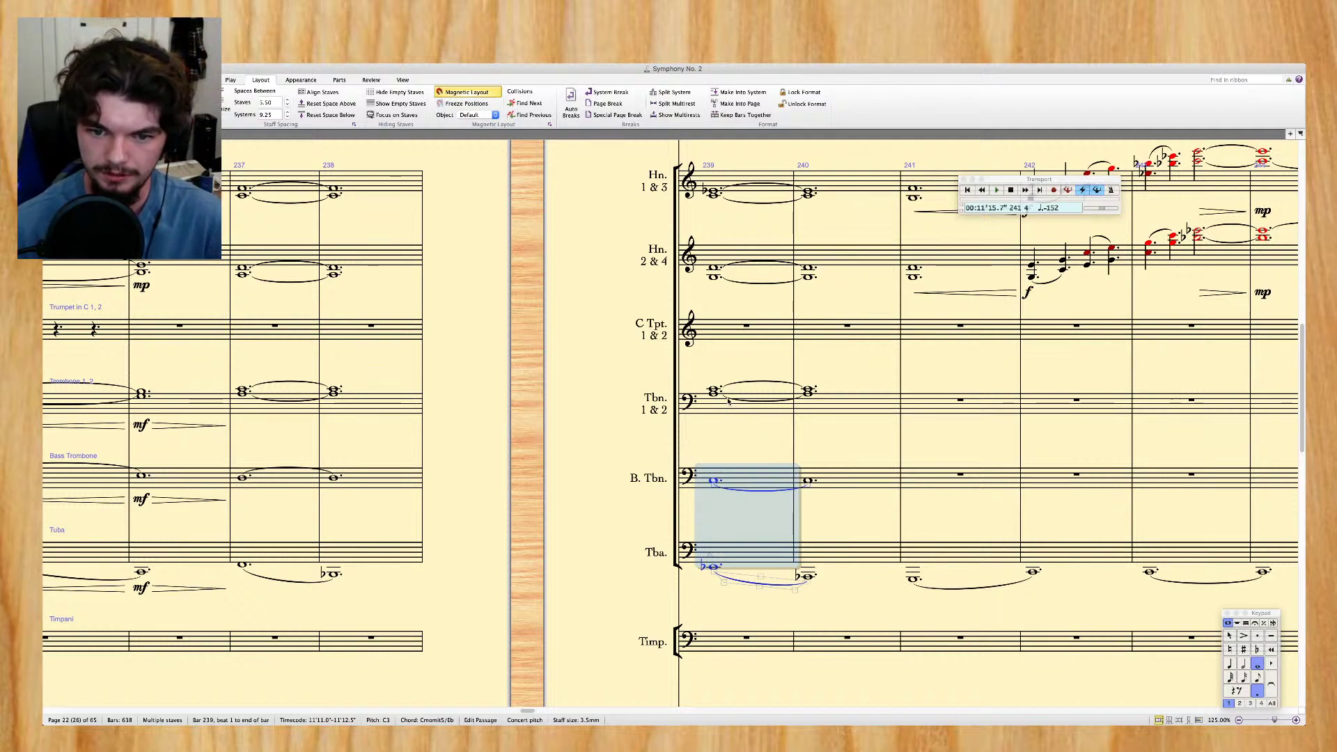
{"action": "key", "text": "space"}
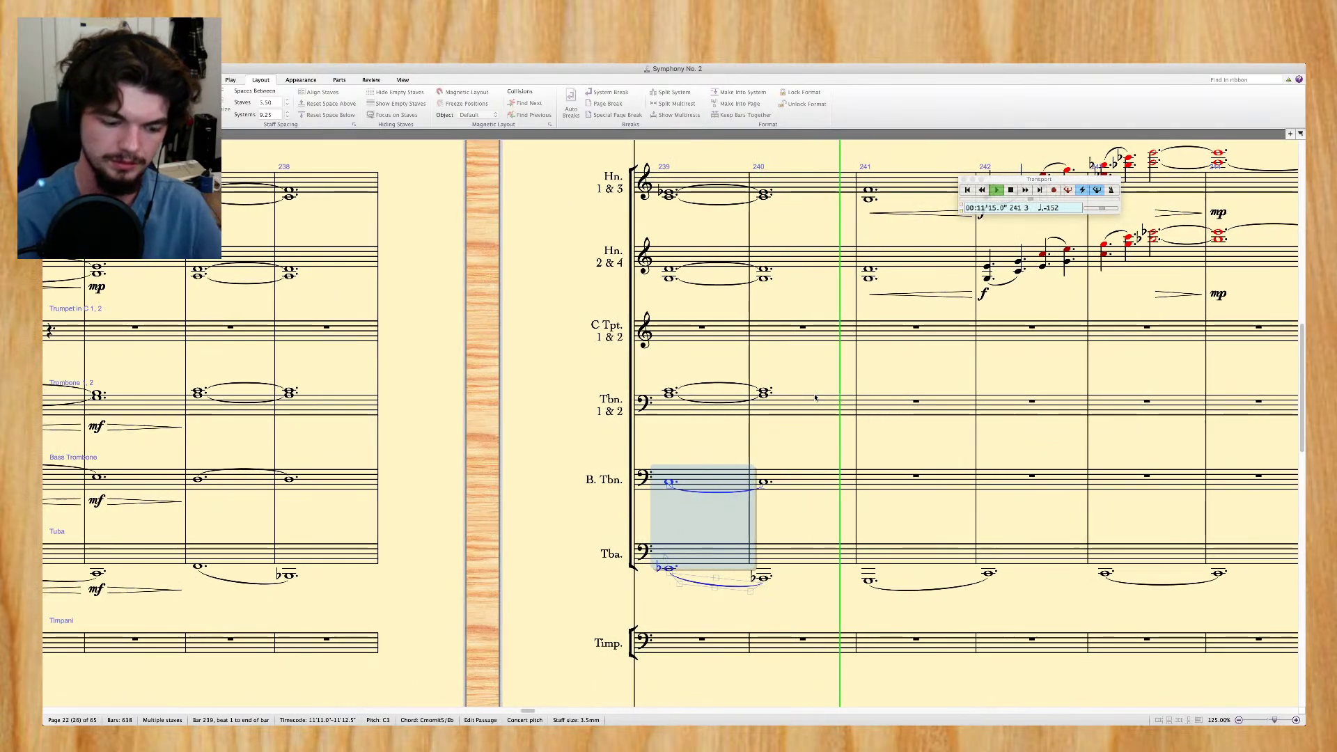
{"action": "key", "text": "space"}
{"action": "key", "text": "Escape"}
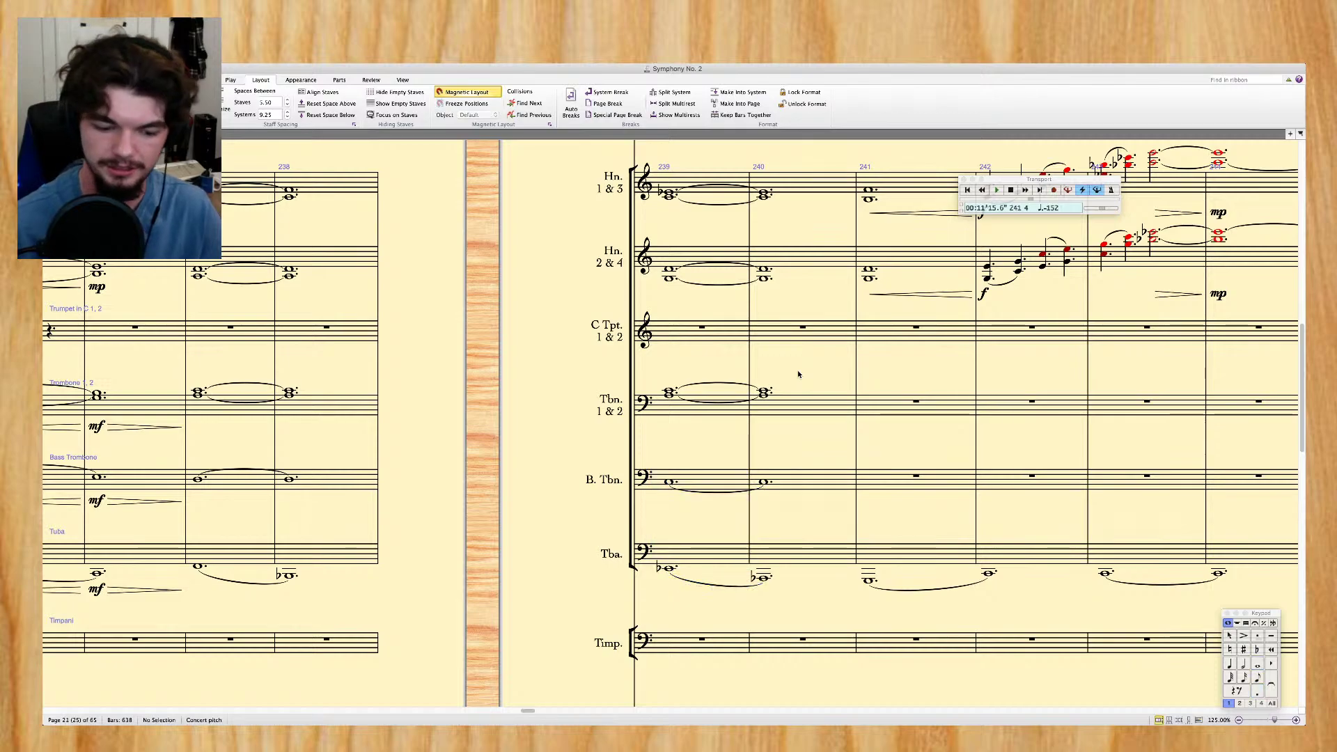
Lower the bottom note of the tied trombone 1 and 2 chord in bars 239 and 240 to G3
{"action": "key", "text": "super+equal"}
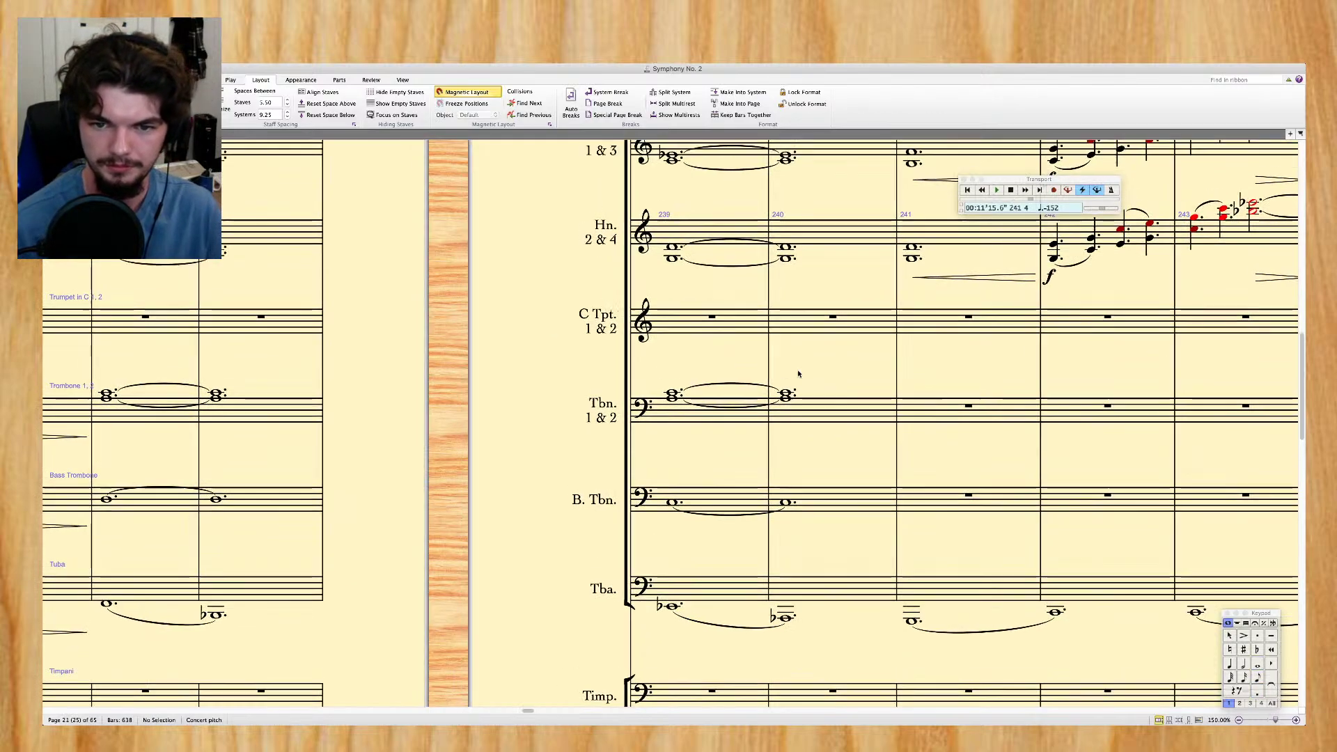
{"action": "scroll", "coordinate": [799, 374], "scroll_direction": "right", "scroll_amount": 5}
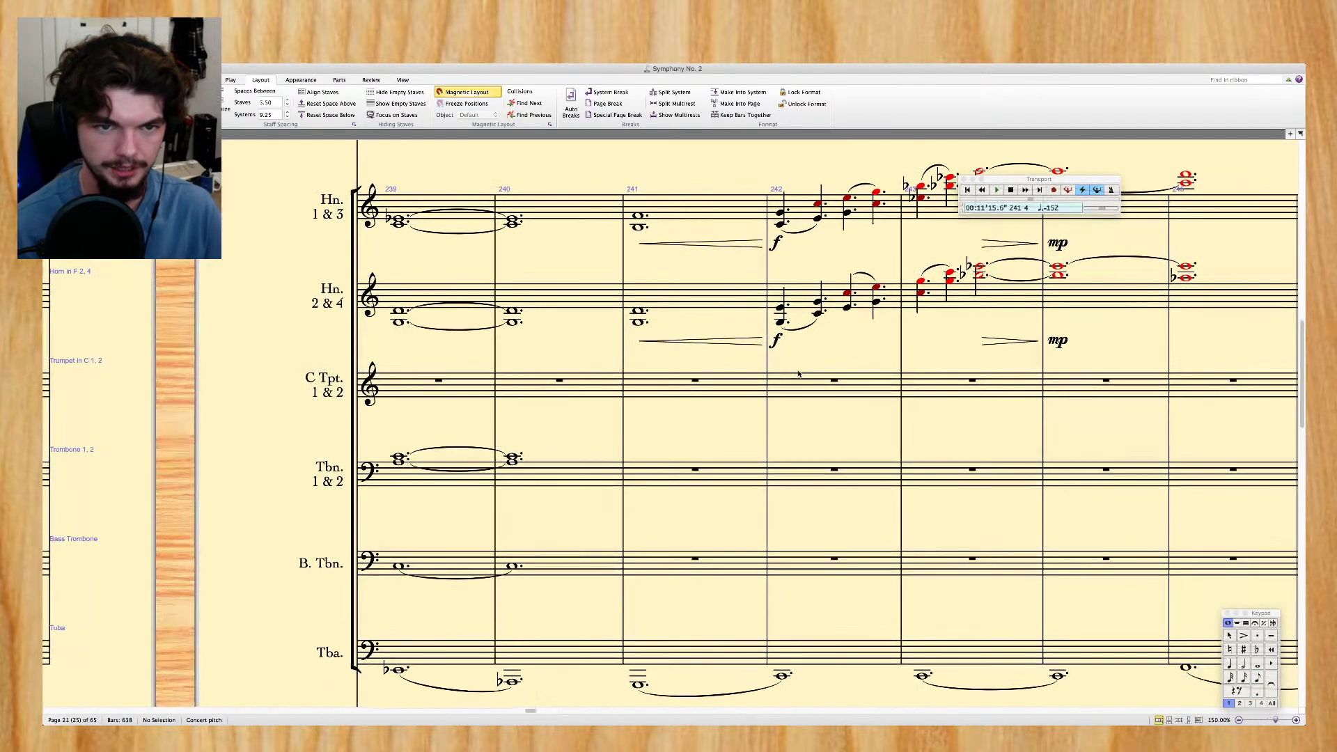
{"action": "left_click", "coordinate": [400, 466]}
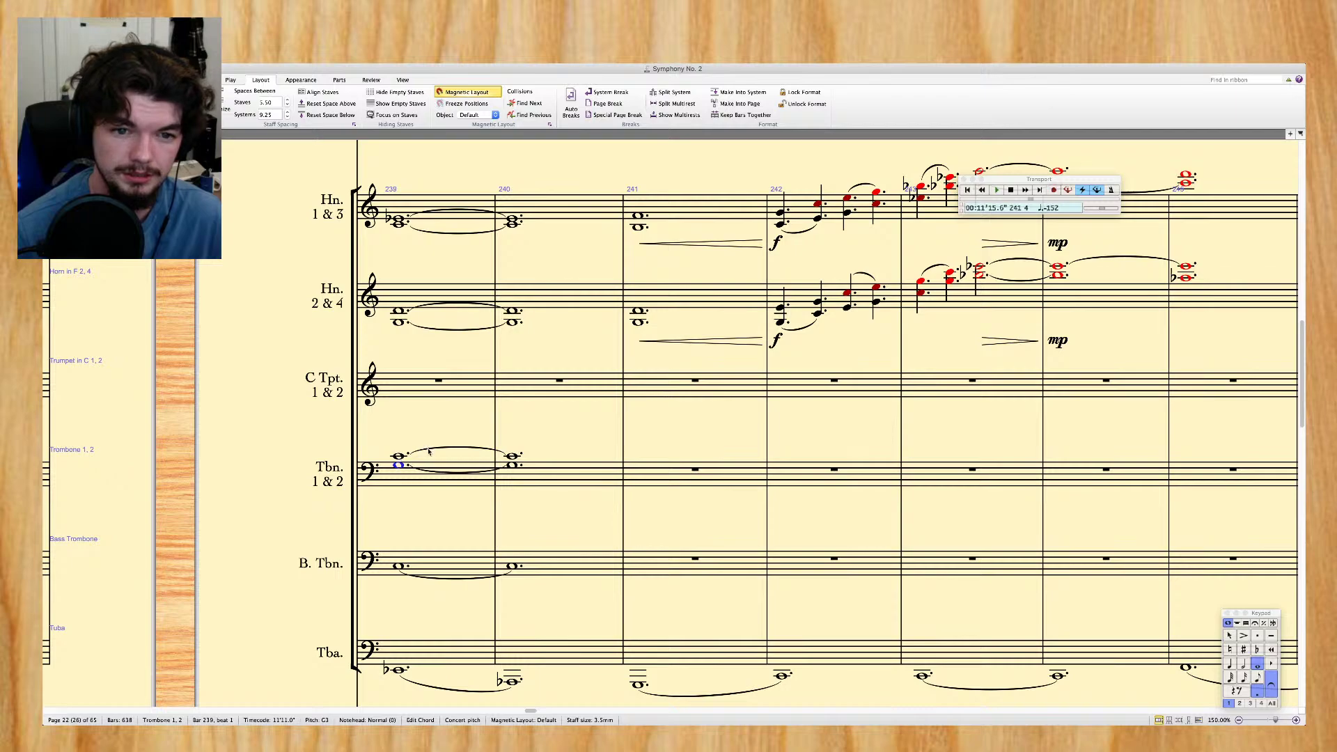
Play back the trombone, bass trombone and tuba staves from bar 237 to check the chord progression
{"action": "scroll", "coordinate": [431, 451], "scroll_direction": "left", "scroll_amount": 3}
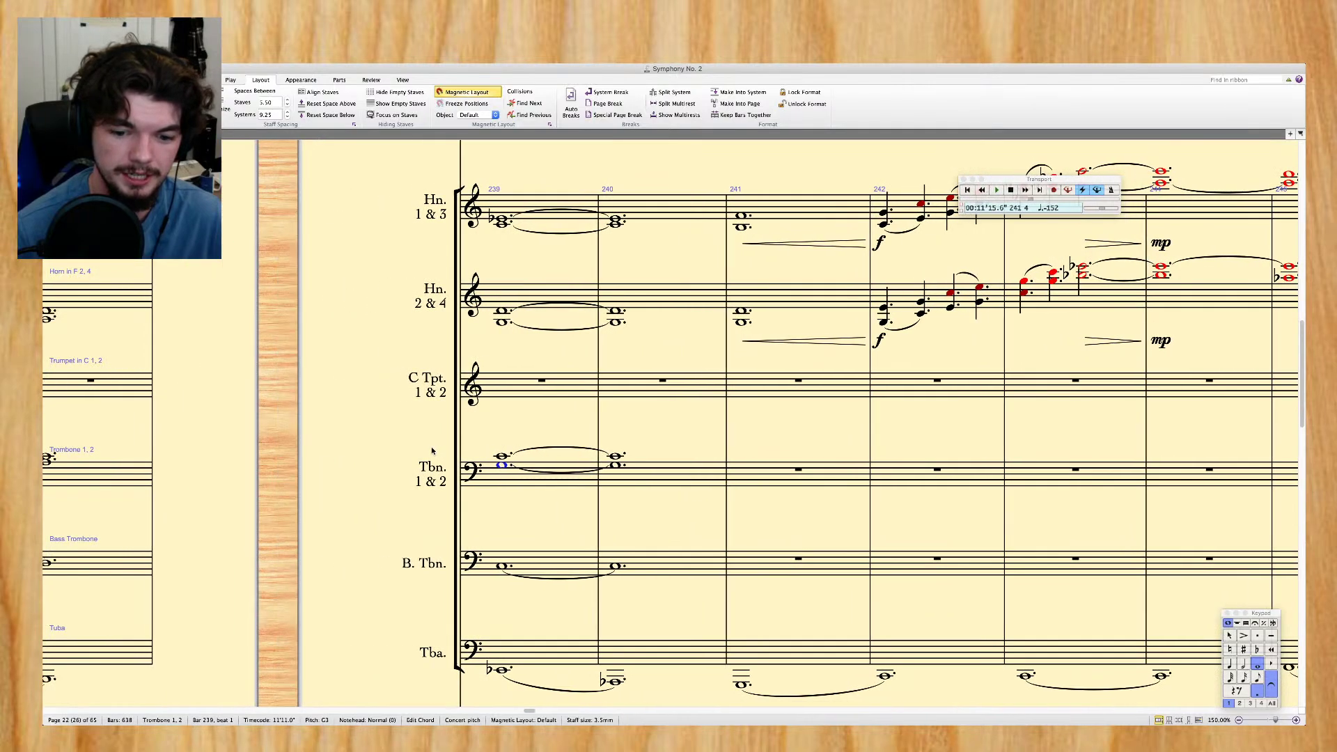
{"action": "scroll", "coordinate": [432, 450], "scroll_direction": "down", "scroll_amount": 2}
{"action": "scroll", "coordinate": [579, 437], "scroll_direction": "left", "scroll_amount": 8}
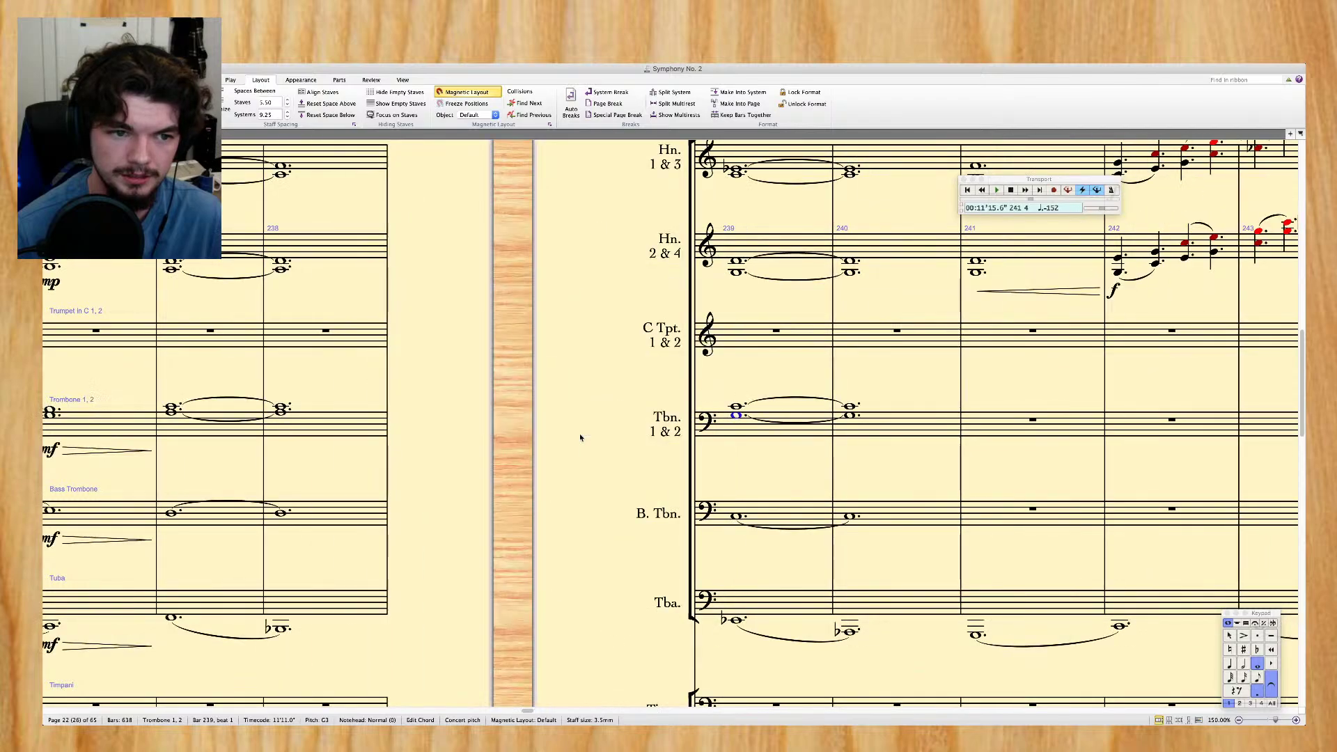
{"action": "scroll", "coordinate": [580, 437], "scroll_direction": "right", "scroll_amount": 2}
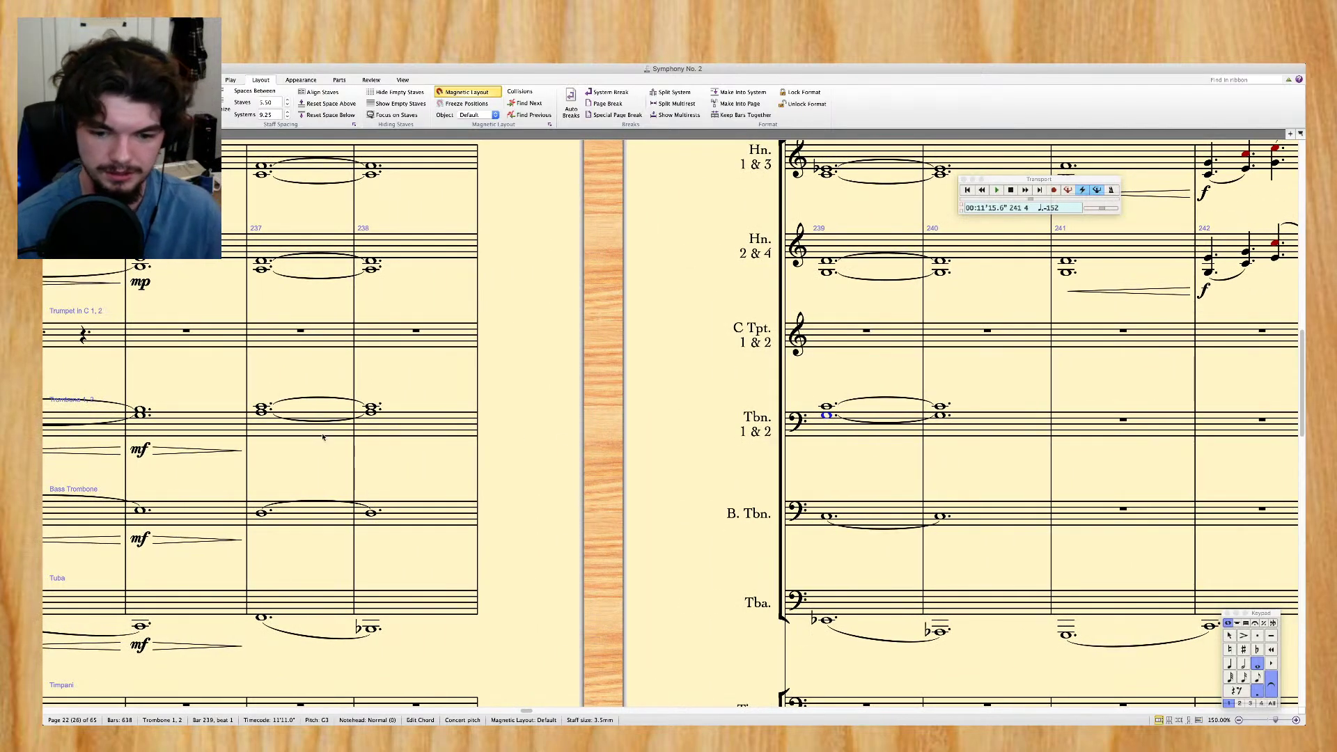
{"action": "left_click", "coordinate": [325, 435]}
{"action": "left_click", "coordinate": [327, 605], "text": "shift"}
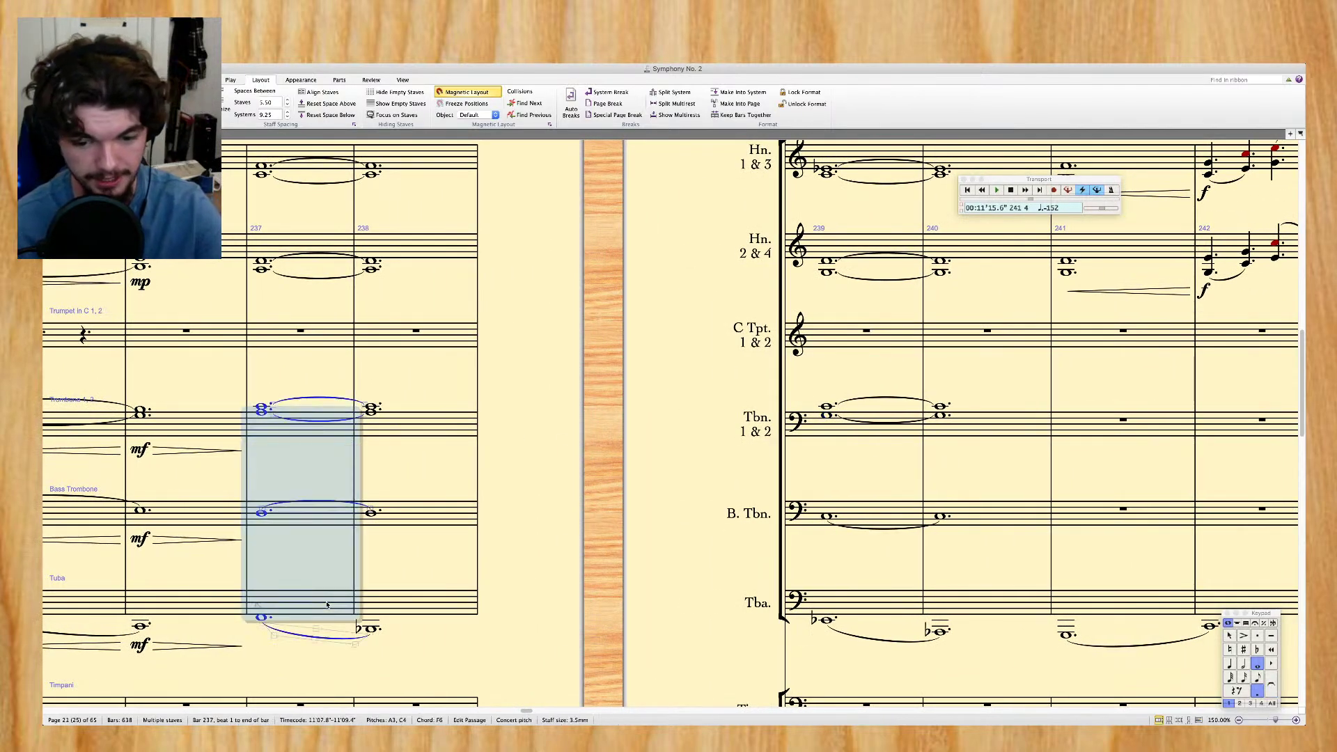
{"action": "key", "text": "ctrl+minus"}
{"action": "key", "text": "space"}
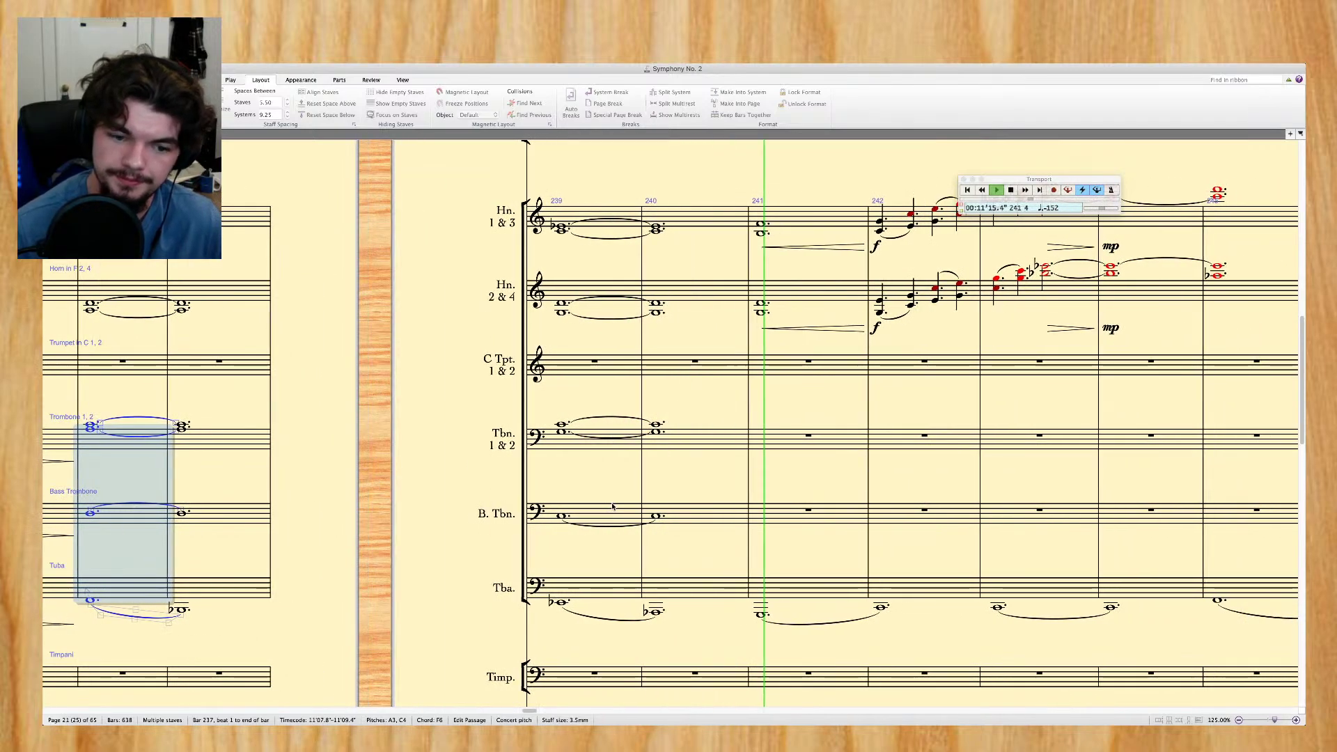
{"action": "key", "text": "space"}
Repeat the trombone and bass trombone chord of bar 240 into bar 241, changing it to D3, F3 and B3
{"action": "key", "text": "super+equal"}
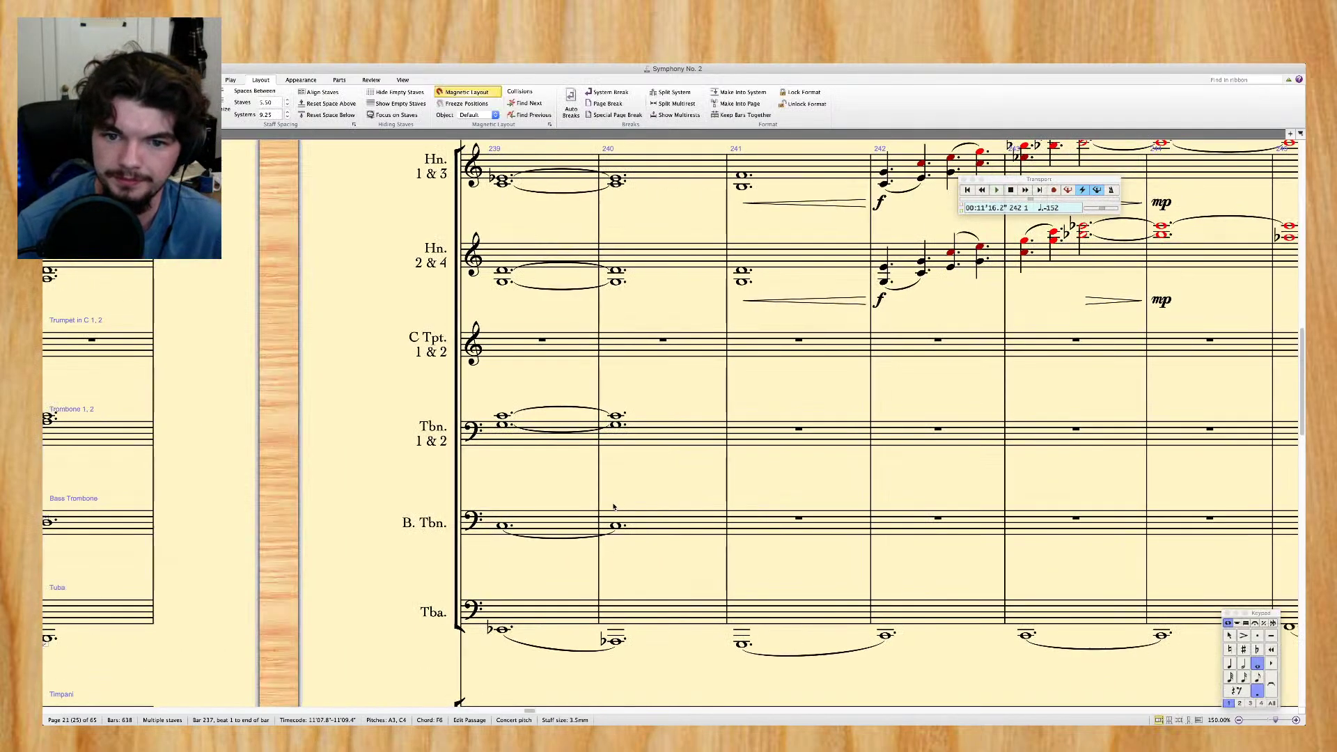
{"action": "left_click", "coordinate": [610, 492]}
{"action": "left_click", "coordinate": [595, 573], "text": "shift"}
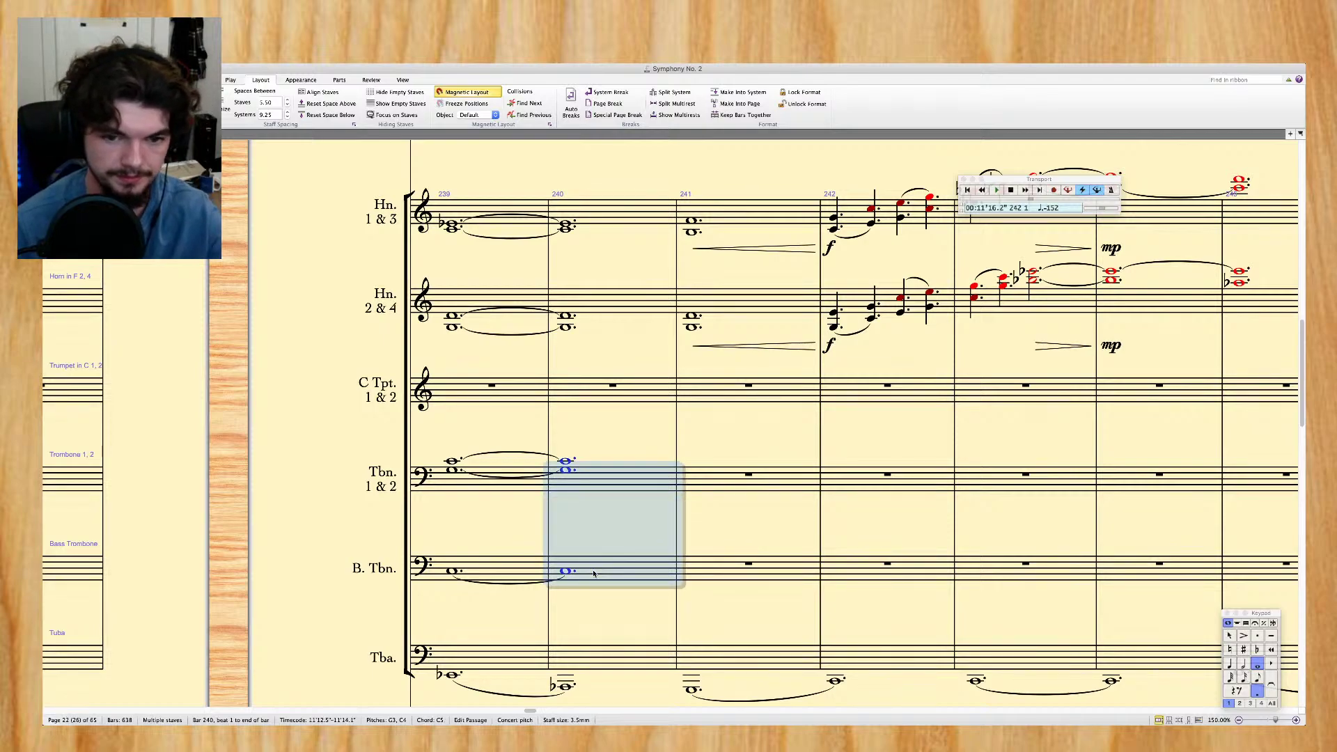
{"action": "key", "text": "r"}
{"action": "key", "text": "Escape"}
{"action": "left_click", "coordinate": [691, 575]}
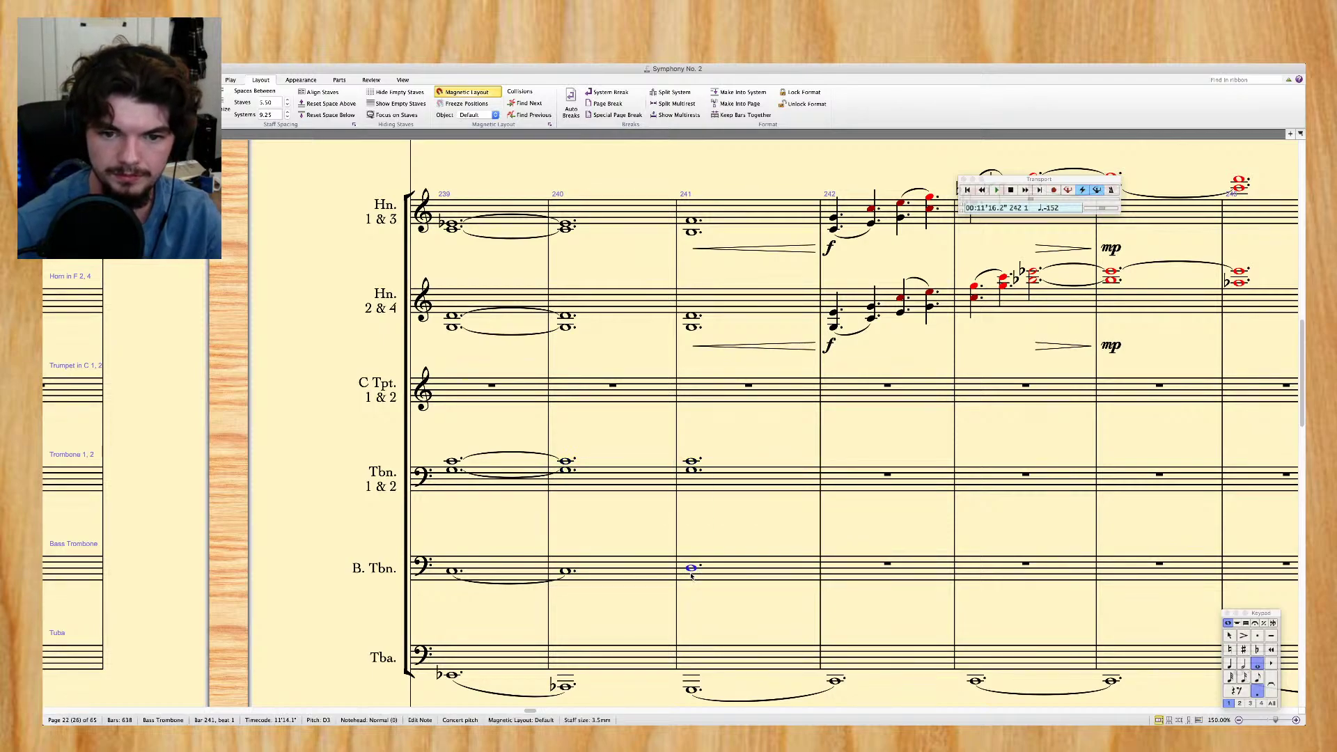
{"action": "left_click", "coordinate": [693, 463]}
{"action": "left_click", "coordinate": [692, 472]}
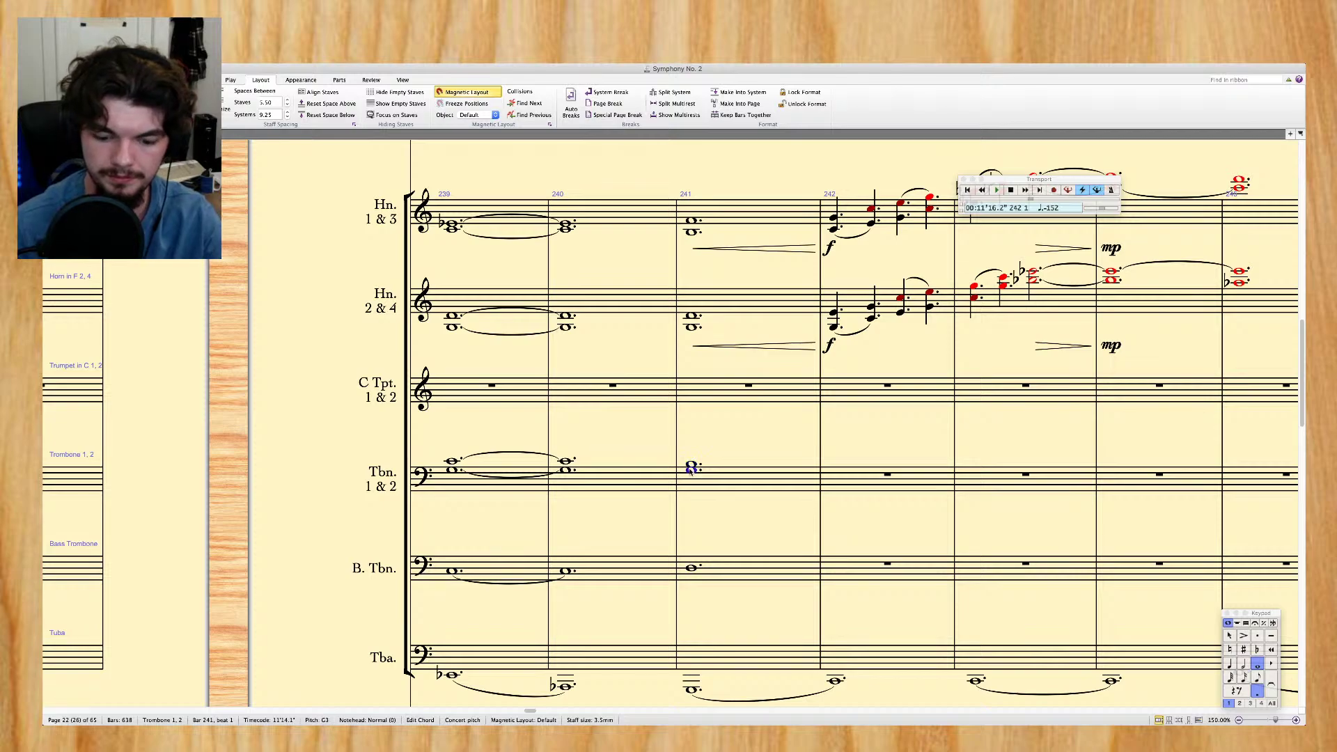
Repeat the trombone and bass trombone chord of bar 241 into bar 242, changing it to C3, E3 and C4
{"action": "left_click", "coordinate": [752, 480]}
{"action": "left_click", "coordinate": [752, 568], "text": "shift"}
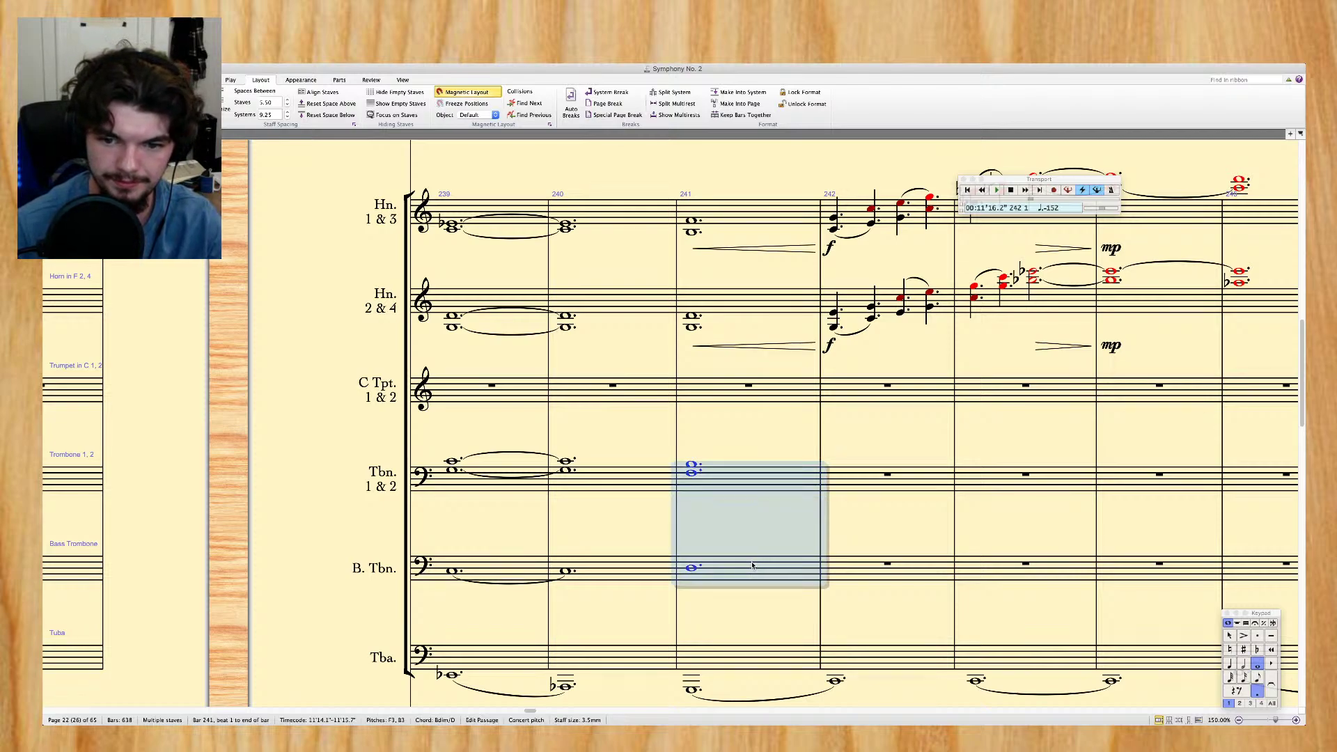
{"action": "scroll", "coordinate": [752, 565], "scroll_direction": "right", "scroll_amount": 5}
{"action": "key", "text": "Right"}
{"action": "left_click", "coordinate": [662, 476]}
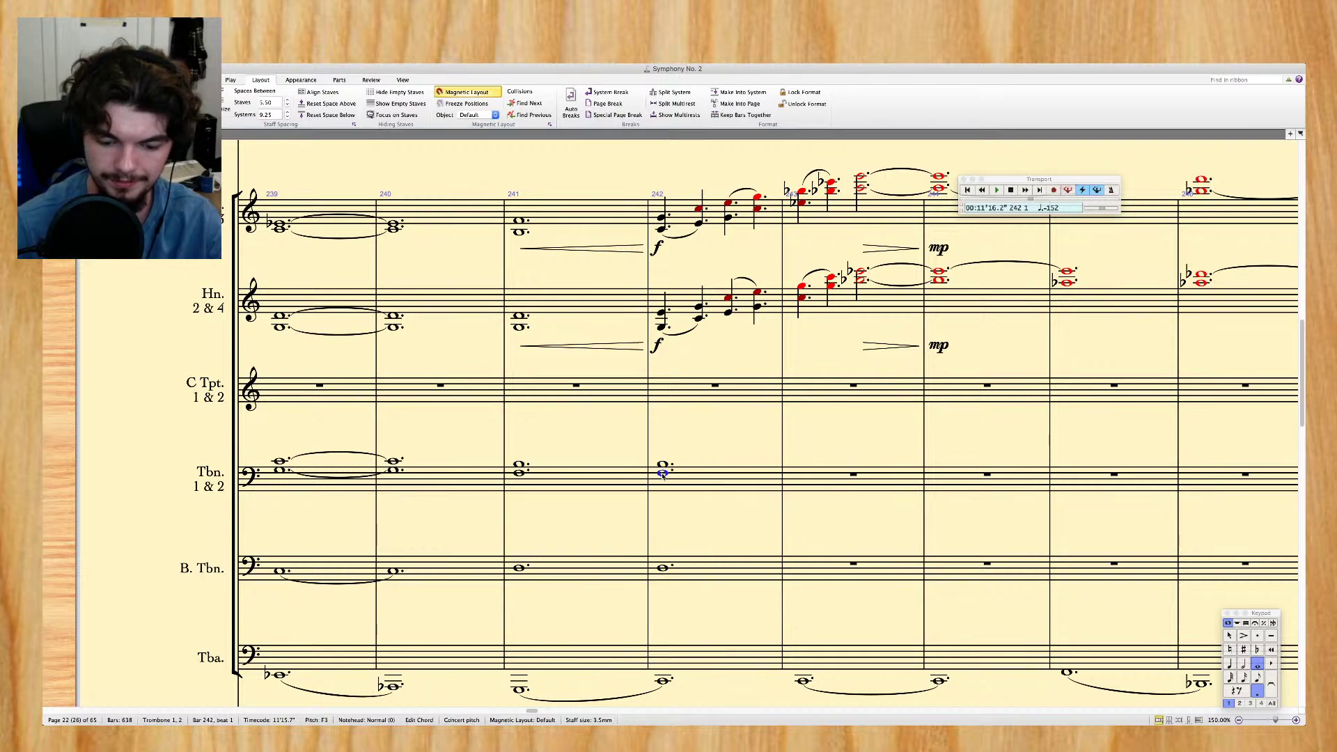
{"action": "left_click", "coordinate": [662, 461]}
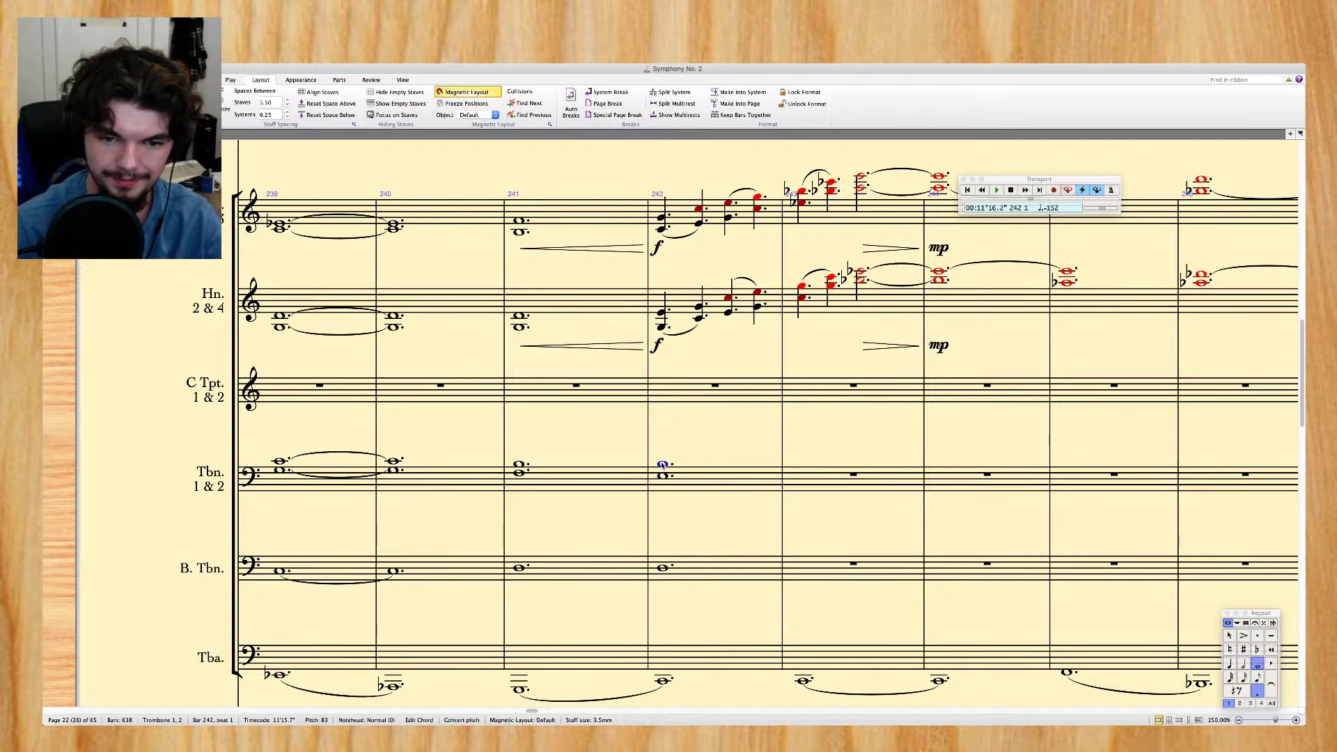
{"action": "left_click", "coordinate": [664, 569]}
{"action": "left_click", "coordinate": [682, 528]}
{"action": "scroll", "coordinate": [682, 527], "scroll_direction": "right", "scroll_amount": 3}
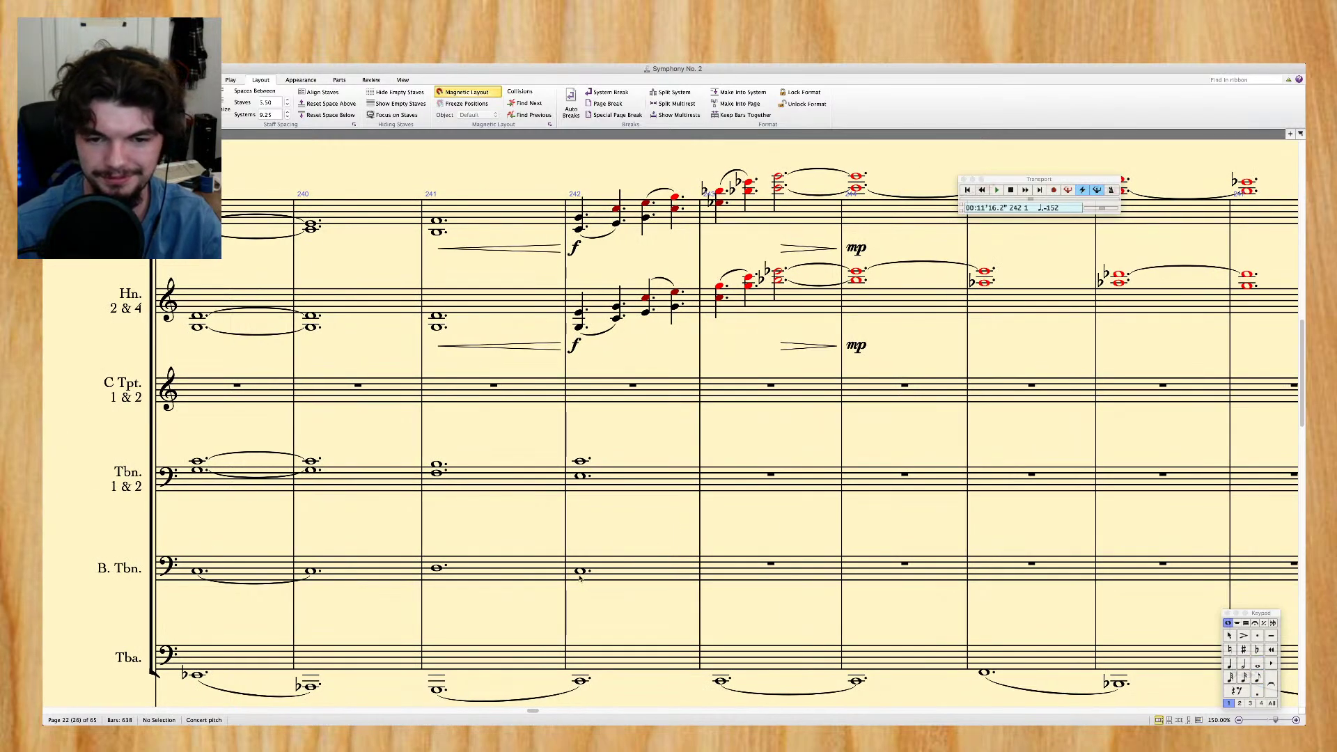
Examine the voice leading of the trombone and bass trombone notes between bars 241 and 242 against the other parts
{"action": "scroll", "coordinate": [620, 527], "scroll_direction": "down", "scroll_amount": 10}
{"action": "scroll", "coordinate": [620, 527], "scroll_direction": "up", "scroll_amount": 8}
{"action": "scroll", "coordinate": [620, 525], "scroll_direction": "up", "scroll_amount": 5}
{"action": "scroll", "coordinate": [619, 522], "scroll_direction": "down", "scroll_amount": 3}
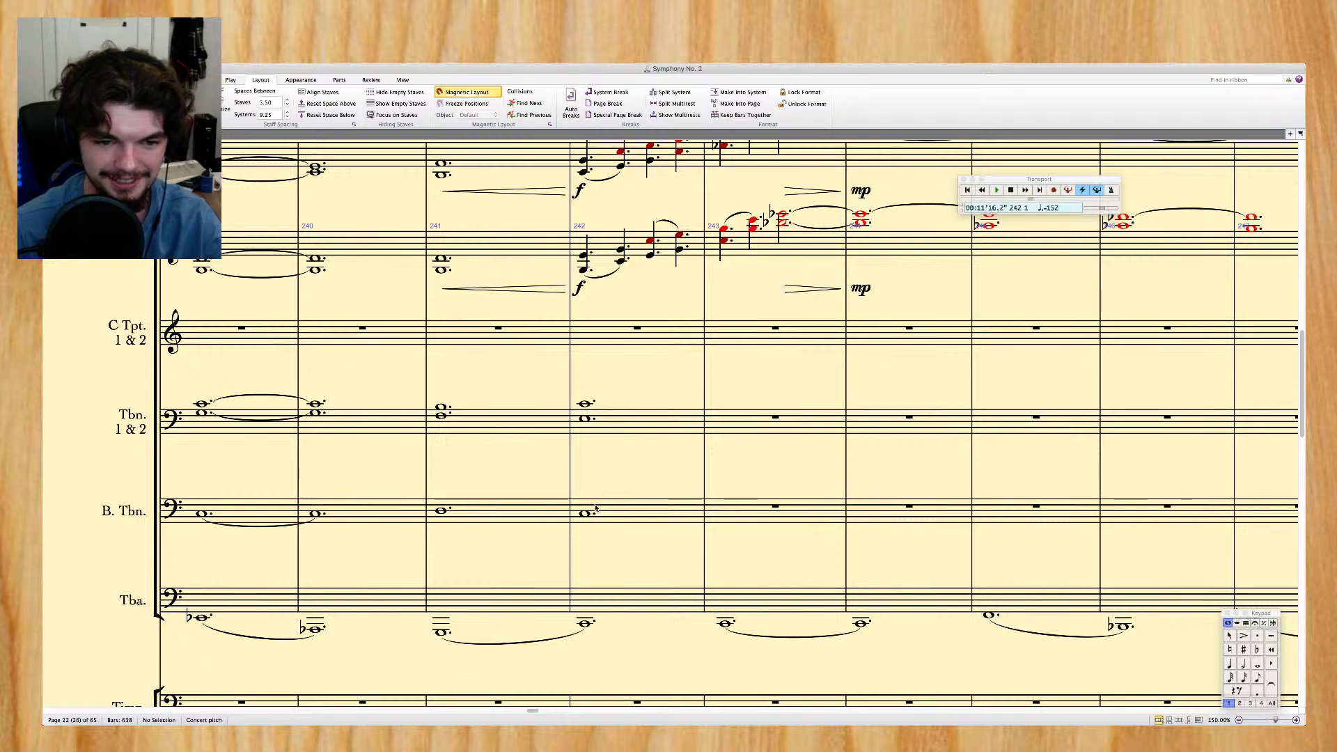
{"action": "left_click", "coordinate": [442, 411]}
{"action": "left_click", "coordinate": [498, 440]}
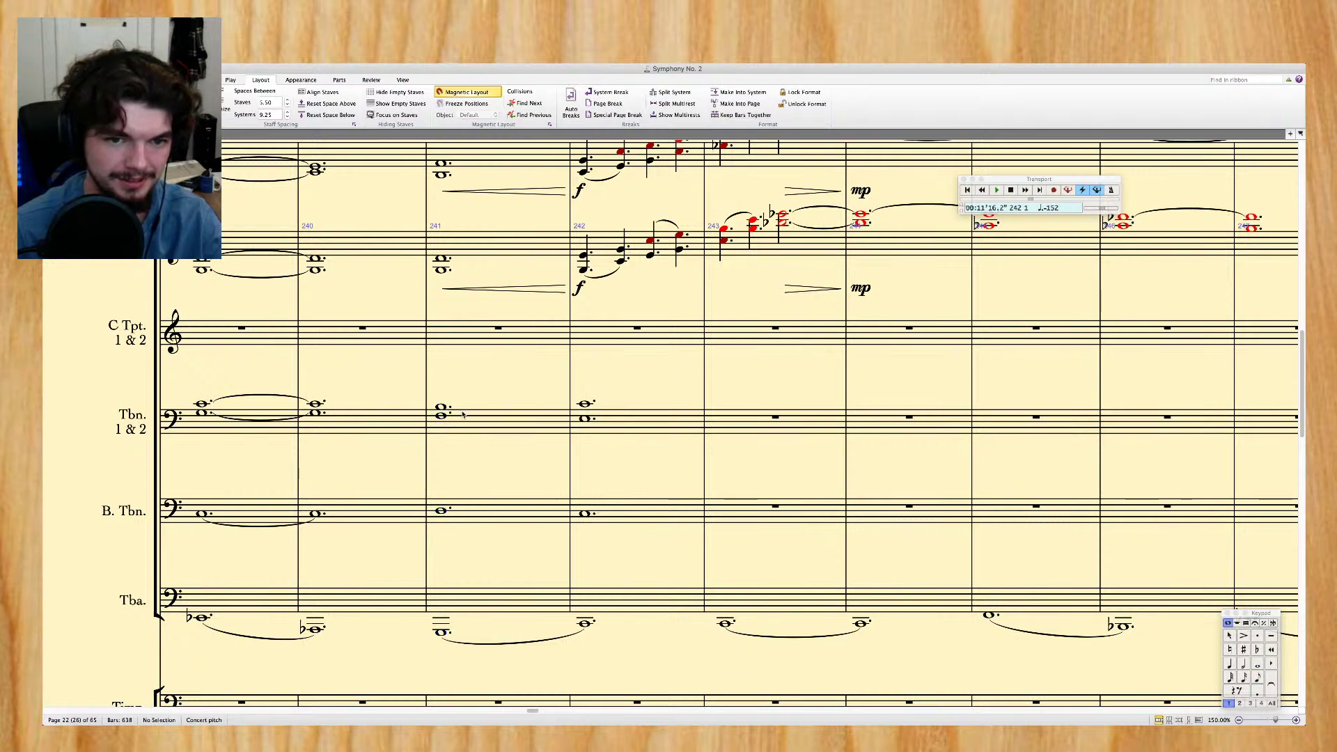
{"action": "left_click", "coordinate": [439, 411]}
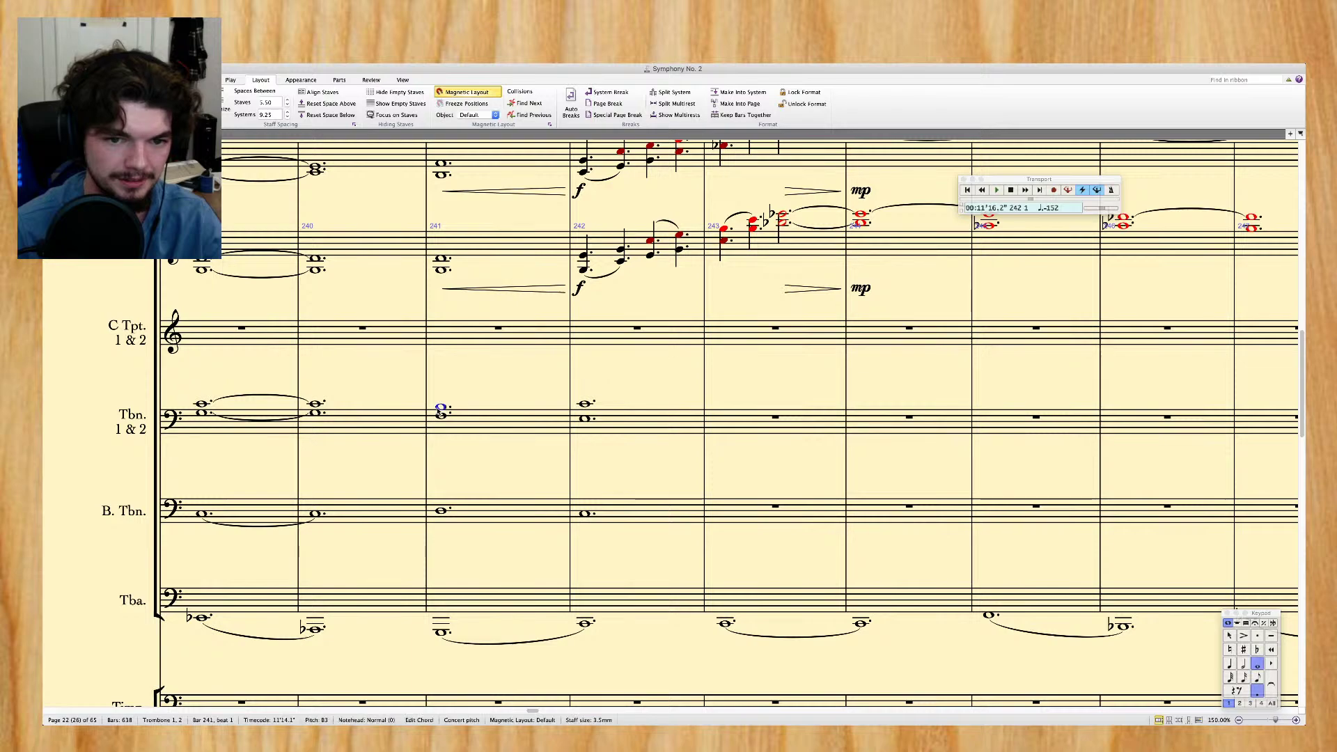
{"action": "key", "text": "Right"}
{"action": "left_click", "coordinate": [583, 516]}
{"action": "left_click", "coordinate": [546, 518]}
{"action": "left_click", "coordinate": [614, 443]}
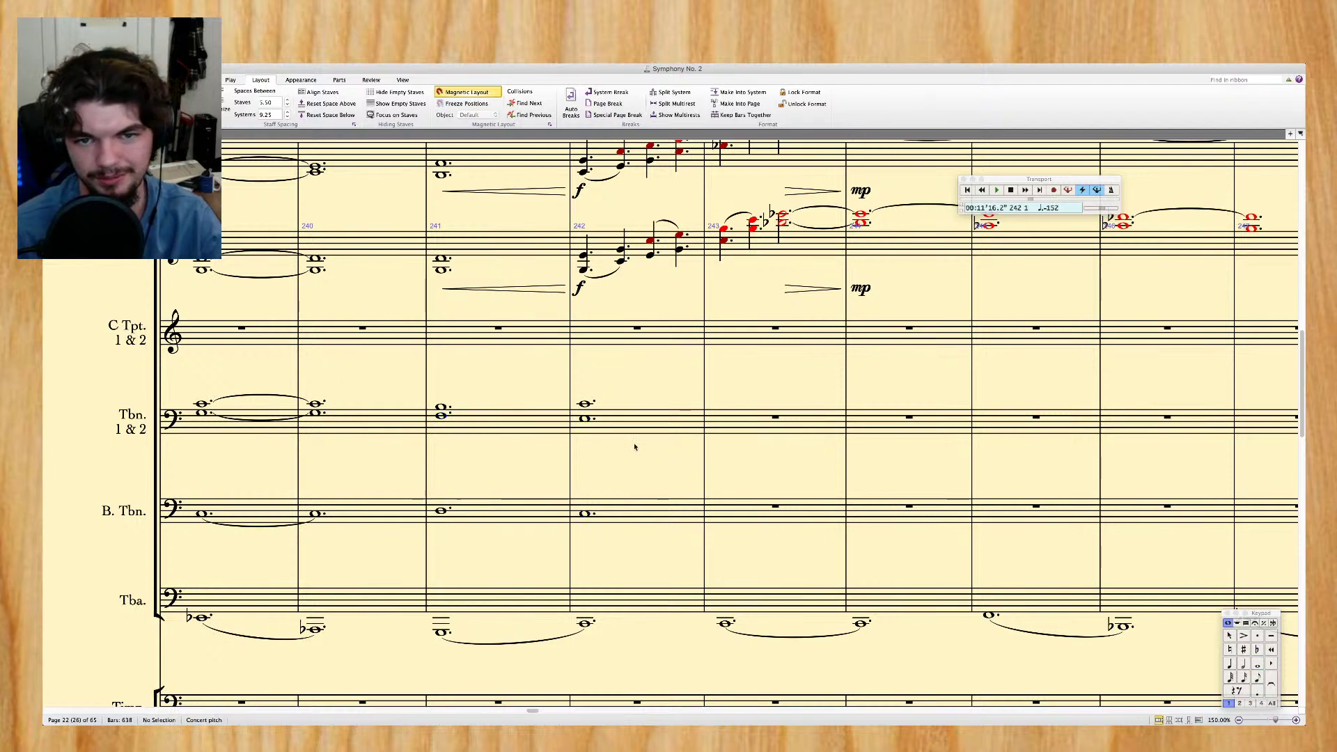
Repeat the trombone and bass trombone chord of bar 242 into bar 243
{"action": "scroll", "coordinate": [613, 444], "scroll_direction": "up", "scroll_amount": 3}
{"action": "scroll", "coordinate": [612, 388], "scroll_direction": "down", "scroll_amount": 1}
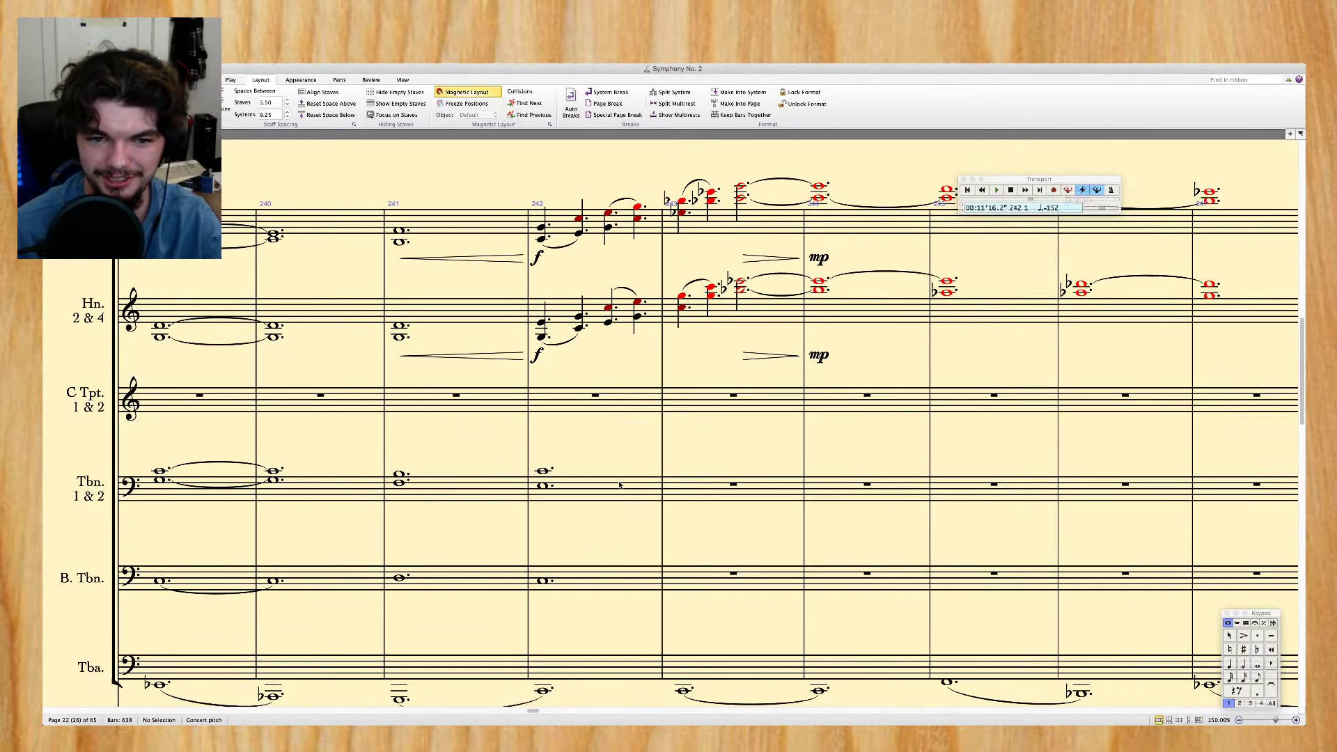
{"action": "scroll", "coordinate": [629, 481], "scroll_direction": "right", "scroll_amount": 2}
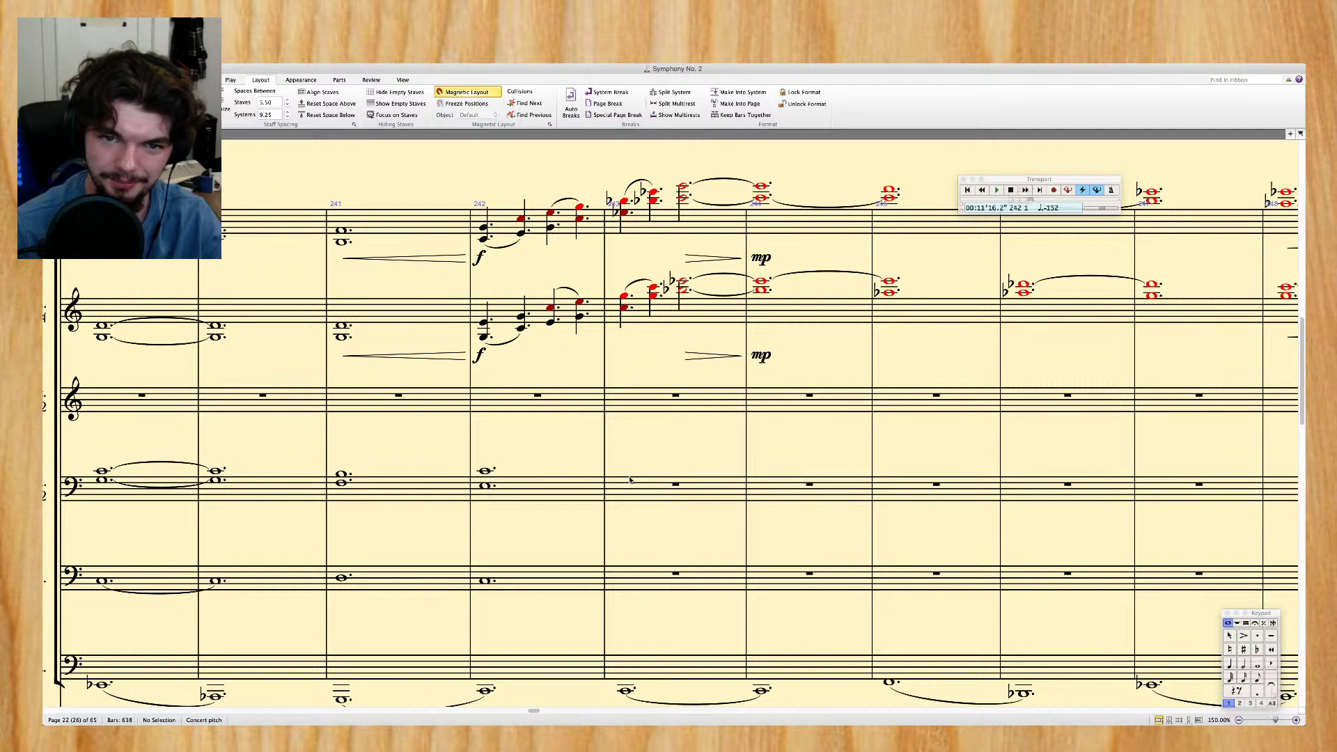
{"action": "left_click", "coordinate": [566, 496]}
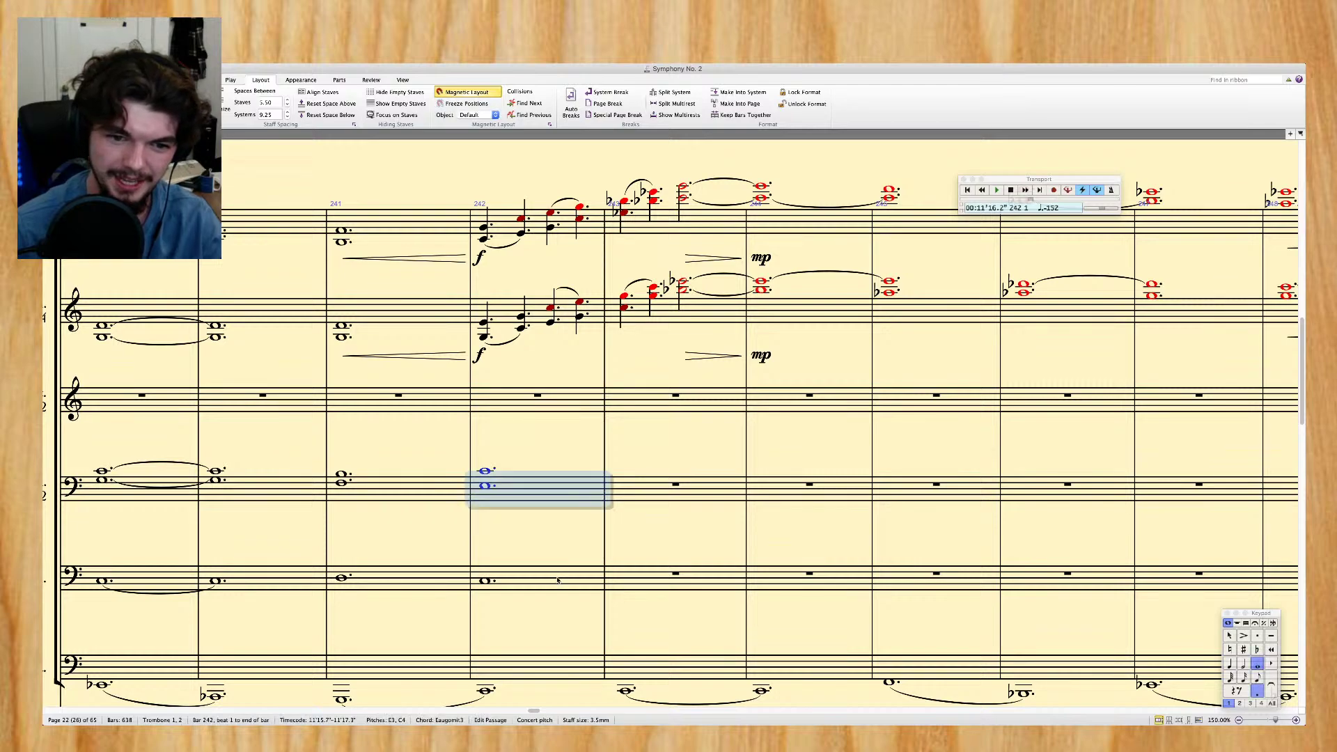
{"action": "left_click", "coordinate": [558, 583], "text": "shift"}
{"action": "key", "text": "r"}
{"action": "key", "text": "Escape"}
Change the bar 243 chord to Eb3 and Bb3 in the trombones and G3 in the bass trombone
{"action": "left_click", "coordinate": [626, 472]}
{"action": "key", "text": "Down"}
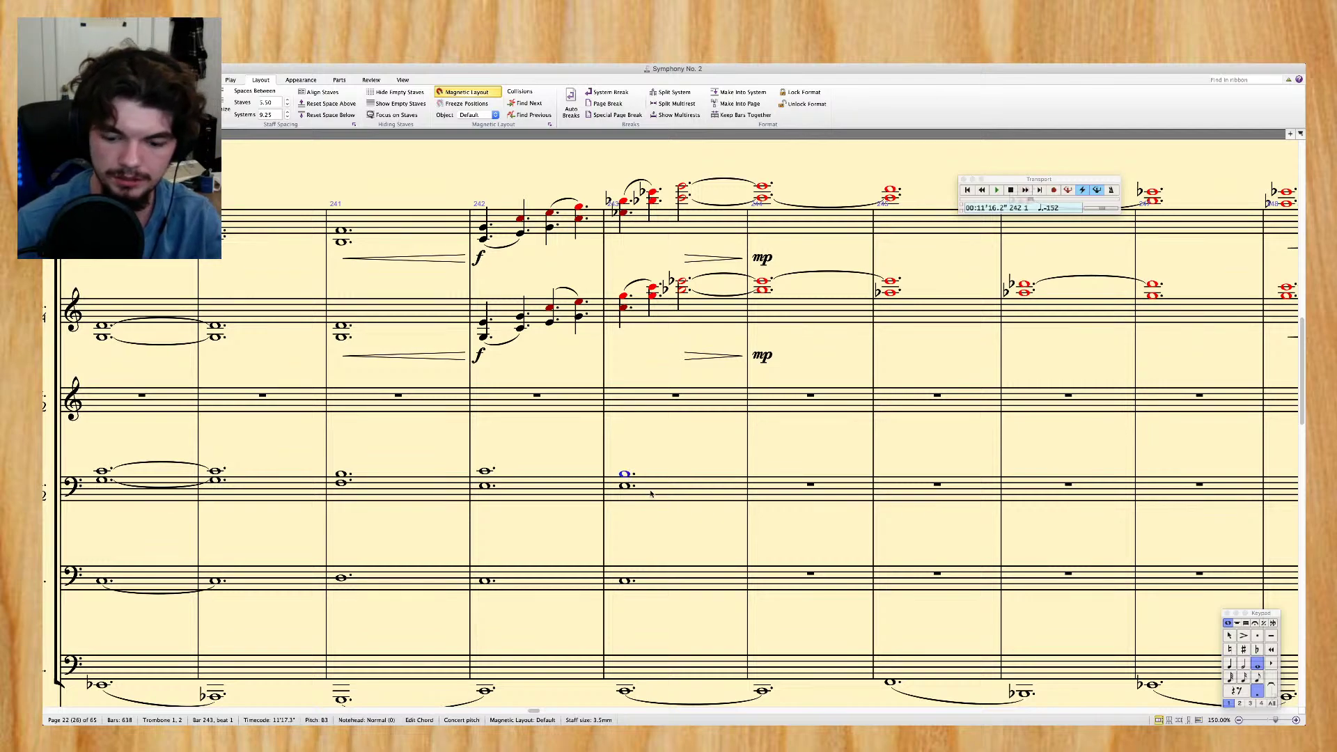
{"action": "left_click", "coordinate": [651, 493]}
{"action": "key", "text": "KP_9"}
{"action": "left_click", "coordinate": [627, 581]}
{"action": "key", "text": "Up"}
{"action": "key", "text": "Up"}
{"action": "key", "text": "Escape"}
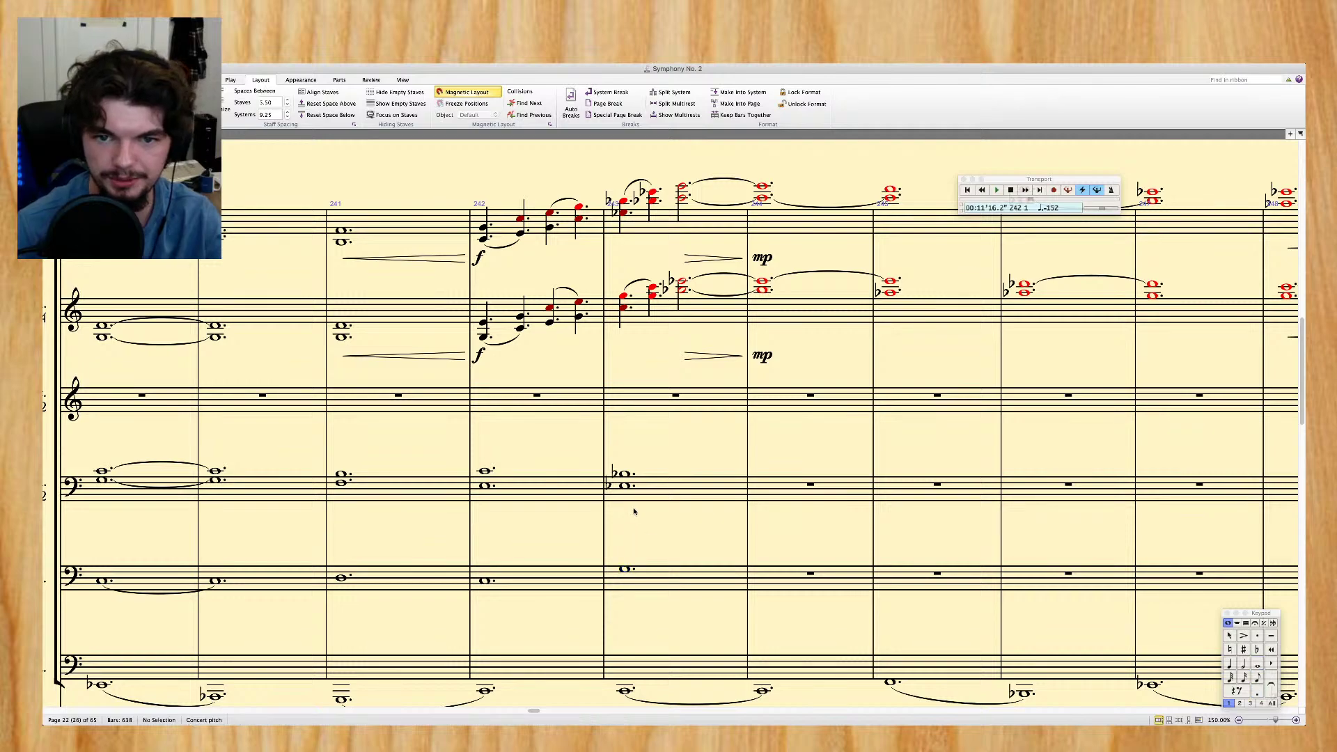
Tie the trombone and bass trombone chord of bar 243 into a repeat of it in bar 244
{"action": "scroll", "coordinate": [692, 475], "scroll_direction": "right", "scroll_amount": 2}
{"action": "left_click", "coordinate": [686, 487]}
{"action": "left_click", "coordinate": [681, 584], "text": "shift"}
{"action": "key", "text": "Return"}
{"action": "key", "text": "r"}
{"action": "key", "text": "Return"}
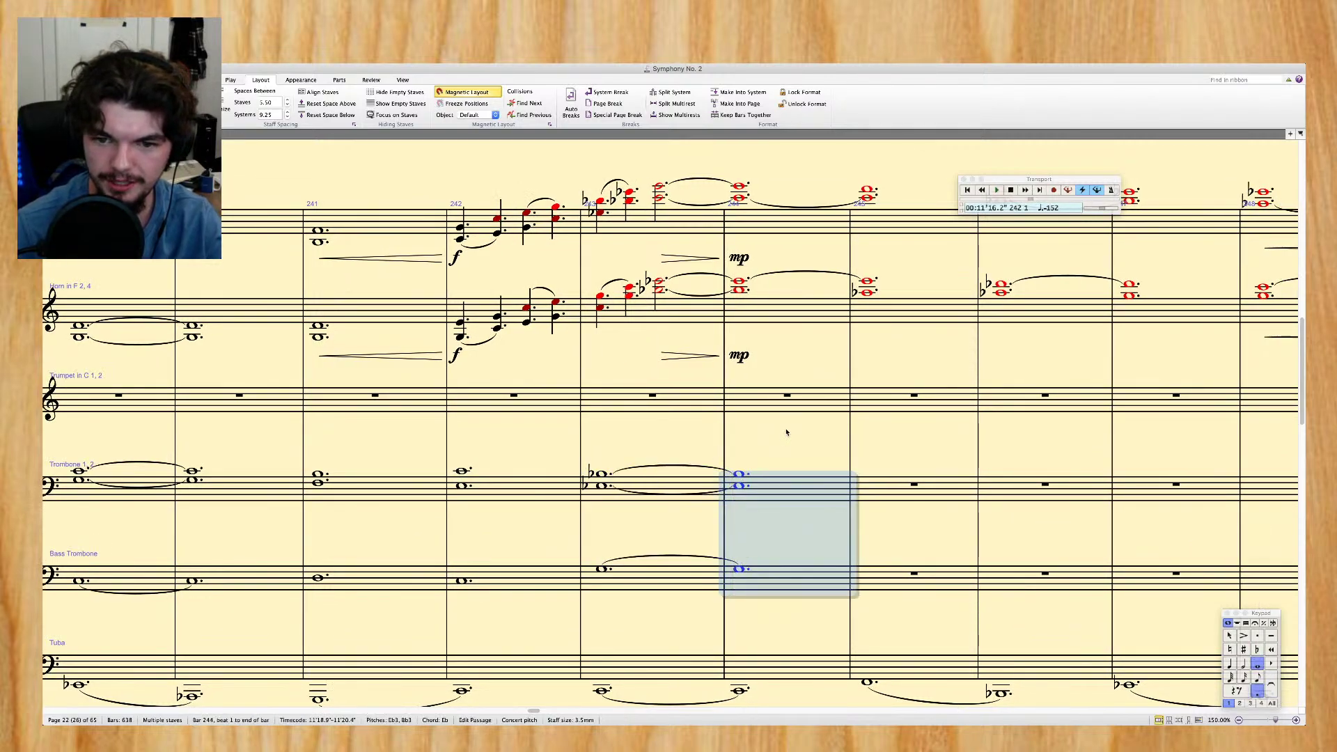
Transpose both horn staves down an octave from bar 244 through bar 249
{"action": "scroll", "coordinate": [782, 429], "scroll_direction": "right", "scroll_amount": 5}
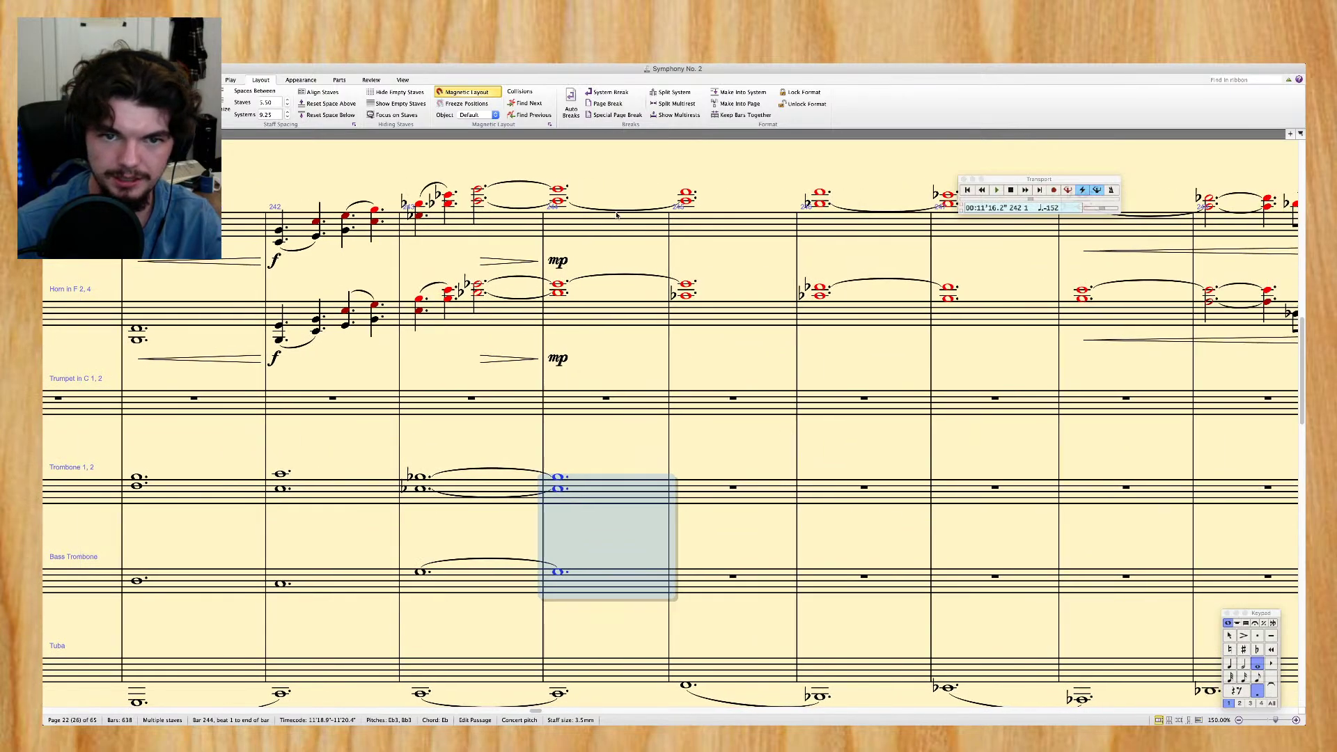
{"action": "key", "text": "Escape"}
{"action": "left_click", "coordinate": [501, 231]}
{"action": "scroll", "coordinate": [390, 234], "scroll_direction": "right", "scroll_amount": 3}
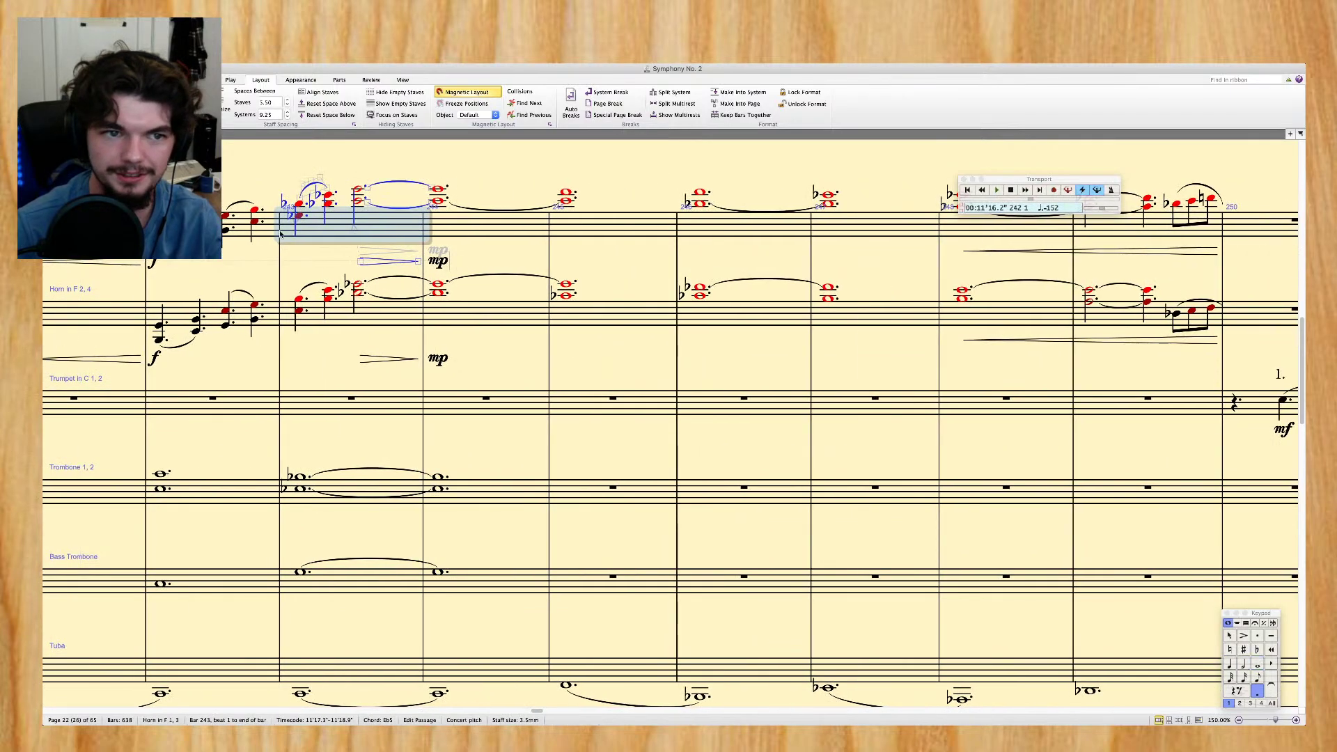
{"action": "key", "text": "Left"}
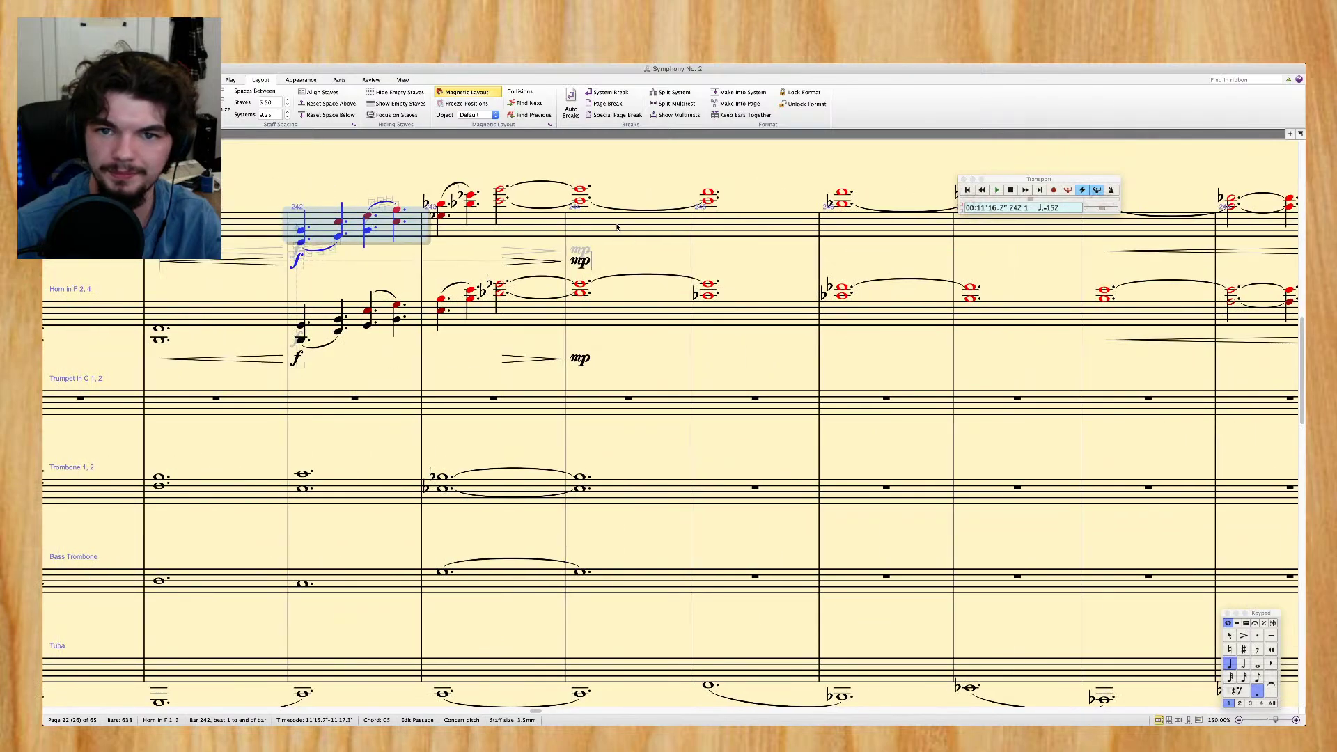
{"action": "key", "text": "Right"}
{"action": "key", "text": "Right"}
{"action": "scroll", "coordinate": [558, 278], "scroll_direction": "right", "scroll_amount": 10}
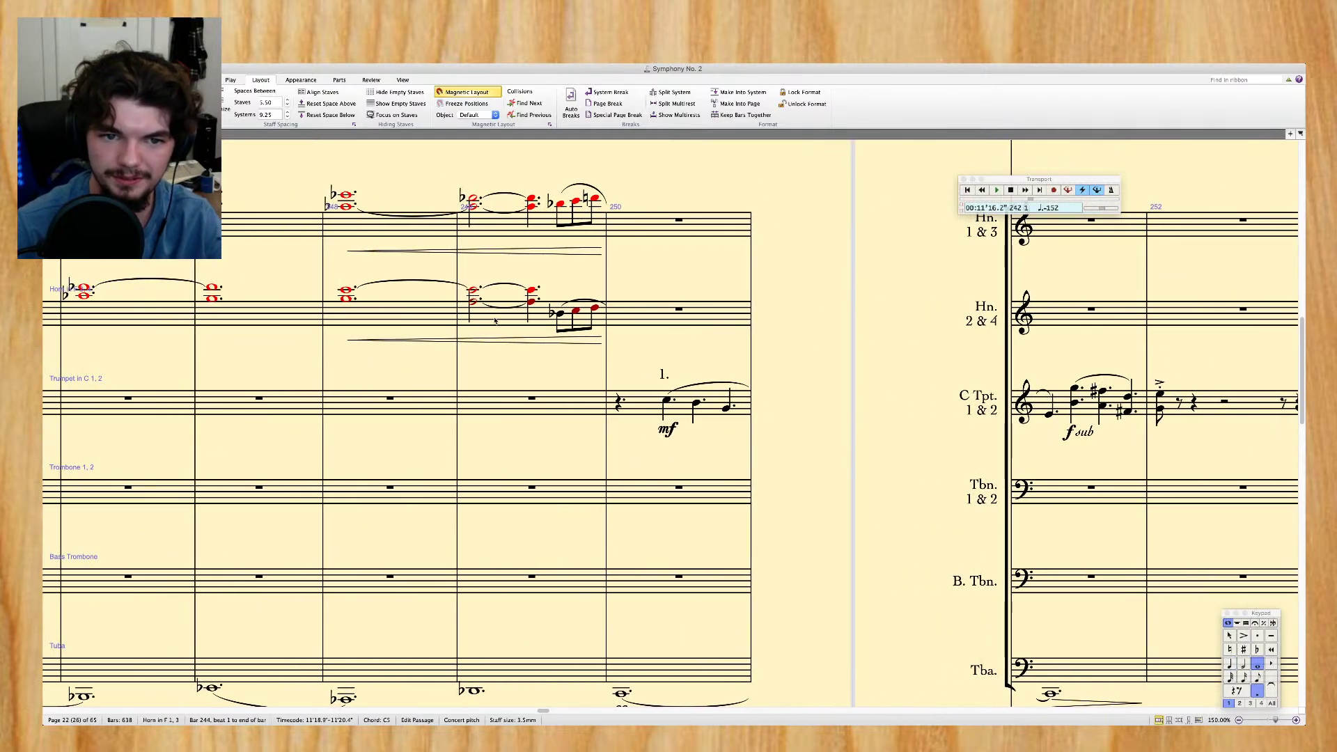
{"action": "left_click", "coordinate": [496, 321], "text": "shift"}
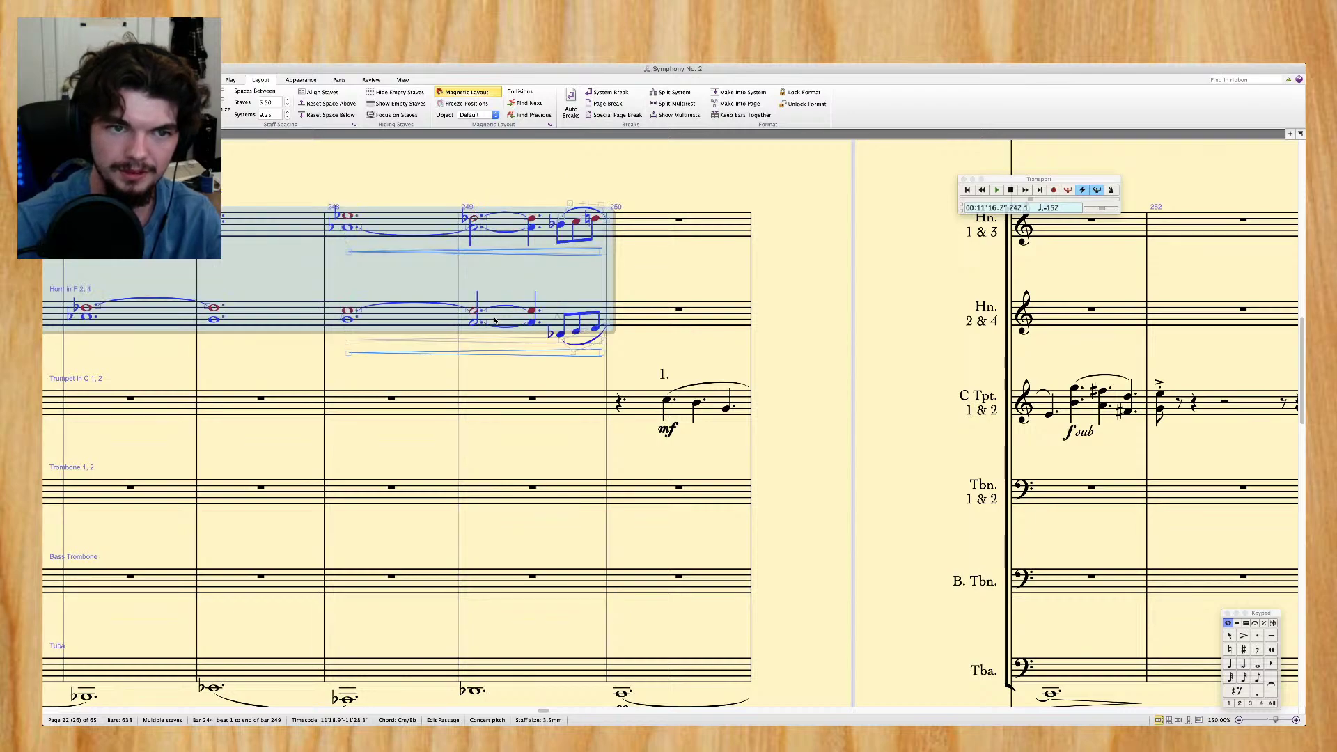
{"action": "scroll", "coordinate": [689, 192], "scroll_direction": "left", "scroll_amount": 10}
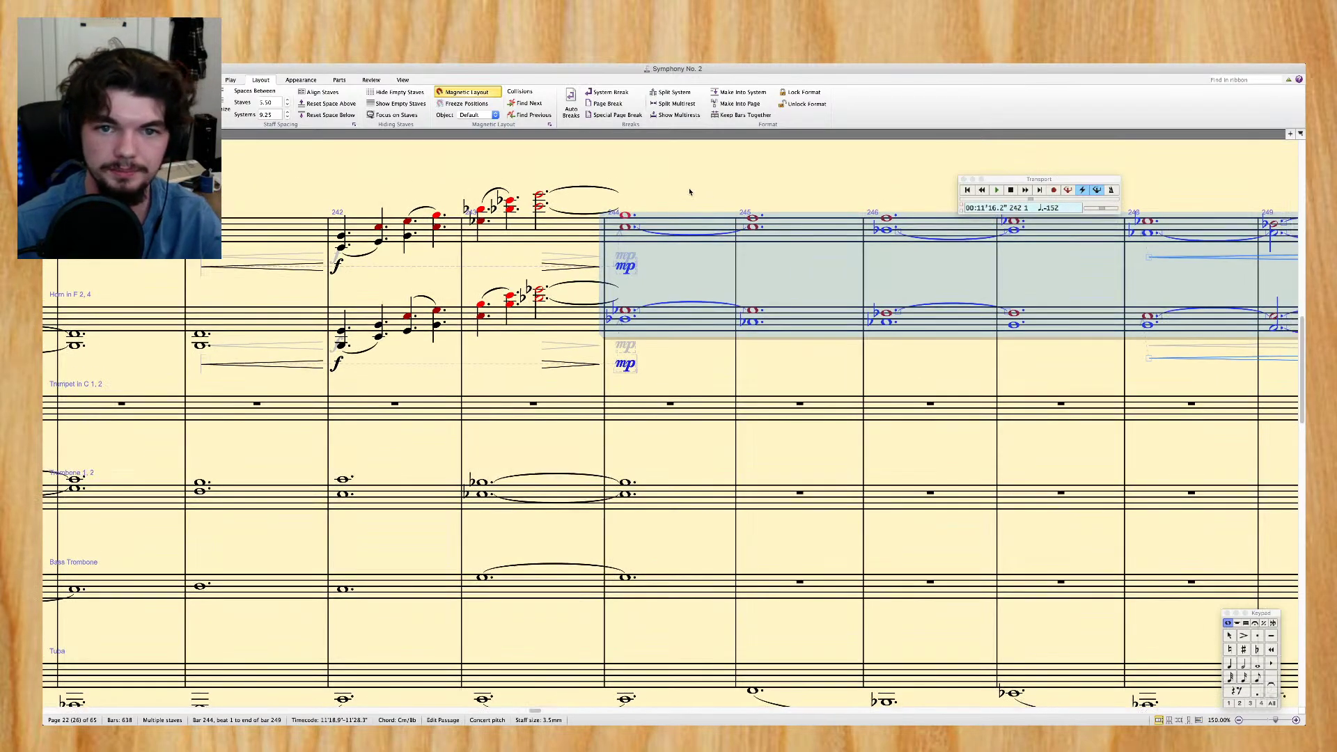
{"action": "left_click", "coordinate": [662, 261]}
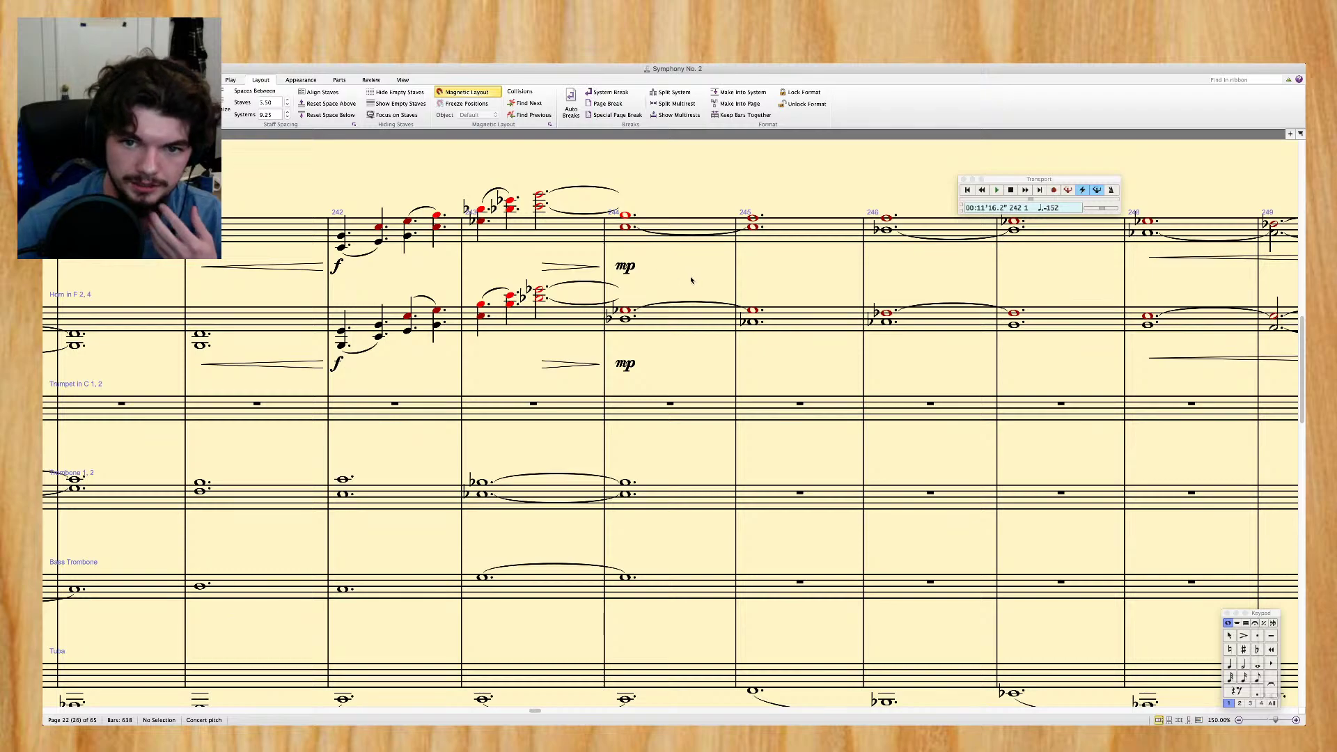
Repeat the trombone and bass trombone chord of bar 244 into bar 245, setting the bass trombone to Ab3 and the upper trombone to C4
{"action": "scroll", "coordinate": [758, 378], "scroll_direction": "right", "scroll_amount": 5}
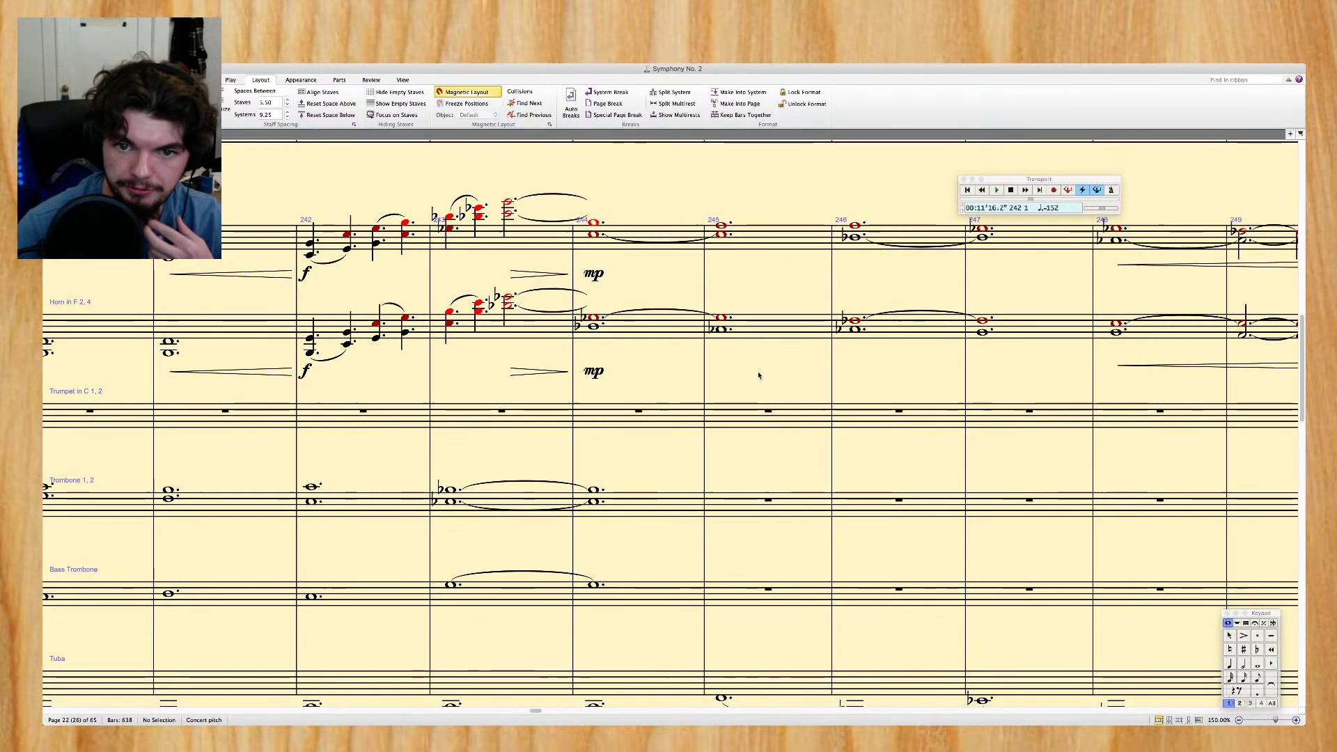
{"action": "scroll", "coordinate": [759, 377], "scroll_direction": "down", "scroll_amount": 3}
{"action": "left_click", "coordinate": [566, 415]}
{"action": "left_click", "coordinate": [564, 498], "text": "shift"}
{"action": "key", "text": "r"}
{"action": "key", "text": "Escape"}
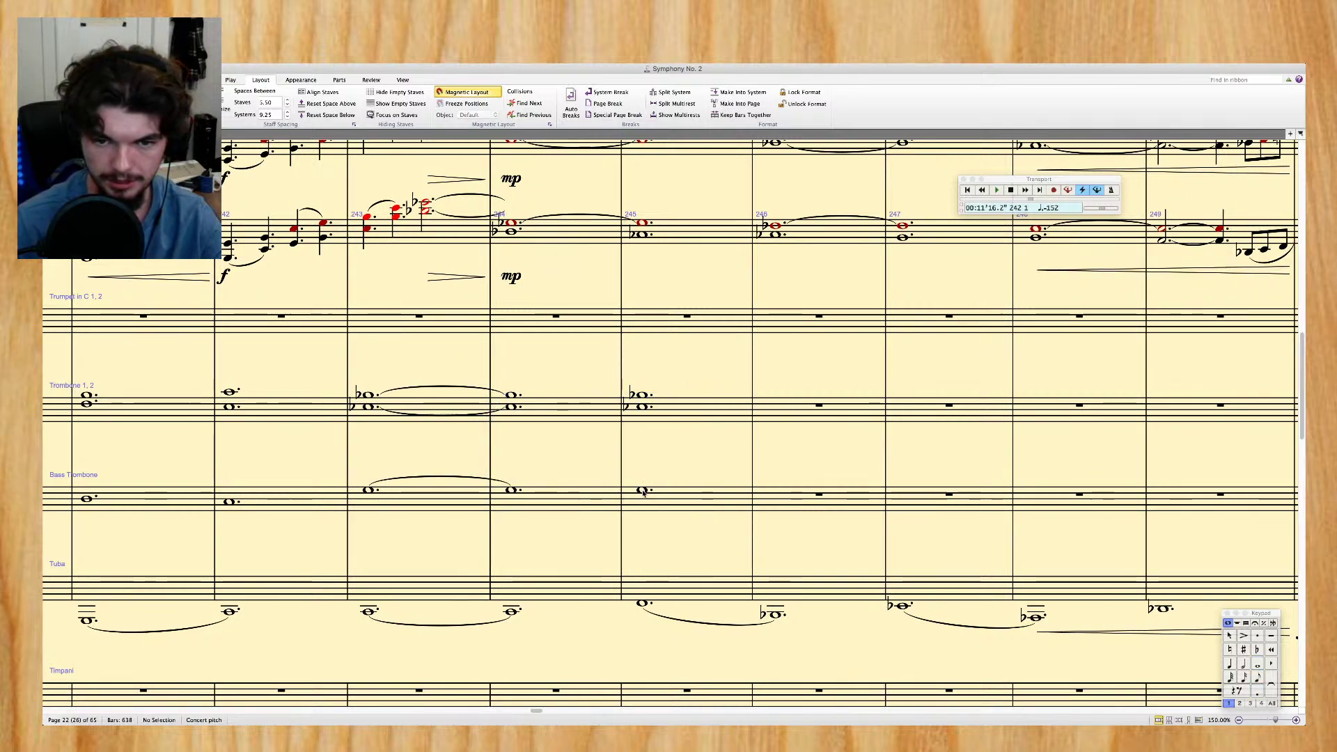
{"action": "left_click", "coordinate": [642, 491]}
{"action": "key", "text": "Up"}
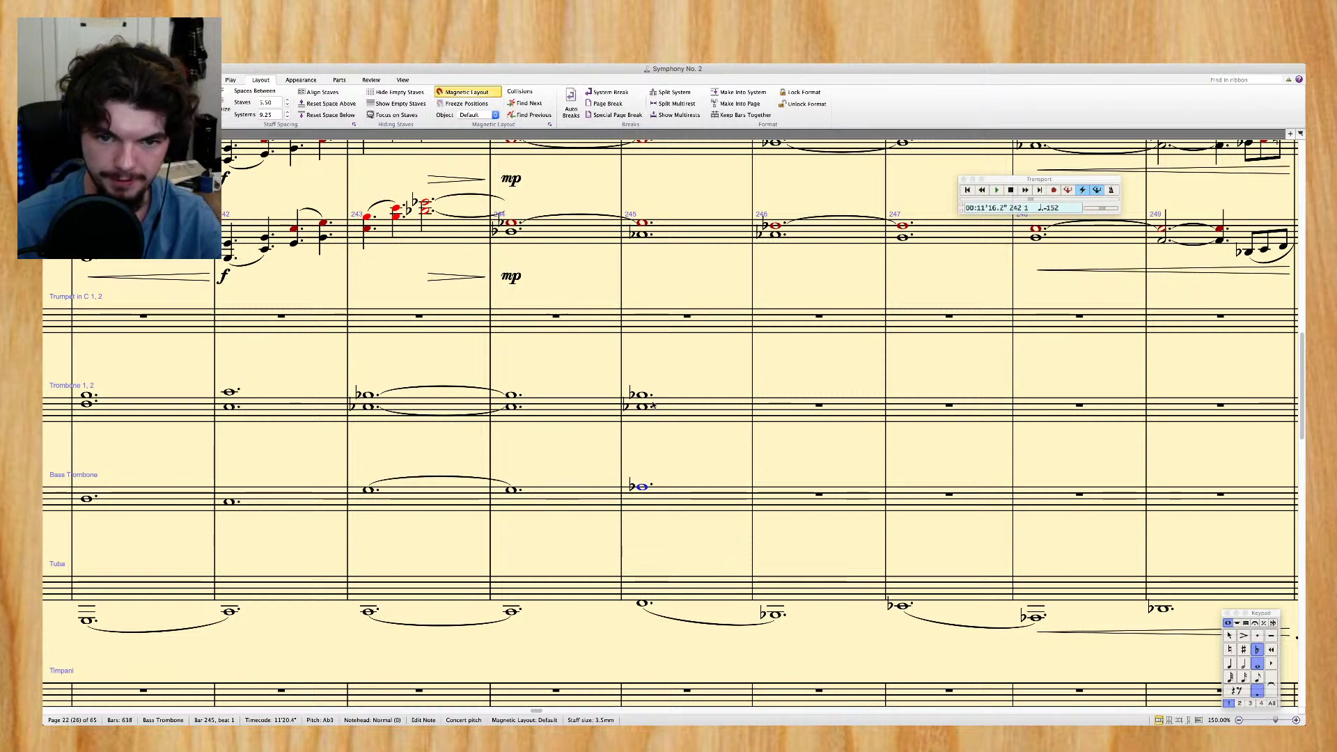
{"action": "left_click", "coordinate": [641, 394]}
{"action": "key", "text": "Up"}
{"action": "key", "text": "Escape"}
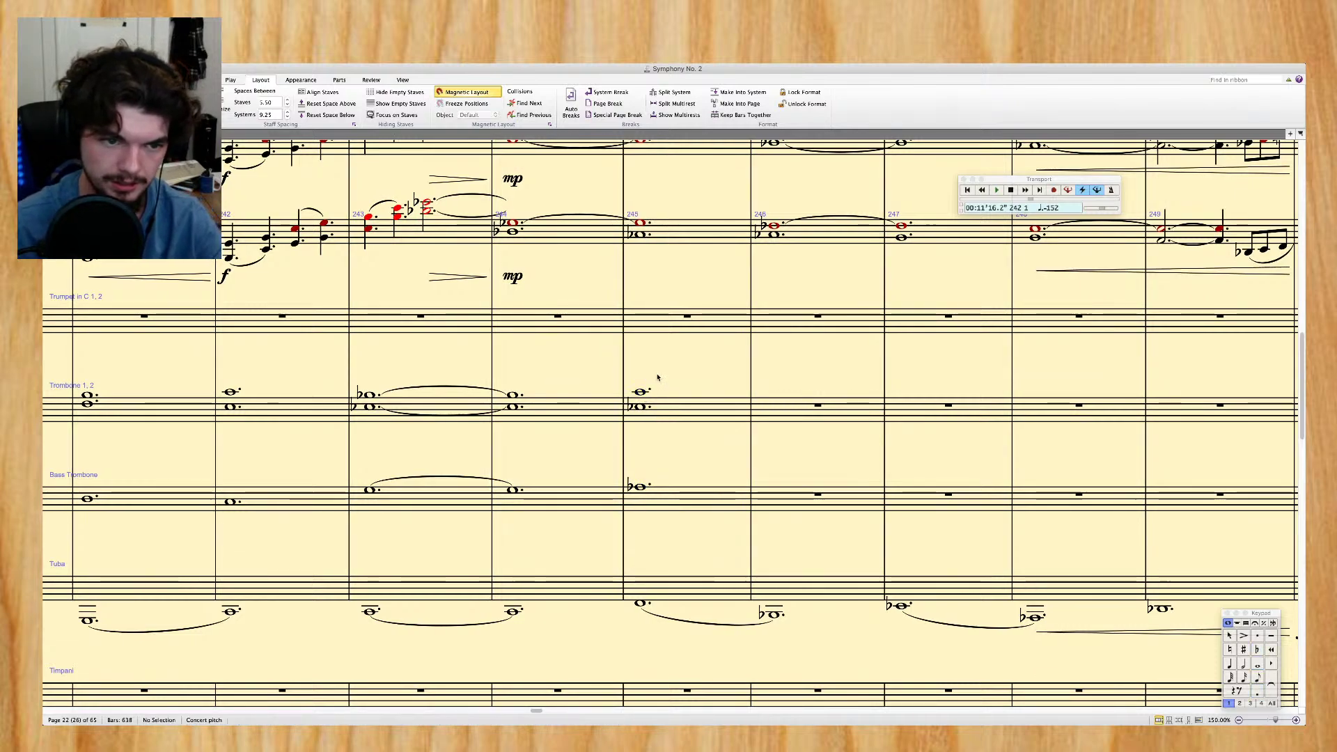
Lower the tied bass trombone notes of bars 243 and 244 to Eb3
{"action": "scroll", "coordinate": [658, 377], "scroll_direction": "left", "scroll_amount": 5}
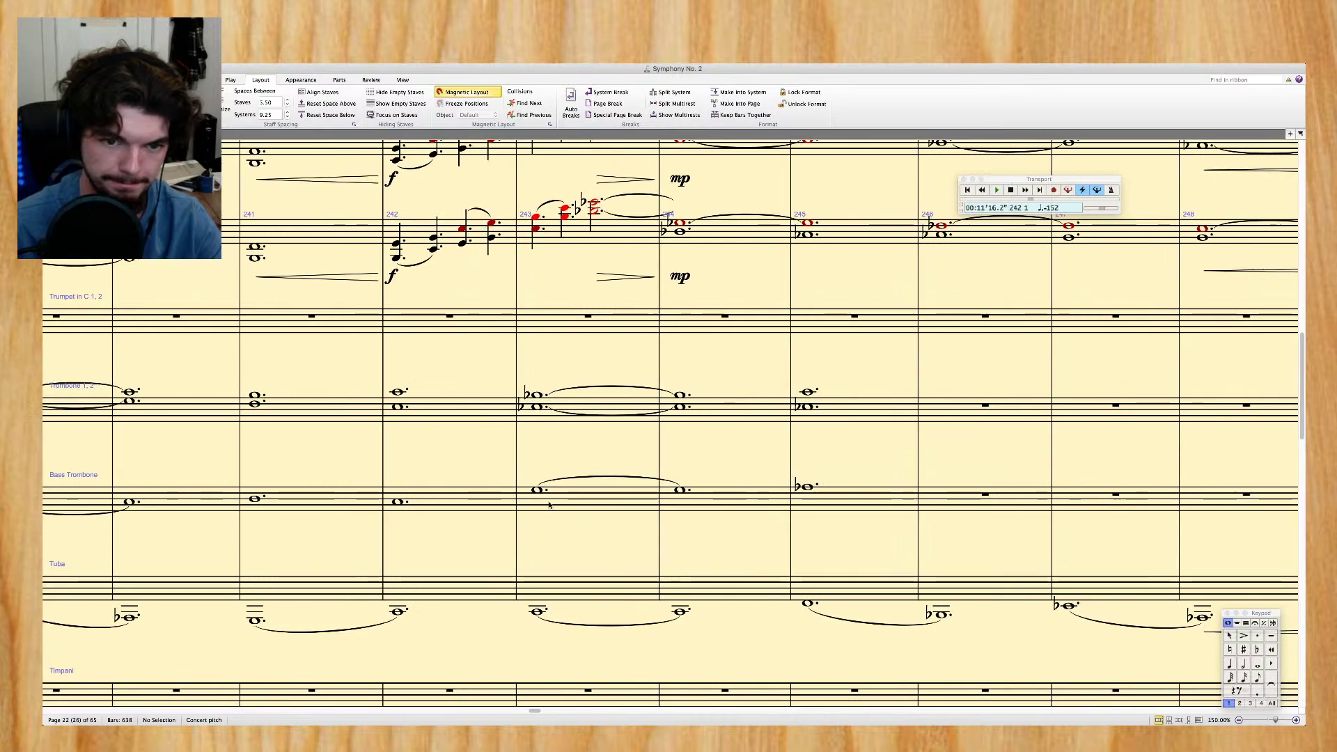
{"action": "left_click", "coordinate": [538, 491]}
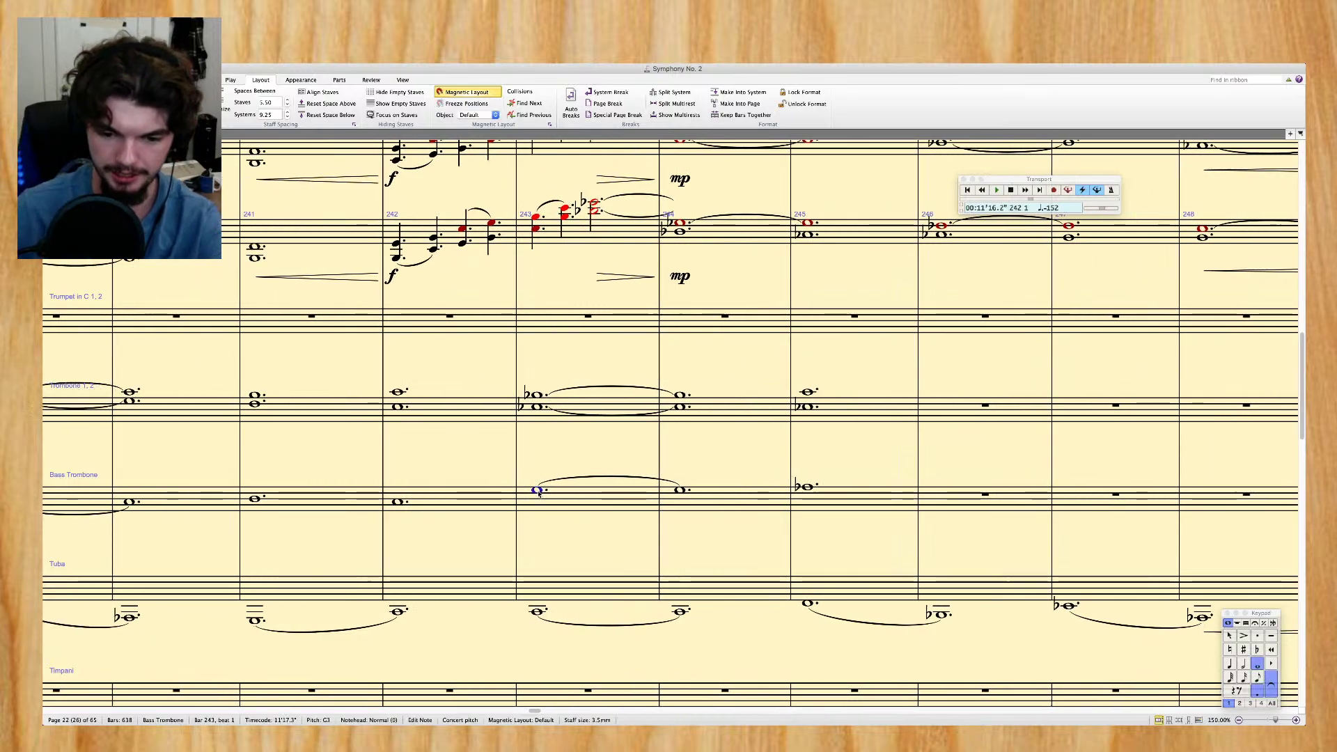
{"action": "key", "text": "Down"}
{"action": "key", "text": "Down"}
{"action": "key", "text": "Down"}
{"action": "key", "text": "Down"}
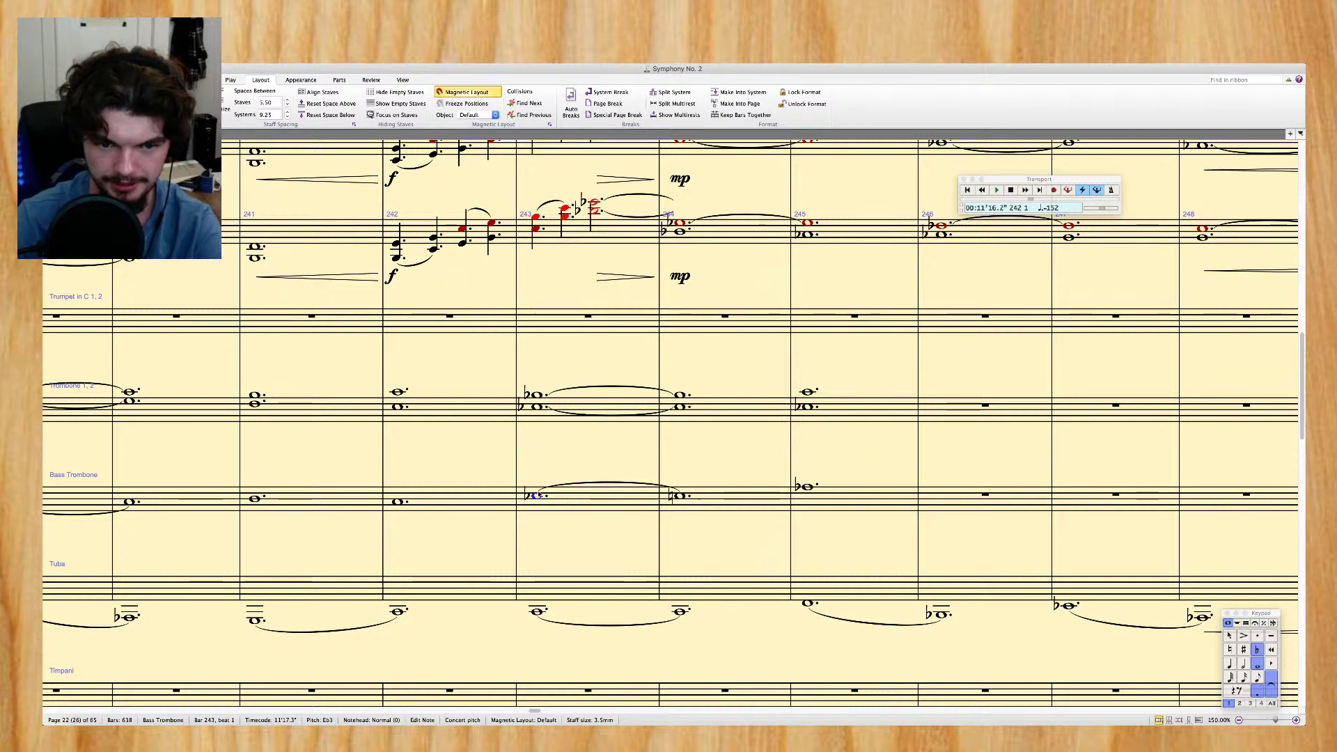
{"action": "key", "text": "Right"}
Raise the lower trombone notes to G3 in bars 243 and 244 and to Ab3 in bar 245
{"action": "left_click", "coordinate": [619, 417]}
{"action": "left_click", "coordinate": [617, 410]}
{"action": "key", "text": "Up"}
{"action": "key", "text": "Up"}
{"action": "key", "text": "Up"}
{"action": "key", "text": "Right"}
{"action": "key", "text": "Up"}
{"action": "key", "text": "Up"}
{"action": "key", "text": "Up"}
Lower the bass trombone note of bar 245 to Eb3
{"action": "left_click", "coordinate": [886, 485]}
{"action": "key", "text": "Down"}
{"action": "key", "text": "Down"}
{"action": "key", "text": "Down"}
{"action": "key", "text": "Down"}
{"action": "key", "text": "Down"}
{"action": "key", "text": "Escape"}
Repeat the trombone and bass trombone chord of bar 245 into bar 246
{"action": "scroll", "coordinate": [903, 463], "scroll_direction": "right", "scroll_amount": 5}
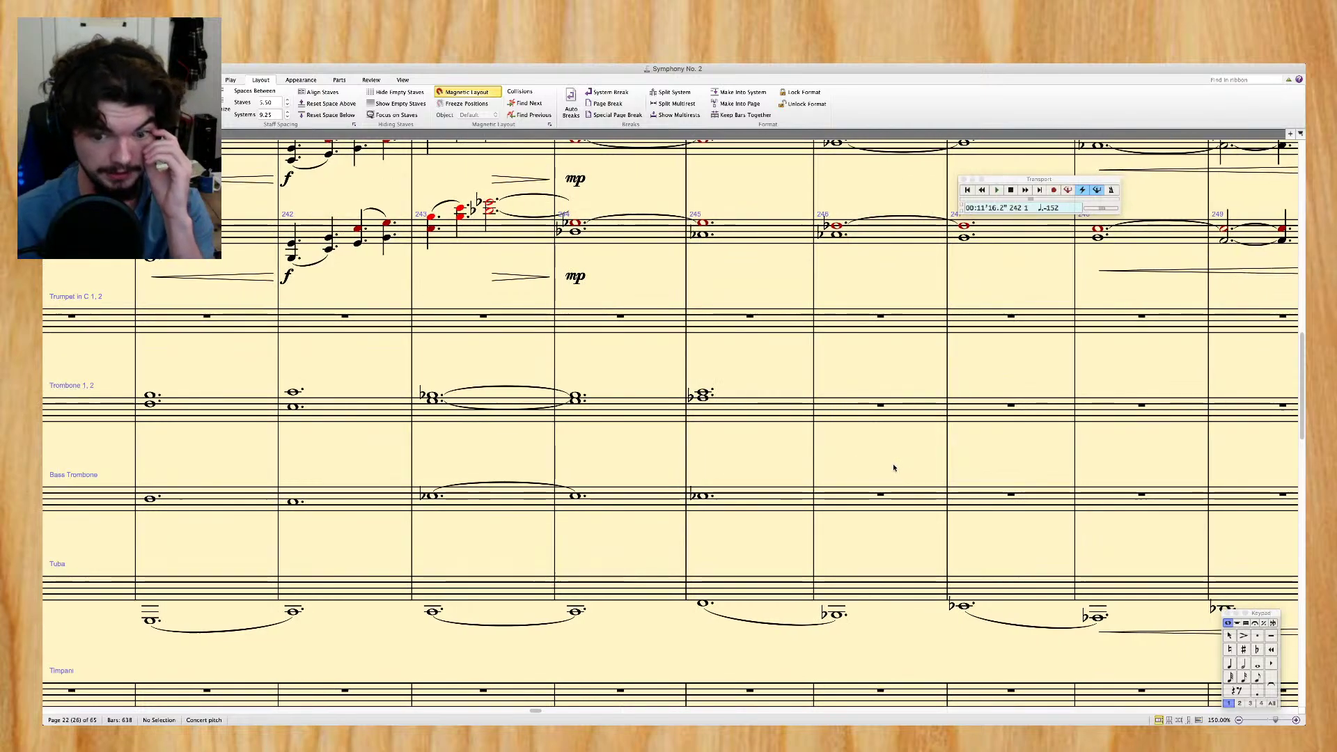
{"action": "left_click", "coordinate": [773, 414]}
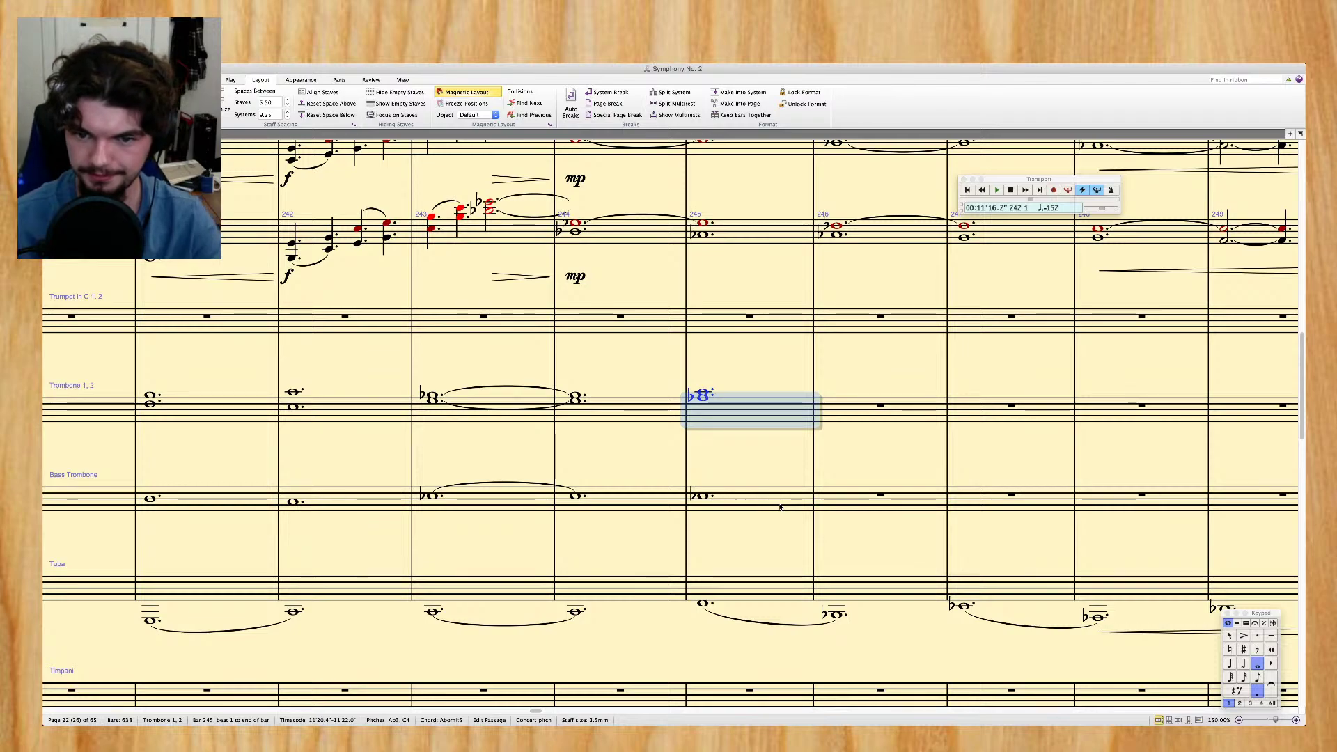
{"action": "scroll", "coordinate": [781, 507], "scroll_direction": "right", "scroll_amount": 2}
{"action": "scroll", "coordinate": [782, 507], "scroll_direction": "up", "scroll_amount": 1}
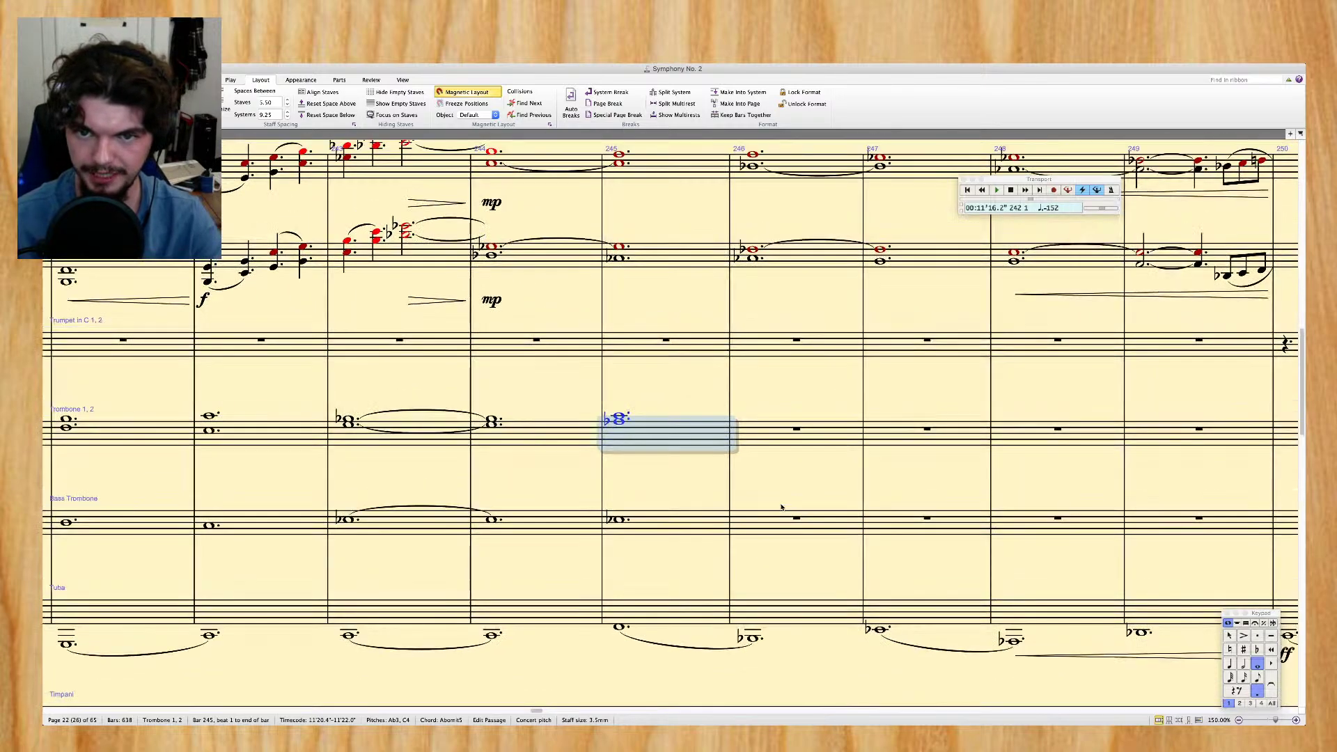
{"action": "left_click", "coordinate": [690, 530], "text": "shift"}
{"action": "key", "text": "r"}
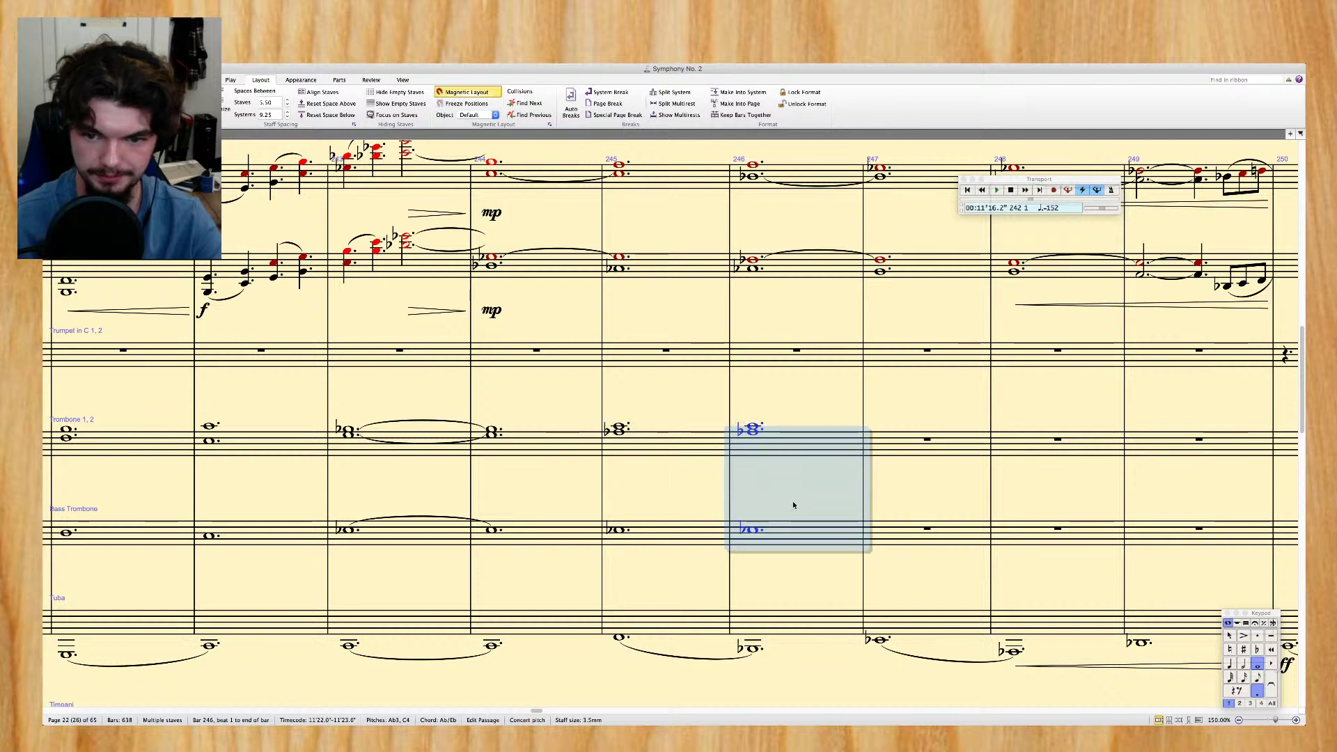
{"action": "key", "text": "Escape"}
Set bar 246's upper trombone note to Db4 and bass trombone to F3, and tie the lower trombone's Ab3 over from bar 245
{"action": "left_click", "coordinate": [755, 532]}
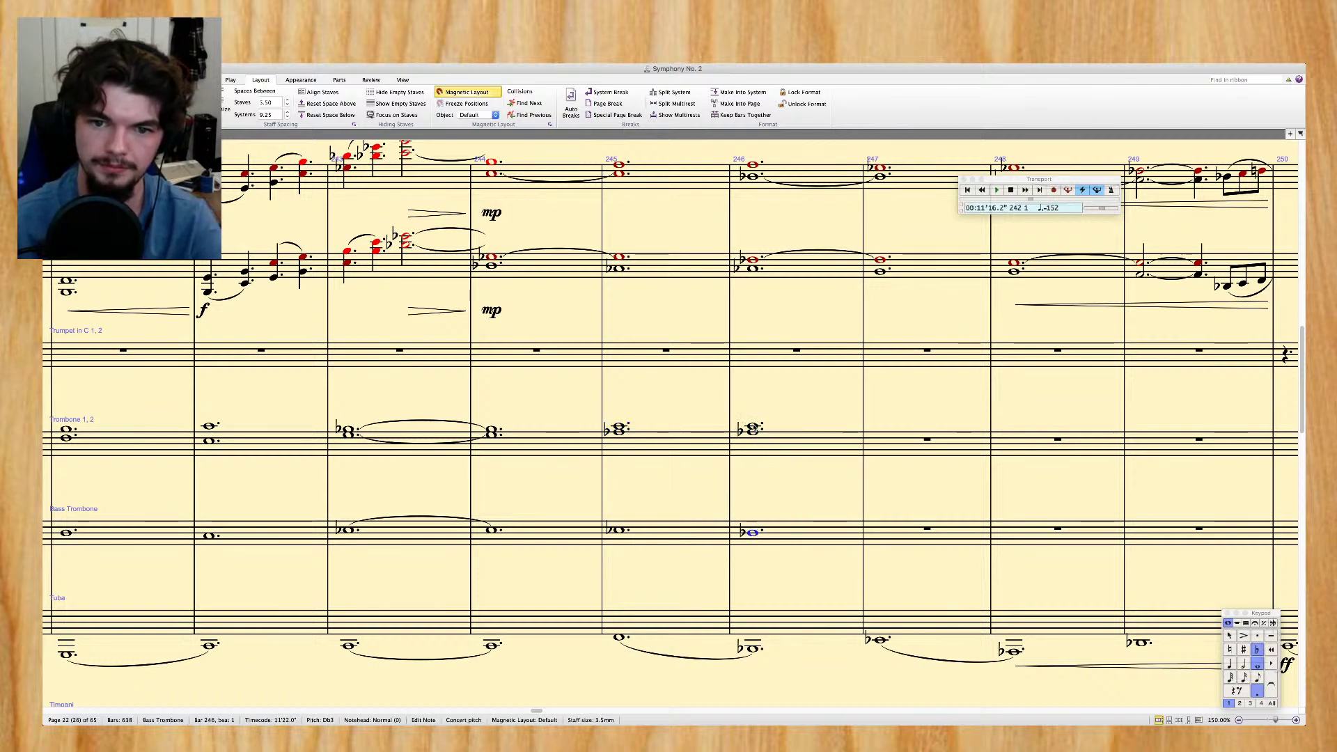
{"action": "left_click", "coordinate": [753, 428]}
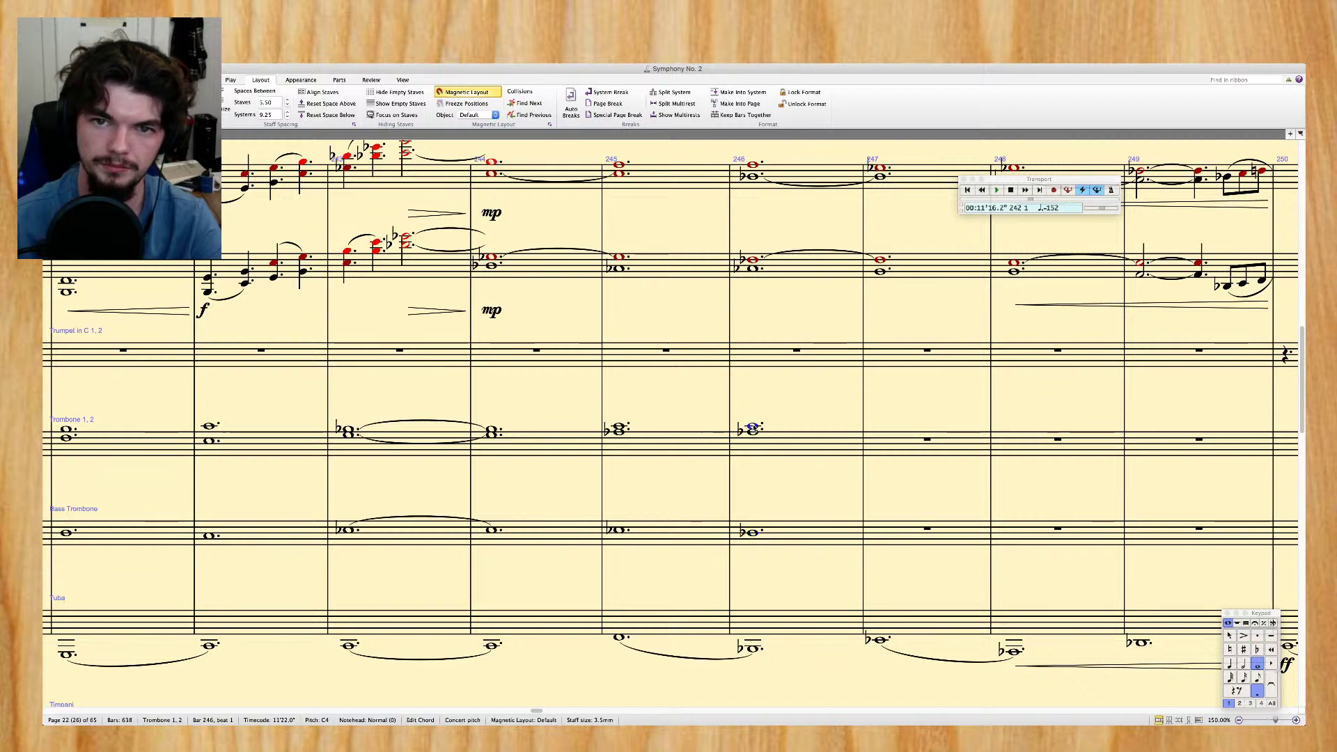
{"action": "scroll", "coordinate": [754, 429], "scroll_direction": "right", "scroll_amount": 2}
{"action": "key", "text": "Up"}
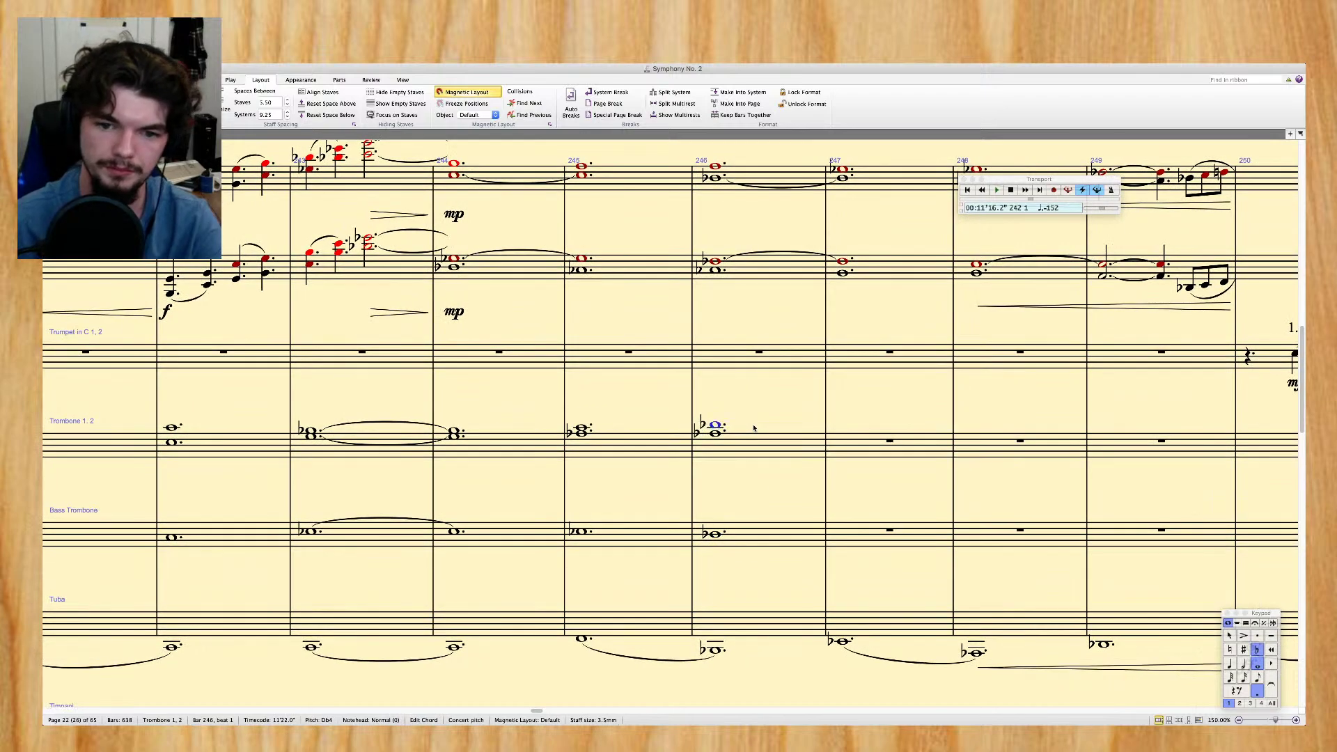
{"action": "left_click", "coordinate": [716, 537]}
{"action": "key", "text": "Up"}
{"action": "key", "text": "Up"}
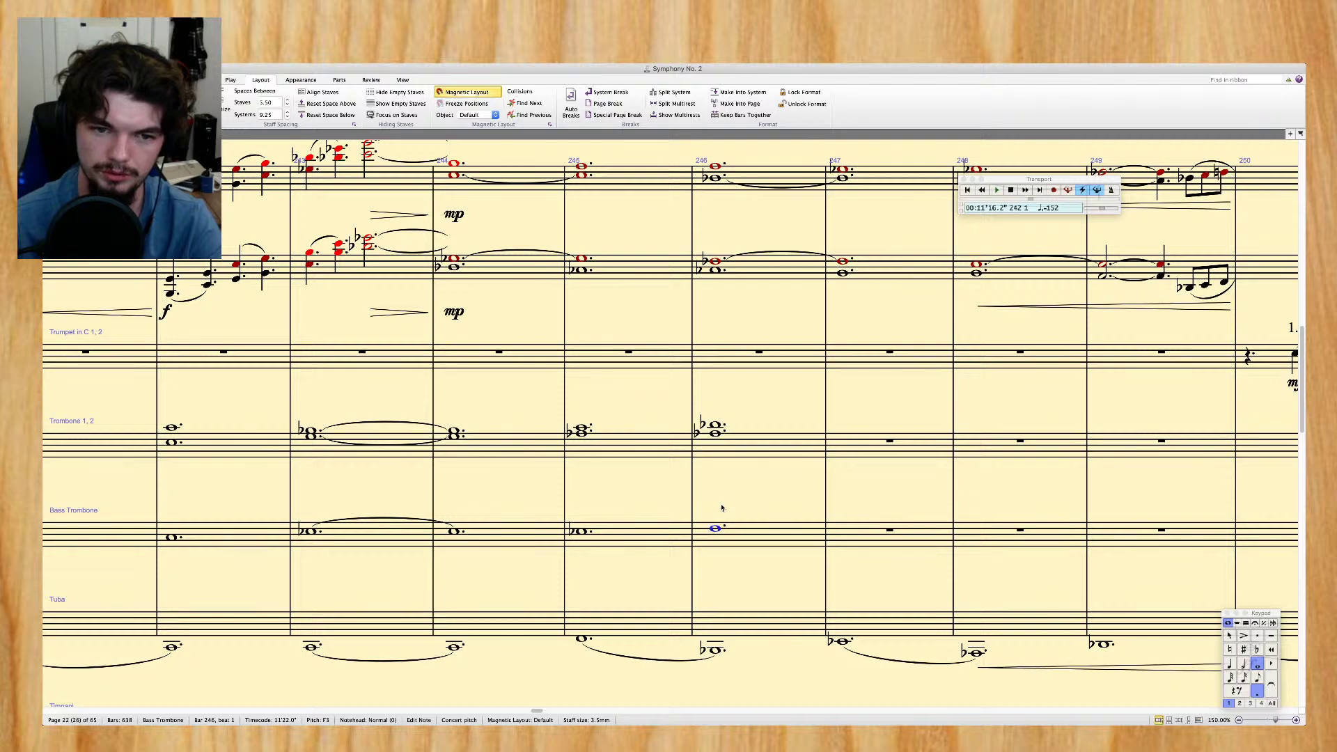
{"action": "left_click", "coordinate": [582, 435]}
{"action": "key", "text": "Return"}
Add a slur above the trombone staff from the upper note of bar 241 to bar 242
{"action": "scroll", "coordinate": [545, 427], "scroll_direction": "left", "scroll_amount": 5}
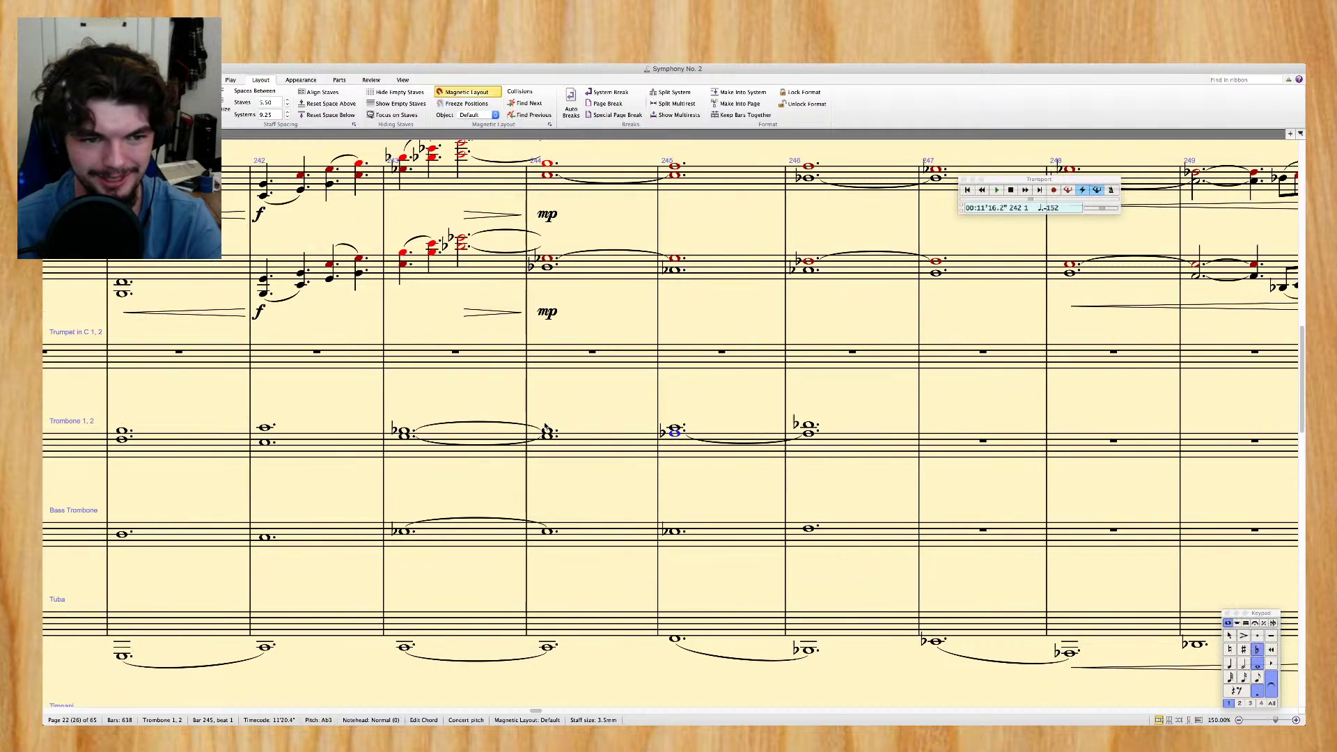
{"action": "scroll", "coordinate": [544, 425], "scroll_direction": "left", "scroll_amount": 10}
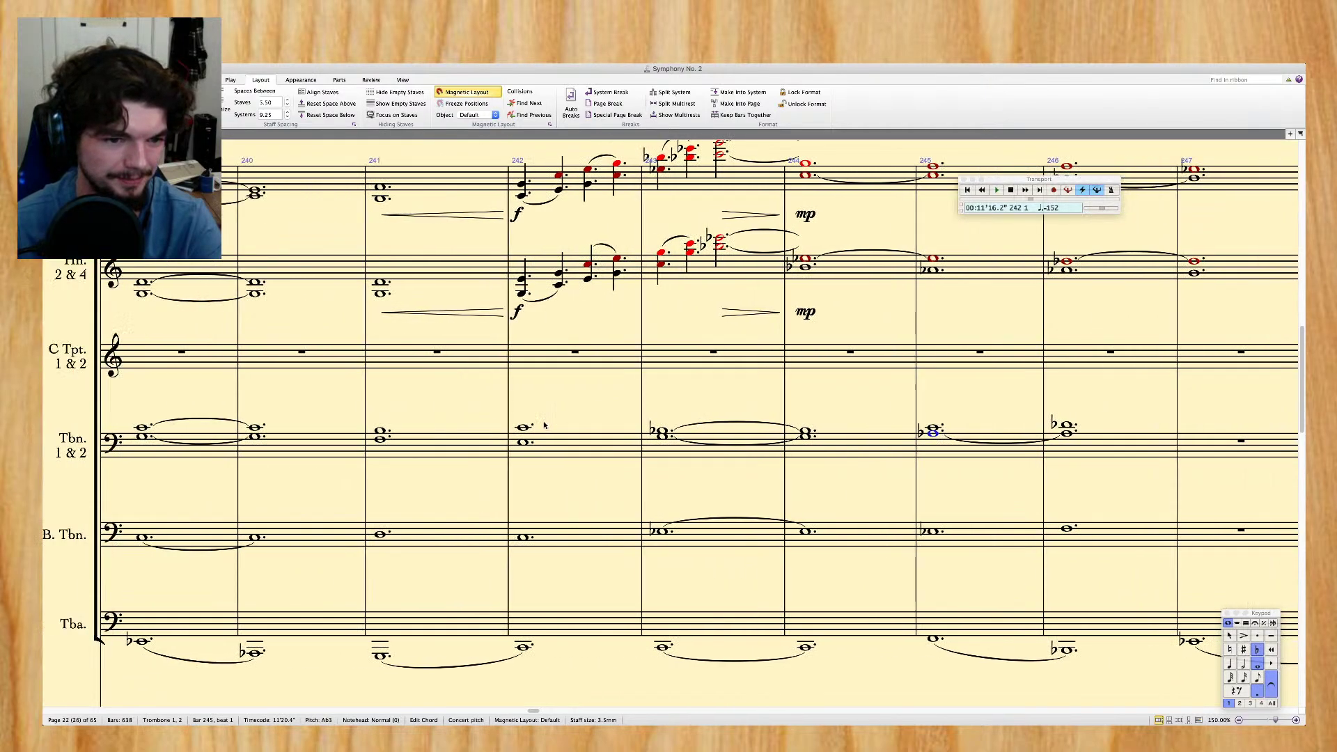
{"action": "scroll", "coordinate": [545, 425], "scroll_direction": "right", "scroll_amount": 10}
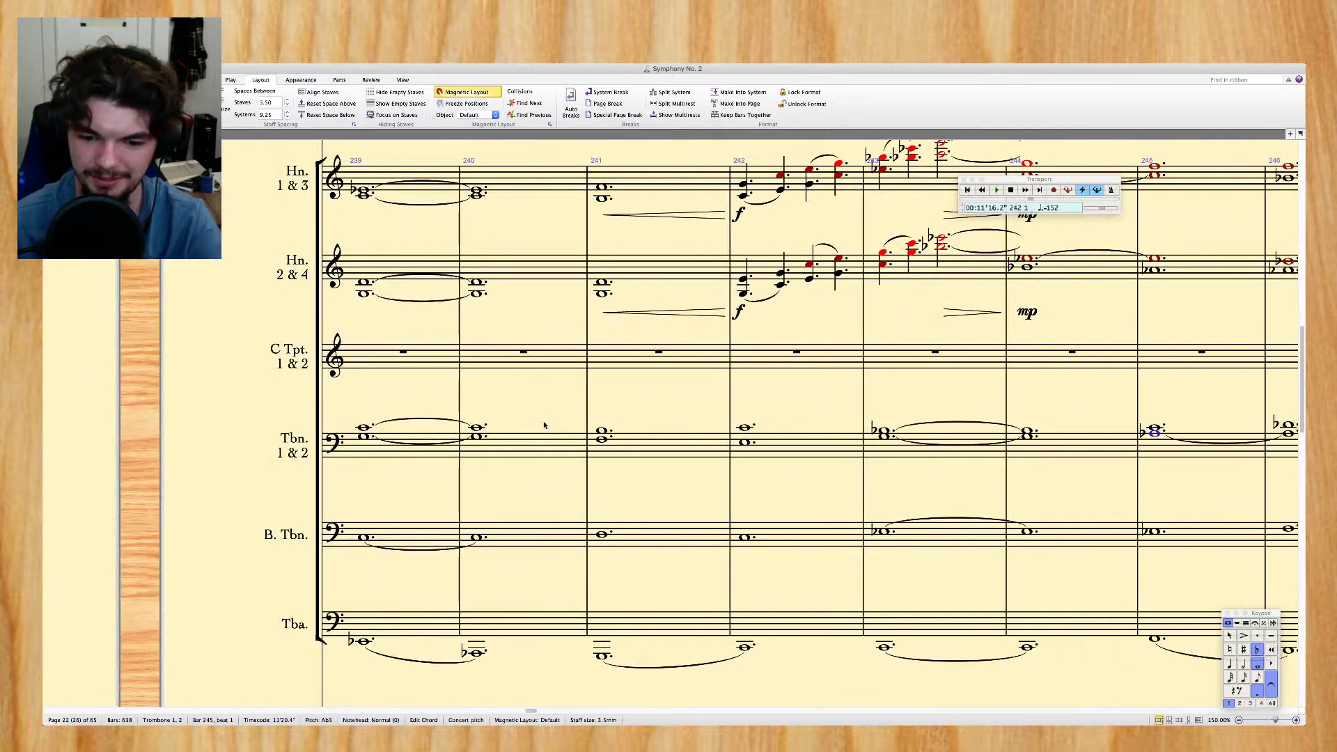
{"action": "scroll", "coordinate": [545, 427], "scroll_direction": "right", "scroll_amount": 4}
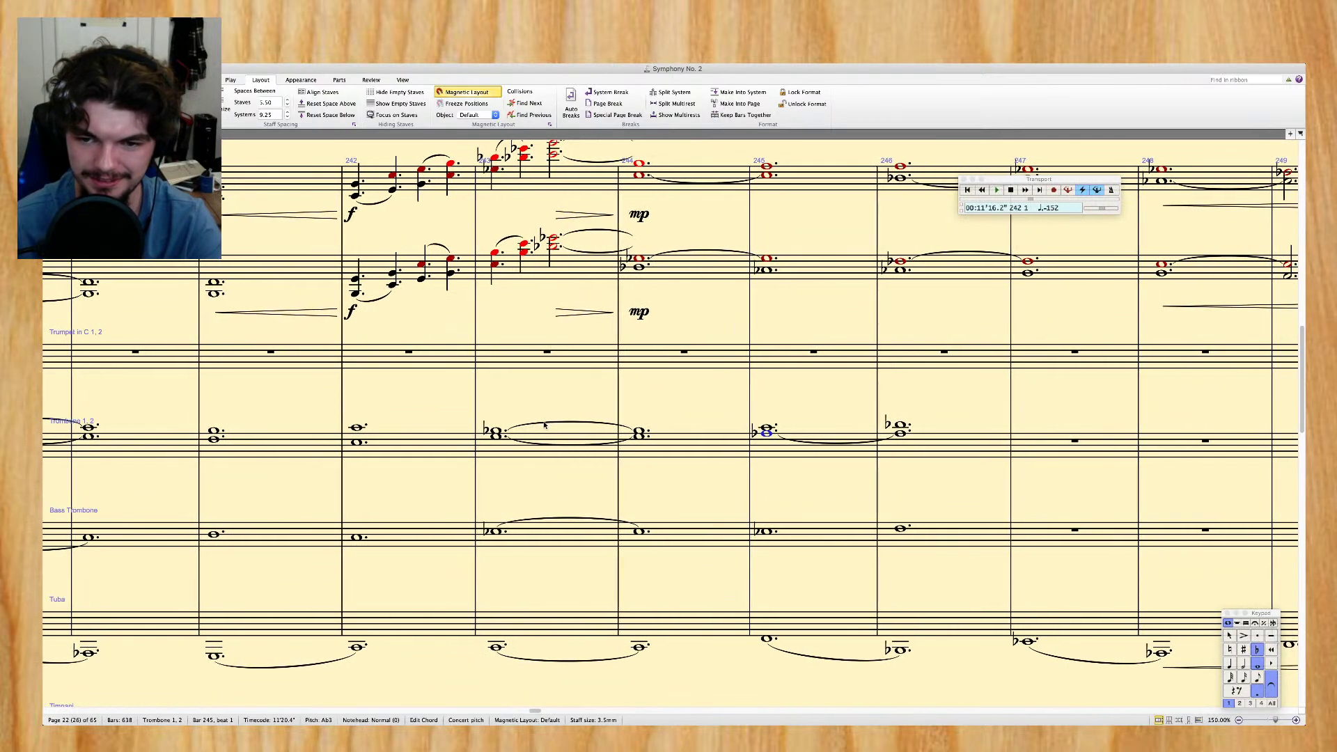
{"action": "scroll", "coordinate": [685, 427], "scroll_direction": "left", "scroll_amount": 15}
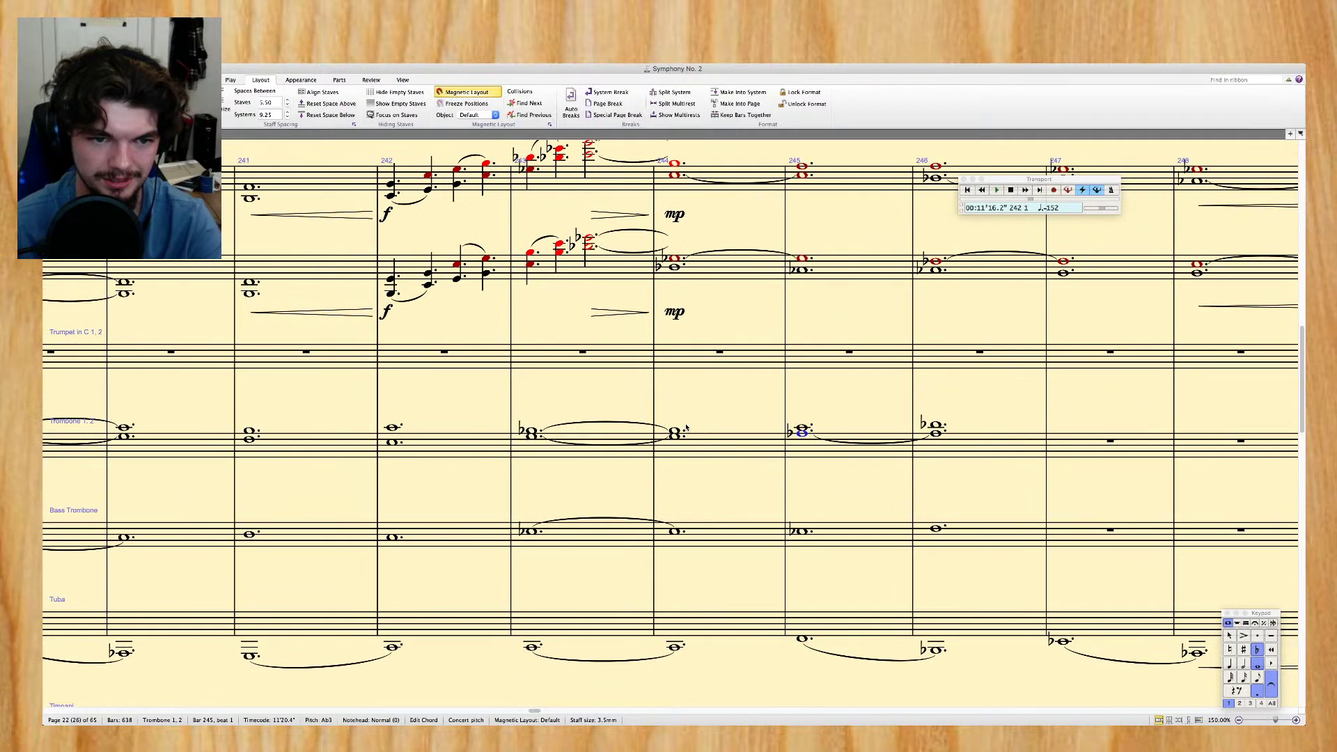
{"action": "scroll", "coordinate": [686, 427], "scroll_direction": "right", "scroll_amount": 6}
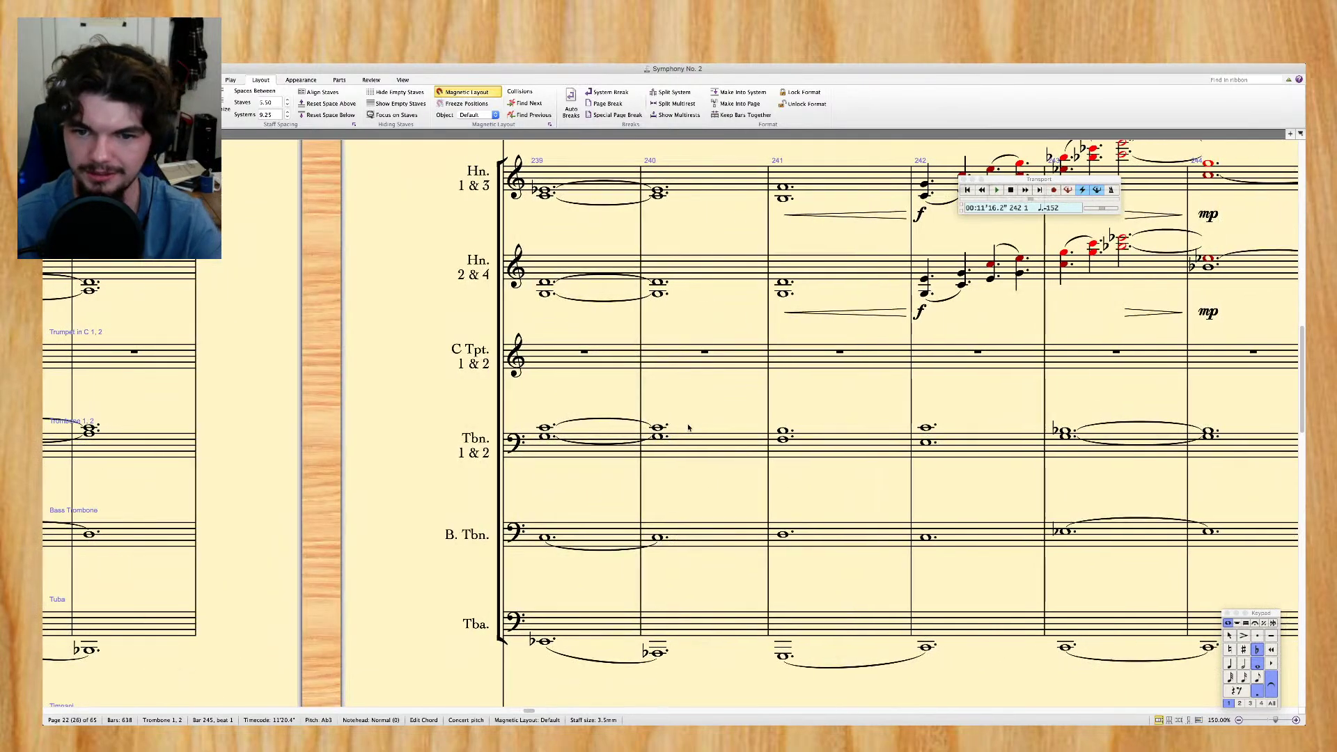
{"action": "left_click", "coordinate": [793, 428]}
{"action": "key", "text": "s"}
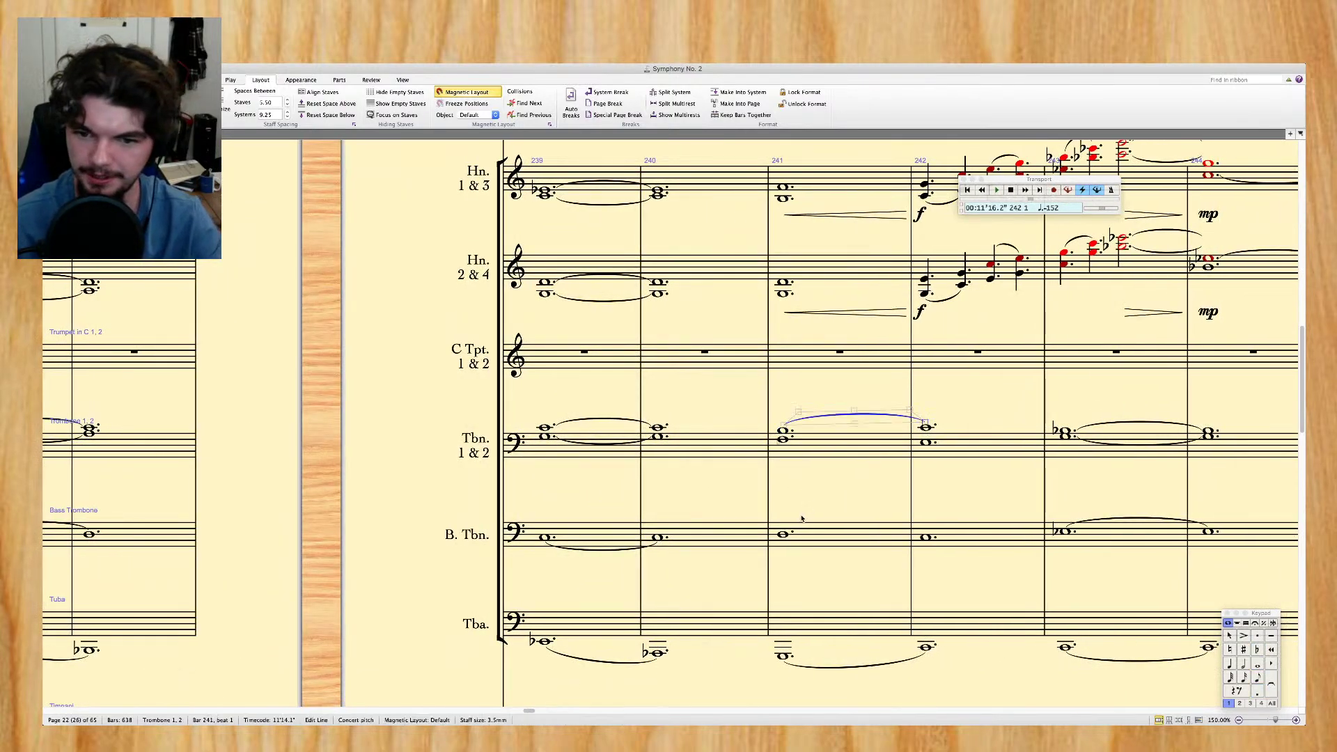
Slur the bass trombone from bar 241 to 242, and both the upper trombone and bass trombone from bar 245 to 246
{"action": "key", "text": "s"}
{"action": "scroll", "coordinate": [852, 494], "scroll_direction": "right", "scroll_amount": 5}
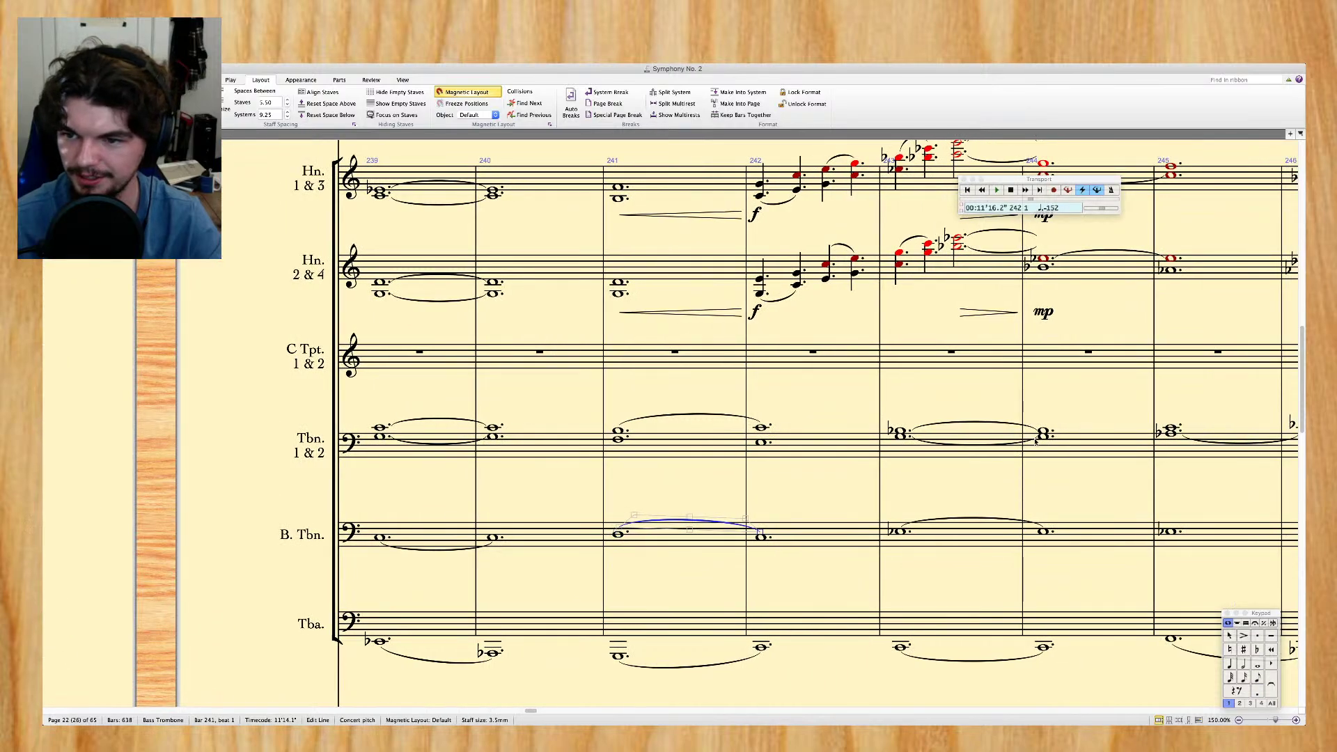
{"action": "scroll", "coordinate": [1031, 441], "scroll_direction": "right", "scroll_amount": 1}
{"action": "left_click", "coordinate": [914, 430]}
{"action": "key", "text": "s"}
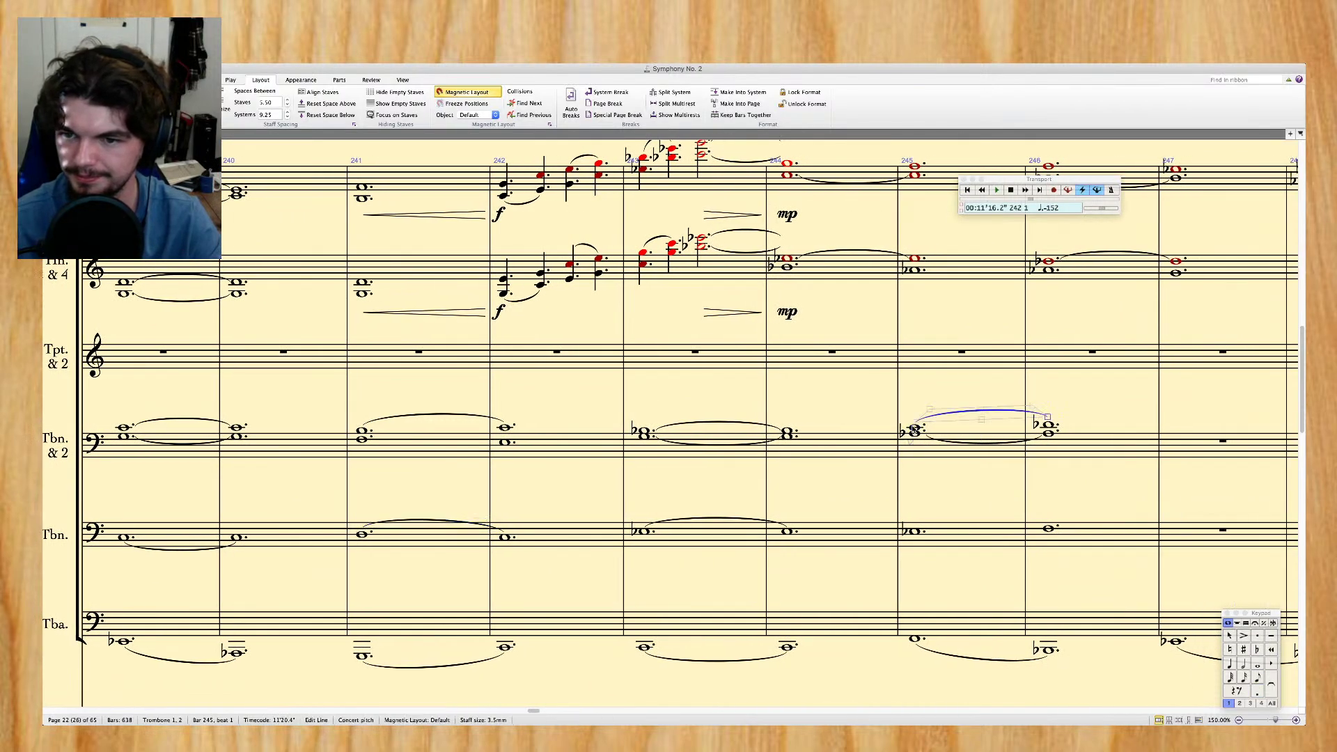
{"action": "left_click", "coordinate": [913, 530]}
{"action": "key", "text": "s"}
{"action": "scroll", "coordinate": [956, 479], "scroll_direction": "right", "scroll_amount": 5}
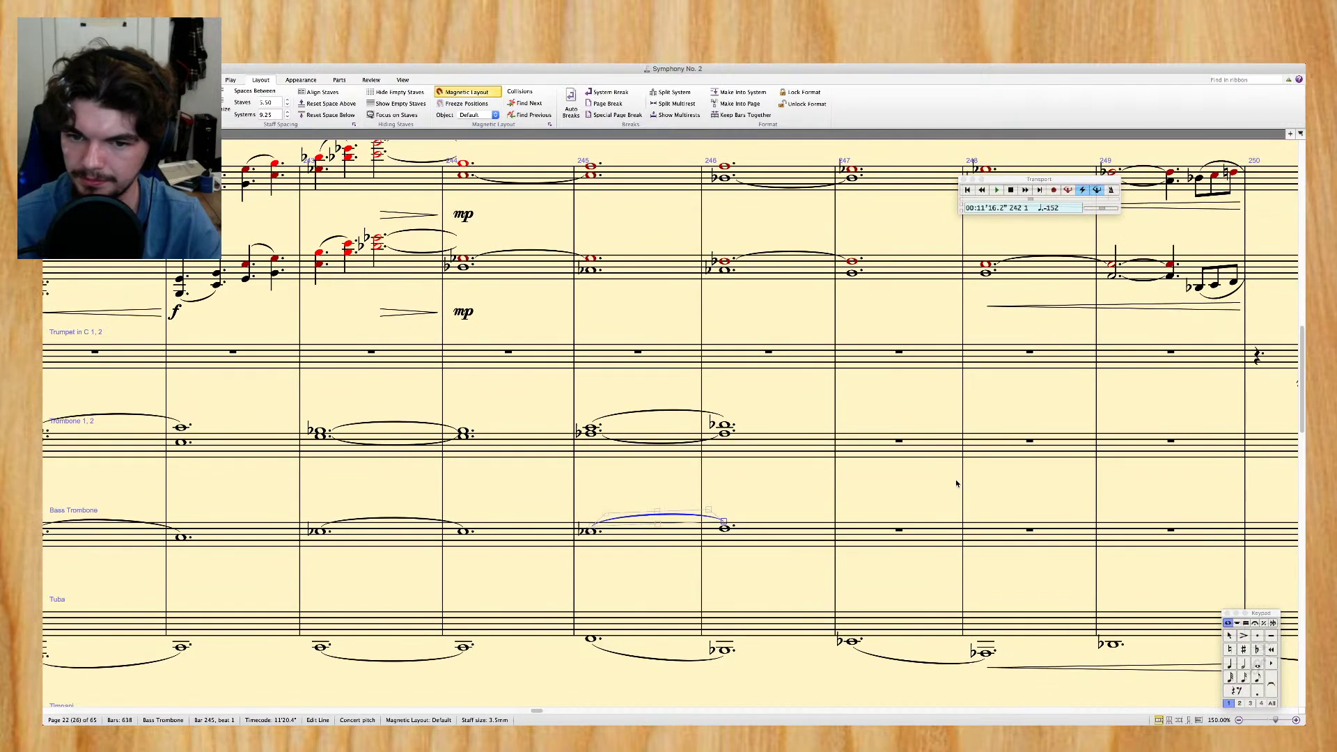
{"action": "key", "text": "Escape"}
Repeat the trombone and bass trombone chord of bar 246 into bar 247
{"action": "scroll", "coordinate": [765, 493], "scroll_direction": "down", "scroll_amount": 5}
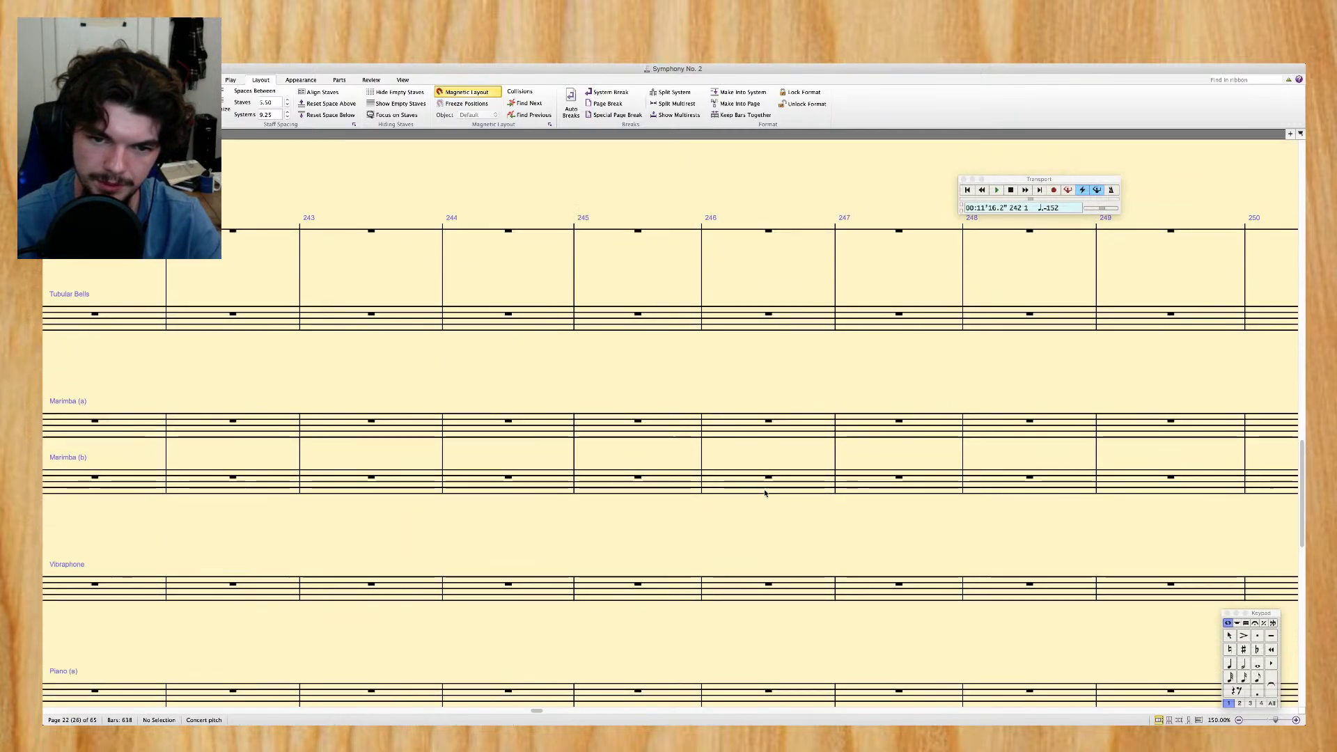
{"action": "scroll", "coordinate": [765, 493], "scroll_direction": "up", "scroll_amount": 8}
{"action": "scroll", "coordinate": [764, 493], "scroll_direction": "down", "scroll_amount": 1}
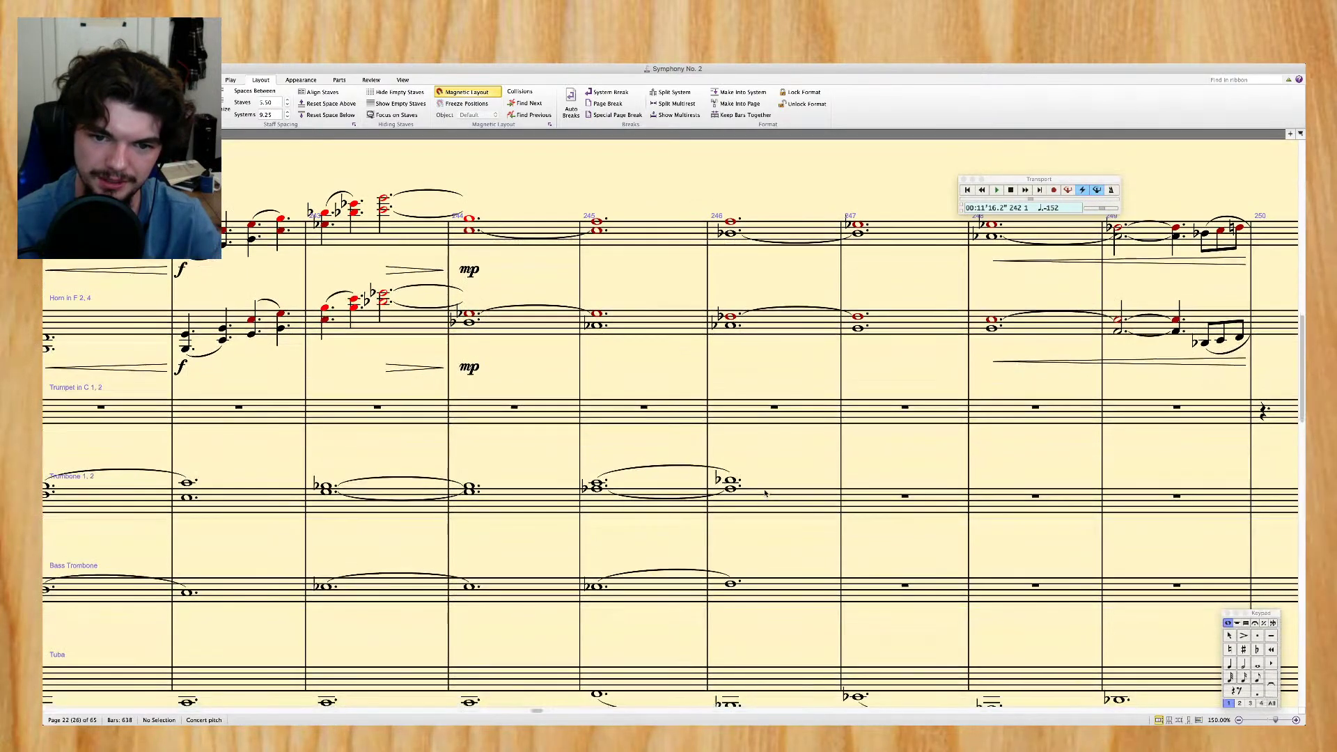
{"action": "scroll", "coordinate": [756, 500], "scroll_direction": "down", "scroll_amount": 1}
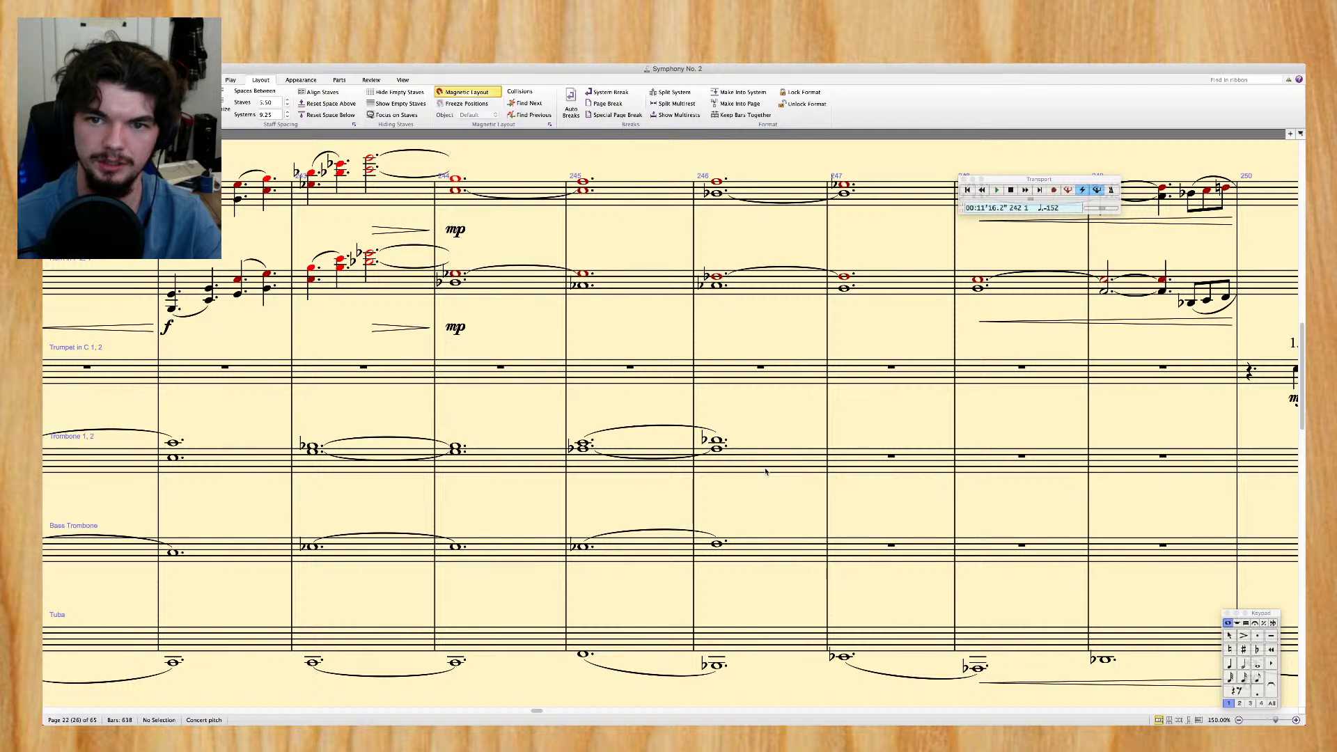
{"action": "left_click", "coordinate": [765, 472]}
{"action": "left_click", "coordinate": [750, 556], "text": "shift"}
{"action": "key", "text": "r"}
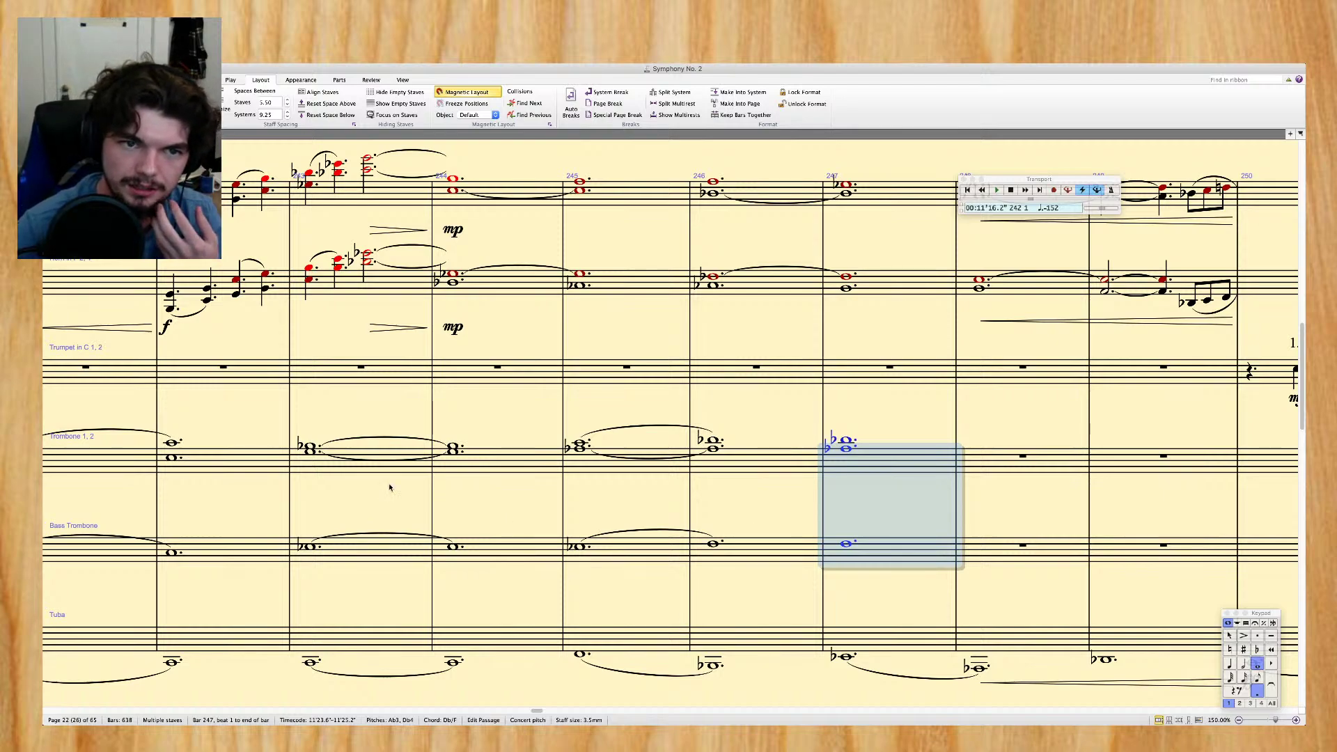
Set bar 247's bass trombone to G3, its lower trombone note to Bb3 and its upper trombone note to D natural
{"action": "scroll", "coordinate": [389, 487], "scroll_direction": "right", "scroll_amount": 2}
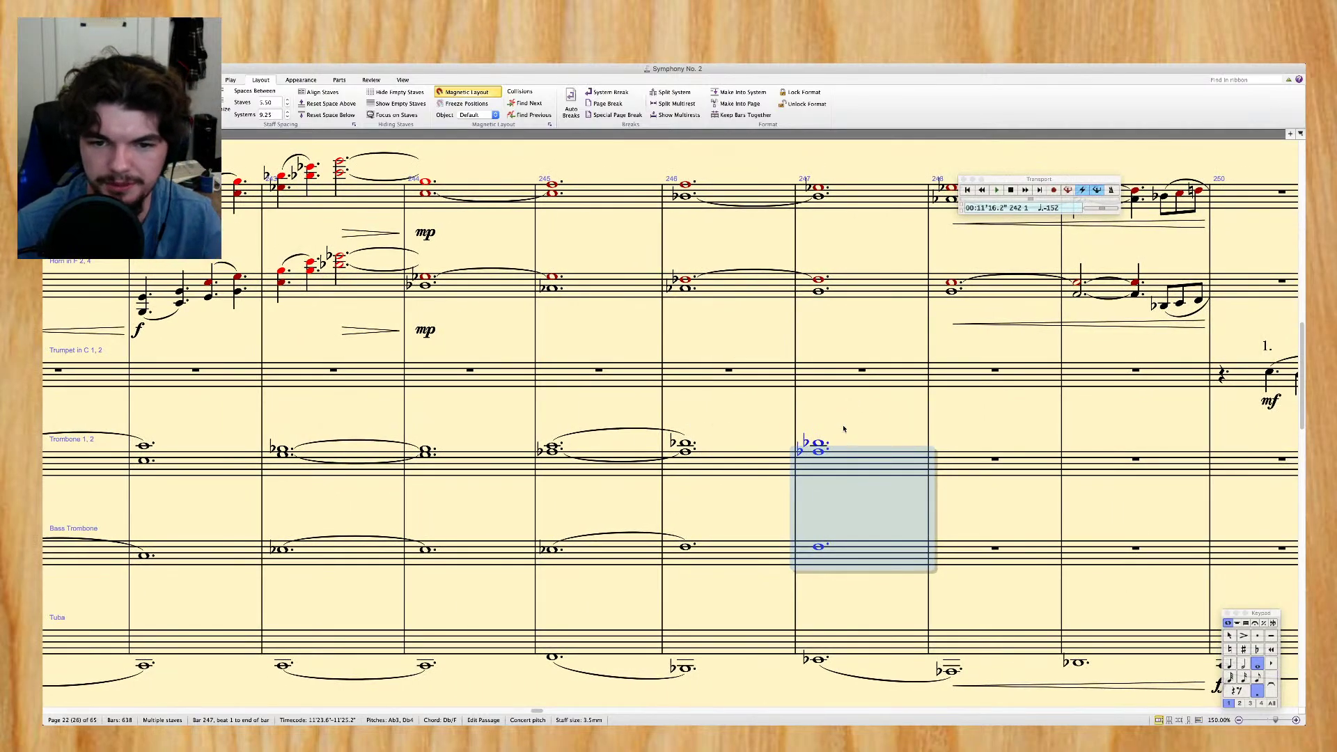
{"action": "left_click", "coordinate": [820, 546]}
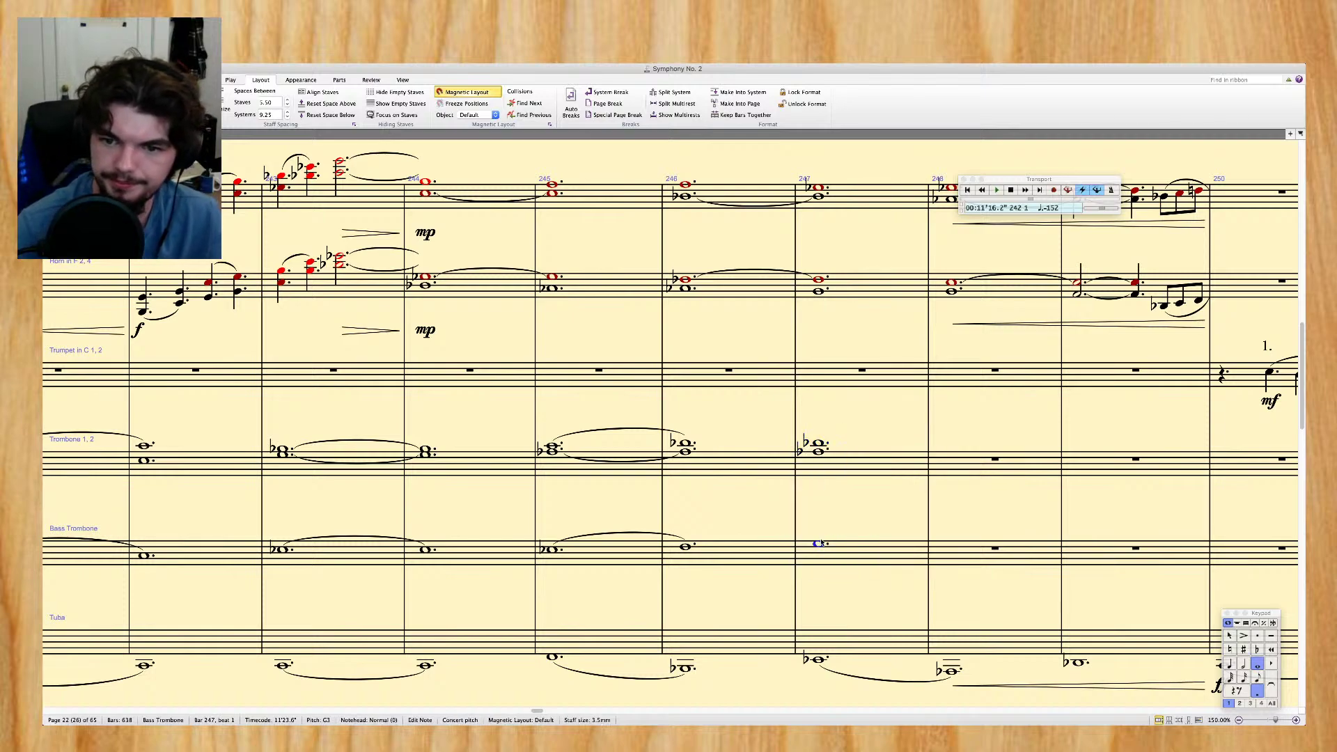
{"action": "left_click", "coordinate": [819, 450]}
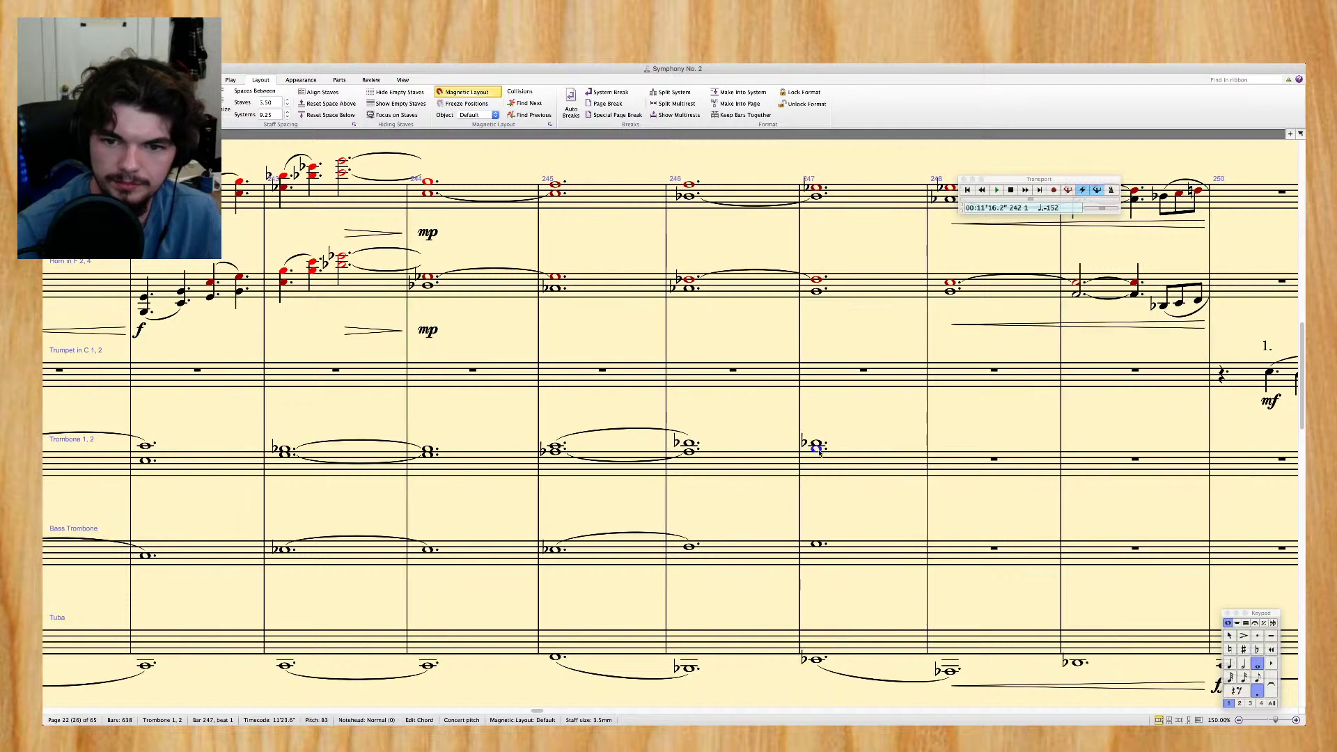
{"action": "left_click", "coordinate": [821, 445]}
{"action": "key", "text": "7"}
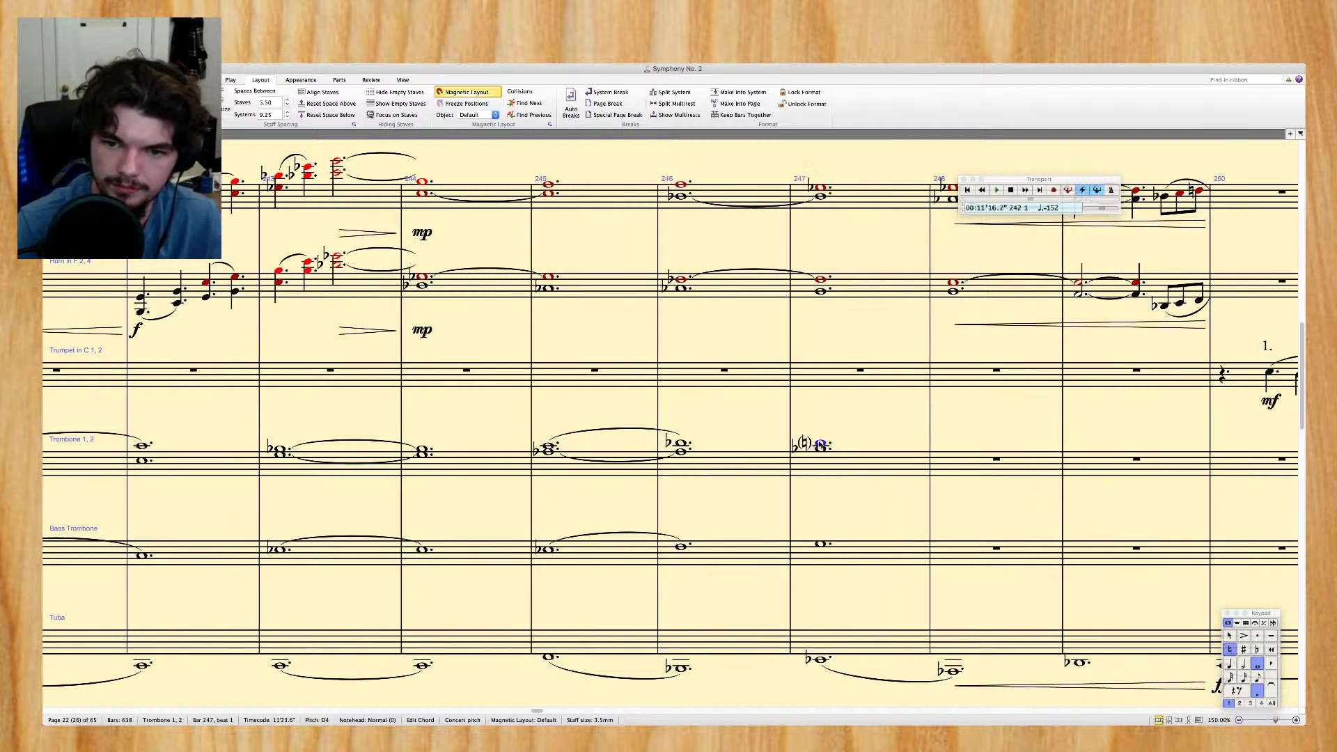
Repeat the trombone and bass trombone chord of bar 247 into bar 248
{"action": "left_click", "coordinate": [845, 475]}
{"action": "left_click", "coordinate": [844, 551], "text": "shift"}
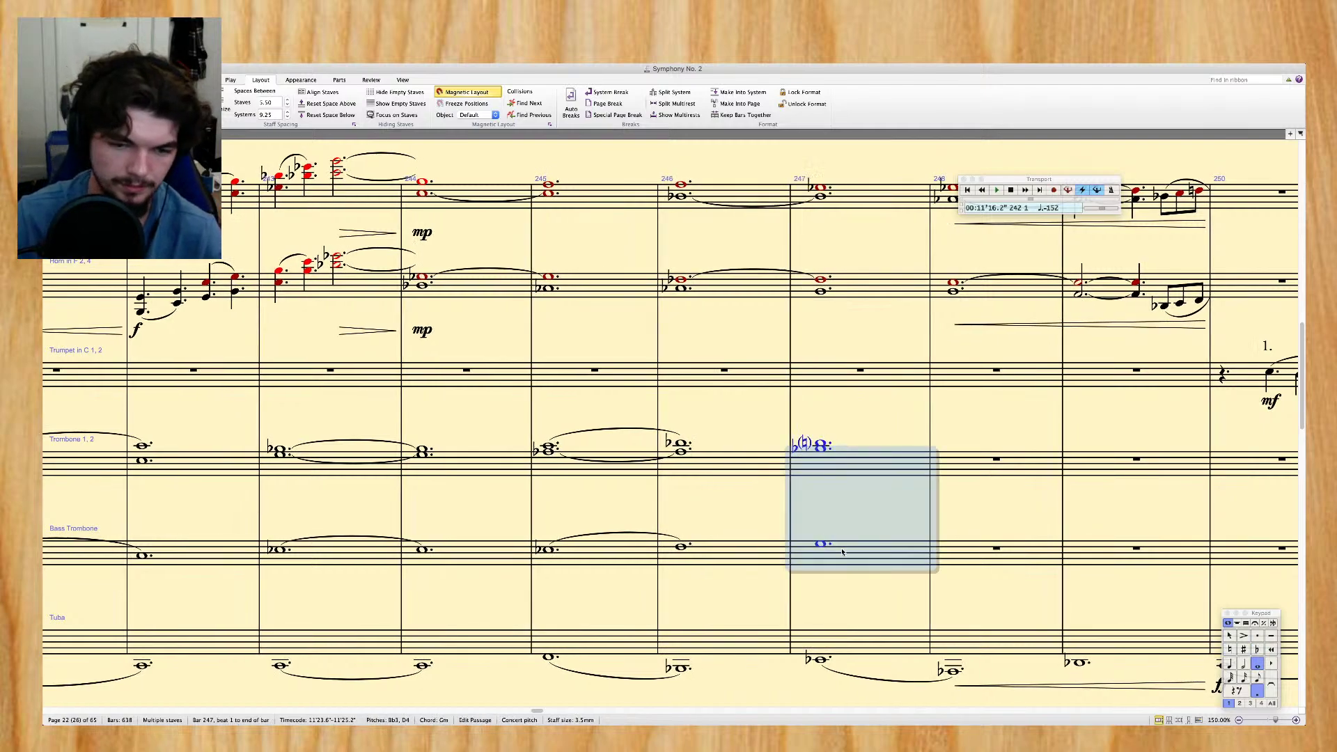
{"action": "key", "text": "Right"}
{"action": "key", "text": "Escape"}
{"action": "scroll", "coordinate": [864, 502], "scroll_direction": "right", "scroll_amount": 5}
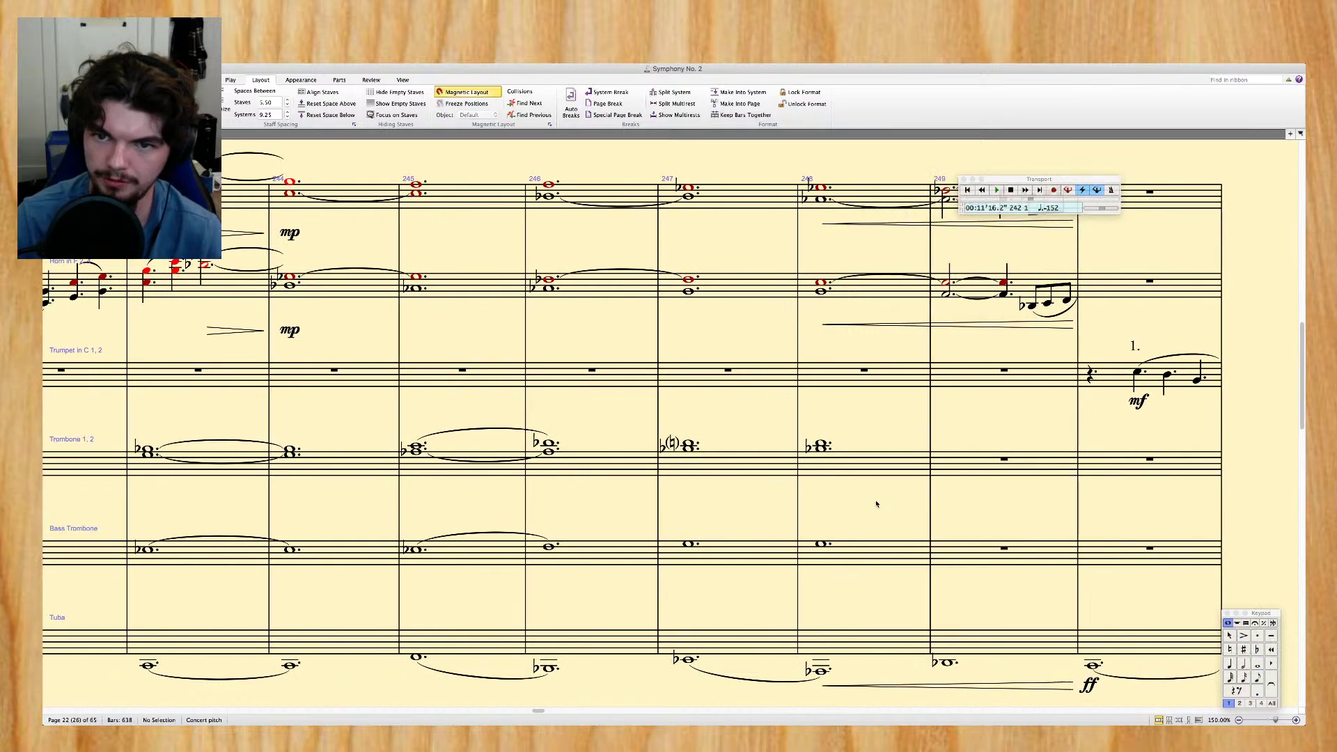
Lower bar 248's trombone notes to Ab3 and C4
{"action": "left_click", "coordinate": [755, 449]}
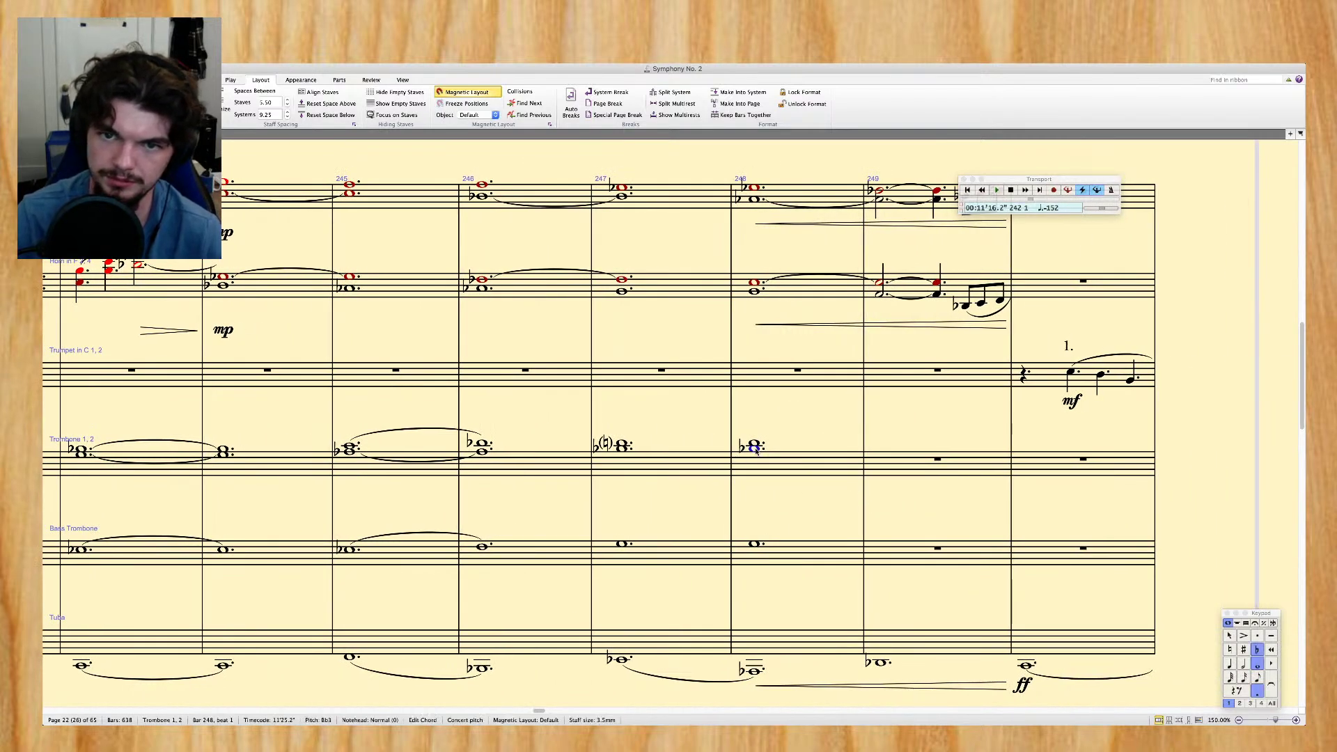
{"action": "key", "text": "Down"}
{"action": "key", "text": "KP_9"}
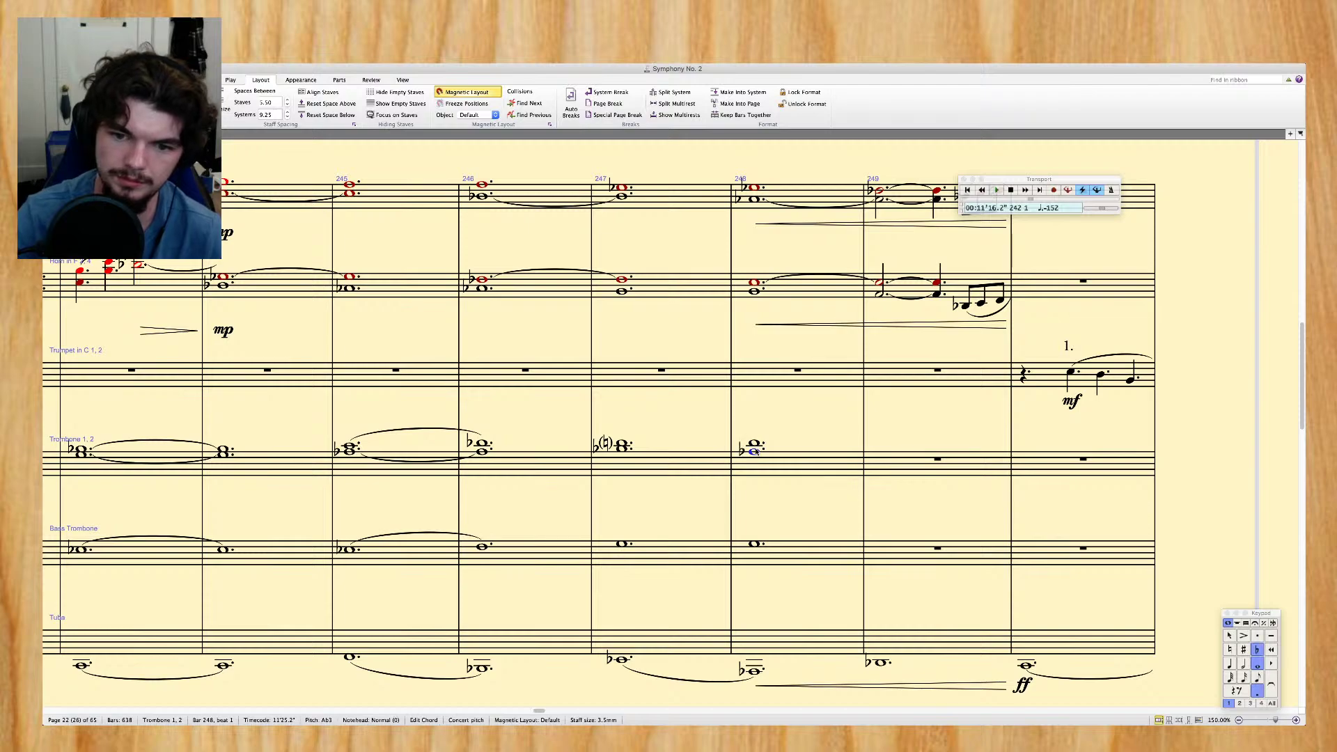
{"action": "key", "text": "Escape"}
{"action": "left_click", "coordinate": [756, 443]}
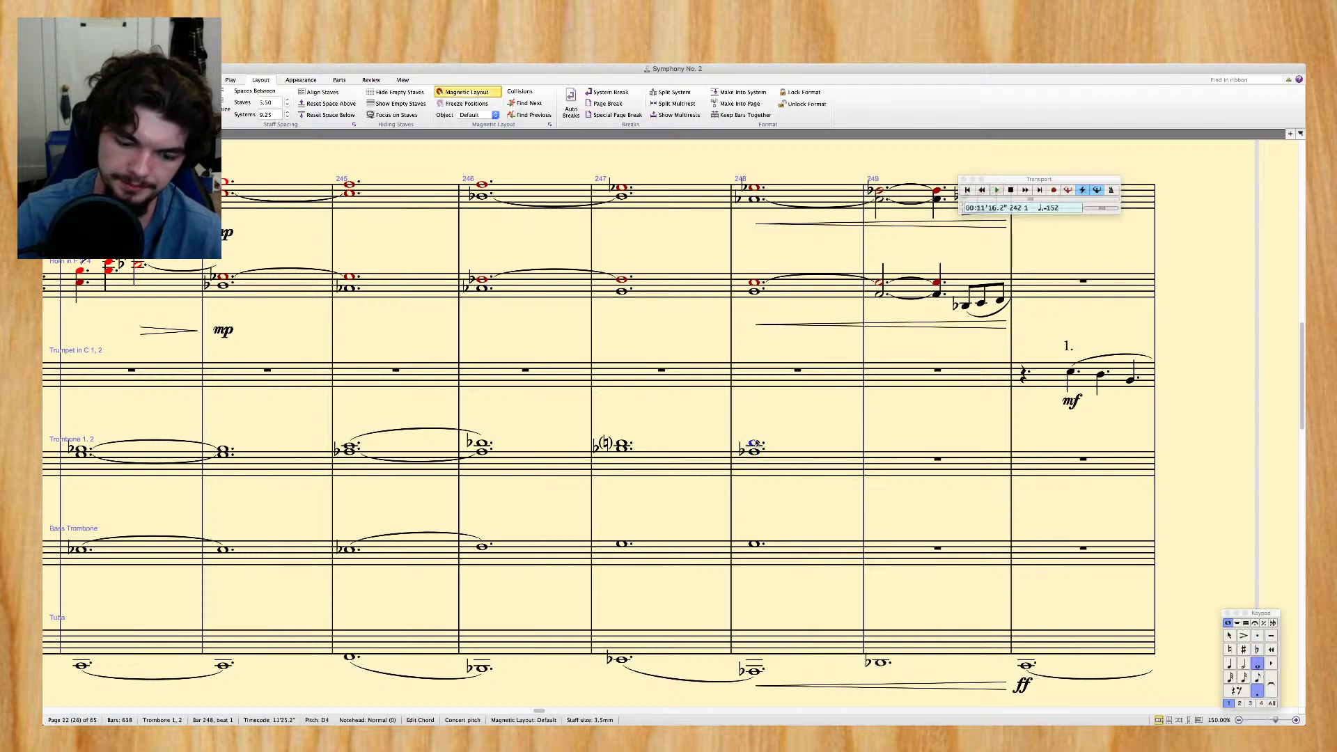
Slur the upper trombone note and the bass trombone note from bar 247 to bar 248
{"action": "left_click", "coordinate": [622, 444]}
{"action": "key", "text": "s"}
{"action": "left_click", "coordinate": [622, 543]}
{"action": "key", "text": "KP_Enter"}
{"action": "key", "text": "Escape"}
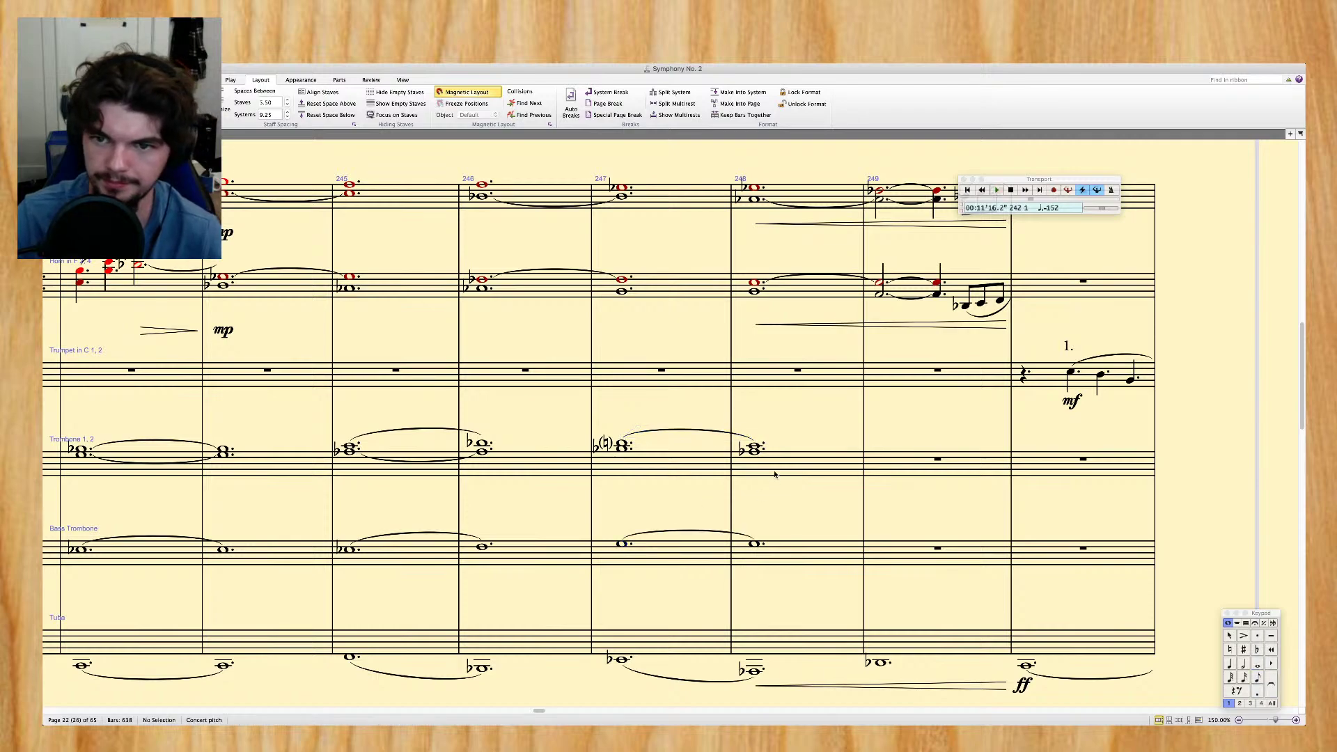
Repeat the trombone and bass trombone chord of bar 248 into bar 249, changing the bass trombone to F3 and upper trombone to Db4
{"action": "scroll", "coordinate": [773, 480], "scroll_direction": "right", "scroll_amount": 5}
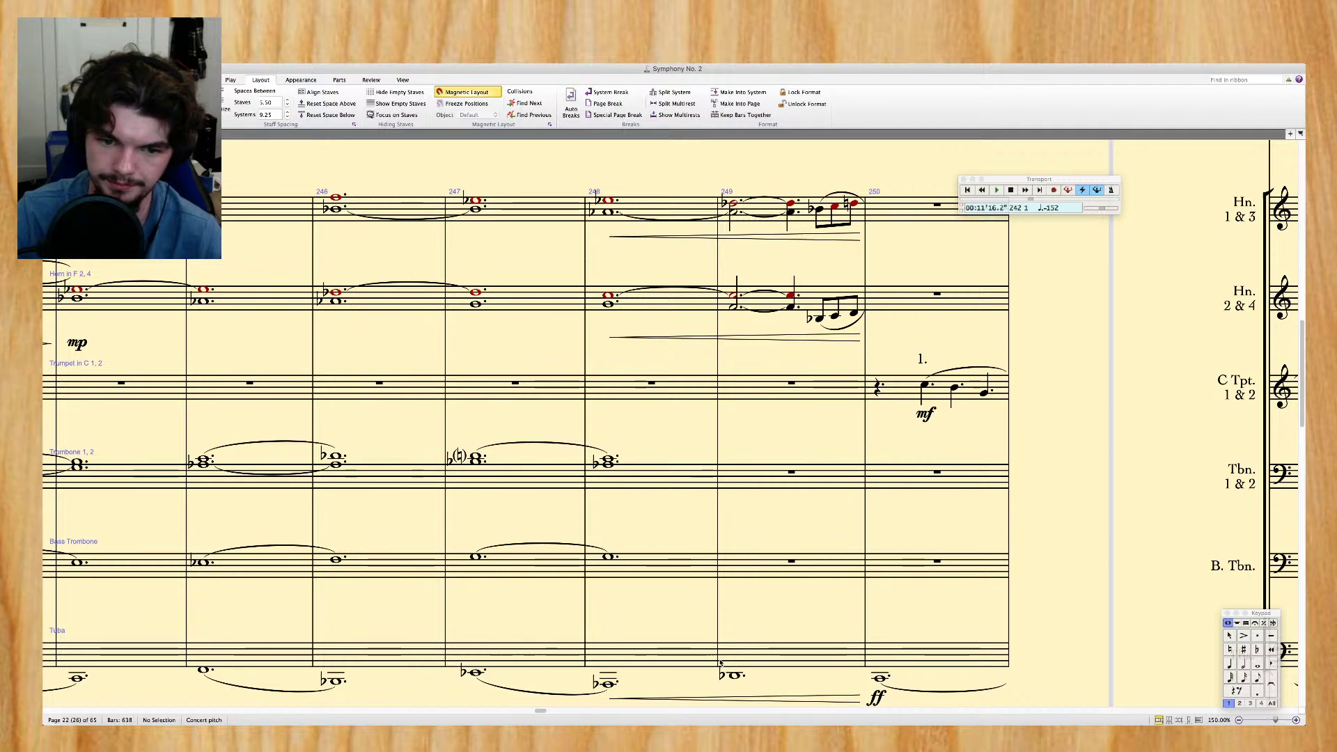
{"action": "left_click", "coordinate": [649, 571]}
{"action": "left_click", "coordinate": [656, 491], "text": "shift"}
{"action": "key", "text": "r"}
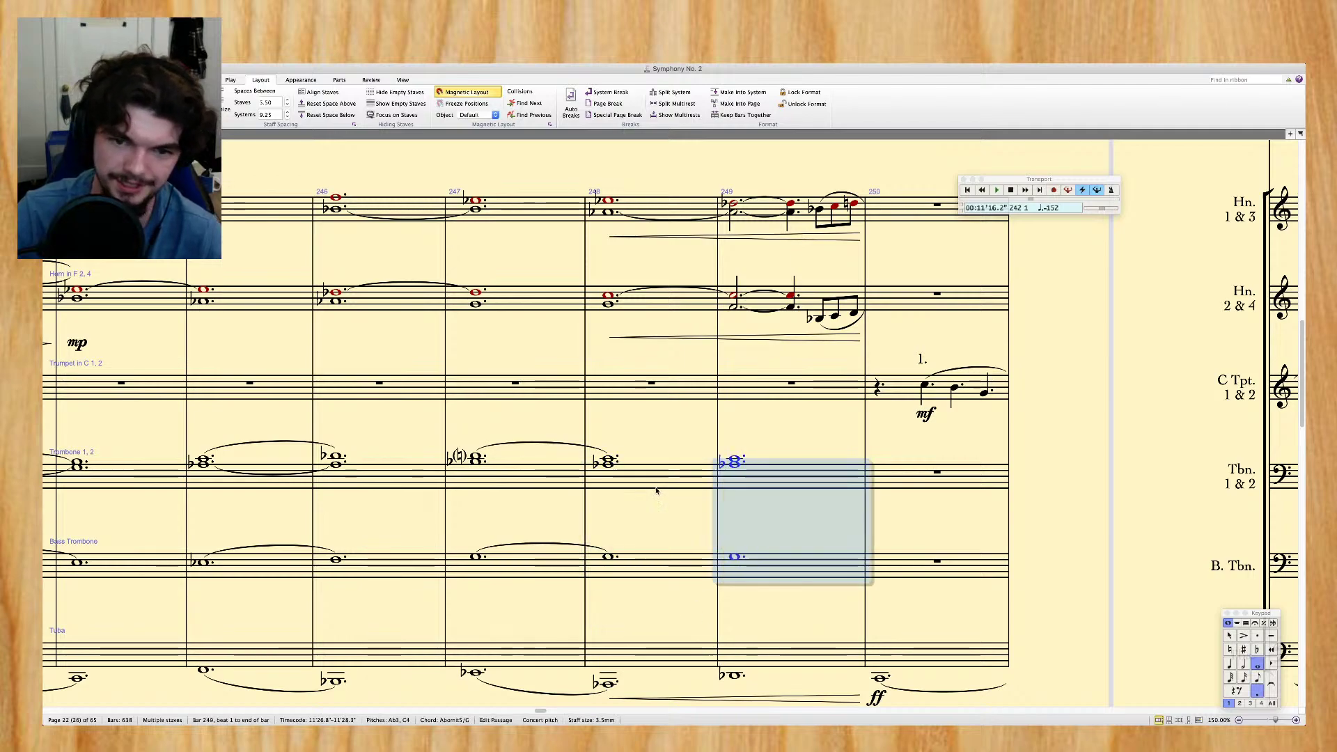
{"action": "left_click", "coordinate": [736, 558]}
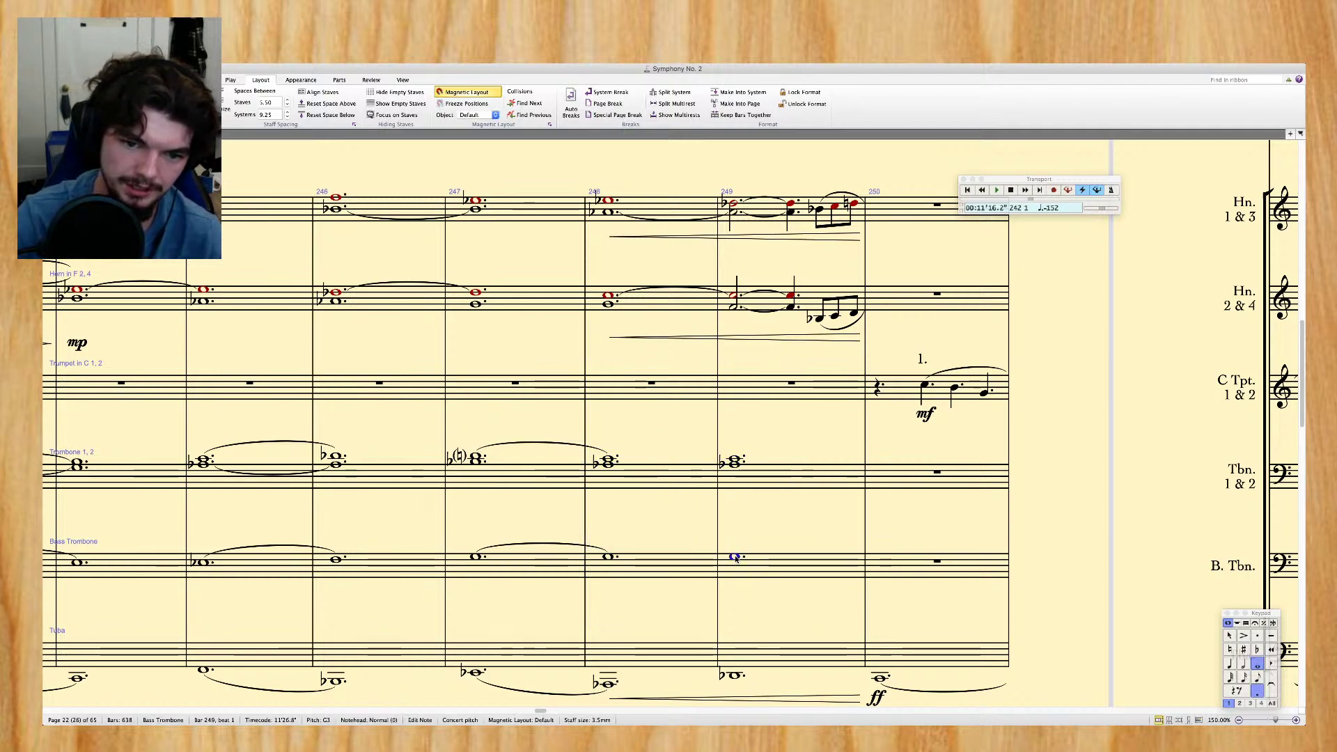
{"action": "key", "text": "Down"}
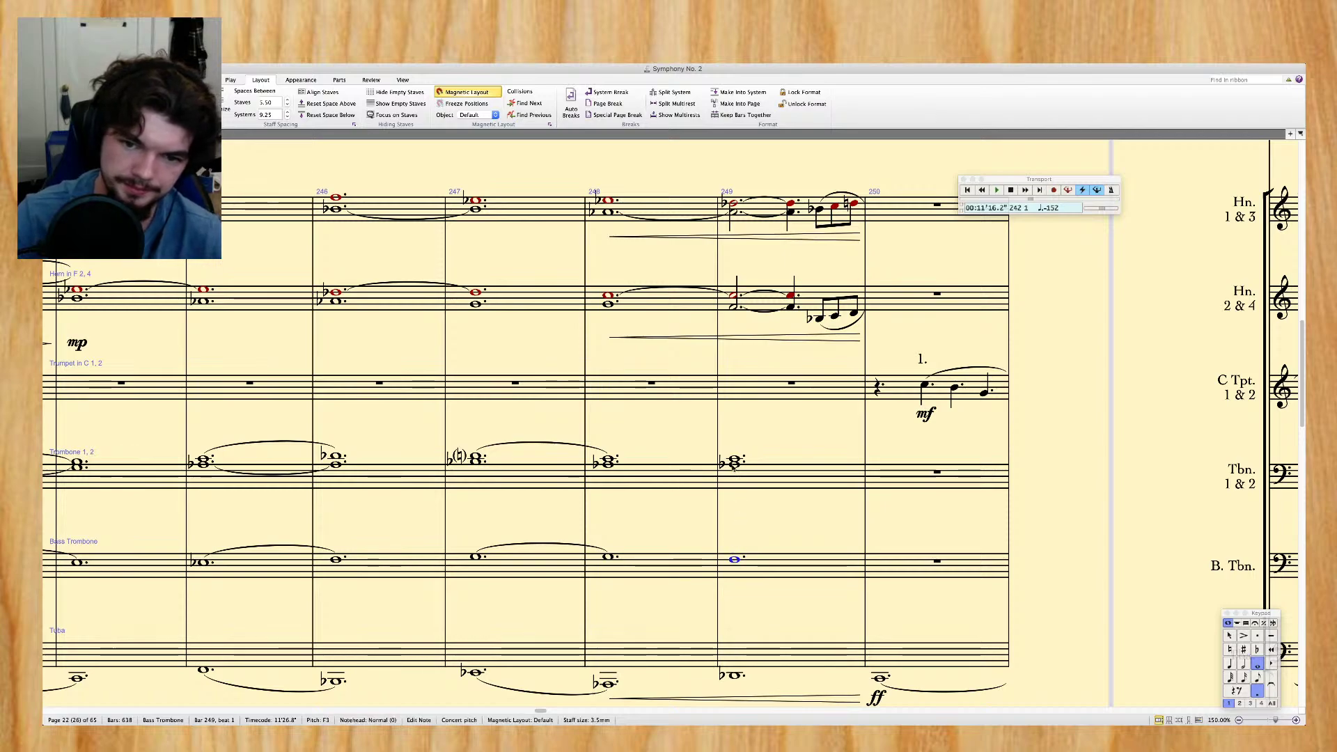
{"action": "left_click", "coordinate": [735, 459]}
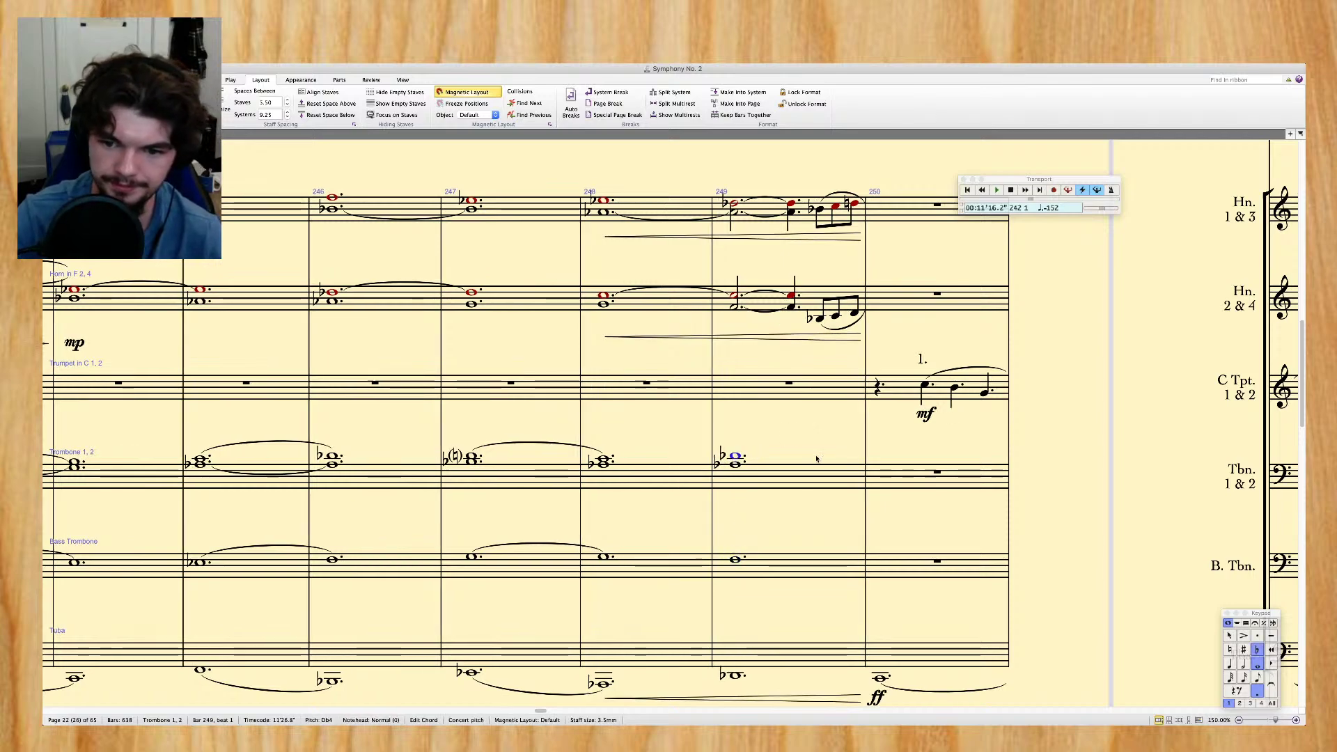
Repeat the trombone and bass trombone chord of bar 249 into bar 250 and lower every note by one step
{"action": "left_click", "coordinate": [808, 476]}
{"action": "left_click", "coordinate": [794, 570], "text": "shift"}
{"action": "key", "text": "r"}
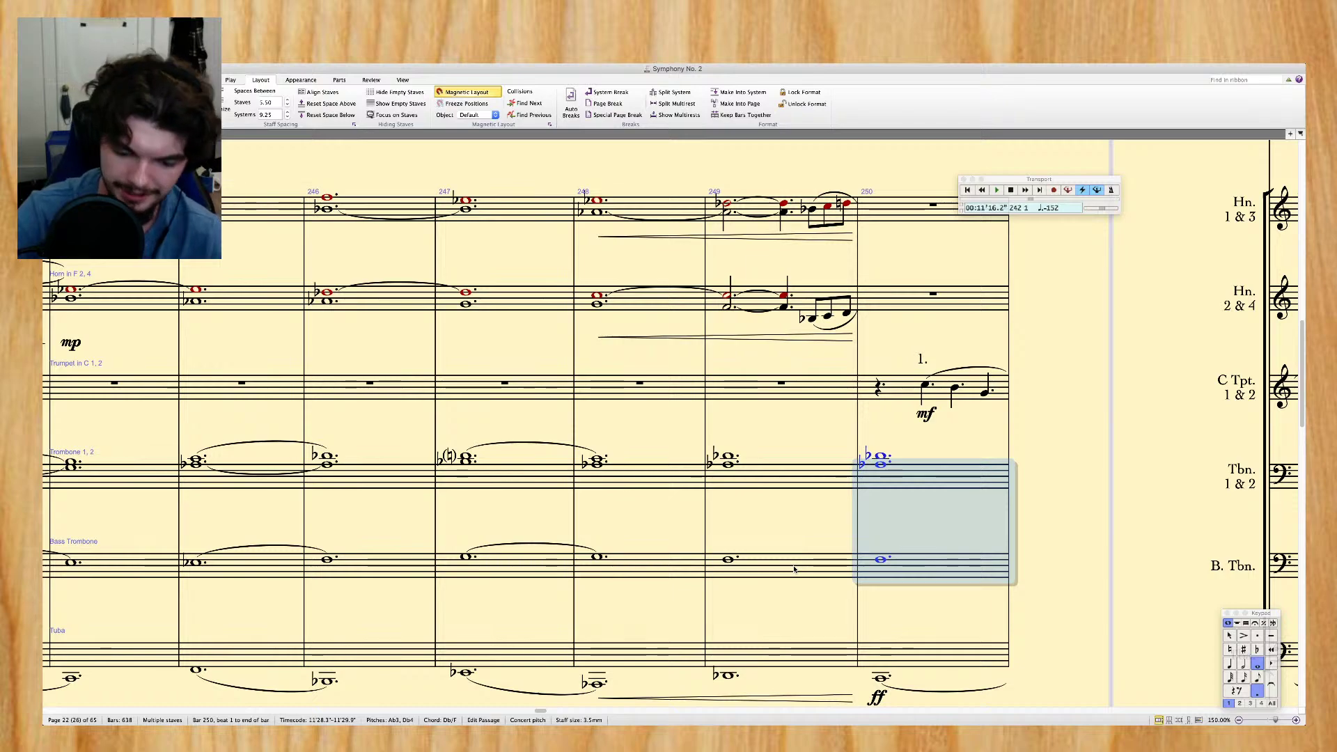
{"action": "key", "text": "Escape"}
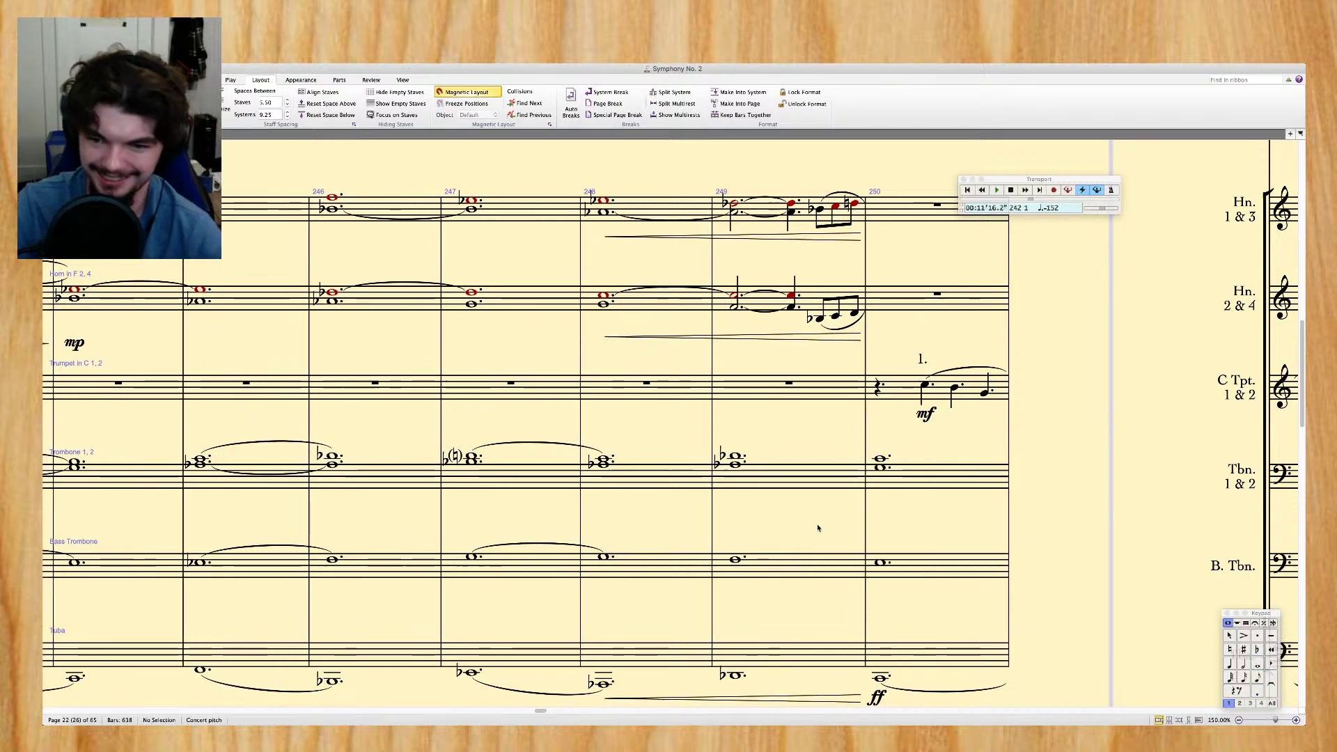
Tie the trombone and bass trombone chord of bar 250 into a repeat in bar 251, leaving bar 251 without an onward tie
{"action": "scroll", "coordinate": [819, 528], "scroll_direction": "right", "scroll_amount": 5}
{"action": "scroll", "coordinate": [818, 528], "scroll_direction": "right", "scroll_amount": 2}
{"action": "left_click", "coordinate": [547, 487]}
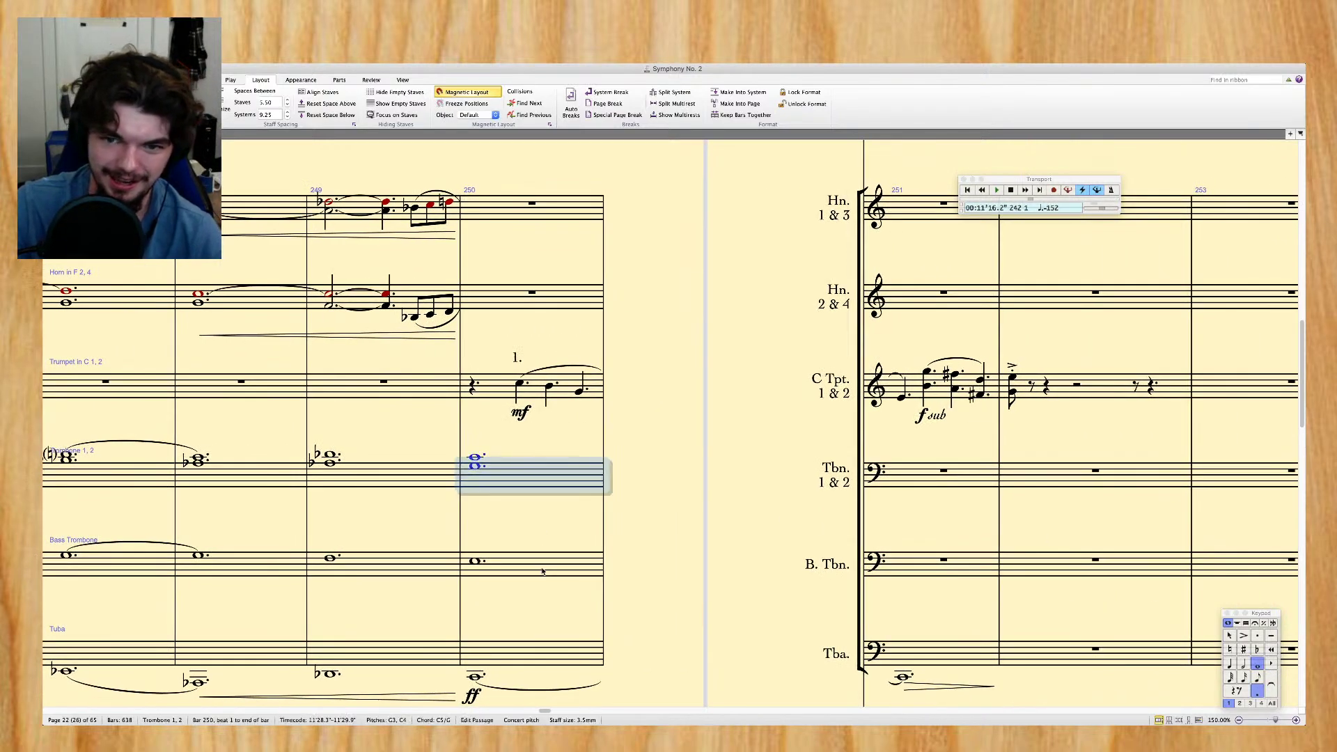
{"action": "left_click", "coordinate": [542, 571], "text": "shift"}
{"action": "key", "text": "KP_Enter"}
{"action": "key", "text": "r"}
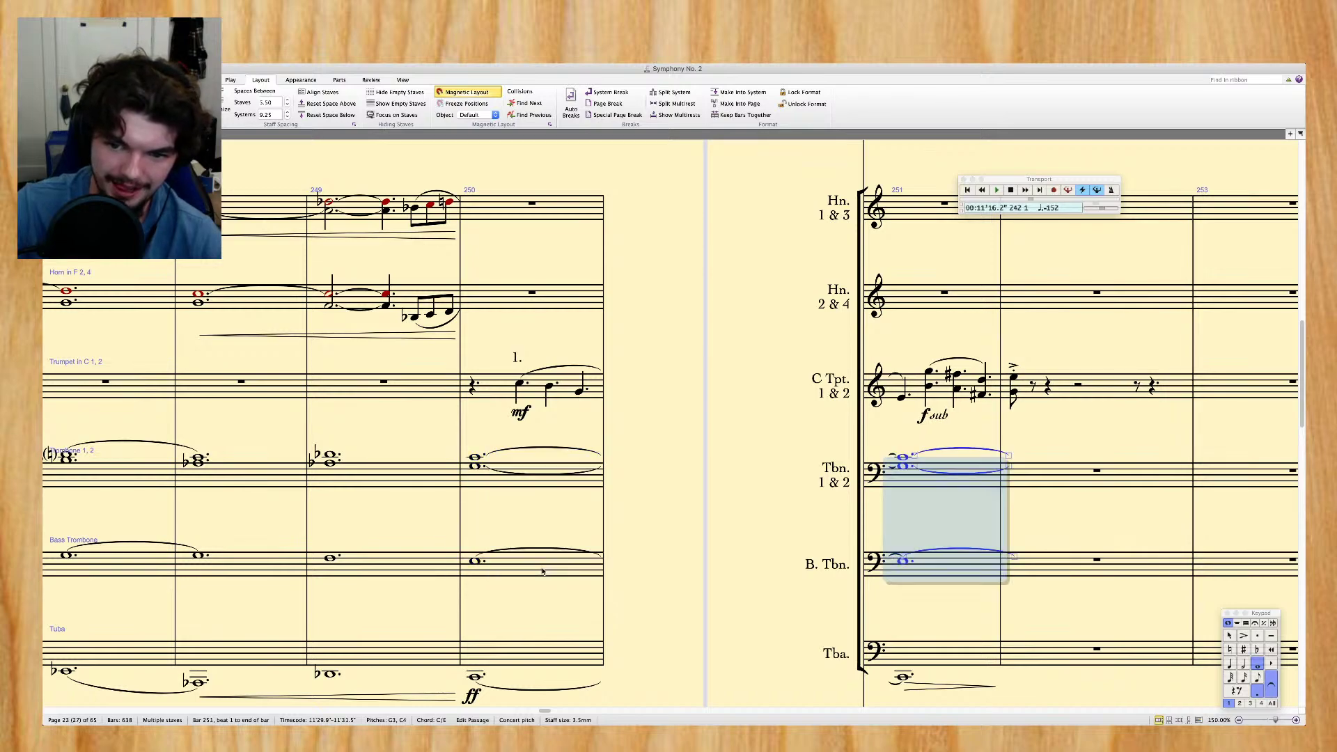
{"action": "key", "text": "KP_Enter"}
Add diminuendo hairpins below the trombone and bass trombone staves in bar 251
{"action": "key", "text": "shift+period"}
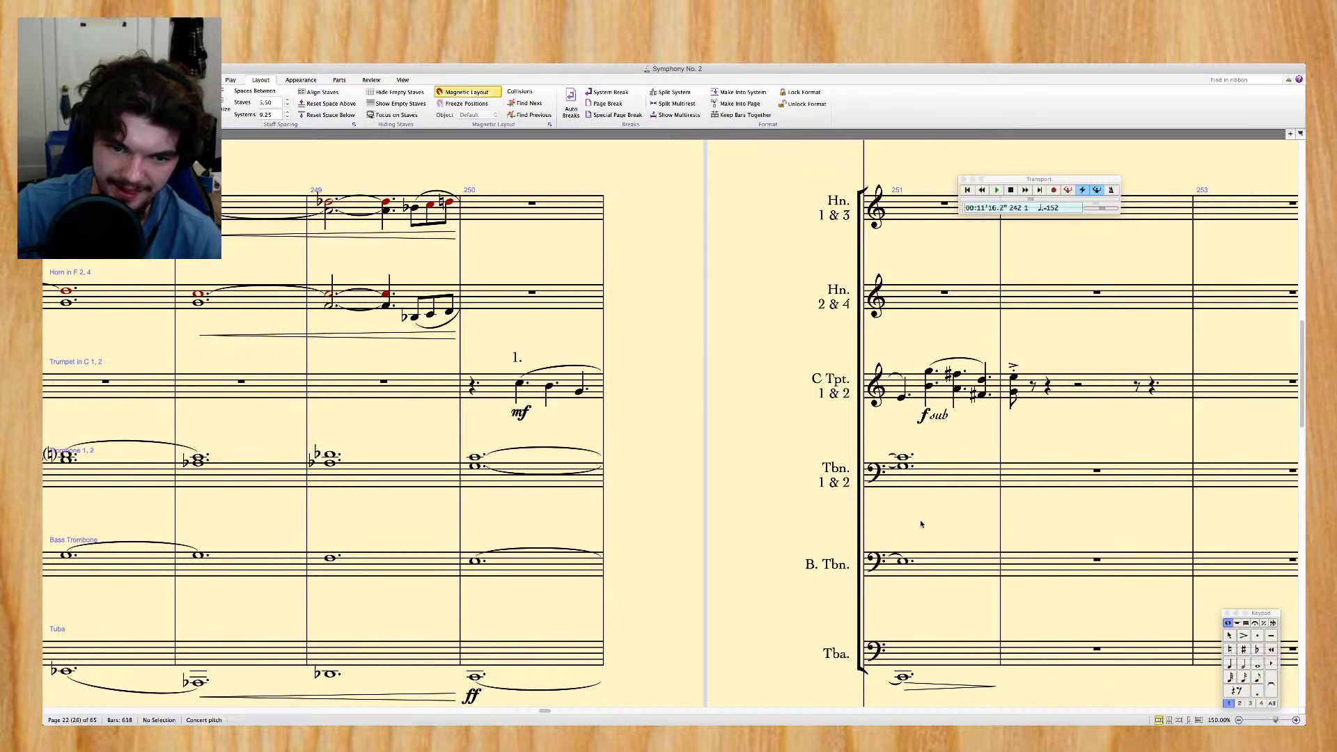
{"action": "key", "text": "Escape"}
{"action": "scroll", "coordinate": [790, 497], "scroll_direction": "right", "scroll_amount": 5}
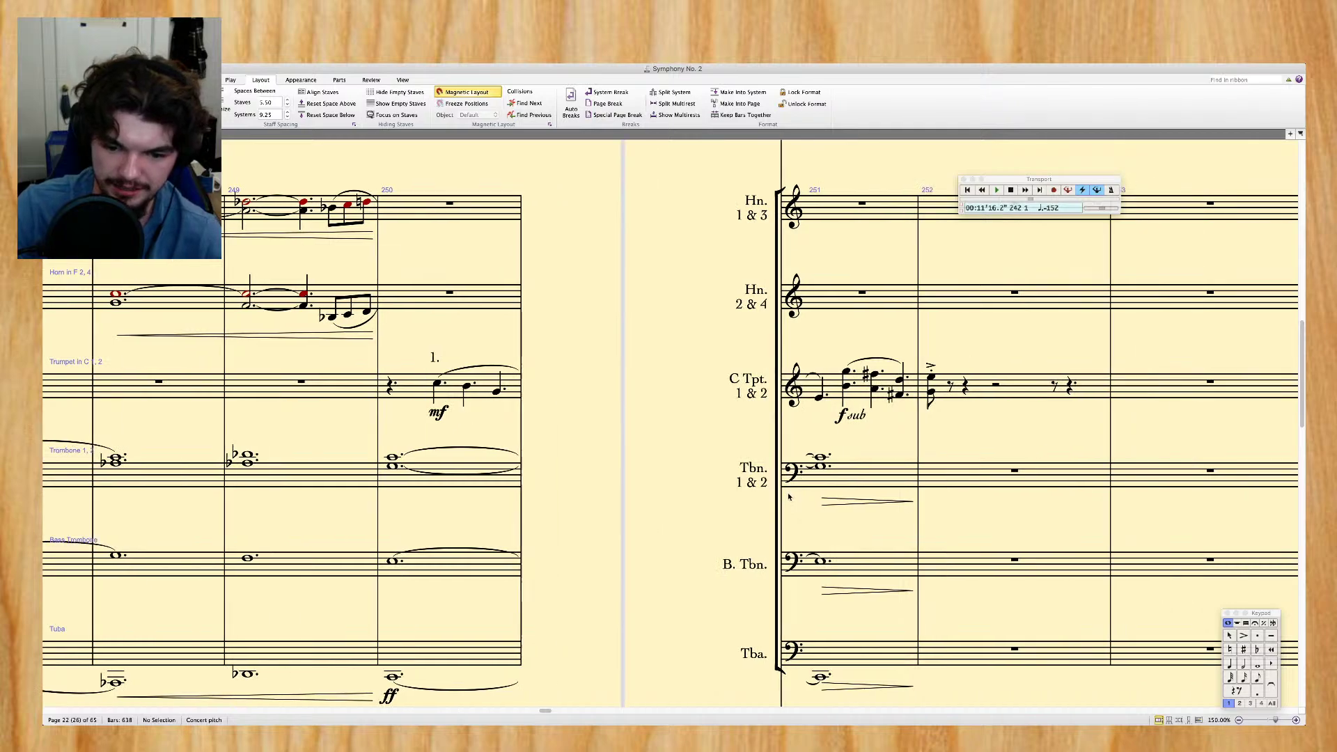
Delete the music, slurs and dynamics in both horn staves from bar 242 to bar 249
{"action": "scroll", "coordinate": [790, 496], "scroll_direction": "left", "scroll_amount": 10}
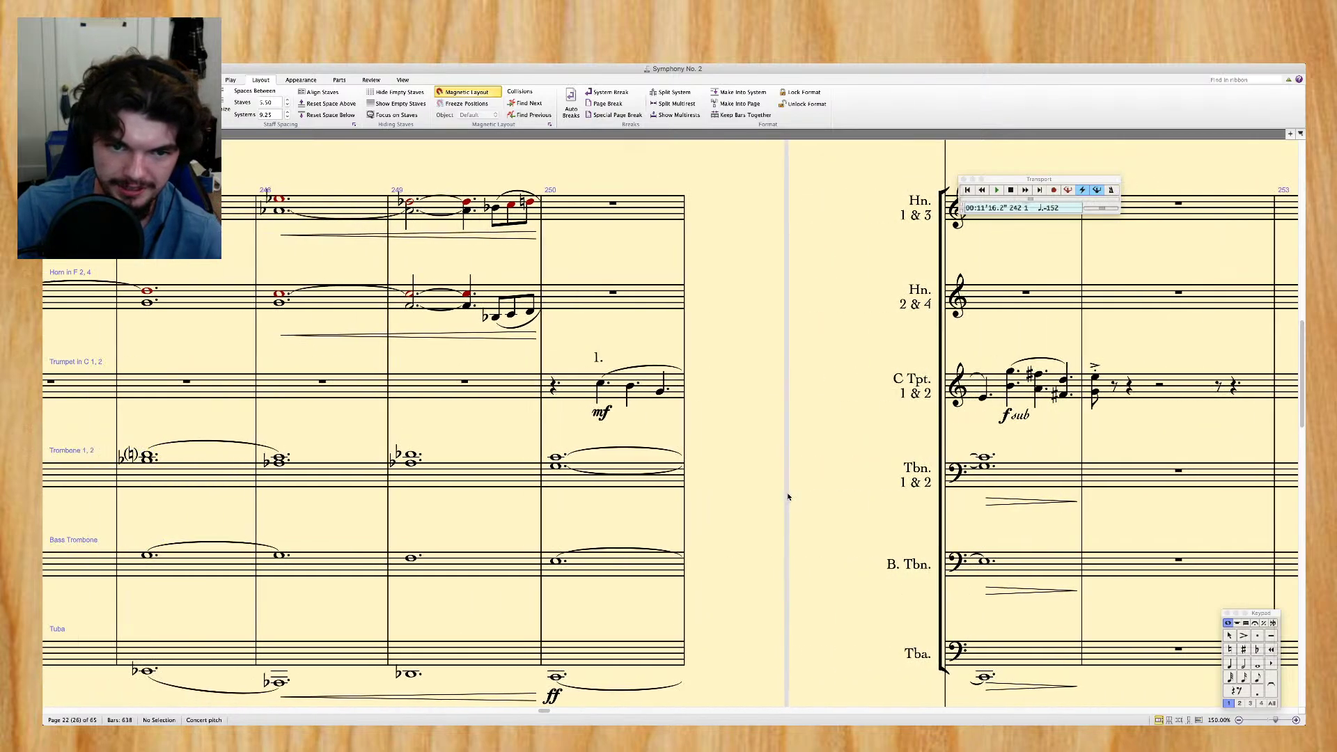
{"action": "left_click", "coordinate": [976, 397]}
{"action": "scroll", "coordinate": [974, 397], "scroll_direction": "left", "scroll_amount": 10}
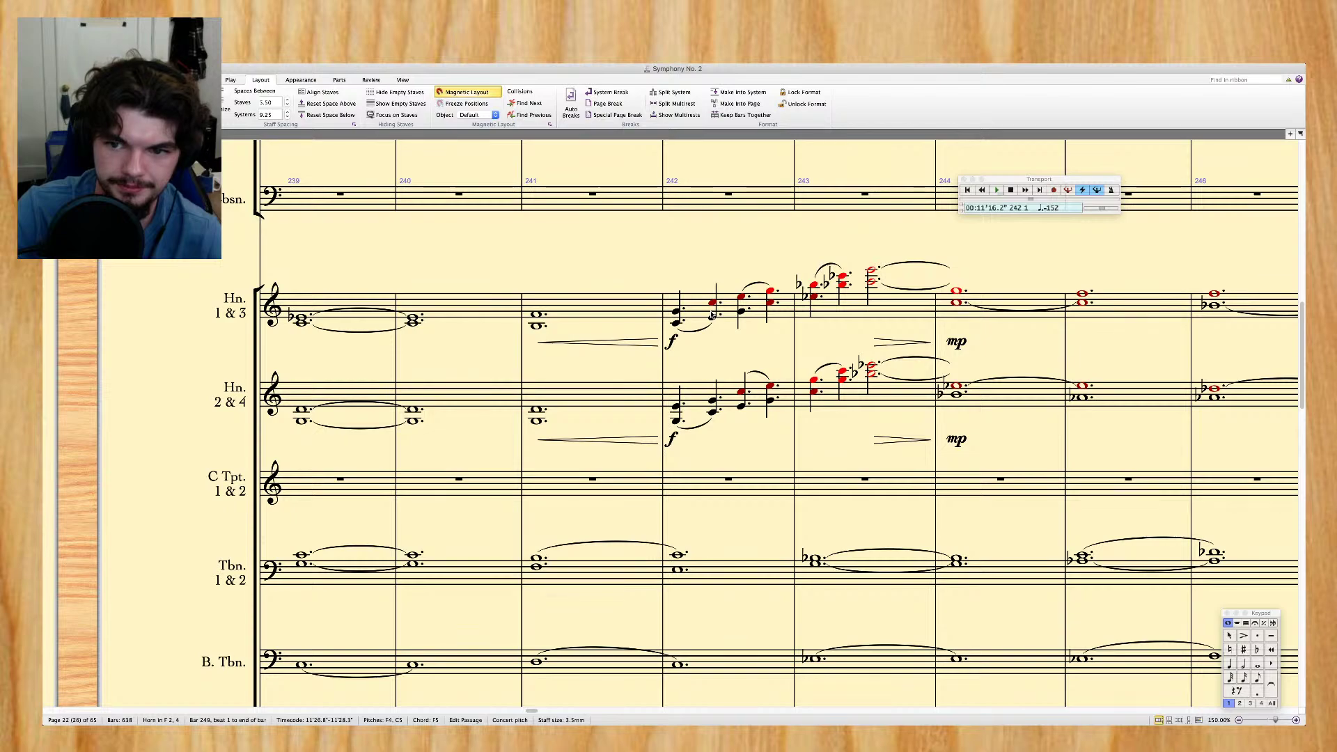
{"action": "left_click", "coordinate": [711, 315], "text": "shift"}
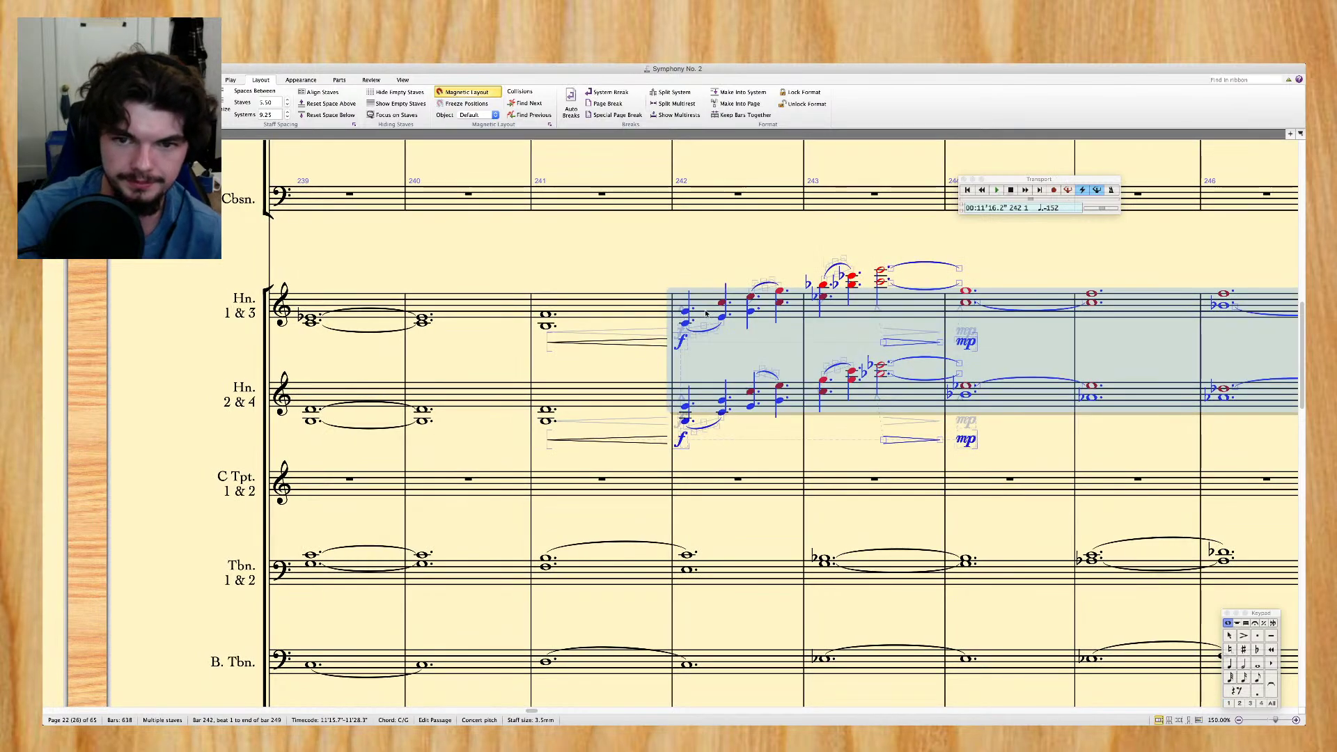
{"action": "key", "text": "Delete"}
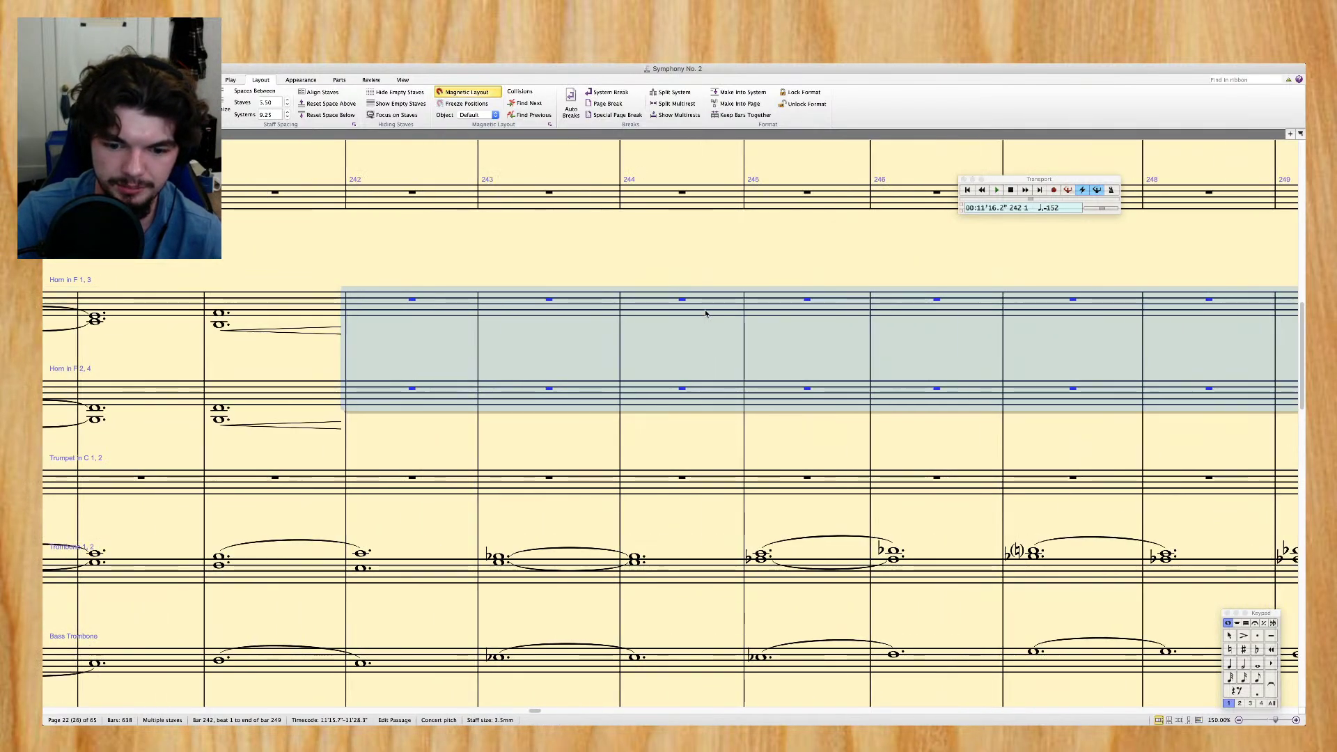
{"action": "key", "text": "Escape"}
Play back the brass passage from bar 234 through bar 252
{"action": "scroll", "coordinate": [706, 313], "scroll_direction": "left", "scroll_amount": 15}
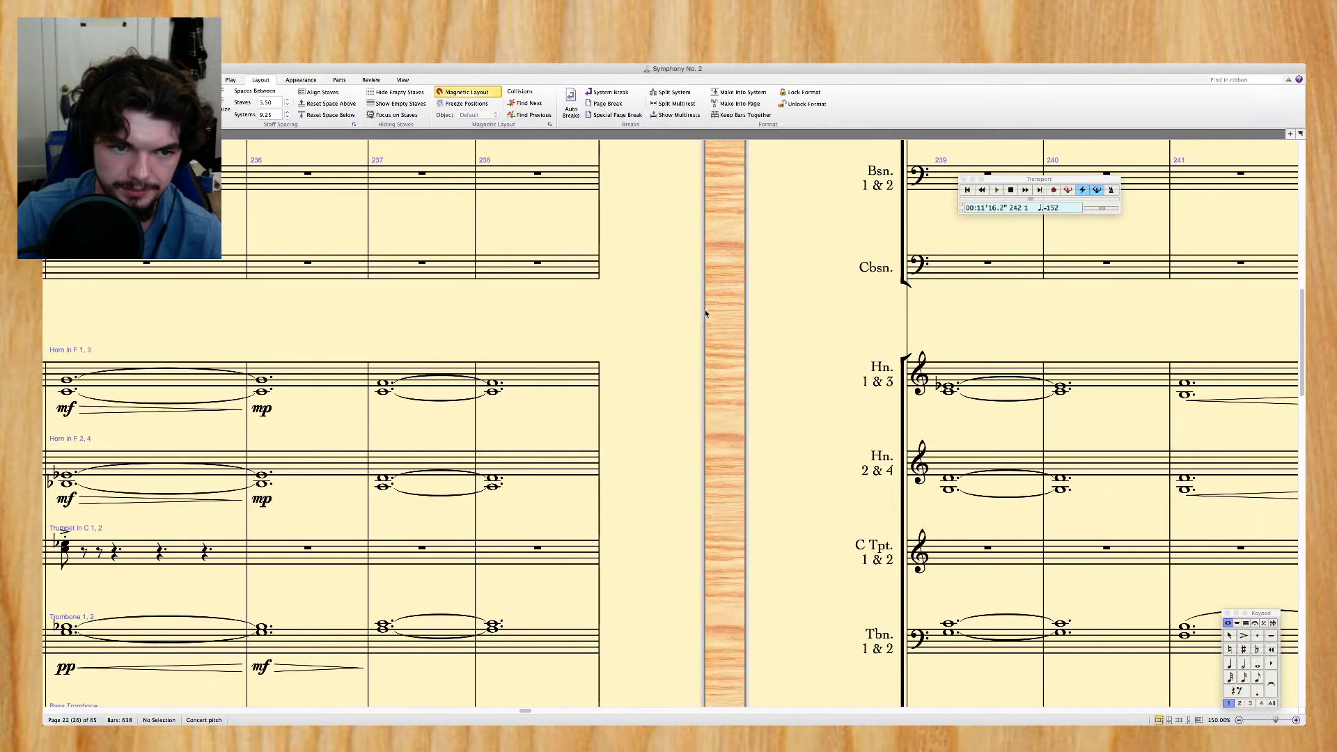
{"action": "left_click", "coordinate": [468, 386]}
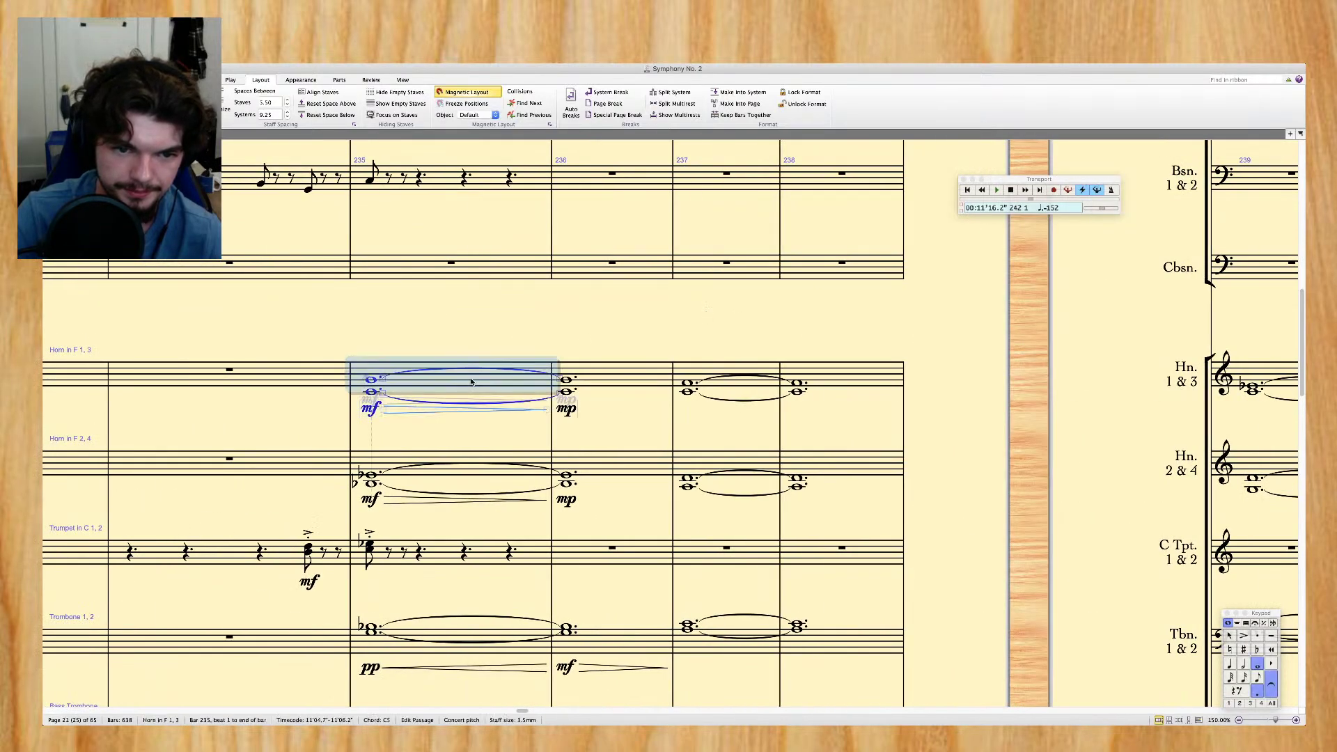
{"action": "scroll", "coordinate": [470, 383], "scroll_direction": "right", "scroll_amount": 5}
{"action": "scroll", "coordinate": [471, 379], "scroll_direction": "left", "scroll_amount": 10}
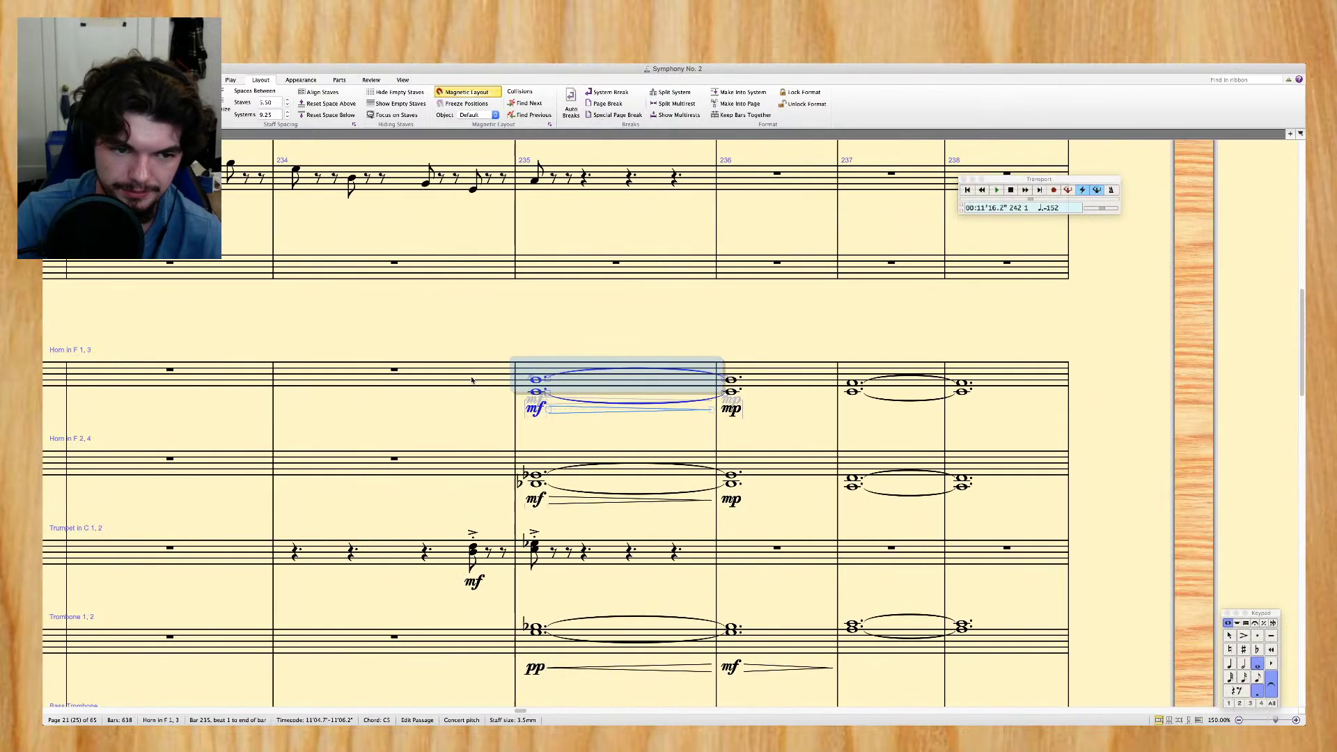
{"action": "left_click", "coordinate": [473, 539]}
{"action": "scroll", "coordinate": [515, 530], "scroll_direction": "down", "scroll_amount": 10}
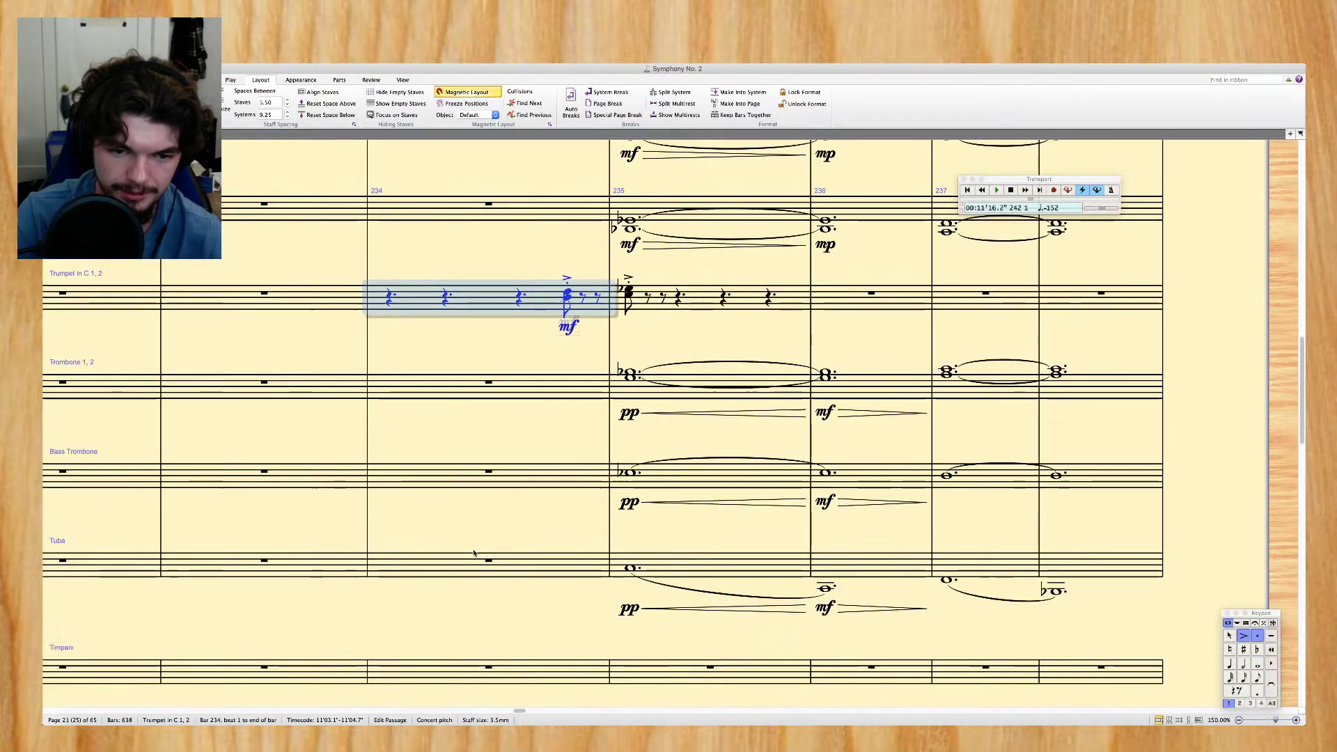
{"action": "left_click", "coordinate": [547, 509], "text": "shift"}
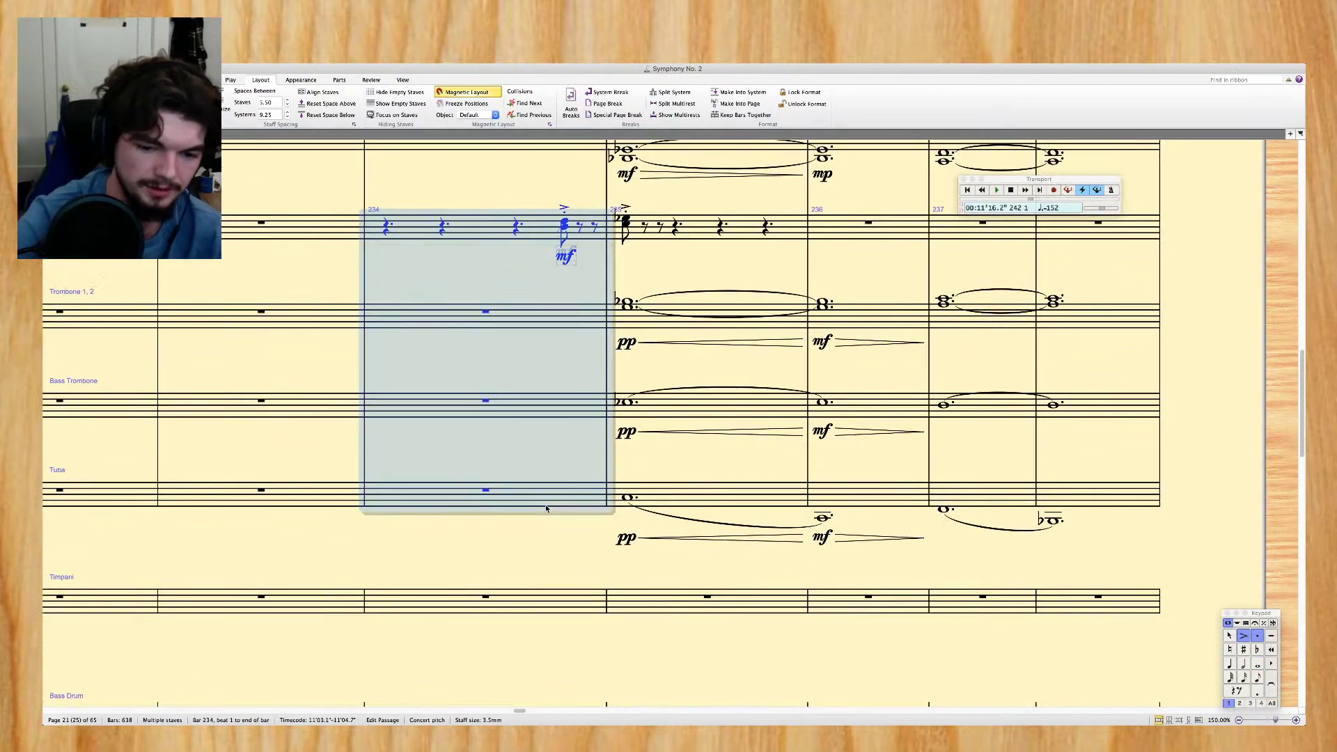
{"action": "key", "text": "super+minus"}
{"action": "key", "text": "p"}
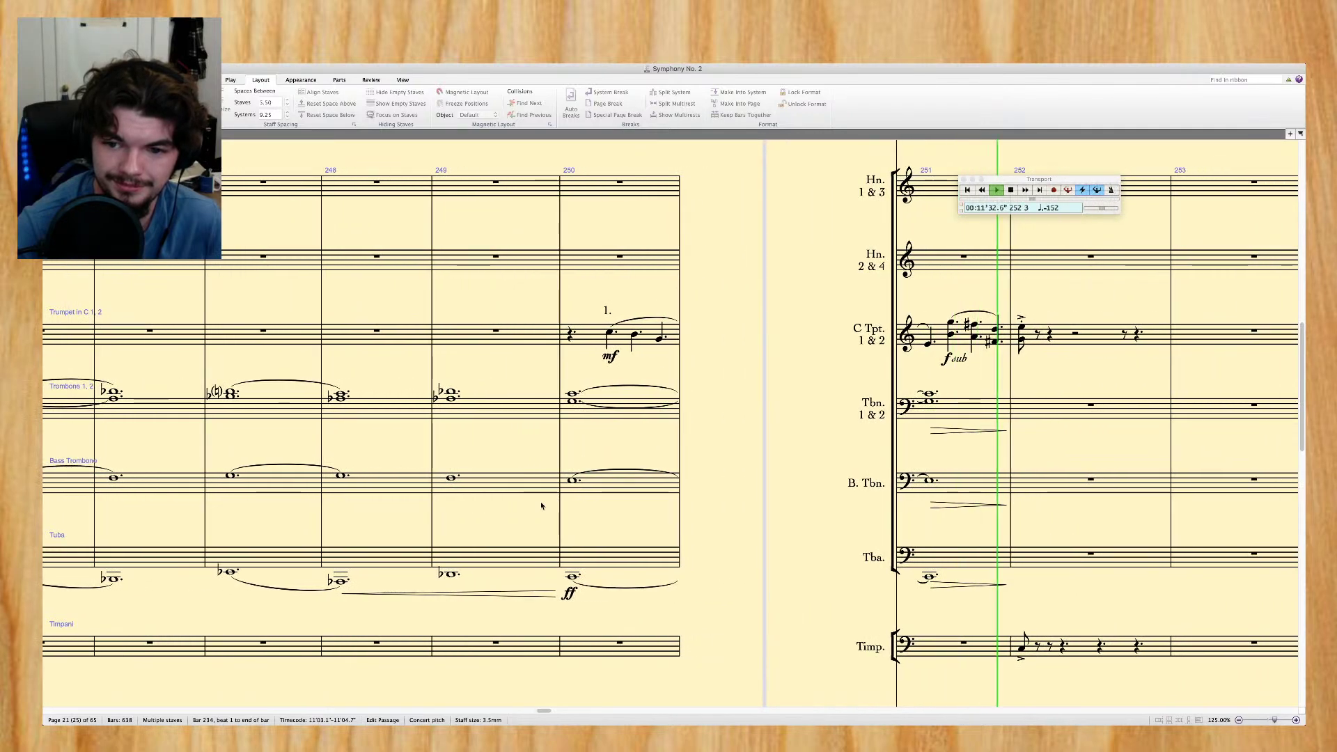
{"action": "key", "text": "space"}
{"action": "key", "text": "ctrl+equal"}
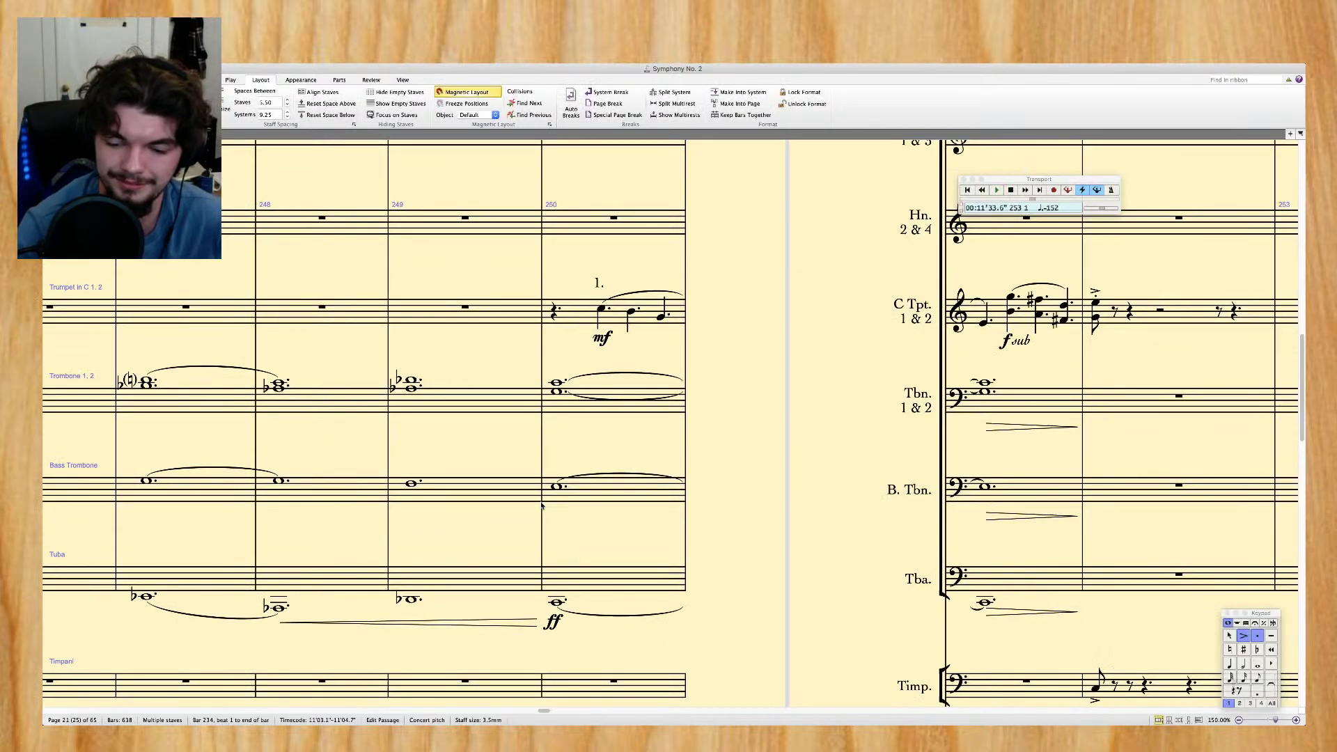
Play back the trombones, bass trombone and tuba chords from bar 243 to bar 248
{"action": "scroll", "coordinate": [542, 507], "scroll_direction": "left", "scroll_amount": 10}
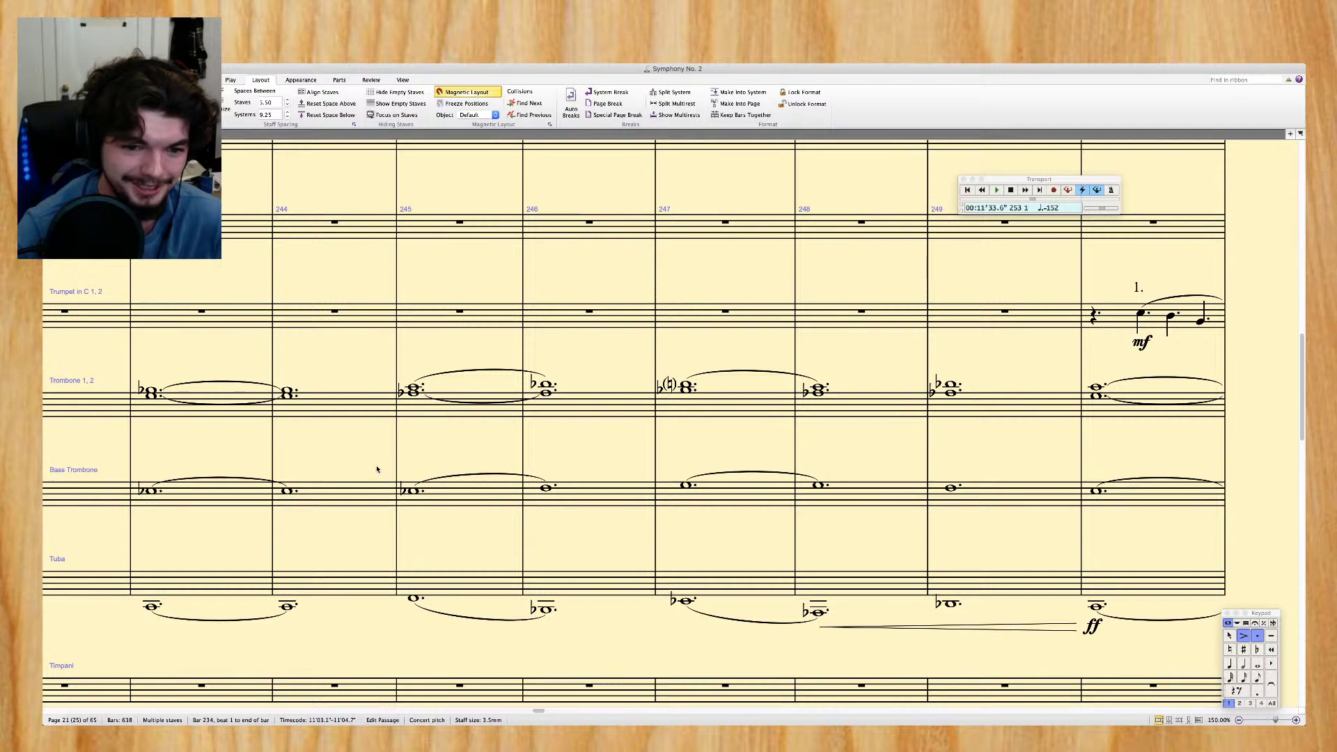
{"action": "left_click", "coordinate": [463, 409]}
{"action": "left_click", "coordinate": [203, 586], "text": "shift"}
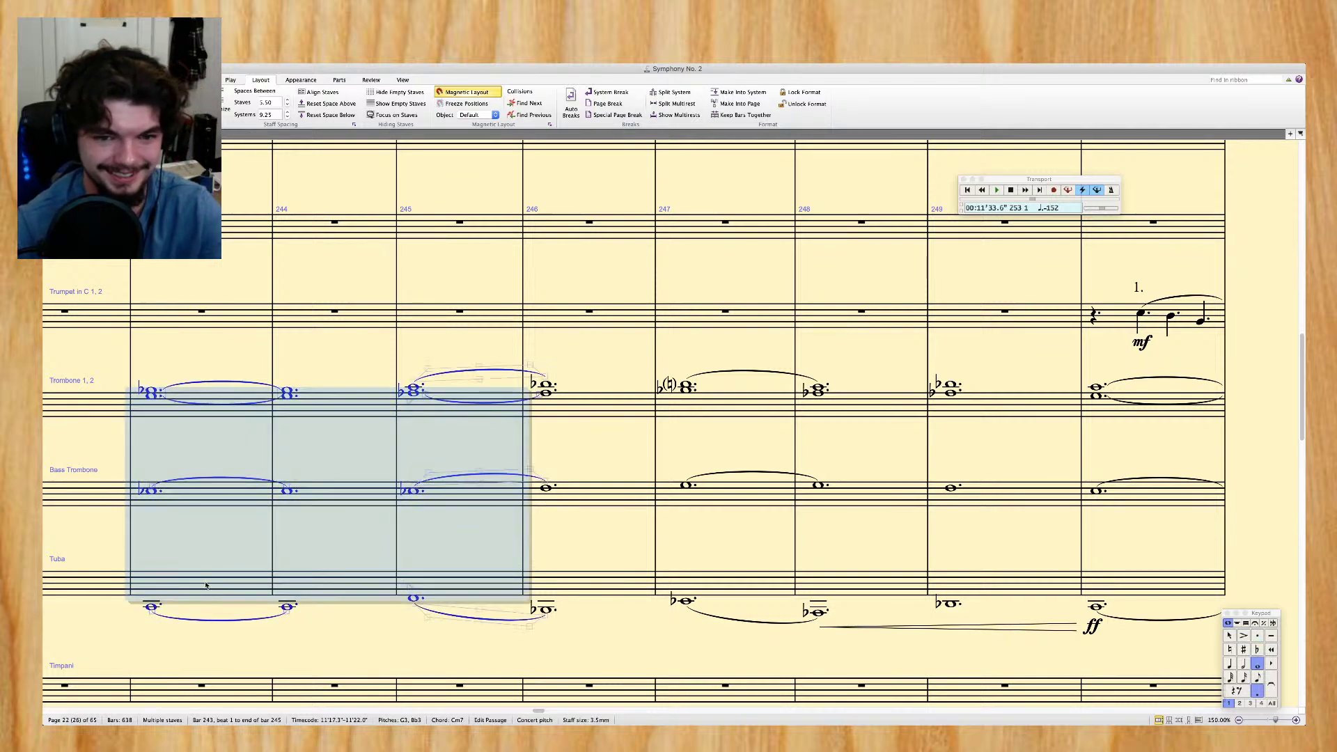
{"action": "key", "text": "ctrl+minus"}
{"action": "key", "text": "space"}
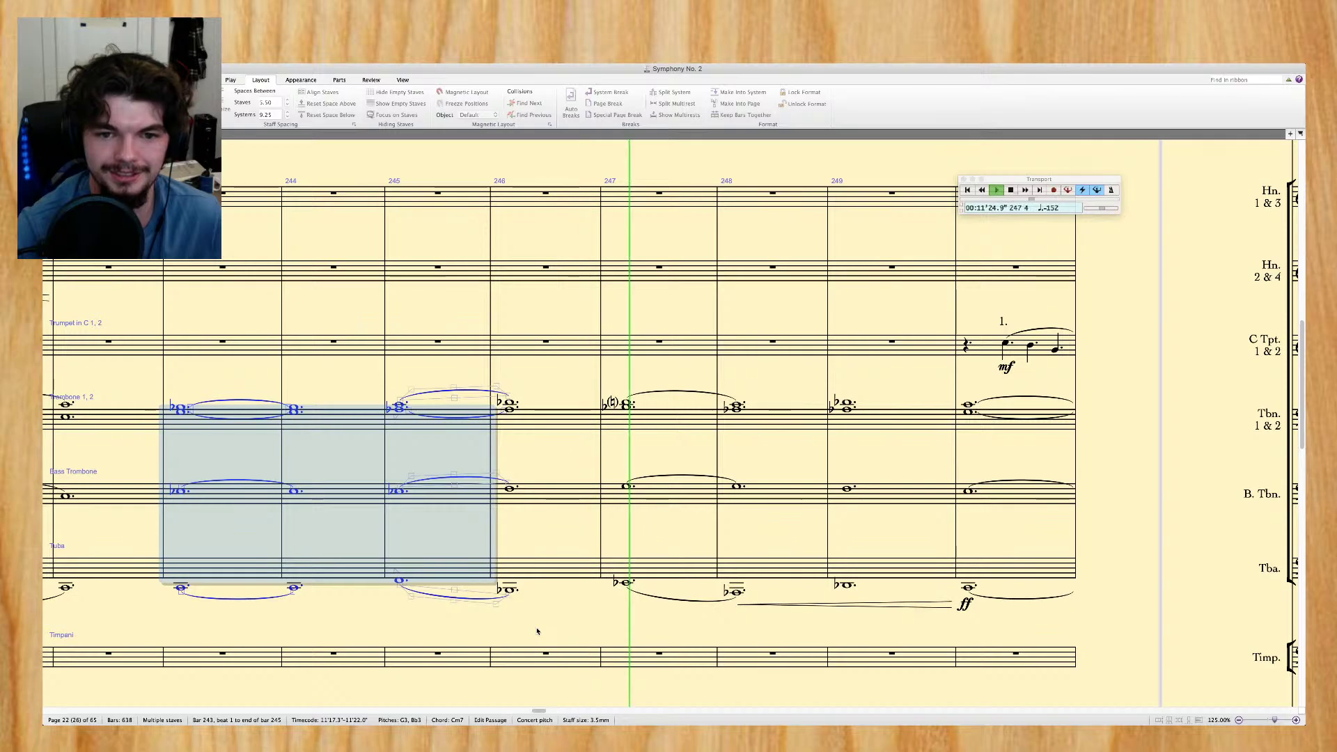
{"action": "key", "text": "Escape"}
{"action": "key", "text": "super+equal"}
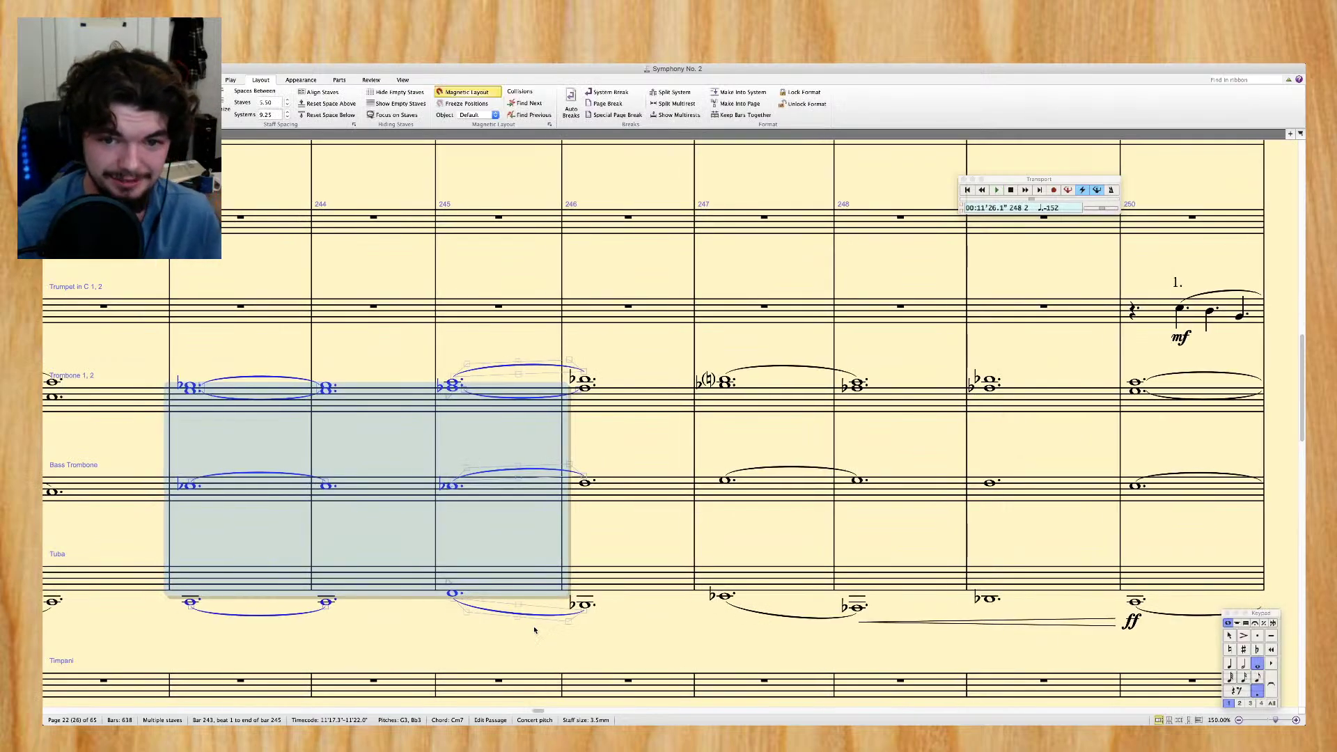
Compare the string parts in bars 243 to 250 with the trombone chords, checking the notes of the bar 246 chord
{"action": "scroll", "coordinate": [534, 631], "scroll_direction": "down", "scroll_amount": 10}
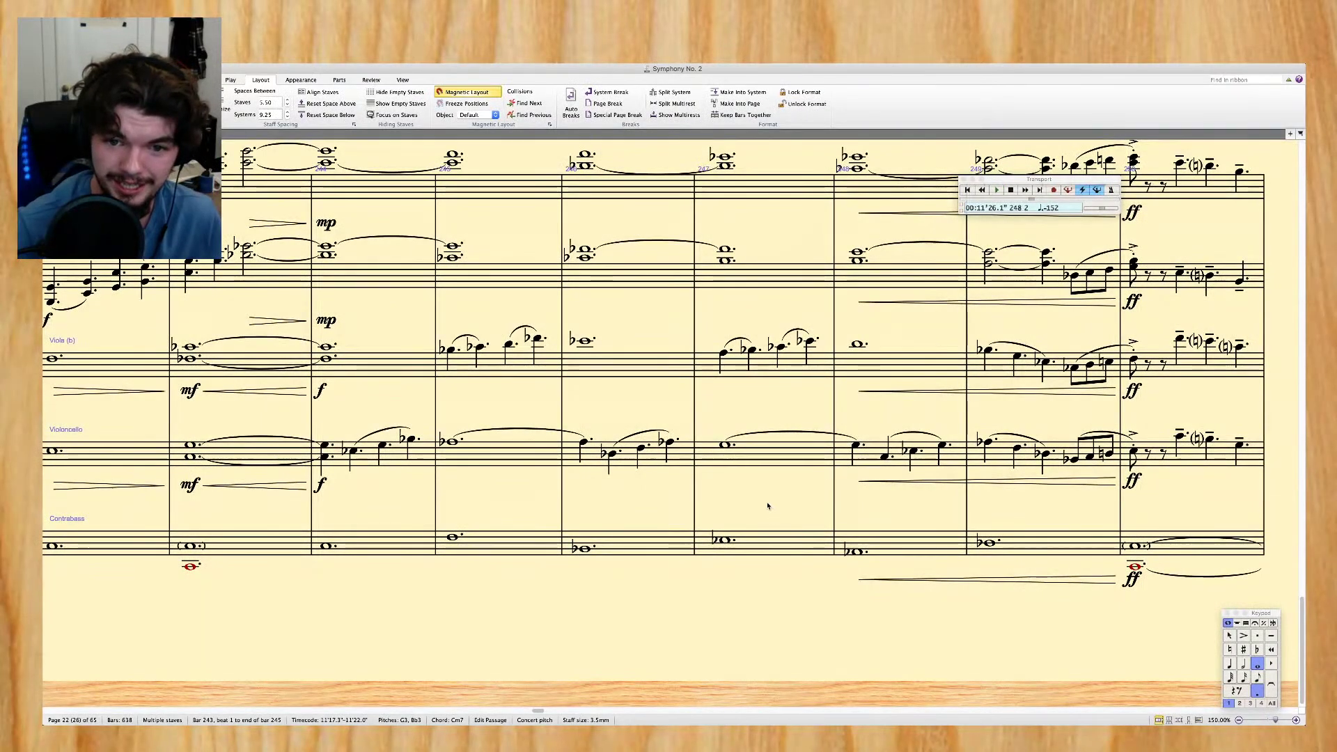
{"action": "scroll", "coordinate": [768, 506], "scroll_direction": "up", "scroll_amount": 3}
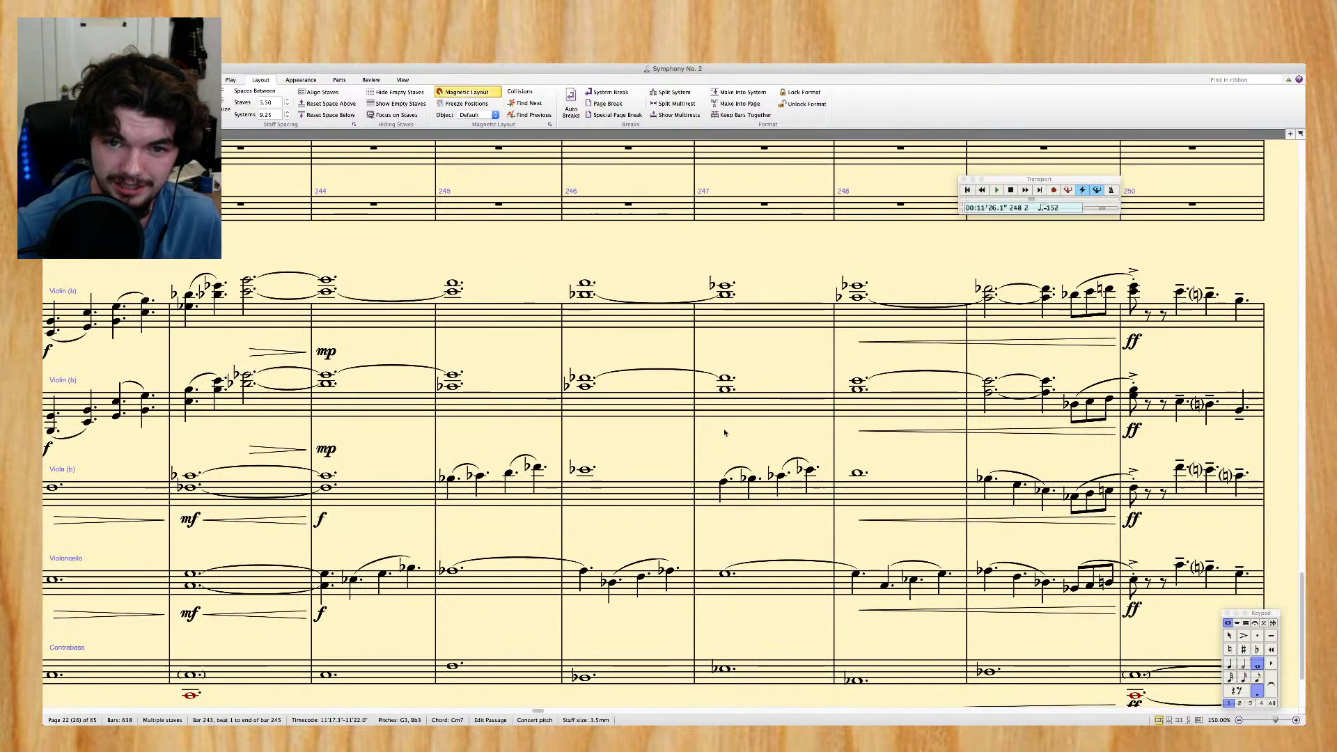
{"action": "scroll", "coordinate": [725, 433], "scroll_direction": "up", "scroll_amount": 10}
{"action": "scroll", "coordinate": [725, 433], "scroll_direction": "up", "scroll_amount": 6}
{"action": "key", "text": "Escape"}
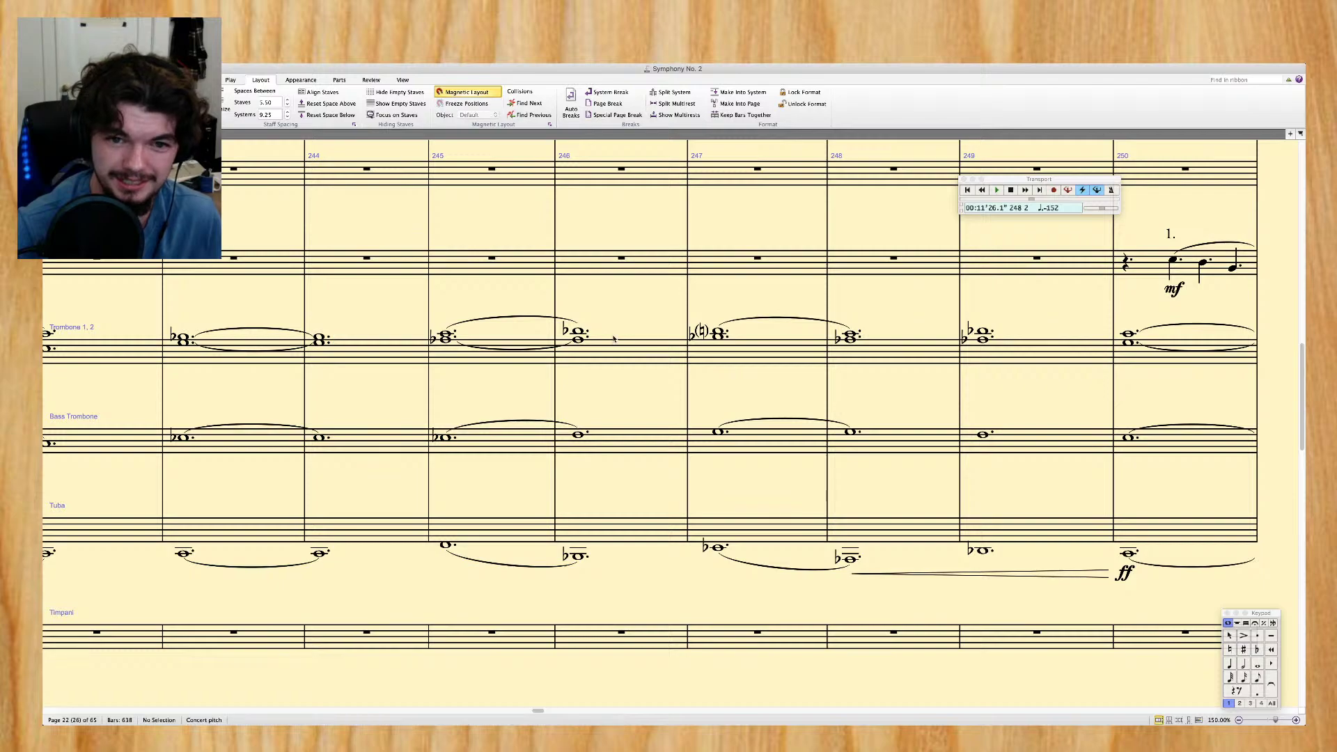
{"action": "left_click", "coordinate": [578, 333]}
{"action": "key", "text": "Right"}
{"action": "key", "text": "Escape"}
{"action": "scroll", "coordinate": [620, 299], "scroll_direction": "up", "scroll_amount": 2}
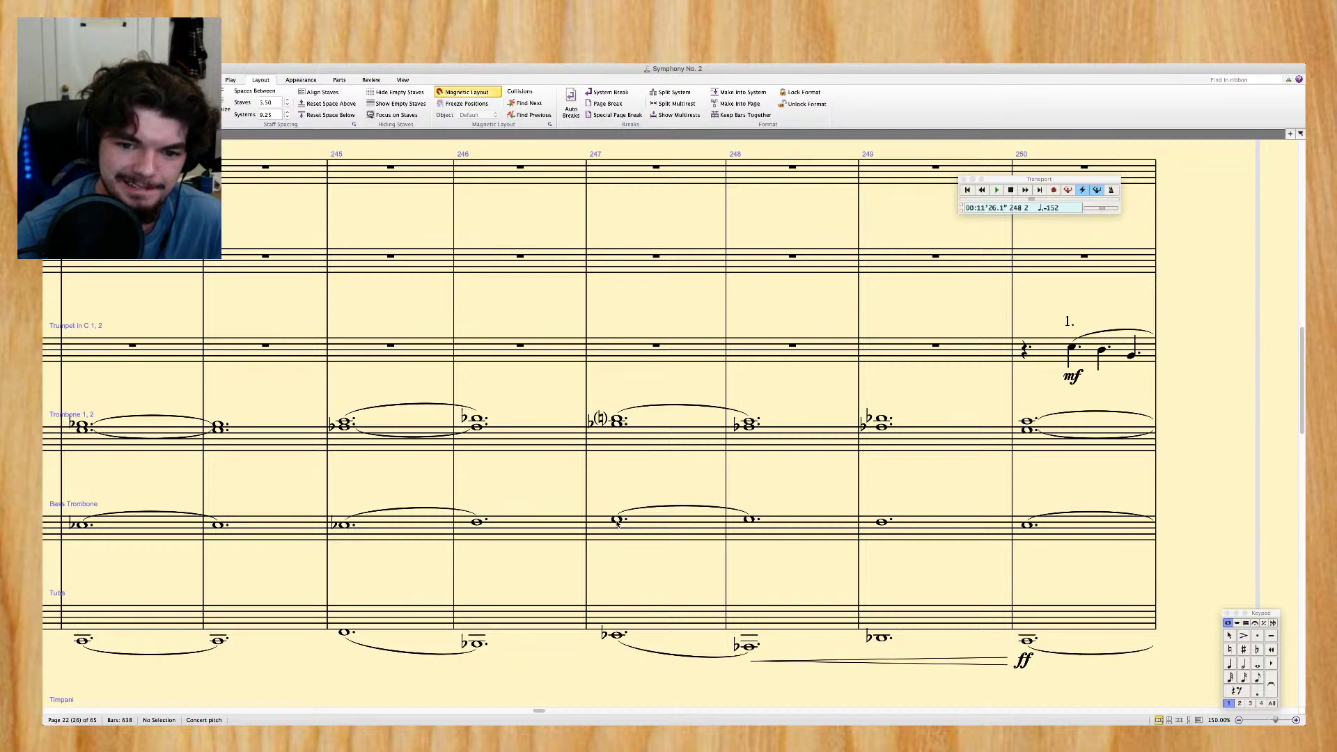
Try bar 247 with the bass trombone slur removed, its note lowered to D, and the trombone 1, 2 chord revoiced to G and B flat
{"action": "left_click", "coordinate": [638, 512]}
{"action": "key", "text": "Delete"}
{"action": "key", "text": "Down"}
{"action": "key", "text": "Down"}
{"action": "key", "text": "Down"}
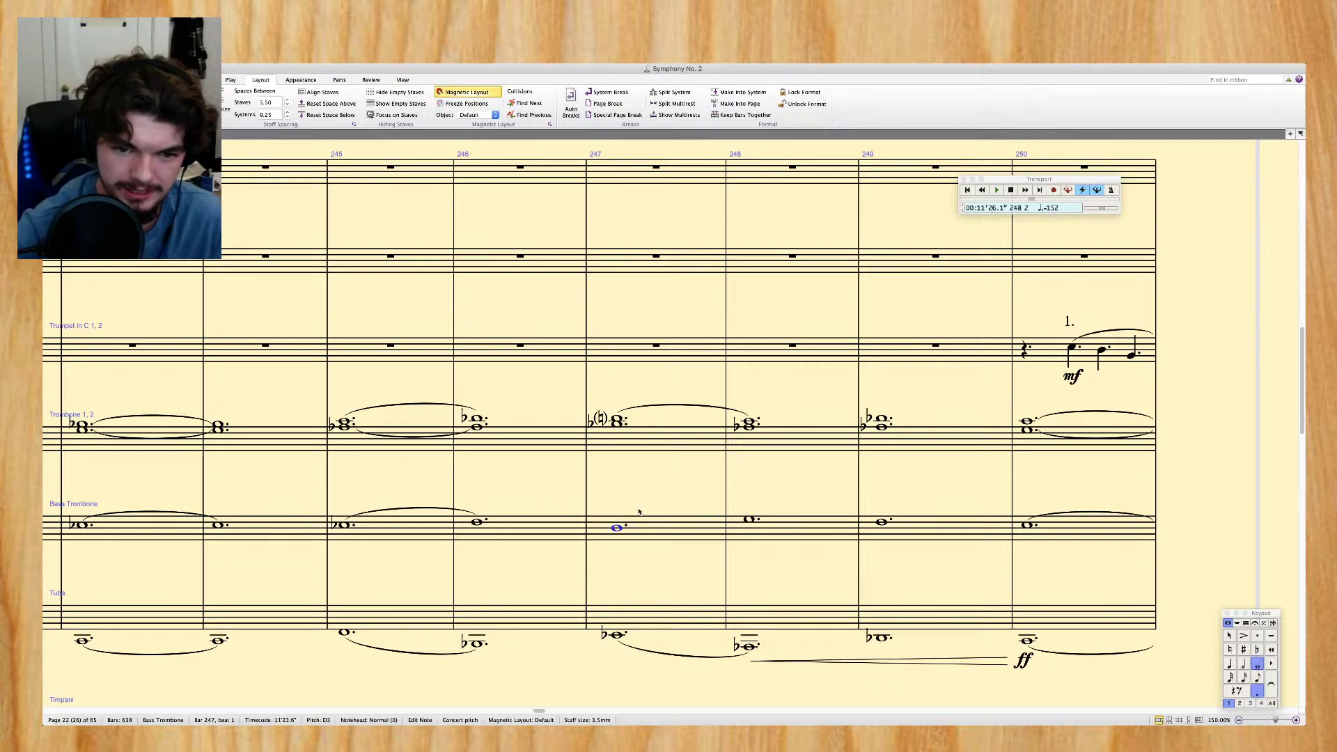
{"action": "left_click", "coordinate": [620, 422]}
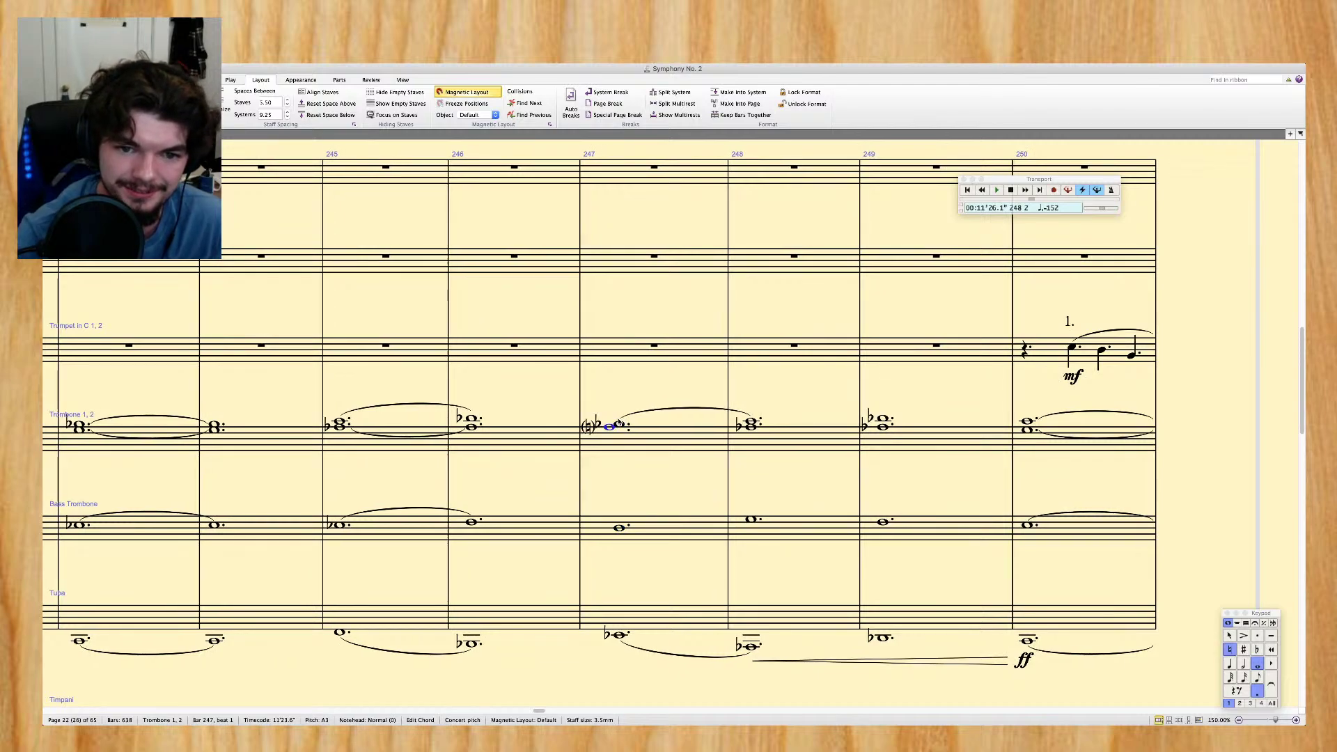
Play back the revoiced trombone, bass trombone and tuba chord from bar 247 into bar 248
{"action": "left_click", "coordinate": [625, 438]}
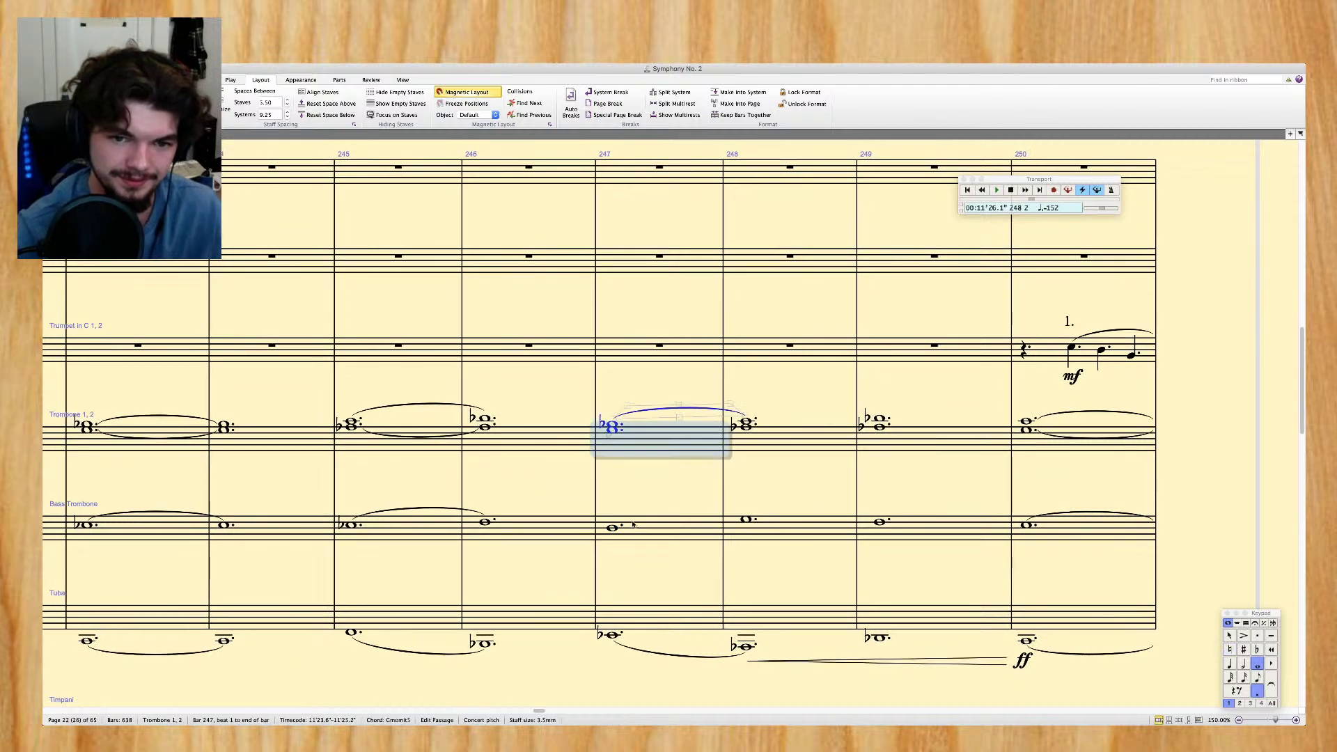
{"action": "left_click", "coordinate": [627, 623], "text": "shift"}
{"action": "key", "text": "super+minus"}
{"action": "key", "text": "space"}
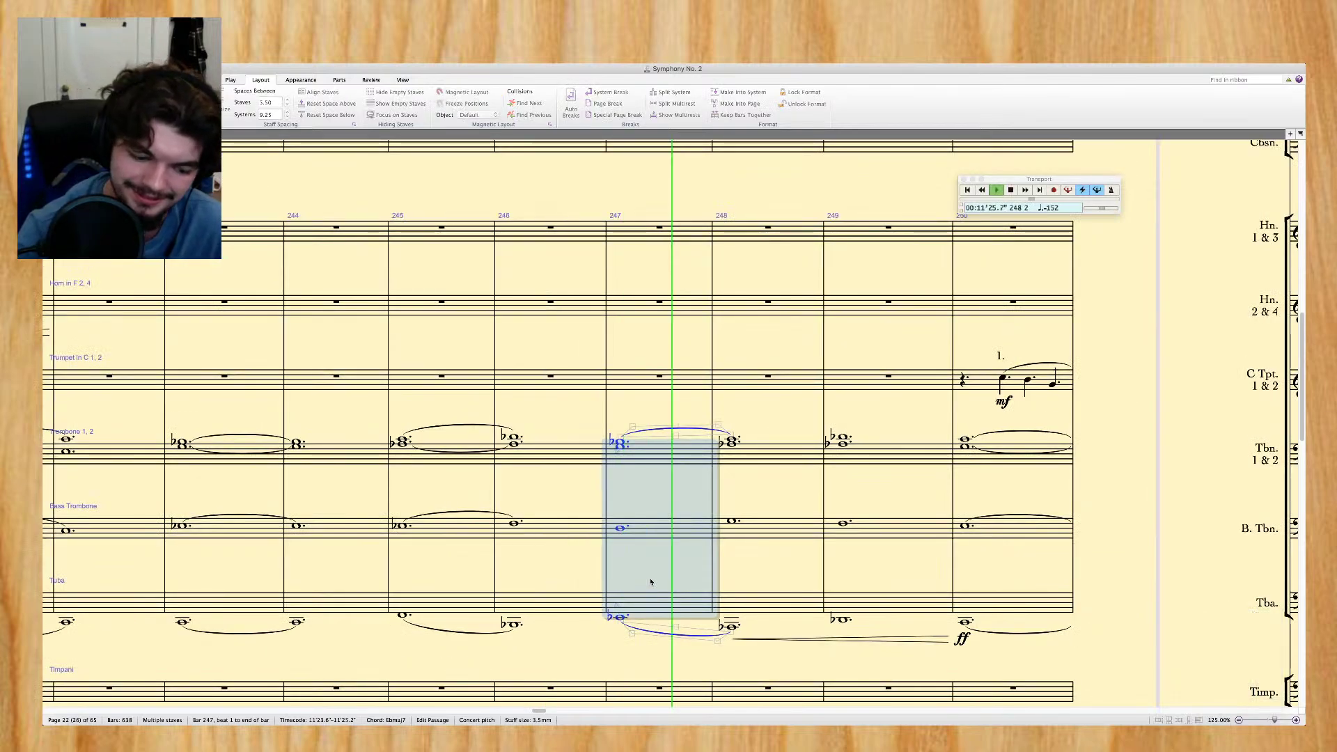
{"action": "key", "text": "space"}
{"action": "key", "text": "super+equal"}
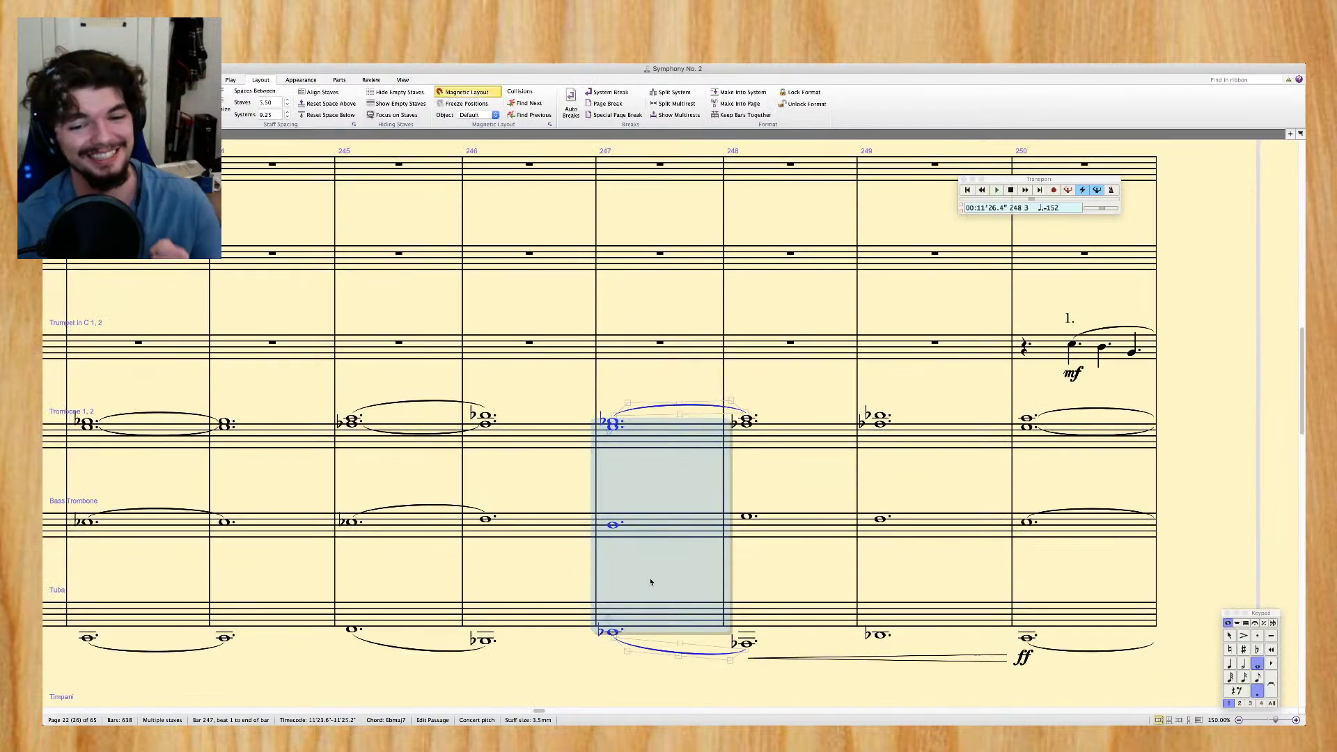
{"action": "key", "text": "Escape"}
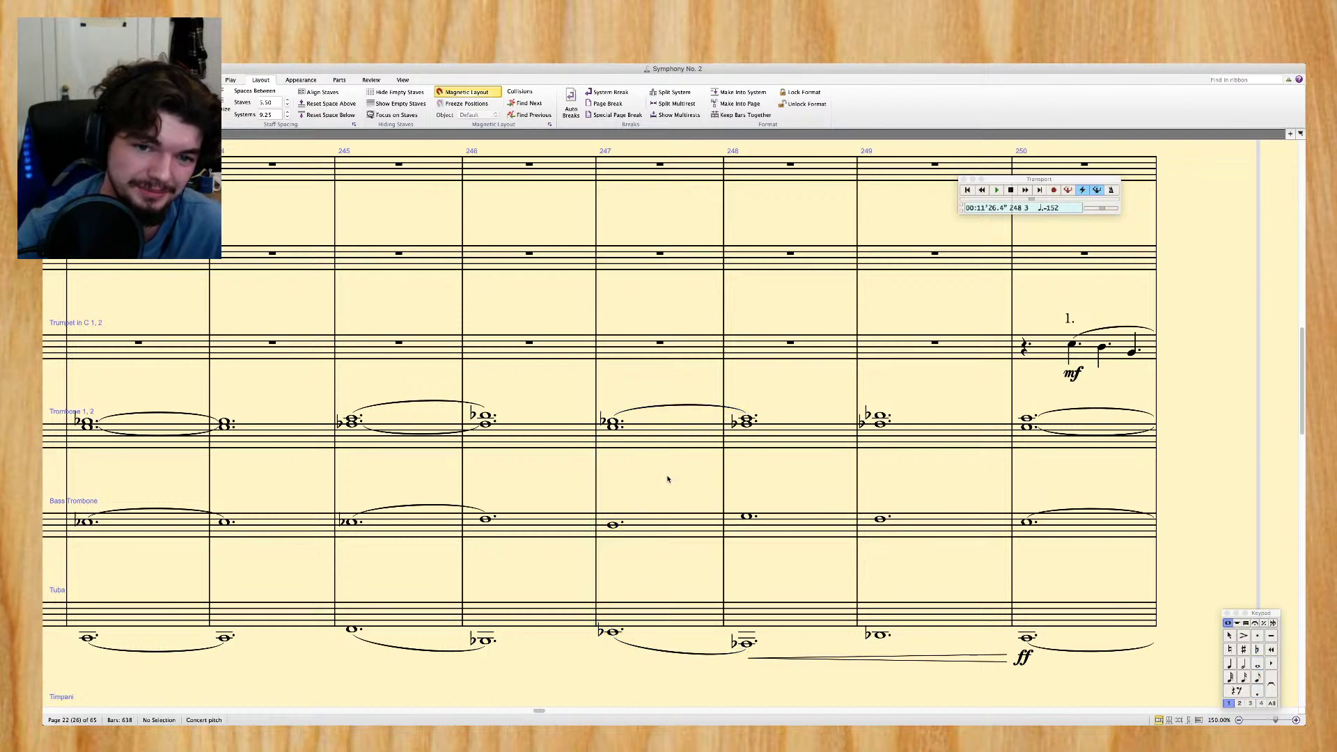
Play back the low brass progression from bar 245 through bar 251
{"action": "left_click", "coordinate": [336, 473]}
{"action": "key", "text": "ctrl+minus"}
{"action": "key", "text": "space"}
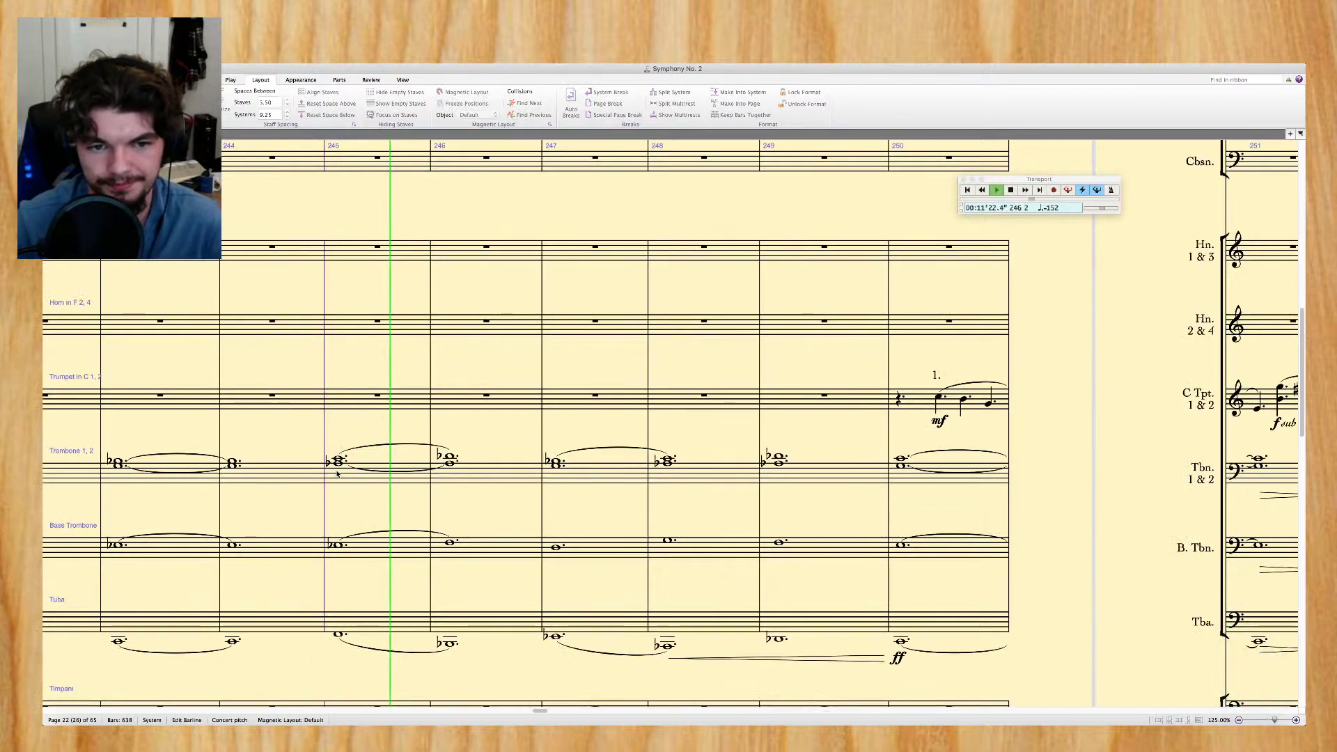
{"action": "key", "text": "space"}
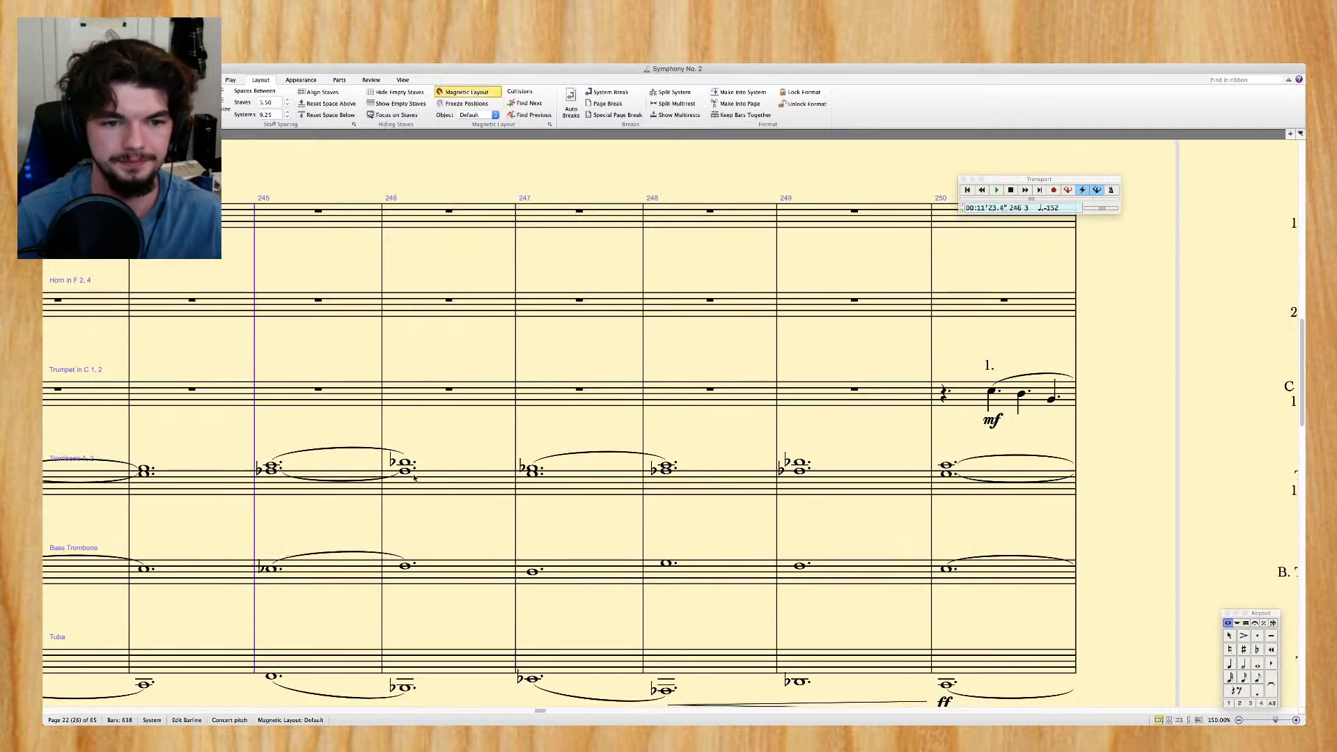
{"action": "left_click", "coordinate": [315, 491]}
{"action": "left_click", "coordinate": [331, 670], "text": "shift"}
{"action": "key", "text": "space"}
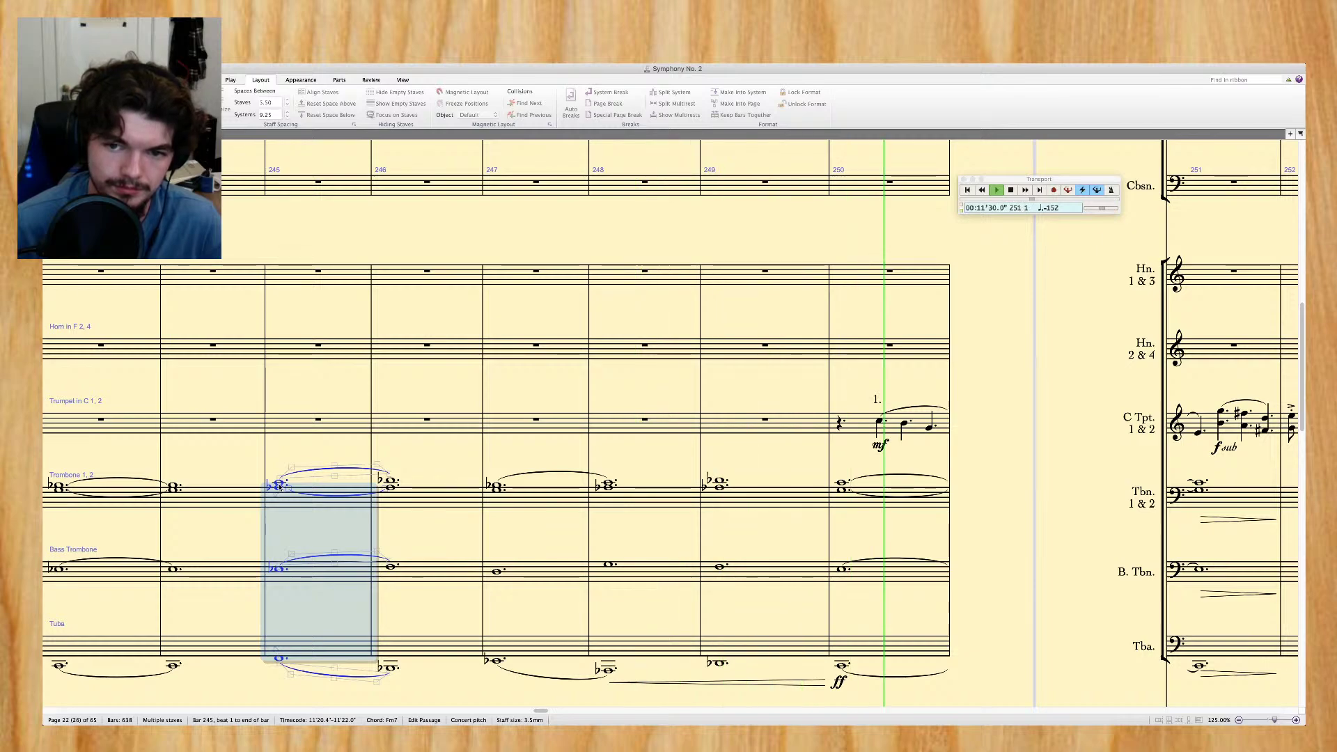
{"action": "key", "text": "Escape"}
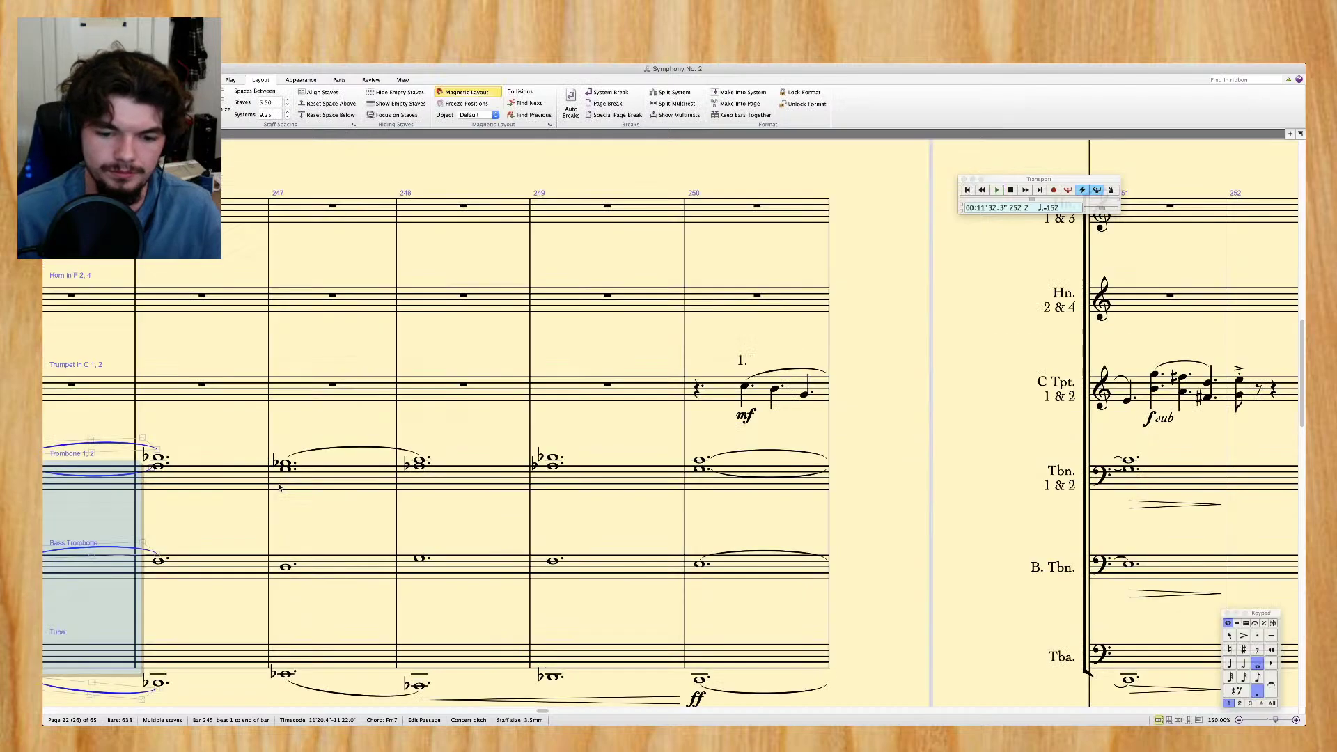
Check the string harmony in bars 245 to 250, and play back the score from the start of bar 243
{"action": "scroll", "coordinate": [406, 463], "scroll_direction": "down", "scroll_amount": 10}
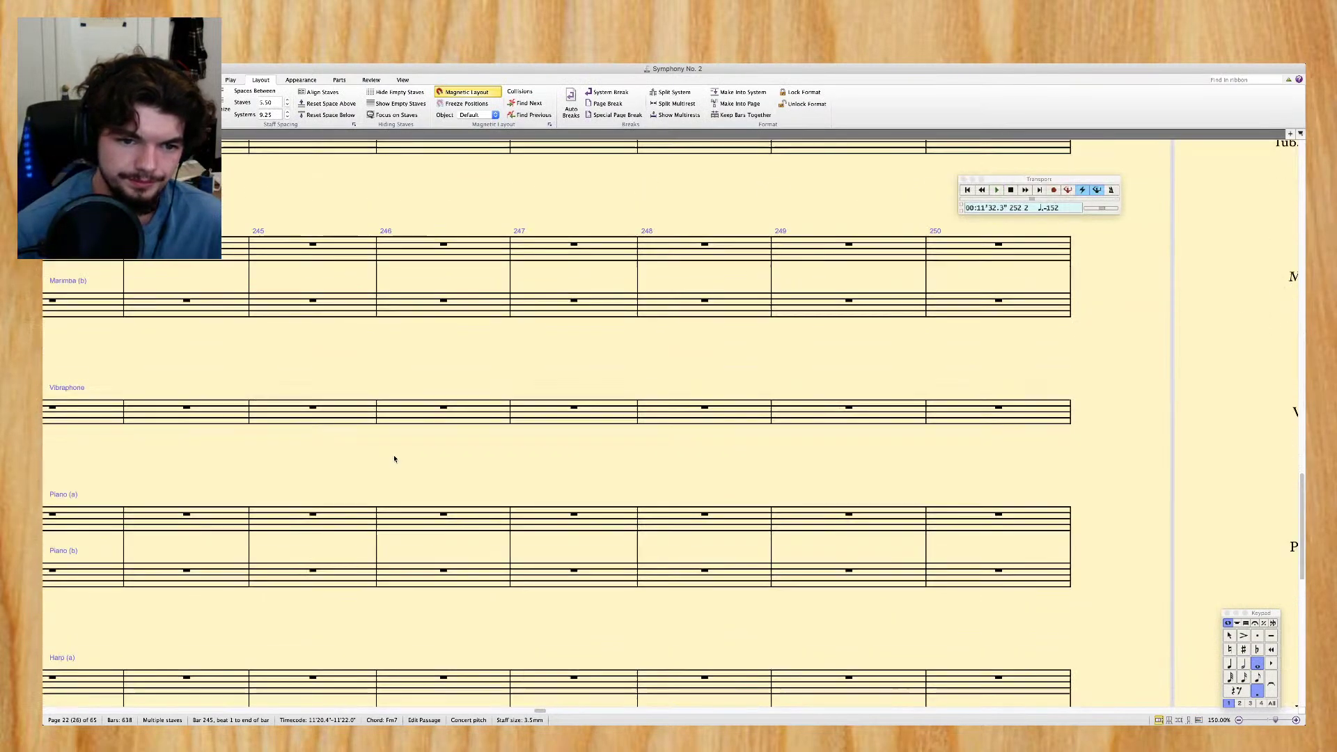
{"action": "scroll", "coordinate": [394, 457], "scroll_direction": "up", "scroll_amount": 3}
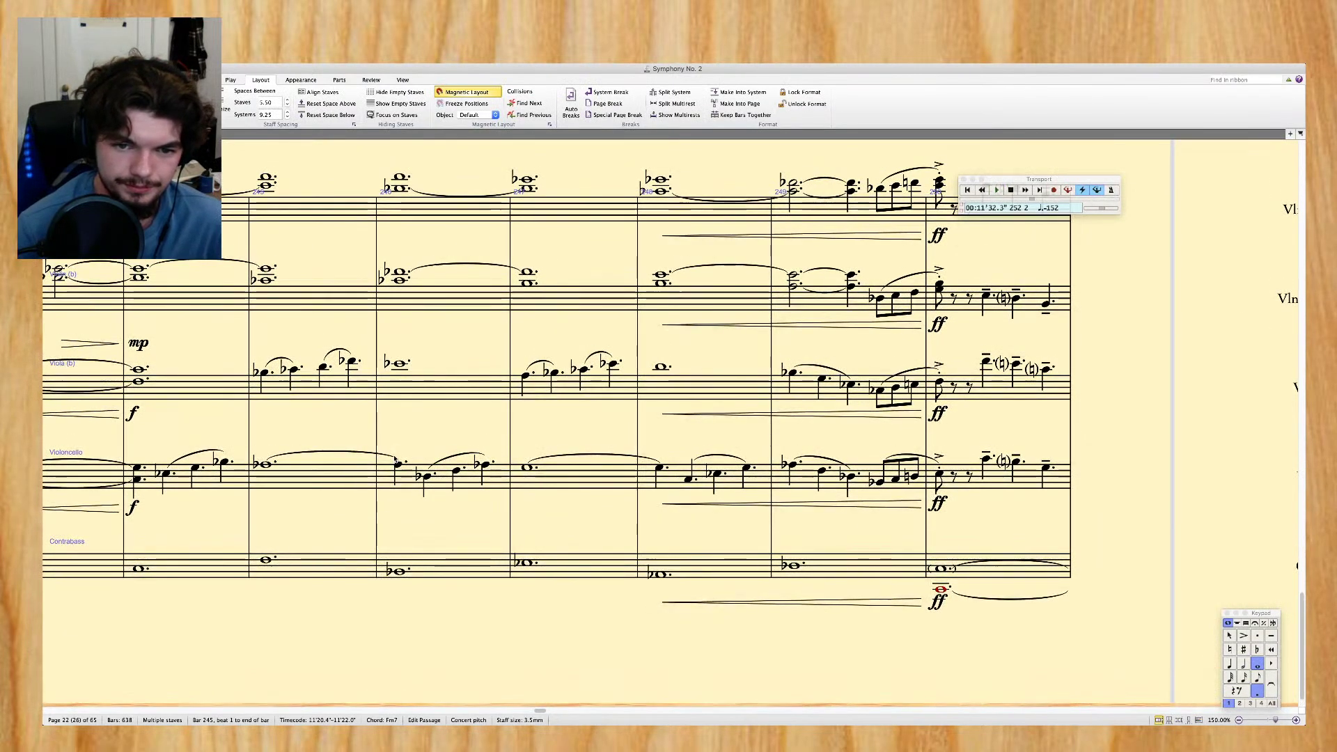
{"action": "scroll", "coordinate": [394, 459], "scroll_direction": "up", "scroll_amount": 10}
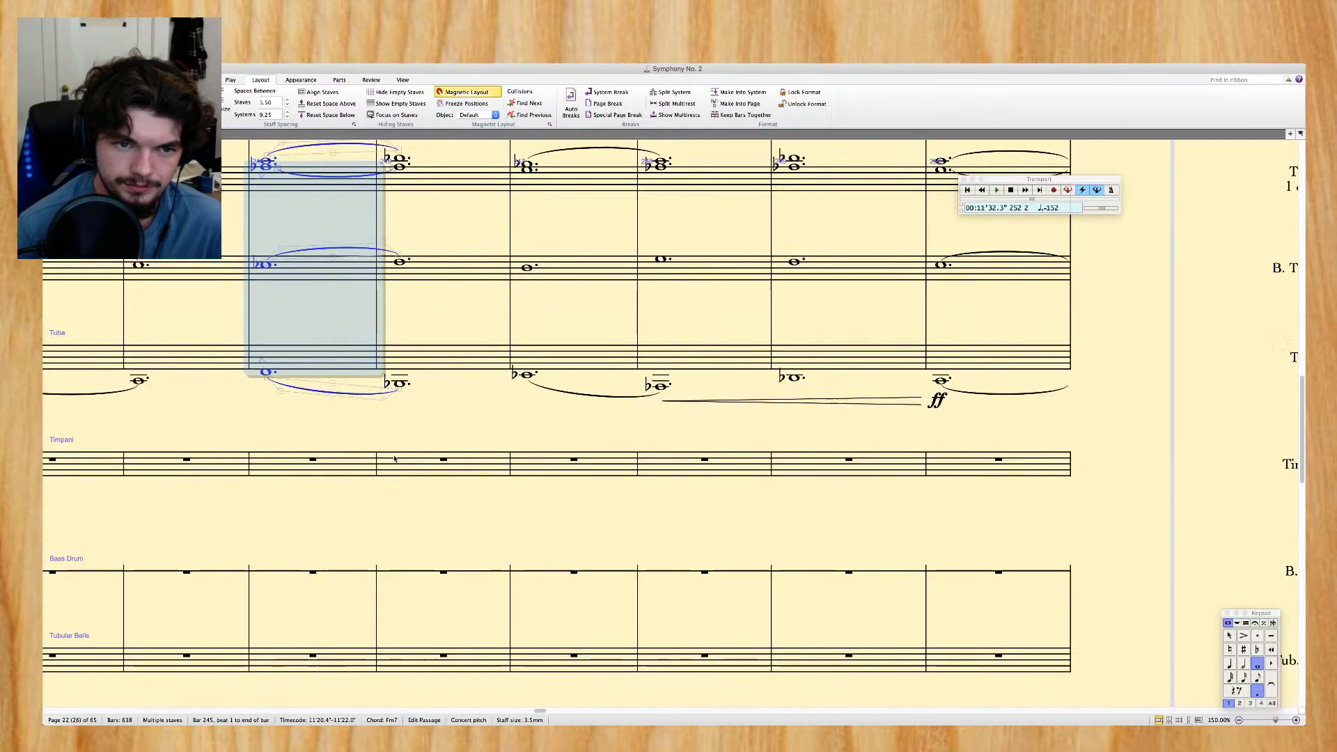
{"action": "scroll", "coordinate": [390, 458], "scroll_direction": "left", "scroll_amount": 3}
{"action": "left_click", "coordinate": [133, 383]}
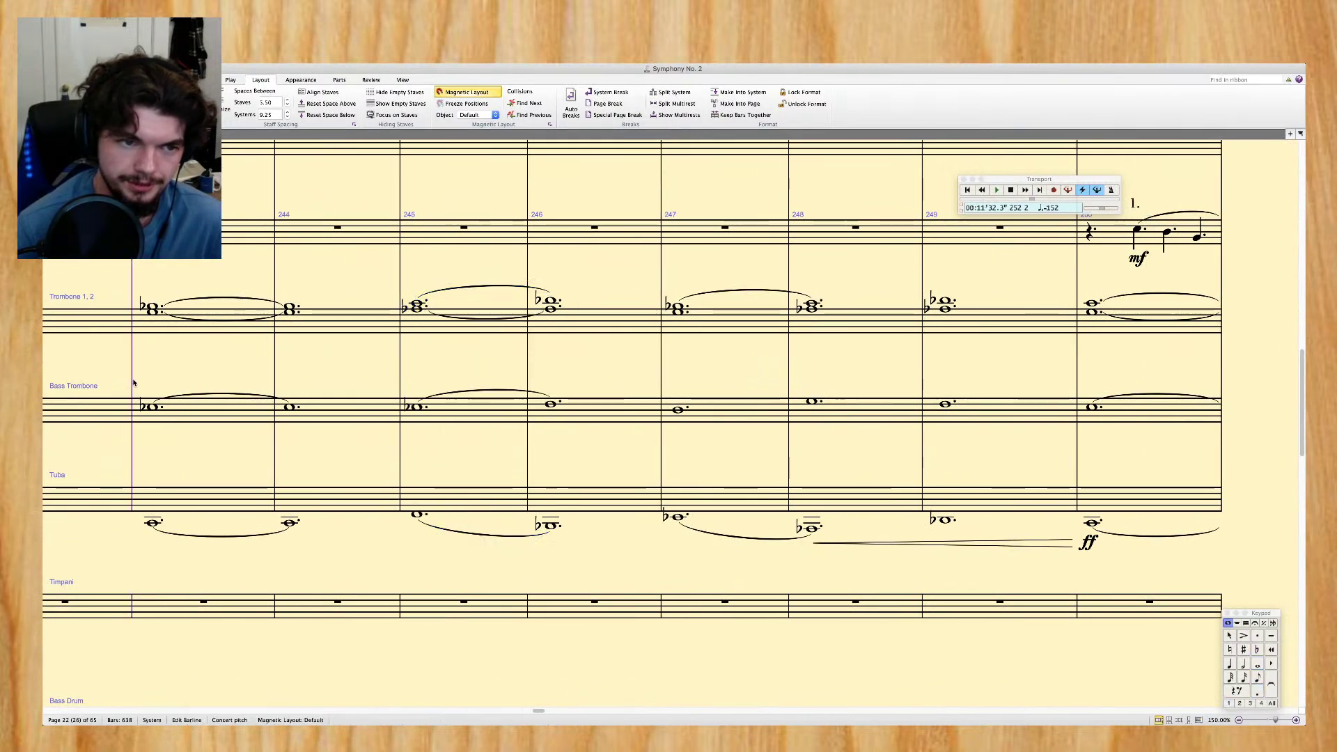
{"action": "key", "text": "super+minus"}
{"action": "key", "text": "space"}
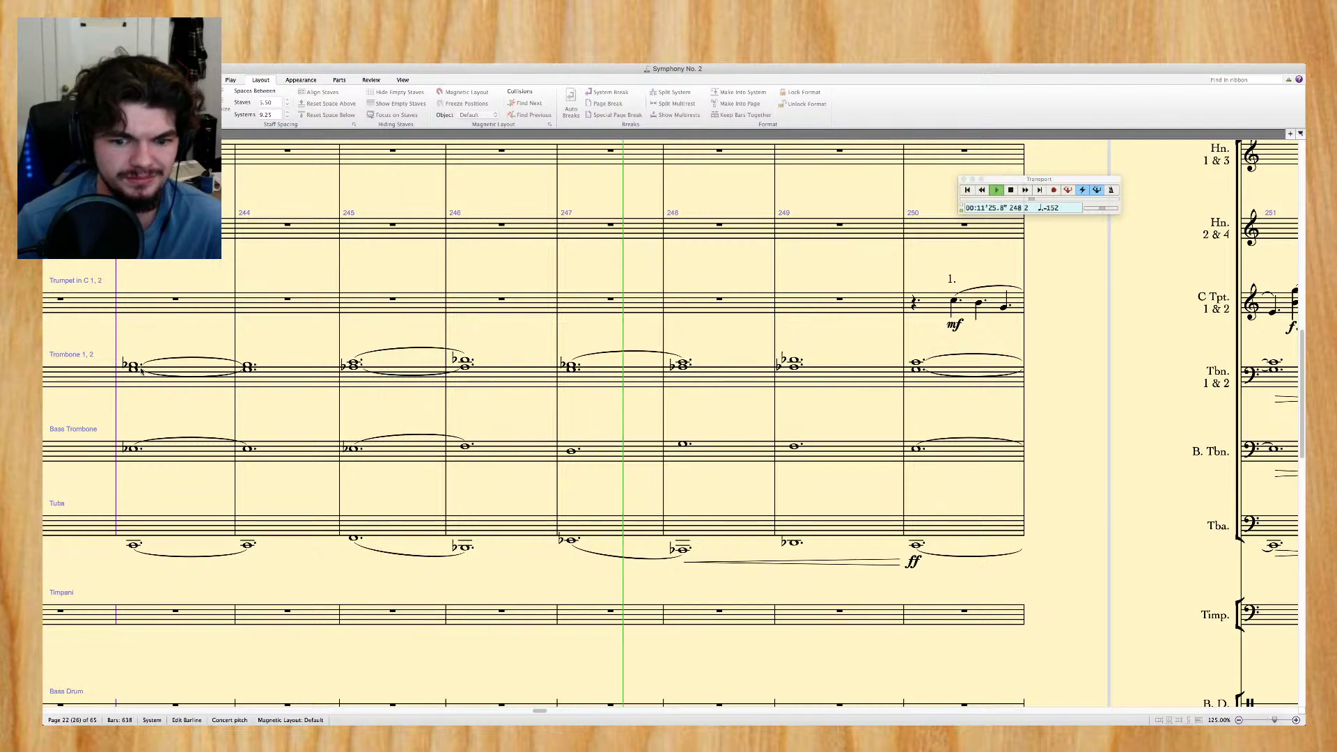
{"action": "key", "text": "space"}
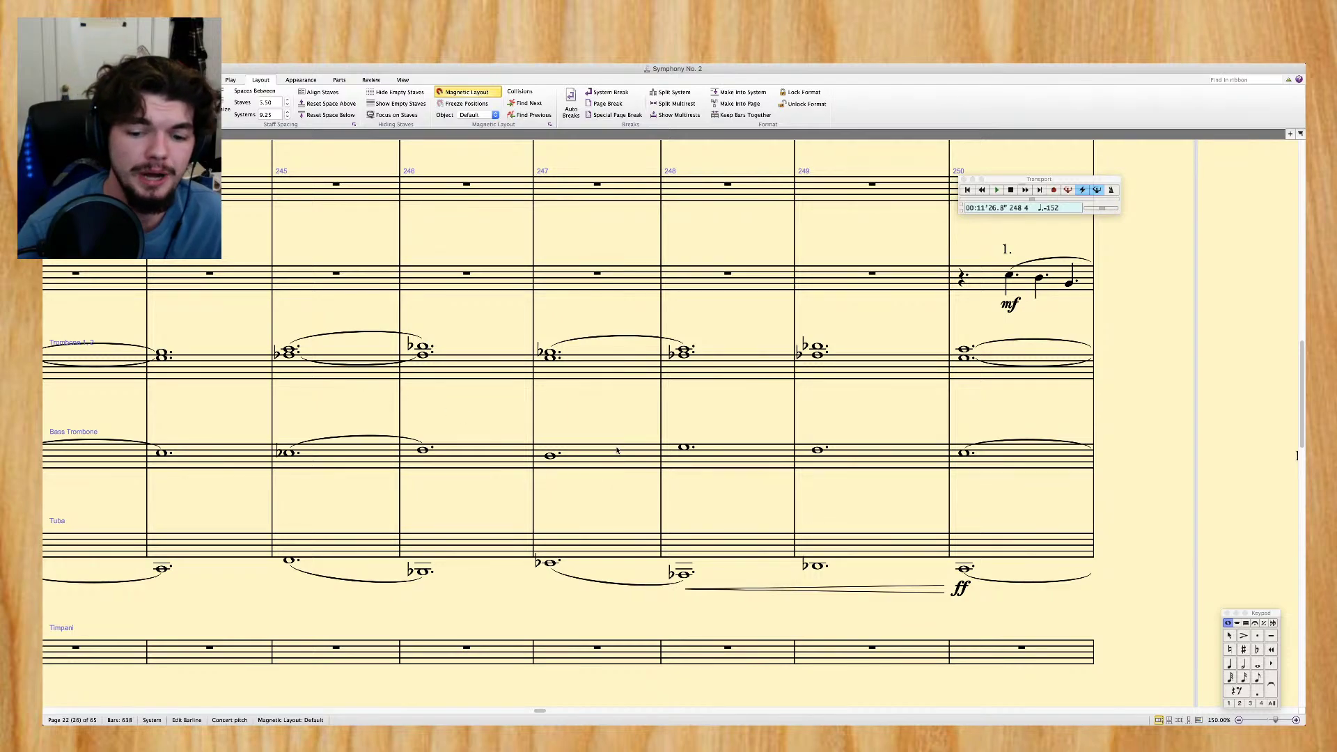
Undo the bar 247 revoicing in the trombone and bass trombone staves, including the removal of the bass trombone slur
{"action": "left_click", "coordinate": [626, 338]}
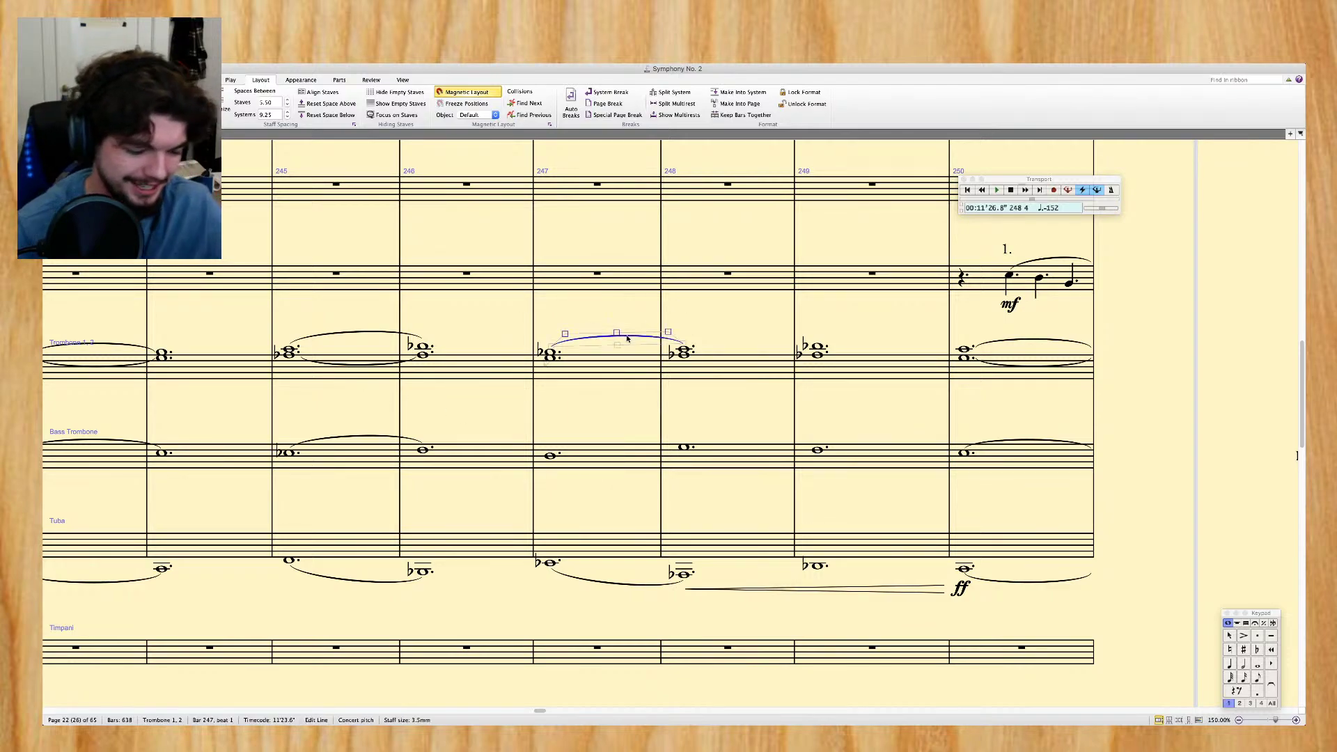
{"action": "key", "text": "super+z"}
{"action": "key", "text": "super+z"}
{"action": "key", "text": "super+z"}
{"action": "key", "text": "super+z"}
{"action": "key", "text": "super+z"}
{"action": "key", "text": "super+z"}
{"action": "key", "text": "super+z"}
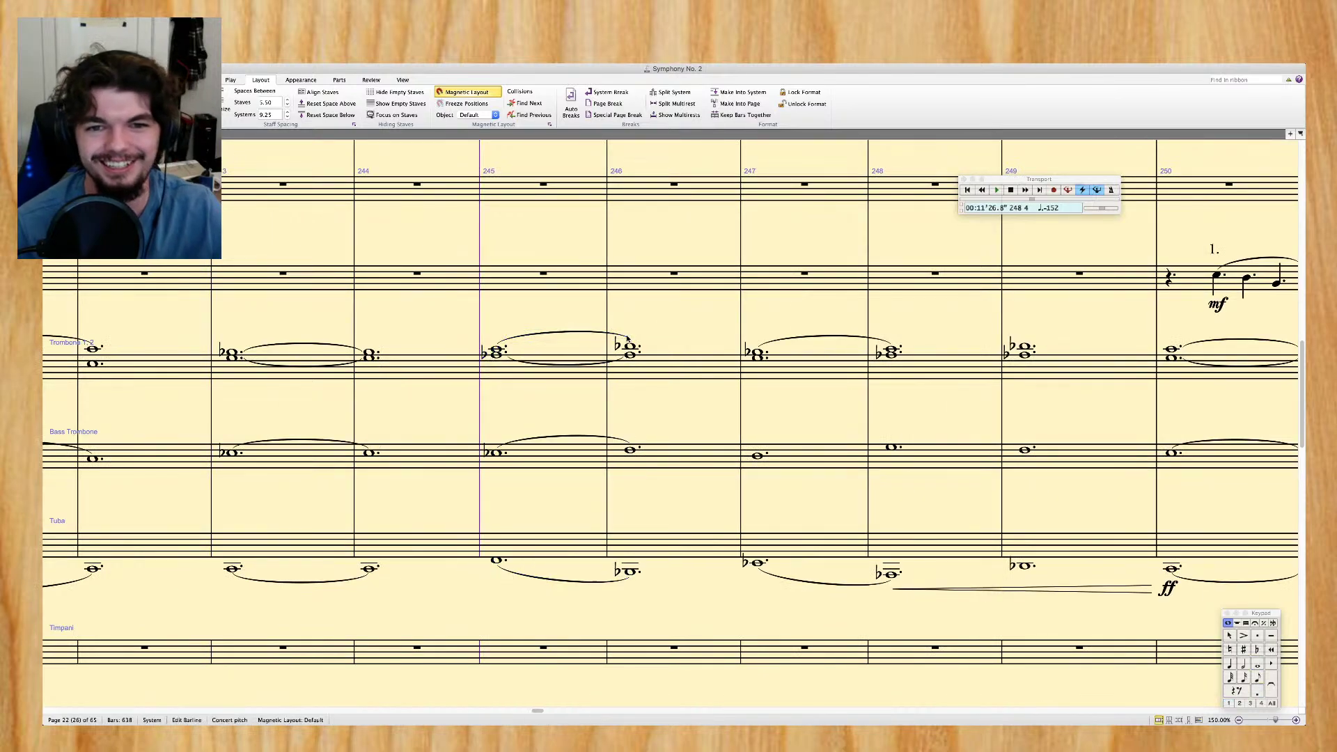
{"action": "key", "text": "super+z"}
{"action": "key", "text": "super+z"}
{"action": "key", "text": "super+z"}
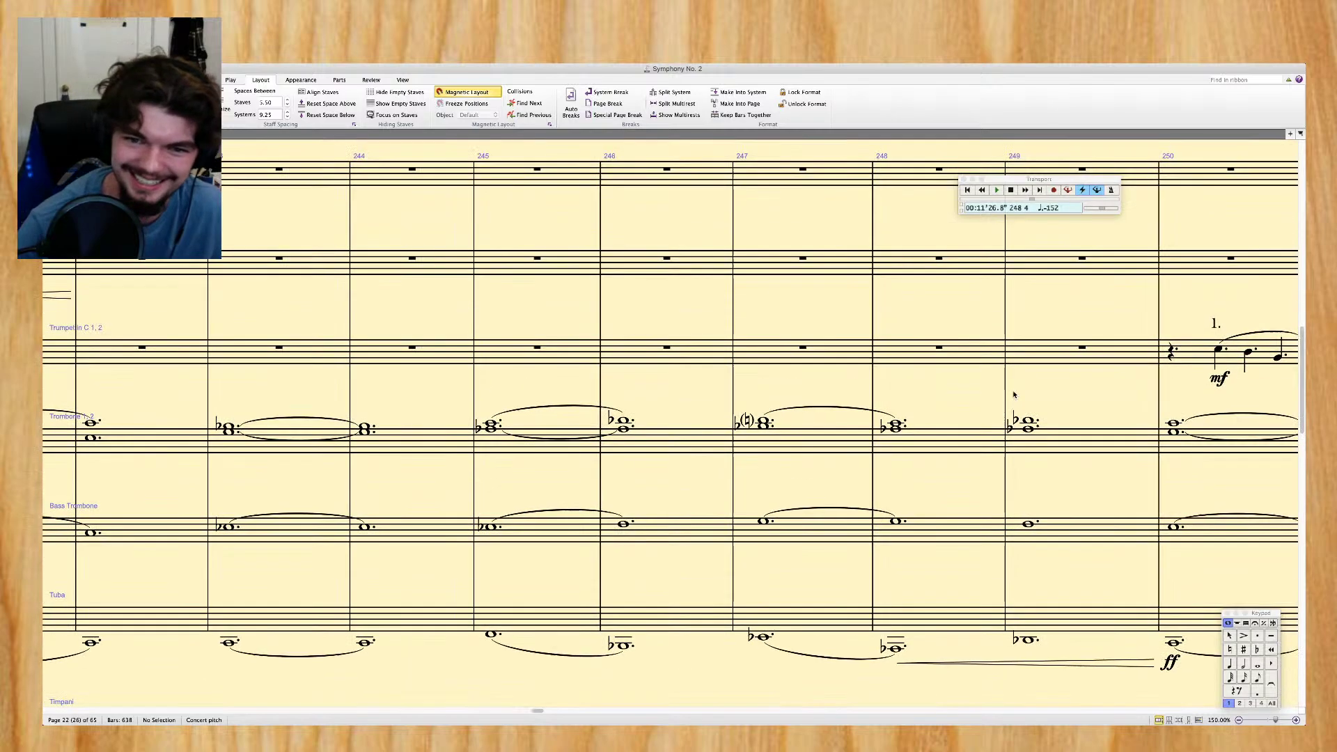
{"action": "key", "text": "super+z"}
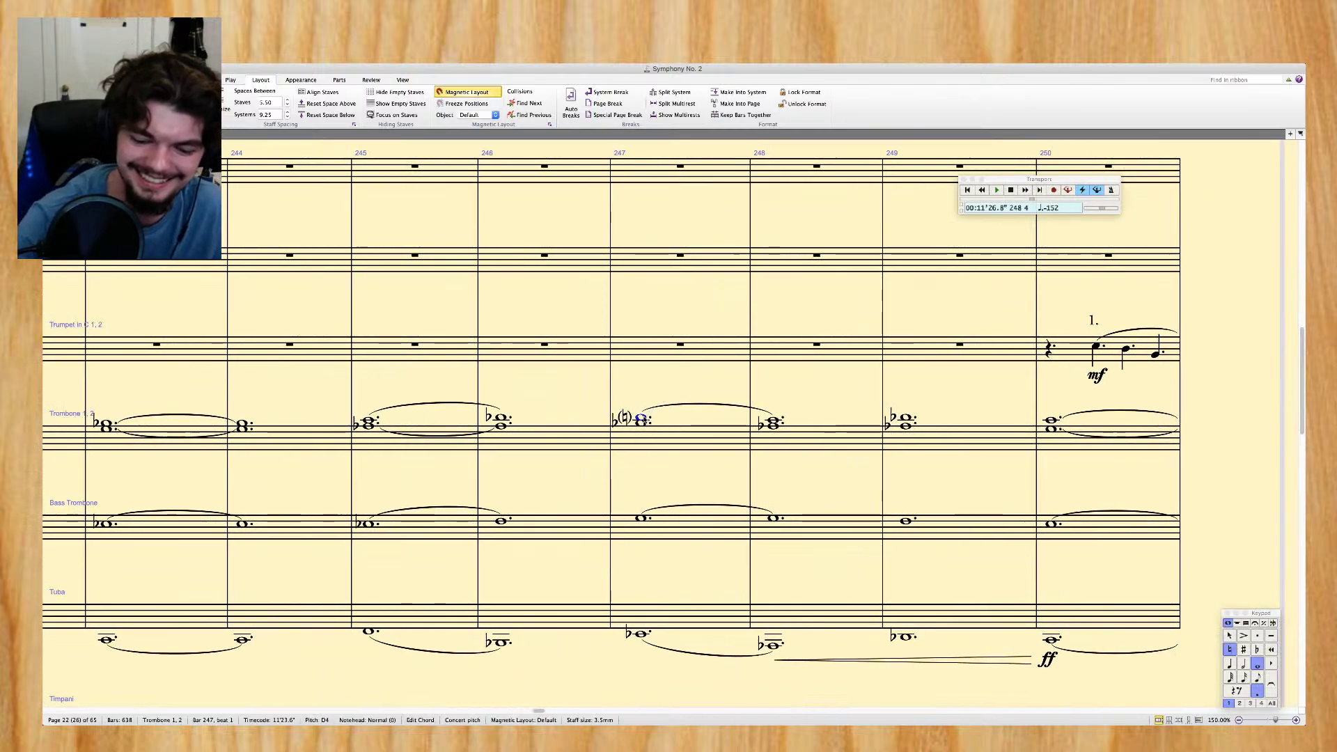
Play back the trombone, bass trombone and tuba staves from bar 243 through bar 251
{"action": "left_click", "coordinate": [643, 359]}
{"action": "scroll", "coordinate": [642, 358], "scroll_direction": "left", "scroll_amount": 4}
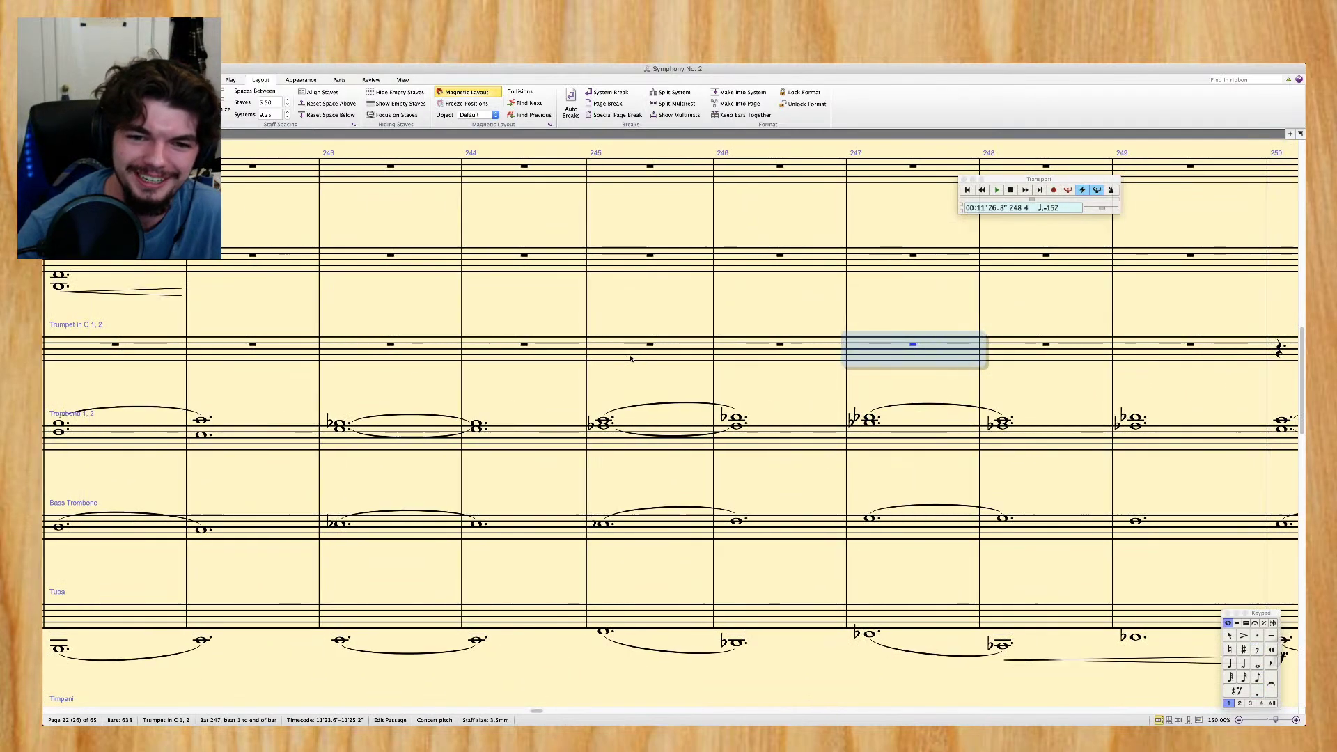
{"action": "left_click", "coordinate": [379, 453]}
{"action": "left_click", "coordinate": [386, 435]}
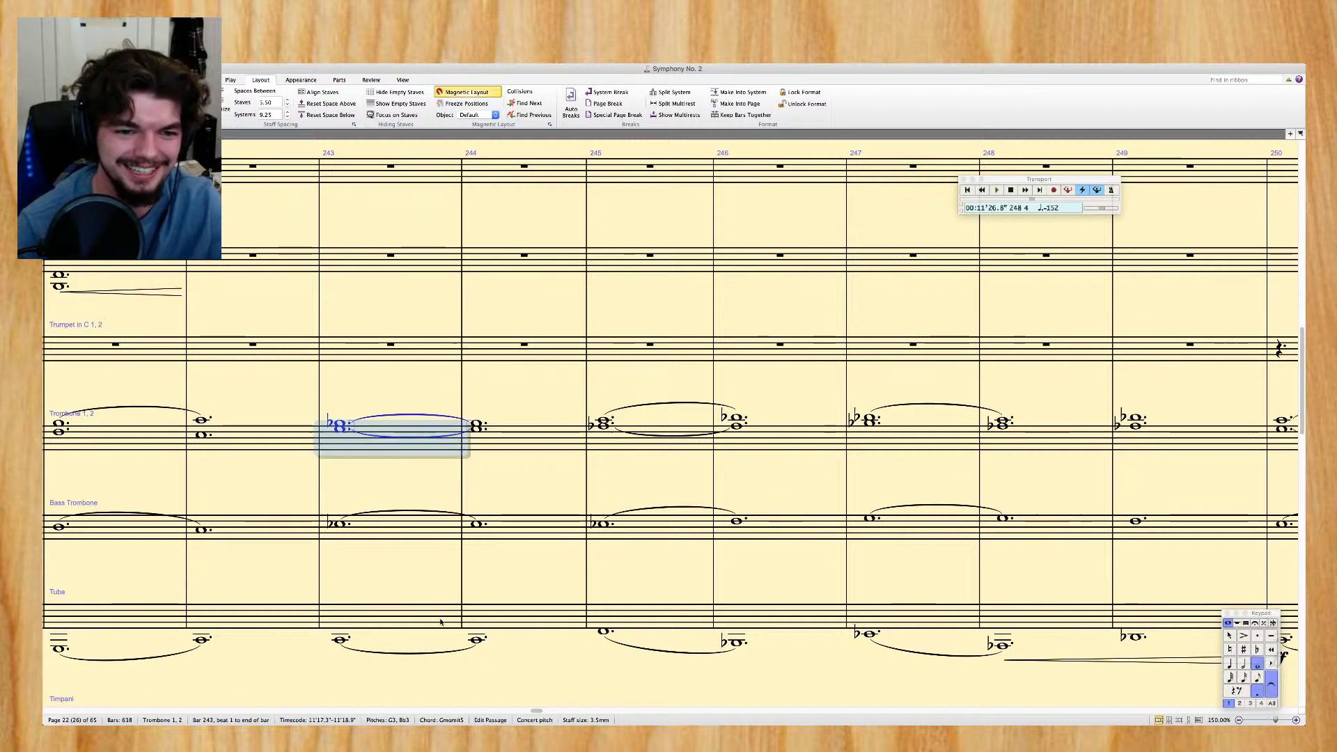
{"action": "left_click", "coordinate": [427, 617], "text": "shift"}
{"action": "key", "text": "p"}
{"action": "key", "text": "super+minus"}
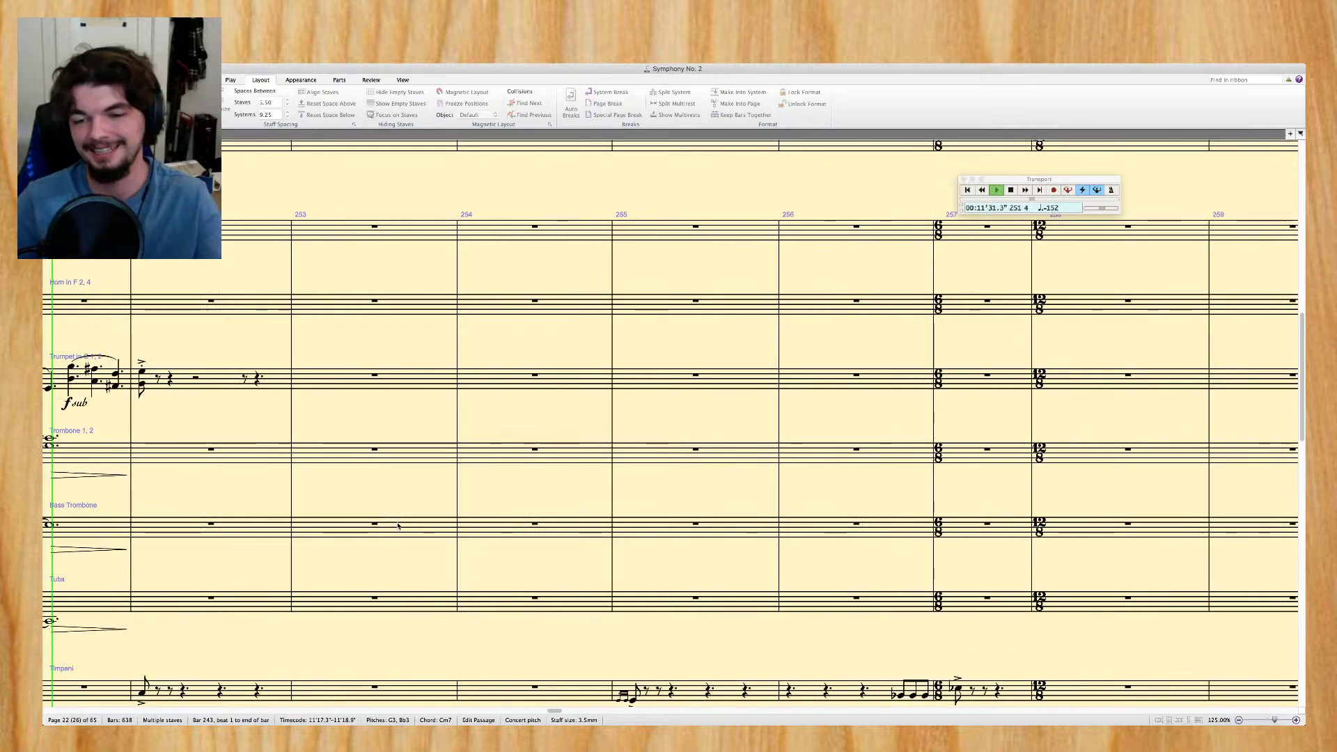
{"action": "key", "text": "space"}
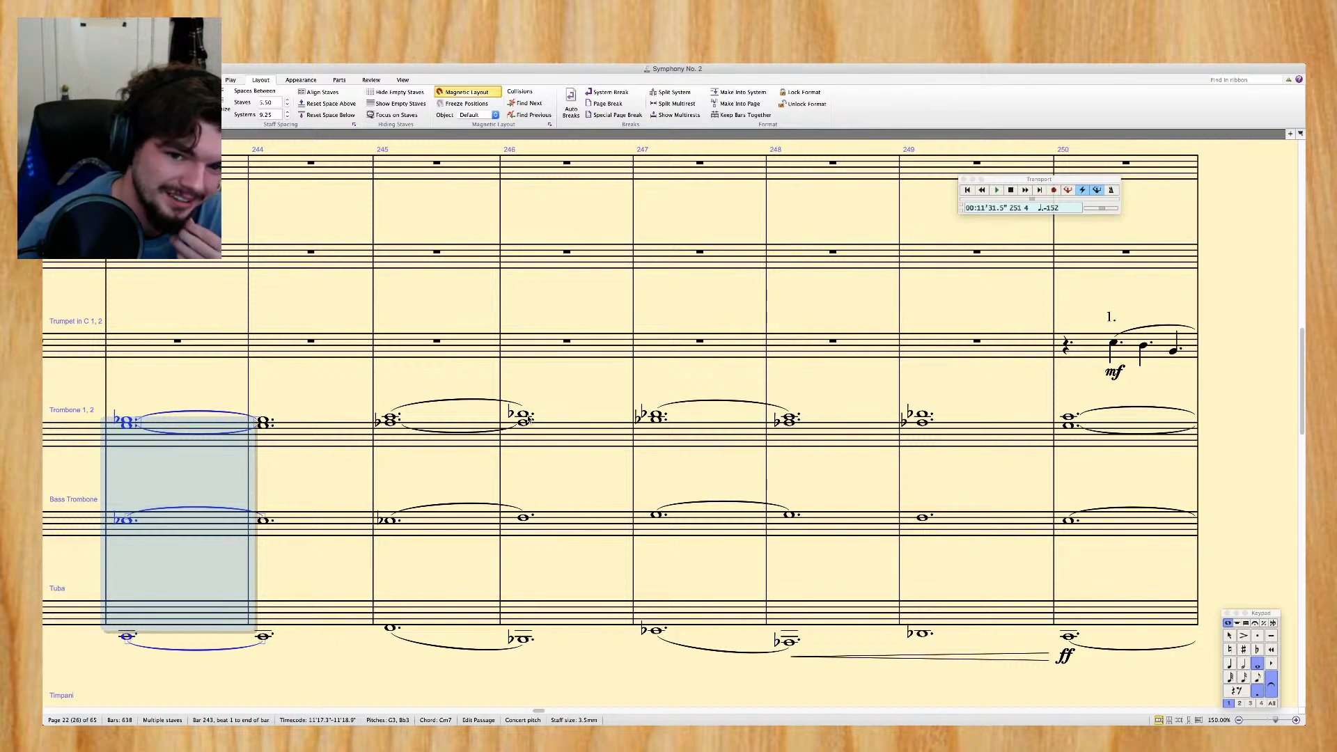
Delete the upper Trombone 1, 2 slurs over bars 245 to 246 and bars 247 to 248
{"action": "left_click", "coordinate": [457, 406]}
{"action": "left_click", "coordinate": [459, 402]}
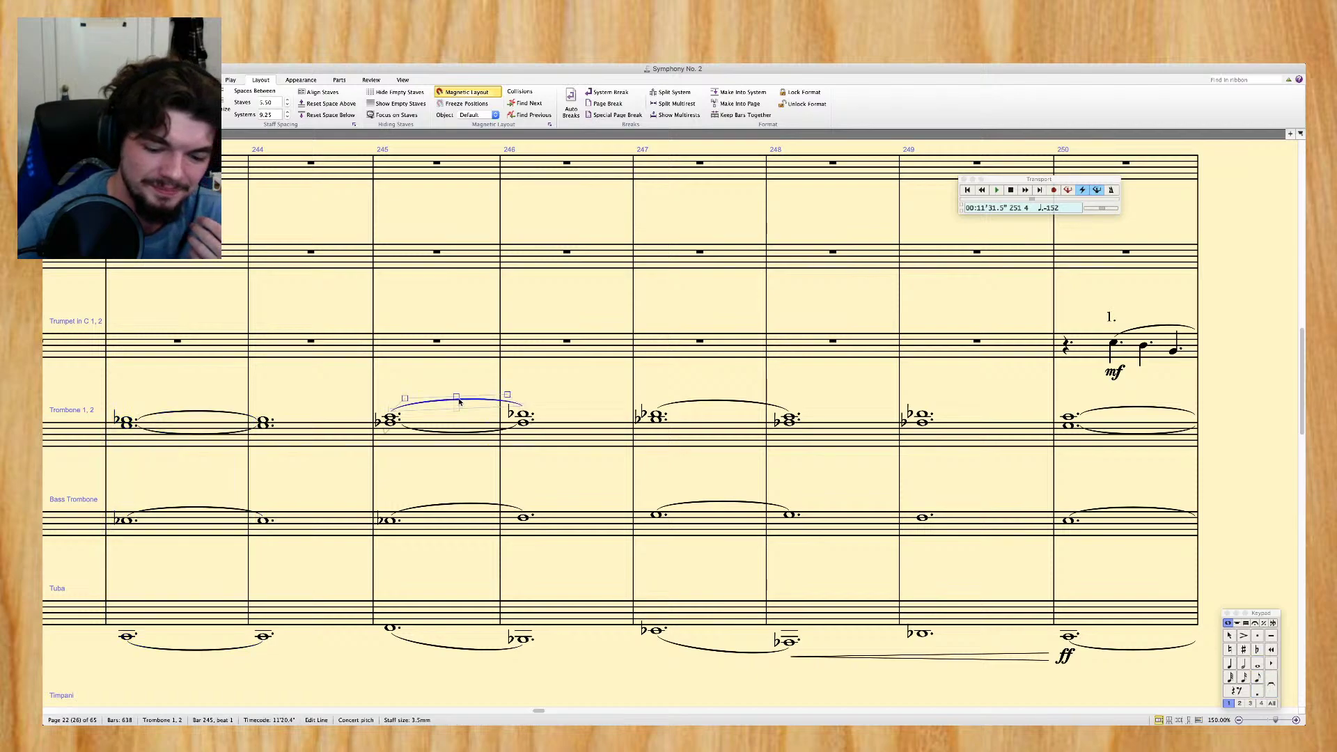
{"action": "key", "text": "Delete"}
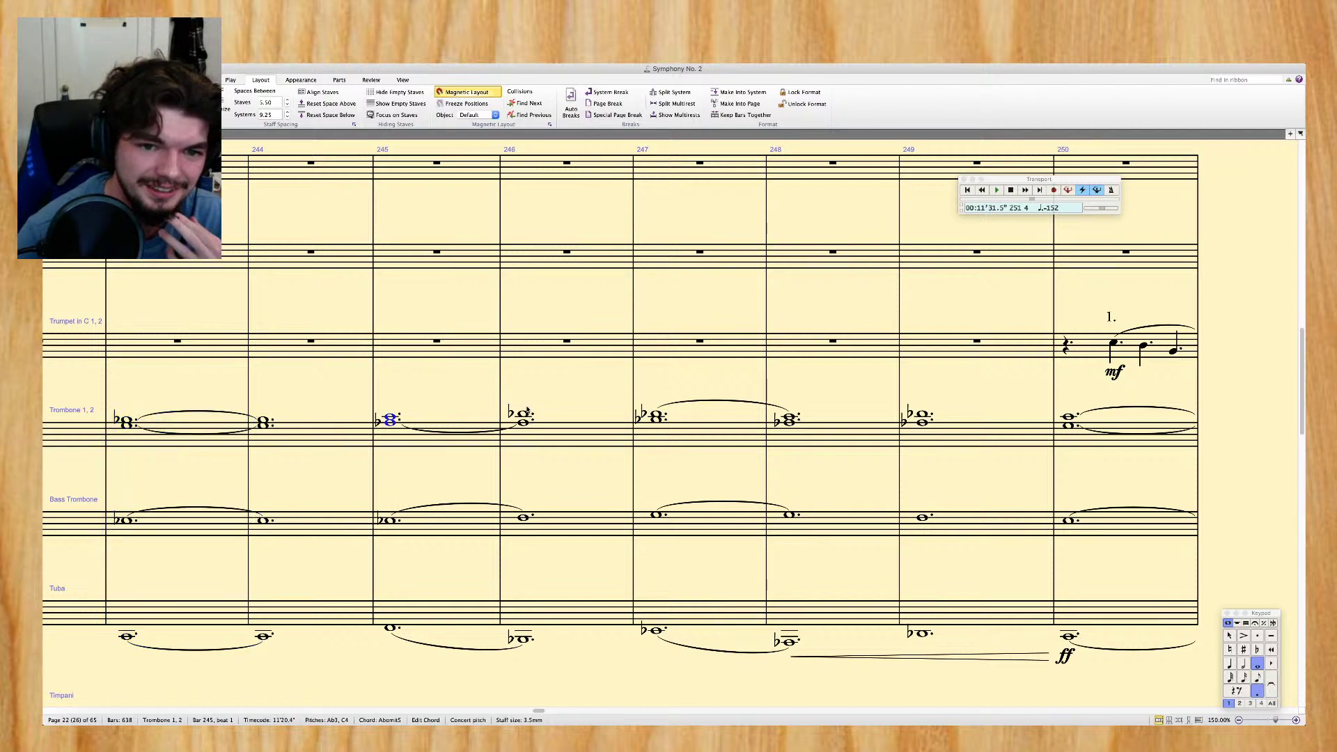
{"action": "left_click", "coordinate": [695, 404]}
{"action": "key", "text": "Delete"}
{"action": "key", "text": "Escape"}
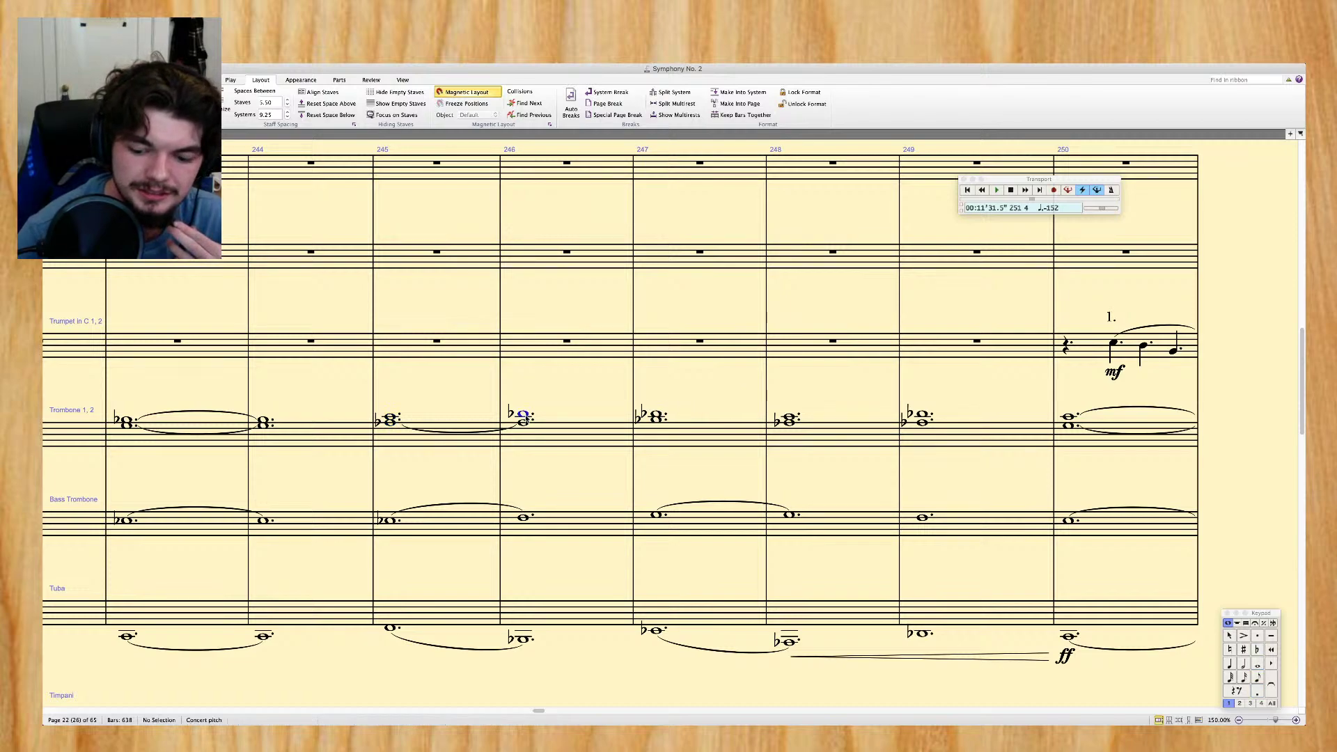
Slur the upper trombone note of bar 246 into bar 247, and add a slur below the staff from bar 247 to 248
{"action": "left_click", "coordinate": [522, 415]}
{"action": "key", "text": "s"}
{"action": "key", "text": "Escape"}
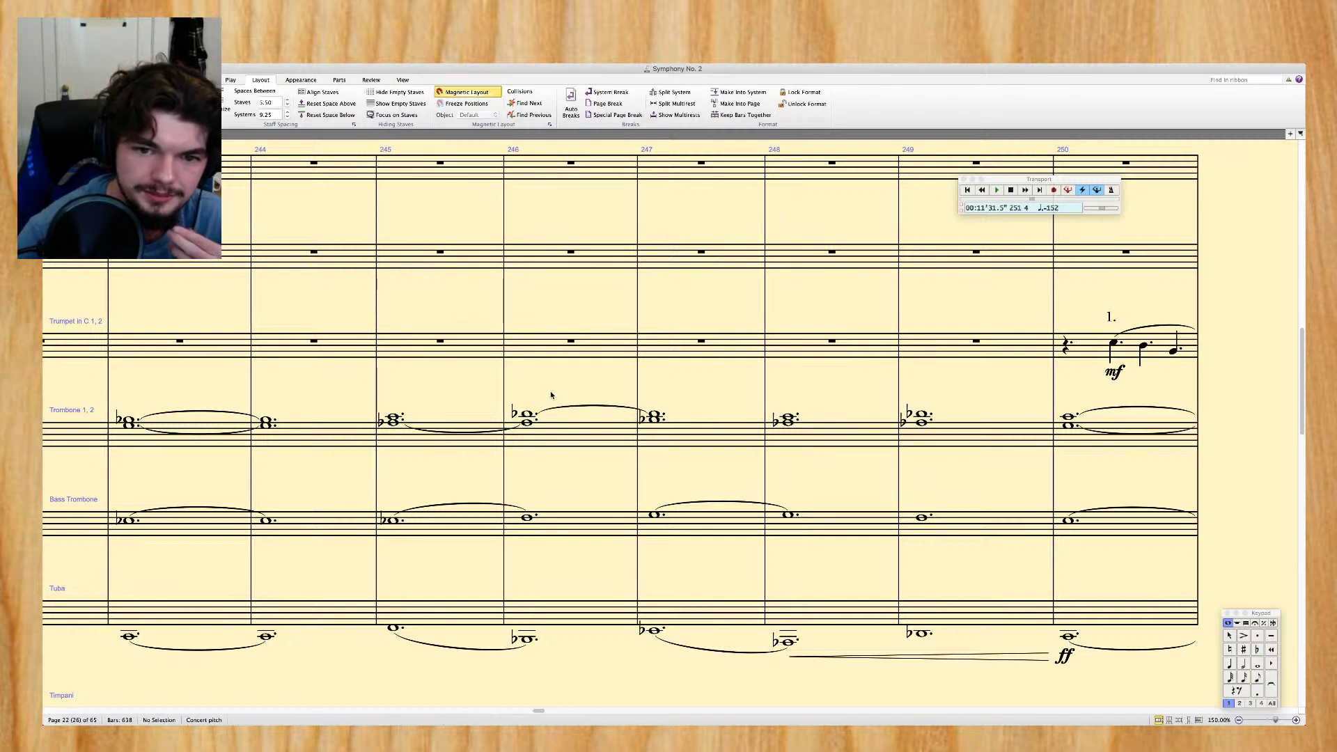
{"action": "left_click", "coordinate": [653, 426]}
{"action": "key", "text": "s"}
{"action": "key", "text": "x"}
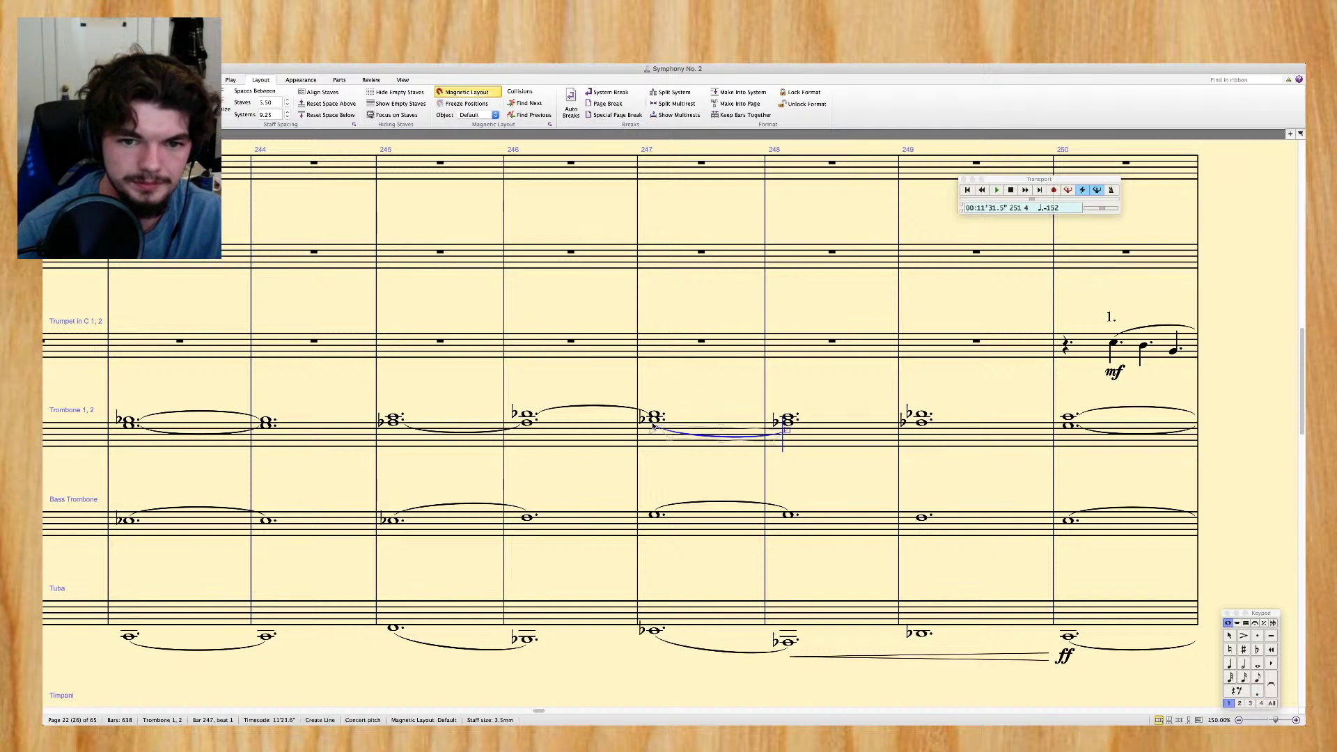
{"action": "left_click", "coordinate": [505, 392]}
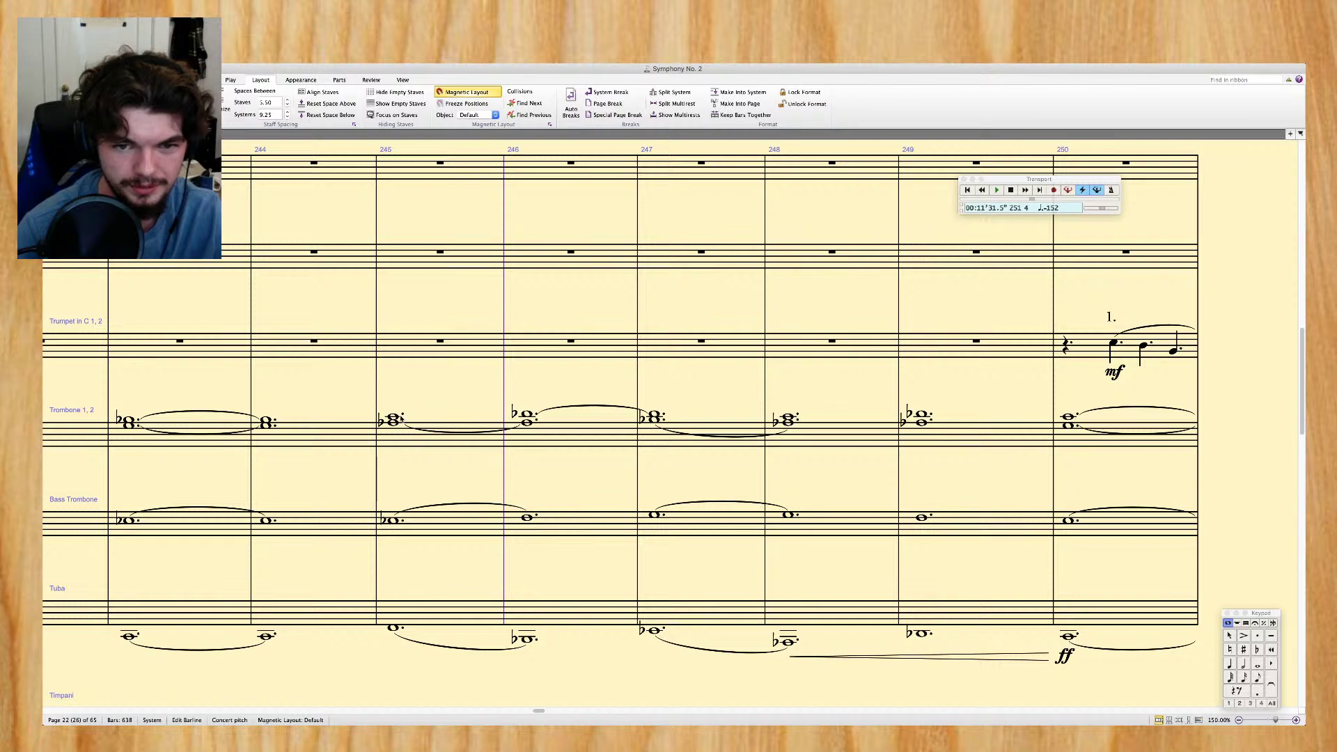
{"action": "key", "text": "Escape"}
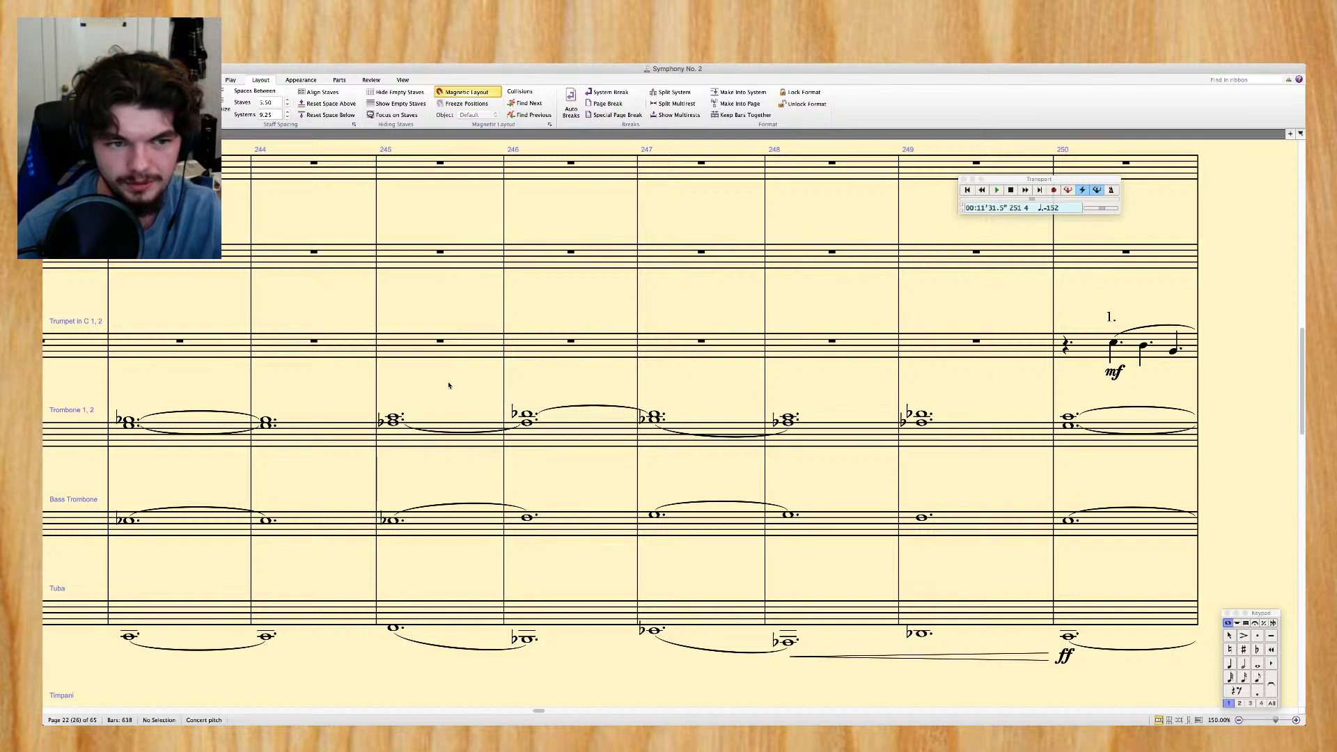
Play back the horn, trumpet, trombone and tuba staves from bar 234 through bar 252
{"action": "scroll", "coordinate": [448, 385], "scroll_direction": "right", "scroll_amount": 5}
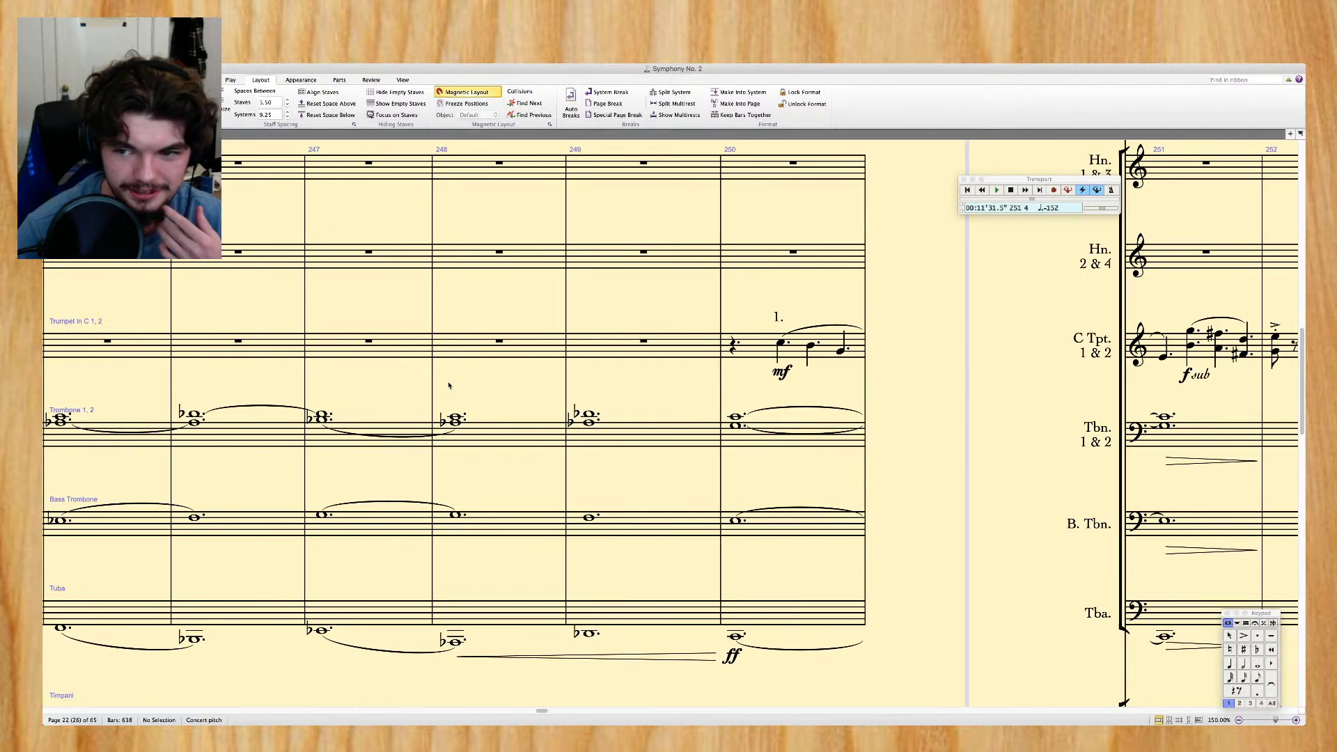
{"action": "scroll", "coordinate": [449, 385], "scroll_direction": "left", "scroll_amount": 5}
{"action": "scroll", "coordinate": [449, 386], "scroll_direction": "left", "scroll_amount": 4}
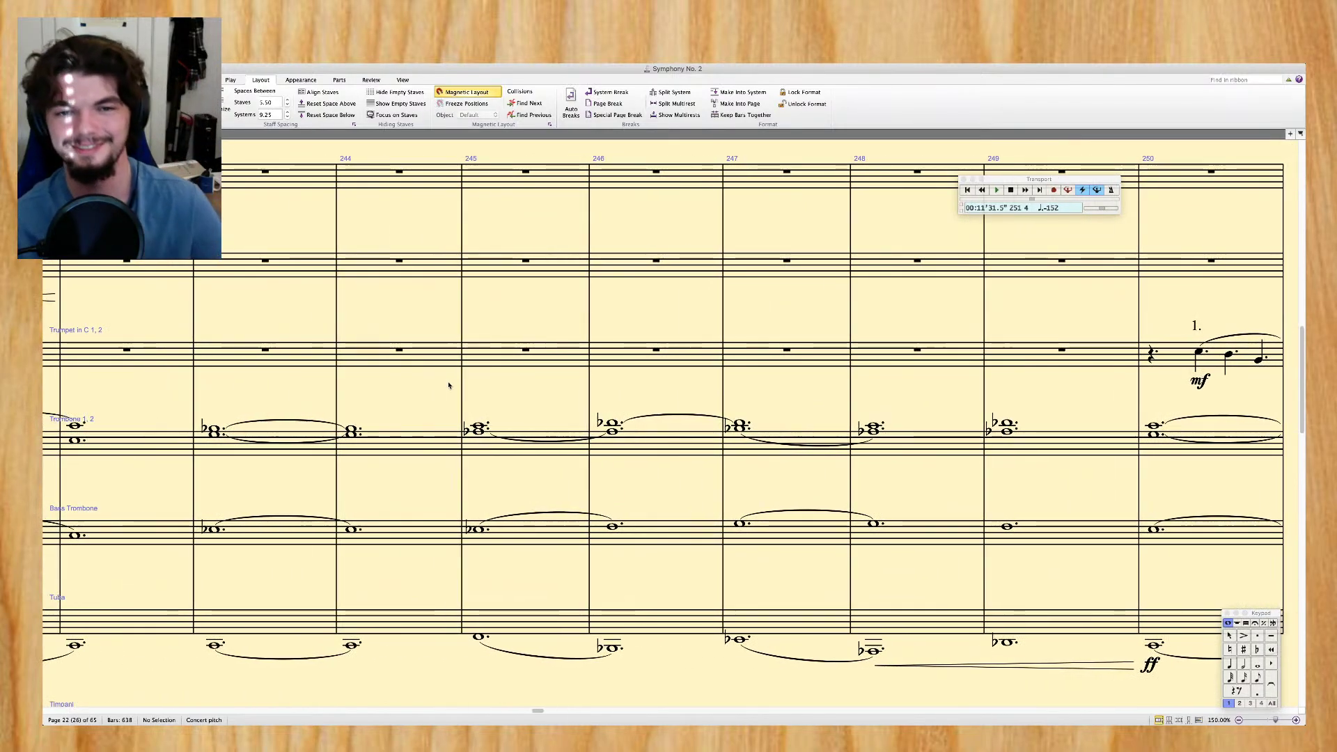
{"action": "scroll", "coordinate": [451, 381], "scroll_direction": "left", "scroll_amount": 2}
{"action": "scroll", "coordinate": [451, 381], "scroll_direction": "down", "scroll_amount": 1}
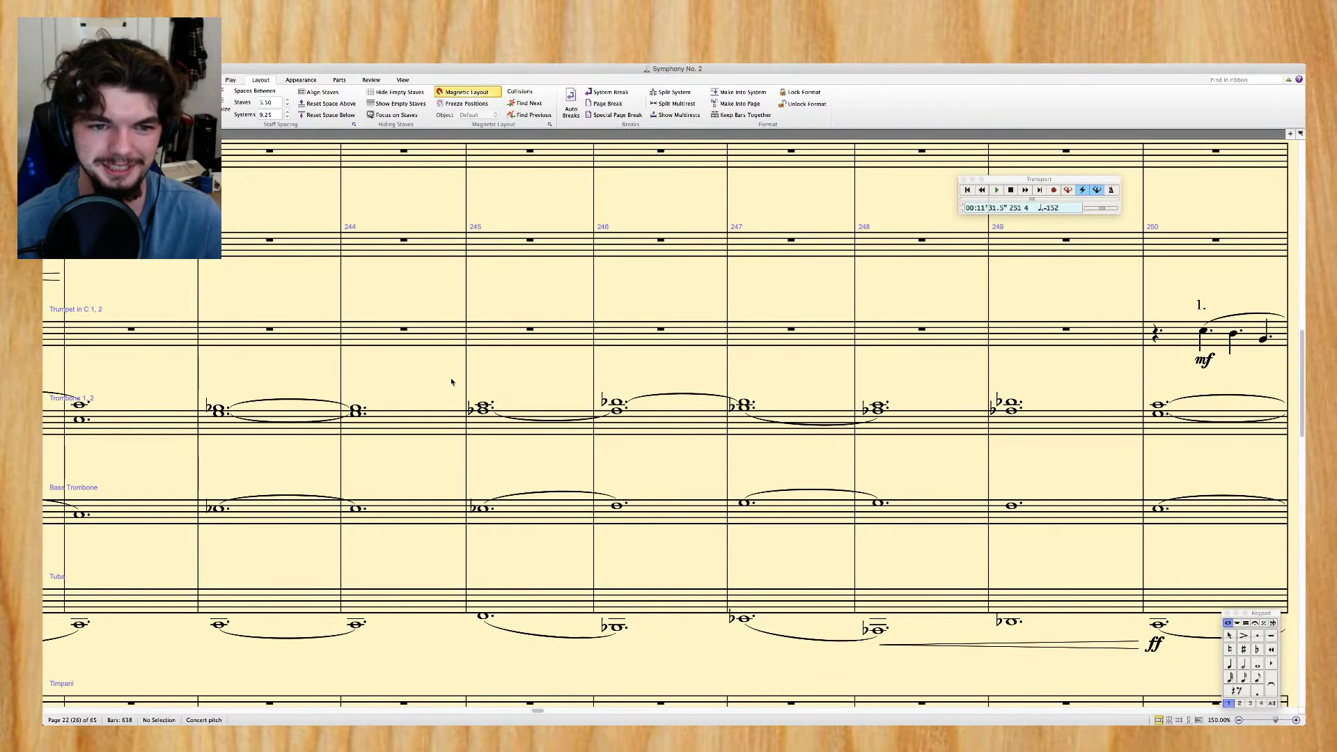
{"action": "scroll", "coordinate": [452, 382], "scroll_direction": "left", "scroll_amount": 8}
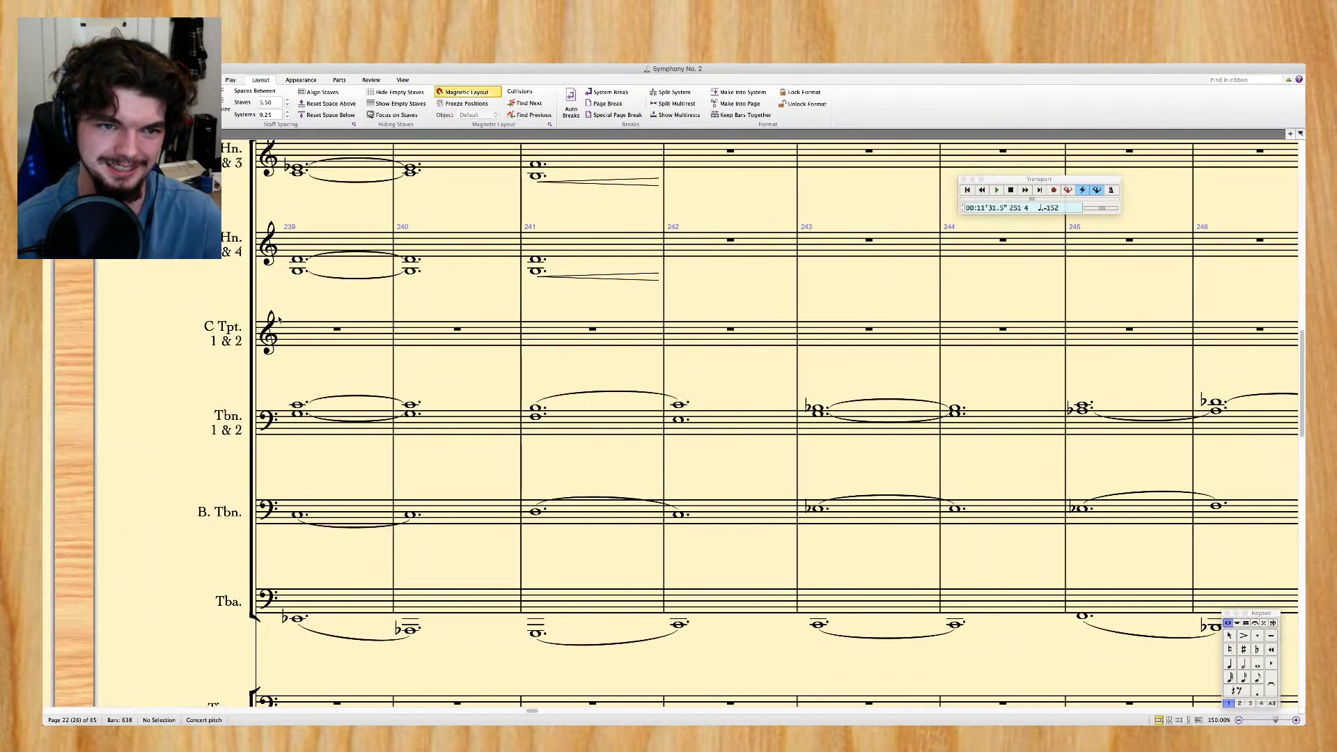
{"action": "scroll", "coordinate": [280, 306], "scroll_direction": "left", "scroll_amount": 15}
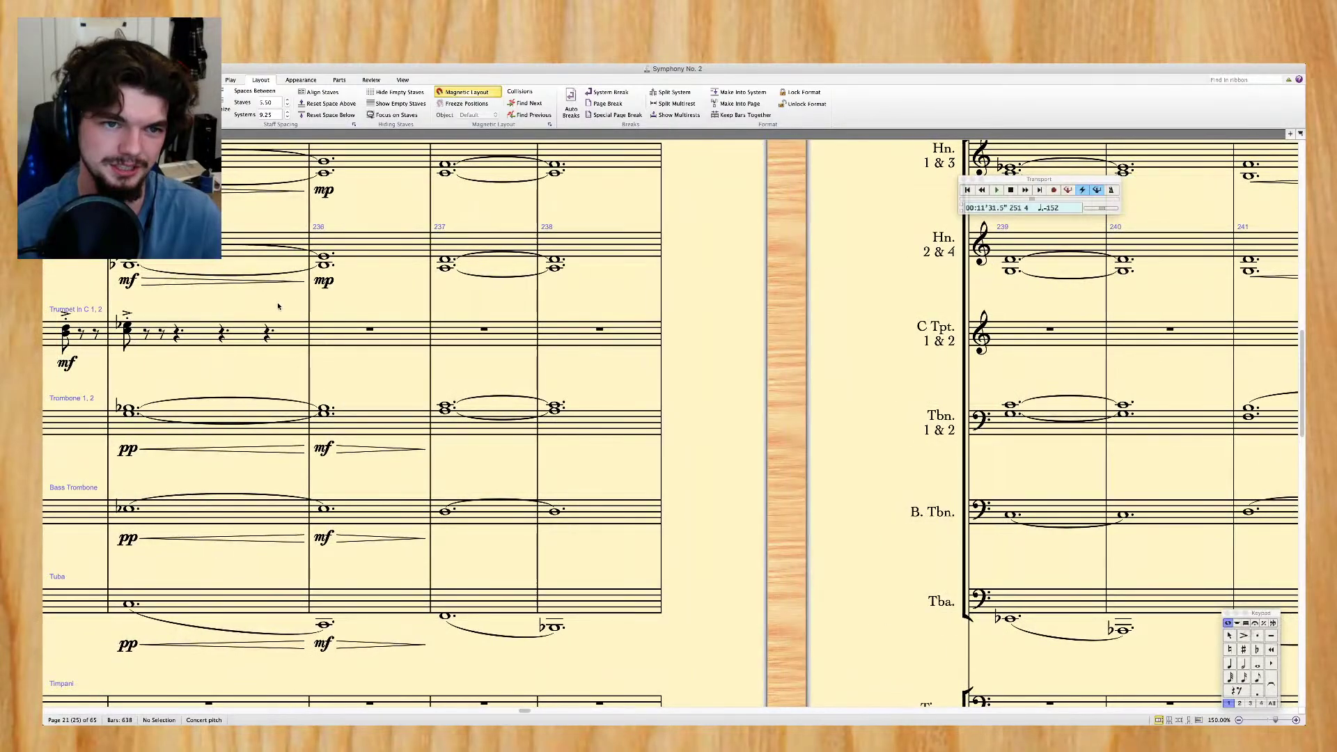
{"action": "scroll", "coordinate": [277, 306], "scroll_direction": "left", "scroll_amount": 1}
{"action": "left_click", "coordinate": [374, 170]}
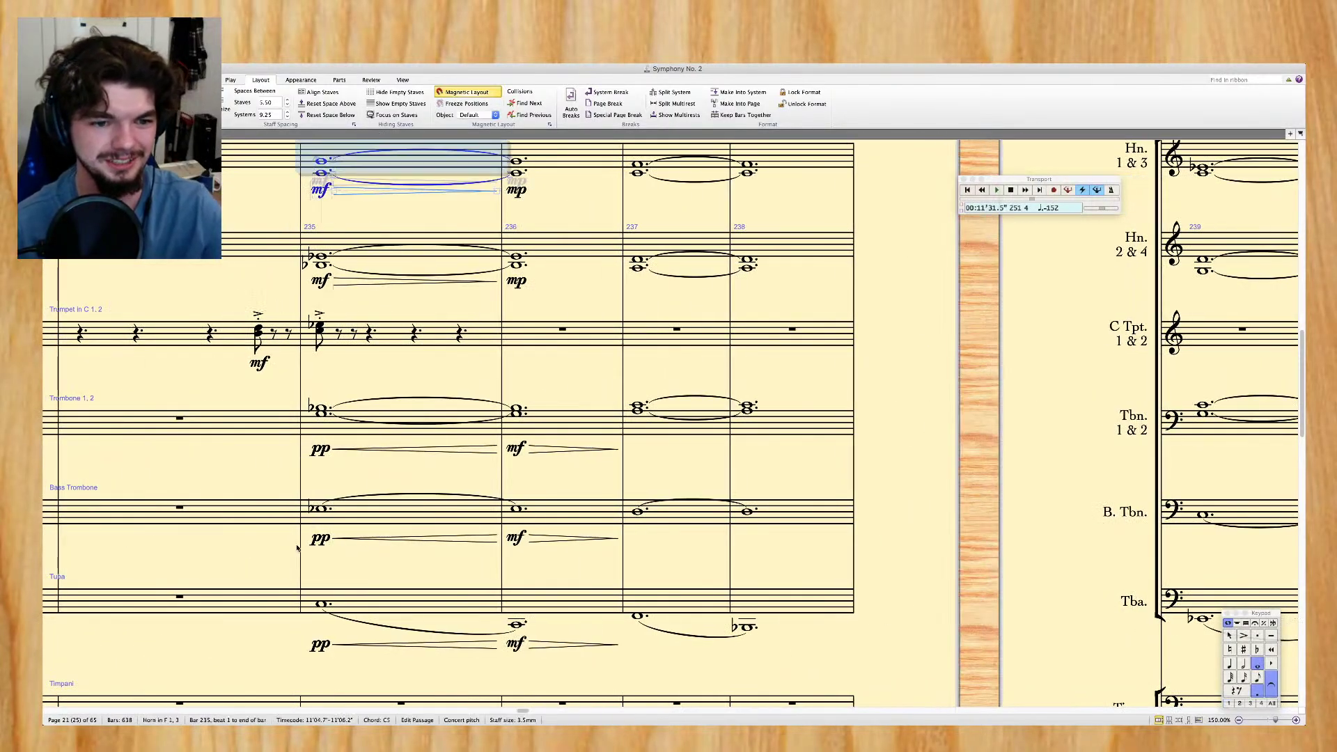
{"action": "left_click", "coordinate": [279, 613], "text": "shift"}
{"action": "key", "text": "super+minus"}
{"action": "key", "text": "p"}
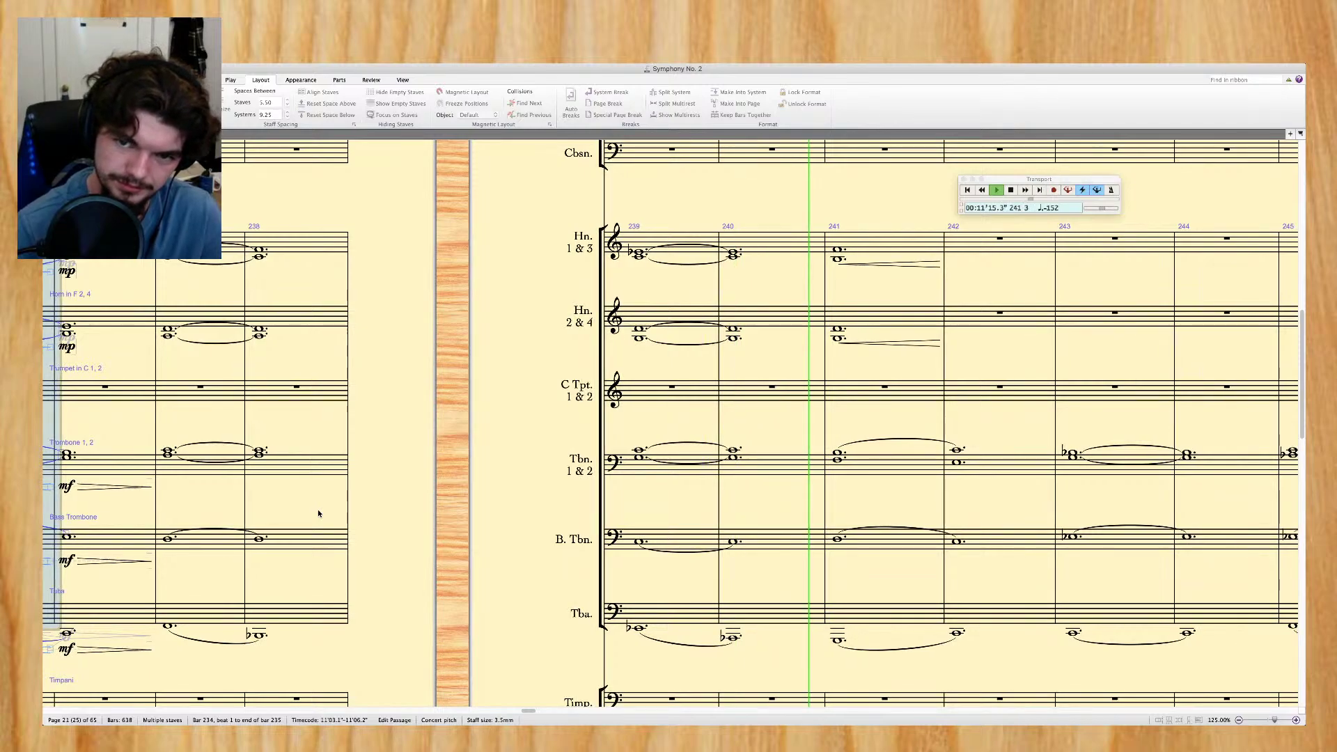
{"action": "scroll", "coordinate": [318, 513], "scroll_direction": "down", "scroll_amount": 5}
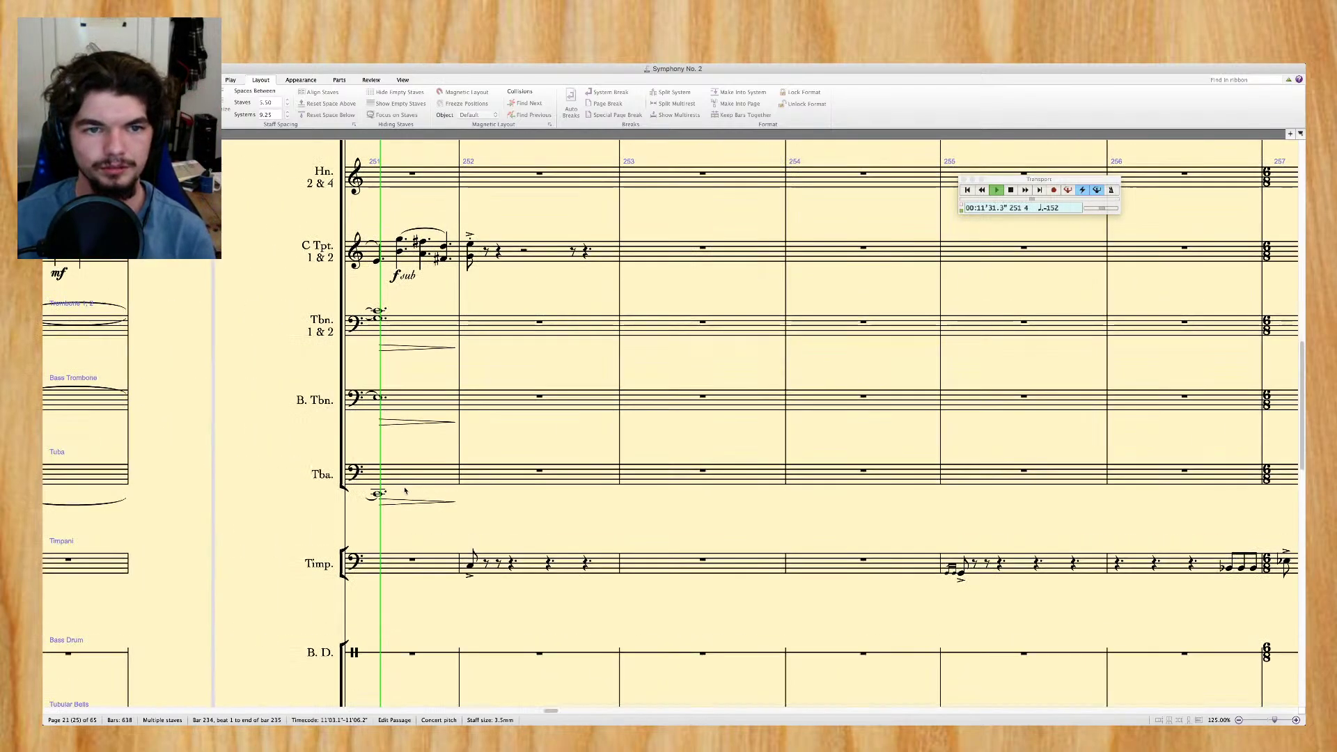
{"action": "key", "text": "Escape"}
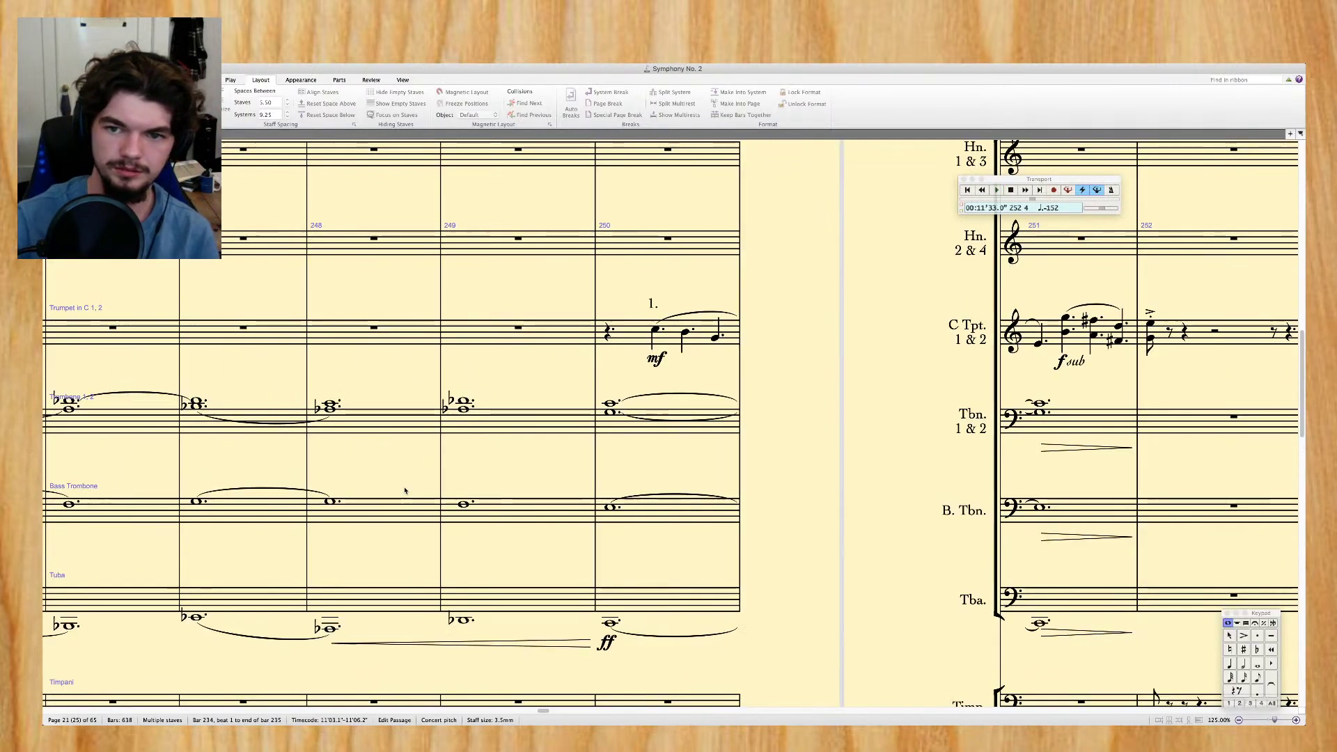
Examine the woodwind, brass and percussion writing that follows the brass chords, from bar 250 to bar 263
{"action": "scroll", "coordinate": [537, 478], "scroll_direction": "up", "scroll_amount": 5}
{"action": "key", "text": "super+equal"}
{"action": "scroll", "coordinate": [555, 481], "scroll_direction": "right", "scroll_amount": 10}
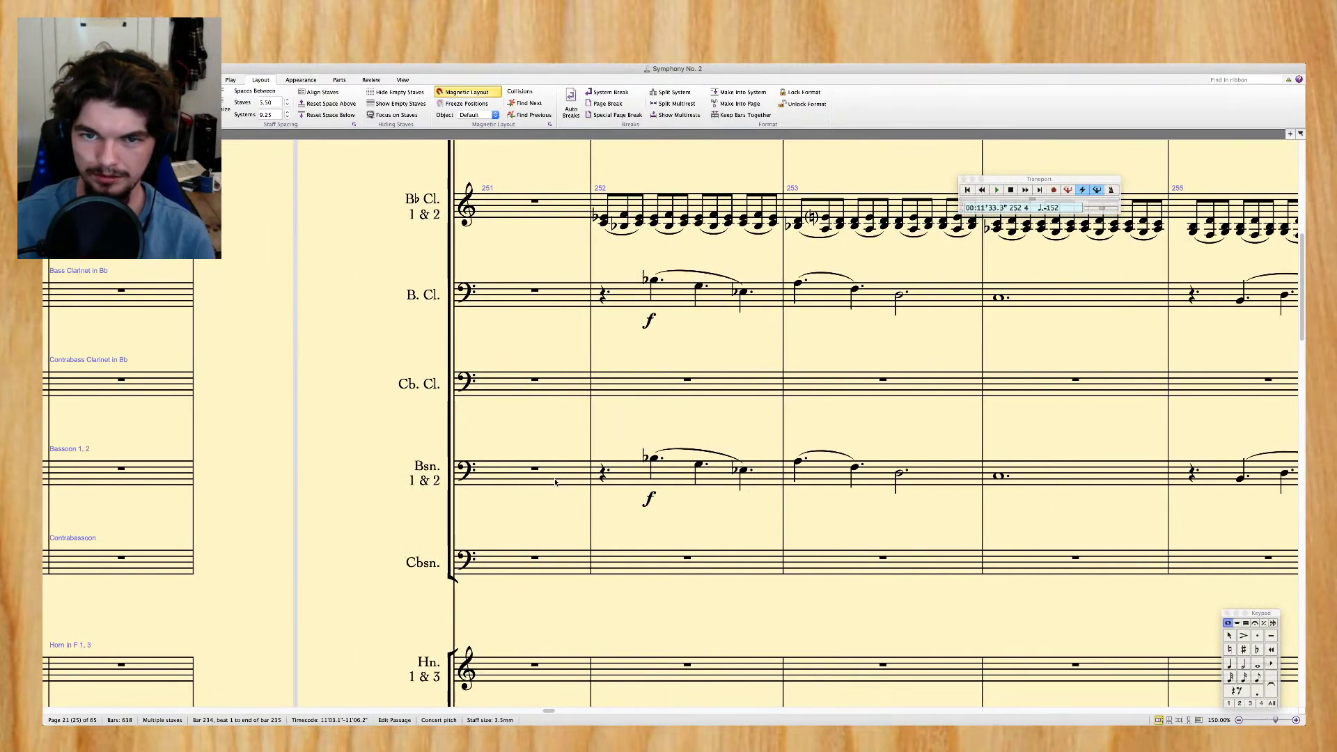
{"action": "scroll", "coordinate": [555, 481], "scroll_direction": "right", "scroll_amount": 10}
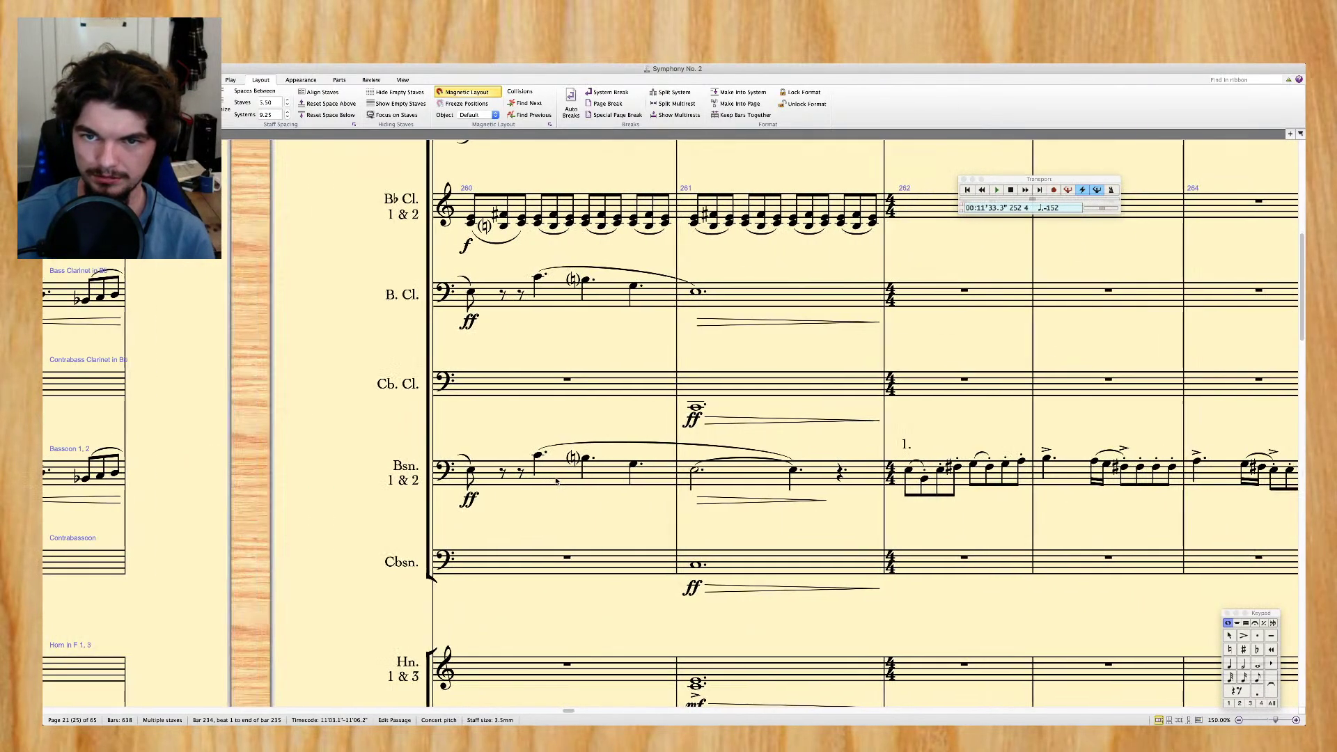
{"action": "scroll", "coordinate": [554, 479], "scroll_direction": "left", "scroll_amount": 10}
{"action": "scroll", "coordinate": [554, 479], "scroll_direction": "up", "scroll_amount": 5}
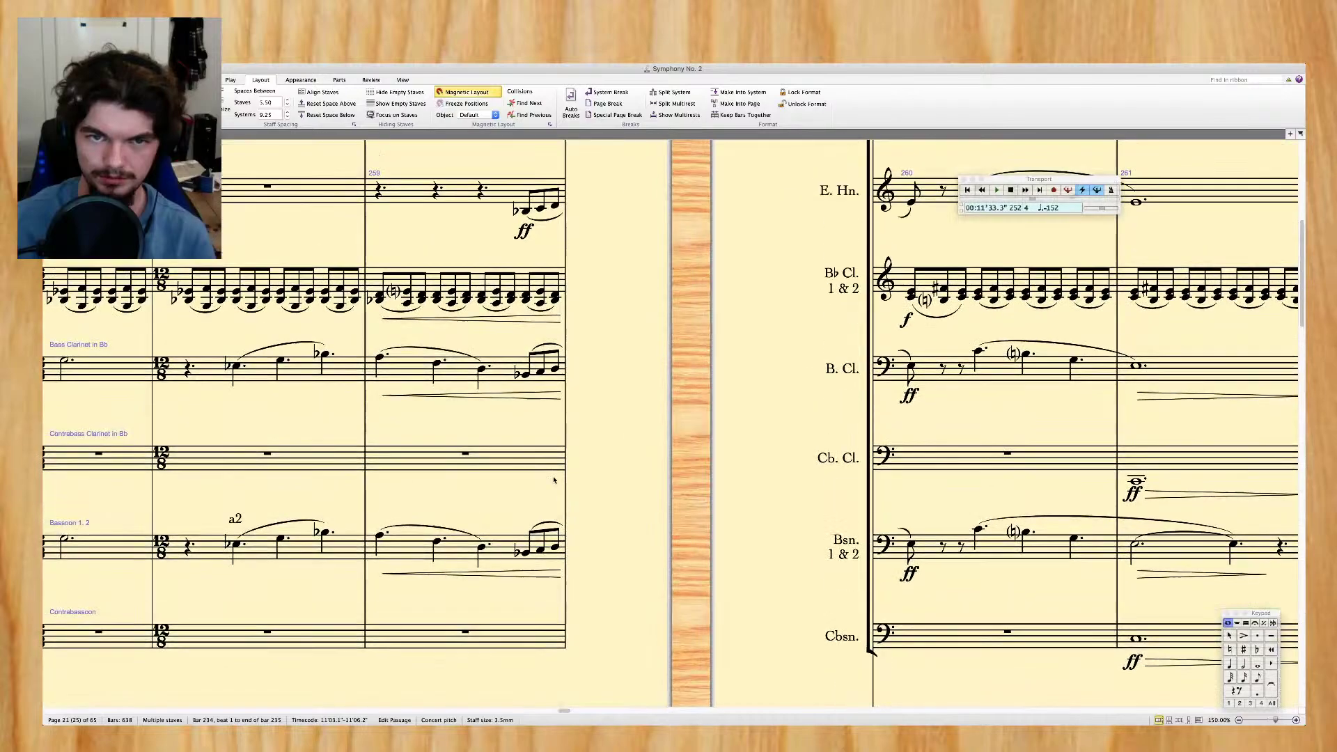
{"action": "scroll", "coordinate": [555, 480], "scroll_direction": "right", "scroll_amount": 2}
{"action": "scroll", "coordinate": [555, 480], "scroll_direction": "up", "scroll_amount": 3}
{"action": "scroll", "coordinate": [555, 480], "scroll_direction": "right", "scroll_amount": 2}
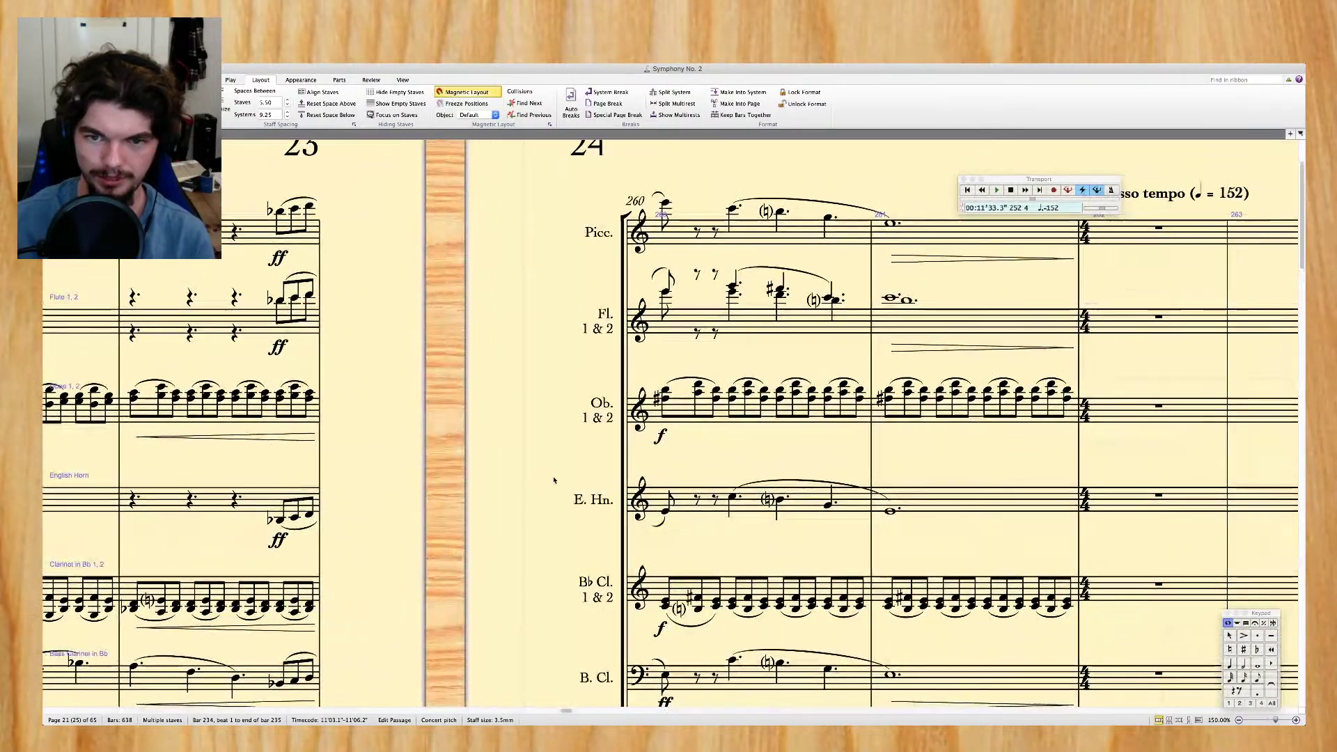
{"action": "scroll", "coordinate": [353, 474], "scroll_direction": "left", "scroll_amount": 10}
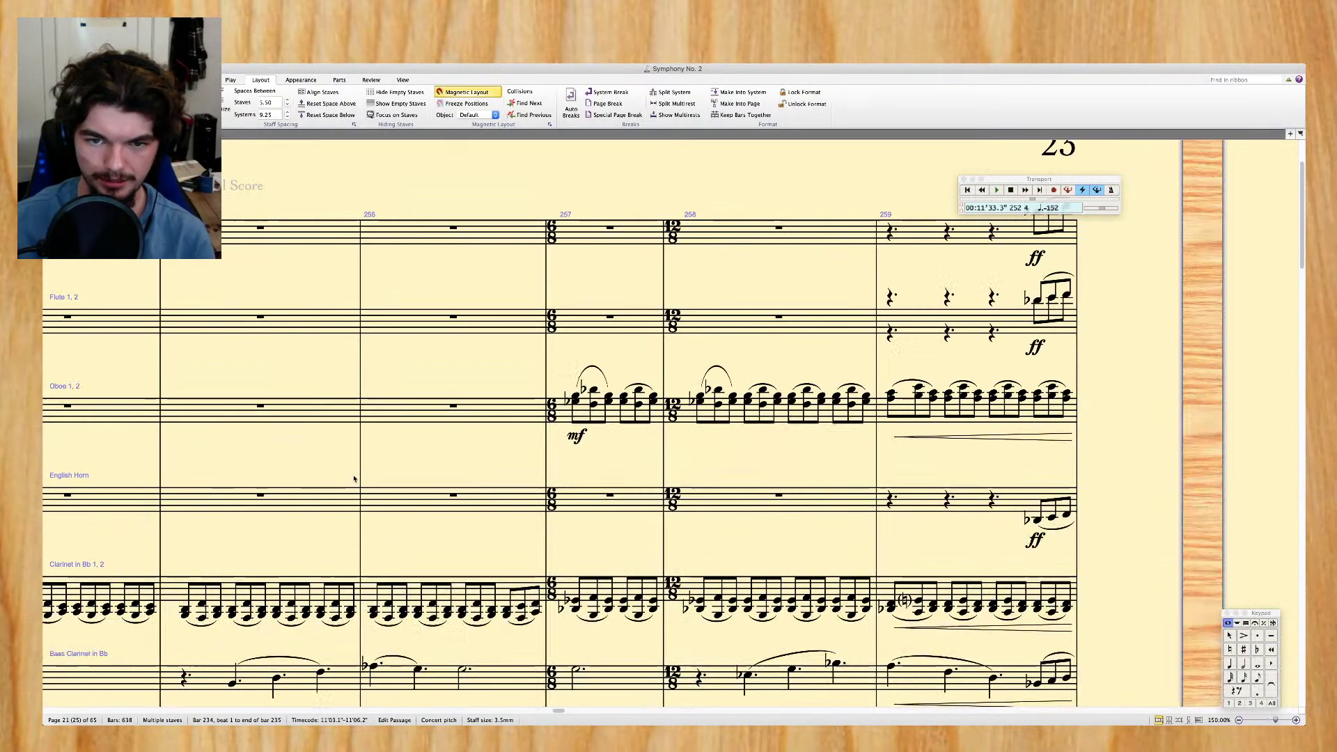
{"action": "scroll", "coordinate": [354, 480], "scroll_direction": "down", "scroll_amount": 10}
{"action": "scroll", "coordinate": [354, 479], "scroll_direction": "down", "scroll_amount": 5}
{"action": "scroll", "coordinate": [354, 479], "scroll_direction": "left", "scroll_amount": 10}
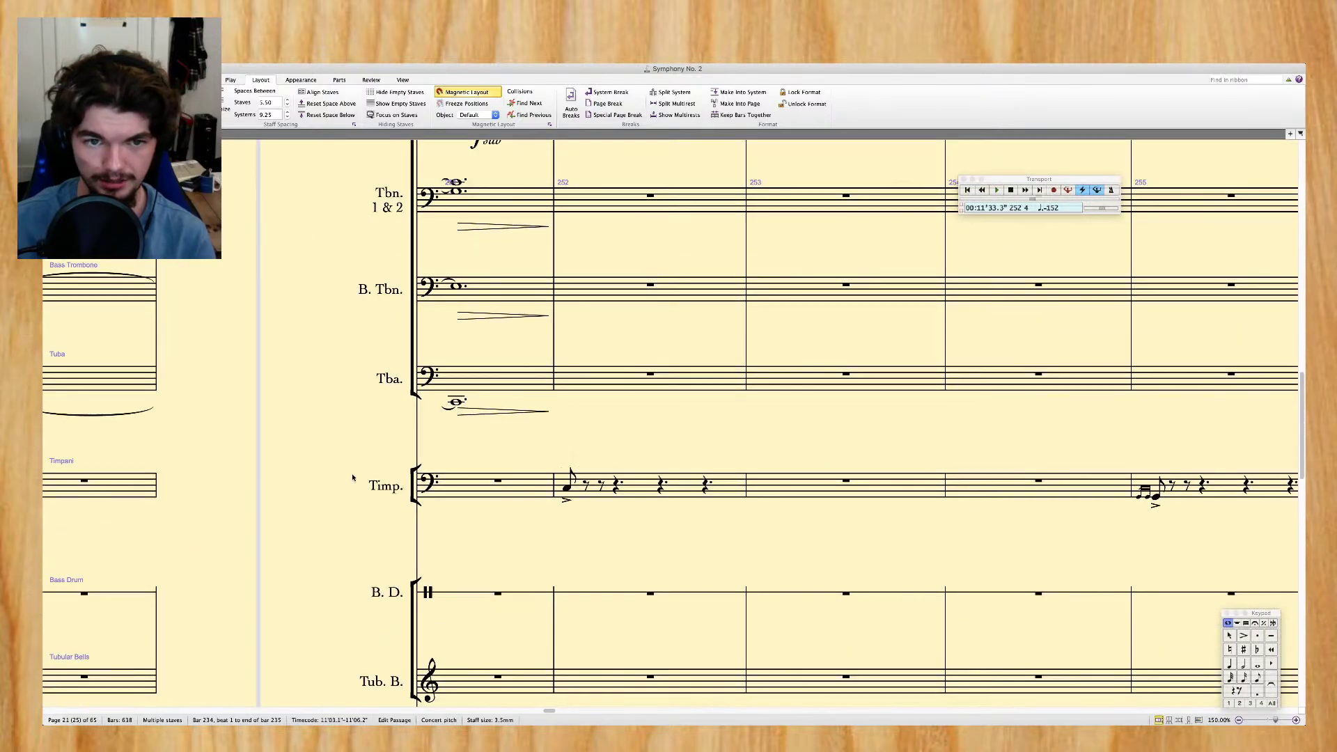
{"action": "scroll", "coordinate": [353, 479], "scroll_direction": "up", "scroll_amount": 5}
{"action": "scroll", "coordinate": [352, 477], "scroll_direction": "right", "scroll_amount": 1}
{"action": "scroll", "coordinate": [352, 478], "scroll_direction": "right", "scroll_amount": 5}
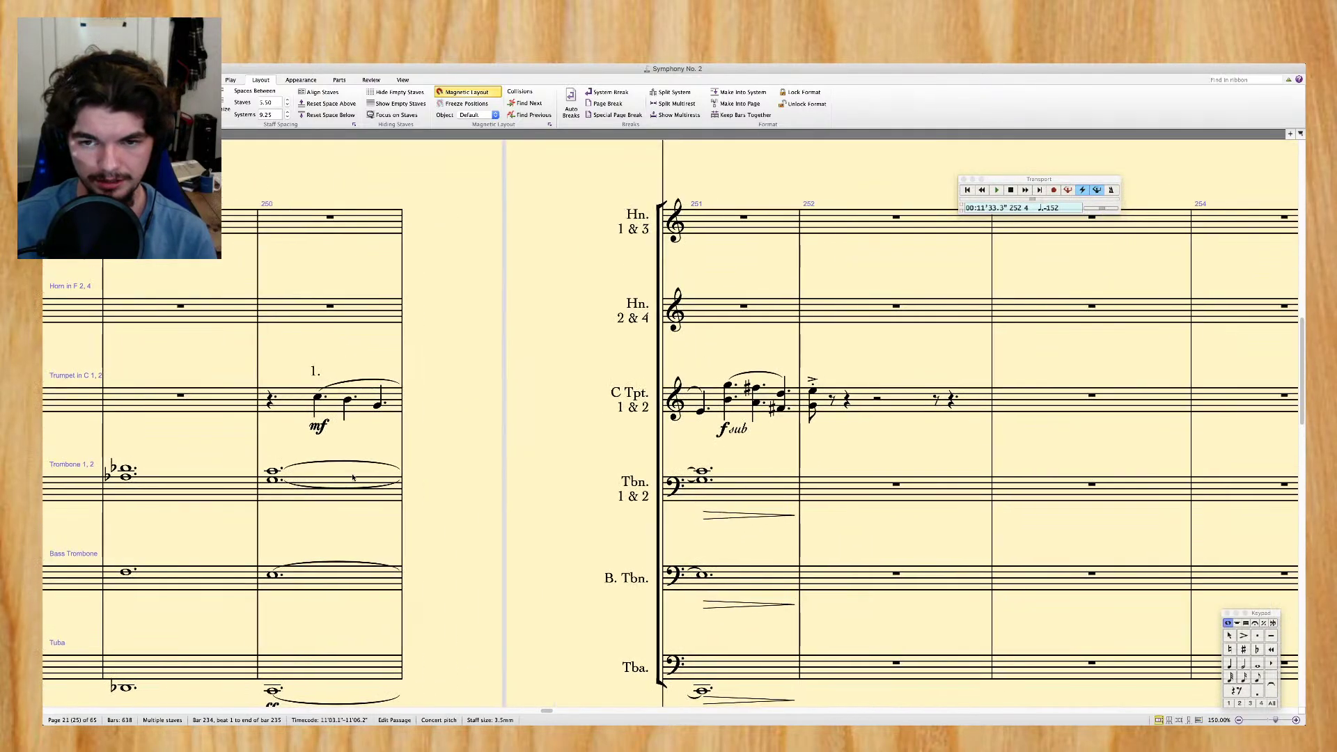
{"action": "scroll", "coordinate": [352, 478], "scroll_direction": "up", "scroll_amount": 6}
{"action": "scroll", "coordinate": [353, 478], "scroll_direction": "up", "scroll_amount": 5}
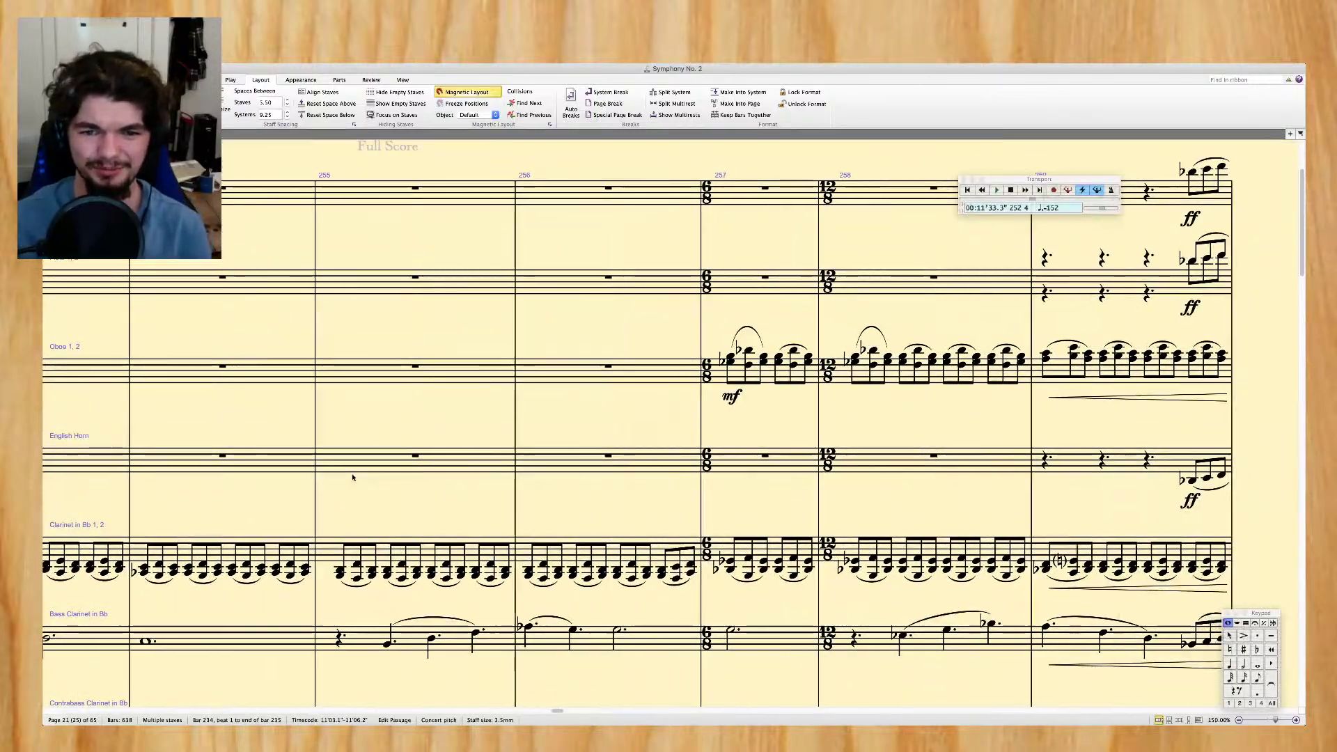
Review the horn, trumpet and low brass chords, slurs and dynamics between bars 233 and 246
{"action": "scroll", "coordinate": [352, 478], "scroll_direction": "left", "scroll_amount": 6}
{"action": "scroll", "coordinate": [352, 478], "scroll_direction": "left", "scroll_amount": 3}
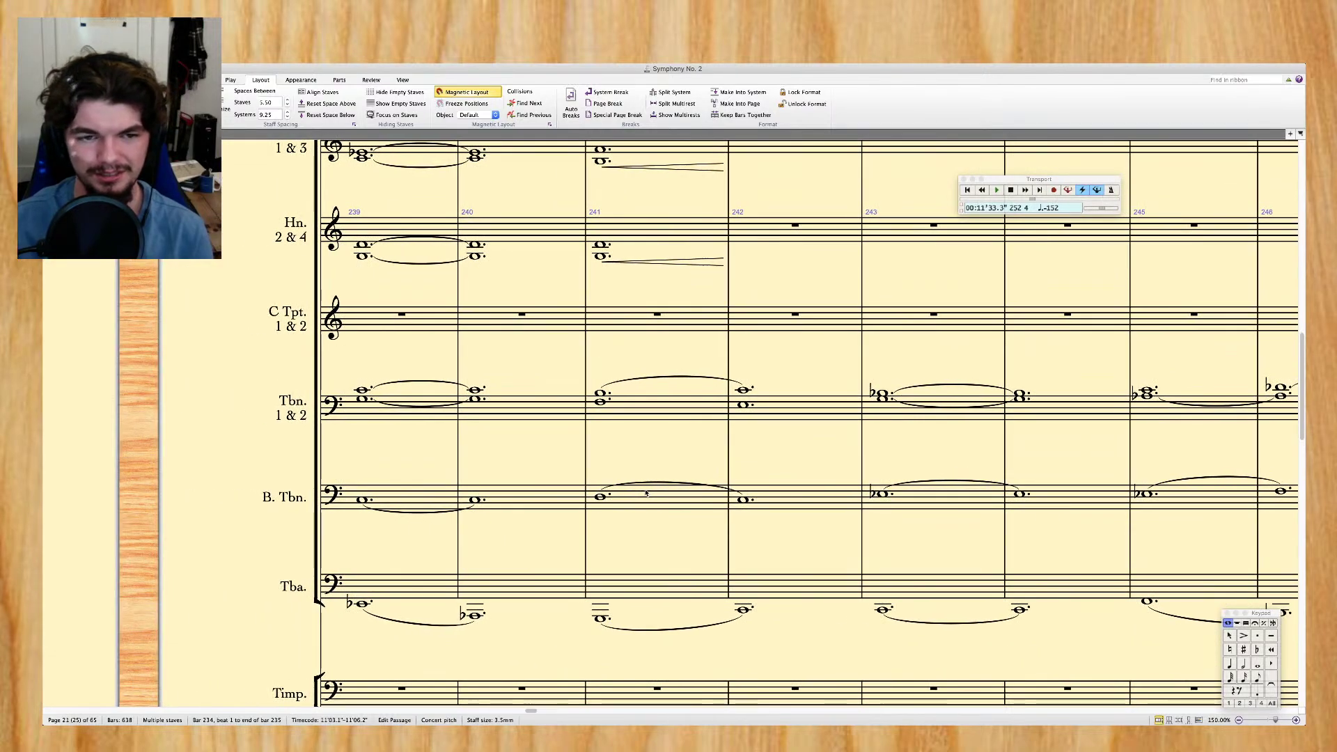
{"action": "scroll", "coordinate": [646, 493], "scroll_direction": "up", "scroll_amount": 2}
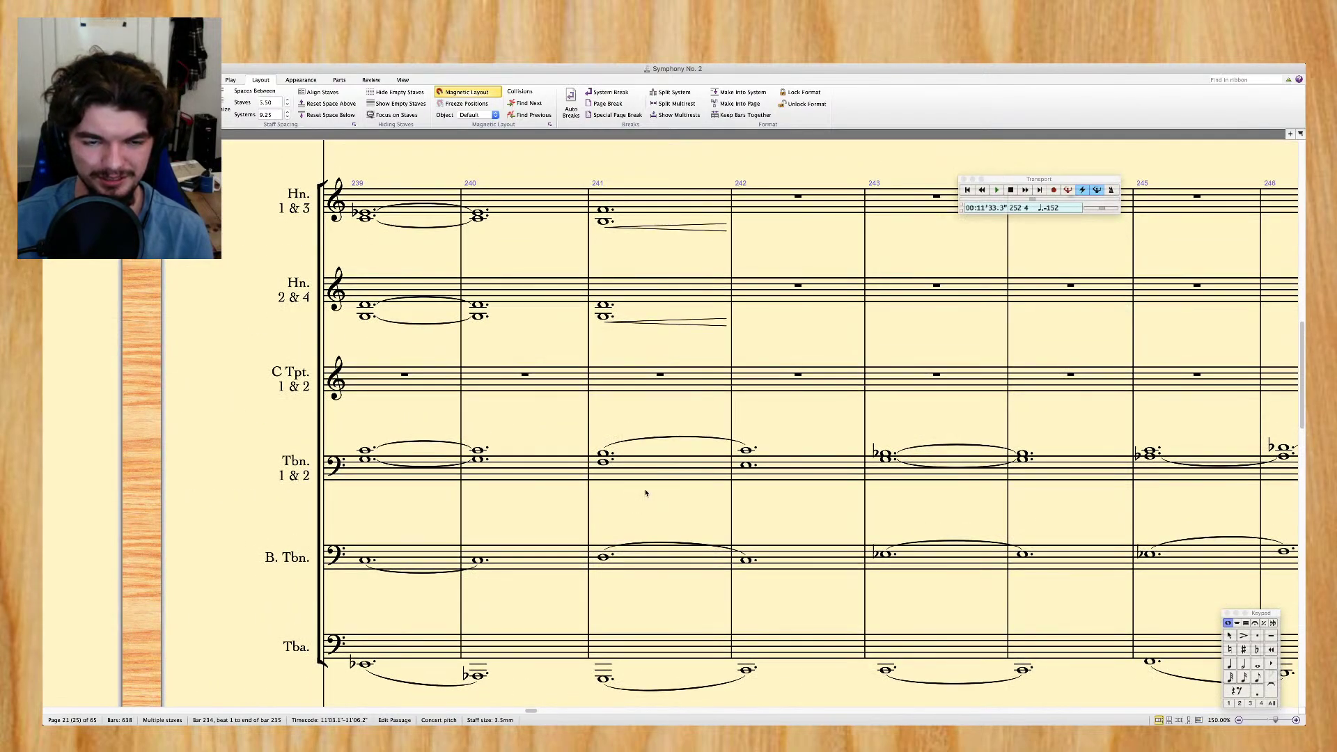
{"action": "scroll", "coordinate": [515, 418], "scroll_direction": "left", "scroll_amount": 10}
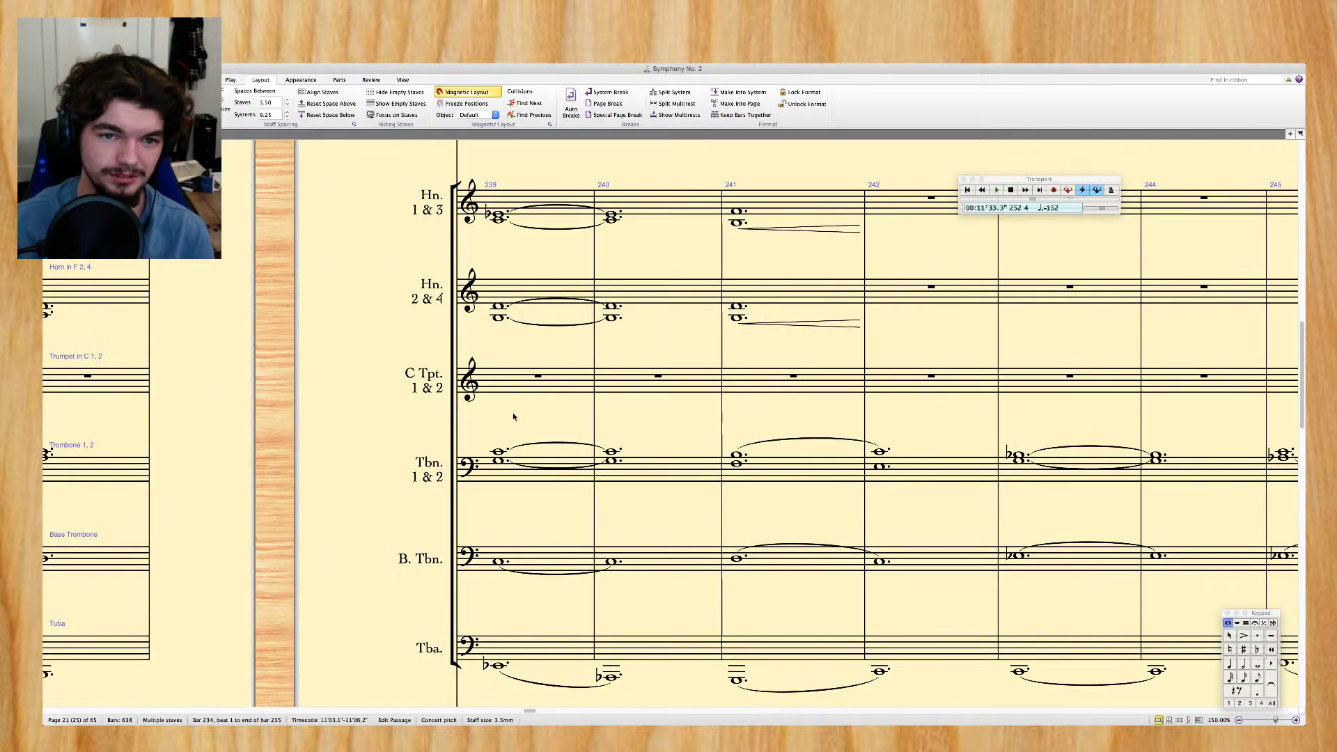
{"action": "key", "text": "Escape"}
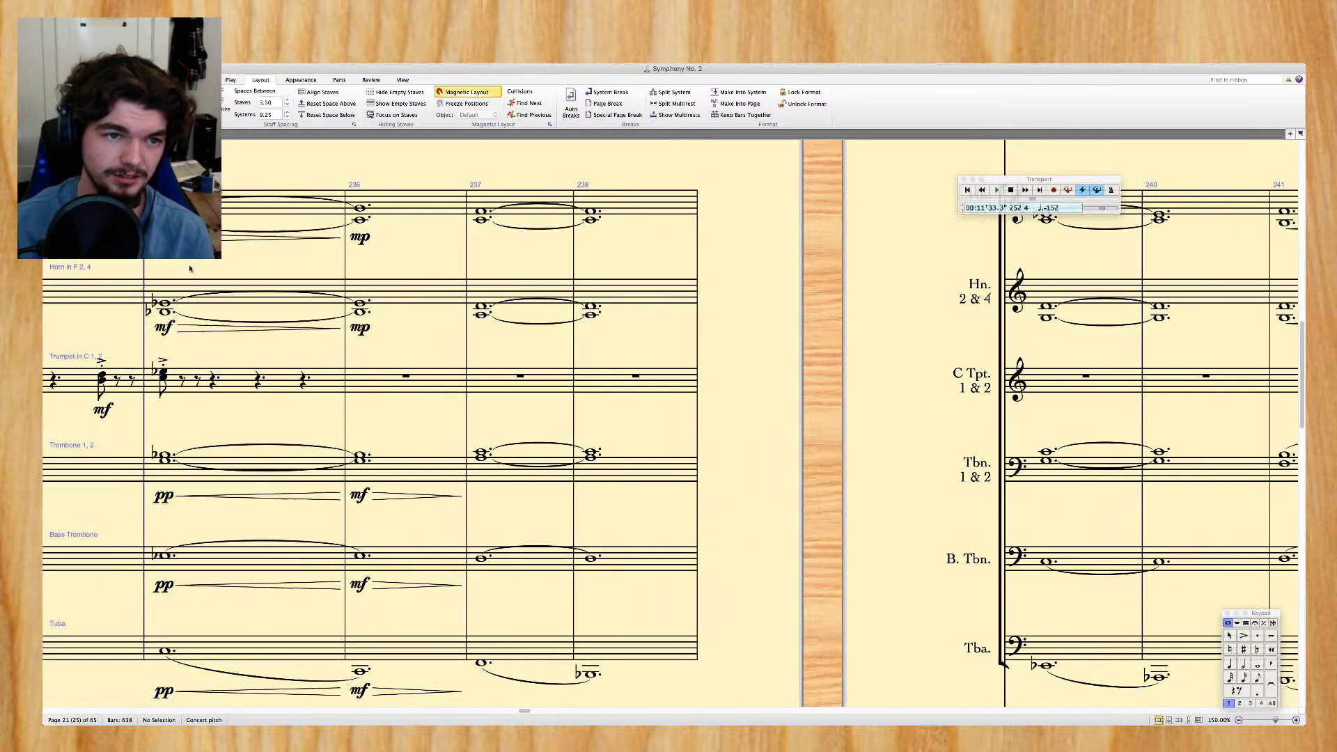
{"action": "scroll", "coordinate": [353, 301], "scroll_direction": "left", "scroll_amount": 10}
{"action": "scroll", "coordinate": [493, 367], "scroll_direction": "right", "scroll_amount": 10}
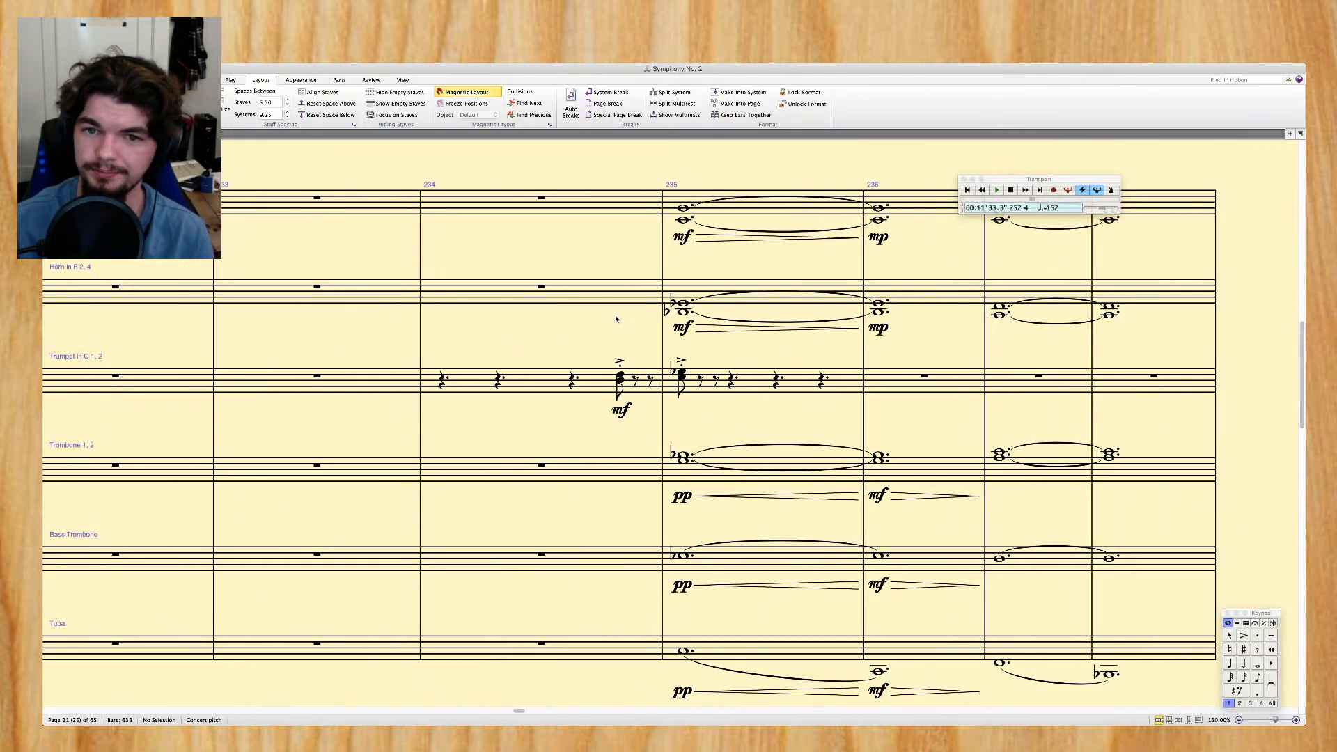
{"action": "scroll", "coordinate": [615, 318], "scroll_direction": "right", "scroll_amount": 5}
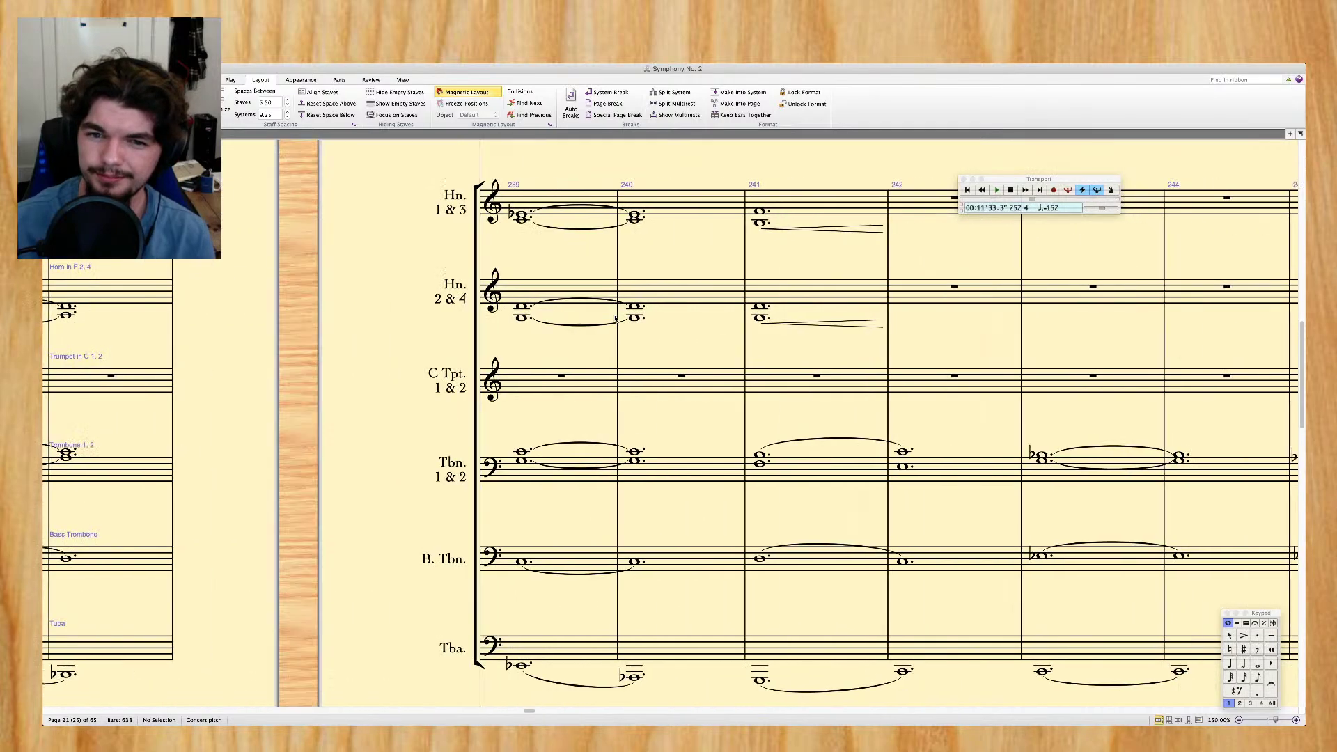
{"action": "scroll", "coordinate": [615, 319], "scroll_direction": "left", "scroll_amount": 10}
{"action": "scroll", "coordinate": [615, 318], "scroll_direction": "left", "scroll_amount": 5}
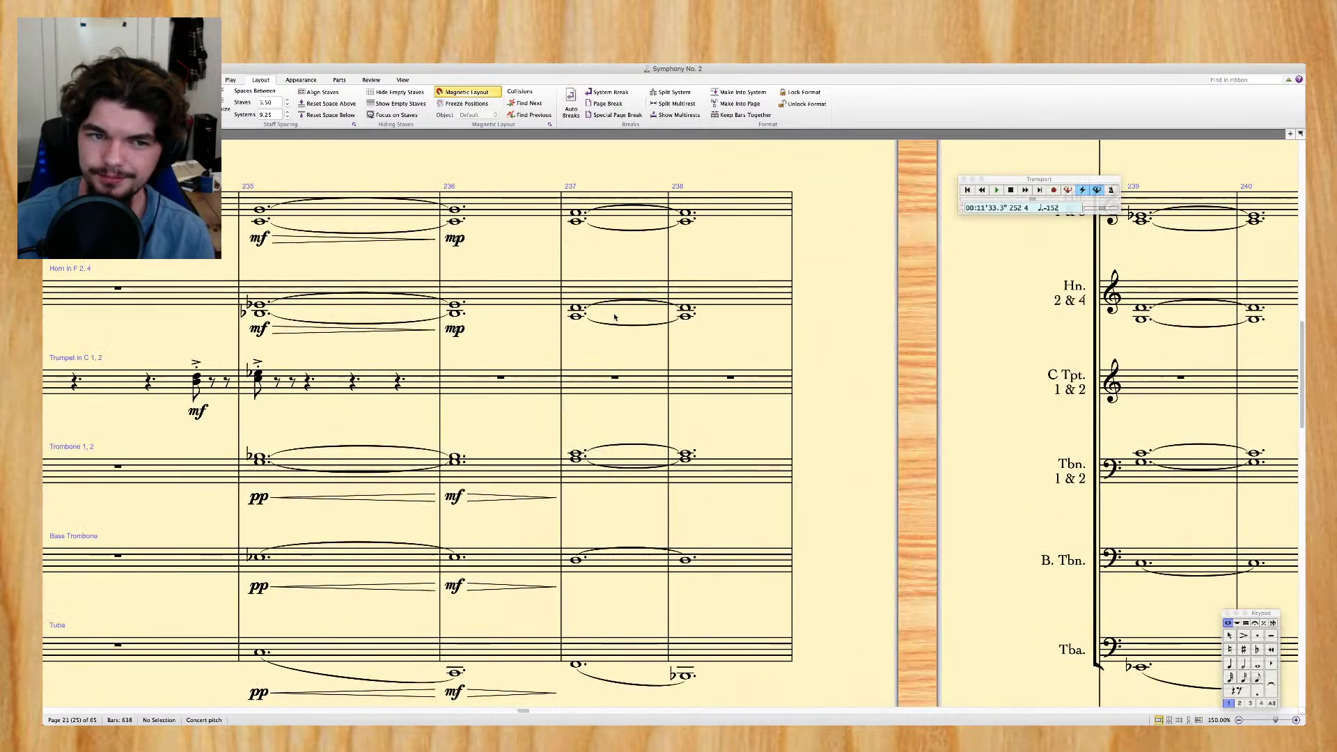
Clear all music from both horn staves between bar 235 and bar 241
{"action": "left_click", "coordinate": [360, 211]}
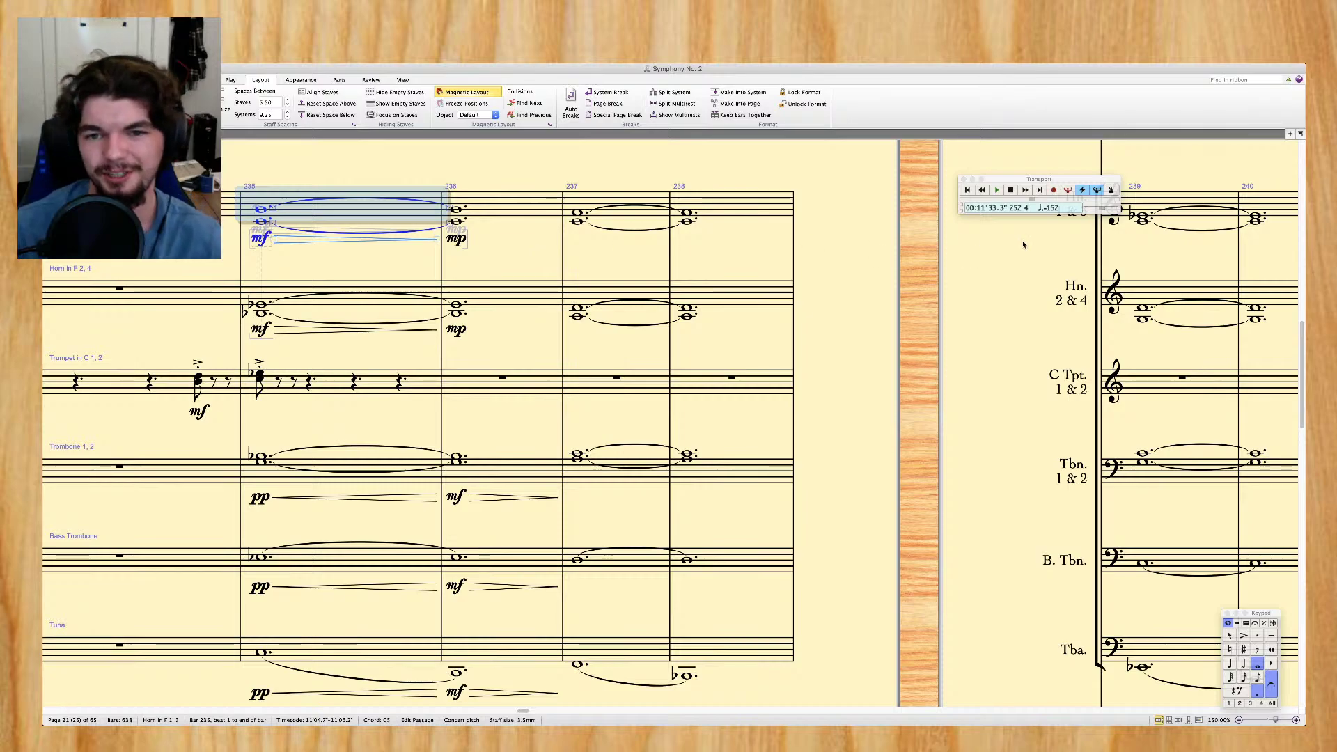
{"action": "scroll", "coordinate": [537, 250], "scroll_direction": "right", "scroll_amount": 6}
{"action": "scroll", "coordinate": [1023, 244], "scroll_direction": "right", "scroll_amount": 12}
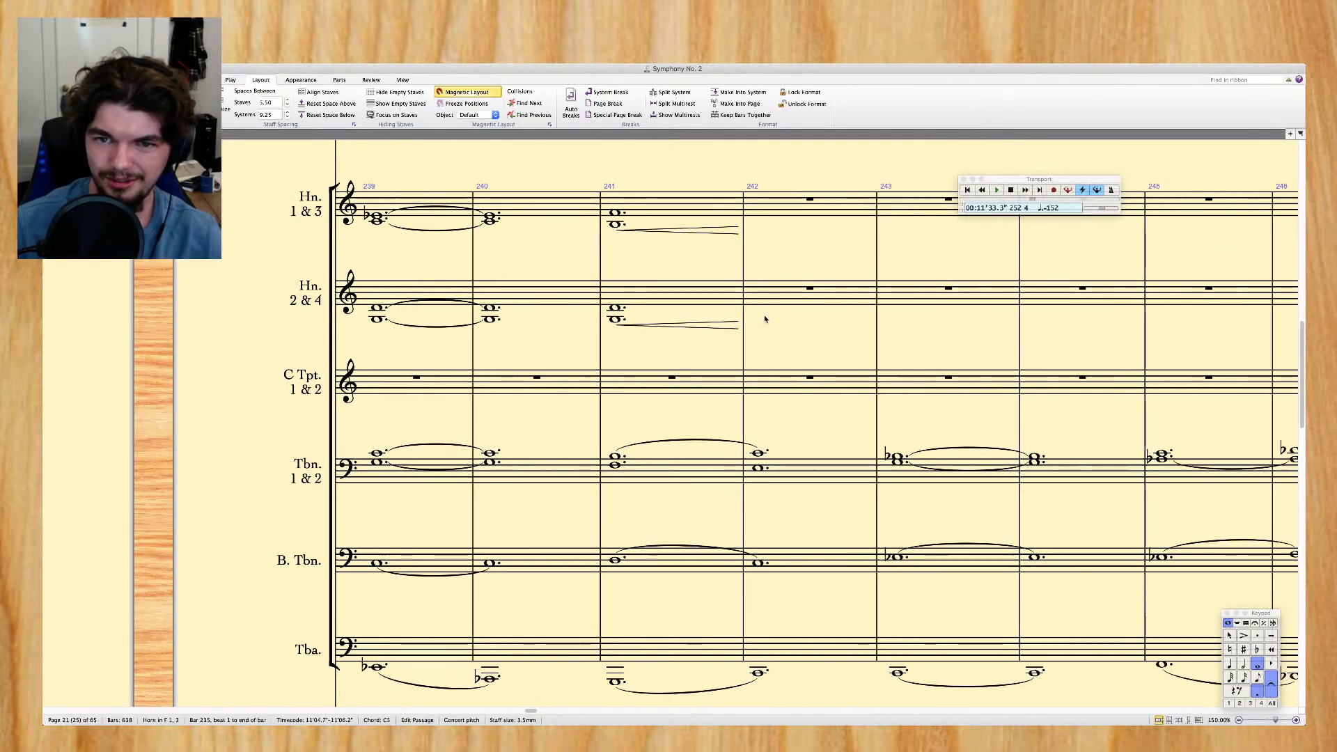
{"action": "left_click", "coordinate": [687, 303], "text": "shift"}
{"action": "key", "text": "Delete"}
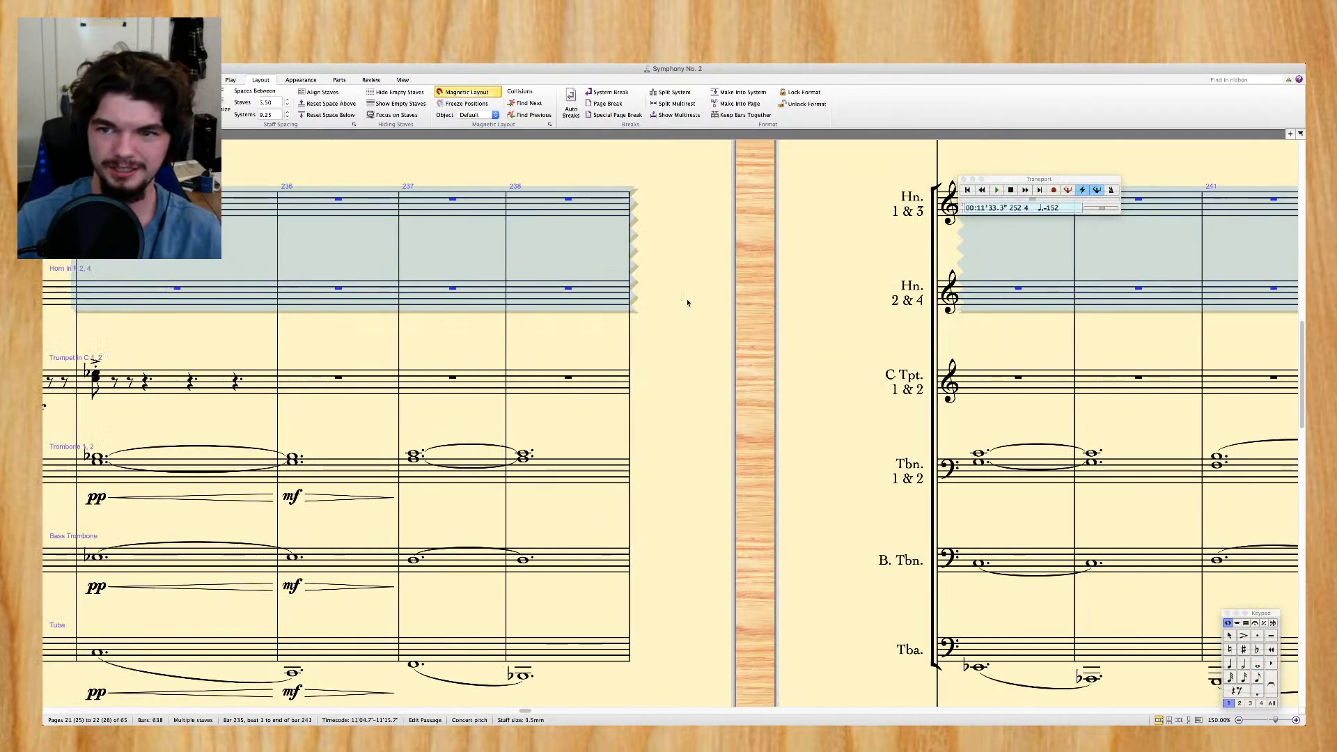
{"action": "scroll", "coordinate": [687, 300], "scroll_direction": "right", "scroll_amount": 18}
{"action": "key", "text": "Escape"}
Play back the score from bar 234 into bar 236 without the horns
{"action": "scroll", "coordinate": [789, 333], "scroll_direction": "right", "scroll_amount": 15}
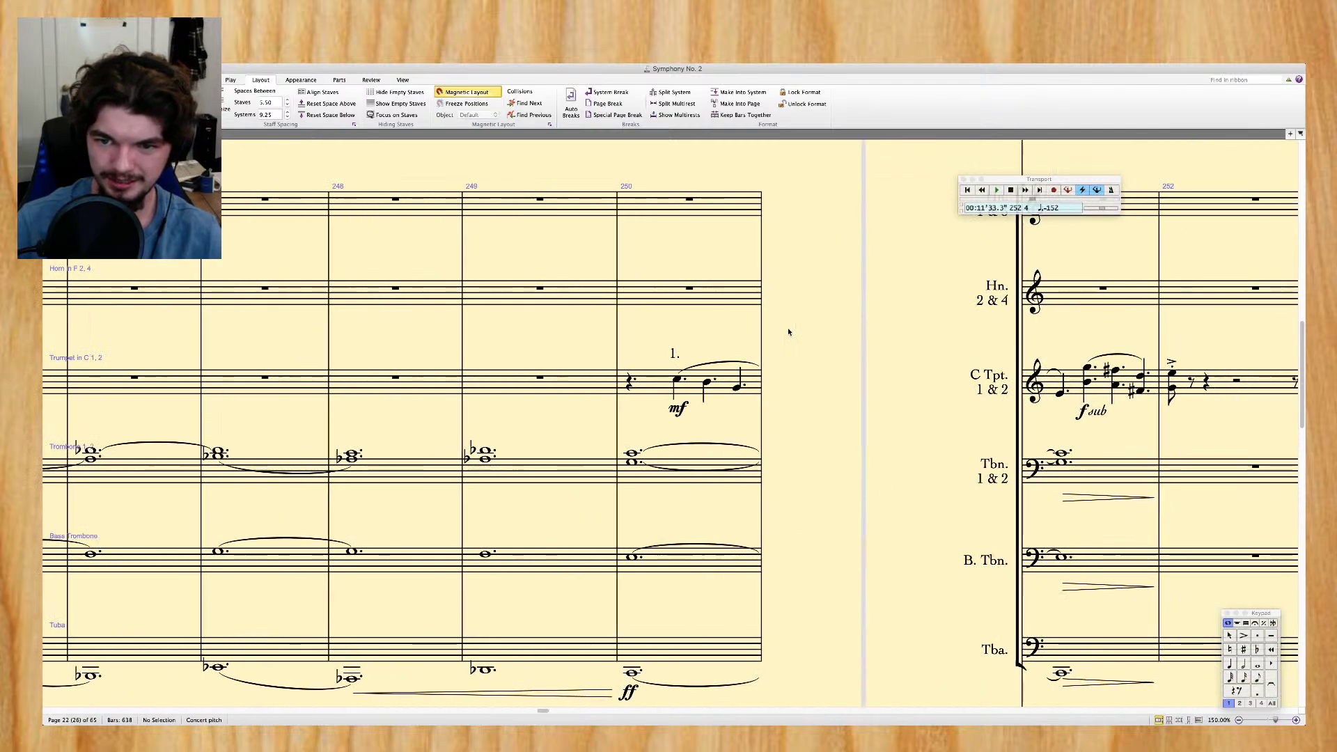
{"action": "scroll", "coordinate": [791, 330], "scroll_direction": "left", "scroll_amount": 6}
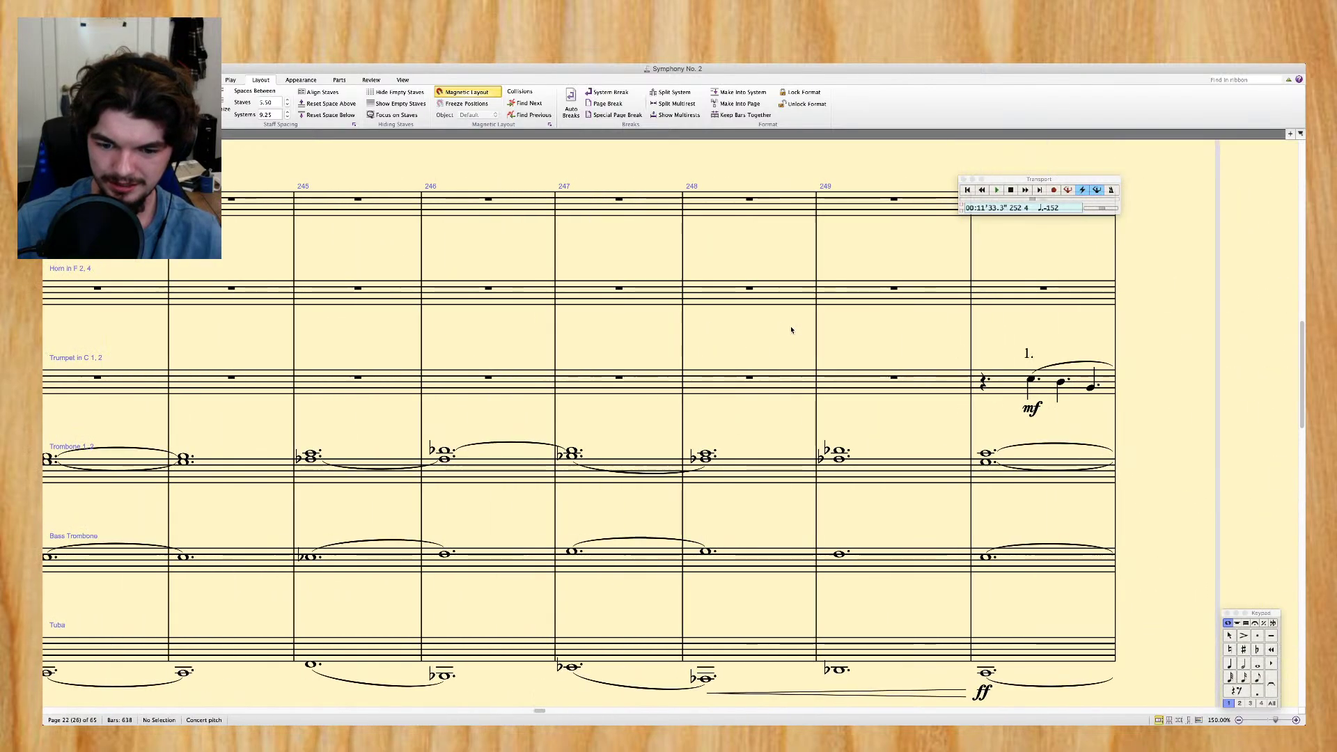
{"action": "scroll", "coordinate": [791, 329], "scroll_direction": "left", "scroll_amount": 12}
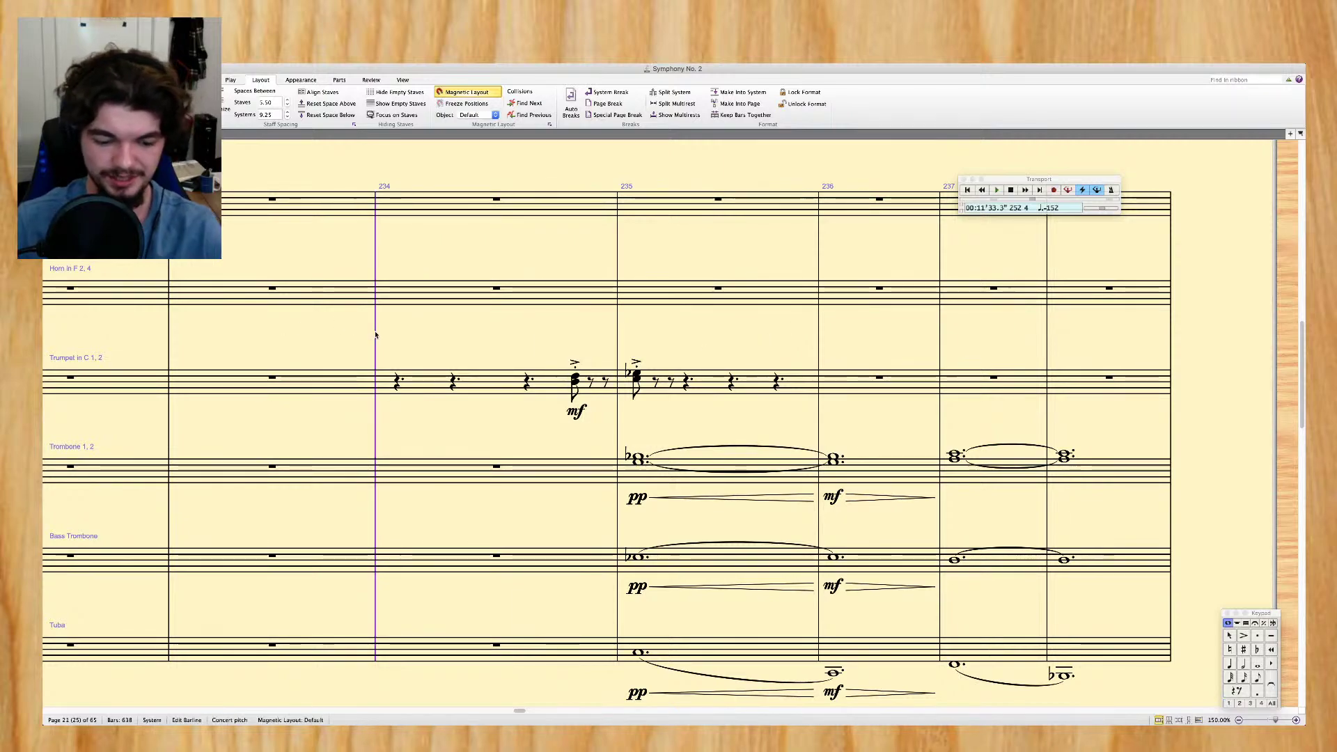
{"action": "key", "text": "space"}
{"action": "key", "text": "super+minus"}
{"action": "scroll", "coordinate": [375, 335], "scroll_direction": "down", "scroll_amount": 10}
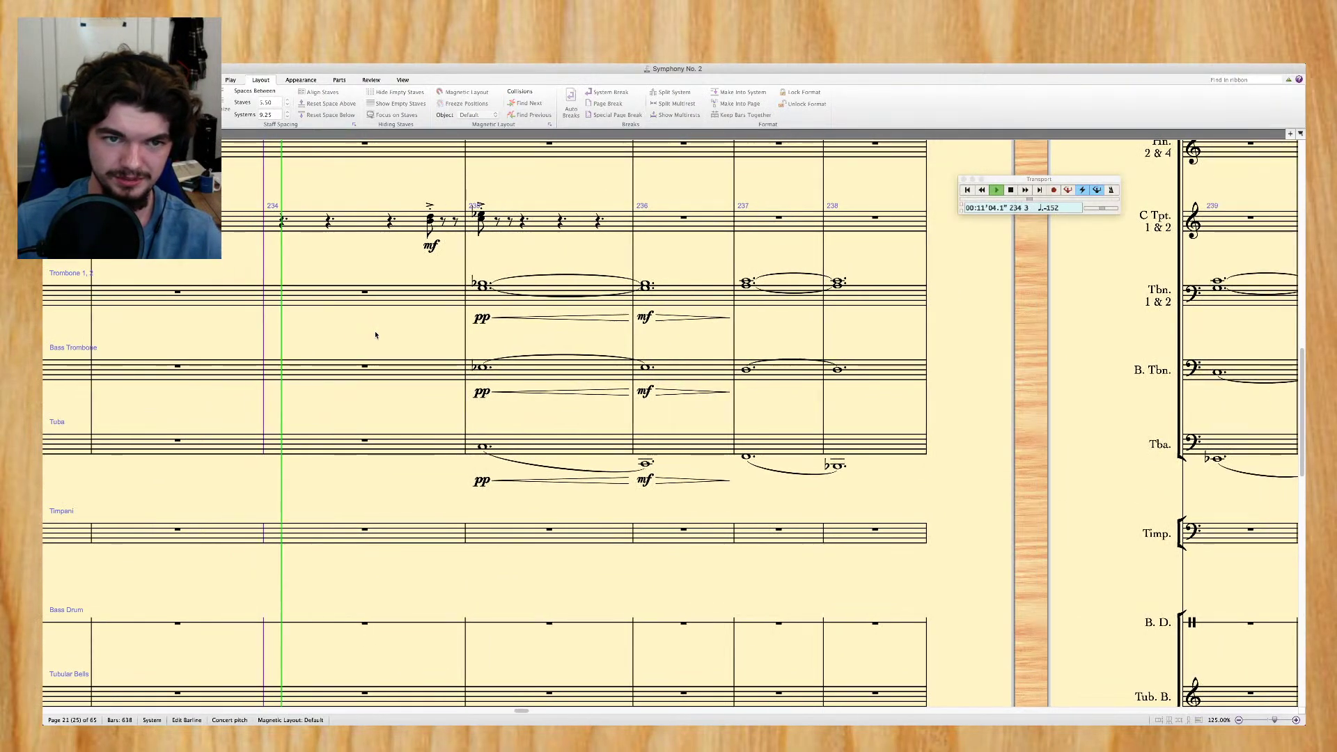
{"action": "scroll", "coordinate": [375, 335], "scroll_direction": "down", "scroll_amount": 4}
{"action": "scroll", "coordinate": [376, 335], "scroll_direction": "up", "scroll_amount": 8}
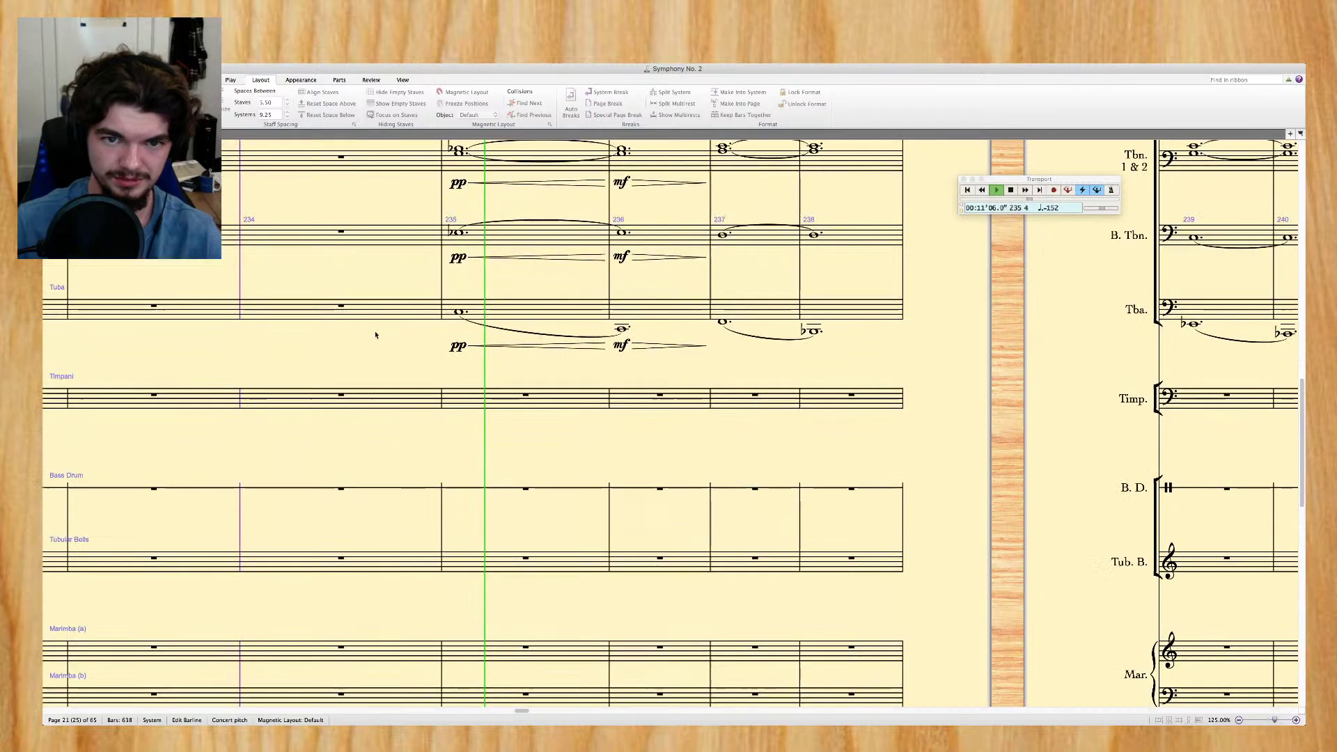
{"action": "key", "text": "space"}
Examine the string chords, phrasing and dynamics from bar 235 to bar 245
{"action": "key", "text": "super+equal"}
{"action": "scroll", "coordinate": [599, 323], "scroll_direction": "down", "scroll_amount": 20}
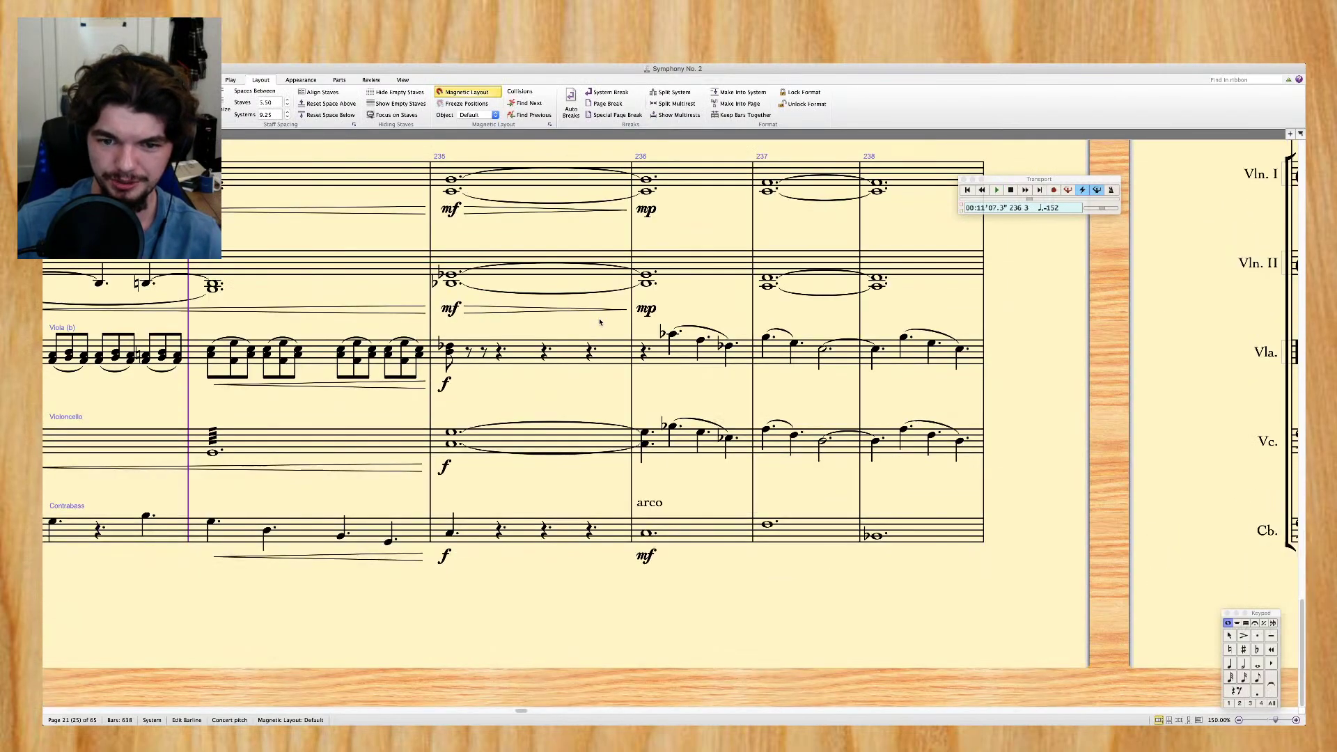
{"action": "scroll", "coordinate": [689, 328], "scroll_direction": "up", "scroll_amount": 5}
{"action": "scroll", "coordinate": [689, 328], "scroll_direction": "right", "scroll_amount": 10}
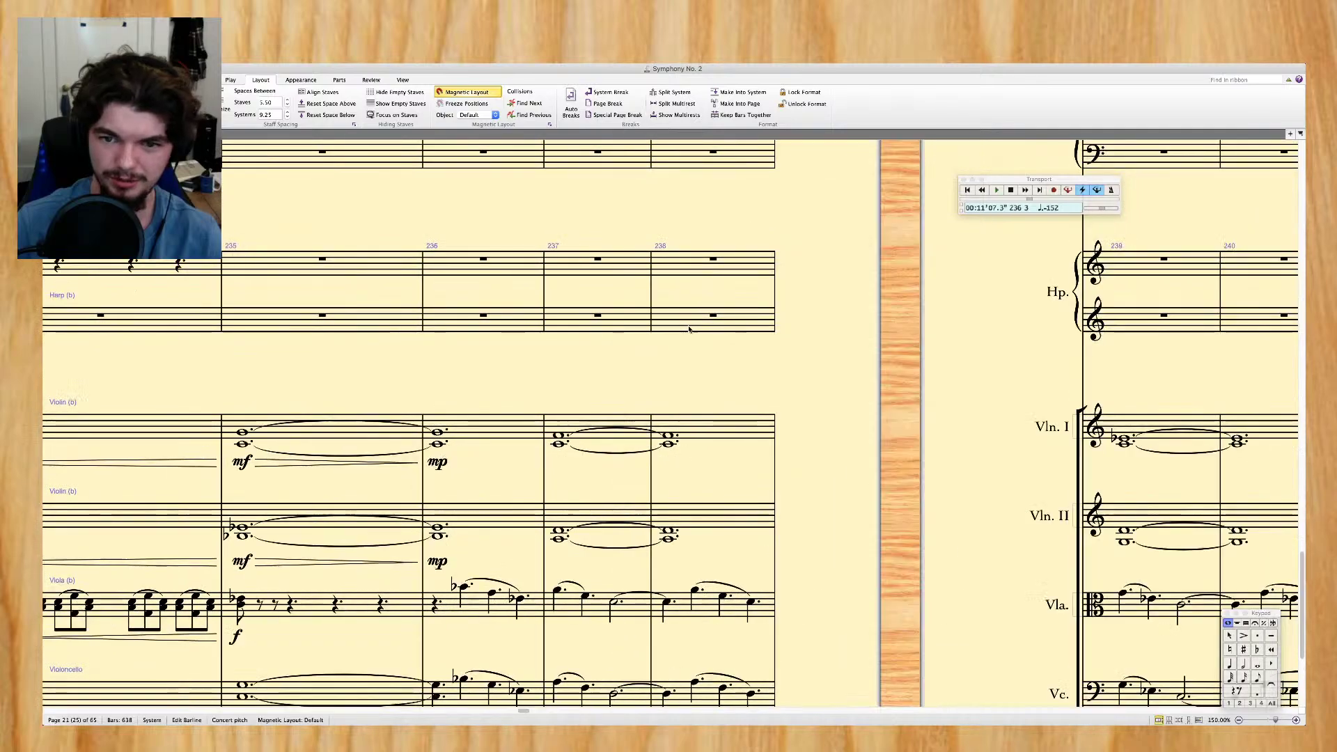
{"action": "scroll", "coordinate": [689, 329], "scroll_direction": "right", "scroll_amount": 5}
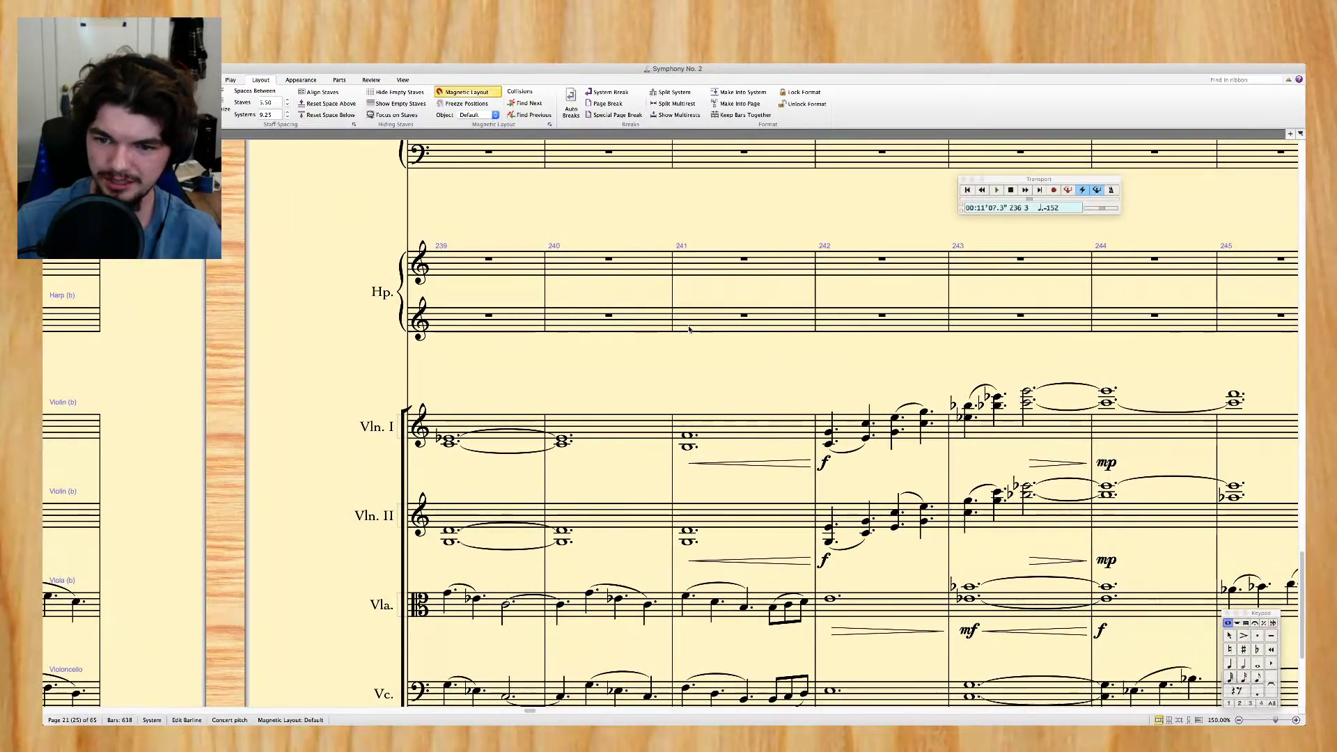
{"action": "scroll", "coordinate": [689, 330], "scroll_direction": "down", "scroll_amount": 5}
{"action": "scroll", "coordinate": [690, 329], "scroll_direction": "left", "scroll_amount": 8}
{"action": "scroll", "coordinate": [443, 328], "scroll_direction": "up", "scroll_amount": 10}
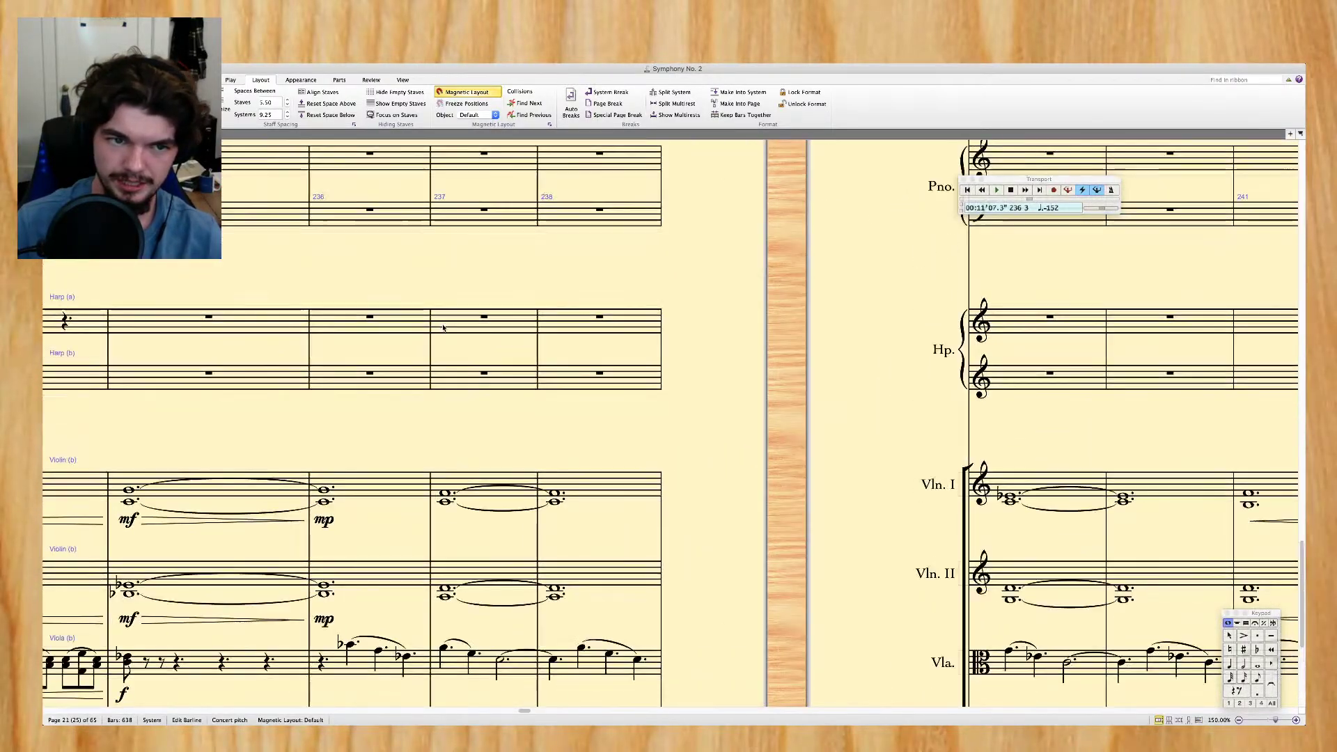
{"action": "scroll", "coordinate": [443, 328], "scroll_direction": "up", "scroll_amount": 10}
{"action": "scroll", "coordinate": [443, 328], "scroll_direction": "left", "scroll_amount": 2}
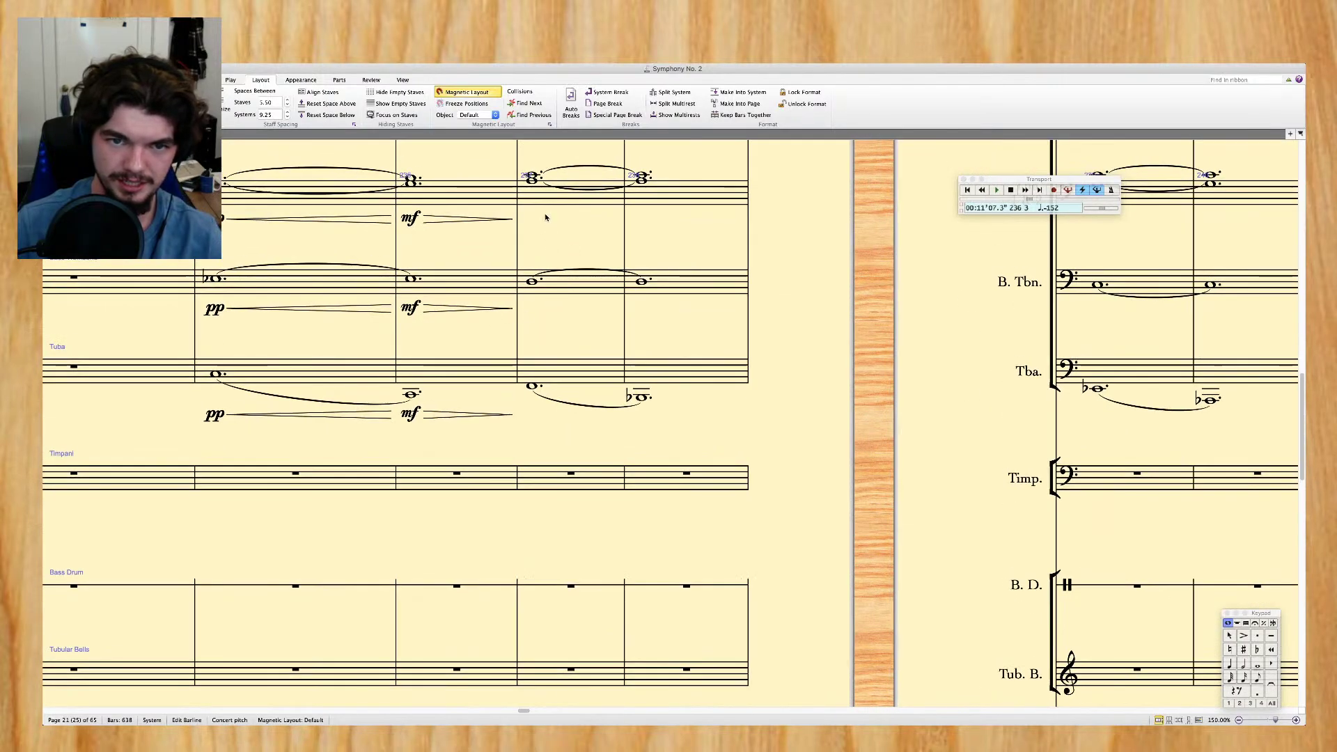
Add a p dynamic at bar 237 in the Trombone 1 and 2, Bass Trombone and Tuba staves
{"action": "scroll", "coordinate": [525, 240], "scroll_direction": "up", "scroll_amount": 5}
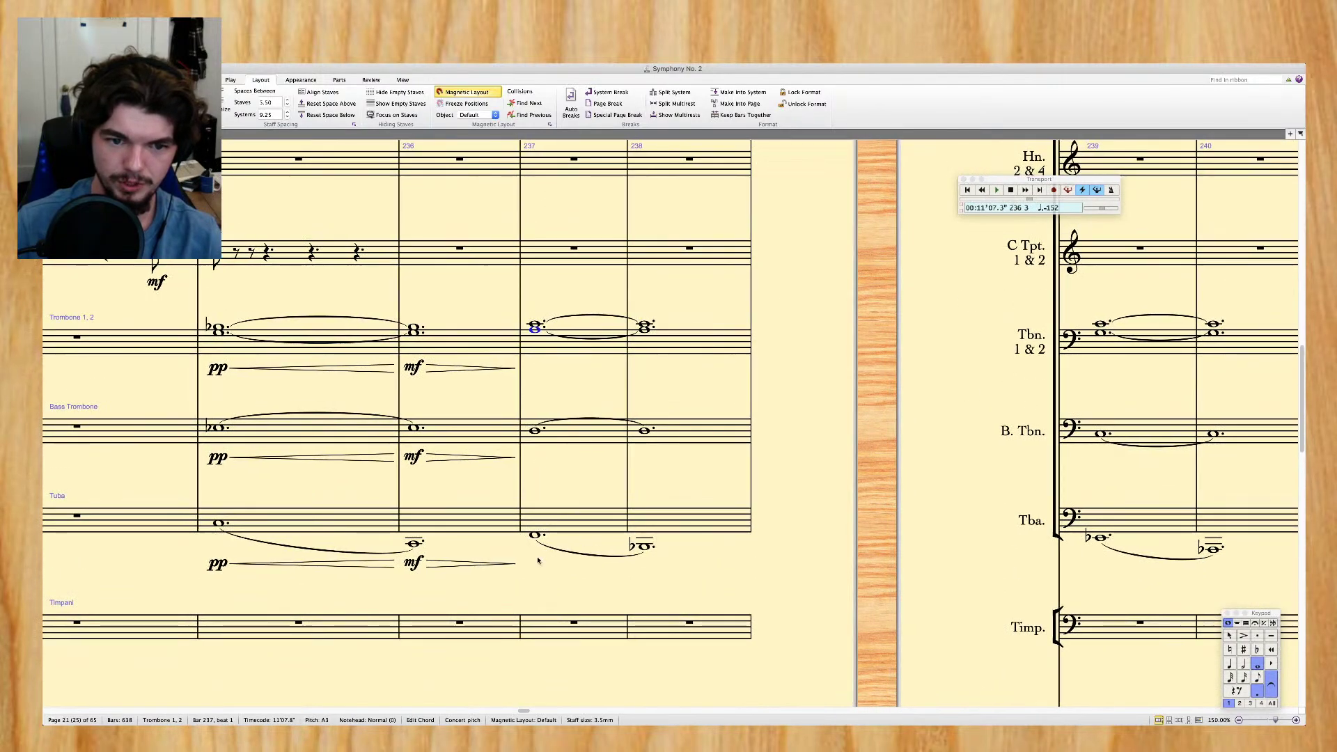
{"action": "key", "text": "ctrl+e"}
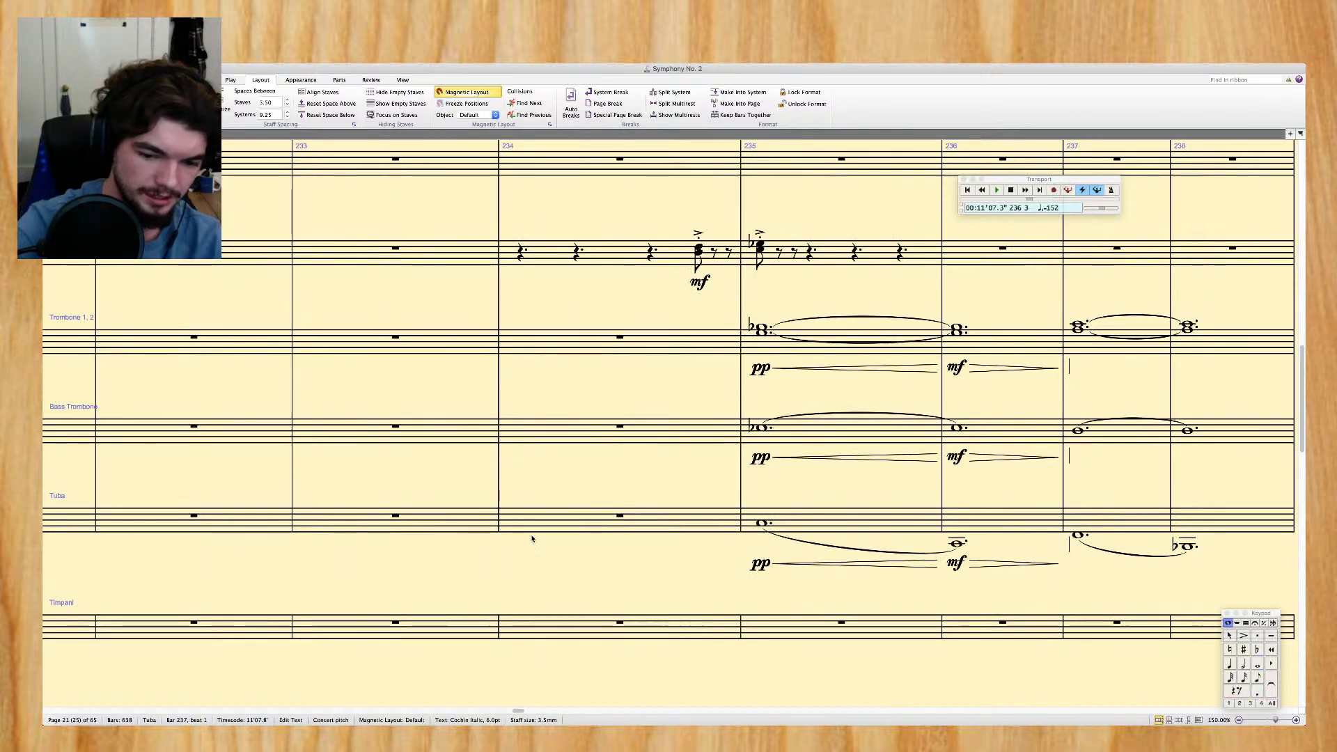
{"action": "key", "text": "Escape"}
{"action": "scroll", "coordinate": [532, 539], "scroll_direction": "right", "scroll_amount": 10}
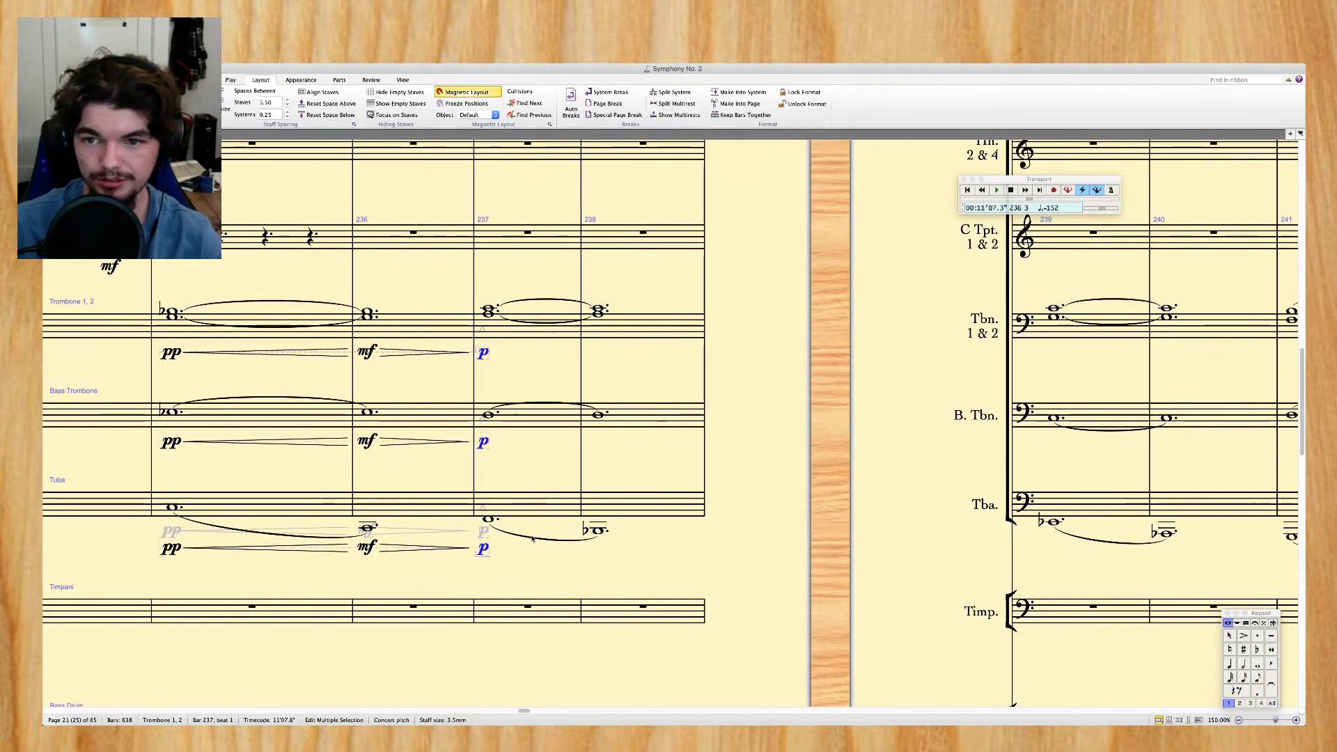
{"action": "scroll", "coordinate": [532, 538], "scroll_direction": "right", "scroll_amount": 2}
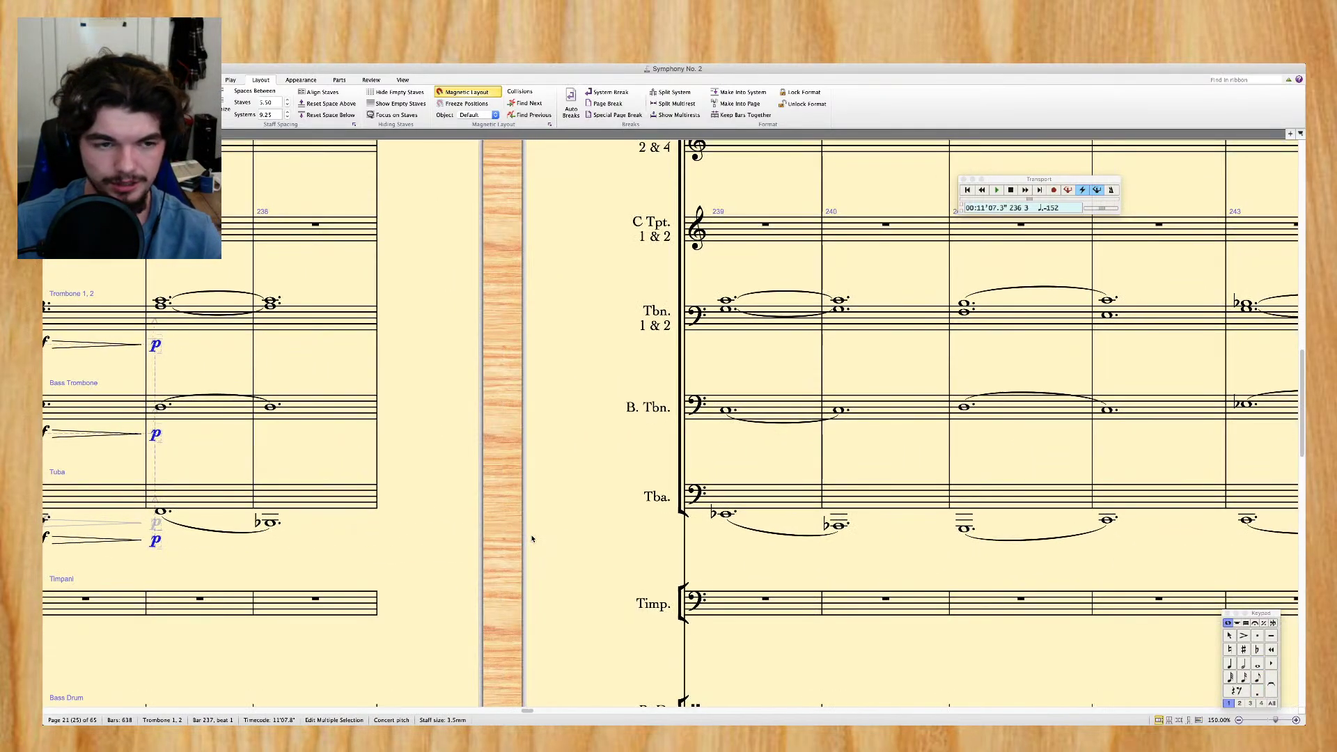
Compare the low brass with the hairpins and dynamics in the string staves between bars 239 and 247
{"action": "scroll", "coordinate": [532, 539], "scroll_direction": "left", "scroll_amount": 2}
{"action": "scroll", "coordinate": [532, 539], "scroll_direction": "up", "scroll_amount": 1}
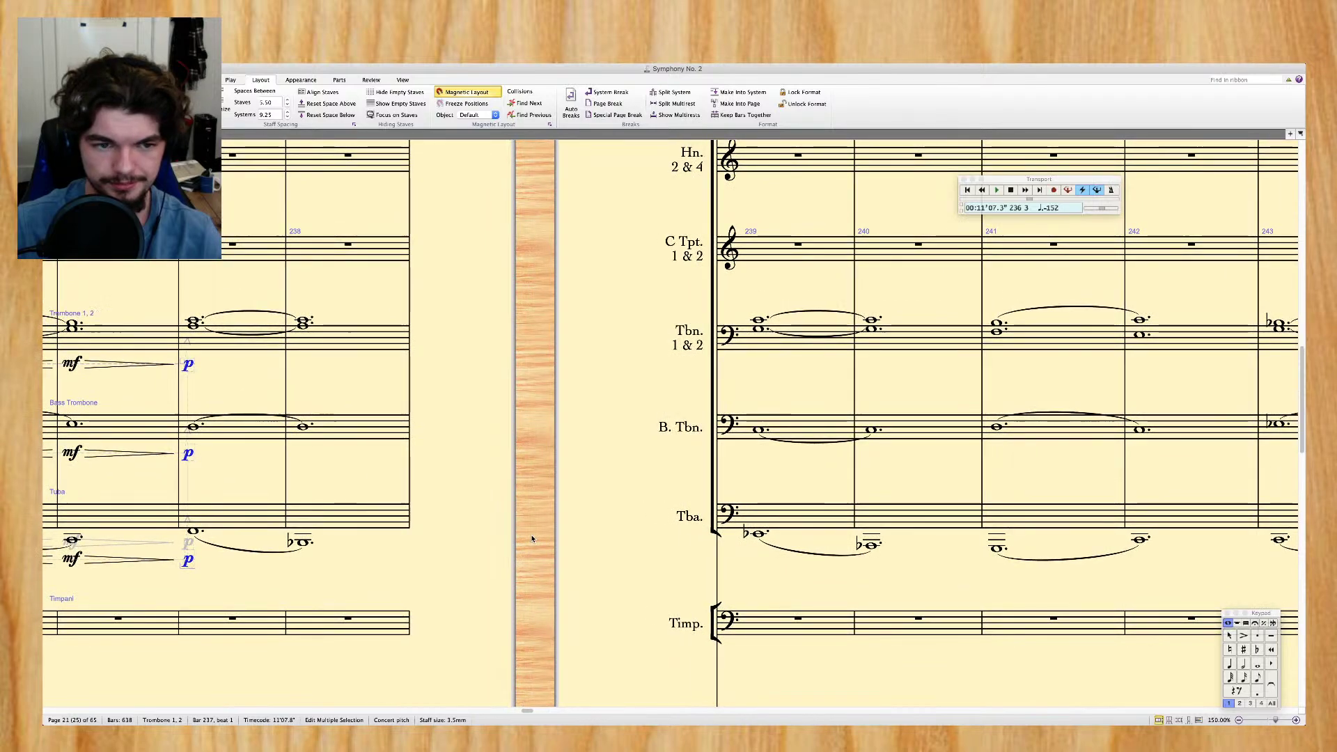
{"action": "scroll", "coordinate": [531, 539], "scroll_direction": "left", "scroll_amount": 1}
{"action": "scroll", "coordinate": [531, 539], "scroll_direction": "right", "scroll_amount": 6}
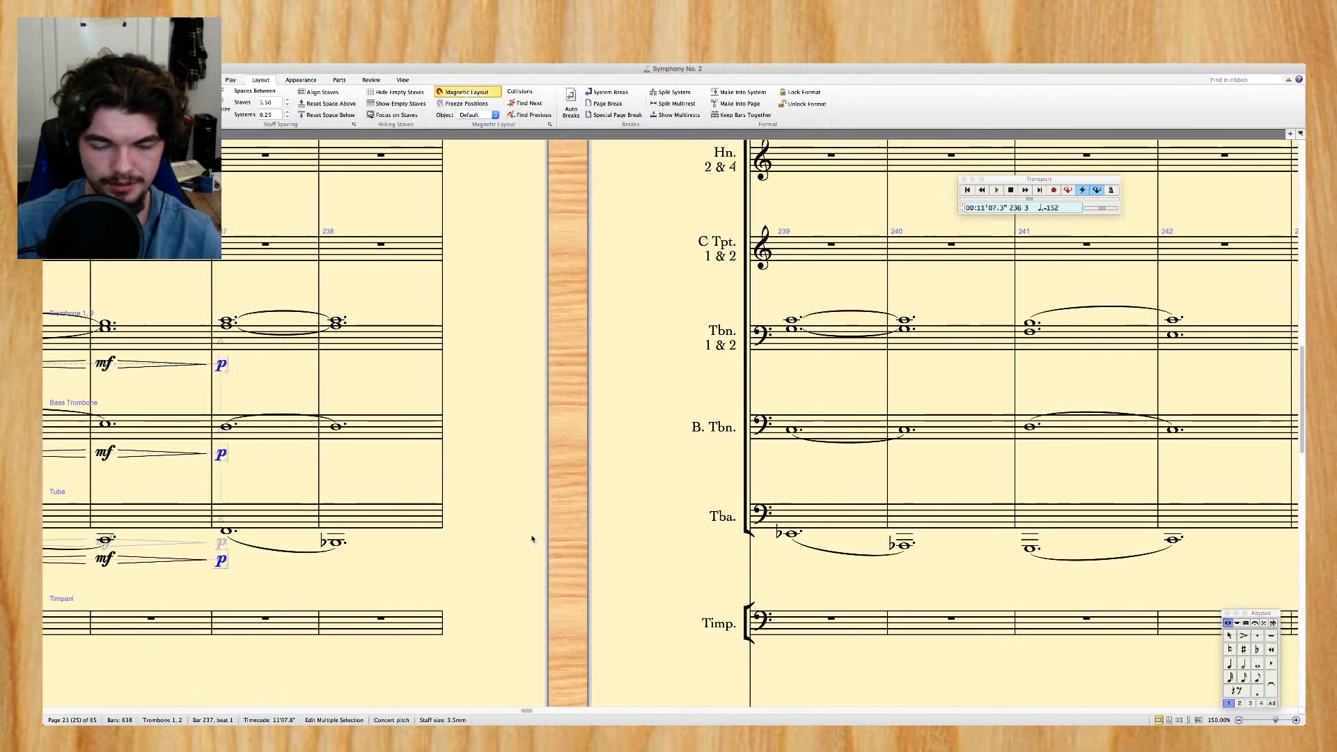
{"action": "scroll", "coordinate": [531, 538], "scroll_direction": "down", "scroll_amount": 15}
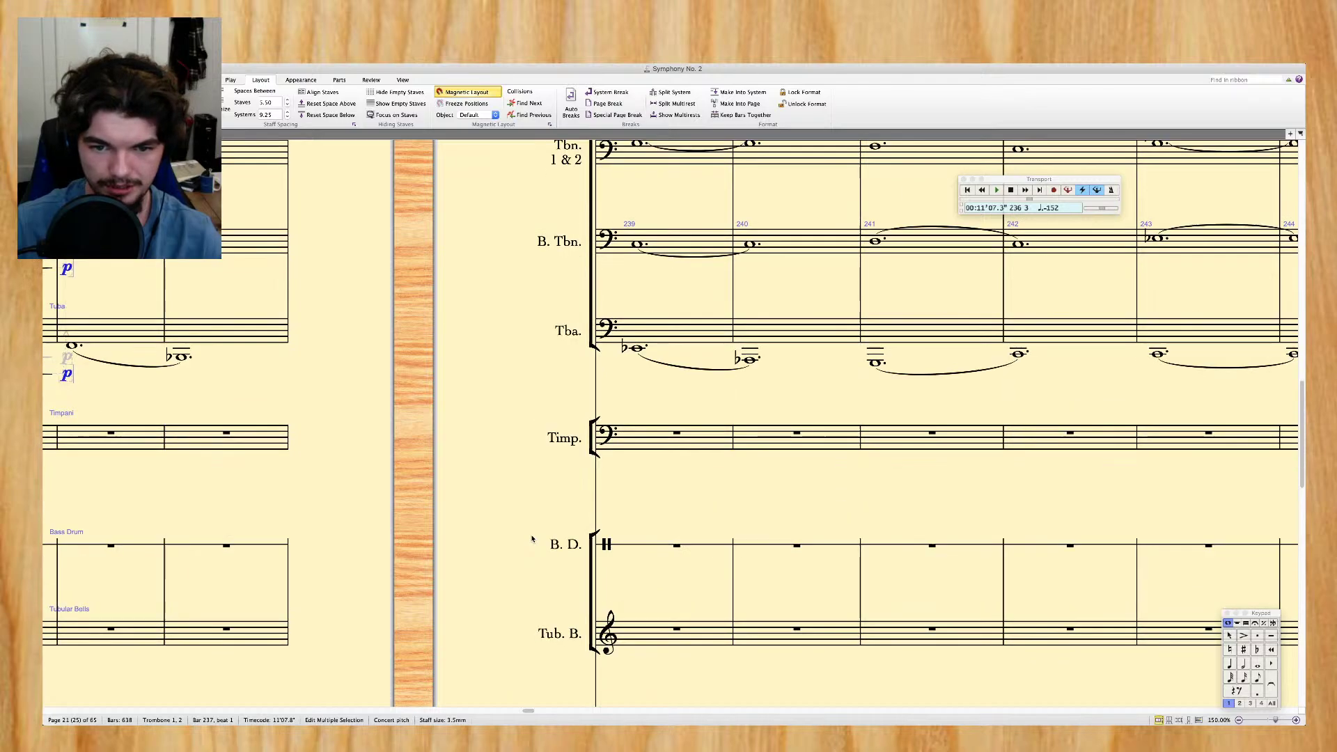
{"action": "scroll", "coordinate": [531, 538], "scroll_direction": "right", "scroll_amount": 20}
{"action": "scroll", "coordinate": [531, 538], "scroll_direction": "up", "scroll_amount": 10}
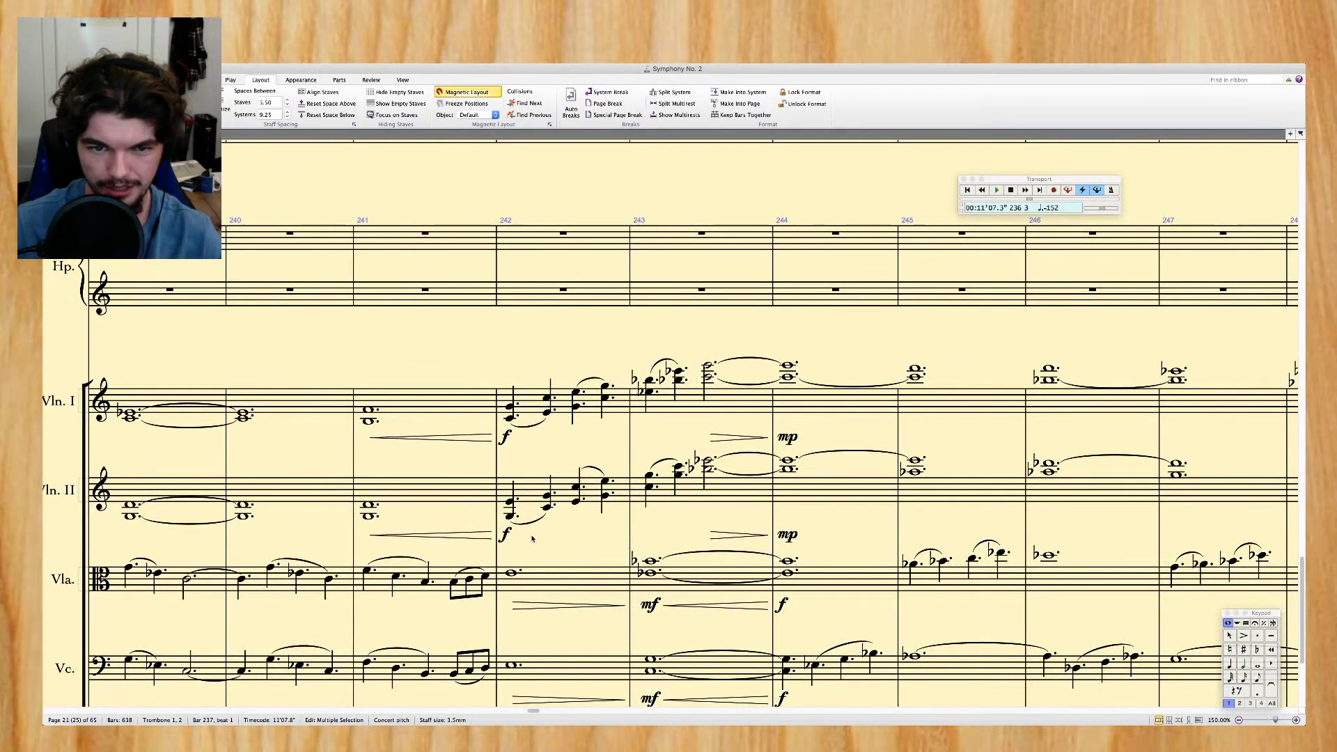
{"action": "scroll", "coordinate": [430, 441], "scroll_direction": "down", "scroll_amount": 3}
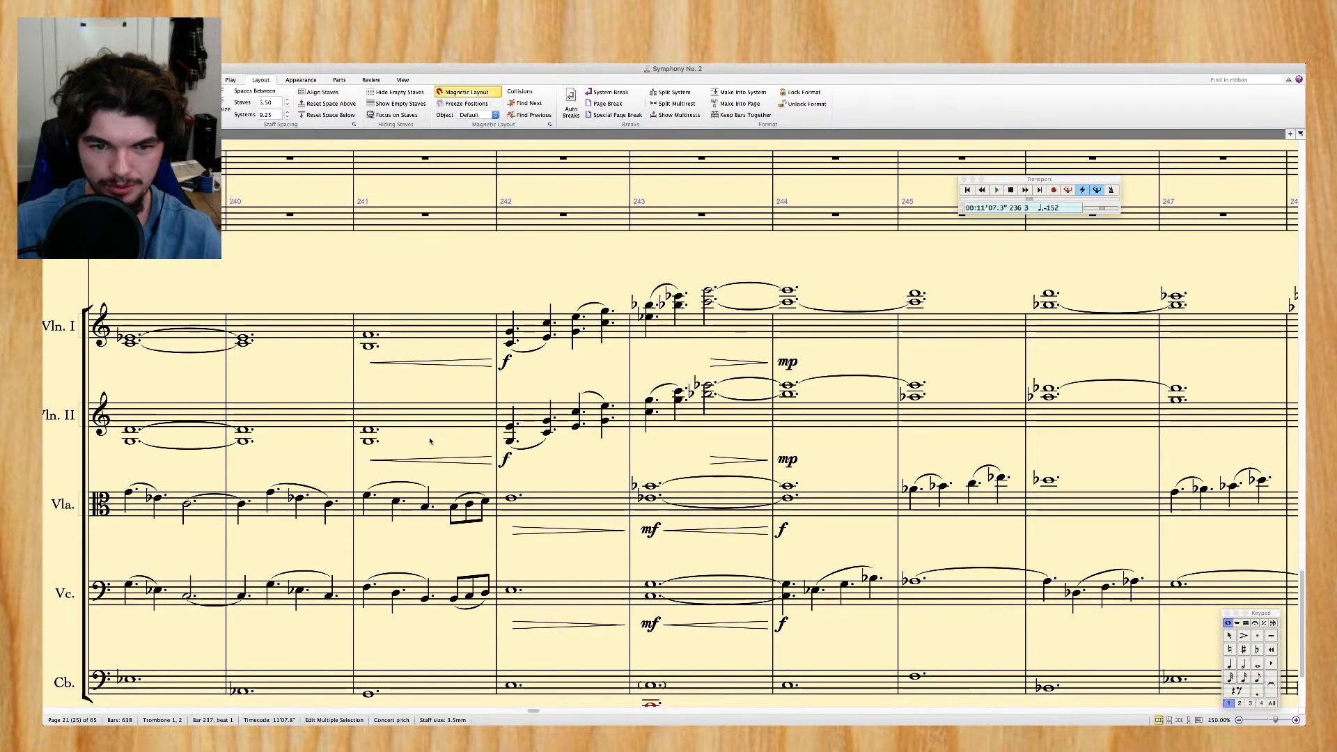
{"action": "scroll", "coordinate": [430, 441], "scroll_direction": "up", "scroll_amount": 5}
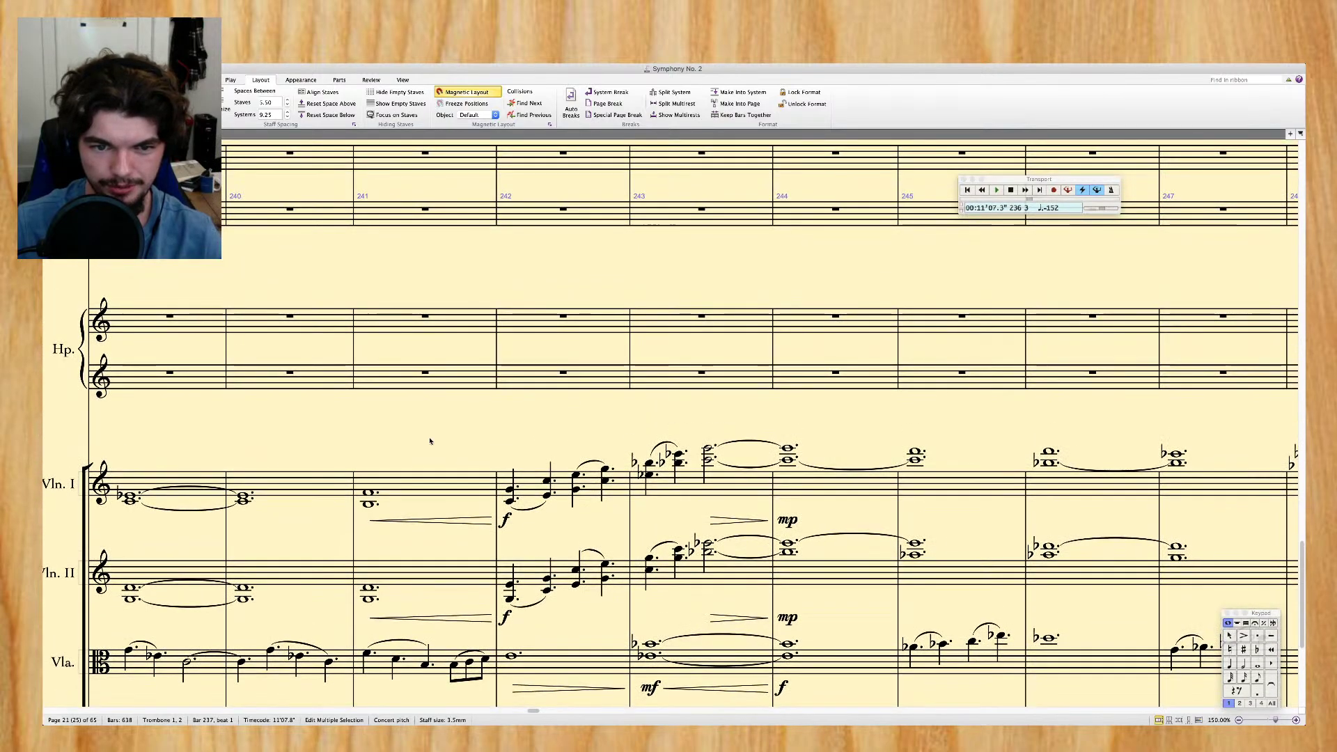
{"action": "scroll", "coordinate": [433, 444], "scroll_direction": "down", "scroll_amount": 3}
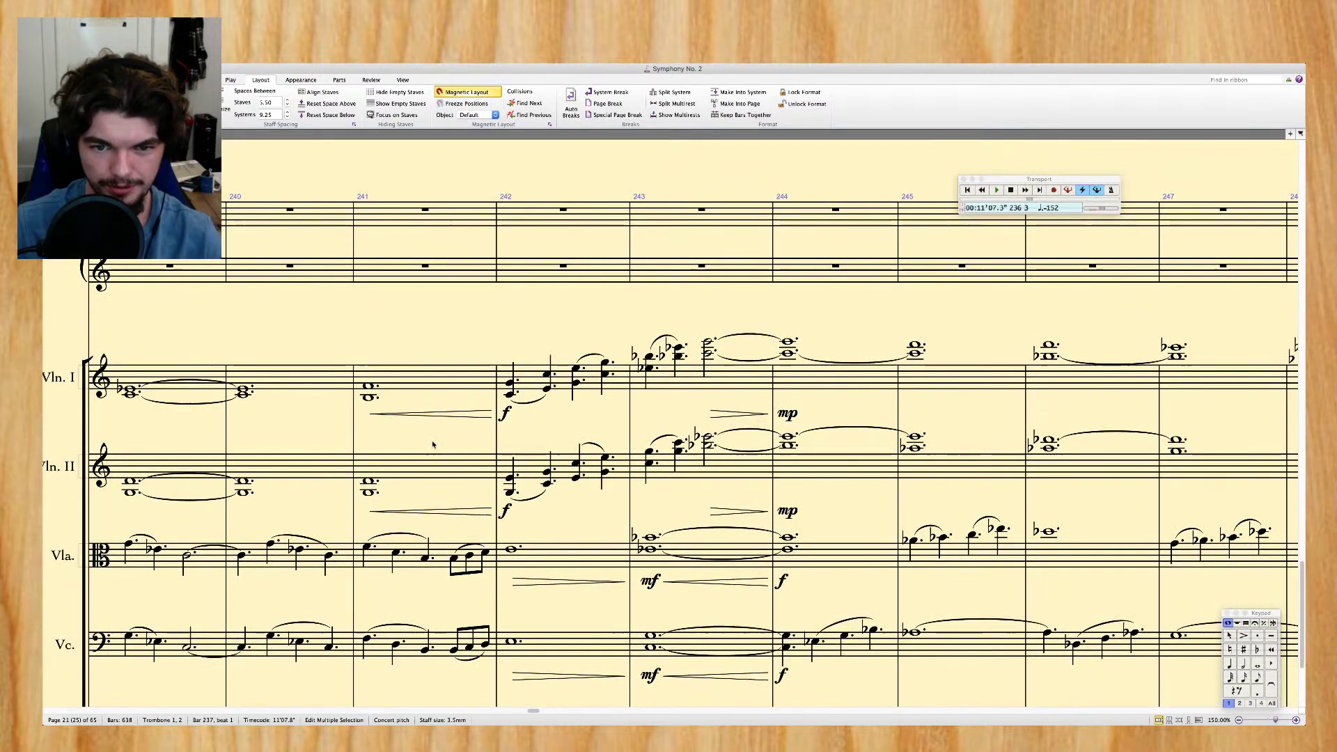
Copy the Violin I hairpins and f dynamic of bars 241 to 244 to the Trombone 1 and 2 staff
{"action": "left_click", "coordinate": [421, 380]}
{"action": "left_click", "coordinate": [761, 385], "text": "shift"}
{"action": "key", "text": "alt+shift+super+d"}
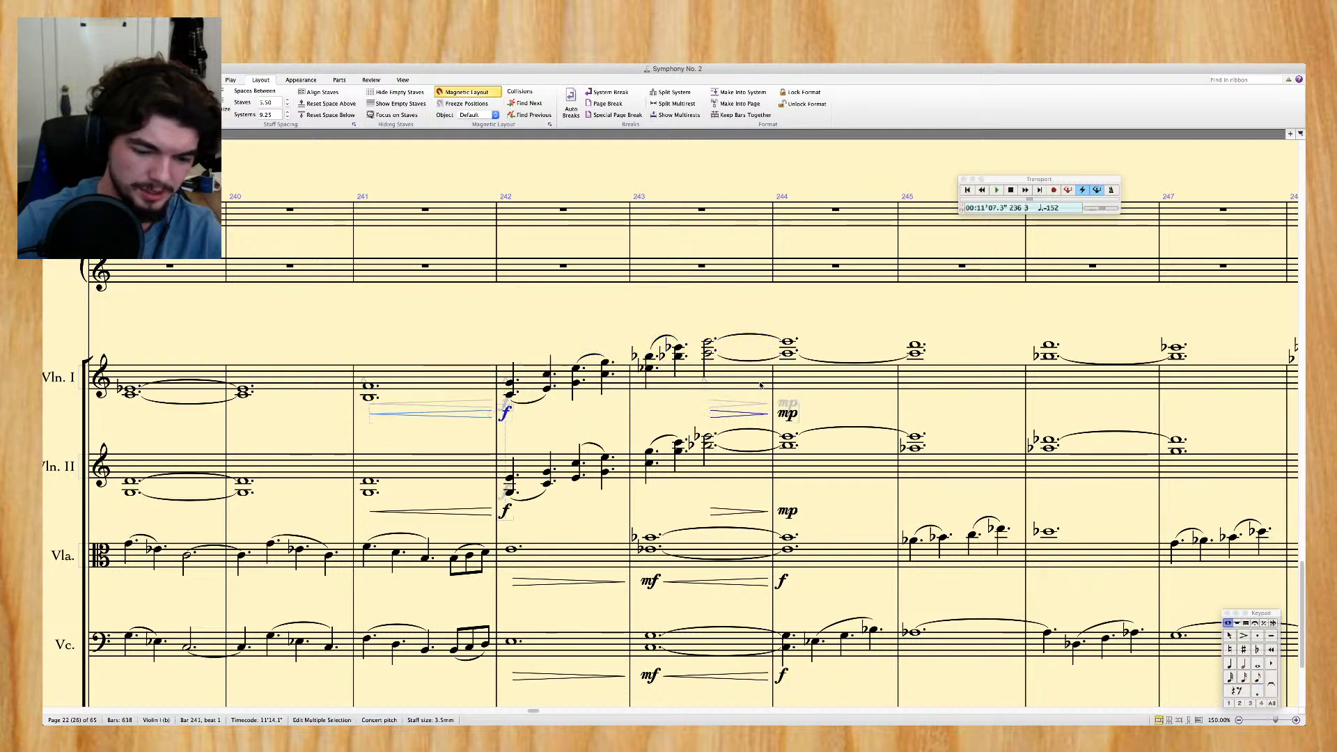
{"action": "scroll", "coordinate": [409, 301], "scroll_direction": "up", "scroll_amount": 15}
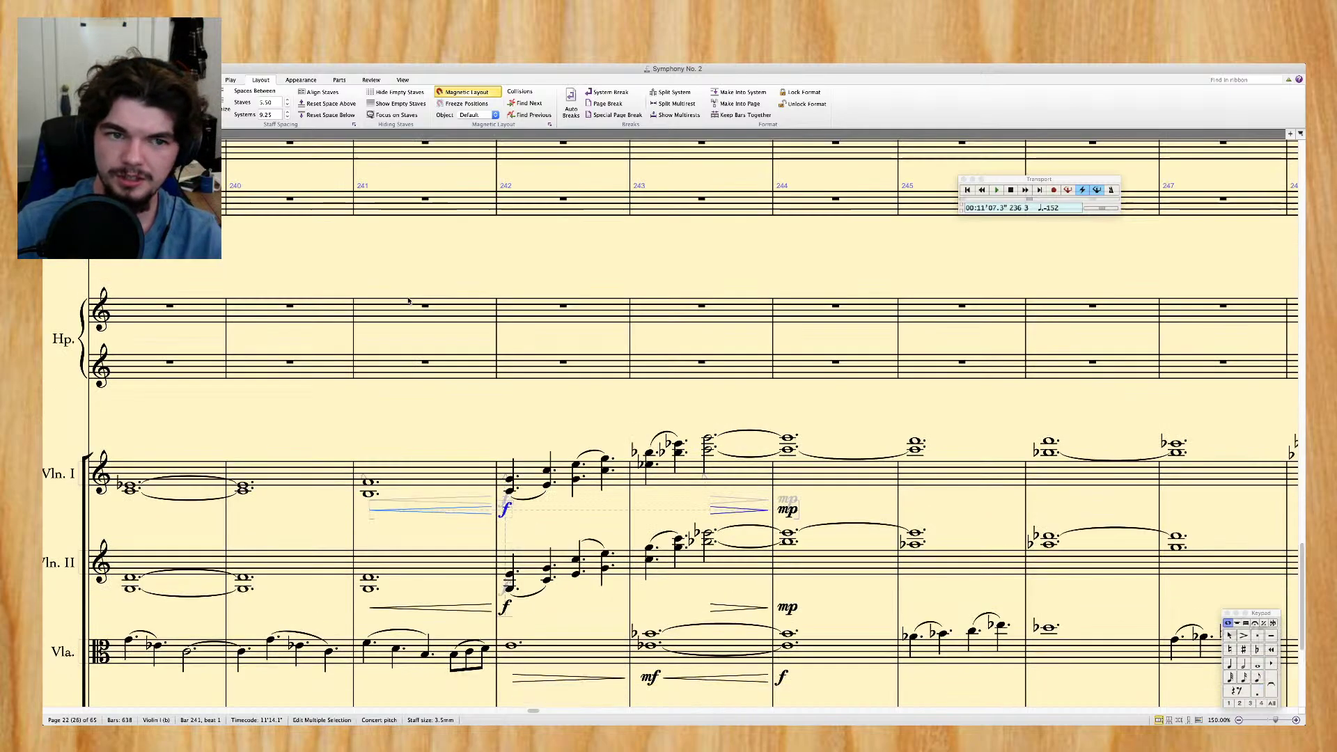
{"action": "left_click", "coordinate": [370, 280]}
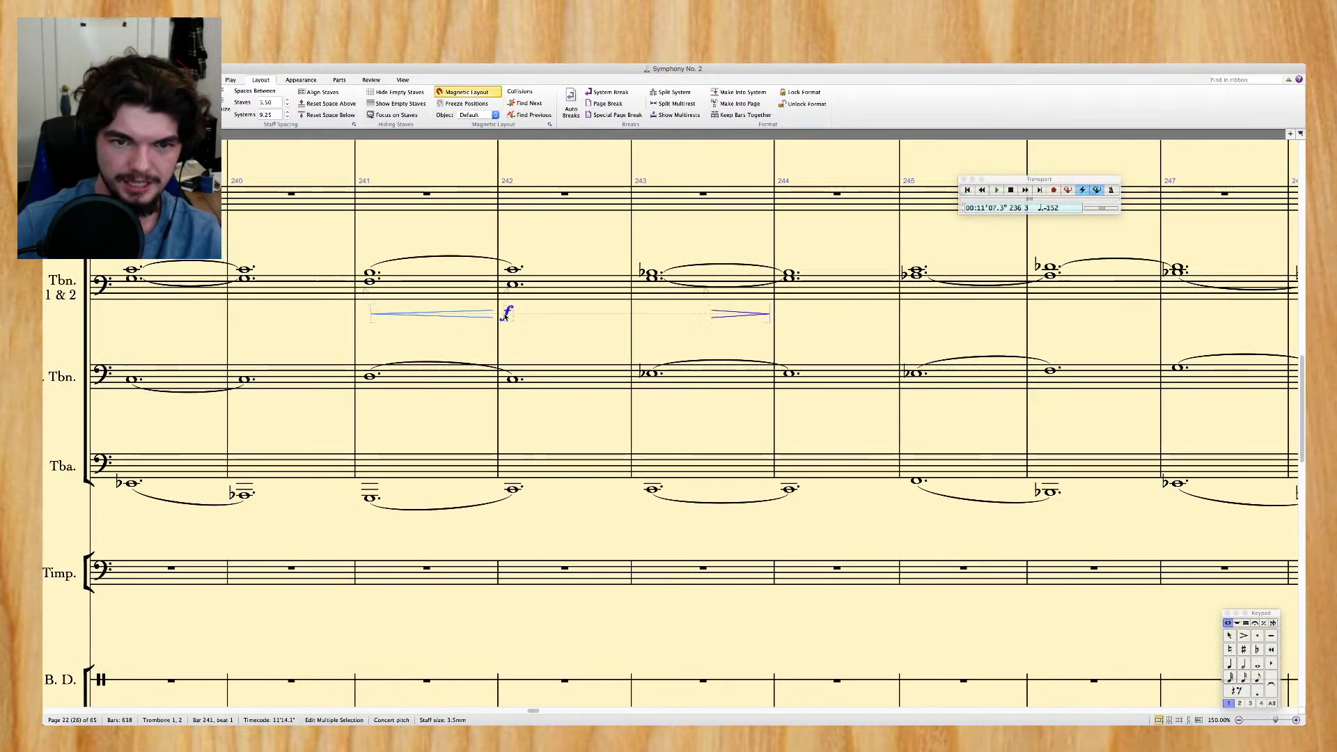
Replace the f at bar 242 of the Trombone 1 and 2 staff with mf and add mp at bar 244
{"action": "key", "text": "Delete"}
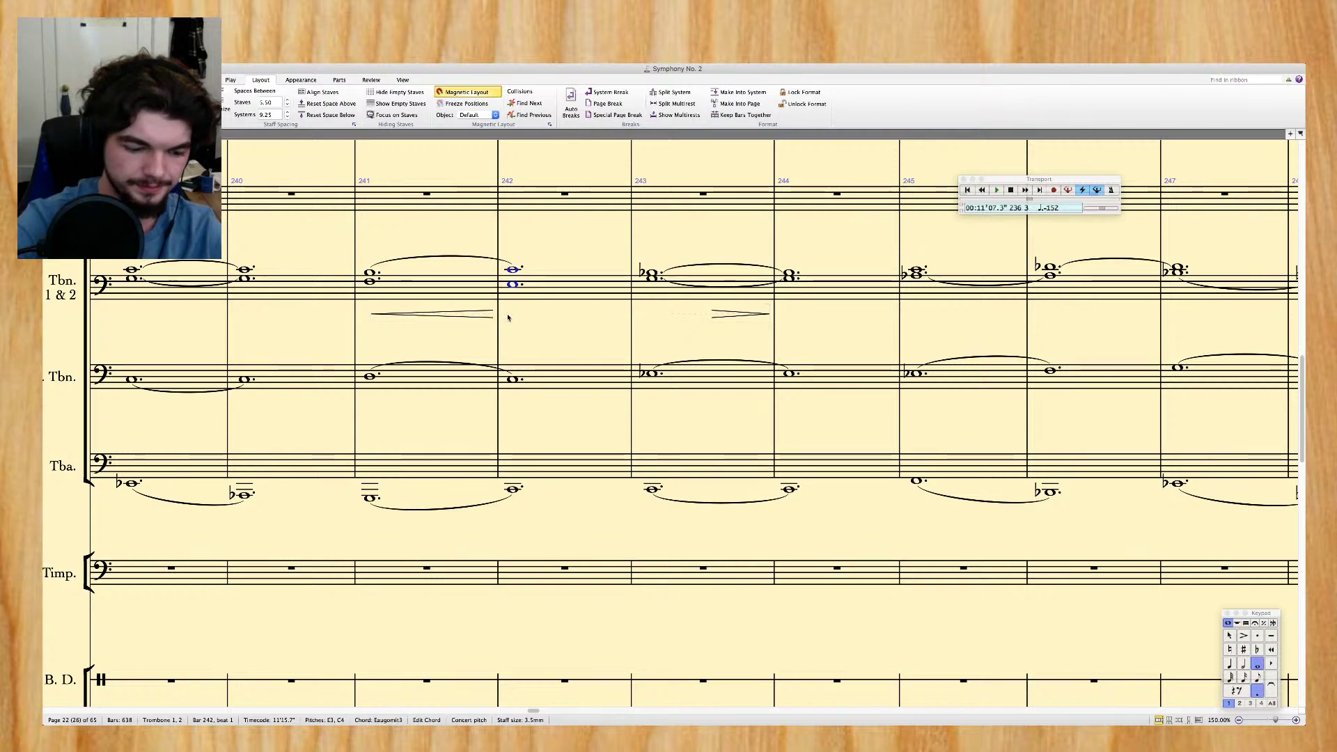
{"action": "key", "text": "super+e"}
{"action": "key", "text": "super+m"}
{"action": "key", "text": "super+f"}
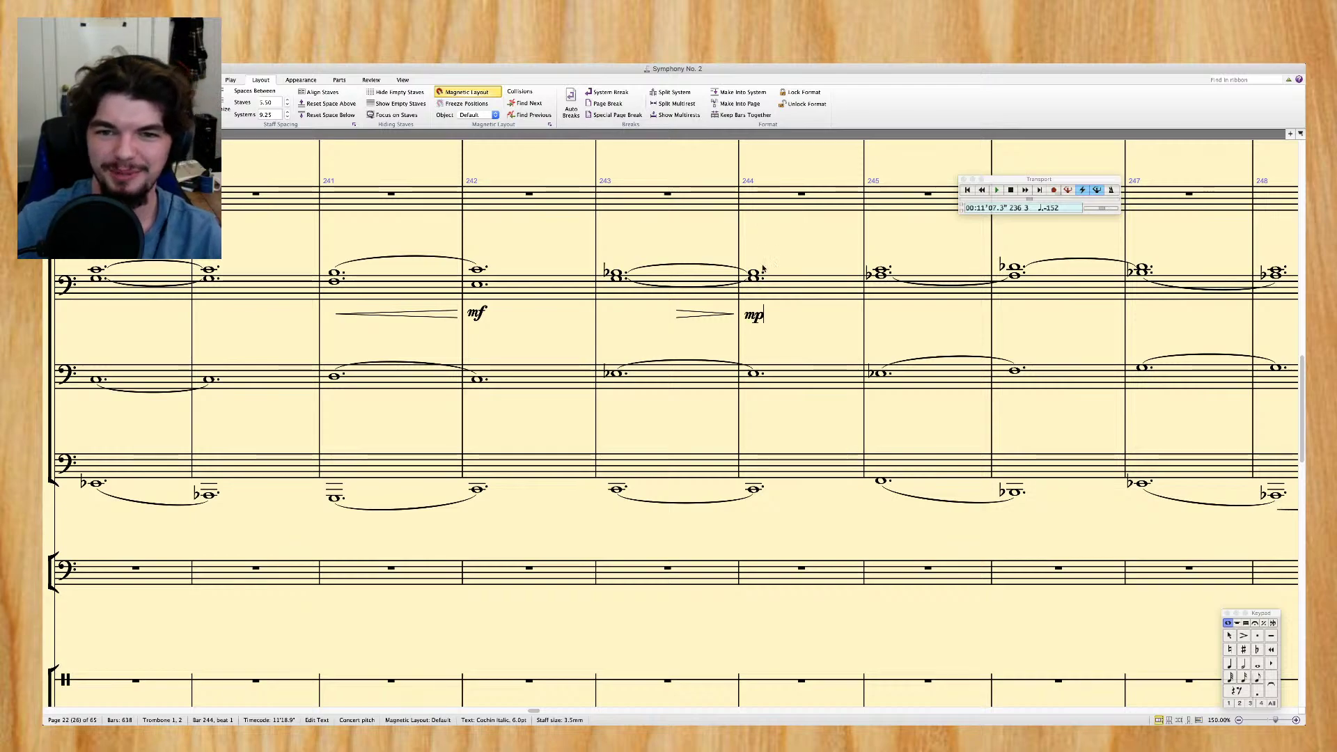
Copy the Trombone 1 and 2 hairpins, mf and mp of bars 241 to 244 to the Bass Trombone and Tuba staves
{"action": "left_click", "coordinate": [774, 289]}
{"action": "left_click", "coordinate": [390, 285], "text": "shift"}
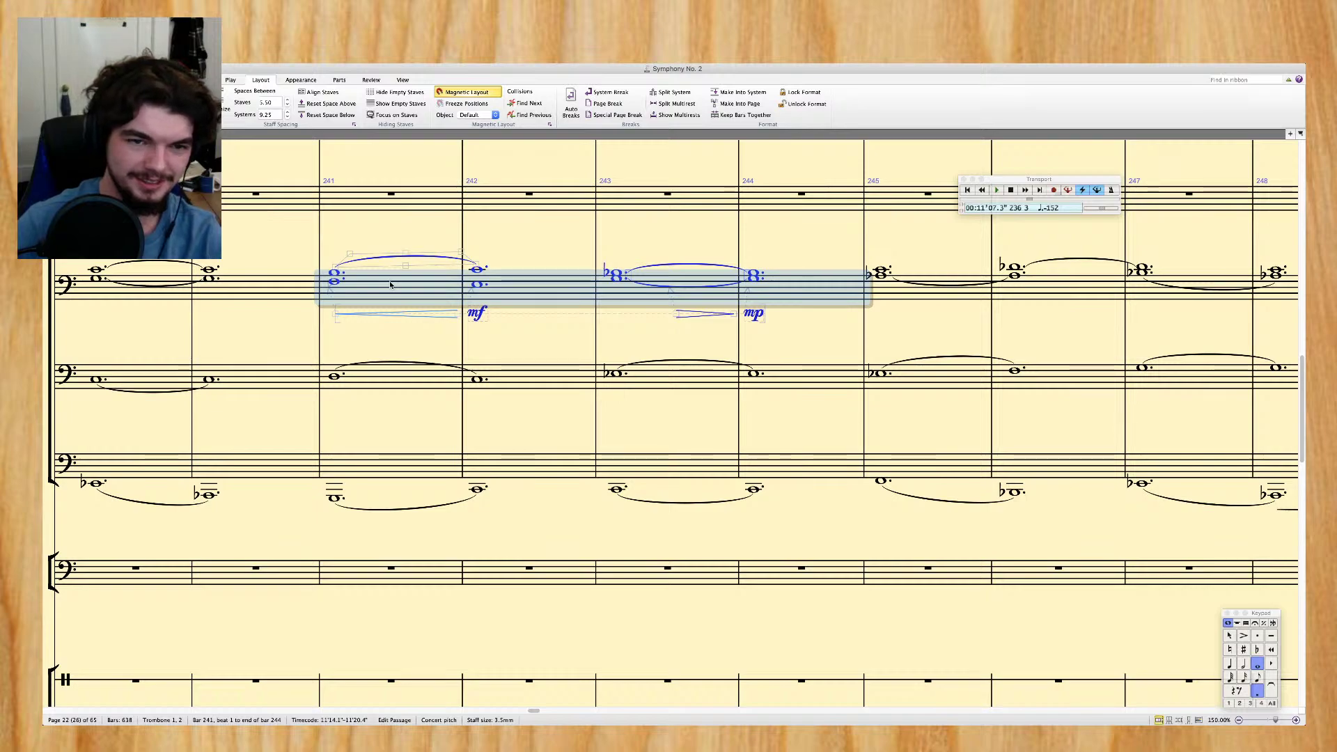
{"action": "key", "text": "super+shift+alt+d"}
{"action": "left_click", "coordinate": [361, 384], "text": "alt"}
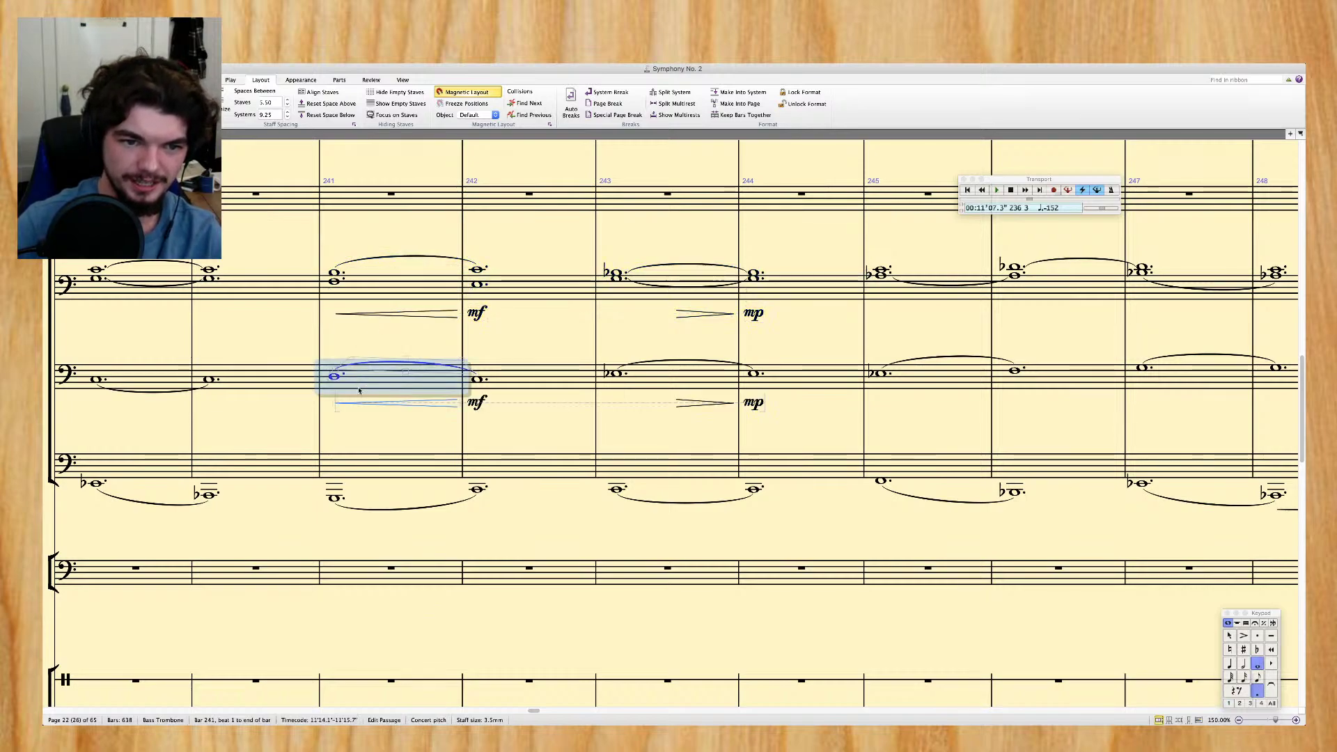
{"action": "left_click", "coordinate": [359, 472], "text": "alt"}
{"action": "key", "text": "Escape"}
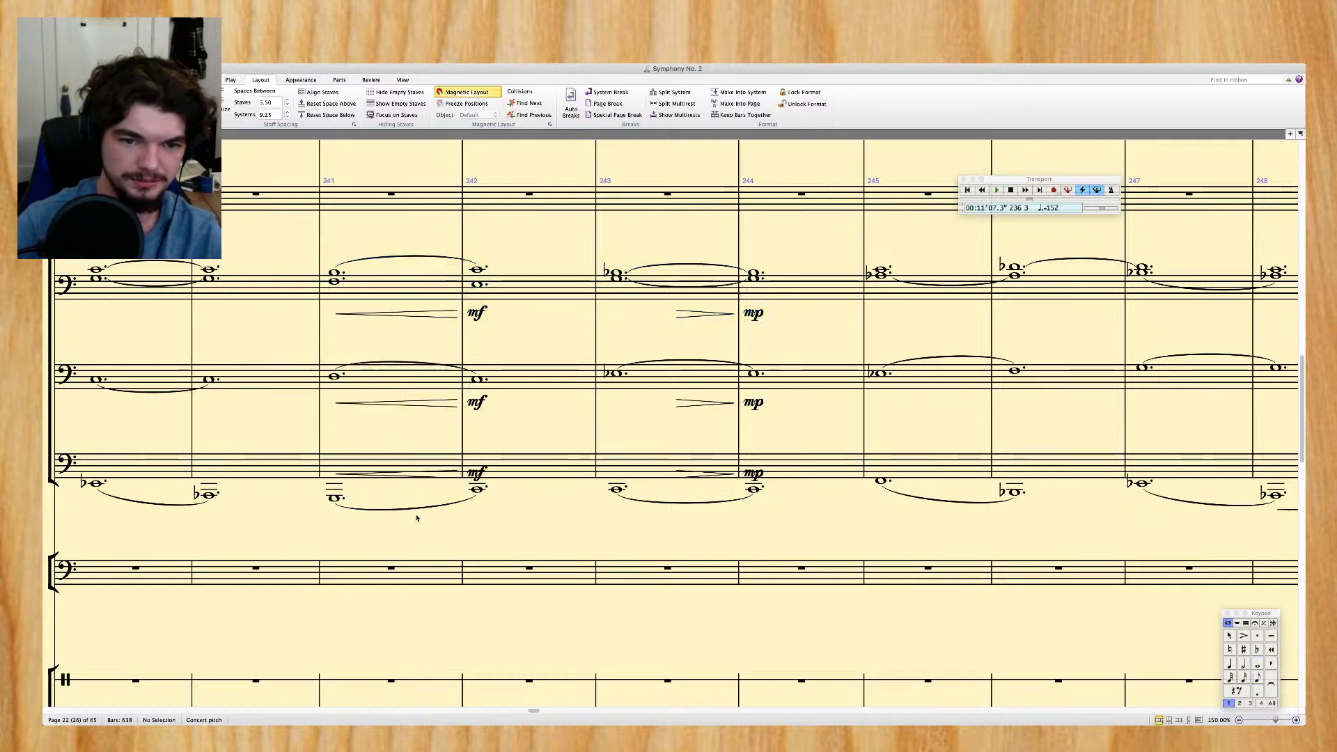
Remove the pasted dynamics from the Tuba staff in bars 241 to 244 and paste them there again
{"action": "left_click", "coordinate": [353, 492]}
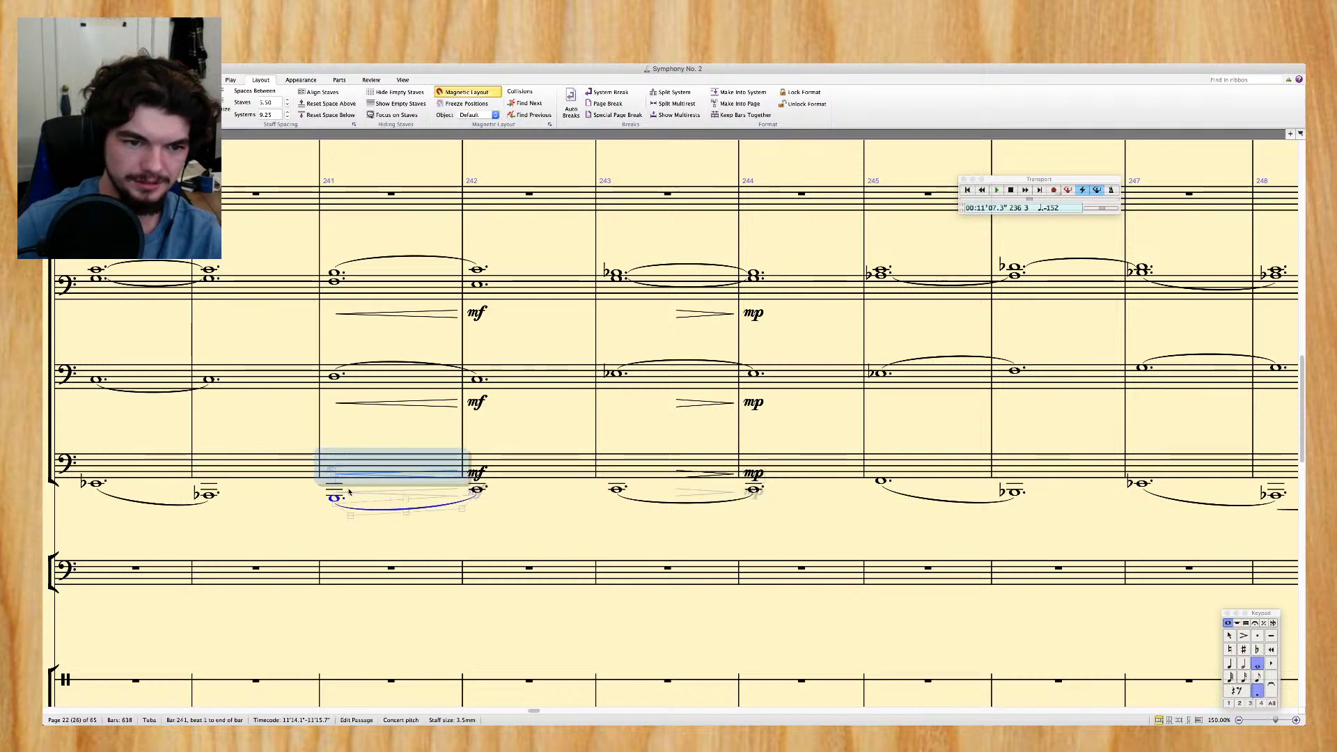
{"action": "key", "text": "Escape"}
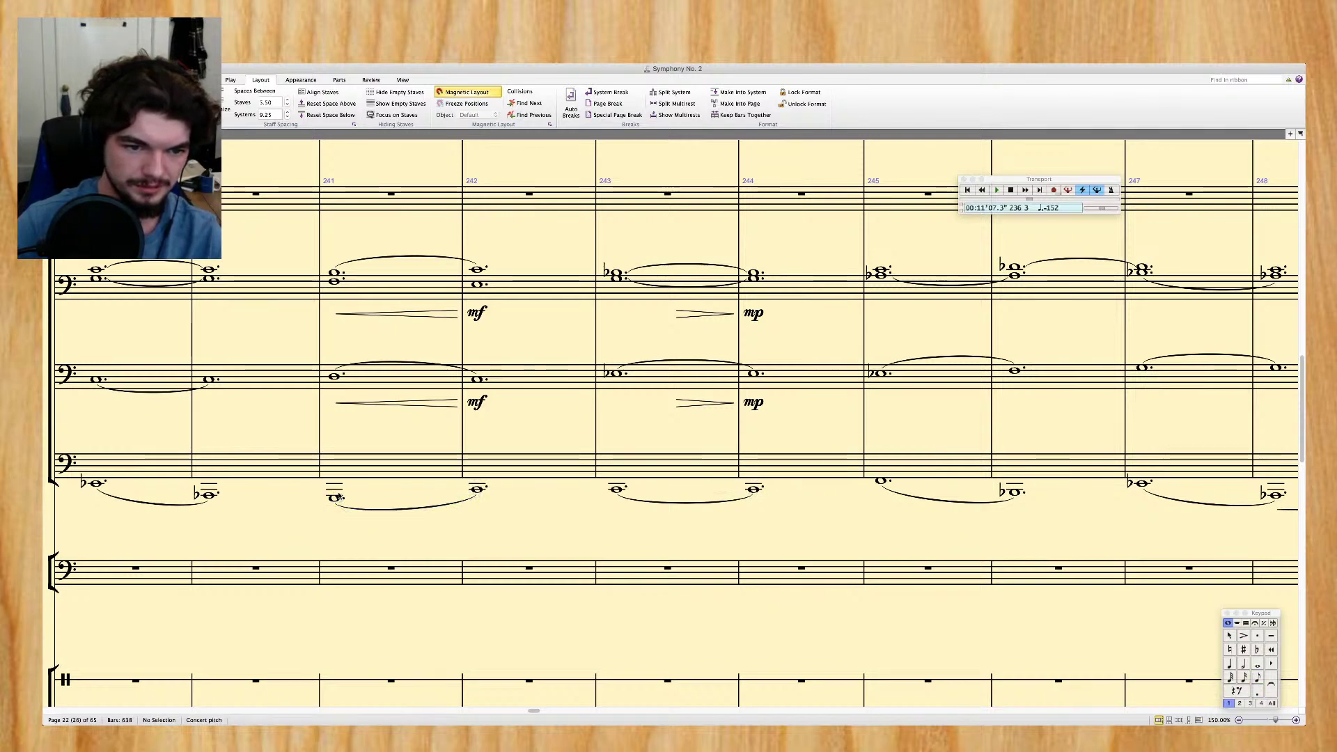
{"action": "key", "text": "super+v"}
{"action": "key", "text": "Escape"}
{"action": "scroll", "coordinate": [393, 428], "scroll_direction": "down", "scroll_amount": 10}
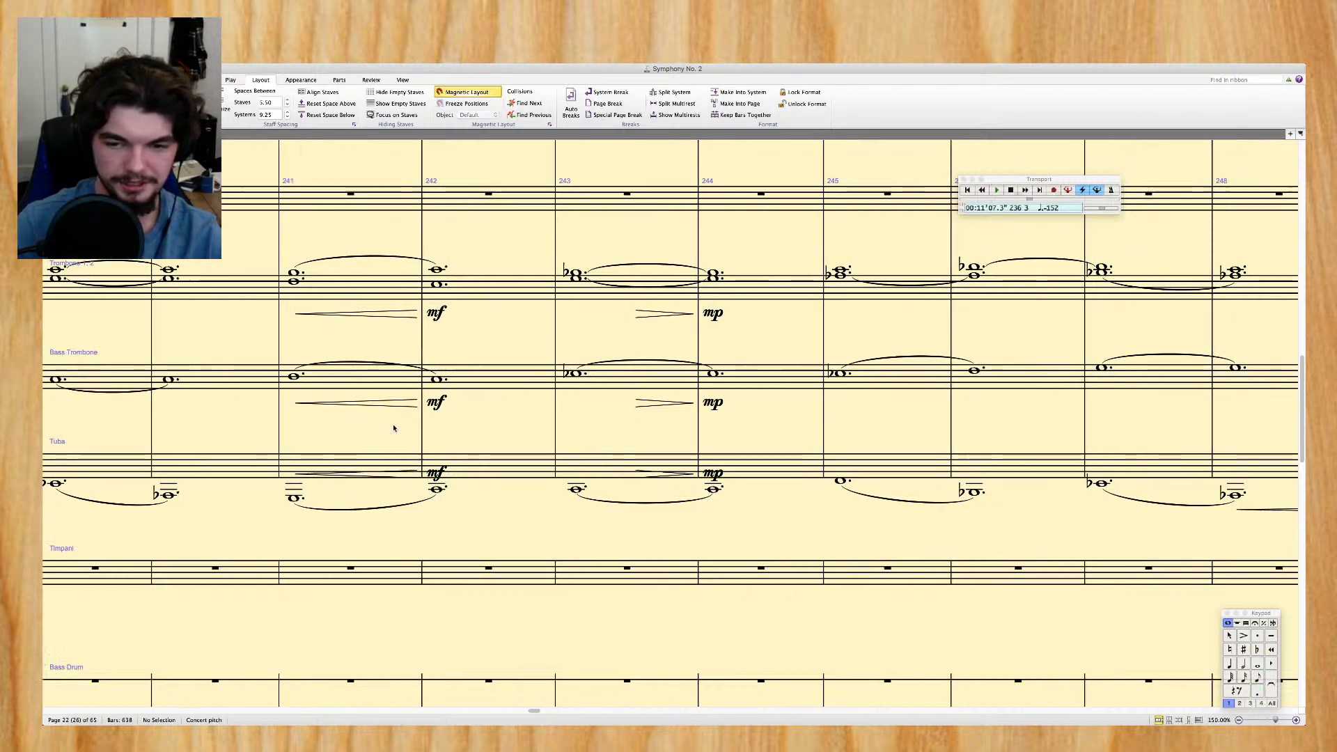
Play back the score from bar 234 to about bar 262 to check the low brass dynamics against the strings
{"action": "scroll", "coordinate": [394, 428], "scroll_direction": "down", "scroll_amount": 10}
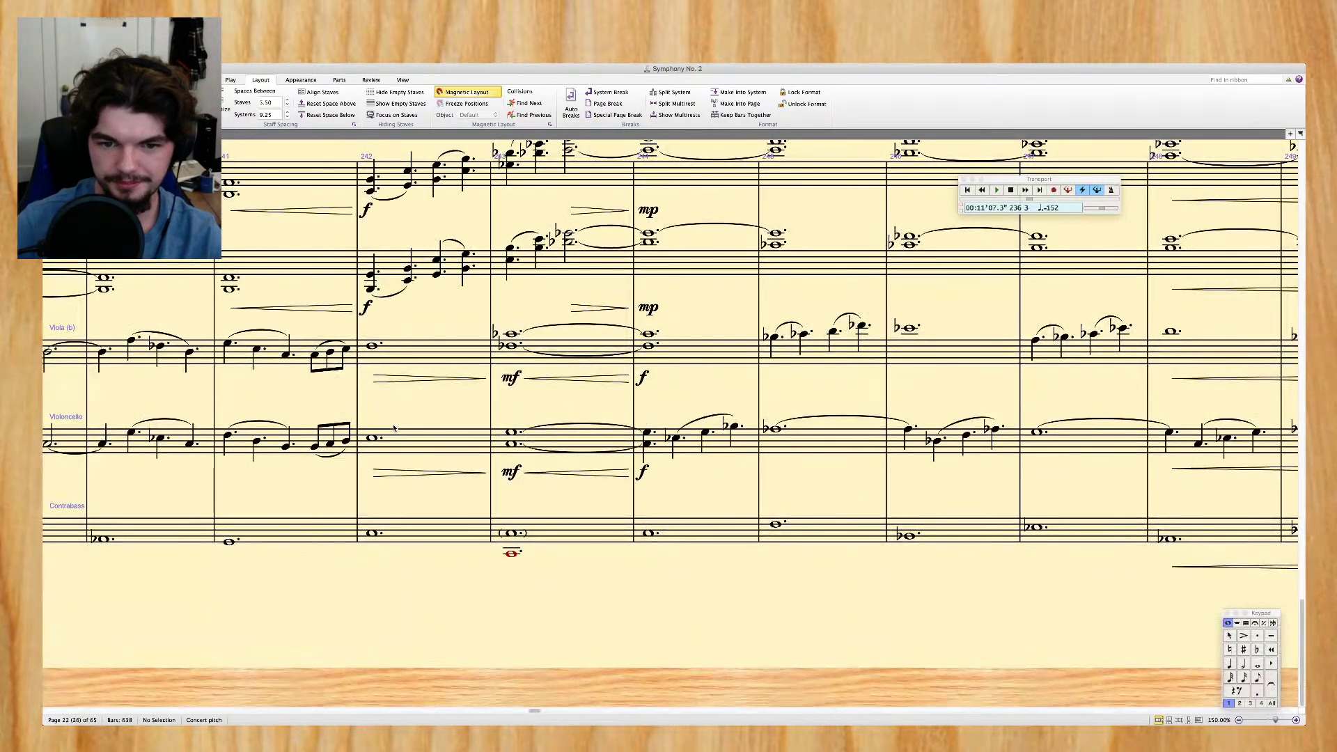
{"action": "scroll", "coordinate": [394, 428], "scroll_direction": "up", "scroll_amount": 5}
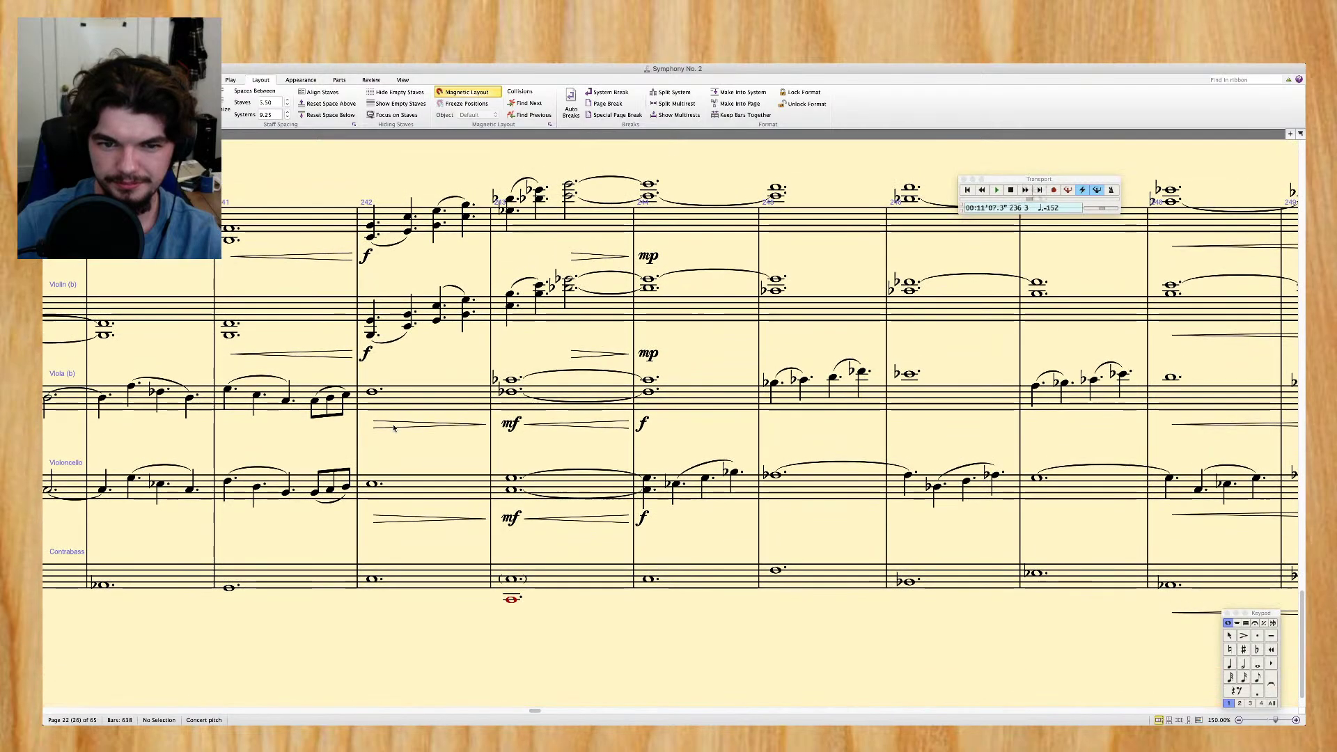
{"action": "scroll", "coordinate": [394, 428], "scroll_direction": "up", "scroll_amount": 5}
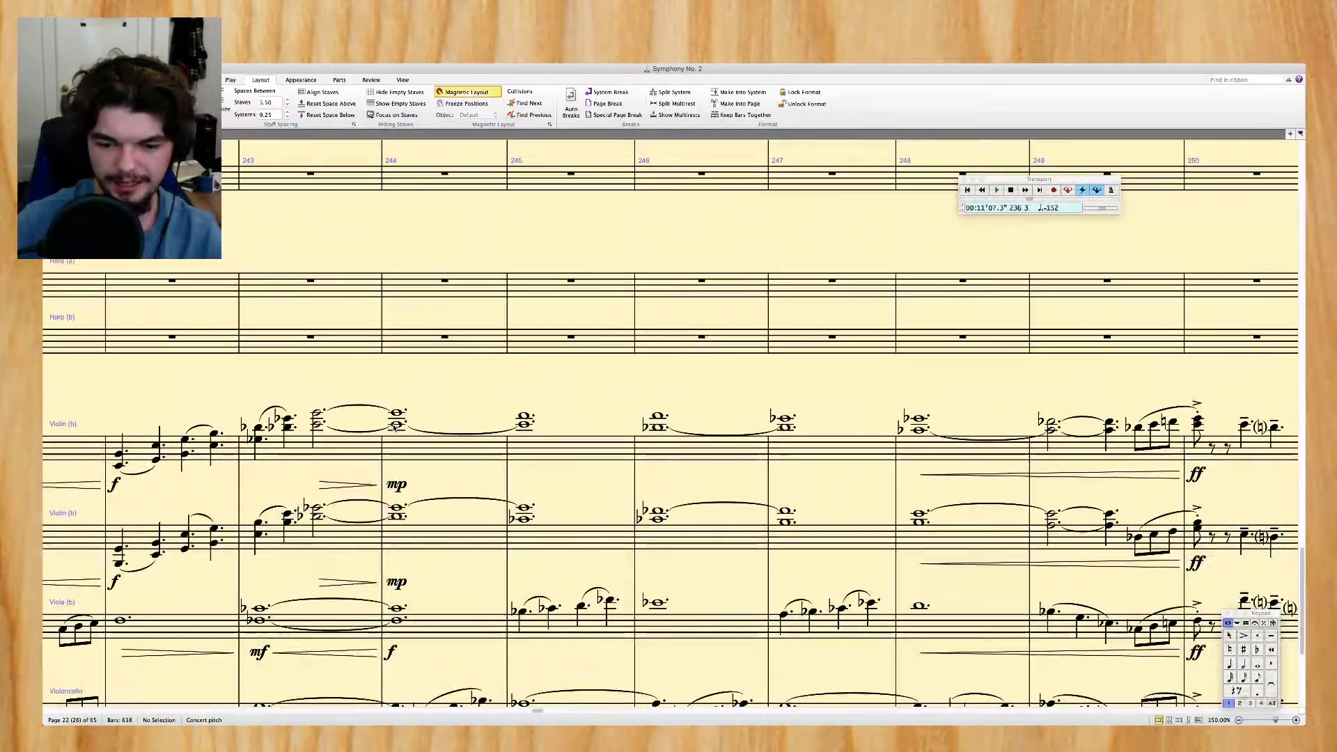
{"action": "scroll", "coordinate": [393, 428], "scroll_direction": "up", "scroll_amount": 15}
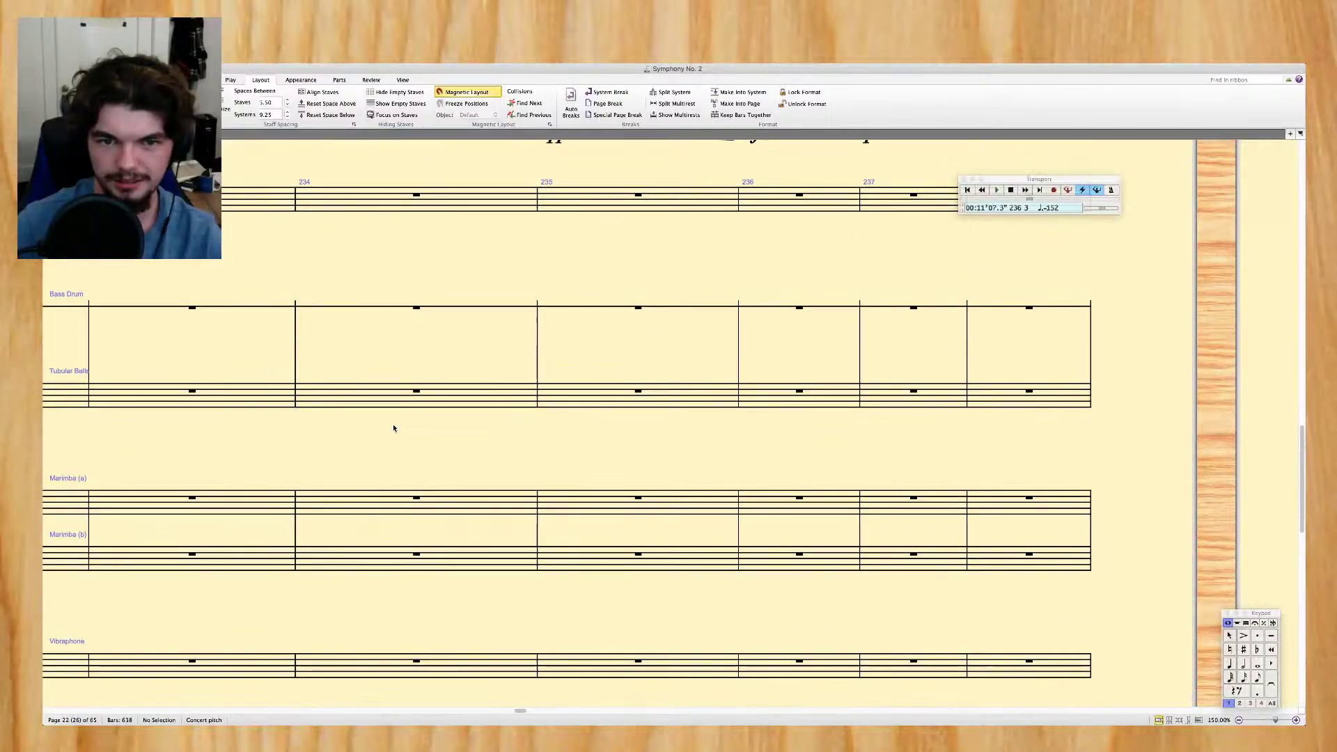
{"action": "scroll", "coordinate": [394, 428], "scroll_direction": "down", "scroll_amount": 5}
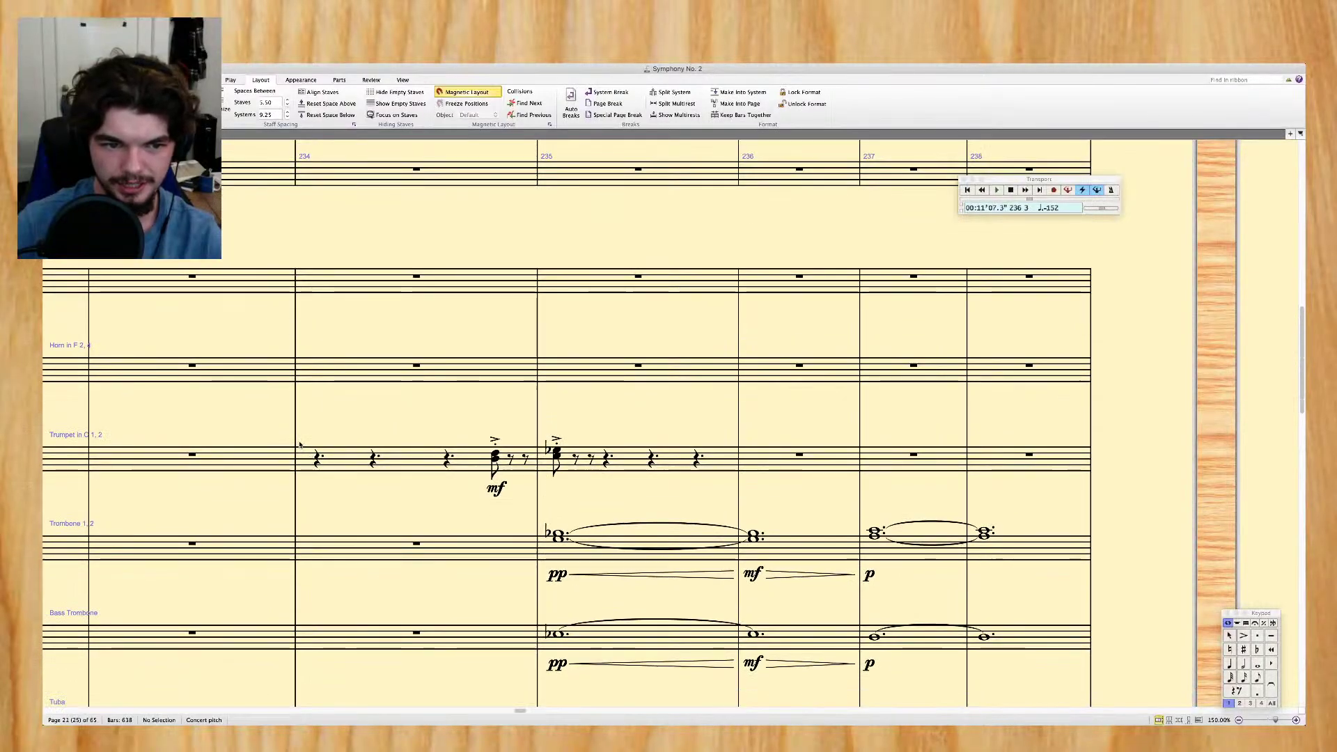
{"action": "key", "text": "space"}
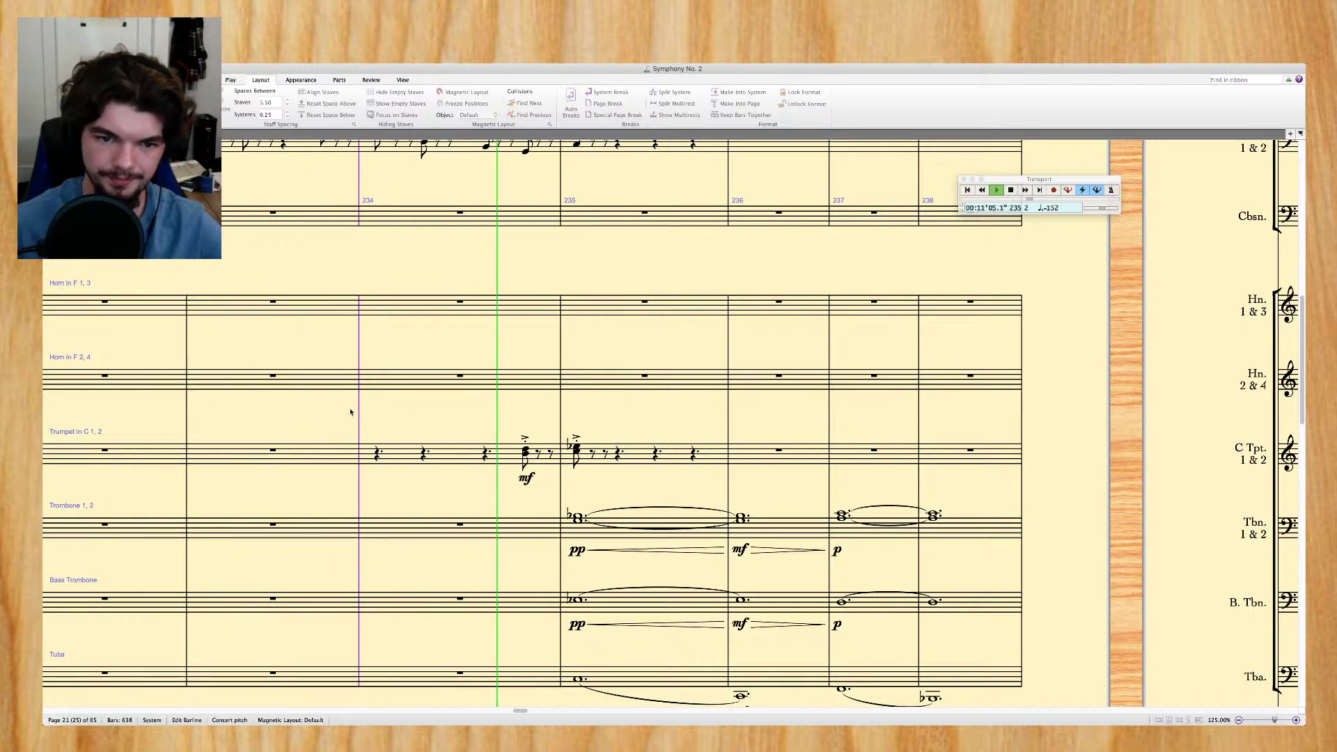
{"action": "scroll", "coordinate": [350, 412], "scroll_direction": "down", "scroll_amount": 7}
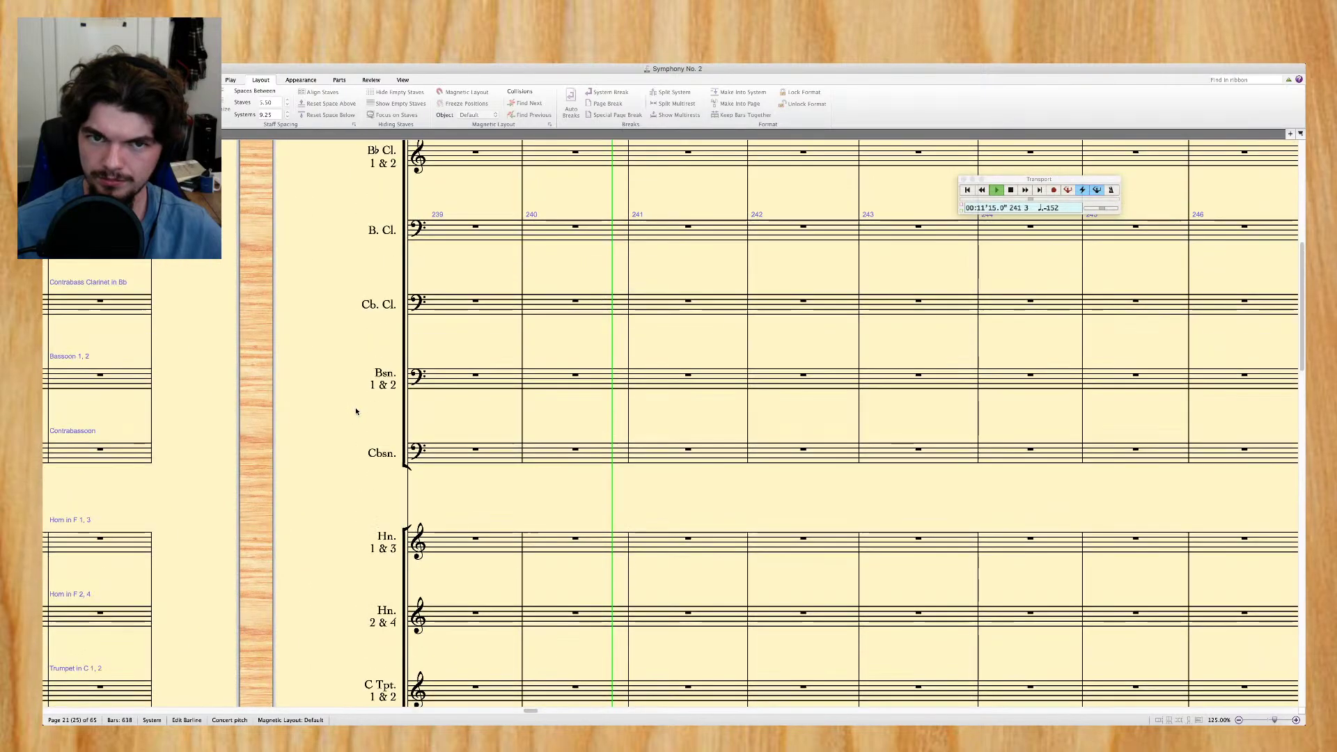
{"action": "scroll", "coordinate": [356, 411], "scroll_direction": "down", "scroll_amount": 15}
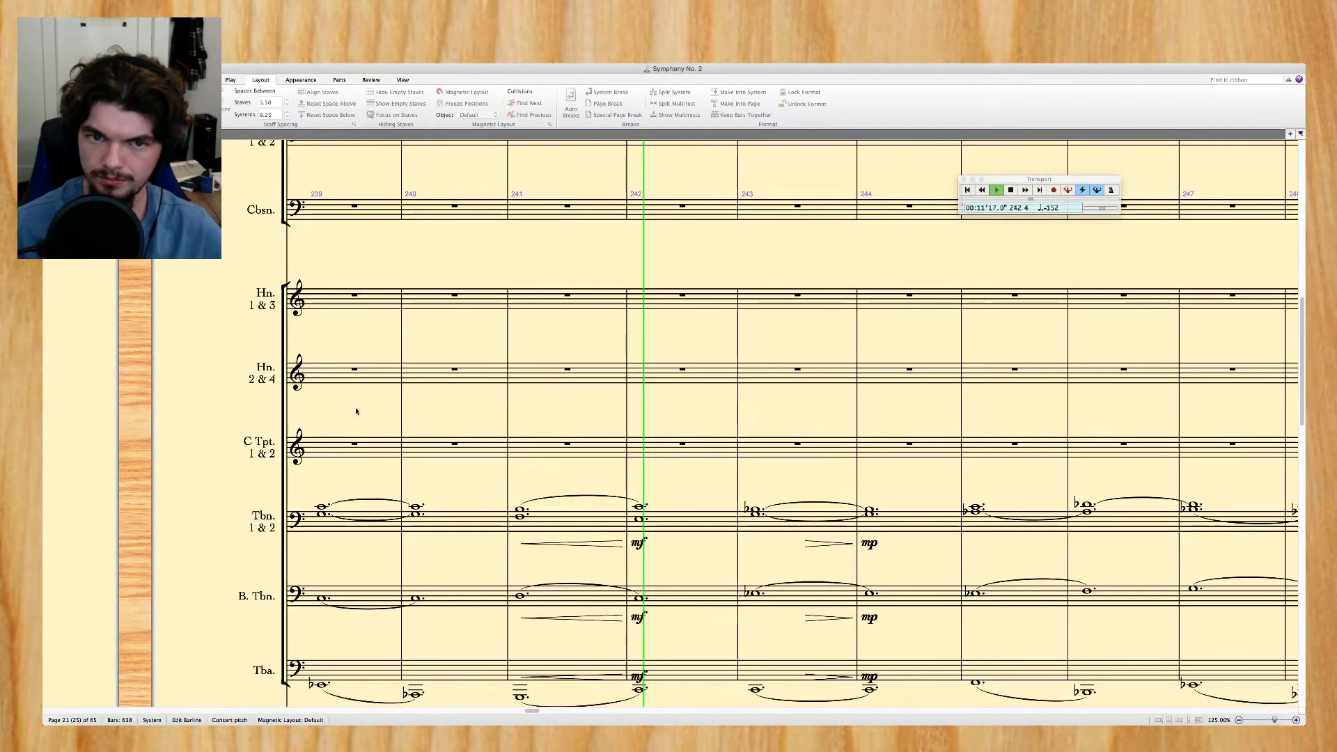
{"action": "scroll", "coordinate": [356, 411], "scroll_direction": "up", "scroll_amount": 6}
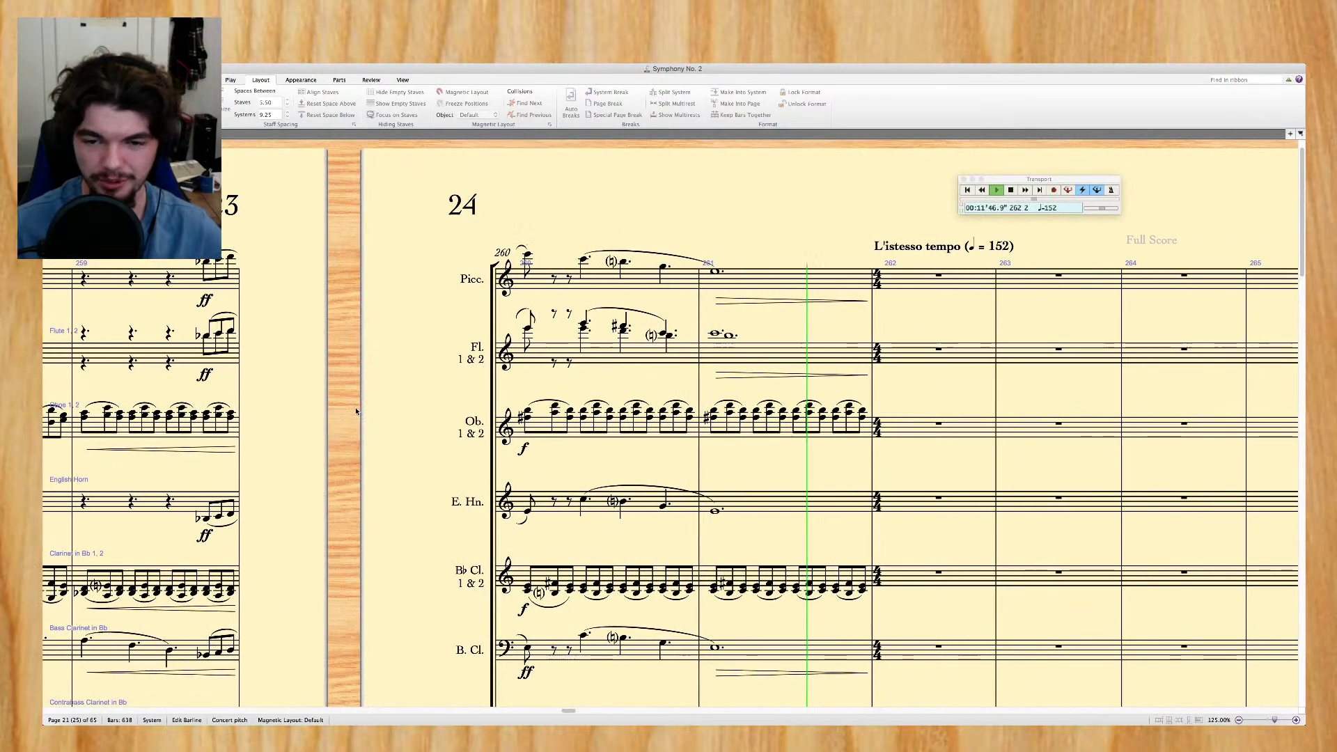
{"action": "key", "text": "space"}
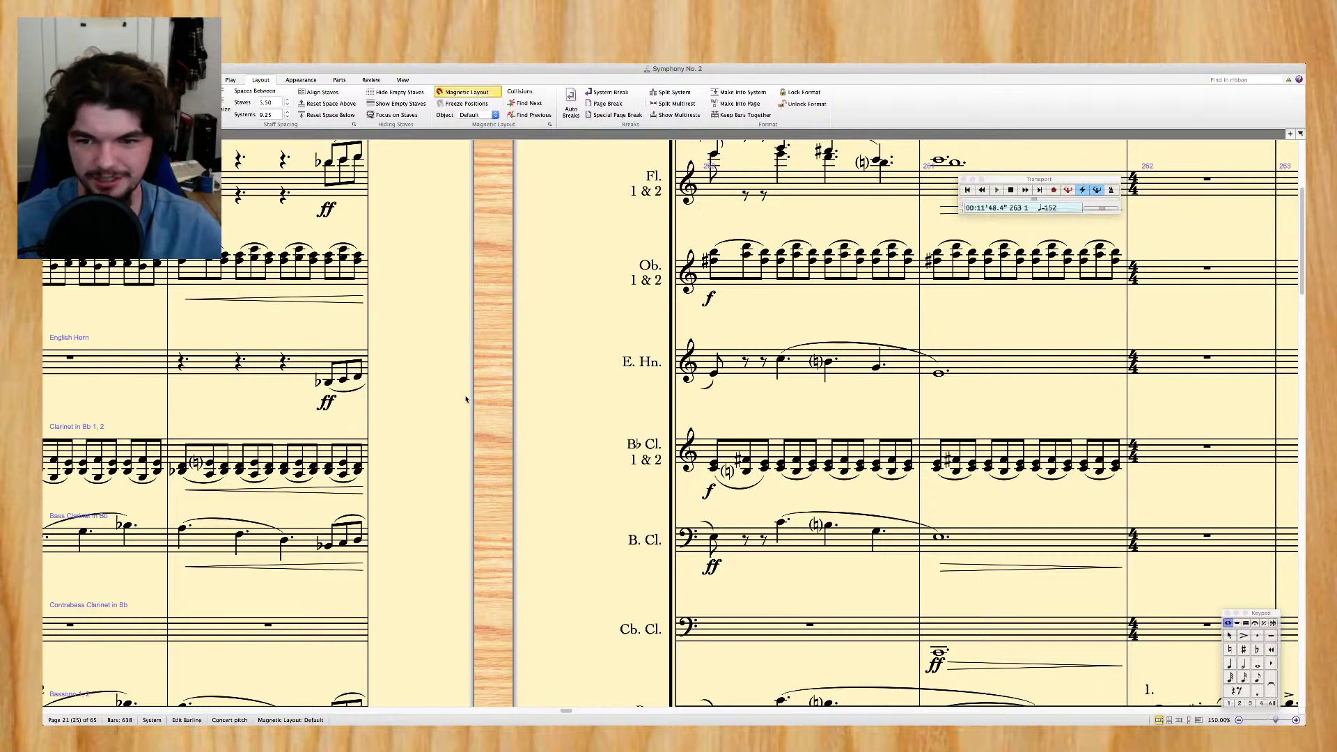
Examine the woodwind writing in bars 247 to 261, including the clarinet, bass clarinet and bassoon lines from bar 252
{"action": "scroll", "coordinate": [456, 399], "scroll_direction": "up", "scroll_amount": 5}
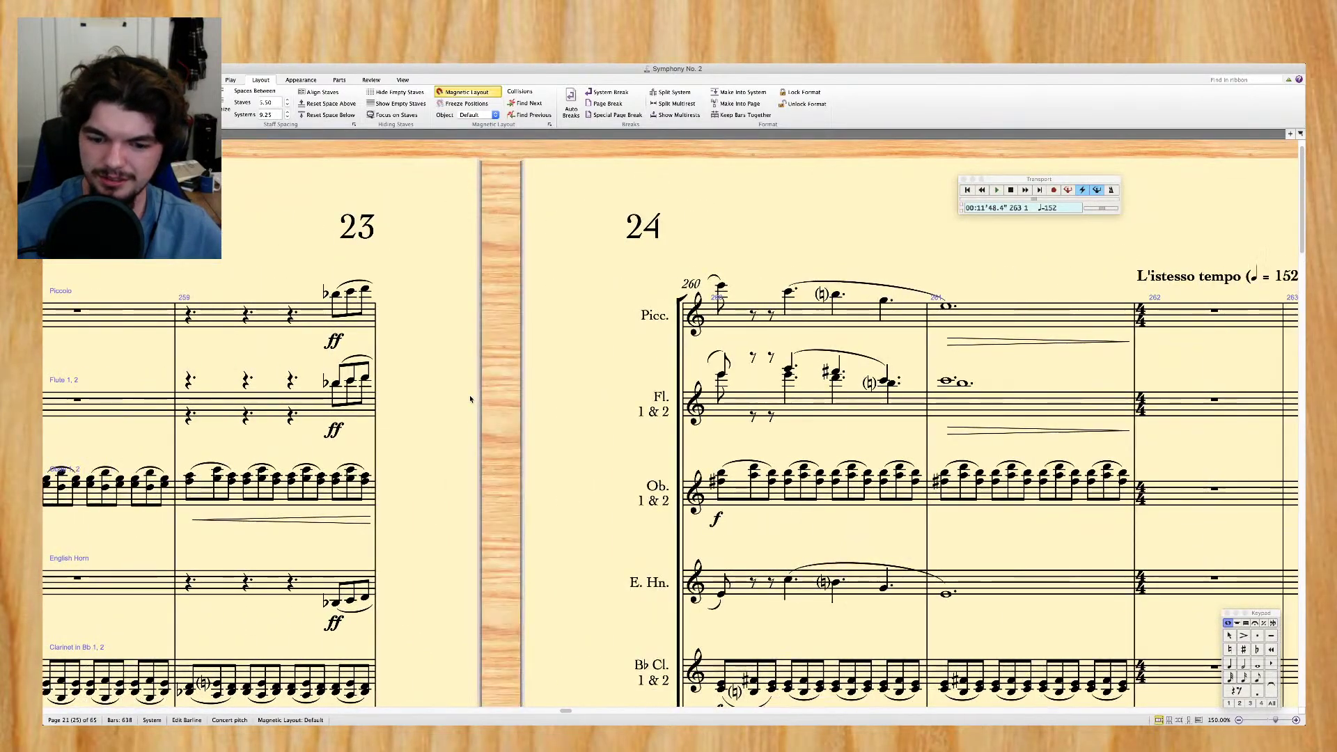
{"action": "scroll", "coordinate": [471, 399], "scroll_direction": "left", "scroll_amount": 2}
{"action": "scroll", "coordinate": [470, 399], "scroll_direction": "right", "scroll_amount": 6}
{"action": "scroll", "coordinate": [470, 399], "scroll_direction": "left", "scroll_amount": 10}
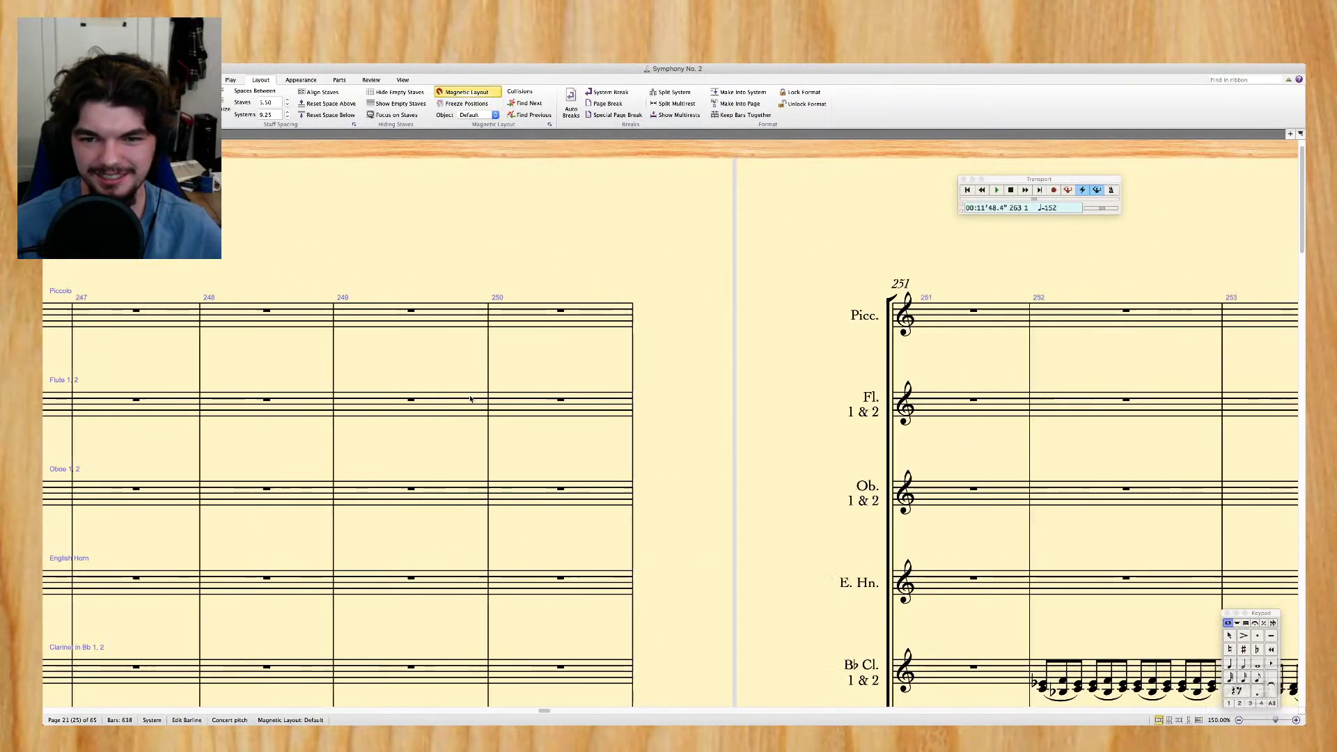
{"action": "scroll", "coordinate": [470, 399], "scroll_direction": "down", "scroll_amount": 6}
{"action": "scroll", "coordinate": [470, 399], "scroll_direction": "right", "scroll_amount": 10}
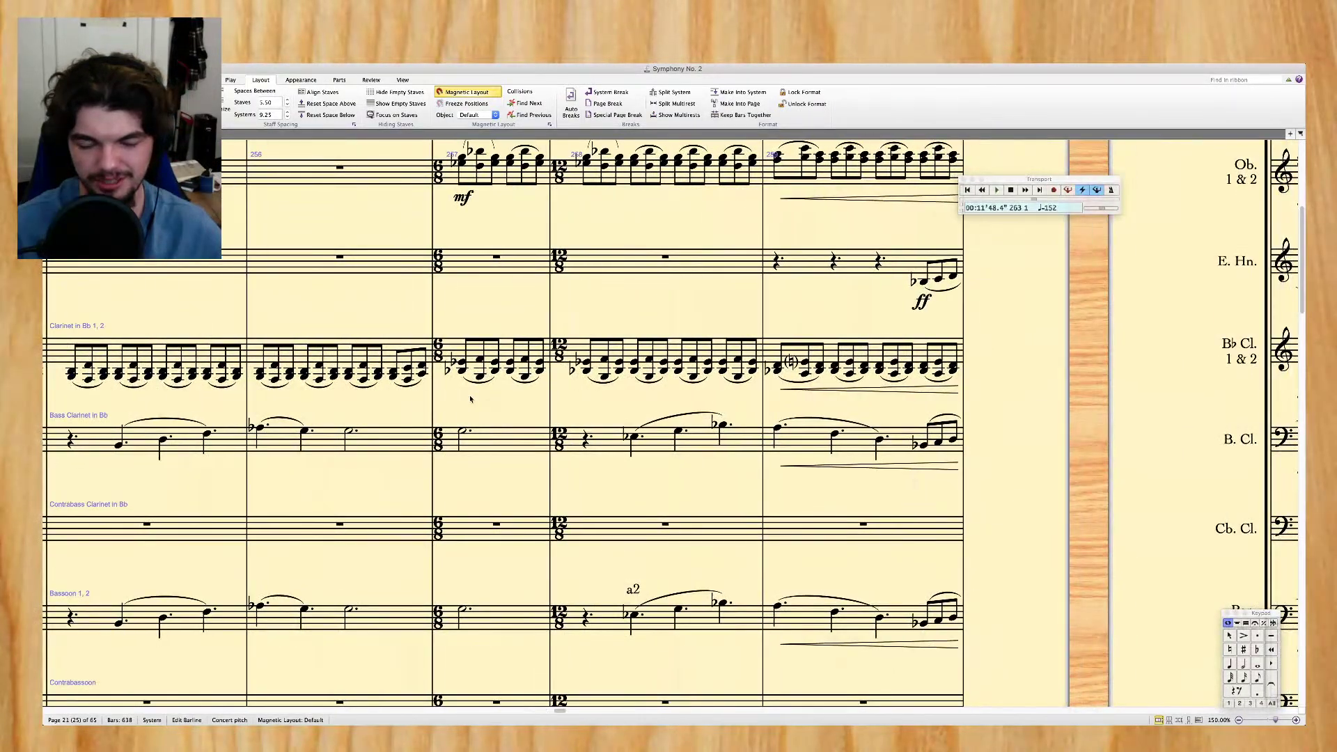
{"action": "scroll", "coordinate": [470, 399], "scroll_direction": "left", "scroll_amount": 14}
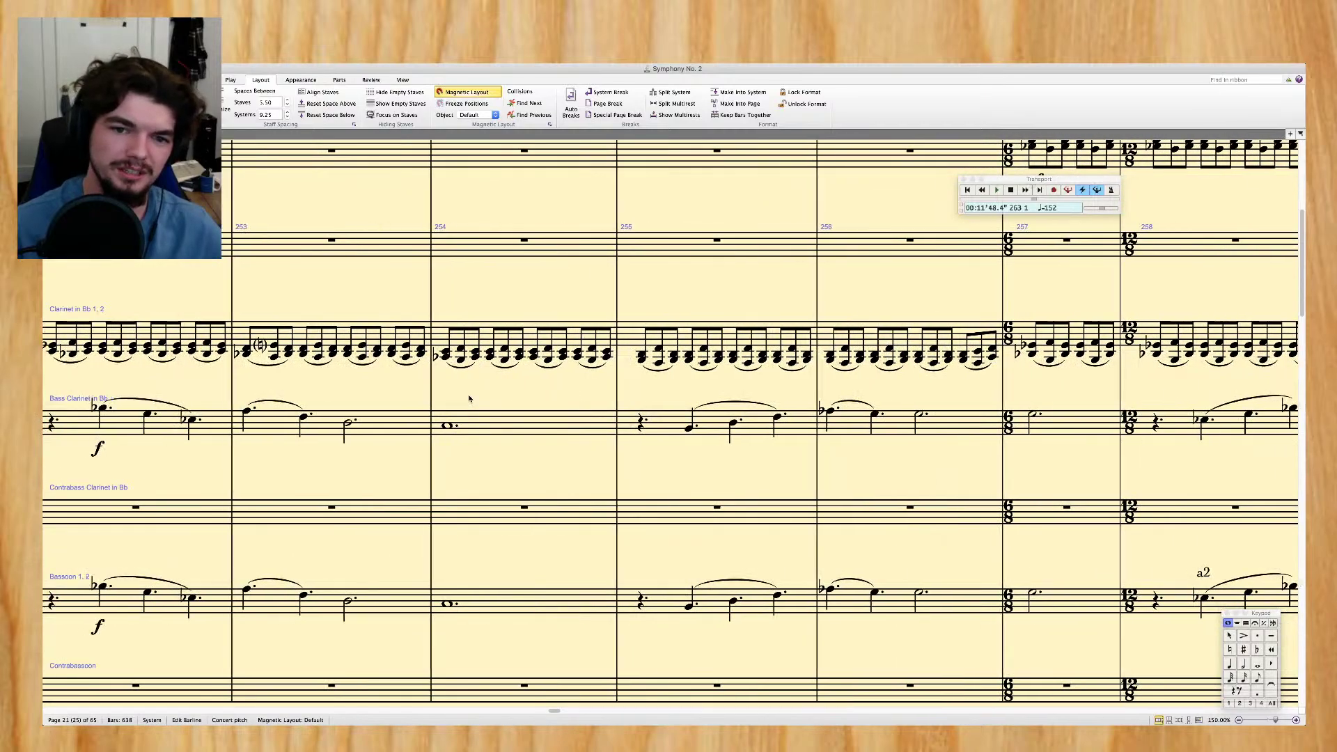
{"action": "scroll", "coordinate": [469, 398], "scroll_direction": "left", "scroll_amount": 2}
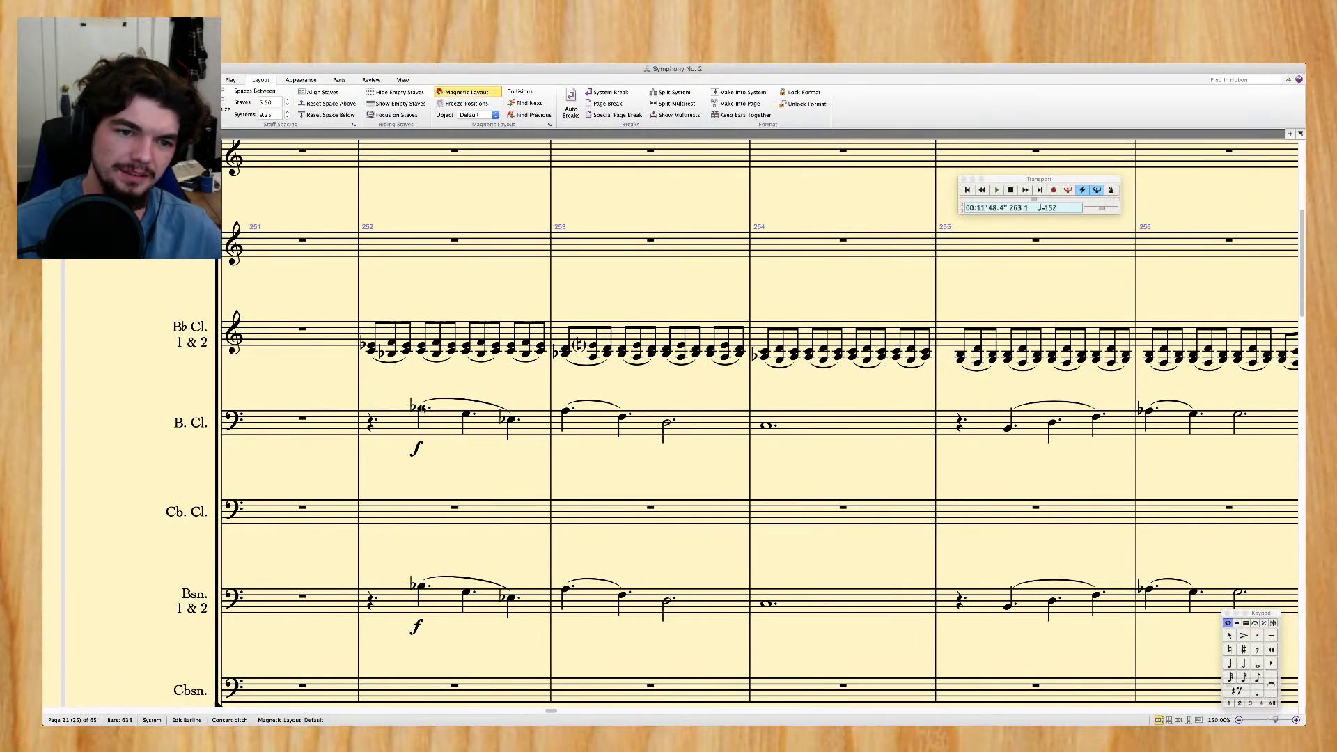
Examine the string parts in bars 235 to 249, including the viola line at bar 245
{"action": "scroll", "coordinate": [467, 550], "scroll_direction": "left", "scroll_amount": 20}
{"action": "scroll", "coordinate": [454, 413], "scroll_direction": "down", "scroll_amount": 10}
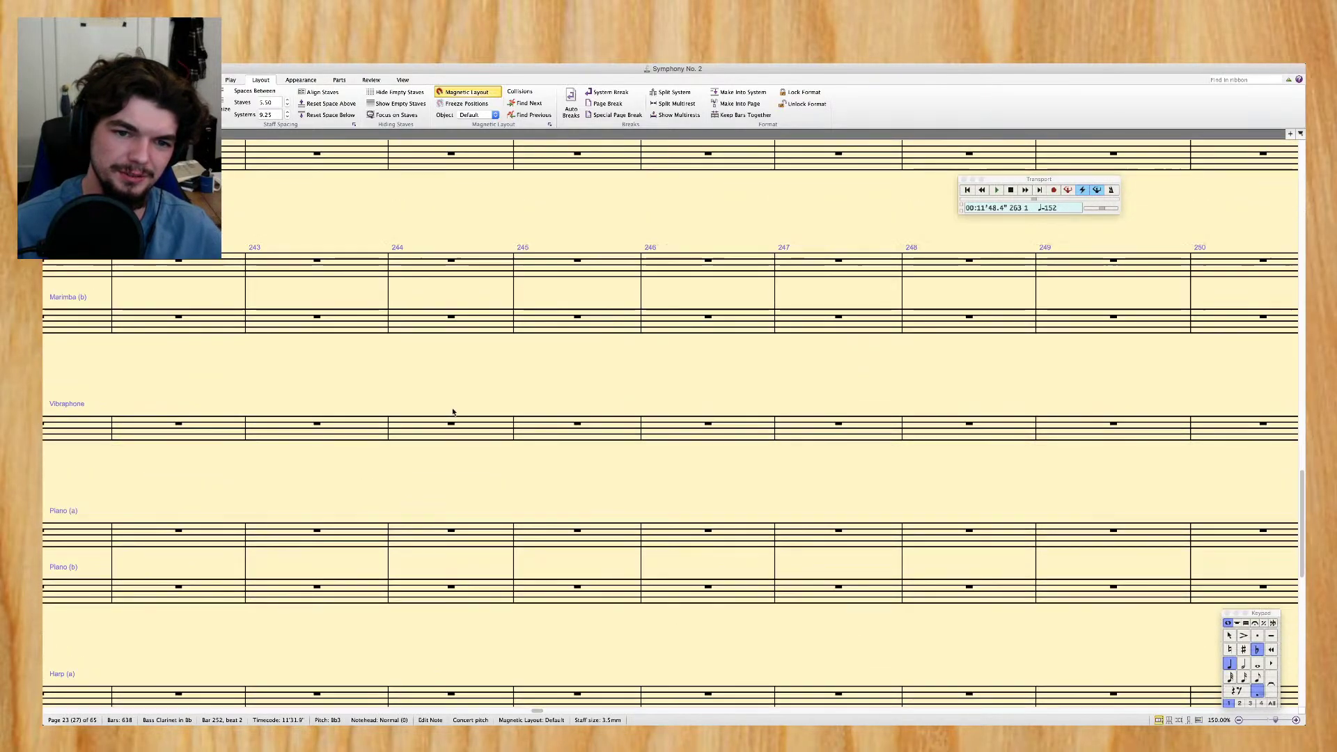
{"action": "scroll", "coordinate": [454, 413], "scroll_direction": "left", "scroll_amount": 5}
{"action": "scroll", "coordinate": [454, 411], "scroll_direction": "up", "scroll_amount": 2}
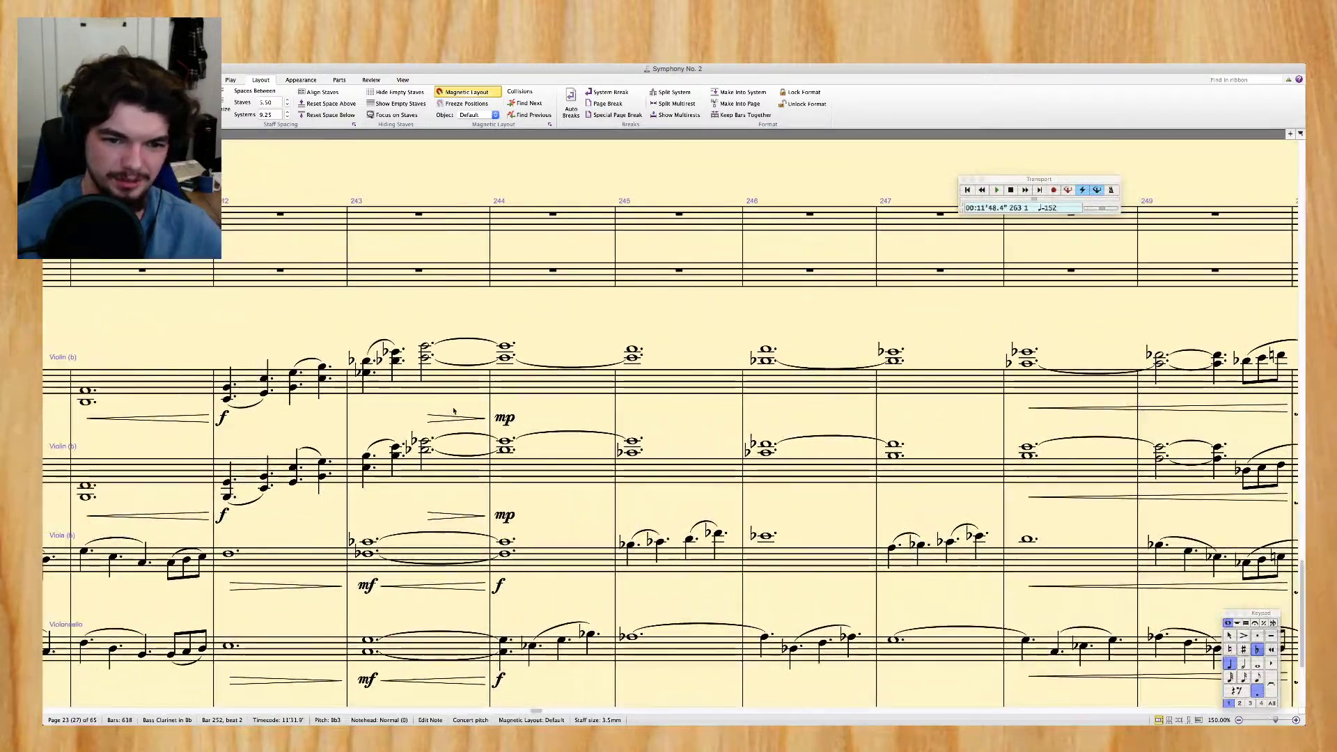
{"action": "scroll", "coordinate": [454, 411], "scroll_direction": "right", "scroll_amount": 4}
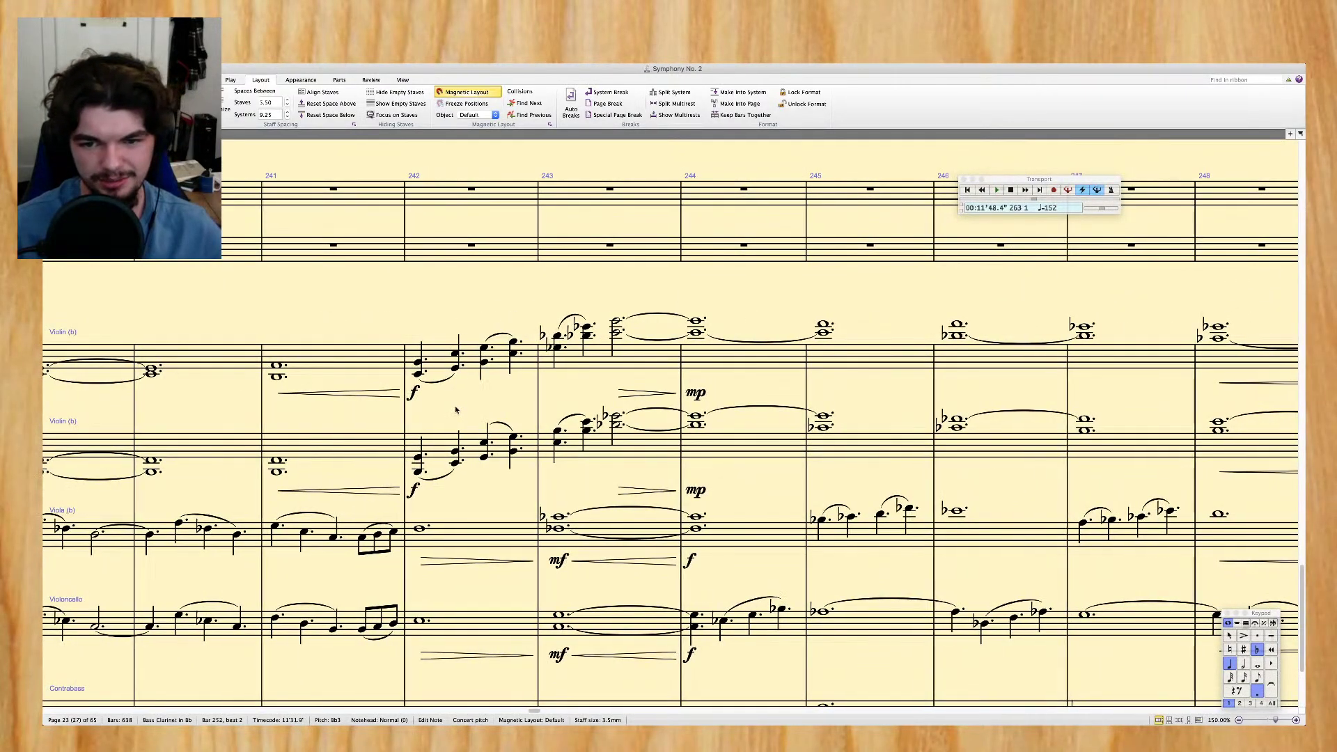
{"action": "left_click", "coordinate": [713, 545]}
{"action": "scroll", "coordinate": [707, 542], "scroll_direction": "right", "scroll_amount": 3}
{"action": "scroll", "coordinate": [704, 540], "scroll_direction": "left", "scroll_amount": 20}
{"action": "scroll", "coordinate": [700, 536], "scroll_direction": "left", "scroll_amount": 10}
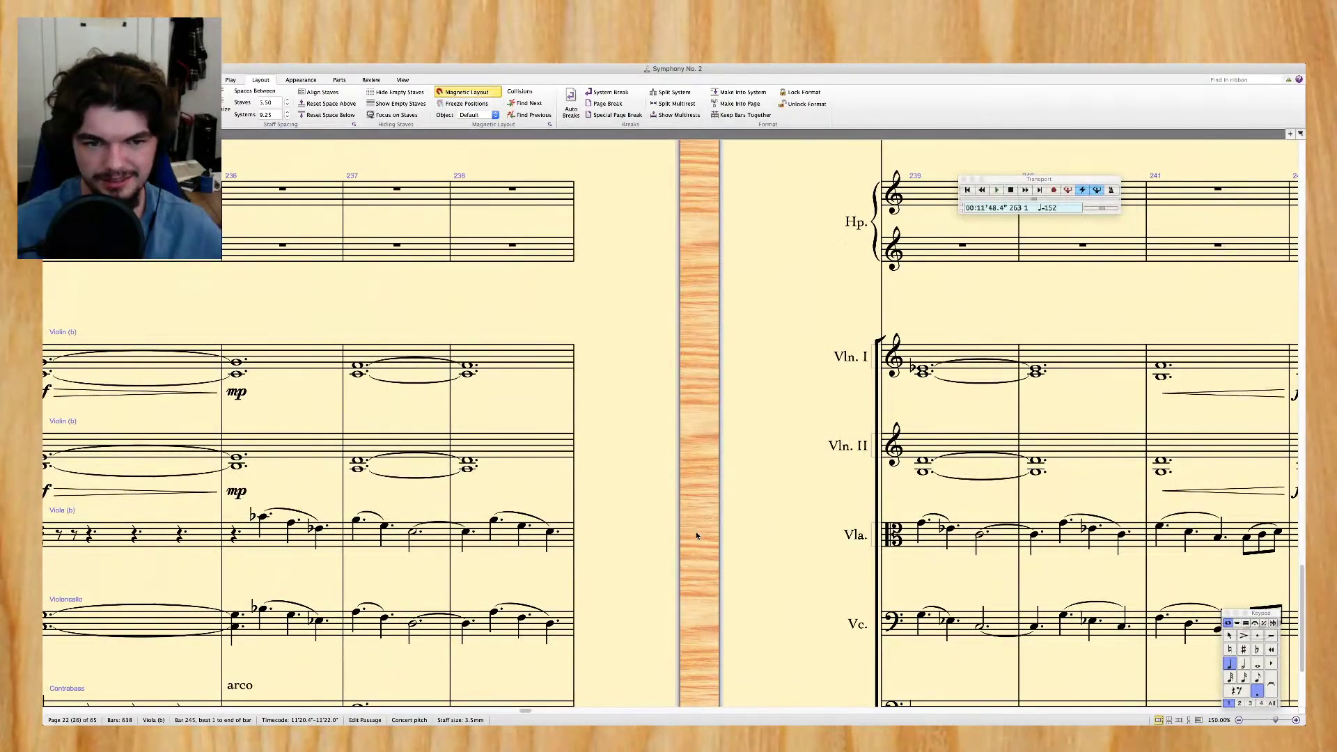
{"action": "scroll", "coordinate": [695, 532], "scroll_direction": "down", "scroll_amount": 3}
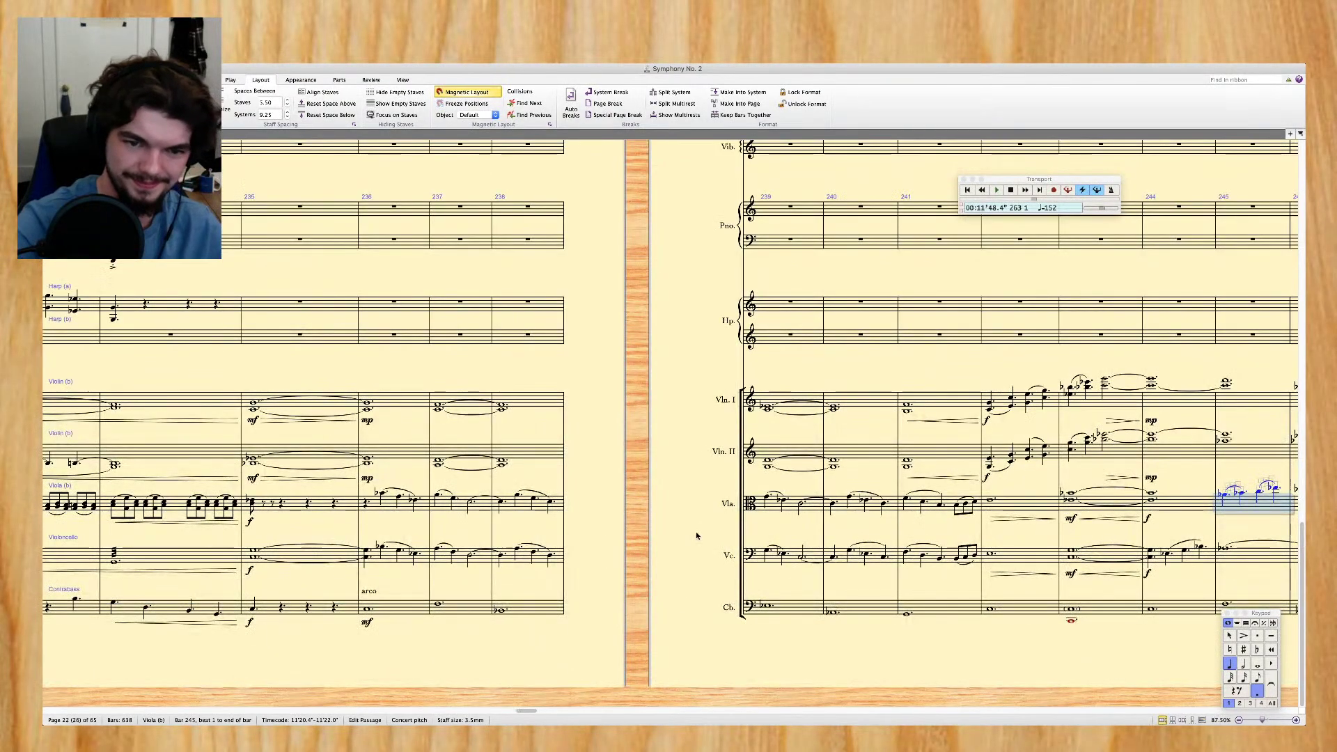
{"action": "key", "text": "Escape"}
Review the woodwind and brass staves in bars 235 to 246 and inspect the Clarinet 1 and 2 figure in bar 235
{"action": "scroll", "coordinate": [476, 365], "scroll_direction": "up", "scroll_amount": 5}
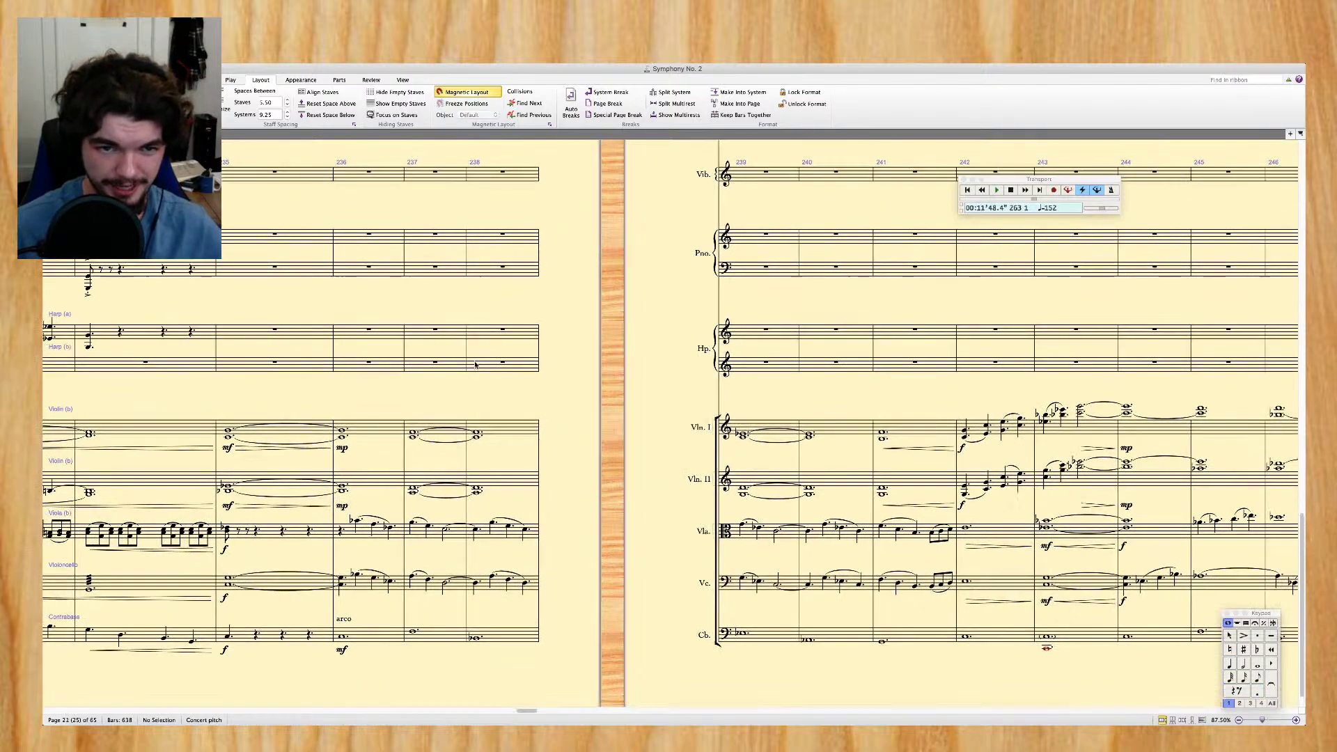
{"action": "scroll", "coordinate": [476, 365], "scroll_direction": "up", "scroll_amount": 5}
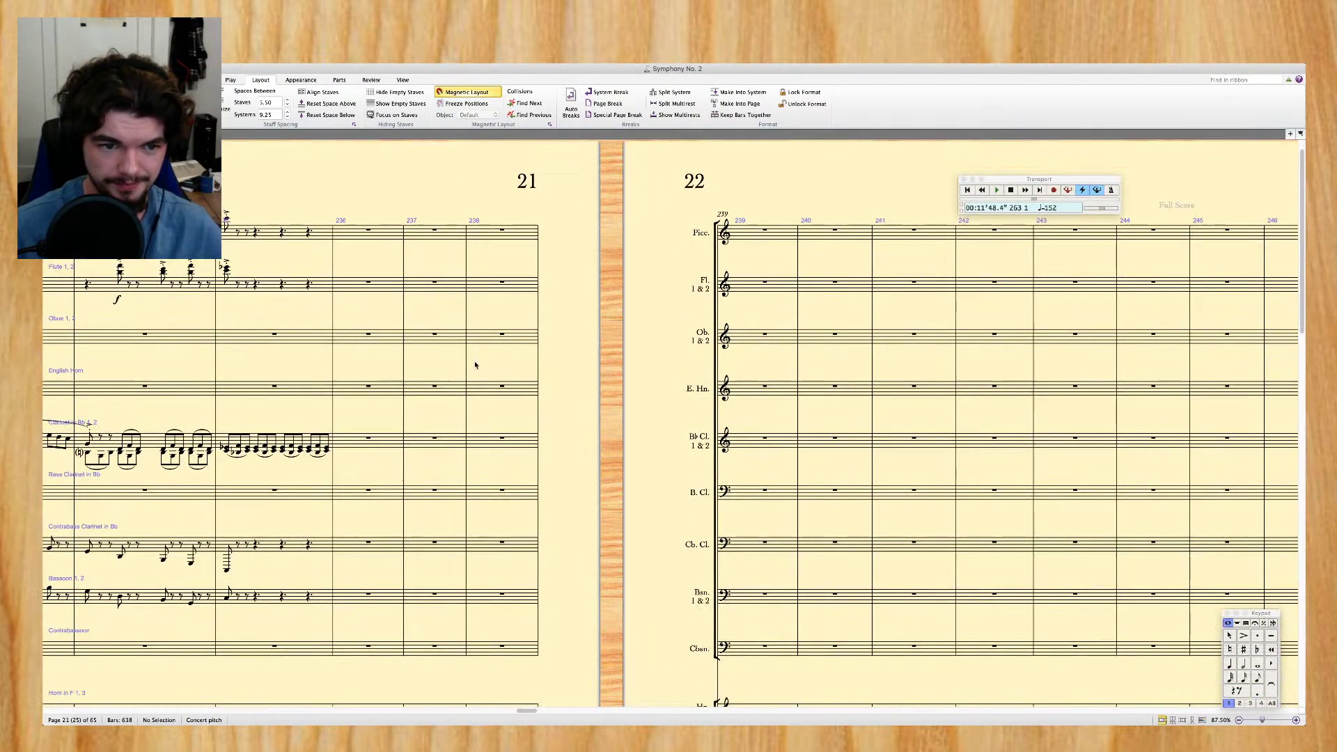
{"action": "scroll", "coordinate": [220, 376], "scroll_direction": "down", "scroll_amount": 10}
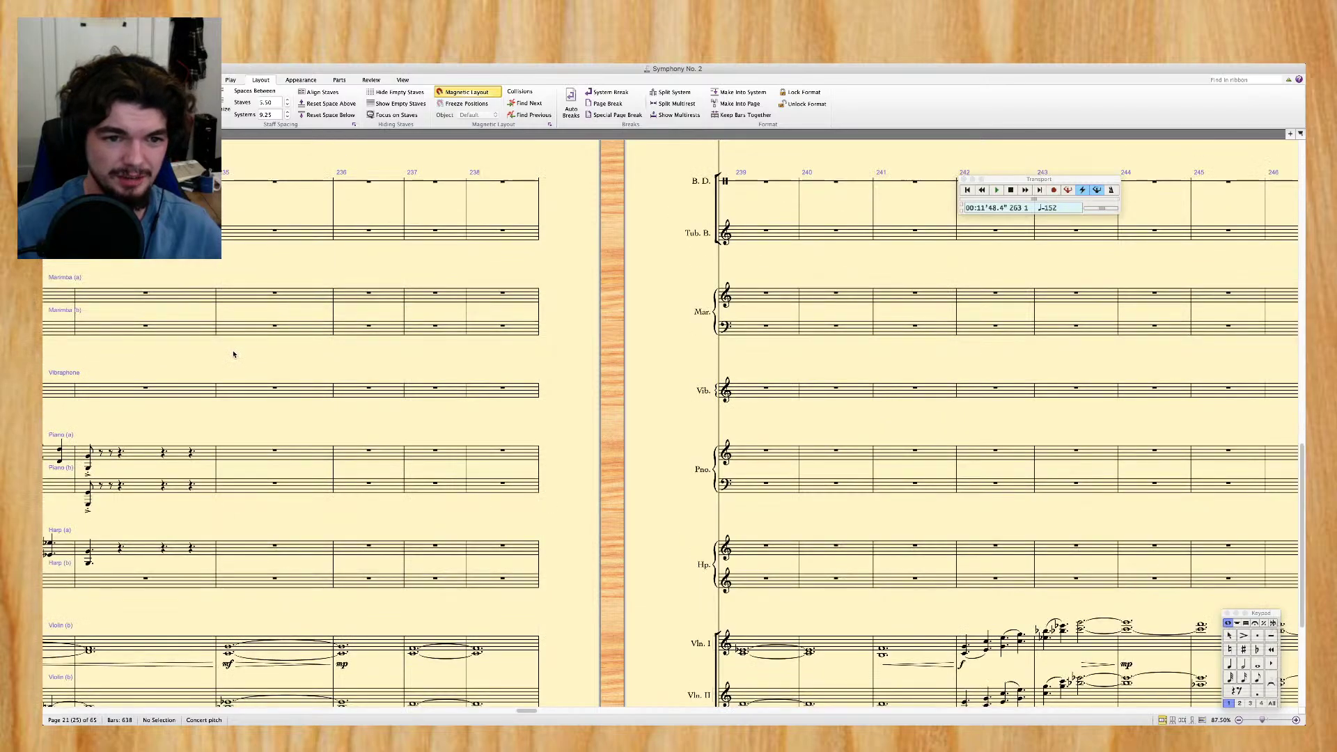
{"action": "scroll", "coordinate": [253, 363], "scroll_direction": "up", "scroll_amount": 5}
{"action": "scroll", "coordinate": [253, 366], "scroll_direction": "up", "scroll_amount": 5}
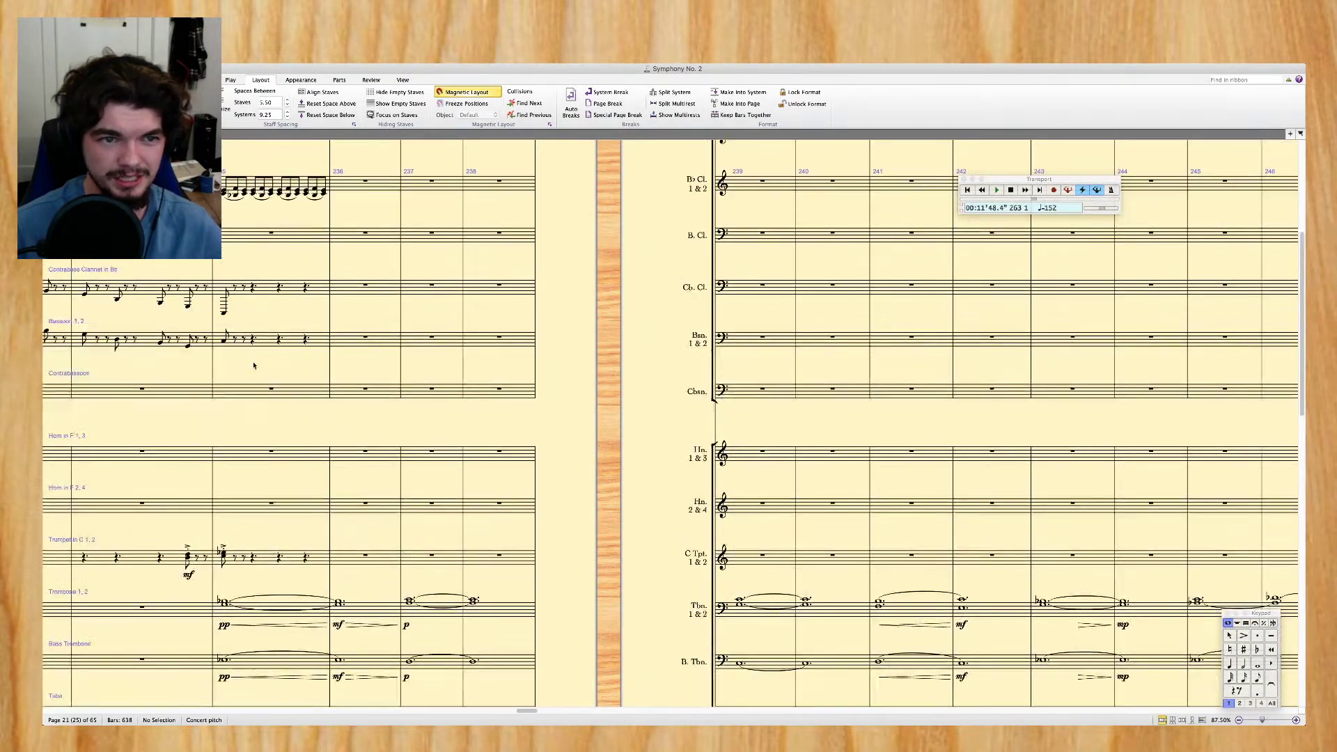
{"action": "left_click", "coordinate": [253, 386]}
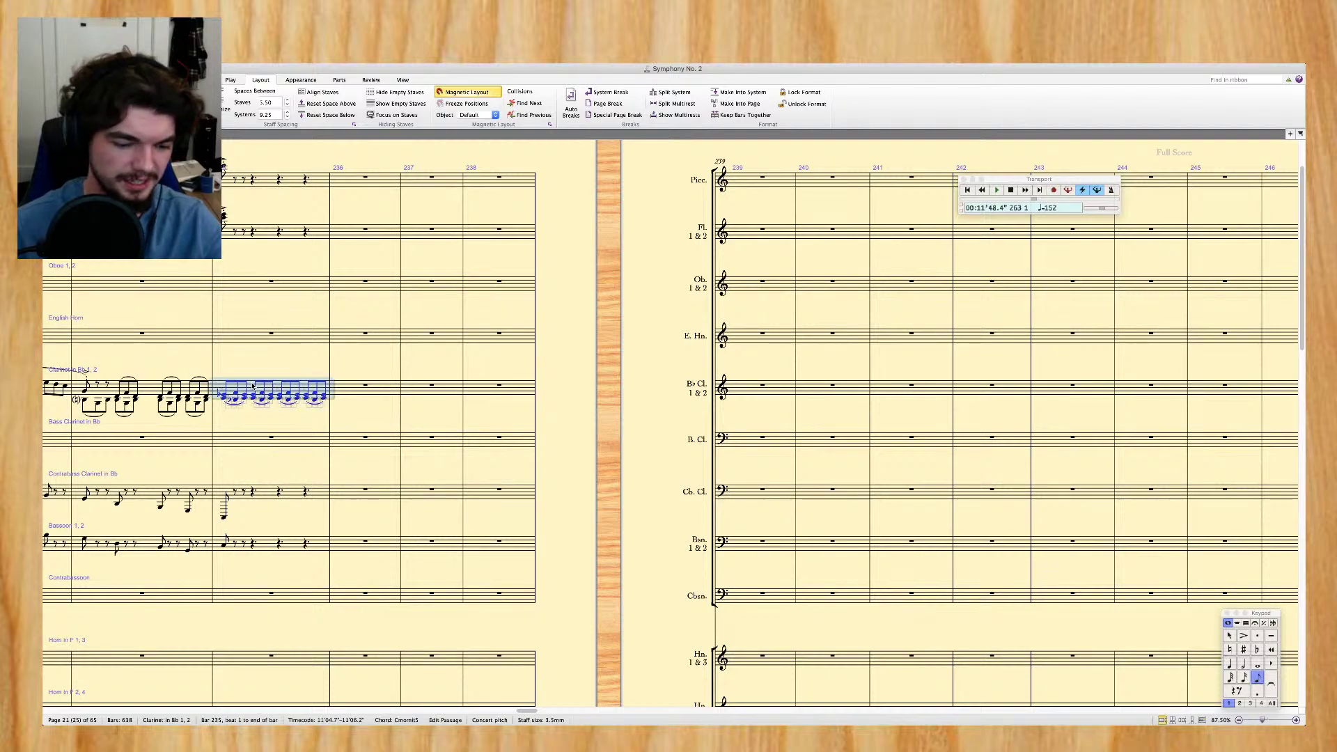
Compare the woodwind scoring of bars 216 to 234 with the brass and string parts around bars 235 to 238
{"action": "scroll", "coordinate": [250, 356], "scroll_direction": "left", "scroll_amount": 6}
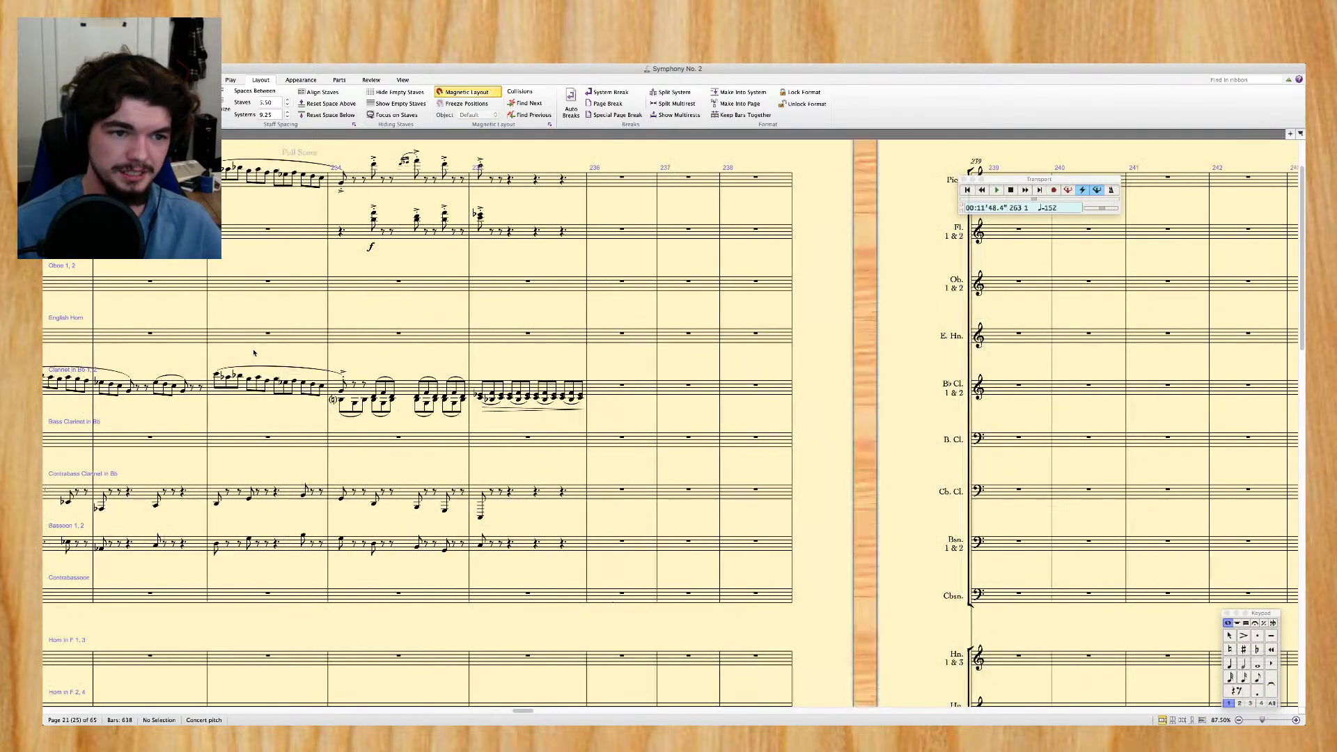
{"action": "scroll", "coordinate": [386, 367], "scroll_direction": "left", "scroll_amount": 4}
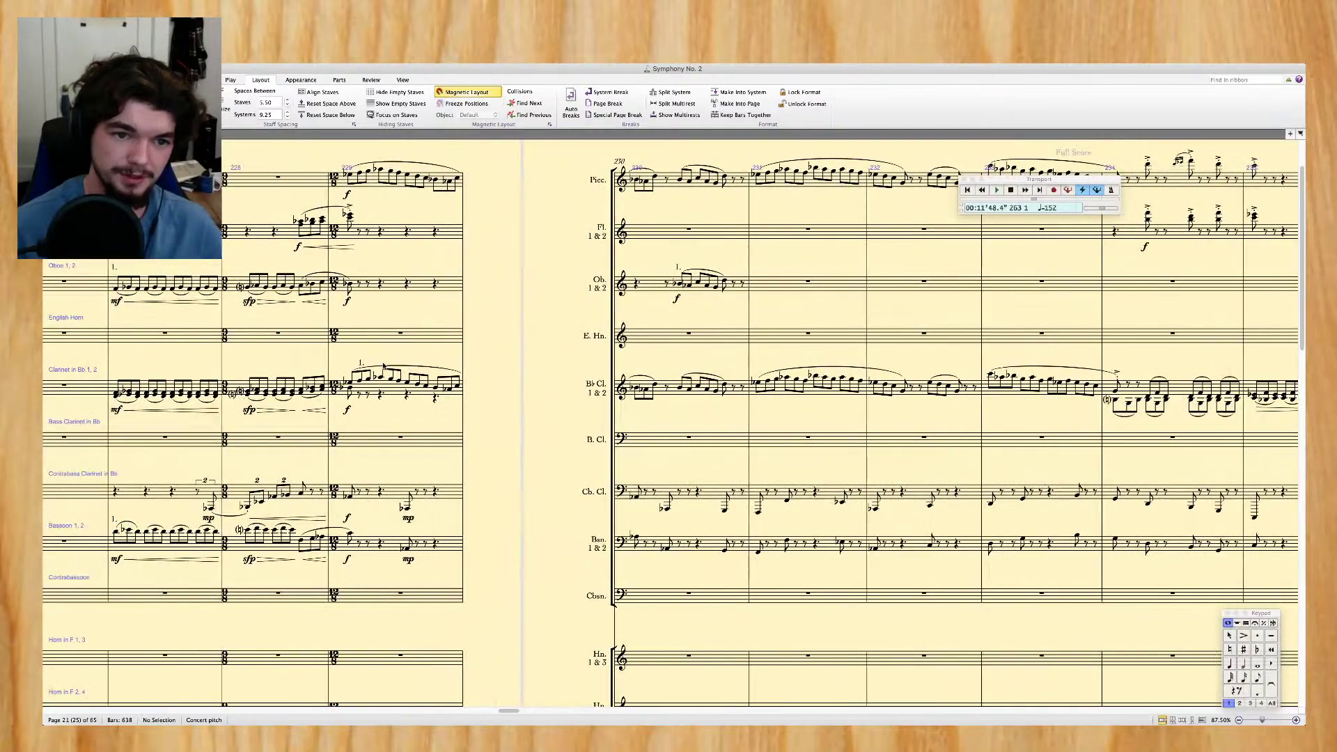
{"action": "scroll", "coordinate": [384, 368], "scroll_direction": "left", "scroll_amount": 15}
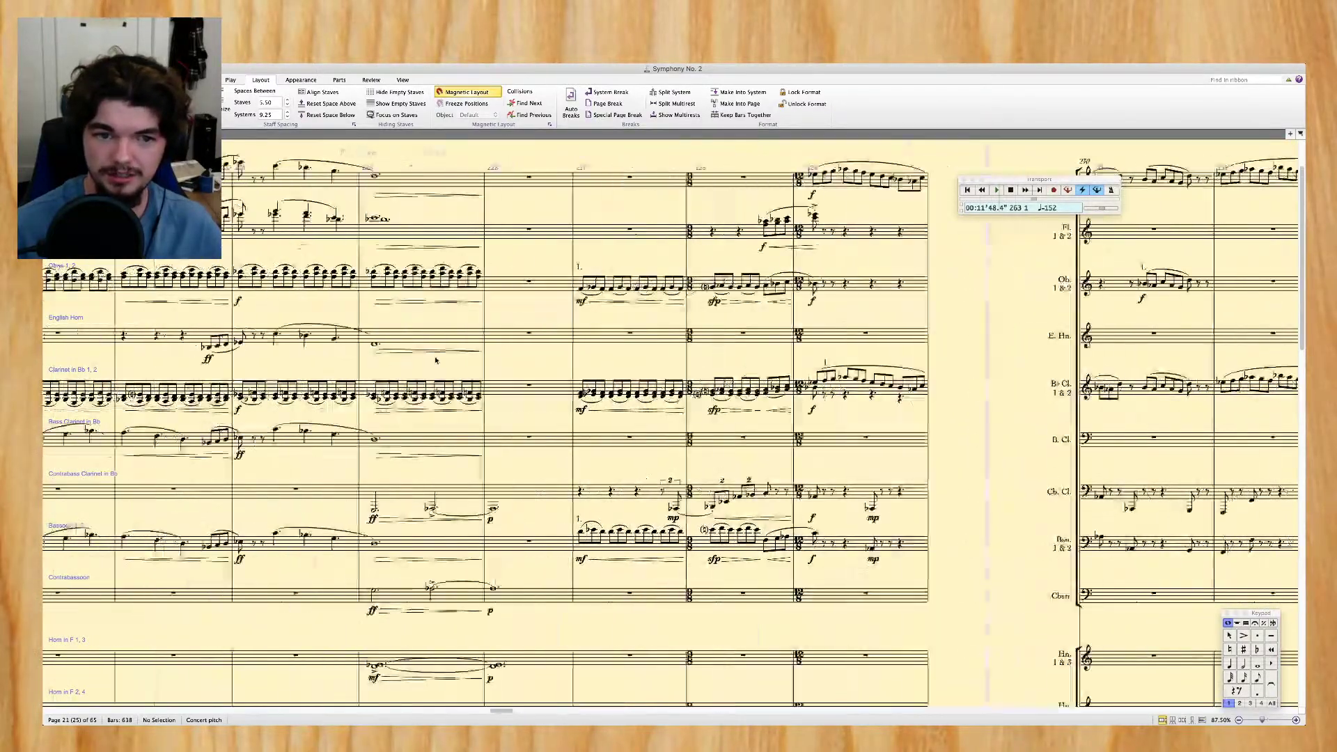
{"action": "scroll", "coordinate": [390, 376], "scroll_direction": "left", "scroll_amount": 15}
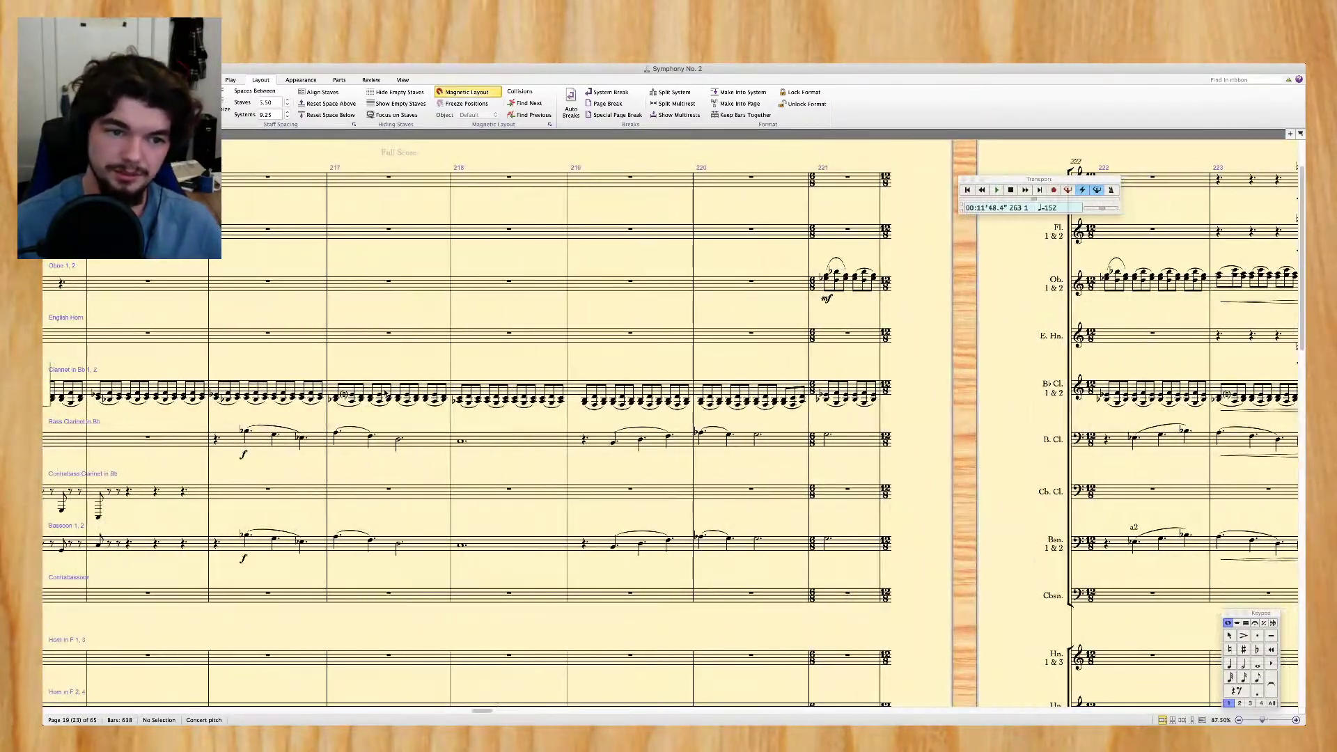
{"action": "scroll", "coordinate": [383, 392], "scroll_direction": "right", "scroll_amount": 20}
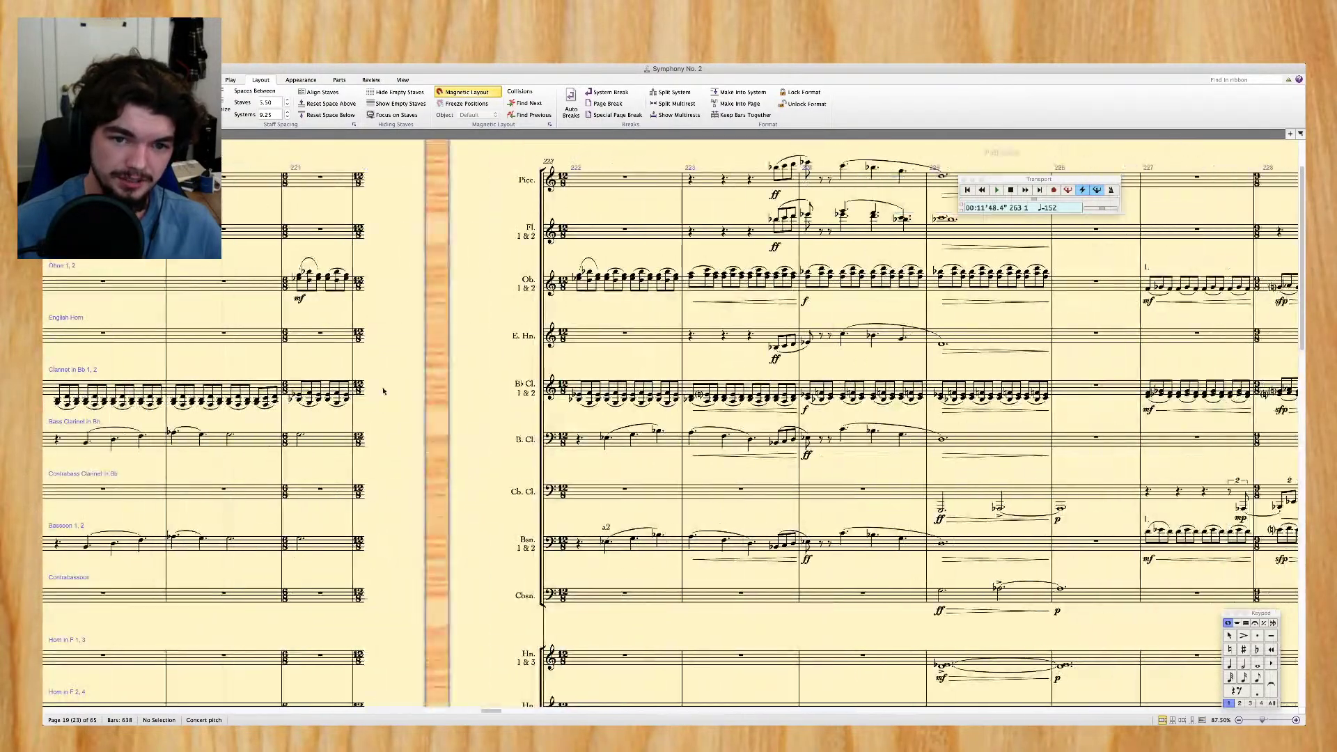
{"action": "scroll", "coordinate": [382, 388], "scroll_direction": "right", "scroll_amount": 8}
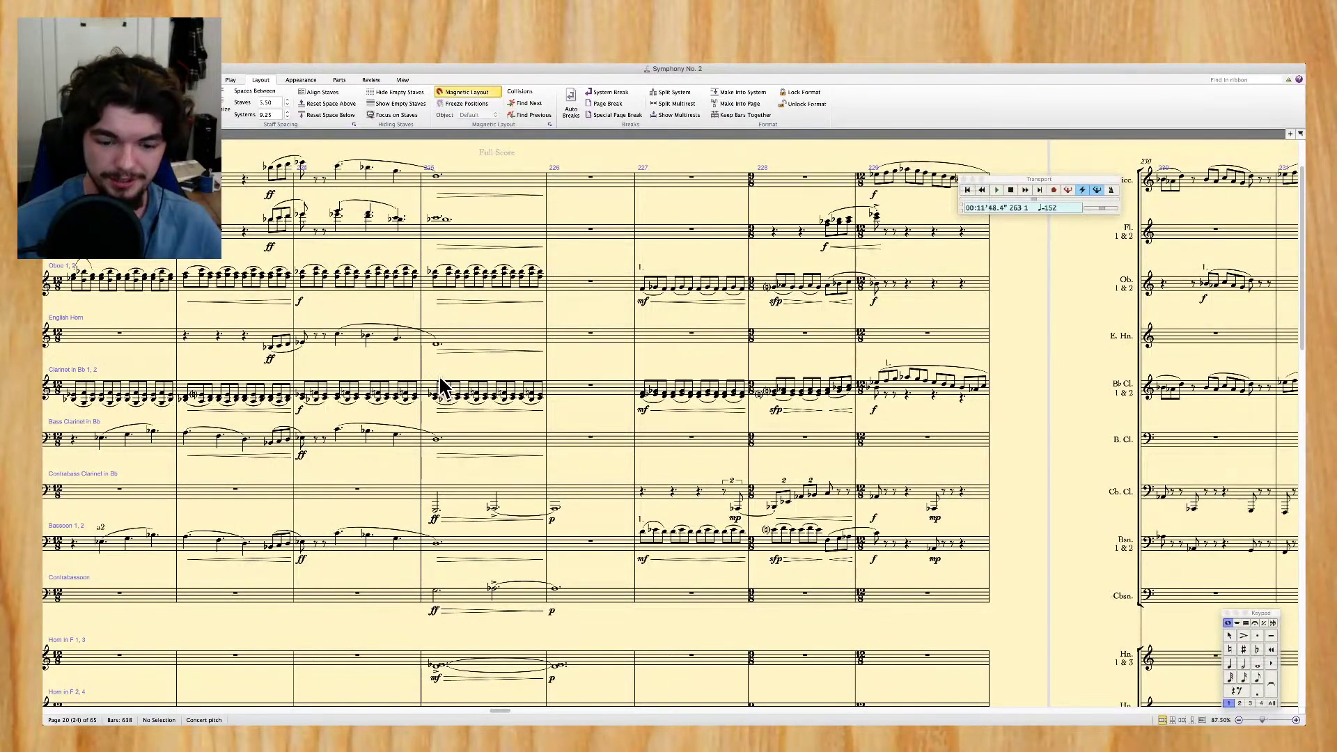
{"action": "scroll", "coordinate": [603, 380], "scroll_direction": "right", "scroll_amount": 10}
{"action": "scroll", "coordinate": [603, 379], "scroll_direction": "down", "scroll_amount": 15}
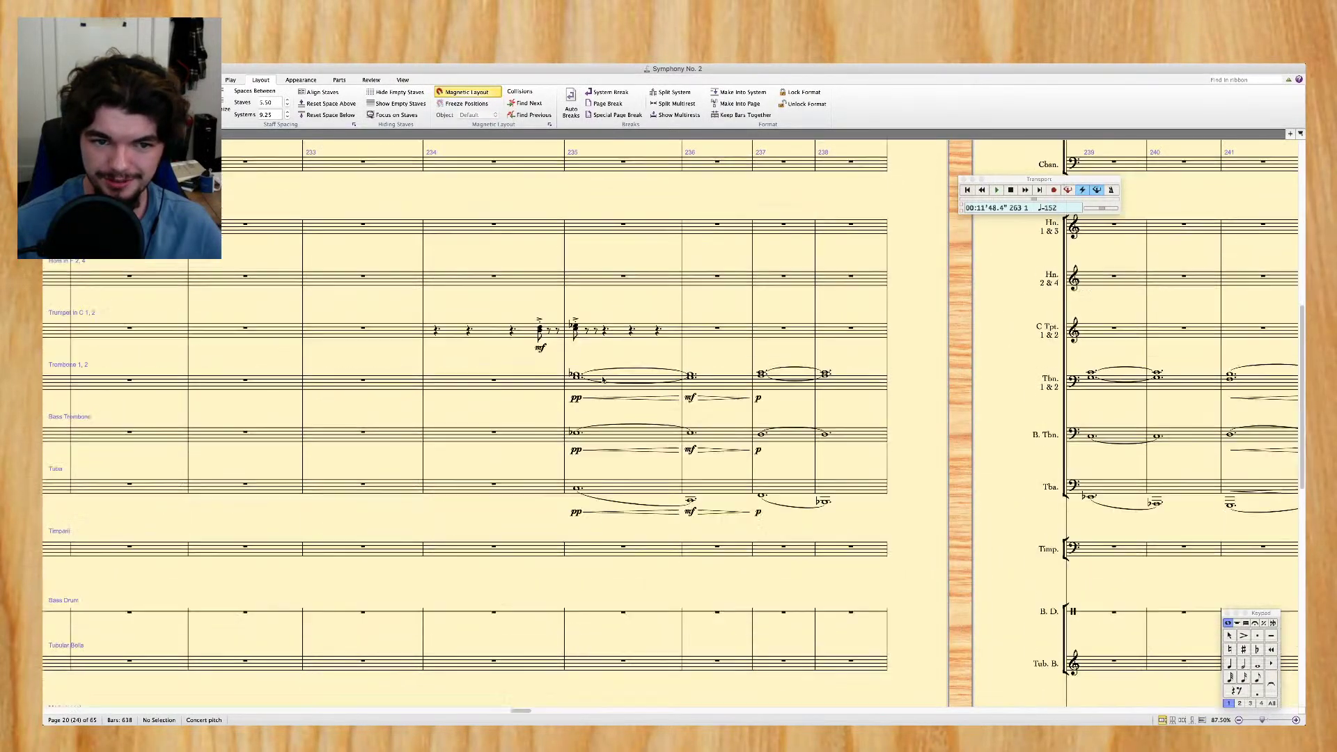
{"action": "scroll", "coordinate": [648, 476], "scroll_direction": "right", "scroll_amount": 5}
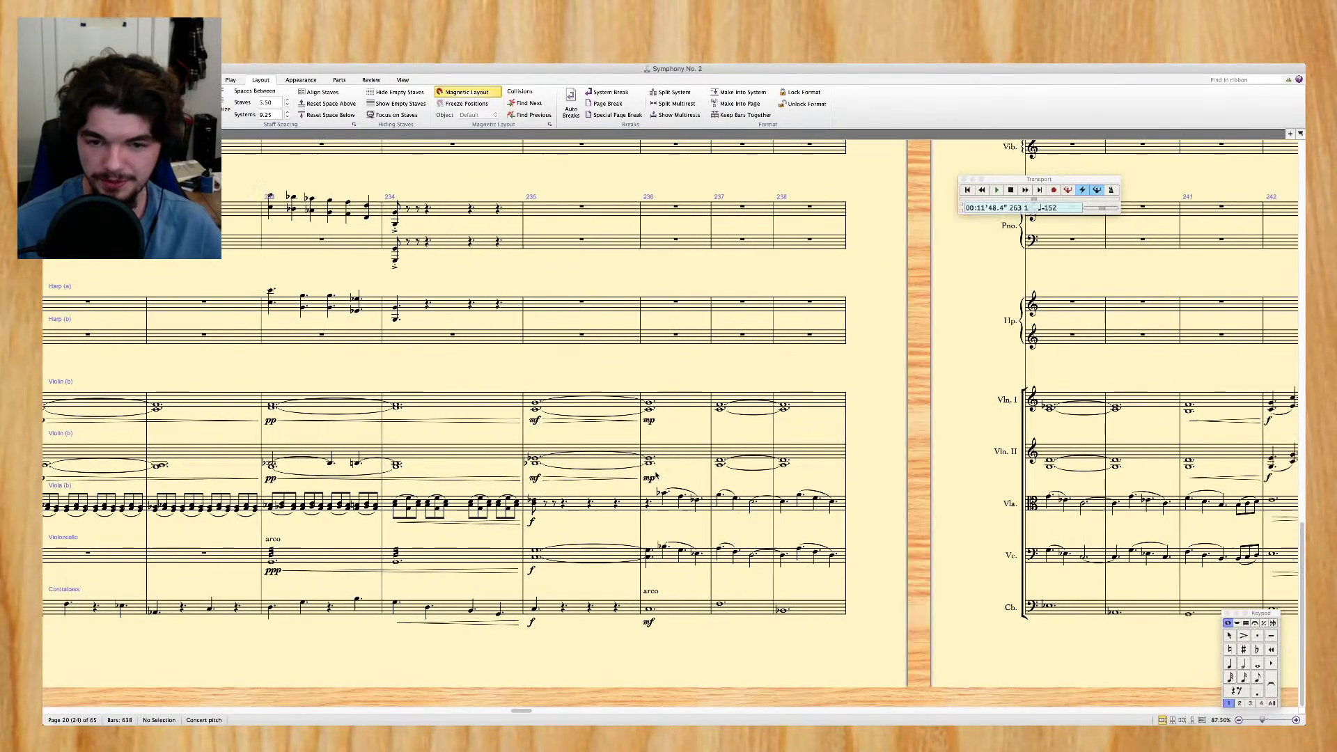
Copy the viola melody from bars 236 to 242 into the B♭ Clarinet 1, 2 staff, starting at bar 236
{"action": "scroll", "coordinate": [547, 469], "scroll_direction": "right", "scroll_amount": 2}
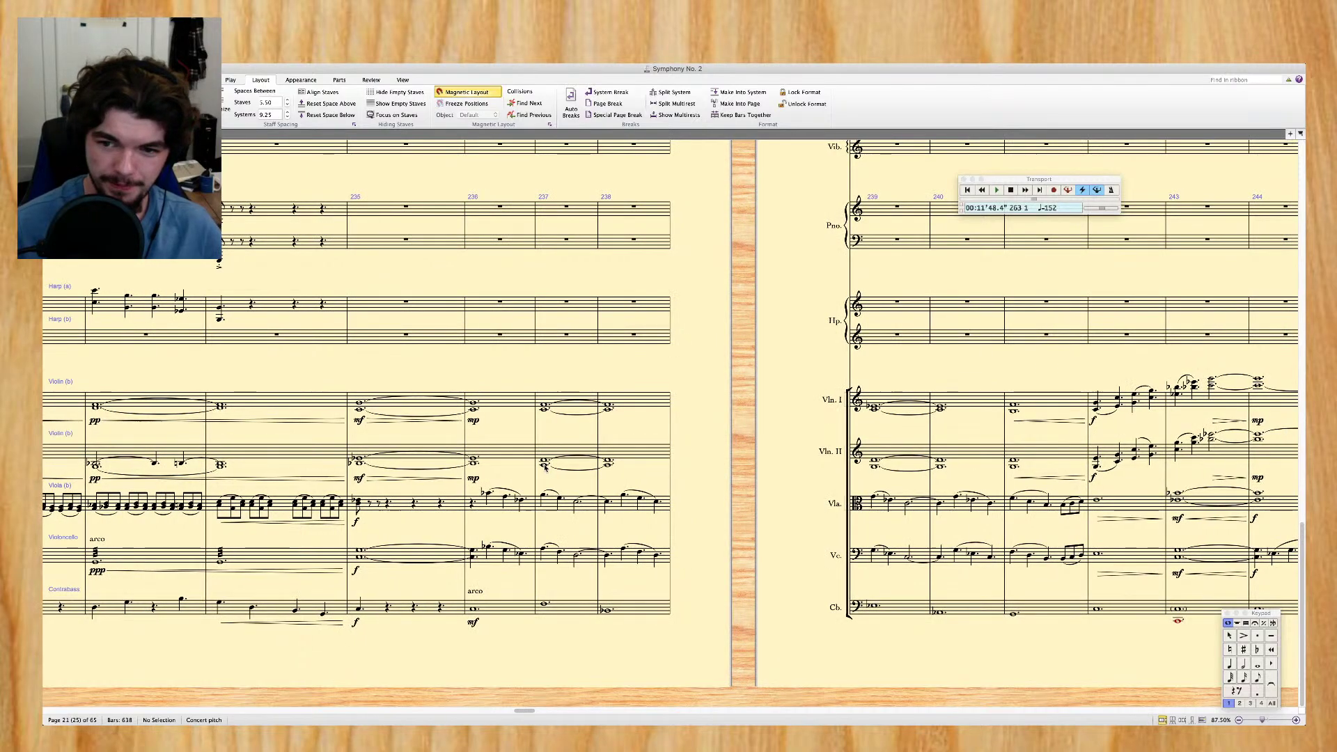
{"action": "left_click", "coordinate": [449, 506]}
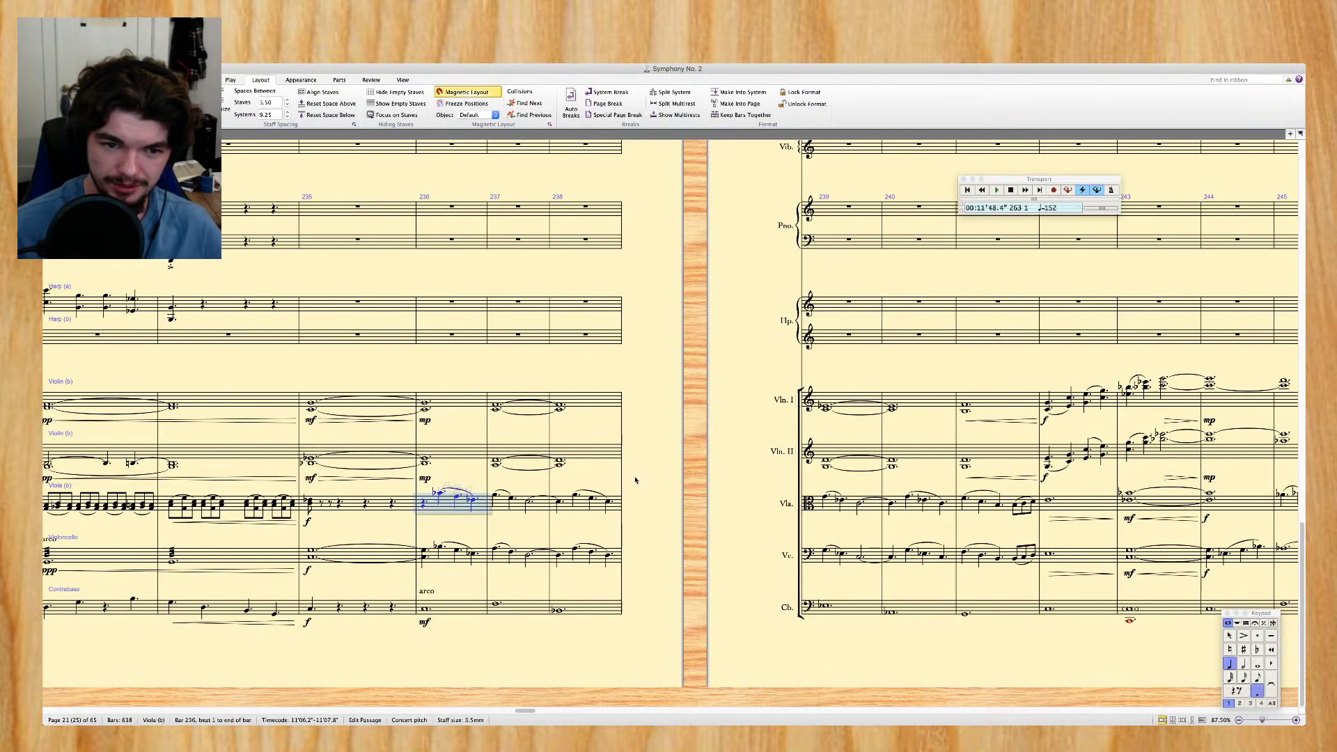
{"action": "scroll", "coordinate": [636, 479], "scroll_direction": "right", "scroll_amount": 6}
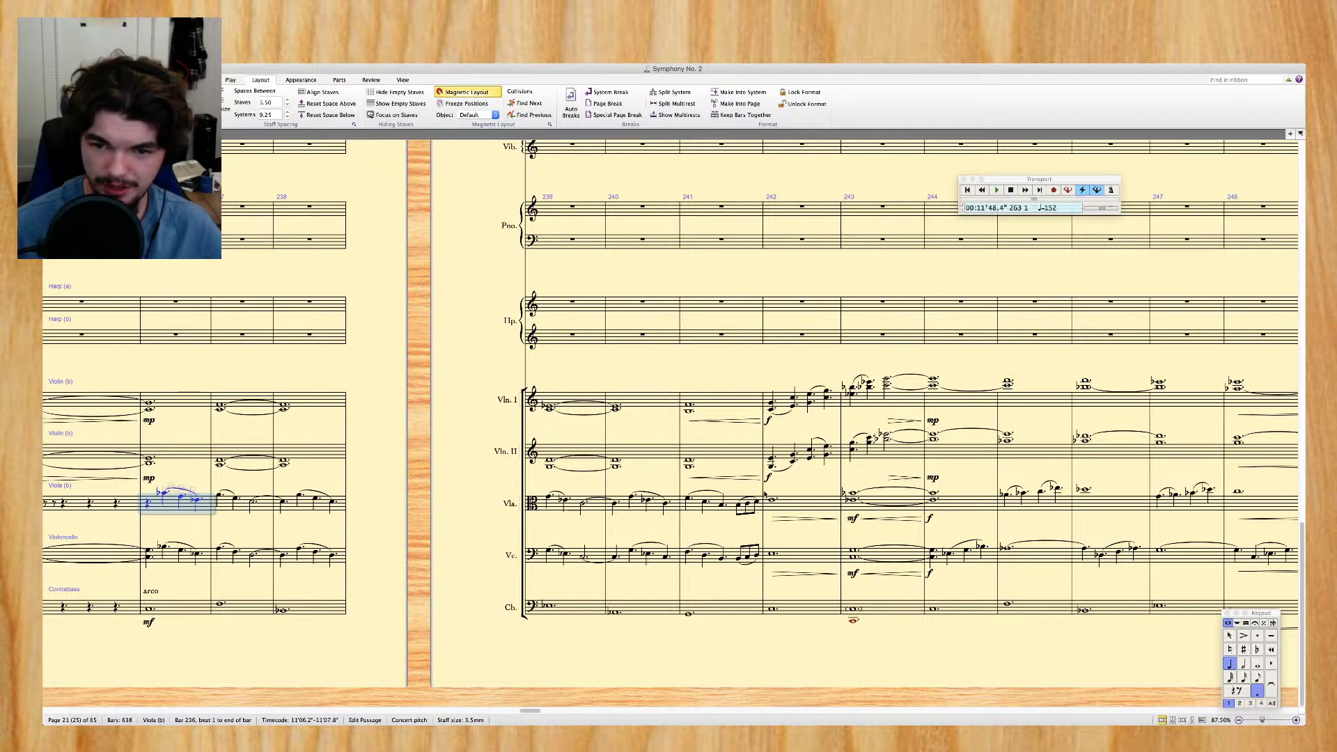
{"action": "scroll", "coordinate": [765, 495], "scroll_direction": "right", "scroll_amount": 1}
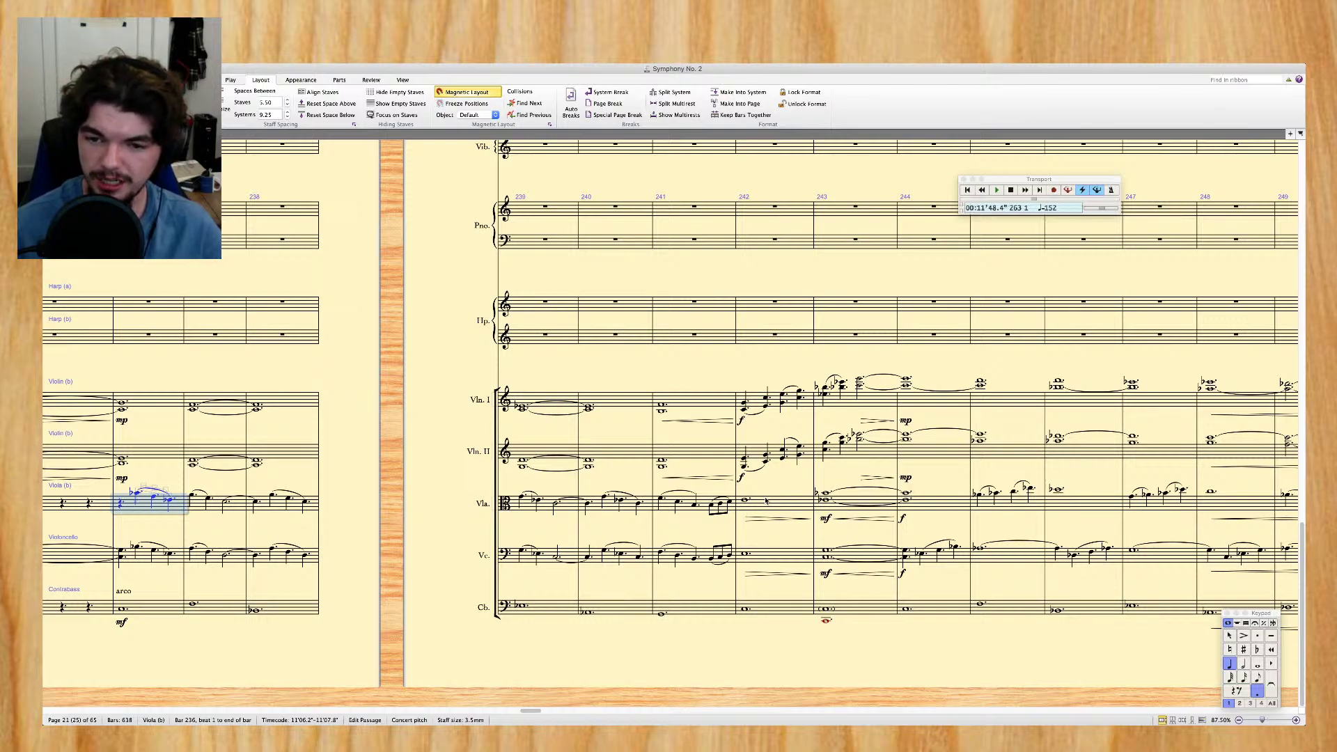
{"action": "left_click", "coordinate": [767, 501]}
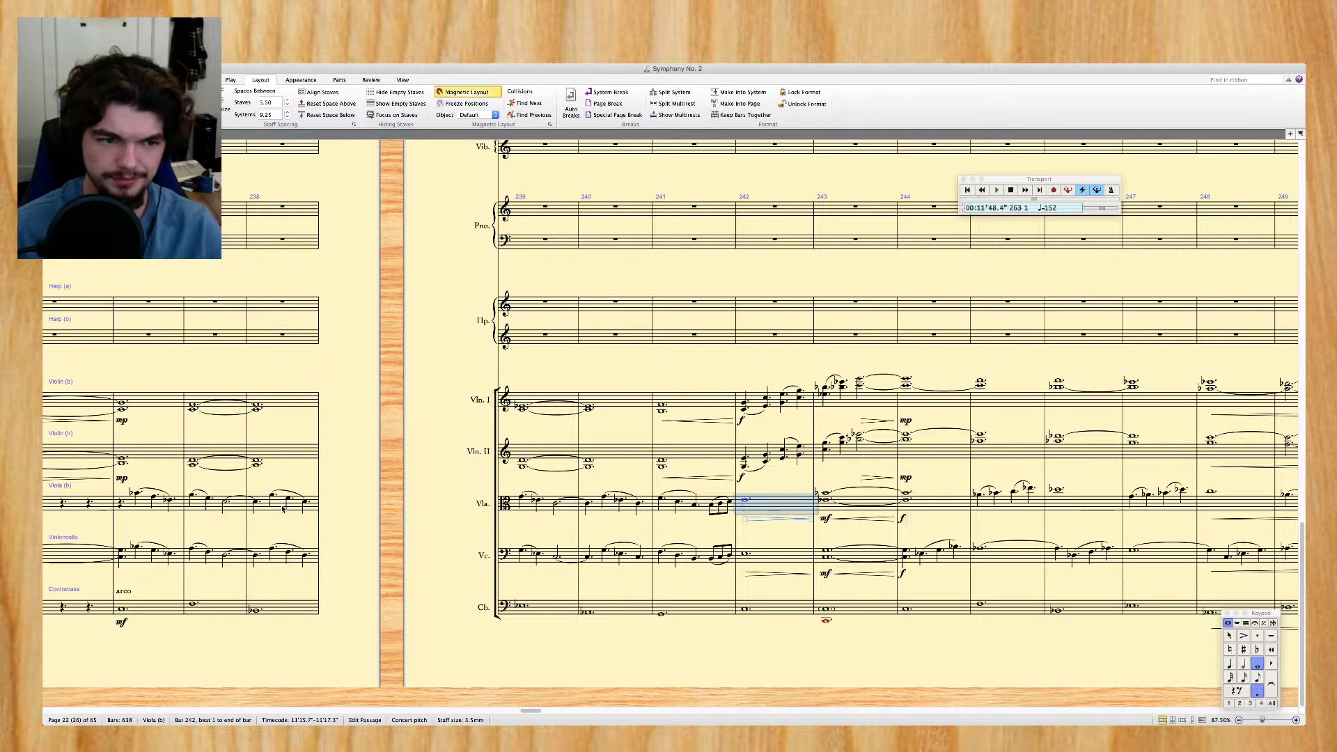
{"action": "left_click", "coordinate": [144, 508], "text": "shift"}
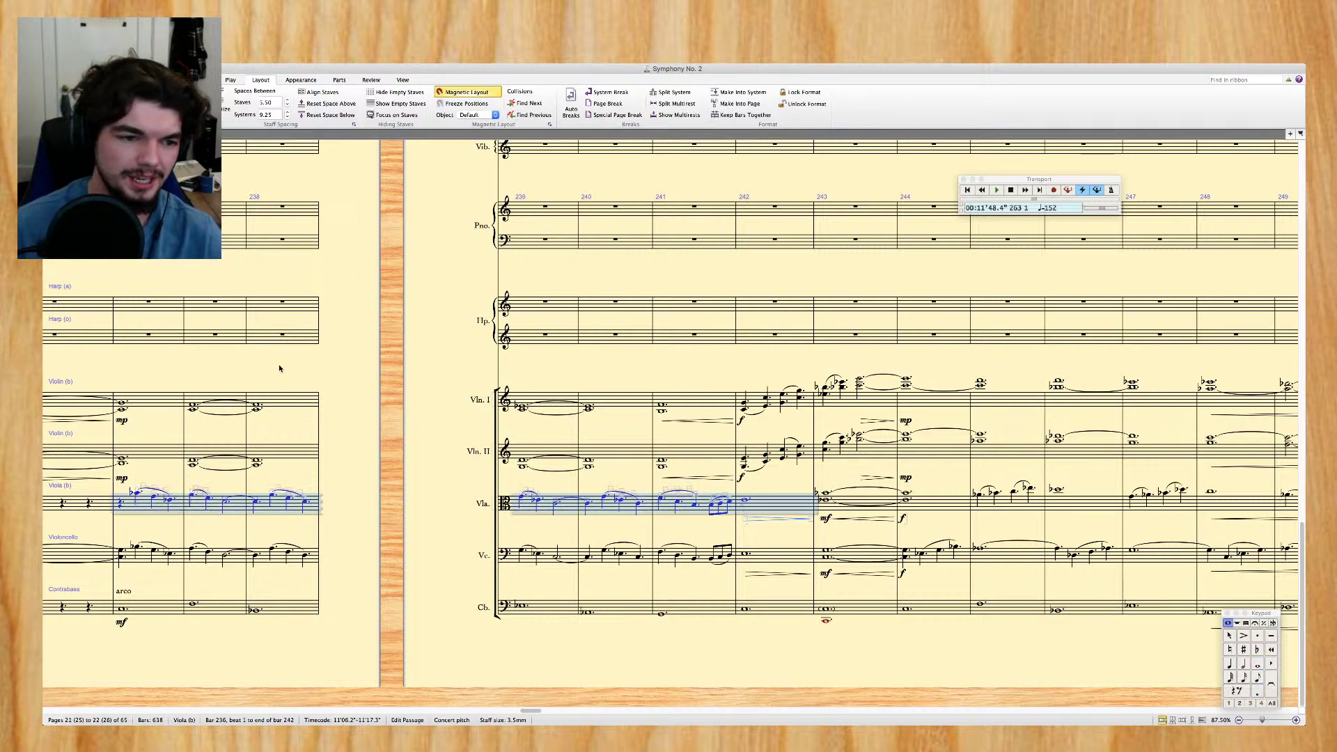
{"action": "scroll", "coordinate": [134, 375], "scroll_direction": "up", "scroll_amount": 2}
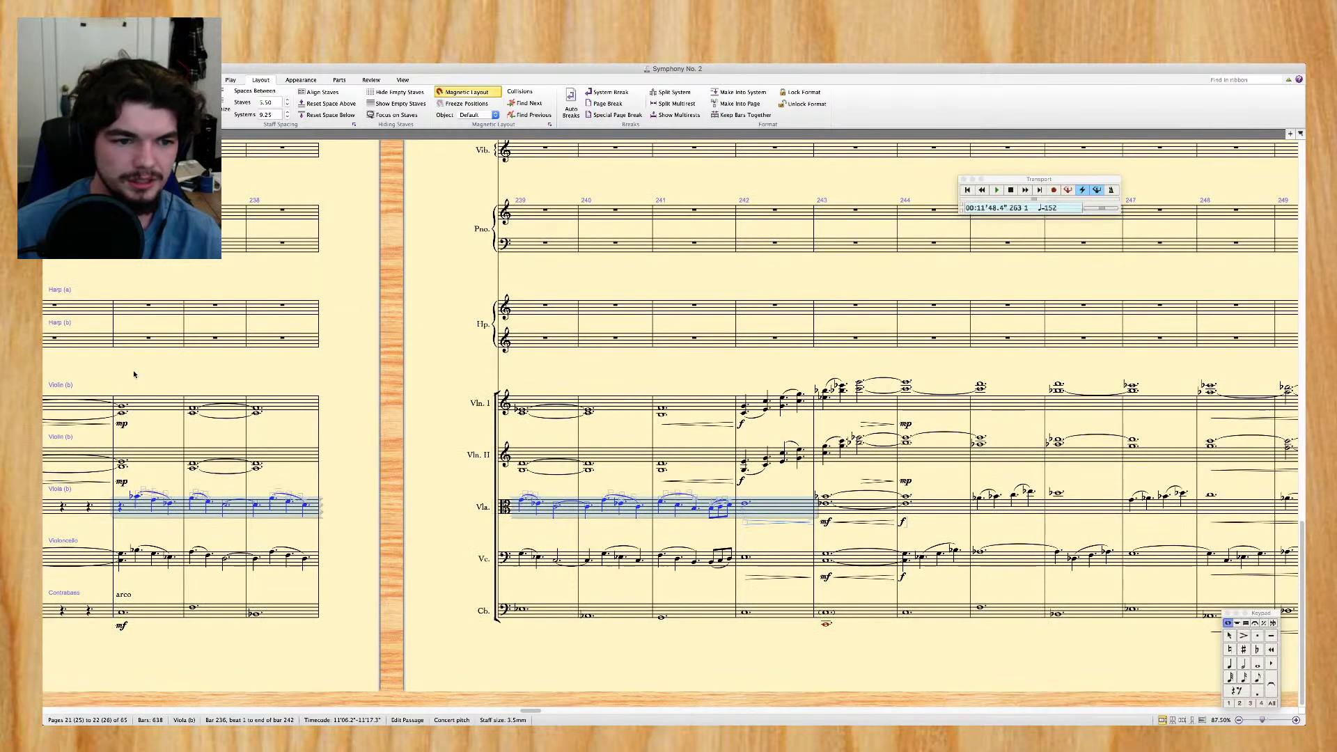
{"action": "scroll", "coordinate": [132, 374], "scroll_direction": "up", "scroll_amount": 10}
{"action": "scroll", "coordinate": [133, 374], "scroll_direction": "up", "scroll_amount": 10}
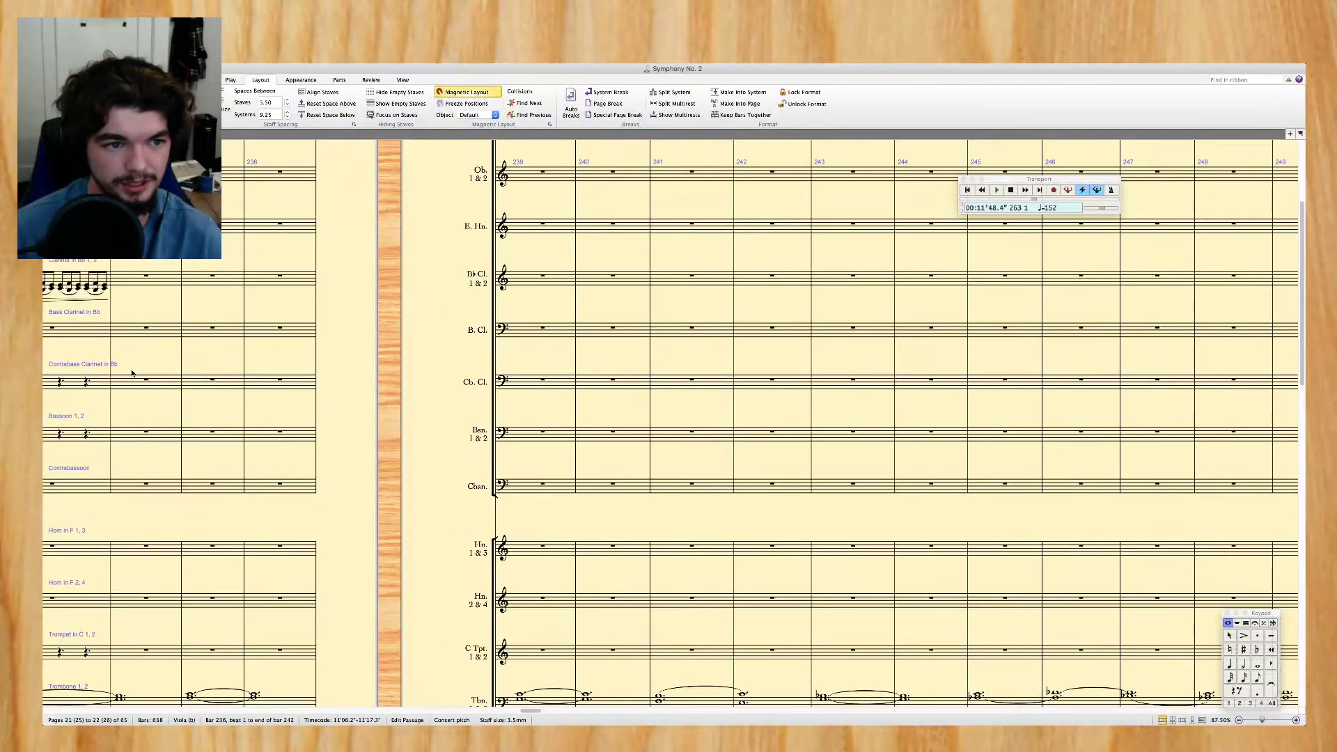
{"action": "left_click", "coordinate": [161, 300]}
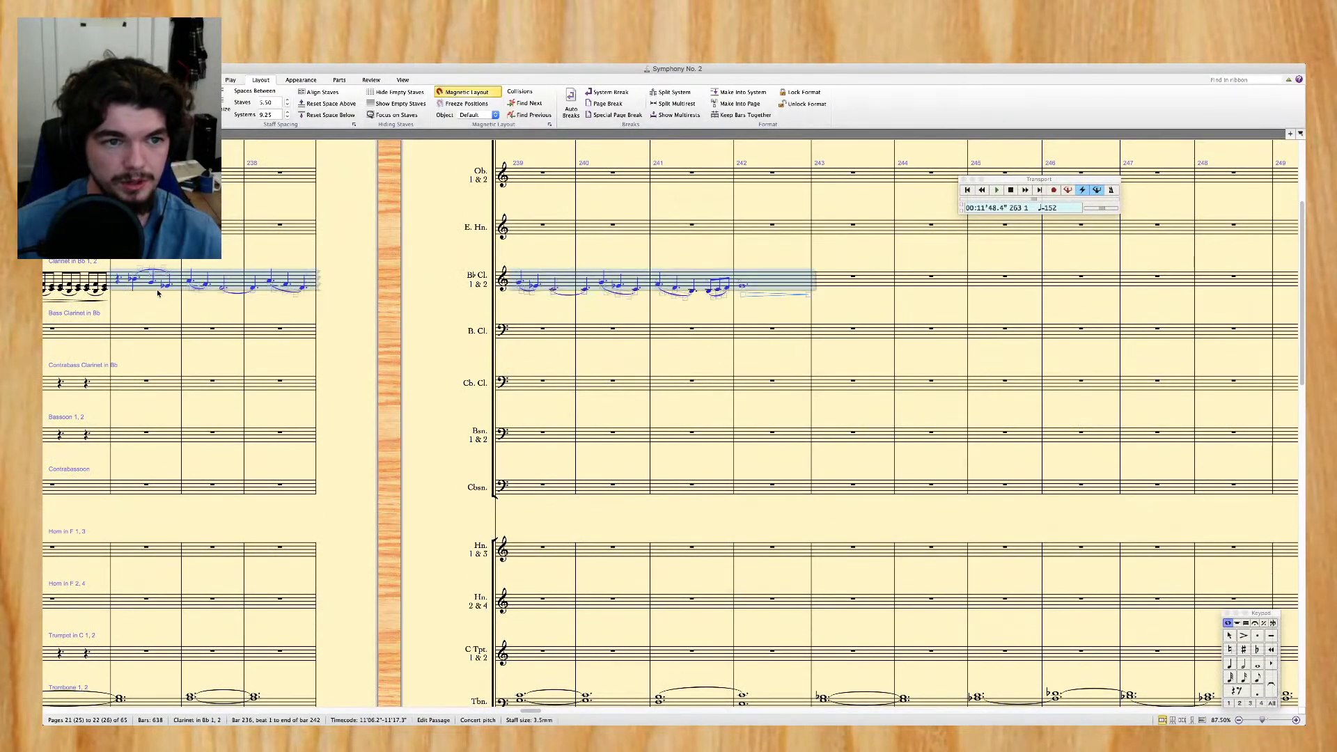
Label the B♭ clarinet entry in bar 236 with the player number "1." above the staff
{"action": "left_click", "coordinate": [130, 280]}
{"action": "key", "text": "super+t"}
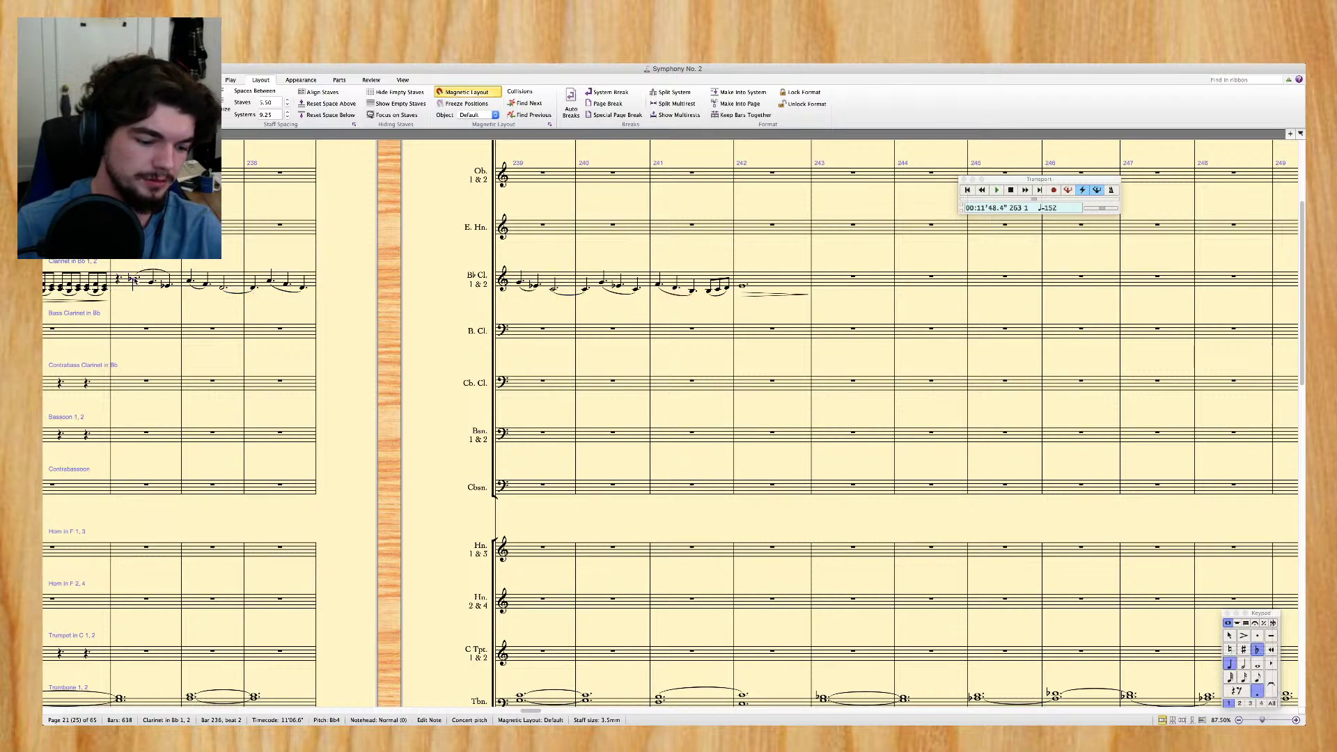
{"action": "key", "text": "Escape"}
{"action": "key", "text": "Escape"}
Label the B♭ clarinet phrase in bar 238, beat 2, with the player number "2." above the staff
{"action": "scroll", "coordinate": [756, 279], "scroll_direction": "right", "scroll_amount": 5}
{"action": "left_click", "coordinate": [775, 281]}
{"action": "key", "text": "super+t"}
{"action": "type", "text": "2."}
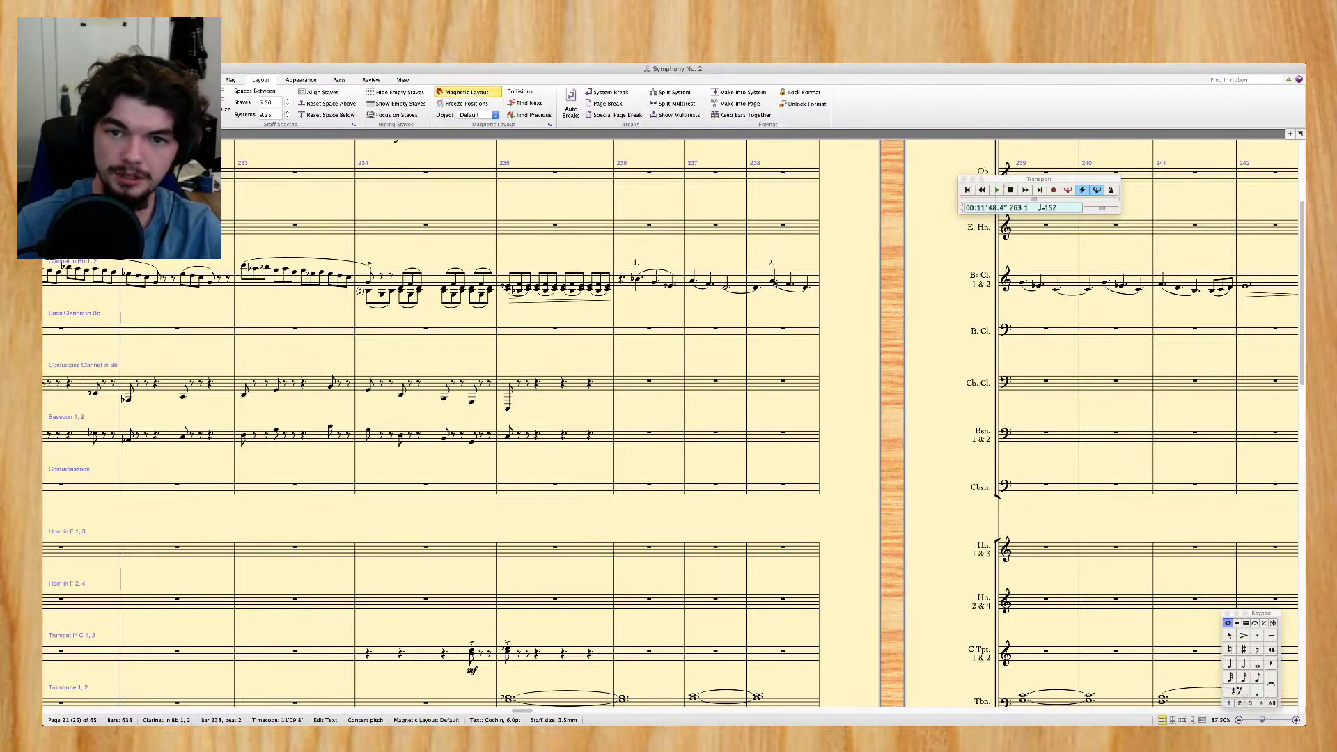
{"action": "key", "text": "Escape"}
{"action": "key", "text": "Escape"}
Label the B♭ clarinet phrase in bar 240, beat 2, with the player number "1." above the staff
{"action": "scroll", "coordinate": [1022, 263], "scroll_direction": "right", "scroll_amount": 2}
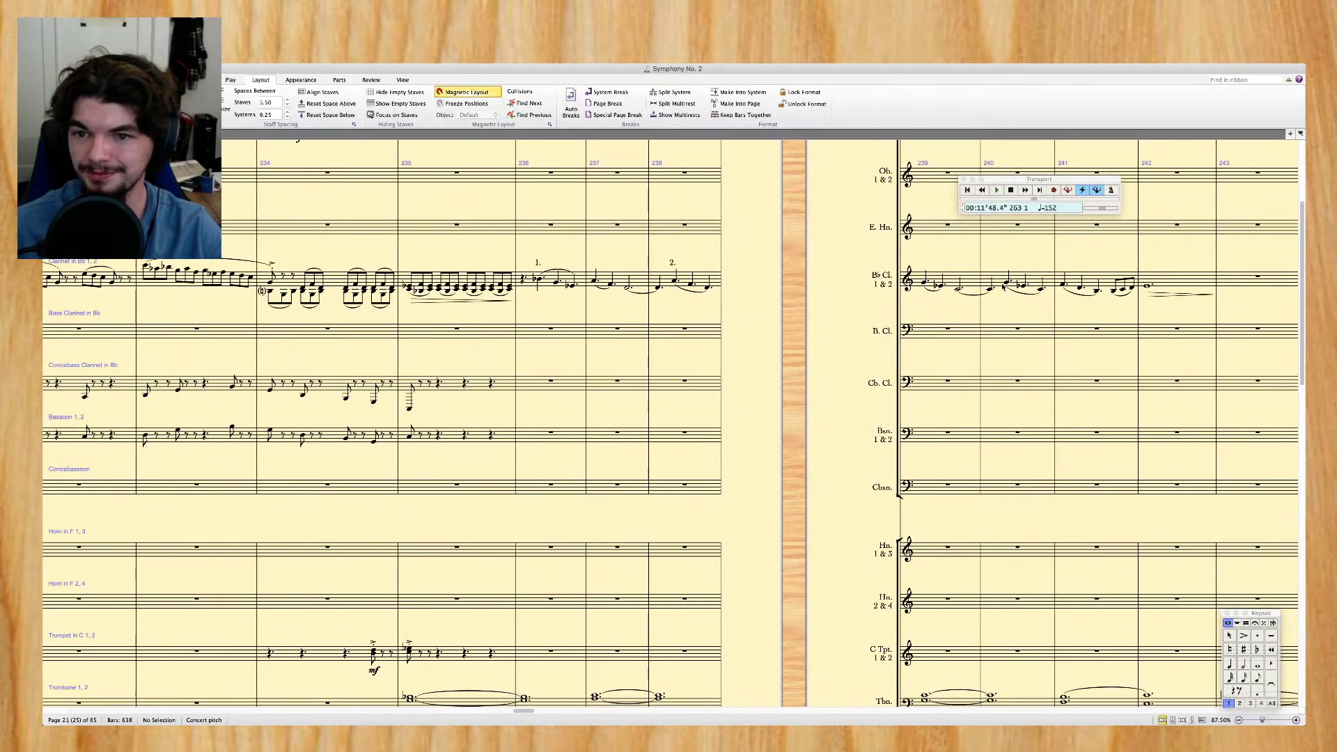
{"action": "left_click", "coordinate": [1008, 284]}
{"action": "key", "text": "super+t"}
{"action": "scroll", "coordinate": [956, 278], "scroll_direction": "right", "scroll_amount": 10}
{"action": "type", "text": "1."}
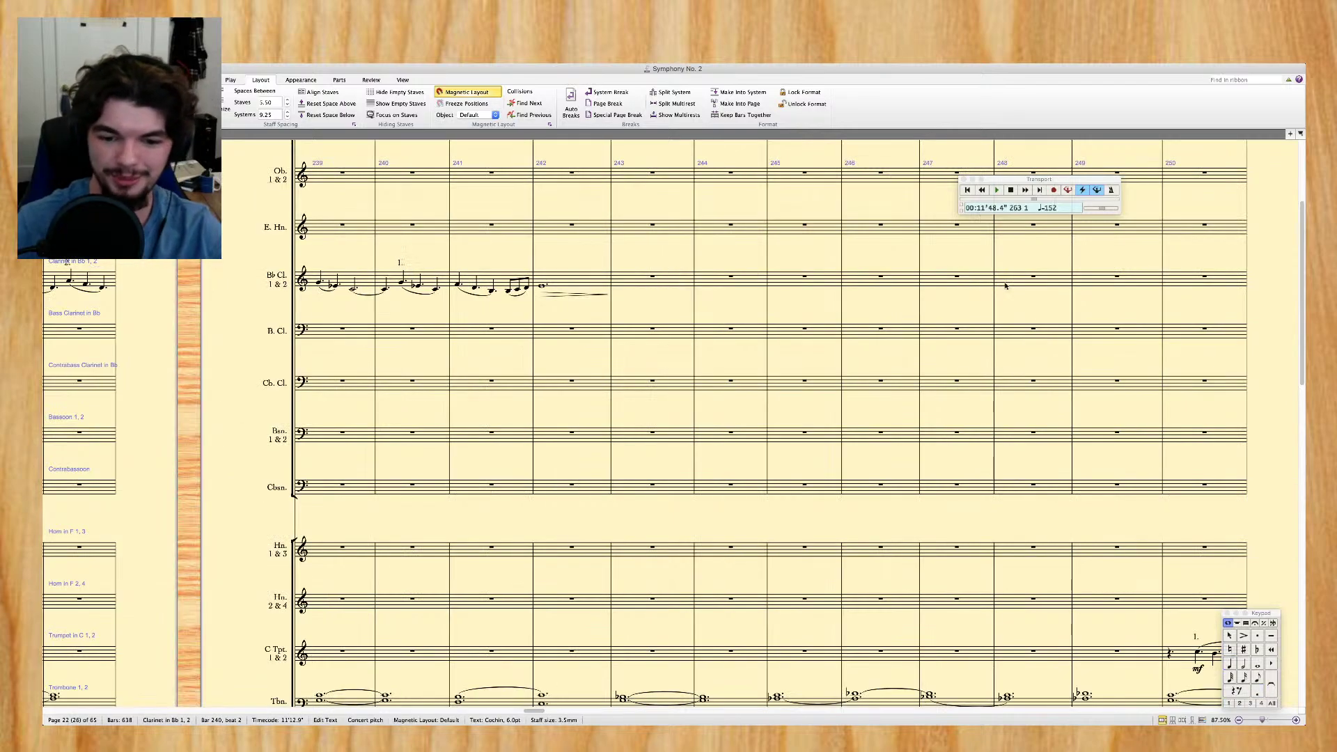
{"action": "key", "text": "Escape"}
{"action": "key", "text": "Escape"}
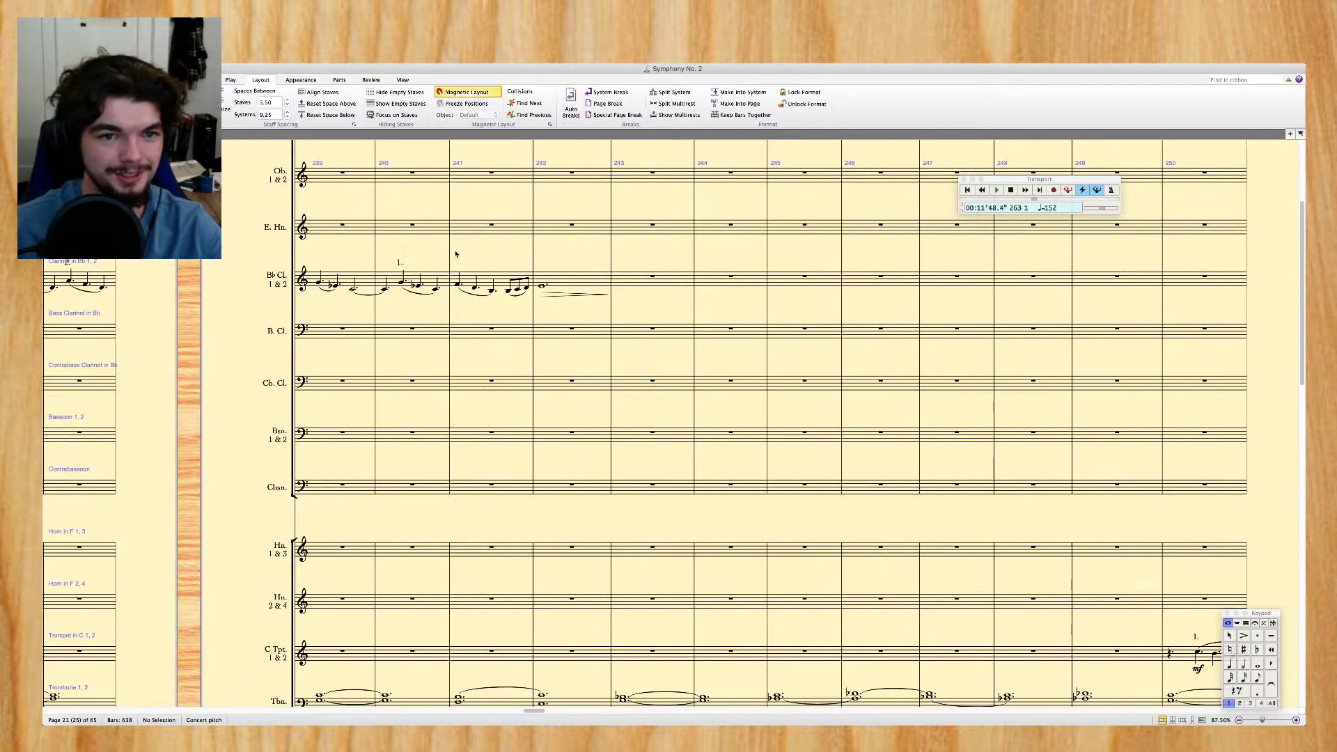
Add a C4 a third below the B♭ clarinets' held note in bar 242
{"action": "scroll", "coordinate": [537, 288], "scroll_direction": "down", "scroll_amount": 10}
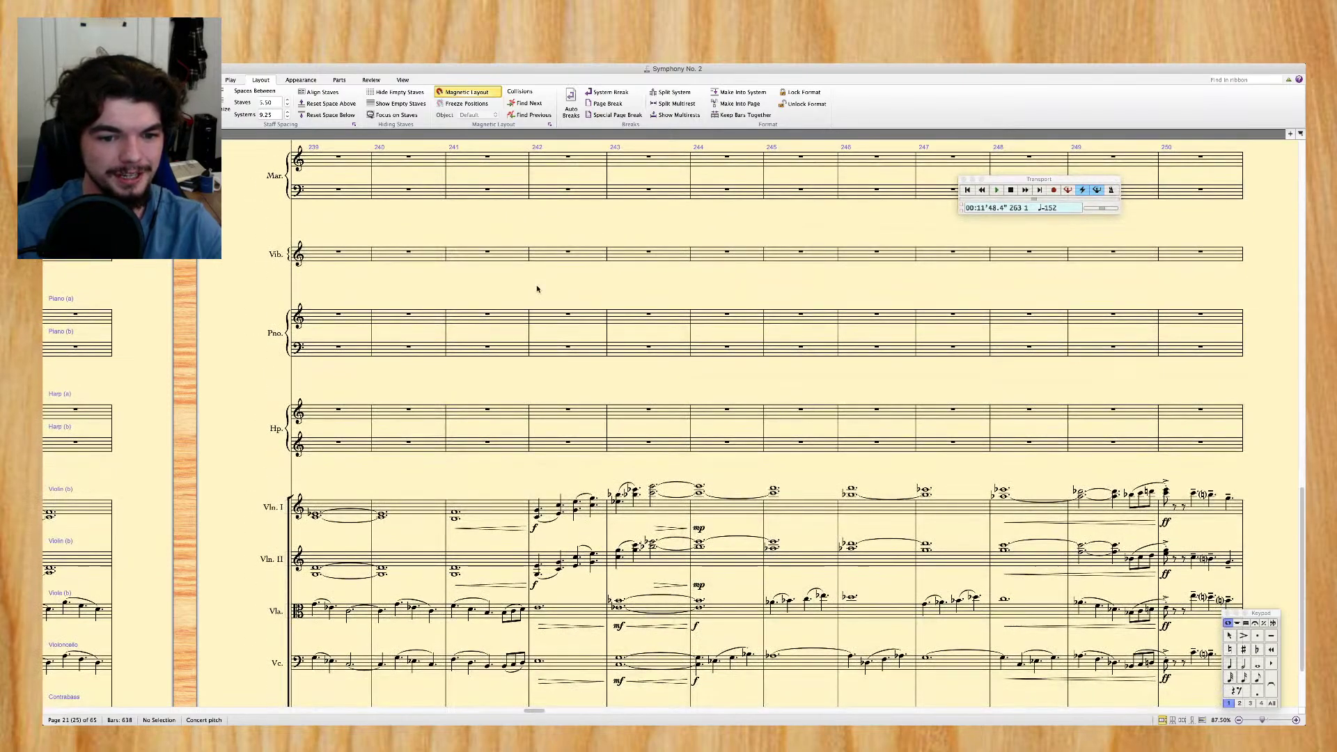
{"action": "scroll", "coordinate": [537, 288], "scroll_direction": "up", "scroll_amount": 10}
{"action": "scroll", "coordinate": [537, 289], "scroll_direction": "up", "scroll_amount": 5}
{"action": "left_click", "coordinate": [541, 477]}
{"action": "key", "text": "shift+3"}
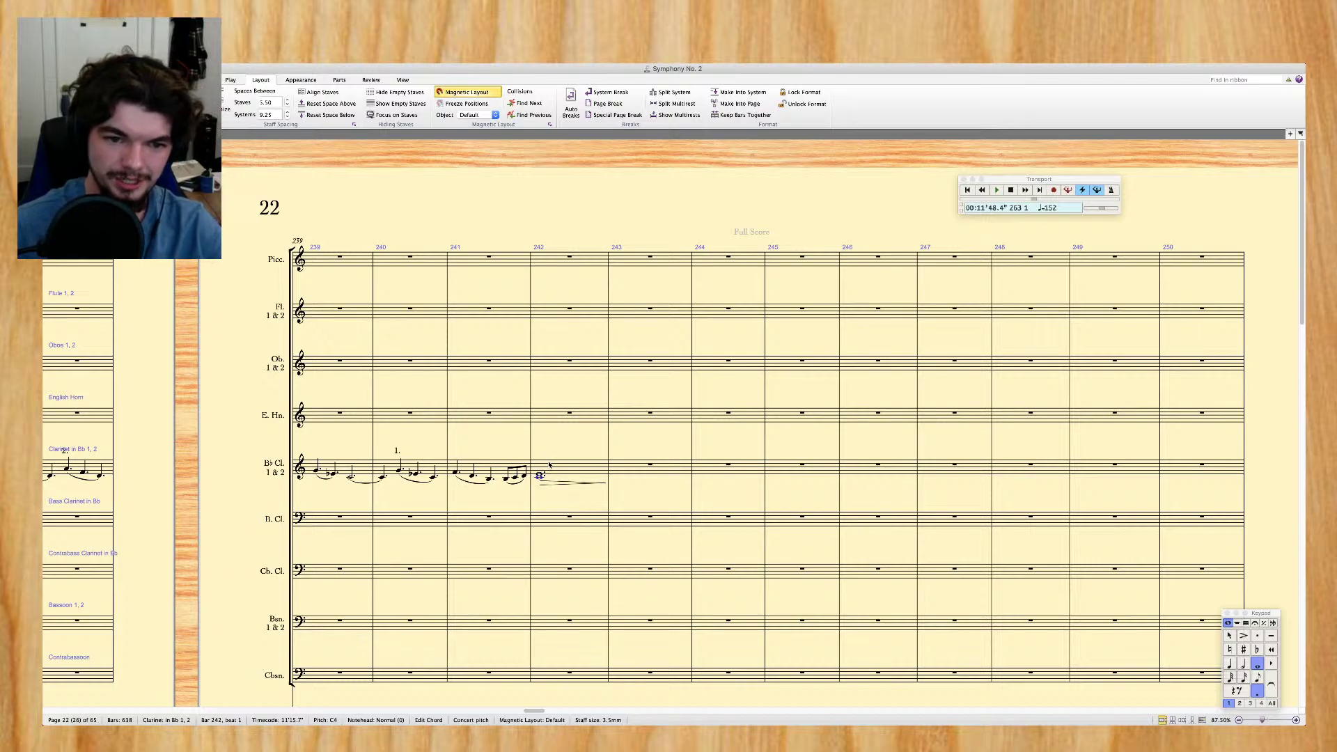
{"action": "left_click", "coordinate": [549, 465]}
Add an accent to the held notes in bar 242 of the viola, cello and B♭ clarinet staves
{"action": "scroll", "coordinate": [550, 463], "scroll_direction": "down", "scroll_amount": 10}
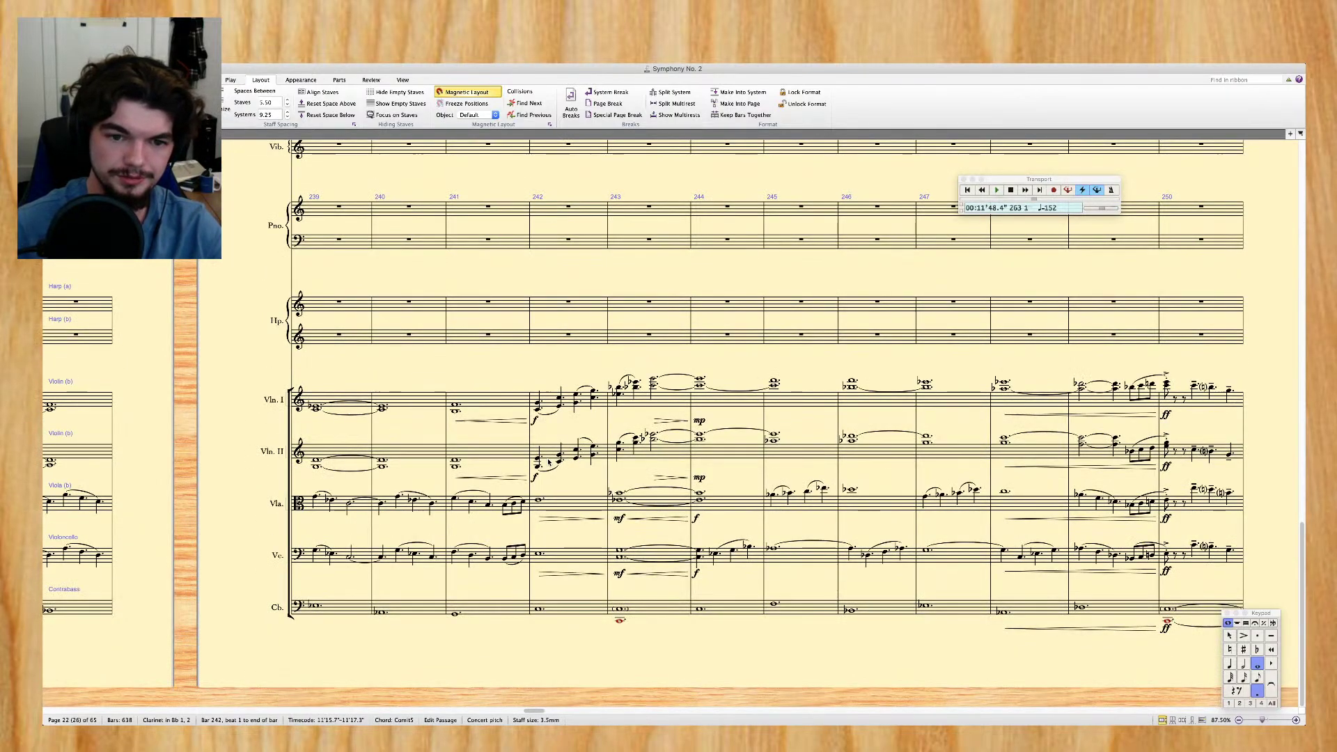
{"action": "left_click", "coordinate": [538, 501]}
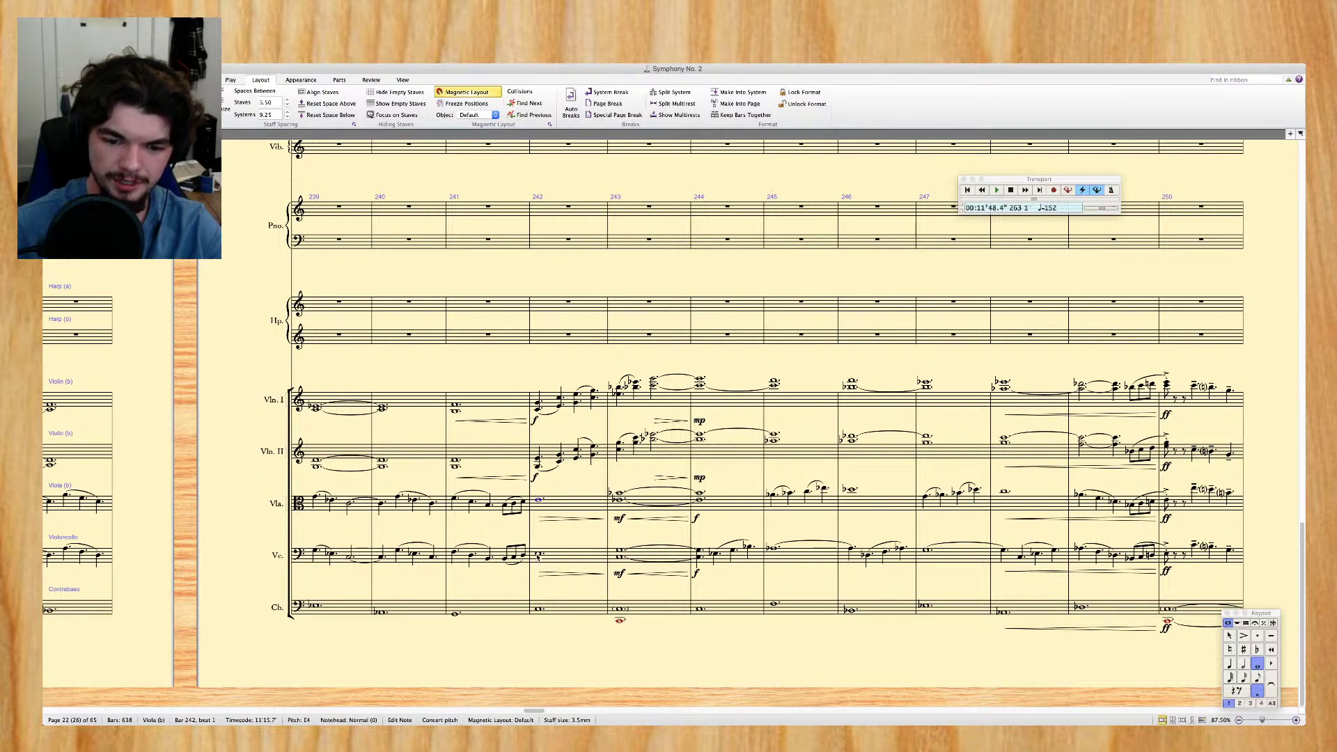
{"action": "scroll", "coordinate": [540, 530], "scroll_direction": "up", "scroll_amount": 10}
{"action": "left_click", "coordinate": [542, 479], "text": "super"}
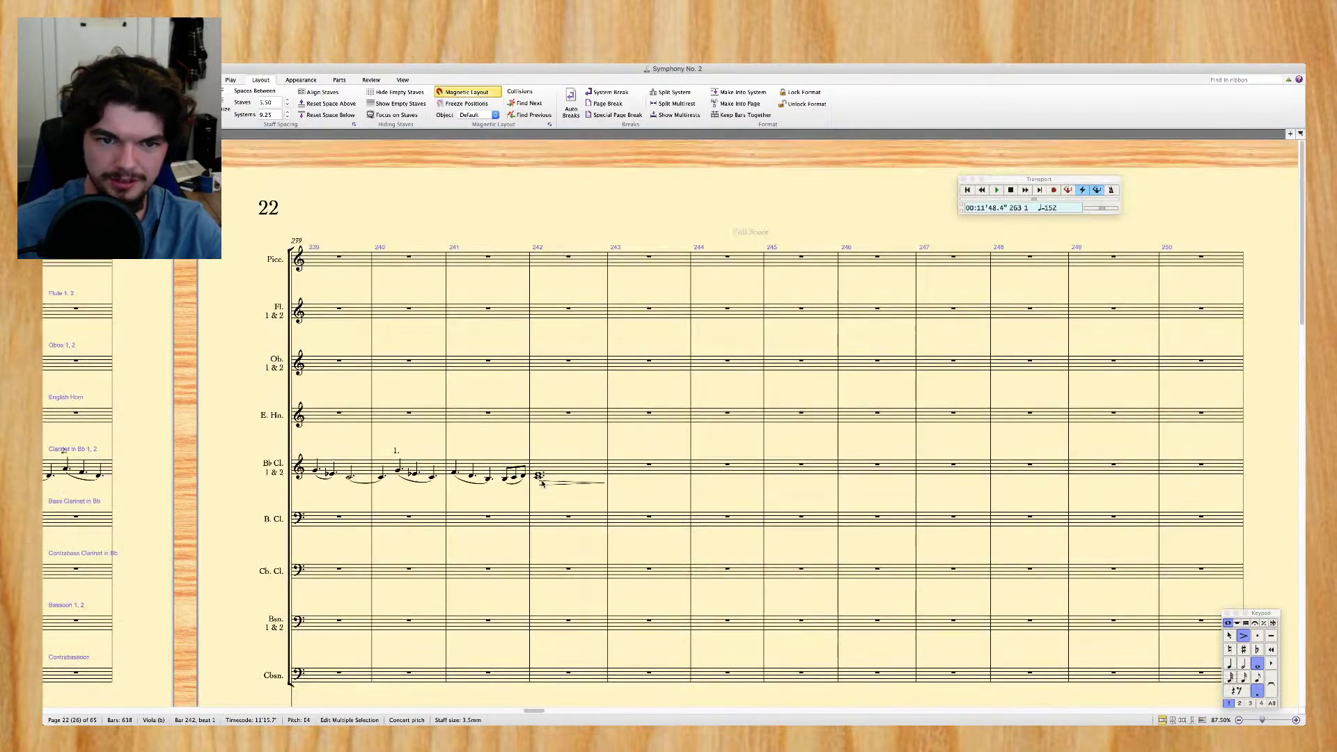
{"action": "left_click", "coordinate": [539, 478]}
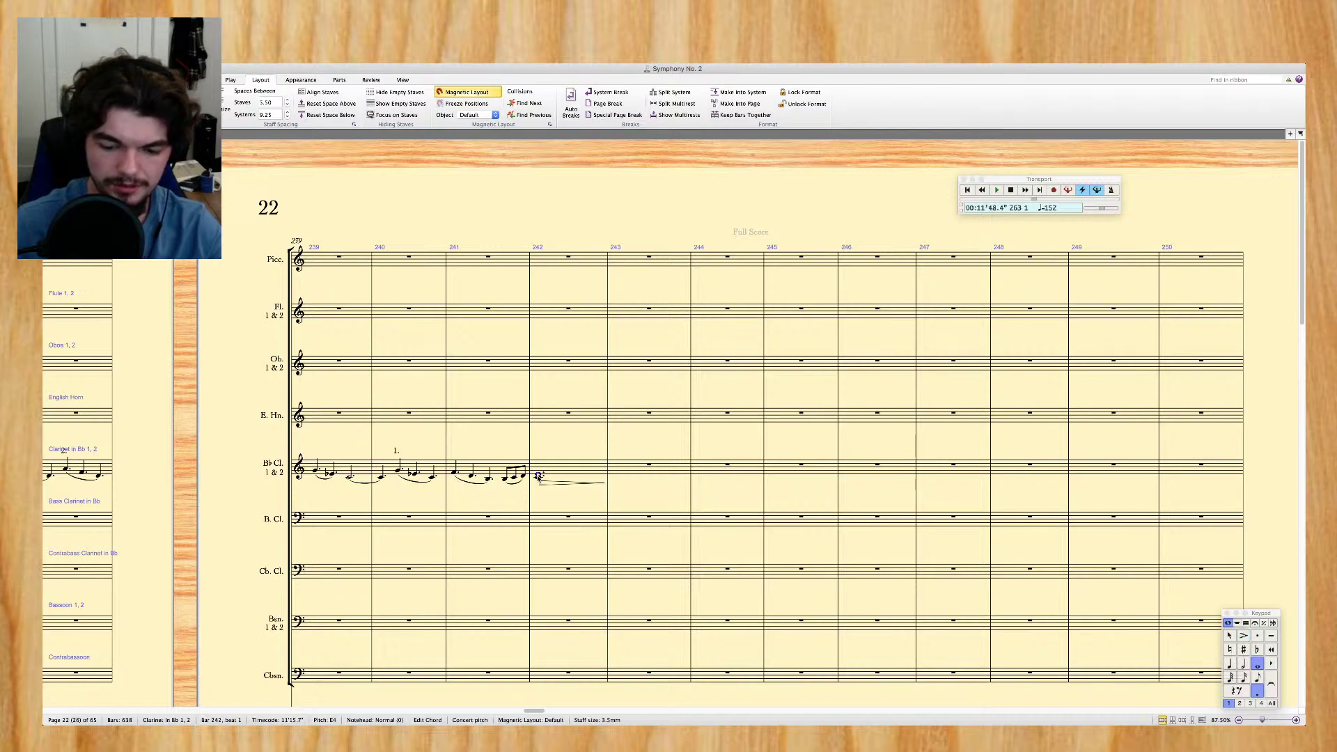
{"action": "key", "text": "Escape"}
Add f dynamics below the B♭ clarinet entries at beat 2 of bars 236 and 238
{"action": "scroll", "coordinate": [547, 458], "scroll_direction": "left", "scroll_amount": 10}
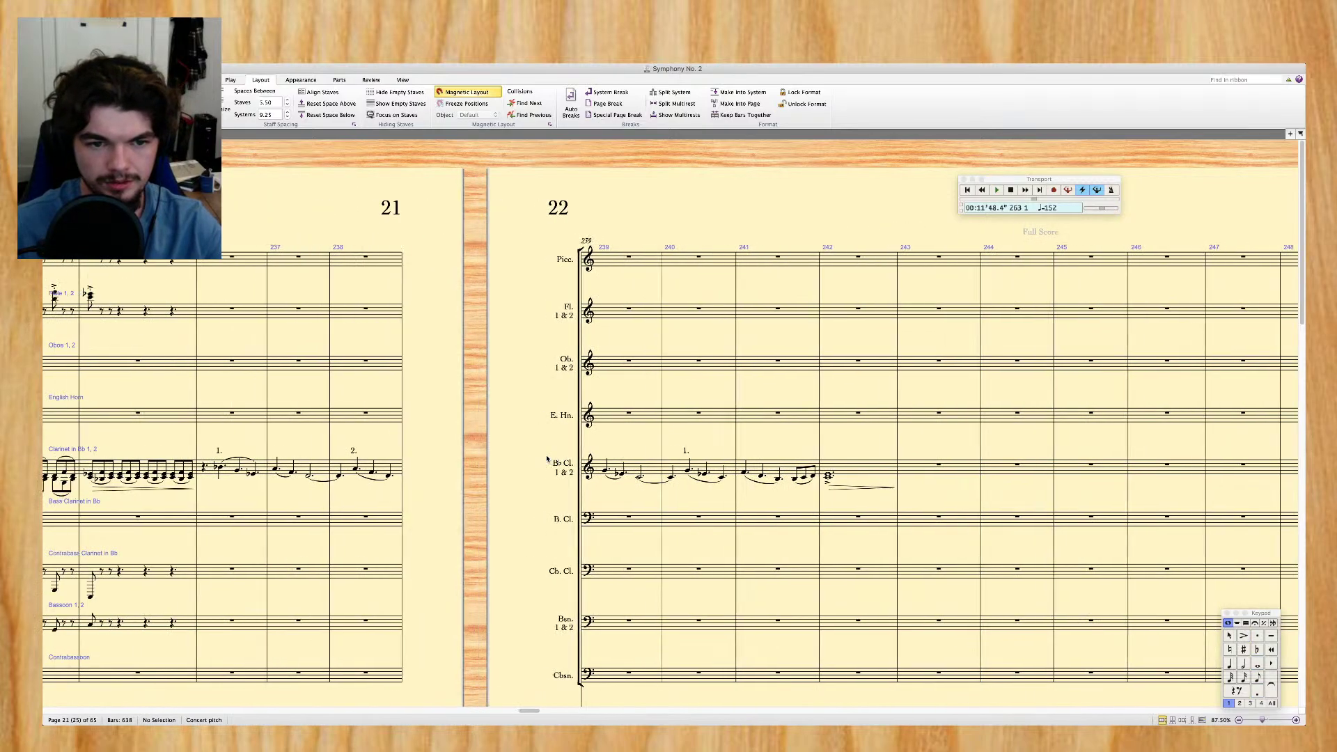
{"action": "scroll", "coordinate": [481, 457], "scroll_direction": "down", "scroll_amount": 10}
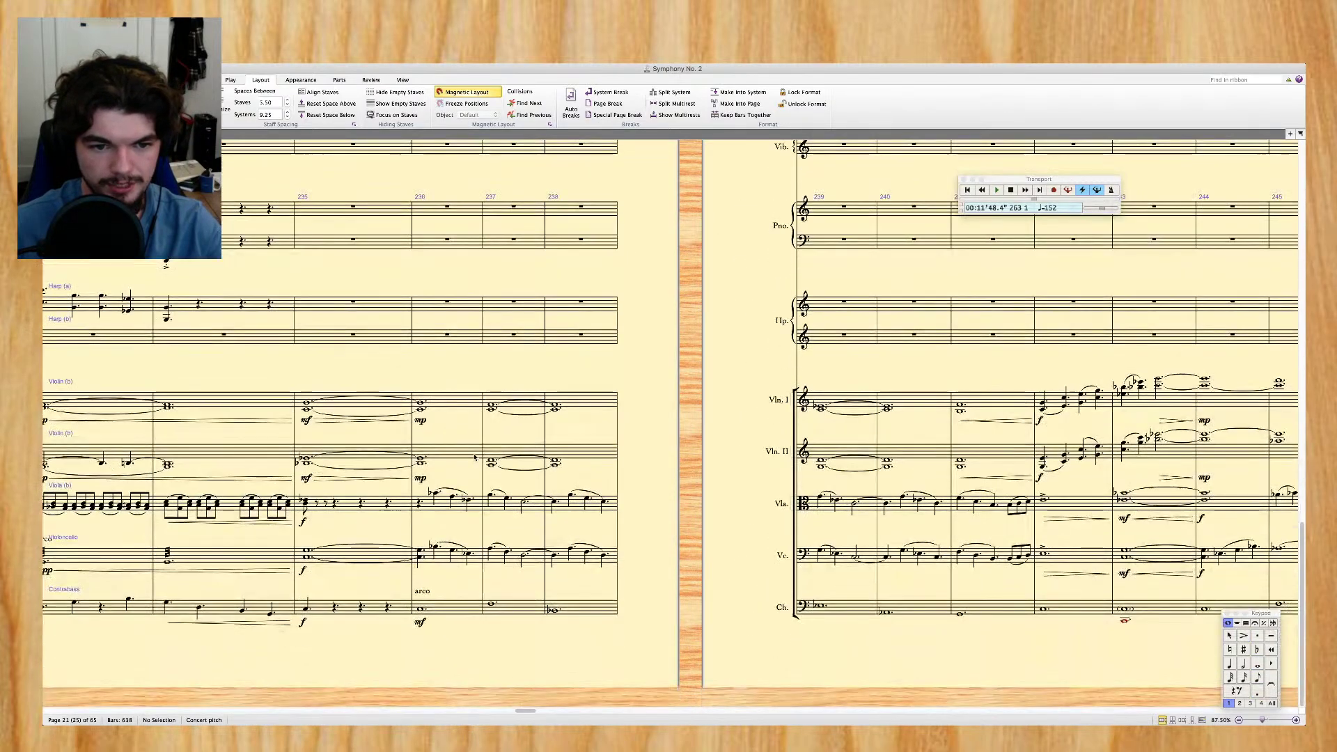
{"action": "scroll", "coordinate": [476, 458], "scroll_direction": "up", "scroll_amount": 10}
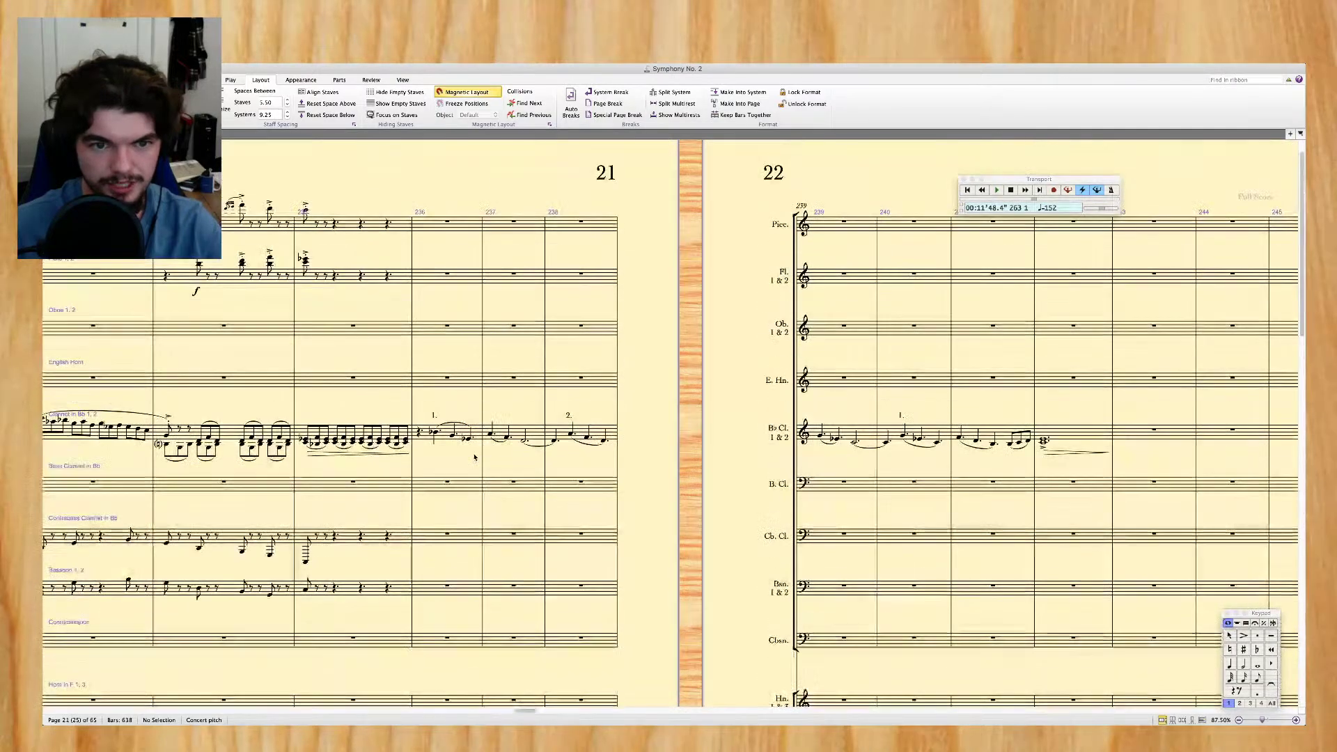
{"action": "left_click", "coordinate": [434, 436]}
{"action": "scroll", "coordinate": [600, 442], "scroll_direction": "left", "scroll_amount": 5}
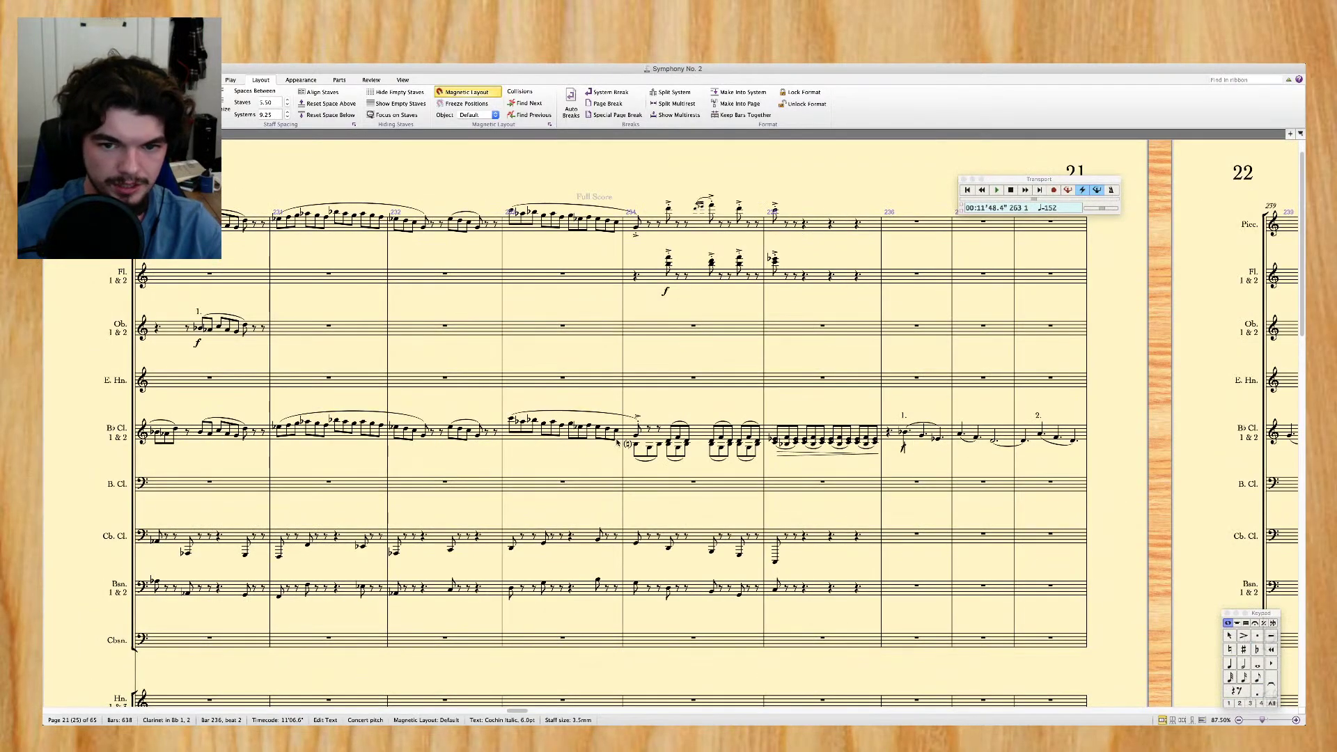
{"action": "type", "text": "f"}
{"action": "key", "text": "Escape"}
{"action": "key", "text": "super+e"}
{"action": "key", "text": "Escape"}
Copy the cello passage from bars 236 to 242 into the Bass Clarinet staff, starting at bar 236
{"action": "scroll", "coordinate": [1006, 408], "scroll_direction": "right", "scroll_amount": 4}
{"action": "scroll", "coordinate": [1006, 407], "scroll_direction": "down", "scroll_amount": 2}
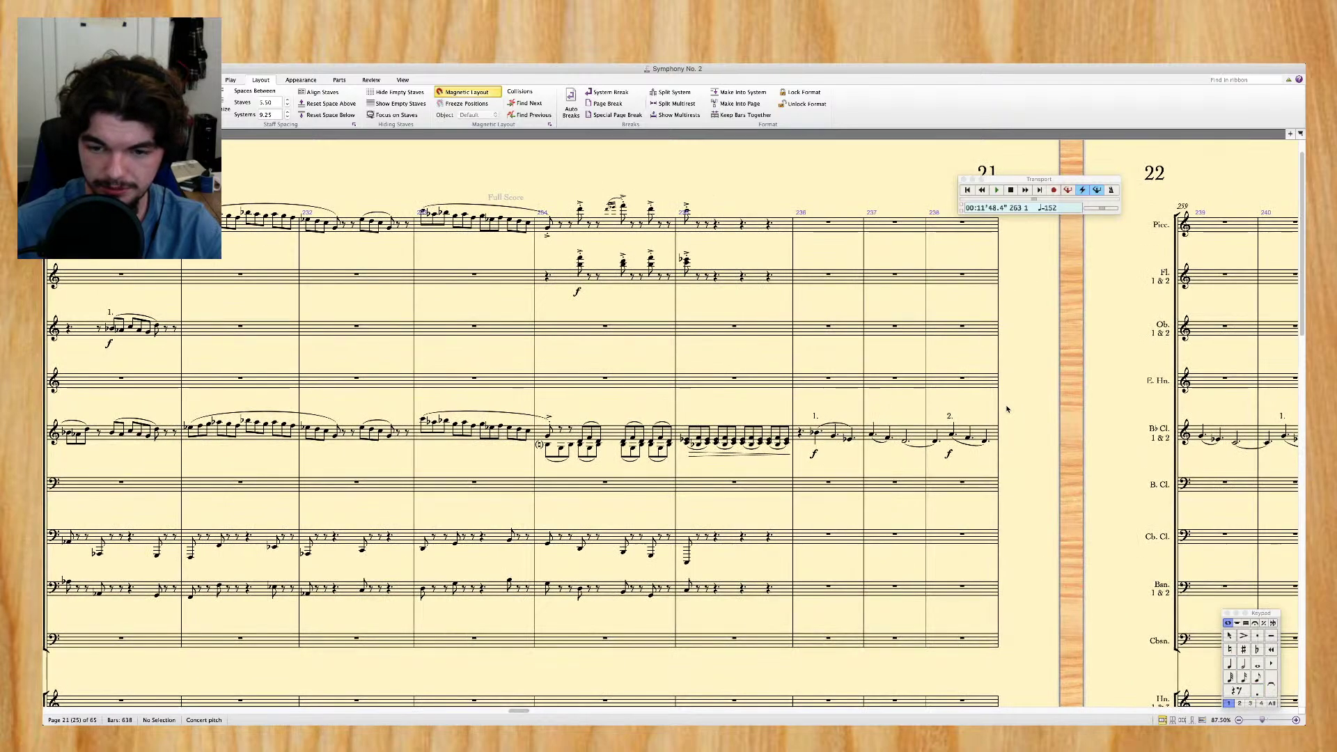
{"action": "scroll", "coordinate": [829, 400], "scroll_direction": "down", "scroll_amount": 10}
{"action": "scroll", "coordinate": [829, 401], "scroll_direction": "right", "scroll_amount": 4}
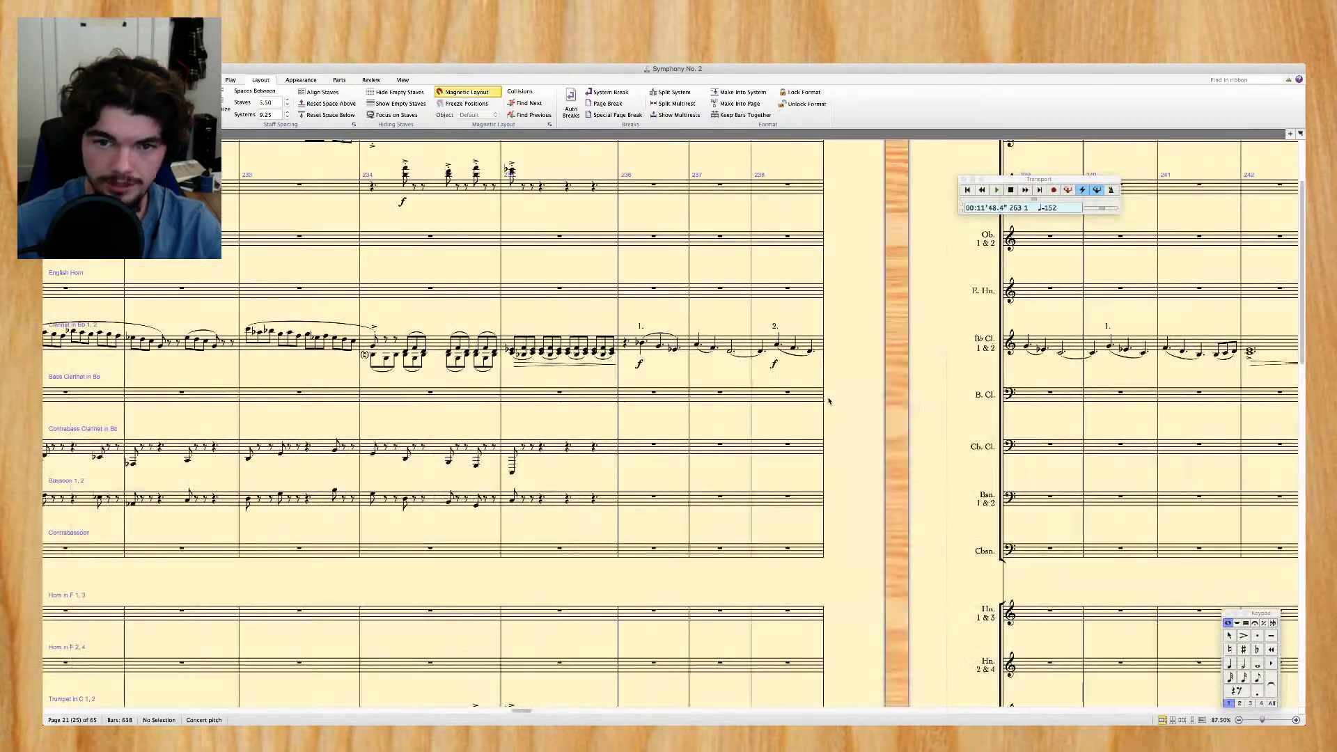
{"action": "scroll", "coordinate": [829, 400], "scroll_direction": "down", "scroll_amount": 8}
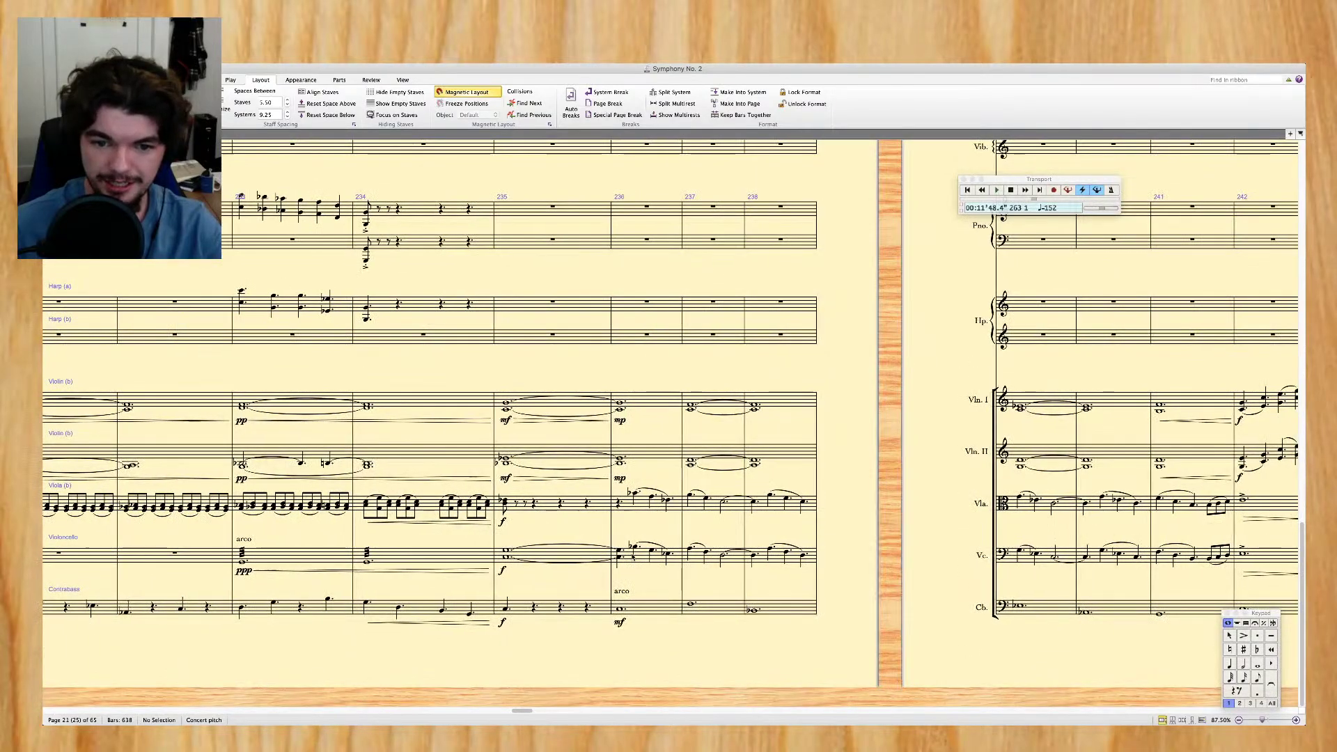
{"action": "left_click", "coordinate": [645, 560]}
{"action": "scroll", "coordinate": [766, 544], "scroll_direction": "right", "scroll_amount": 6}
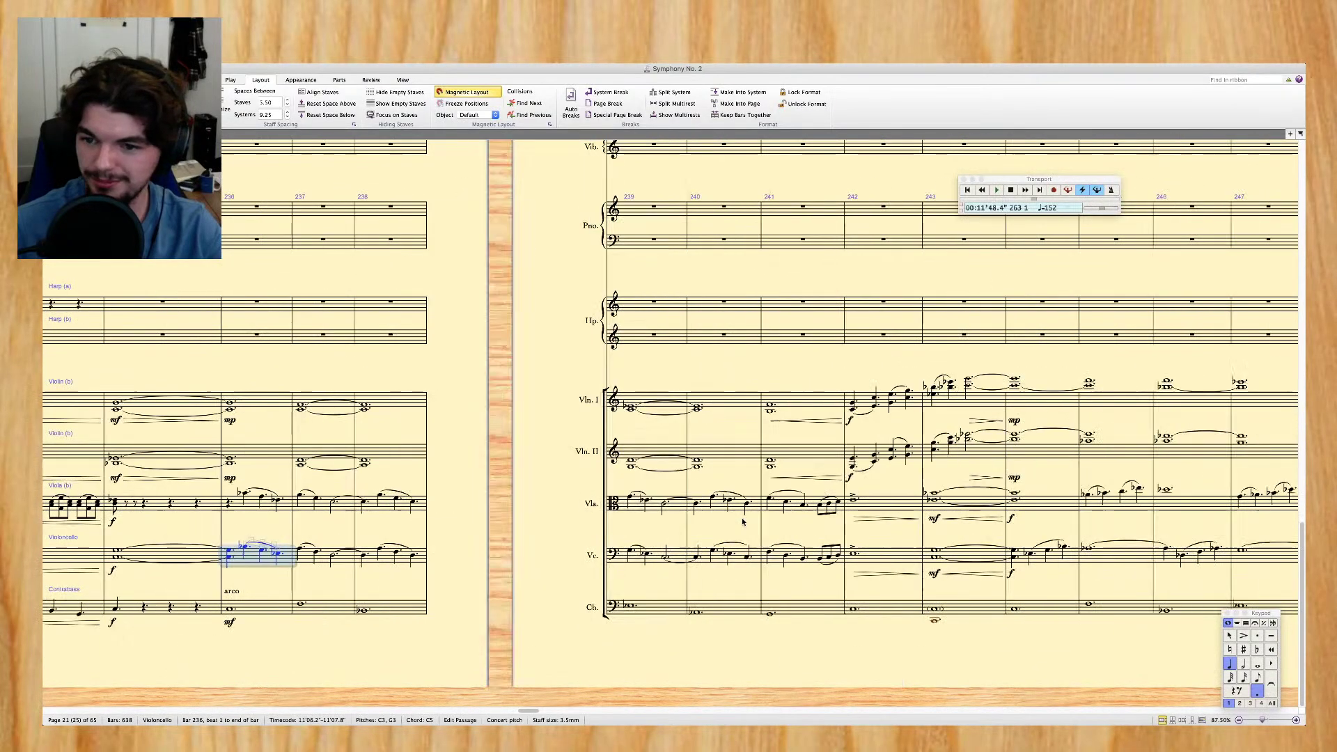
{"action": "left_click", "coordinate": [895, 561], "text": "shift"}
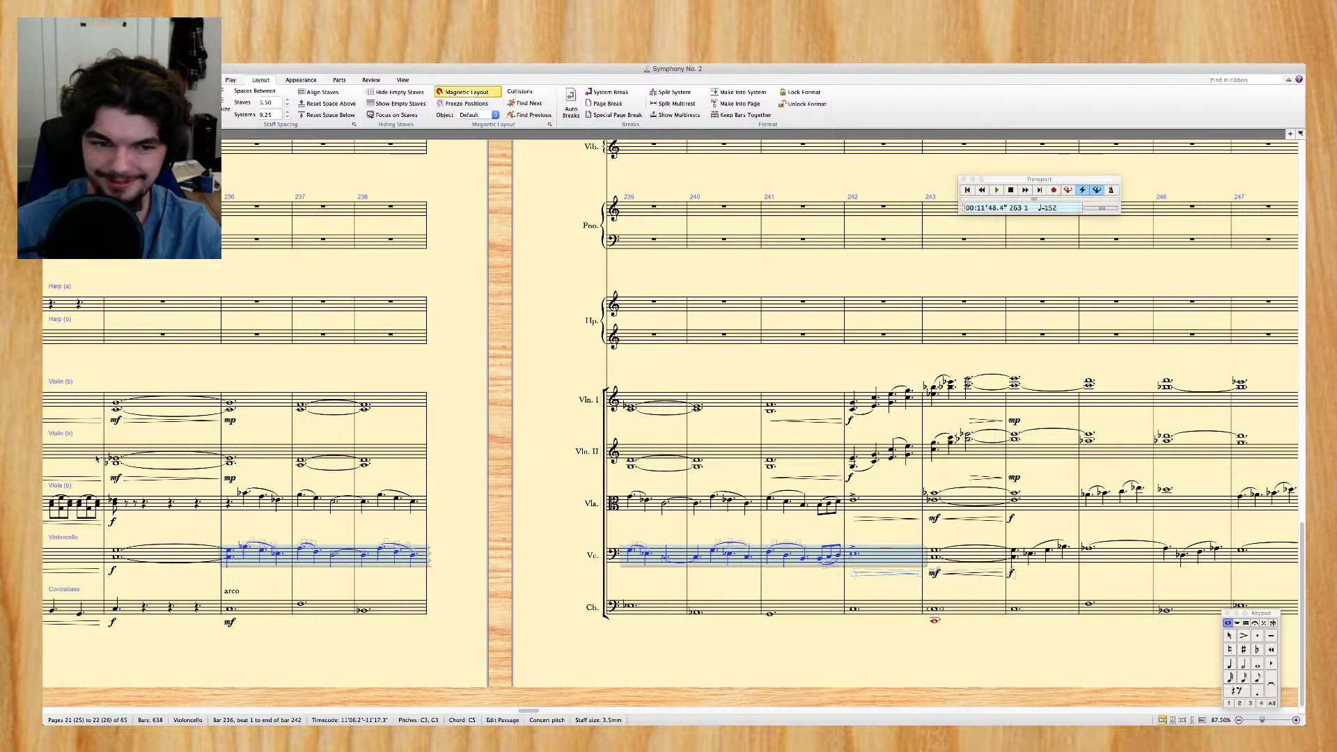
{"action": "scroll", "coordinate": [255, 464], "scroll_direction": "up", "scroll_amount": 4}
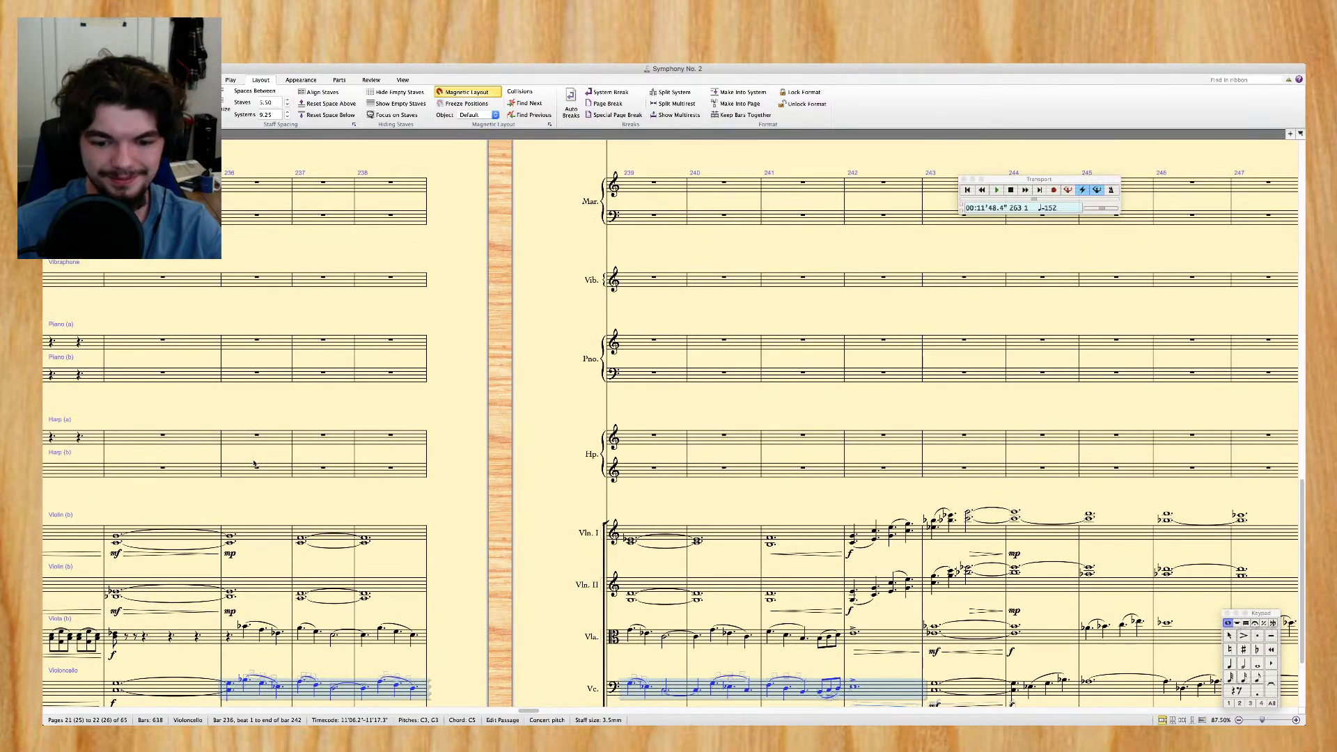
{"action": "scroll", "coordinate": [254, 465], "scroll_direction": "up", "scroll_amount": 10}
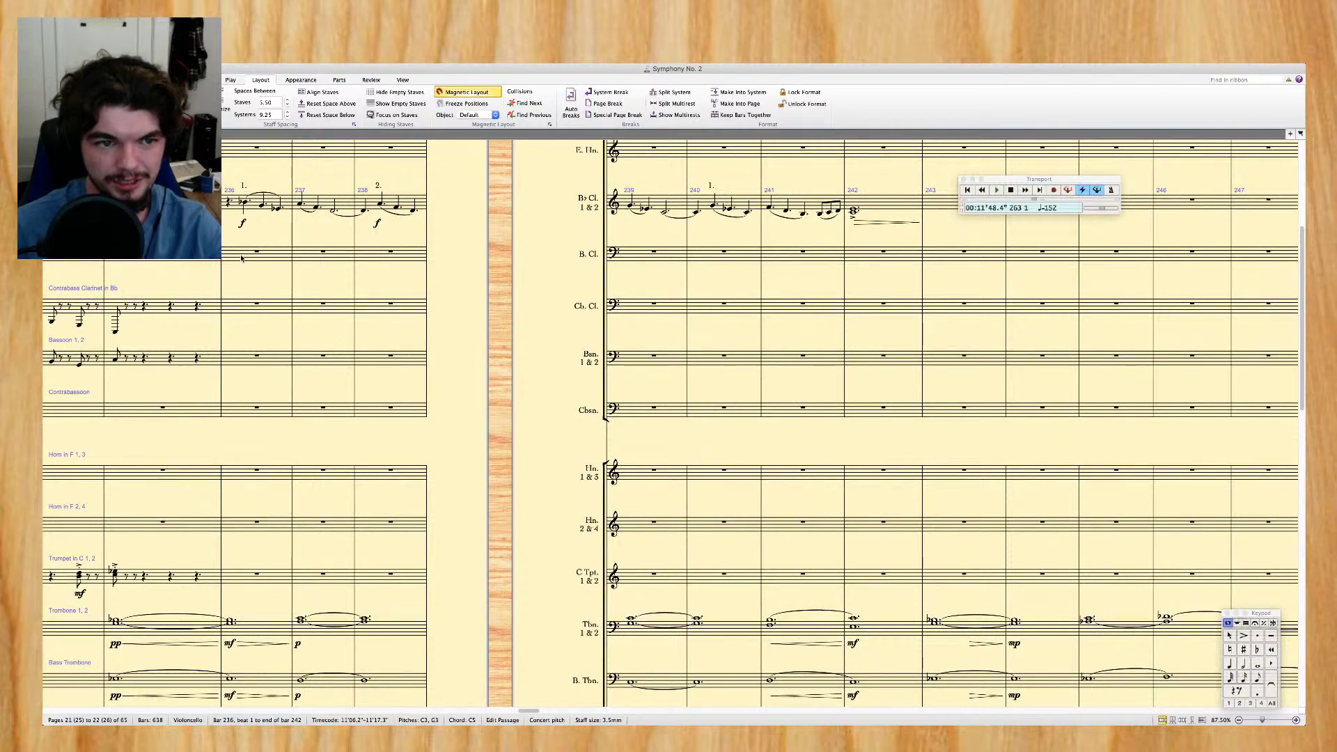
{"action": "left_click", "coordinate": [241, 259]}
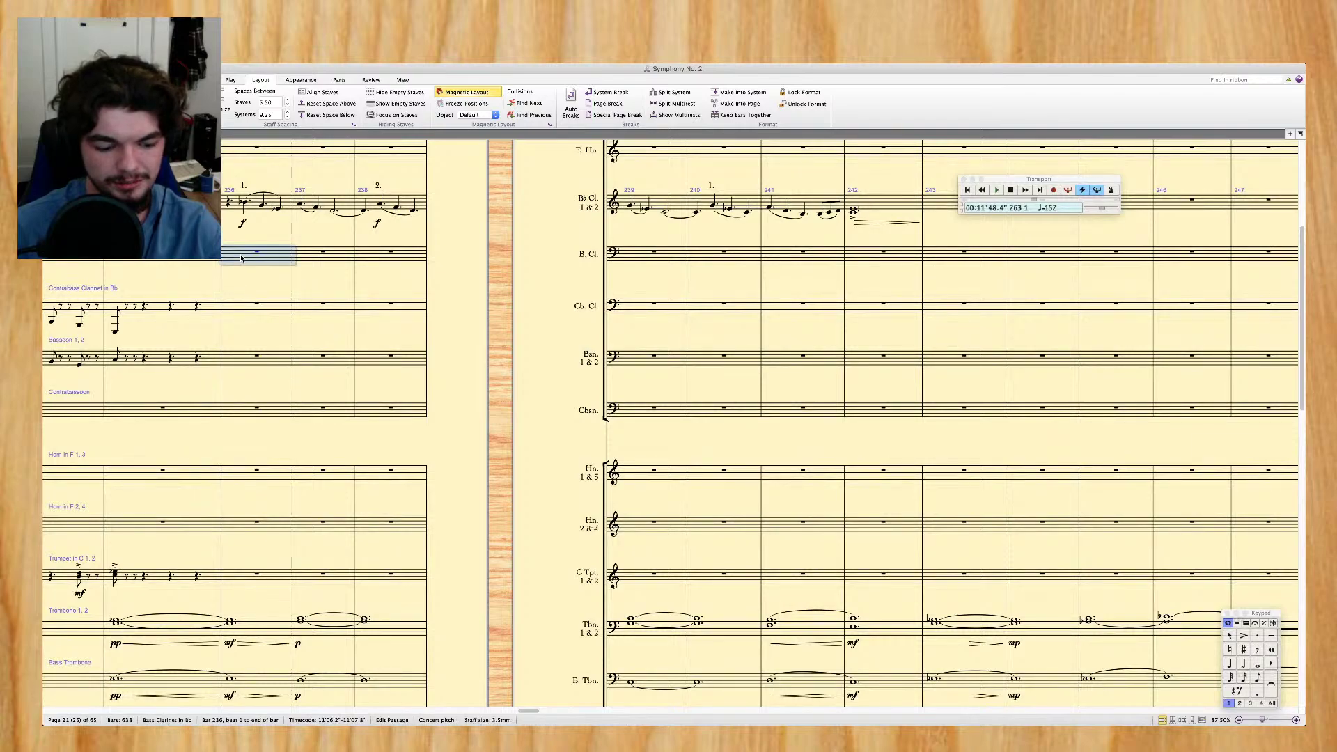
{"action": "key", "text": "super+v"}
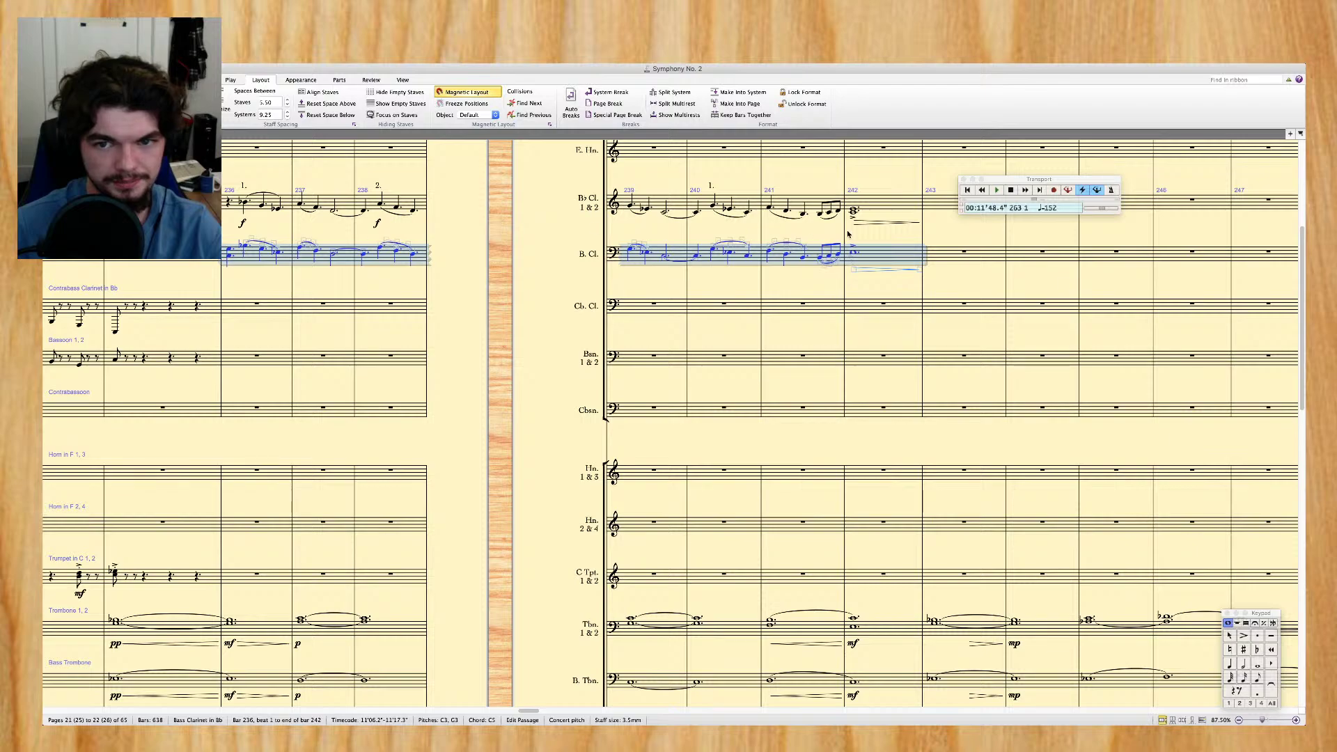
Add an f dynamic below the Bass Clarinet entry at beat 2 of bar 236
{"action": "left_click", "coordinate": [854, 252]}
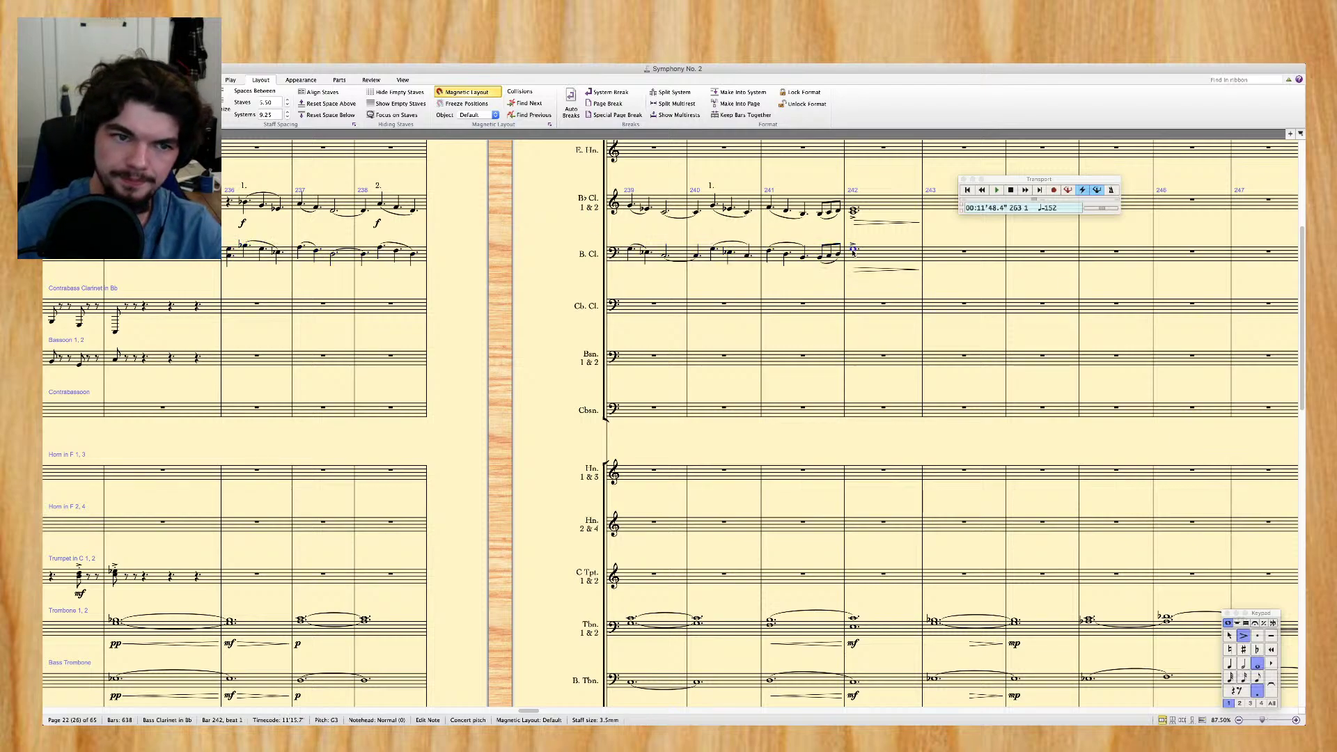
{"action": "left_click", "coordinate": [228, 254]}
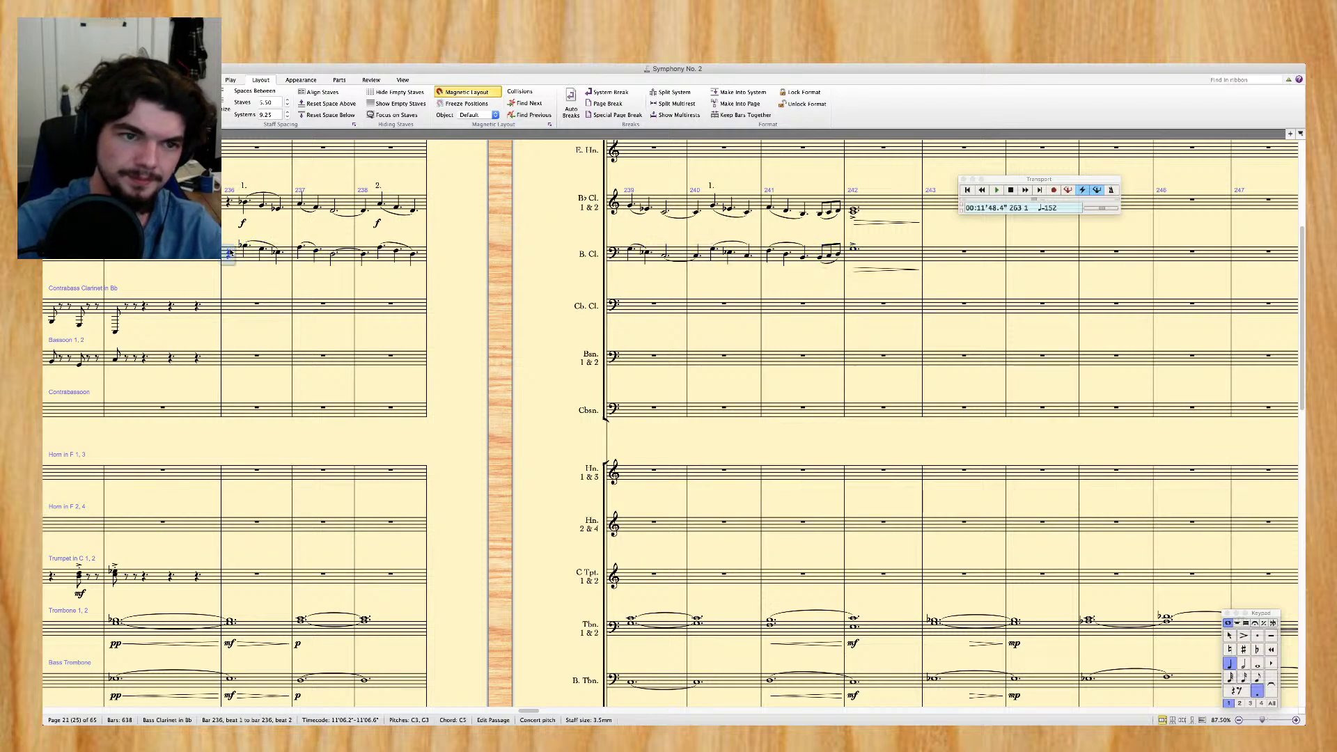
{"action": "key", "text": "super+e"}
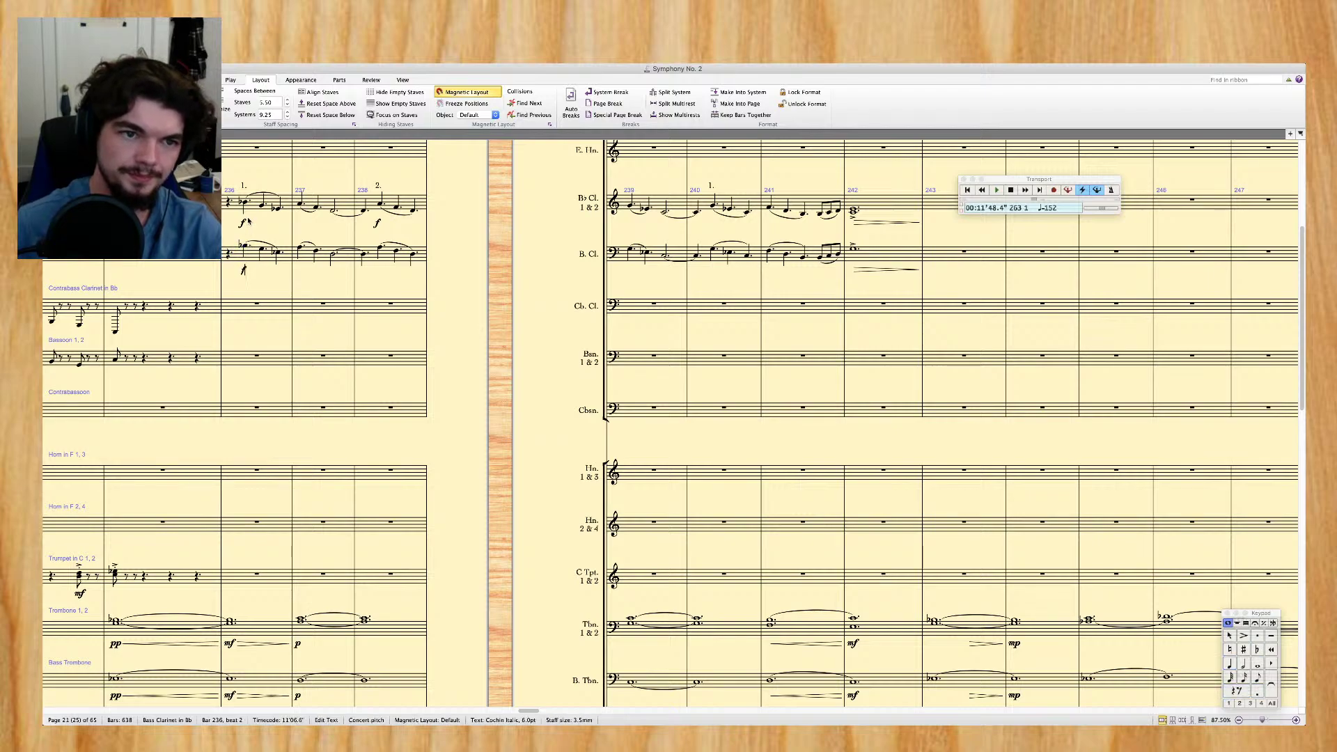
Play back the B♭ clarinet and Bass Clarinet lines from bar 236 to check the doubling
{"action": "left_click", "coordinate": [251, 204]}
{"action": "left_click", "coordinate": [256, 254], "text": "shift"}
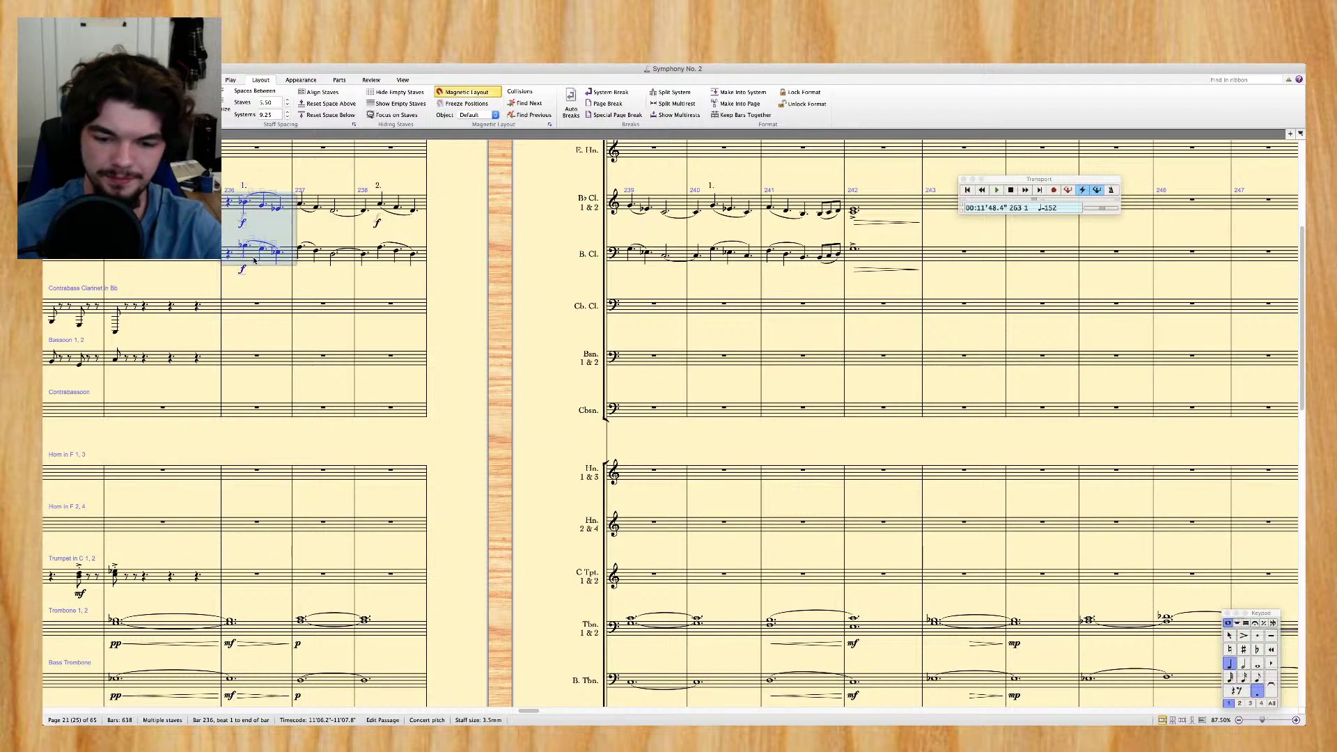
{"action": "key", "text": "super+equal"}
{"action": "key", "text": "space"}
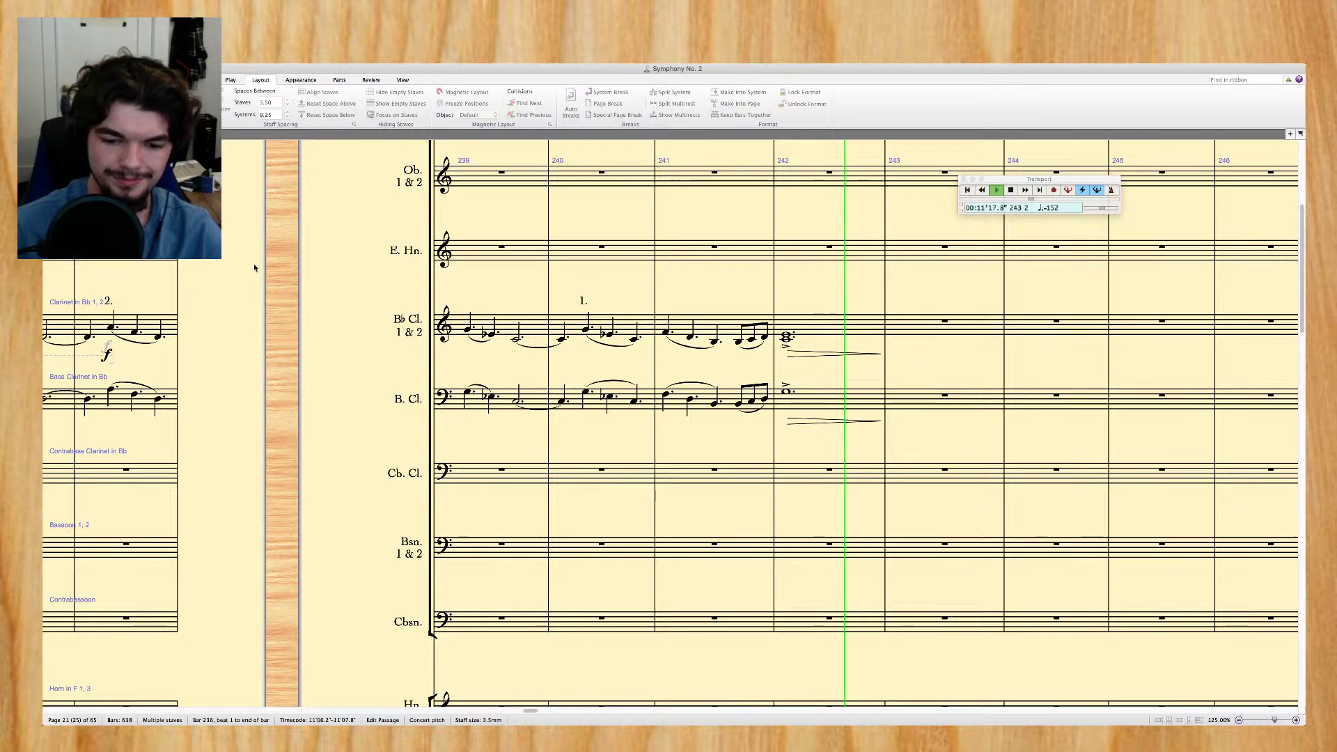
{"action": "key", "text": "space"}
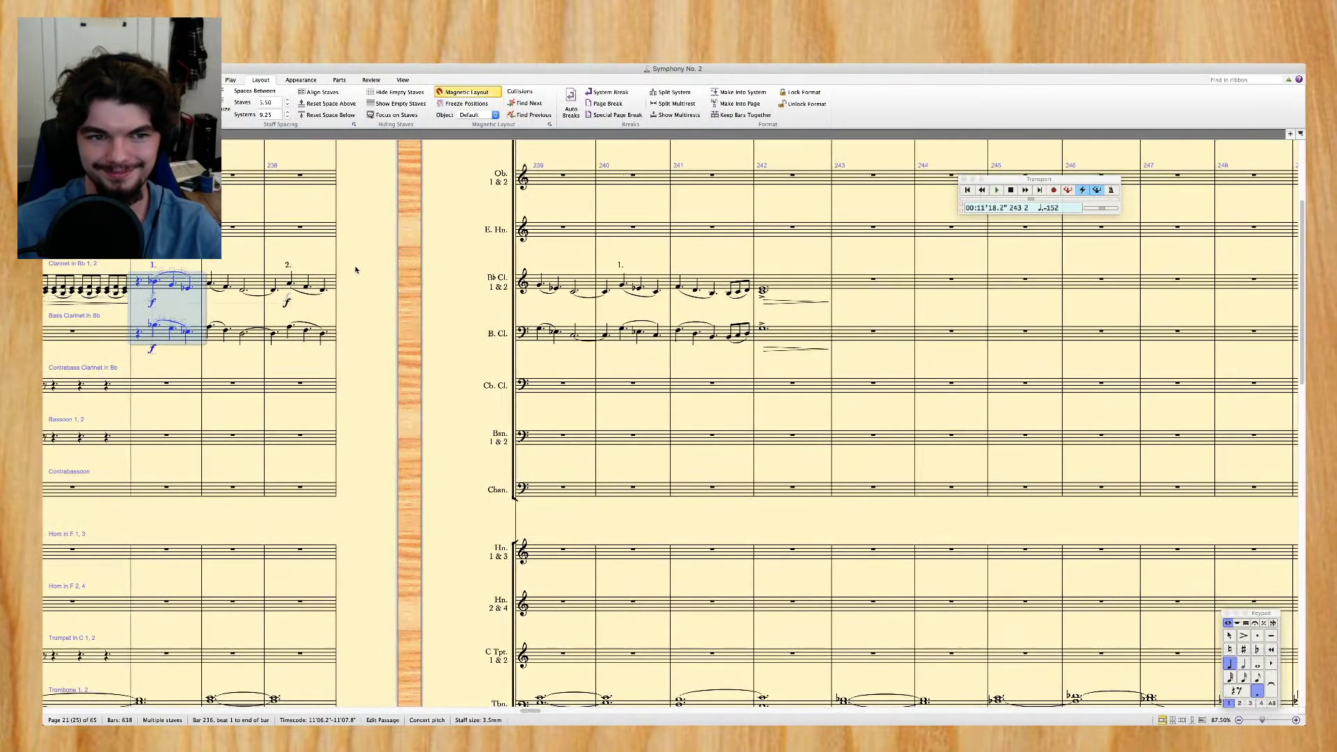
Copy the contrabass passage from bars 236 to 243 into the Contrabass Clarinet staff, starting at bar 236
{"action": "scroll", "coordinate": [356, 270], "scroll_direction": "down", "scroll_amount": 10}
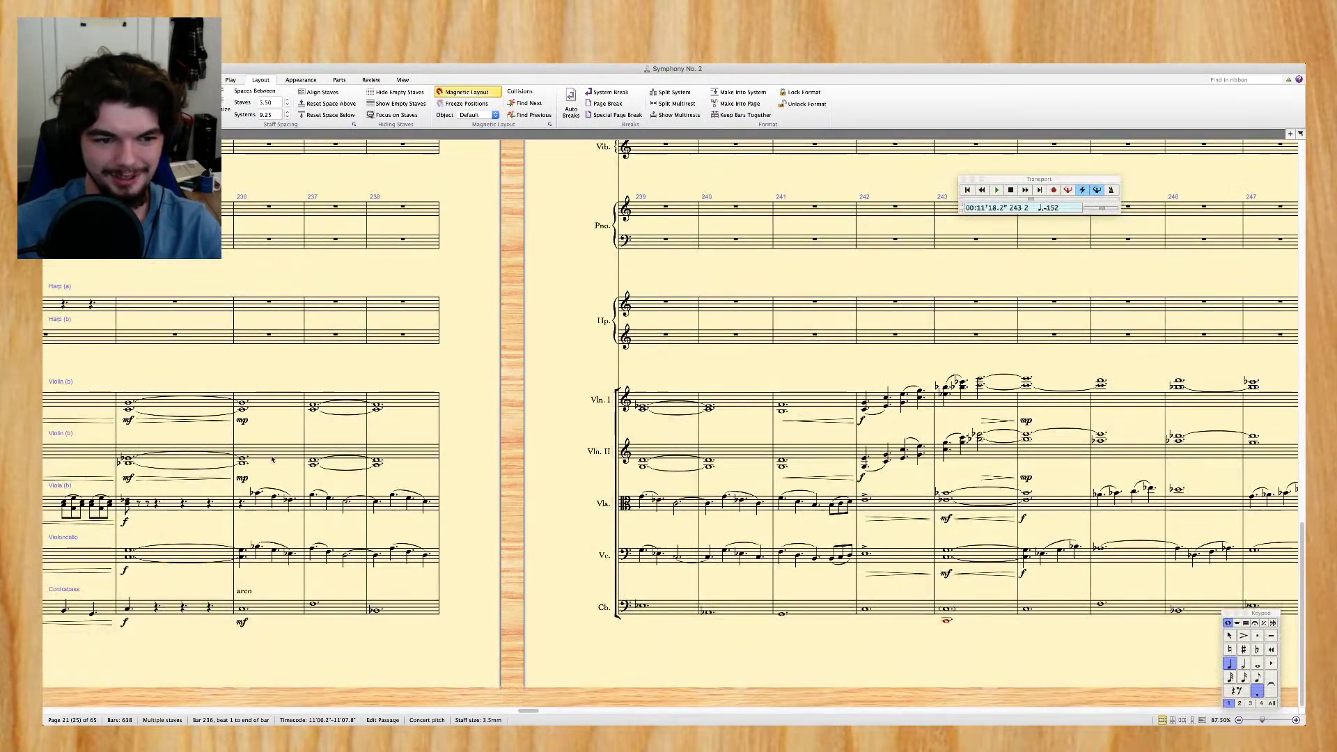
{"action": "left_click", "coordinate": [272, 614]}
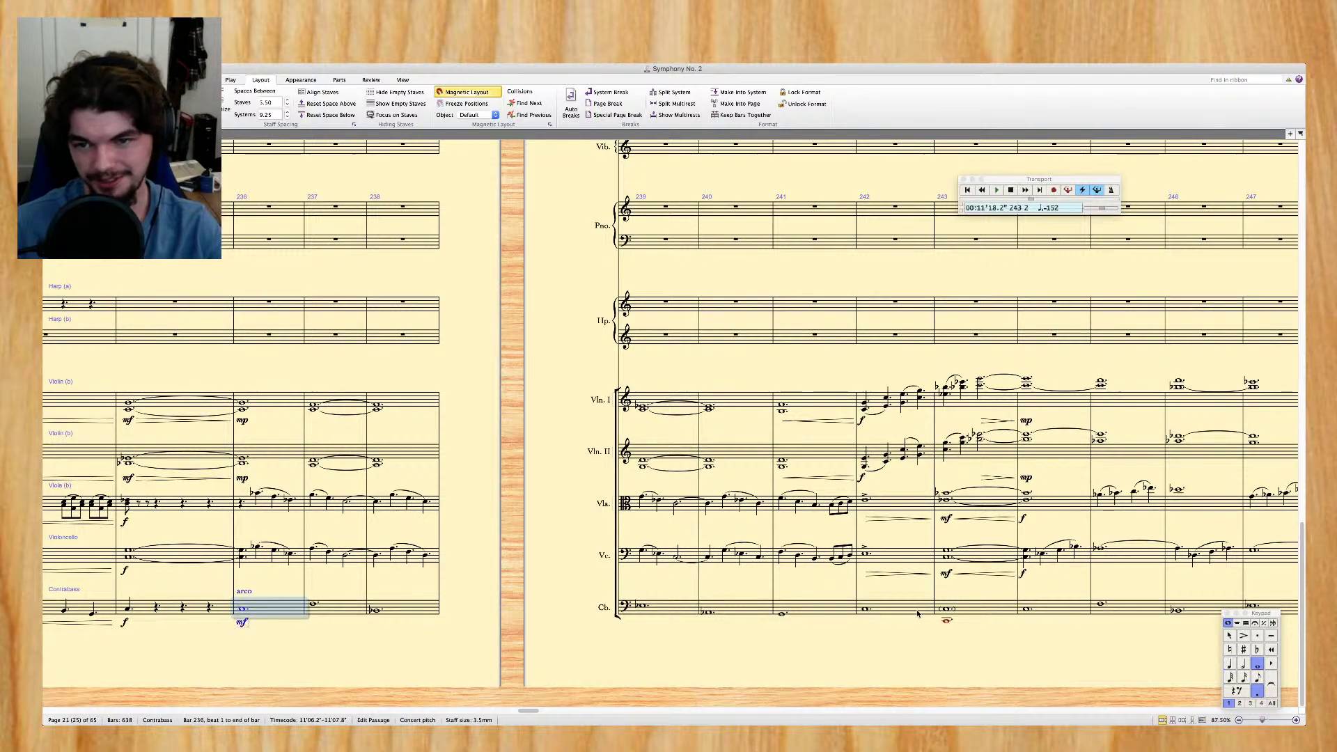
{"action": "left_click", "coordinate": [962, 613], "text": "shift"}
{"action": "scroll", "coordinate": [274, 512], "scroll_direction": "up", "scroll_amount": 10}
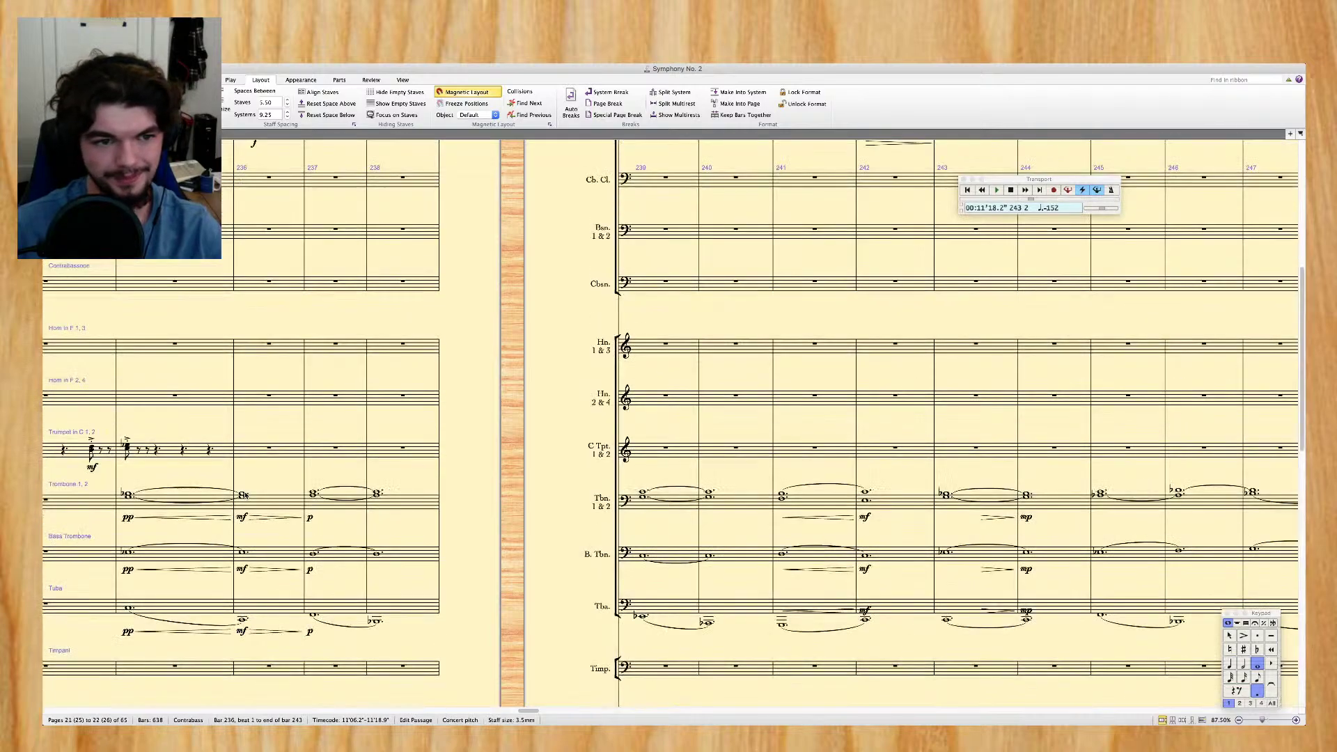
{"action": "left_click", "coordinate": [262, 572]}
{"action": "key", "text": "super+v"}
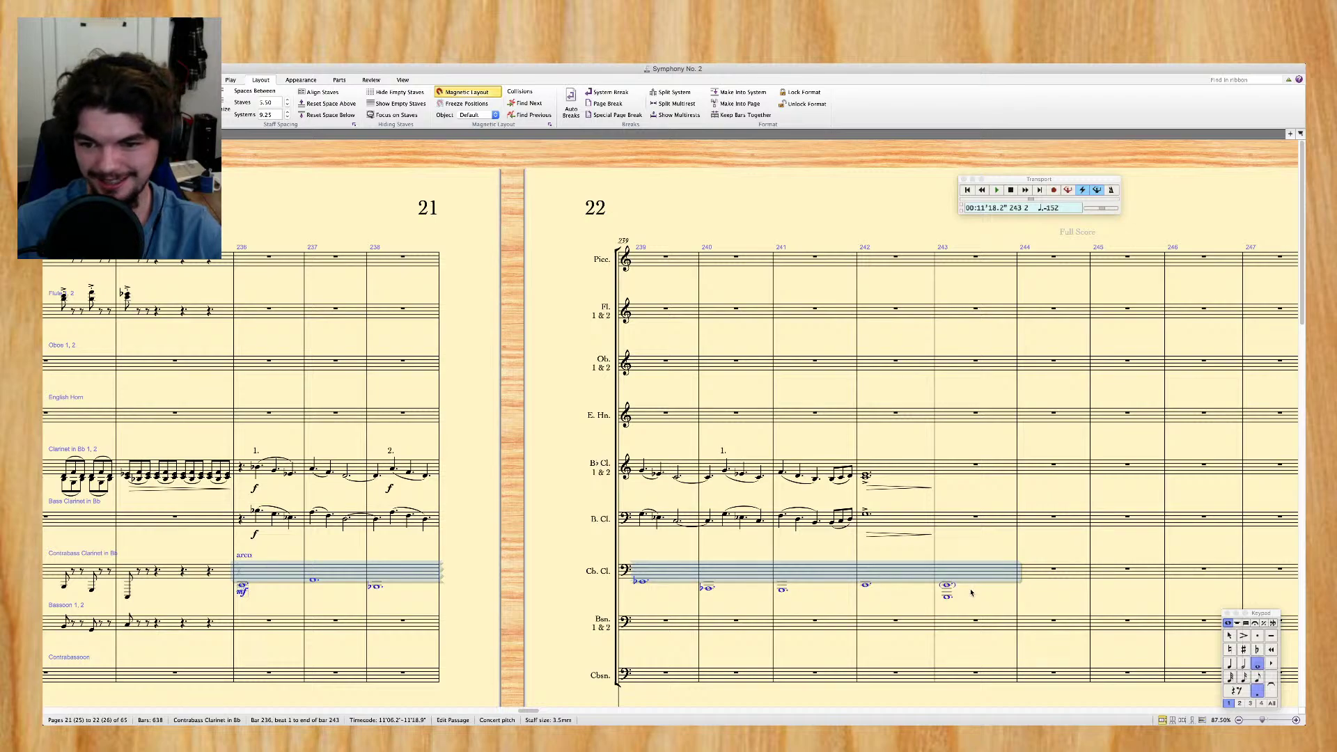
Remove the upper note in the Contrabass Clarinet's bar 243 and slur the bar 242 note to the low C1
{"action": "left_click", "coordinate": [948, 591]}
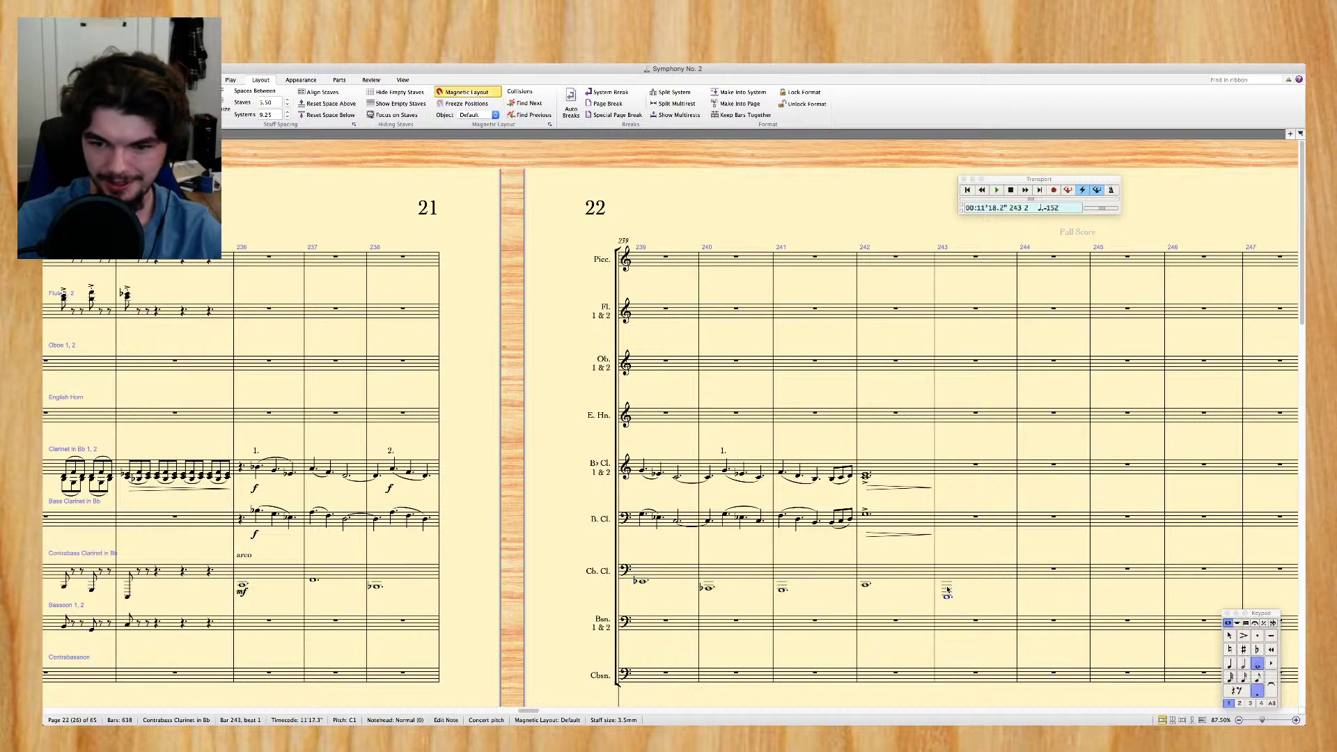
{"action": "left_click", "coordinate": [864, 587]}
{"action": "key", "text": "s"}
{"action": "key", "text": "Escape"}
Delete the arco marking above the Contrabass Clarinet staff in bar 236
{"action": "scroll", "coordinate": [799, 551], "scroll_direction": "left", "scroll_amount": 3}
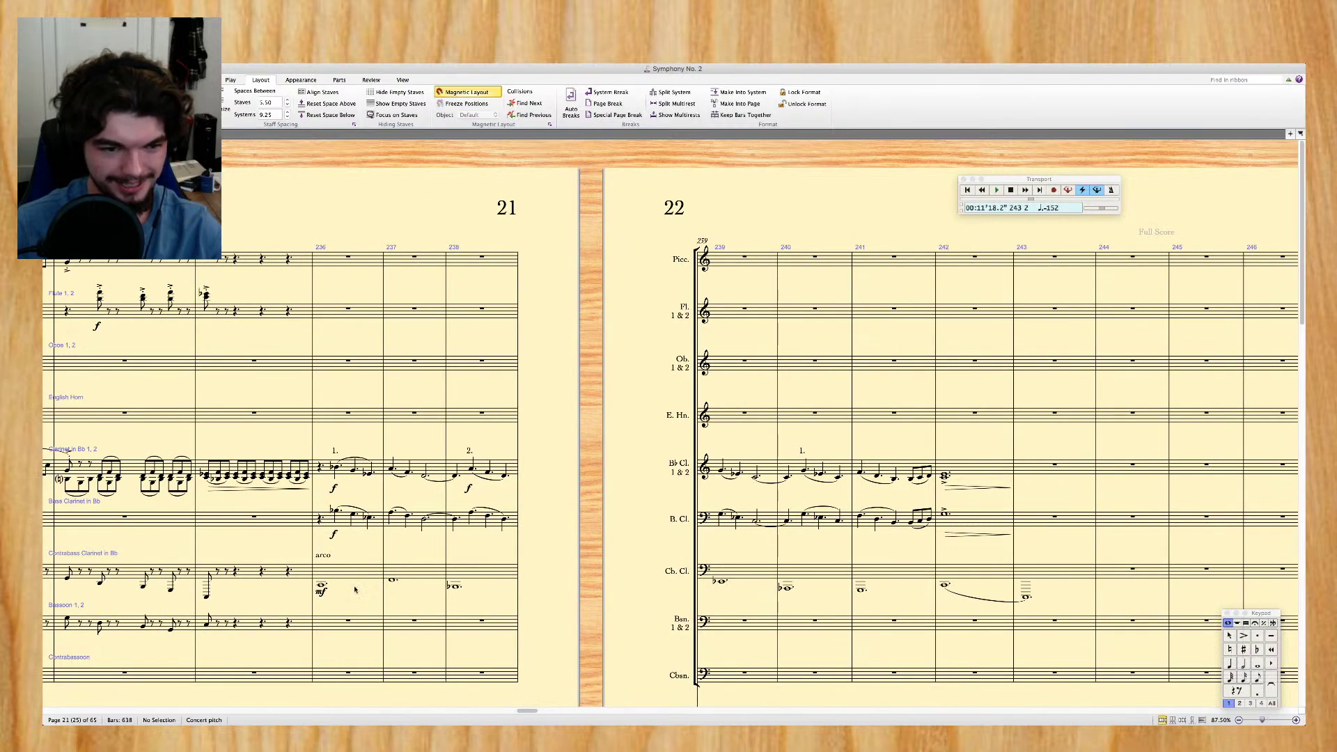
{"action": "left_click", "coordinate": [318, 571]}
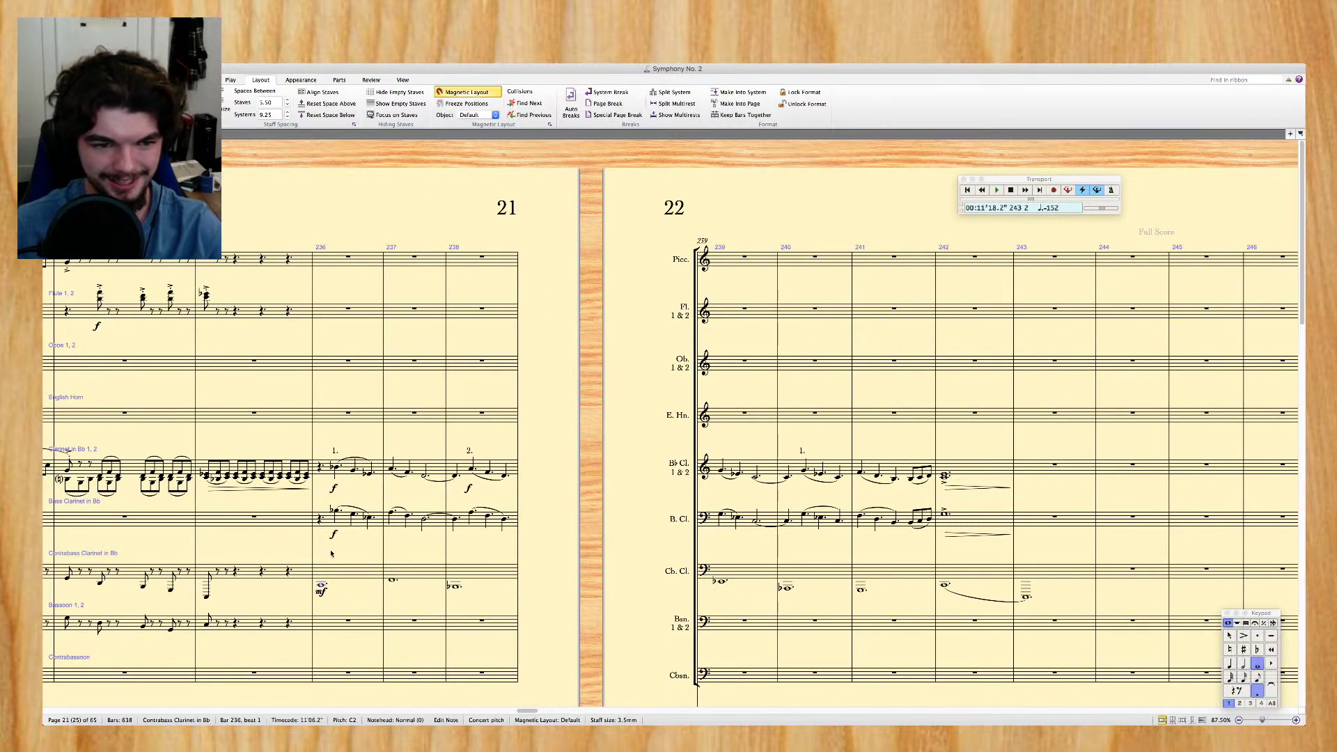
{"action": "key", "text": "super+shift+a"}
Play back the B♭, Bass and Contrabass Clarinet parts together from bar 236
{"action": "left_click", "coordinate": [328, 475], "text": "shift"}
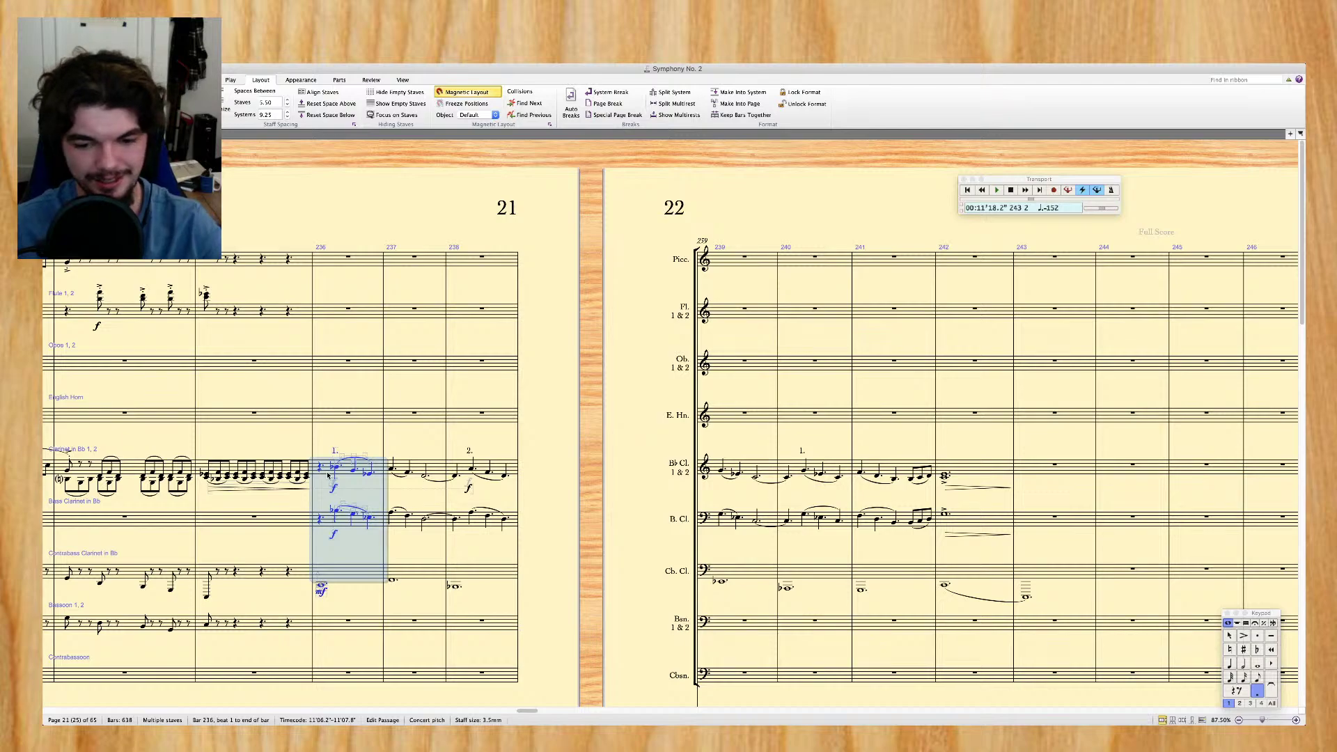
{"action": "key", "text": "super+equal"}
{"action": "key", "text": "space"}
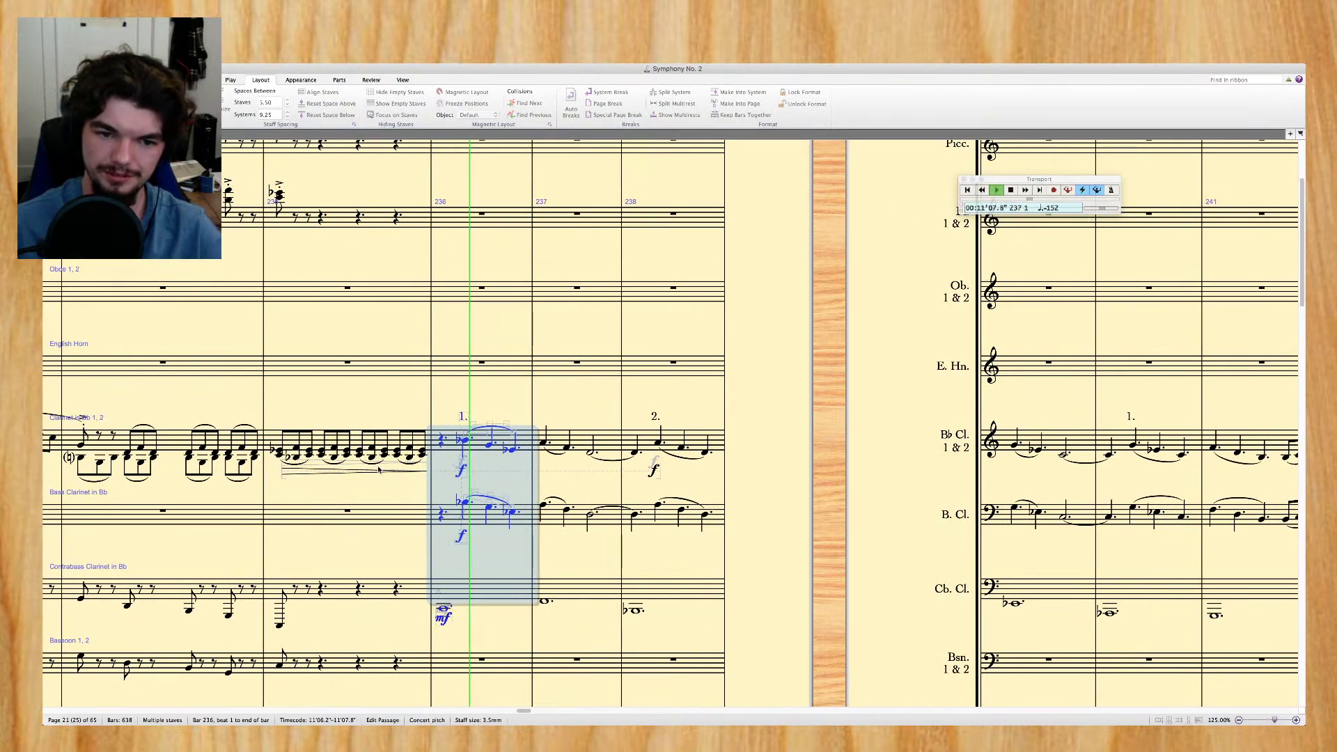
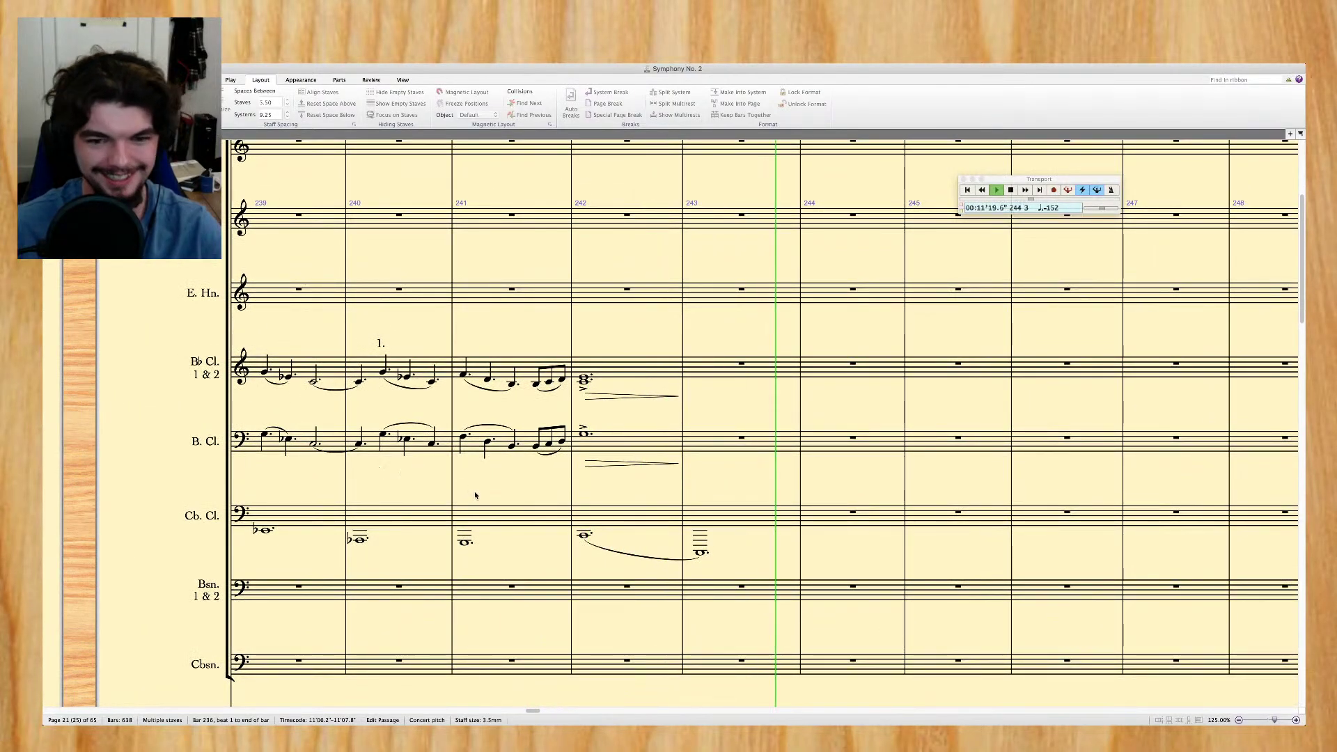
{"action": "key", "text": "Escape"}
Add a diminuendo hairpin to the Contrabass Clarinet's low note in bar 243
{"action": "left_click", "coordinate": [794, 499]}
{"action": "key", "text": "shift+period"}
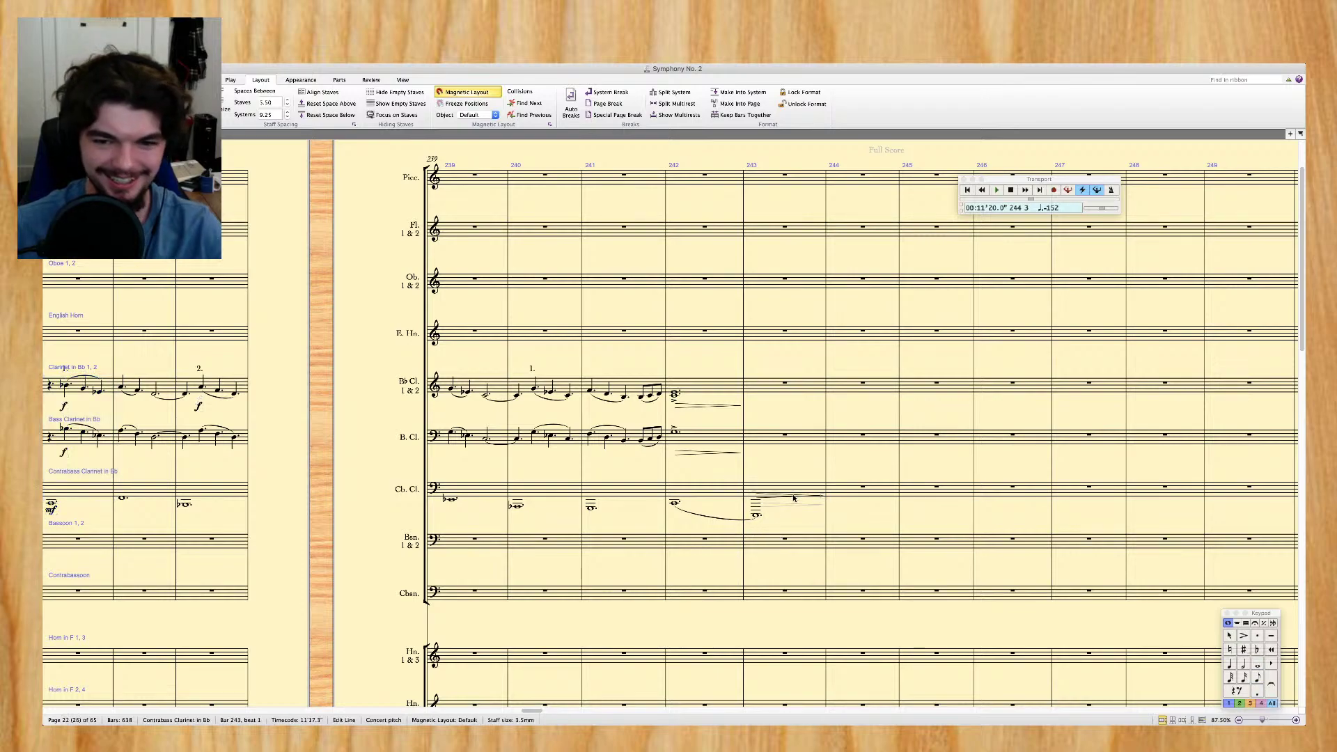
Copy the viola passage from bar 245 to the first note of bar 250 into the Oboe staff at bar 245
{"action": "scroll", "coordinate": [794, 499], "scroll_direction": "down", "scroll_amount": 15}
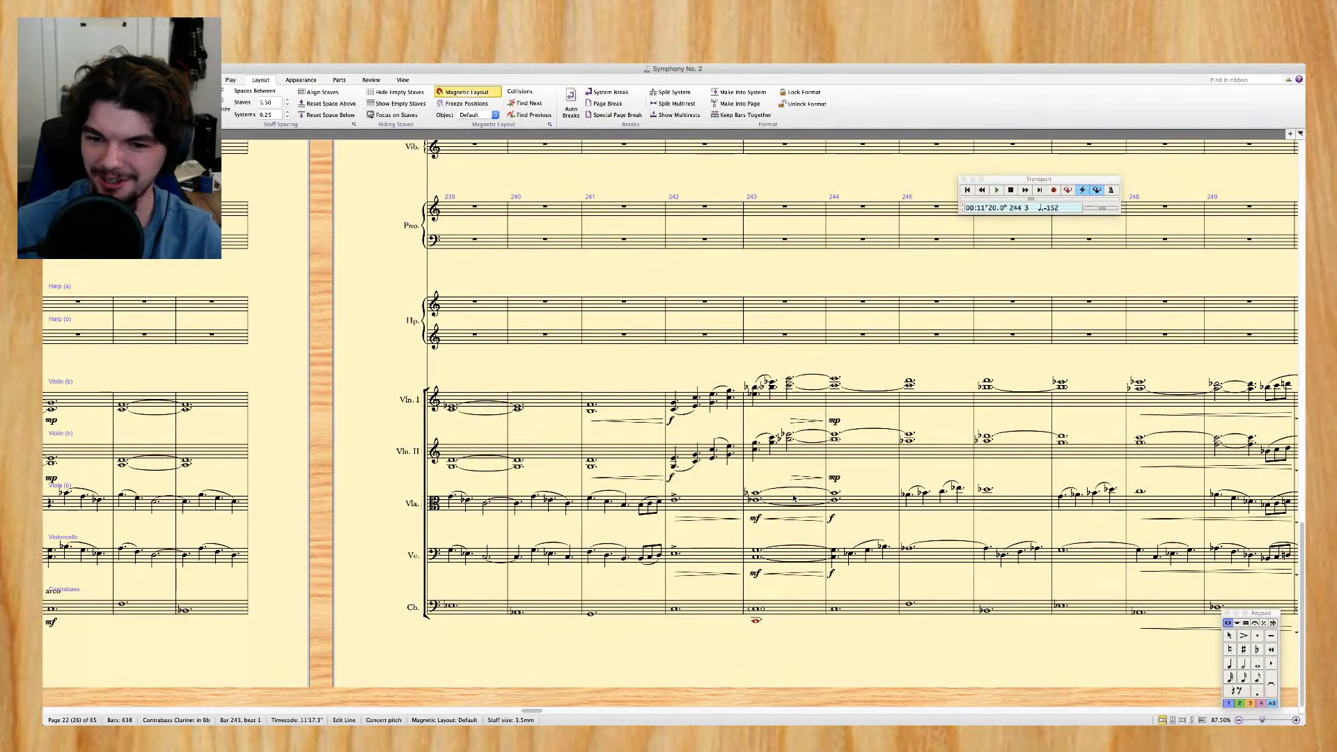
{"action": "scroll", "coordinate": [793, 499], "scroll_direction": "right", "scroll_amount": 5}
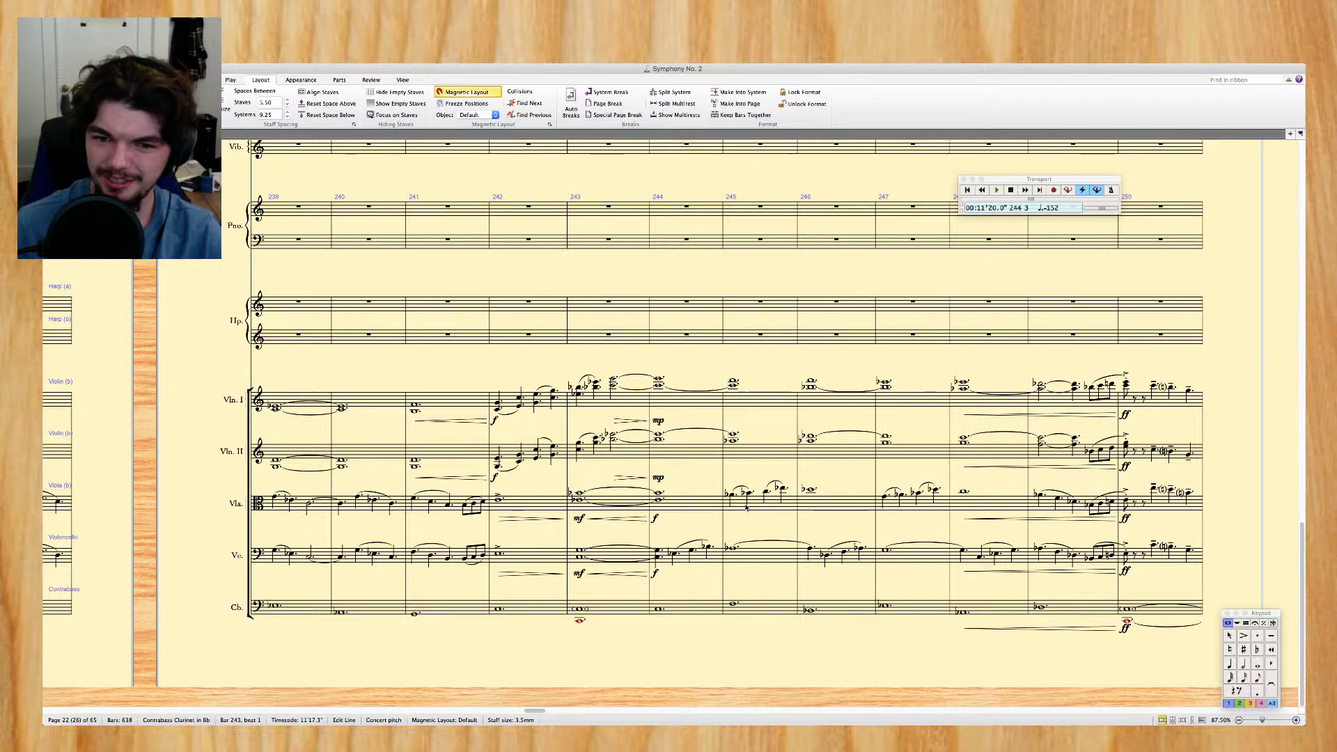
{"action": "left_click", "coordinate": [737, 507]}
{"action": "scroll", "coordinate": [869, 510], "scroll_direction": "right", "scroll_amount": 7}
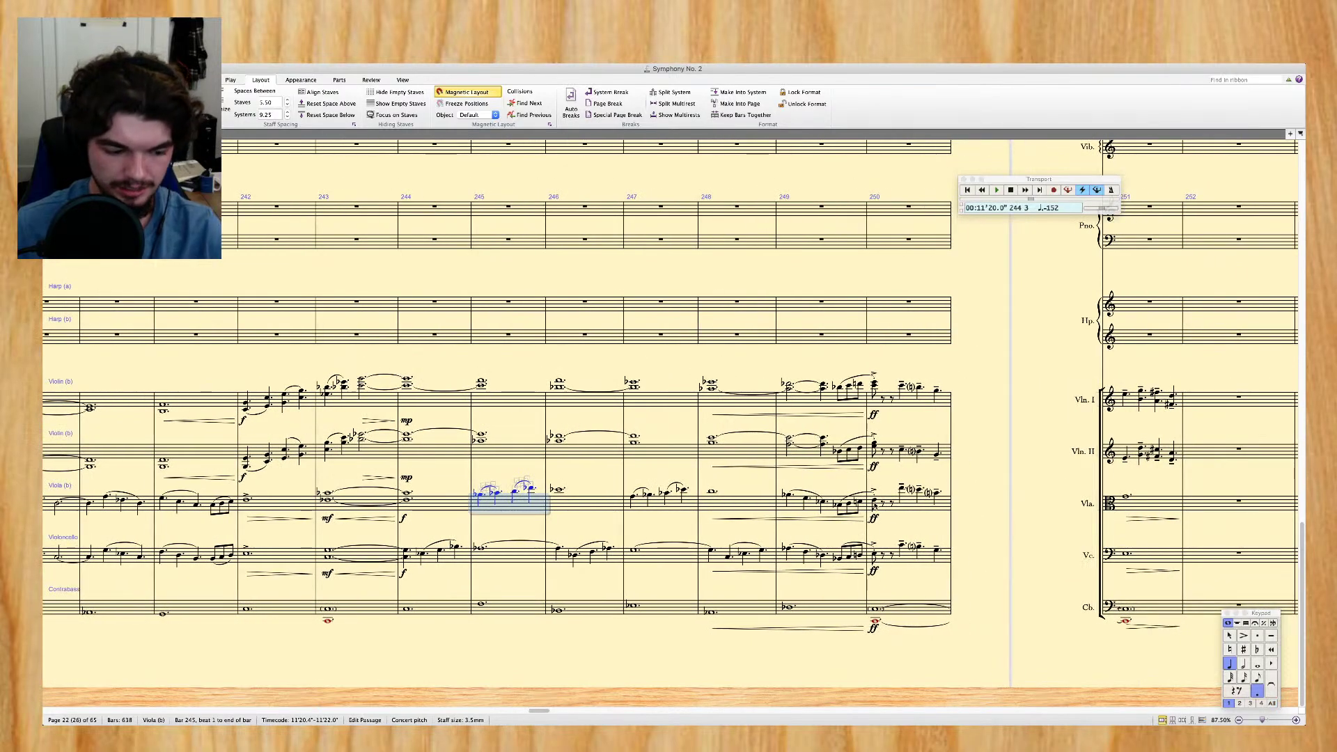
{"action": "left_click", "coordinate": [875, 498], "text": "shift"}
{"action": "scroll", "coordinate": [482, 453], "scroll_direction": "up", "scroll_amount": 10}
{"action": "scroll", "coordinate": [483, 453], "scroll_direction": "up", "scroll_amount": 10}
{"action": "left_click", "coordinate": [489, 369]}
{"action": "key", "text": "super+v"}
Add the player label "1." above the oboe entry at the start of bar 245
{"action": "left_click", "coordinate": [479, 369]}
{"action": "key", "text": "super+t"}
{"action": "type", "text": "1."}
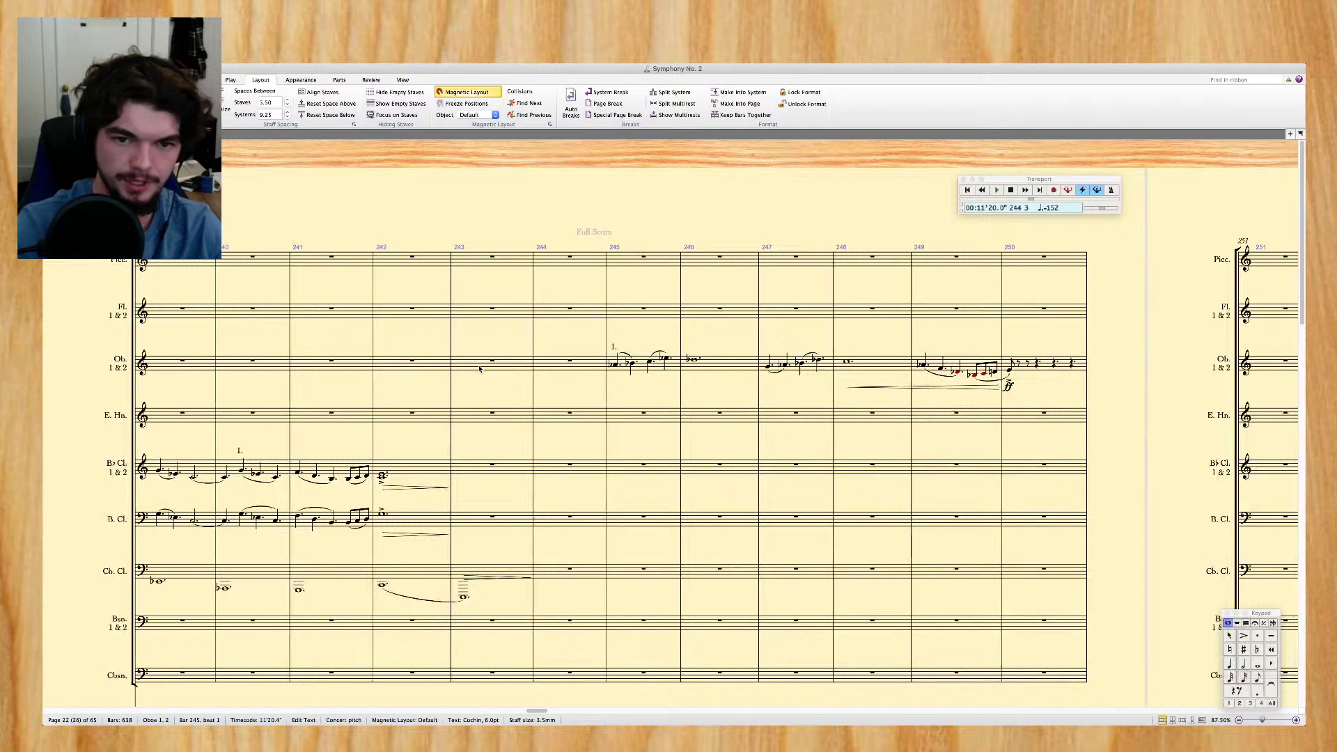
{"action": "key", "text": "Escape"}
{"action": "key", "text": "Escape"}
Cut the oboe music in bars 249 and 250, and remove the hairpin starting in bar 248
{"action": "scroll", "coordinate": [487, 348], "scroll_direction": "right", "scroll_amount": 3}
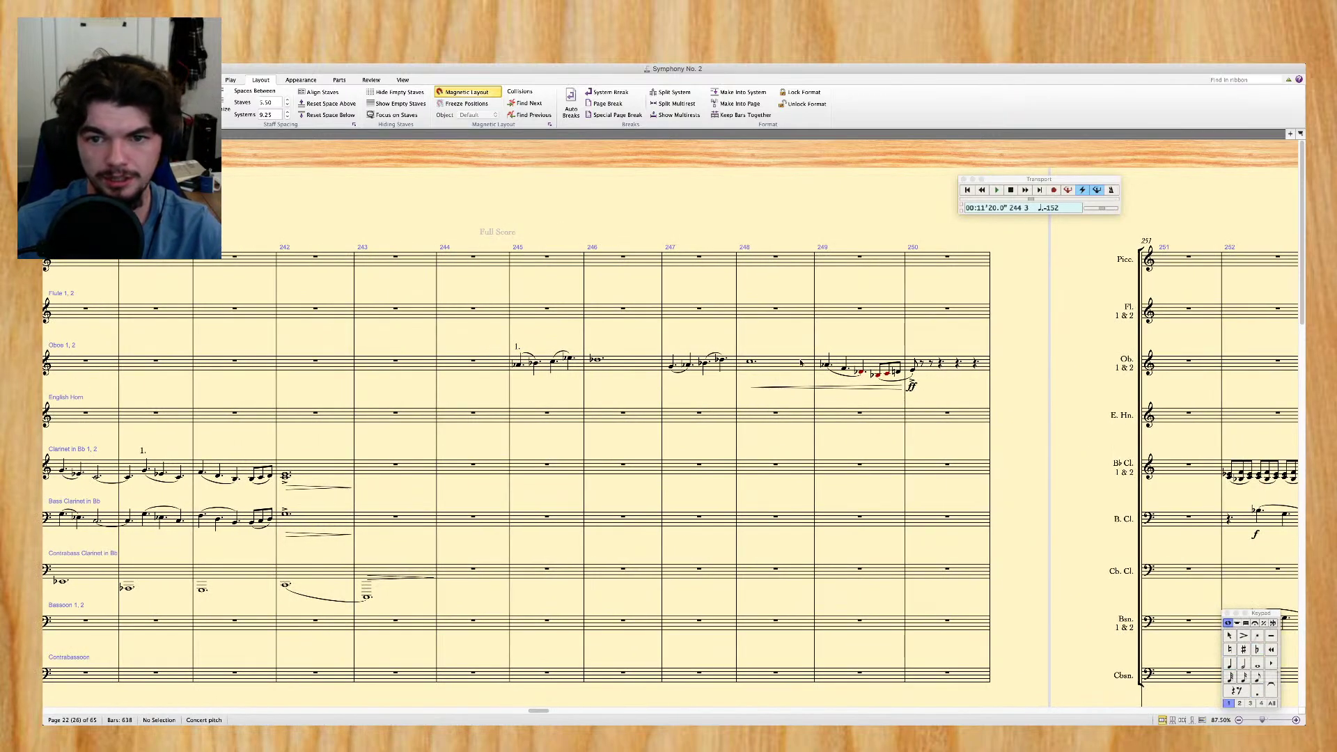
{"action": "left_click", "coordinate": [837, 363]}
{"action": "left_click", "coordinate": [951, 365], "text": "shift"}
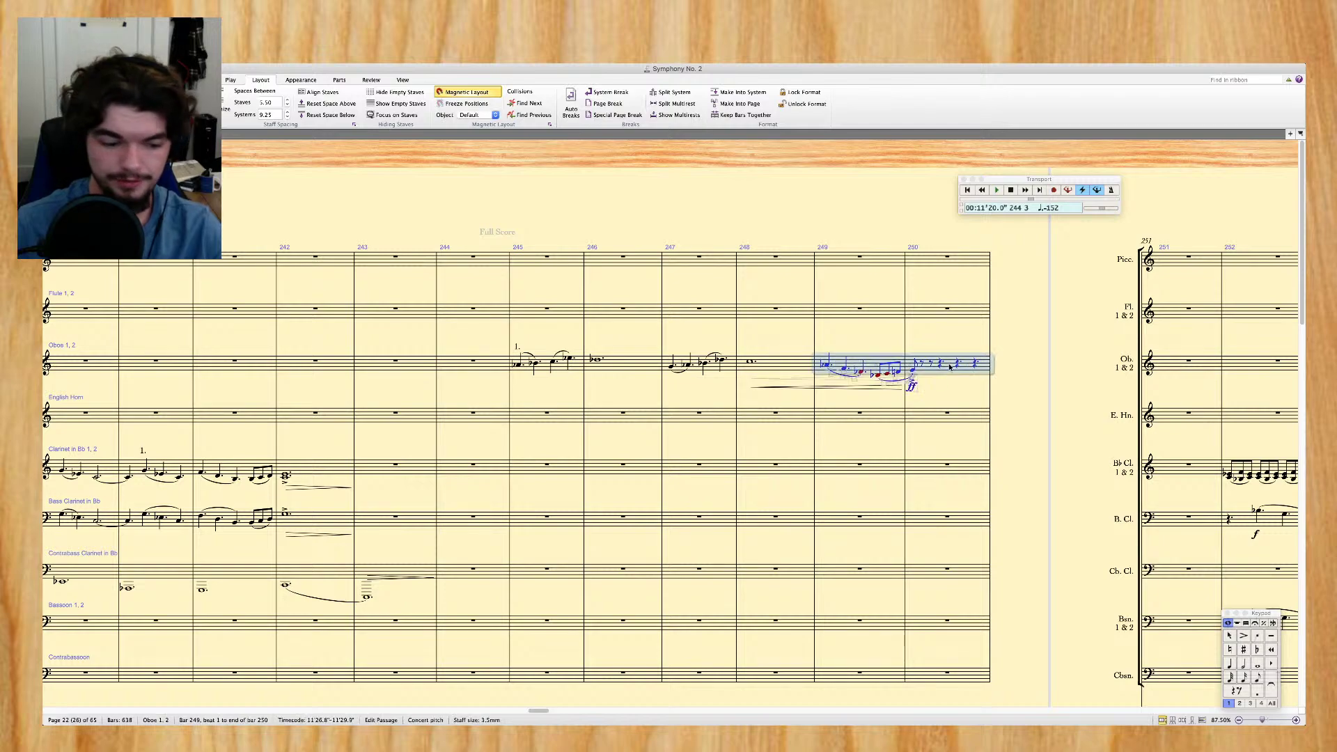
{"action": "key", "text": "Delete"}
{"action": "key", "text": "Left"}
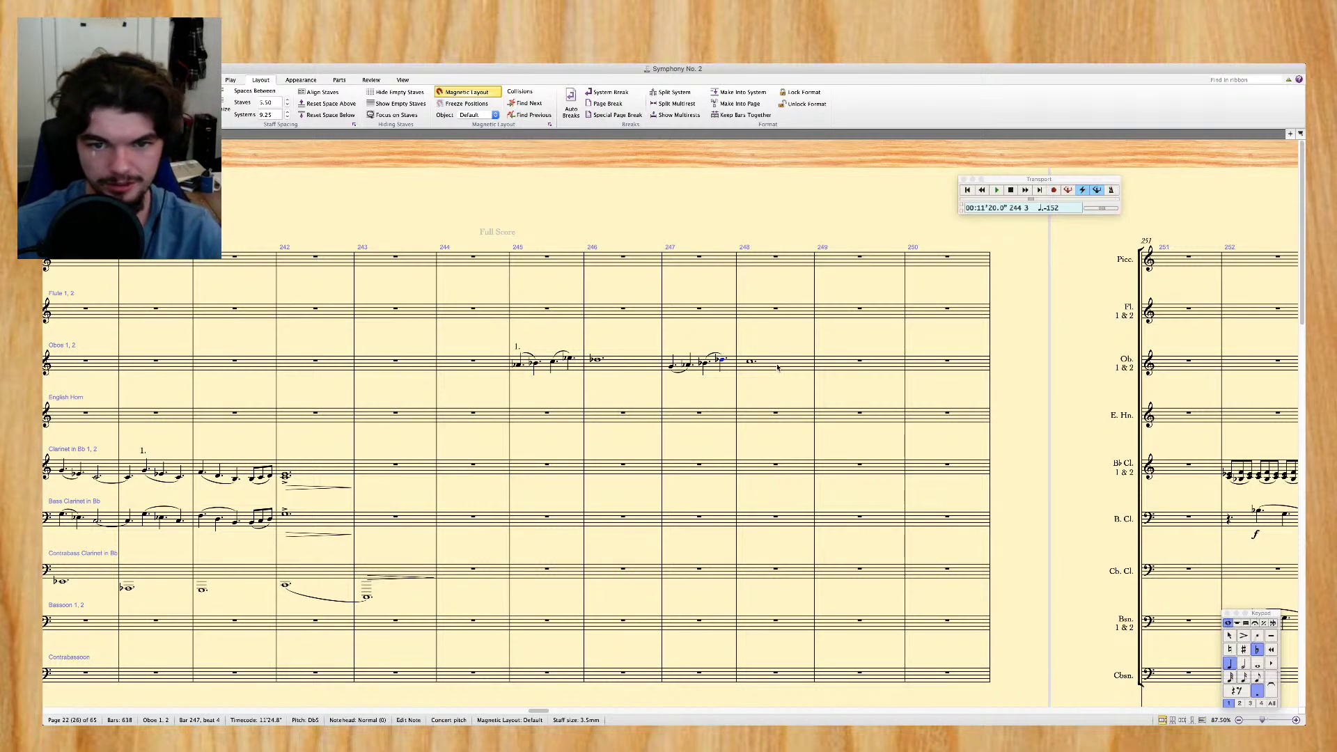
Add an f dynamic below the oboe entry at the start of bar 245
{"action": "left_click", "coordinate": [778, 368]}
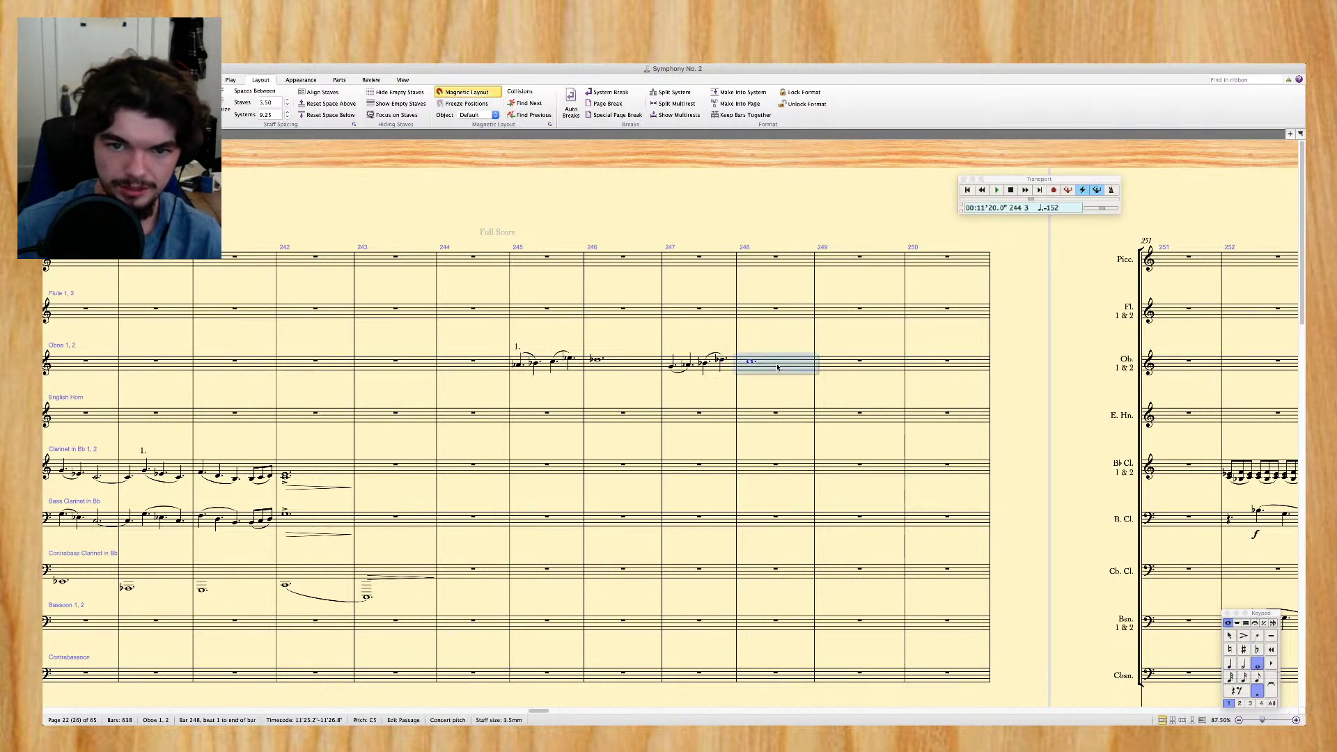
{"action": "left_click", "coordinate": [518, 366]}
{"action": "scroll", "coordinate": [520, 375], "scroll_direction": "down", "scroll_amount": 10}
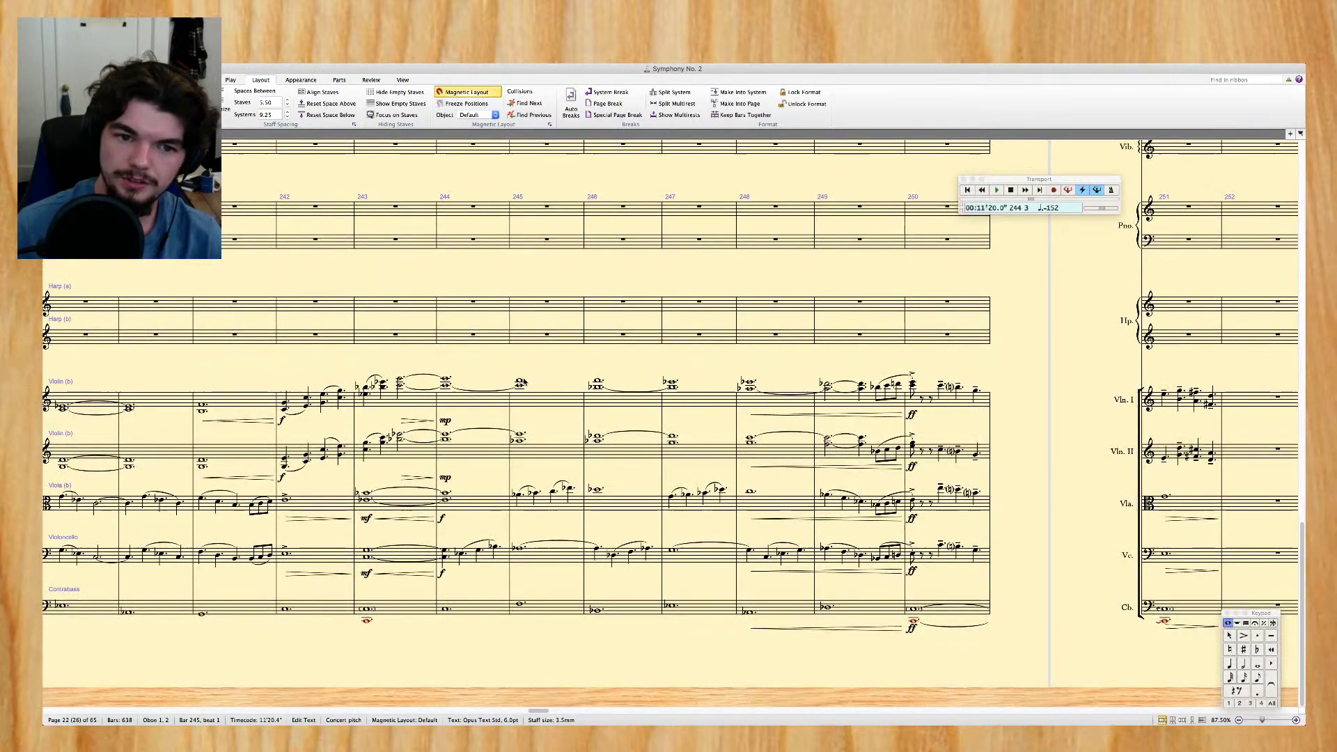
{"action": "scroll", "coordinate": [525, 382], "scroll_direction": "up", "scroll_amount": 10}
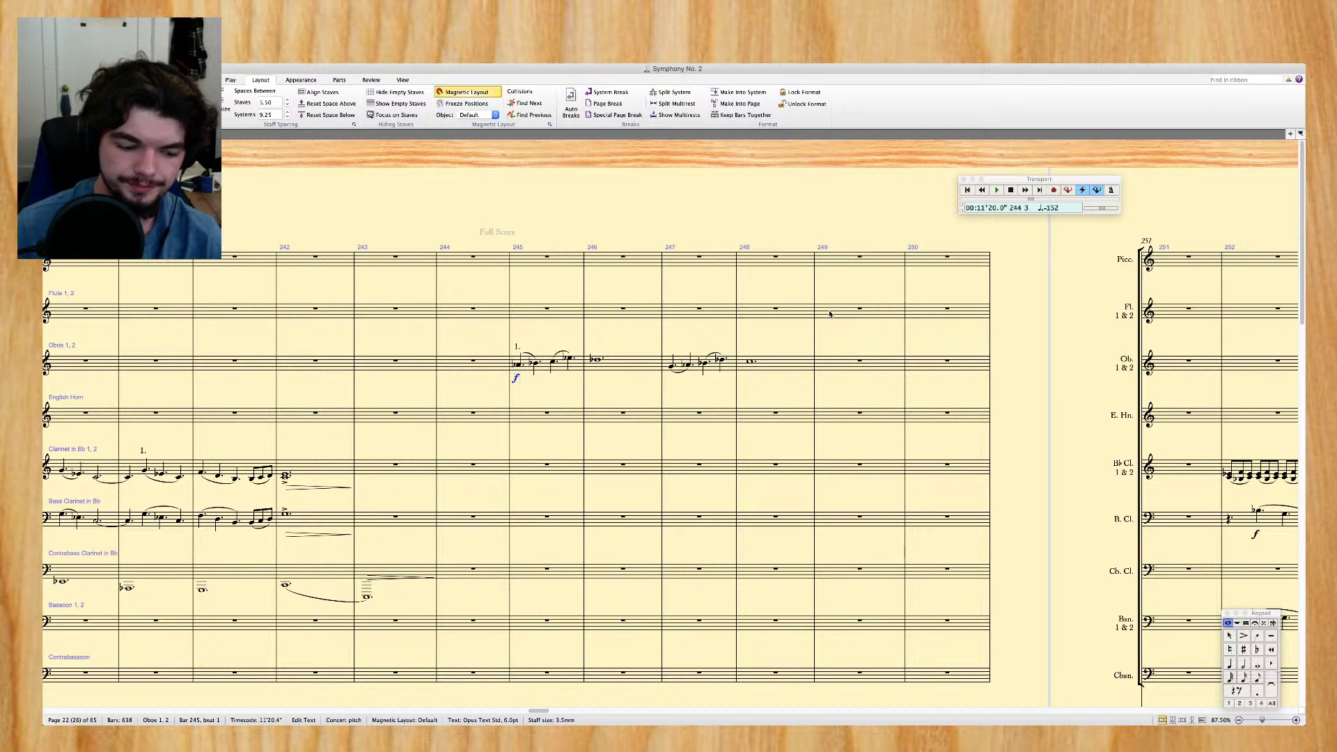
Paste the passage removed from the oboe's bars 249 and 250 into the English Horn staff at bar 249
{"action": "left_click", "coordinate": [819, 417]}
{"action": "key", "text": "super+v"}
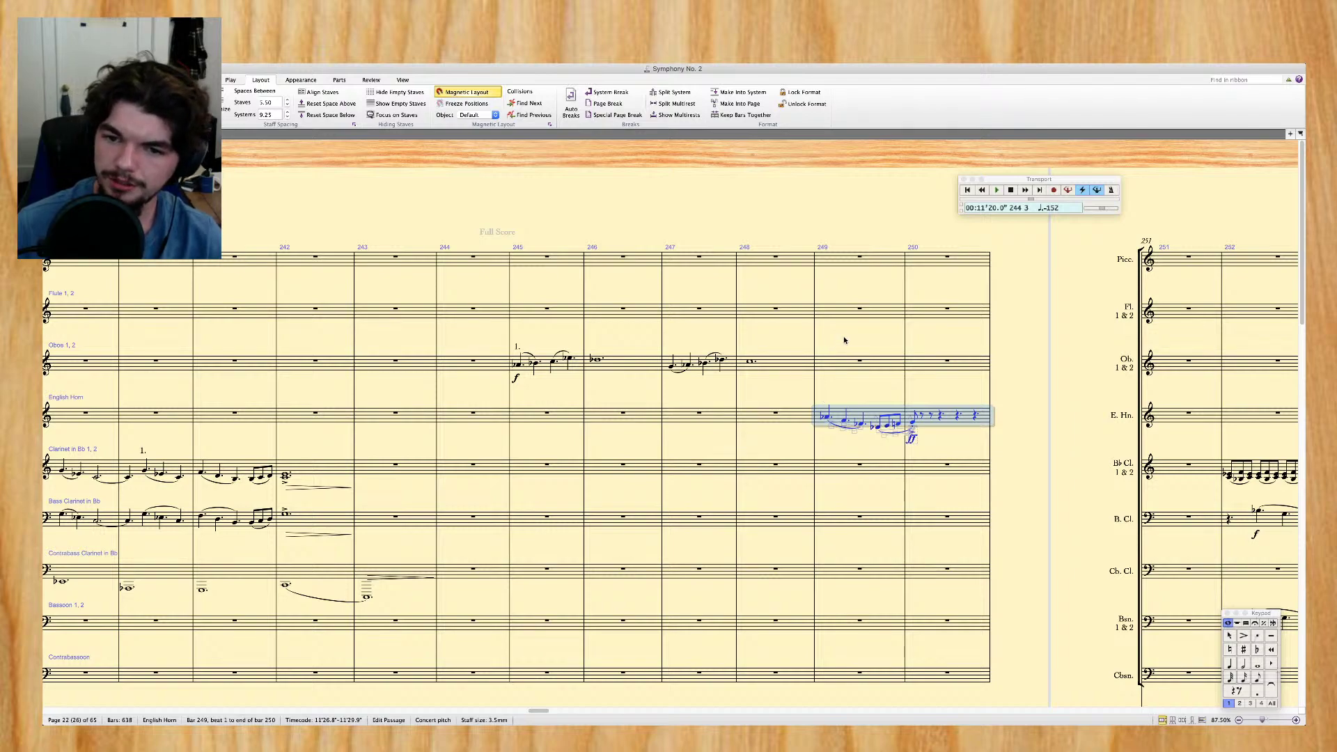
Play back the oboe and English horn lines from bar 245
{"action": "scroll", "coordinate": [844, 342], "scroll_direction": "right", "scroll_amount": 2}
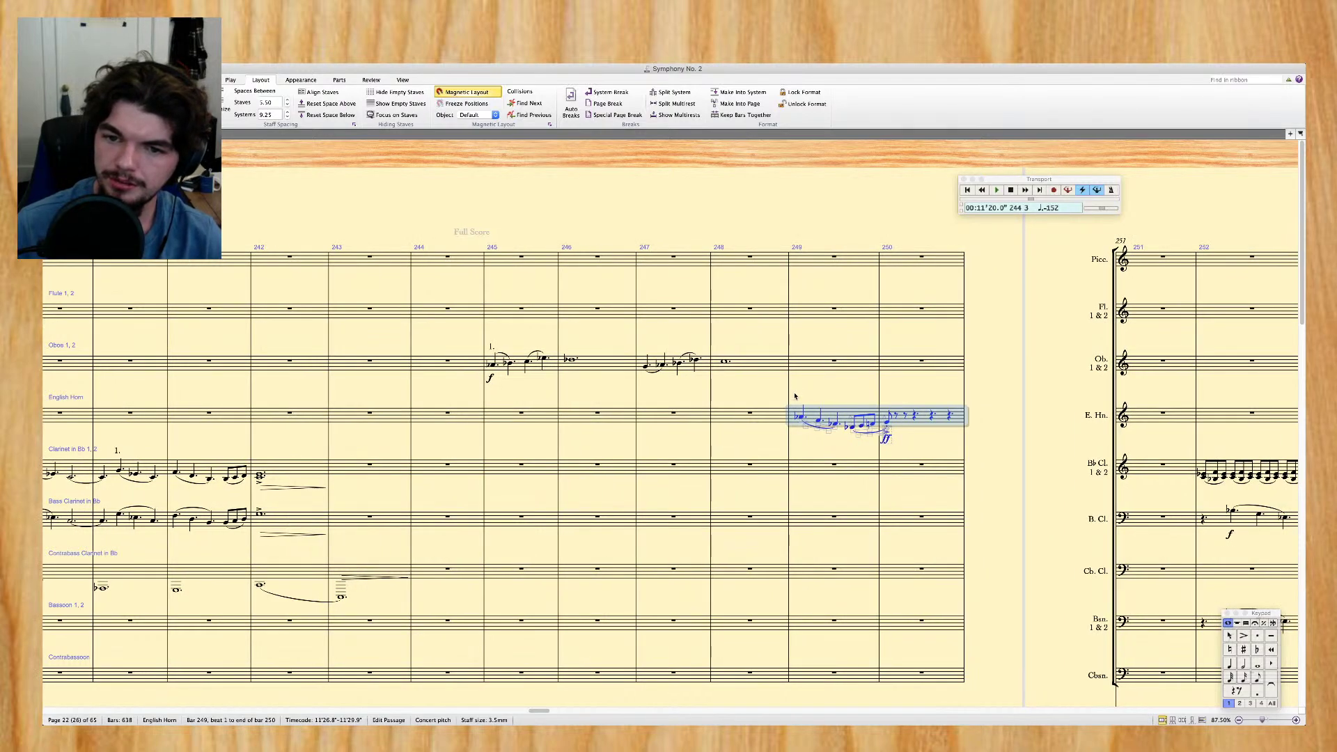
{"action": "left_click", "coordinate": [555, 372], "text": "shift"}
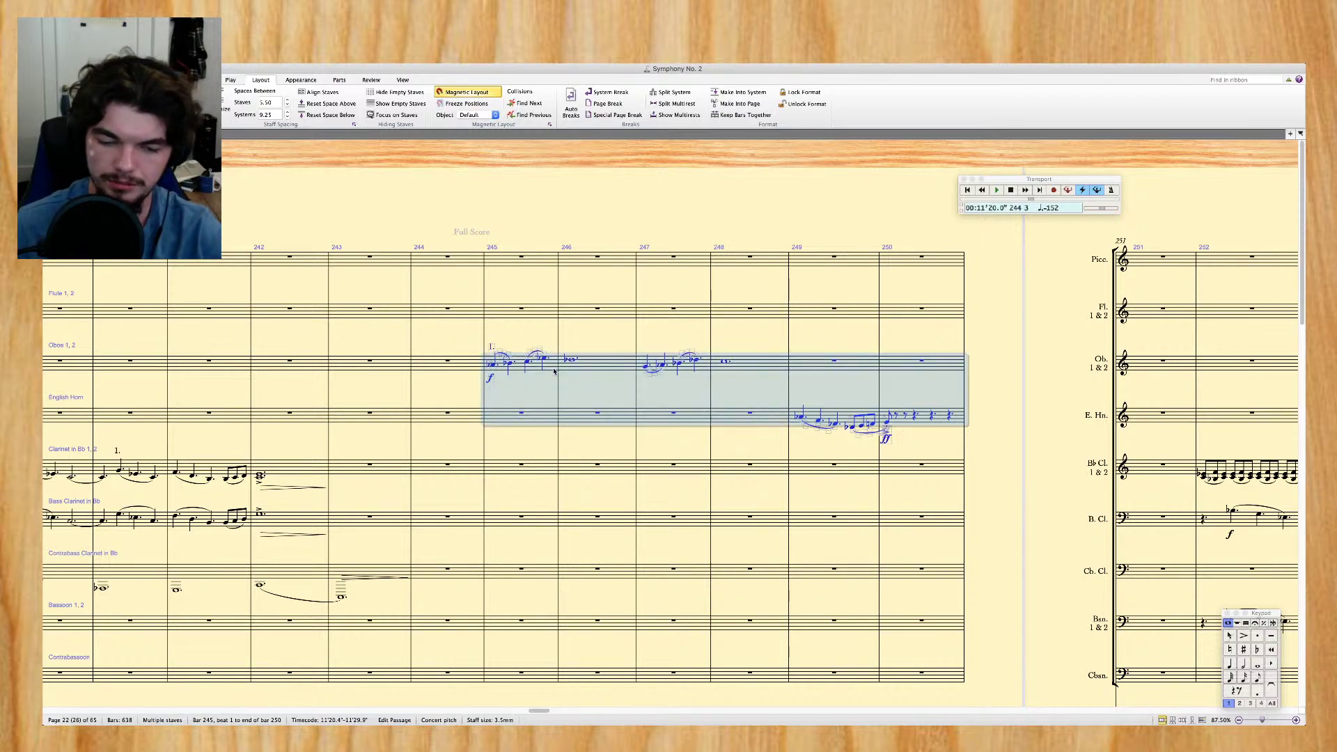
{"action": "key", "text": "super+equal"}
{"action": "key", "text": "space"}
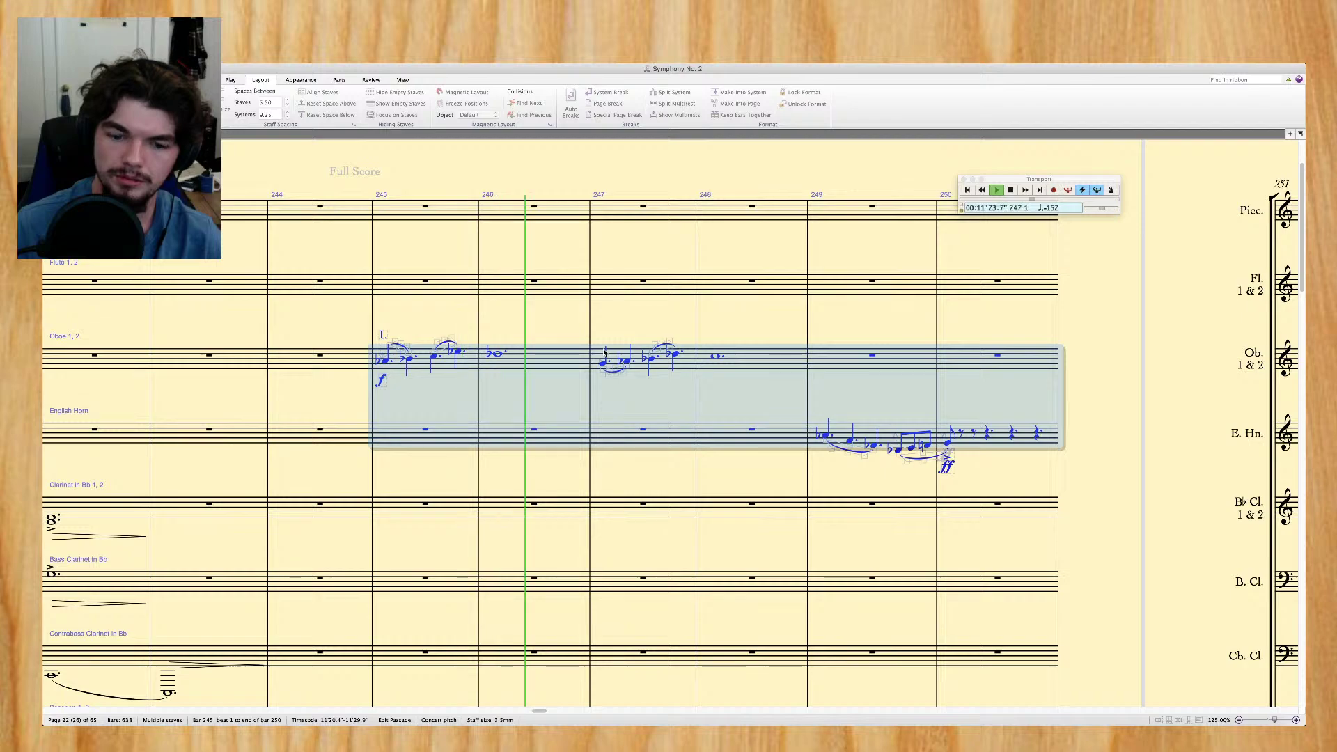
{"action": "key", "text": "space"}
{"action": "key", "text": "super+minus"}
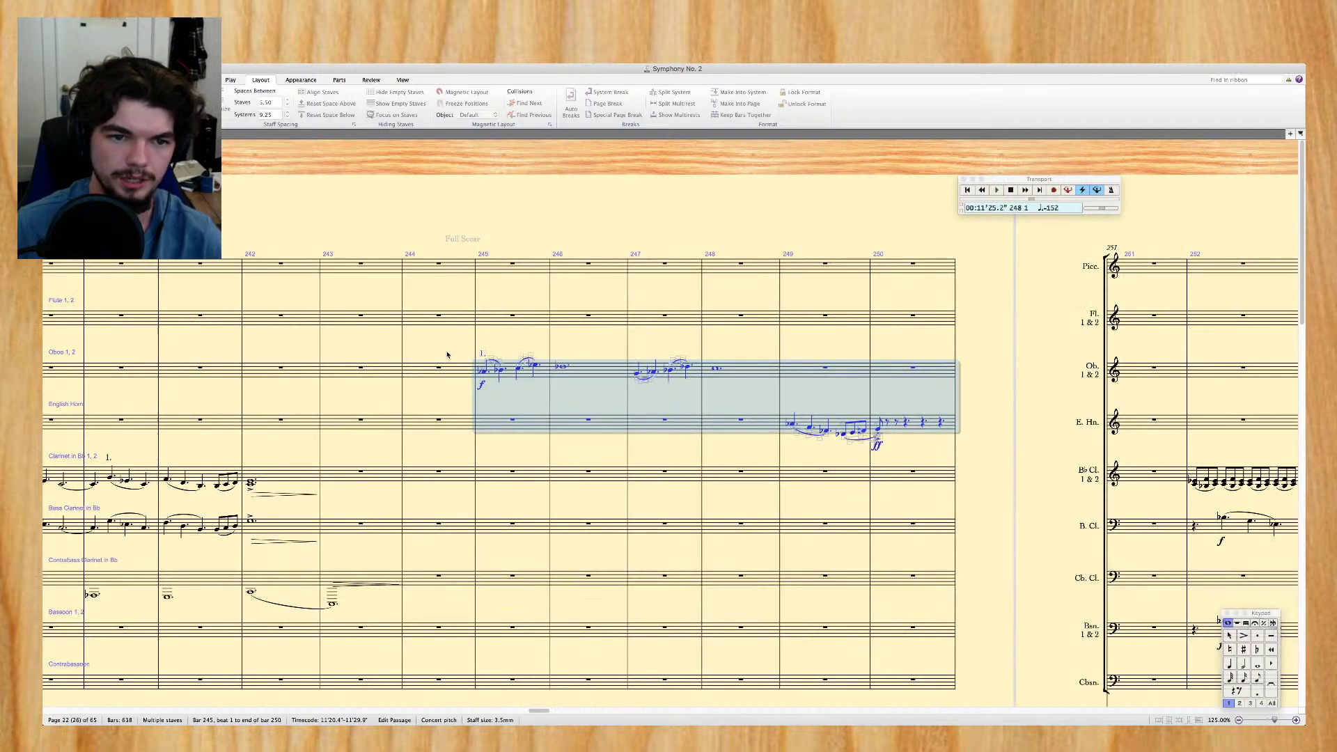
Replace the oboe's short slurs with one long slur over bars 245–246 and another over bars 247–248
{"action": "left_click", "coordinate": [519, 368]}
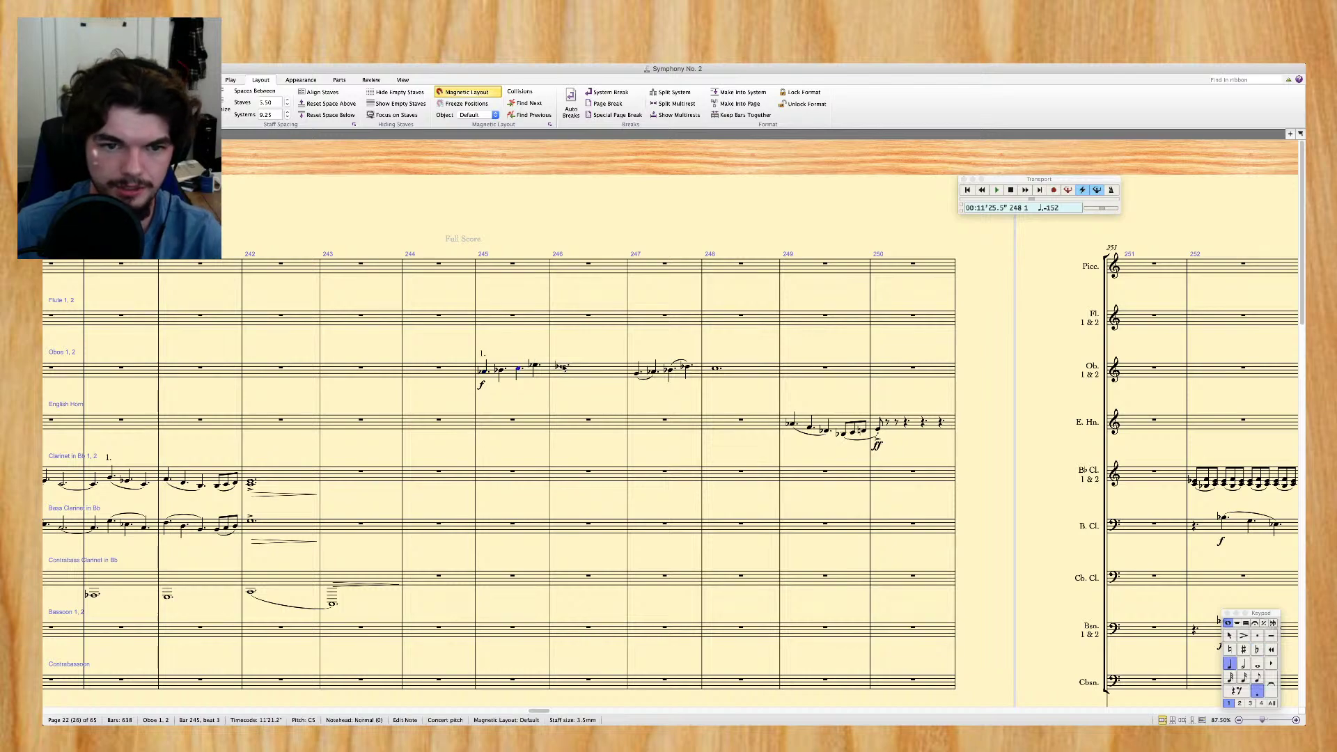
{"action": "key", "text": "s"}
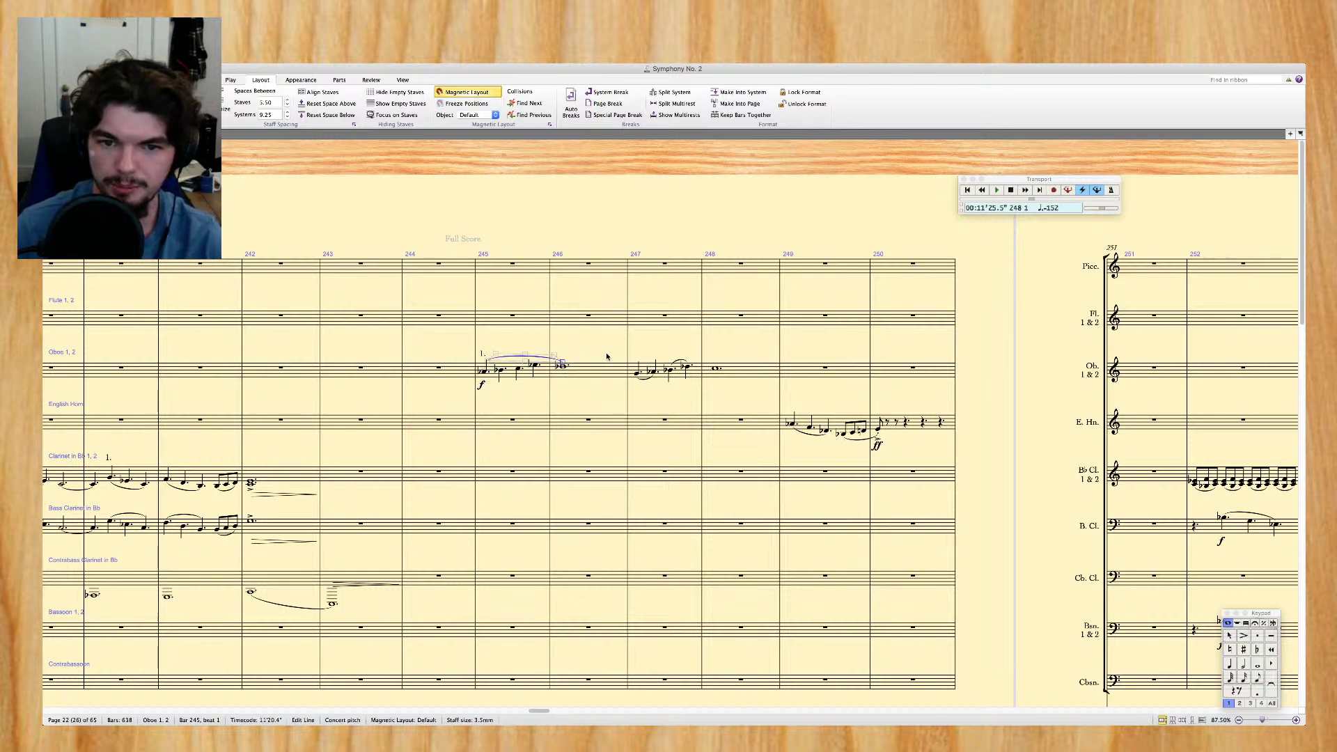
{"action": "left_click", "coordinate": [675, 362]}
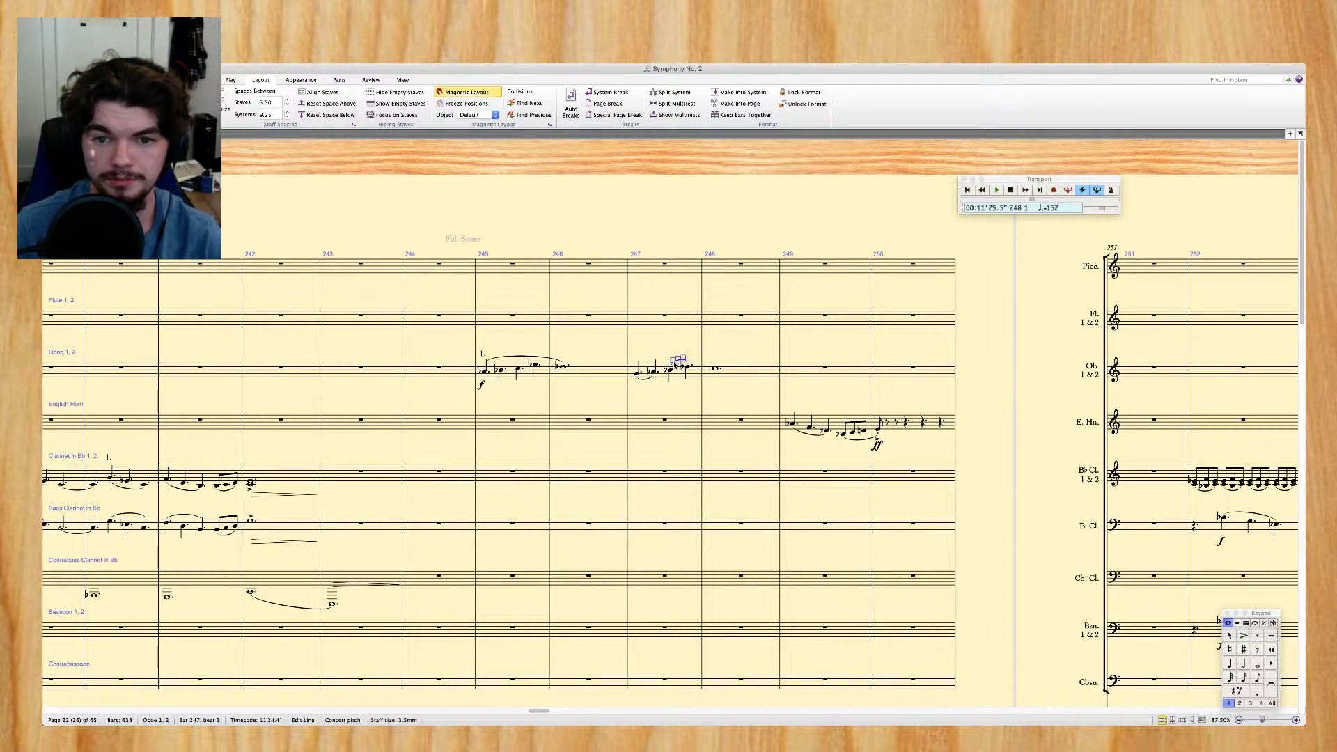
{"action": "left_click", "coordinate": [645, 380], "text": "super"}
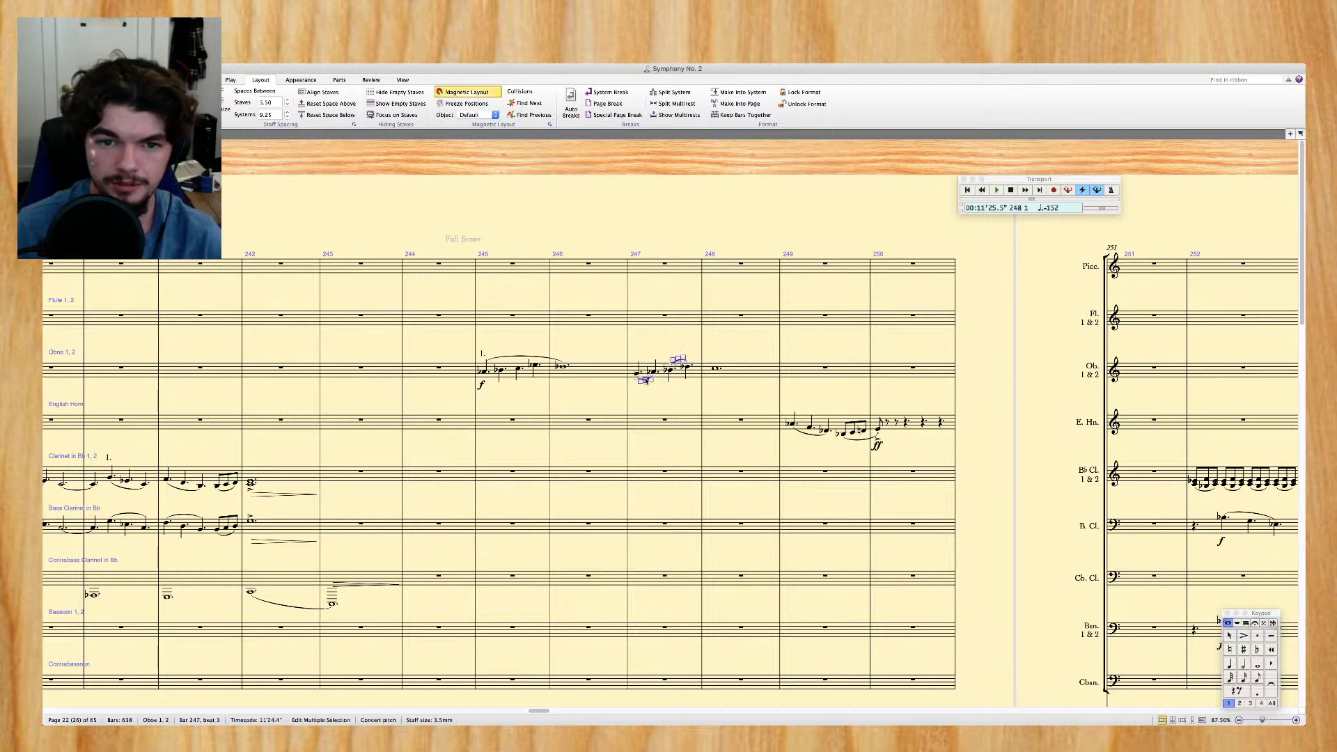
{"action": "left_click", "coordinate": [661, 379]}
{"action": "left_click", "coordinate": [764, 374], "text": "shift"}
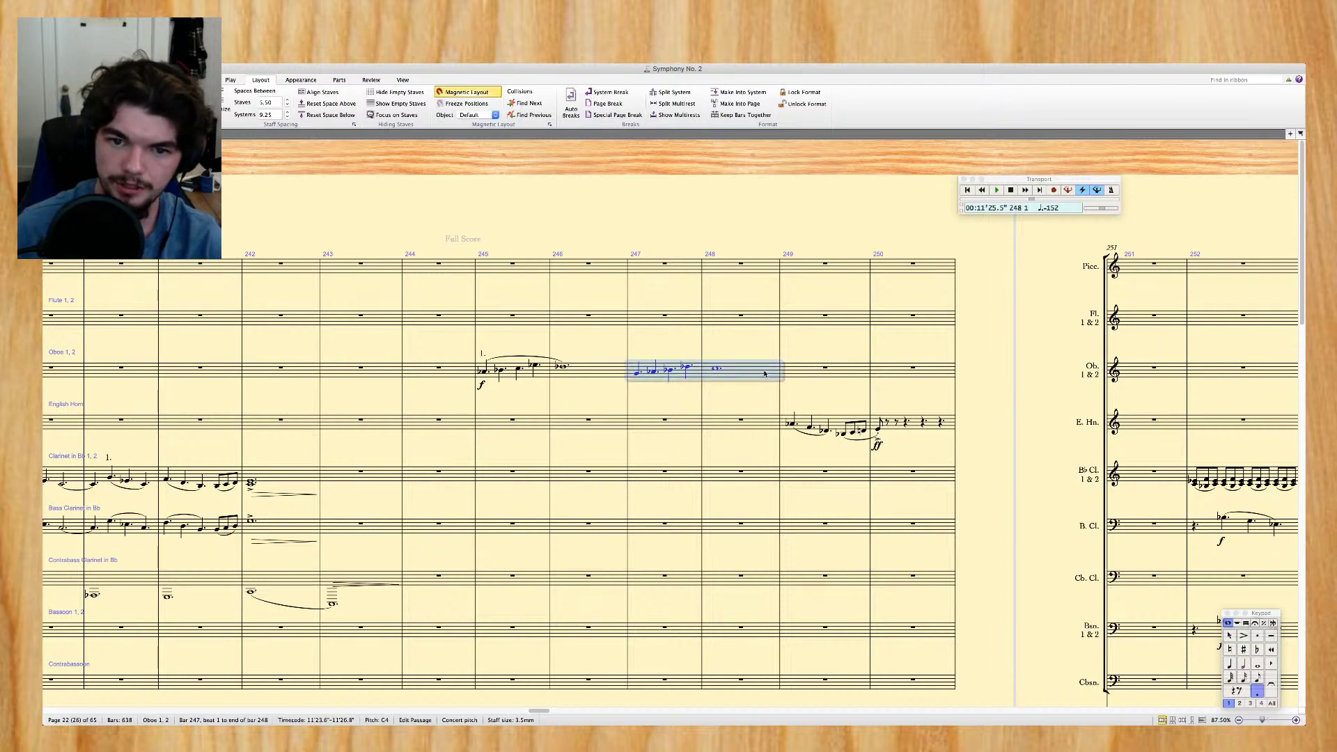
{"action": "key", "text": "s"}
{"action": "key", "text": "Escape"}
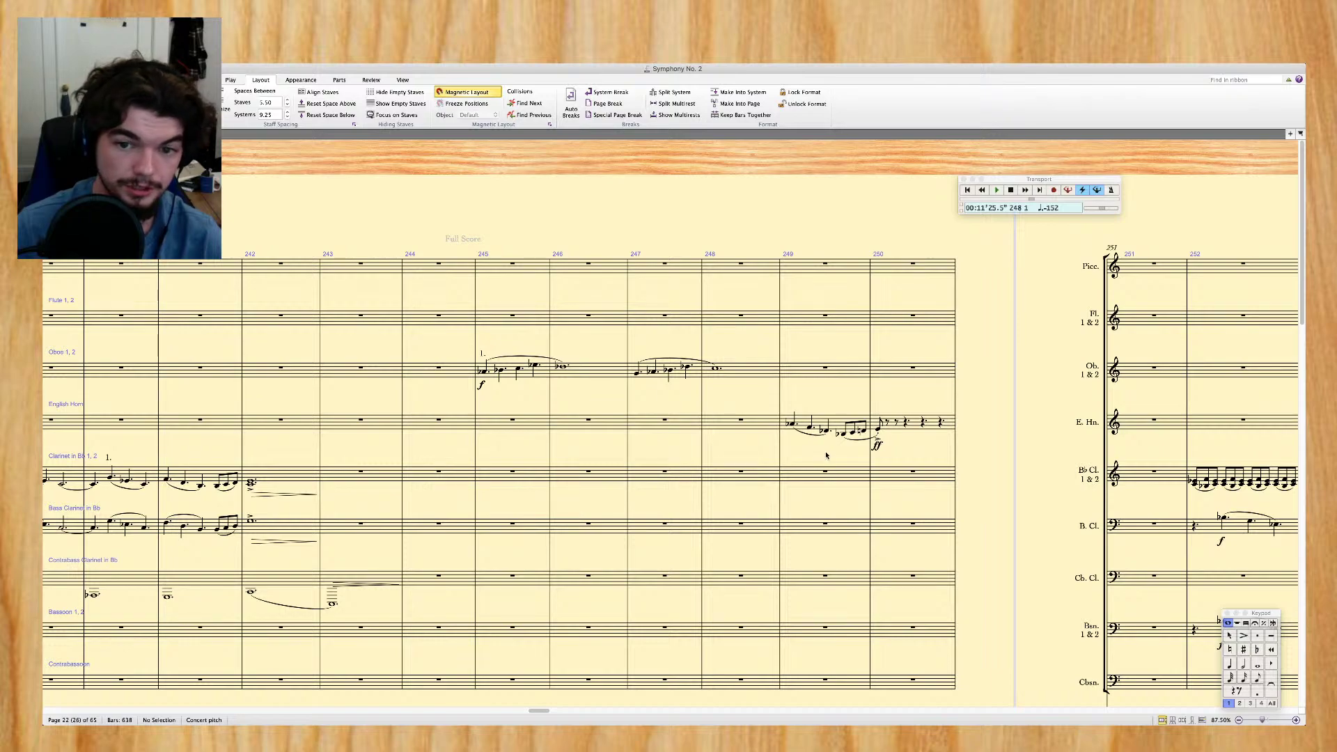
Add an f dynamic below the English Horn entry in bar 249 and a crescendo hairpin leading to the ff in bar 250
{"action": "left_click", "coordinate": [791, 423]}
{"action": "left_click", "coordinate": [877, 447]}
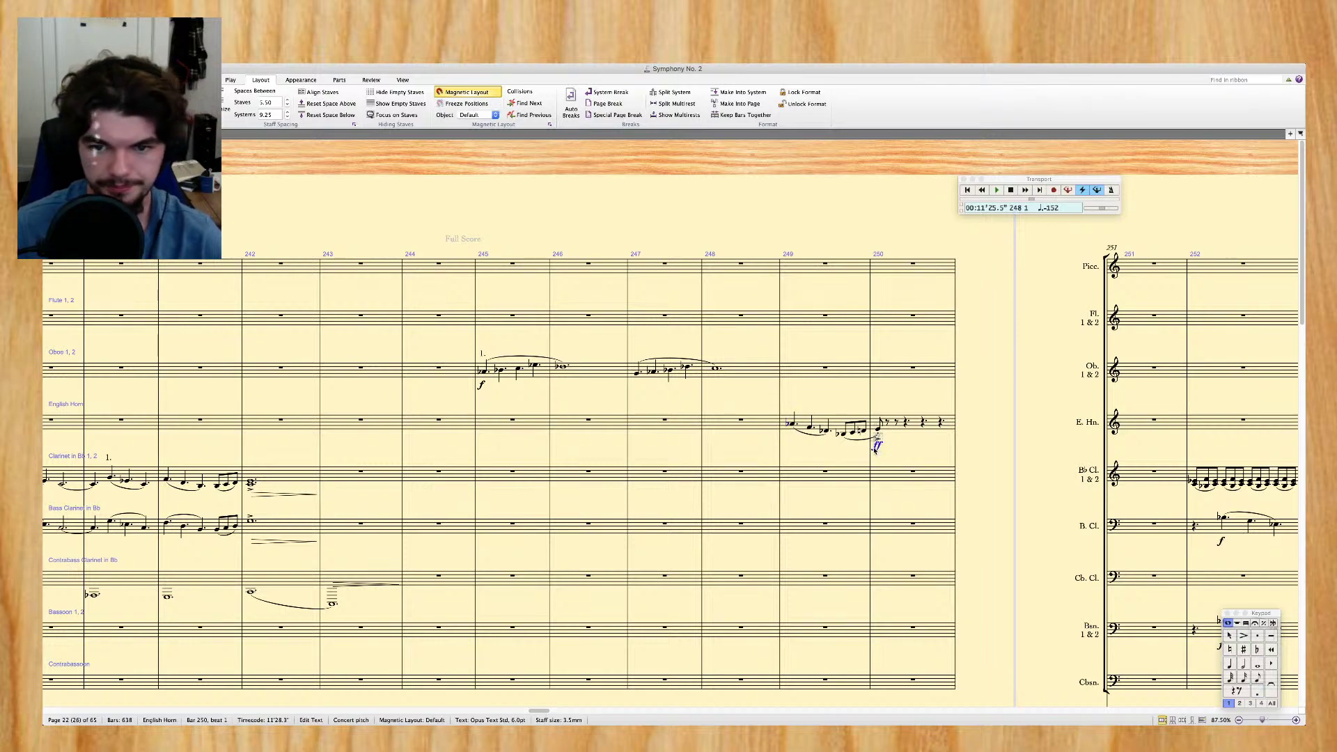
{"action": "left_click", "coordinate": [794, 433]}
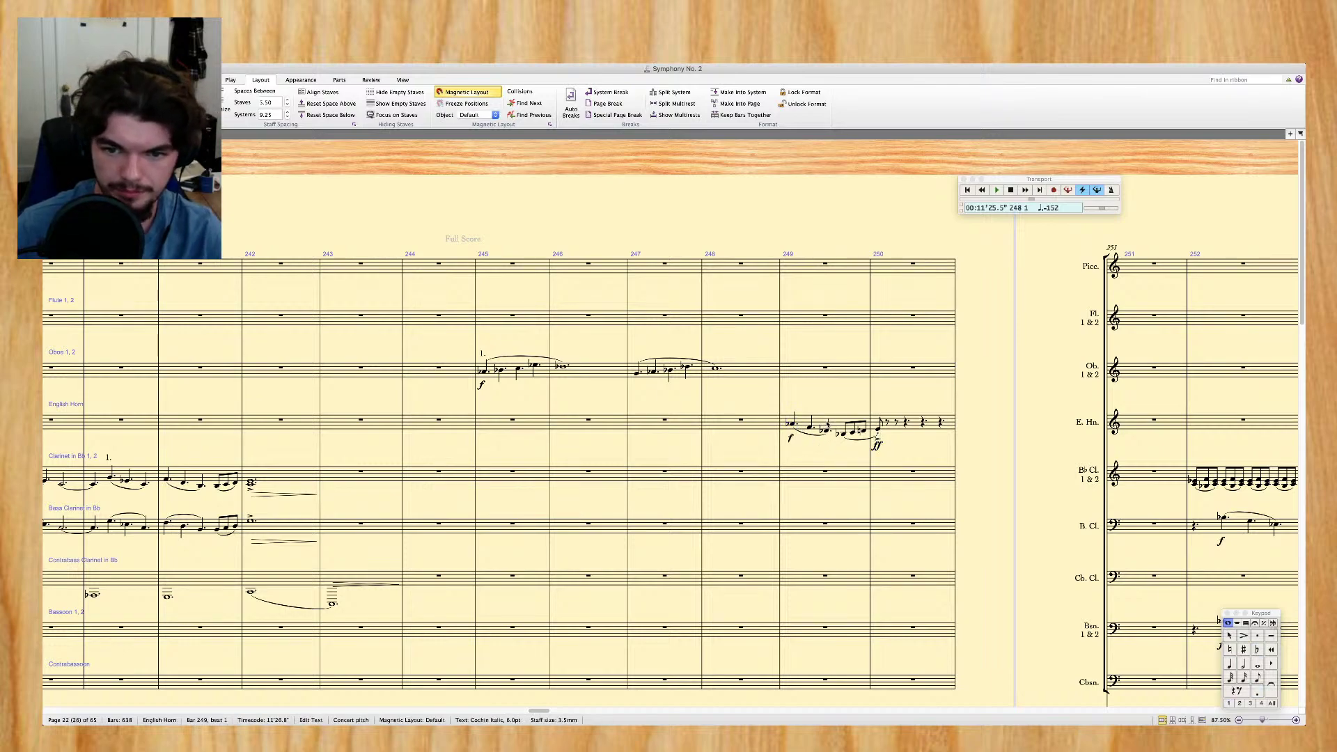
{"action": "key", "text": "h"}
{"action": "key", "text": "Escape"}
Slur the contrabass clarinet notes in pairs across bars 236–237, 238–239 and 240–241
{"action": "scroll", "coordinate": [780, 387], "scroll_direction": "left", "scroll_amount": 5}
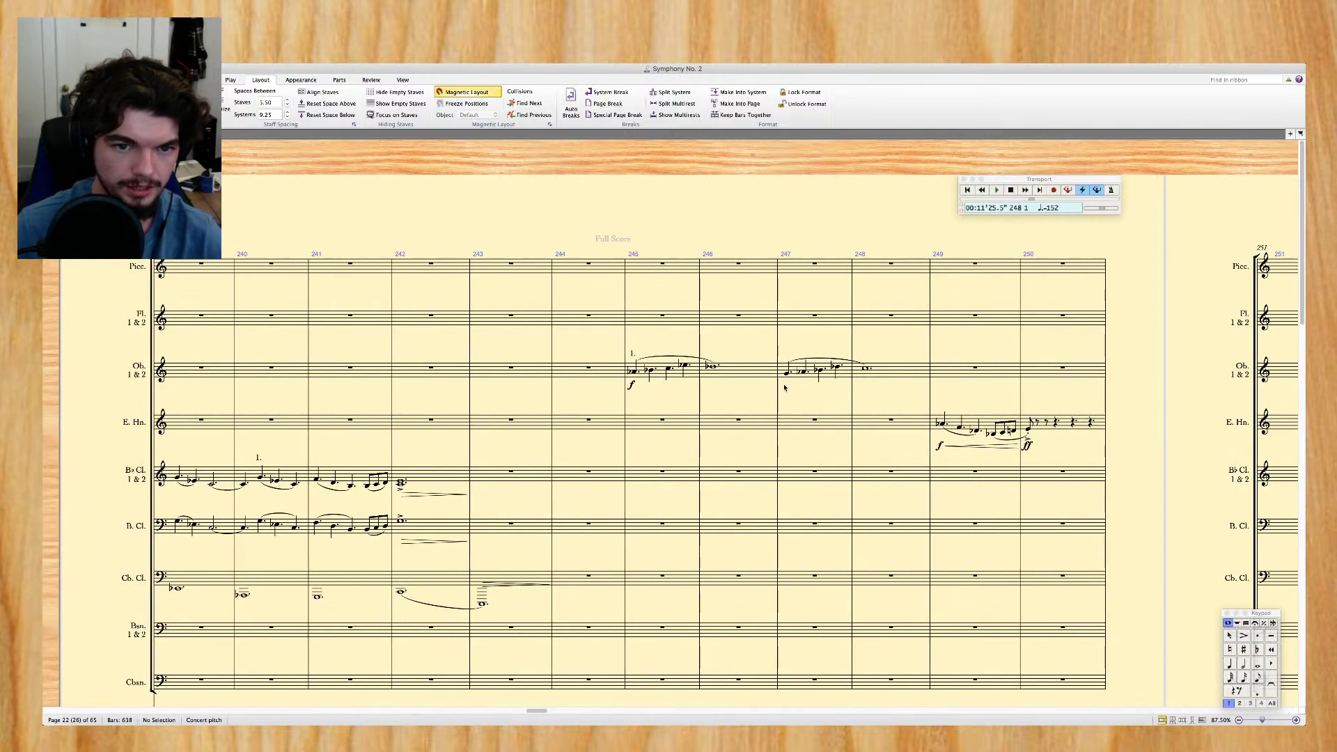
{"action": "scroll", "coordinate": [781, 388], "scroll_direction": "left", "scroll_amount": 10}
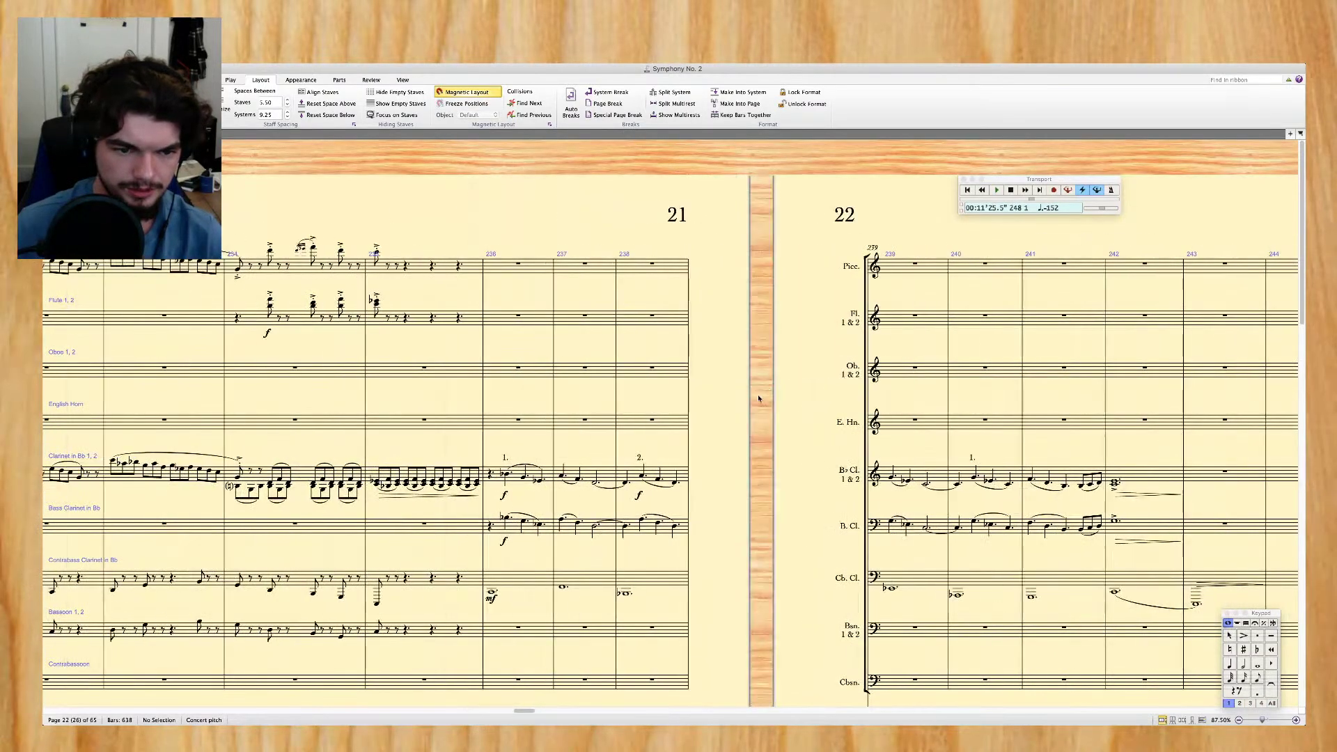
{"action": "left_click", "coordinate": [493, 593]}
{"action": "key", "text": "s"}
{"action": "key", "text": "Escape"}
{"action": "key", "text": "s"}
{"action": "left_click", "coordinate": [959, 595]}
{"action": "key", "text": "s"}
{"action": "key", "text": "Escape"}
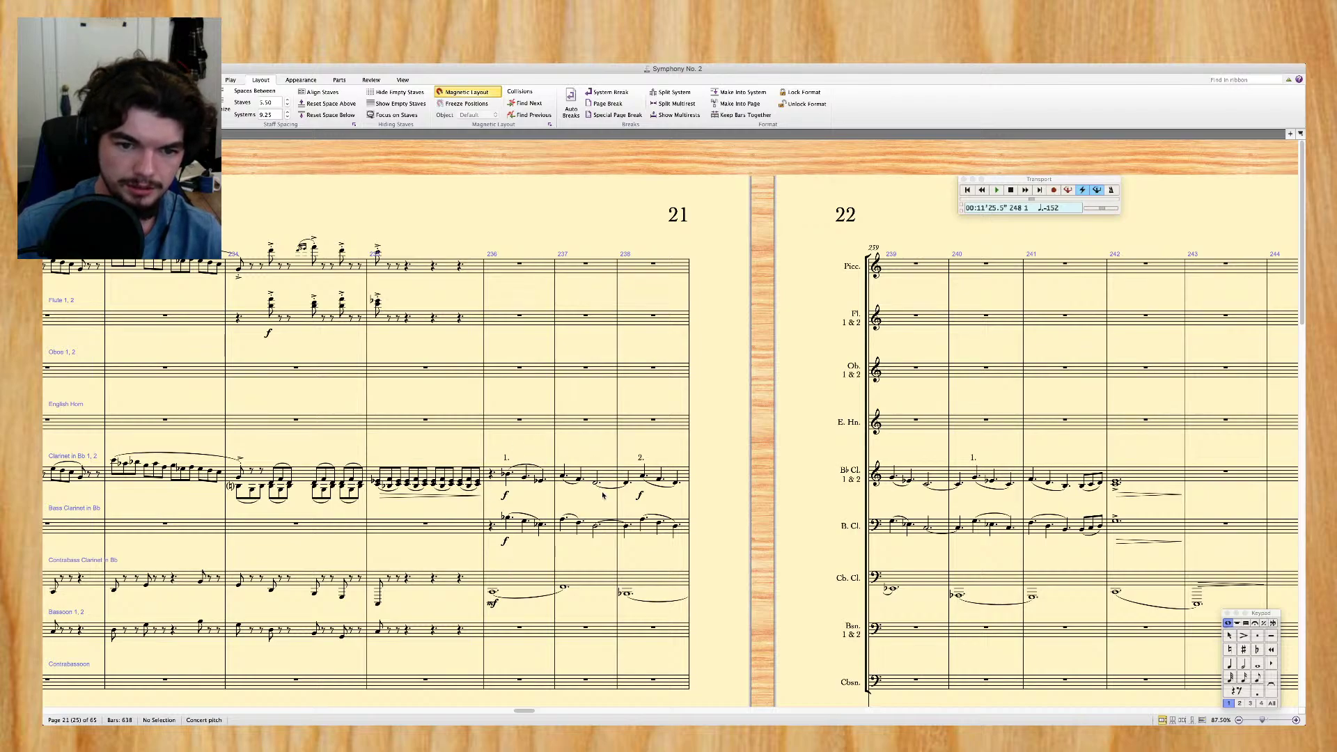
Replace the bass clarinet's short slurs with one long slur from beat 2 of bar 236 to the first note of bar 238
{"action": "left_click", "coordinate": [506, 518]}
{"action": "left_click", "coordinate": [563, 520]}
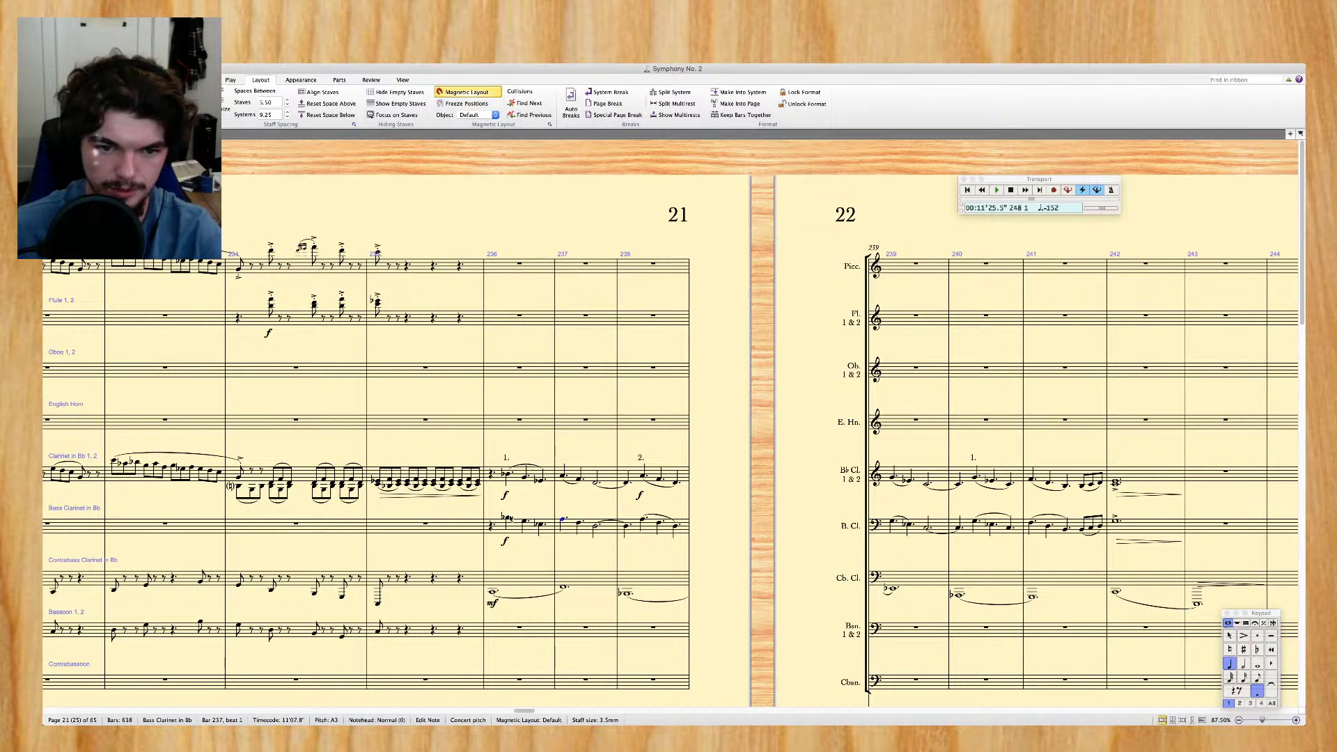
{"action": "key", "text": "Left"}
{"action": "left_click", "coordinate": [626, 531], "text": "shift"}
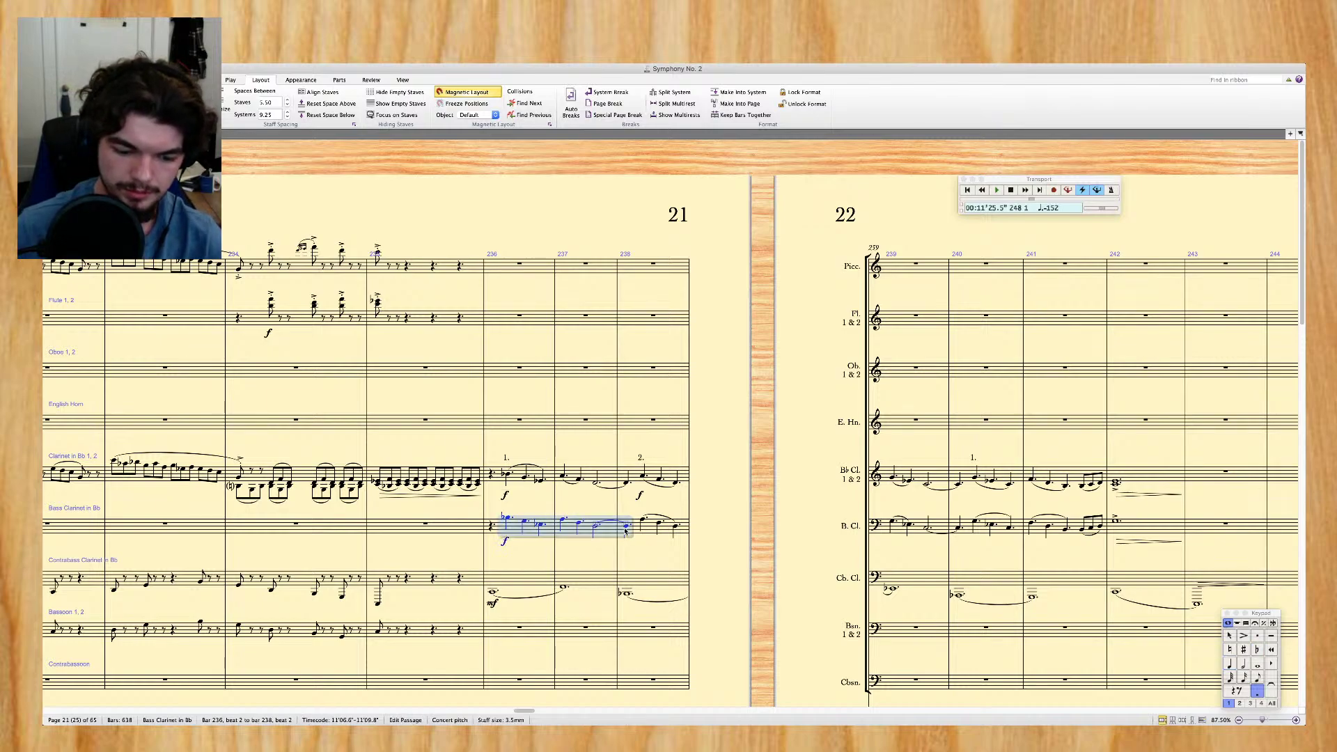
{"action": "key", "text": "s"}
{"action": "key", "text": "super+equal"}
{"action": "key", "text": "super+equal"}
{"action": "key", "text": "super+equal"}
{"action": "scroll", "coordinate": [625, 532], "scroll_direction": "right", "scroll_amount": 3}
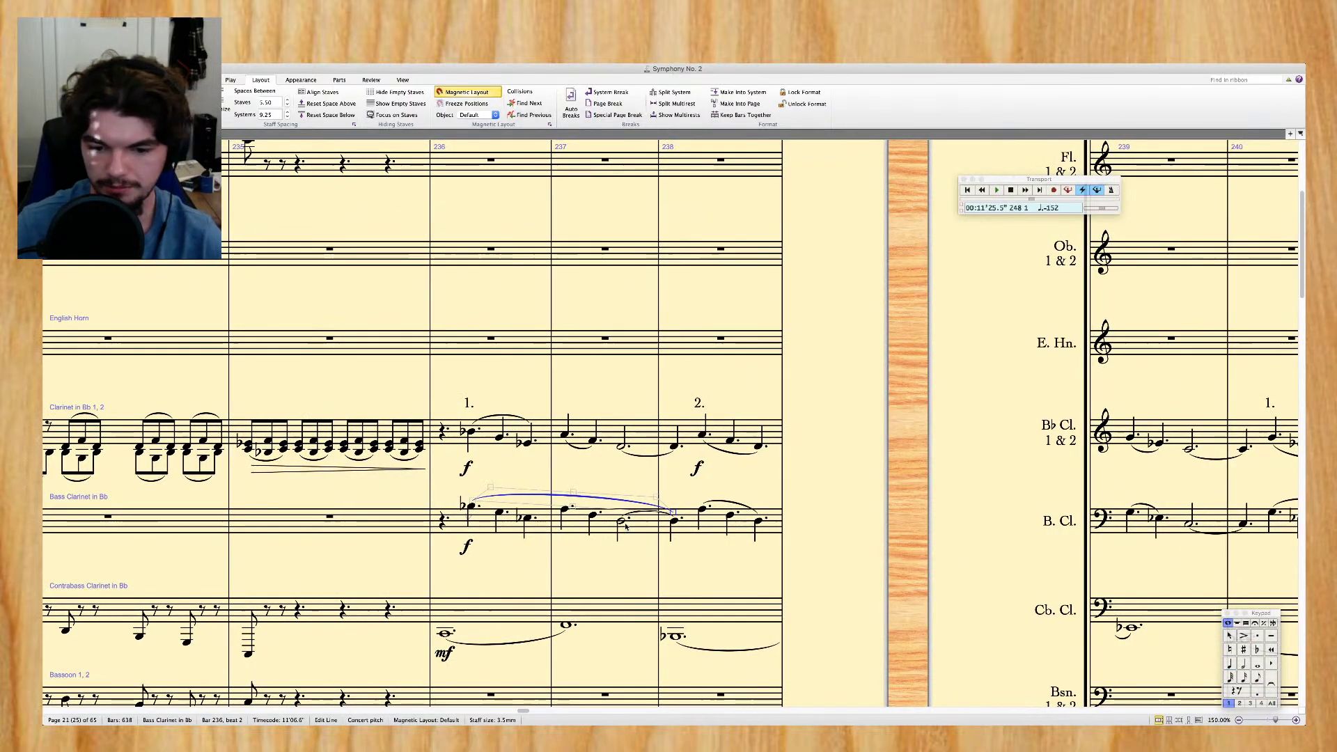
Replace the bass clarinet slurs in bars 238 and 239 with one slur from bar 238, beat 2, to the first note of bar 240
{"action": "left_click", "coordinate": [606, 501]}
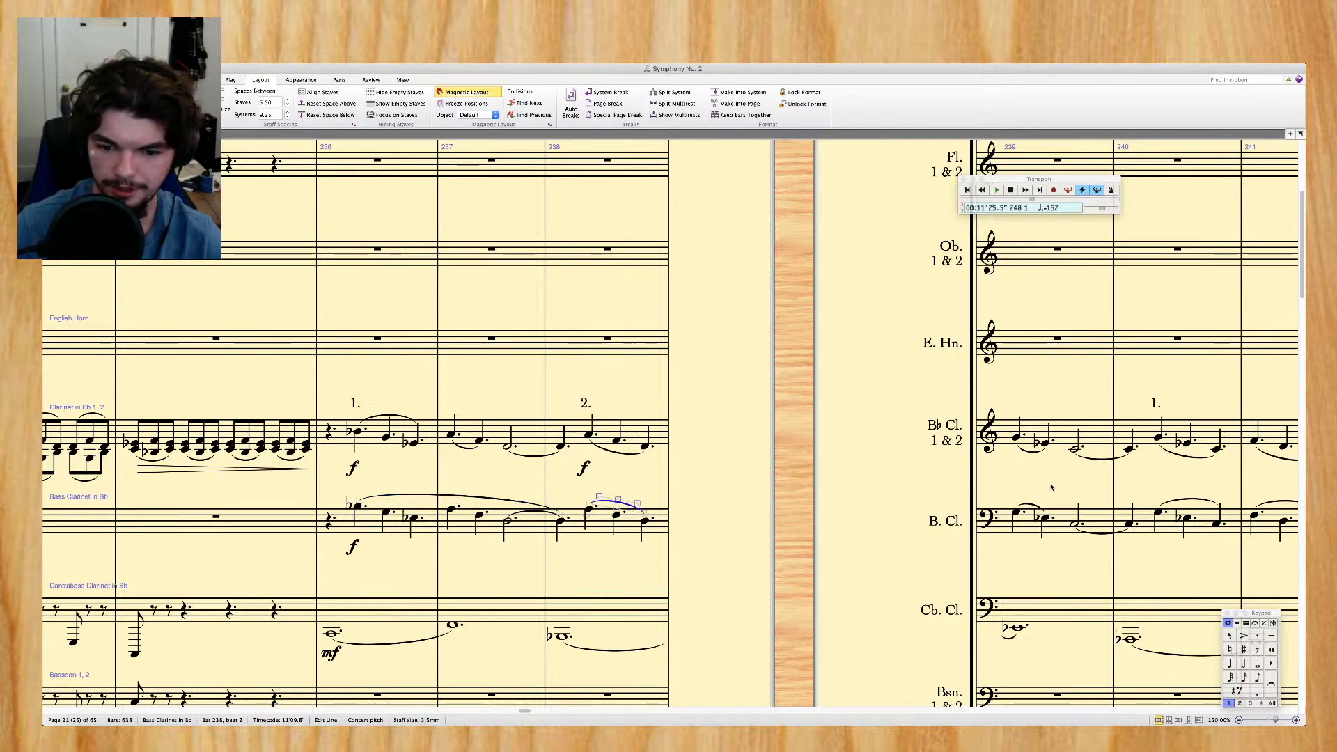
{"action": "left_click", "coordinate": [1037, 509], "text": "super"}
{"action": "key", "text": "Delete"}
{"action": "scroll", "coordinate": [1073, 519], "scroll_direction": "right", "scroll_amount": 1}
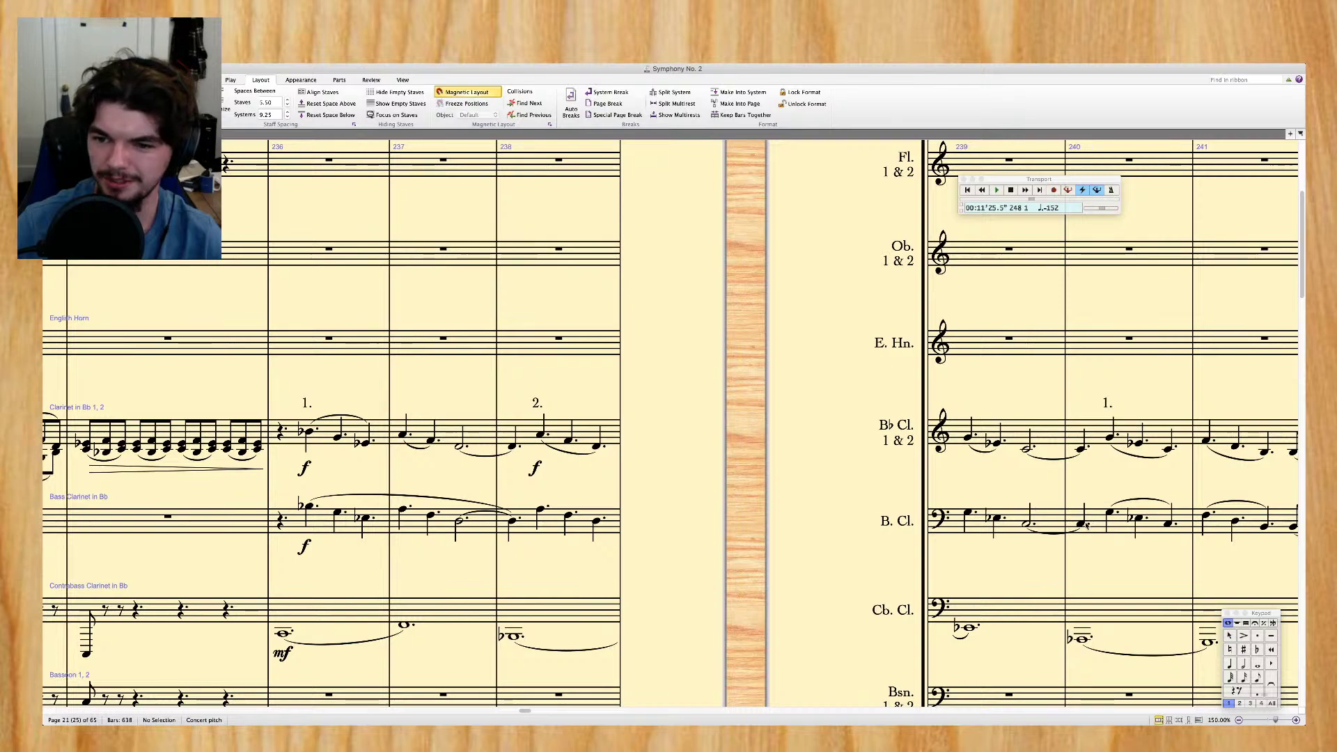
{"action": "left_click", "coordinate": [546, 516], "text": "shift"}
{"action": "key", "text": "s"}
{"action": "scroll", "coordinate": [550, 514], "scroll_direction": "right", "scroll_amount": 10}
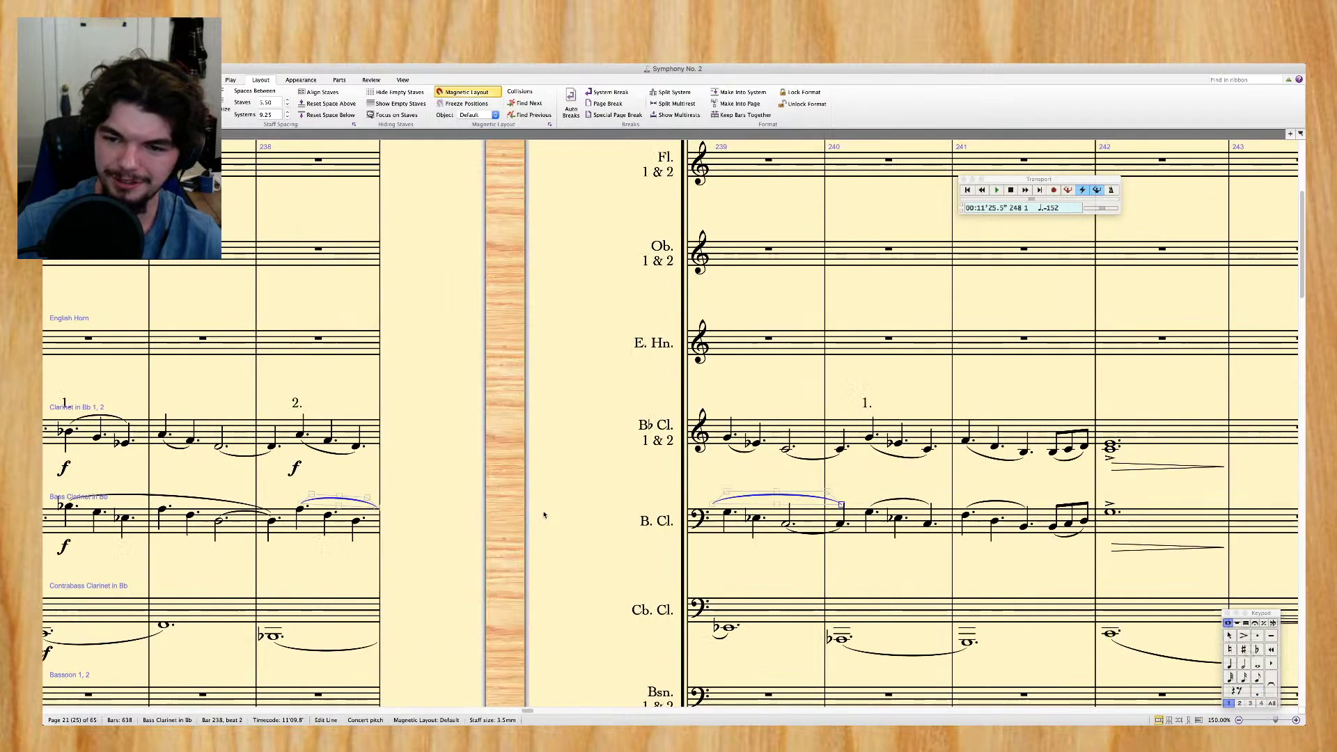
Reslur the bass clarinet with one long slur from bar 240's second note through bar 241's third, and another from the eighth notes into bar 242
{"action": "left_click", "coordinate": [500, 517]}
{"action": "key", "text": "s"}
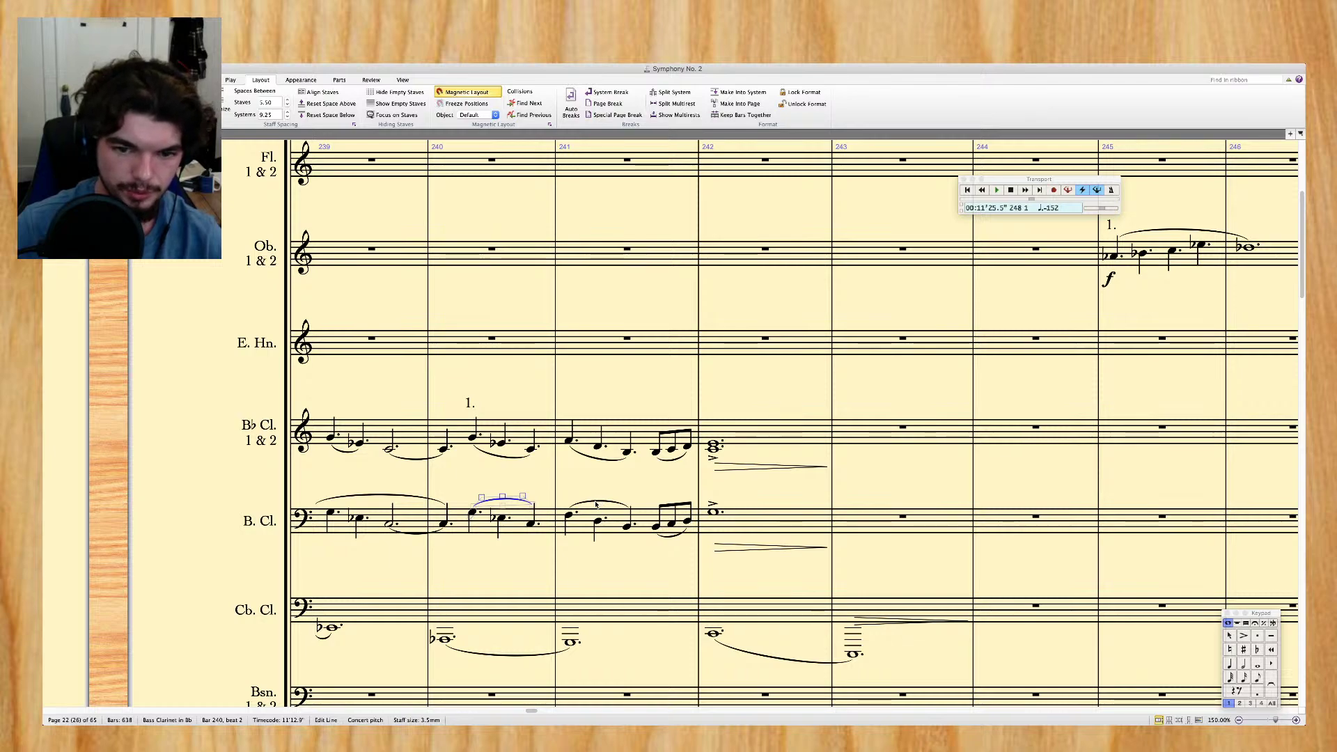
{"action": "left_click", "coordinate": [597, 504], "text": "ctrl"}
{"action": "key", "text": "Delete"}
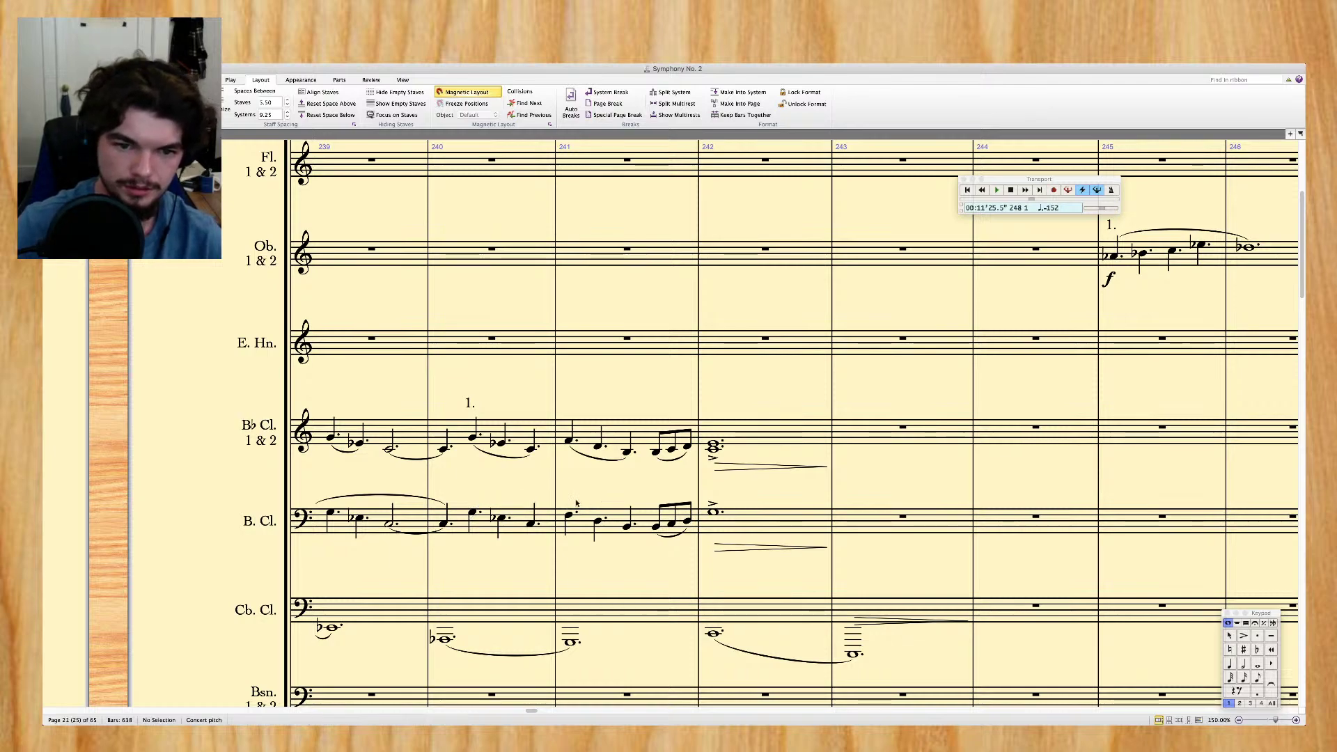
{"action": "left_click", "coordinate": [472, 512]}
{"action": "left_click", "coordinate": [627, 524], "text": "shift"}
{"action": "key", "text": "s"}
{"action": "left_click", "coordinate": [654, 523]}
{"action": "key", "text": "s"}
Reslur the B-flat clarinets in bars 240–242 like the bass clarinet, with one long slur over bars 240–241 and the eighth notes slurred into bar 242
{"action": "left_click", "coordinate": [689, 454], "text": "alt"}
{"action": "left_click", "coordinate": [534, 456], "text": "ctrl"}
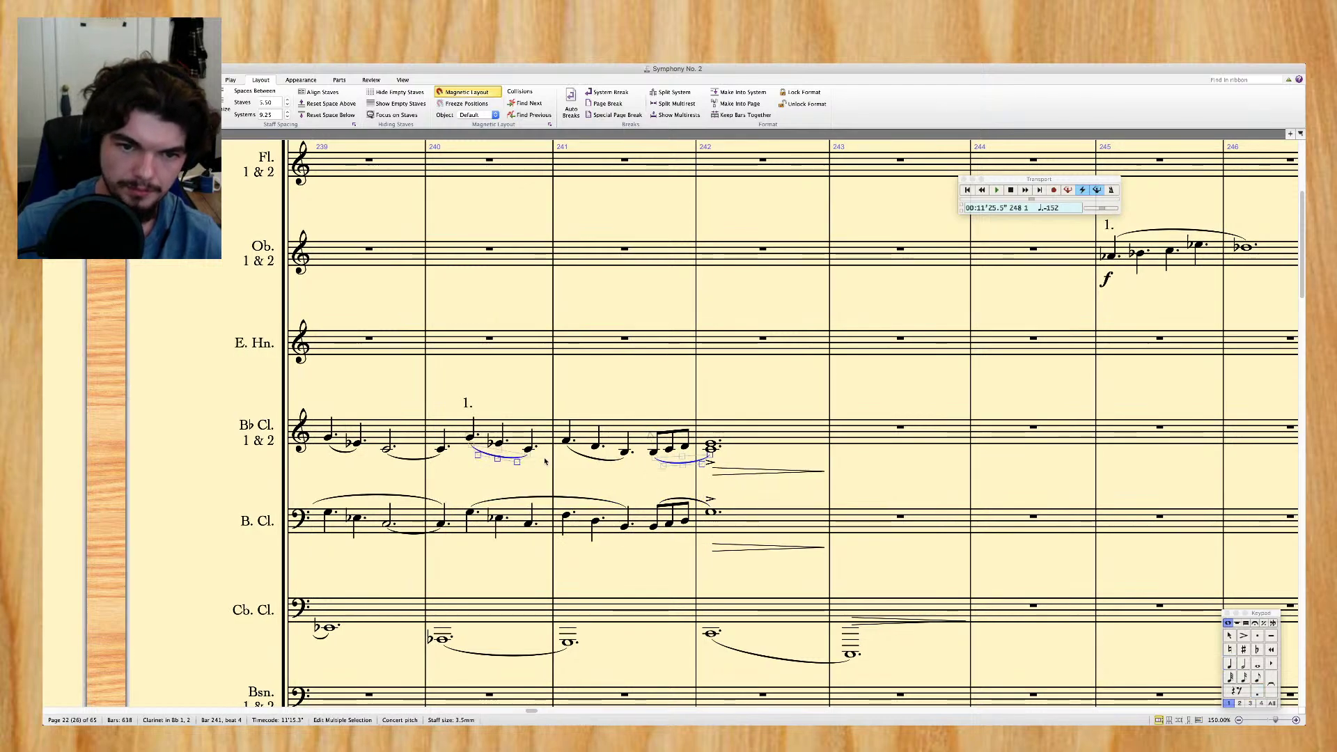
{"action": "left_click", "coordinate": [583, 458]}
{"action": "left_click", "coordinate": [492, 449], "text": "ctrl"}
{"action": "key", "text": "Delete"}
{"action": "left_click", "coordinate": [470, 437]}
{"action": "key", "text": "s"}
Replace the clarinet slurs in bars 238 and 239 with one slur from the "2." entry to the first note of bar 240
{"action": "scroll", "coordinate": [661, 453], "scroll_direction": "left", "scroll_amount": 5}
{"action": "left_click", "coordinate": [700, 453]}
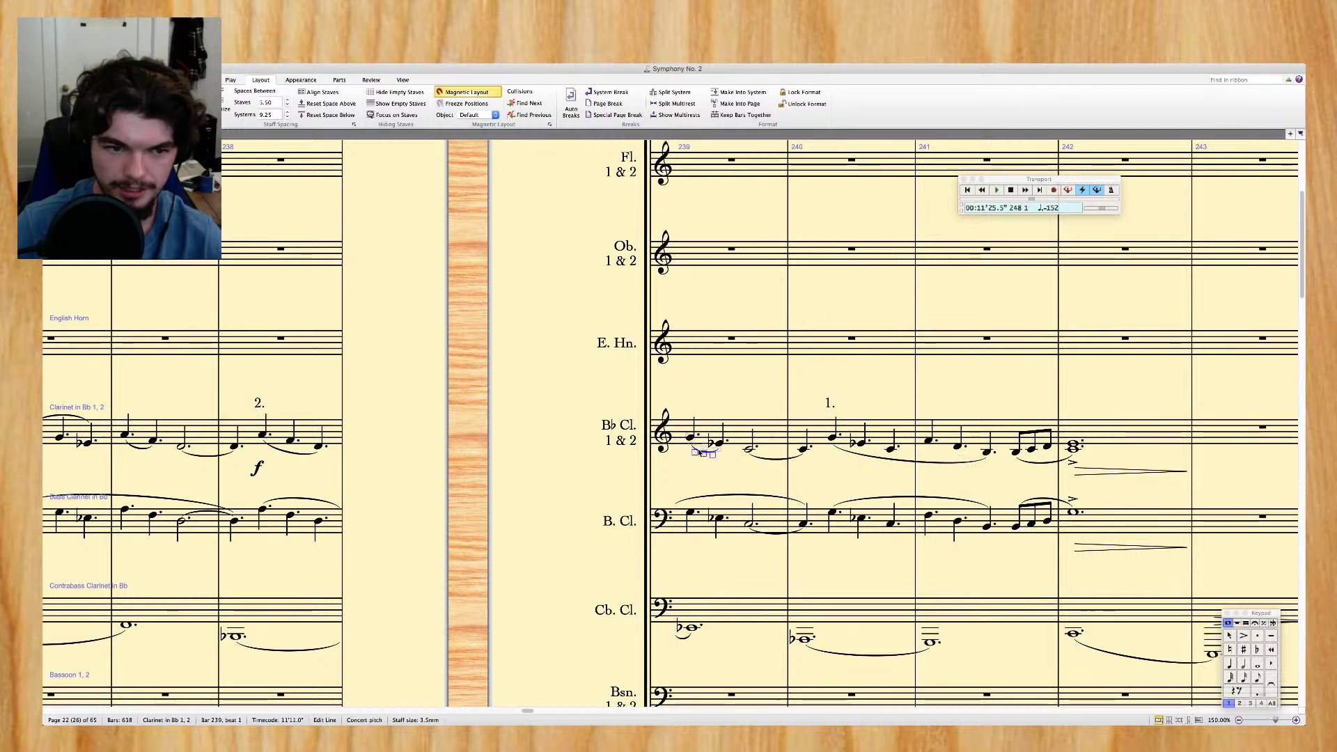
{"action": "left_click", "coordinate": [293, 454], "text": "ctrl"}
{"action": "key", "text": "Delete"}
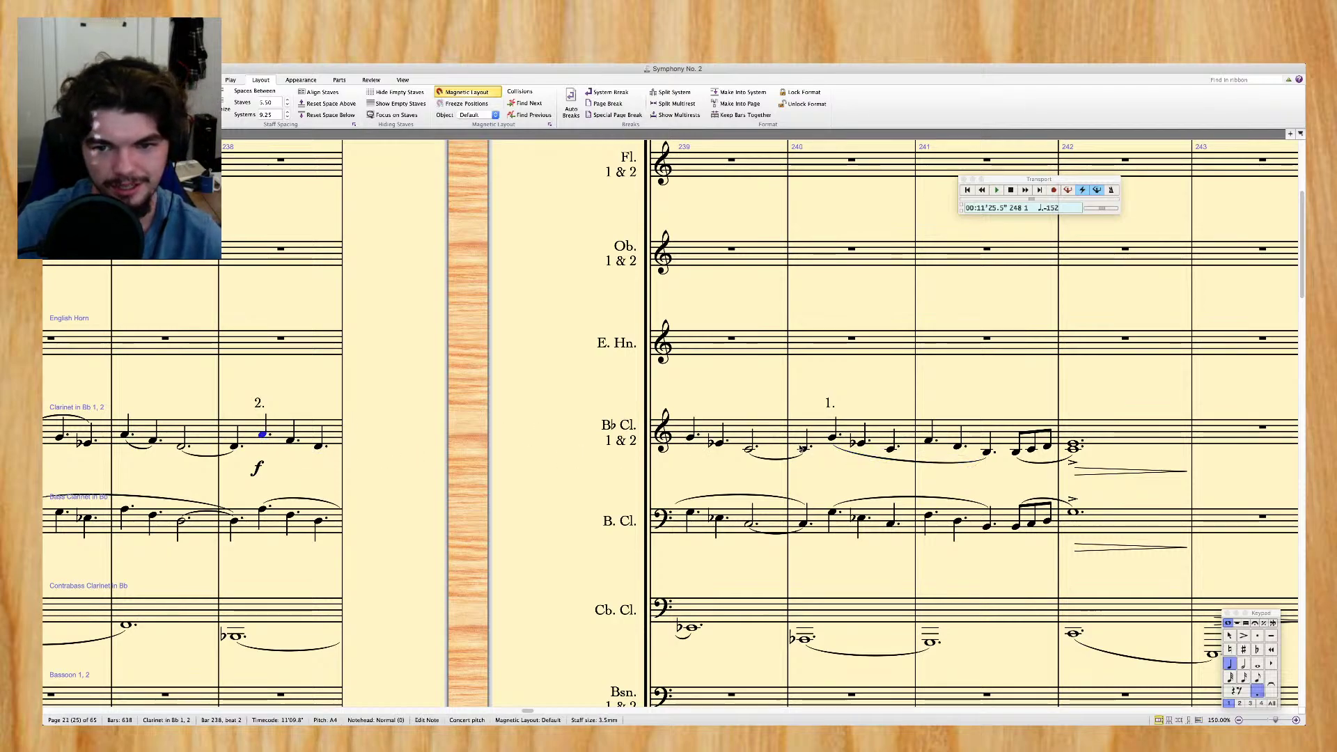
{"action": "key", "text": "ctrl+z"}
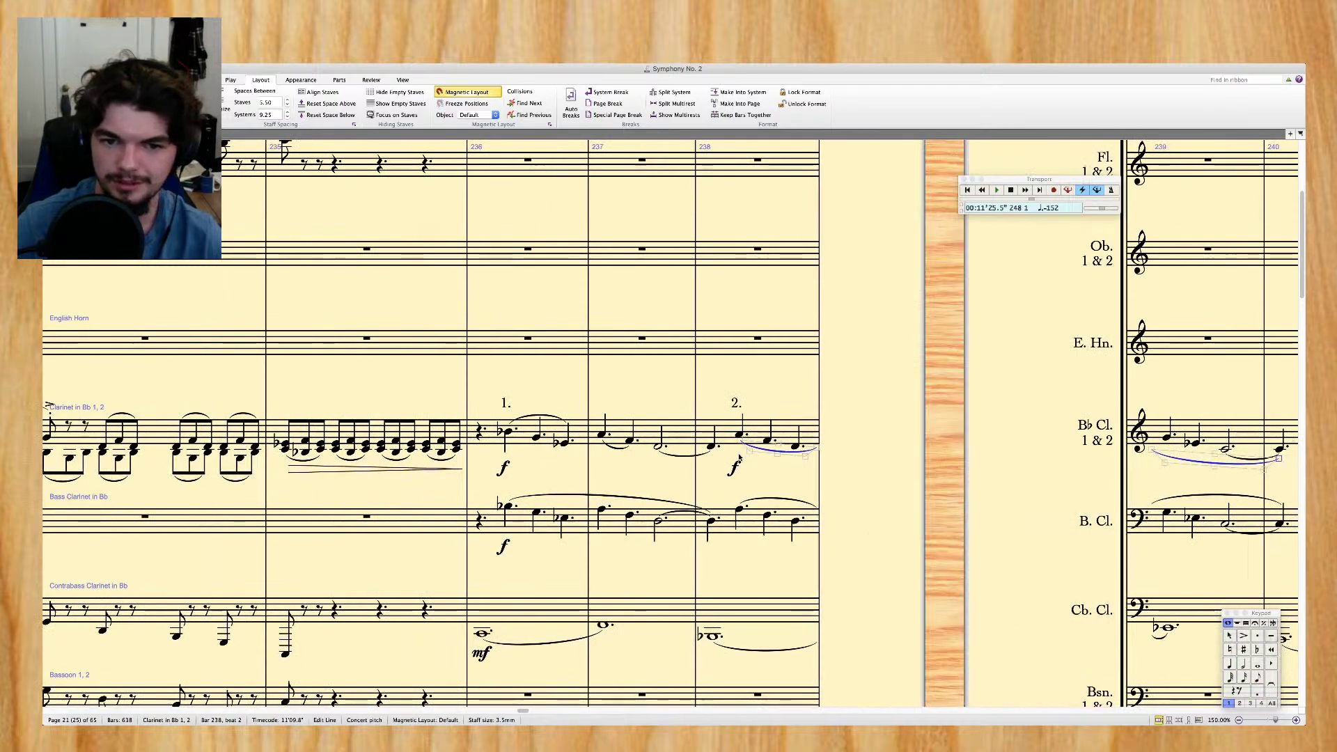
Replace the clarinet's short slurs in bars 236–237 with one long slur from the "1." entry to the first note of bar 238
{"action": "left_click", "coordinate": [617, 451]}
{"action": "left_click", "coordinate": [546, 418]}
{"action": "key", "text": "Delete"}
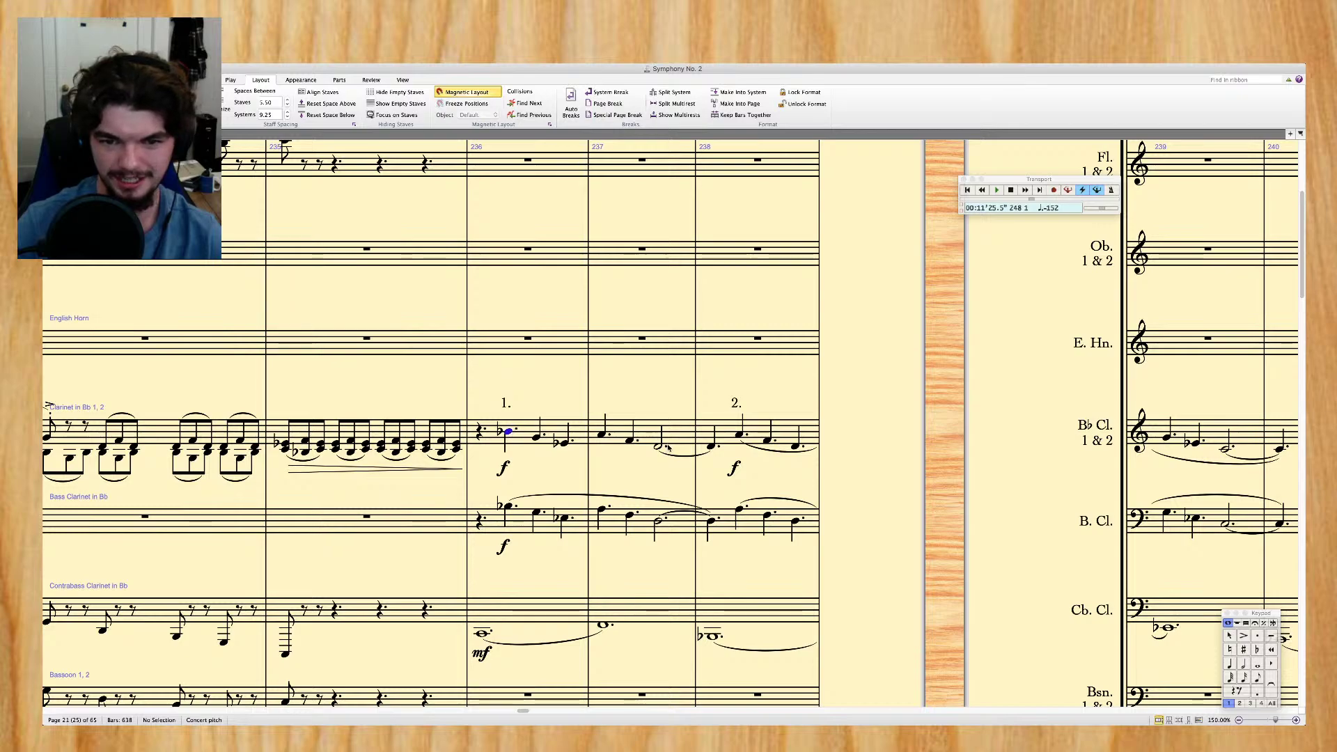
{"action": "left_click", "coordinate": [710, 447], "text": "shift"}
{"action": "key", "text": "s"}
{"action": "key", "text": "Escape"}
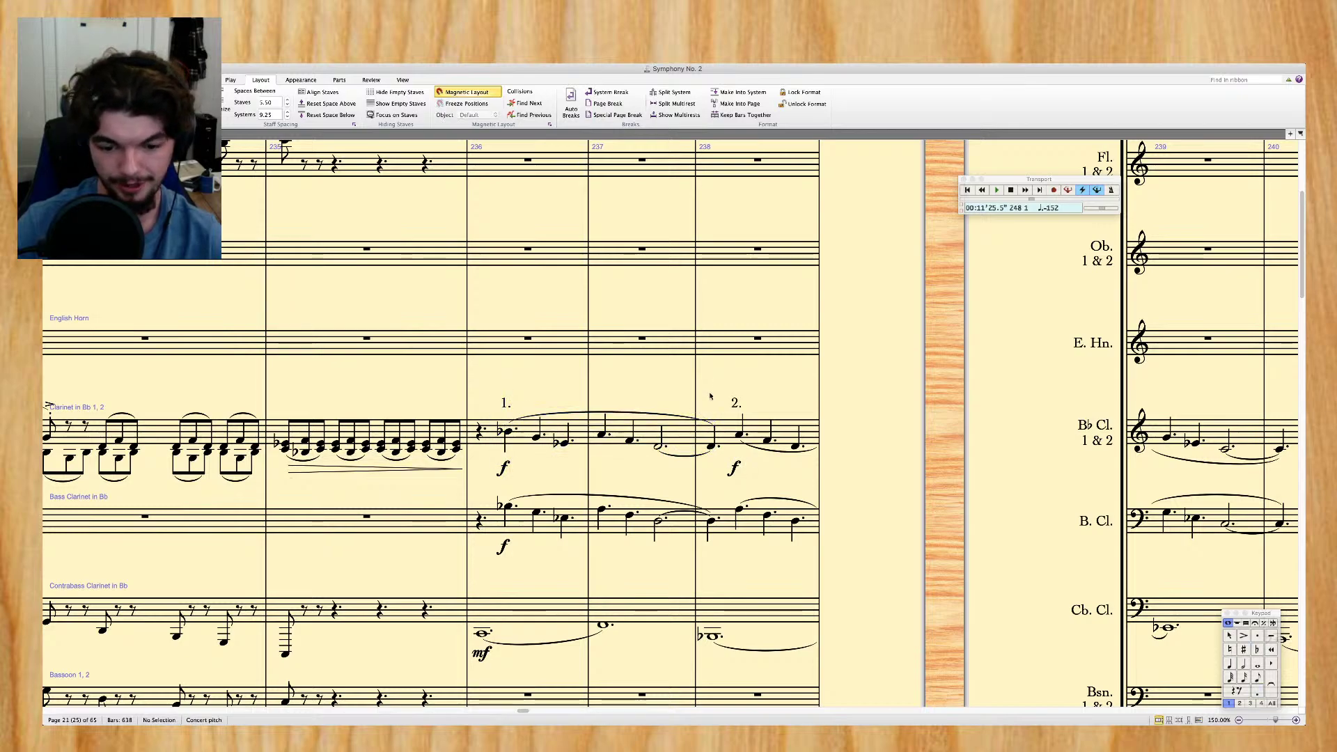
Look over the clarinet slurs in bars 236 to 242 and the empty upper woodwind staves above them
{"action": "scroll", "coordinate": [710, 396], "scroll_direction": "left", "scroll_amount": 2}
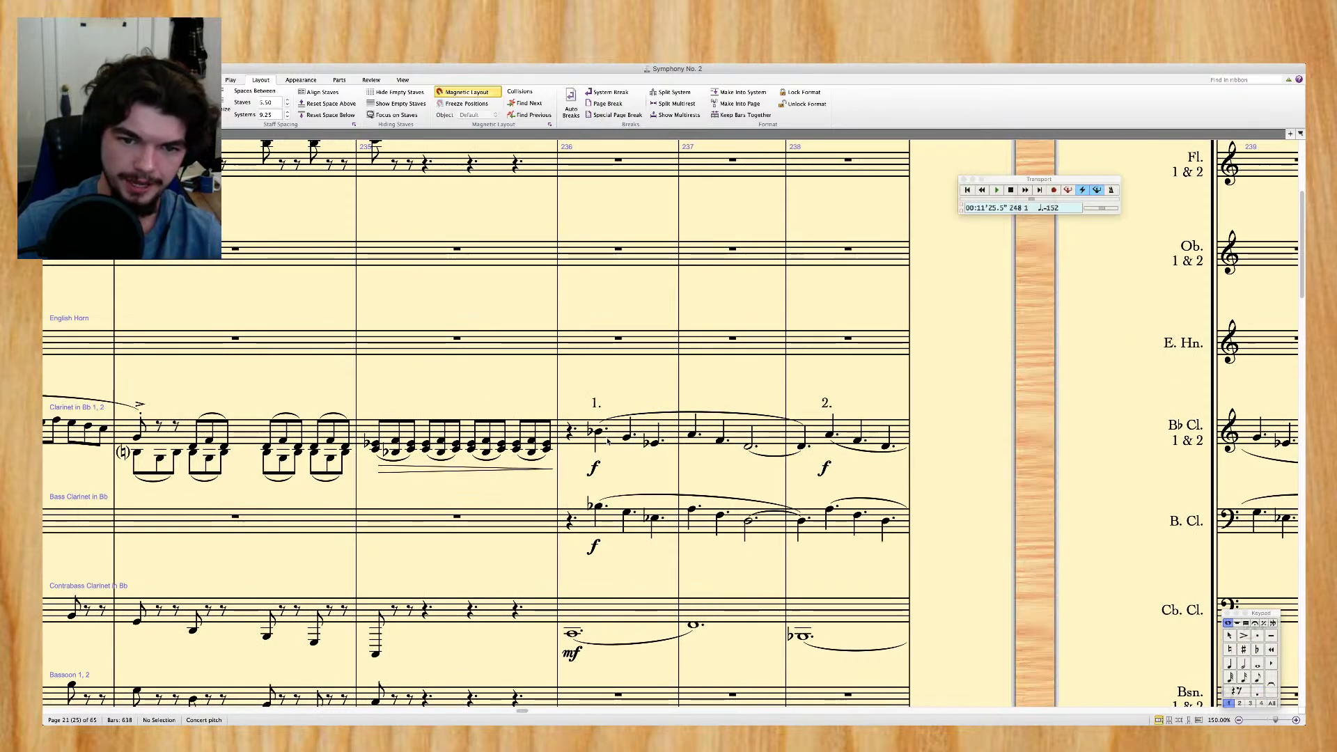
{"action": "scroll", "coordinate": [627, 425], "scroll_direction": "right", "scroll_amount": 5}
{"action": "scroll", "coordinate": [610, 441], "scroll_direction": "right", "scroll_amount": 10}
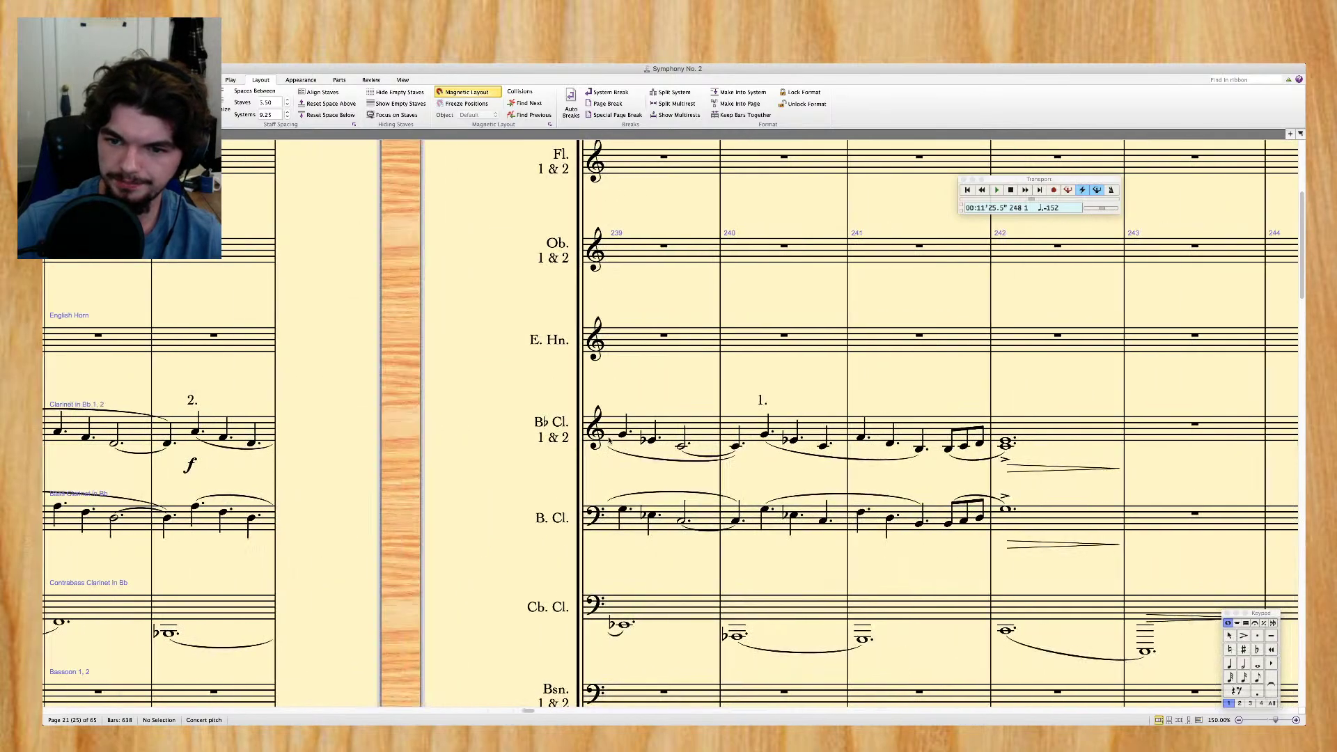
{"action": "scroll", "coordinate": [609, 440], "scroll_direction": "left", "scroll_amount": 3}
{"action": "scroll", "coordinate": [610, 441], "scroll_direction": "up", "scroll_amount": 3}
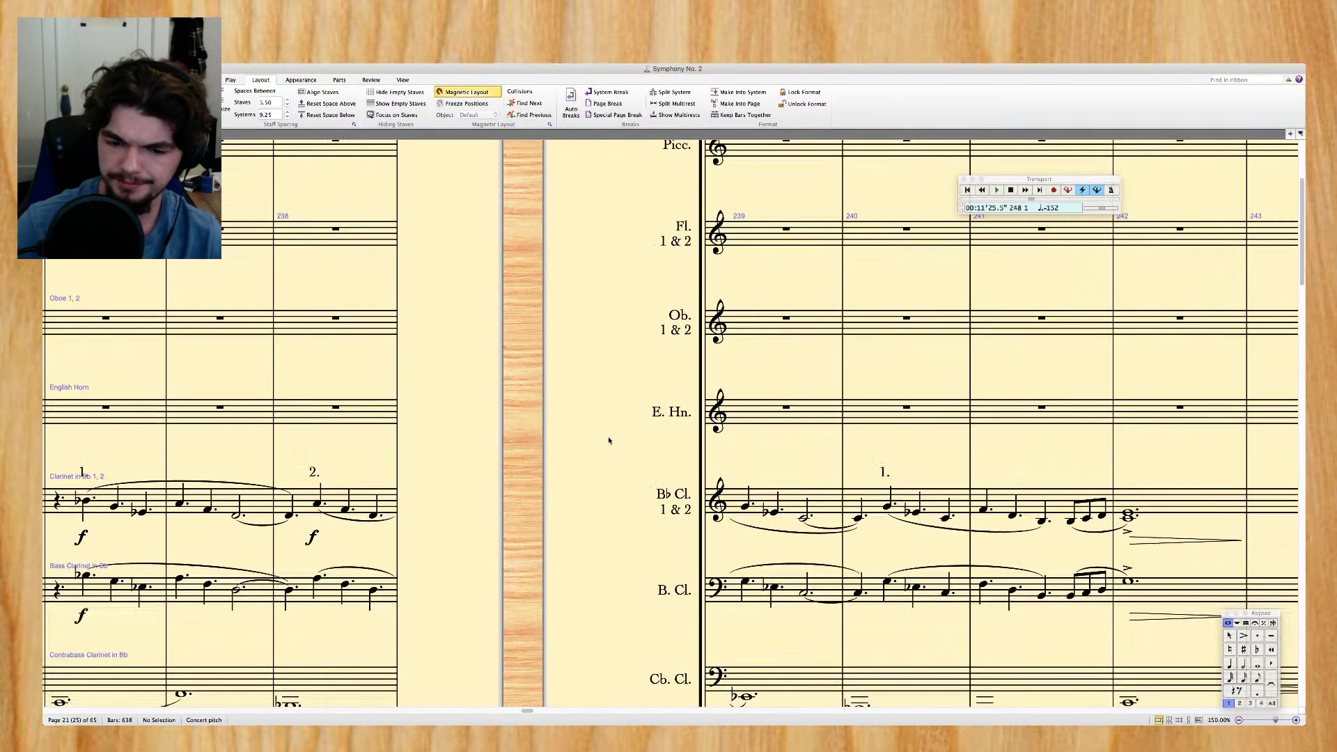
{"action": "scroll", "coordinate": [609, 440], "scroll_direction": "left", "scroll_amount": 1}
{"action": "scroll", "coordinate": [606, 439], "scroll_direction": "left", "scroll_amount": 5}
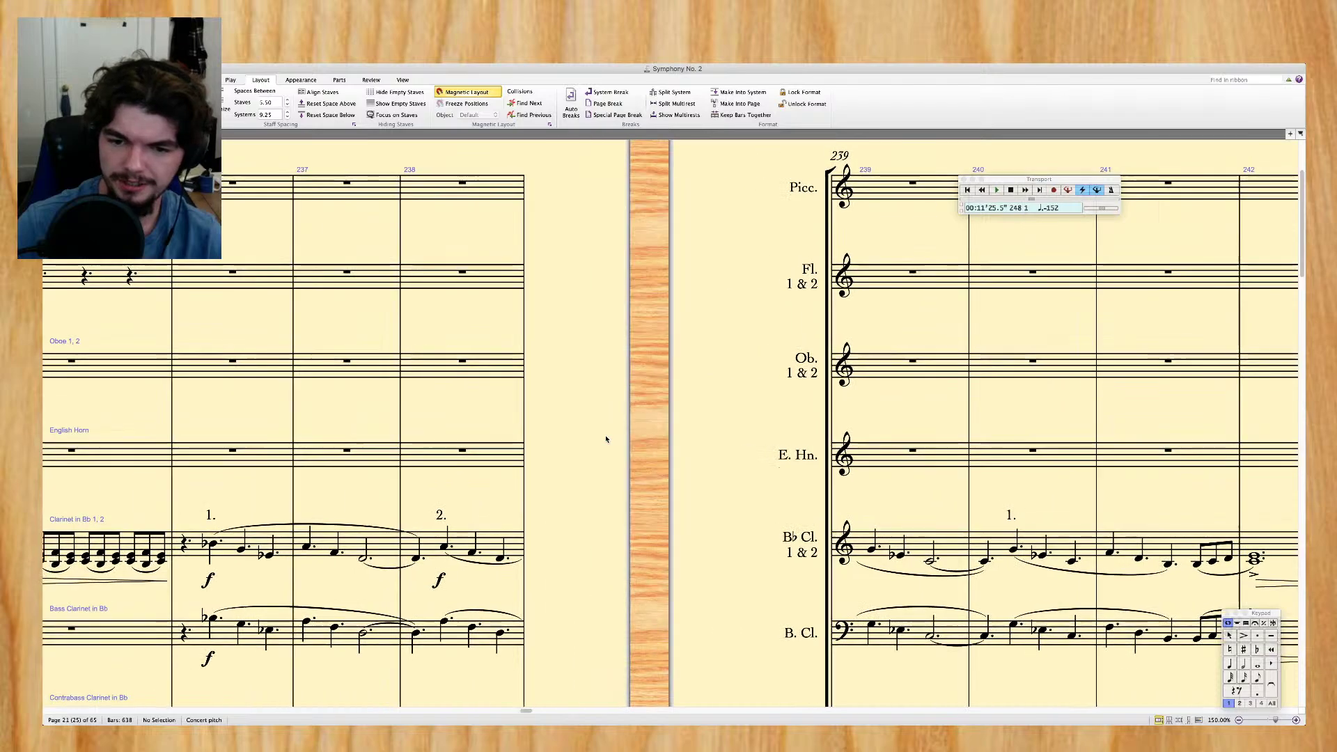
{"action": "scroll", "coordinate": [606, 440], "scroll_direction": "left", "scroll_amount": 5}
{"action": "scroll", "coordinate": [611, 383], "scroll_direction": "up", "scroll_amount": 4}
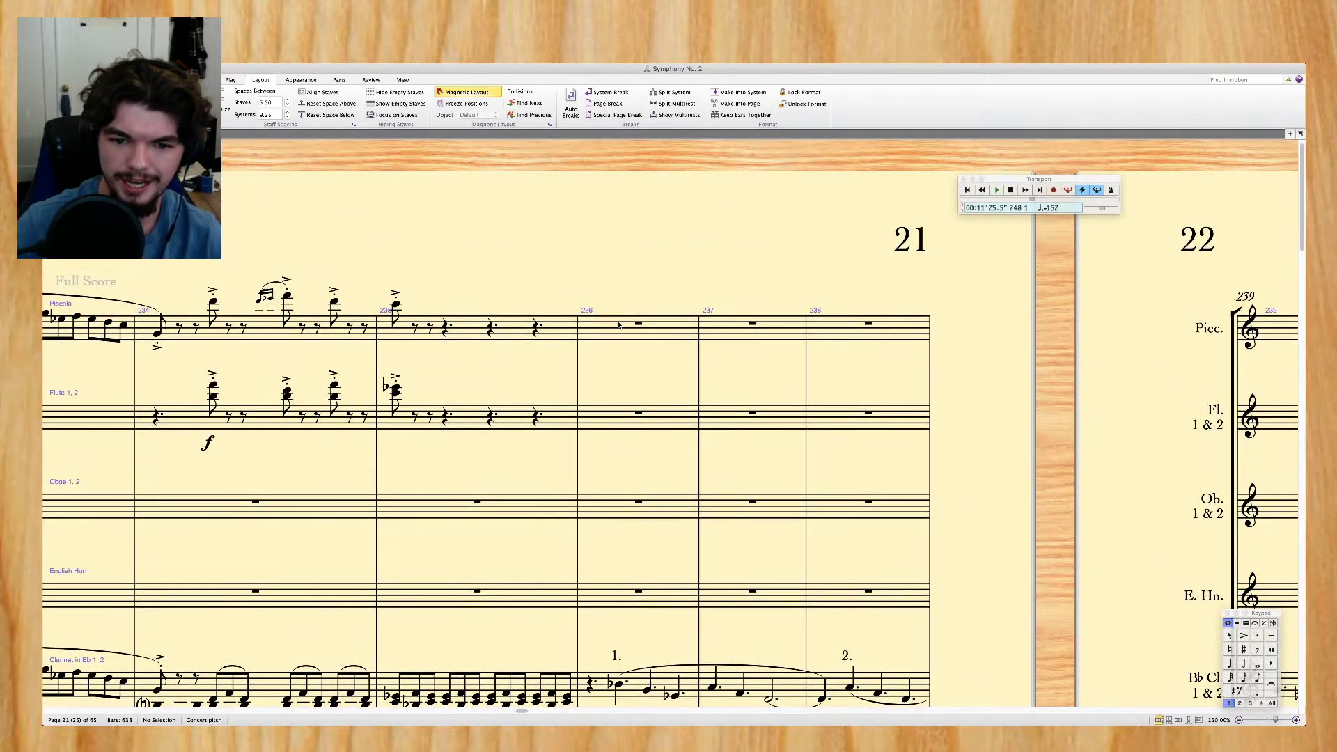
Copy the B-flat clarinet passage from bars 236 to 242 into the piccolo staff at bar 236 and transpose it up two octaves
{"action": "left_click", "coordinate": [640, 685]}
{"action": "scroll", "coordinate": [711, 641], "scroll_direction": "right", "scroll_amount": 5}
{"action": "scroll", "coordinate": [766, 620], "scroll_direction": "down", "scroll_amount": 4}
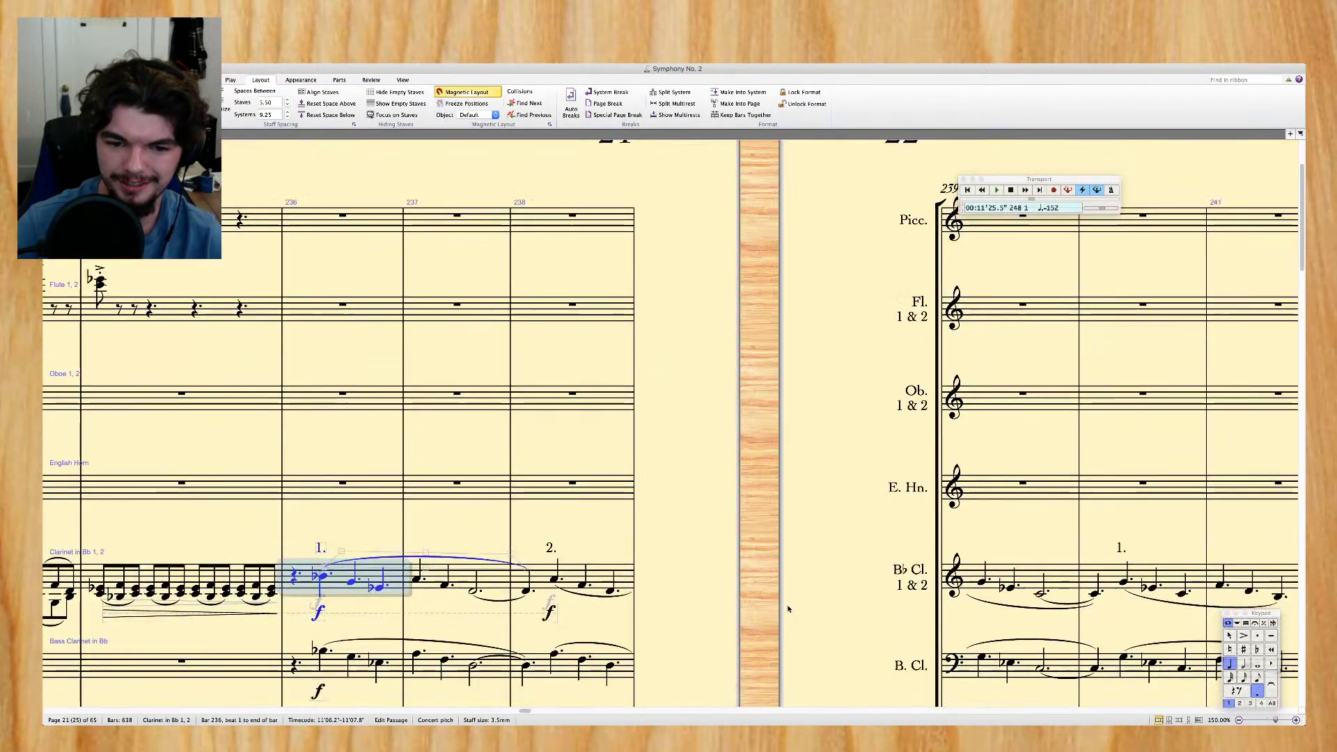
{"action": "scroll", "coordinate": [788, 609], "scroll_direction": "right", "scroll_amount": 5}
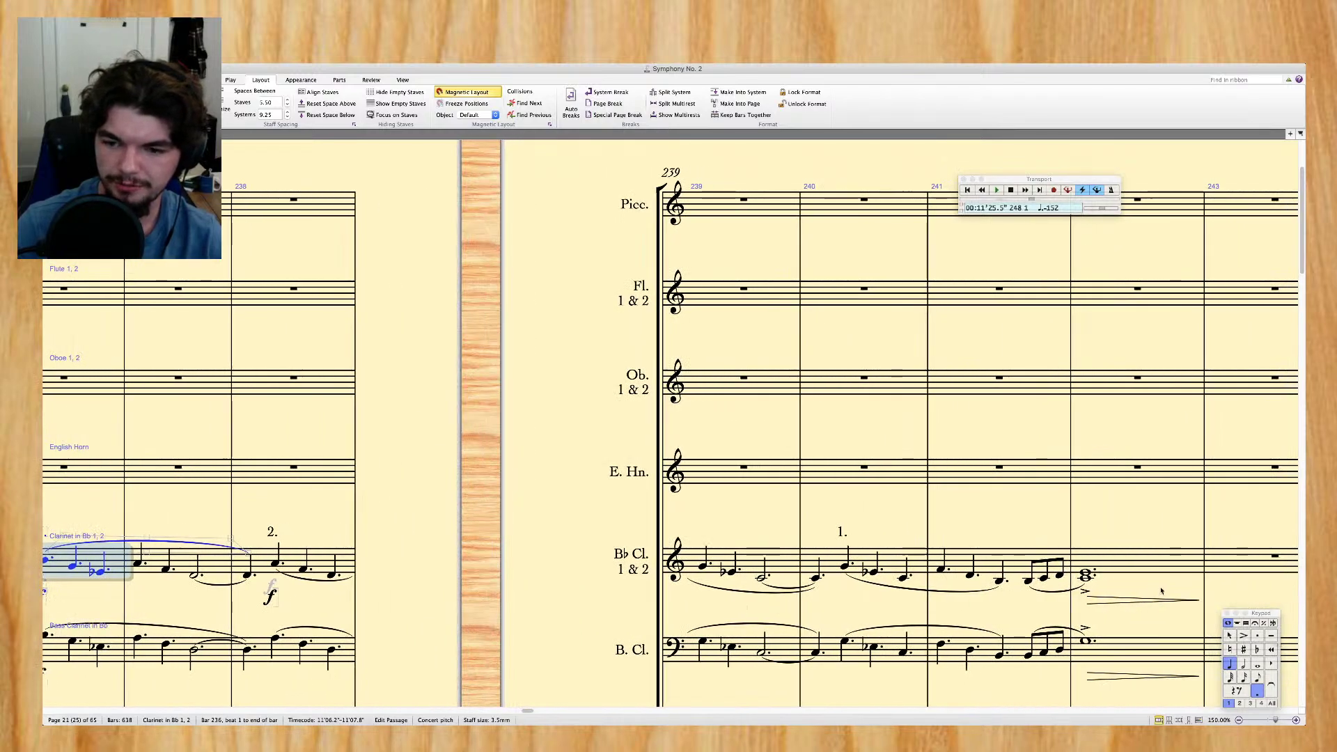
{"action": "left_click", "coordinate": [1151, 565], "text": "shift"}
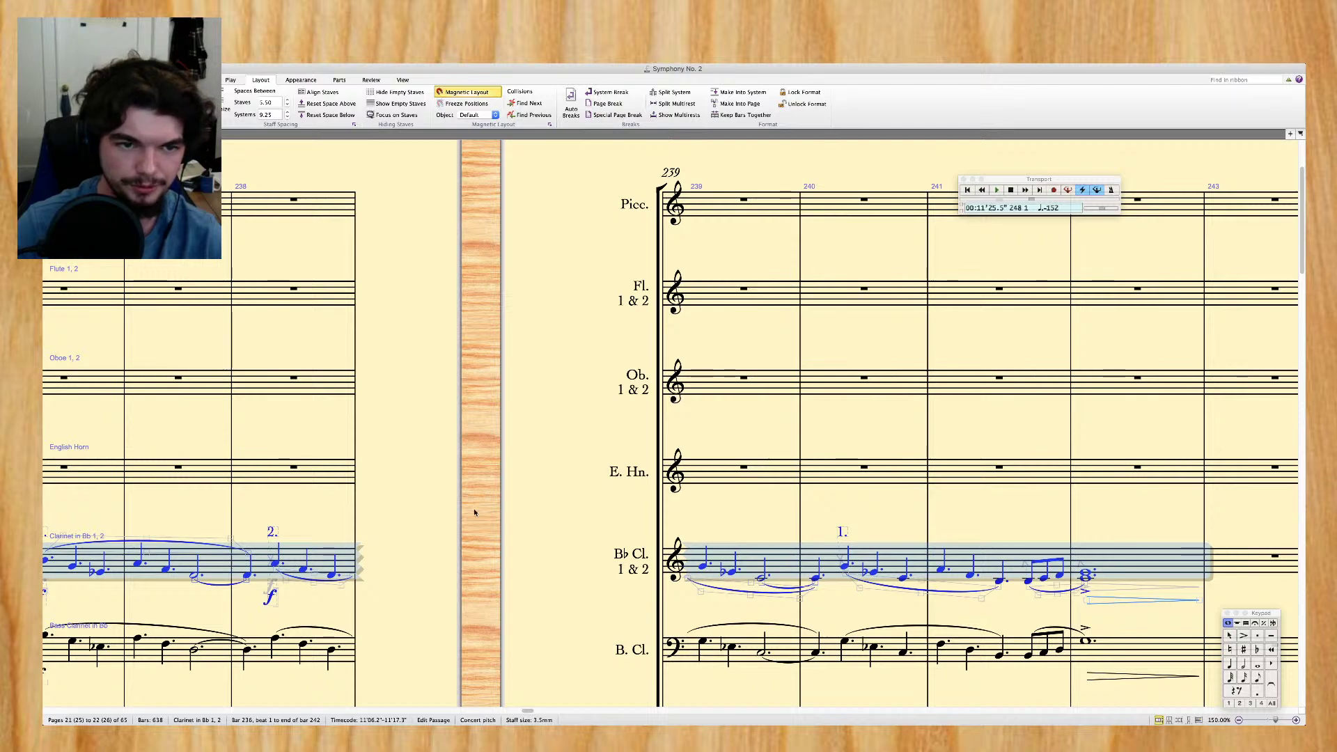
{"action": "scroll", "coordinate": [330, 285], "scroll_direction": "left", "scroll_amount": 5}
{"action": "left_click", "coordinate": [346, 212], "text": "alt"}
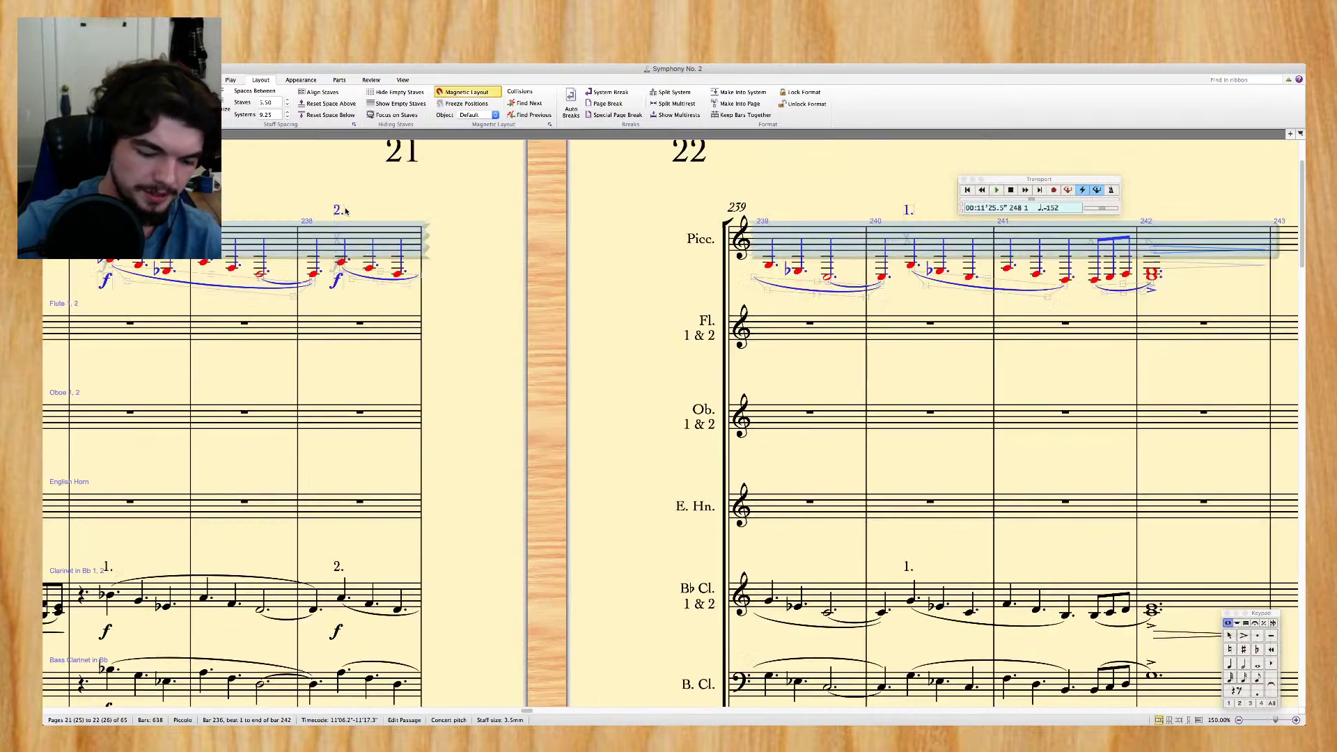
{"action": "key", "text": "super+Up"}
{"action": "key", "text": "super+Up"}
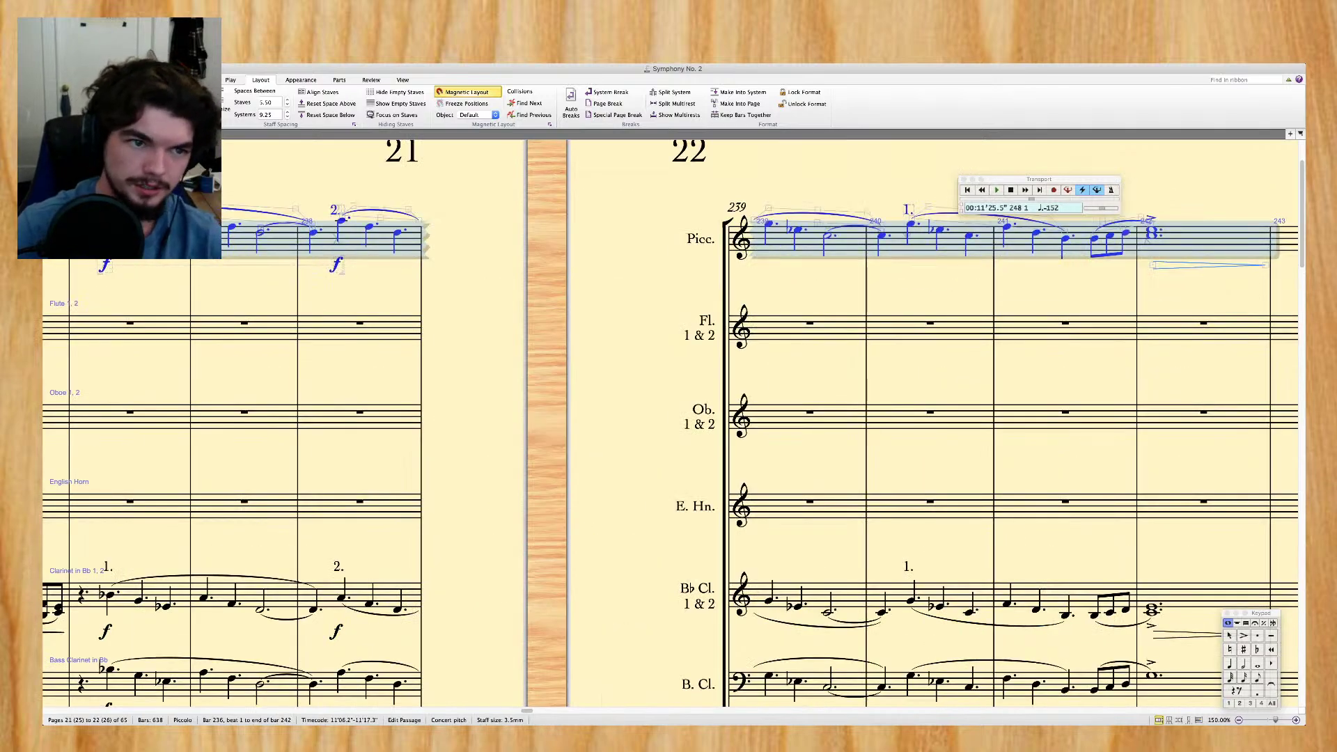
Delete the "2." and "1." player labels from the piccolo staff in bars 238 and 240, including the opening "1." in bar 236
{"action": "key", "text": "Left"}
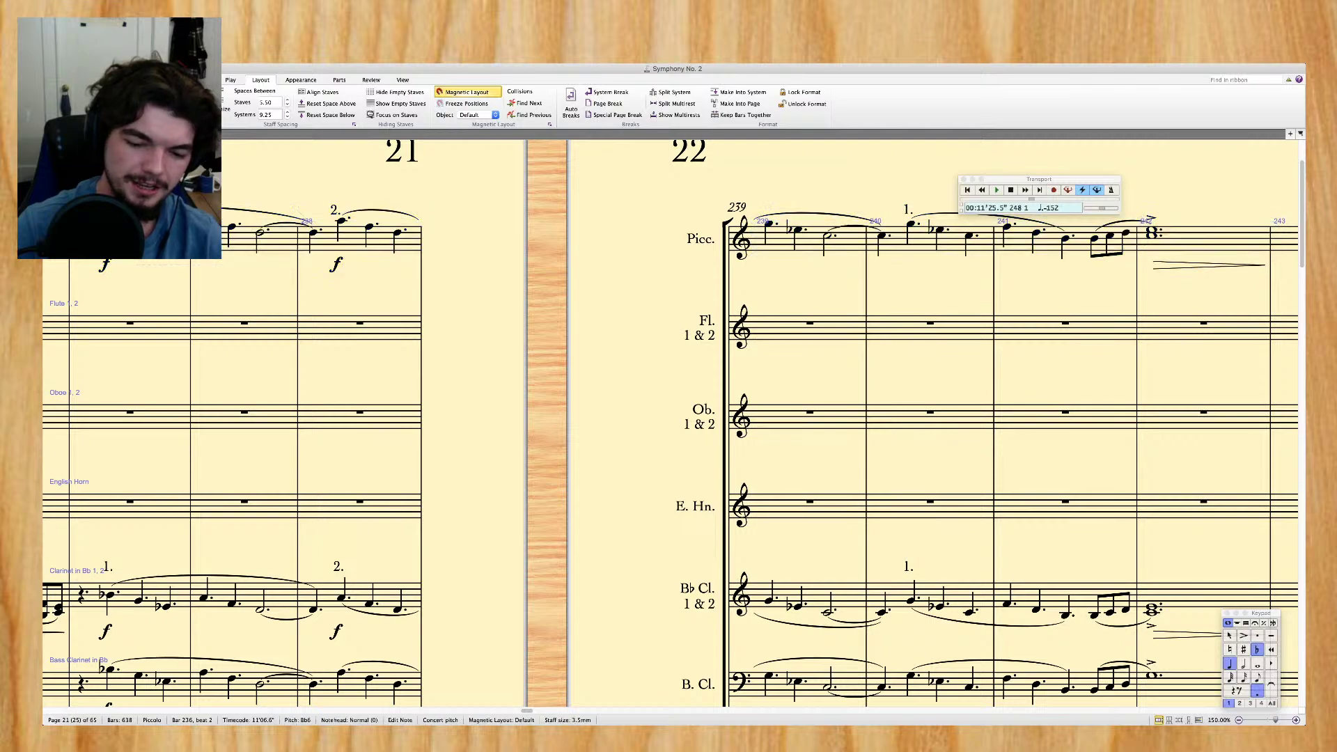
{"action": "left_click", "coordinate": [317, 191]}
{"action": "left_click", "coordinate": [334, 209], "text": "super"}
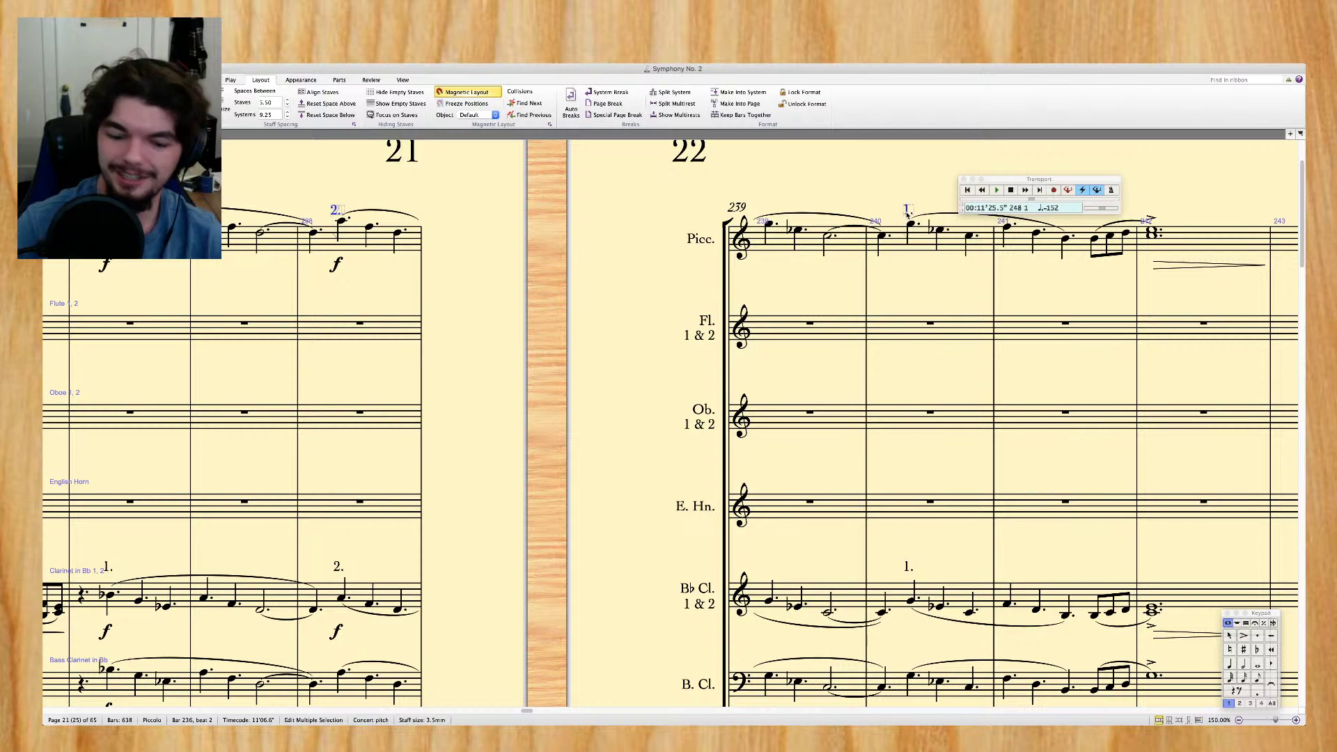
{"action": "key", "text": "Delete"}
{"action": "scroll", "coordinate": [907, 216], "scroll_direction": "up", "scroll_amount": 3}
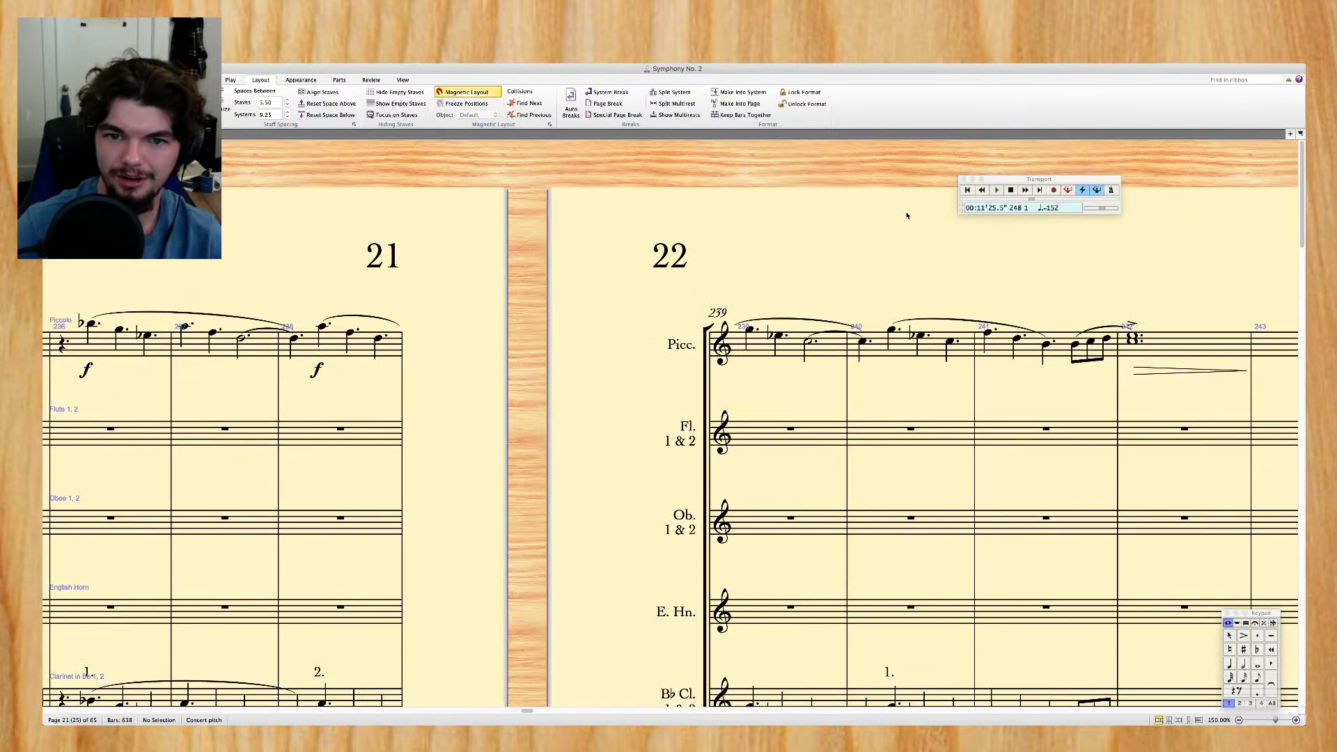
{"action": "scroll", "coordinate": [907, 216], "scroll_direction": "left", "scroll_amount": 3}
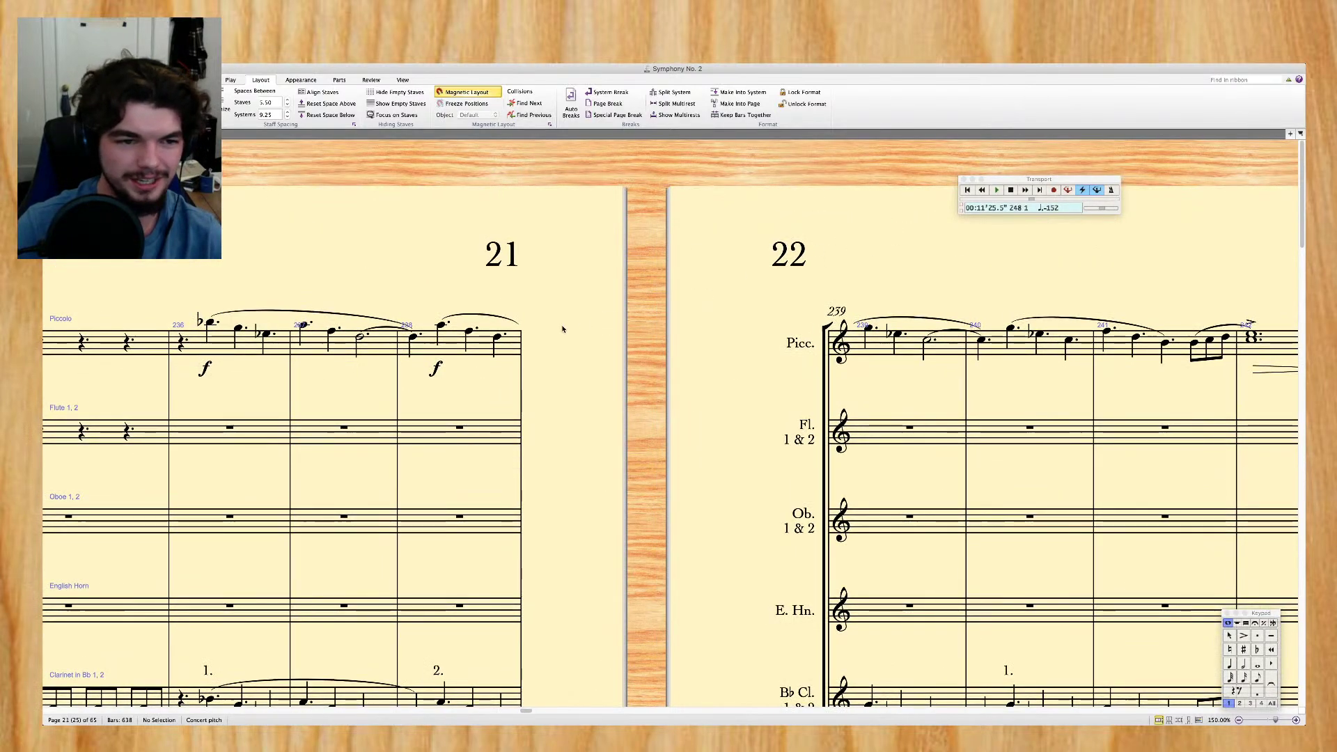
Go through the piccolo notes of bars 236 and 237 one by one to check their pitches
{"action": "left_click", "coordinate": [212, 324]}
{"action": "key", "text": "Right"}
{"action": "key", "text": "Right"}
{"action": "key", "text": "Right"}
{"action": "key", "text": "Right"}
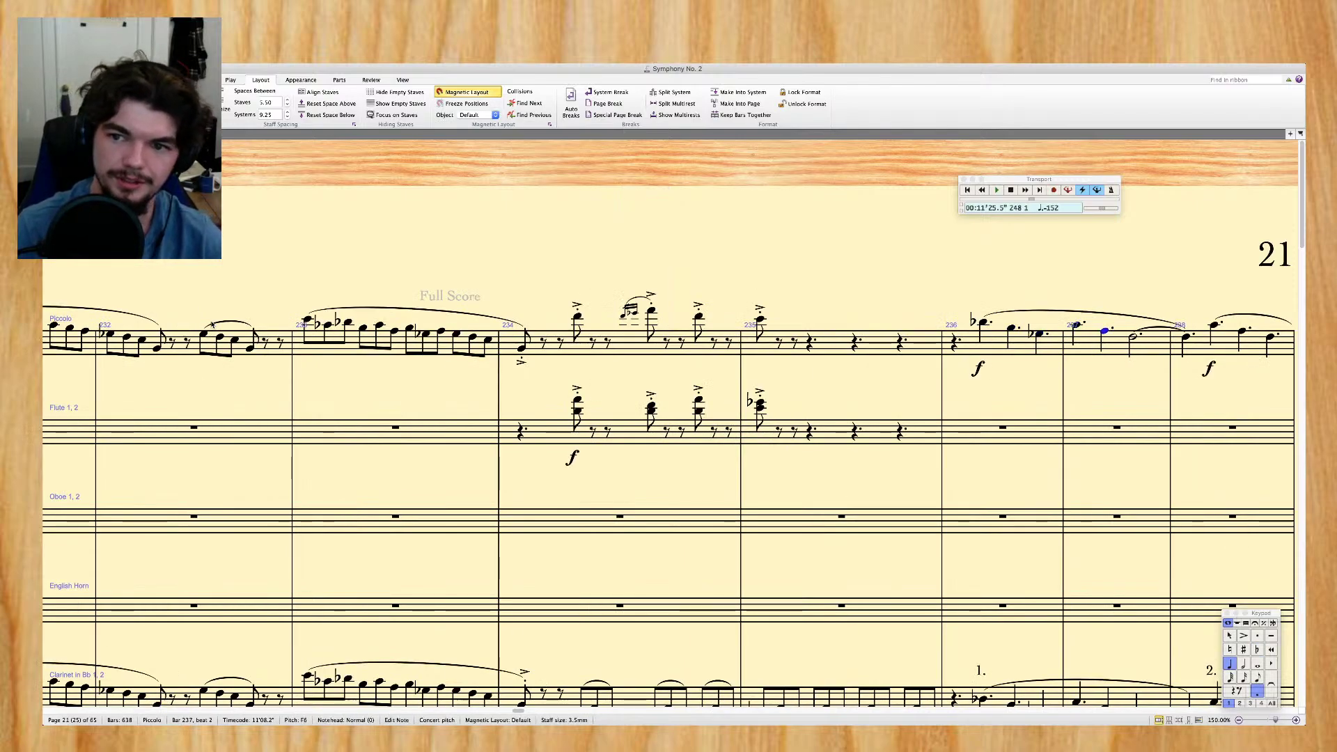
{"action": "key", "text": "Right"}
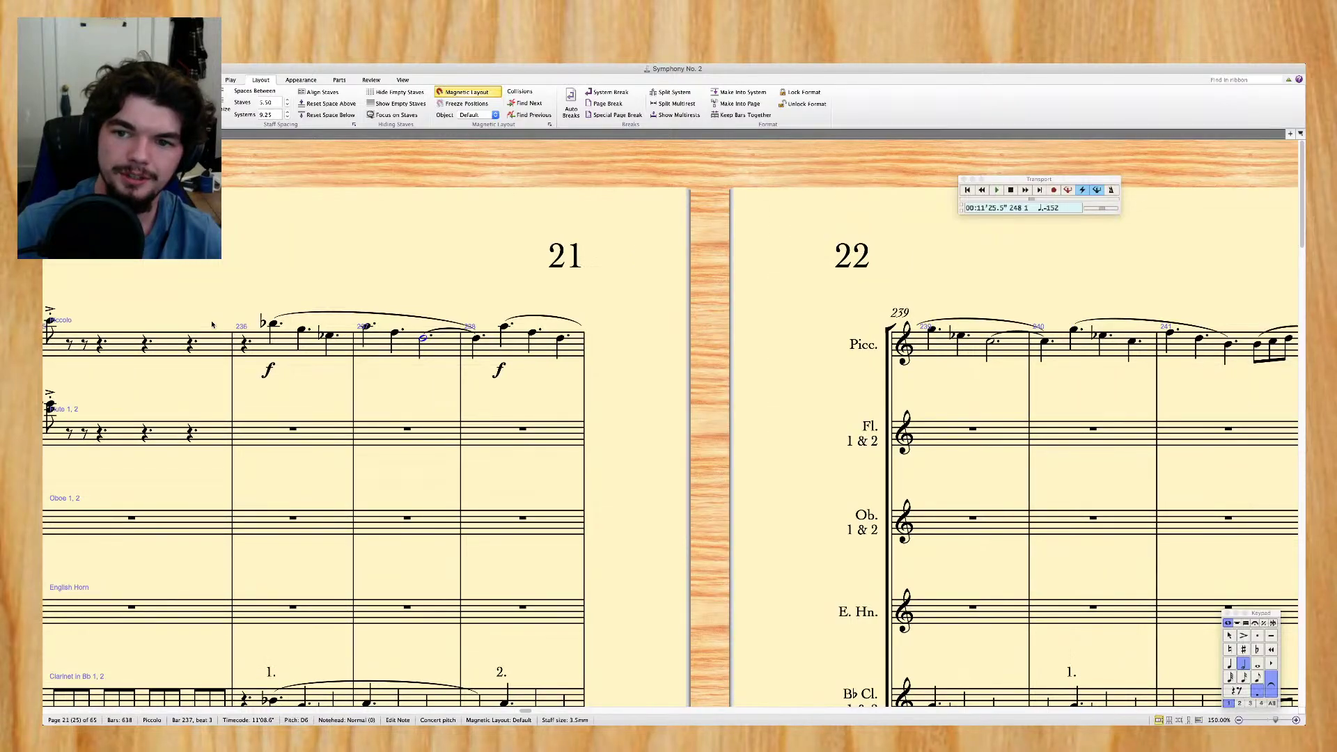
Reduce the piccolo chord in bar 242 to its upper note and copy that bar into the flute staff
{"action": "scroll", "coordinate": [213, 324], "scroll_direction": "right", "scroll_amount": 5}
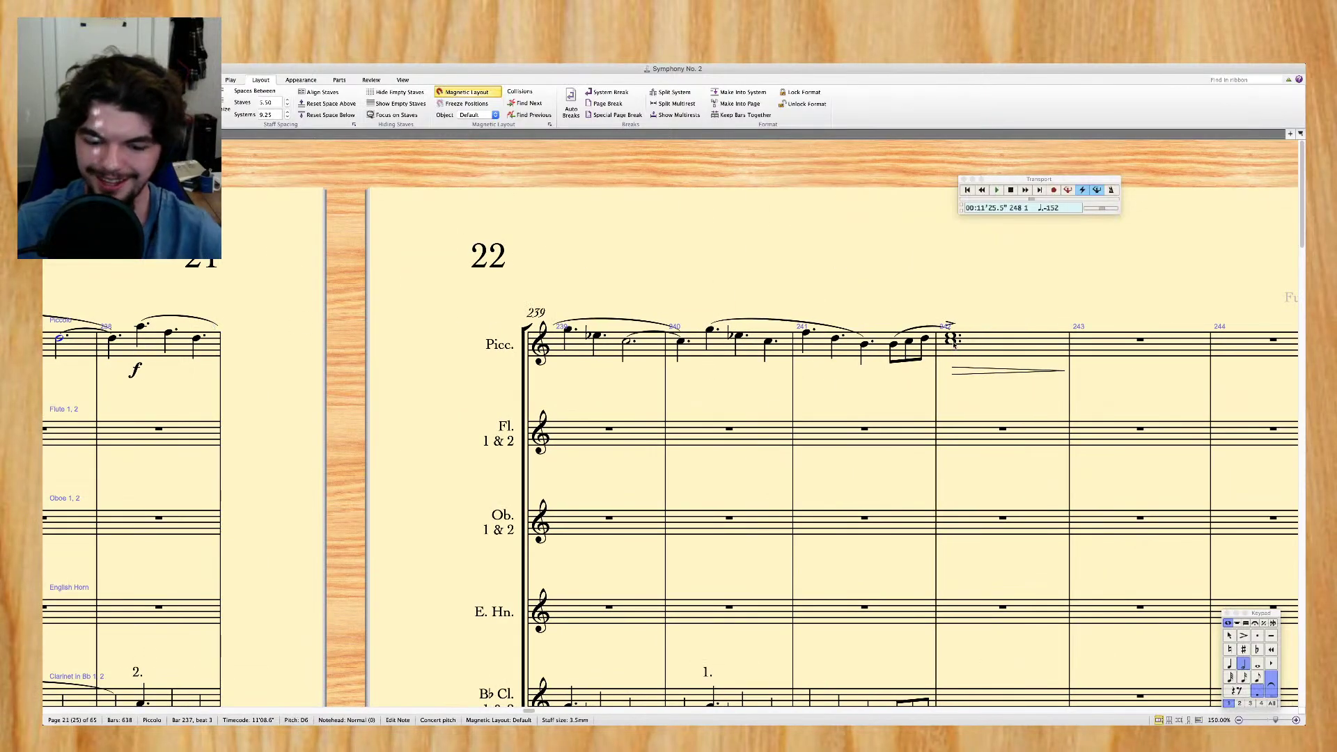
{"action": "left_click", "coordinate": [953, 340]}
{"action": "left_click", "coordinate": [977, 356]}
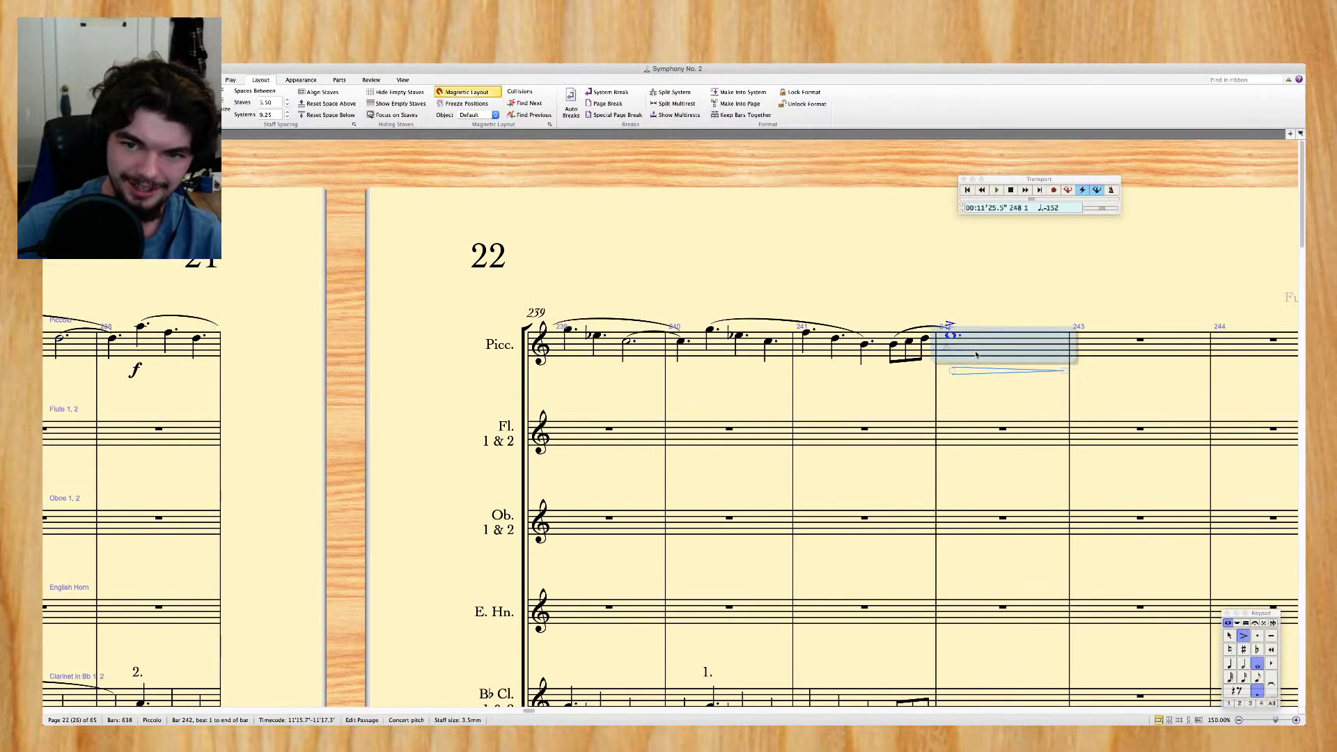
{"action": "scroll", "coordinate": [369, 346], "scroll_direction": "left", "scroll_amount": 3}
{"action": "scroll", "coordinate": [966, 364], "scroll_direction": "right", "scroll_amount": 4}
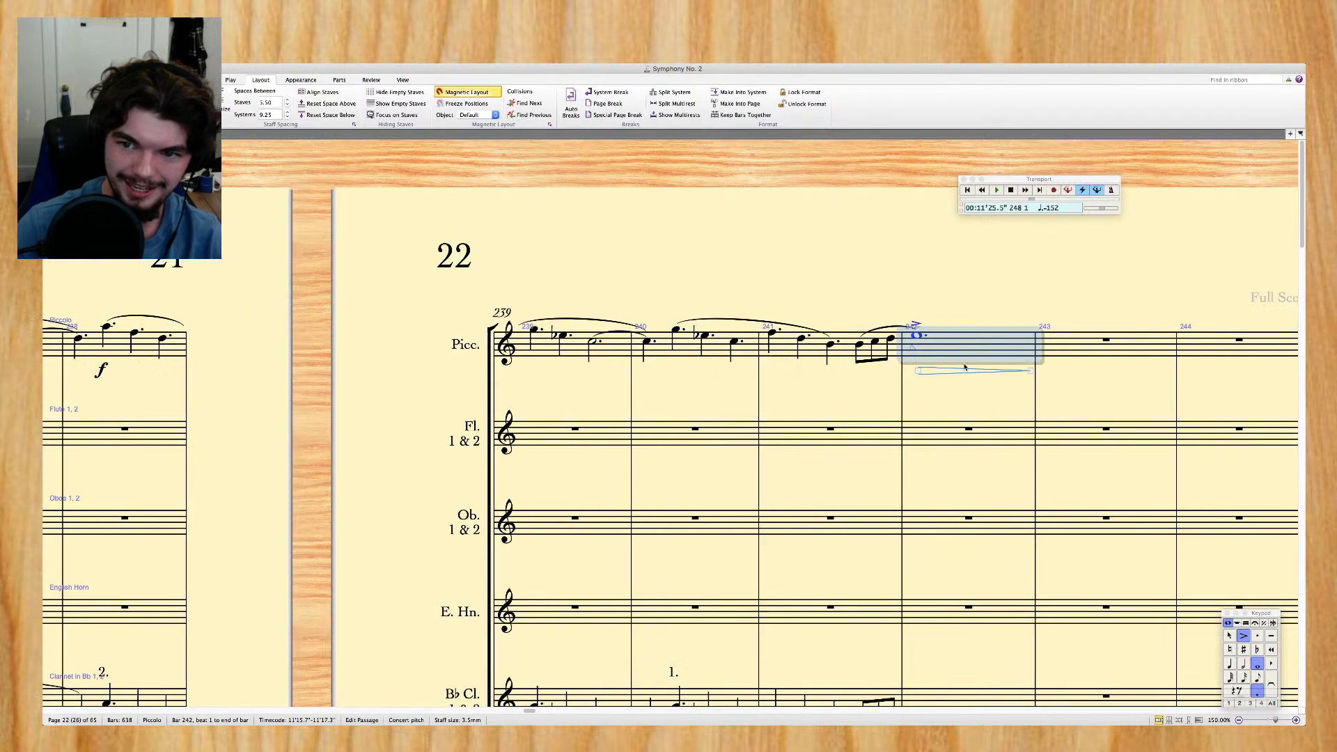
{"action": "left_click", "coordinate": [941, 446], "text": "alt"}
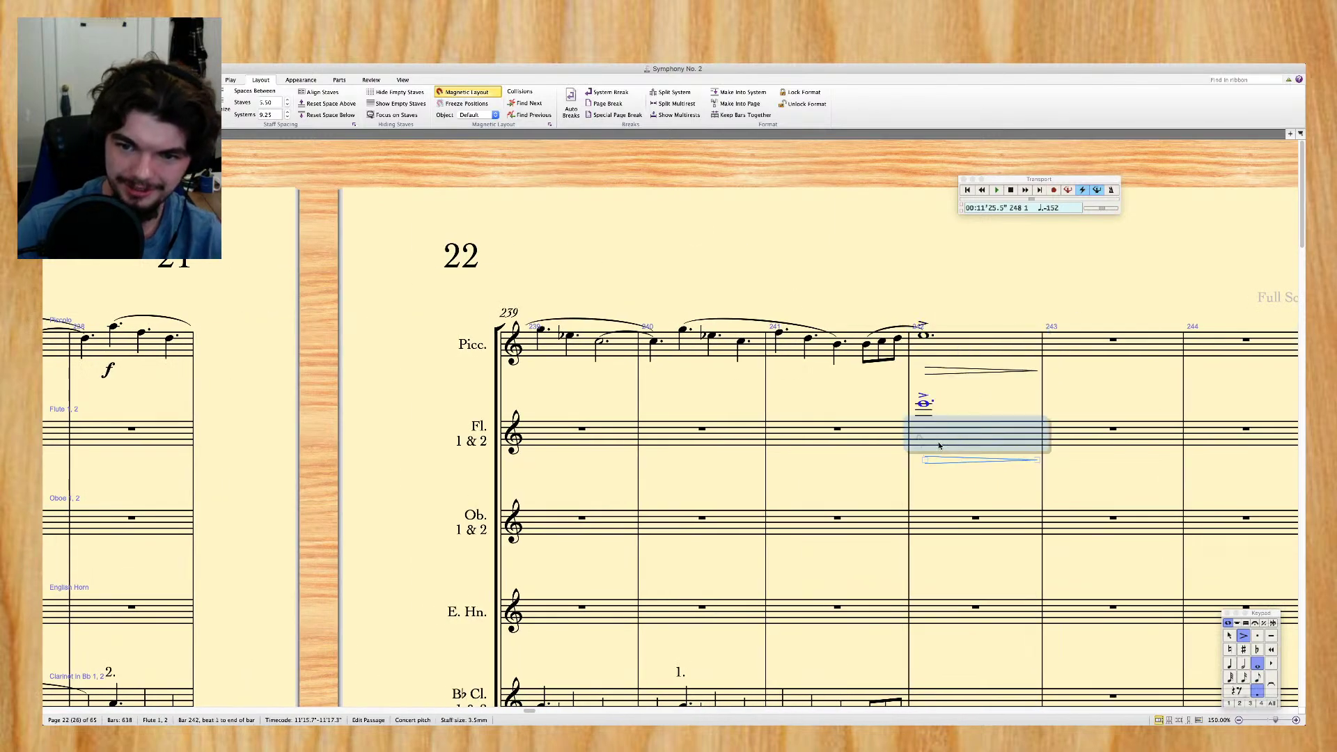
Add an f dynamic to the flute note in bar 242 and delete the piccolo's f in bar 238
{"action": "key", "text": "Escape"}
{"action": "scroll", "coordinate": [965, 397], "scroll_direction": "right", "scroll_amount": 6}
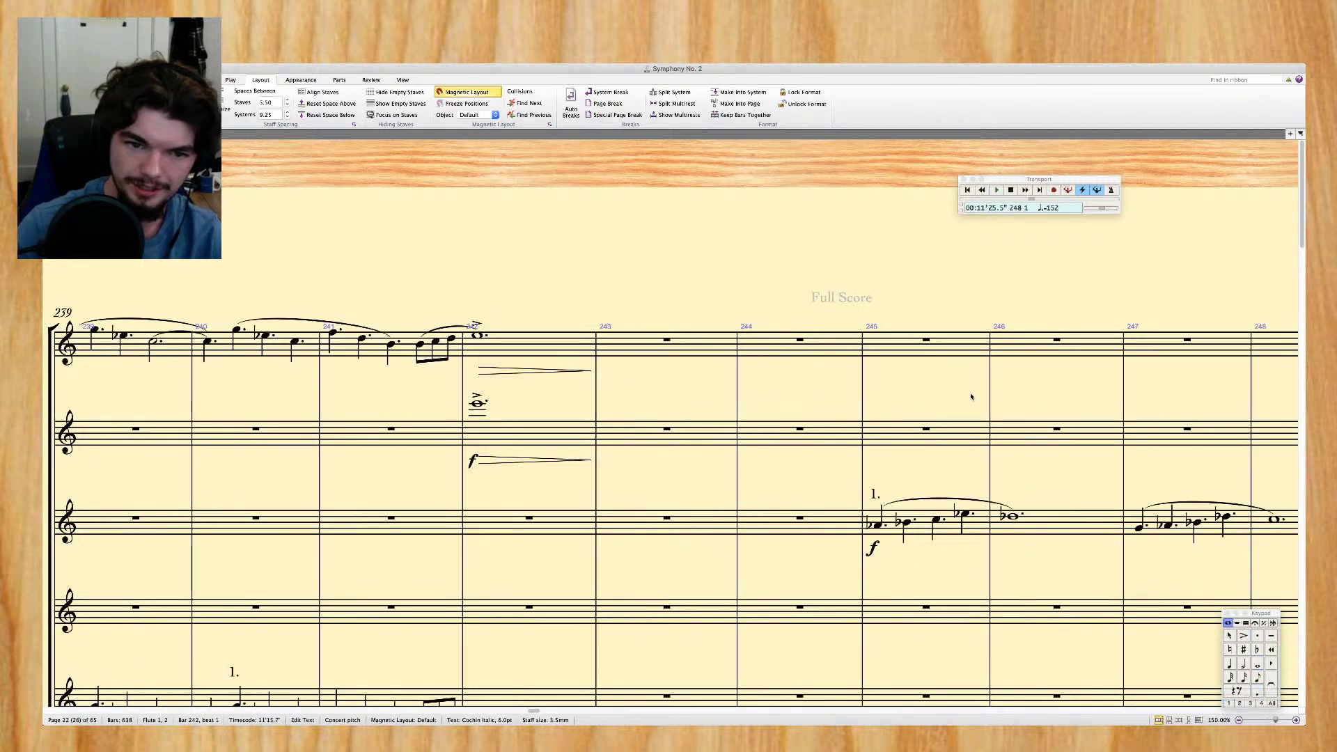
{"action": "scroll", "coordinate": [963, 396], "scroll_direction": "left", "scroll_amount": 10}
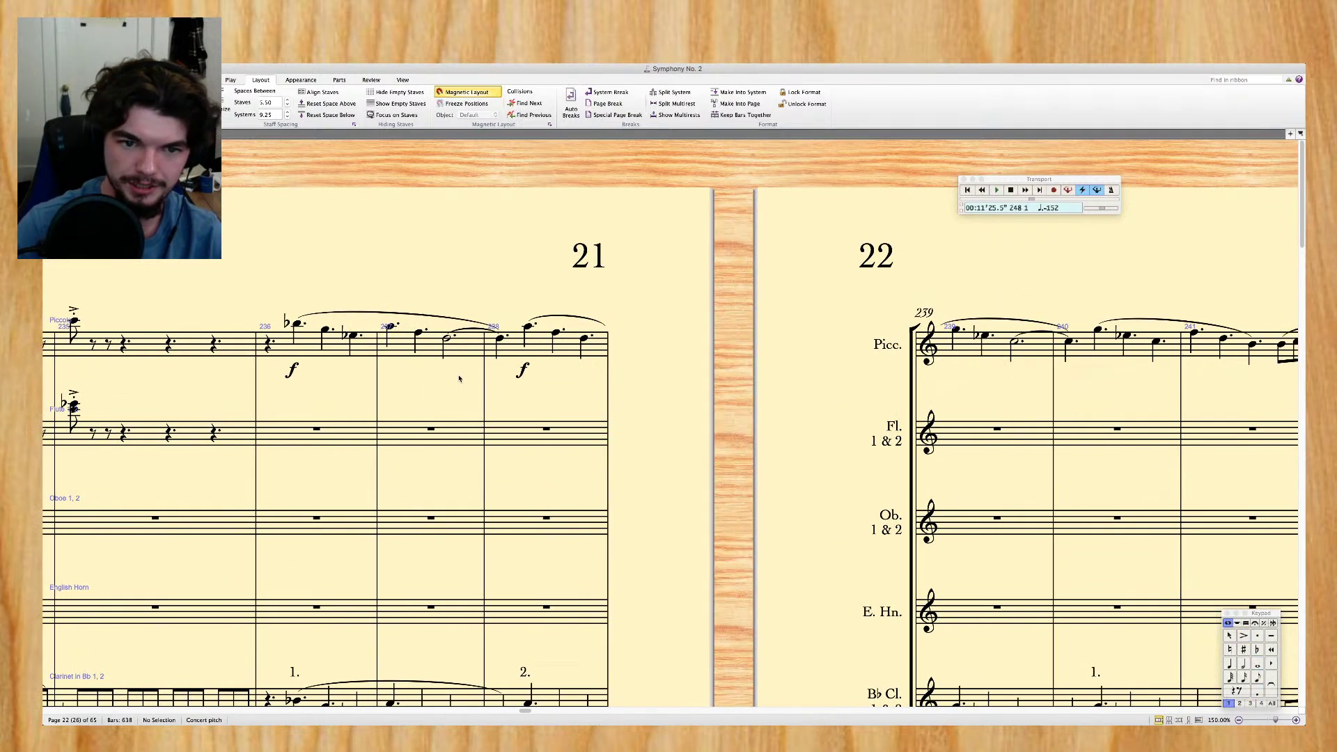
{"action": "left_click", "coordinate": [528, 372]}
Lower the flute note in bar 242 to C6 and add a note a fifth above it
{"action": "scroll", "coordinate": [870, 396], "scroll_direction": "right", "scroll_amount": 6}
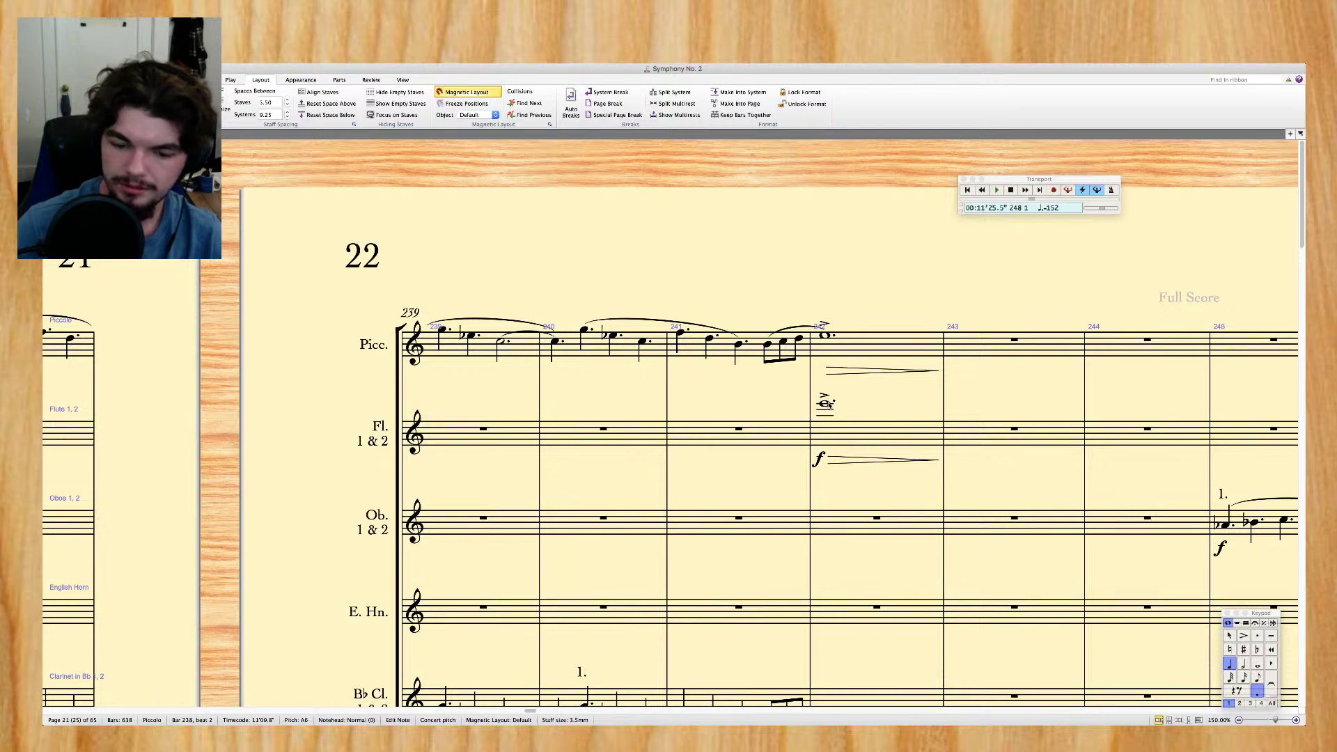
{"action": "left_click", "coordinate": [826, 407]}
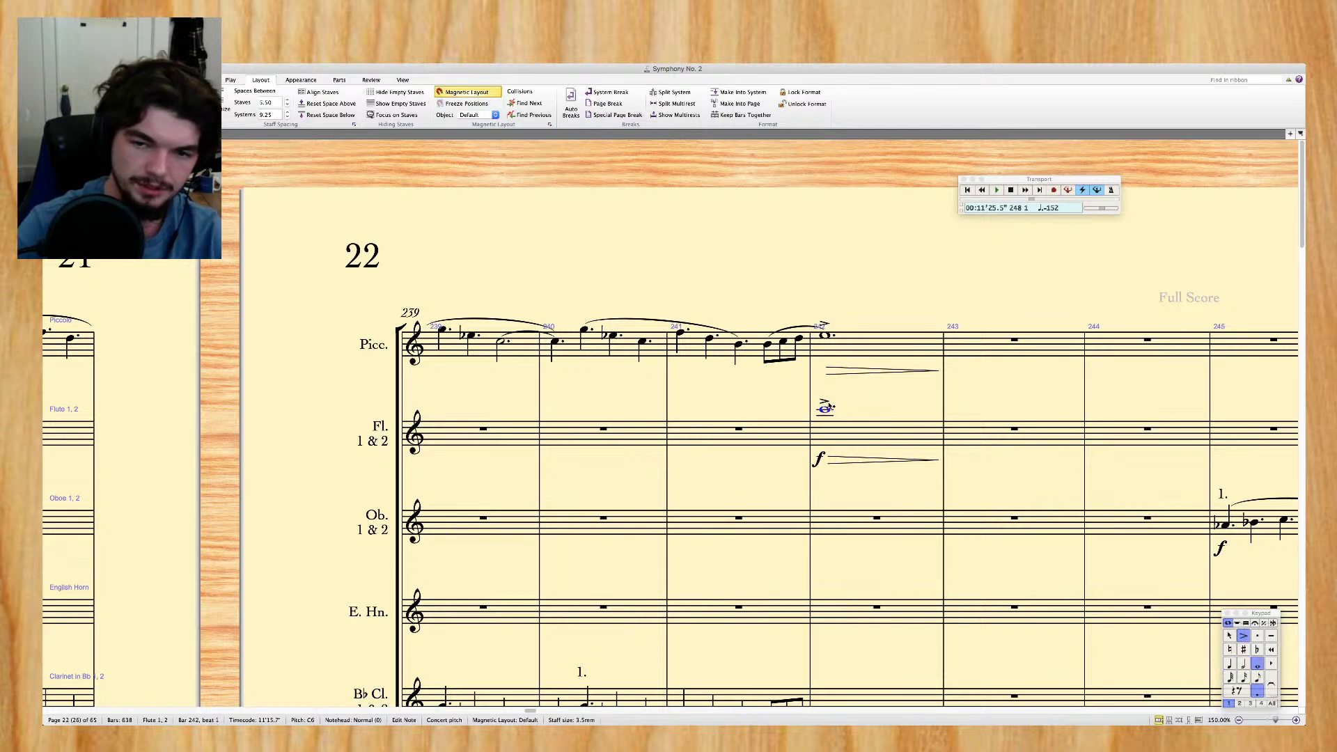
{"action": "key", "text": "5"}
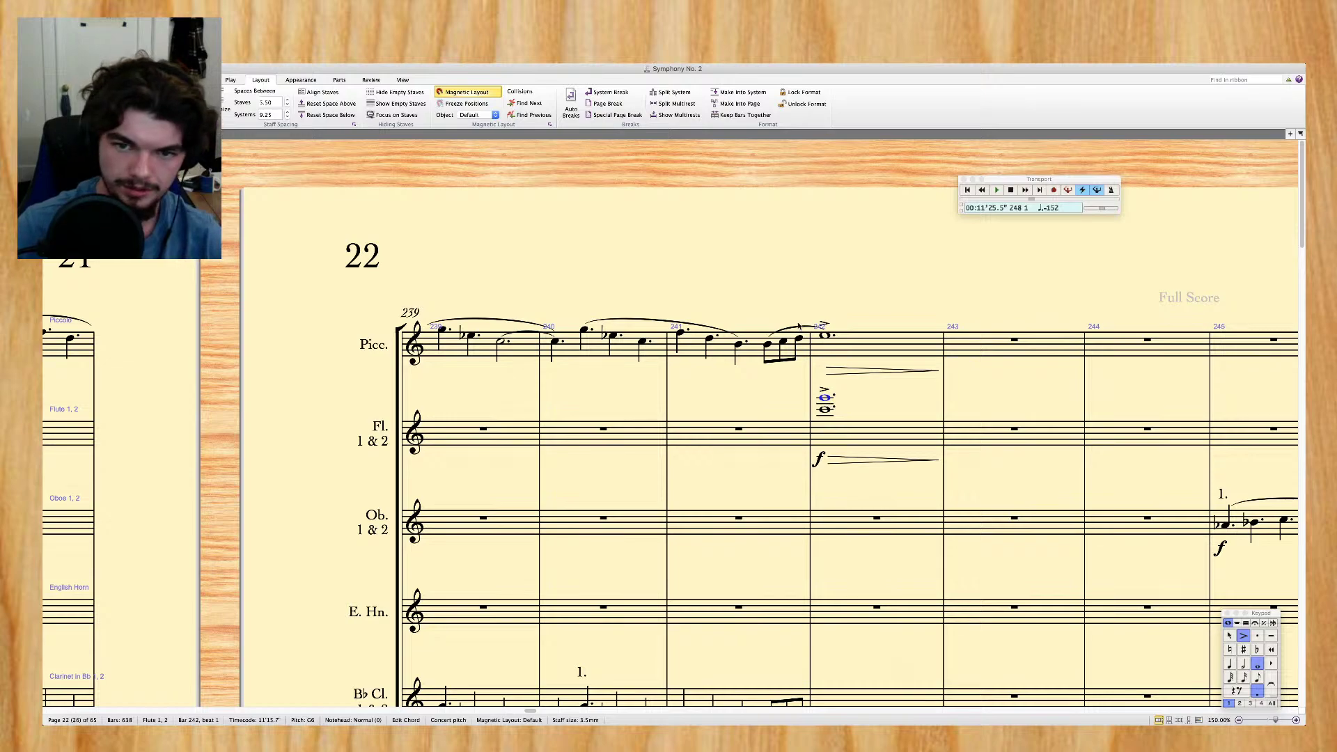
Play the score back from bar 236 to about bar 252 to judge the woodwind doublings
{"action": "scroll", "coordinate": [798, 326], "scroll_direction": "left", "scroll_amount": 6}
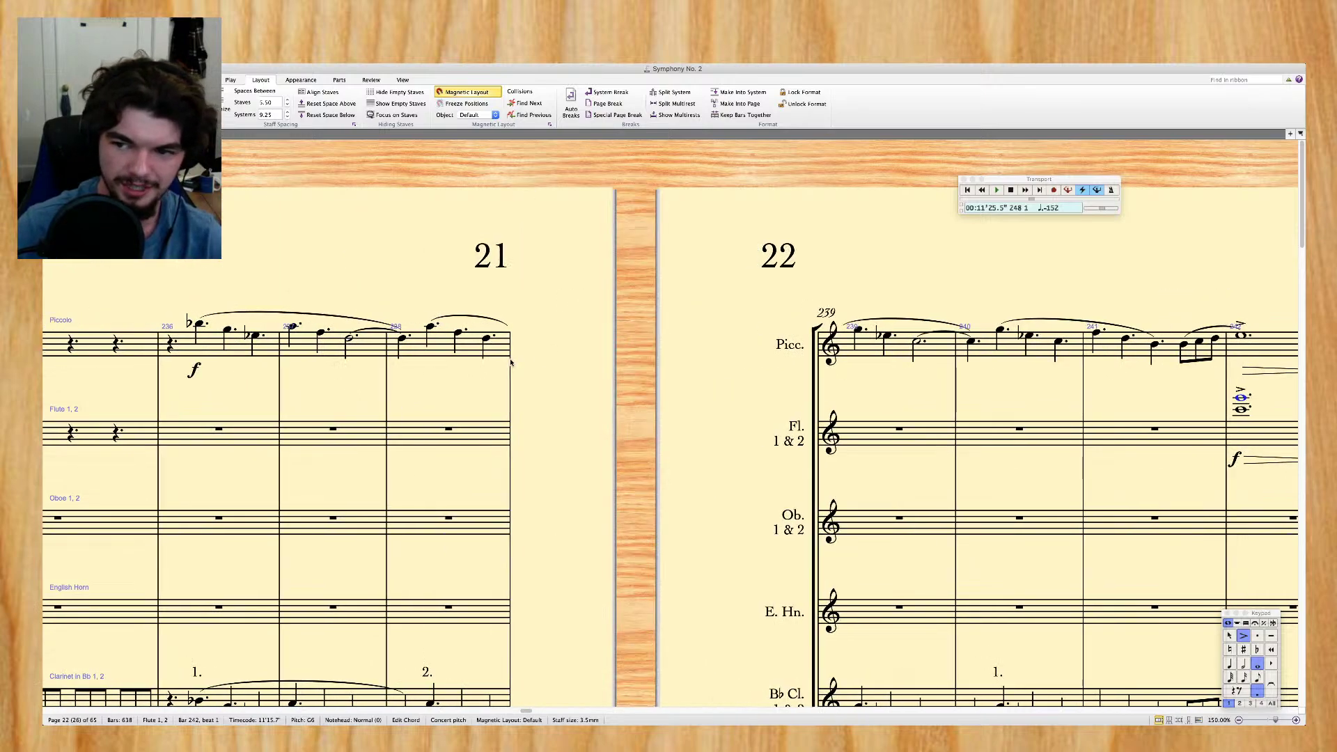
{"action": "left_click", "coordinate": [272, 371]}
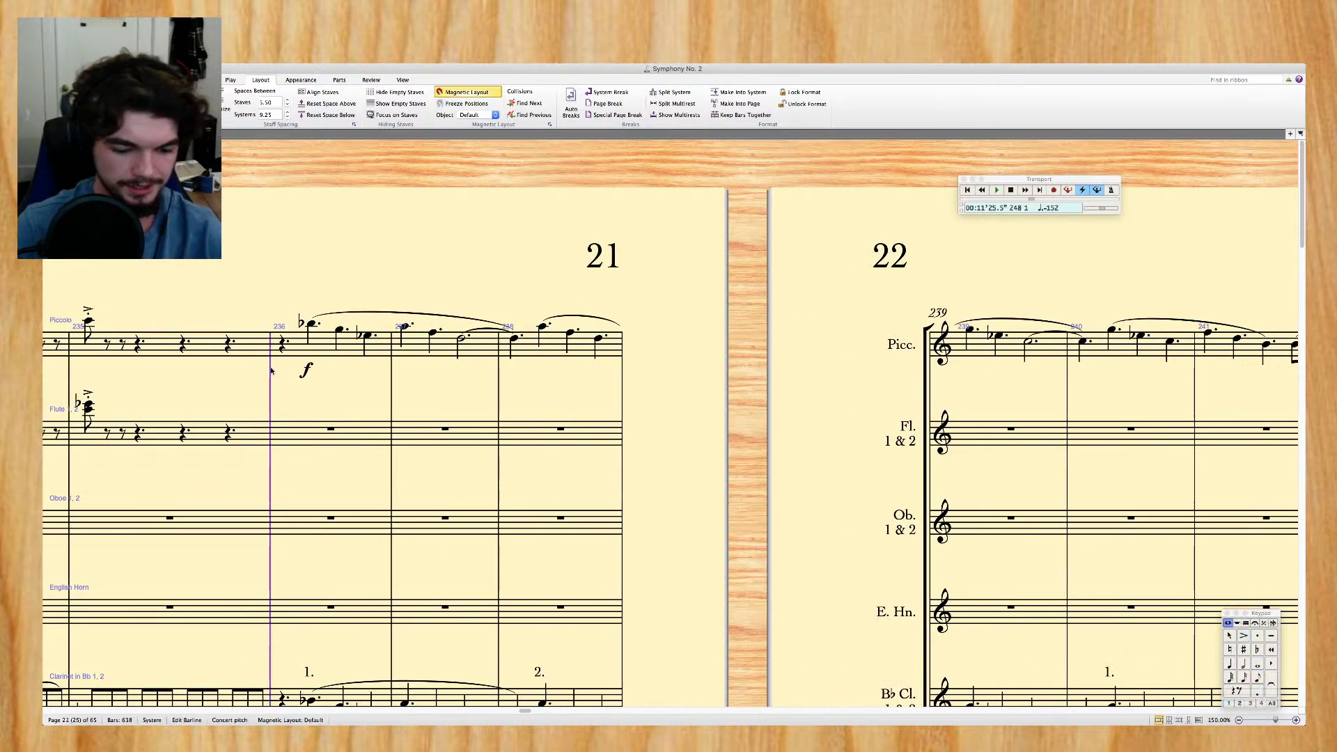
{"action": "key", "text": "p"}
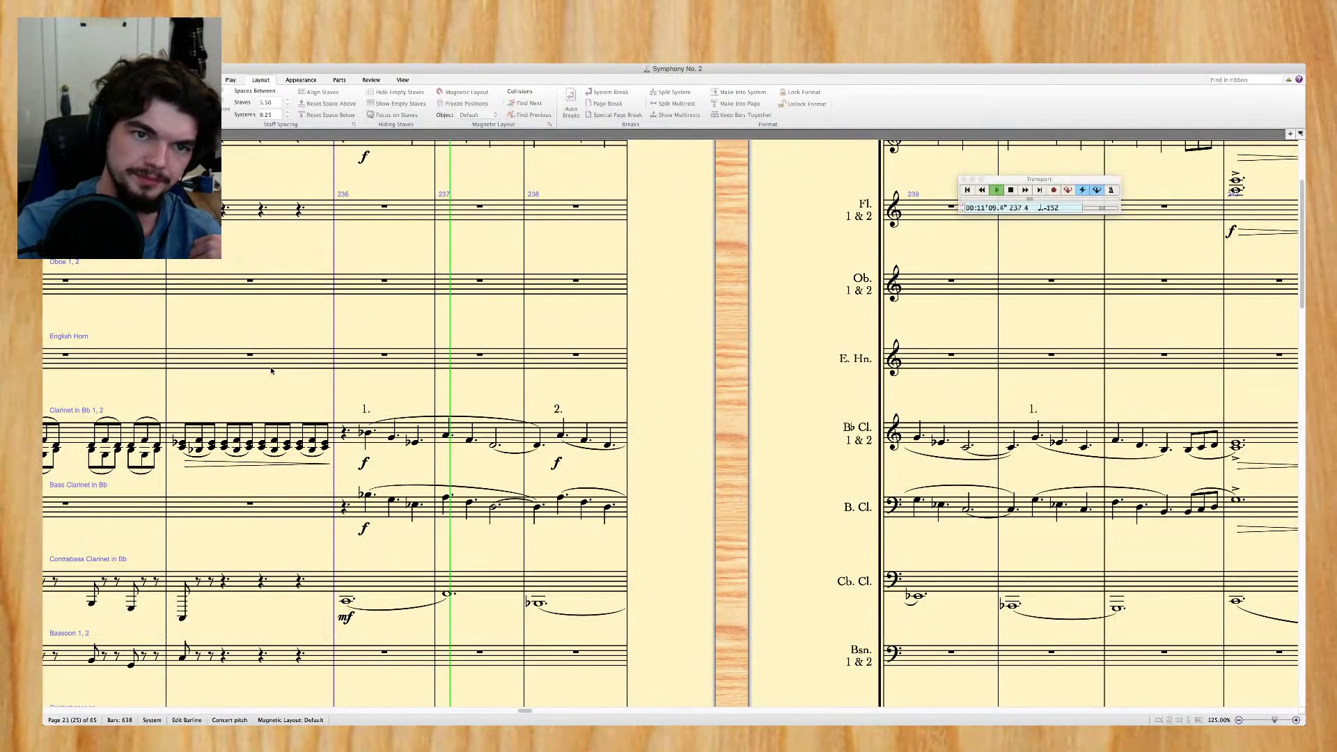
{"action": "key", "text": "ctrl+minus"}
{"action": "key", "text": "ctrl+minus"}
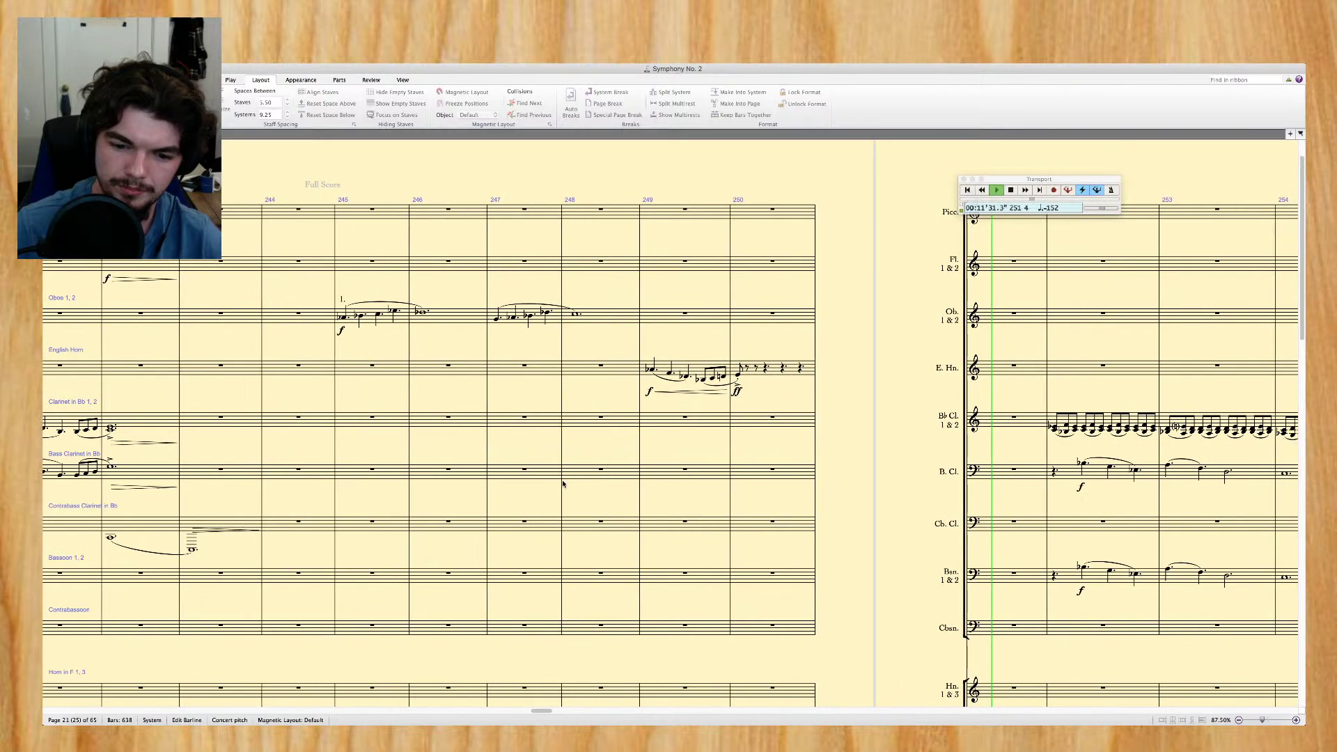
{"action": "key", "text": "space"}
Clear the piccolo and flute staves in bars 236 to 242
{"action": "scroll", "coordinate": [563, 484], "scroll_direction": "up", "scroll_amount": 15}
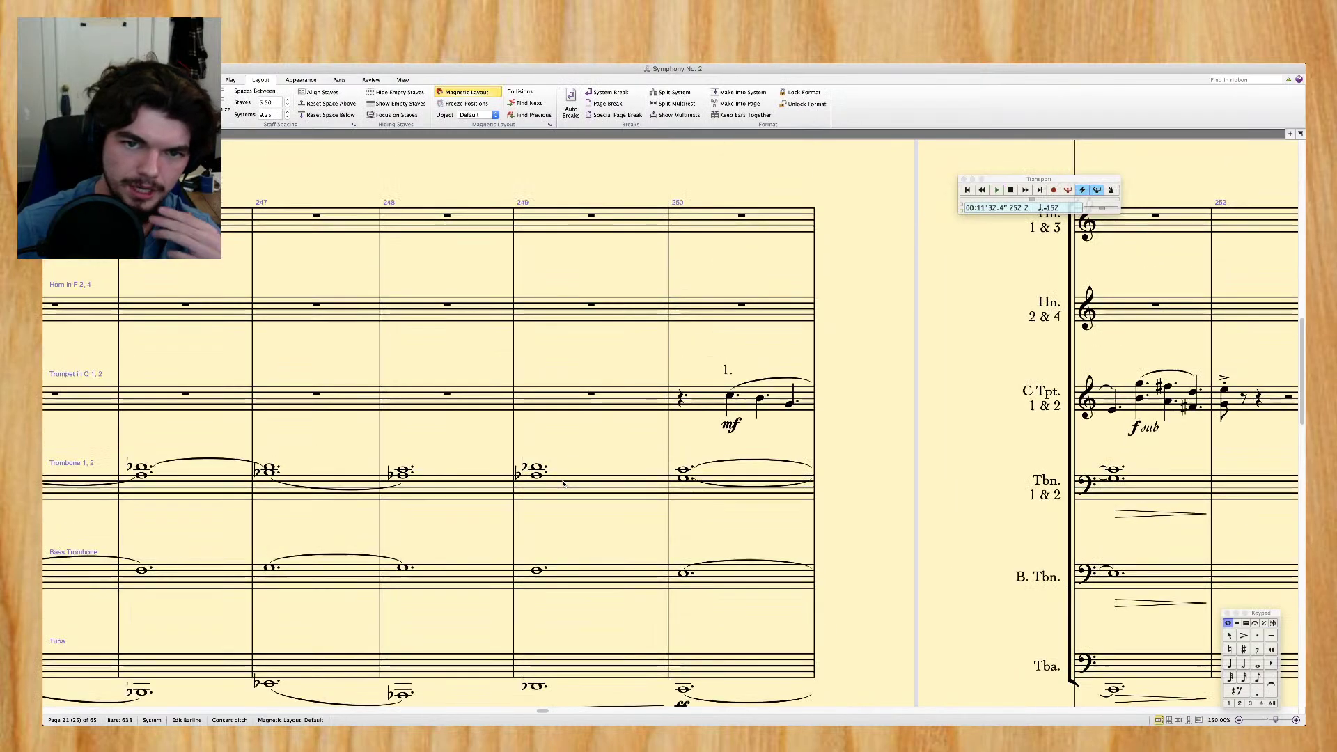
{"action": "scroll", "coordinate": [563, 484], "scroll_direction": "up", "scroll_amount": 5}
{"action": "scroll", "coordinate": [563, 484], "scroll_direction": "left", "scroll_amount": 10}
{"action": "scroll", "coordinate": [563, 484], "scroll_direction": "left", "scroll_amount": 10}
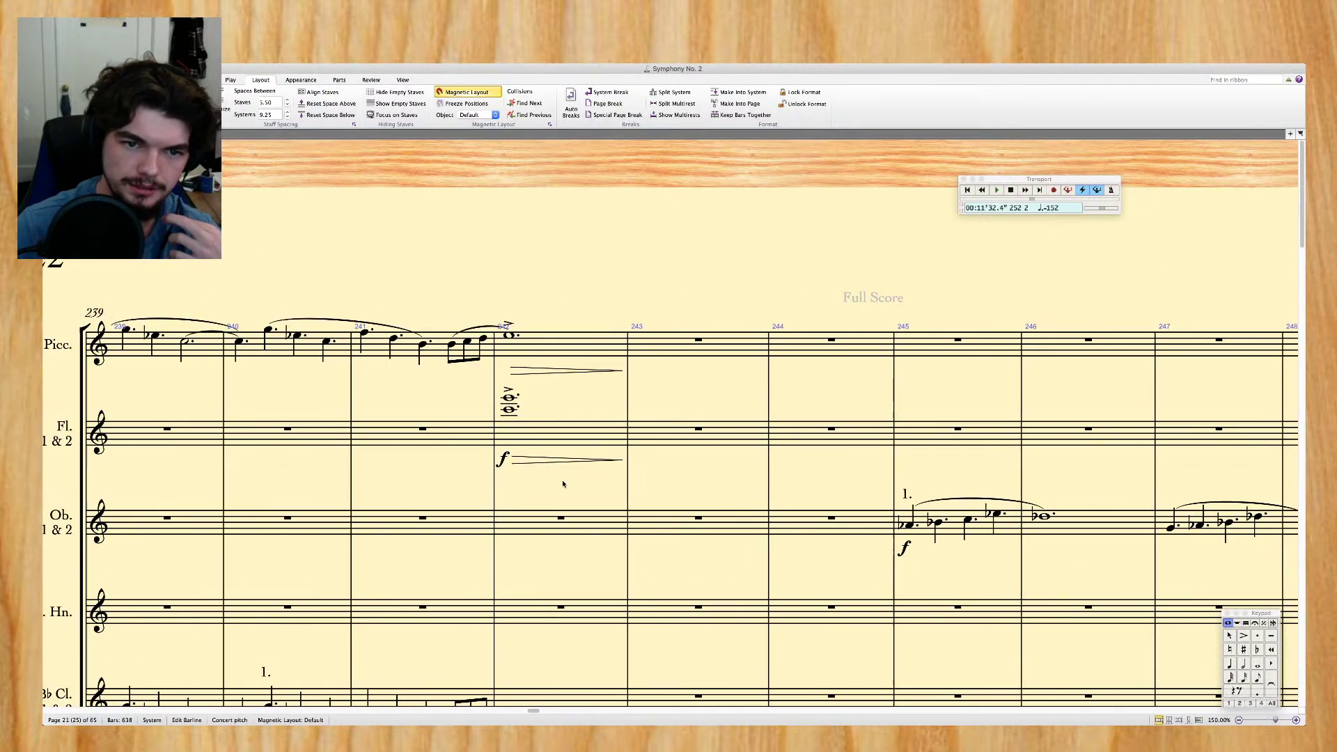
{"action": "left_click", "coordinate": [915, 438]}
{"action": "scroll", "coordinate": [914, 438], "scroll_direction": "left", "scroll_amount": 10}
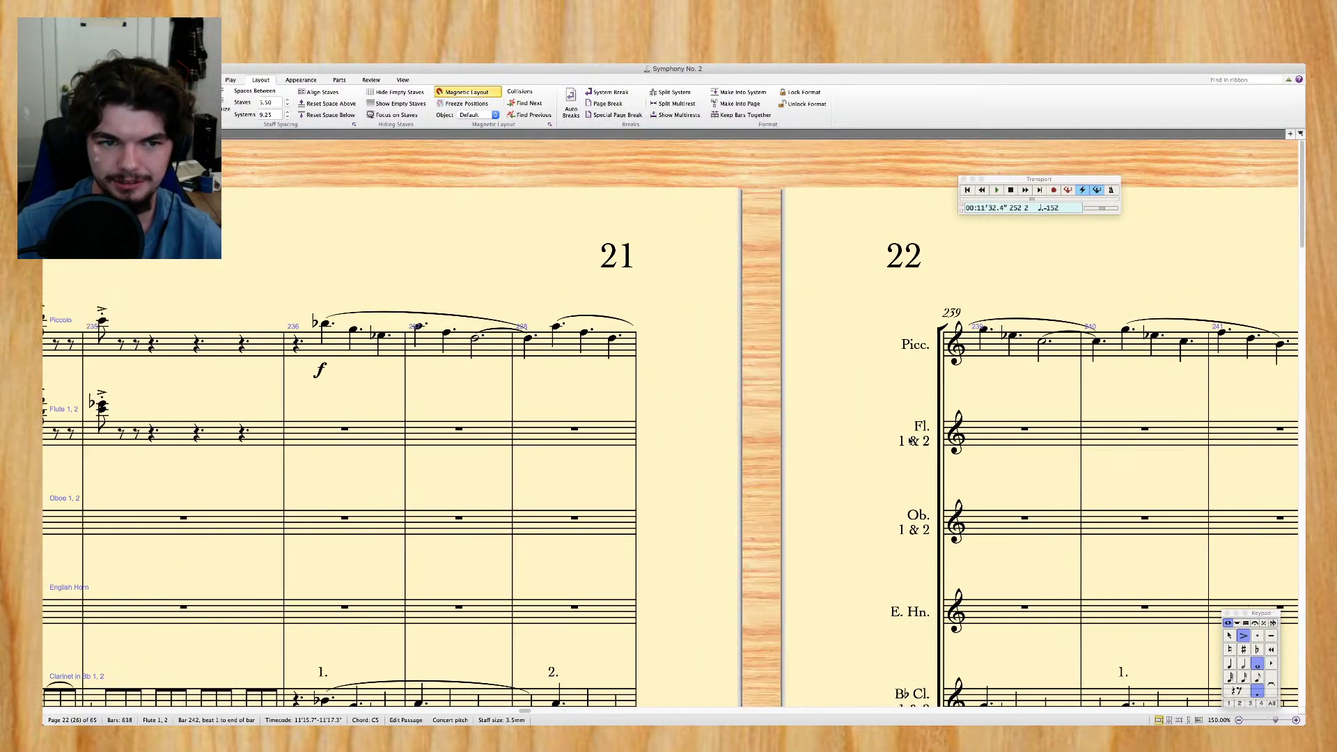
{"action": "left_click", "coordinate": [386, 350], "text": "shift"}
{"action": "key", "text": "Delete"}
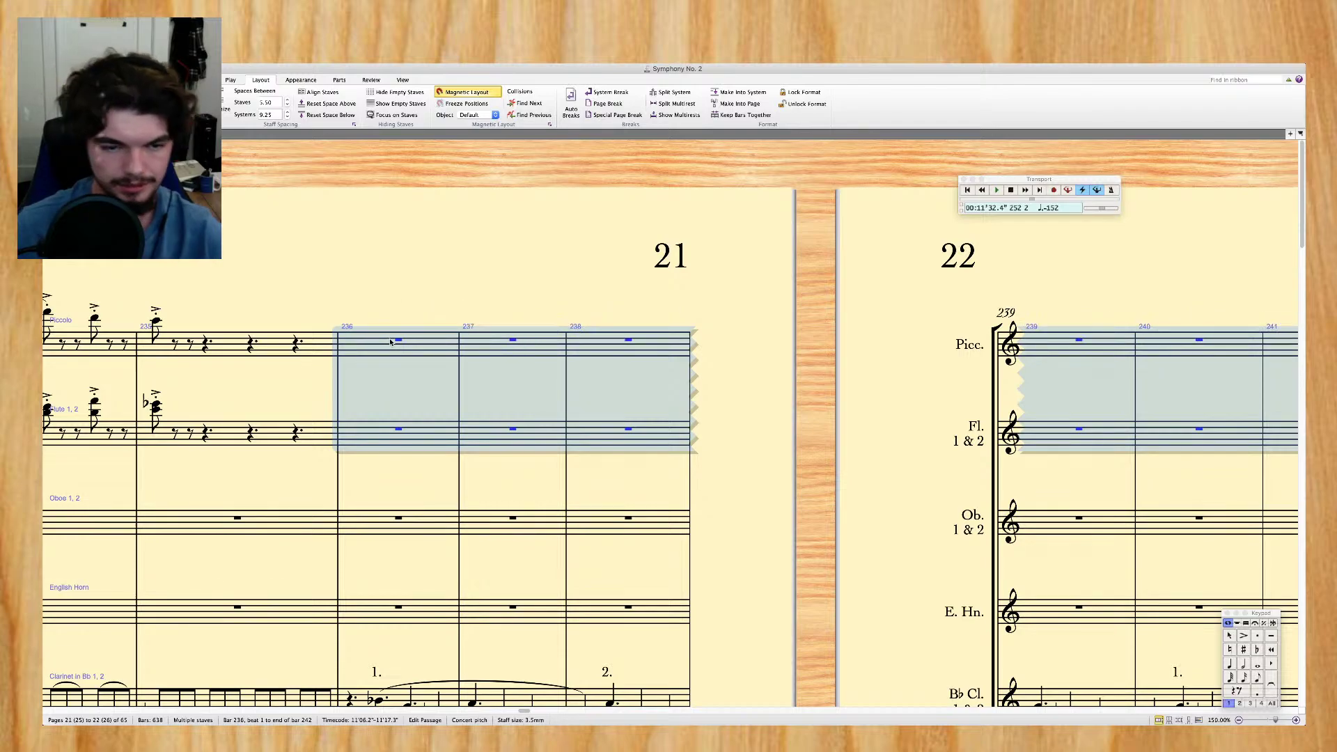
Copy the cello passage from bar 244 to the first note of bar 250 into the bassoon staff at bar 244
{"action": "scroll", "coordinate": [391, 344], "scroll_direction": "down", "scroll_amount": 5}
{"action": "scroll", "coordinate": [390, 344], "scroll_direction": "down", "scroll_amount": 4}
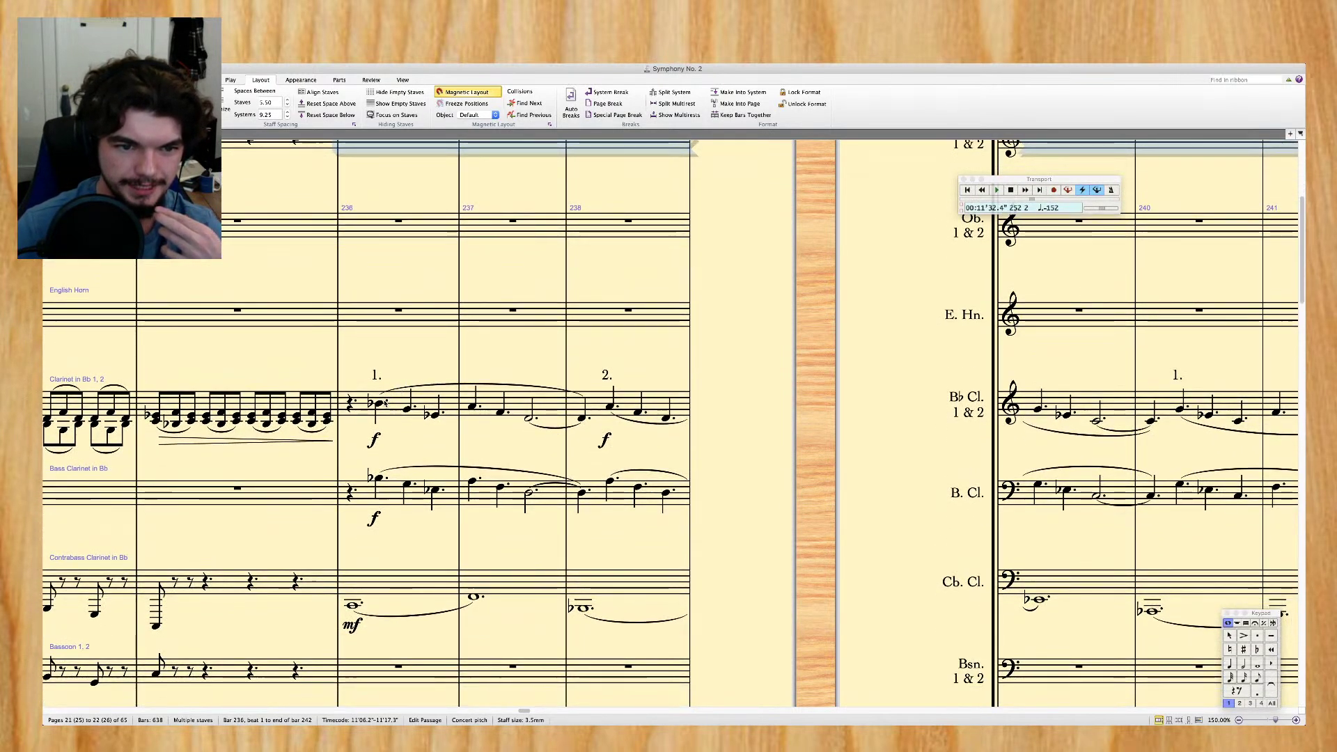
{"action": "key", "text": "Escape"}
{"action": "scroll", "coordinate": [397, 379], "scroll_direction": "right", "scroll_amount": 5}
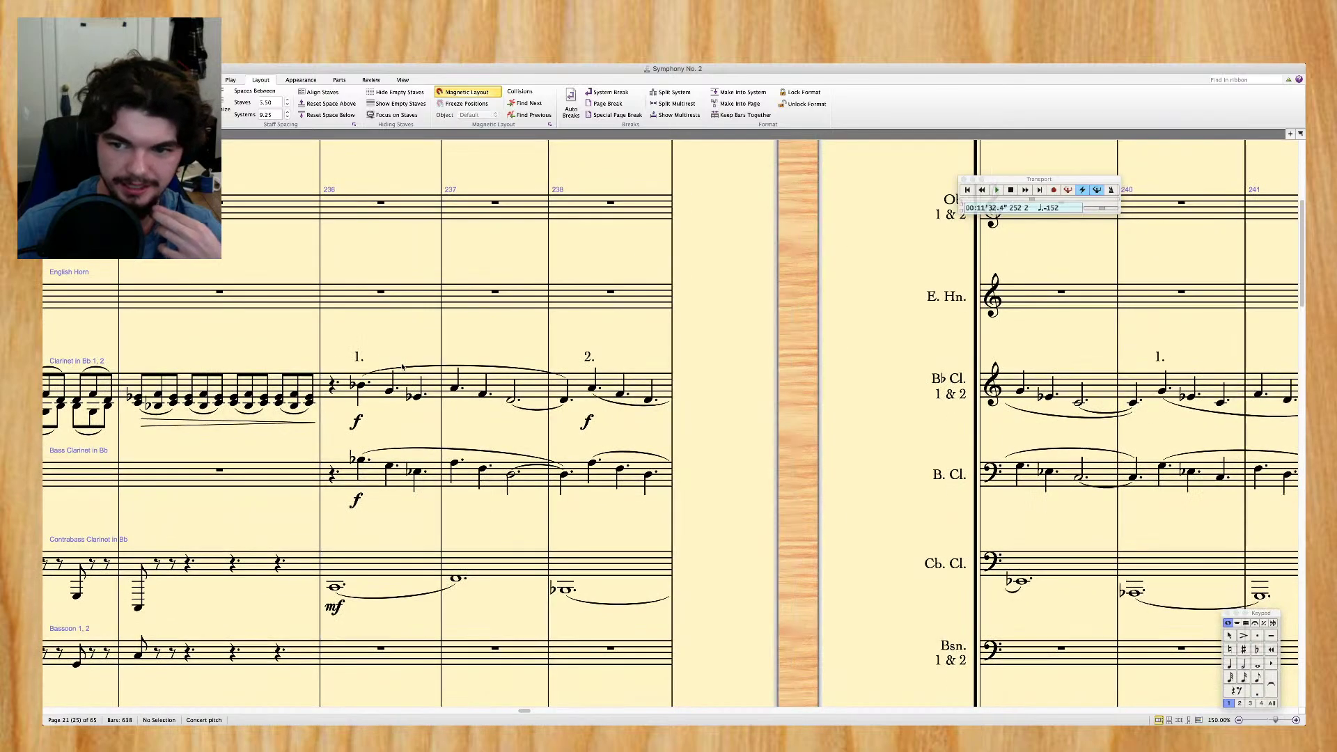
{"action": "scroll", "coordinate": [403, 367], "scroll_direction": "down", "scroll_amount": 10}
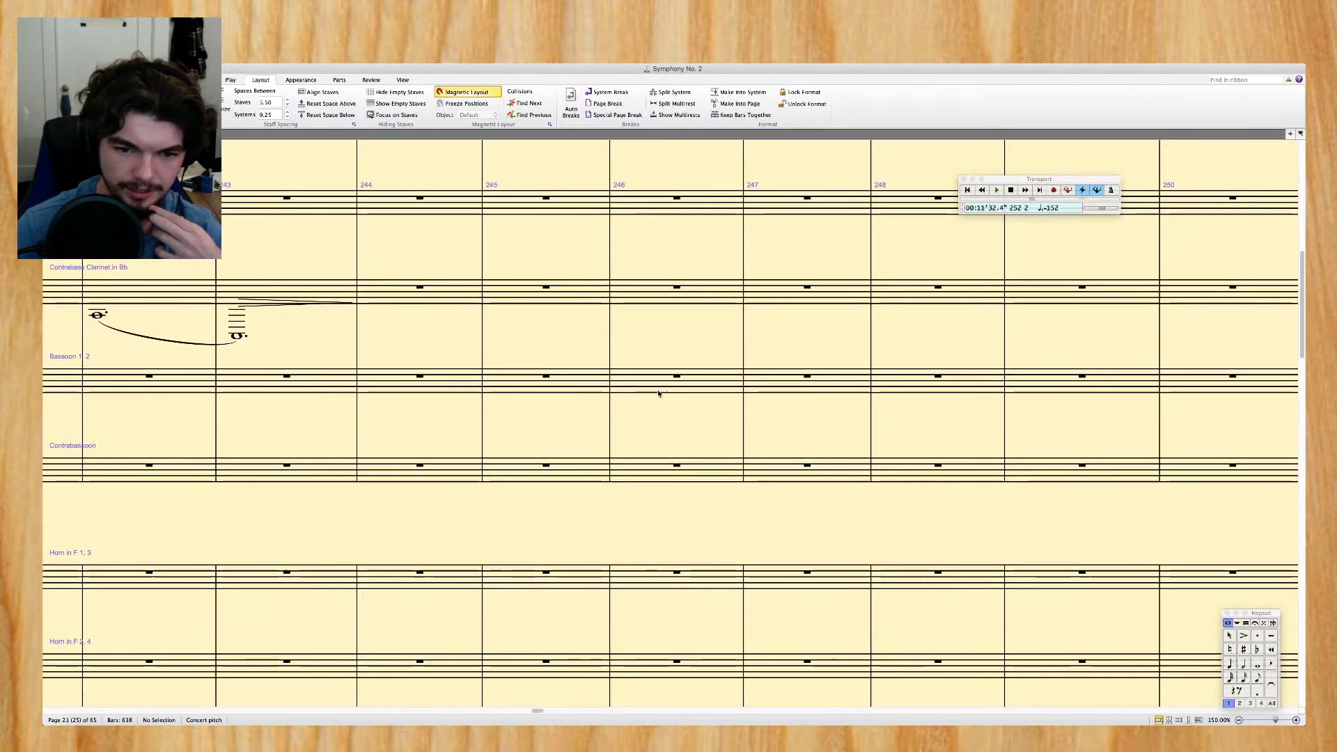
{"action": "scroll", "coordinate": [658, 394], "scroll_direction": "down", "scroll_amount": 10}
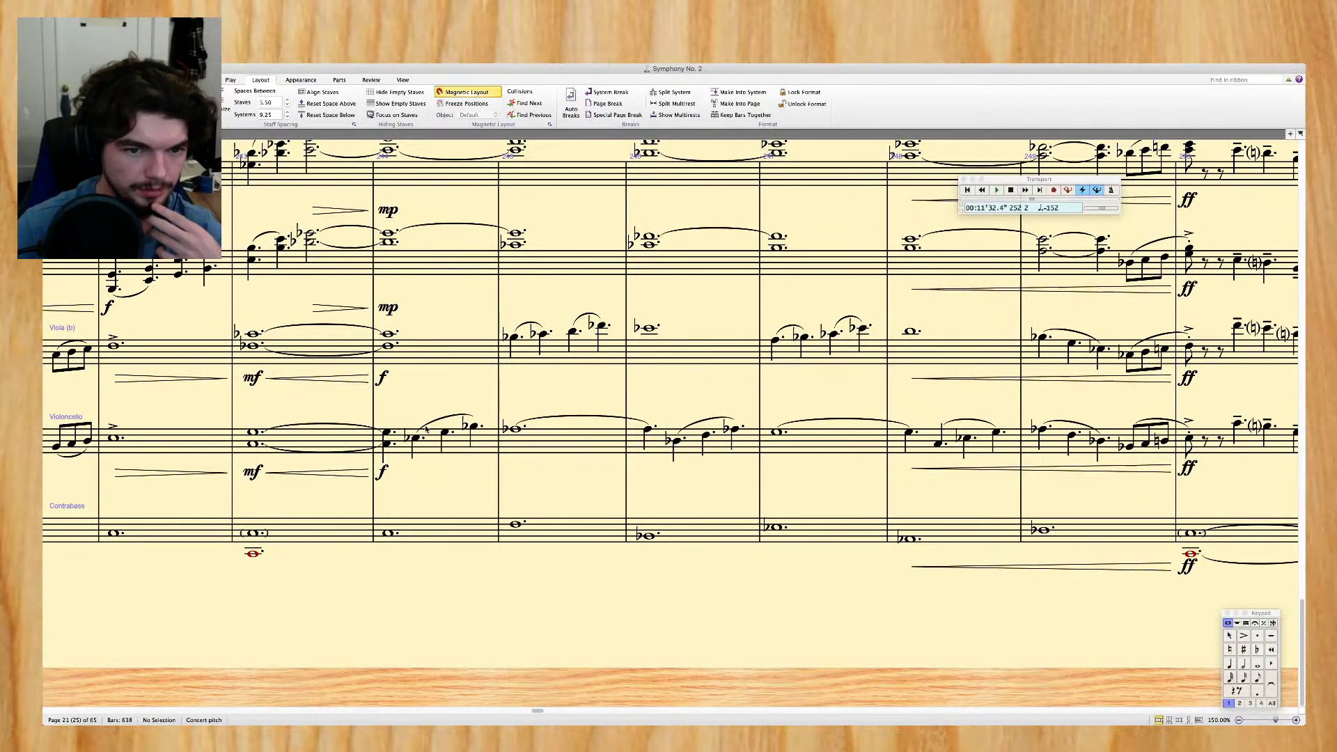
{"action": "left_click", "coordinate": [415, 438]}
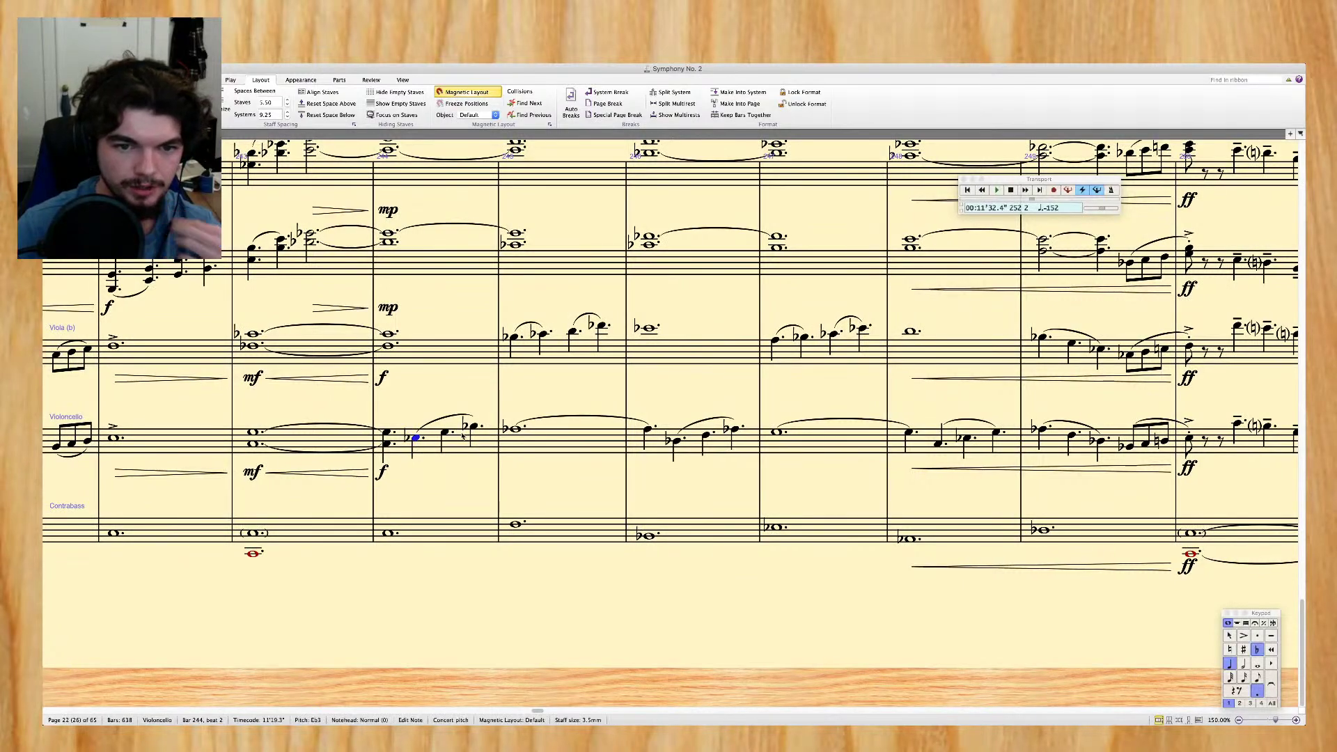
{"action": "left_click", "coordinate": [437, 452]}
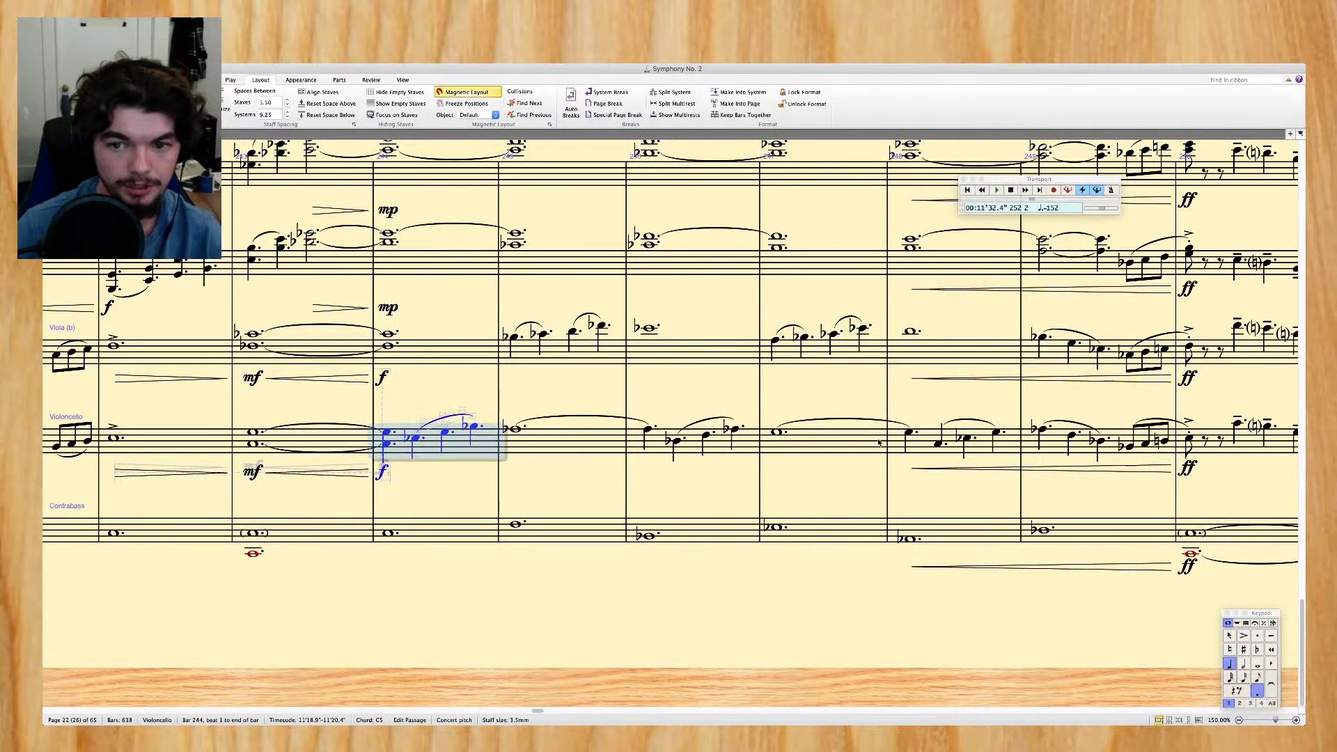
{"action": "scroll", "coordinate": [1099, 442], "scroll_direction": "right", "scroll_amount": 3}
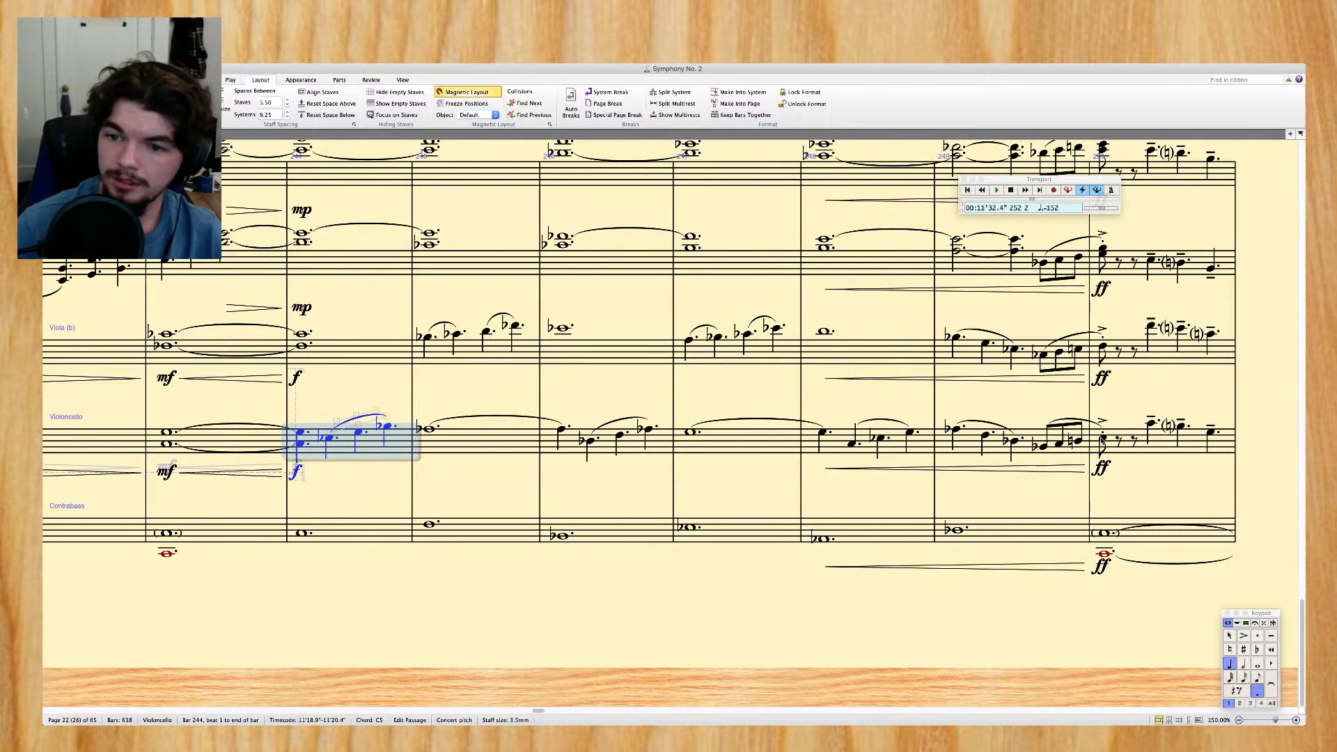
{"action": "left_click", "coordinate": [1103, 444], "text": "shift"}
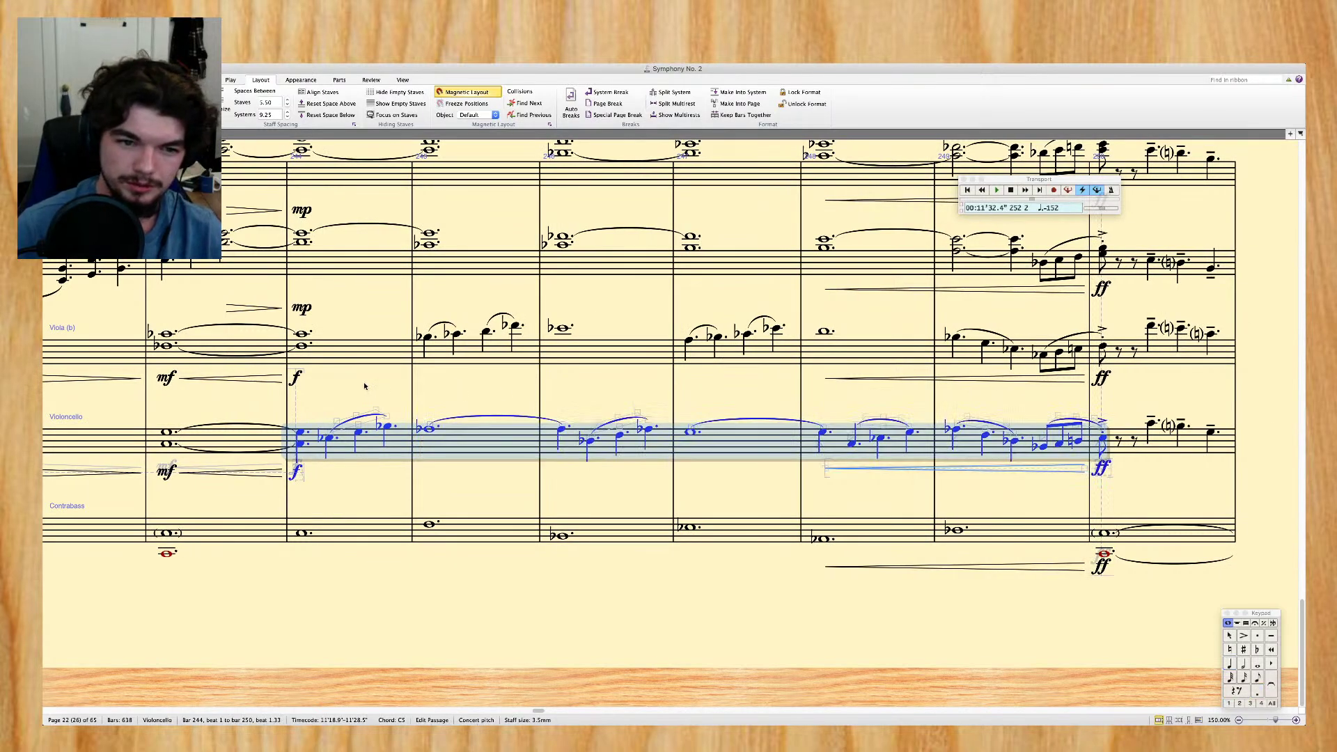
{"action": "scroll", "coordinate": [365, 387], "scroll_direction": "up", "scroll_amount": 10}
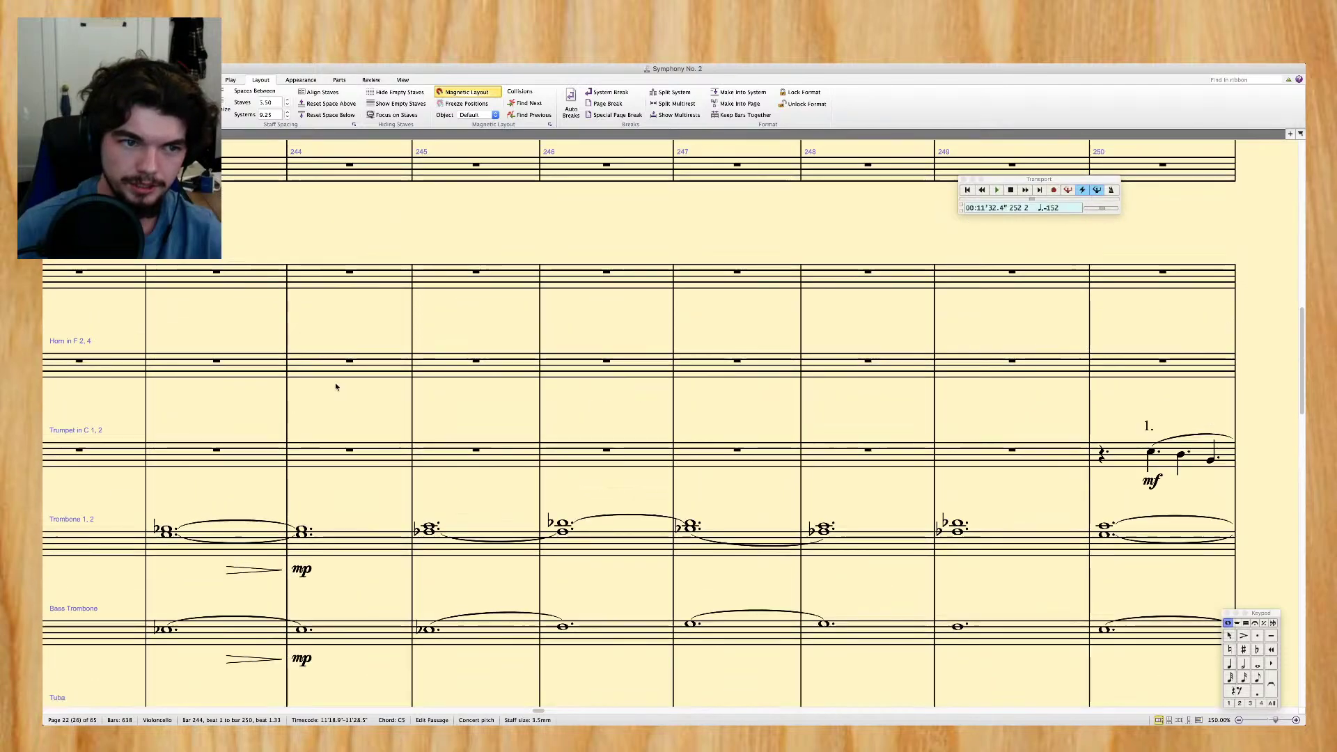
{"action": "scroll", "coordinate": [336, 387], "scroll_direction": "up", "scroll_amount": 8}
{"action": "left_click", "coordinate": [333, 394], "text": "alt"}
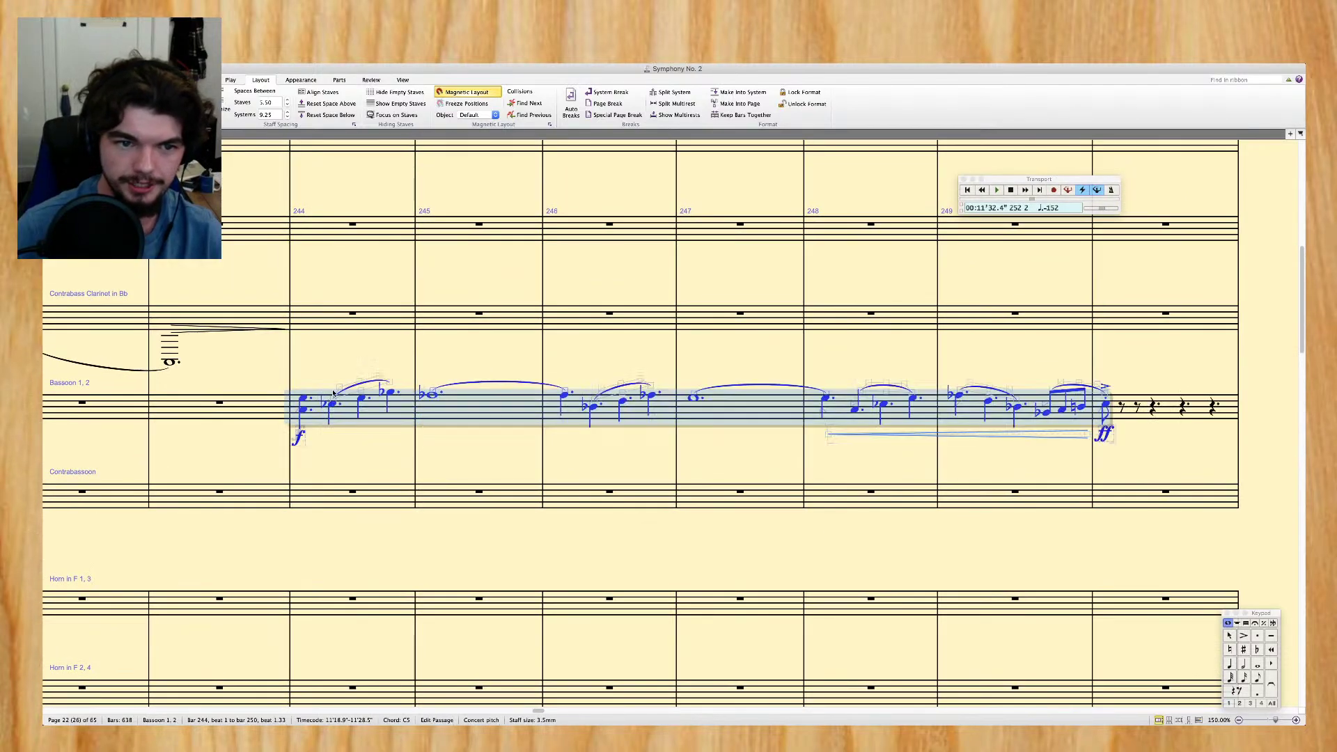
{"action": "scroll", "coordinate": [333, 395], "scroll_direction": "up", "scroll_amount": 5}
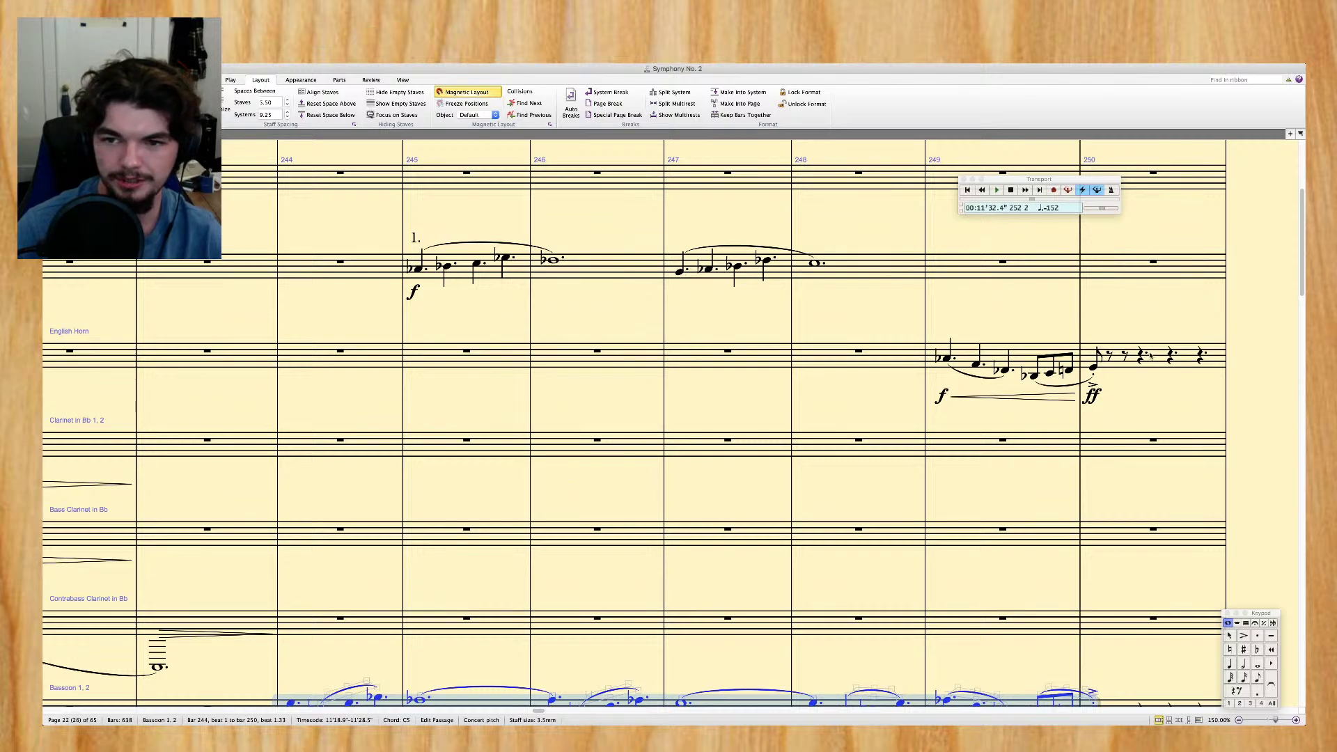
{"action": "scroll", "coordinate": [975, 304], "scroll_direction": "left", "scroll_amount": 5}
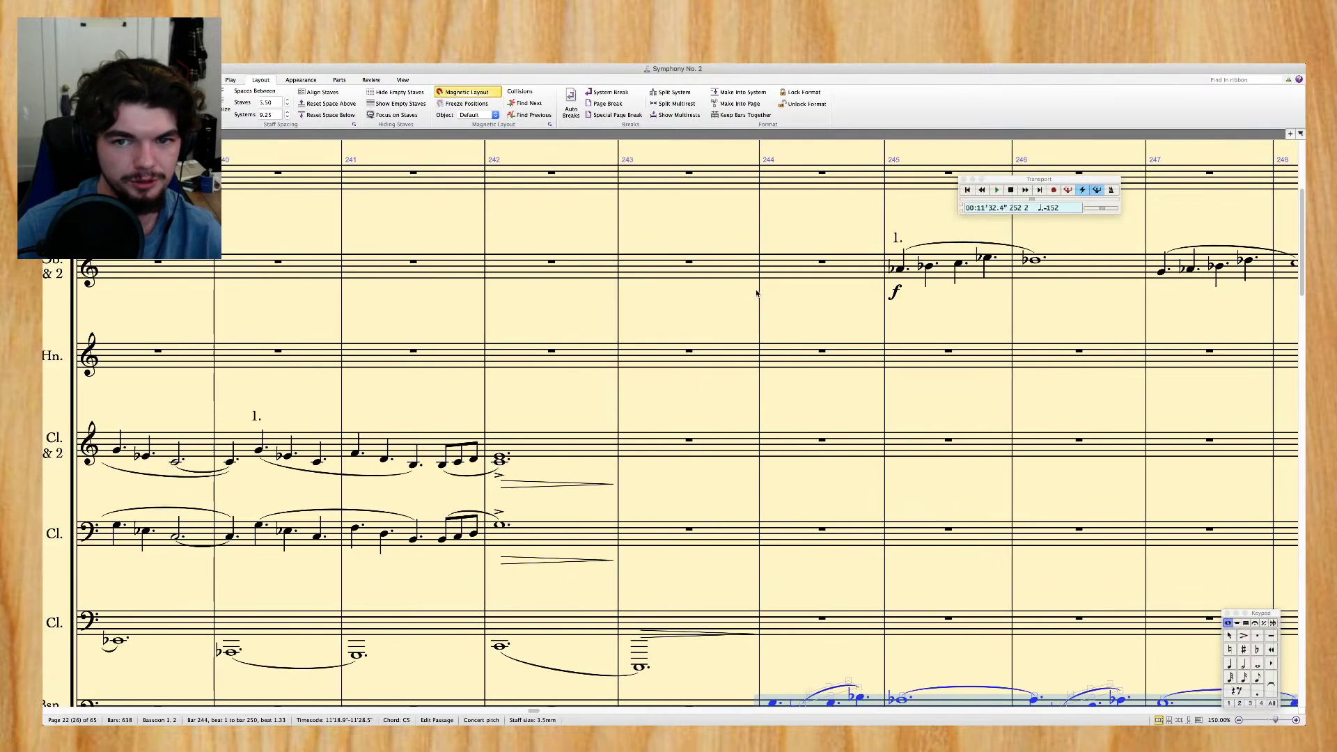
Add the player indication "2." above the first oboe note of bar 247
{"action": "scroll", "coordinate": [638, 319], "scroll_direction": "left", "scroll_amount": 15}
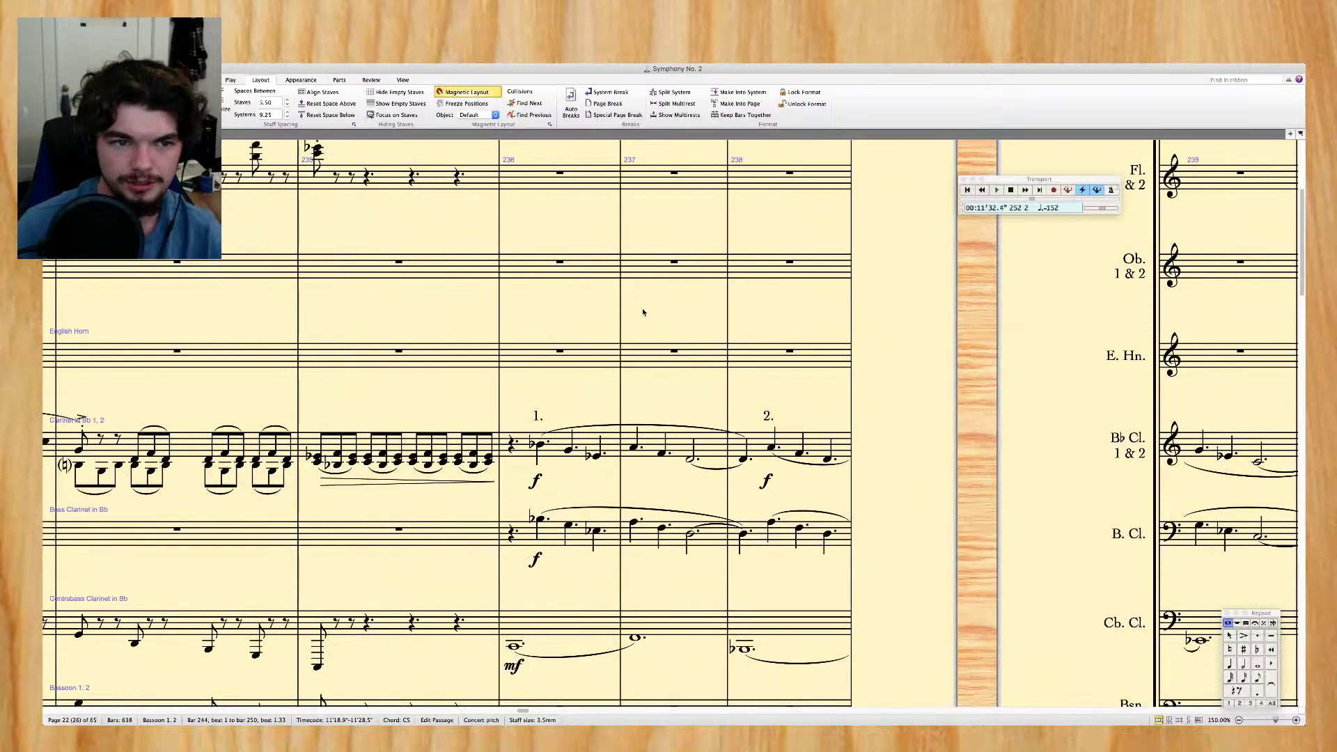
{"action": "scroll", "coordinate": [645, 311], "scroll_direction": "right", "scroll_amount": 15}
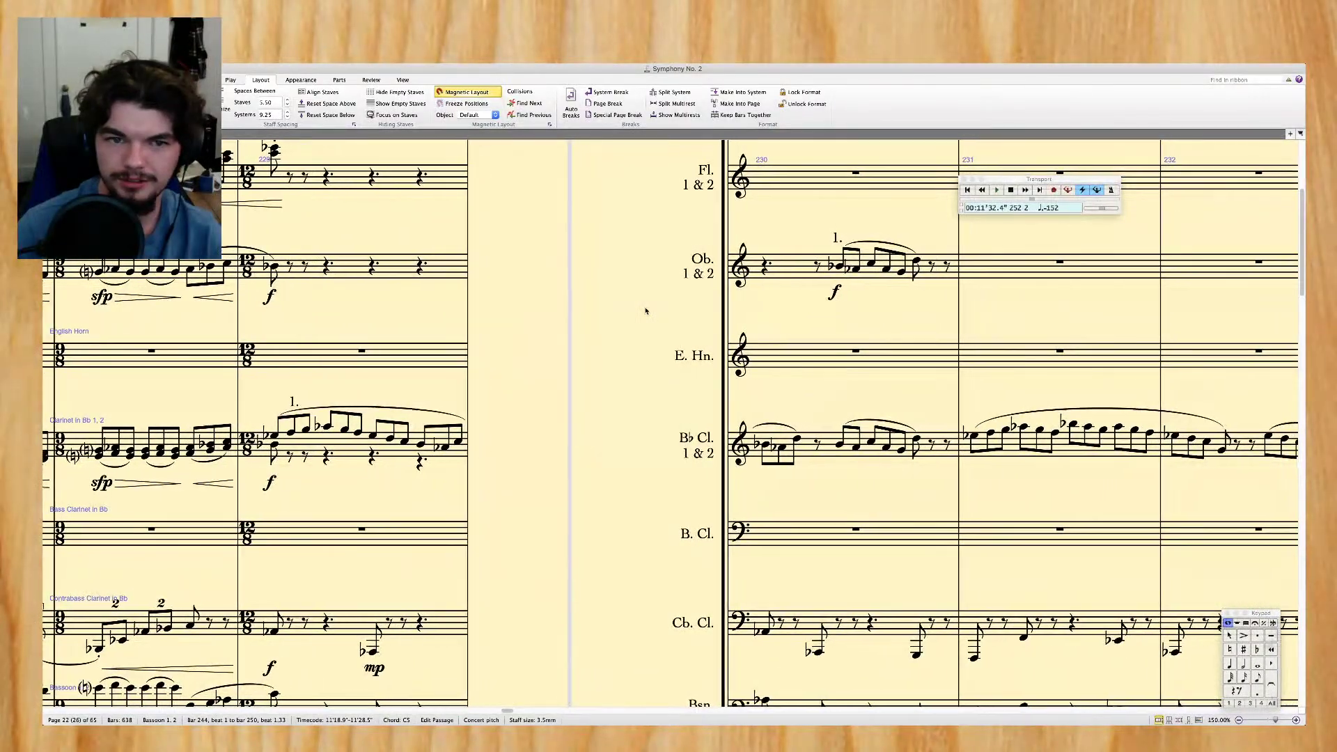
{"action": "scroll", "coordinate": [648, 311], "scroll_direction": "right", "scroll_amount": 15}
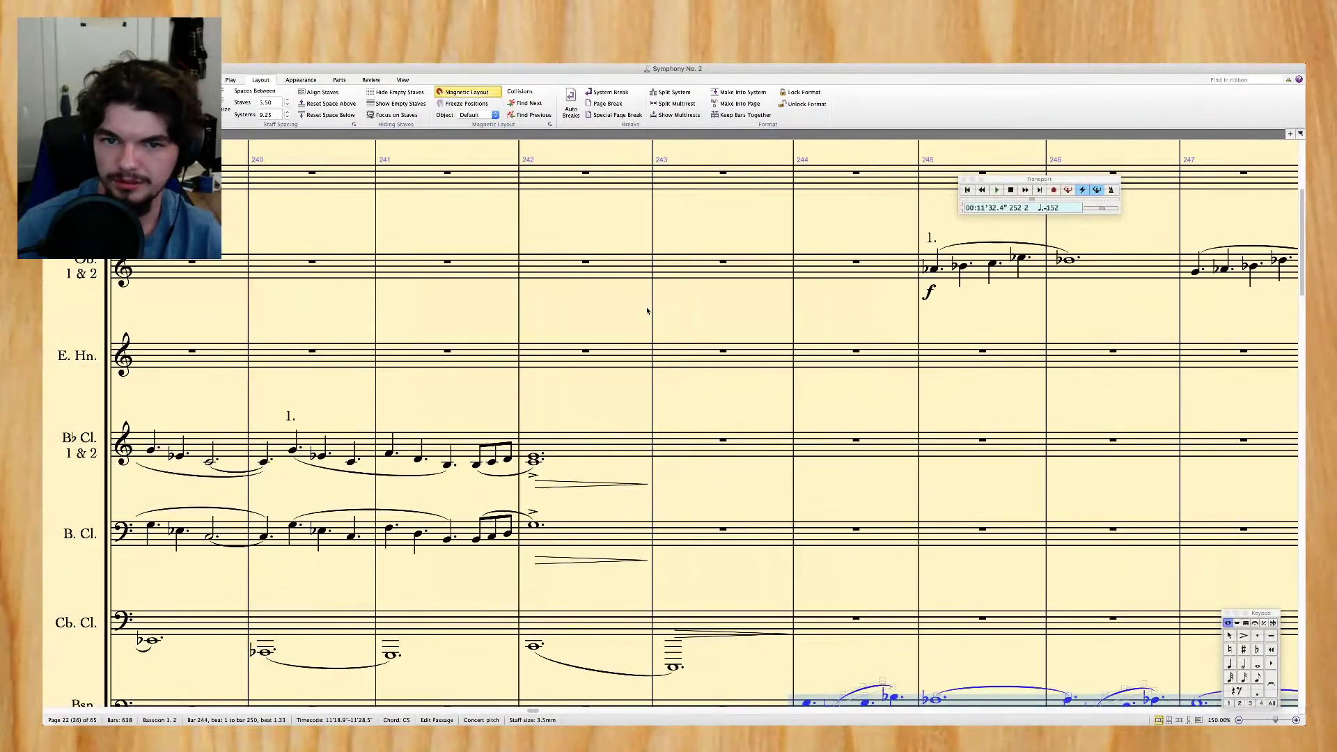
{"action": "scroll", "coordinate": [358, 279], "scroll_direction": "left", "scroll_amount": 5}
{"action": "left_click", "coordinate": [571, 275]}
{"action": "key", "text": "ctrl+2"}
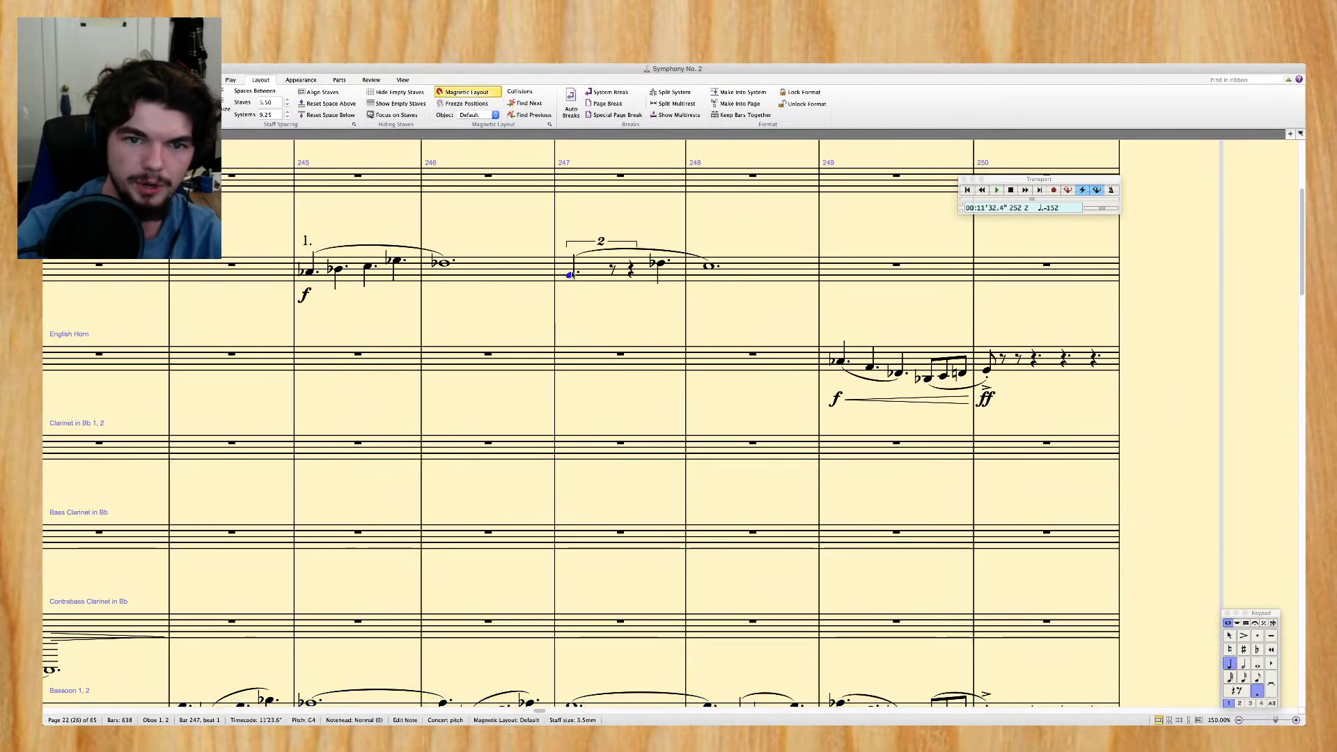
{"action": "key", "text": "ctrl+z"}
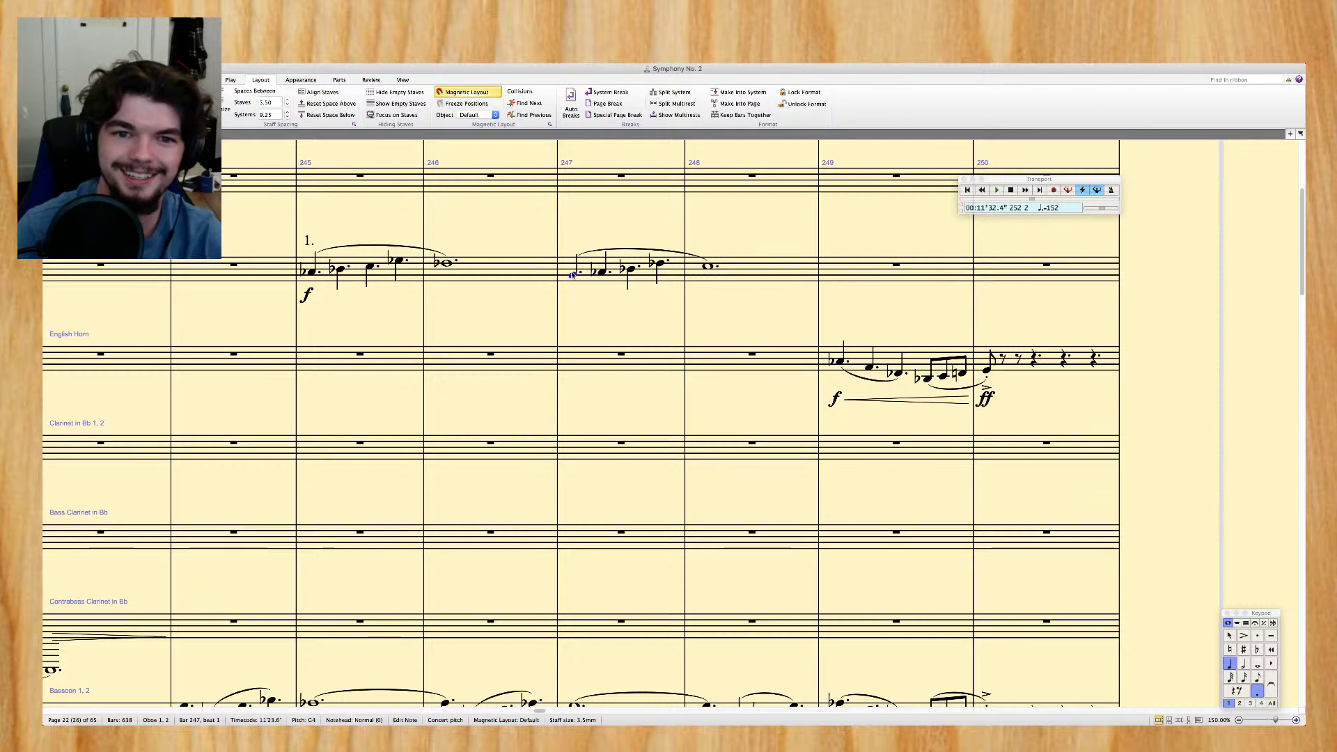
{"action": "key", "text": "ctrl+t"}
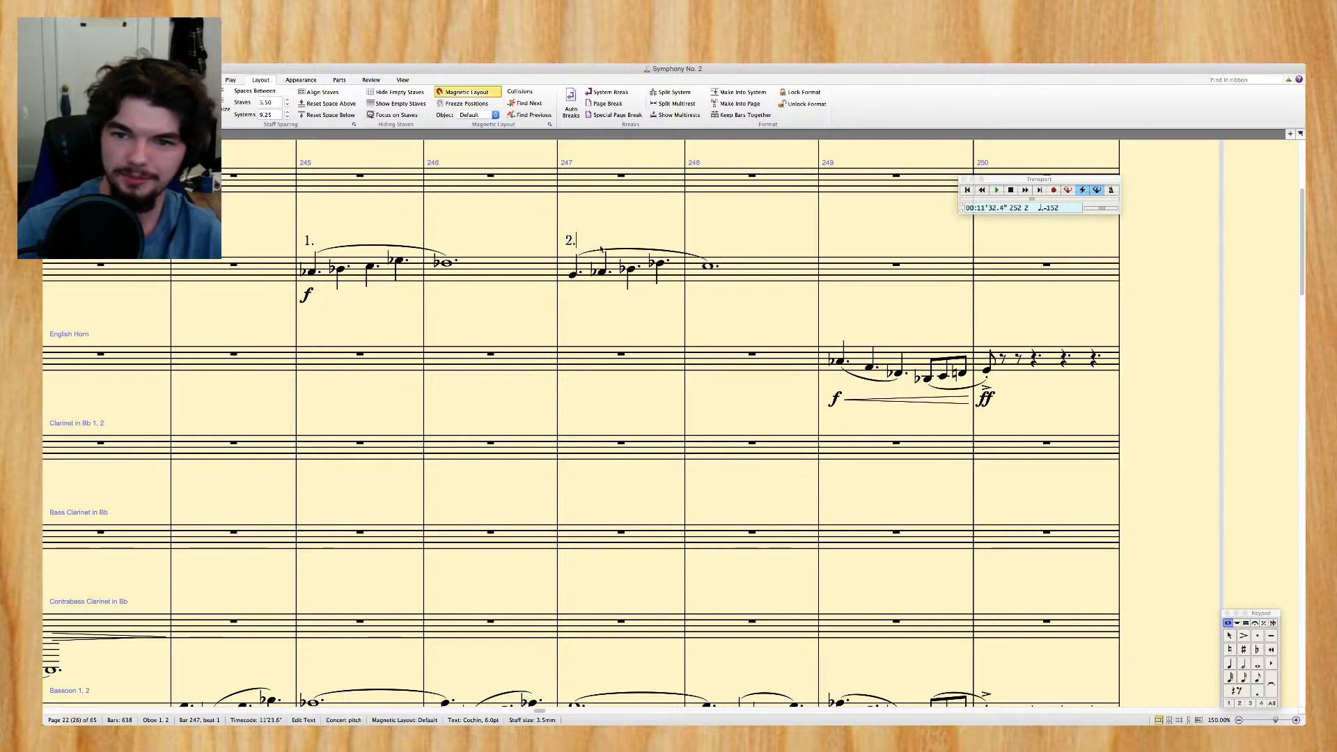
{"action": "key", "text": "Escape"}
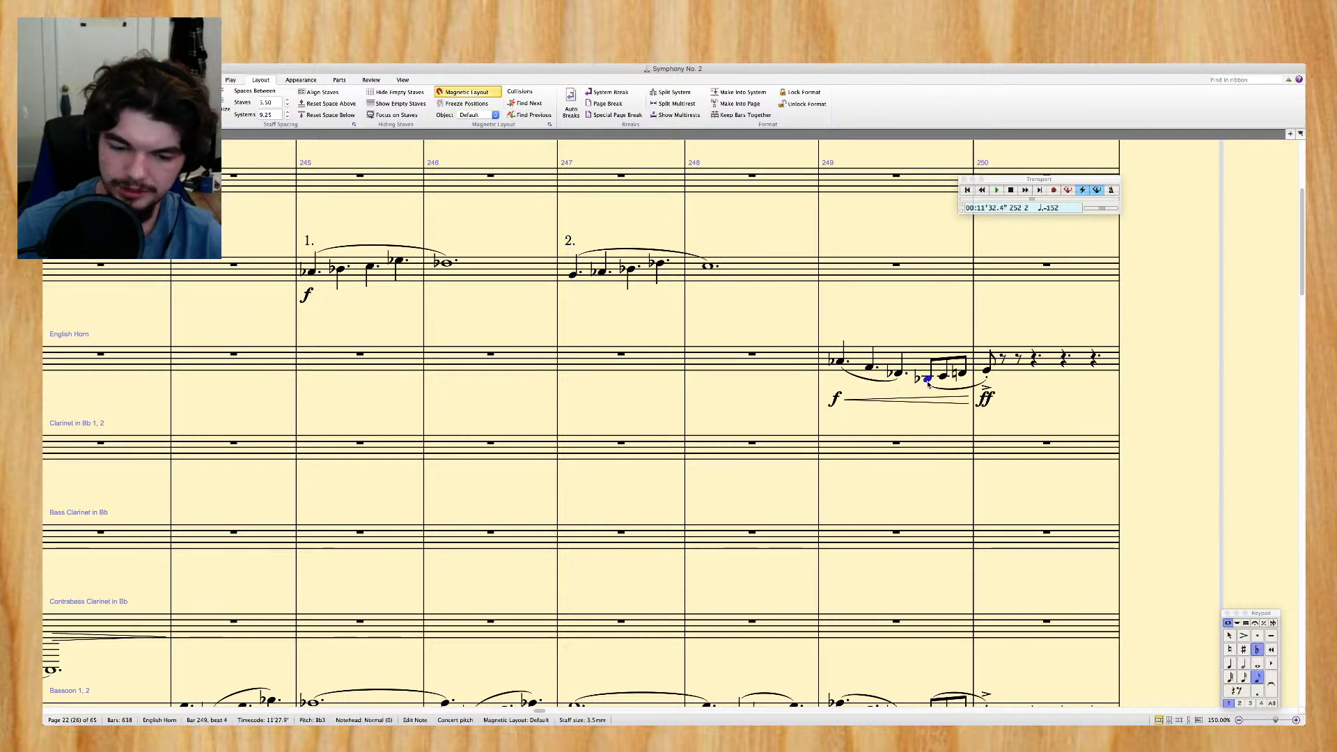
Examine the woodwind and brass staves around bars 244 to 252 to judge which instruments should join the passage
{"action": "scroll", "coordinate": [915, 335], "scroll_direction": "right", "scroll_amount": 10}
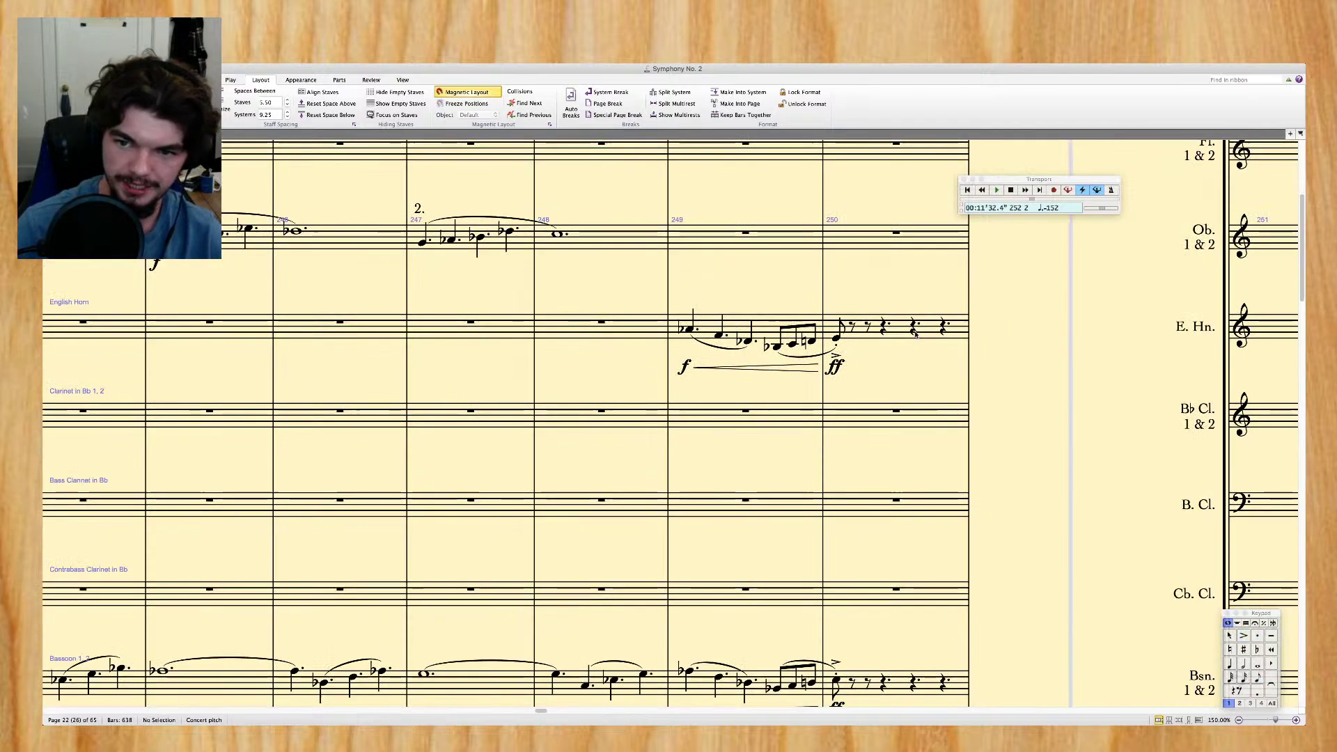
{"action": "scroll", "coordinate": [915, 336], "scroll_direction": "down", "scroll_amount": 10}
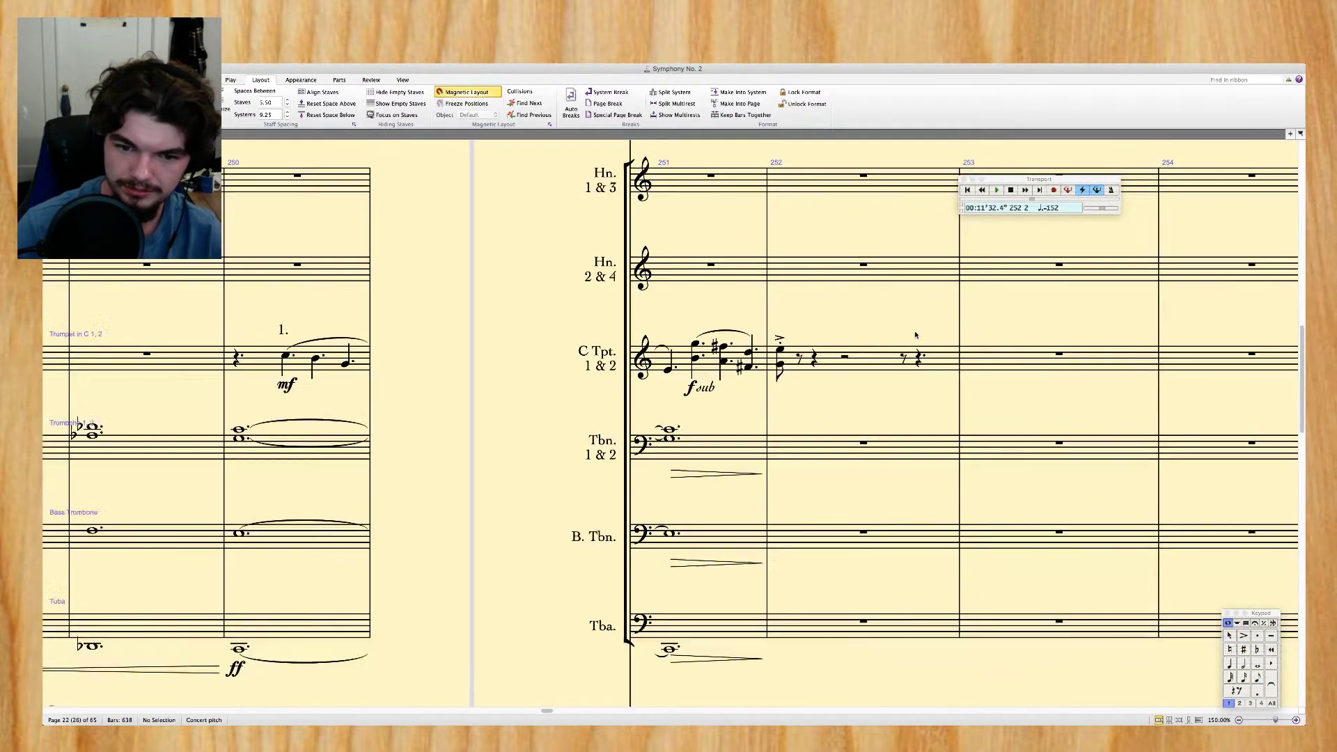
{"action": "scroll", "coordinate": [916, 335], "scroll_direction": "left", "scroll_amount": 5}
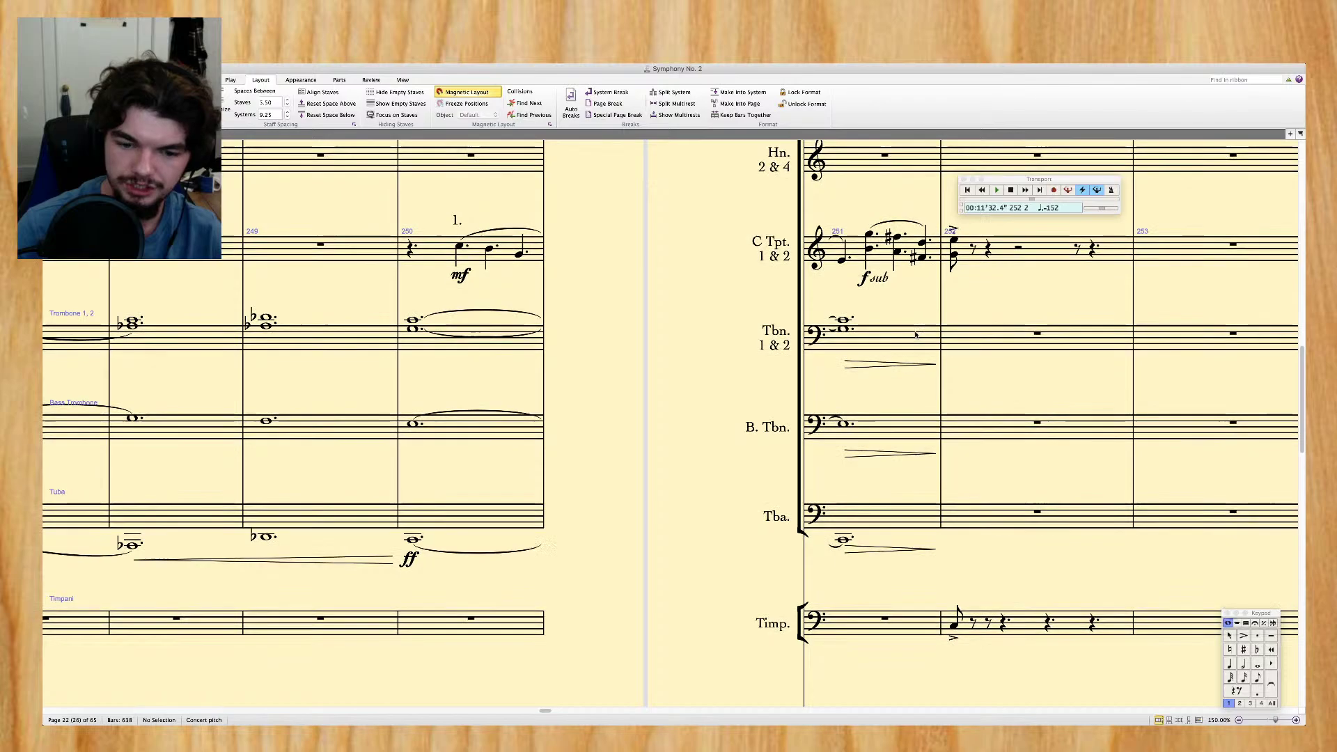
{"action": "scroll", "coordinate": [915, 335], "scroll_direction": "down", "scroll_amount": 10}
{"action": "scroll", "coordinate": [915, 335], "scroll_direction": "up", "scroll_amount": 10}
{"action": "scroll", "coordinate": [915, 335], "scroll_direction": "left", "scroll_amount": 3}
{"action": "scroll", "coordinate": [915, 336], "scroll_direction": "up", "scroll_amount": 10}
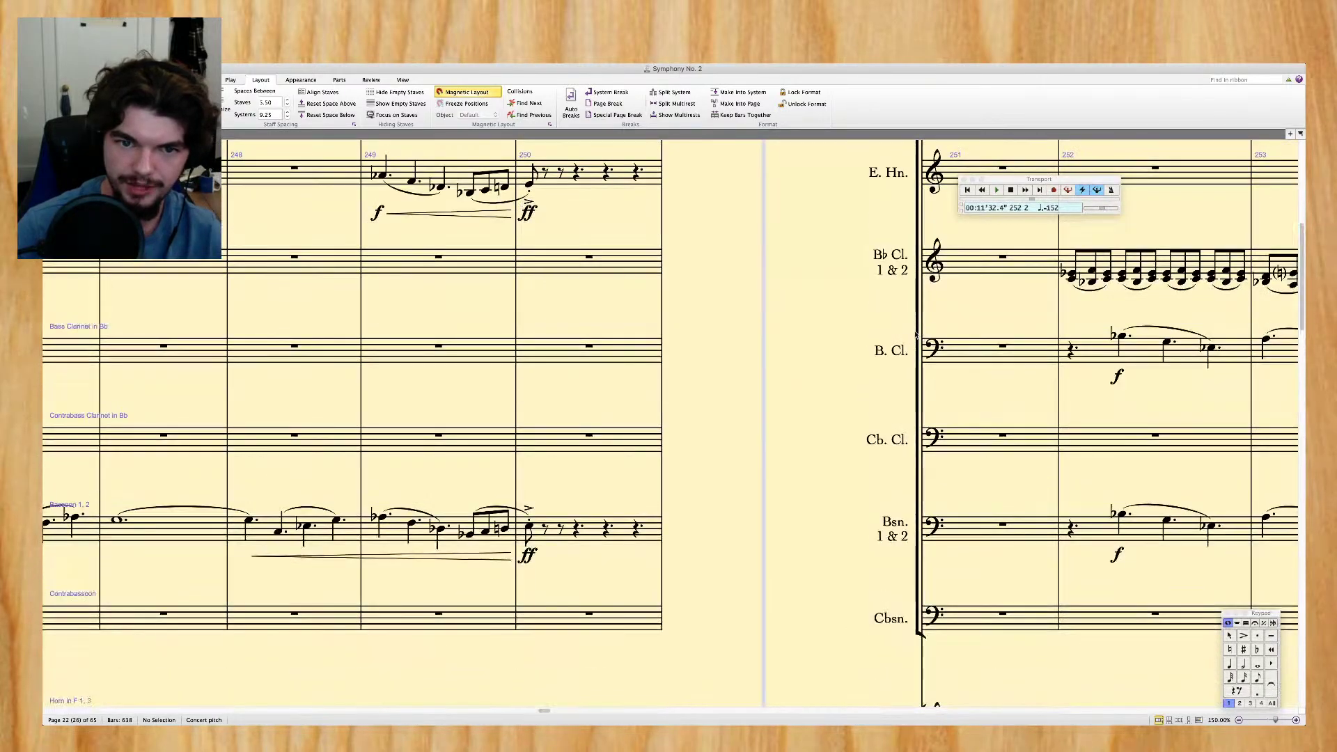
{"action": "scroll", "coordinate": [915, 335], "scroll_direction": "left", "scroll_amount": 3}
{"action": "scroll", "coordinate": [916, 335], "scroll_direction": "up", "scroll_amount": 2}
{"action": "scroll", "coordinate": [915, 335], "scroll_direction": "left", "scroll_amount": 3}
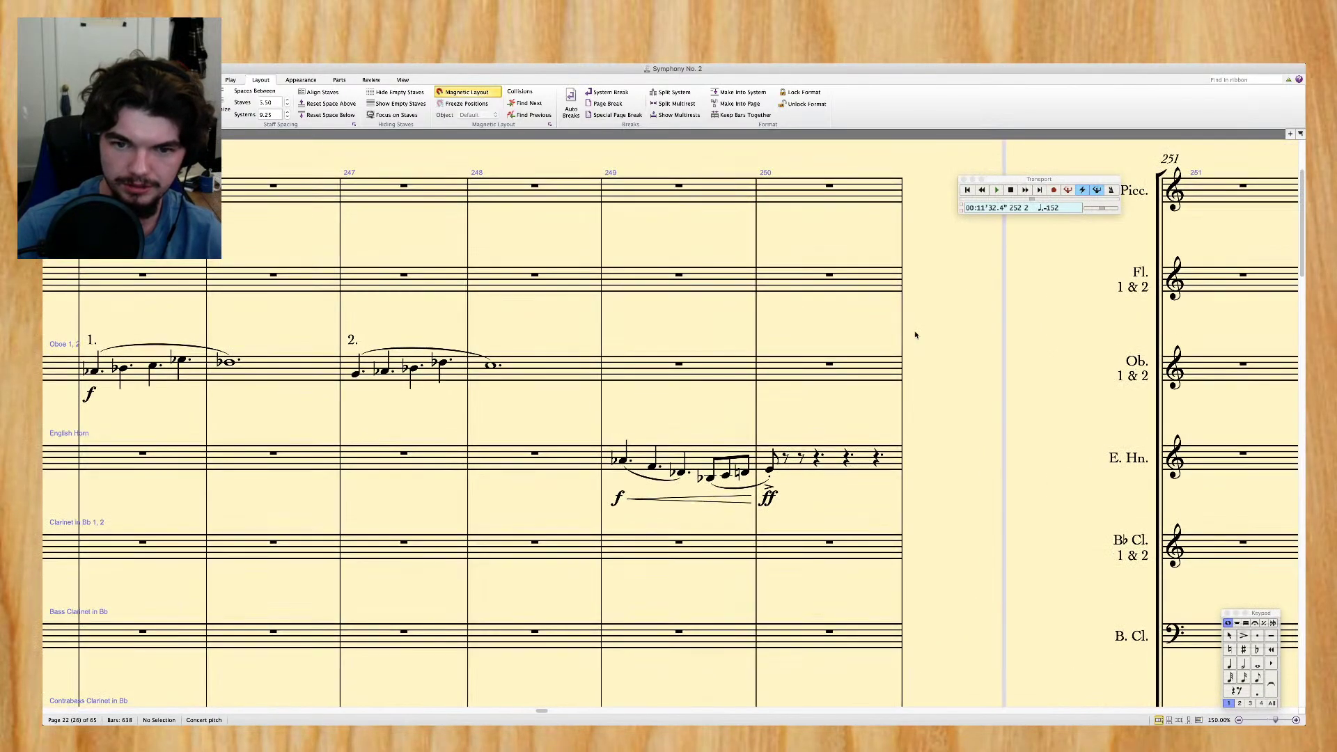
{"action": "scroll", "coordinate": [915, 335], "scroll_direction": "up", "scroll_amount": 2}
{"action": "scroll", "coordinate": [916, 335], "scroll_direction": "left", "scroll_amount": 8}
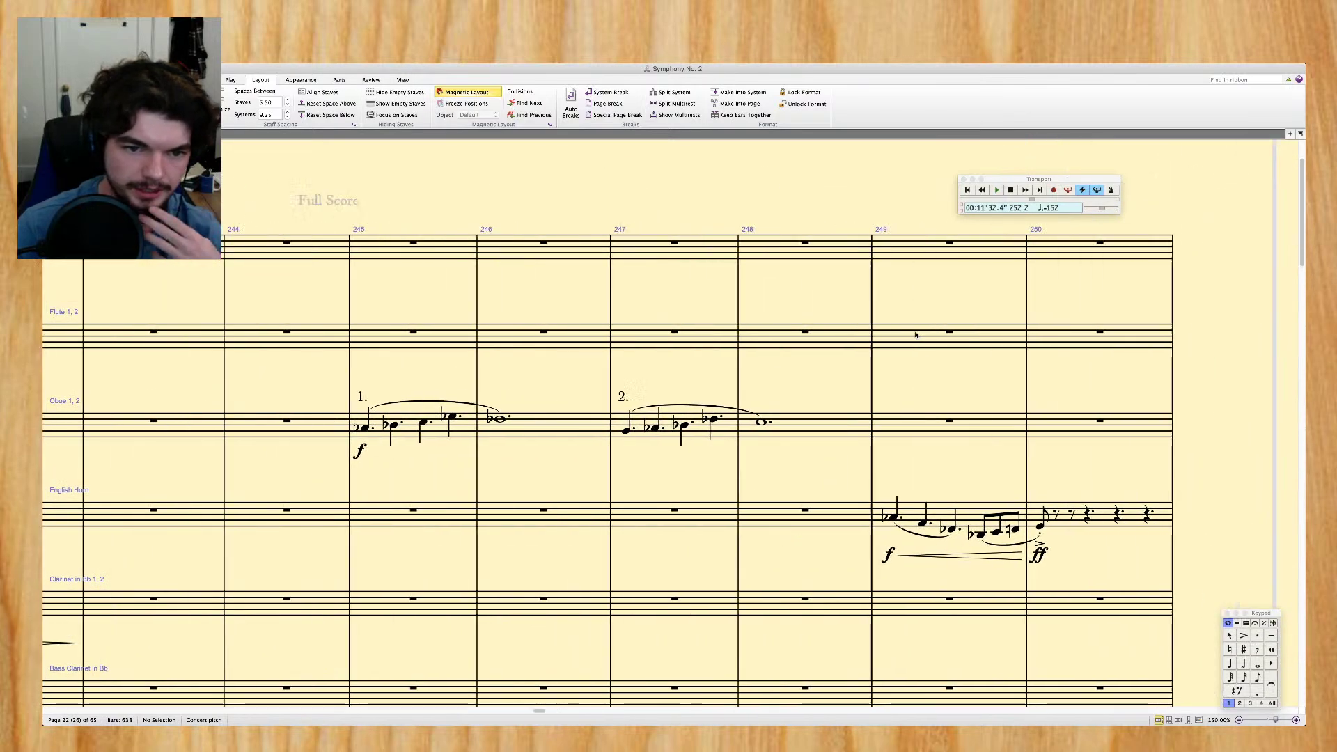
{"action": "scroll", "coordinate": [916, 335], "scroll_direction": "right", "scroll_amount": 6}
{"action": "scroll", "coordinate": [915, 335], "scroll_direction": "left", "scroll_amount": 2}
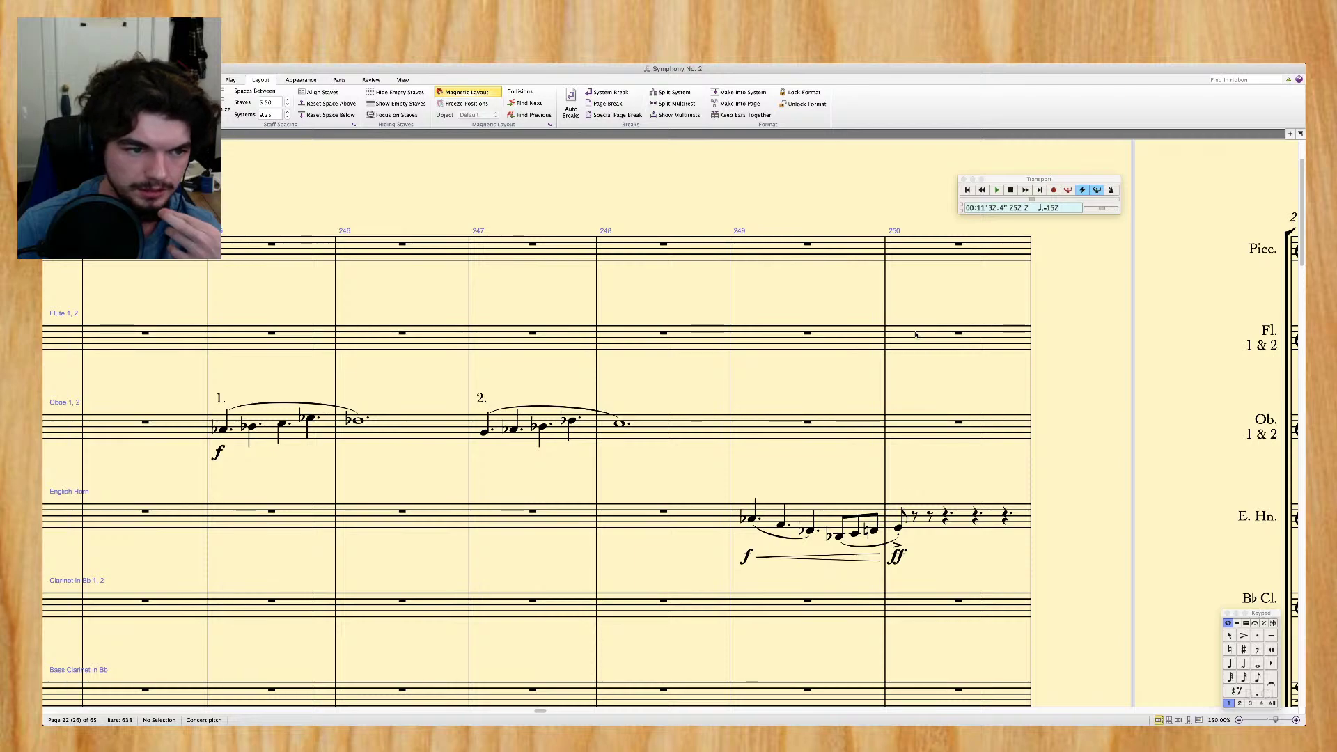
{"action": "scroll", "coordinate": [916, 335], "scroll_direction": "right", "scroll_amount": 5}
{"action": "scroll", "coordinate": [915, 335], "scroll_direction": "down", "scroll_amount": 3}
{"action": "scroll", "coordinate": [915, 335], "scroll_direction": "left", "scroll_amount": 6}
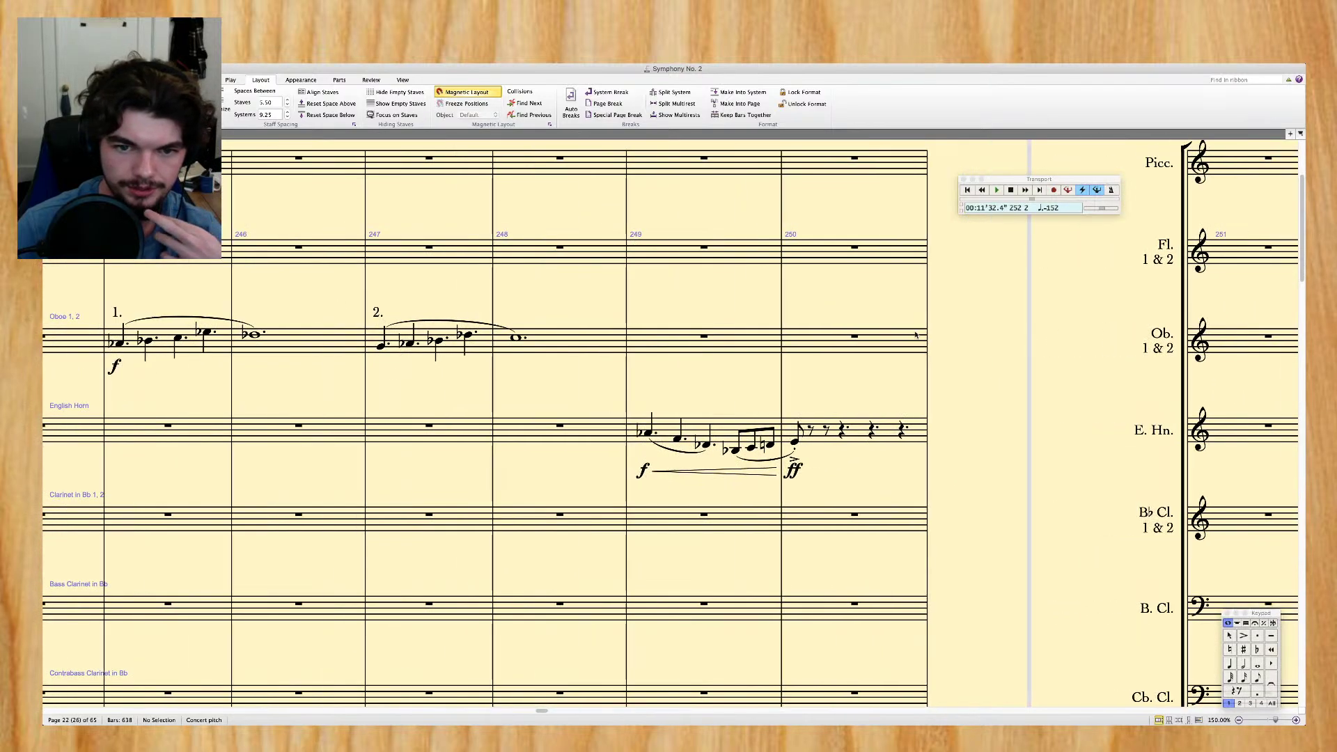
{"action": "scroll", "coordinate": [916, 335], "scroll_direction": "left", "scroll_amount": 2}
{"action": "scroll", "coordinate": [916, 335], "scroll_direction": "down", "scroll_amount": 2}
{"action": "scroll", "coordinate": [915, 336], "scroll_direction": "up", "scroll_amount": 3}
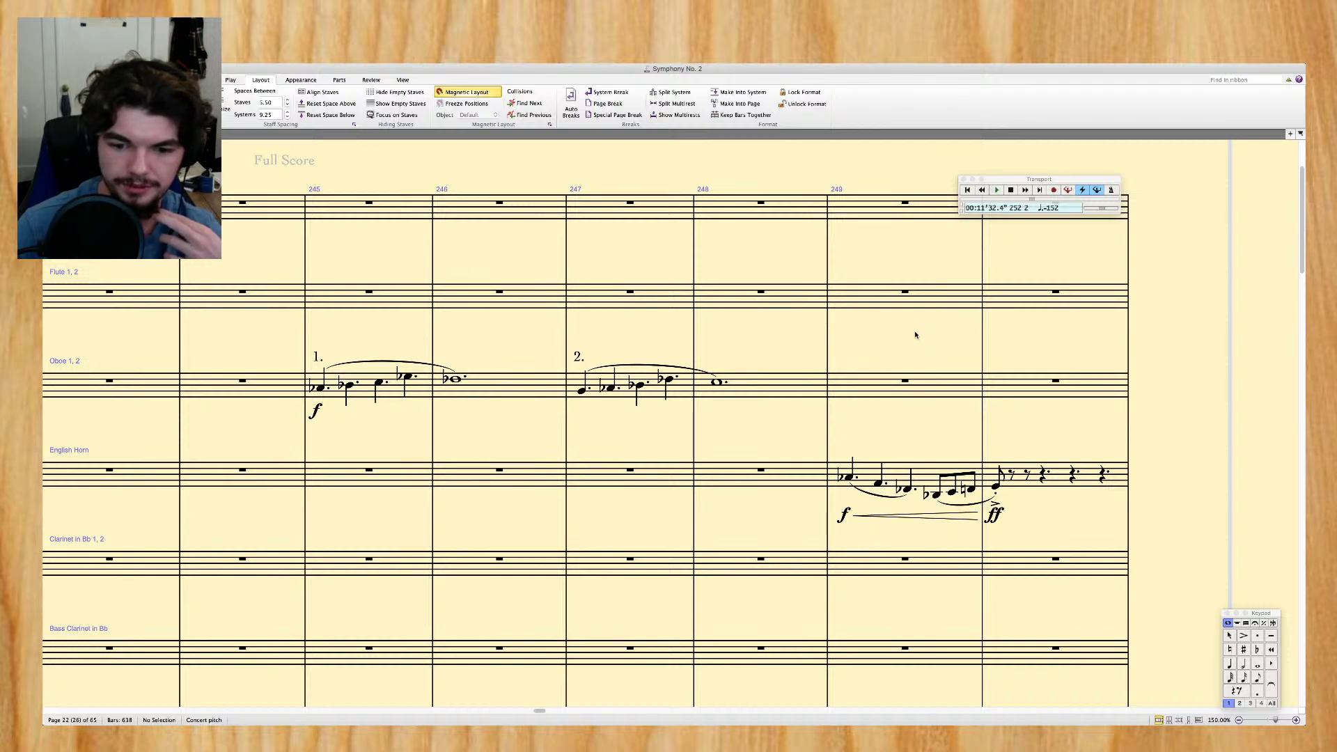
{"action": "scroll", "coordinate": [916, 335], "scroll_direction": "down", "scroll_amount": 1}
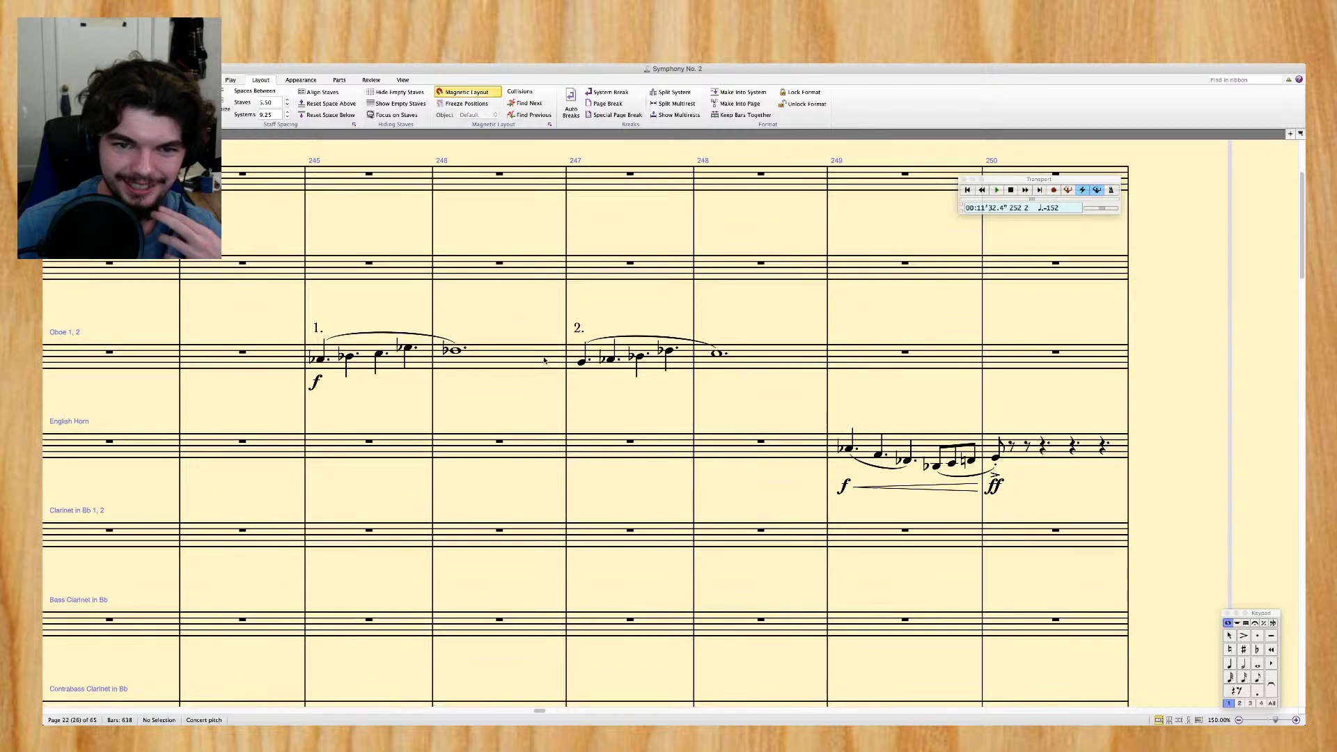
Add an f dynamic to the oboe entry at the start of bar 247
{"action": "left_click", "coordinate": [587, 364]}
{"action": "key", "text": "super+e"}
{"action": "key", "text": "super+f"}
{"action": "key", "text": "Escape"}
{"action": "key", "text": "Escape"}
Delete the first bassoon chord of bar 244 and mark the following note with an f dynamic and the player indication "1."
{"action": "scroll", "coordinate": [665, 322], "scroll_direction": "left", "scroll_amount": 3}
{"action": "scroll", "coordinate": [487, 390], "scroll_direction": "down", "scroll_amount": 5}
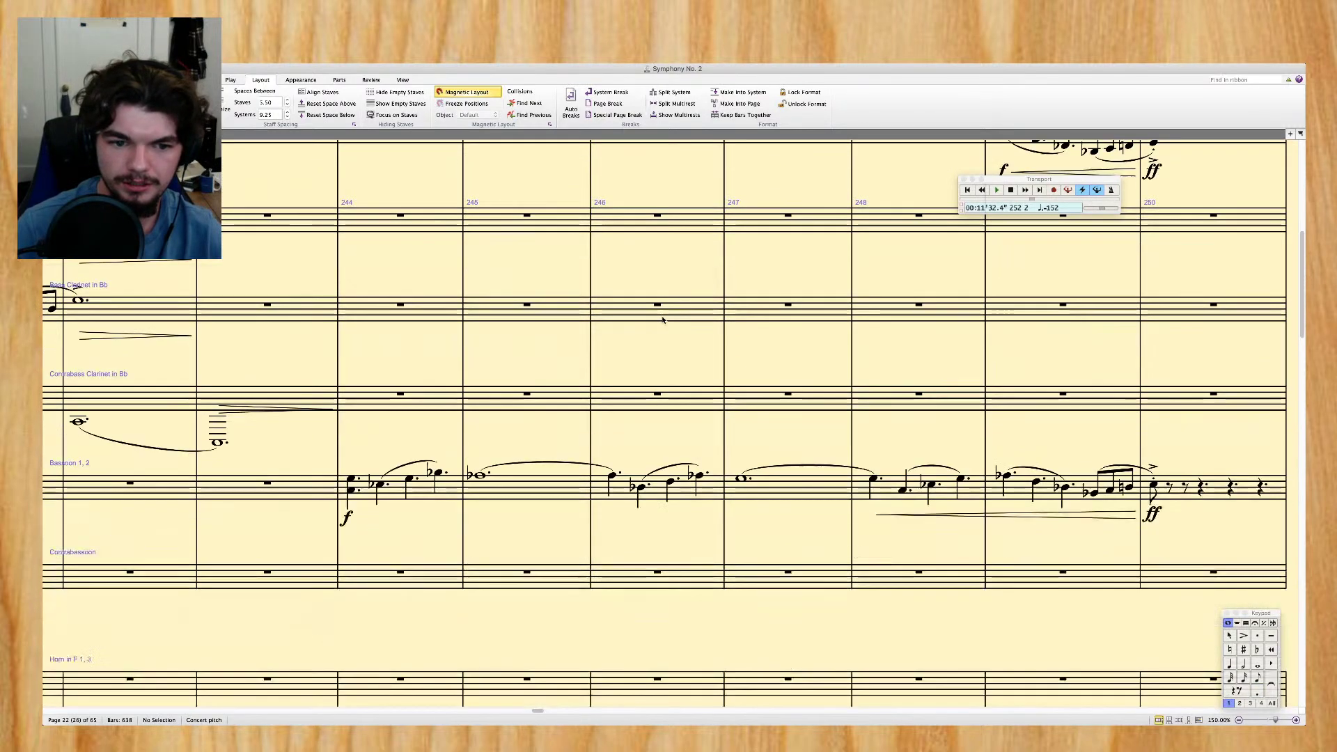
{"action": "left_click", "coordinate": [353, 472]}
{"action": "key", "text": "Delete"}
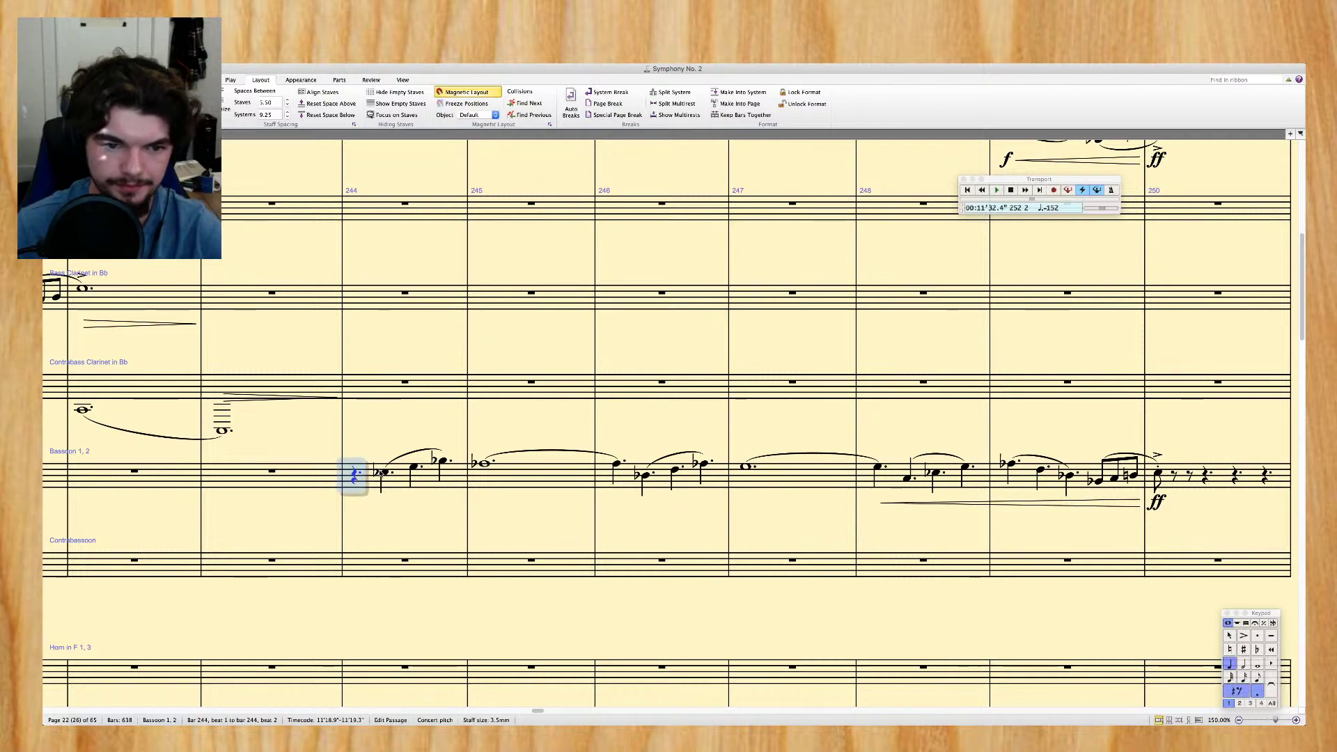
{"action": "key", "text": "super+e"}
{"action": "key", "text": "super+f"}
{"action": "key", "text": "Escape"}
{"action": "key", "text": "super+t"}
{"action": "type", "text": "1."}
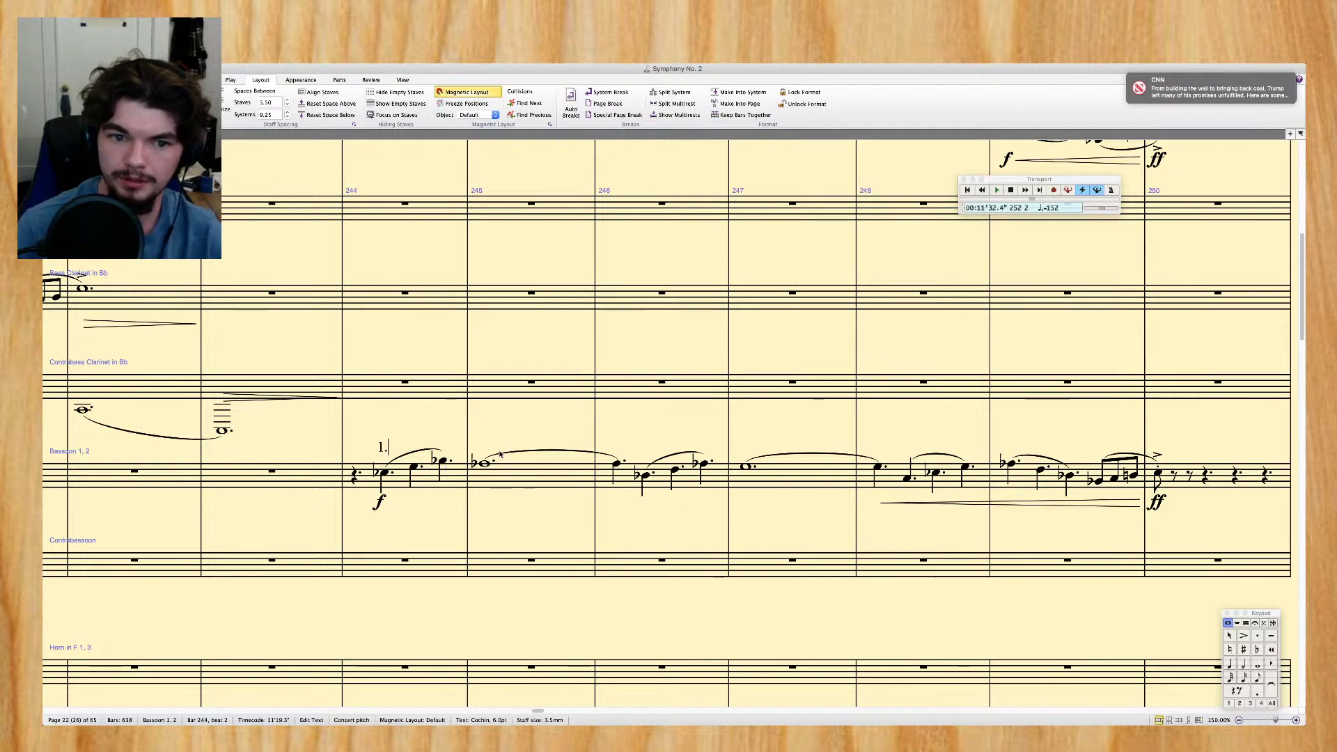
Slur the bassoon phrases from beat 2 of bar 244 to the first note of bar 246, and from beat 2 of bar 246 to bar 248
{"action": "left_click_drag", "start_coordinate": [444, 456], "coordinate": [646, 448]}
{"action": "left_click", "coordinate": [705, 459]}
{"action": "key", "text": "space"}
{"action": "key", "text": "space"}
{"action": "key", "text": "Escape"}
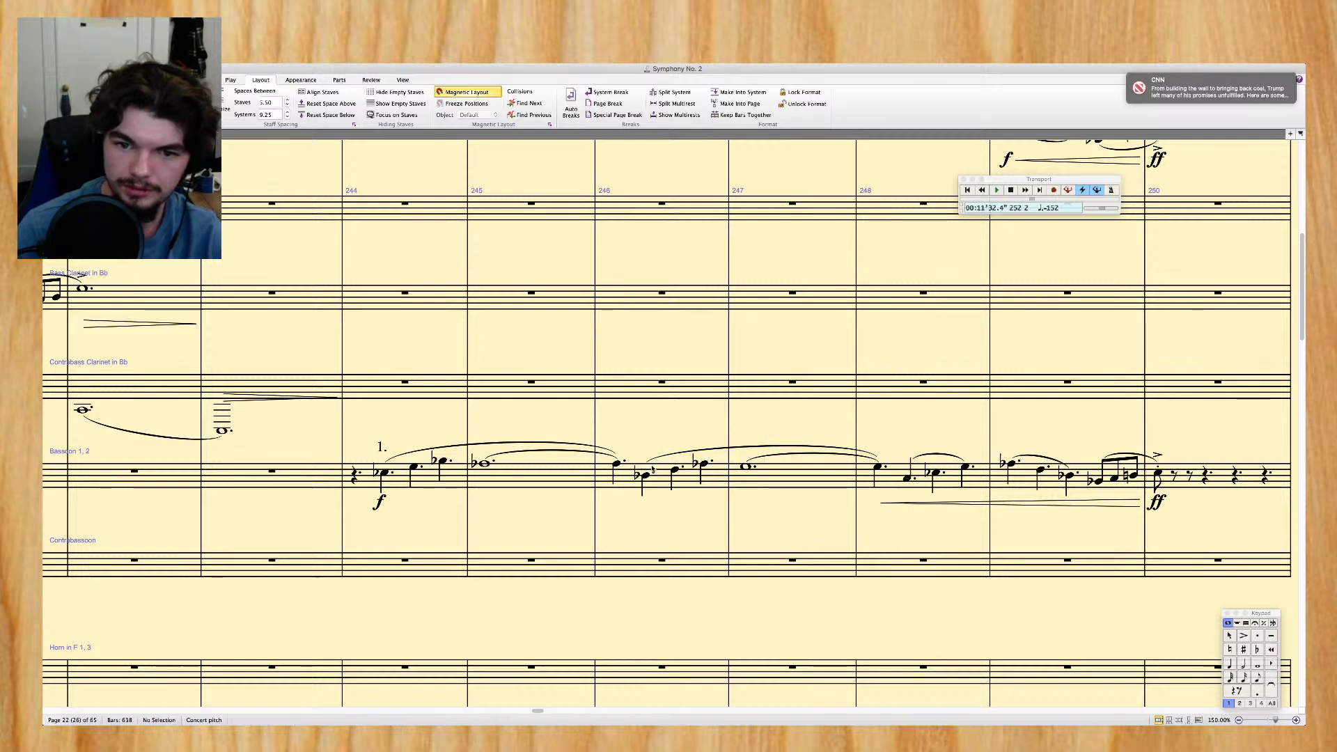
Add the player indication "2." above the bassoon note on beat 2 of bar 246
{"action": "left_click", "coordinate": [644, 475]}
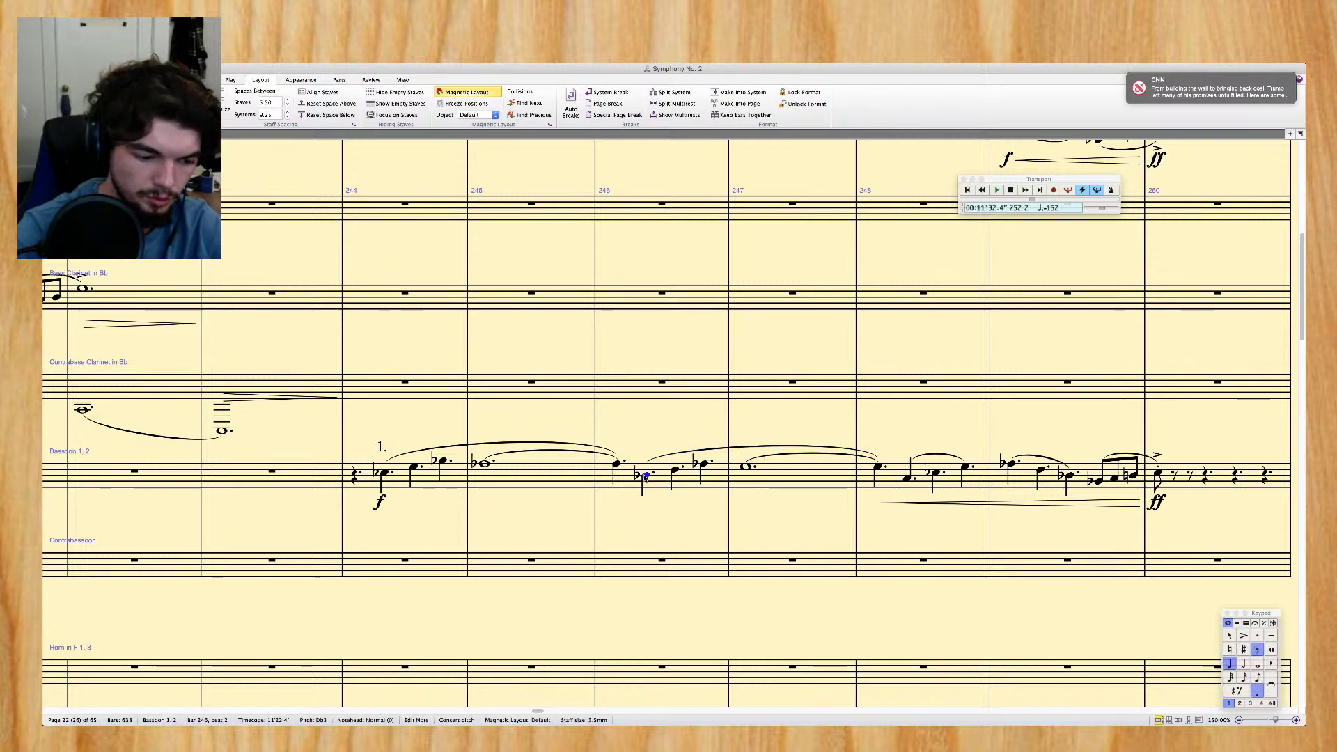
{"action": "key", "text": "super+t"}
{"action": "type", "text": "2."}
{"action": "key", "text": "Escape"}
Slur the bassoon line from beat 2 of bar 248 to beat 3 of bar 249, replacing the shorter slurs there
{"action": "left_click", "coordinate": [908, 477]}
{"action": "key", "text": "s"}
{"action": "key", "text": "space"}
{"action": "key", "text": "space"}
{"action": "key", "text": "space"}
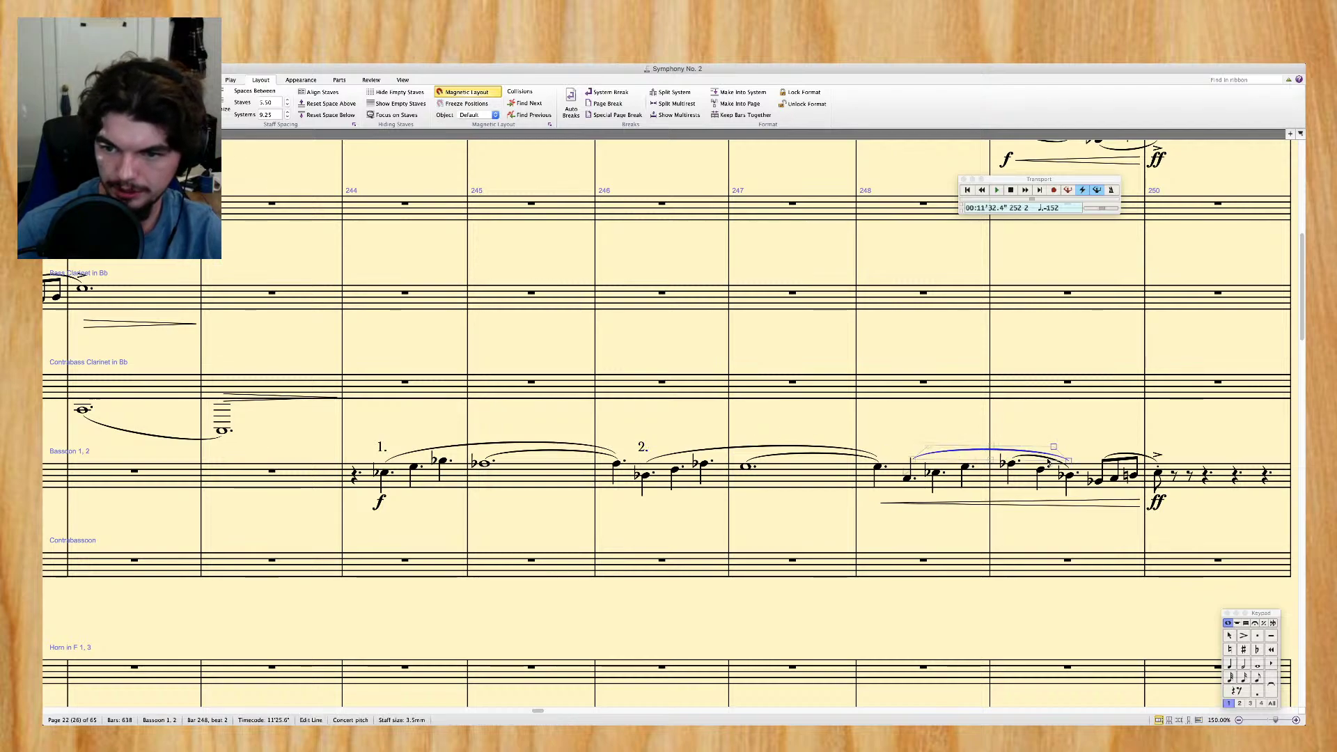
{"action": "left_click", "coordinate": [1011, 463]}
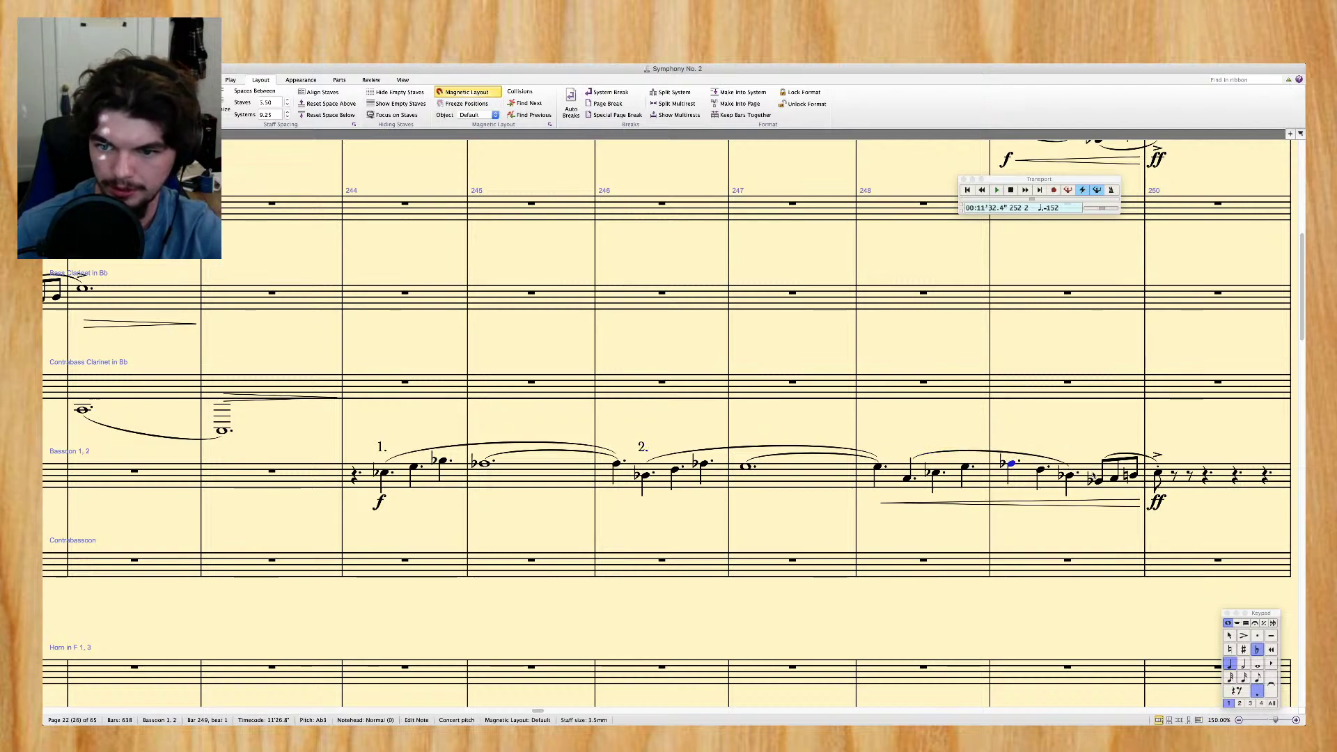
Mark the bassoon eighth notes on beat 4 of bar 249 "a2"
{"action": "left_click", "coordinate": [1097, 482]}
{"action": "key", "text": "super+t"}
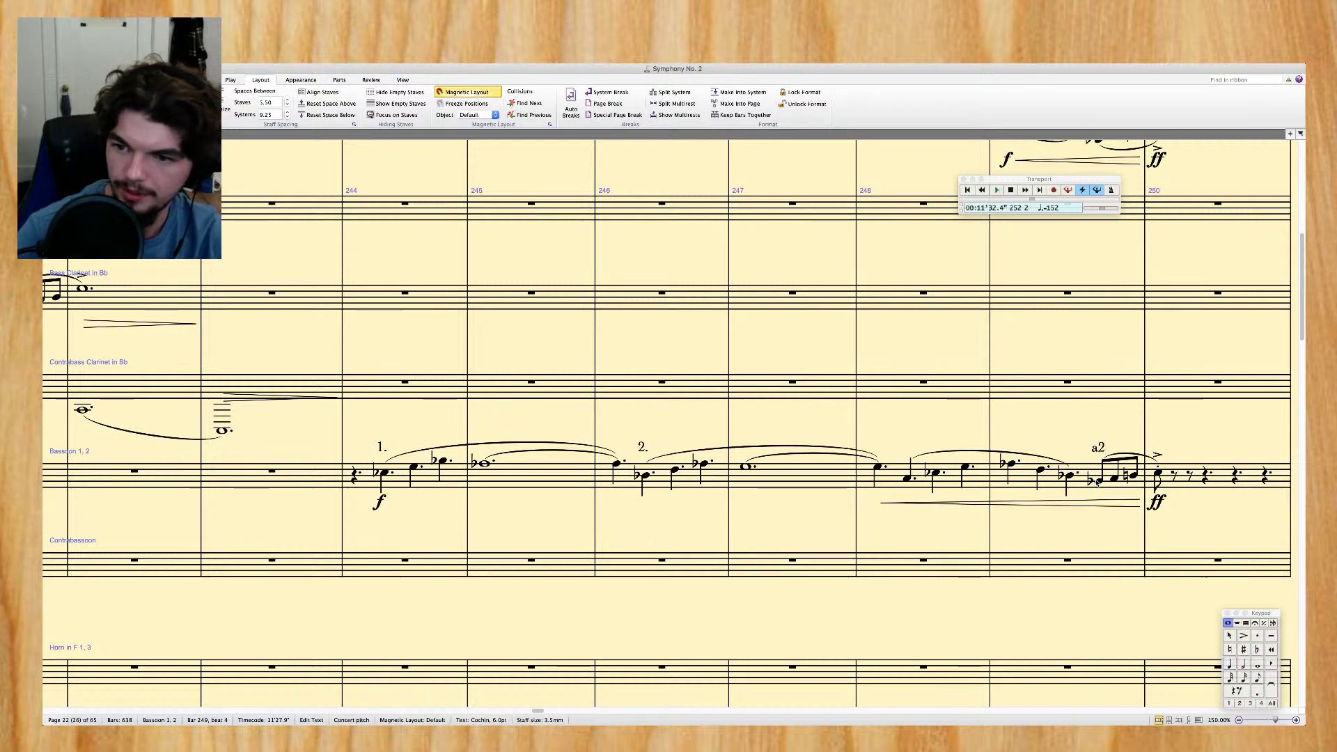
{"action": "key", "text": "Escape"}
{"action": "key", "text": "Escape"}
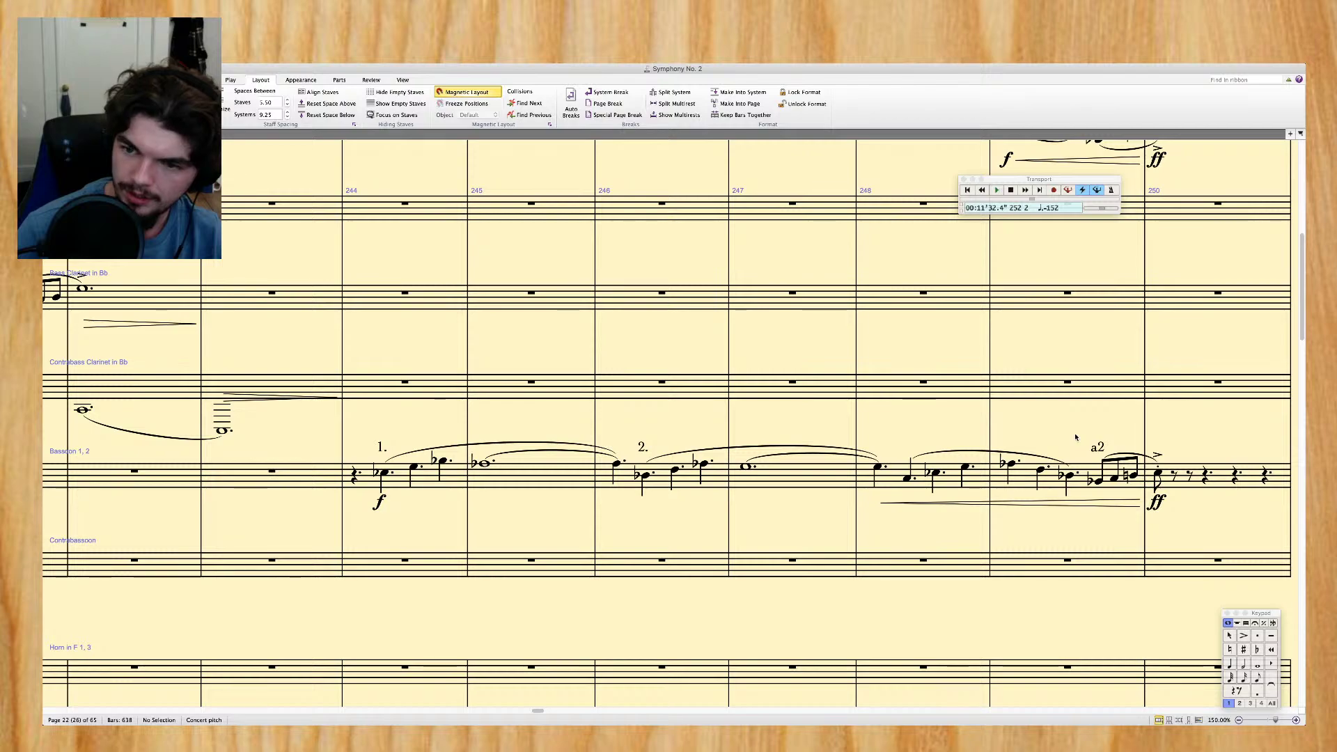
Add the player indication "1." above the bassoon note on beat 2 of bar 248
{"action": "scroll", "coordinate": [1076, 437], "scroll_direction": "right", "scroll_amount": 5}
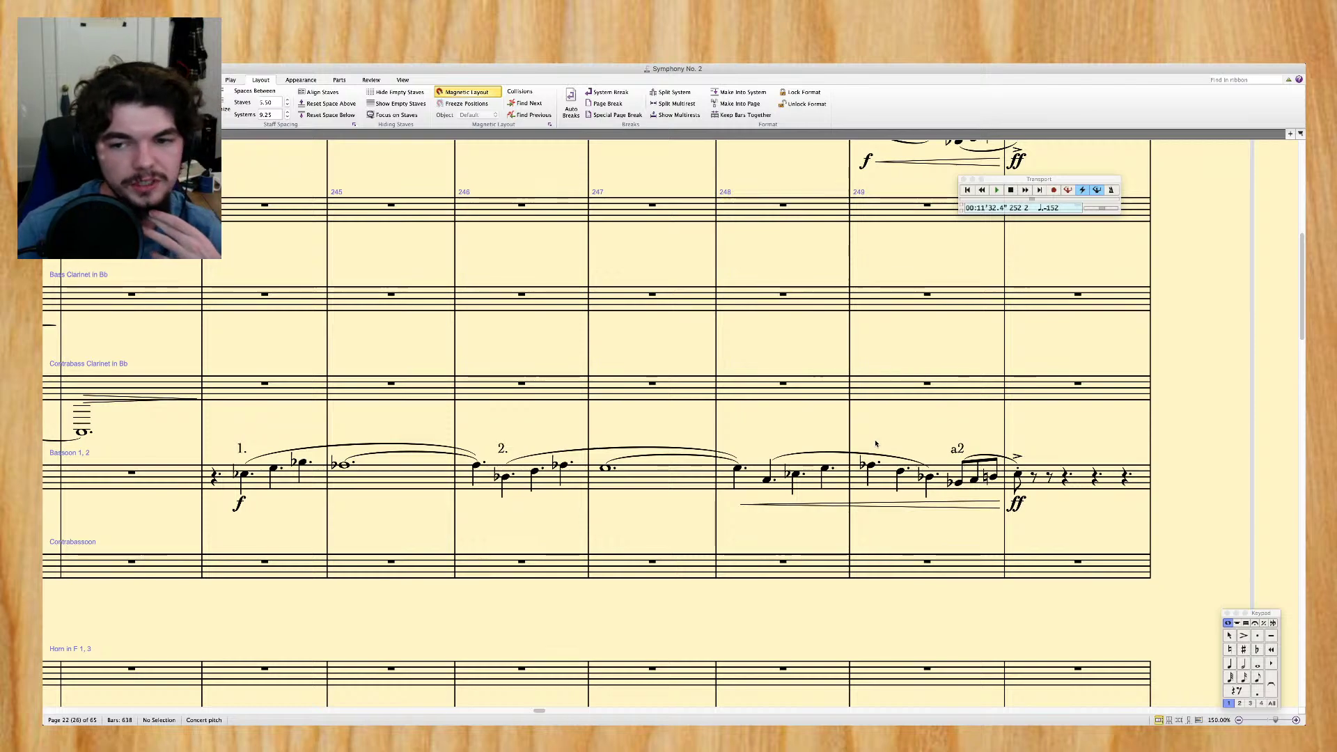
{"action": "scroll", "coordinate": [876, 444], "scroll_direction": "right", "scroll_amount": 7}
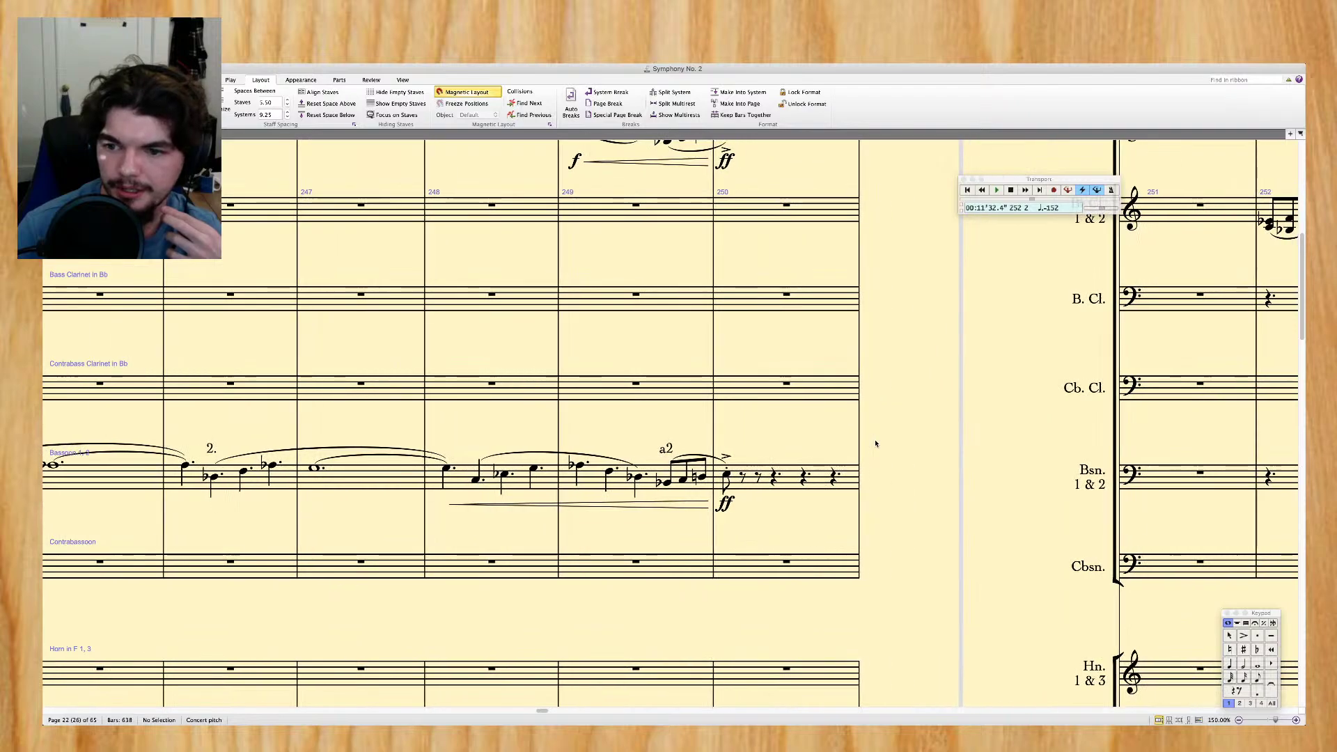
{"action": "scroll", "coordinate": [876, 443], "scroll_direction": "left", "scroll_amount": 10}
{"action": "scroll", "coordinate": [876, 444], "scroll_direction": "right", "scroll_amount": 1}
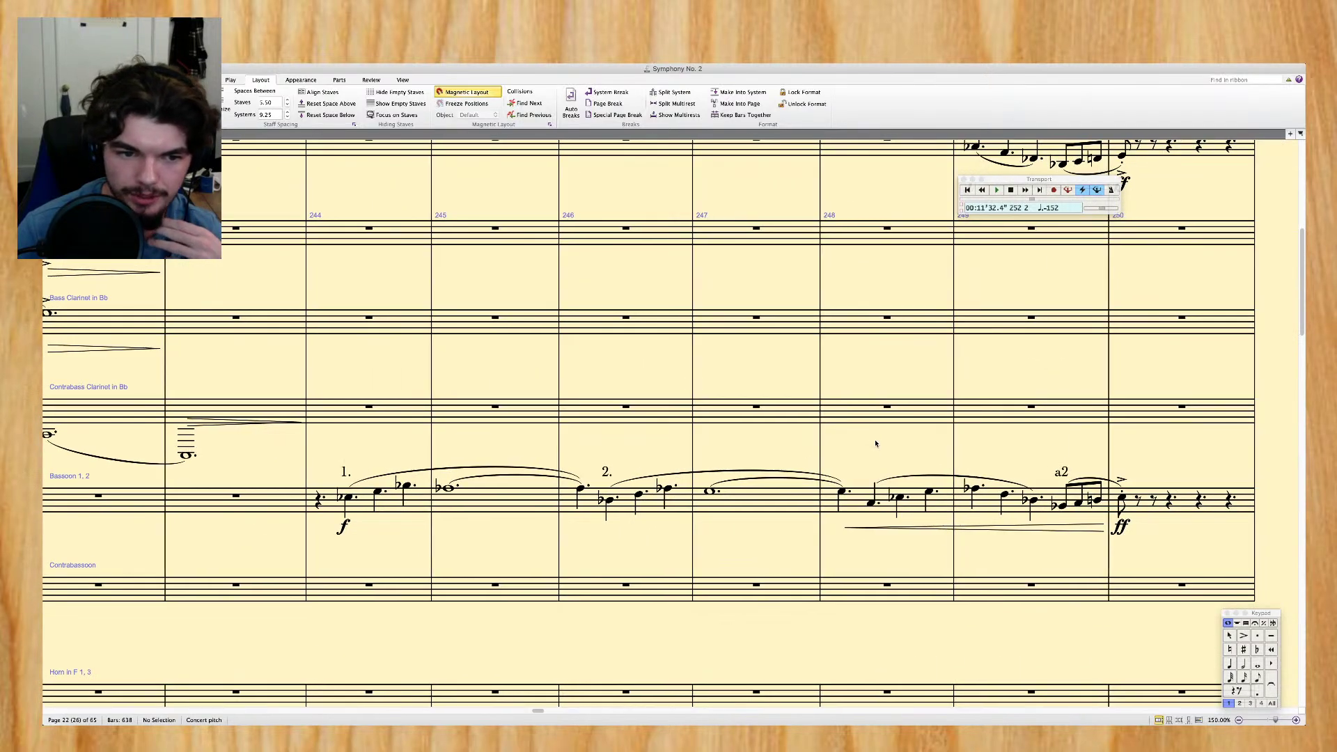
{"action": "scroll", "coordinate": [877, 443], "scroll_direction": "right", "scroll_amount": 1}
{"action": "left_click", "coordinate": [862, 503]}
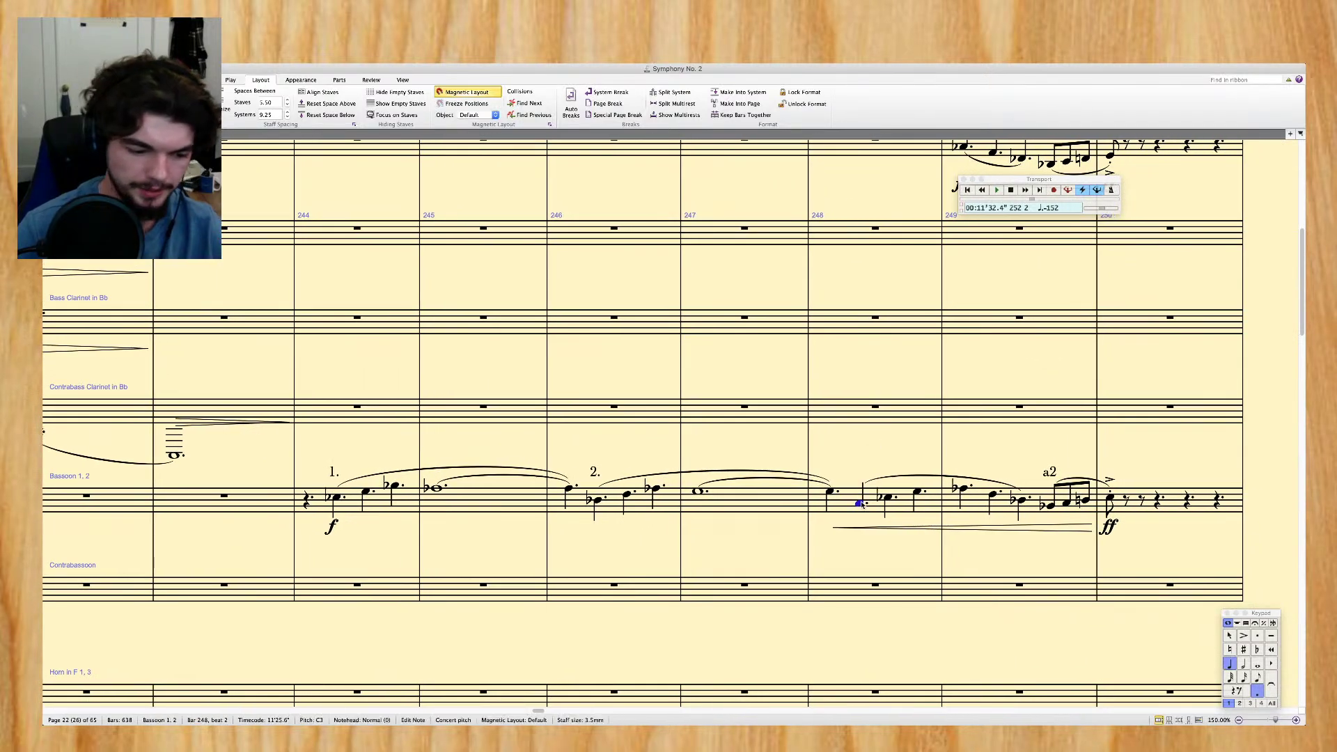
{"action": "key", "text": "ctrl+t"}
{"action": "type", "text": "1."}
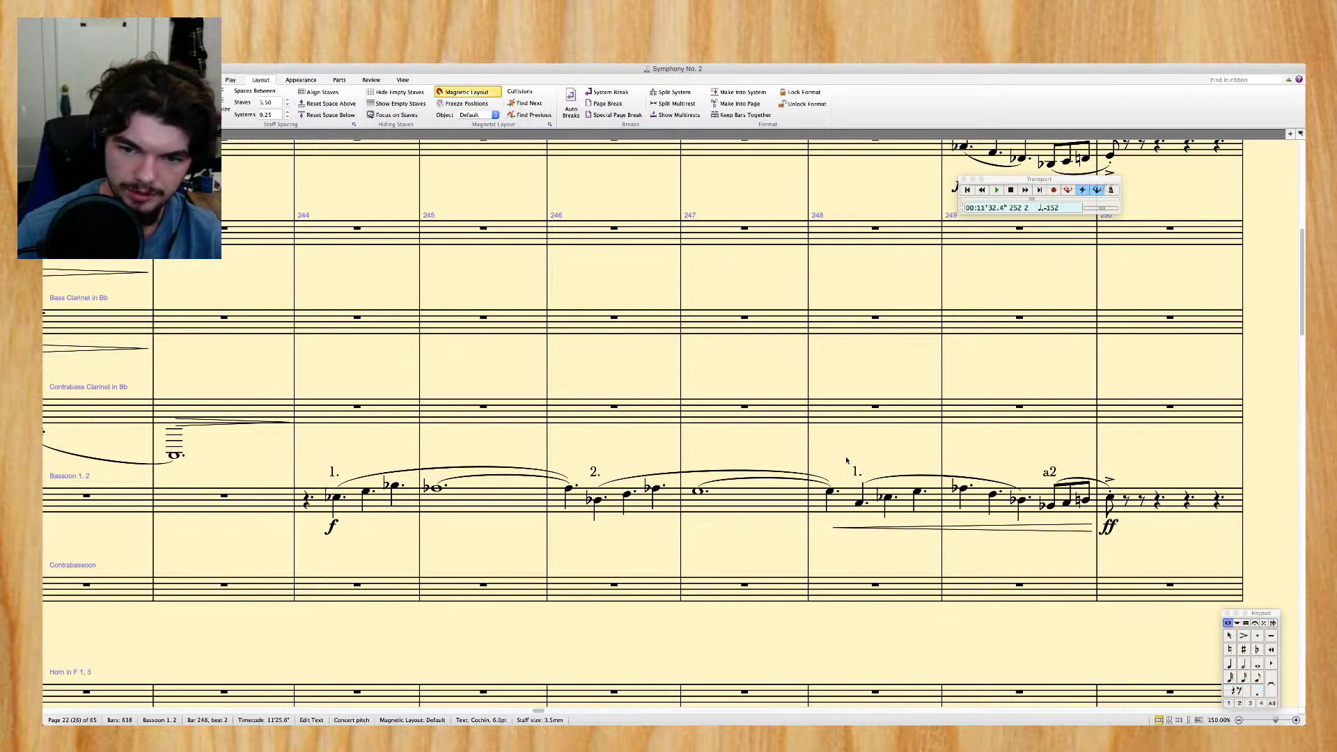
{"action": "key", "text": "Escape"}
{"action": "key", "text": "Escape"}
Copy the contrabass line of bars 244 to 251 onto the contrabassoon staff, starting at bar 244
{"action": "scroll", "coordinate": [847, 459], "scroll_direction": "down", "scroll_amount": 3}
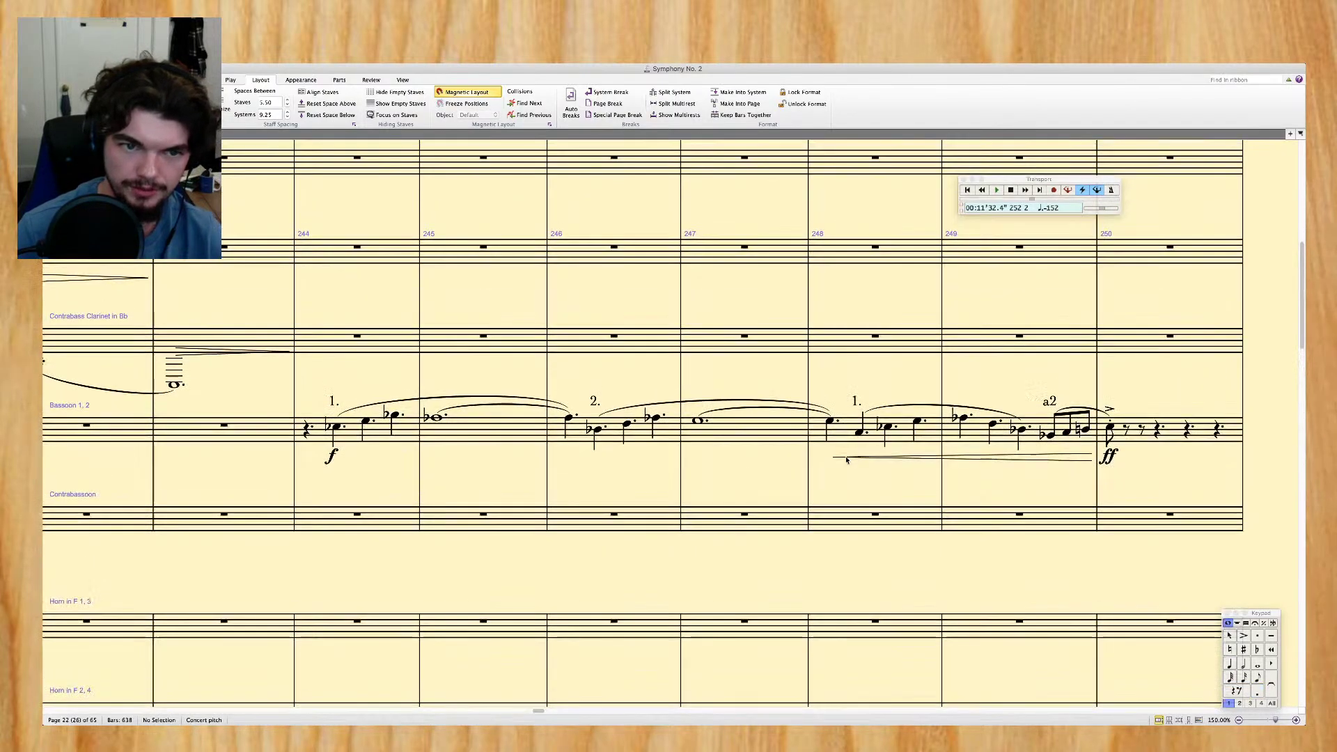
{"action": "scroll", "coordinate": [847, 460], "scroll_direction": "up", "scroll_amount": 4}
{"action": "scroll", "coordinate": [405, 507], "scroll_direction": "down", "scroll_amount": 10}
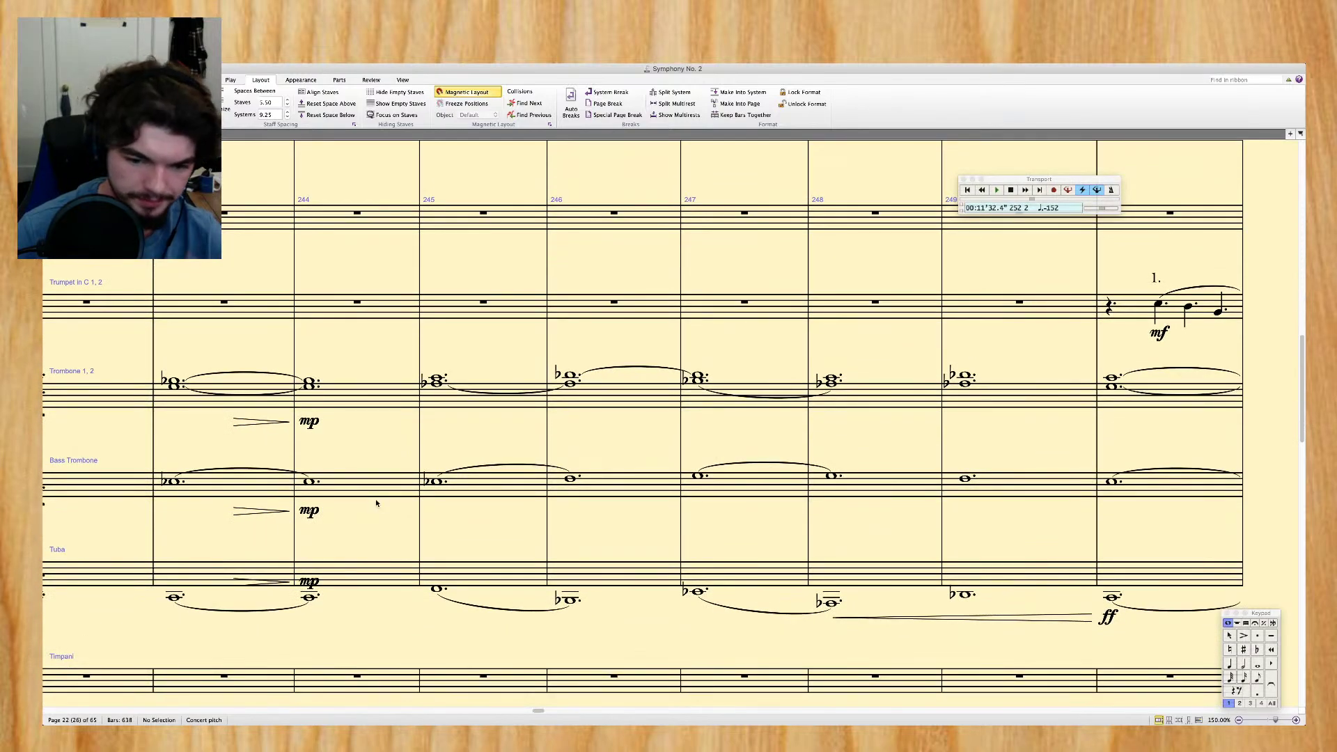
{"action": "scroll", "coordinate": [376, 503], "scroll_direction": "down", "scroll_amount": 15}
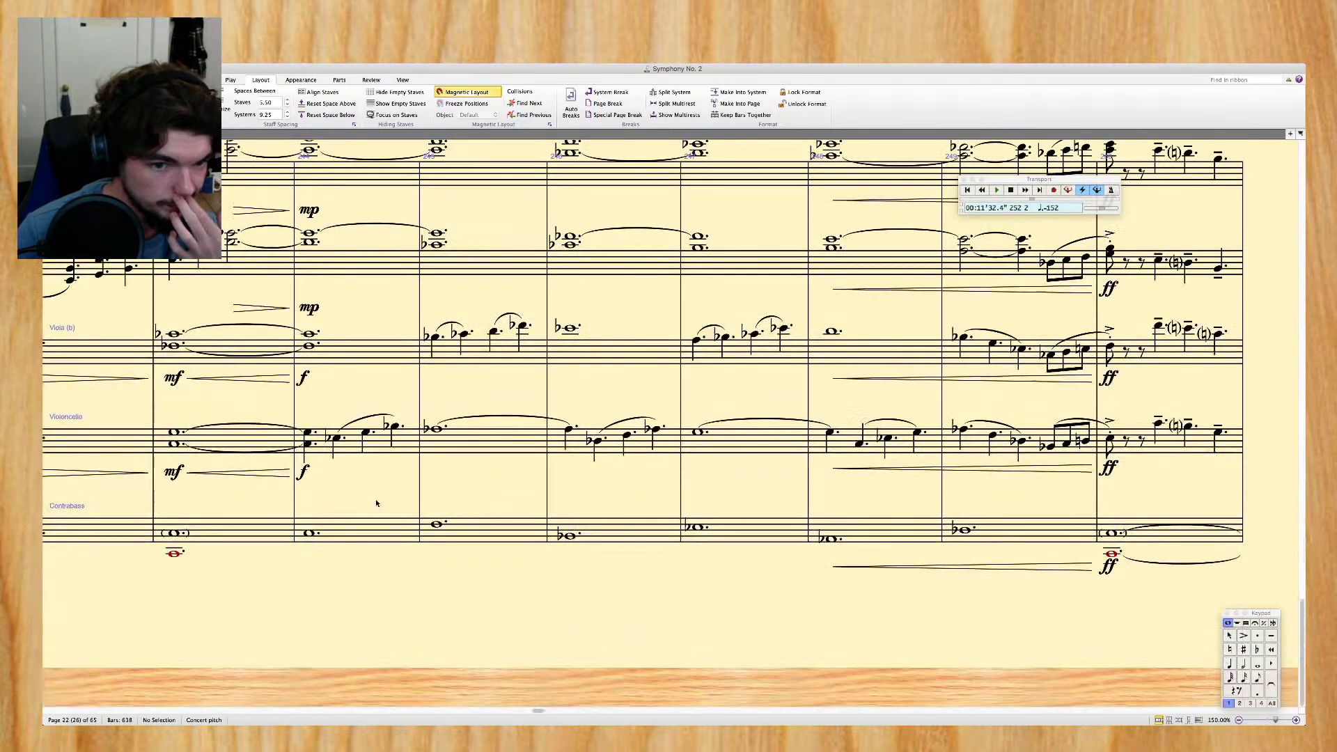
{"action": "left_click", "coordinate": [352, 531]}
{"action": "scroll", "coordinate": [418, 522], "scroll_direction": "right", "scroll_amount": 10}
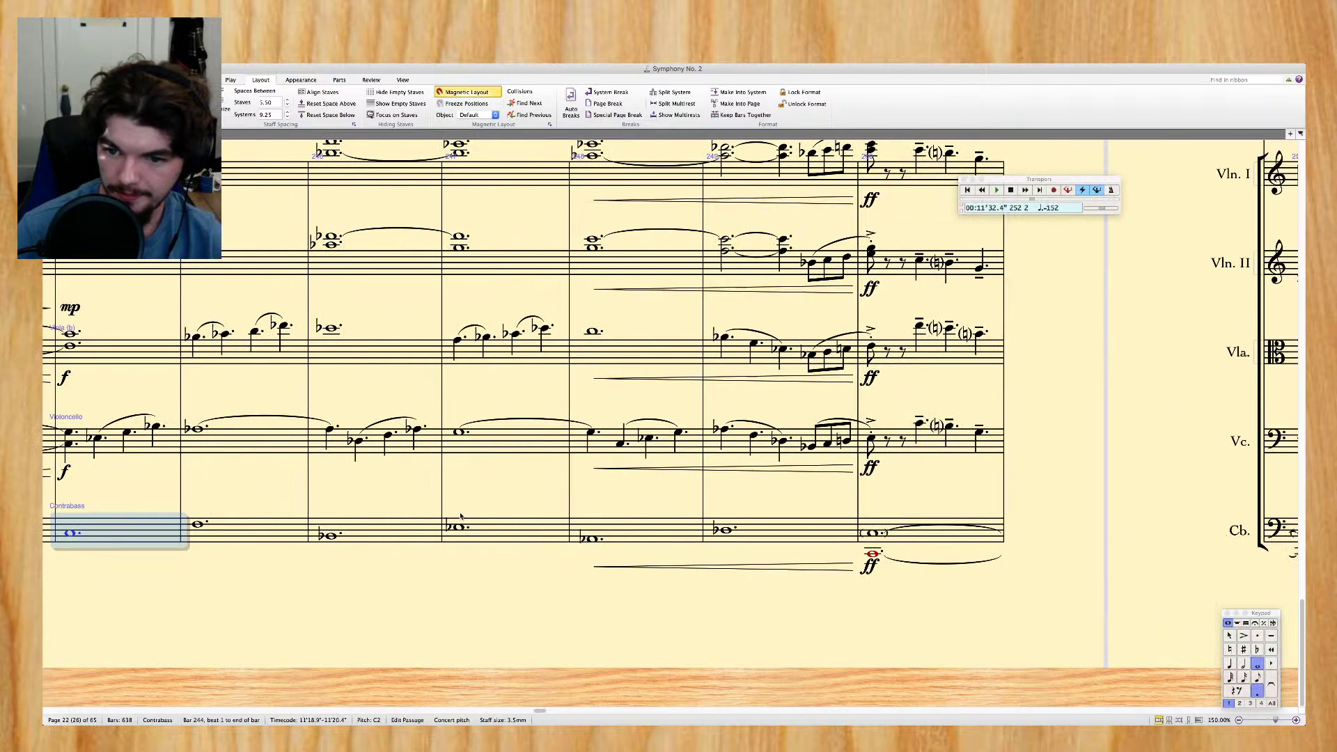
{"action": "left_click", "coordinate": [1009, 531], "text": "shift"}
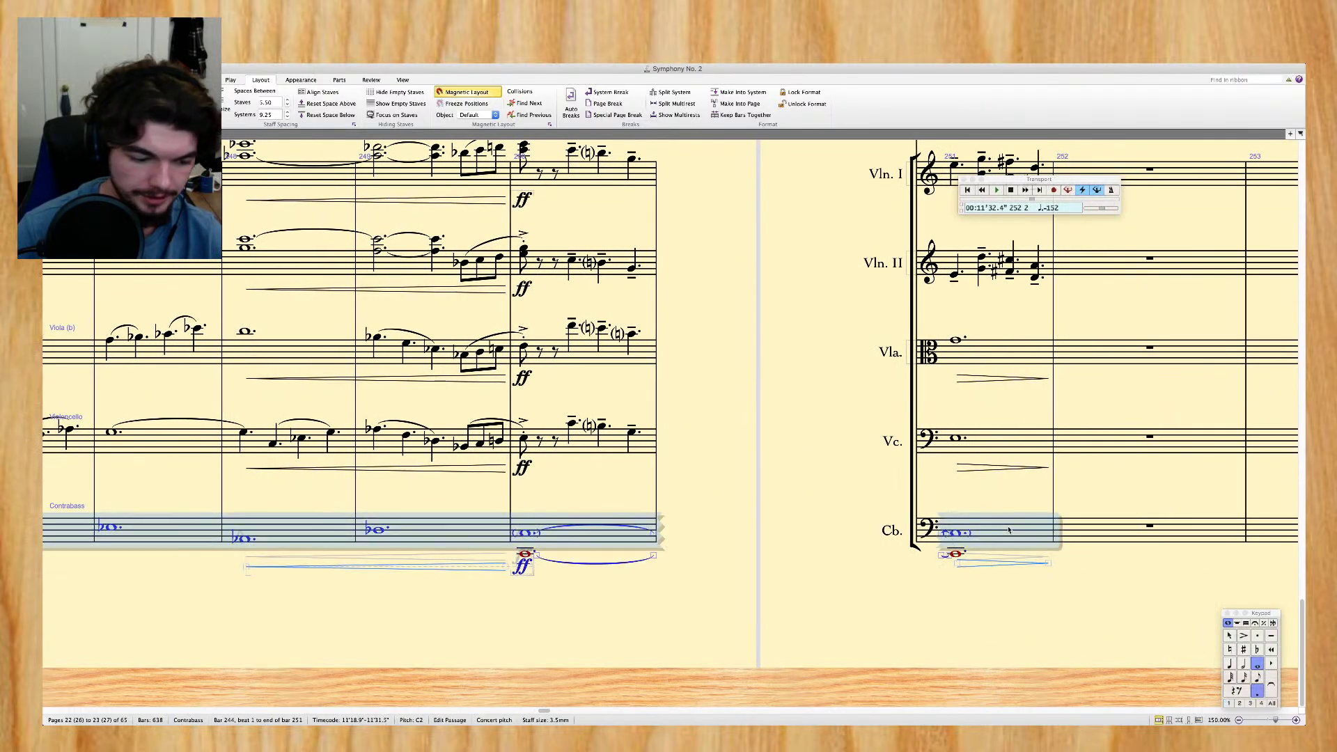
{"action": "scroll", "coordinate": [493, 530], "scroll_direction": "left", "scroll_amount": 15}
{"action": "scroll", "coordinate": [829, 471], "scroll_direction": "up", "scroll_amount": 15}
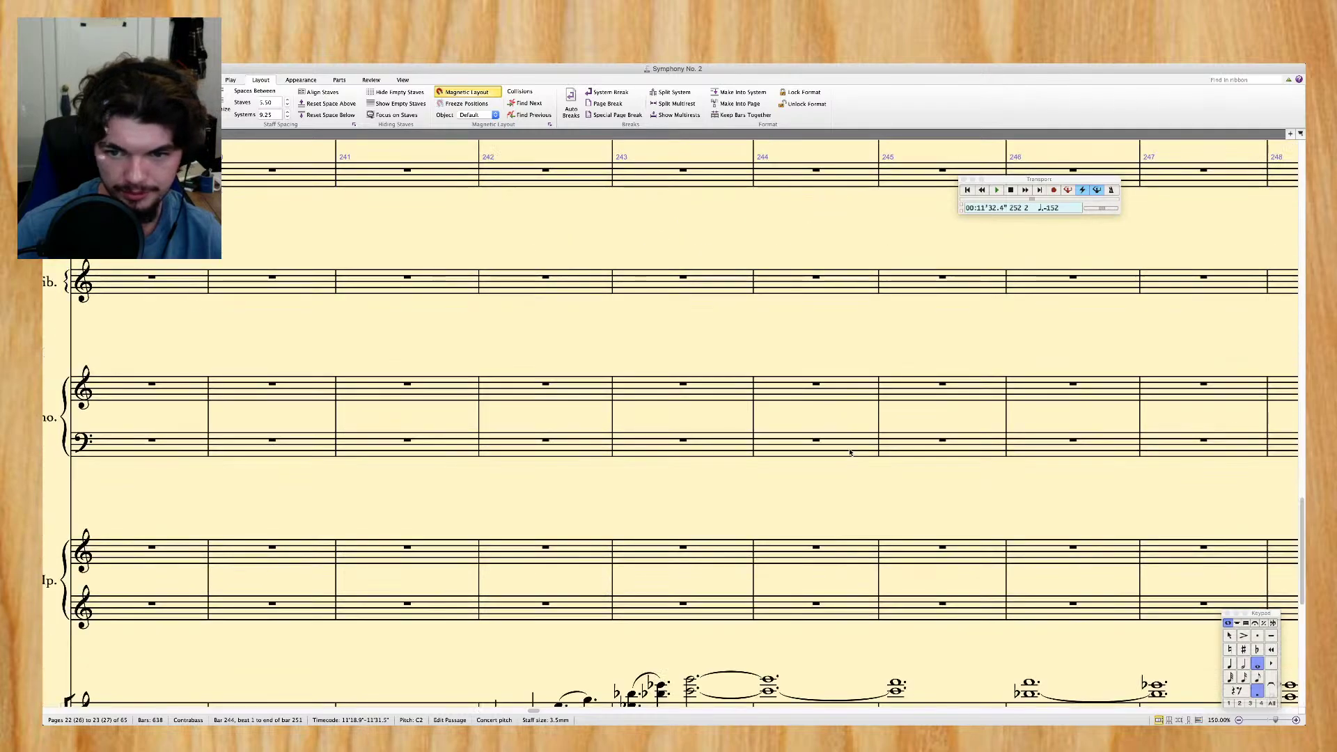
{"action": "scroll", "coordinate": [829, 472], "scroll_direction": "up", "scroll_amount": 5}
{"action": "left_click", "coordinate": [779, 566], "text": "alt"}
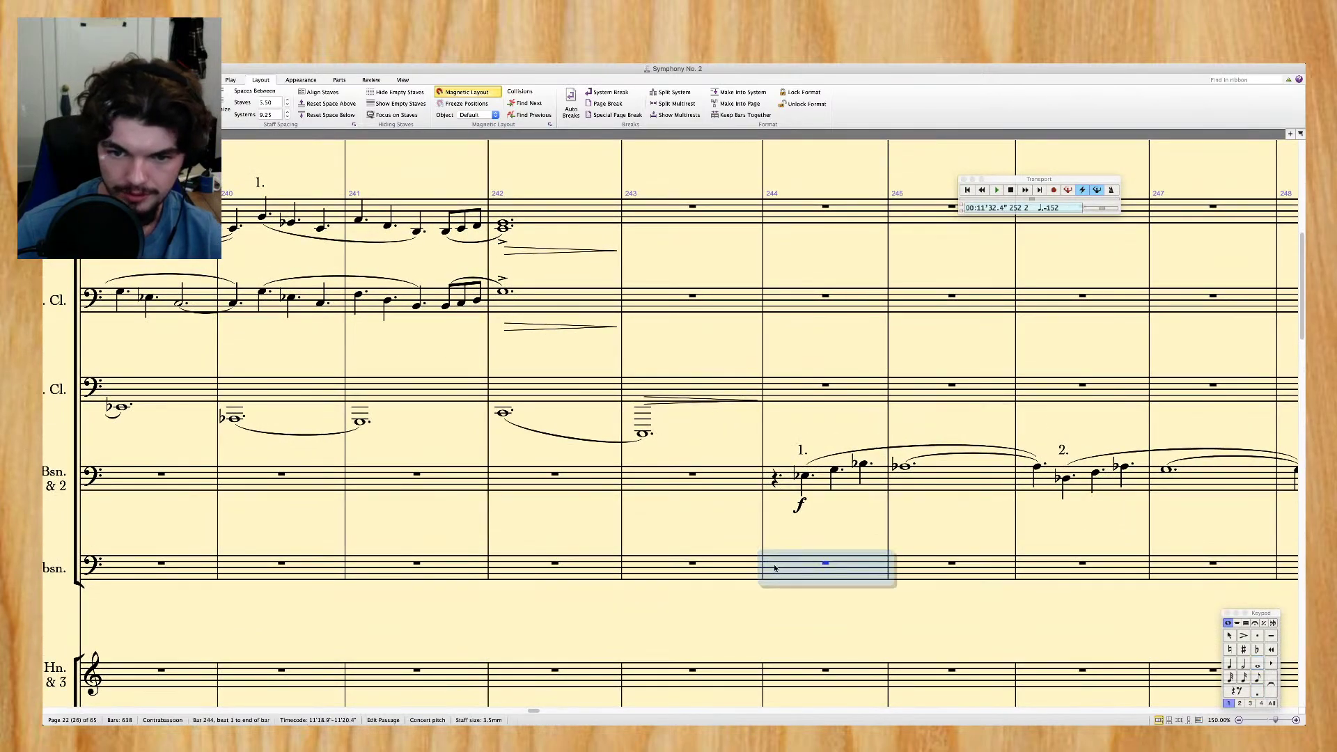
{"action": "scroll", "coordinate": [760, 568], "scroll_direction": "right", "scroll_amount": 5}
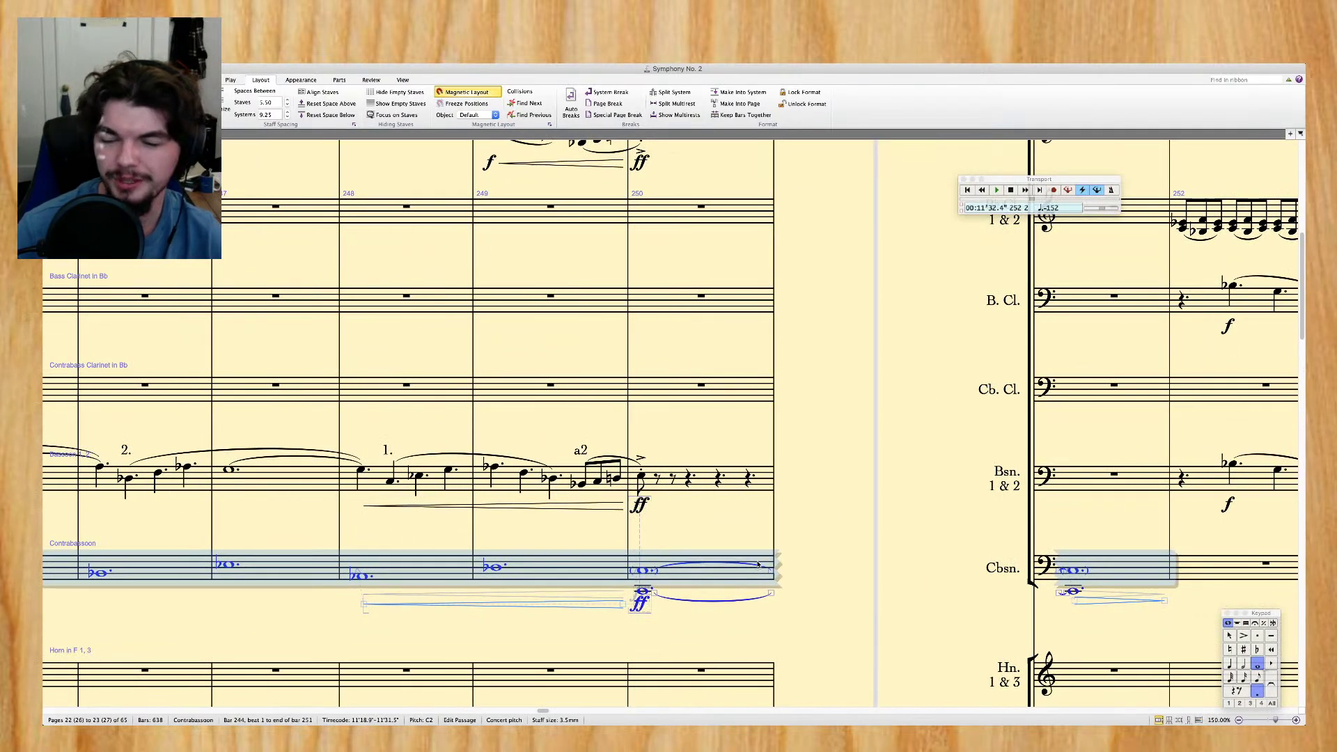
Remove the upper octave notes from the contrabassoon chords in bars 250 and 251, keeping the low ones
{"action": "left_click", "coordinate": [650, 570]}
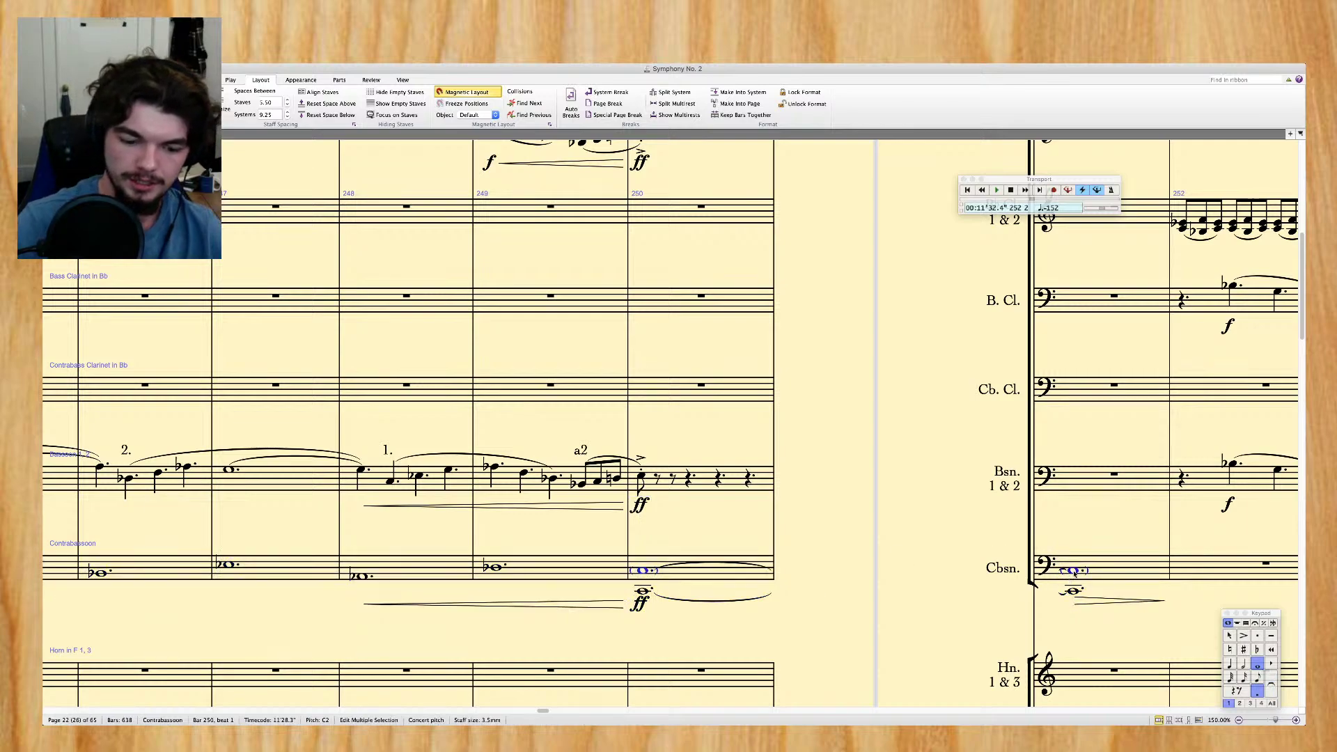
{"action": "key", "text": "ctrl+Down"}
{"action": "key", "text": "Escape"}
{"action": "scroll", "coordinate": [1084, 519], "scroll_direction": "right", "scroll_amount": 1}
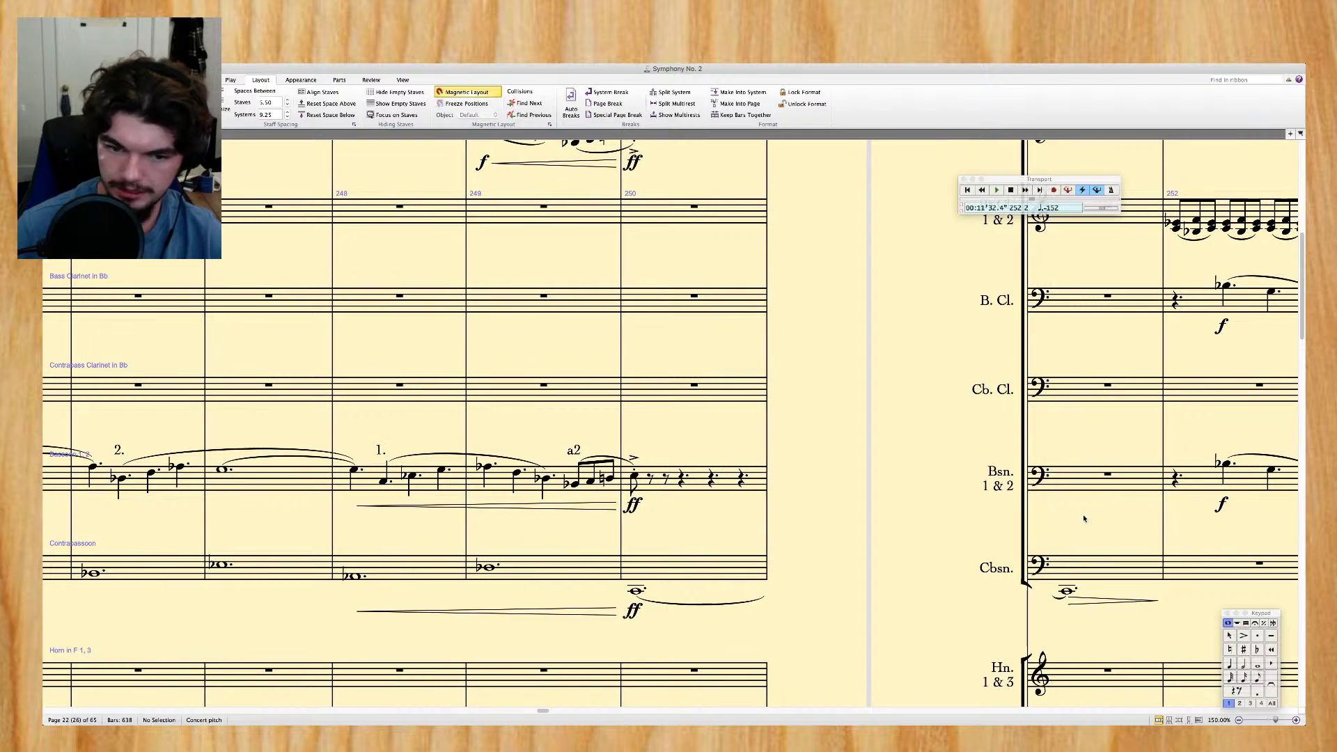
Slur the contrabassoon's dotted whole notes in pairs across bars 244–245, 246–247 and 248–249
{"action": "scroll", "coordinate": [484, 592], "scroll_direction": "left", "scroll_amount": 5}
{"action": "left_click", "coordinate": [219, 572]}
{"action": "key", "text": "s"}
{"action": "left_click", "coordinate": [471, 573]}
{"action": "key", "text": "s"}
{"action": "left_click", "coordinate": [732, 575]}
{"action": "key", "text": "s"}
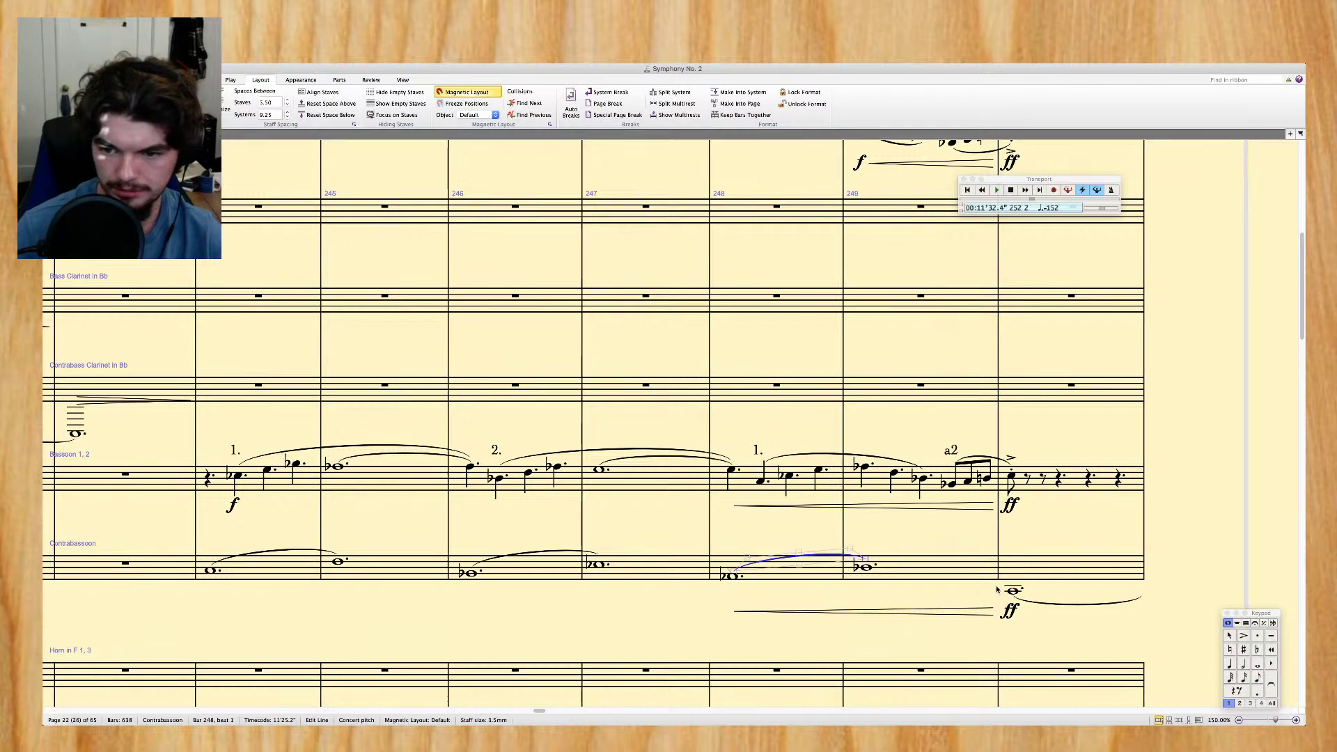
Check the string dynamics around bar 244 and mark the contrabassoon entry in bar 244 "mf"
{"action": "scroll", "coordinate": [1035, 592], "scroll_direction": "right", "scroll_amount": 5}
{"action": "scroll", "coordinate": [558, 603], "scroll_direction": "left", "scroll_amount": 10}
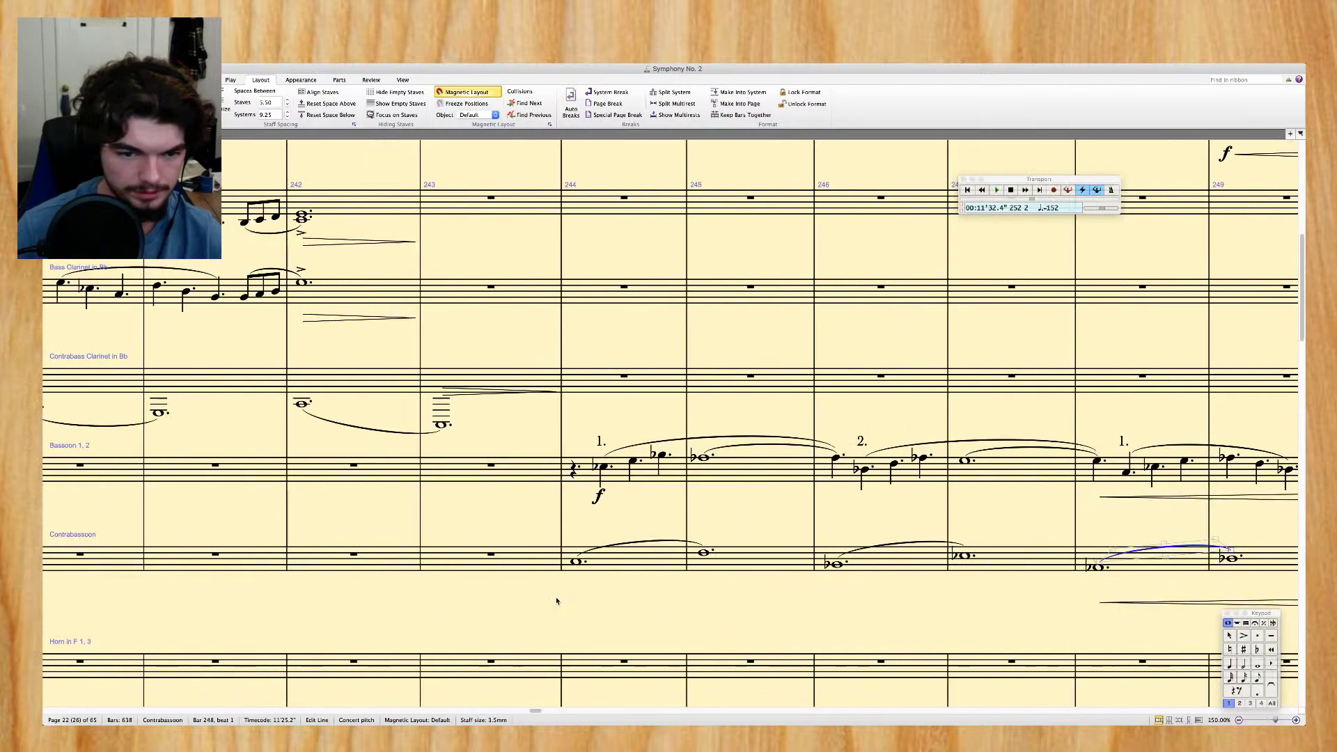
{"action": "left_click", "coordinate": [580, 563]}
{"action": "scroll", "coordinate": [578, 567], "scroll_direction": "down", "scroll_amount": 10}
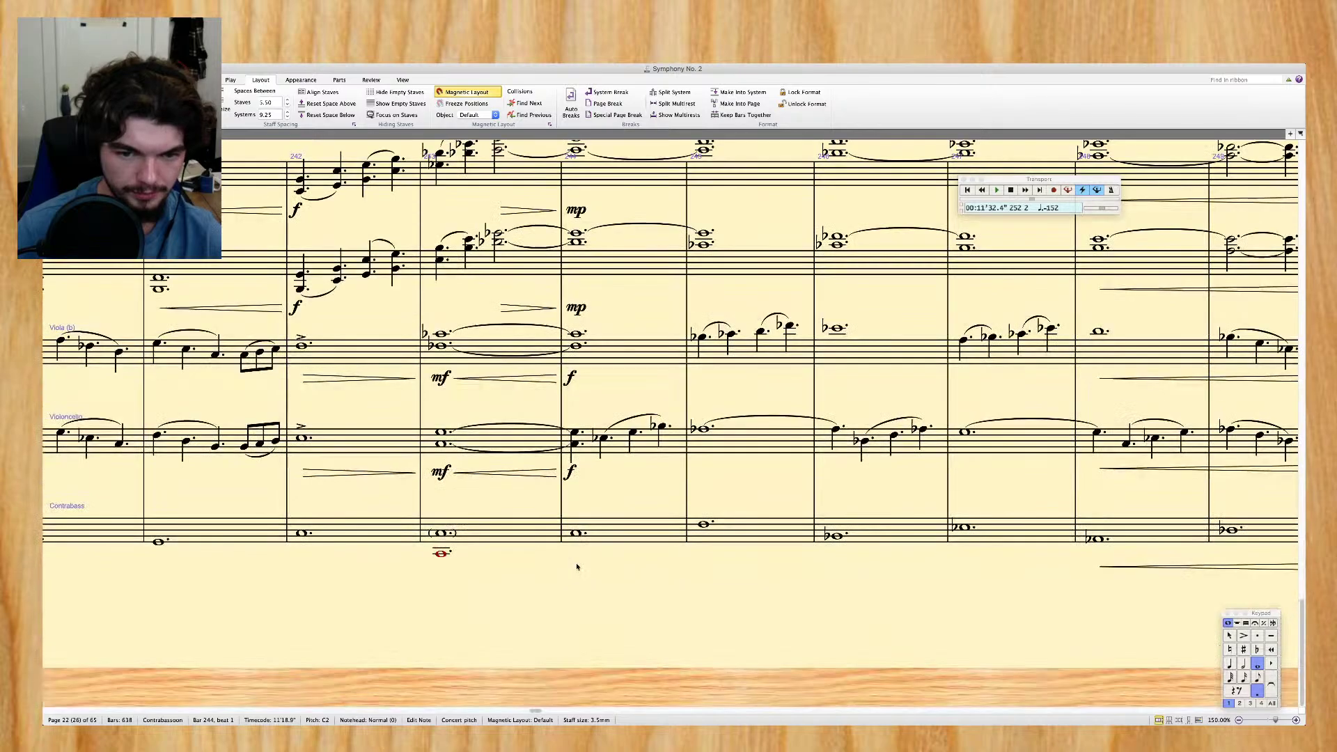
{"action": "scroll", "coordinate": [577, 567], "scroll_direction": "up", "scroll_amount": 2}
{"action": "scroll", "coordinate": [577, 567], "scroll_direction": "left", "scroll_amount": 10}
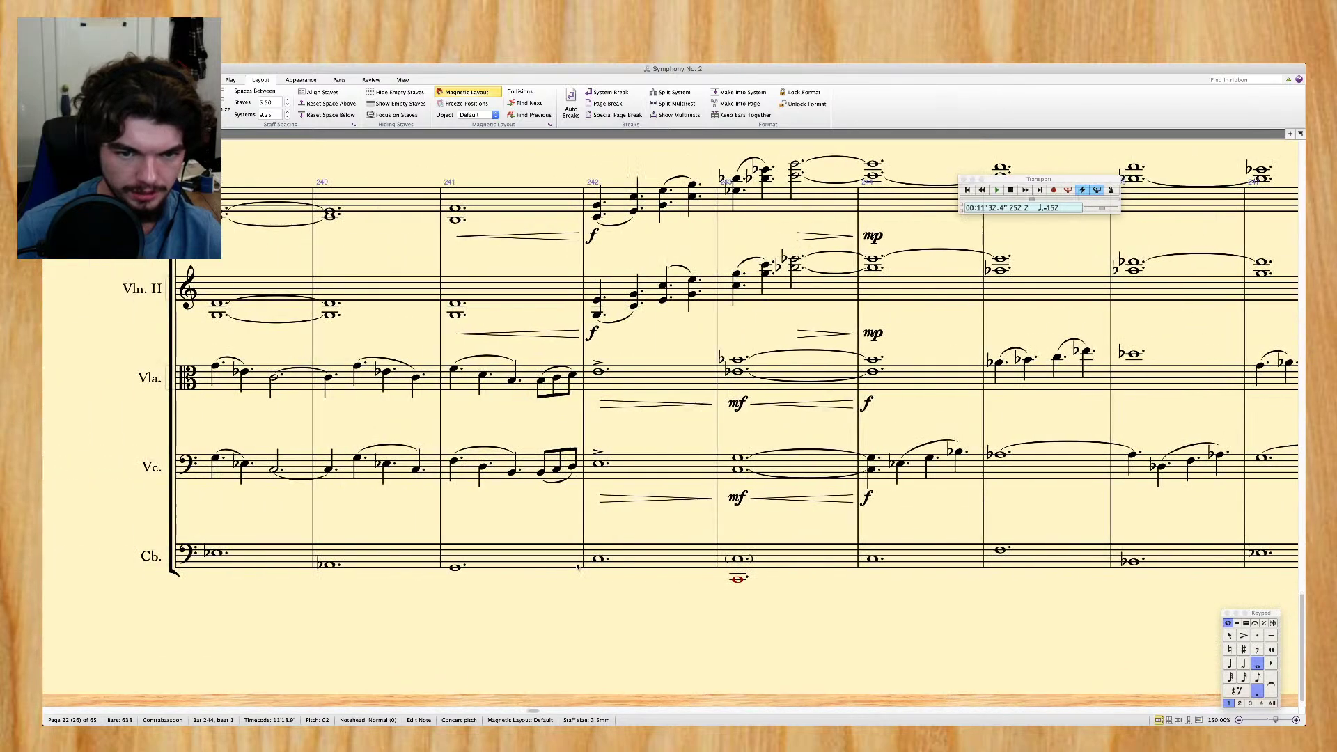
{"action": "scroll", "coordinate": [577, 565], "scroll_direction": "up", "scroll_amount": 15}
{"action": "scroll", "coordinate": [578, 565], "scroll_direction": "right", "scroll_amount": 10}
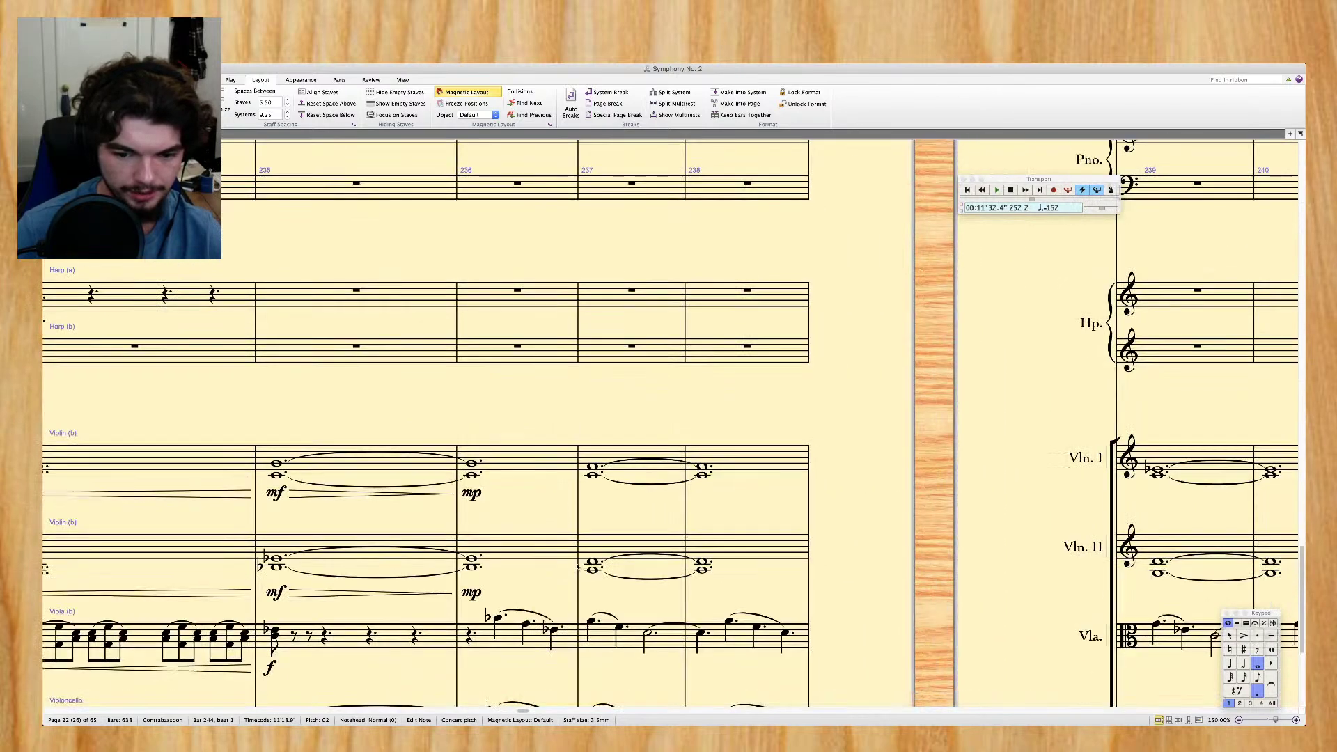
{"action": "scroll", "coordinate": [577, 567], "scroll_direction": "down", "scroll_amount": 10}
{"action": "scroll", "coordinate": [577, 567], "scroll_direction": "right", "scroll_amount": 3}
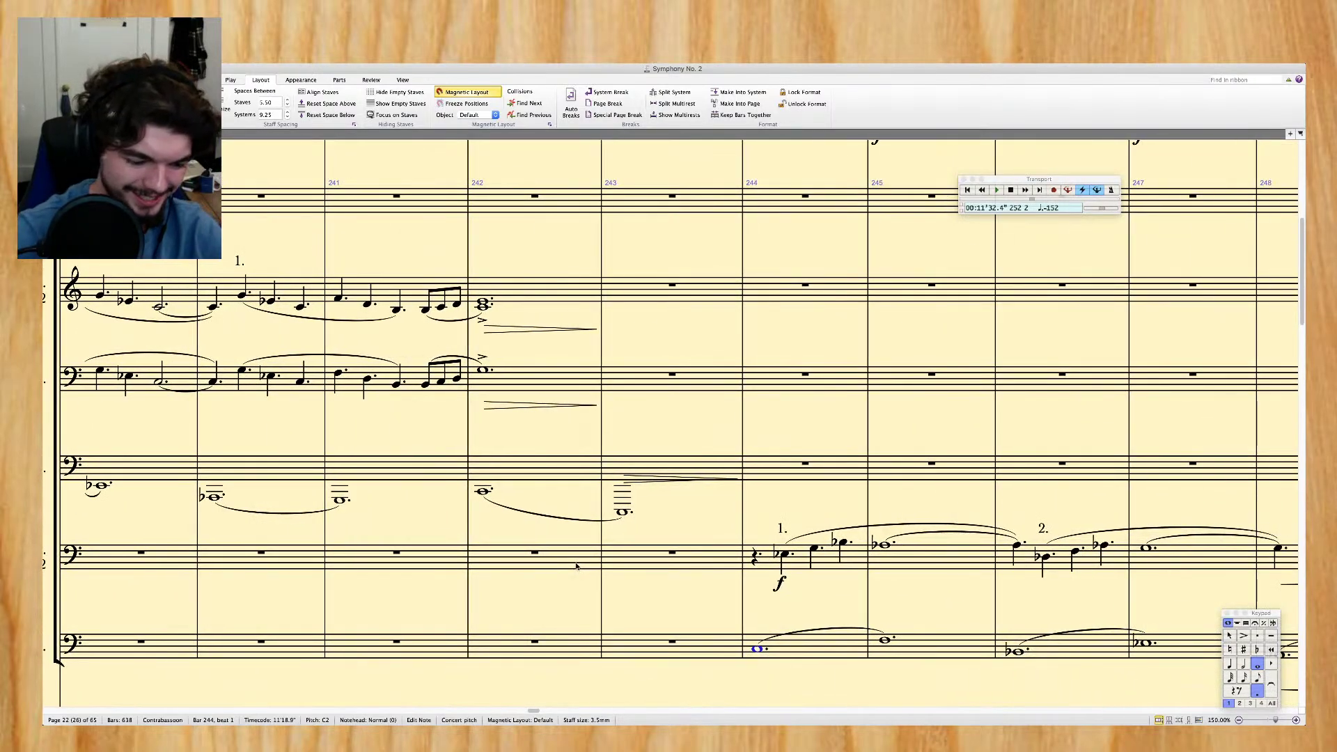
{"action": "key", "text": "super+e"}
{"action": "type", "text": "mf"}
{"action": "key", "text": "Escape"}
{"action": "key", "text": "Escape"}
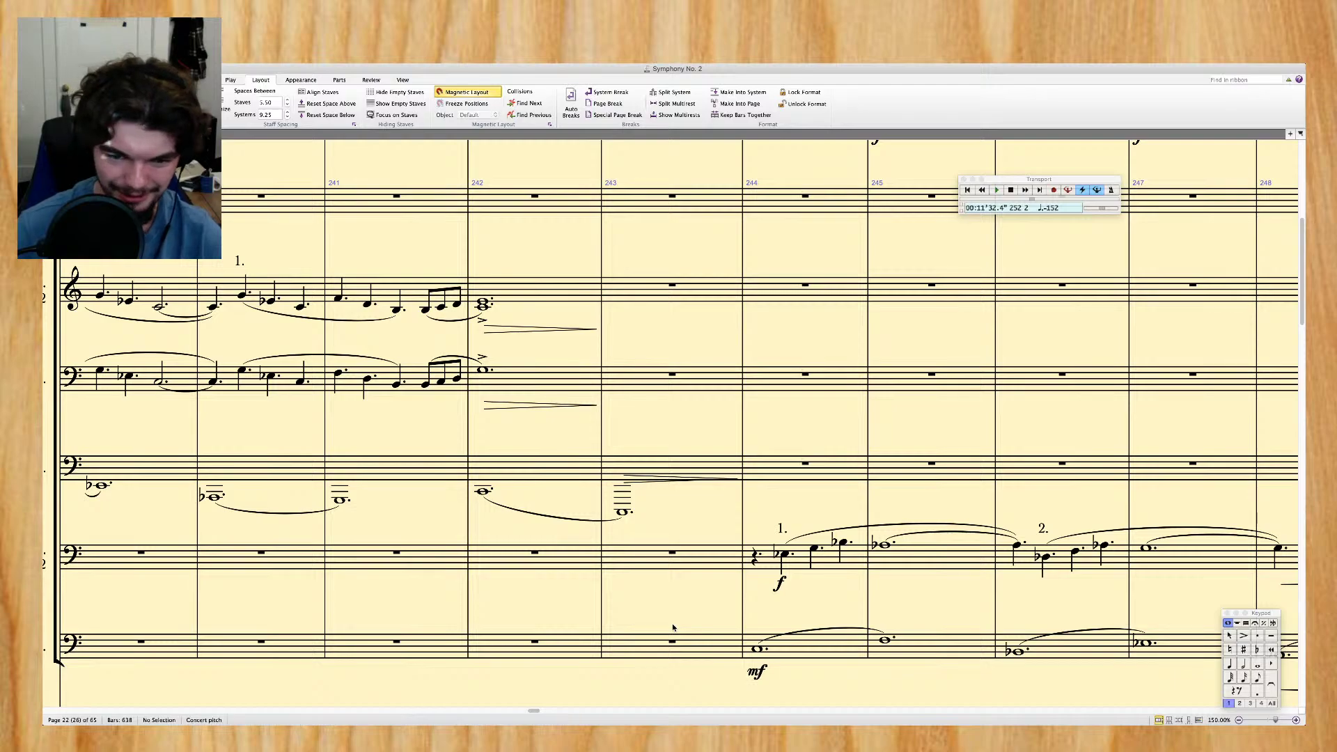
Examine the woodwind and brass staves from bar 236 to the start of bar 252 for gaps in the orchestration
{"action": "scroll", "coordinate": [672, 623], "scroll_direction": "right", "scroll_amount": 3}
{"action": "scroll", "coordinate": [673, 627], "scroll_direction": "right", "scroll_amount": 5}
{"action": "scroll", "coordinate": [673, 627], "scroll_direction": "up", "scroll_amount": 1}
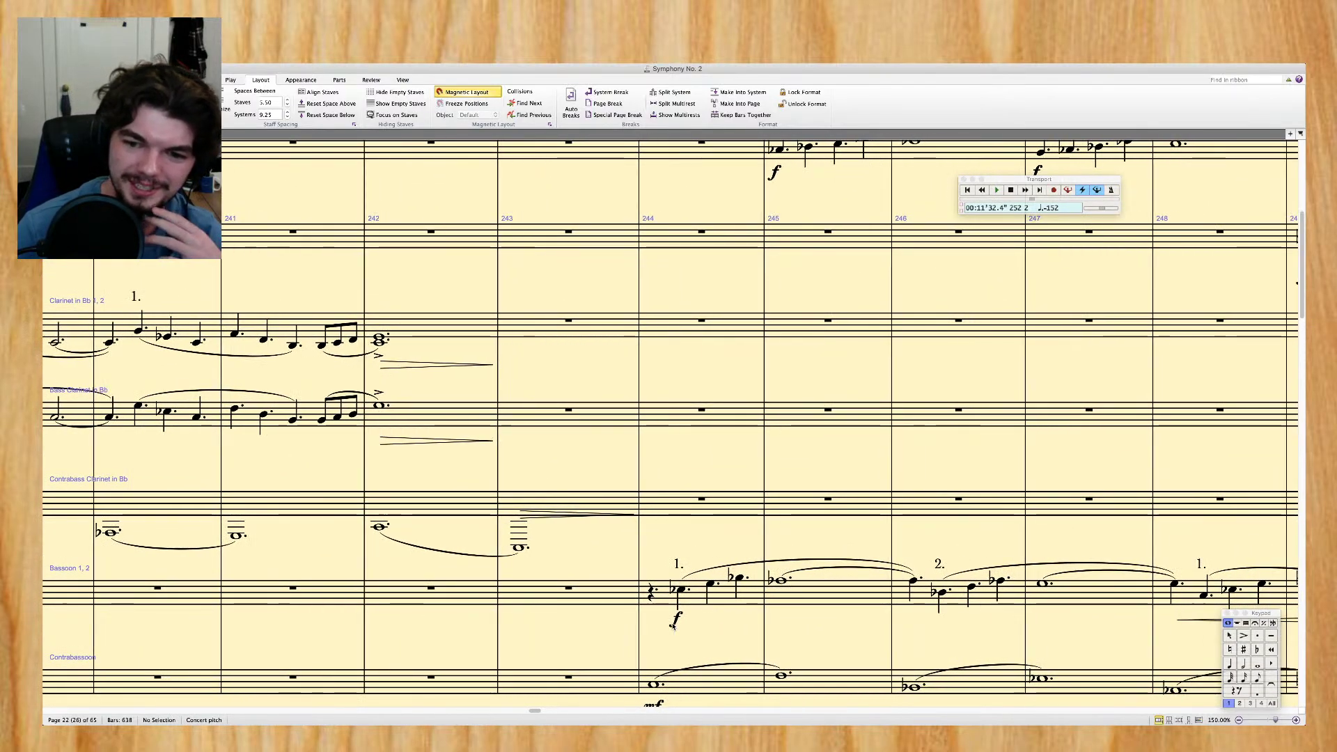
{"action": "scroll", "coordinate": [673, 627], "scroll_direction": "up", "scroll_amount": 5}
{"action": "scroll", "coordinate": [673, 627], "scroll_direction": "right", "scroll_amount": 2}
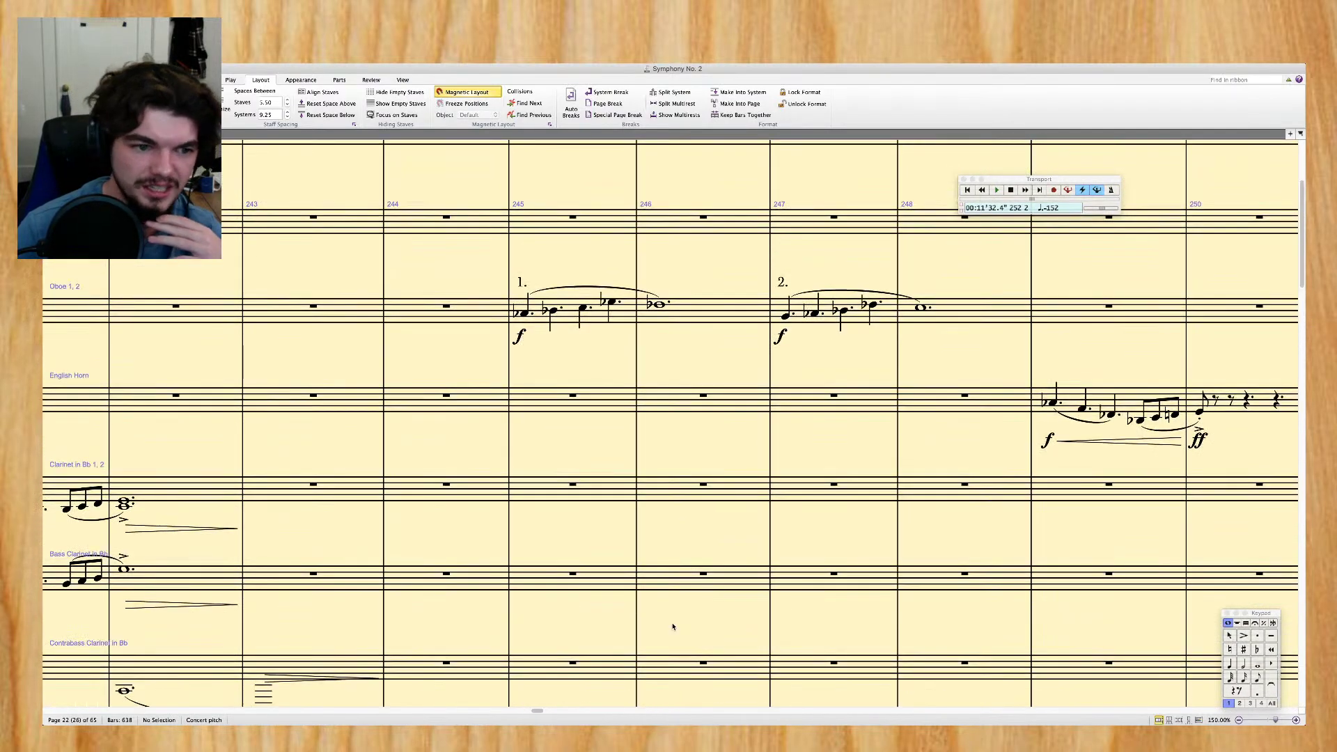
{"action": "scroll", "coordinate": [673, 628], "scroll_direction": "down", "scroll_amount": 1}
{"action": "scroll", "coordinate": [673, 628], "scroll_direction": "right", "scroll_amount": 6}
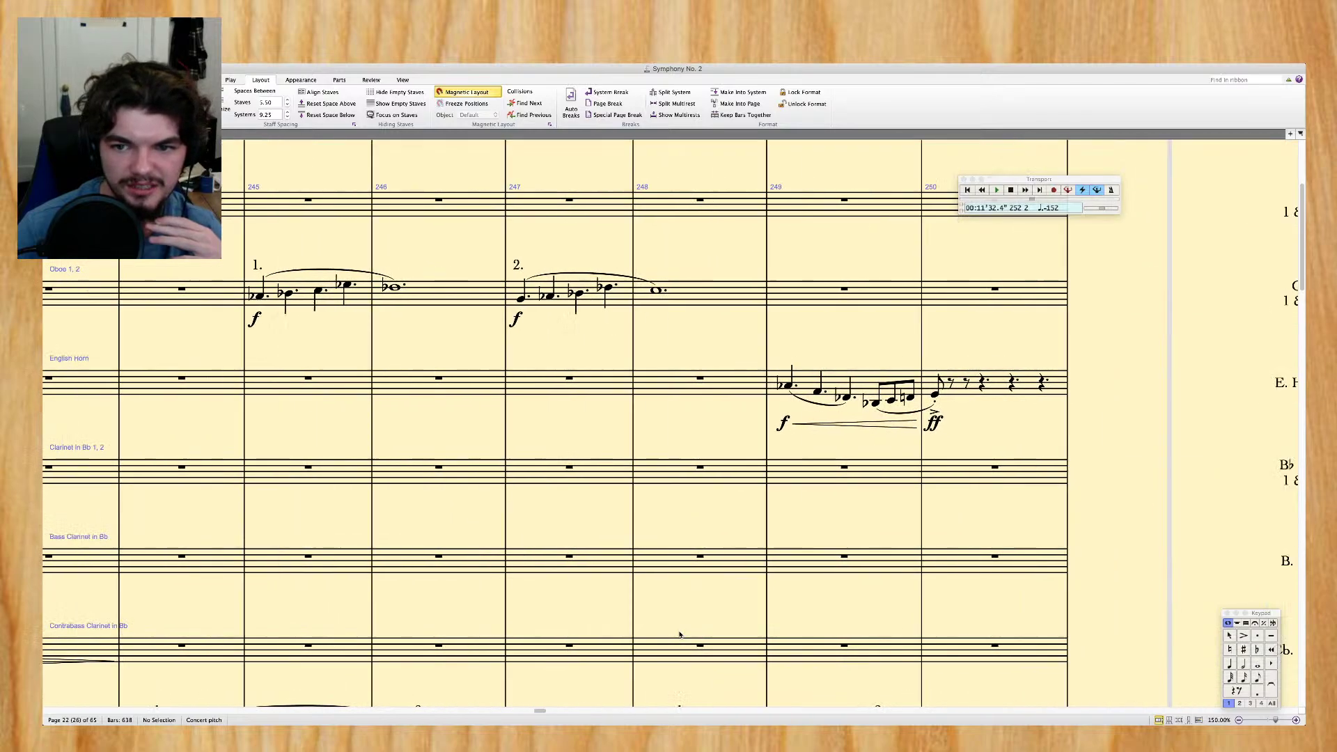
{"action": "scroll", "coordinate": [696, 611], "scroll_direction": "down", "scroll_amount": 4}
{"action": "scroll", "coordinate": [696, 610], "scroll_direction": "up", "scroll_amount": 4}
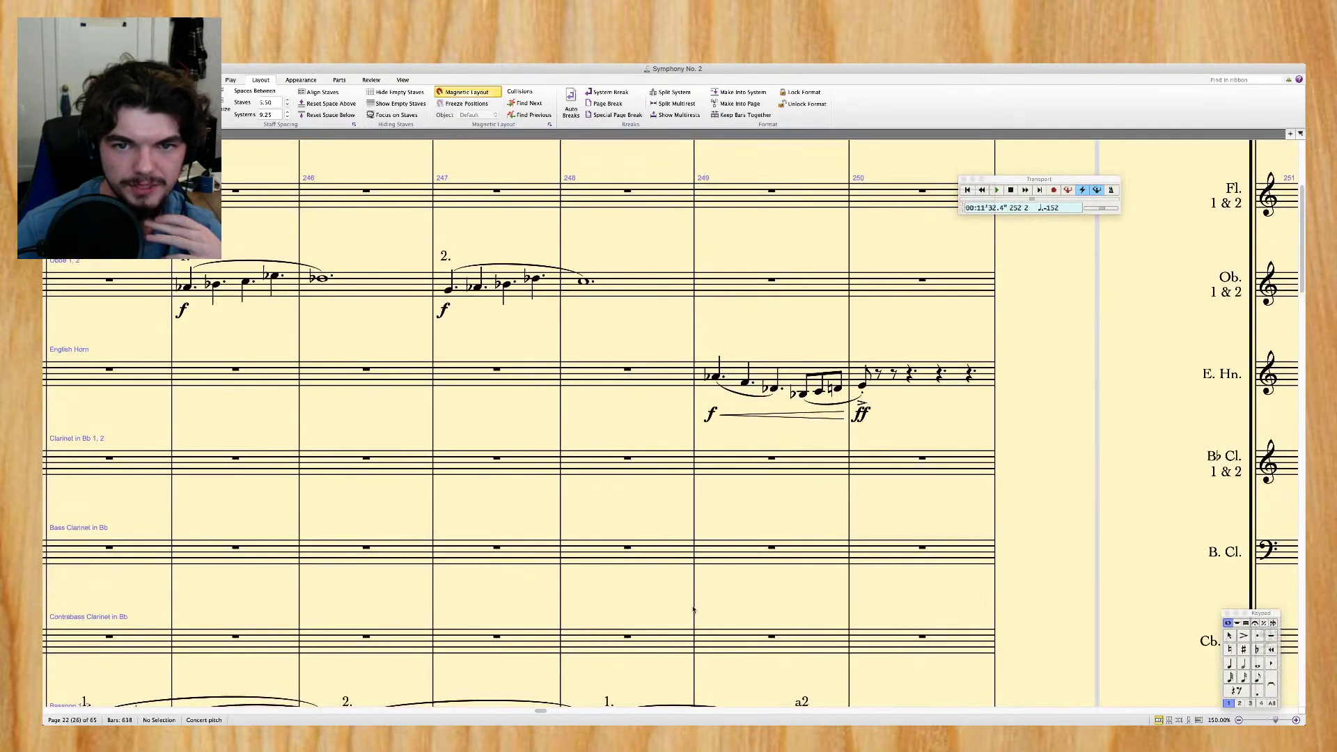
{"action": "scroll", "coordinate": [766, 253], "scroll_direction": "up", "scroll_amount": 6}
{"action": "scroll", "coordinate": [764, 252], "scroll_direction": "left", "scroll_amount": 18}
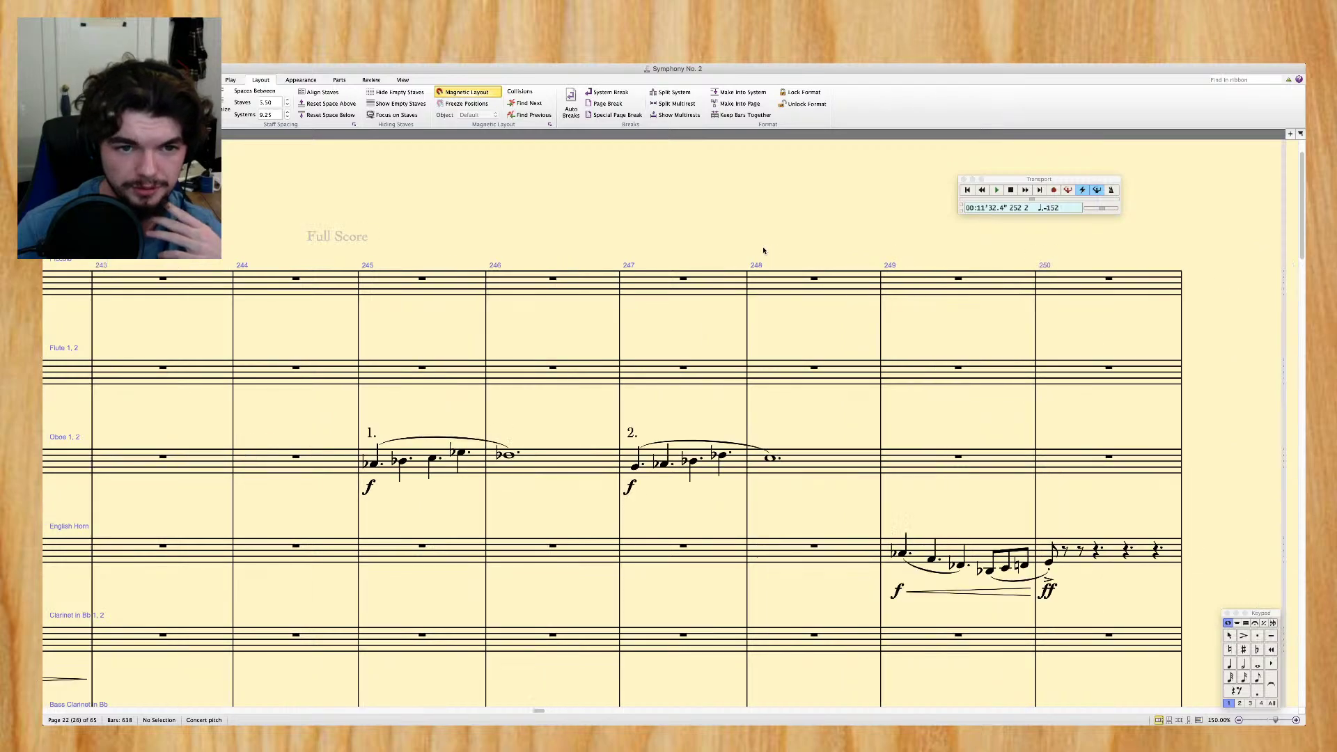
{"action": "scroll", "coordinate": [764, 250], "scroll_direction": "left", "scroll_amount": 14}
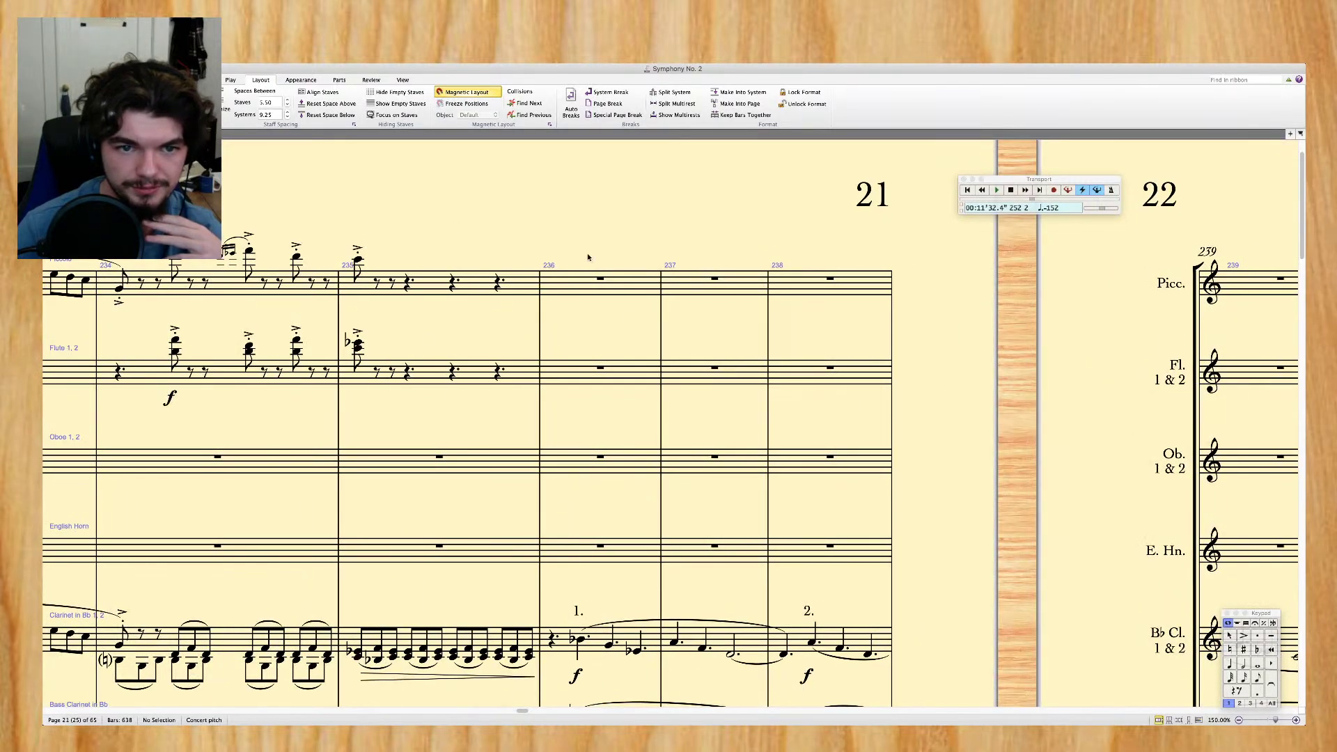
{"action": "scroll", "coordinate": [595, 302], "scroll_direction": "right", "scroll_amount": 20}
{"action": "scroll", "coordinate": [594, 302], "scroll_direction": "right", "scroll_amount": 12}
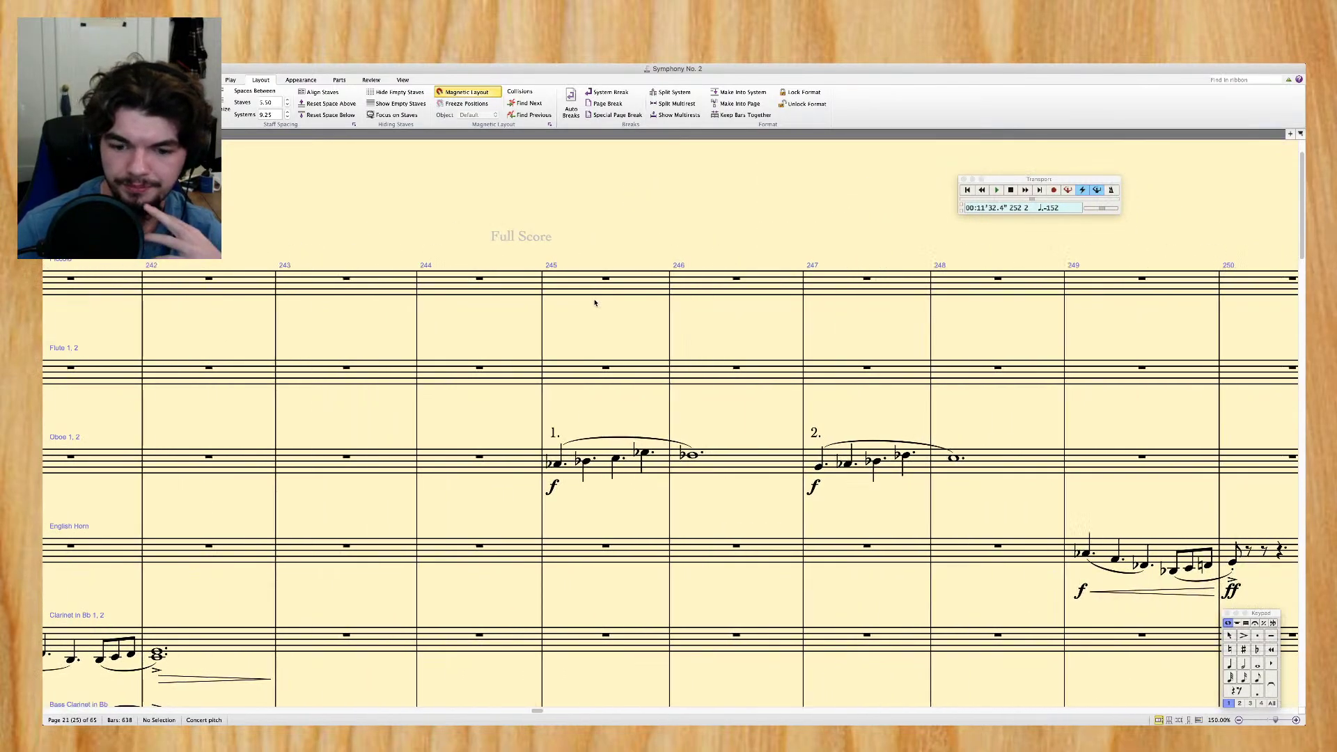
{"action": "scroll", "coordinate": [595, 302], "scroll_direction": "right", "scroll_amount": 9}
{"action": "scroll", "coordinate": [595, 302], "scroll_direction": "down", "scroll_amount": 8}
{"action": "scroll", "coordinate": [595, 303], "scroll_direction": "left", "scroll_amount": 4}
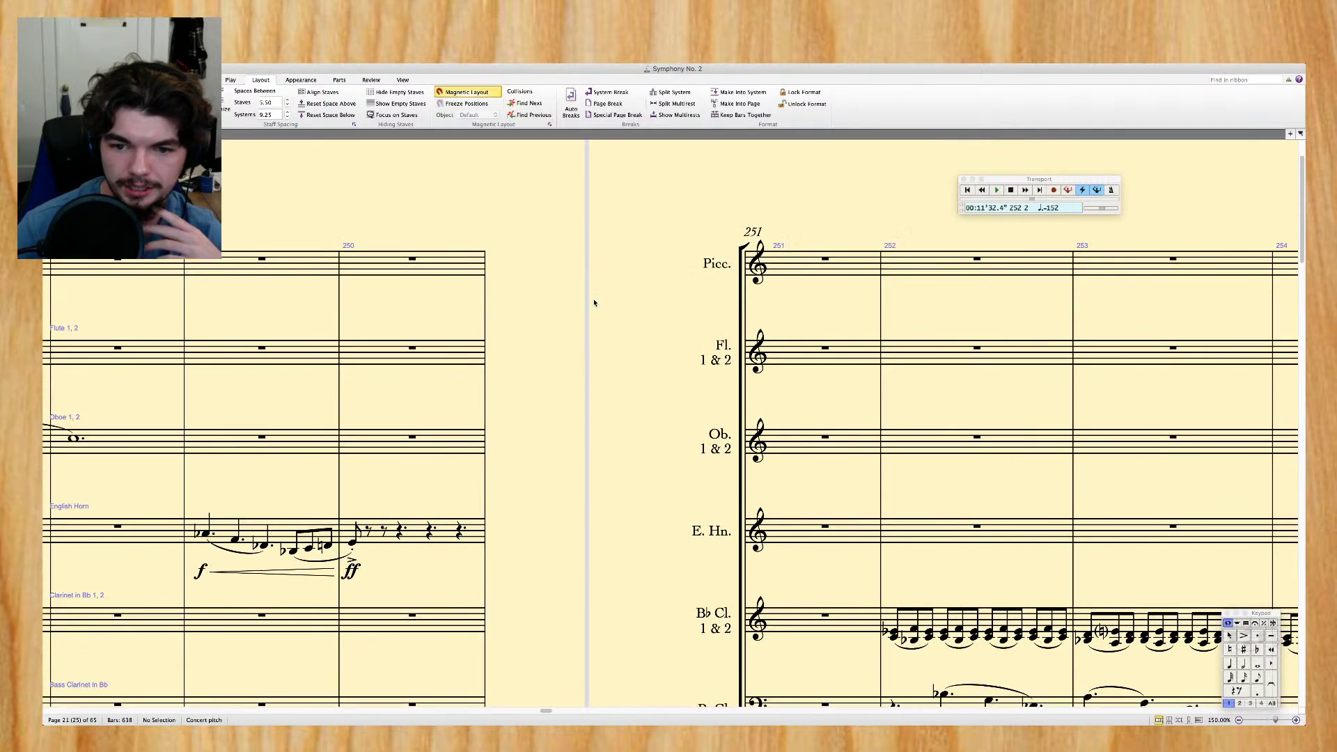
{"action": "scroll", "coordinate": [595, 303], "scroll_direction": "down", "scroll_amount": 4}
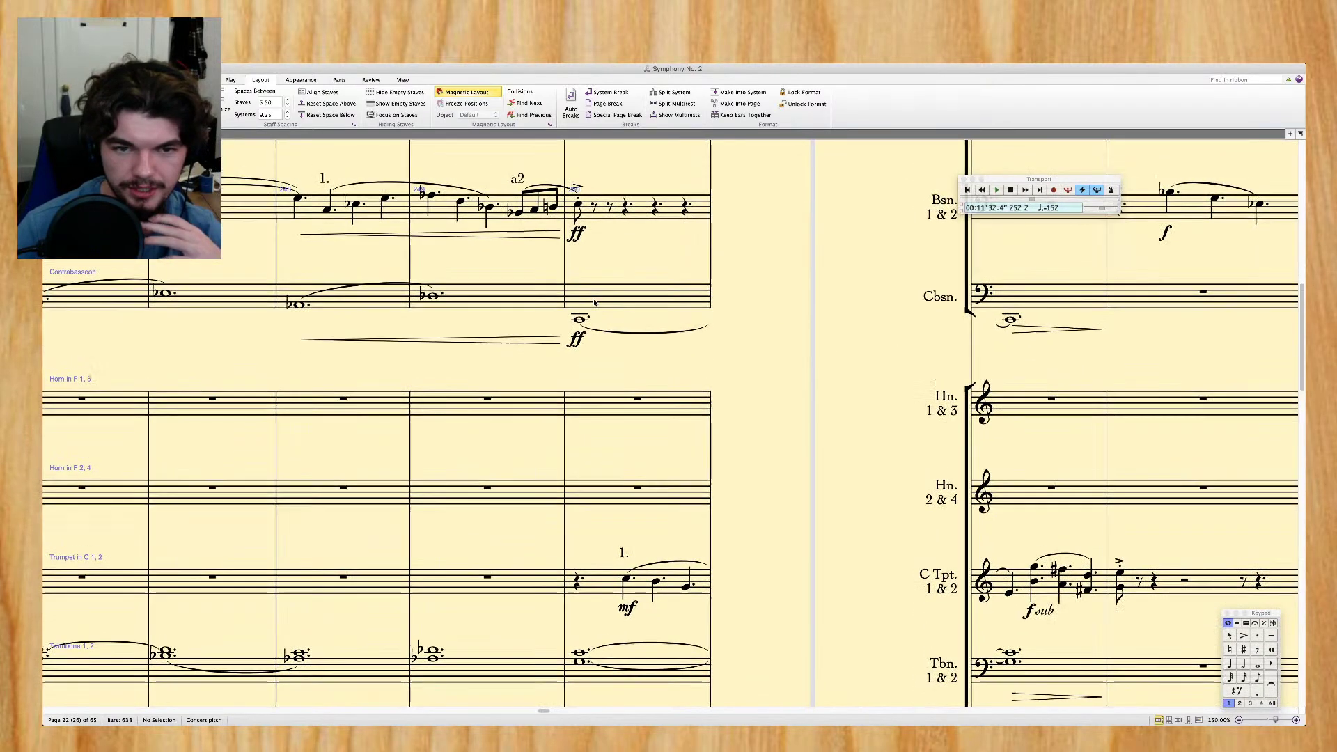
{"action": "scroll", "coordinate": [595, 302], "scroll_direction": "up", "scroll_amount": 5}
{"action": "scroll", "coordinate": [562, 194], "scroll_direction": "up", "scroll_amount": 10}
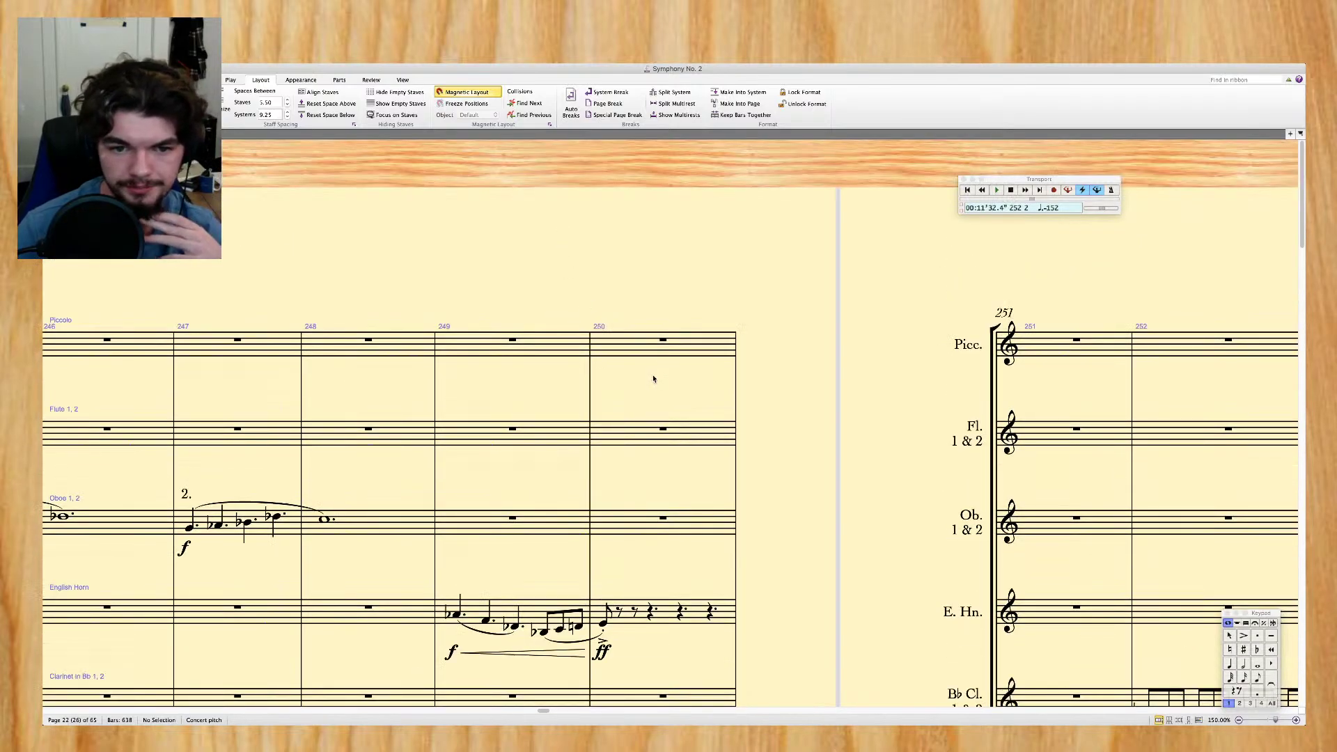
{"action": "scroll", "coordinate": [579, 415], "scroll_direction": "down", "scroll_amount": 9}
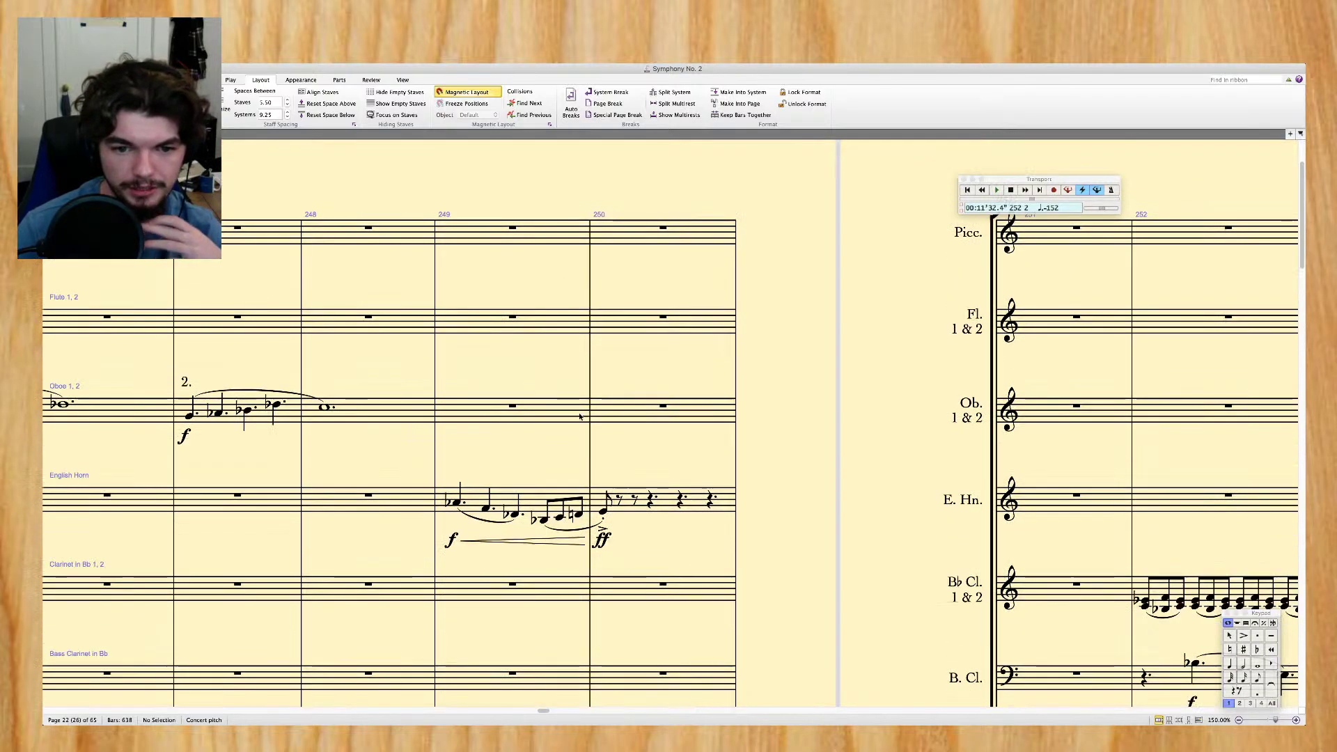
Copy the piccolo and flute music of bars 259 to 261 onto the same staves, starting at bar 249
{"action": "scroll", "coordinate": [579, 415], "scroll_direction": "up", "scroll_amount": 5}
{"action": "scroll", "coordinate": [579, 415], "scroll_direction": "right", "scroll_amount": 14}
{"action": "scroll", "coordinate": [579, 416], "scroll_direction": "up", "scroll_amount": 3}
{"action": "scroll", "coordinate": [579, 416], "scroll_direction": "right", "scroll_amount": 15}
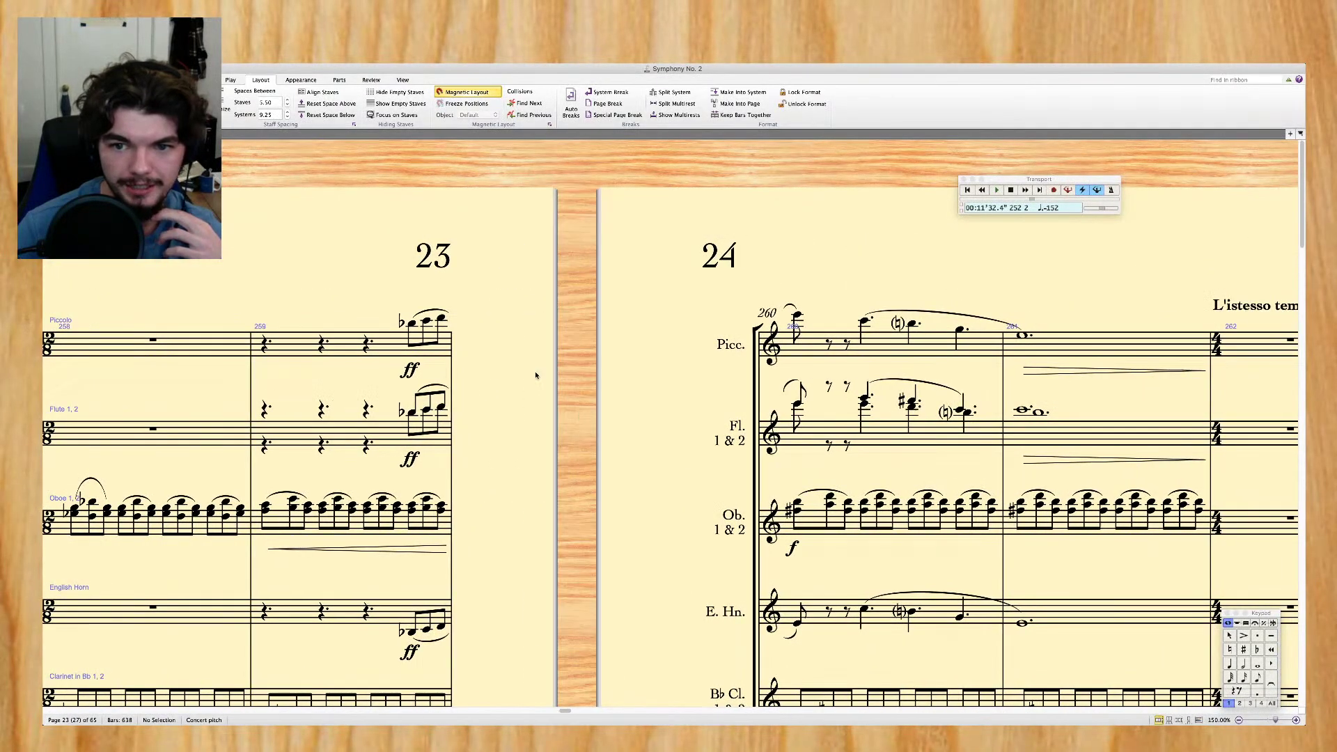
{"action": "left_click", "coordinate": [412, 325]}
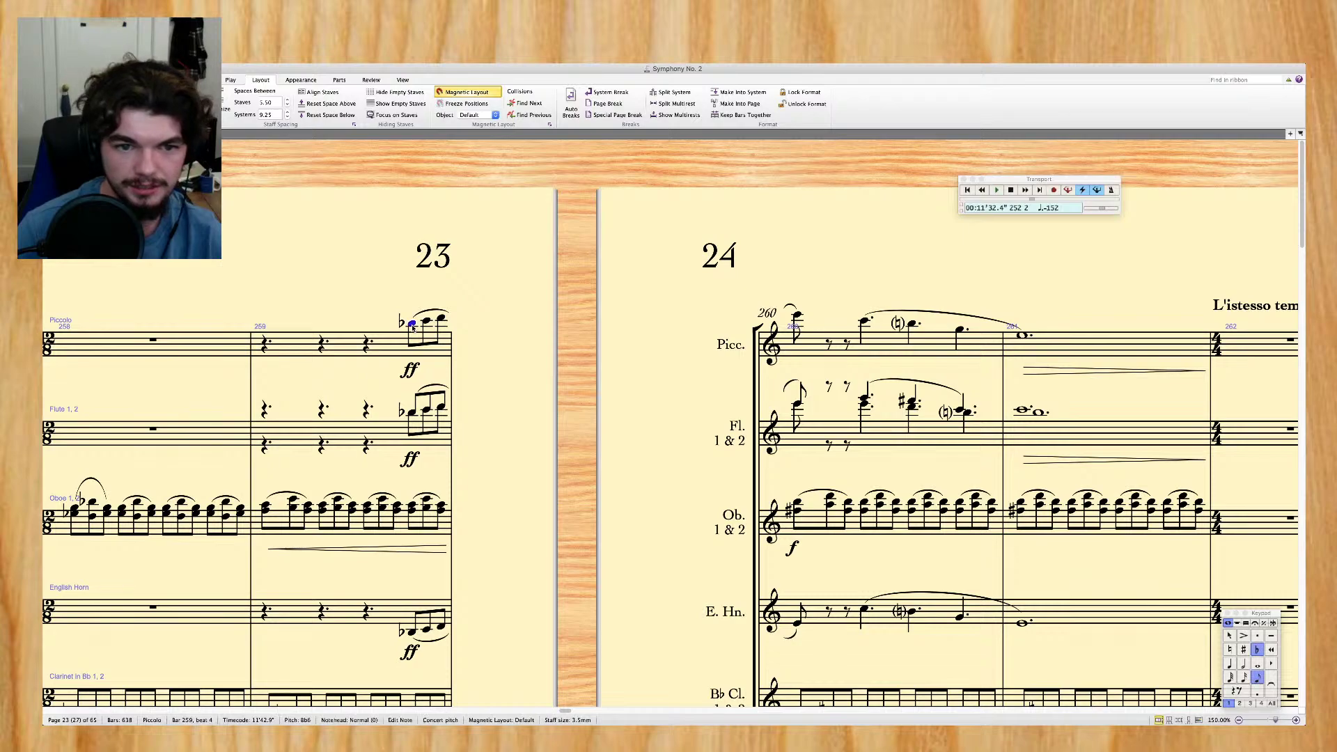
{"action": "left_click", "coordinate": [387, 341]}
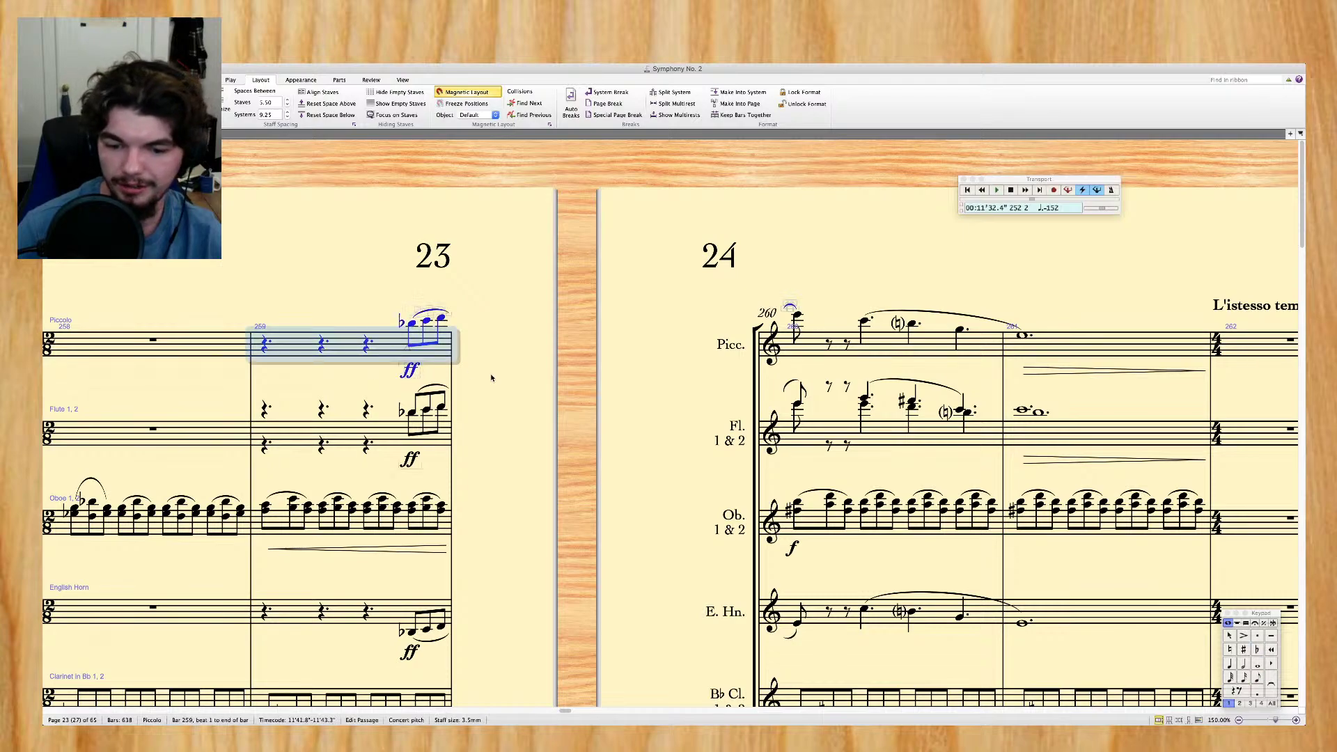
{"action": "left_click", "coordinate": [1135, 439], "text": "shift"}
{"action": "scroll", "coordinate": [1135, 439], "scroll_direction": "left", "scroll_amount": 20}
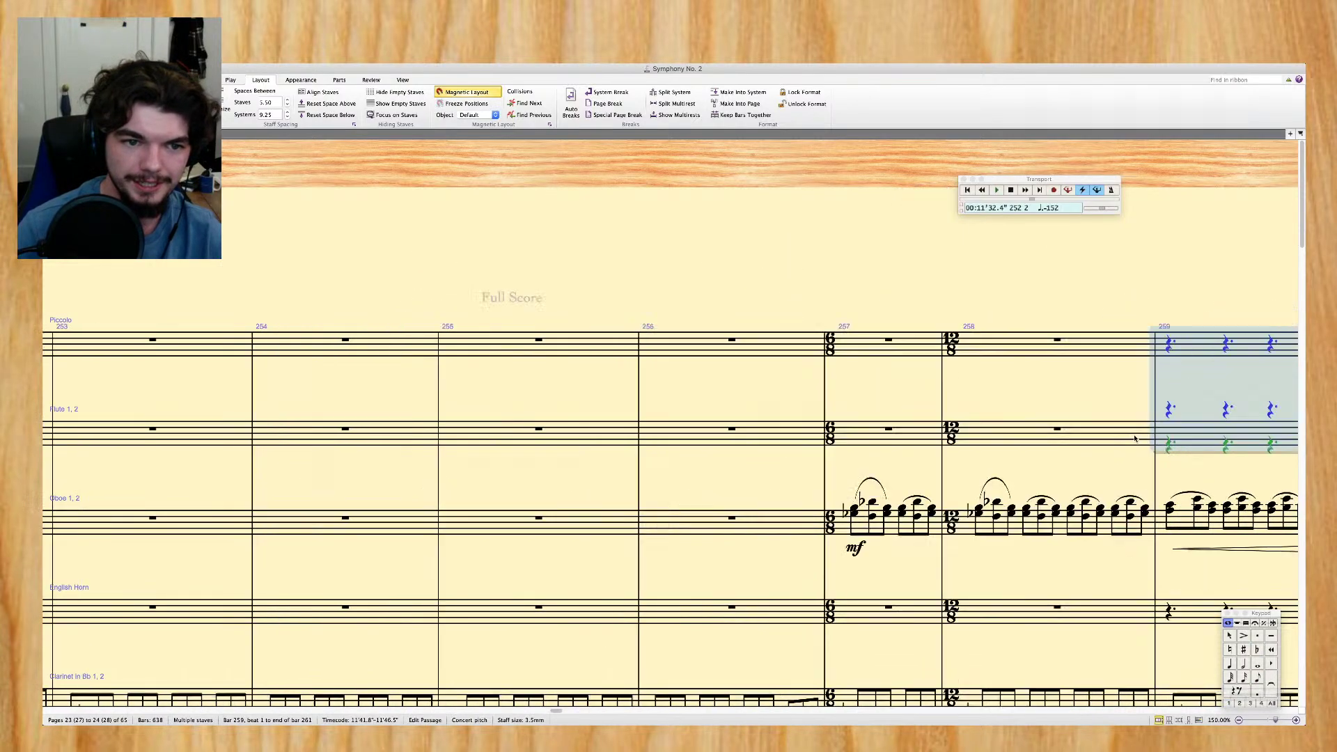
{"action": "scroll", "coordinate": [1135, 439], "scroll_direction": "left", "scroll_amount": 4}
{"action": "scroll", "coordinate": [1013, 363], "scroll_direction": "right", "scroll_amount": 11}
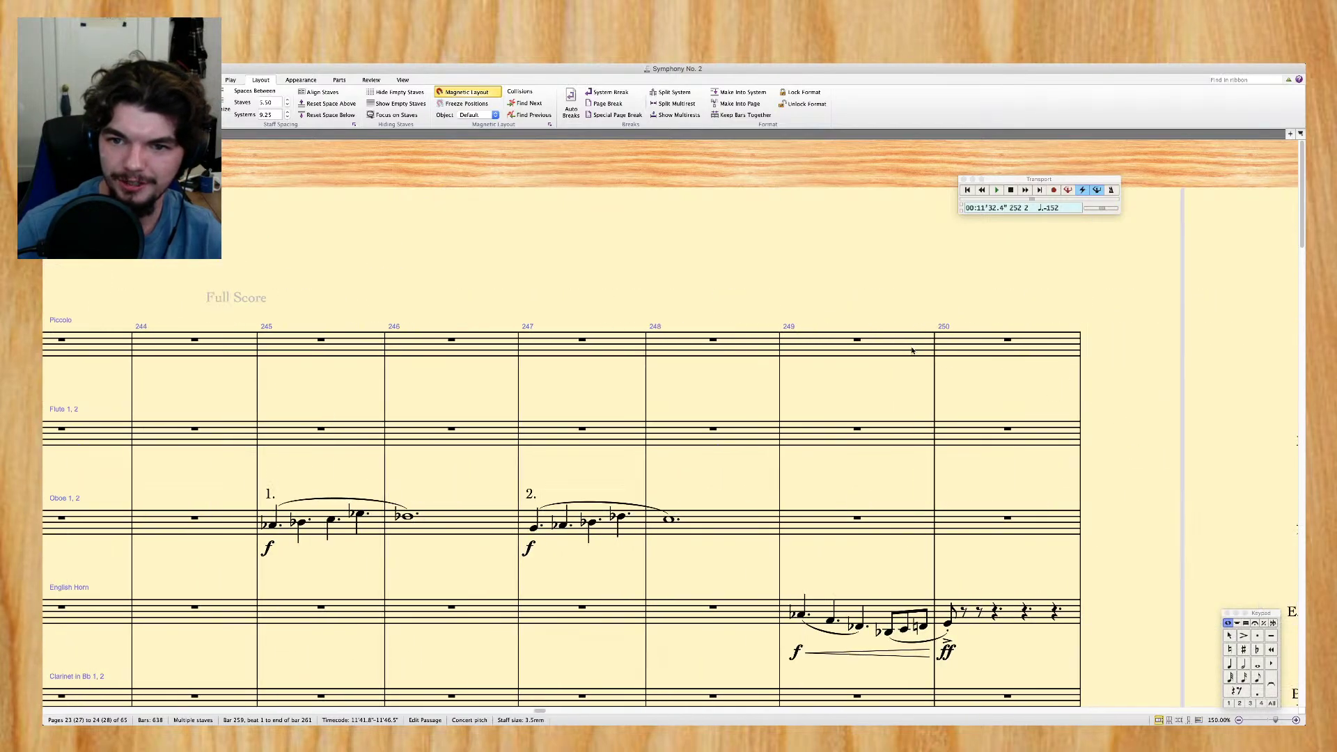
{"action": "left_click", "coordinate": [913, 351], "text": "alt"}
Delete the redundant second-voice rests from the flute staff in bars 249 and 250
{"action": "left_click", "coordinate": [578, 445]}
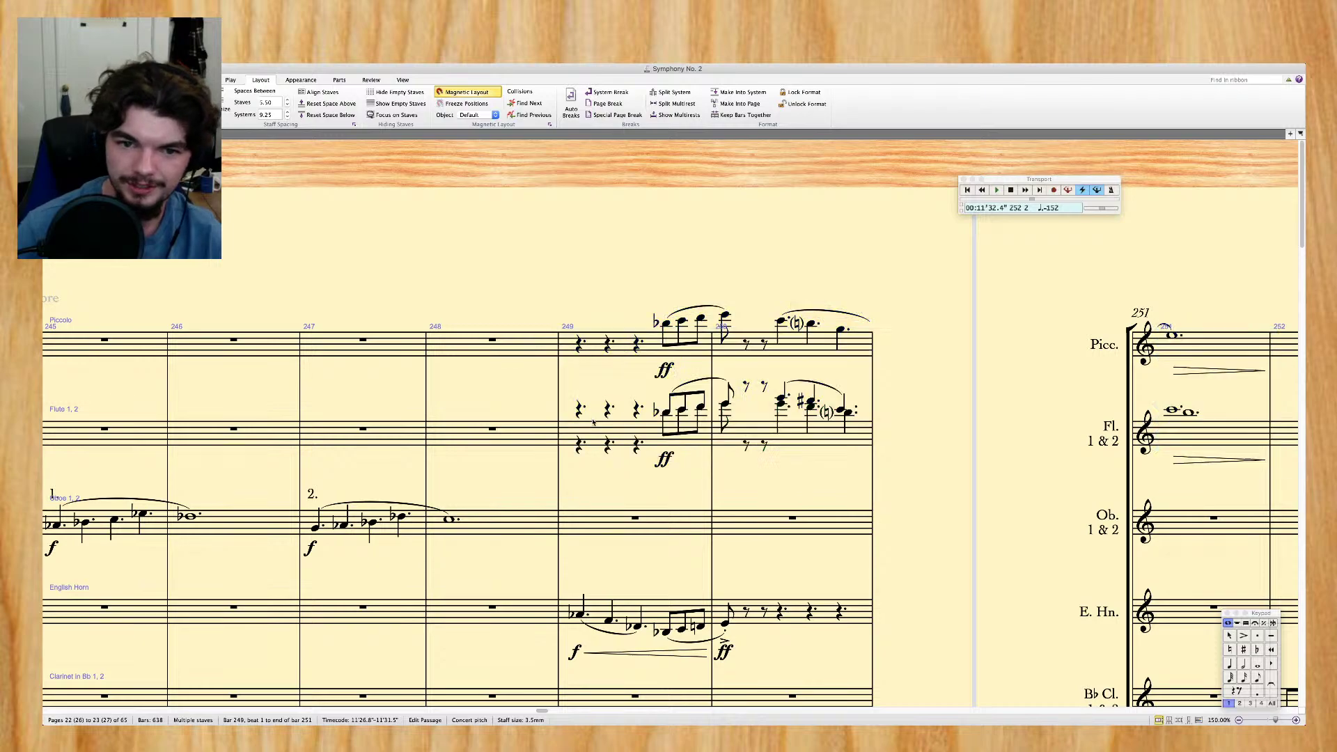
{"action": "left_click", "coordinate": [611, 448], "text": "shift"}
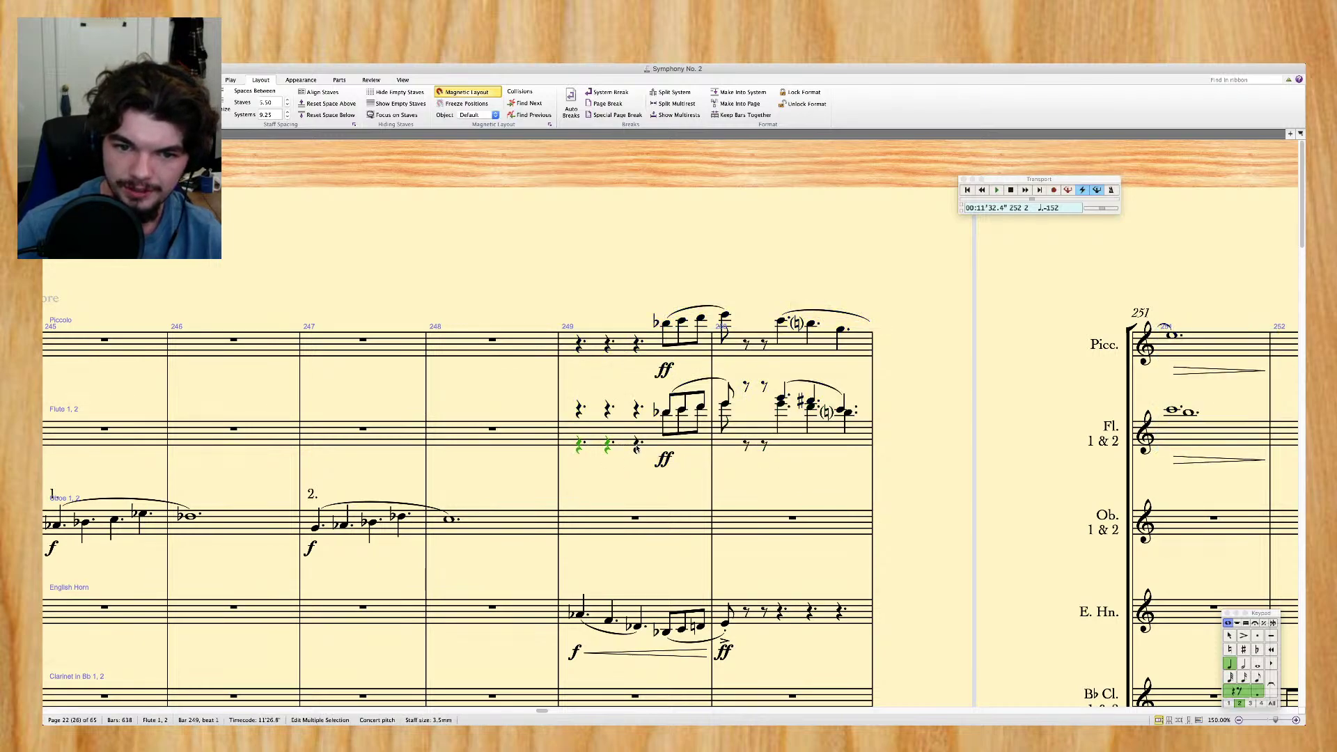
{"action": "key", "text": "Delete"}
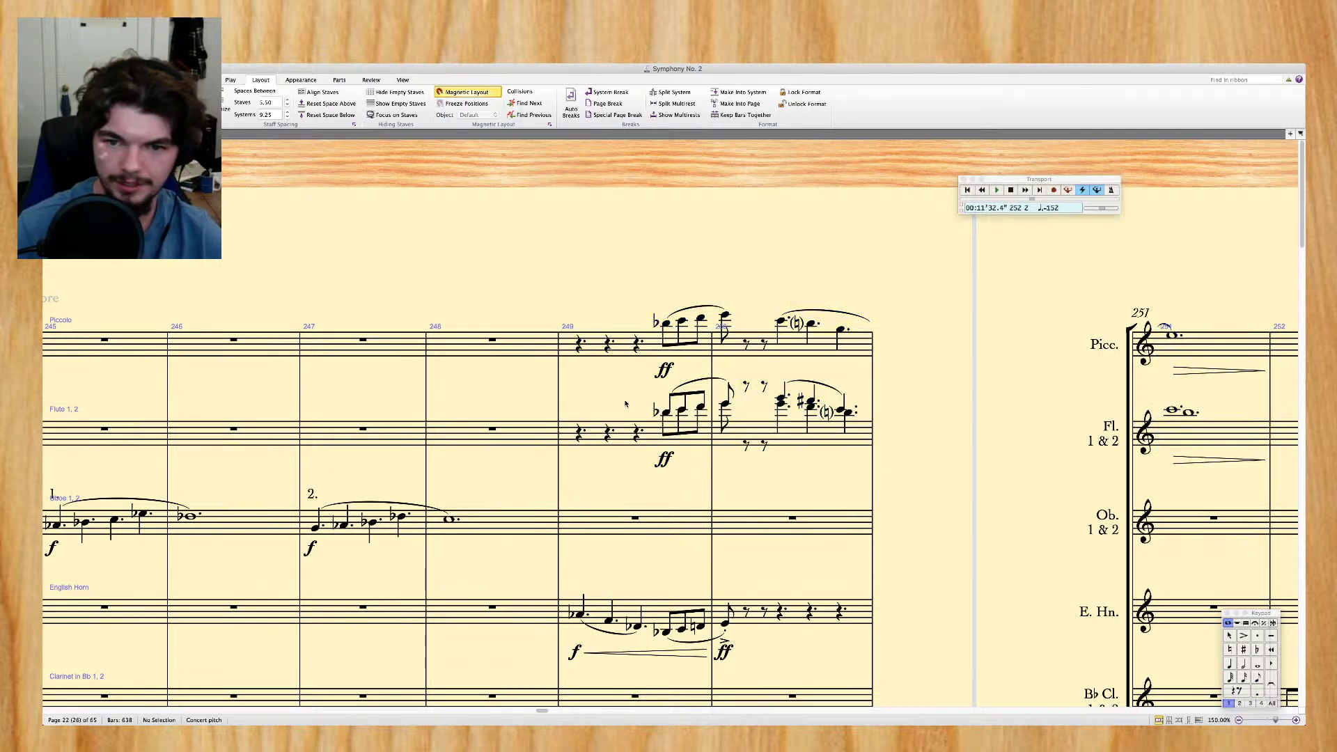
{"action": "left_click", "coordinate": [746, 446]}
{"action": "left_click", "coordinate": [764, 446], "text": "shift"}
{"action": "key", "text": "Delete"}
Check the piccolo and flute notes on both sides of the page break between bars 250 and 251
{"action": "scroll", "coordinate": [770, 462], "scroll_direction": "right", "scroll_amount": 5}
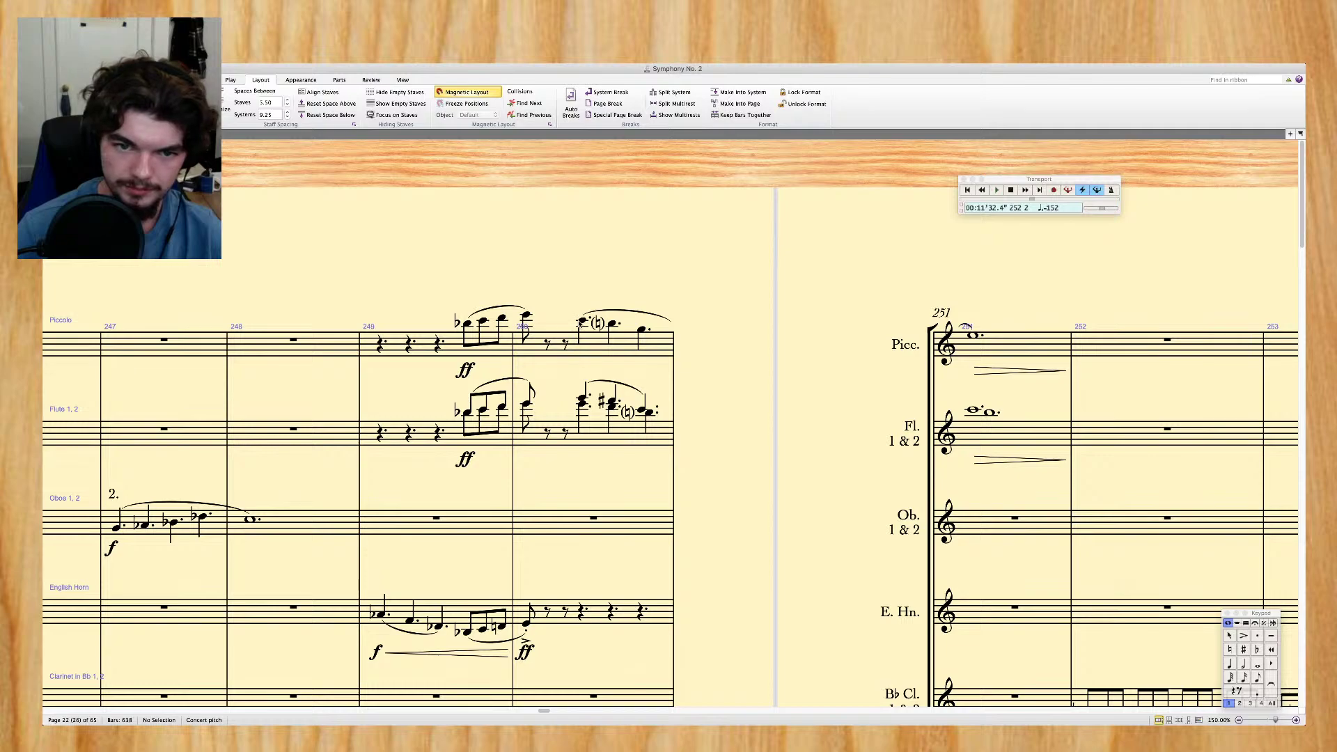
{"action": "left_click", "coordinate": [973, 335]}
{"action": "scroll", "coordinate": [529, 365], "scroll_direction": "right", "scroll_amount": 10}
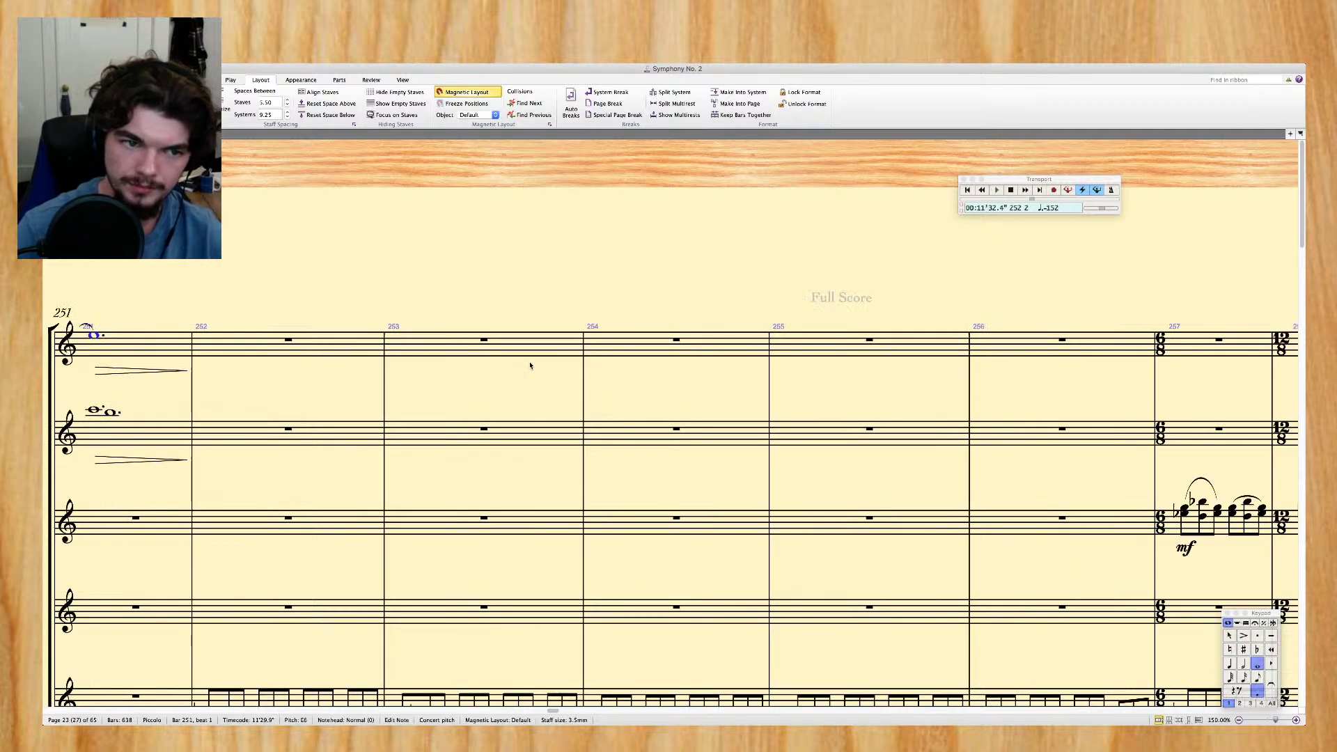
{"action": "scroll", "coordinate": [530, 366], "scroll_direction": "left", "scroll_amount": 10}
{"action": "left_click", "coordinate": [197, 400]}
{"action": "key", "text": "Right"}
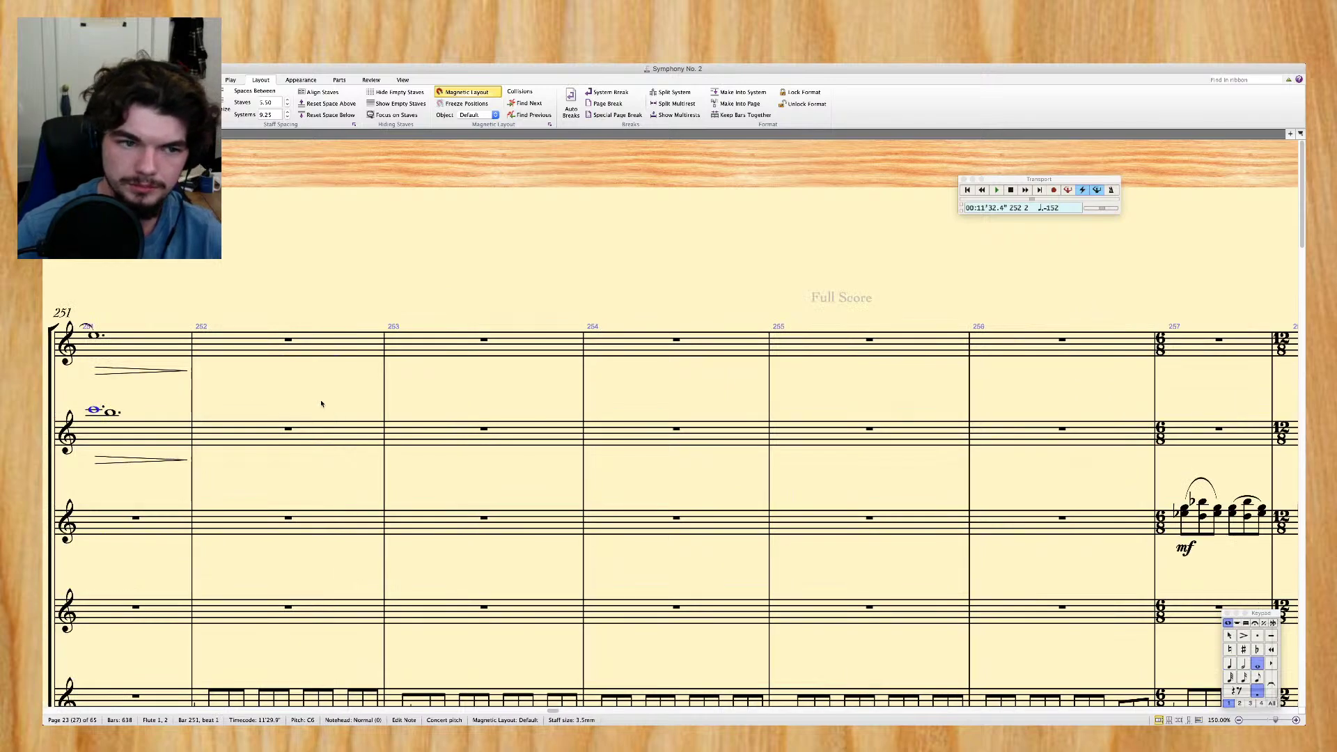
{"action": "scroll", "coordinate": [321, 404], "scroll_direction": "left", "scroll_amount": 10}
{"action": "key", "text": "Left"}
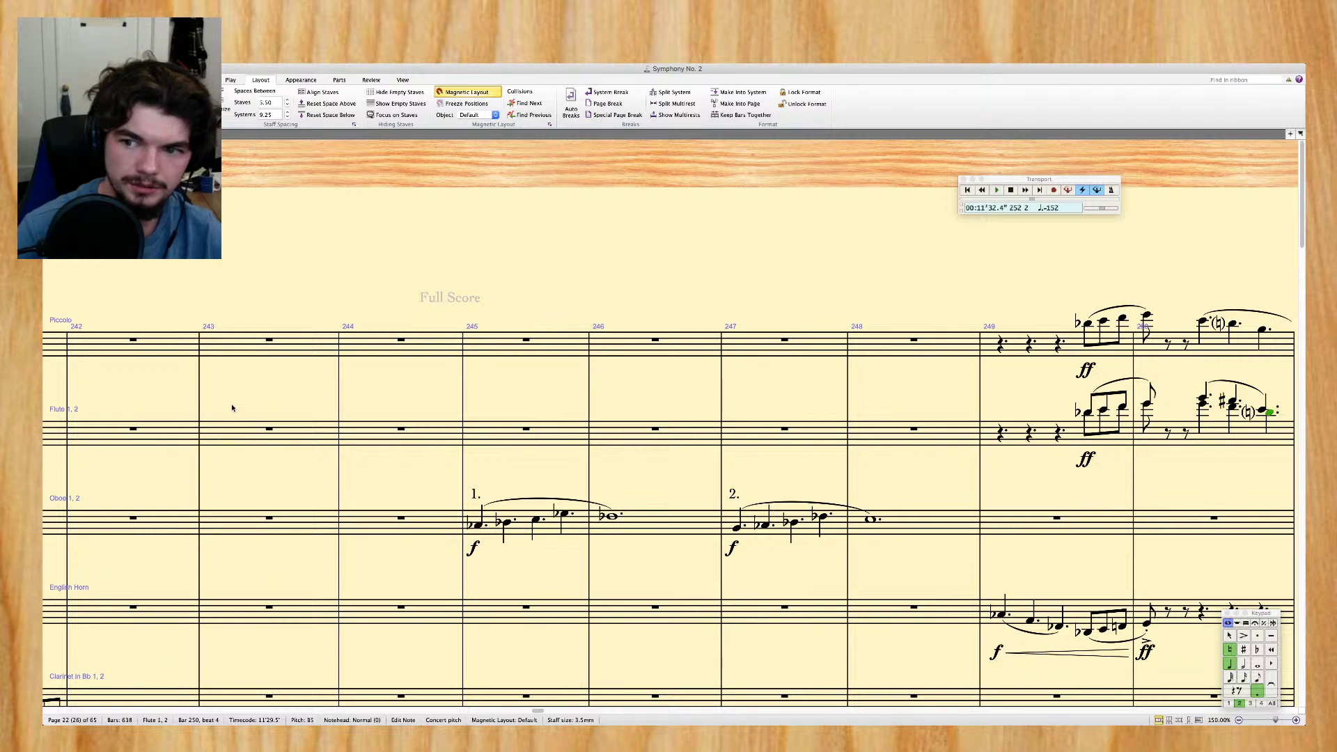
{"action": "key", "text": "Right"}
{"action": "scroll", "coordinate": [240, 418], "scroll_direction": "left", "scroll_amount": 5}
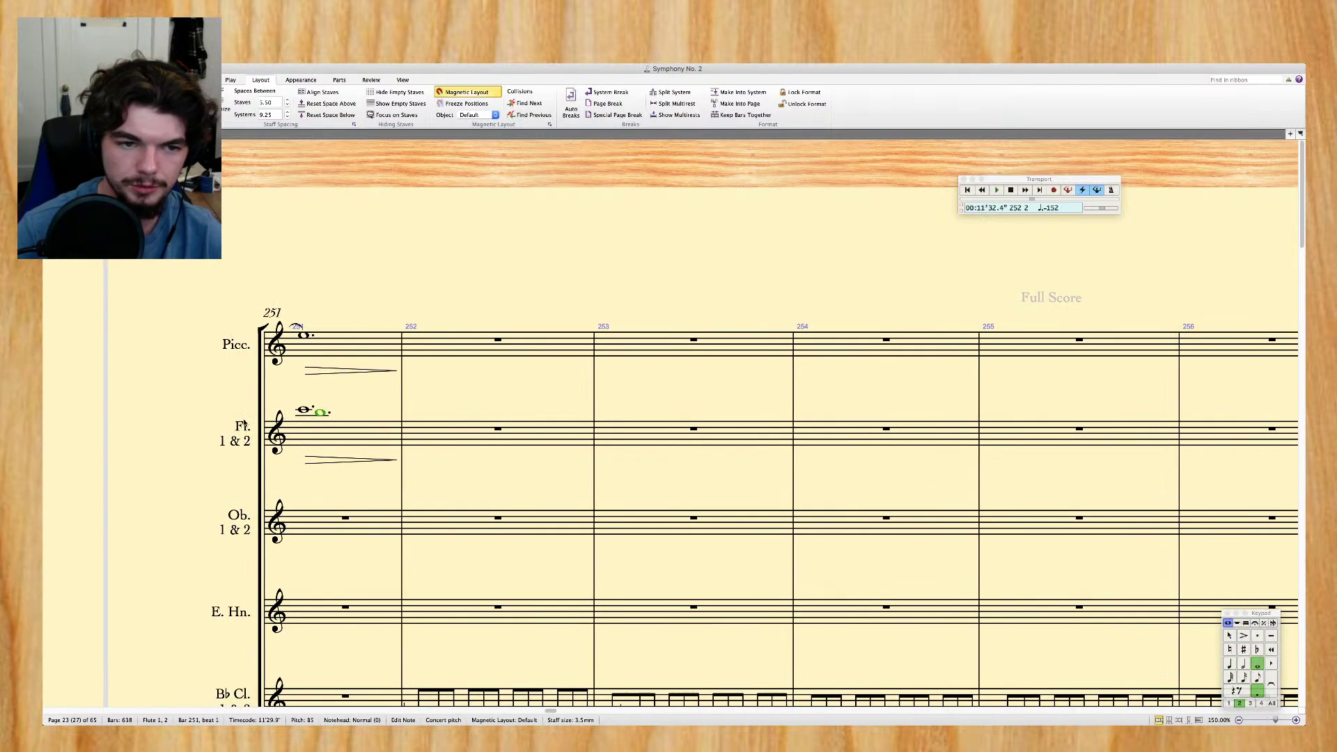
{"action": "scroll", "coordinate": [244, 423], "scroll_direction": "left", "scroll_amount": 5}
{"action": "scroll", "coordinate": [237, 418], "scroll_direction": "left", "scroll_amount": 2}
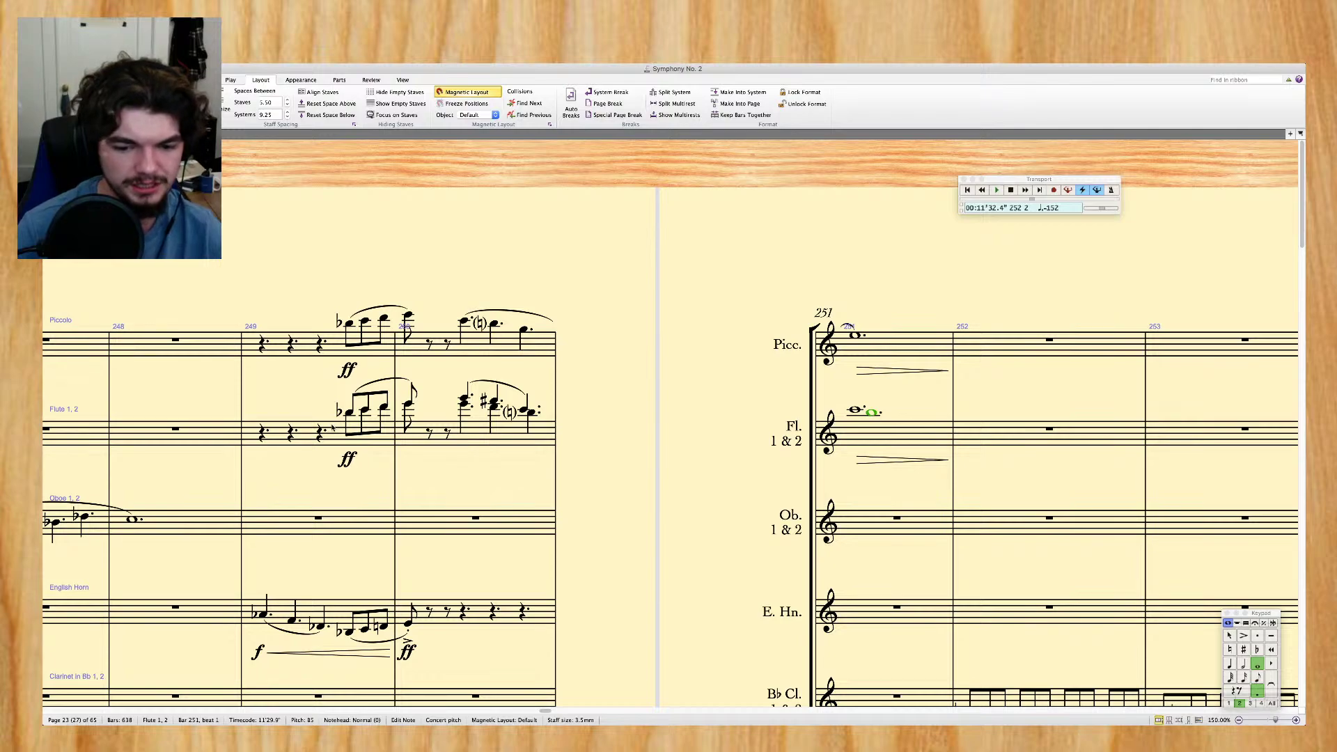
Copy the flute passage of bars 249 to 251 onto the oboe staff, starting at bar 249
{"action": "left_click", "coordinate": [333, 428]}
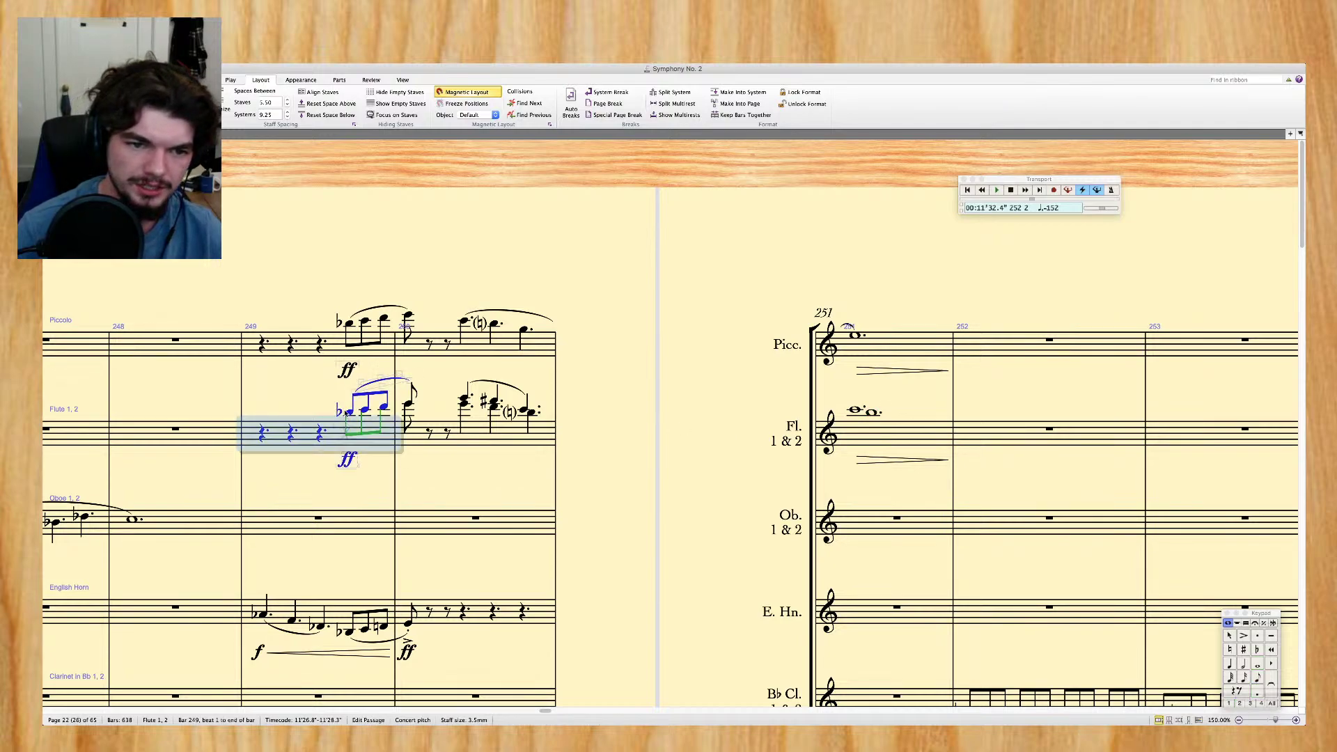
{"action": "key", "text": "Escape"}
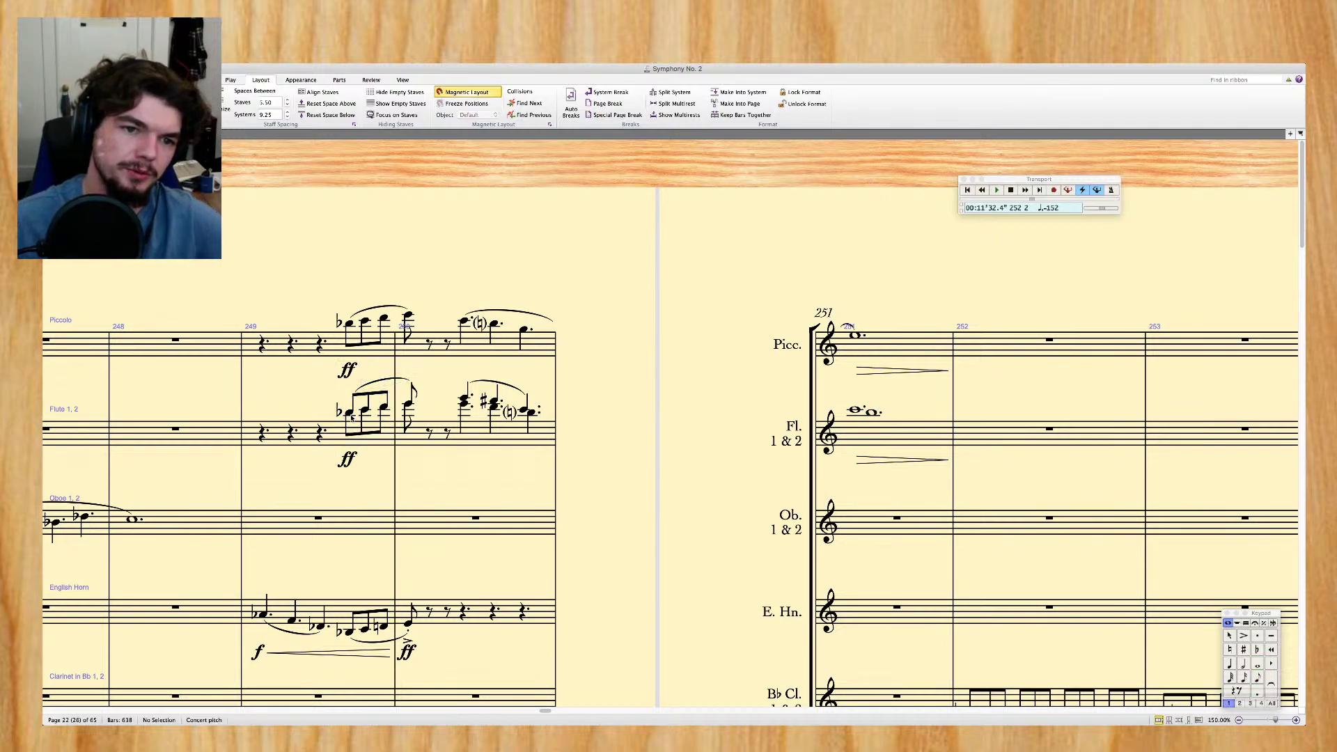
{"action": "left_click", "coordinate": [408, 405]}
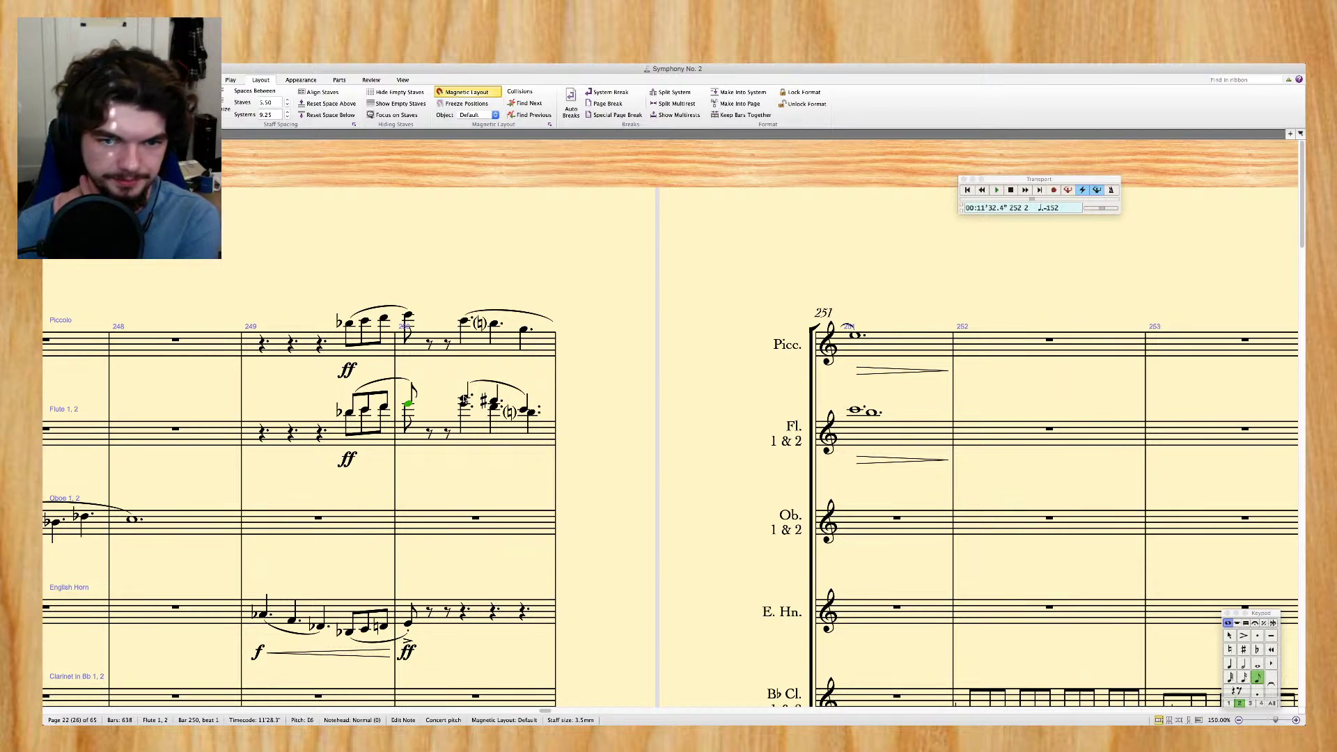
{"action": "left_click", "coordinate": [386, 446]}
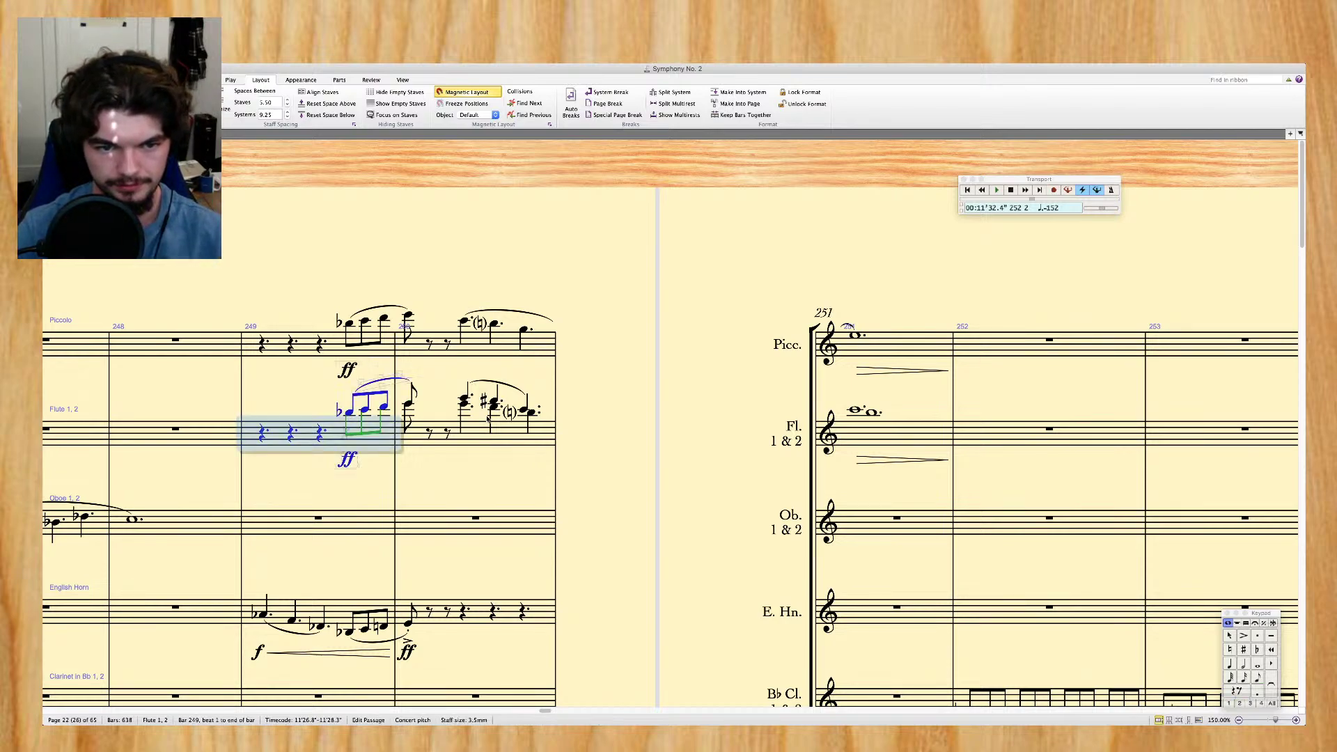
{"action": "left_click", "coordinate": [844, 430], "text": "shift"}
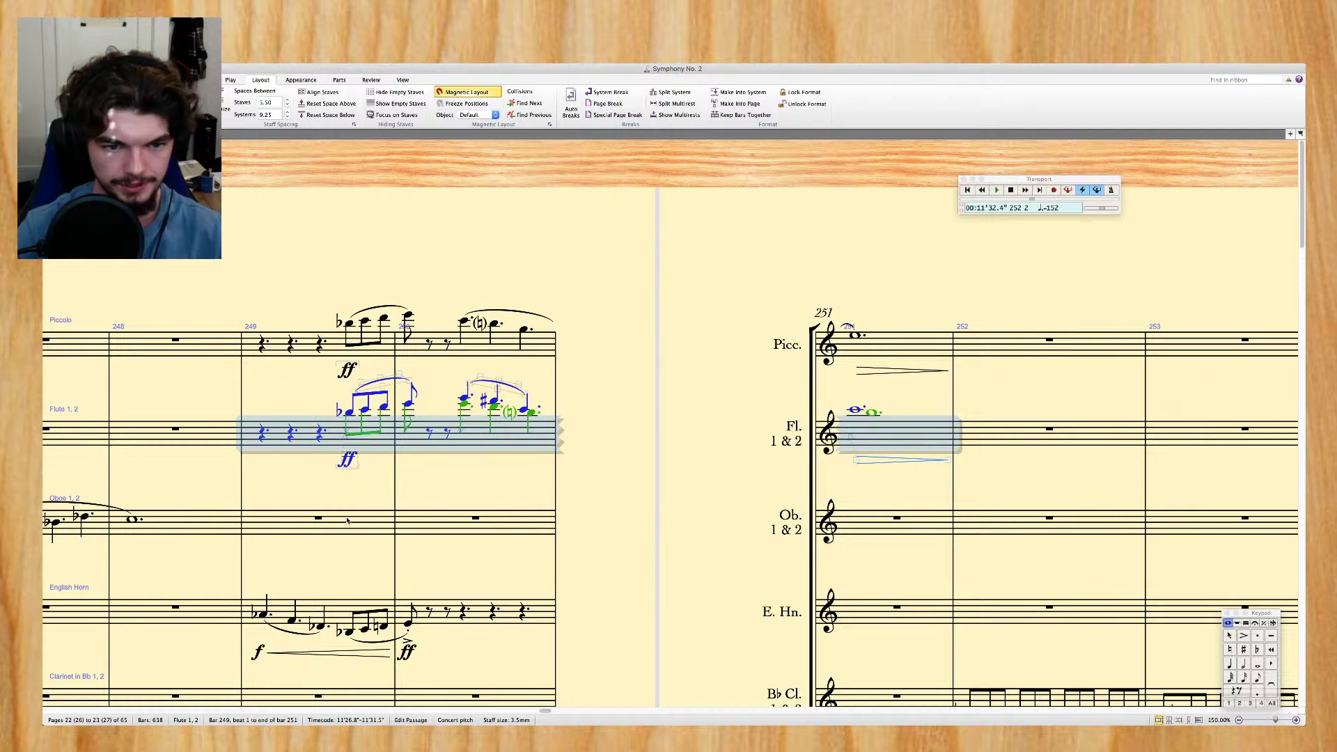
{"action": "left_click", "coordinate": [347, 520], "text": "alt"}
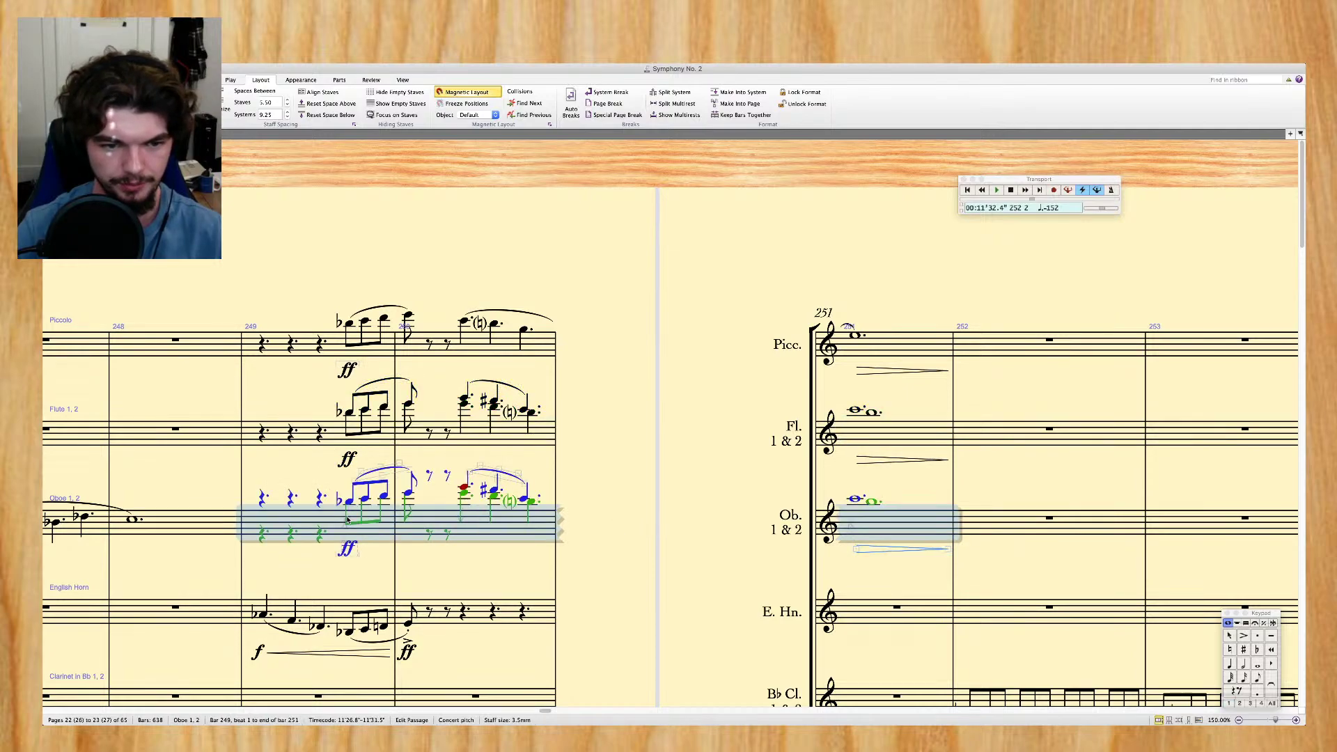
Delete the redundant second-voice rests from the oboe staff in bars 249 and 250
{"action": "left_click", "coordinate": [263, 537]}
{"action": "left_click", "coordinate": [291, 535], "text": "super"}
{"action": "left_click", "coordinate": [319, 535], "text": "super"}
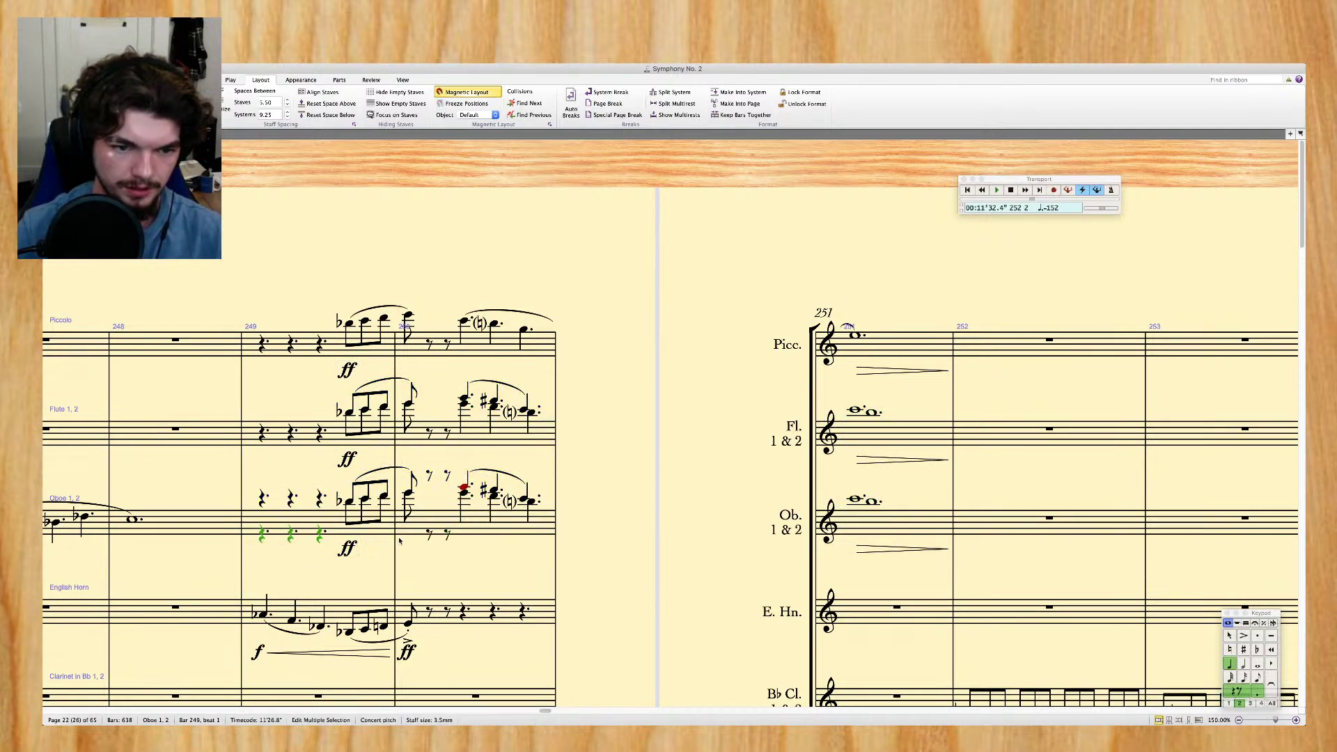
{"action": "left_click", "coordinate": [429, 535], "text": "super"}
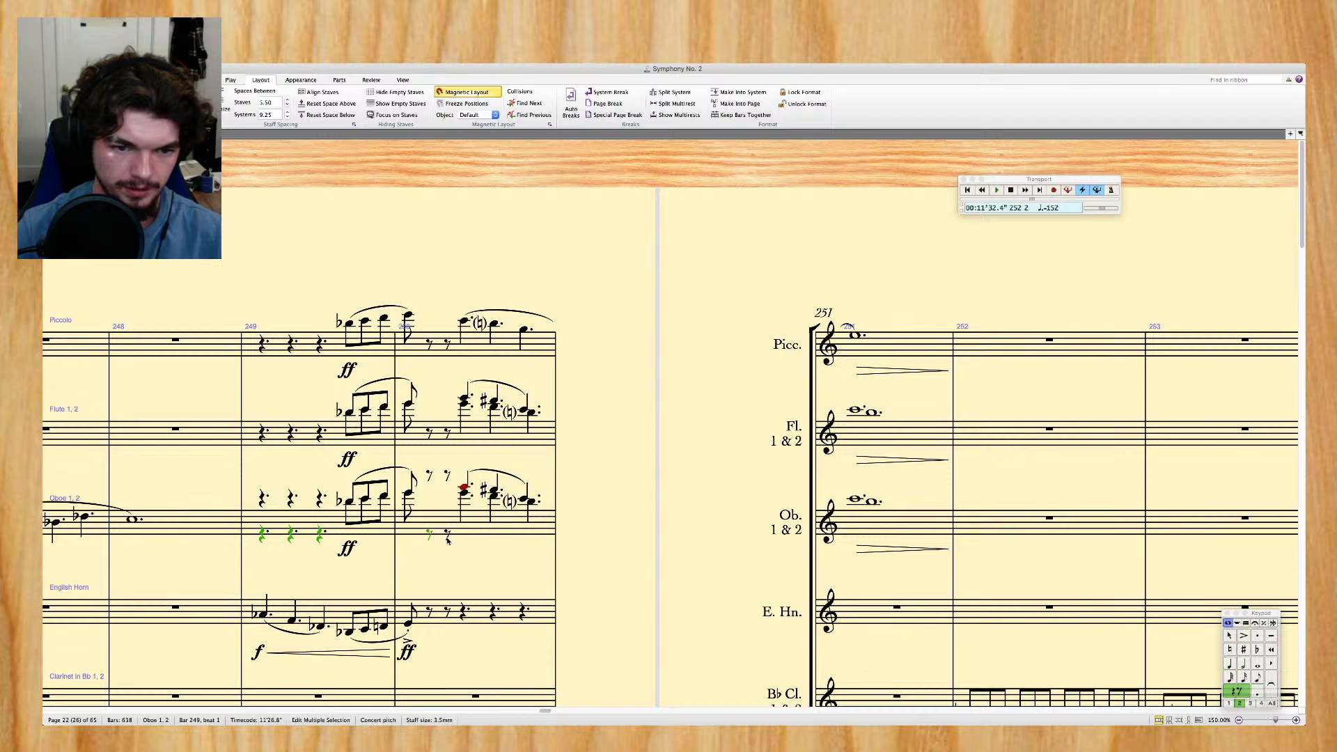
{"action": "key", "text": "Delete"}
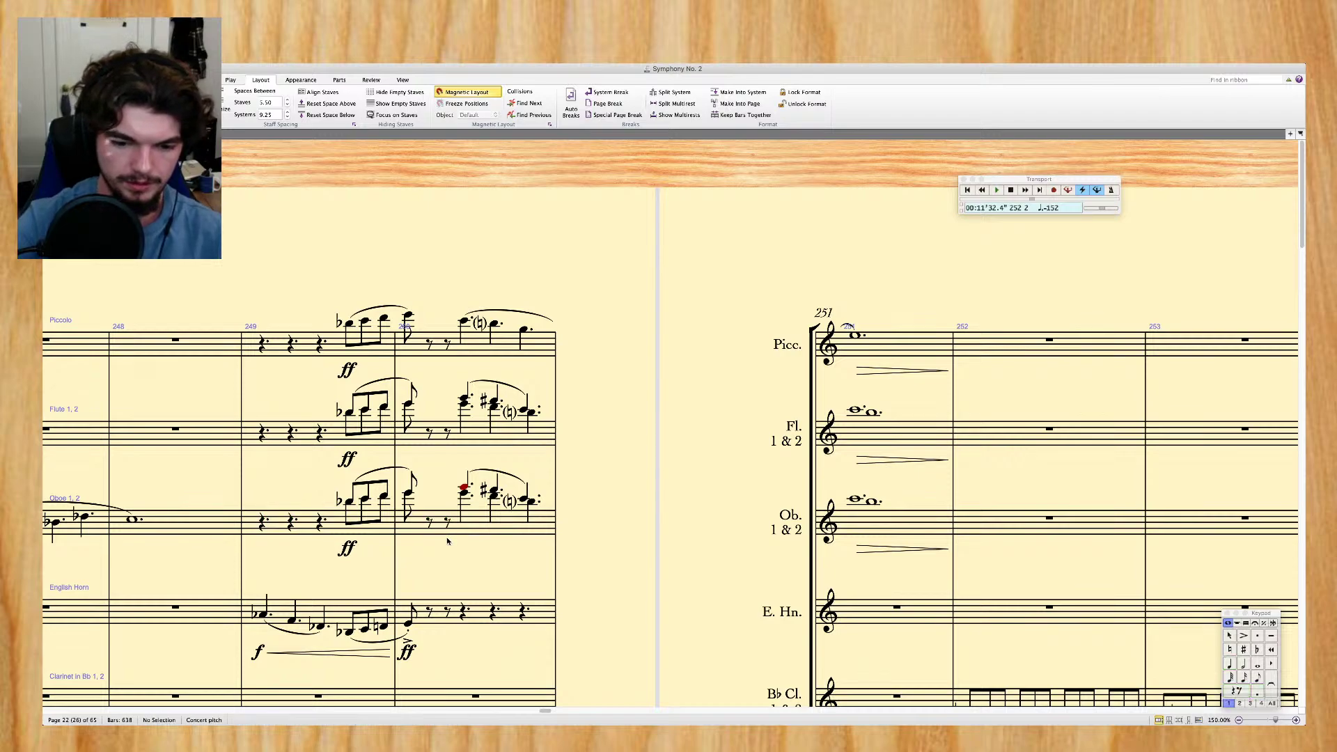
Transpose the oboe passage of bars 249 to 251 down an octave
{"action": "left_click", "coordinate": [352, 521]}
{"action": "left_click", "coordinate": [846, 529], "text": "shift"}
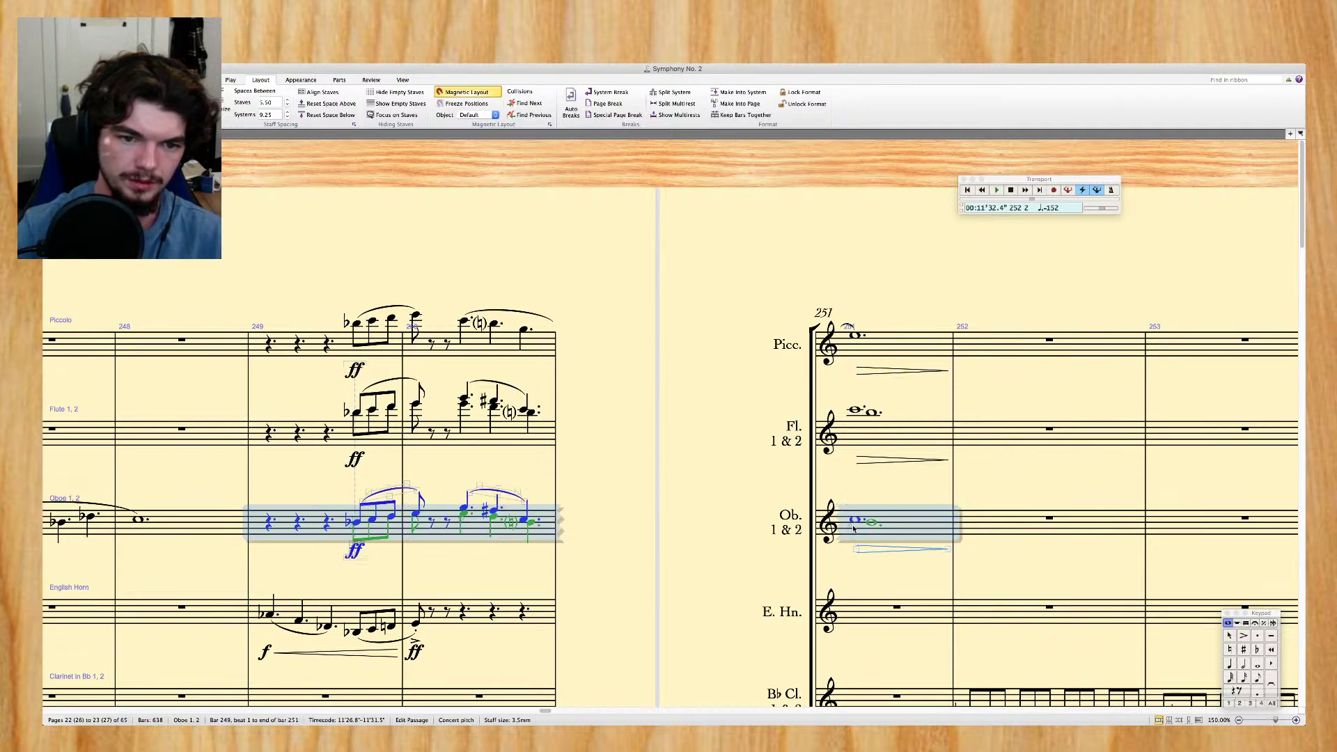
Step through the oboe notes from bar 249 to bar 251 and compare them with the flute and piccolo parts
{"action": "key", "text": "Right"}
{"action": "key", "text": "Right"}
{"action": "key", "text": "Right"}
{"action": "key", "text": "Right"}
{"action": "key", "text": "Right"}
{"action": "key", "text": "Right"}
{"action": "key", "text": "Right"}
{"action": "key", "text": "Right"}
{"action": "key", "text": "Right"}
{"action": "key", "text": "Right"}
{"action": "key", "text": "Right"}
{"action": "key", "text": "Right"}
{"action": "key", "text": "Right"}
{"action": "key", "text": "Right"}
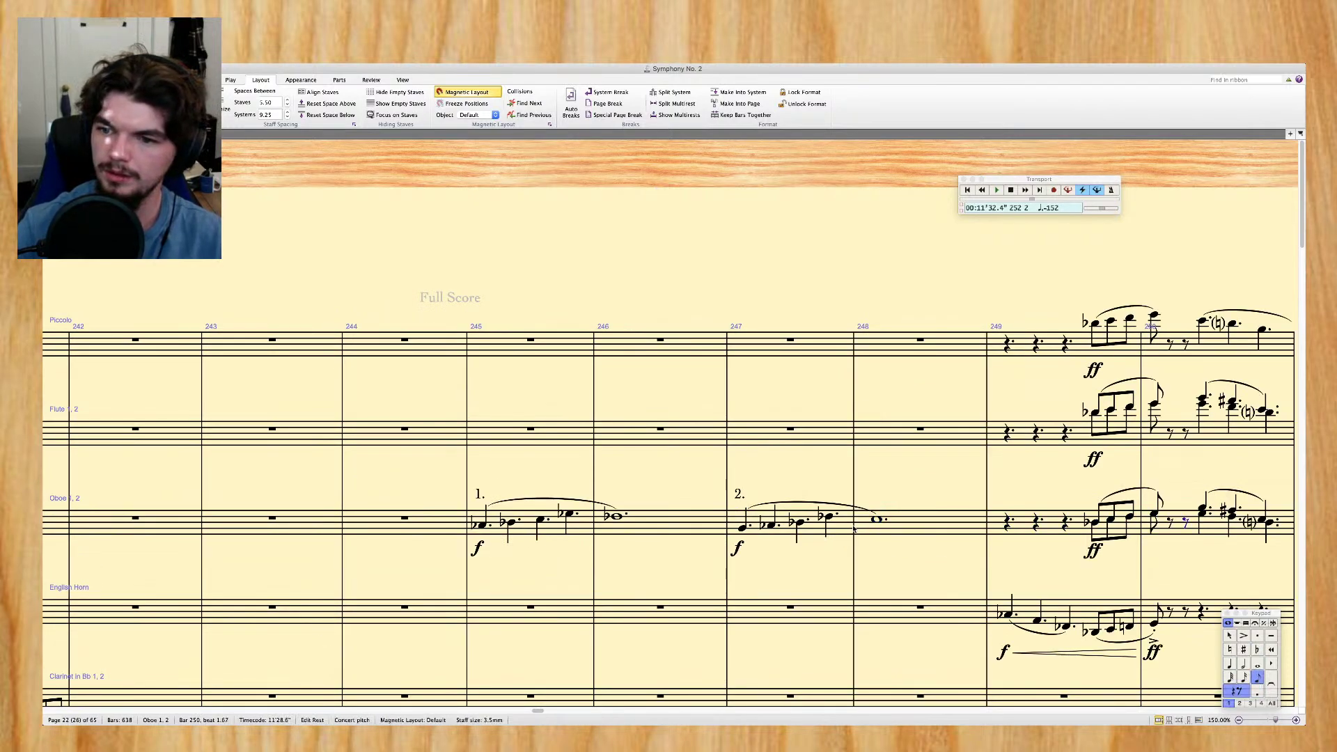
{"action": "scroll", "coordinate": [854, 529], "scroll_direction": "left", "scroll_amount": 10}
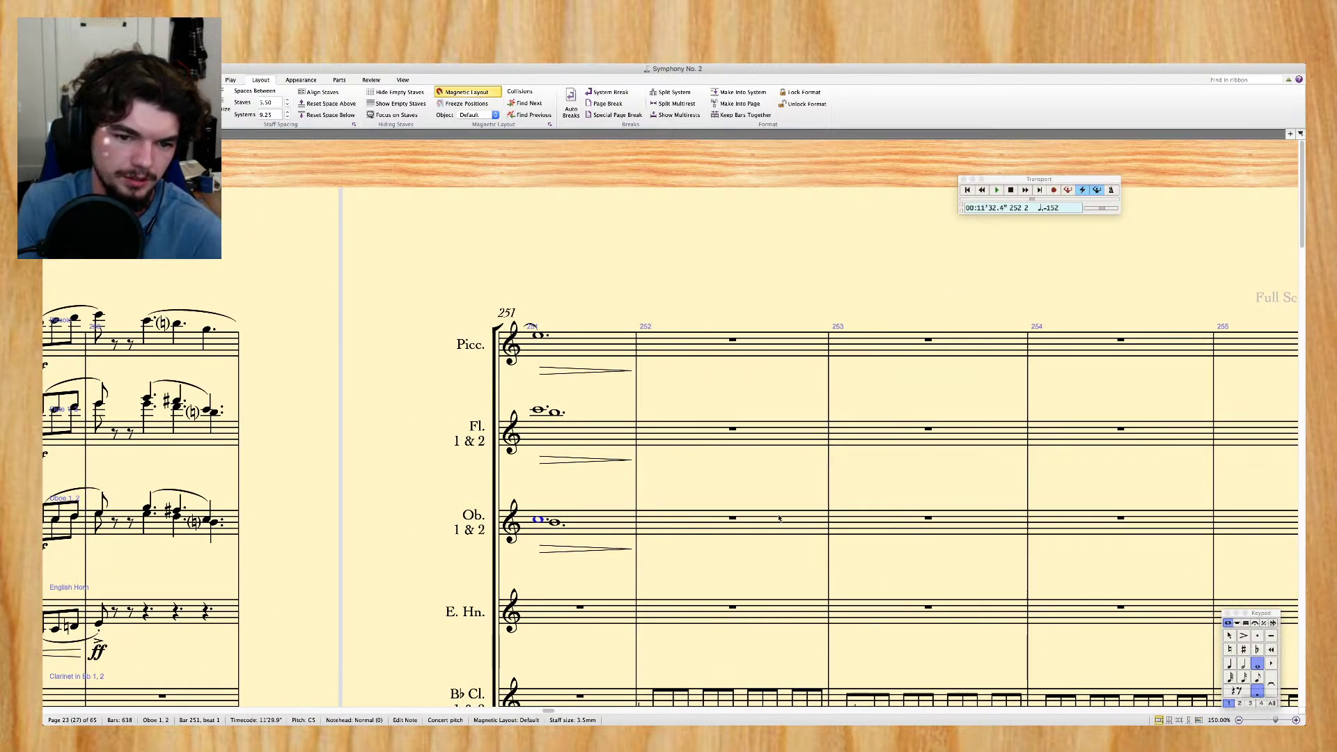
{"action": "scroll", "coordinate": [783, 520], "scroll_direction": "left", "scroll_amount": 5}
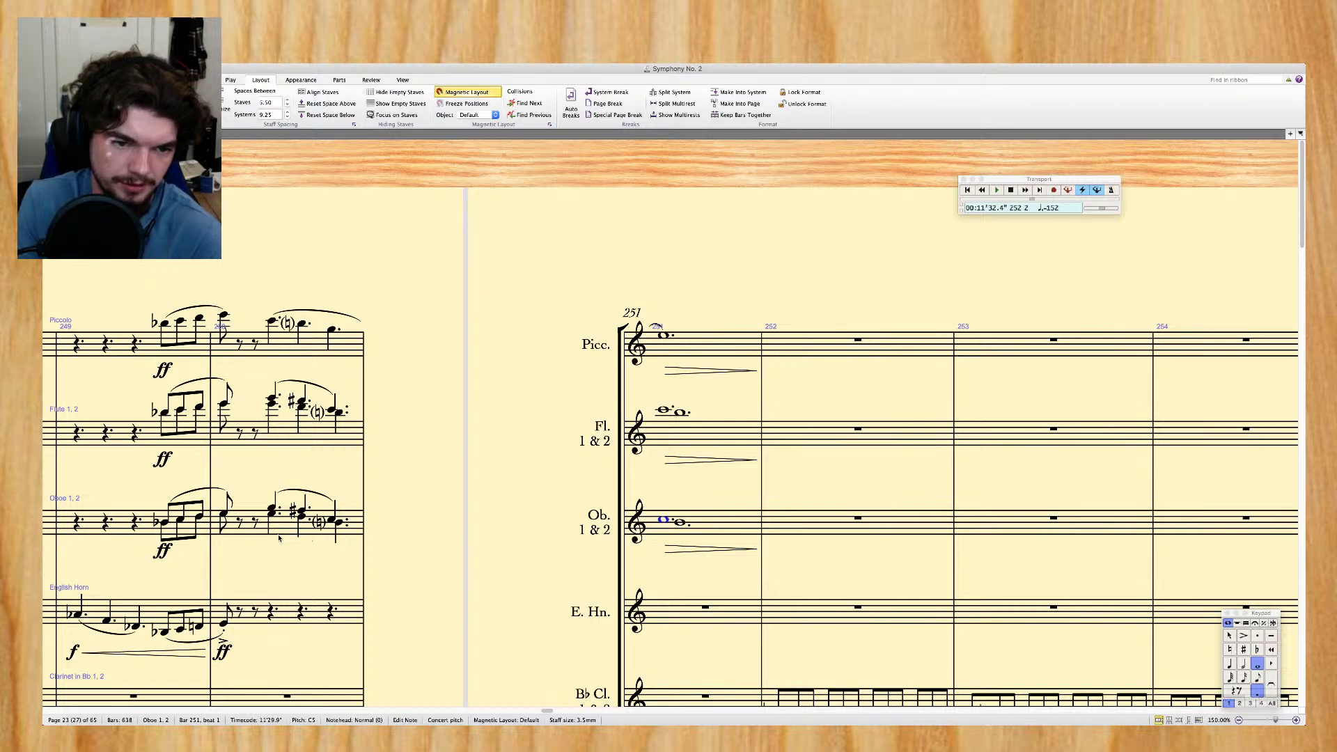
Enter a dotted quarter C4 tied to a dotted half C4 in the English horn's bar 250, without articulations
{"action": "left_click", "coordinate": [223, 624]}
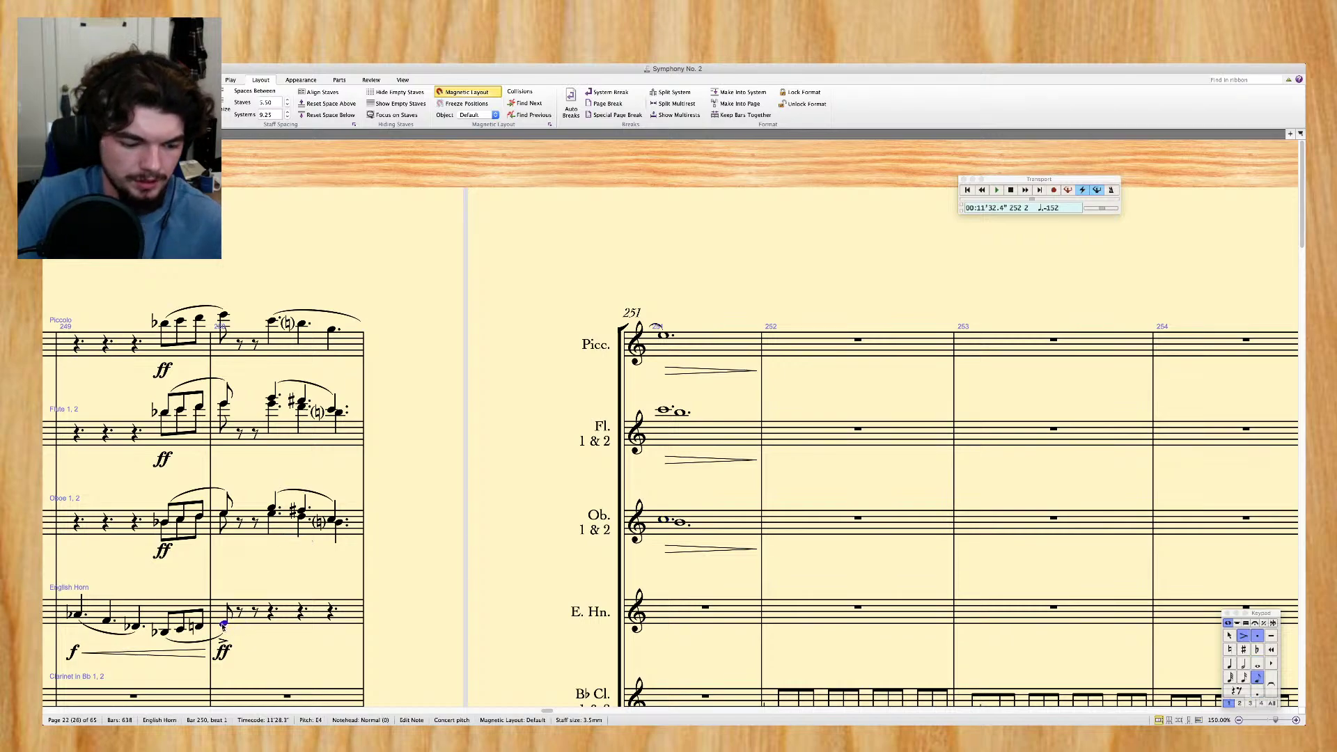
{"action": "key", "text": "Right"}
{"action": "key", "text": "r"}
{"action": "key", "text": "r"}
{"action": "key", "text": "c"}
{"action": "key", "text": "KP_Equal"}
{"action": "key", "text": "KP_Divide"}
{"action": "key", "text": "KP_4"}
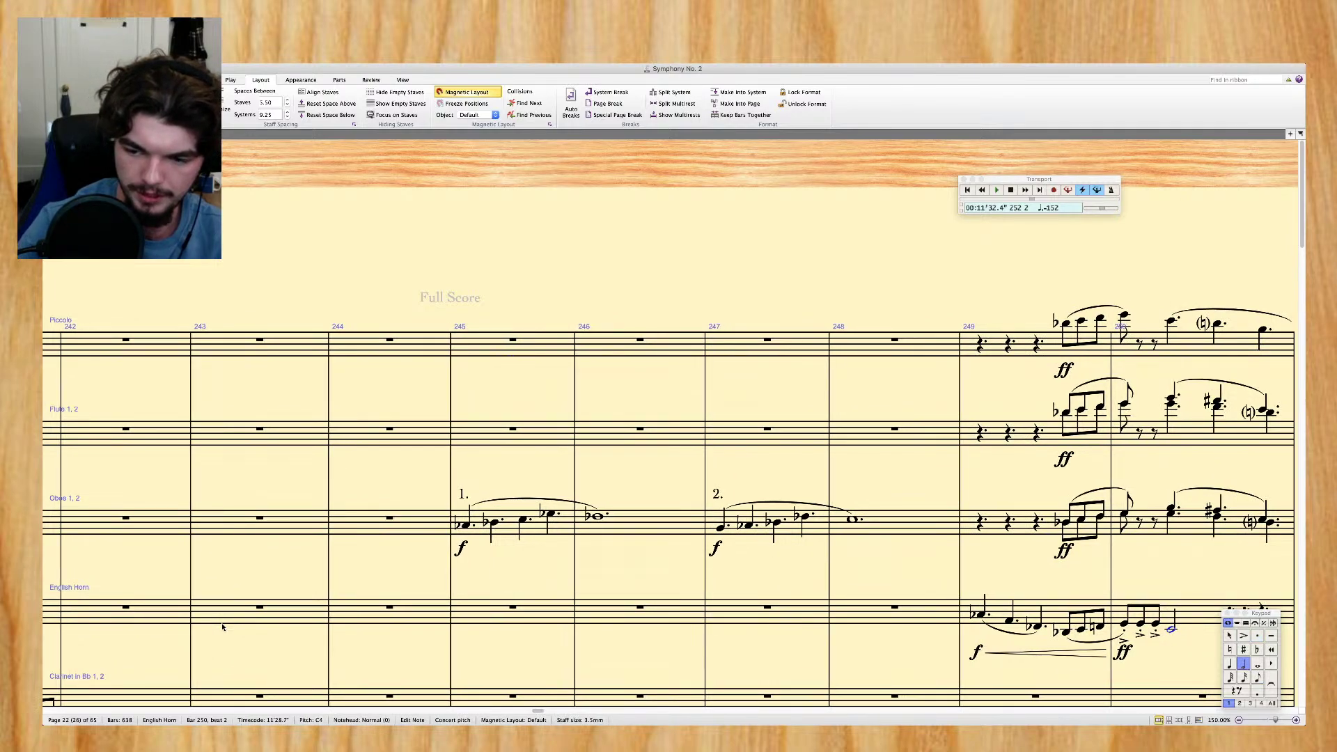
{"action": "key", "text": "KP_Decimal"}
{"action": "key", "text": "KP_Enter"}
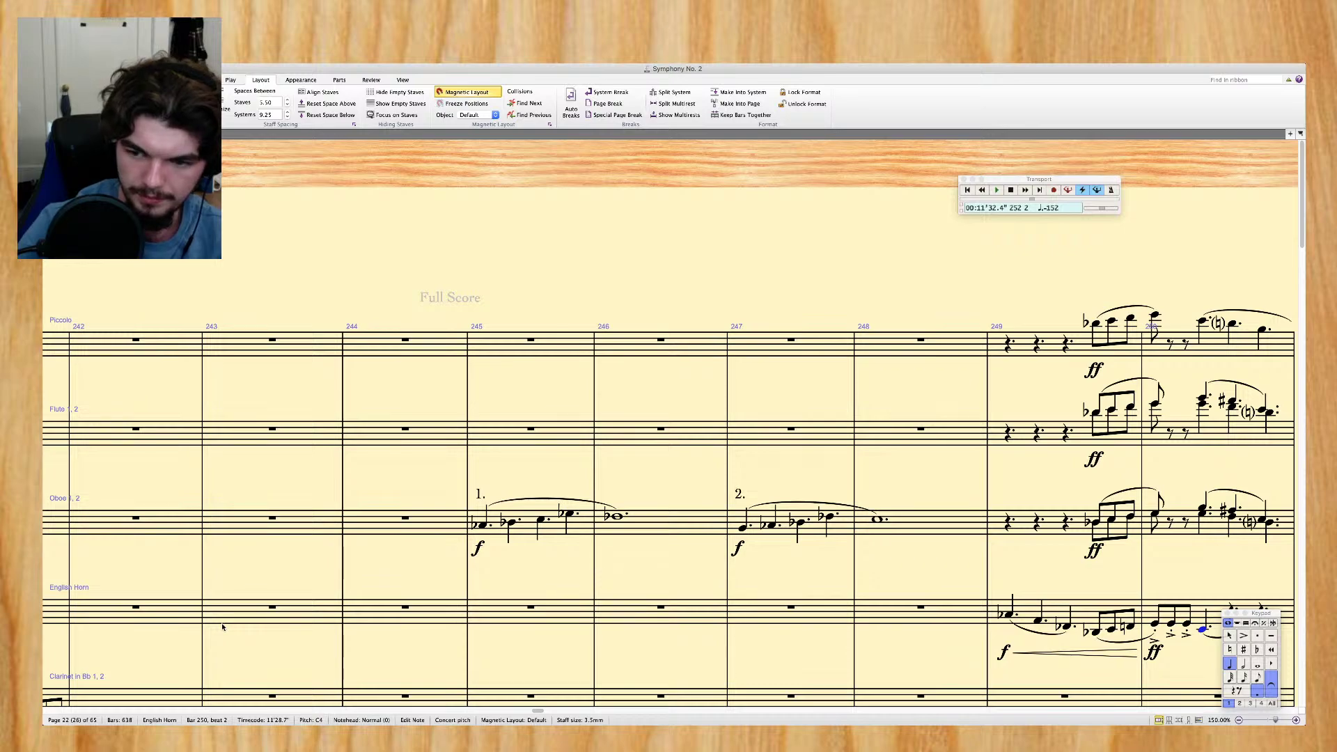
{"action": "key", "text": "r"}
{"action": "key", "text": "KP_5"}
{"action": "key", "text": "KP_Decimal"}
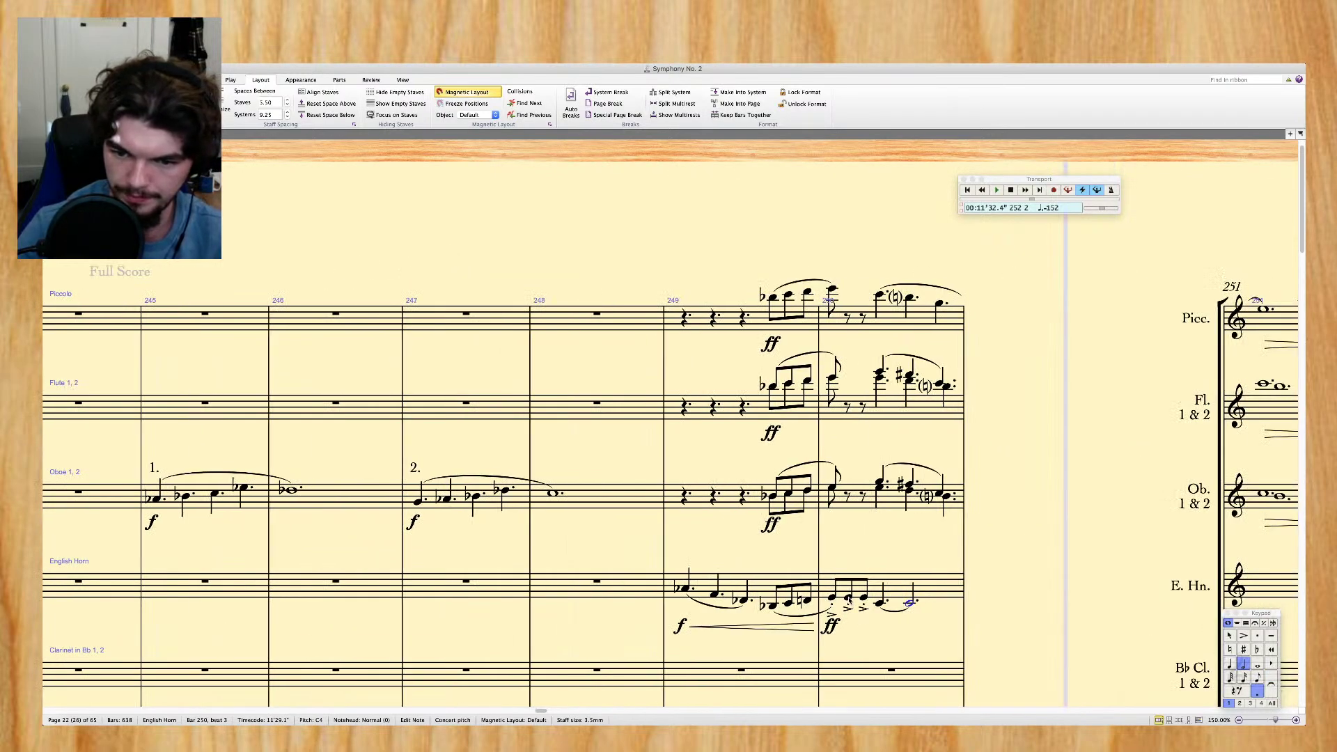
Turn the two repeated eighth notes after the English horn's first note of bar 250 into rests
{"action": "left_click", "coordinate": [849, 601]}
{"action": "left_click", "coordinate": [864, 600], "text": "shift"}
{"action": "key", "text": "Delete"}
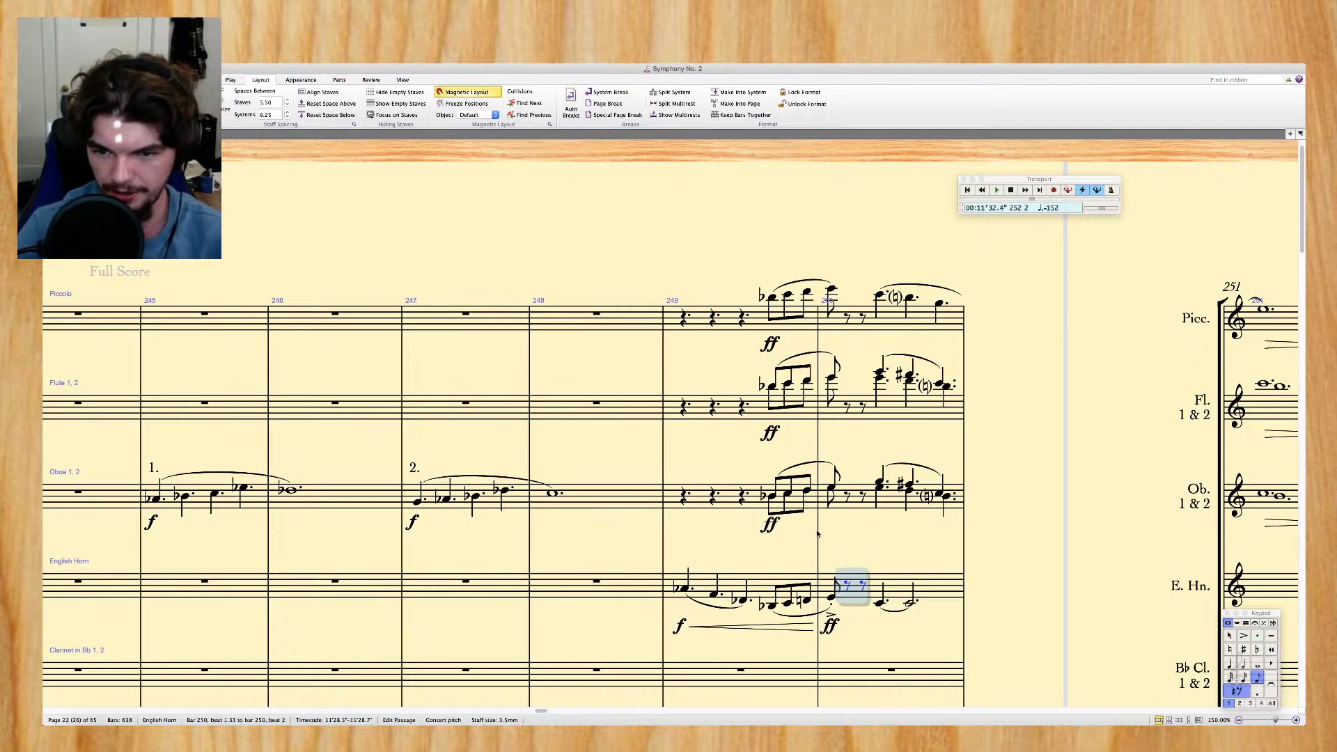
Tie the English horn's C4 over to a dotted whole note in bar 251 and add a diminuendo hairpin beneath it
{"action": "left_click", "coordinate": [700, 604]}
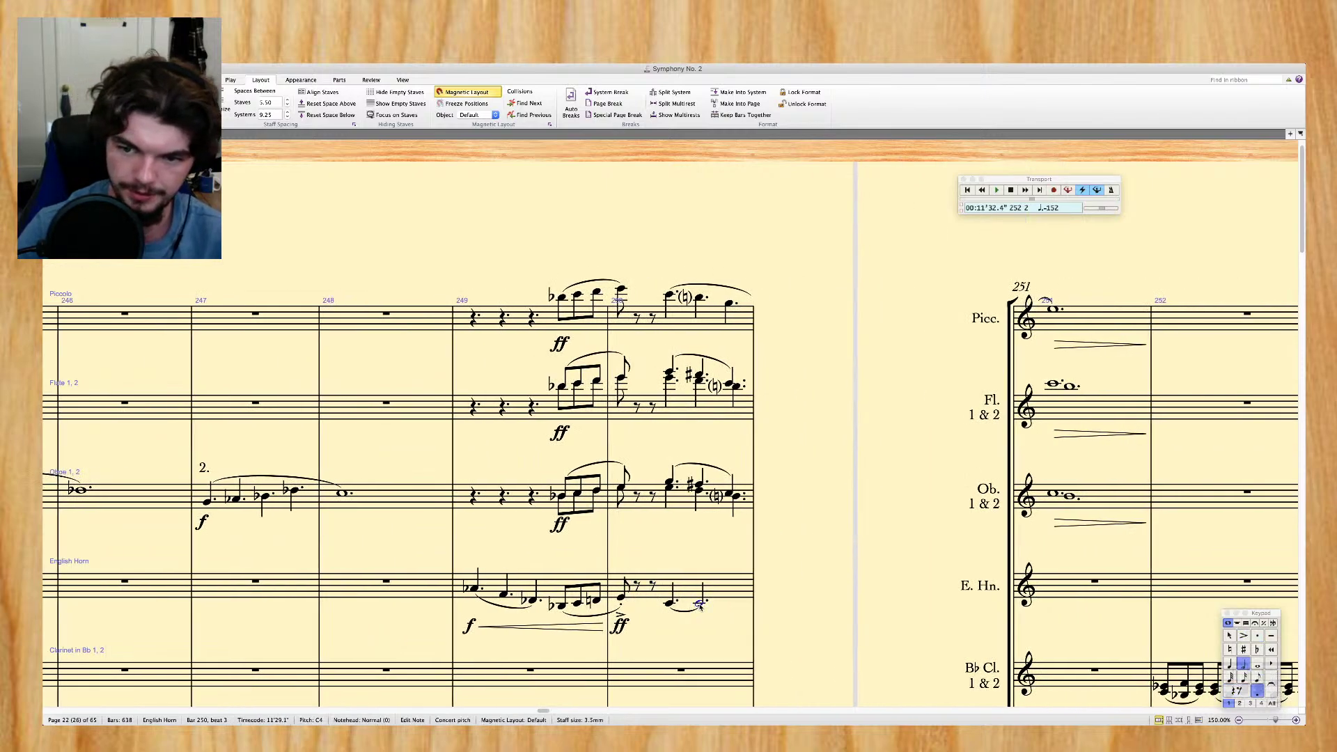
{"action": "key", "text": "KP_Enter"}
{"action": "key", "text": "r"}
{"action": "key", "text": "KP_6"}
{"action": "key", "text": "KP_Decimal"}
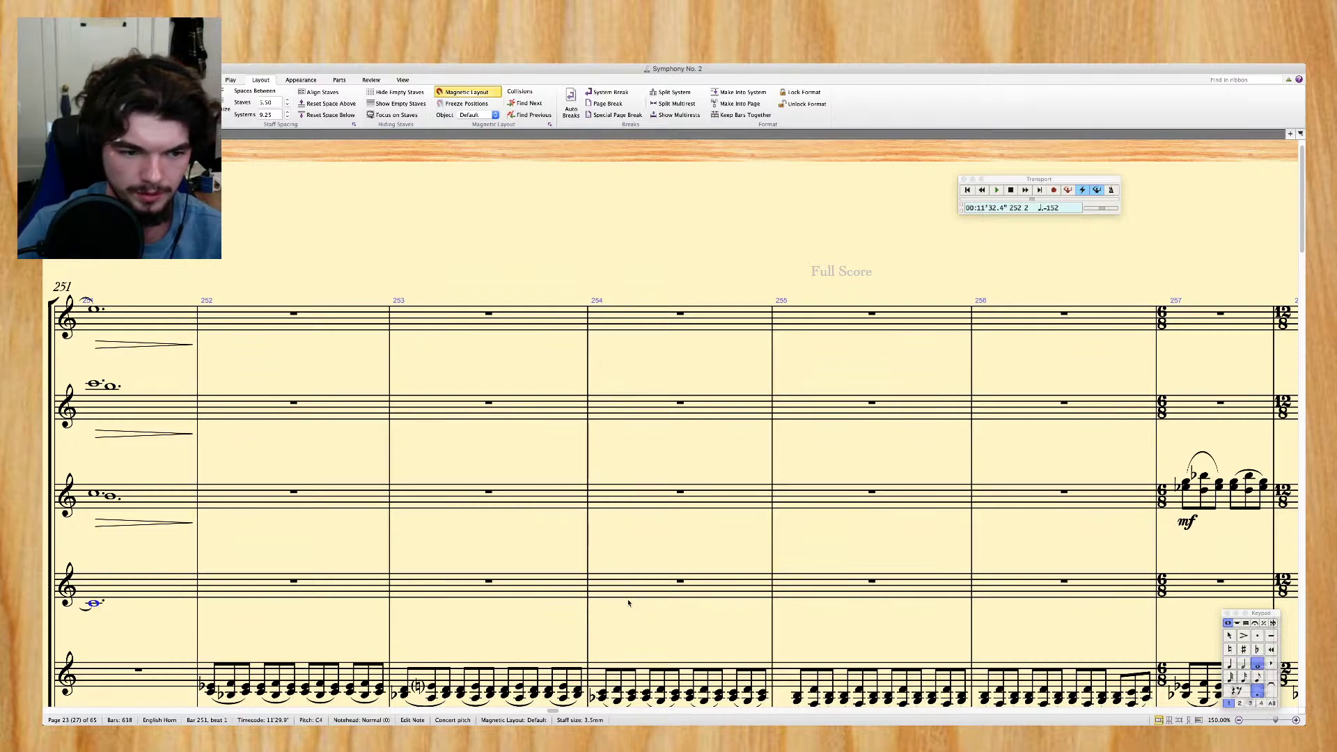
{"action": "key", "text": "Escape"}
Examine the lower woodwind, brass, keyboard, harp and string staves around bars 249 to 252, including the contrabassoon's bar 250
{"action": "scroll", "coordinate": [232, 548], "scroll_direction": "down", "scroll_amount": 5}
{"action": "scroll", "coordinate": [231, 548], "scroll_direction": "left", "scroll_amount": 5}
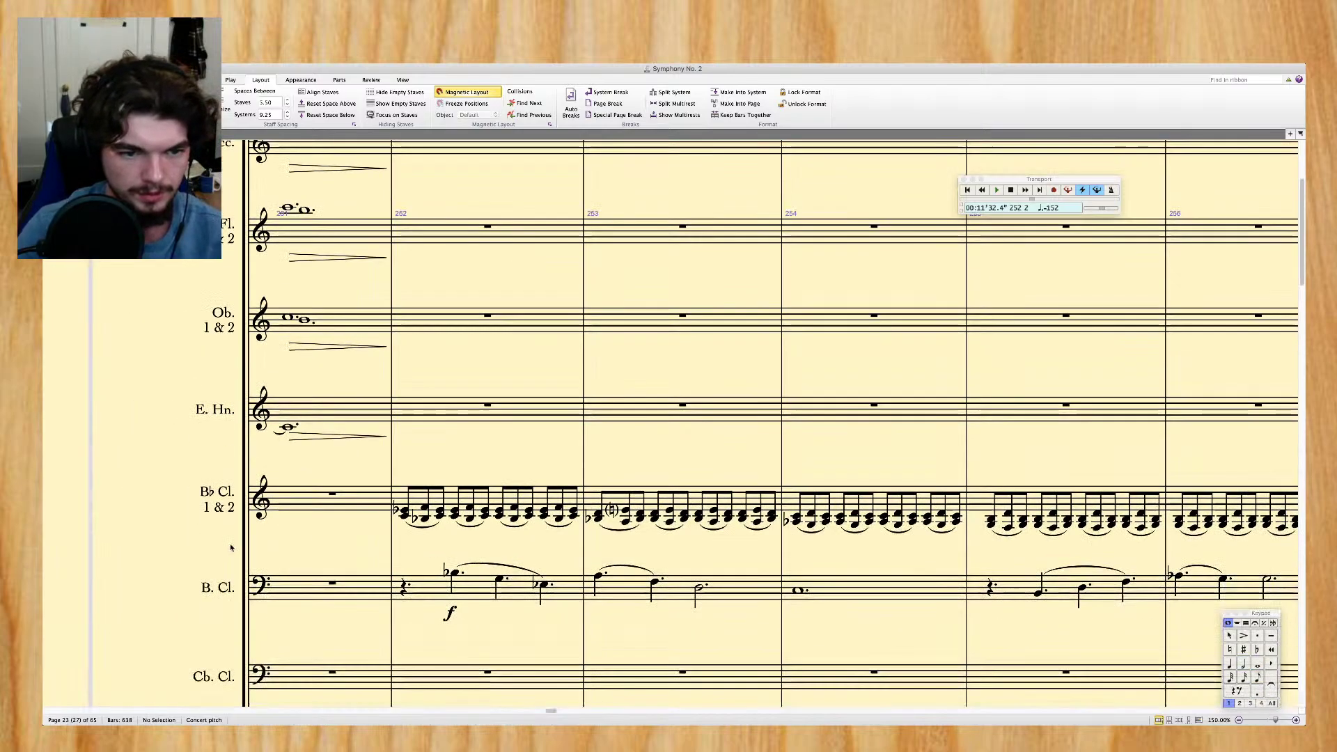
{"action": "scroll", "coordinate": [232, 548], "scroll_direction": "left", "scroll_amount": 10}
{"action": "scroll", "coordinate": [231, 548], "scroll_direction": "up", "scroll_amount": 2}
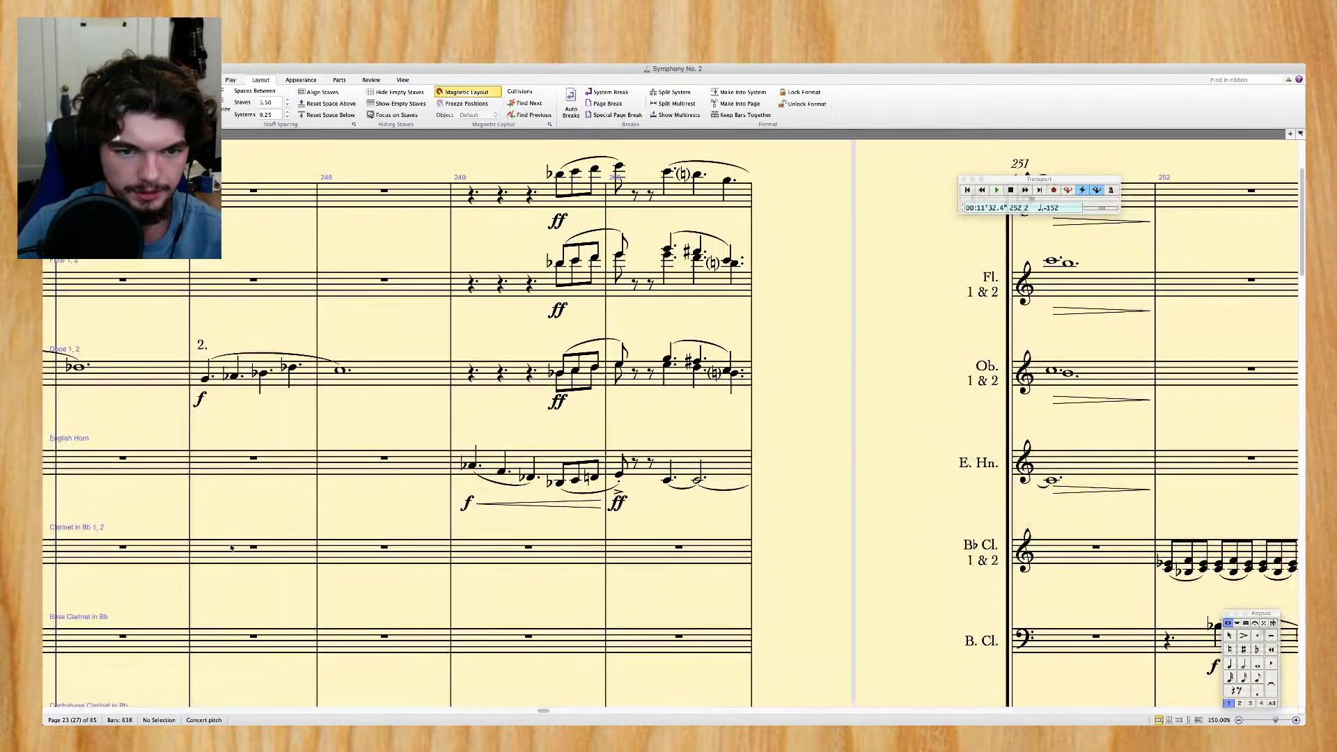
{"action": "scroll", "coordinate": [231, 548], "scroll_direction": "left", "scroll_amount": 2}
{"action": "scroll", "coordinate": [231, 548], "scroll_direction": "down", "scroll_amount": 10}
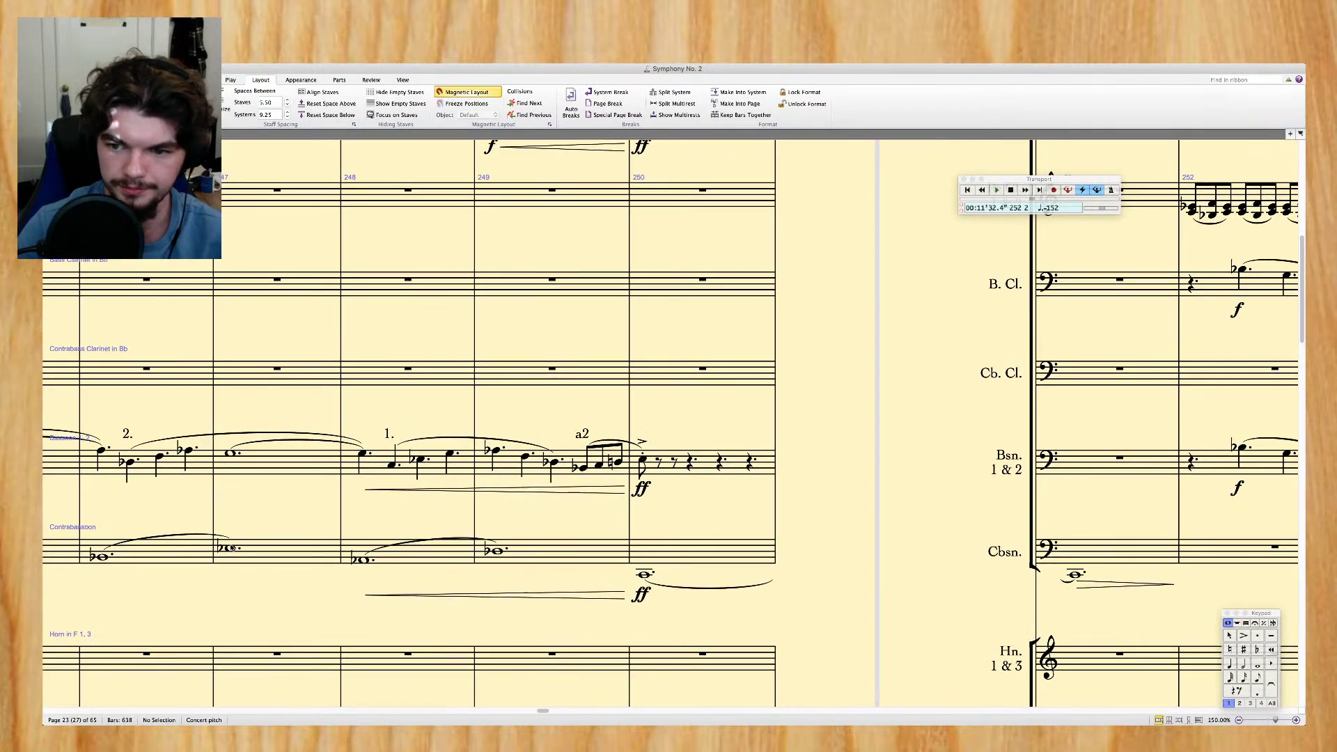
{"action": "left_click", "coordinate": [731, 550]}
{"action": "scroll", "coordinate": [877, 512], "scroll_direction": "right", "scroll_amount": 4}
{"action": "scroll", "coordinate": [881, 514], "scroll_direction": "down", "scroll_amount": 15}
{"action": "scroll", "coordinate": [883, 514], "scroll_direction": "down", "scroll_amount": 6}
{"action": "scroll", "coordinate": [884, 514], "scroll_direction": "up", "scroll_amount": 6}
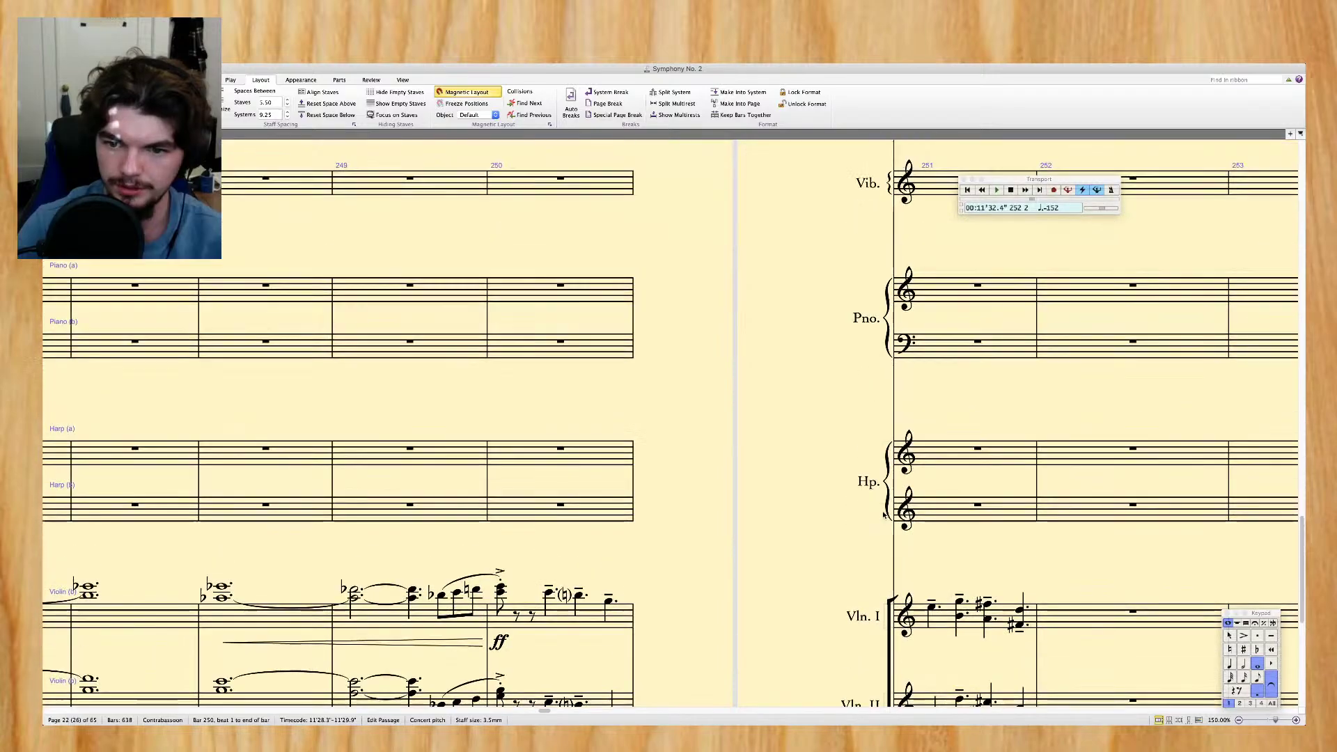
{"action": "scroll", "coordinate": [884, 514], "scroll_direction": "up", "scroll_amount": 15}
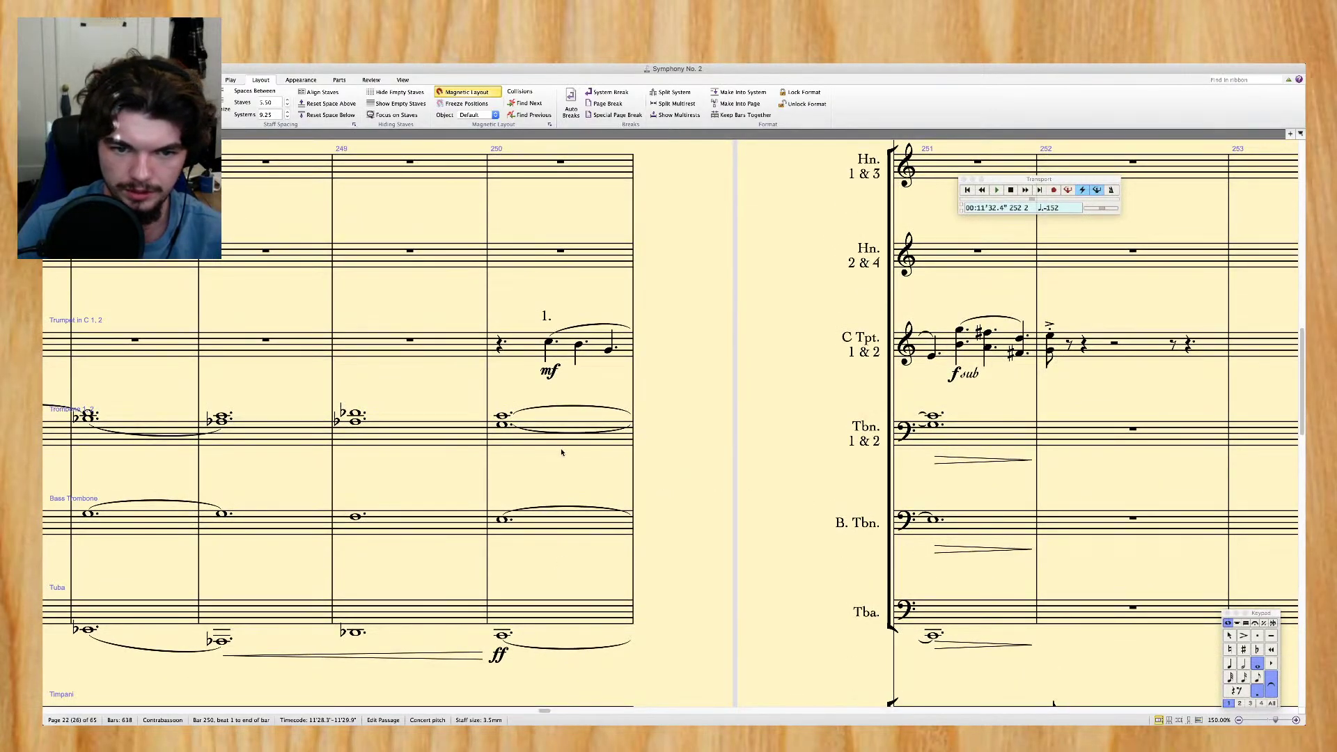
{"action": "scroll", "coordinate": [561, 453], "scroll_direction": "up", "scroll_amount": 10}
{"action": "scroll", "coordinate": [831, 471], "scroll_direction": "down", "scroll_amount": 4}
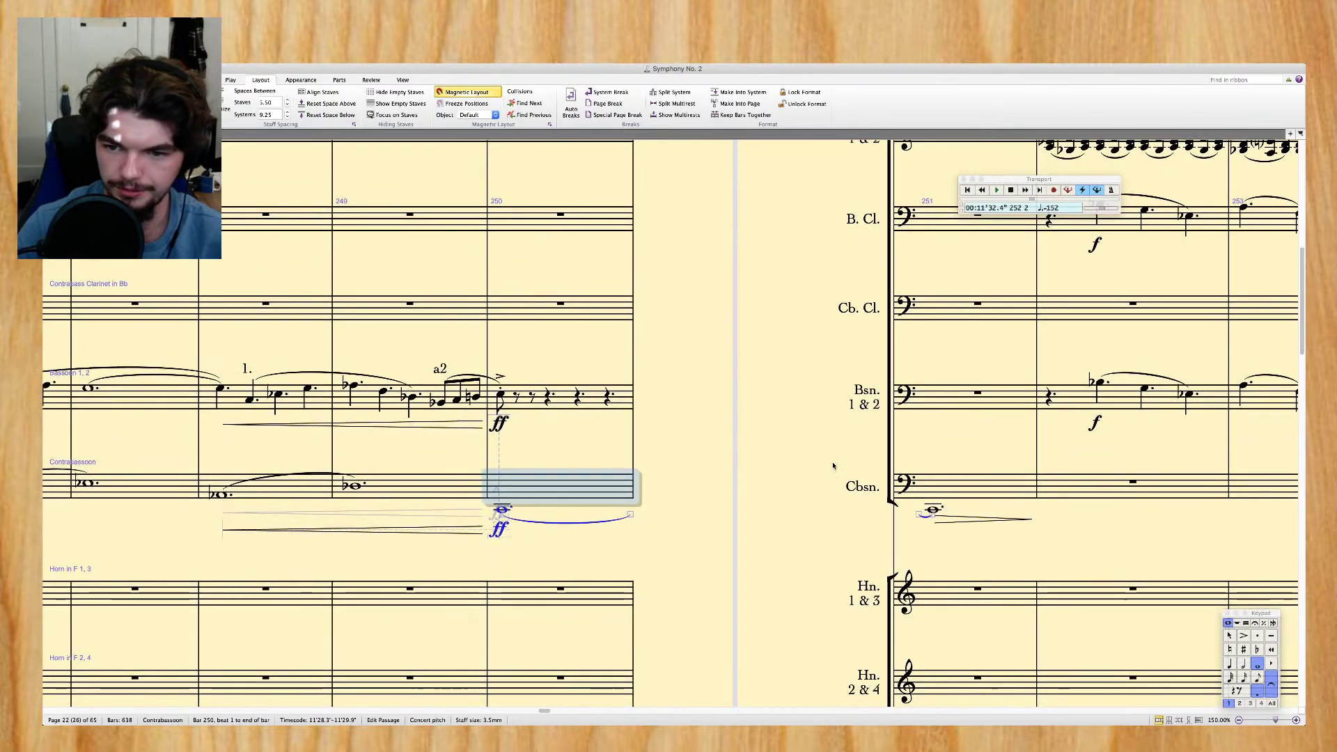
Copy the English horn's tied C4 from beat 2 of bar 250 through bar 251 to the bassoons, and accent both parts' opening notes
{"action": "scroll", "coordinate": [605, 396], "scroll_direction": "up", "scroll_amount": 4}
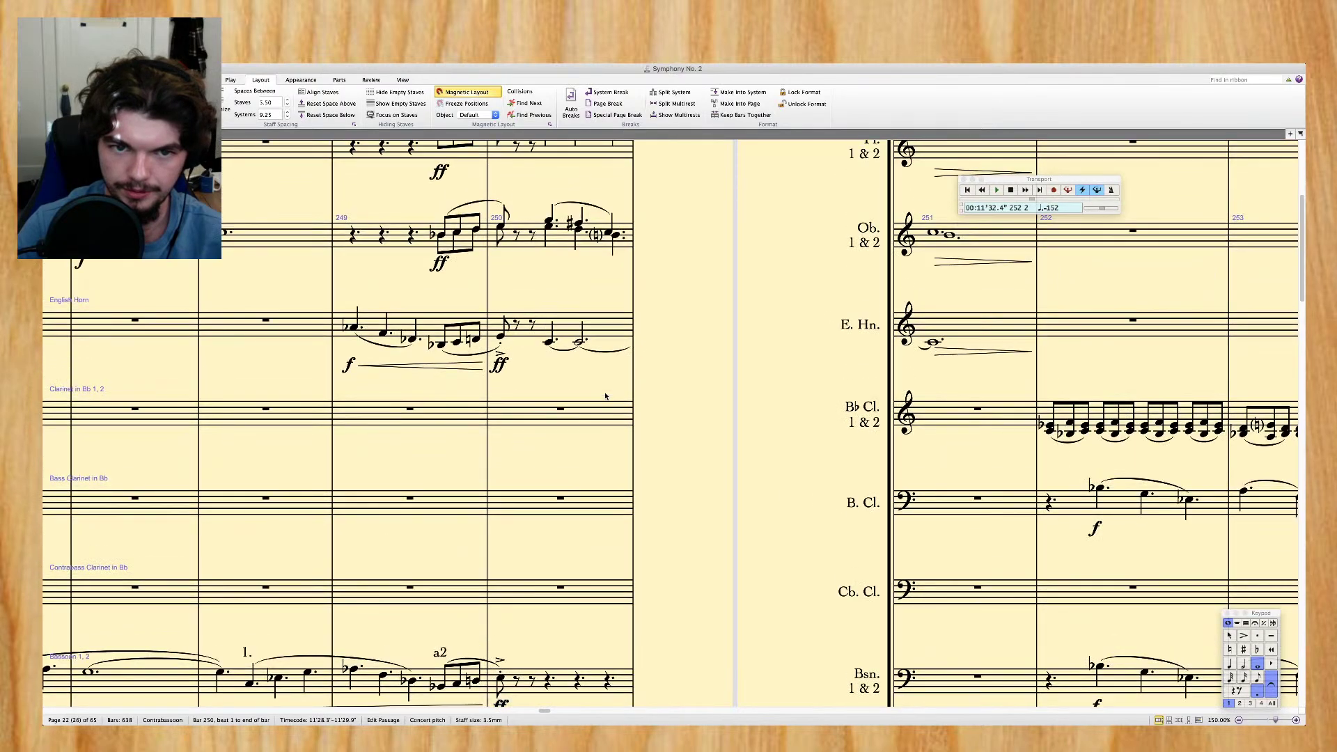
{"action": "scroll", "coordinate": [605, 397], "scroll_direction": "left", "scroll_amount": 1}
{"action": "left_click", "coordinate": [554, 342]}
{"action": "left_click", "coordinate": [959, 329], "text": "shift"}
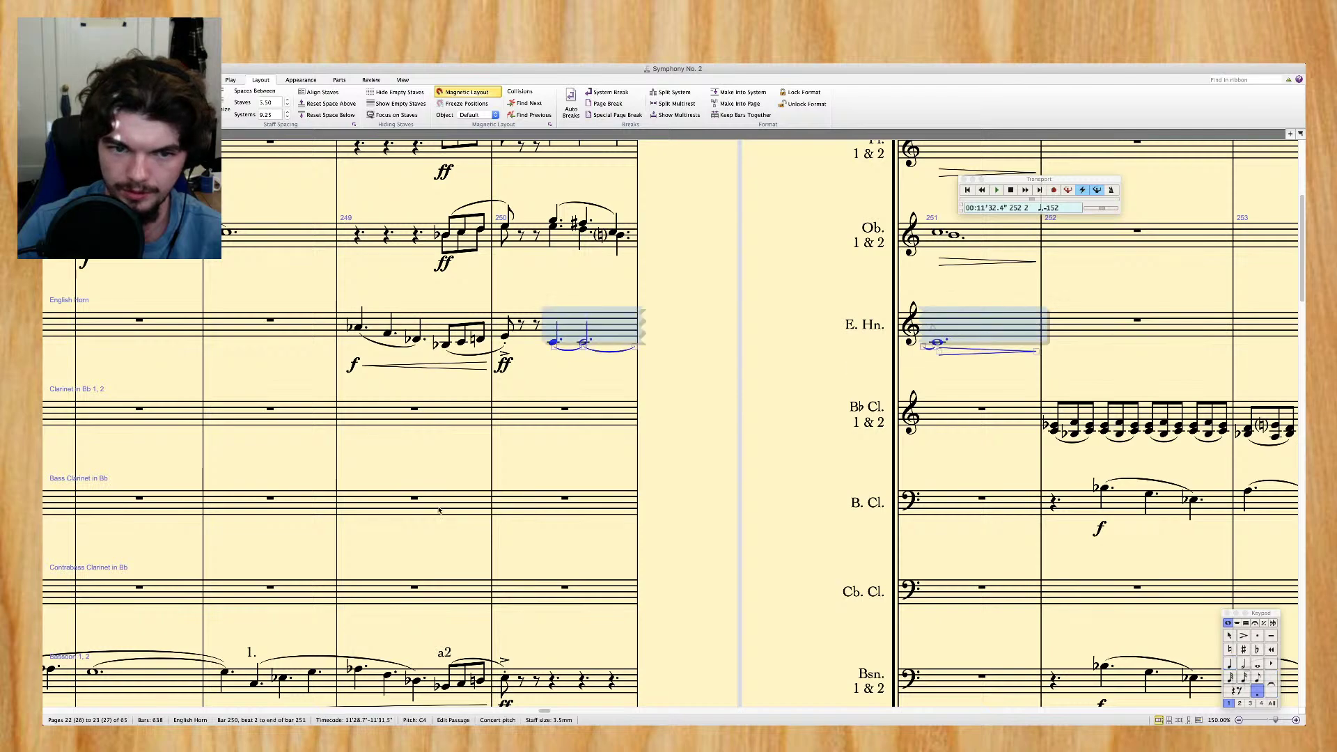
{"action": "left_click", "coordinate": [553, 685]}
{"action": "key", "text": "ctrl+v"}
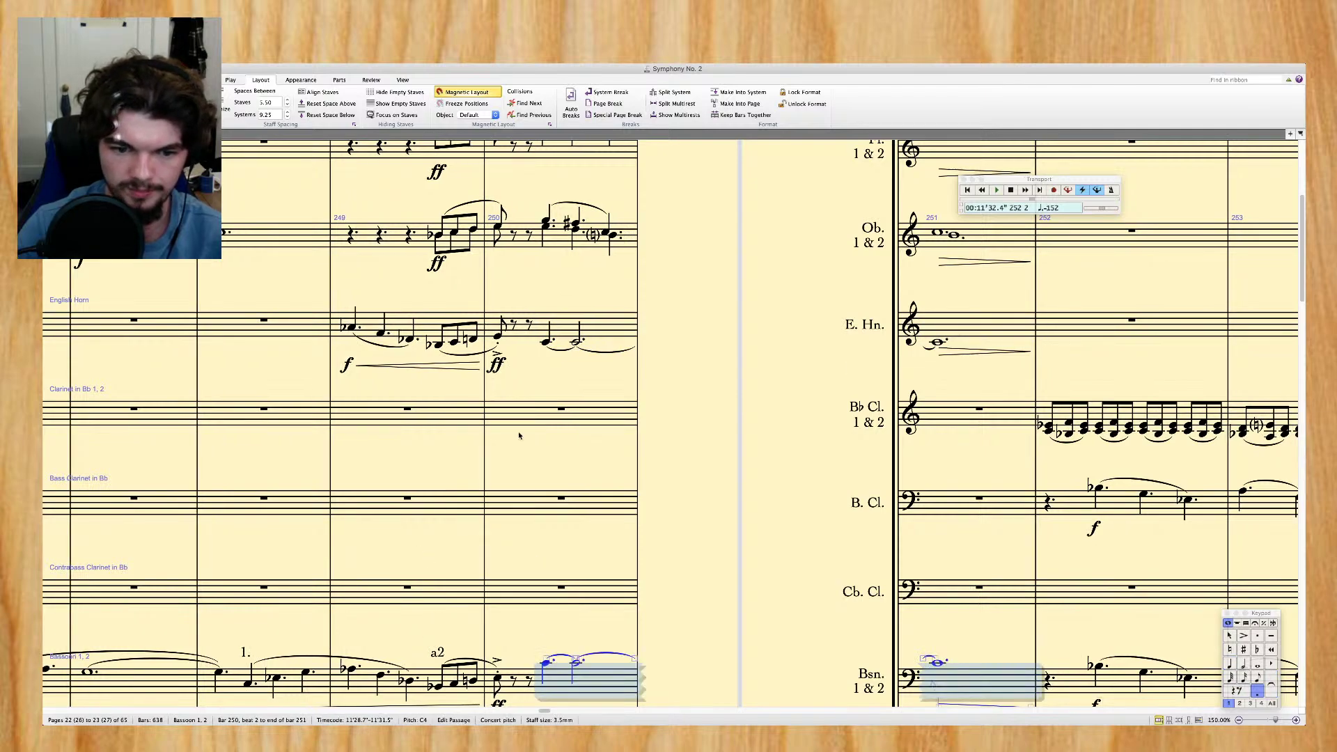
{"action": "left_click", "coordinate": [547, 663], "text": "ctrl"}
{"action": "key", "text": "KP_Divide"}
{"action": "key", "text": "Escape"}
Lower the bassoons' tied notes from beat 2 of bar 250 through bar 251 by octaves to C2
{"action": "scroll", "coordinate": [548, 481], "scroll_direction": "down", "scroll_amount": 5}
{"action": "left_click", "coordinate": [547, 477]}
{"action": "key", "text": "Right"}
{"action": "key", "text": "Right"}
{"action": "key", "text": "Right"}
{"action": "key", "text": "Left"}
{"action": "key", "text": "Left"}
{"action": "key", "text": "Left"}
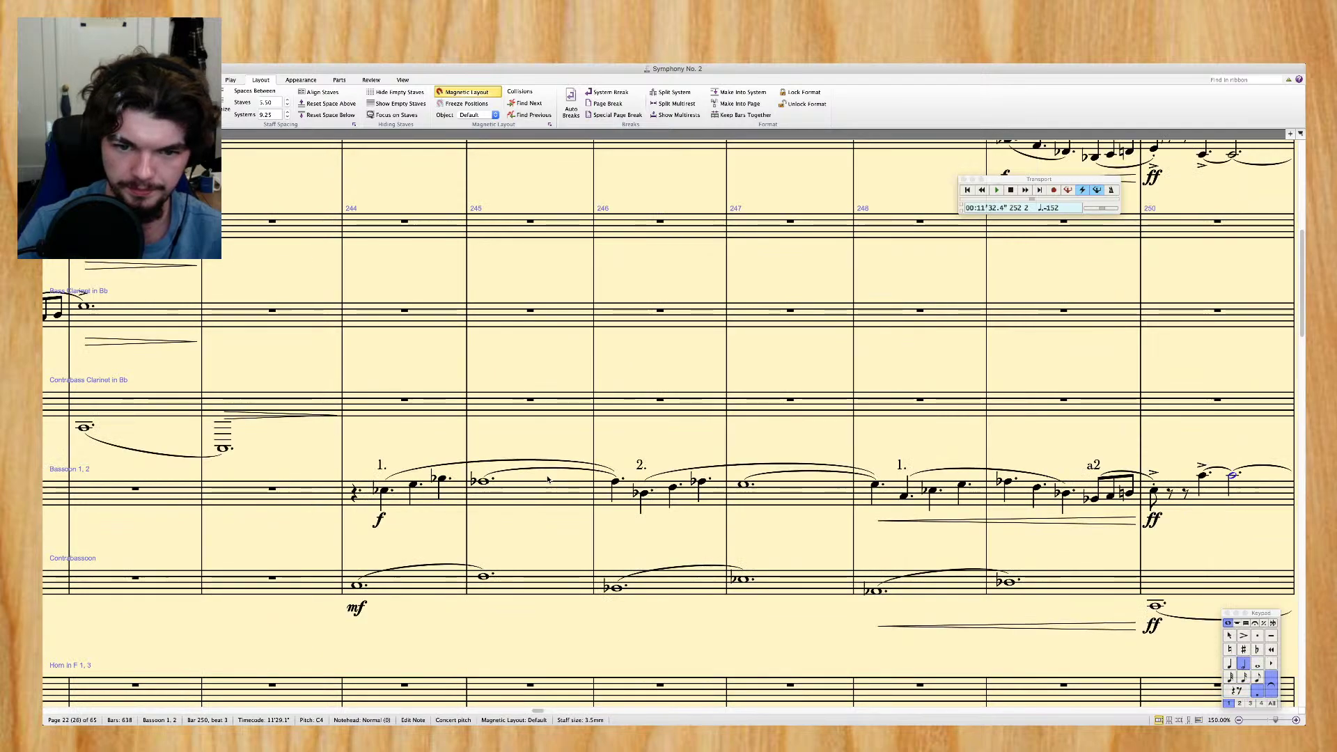
{"action": "key", "text": "ctrl+Down"}
{"action": "key", "text": "ctrl+Down"}
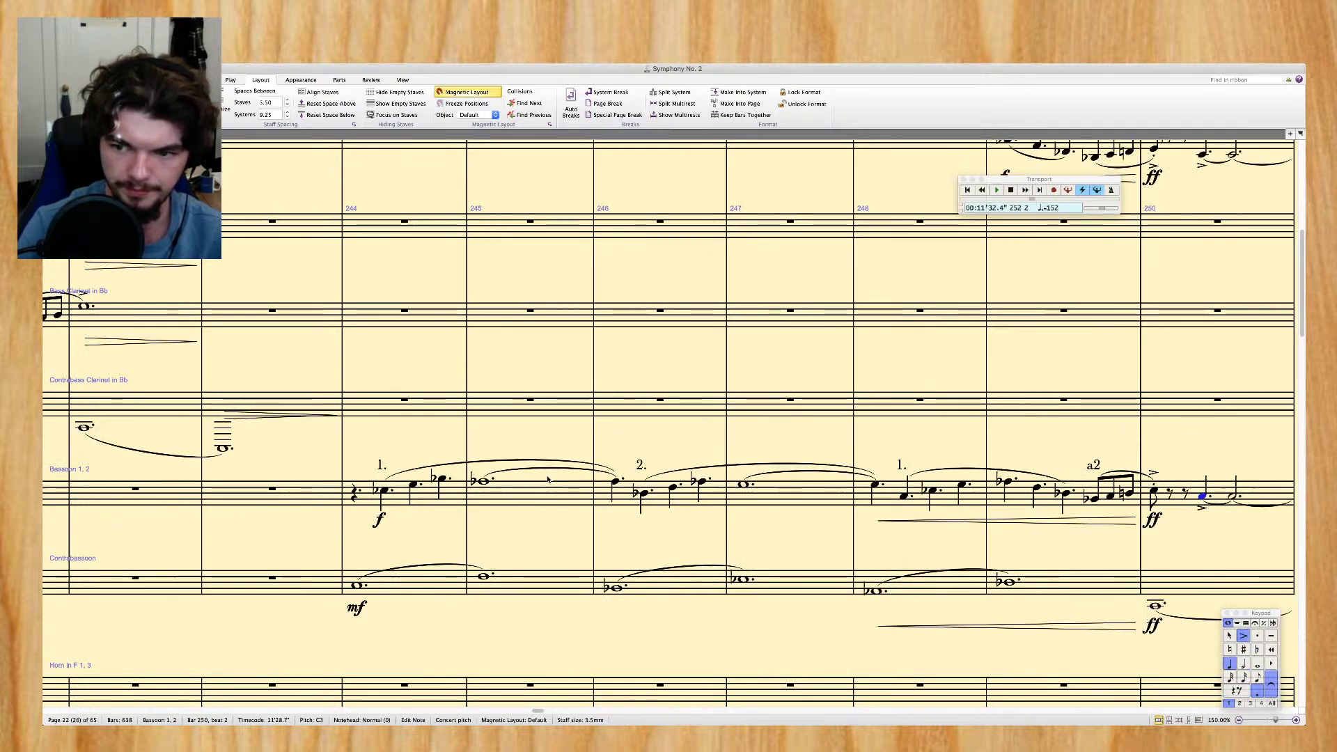
Add the upper octave C3 to the bassoons' tied notes from beat 2 of bar 250 through bar 251
{"action": "scroll", "coordinate": [548, 480], "scroll_direction": "right", "scroll_amount": 5}
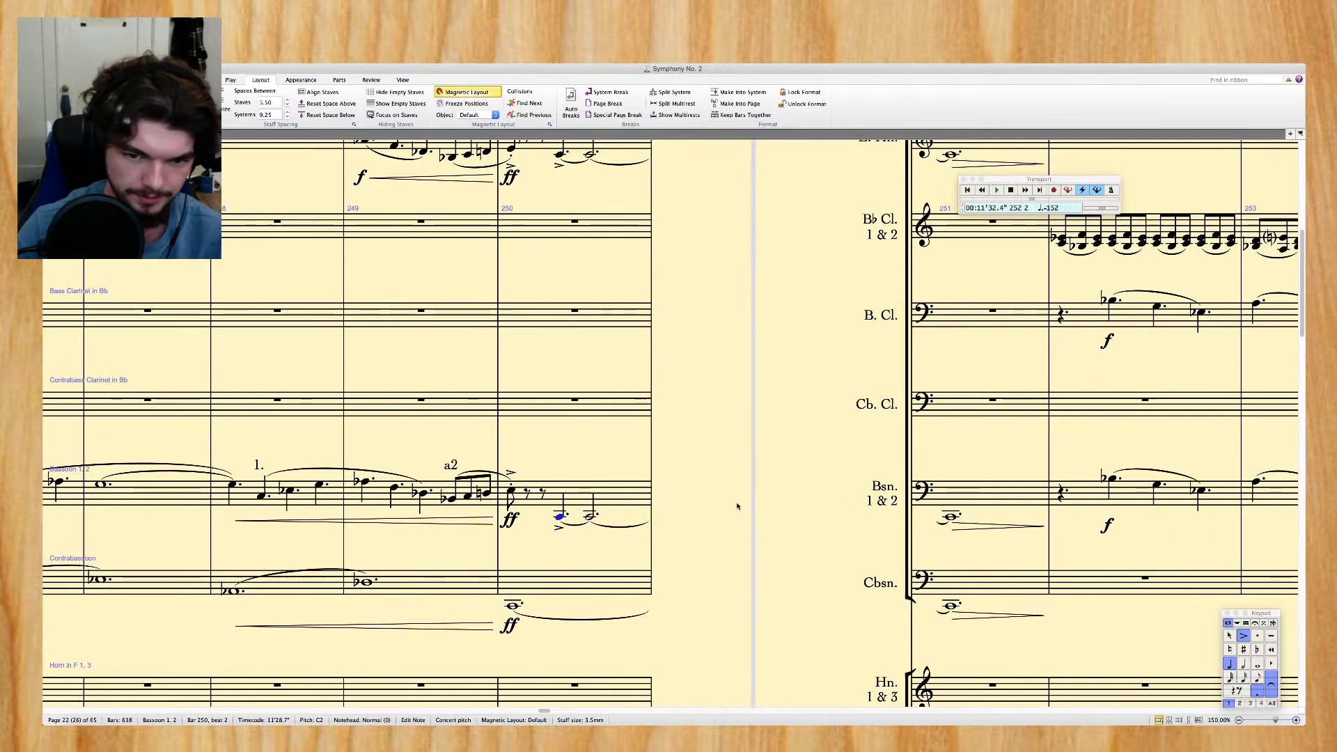
{"action": "left_click", "coordinate": [960, 496], "text": "shift"}
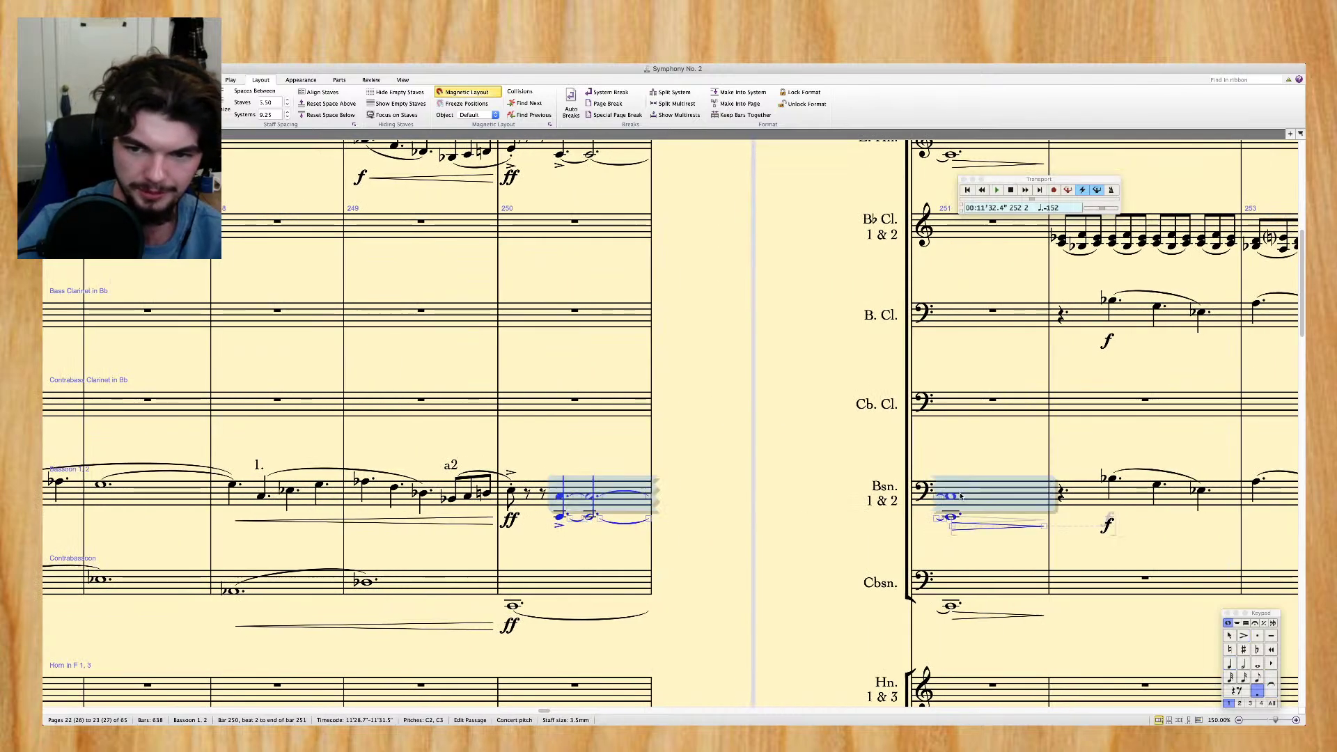
{"action": "key", "text": "Escape"}
Copy the contrabassoon's tied note, ff and diminuendo hairpin in bars 250 and 251 to the contrabass clarinet
{"action": "scroll", "coordinate": [559, 604], "scroll_direction": "up", "scroll_amount": 2}
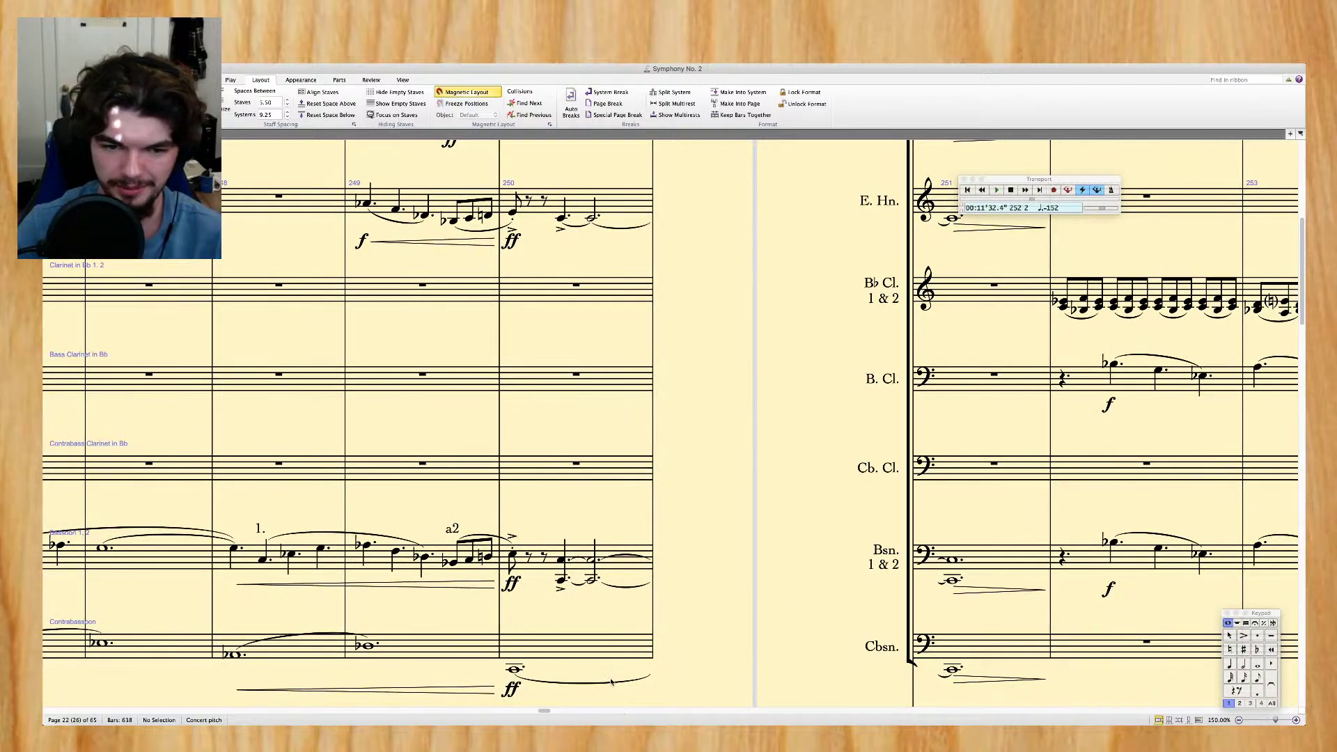
{"action": "left_click", "coordinate": [529, 644]}
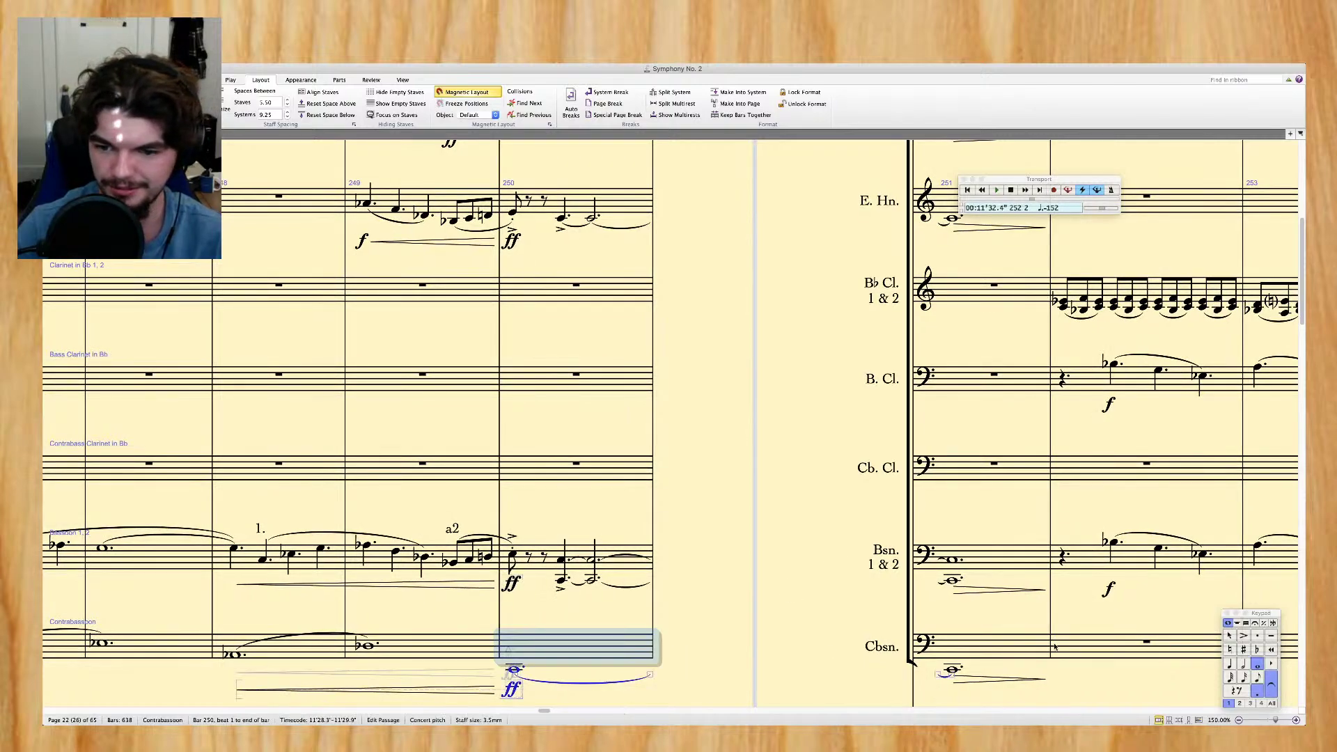
{"action": "left_click", "coordinate": [997, 650], "text": "shift"}
{"action": "left_click", "coordinate": [590, 468], "text": "alt"}
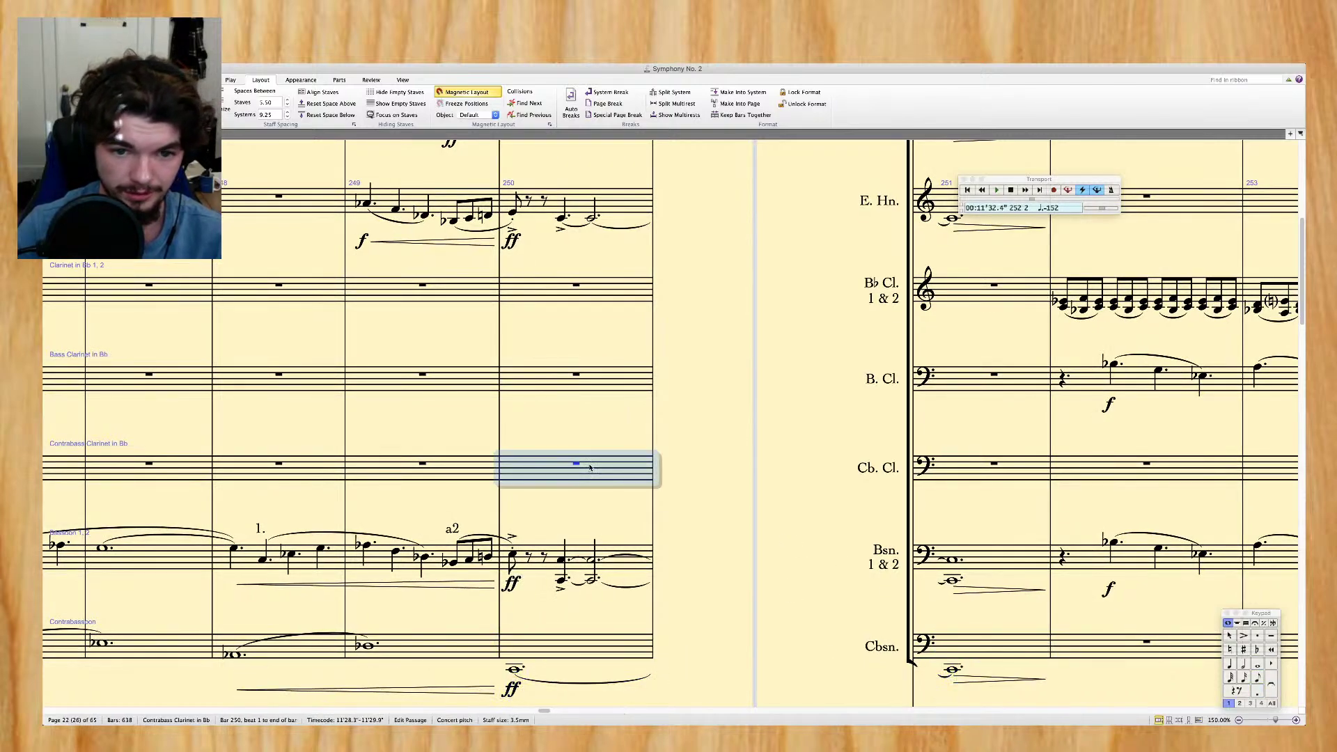
{"action": "key", "text": "Escape"}
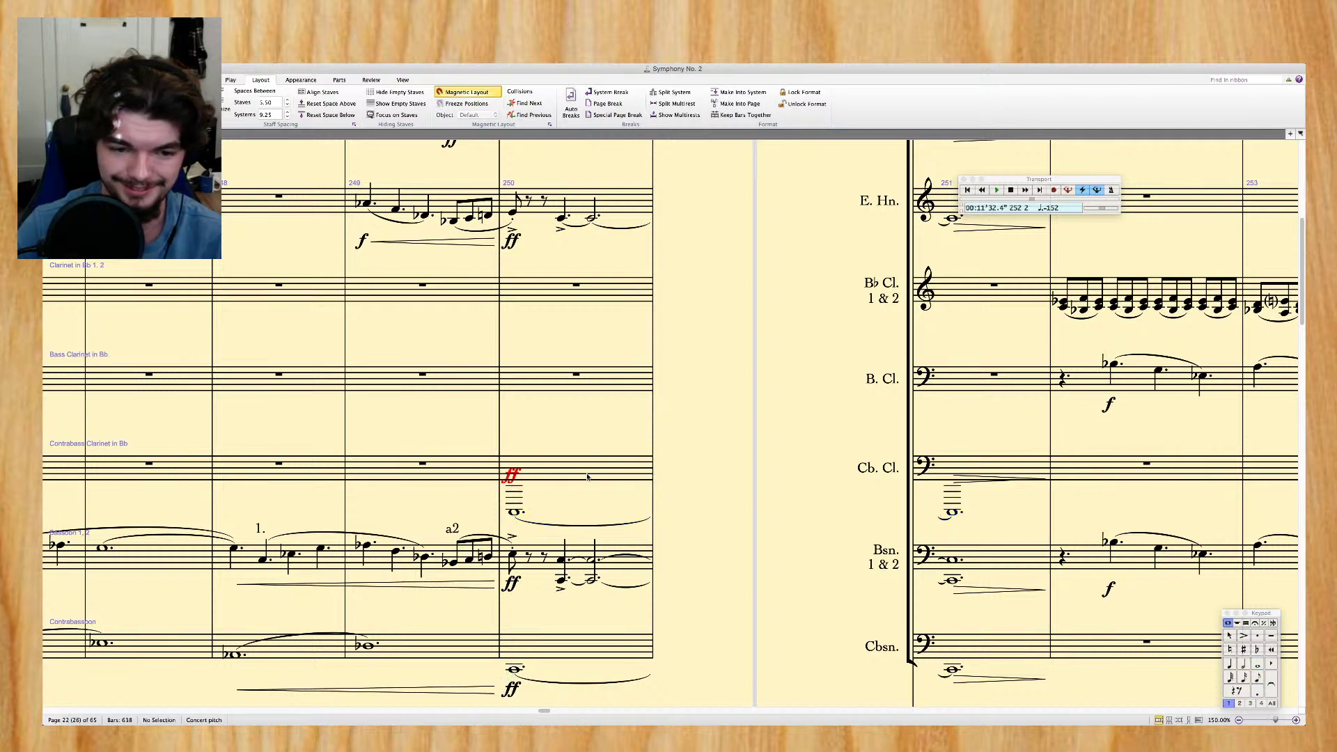
Lower the upper note of the bassoons' tied chord in bars 250 and 251 to G2
{"action": "left_click", "coordinate": [645, 647]}
{"action": "left_click", "coordinate": [561, 560]}
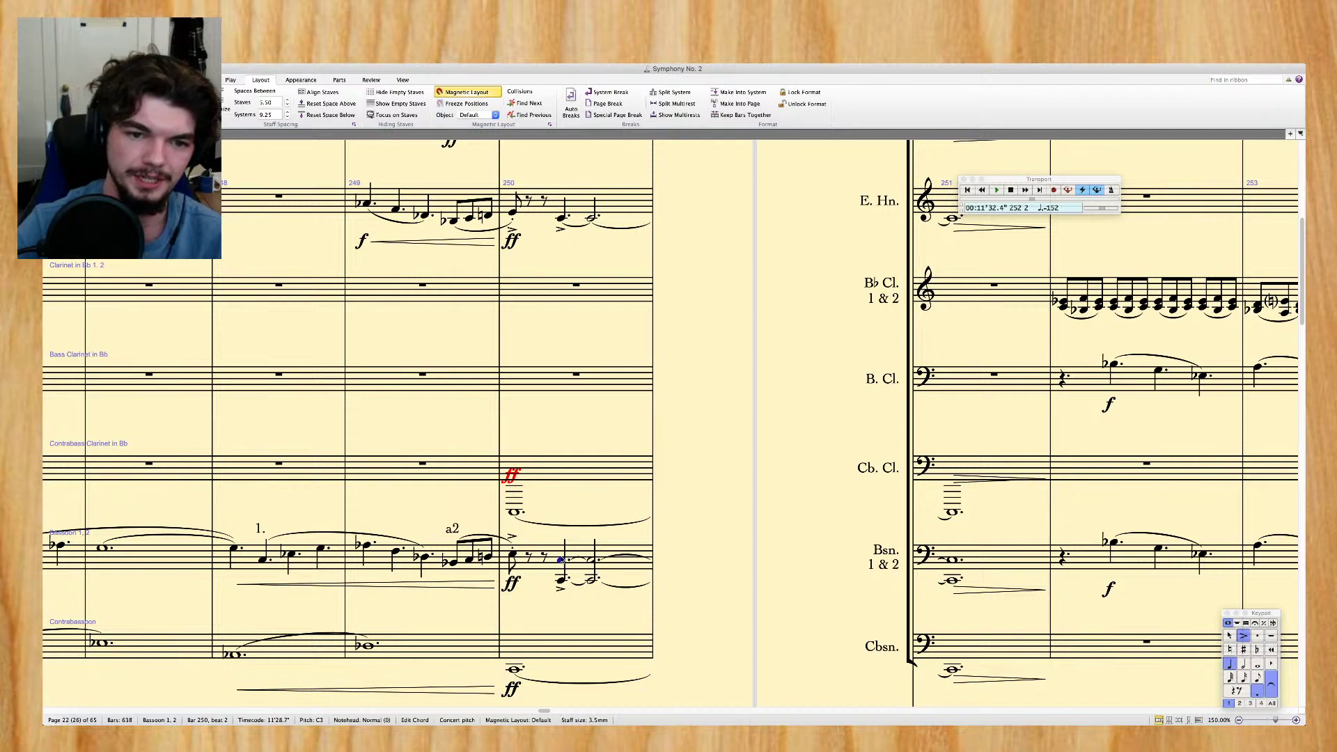
{"action": "key", "text": "Down"}
{"action": "key", "text": "Down"}
{"action": "key", "text": "Down"}
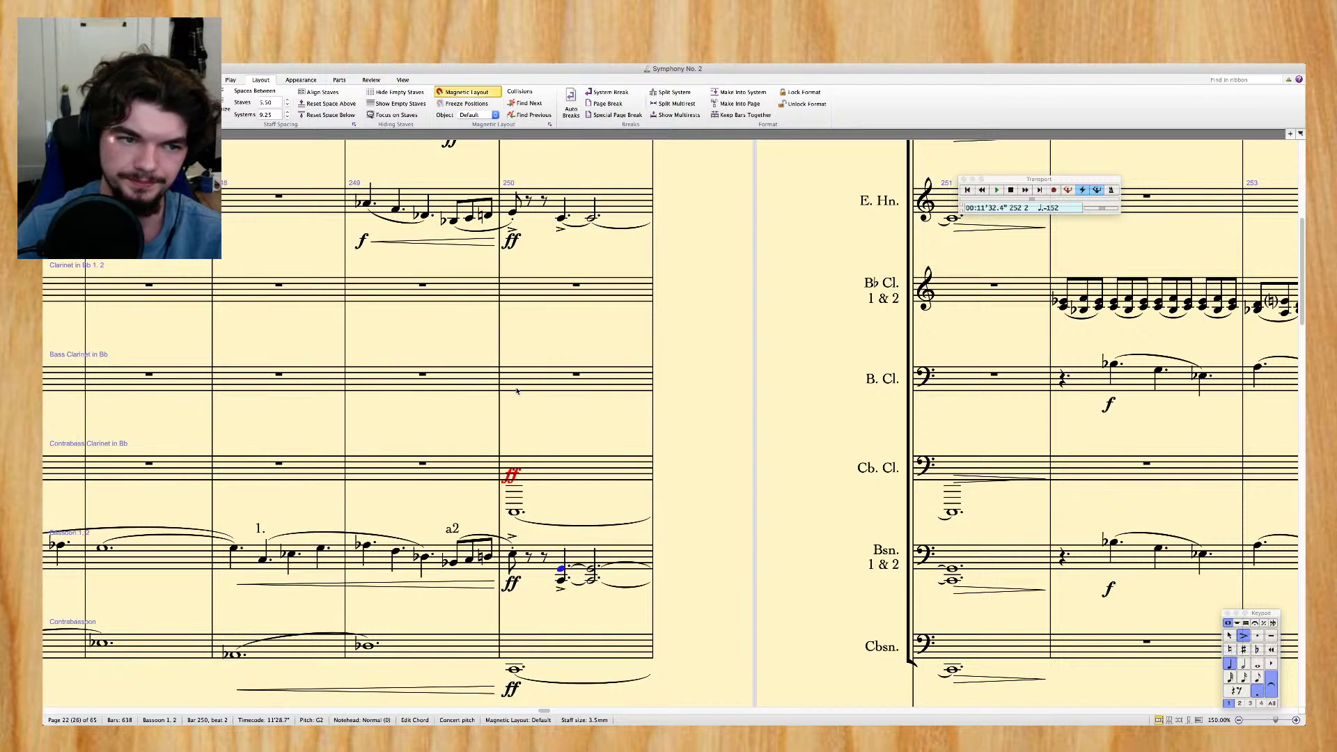
Copy the contrabassoon's bars 250 and 251 to the bass clarinet and raise the copied notes two octaves to C3
{"action": "left_click", "coordinate": [597, 644]}
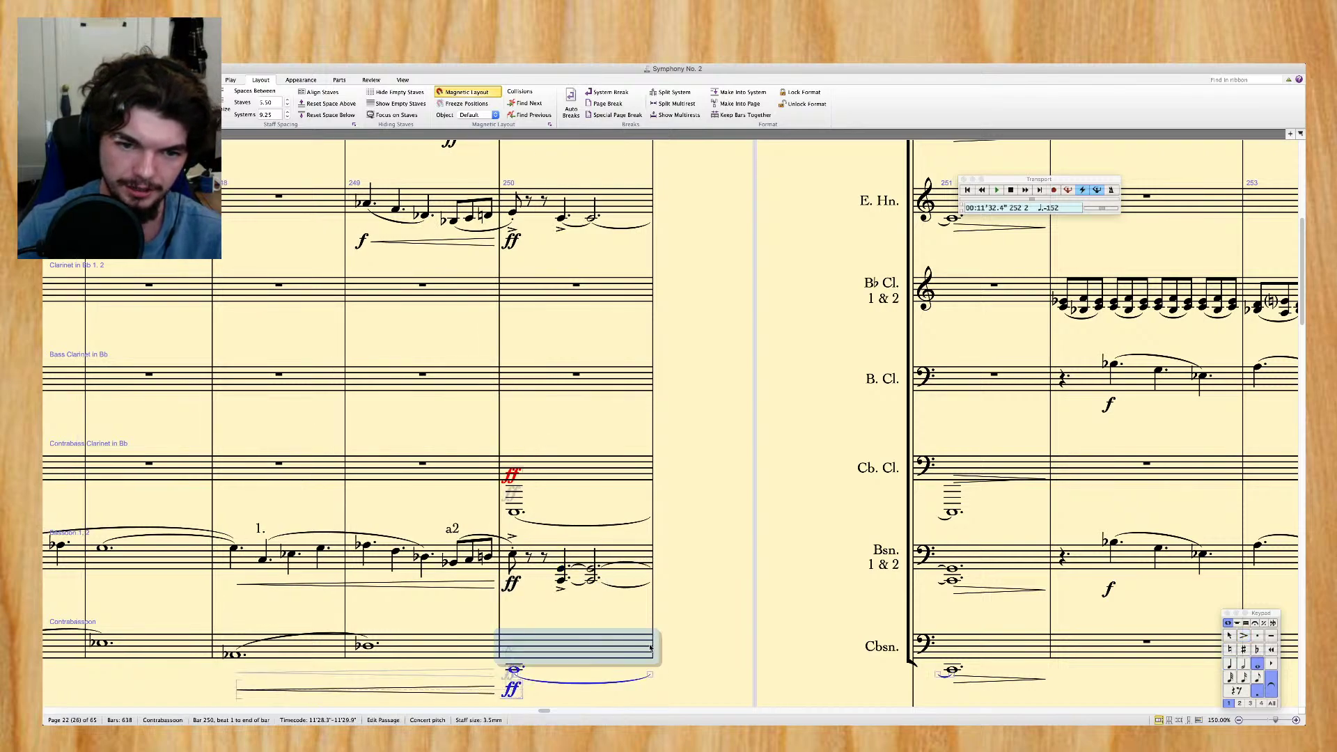
{"action": "left_click", "coordinate": [1024, 651], "text": "shift"}
{"action": "left_click", "coordinate": [525, 376], "text": "alt"}
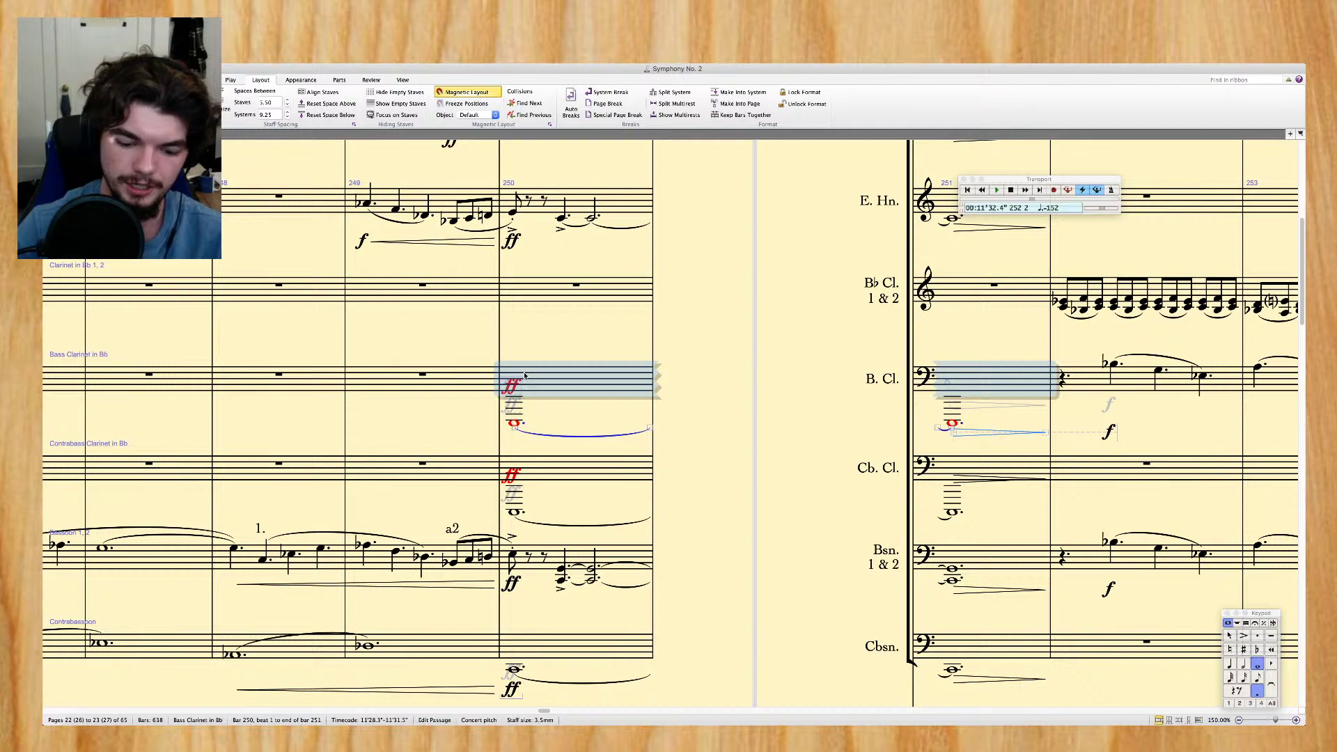
{"action": "key", "text": "super+Up"}
{"action": "key", "text": "super+Up"}
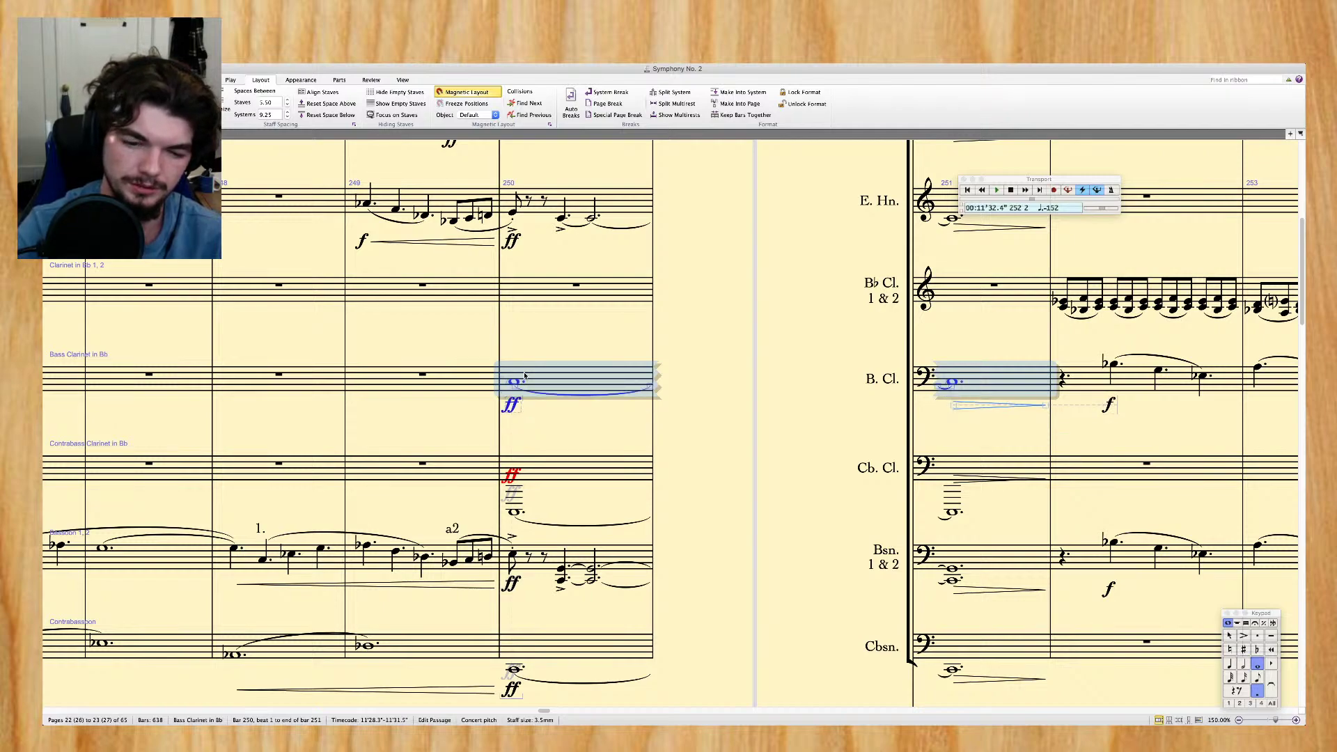
Compare the low woodwinds' pitches in bar 250 and raise the contrabassoon's tied note one octave
{"action": "left_click", "coordinate": [515, 670]}
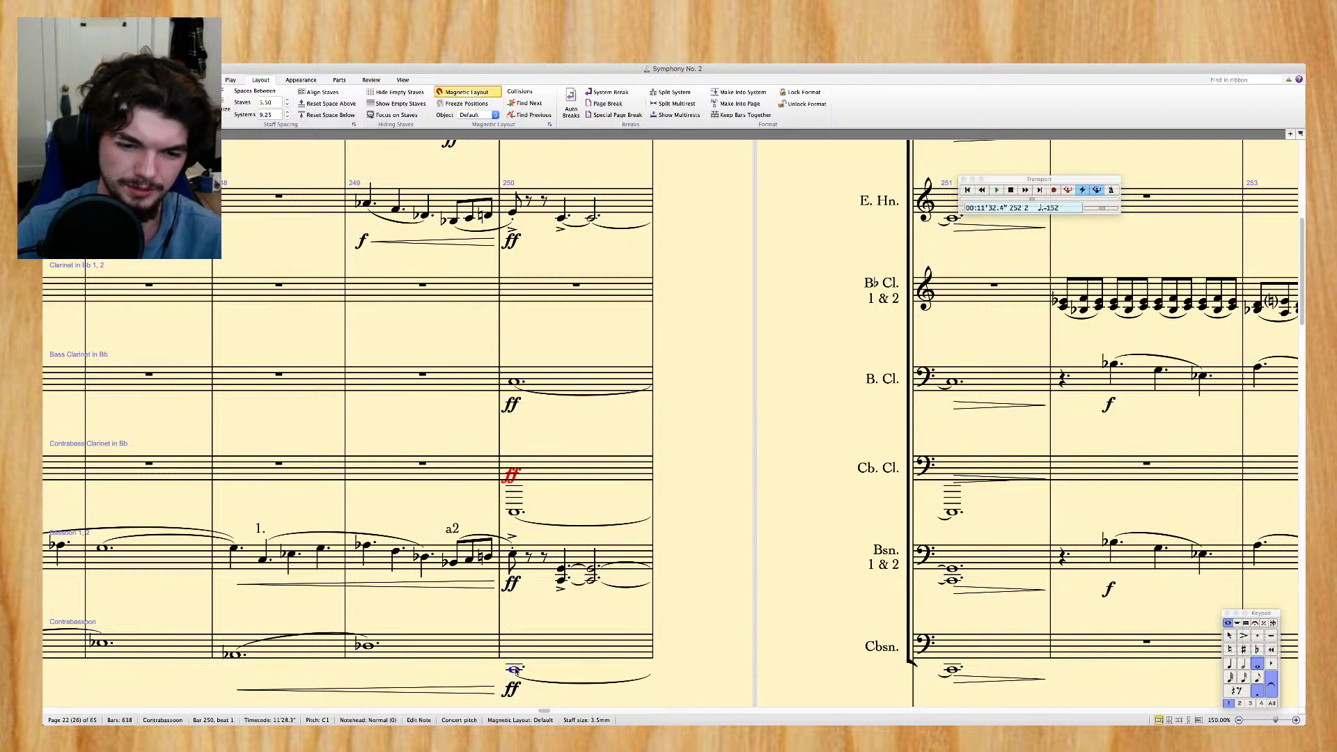
{"action": "left_click", "coordinate": [514, 512]}
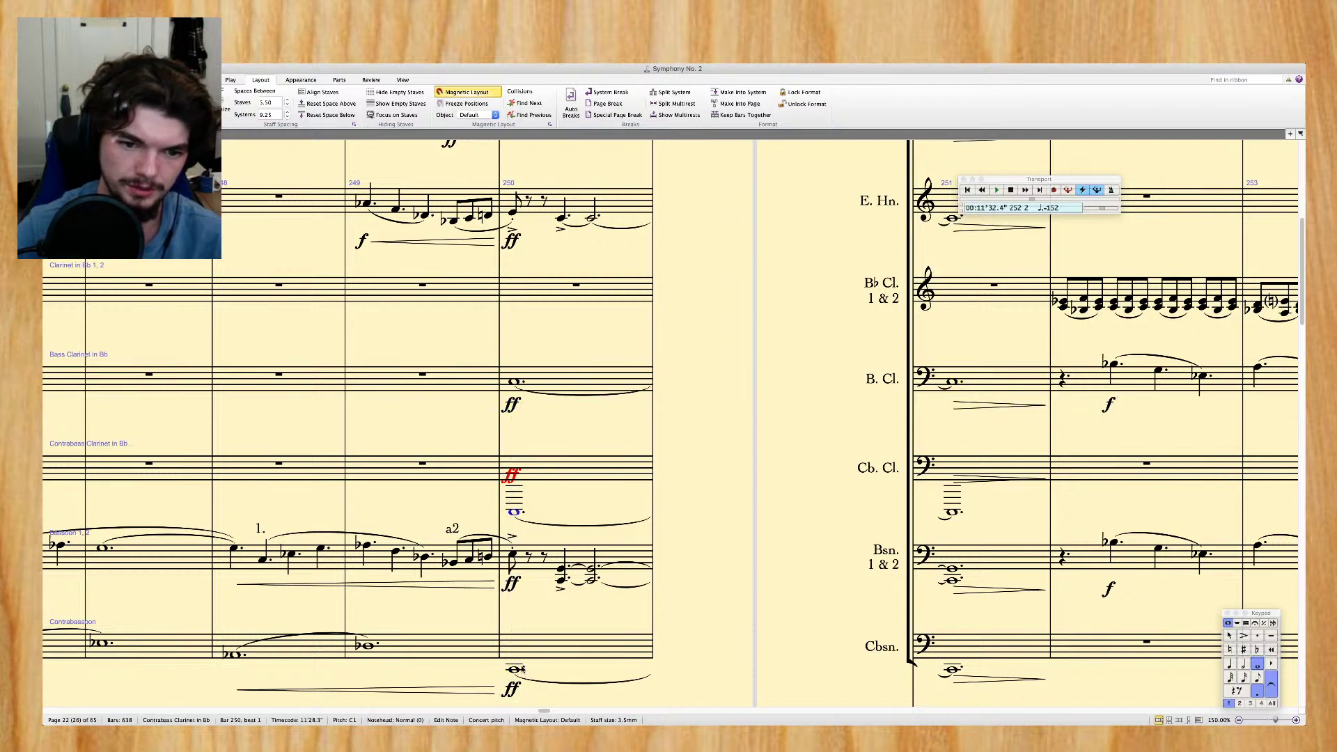
{"action": "left_click", "coordinate": [514, 382]}
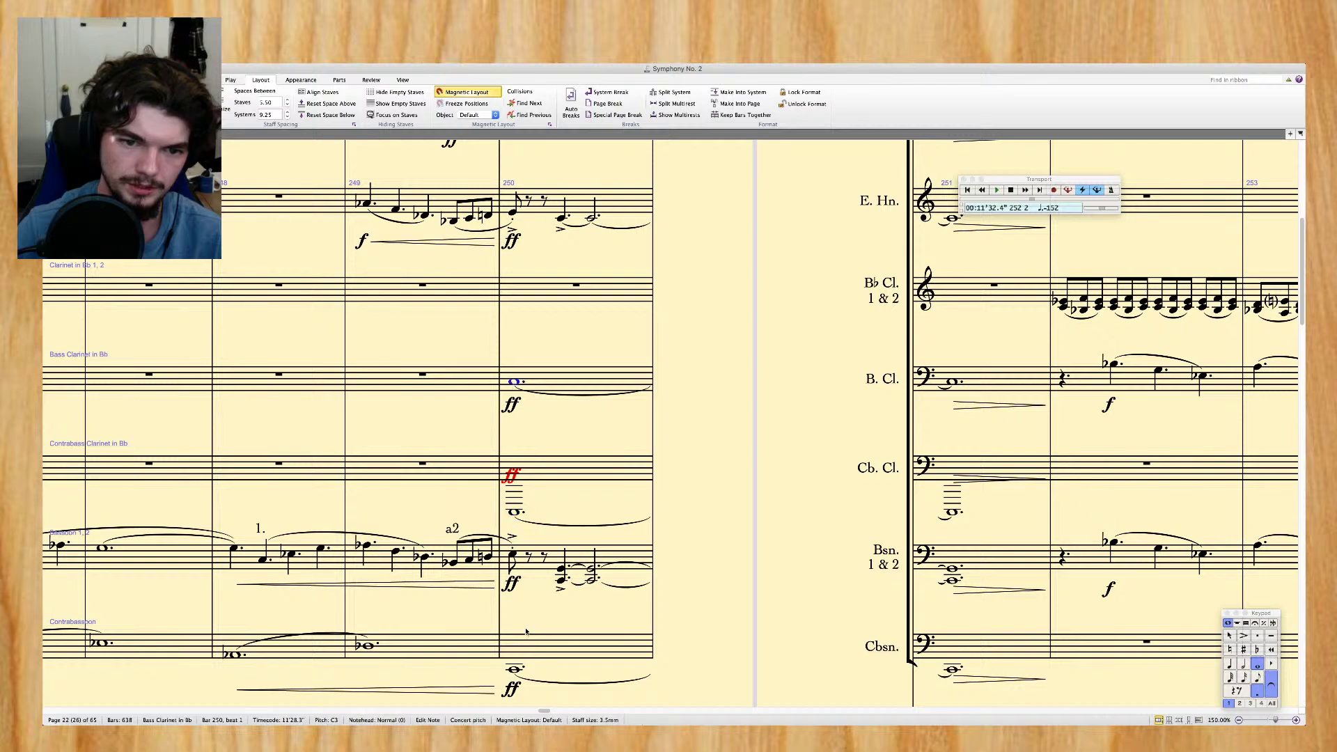
{"action": "left_click", "coordinate": [513, 670]}
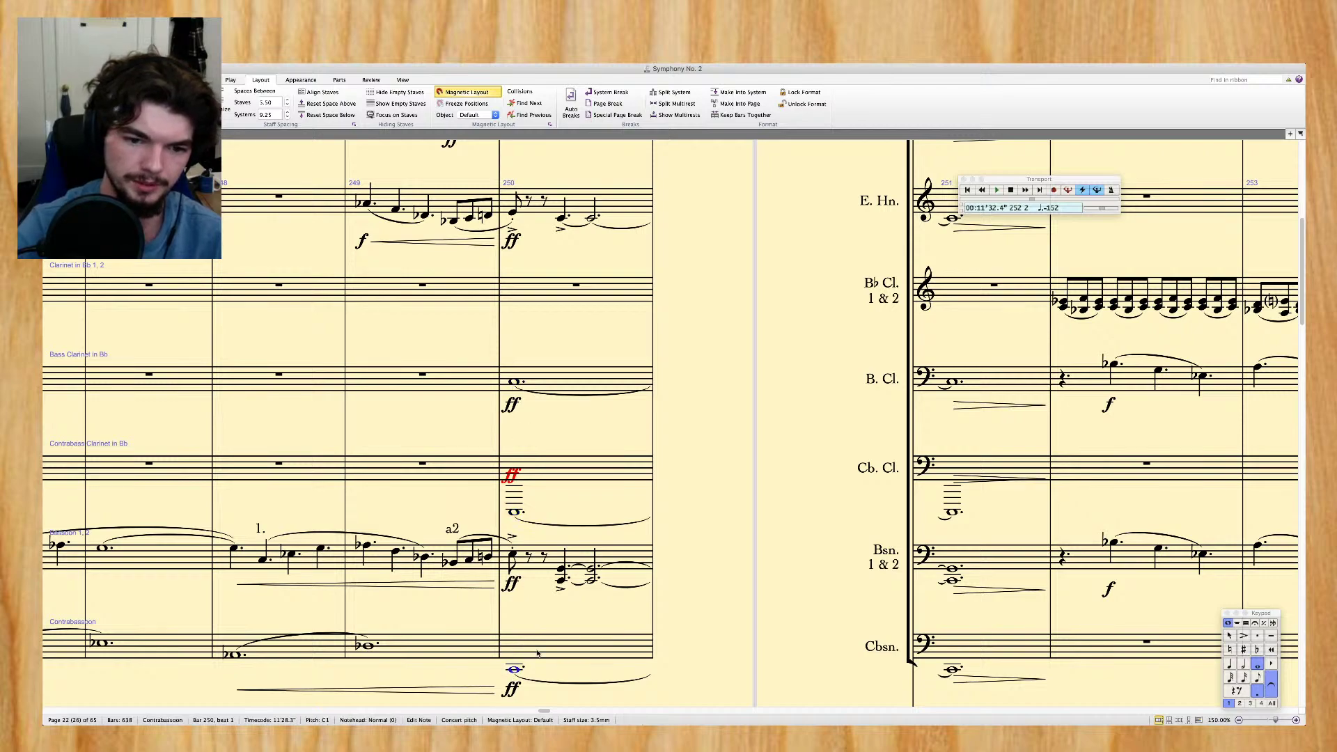
{"action": "key", "text": "ctrl+Up"}
{"action": "key", "text": "Escape"}
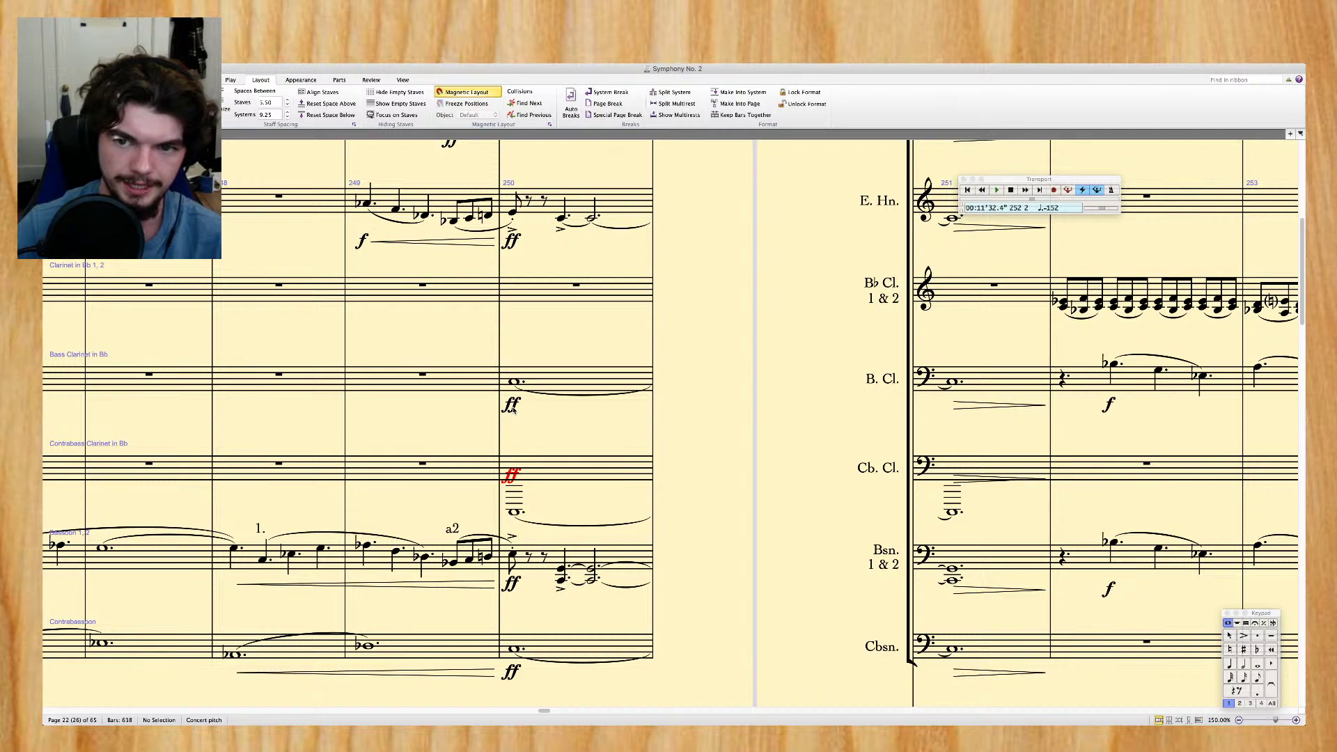
Copy the bass clarinet's bars 250 and 251 to the B♭ clarinets and turn the notes into a tied two-note chord topped by G3
{"action": "scroll", "coordinate": [627, 446], "scroll_direction": "right", "scroll_amount": 2}
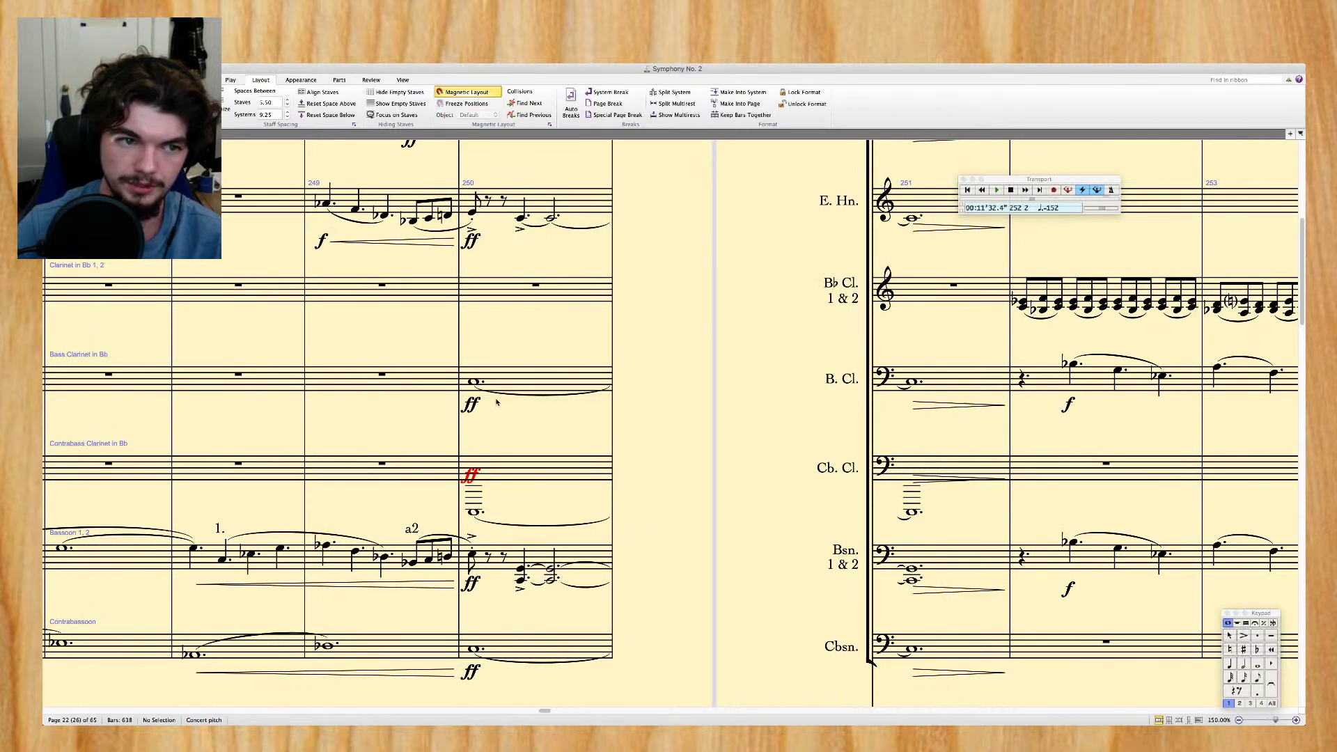
{"action": "left_click", "coordinate": [476, 383]}
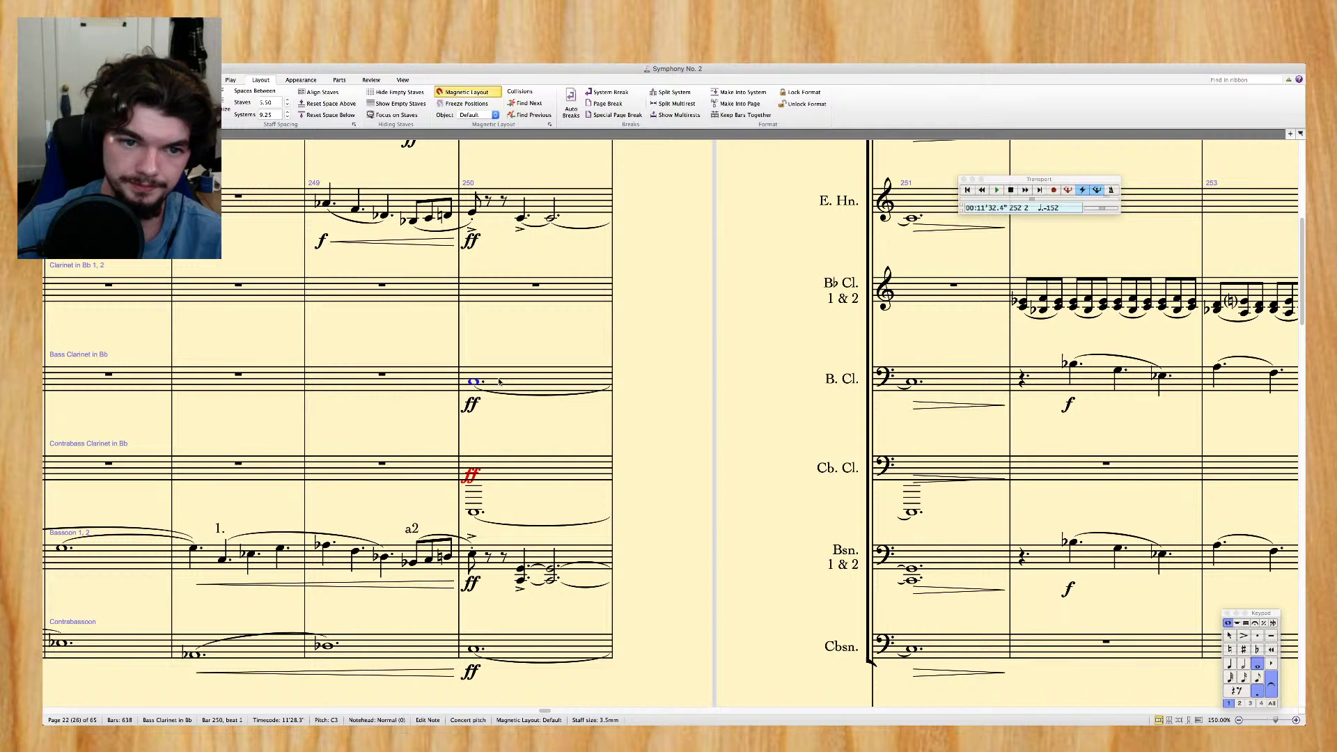
{"action": "key", "text": "ctrl+shift+Right"}
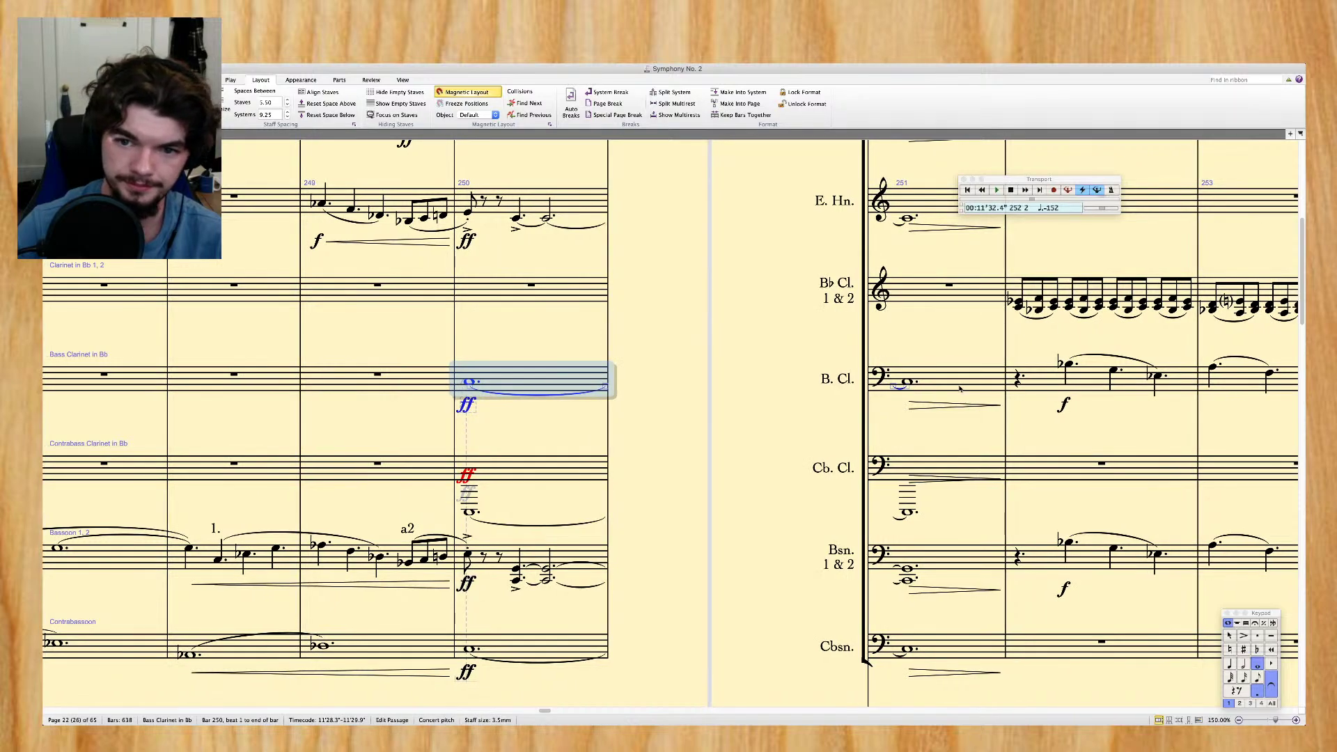
{"action": "key", "text": "ctrl+shift+Right"}
{"action": "left_click", "coordinate": [483, 293], "text": "alt"}
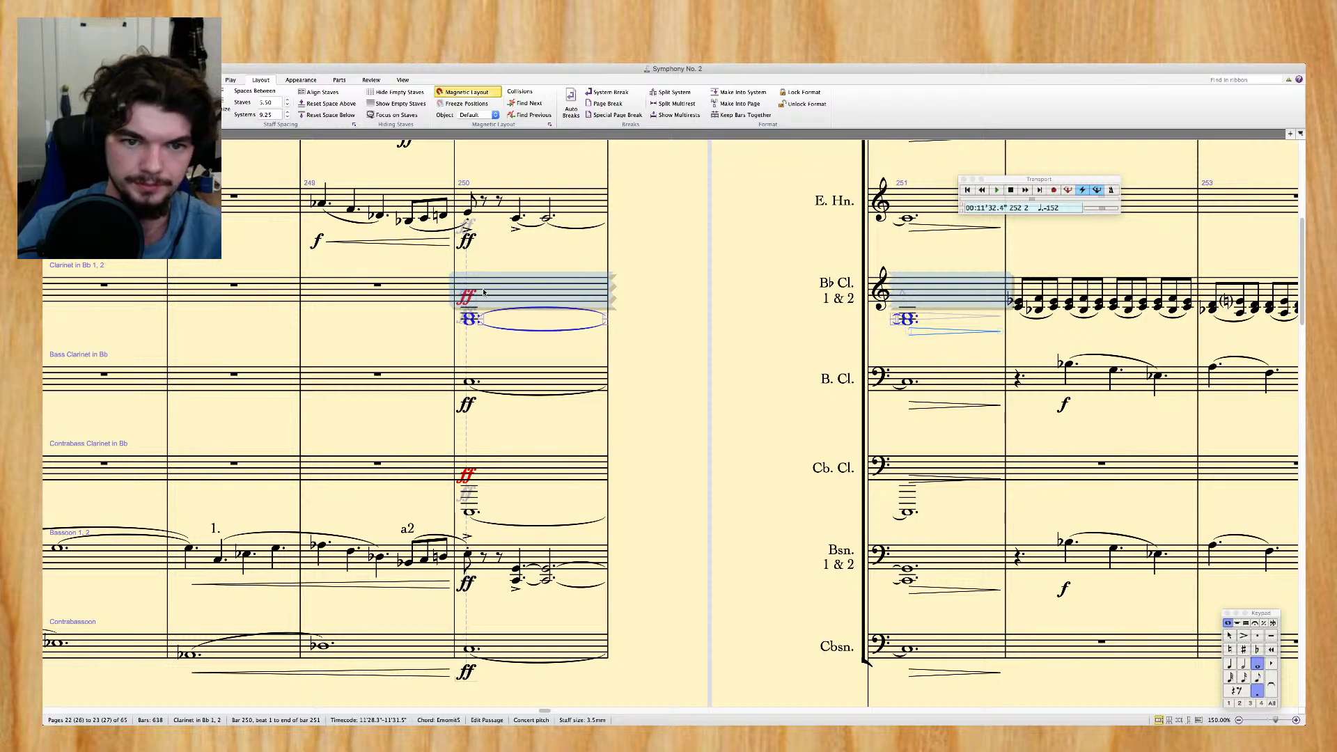
{"action": "key", "text": "Escape"}
{"action": "left_click", "coordinate": [469, 317]}
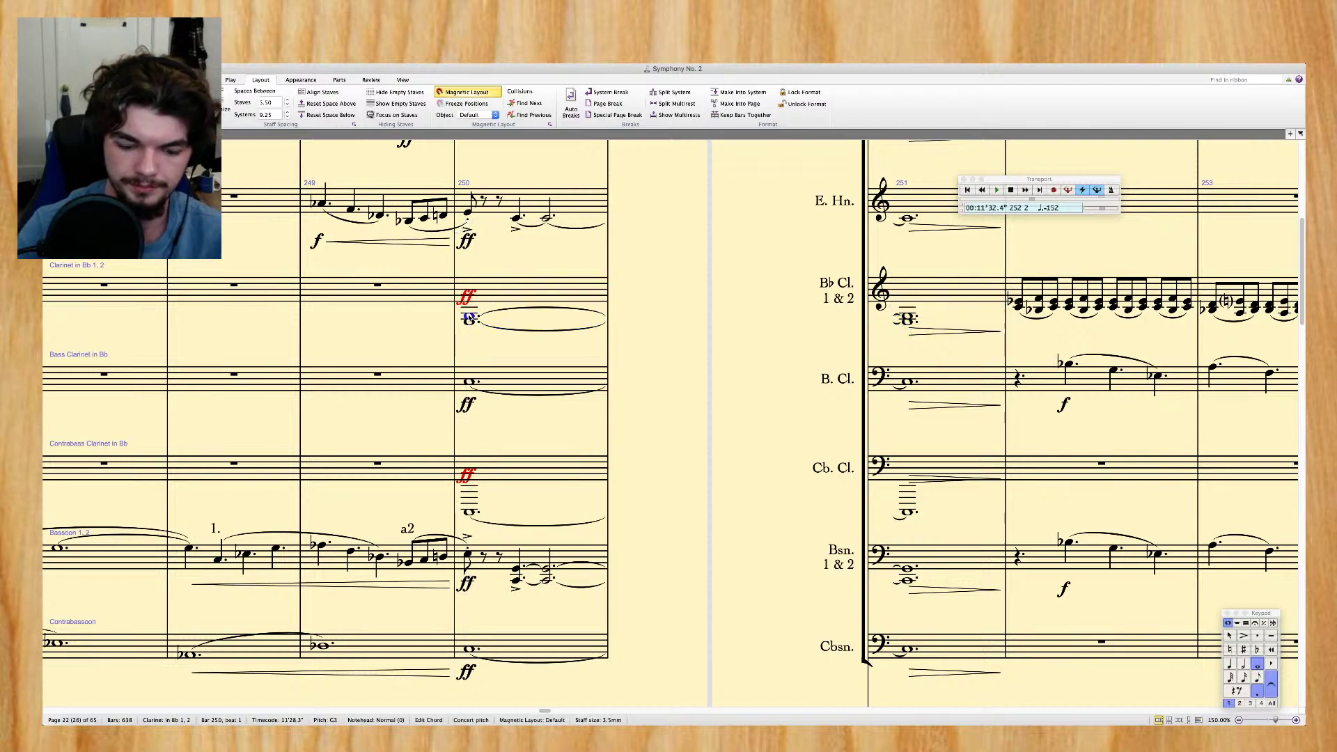
{"action": "key", "text": "Right"}
{"action": "key", "text": "Right"}
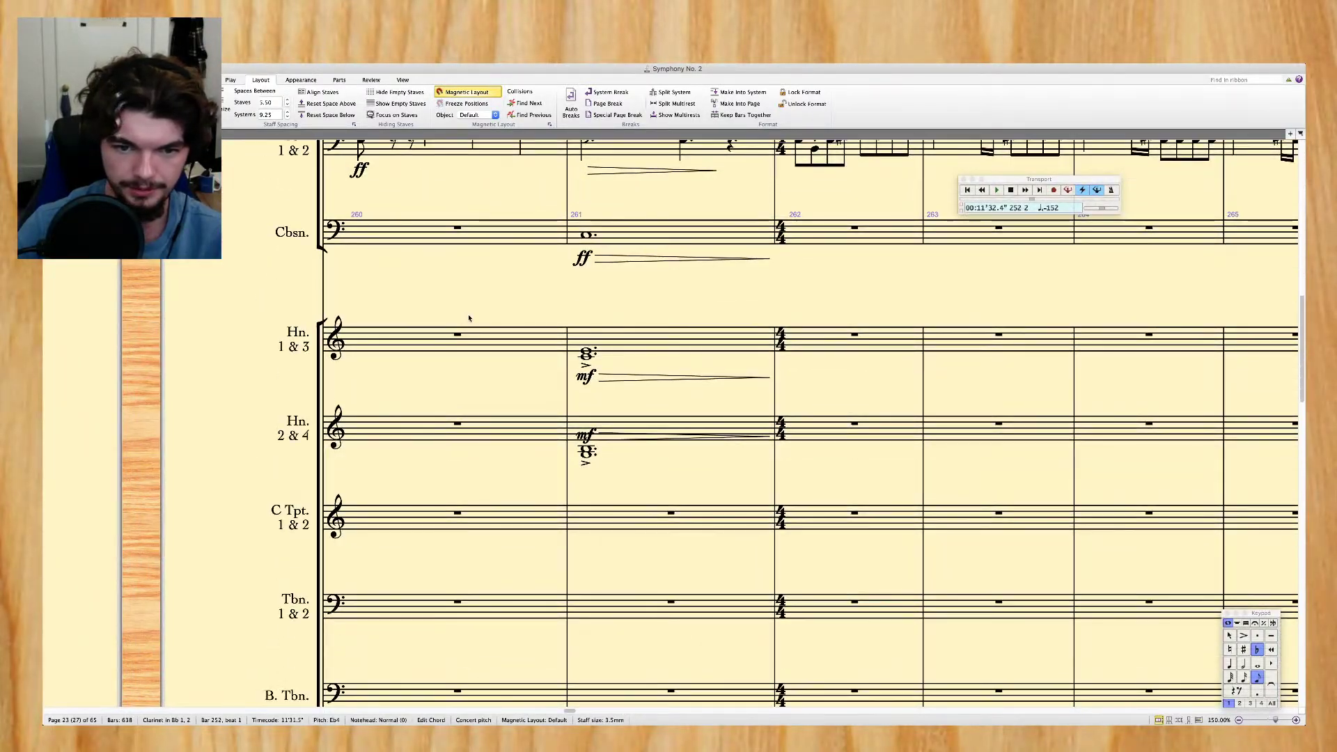
Examine the horn chords in bar 261 and the woodwind, brass and timpani staves around them
{"action": "left_click", "coordinate": [585, 454]}
{"action": "left_click", "coordinate": [587, 350]}
{"action": "left_click", "coordinate": [587, 358]}
{"action": "scroll", "coordinate": [587, 310], "scroll_direction": "up", "scroll_amount": 5}
{"action": "scroll", "coordinate": [587, 310], "scroll_direction": "up", "scroll_amount": 6}
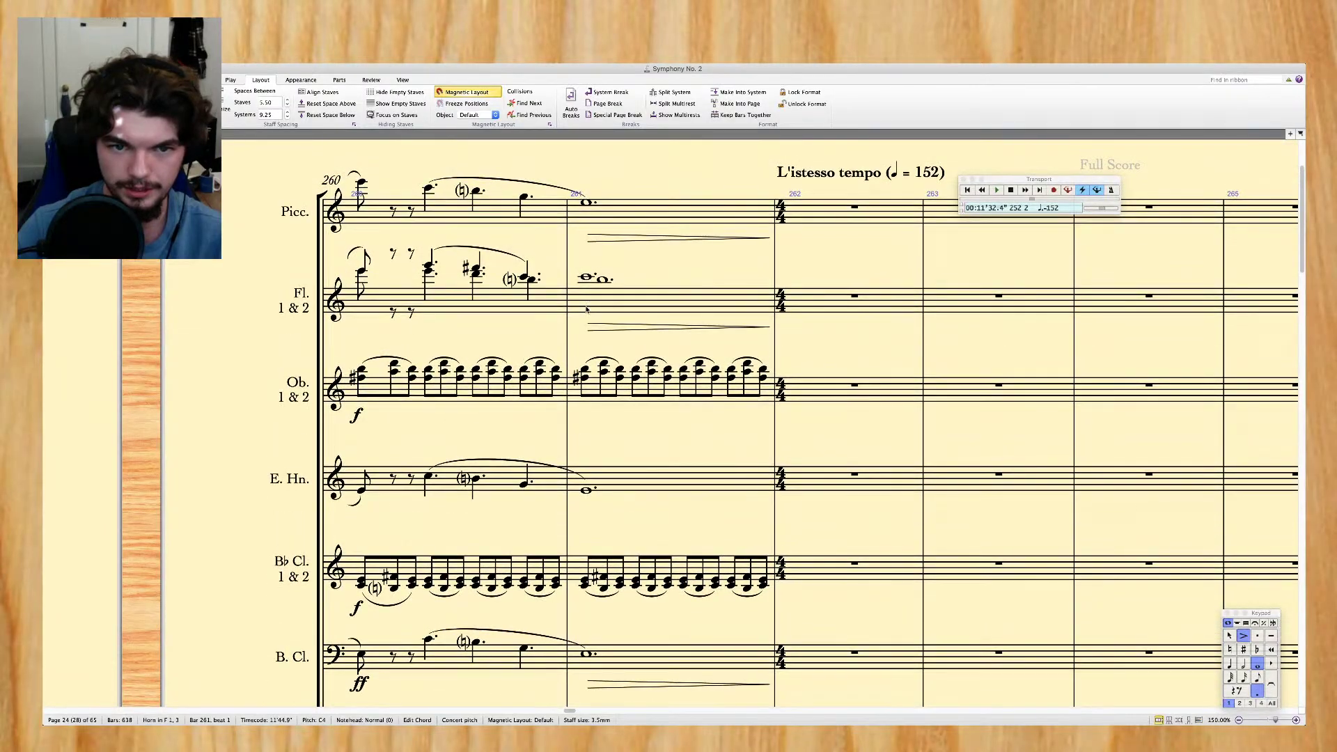
{"action": "scroll", "coordinate": [587, 310], "scroll_direction": "down", "scroll_amount": 8}
{"action": "scroll", "coordinate": [587, 310], "scroll_direction": "down", "scroll_amount": 8}
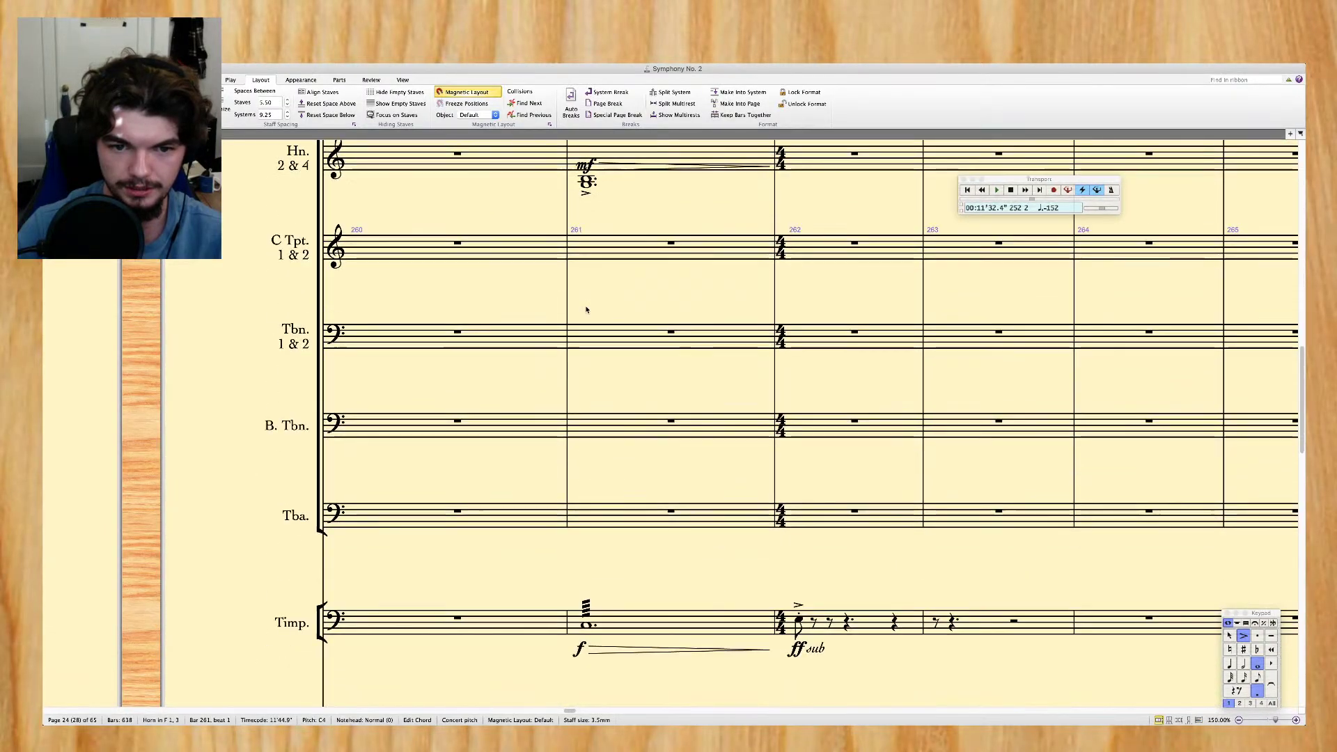
Copy both horn staves' accented mf chords and diminuendo hairpins from bar 261 to bar 251
{"action": "scroll", "coordinate": [586, 308], "scroll_direction": "up", "scroll_amount": 3}
{"action": "left_click", "coordinate": [629, 327]}
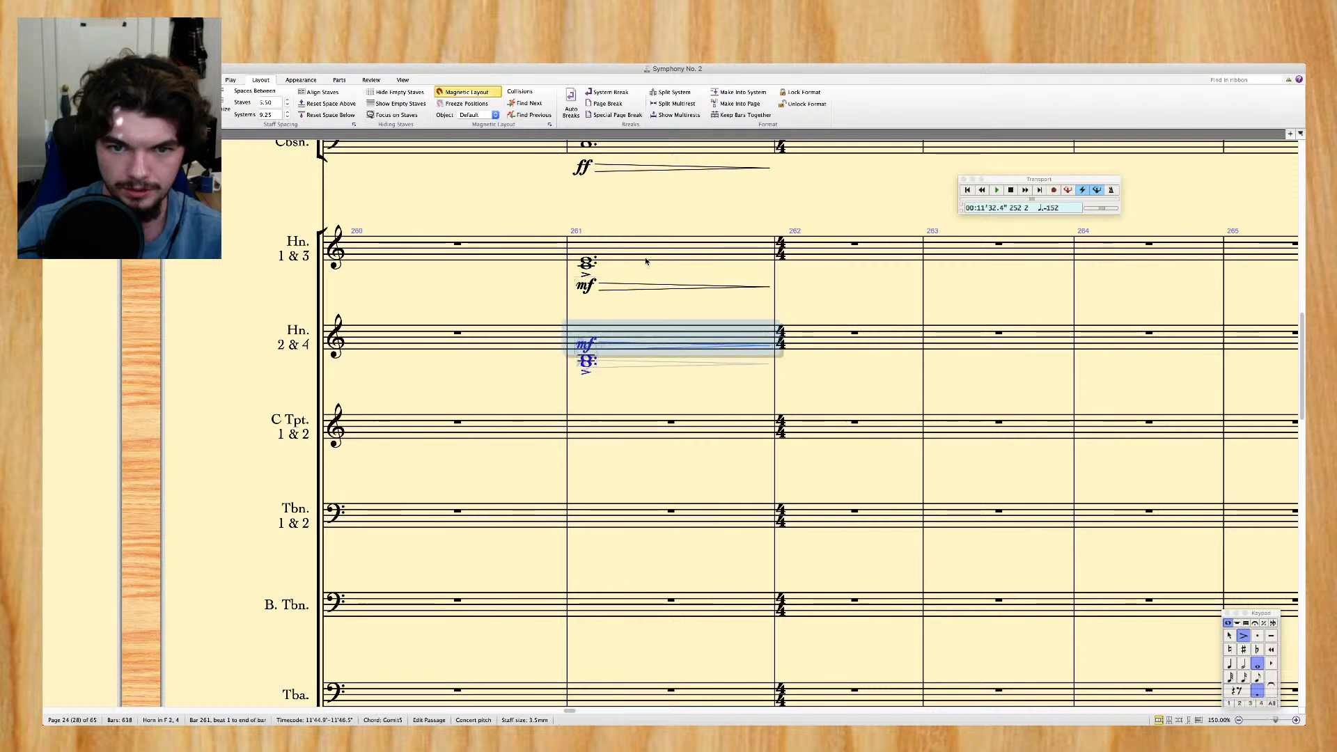
{"action": "left_click", "coordinate": [647, 255], "text": "shift"}
{"action": "scroll", "coordinate": [641, 281], "scroll_direction": "left", "scroll_amount": 10}
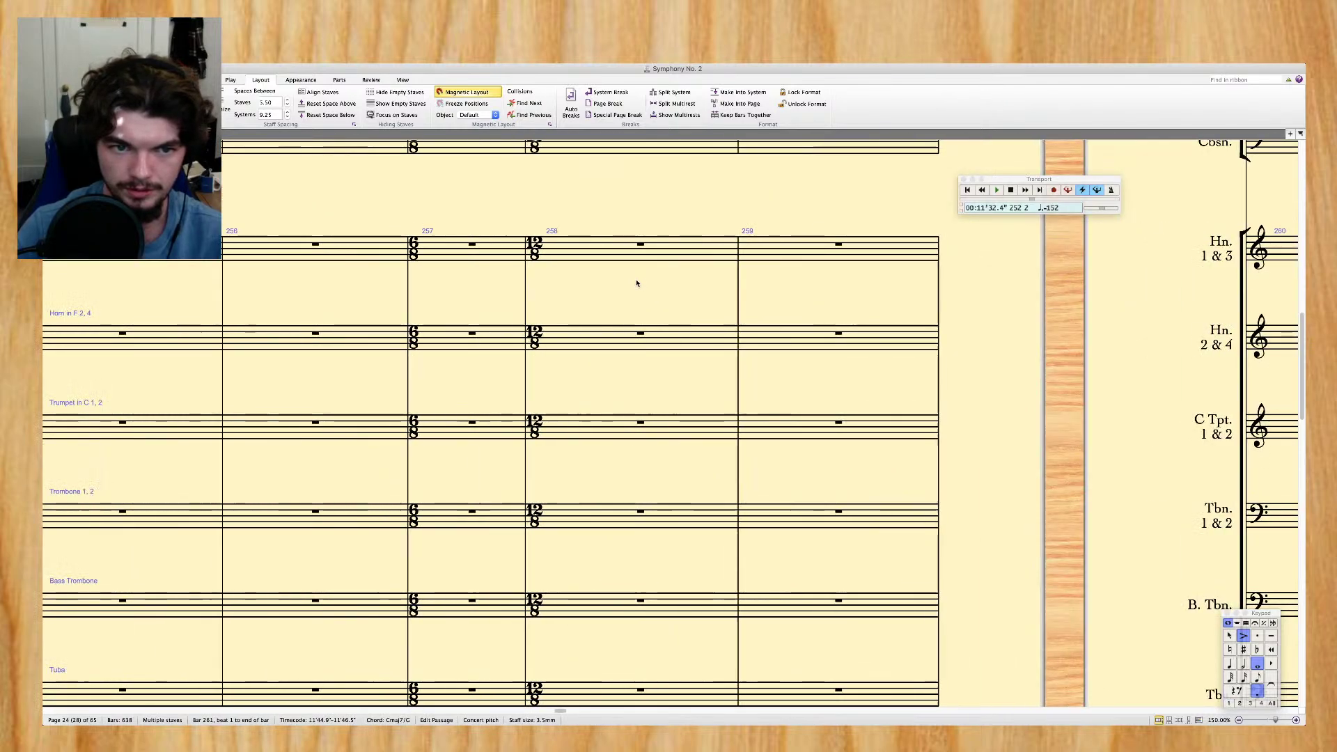
{"action": "scroll", "coordinate": [636, 283], "scroll_direction": "left", "scroll_amount": 10}
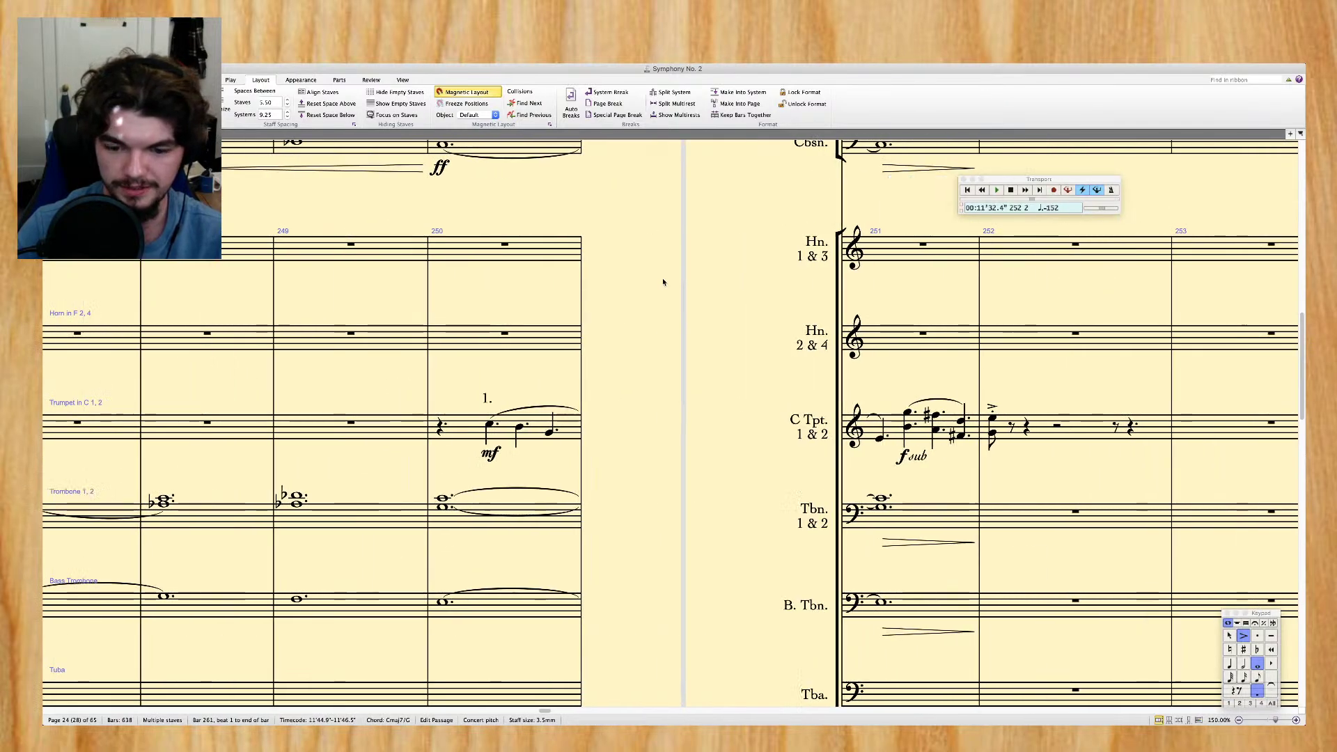
{"action": "left_click", "coordinate": [831, 248]}
{"action": "key", "text": "ctrl+v"}
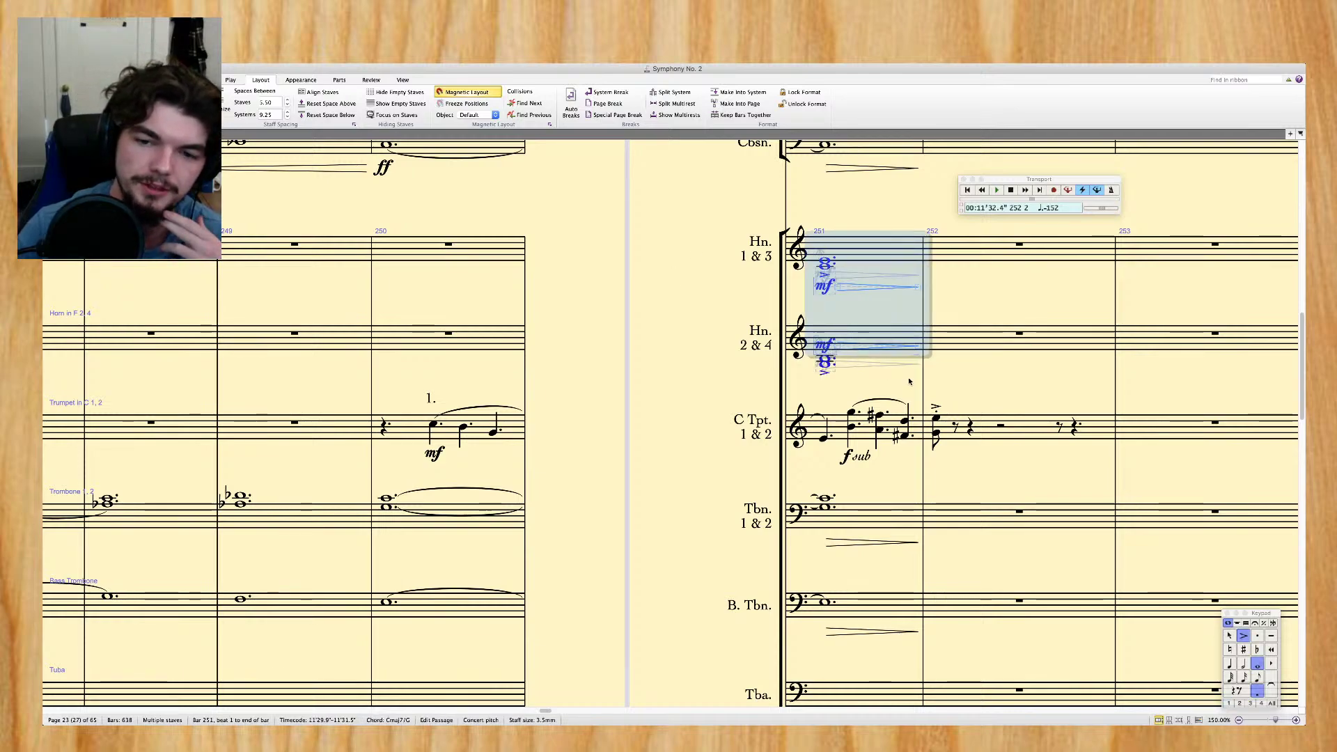
Raise the lower note of the Horn 2 & 4 chord in bar 251 to C4
{"action": "scroll", "coordinate": [892, 369], "scroll_direction": "down", "scroll_amount": 3}
{"action": "scroll", "coordinate": [850, 348], "scroll_direction": "up", "scroll_amount": 3}
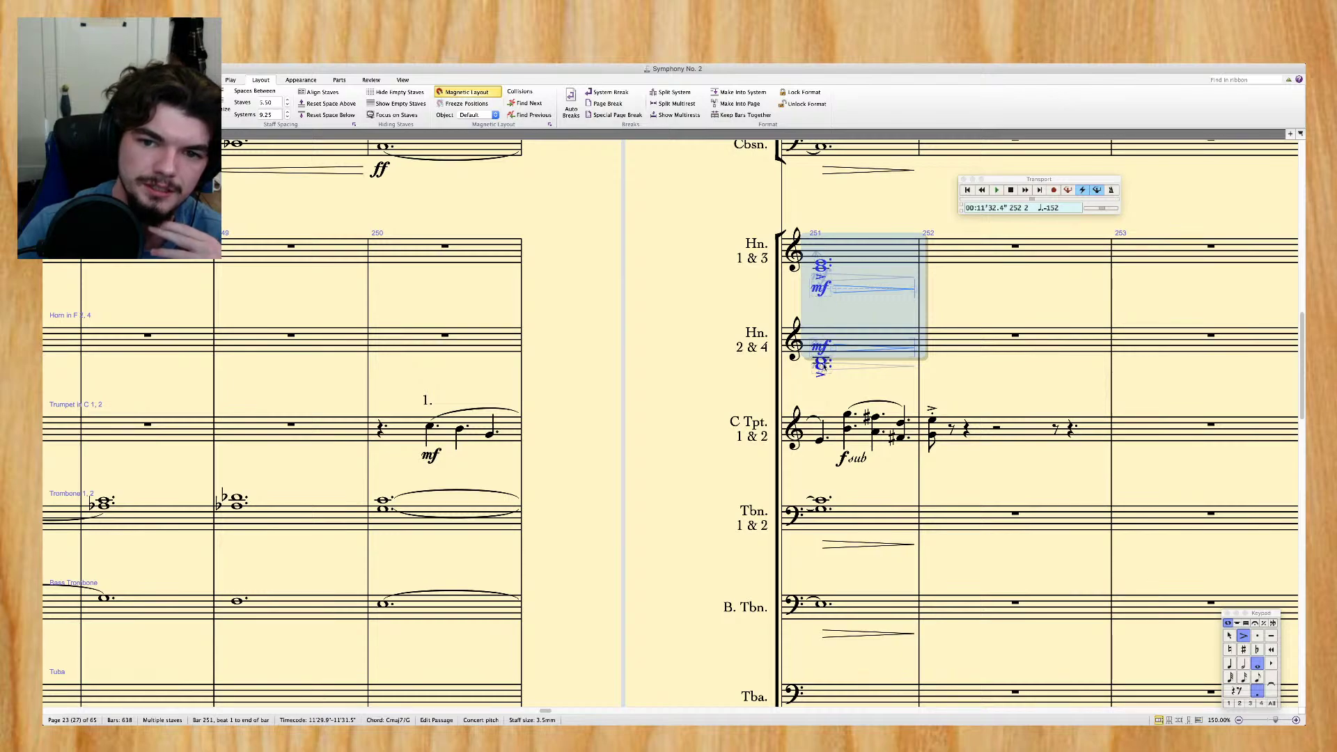
{"action": "left_click", "coordinate": [821, 363]}
{"action": "left_click_drag", "start_coordinate": [821, 363], "coordinate": [822, 368]}
{"action": "key", "text": "Down"}
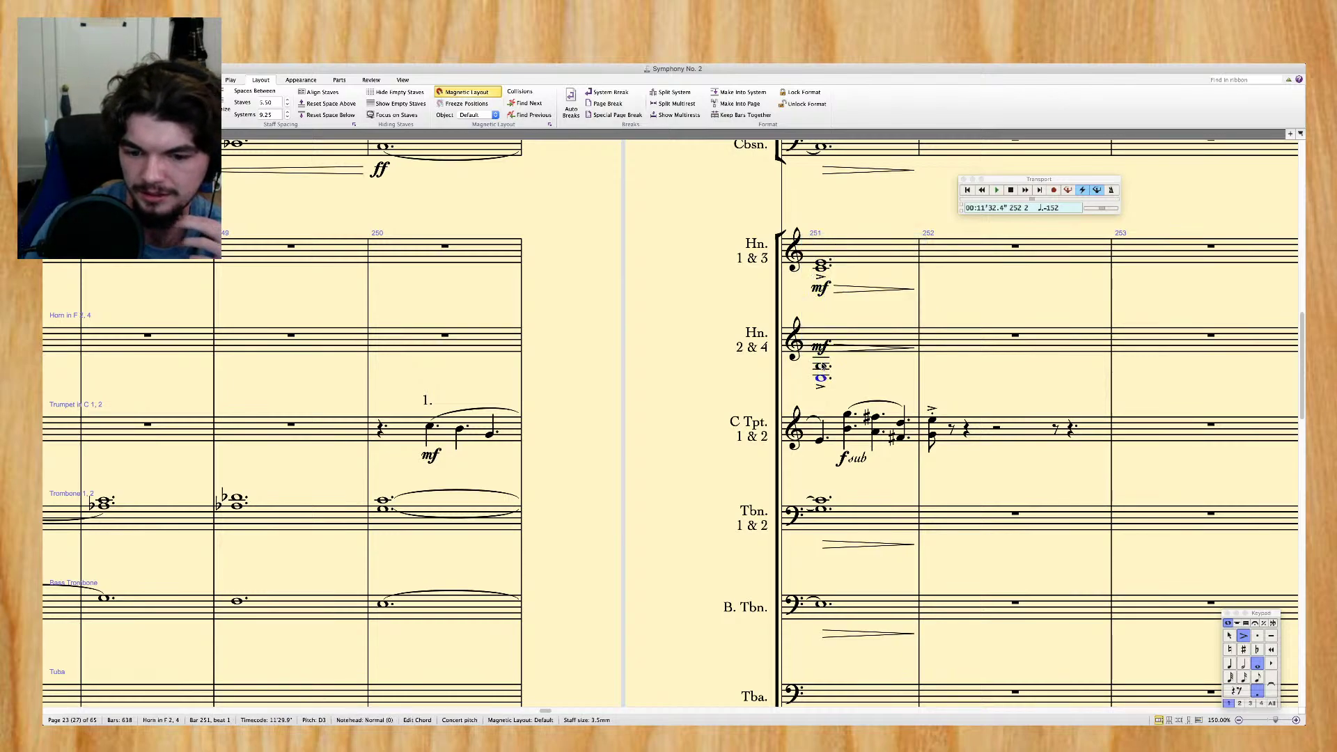
{"action": "key", "text": "Up"}
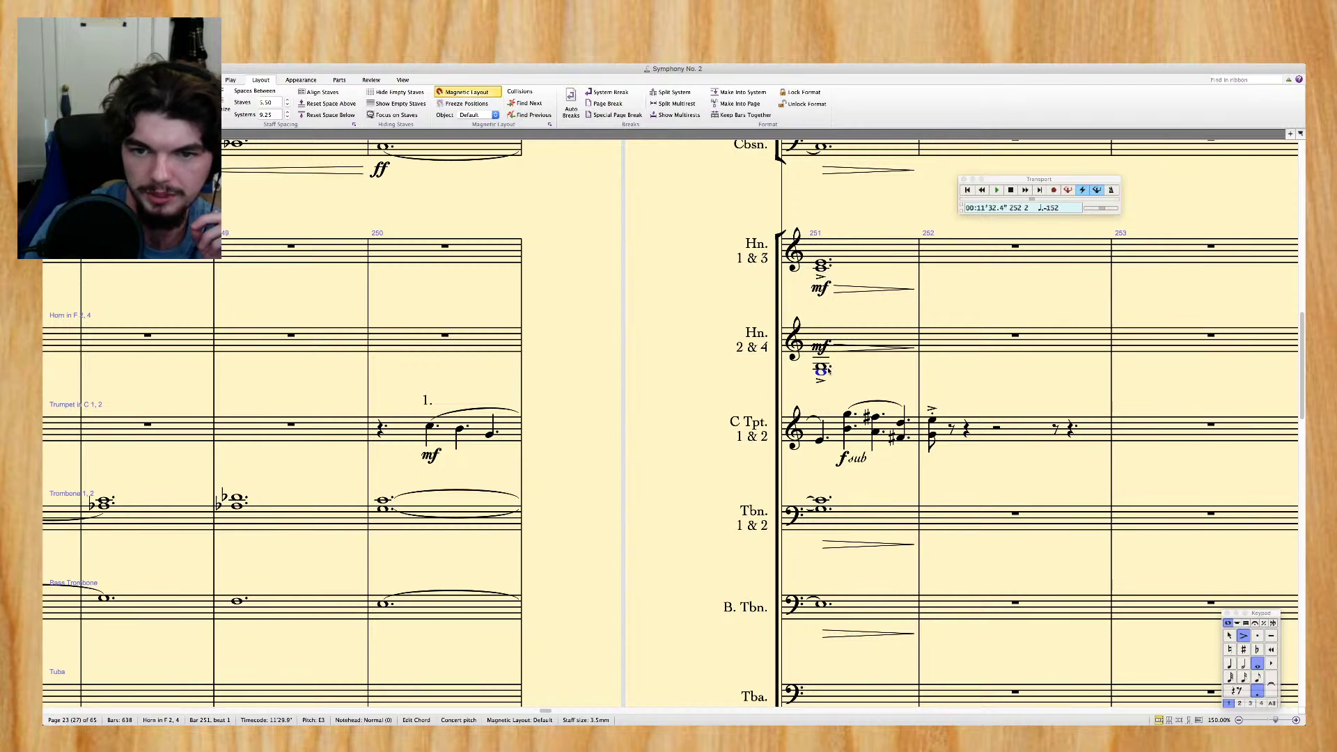
{"action": "key", "text": "Up"}
{"action": "key", "text": "Up"}
{"action": "key", "text": "Up"}
{"action": "key", "text": "Up"}
{"action": "key", "text": "Up"}
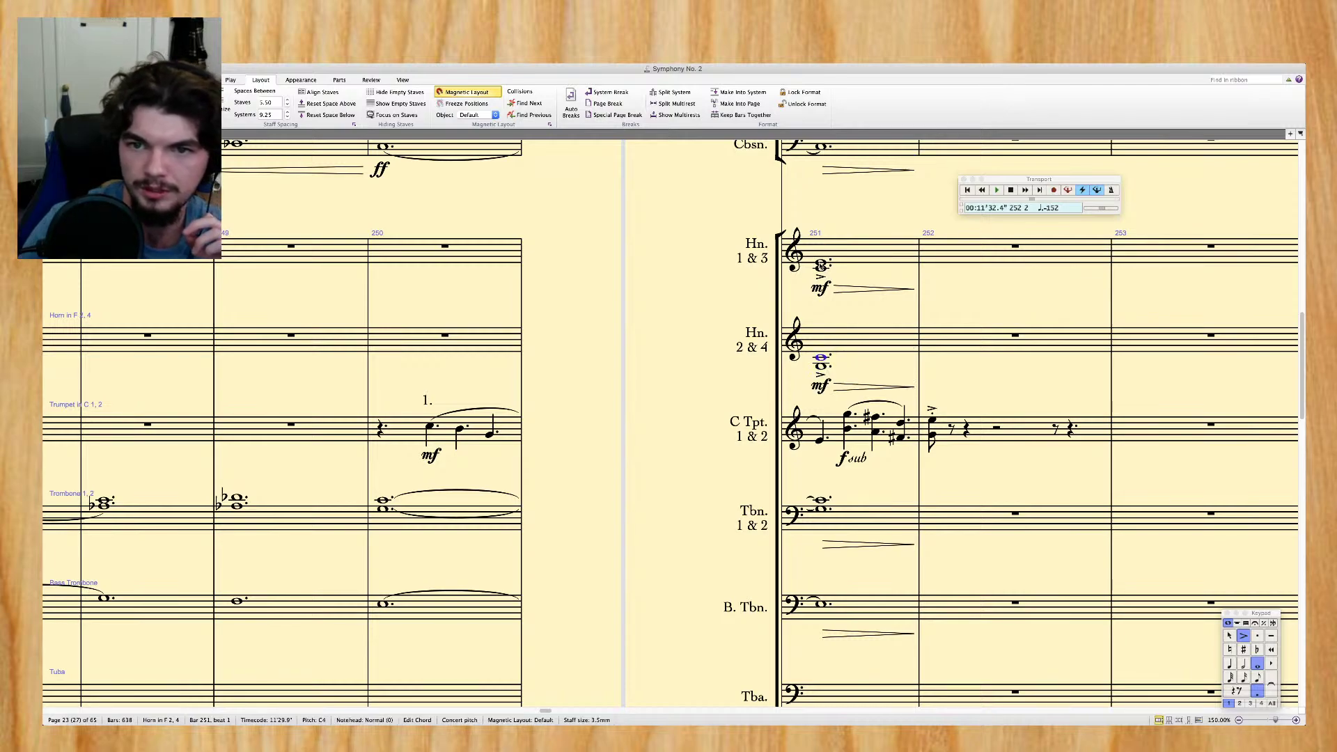
Raise the lower note of the Horn 1 & 3 chord in bar 251 above its neighbour to form an E4–G4 chord
{"action": "left_click", "coordinate": [821, 265]}
{"action": "key", "text": "Up"}
{"action": "key", "text": "Up"}
{"action": "key", "text": "Up"}
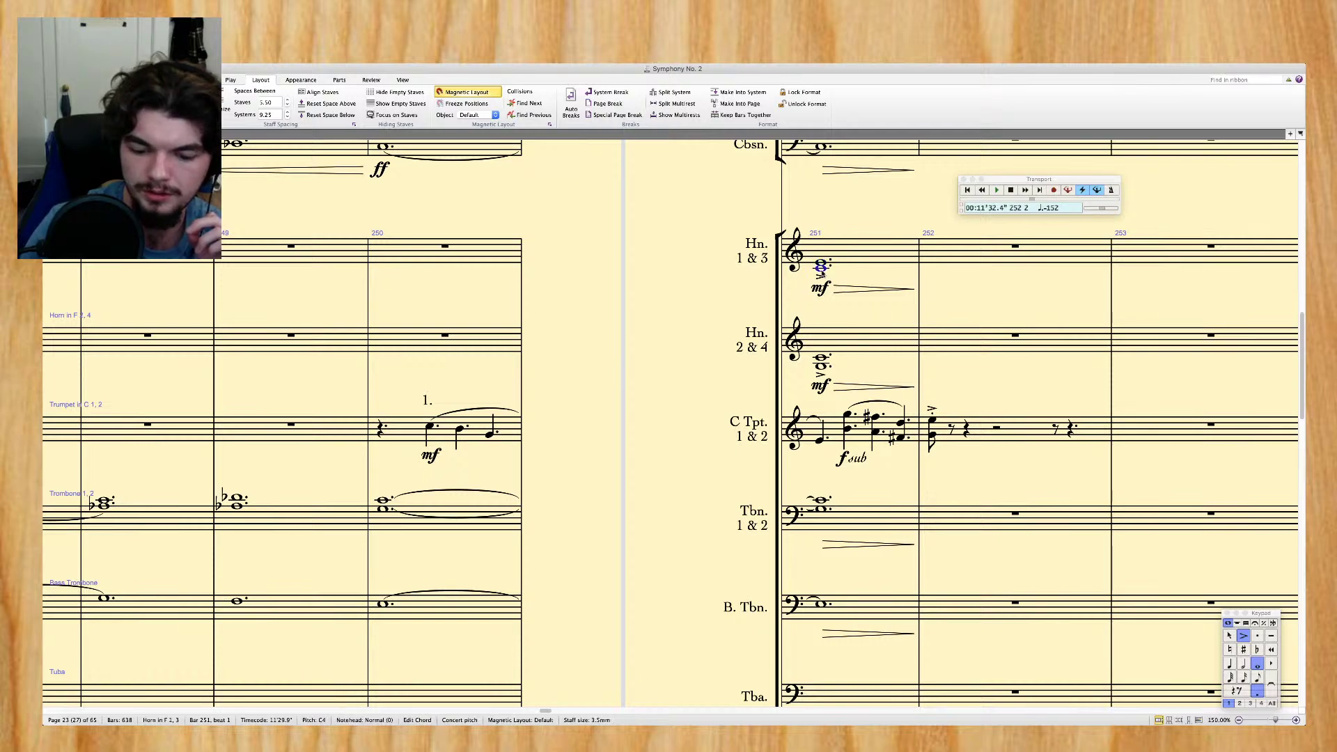
{"action": "key", "text": "Escape"}
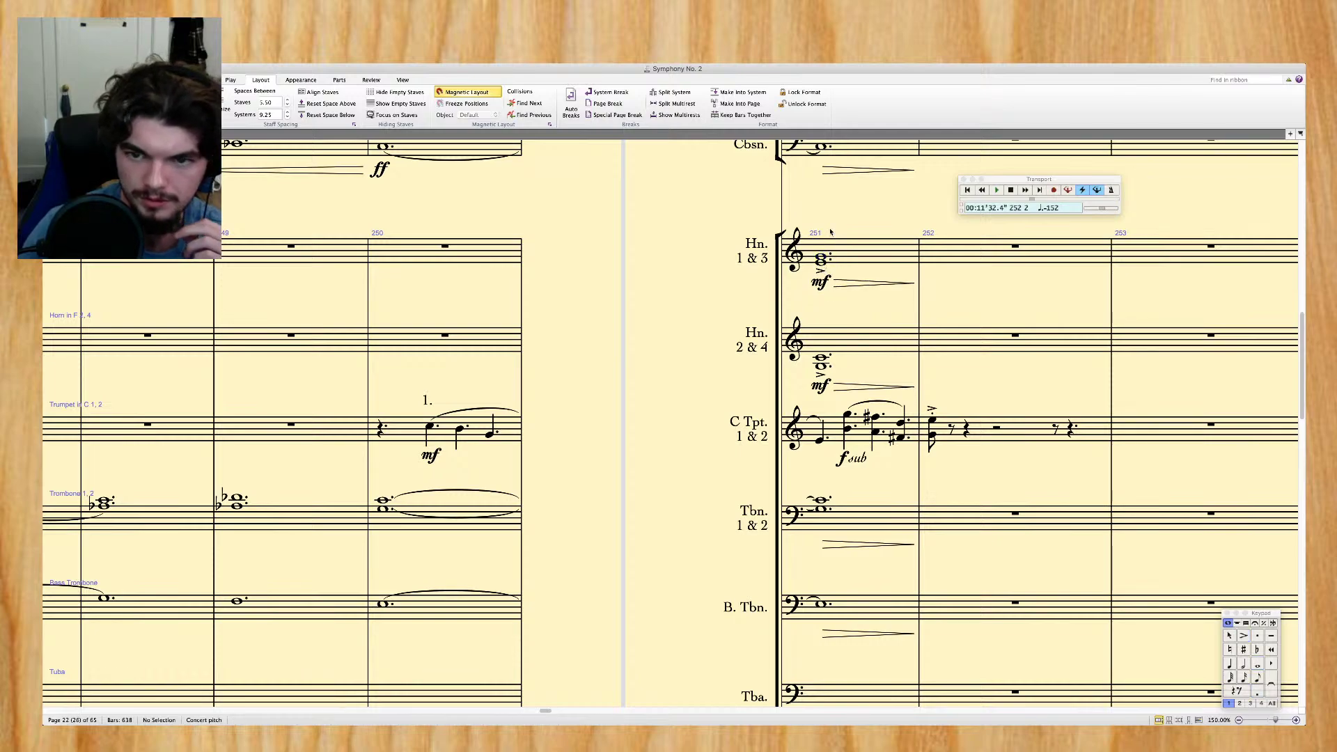
Replace the mf markings under both horn chords in bar 251 with f
{"action": "scroll", "coordinate": [818, 254], "scroll_direction": "right", "scroll_amount": 5}
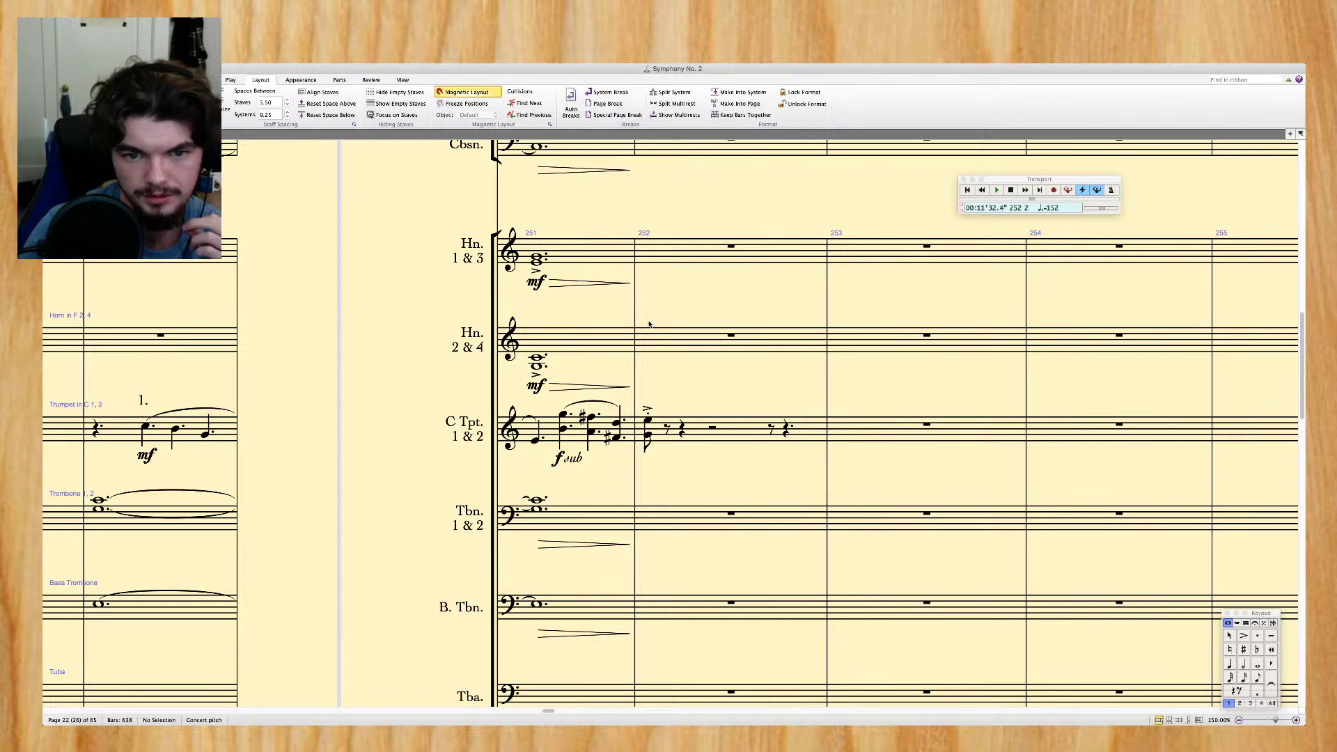
{"action": "scroll", "coordinate": [649, 324], "scroll_direction": "down", "scroll_amount": 3}
{"action": "left_click", "coordinate": [535, 300]}
{"action": "left_click", "coordinate": [538, 198], "text": "super"}
{"action": "key", "text": "Delete"}
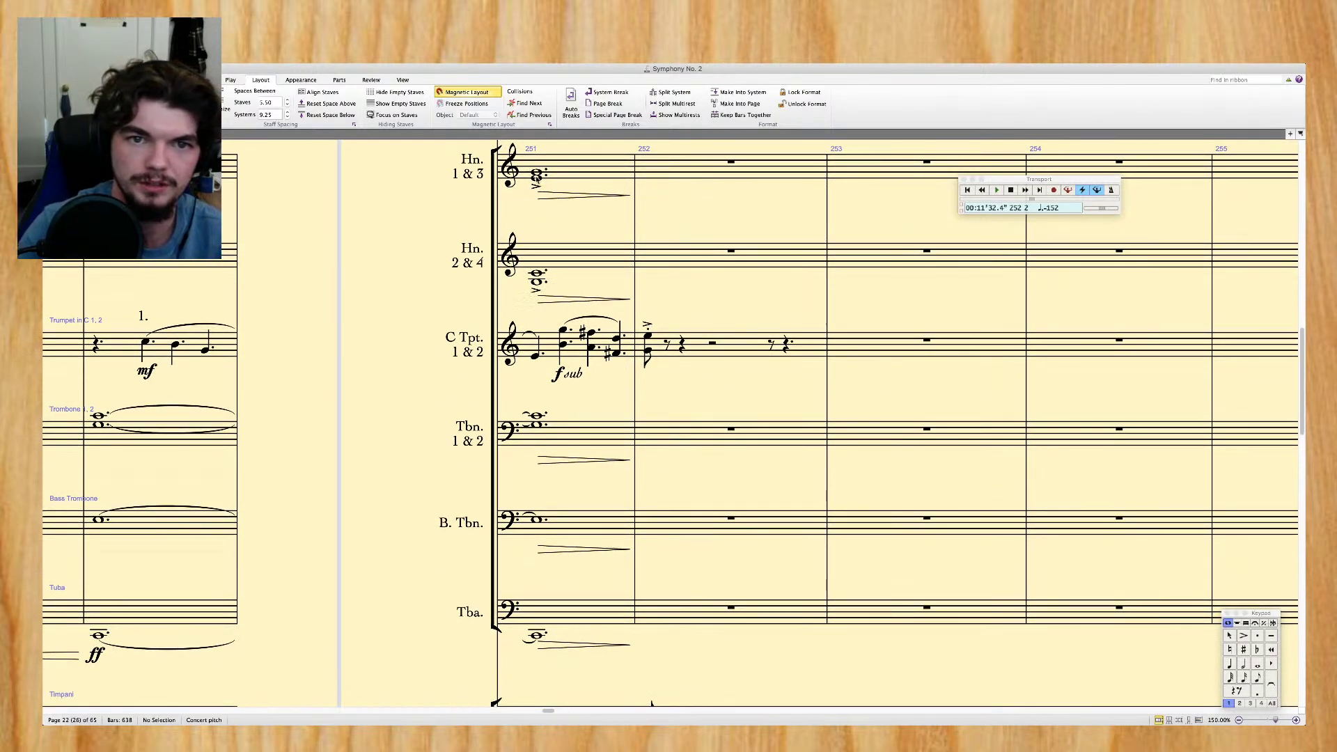
{"action": "left_click", "coordinate": [536, 178]}
{"action": "left_click", "coordinate": [538, 283], "text": "super"}
{"action": "key", "text": "super+e"}
{"action": "type", "text": "f"}
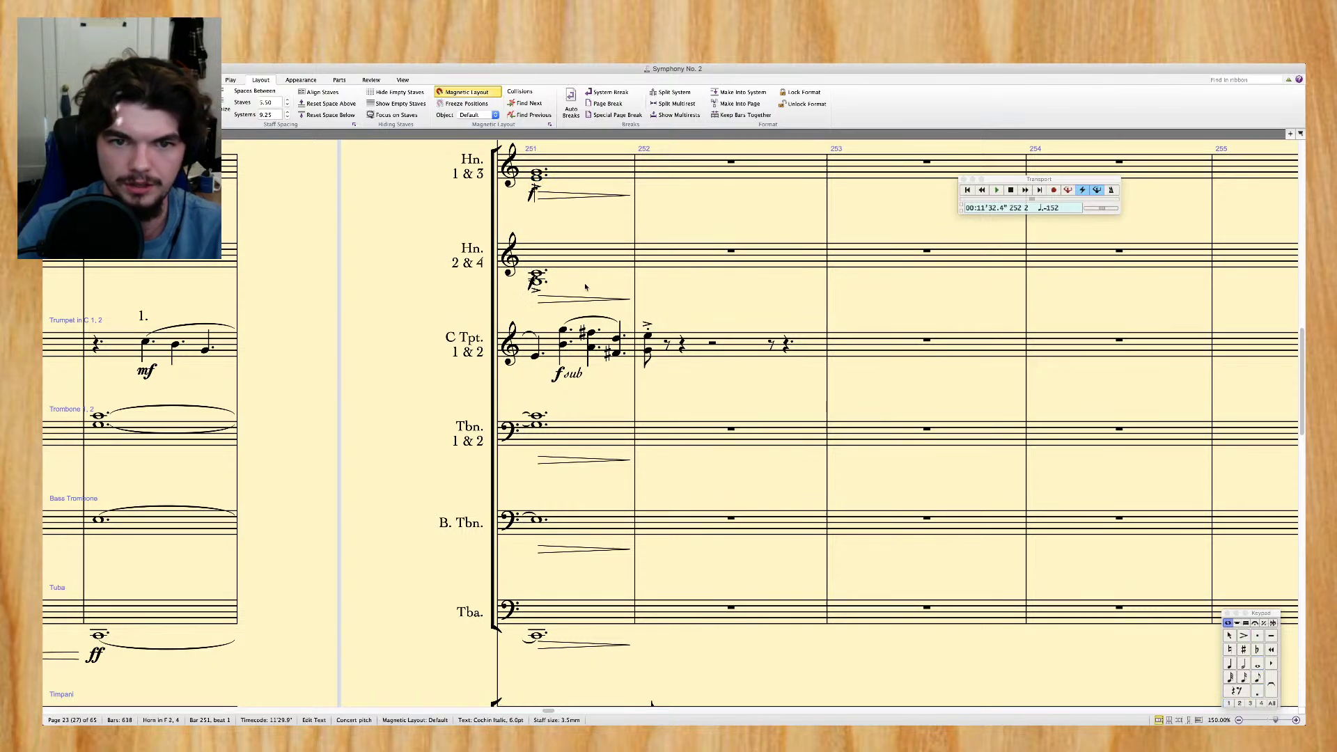
{"action": "key", "text": "Escape"}
Examine the low brass, timpani and percussion staves around bars 250 to 252 and at bar 261
{"action": "scroll", "coordinate": [627, 206], "scroll_direction": "down", "scroll_amount": 10}
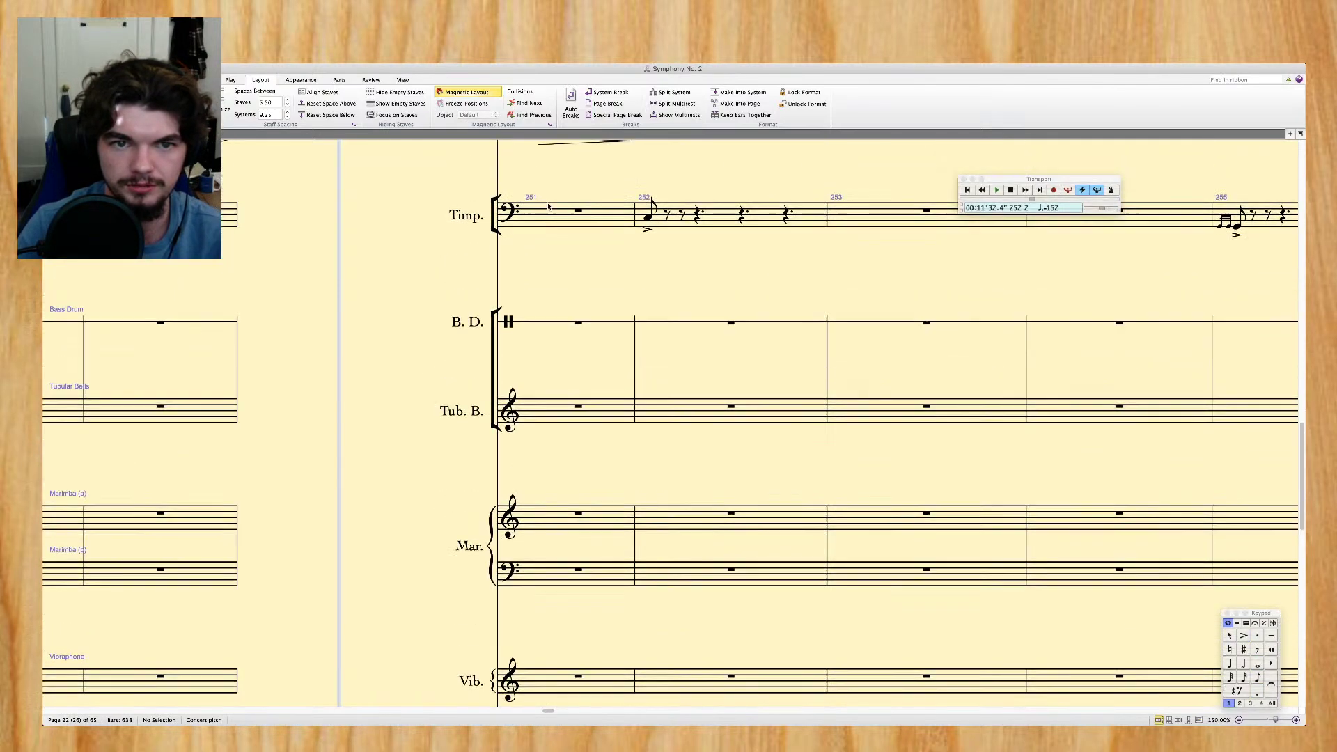
{"action": "scroll", "coordinate": [549, 206], "scroll_direction": "up", "scroll_amount": 3}
{"action": "scroll", "coordinate": [548, 207], "scroll_direction": "left", "scroll_amount": 3}
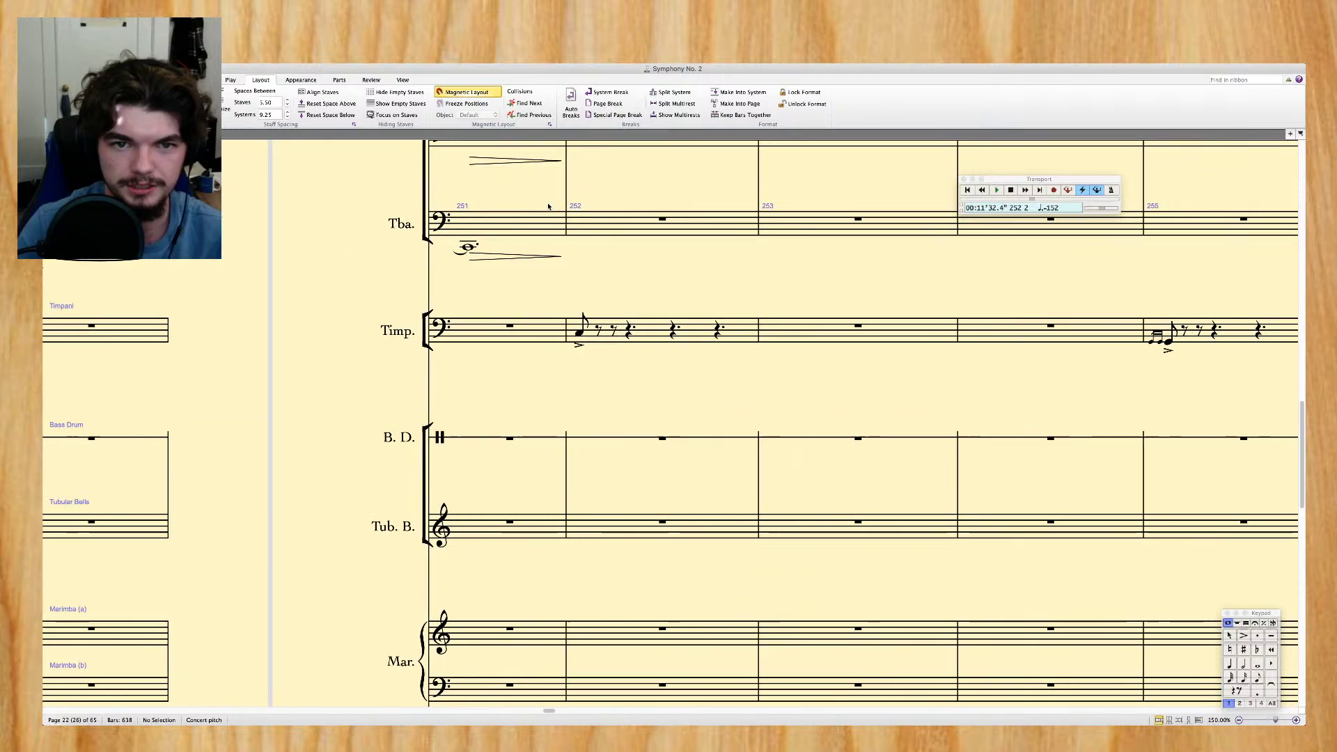
{"action": "scroll", "coordinate": [548, 206], "scroll_direction": "up", "scroll_amount": 7}
{"action": "scroll", "coordinate": [549, 206], "scroll_direction": "left", "scroll_amount": 5}
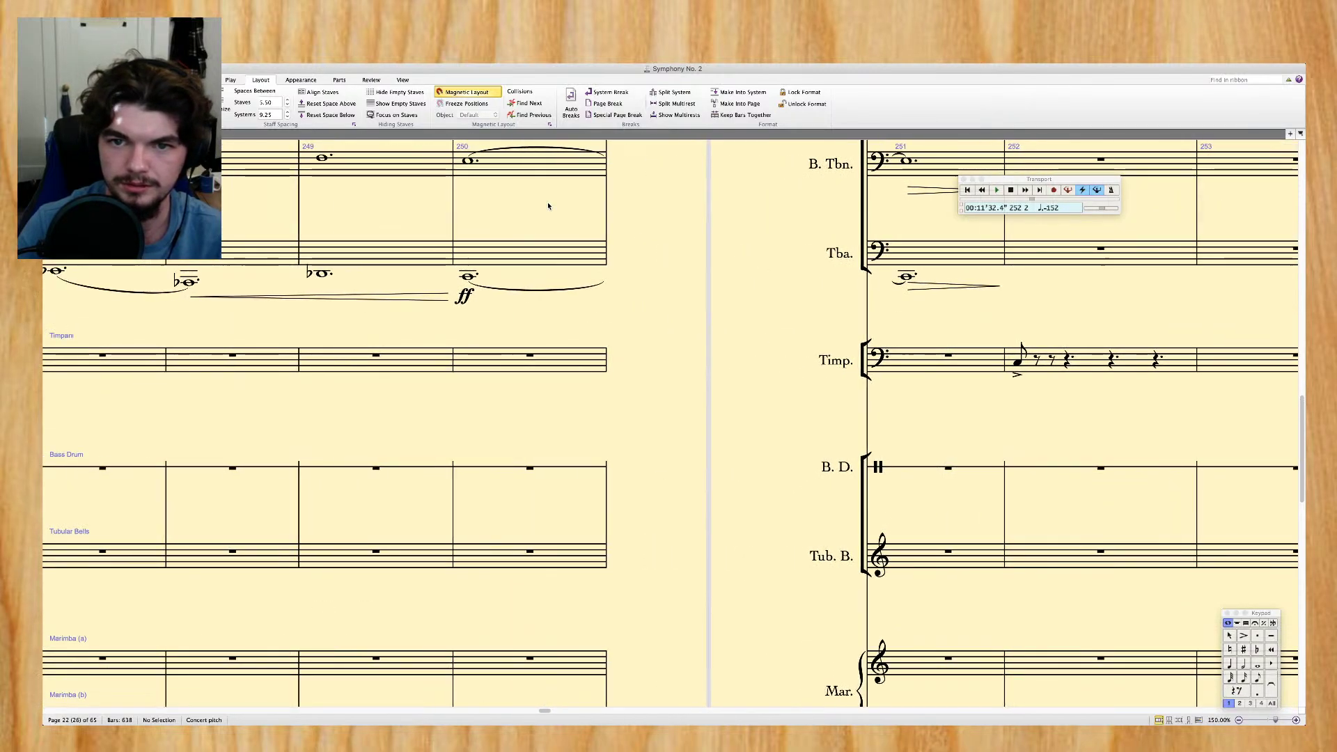
{"action": "scroll", "coordinate": [548, 206], "scroll_direction": "up", "scroll_amount": 2}
{"action": "scroll", "coordinate": [700, 385], "scroll_direction": "right", "scroll_amount": 10}
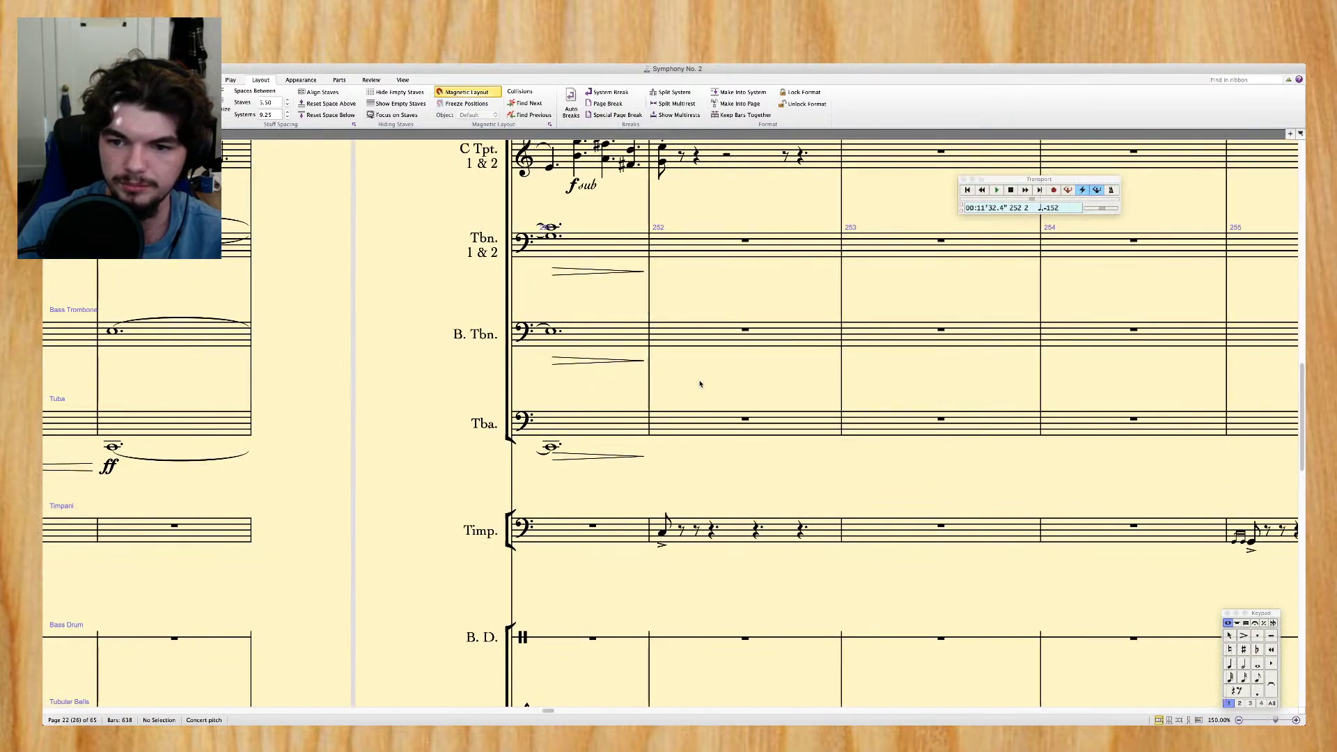
{"action": "scroll", "coordinate": [696, 388], "scroll_direction": "right", "scroll_amount": 15}
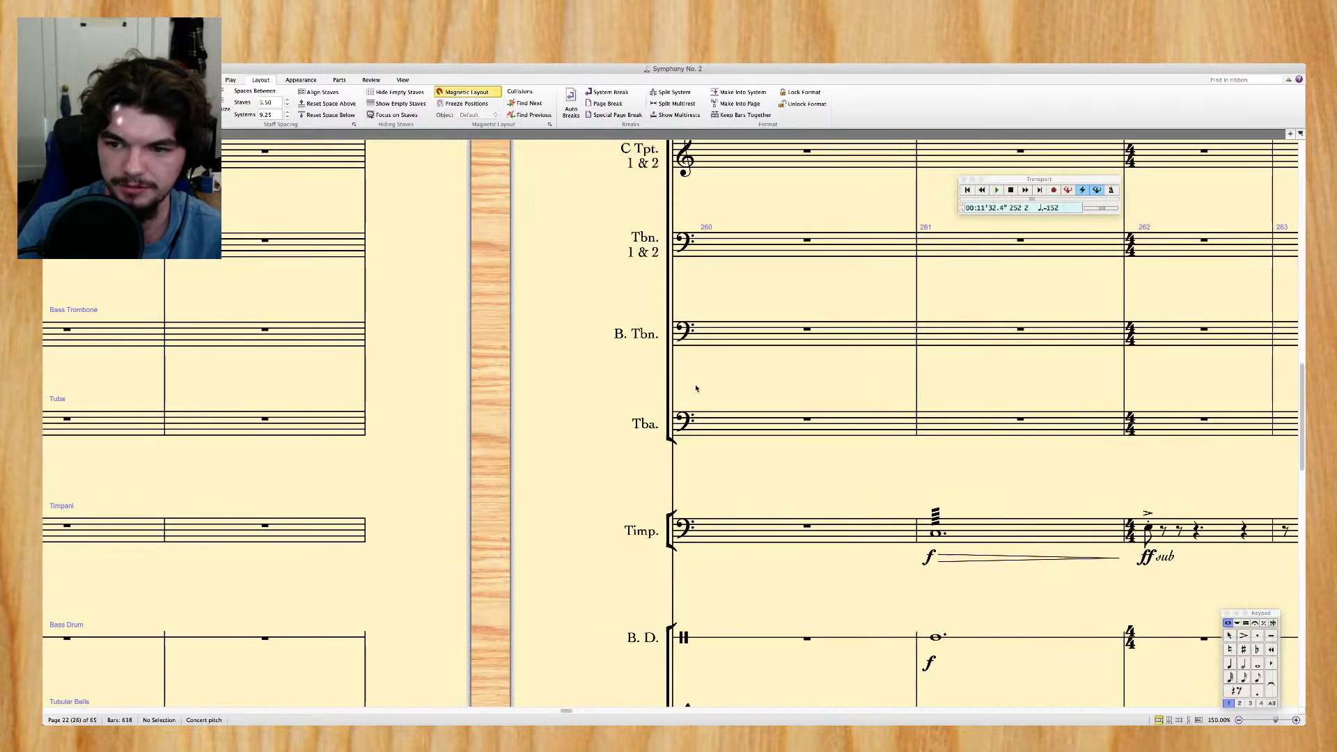
Copy the timpani roll with its f and diminuendo hairpin and the bass drum's f note from bar 261 to bar 251
{"action": "left_click", "coordinate": [669, 530]}
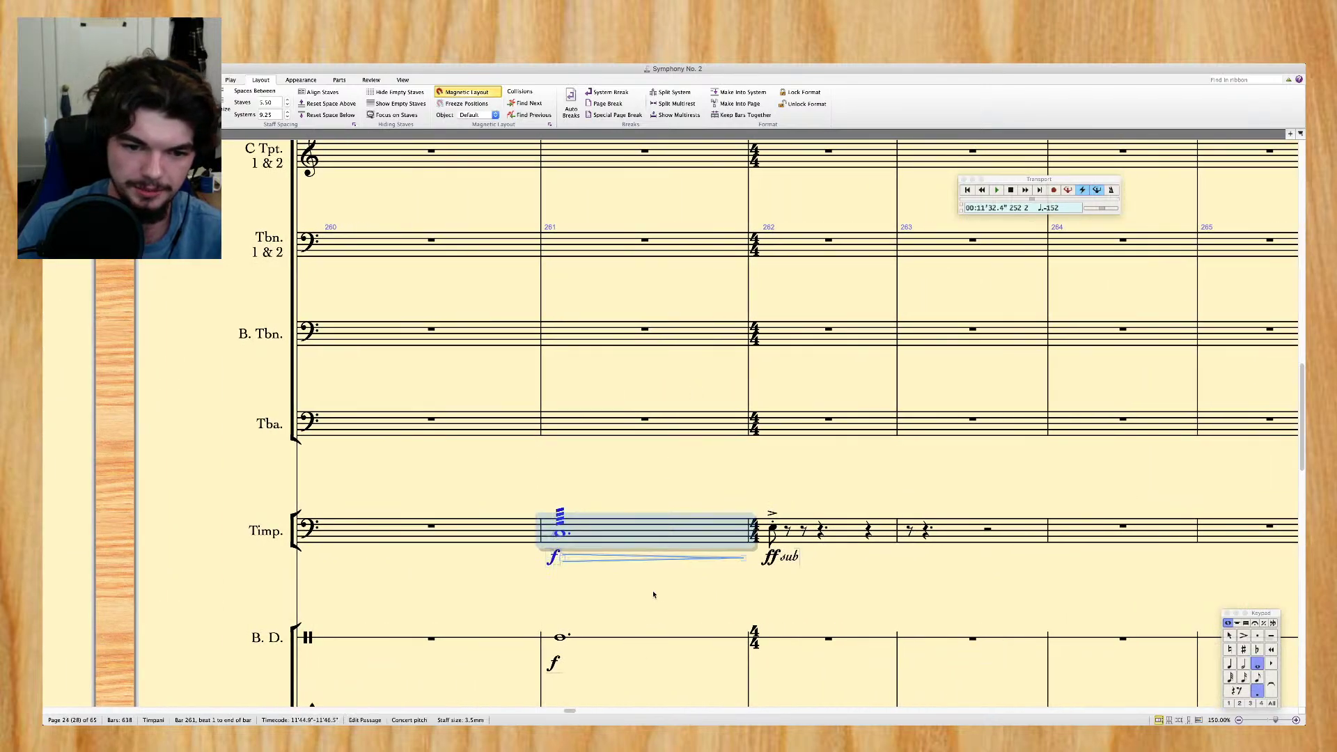
{"action": "left_click", "coordinate": [647, 641], "text": "shift"}
{"action": "left_click", "coordinate": [829, 542]}
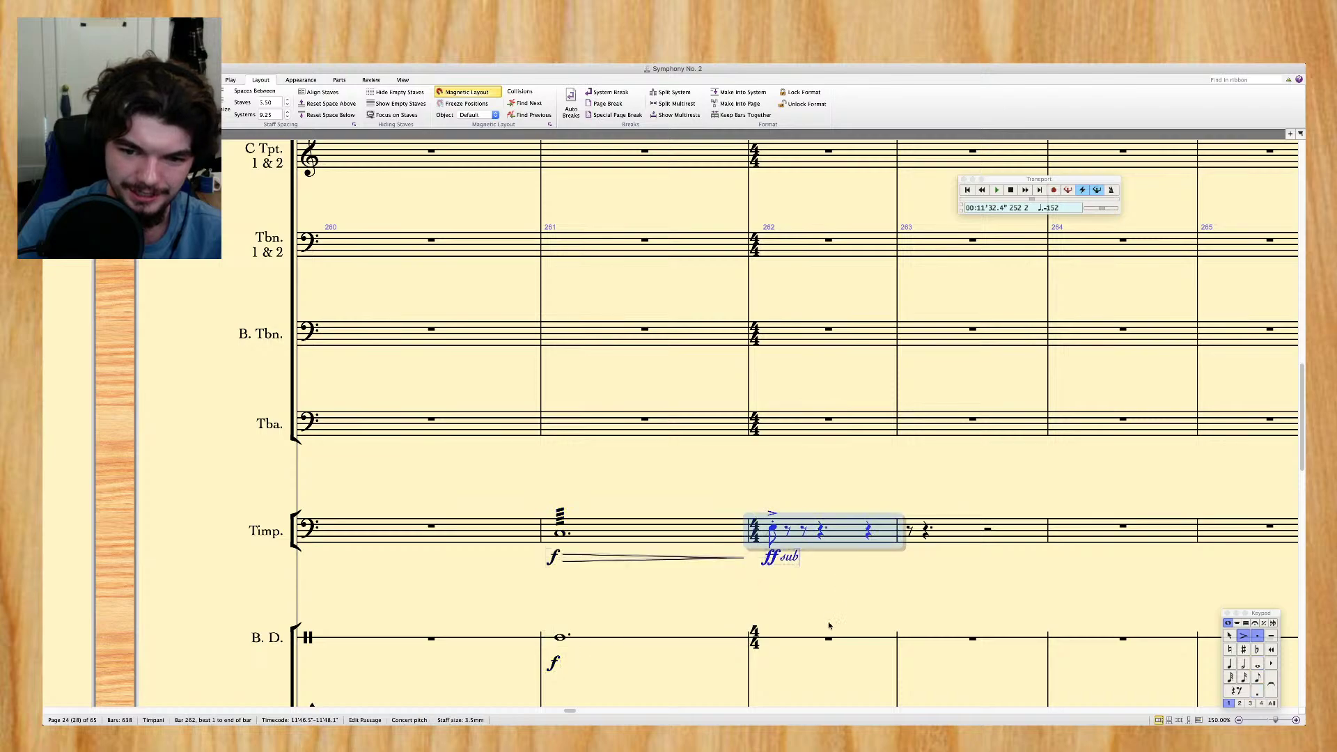
{"action": "left_click", "coordinate": [683, 538]}
{"action": "left_click", "coordinate": [657, 629], "text": "shift"}
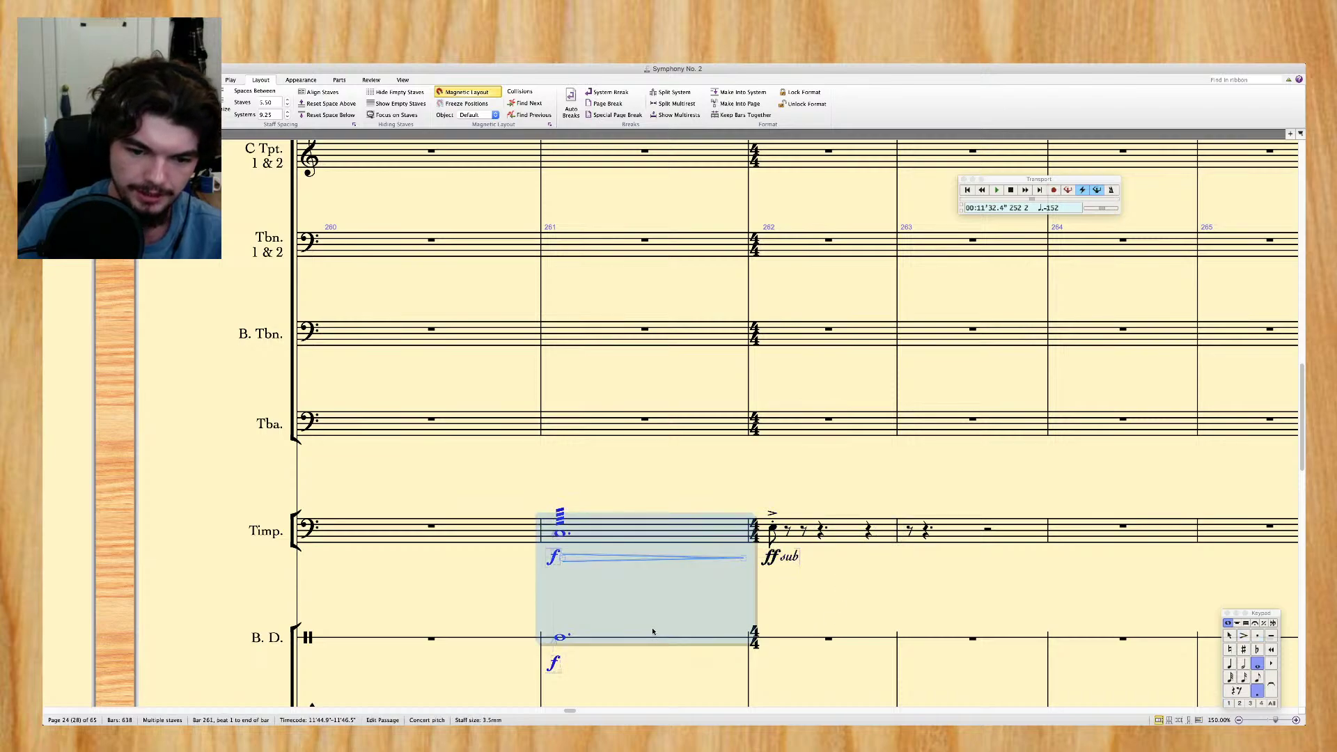
{"action": "key", "text": "shift+super+p"}
{"action": "key", "text": "shift+super+p"}
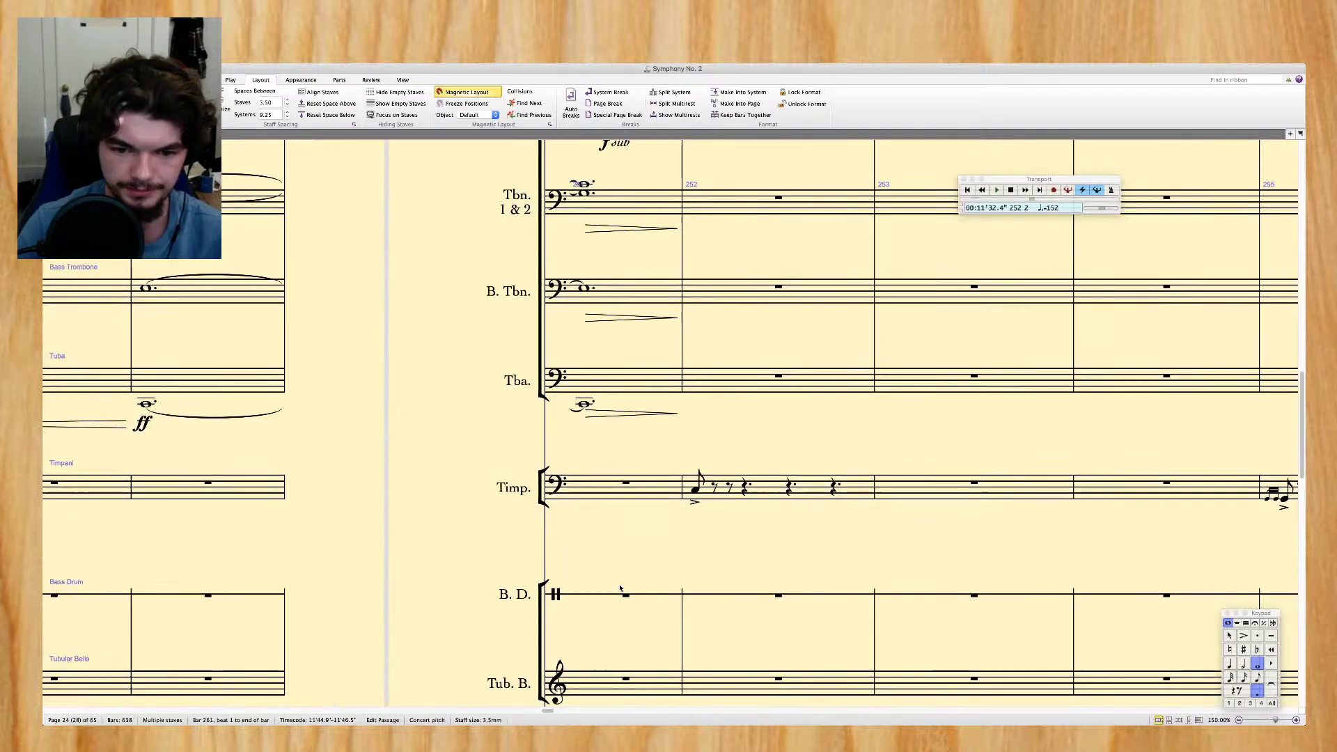
{"action": "left_click", "coordinate": [587, 488]}
{"action": "scroll", "coordinate": [586, 494], "scroll_direction": "up", "scroll_amount": 3}
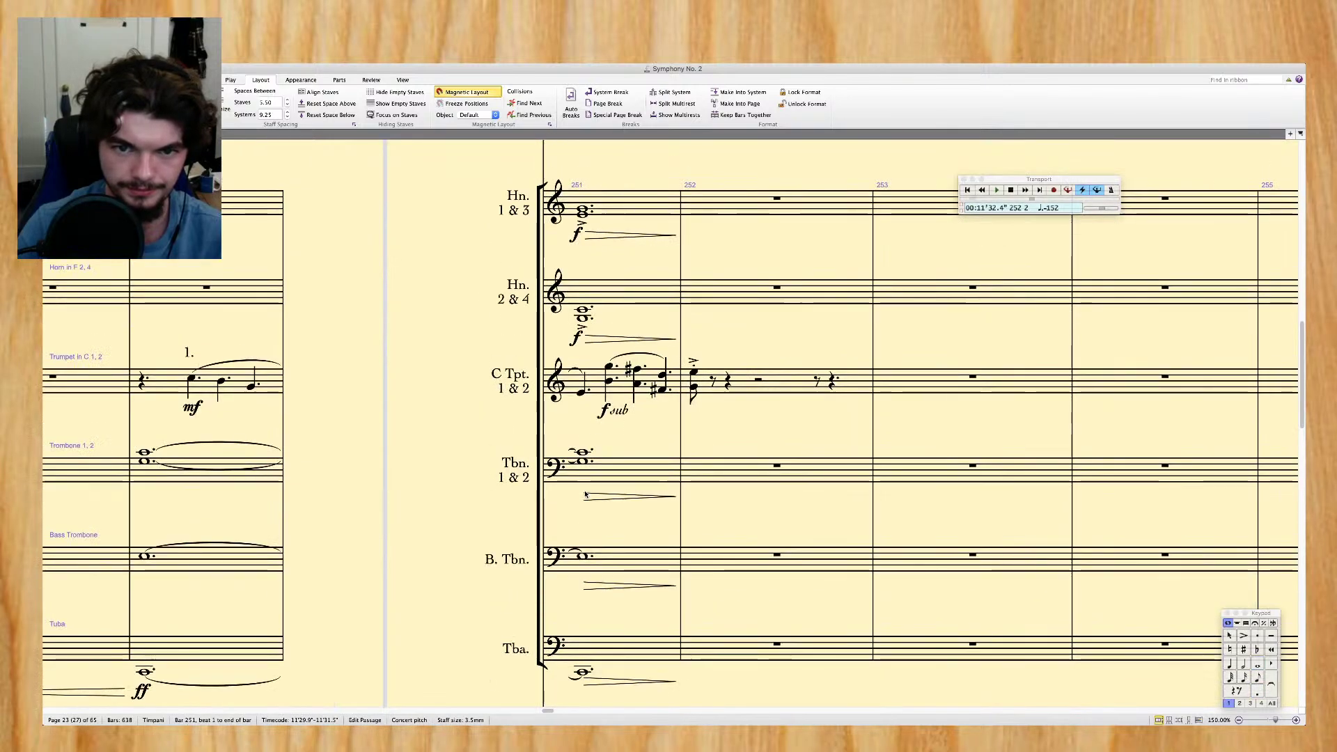
{"action": "scroll", "coordinate": [586, 493], "scroll_direction": "down", "scroll_amount": 5}
{"action": "key", "text": "super+v"}
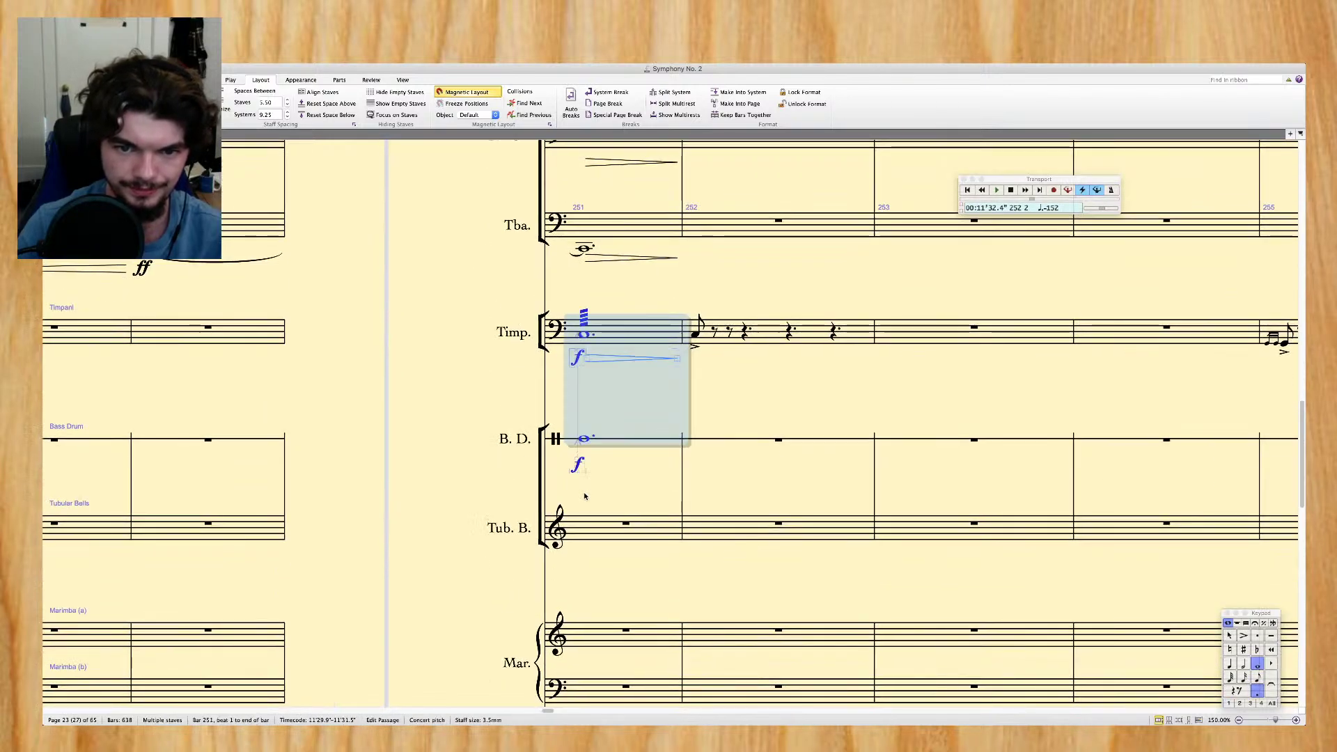
Clear the timpani's accented note from bar 252, leaving the bar empty
{"action": "left_click", "coordinate": [758, 339]}
{"action": "key", "text": "Delete"}
{"action": "scroll", "coordinate": [766, 345], "scroll_direction": "right", "scroll_amount": 5}
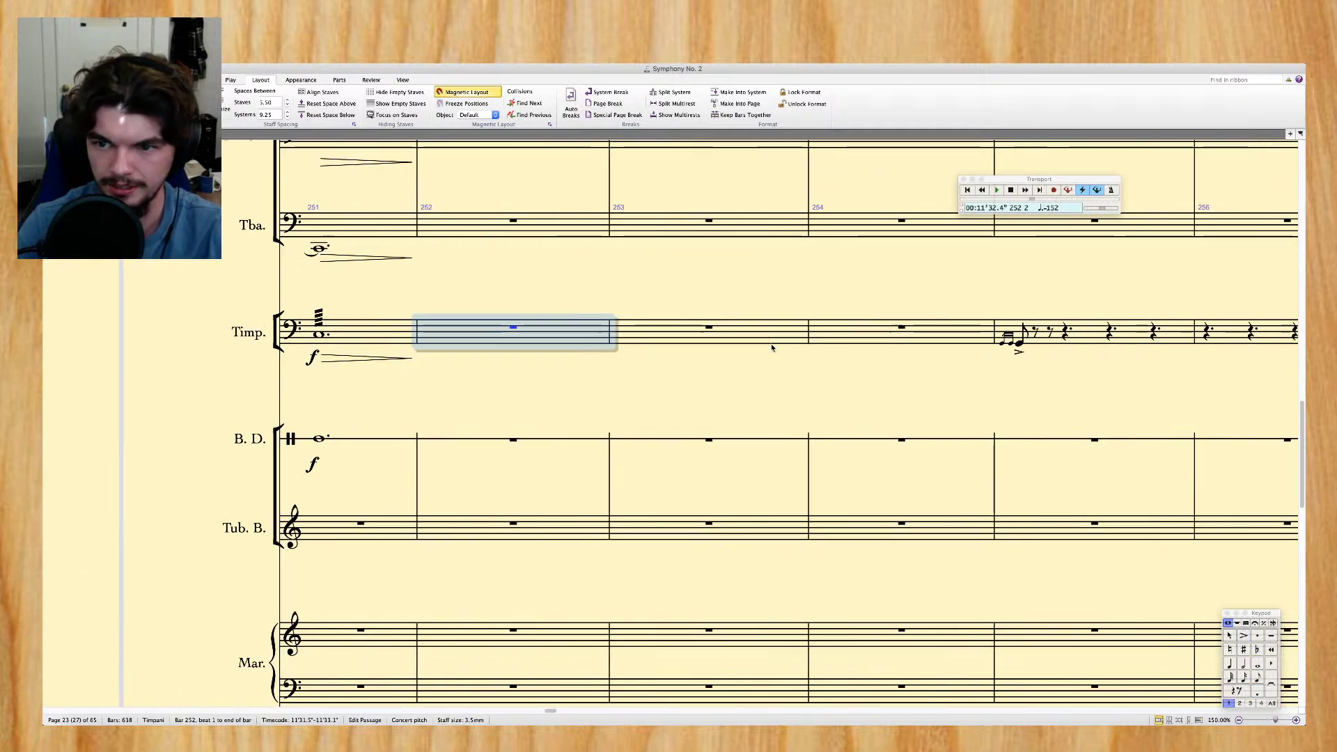
{"action": "scroll", "coordinate": [771, 348], "scroll_direction": "left", "scroll_amount": 5}
{"action": "scroll", "coordinate": [766, 347], "scroll_direction": "right", "scroll_amount": 3}
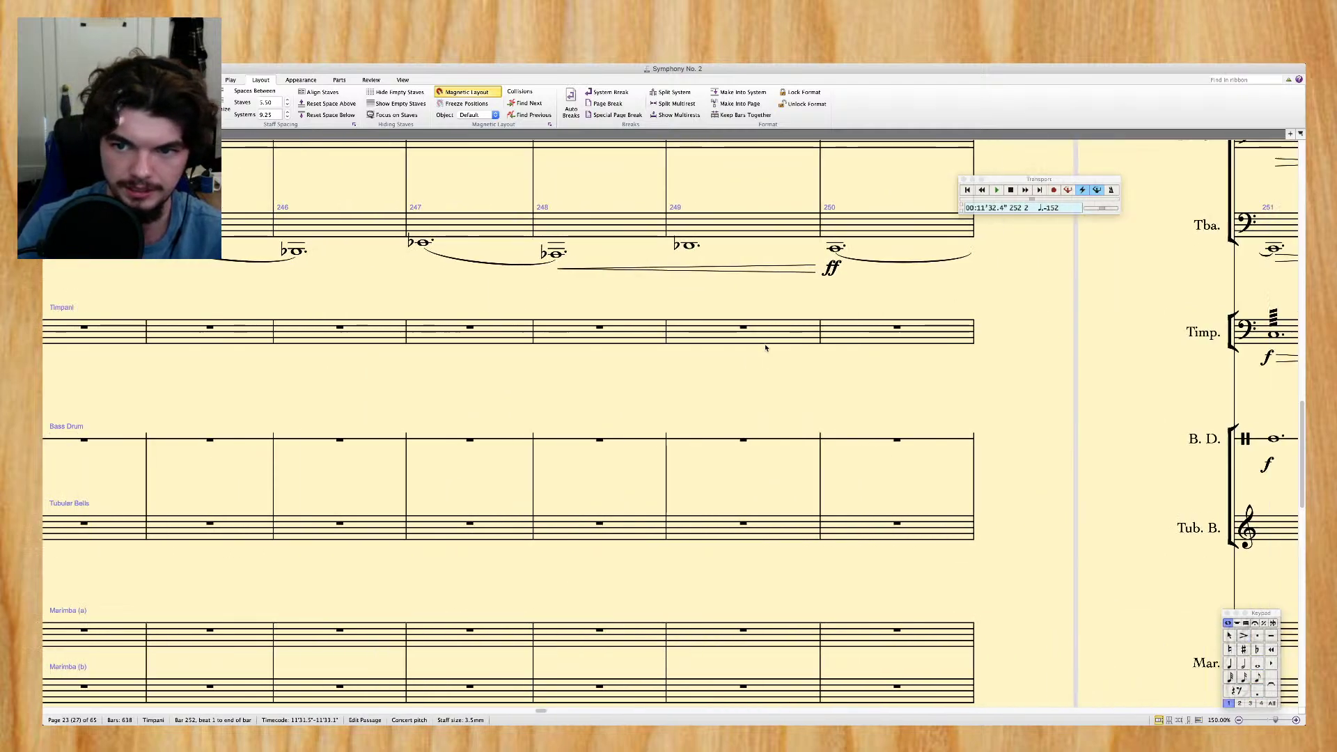
Compare the empty keyboard and harp staves around bar 251 with the vibraphone, piano and harp chords in bars 260 and 261
{"action": "scroll", "coordinate": [766, 348], "scroll_direction": "down", "scroll_amount": 10}
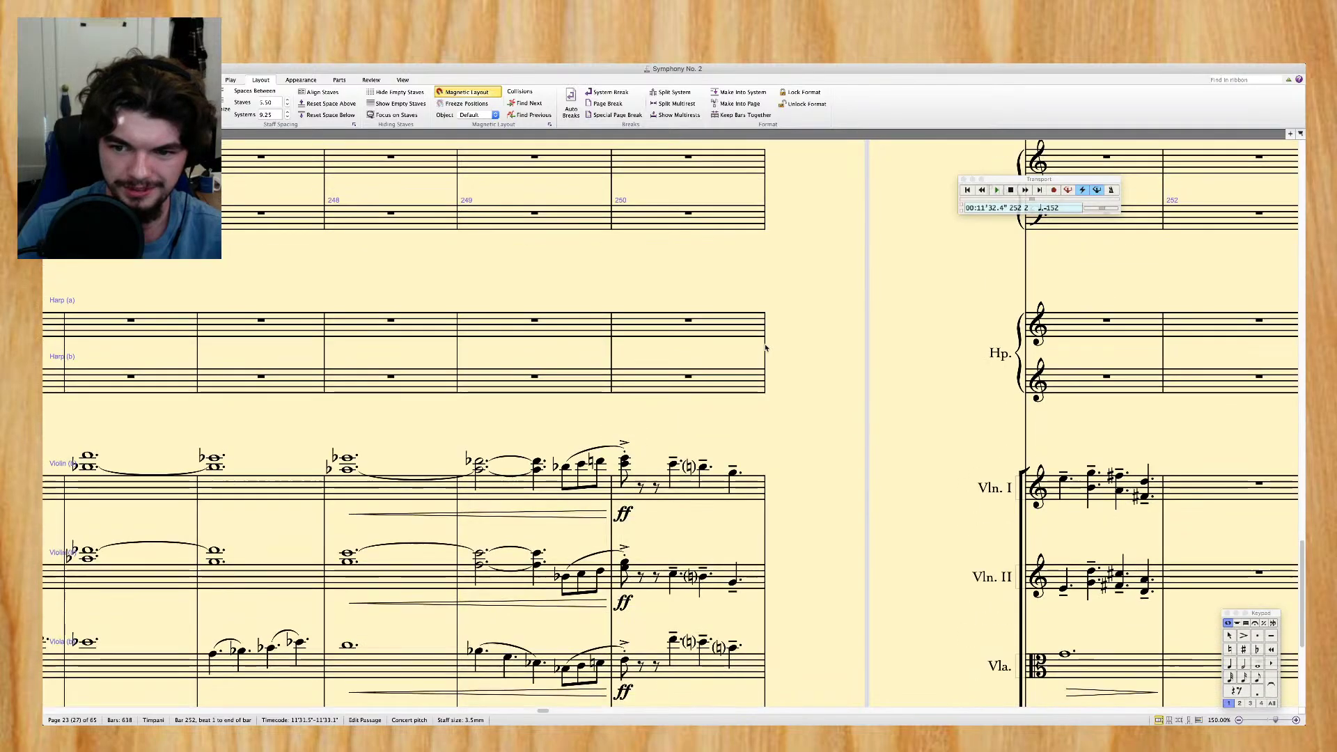
{"action": "scroll", "coordinate": [766, 348], "scroll_direction": "right", "scroll_amount": 10}
{"action": "scroll", "coordinate": [765, 348], "scroll_direction": "up", "scroll_amount": 5}
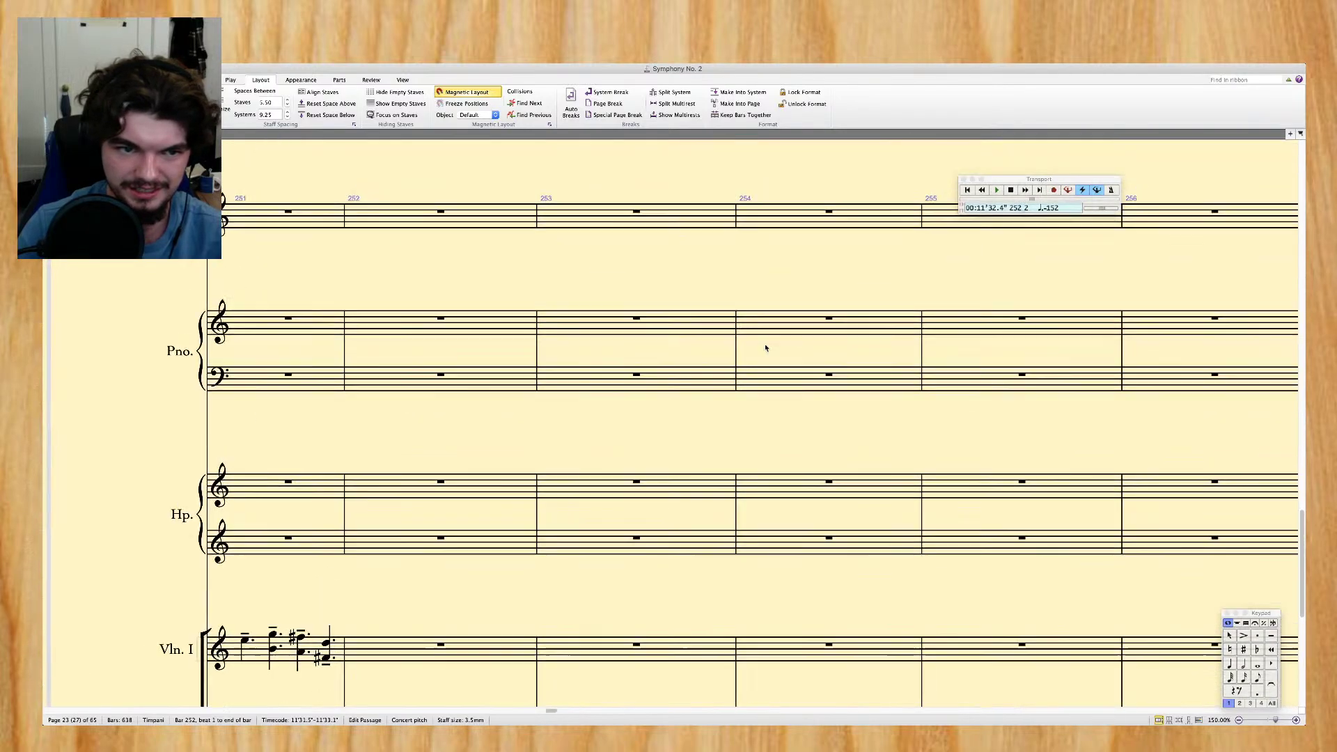
{"action": "scroll", "coordinate": [765, 348], "scroll_direction": "right", "scroll_amount": 5}
{"action": "scroll", "coordinate": [764, 344], "scroll_direction": "right", "scroll_amount": 5}
{"action": "scroll", "coordinate": [763, 344], "scroll_direction": "left", "scroll_amount": 5}
{"action": "scroll", "coordinate": [763, 344], "scroll_direction": "right", "scroll_amount": 5}
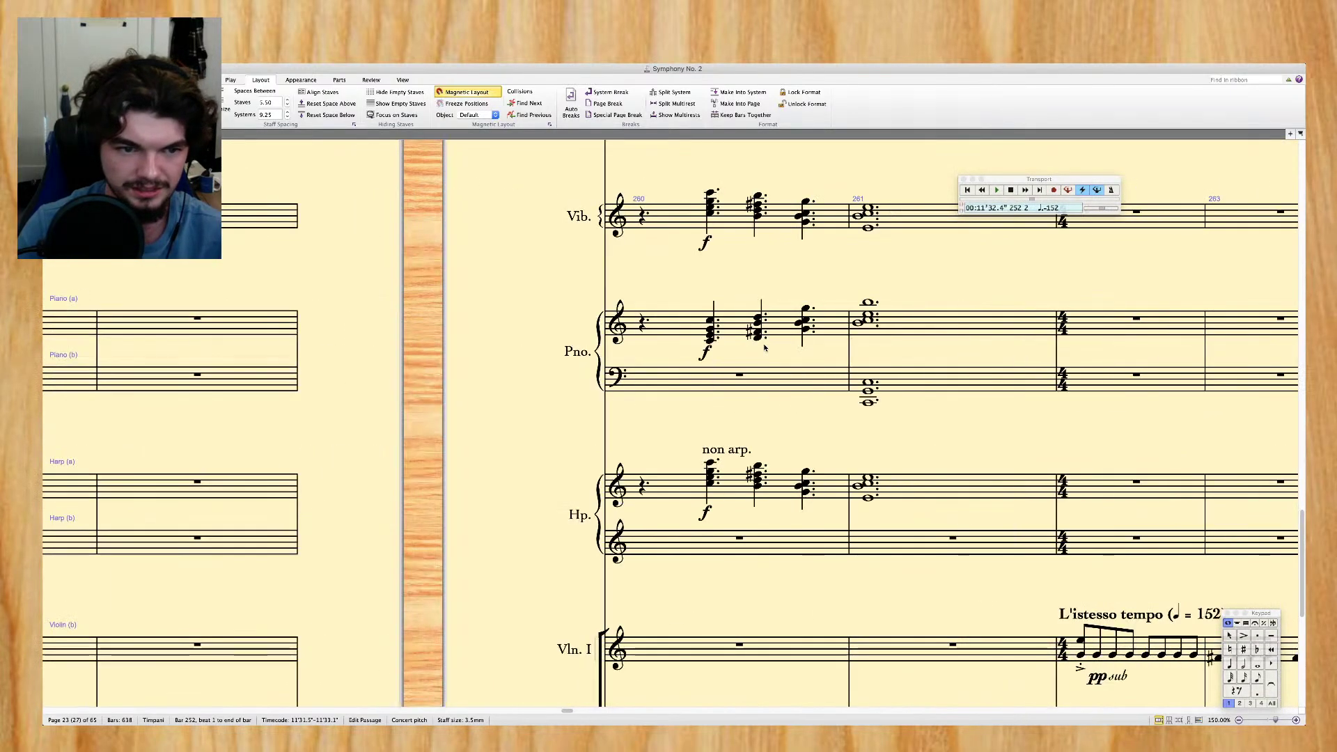
{"action": "scroll", "coordinate": [765, 348], "scroll_direction": "left", "scroll_amount": 2}
{"action": "scroll", "coordinate": [765, 348], "scroll_direction": "right", "scroll_amount": 3}
Copy the vibraphone, piano and upper harp chords of bars 260–261, with their f and non arp. markings, to bars 250–251
{"action": "left_click", "coordinate": [758, 221]}
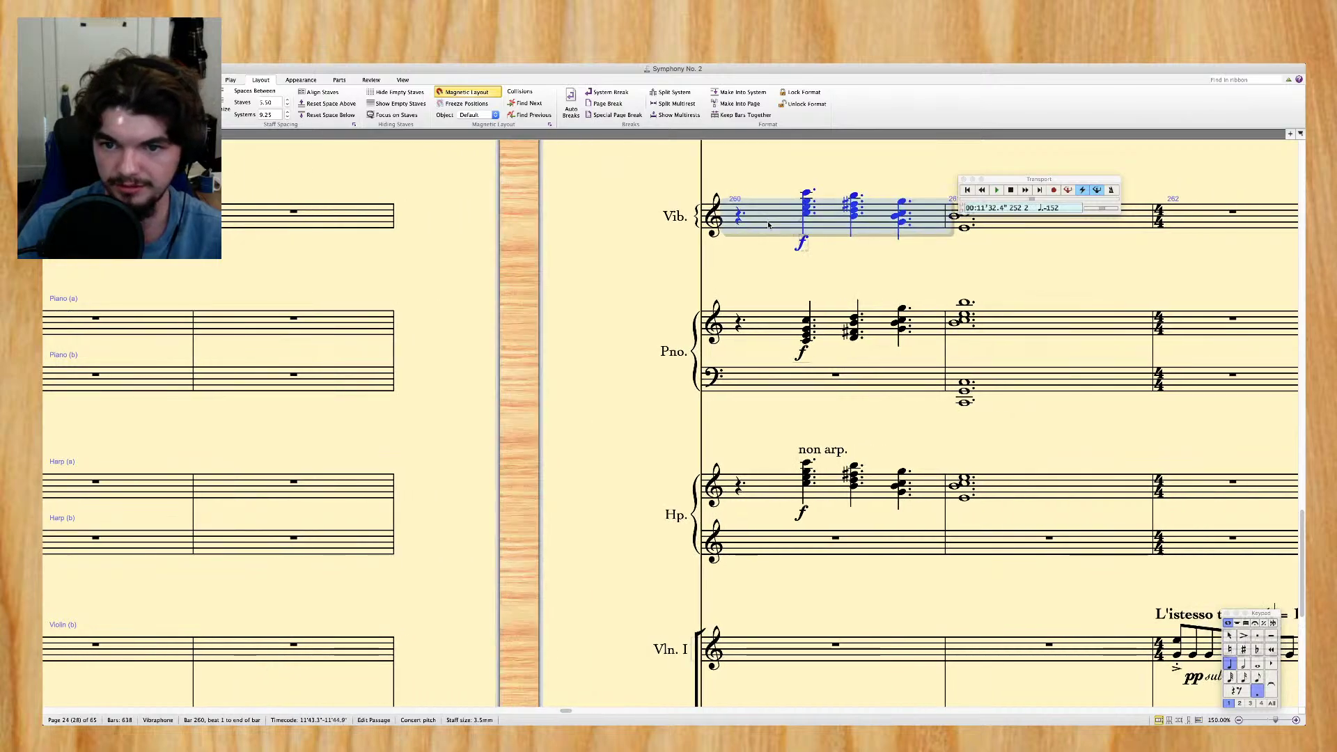
{"action": "scroll", "coordinate": [766, 223], "scroll_direction": "right", "scroll_amount": 9}
{"action": "scroll", "coordinate": [769, 224], "scroll_direction": "up", "scroll_amount": 3}
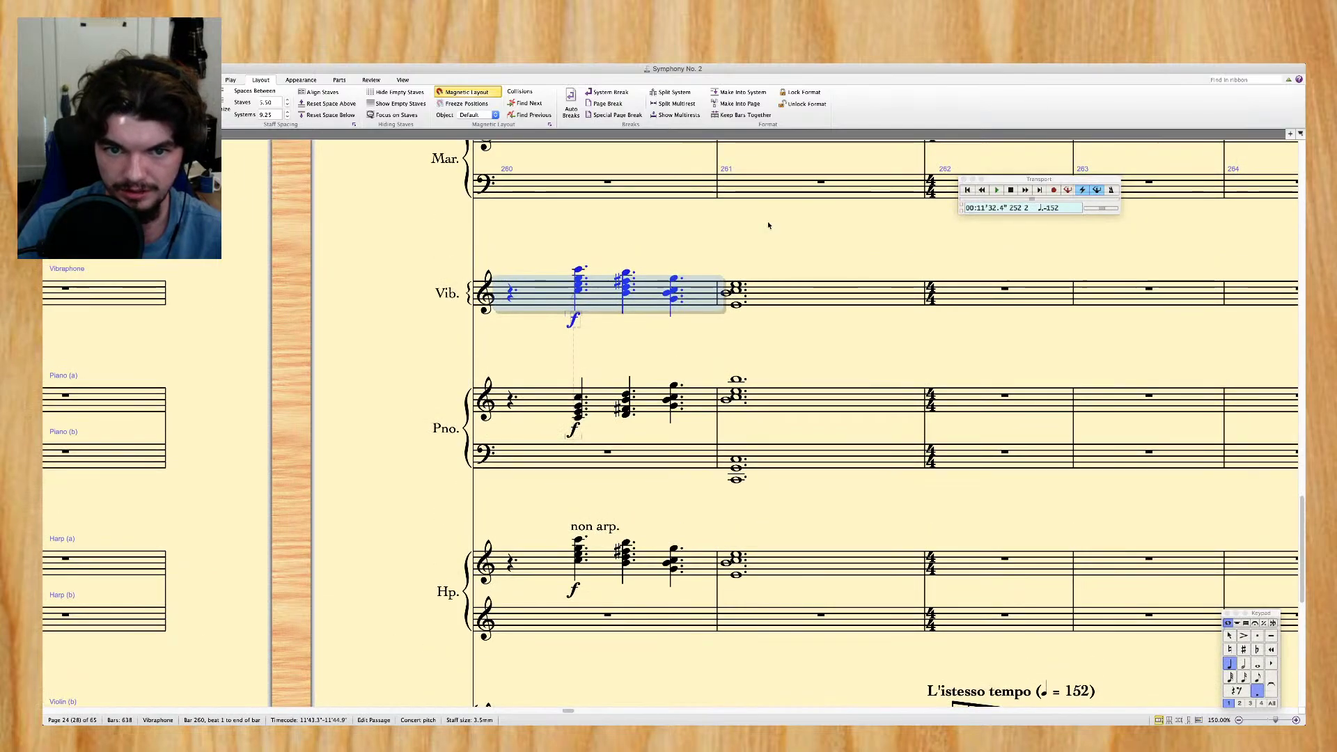
{"action": "left_click", "coordinate": [807, 570], "text": "shift"}
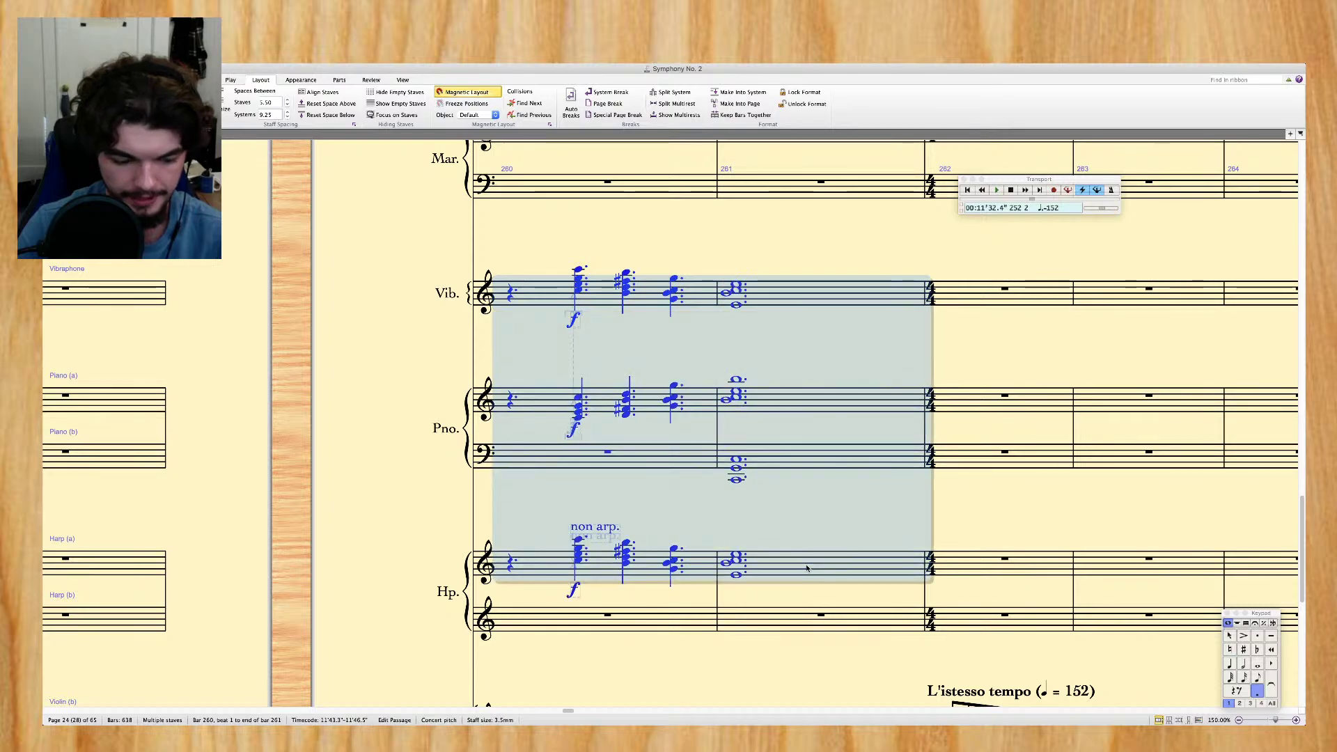
{"action": "scroll", "coordinate": [808, 498], "scroll_direction": "up", "scroll_amount": 8}
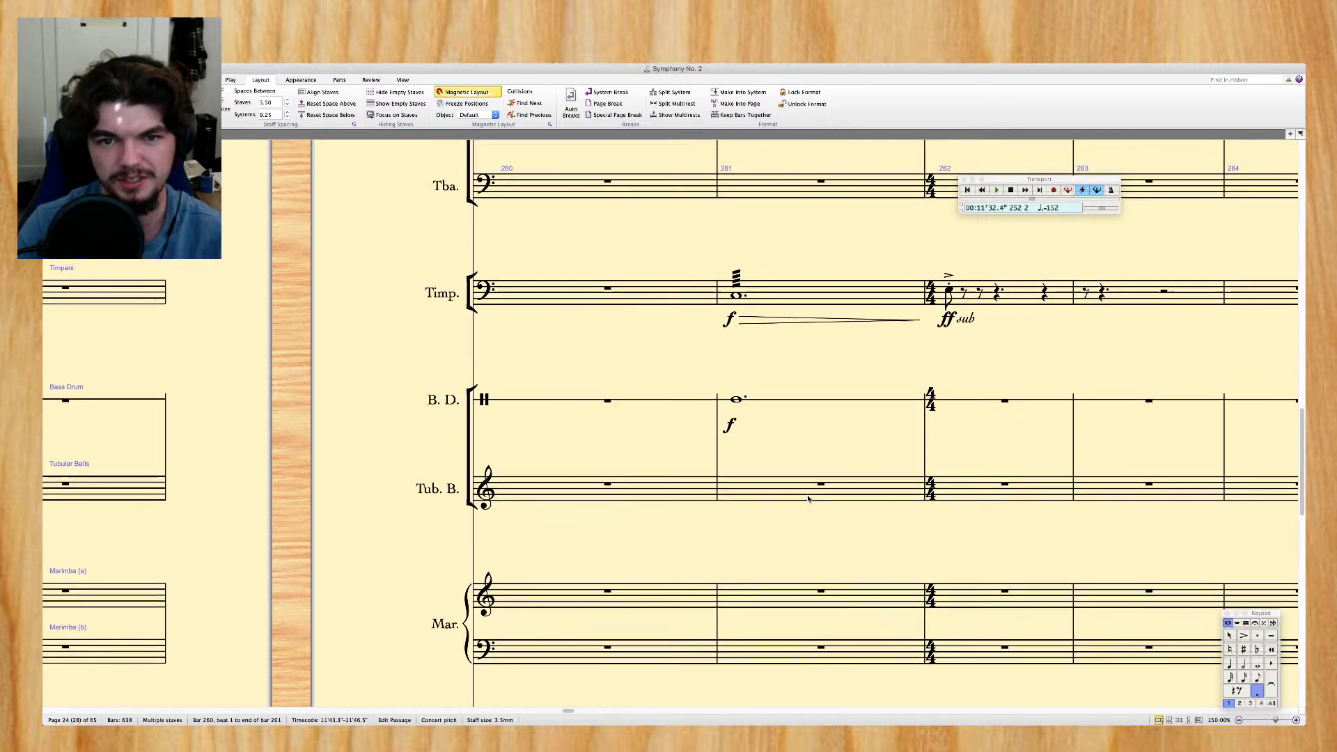
{"action": "scroll", "coordinate": [808, 499], "scroll_direction": "down", "scroll_amount": 15}
{"action": "scroll", "coordinate": [808, 499], "scroll_direction": "up", "scroll_amount": 5}
{"action": "scroll", "coordinate": [808, 498], "scroll_direction": "left", "scroll_amount": 10}
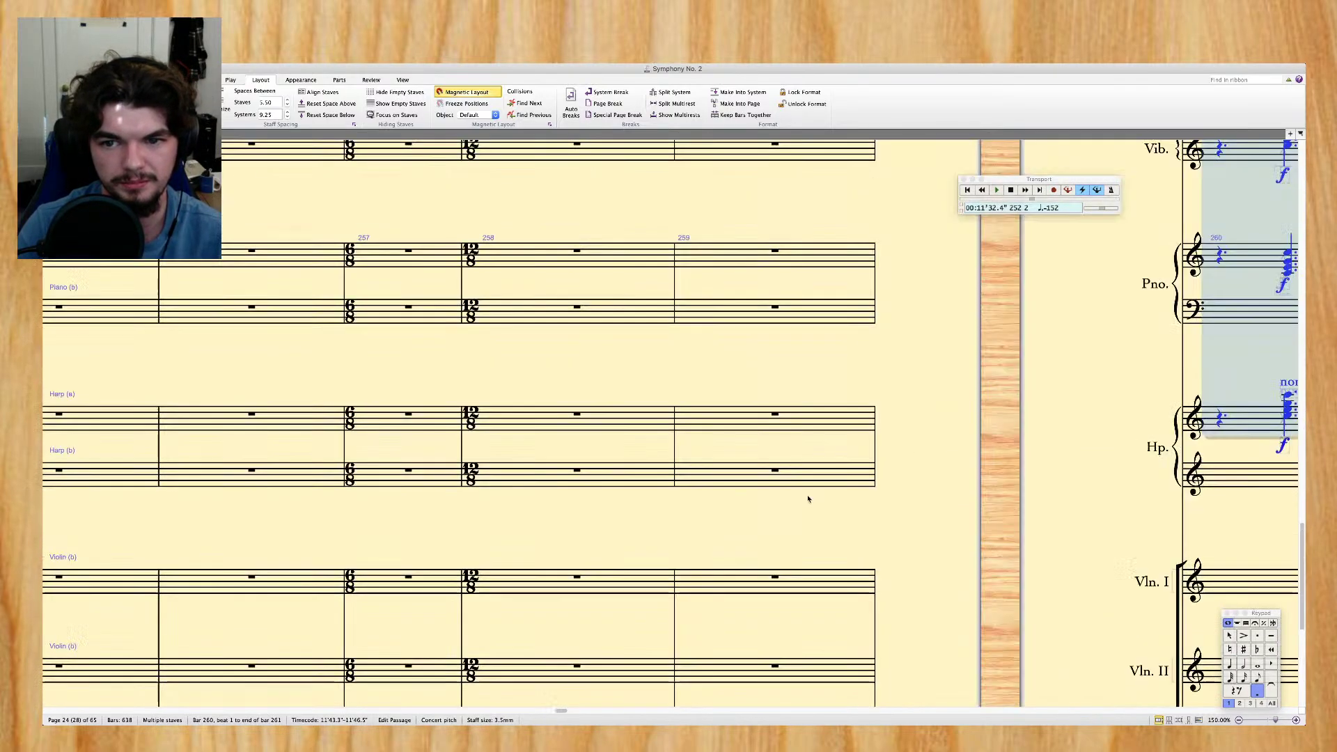
{"action": "scroll", "coordinate": [808, 499], "scroll_direction": "left", "scroll_amount": 8}
{"action": "scroll", "coordinate": [808, 499], "scroll_direction": "down", "scroll_amount": 3}
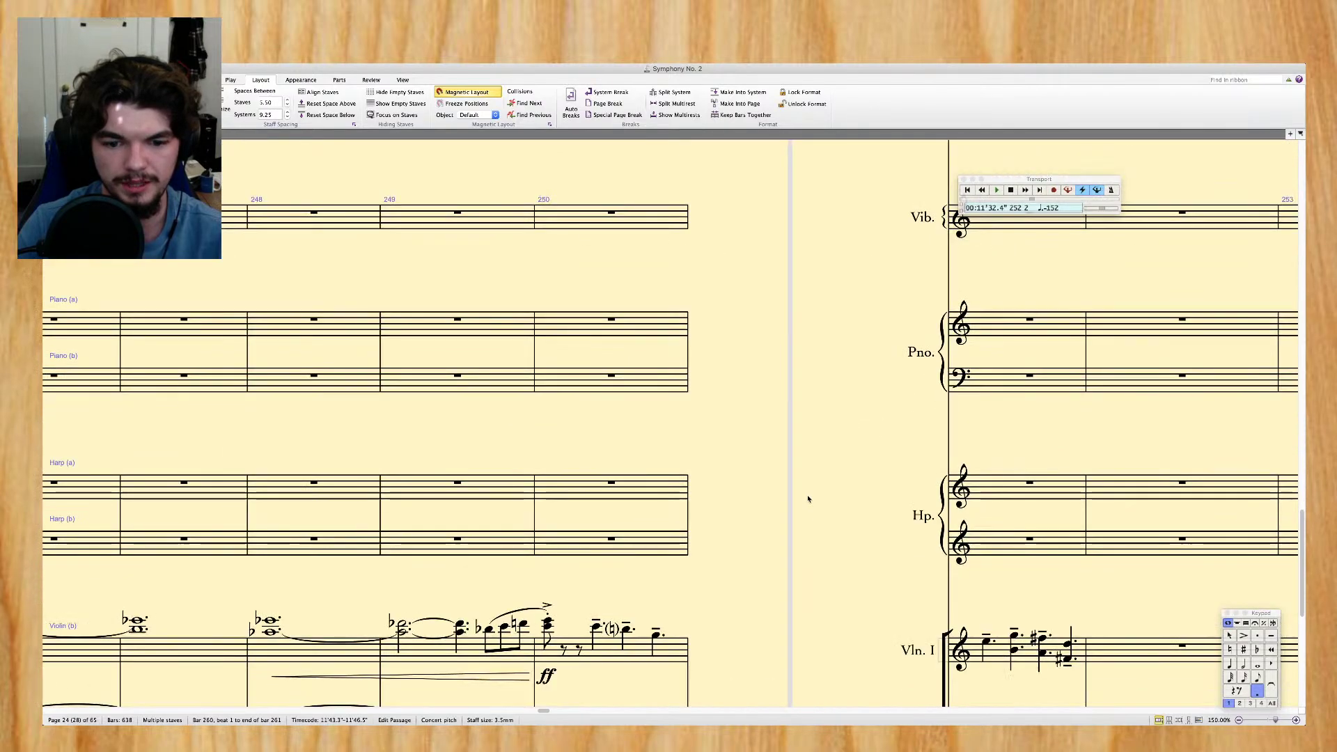
{"action": "scroll", "coordinate": [808, 498], "scroll_direction": "down", "scroll_amount": 3}
{"action": "scroll", "coordinate": [808, 499], "scroll_direction": "up", "scroll_amount": 4}
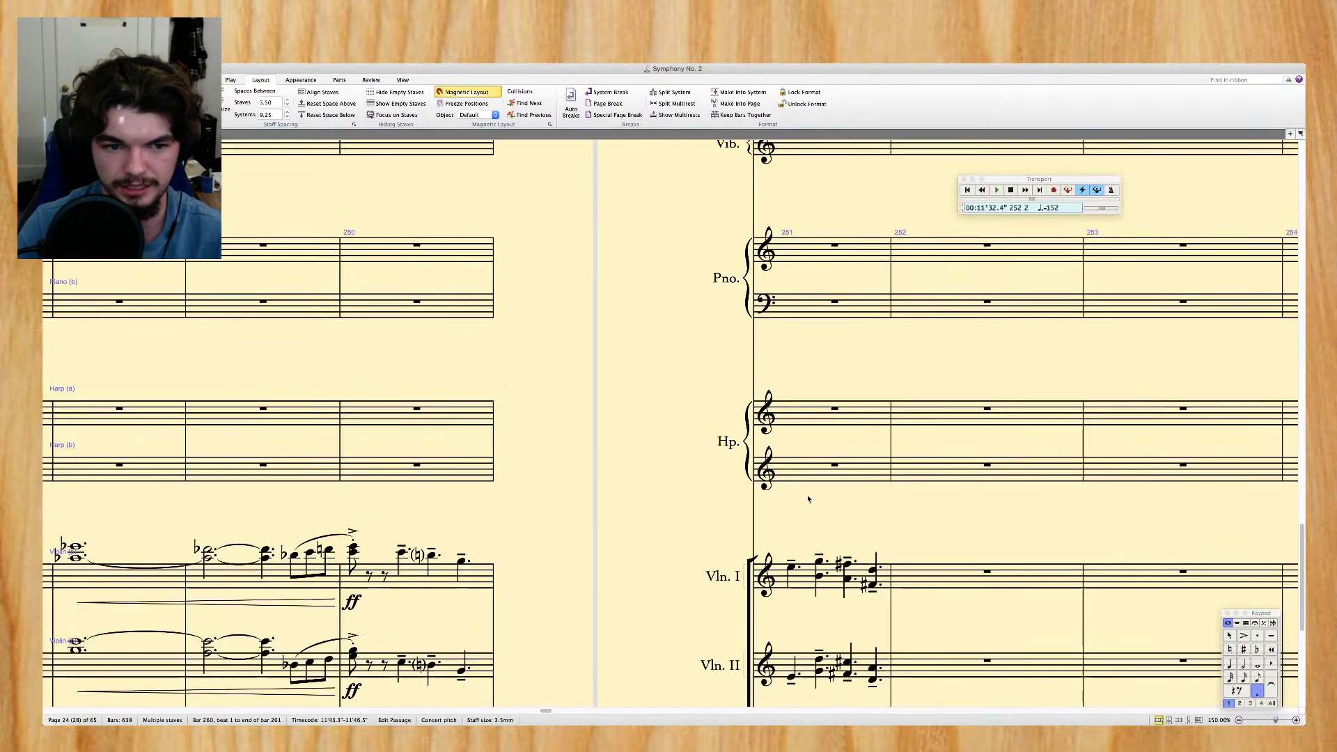
{"action": "scroll", "coordinate": [809, 499], "scroll_direction": "left", "scroll_amount": 2}
{"action": "scroll", "coordinate": [446, 275], "scroll_direction": "up", "scroll_amount": 2}
{"action": "scroll", "coordinate": [390, 230], "scroll_direction": "left", "scroll_amount": 2}
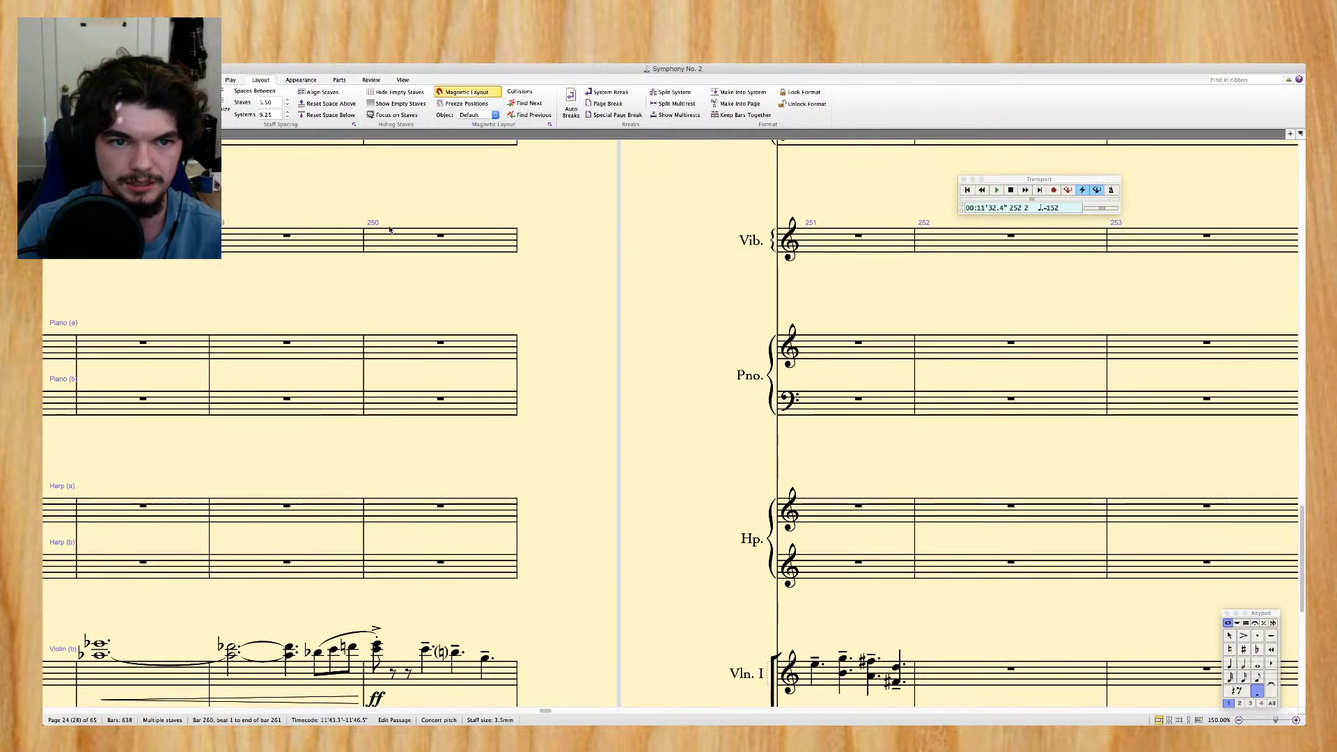
{"action": "left_click", "coordinate": [402, 244], "text": "alt"}
{"action": "key", "text": "Escape"}
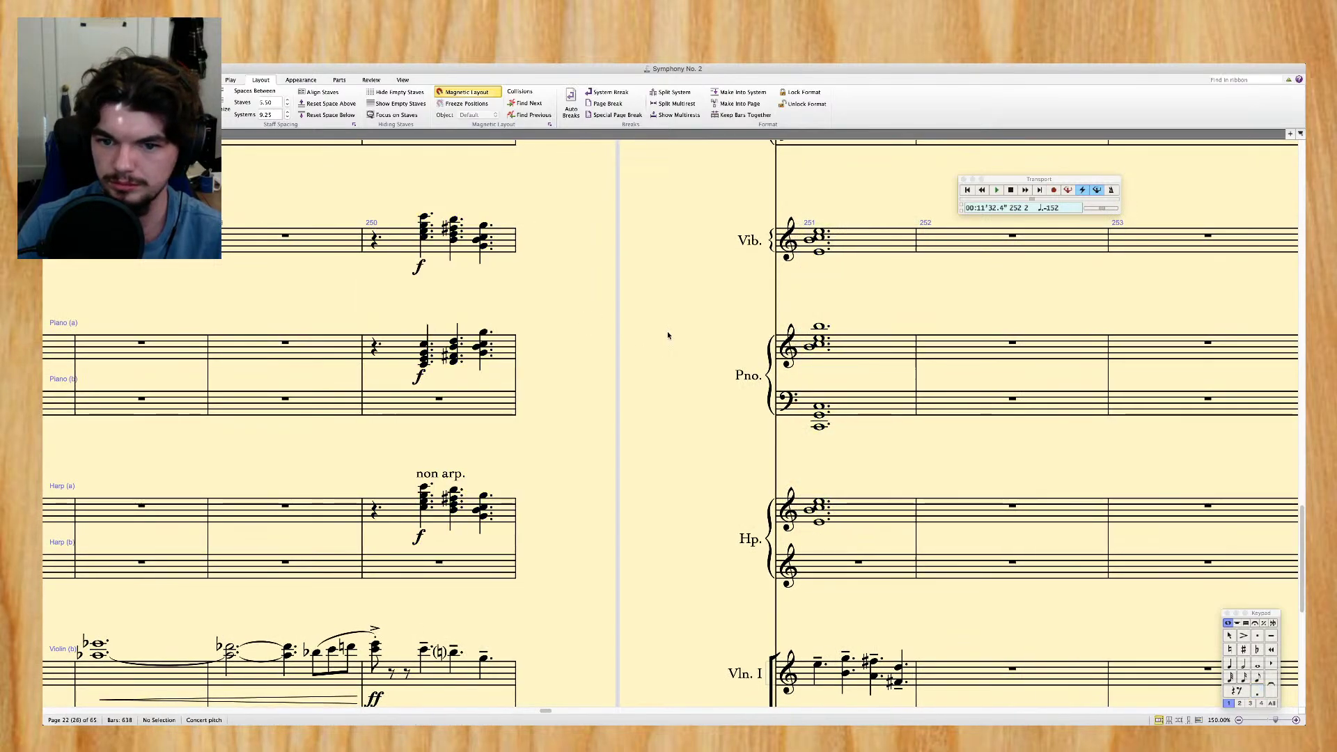
Delete bars 252 to 261 from every staff, closing the gap before the L'istesso tempo section
{"action": "scroll", "coordinate": [824, 472], "scroll_direction": "right", "scroll_amount": 2}
{"action": "scroll", "coordinate": [824, 472], "scroll_direction": "down", "scroll_amount": 7}
{"action": "left_click", "coordinate": [923, 543]}
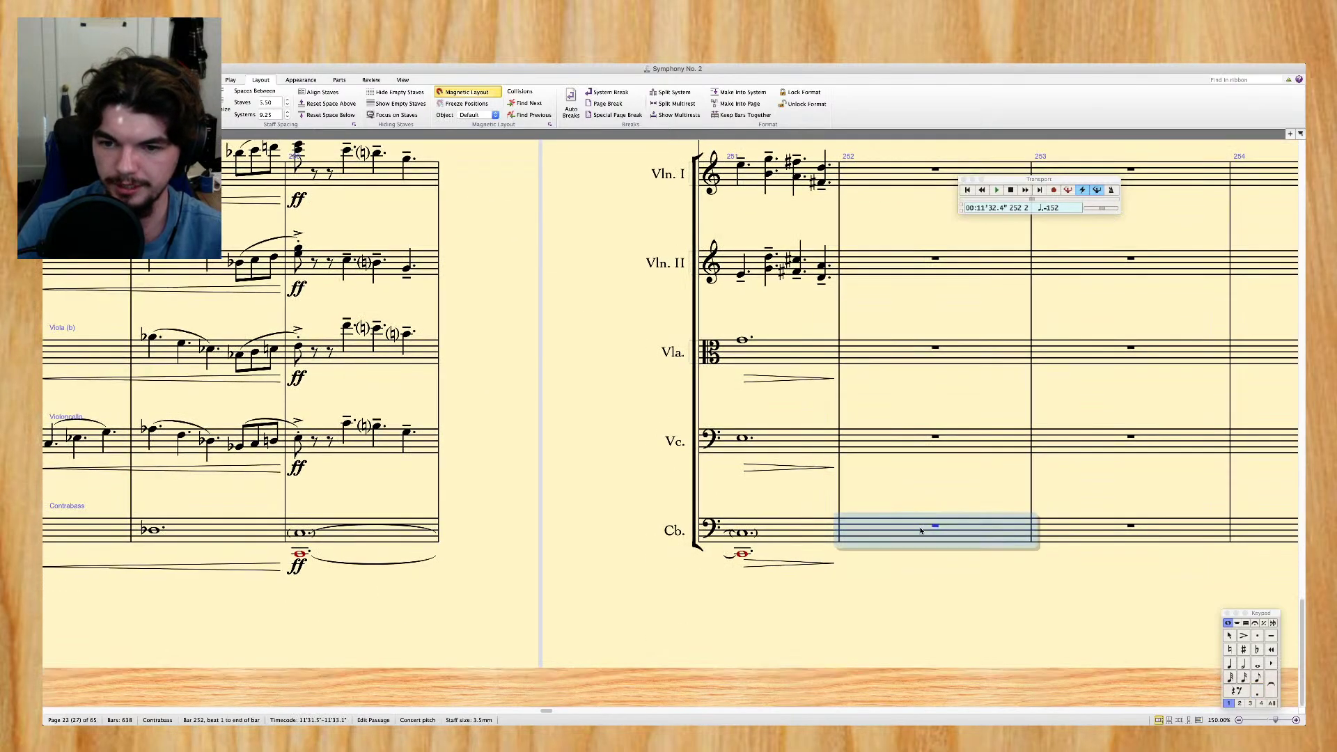
{"action": "scroll", "coordinate": [919, 540], "scroll_direction": "right", "scroll_amount": 10}
{"action": "scroll", "coordinate": [343, 358], "scroll_direction": "up", "scroll_amount": 15}
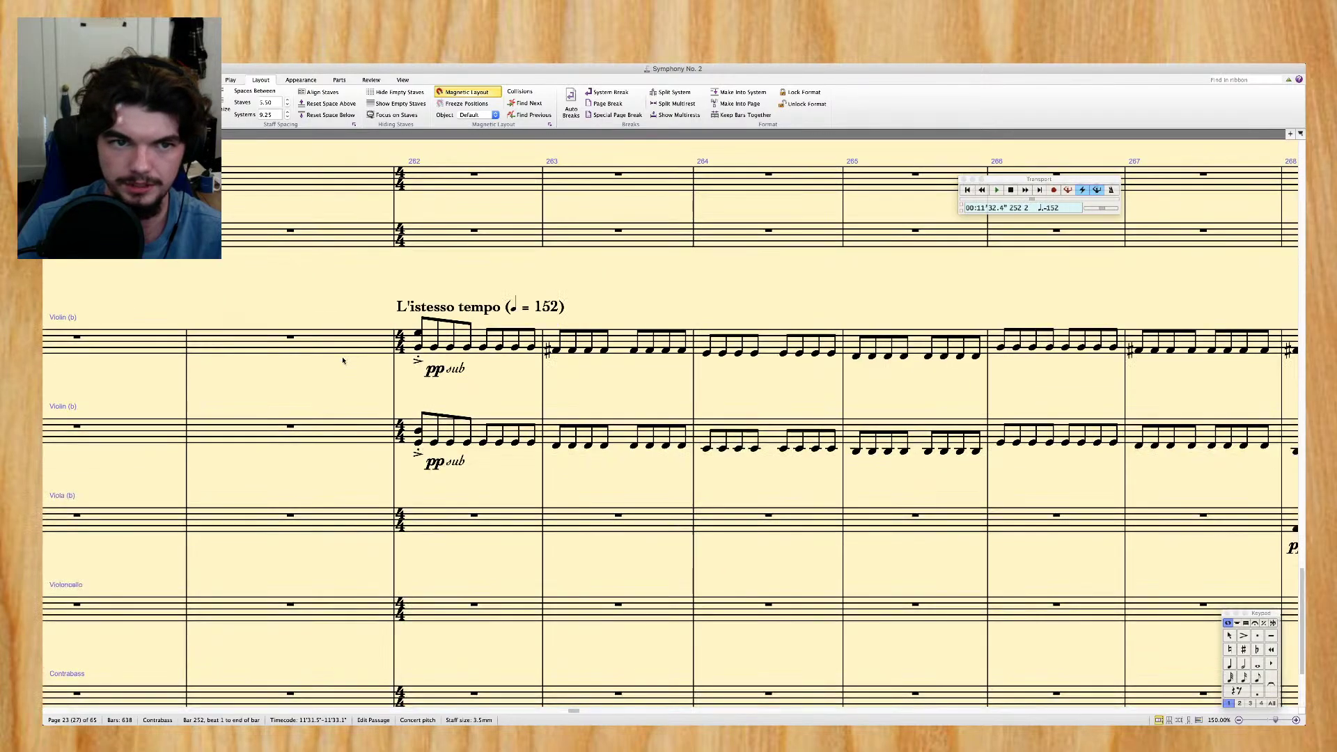
{"action": "left_click", "coordinate": [331, 350], "text": "shift"}
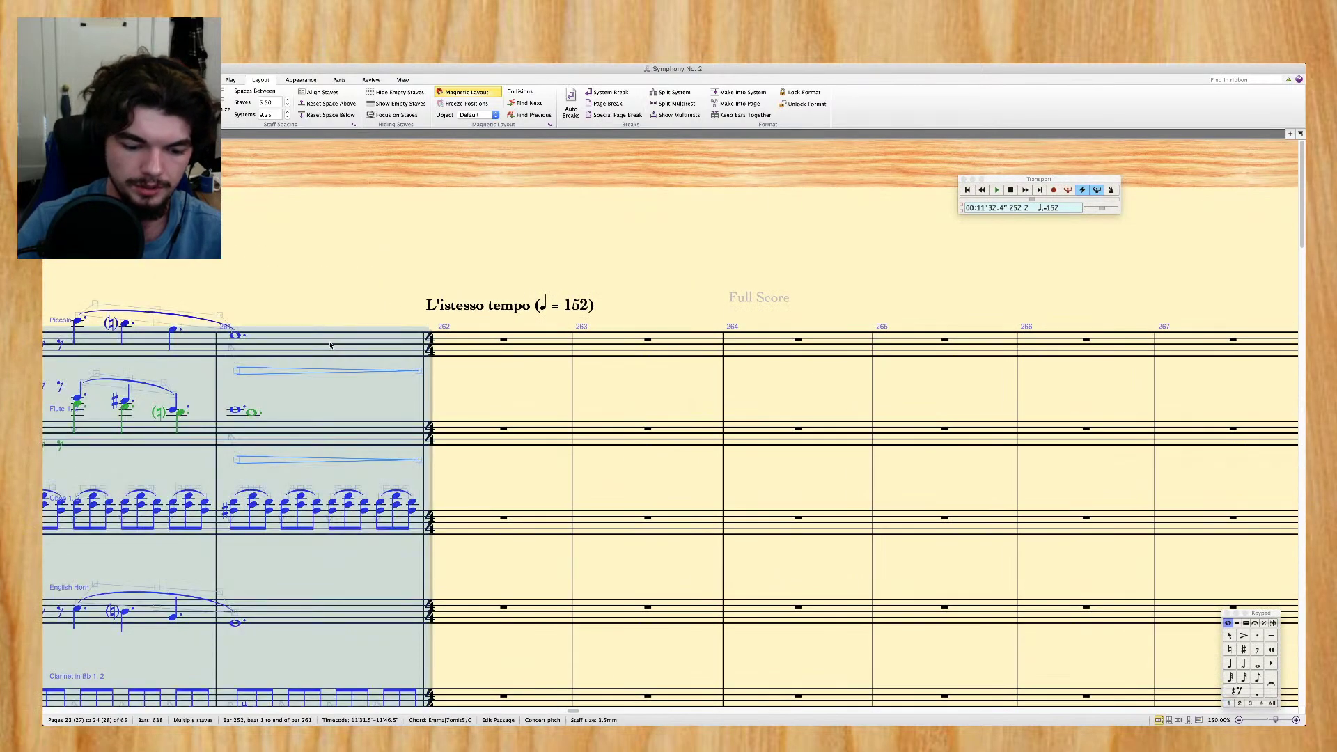
{"action": "key", "text": "super+BackSpace"}
{"action": "key", "text": "Return"}
{"action": "scroll", "coordinate": [487, 342], "scroll_direction": "down", "scroll_amount": 15}
{"action": "scroll", "coordinate": [487, 343], "scroll_direction": "down", "scroll_amount": 5}
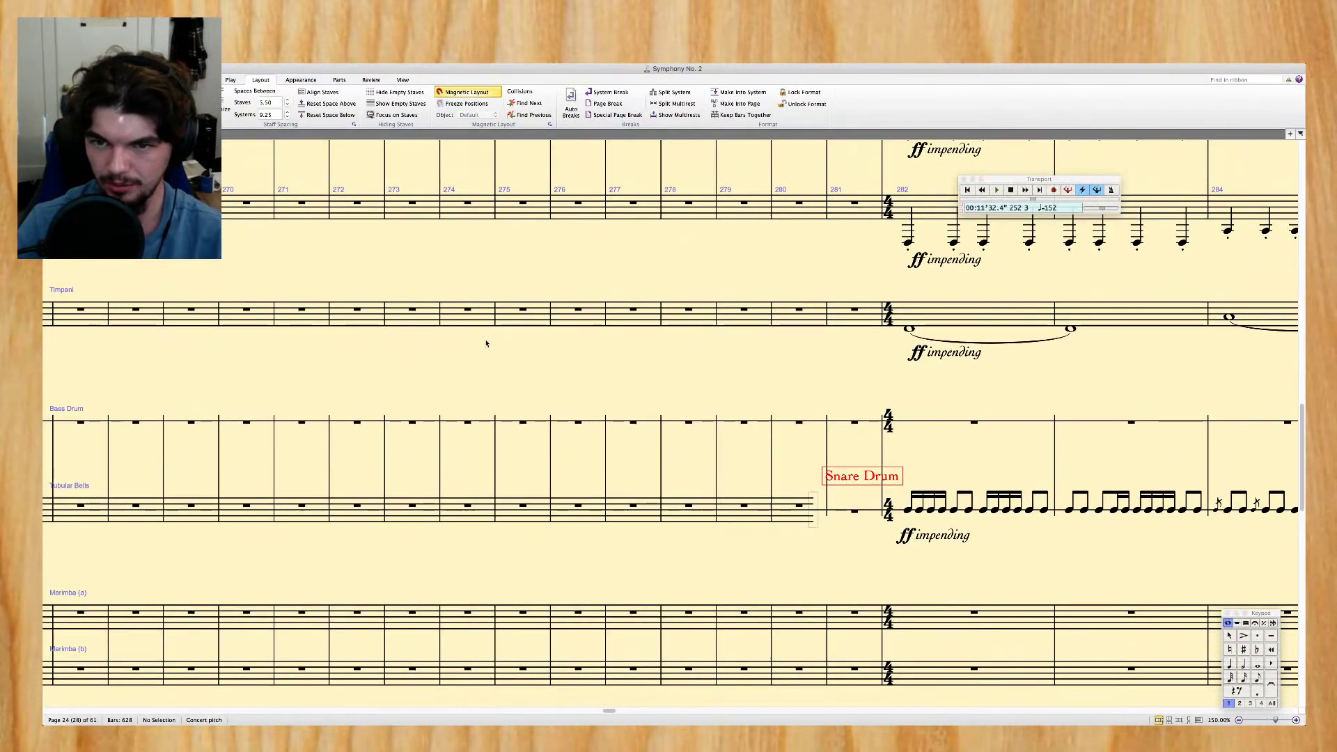
{"action": "scroll", "coordinate": [487, 343], "scroll_direction": "up", "scroll_amount": 15}
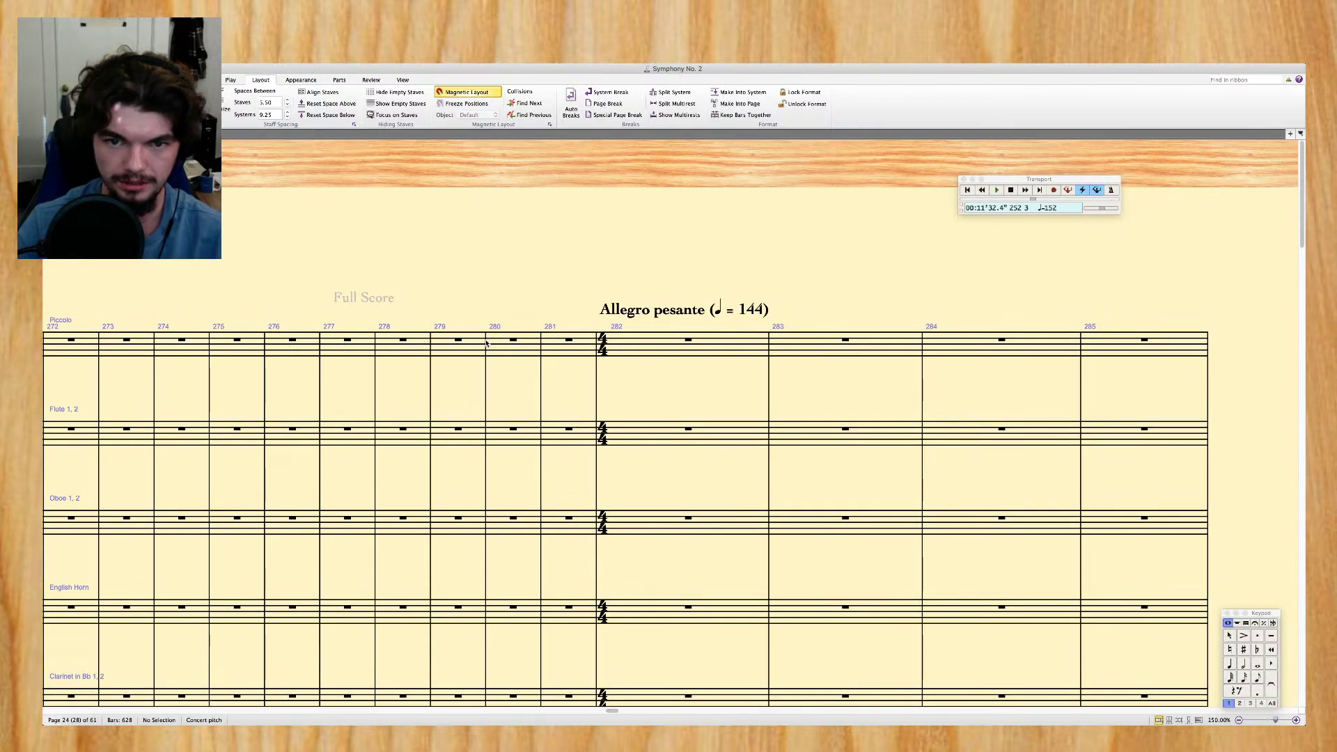
{"action": "scroll", "coordinate": [486, 343], "scroll_direction": "down", "scroll_amount": 10}
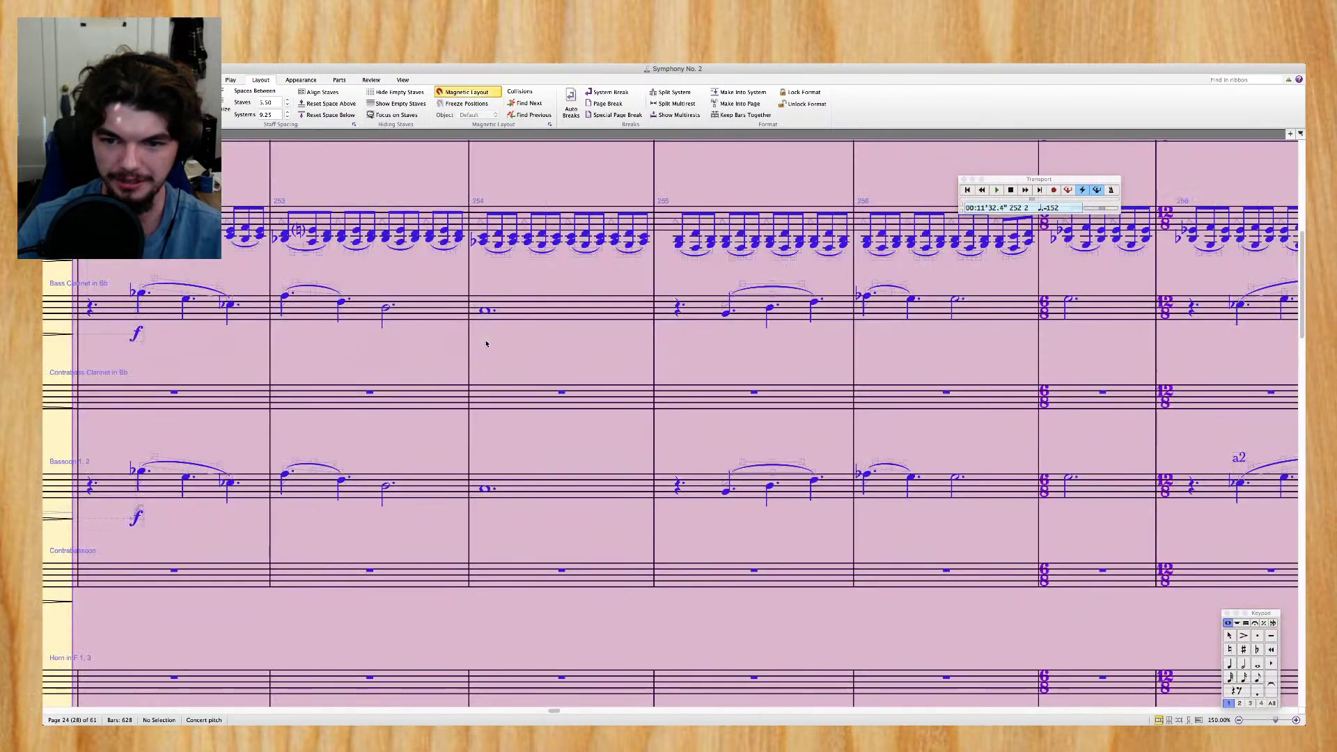
Check the restored woodwind passage between bars 252 and 261 and remove those ten bars again
{"action": "scroll", "coordinate": [486, 343], "scroll_direction": "right", "scroll_amount": 15}
{"action": "scroll", "coordinate": [487, 343], "scroll_direction": "up", "scroll_amount": 5}
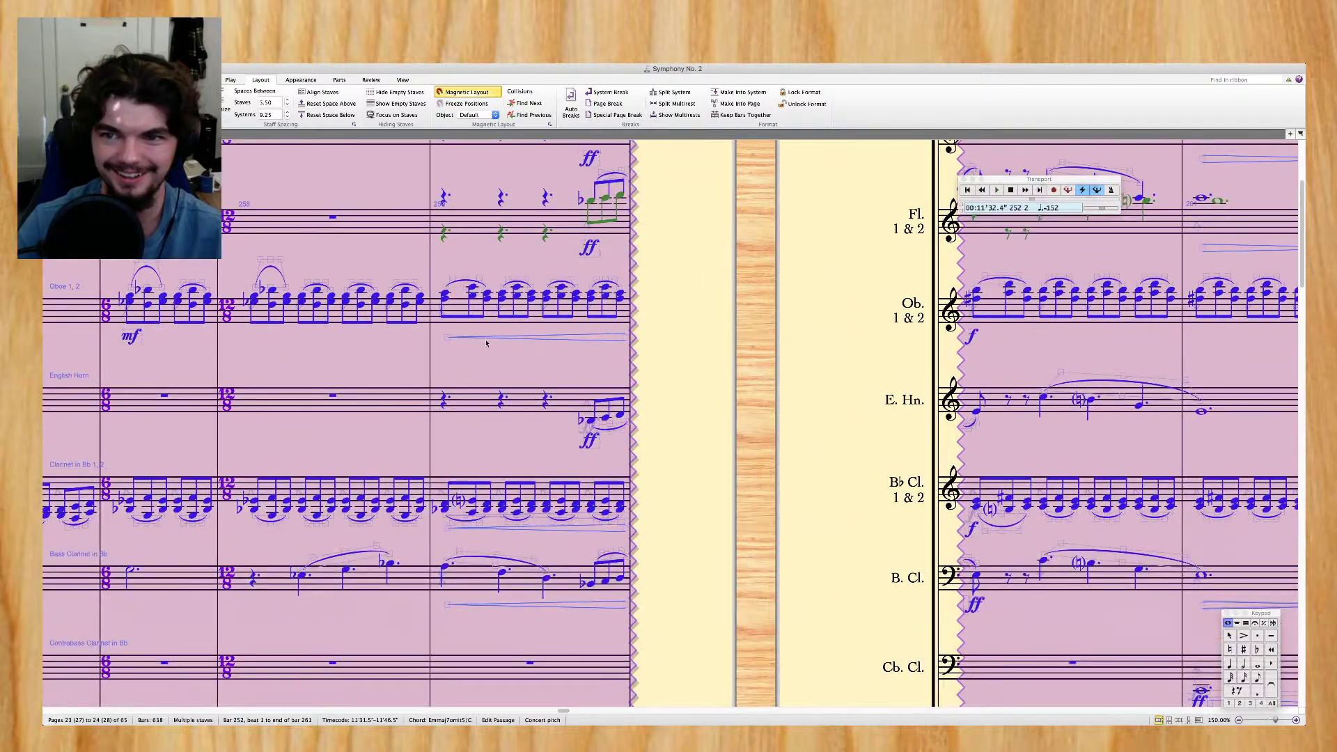
{"action": "scroll", "coordinate": [486, 343], "scroll_direction": "right", "scroll_amount": 10}
{"action": "scroll", "coordinate": [486, 343], "scroll_direction": "up", "scroll_amount": 5}
{"action": "key", "text": "Delete"}
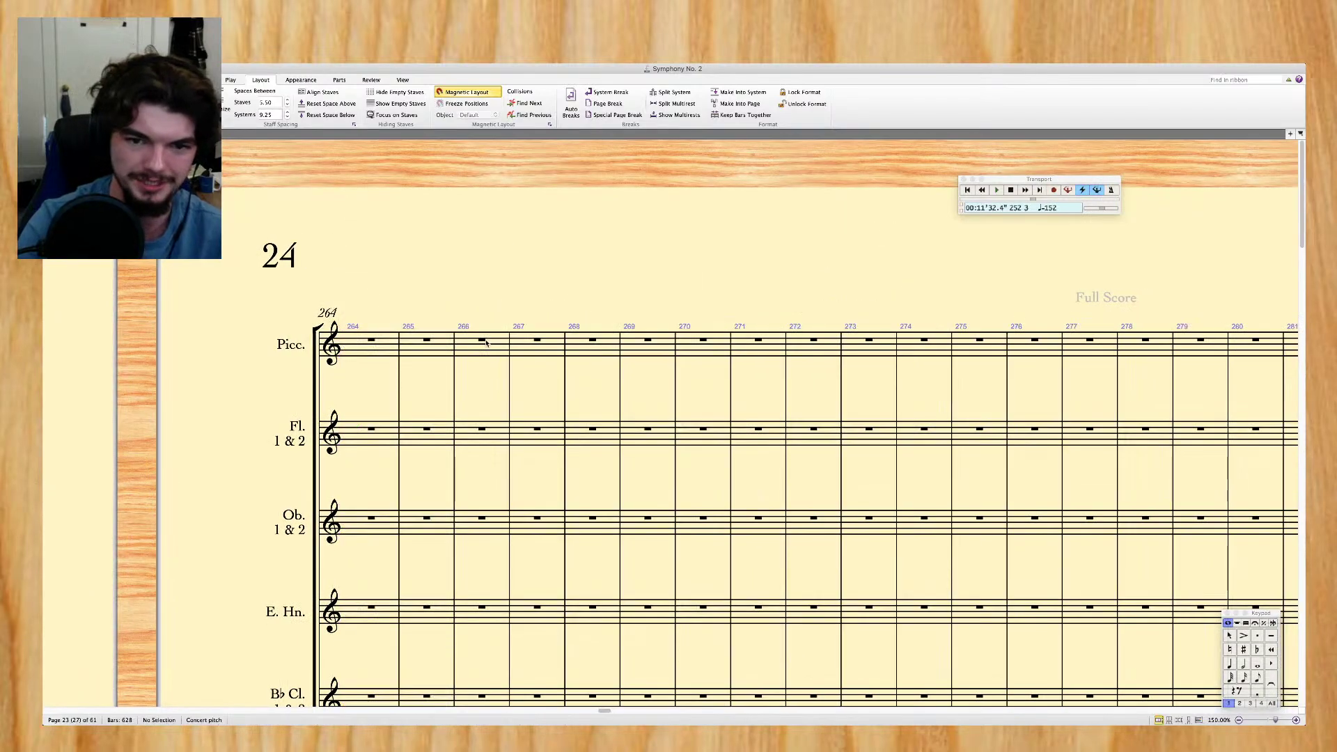
Play back the score from bar 235 through the join at bar 252, stopping at bar 263
{"action": "scroll", "coordinate": [486, 343], "scroll_direction": "left", "scroll_amount": 15}
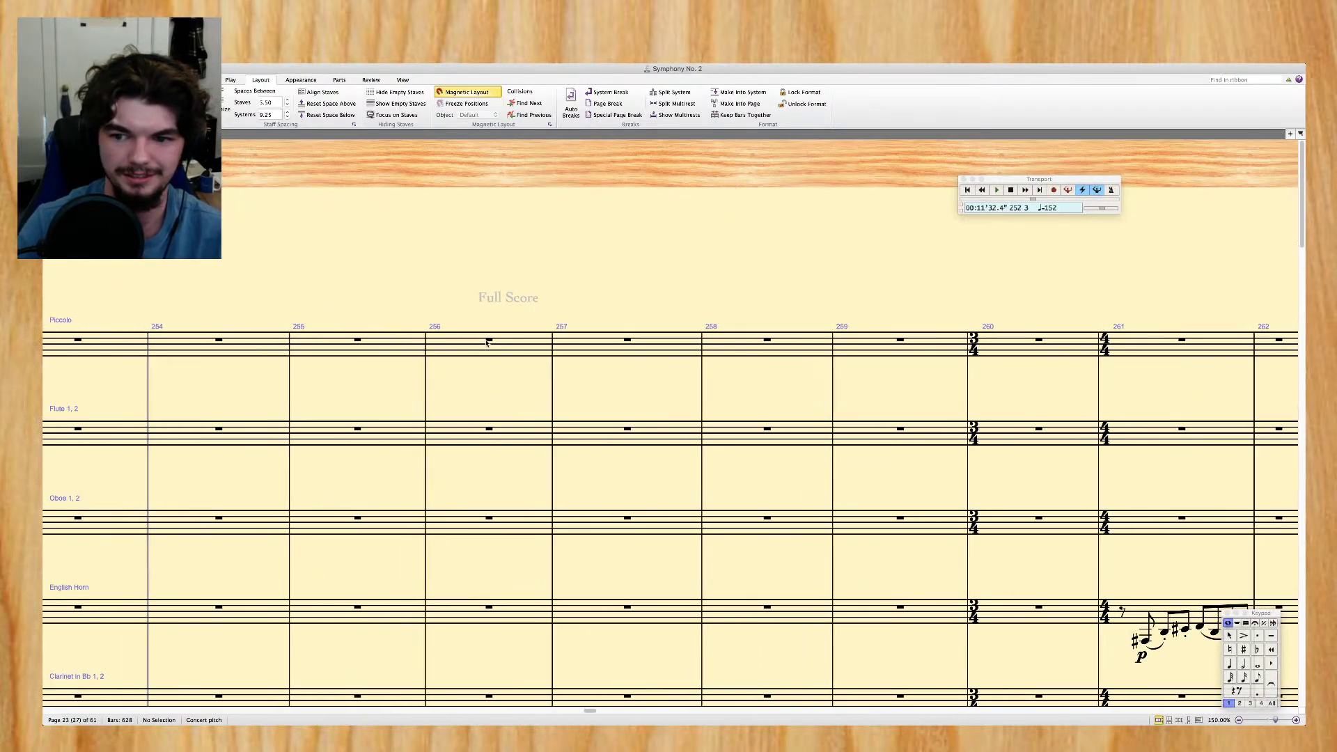
{"action": "scroll", "coordinate": [487, 343], "scroll_direction": "left", "scroll_amount": 10}
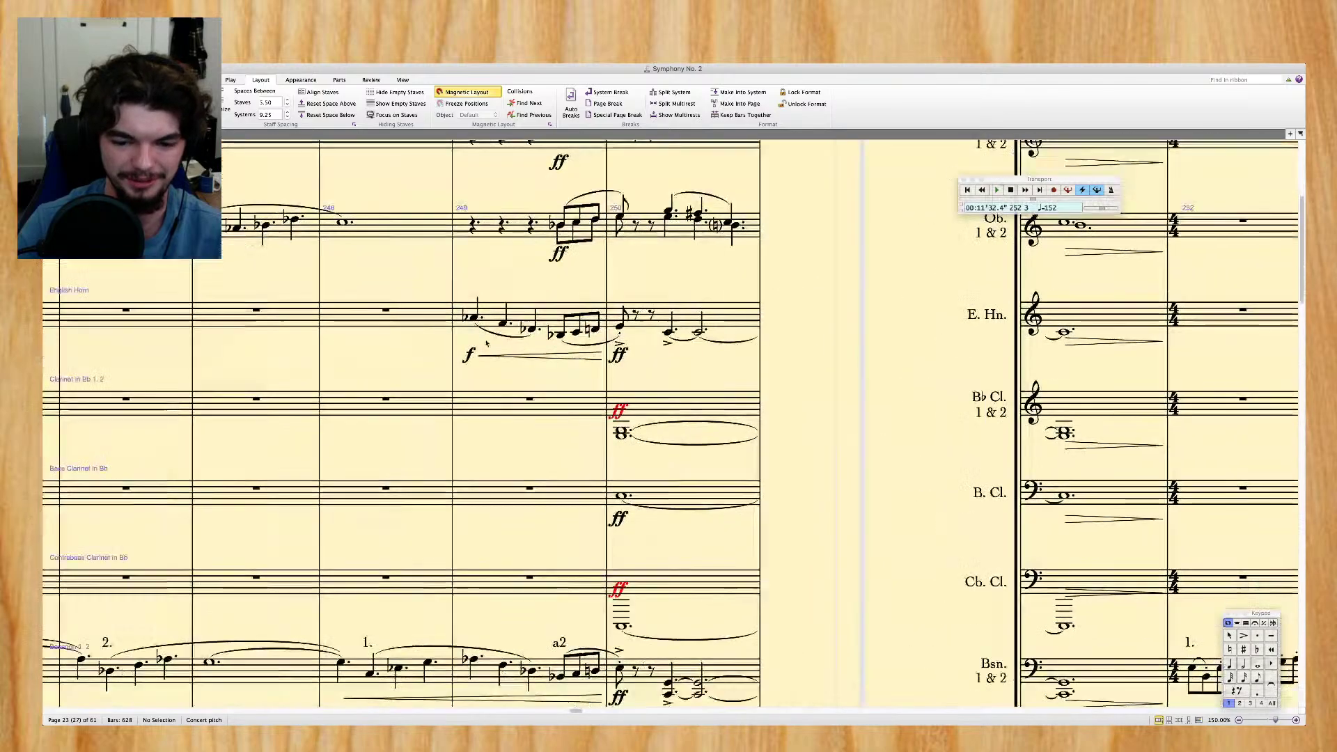
{"action": "scroll", "coordinate": [486, 342], "scroll_direction": "left", "scroll_amount": 15}
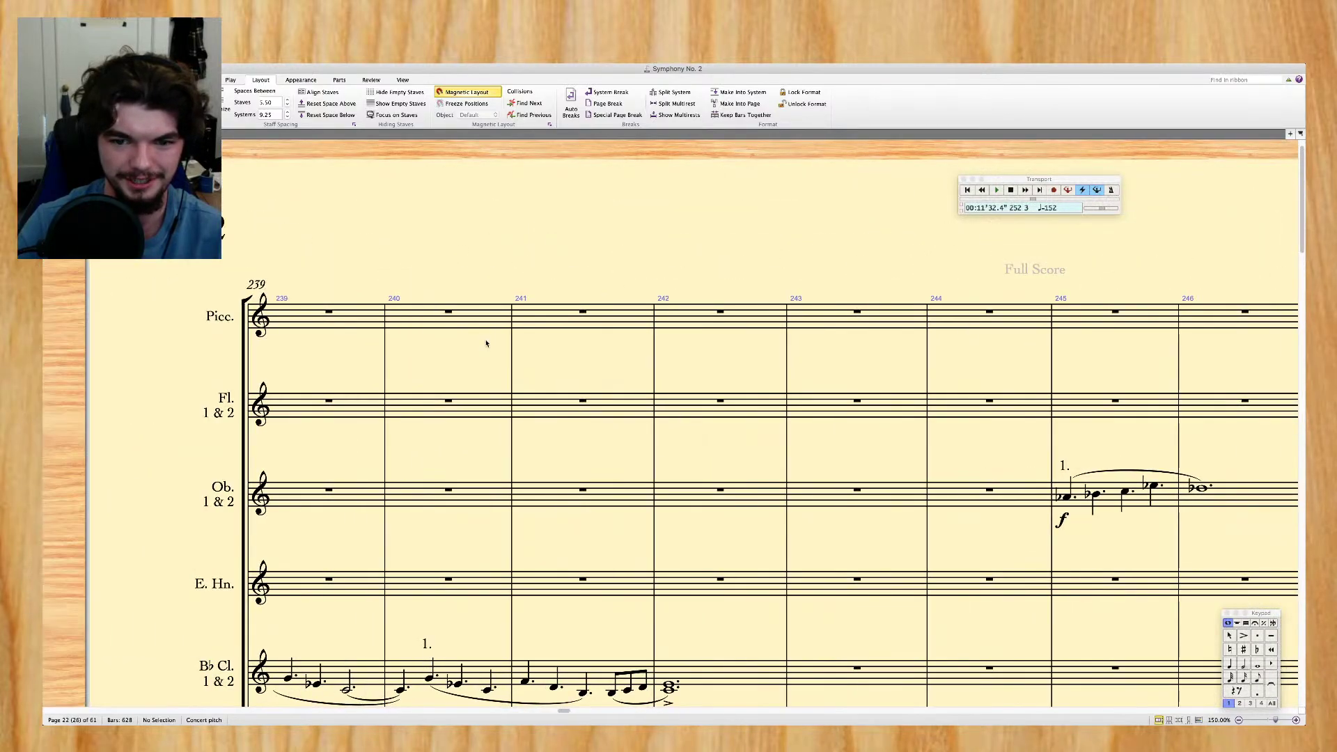
{"action": "scroll", "coordinate": [486, 343], "scroll_direction": "down", "scroll_amount": 10}
{"action": "scroll", "coordinate": [486, 343], "scroll_direction": "right", "scroll_amount": 3}
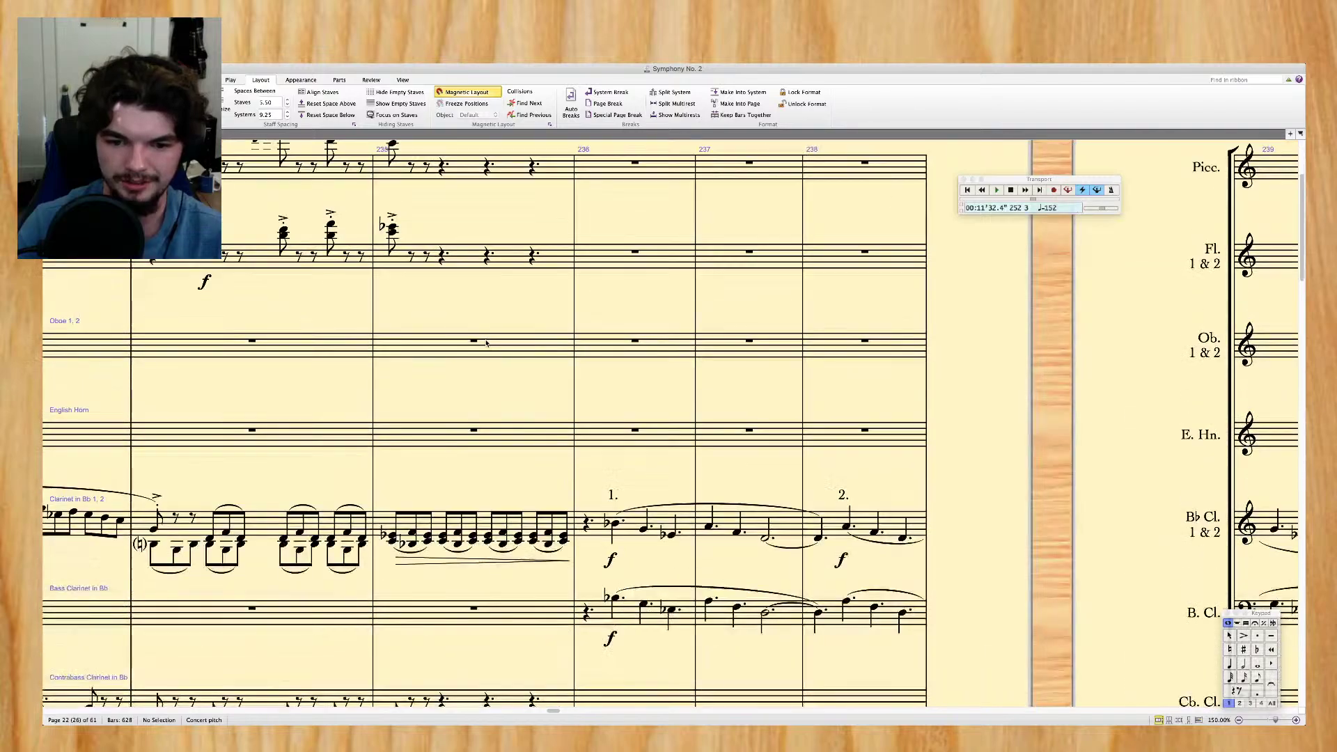
{"action": "left_click", "coordinate": [374, 376]}
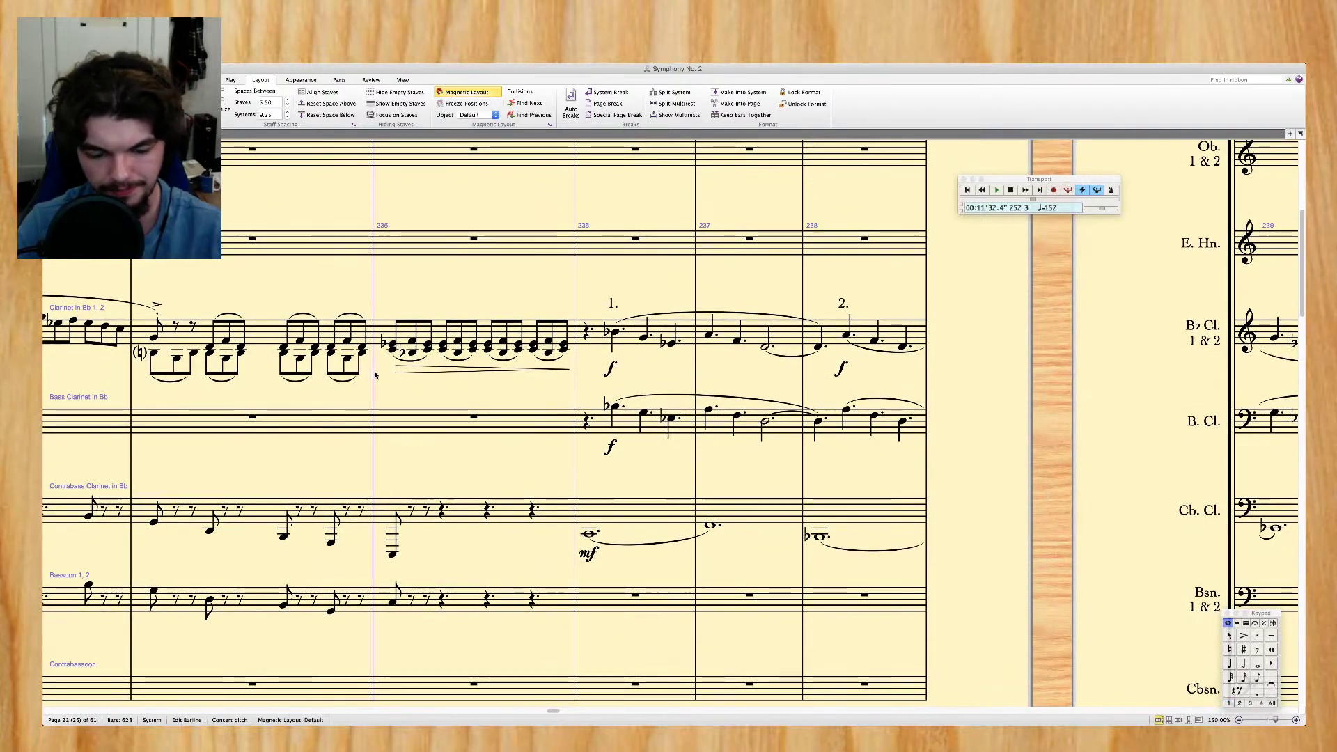
{"action": "key", "text": "super+minus"}
{"action": "key", "text": "super+minus"}
{"action": "key", "text": "super+minus"}
{"action": "key", "text": "p"}
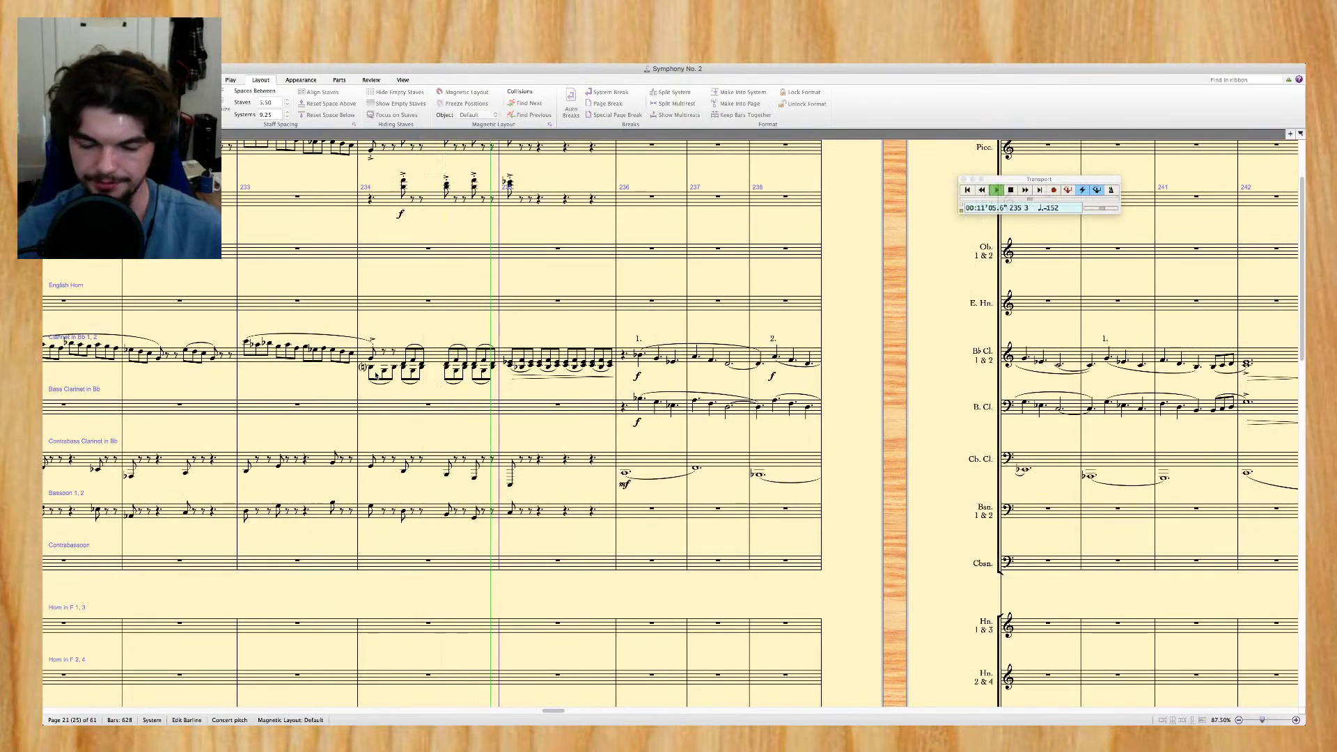
{"action": "key", "text": "super+minus"}
{"action": "key", "text": "super+minus"}
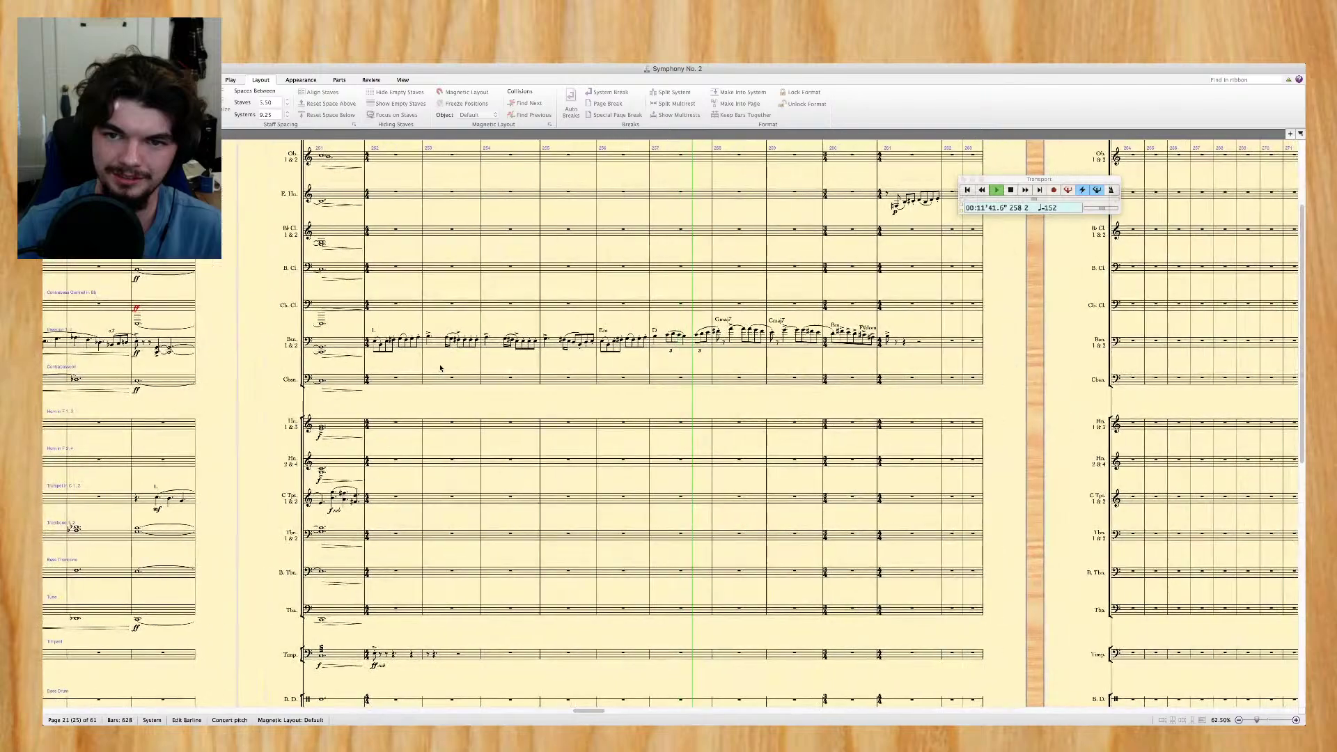
{"action": "scroll", "coordinate": [441, 368], "scroll_direction": "up", "scroll_amount": 2}
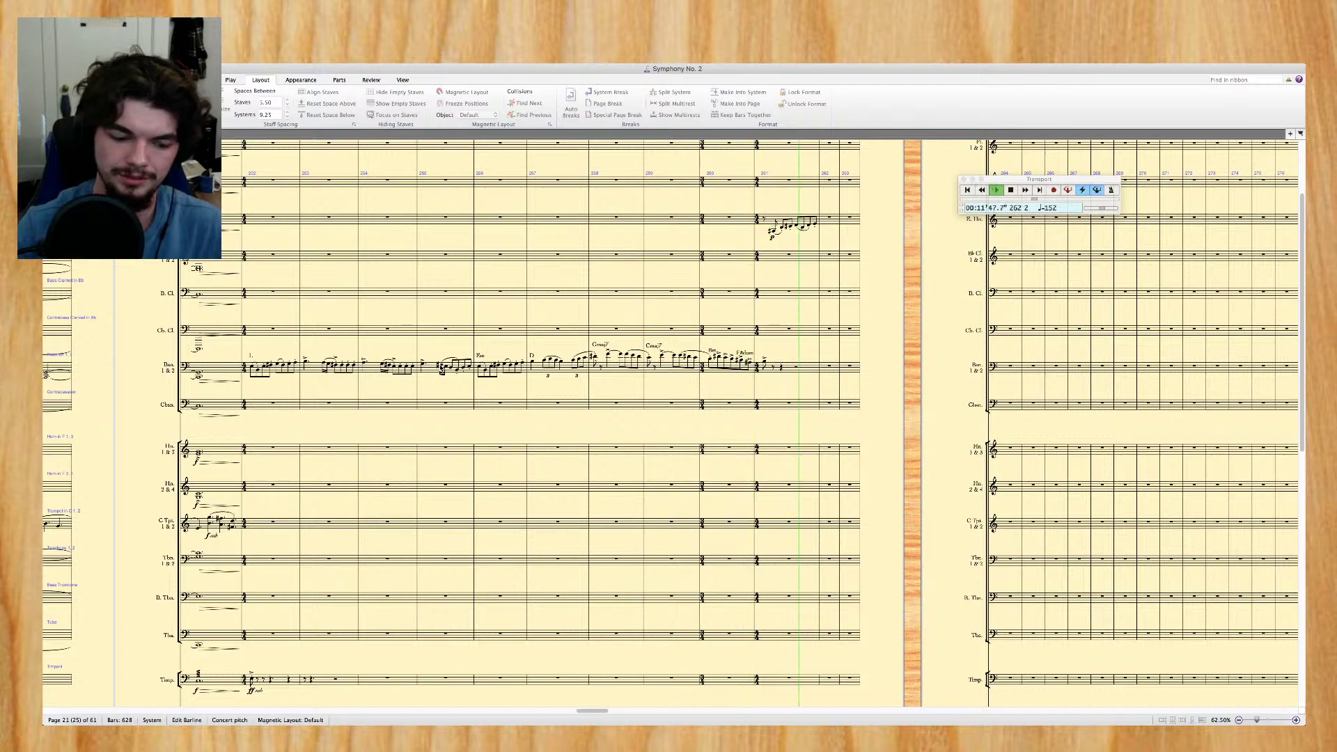
{"action": "key", "text": "Escape"}
Play back the whole section from the 152 tempo marking at bar 207, stopping at bar 263
{"action": "scroll", "coordinate": [441, 368], "scroll_direction": "up", "scroll_amount": 5}
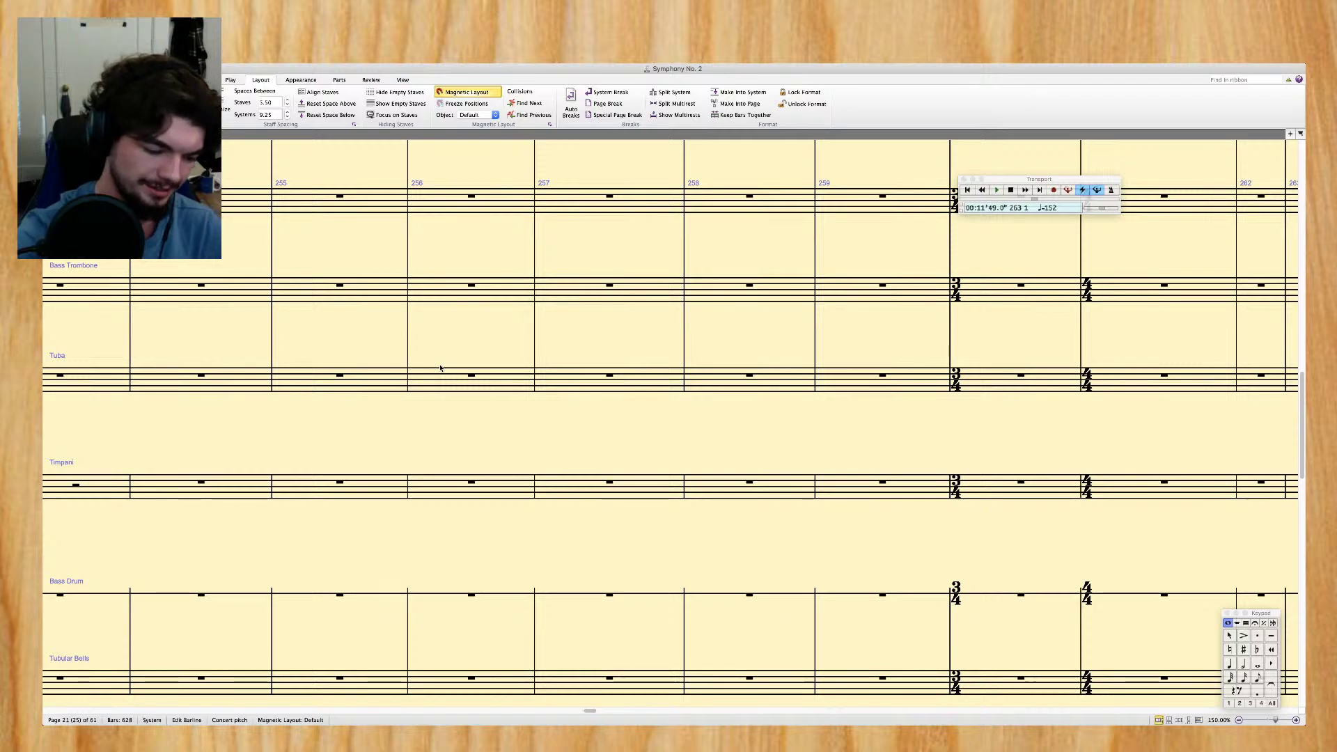
{"action": "scroll", "coordinate": [441, 363], "scroll_direction": "up", "scroll_amount": 10}
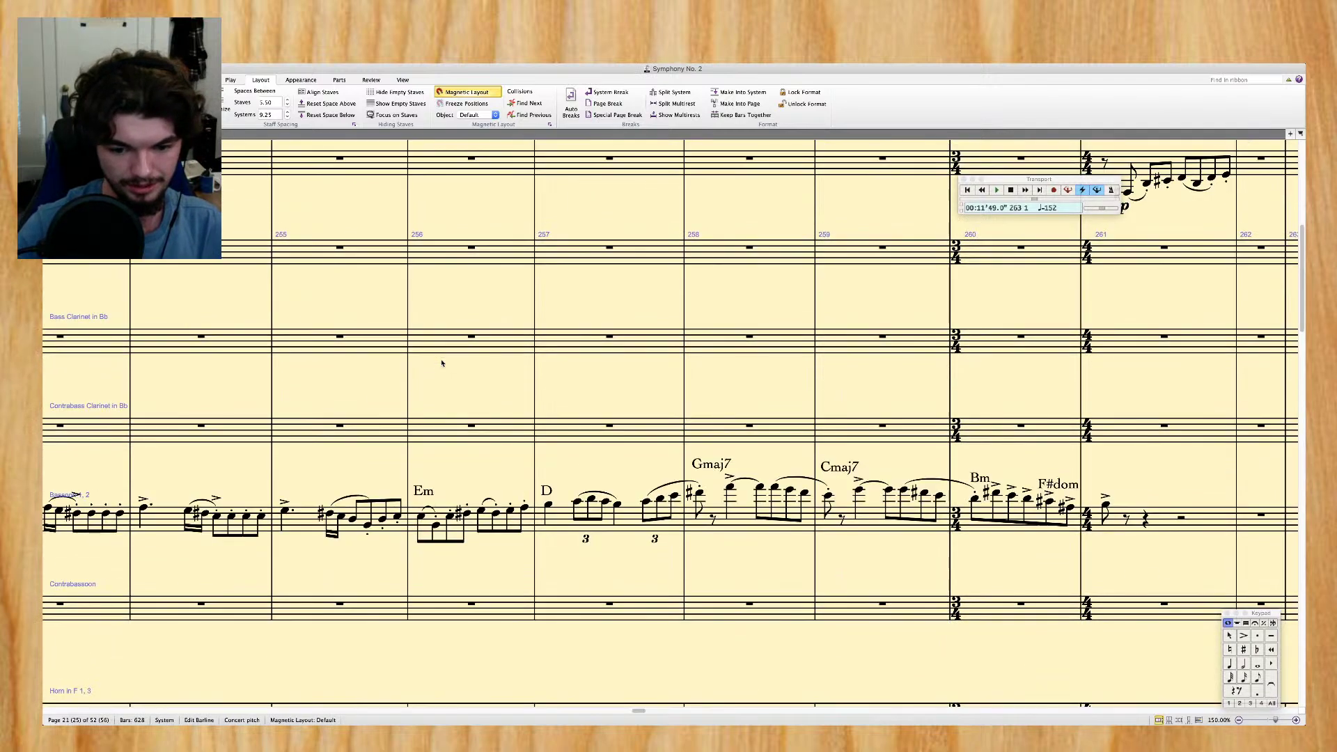
{"action": "scroll", "coordinate": [442, 363], "scroll_direction": "down", "scroll_amount": 3}
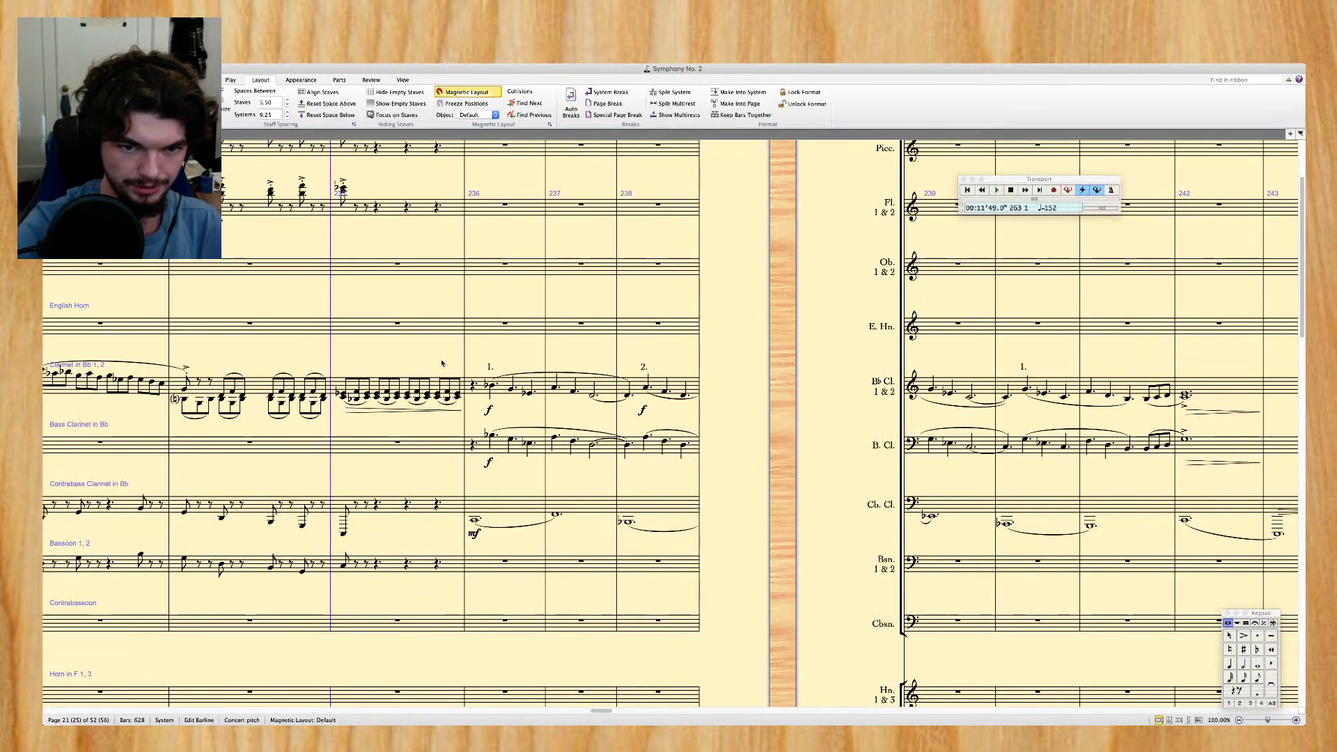
{"action": "scroll", "coordinate": [442, 363], "scroll_direction": "up", "scroll_amount": 3}
{"action": "scroll", "coordinate": [441, 363], "scroll_direction": "left", "scroll_amount": 10}
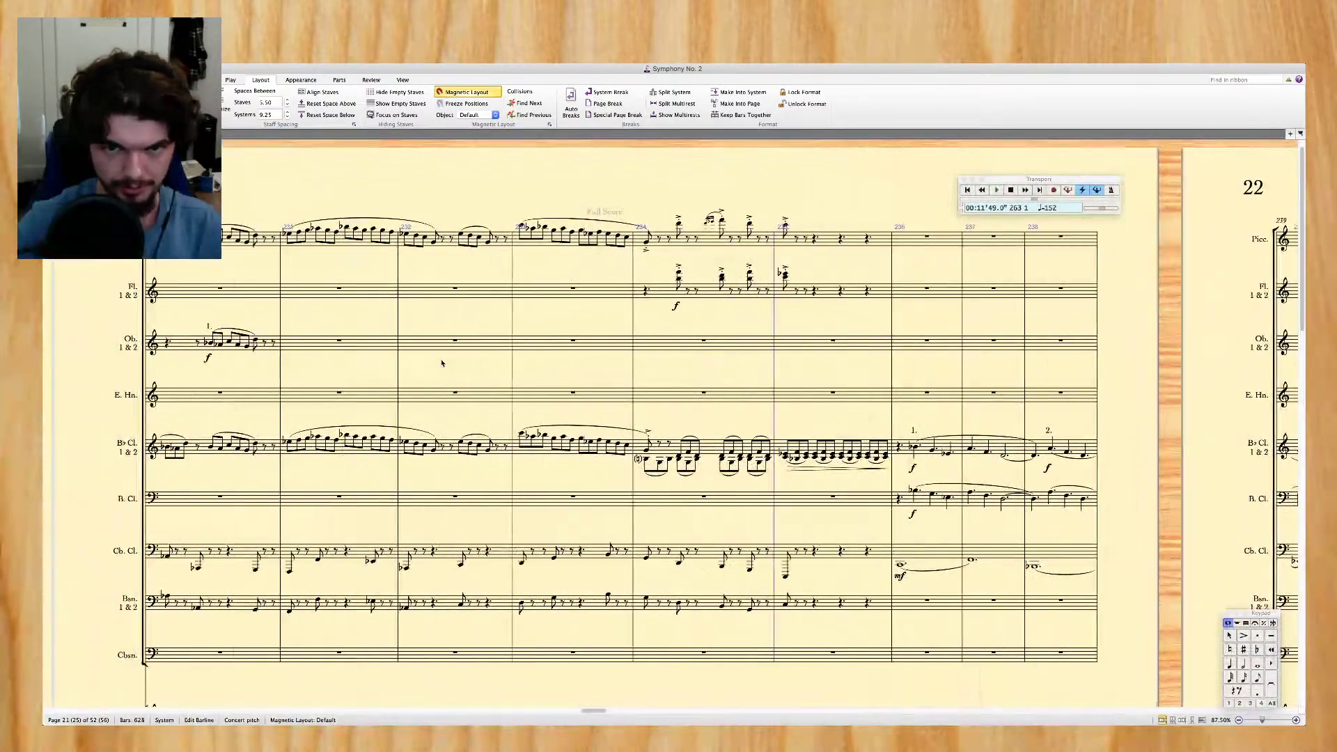
{"action": "scroll", "coordinate": [441, 363], "scroll_direction": "left", "scroll_amount": 15}
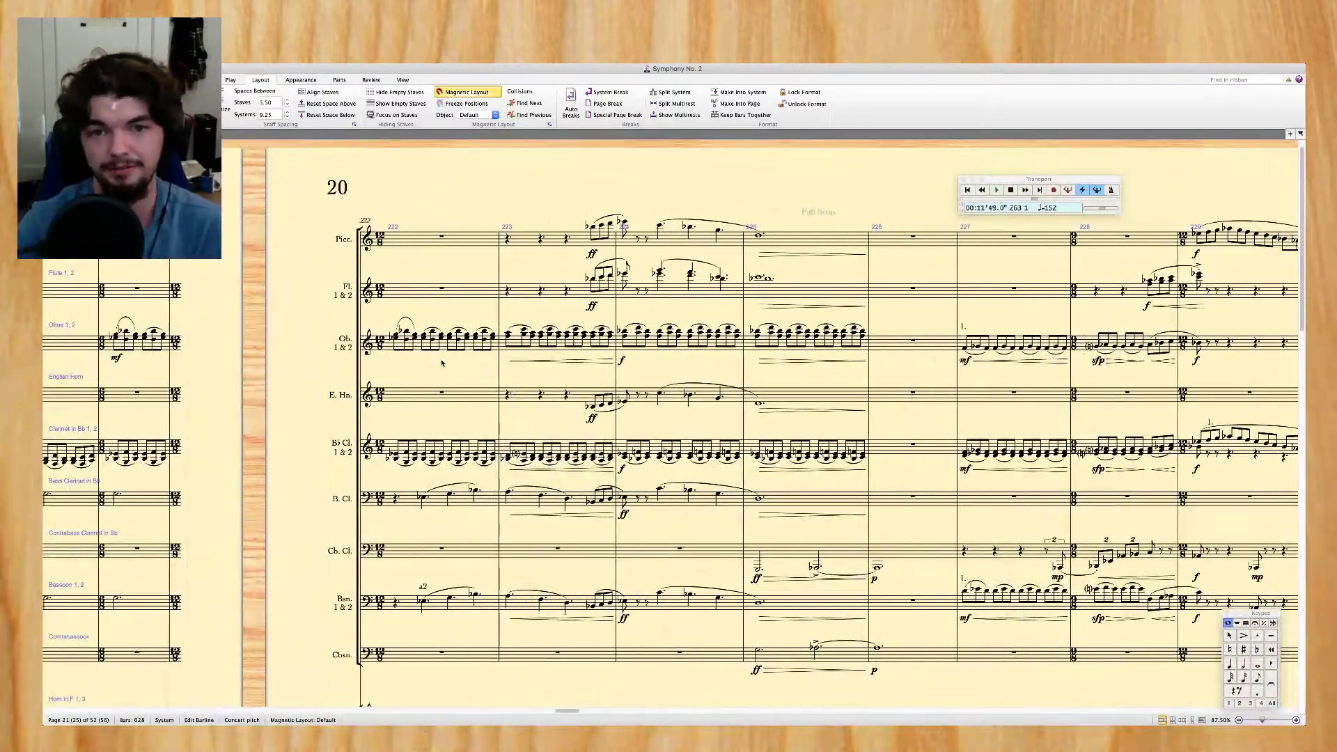
{"action": "scroll", "coordinate": [442, 363], "scroll_direction": "left", "scroll_amount": 15}
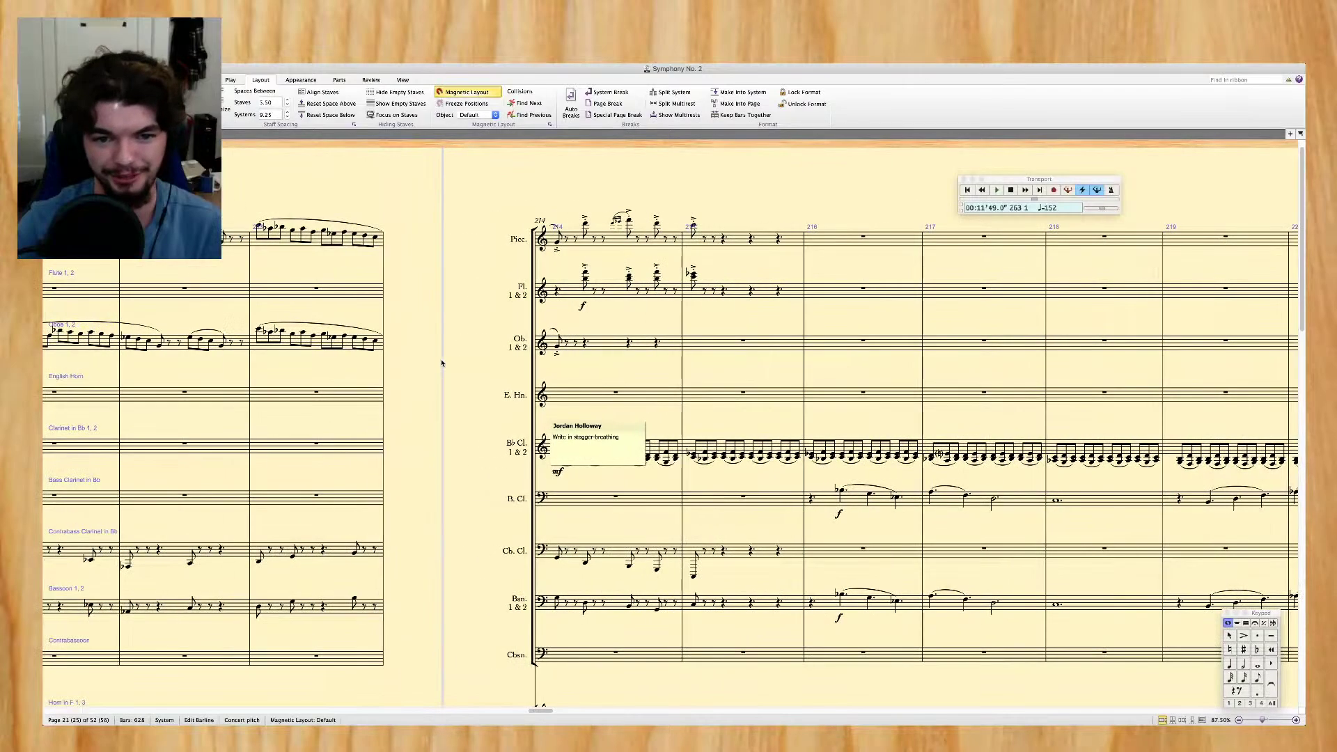
{"action": "scroll", "coordinate": [441, 363], "scroll_direction": "left", "scroll_amount": 6}
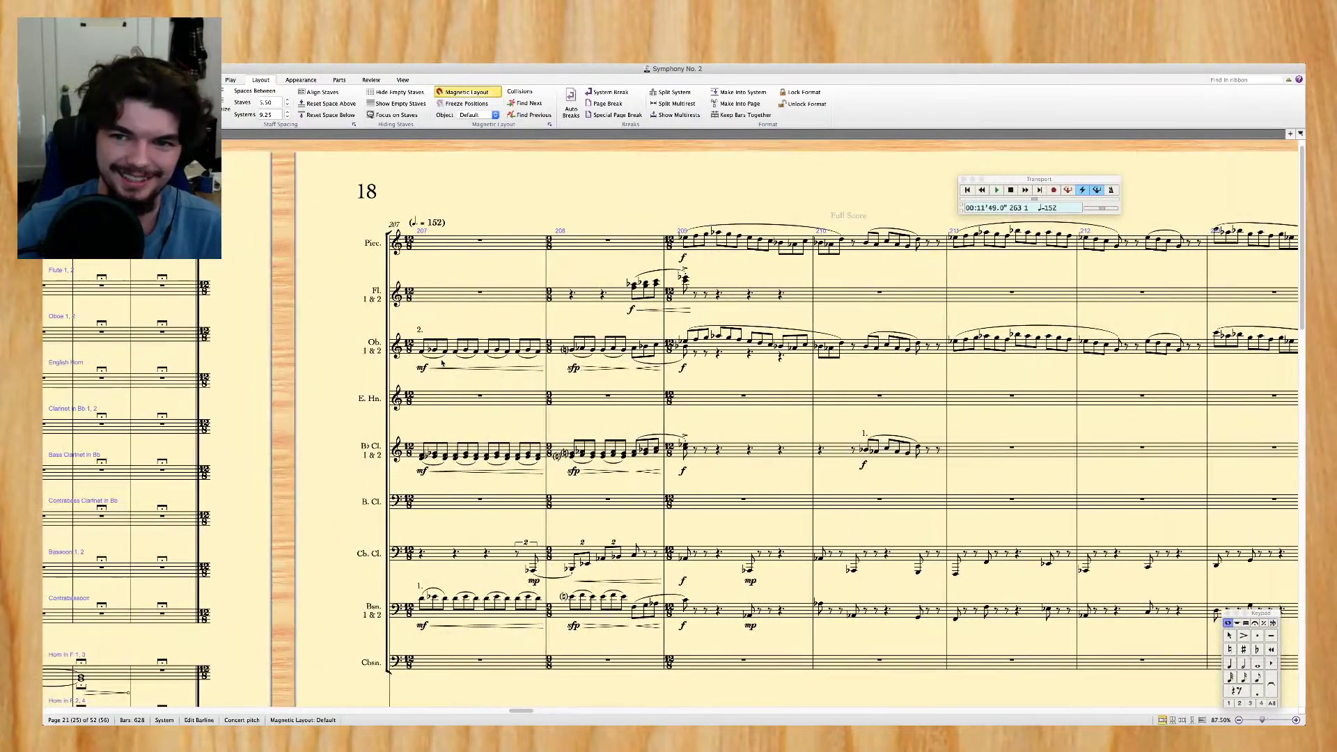
{"action": "left_click", "coordinate": [434, 224]}
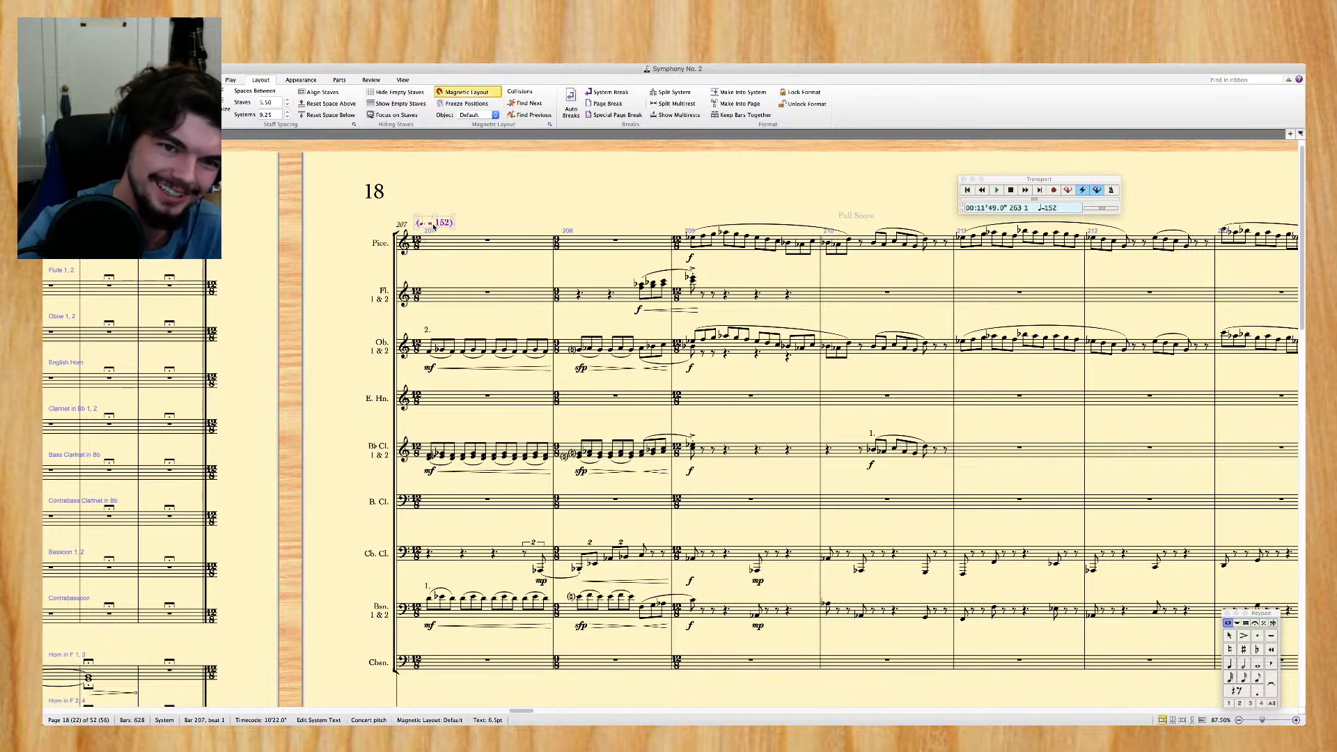
{"action": "key", "text": "super+minus"}
{"action": "key", "text": "super+minus"}
{"action": "key", "text": "p"}
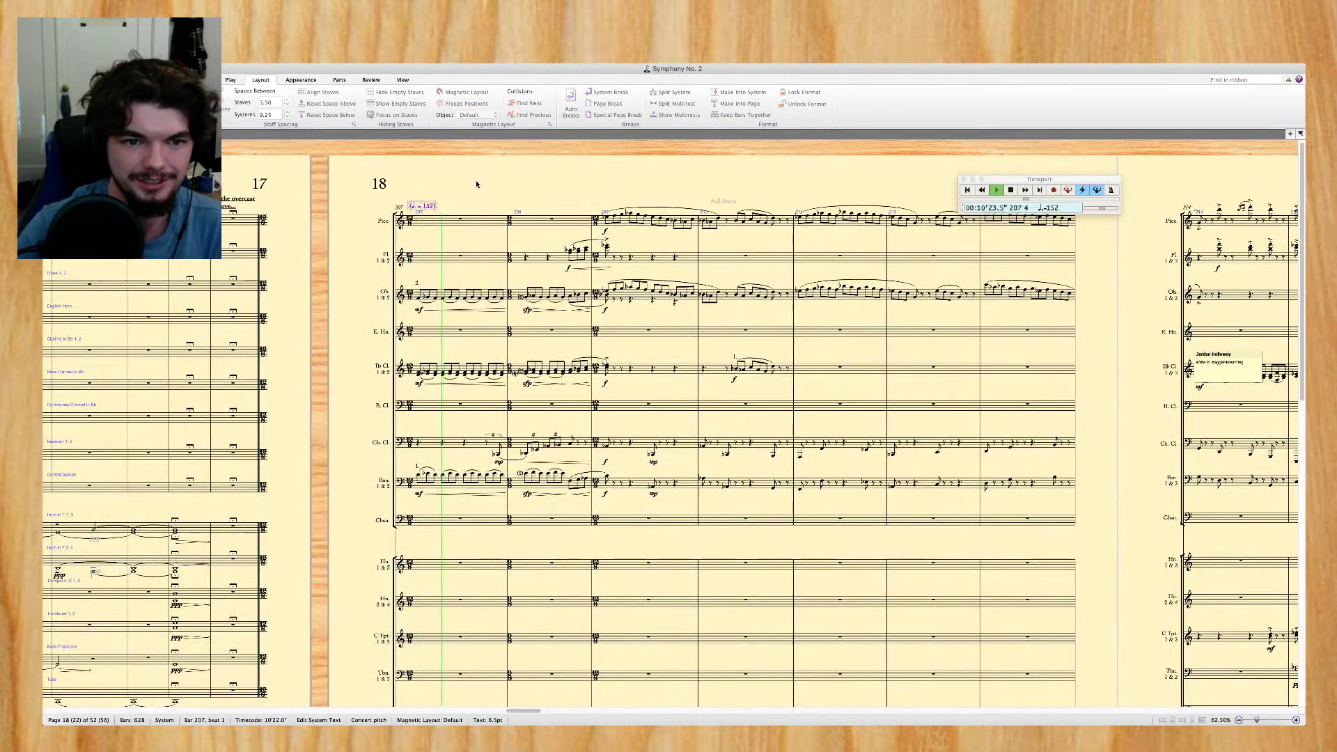
{"action": "left_click", "coordinate": [477, 185]}
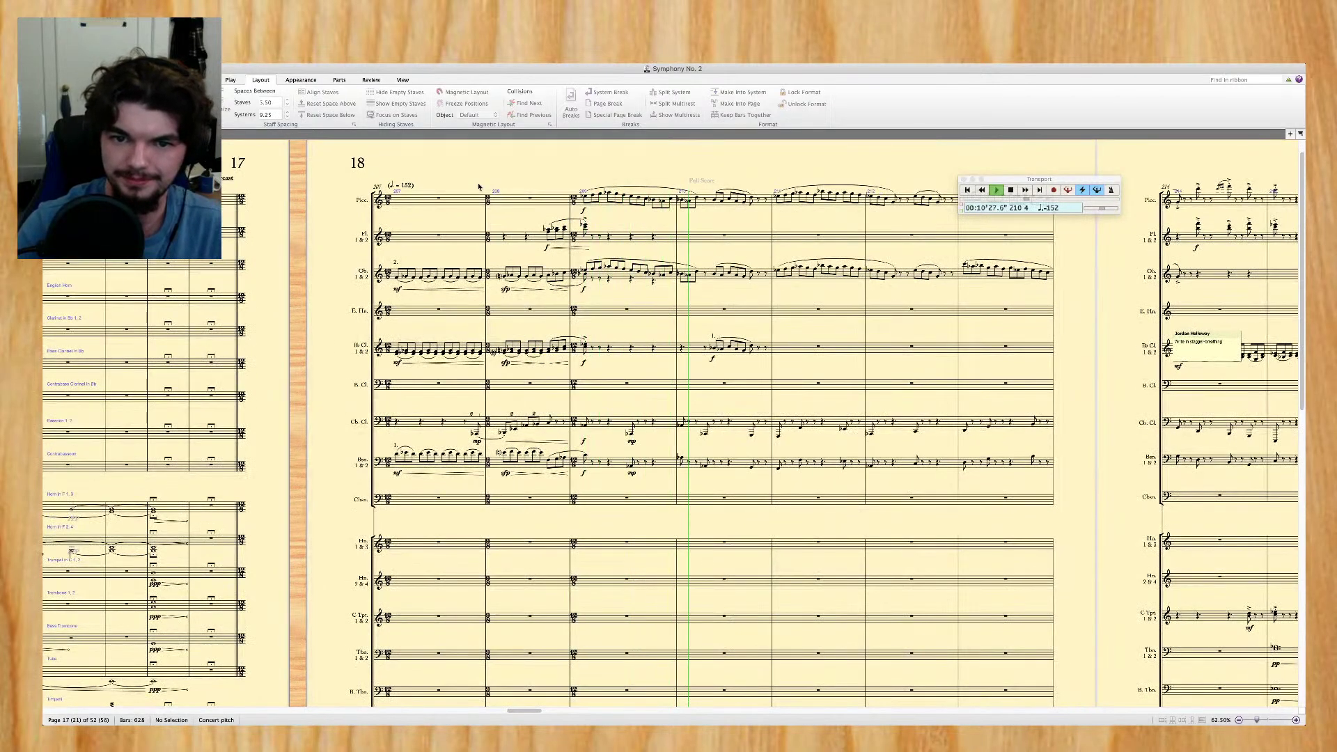
{"action": "scroll", "coordinate": [479, 186], "scroll_direction": "down", "scroll_amount": 10}
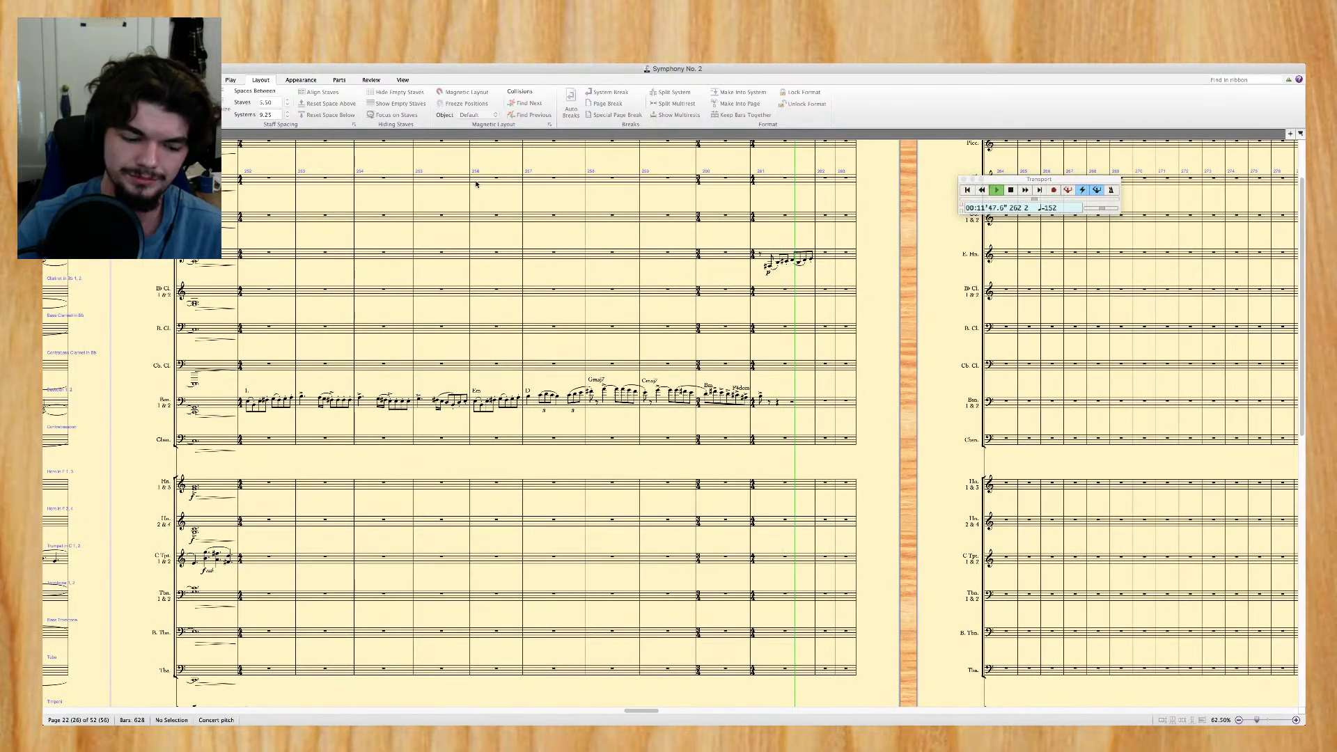
{"action": "key", "text": "Escape"}
Examine the English horn and bassoon lines around bar 261 and the empty woodwind bars leading to the Allegro pesante
{"action": "key", "text": "super+equal"}
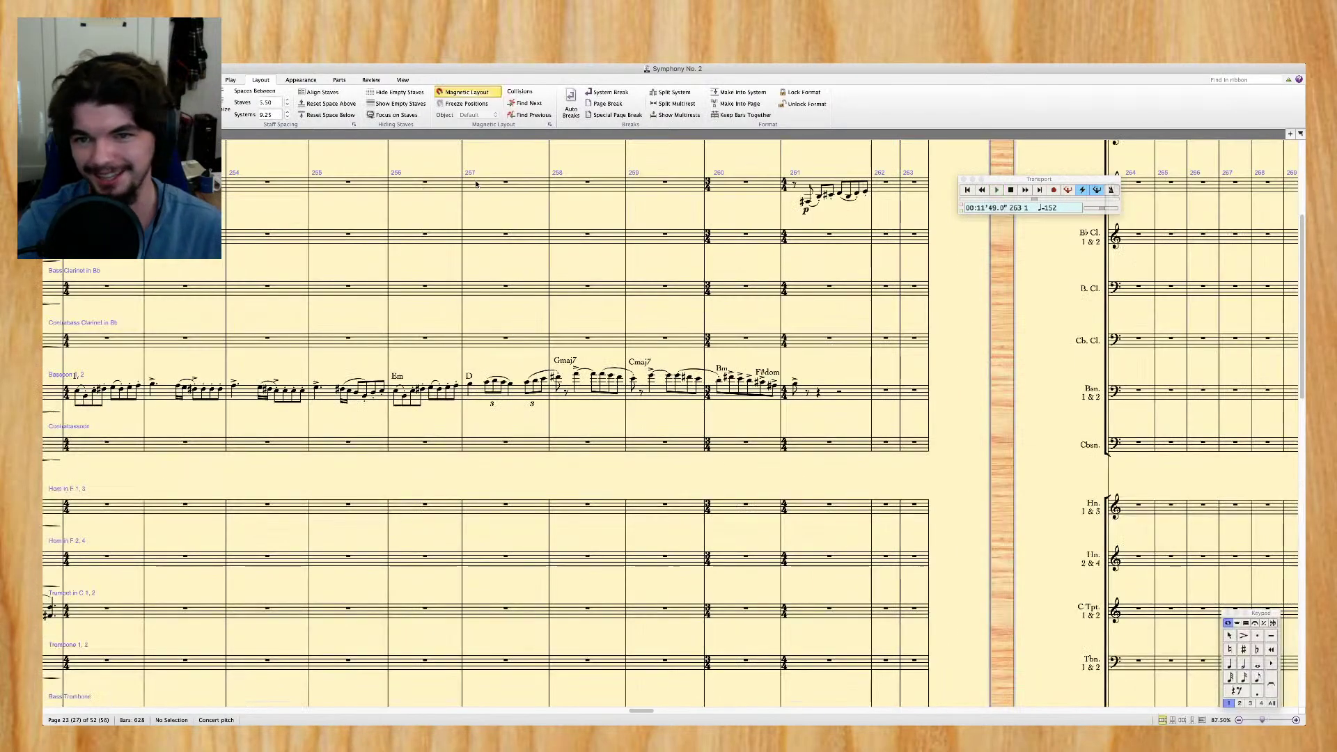
{"action": "scroll", "coordinate": [476, 183], "scroll_direction": "up", "scroll_amount": 3}
{"action": "scroll", "coordinate": [476, 183], "scroll_direction": "right", "scroll_amount": 3}
{"action": "left_click", "coordinate": [711, 418]}
{"action": "scroll", "coordinate": [846, 407], "scroll_direction": "right", "scroll_amount": 10}
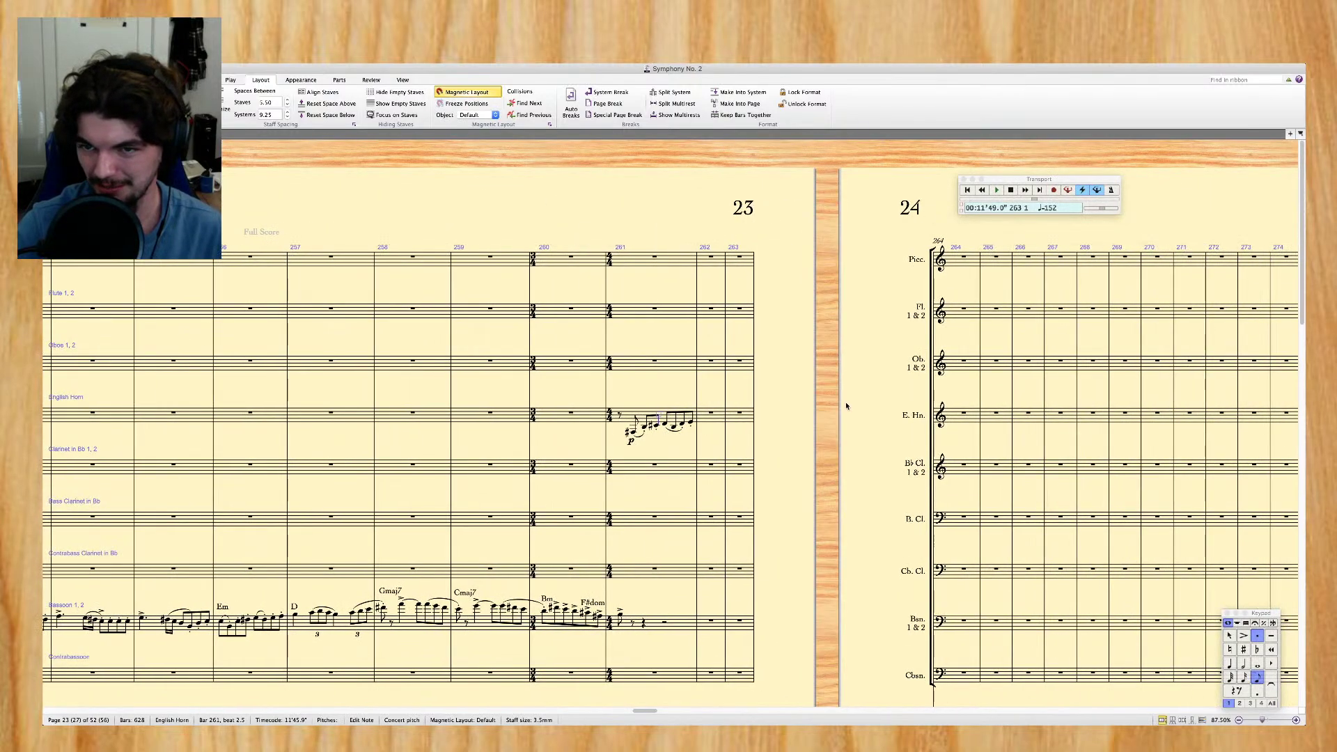
{"action": "scroll", "coordinate": [846, 406], "scroll_direction": "right", "scroll_amount": 3}
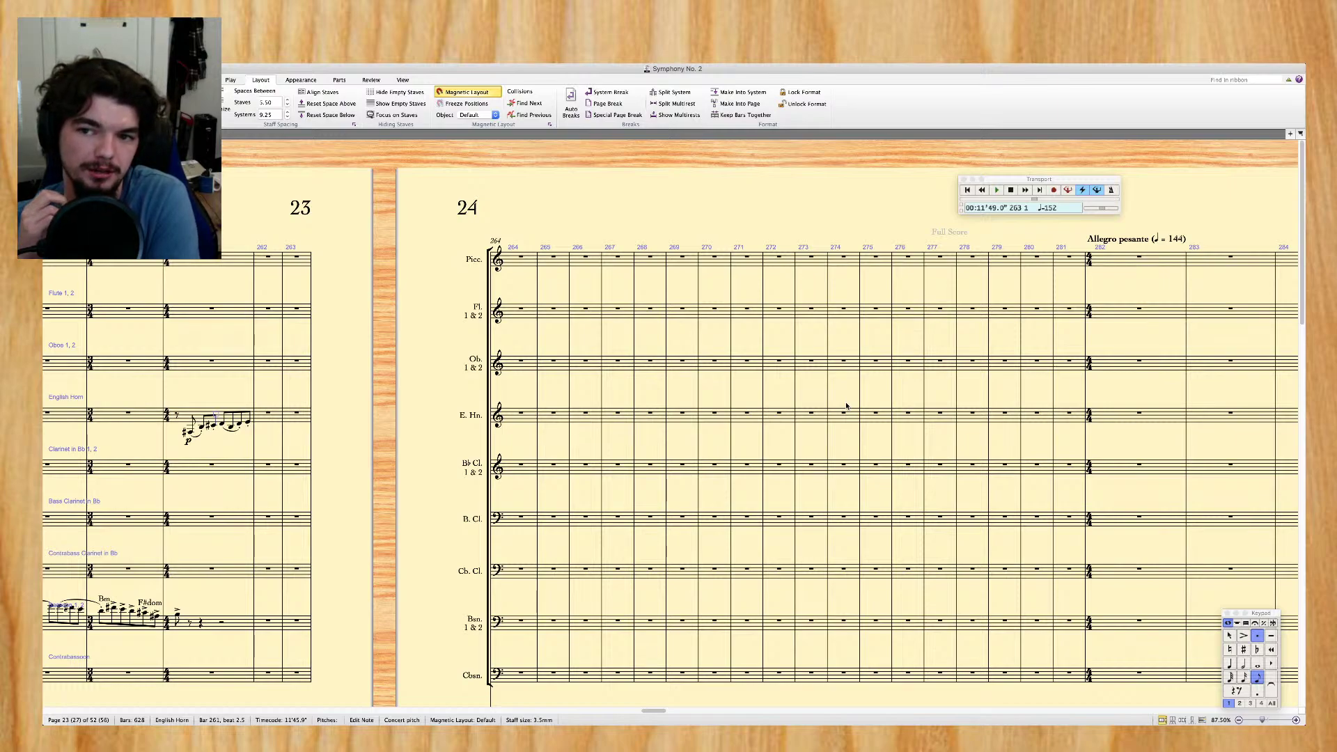
{"action": "scroll", "coordinate": [847, 407], "scroll_direction": "left", "scroll_amount": 8}
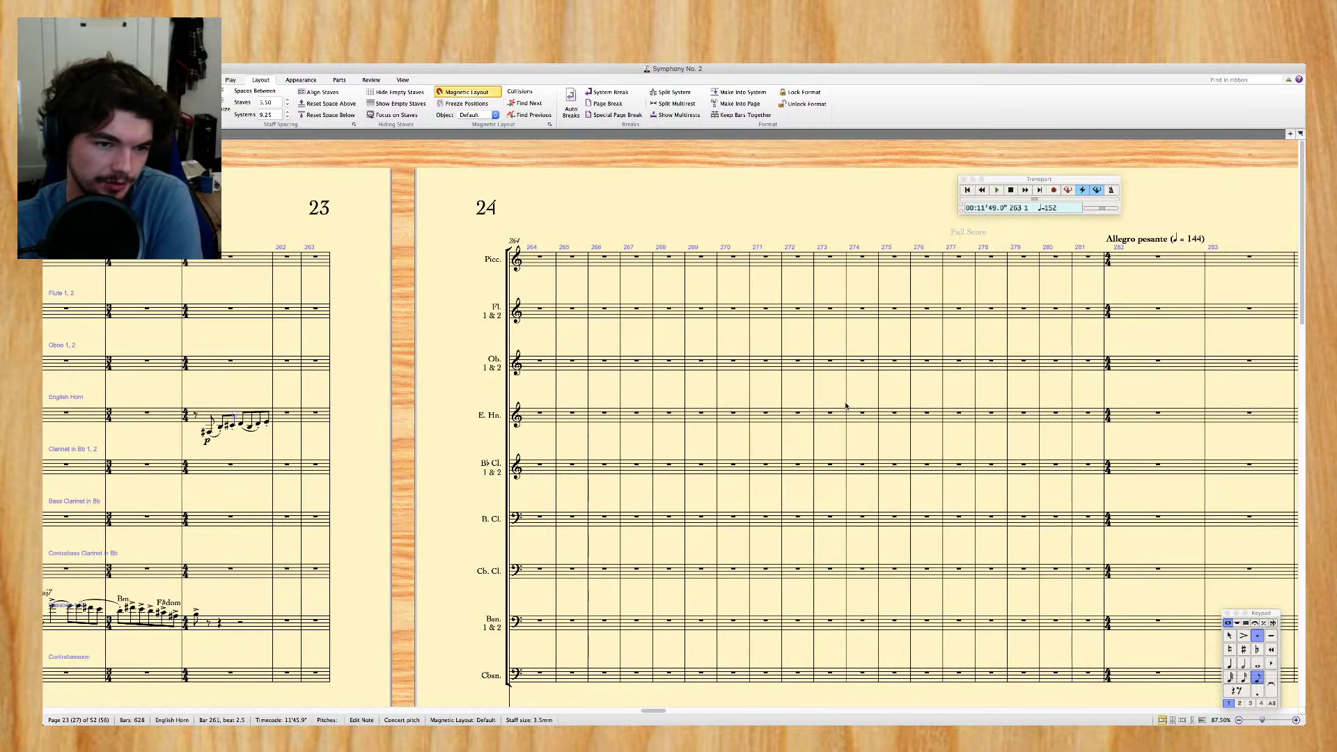
{"action": "scroll", "coordinate": [846, 407], "scroll_direction": "down", "scroll_amount": 1}
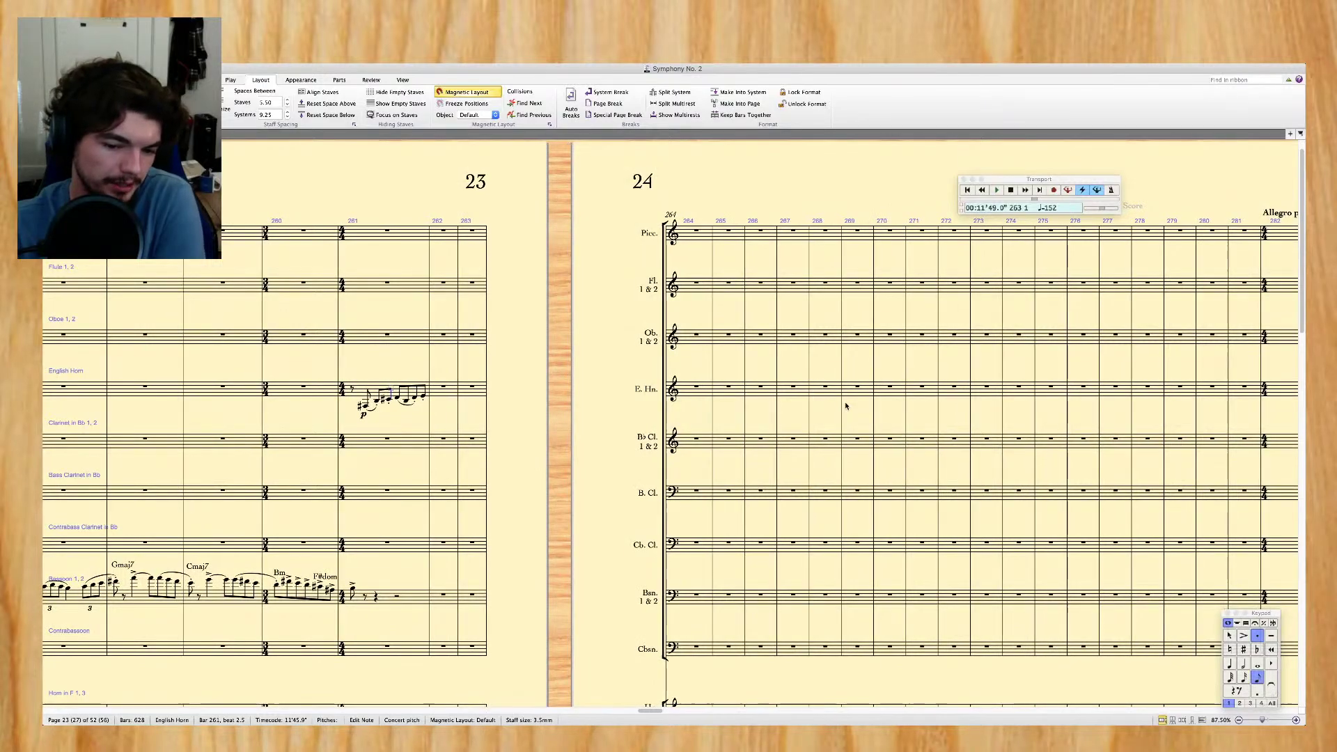
{"action": "scroll", "coordinate": [846, 407], "scroll_direction": "left", "scroll_amount": 3}
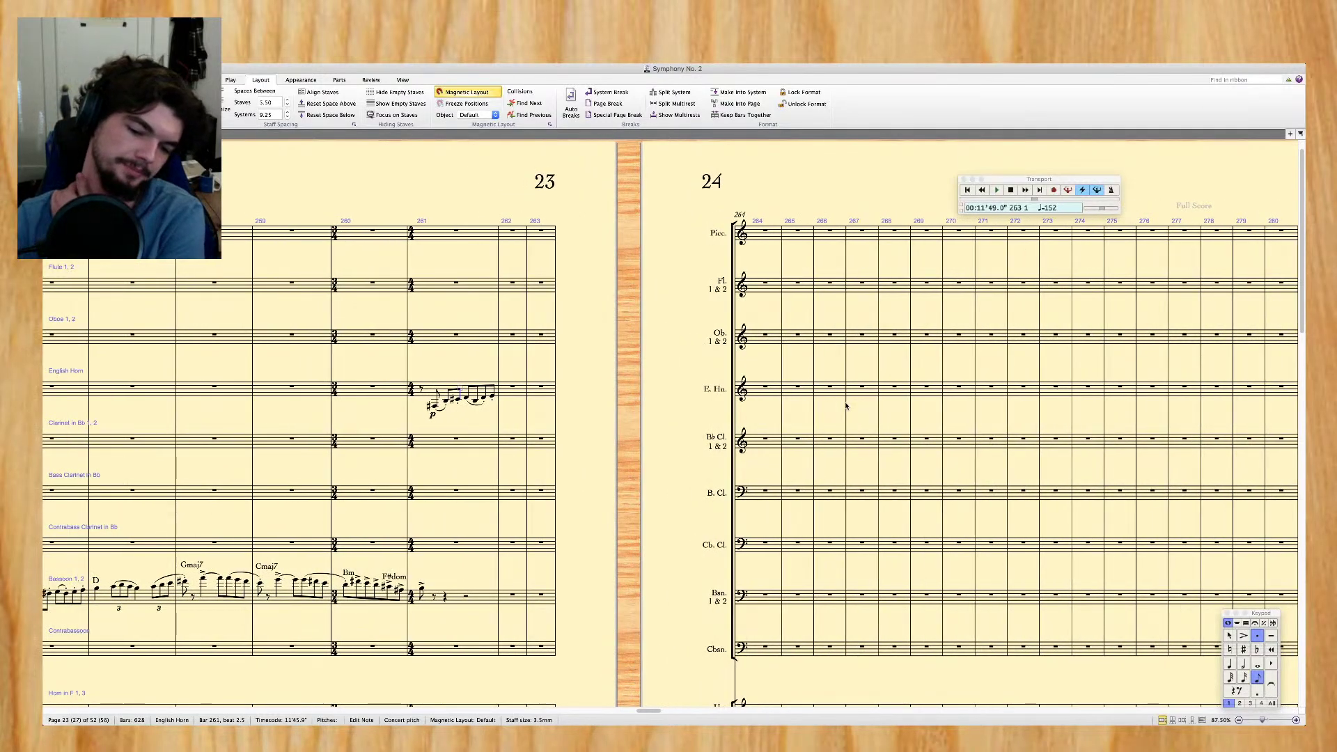
Examine the violin and viola eighth-note accompaniment and the empty lower string staves in bars 252 to 263
{"action": "scroll", "coordinate": [846, 407], "scroll_direction": "down", "scroll_amount": 20}
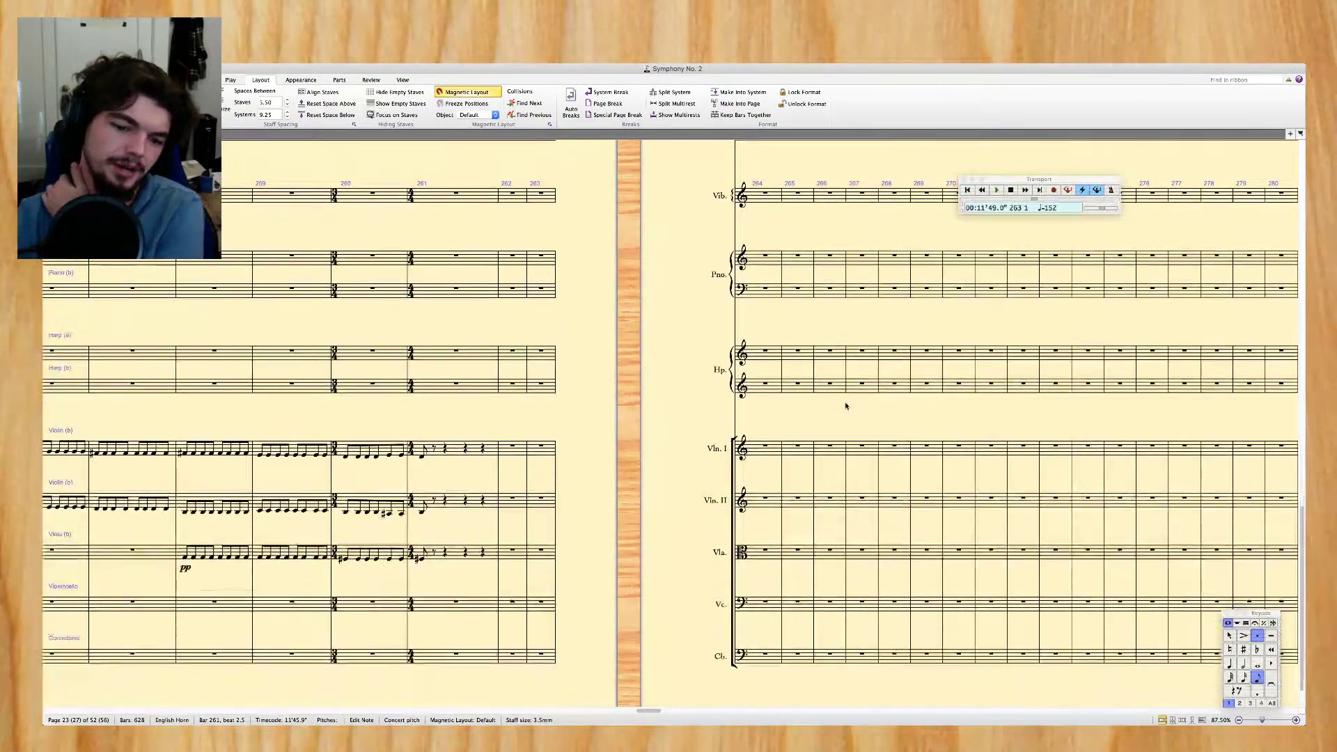
{"action": "scroll", "coordinate": [846, 407], "scroll_direction": "left", "scroll_amount": 6}
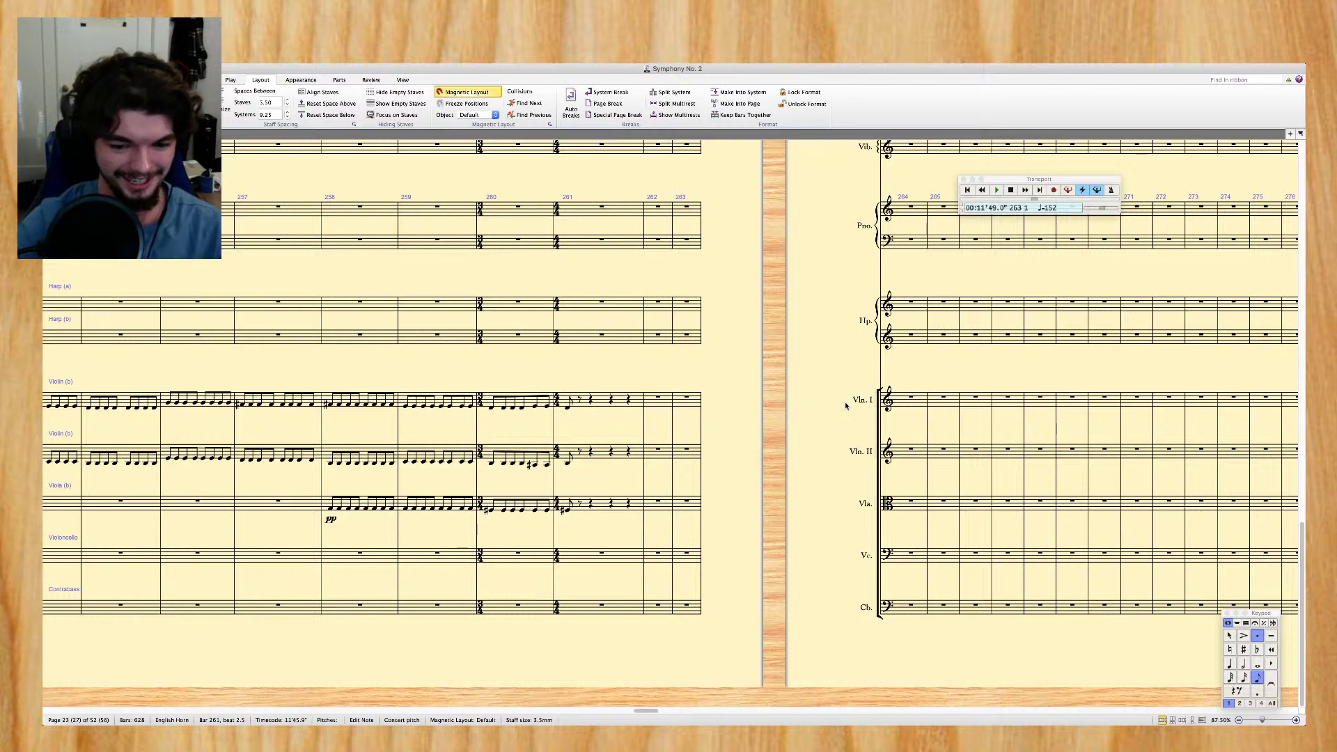
{"action": "scroll", "coordinate": [846, 406], "scroll_direction": "up", "scroll_amount": 2}
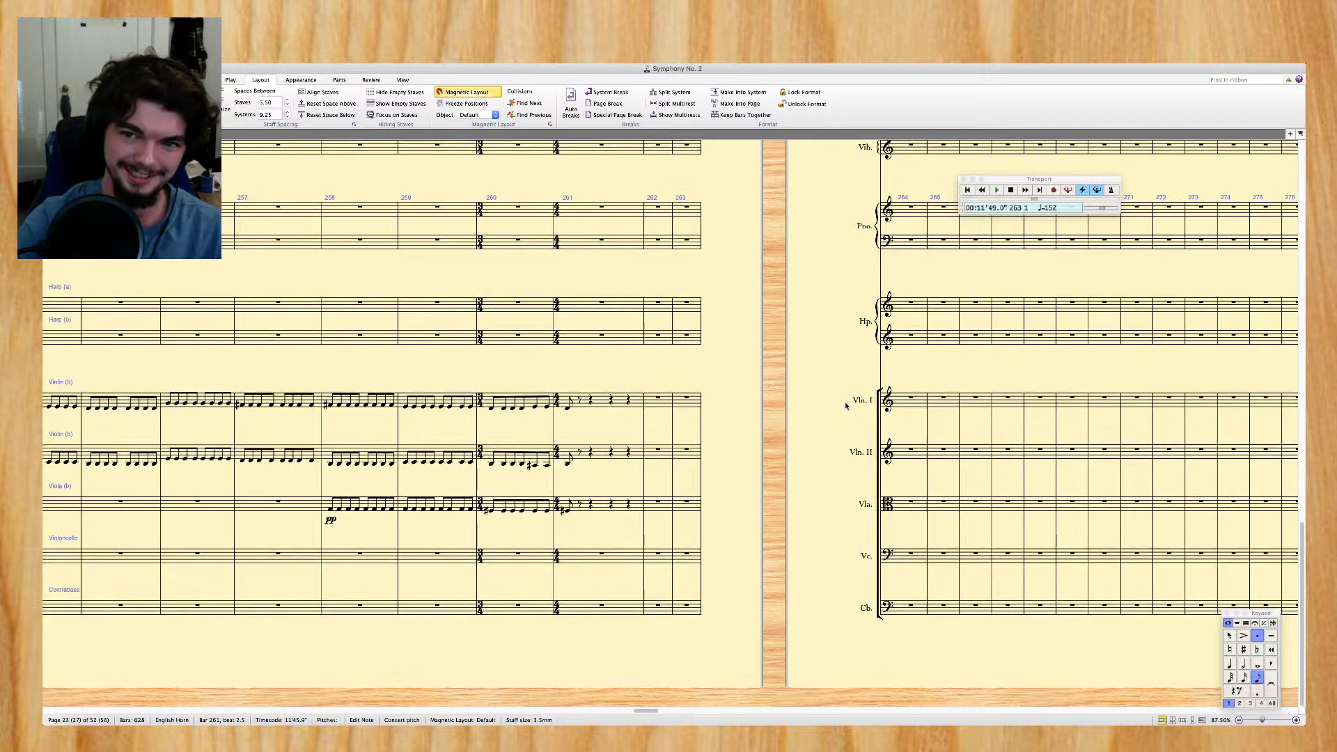
{"action": "scroll", "coordinate": [846, 406], "scroll_direction": "left", "scroll_amount": 5}
{"action": "scroll", "coordinate": [847, 406], "scroll_direction": "left", "scroll_amount": 6}
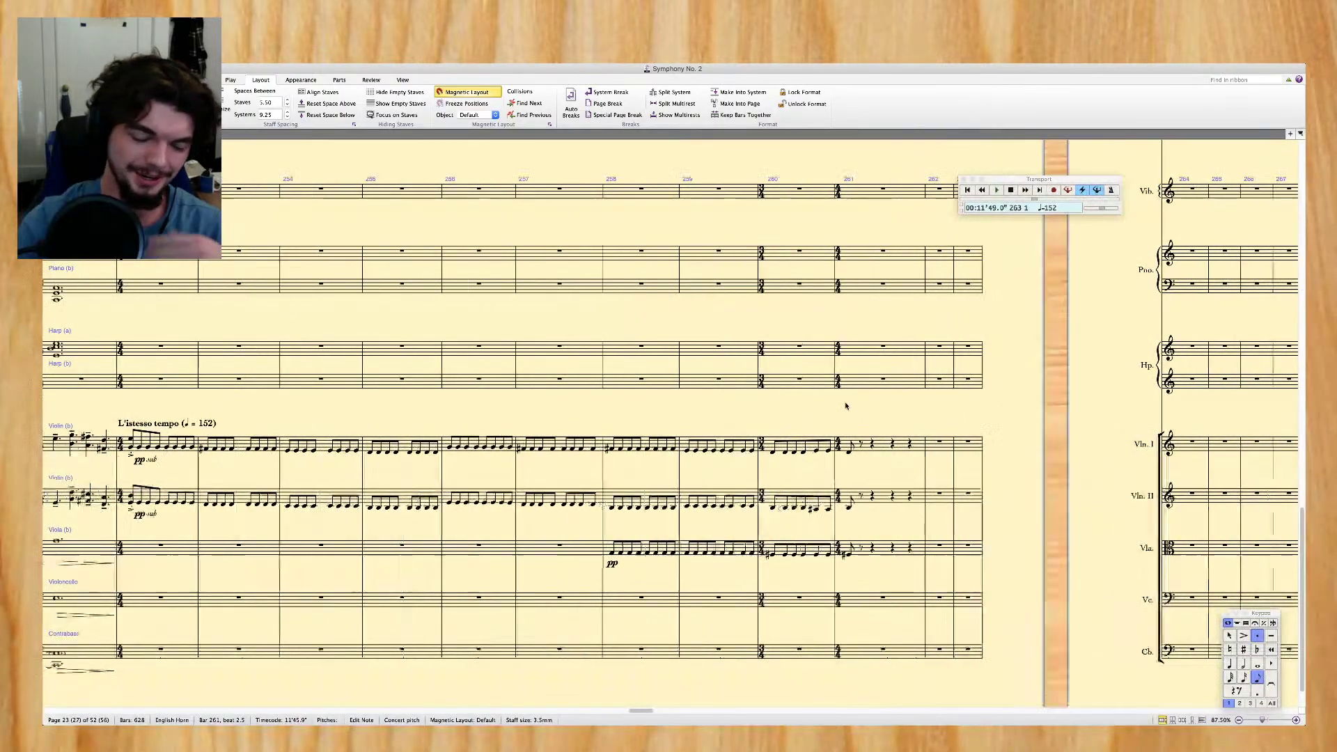
{"action": "scroll", "coordinate": [847, 406], "scroll_direction": "up", "scroll_amount": 1}
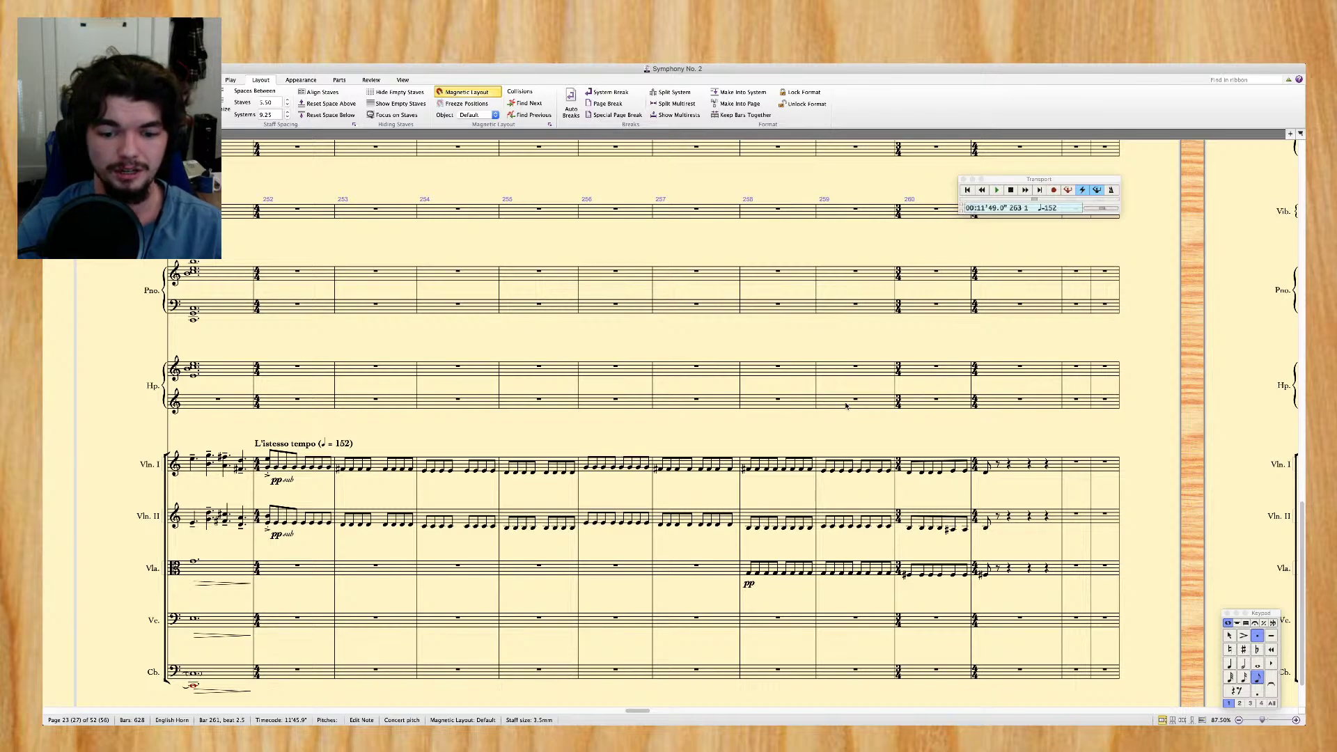
{"action": "scroll", "coordinate": [846, 406], "scroll_direction": "left", "scroll_amount": 6}
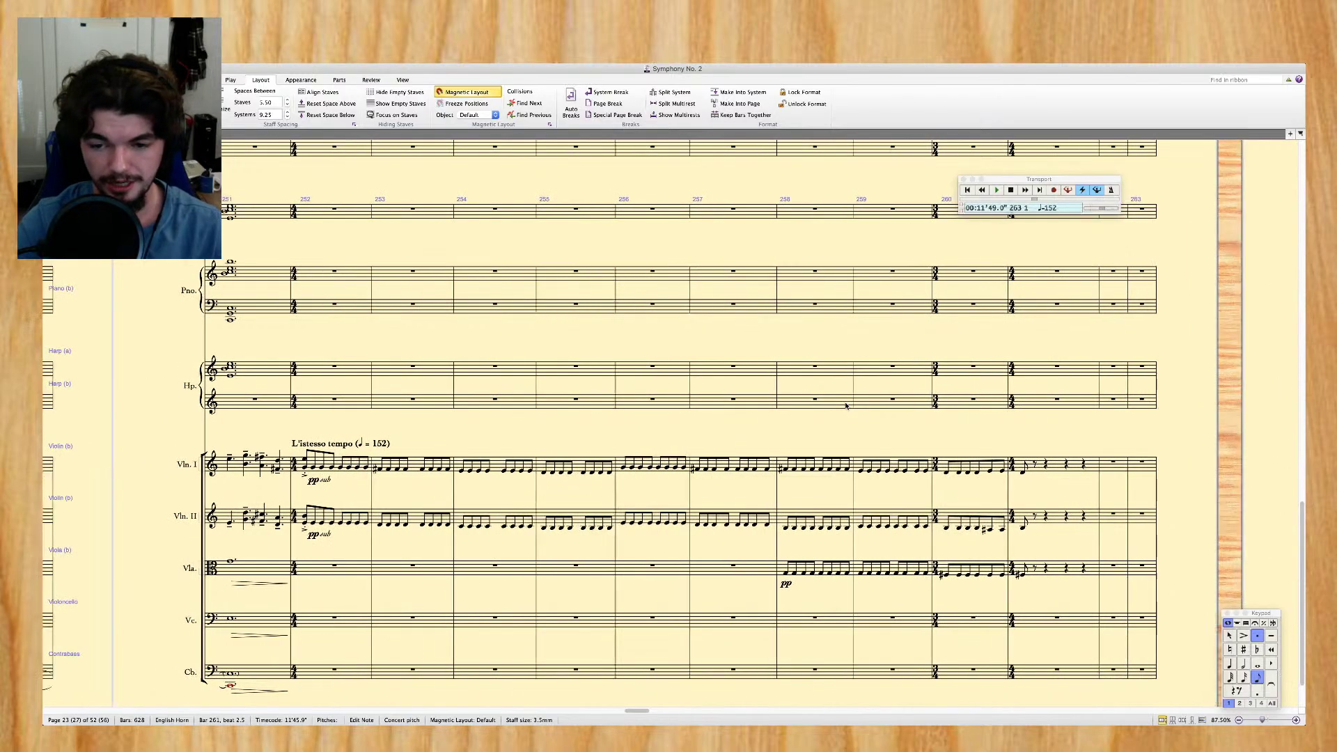